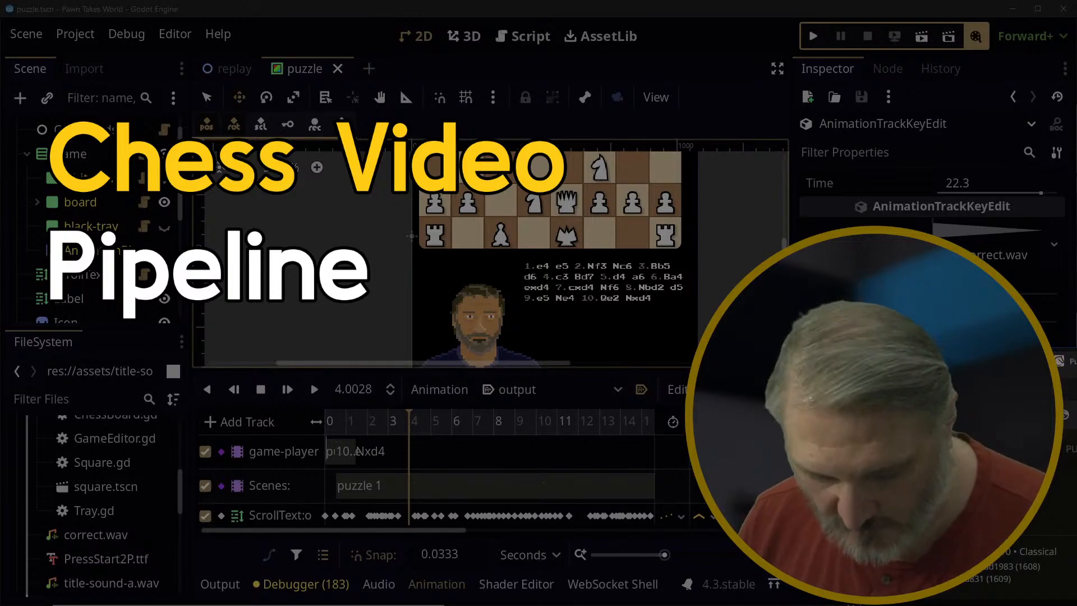
key("super")
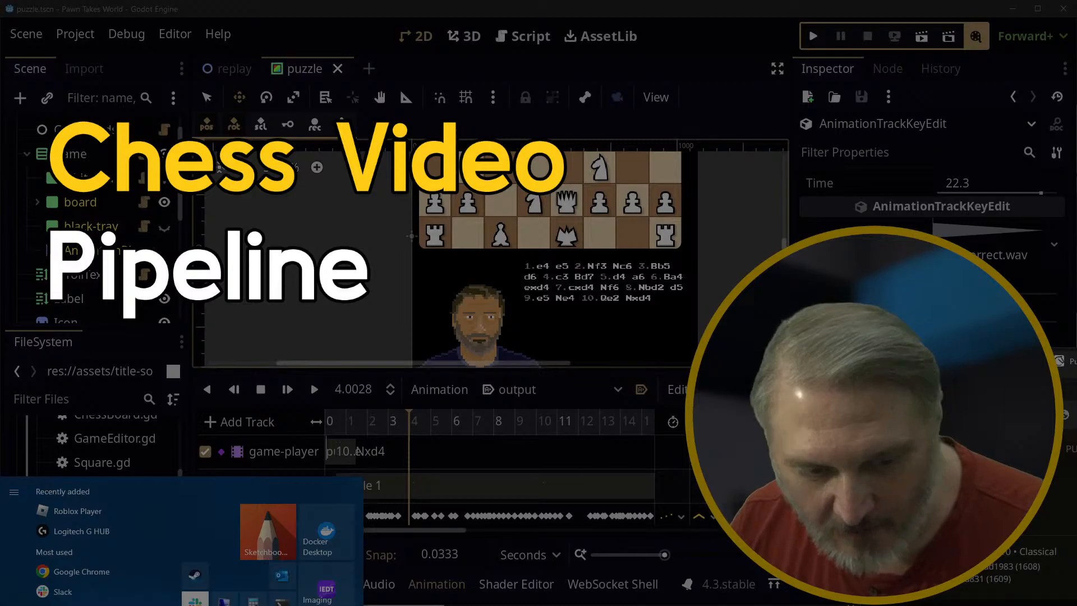
type("e:\\")
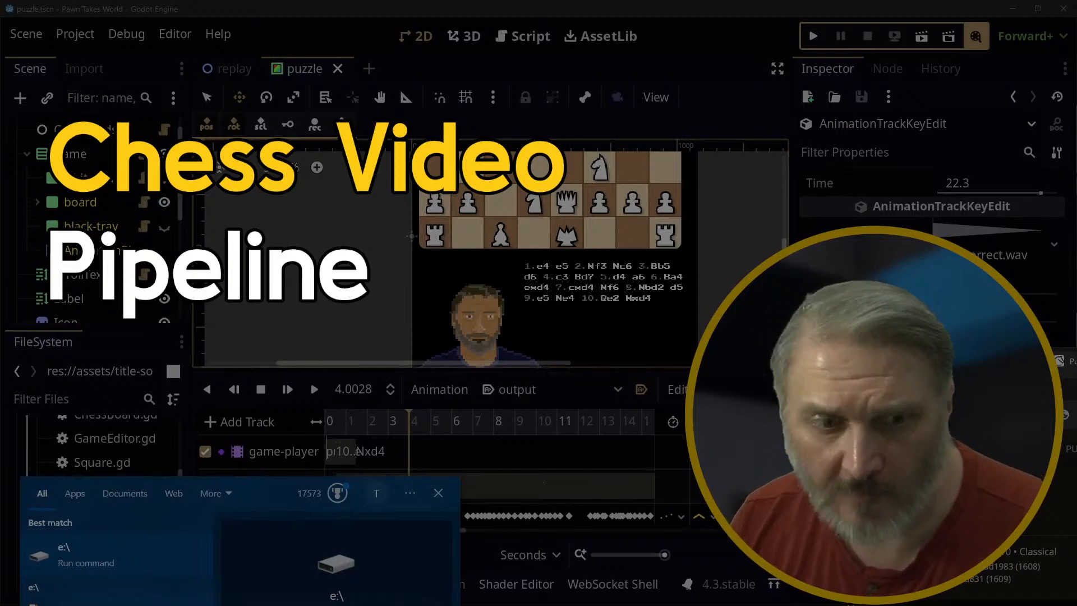
type("video")
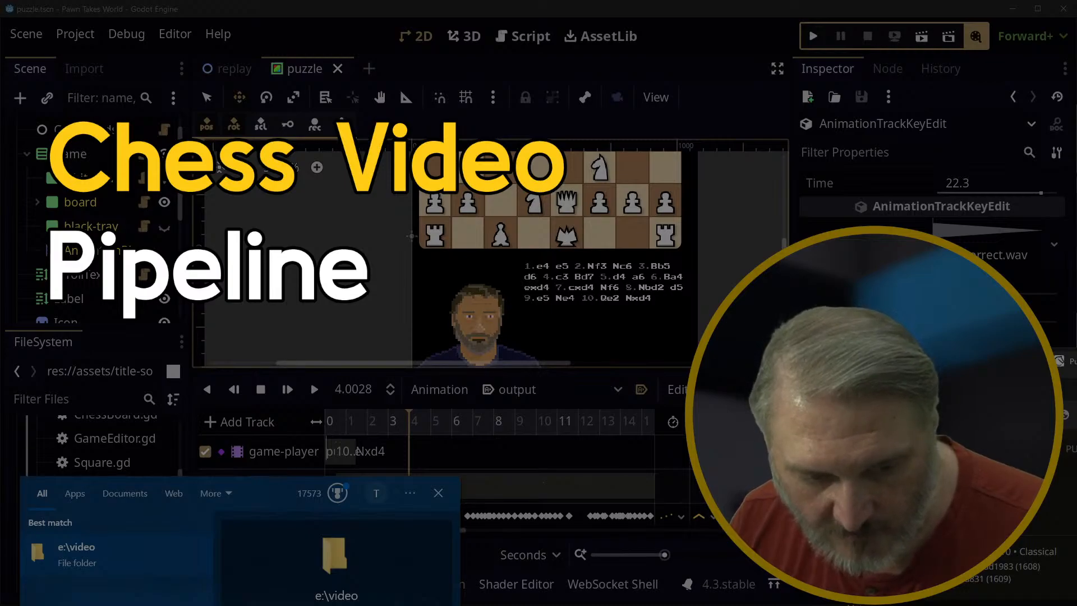
key("ctrl+a")
type("d:\\")
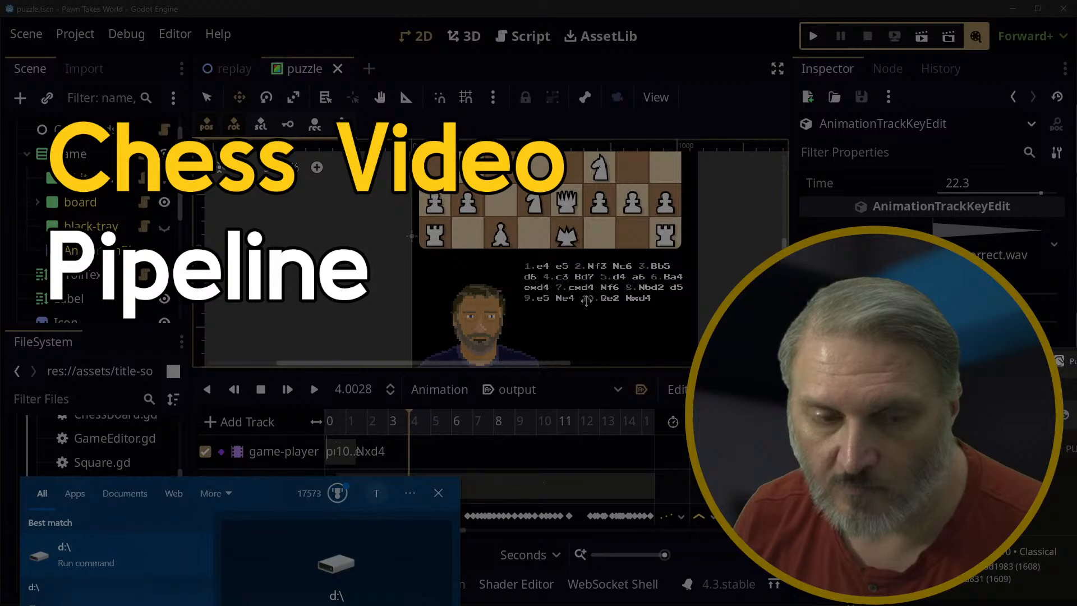
key("Escape")
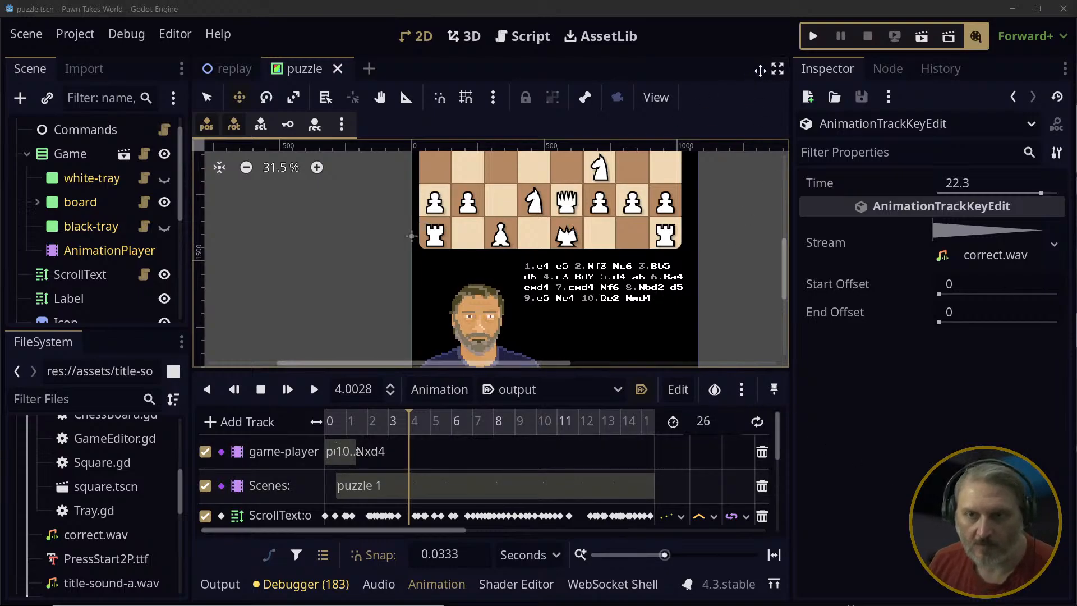
Expand the puzzle scene's workspace to distraction-free mode and bring the chessboard into view
left_click(778, 69)
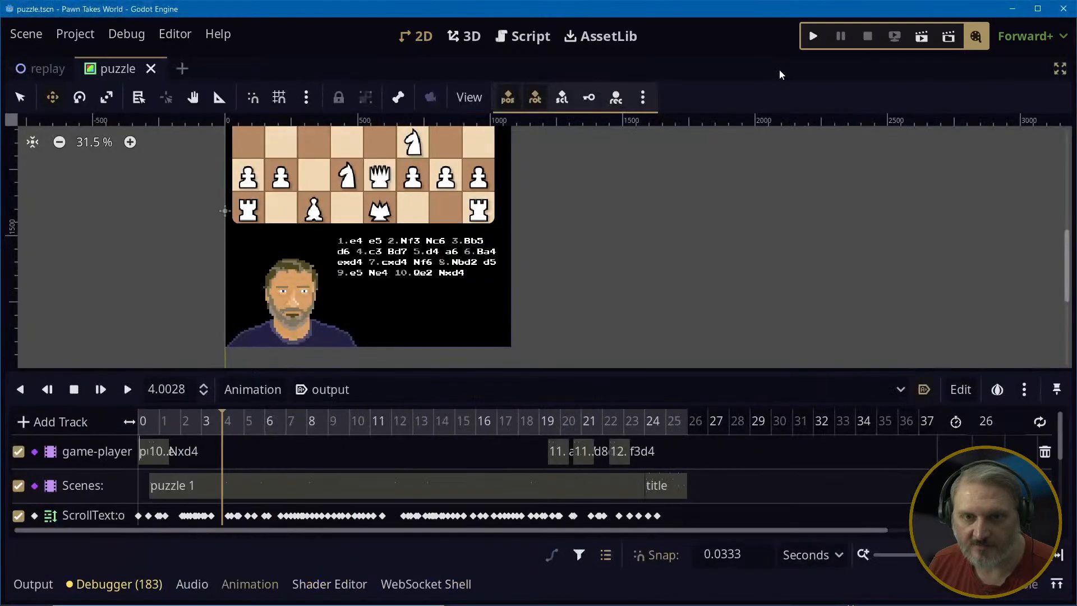
scroll(645, 296, "up", 2)
middle_click_drag(654, 155, 598, 142)
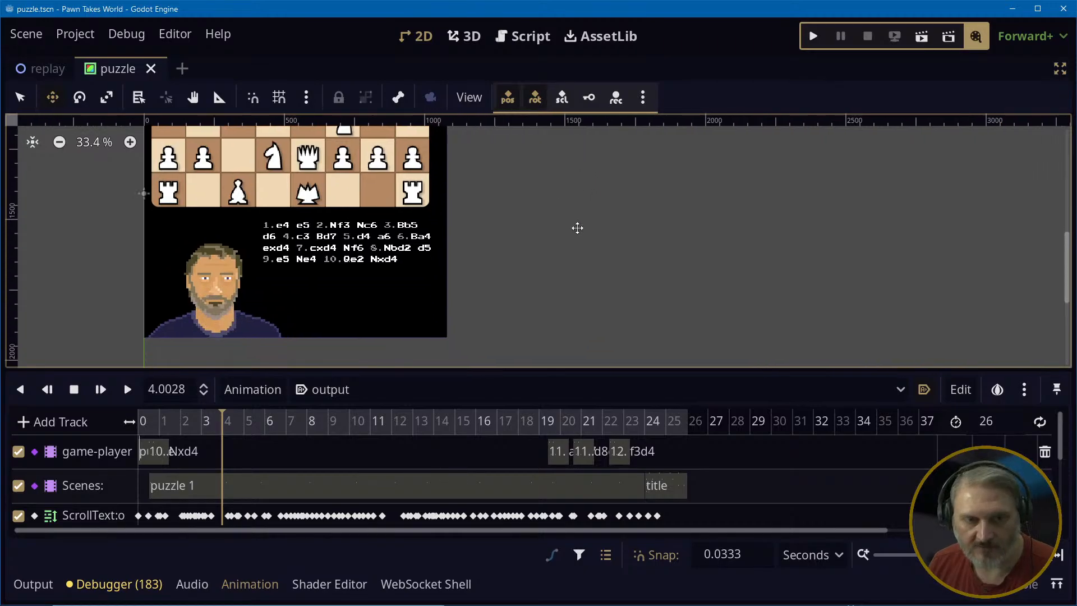
scroll(568, 250, "down", 2)
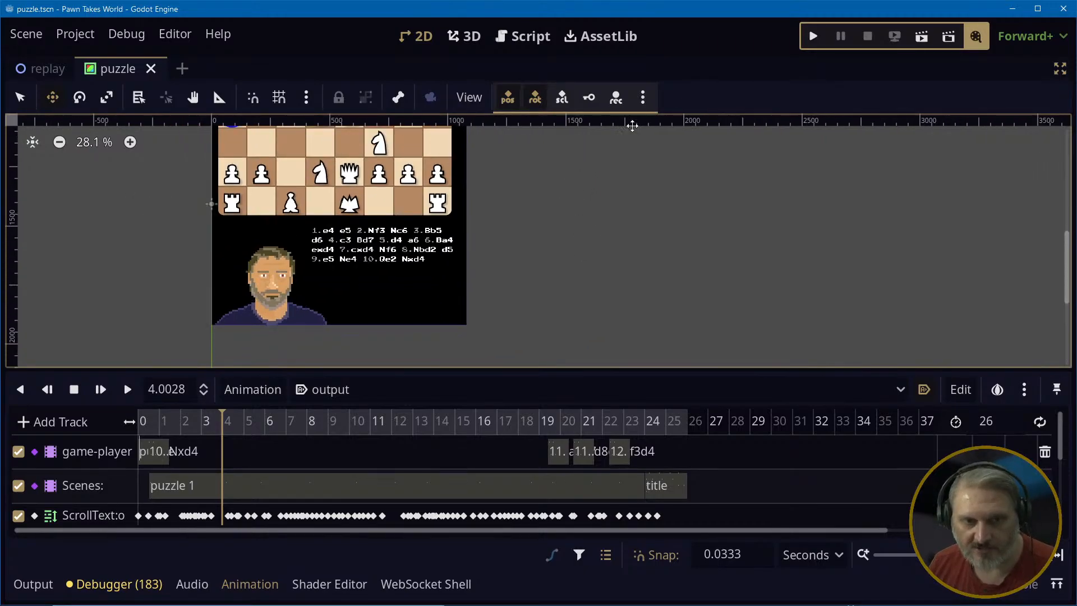
middle_click_drag(623, 165, 673, 330)
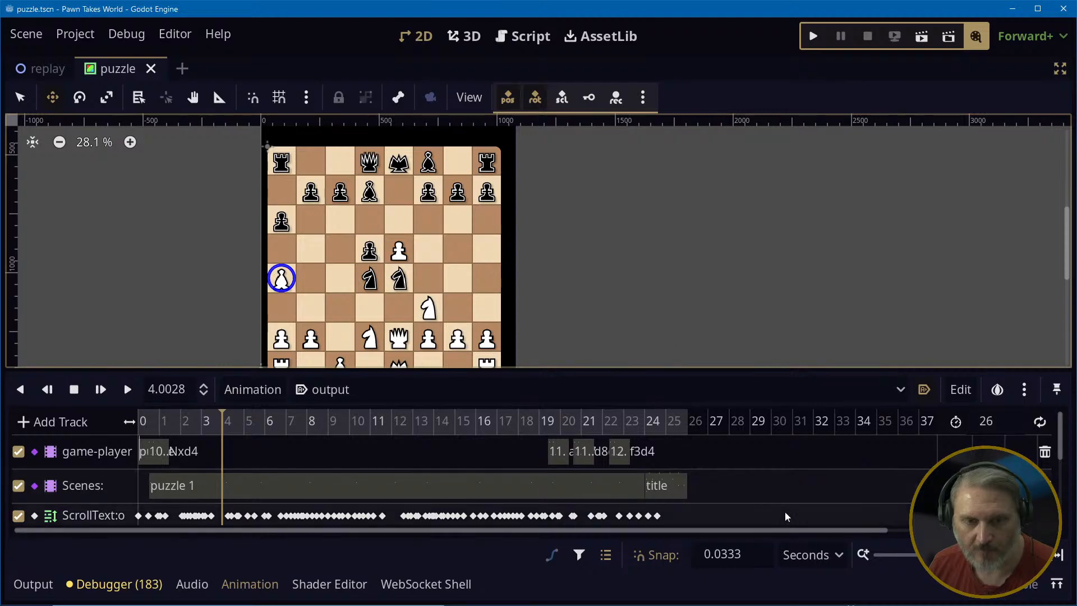
Rewind the output animation to 0 seconds and examine the opening board position with its timeline tracks
left_click_drag(615, 420, 28, 435)
scroll(589, 224, "down", 3)
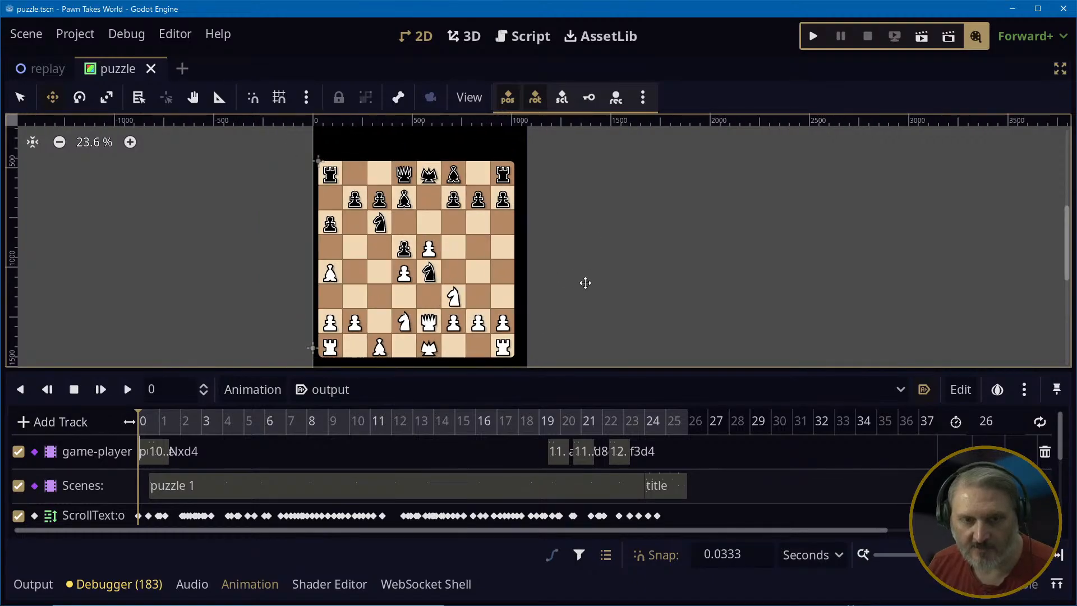
middle_click_drag(585, 284, 570, 233)
scroll(570, 228, "down", 1)
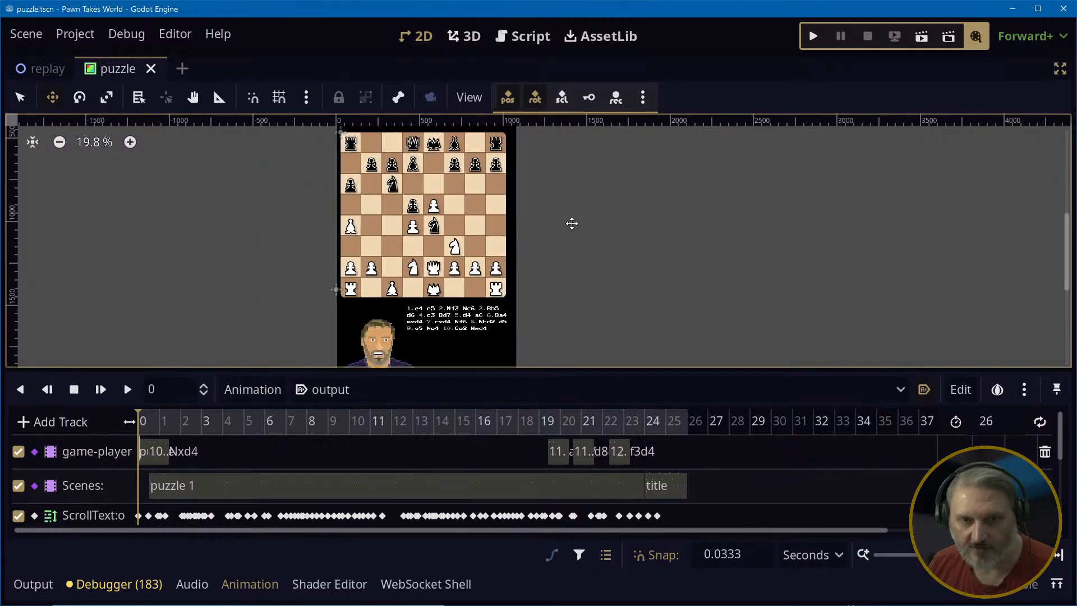
middle_click_drag(637, 267, 618, 225)
scroll(592, 265, "down", 1)
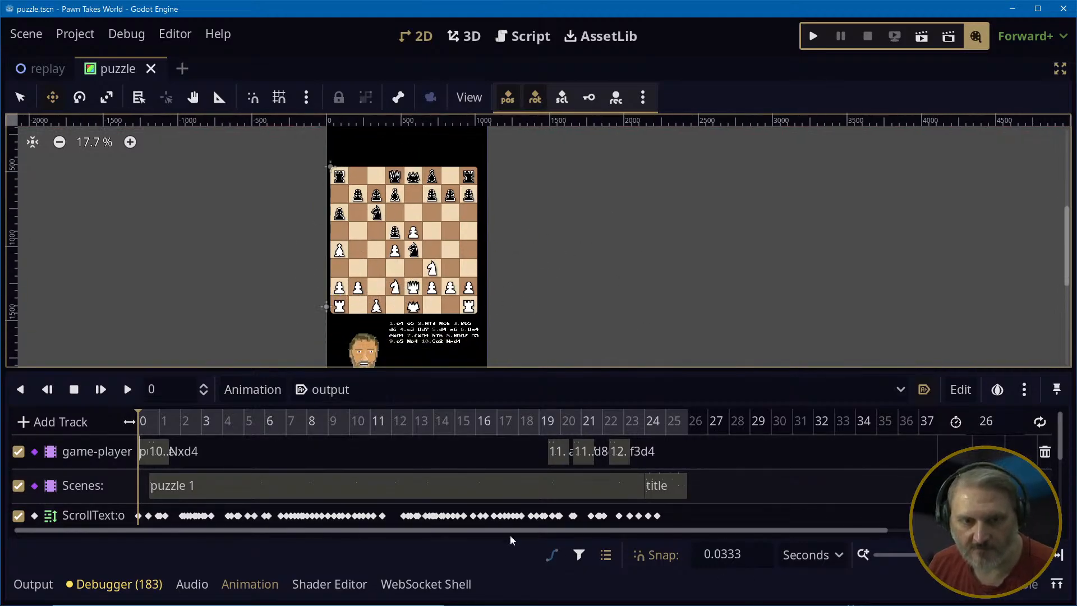
scroll(511, 501, "up", 3, "ctrl")
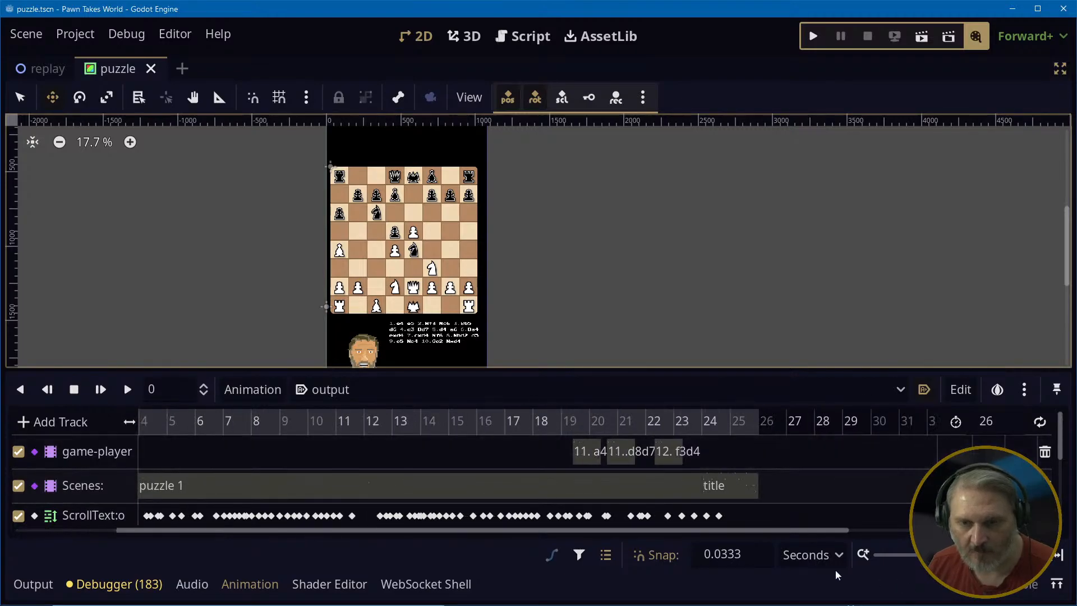
scroll(599, 249, "up", 2)
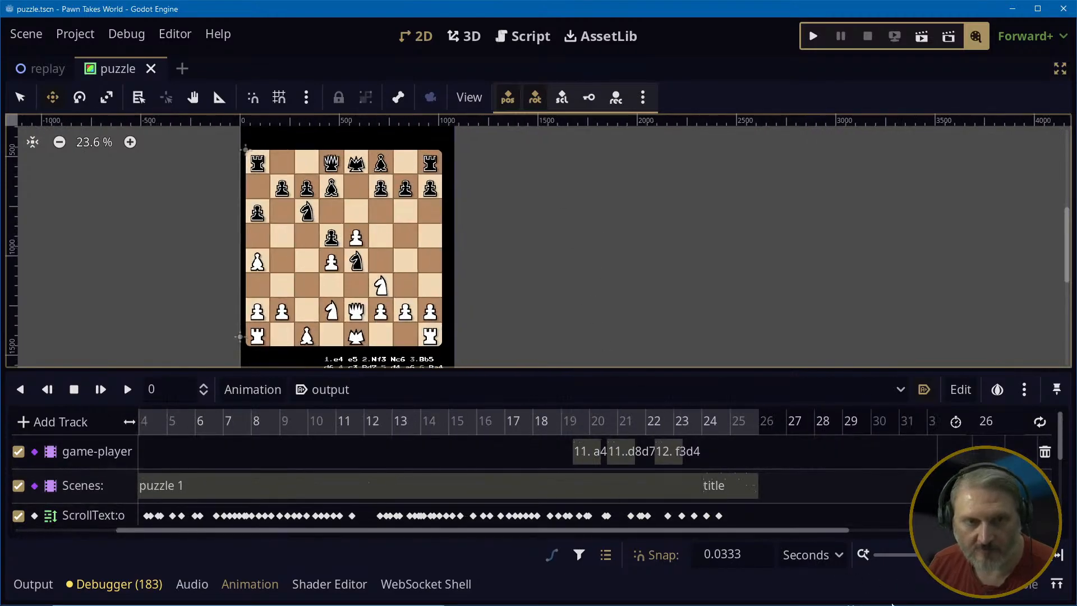
Hide the animation timeline and frame the full portrait-format puzzle scene, from caption area to talking head
left_click(250, 584)
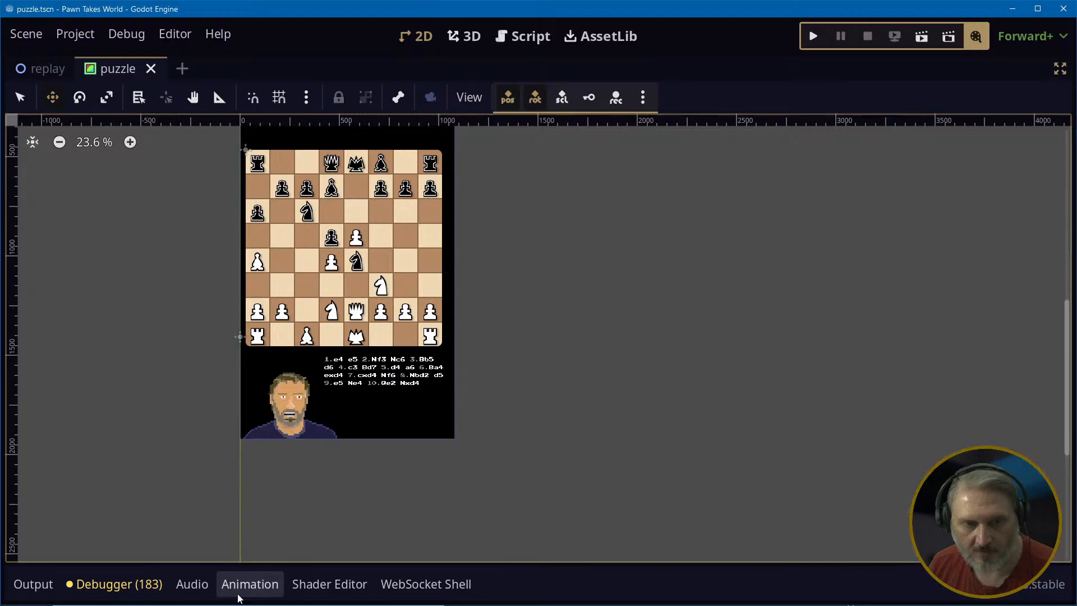
middle_click_drag(621, 191, 785, 325)
scroll(668, 284, "up", 2)
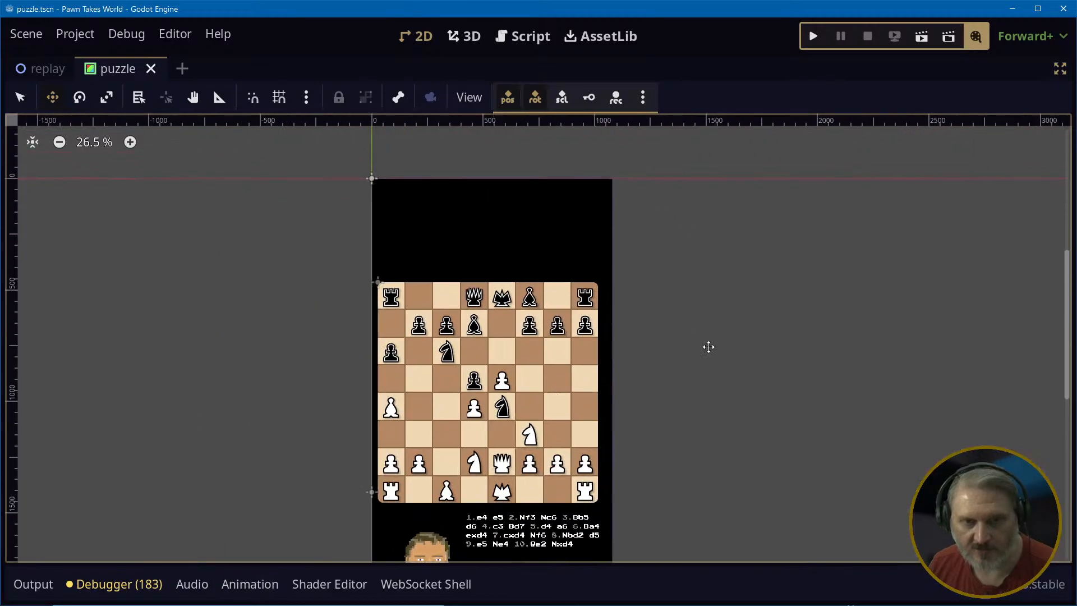
middle_click_drag(737, 410, 624, 343)
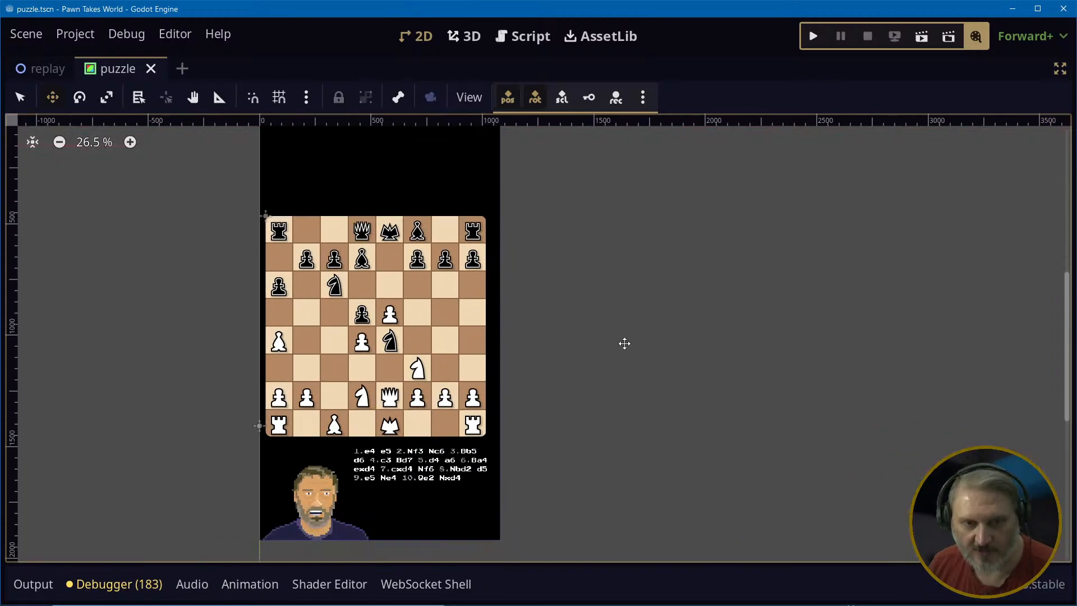
Play the output animation from 0 seconds and watch it with the whole puzzle scene visible
left_click(247, 587)
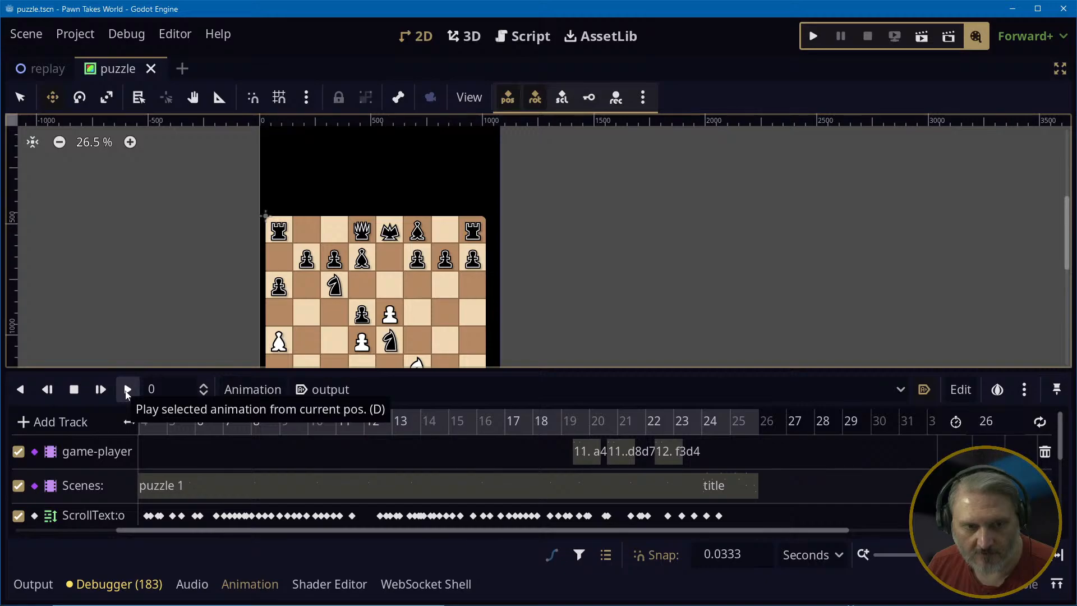
left_click_drag(262, 422, 48, 410)
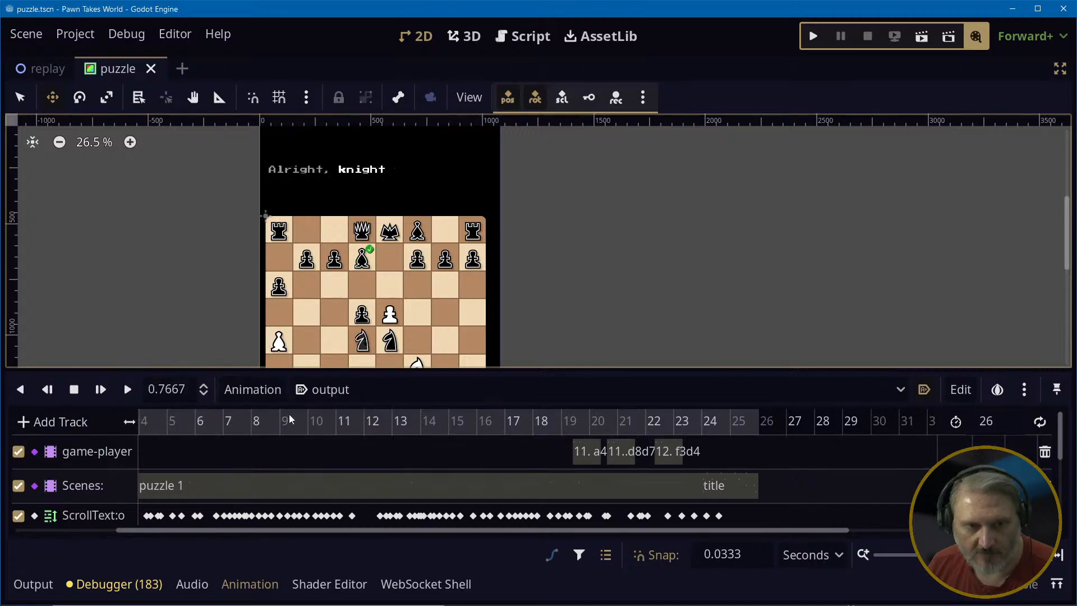
scroll(356, 425, "down", 3, "ctrl")
scroll(354, 426, "down", 2, "ctrl")
scroll(339, 454, "down", 2)
left_click_drag(334, 425, 64, 432)
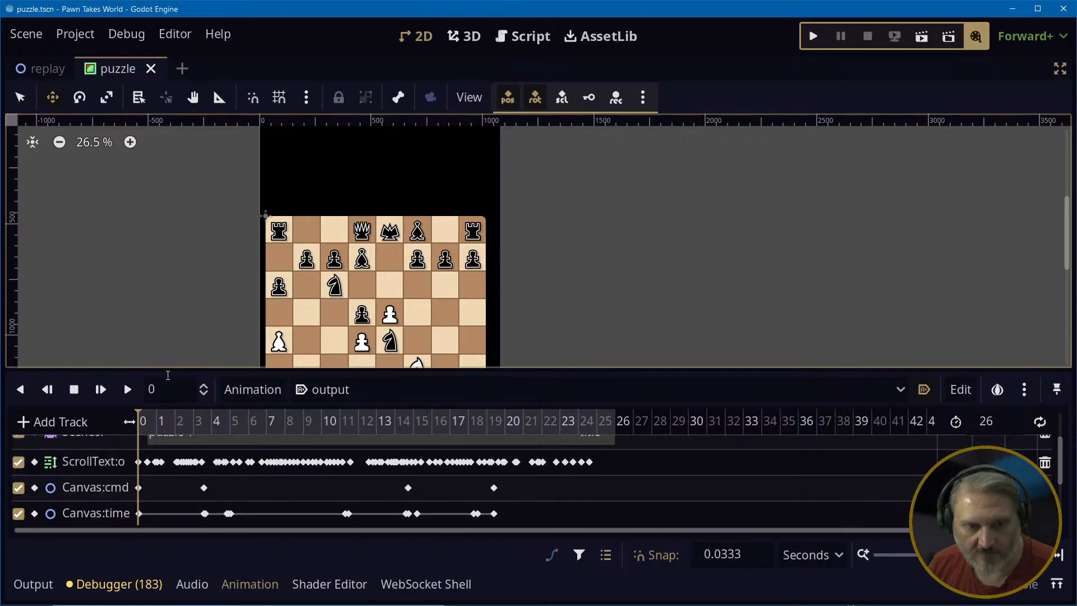
left_click(127, 389)
left_click(235, 584)
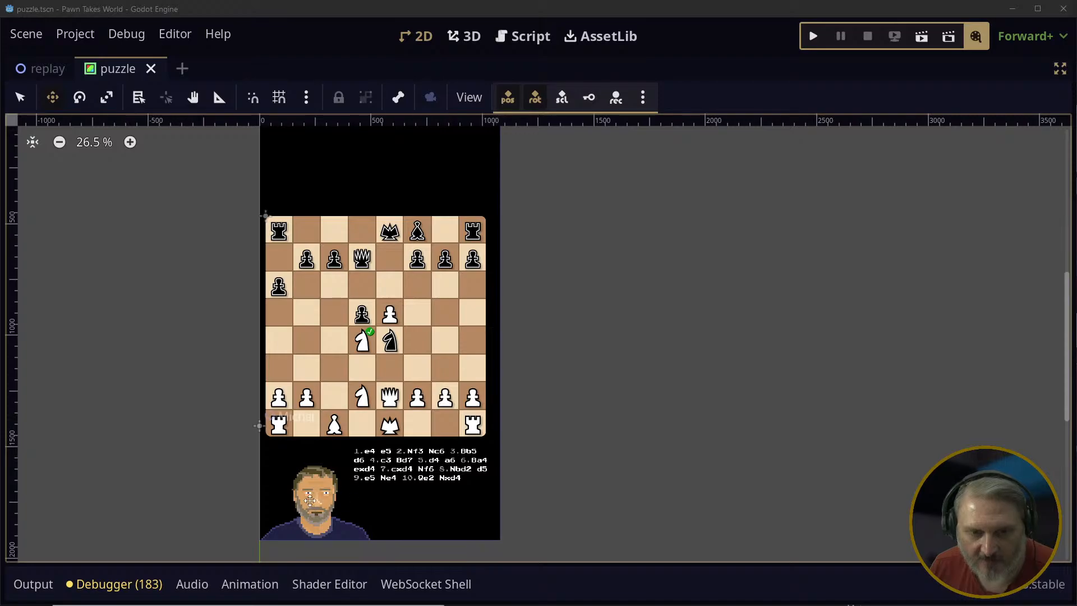
left_click(249, 586)
left_click(249, 585)
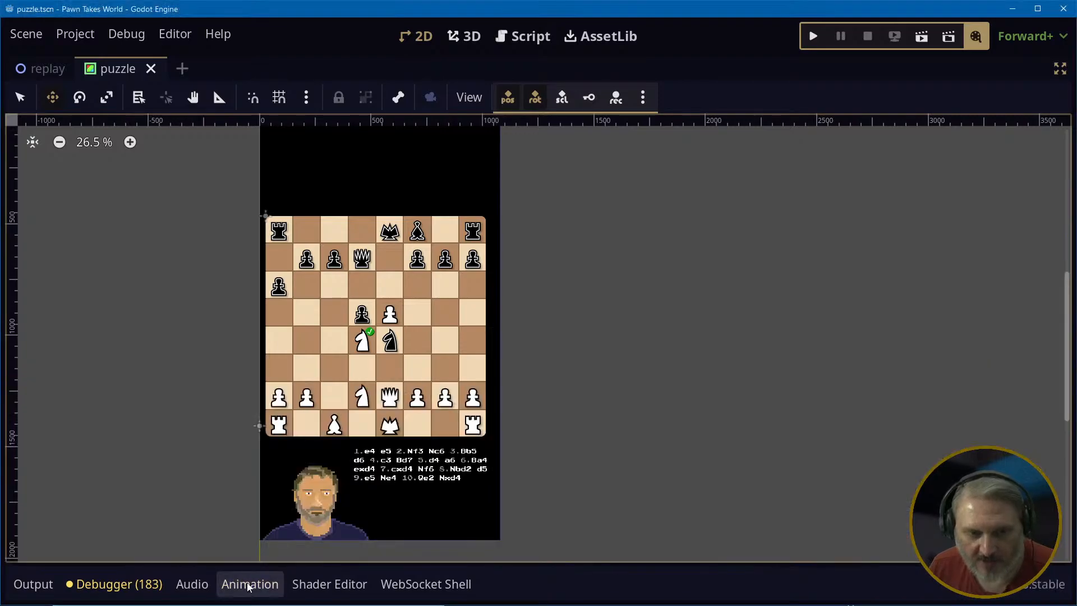
left_click(248, 586)
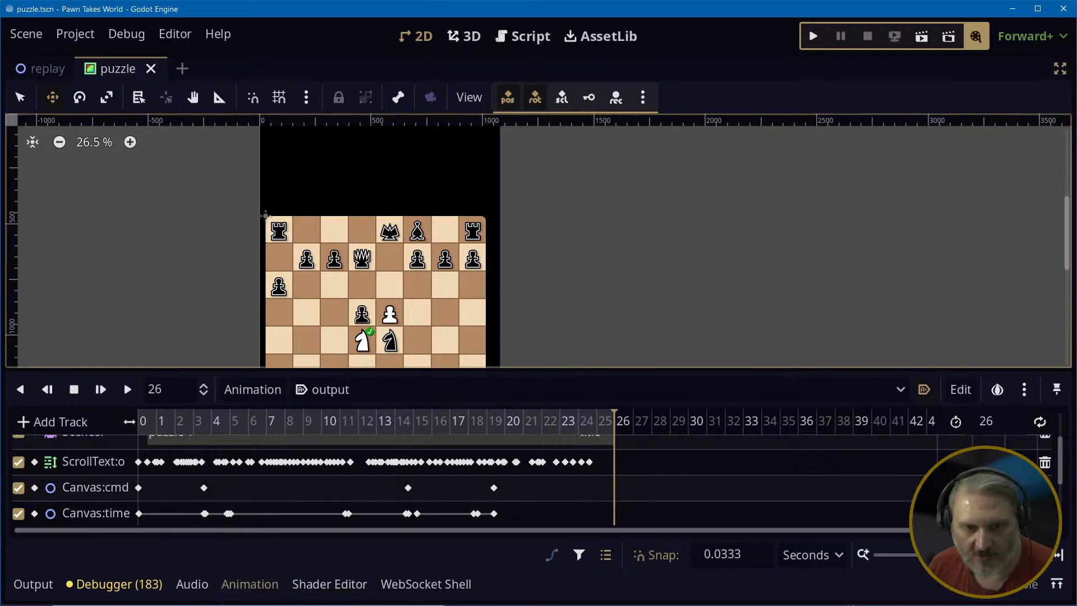
left_click(250, 584)
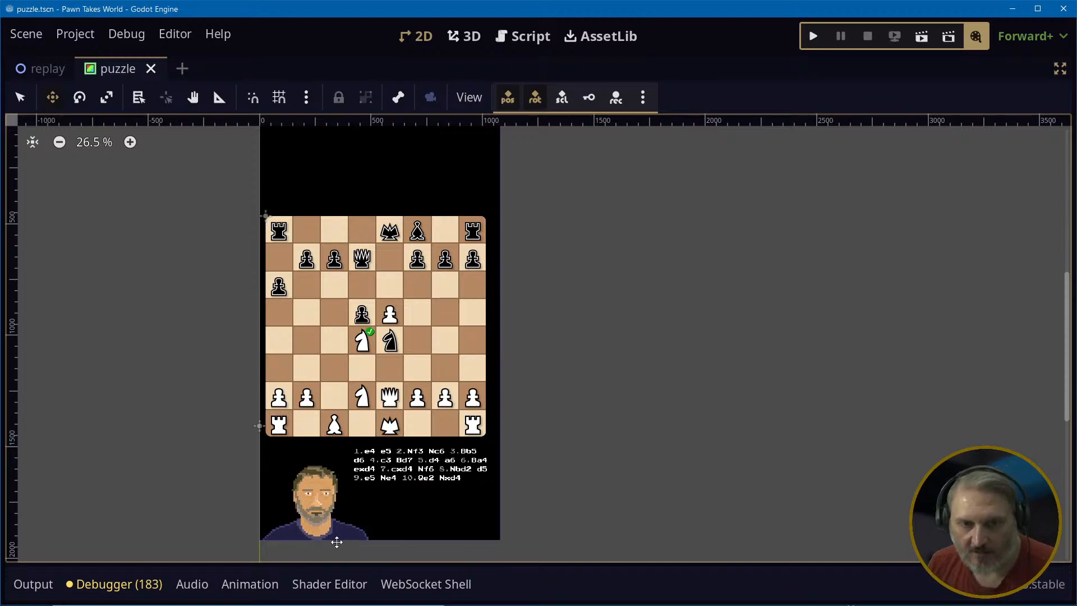
Scrub the output animation to about 8.13 and 15.3 seconds to examine the captions and board annotations
left_click(255, 585)
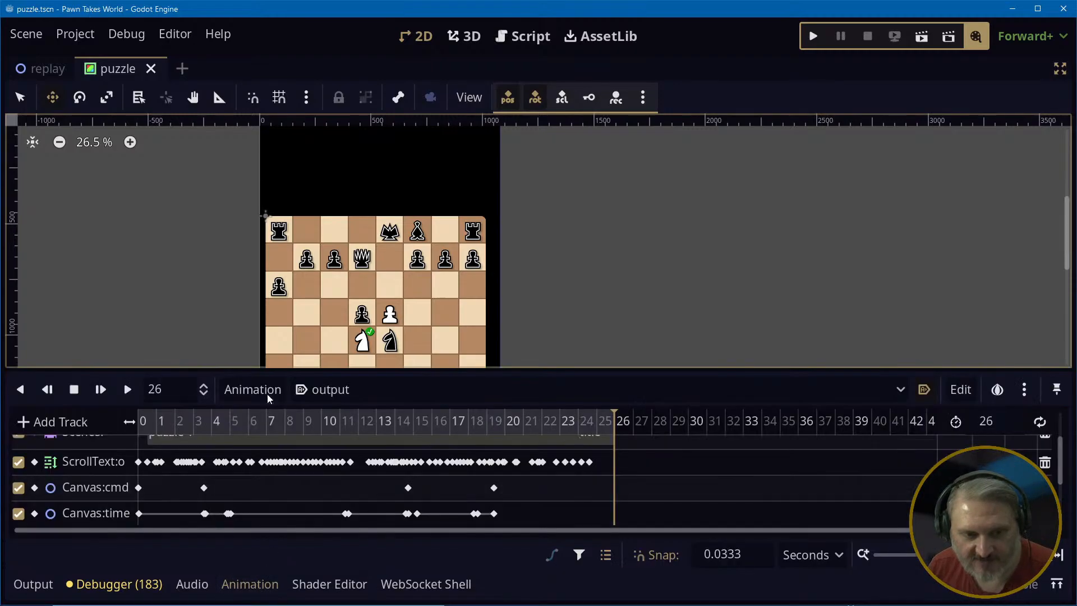
left_click_drag(190, 424, 288, 421)
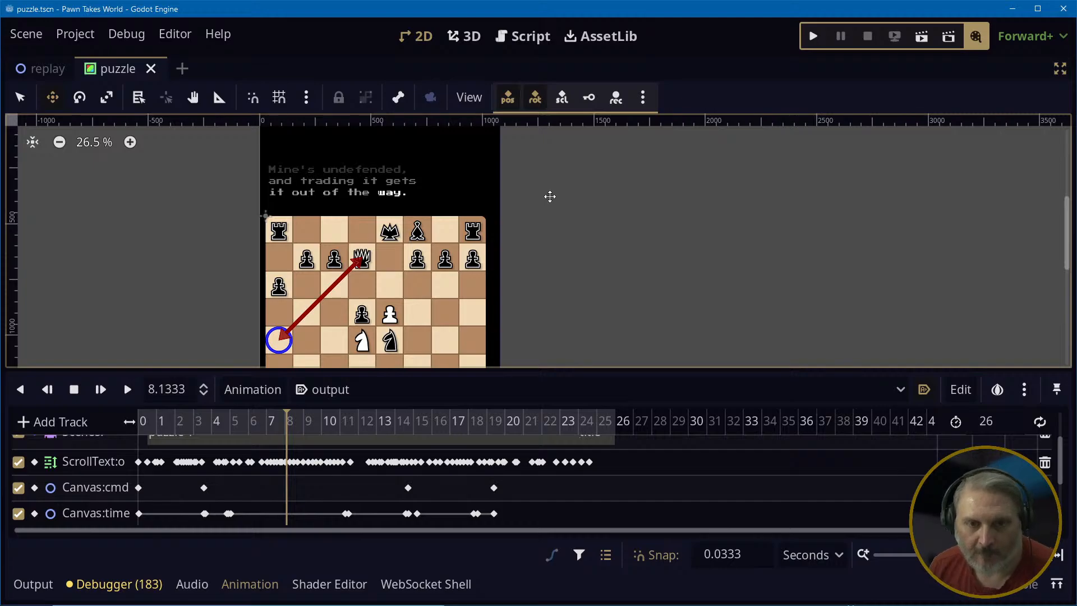
left_click_drag(307, 422, 415, 415)
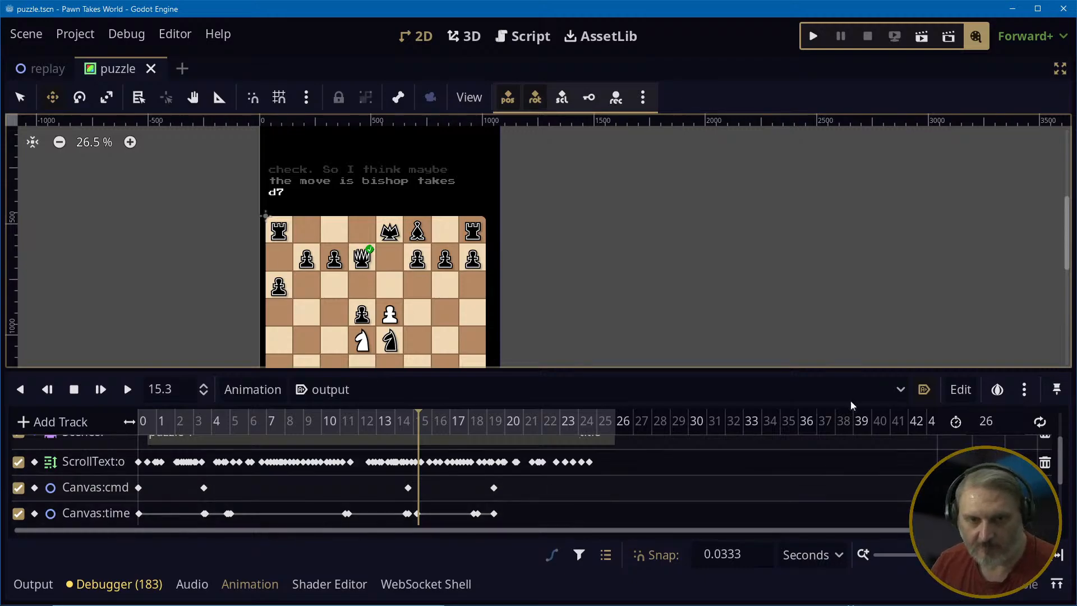
Frame the pixel-art head below the board and scrub to 14.5 seconds to examine its mouth movement
scroll(664, 341, "down", 1)
middle_click_drag(664, 341, 691, 128)
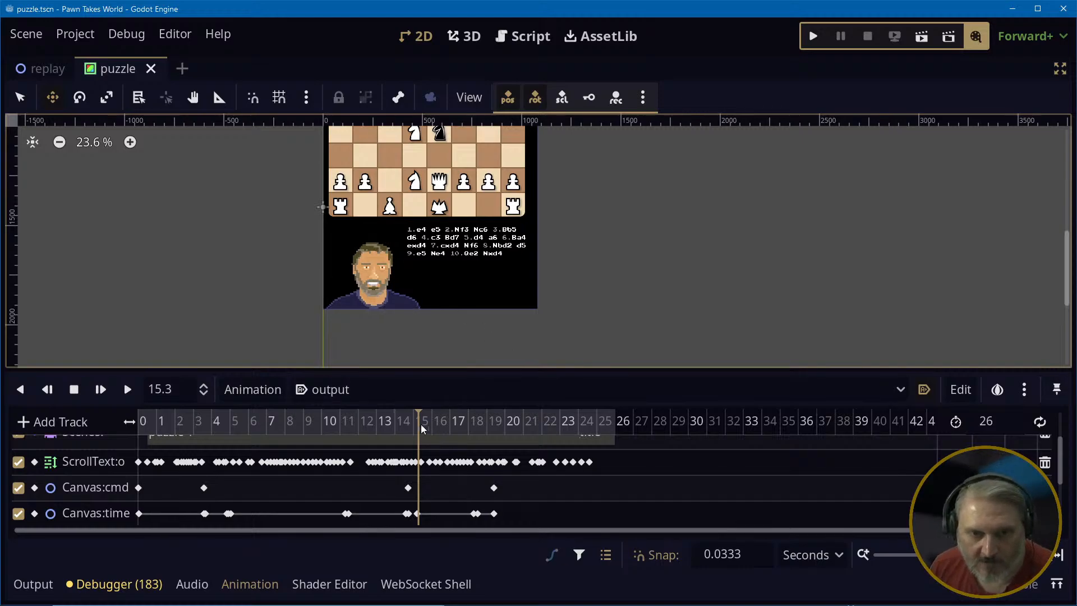
left_click_drag(362, 422, 404, 402)
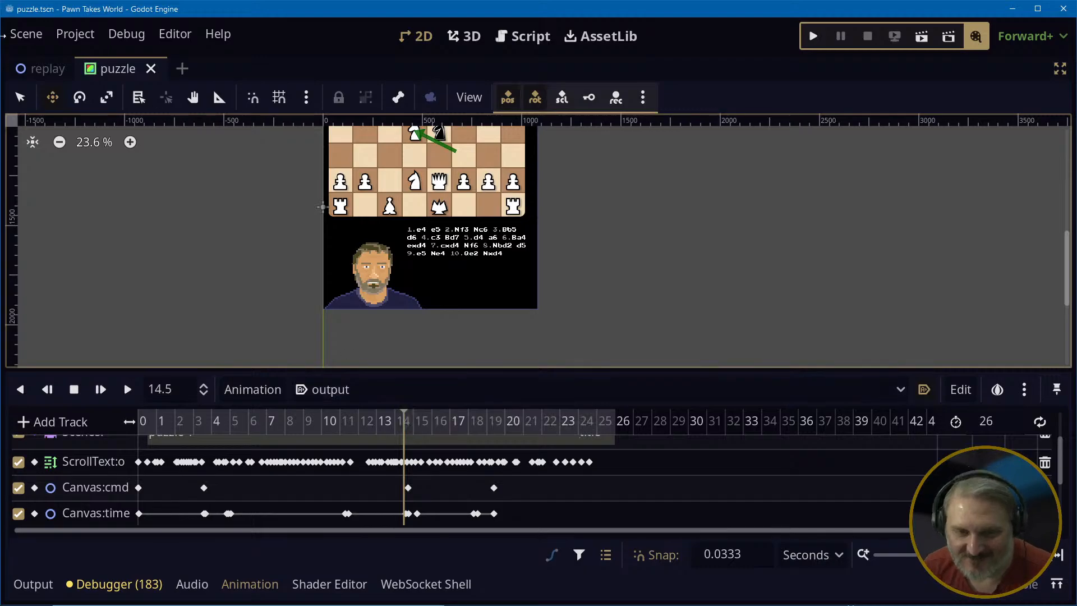
Examine the scrolling caption, the green arrows and the check mark on the board at 14.5 seconds
left_click_drag(608, 213, 625, 297)
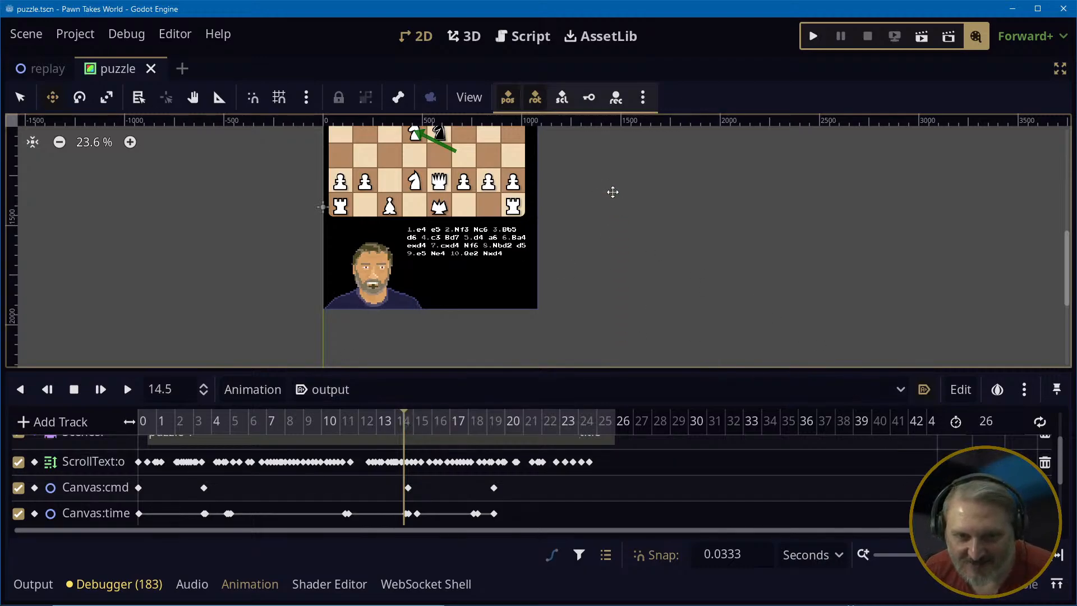
right_click(612, 192)
left_click(568, 193)
middle_click_drag(567, 192, 654, 253)
scroll(617, 284, "up", 3)
middle_click_drag(701, 169, 718, 207)
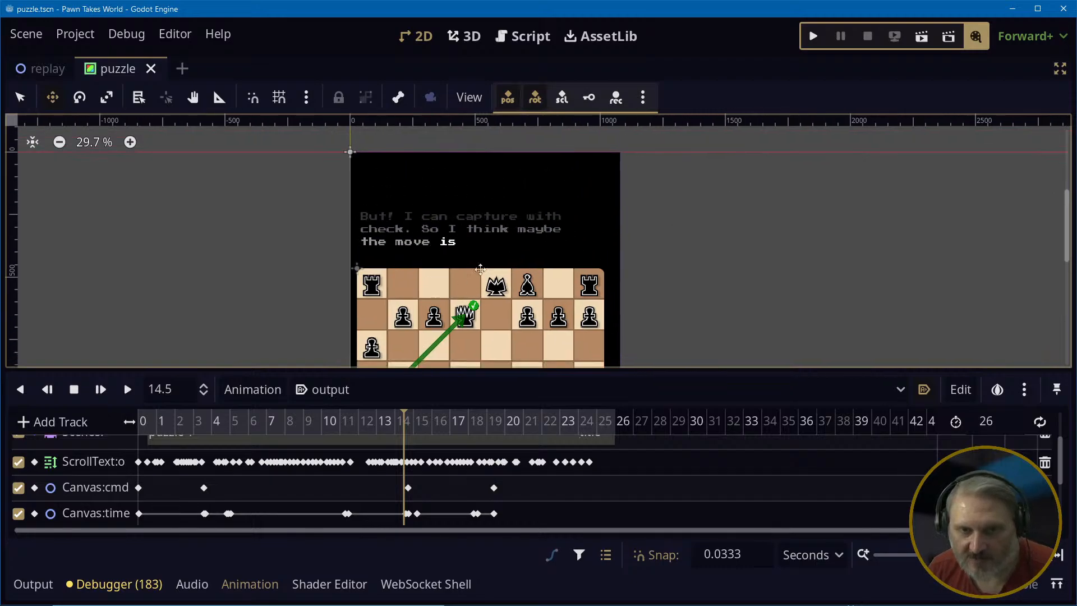
scroll(760, 298, "down", 1)
middle_click_drag(760, 298, 742, 192)
scroll(742, 192, "down", 1)
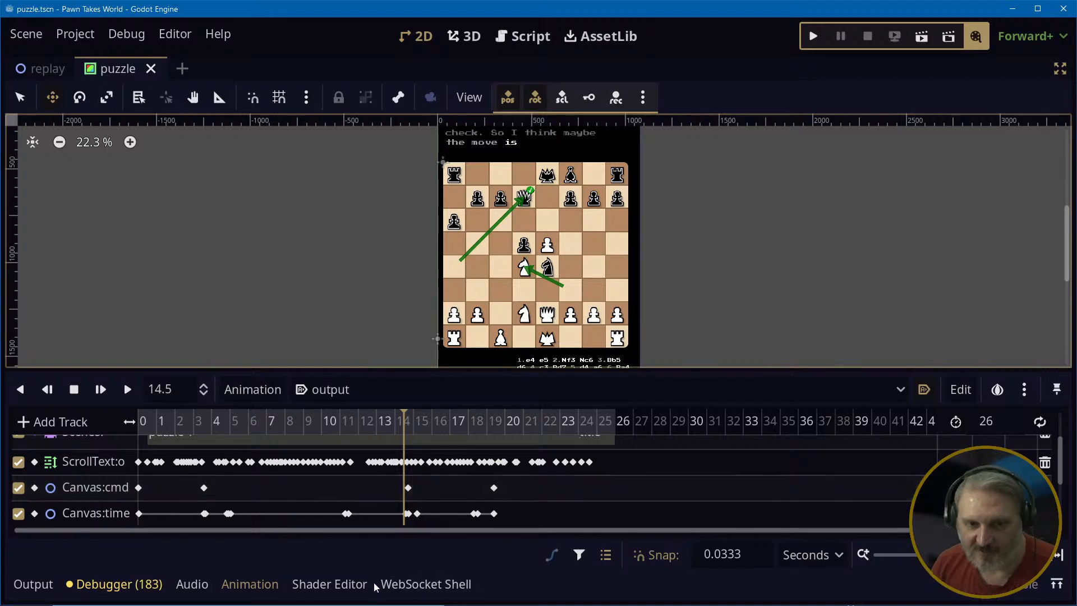
Scrub the output animation from 0 to its end at 26 seconds and inspect the board's lower rows and move list
left_click(646, 427)
left_click_drag(647, 437, 30, 426)
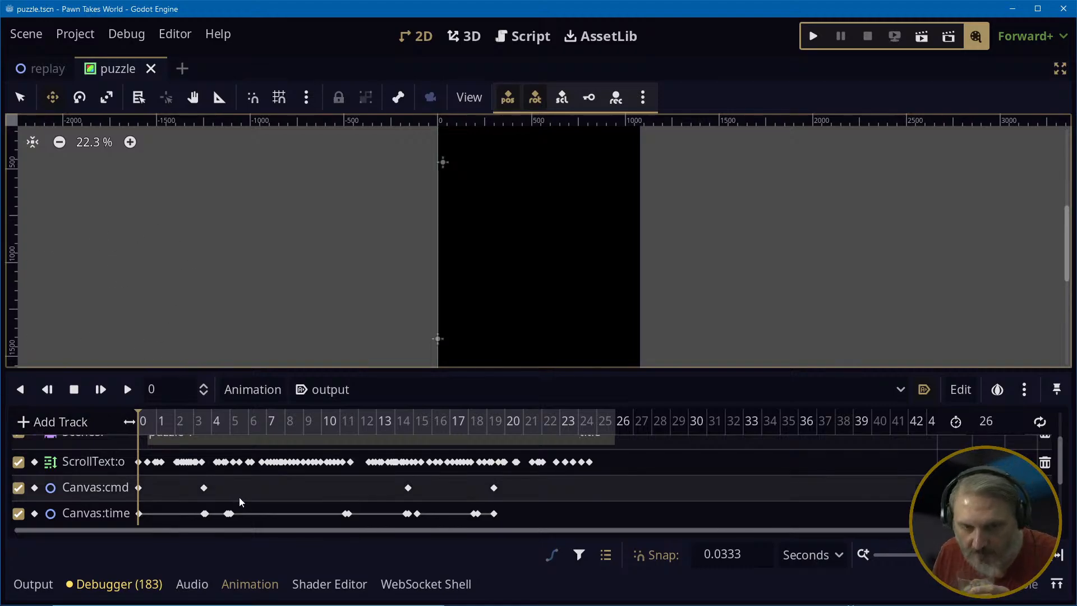
left_click_drag(307, 421, 684, 423)
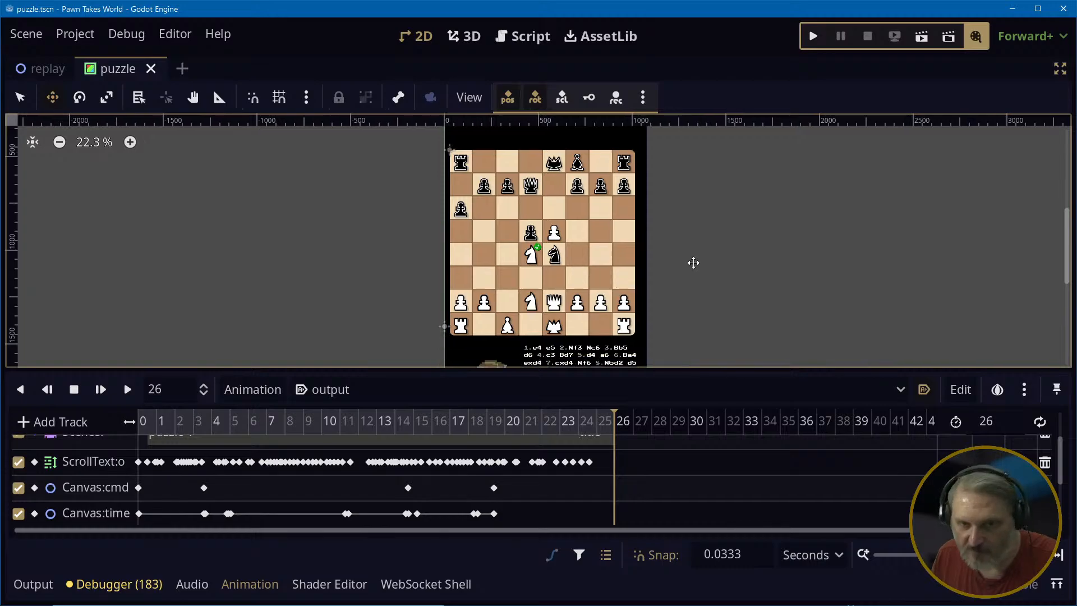
middle_click_drag(693, 260, 1027, 157)
scroll(786, 236, "up", 2)
scroll(784, 232, "up", 4)
scroll(1026, 157, "up", 1)
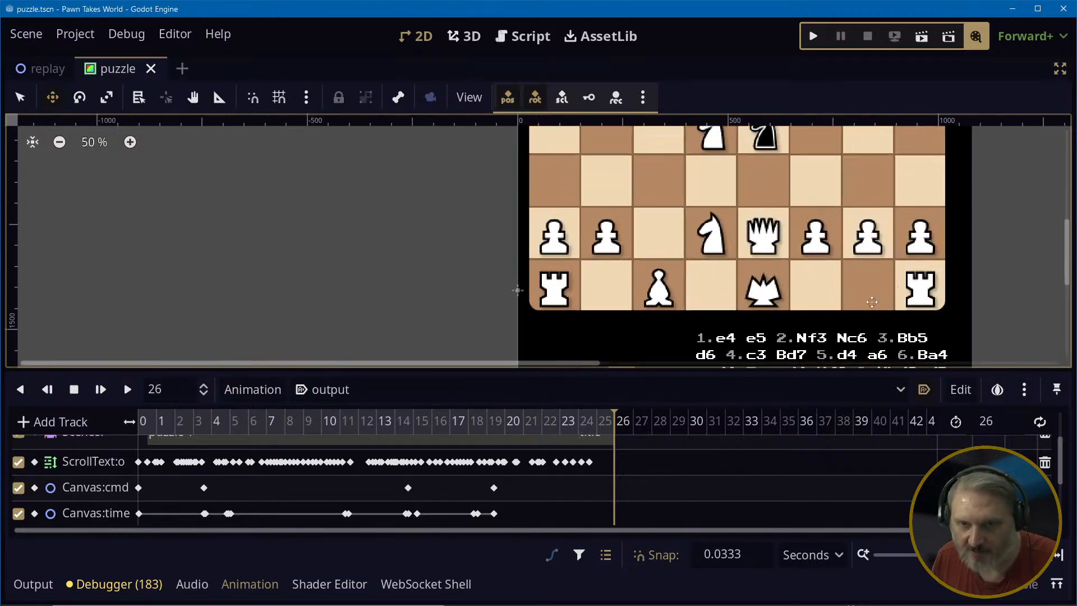
Examine the final chess position at 26 seconds, from the board's lower rows up to its top edge
scroll(954, 267, "up", 1)
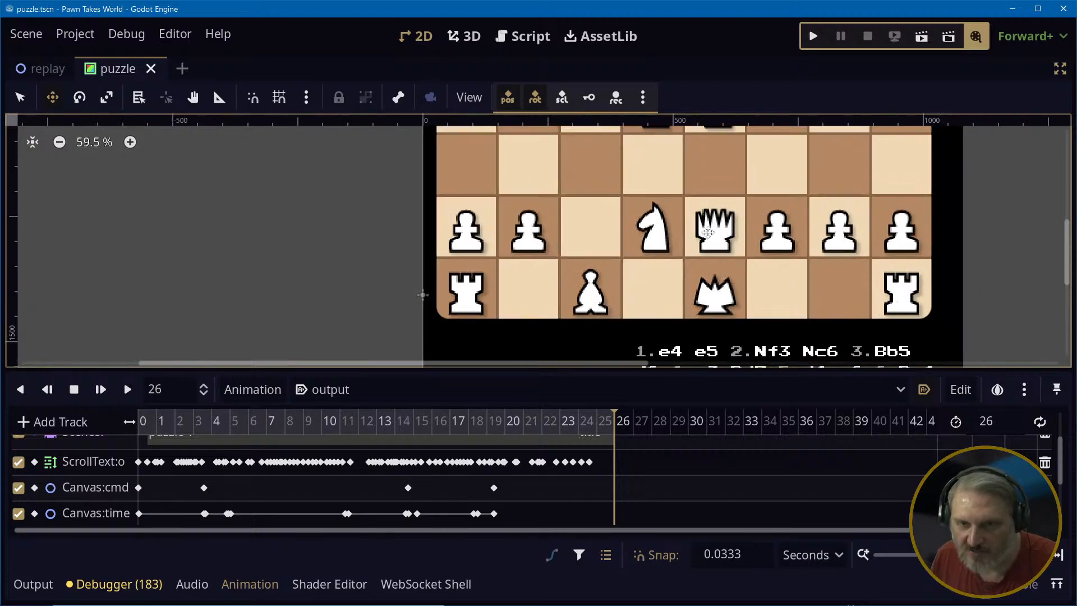
scroll(997, 214, "down", 1)
scroll(998, 215, "down", 1)
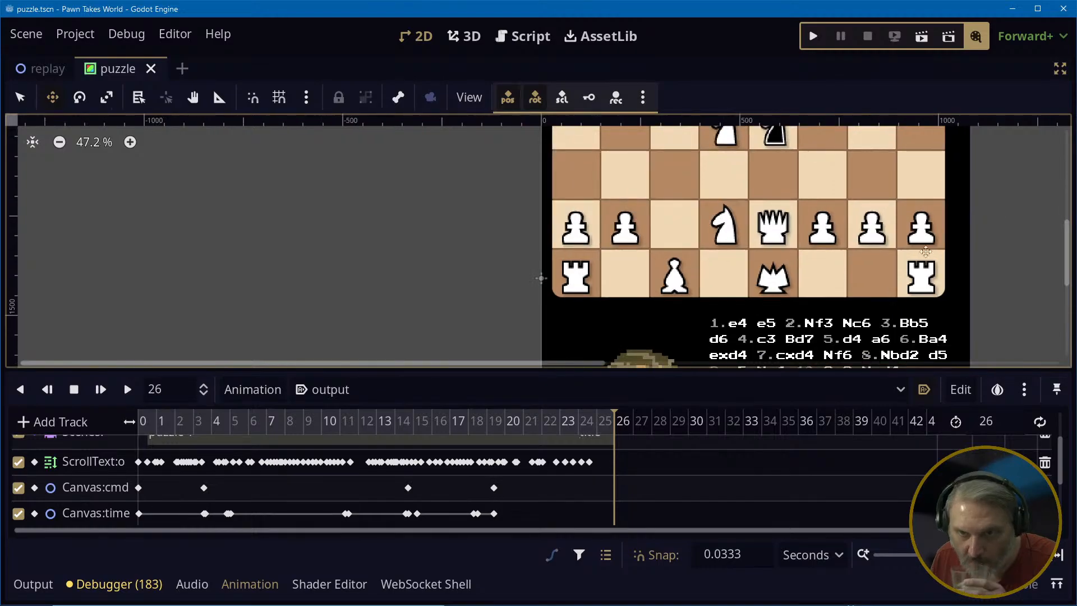
scroll(1016, 238, "down", 1)
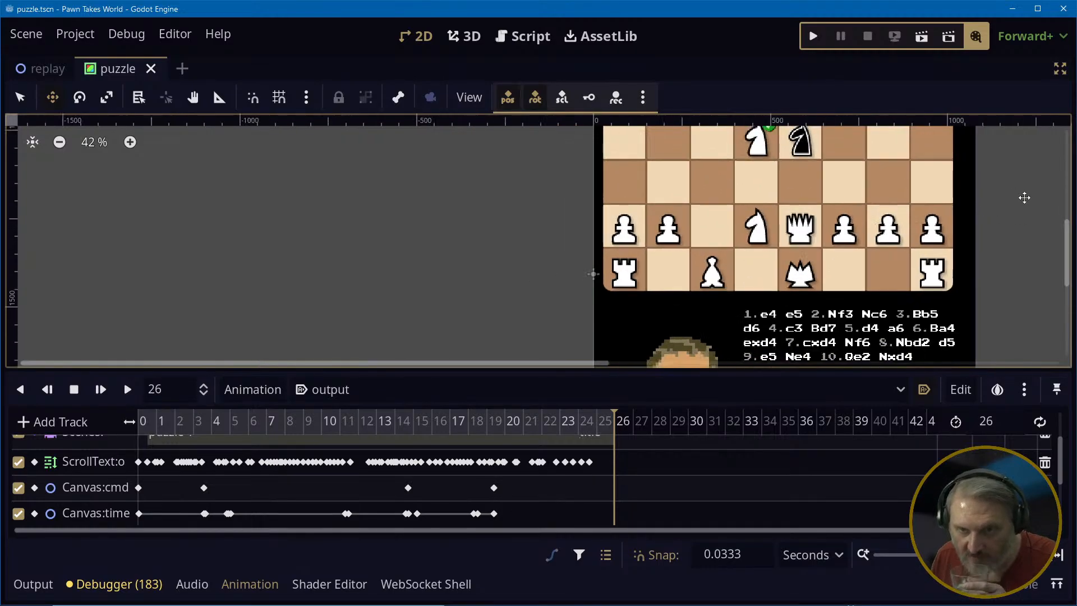
middle_click_drag(1008, 203, 957, 351)
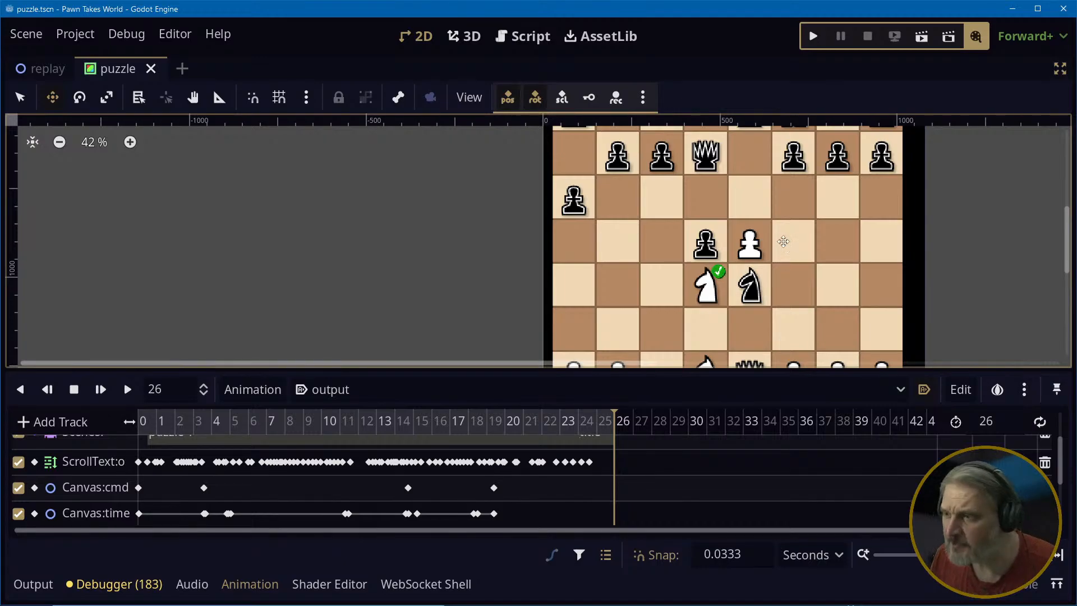
scroll(733, 192, "up", 10)
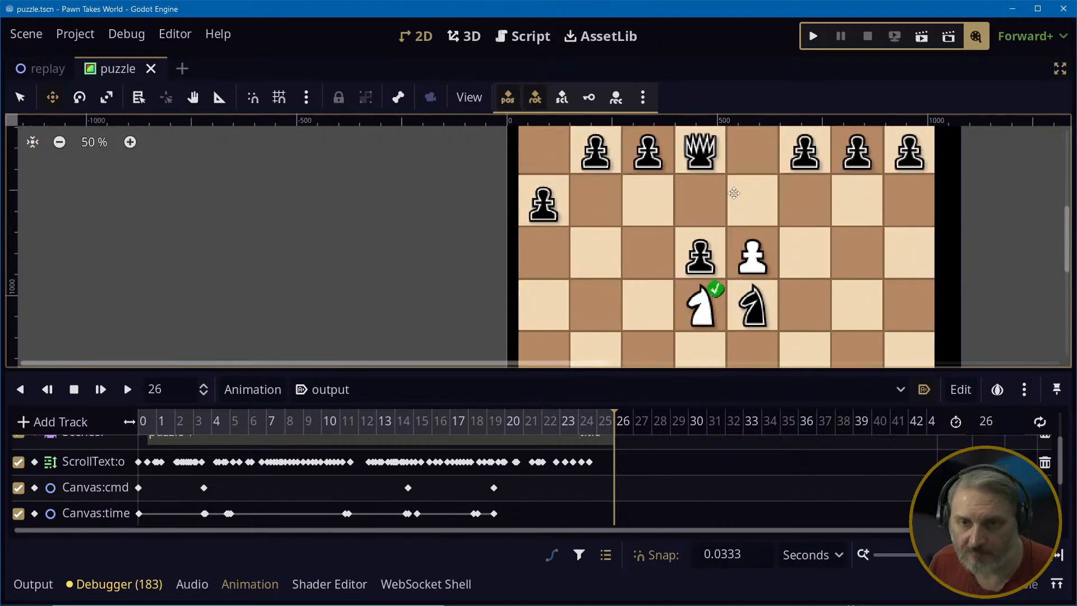
middle_click_drag(842, 180, 819, 367)
scroll(821, 118, "up", 1)
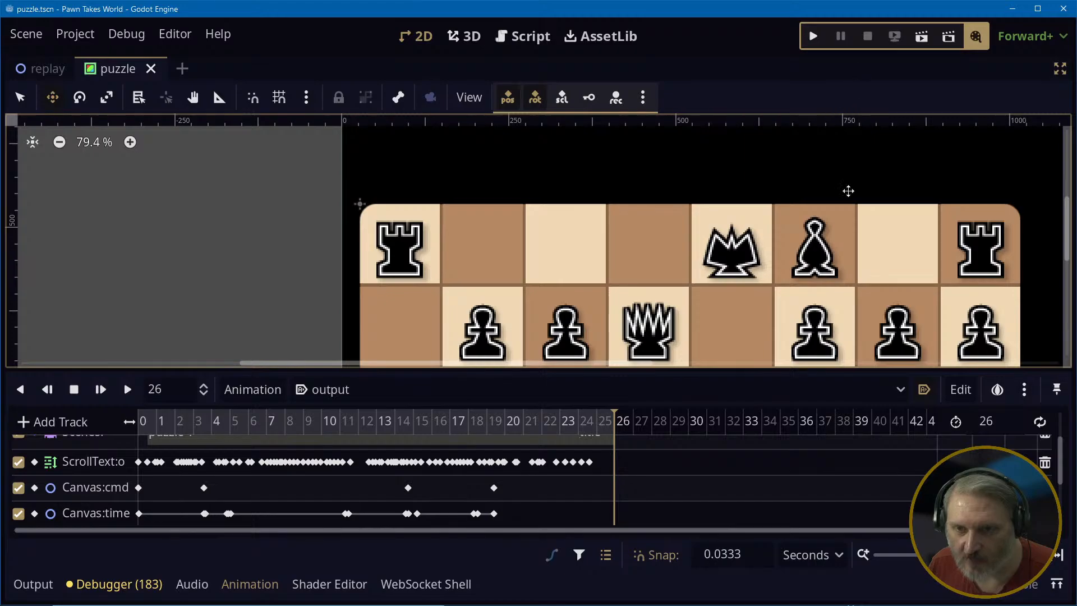
scroll(906, 233, "up", 4)
scroll(906, 266, "up", 2)
scroll(906, 266, "down", 20)
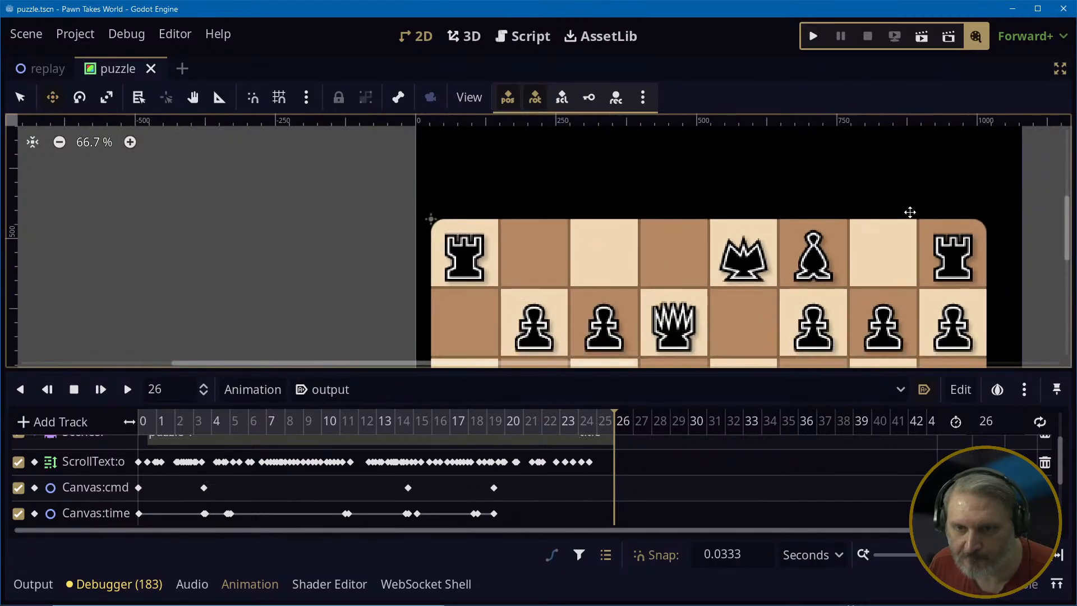
Frame the complete vertical video layout to examine the board, pixel-art head and move list together
scroll(948, 230, "down", 1)
middle_click_drag(1022, 308, 912, 193)
scroll(935, 240, "down", 9)
scroll(948, 258, "up", 6)
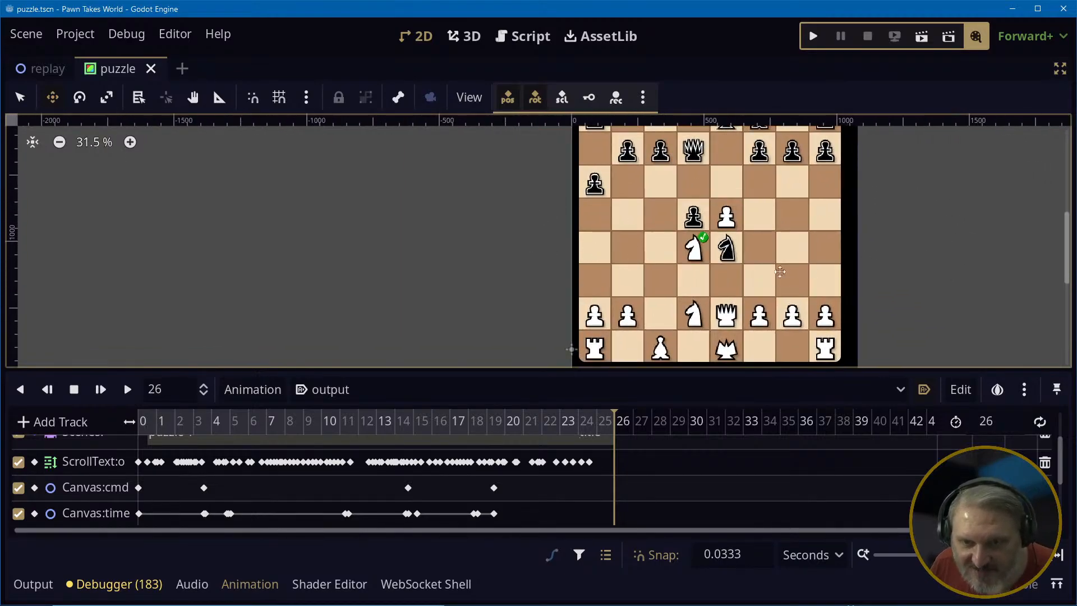
scroll(948, 284, "up", 2)
scroll(935, 281, "down", 1)
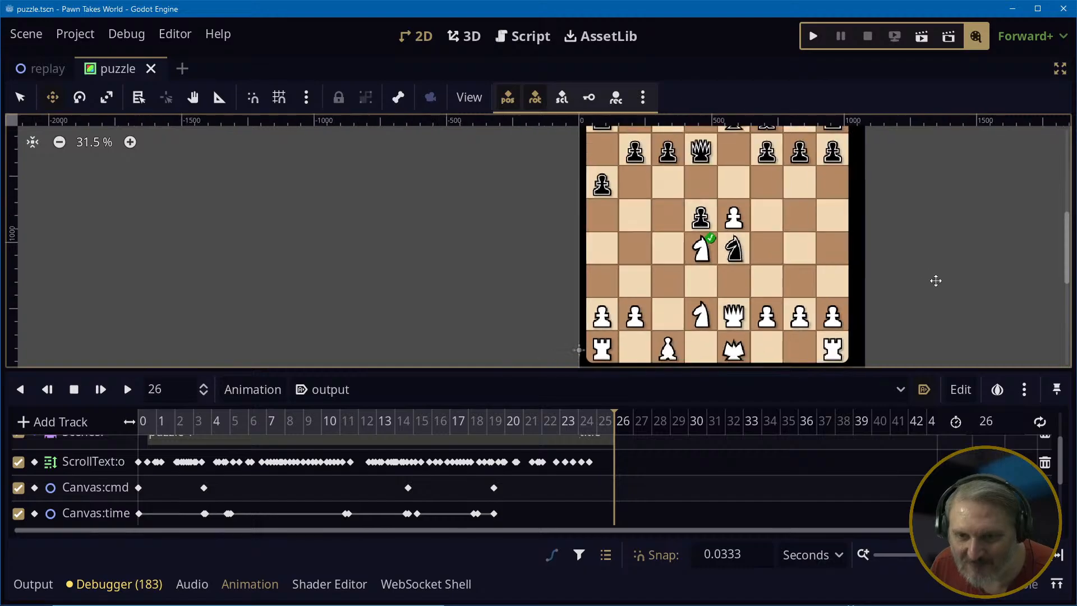
middle_click_drag(935, 281, 758, 218)
scroll(731, 252, "down", 5)
scroll(756, 249, "down", 1)
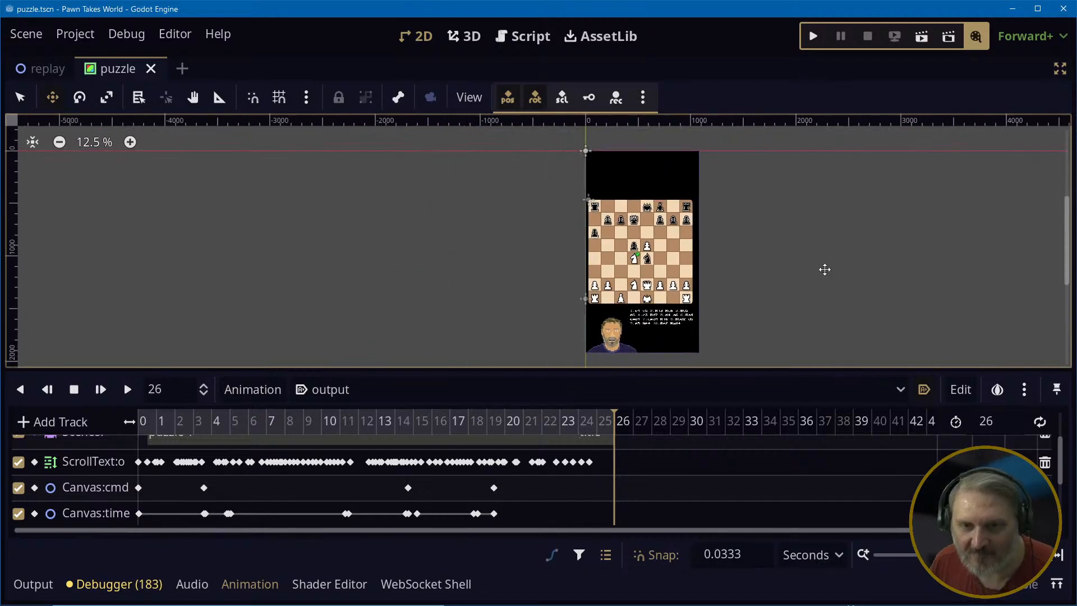
middle_click_drag(825, 269, 690, 270)
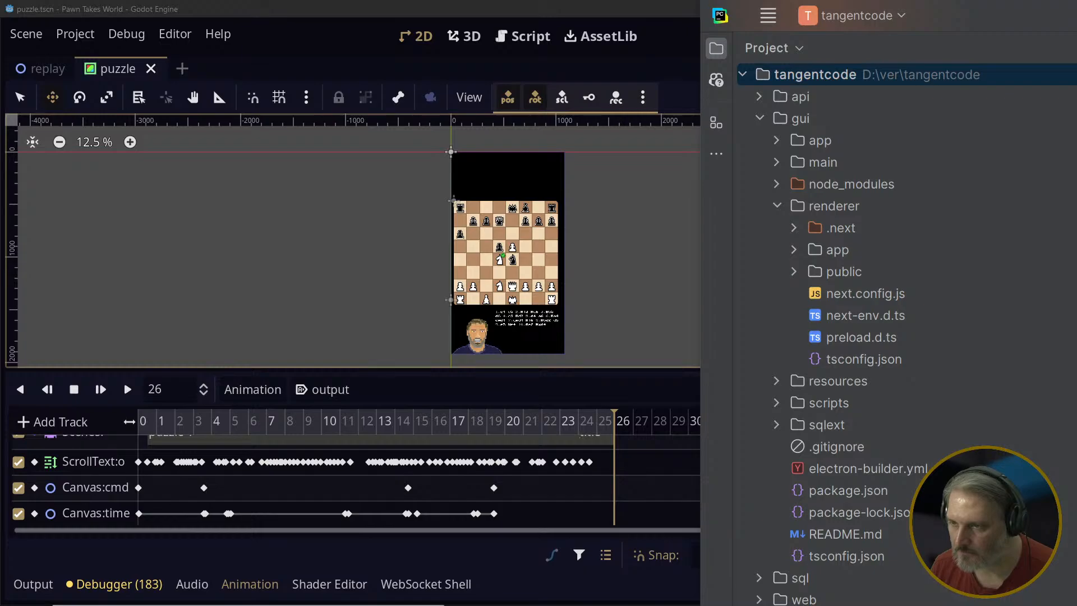
key("alt+Tab")
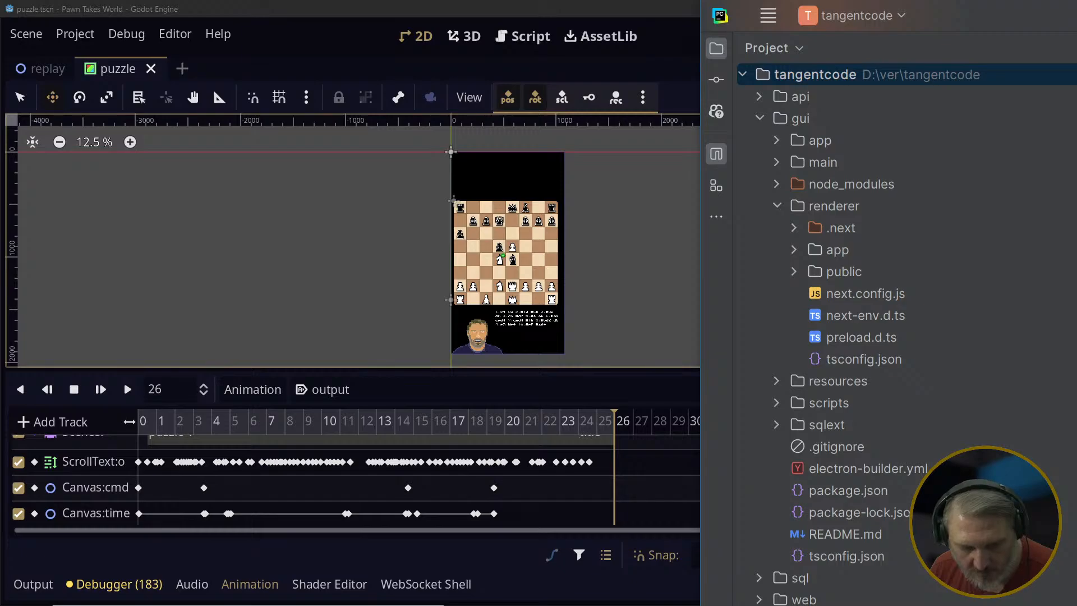
key("alt+Tab")
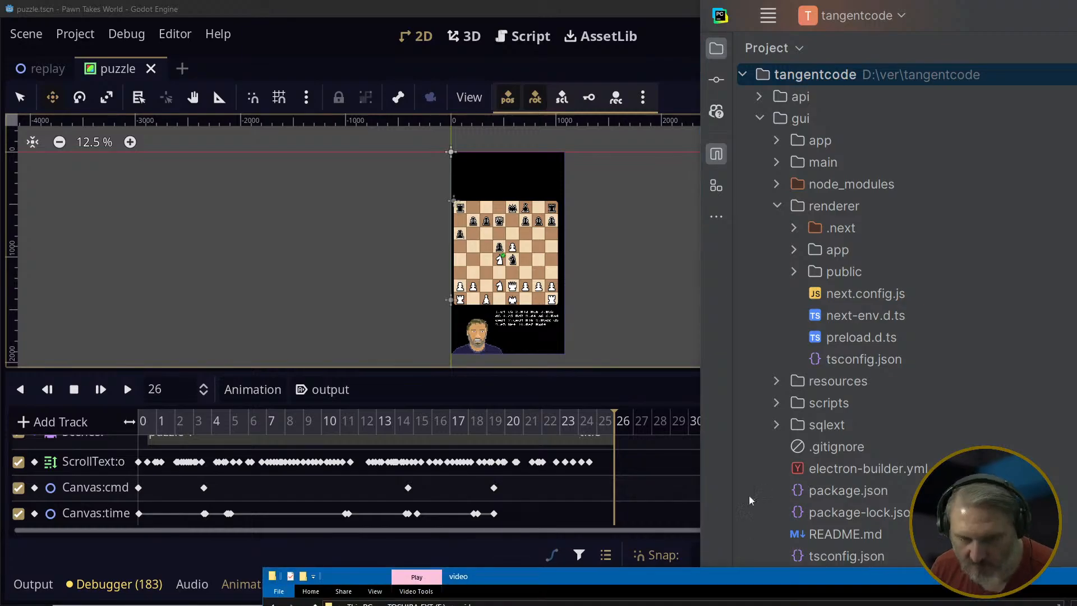
left_click_drag(852, 586, 1076, 522)
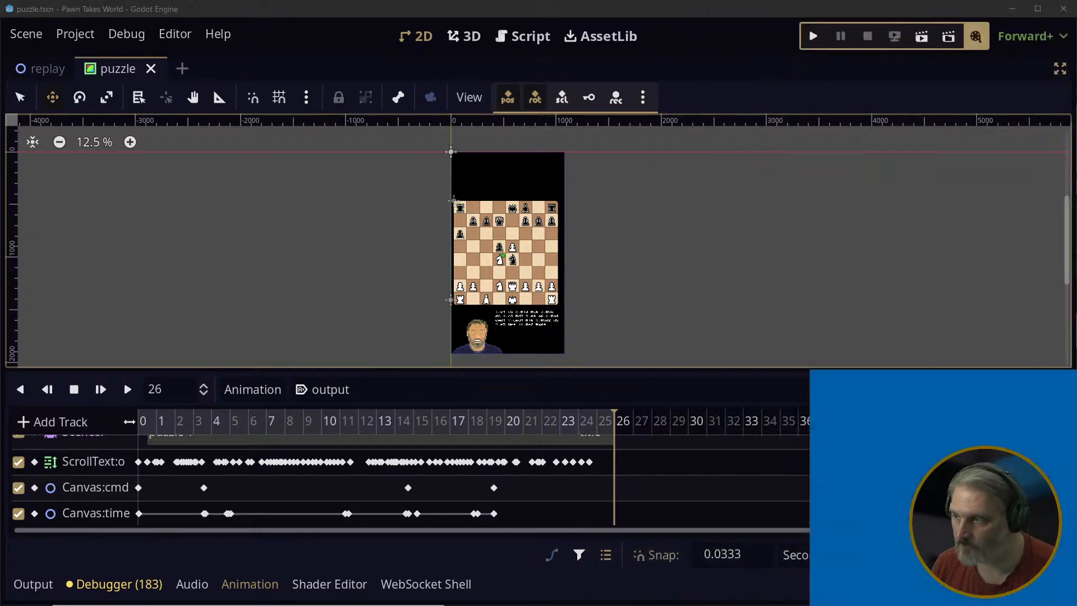
key("alt+Tab")
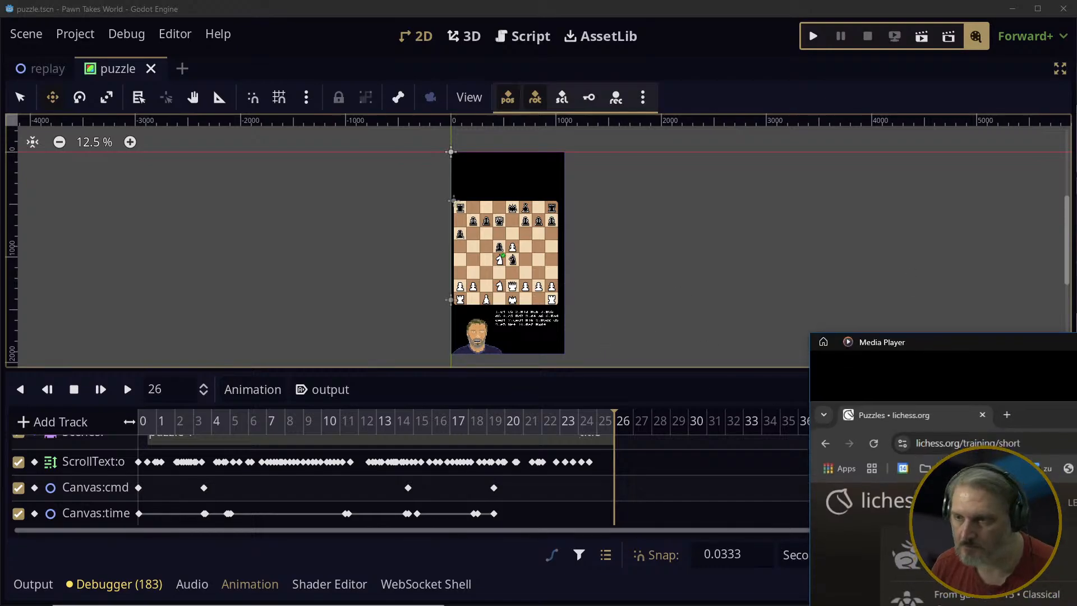
left_click_drag(1076, 320, 539, 165)
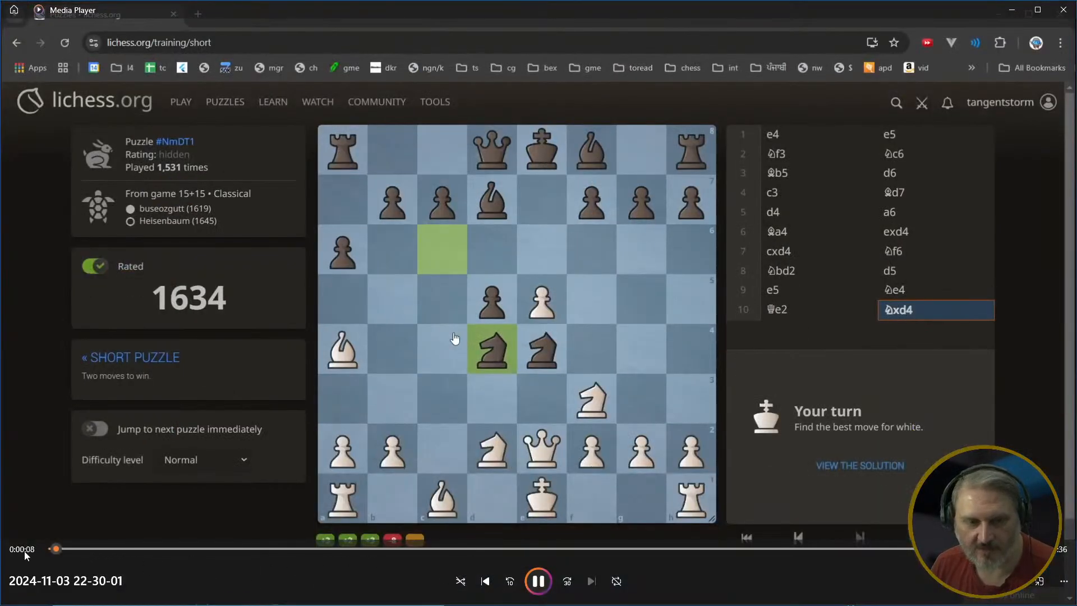
Pause the recording at 2:04, scrub back to the green arrow on puzzle #NmDT1 and play from there
left_click(93, 548)
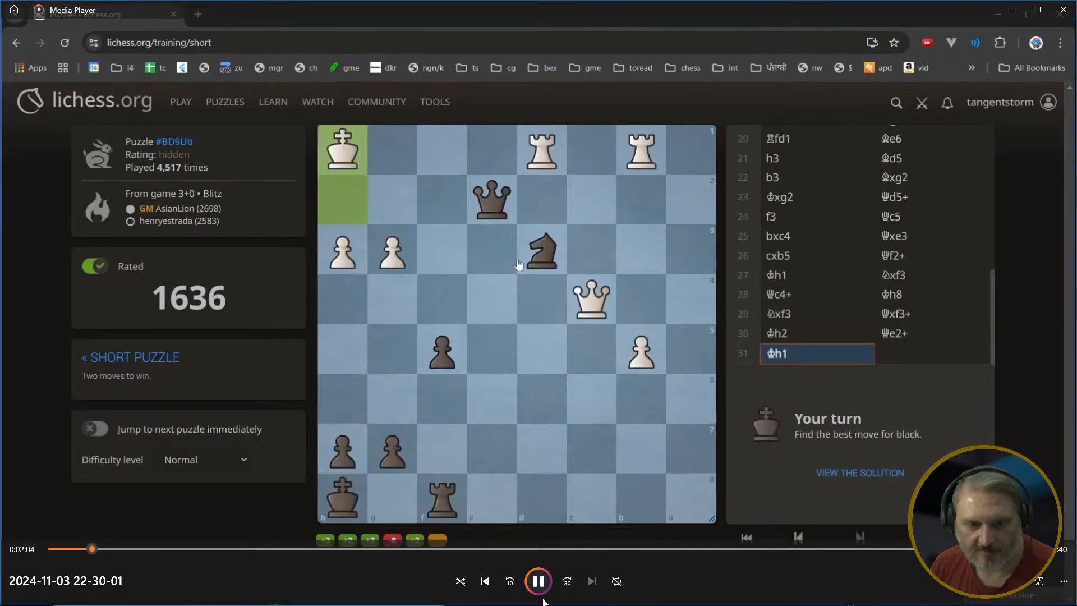
key("space")
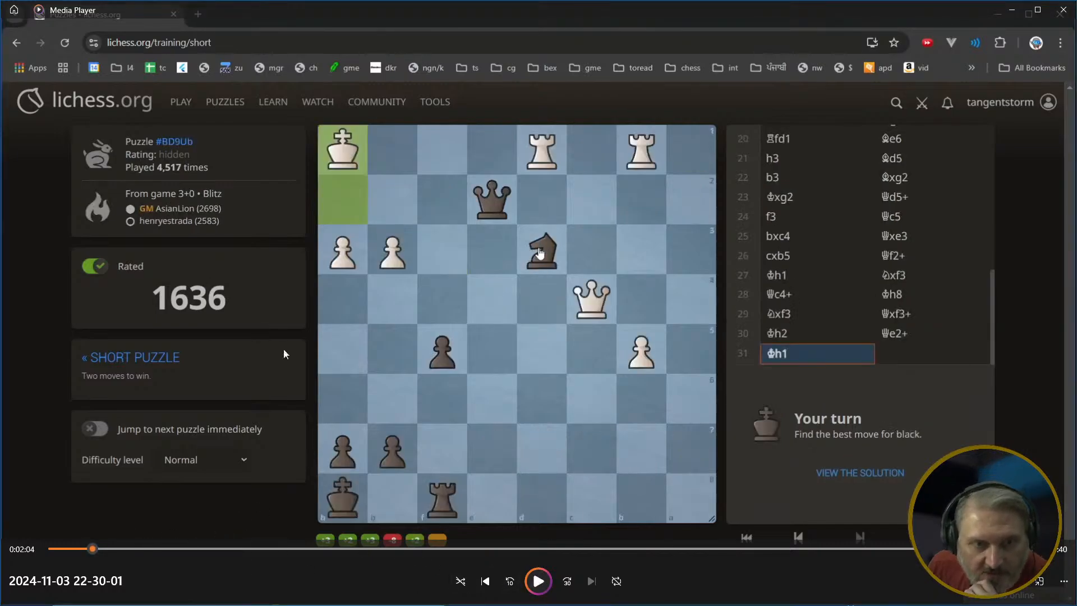
left_click_drag(83, 554, 59, 555)
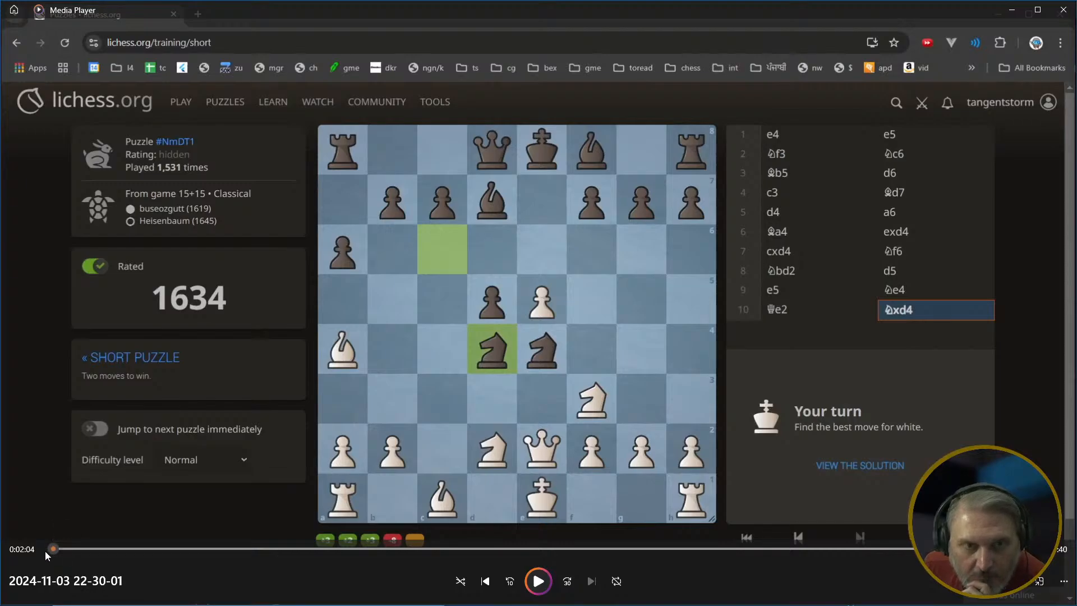
left_click_drag(98, 547, 70, 549)
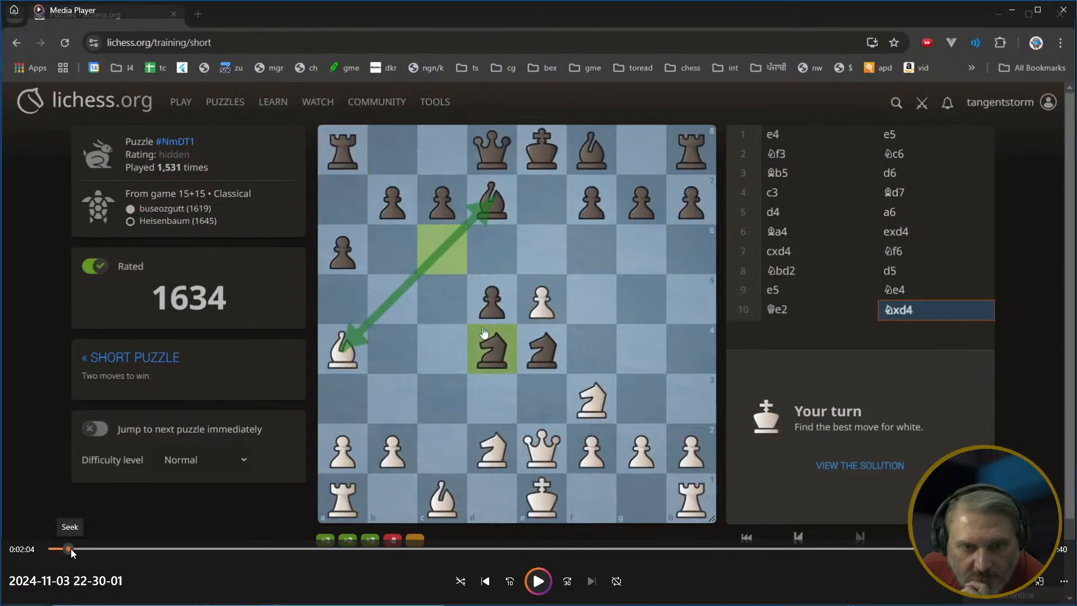
left_click(538, 581)
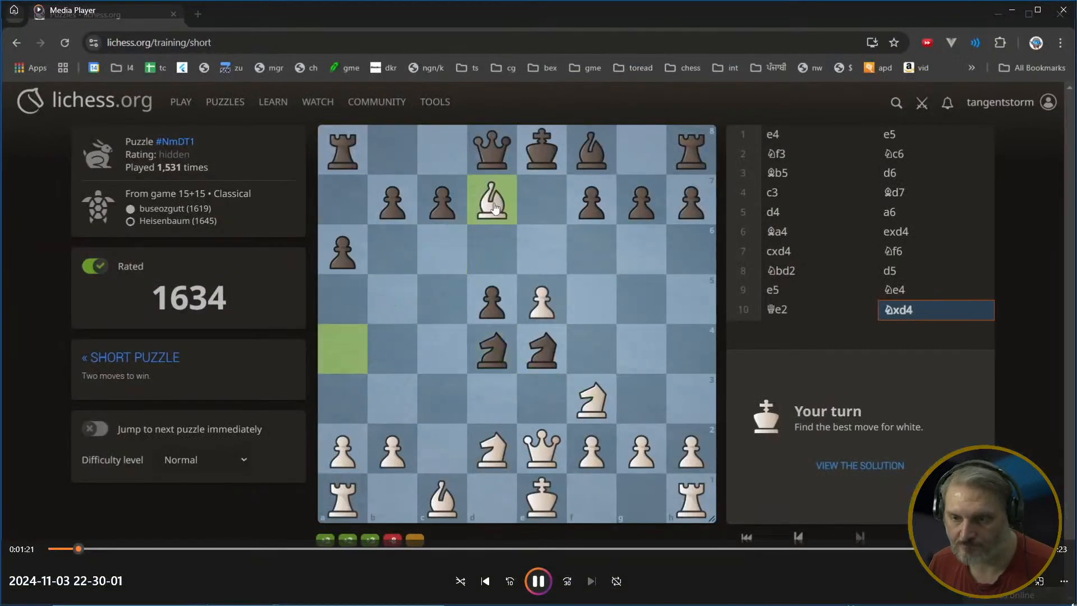
Shrink the player window, pause the recording at 1:27 on the solved puzzle and resume playback
left_click_drag(1074, 603, 920, 506)
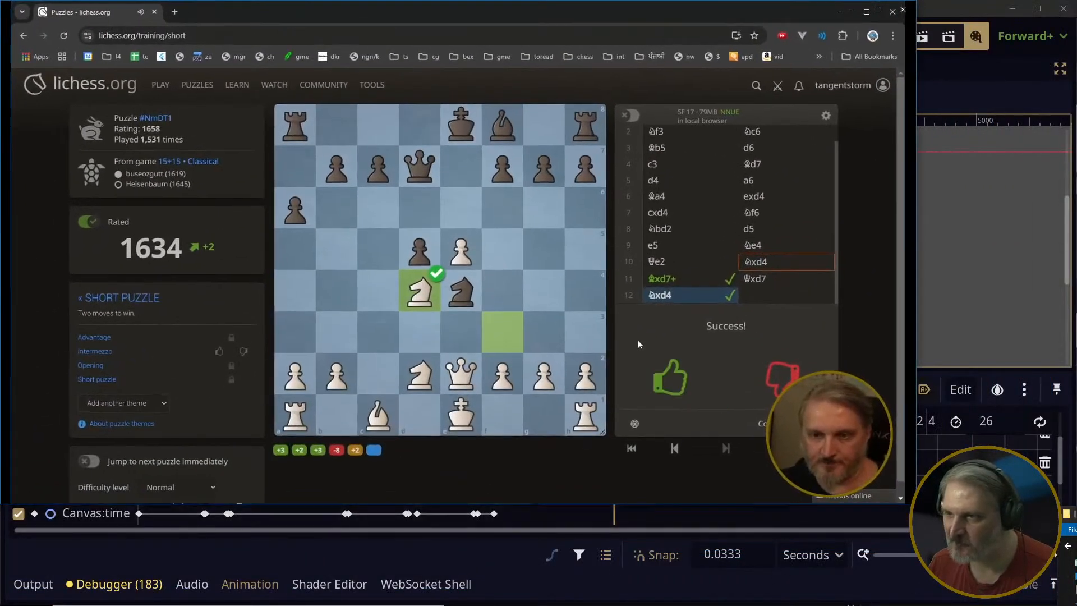
left_click(465, 476)
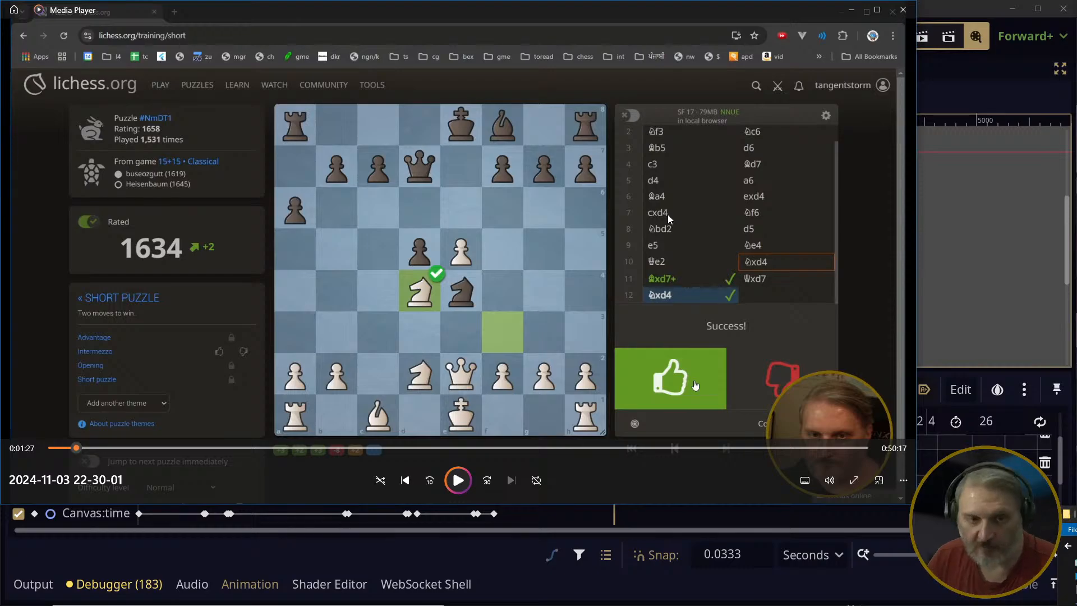
left_click(460, 488)
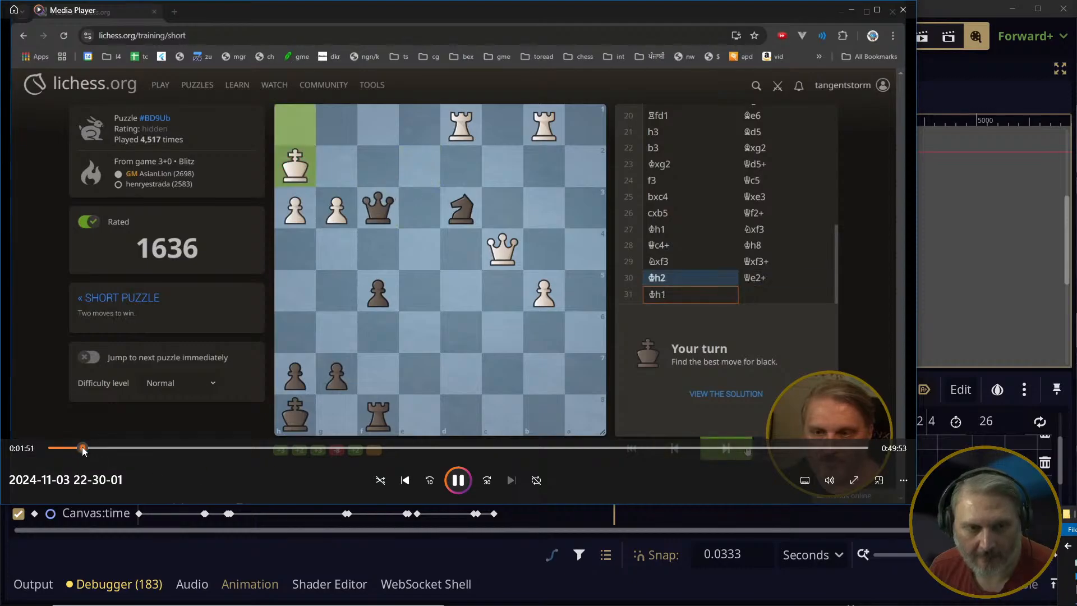
Scrub the recording between puzzles #NmDT1, #BD9Ub and #kst7z to compare them, and play from about 2:36
left_click_drag(82, 446, 88, 445)
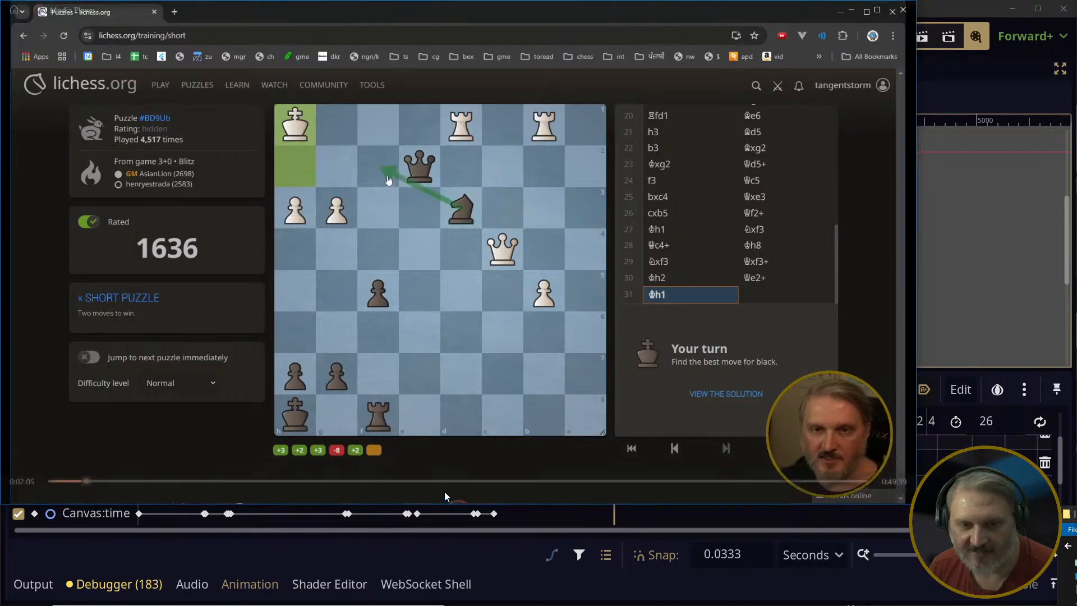
mouse_move(488, 413)
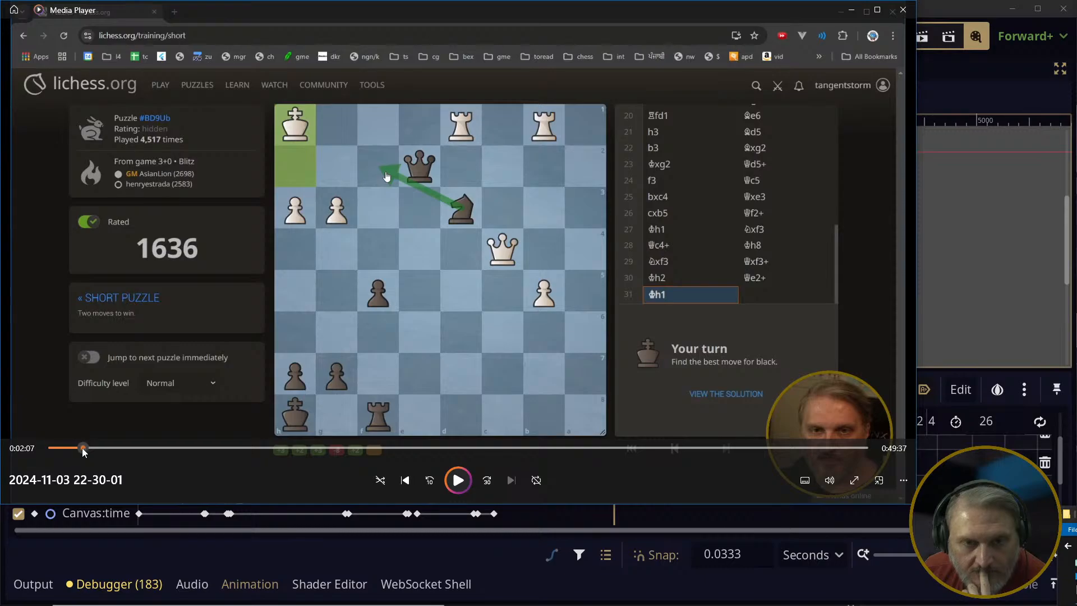
left_click_drag(82, 448, 65, 448)
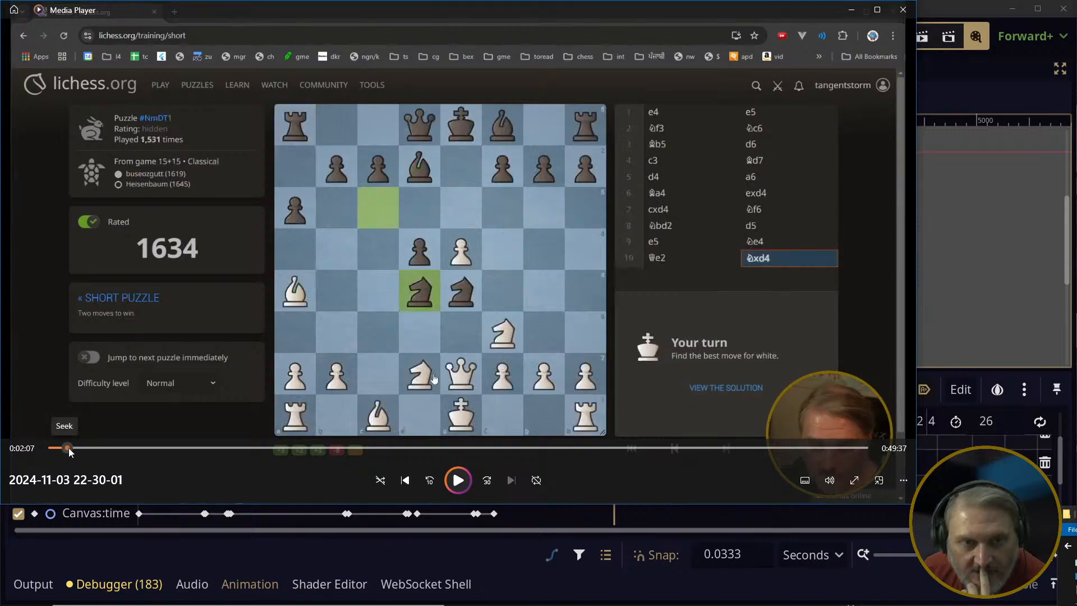
left_click_drag(69, 448, 86, 447)
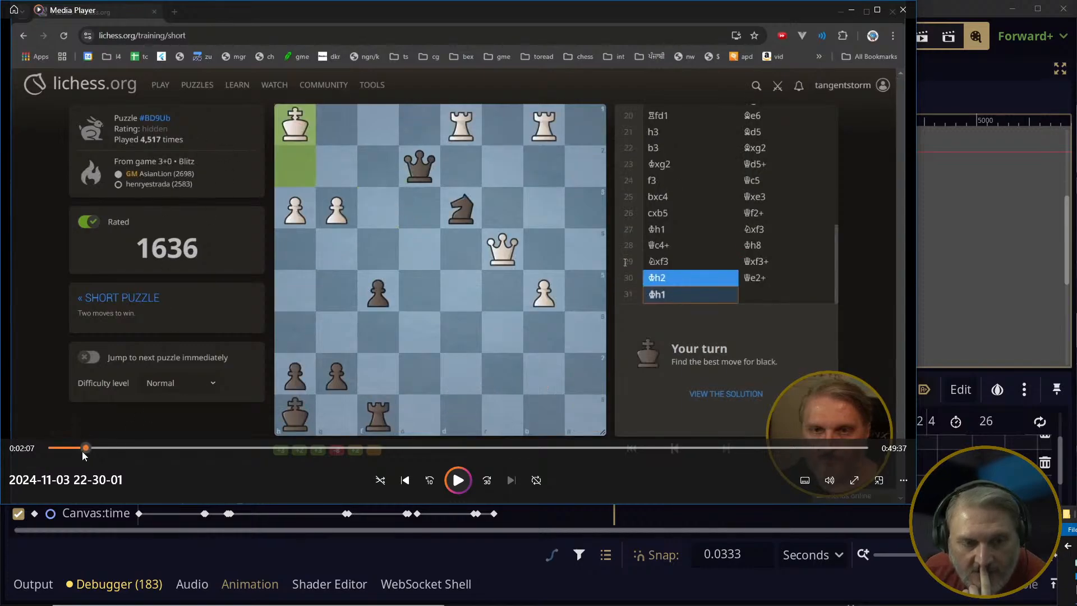
left_click_drag(86, 452, 88, 452)
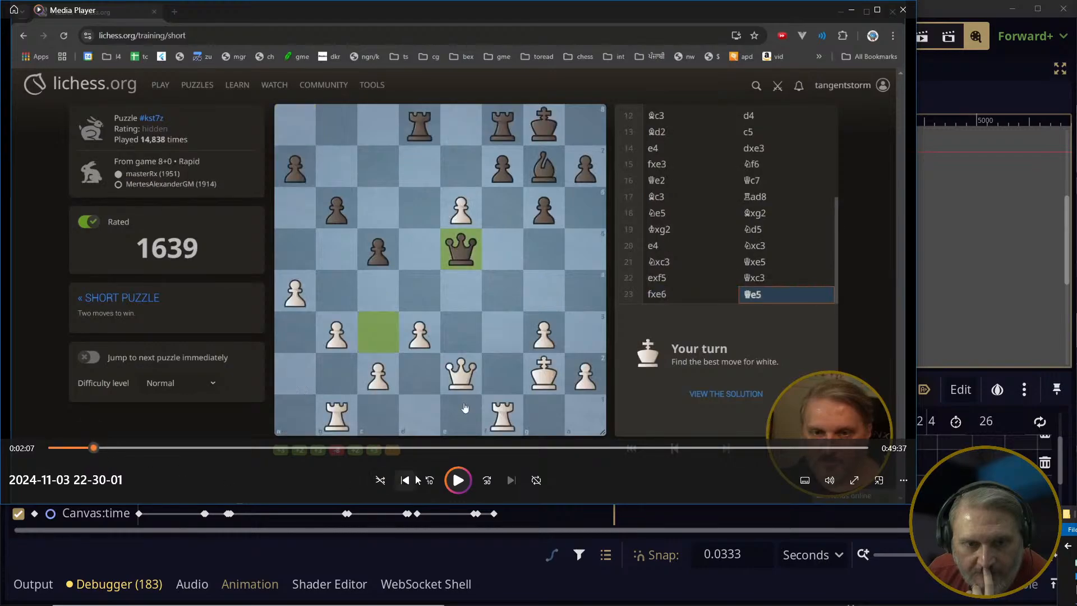
left_click(458, 480)
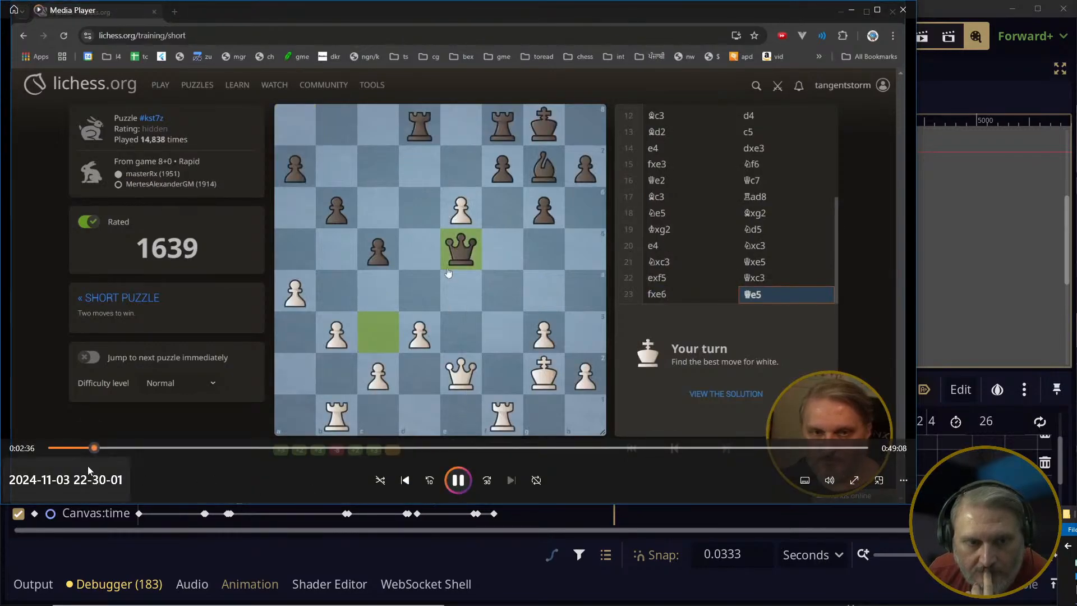
Seek back and forth between 2:04 and 2:36, return to the recording's start and seek to 2:04 again
left_click(89, 448)
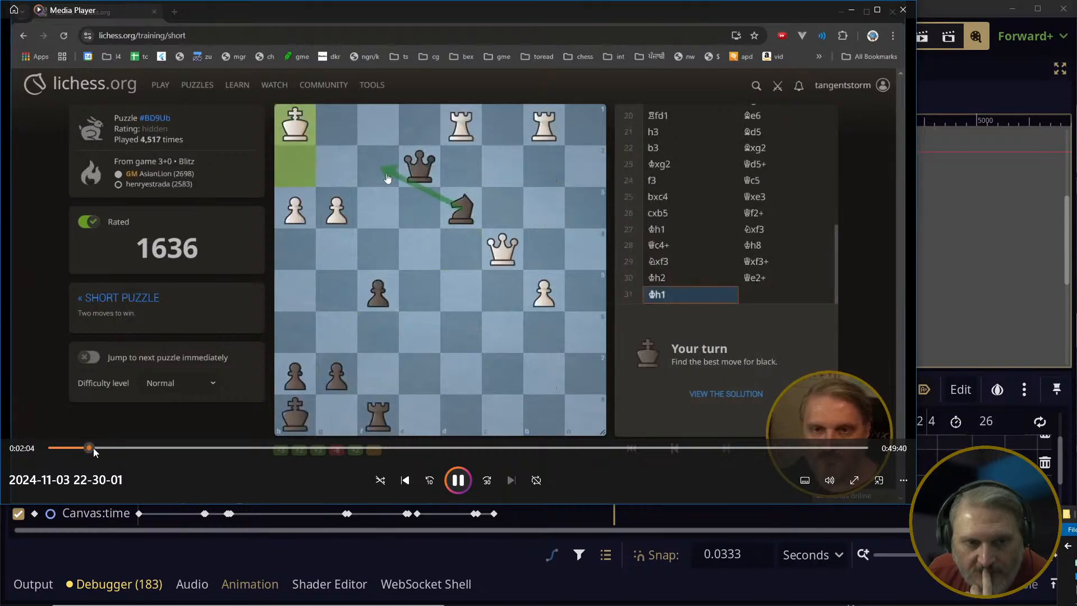
left_click(94, 448)
left_click(94, 448)
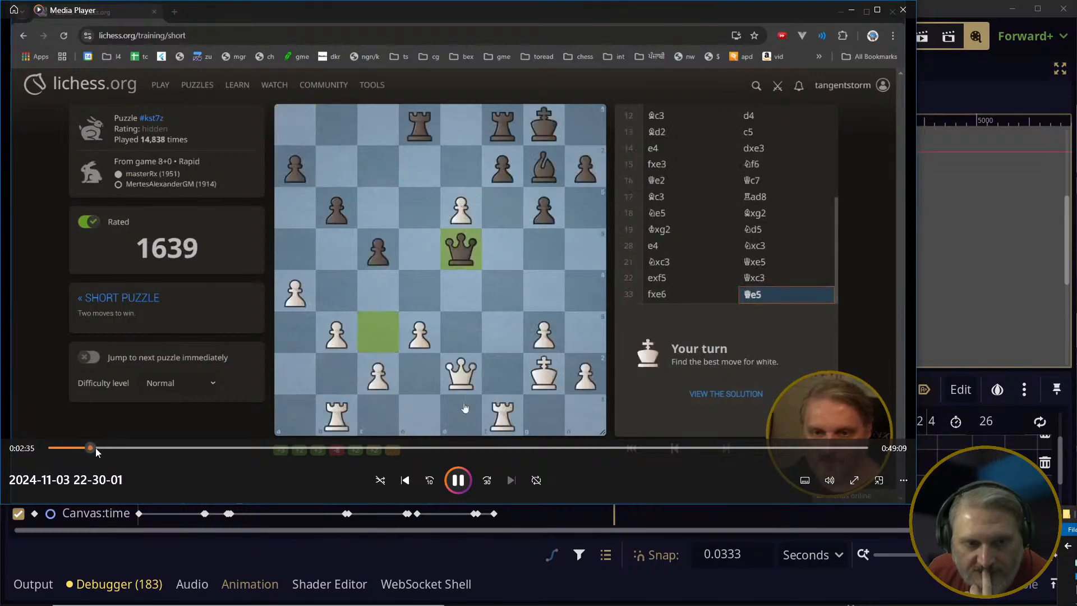
left_click(85, 448)
left_click(93, 448)
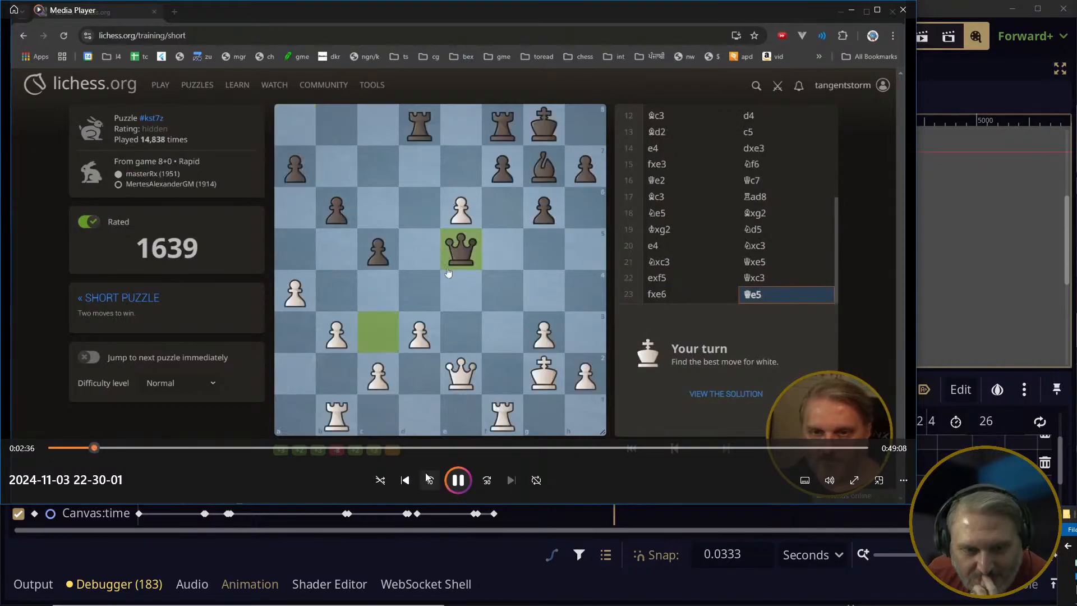
left_click(409, 477)
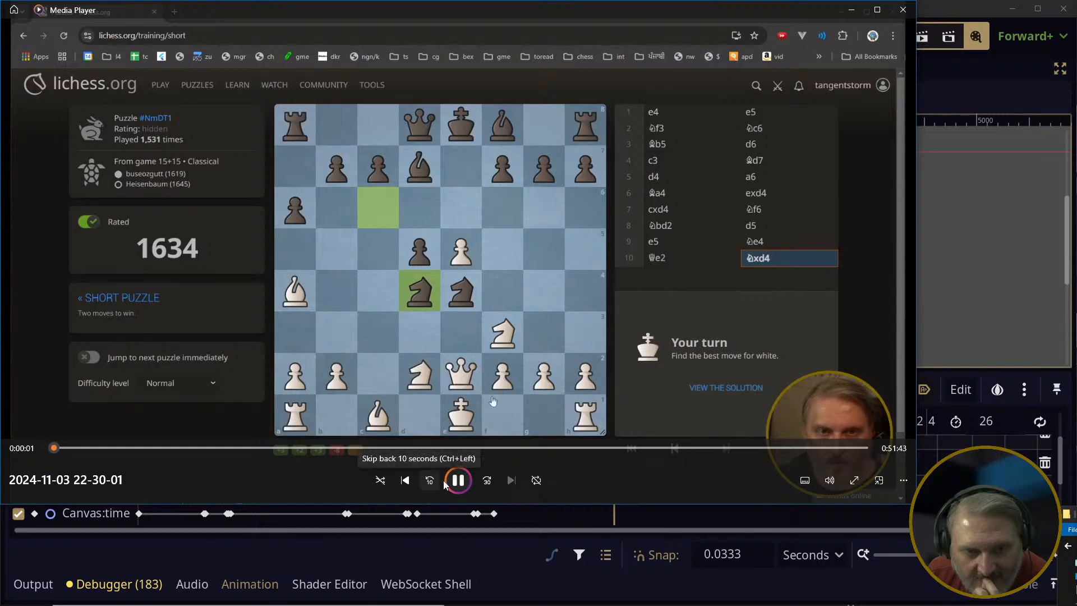
left_click(152, 447)
left_click(87, 452)
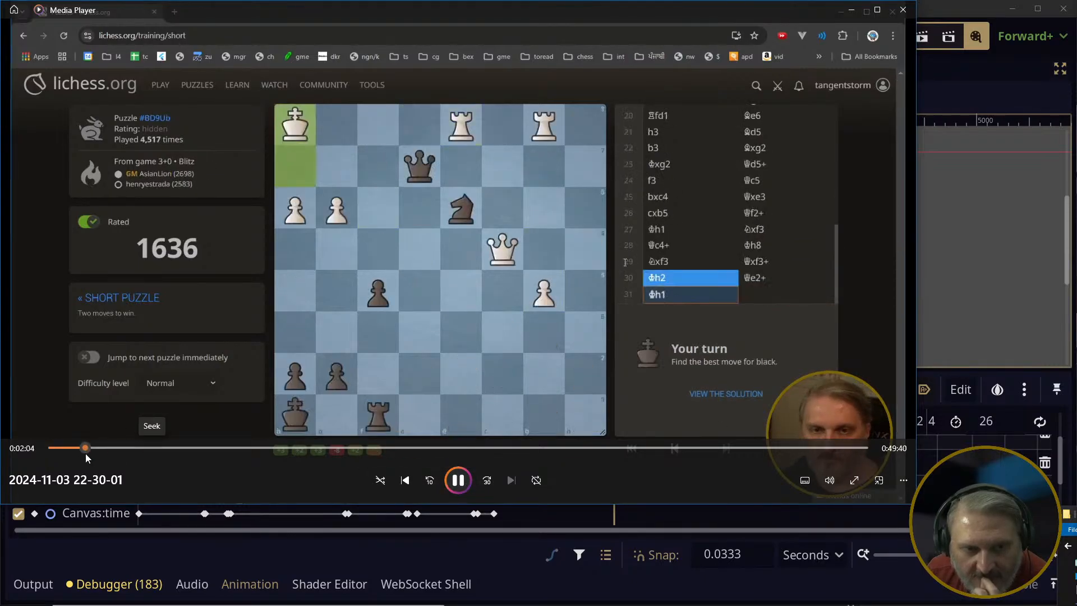
Replay puzzle #BD9Ub from 1:37 with a pause at 1:39, compare it with puzzle #kst7z at 2:35, and return to 2:04
left_click(78, 454)
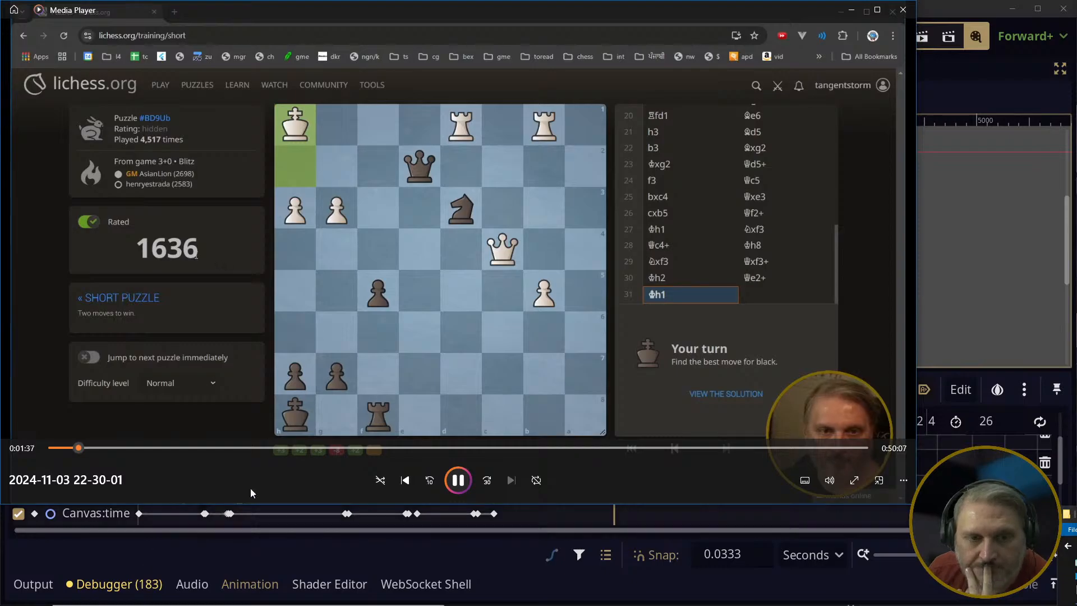
left_click(468, 480)
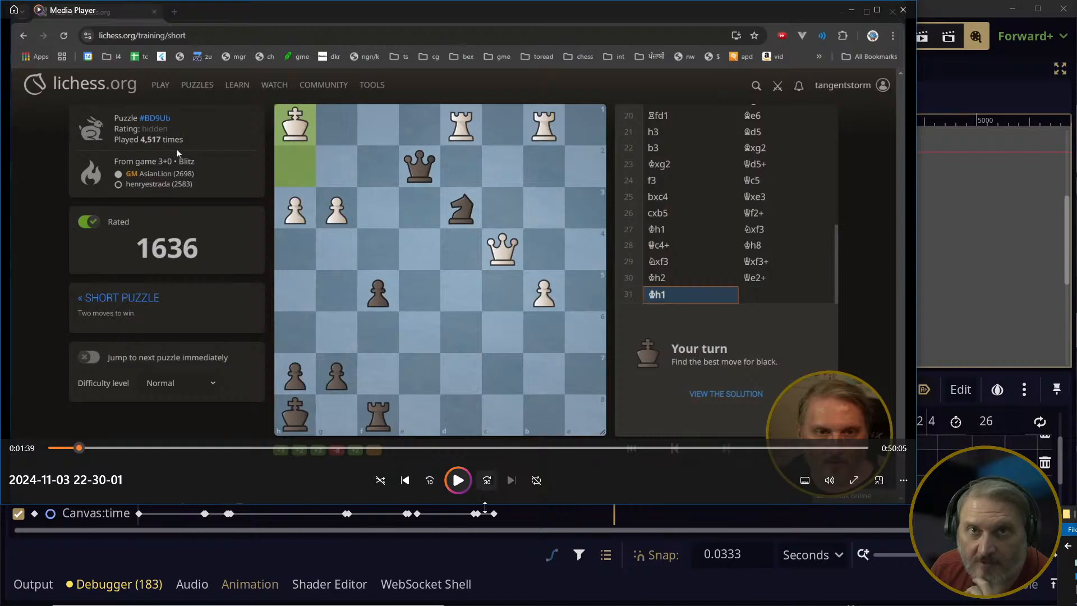
left_click(460, 483)
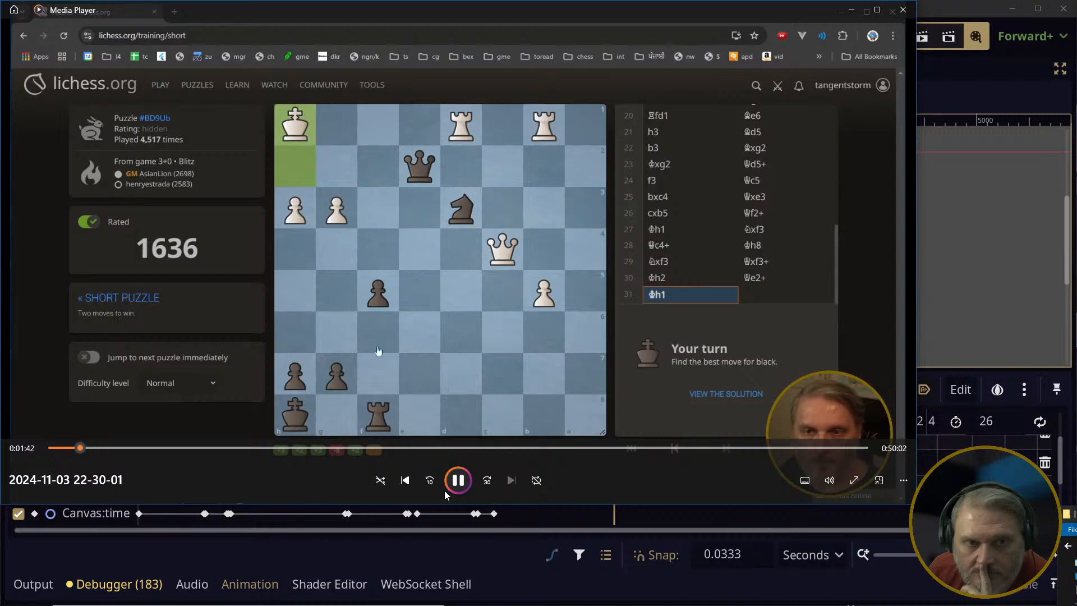
left_click(85, 447)
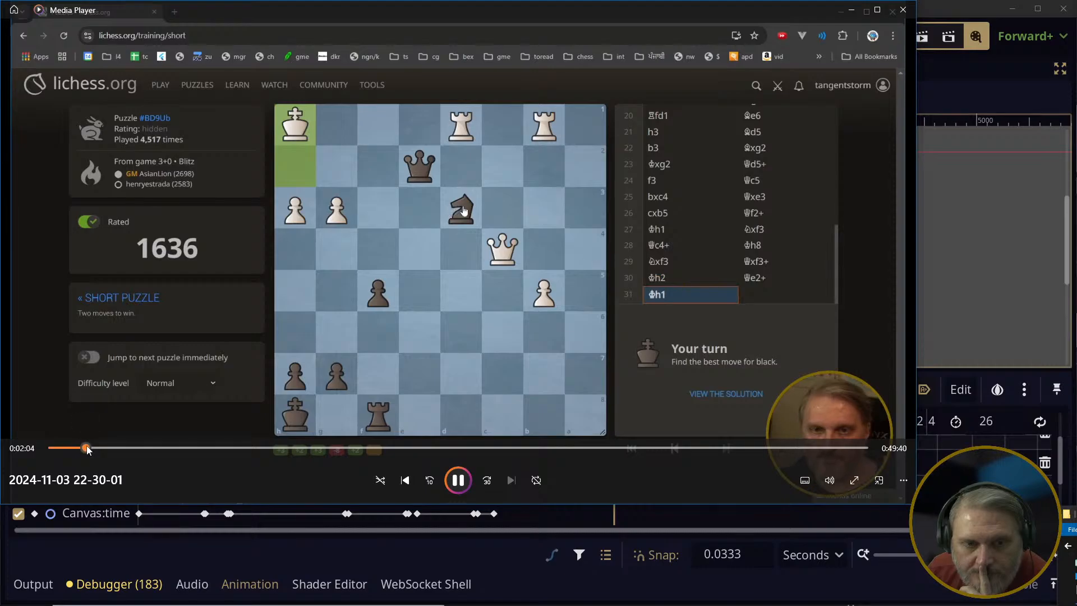
left_click(93, 446)
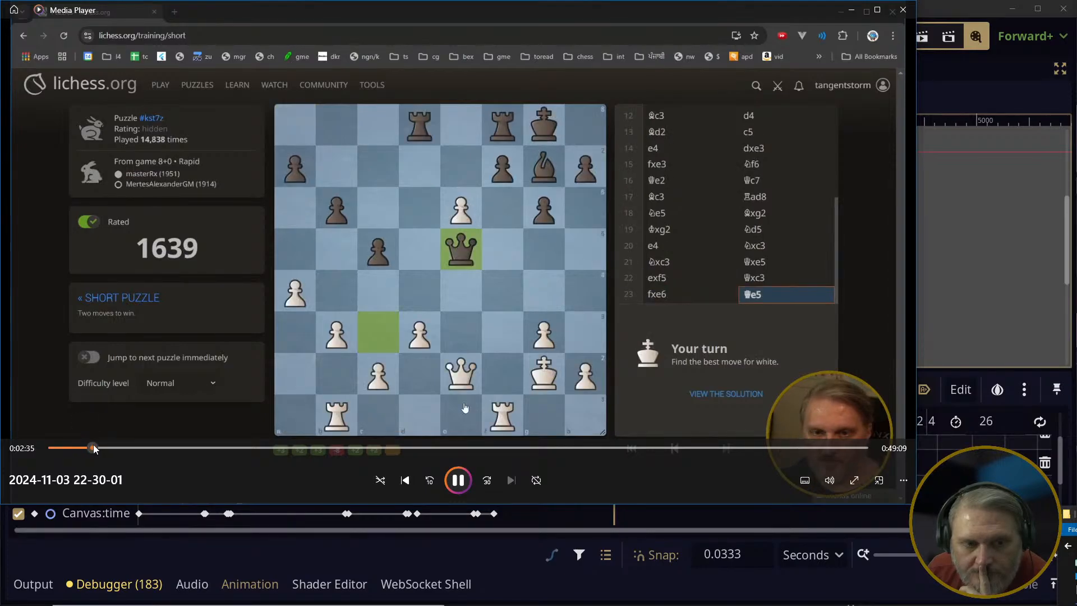
left_click(87, 447)
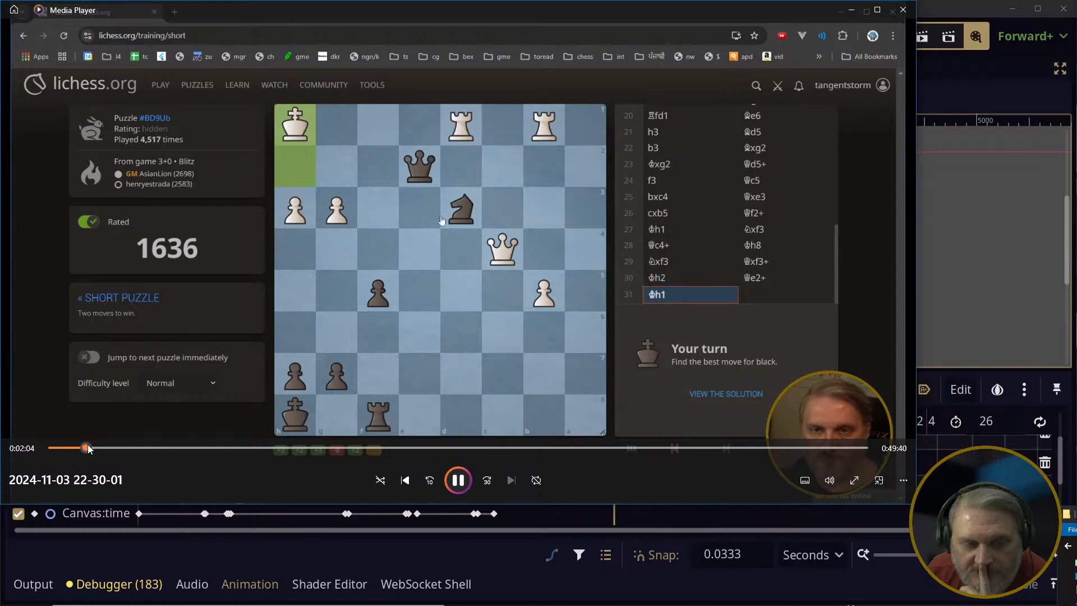
Change the recording's playback speed, pause briefly at 2:30 on puzzle #kst7z, and play on to 4:52 on puzzle #09zax, pausing there
right_click(490, 483)
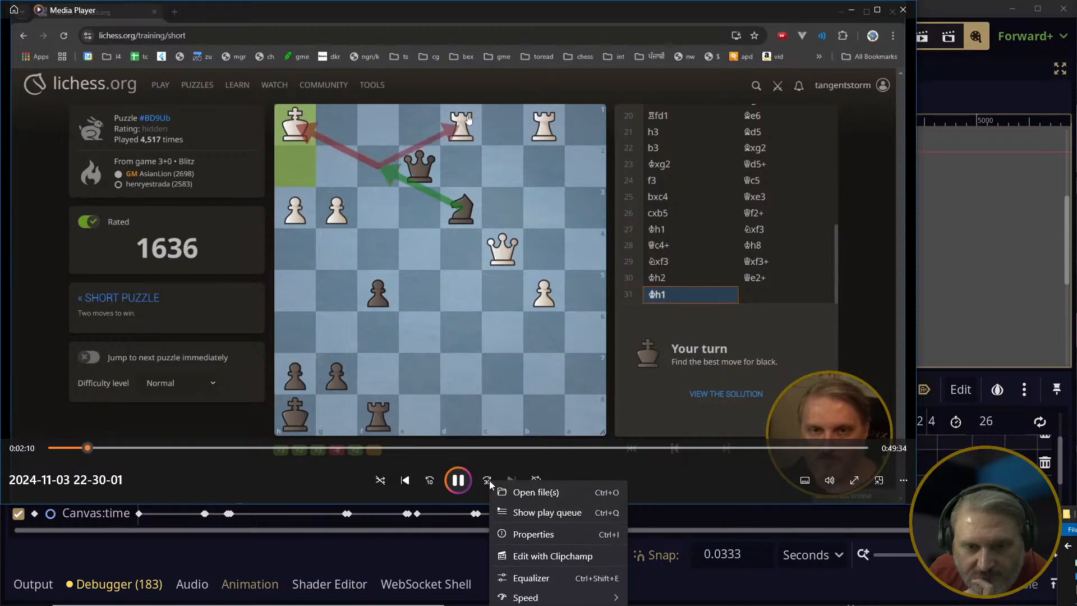
mouse_move(561, 598)
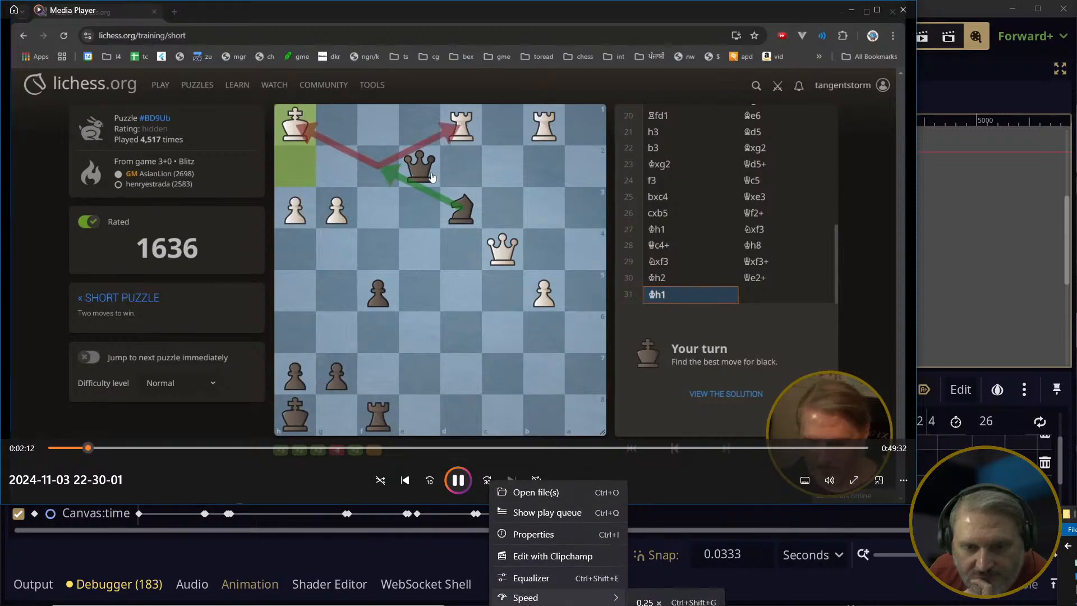
left_click(674, 603)
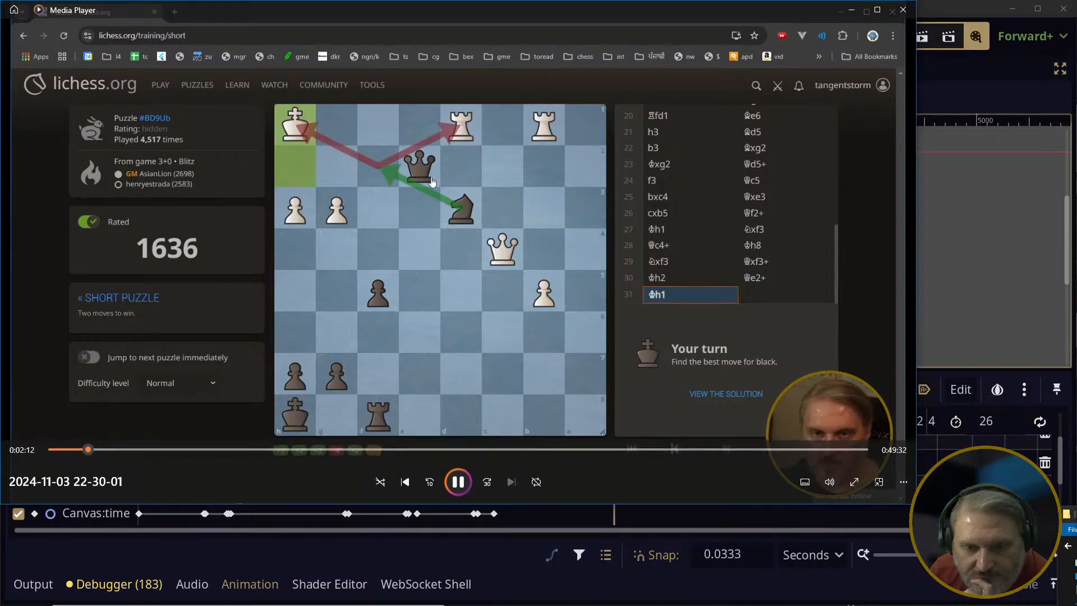
left_click(456, 486)
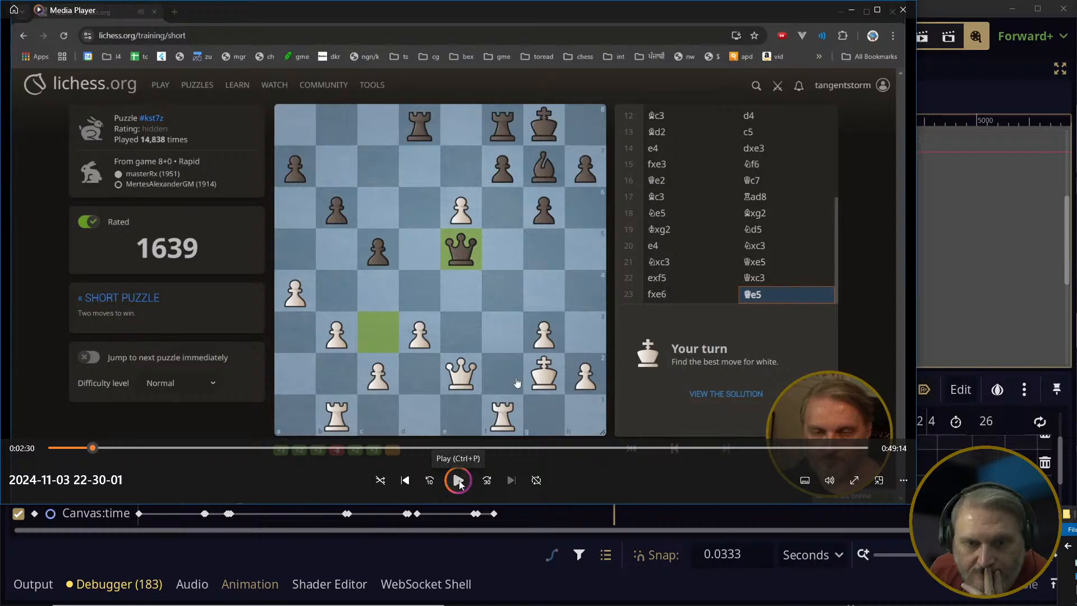
left_click(458, 481)
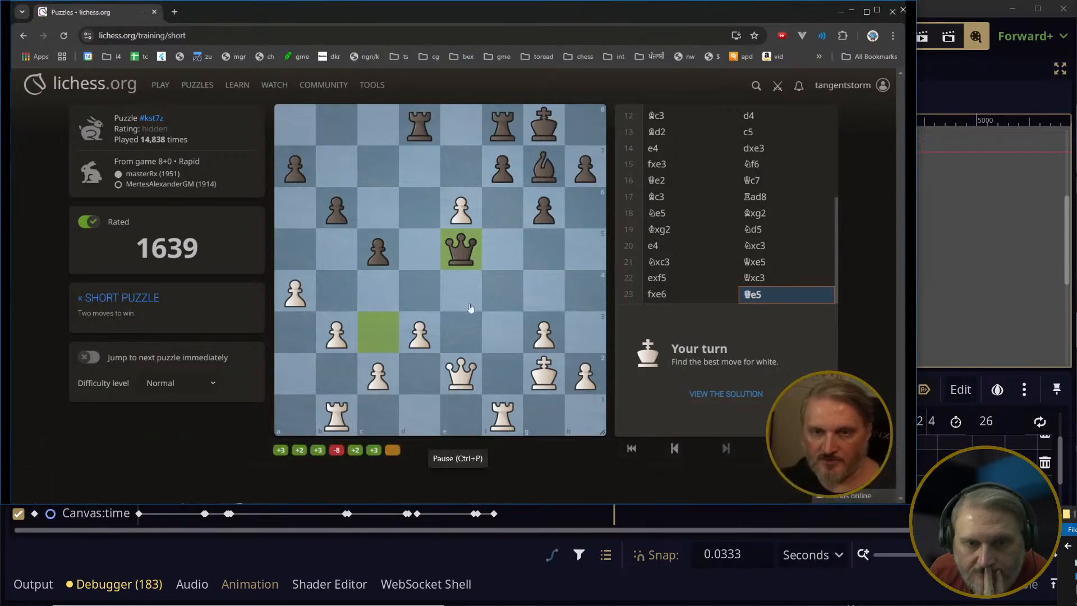
mouse_move(457, 488)
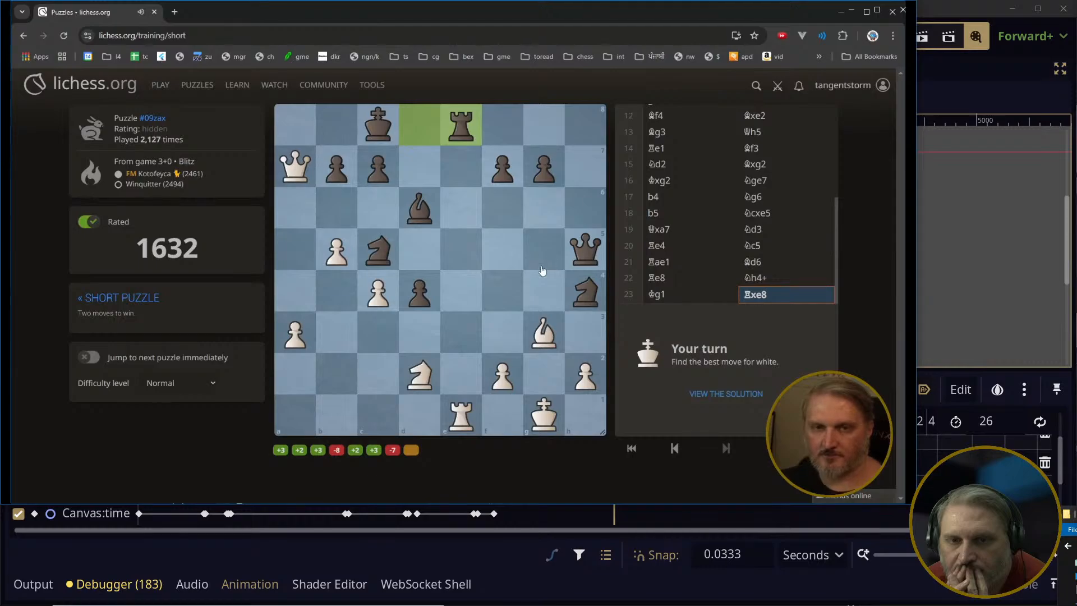
mouse_move(107, 448)
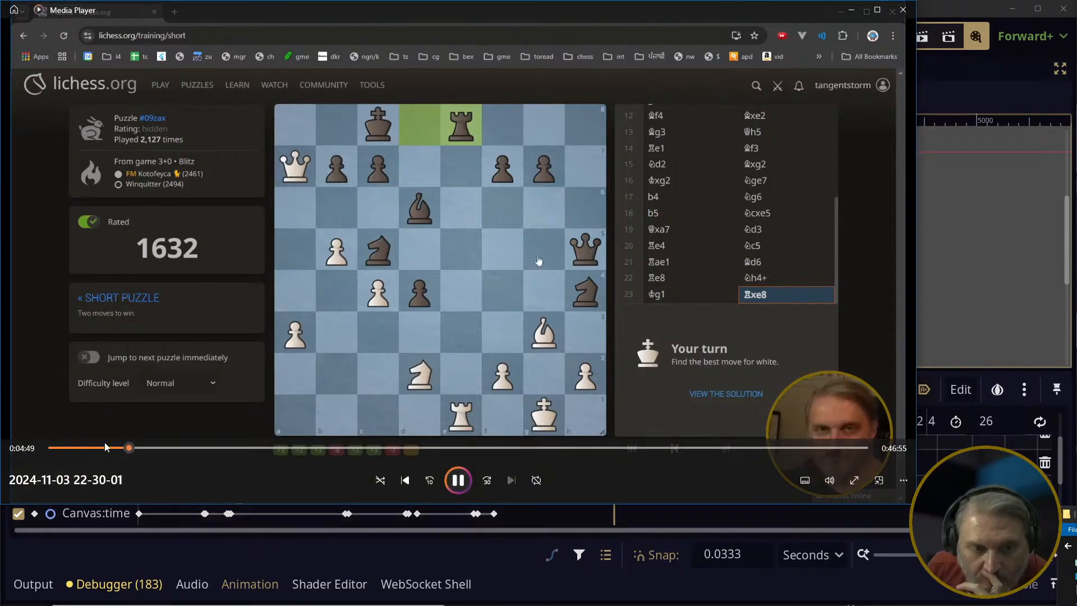
key("space")
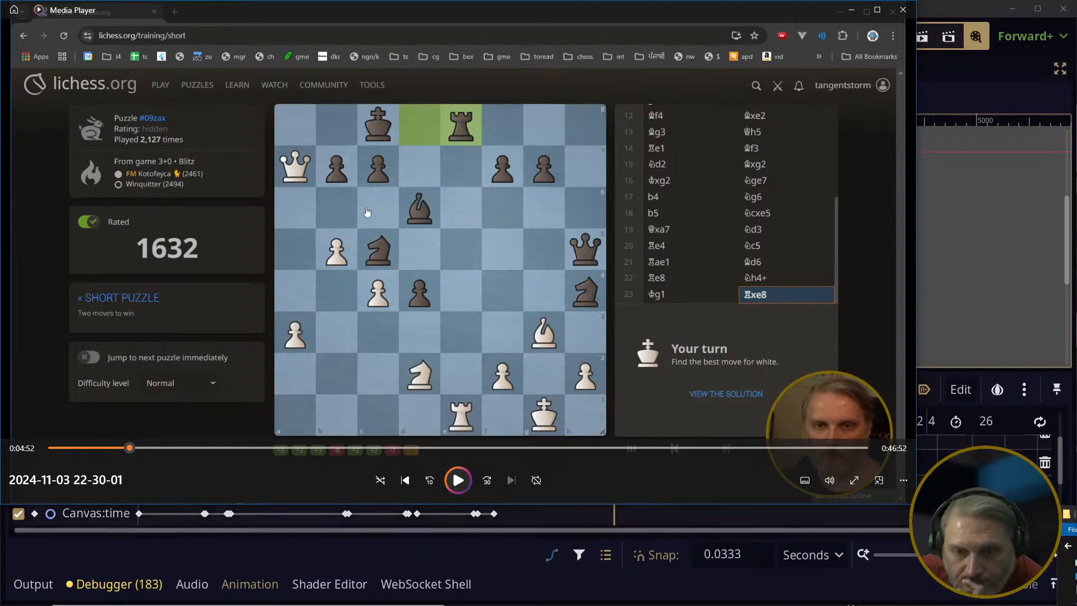
left_click(904, 481)
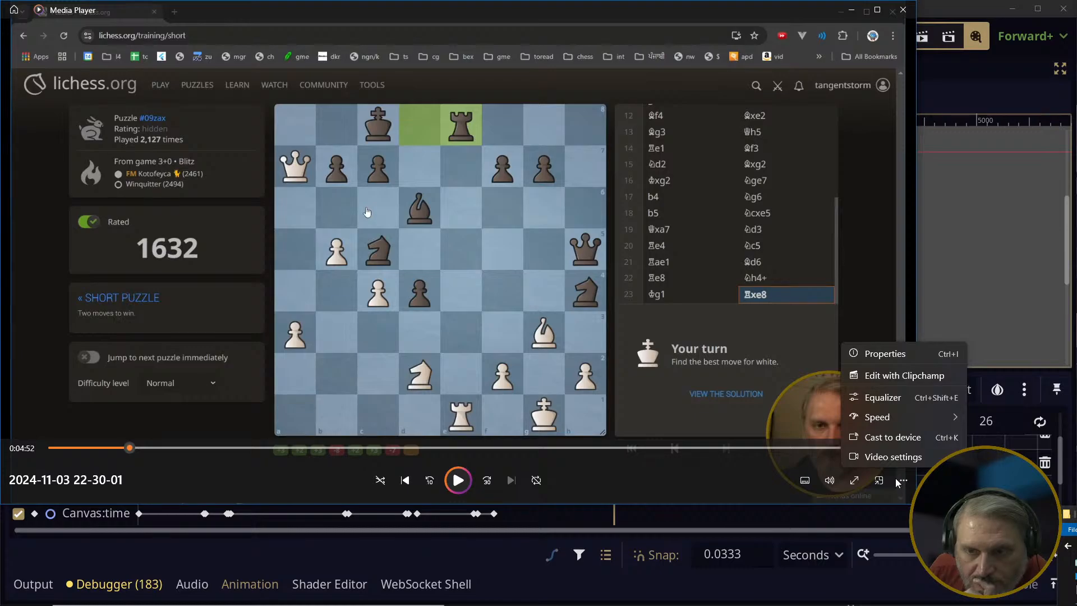
left_click(908, 376)
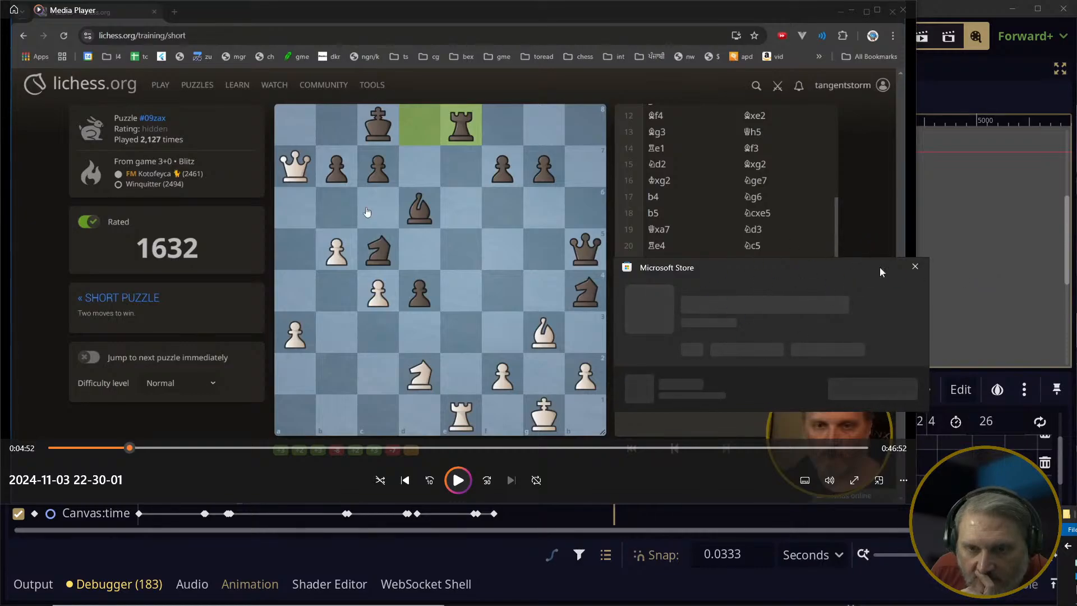
left_click(926, 263)
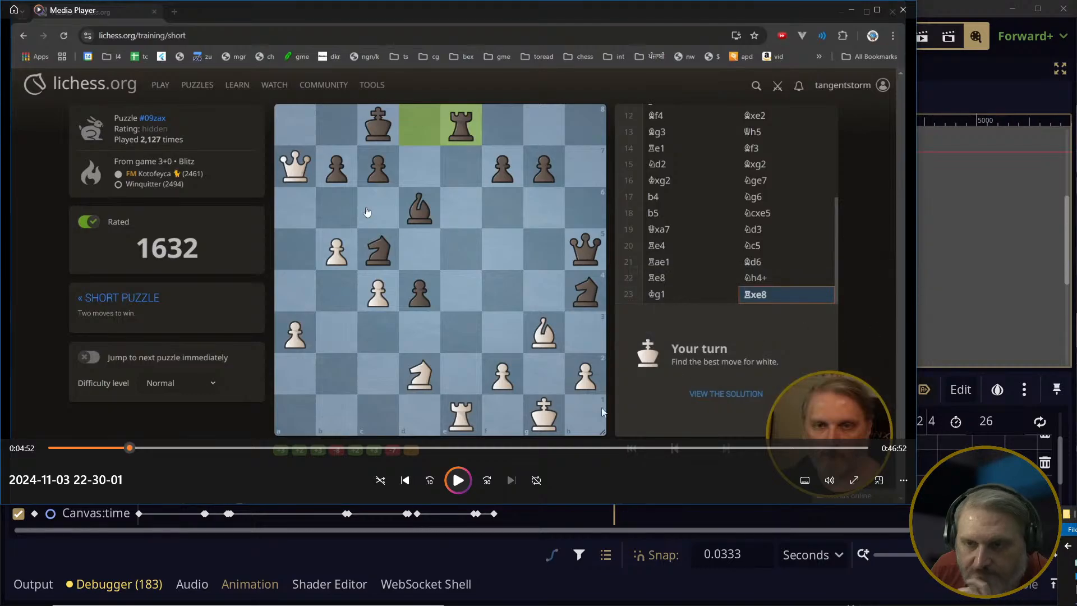
mouse_move(130, 448)
left_mouse_down()
mouse_move(116, 448)
mouse_move(151, 449)
left_mouse_up()
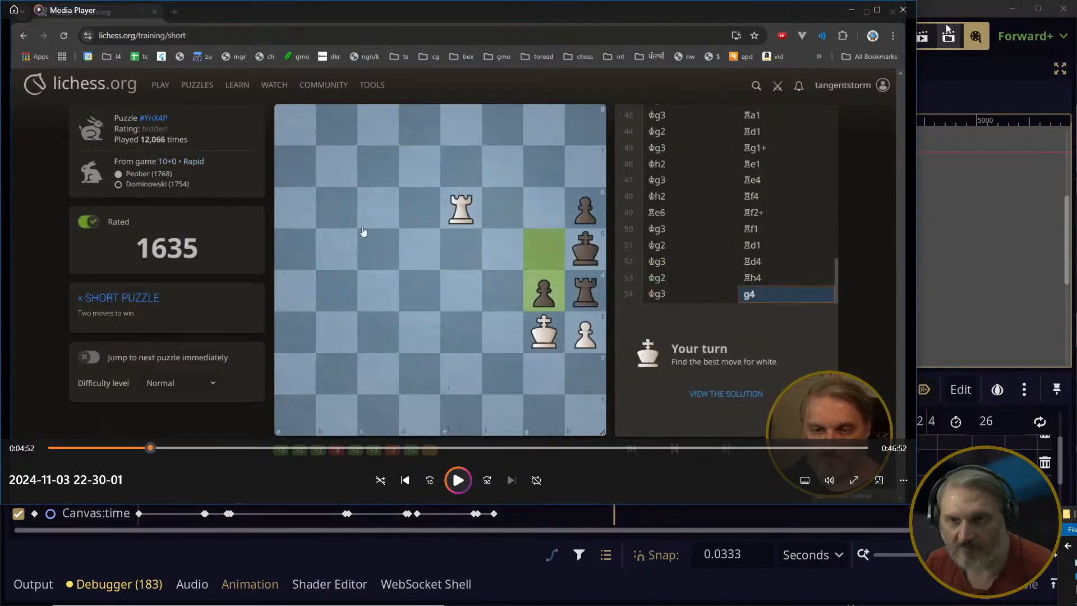
left_click(903, 10)
key("alt+Tab")
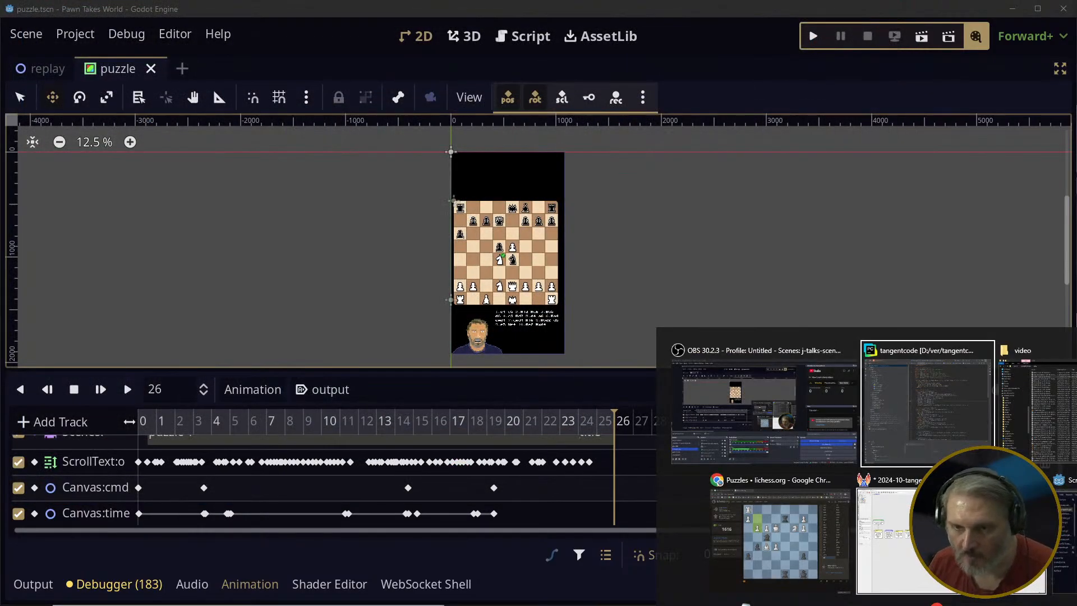
key("Escape")
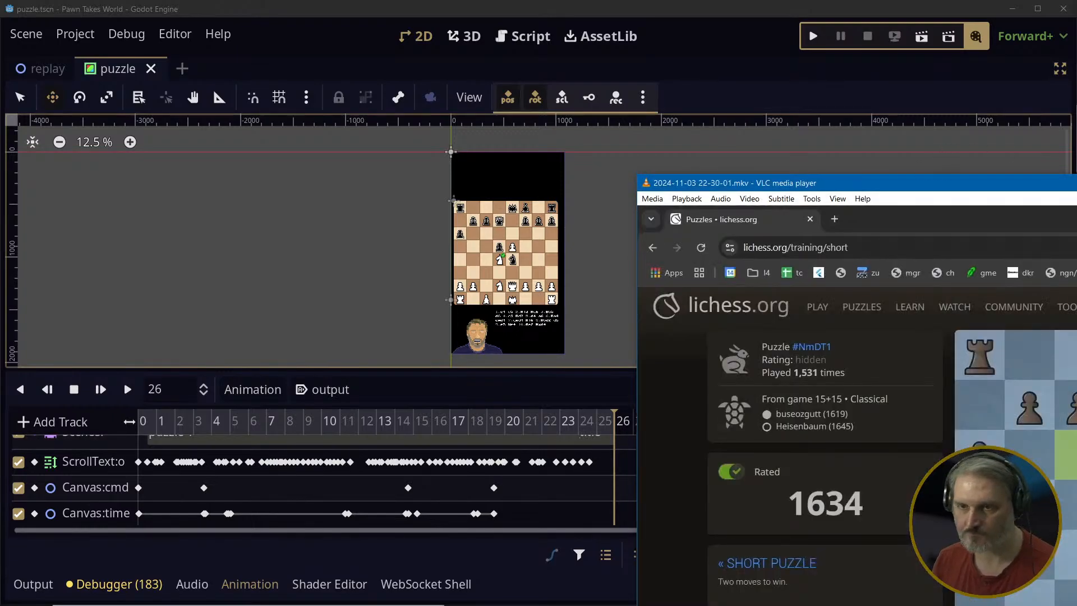
left_click_drag(1076, 186, 518, 56)
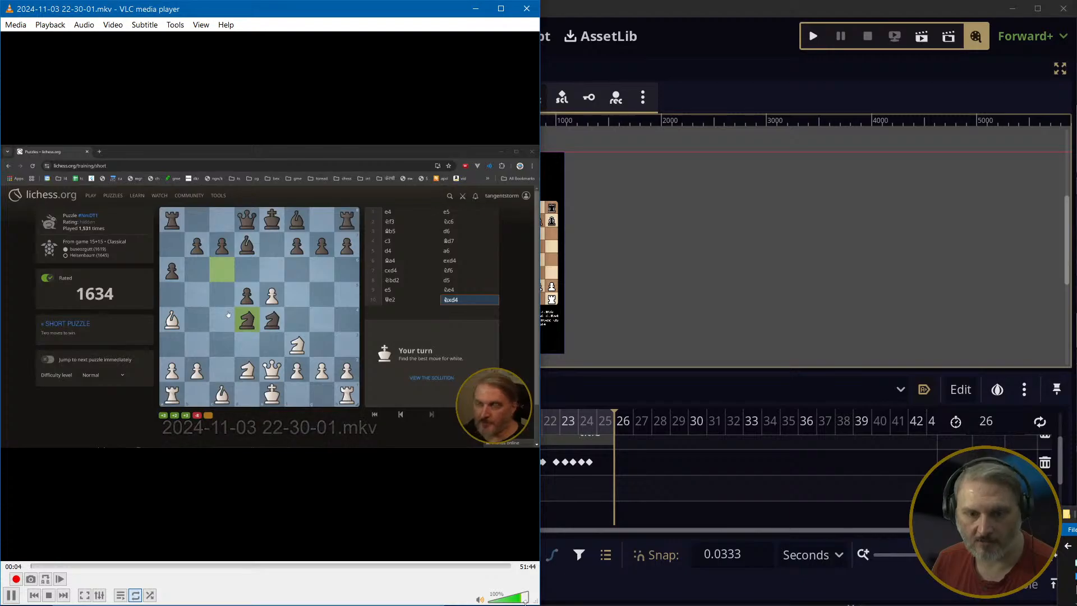
left_click_drag(542, 602, 860, 537)
Seek the recording through puzzles #09zax, #kst7z and #BD9Ub, then pause it at 2:35 at the start of puzzle #kst7z
left_click(190, 498)
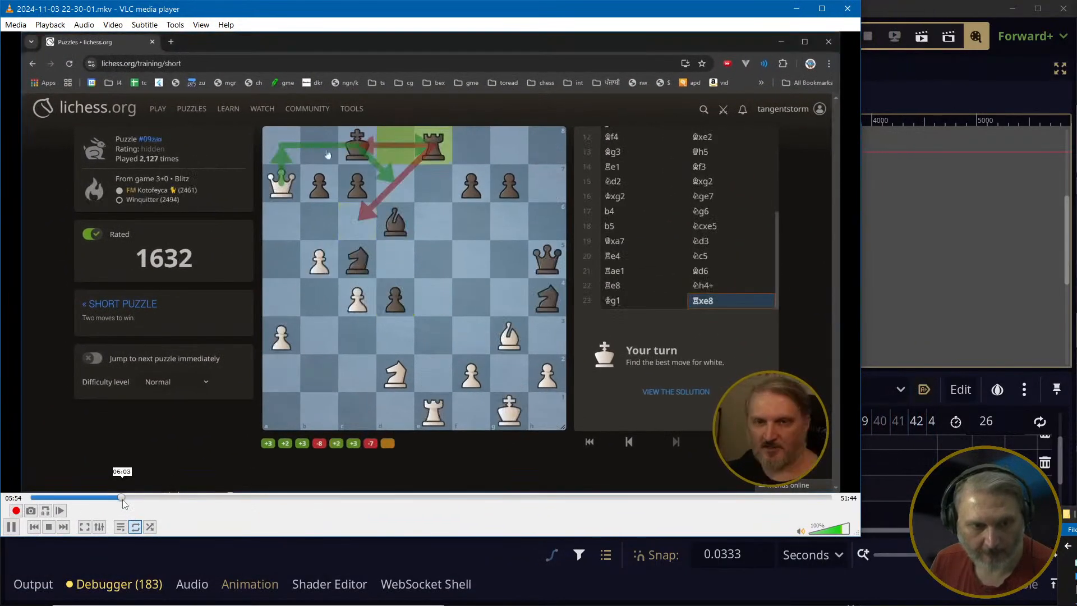
left_click(71, 498)
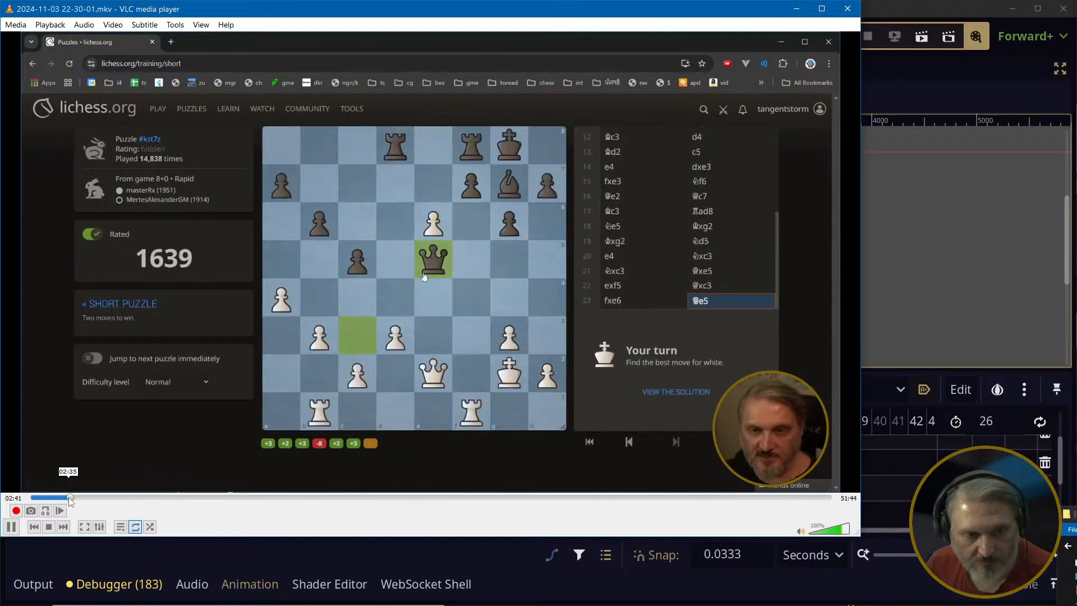
left_click(66, 498)
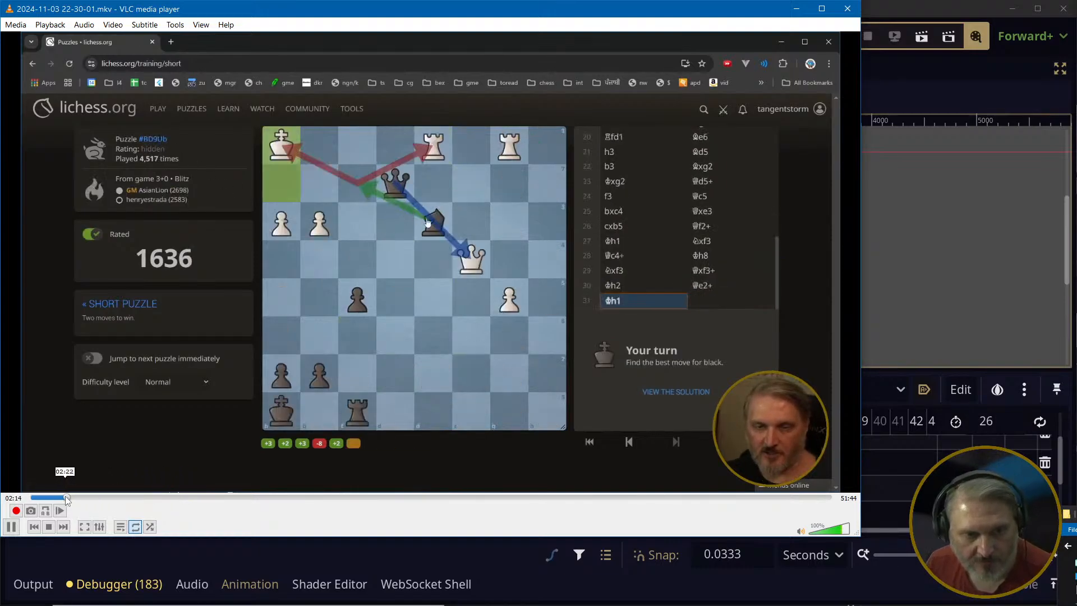
left_click(68, 497)
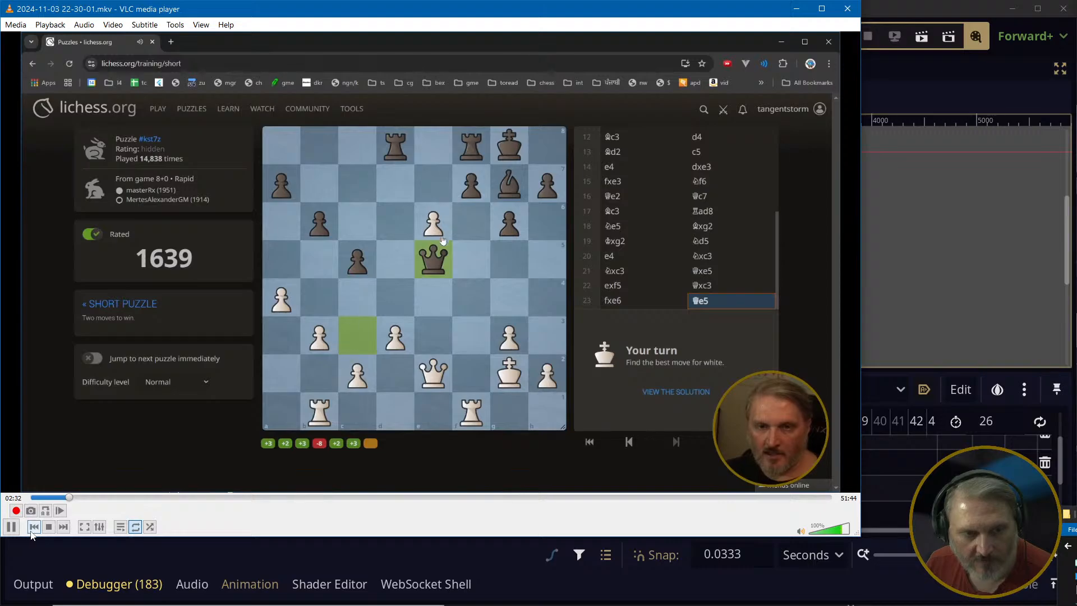
key("space")
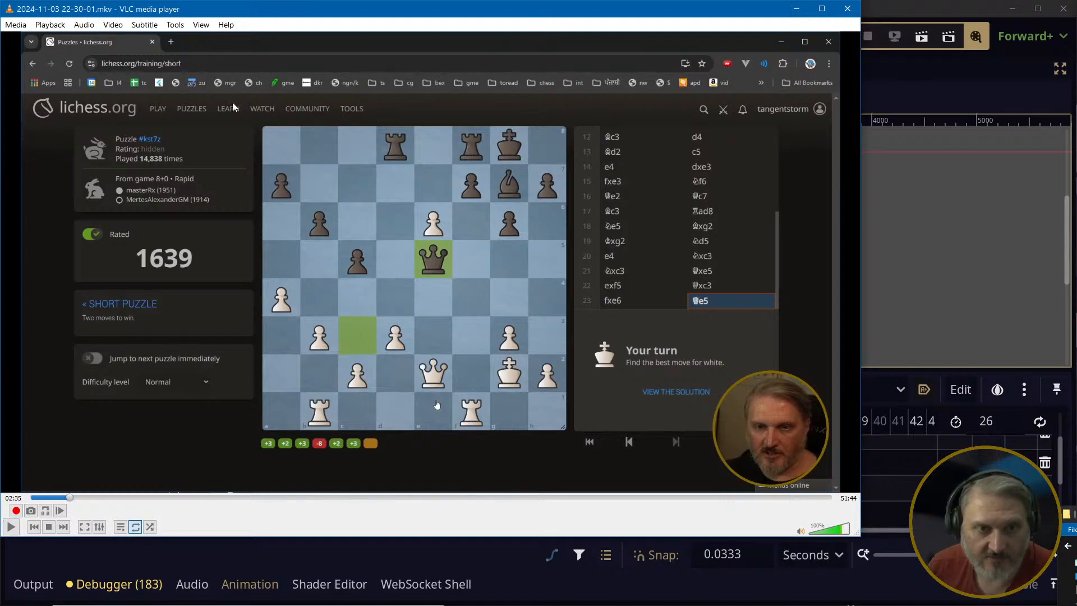
Switch to puzzle-workflow.org in Emacs, place its window over the left half of the screen and enlarge the text
key("alt+Tab")
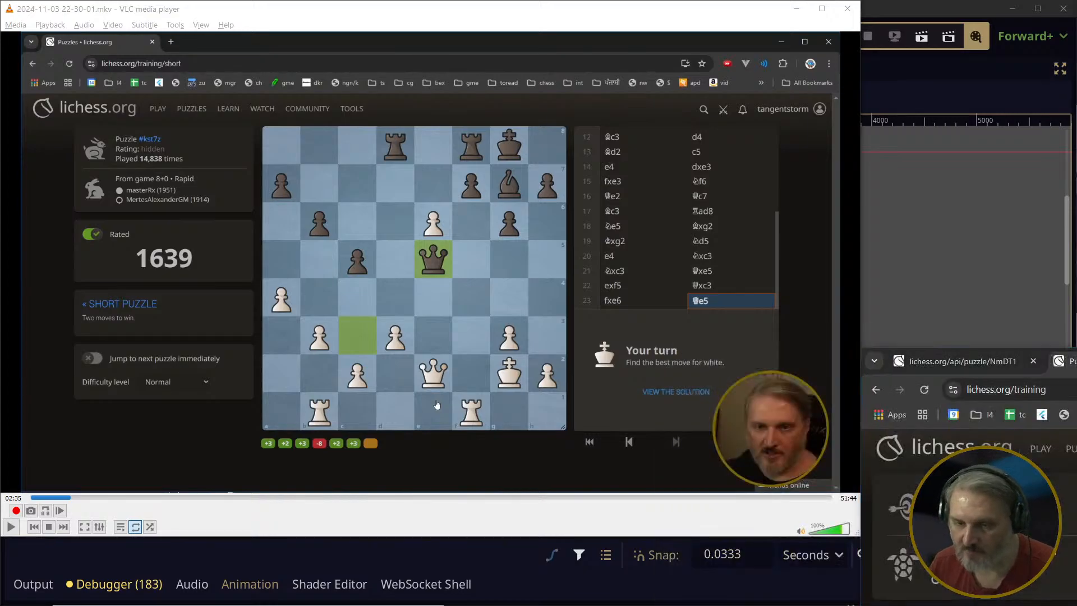
key("alt+Tab")
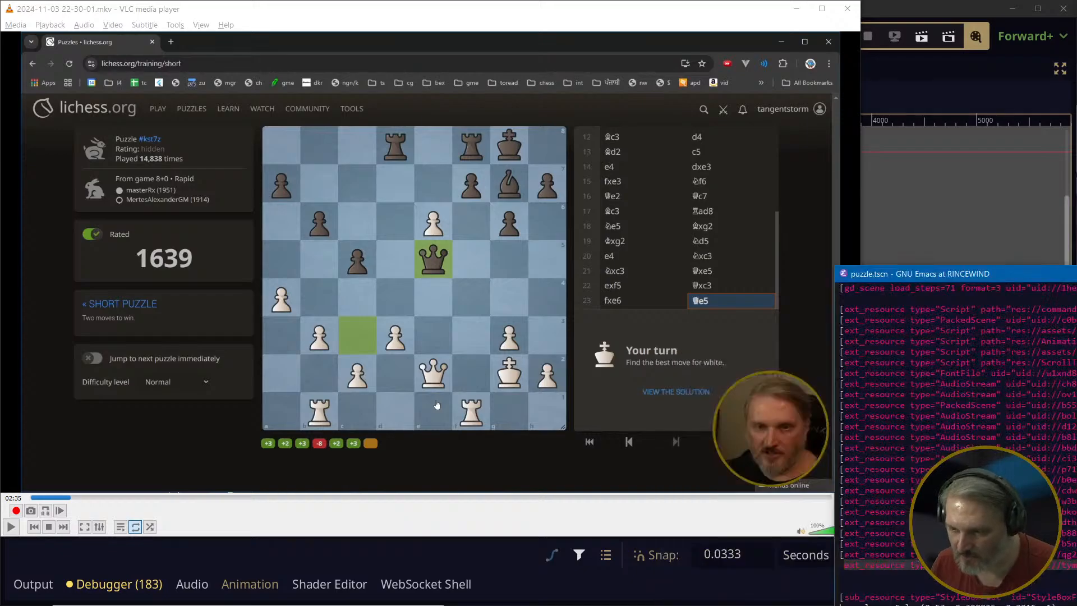
left_click_drag(1076, 274, 1076, 188)
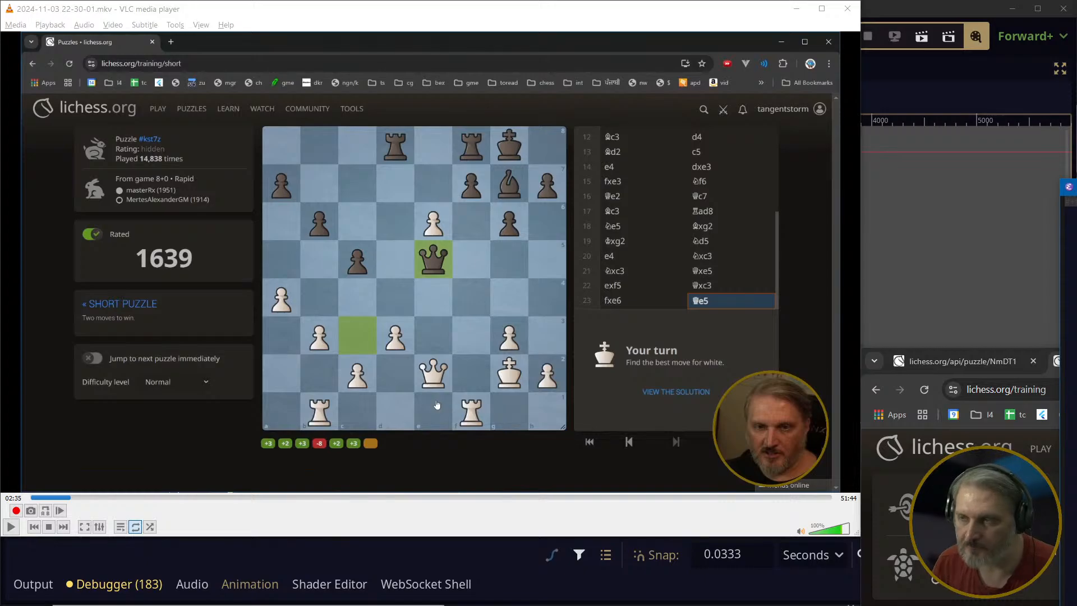
left_click_drag(1076, 190, 211, 205, "shift")
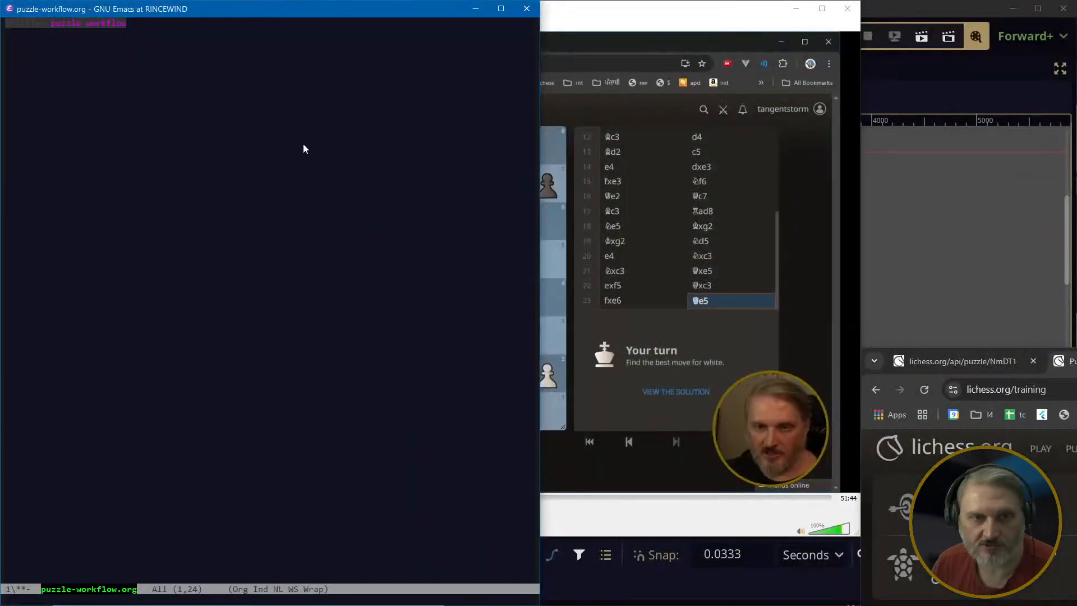
scroll(317, 167, "up", 6, "ctrl")
scroll(321, 168, "down", 3, "ctrl")
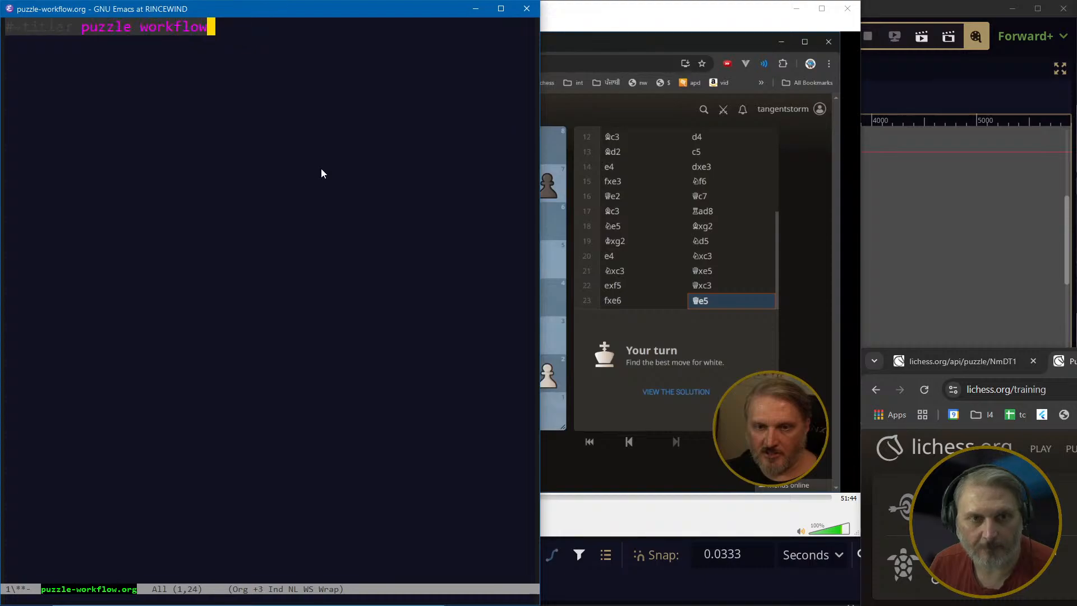
Start a top-level Org heading below the title line, separated from it by a blank line
key("Return")
type("*")
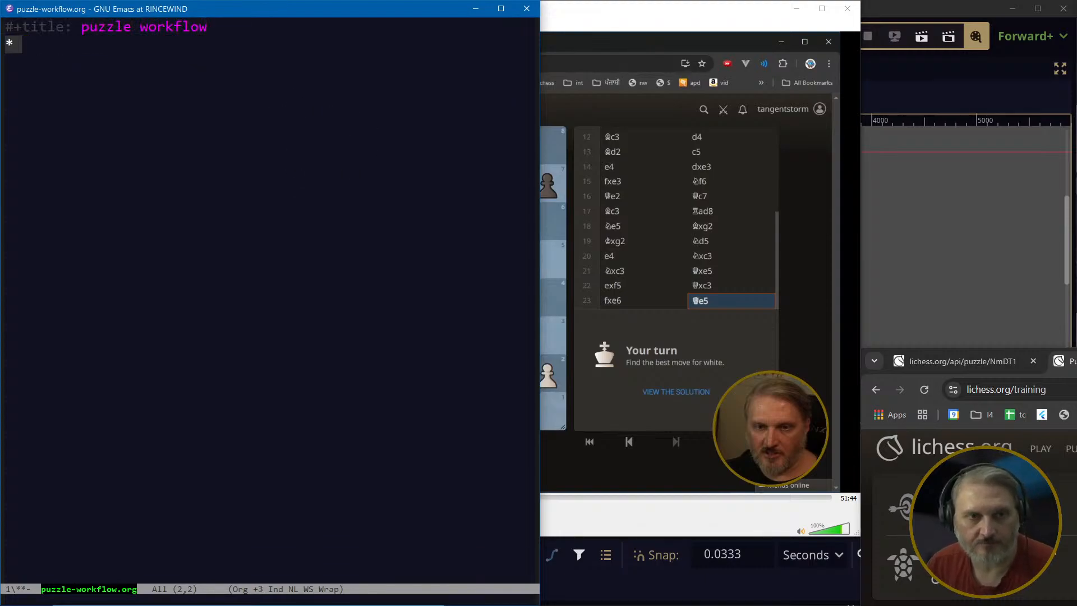
key("ctrl+p")
key("ctrl+e")
key("Return")
key("ctrl+n")
key("e")
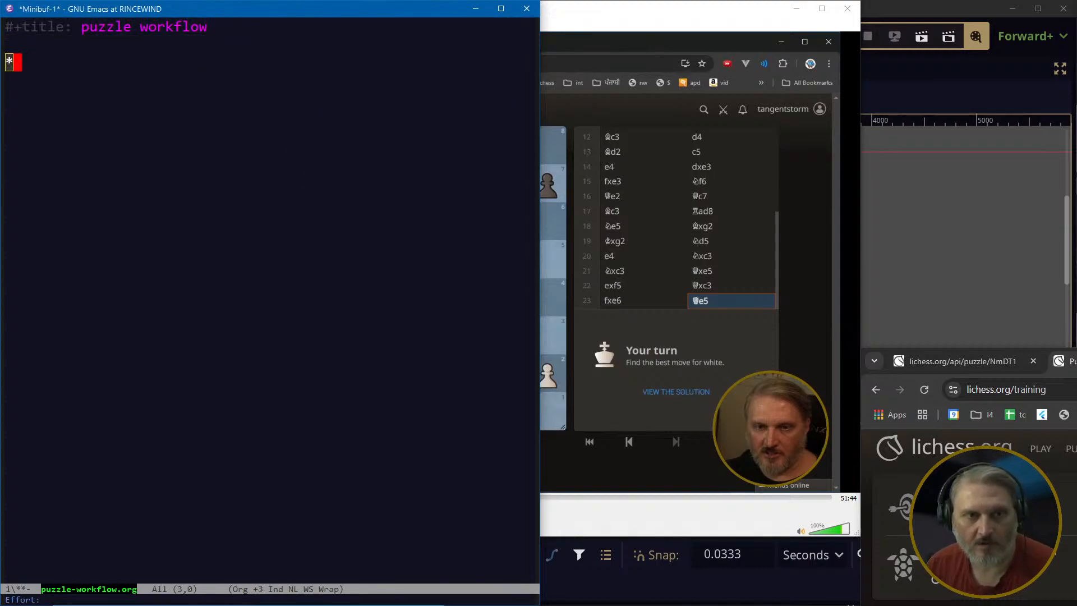
key("ctrl+g")
key("ctrl+e")
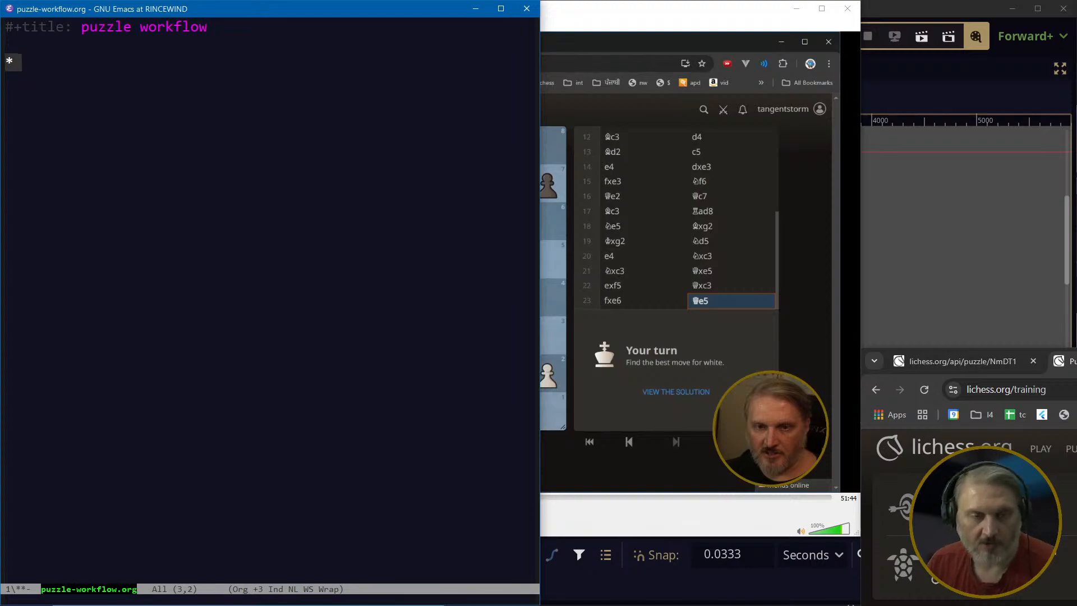
Name the heading "obtain the puzzle" and add the list item "solve a puzzle on lichess" under it
type("recor")
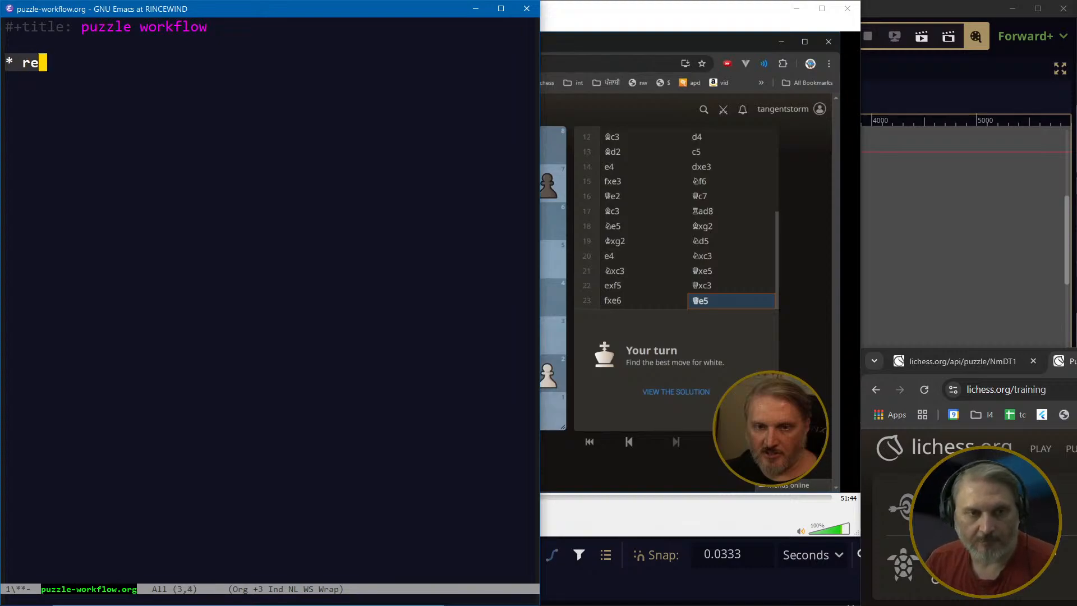
key("BackSpace")
key("BackSpace")
key("BackSpace")
key("BackSpace")
key("BackSpace")
type("obtain")
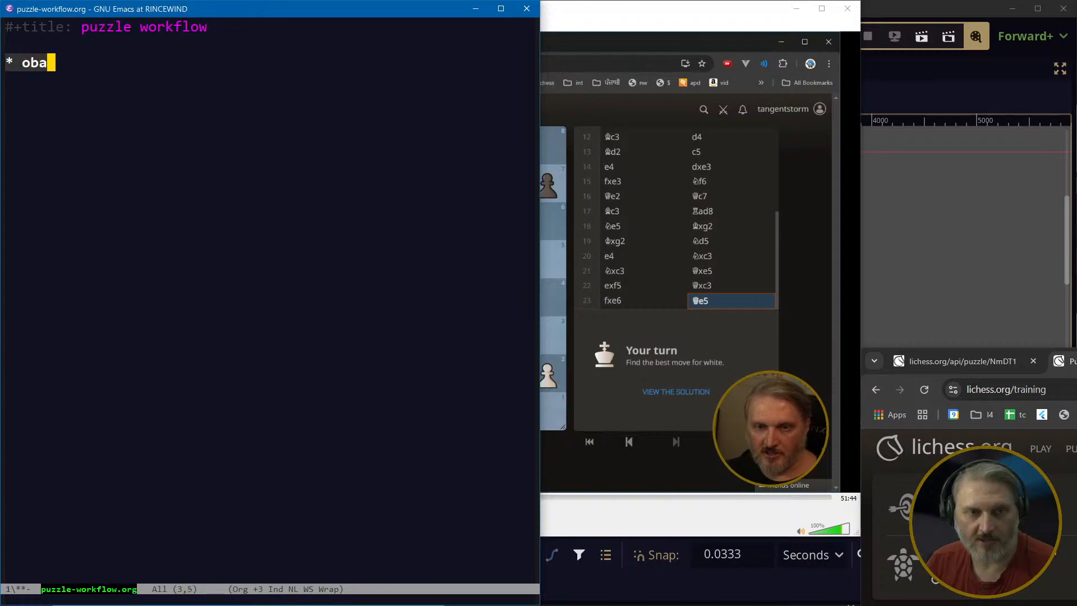
type(" the puzzle")
key("Return")
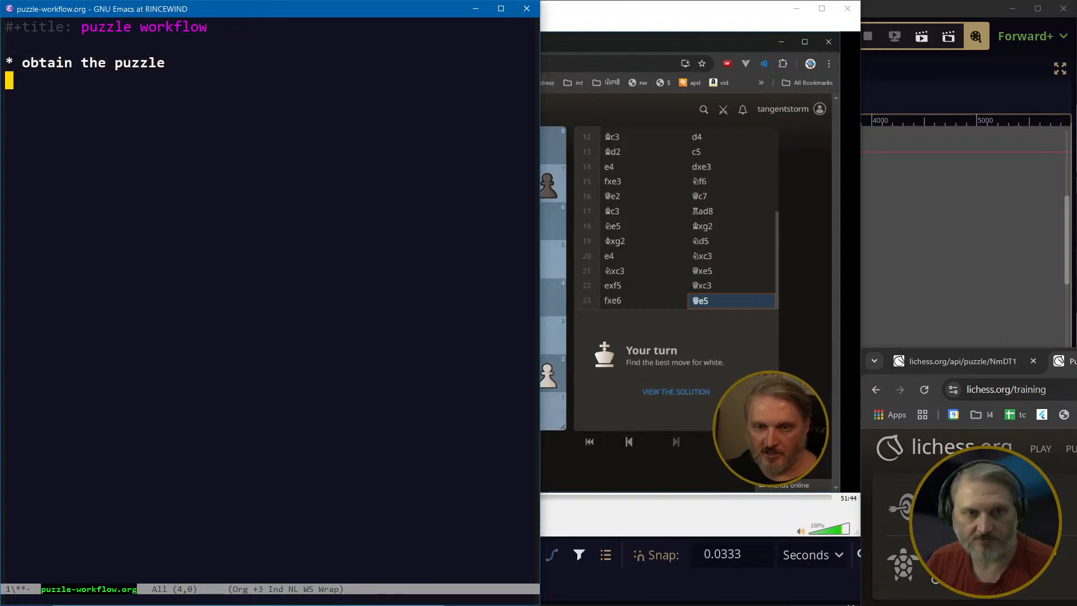
type("- so")
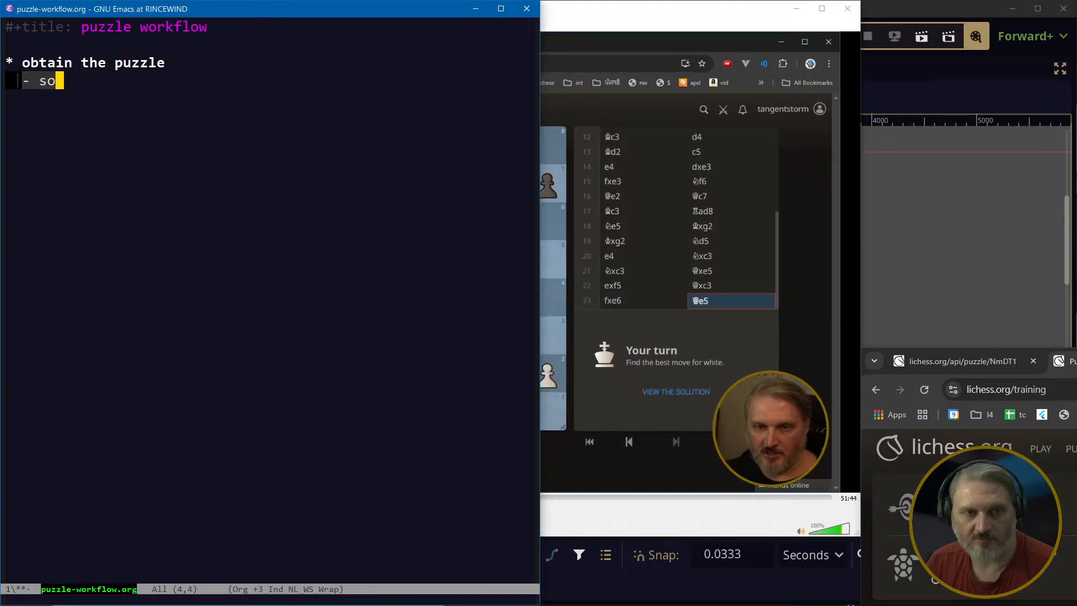
type("lve a puzzle on lichess")
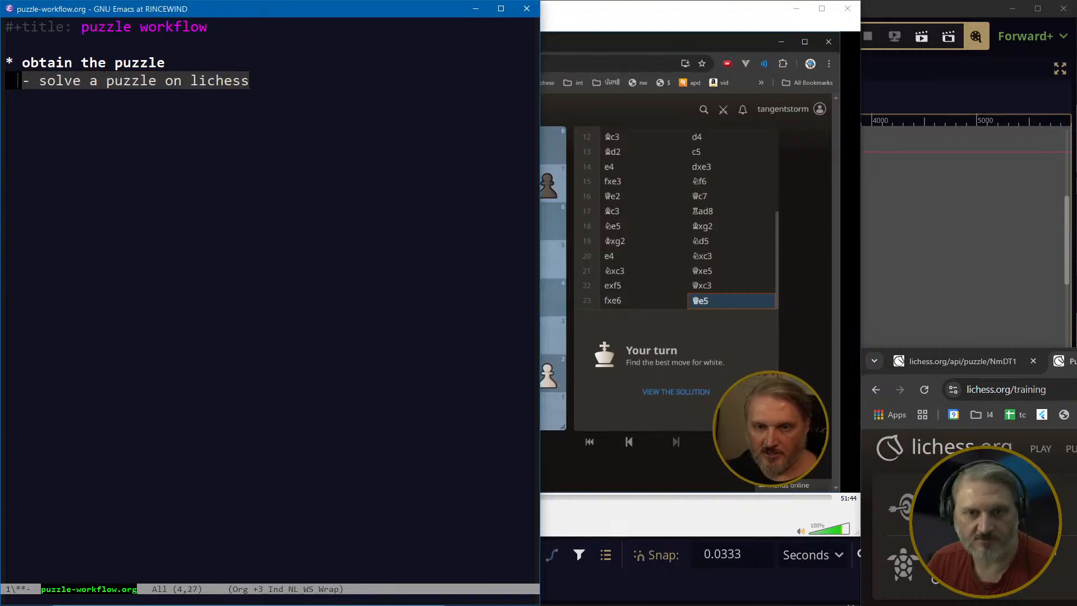
Bring the VLC recording of puzzle #kst7z forward to look at it, and return to puzzle-workflow.org in Emacs
left_click(755, 229)
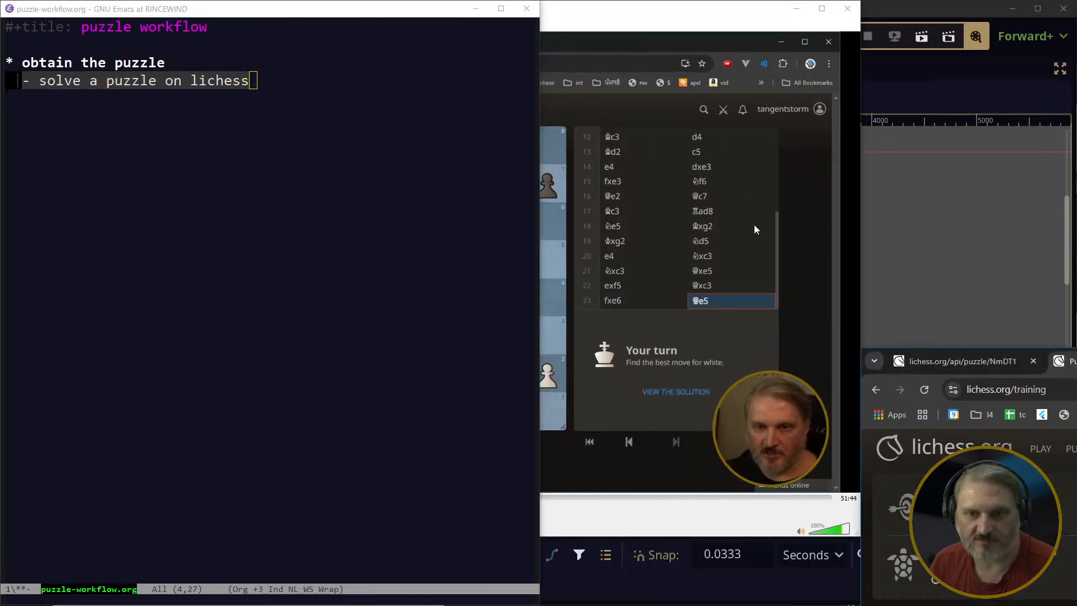
left_click(682, 15)
key("alt+Tab")
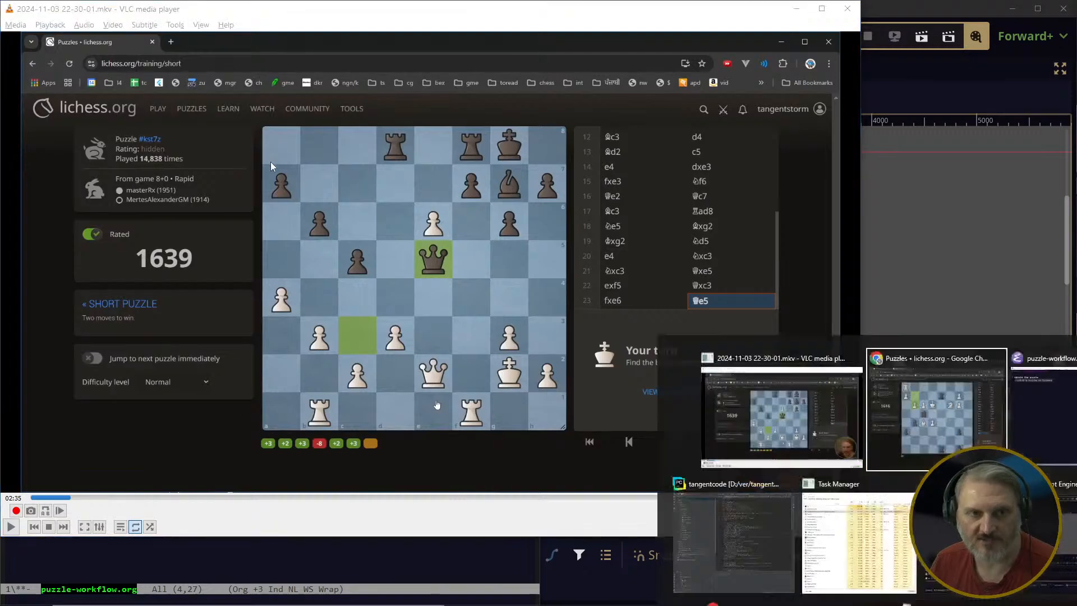
key("alt+Tab")
key("Tab")
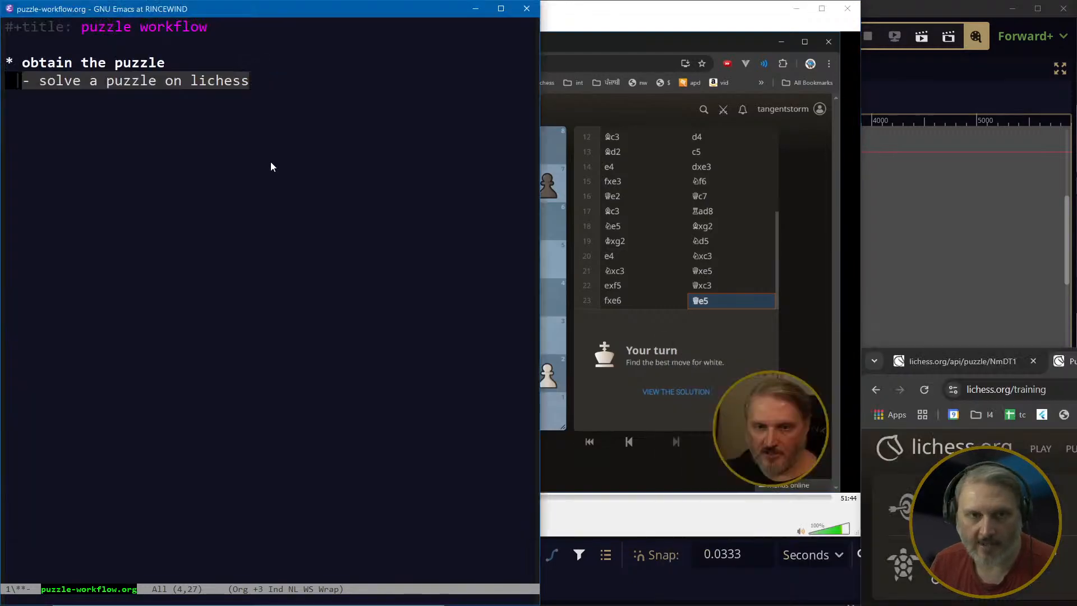
Add a second list item reading "note the number/id in upper left corner"
key("Return")
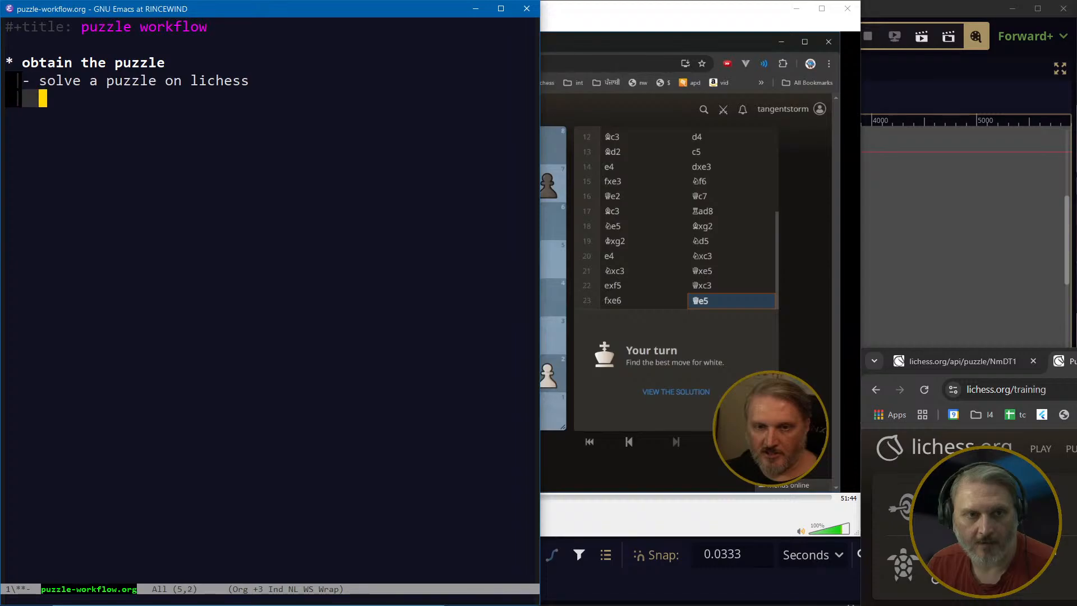
type("- note the ")
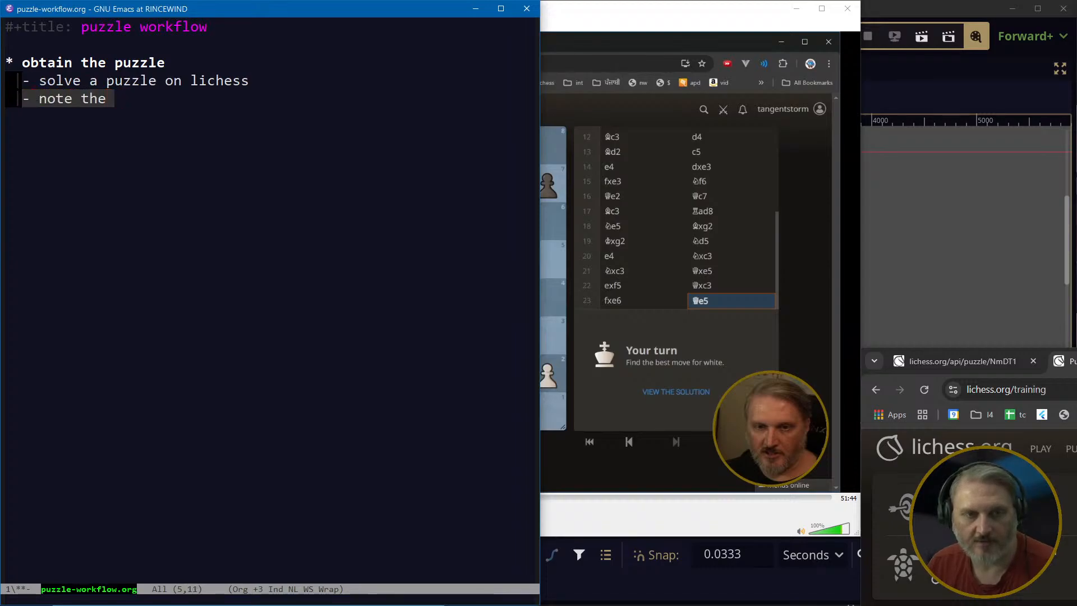
type("number/id")
key("BackSpace")
key("BackSpace")
key("BackSpace")
key("BackSpace")
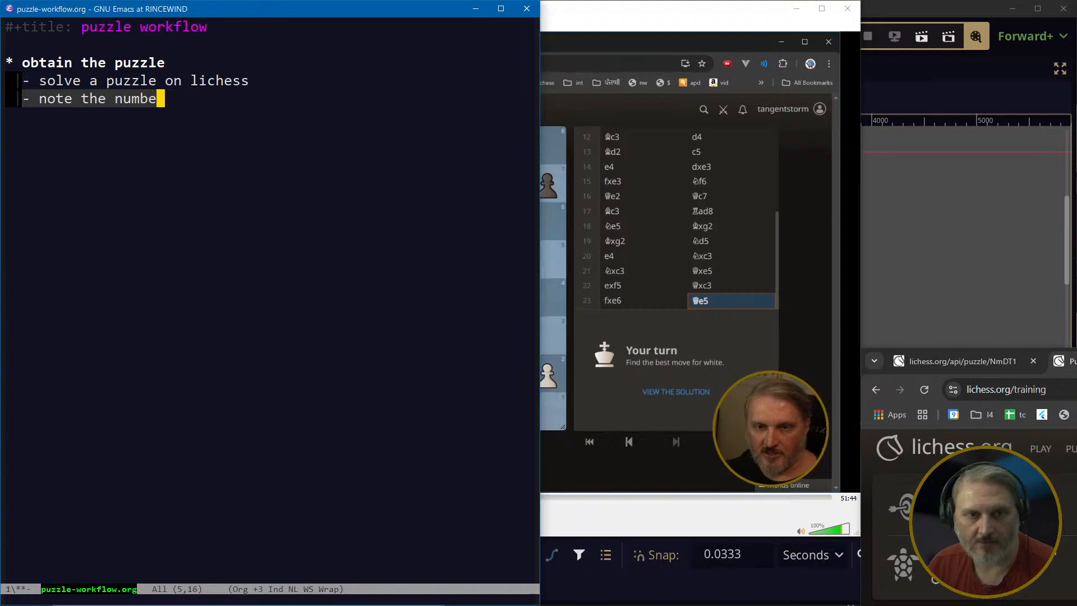
type("r/id in up")
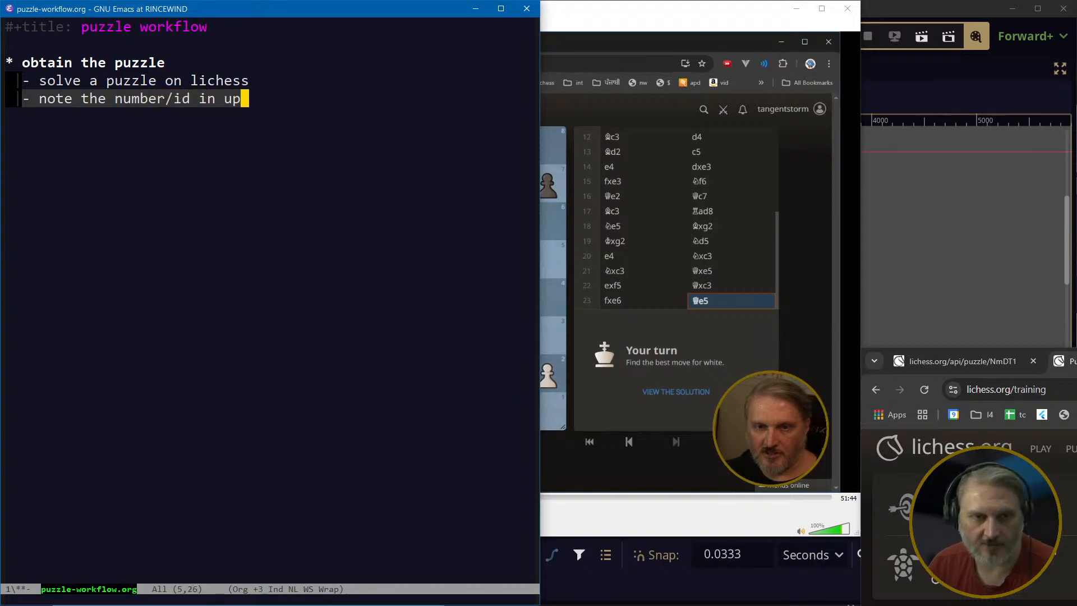
type("per left corde")
key("BackSpace")
key("BackSpace")
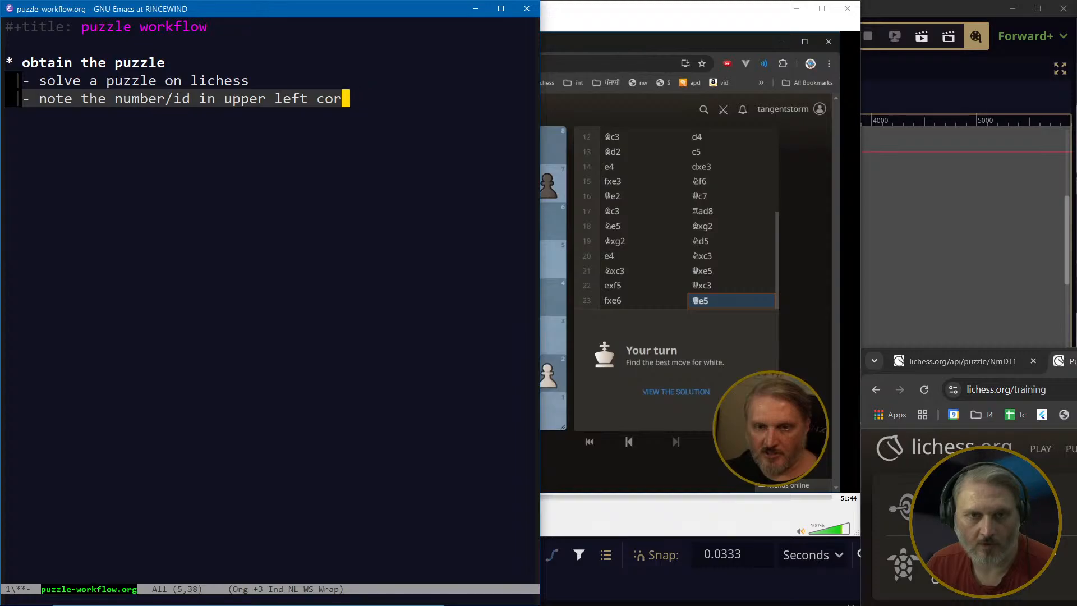
type("ner")
key("Return")
type("-")
key("ctrl+a")
key("ctrl+d")
key("ctrl+d")
key("ctrl+d")
key("ctrl+e")
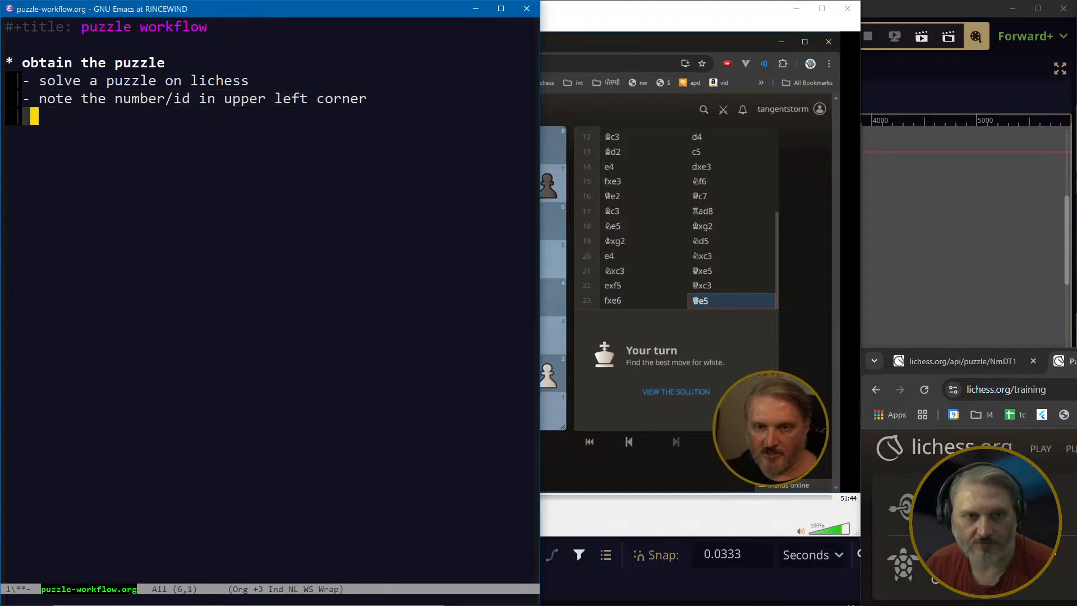
key("BackSpace")
key("BackSpace")
key("alt+Return")
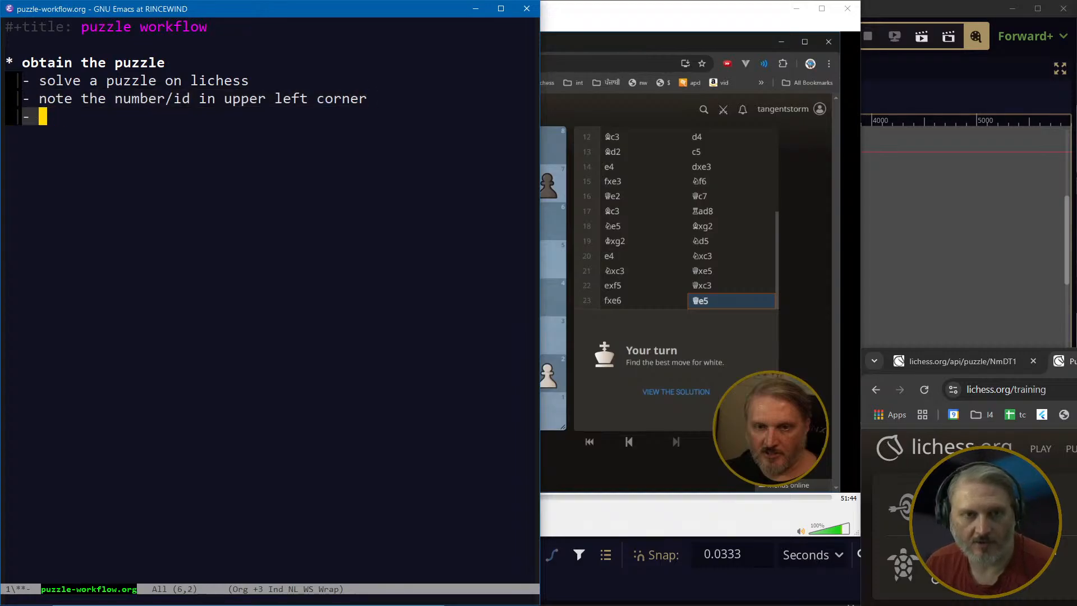
type("fetch json from")
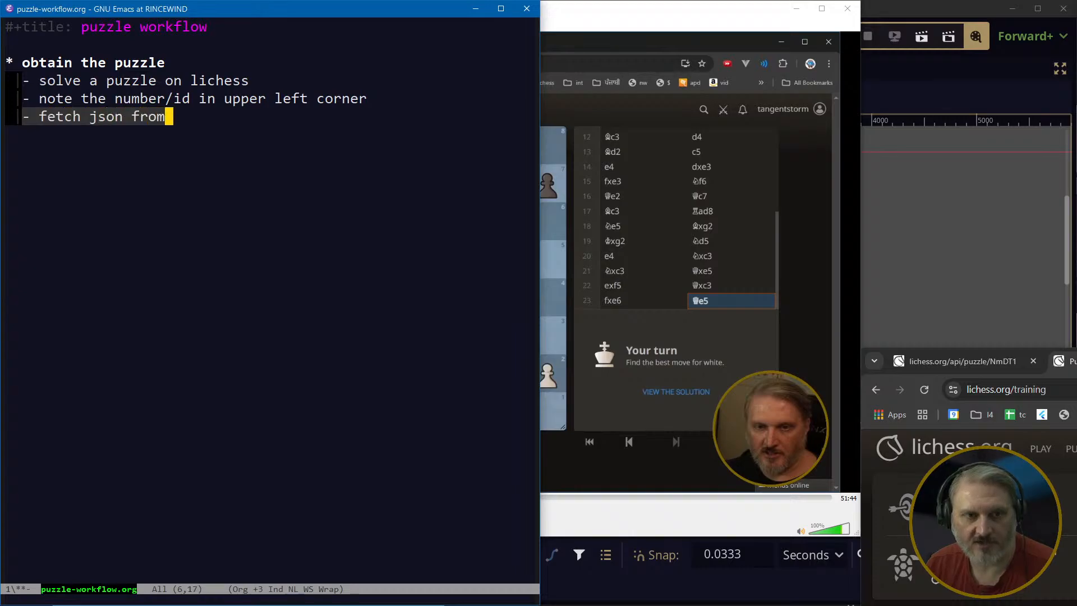
type(" http://")
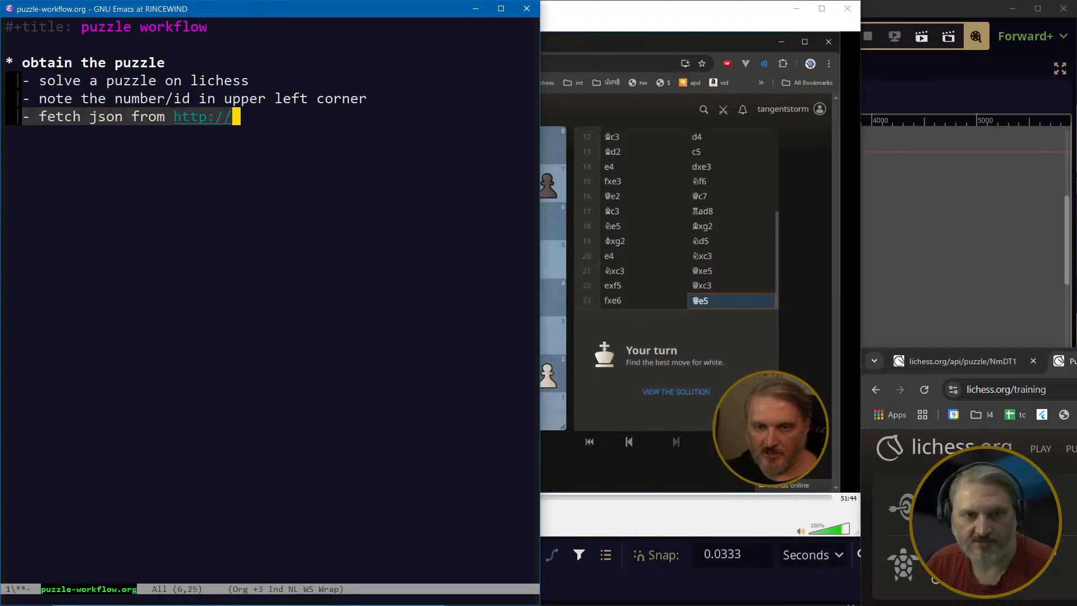
type("api.")
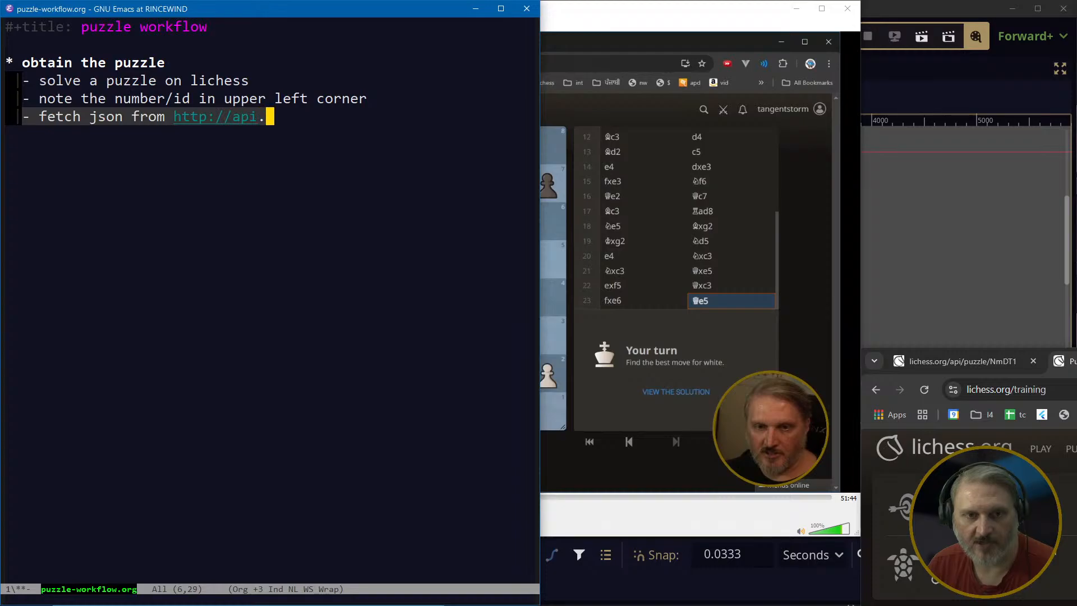
key("BackSpace")
Switch to the Chrome window with the timesheet, close its YouTube and YouTube Studio tabs, and move the window out of the way
key("alt+Tab")
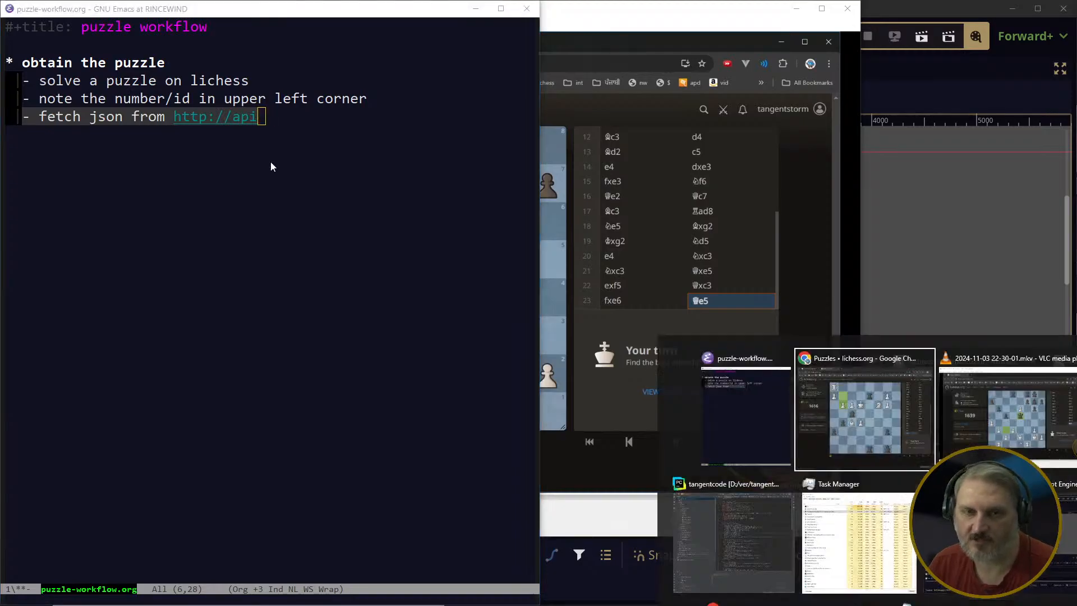
key("alt+Tab")
key("alt+Tab")
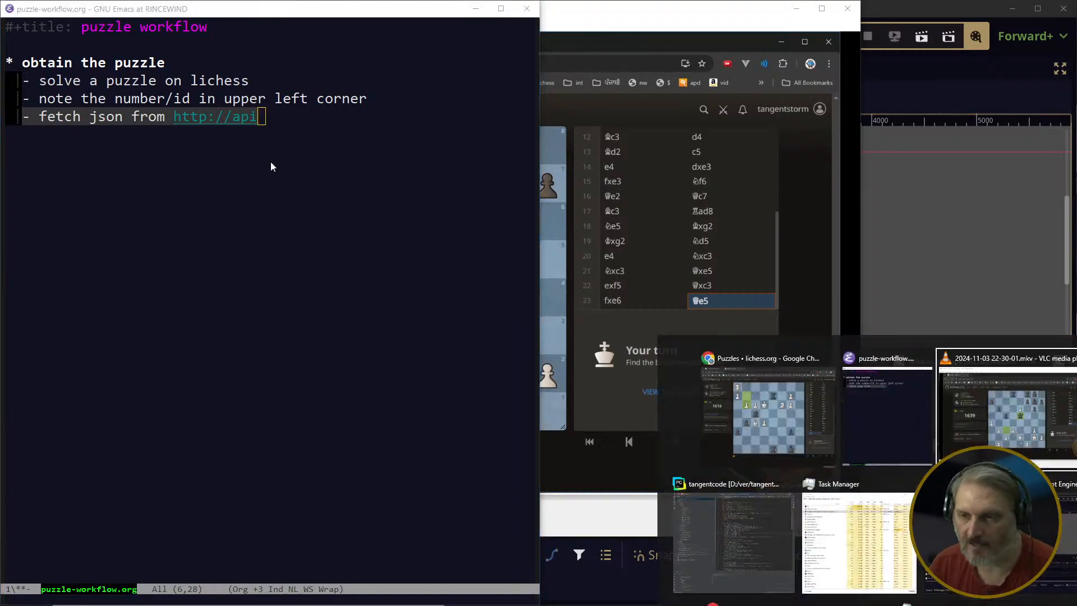
key("alt+shift+Tab")
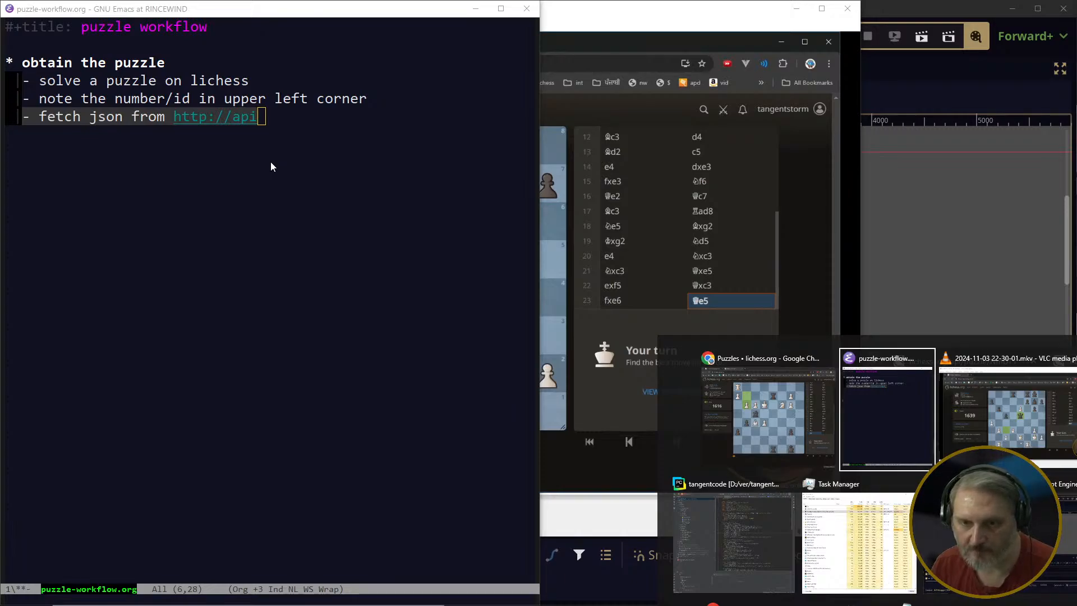
key("alt+shift+Tab")
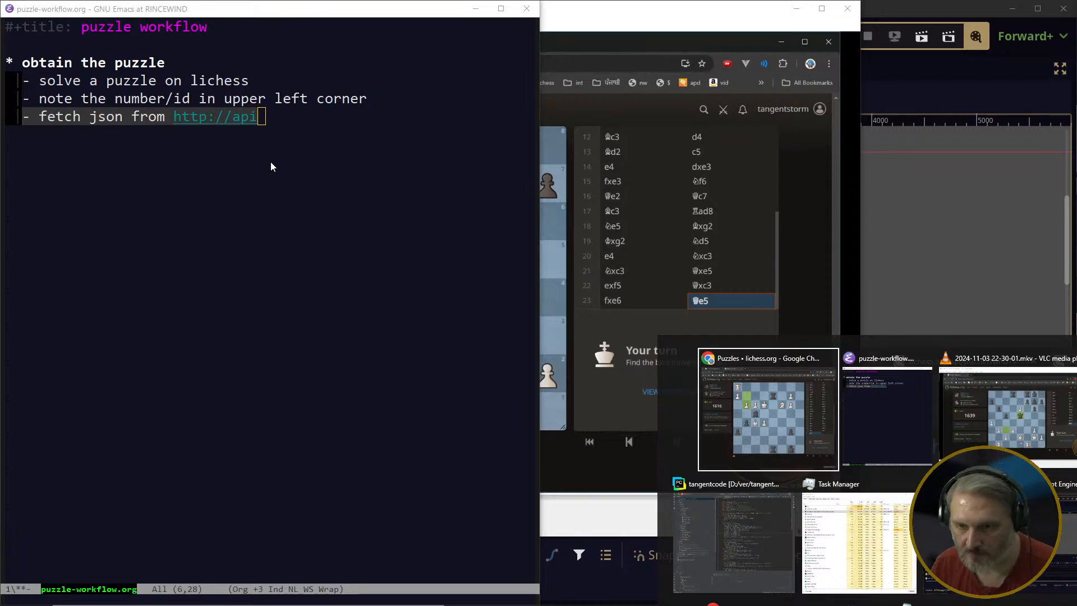
left_click(768, 605)
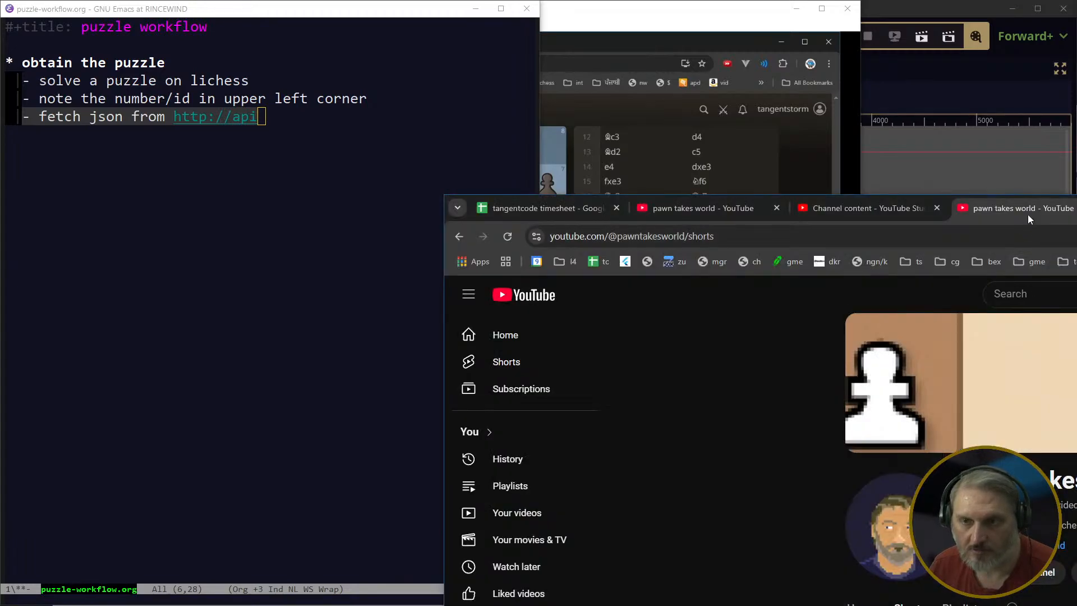
middle_click(1073, 212)
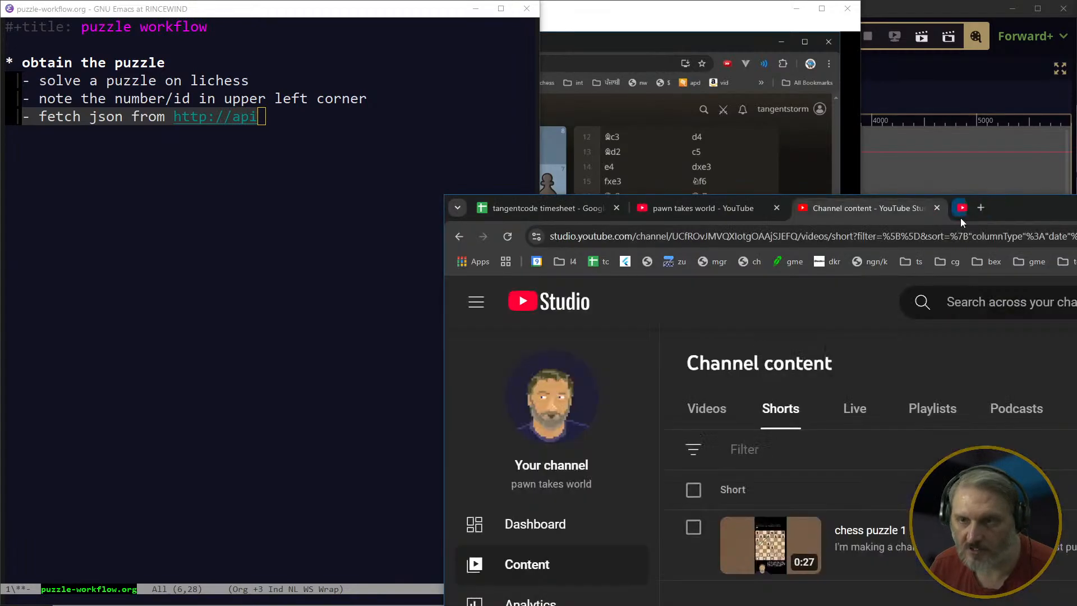
middle_click(915, 219)
middle_click(753, 213)
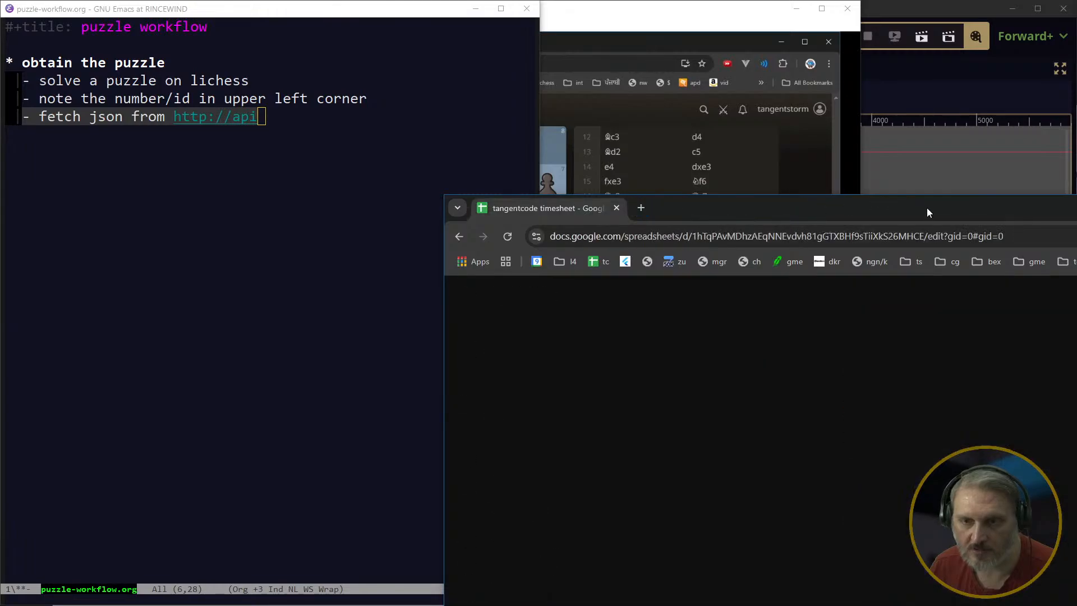
left_click_drag(928, 209, 1076, 238)
Bring up the Chrome window holding Google Account pages and close its Google Account, Brand Accounts, YouTube Studio and Facebook tabs
key("alt+Tab")
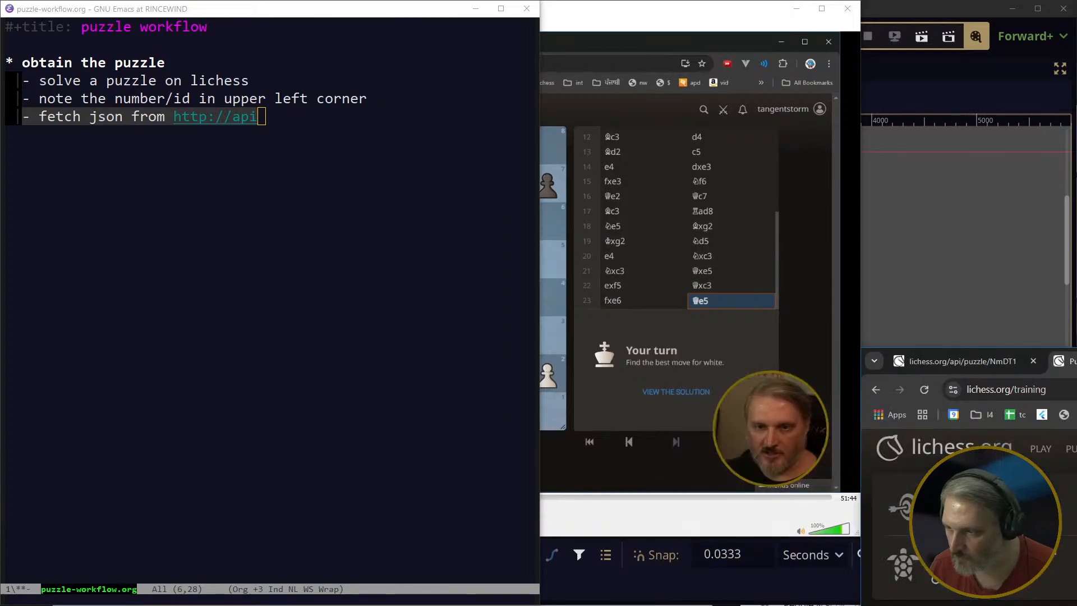
key("alt+Tab")
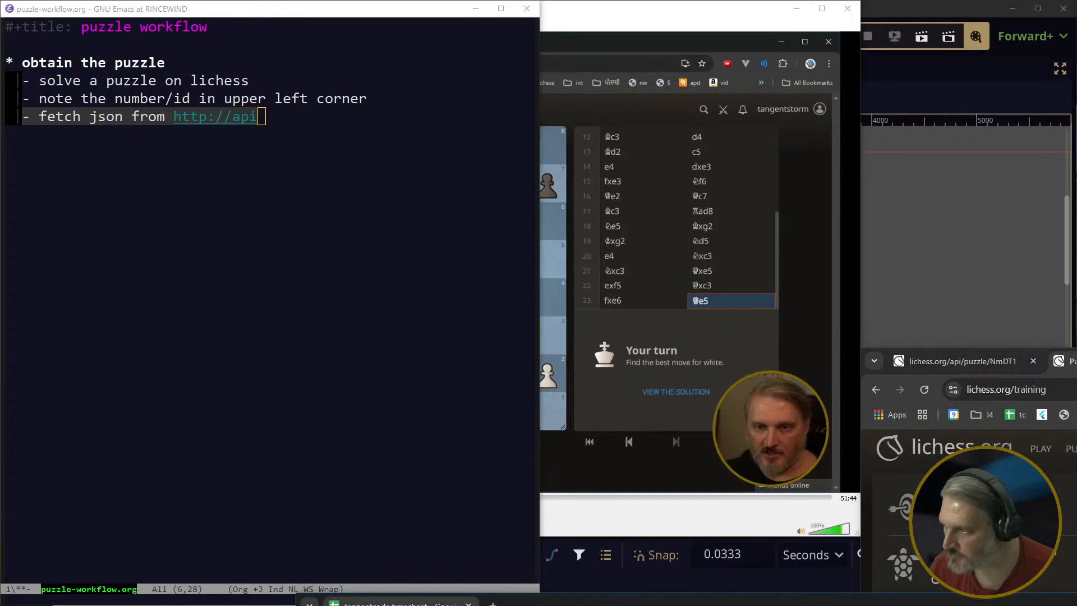
key("alt+Tab")
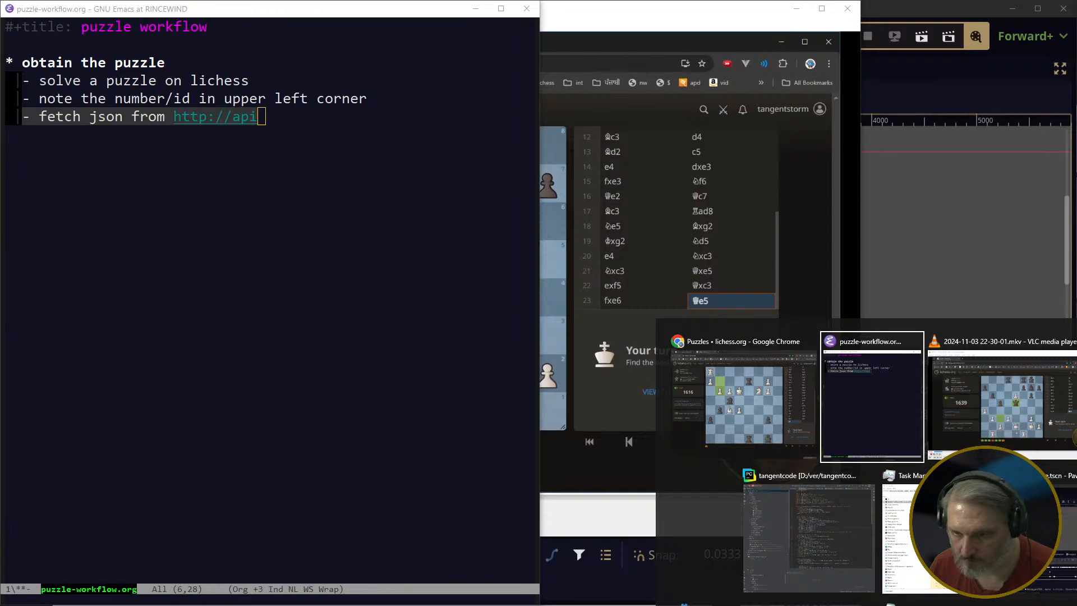
key("alt+Tab")
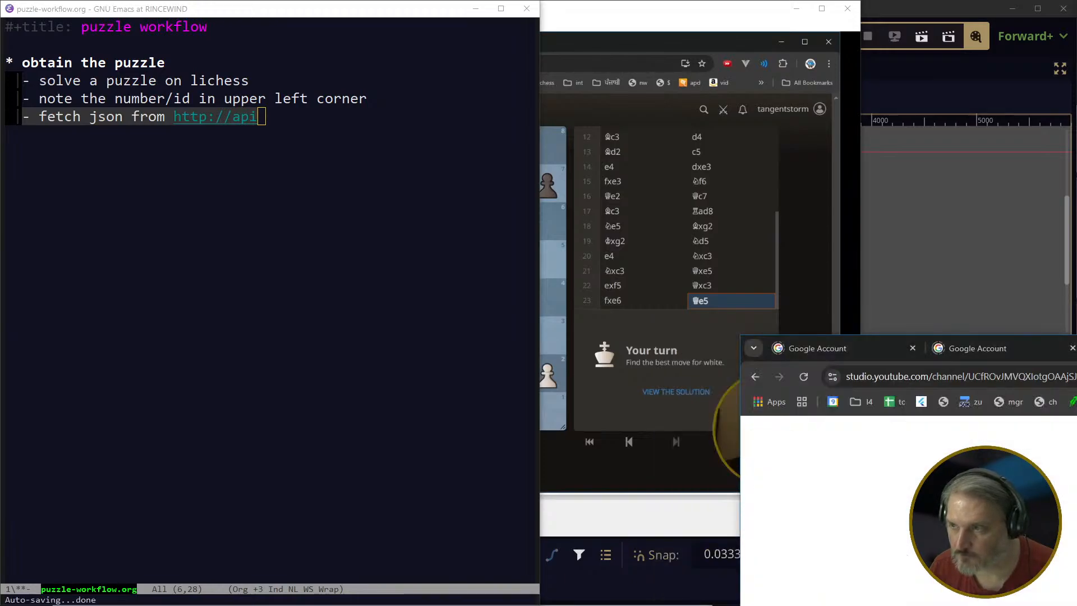
left_click(813, 346)
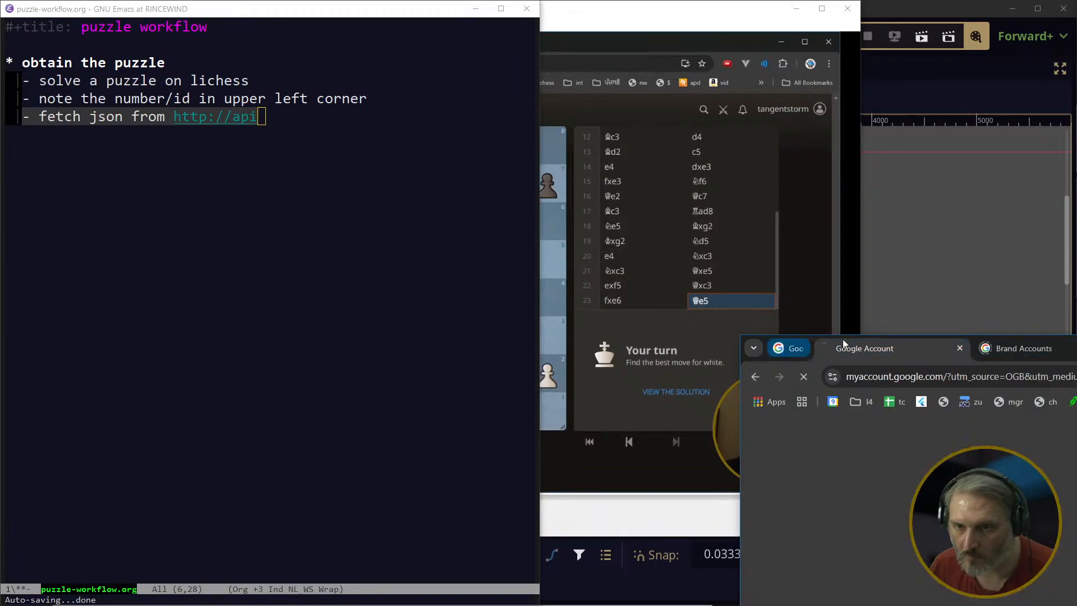
middle_click(883, 350)
middle_click(894, 354)
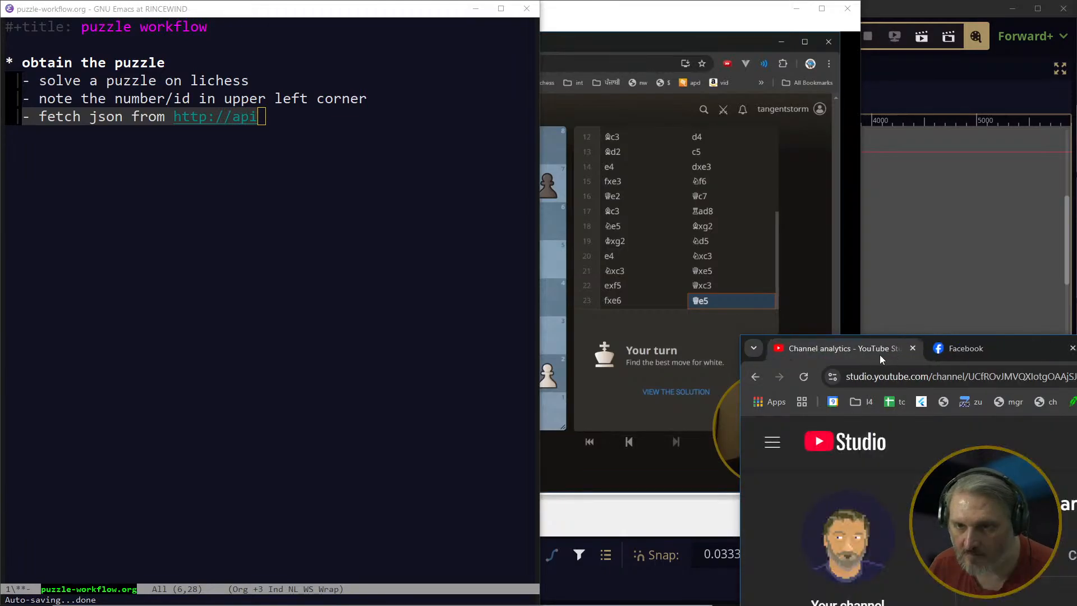
middle_click(880, 354)
middle_click(961, 355)
middle_click(848, 350)
key("alt+Tab")
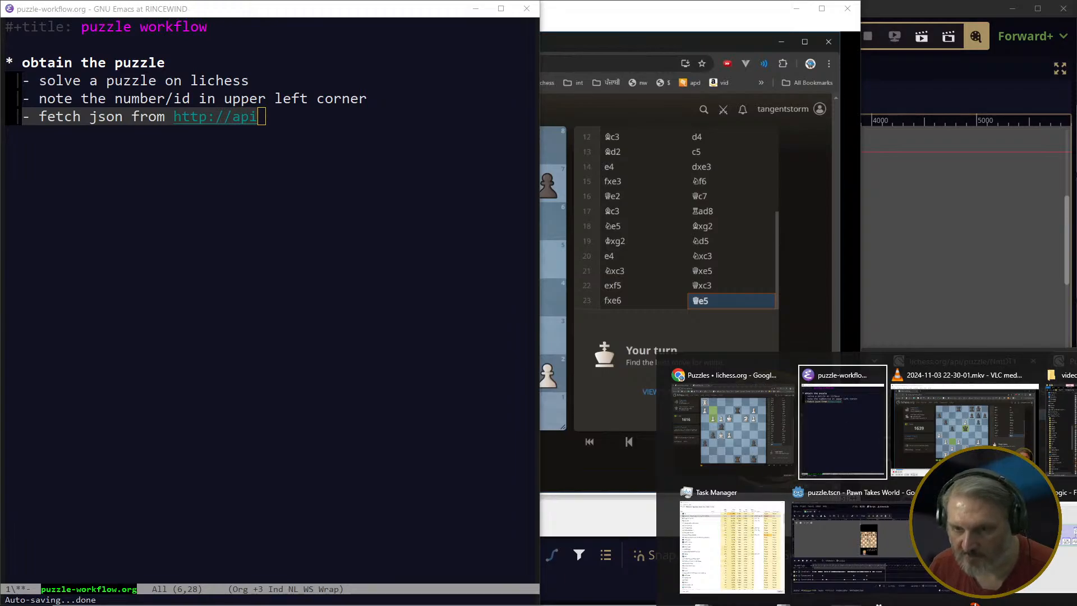
Bring up the Chrome window with the lichess puzzle API page, select the puzzle ID in its address, and place the window beside the notes
key("super+Tab")
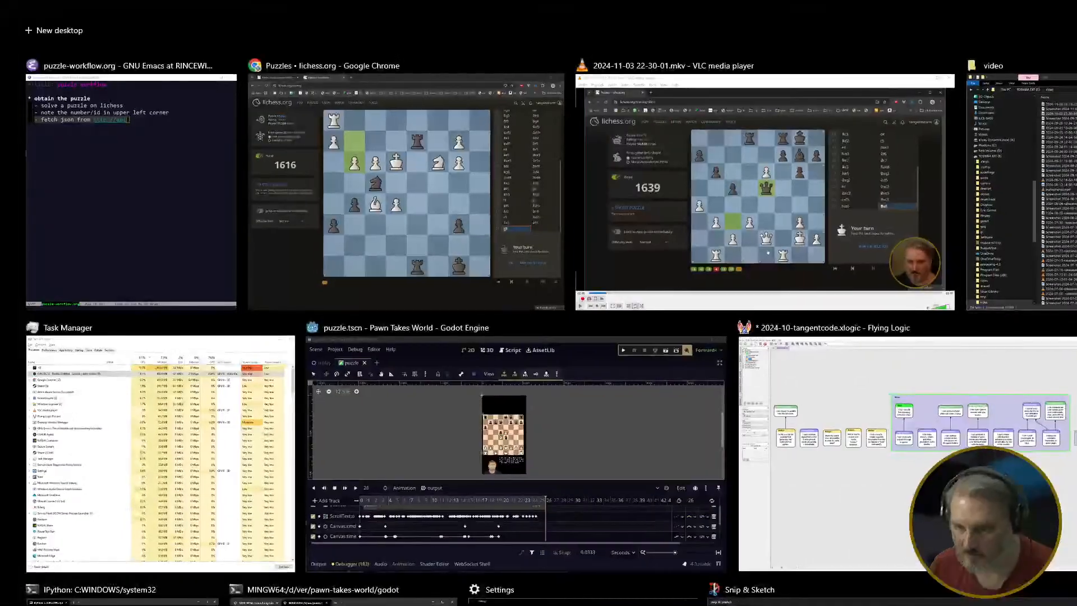
key("Escape")
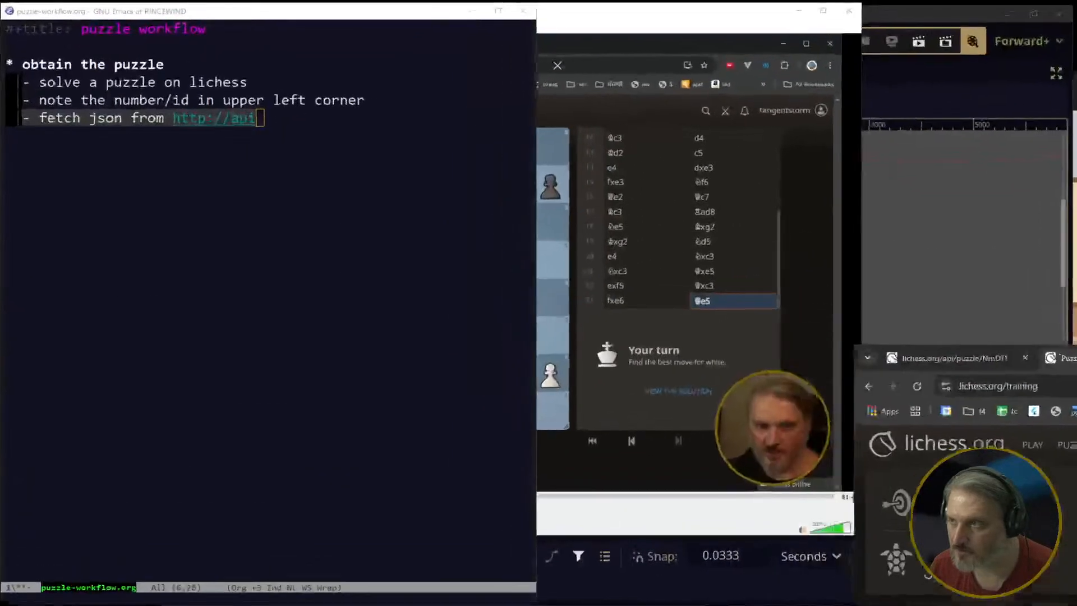
left_click(964, 363)
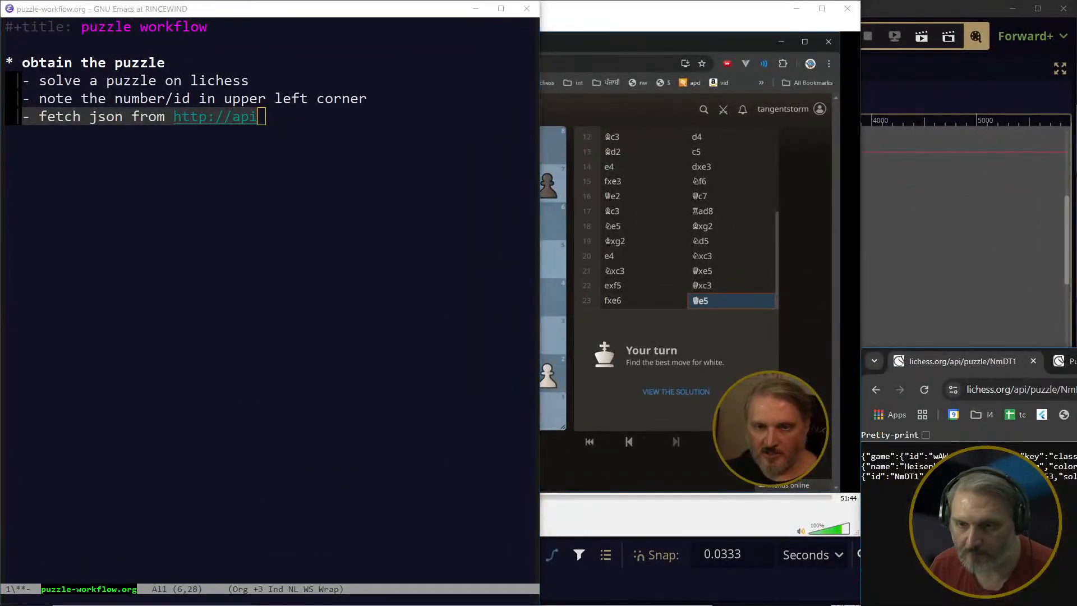
left_click_drag(1076, 359, 554, 147)
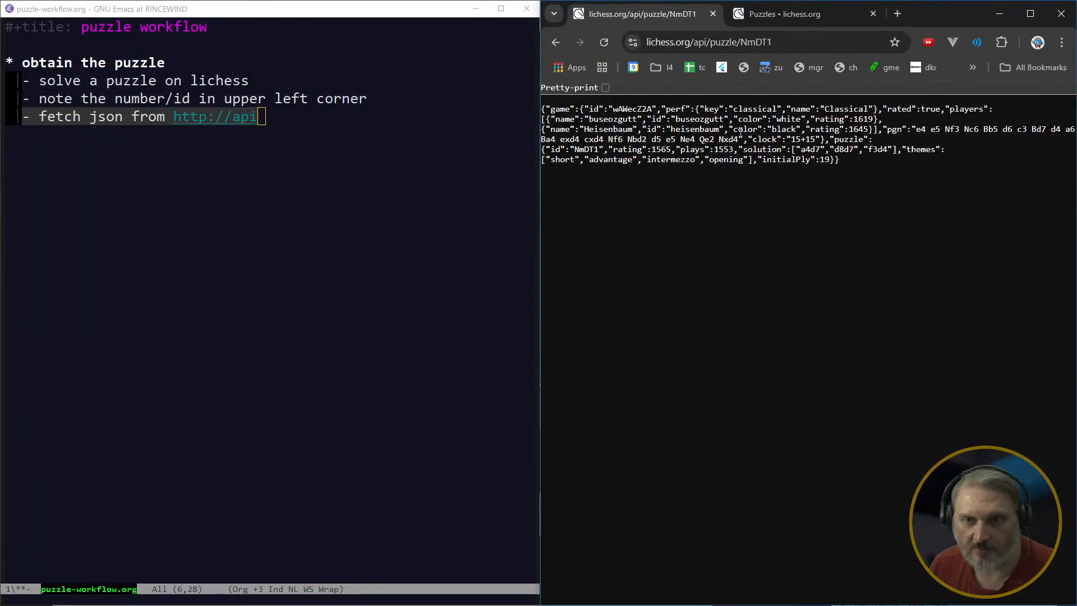
left_click(764, 49)
double_click(784, 47)
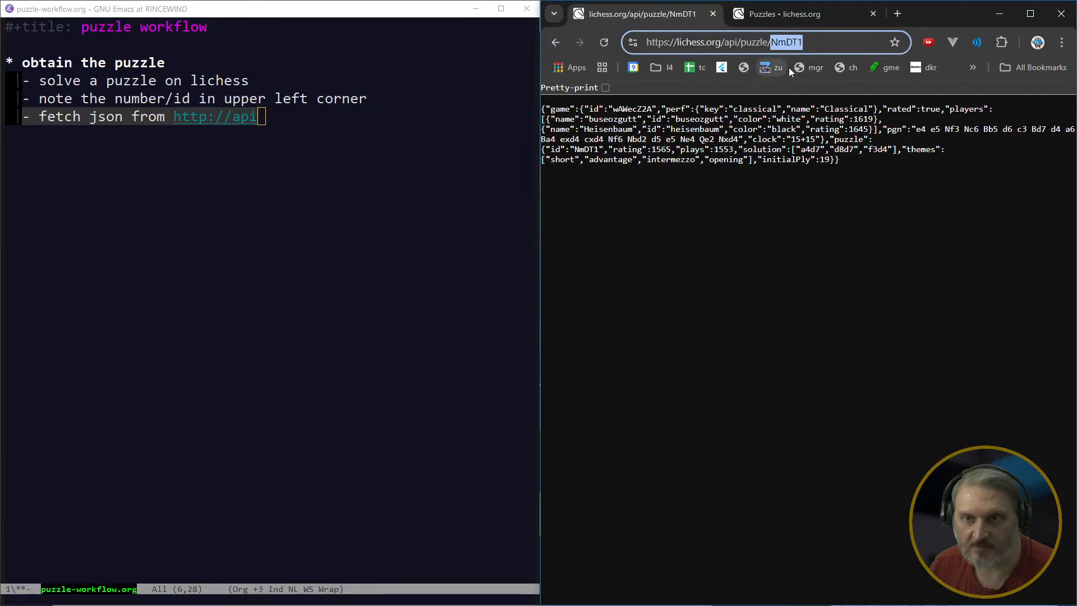
left_click_drag(982, 9, 1076, 215)
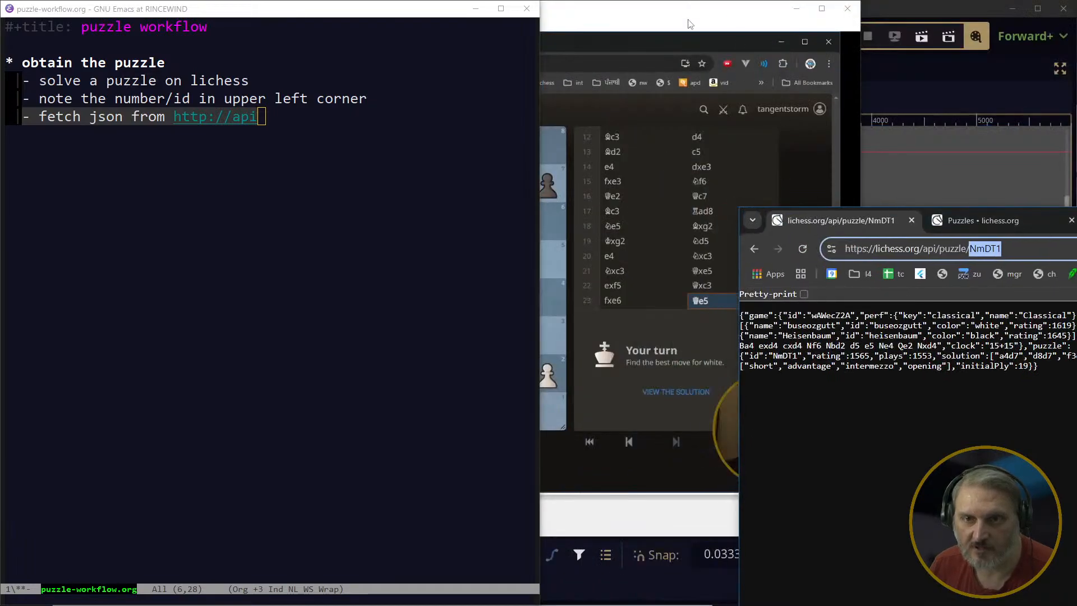
In the Emacs notes, insert a list item reading "can find in history at:" after the number/id item
left_click(273, 138)
key("Up")
key("End")
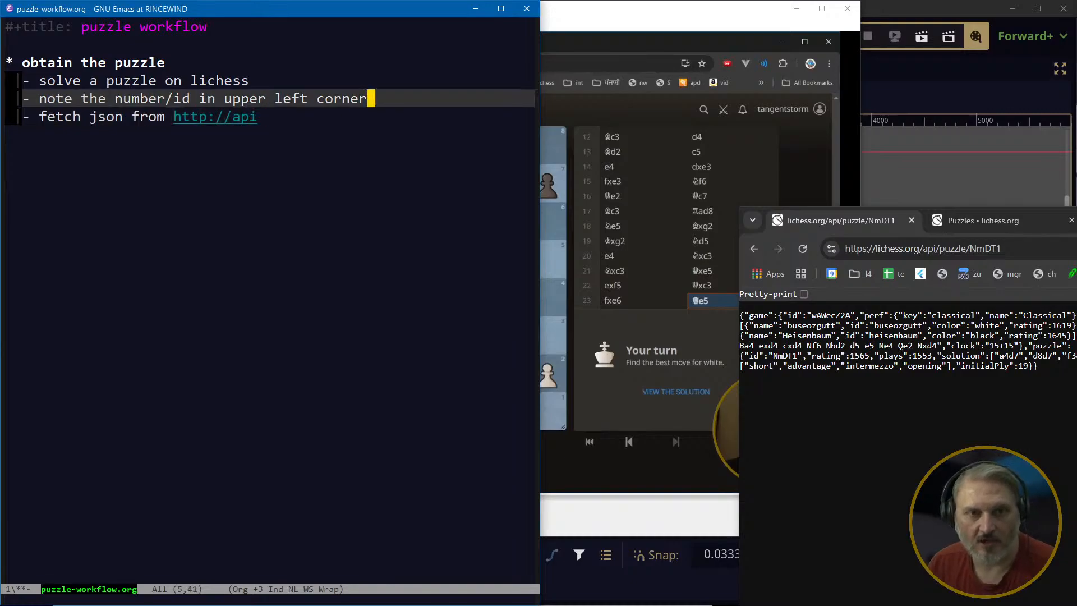
key("alt+Return")
type("can find i")
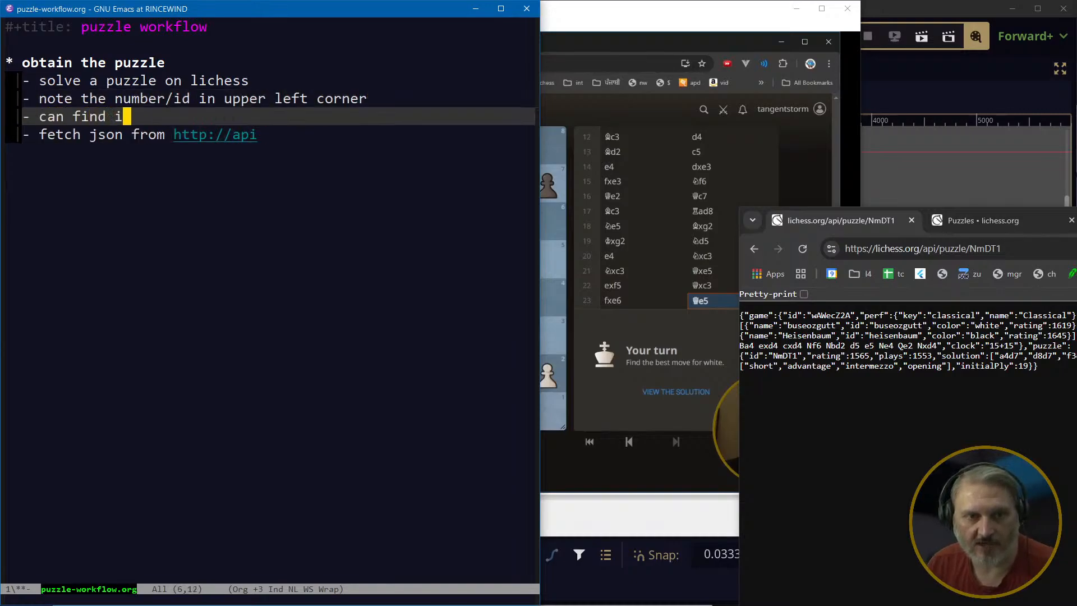
type("n history at:")
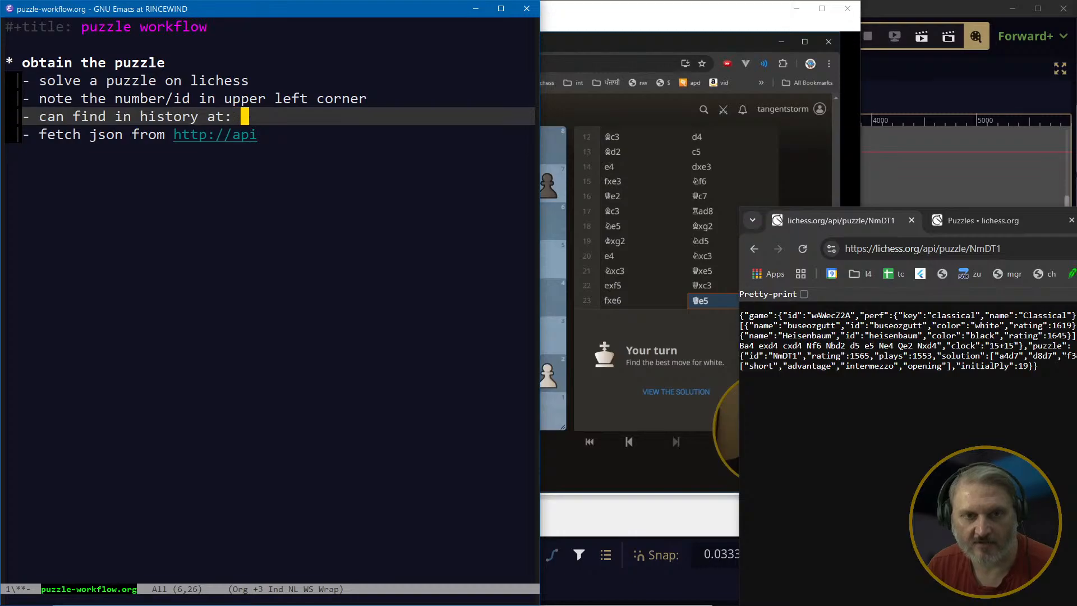
Open the lichess puzzle history page through the Puzzle Dashboard and select its address
left_click(987, 223)
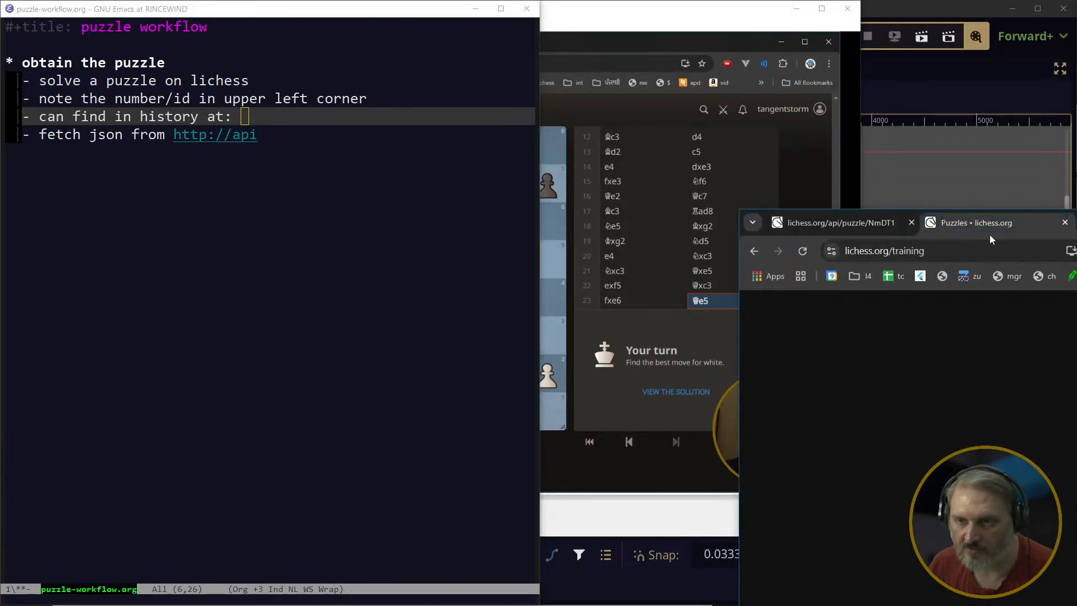
left_click(759, 312)
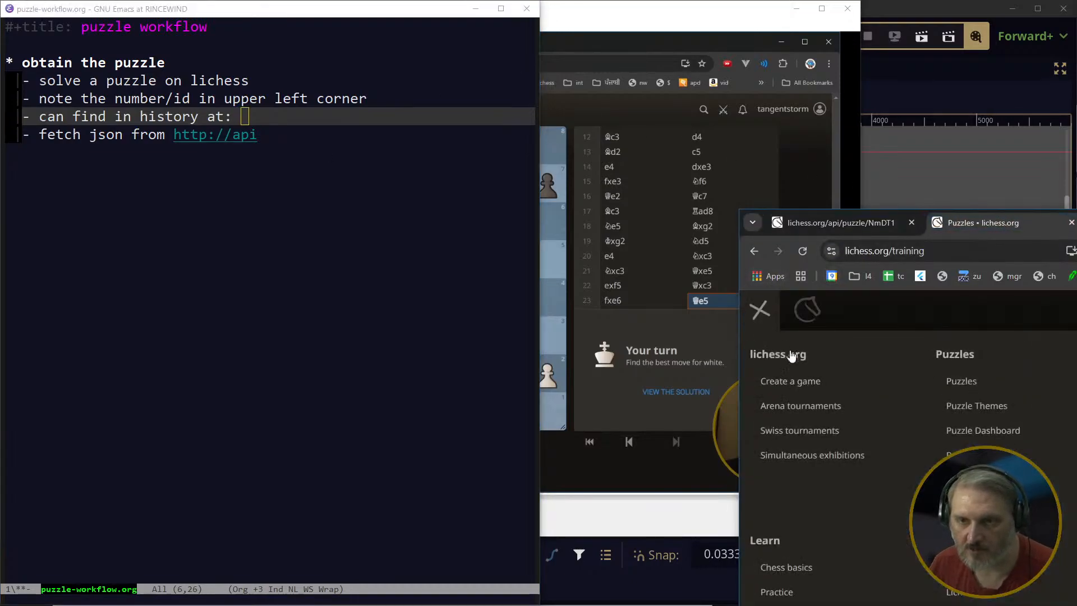
left_click(975, 431)
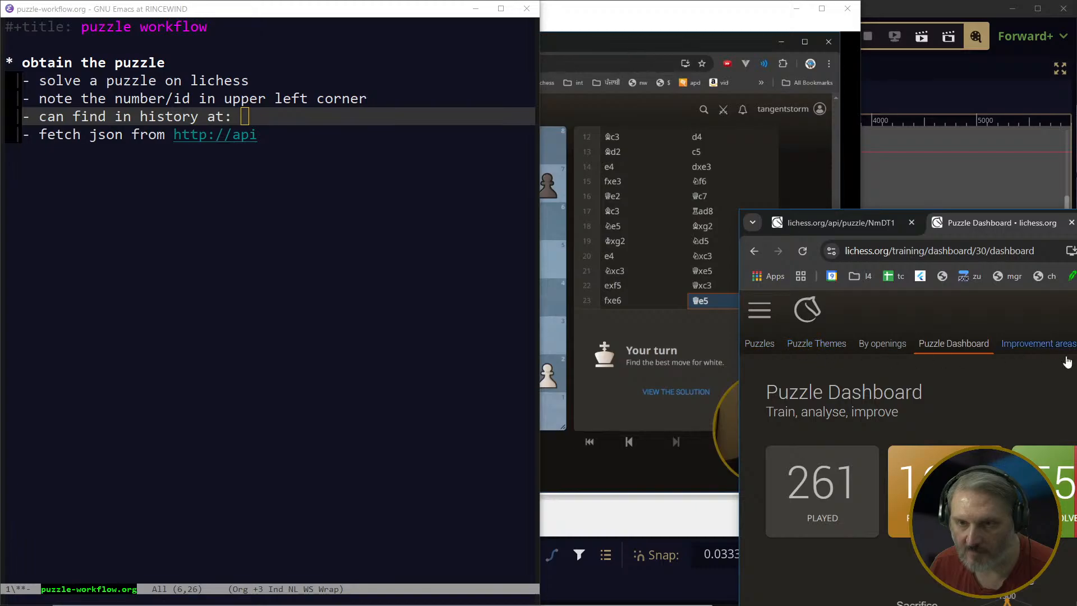
left_click(1076, 344)
left_click(963, 251)
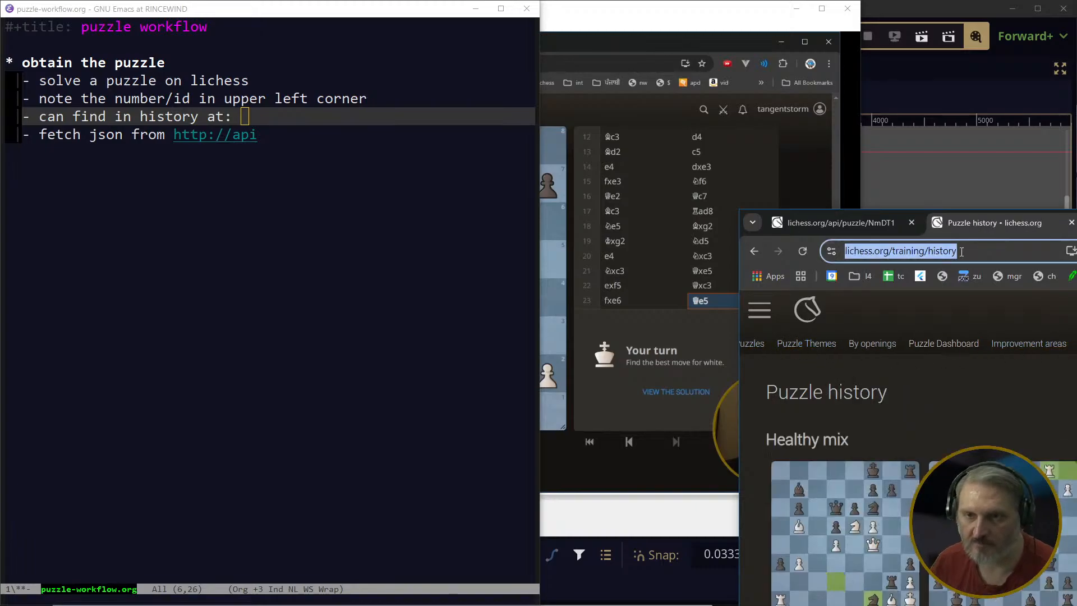
key("alt+Tab")
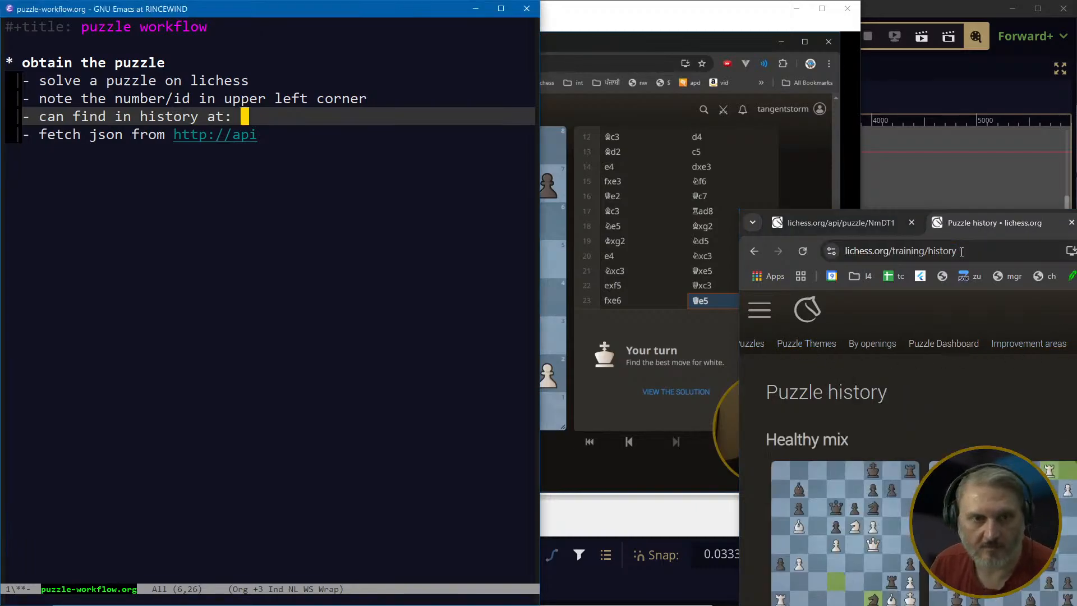
key("ctrl+y")
key("Down")
key("Return")
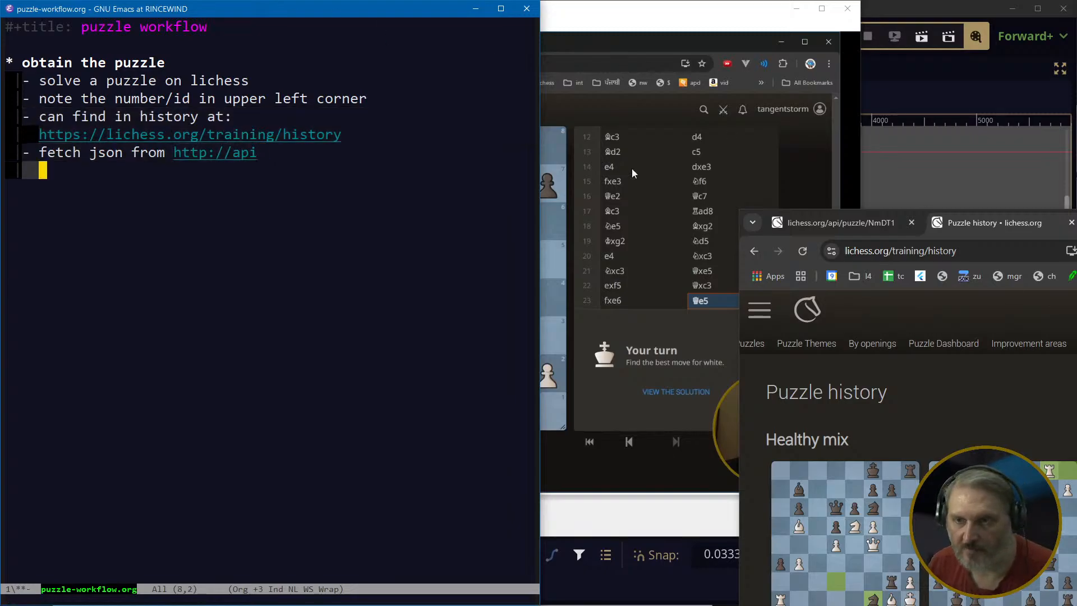
Look through the lichess puzzle history for the puzzle shown in the recorded video
left_click(867, 224)
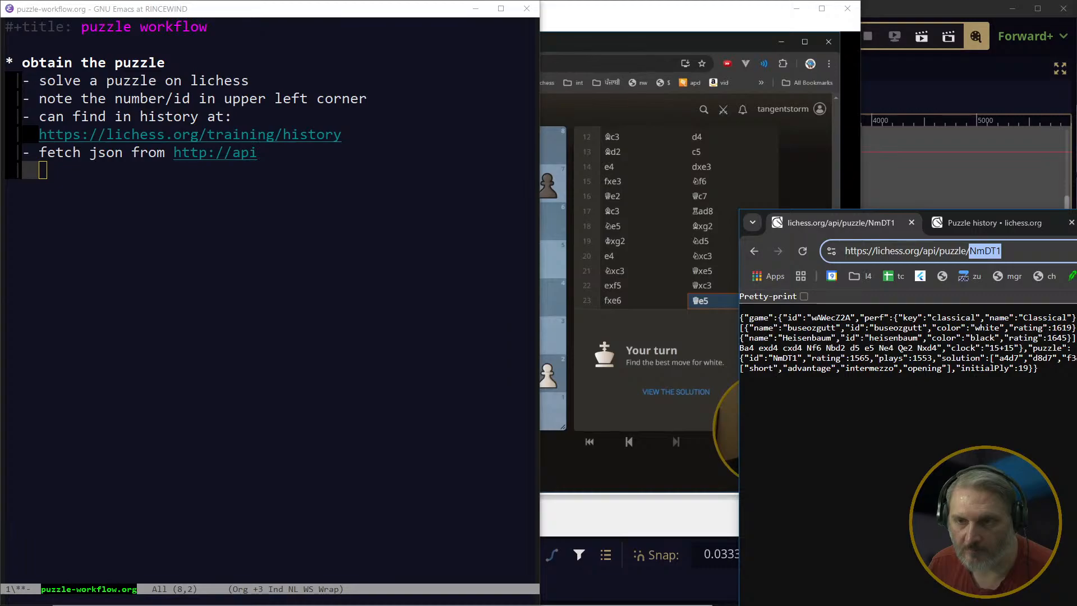
key("ctrl+Tab")
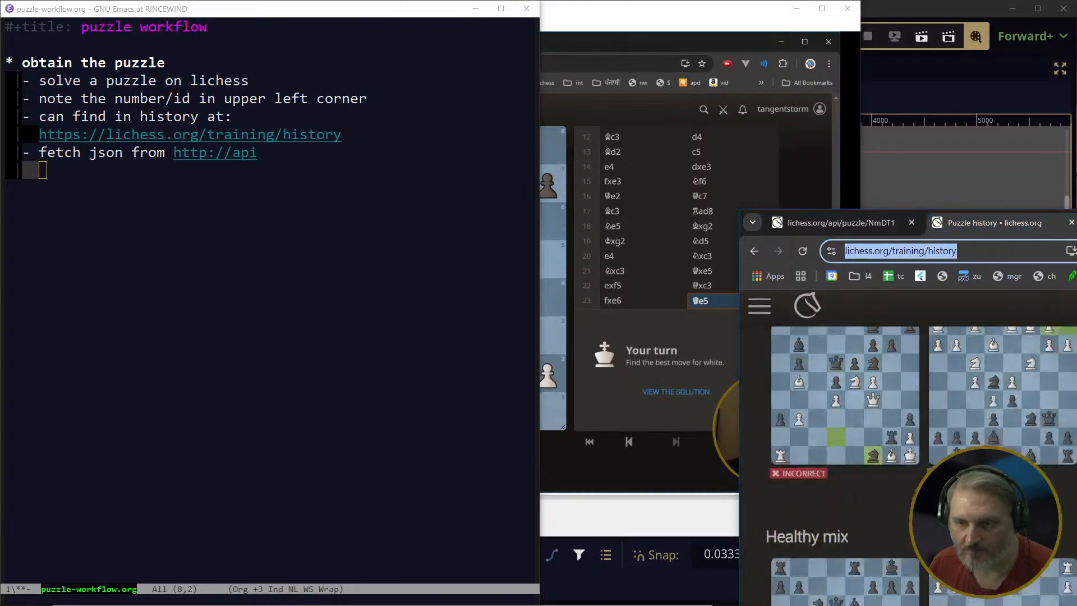
scroll(920, 449, "down", 10)
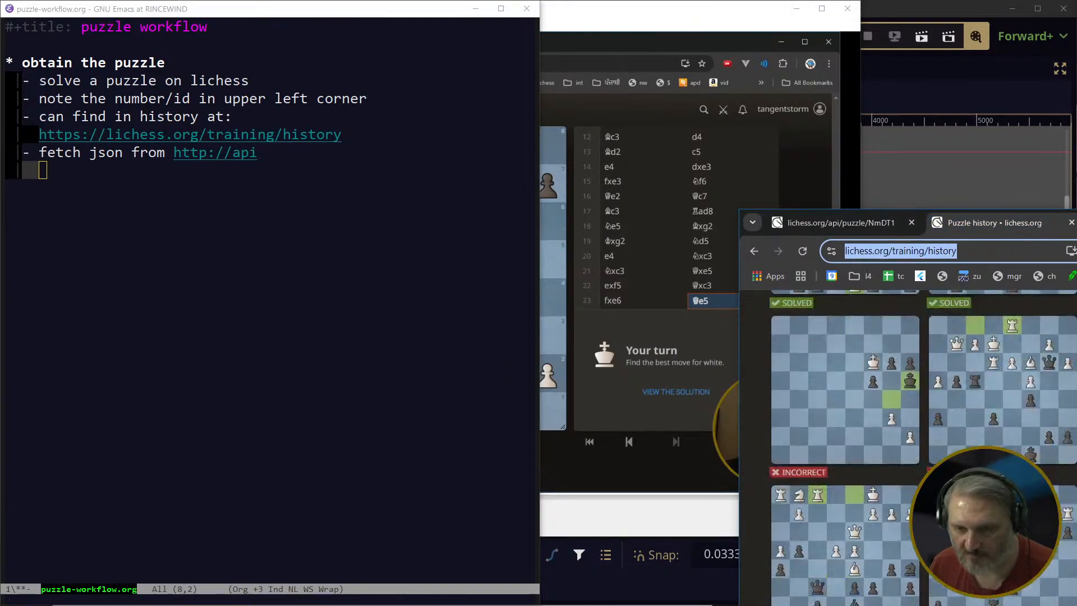
scroll(921, 449, "down", 10)
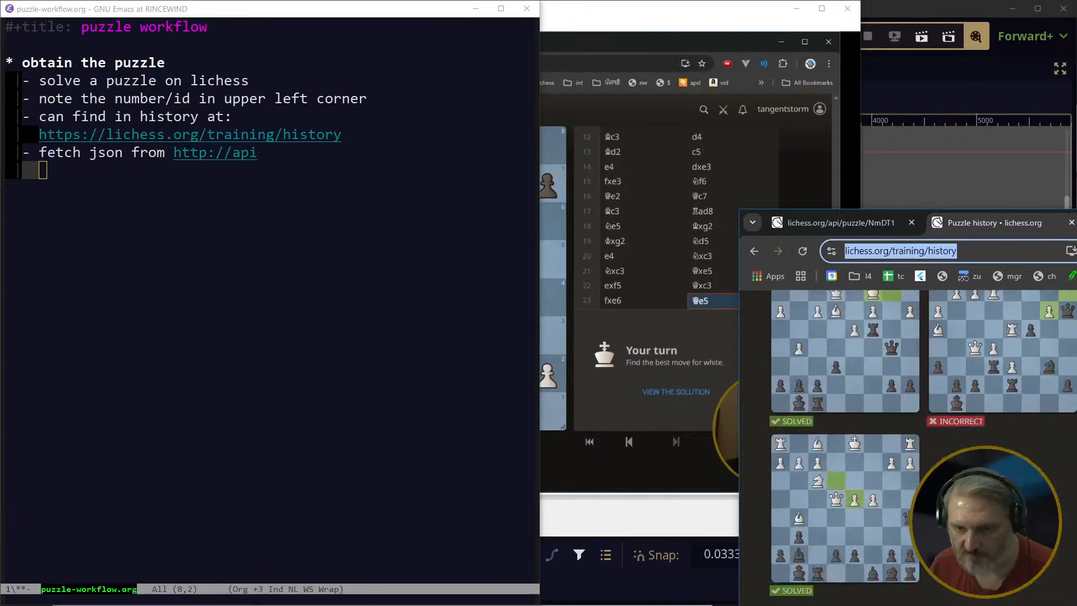
scroll(920, 448, "down", 10)
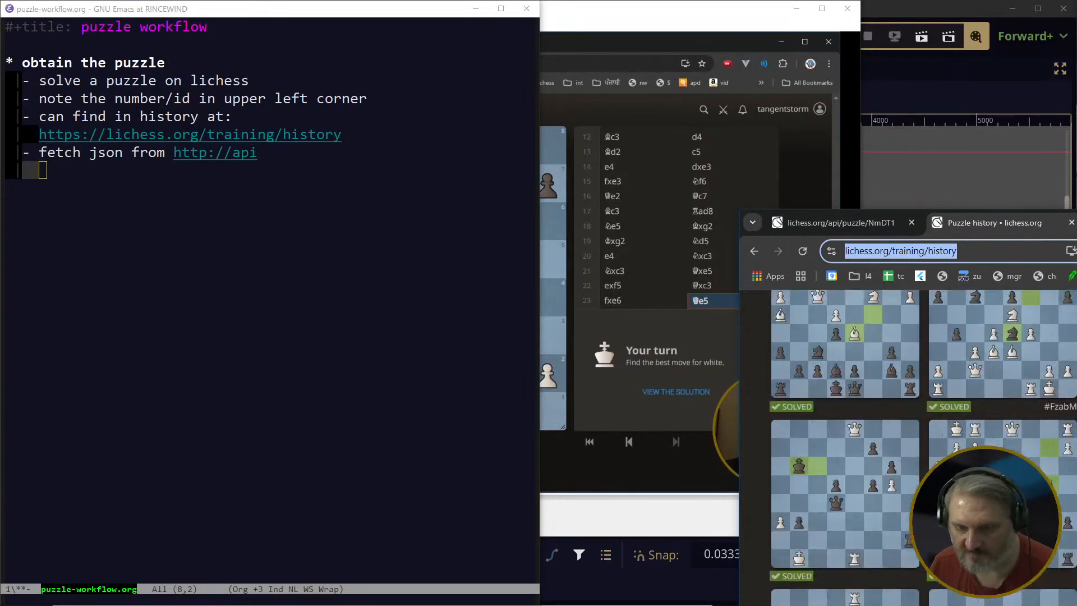
scroll(923, 569, "down", 10)
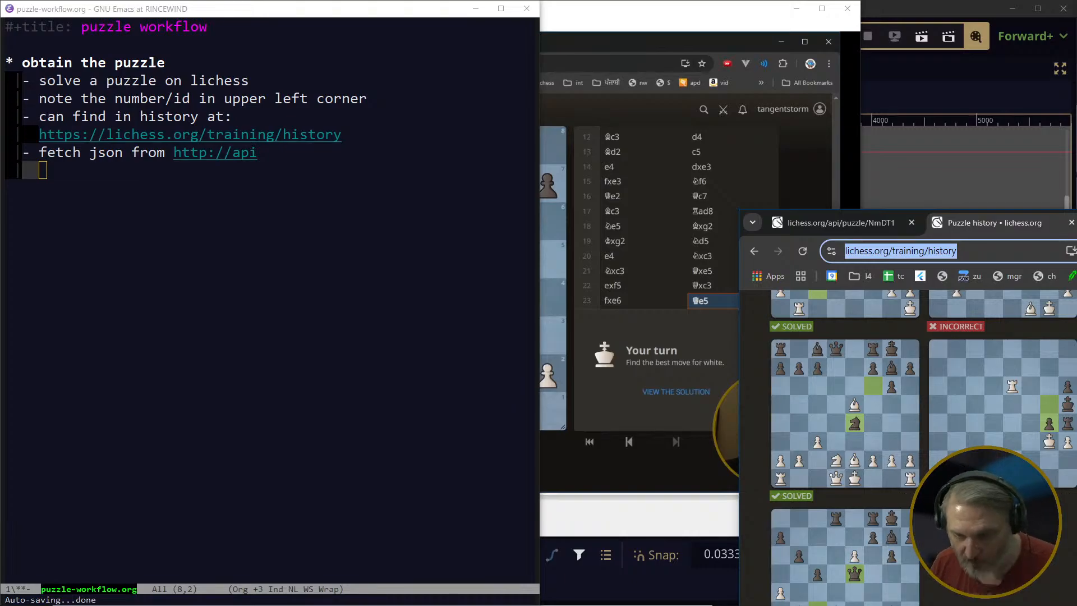
scroll(1071, 595, "up", 3)
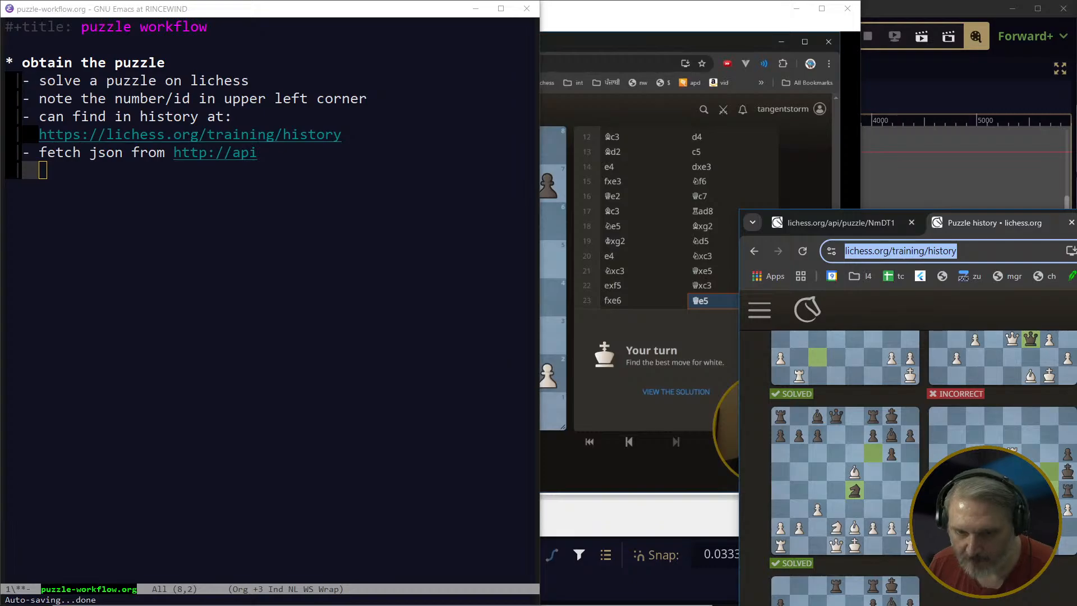
scroll(909, 449, "down", 5)
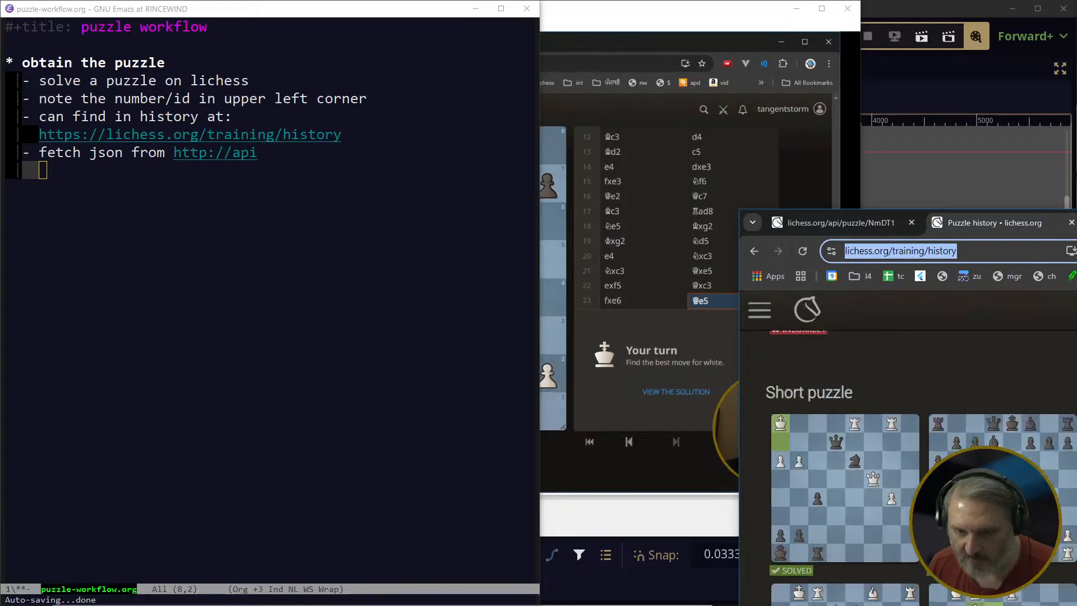
scroll(920, 465, "down", 10)
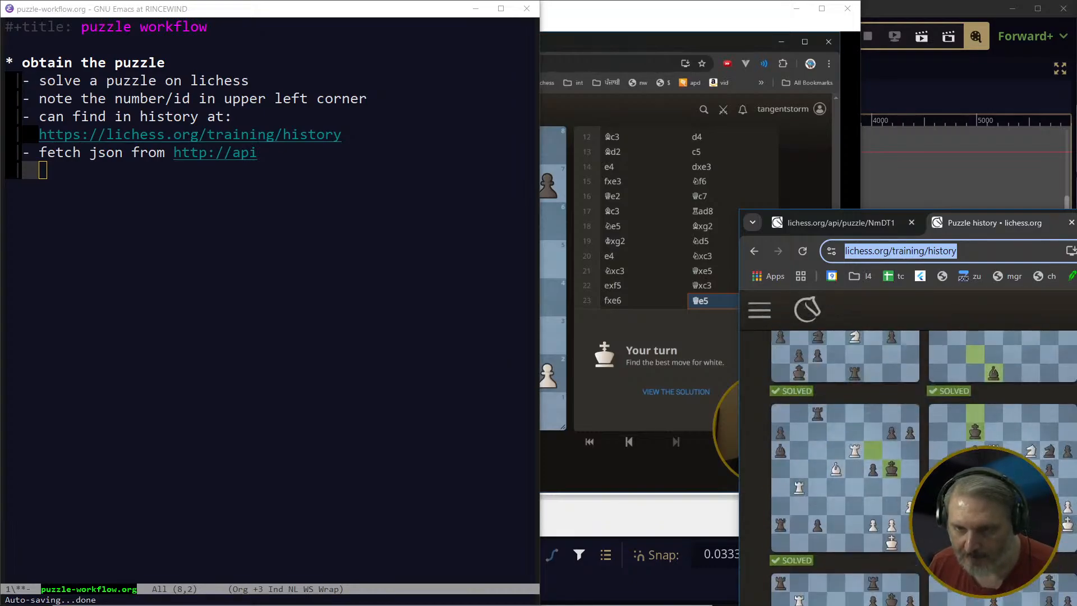
scroll(909, 449, "up", 5)
scroll(909, 449, "down", 6)
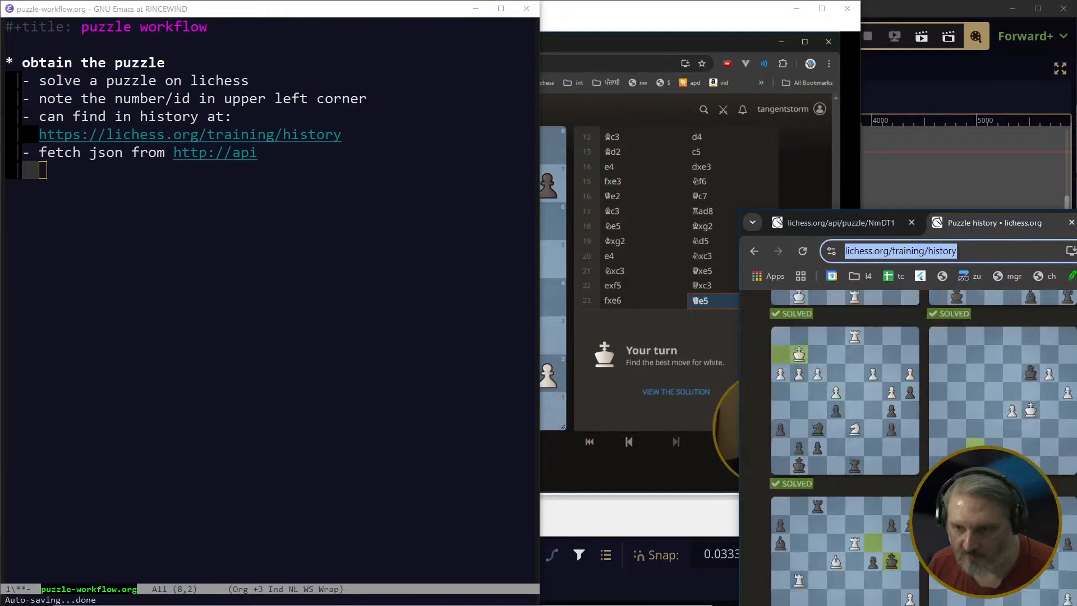
scroll(909, 449, "up", 5)
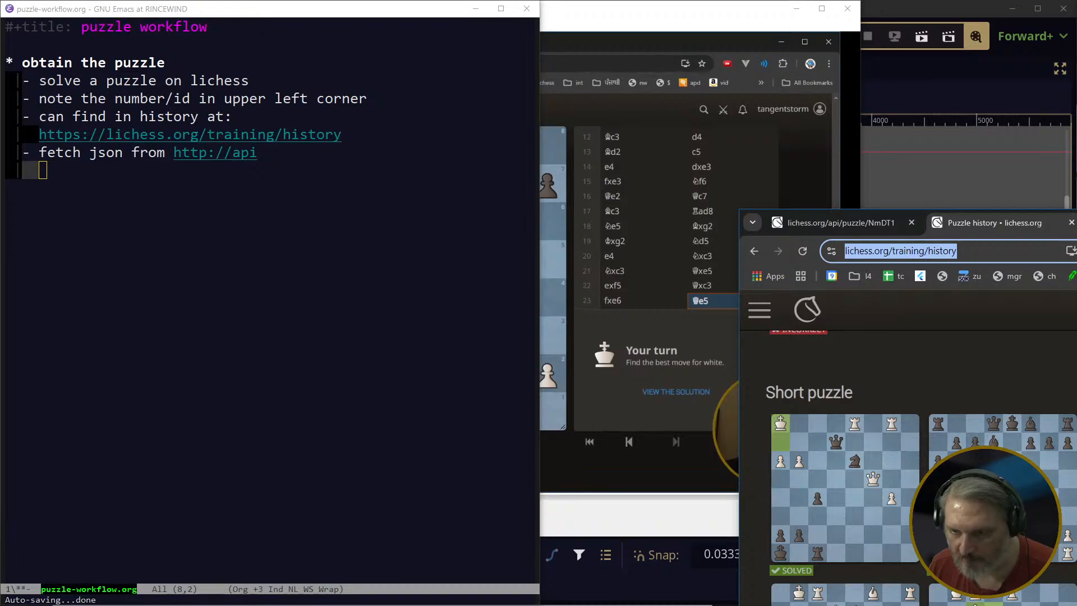
scroll(909, 449, "down", 5)
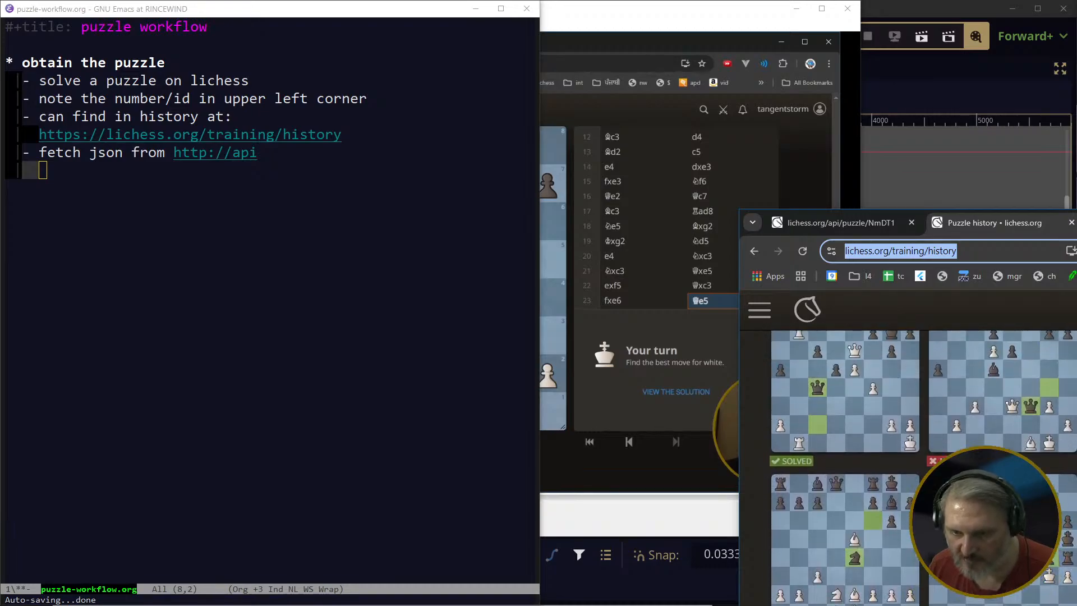
scroll(909, 449, "down", 1)
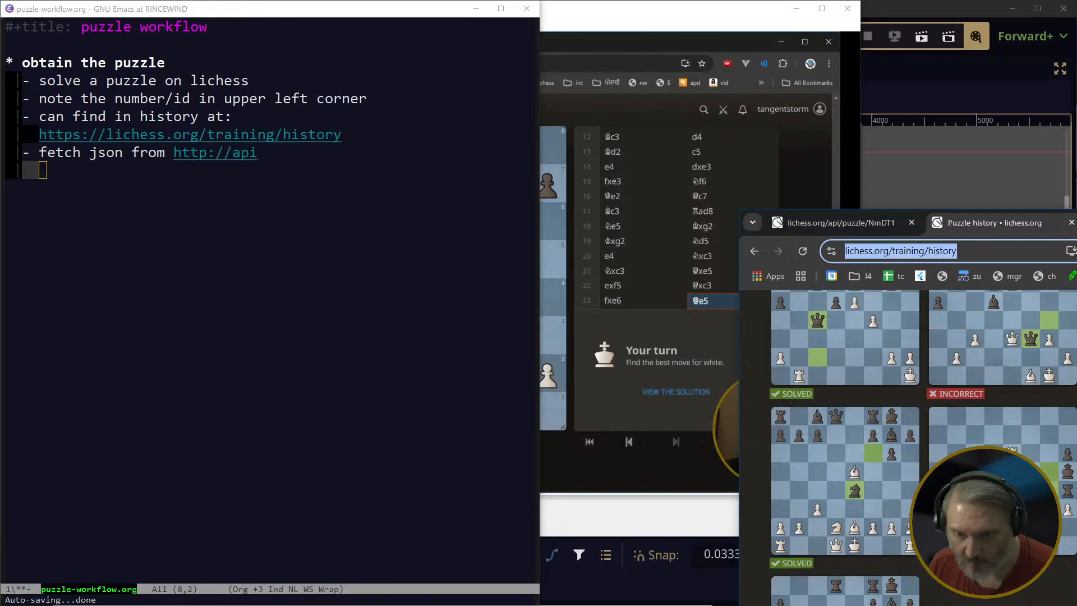
Open puzzle kst7z from the history in a new tab, then widen the browser window and move it up to show the board
middle_click(1062, 426)
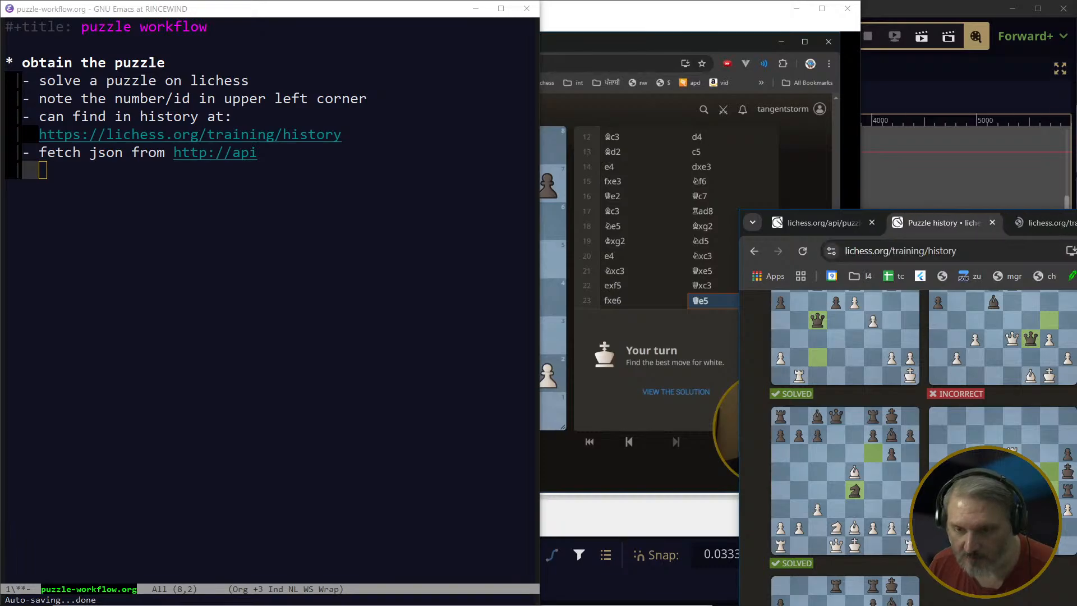
left_click(1063, 224)
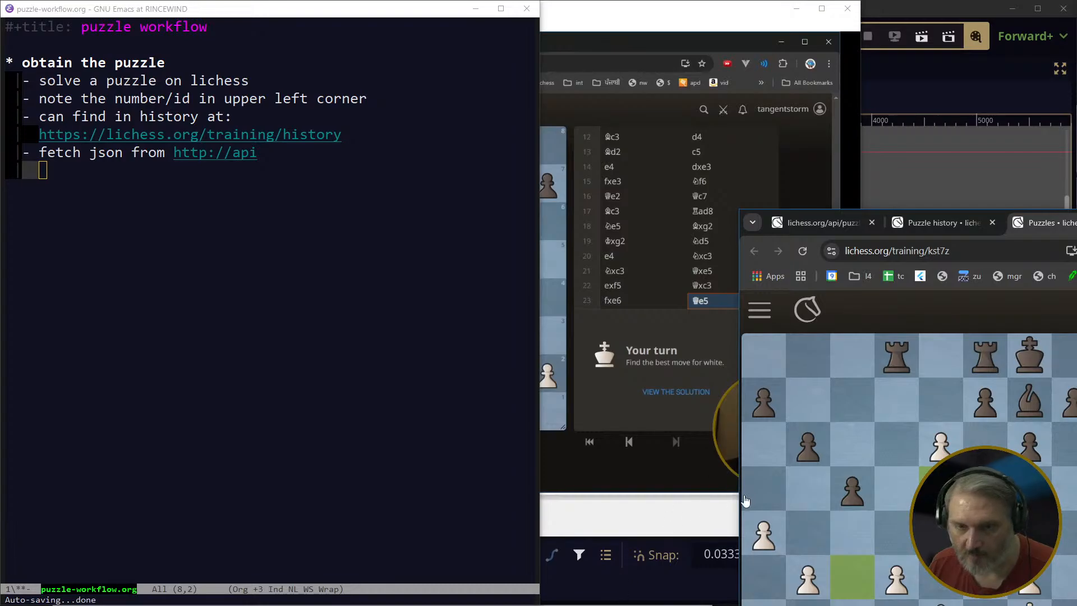
left_click_drag(734, 495, 563, 495)
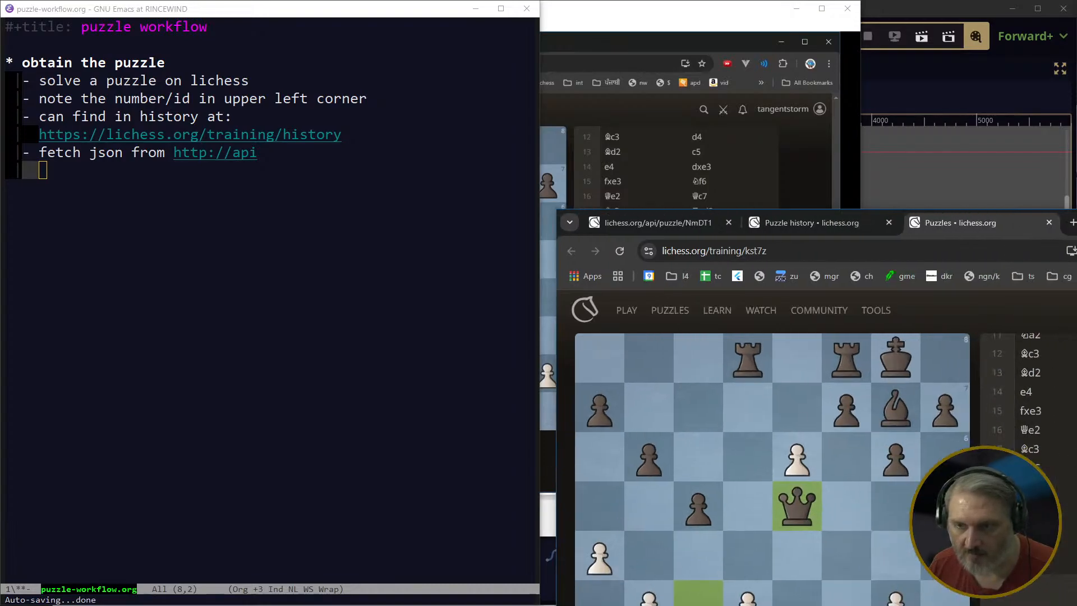
left_click_drag(1072, 212, 1075, 72)
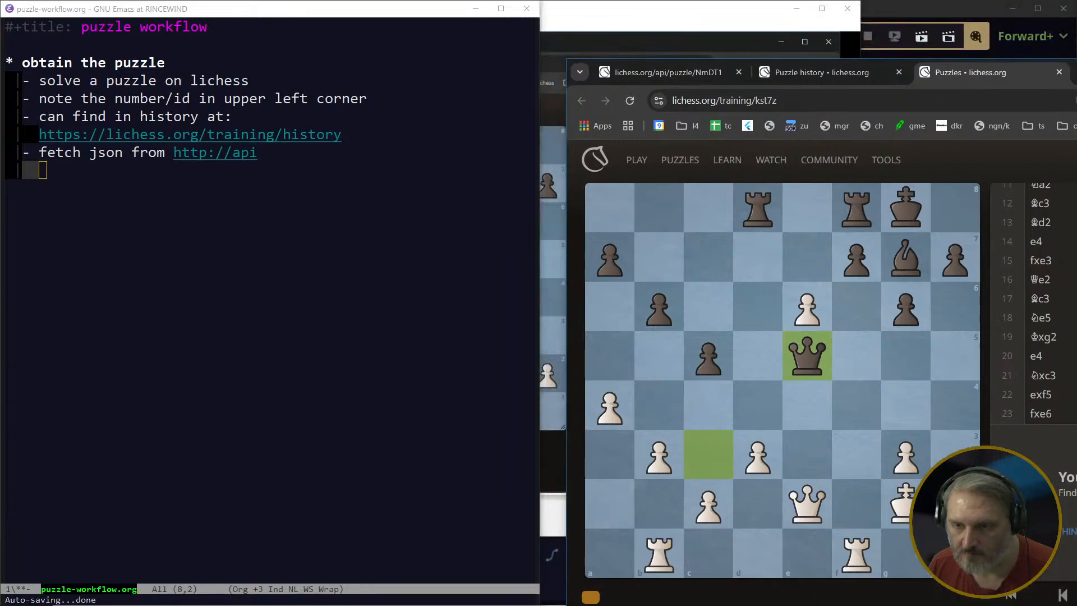
Copy the ID kst7z from the puzzle's address and load its JSON at lichess.org/api/puzzle/kst7z in the API tab
key("ctrl+l")
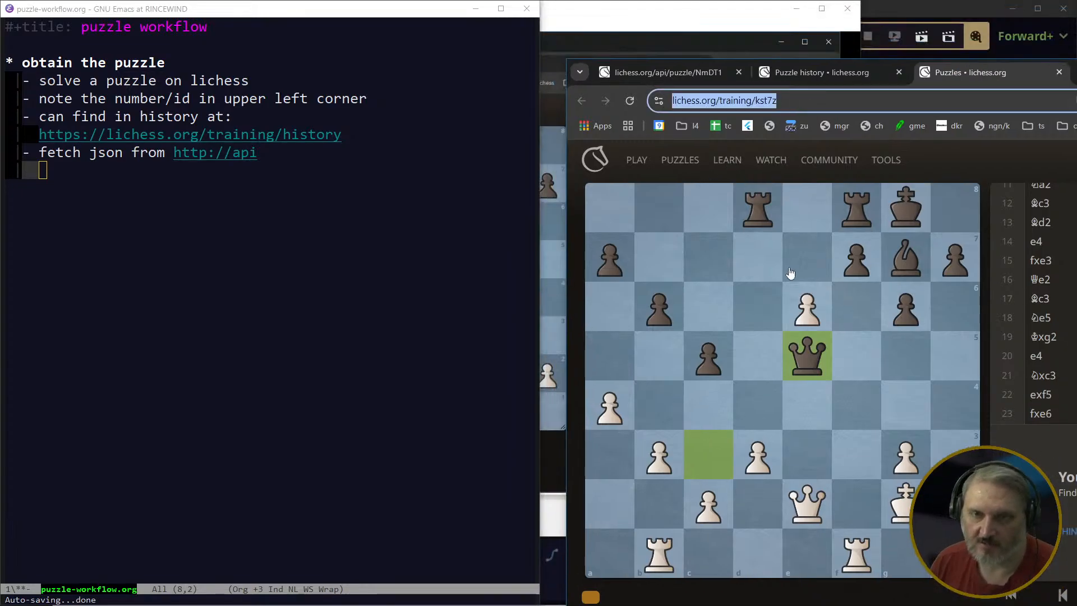
key("End")
key("ctrl+shift+Left")
key("ctrl+c")
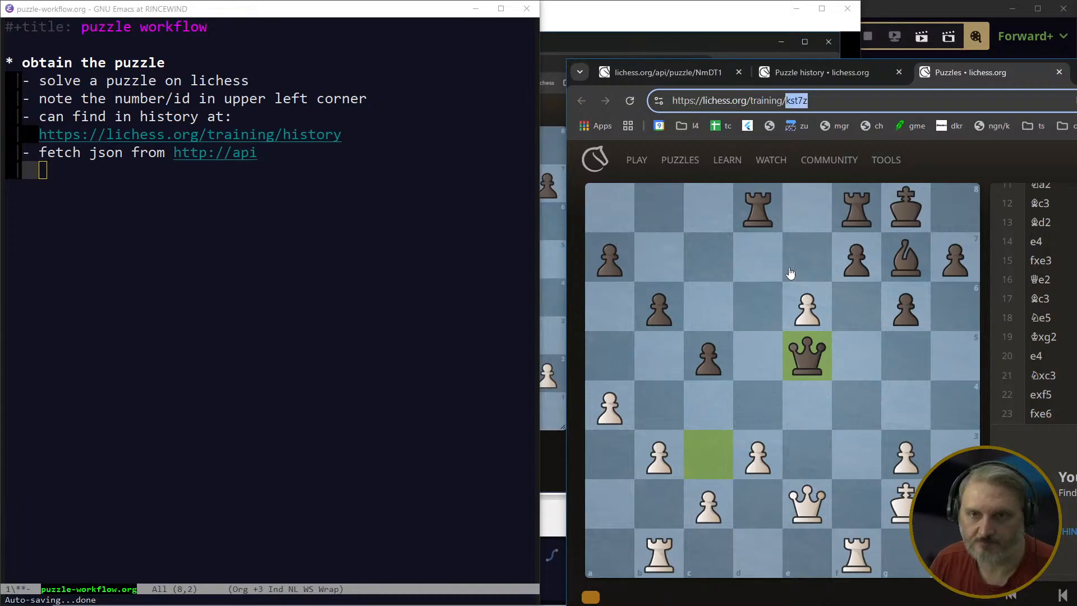
key("ctrl+1")
key("ctrl+v")
key("Return")
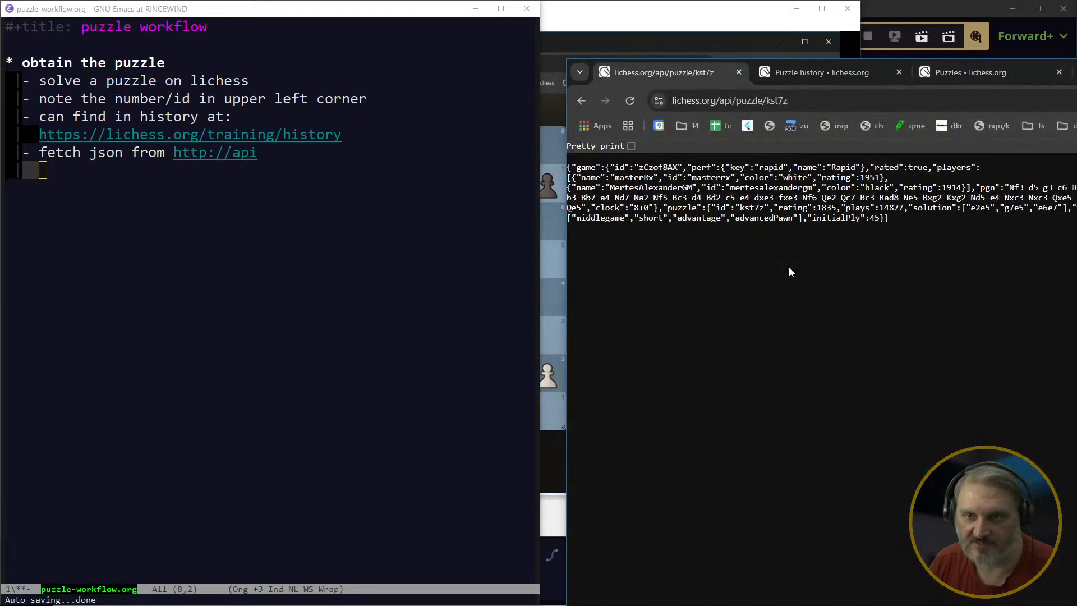
key("alt+Tab")
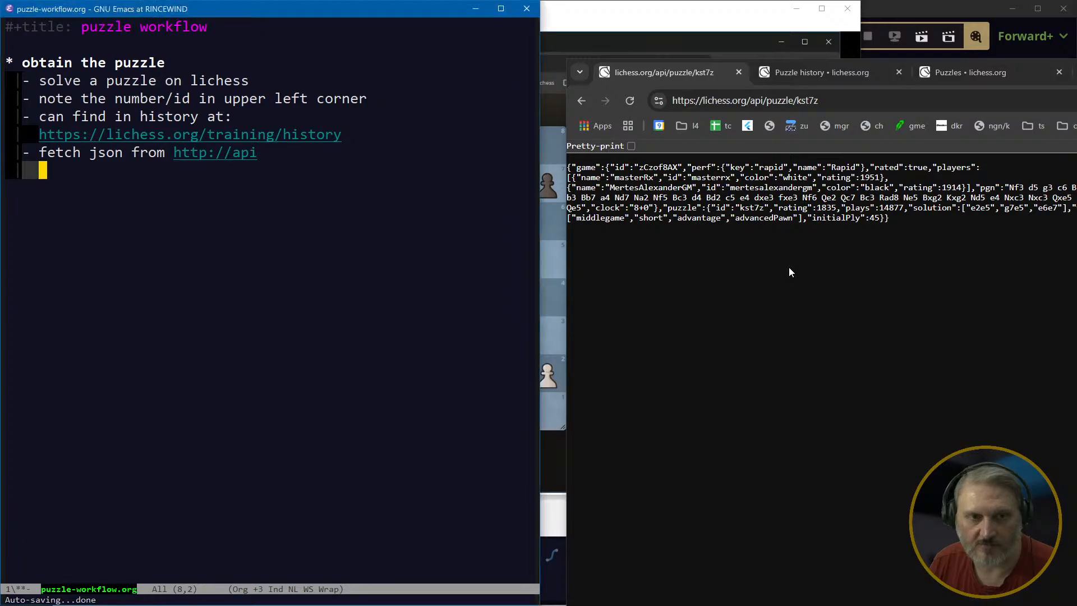
key("Up")
key("Up")
key("Down")
key("End")
key("BackSpace")
key("BackSpace")
key("BackSpace")
key("BackSpace")
key("BackSpace")
key("BackSpace")
key("BackSpace")
key("BackSpace")
key("BackSpace")
key("BackSpace")
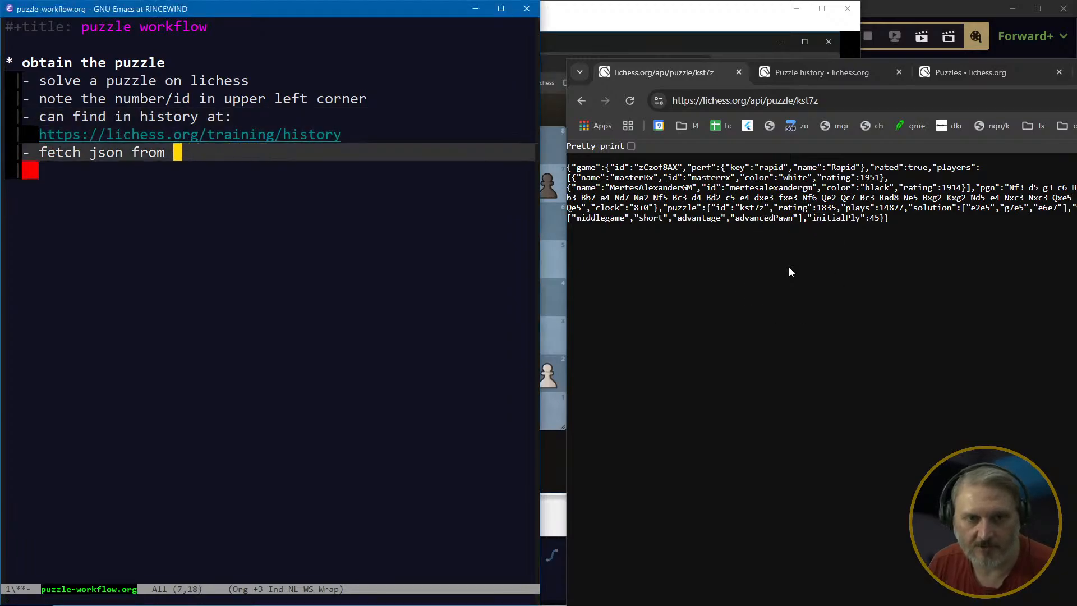
key("ctrl+y")
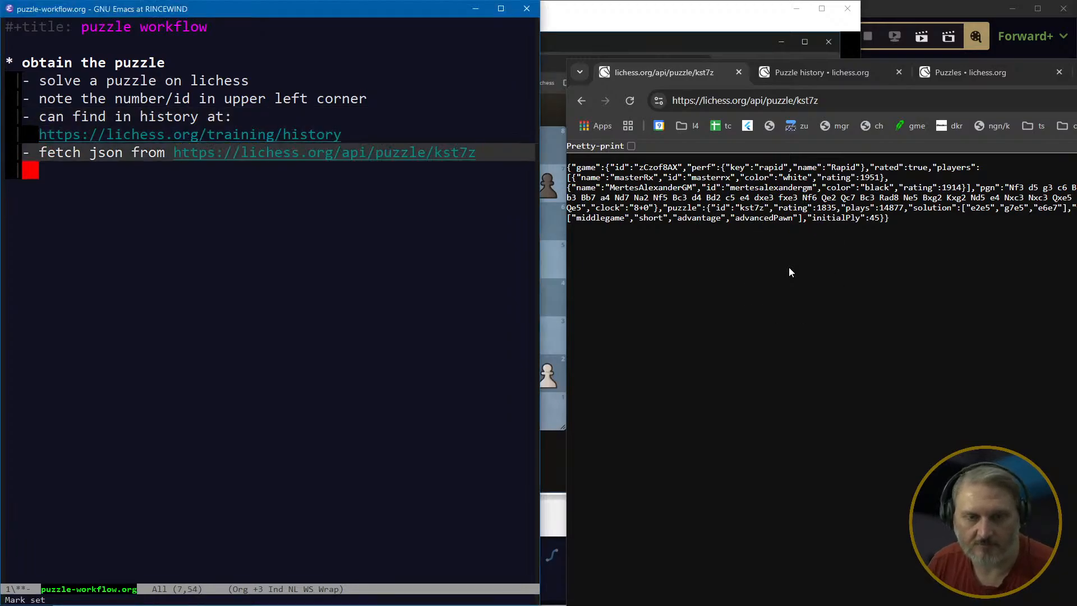
Add the line "(changing the id)" below the fetch json item and save the notes file
key("Down")
type("(chonging")
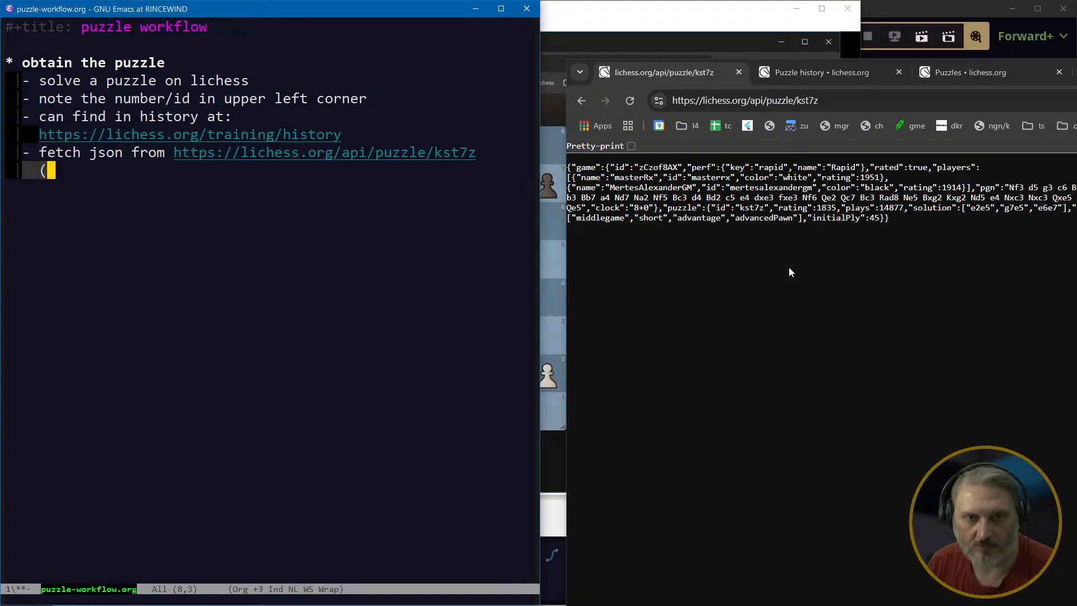
key("BackSpace")
key("BackSpace")
key("BackSpace")
key("BackSpace")
key("BackSpace")
key("BackSpace")
key("ctrl+a")
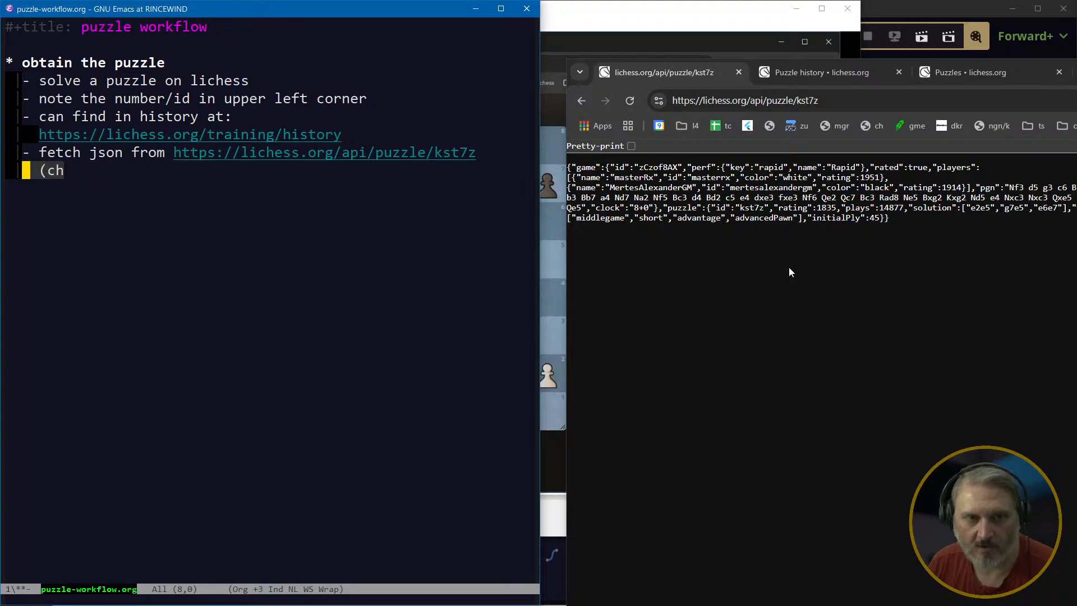
type("np")
key("BackSpace")
key("BackSpace")
key("BackSpace")
key("ctrl+e")
key("Left")
key("Left")
key("Left")
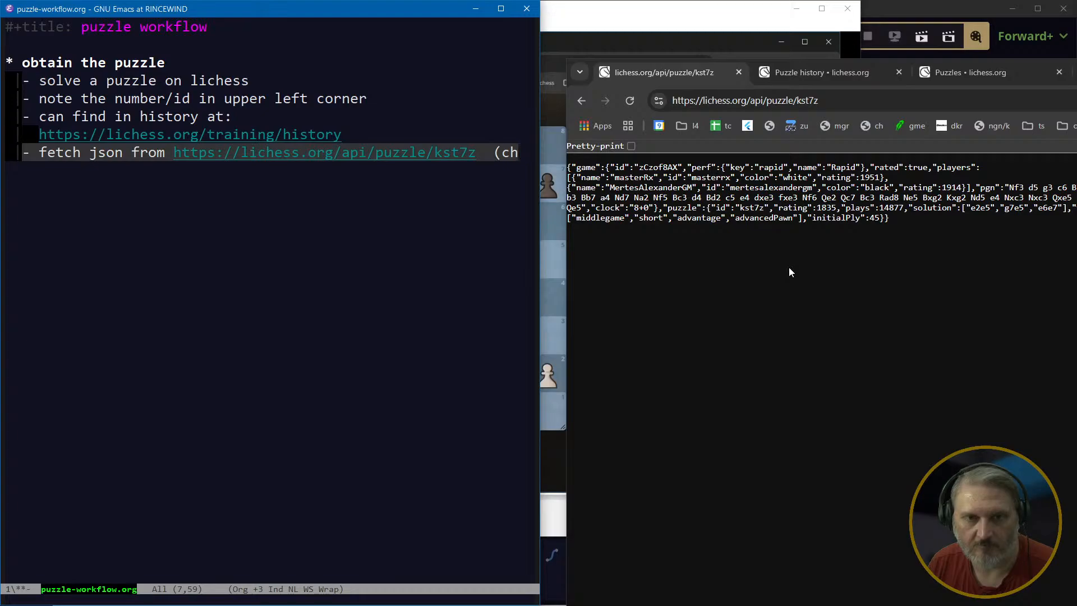
key("BackSpace")
key("BackSpace")
key("Return")
key("ctrl+e")
type("anging the id)")
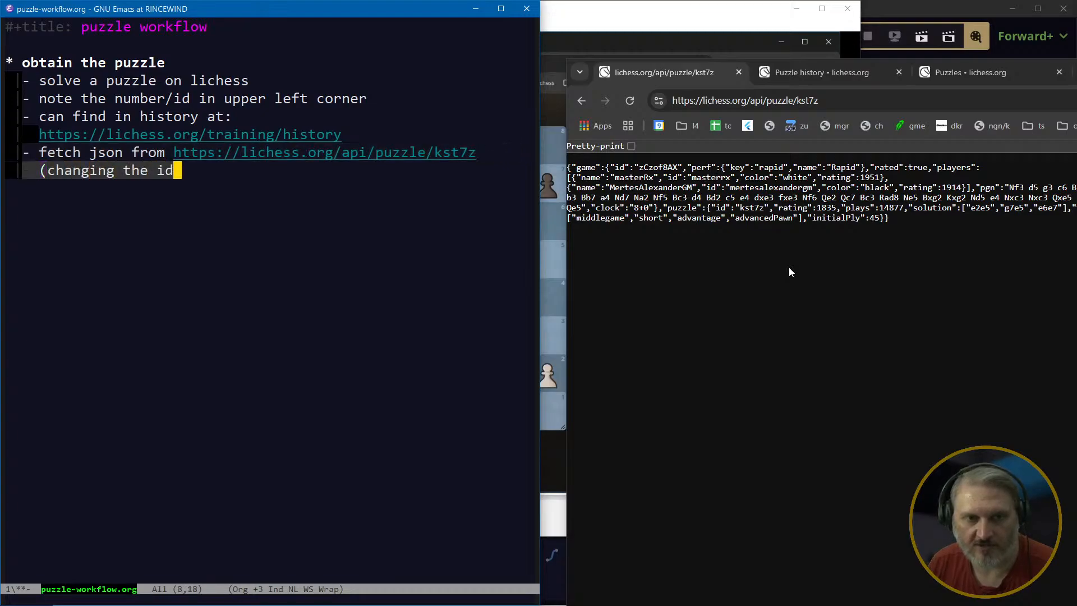
key("ctrl+a")
key("ctrl+x")
key("ctrl+s")
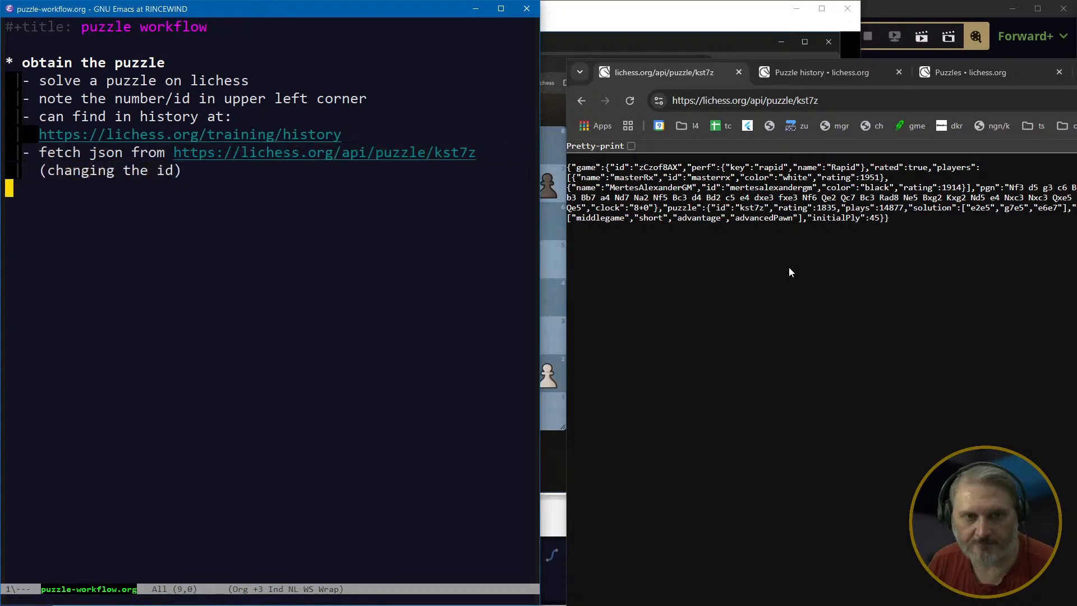
key("Down")
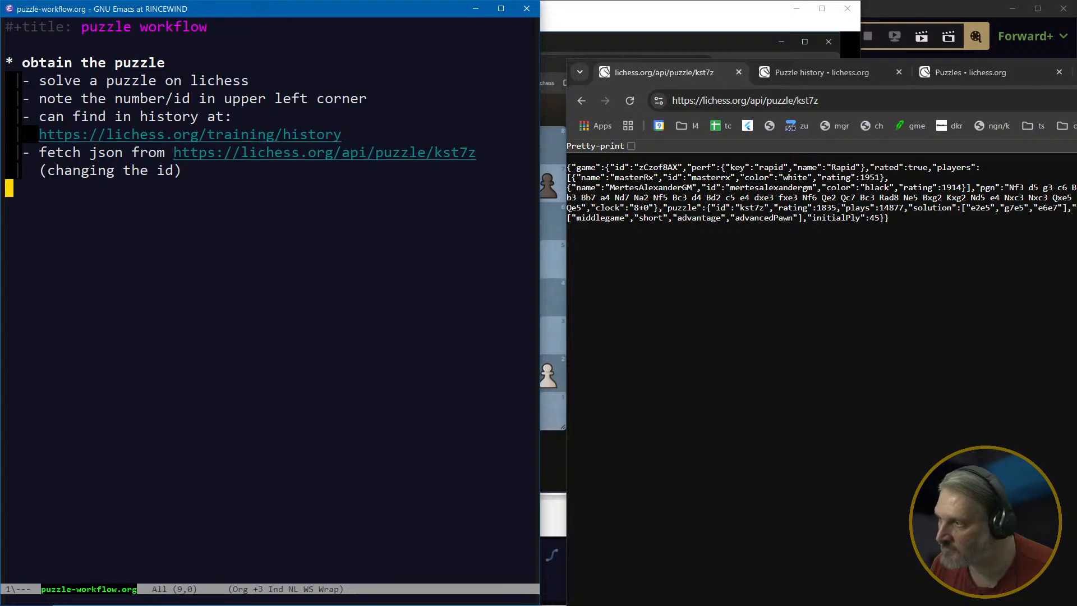
key("alt+Tab")
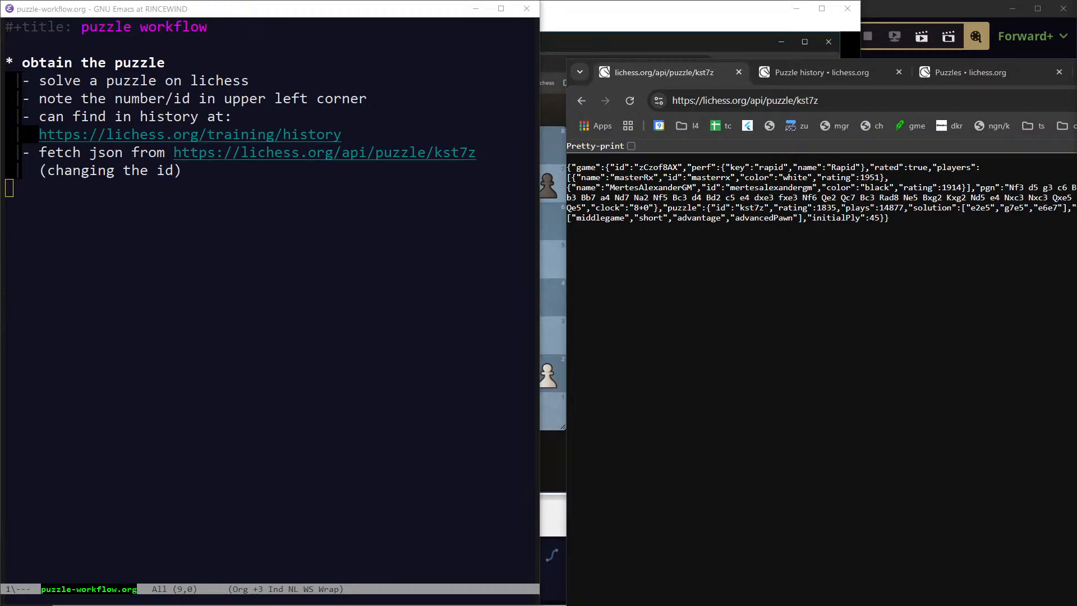
left_click(779, 258)
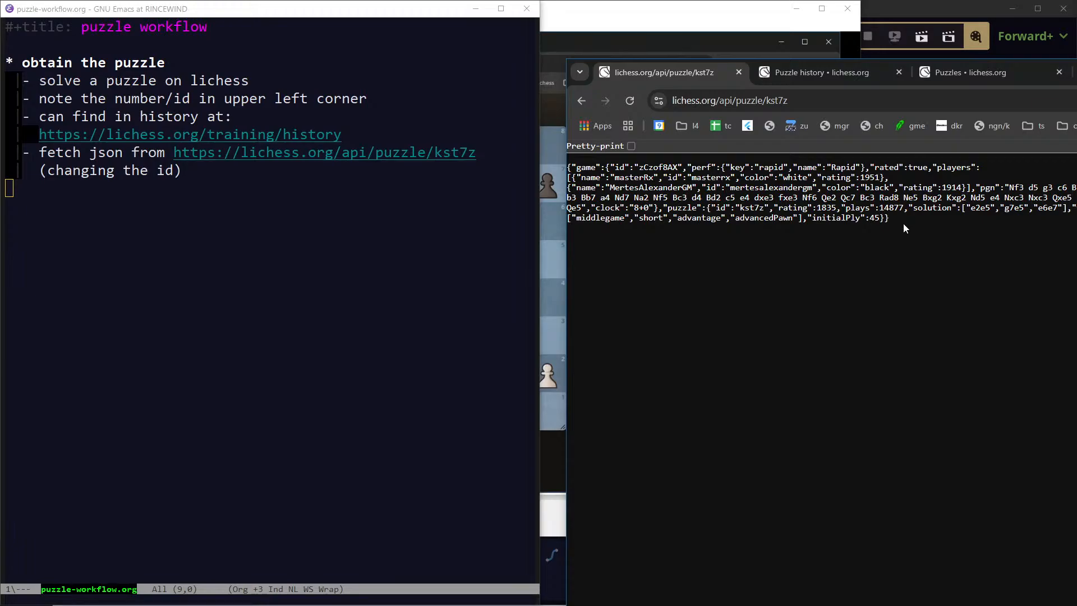
Replace the line "(changing the id)" below the fetch json item in the Emacs notes with "by running the script"
left_click(278, 164)
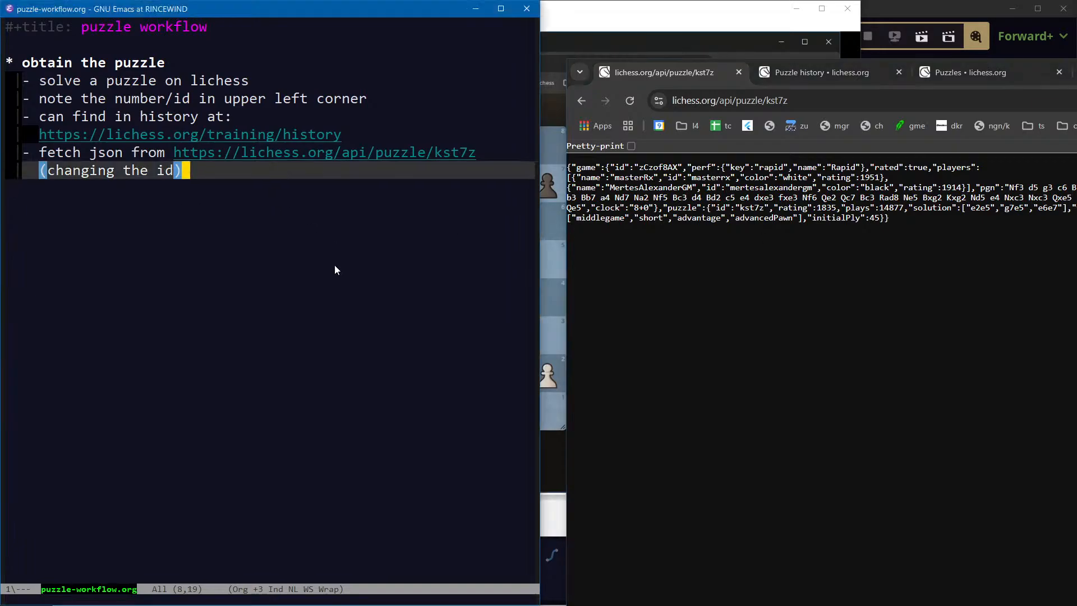
key("ctrl+p")
key("ctrl+a")
key("alt+f")
key("alt+f")
key("ctrl+a")
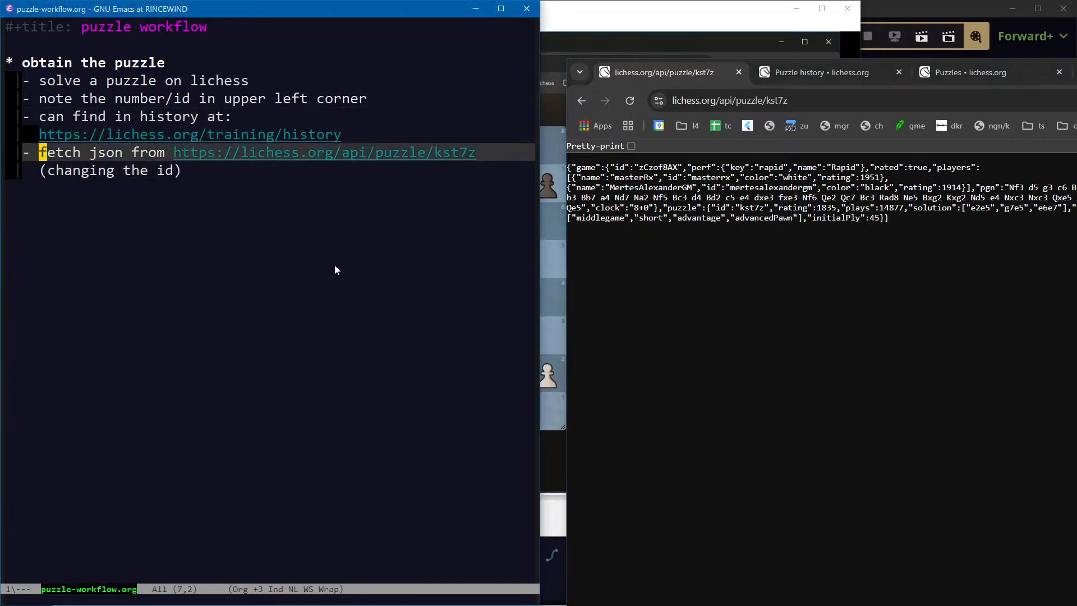
key("ctrl+p")
key("ctrl+e")
key("ctrl+n")
key("ctrl+n")
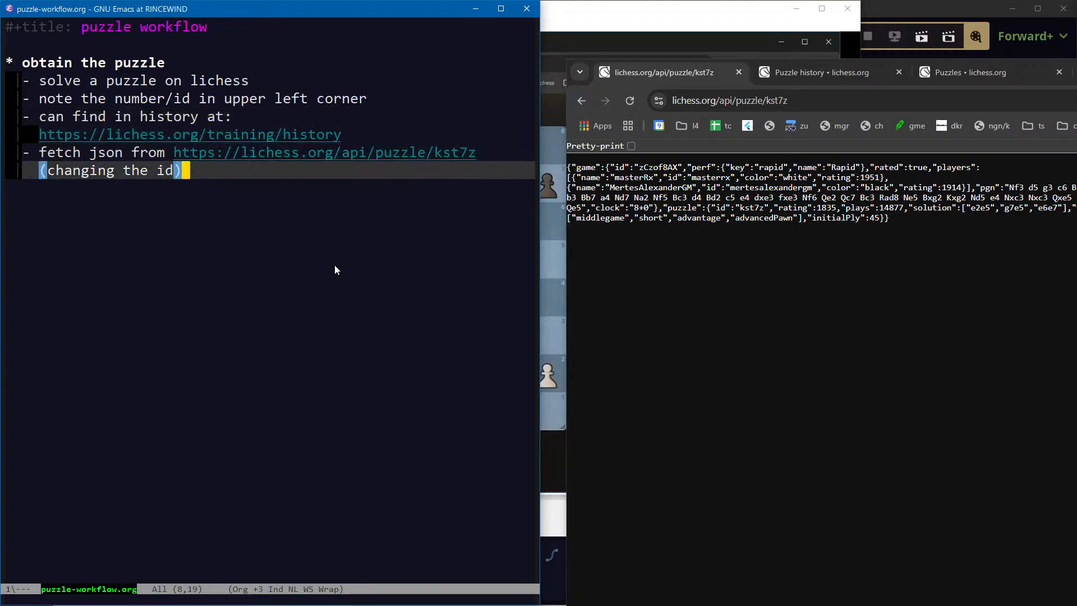
key("ctrl+a")
key("ctrl+k")
type("by running the script")
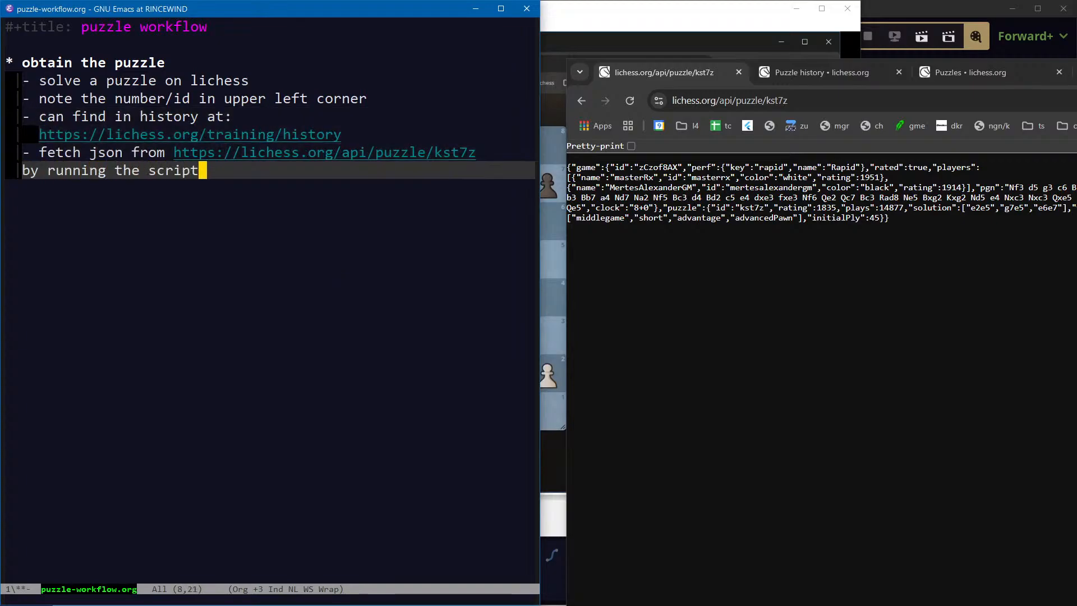
Replace the puzzle ID at the end of the API link with <id> and add a colon after "by running the script"
key("ctrl+p")
key("ctrl+e")
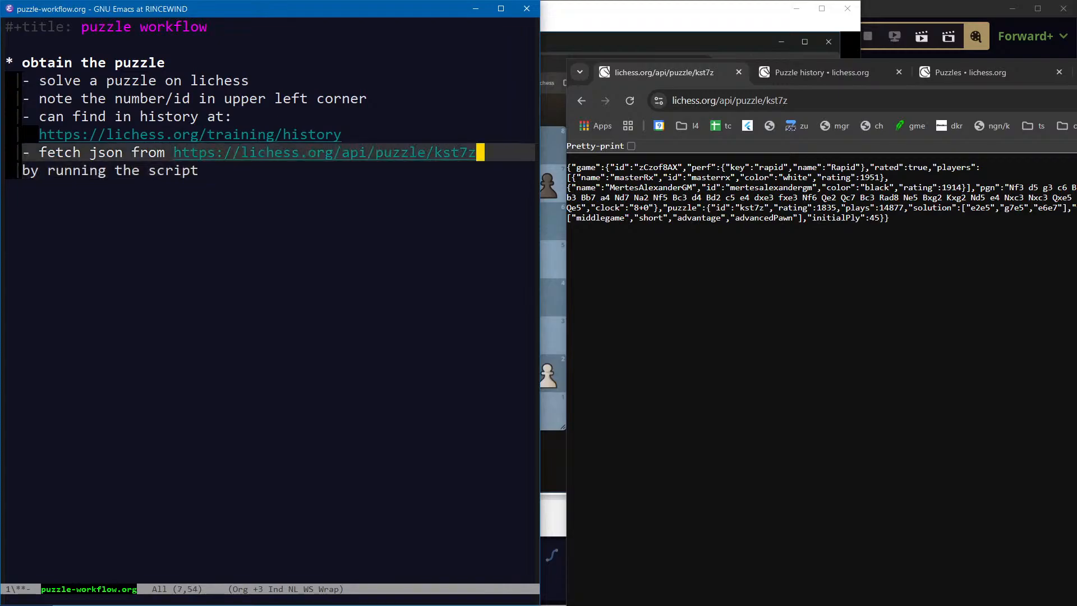
key("alt+b")
type("<id")
key("ctrl+k")
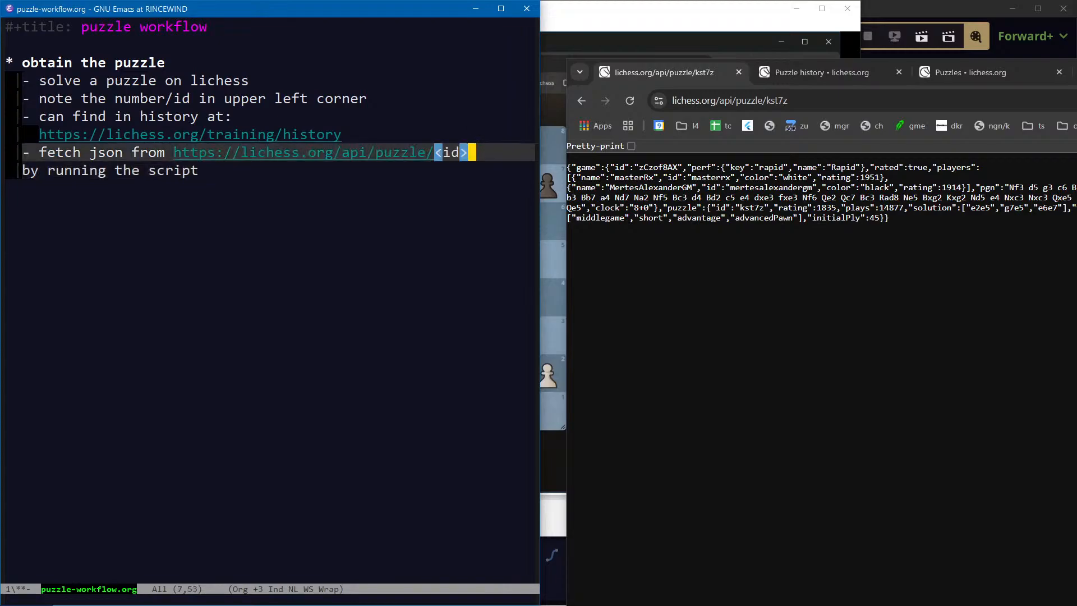
type(">")
key("ctrl+n")
type(":")
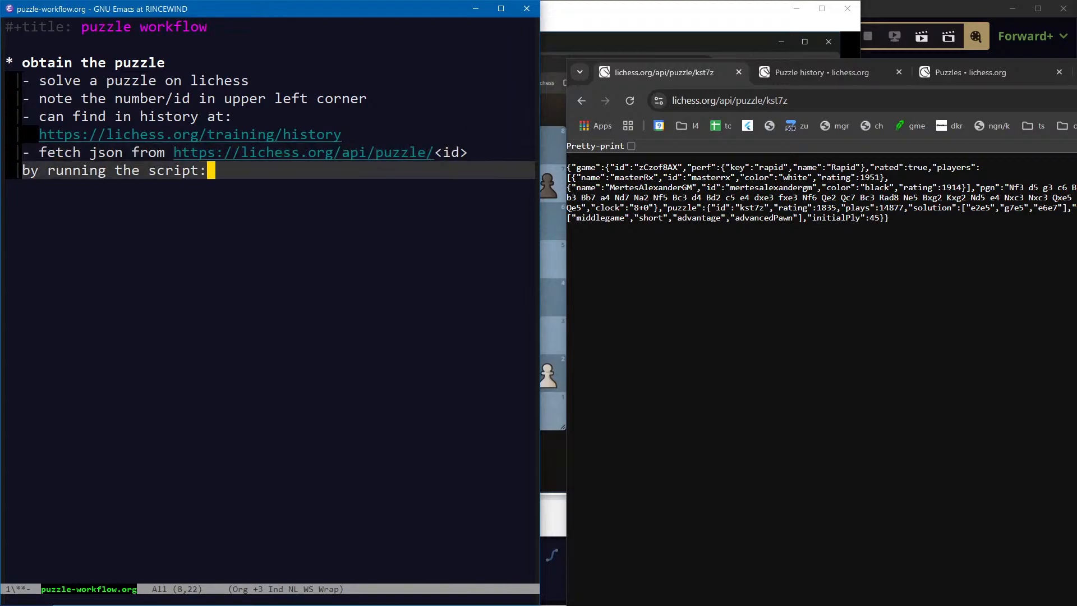
Switch to the MINGW64 terminal, place it beside the Emacs notes, and change its directory to /d/ver/pawn-takes-world/tools/
key("alt+Tab")
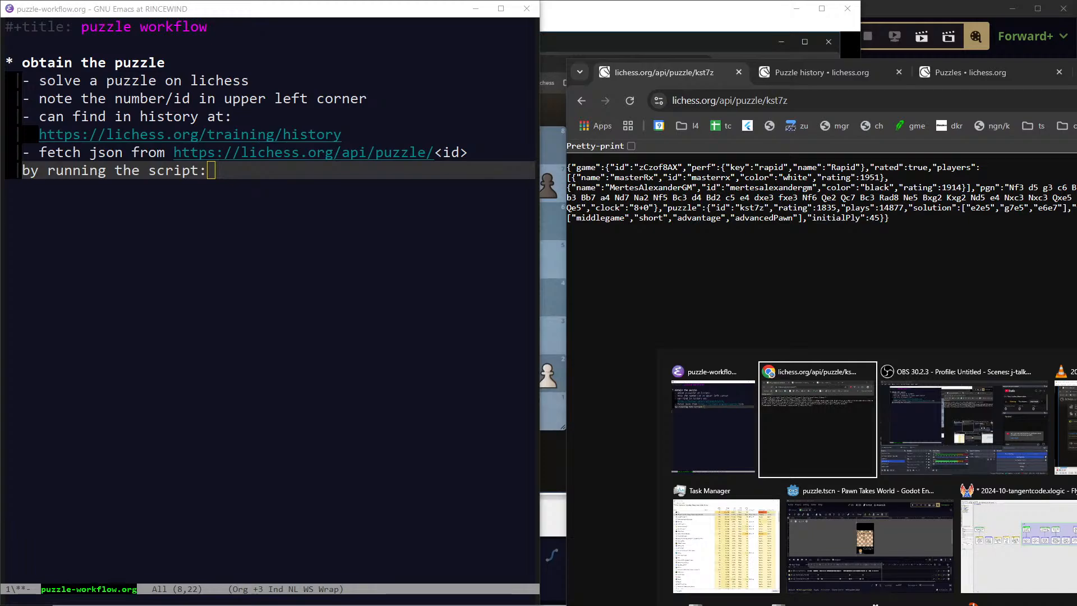
left_click_drag(548, 605, 460, 207, "shift")
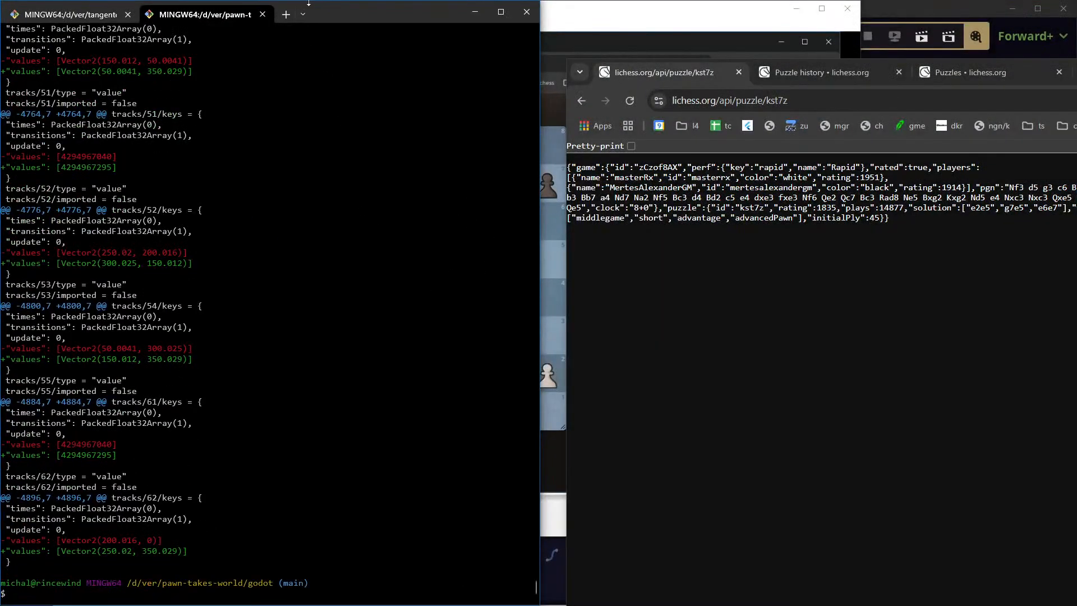
left_click_drag(348, 15, 963, 138, "shift")
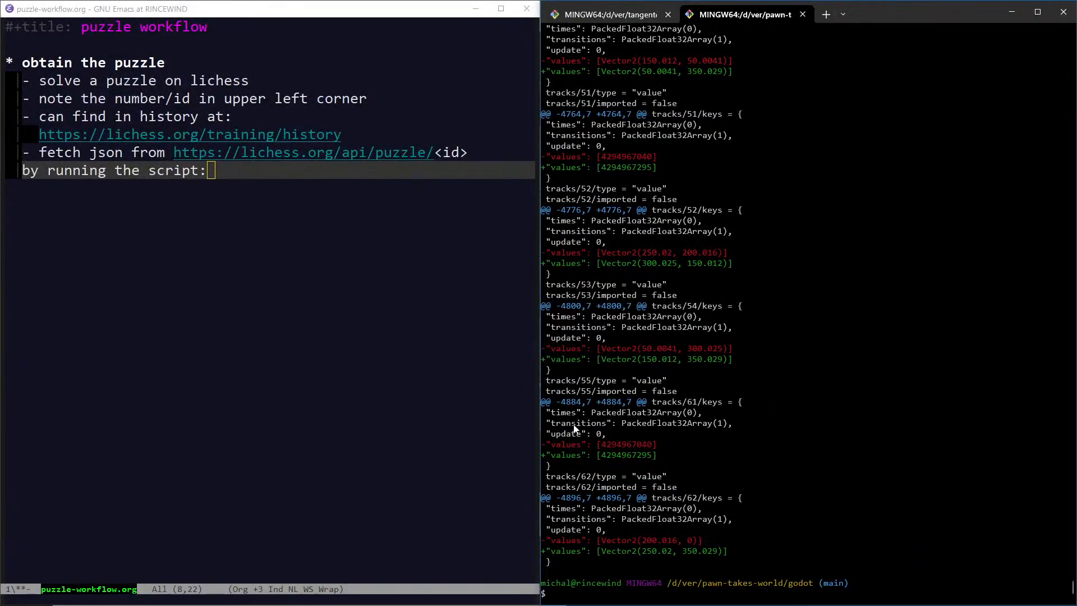
type("cd /d/ver/pawn")
key("Tab")
type("to")
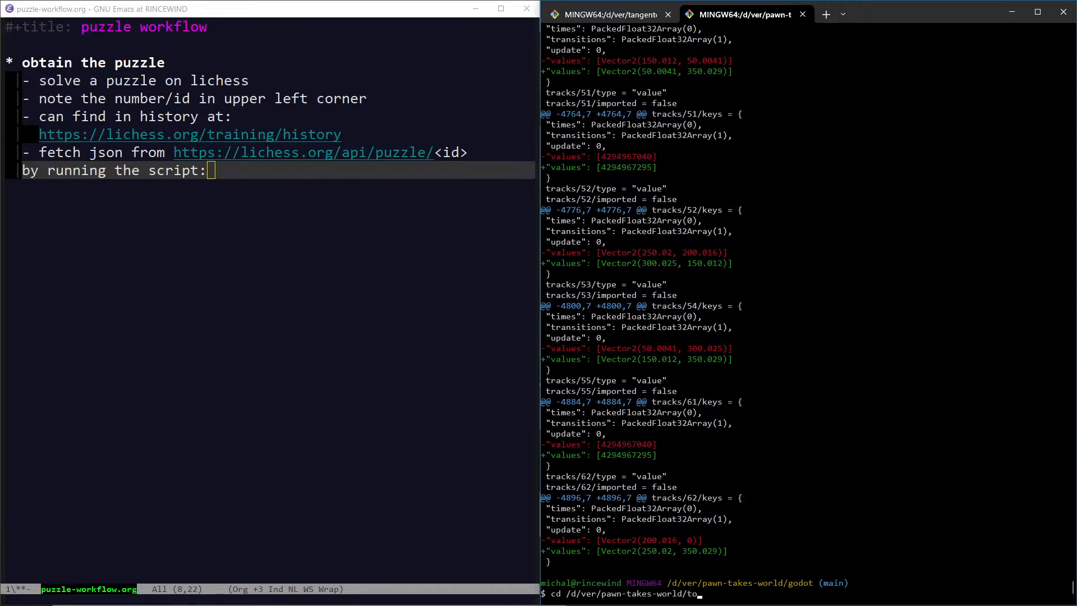
key("Tab")
key("Return")
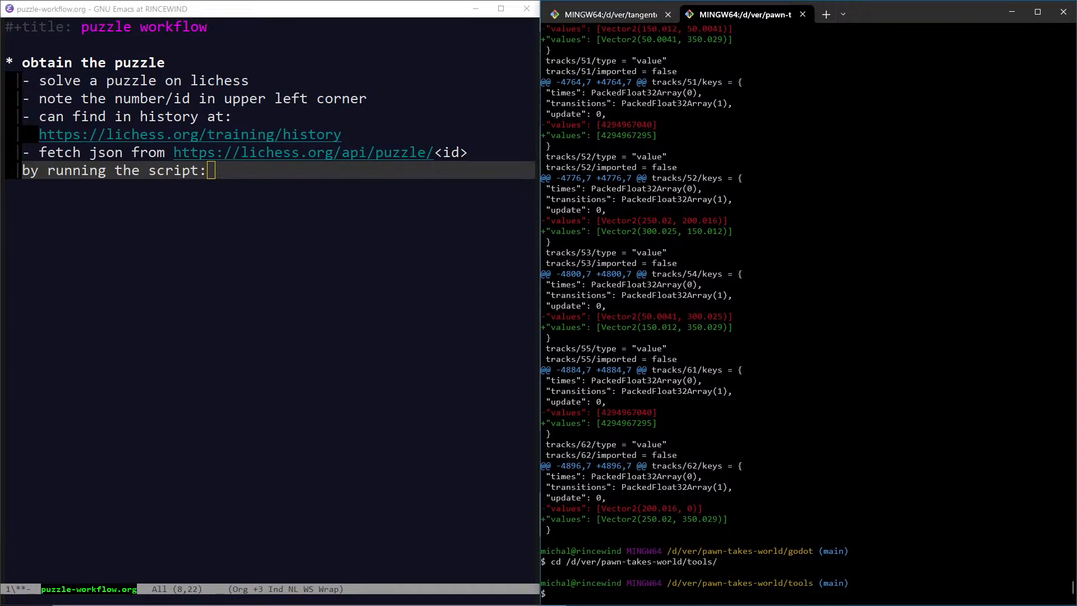
Add the literal line ": cd /d/ver/pawn-takes-world/tools/" to the Emacs notes using the path copied from the terminal, and start another ":" line below it
key("alt+Tab")
key("Return")
key("Return")
type(": ")
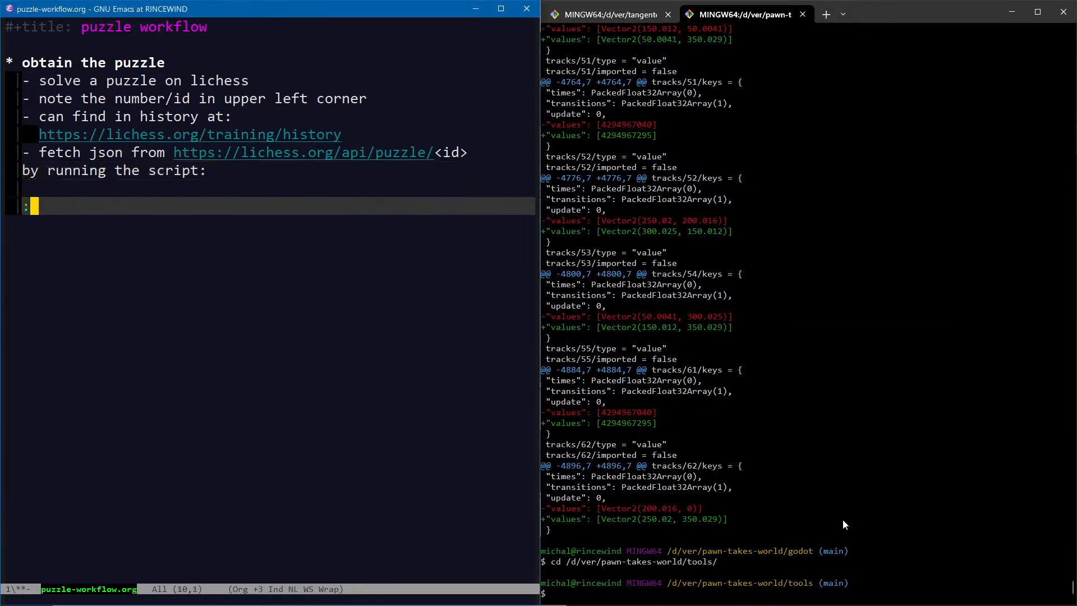
type("cd /")
key("alt+Tab")
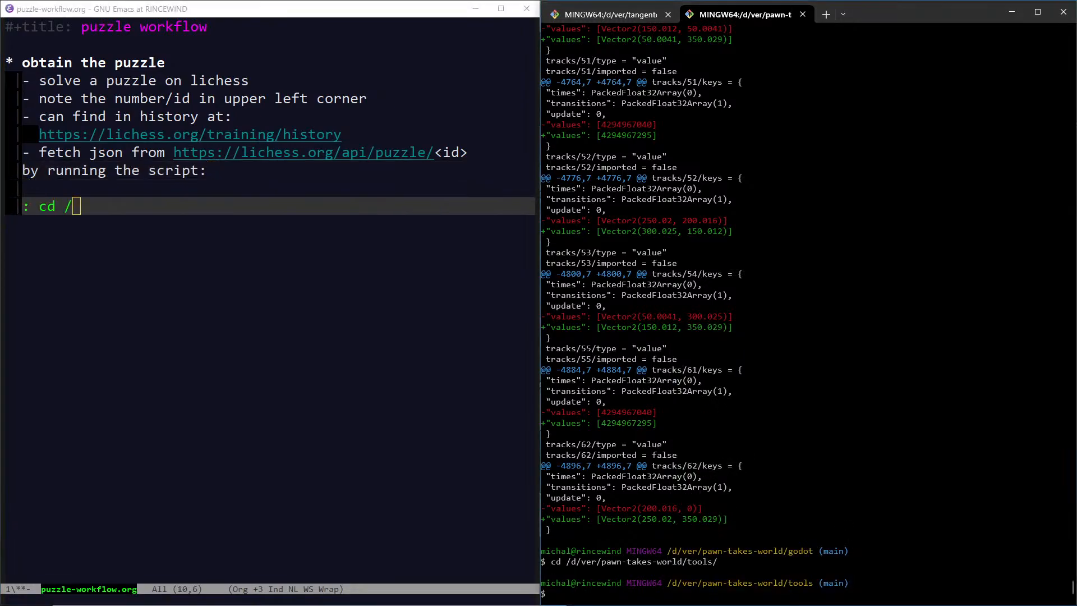
left_click_drag(570, 563, 724, 563)
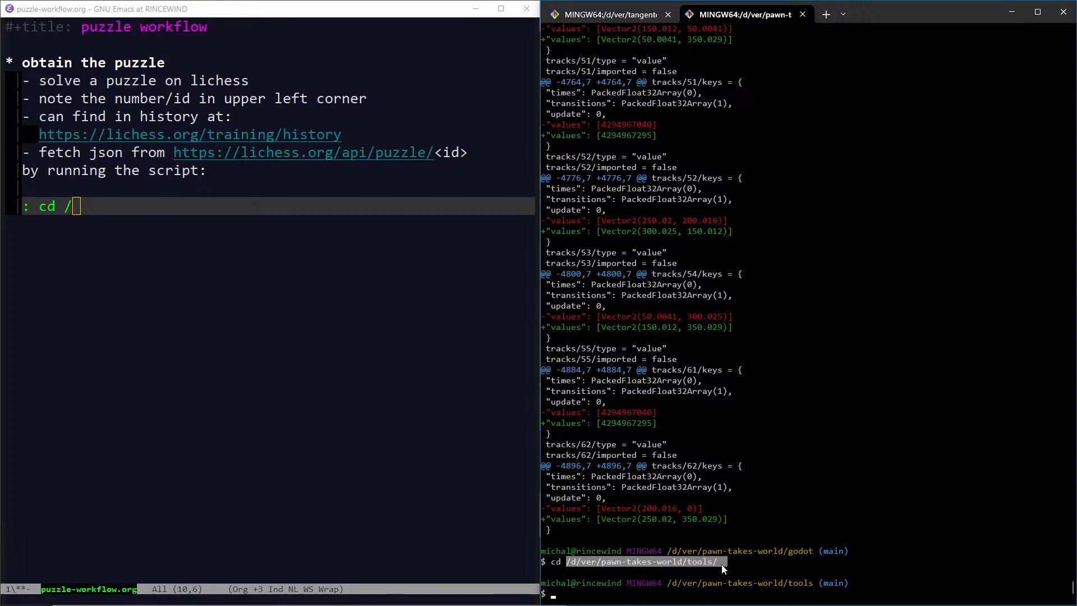
key("ctrl+c")
key("alt+Tab")
key("ctrl+y")
key("ctrl+a")
key("alt+f")
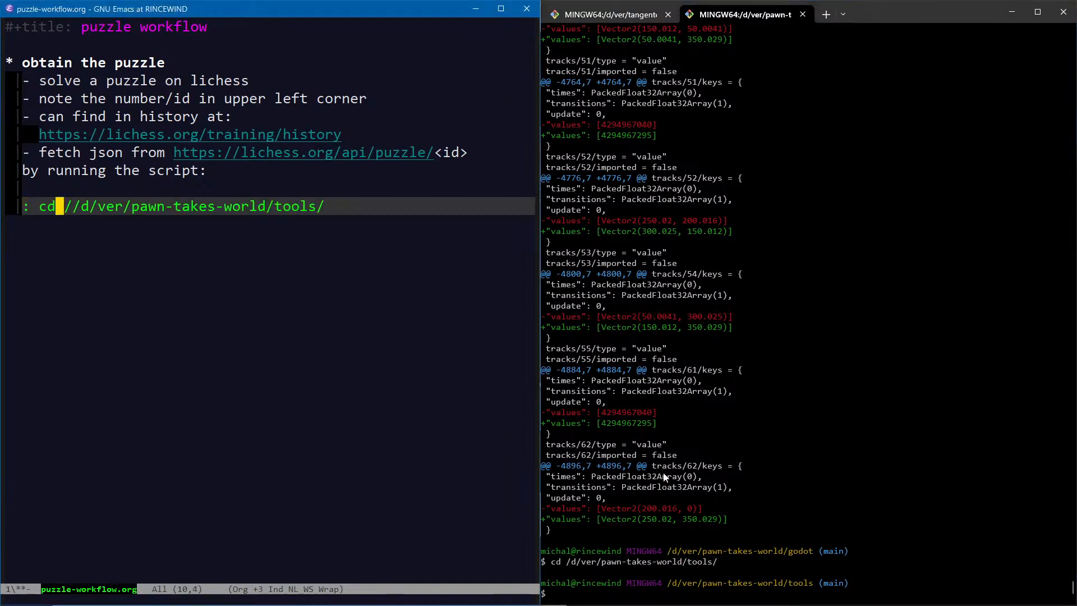
key("ctrl+f")
key("ctrl+d")
key("ctrl+e")
key("Return")
type(":")
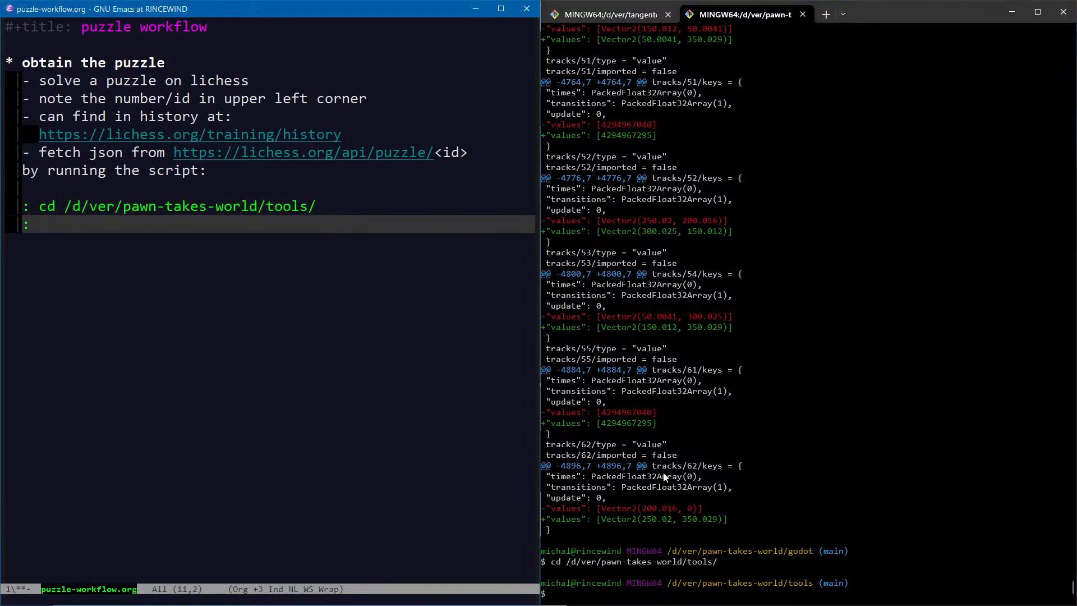
List the files in the tools directory in the terminal and print the contents of lichess2godot.py
key("alt+Tab")
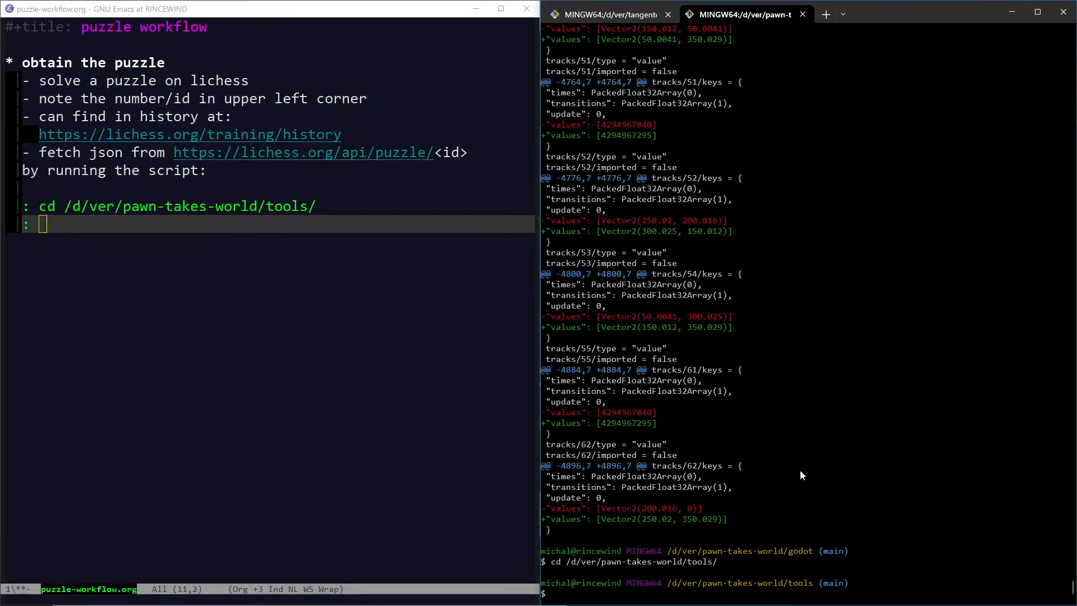
type("ll")
key("Return")
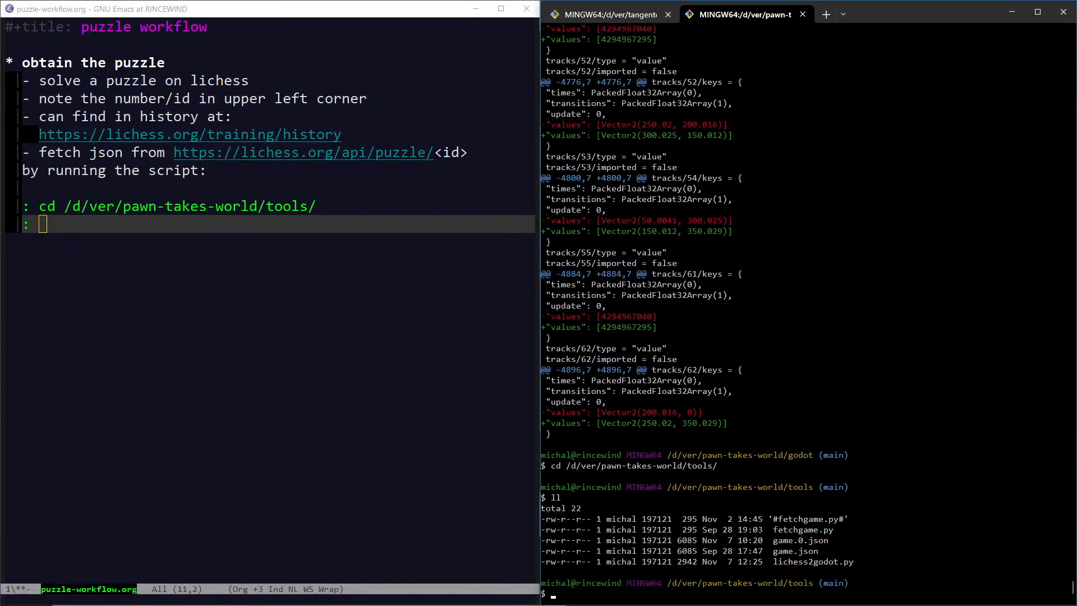
type("python lic")
key("Tab")
key("alt+d")
type("cat")
key("Return")
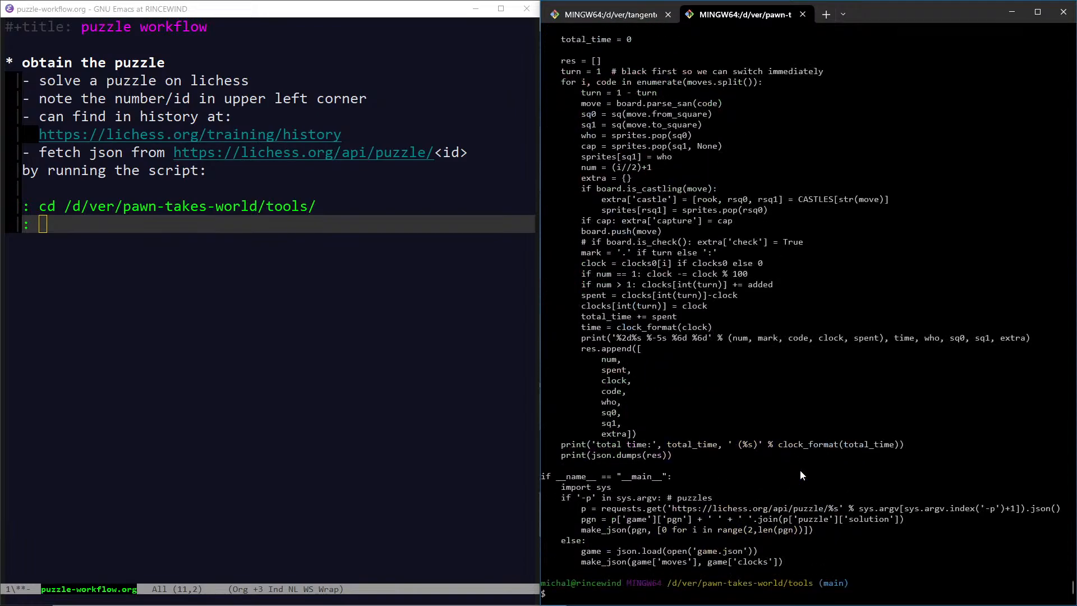
Turn the previous cat command in the terminal into "python lichess2godot.py -p", leaving room for a puzzle ID
key("Up")
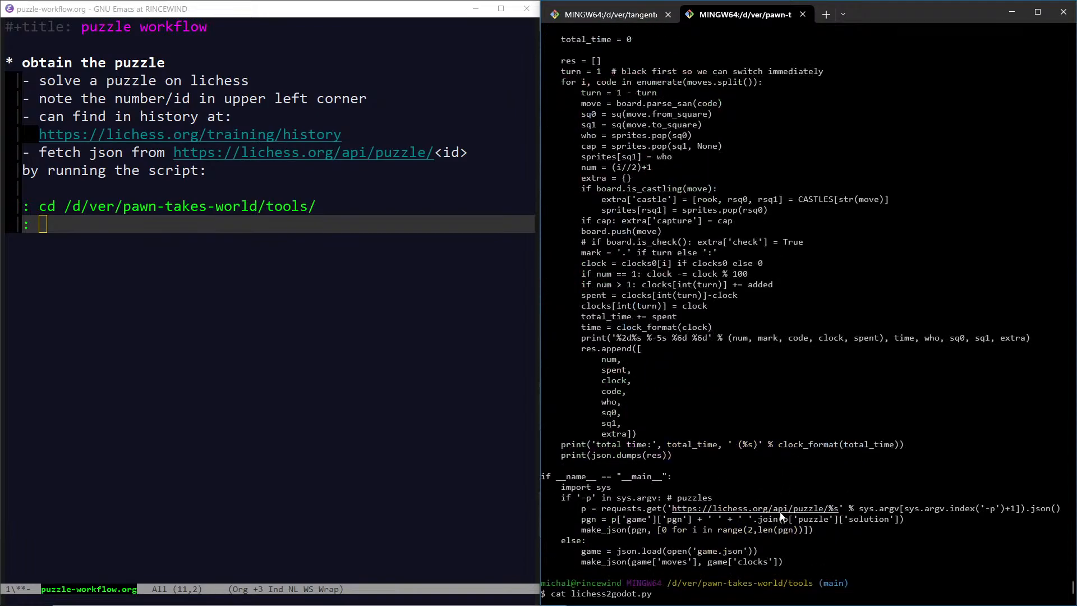
key("End")
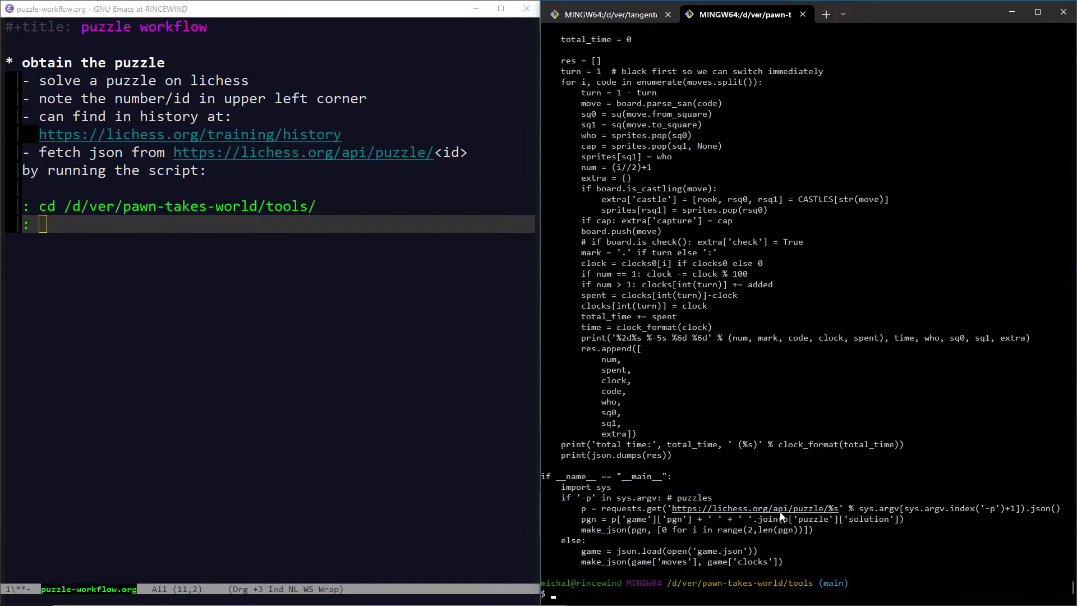
key("alt+d")
type("python")
type("-p")
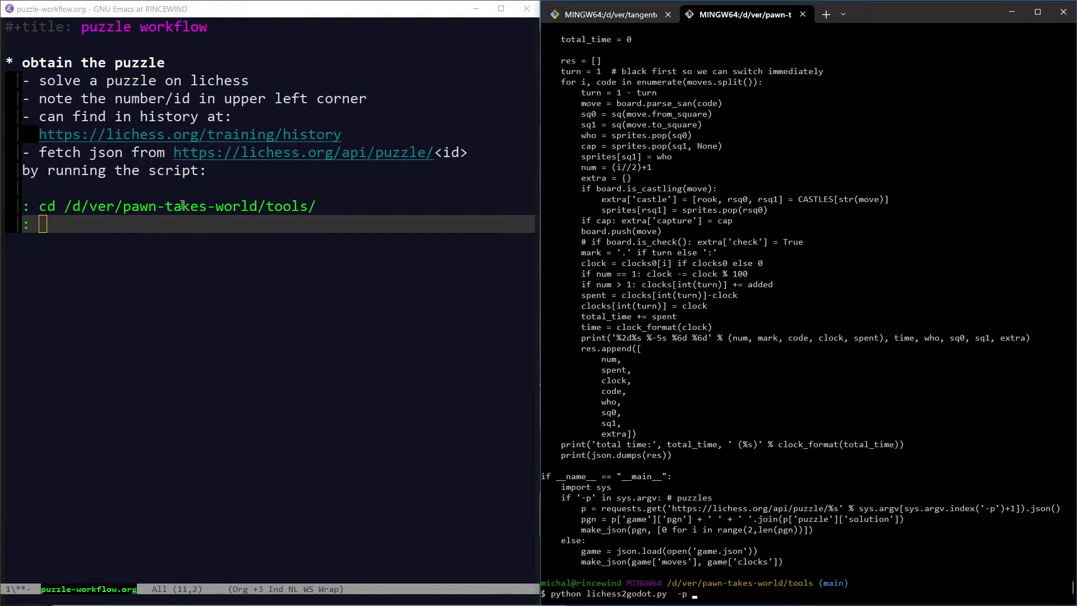
Copy the puzzle ID kst7z from the API address in the browser, append it to the terminal command, and run the script
key("alt+Tab")
key("alt+Tab")
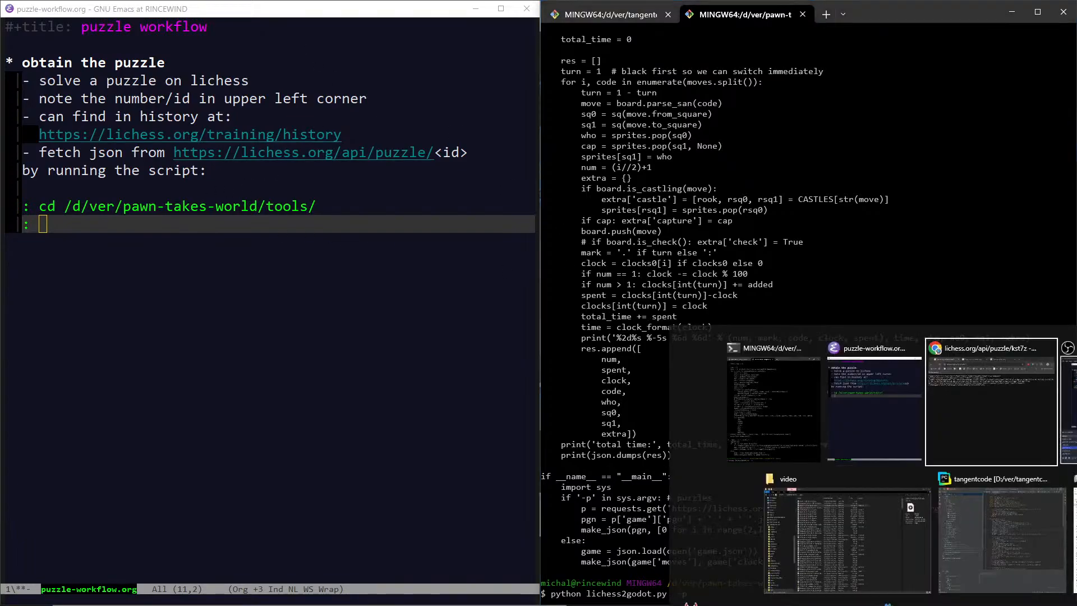
double_click(808, 100)
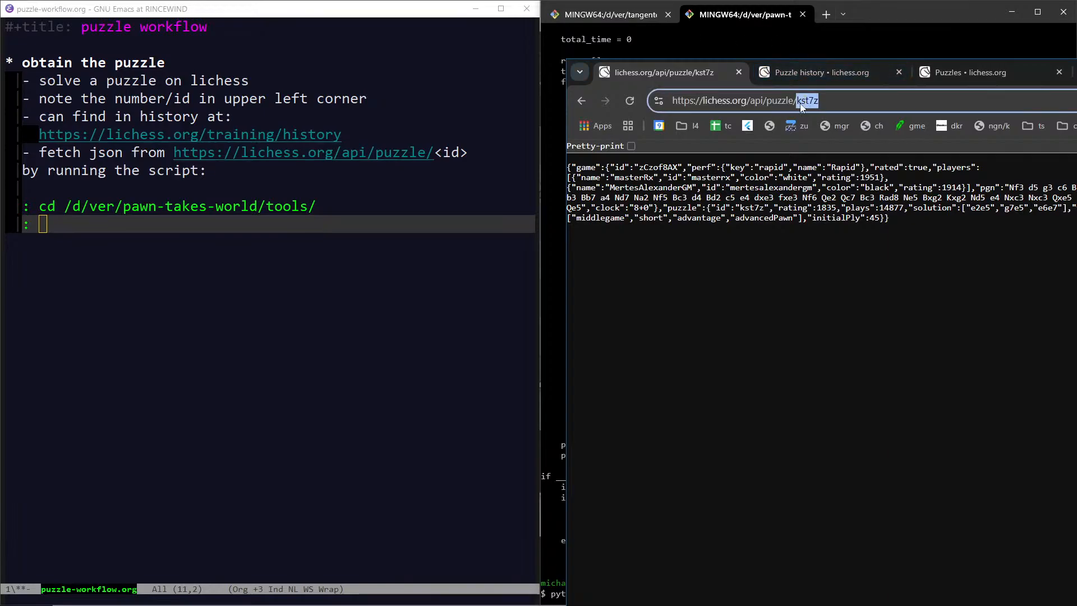
key("ctrl+c")
key("alt+Tab")
key("ctrl+v")
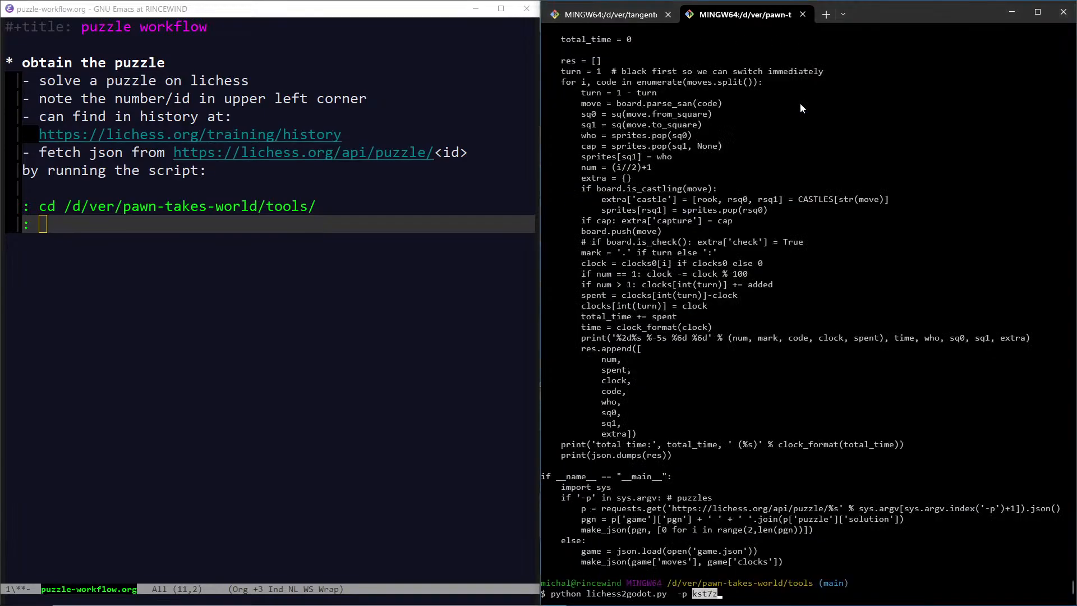
key("Return")
key("Return")
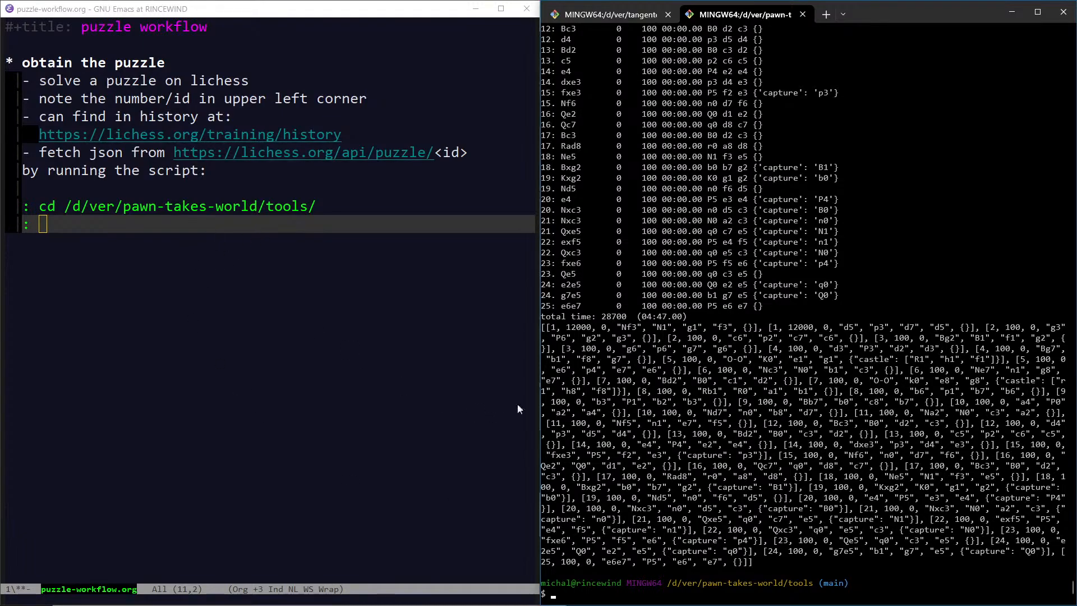
Copy "python lichess2godot.py -p kst7z" from the terminal into the empty ":" line of the Emacs notes
key("Up")
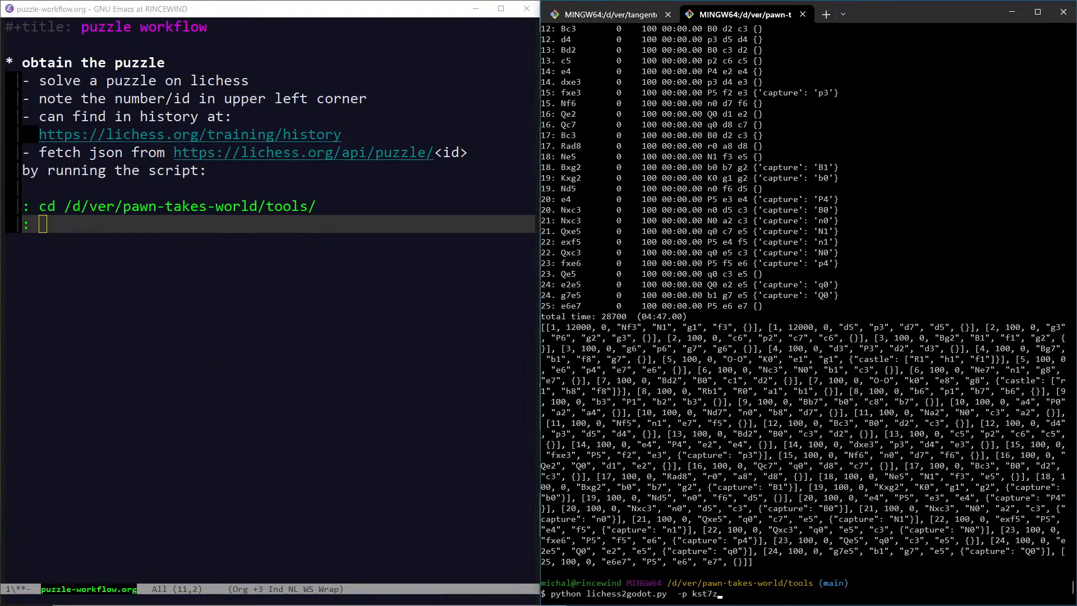
left_click_drag(553, 594, 722, 596)
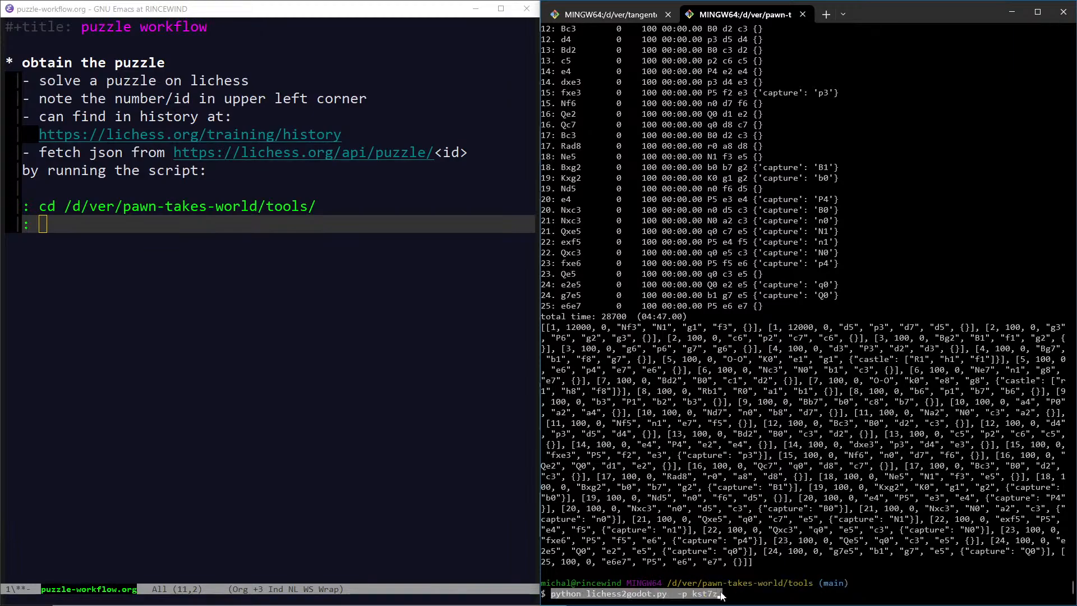
right_click(714, 595)
left_click(127, 210)
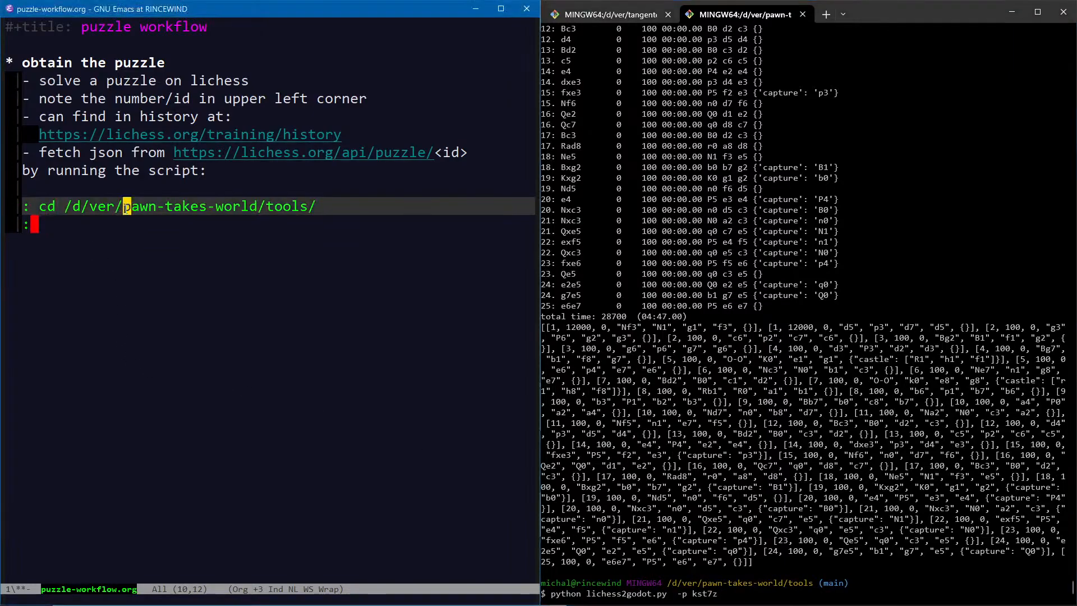
key("ctrl+y")
key("Return")
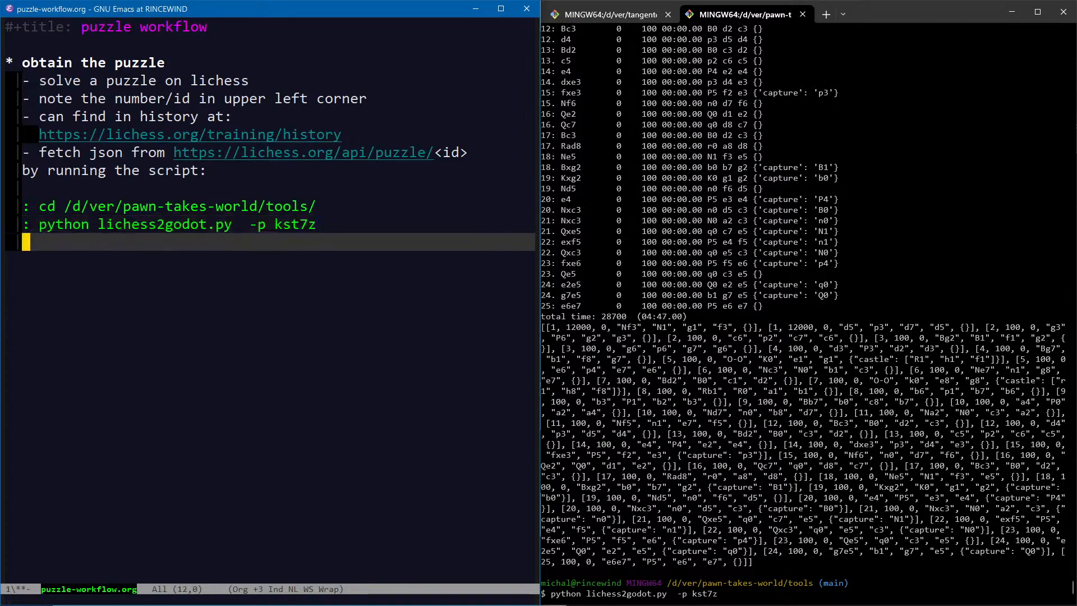
Start a new "-" bullet below the script commands, separated by a blank line
key("Down")
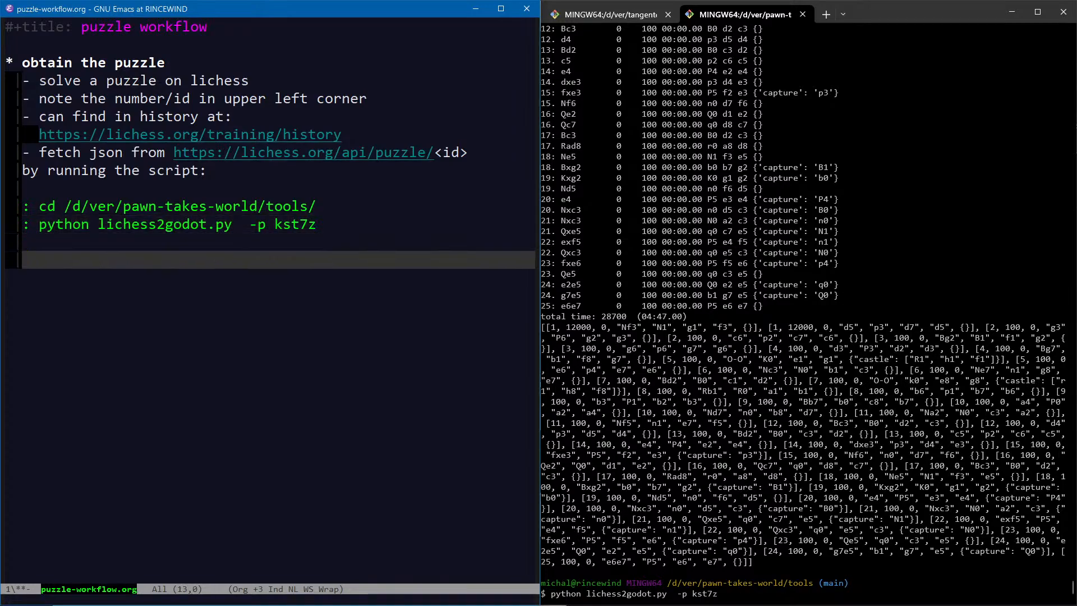
key("Up")
key("Up")
key("Up")
key("Up")
key("Up")
key("Down")
key("Down")
key("Down")
key("Down")
key("Down")
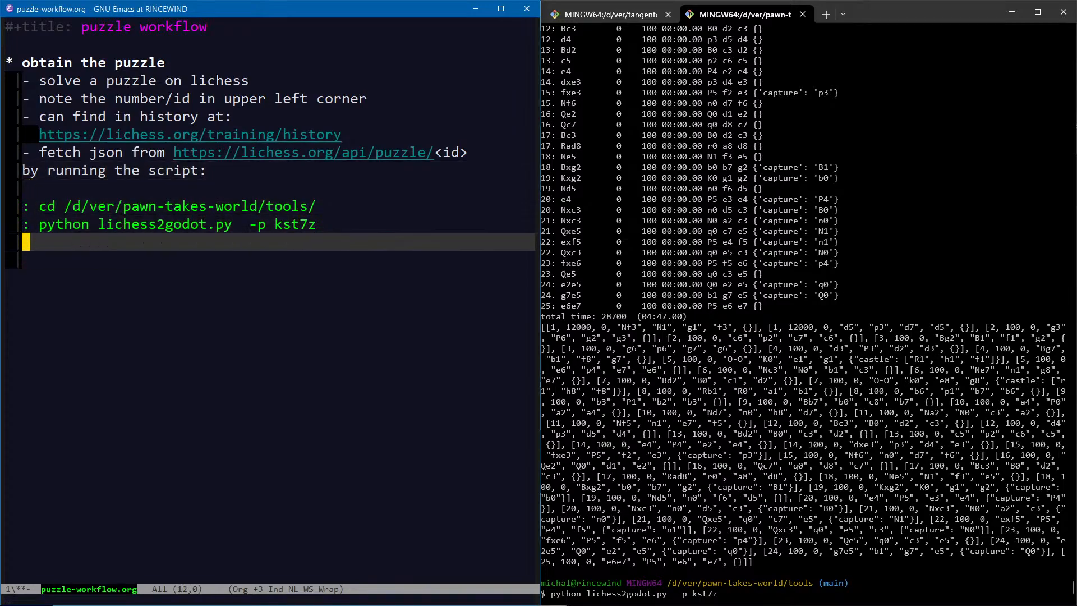
type("-")
Insert "and convert to custom format" before "by running the script:"
key("Up")
key("Up")
key("Up")
key("Up")
key("Up")
key("Up")
key("End")
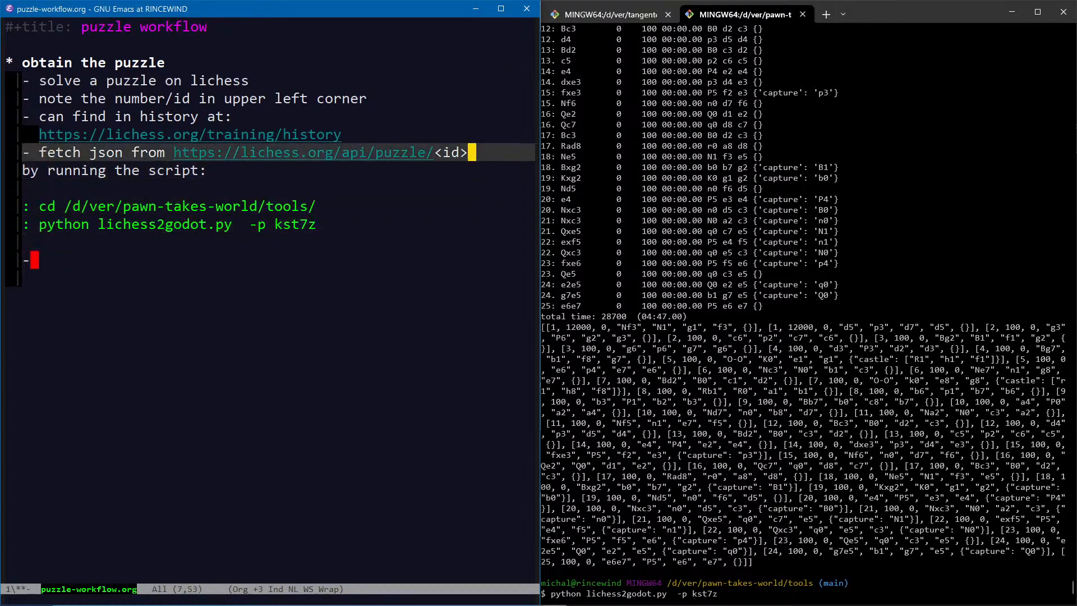
key("Right")
type("and convert to ")
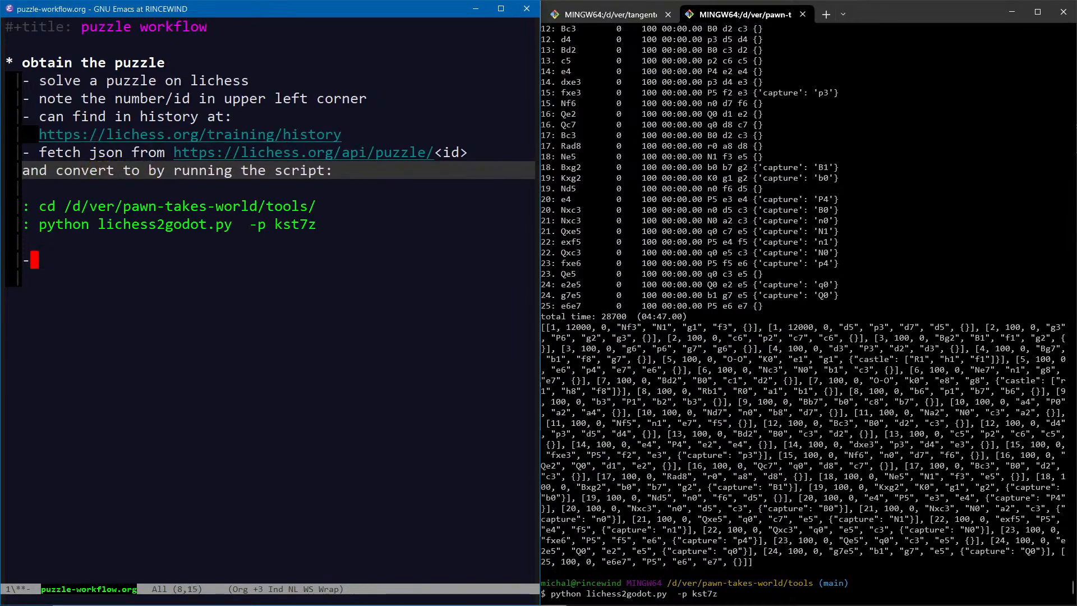
type("o")
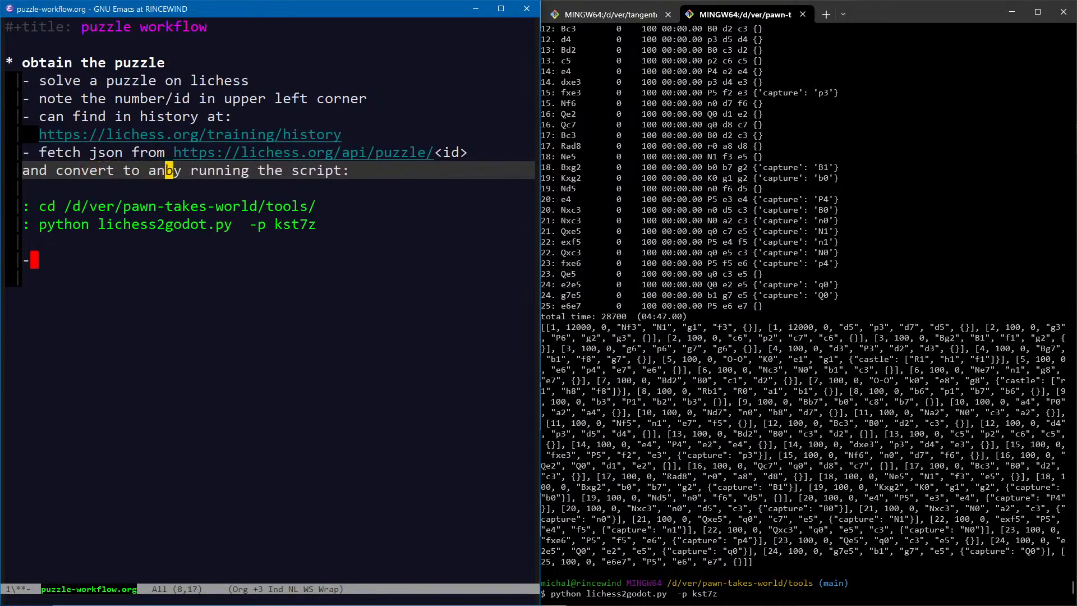
type("u")
key("BackSpace")
key("BackSpace")
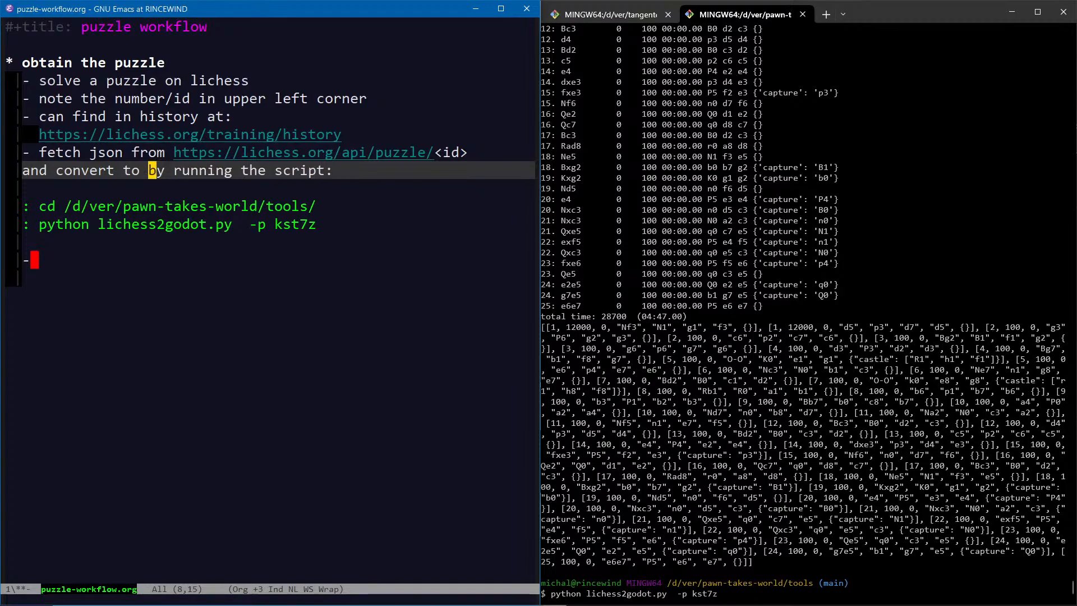
type("custom format")
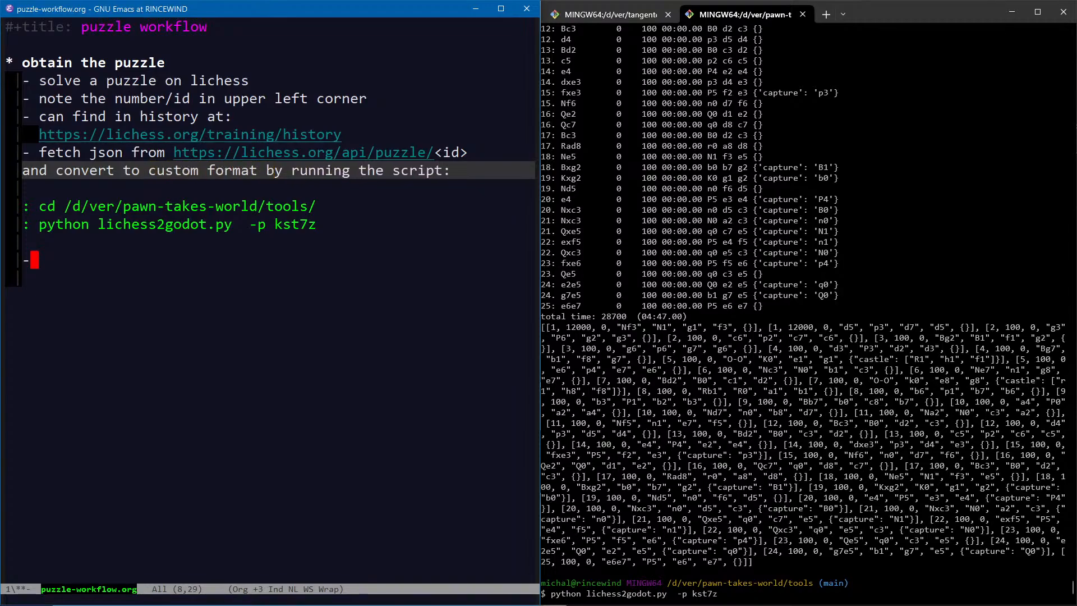
Remove the extra space before -p in the python command line and append the comment "# <- set id here"
key("Down")
key("Down")
key("Down")
key("End")
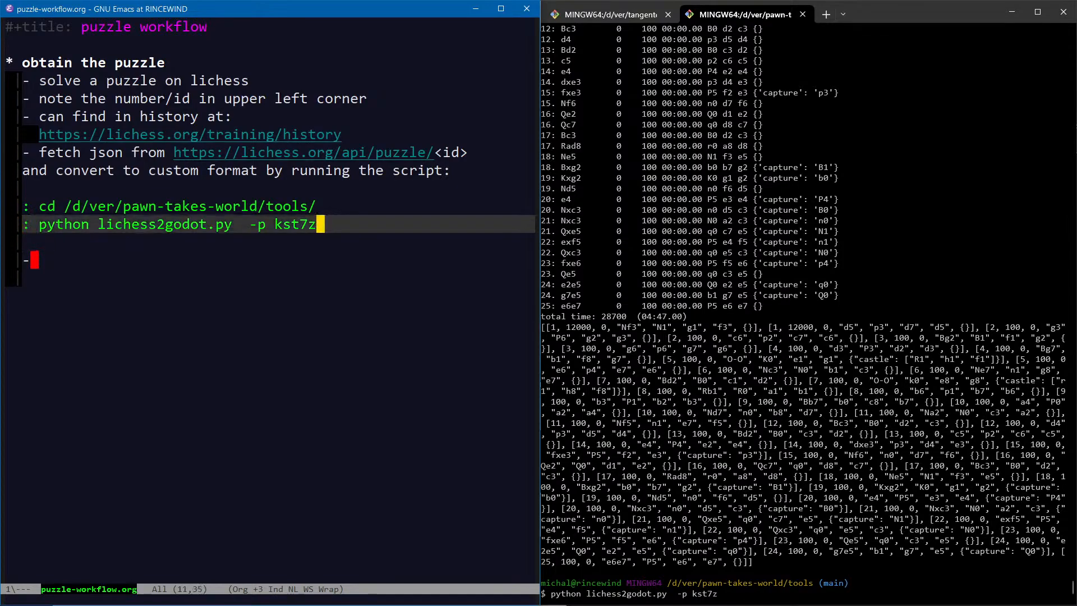
key("alt+b")
key("alt+b")
key("Left")
key("BackSpace")
key("End")
type("#")
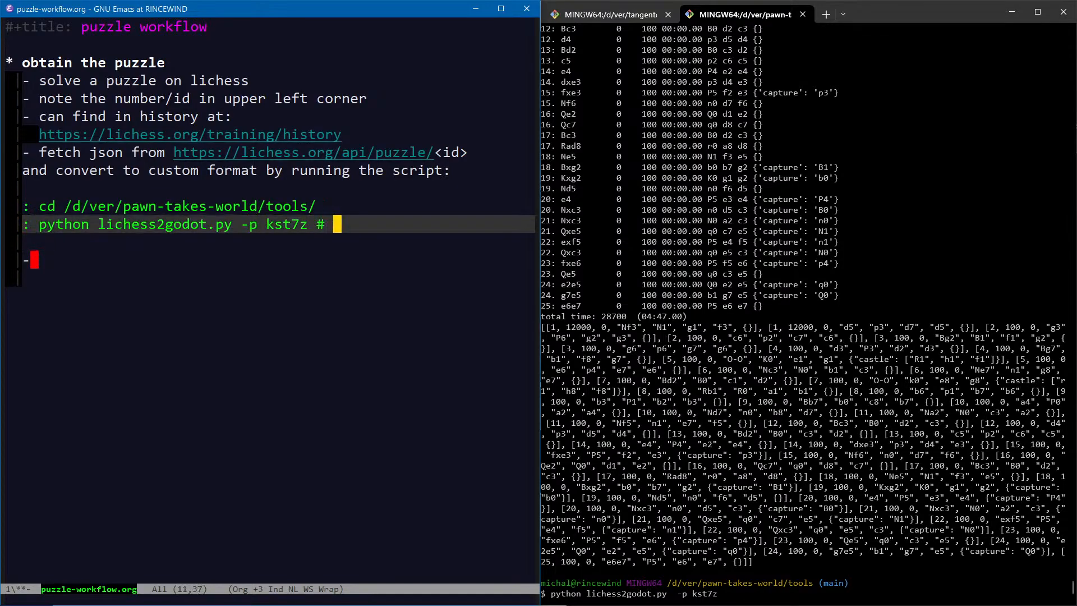
type("<- set id here")
Replace the word "set" in the python line's comment with "puzzle"
key("alt+b")
key("alt+b")
key("alt+b")
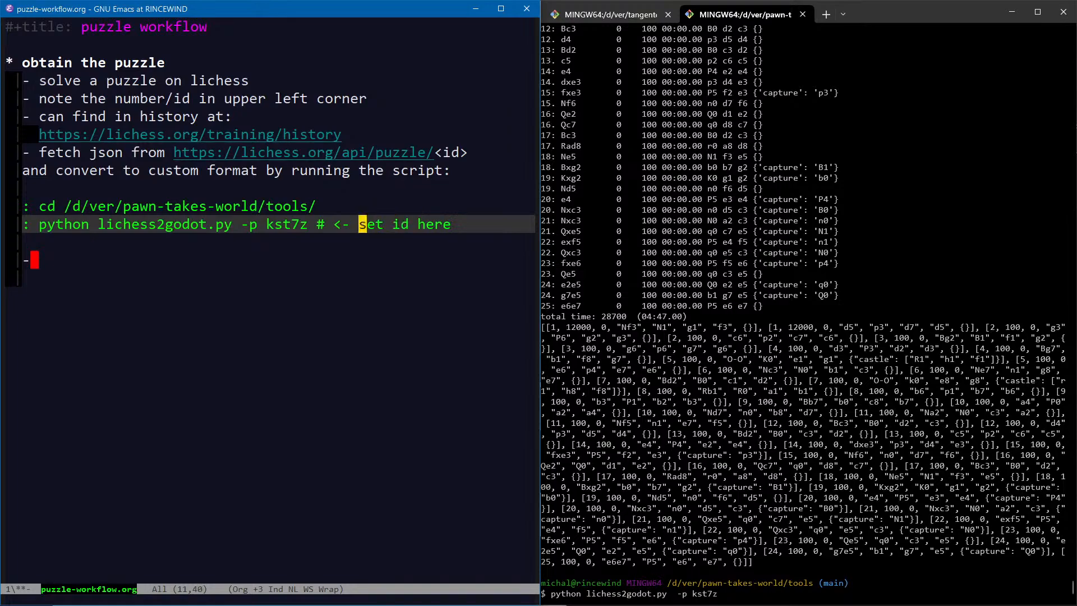
key("alt+d")
type("puzzle")
Write "paste this" in the empty bullet below the script commands
key("ctrl+a")
key("Down")
key("Down")
key("ctrl+e")
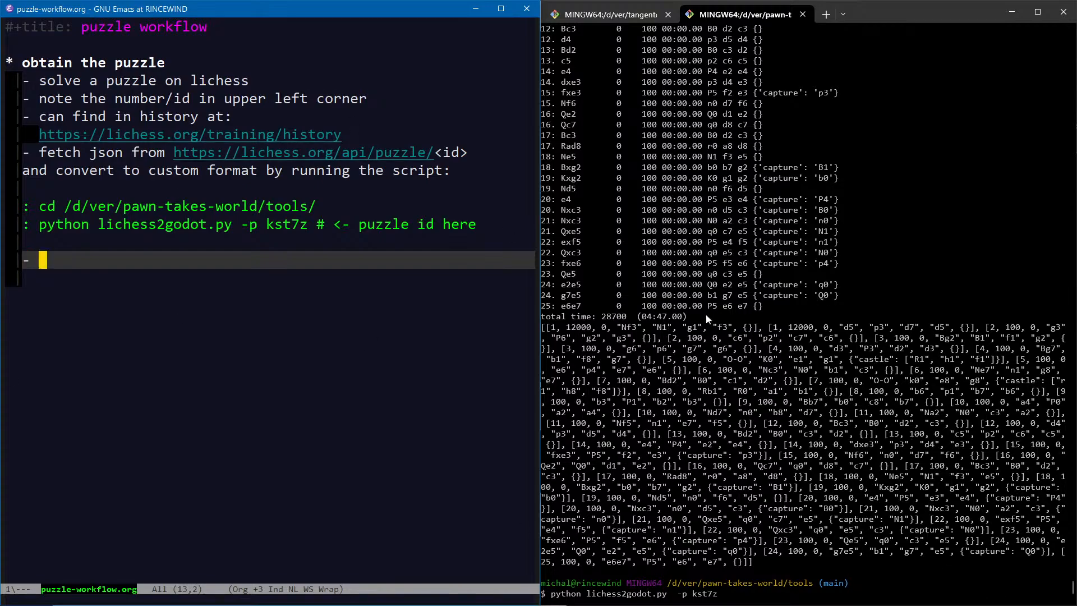
type("paste this")
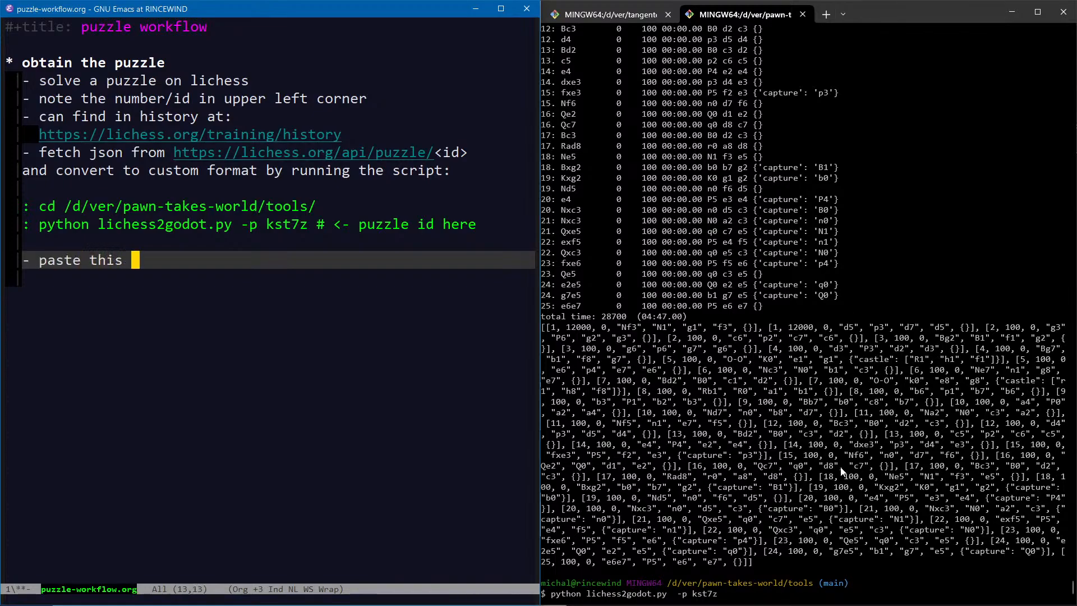
Clear the pending terminal command, then in a new terminal tab change to /d/ver/pawn-takes-world/ and list its files with ll
left_click(802, 475)
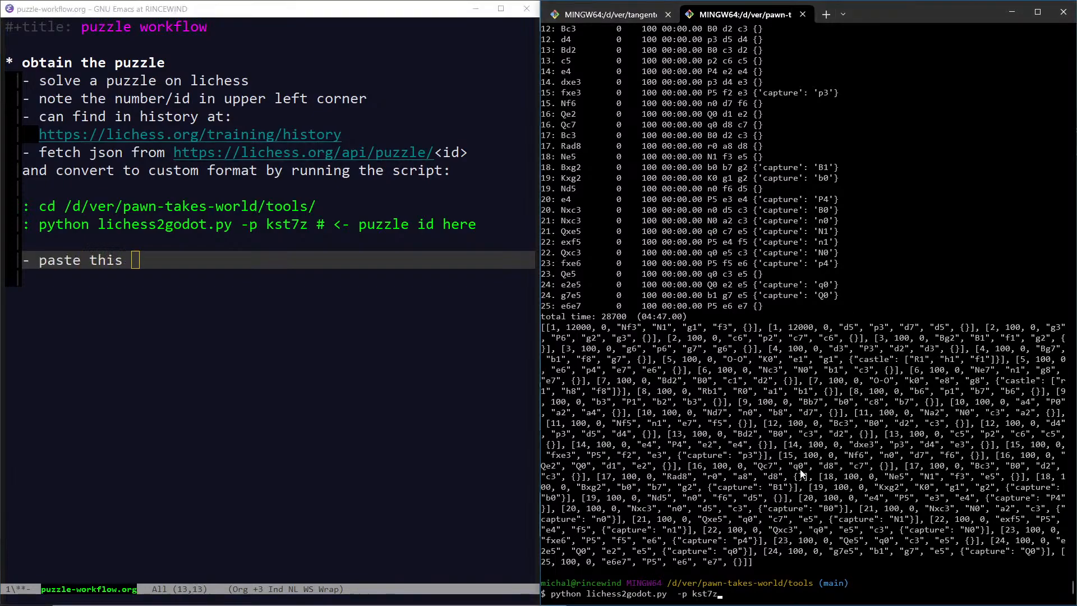
key("ctrl+u")
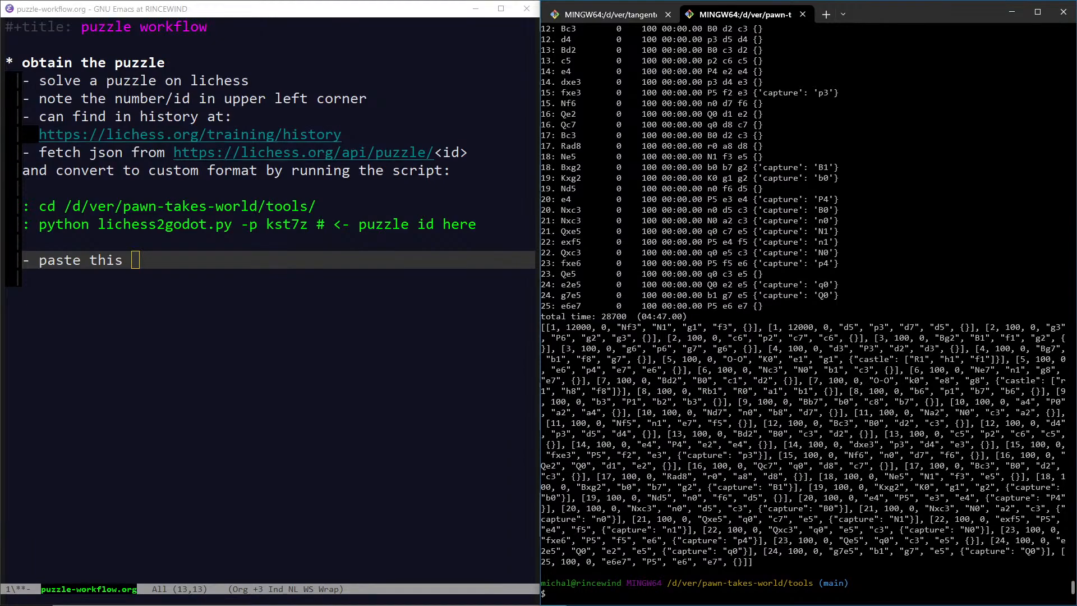
key("ctrl+l")
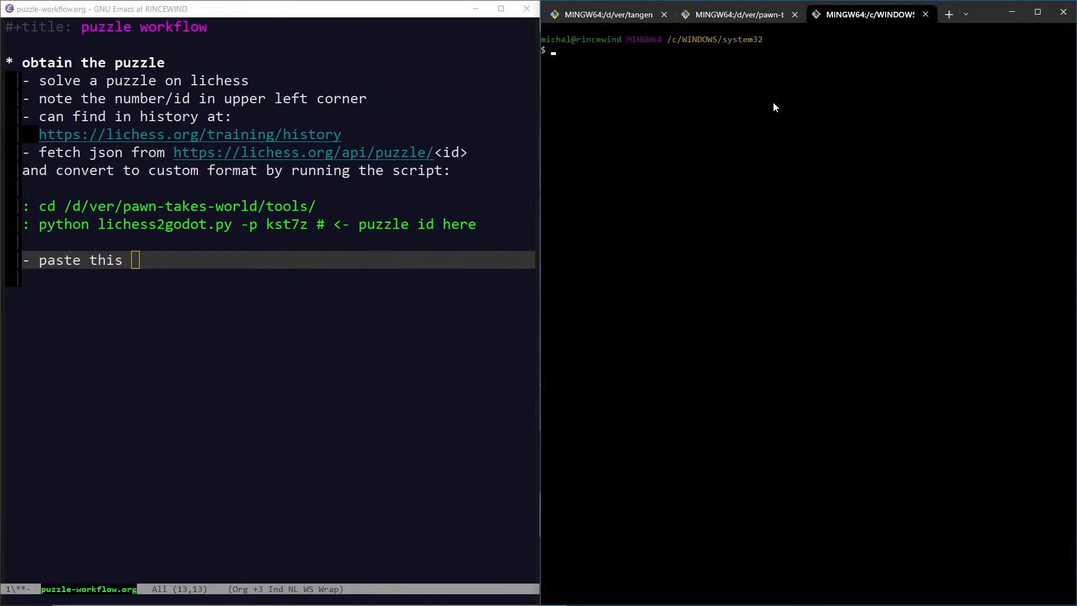
type("cd/d/ve")
key("Right")
key("End")
type("r/pawn")
key("Tab")
type("ll")
key("Return")
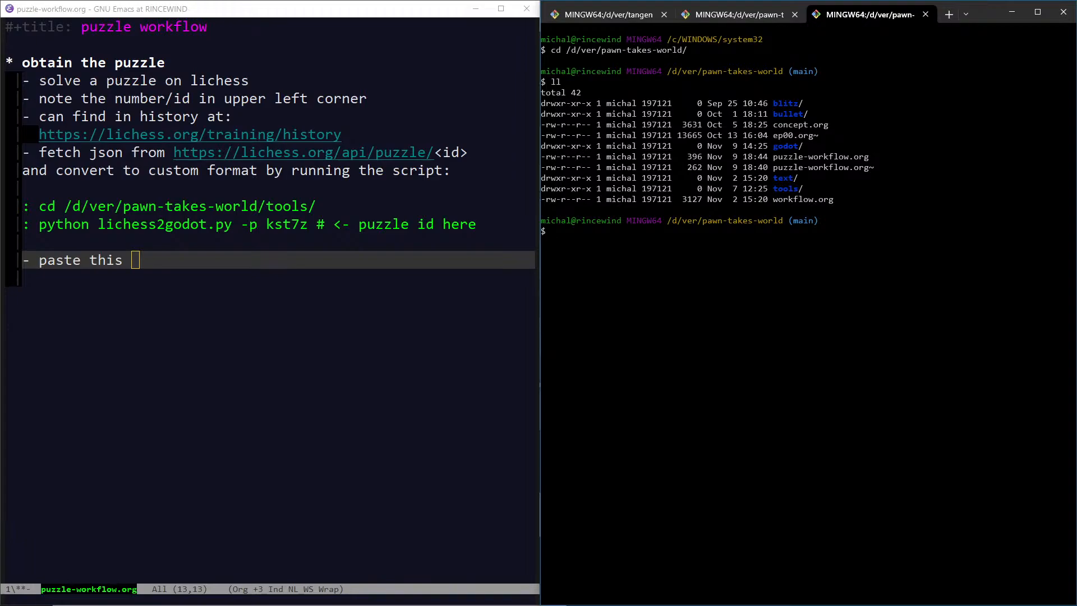
Check the Git status of the pawn-takes-world repository for modified and untracked files
type("git status")
key("Return")
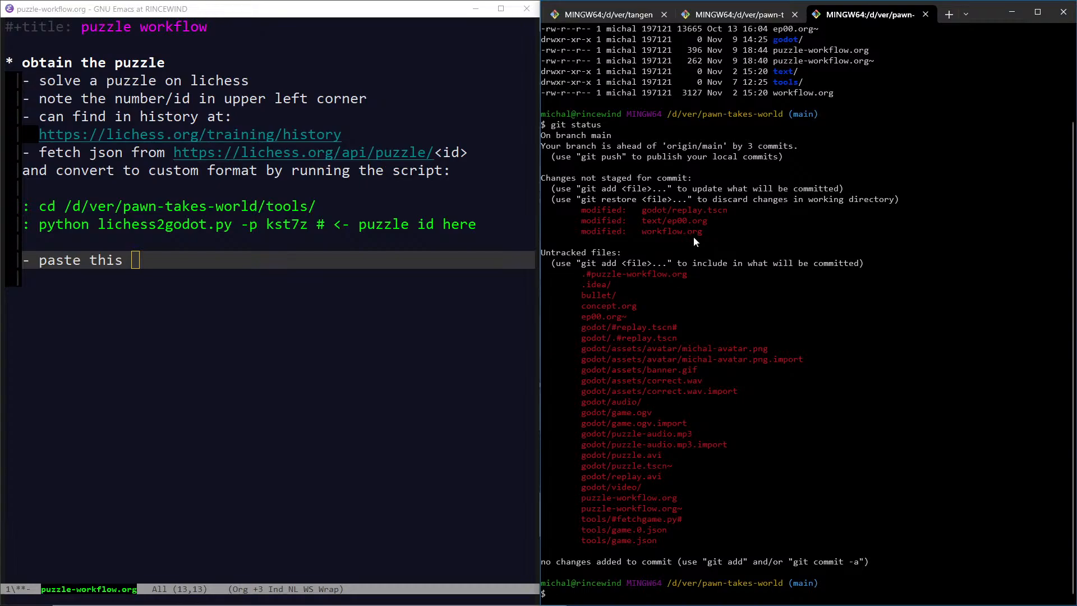
type("git diff")
key("ctrl+u")
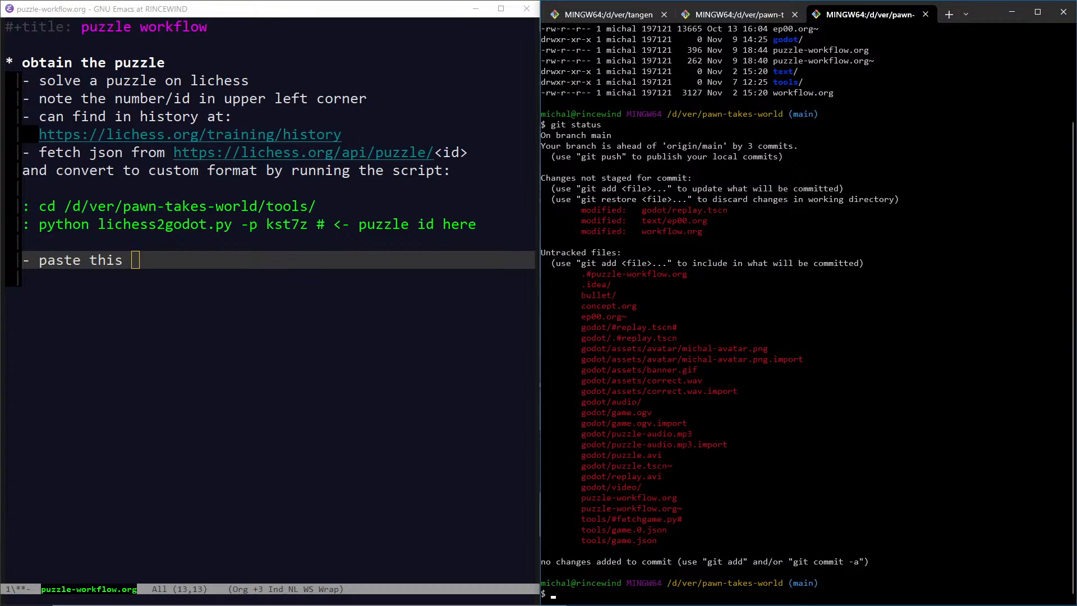
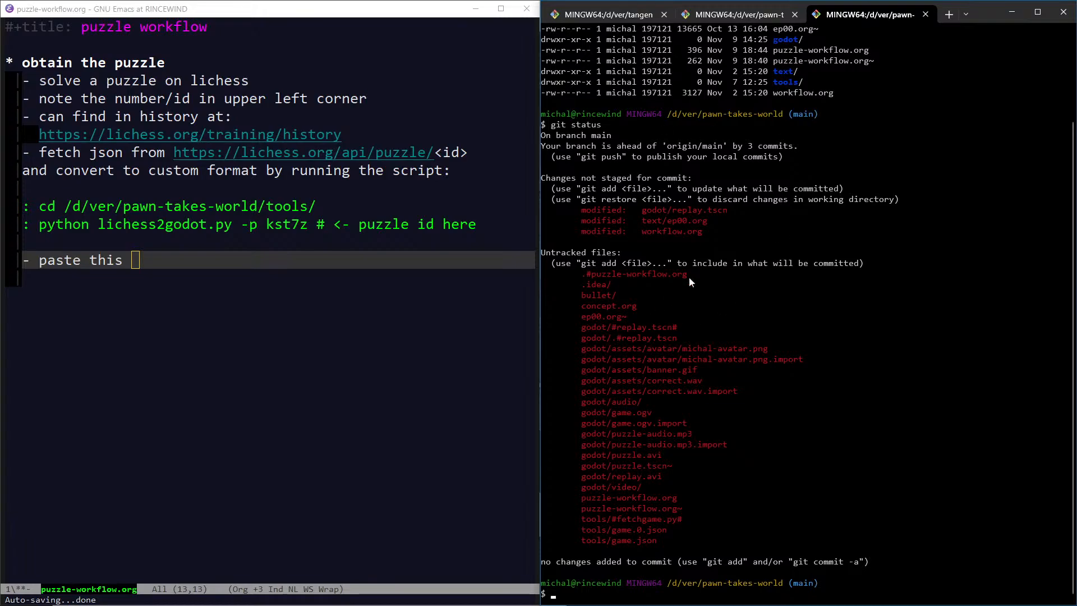
Return to the Emacs notes and replace "this" in the last bullet with "the generated json"
key("alt+Tab")
left_click(132, 271)
left_click(137, 256)
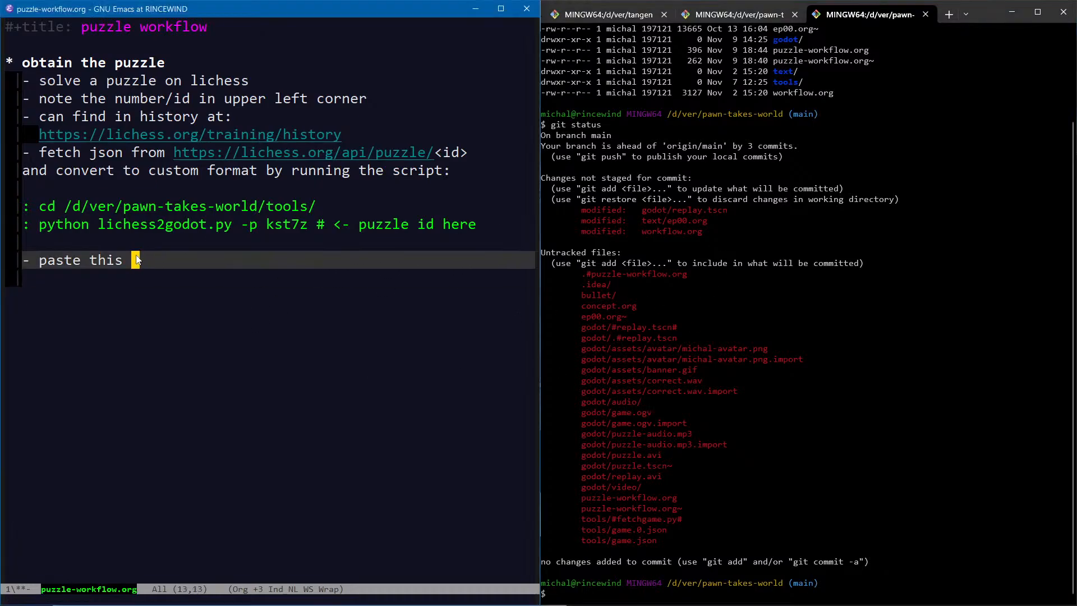
key("alt+b")
key("alt+d")
type("the generated json")
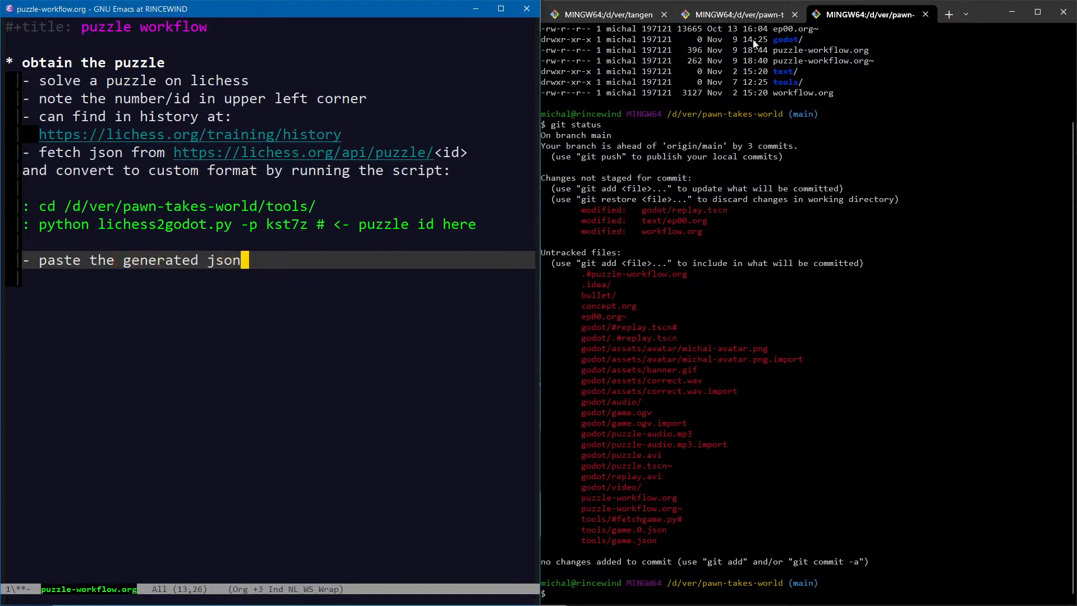
Show the tools folder's terminal session, then return to the Emacs notes and go to the blank line beneath the title
left_click(754, 22)
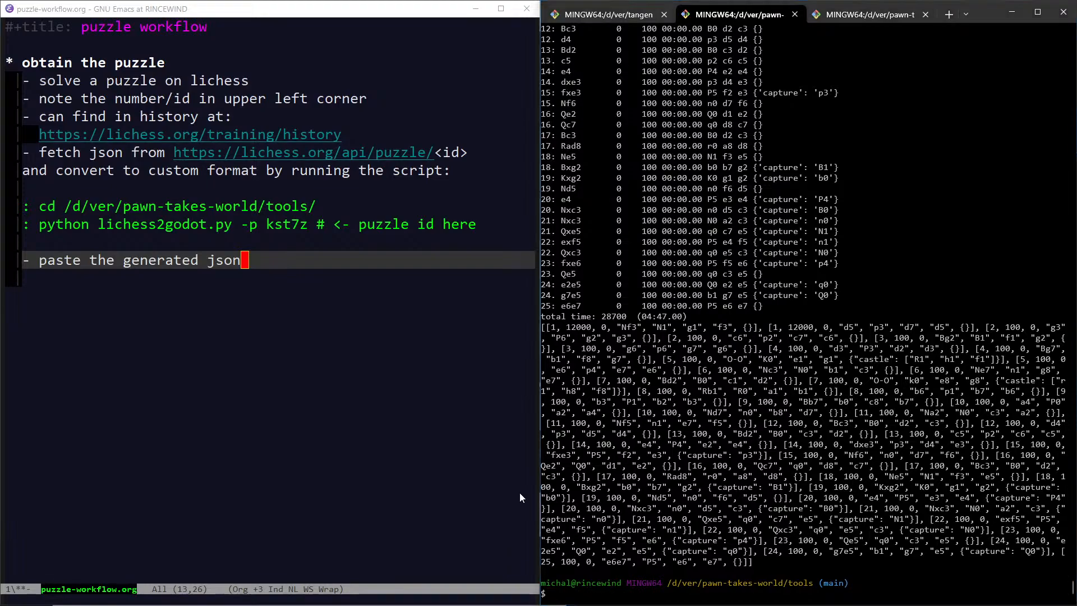
key("alt+Tab")
key("Up")
key("Up")
key("Up")
key("Up")
key("Up")
key("Up")
key("Up")
key("Up")
key("Up")
key("Up")
key("Up")
key("Up")
key("Up")
key("Down")
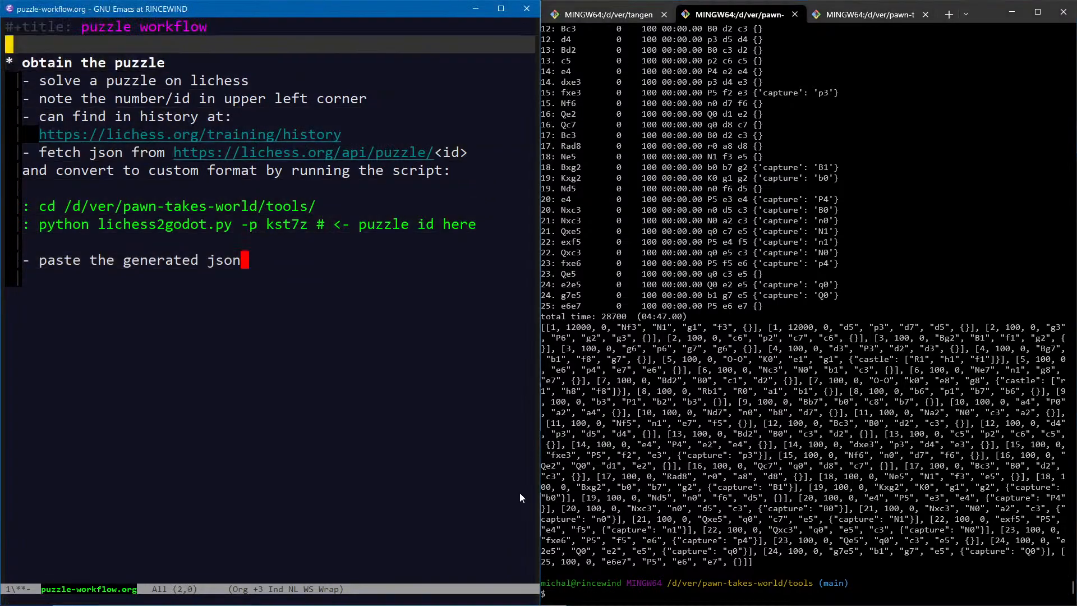
key("Return")
key("Return")
key("Up")
type("* open")
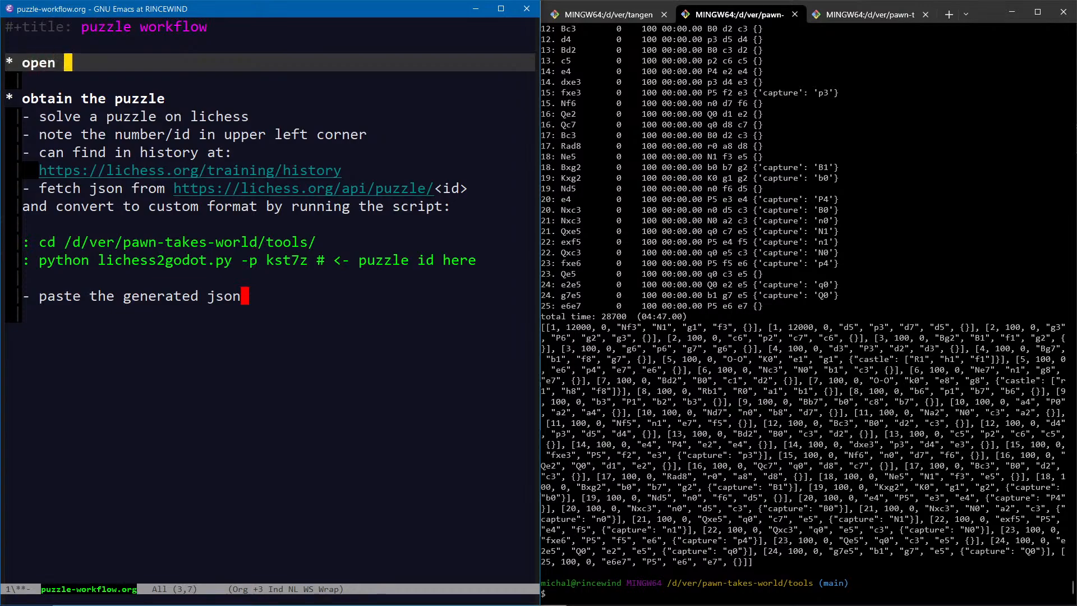
key("BackSpace")
key("ctrl+BackSpace")
type("godot")
left_click(9, 62)
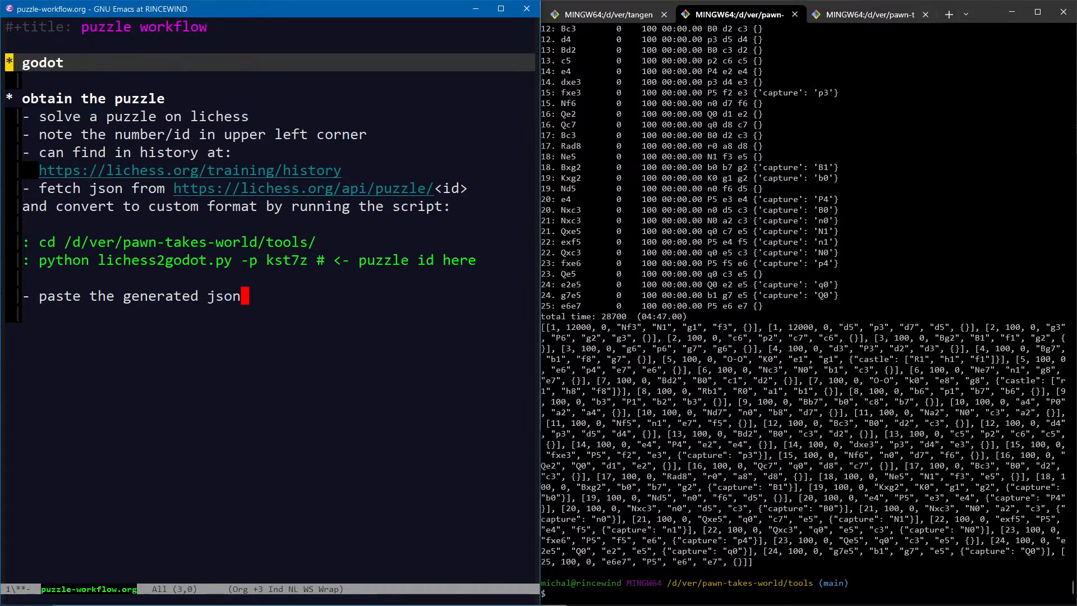
key("End")
key("ctrl+shift+BackSpace")
key("ctrl+shift+BackSpace")
key("Up")
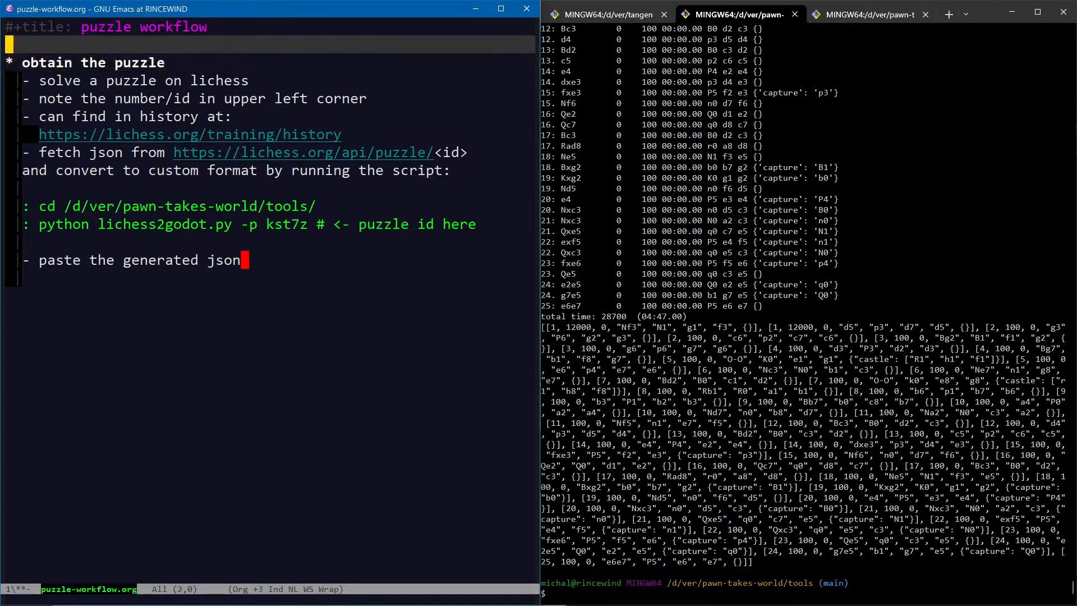
key("ctrl+y")
key("Up")
key("Up")
key("Return")
key("ctrl+k")
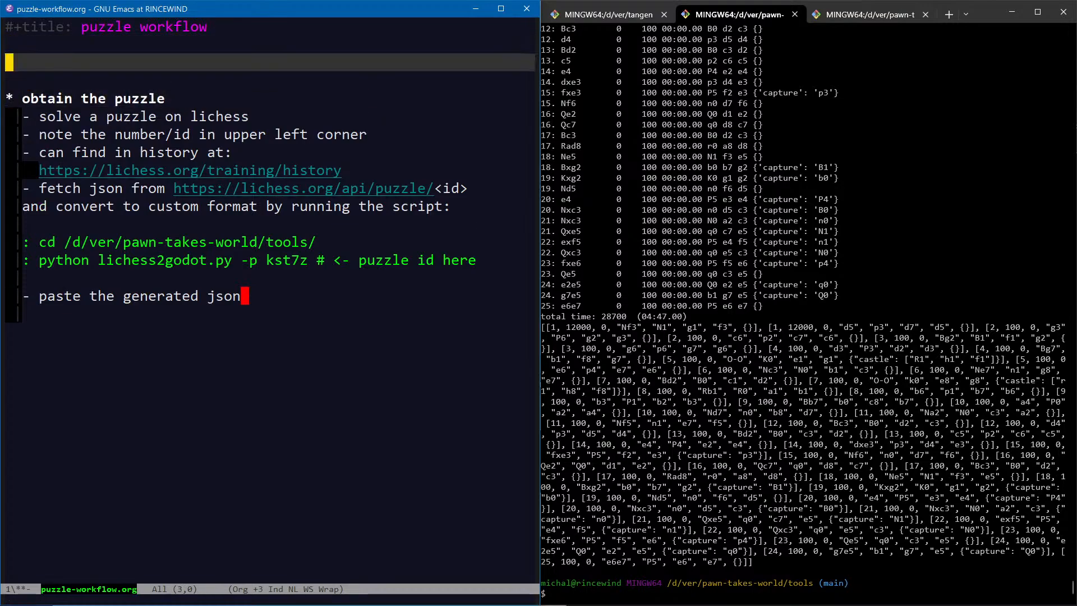
Add a top-level "godot scene" heading above the "obtain the puzzle" section, with a blank line beneath it
type("* godot ")
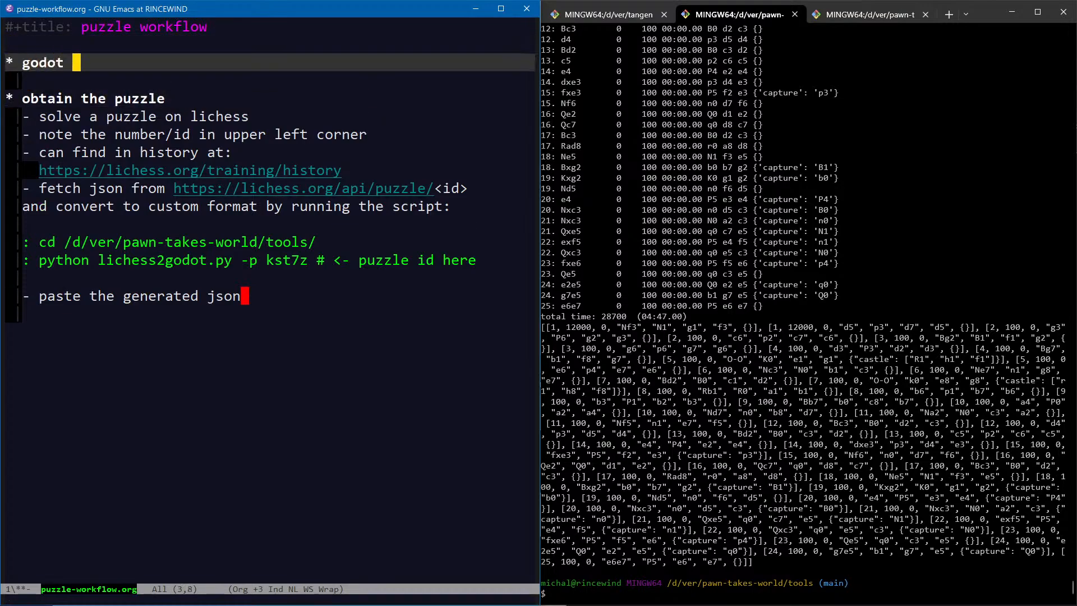
type("scene")
key("Return")
key("Return")
Write "puzzles are in" under the godot scene heading and start a literal line with ":" below it
type("p")
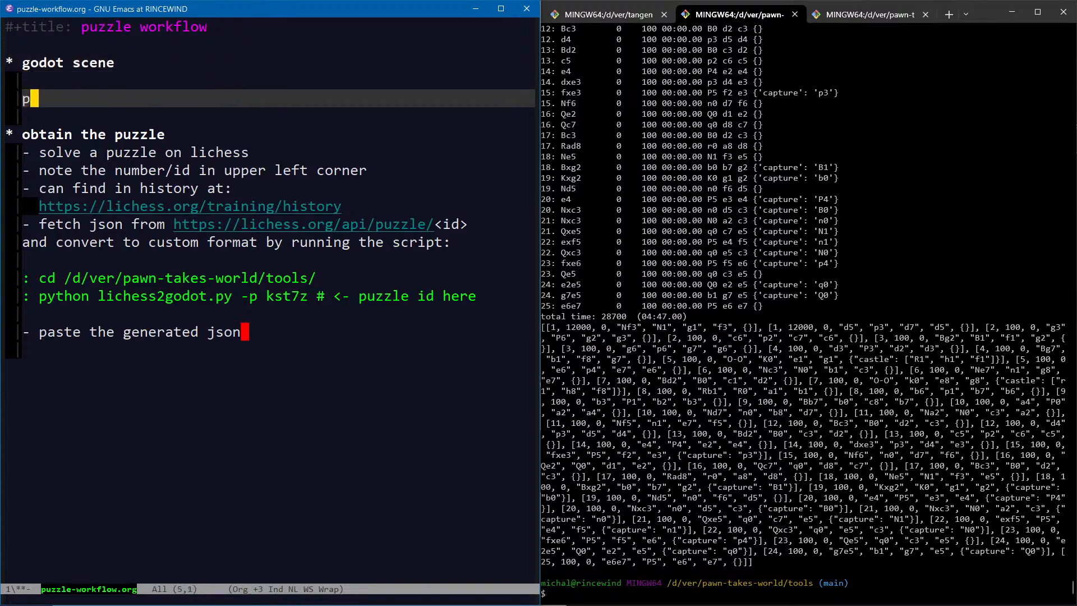
type("uzzles are in")
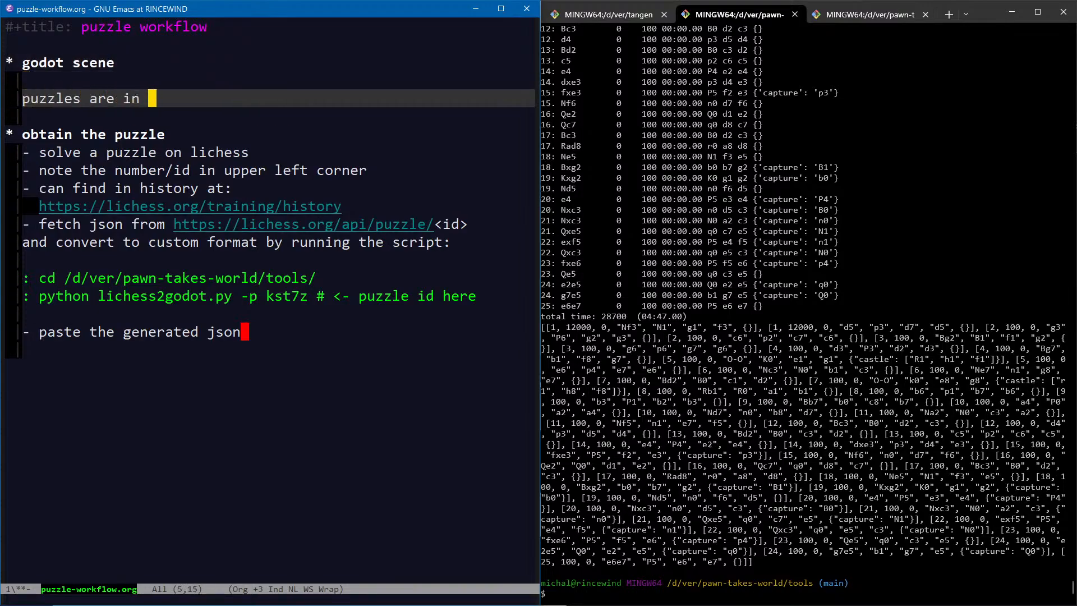
key("Return")
key("Return")
type(":")
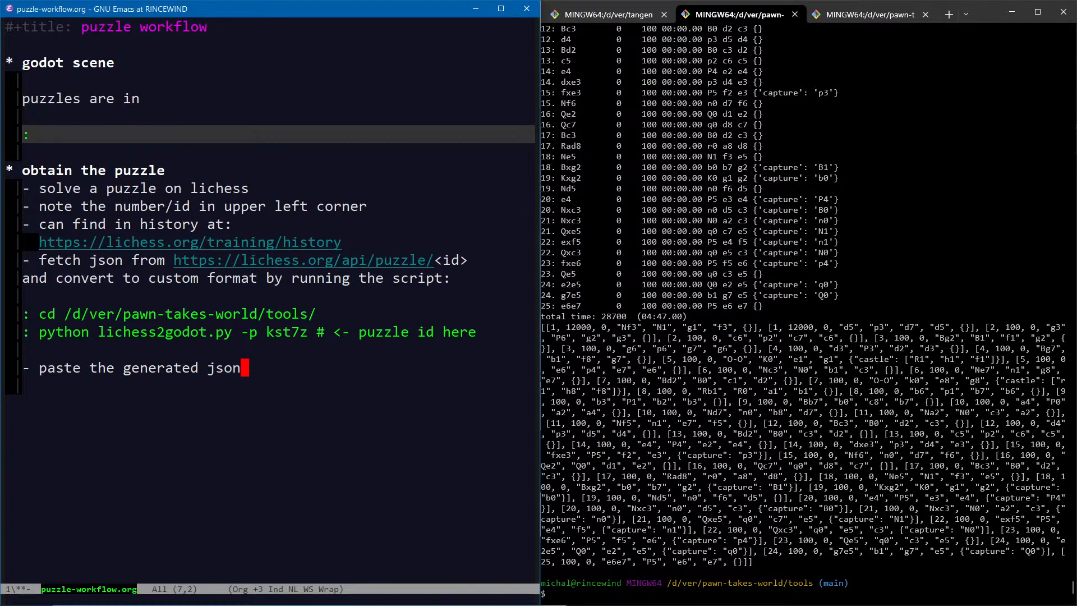
Complete the introductory sentence so it reads "puzzles are in the following godot scene:"
key("Up")
key("Up")
key("End")
type("the follow")
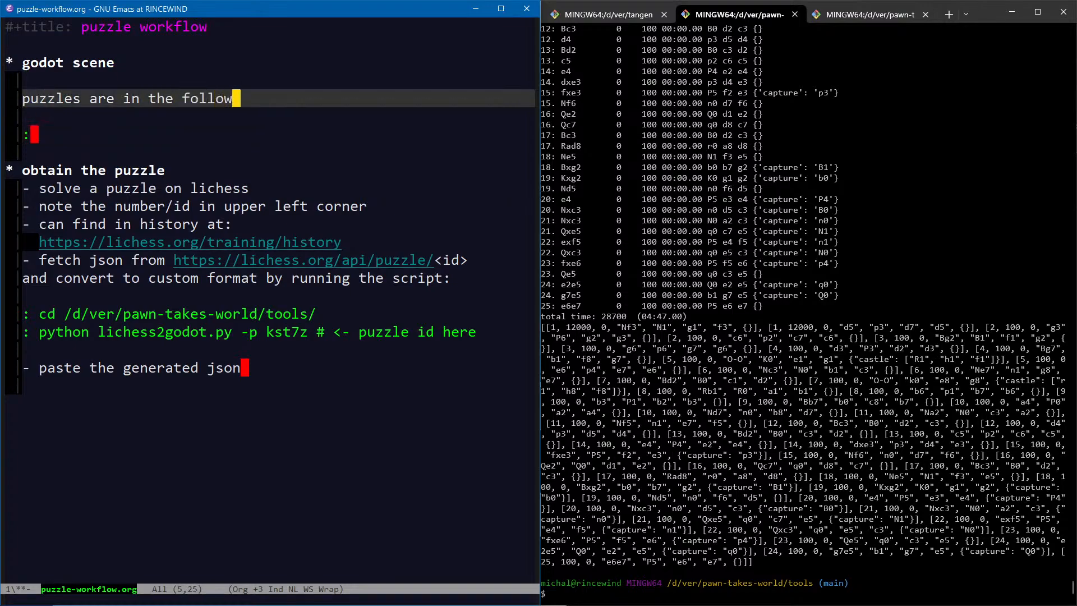
type("ing godot proj")
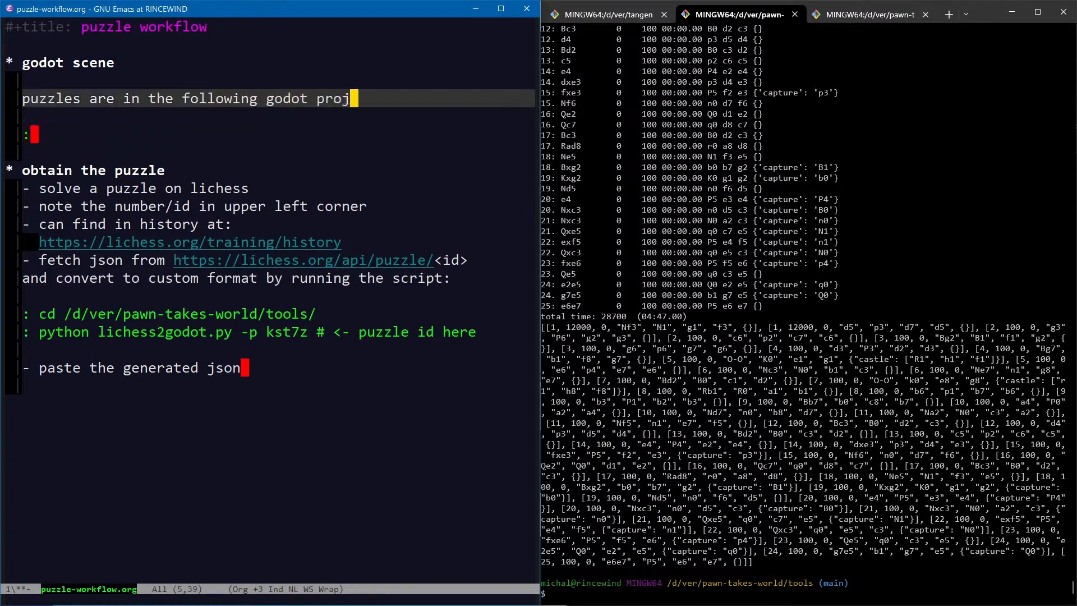
key("BackSpace")
key("BackSpace")
key("BackSpace")
key("BackSpace")
type("secen")
key("BackSpace")
key("BackSpace")
key("BackSpace")
key("BackSpace")
type("cene:")
Enter the path d:/ver/pawn-takes-world/godot/puzzle.tscn on the literal line and save the notes file
key("Down")
key("Down")
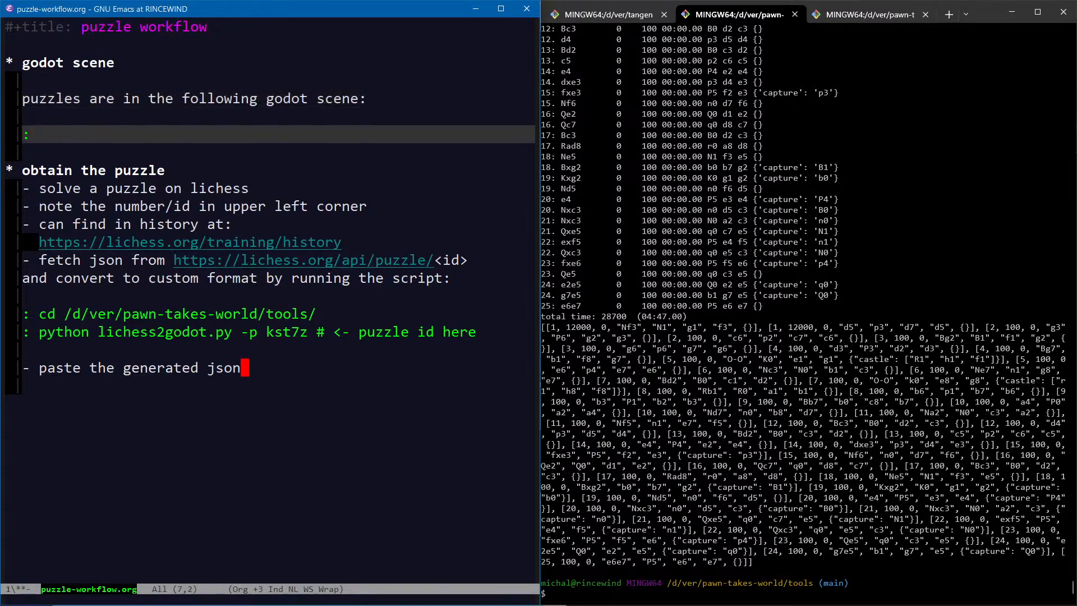
type("d:/ver/pawn-take")
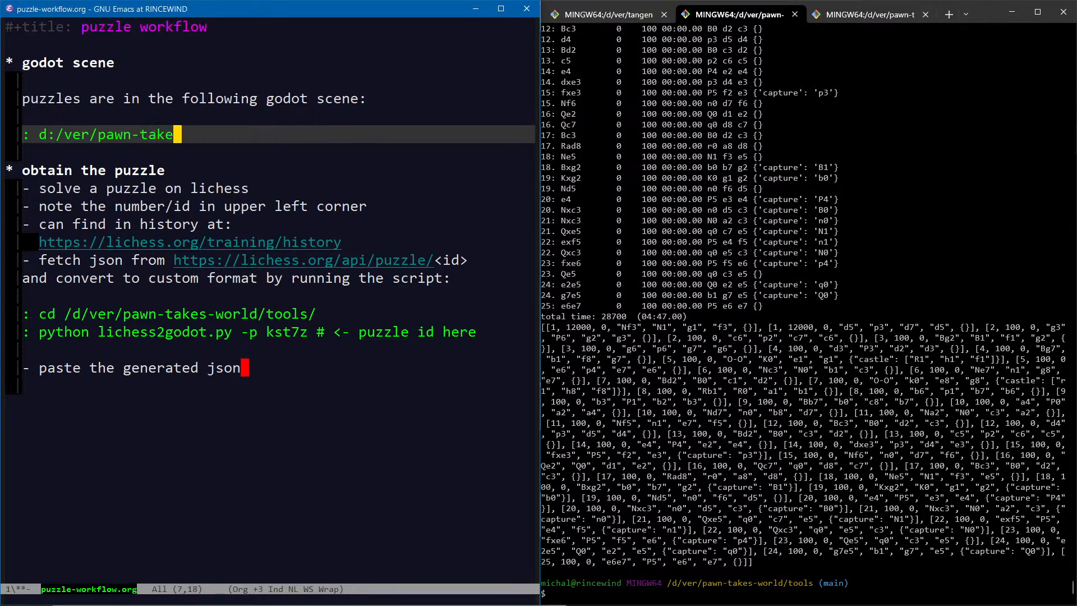
type("s-world/")
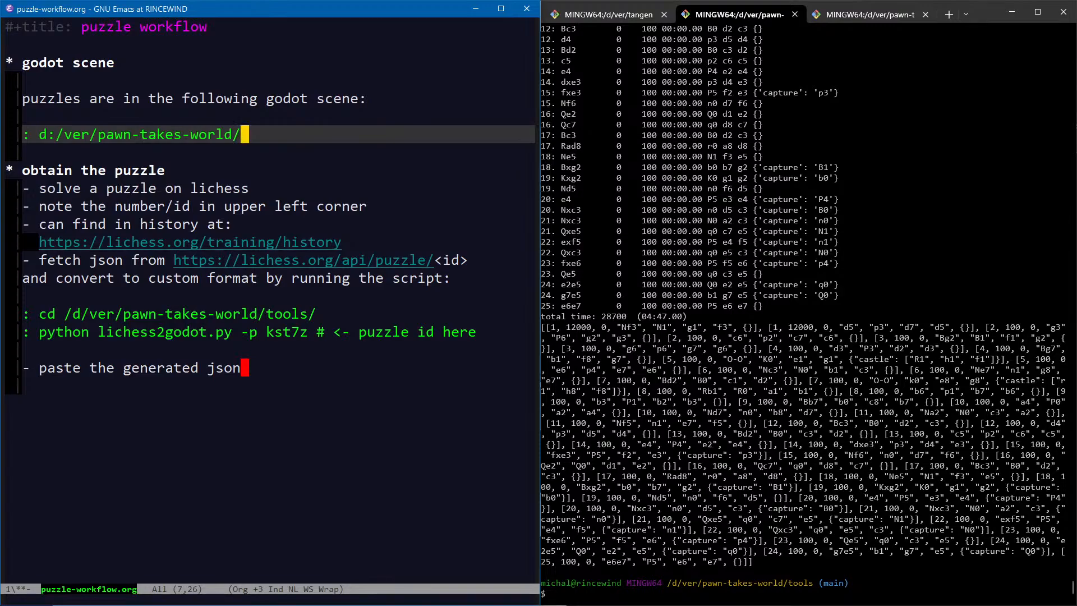
type("godot/puzzle.tscn")
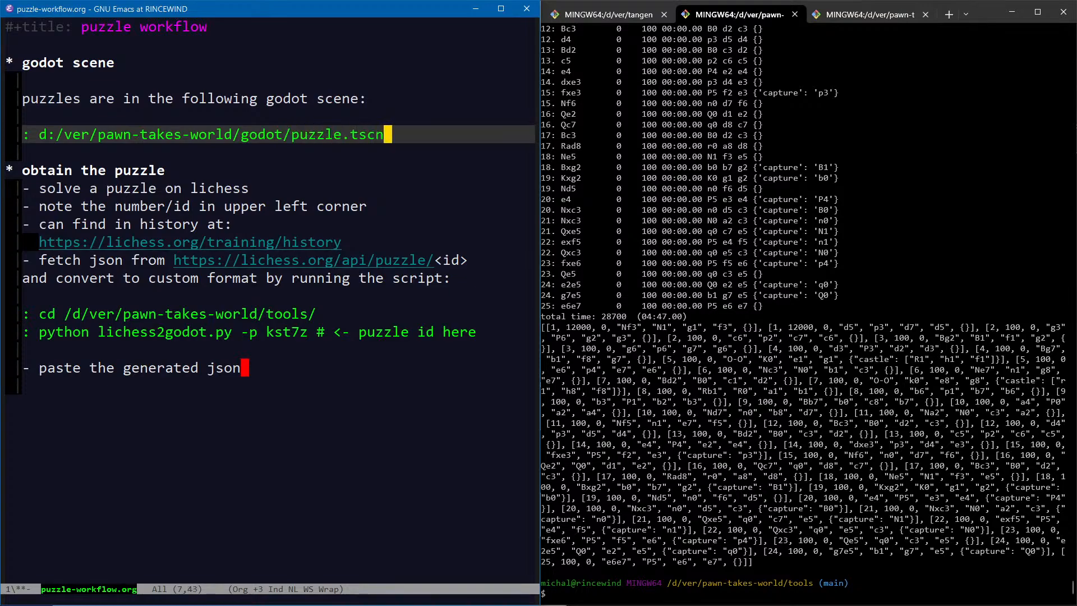
key("ctrl+x")
key("ctrl+s")
Extend the last bullet to read: open godot and paste the generated json into the "
key("Down")
key("Down")
key("Down")
key("Down")
key("Down")
key("Down")
key("Down")
key("Down")
key("Down")
key("Down")
key("Down")
key("Down")
key("Down")
key("Down")
key("Down")
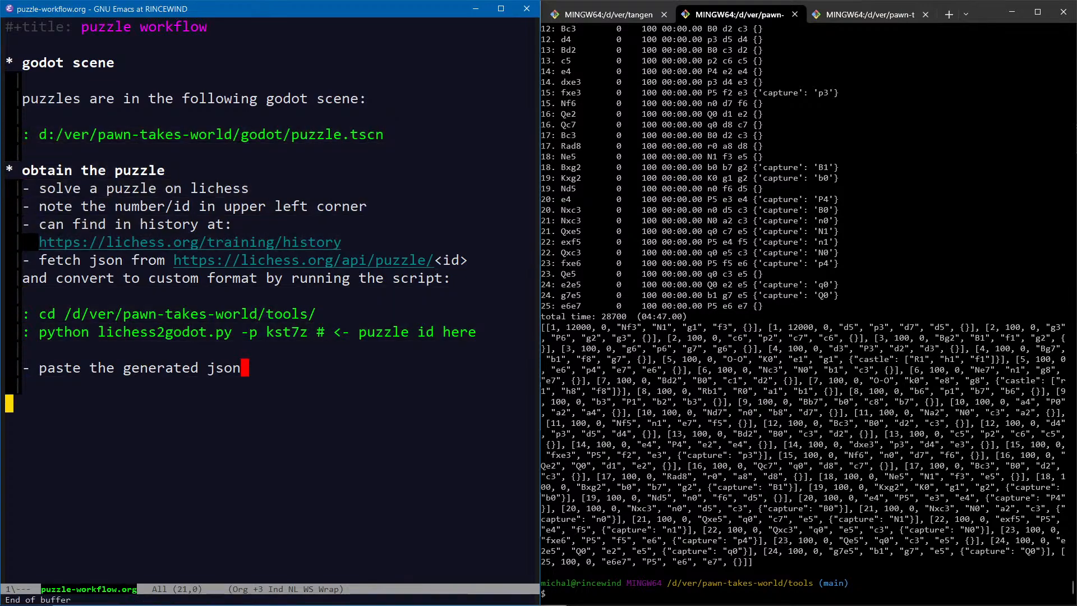
key("Up")
key("Up")
key("Down")
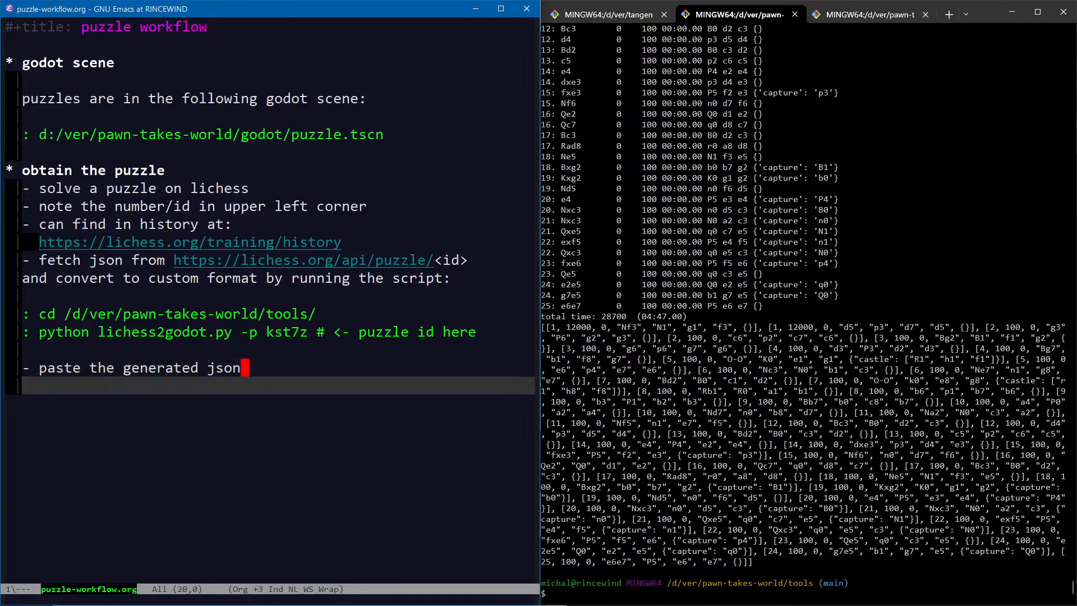
key("Up")
key("alt+f")
key("alt+b")
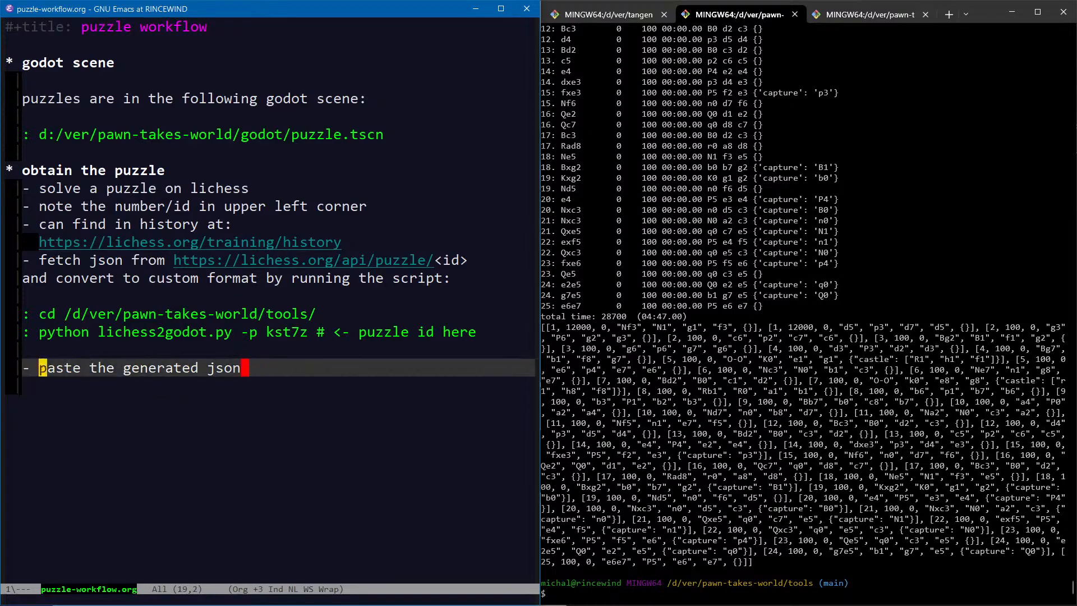
type("open godot and")
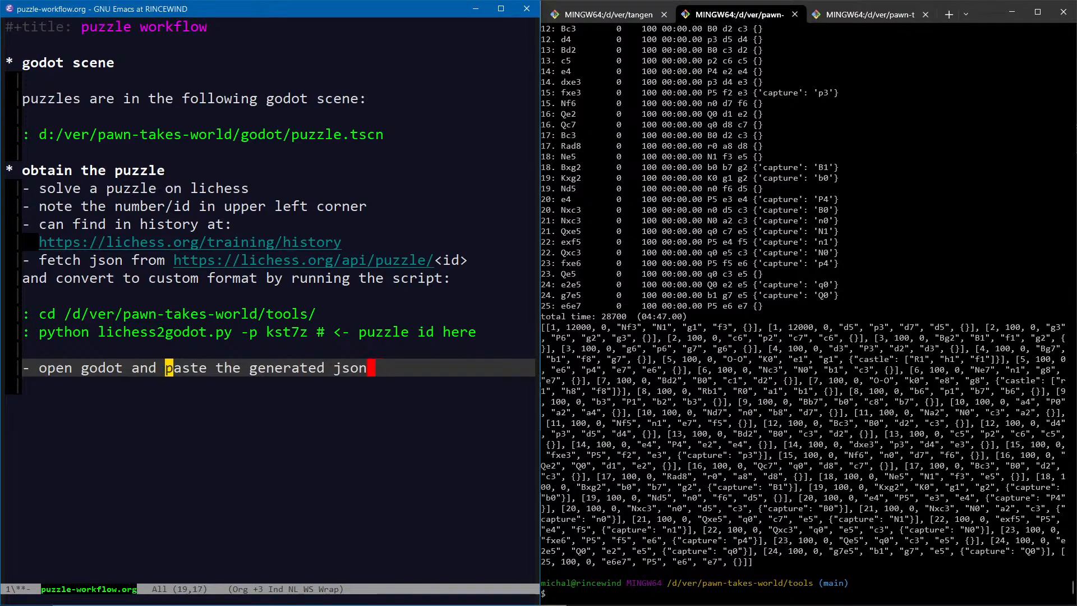
key("ctrl+e")
type("into the \"")
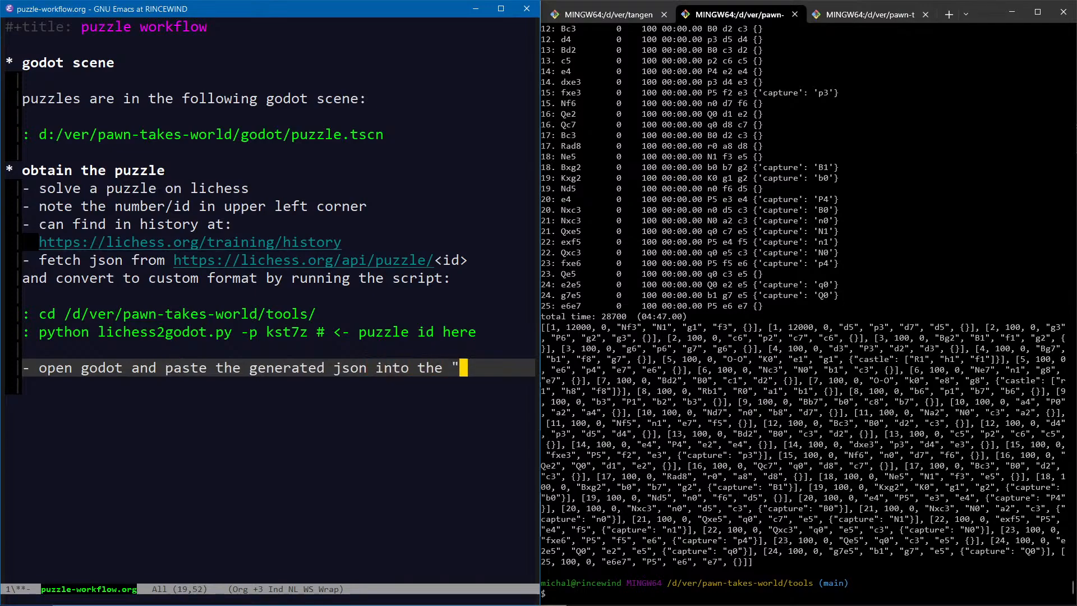
Switch to the Godot editor, turn off distraction-free mode, enlarge the Scene dock and collapse the Game node's children
key("alt+Tab")
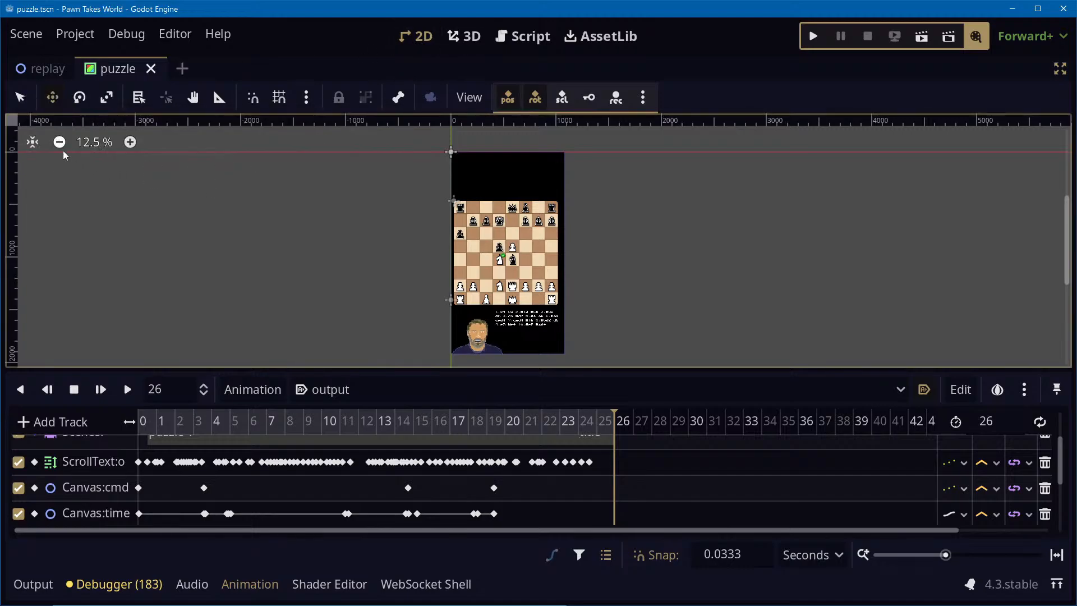
left_click(52, 97)
left_click(1060, 68)
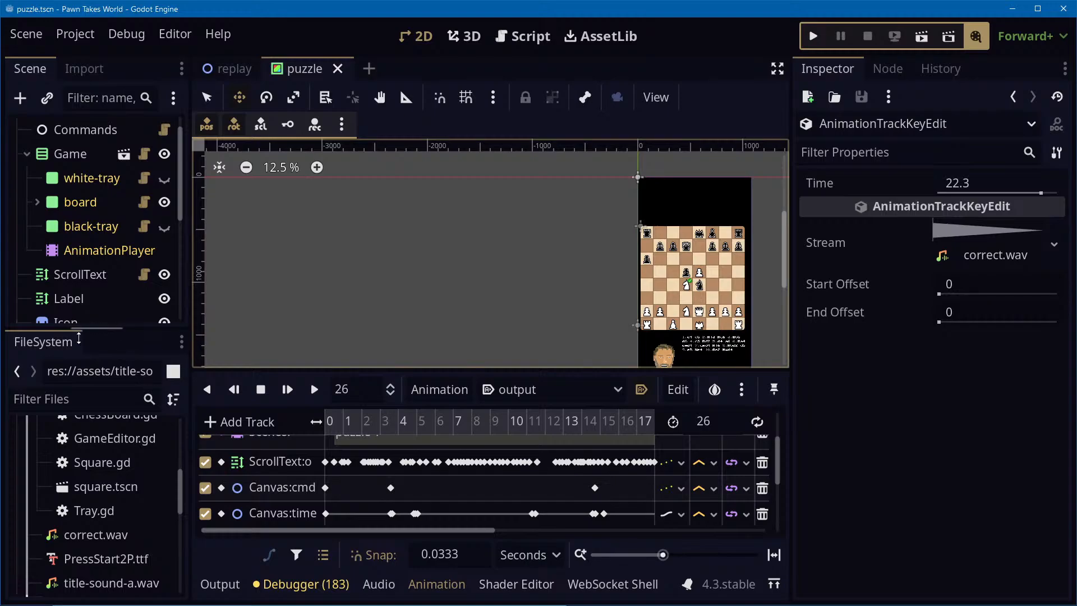
left_click_drag(78, 337, 79, 457)
scroll(93, 292, "up", 1)
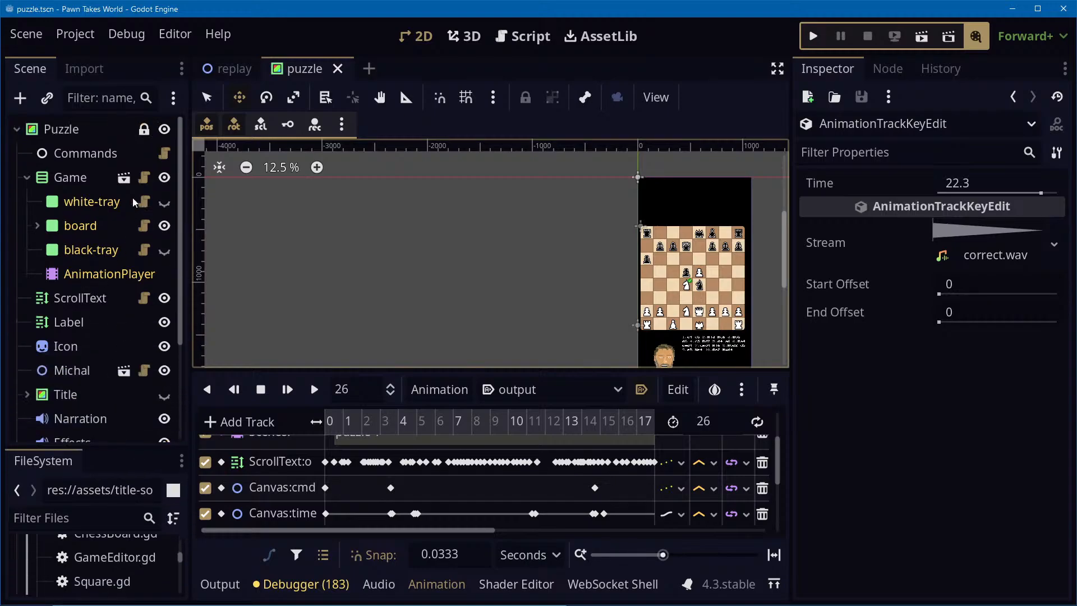
left_click(26, 177)
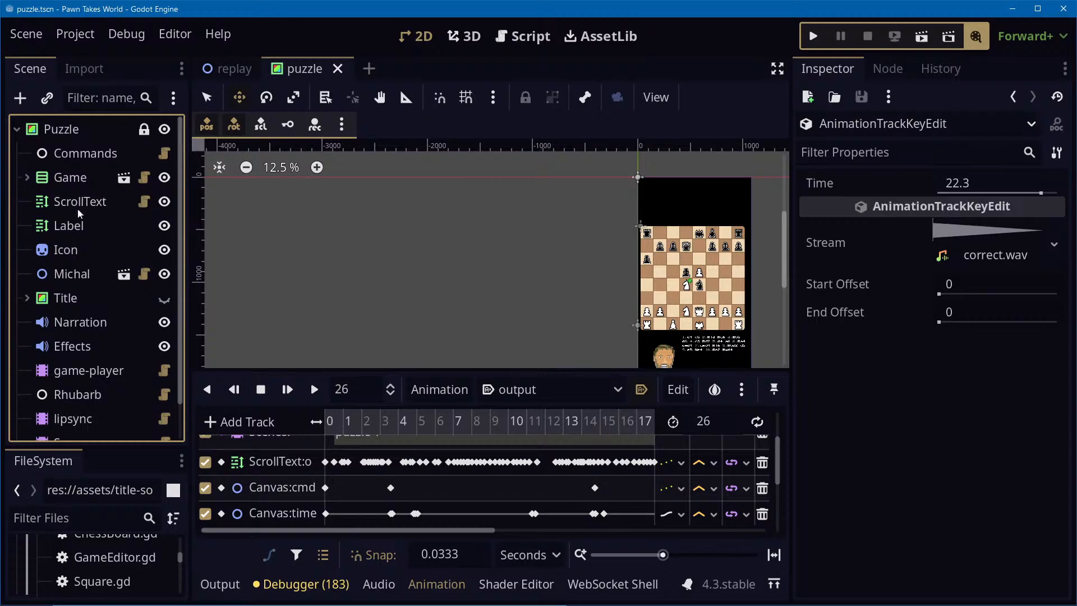
Select the Game node and find the name of the property that holds its JSON moves
left_click(75, 178)
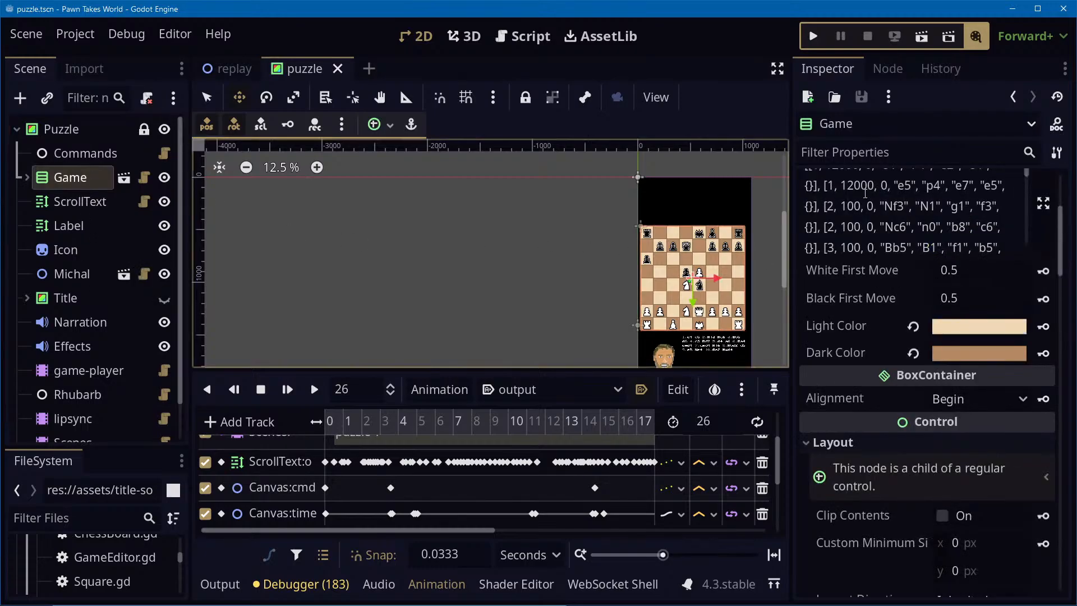
key("alt+Tab")
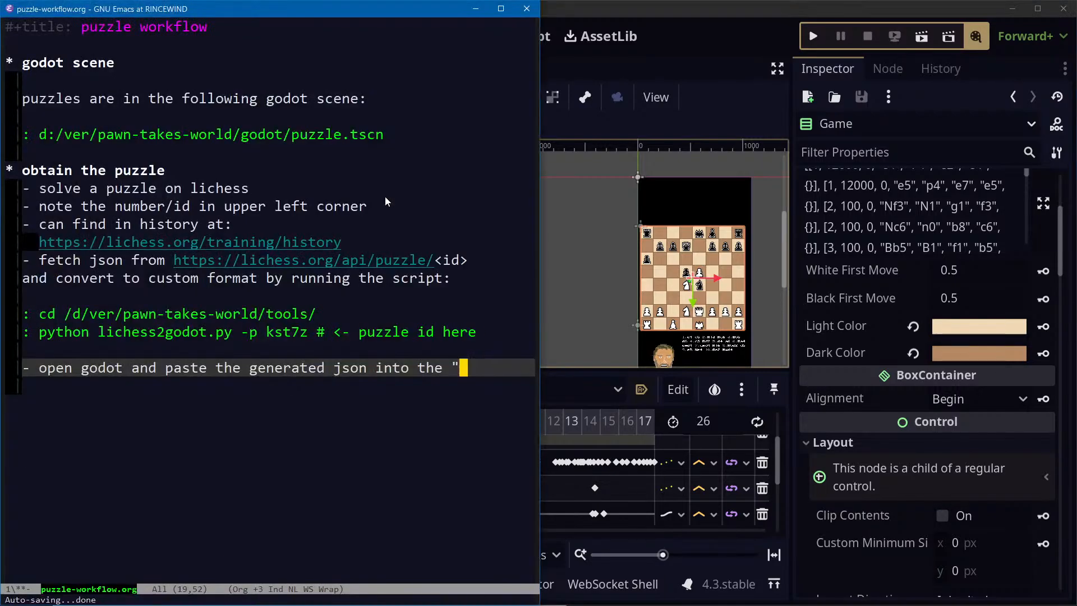
key("alt+Tab")
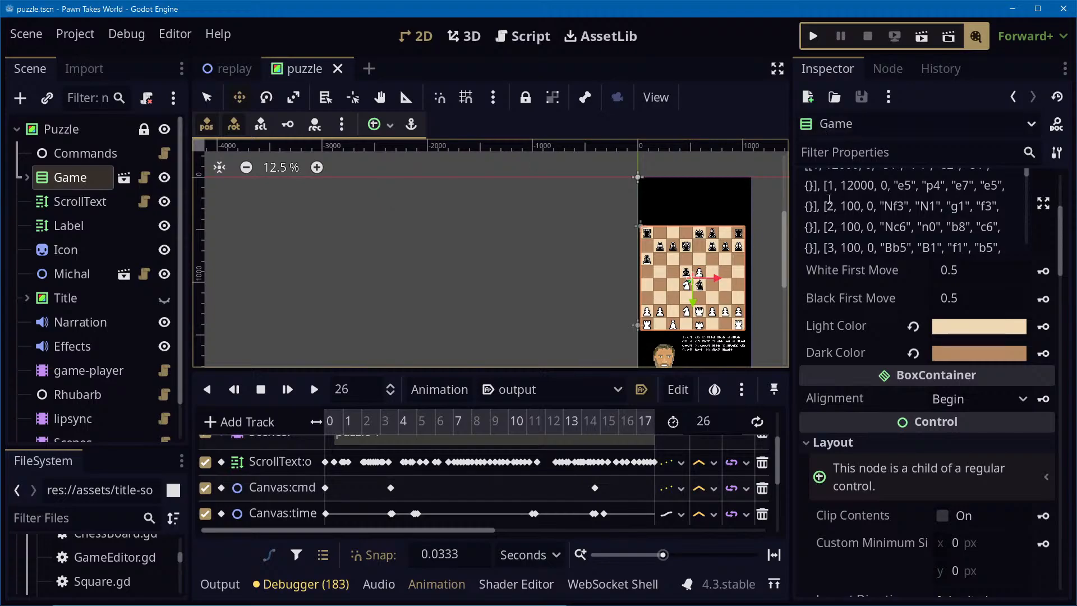
scroll(905, 328, "up", 4)
Return to the Emacs notes and finish the last bullet with: JSON Moves" property in the inspector for the Game node
key("alt+Tab")
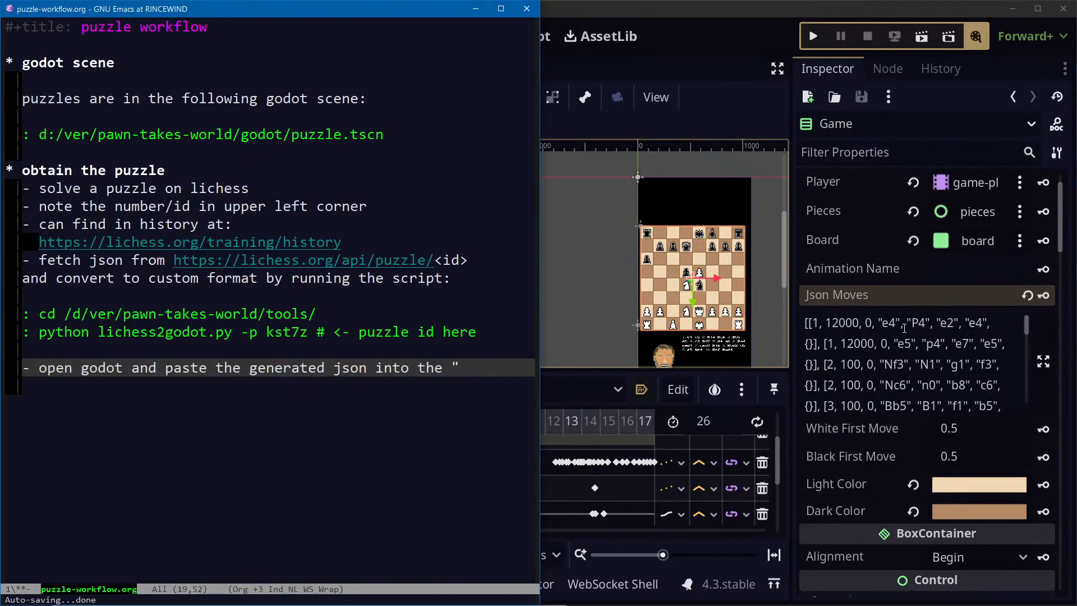
type("JSONS")
key("BackSpace")
type("Moves\" ")
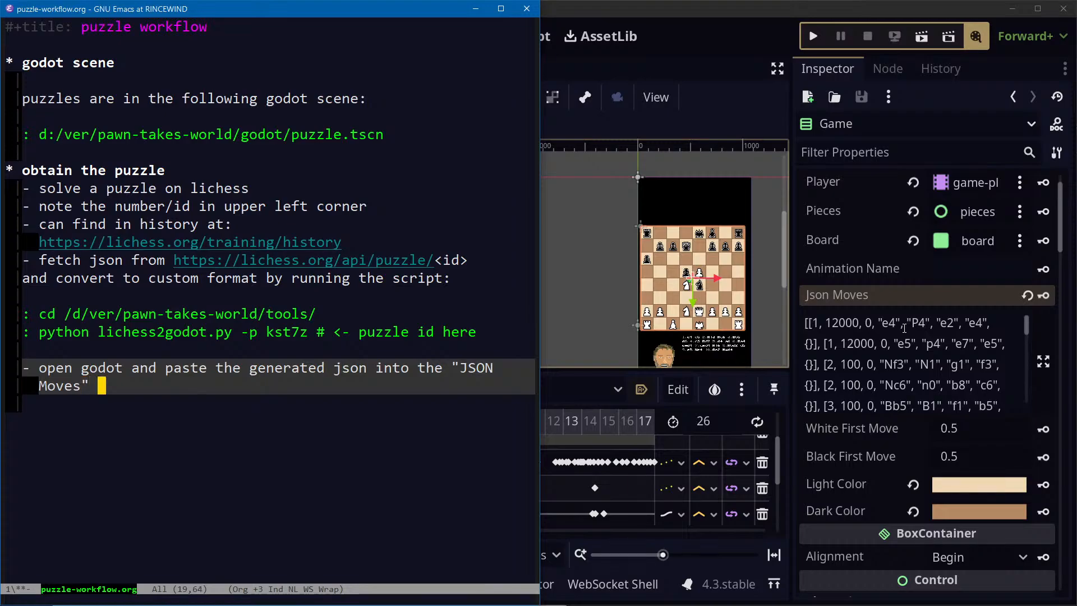
type("po")
key("BackSpace")
type("roperty in the inspector for")
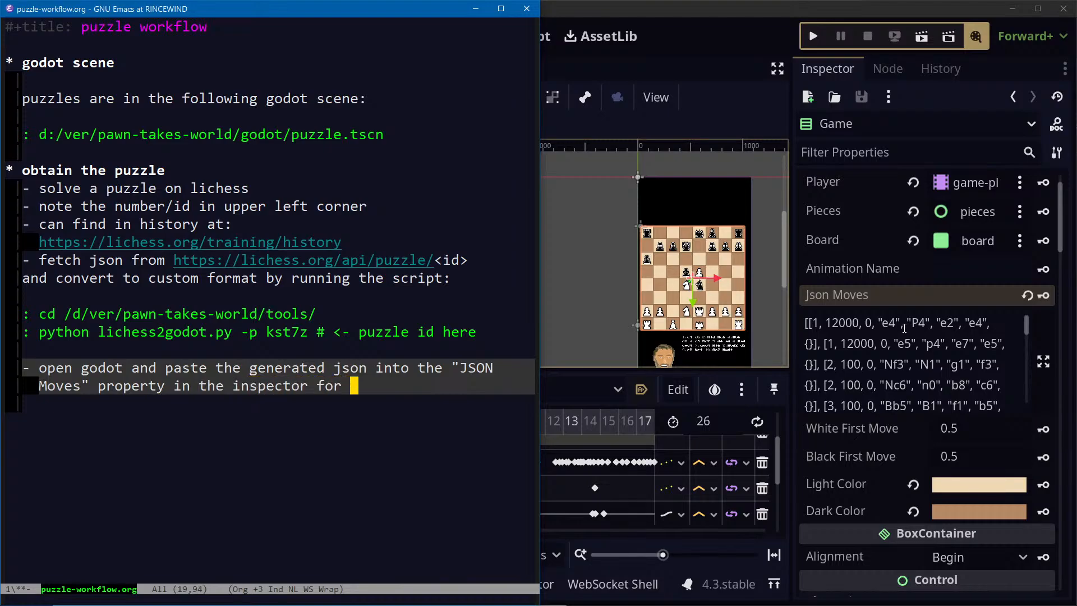
key("alt+Tab")
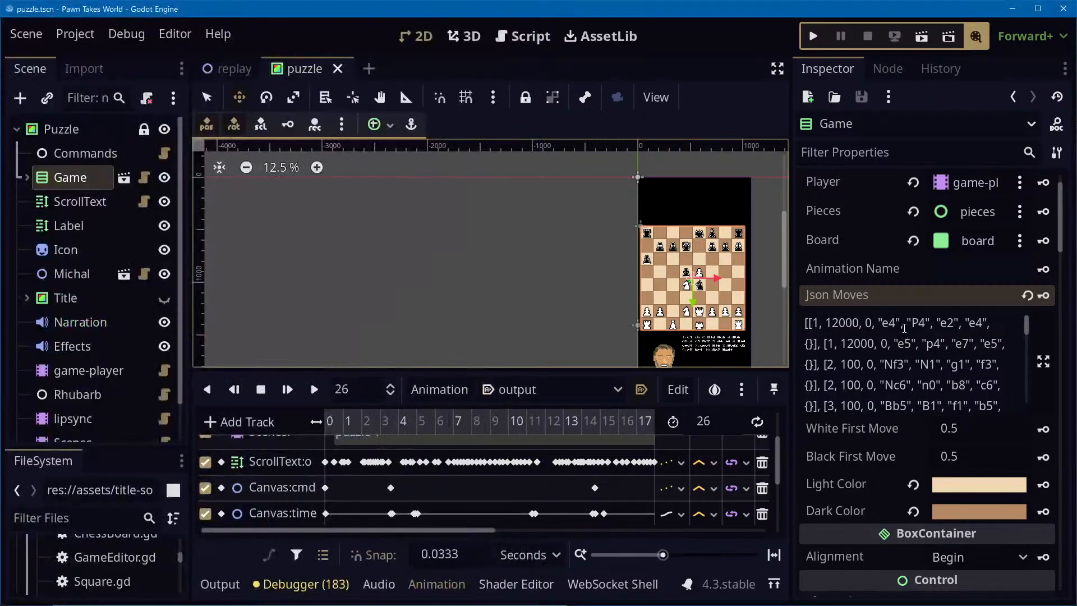
key("alt+Tab")
type("the Gam")
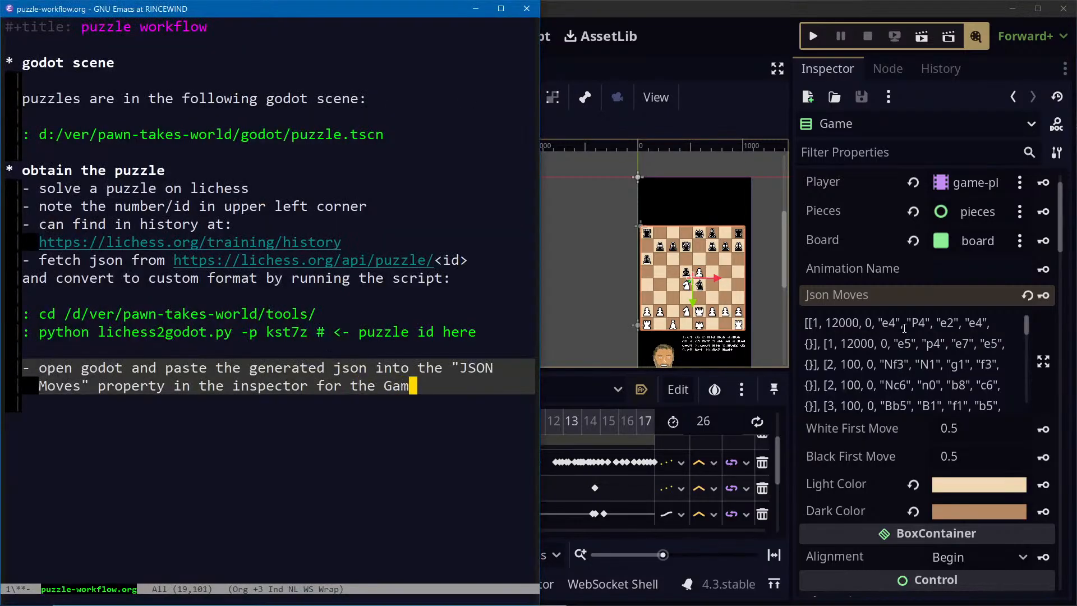
type("e node.")
Reword the start of the last bullet to "open the godot scene and paste"
key("ctrl+a")
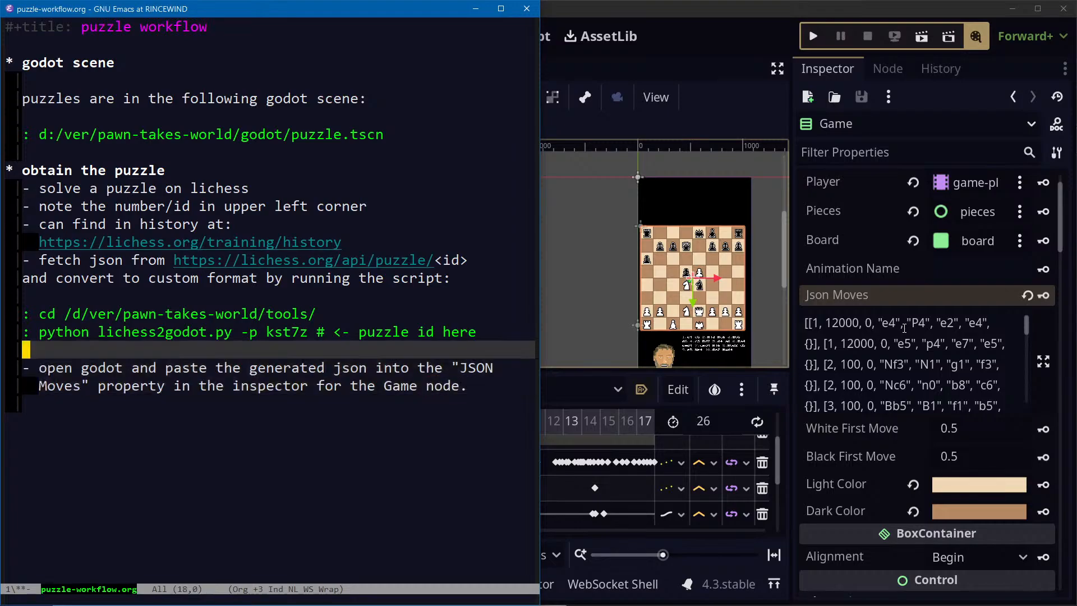
key("alt+f")
key("ctrl+f")
type("the")
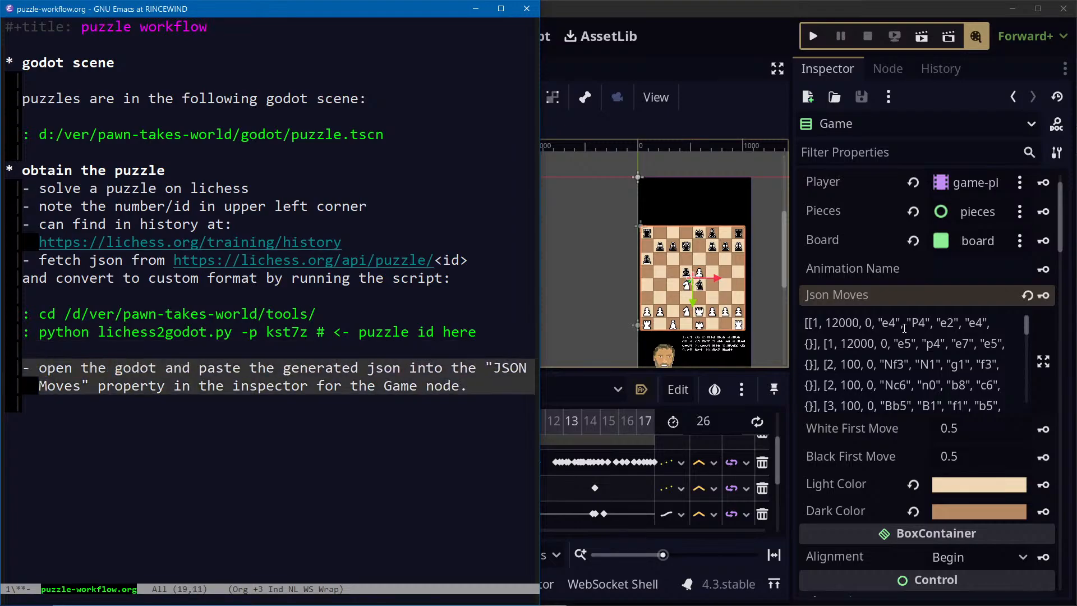
key("alt+f")
key("alt+f")
key("alt+b")
type("scene")
key("alt+b")
key("alt+b")
key("alt+b")
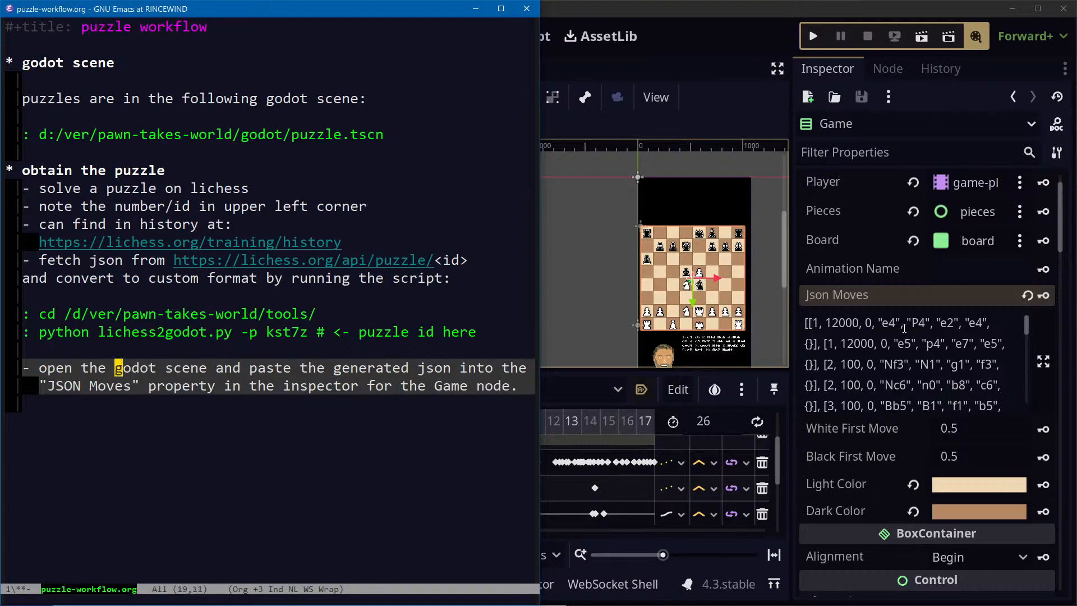
Change the last bullet's opening to "open puzzle.tscn in godot and paste", and save the notes file
key("alt+d")
key("alt+d")
type("puzzle.ts")
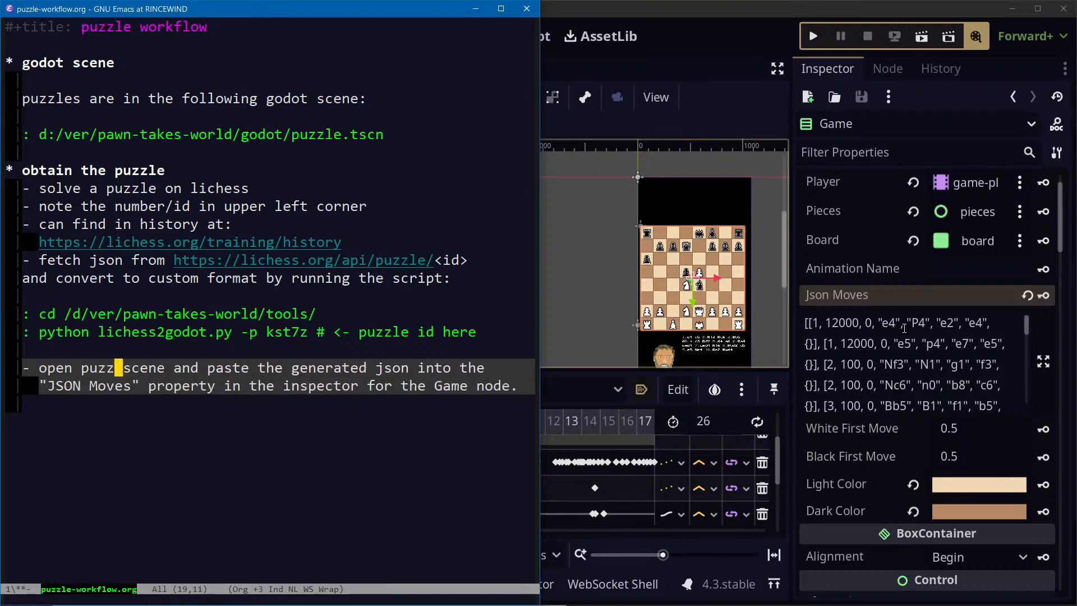
type("cn in godot")
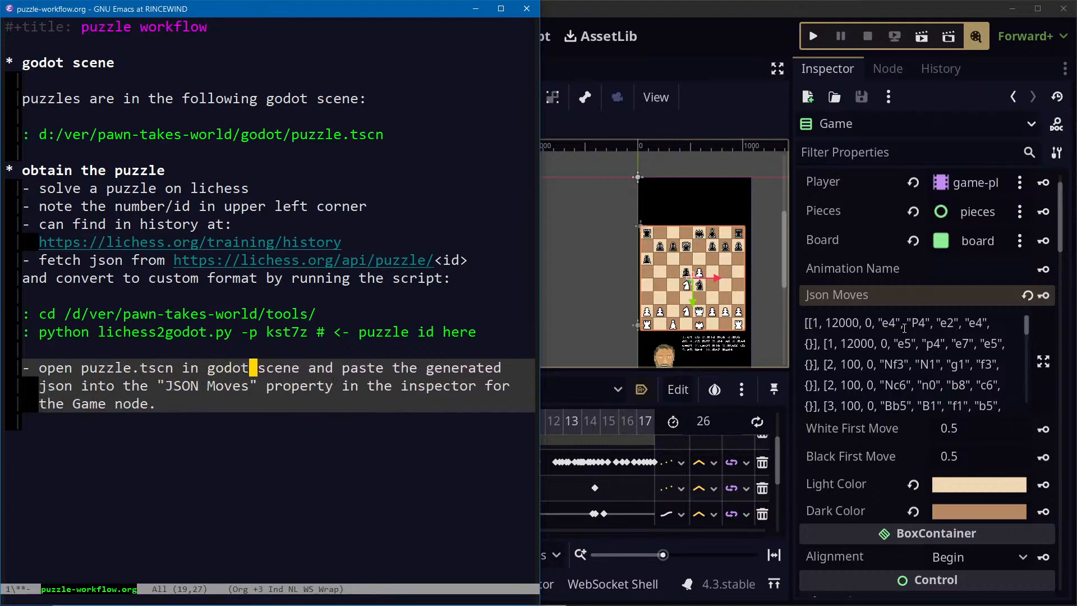
key("alt+d")
key("ctrl+a")
key("ctrl+n")
key("ctrl+n")
key("ctrl+n")
key("ctrl+x")
key("ctrl+s")
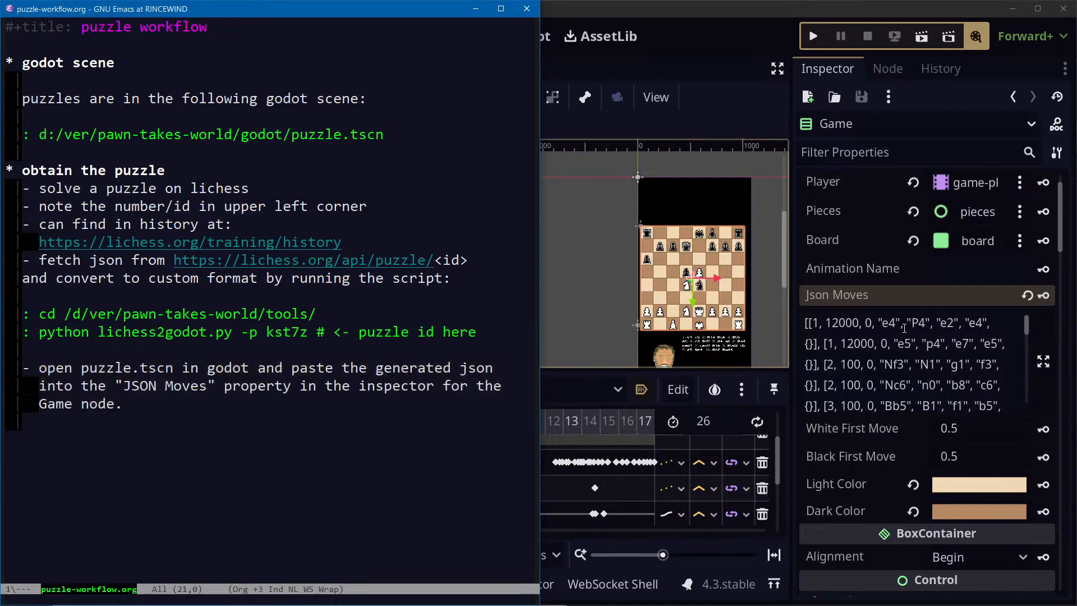
Copy the generated JSON move list from the terminal and replace the Game node's Json Moves value in Godot with it
left_click(835, 372)
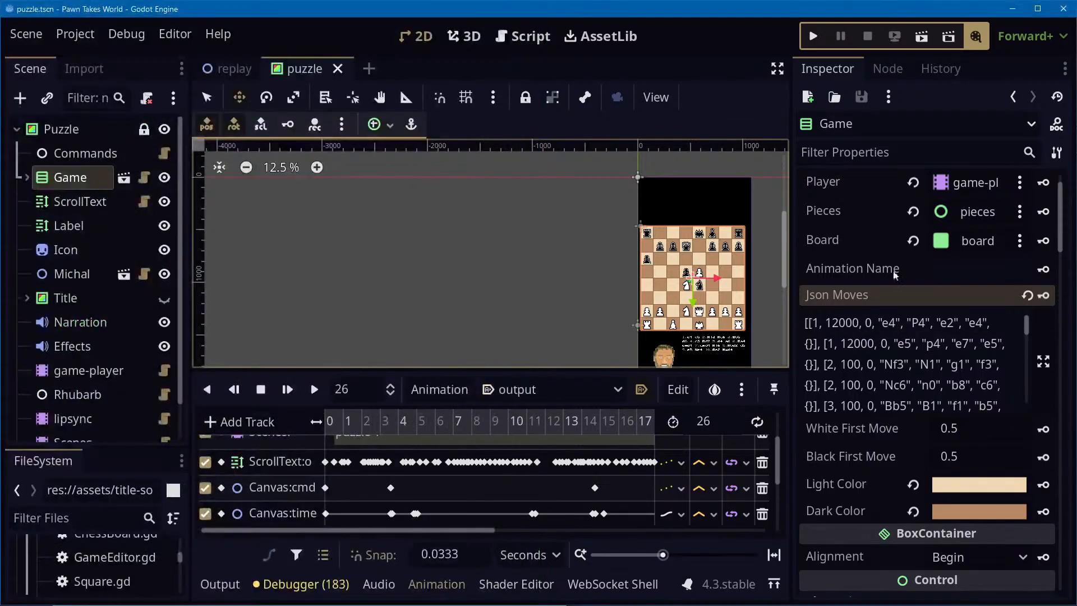
key("alt+Tab")
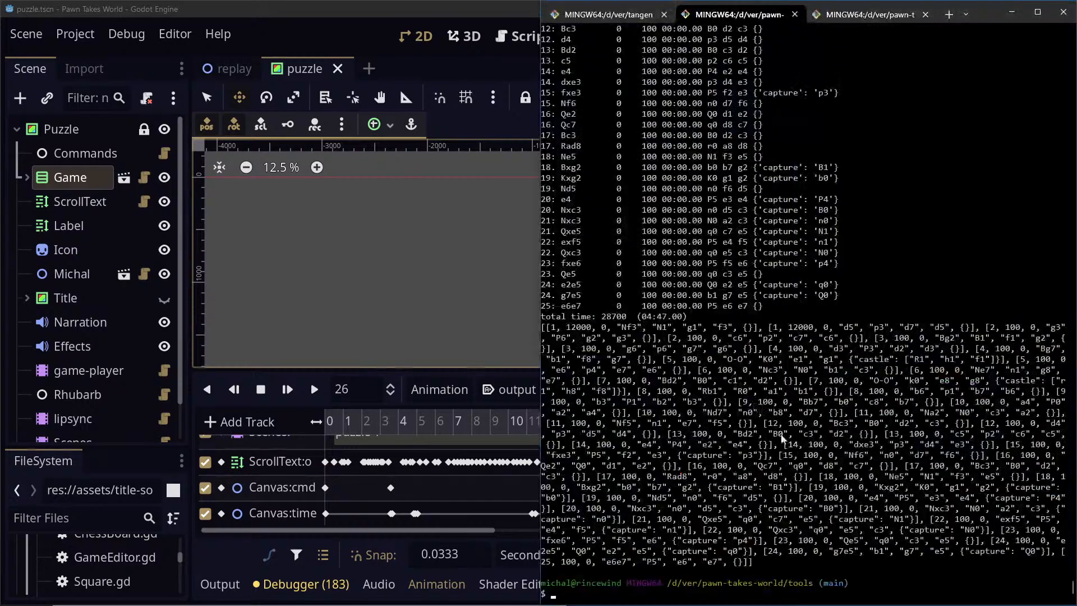
left_click_drag(544, 328, 750, 567)
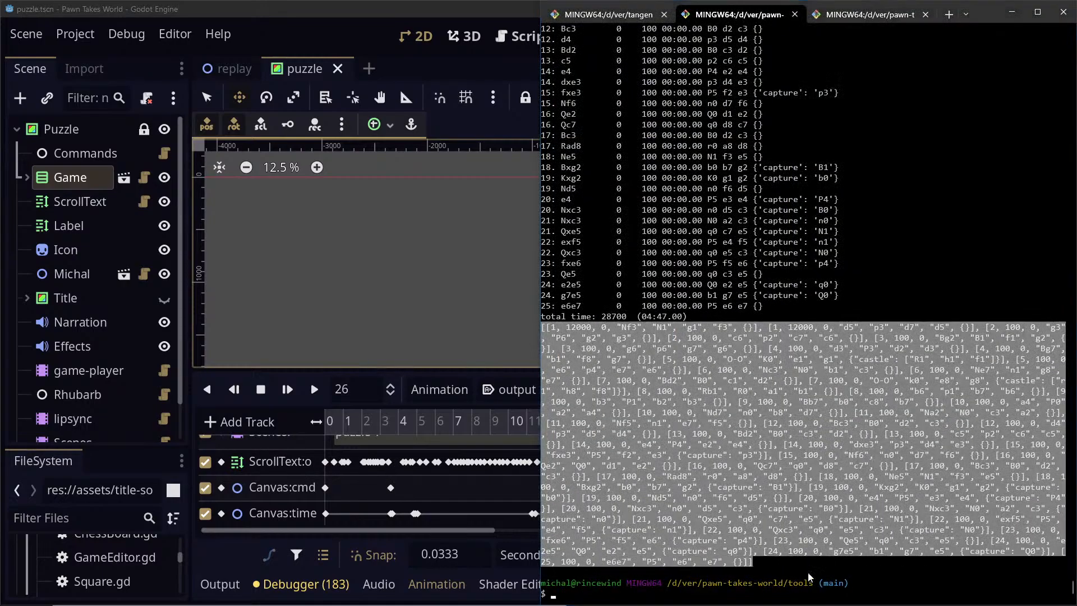
key("alt+Tab")
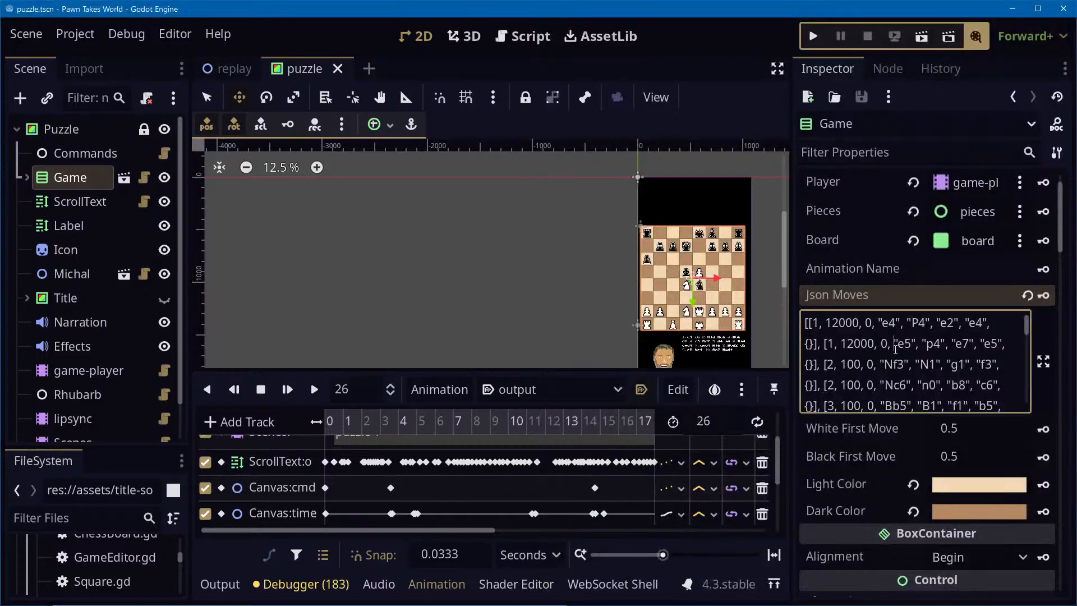
key("ctrl+a")
key("ctrl+v")
key("alt+Tab")
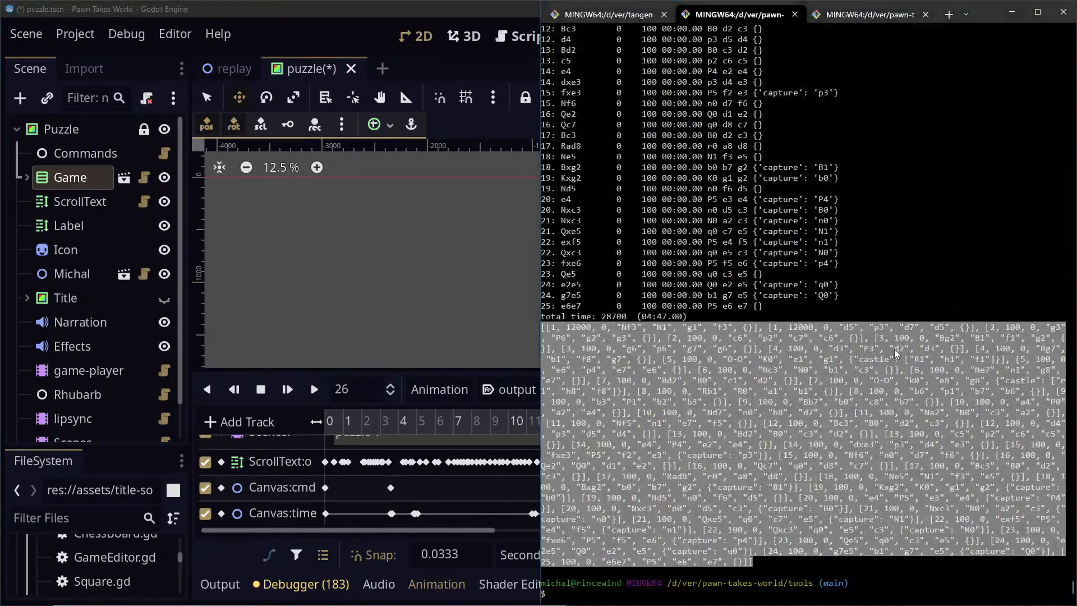
left_click(788, 420)
key("alt+Tab")
key("ctrl+a")
key("ctrl+v")
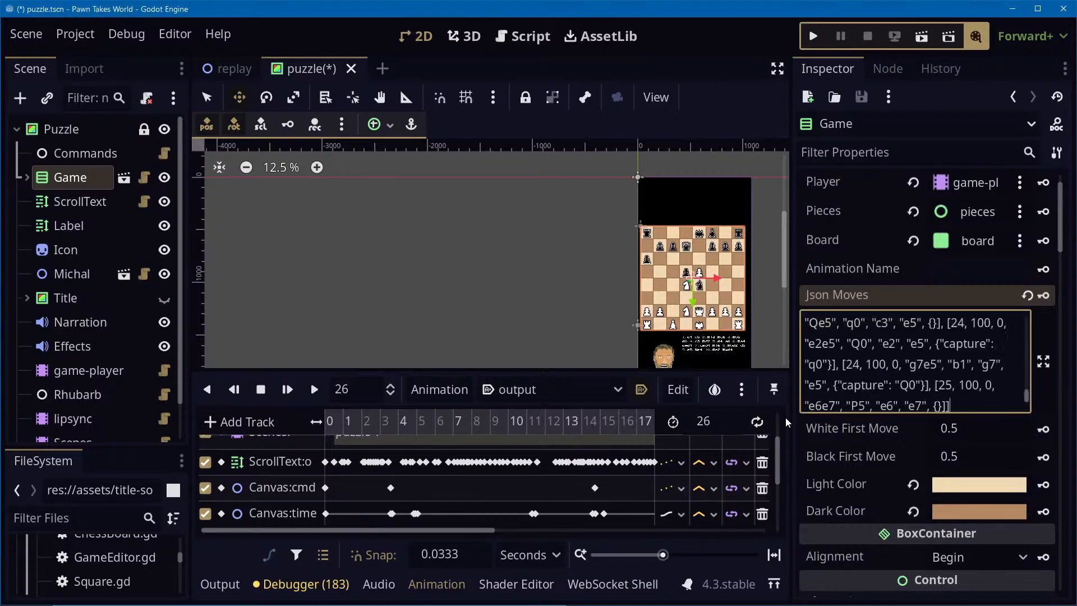
Open lichess2godot.py with less in the terminal and examine its chess import, square_name shortcut and the INIT piece table
key("alt+Tab")
type("less")
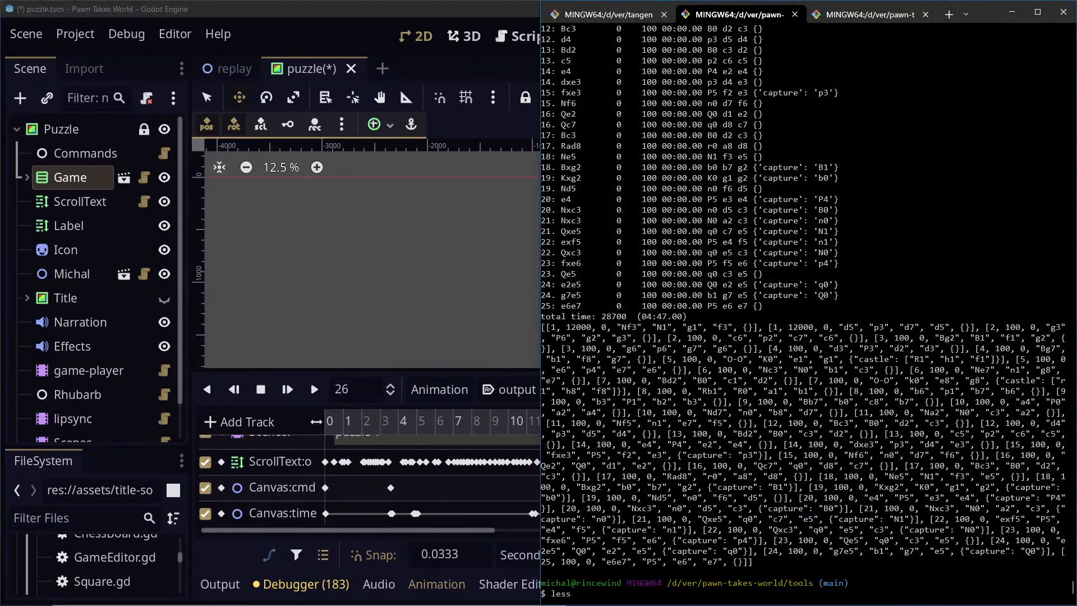
key("Up")
key("Down")
type("lichess2godot.py")
key("Return")
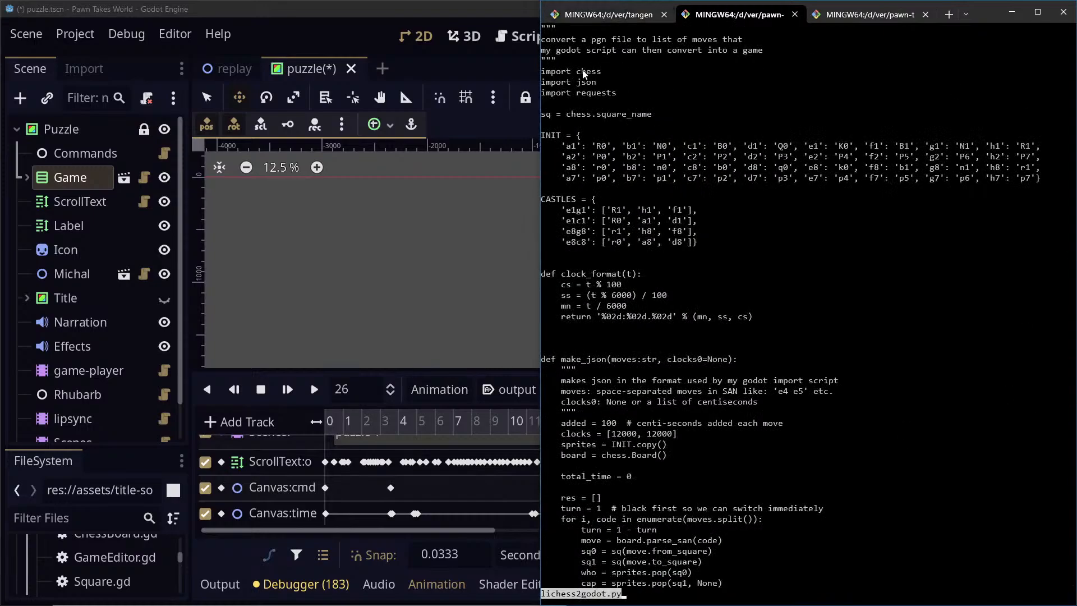
left_click_drag(568, 72, 621, 73)
left_click(623, 83)
left_click_drag(560, 100, 620, 103)
left_click(617, 103)
left_click_drag(557, 129, 844, 214)
left_click(853, 198)
Switch to Godot, expand the Game node down to the board's children, widen the Scene dock and collapse the ranks node
key("alt+Tab")
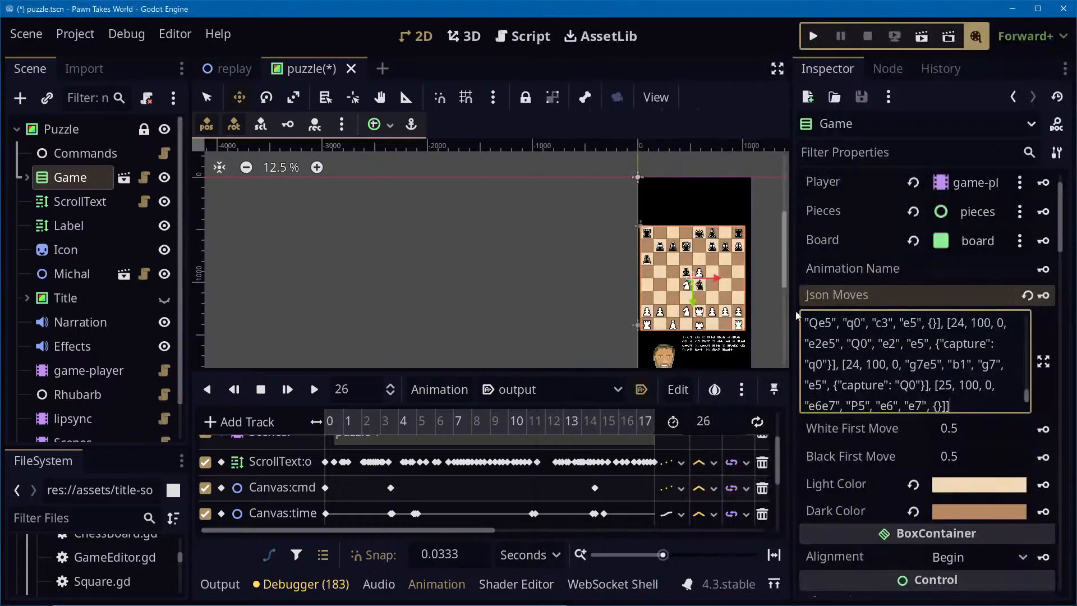
scroll(680, 300, "up", 2)
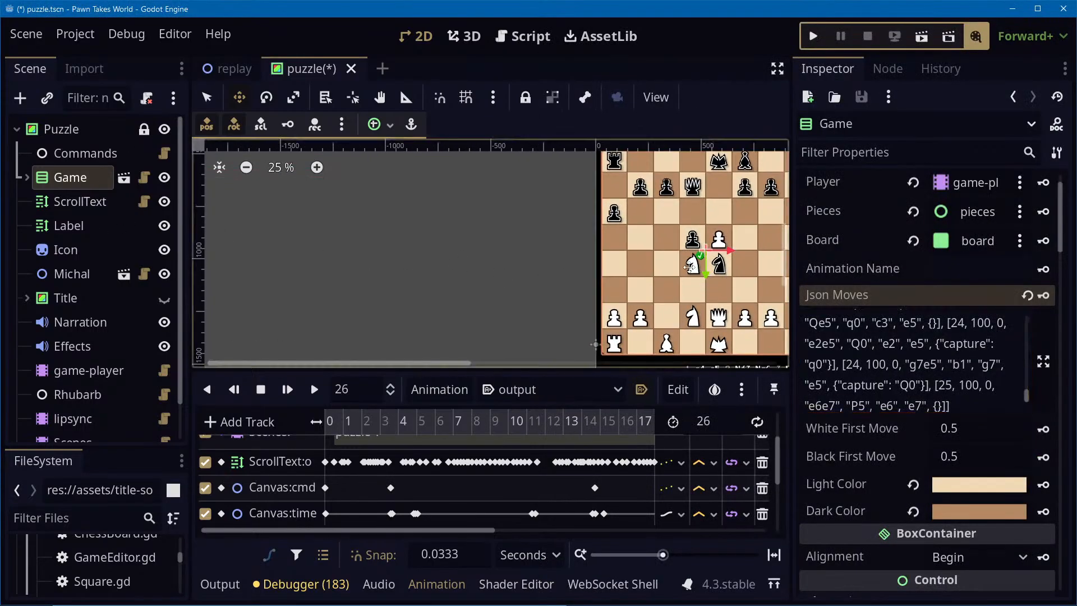
left_click(27, 178)
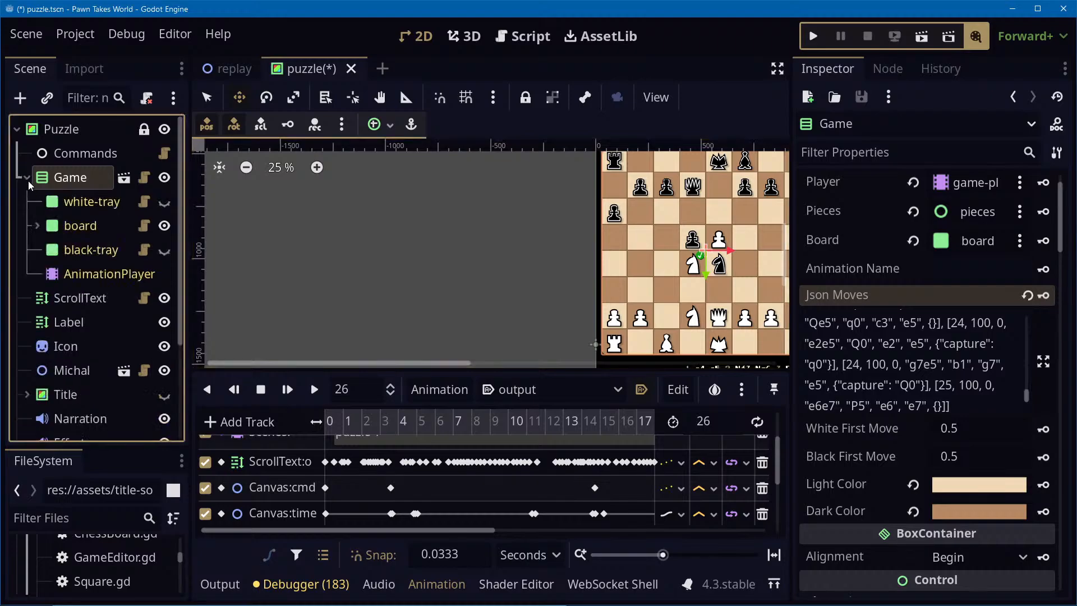
left_click(37, 225)
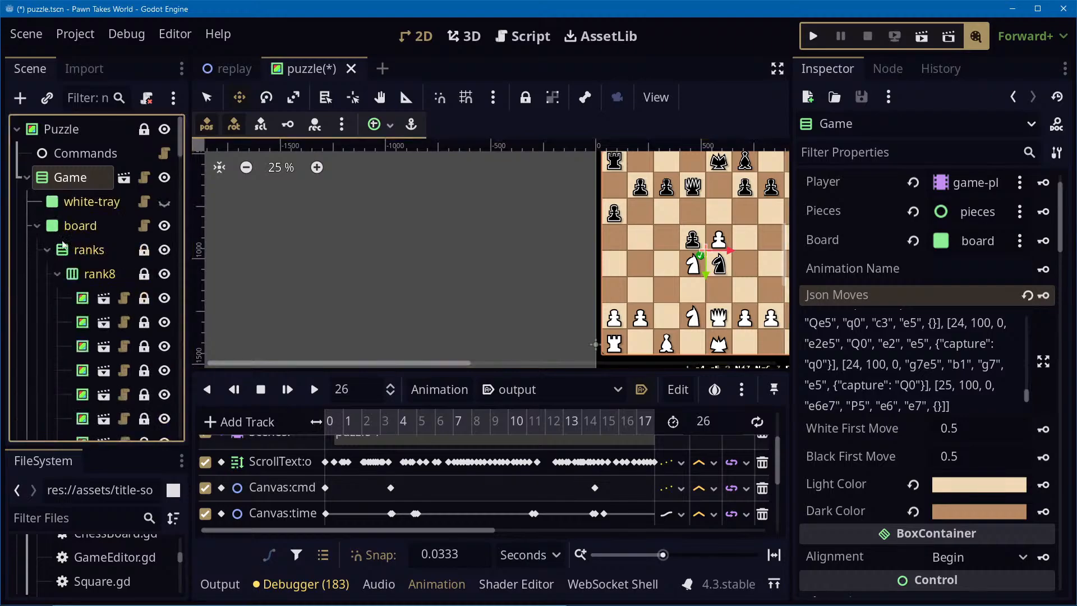
scroll(89, 253, "down", 3)
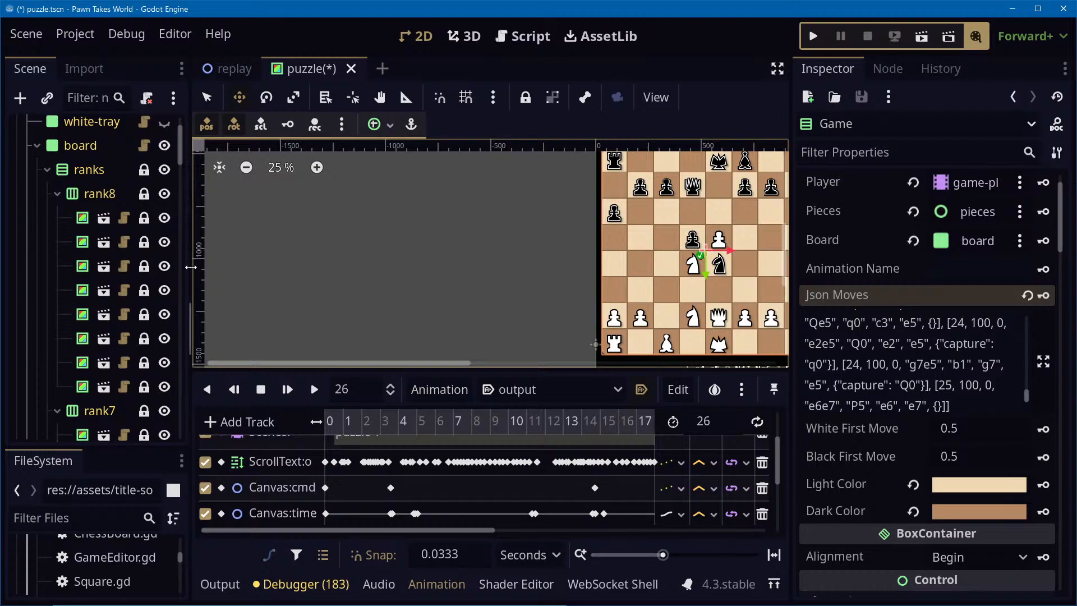
left_click_drag(189, 269, 247, 266)
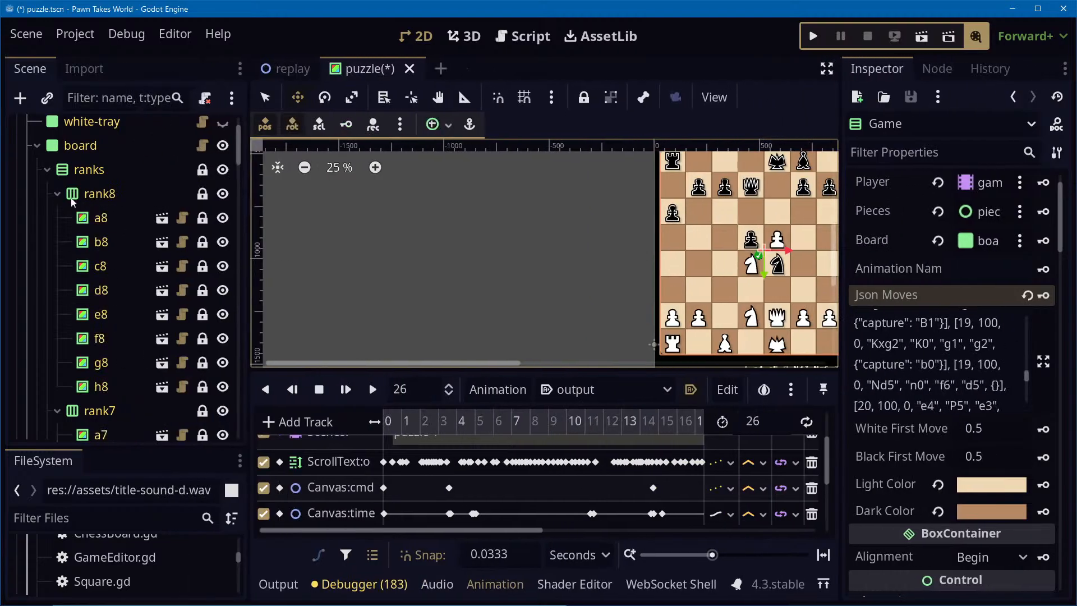
left_click(48, 169)
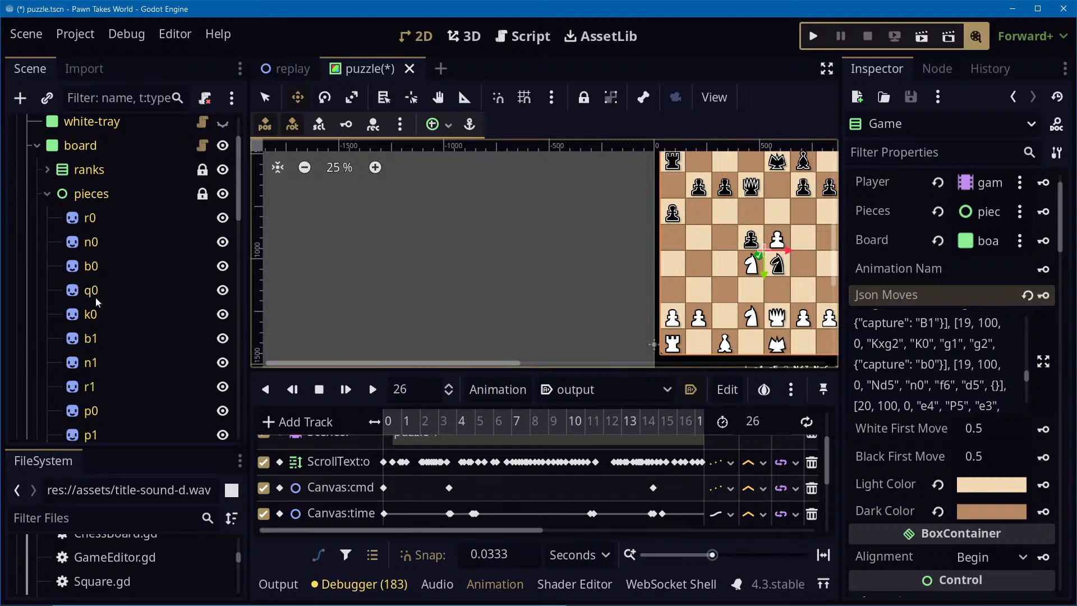
Select the r0 and R0 sprites under pieces and compare how black and white pieces are named
left_click(91, 218)
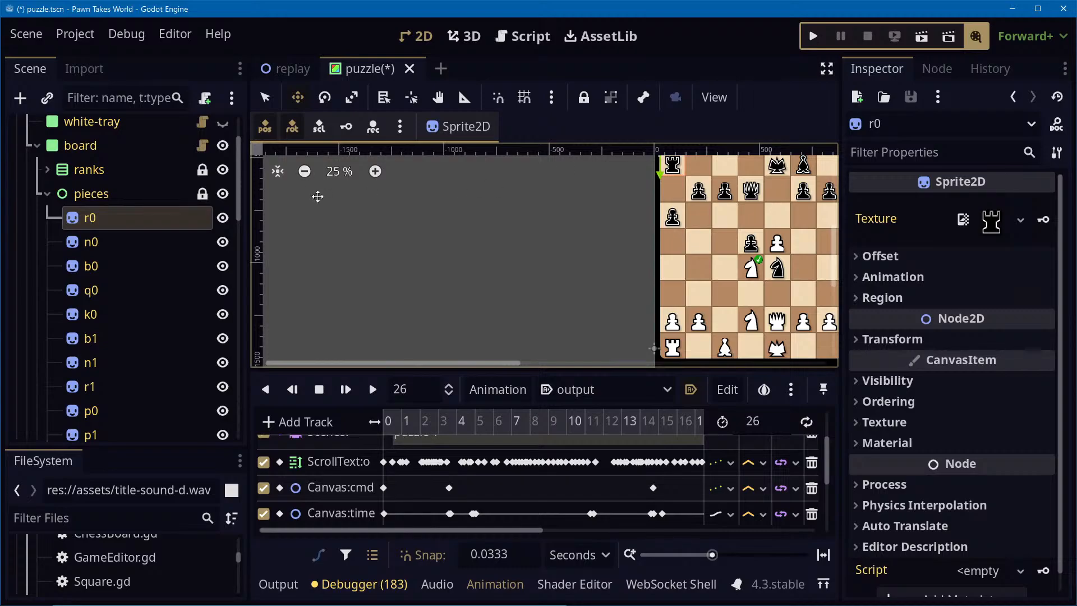
scroll(163, 272, "down", 5)
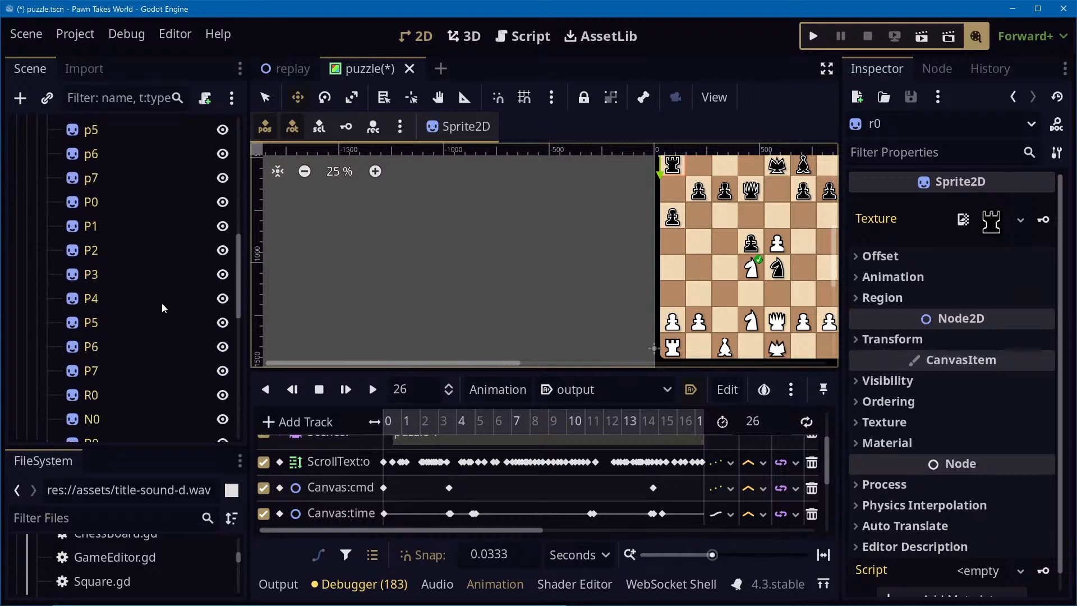
scroll(160, 310, "down", 5)
scroll(160, 316, "up", 8)
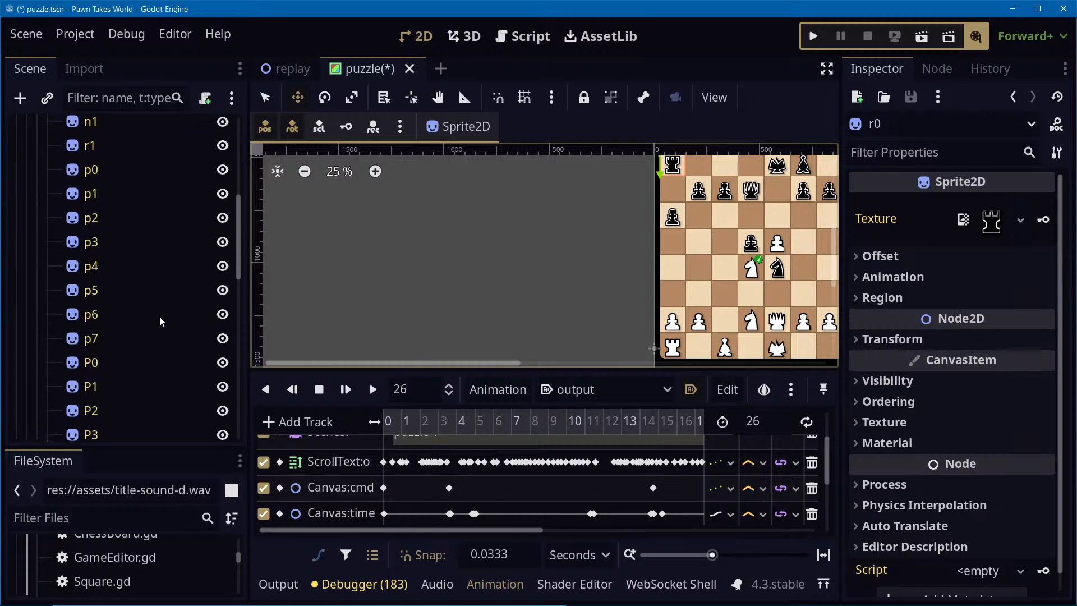
scroll(160, 317, "down", 5)
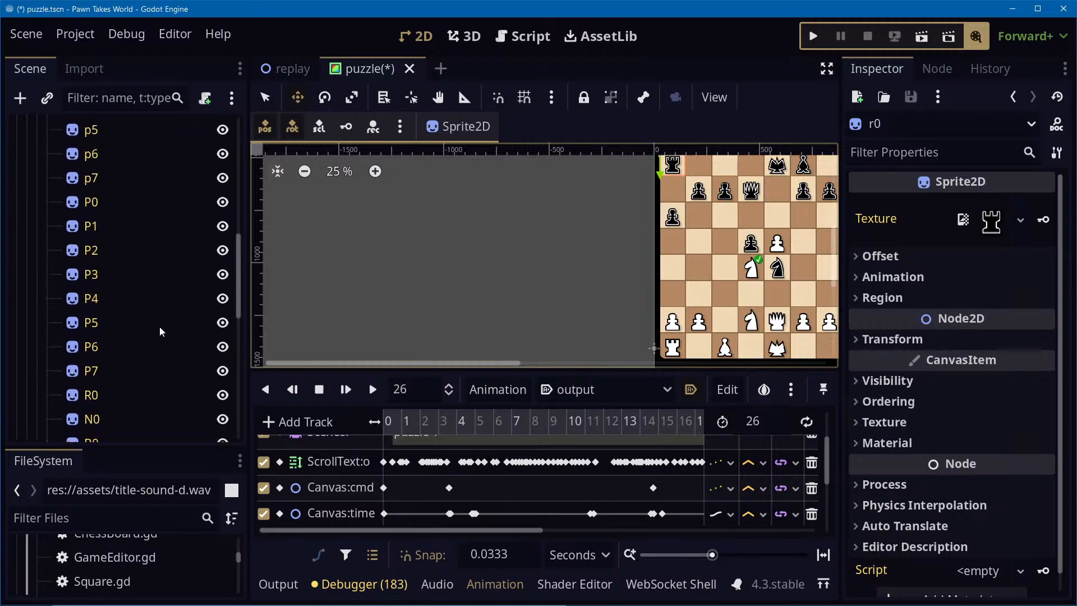
left_click(88, 396)
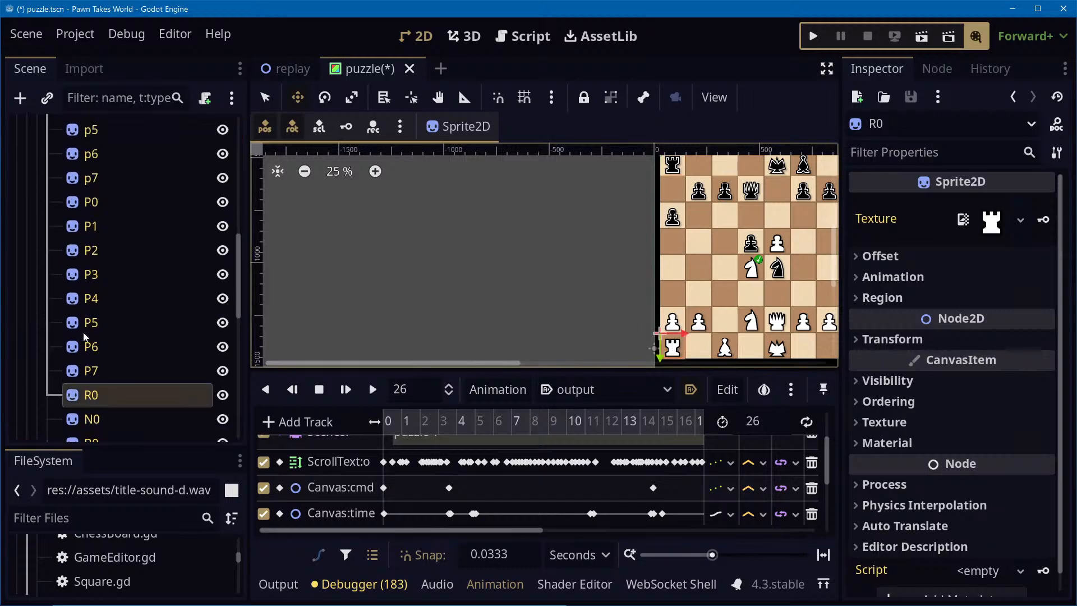
scroll(140, 335, "down", 4)
scroll(135, 376, "up", 15)
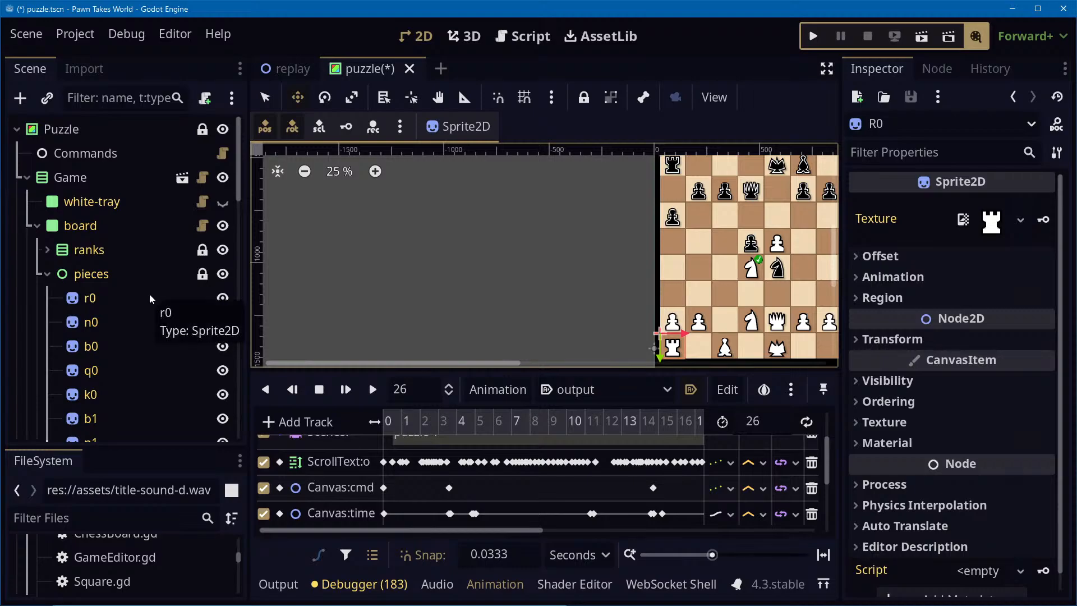
Look through the remaining piece sprites and select n0 to locate that knight on the board
scroll(104, 311, "down", 5)
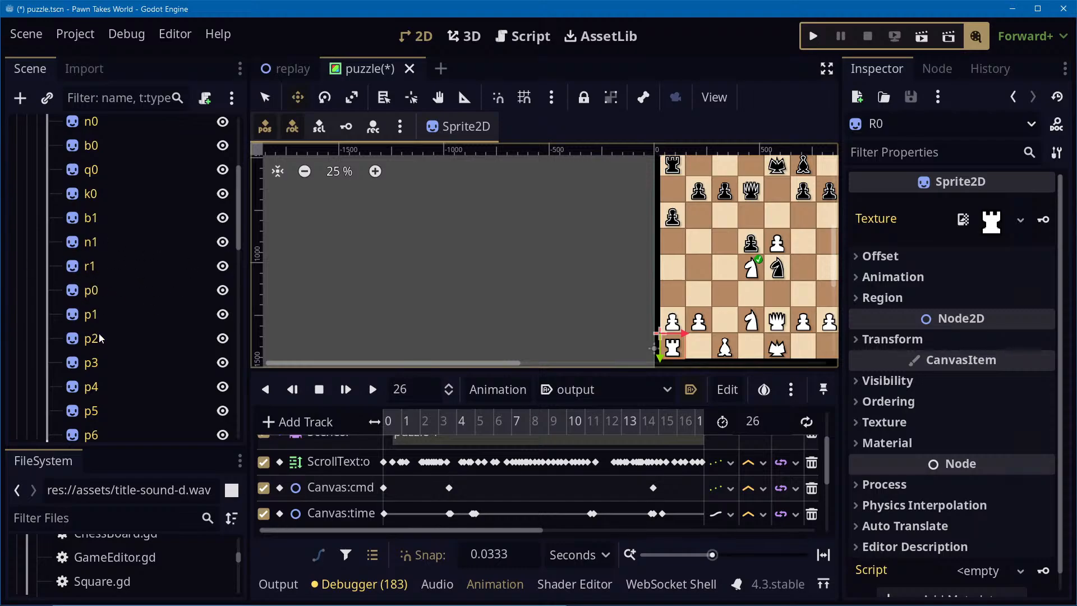
scroll(179, 336, "down", 10)
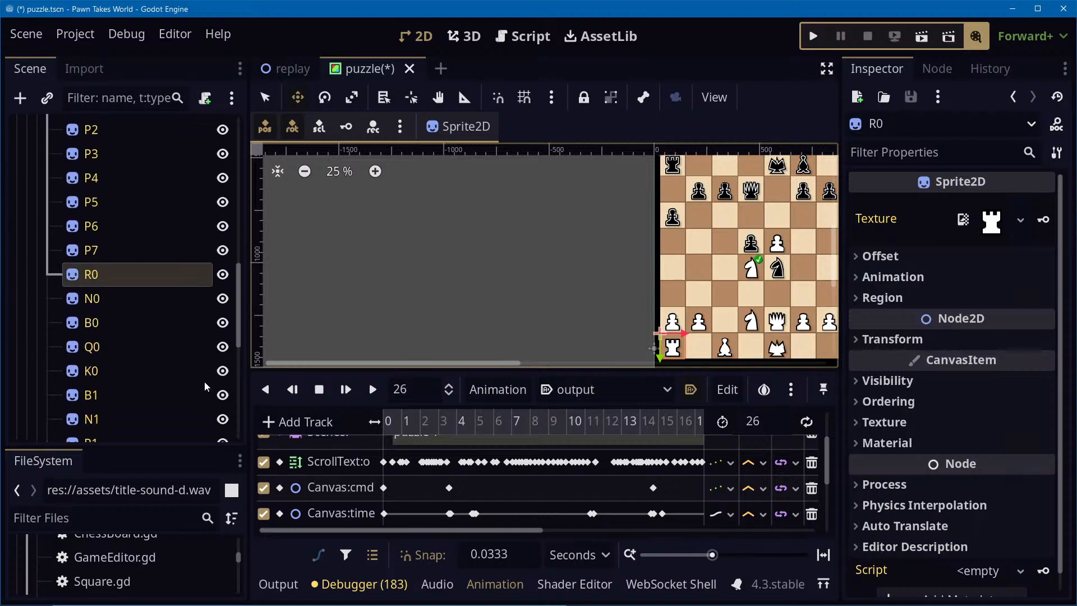
scroll(205, 382, "up", 10)
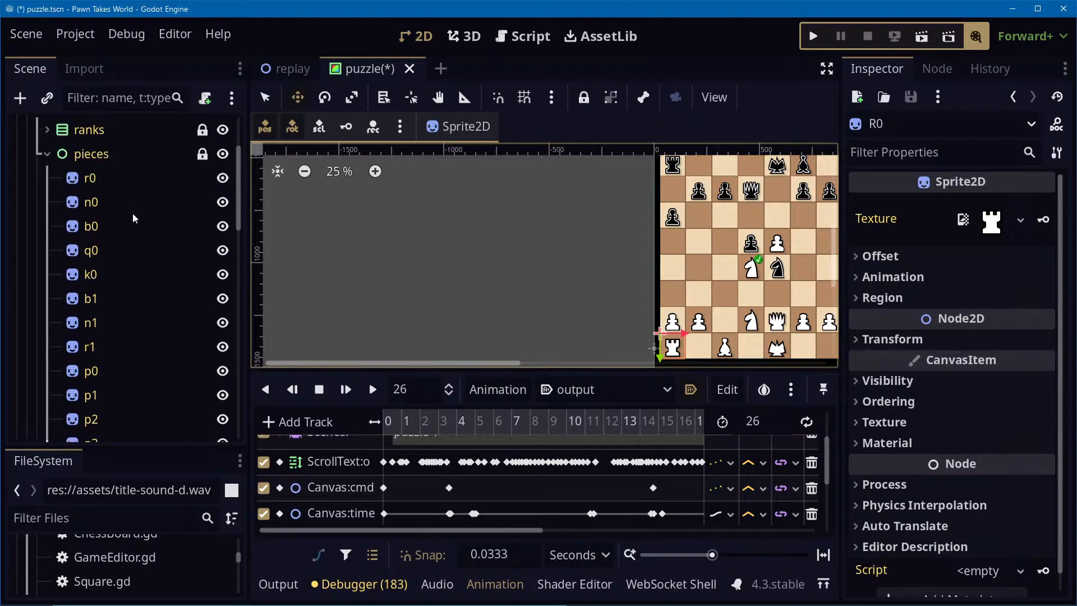
left_click(90, 203)
middle_click_drag(557, 227, 419, 264)
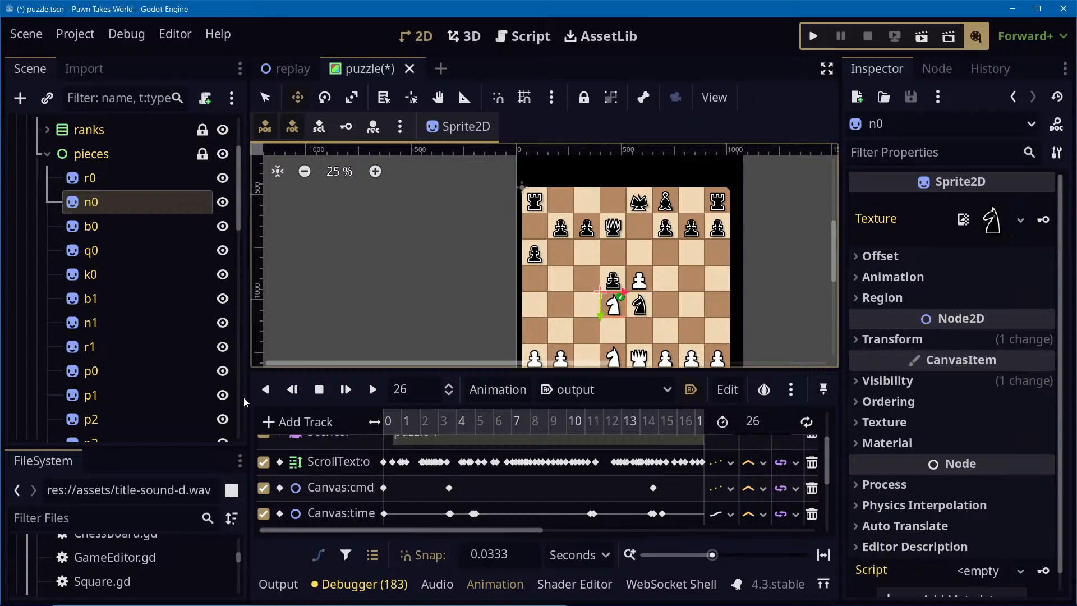
Return to lichess2godot.py in the terminal and examine the e1g1 entry in CASTLES and the make_json move loop
key("alt+Tab")
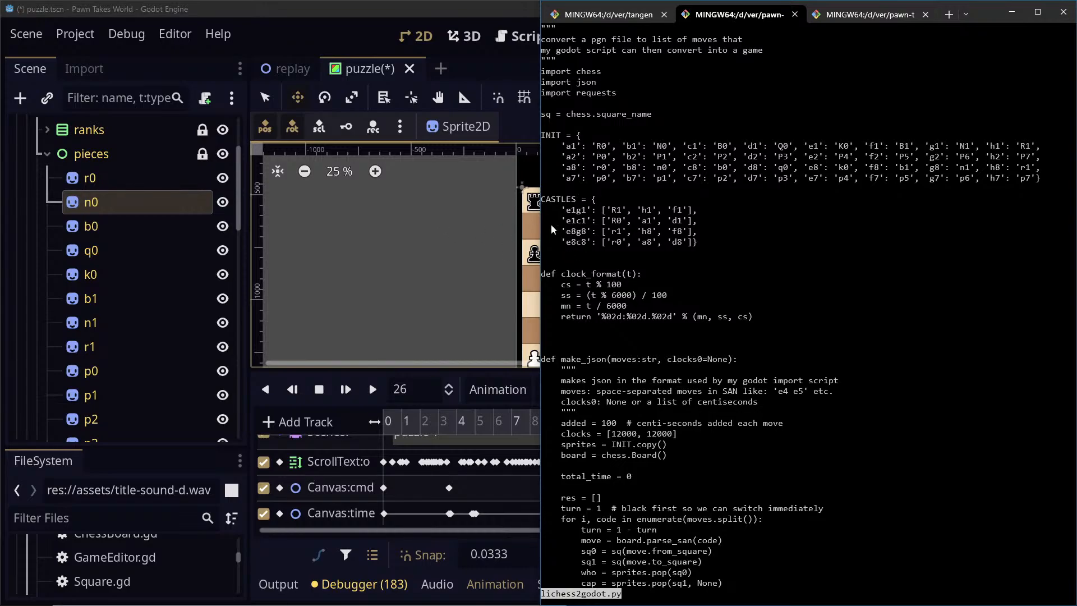
mouse_move(565, 214)
left_mouse_down()
mouse_move(593, 214)
mouse_move(582, 215)
left_mouse_up()
scroll(765, 456, "down", 2)
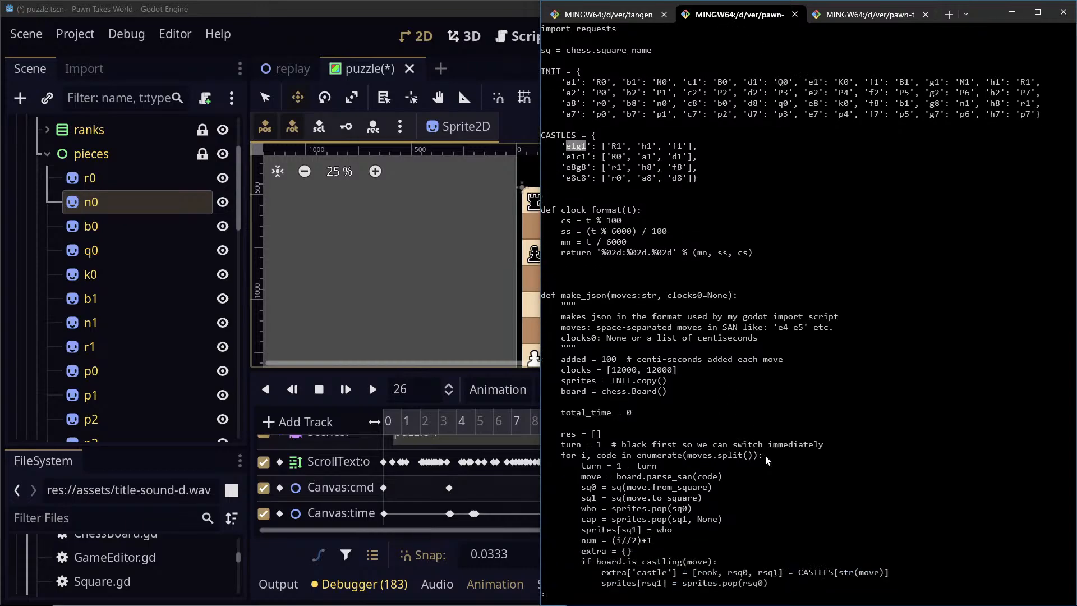
scroll(768, 454, "down", 4)
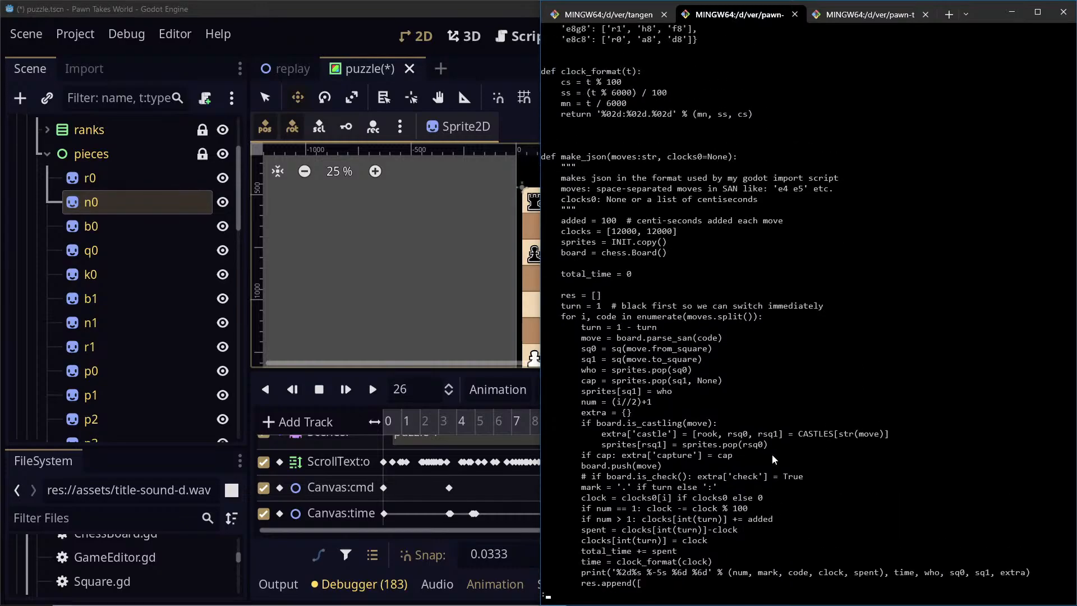
scroll(771, 452, "up", 6)
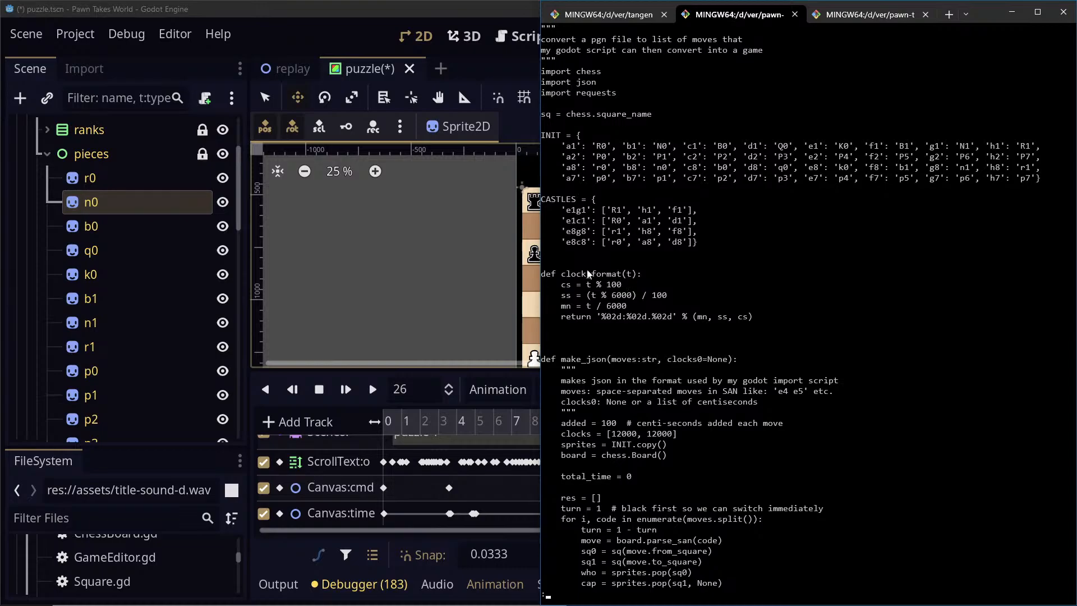
Examine the four castling entries in the CASTLES dictionary of lichess2godot.py, from e1g1 to e8c8
left_click_drag(589, 244, 557, 215)
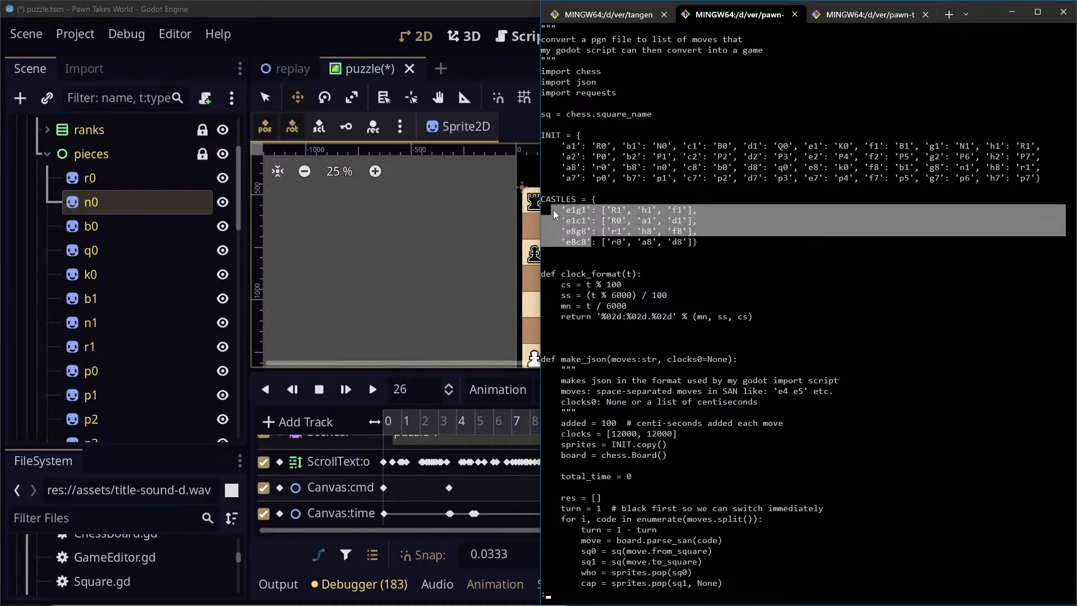
left_click(605, 240)
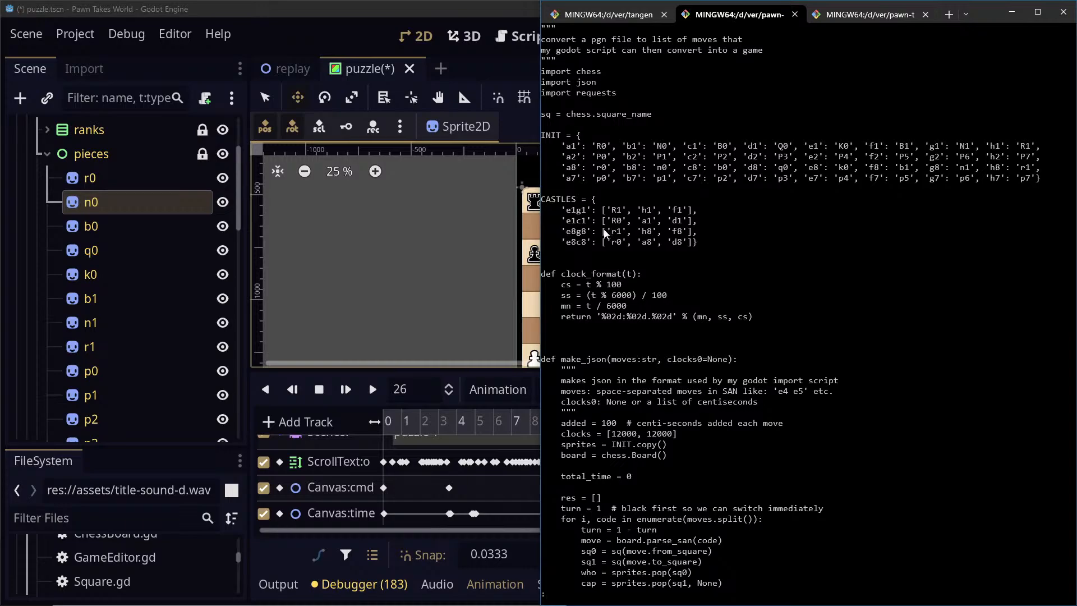
double_click(576, 210)
left_click_drag(566, 73, 610, 71)
left_click(672, 270)
left_click_drag(724, 252, 496, 215)
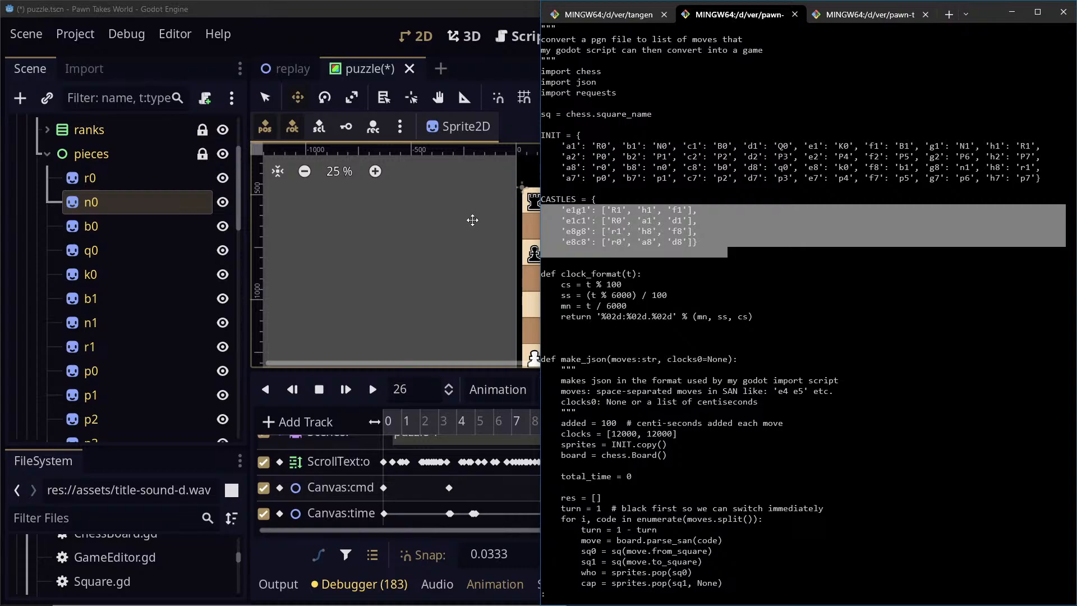
left_click(746, 217)
Read through the make_json function down to the main block that requests a puzzle from the lichess API
scroll(819, 457, "down", 6)
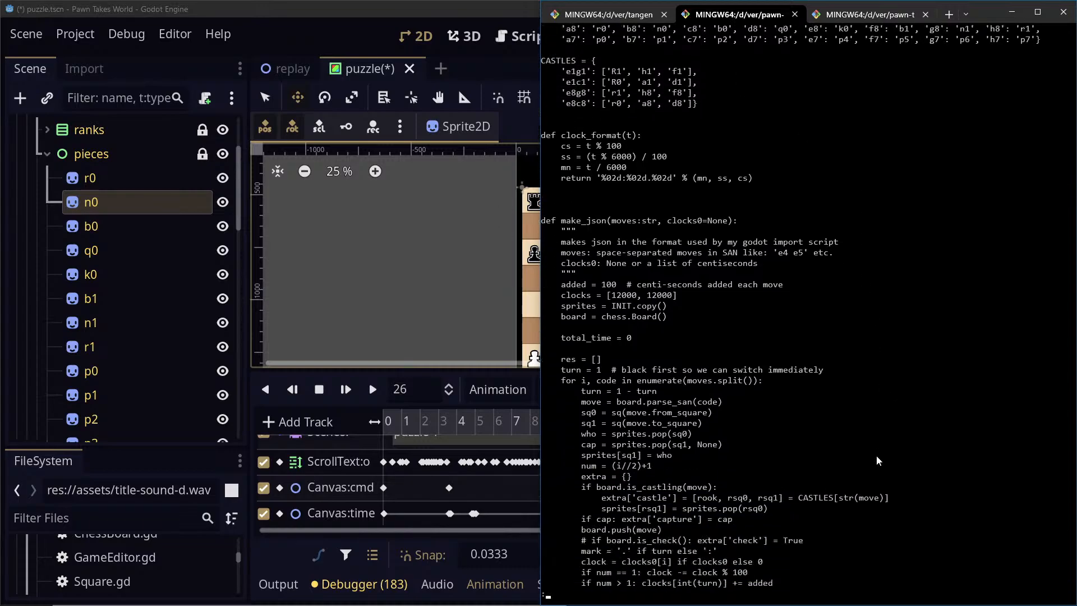
scroll(818, 457, "down", 2)
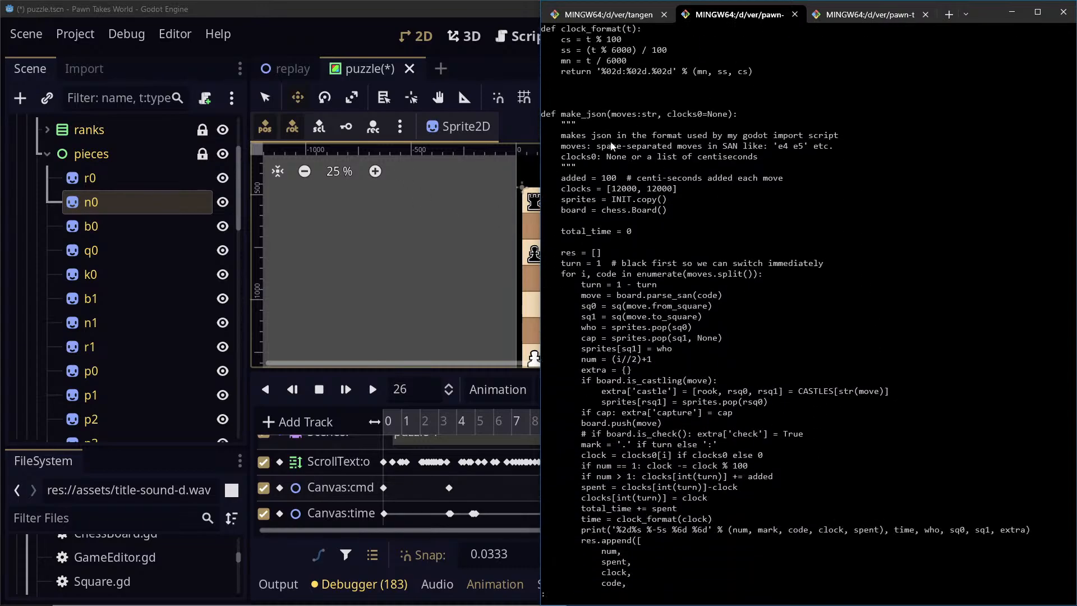
scroll(696, 296, "down", 5)
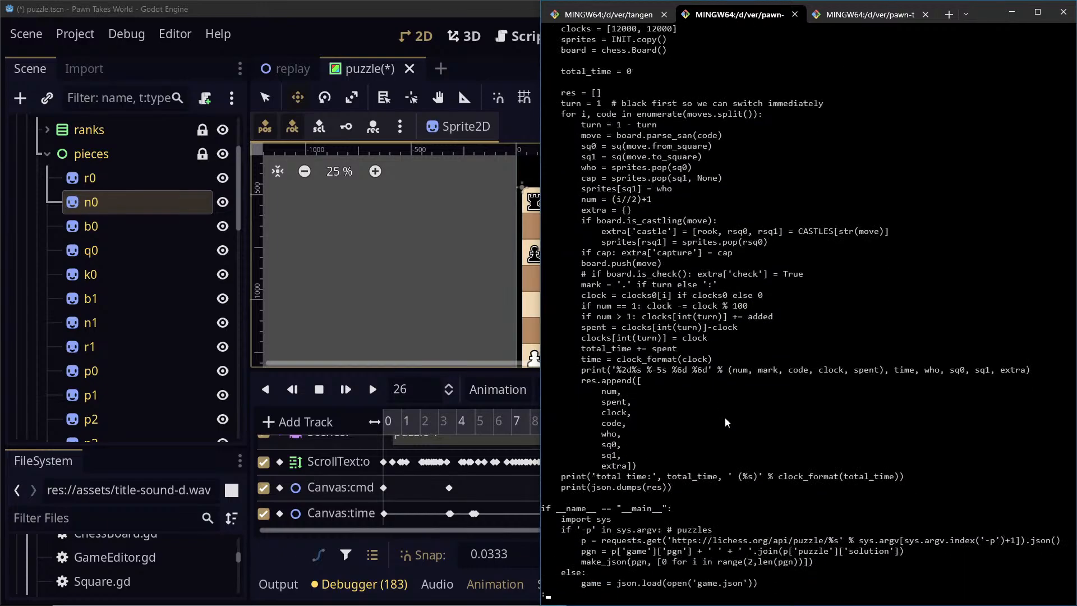
scroll(717, 440, "up", 7)
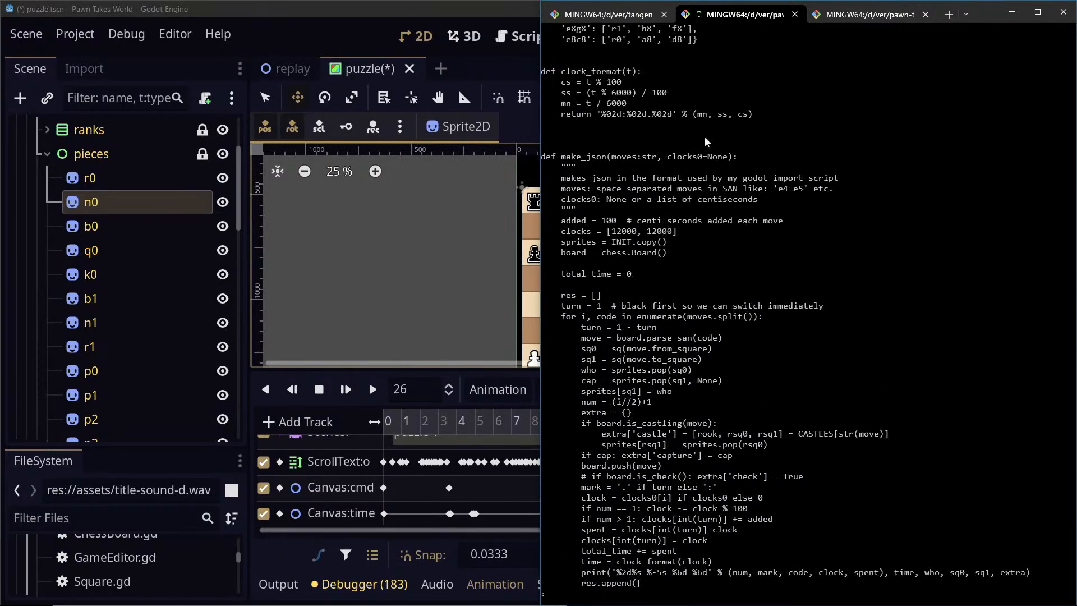
scroll(800, 446, "down", 7)
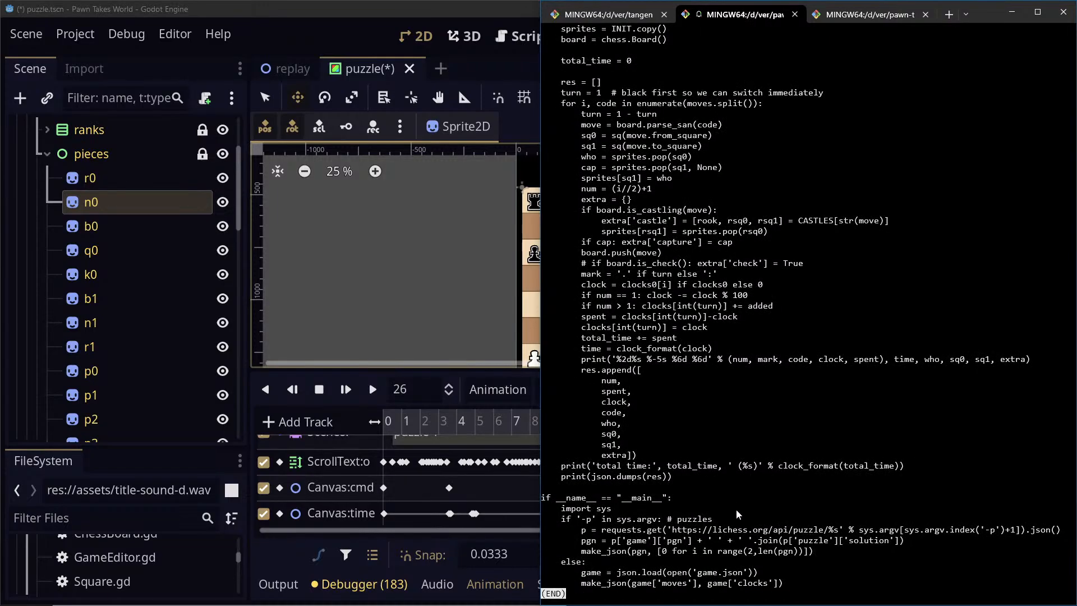
Switch to the browser's lichess API response for puzzle kst7z, enlarge its text and highlight the game's pgn moves
key("alt+Tab")
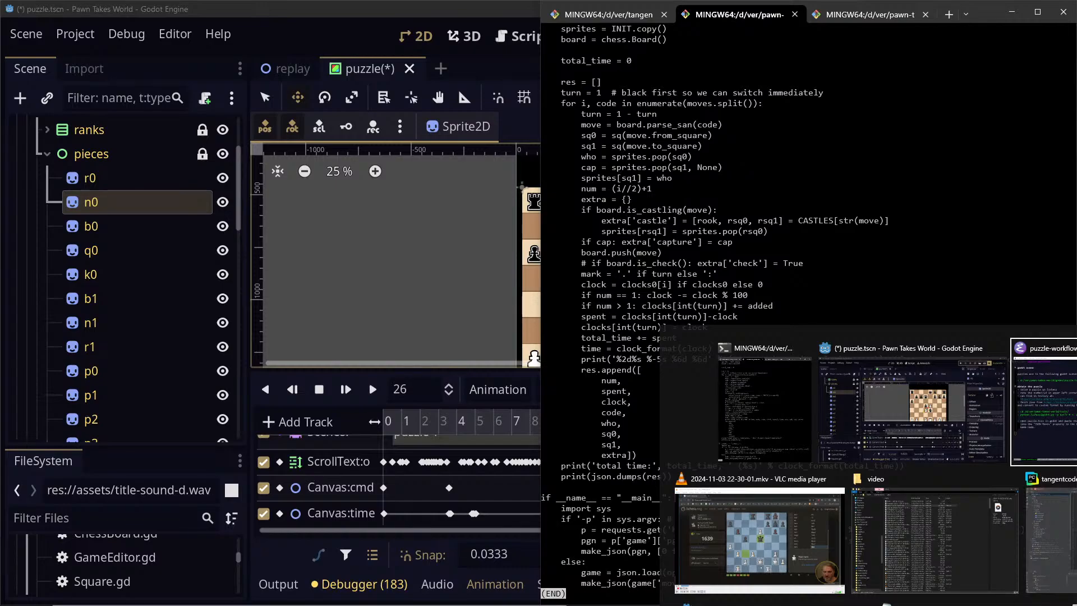
key("alt+Tab")
key("ctrl+plus")
key("ctrl+plus")
key("ctrl+plus")
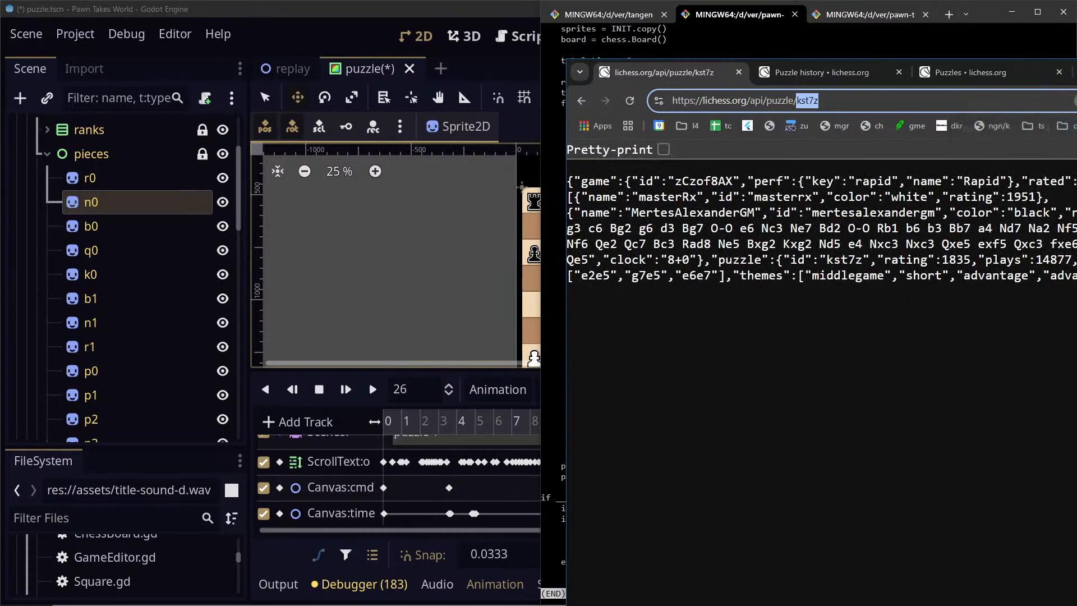
left_click_drag(567, 227, 589, 259)
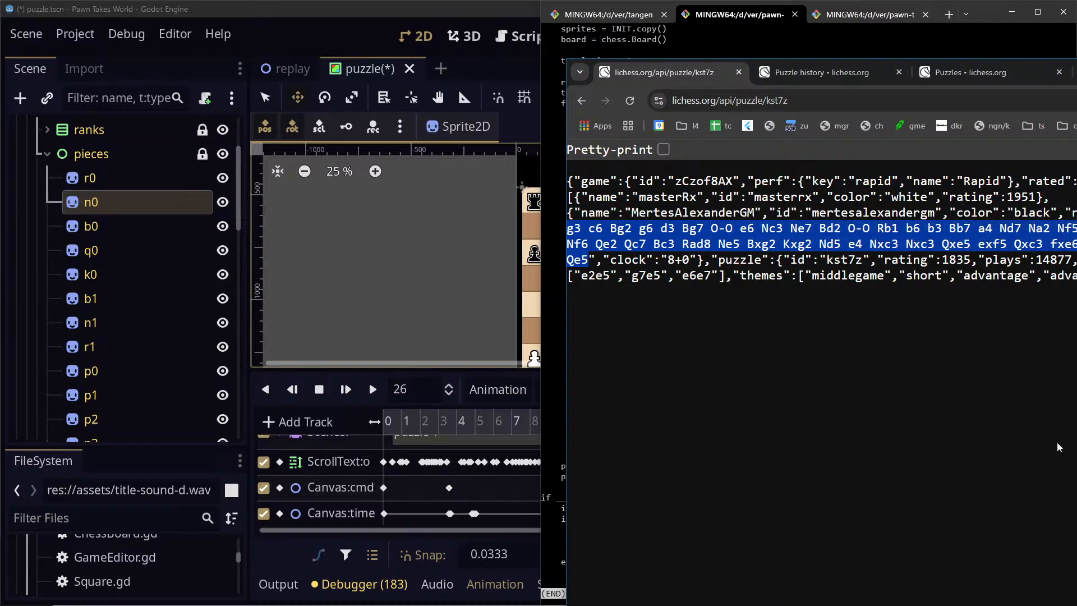
left_click(1047, 261)
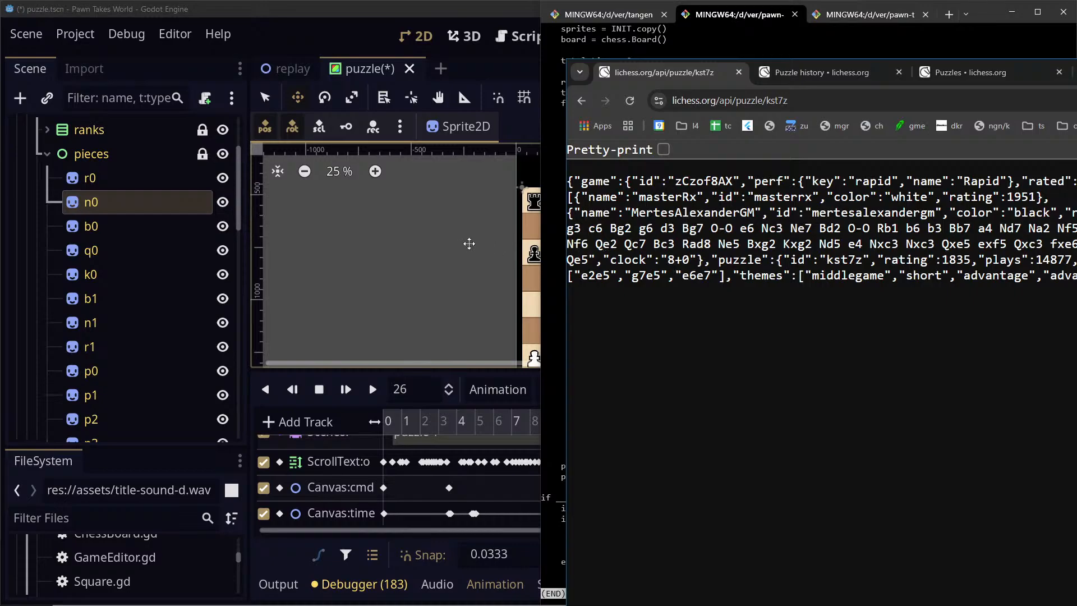
left_click_drag(589, 259, 568, 228)
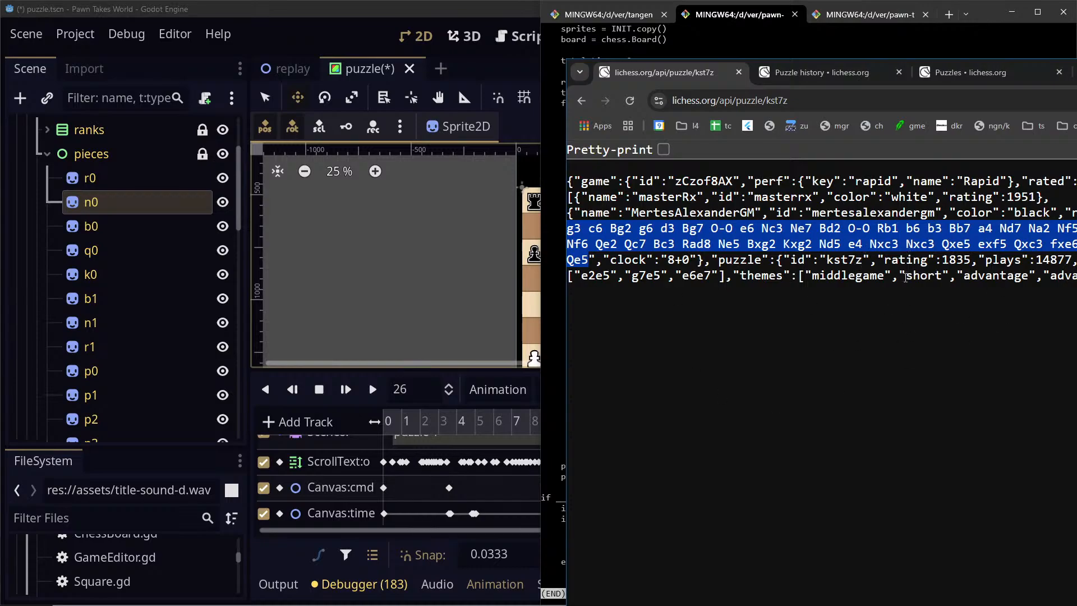
Go to the kst7z training page and examine its board, puzzle details and board options
left_click(822, 73)
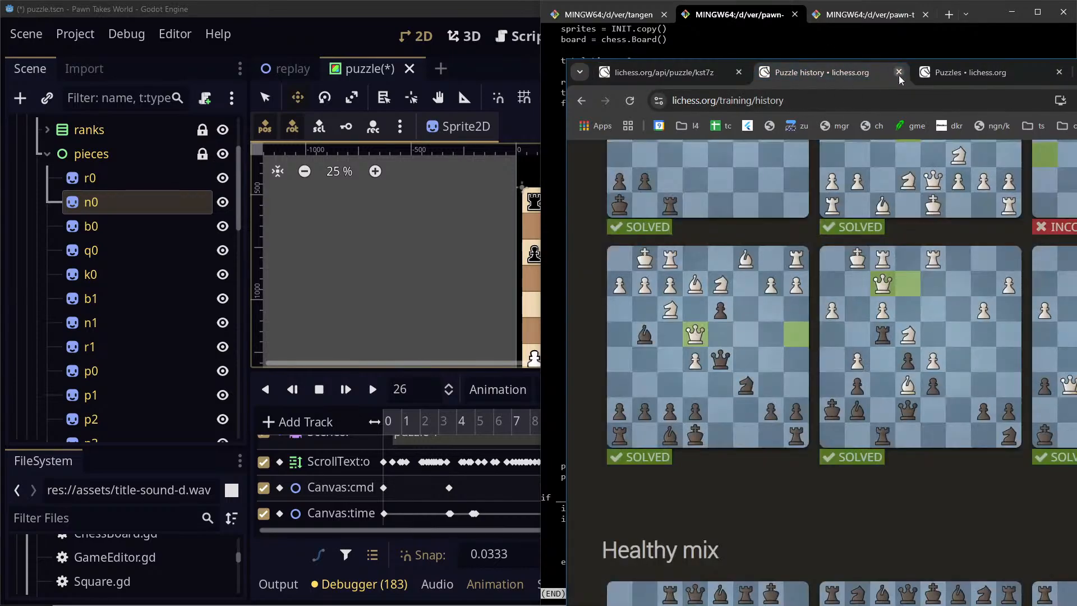
left_click(943, 74)
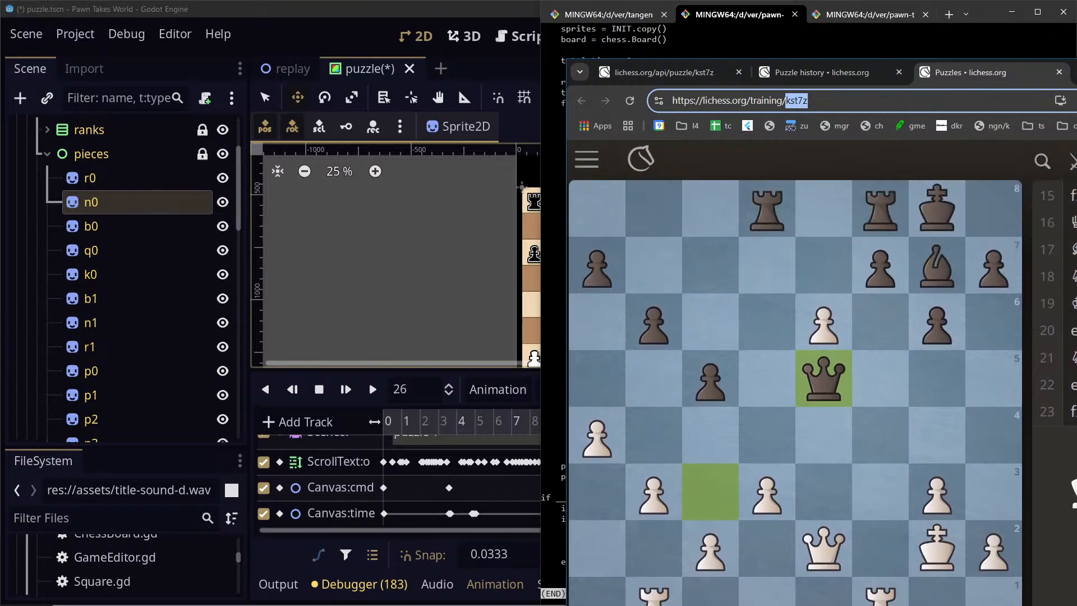
scroll(778, 563, "down", 5)
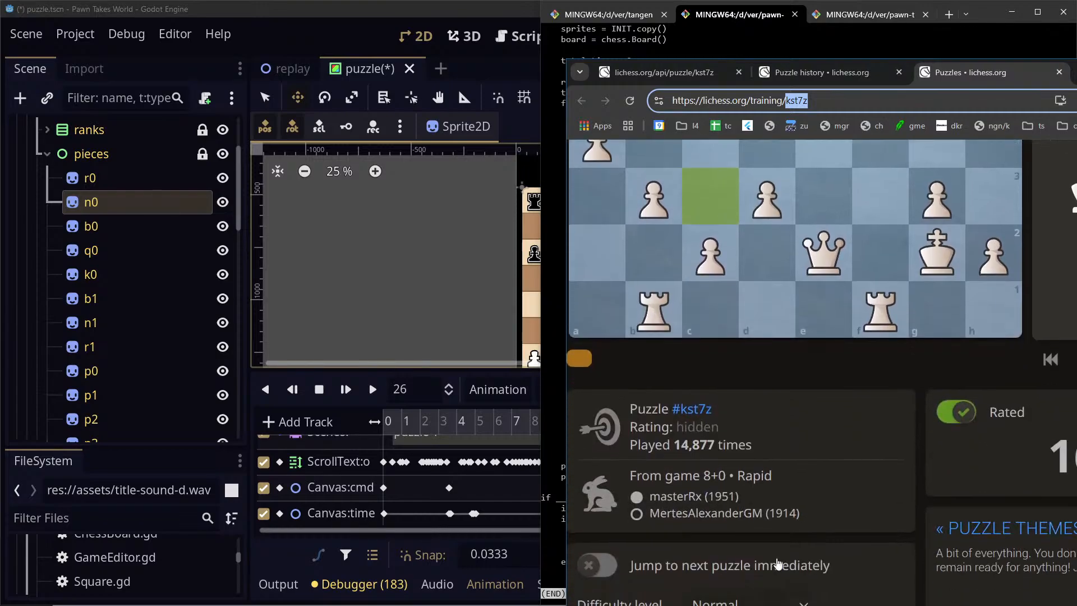
scroll(857, 540, "up", 2)
scroll(869, 516, "down", 2)
left_click(1076, 359)
left_click(1076, 359)
left_click(1076, 359)
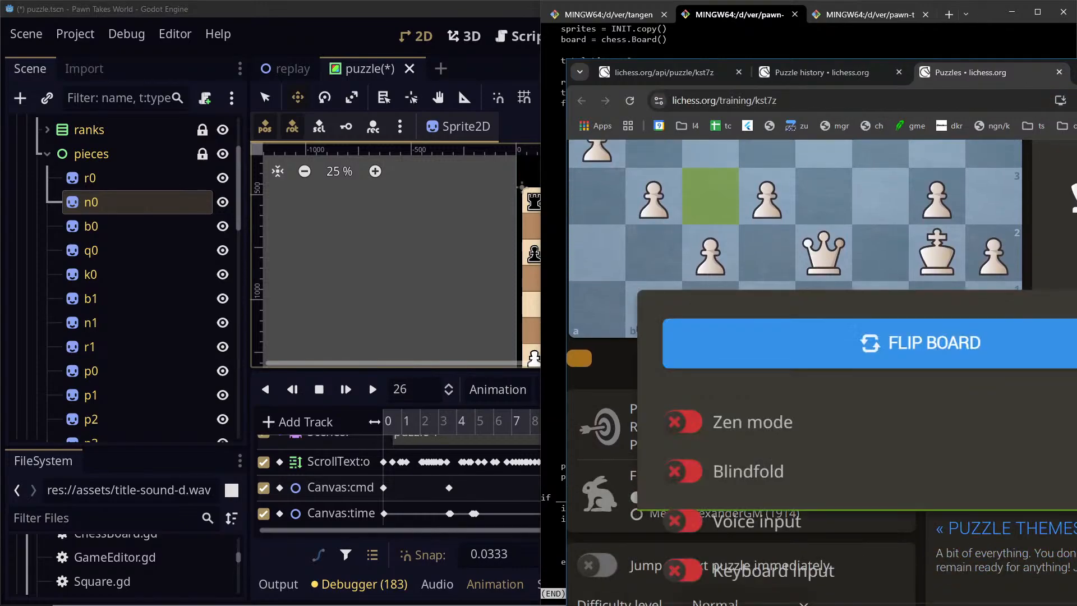
left_click(1076, 359)
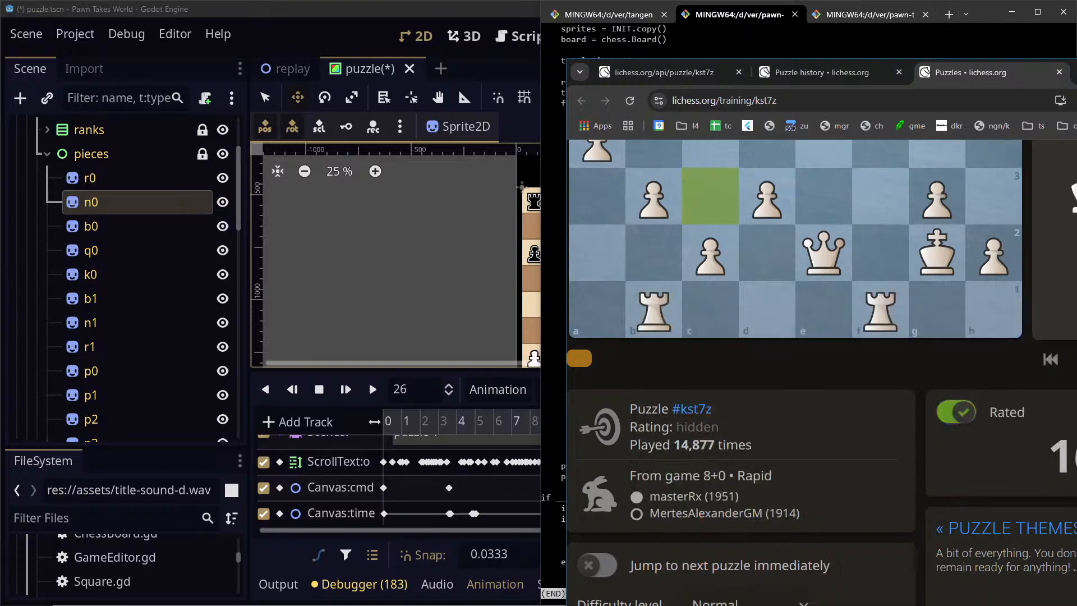
scroll(1031, 318, "up", 5)
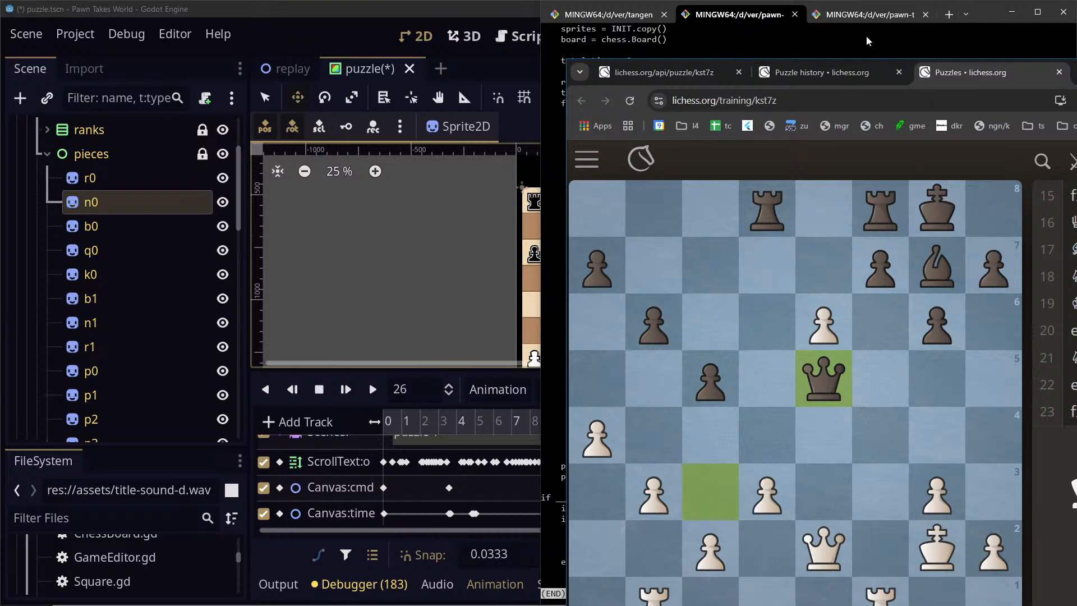
Reposition the browser window beside Godot and widen it to fit the full puzzle board and move list
left_click_drag(1076, 71, 685, 9, "shift")
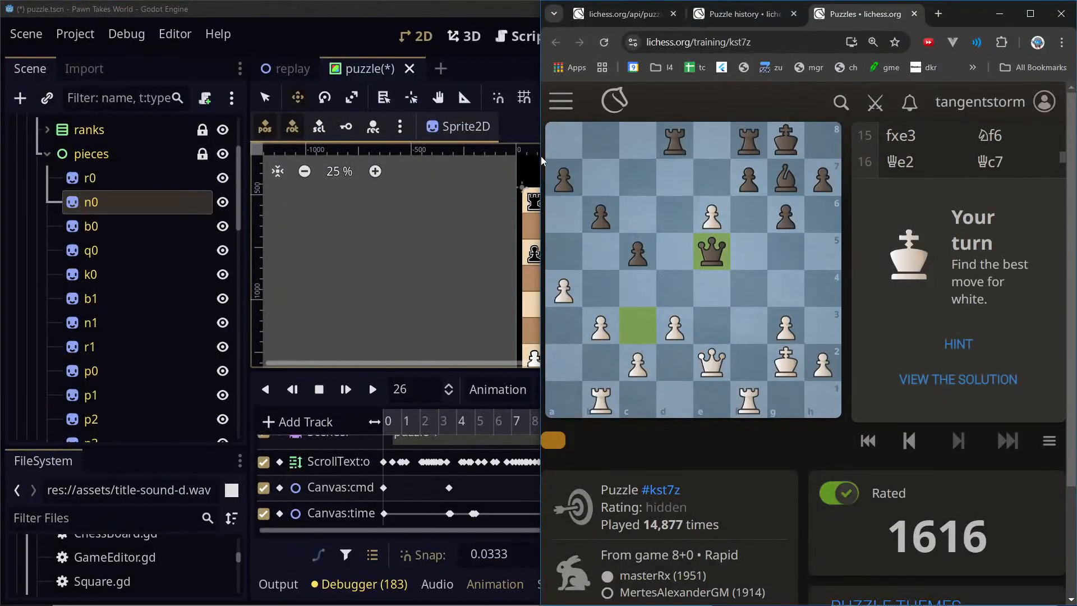
key("ctrl+a")
left_click(522, 188)
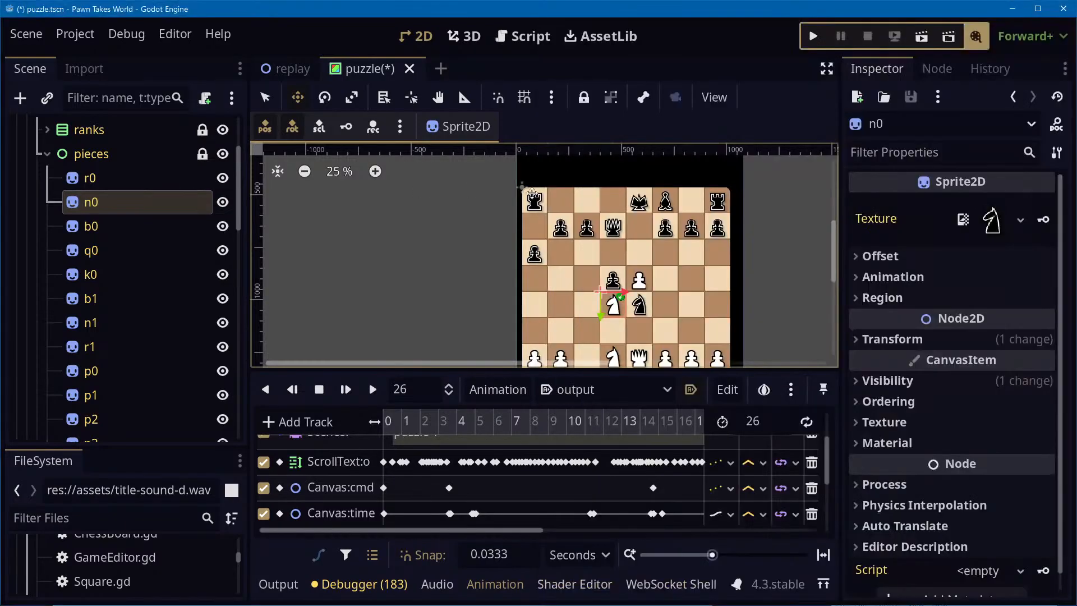
key("alt+Tab")
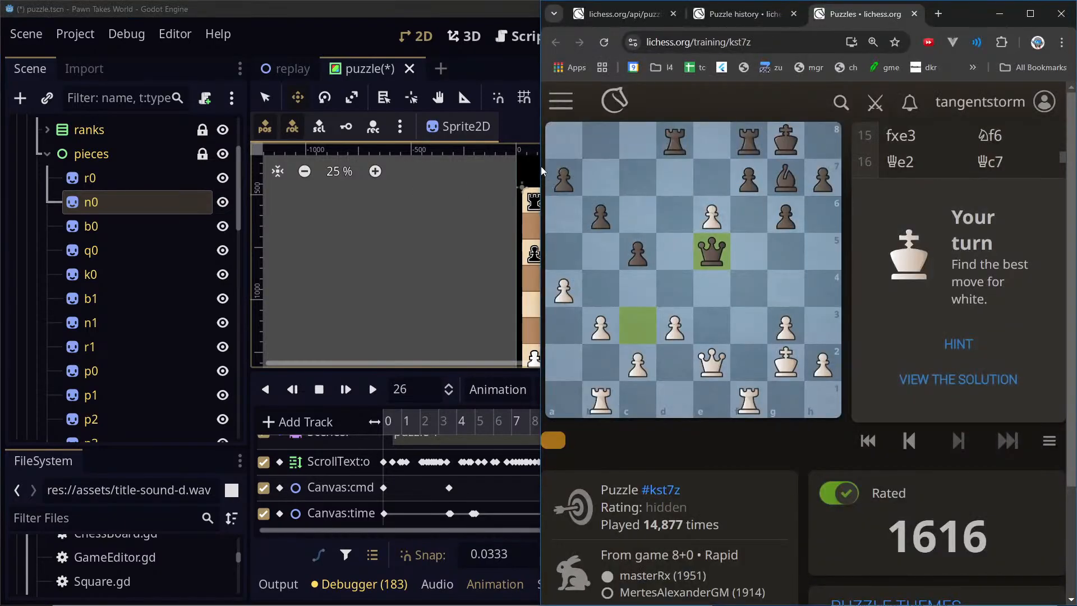
left_click_drag(537, 163, 308, 164)
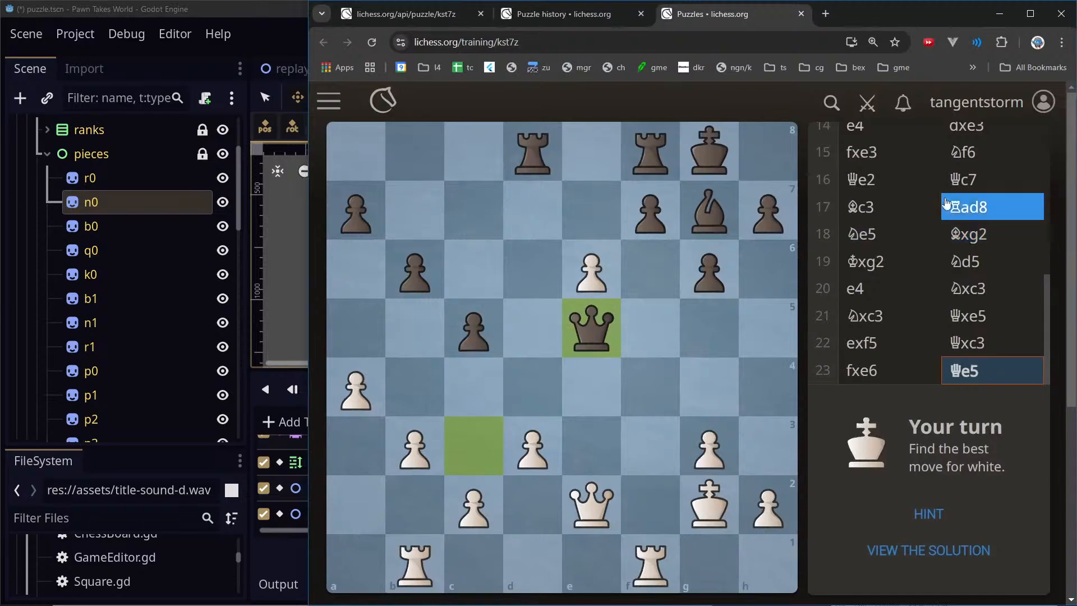
Look through the kst7z puzzle's move list and the details below the board for a way to get the game moves
scroll(1004, 305, "down", 3)
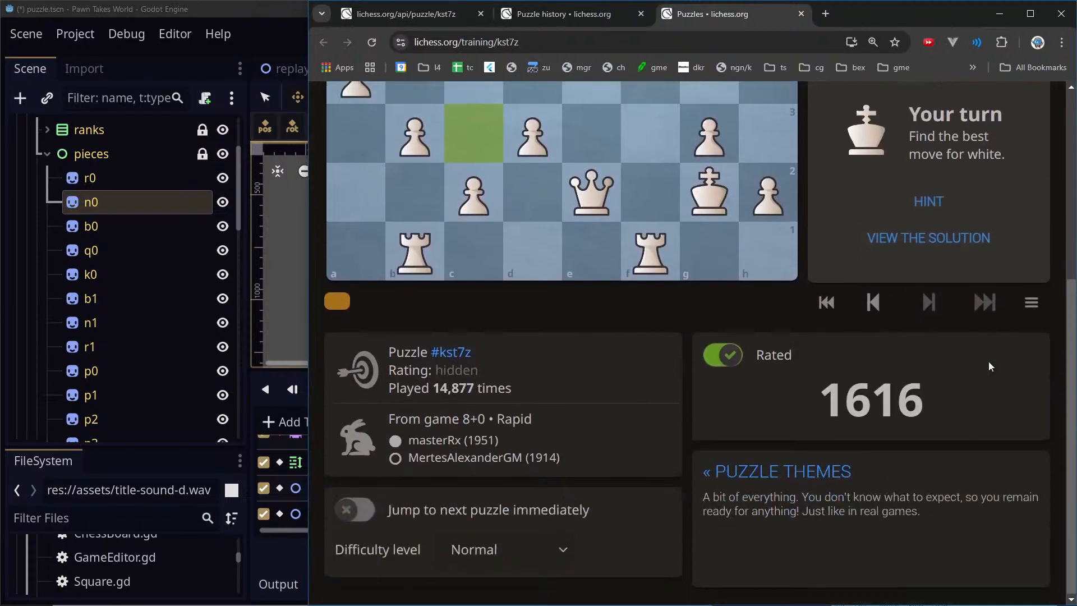
scroll(870, 271, "up", 2)
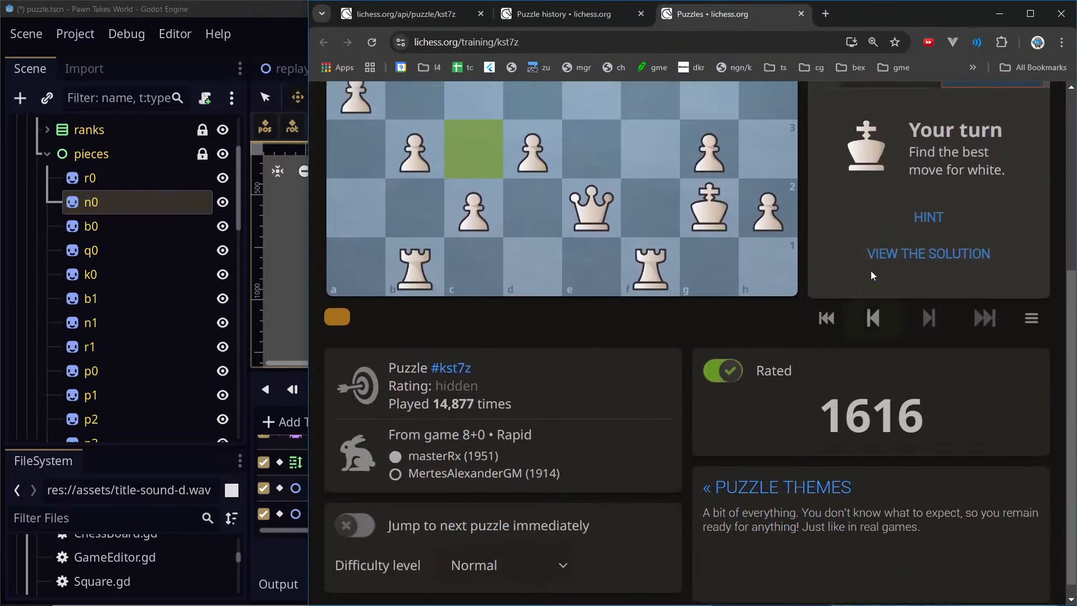
scroll(895, 290, "up", 3)
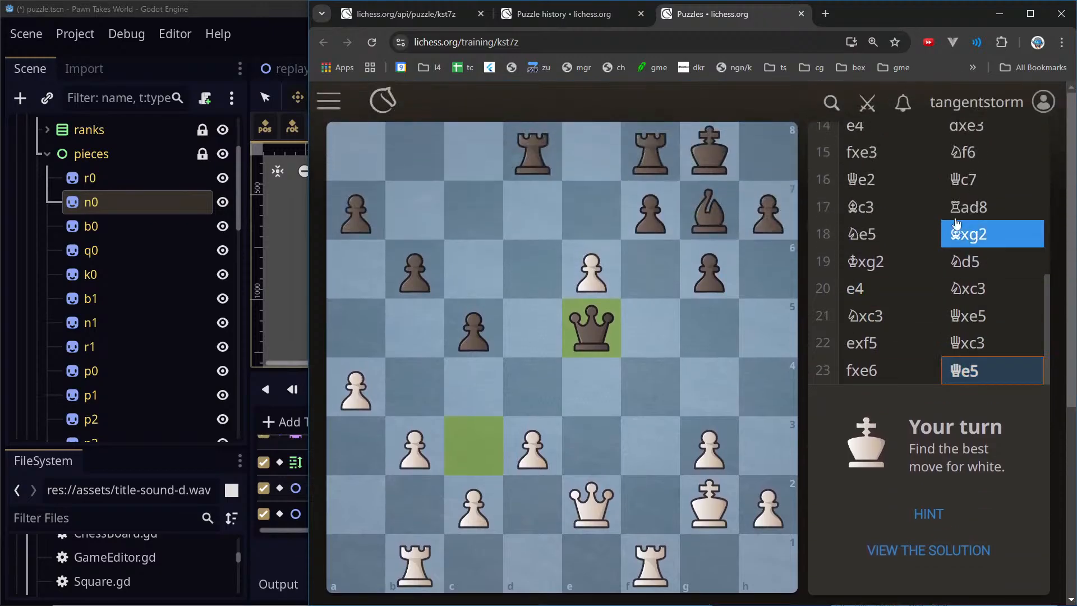
scroll(950, 225, "up", 5)
scroll(875, 219, "down", 5)
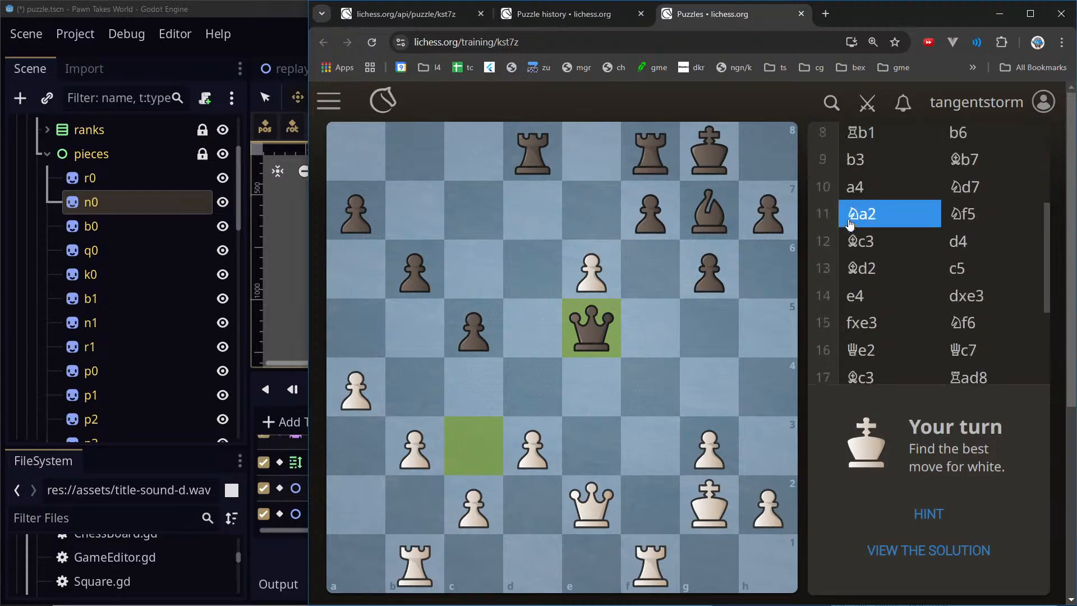
scroll(949, 405, "down", 5)
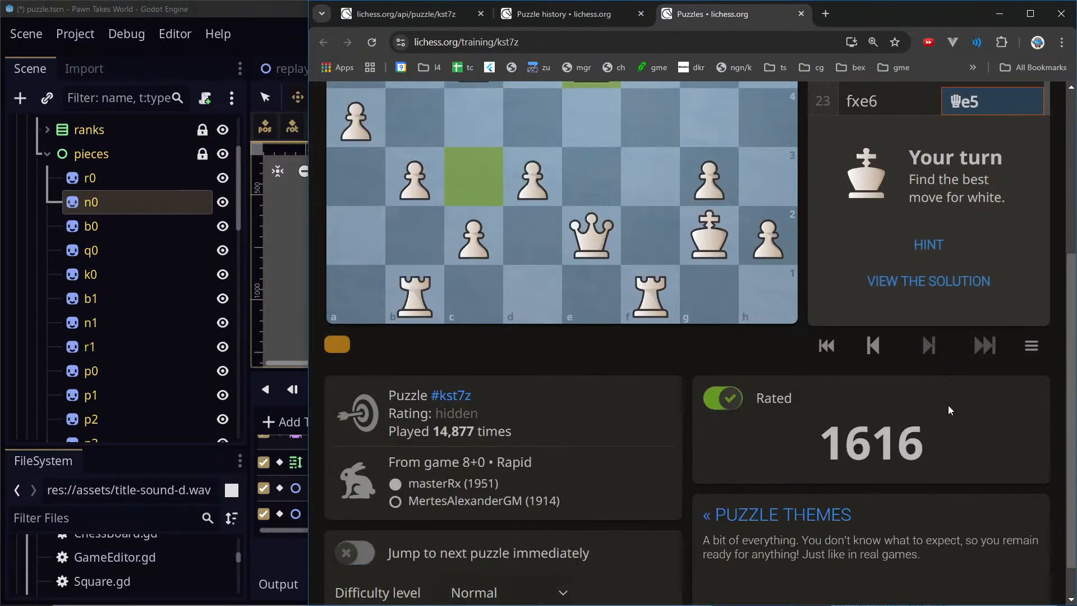
scroll(955, 393, "up", 5)
scroll(949, 404, "down", 5)
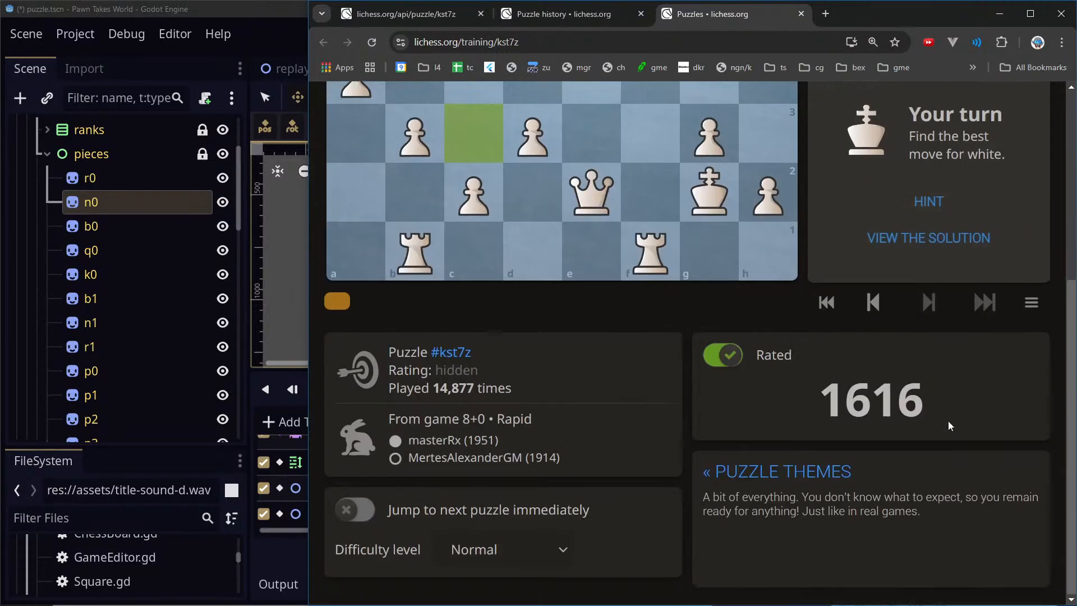
scroll(754, 406, "up", 5)
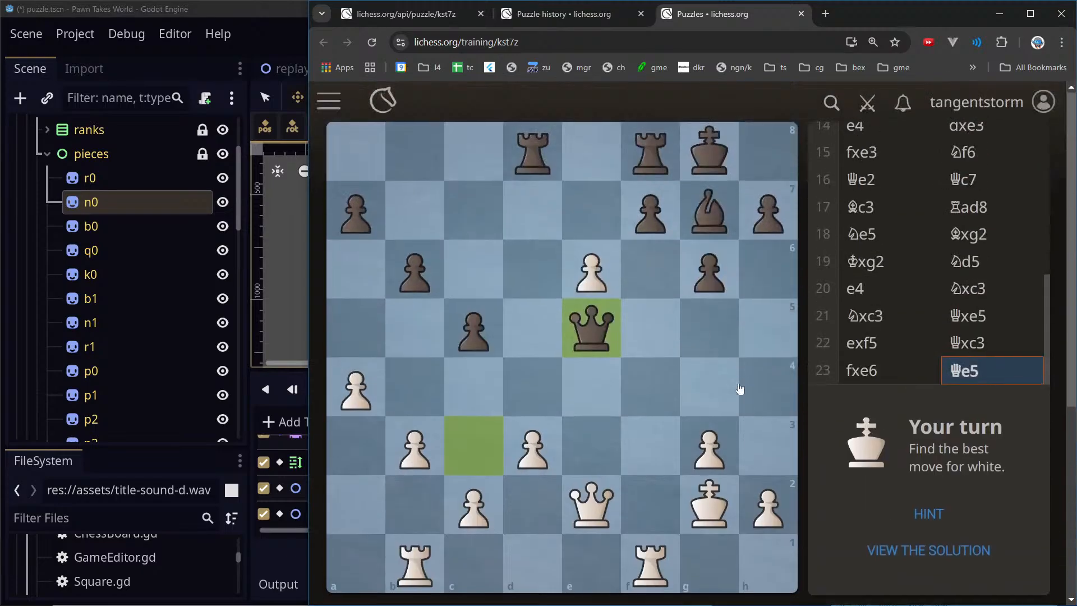
Compare the pgn in the API response with the puzzle history, ending on the kst7z training page
left_click(436, 12)
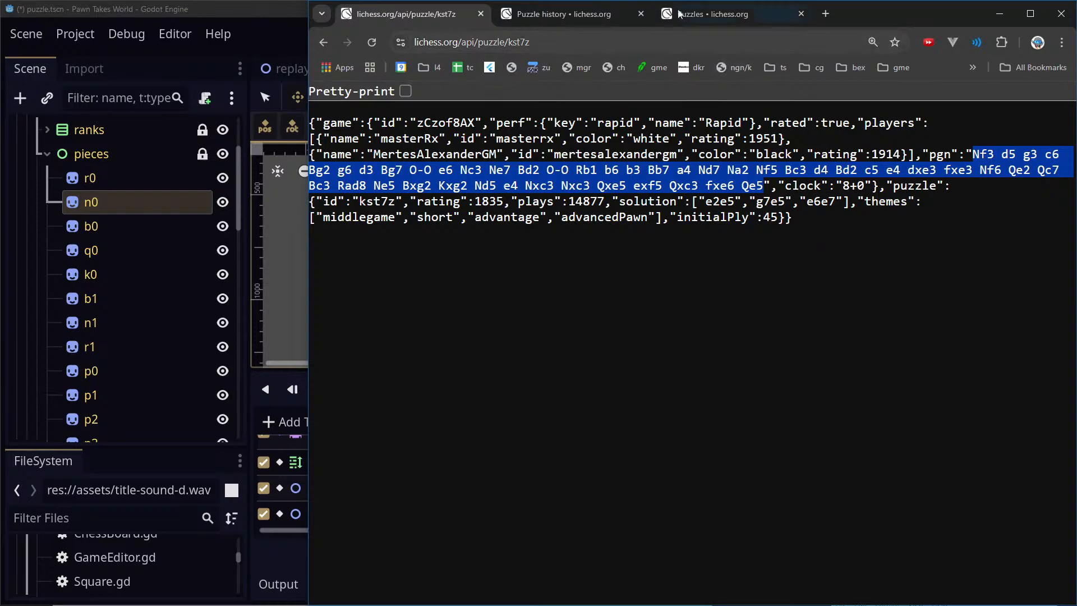
left_click(600, 21)
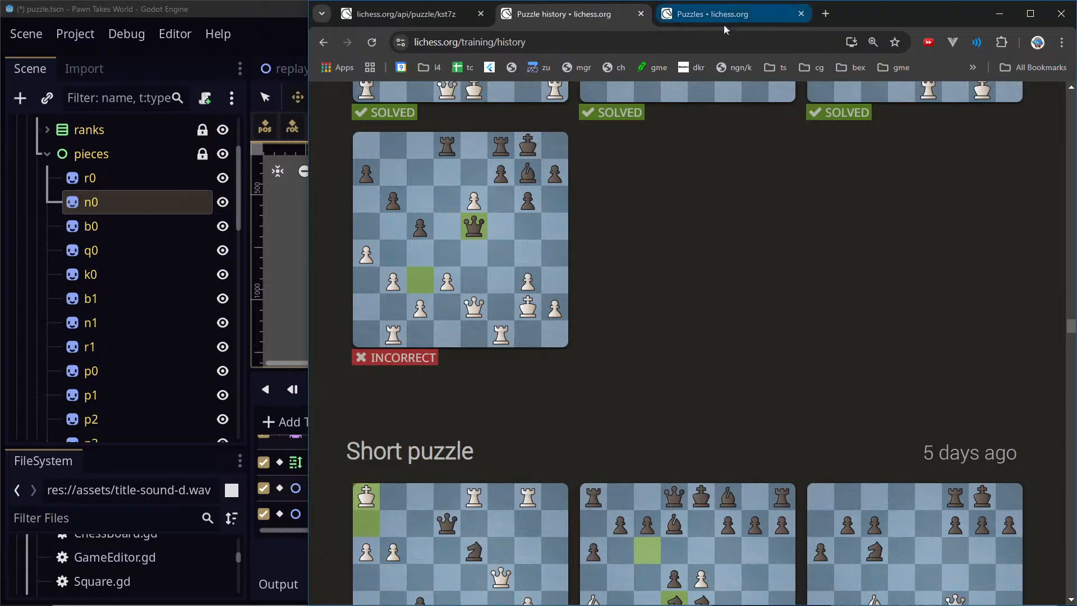
left_click(735, 13)
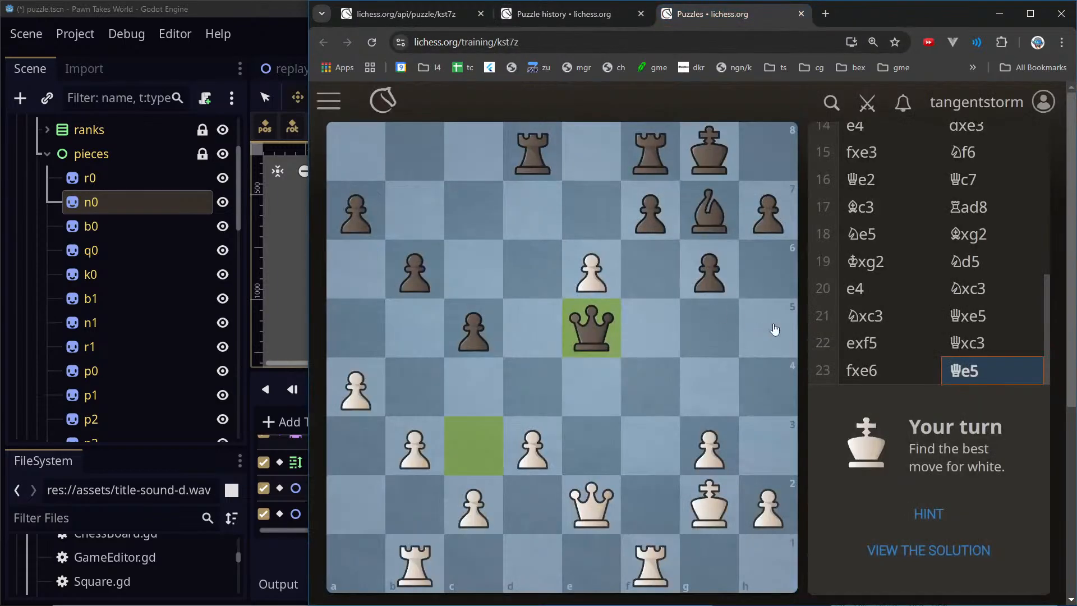
Open the lichess analysis board in a new browser tab and switch to it
scroll(774, 329, "up", 4)
left_click(329, 102)
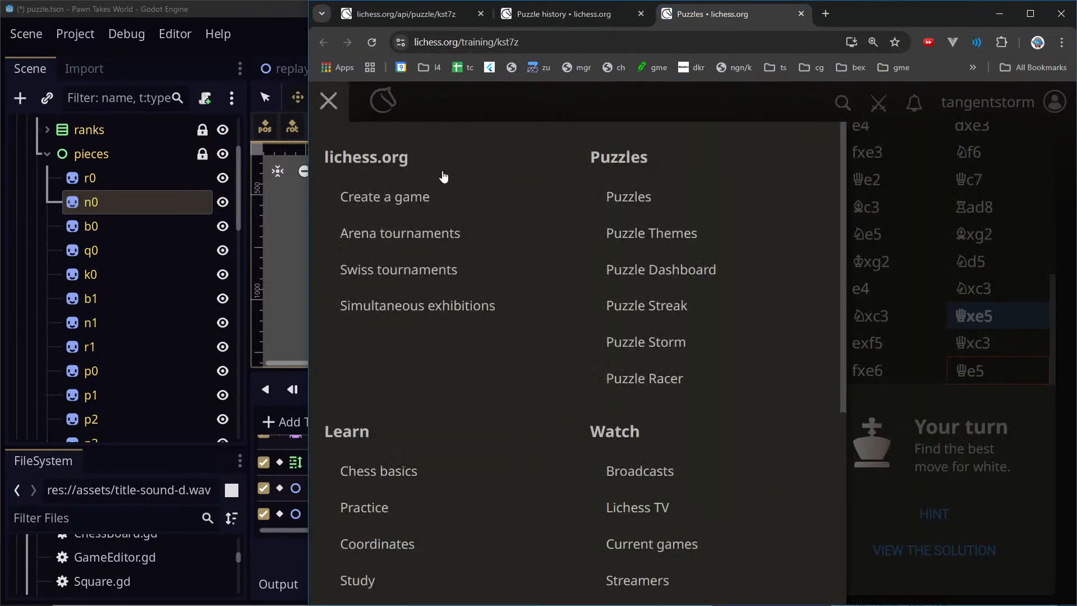
scroll(674, 483, "down", 2)
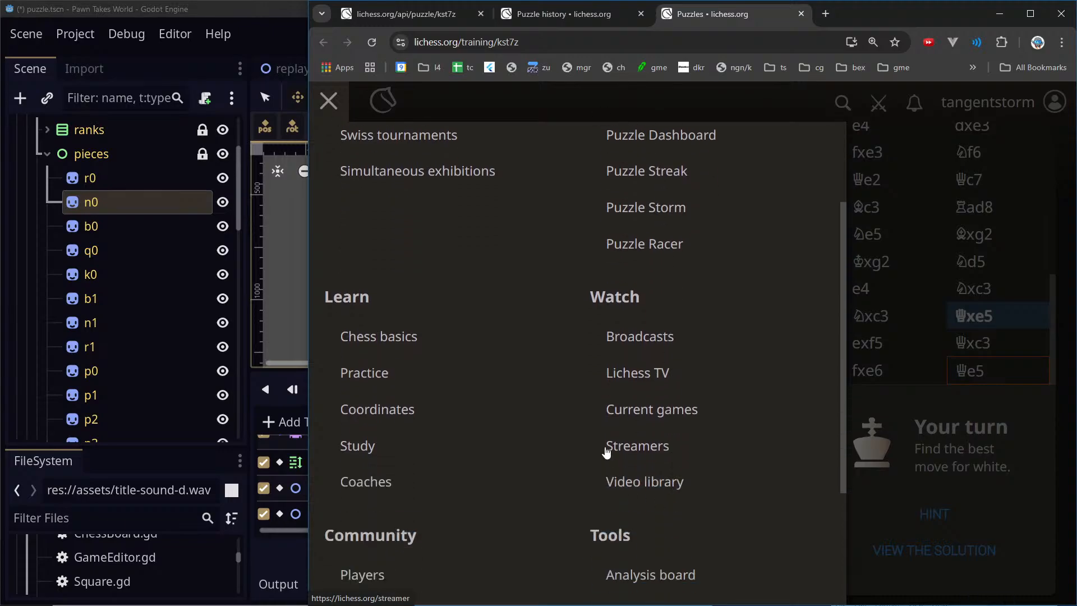
scroll(606, 452, "down", 3)
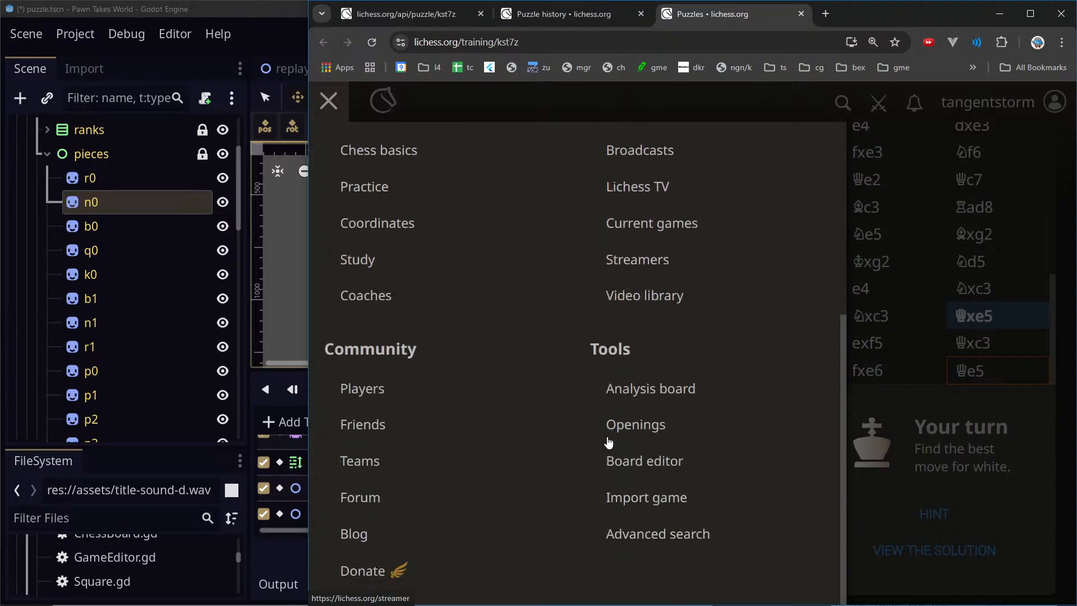
middle_click(652, 387)
left_click(850, 14)
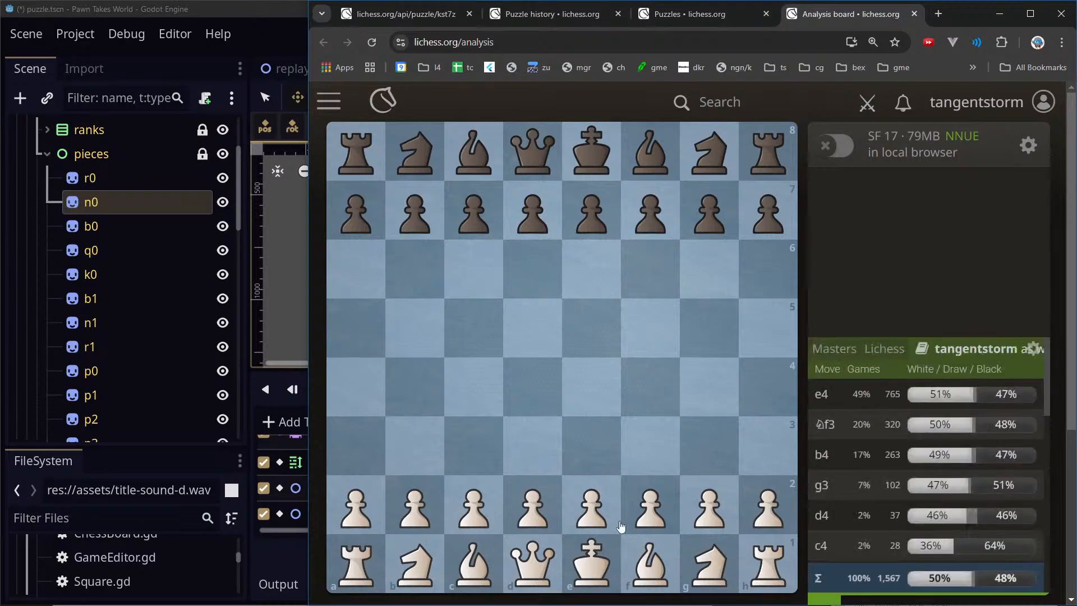
Play c4 on the analysis board and step back to the starting position, with the page zoomed out to 90%
left_click_drag(619, 523, 601, 397)
left_click_drag(489, 506, 502, 397)
left_click_drag(452, 527, 473, 387)
left_click_drag(650, 210, 768, 381)
left_click_drag(662, 214, 739, 369)
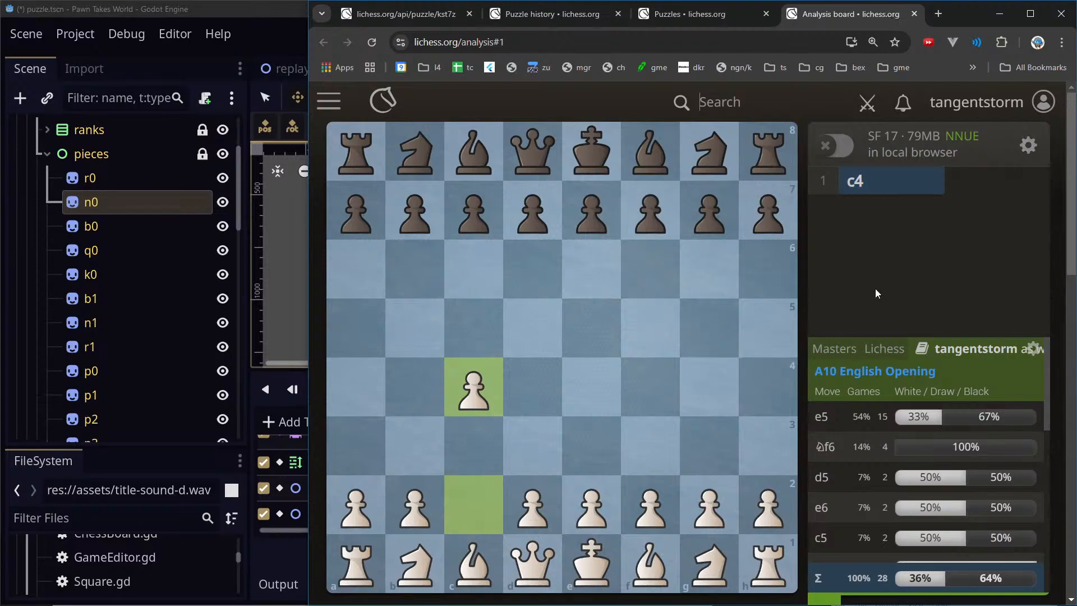
key("ctrl+minus")
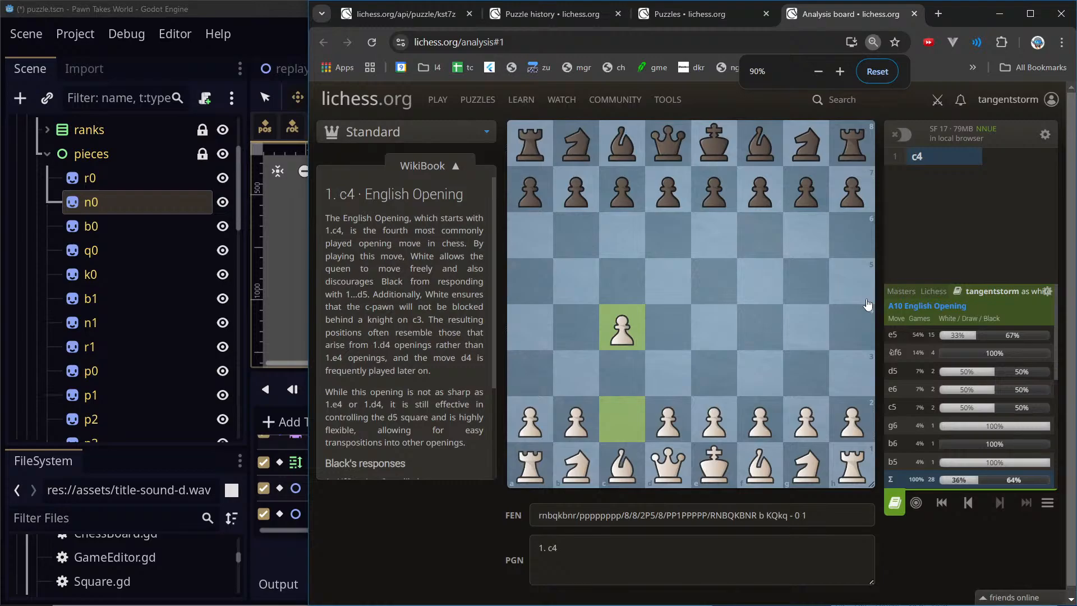
key("Left")
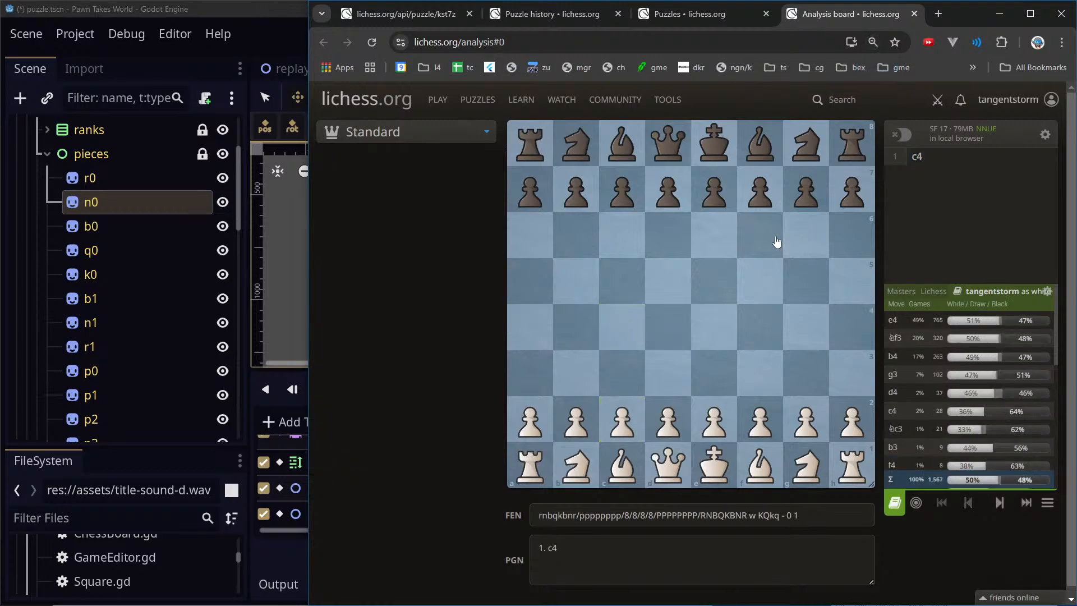
Create a new lichess study with an empty Chapter 1, standard variant and white orientation
mouse_move(433, 111)
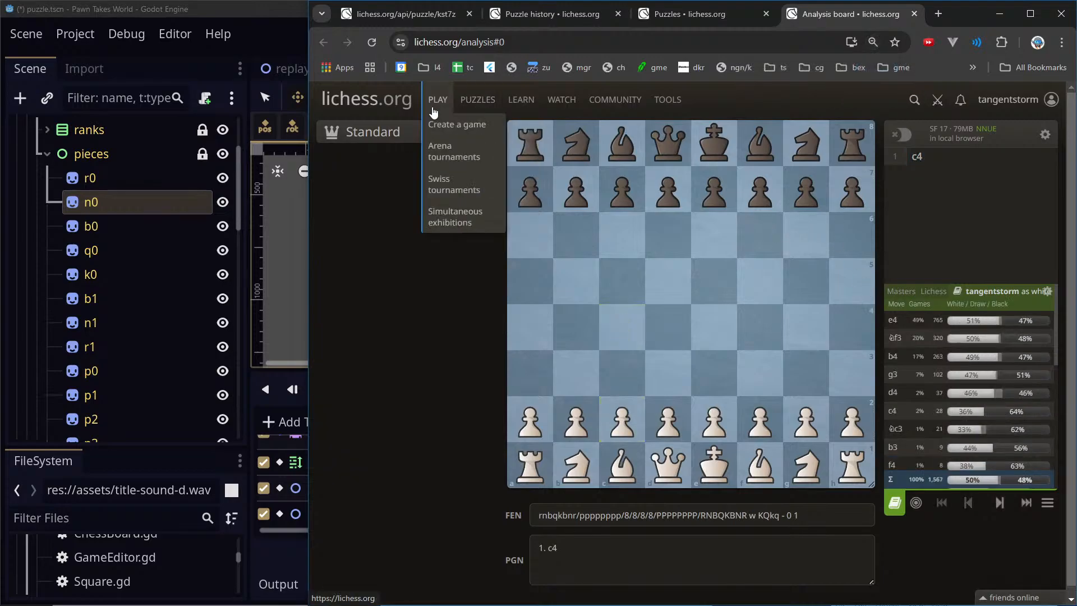
mouse_move(514, 106)
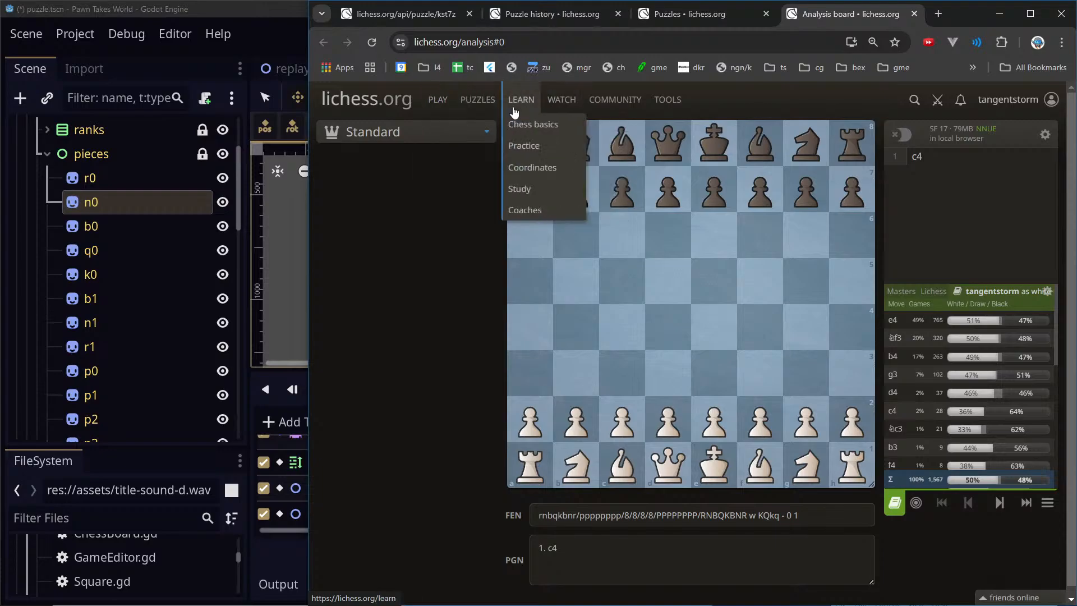
left_click(529, 190)
left_click(1005, 161)
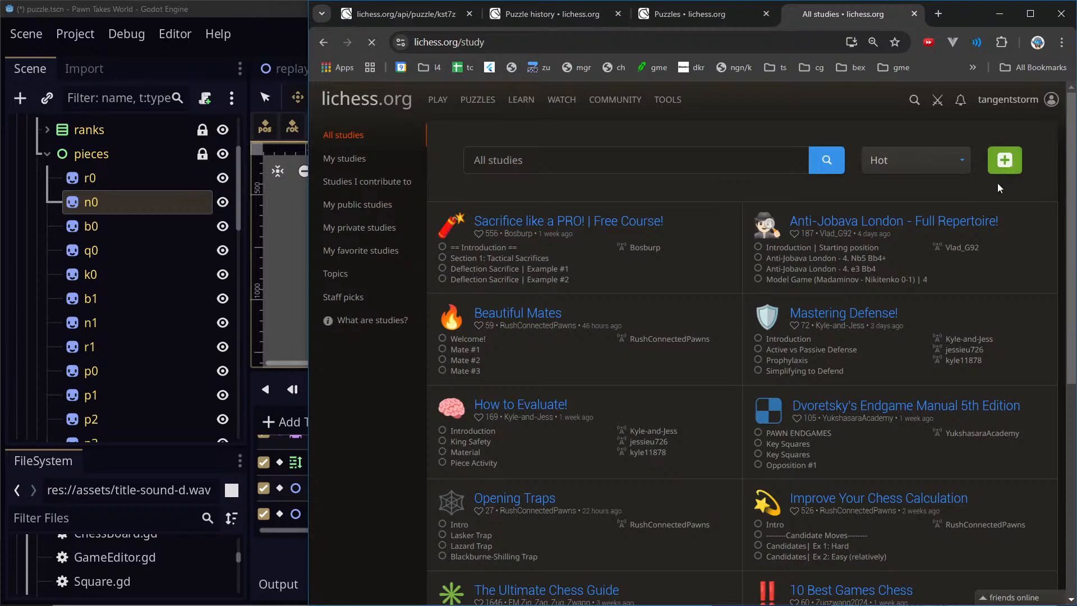
left_click(824, 544)
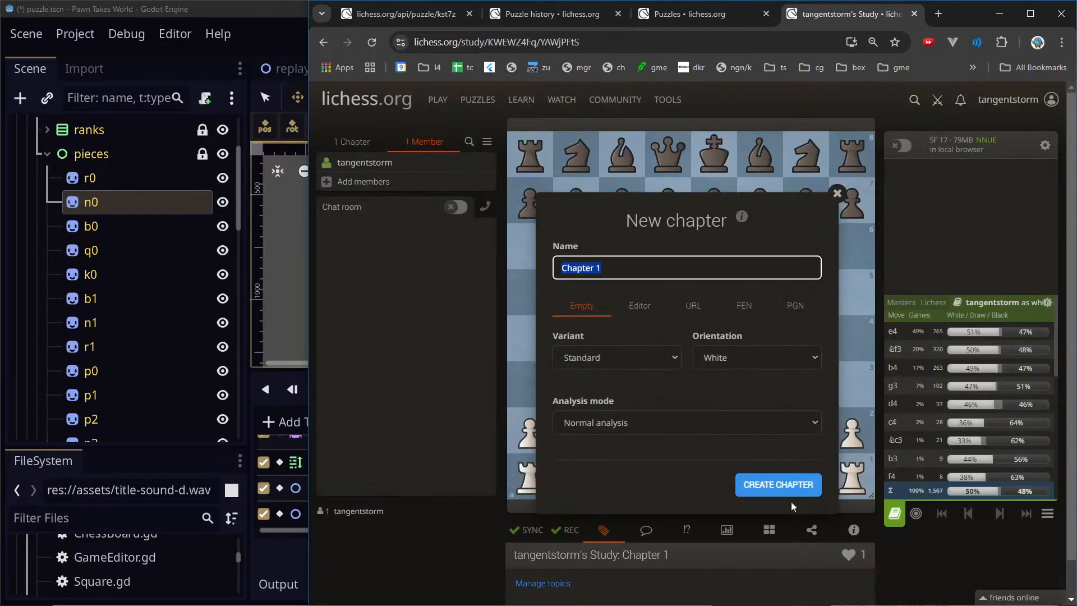
left_click(777, 484)
Play the opening move g4 on the study chapter's board
left_click_drag(665, 437, 687, 292)
left_click_drag(742, 438, 801, 371)
left_click(799, 427)
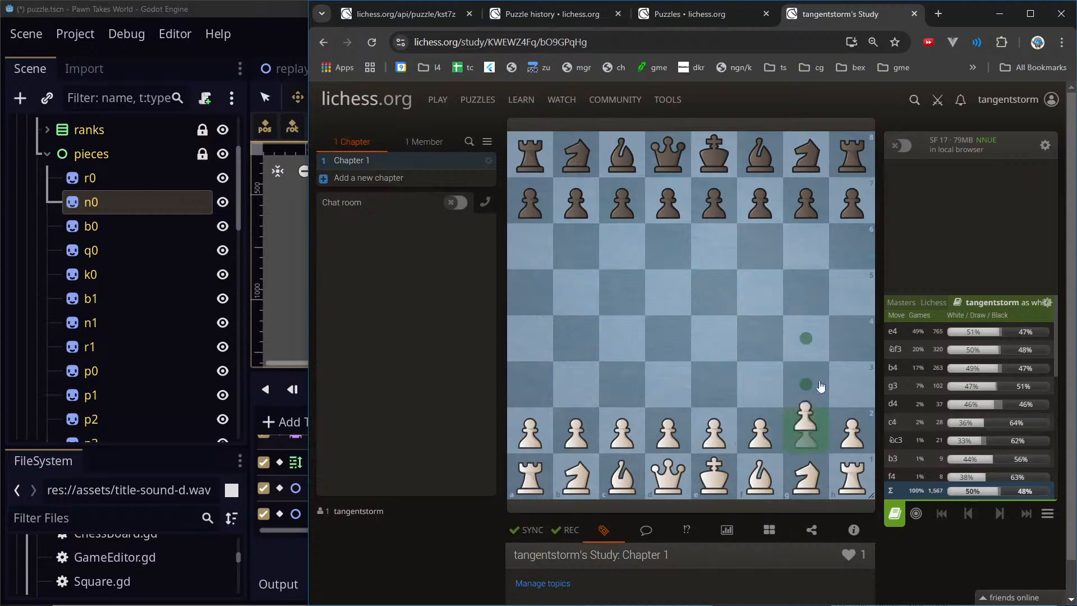
left_click(796, 333)
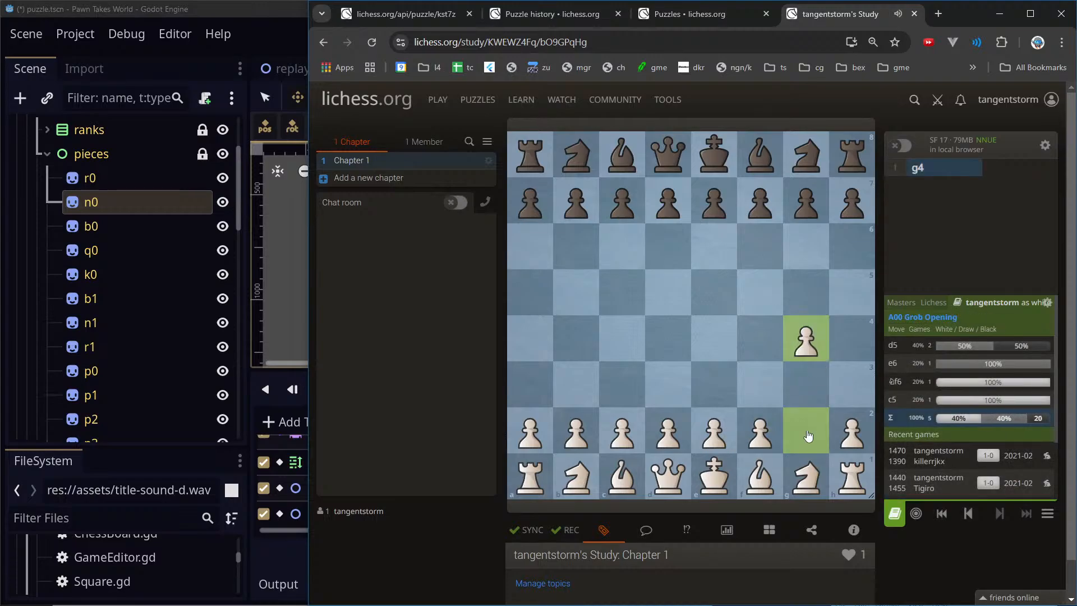
Look through the study's multiboard, computer analysis and share options, and open the exported board image
scroll(396, 287, "down", 1)
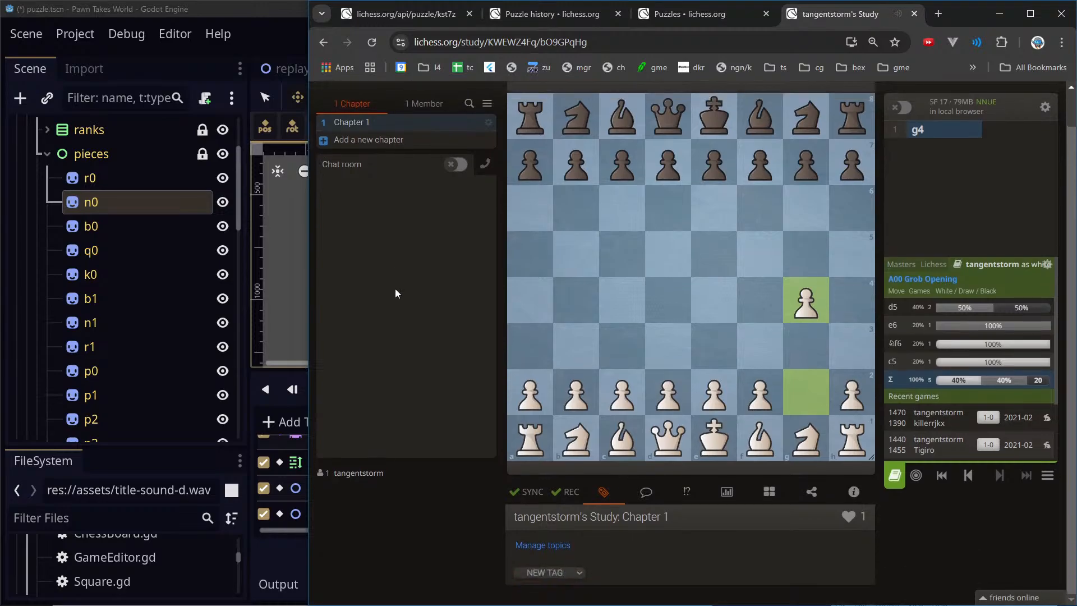
left_click(769, 491)
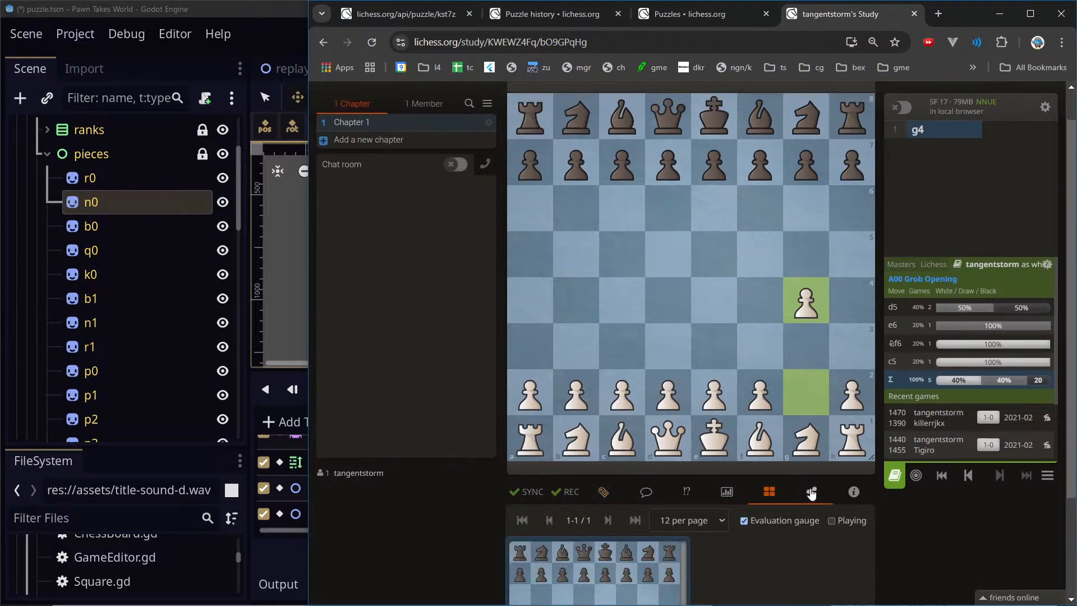
scroll(858, 200, "up", 1)
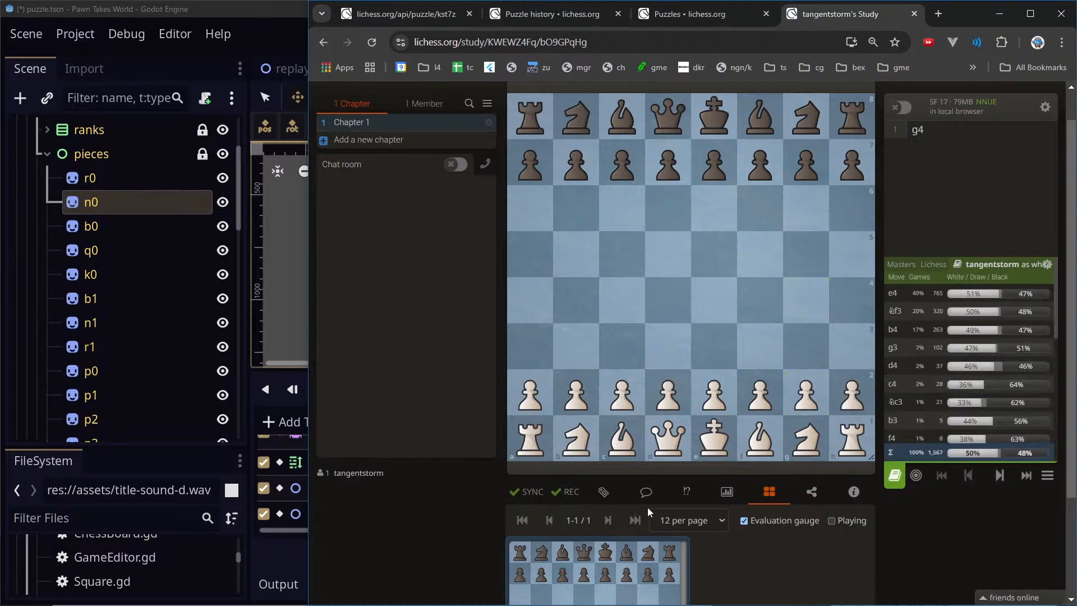
left_click(727, 496)
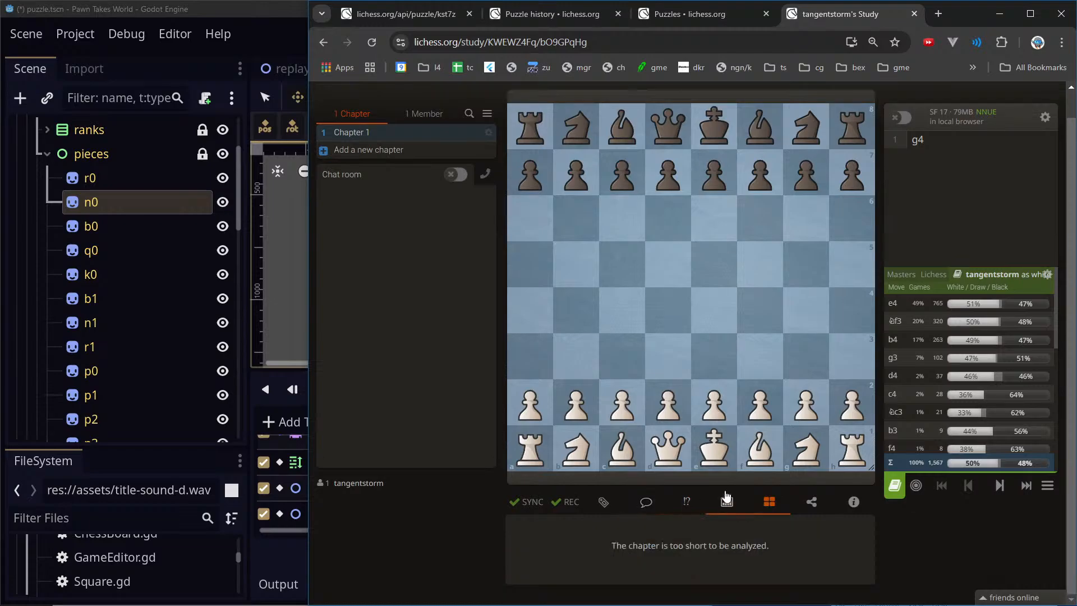
left_click(813, 501)
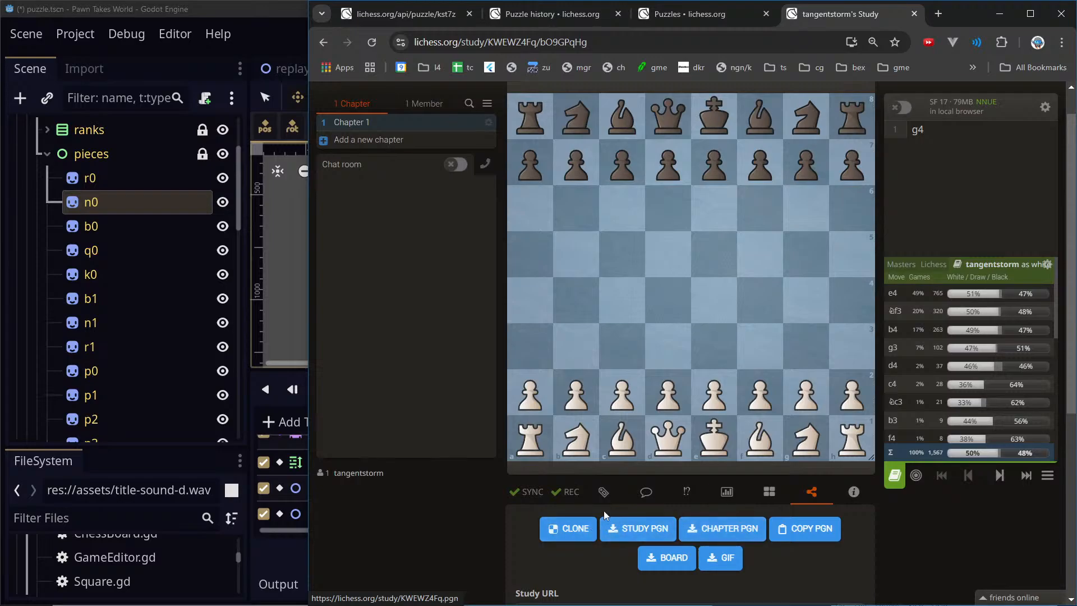
left_click(664, 559)
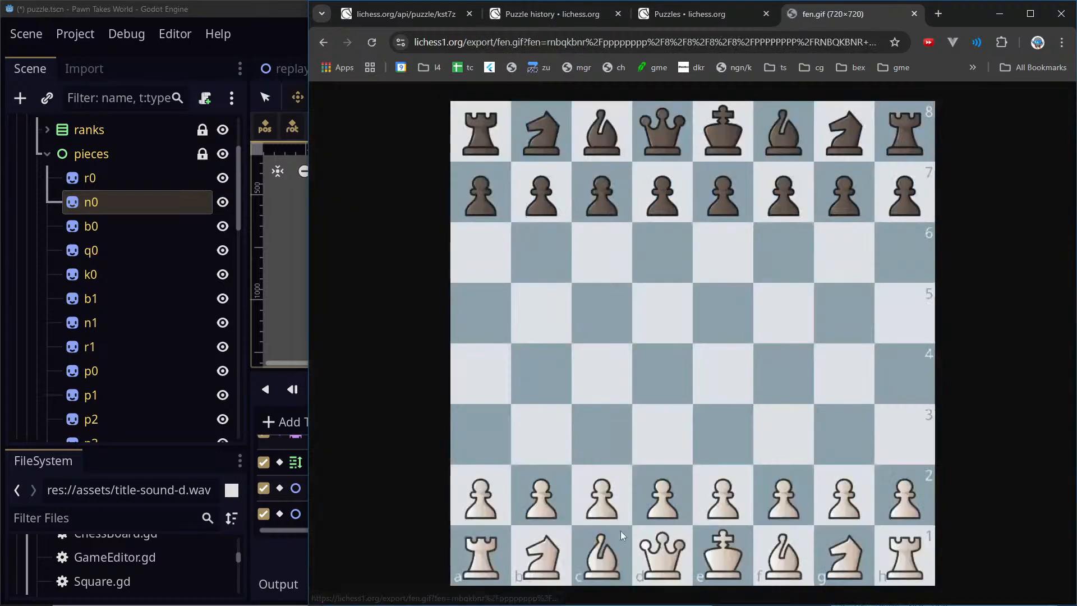
Return to the study and open its starting position in the board editor
key("alt+Left")
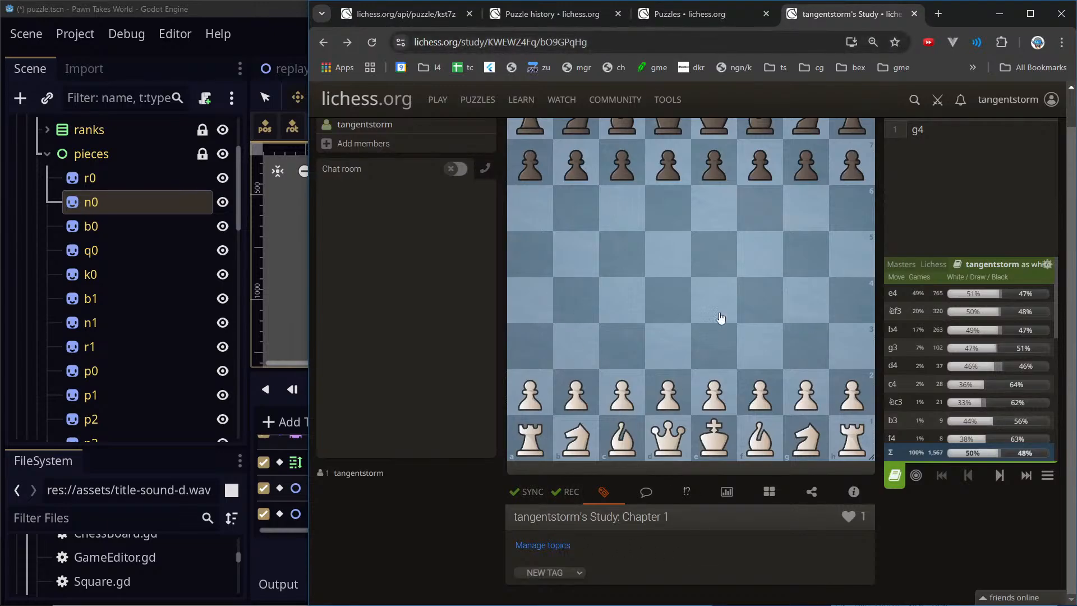
scroll(915, 162, "up", 1)
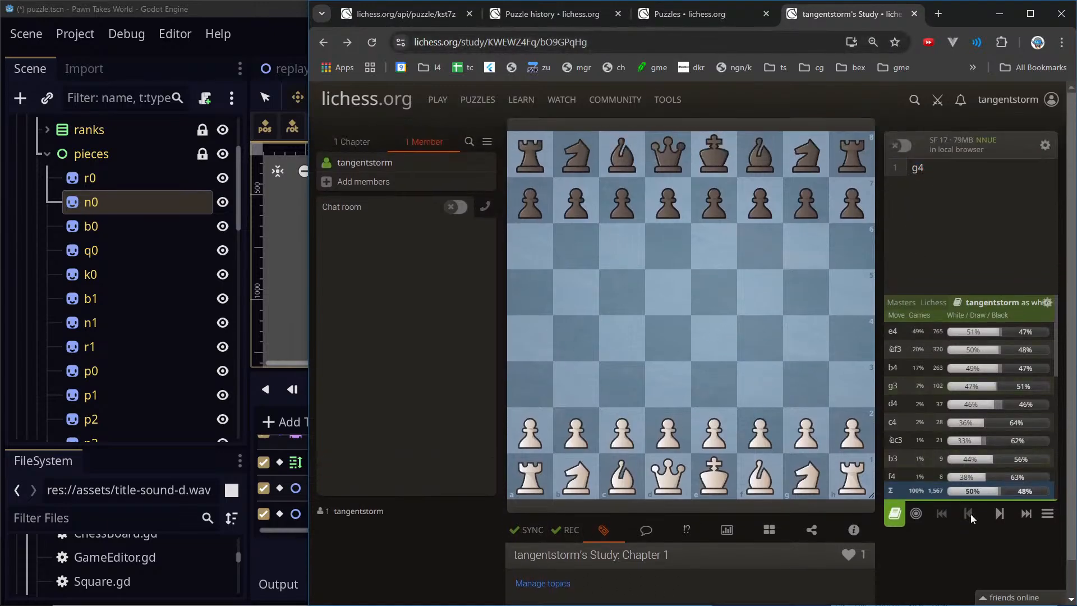
left_click(1053, 515)
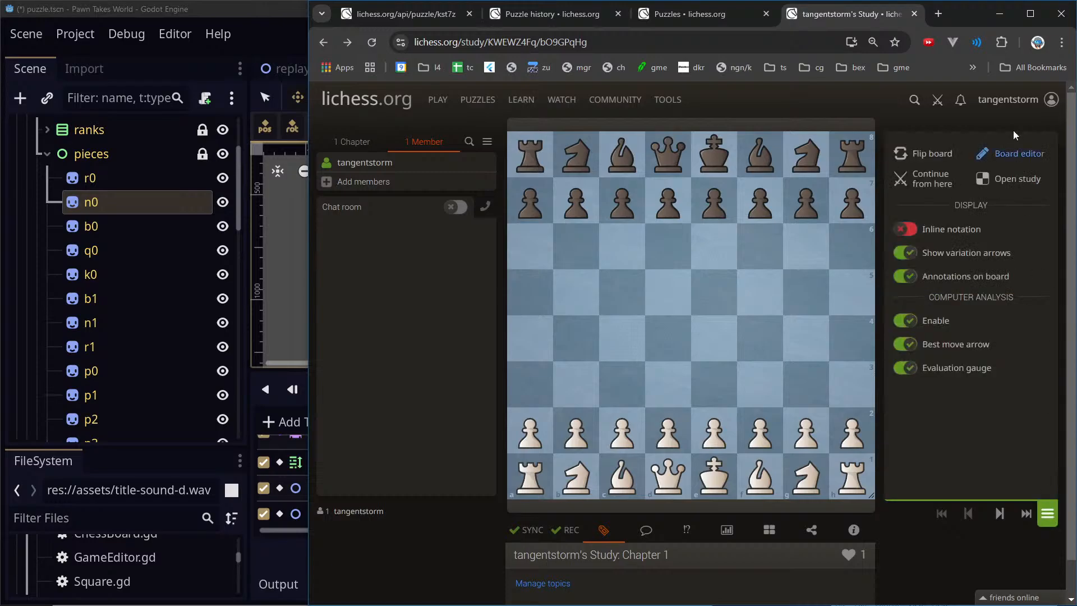
left_click(1013, 153)
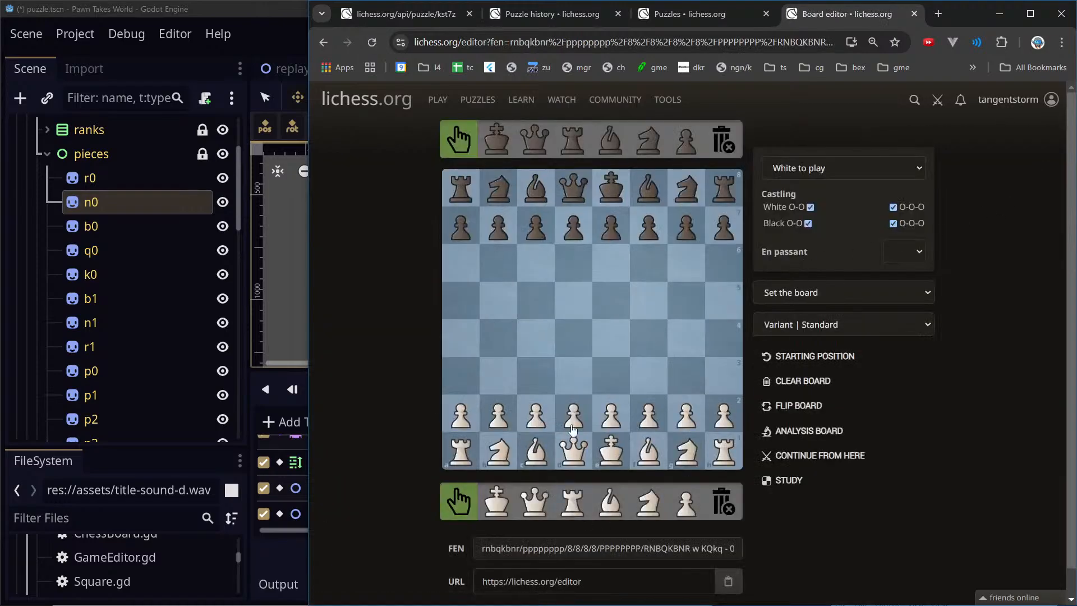
Rearrange the editor board: white d2 pawn to h5, h1 rook to b4, c1 bishop to e5, and black king to d4
left_click_drag(573, 412, 709, 307)
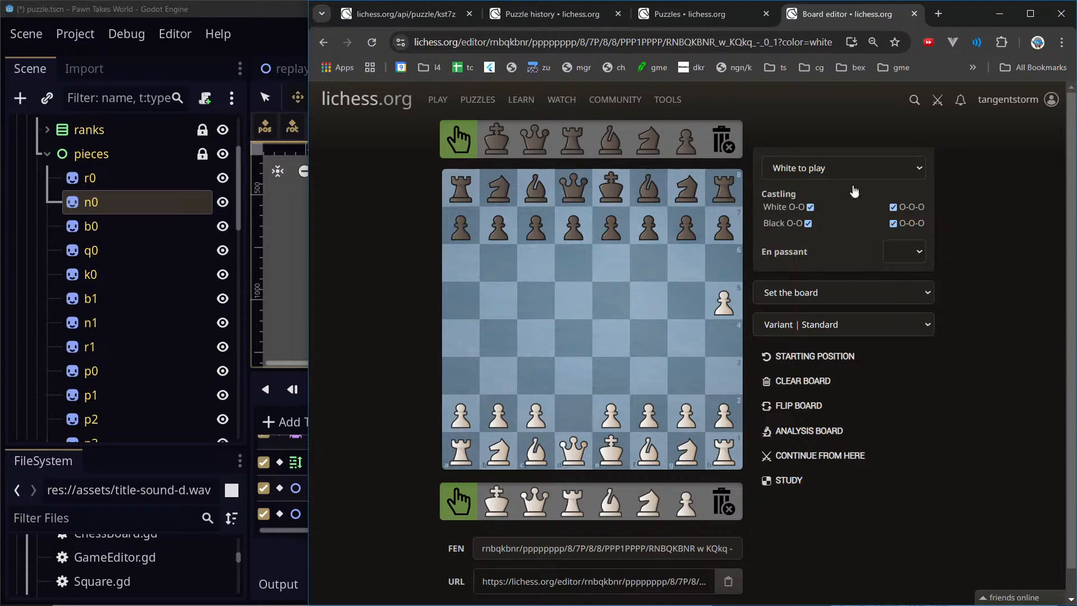
left_click_drag(723, 449, 500, 338)
left_click_drag(615, 190, 578, 340)
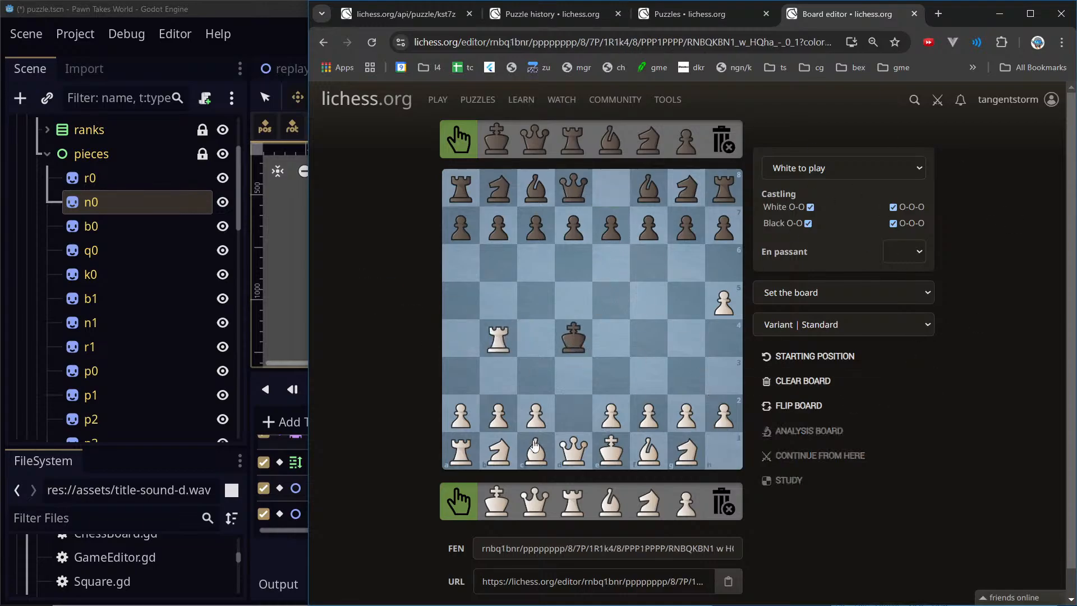
left_click_drag(536, 449, 612, 303)
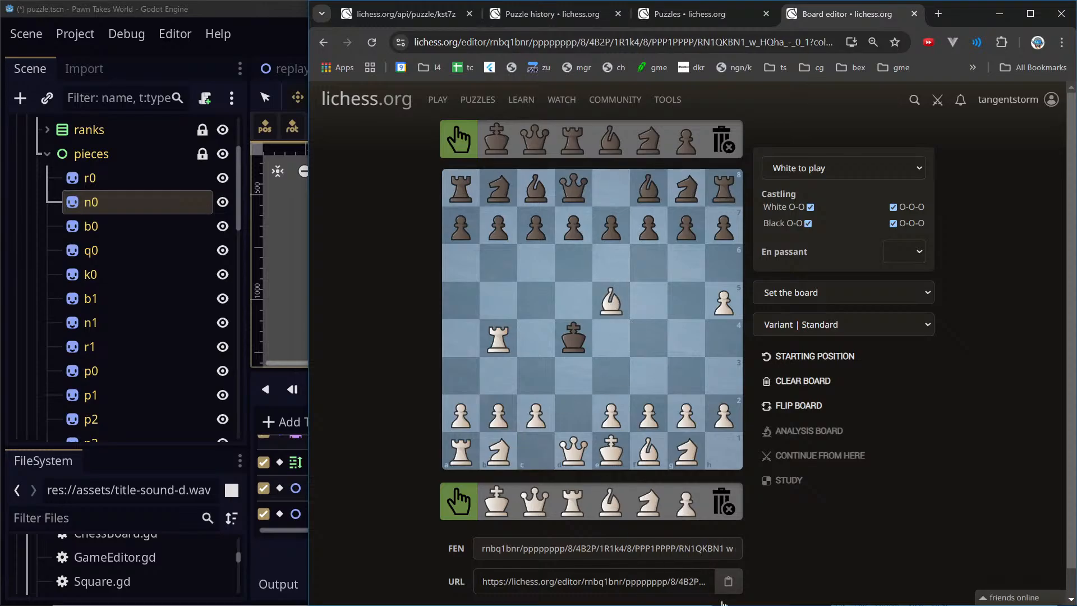
Examine the edited position's FEN string by highlighting its first characters, ending with the whole string selected
scroll(673, 472, "down", 1)
left_click(494, 528)
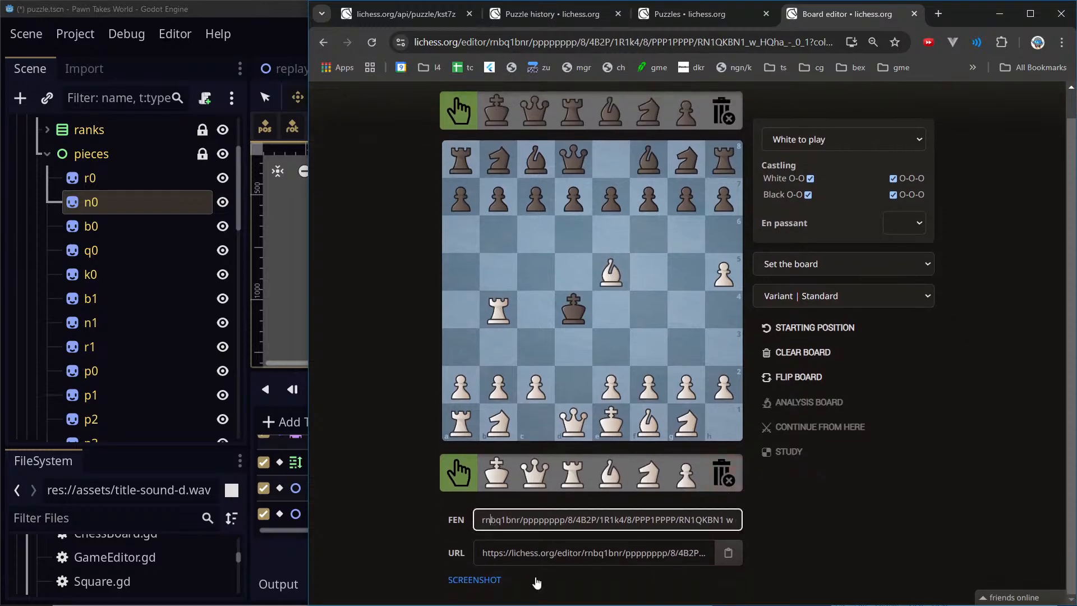
key("ctrl+a")
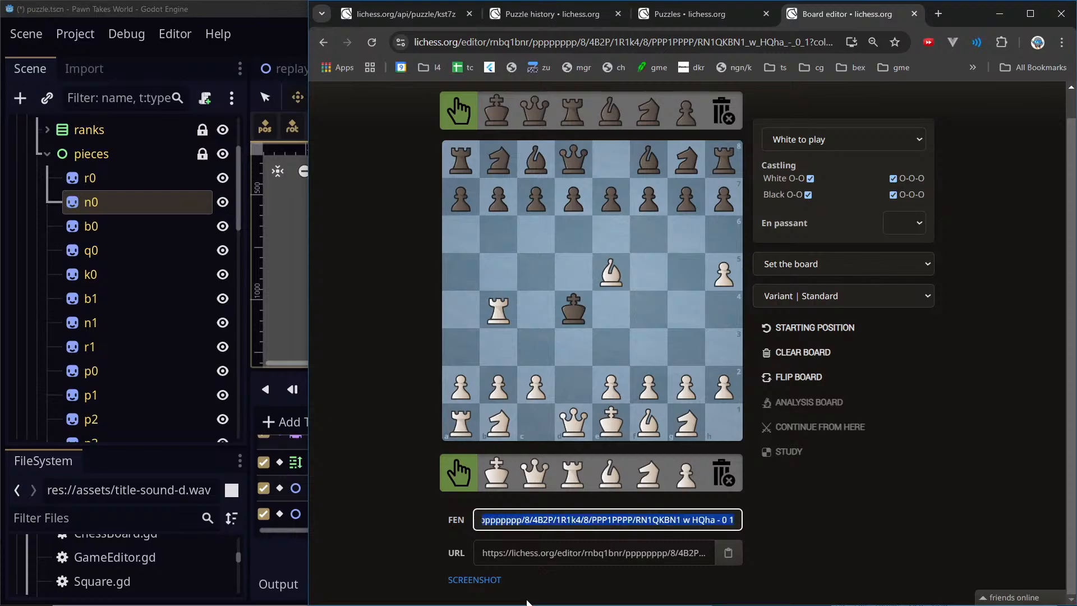
key("Home")
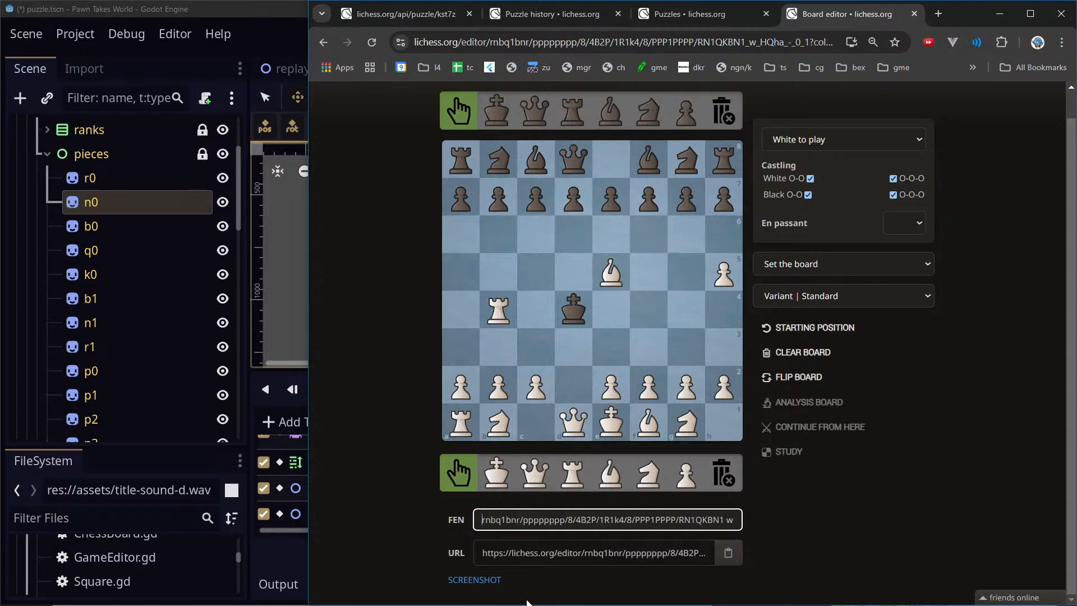
key("shift+Right")
key("shift+Right")
key("shift+Right")
key("shift+Right")
left_click_drag(495, 519, 508, 519)
key("ctrl+z")
left_click(523, 519)
key("ctrl+a")
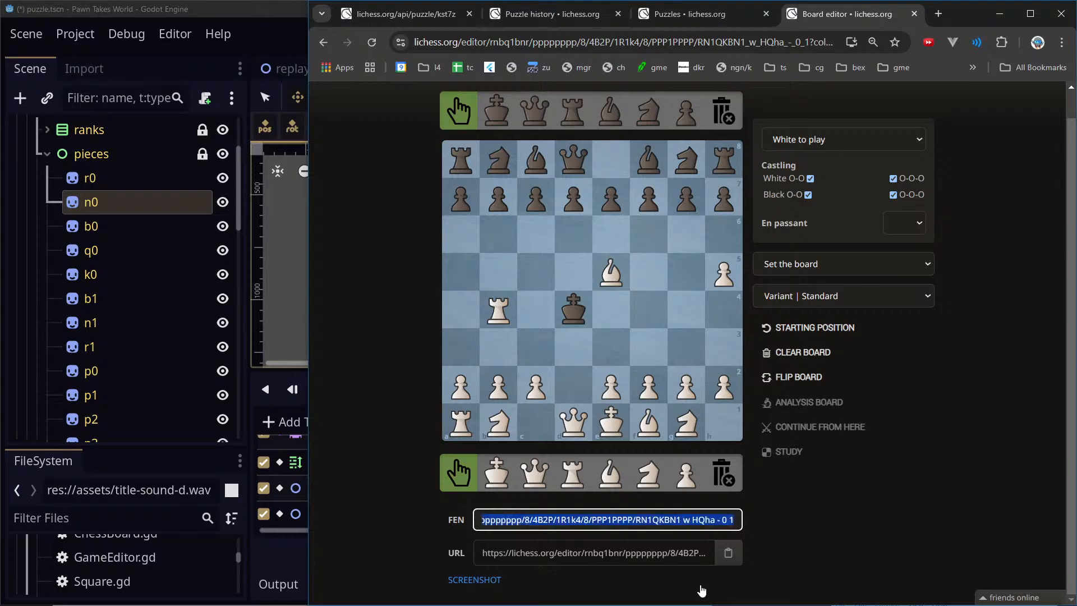
Switch to Godot and collapse the pieces node in the puzzle scene tree, comparing the scene with the board editor's FEN
key("alt+Tab")
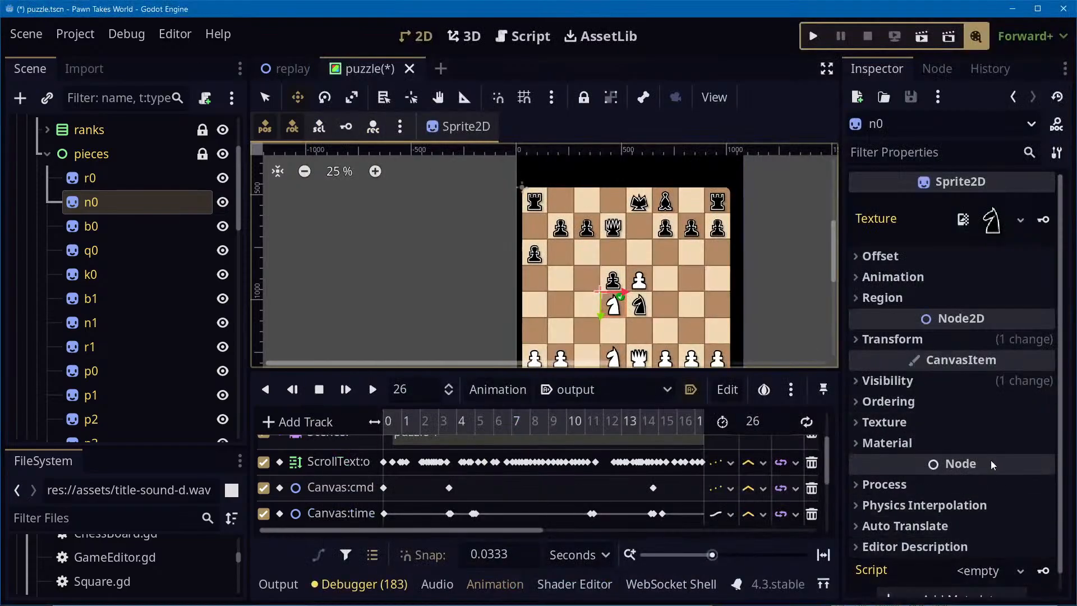
scroll(996, 287, "down", 1)
scroll(996, 287, "up", 1)
left_click(47, 154)
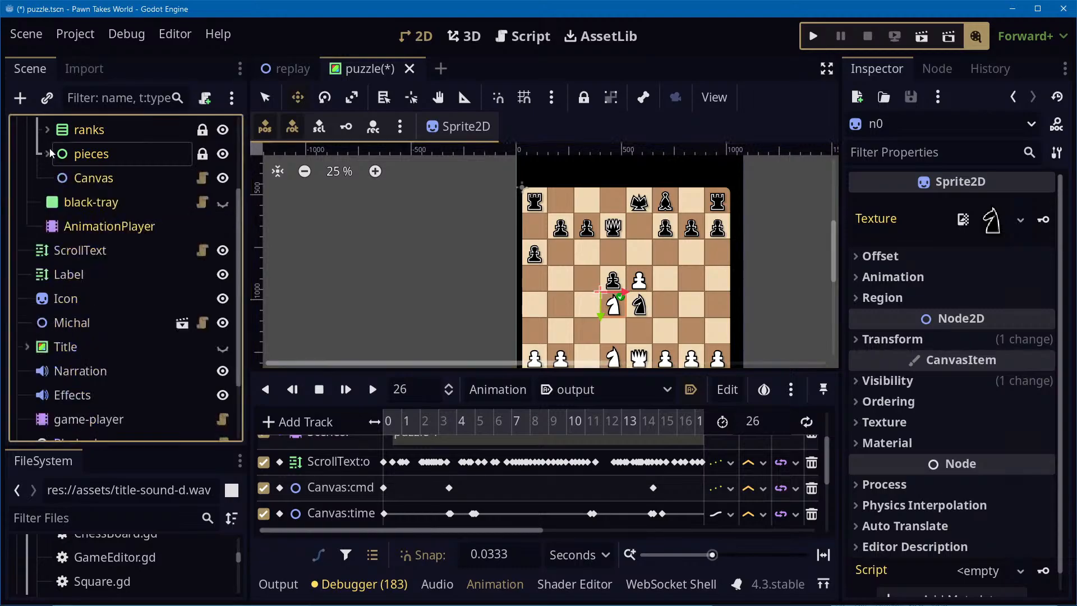
scroll(118, 176, "up", 3)
scroll(143, 263, "up", 2)
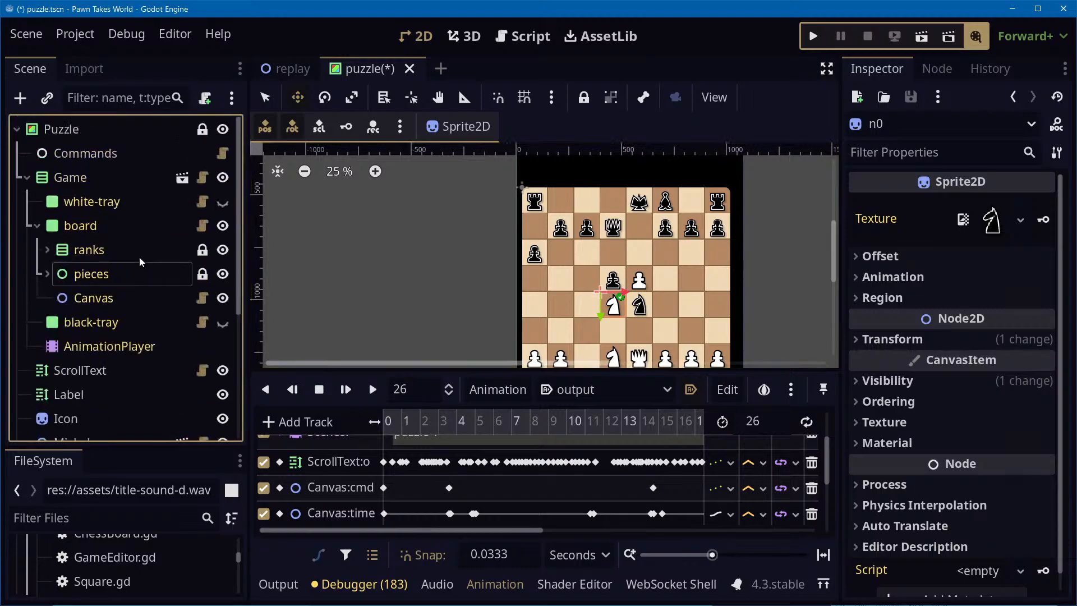
key("alt+Tab")
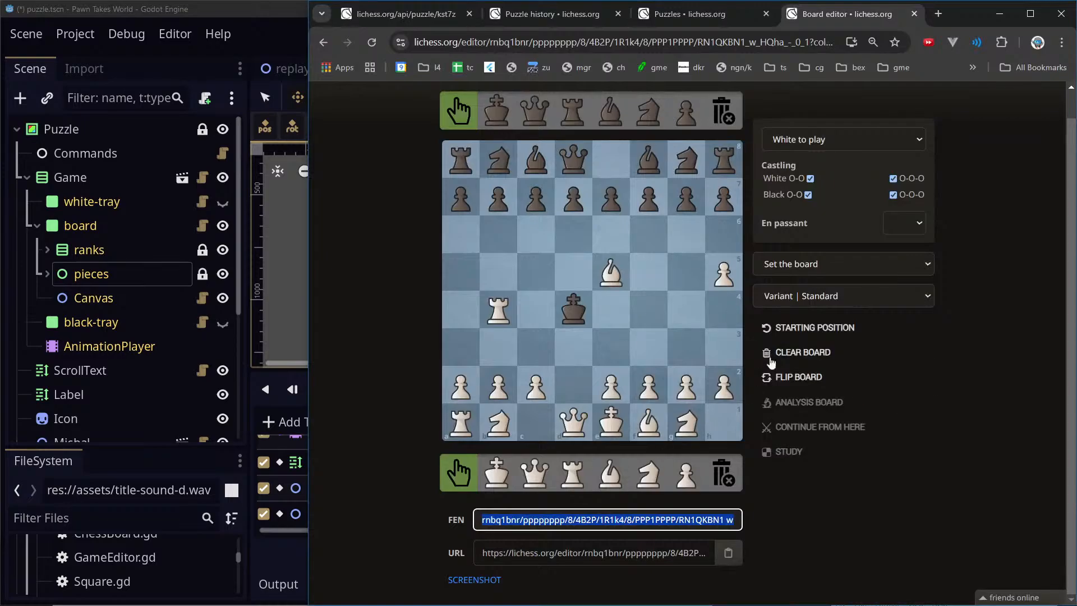
left_click(189, 286)
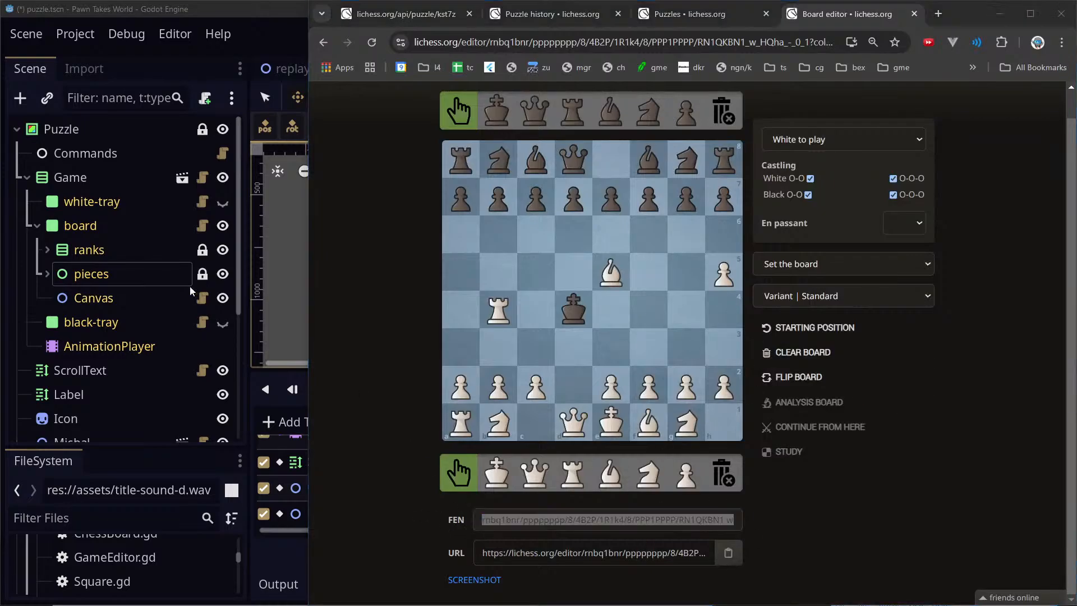
Select the Game node and examine its GameEditor.gd properties, including the Json Moves data
left_click(99, 179)
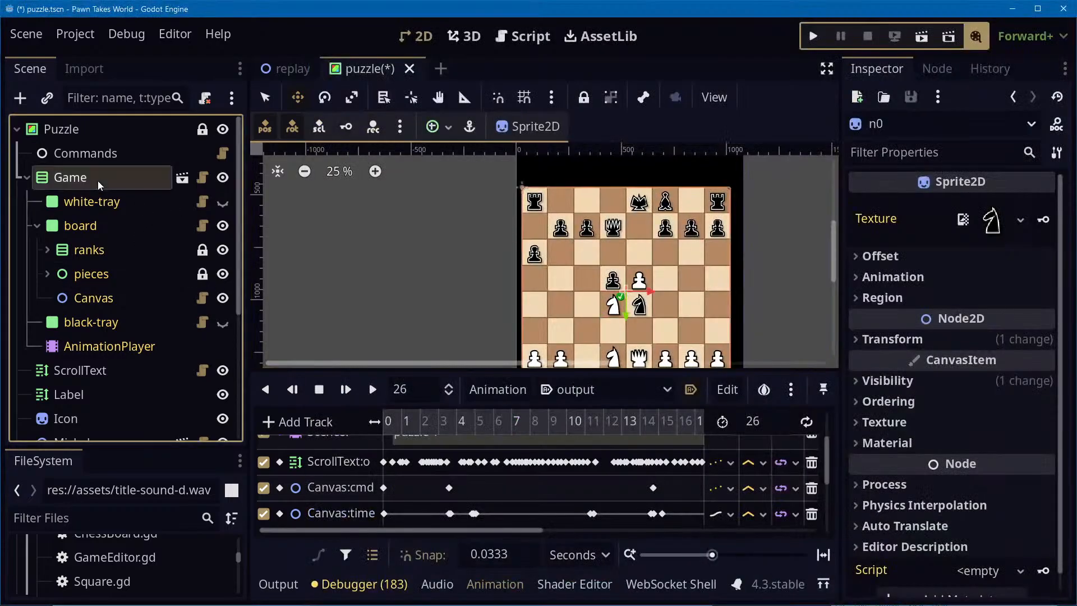
scroll(925, 303, "up", 2)
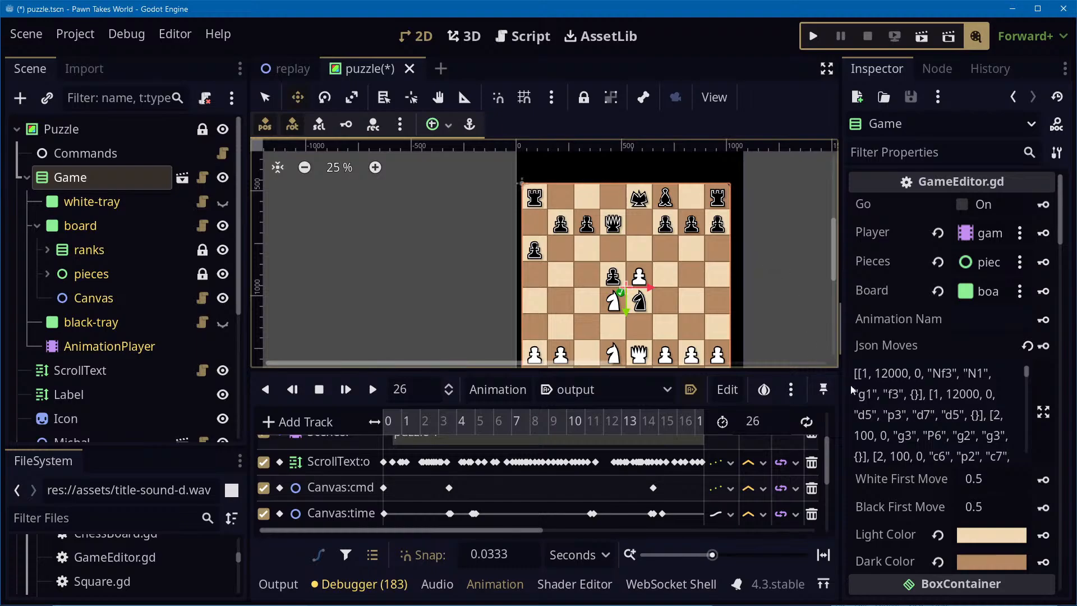
scroll(954, 415, "down", 8)
scroll(977, 423, "down", 10)
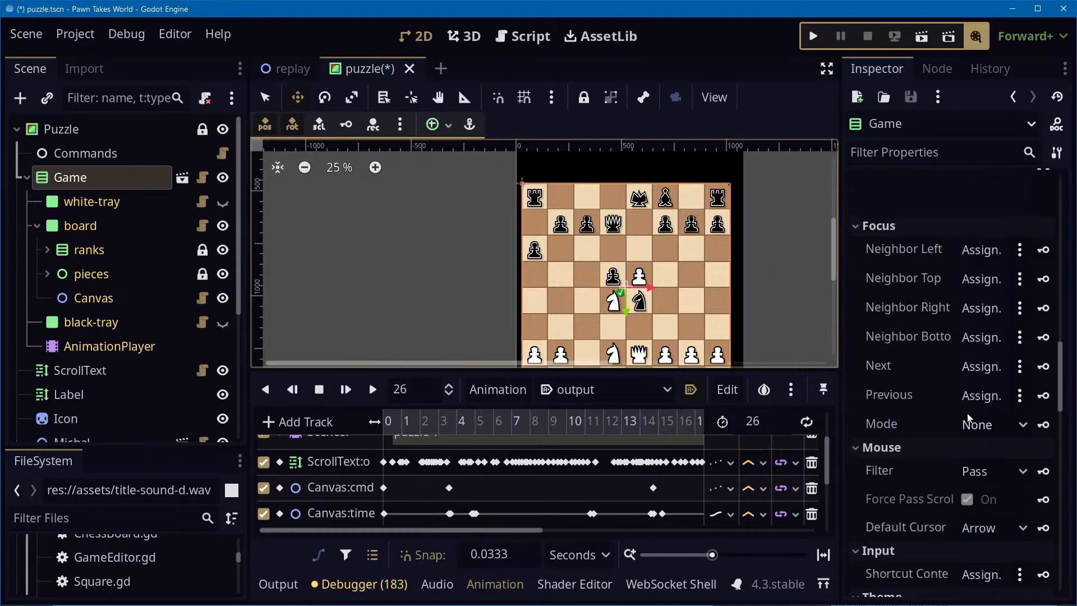
scroll(962, 427, "down", 12)
scroll(967, 426, "up", 10)
scroll(967, 420, "up", 15)
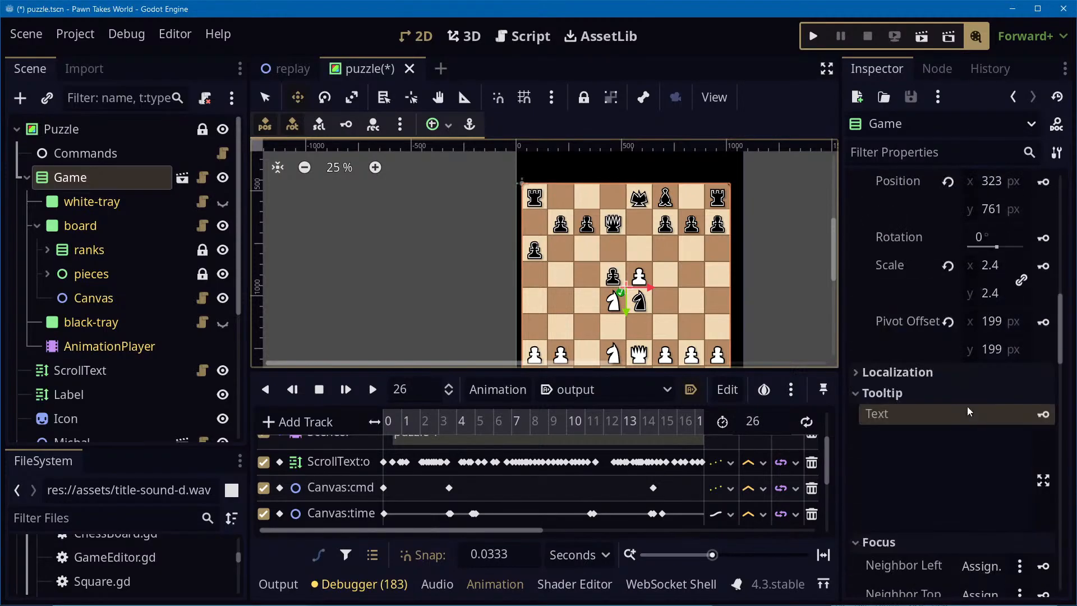
scroll(1012, 371, "up", 5)
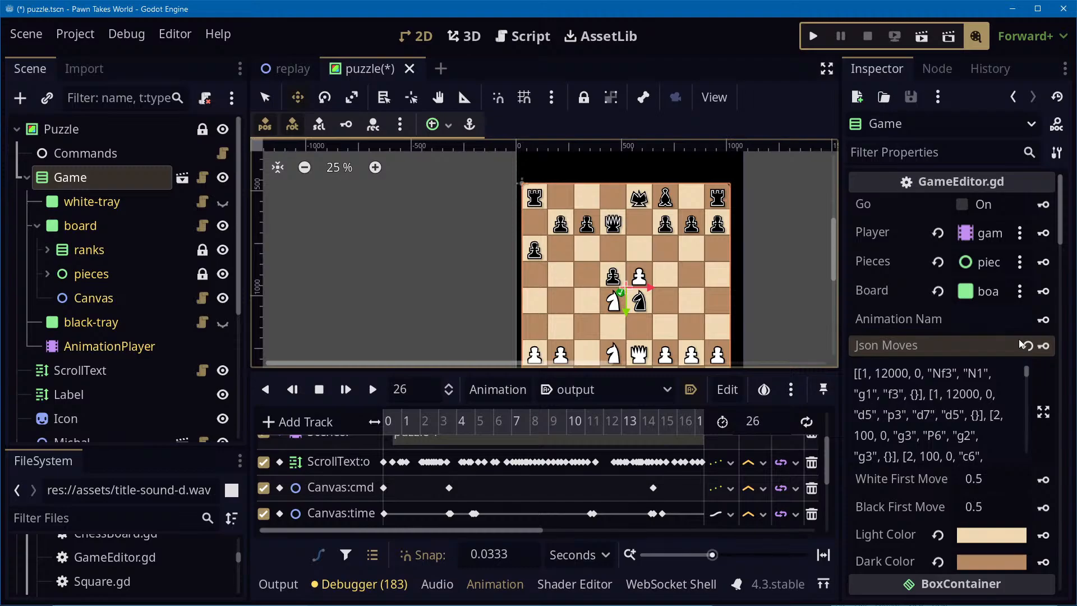
scroll(1020, 344, "down", 8)
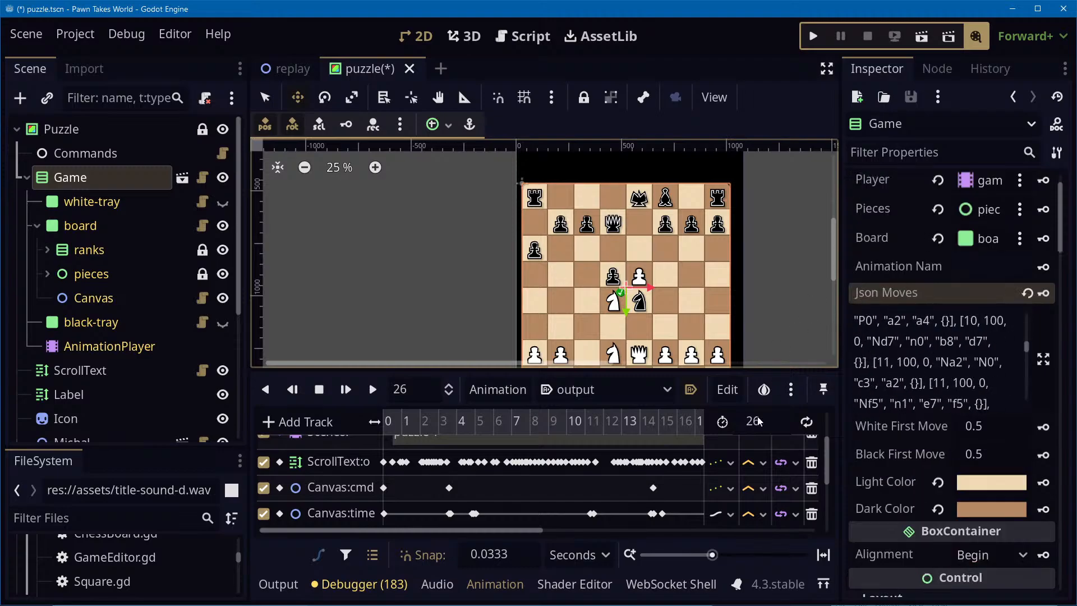
Select the board node and look through its ChessBoard.gd properties: Go, Clear and Plies
left_click(119, 245)
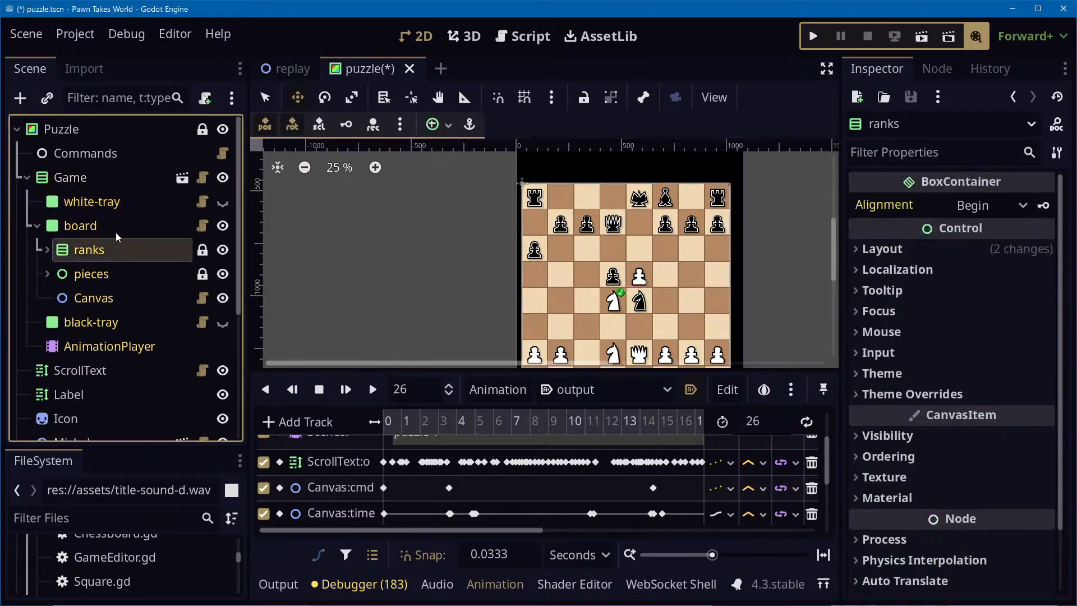
left_click(117, 235)
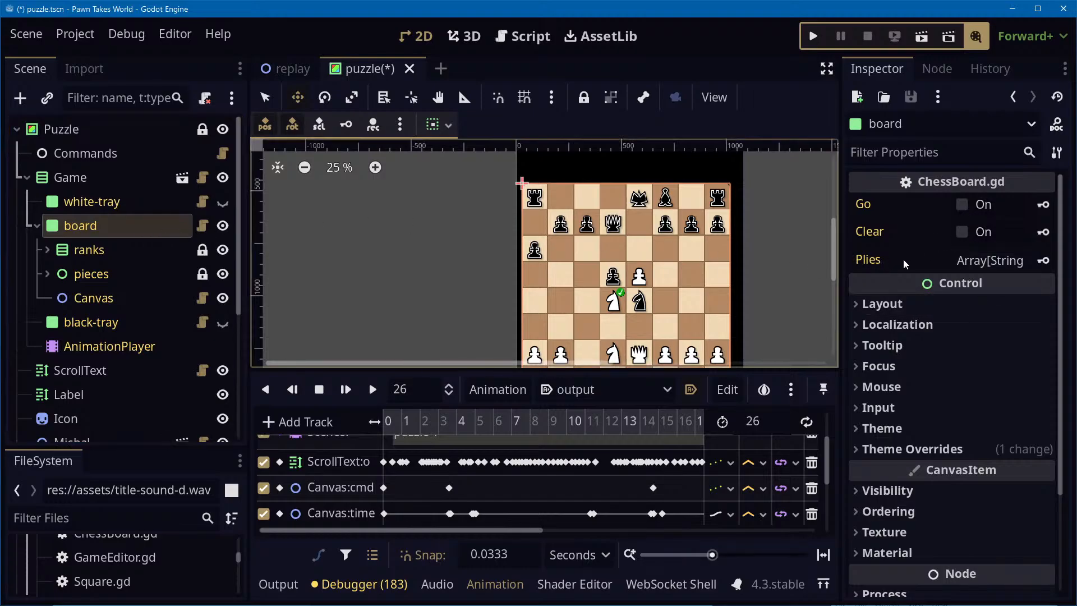
scroll(931, 337, "down", 3)
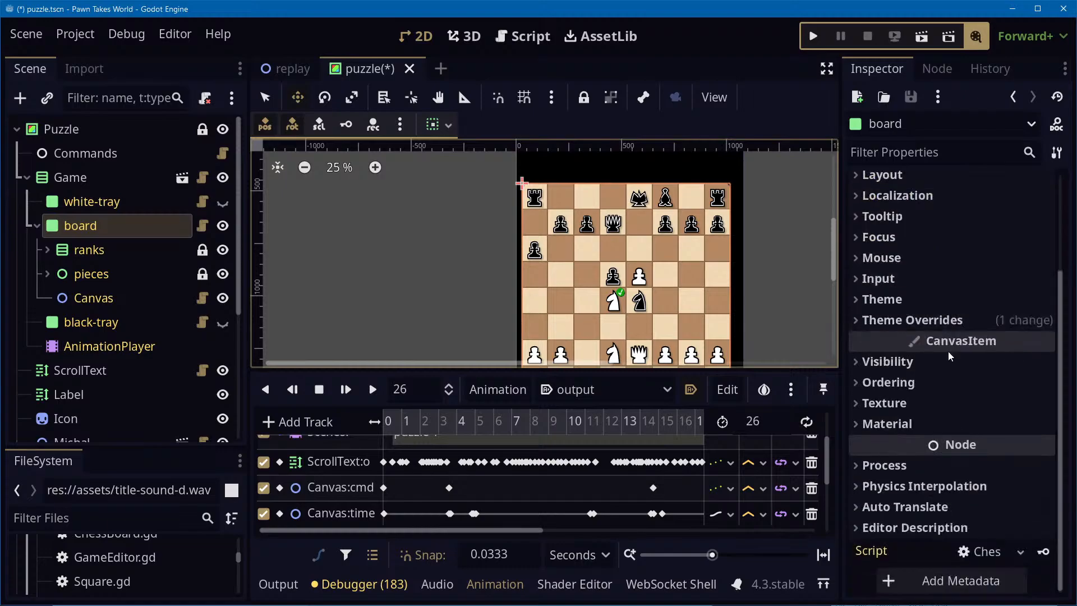
scroll(938, 357, "up", 3)
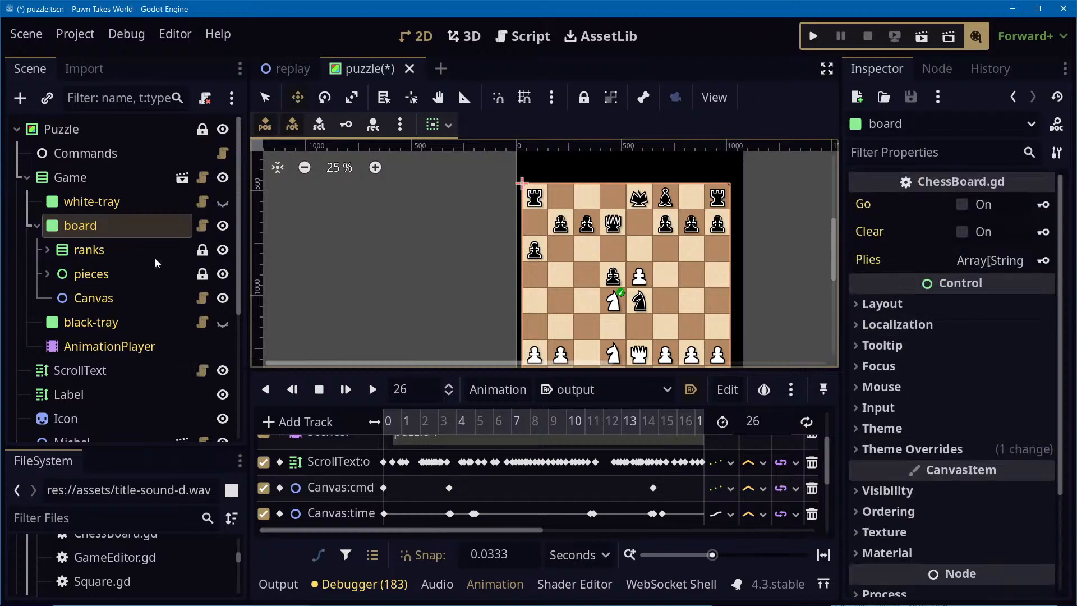
Open the board node's ChessBoard.gd script and maximize the script editor window
left_click(203, 226)
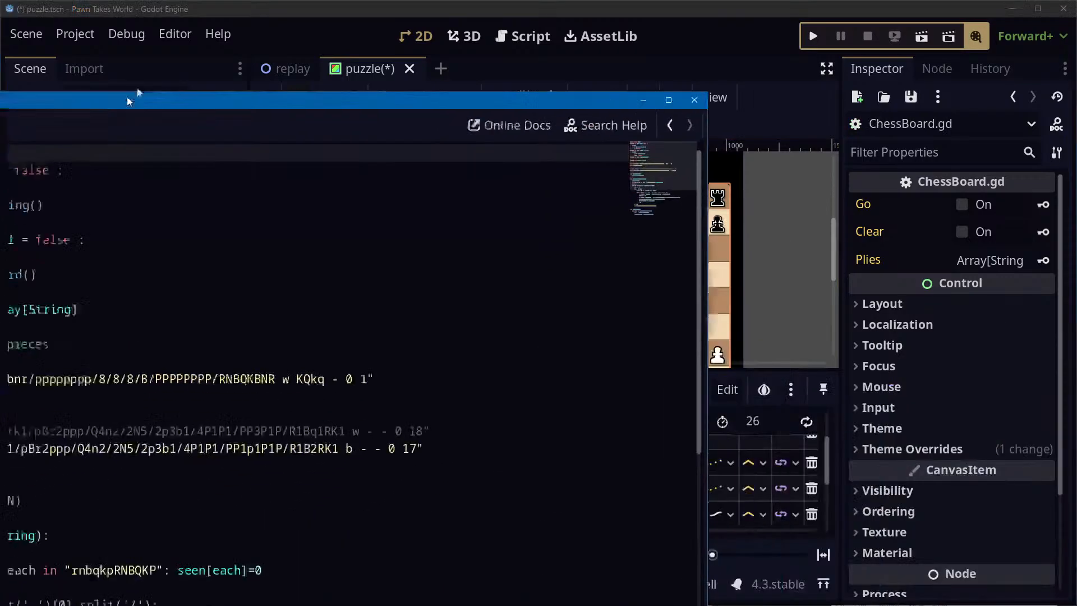
left_click_drag(126, 96, 528, 100)
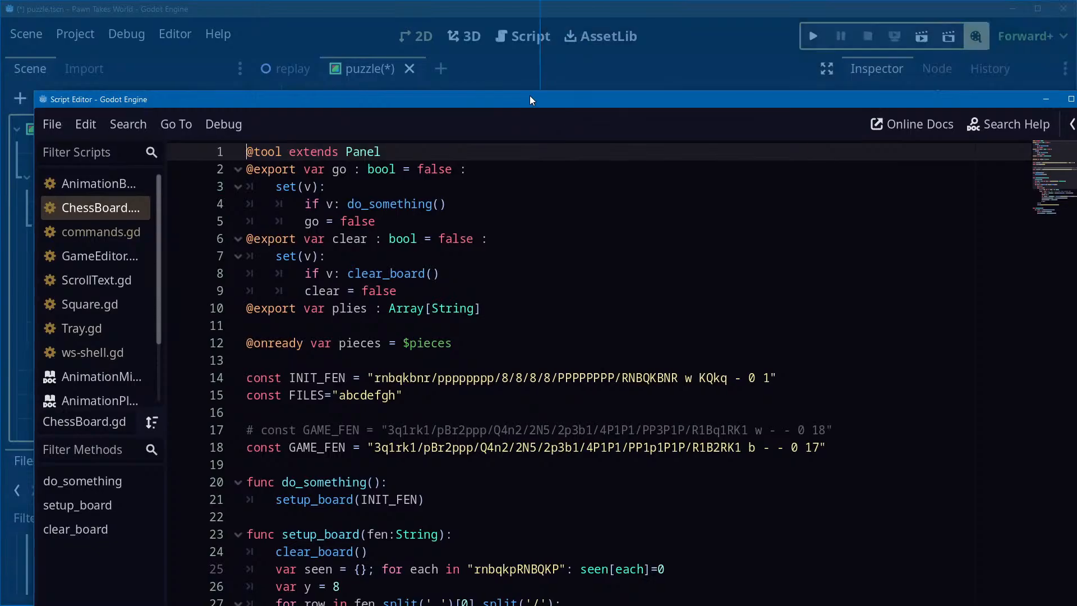
double_click(530, 96)
Examine the setup_board and clear_board functions in ChessBoard.gd, checking them against the board in the puzzle scene
left_click(403, 294)
scroll(415, 308, "down", 5)
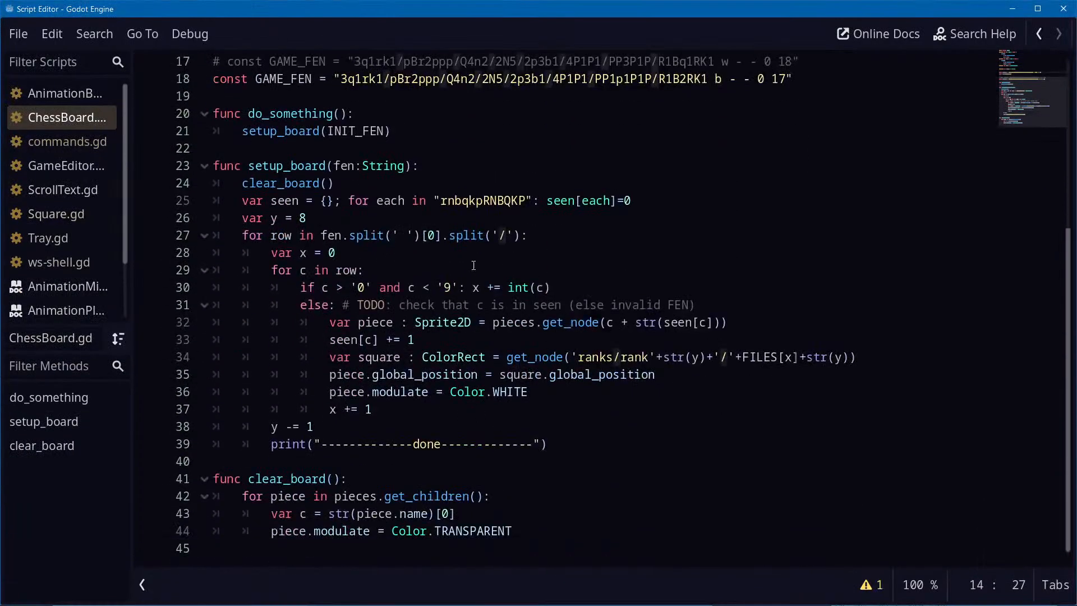
left_click(298, 148)
key("alt+Tab")
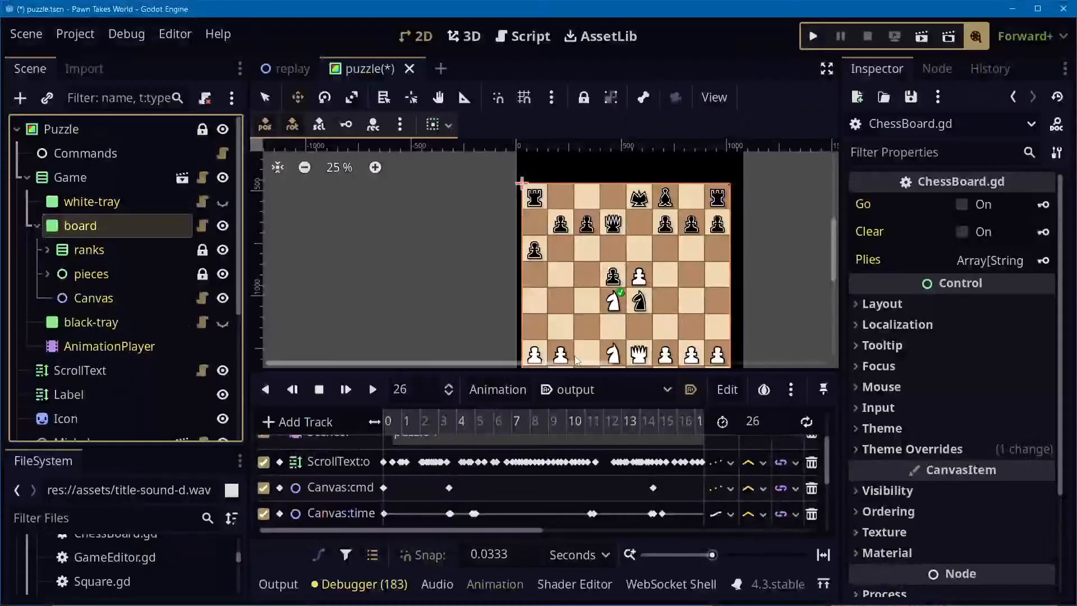
key("alt+Tab")
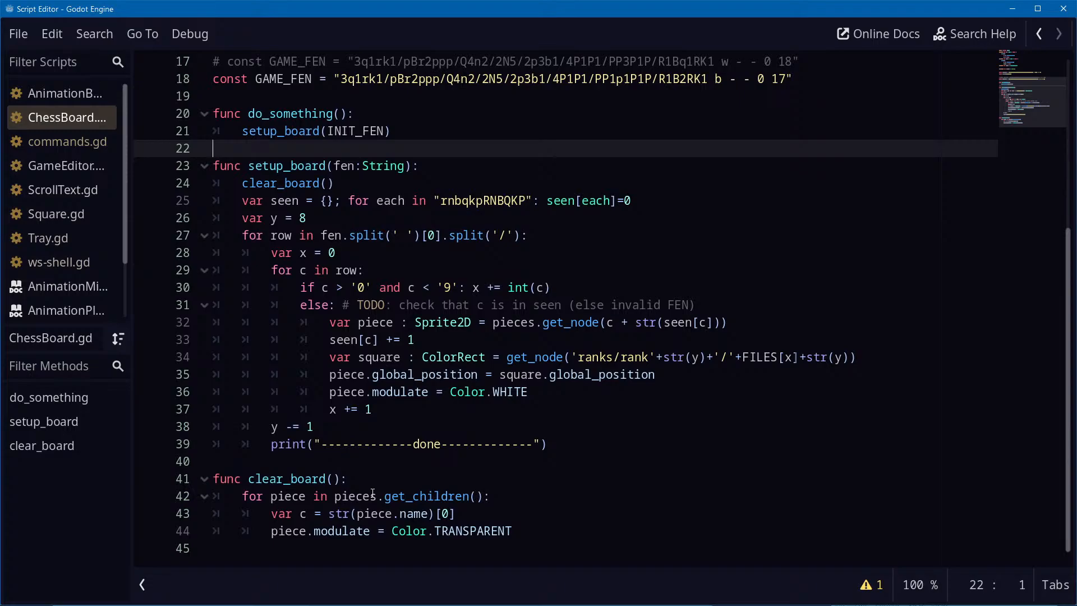
Declare a new function setFen(fen:String) at the end of the commands.gd script
left_click(39, 144)
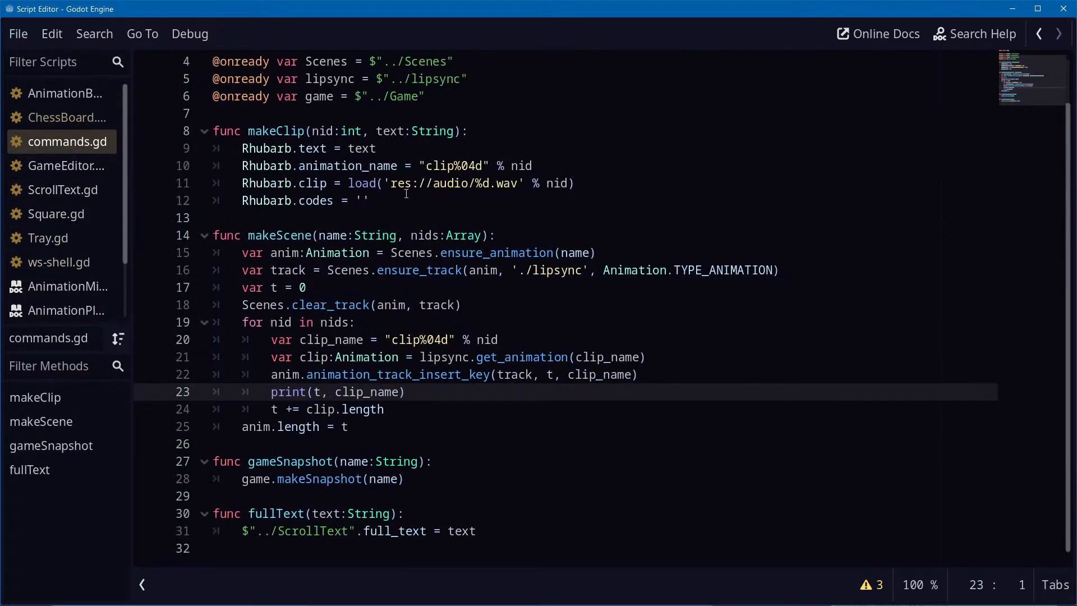
left_click(561, 515)
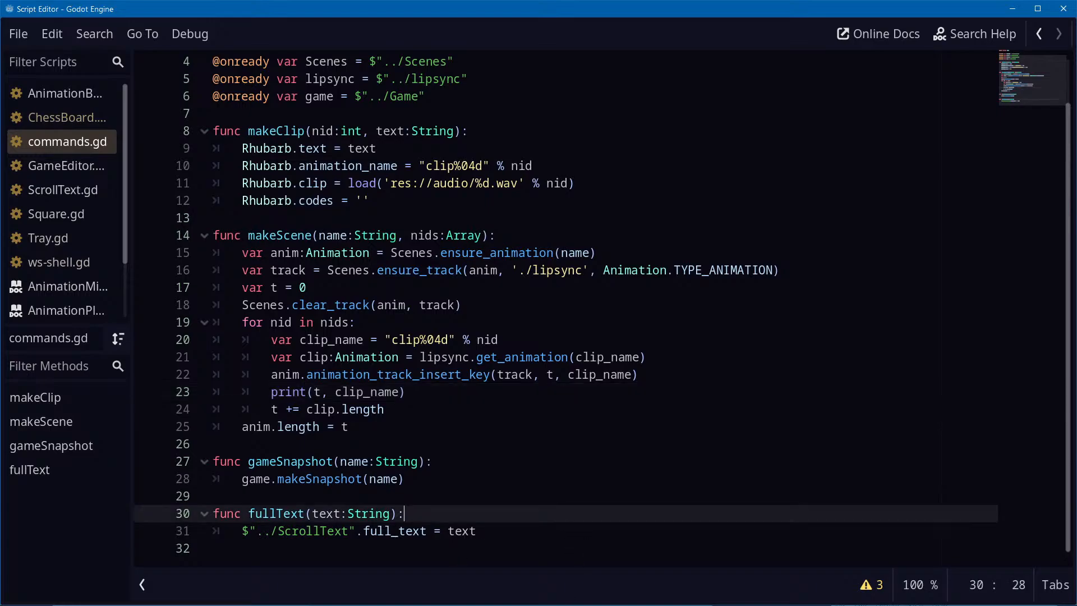
left_click(213, 548)
key("Return")
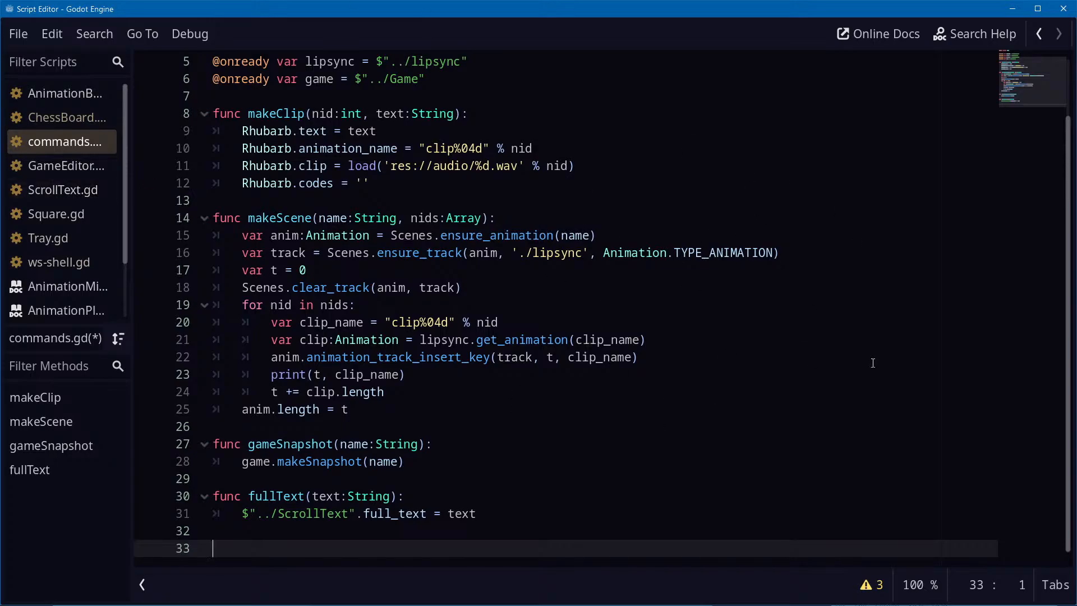
type("func ")
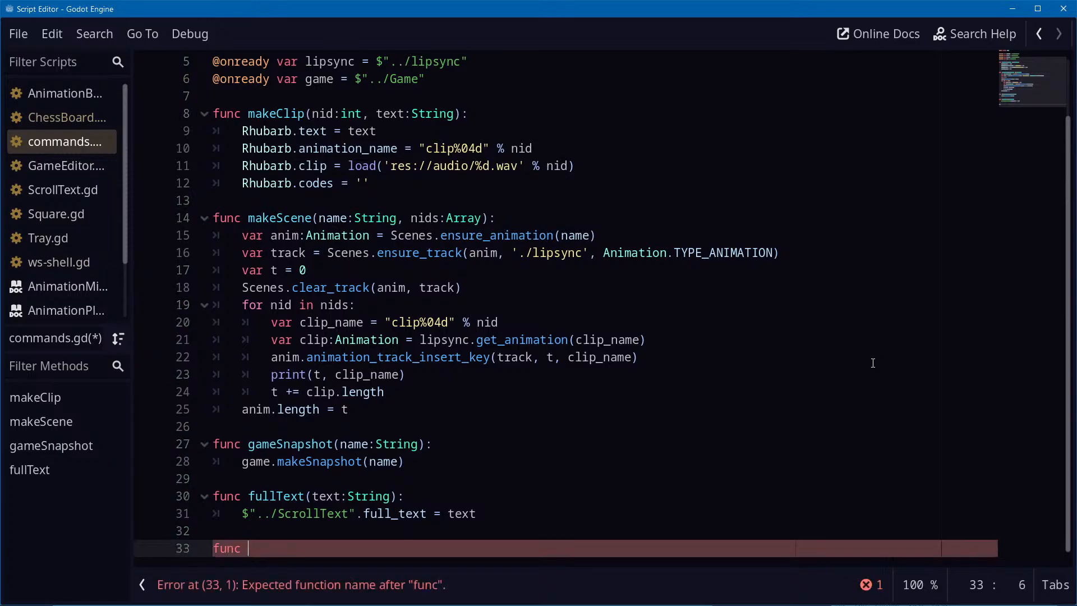
type("setFen(fen:S_")
type("ring):")
key("Return")
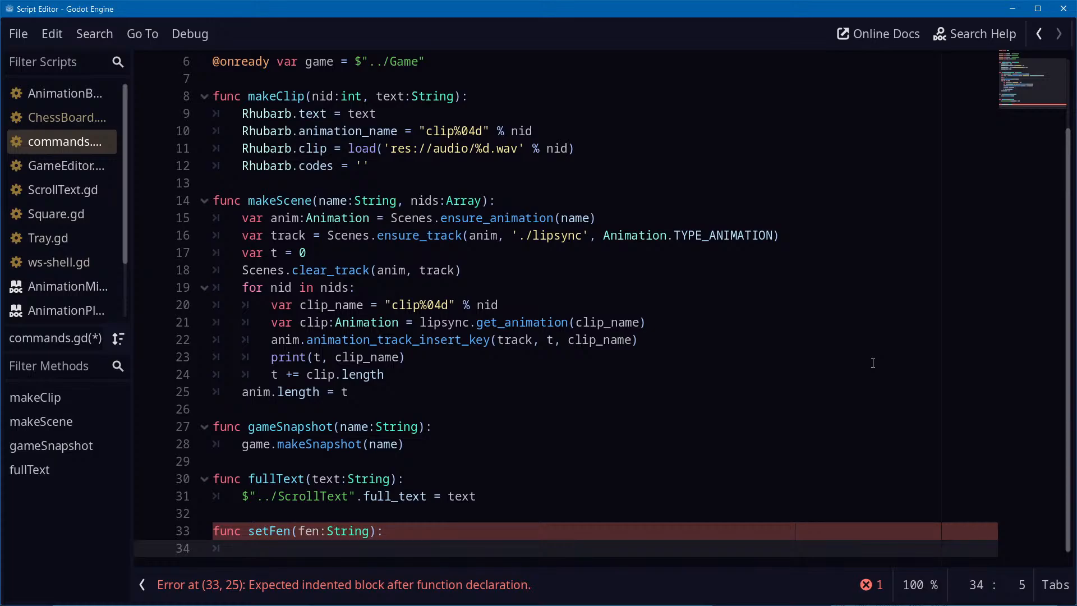
Make setFen call setup_board(fen) on the "../Game/board" node and save the script
type("$\"")
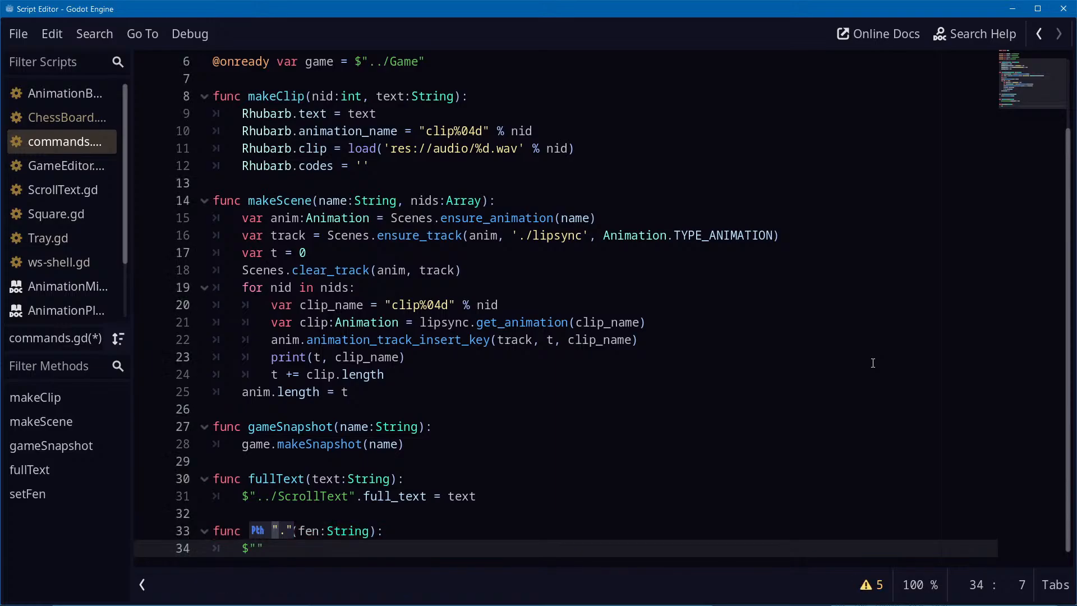
type("../Game")
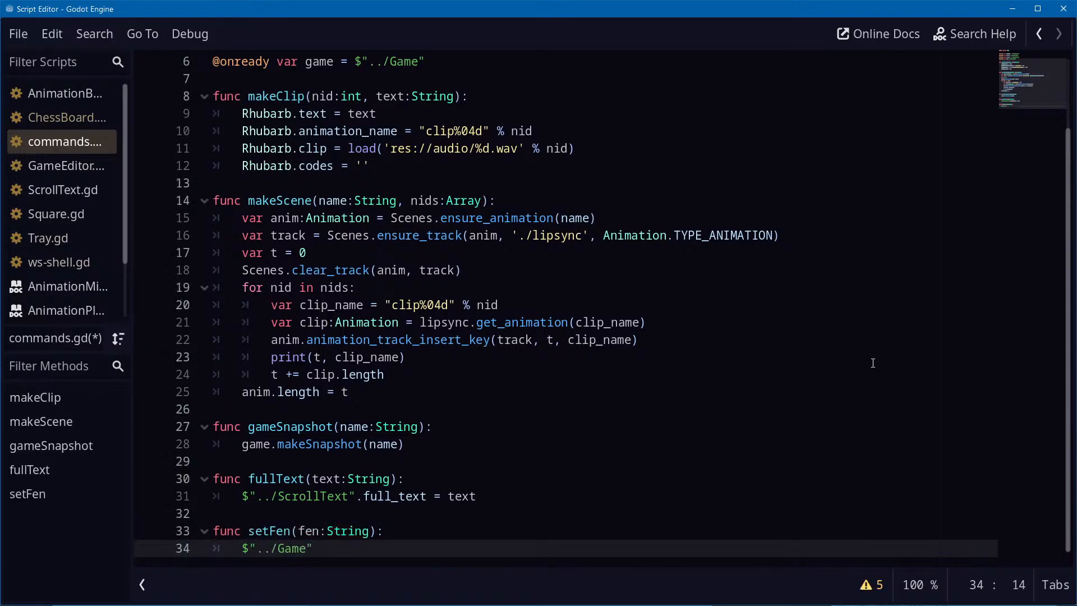
type("/")
double_click(653, 21)
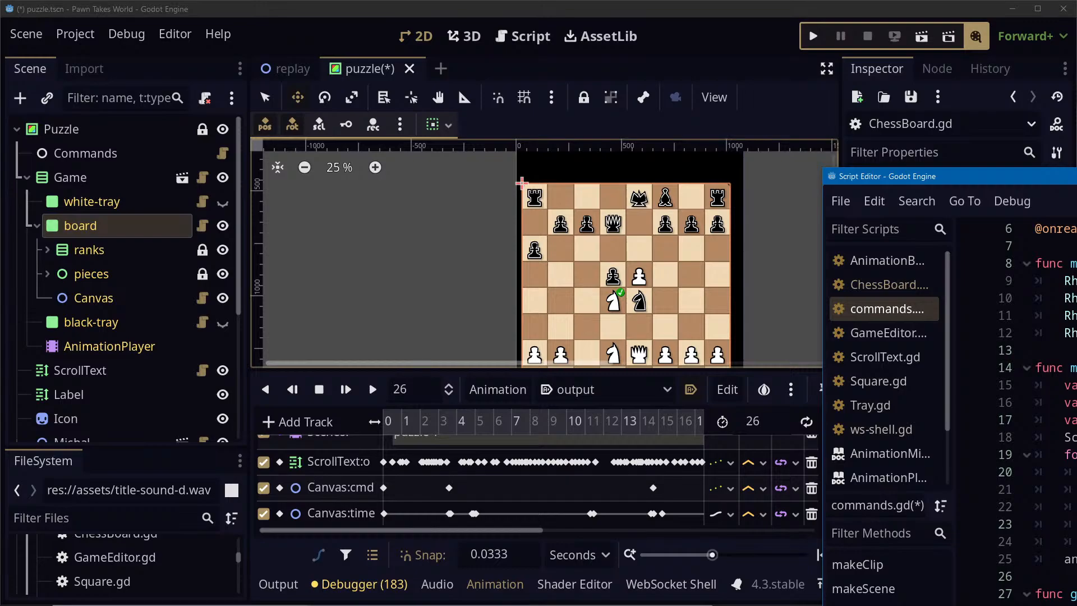
key("alt+Tab")
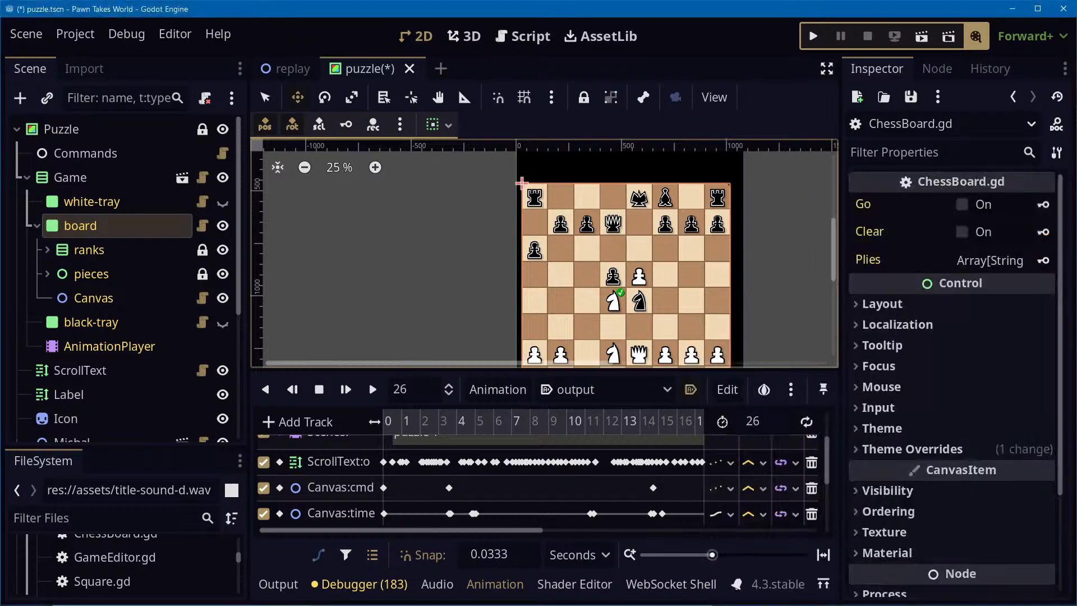
key("alt+Tab")
left_click(878, 283)
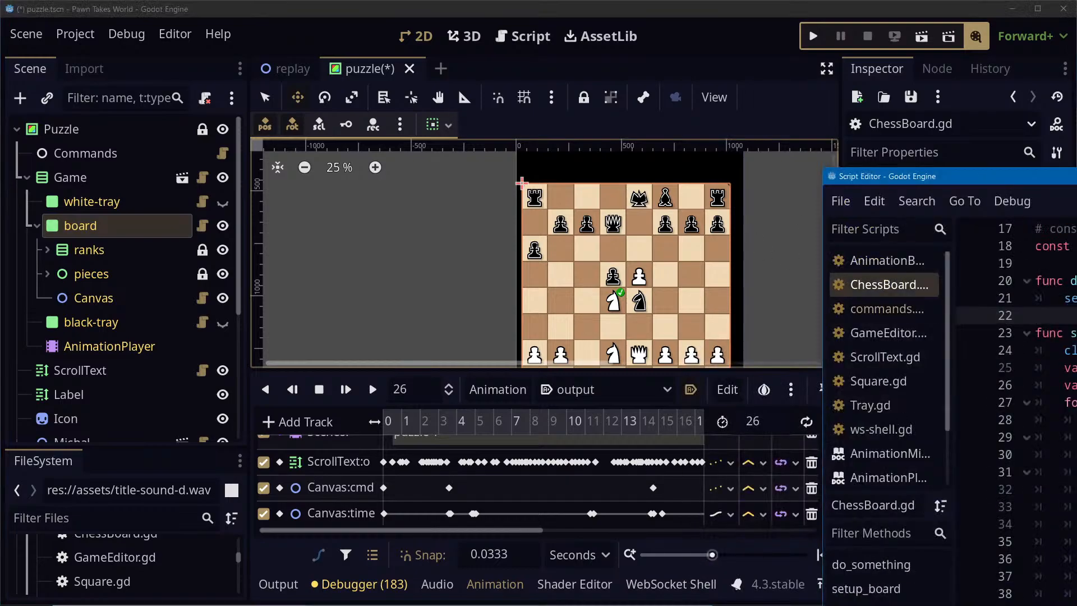
key("alt+Left")
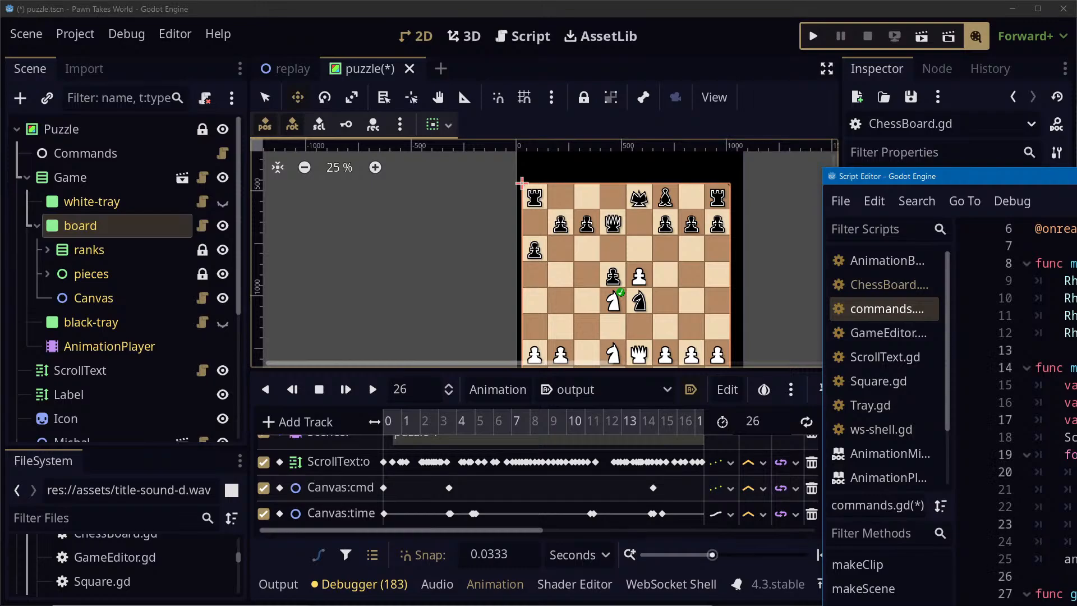
left_click_drag(1076, 177, 649, 5)
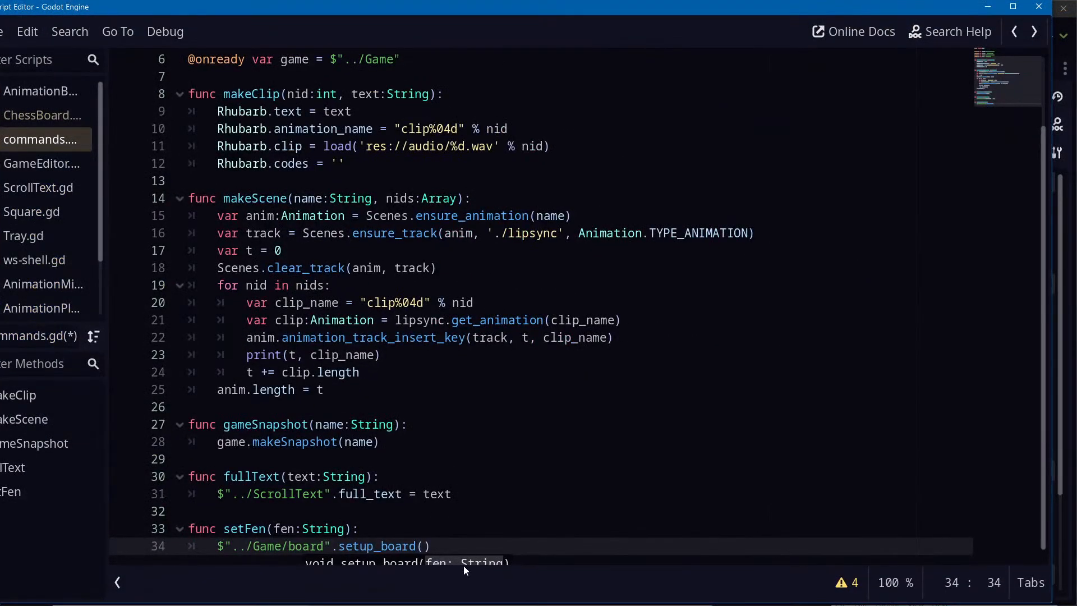
scroll(517, 518, "down", 1)
type("fen")
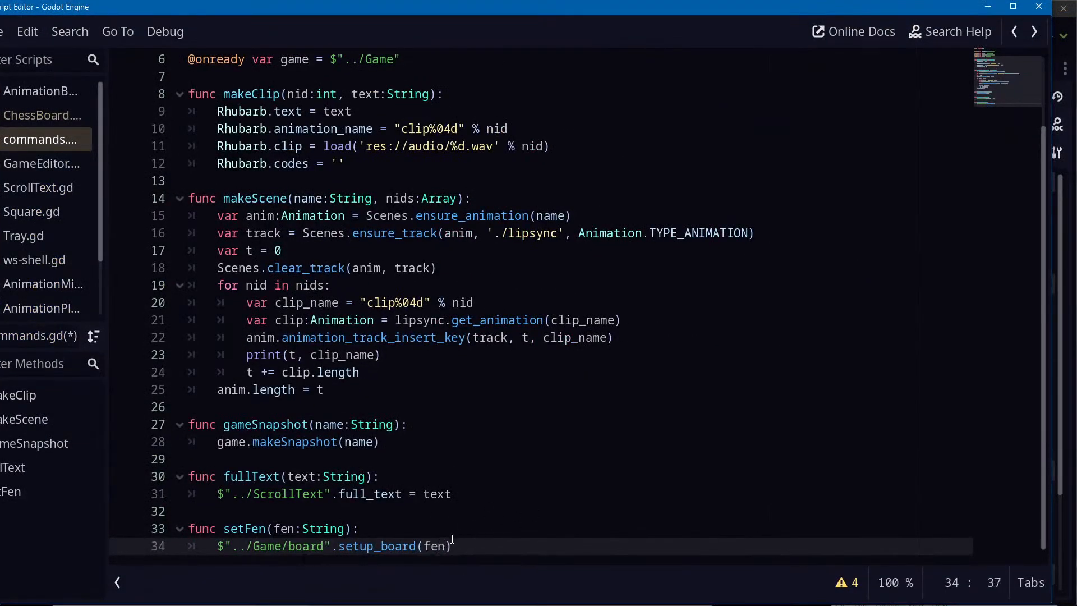
key("ctrl+s")
Rename the setFen function to fen and save the script
double_click(261, 529)
type("fen")
key("ctrl+s")
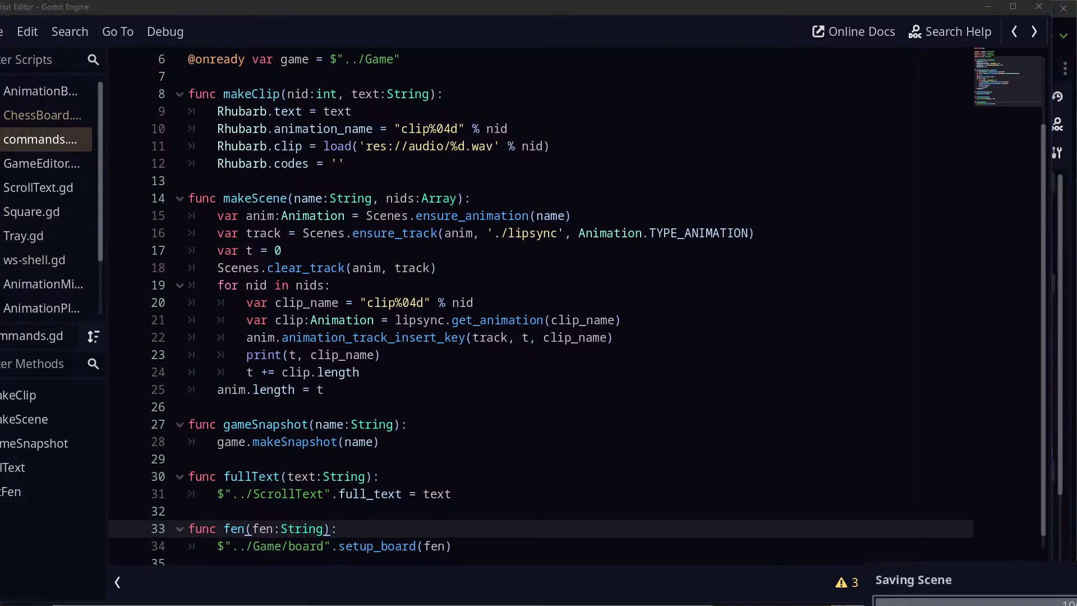
Show the WebSocket Shell in the main editor window and clear its log
key("alt+Tab")
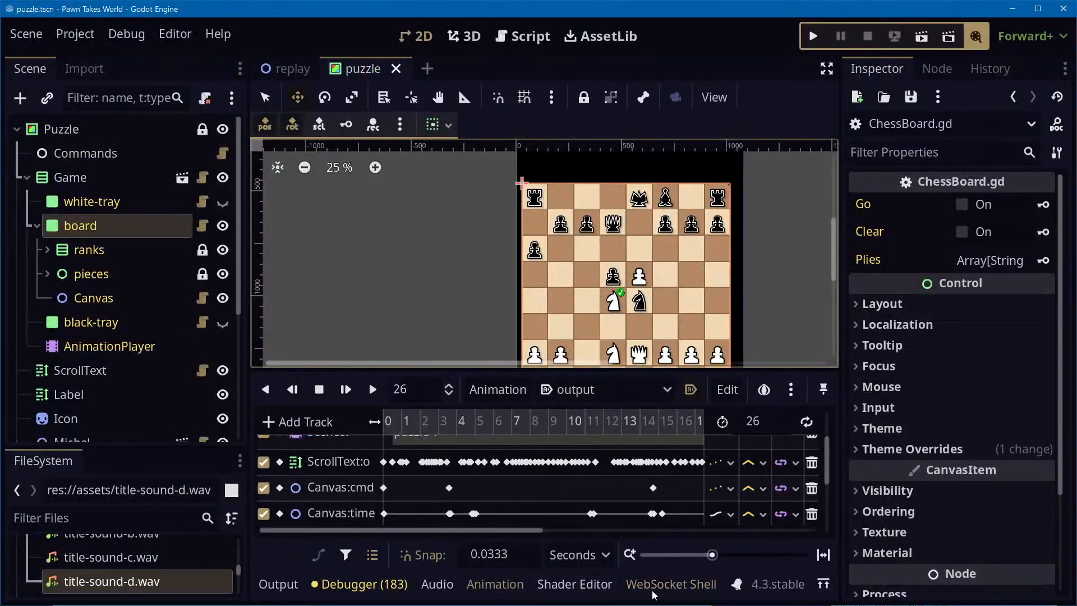
left_click(671, 584)
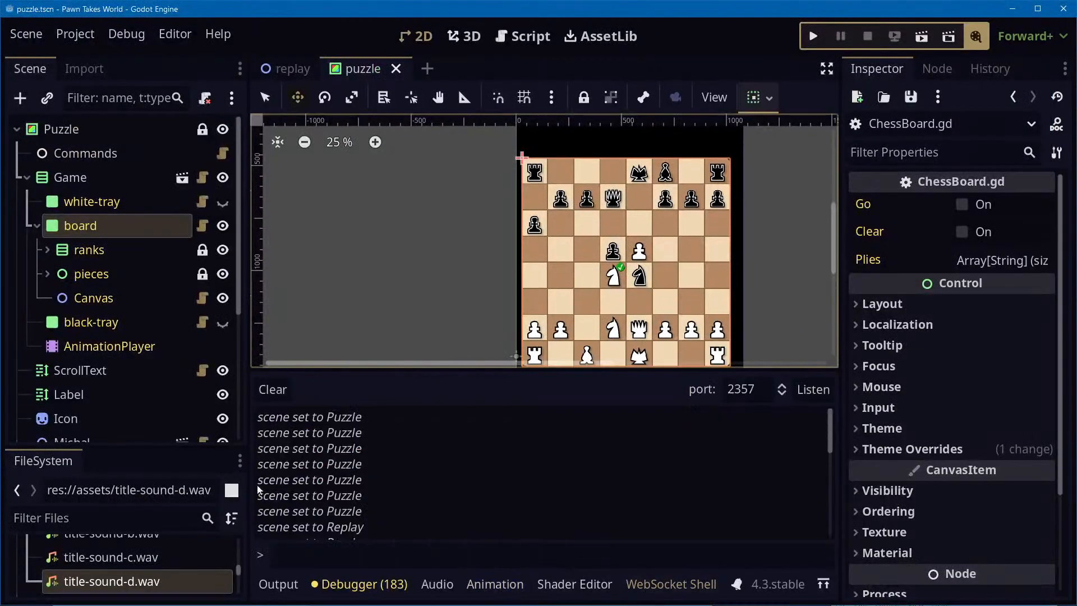
scroll(451, 475, "down", 5)
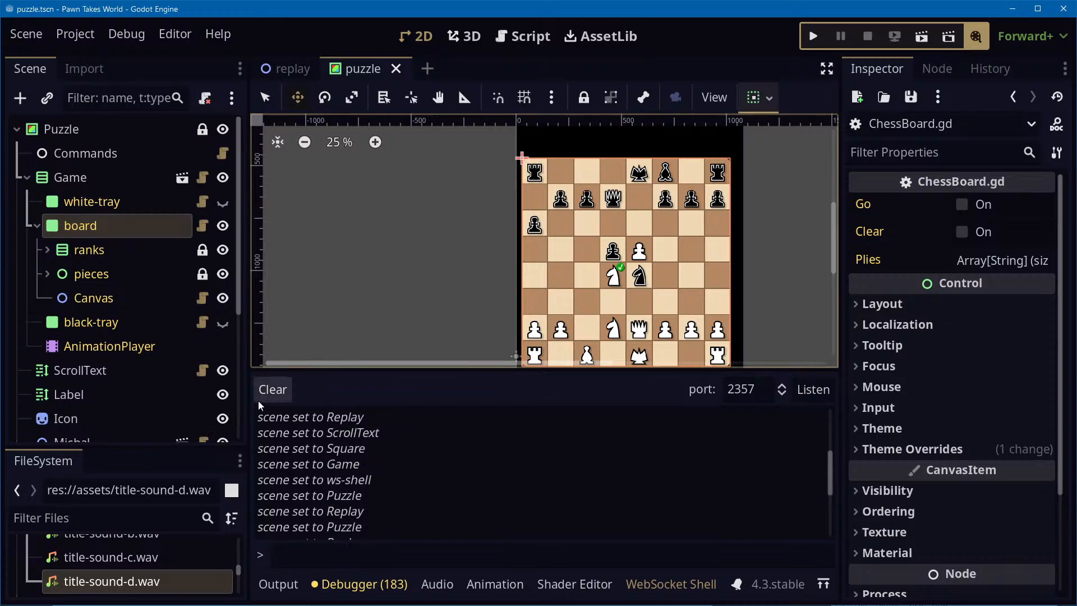
left_click(273, 390)
Enter the command ["fen", ""] in the WebSocket Shell prompt without running it
left_click(307, 545)
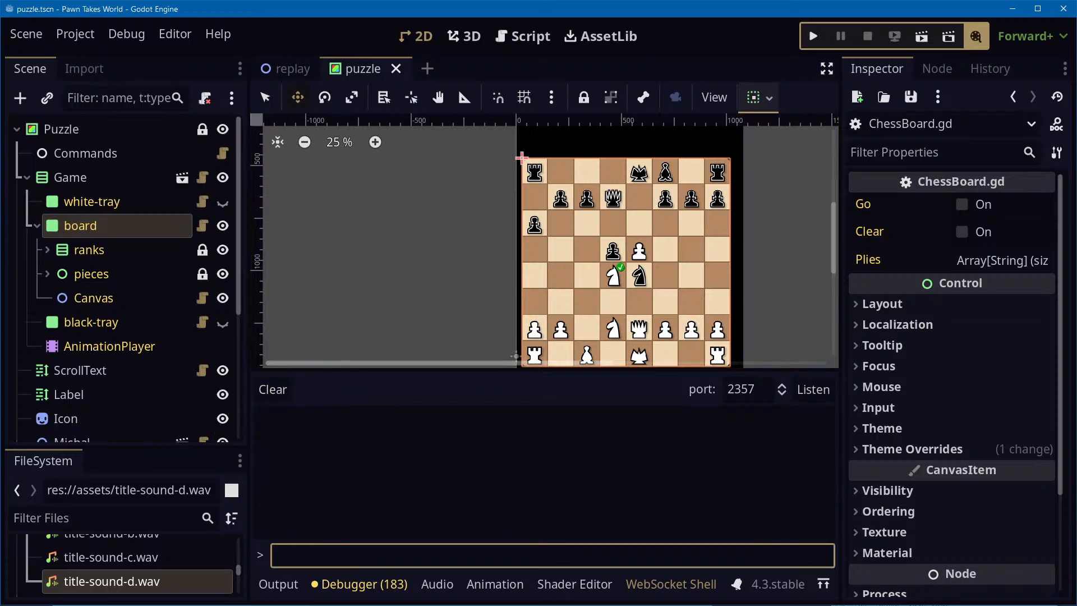
type("[")
type("e")
type("fen\"")
type(", \"\"]")
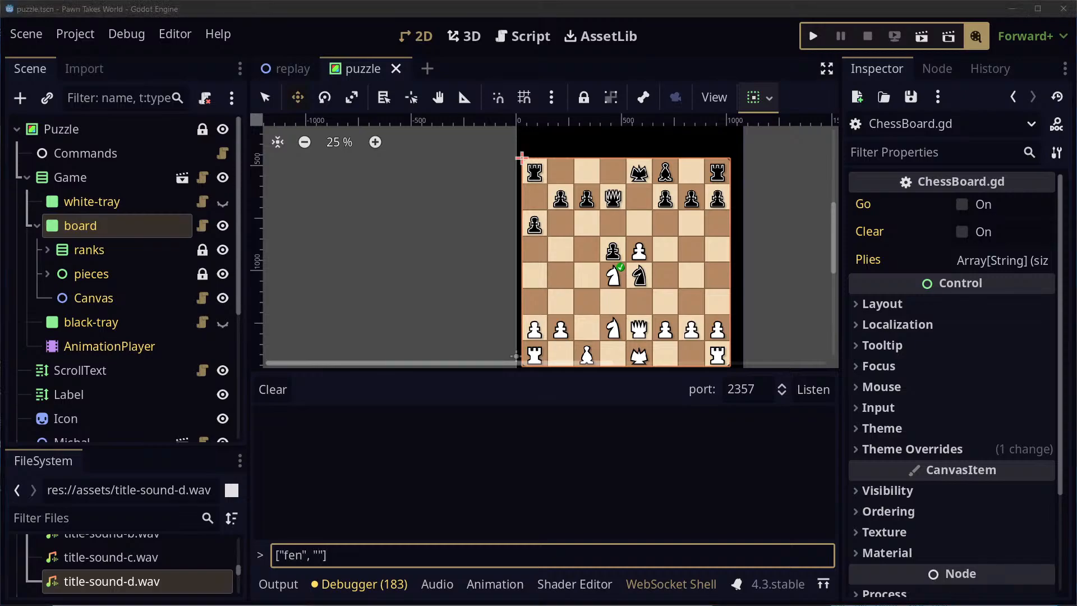
Copy the FEN from the Lichess board editor in the browser, paste it between the shell command's empty quotes in Godot and run the command
key("alt+Tab")
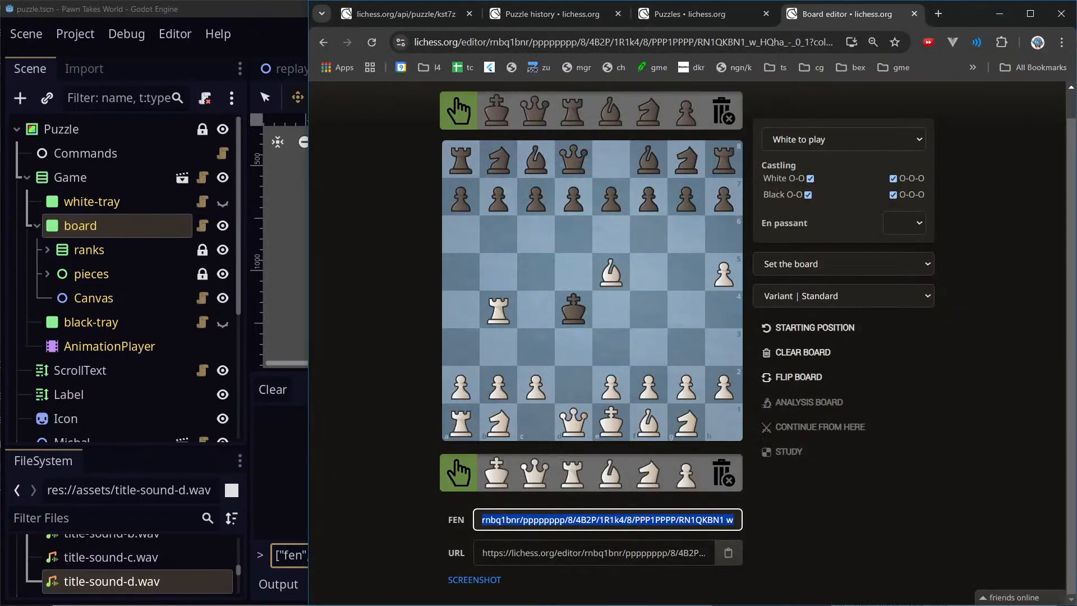
key("ctrl+c")
key("alt+Tab")
key("ctrl+v")
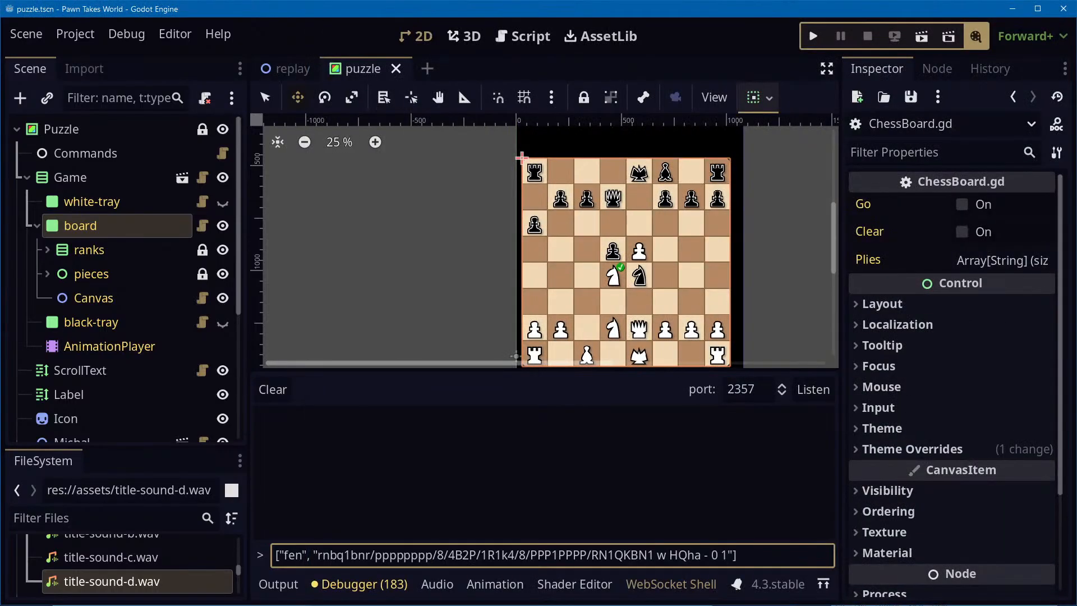
key("Return")
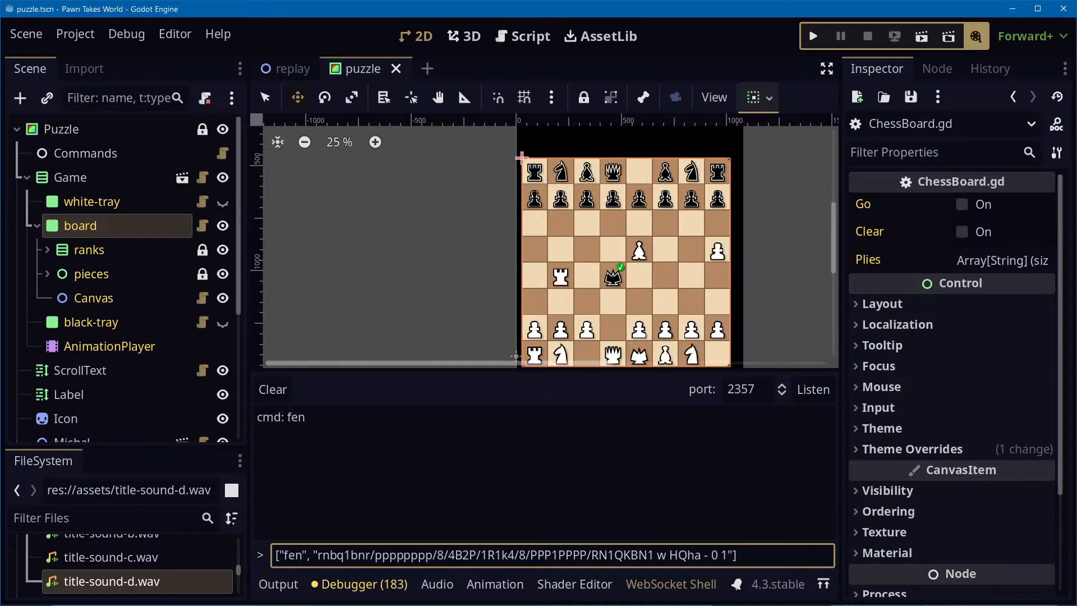
Reset the Icon sprite's animation frame to 0
scroll(671, 289, "down", 1)
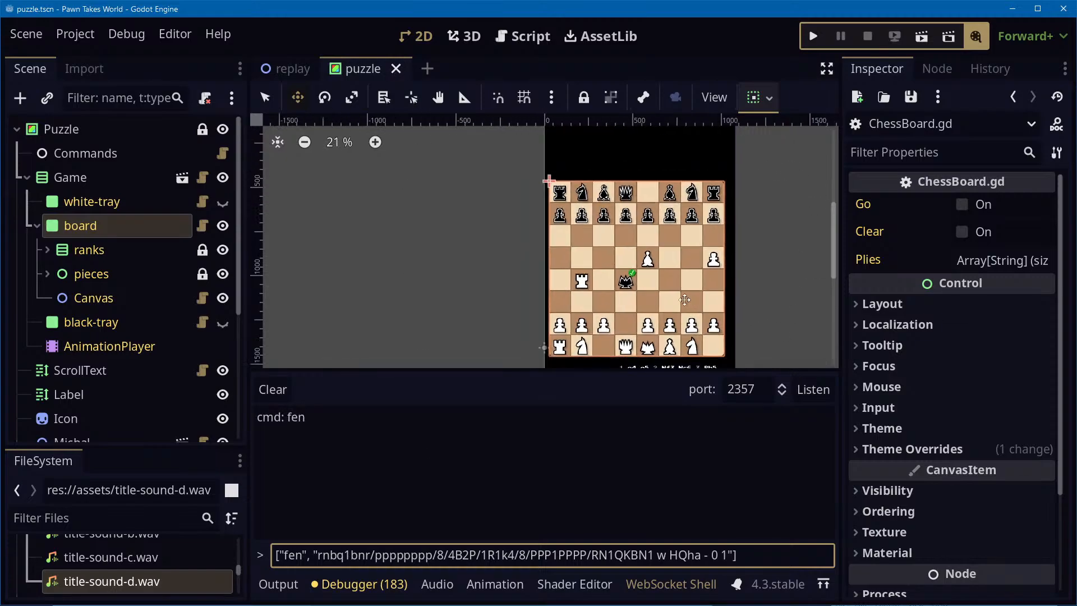
middle_click_drag(766, 280, 739, 203)
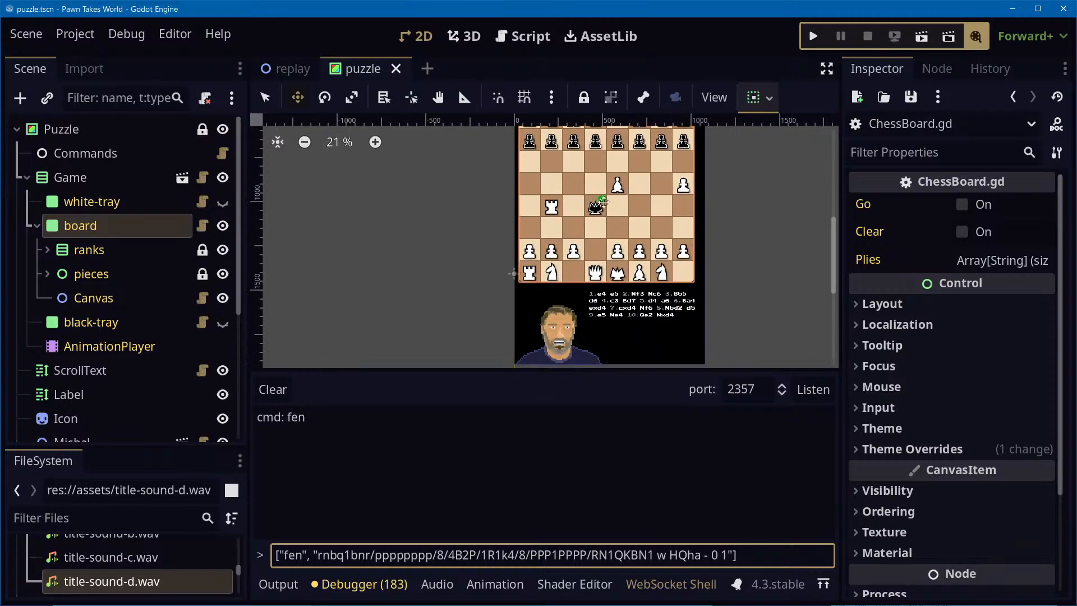
scroll(79, 406, "down", 3)
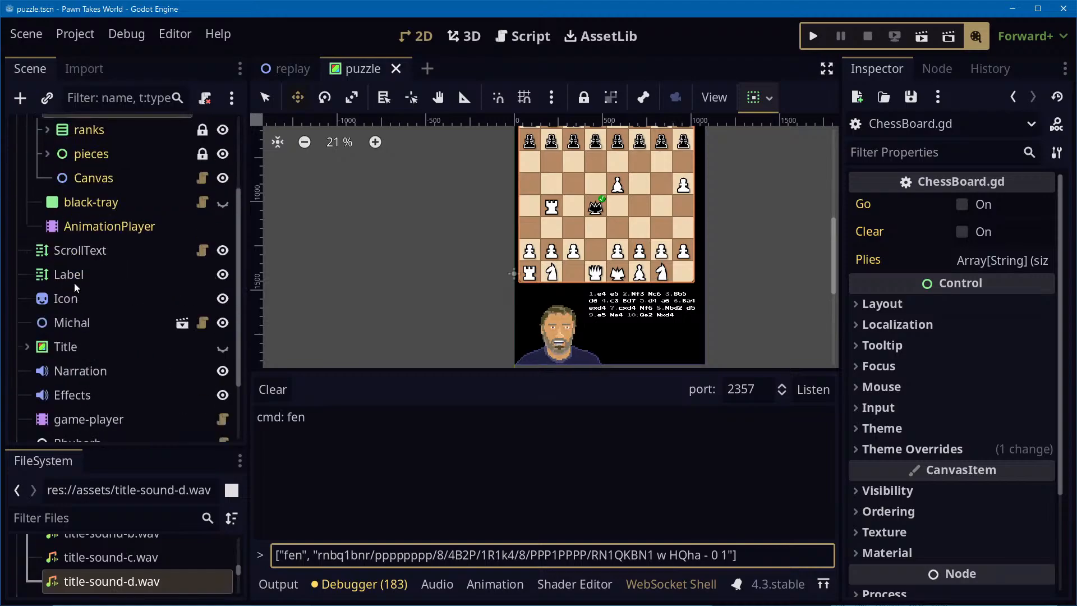
left_click(62, 296)
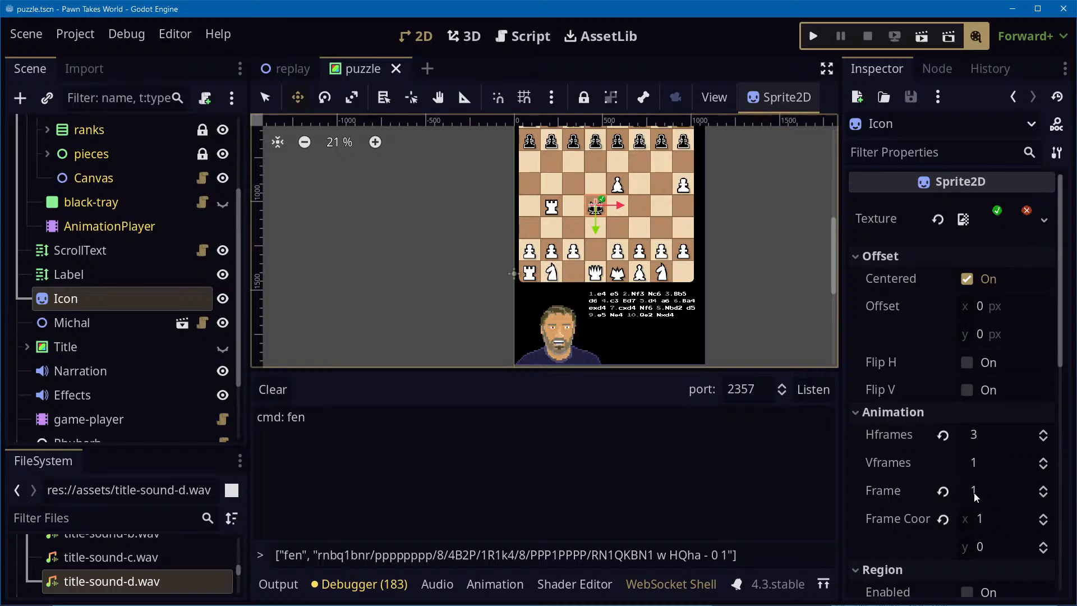
left_click(944, 492)
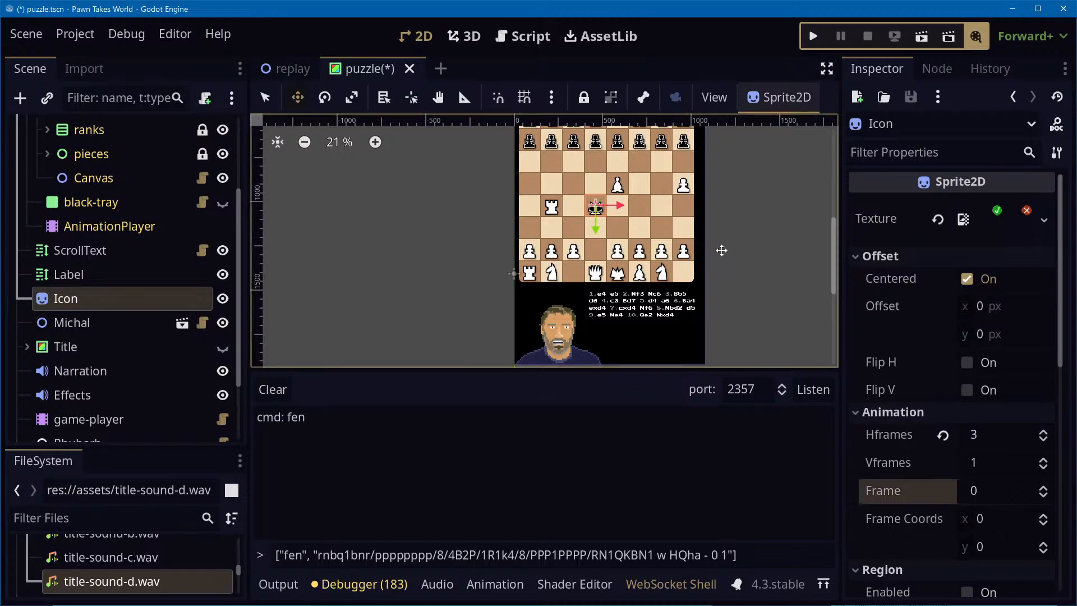
scroll(735, 224, "up", 3)
middle_click_drag(772, 168, 701, 243)
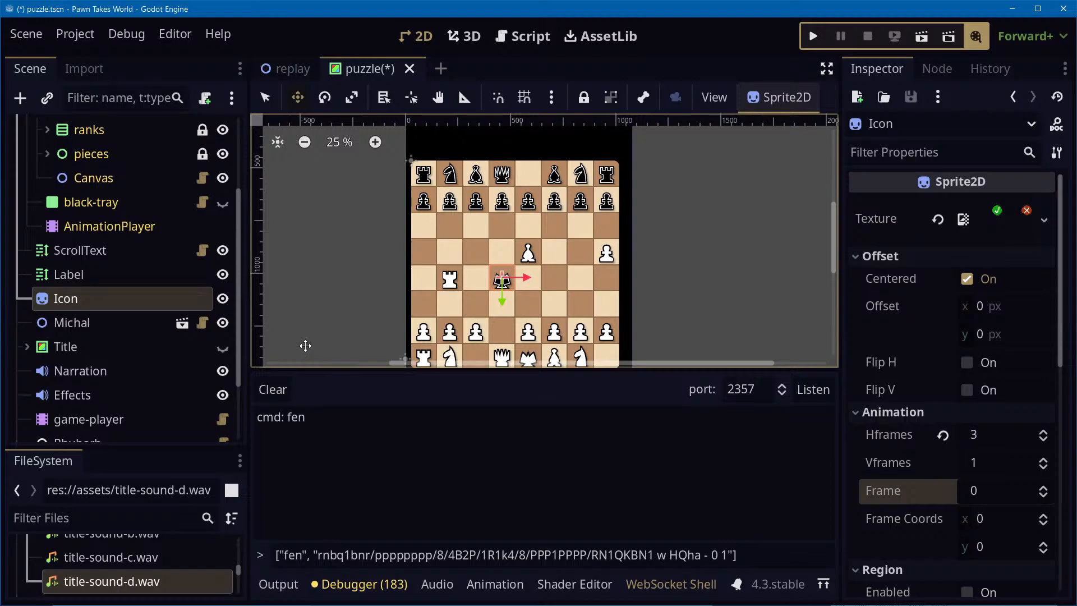
Examine the white-tray, black-tray and board nodes under Game along with the board layout in the viewport
scroll(63, 231, "up", 5)
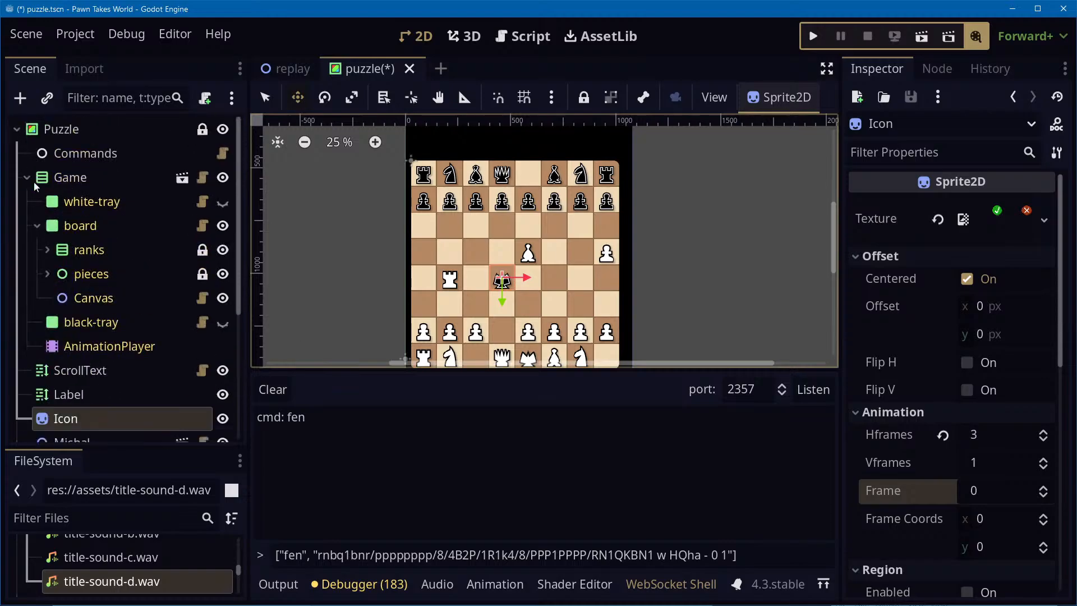
left_click(71, 184)
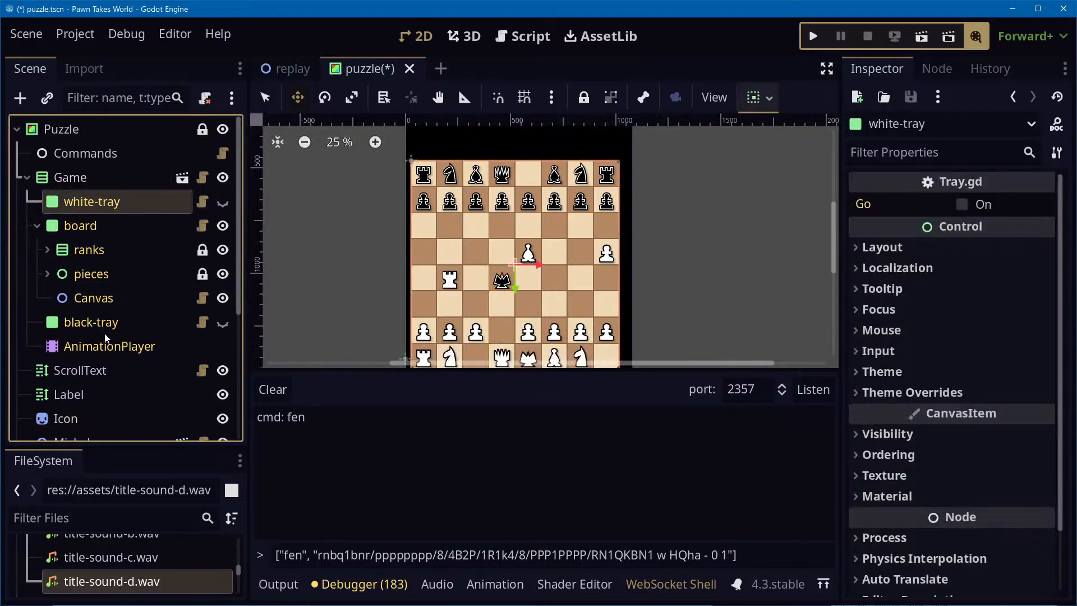
left_click(106, 330)
left_click(97, 204)
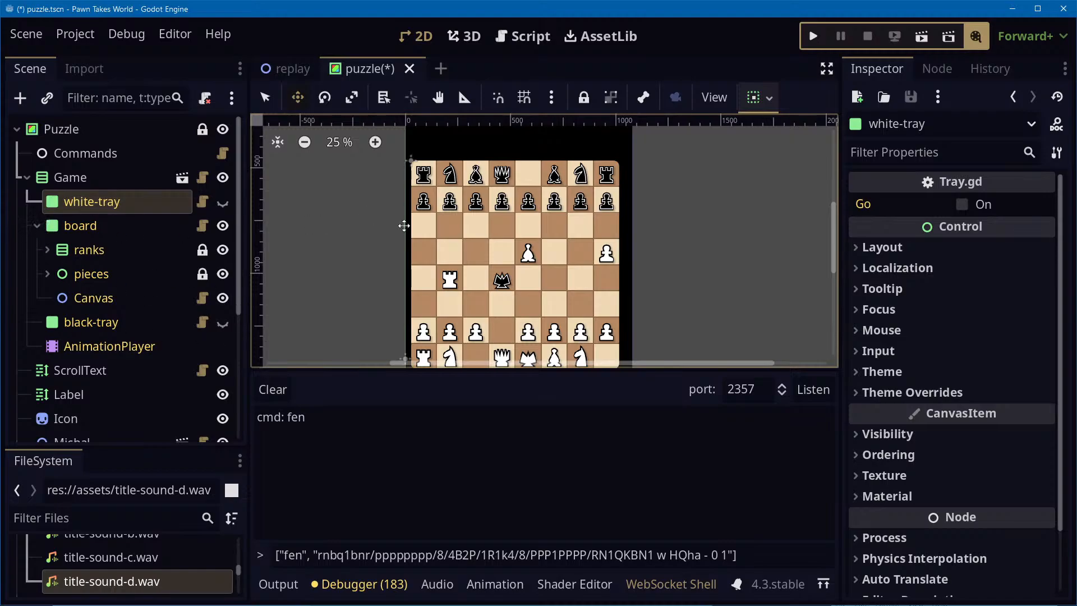
scroll(712, 291, "down", 1)
middle_click_drag(712, 292, 663, 249)
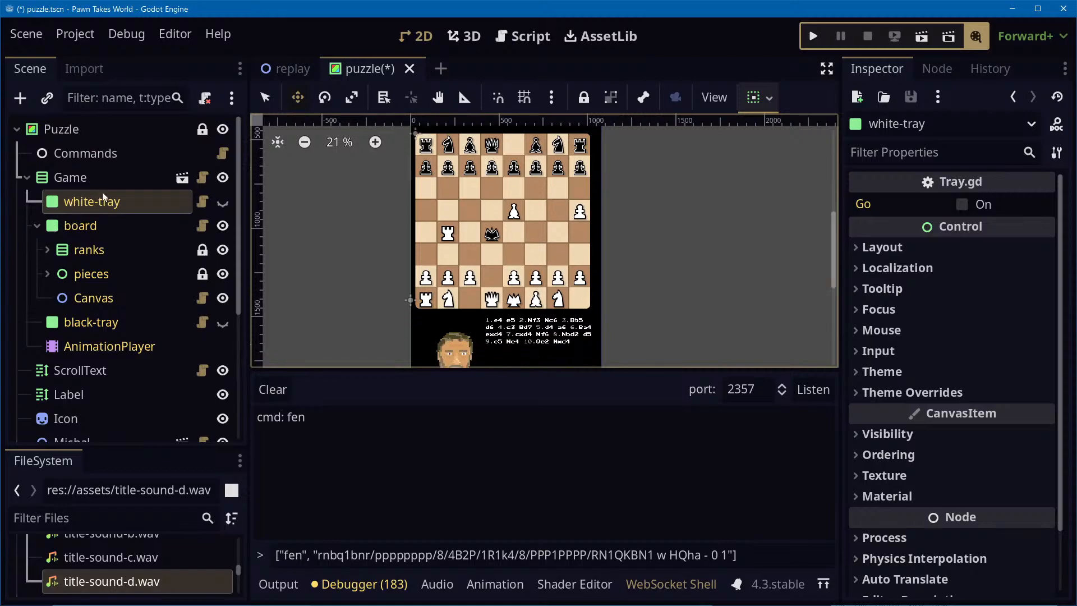
left_click(60, 324)
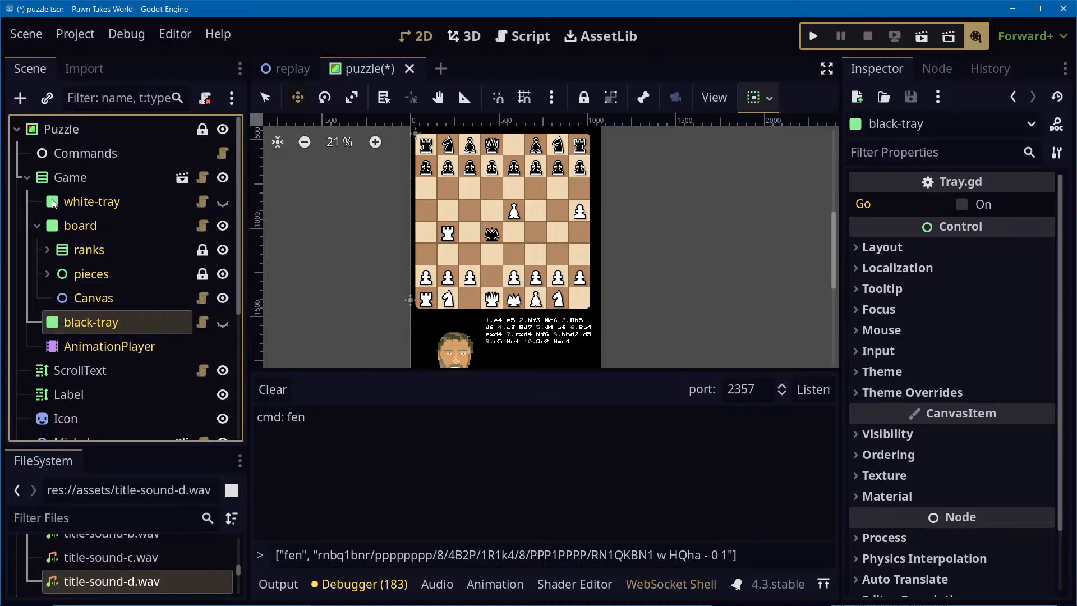
left_click(90, 226)
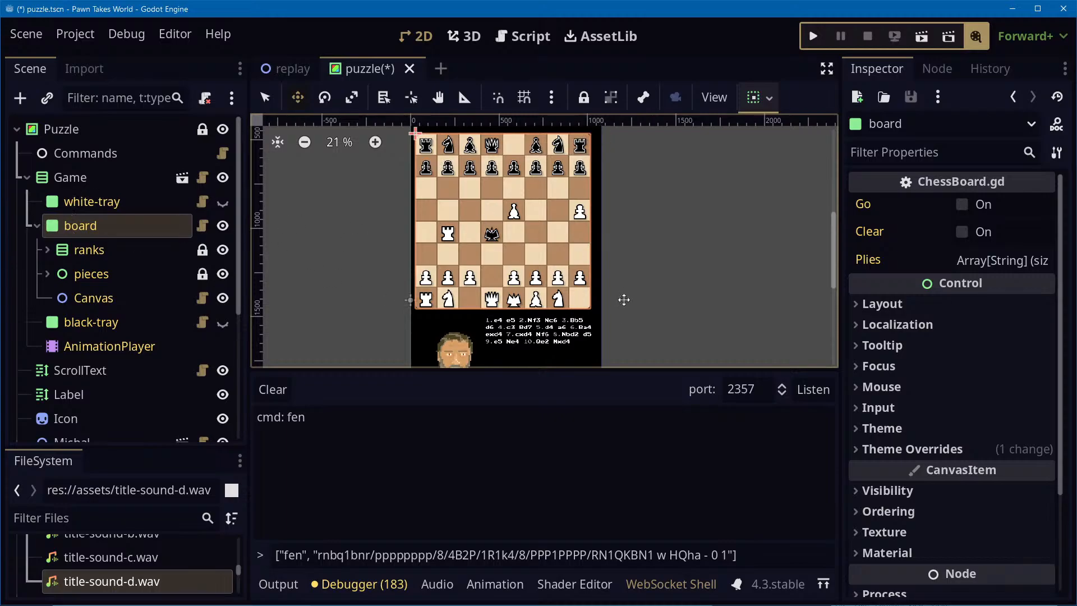
scroll(667, 250, "up", 10)
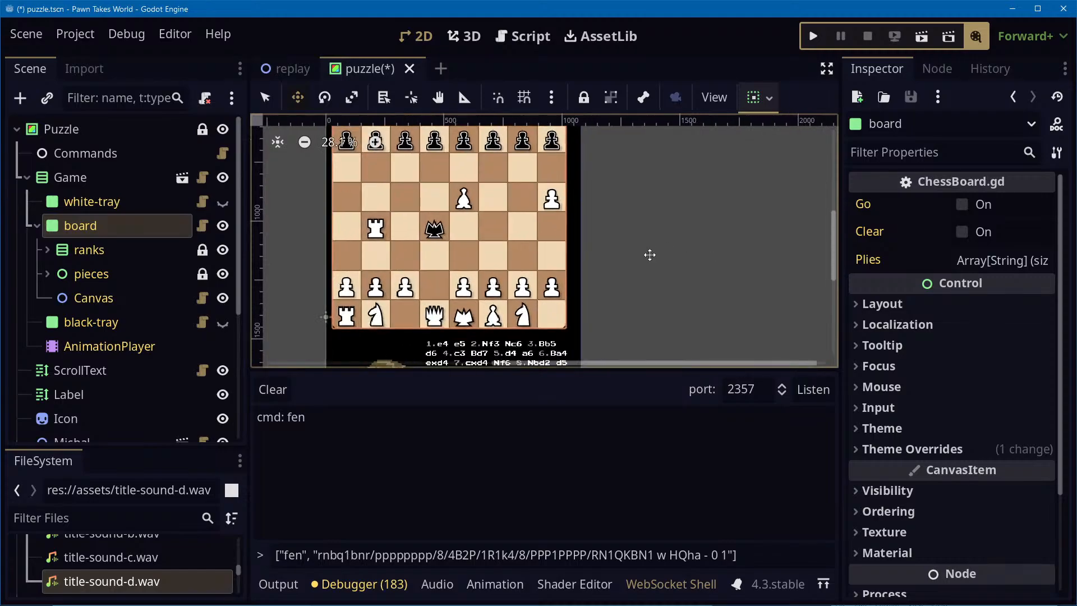
Expand the ranks node under board and look through the rank and square nodes it contains
middle_click_drag(640, 295, 810, 255)
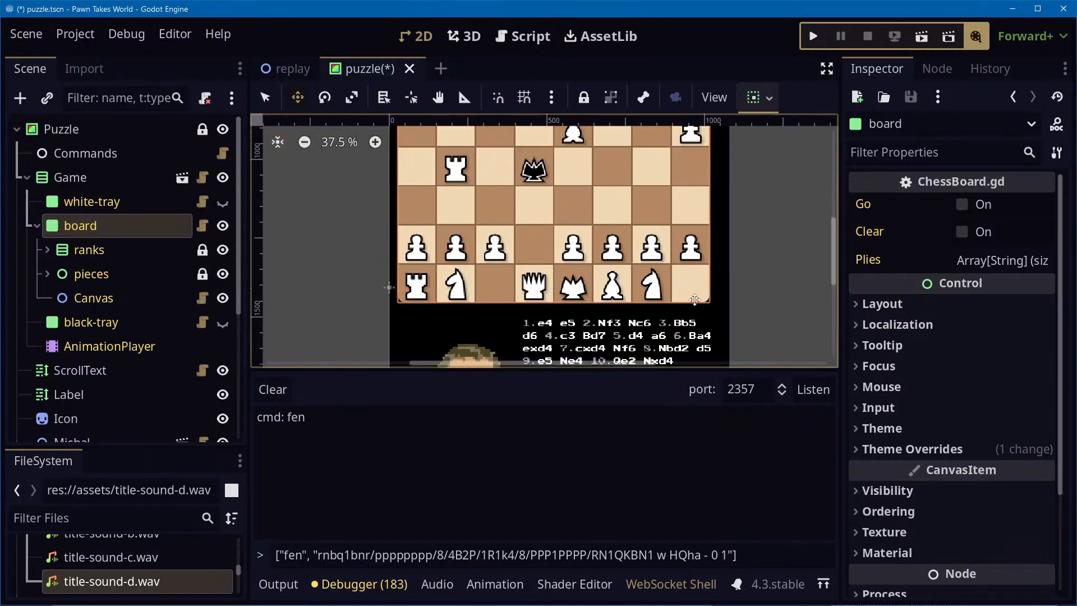
left_click(92, 255)
left_click(47, 249)
scroll(90, 266, "down", 10)
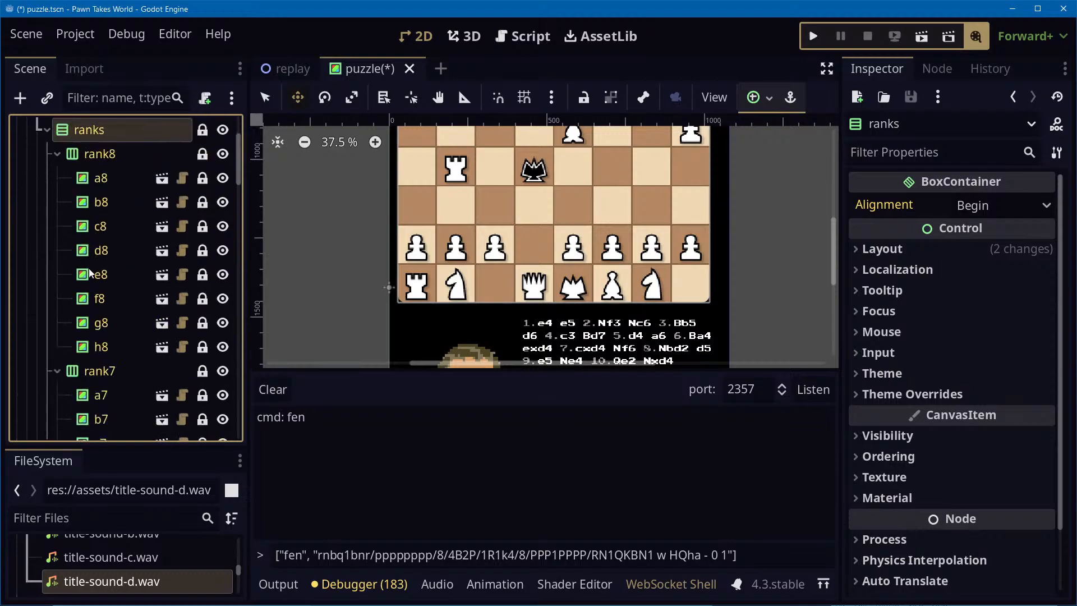
scroll(90, 267, "down", 15)
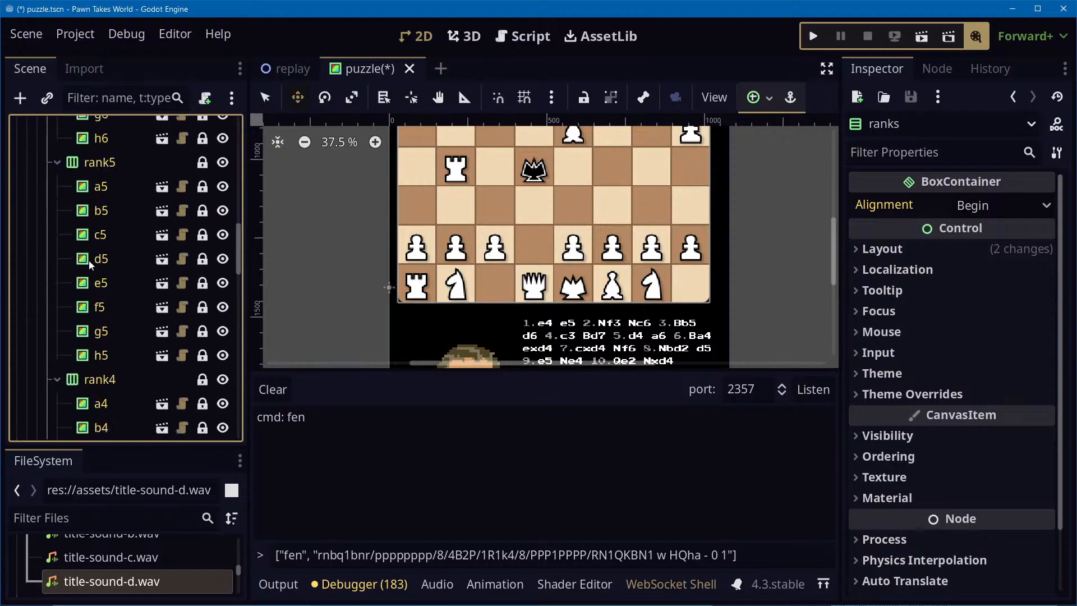
scroll(90, 267, "up", 20)
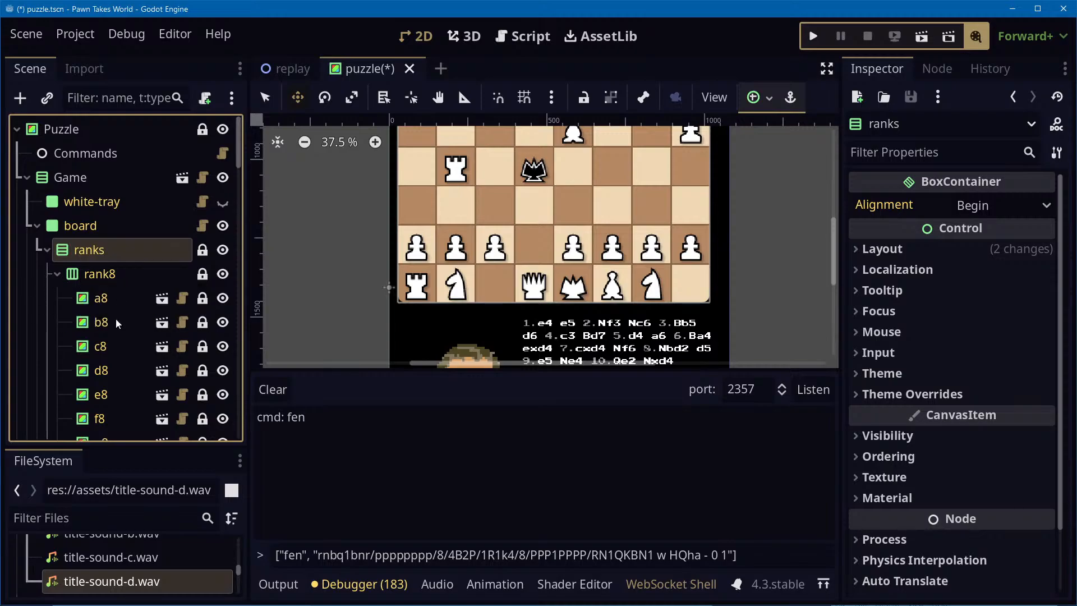
Collapse the rank8 through rank1 branches under the ranks node
left_click(58, 273)
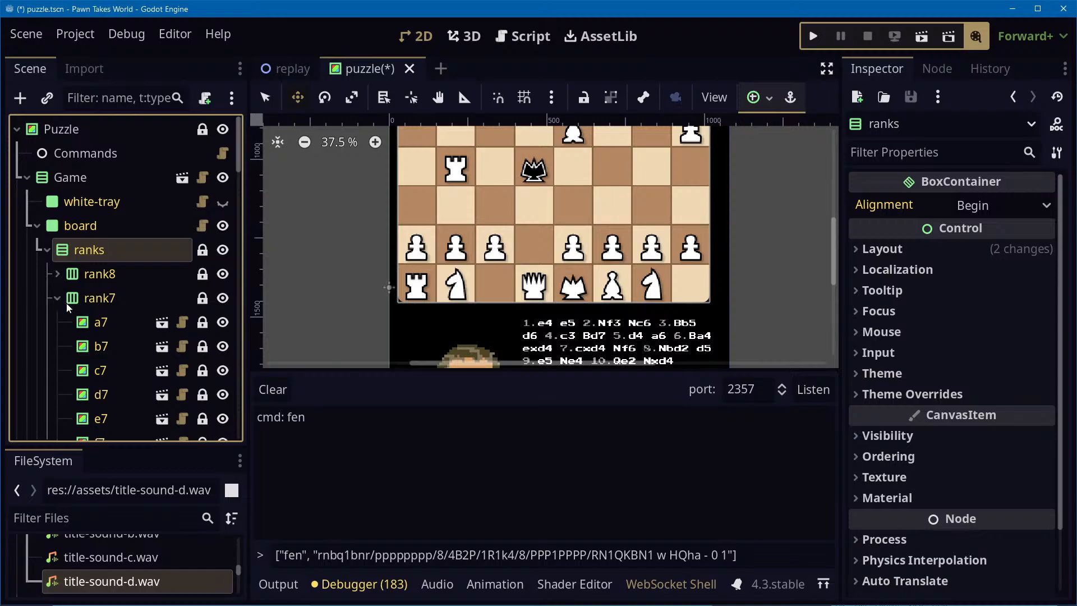
left_click(57, 297)
left_click(57, 322)
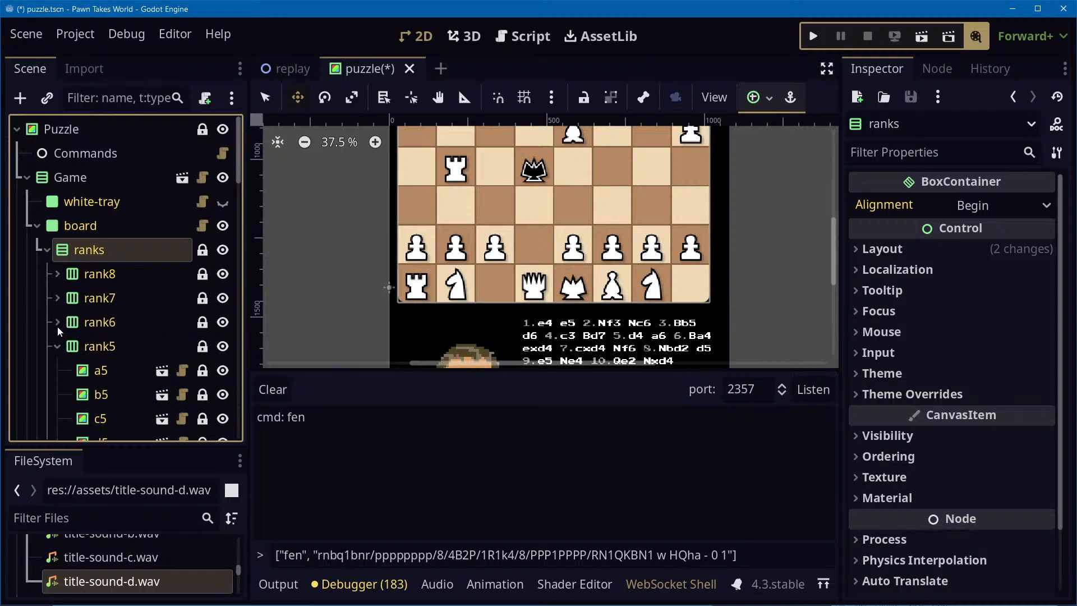
left_click(57, 347)
left_click(57, 370)
scroll(55, 367, "down", 1)
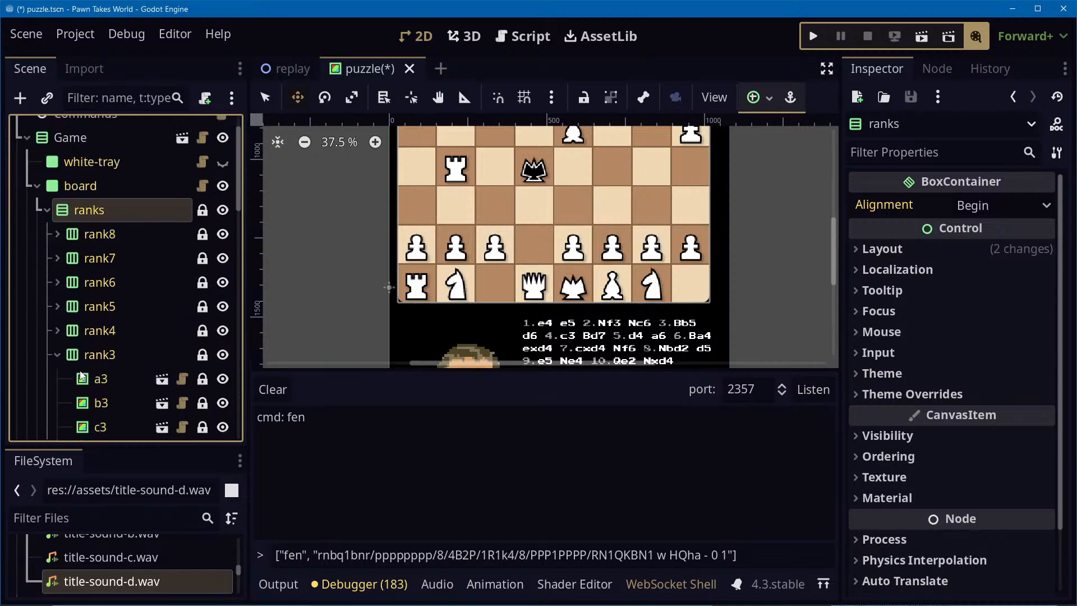
left_click(57, 355)
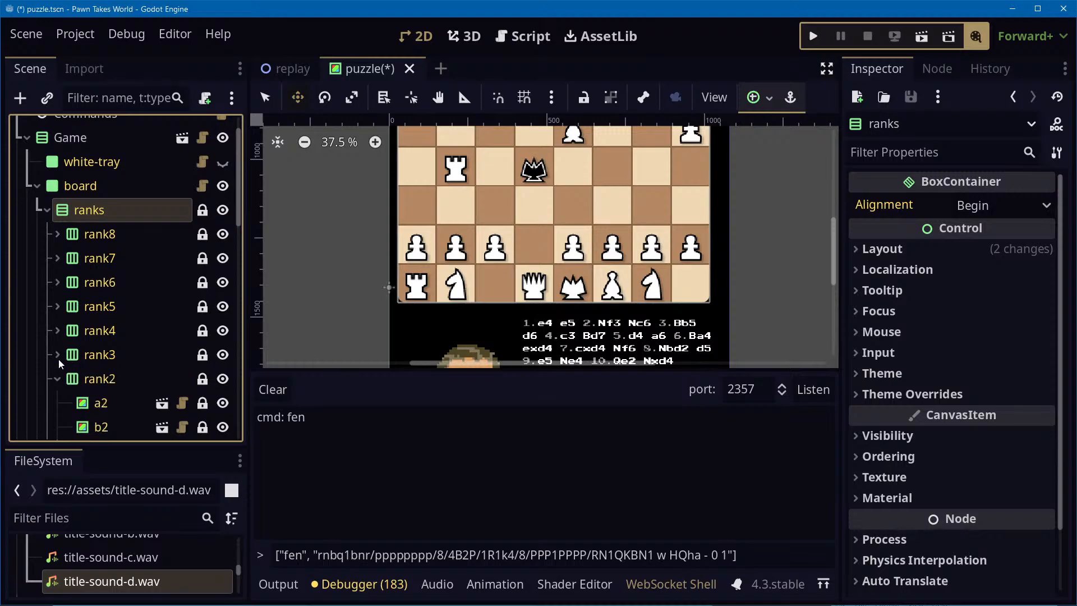
scroll(76, 351, "down", 3)
left_click(57, 299)
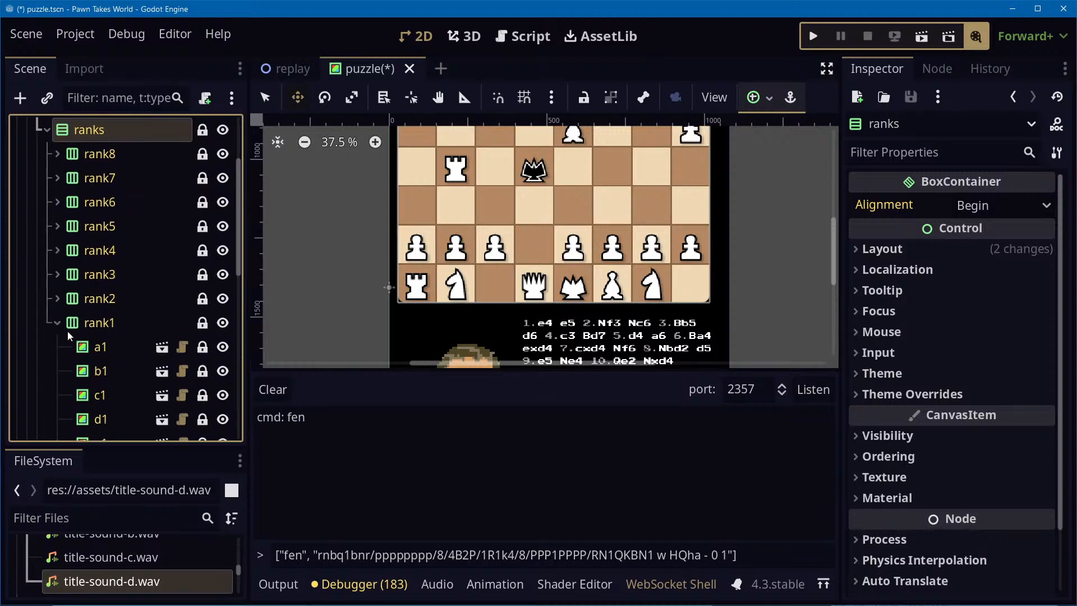
left_click(57, 323)
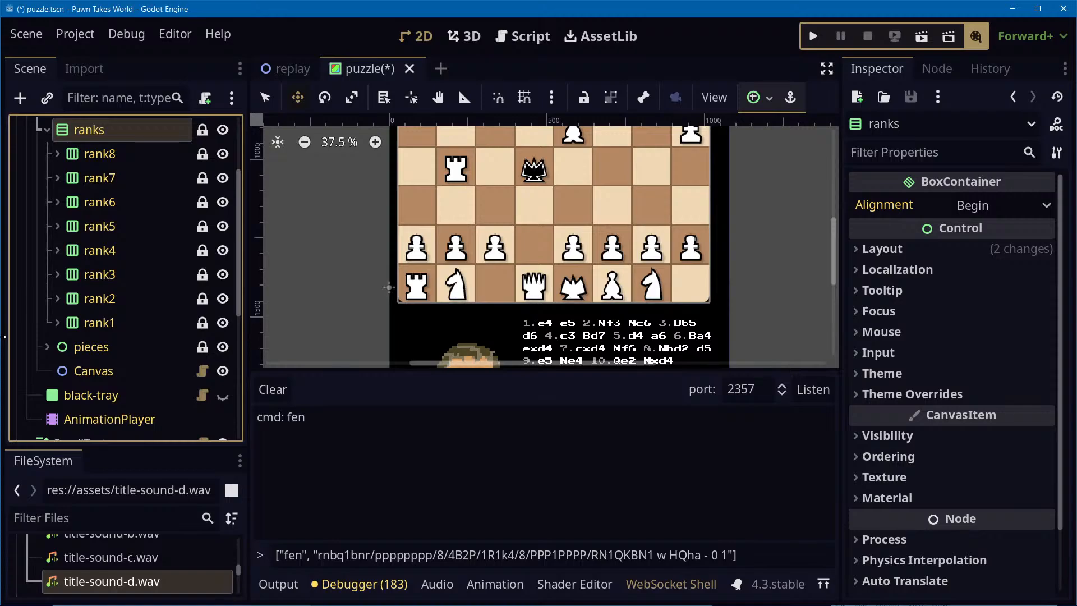
Compare the rank nodes with the board in the viewport, inspect the a8 square's properties, and collapse the ranks branch
scroll(127, 314, "up", 3)
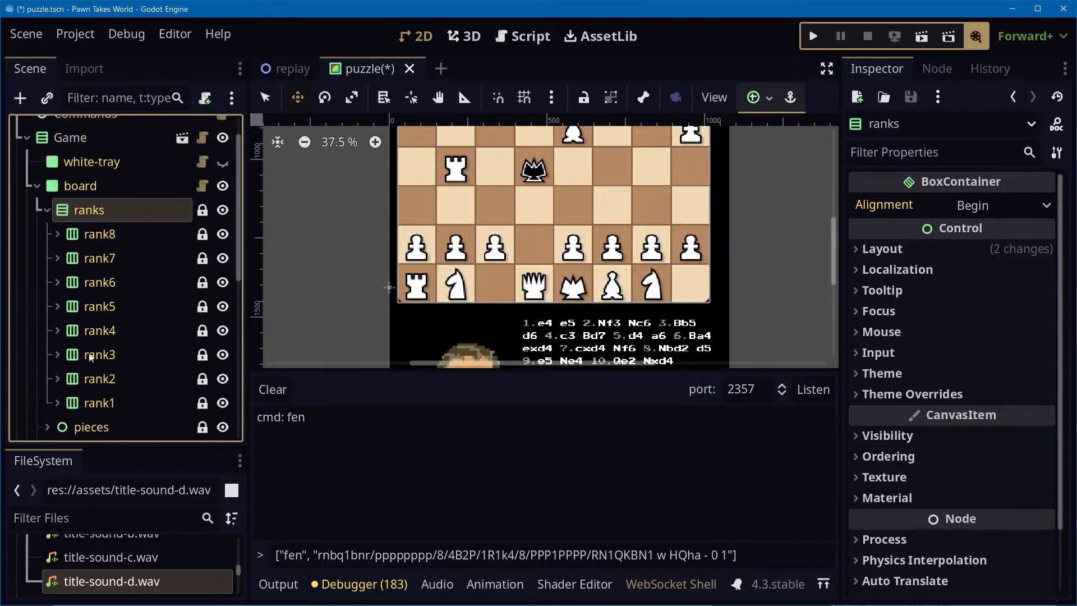
scroll(163, 334, "down", 5)
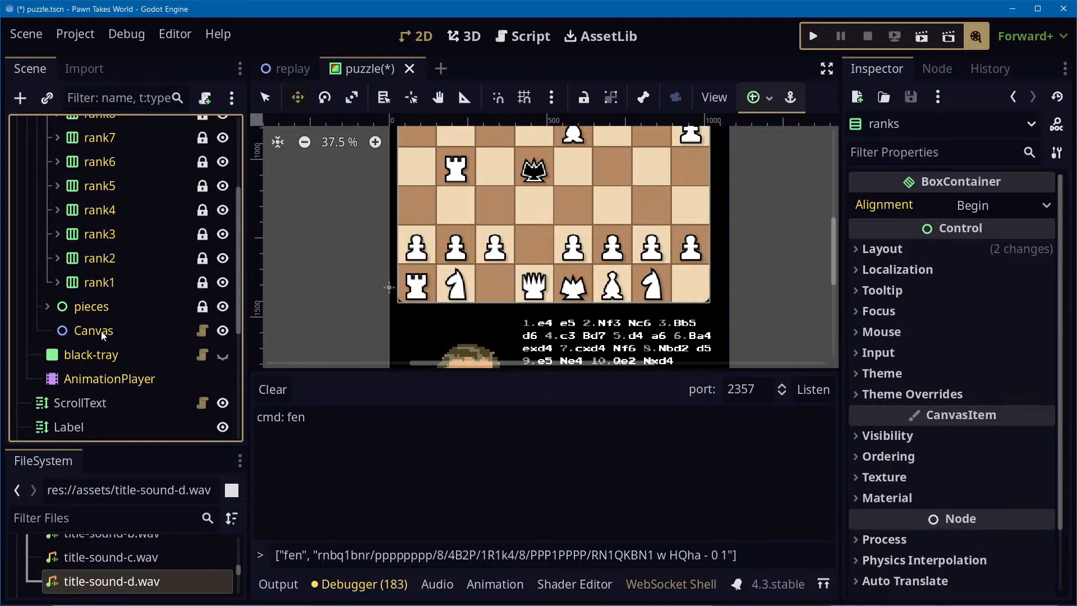
scroll(616, 190, "up", 2)
scroll(628, 238, "down", 1)
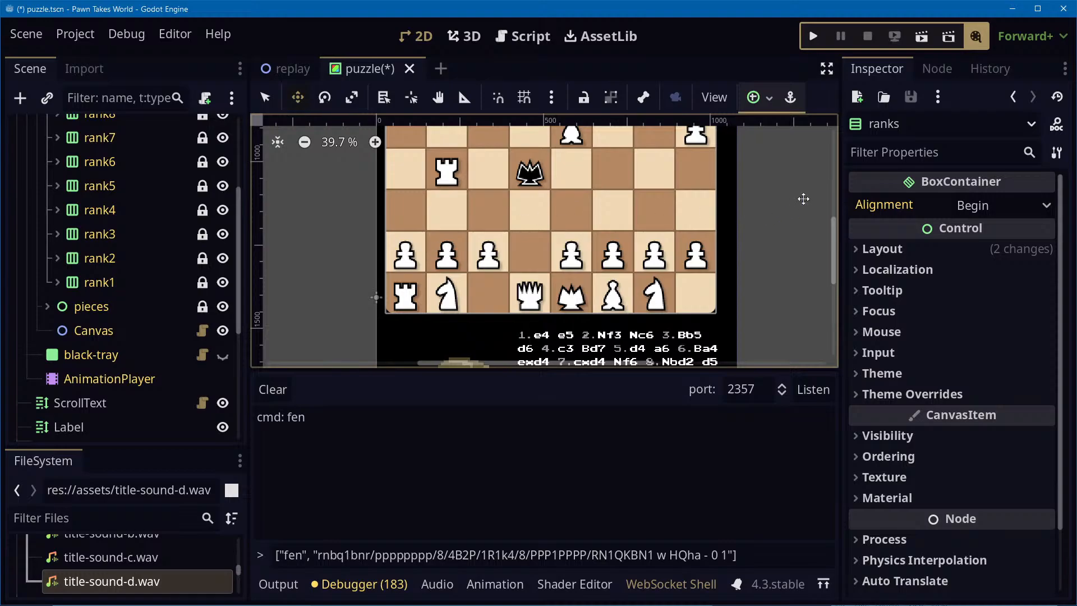
middle_click_drag(800, 173, 817, 345)
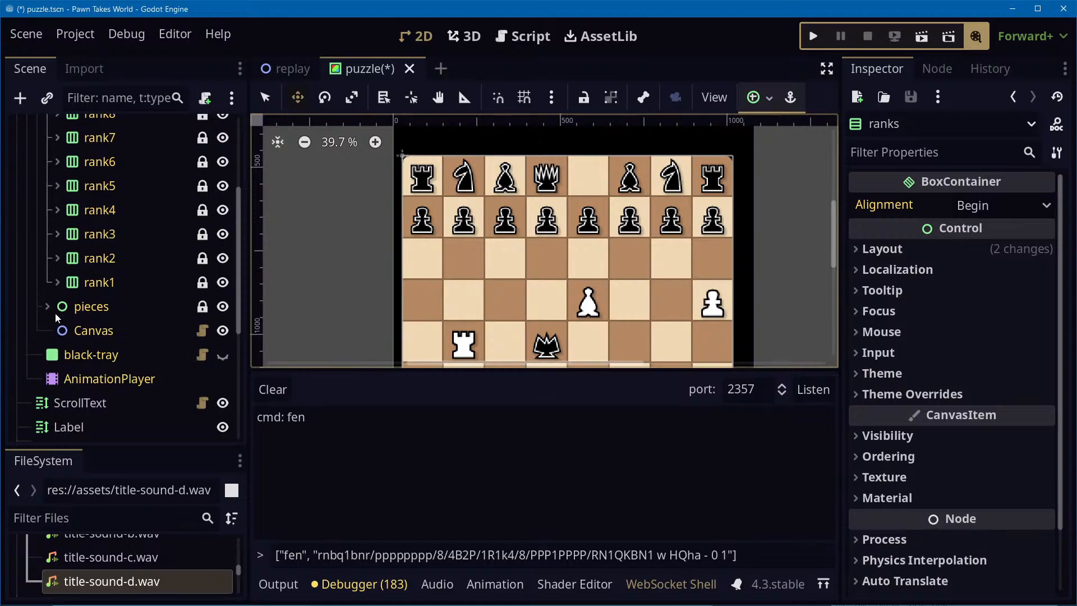
scroll(14, 207, "up", 4)
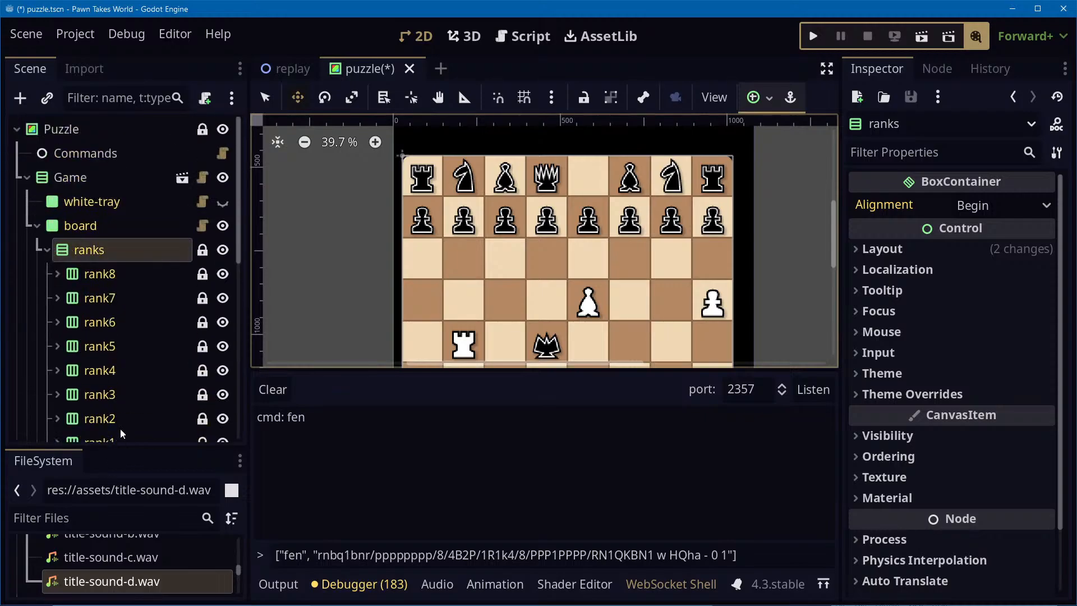
left_click(58, 274)
left_click(95, 303)
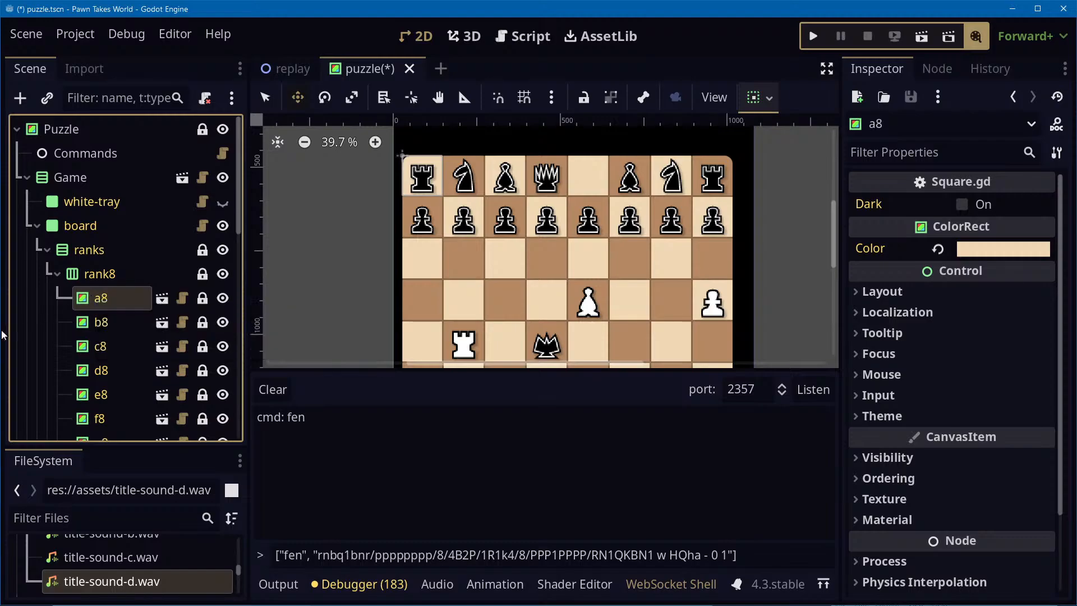
left_click(56, 275)
left_click(47, 254)
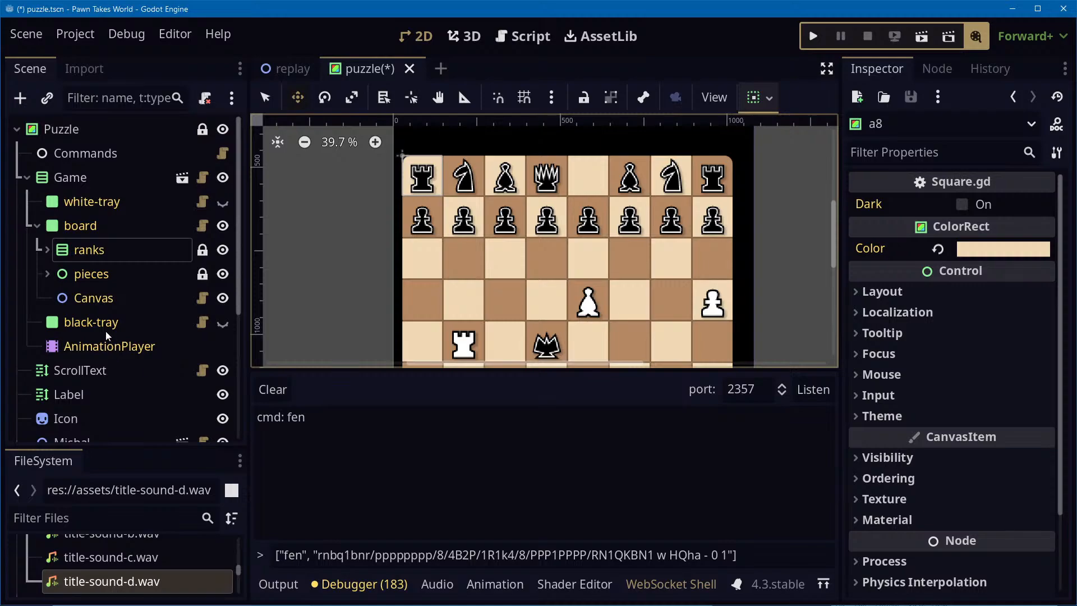
Open the Canvas node's canvas.gd script and review its circle, arrow and _draw code
left_click(82, 303)
left_click(203, 298)
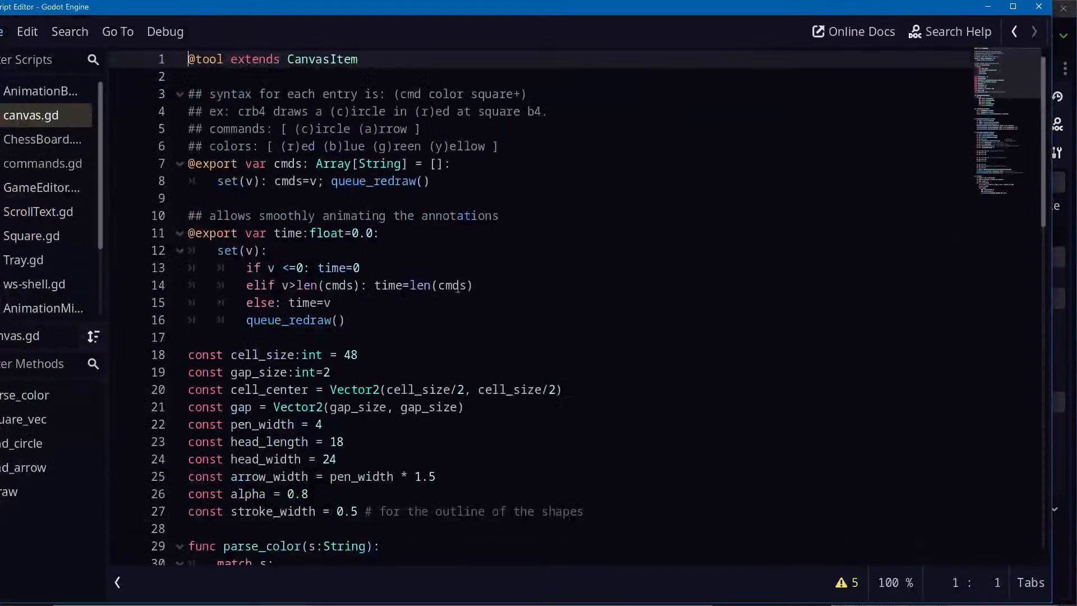
scroll(553, 302, "down", 6)
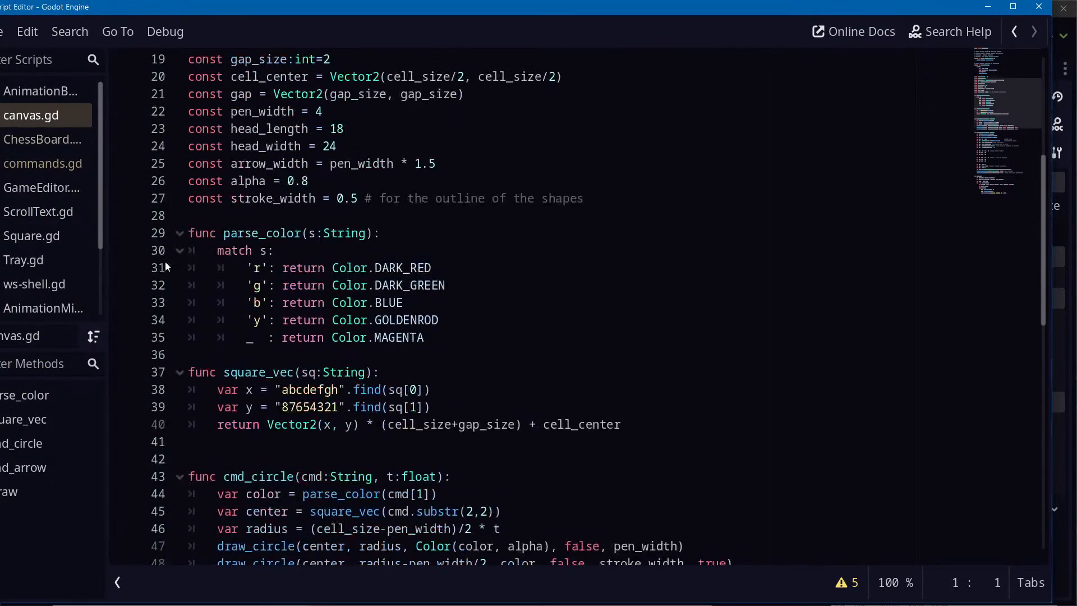
scroll(258, 289, "down", 7)
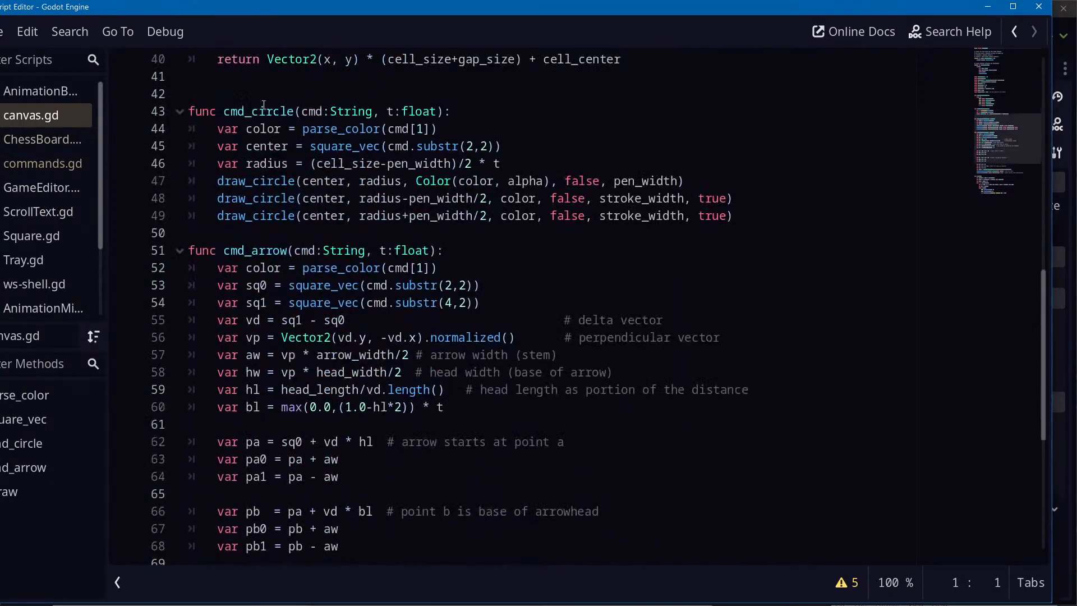
scroll(263, 105, "down", 3)
scroll(255, 128, "up", 3)
scroll(247, 388, "down", 7)
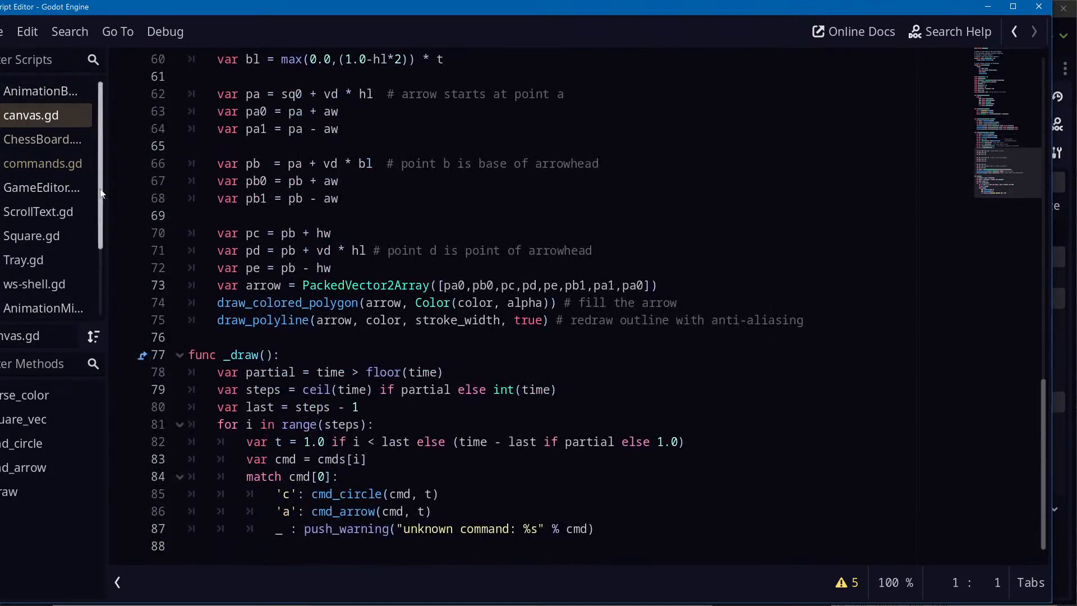
Go back through the script editing history to ws-shell.gd
key("alt+Left")
key("alt+Left")
key("alt+Left")
key("alt+Left")
key("alt+Left")
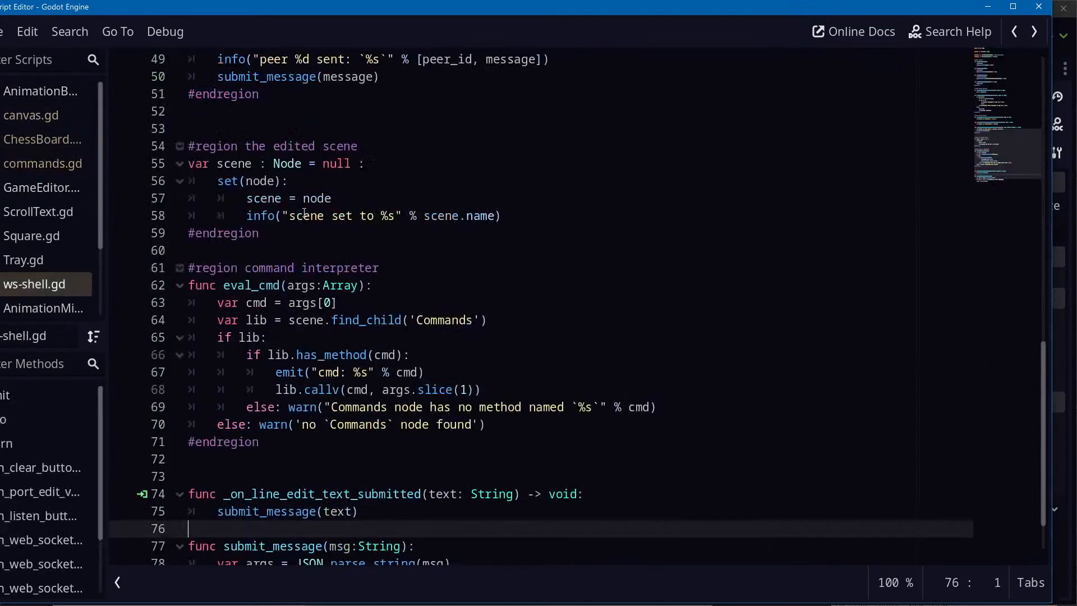
Switch to the Lichess board editor in the browser and draw green arrows d4–b6 and e4–g5 and red arrows g4–g2 and f4–b4
key("alt+Tab")
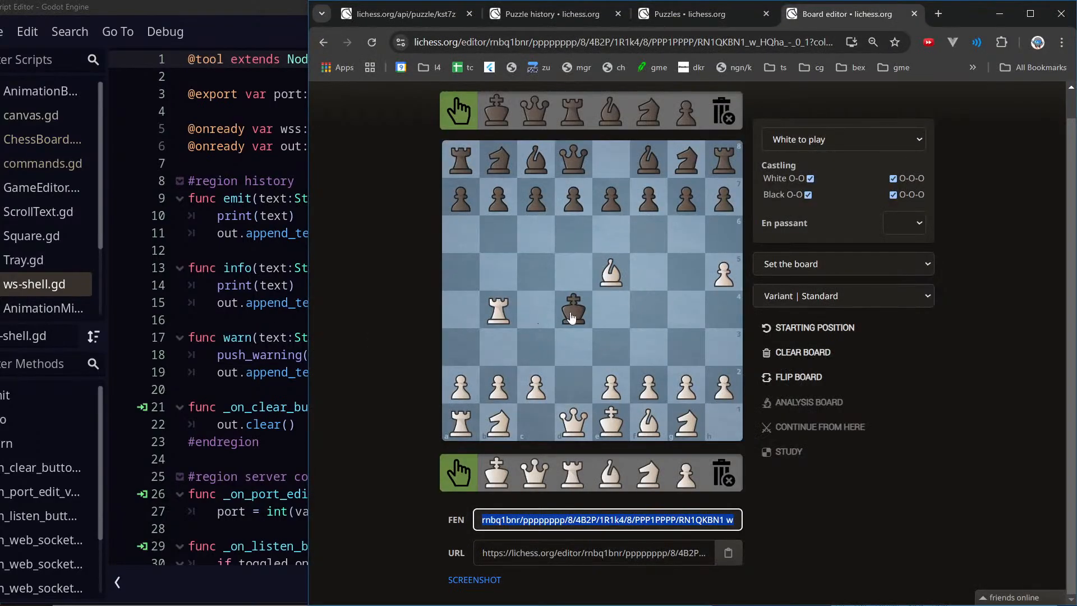
right_click_drag(571, 318, 499, 239)
mouse_move(611, 309)
right_mouse_down()
mouse_move(686, 273)
mouse_move(686, 384)
right_mouse_up()
right_click_drag(651, 310, 498, 309, "shift")
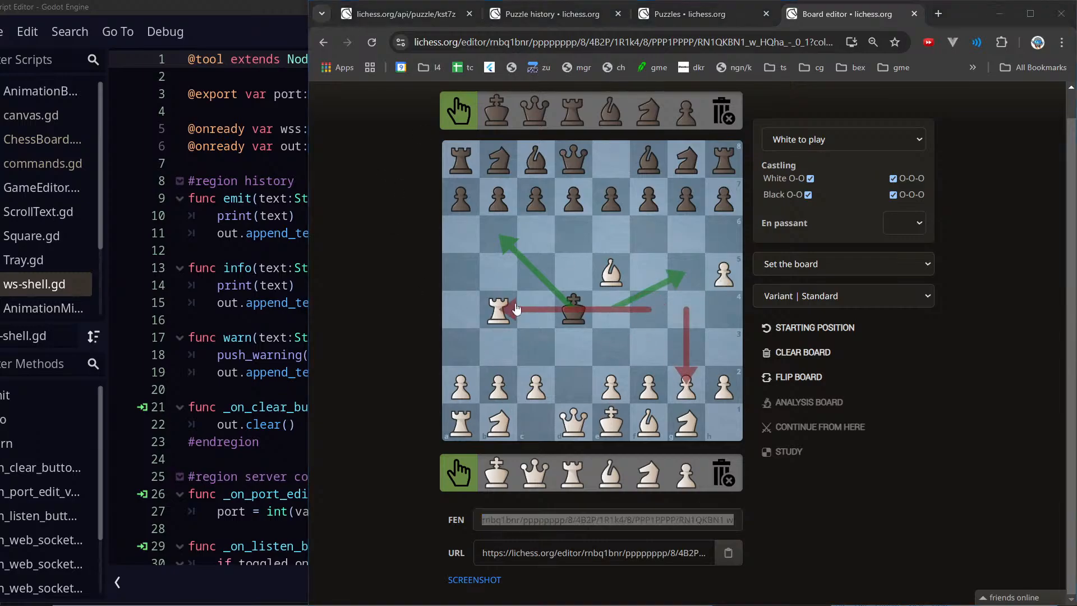
Return to Godot's Script Editor, bring its window fully into view and examine the command interpreter and submit_message code in ws-shell.gd
key("alt+Tab")
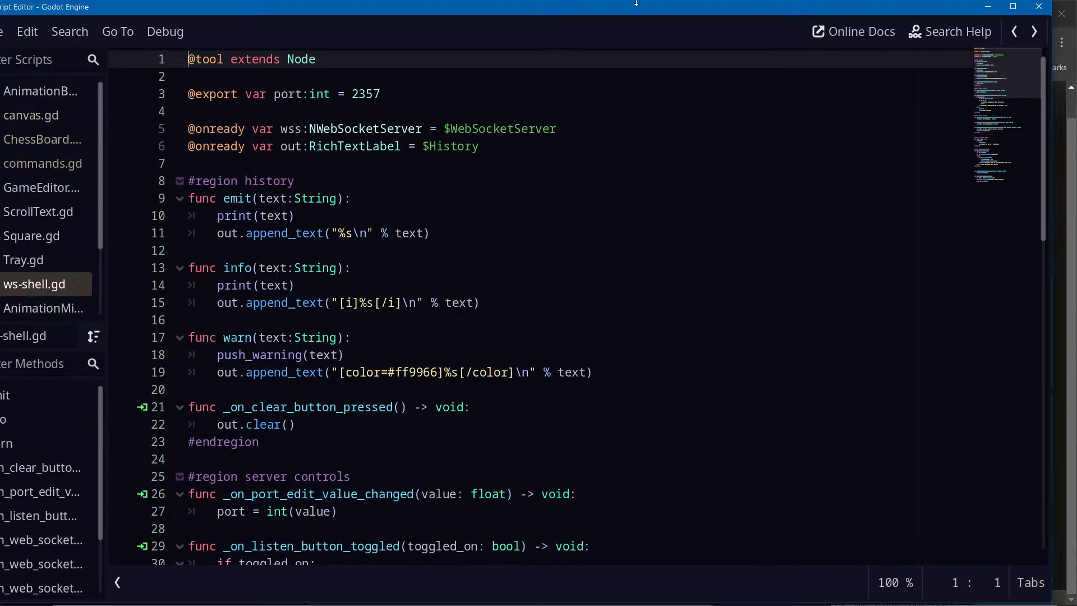
left_click_drag(623, 7, 673, 14)
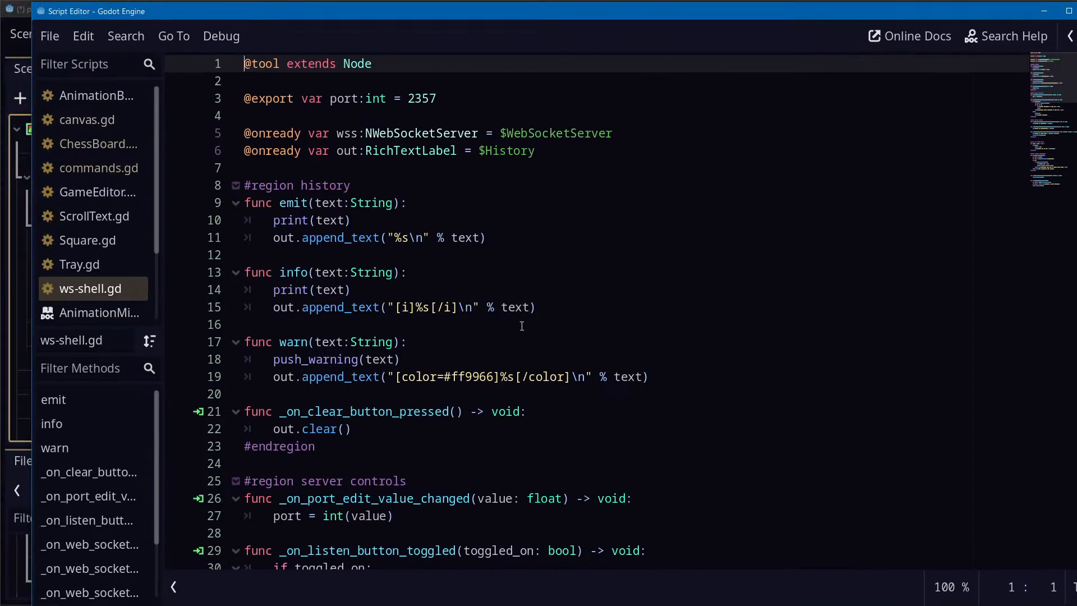
key("alt+Tab")
key("alt+Tab")
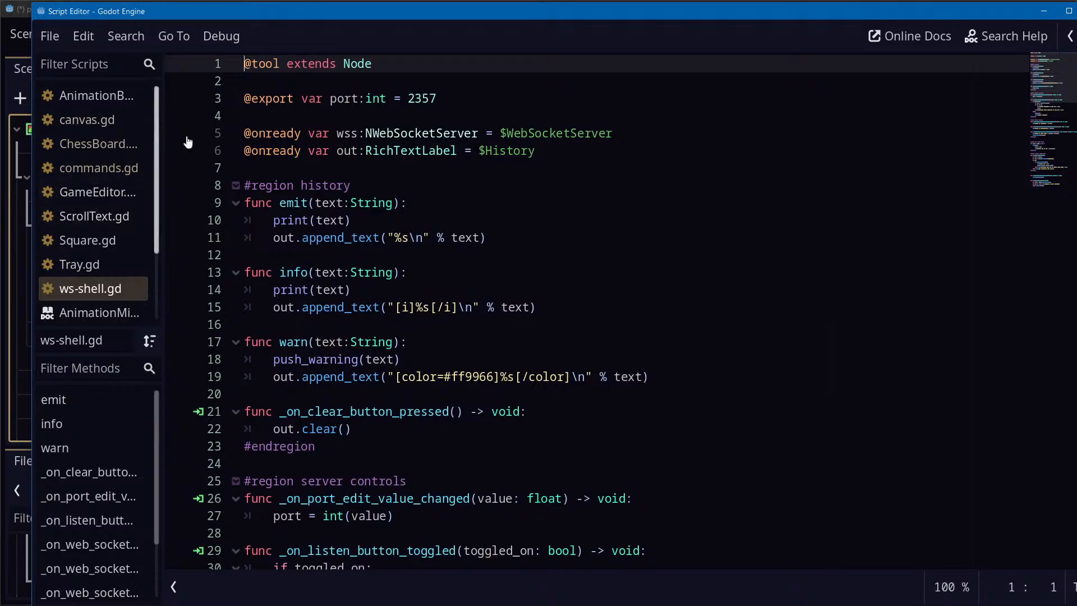
scroll(506, 355, "down", 15)
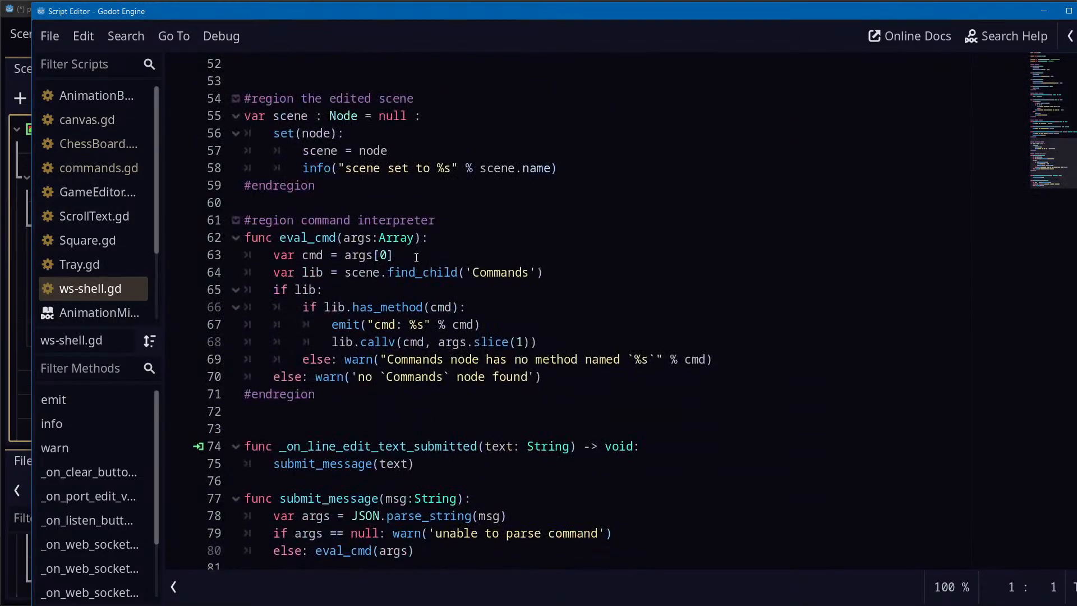
scroll(416, 257, "down", 1)
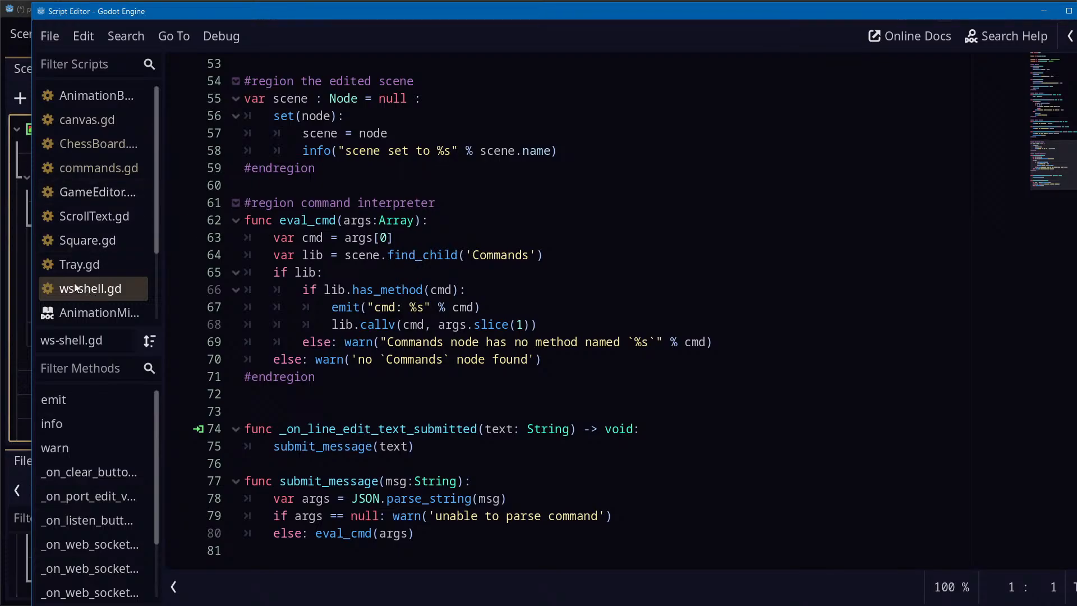
Move the Script Editor window clear of the scene and start the WebSocket Shell listening on port 2357
left_click_drag(429, 14, 1076, 148)
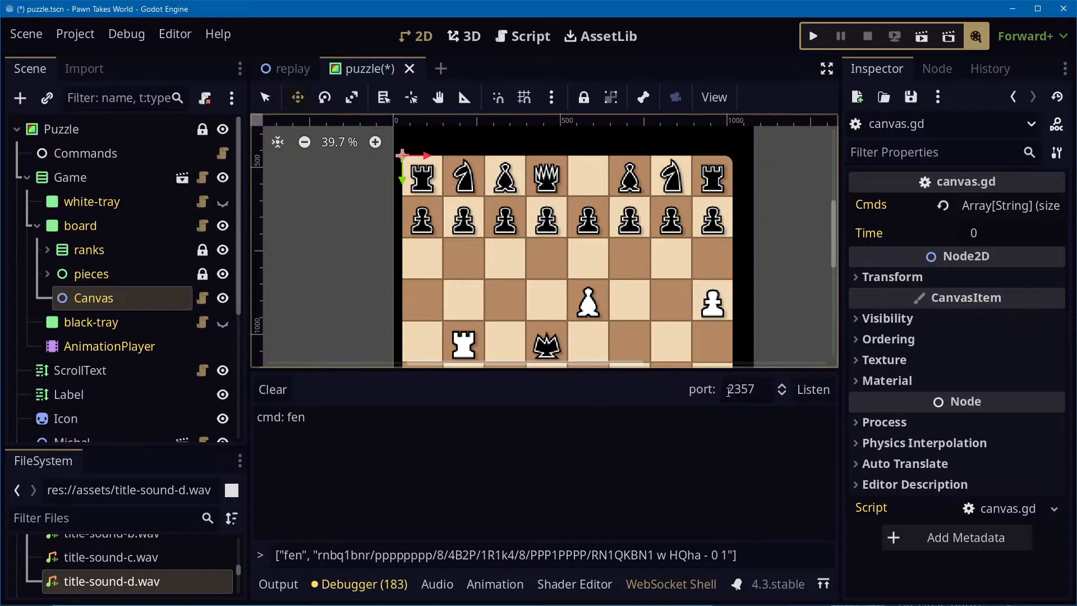
left_click(800, 396)
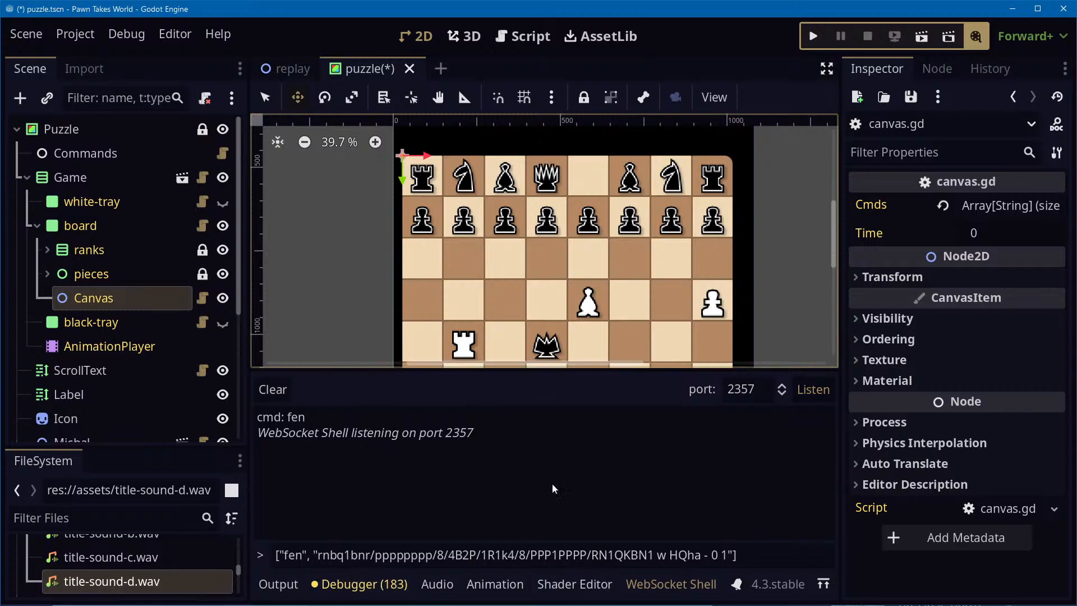
Open the Commands node's commands.gd script and place the cursor in its first line
left_click(69, 156)
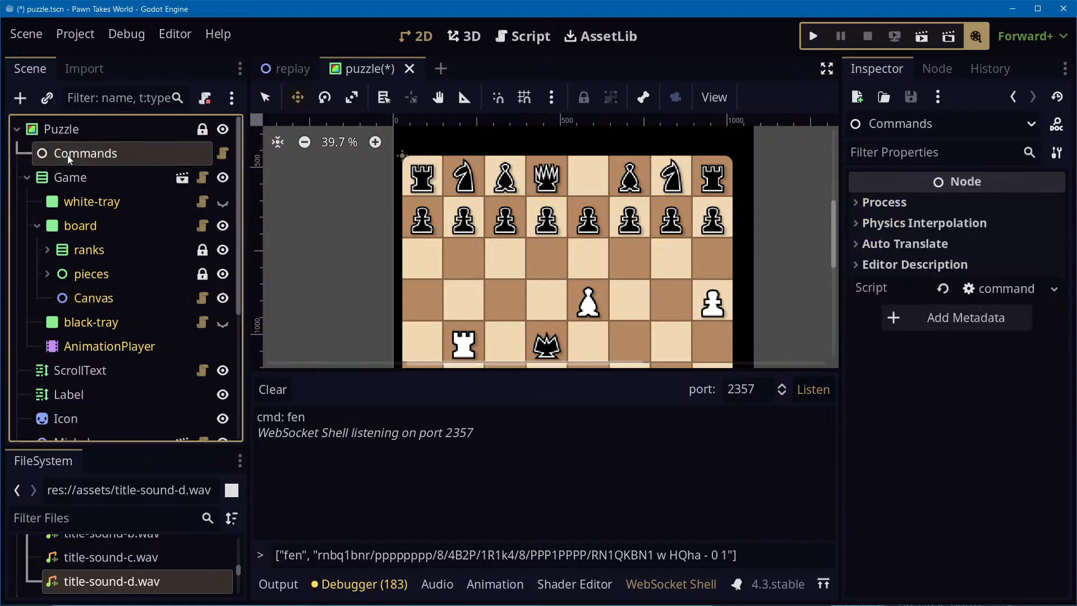
left_click(228, 156)
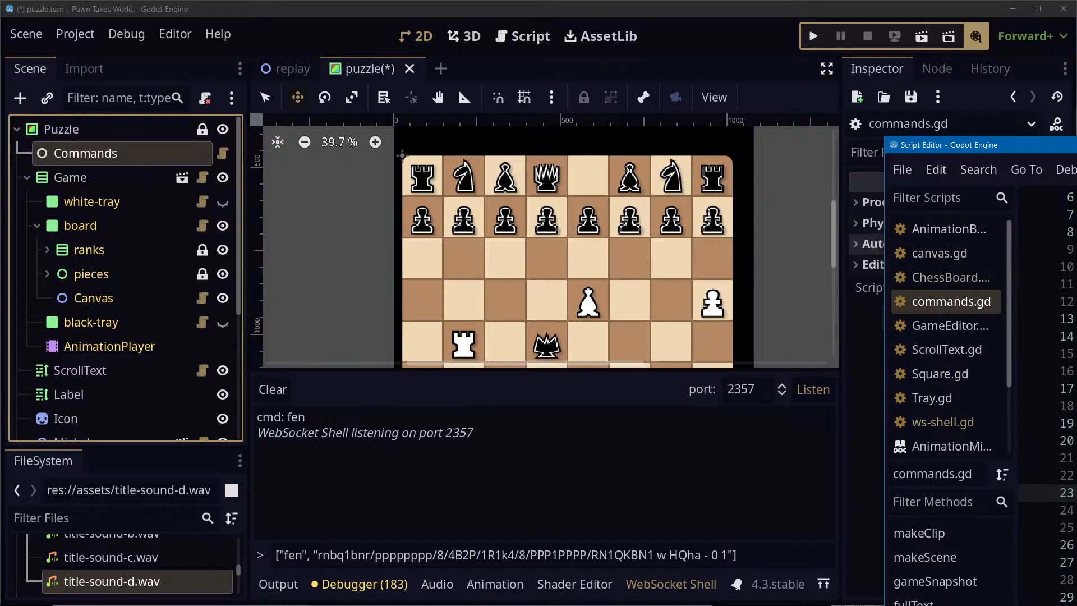
scroll(663, 152, "up", 2)
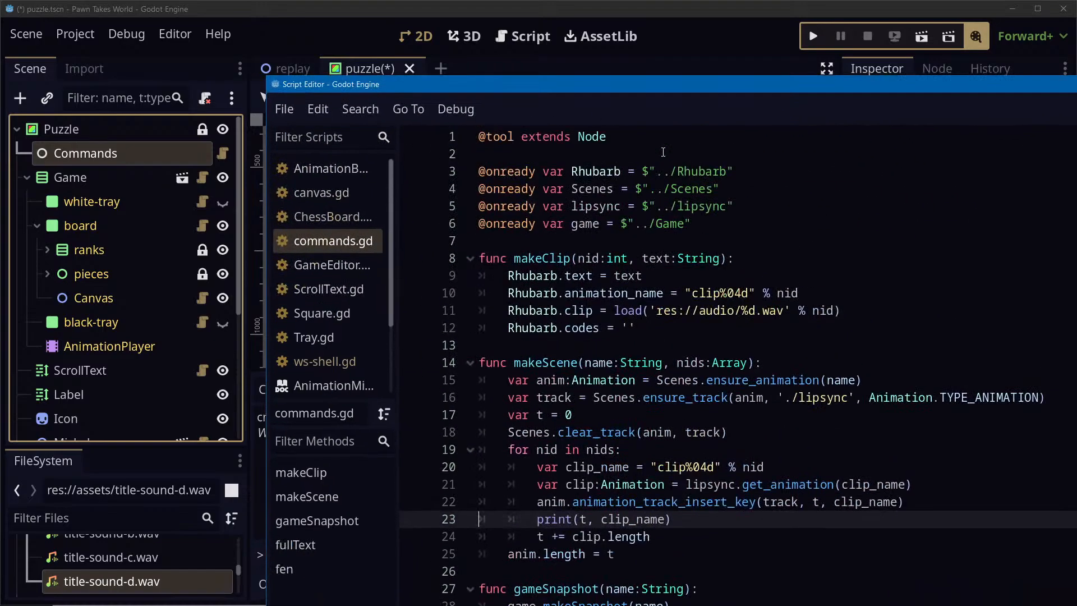
left_click(510, 138)
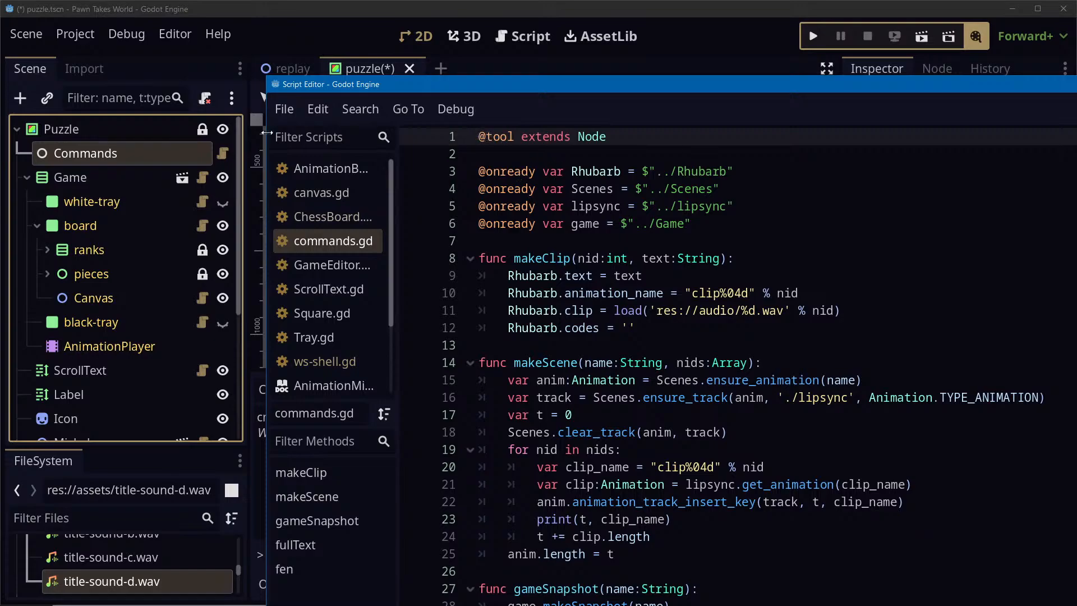
Examine the makeClip, makeScene, gameSnapshot, fullText and fen functions in commands.gd
scroll(519, 280, "down", 2)
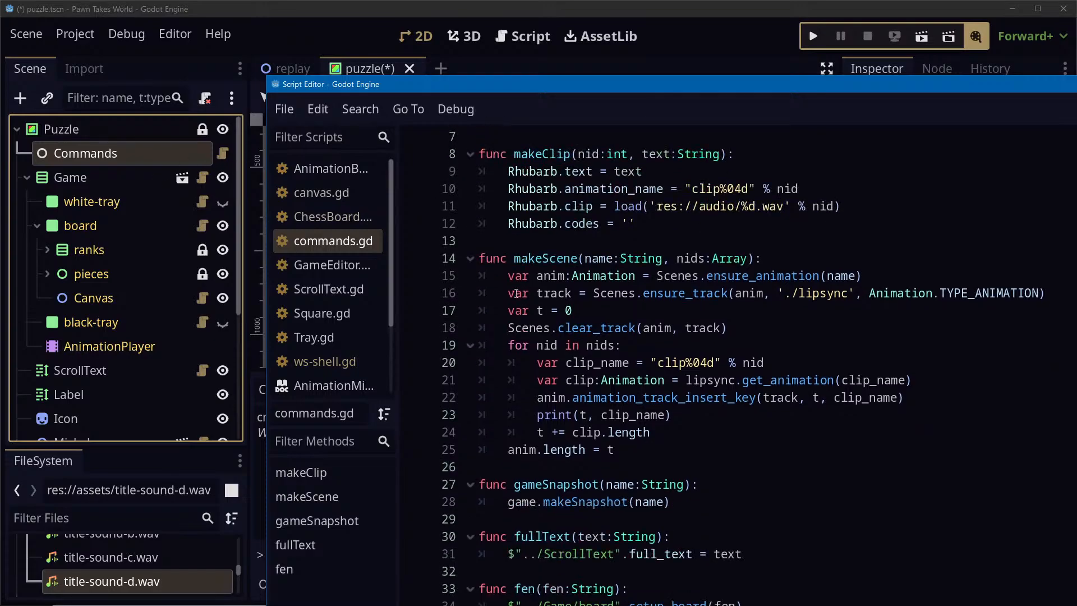
scroll(526, 272, "up", 1)
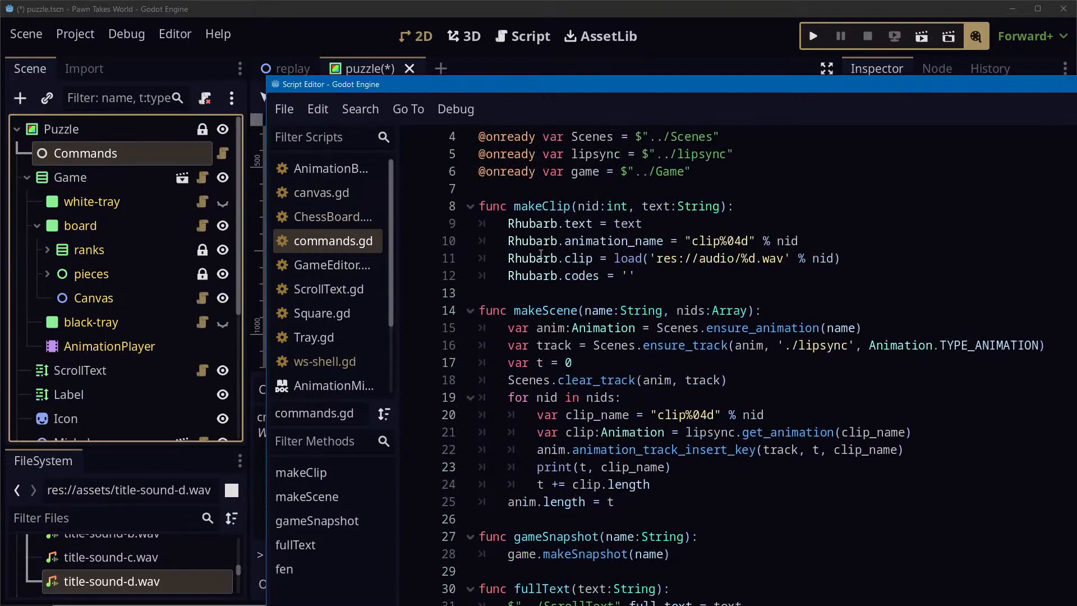
left_click(579, 310)
left_click(544, 542)
scroll(543, 541, "down", 1)
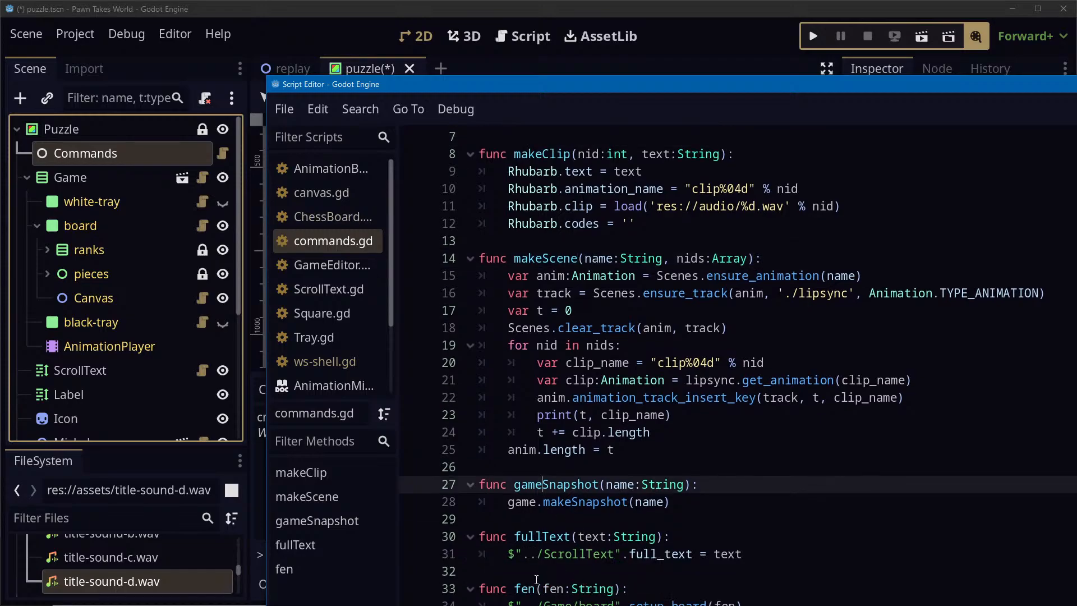
left_click(516, 591)
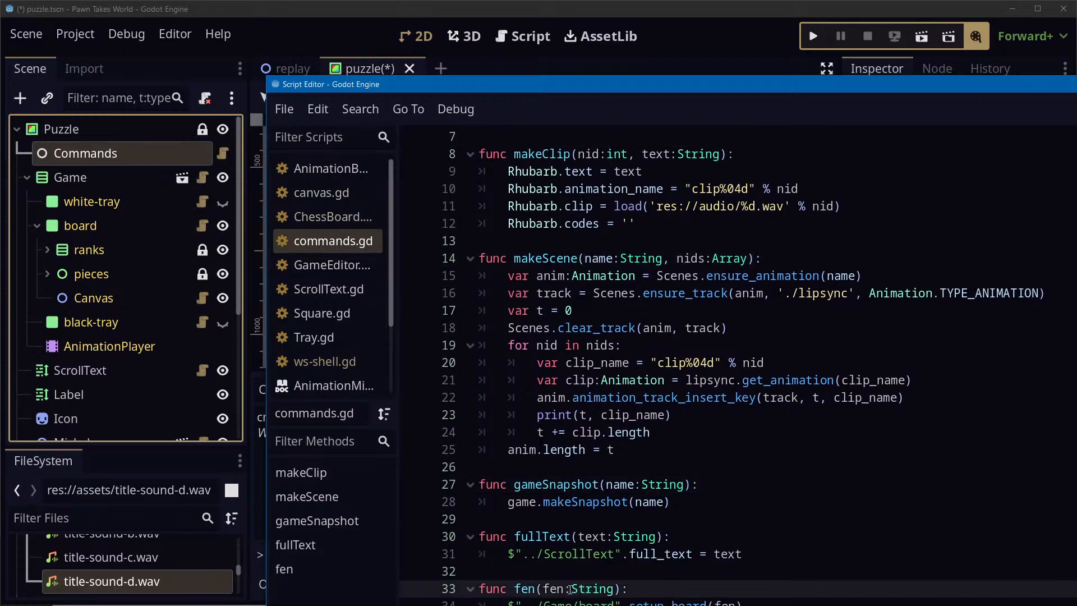
Move the Script Editor window clear of the board and activate the WebSocket Shell's input line containing the fen command
left_click_drag(721, 91, 1076, 79)
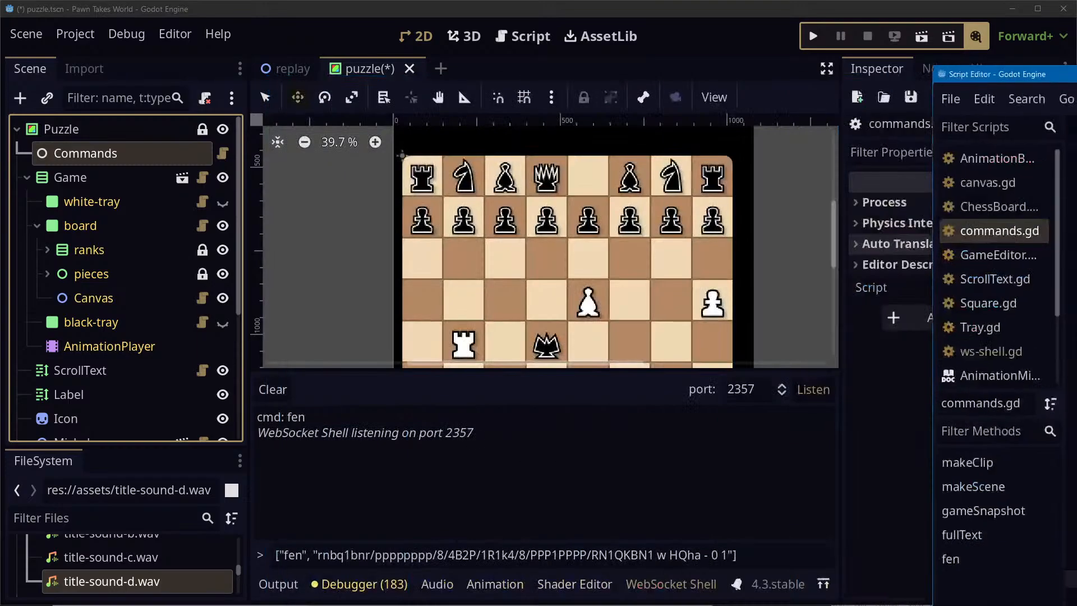
left_click(314, 566)
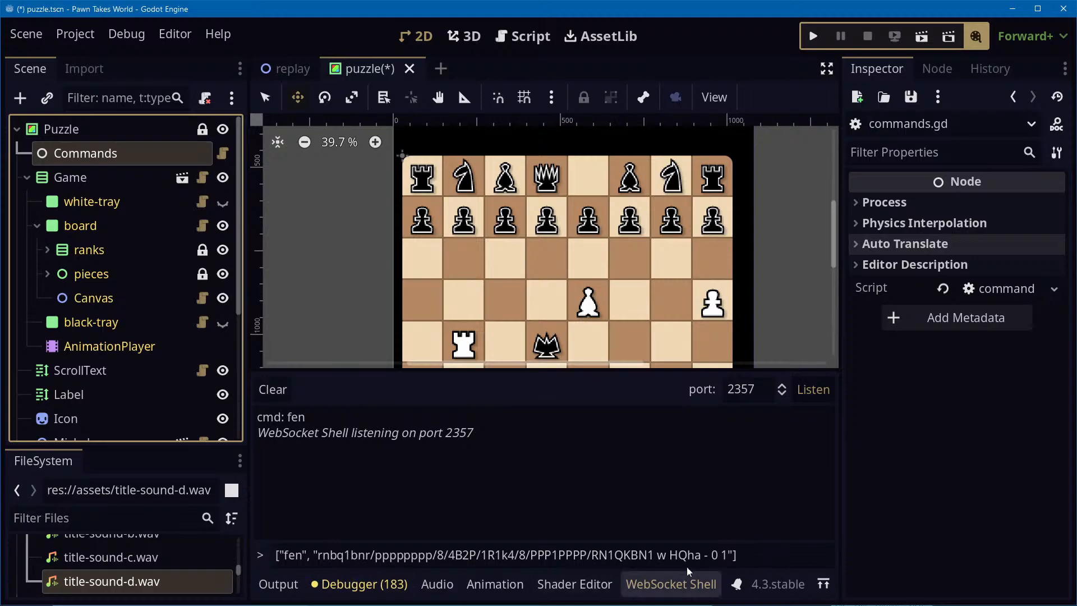
left_click_drag(746, 555, 229, 551)
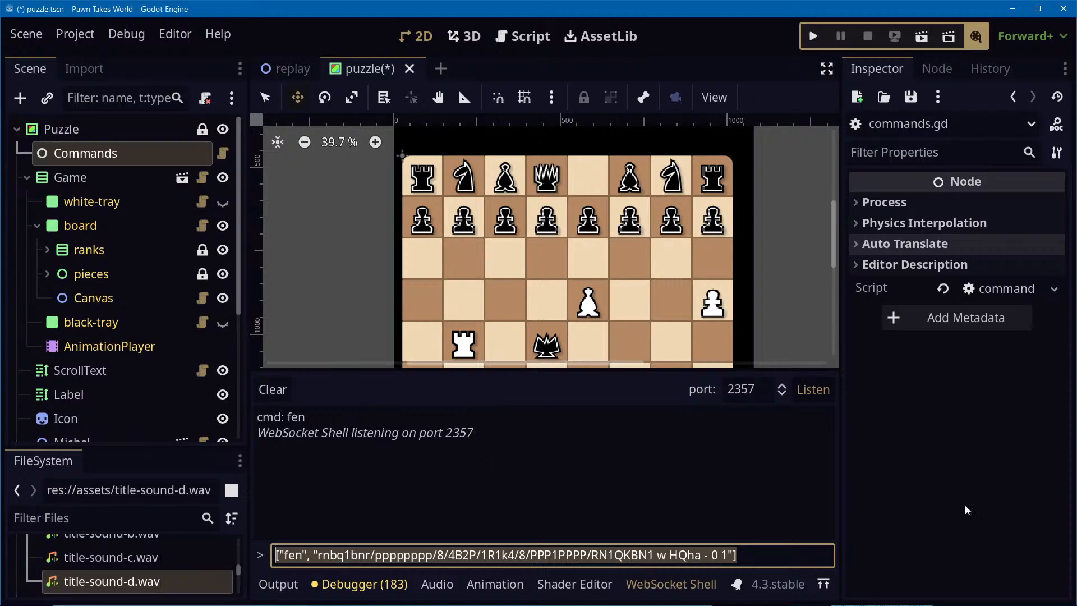
left_click(751, 559)
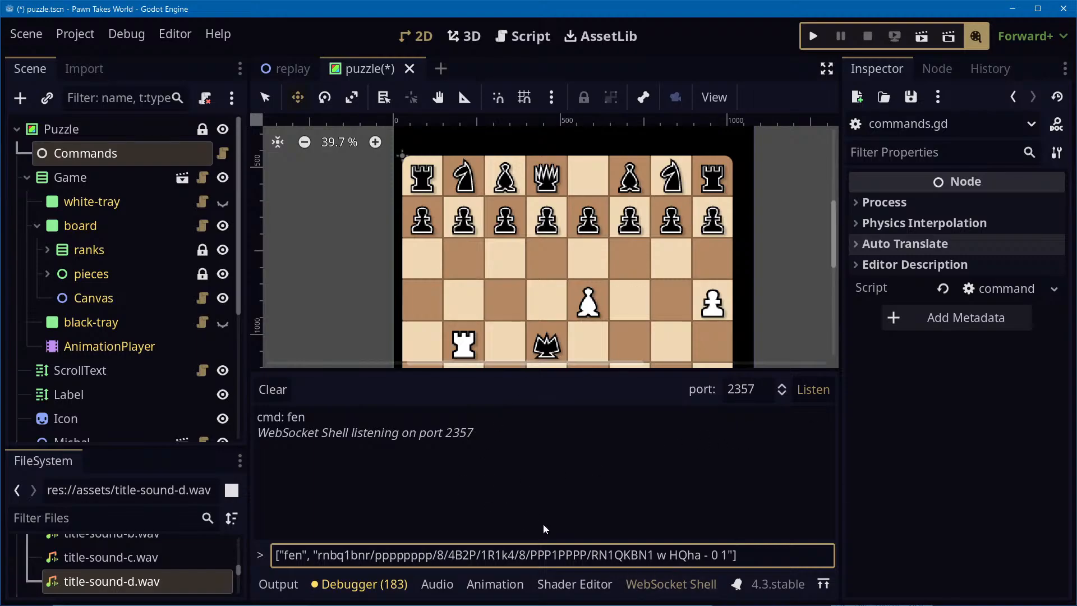
Change the second rank group of the FEN string to ppppkKqQ and run the fen command
left_click(404, 555)
key("Delete")
type("k")
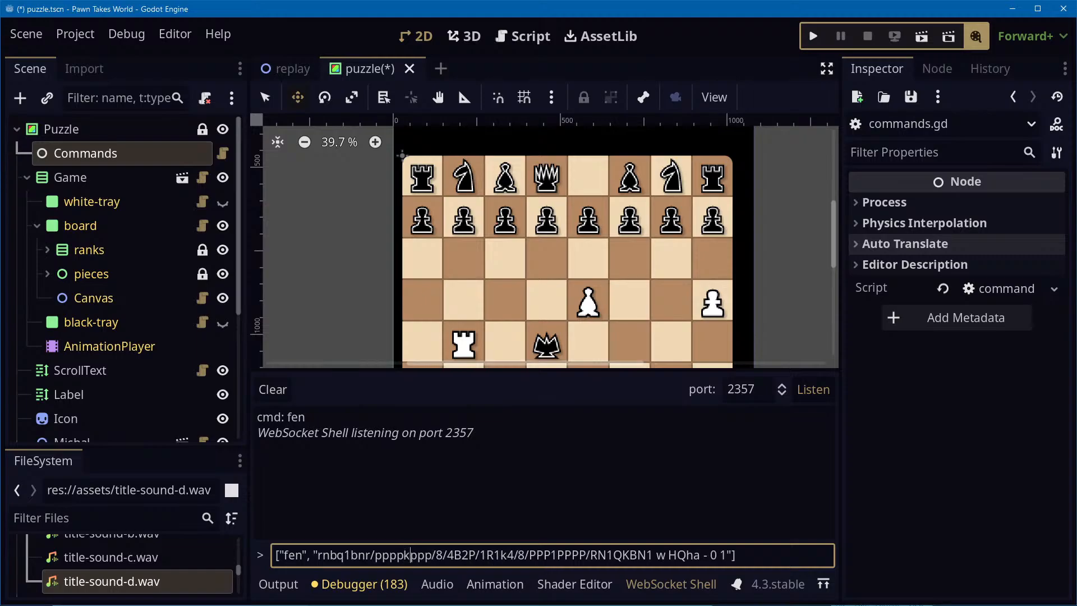
key("Delete")
type("K")
key("Delete")
type("q")
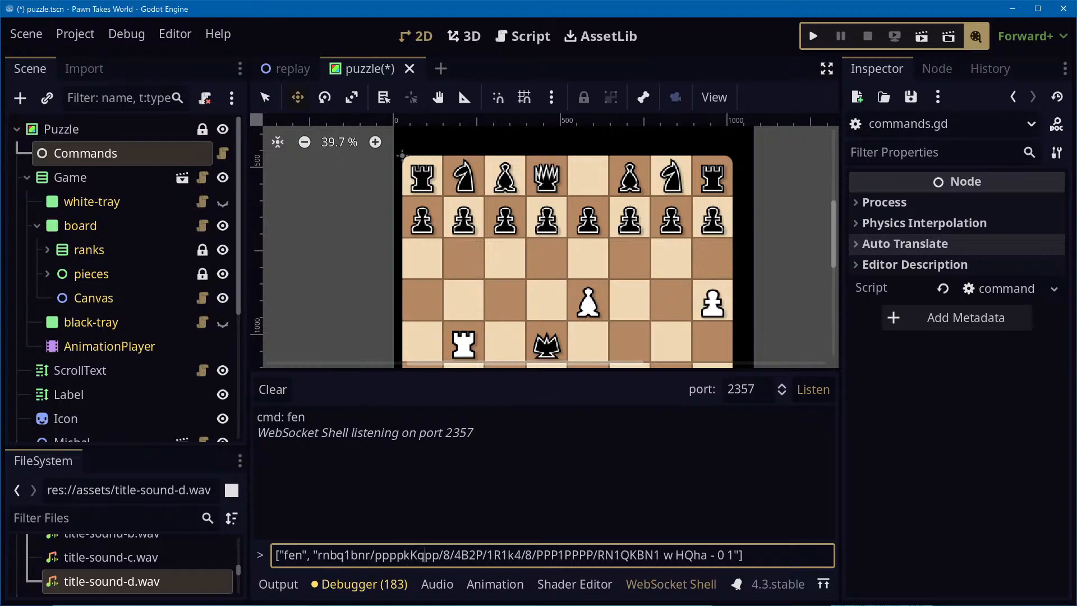
key("Delete")
type("Q")
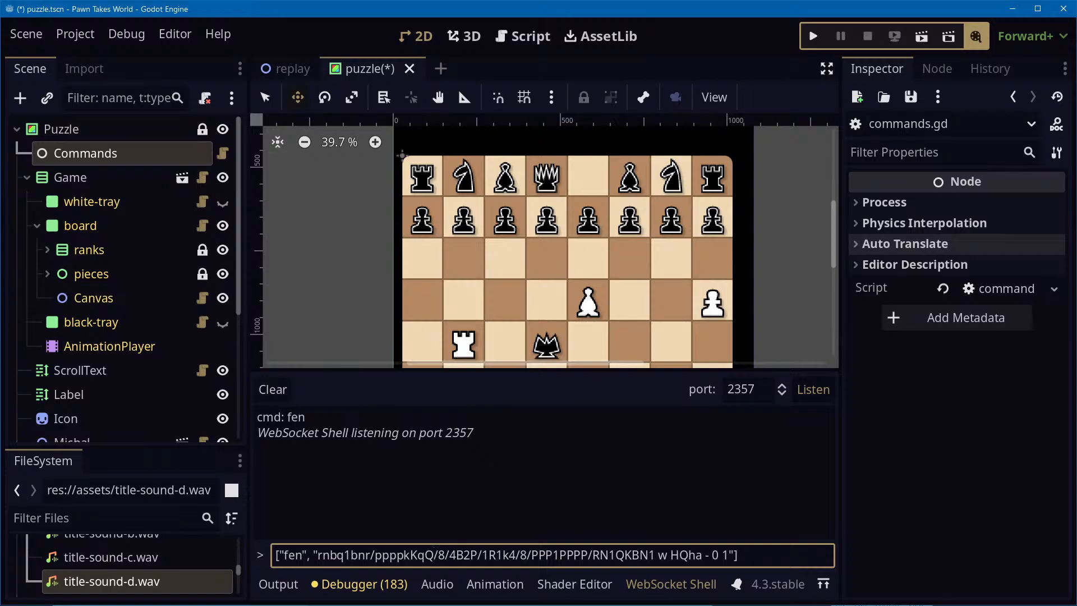
key("Return")
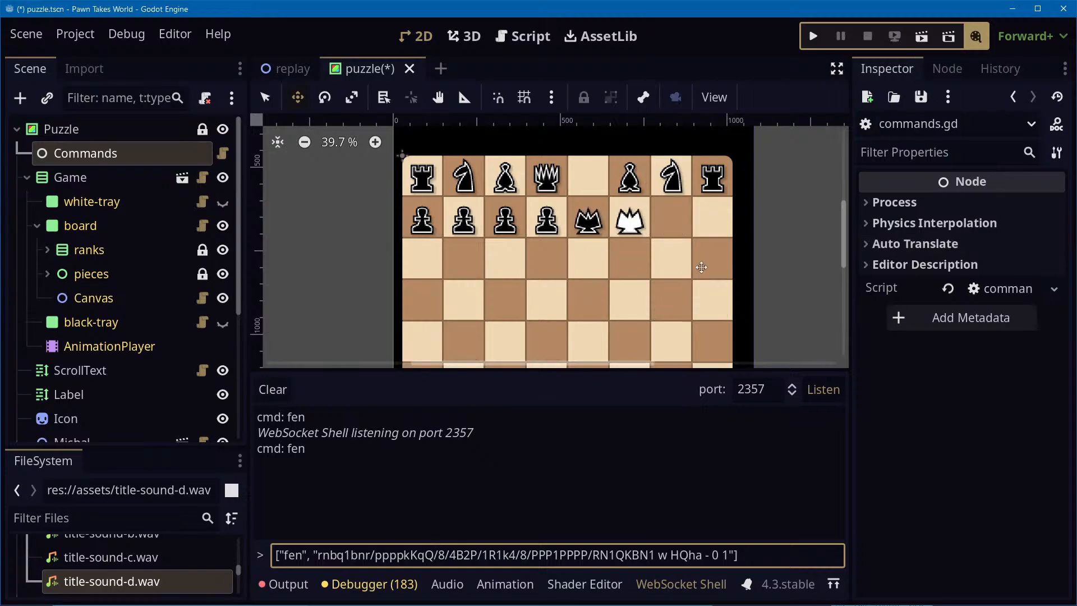
Replace the second and third rank groups of the FEN string with ppppp2 and pp6, and run the fen command again
scroll(699, 263, "down", 3)
middle_click_drag(728, 269, 286, 362)
scroll(738, 213, "up", 4)
scroll(738, 212, "up", 1)
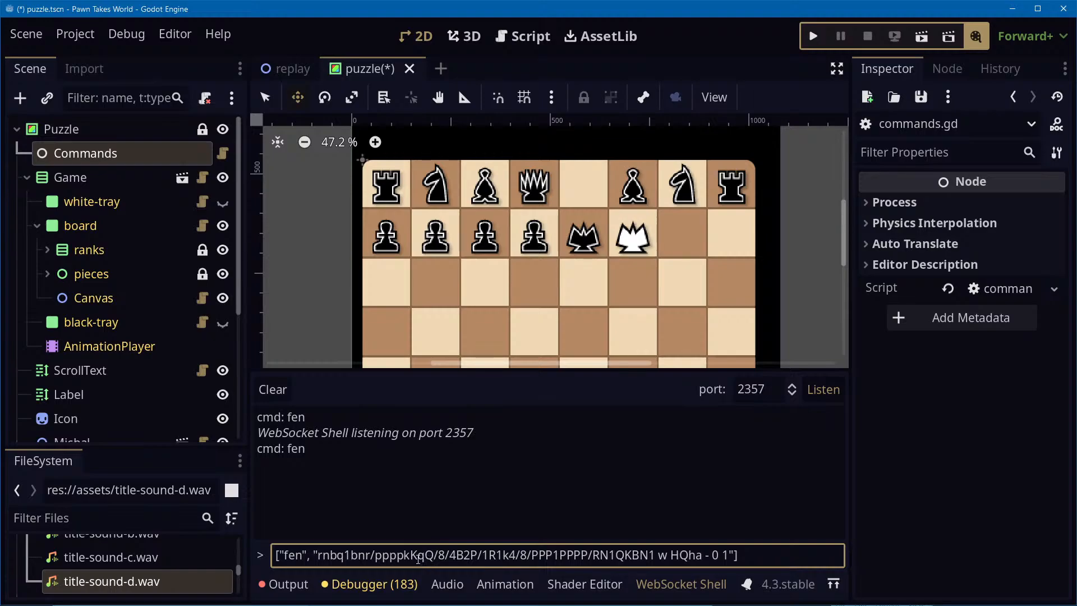
key("Delete")
key("Delete")
key("Delete")
type("pp")
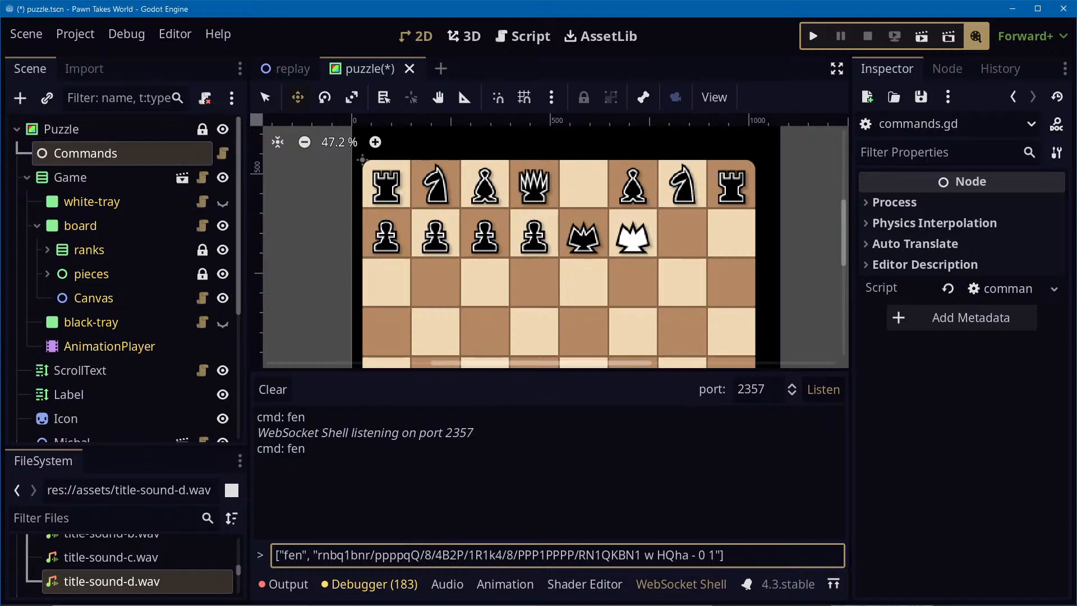
key("Delete")
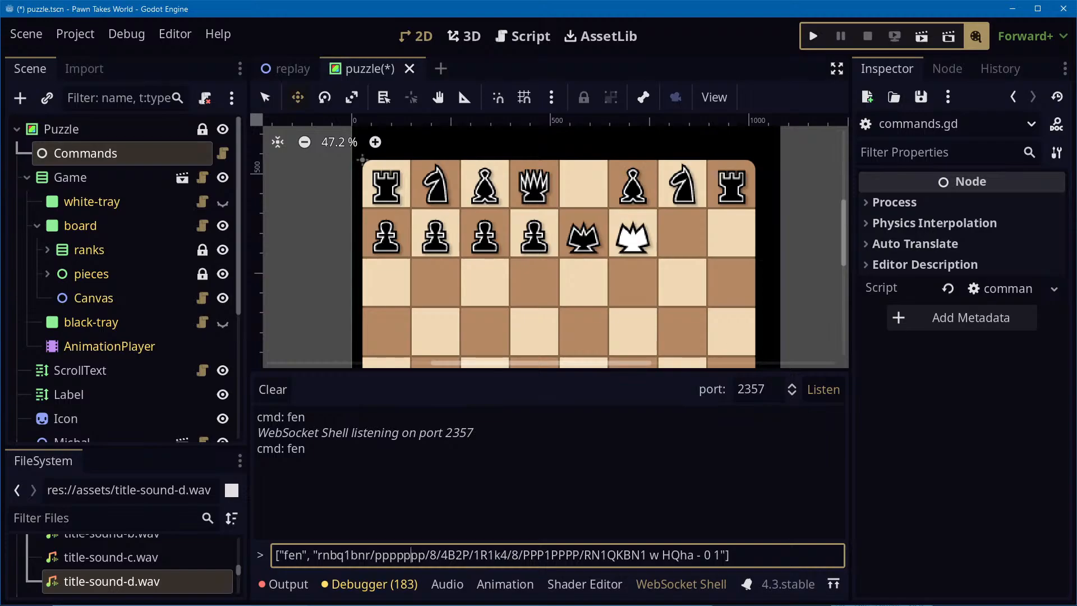
type("/")
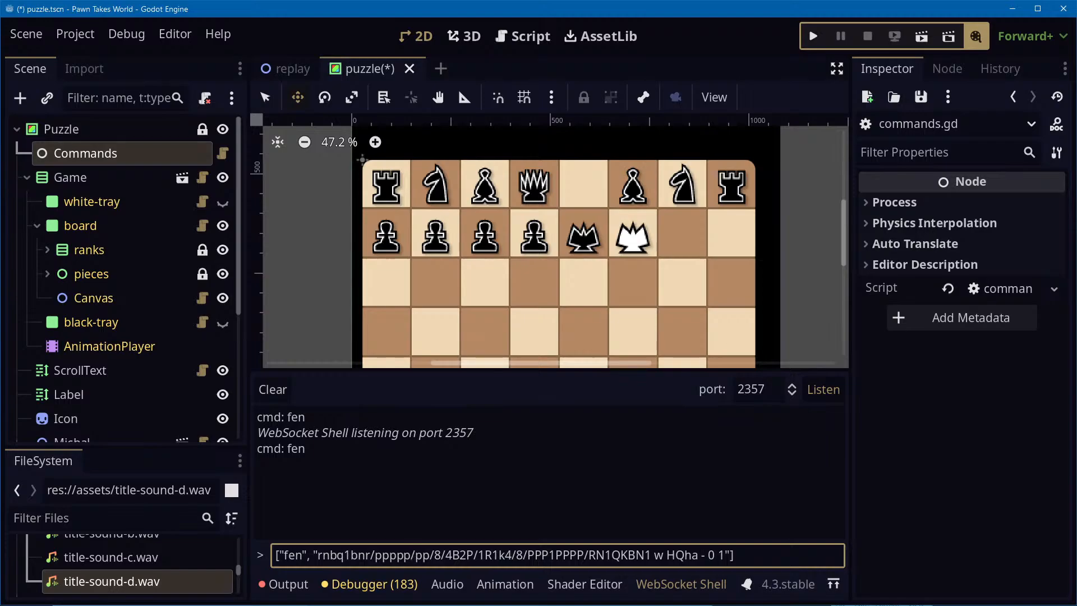
type("2")
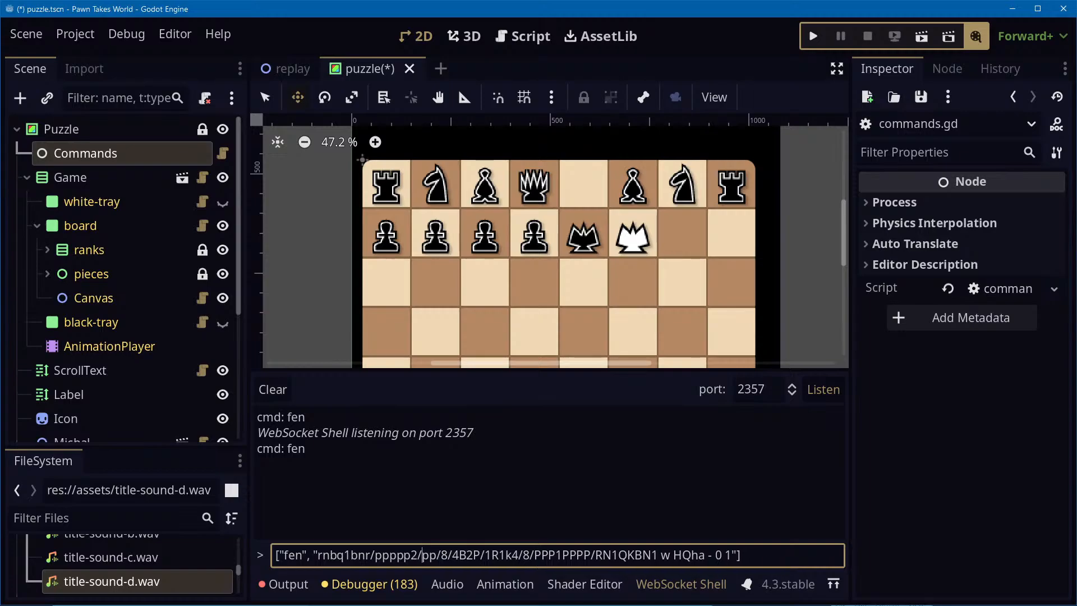
type("6")
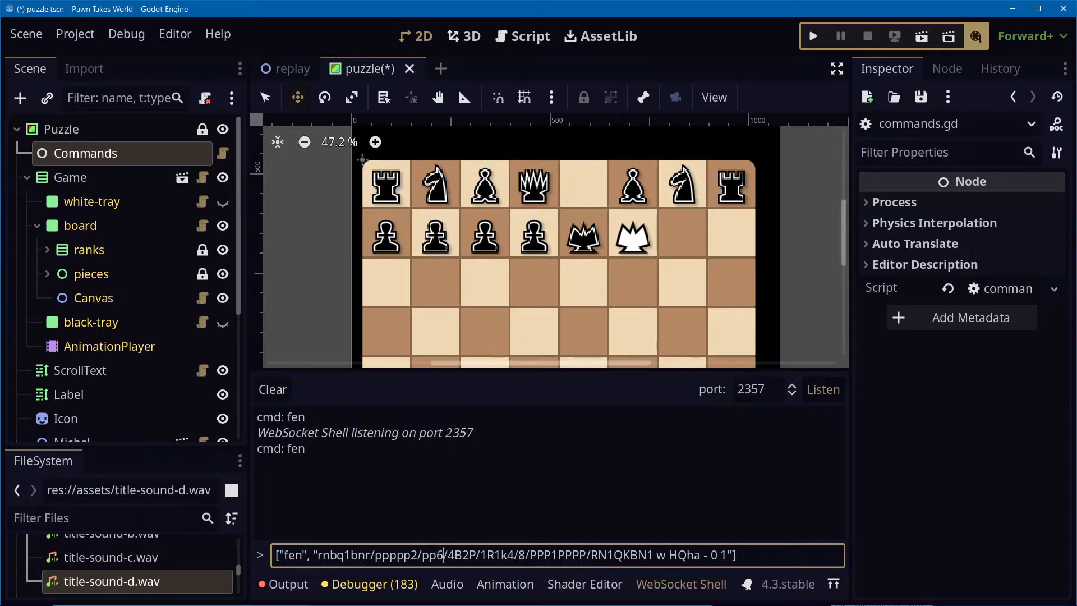
key("Return")
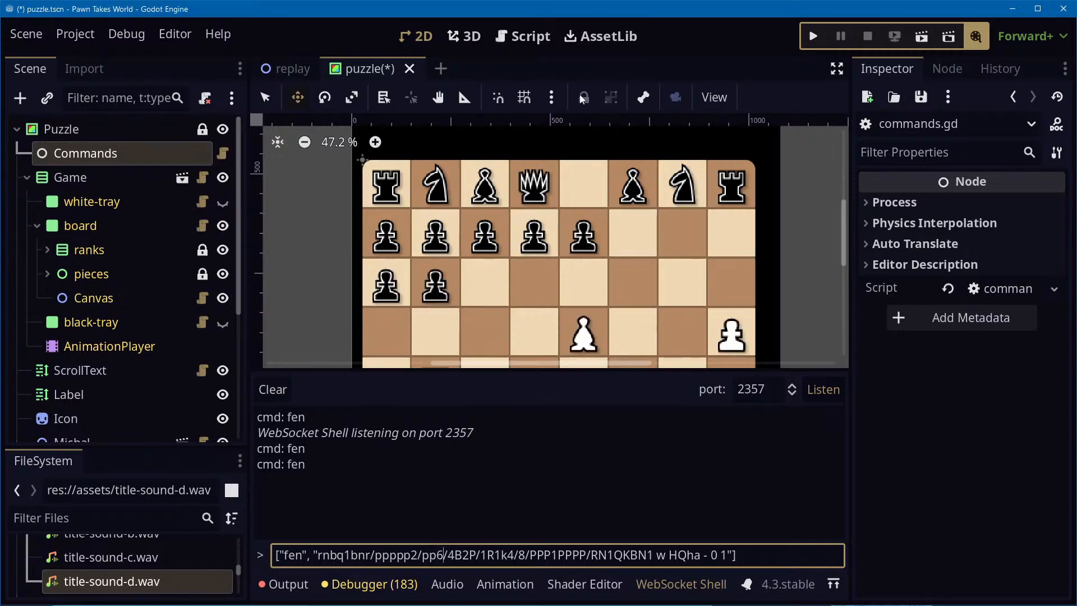
Examine the position on all ranks of the board in the 2D viewport
scroll(741, 311, "down", 3)
middle_click_drag(743, 317, 696, 199)
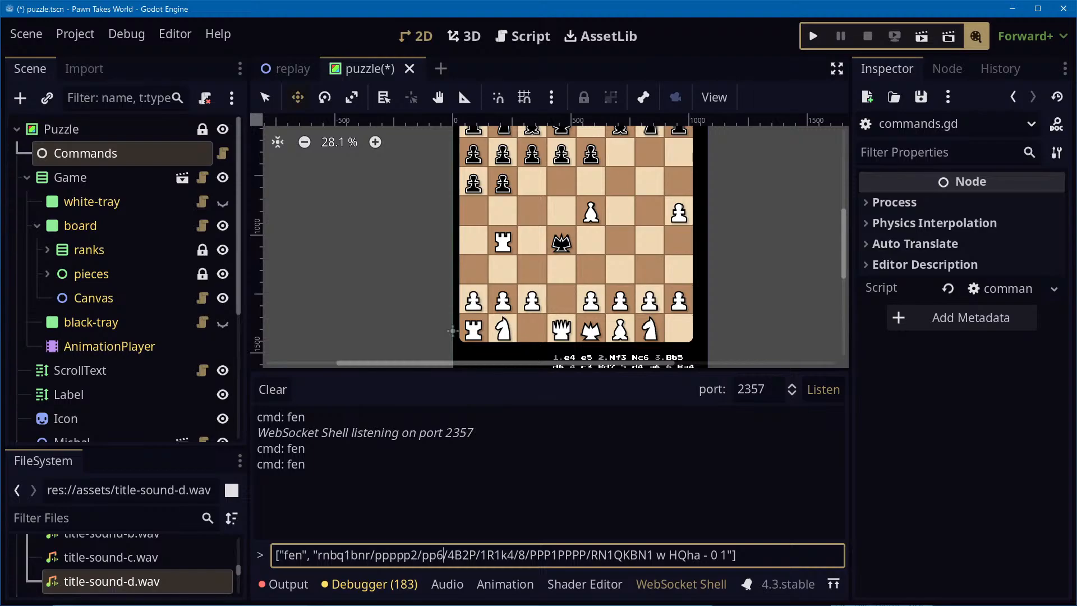
key("alt+Tab")
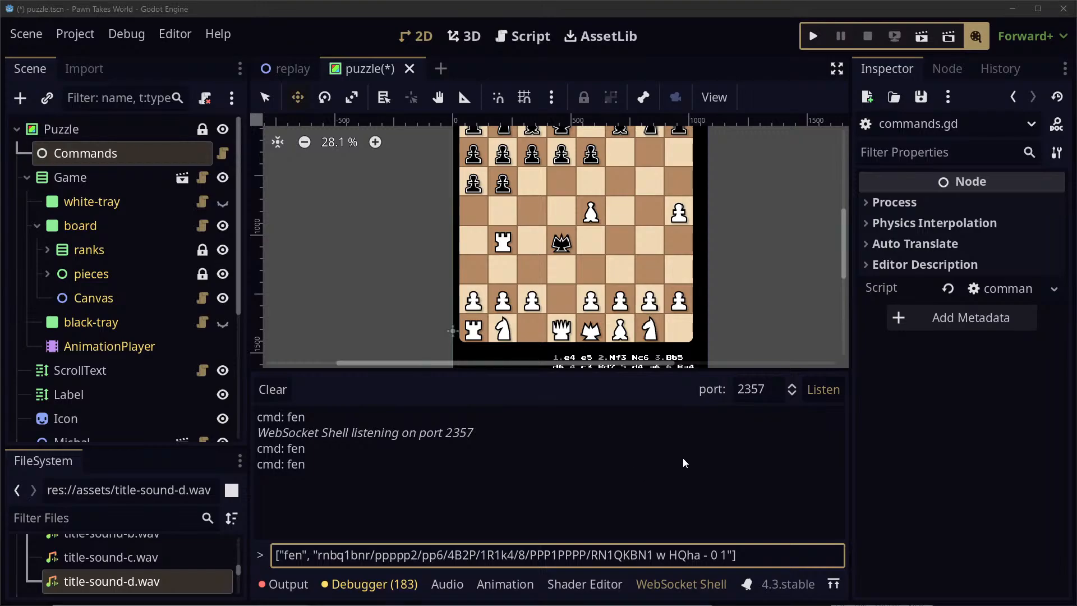
scroll(799, 294, "up", 1)
middle_click_drag(777, 178, 827, 233)
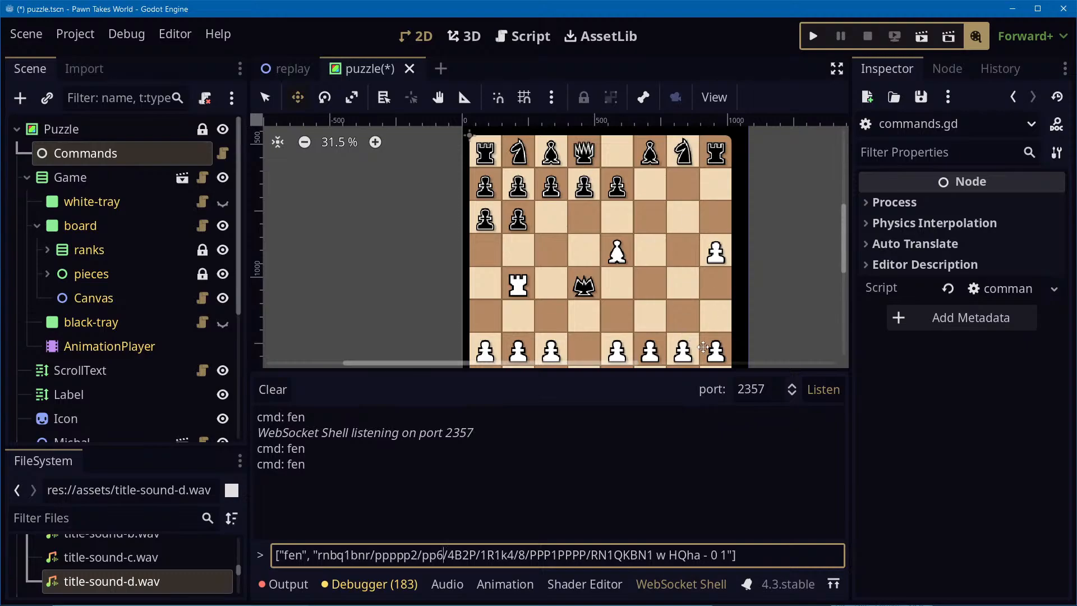
Select the Game node, open its attached script and bring the Script Editor window fully over the scene
left_click(27, 178)
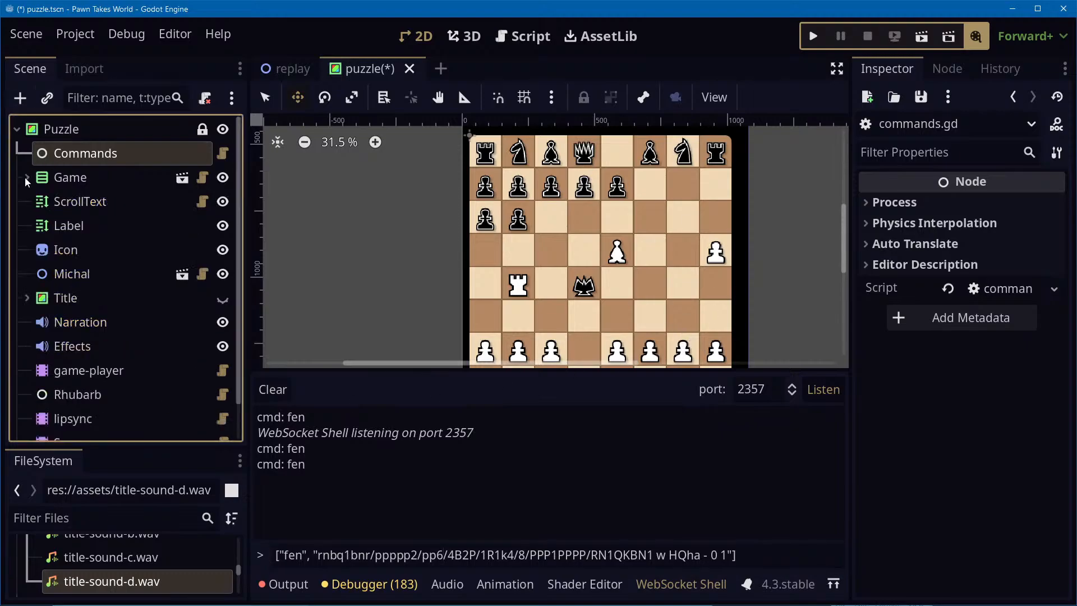
left_click(81, 200)
double_click(83, 177)
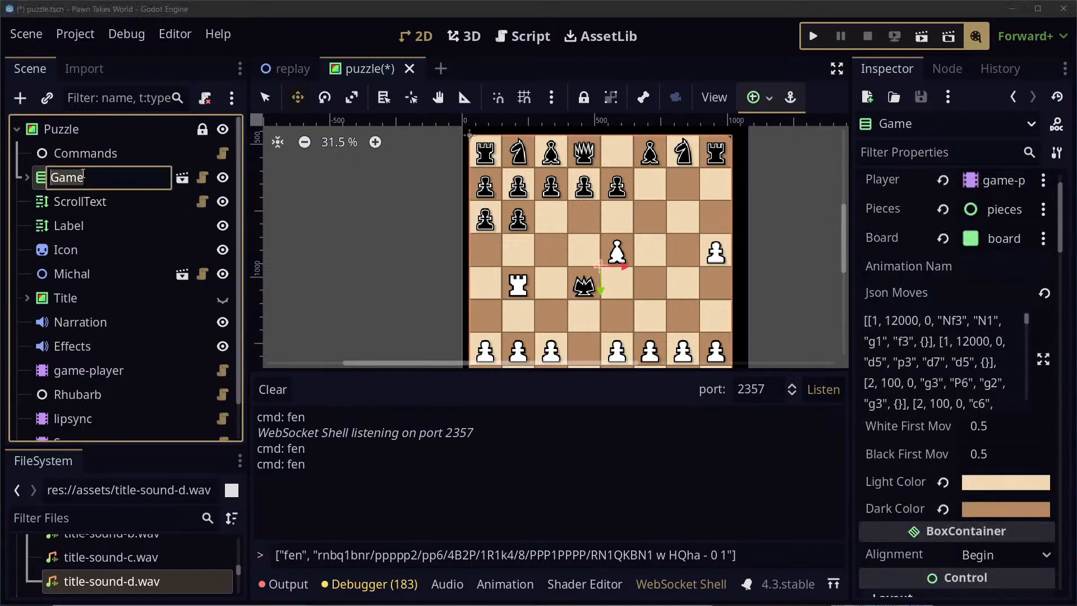
key("Escape")
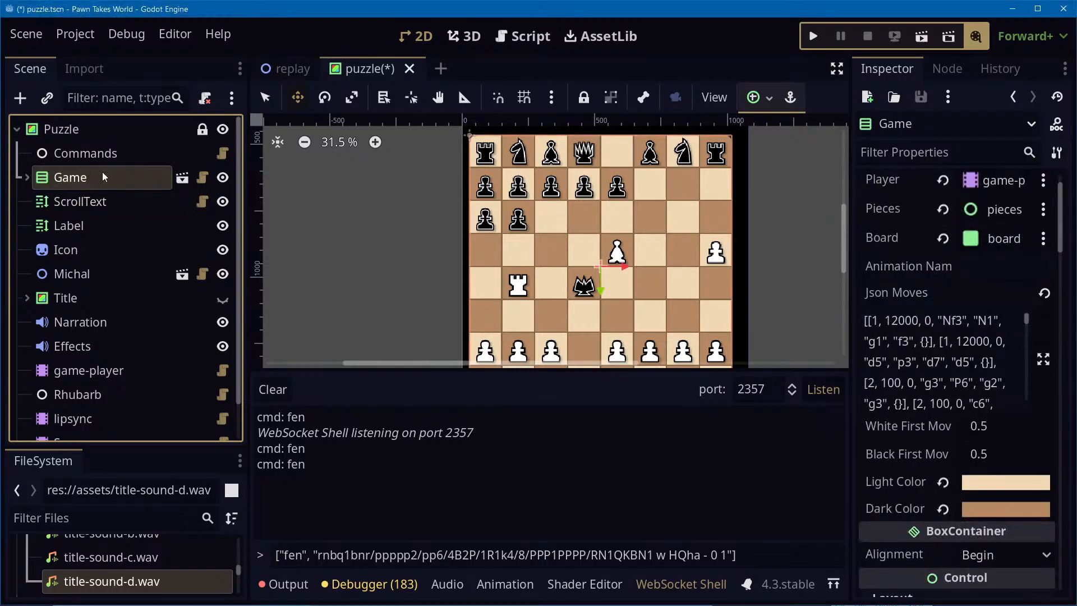
left_click(27, 178)
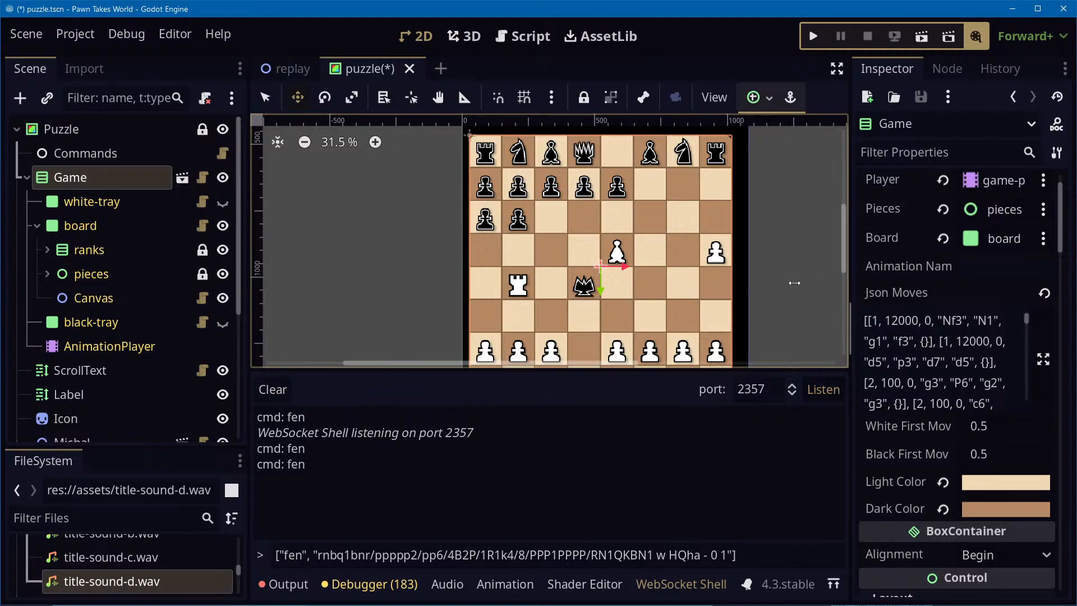
left_click(203, 178)
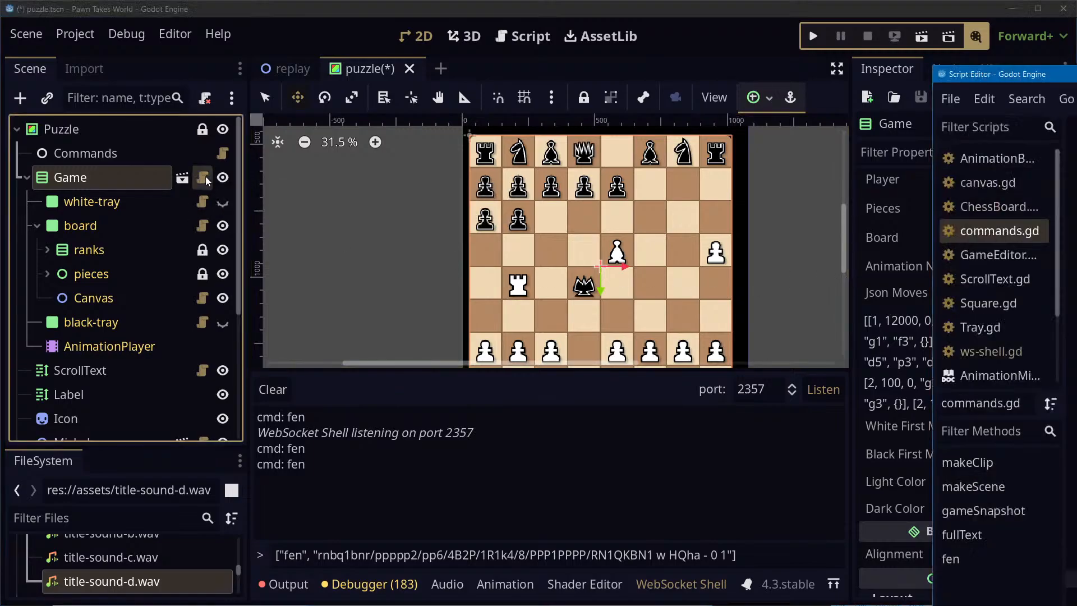
left_click_drag(1076, 75, 435, 19)
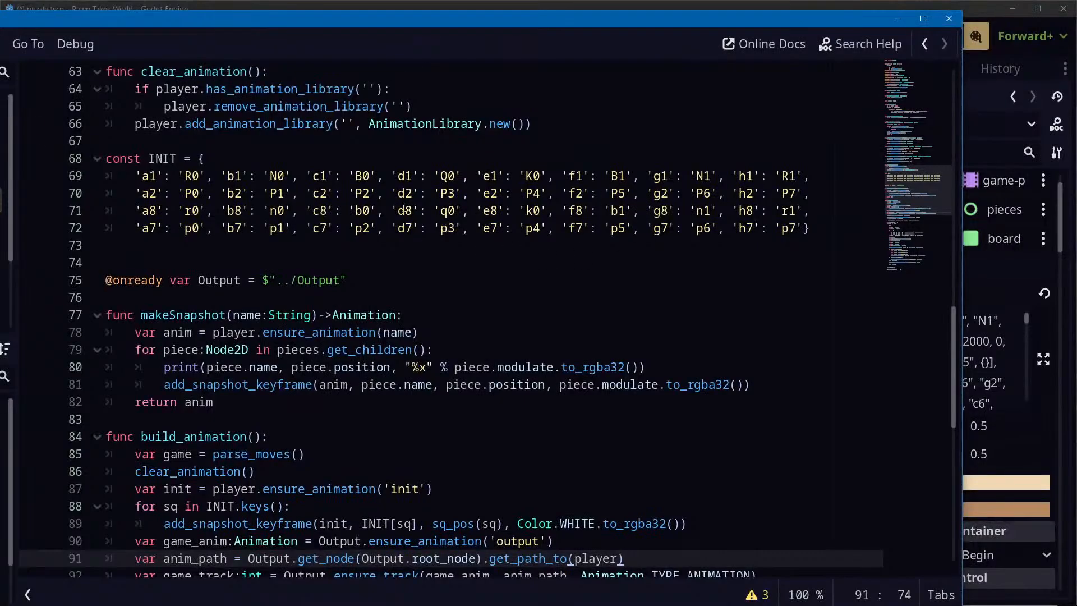
Examine the INIT dictionary's square-to-piece mapping and the surrounding animation functions in the Game script
left_click_drag(829, 226, 91, 163)
left_click(454, 178)
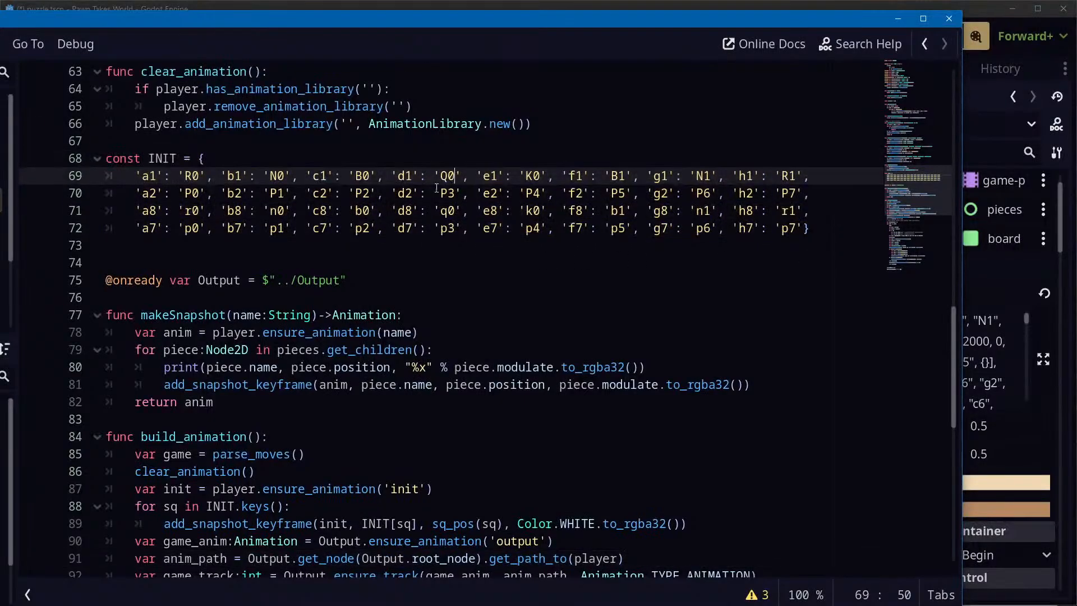
scroll(443, 182, "up", 6)
scroll(436, 188, "up", 1)
scroll(124, 370, "down", 5)
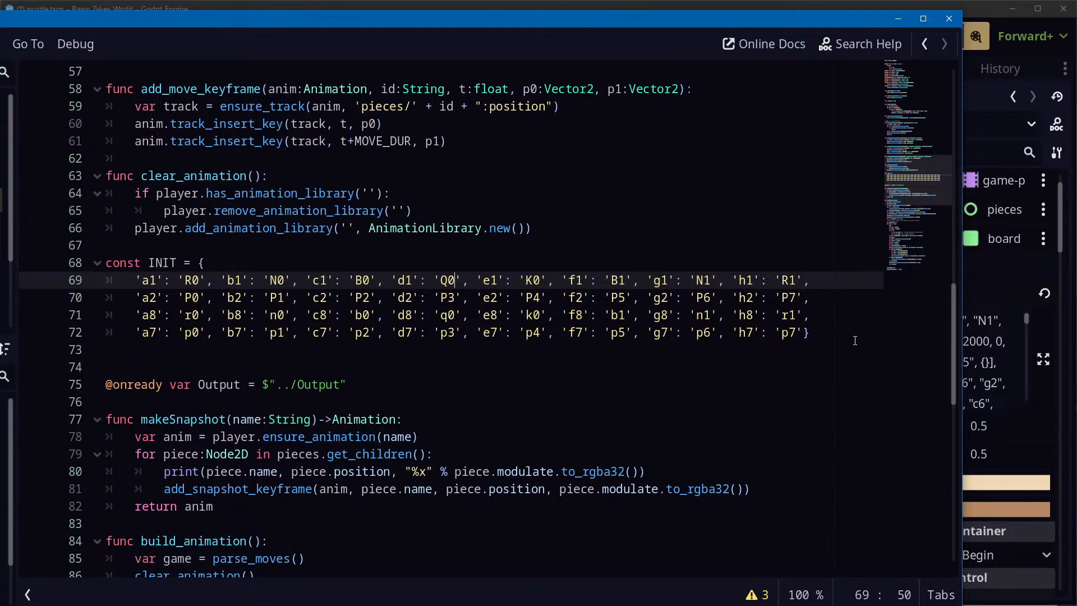
left_click_drag(855, 341, 70, 265)
left_click(618, 421)
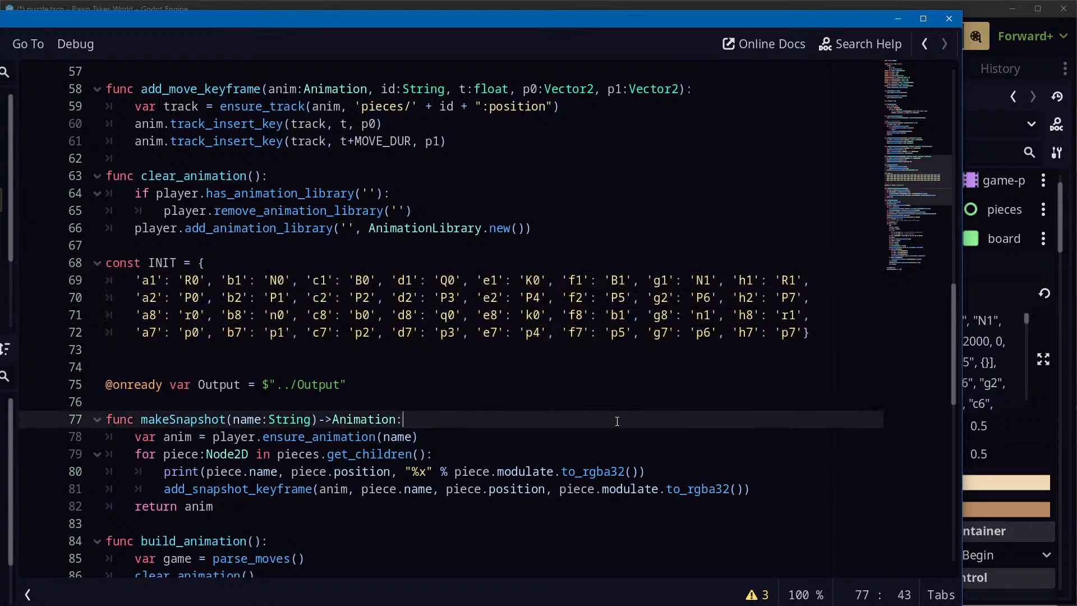
scroll(617, 421, "up", 15)
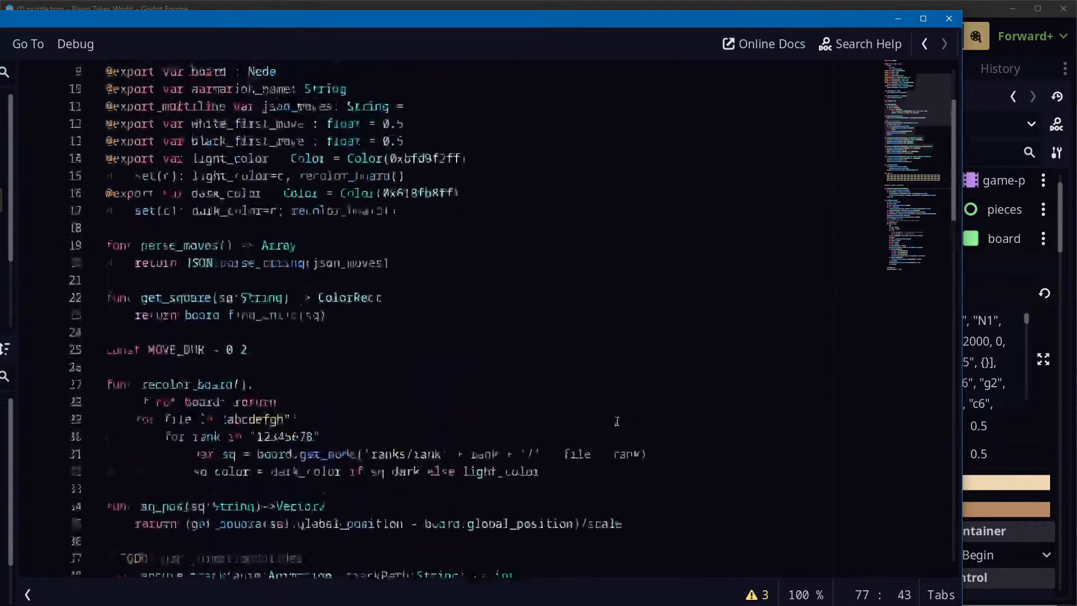
scroll(617, 421, "down", 15)
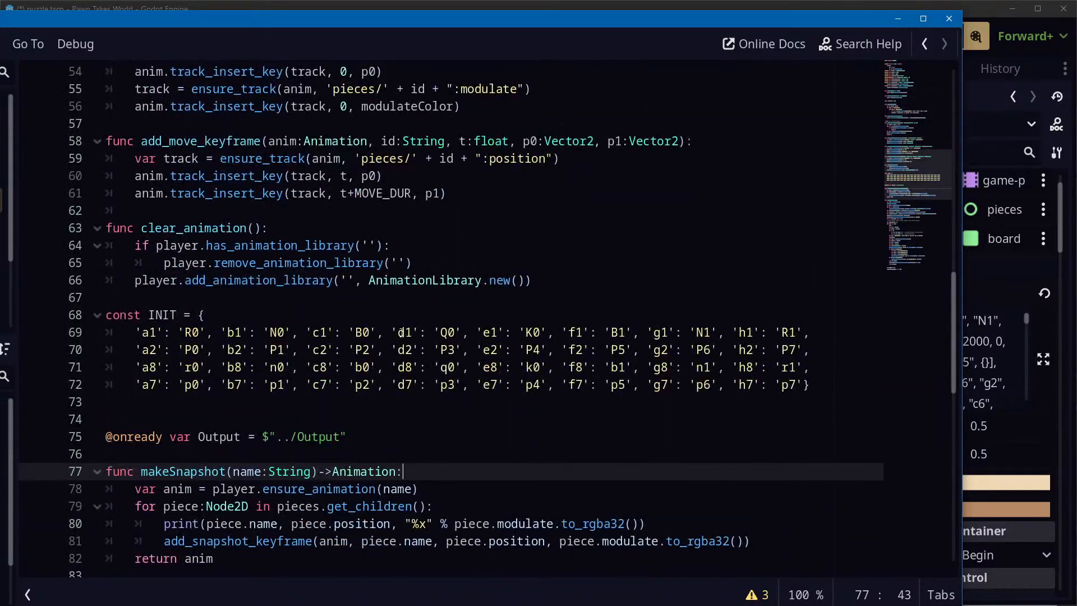
left_click(188, 334)
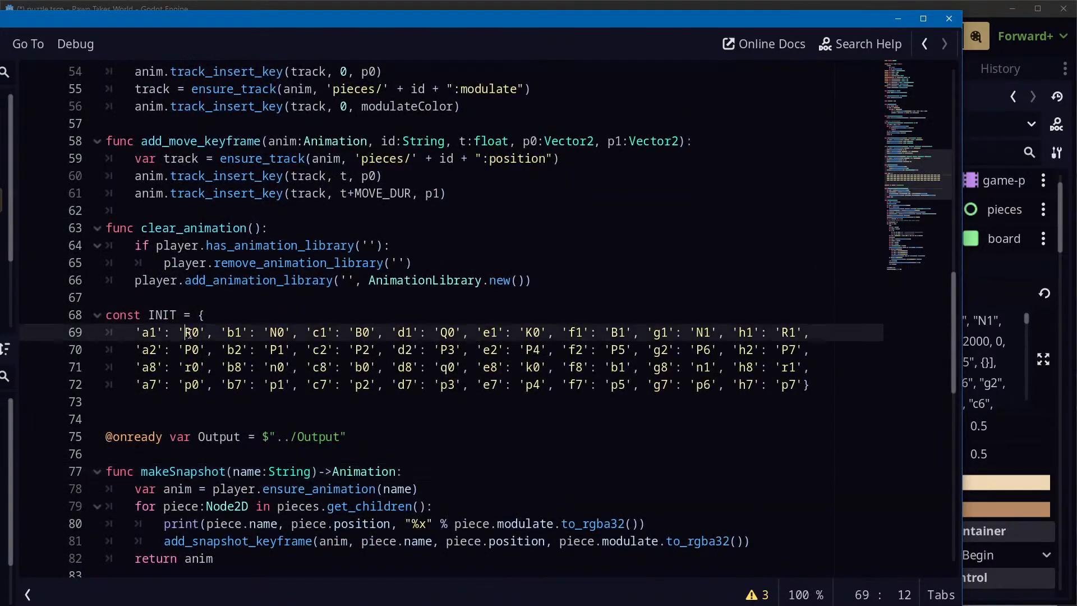
left_click(192, 333)
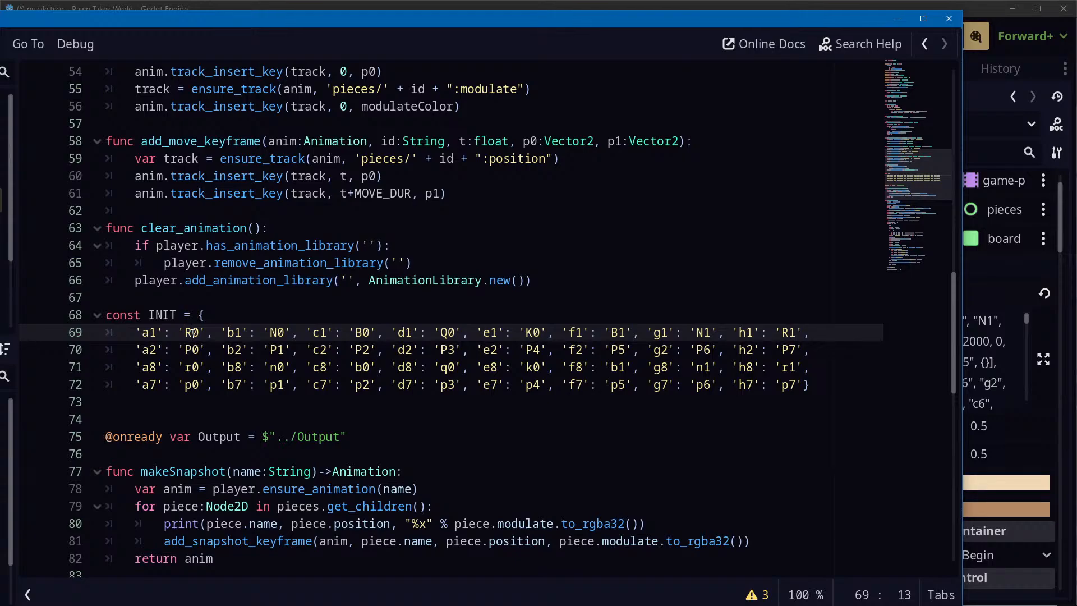
Examine the remaining move and animation code in the Game script, and move the Script Editor window off the scene
double_click(149, 334)
scroll(600, 444, "down", 15)
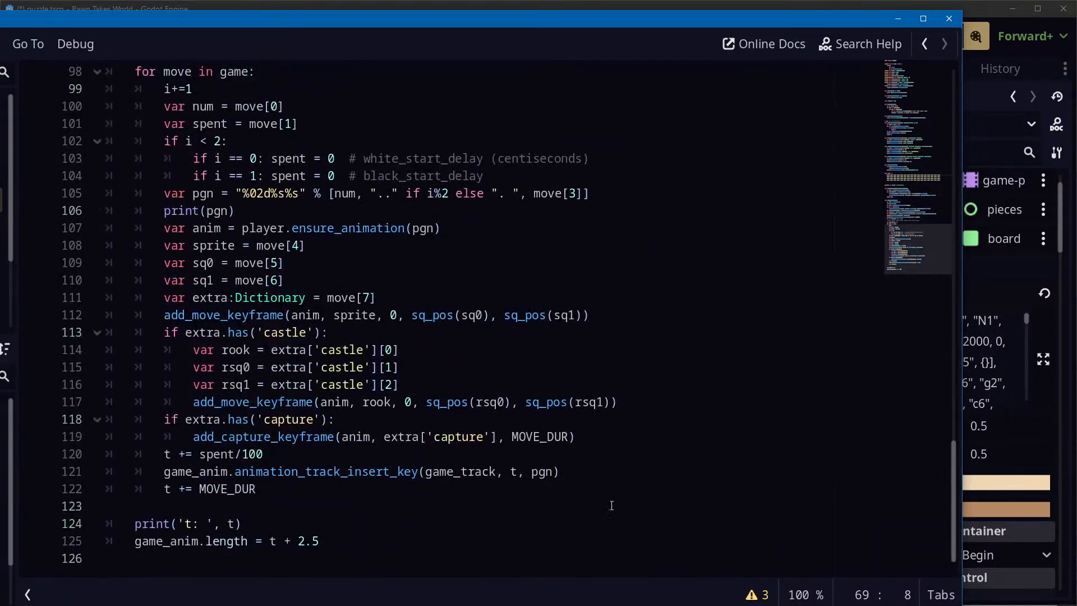
scroll(612, 505, "up", 7)
left_click_drag(731, 24, 1076, 605)
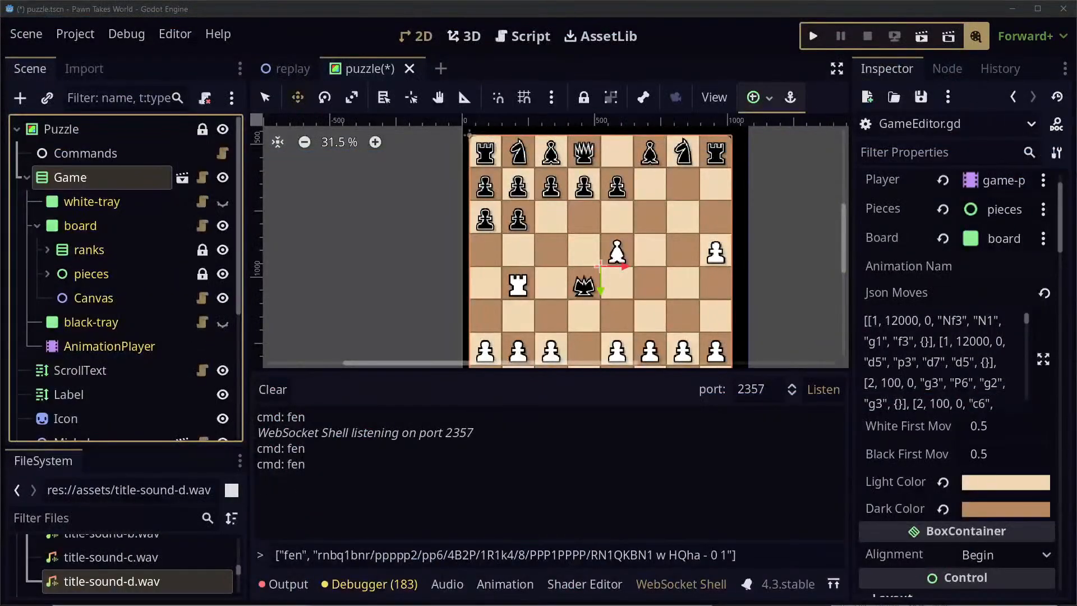
Examine the Game node's Json Moves data and the Animation Name property above it
left_click(905, 324)
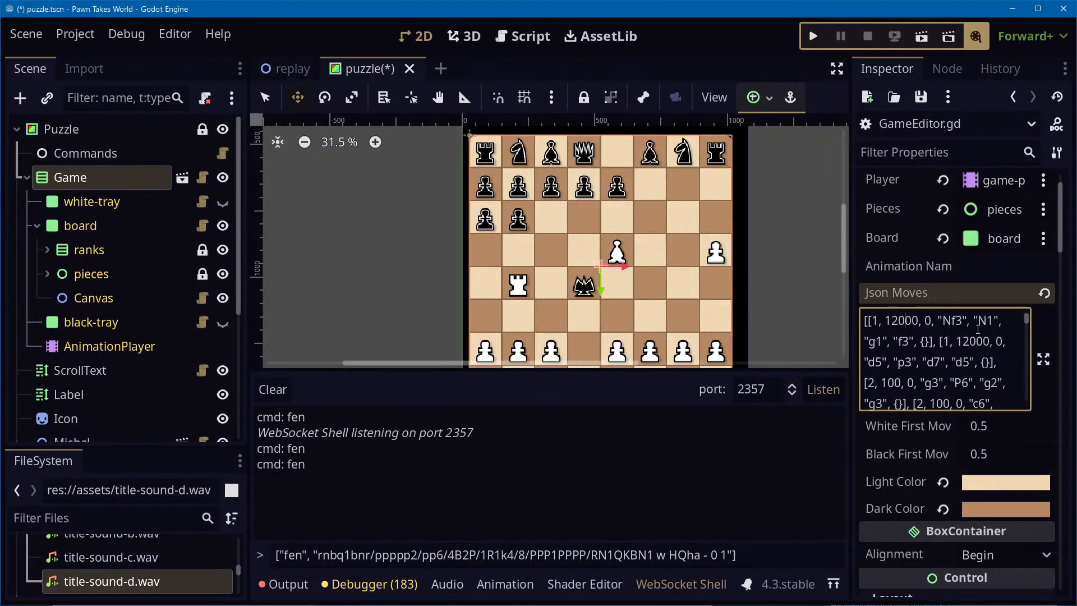
scroll(1017, 386, "down", 8)
scroll(976, 436, "down", 3)
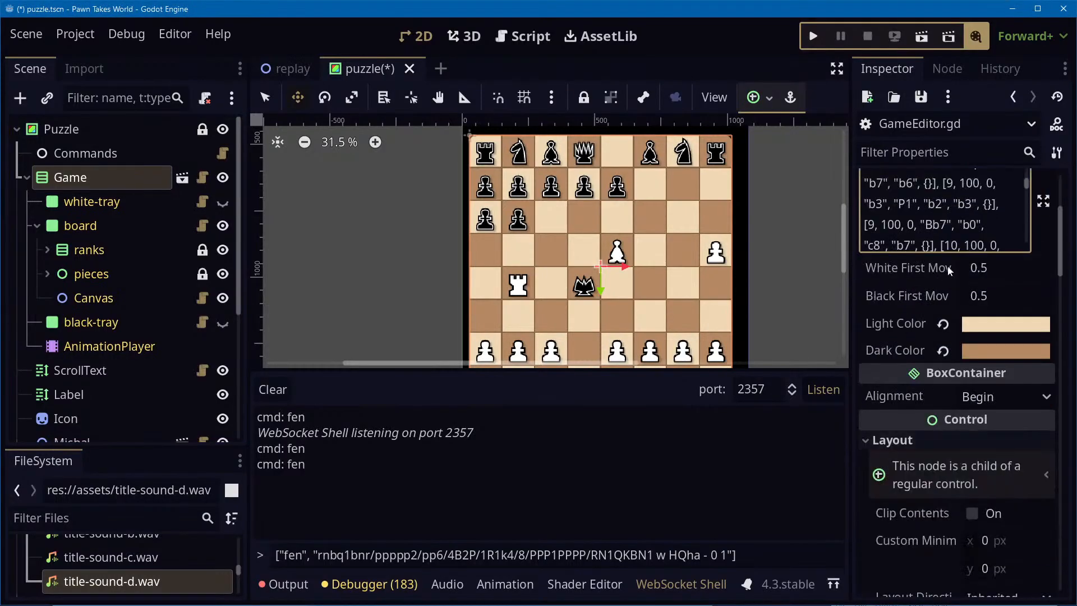
scroll(950, 264, "up", 6)
scroll(955, 261, "up", 4)
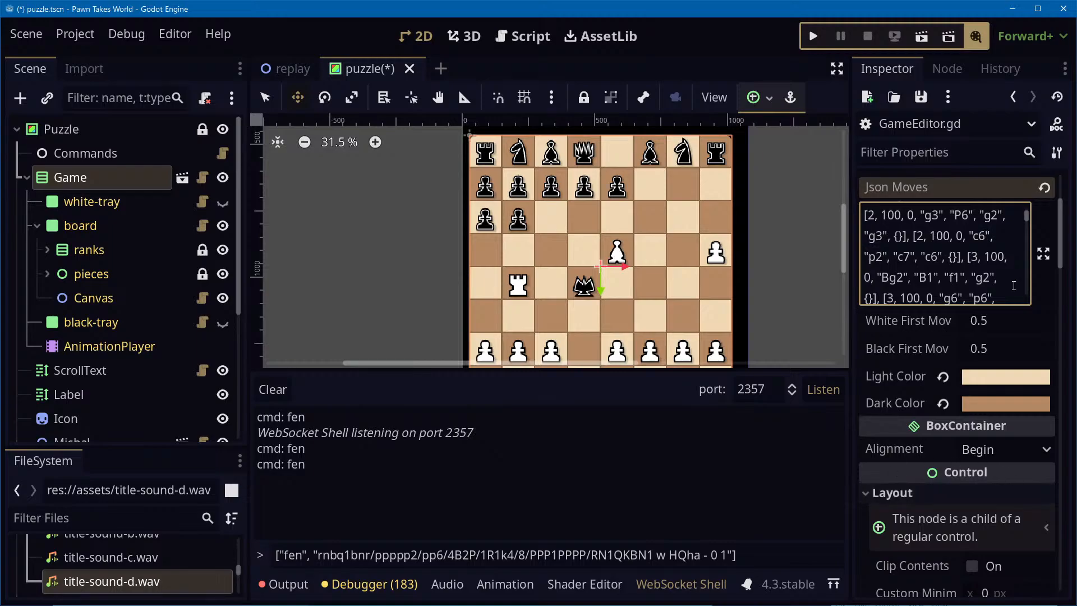
scroll(1014, 286, "up", 6)
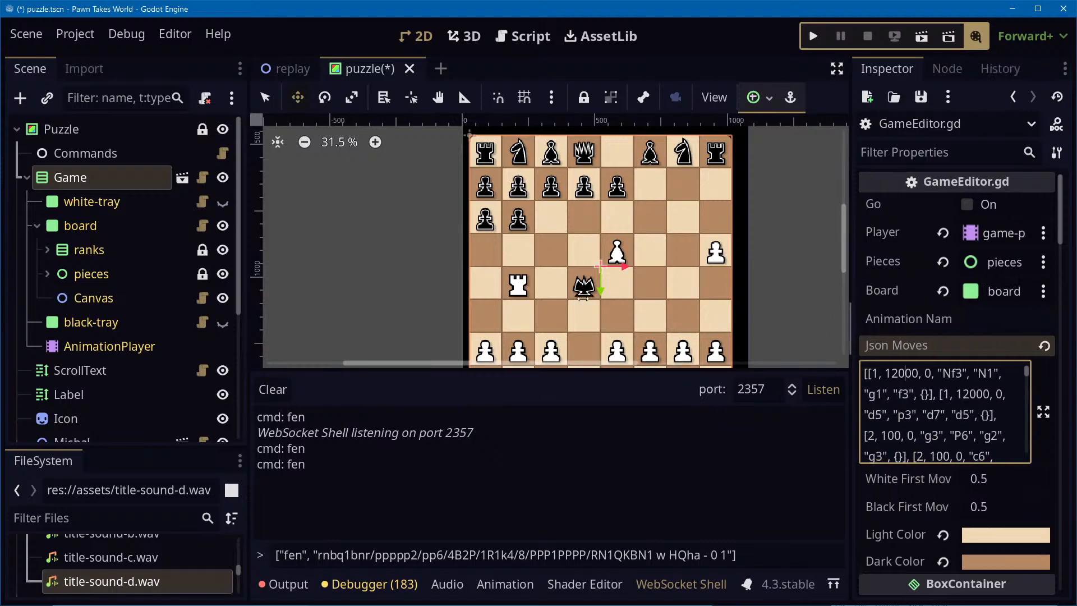
left_click(975, 317)
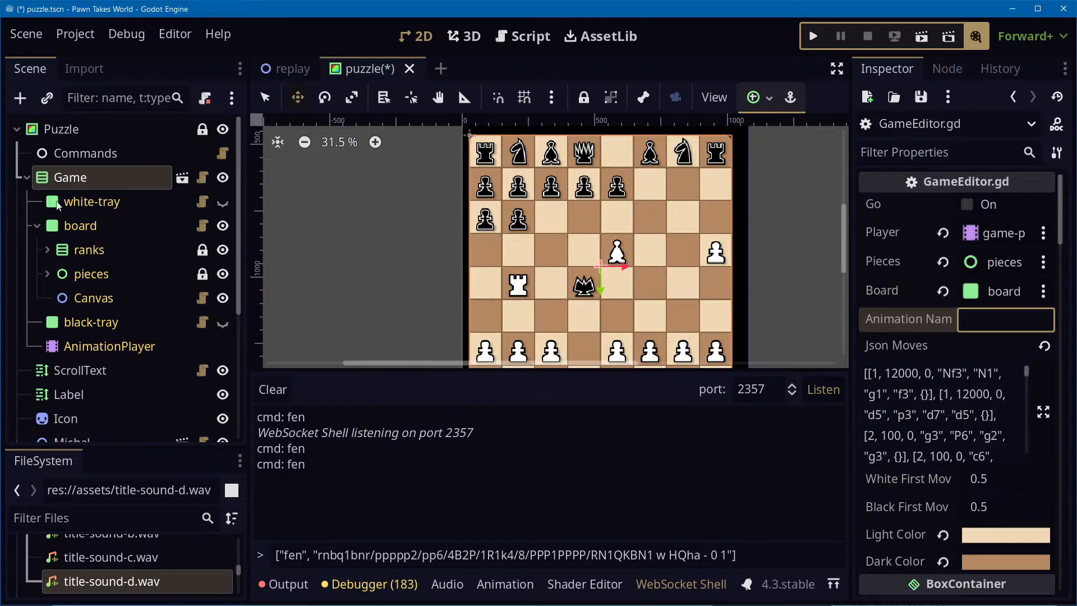
Collapse the Game node, select the ScrollText node, and examine its text area and Full Text content
left_click(26, 177)
left_click(96, 205)
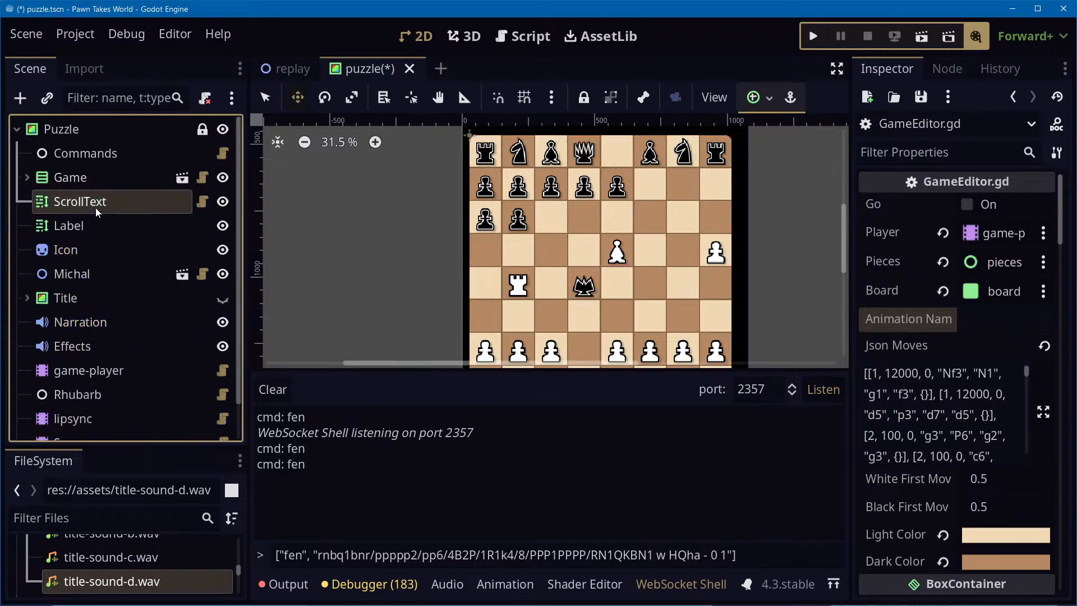
middle_click_drag(775, 190, 760, 306)
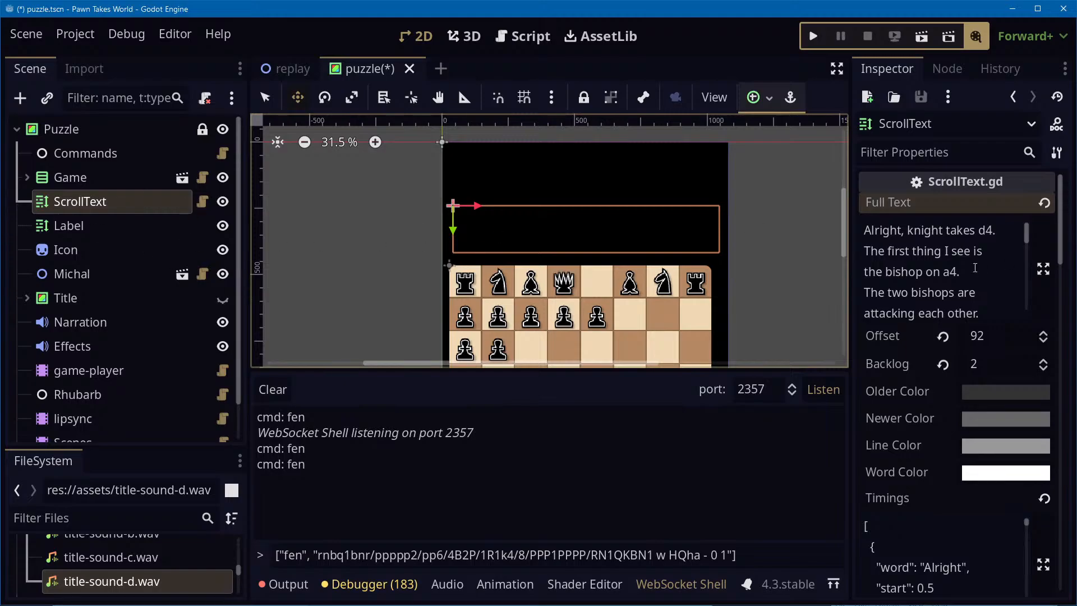
left_click_drag(950, 251, 922, 230)
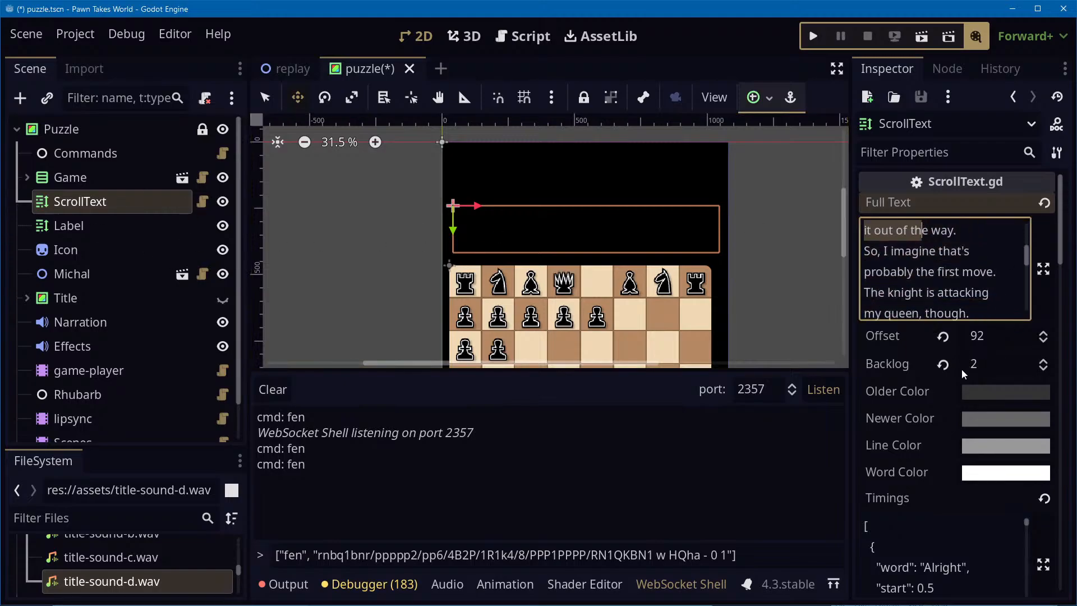
Lower the ScrollText node's Offset to 81 to step the narration text back
left_click(1045, 337)
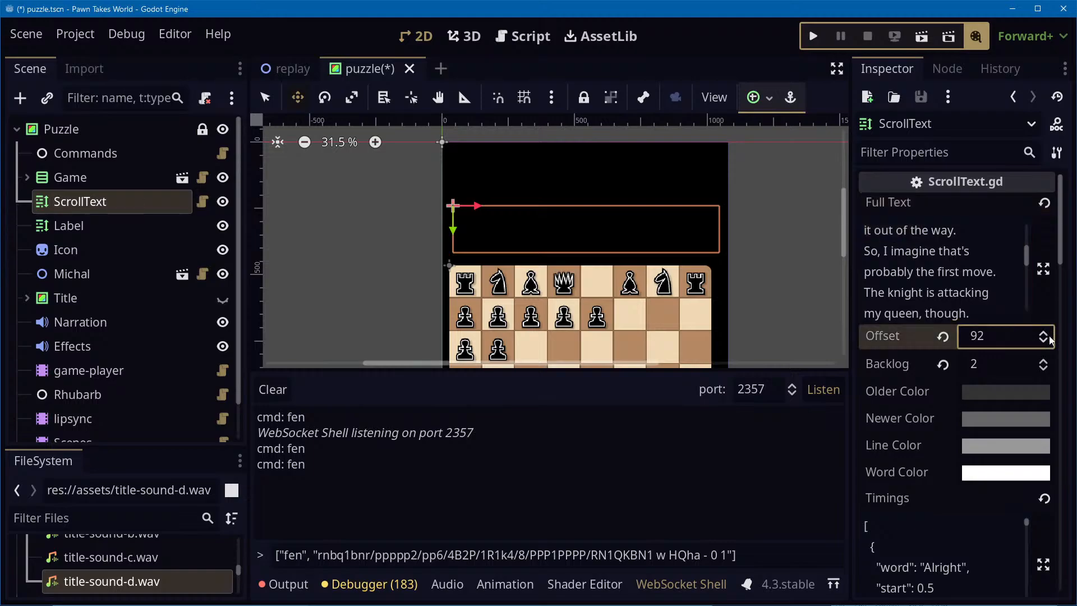
left_click(1042, 340)
left_click(1042, 340)
left_click(1042, 340)
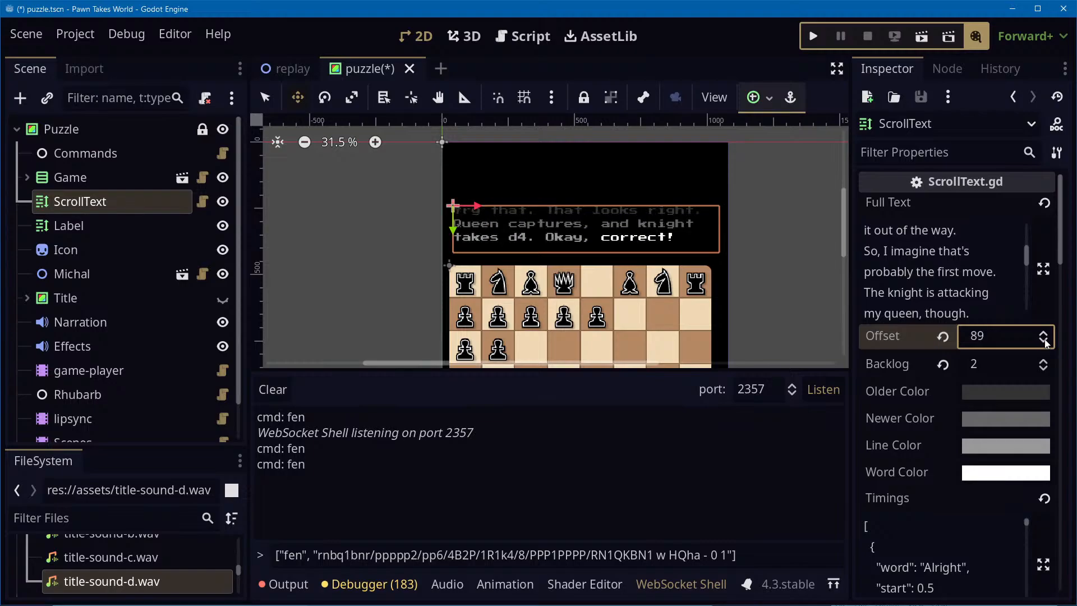
left_click(1042, 339)
left_click(1042, 340)
left_click(1042, 339)
left_click(1042, 339)
left_click(1042, 338)
left_click(1043, 341)
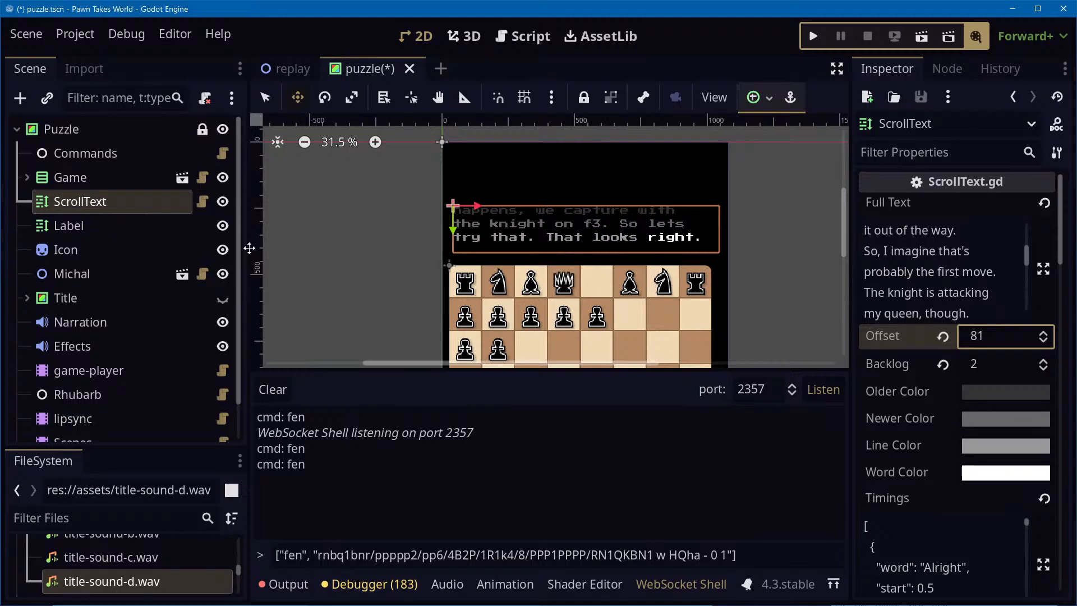
Select the Label node and examine its move-list text beside the portrait under the board
left_click(77, 230)
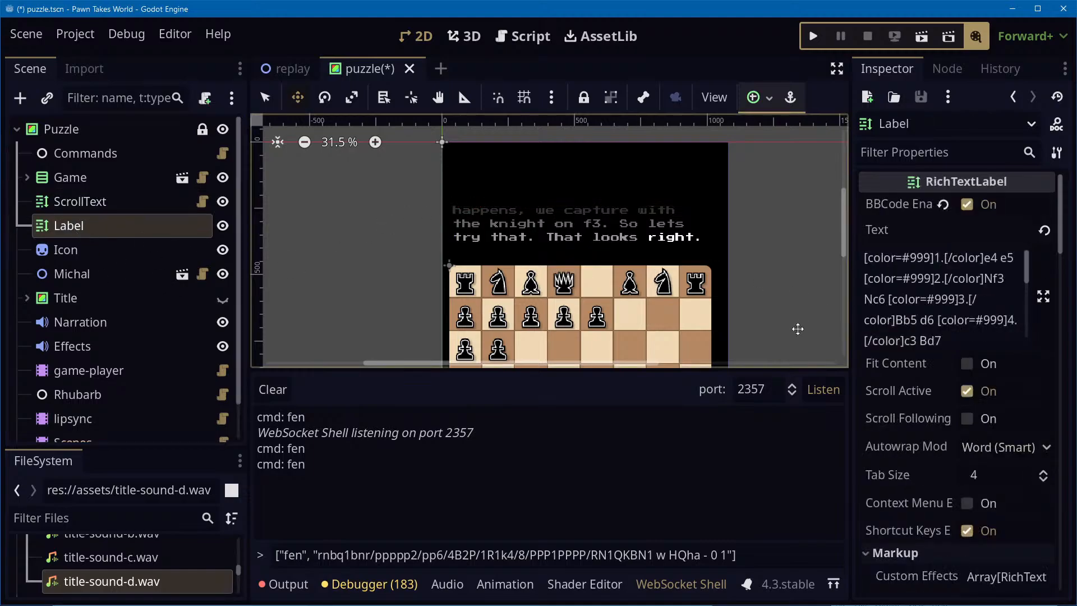
middle_click_drag(798, 330, 756, 278)
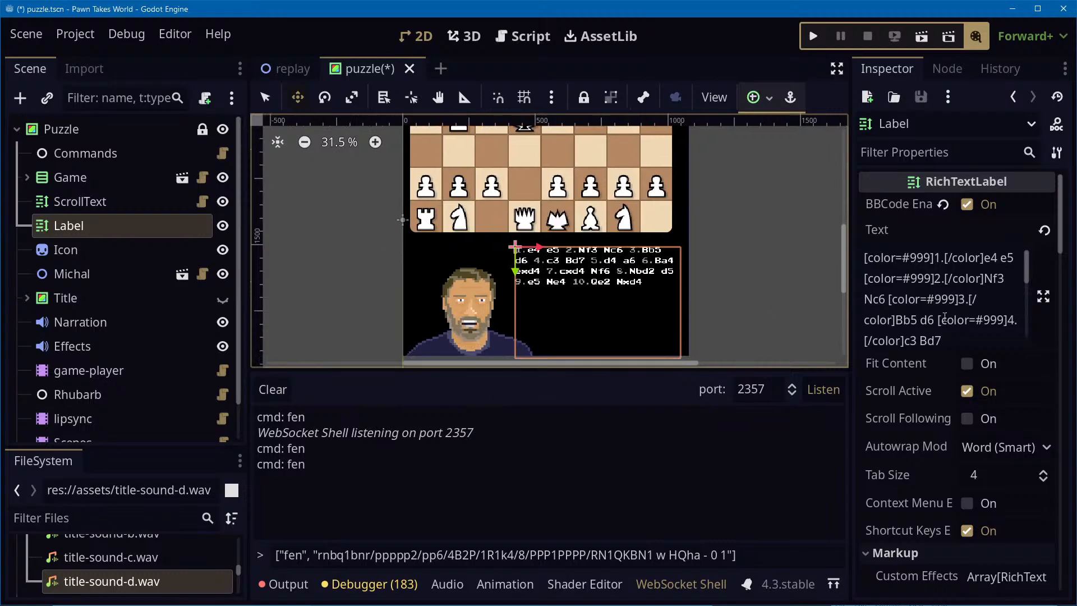
left_click(959, 321)
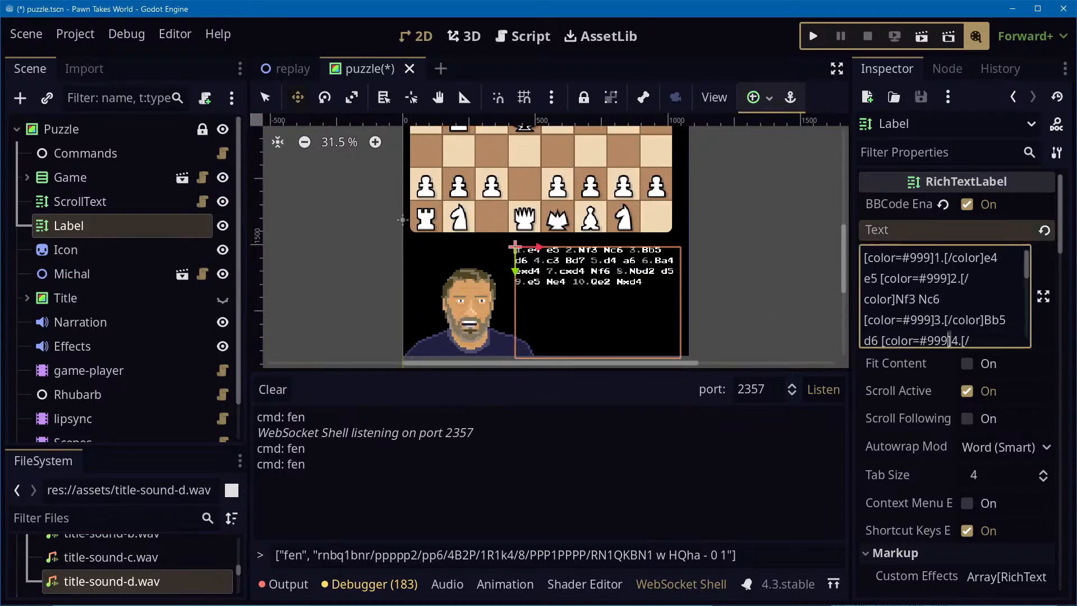
Switch to the puzzle-workflow.org notes in Emacs
key("alt+Tab")
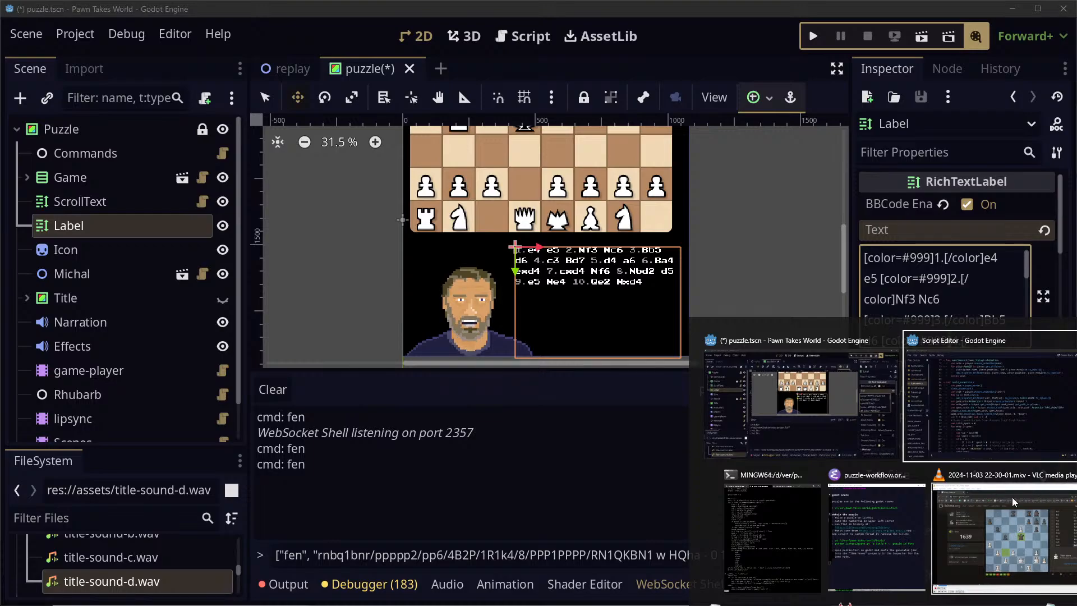
key("alt+Tab")
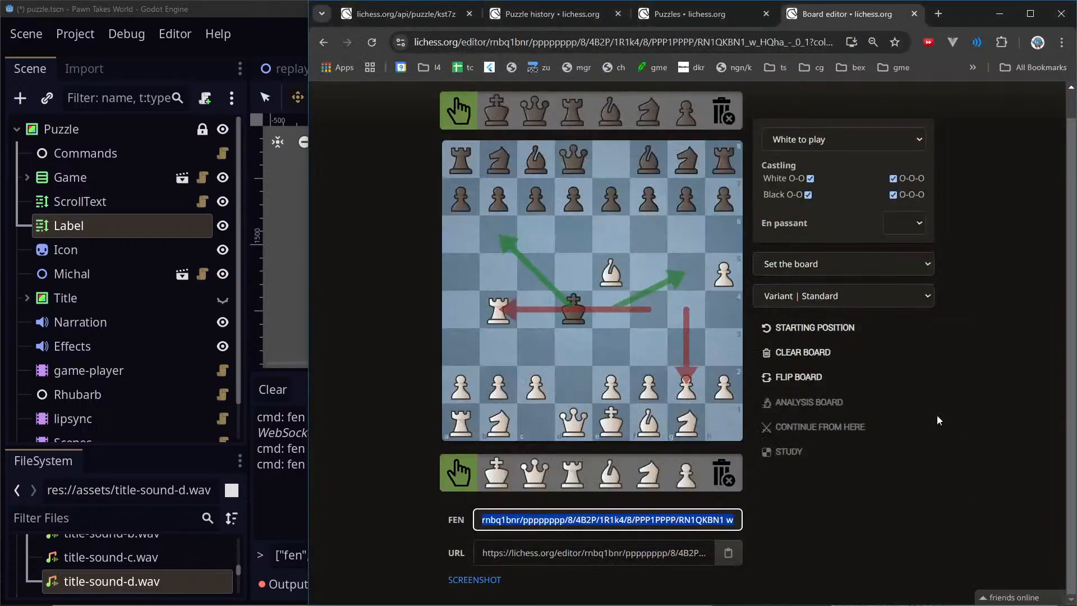
key("alt+Tab")
key("alt+Tab")
key("alt+Tab")
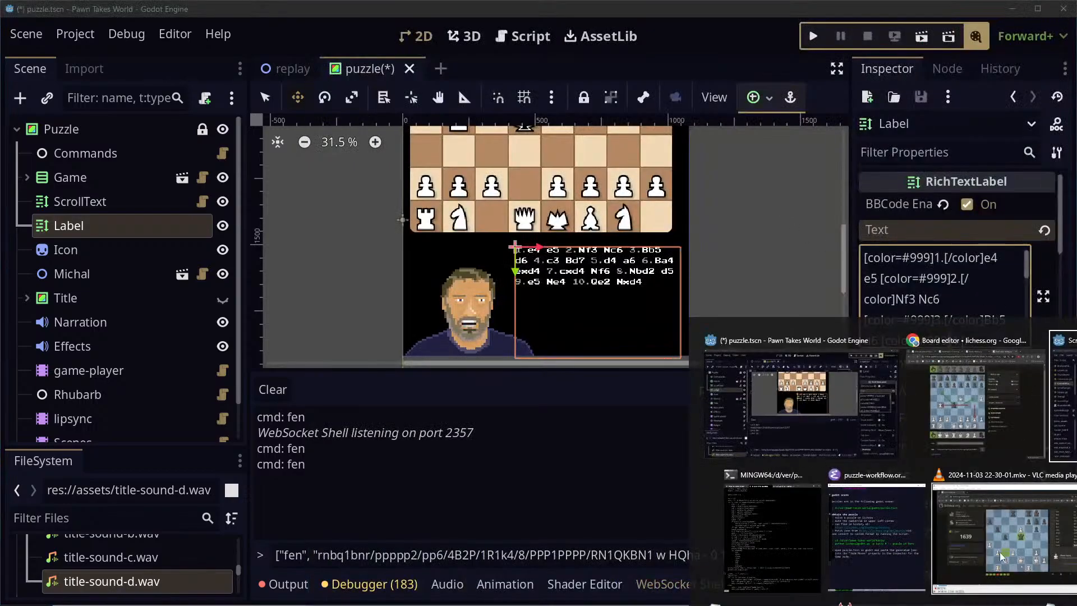
left_click(890, 528)
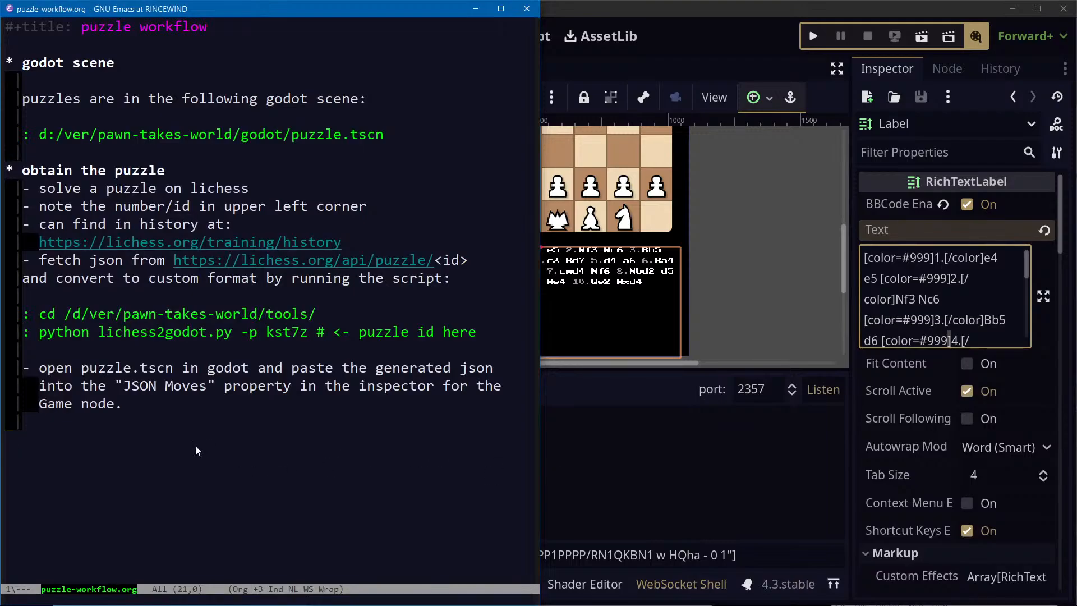
Start a new bullet reading "- can also" below the last item of the "obtain the puzzle" section
key("Up")
key("Up")
key("Up")
key("Up")
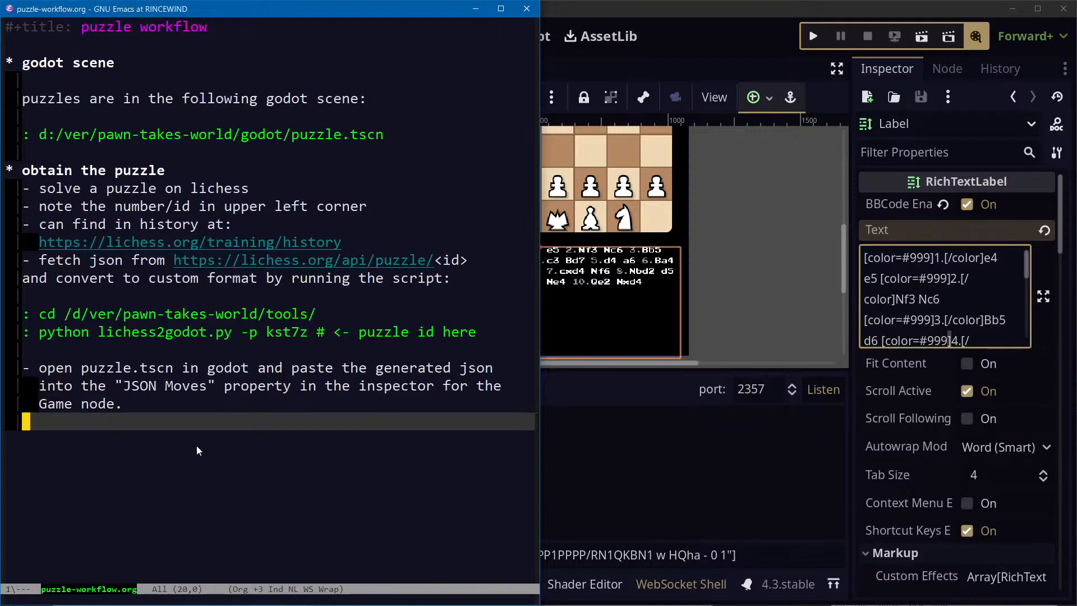
key("Down")
key("Down")
key("Down")
key("Down")
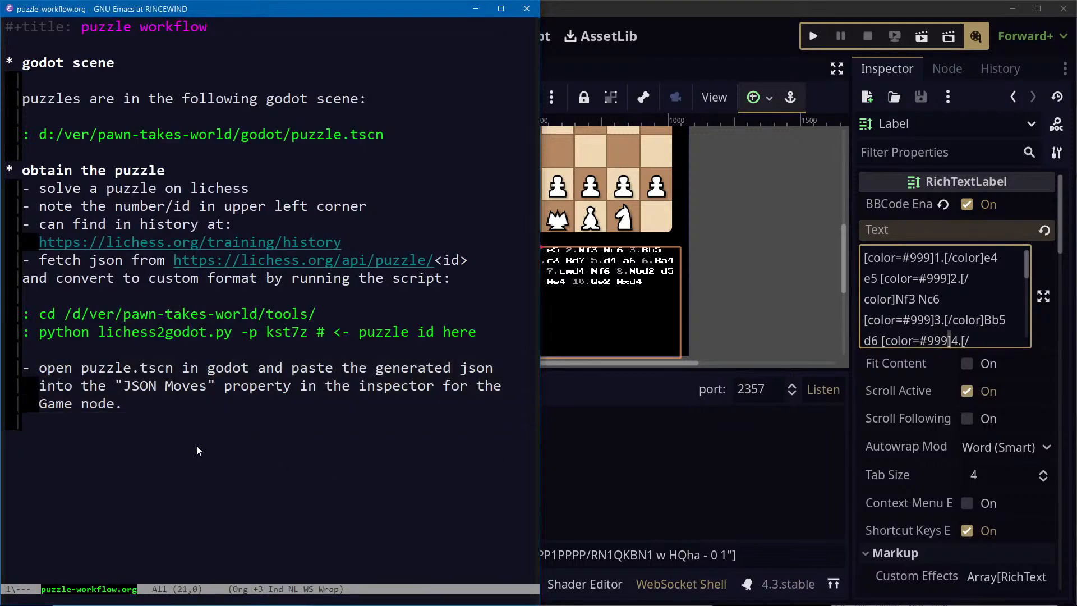
type("- can also")
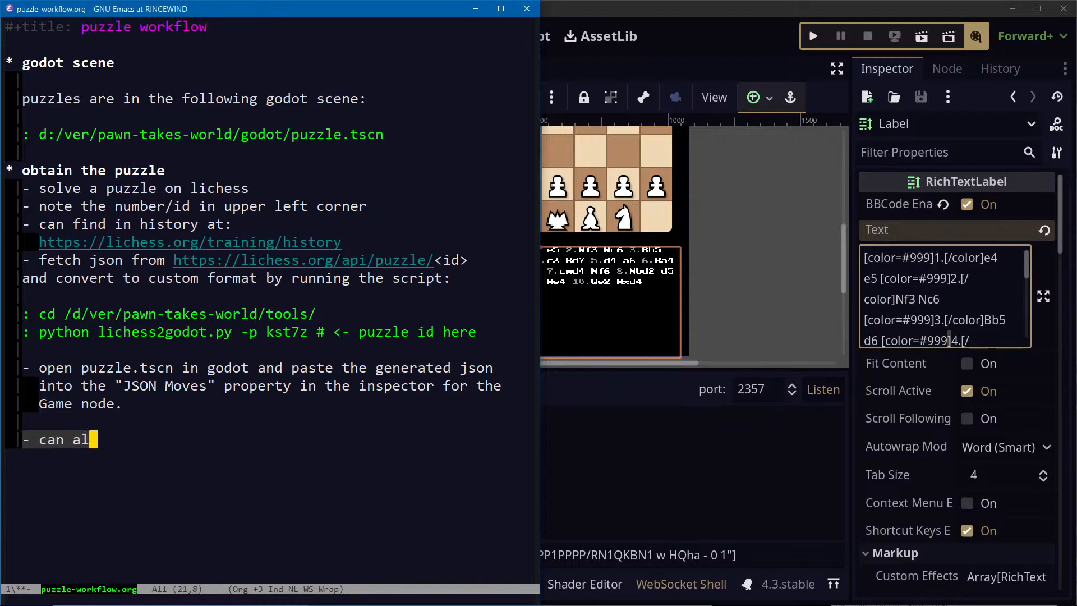
Review the "fetch json" instruction in the notes and return to the end of the unfinished bullet
key("Up")
key("Up")
key("Up")
key("Up")
key("Up")
key("Up")
key("Up")
key("Up")
key("Up")
key("Up")
key("Home")
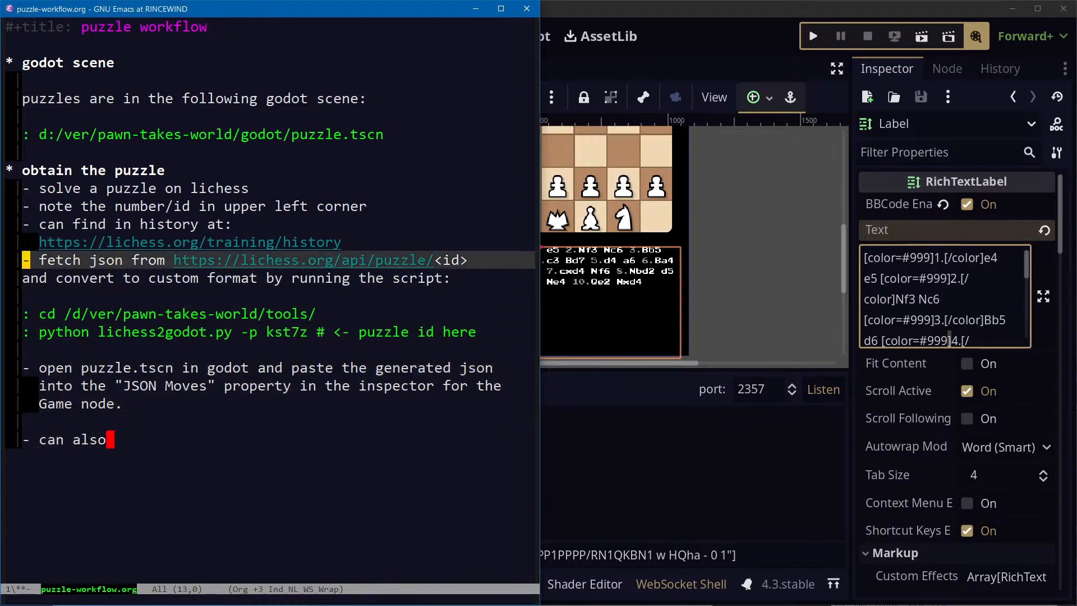
key("Down")
key("Down")
key("Down")
key("Down")
key("Down")
key("Down")
key("Down")
key("Down")
key("Down")
key("Down")
key("Down")
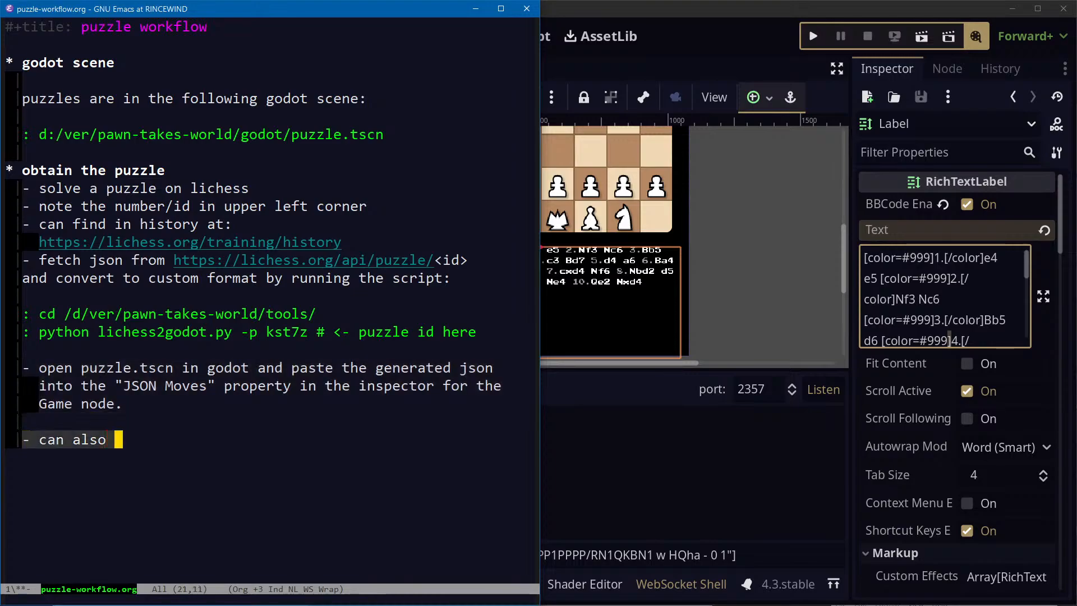
Complete the bullet's first line as "can also fetch the puzzle pgn by hand from the json url"
type("ftc")
key("BackSpace")
key("BackSpace")
type("etch the ")
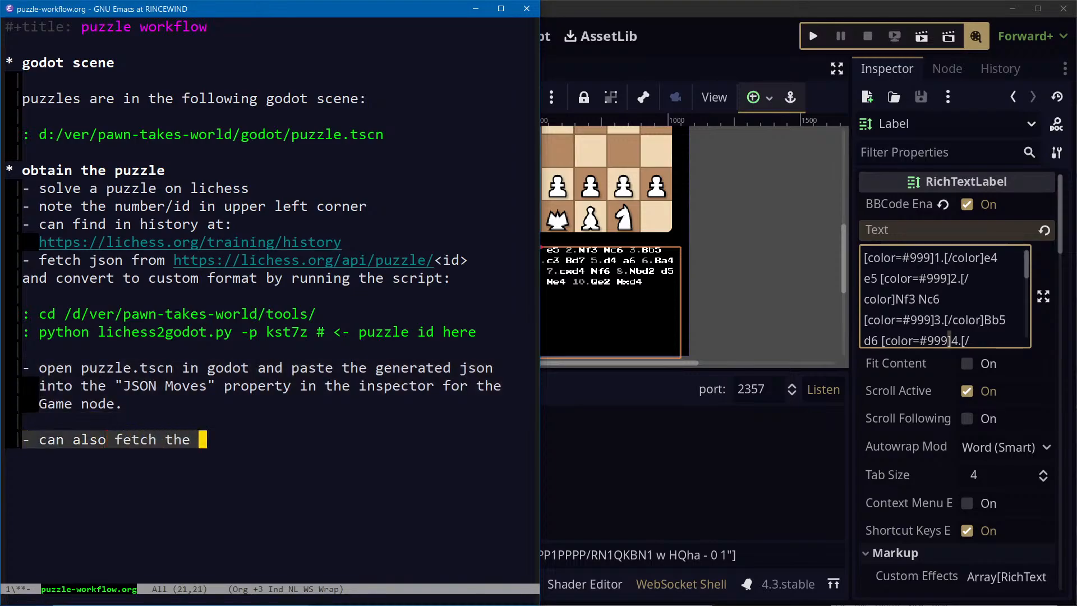
type("puzzel")
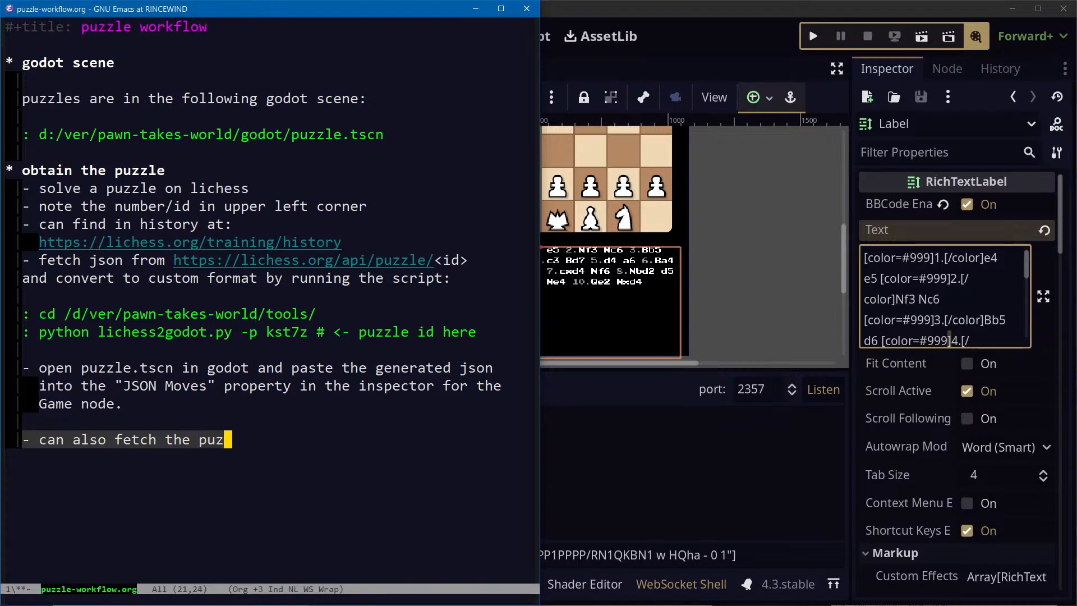
key("BackSpace")
key("BackSpace")
key("BackSpace")
type("le pgn fr")
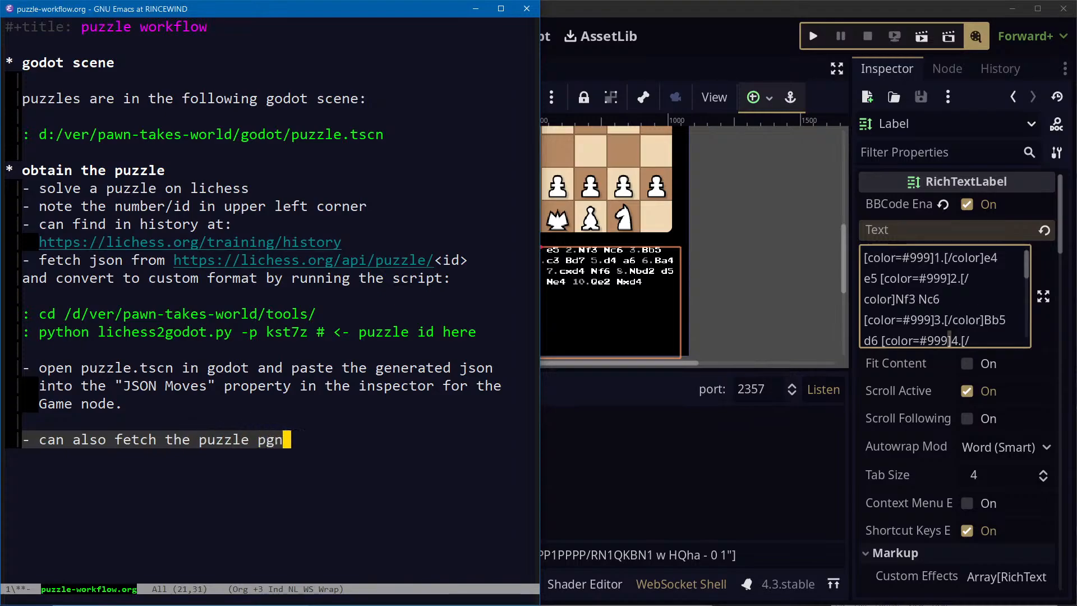
key("BackSpace")
key("BackSpace")
type("by hand from the jso")
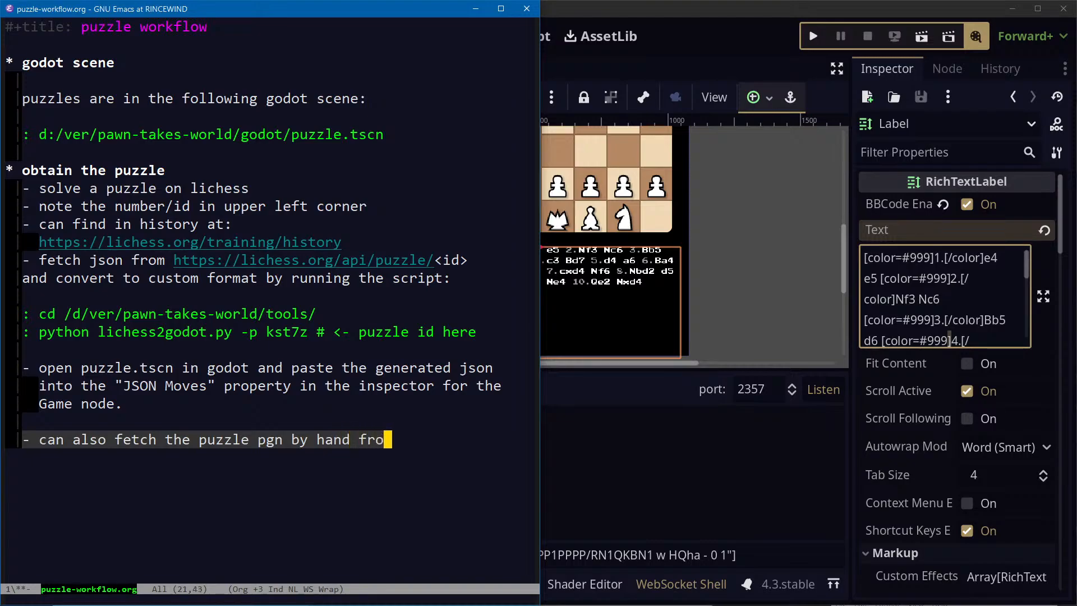
key("BackSpace")
type("on url")
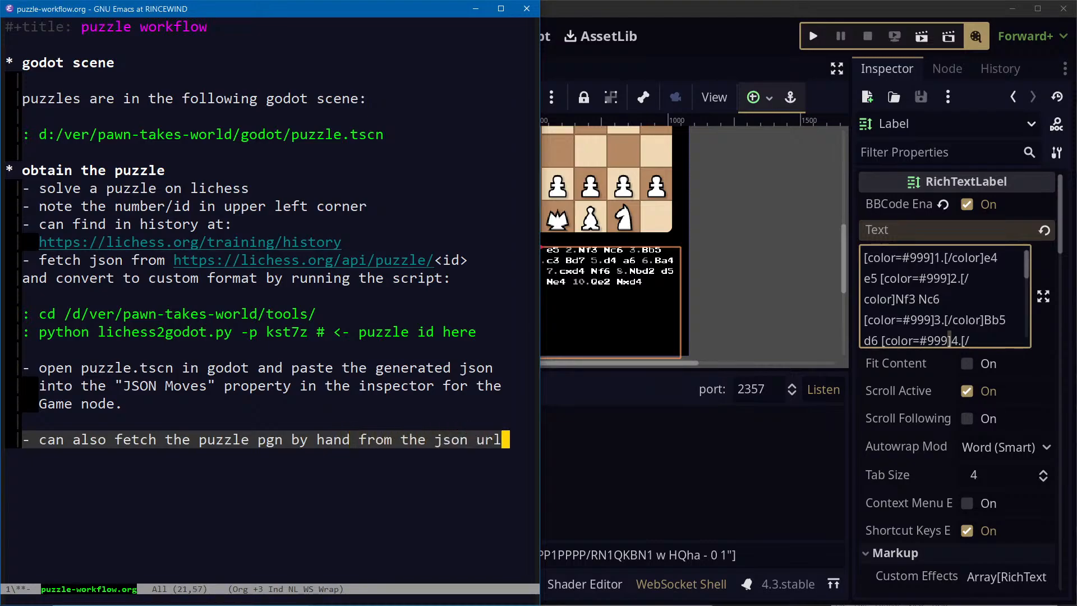
Add a continuation line to the bullet reading: and paste into the "ScrollText"
key("Return")
type("and paste into ")
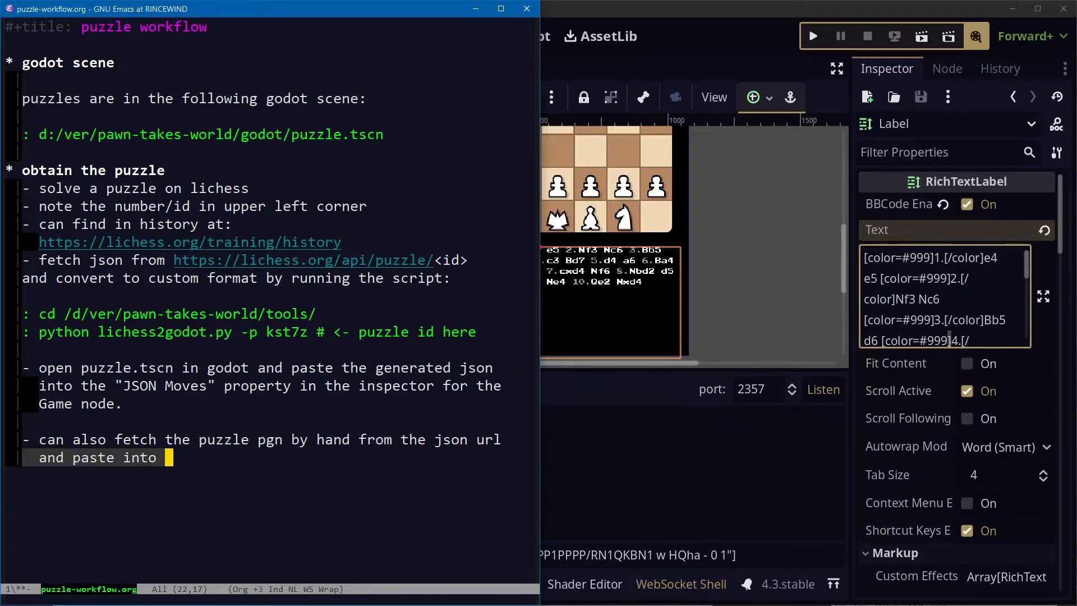
type("the \"Scrlo")
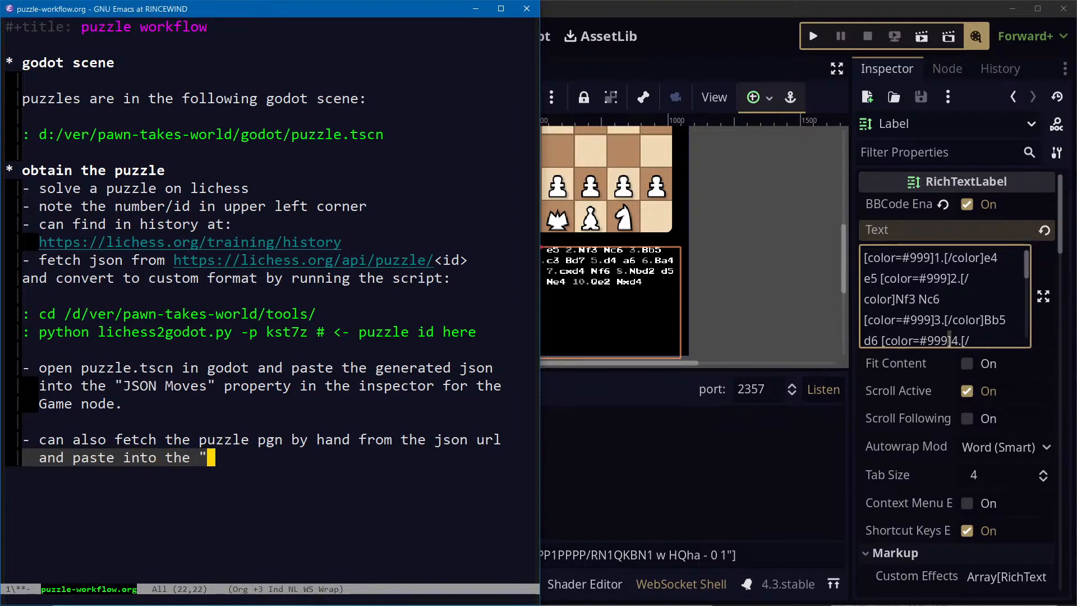
key("BackSpace")
key("BackSpace")
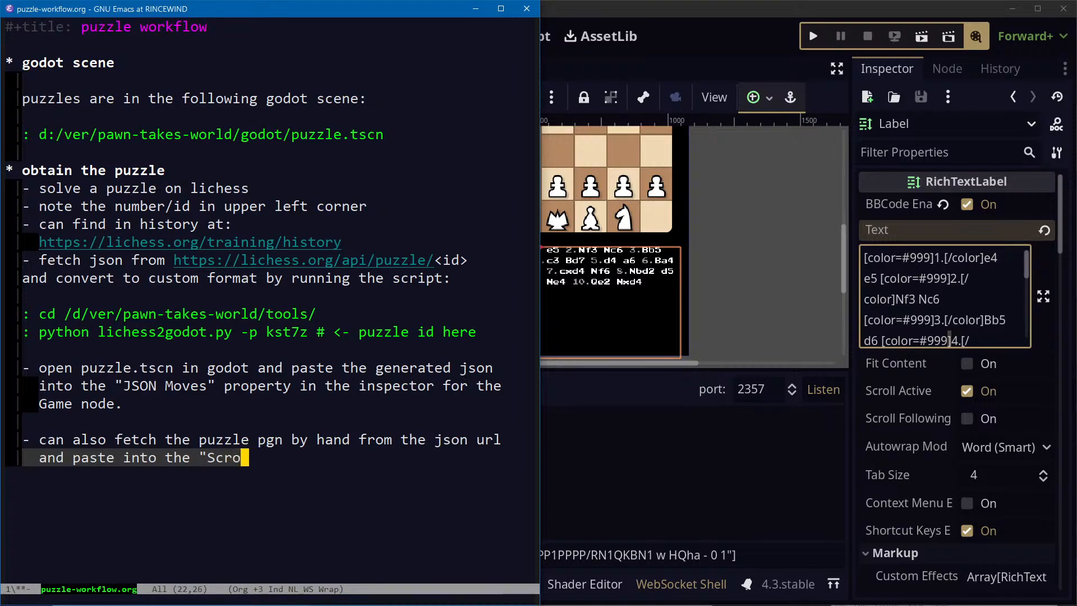
type("ollText\"")
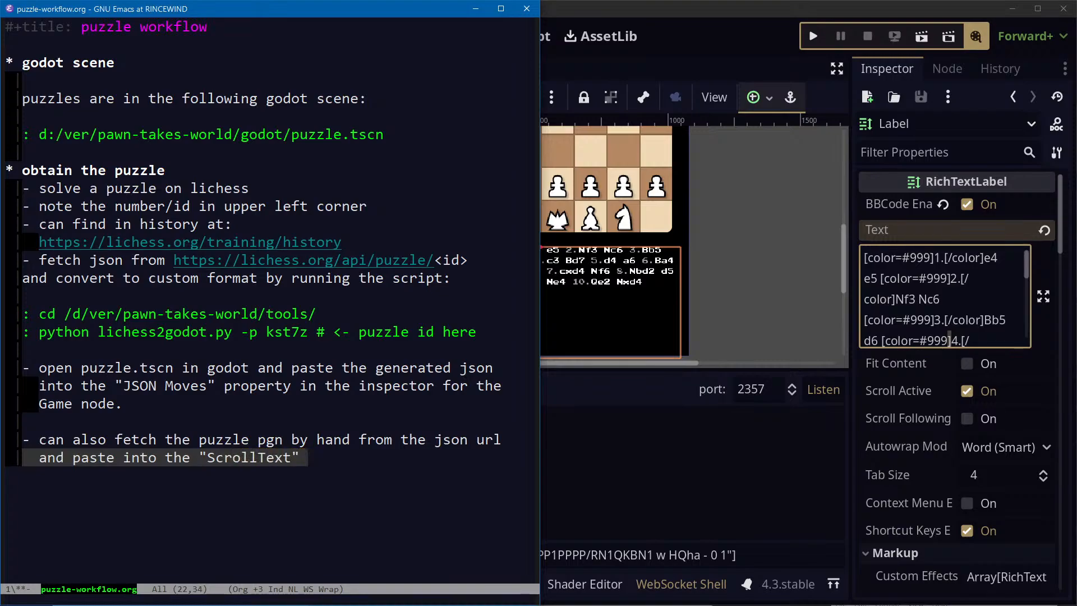
Rewrite the quoted ScrollText reference in the bullet as $ScrollText.text
key("BackSpace")
key("BackSpace")
type(".text")
key("alt+b")
key("alt+b")
key("BackSpace")
type("$")
key("ctrl+b")
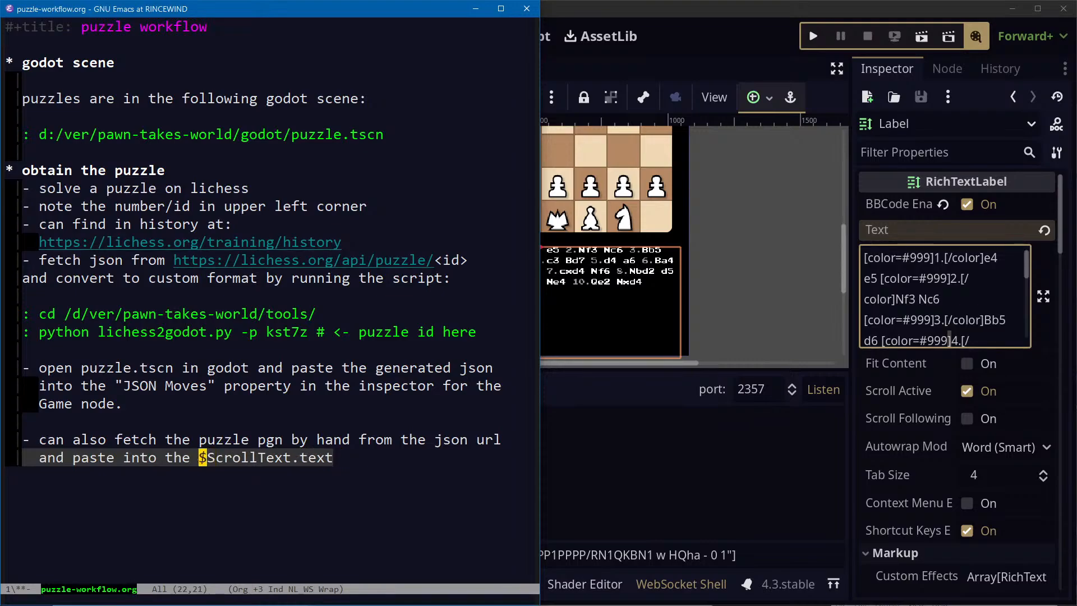
Reword the end of the bullet's last line to "and paste into ScrollText.text", dropping "the"
key("alt+d")
key("alt+b")
key("alt+d")
type("ScrollText")
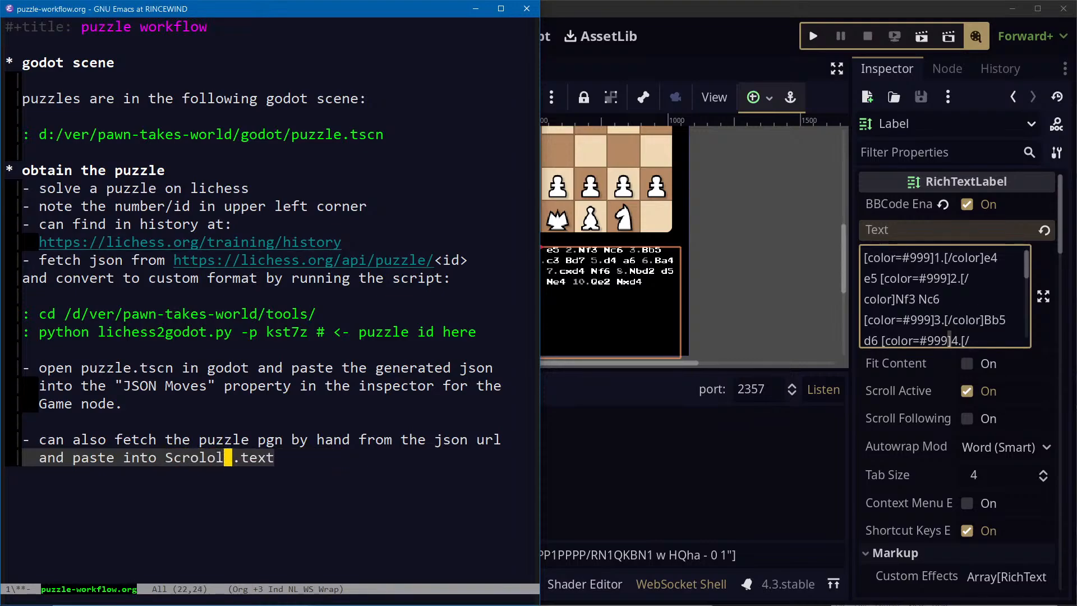
key("ctrl+d")
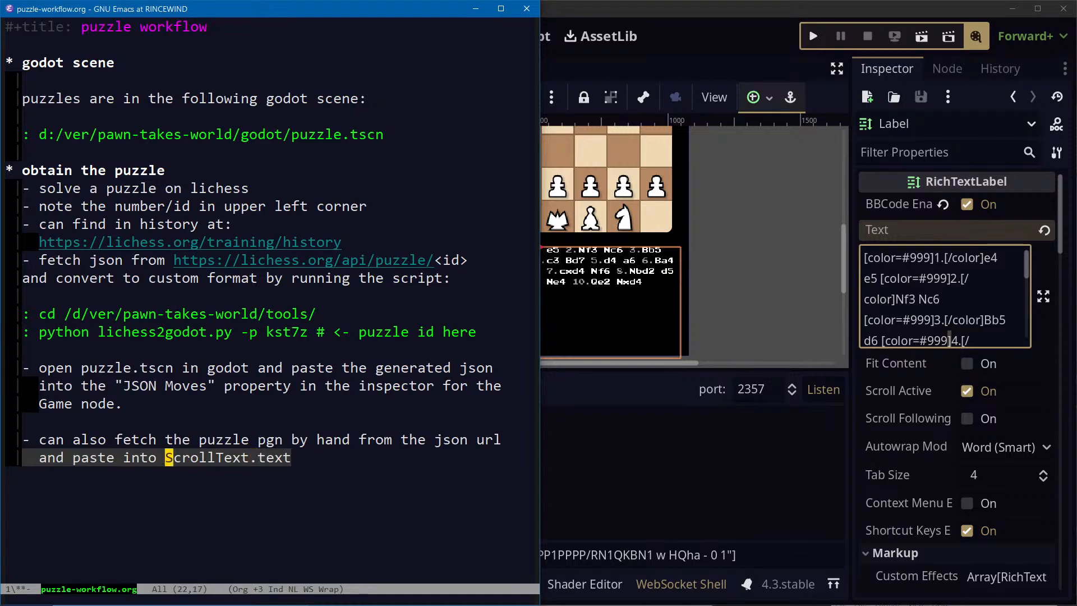
Format the bullet's node reference as inline code, ~$ScrollText.text~, and save the puzzle-workflow.org notes
key("alt+b")
type("$")
key("ctrl+b")
key("ctrl+space")
key("ctrl+e")
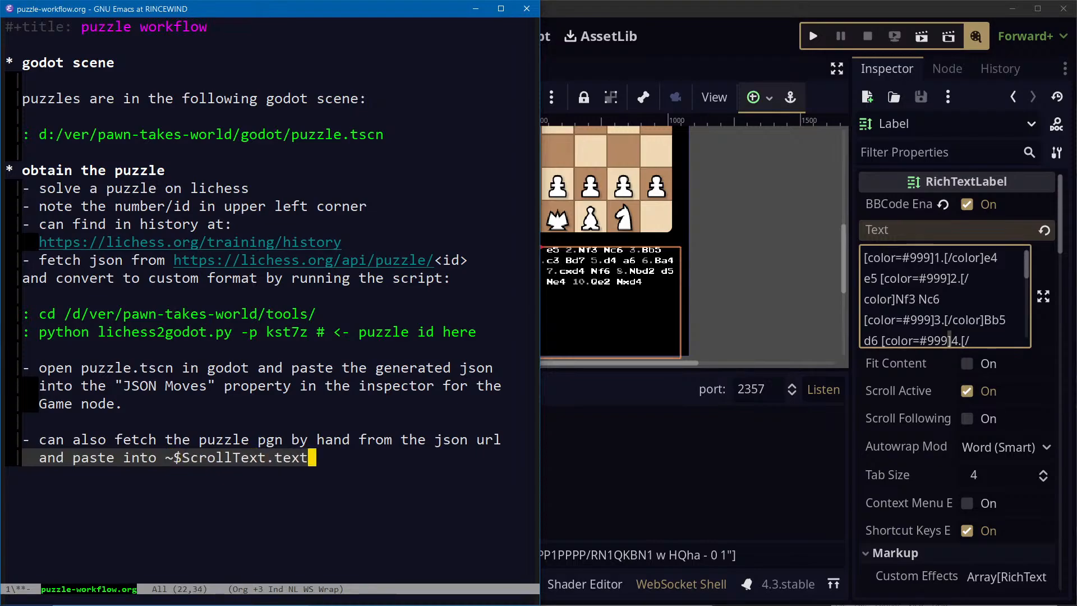
key("ctrl+c")
key("ctrl+x")
key("ctrl+f")
key("asciitilde")
key("ctrl+a")
key("ctrl+x")
key("ctrl+s")
Compare the Label node's marked-up move text in Godot with the pgn field of the lichess kst7z puzzle JSON in the browser
key("alt+Tab")
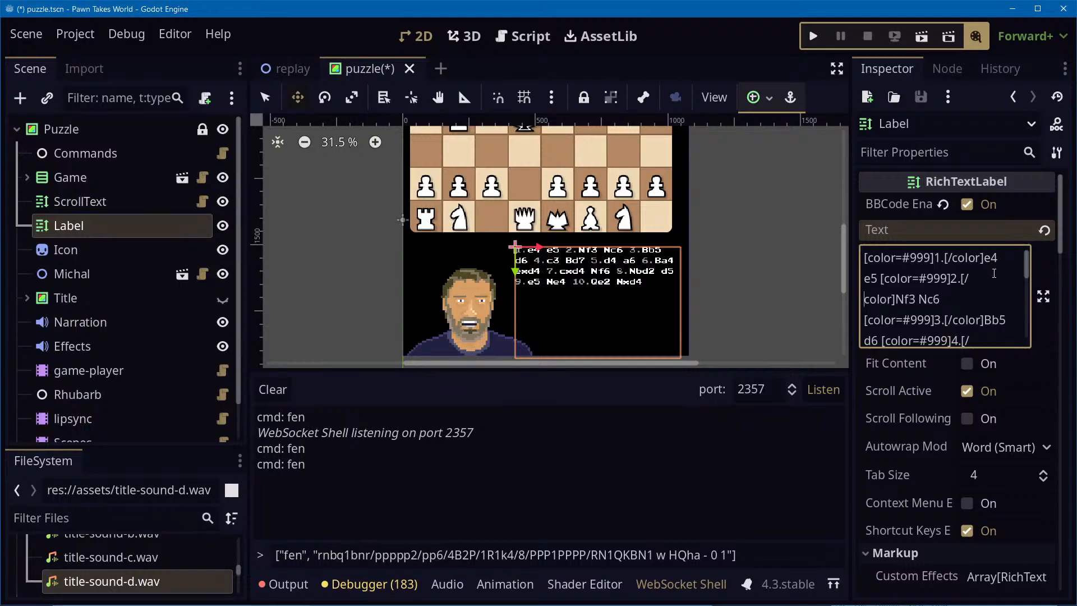
key("ctrl+a")
key("alt+Tab")
key("alt+Tab")
key("alt+Down")
key("alt+Down")
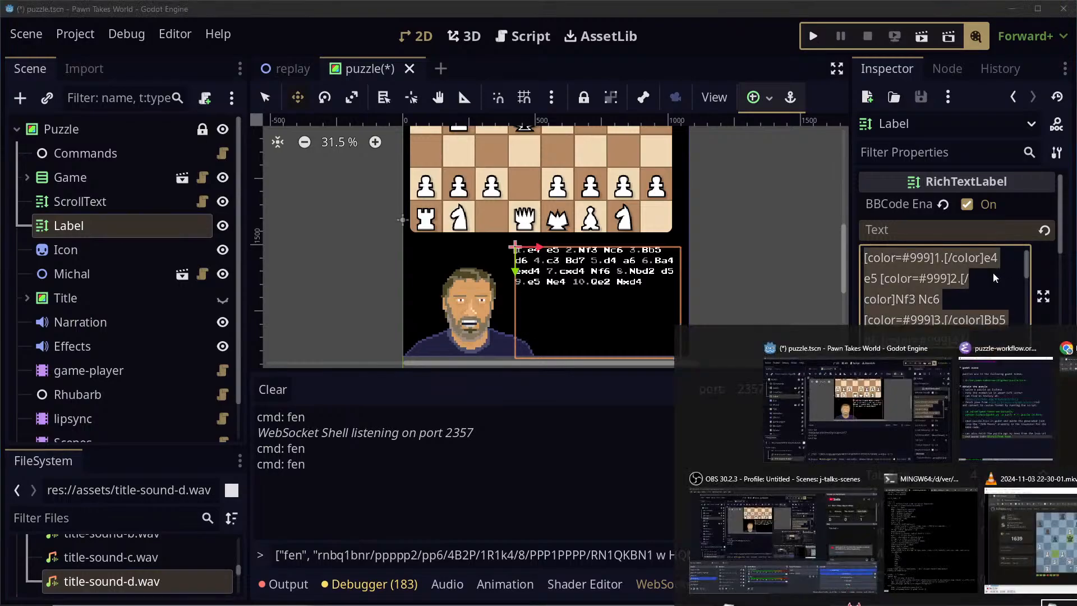
key("alt+Left")
key("alt+Up")
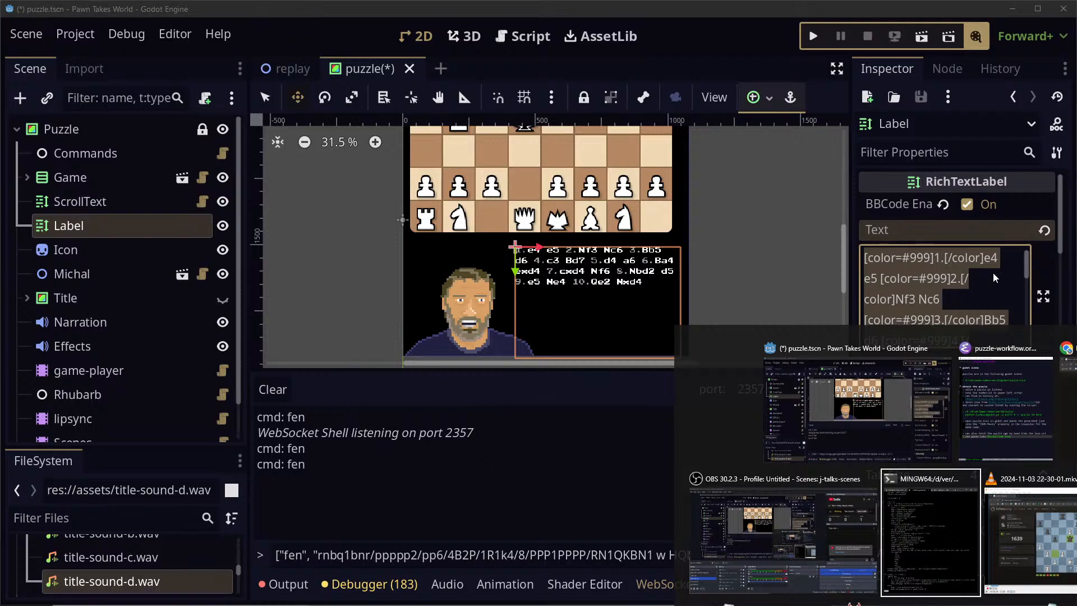
key("alt+Up")
key("alt+Right")
key("alt+Right")
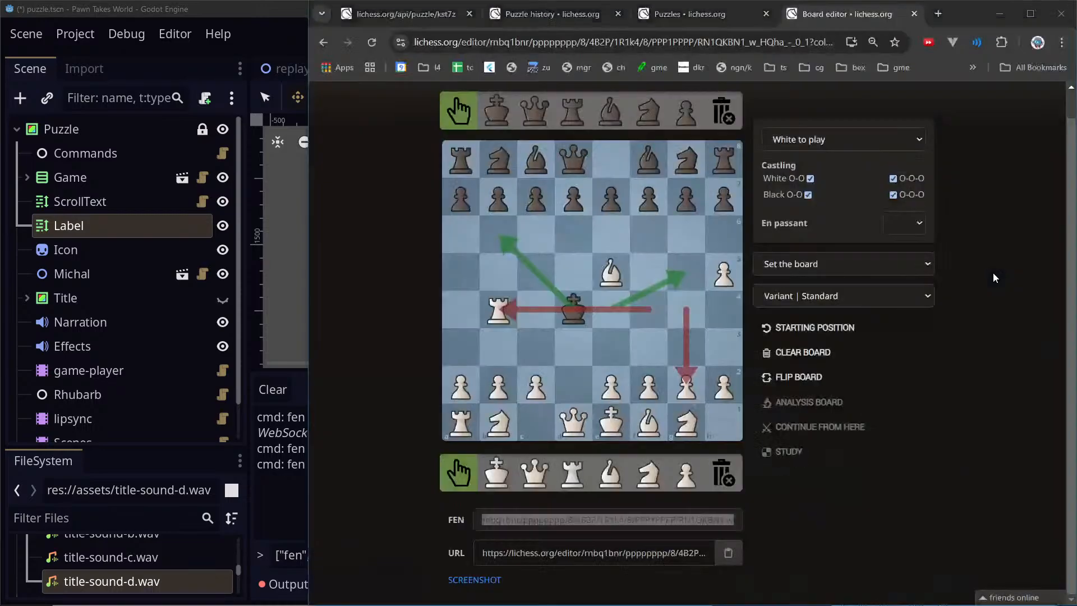
left_click(387, 14)
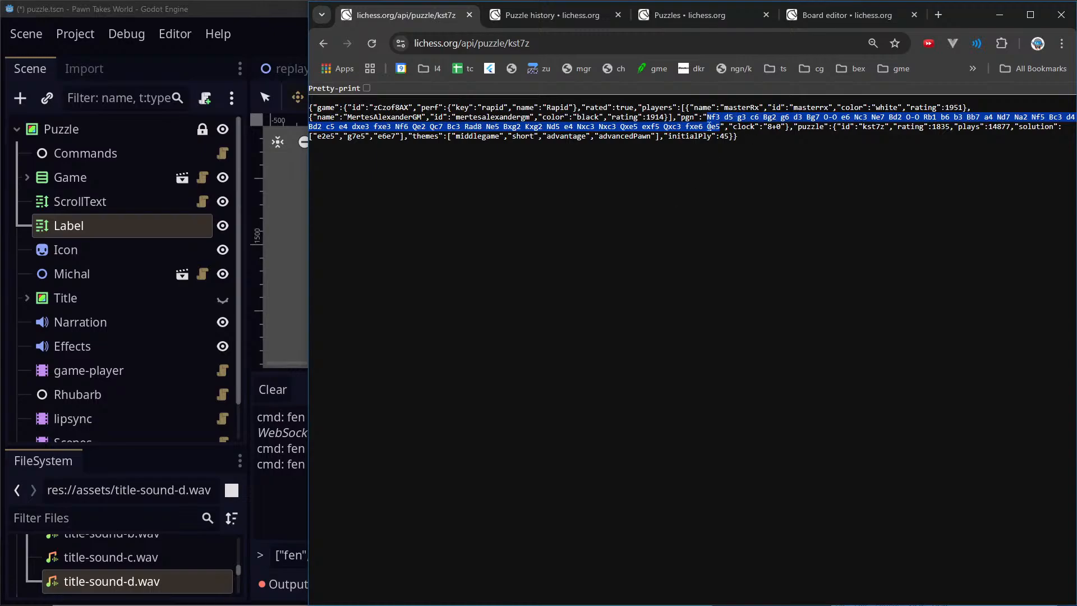
key("alt+Tab")
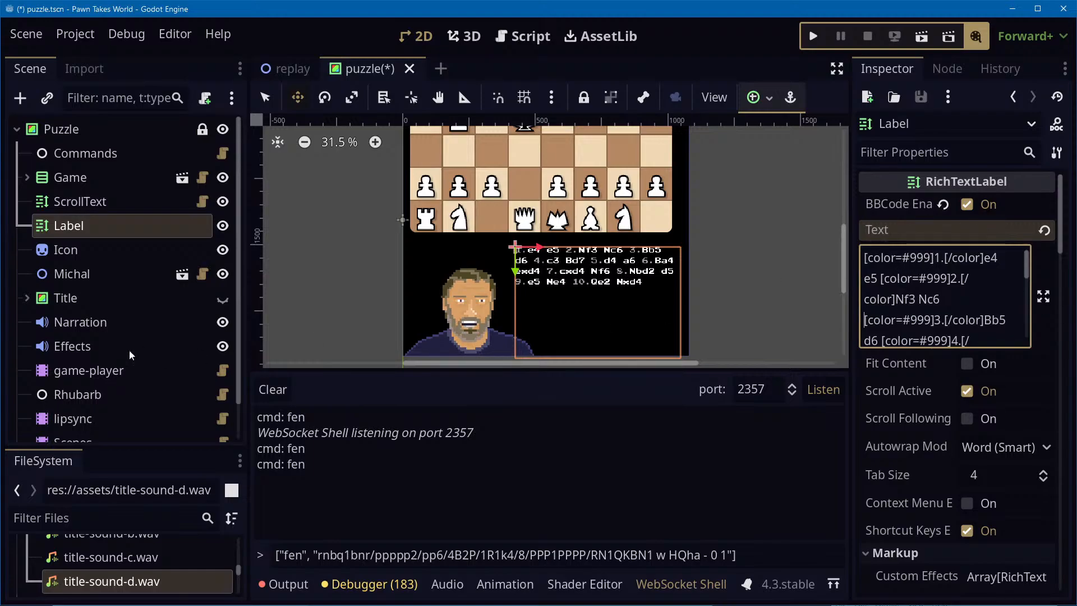
Rename the Label node in the Puzzle scene to PgnText
right_click(133, 231)
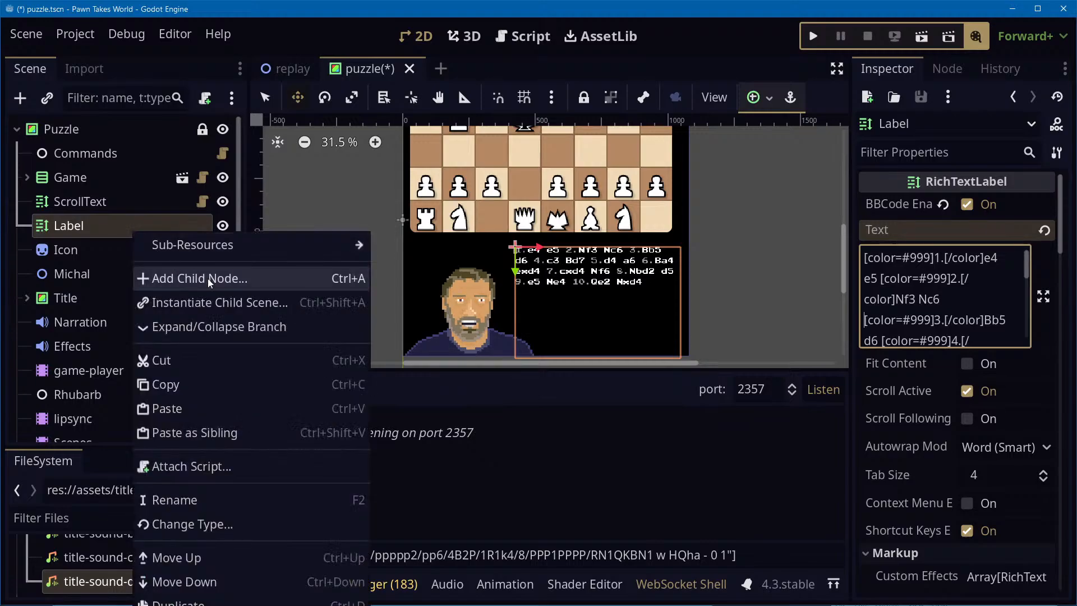
left_click(208, 505)
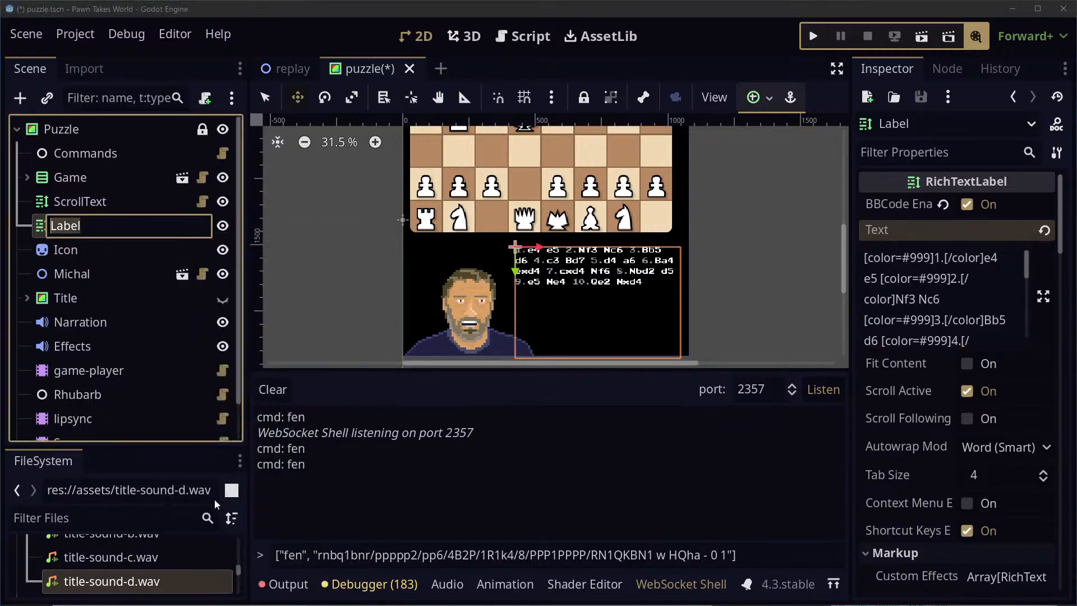
type("PgnT")
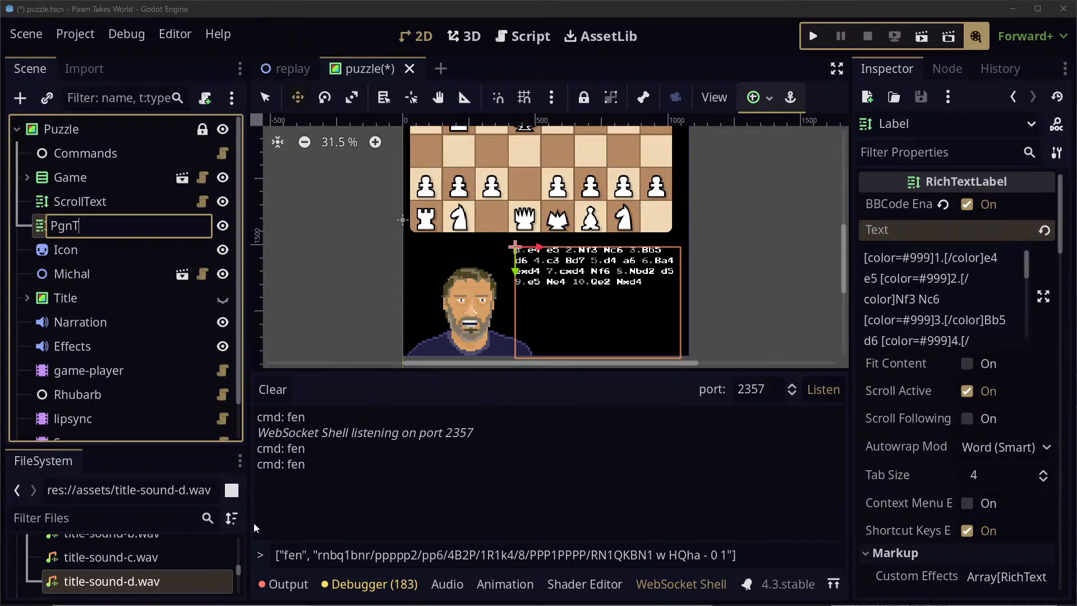
type("ext")
key("Return")
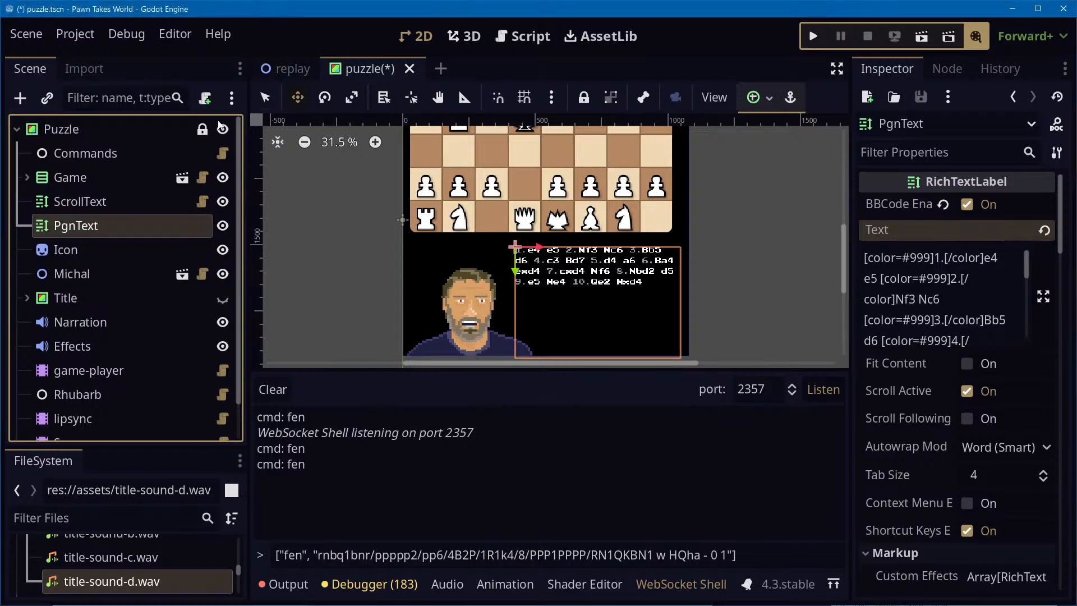
Attach a new GDScript at res://PgnText.gd to the PgnText node and open it in the script editor
left_click(204, 98)
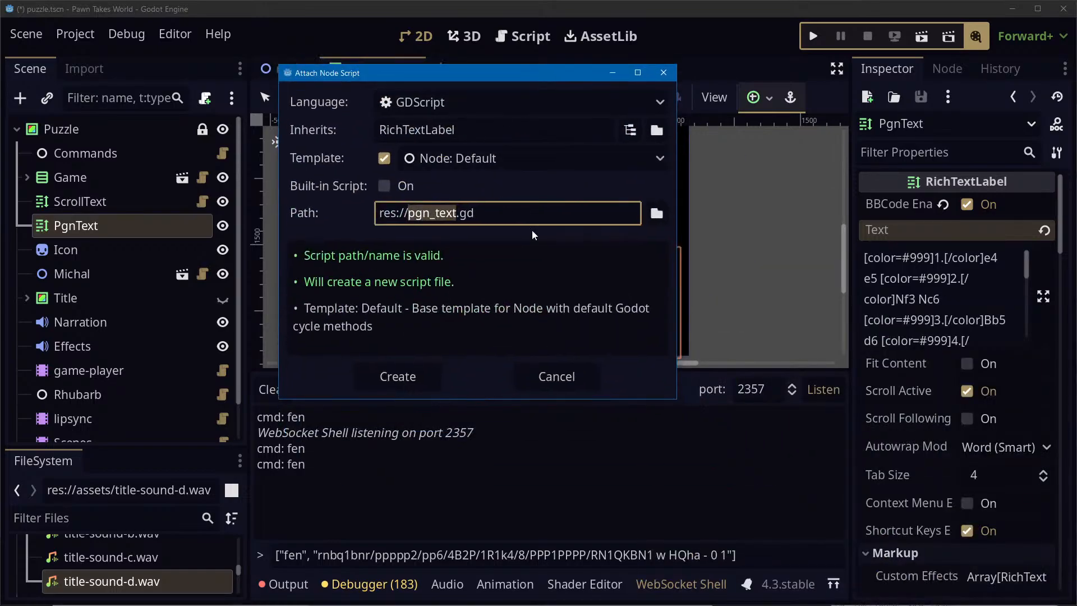
type("PgnText")
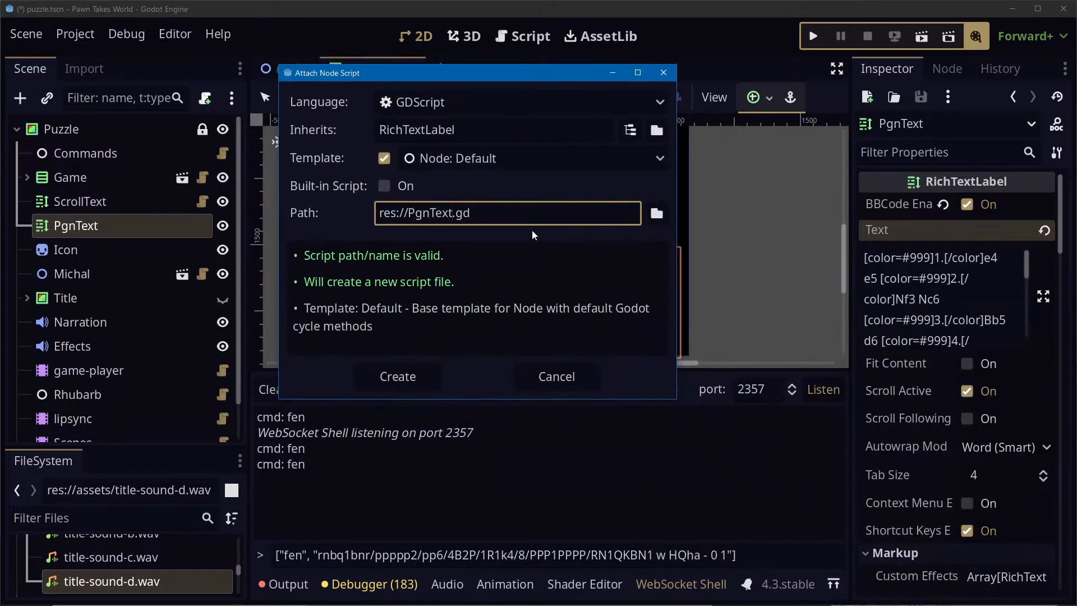
key("Return")
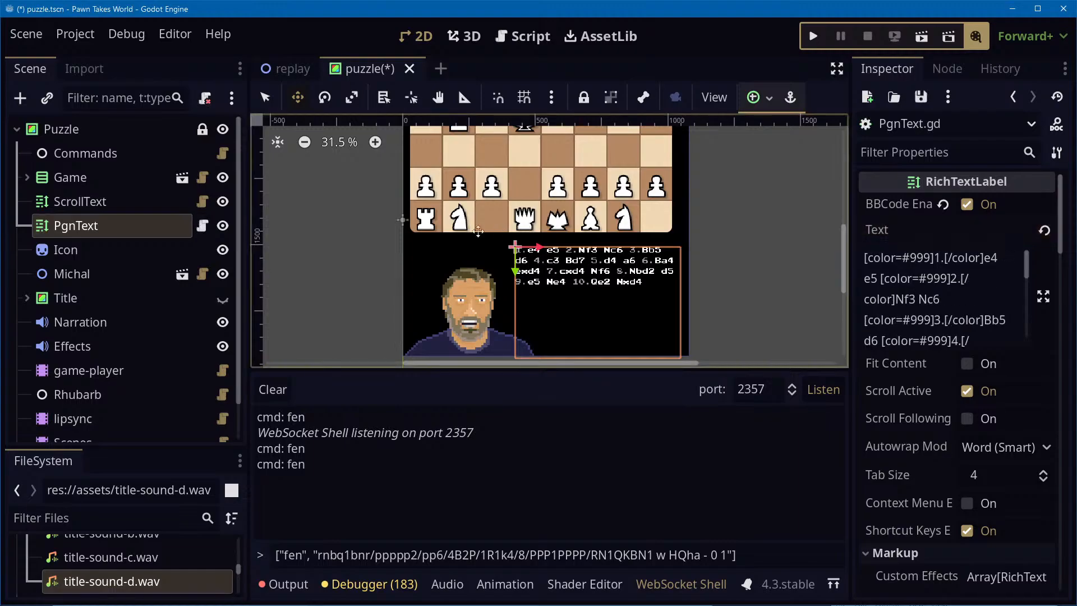
left_click(203, 227)
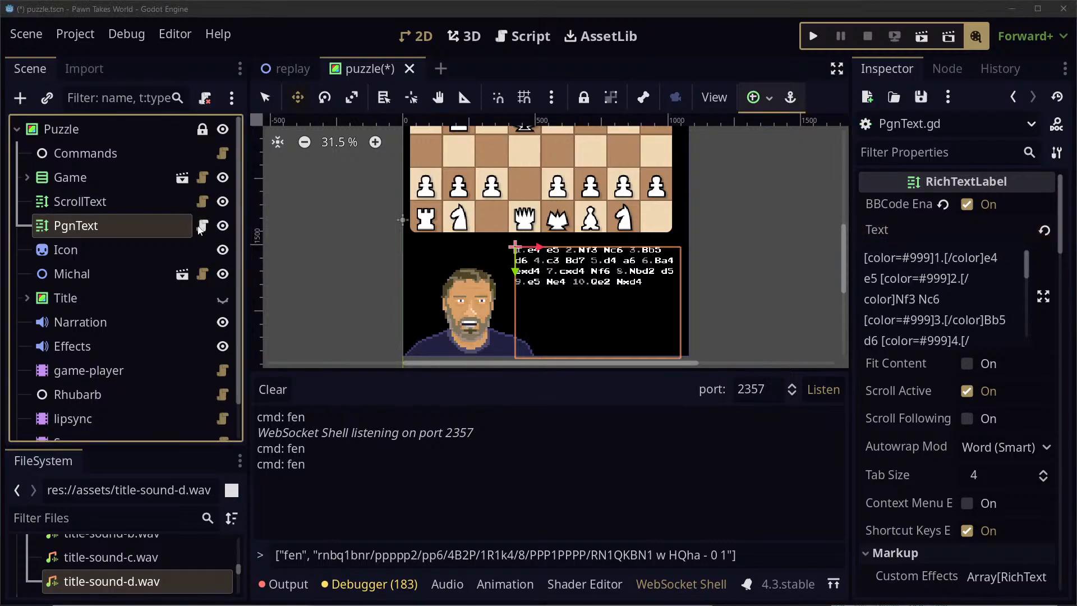
left_click(199, 227)
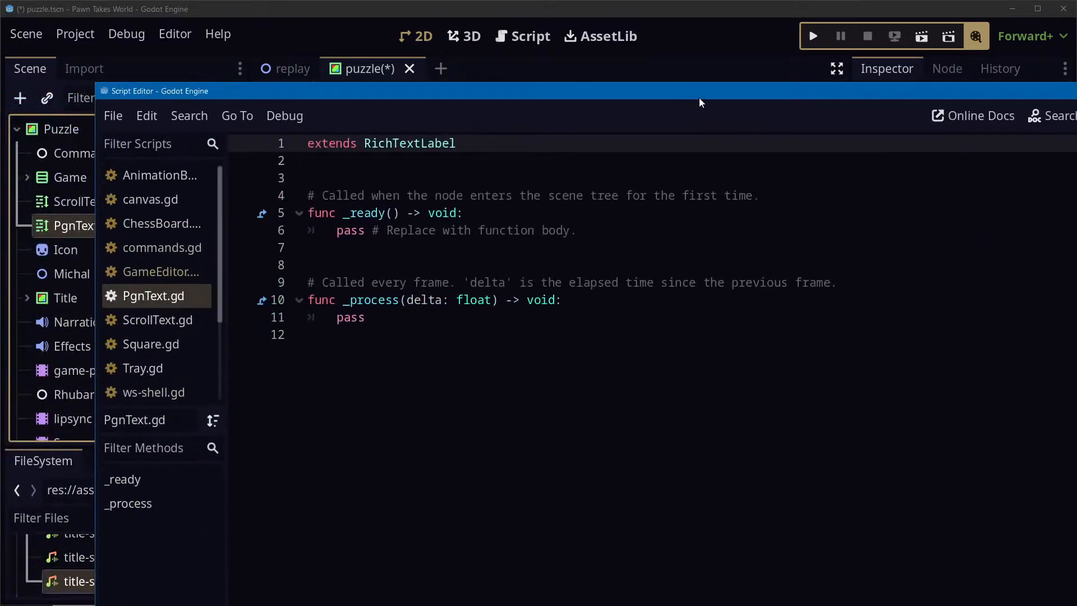
left_click_drag(700, 99, 618, 18)
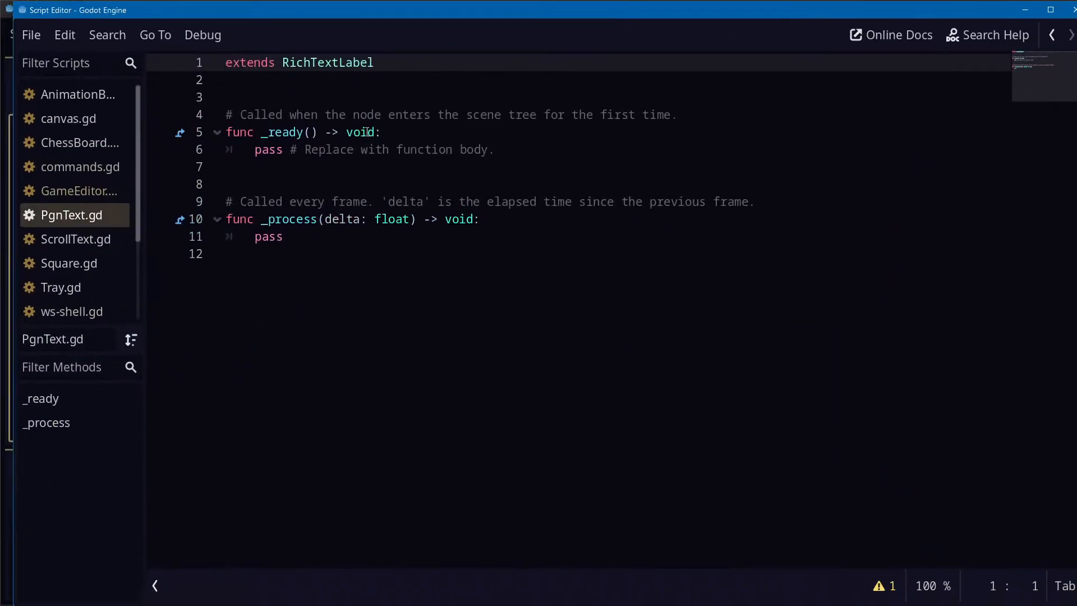
left_click(332, 88)
key("Up")
type("@tool")
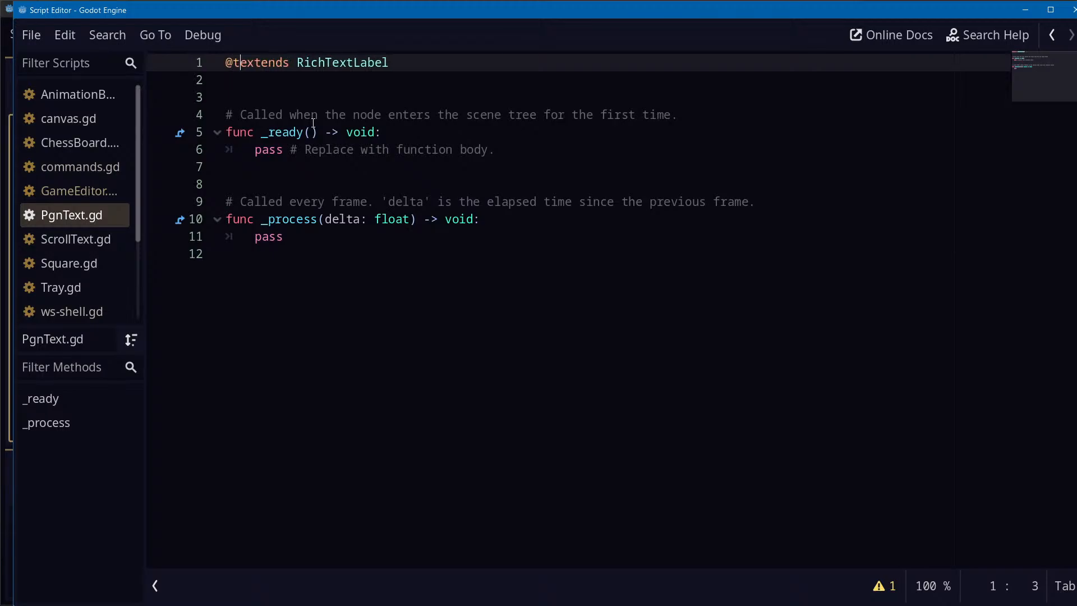
key("Down")
key("Return")
key("Return")
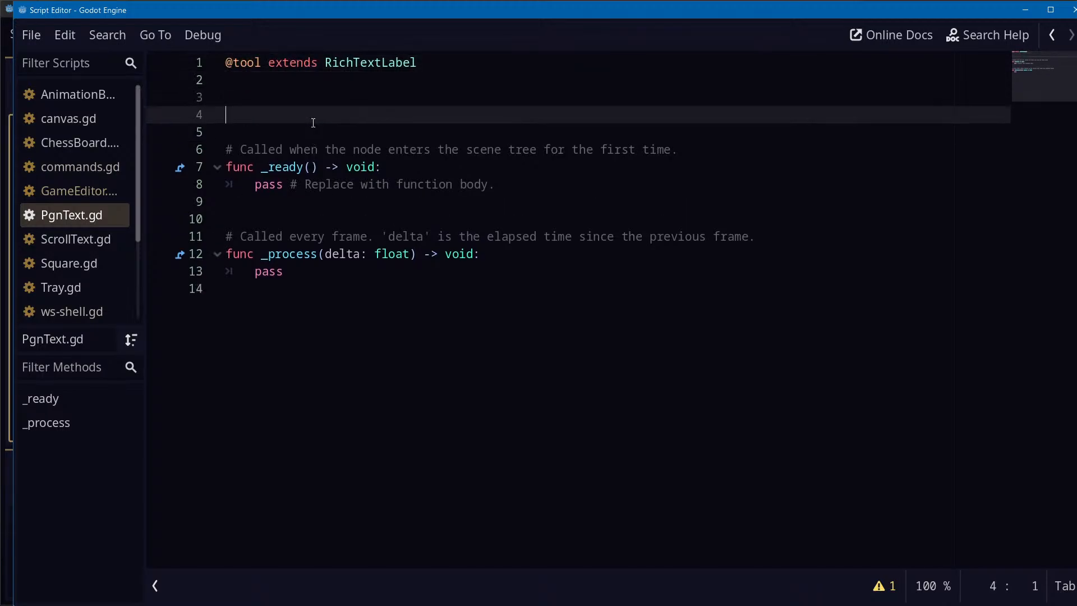
key("Up")
type("proper")
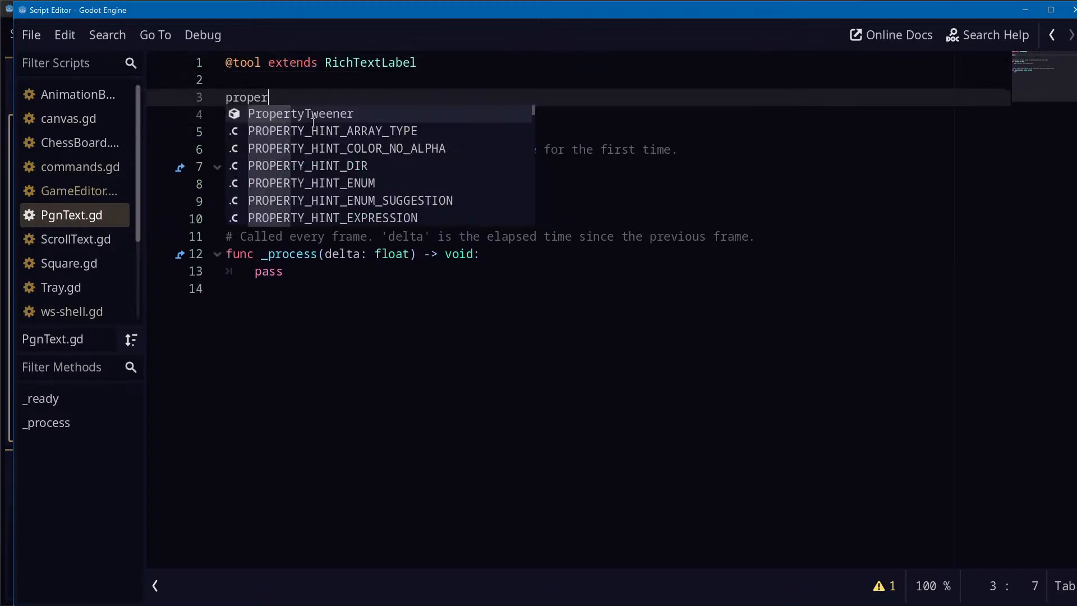
key("ctrl+BackSpace")
type("@export")
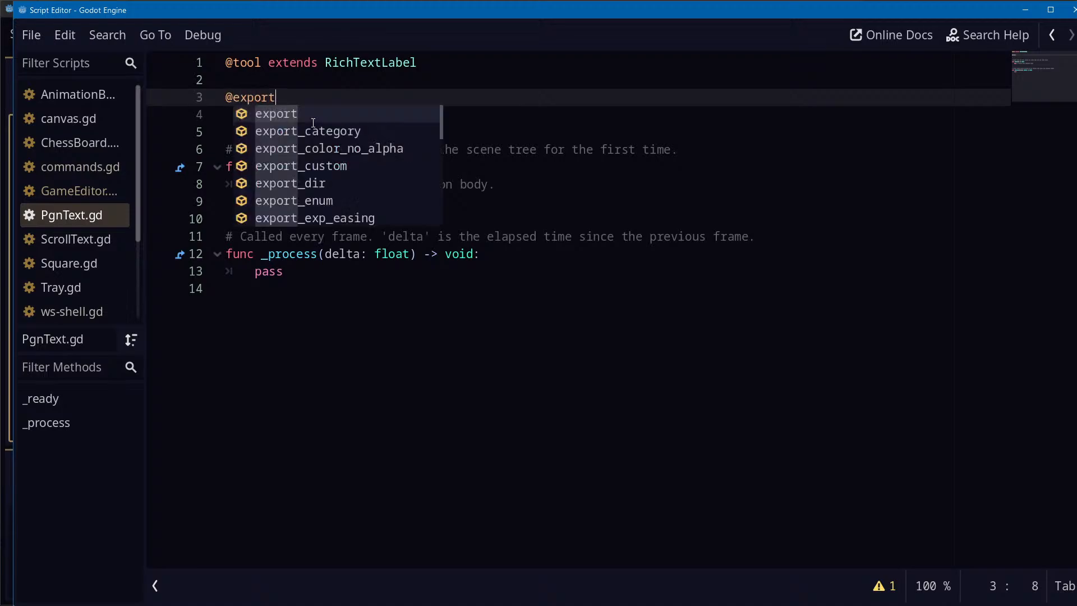
type(" var p")
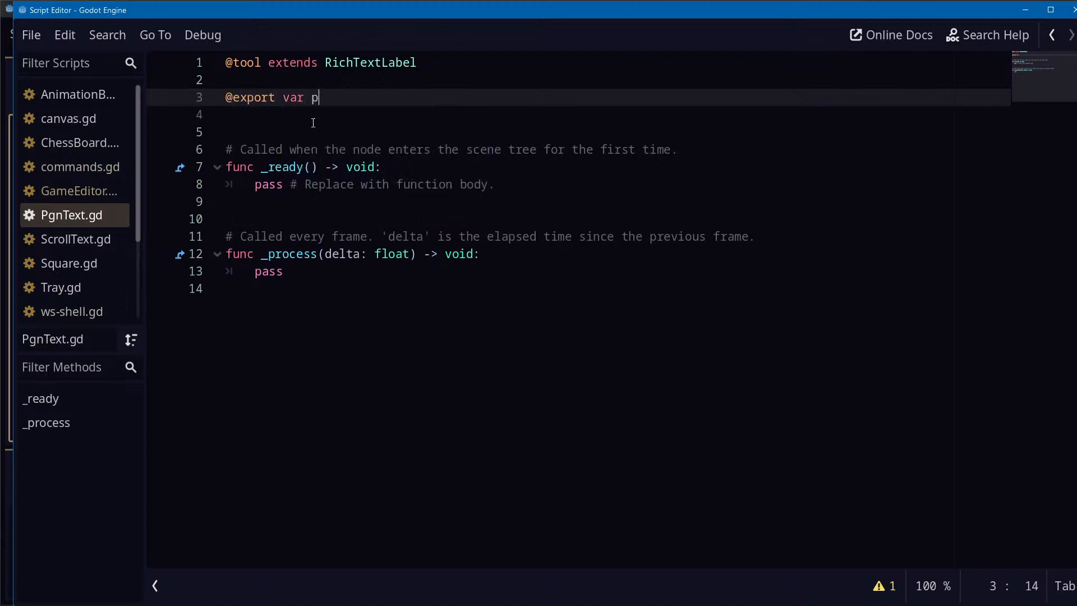
type("gn")
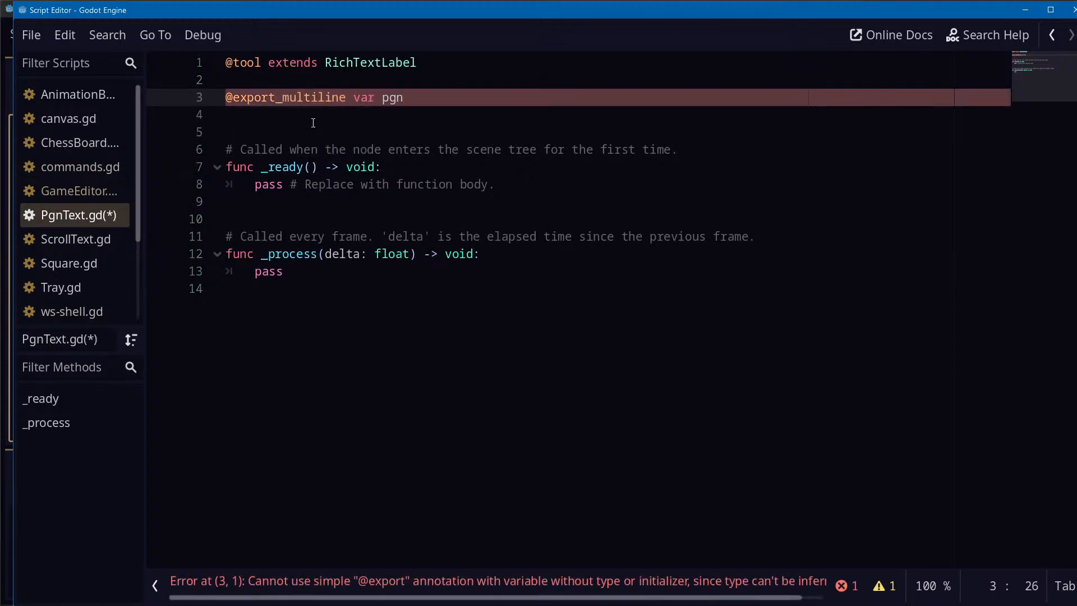
type("_multiline : string")
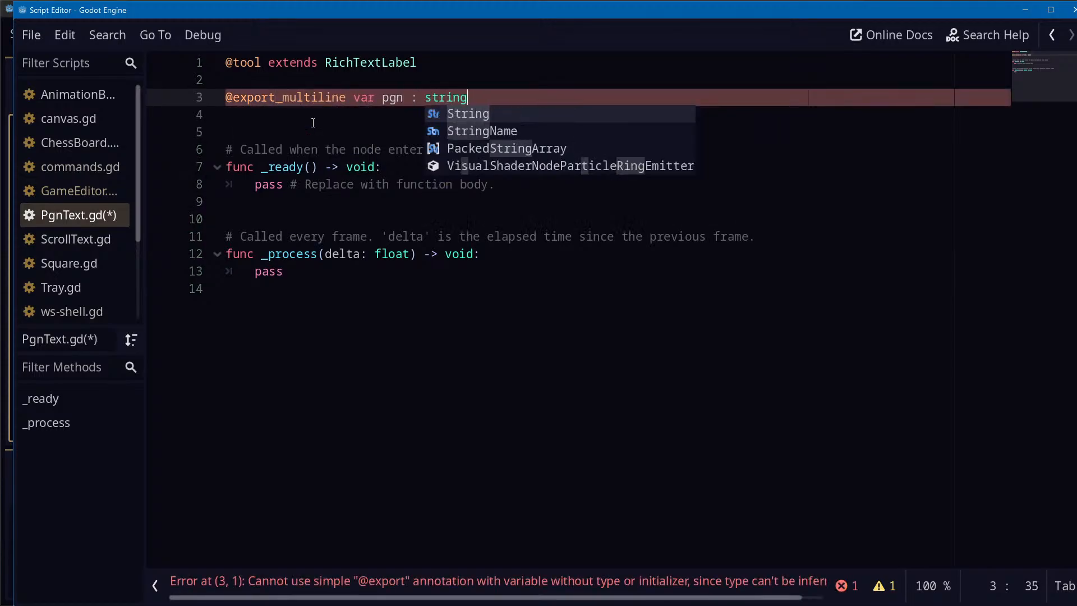
key("Return")
key("Down")
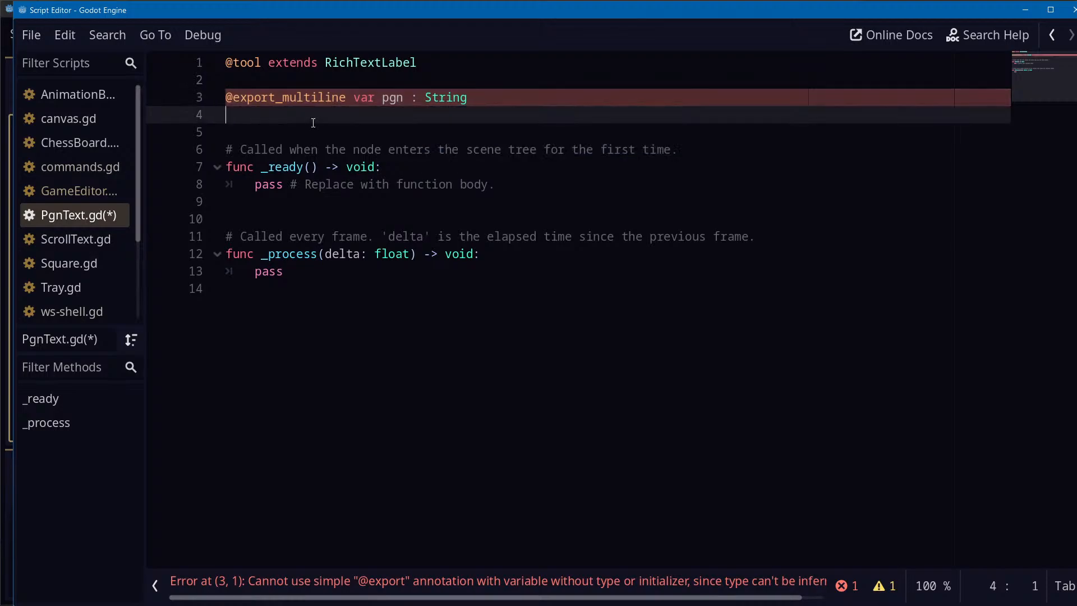
key("Delete")
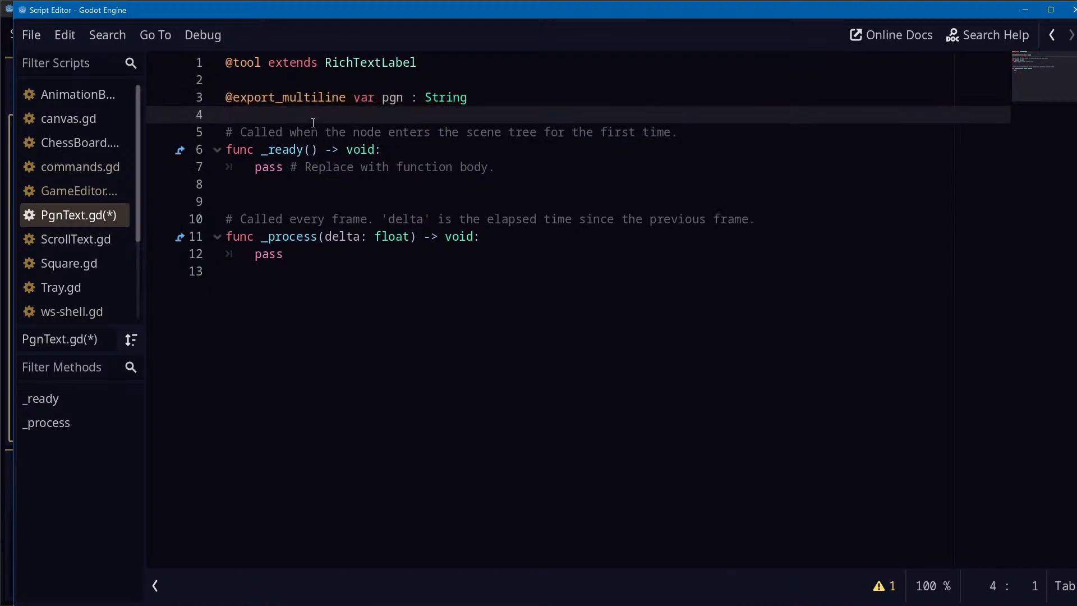
Delete the template comments and the _ready and _process functions from PgnText.gd
key("Down")
key("ctrl+Right")
key("ctrl+Right")
key("ctrl+Right")
key("ctrl+Right")
key("ctrl+Right")
key("ctrl+Right")
key("ctrl+Right")
key("ctrl+shift+End")
key("Delete")
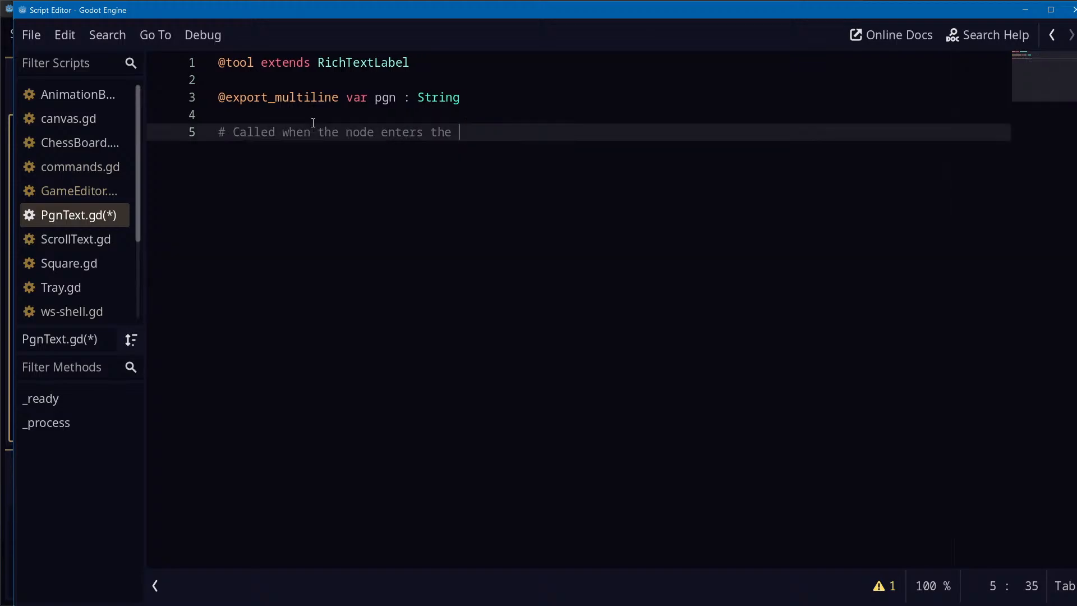
key("shift+Home")
key("Delete")
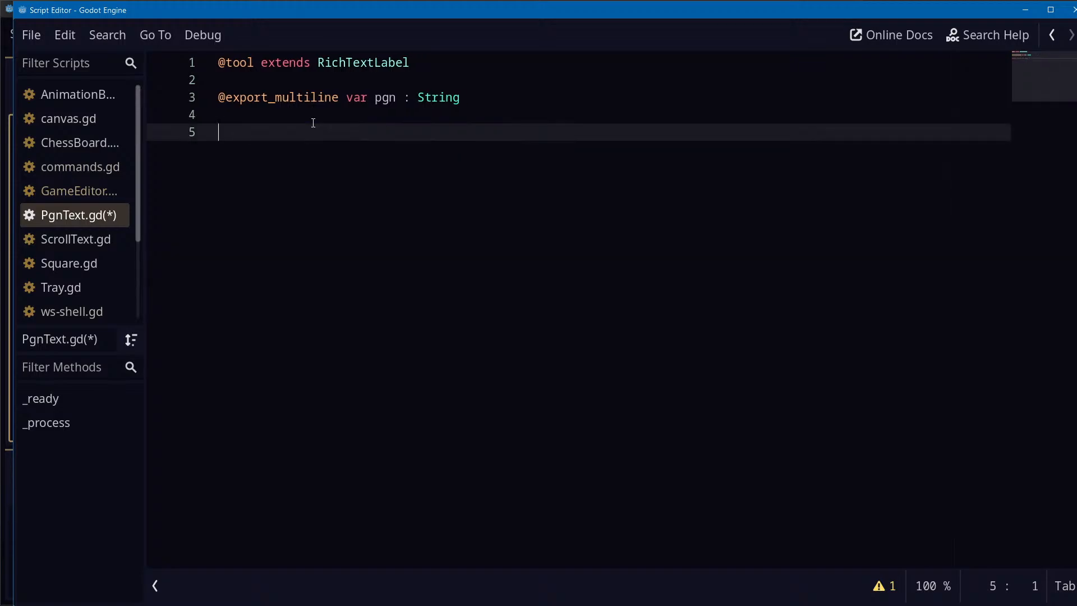
Extend the pgn declaration with a colon and an indented setter, "set(v):"
key("Up")
key("Up")
key("End")
type(":")
key("Return")
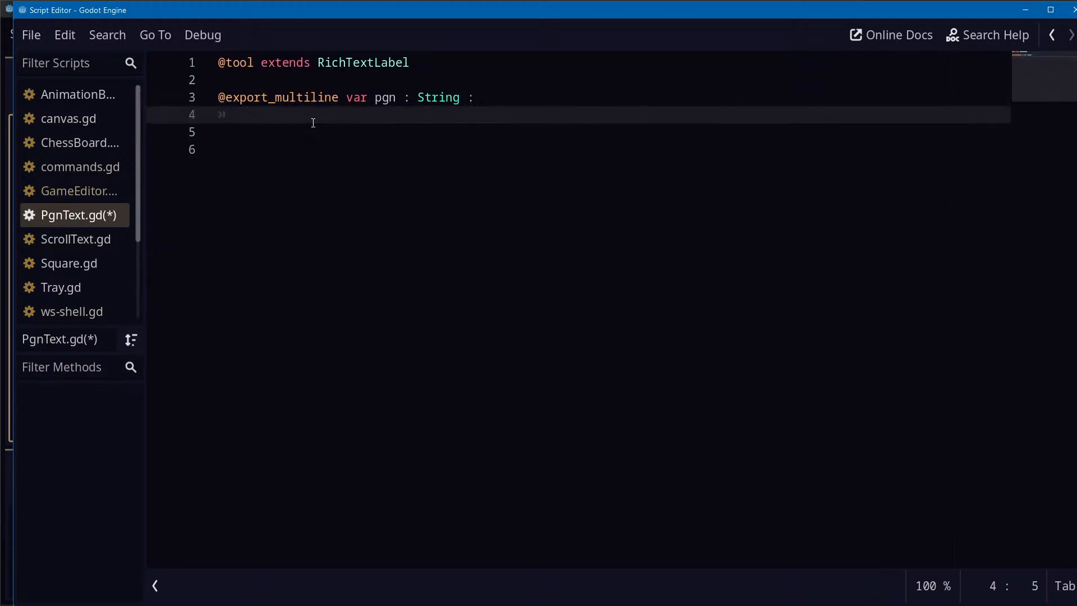
type("set(v)")
type(": pgn")
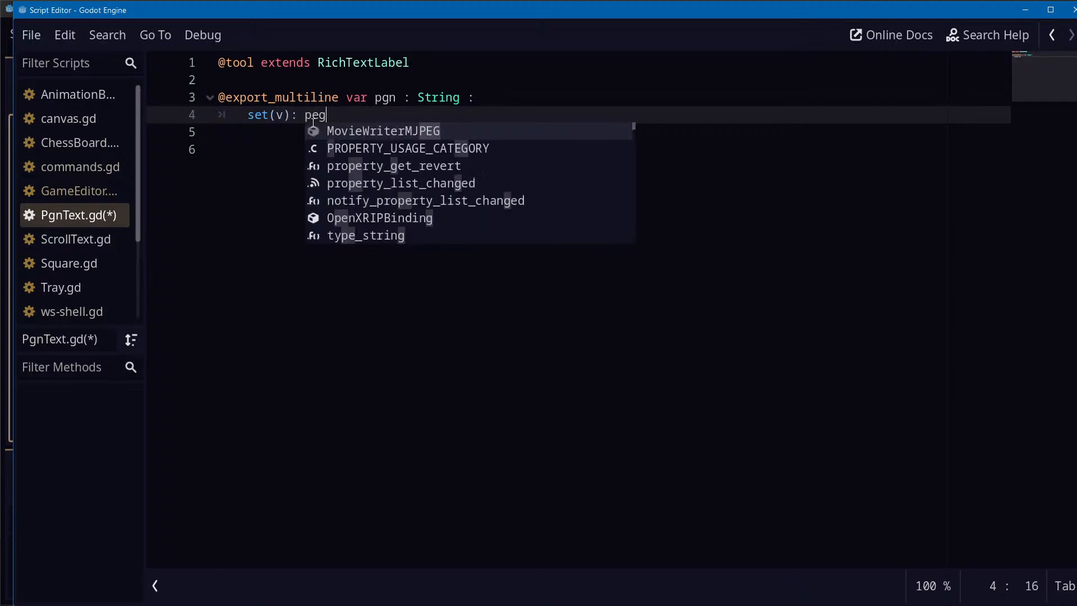
Give the pgn setter an indented body line, "var moves = pgn.split(" ")", in place of the inline text after "set(v):"
key("BackSpace")
key("BackSpace")
key("BackSpace")
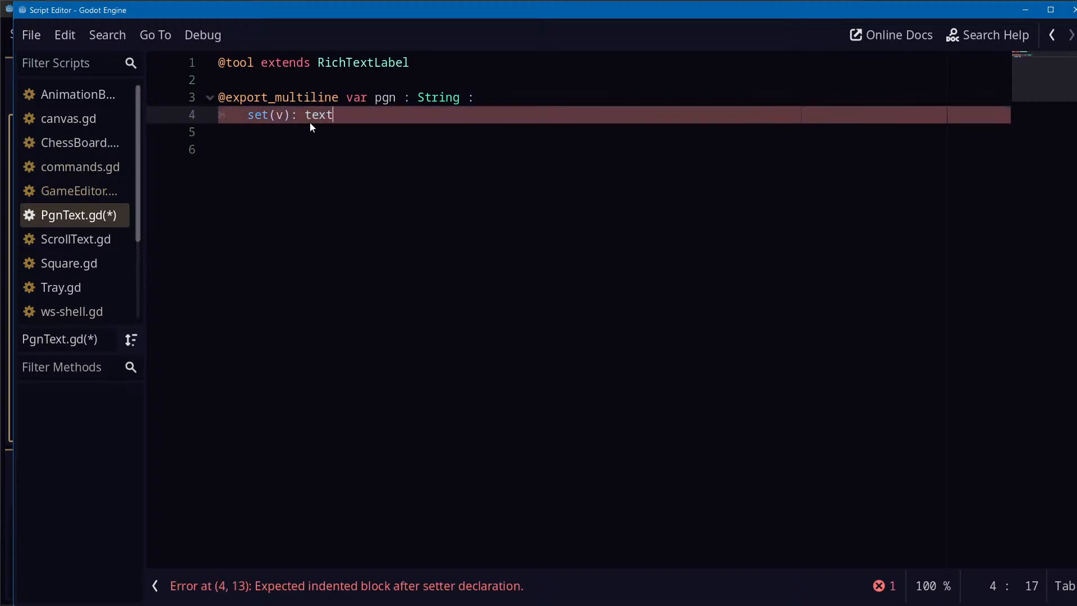
type("t")
key("BackSpace")
key("Return")
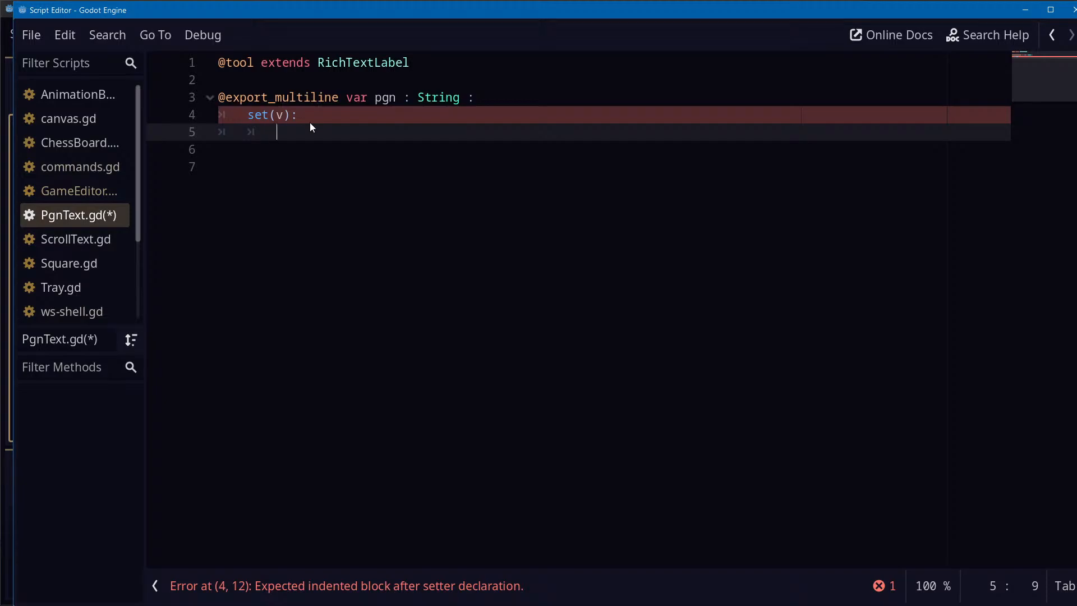
type("var moves = ")
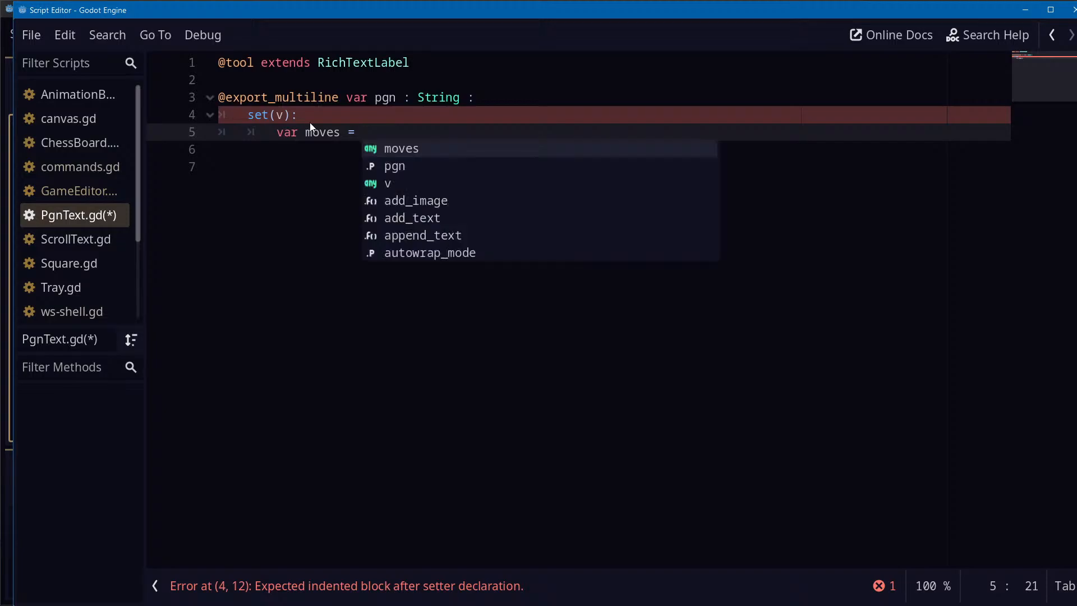
type("pgn")
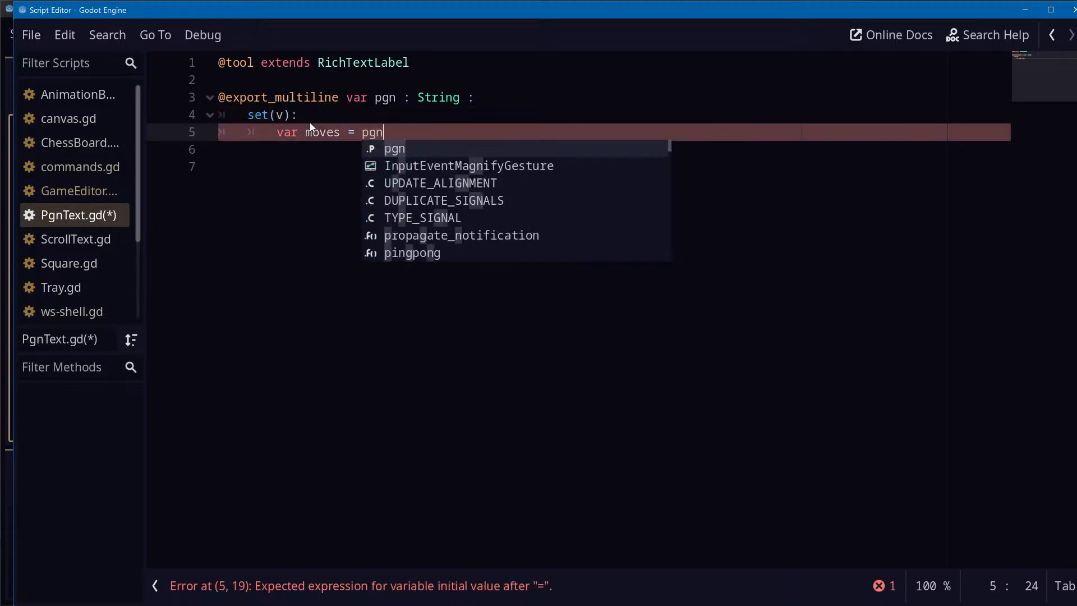
type(".split(")
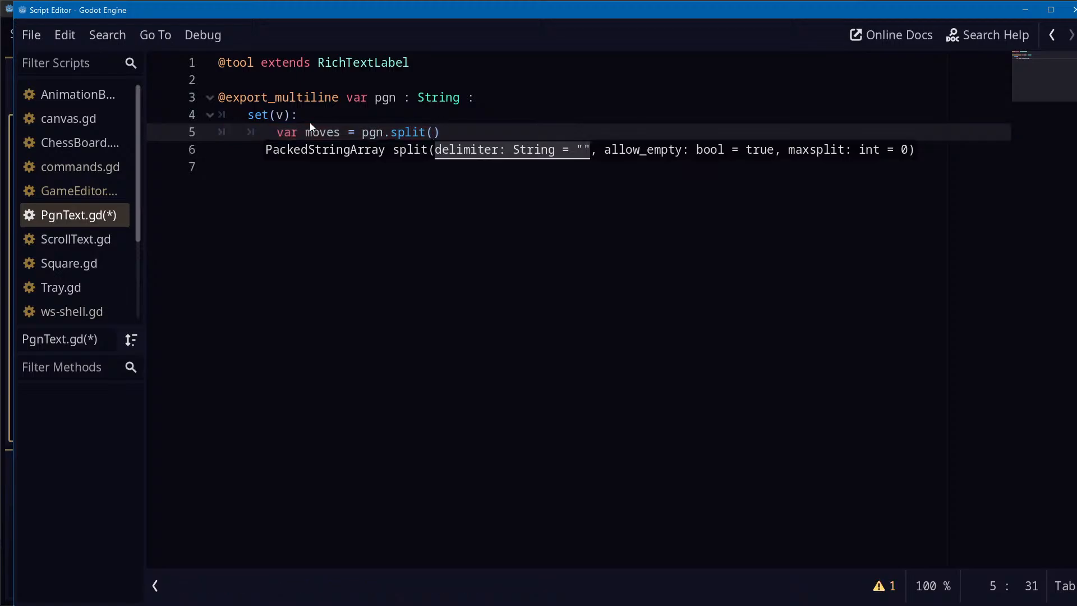
type("\" \")")
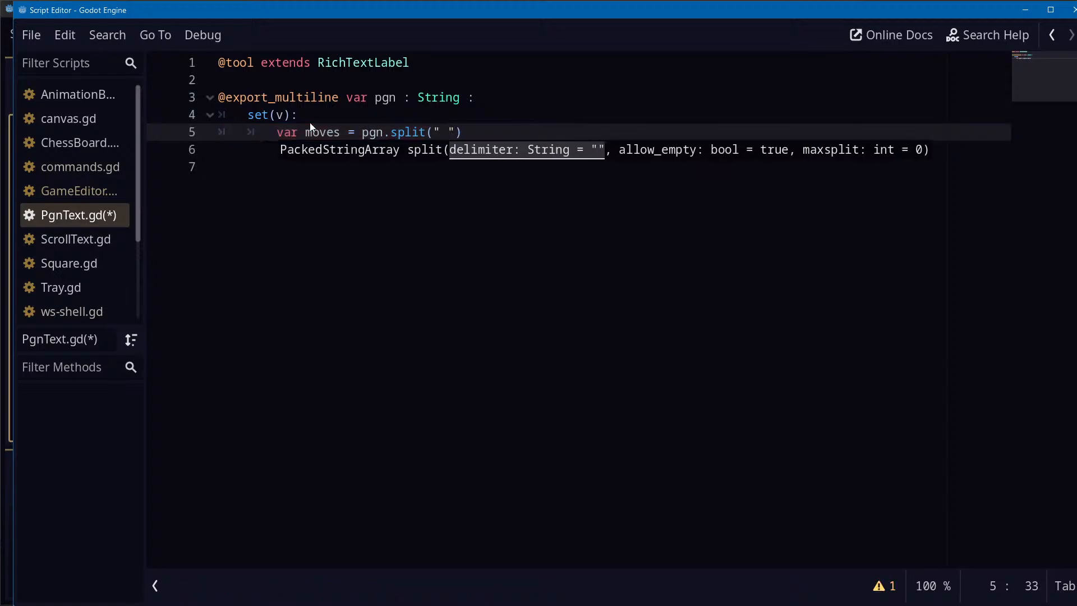
Insert the doc comment "## this should be the pgn from lichess puzzle url" above the pgn declaration
key("Up")
key("Up")
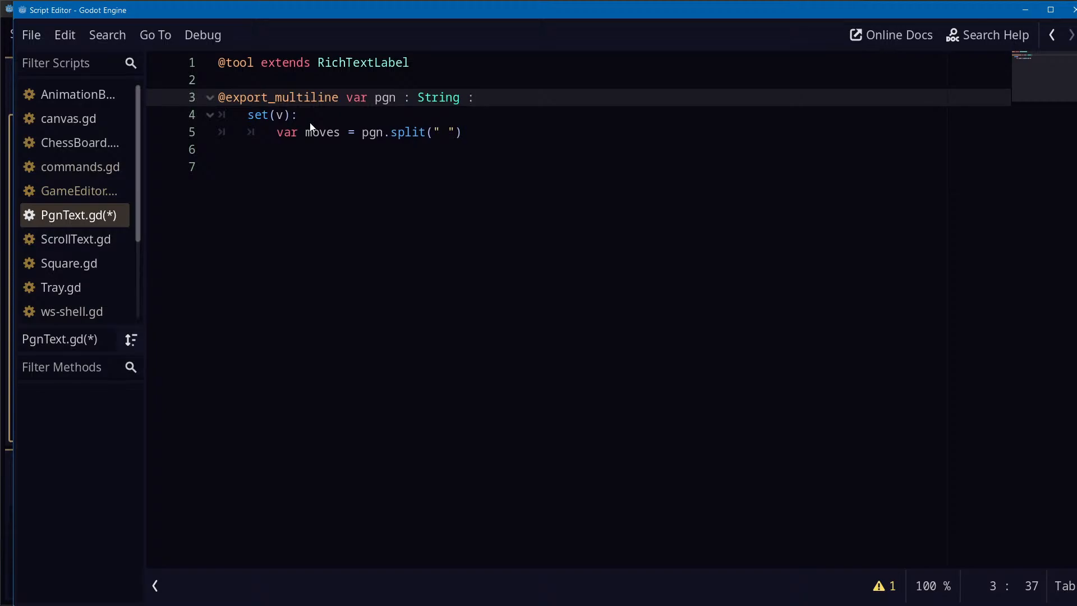
key("Up")
key("Return")
type("## ")
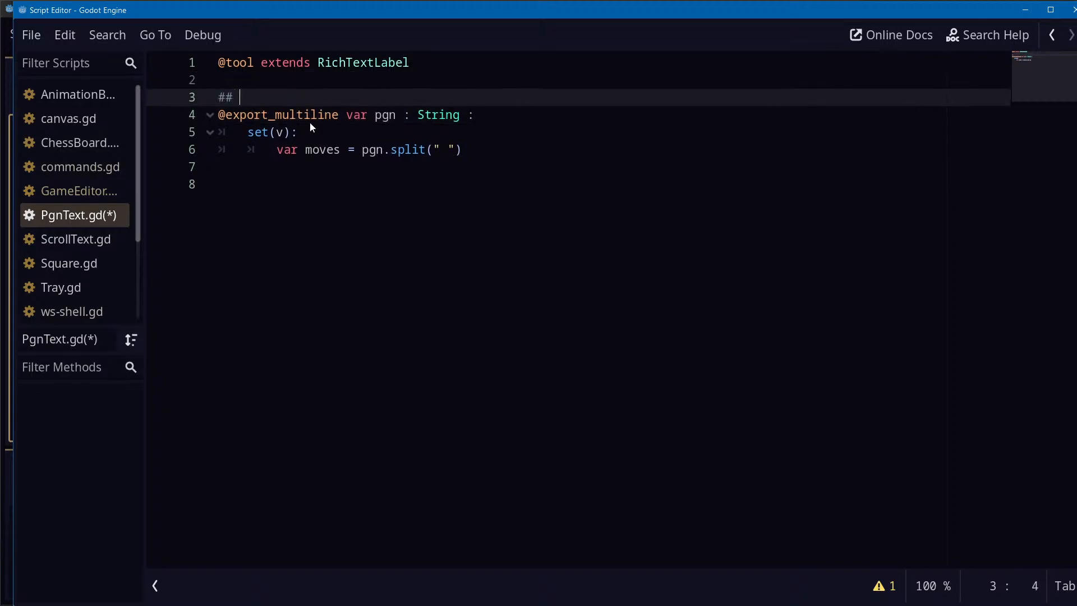
type("these")
key("BackSpace")
key("BackSpace")
key("BackSpace")
key("BackSpace")
type("is should be the pgn from ")
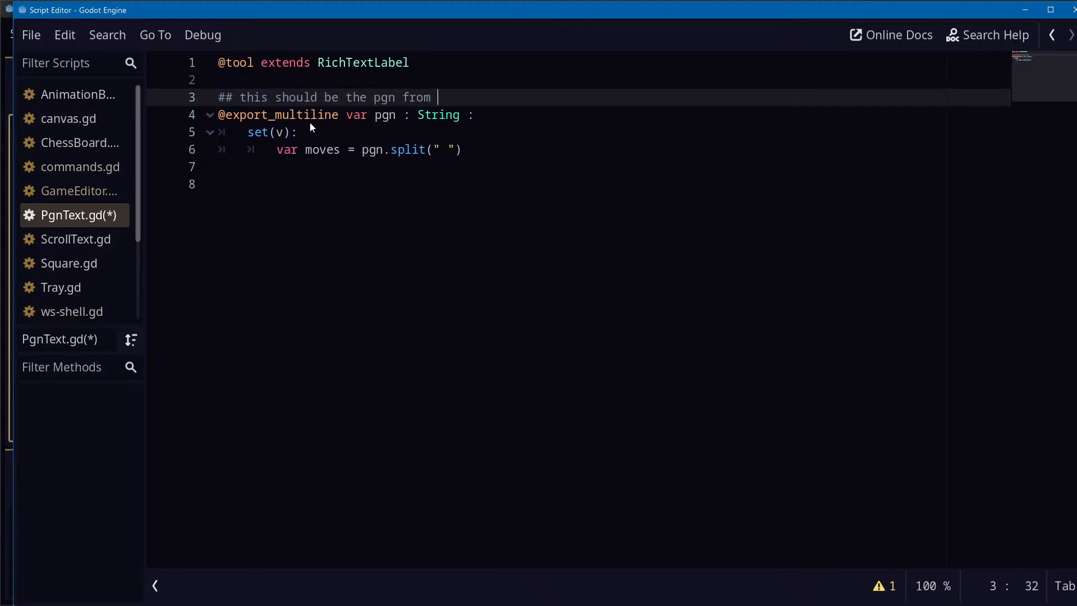
type("lichess puzzle url")
Add a second comment line, "## it does not contain any numbers.", save PgnText.gd, and return to the main editor window
key("Return")
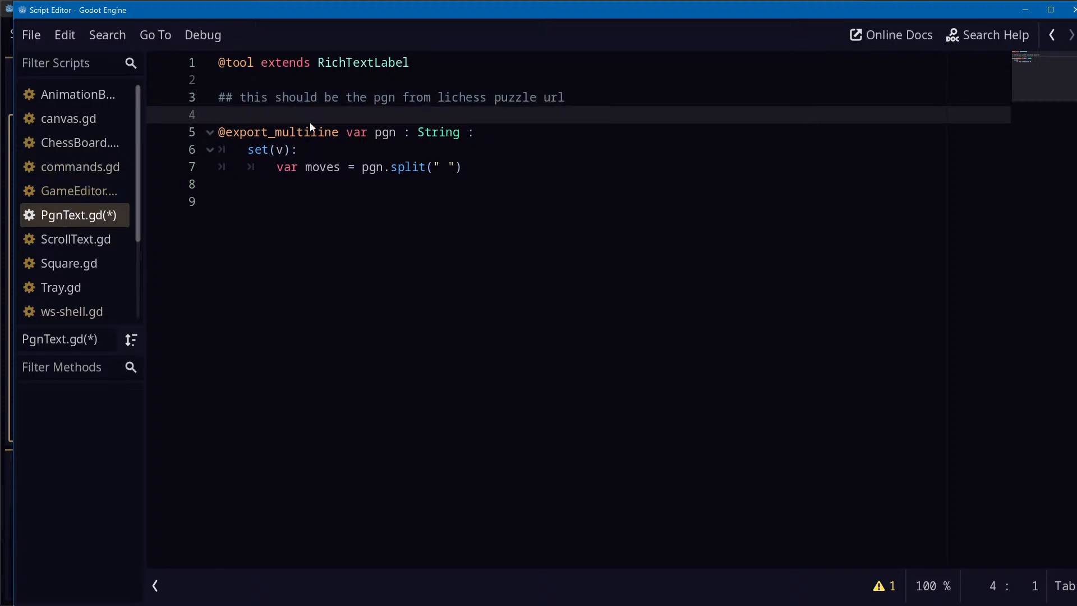
type("## it does not contain ")
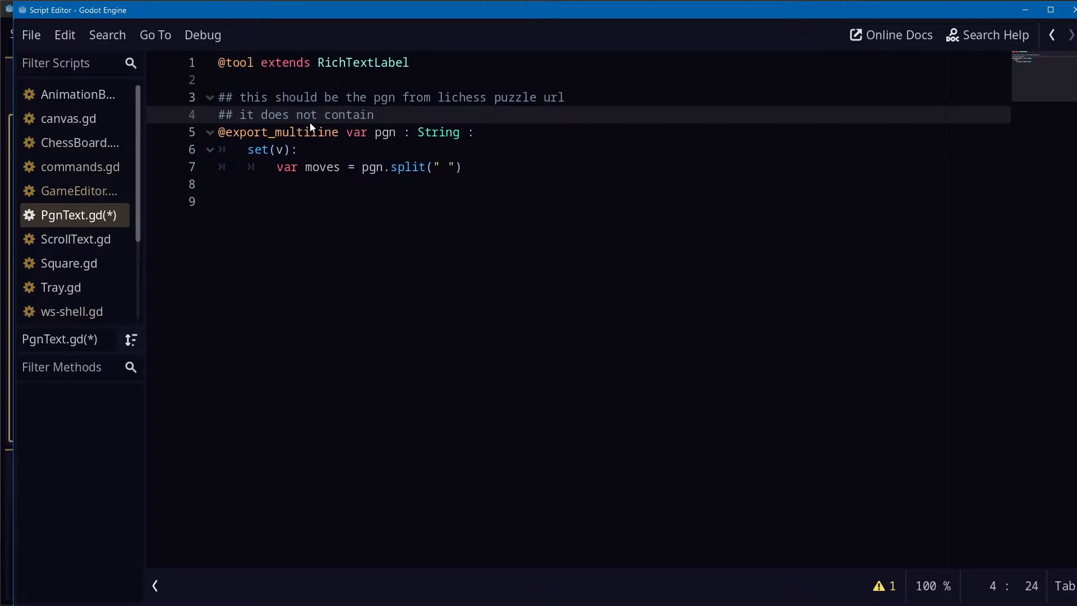
type("any numbers.")
left_click(378, 335)
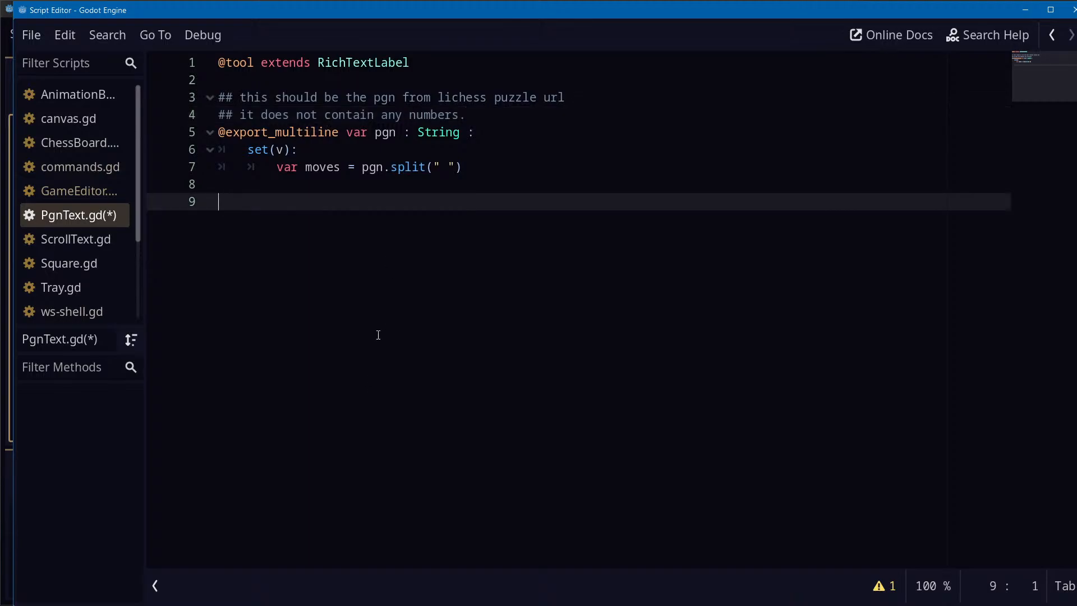
key("ctrl+s")
key("alt+Tab")
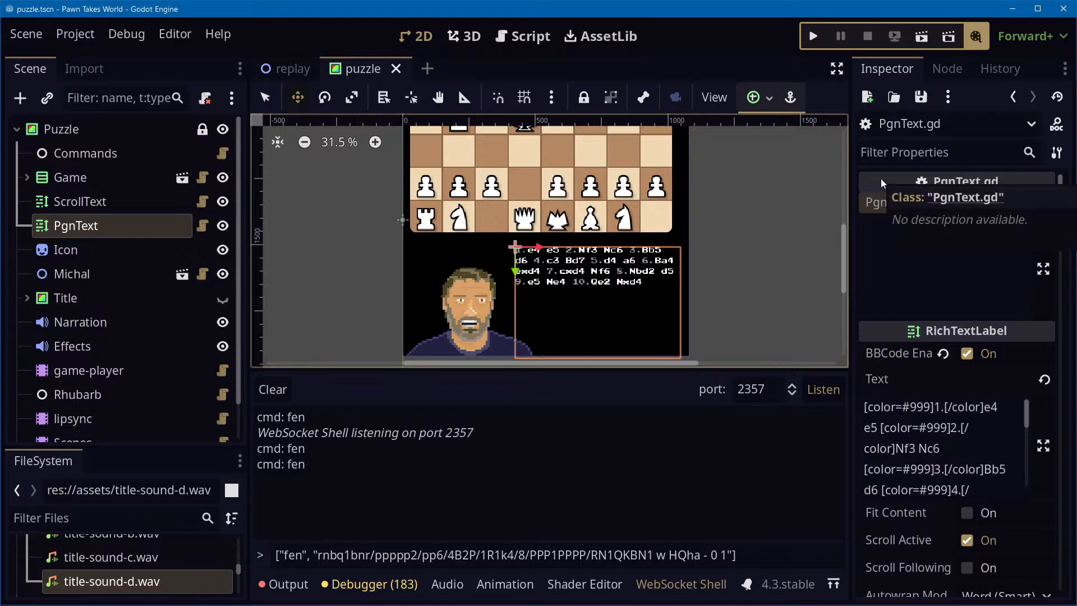
Try prefixing both comment lines above the pgn declaration with triple hashes, "###"
key("alt+Tab")
key("Up")
key("Up")
key("Up")
key("Up")
key("Up")
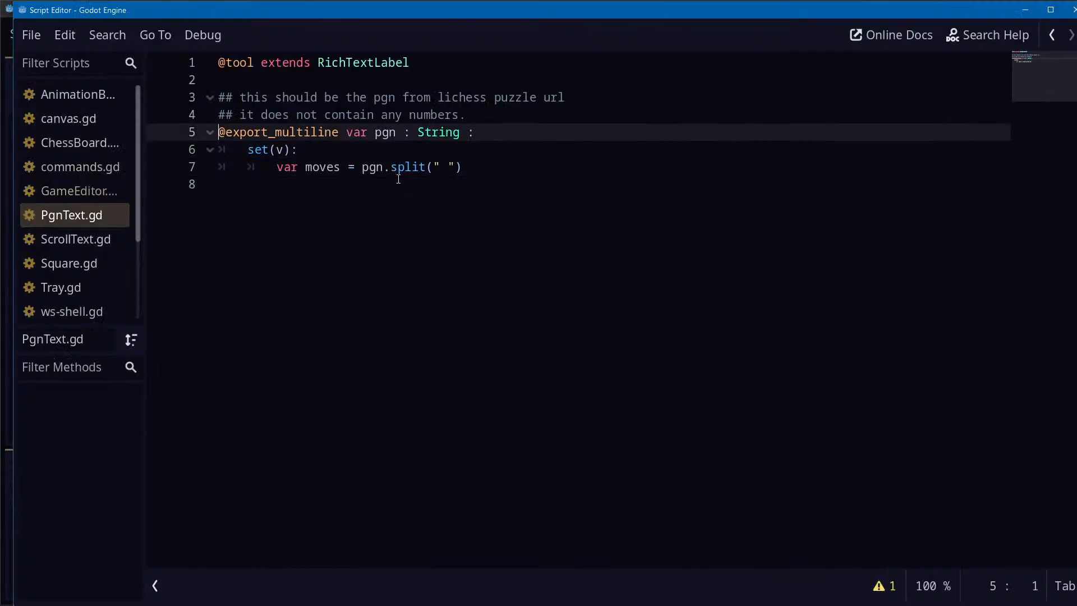
type("#")
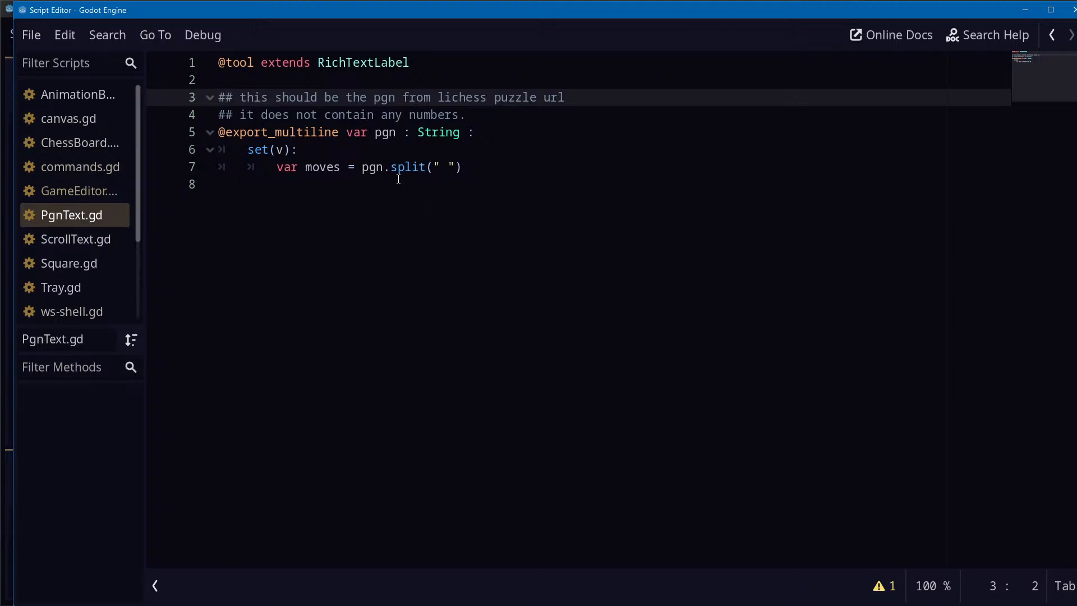
key("Down")
type("#")
key("Up")
type("#")
key("Down")
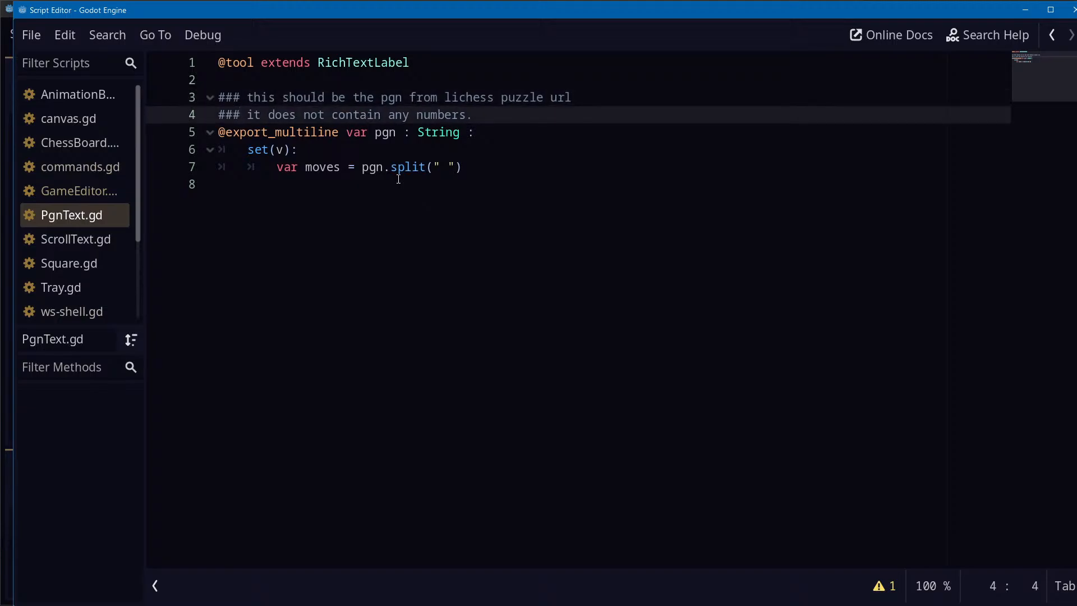
Reselect the PgnText node in the scene to check its script description
key("alt+Tab")
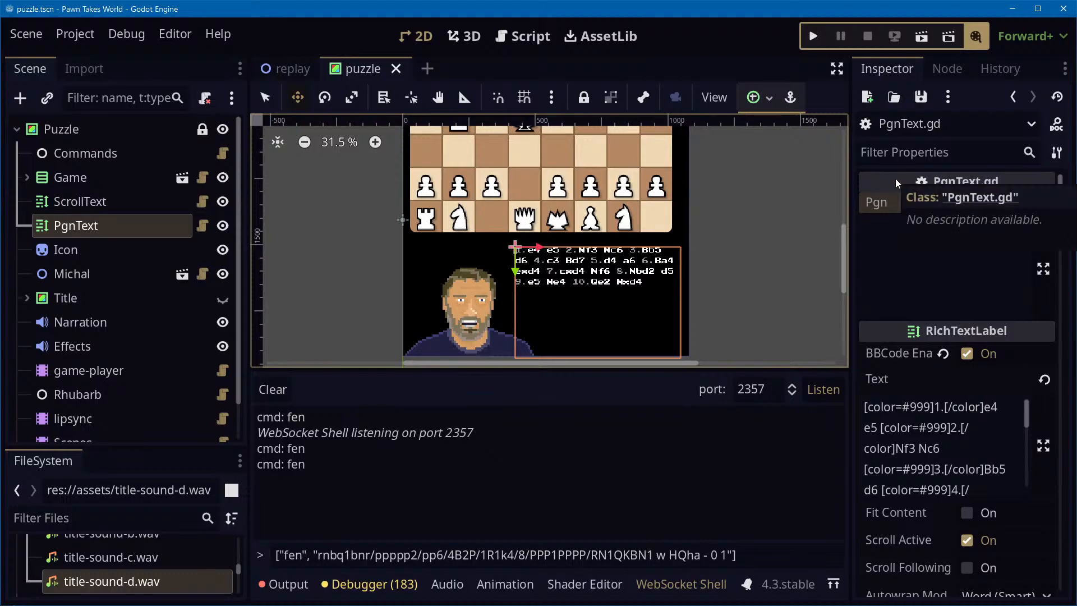
left_click(84, 201)
left_click(82, 225)
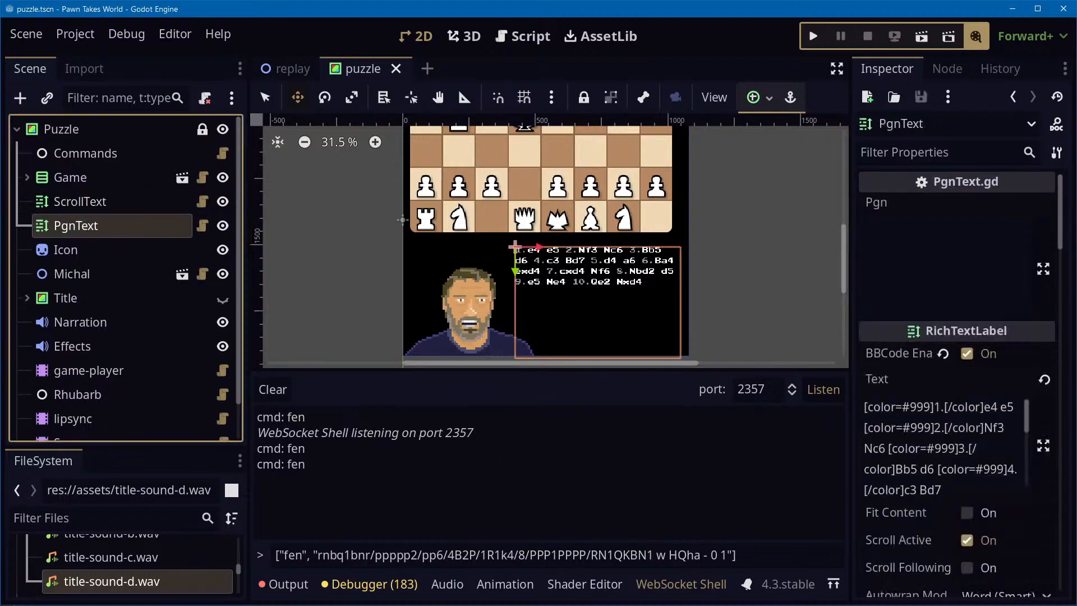
left_click(908, 177)
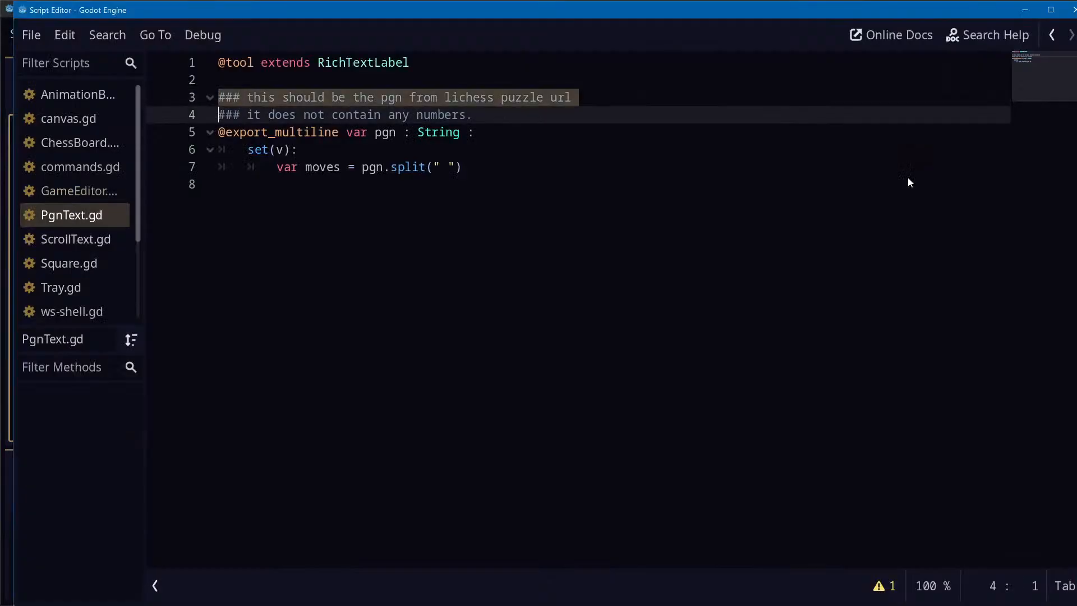
key("shift+Down")
key("ctrl+x")
key("Down")
key("ctrl+v")
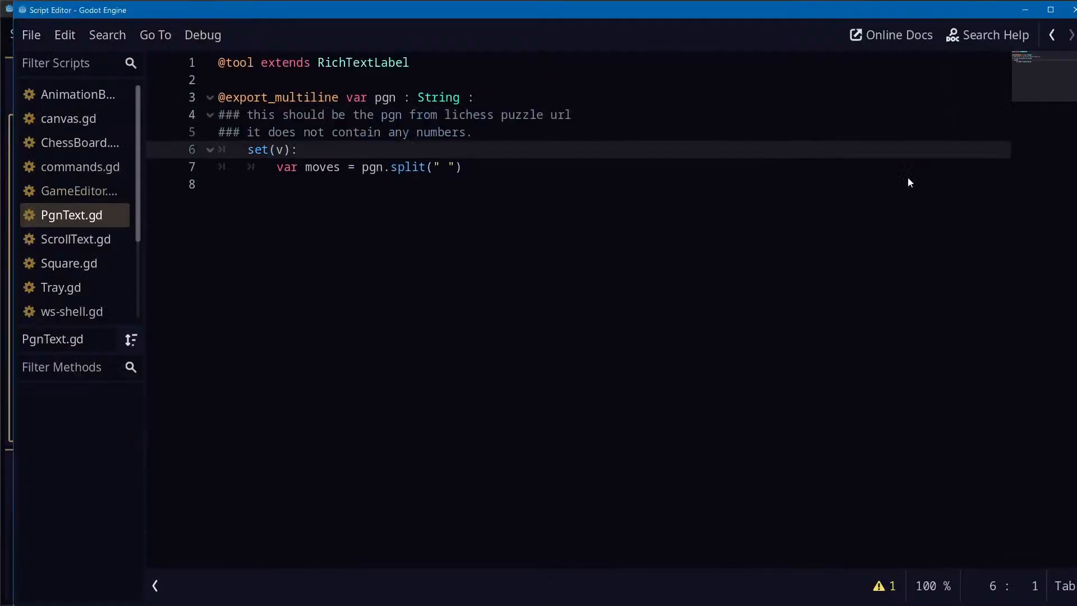
Reduce both comment lines to double hashes, save PgnText.gd, and check the script description in the main editor
key("Up")
key("Up")
key("Delete")
key("Down")
key("Delete")
key("ctrl+s")
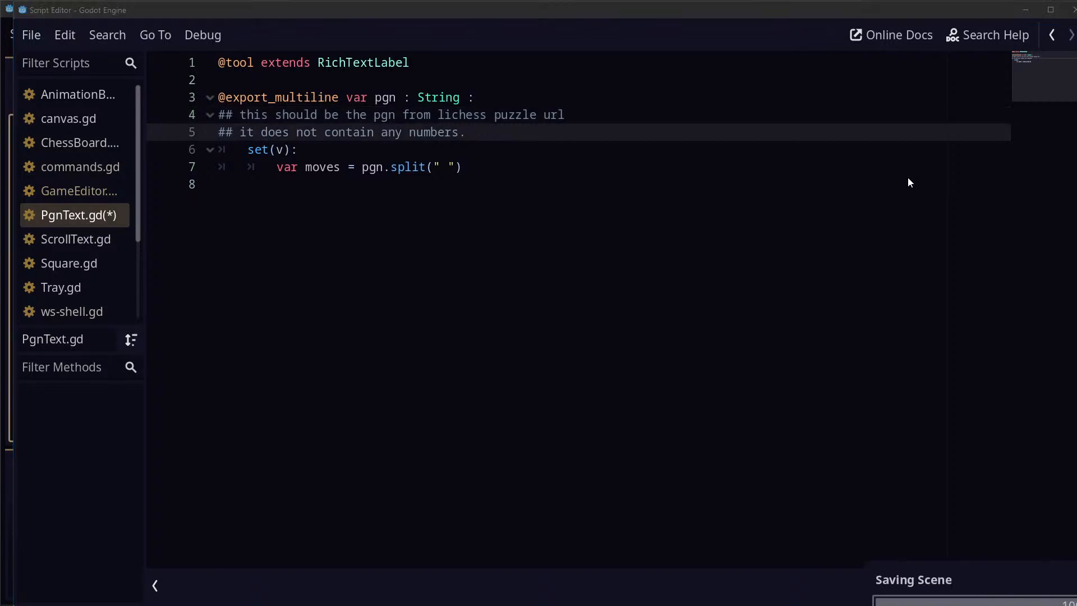
key("alt+Tab")
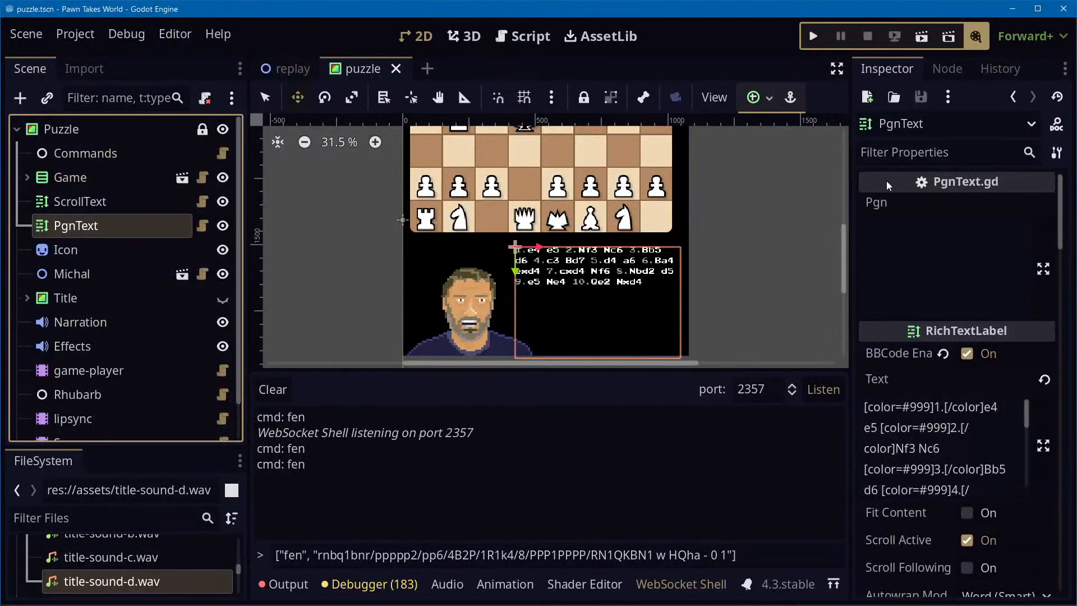
key("alt+Tab")
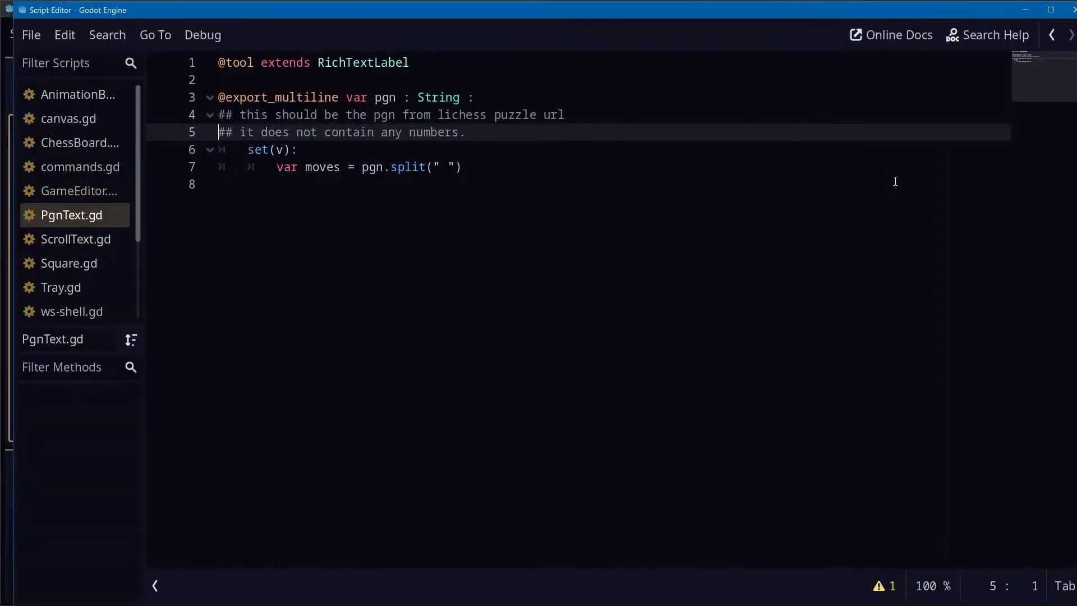
Reword the first comment line to "## this should be the 'PGN' field from lichess puzzle url"
key("Up")
key("ctrl+Right")
key("ctrl+Right")
key("ctrl+Right")
key("ctrl+Right")
key("ctrl+Right")
type("'")
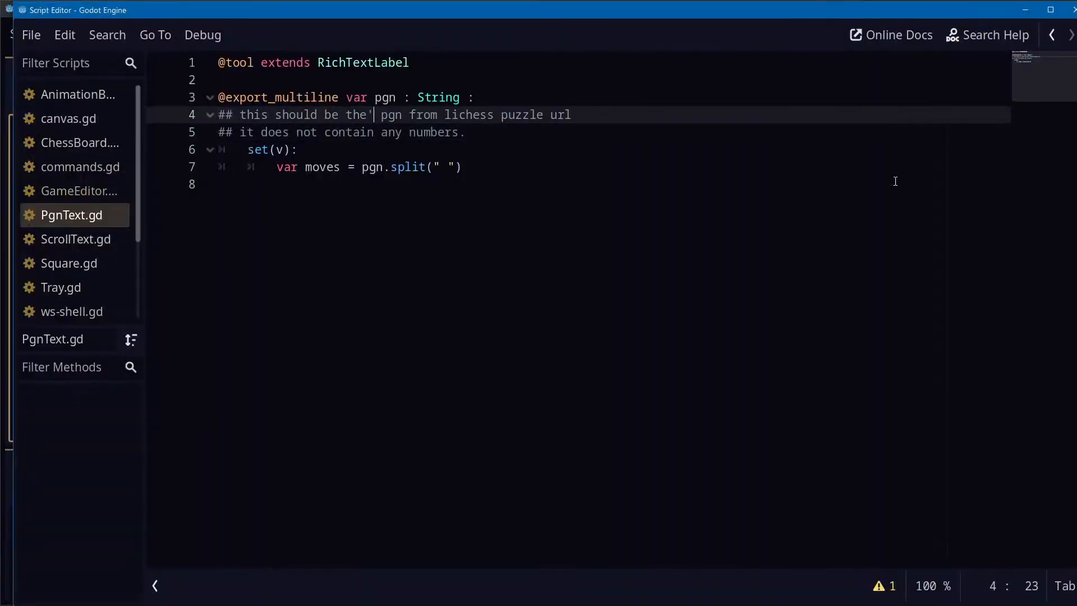
key("BackSpace")
type("'PGN'")
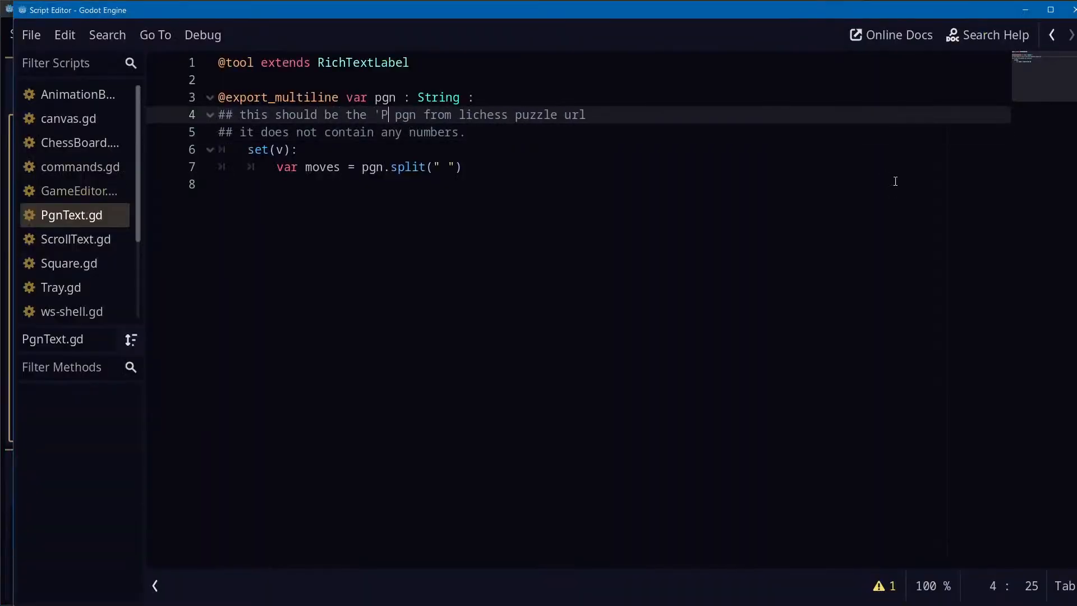
type(" field")
key("ctrl+Right")
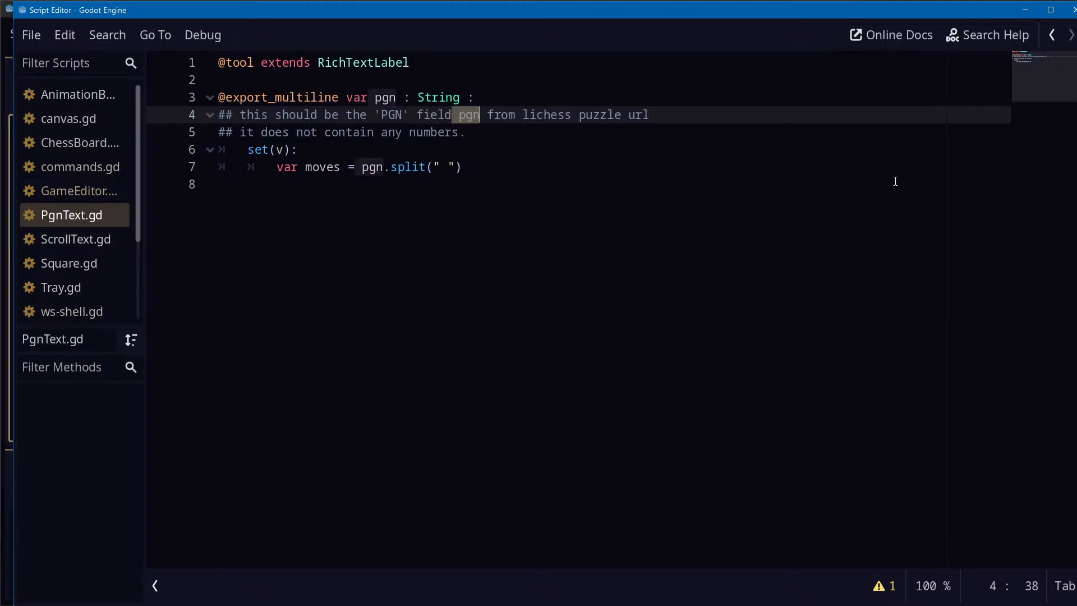
key("Right")
key("BackSpace")
key("BackSpace")
key("BackSpace")
key("BackSpace")
key("End")
Add the loop header "for i in range(len(moves)):" below the moves declaration, followed by an indented blank line
key("Down")
key("Down")
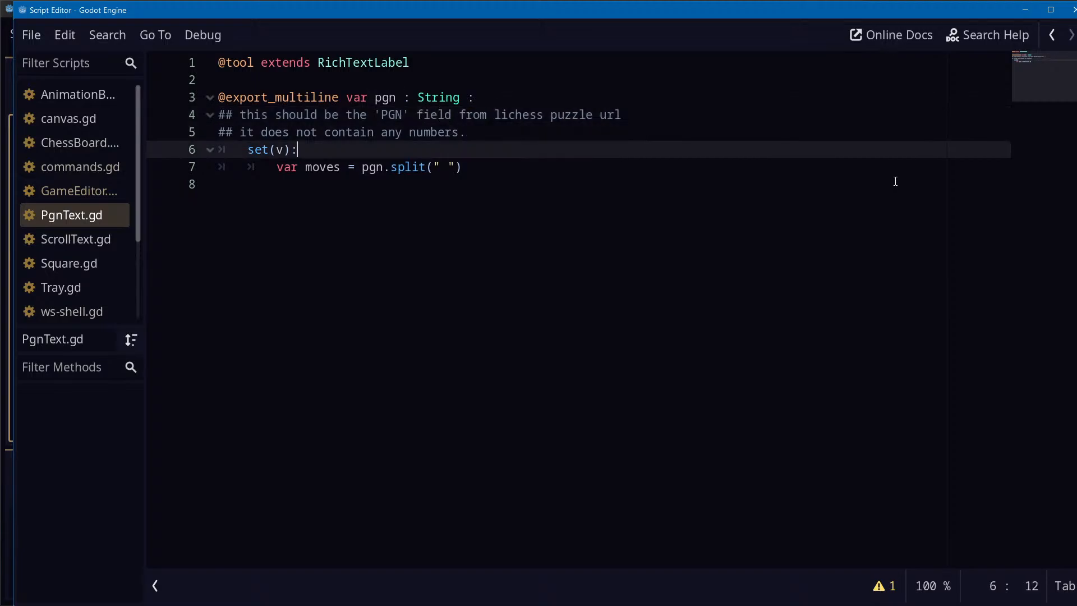
key("Down")
key("Down")
key("Up")
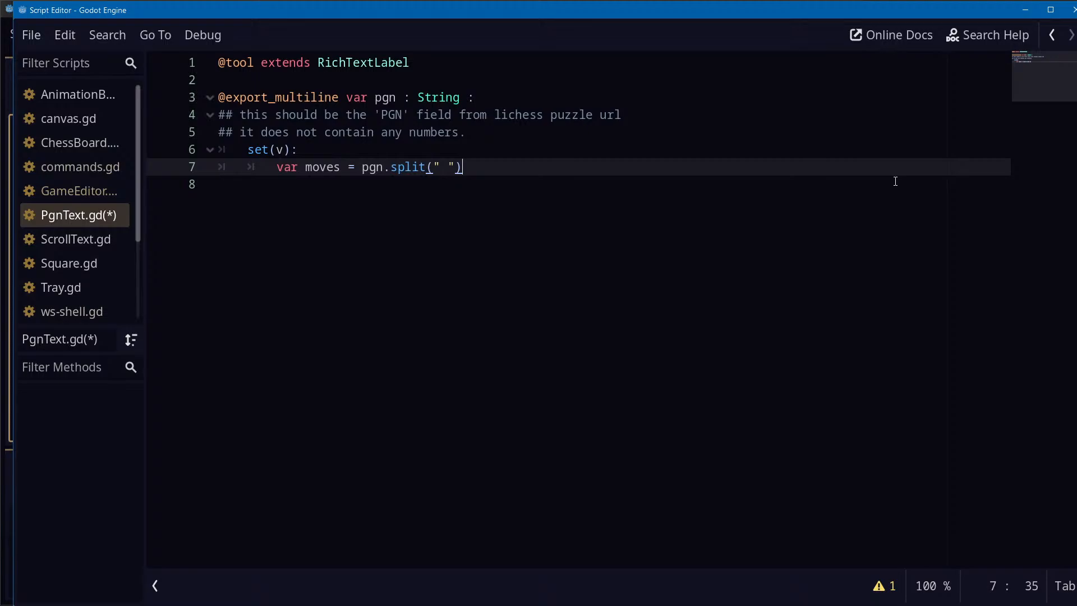
key("Down")
key("Up")
key("Return")
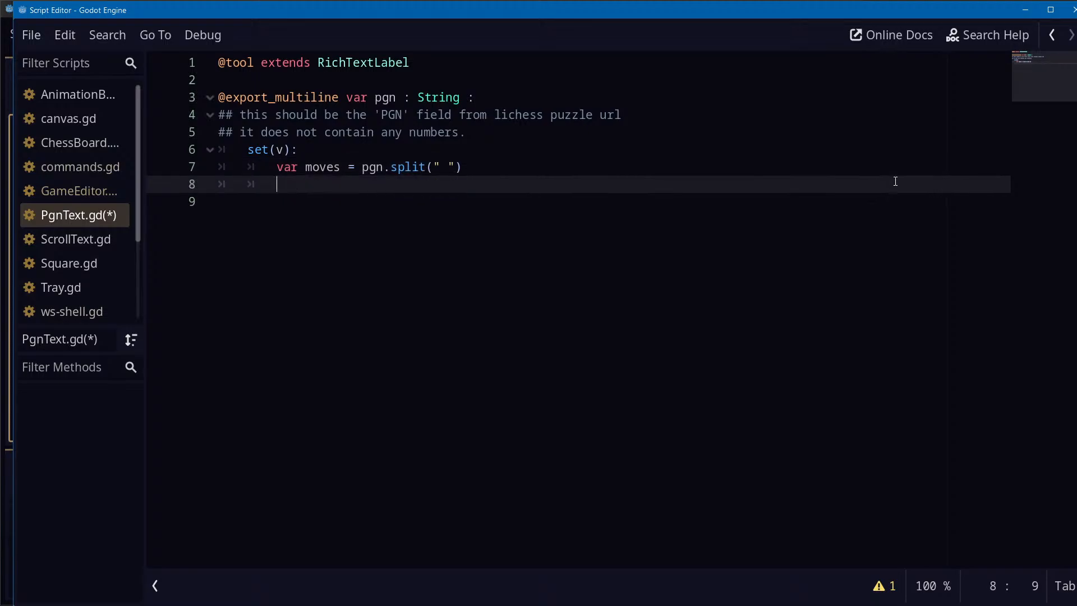
type("for i in range(len")
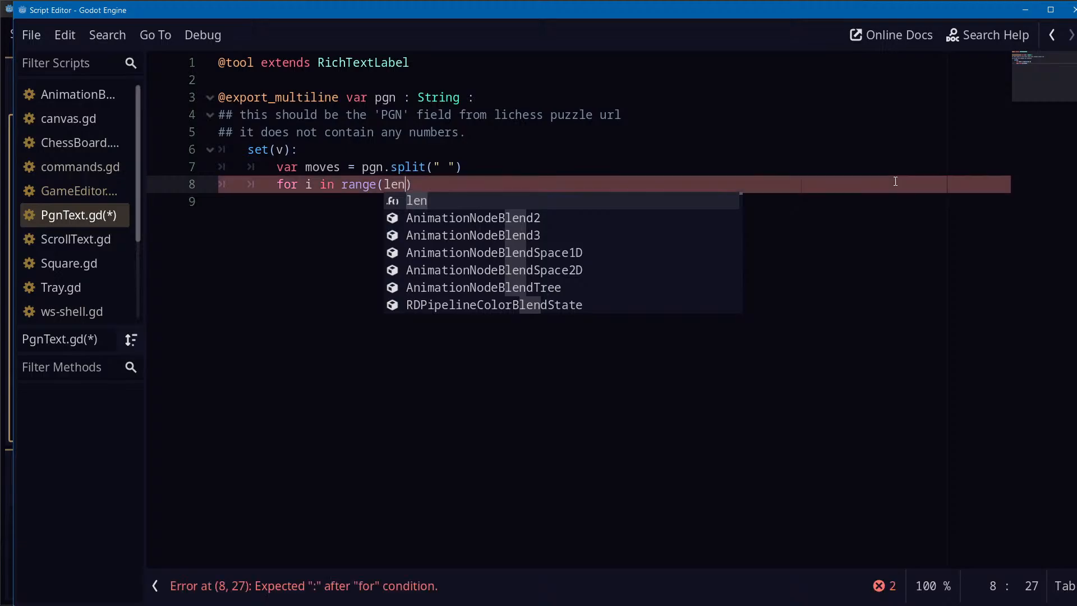
type("(moves)):")
key("Return")
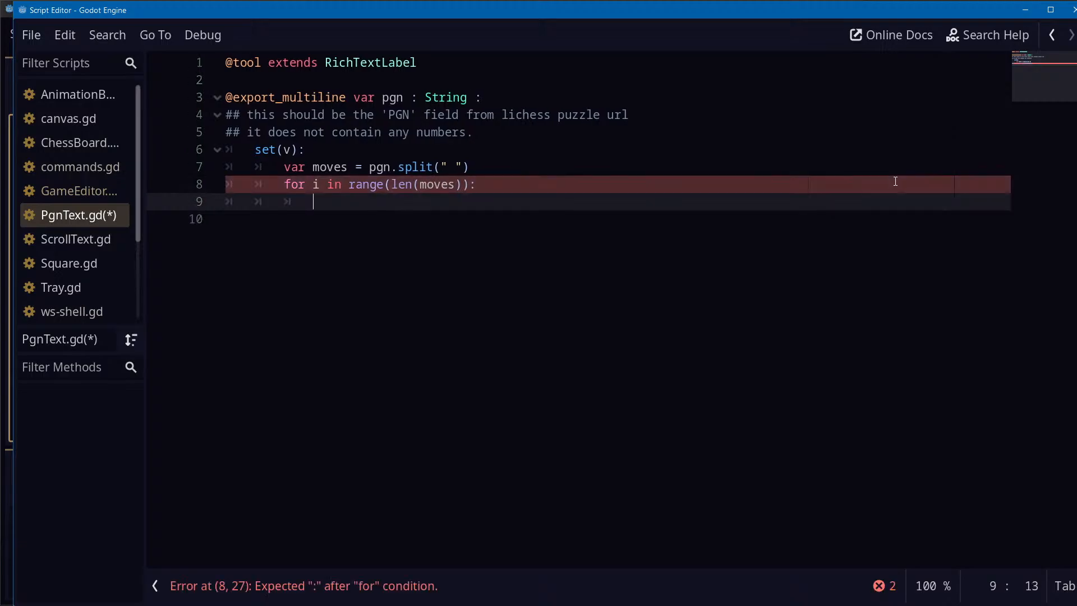
Declare "var res = PackedStringArray()" above the moves declaration in the pgn setter
key("Up")
key("Up")
key("Up")
key("End")
key("Return")
type("va")
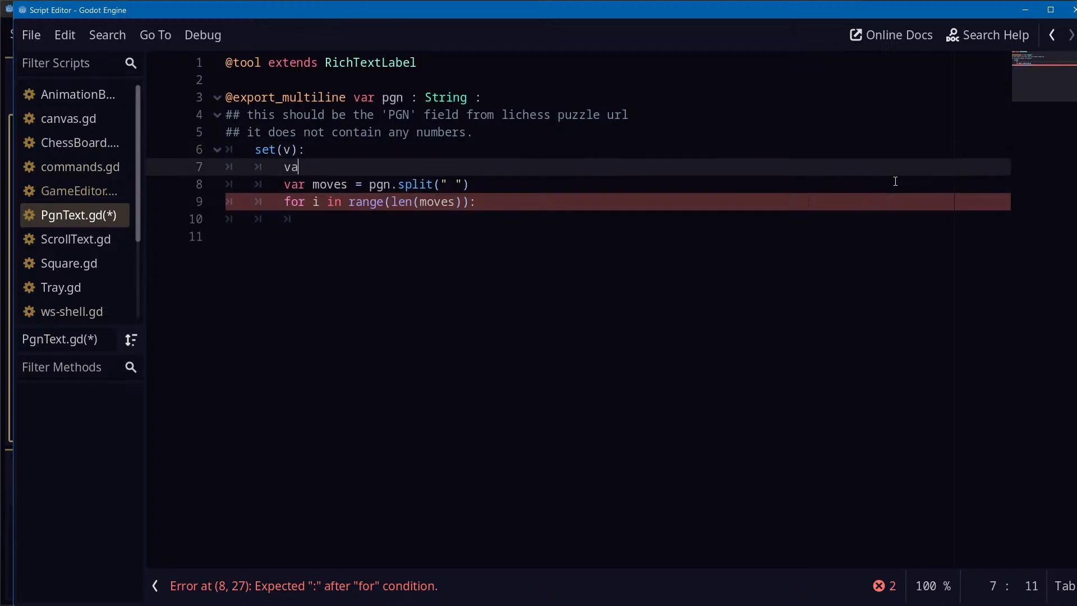
type("r res =")
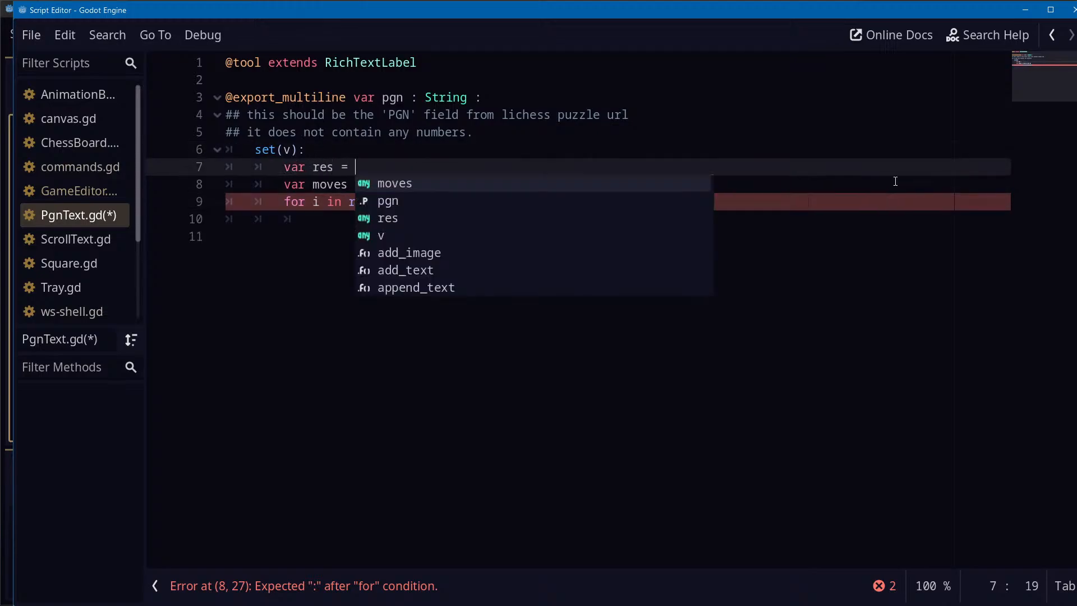
key("BackSpace")
key("BackSpace")
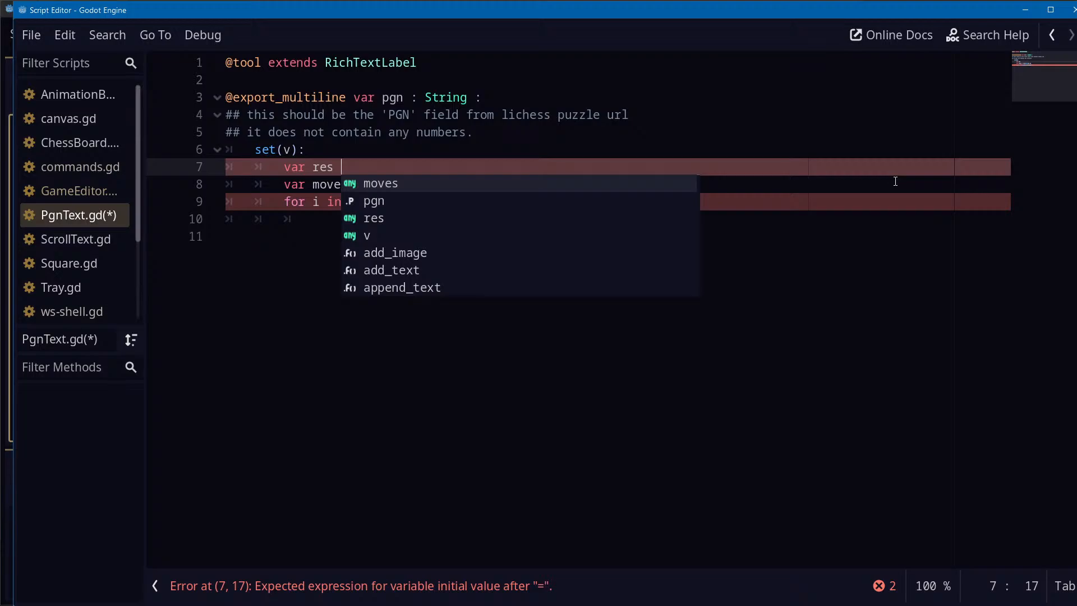
type("= Pac")
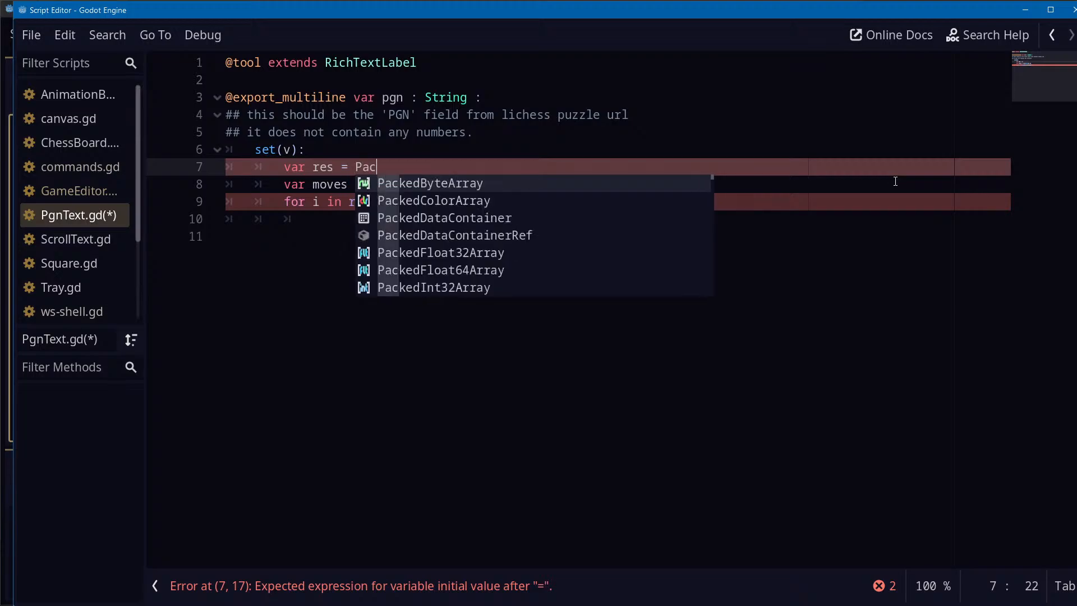
type("kedStri")
key("Return")
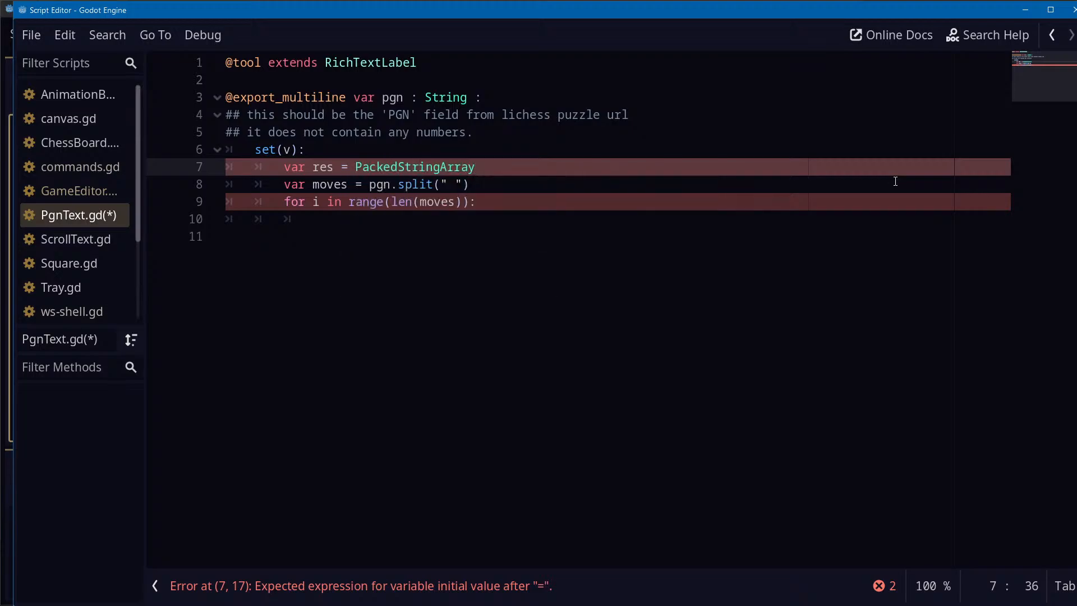
type("(")
Declare "var n = 1" between the moves declaration and the for loop
key("Down")
key("Down")
key("Down")
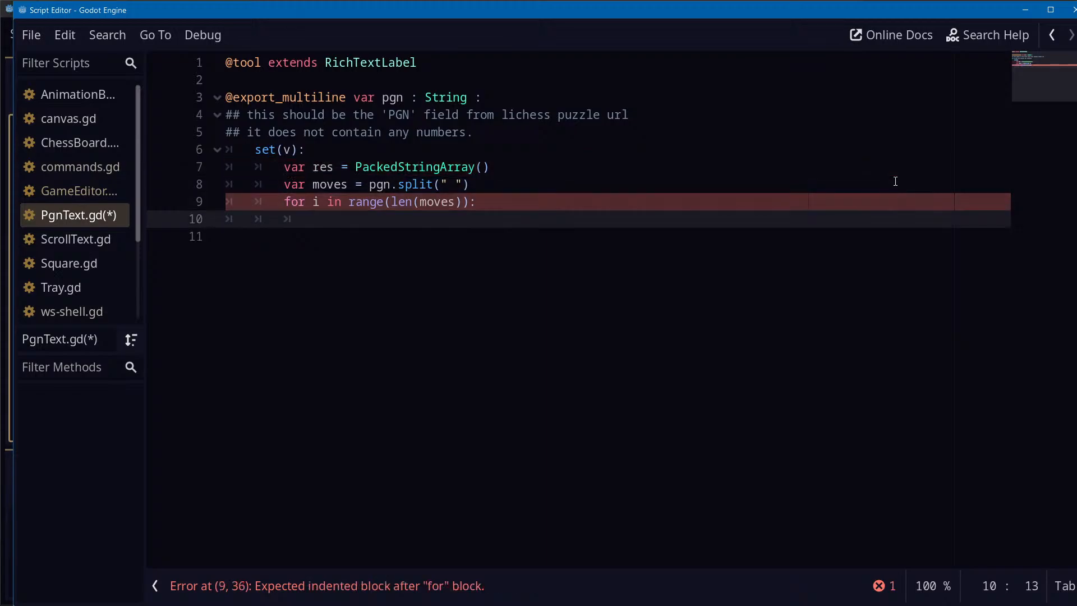
key("Up")
key("Up")
key("End")
key("Return")
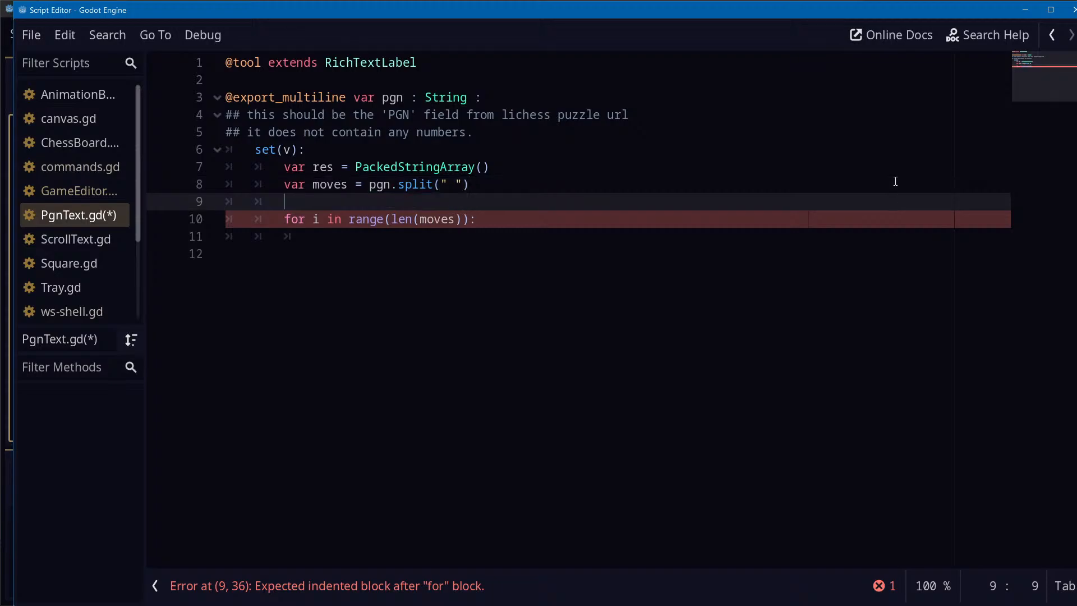
type("var n = 1")
key("BackSpace")
type("1")
Inside the loop, add the condition "if i % 2:" with an indented, empty res.push_back() call
key("Down")
key("Down")
type("if i")
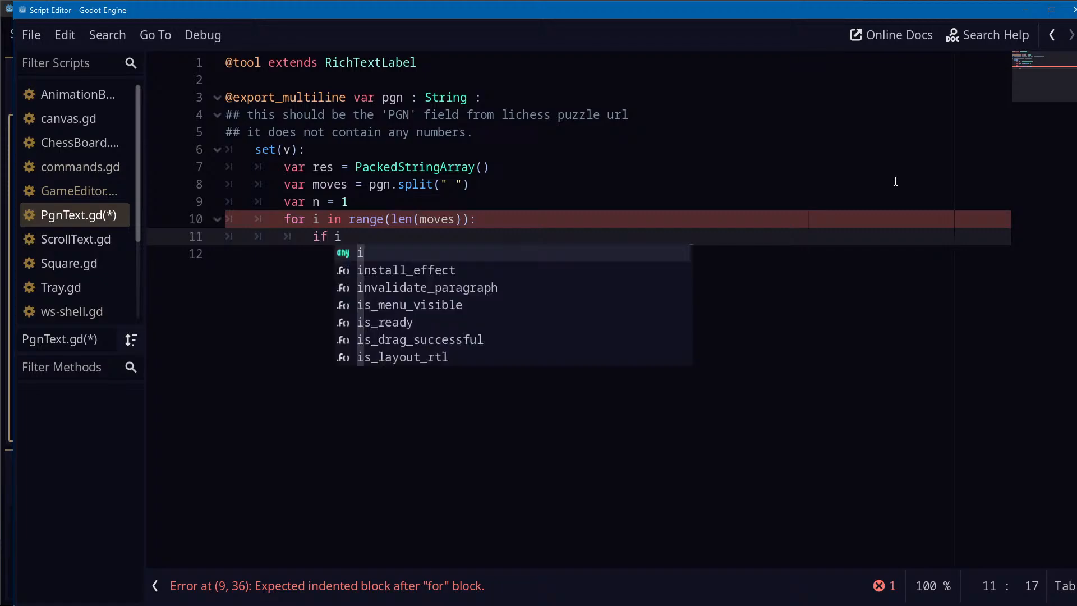
type(" % 2")
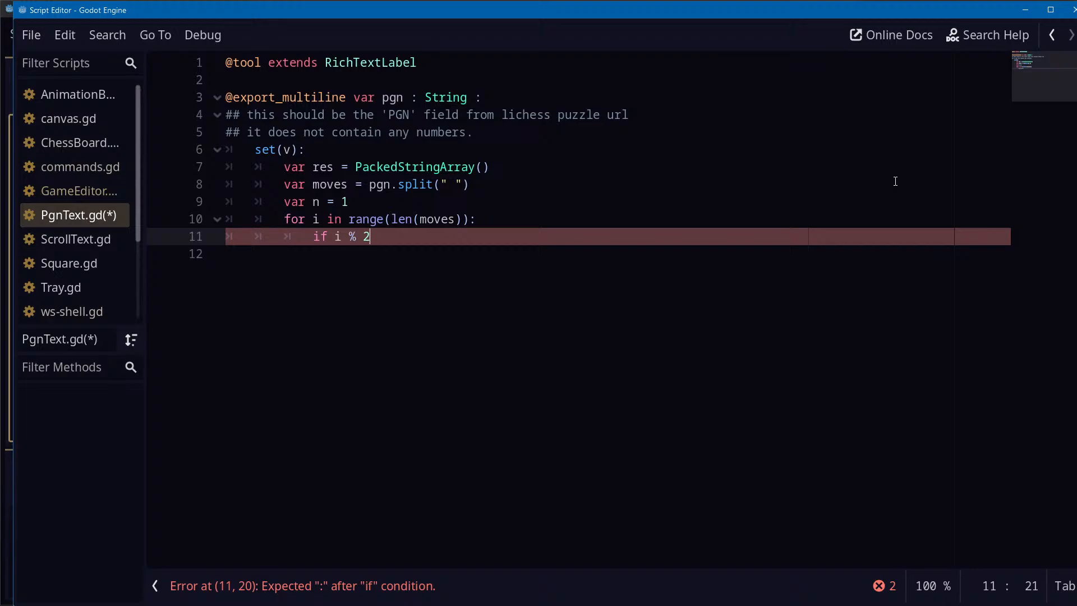
type(":")
key("Return")
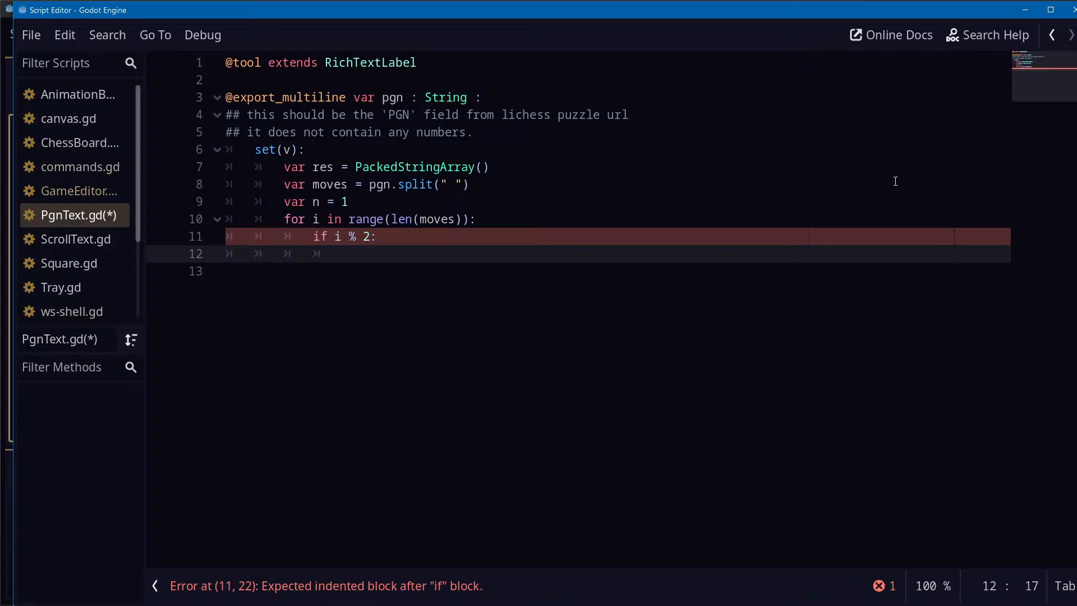
type("p")
key("BackSpace")
type("res.pu")
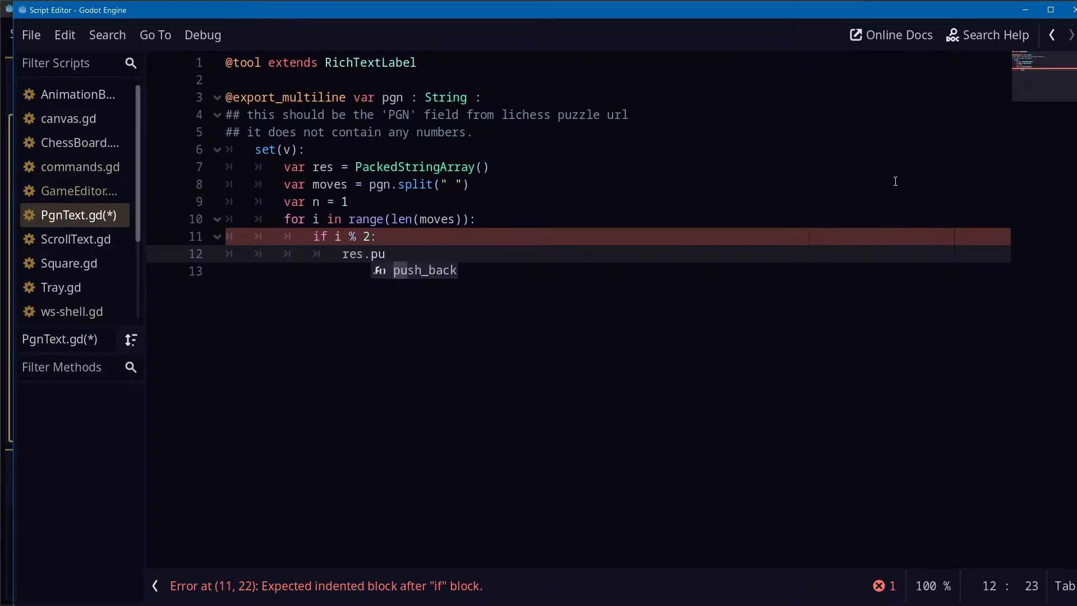
key("Return")
Copy the opening [color=#999] tag from PgnText's Text property into the push_back call as a single-quoted string
key("alt+Tab")
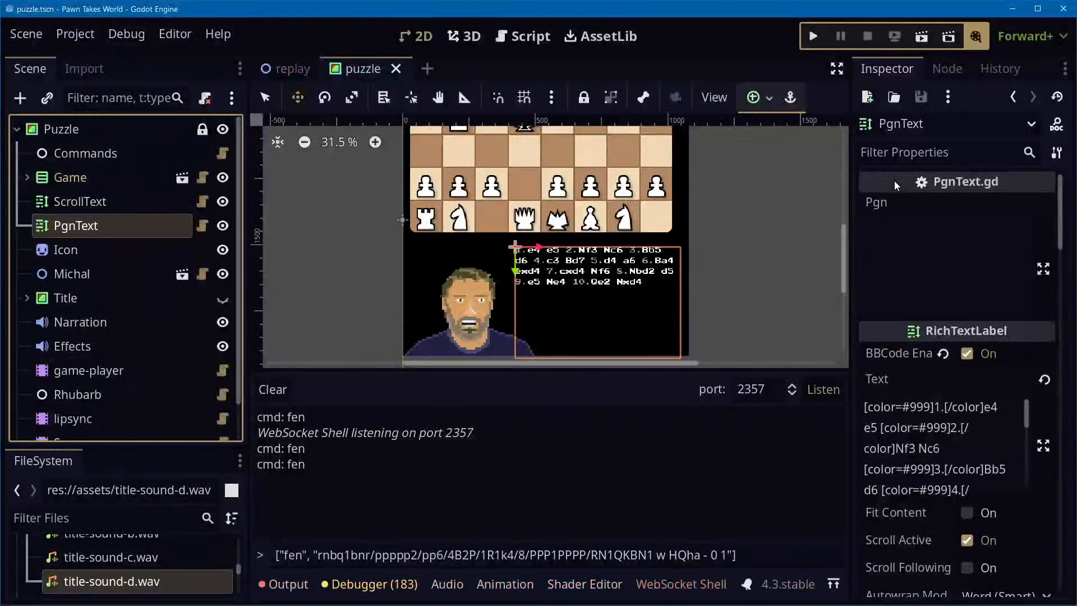
left_click(930, 409)
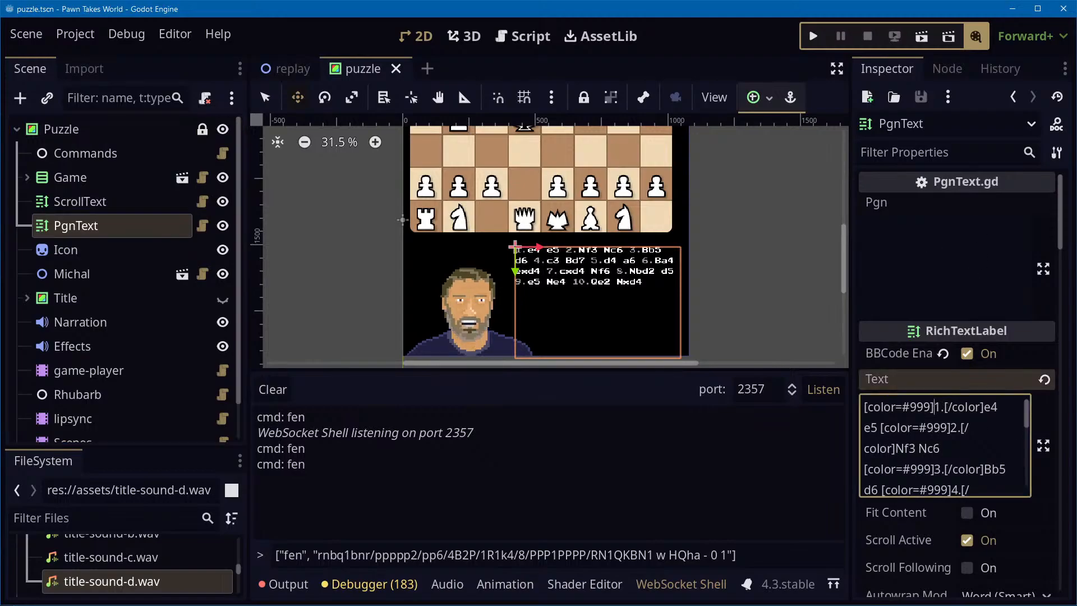
left_click_drag(934, 407, 864, 407)
key("ctrl+c")
key("alt+Tab")
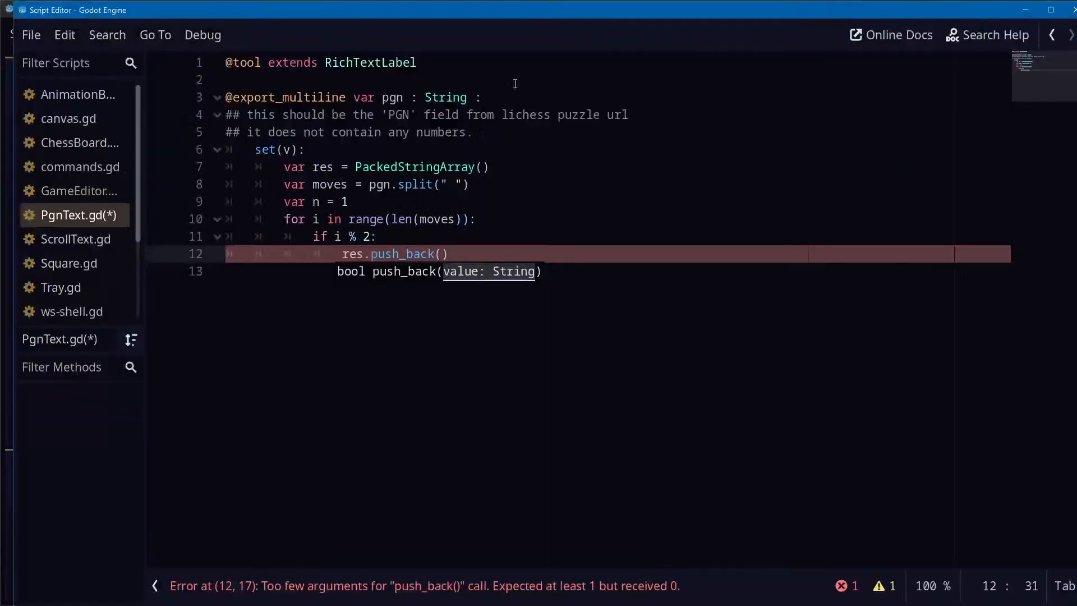
type("'")
key("ctrl+v")
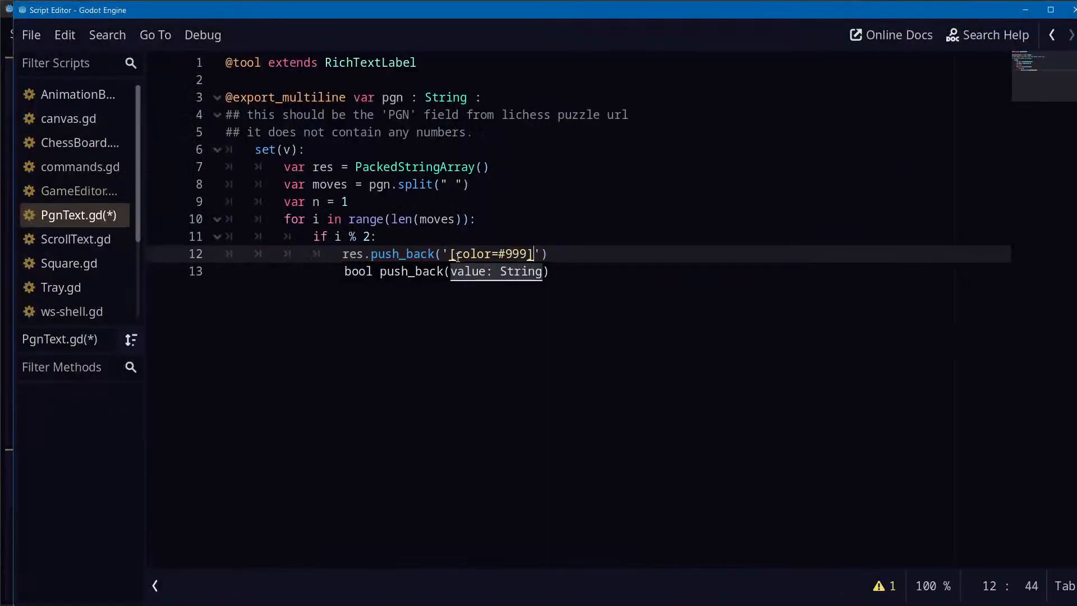
Extend the pushed string with a %s placeholder and closing [/color] tag, and put the % format operator after it
type("[]")
key("Left")
type("/color")
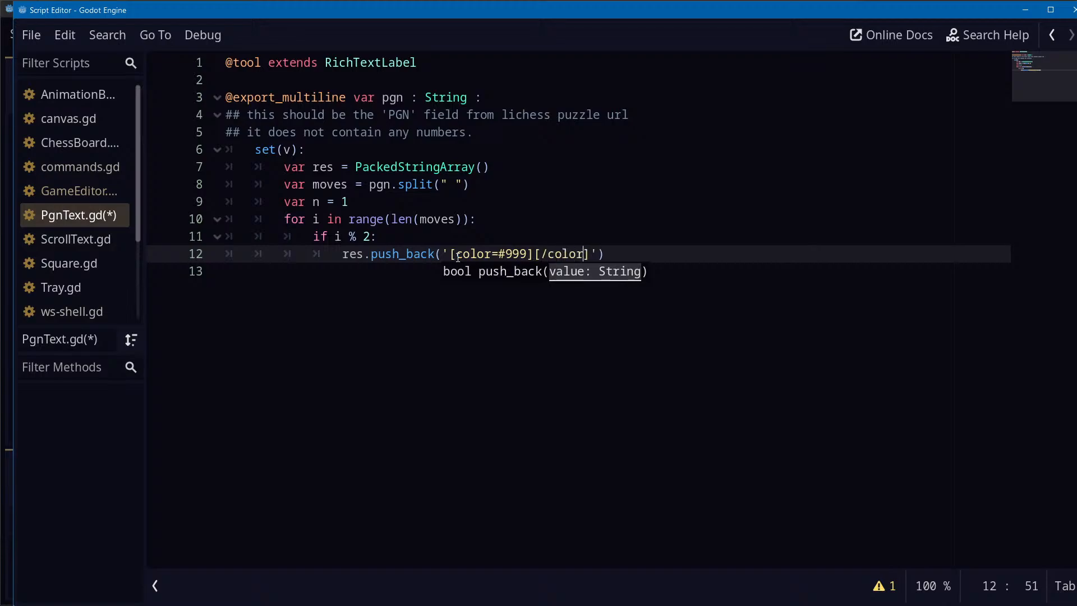
key("Left")
key("Left")
key("Left")
key("Left")
key("Left")
key("Left")
key("Left")
type("%")
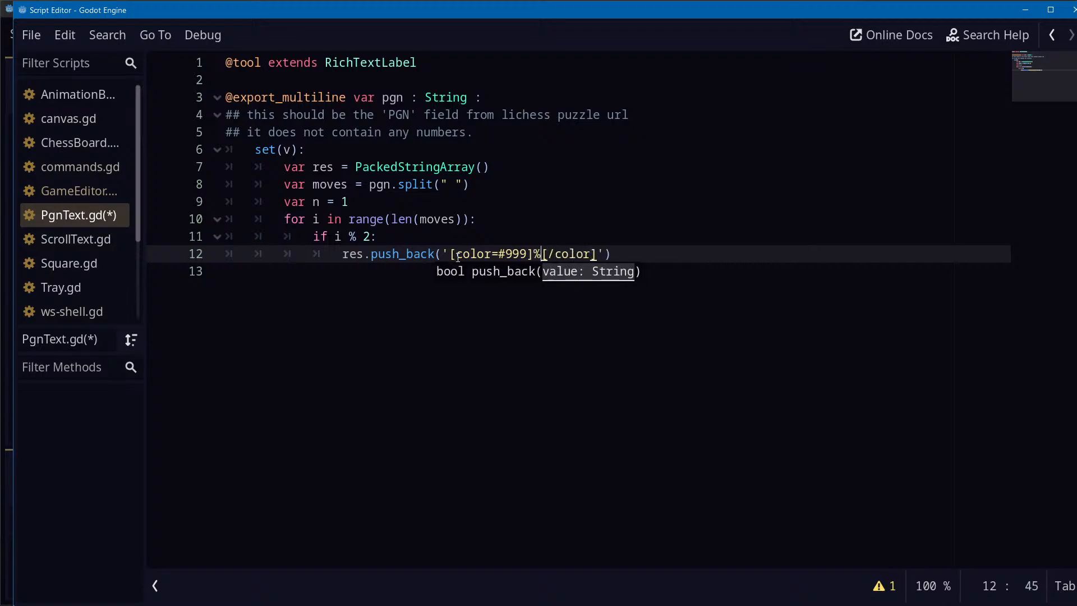
type("s")
key("End")
key("Left")
type("%")
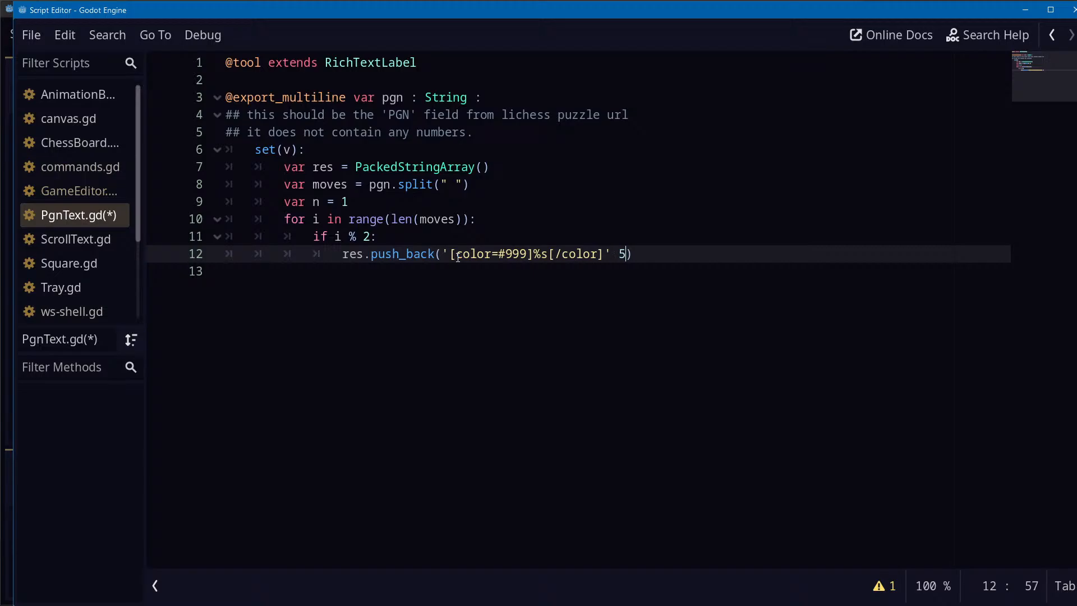
Change the placeholder in the pushed string to "%d." and pass n as its format value
key("alt+Tab")
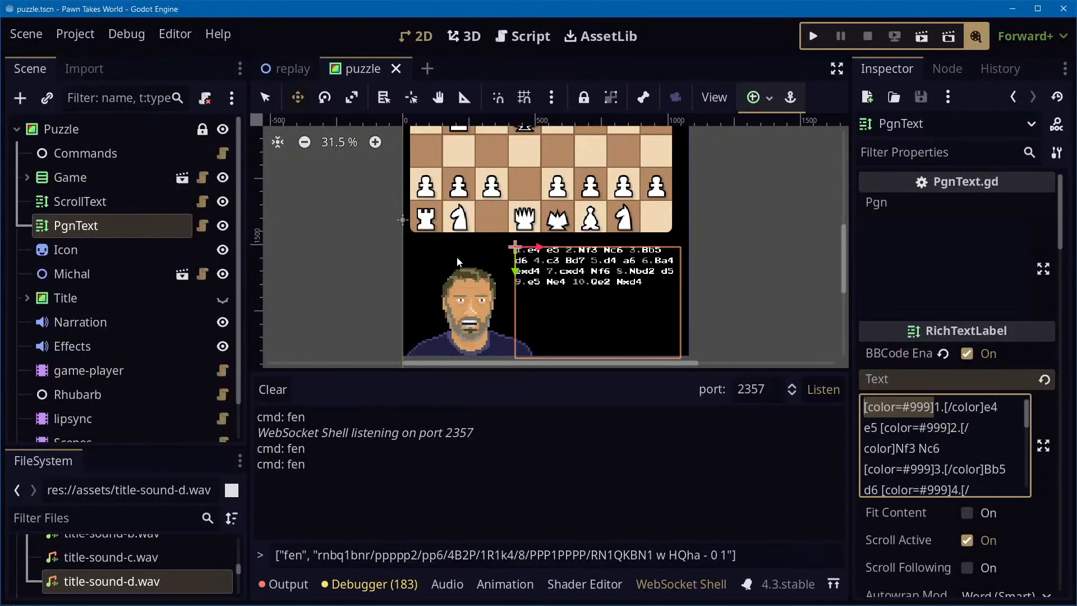
key("alt+Tab")
key("Left")
key("Left")
key("Left")
key("Left")
key("Left")
key("Left")
key("Left")
key("Left")
key("Left")
key("Left")
key("Left")
key("Left")
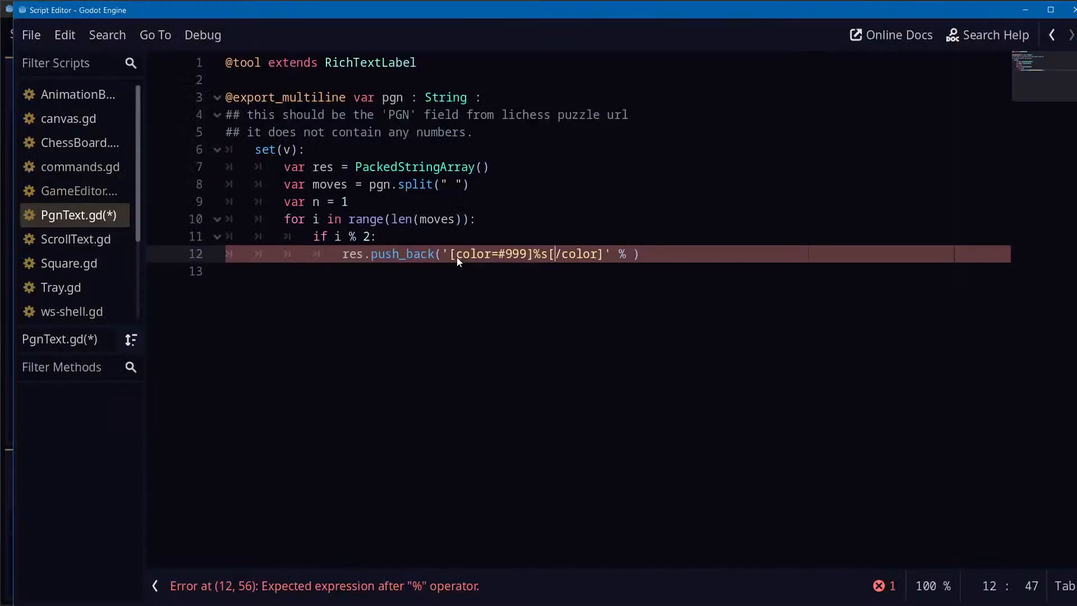
key("BackSpace")
type("d.")
key("End")
key("Left")
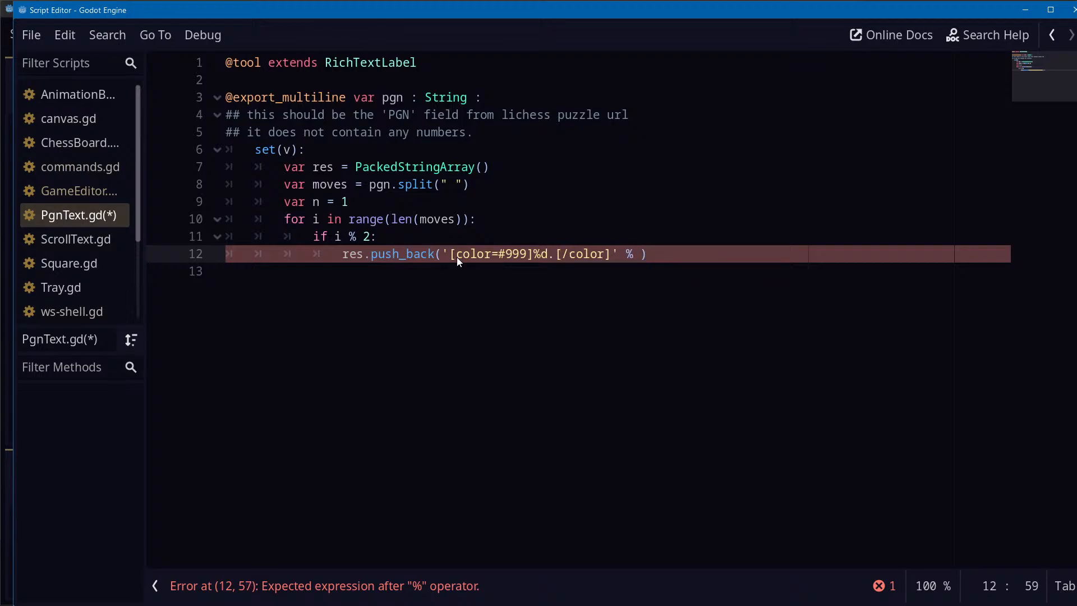
type("n")
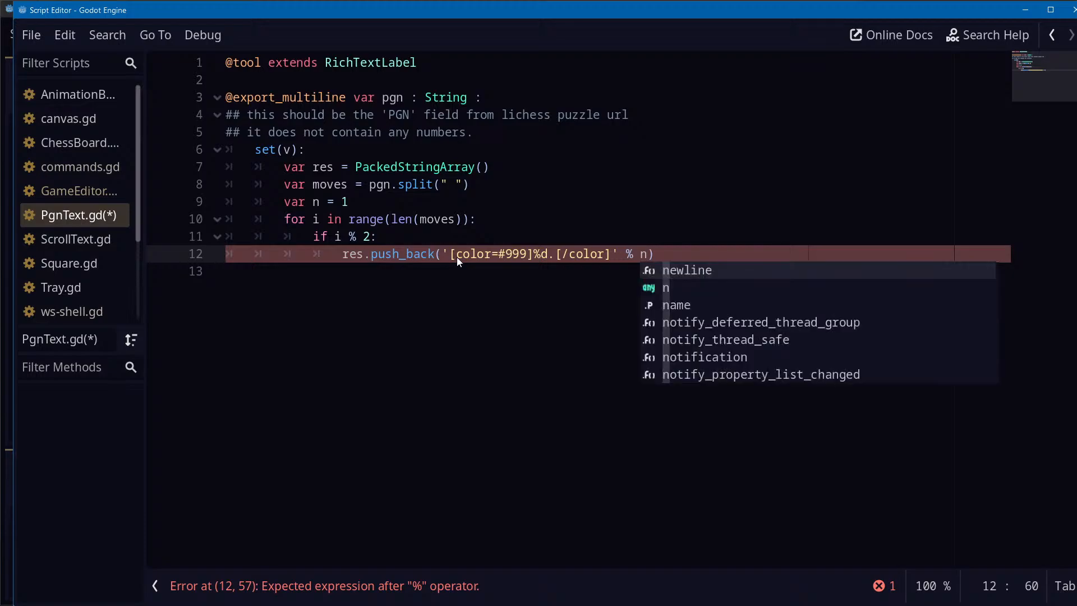
Add the trailing comment "# move number" to the n declaration
key("End")
key("Up")
key("Up")
key("Up")
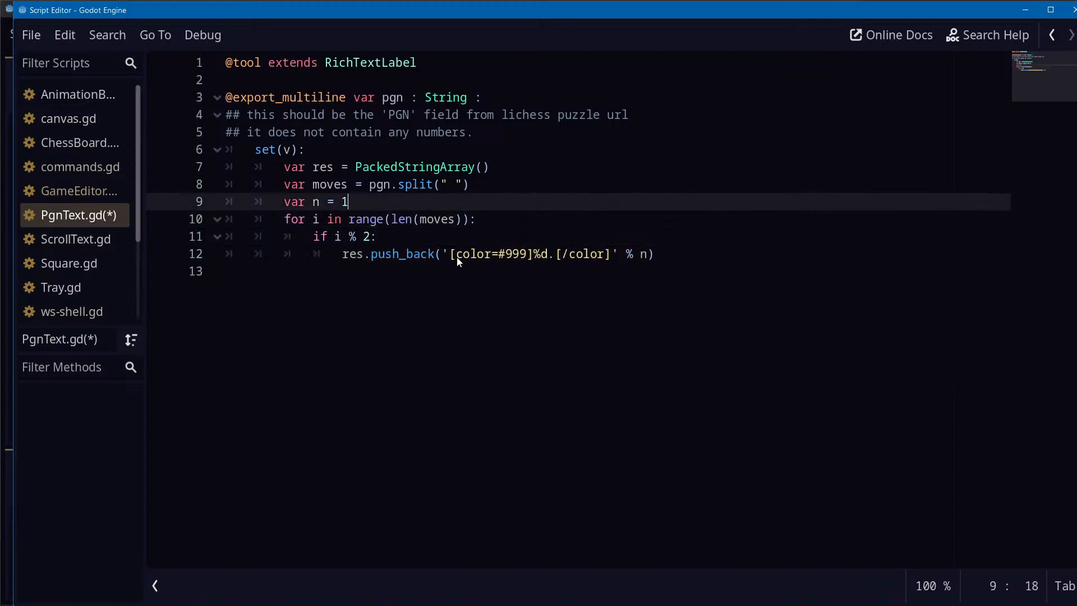
type("# move number")
Add an empty res.append() call below the if block, at the loop's indentation level
key("Down")
key("Down")
key("Down")
key("End")
key("Return")
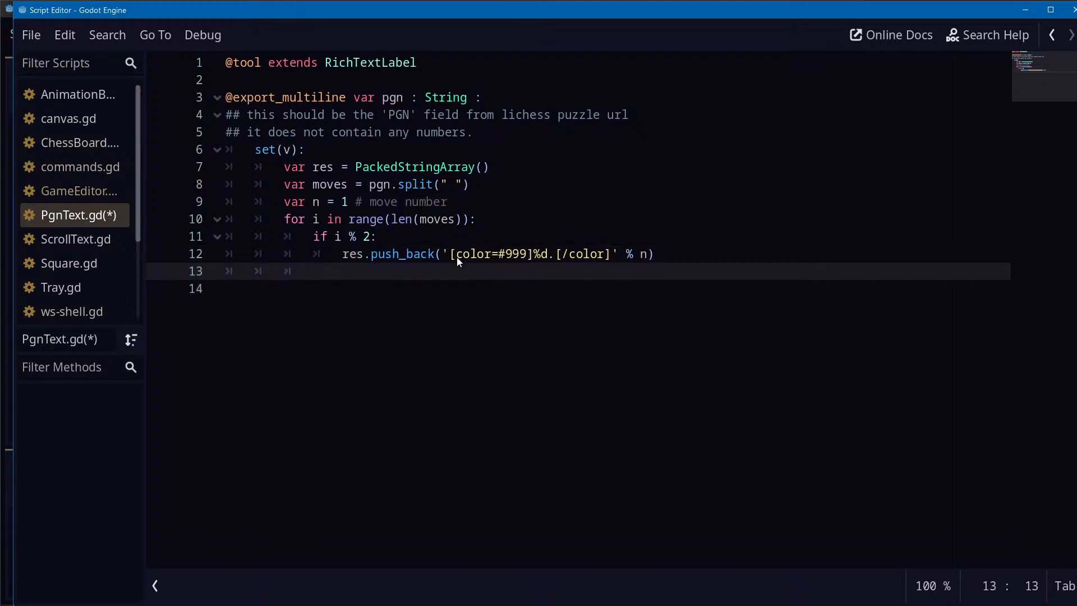
type("res.push_")
key("Return")
type("(")
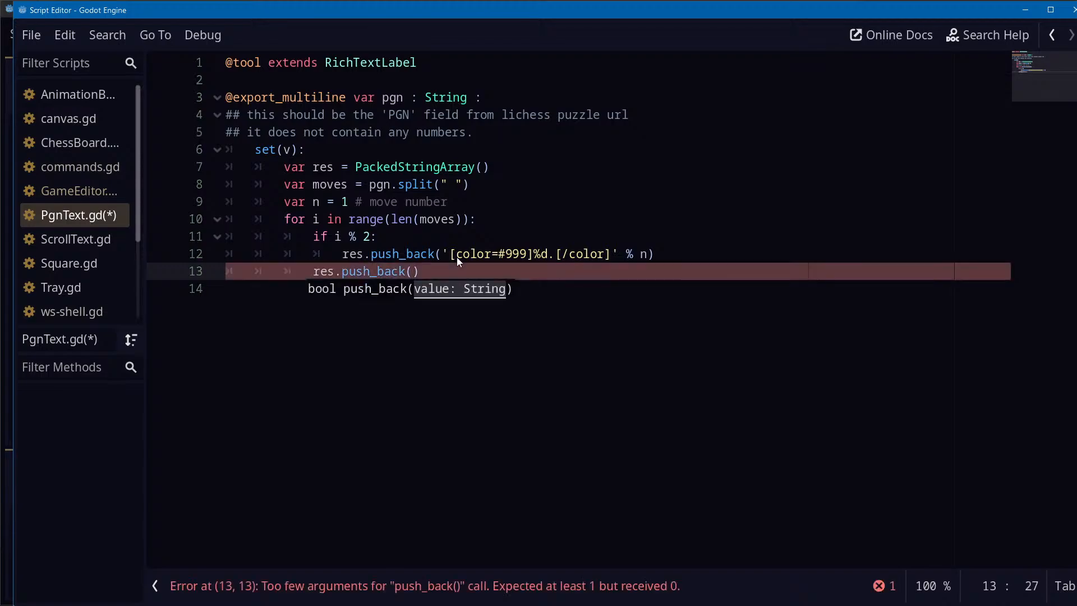
key("BackSpace")
key("ctrl+BackSpace")
type("app")
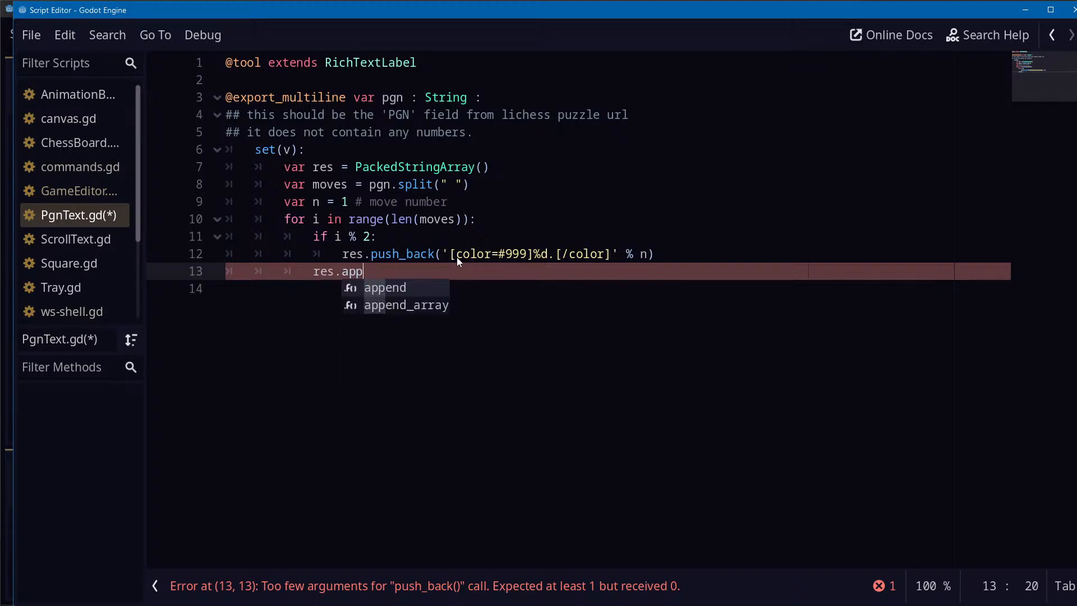
key("Return")
Replace push_back with append in the call inside the if block
key("Up")
key("ctrl+Left")
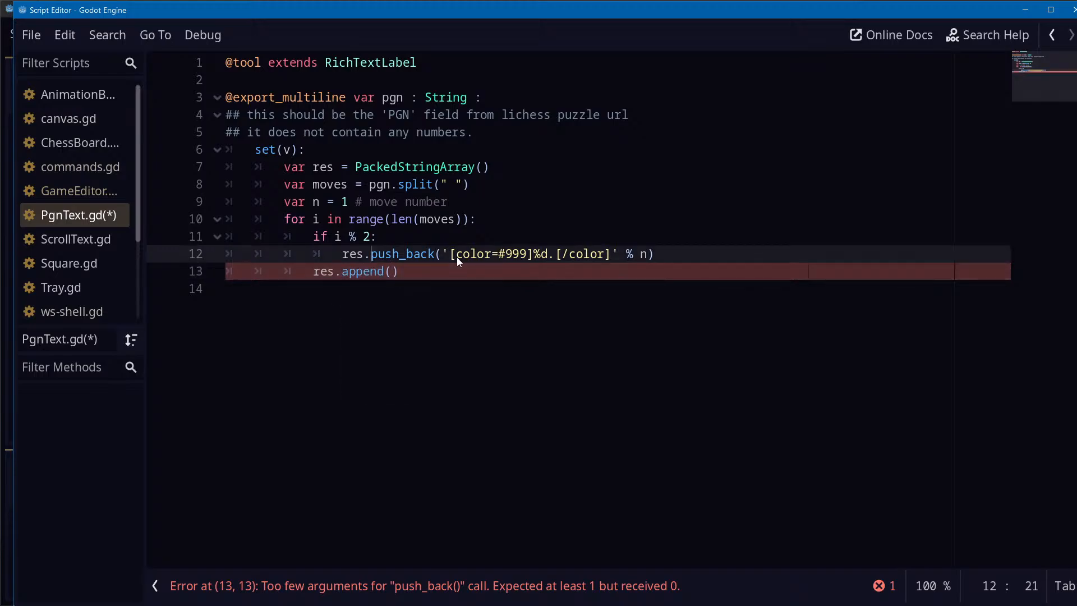
key("ctrl+shift+Right")
type("append")
key("Escape")
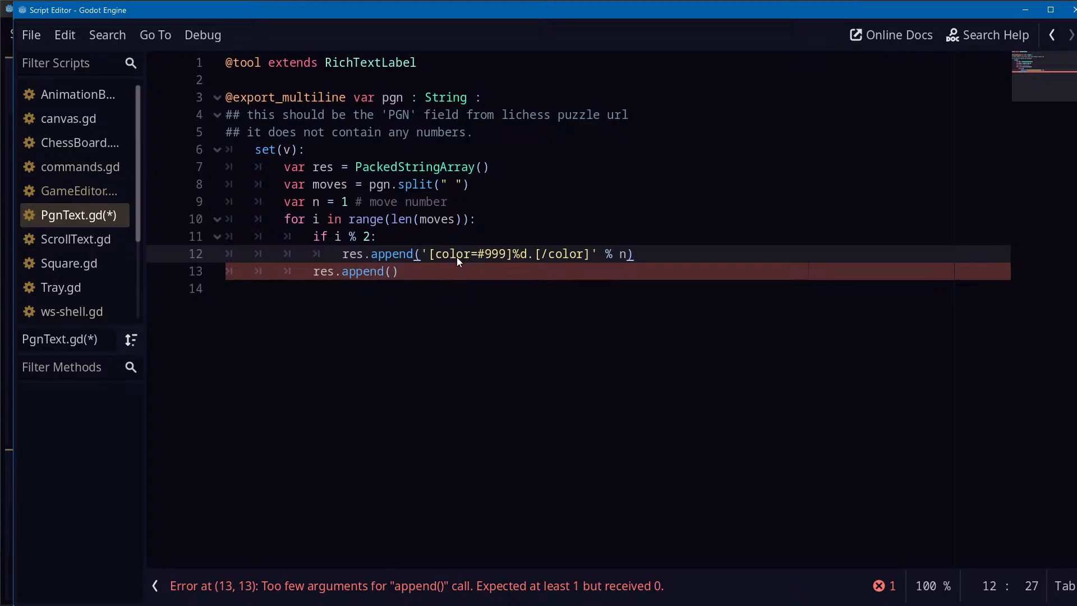
Pass moves[i] as the argument of the append call below the if block
key("Down")
key("Left")
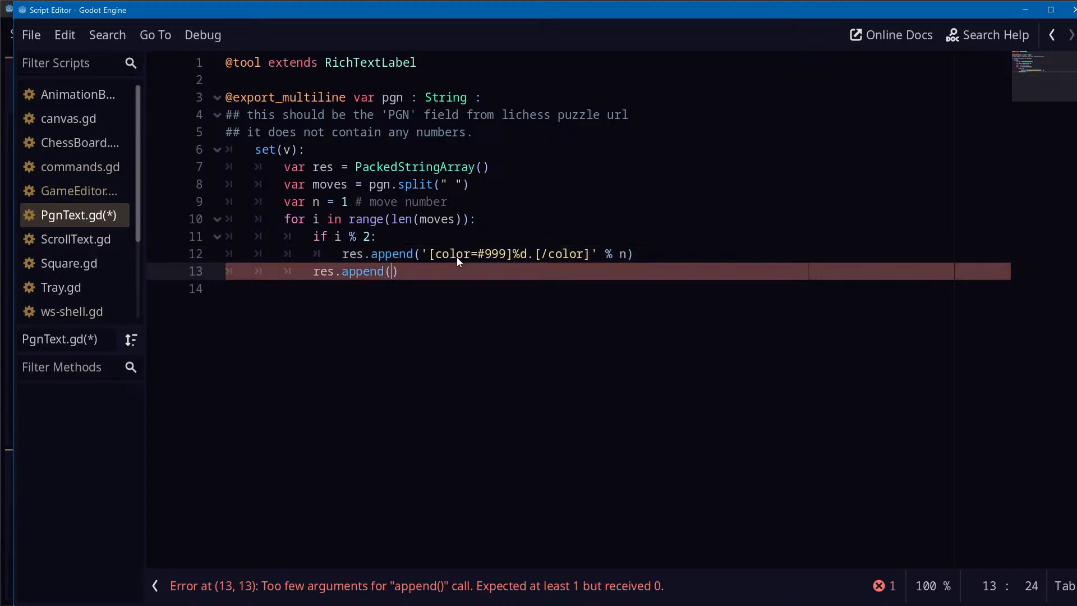
type("moves[i])")
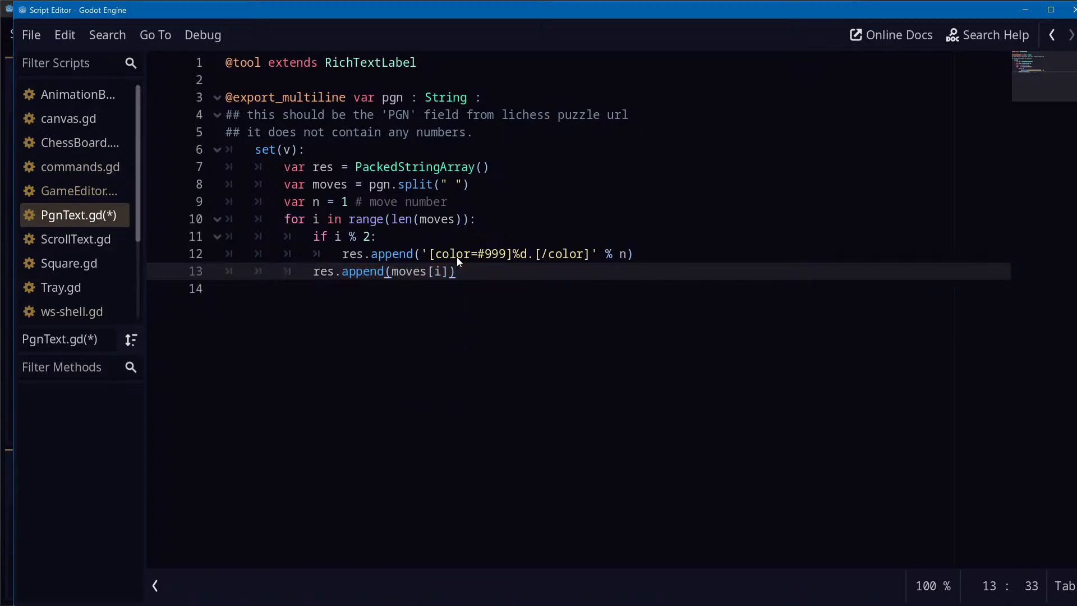
Begin a text assignment below the for loop, indented at the setter body's level
key("Return")
type("i")
key("BackSpace")
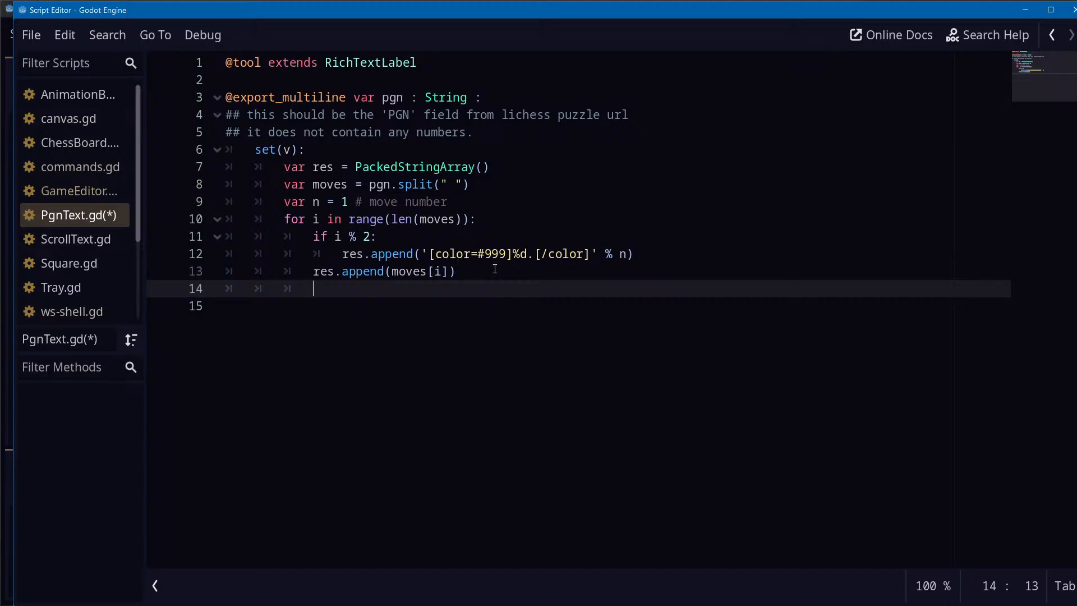
key("alt+Tab")
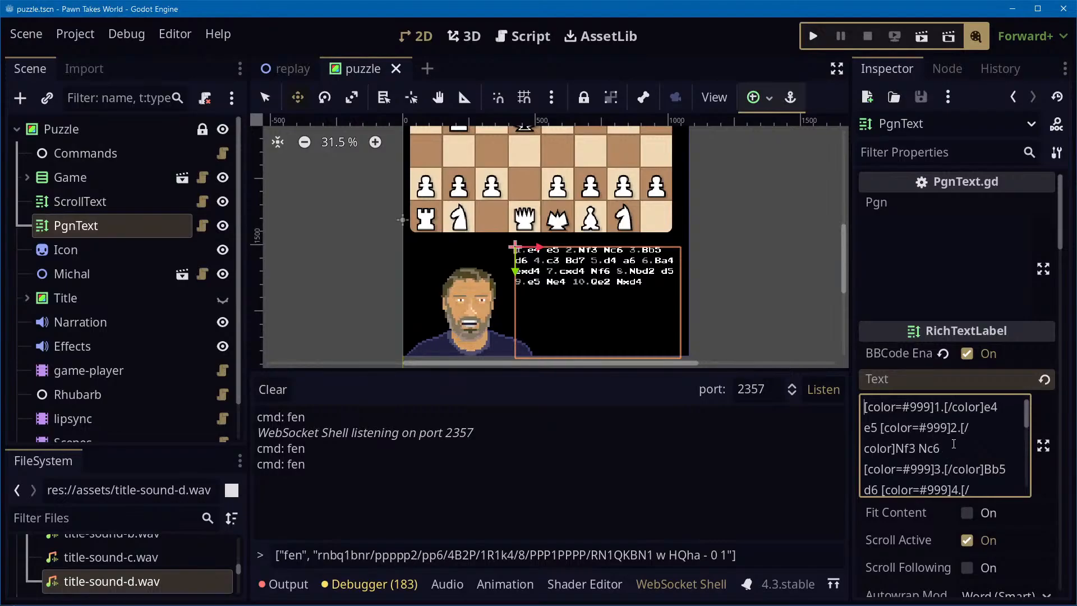
key("alt+Tab")
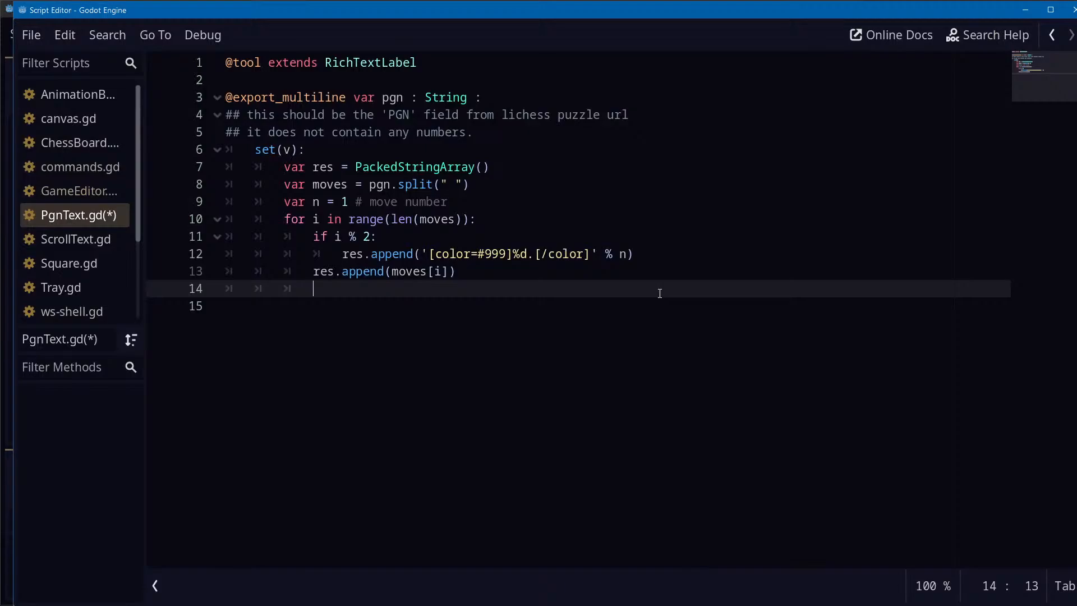
key("BackSpace")
type("text = ")
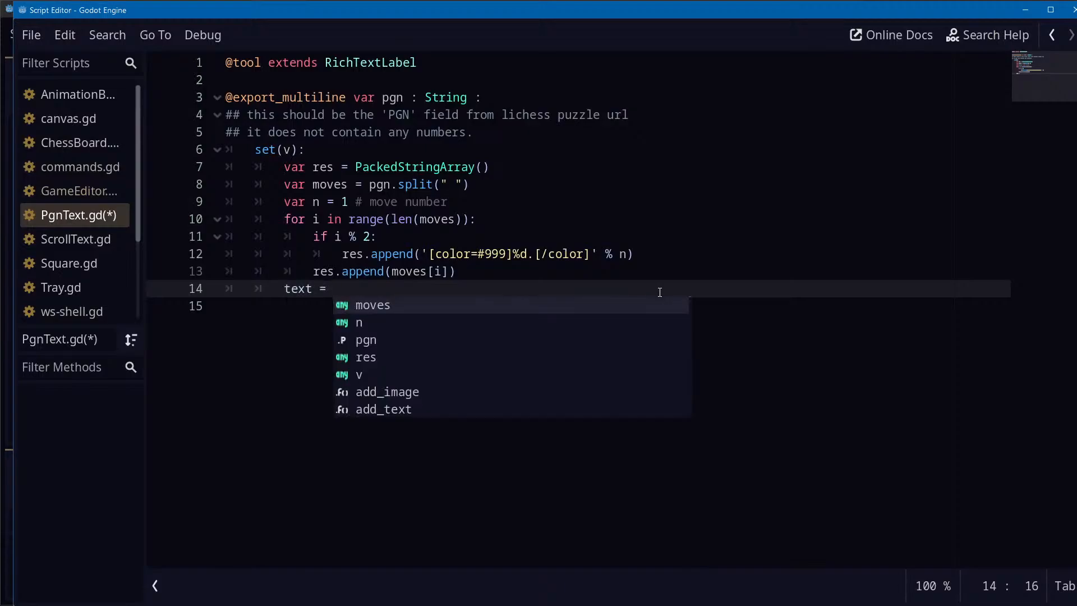
Complete the text assignment with ' '.join(res) and save the script
type("res")
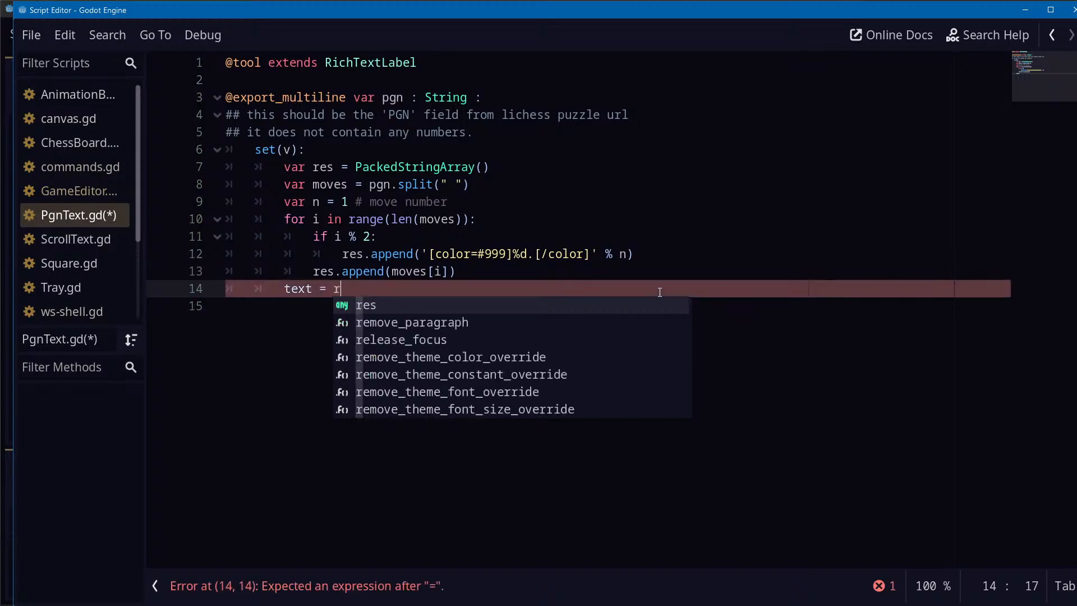
key("BackSpace")
key("BackSpace")
key("BackSpace")
key("BackSpace")
type("' '.res(")
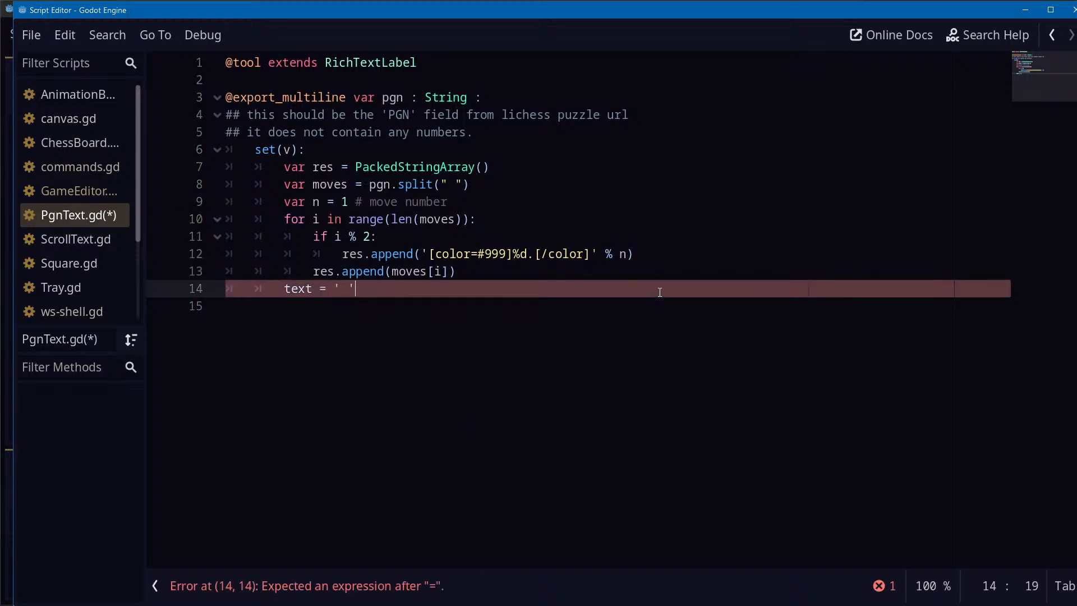
key("BackSpace")
key("BackSpace")
key("BackSpace")
key("BackSpace")
type("join(res")
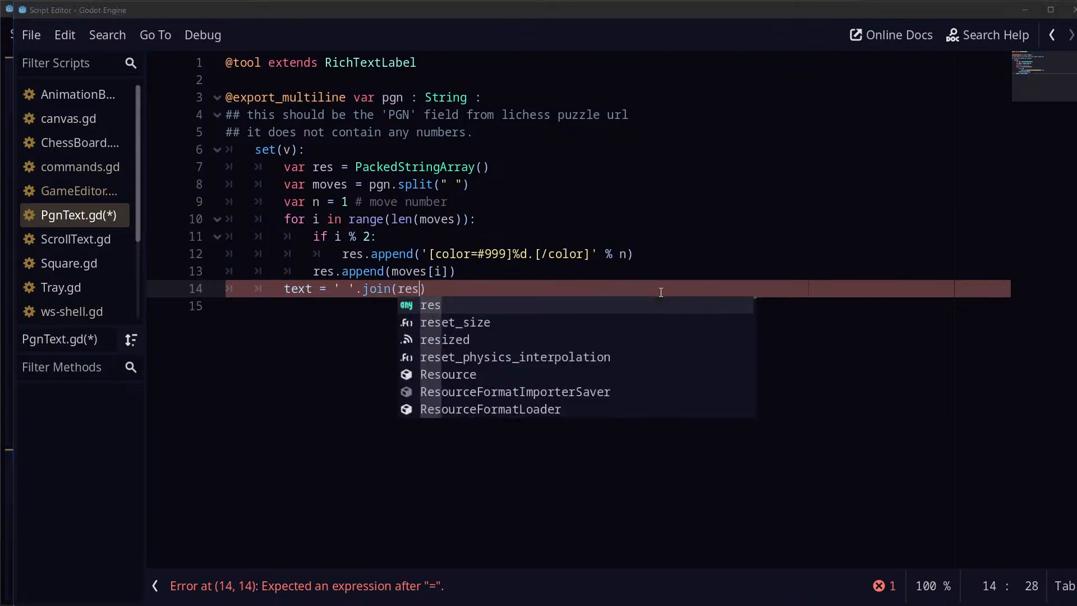
key("Escape")
key("ctrl+s")
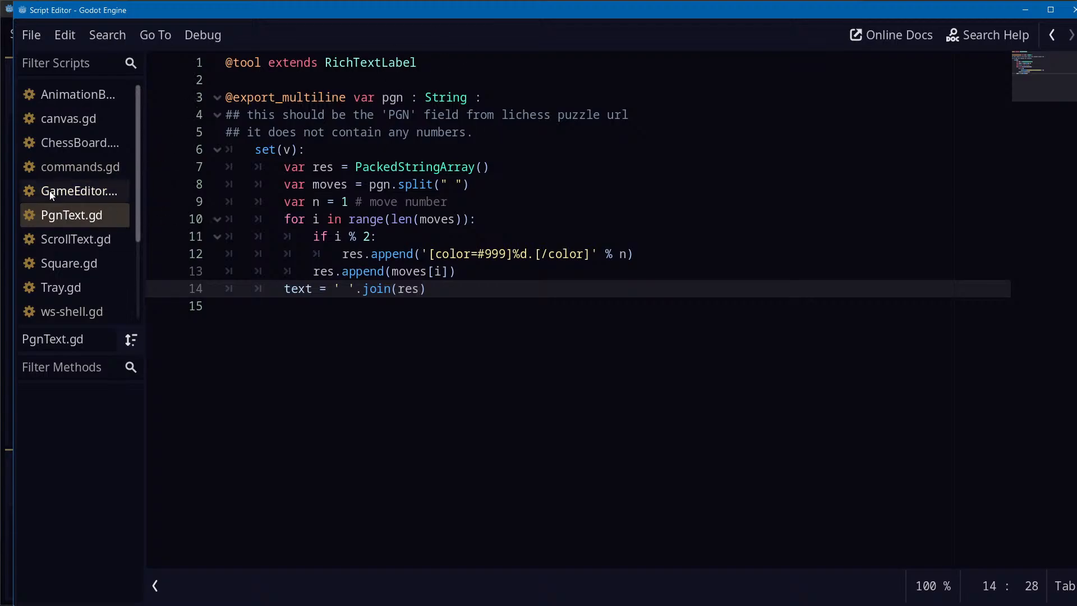
Try to fill PgnText's Pgn property with the move list copied from the lichess puzzle data, without its trailing space
left_click(87, 243)
left_click(80, 219)
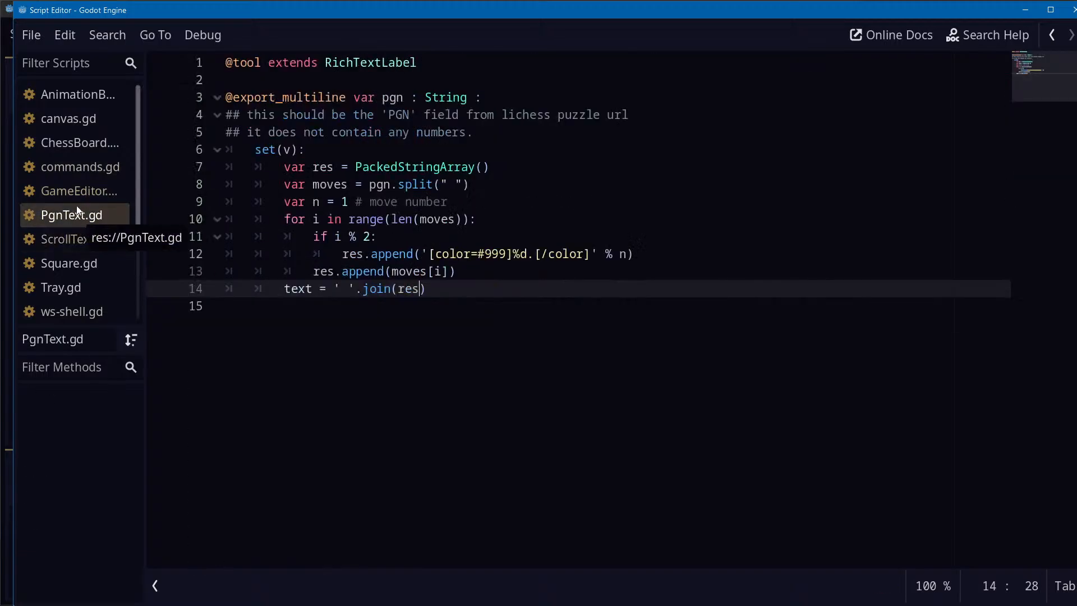
key("alt+Tab")
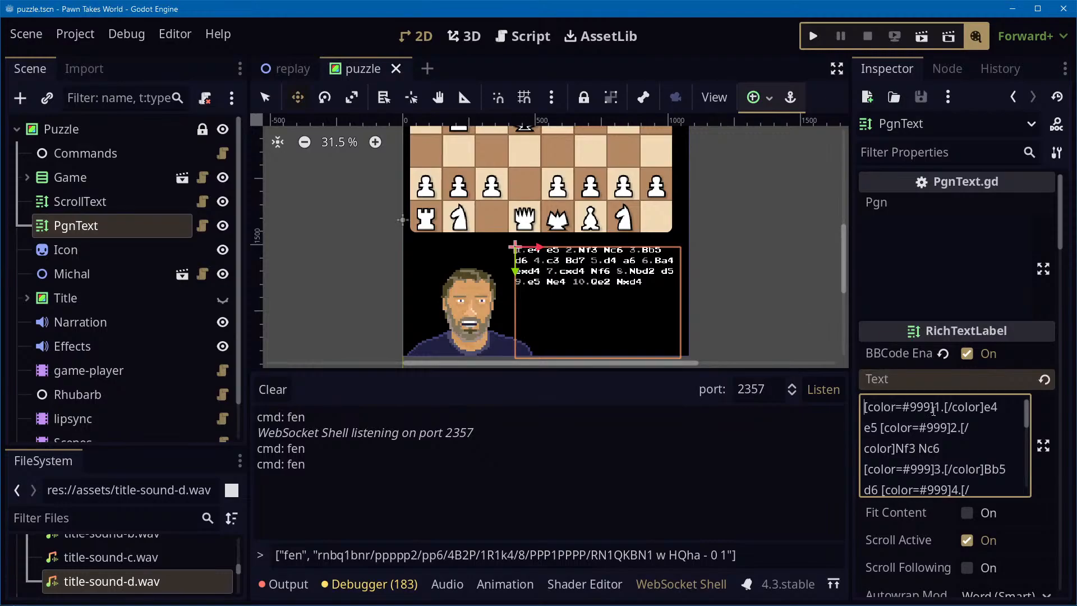
left_click(923, 241)
key("alt+Tab")
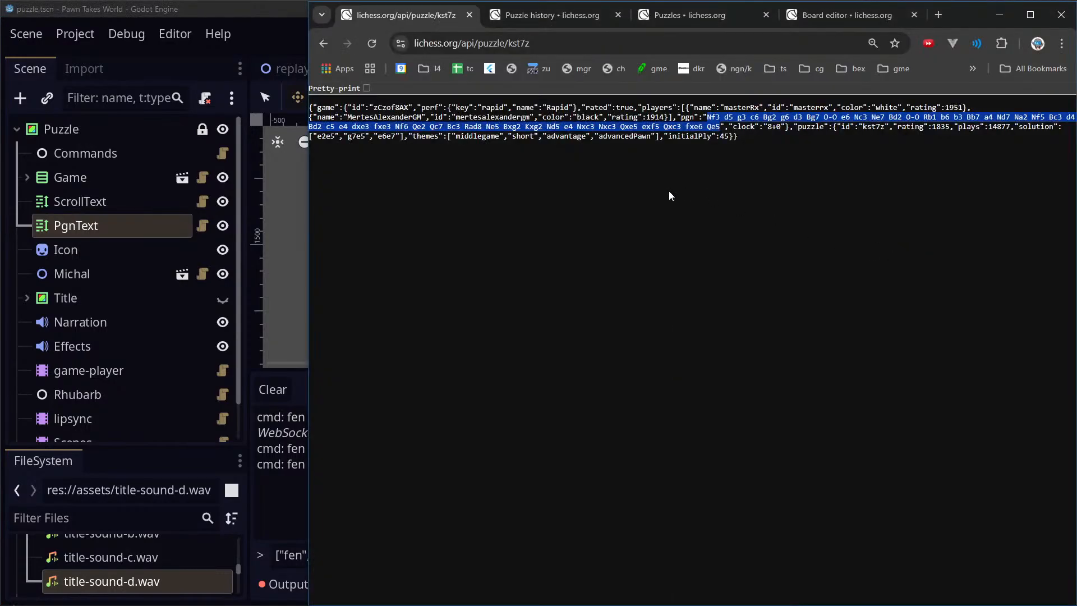
key("alt+Tab")
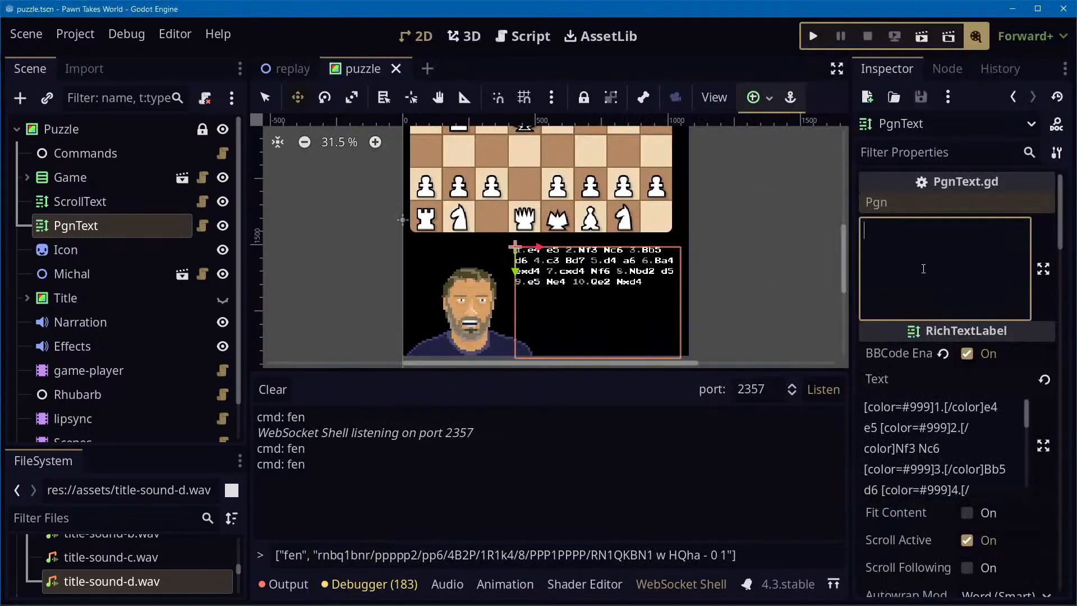
key("ctrl+v")
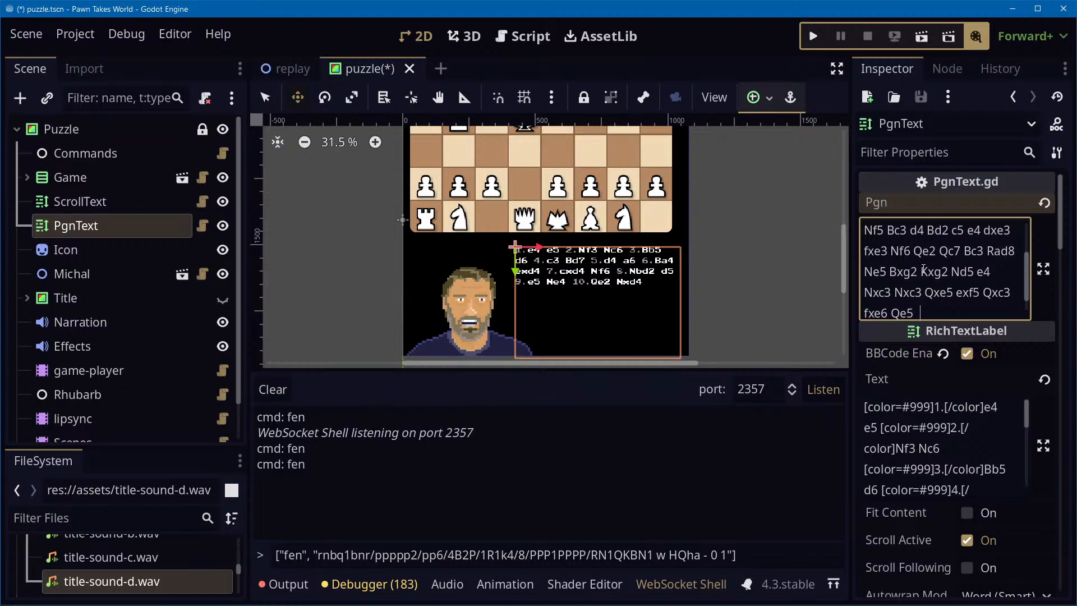
key("BackSpace")
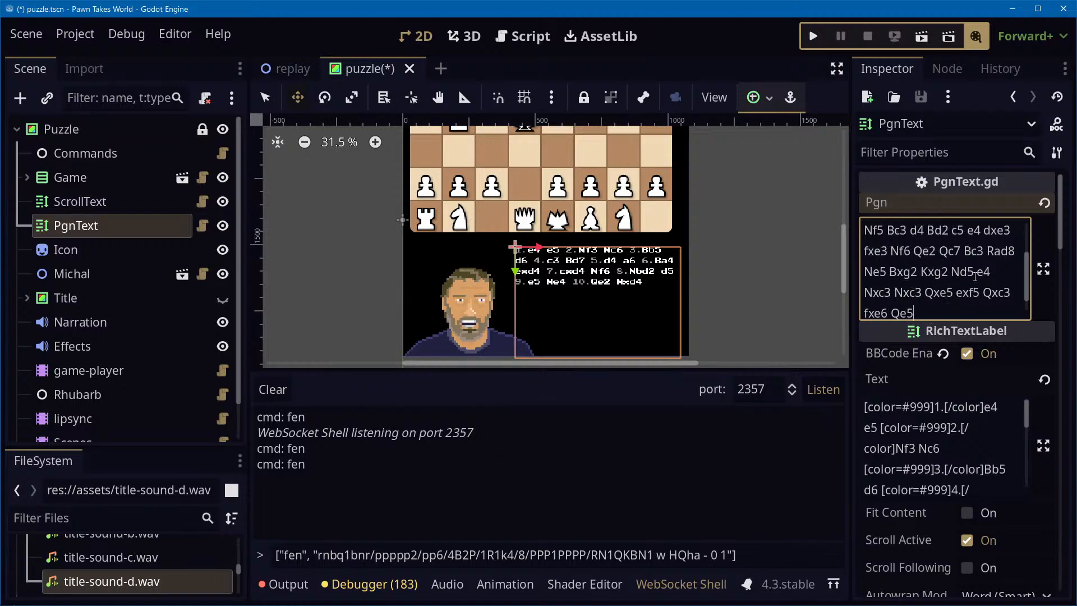
scroll(975, 276, "up", 1)
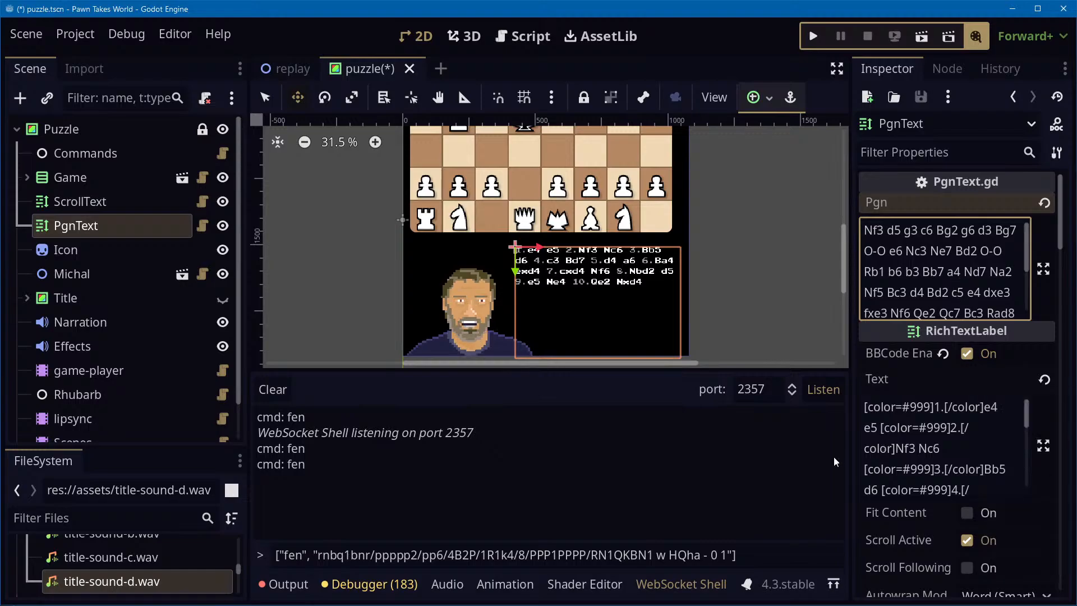
Examine the output log for messages related to the Pgn change
left_click(275, 594)
scroll(422, 489, "up", 12)
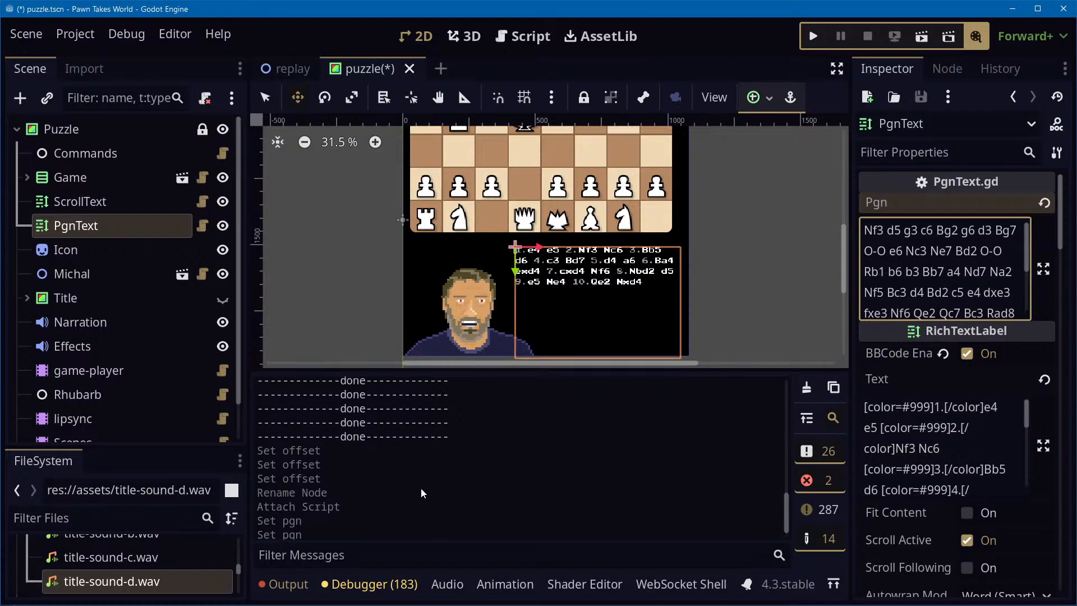
scroll(421, 489, "down", 12)
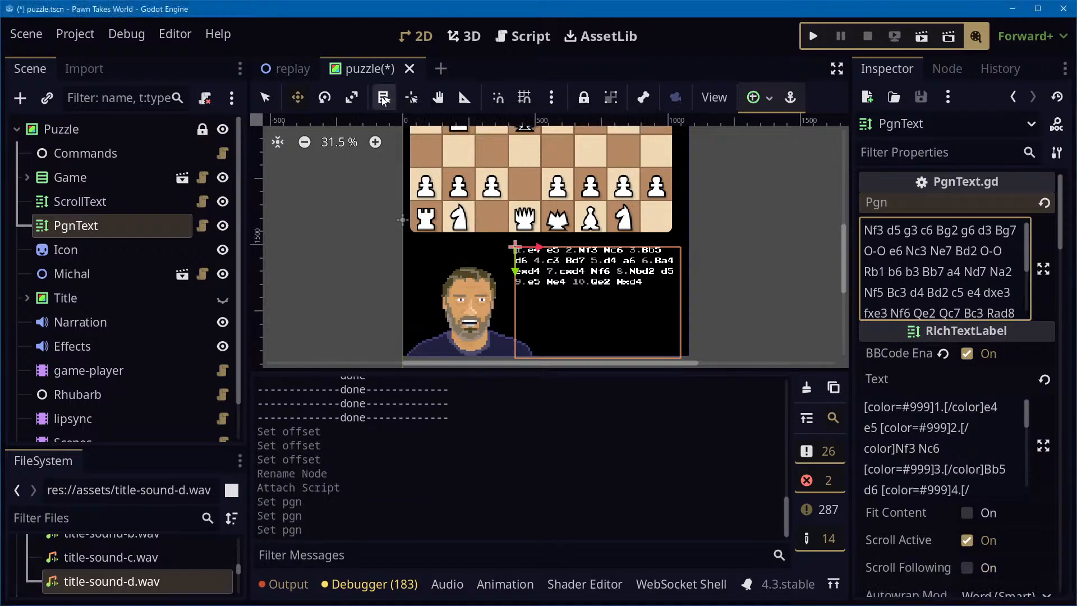
Save the puzzle scene and reload the current project
key("ctrl+s")
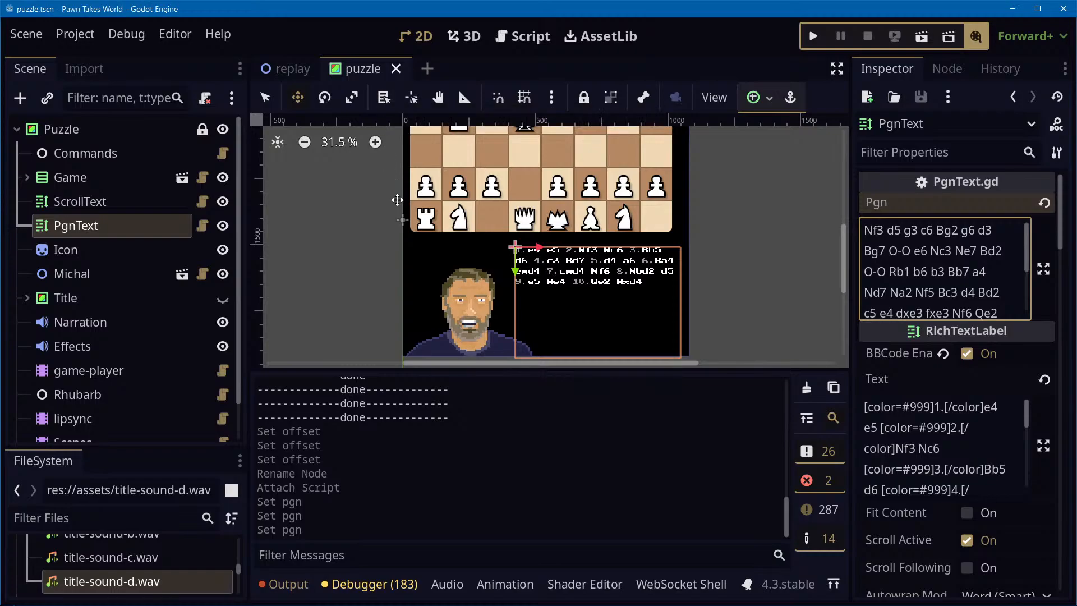
left_click(75, 34)
left_click(135, 240)
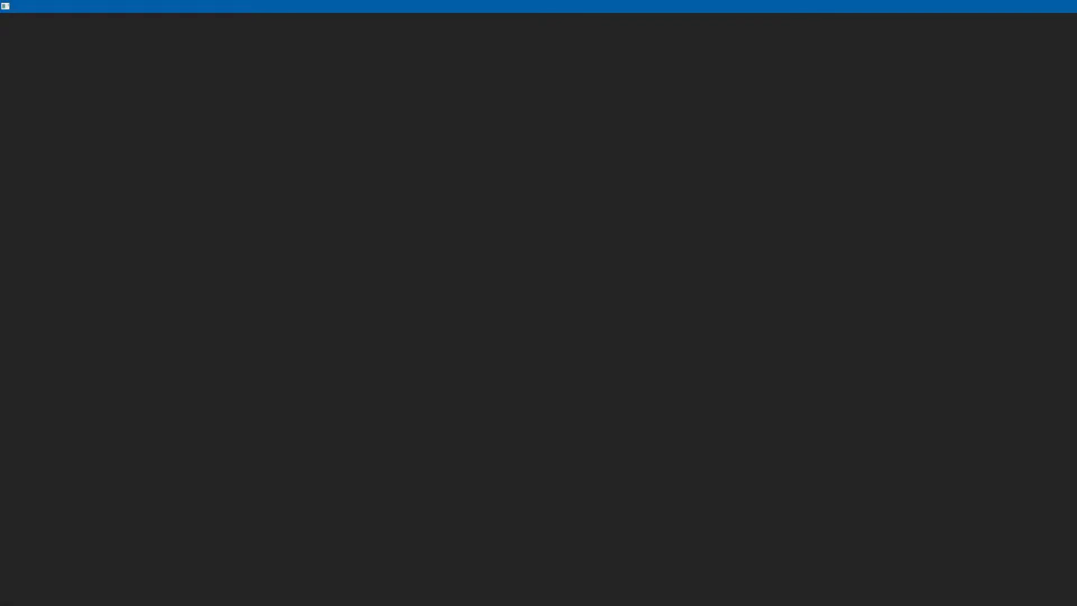
Return to the reloaded puzzle scene and select the PgnText node
key("alt+Tab")
key("alt+Tab")
key("alt+Tab")
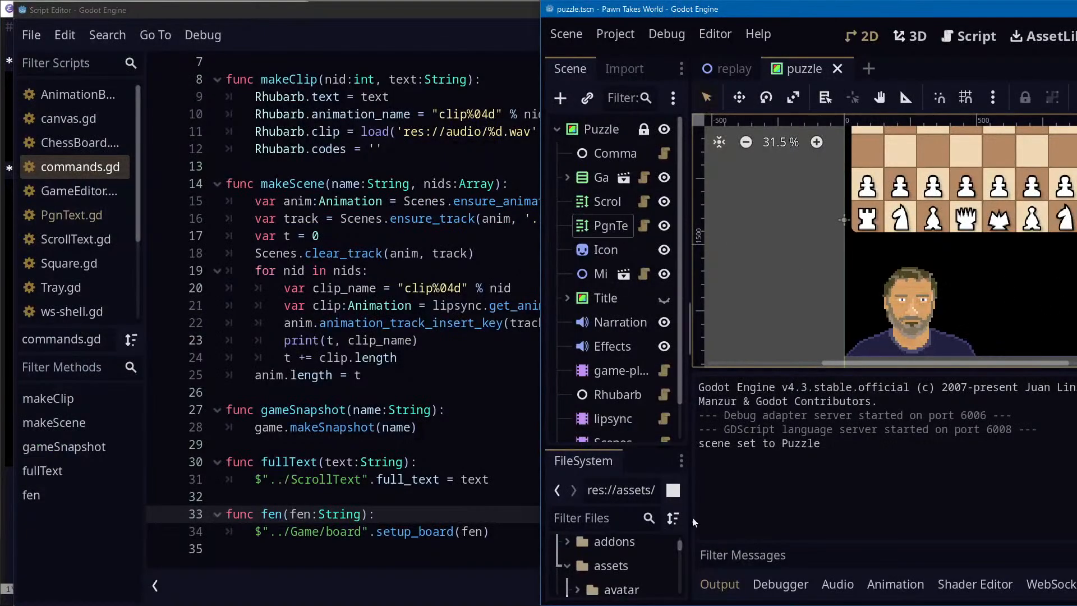
left_click(608, 223)
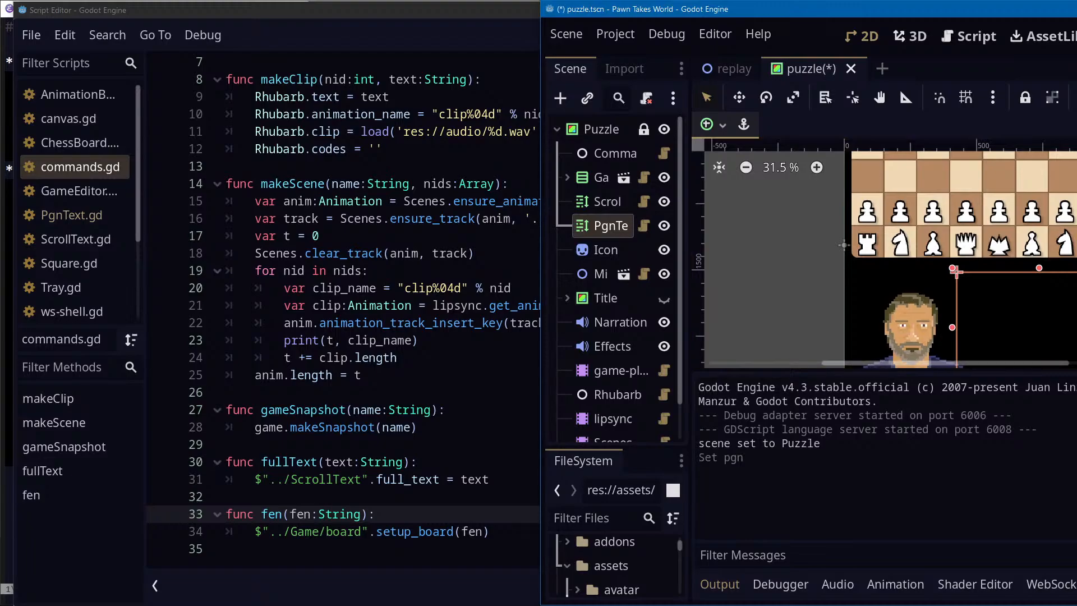
key("super+Up")
Switch to the separate script editor window and open PgnText.gd
key("alt+Tab")
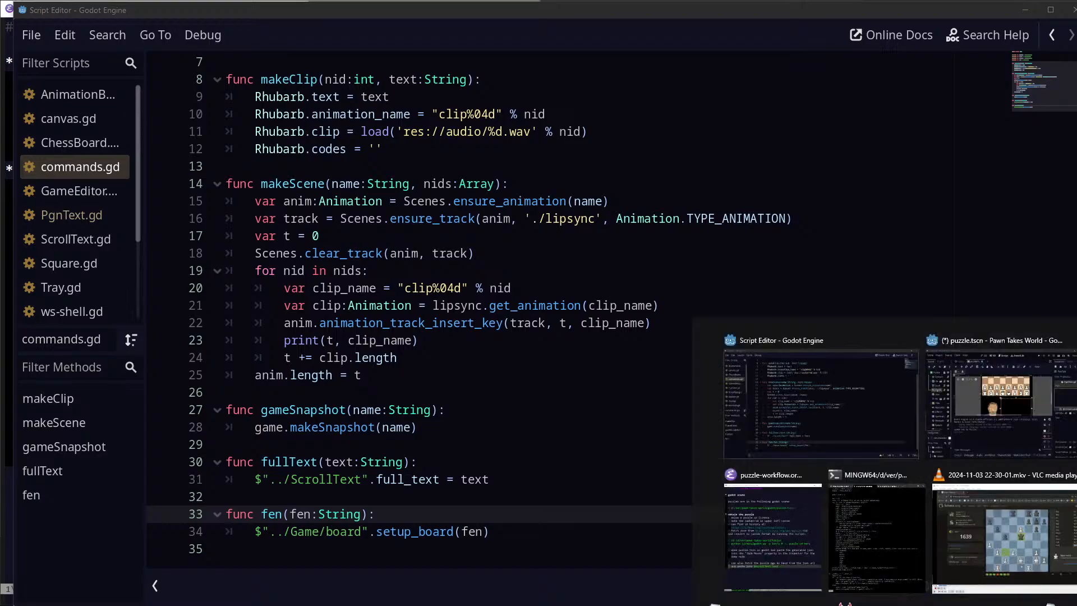
key("Tab")
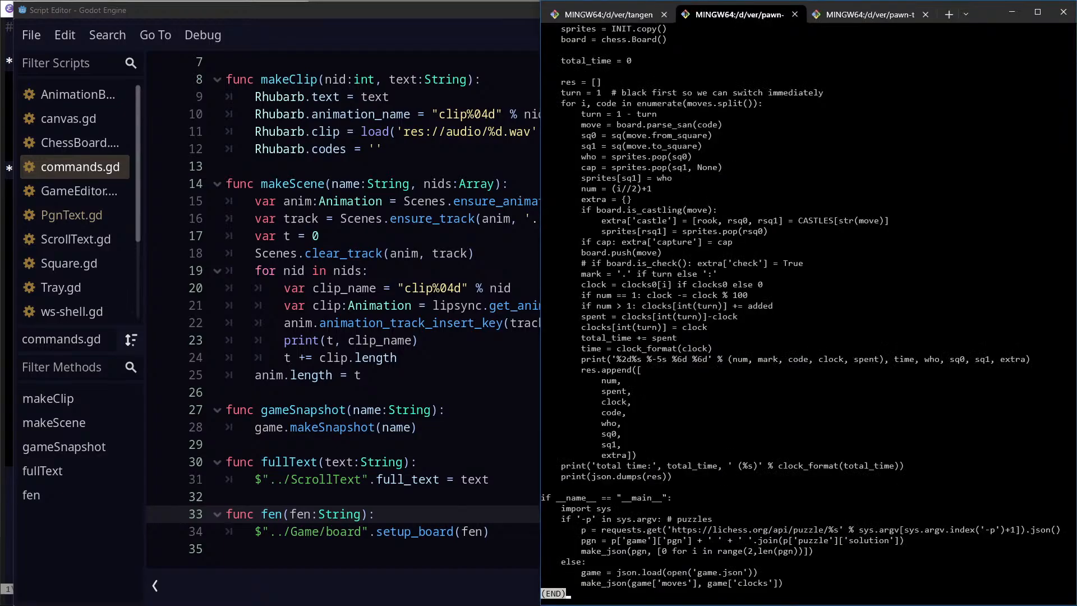
key("alt+Tab")
key("Tab")
key("shift+Tab")
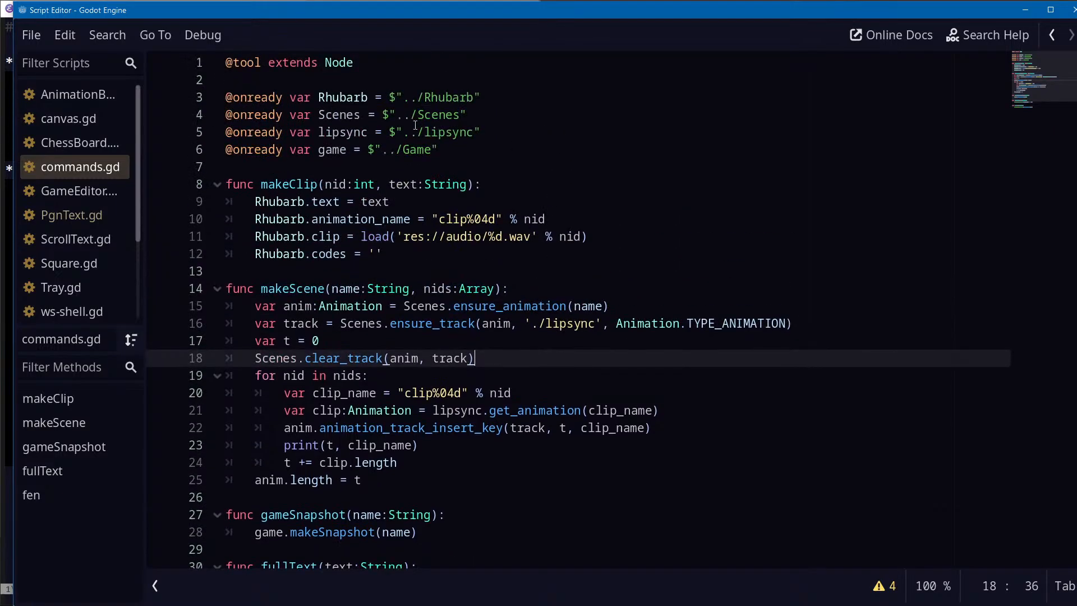
left_click(84, 214)
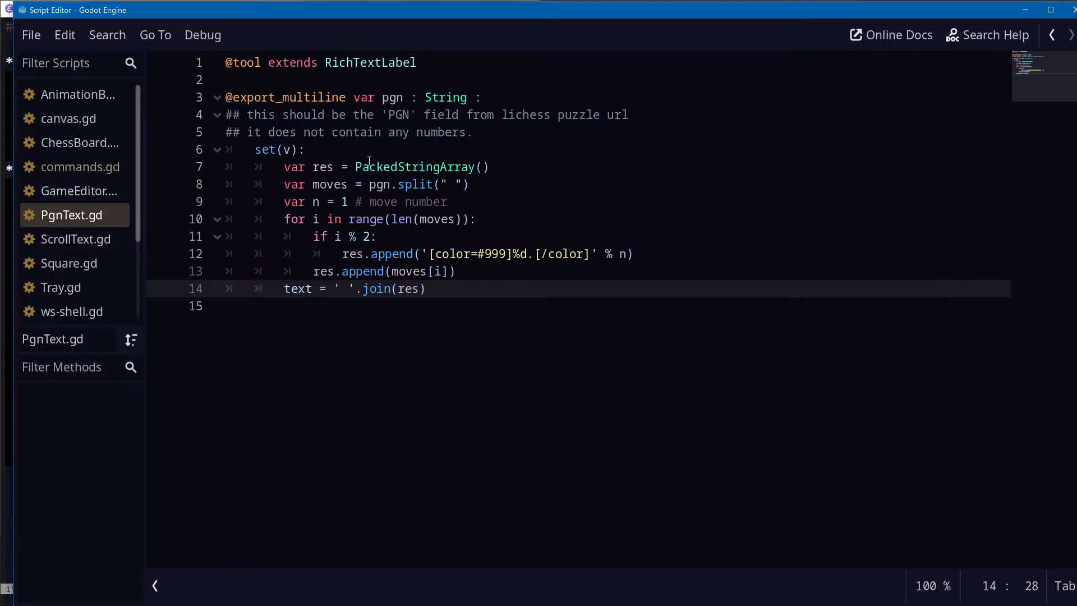
Insert pgn = v as the first line of the set(v) body and save the script
left_click(330, 153)
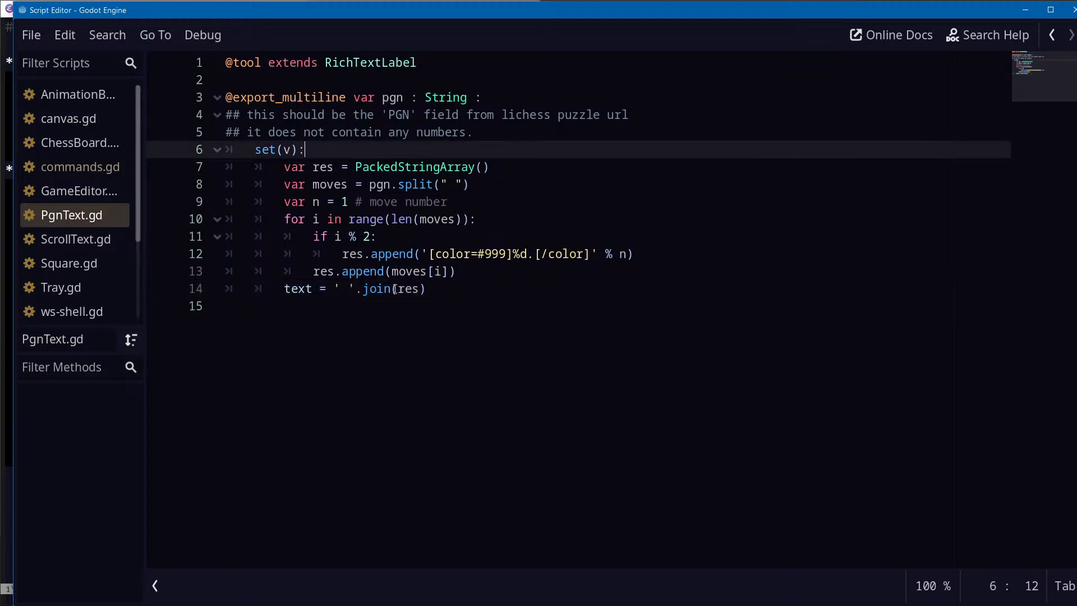
key("Return")
type("p")
key("BackSpace")
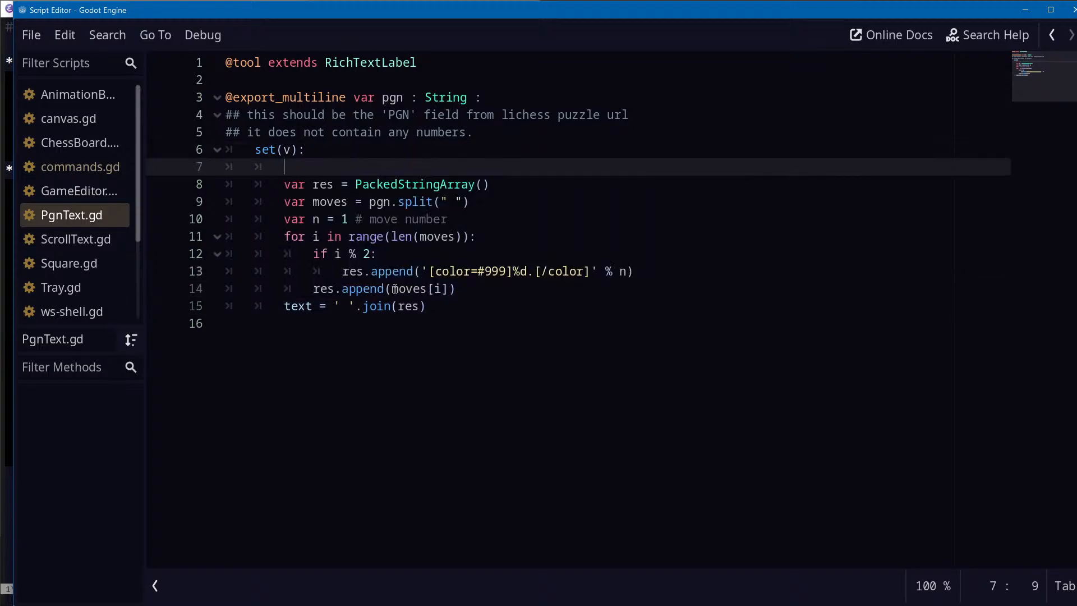
type("pgn = v")
key("Escape")
key("ctrl+s")
Switch to the puzzle scene and fill PgnText's Pgn property with the puzzle's move list, from "Nf3 d5 g3 c6" to "fxe6 Qe5"
key("alt+Tab")
key("alt+Tab")
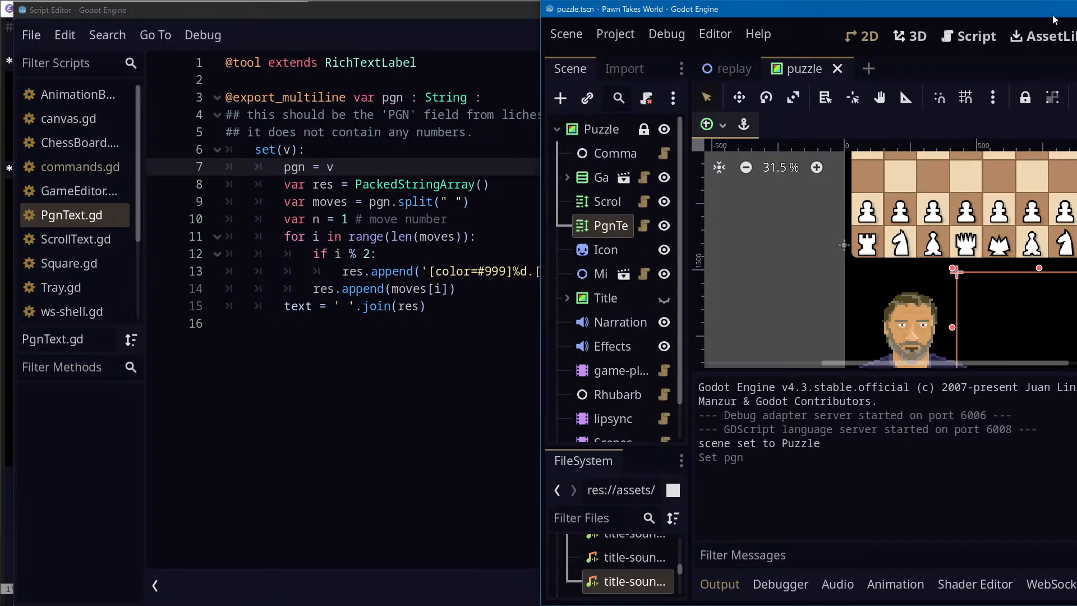
left_click_drag(1045, 16, 536, 155)
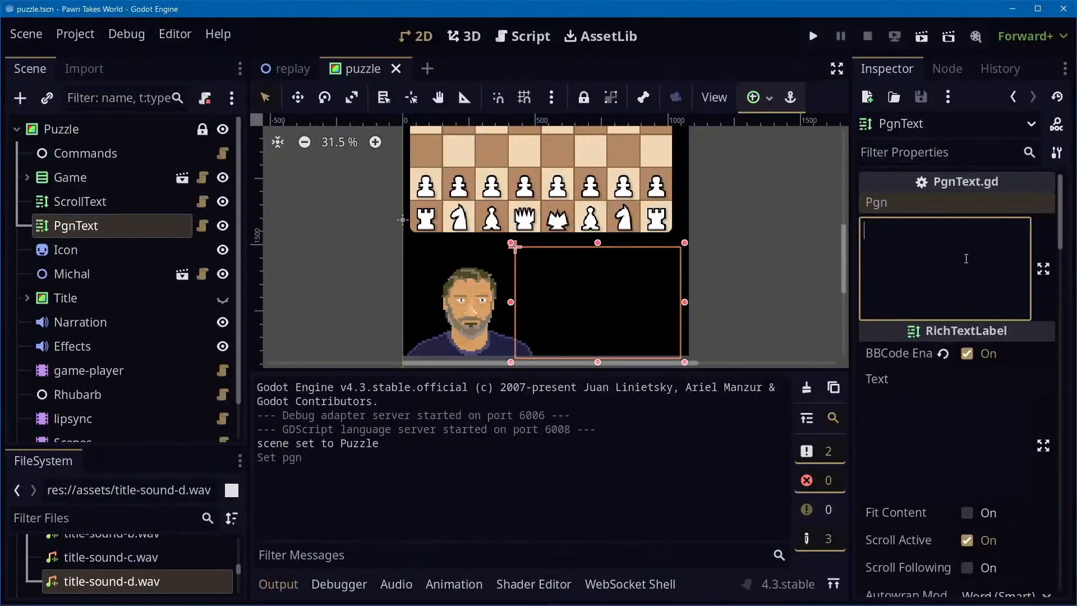
type("Nf3 d5 g3 c6 Bg2 g6 d3 Bg7 O-O e6 Nc3 Ne7 Bd2 O-O Rb1 b6 b3 Bb7 a4 Nd7 Na2 Nf5 Bc3 d4 Bd2 c5 e4 dxe3 fxe3 Nf6 Qe2 Qc7 Bc3 Rad8 Ne5 Bxg2 Kxg2 Nd5 e4 Nxc3 Nxc3 Qxe5 exf5 Qxc3 fxe6 Qe5")
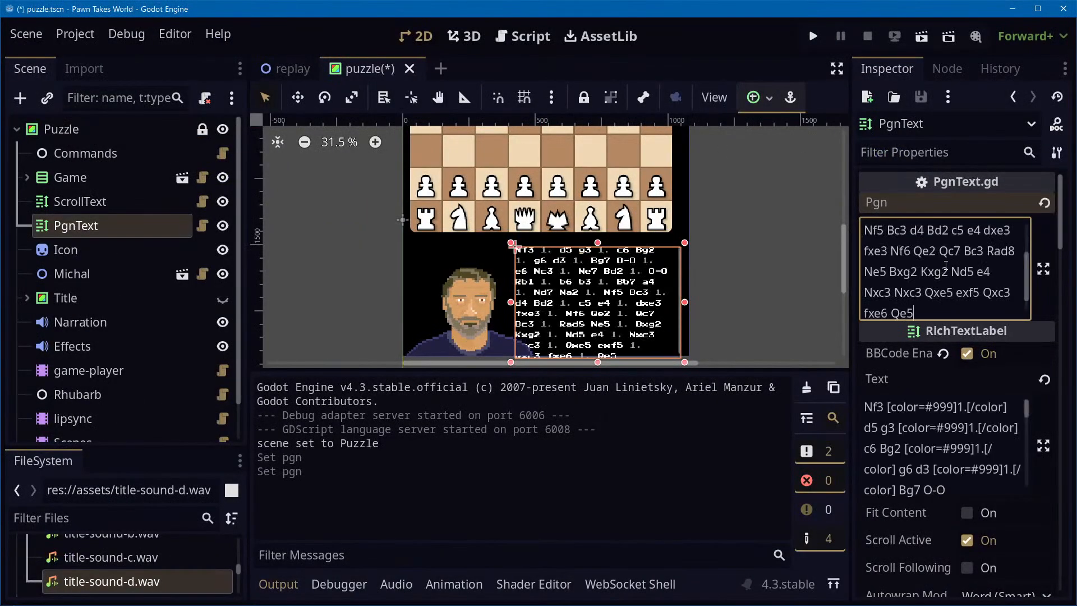
left_click(695, 285)
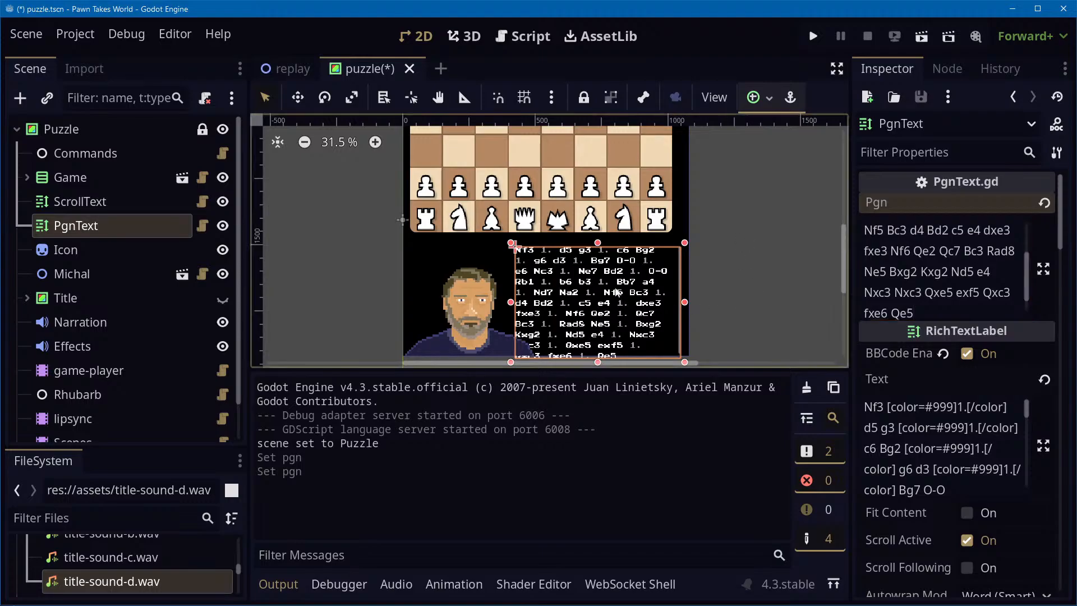
Switch to the script editor window and add n += 1 below the move-number append inside the if block of PgnText.gd
key("alt+Tab")
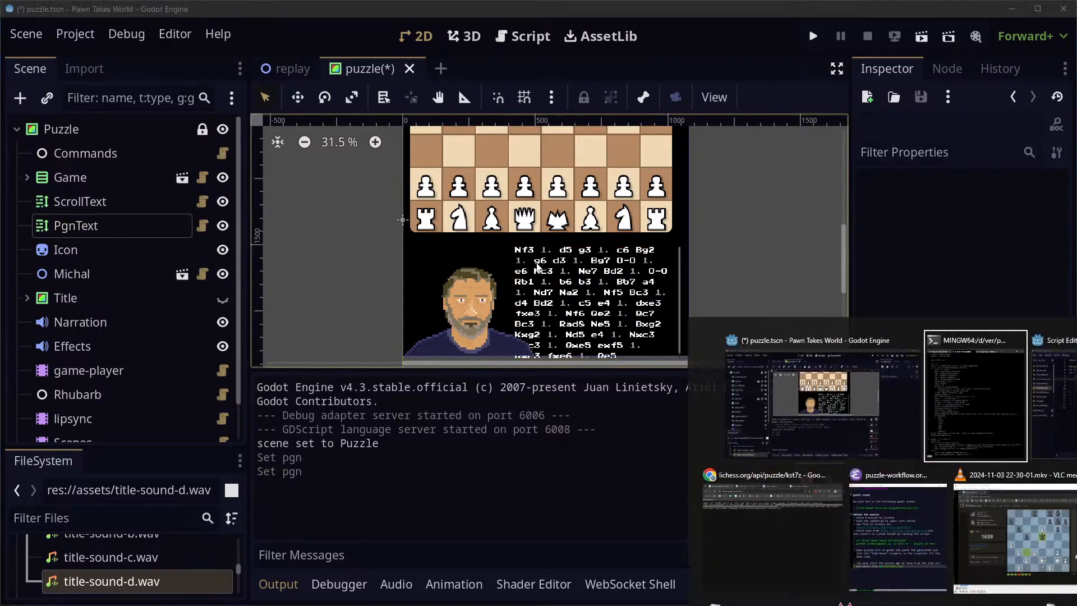
key("alt+Tab")
key("alt+Tab")
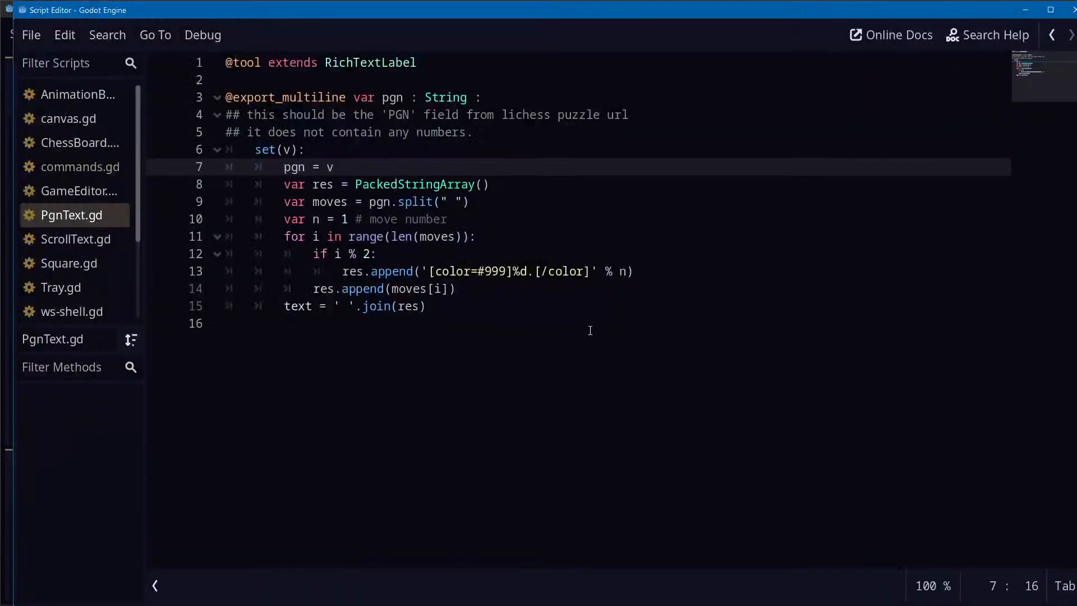
key("alt+Tab")
left_click(498, 226)
key("Down")
key("Down")
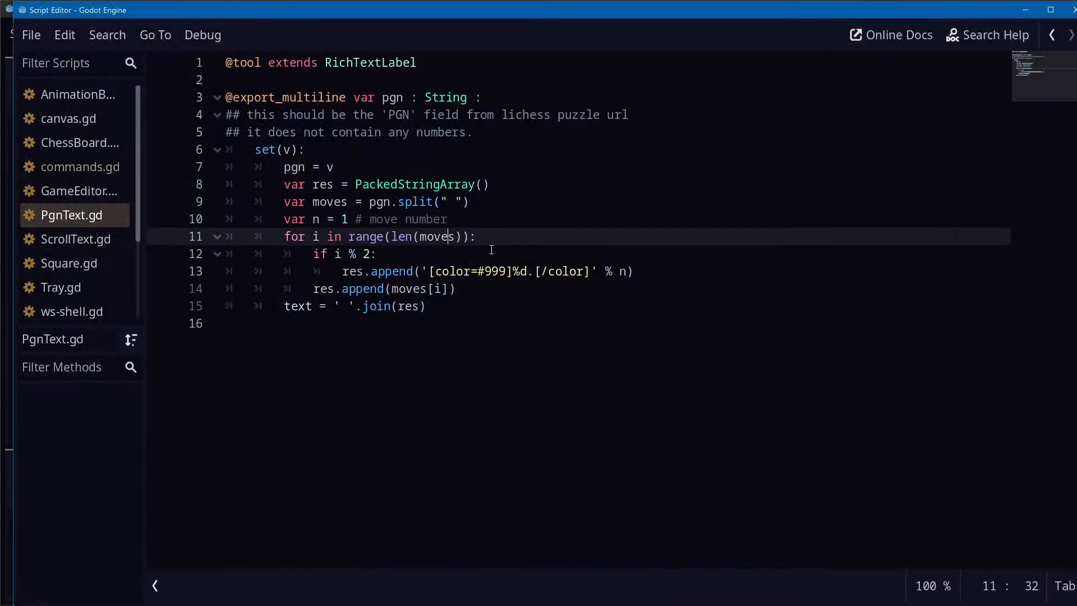
key("Return")
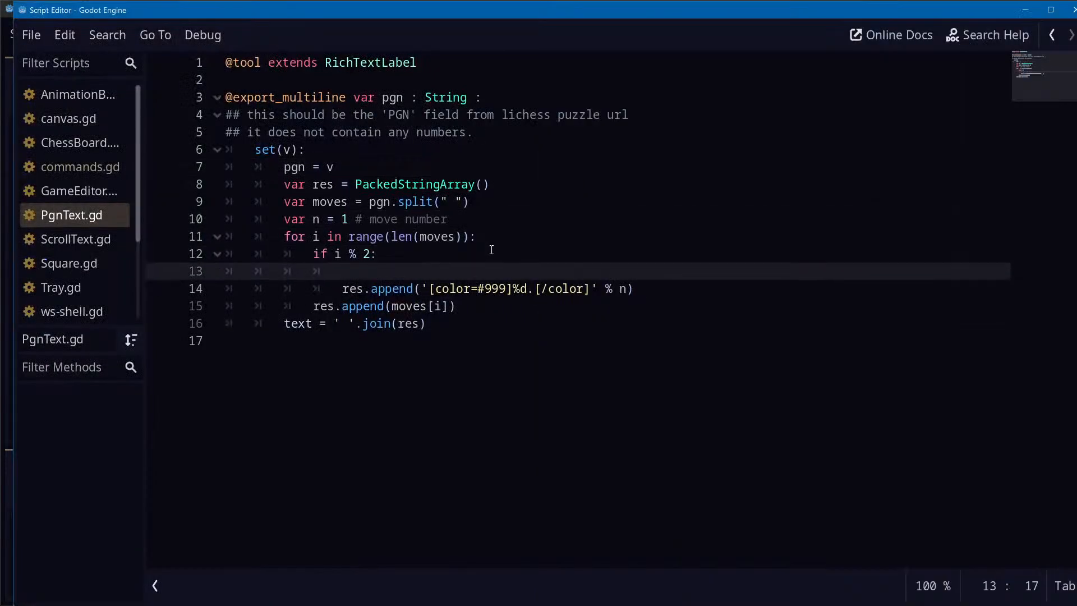
key("Up")
key("End")
key("Delete")
key("Down")
key("End")
key("Return")
type("n ")
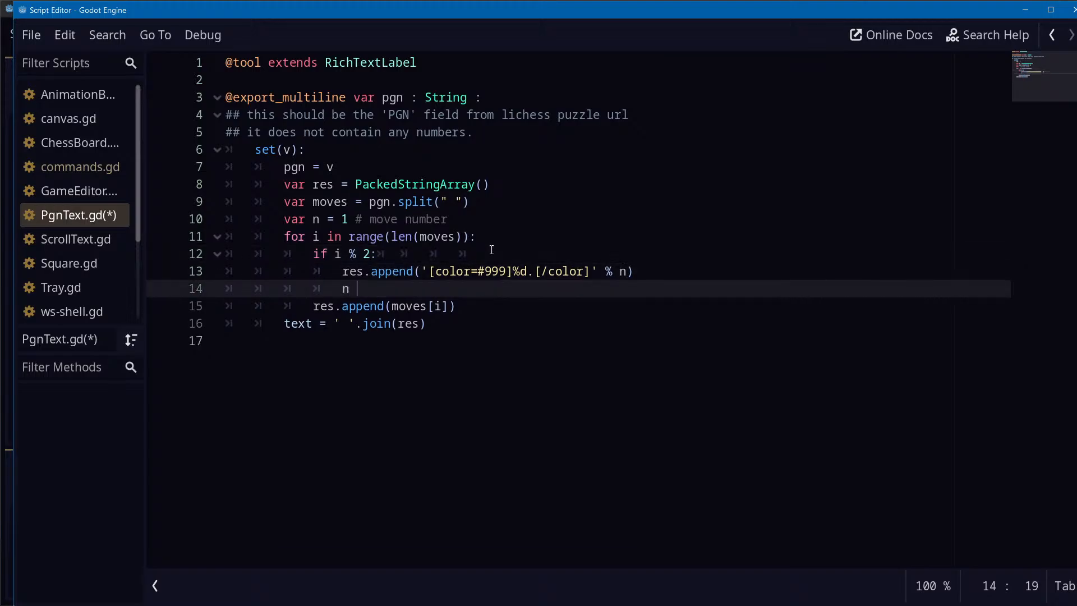
type("+= 1")
Remove the trailing whitespace after the if line, change its condition to (i % 2)==0, and save the script
key("Up")
key("Up")
key("shift+End")
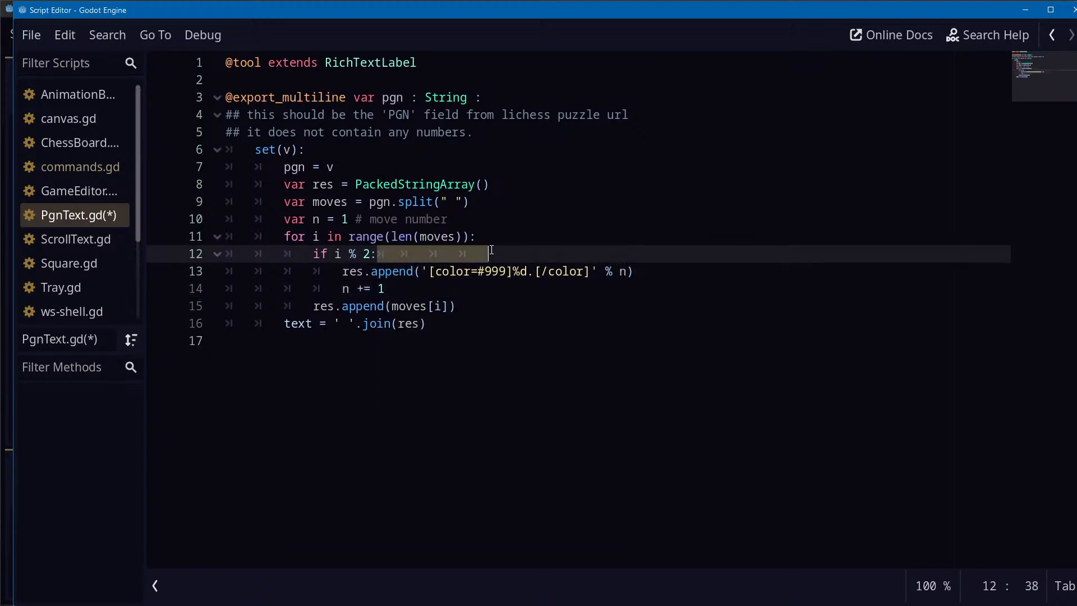
key("BackSpace")
key("Left")
key("Left")
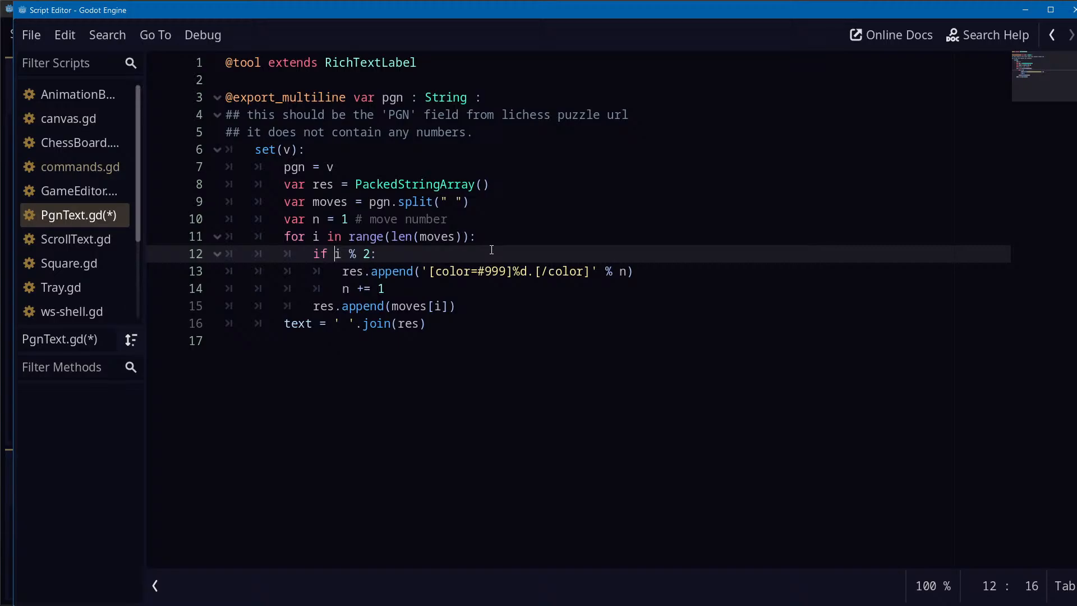
type("(")
key("End")
type(")==0")
key("ctrl+s")
Return to the puzzle scene and re-trigger PgnText's setter by altering the first move in Pgn, then restoring it to Nf3
key("alt+Tab")
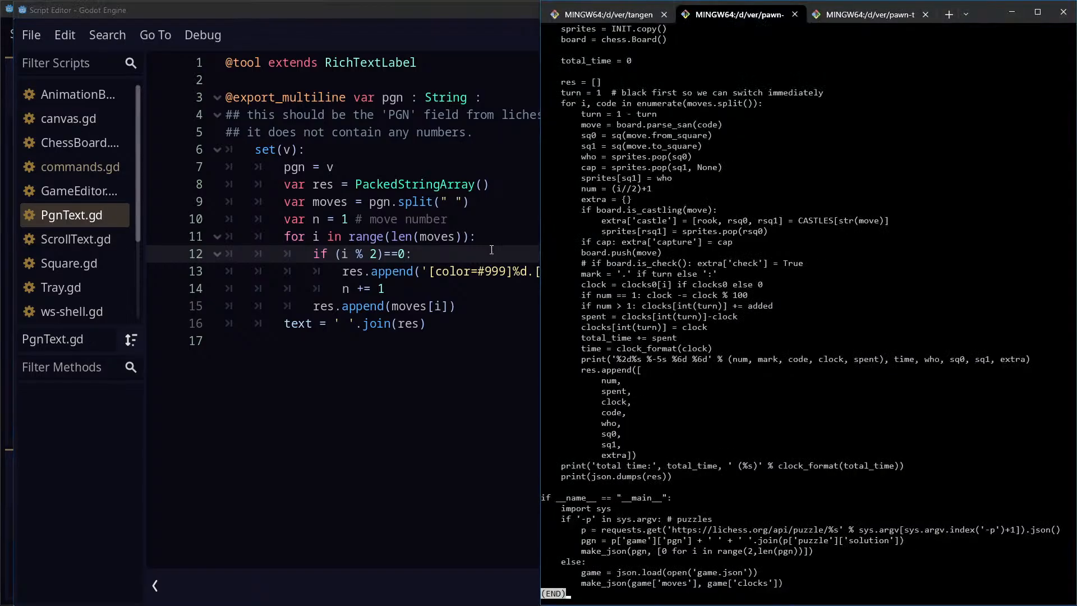
key("alt+Tab")
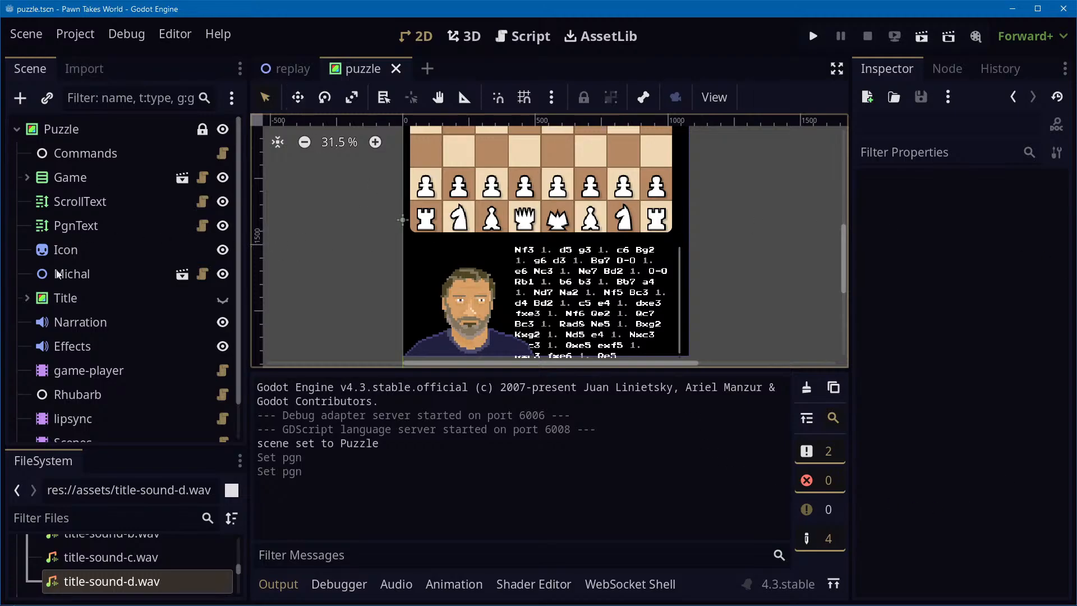
left_click(96, 227)
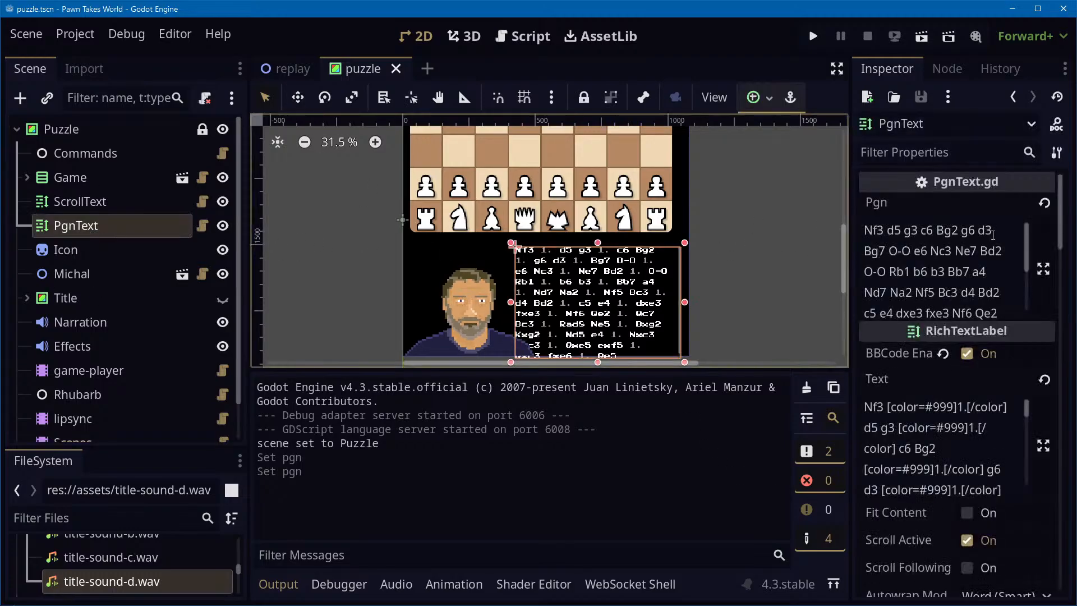
left_click(864, 230)
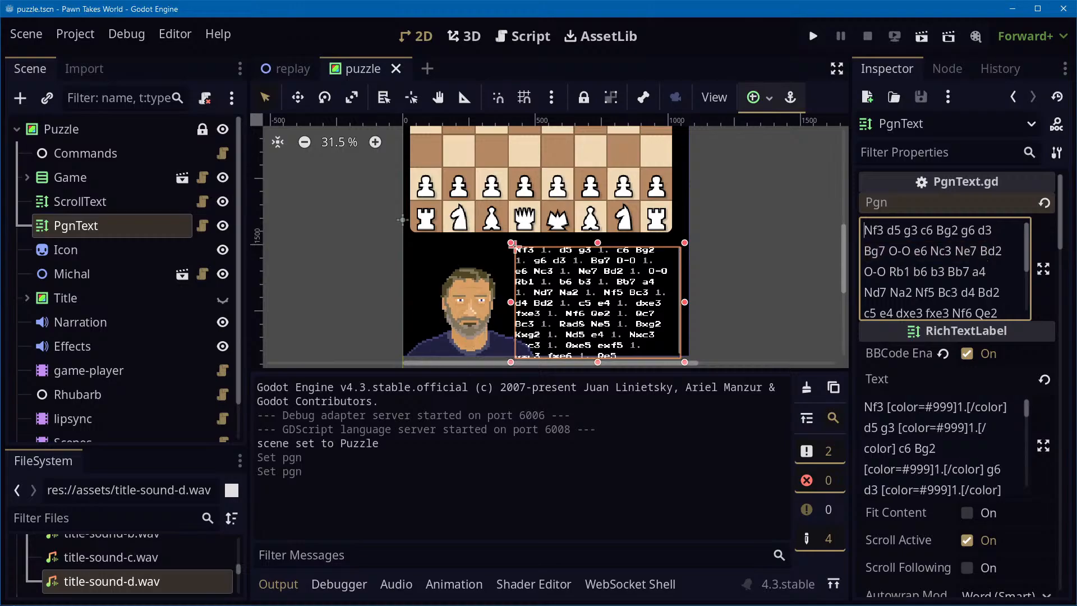
key("Delete")
type("4")
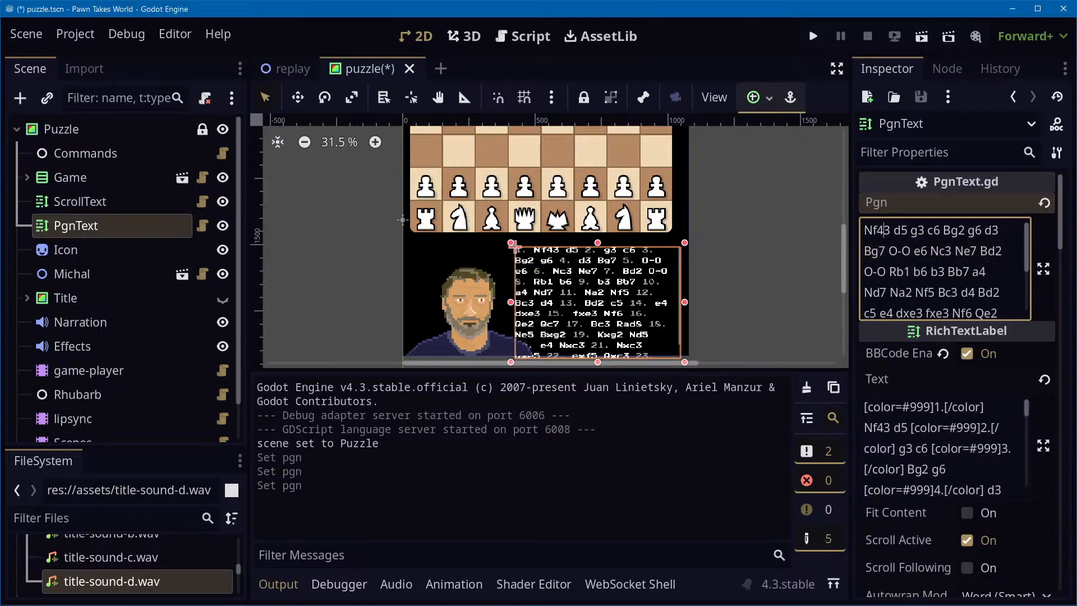
key("BackSpace")
type("3")
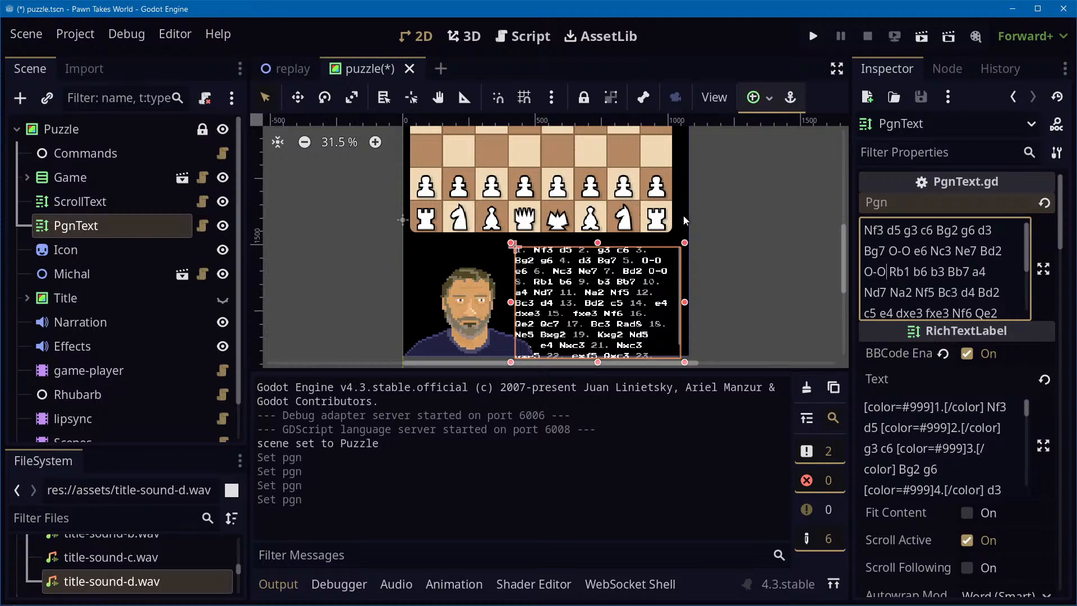
left_click(788, 233)
left_click(627, 297)
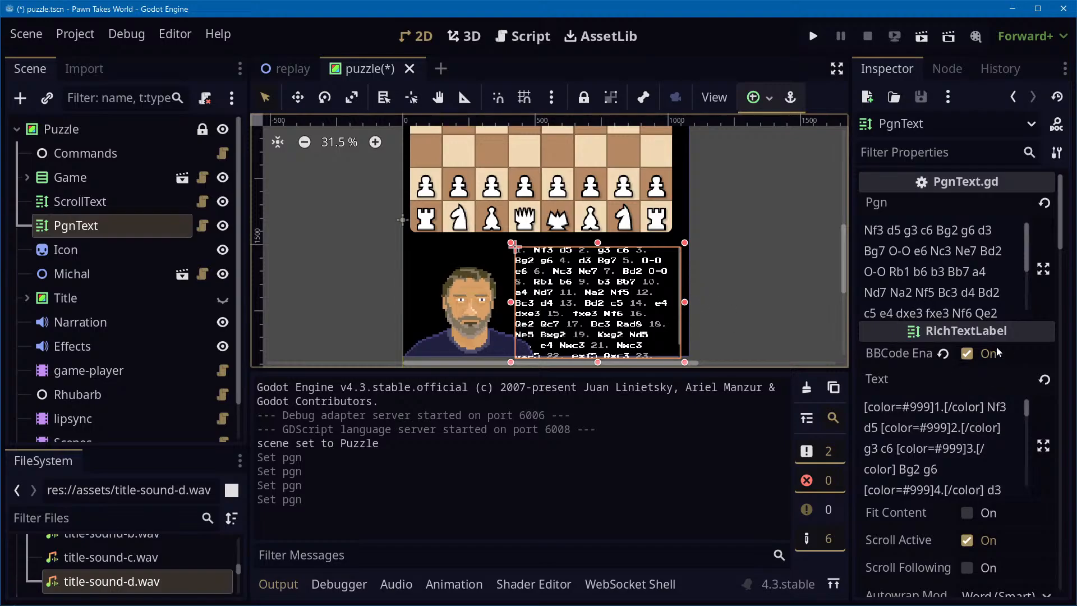
Set PgnText's normal font size theme override to 20 px and deselect the node
scroll(943, 444, "down", 3)
scroll(1013, 477, "down", 10)
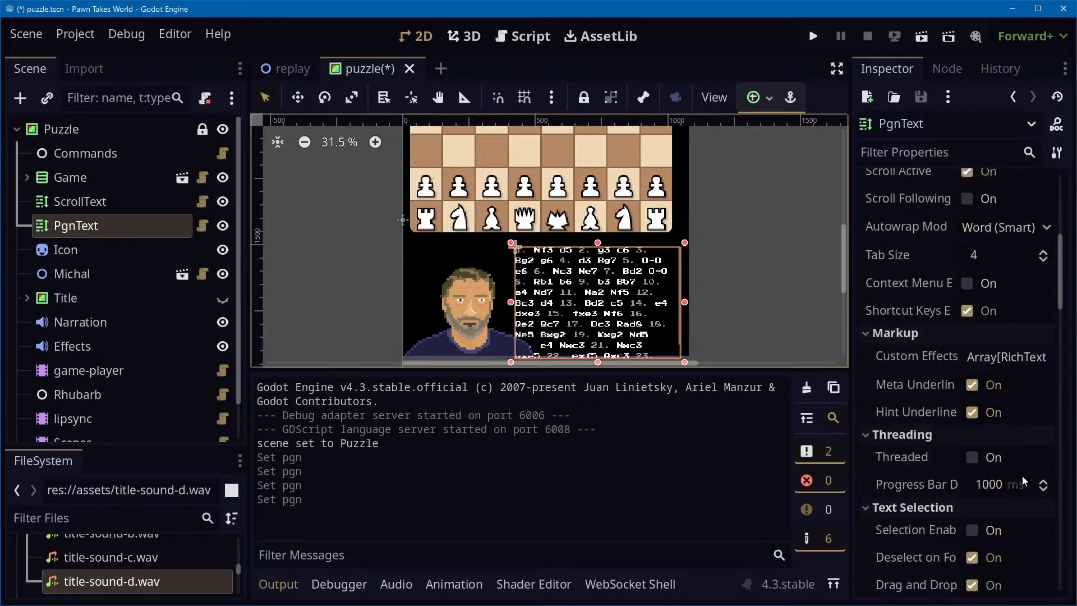
scroll(1013, 477, "down", 9)
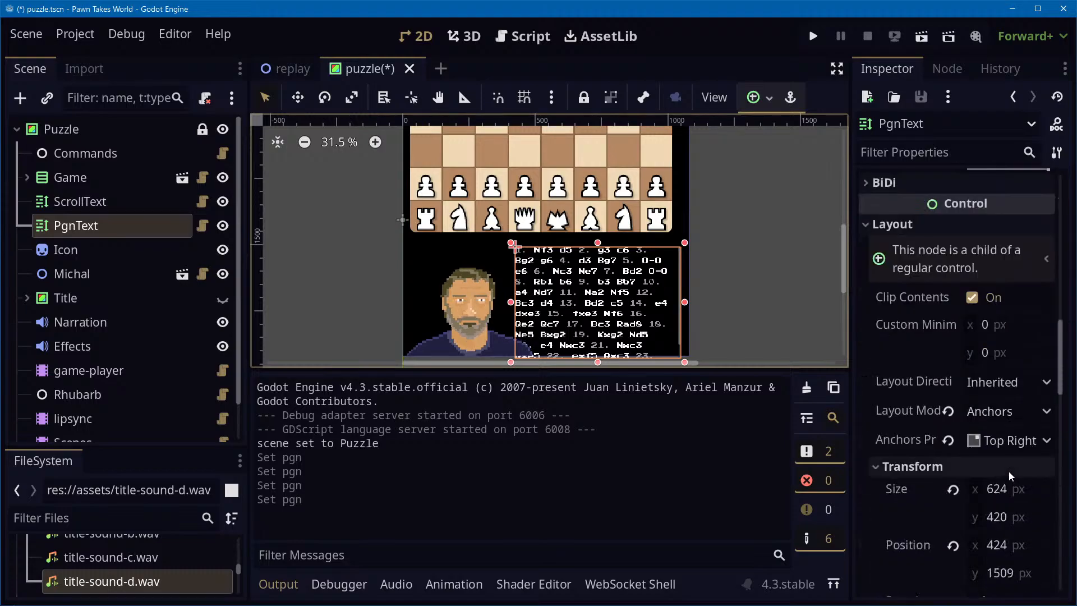
scroll(1007, 474, "down", 10)
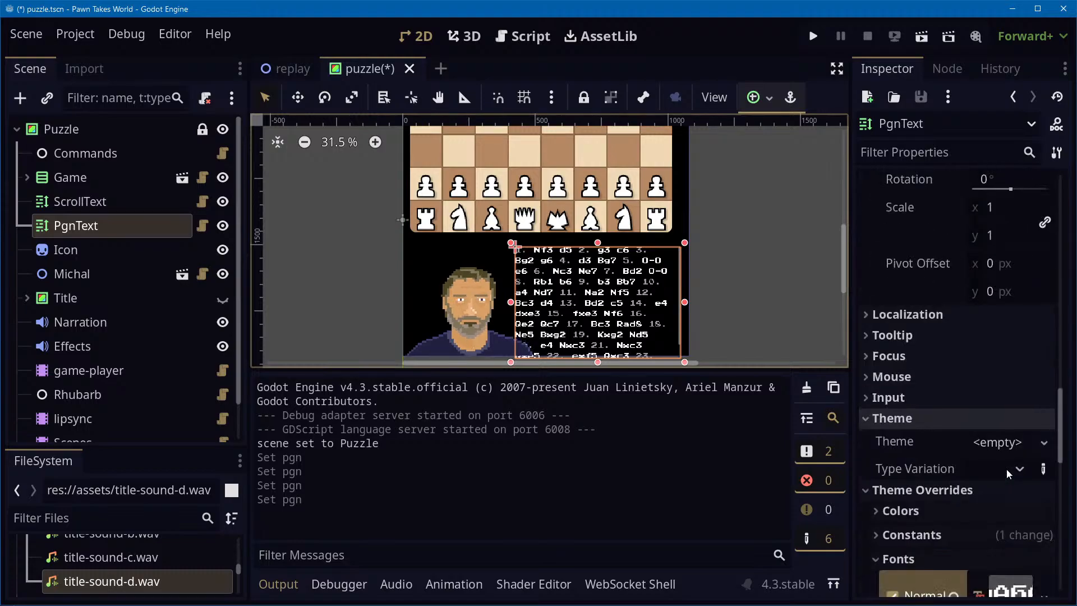
scroll(991, 470, "down", 5)
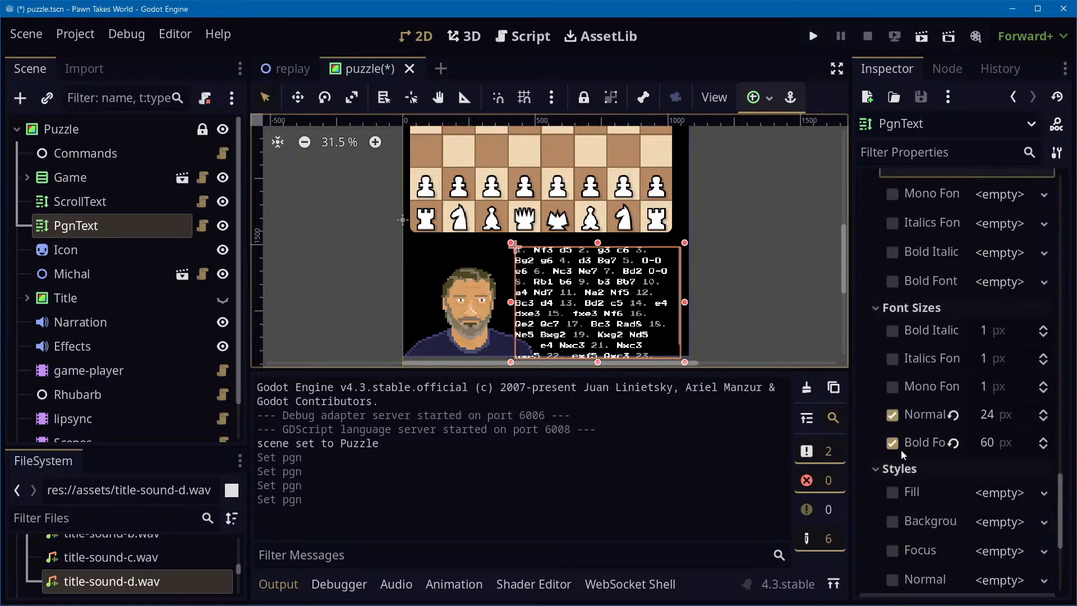
left_click(1046, 421)
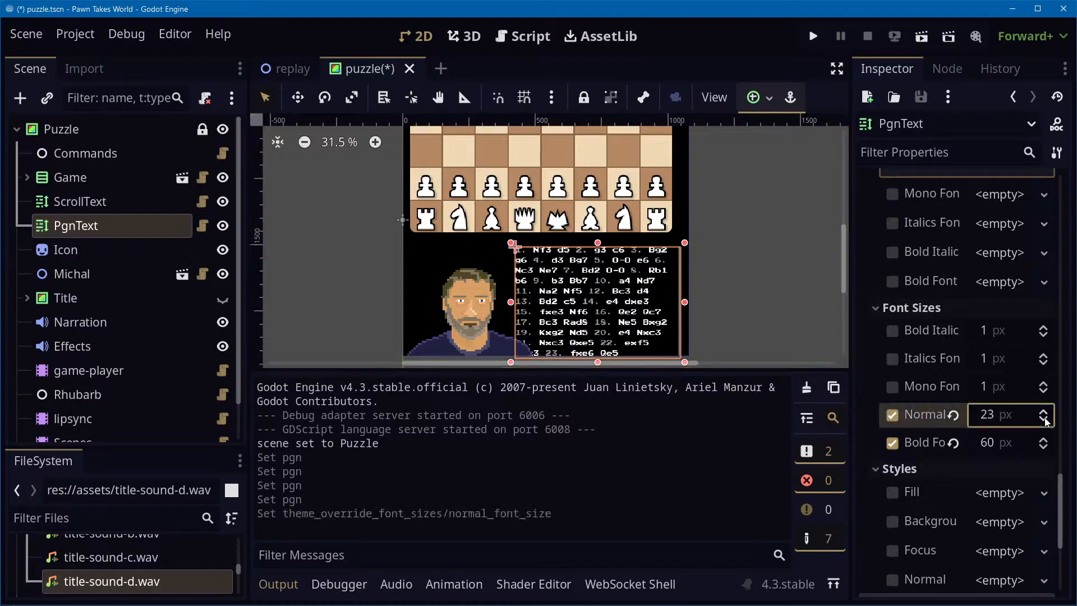
left_click(1046, 421)
left_click(1045, 421)
left_click(1046, 421)
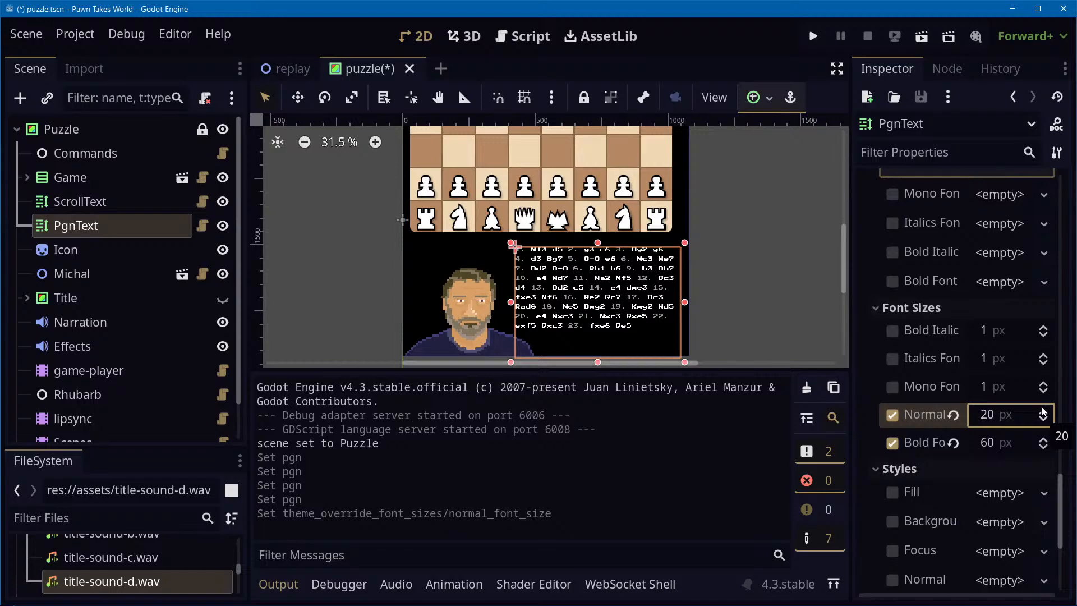
left_click(1045, 413)
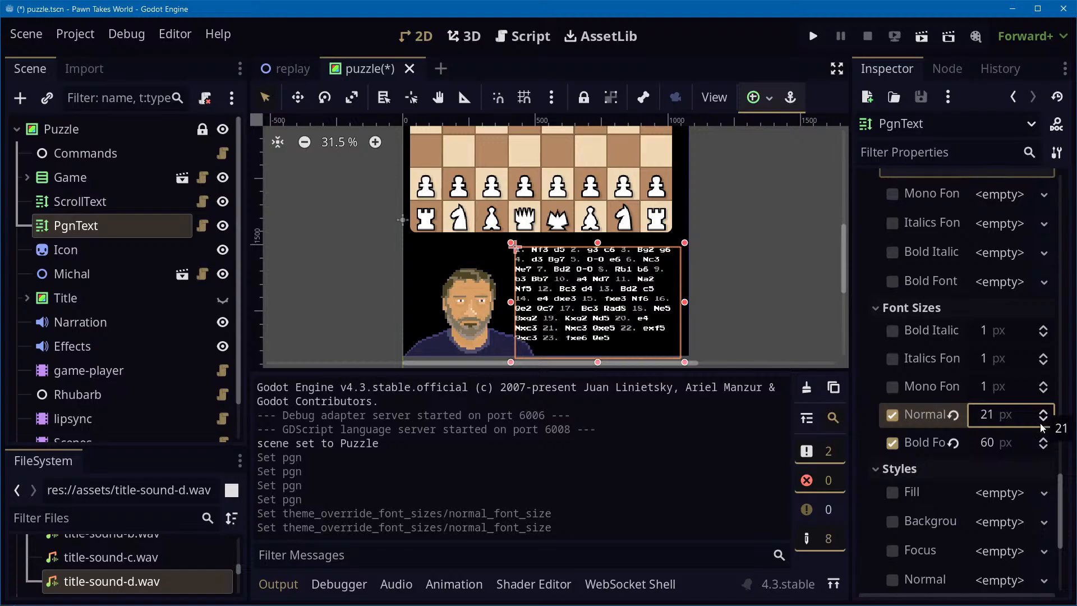
left_click(1046, 425)
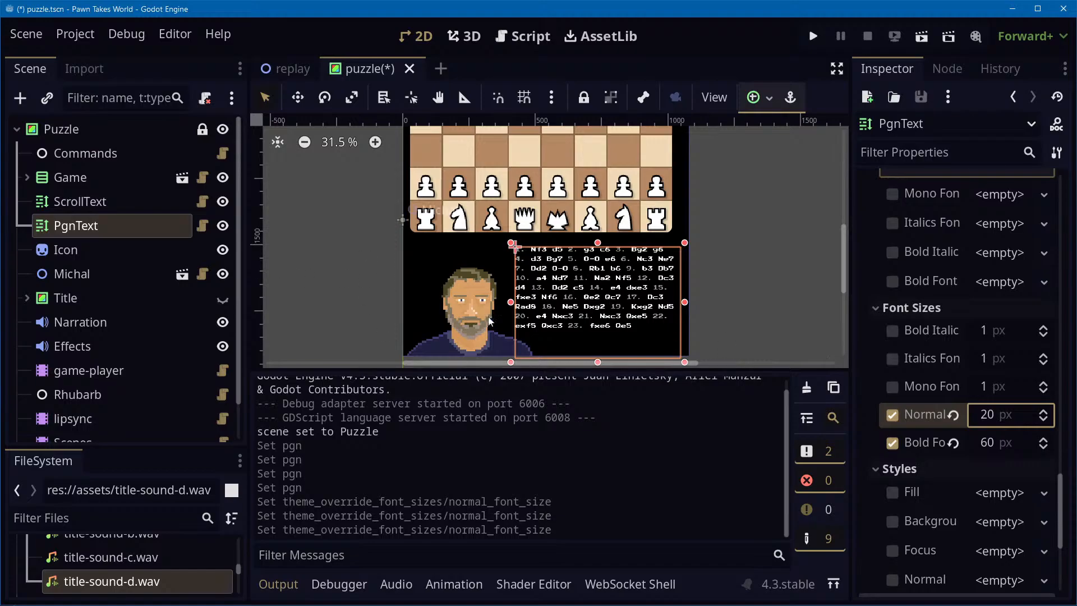
left_click(785, 323)
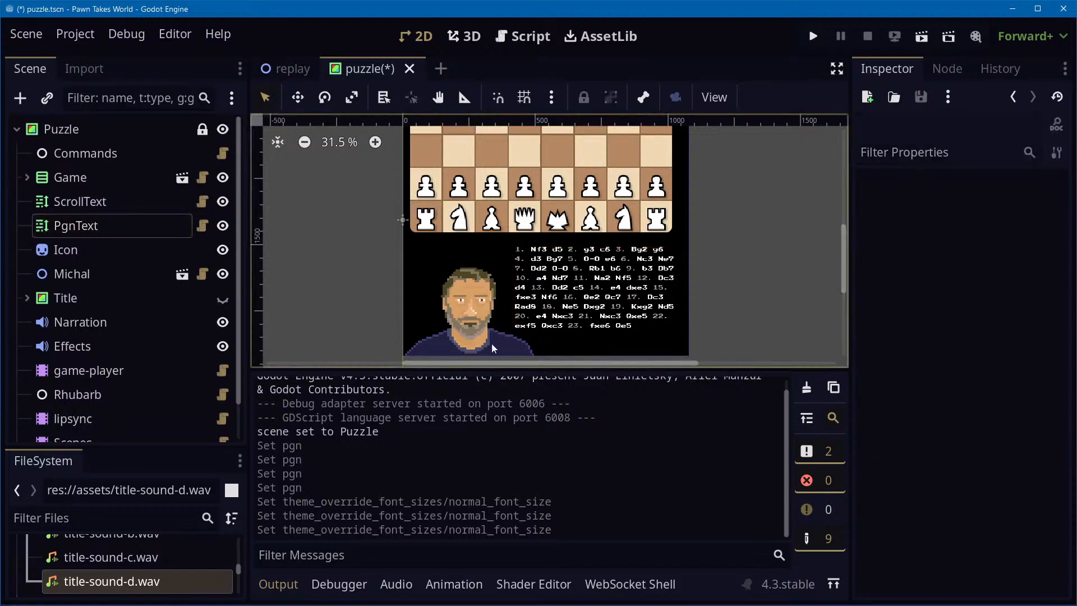
Examine the numbered move text in the 2D viewport at up to 100 % zoom, hiding the side docks for a wider view
scroll(649, 294, "up", 6)
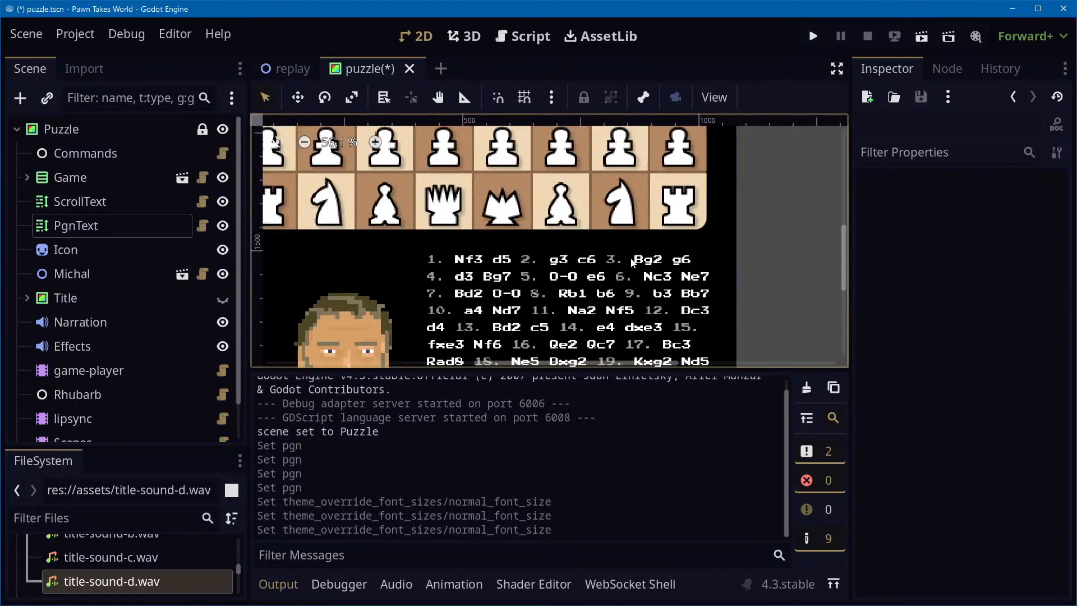
scroll(643, 260, "up", 2)
scroll(666, 277, "down", 1)
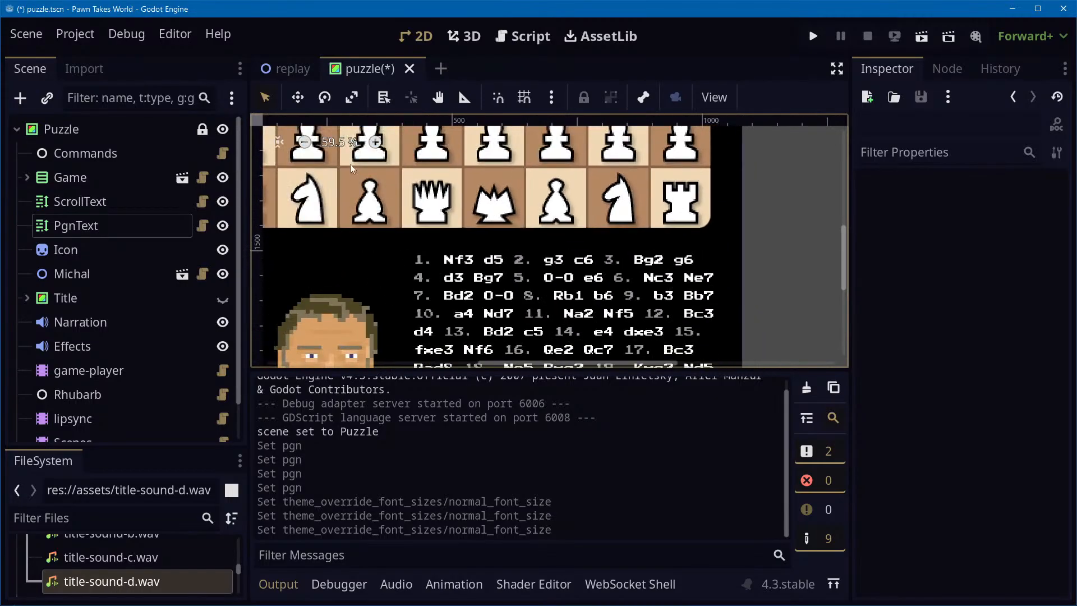
left_click(374, 142)
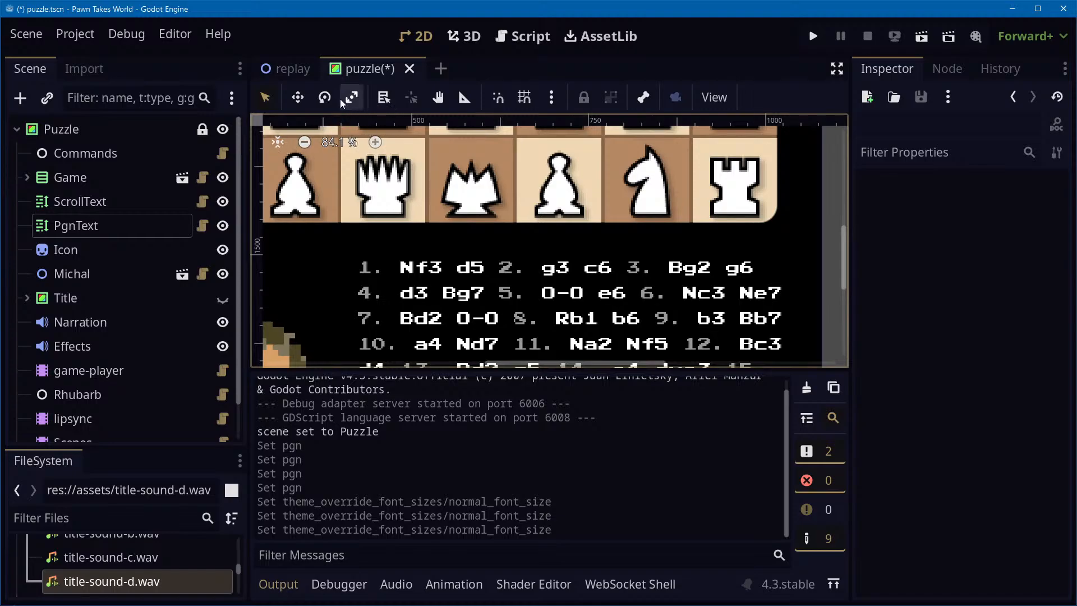
left_click(350, 145)
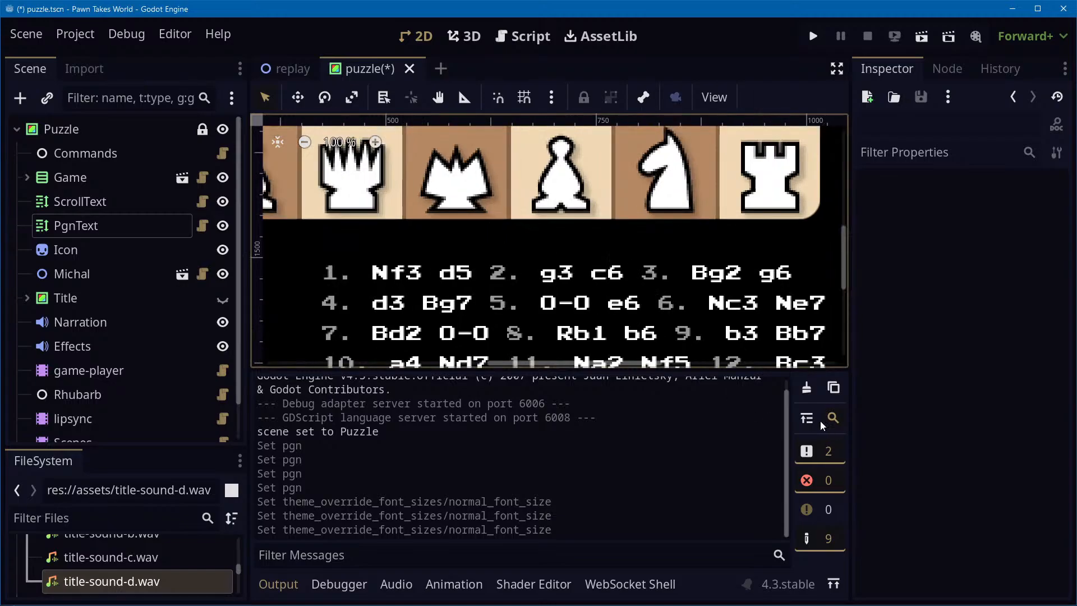
left_click(836, 68)
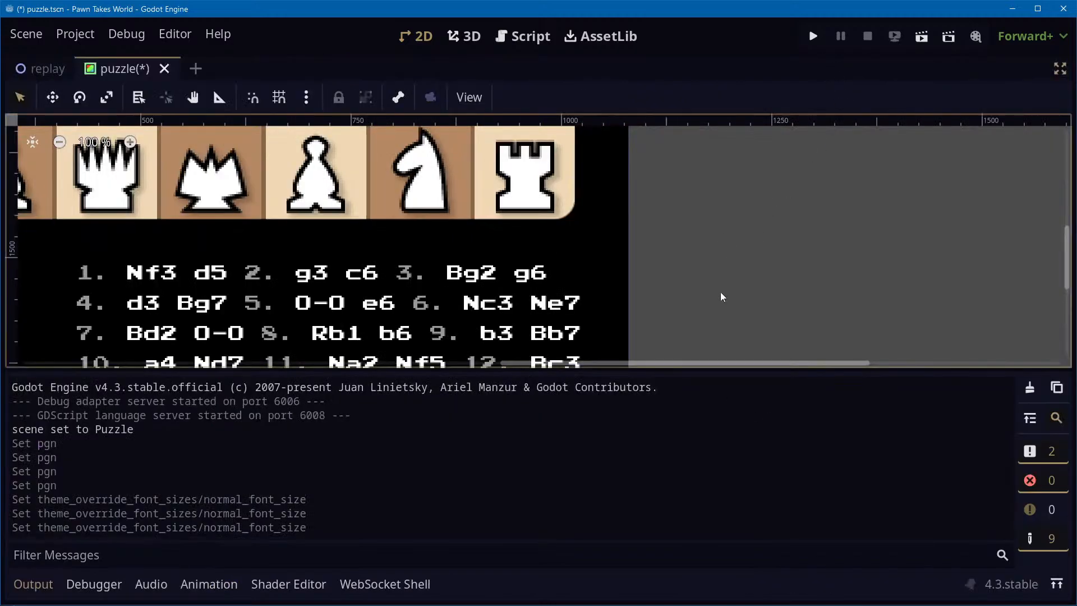
middle_click_drag(722, 295, 1003, 276)
scroll(927, 272, "down", 5)
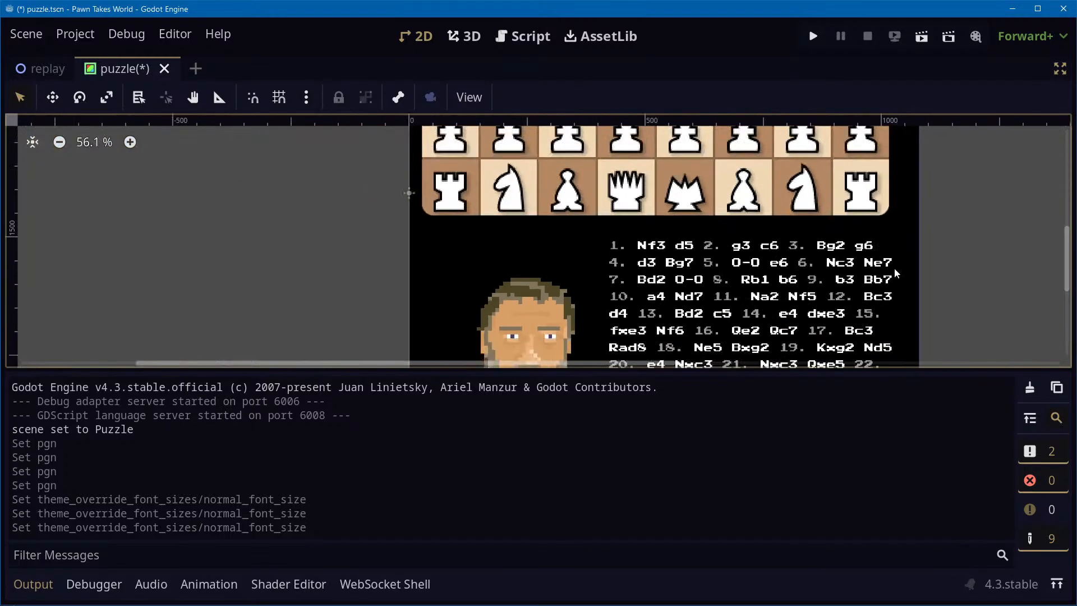
scroll(964, 318, "down", 1)
middle_click_drag(960, 298, 833, 322)
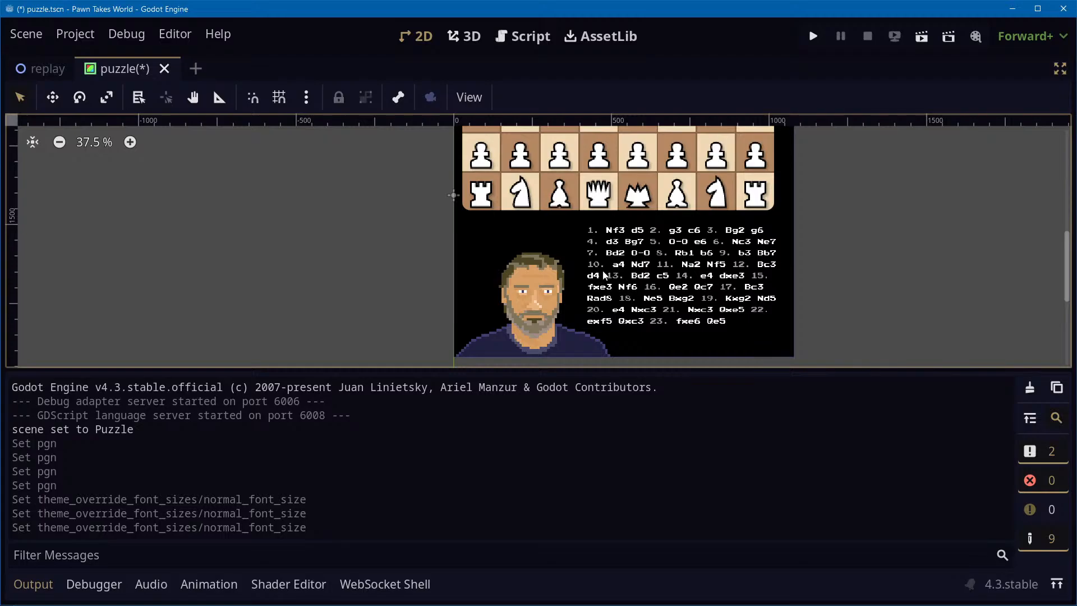
Switch to the terminal, quit the pager showing the Python conversion script, and go back to the script editor window
key("alt+Tab")
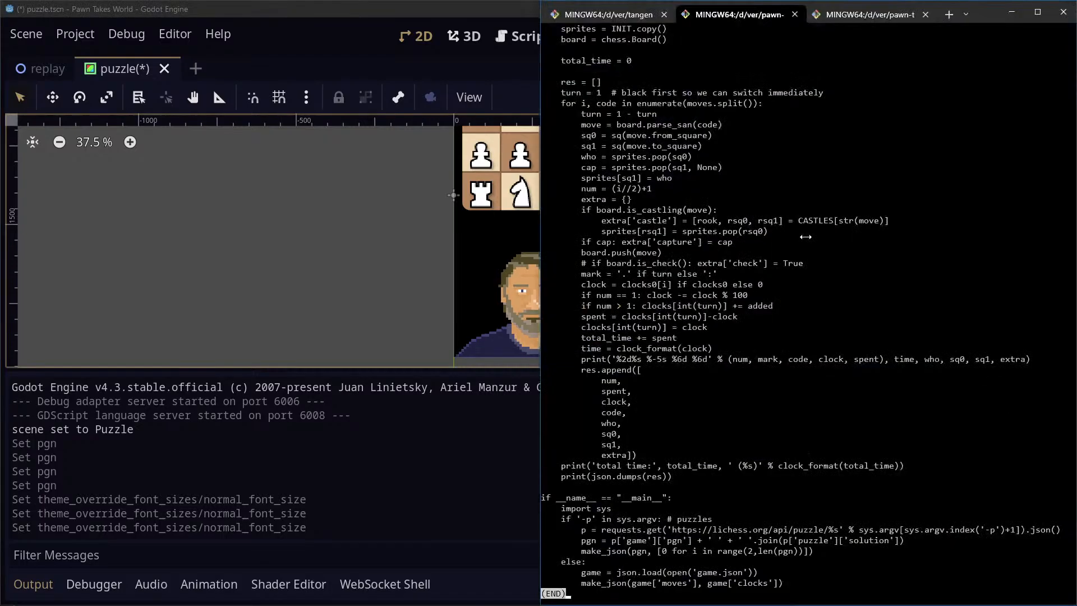
key("q")
key("alt+Tab")
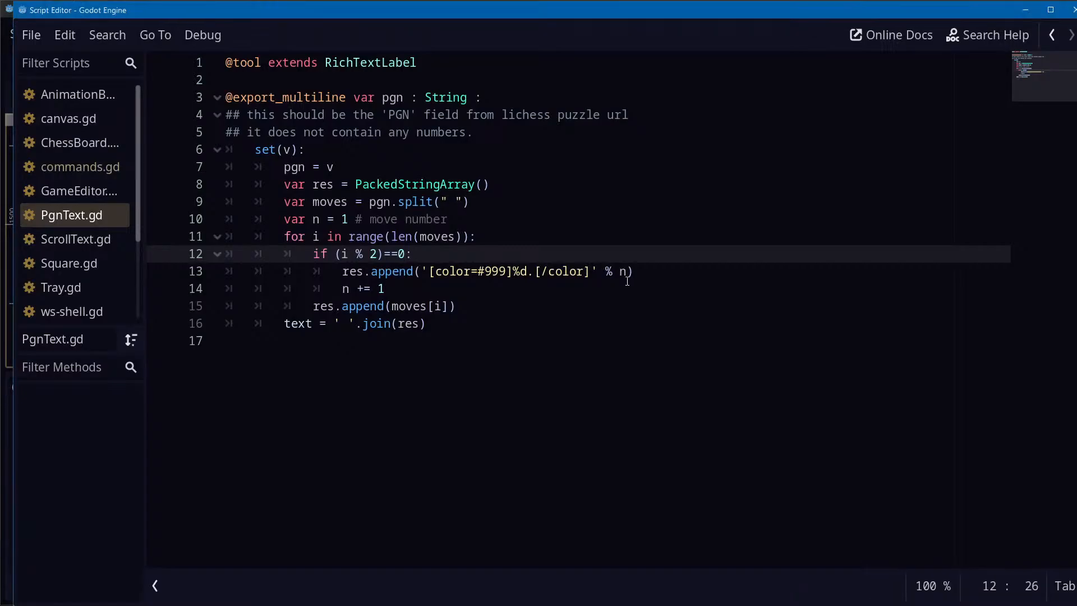
Switch to the puzzle workflow notes in Emacs and change the paste target from $ScrollText.text to $ScrollText.pgn, marked up as code
key("alt+Tab")
key("alt+Tab")
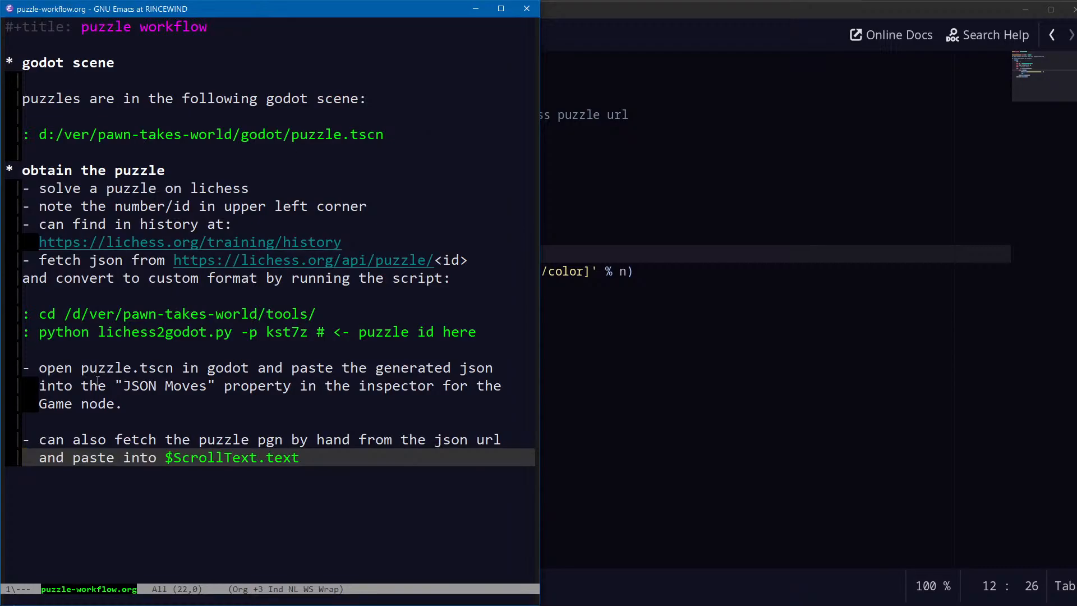
key("alt+b")
key("Up")
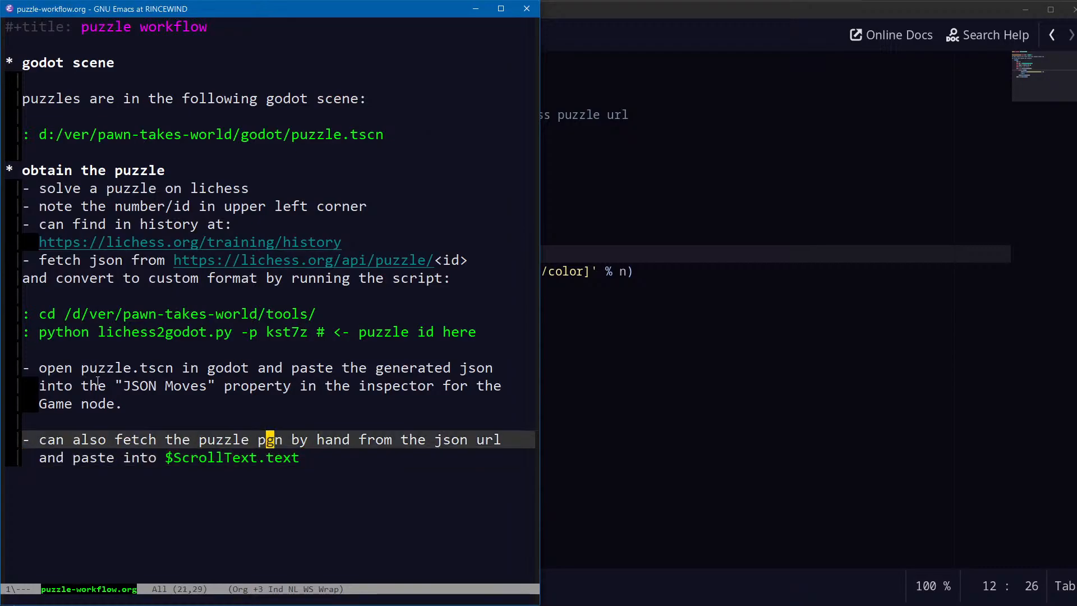
key("Down")
key("ctrl+k")
type("pgn")
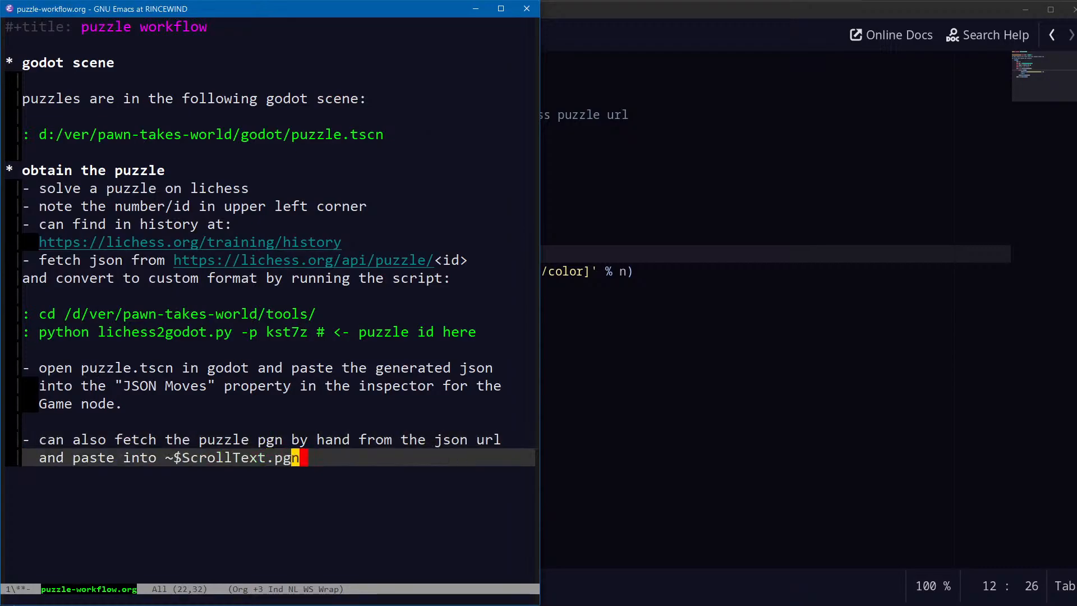
key("alt+b")
key("Left")
type("~")
Extend the PGN note after $ScrollText.pgn with "and it will populate .text.", marking .text as code, and end the line
key("ctrl+e")
type("and i")
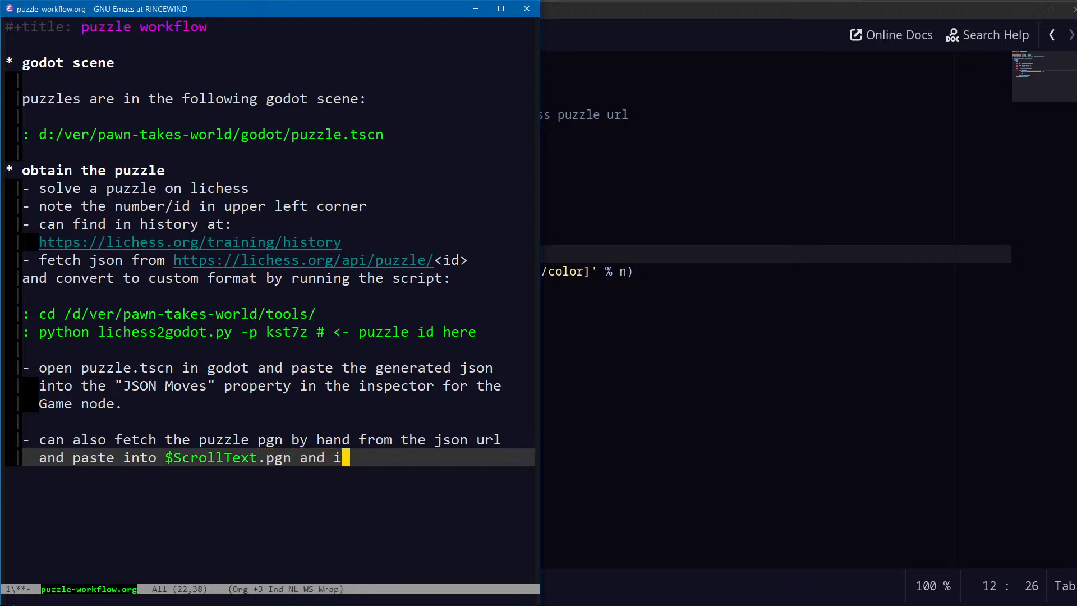
type("t will populat")
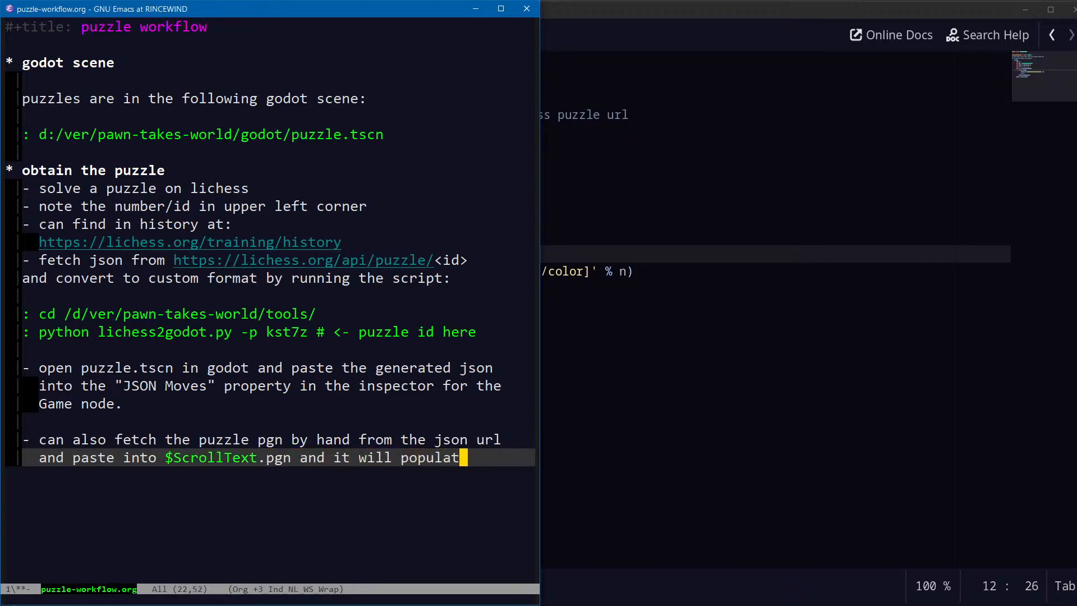
type("e .text~")
key("alt+b")
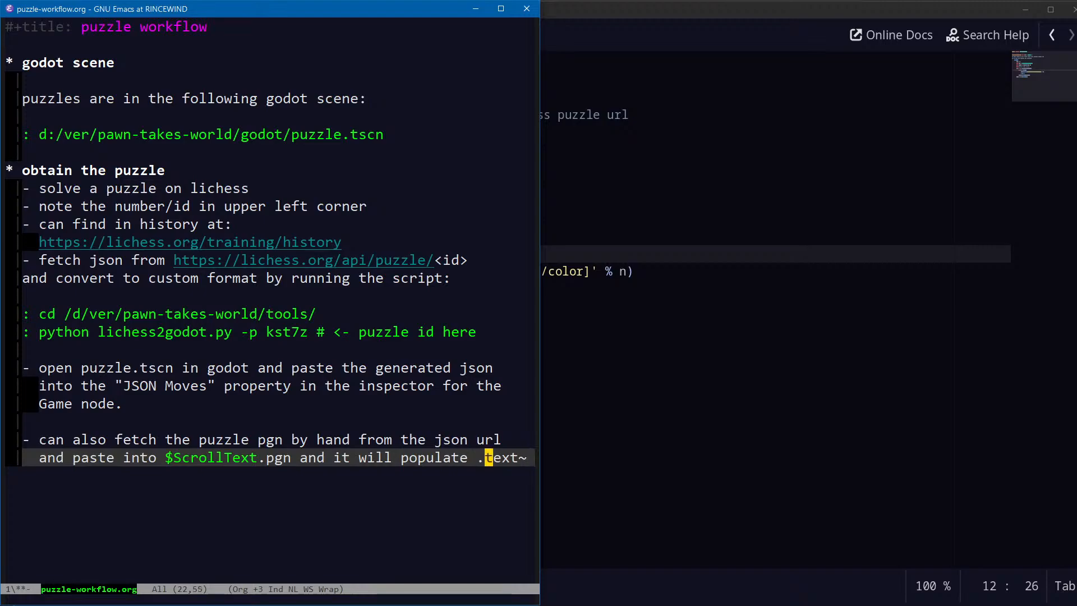
key("Left")
type(".")
key("Return")
Switch to the Godot puzzle scene, restore the side docks, and select the Game node to examine its Json Moves property and the board
key("alt+Tab")
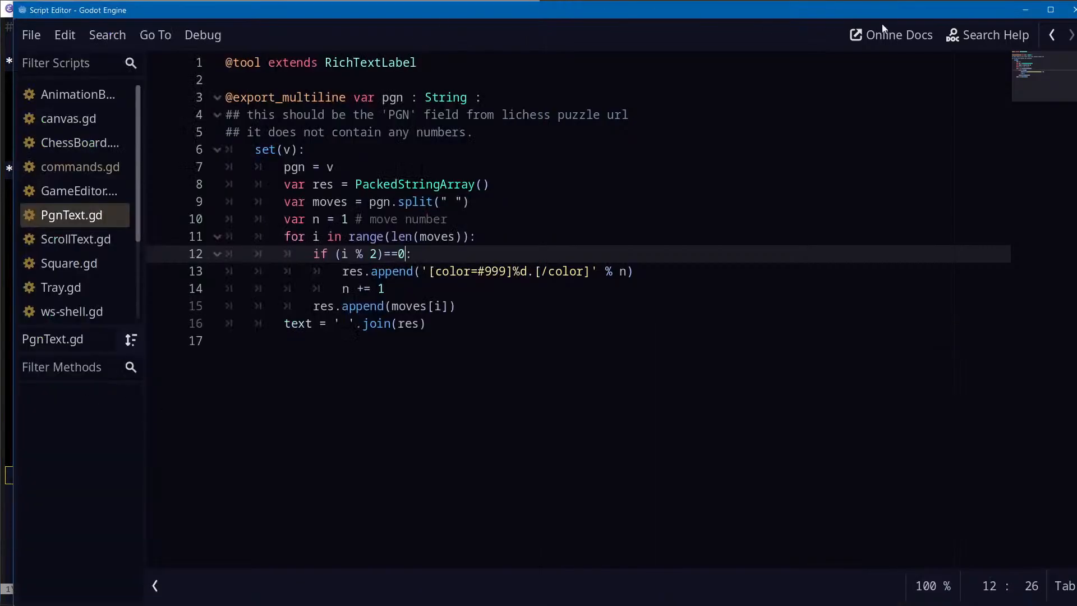
left_click(1023, 12)
key("alt+Tab")
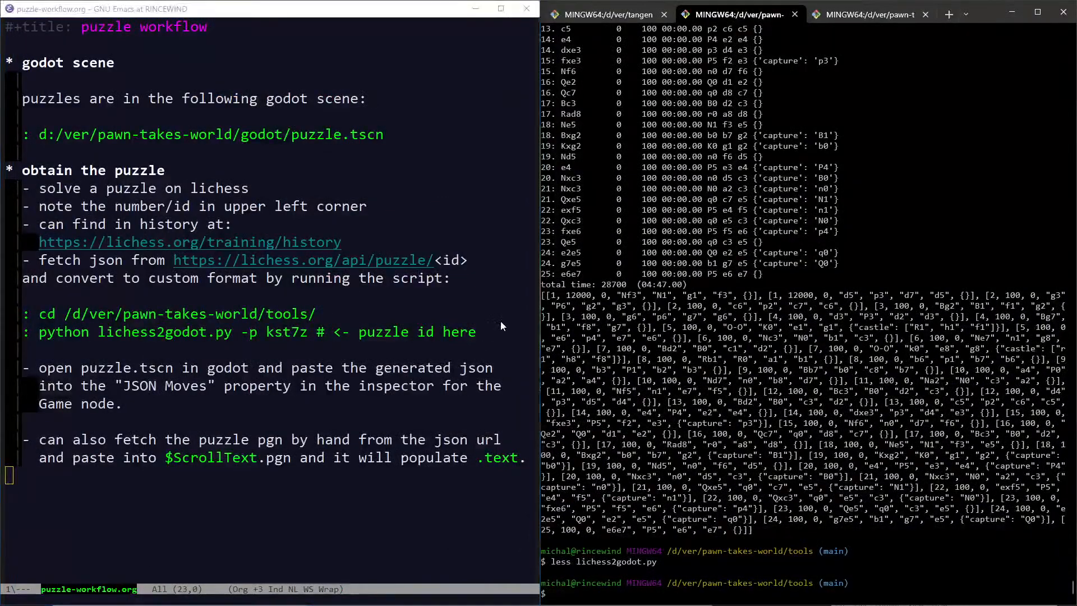
scroll(896, 231, "up", 3)
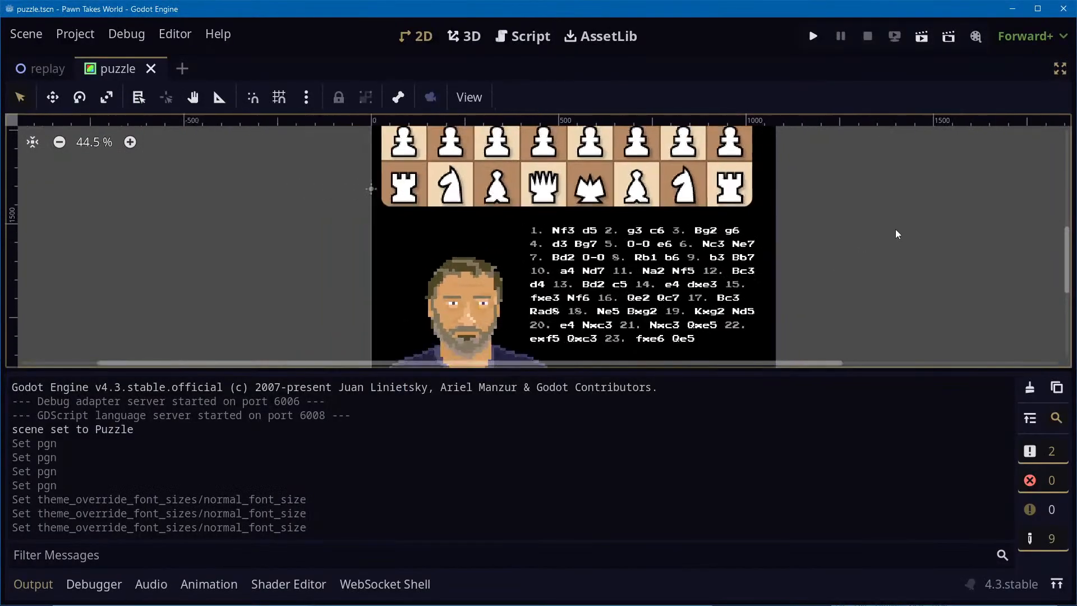
middle_click_drag(901, 232, 810, 188)
scroll(892, 268, "down", 4)
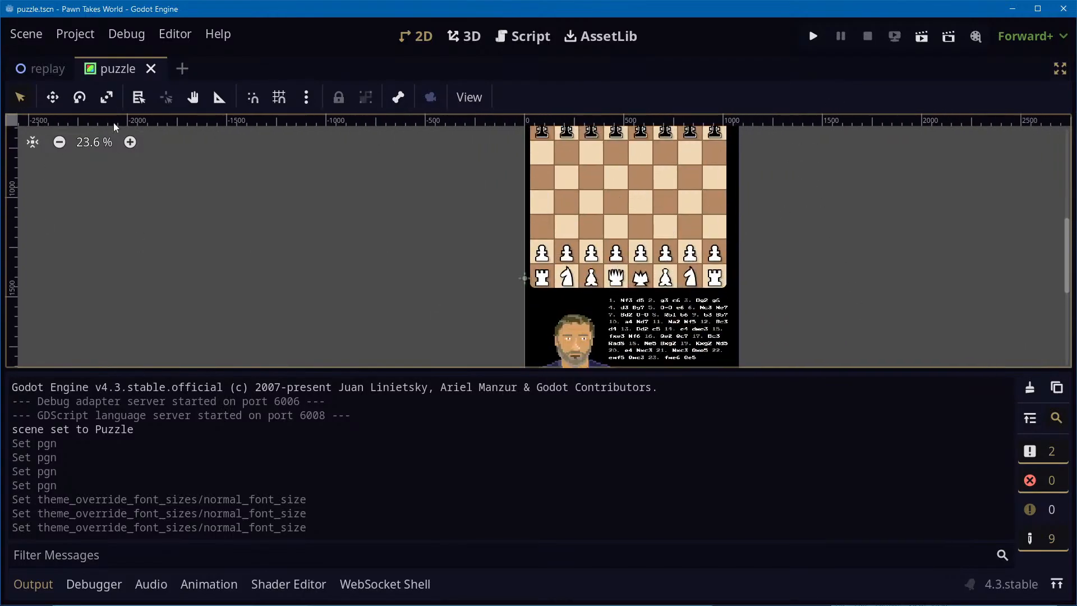
key("ctrl+shift+F11")
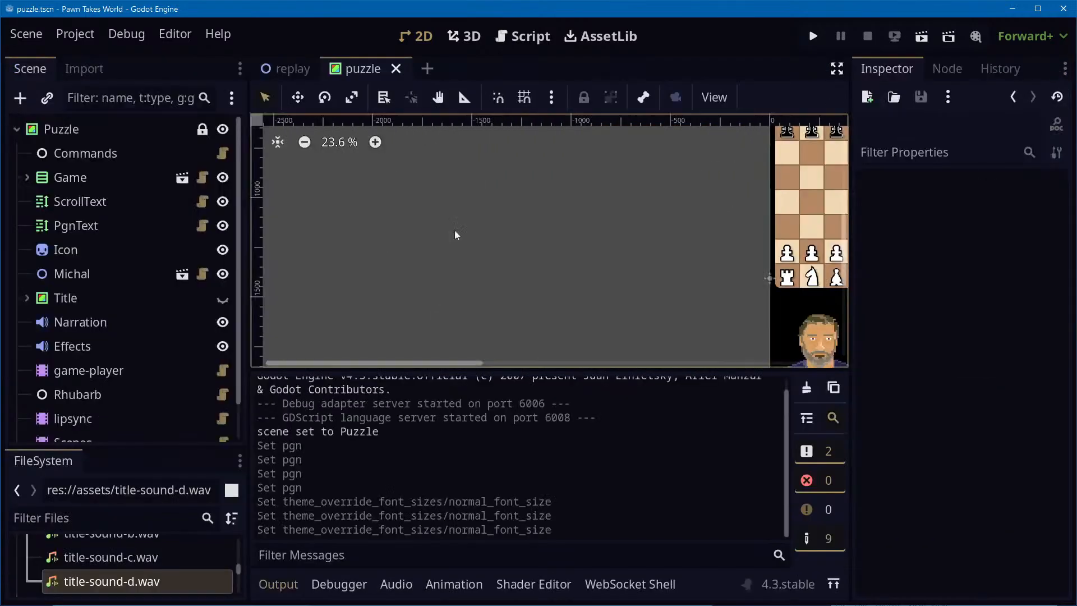
left_click(48, 181)
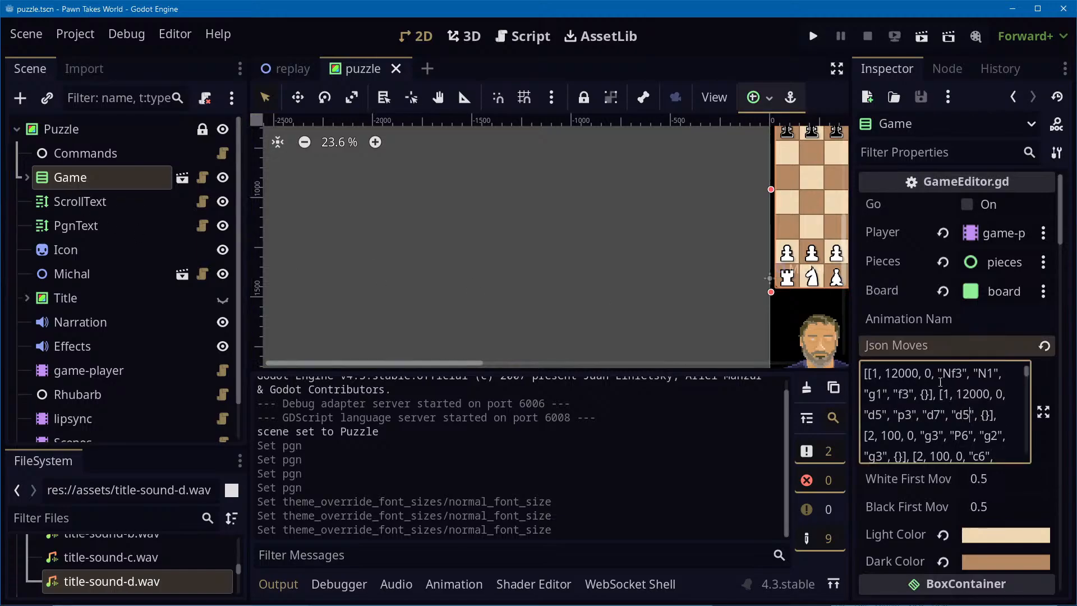
middle_click_drag(598, 233, 846, 172)
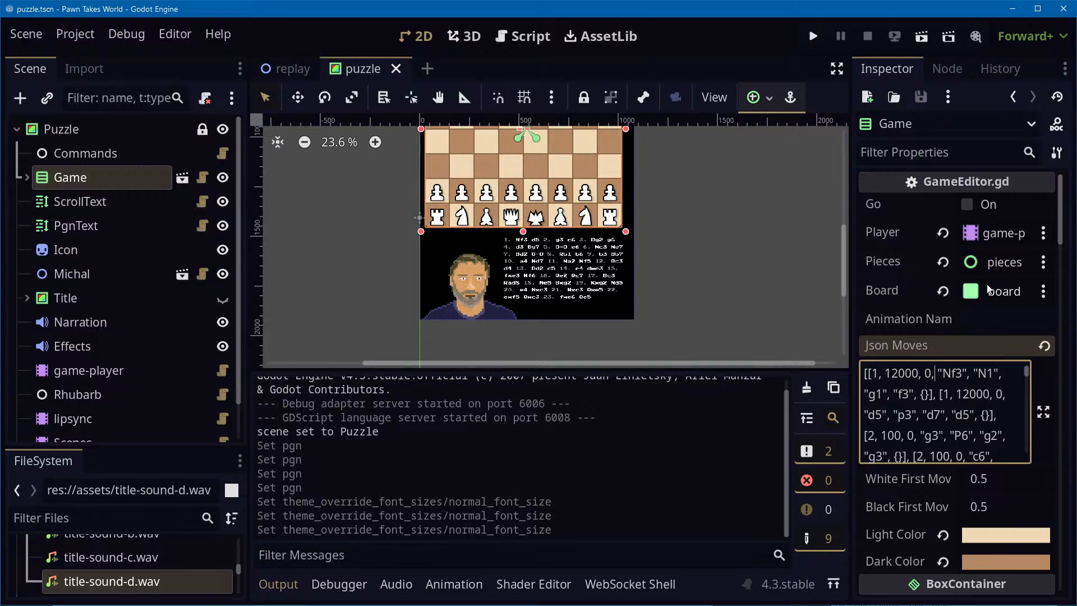
Return to the Emacs notes and move the two-line puzzle PGN item above the "fetch json from" item, with blank lines around it
key("alt+Tab")
key("alt+Tab")
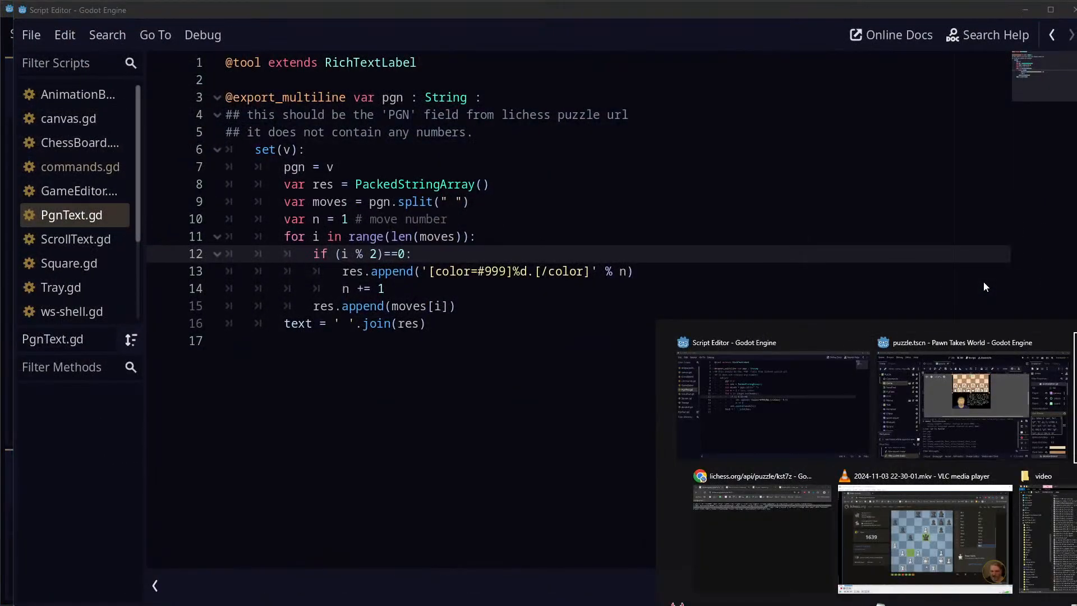
key("Up")
key("Up")
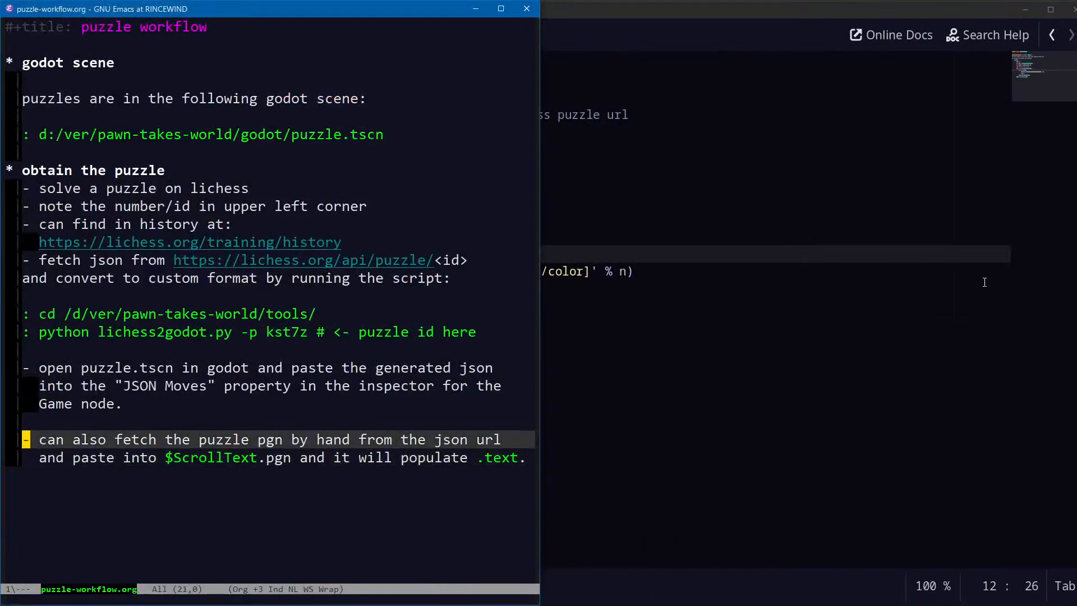
key("Up")
key("Down")
key("ctrl+space")
key("Down")
key("Down")
key("ctrl+w")
key("Up")
key("Up")
key("Up")
key("Up")
key("Up")
key("Up")
key("Up")
key("Up")
key("Up")
key("Up")
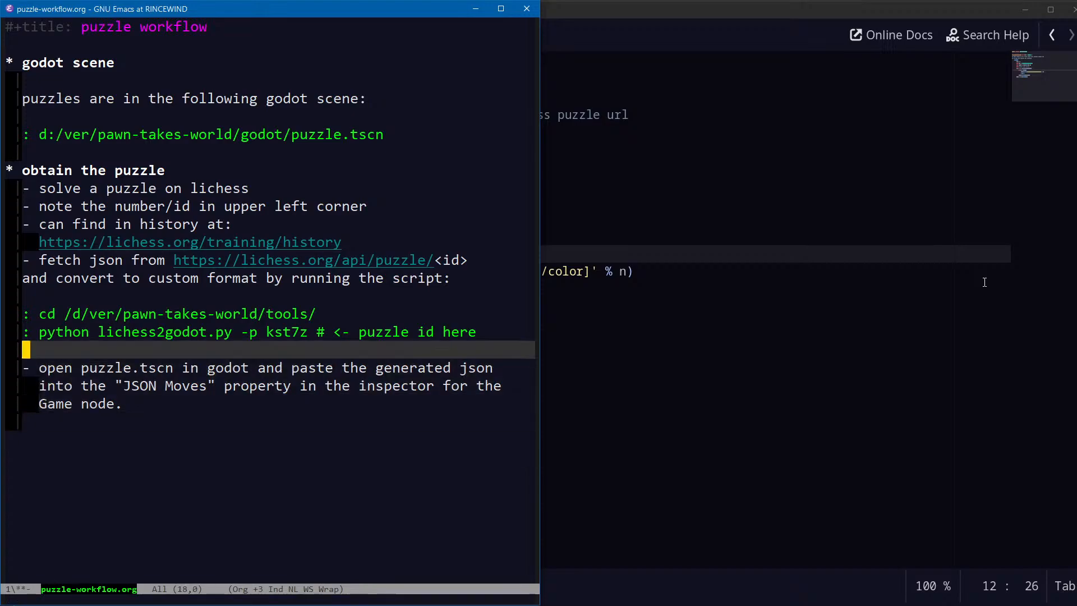
key("Return")
key("Return")
key("Up")
key("Up")
key("ctrl+y")
key("Up")
key("Up")
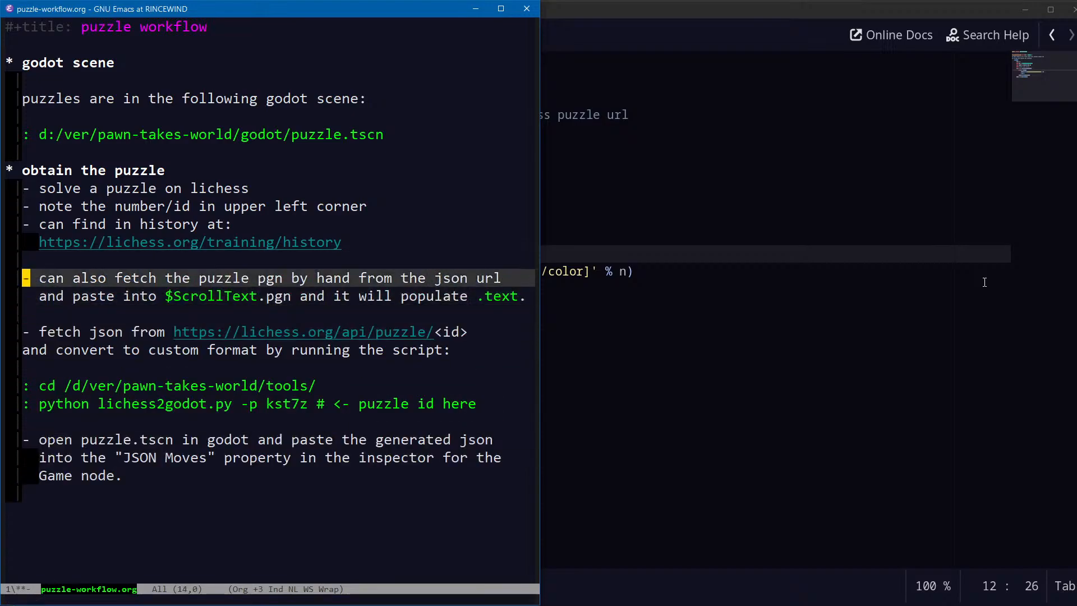
key("ctrl+e")
key("alt+b")
key("alt+b")
key("alt+b")
key("ctrl+e")
key("Down")
key("Down")
key("Down")
key("ctrl+a")
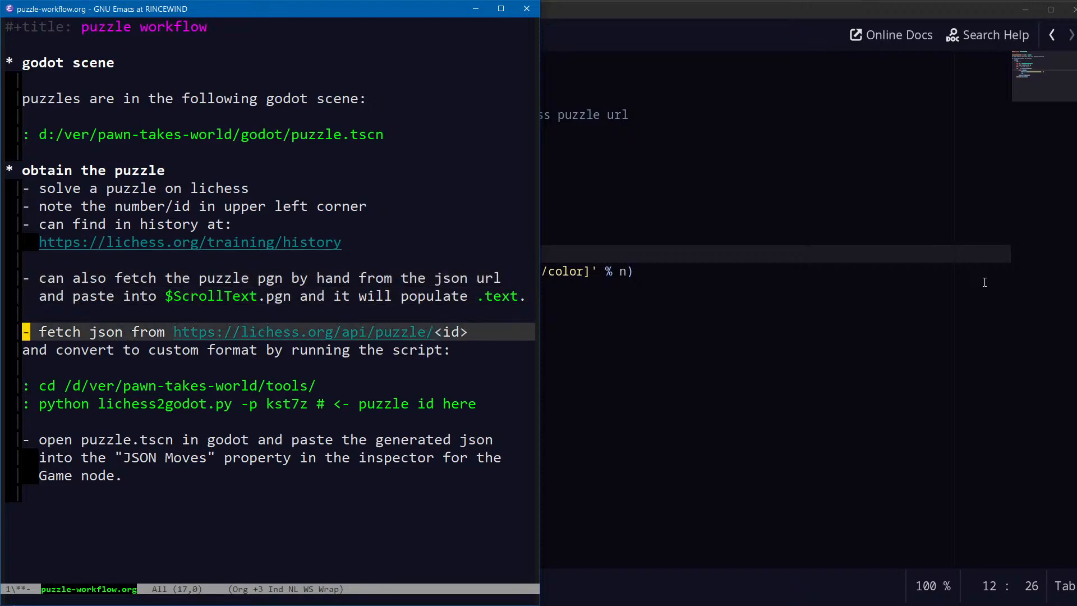
key("alt+f")
key("alt+f")
key("alt+f")
key("ctrl+k")
key("Up")
key("Up")
key("Up")
key("ctrl+e")
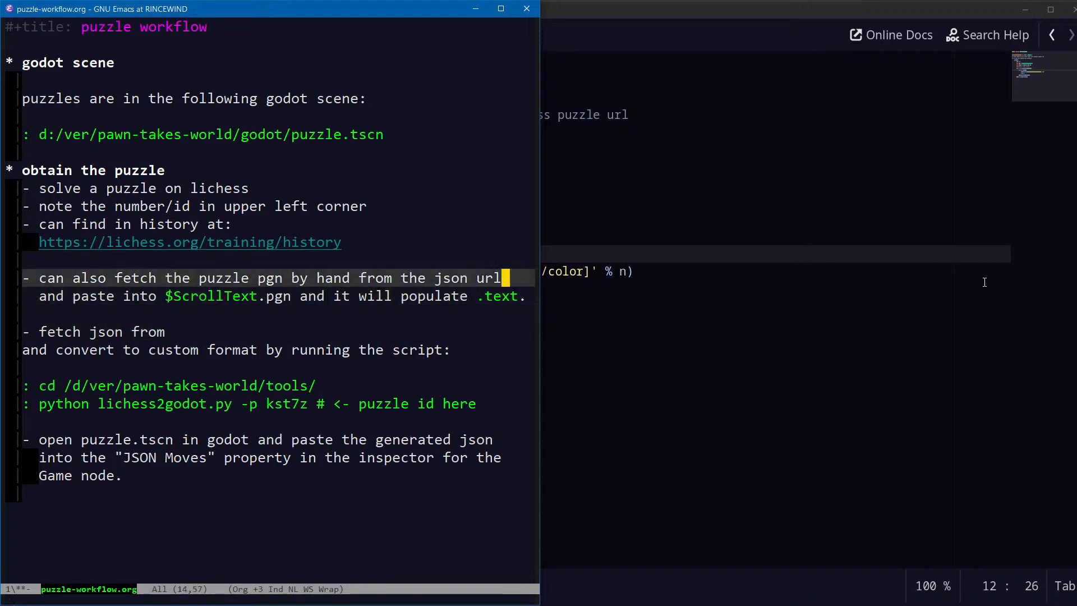
key("Return")
key("ctrl+y")
key("ctrl+d")
key("ctrl+d")
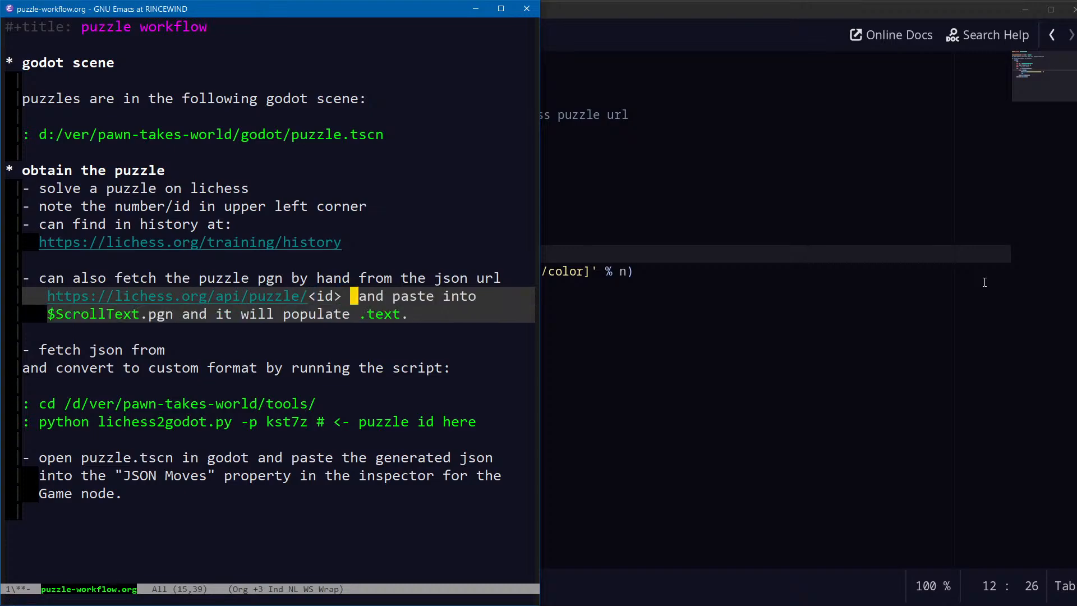
key("ctrl+a")
key("ctrl+x")
key("ctrl+s")
Extend the end of the PGN item with "with color-coded text. adjust font size to taste."
key("Down")
key("Down")
key("Down")
key("Up")
key("Up")
key("Down")
key("Down")
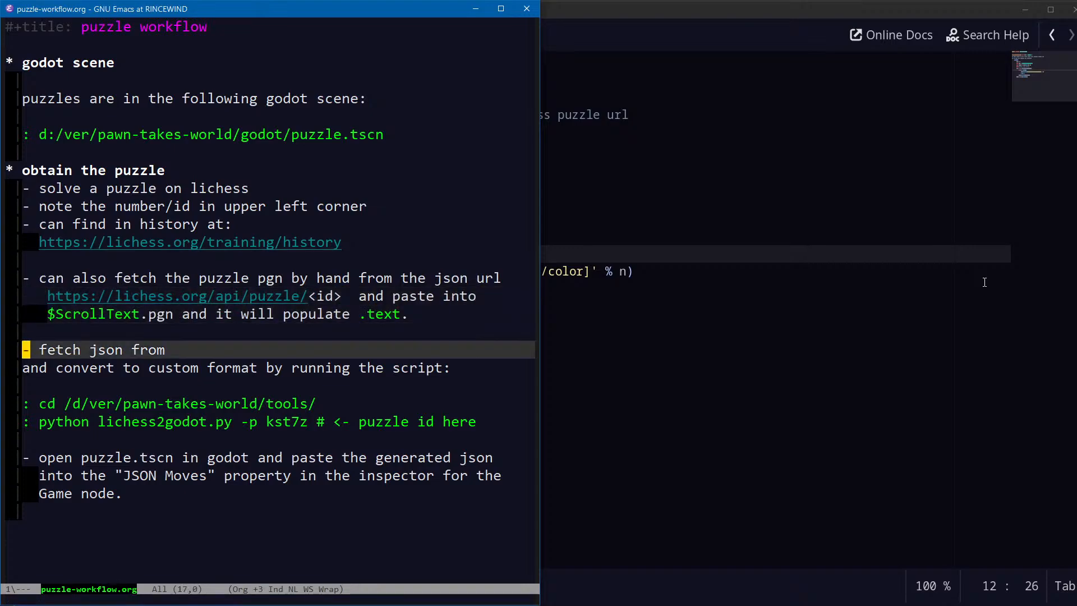
key("ctrl+e")
key("Up")
key("Up")
key("ctrl+e")
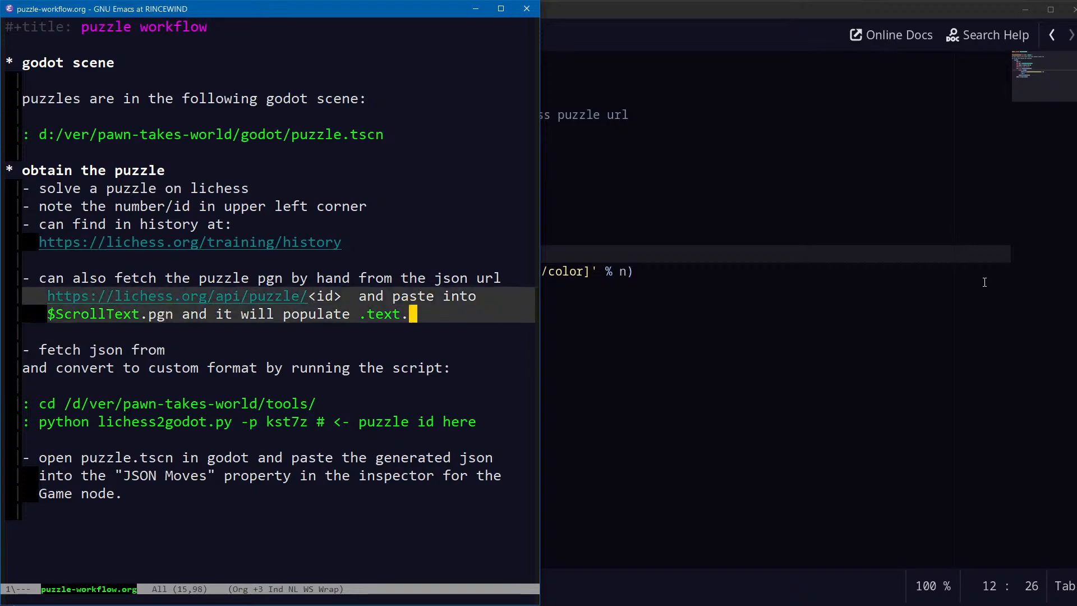
key("BackSpace")
type("with color-")
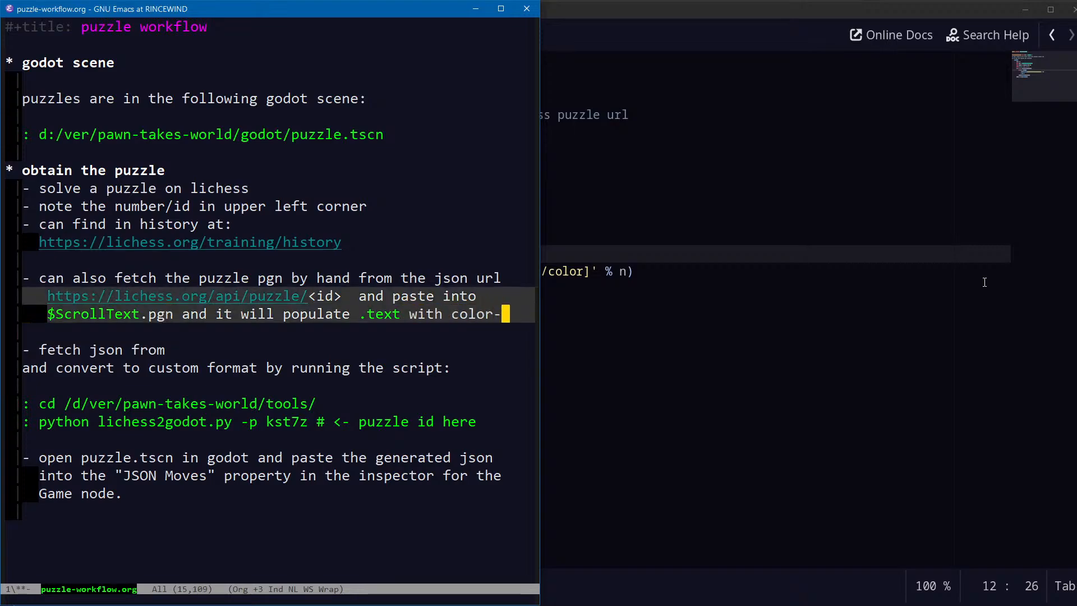
type("coded text.")
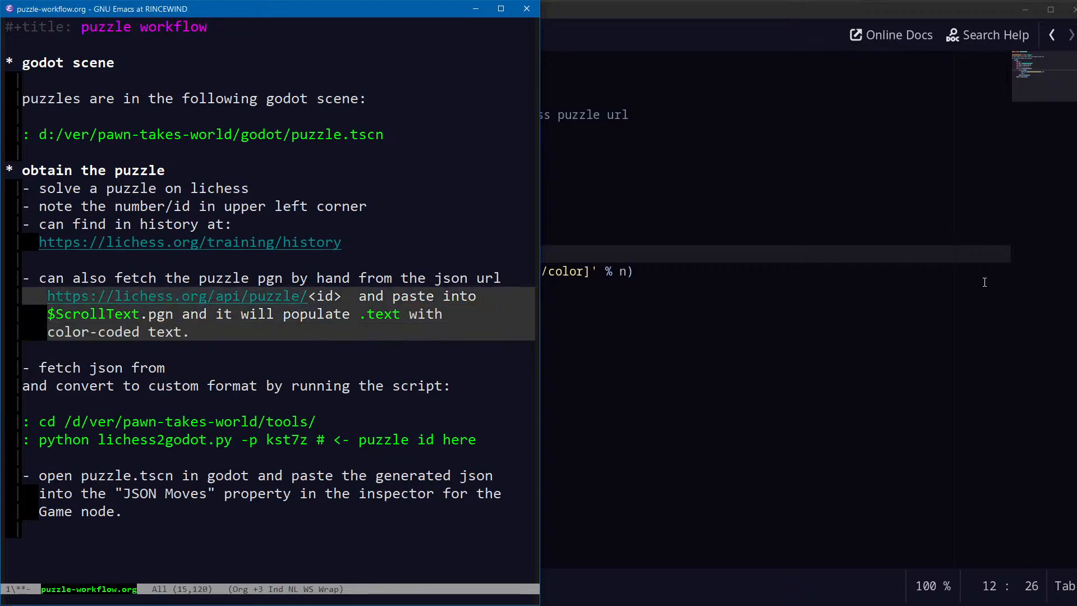
type(" adjust font ")
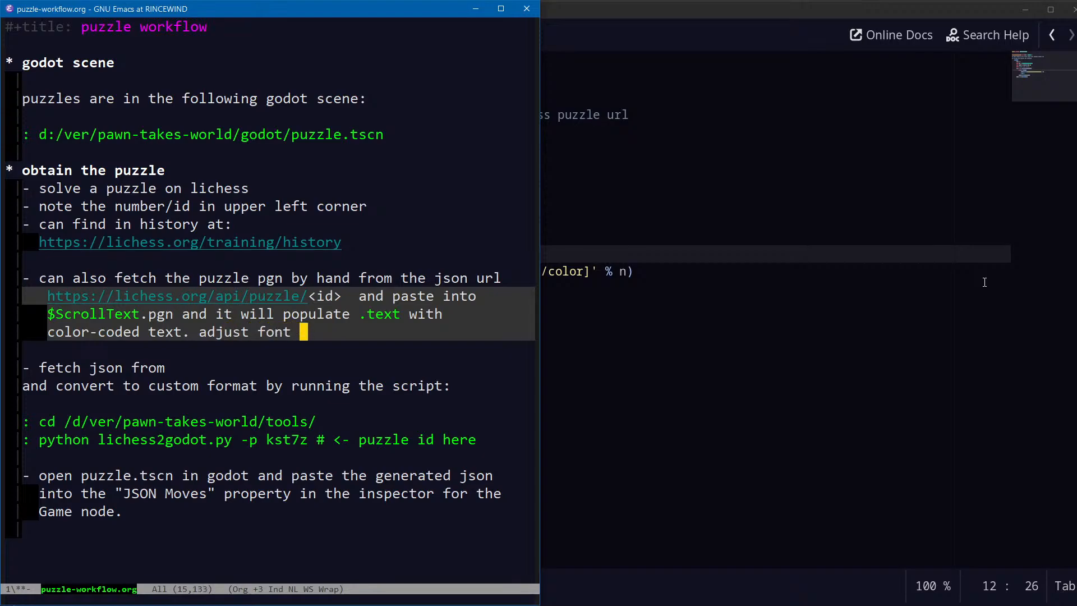
type("size to taste.")
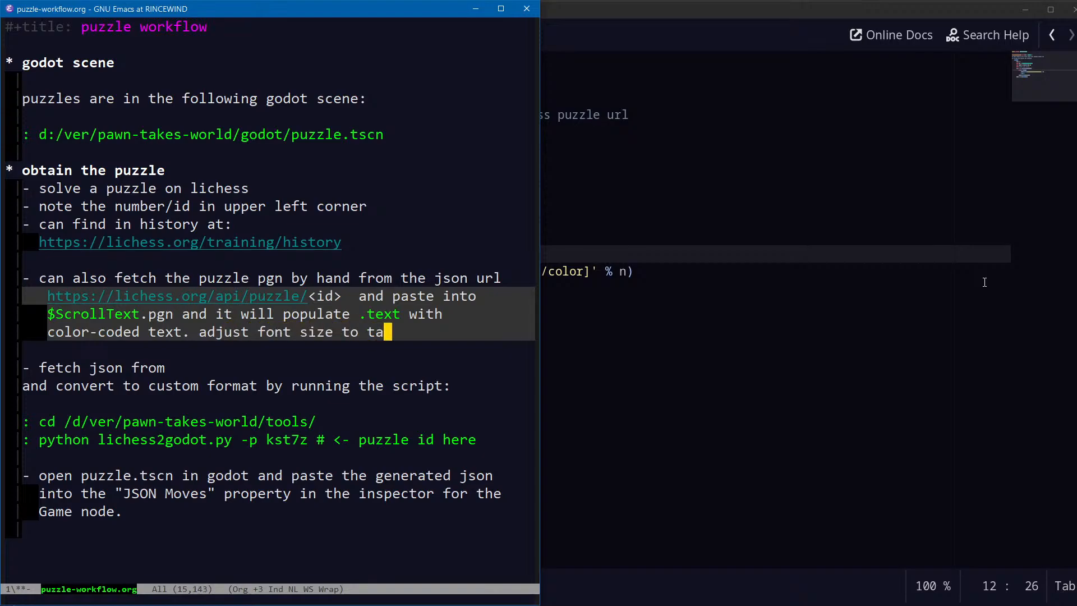
Reword the fetch item to "also fetch json convert to custom format by running the script:" and save the notes
key("ctrl+a")
key("Down")
key("Down")
key("ctrl+e")
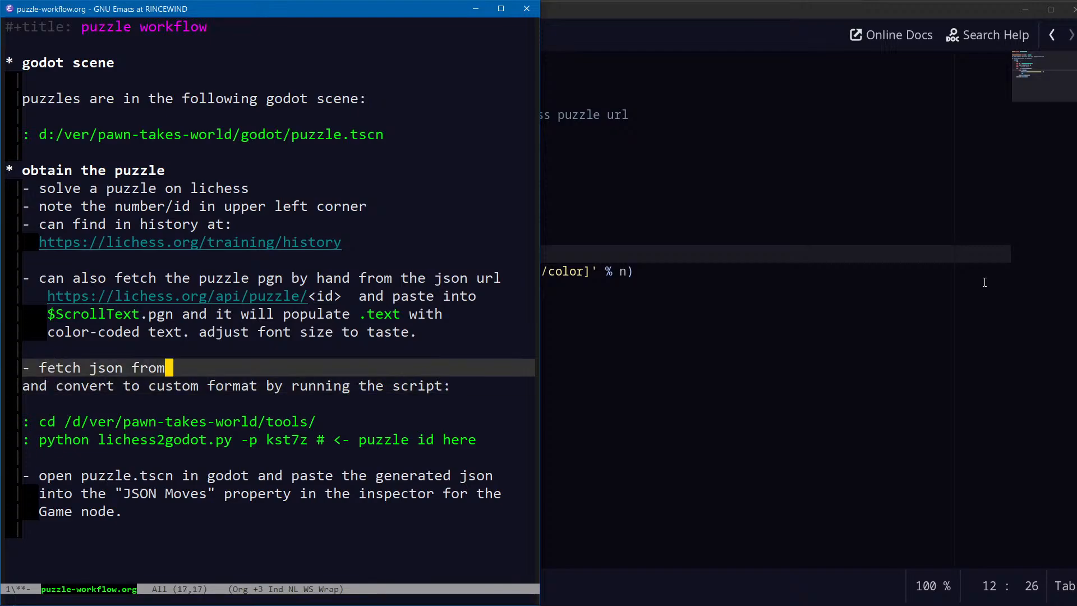
key("ctrl+a")
key("alt+f")
key("alt+b")
type("also")
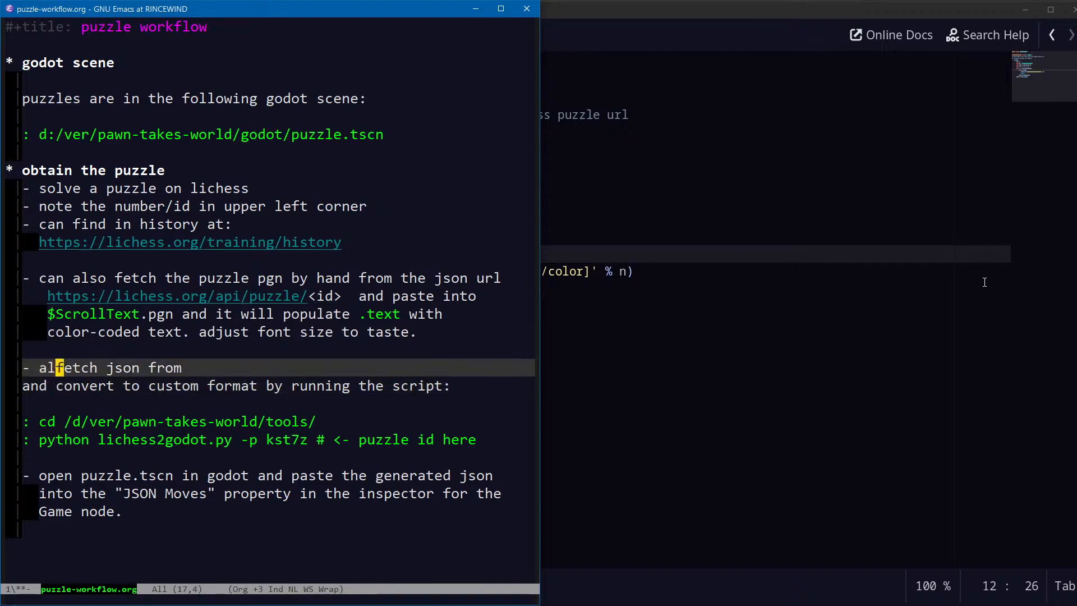
key("ctrl+e")
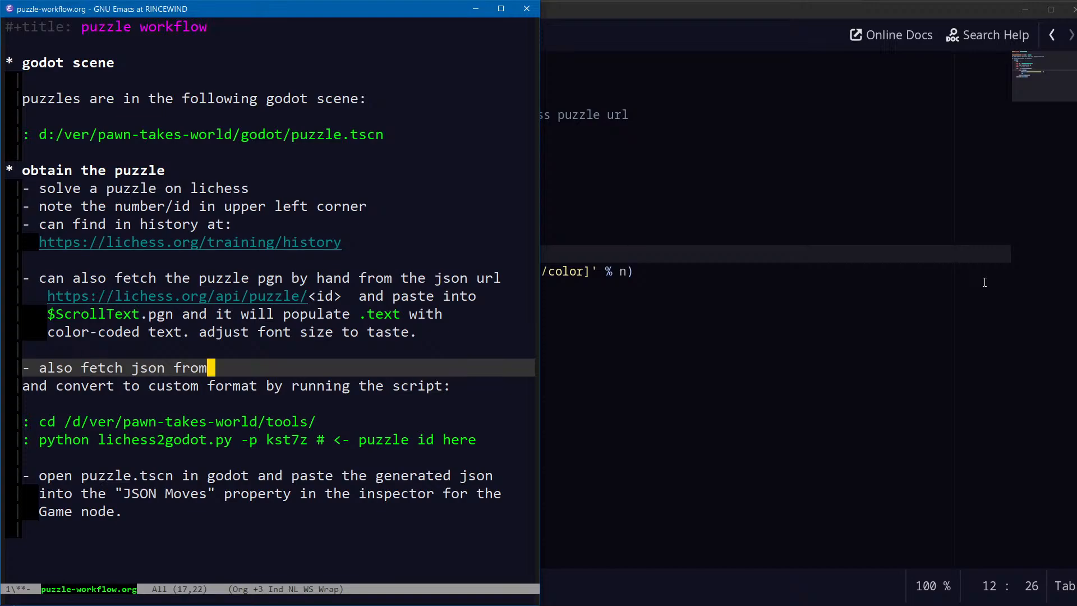
key("alt+b")
key("alt+d")
key("alt+d")
key("ctrl+d")
key("ctrl+x")
key("ctrl+s")
Start a new empty dash list item at the end of the notes, below the "JSON Moves" item
key("Down")
key("Down")
key("Down")
key("Down")
key("Down")
key("Down")
key("Down")
key("Down")
key("Down")
key("Down")
key("Down")
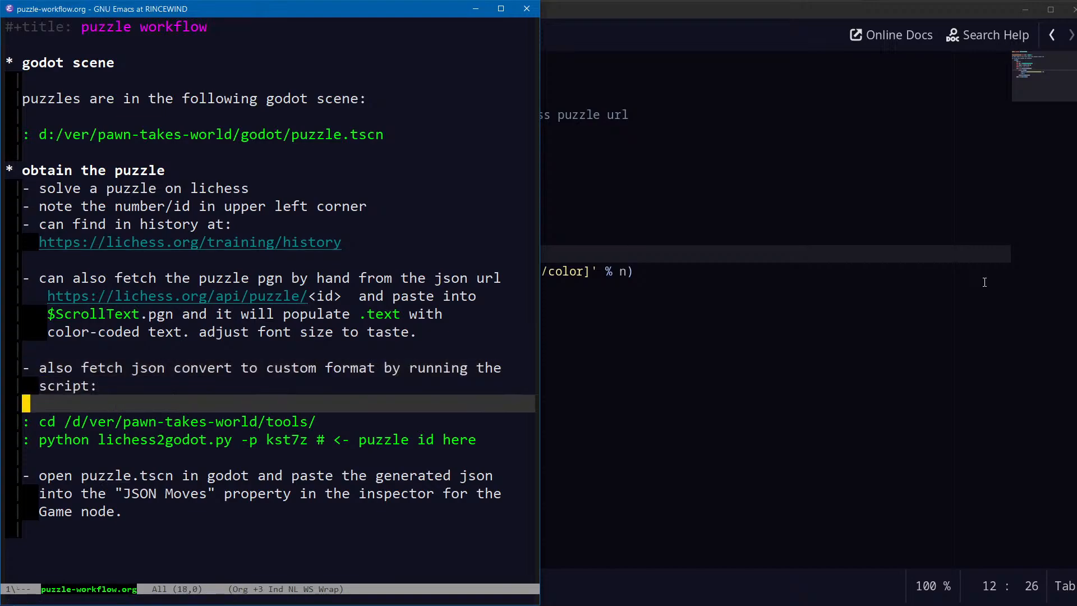
key("Up")
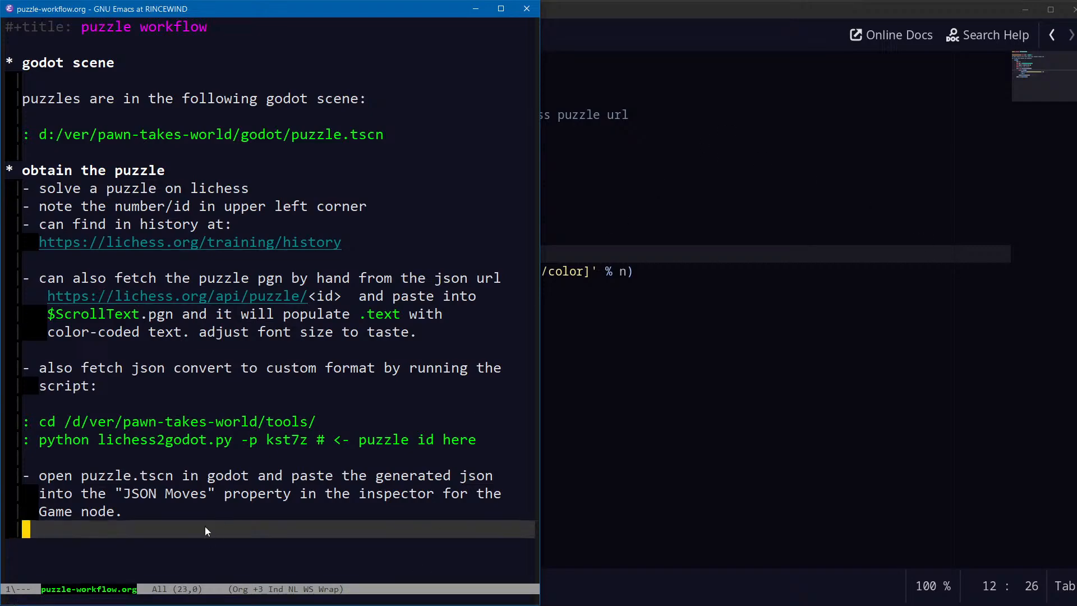
key("Return")
type("-")
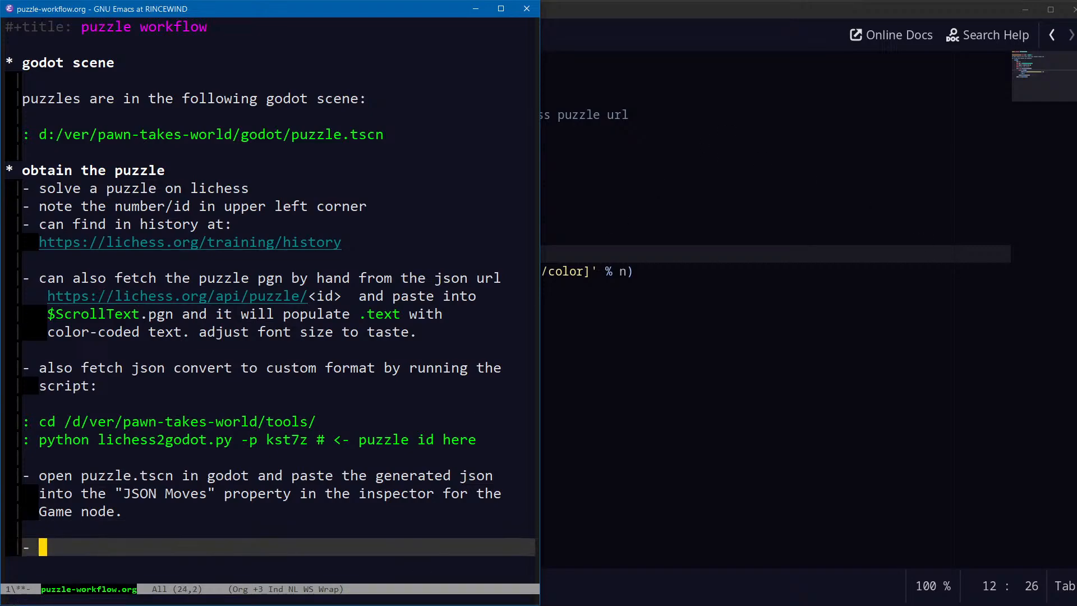
Insert a second-level heading "populate pgn onscreen" above the "can also fetch the puzzle pgn" item, with a blank line before it
key("Up")
key("Up")
key("Up")
key("Up")
key("Up")
key("Up")
key("Up")
key("Up")
key("Up")
key("Up")
key("Up")
key("Up")
key("Up")
key("Up")
key("Up")
key("Up")
key("Up")
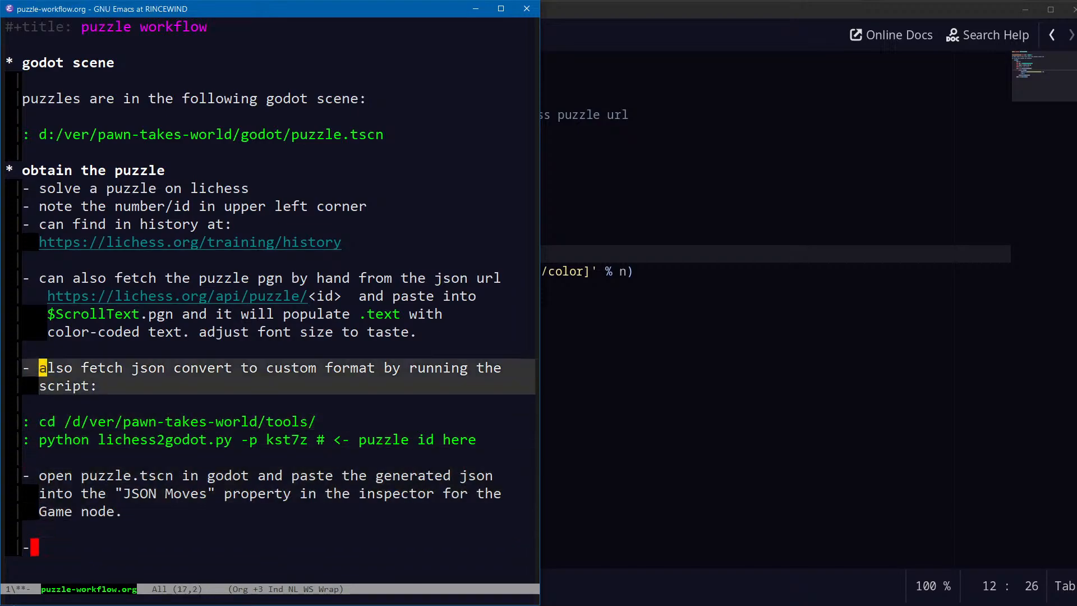
key("Down")
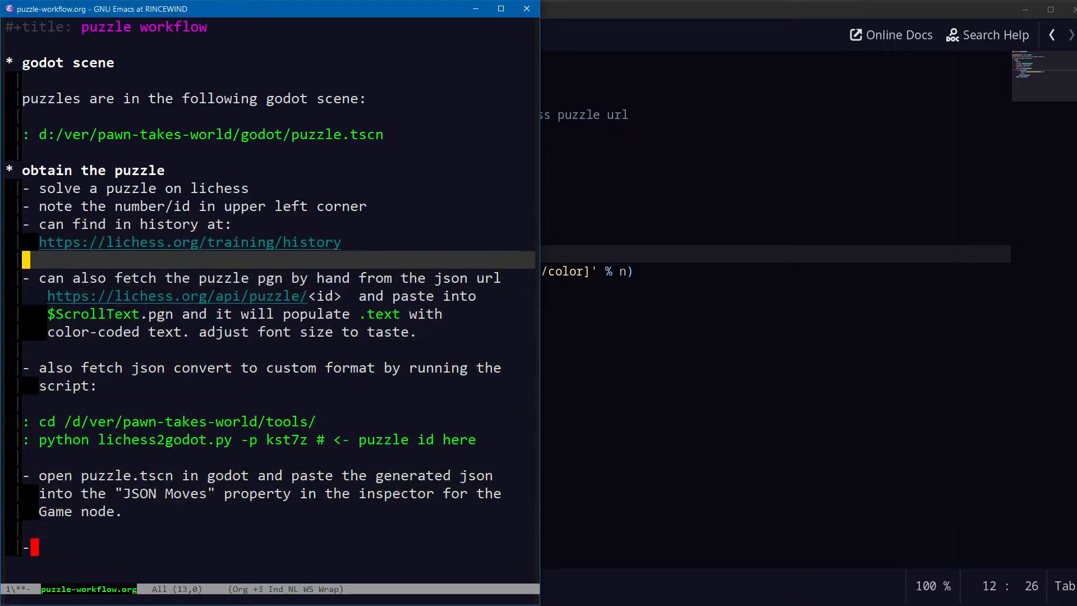
key("Return")
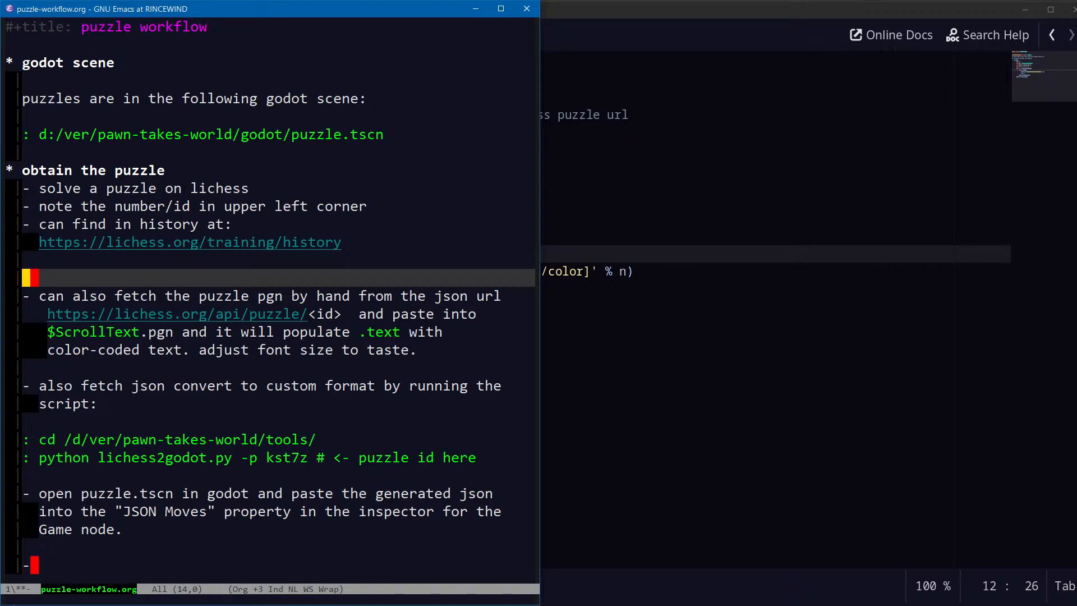
key("BackSpace")
key("BackSpace")
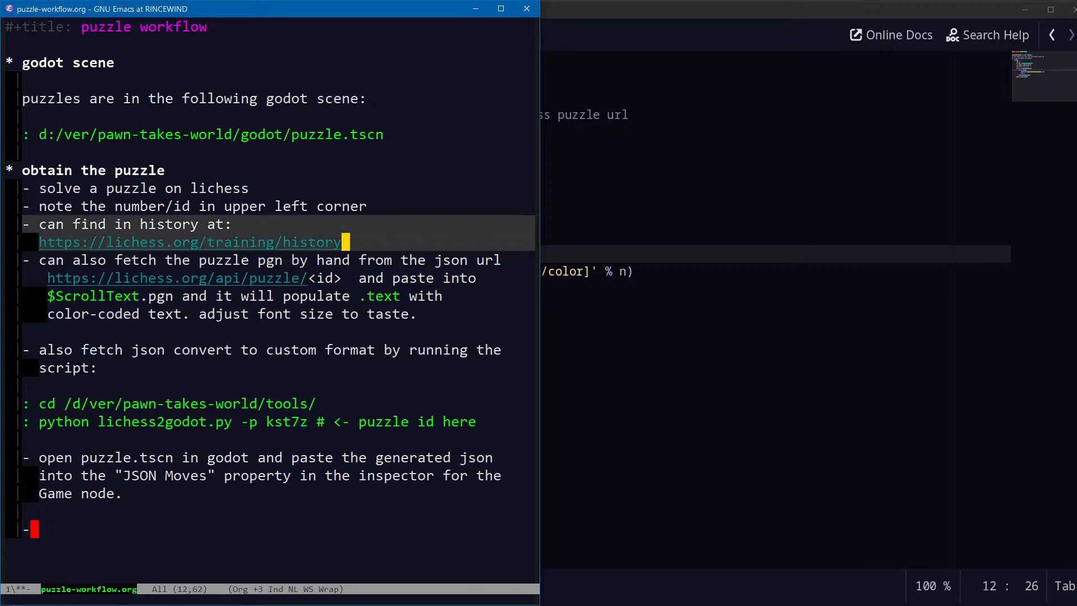
key("Return")
key("Return")
type("**")
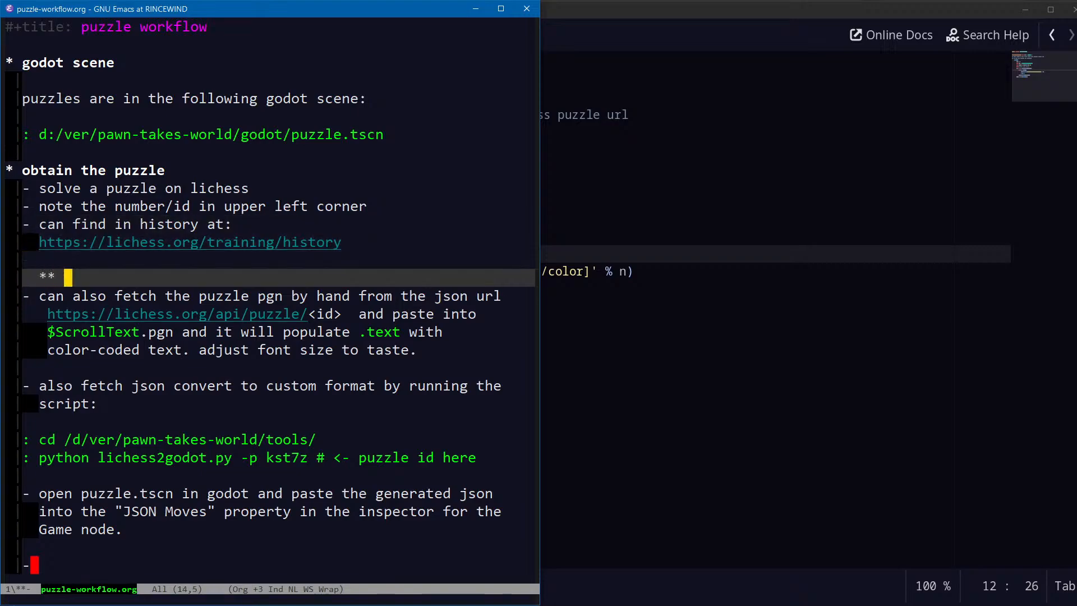
type(" popu")
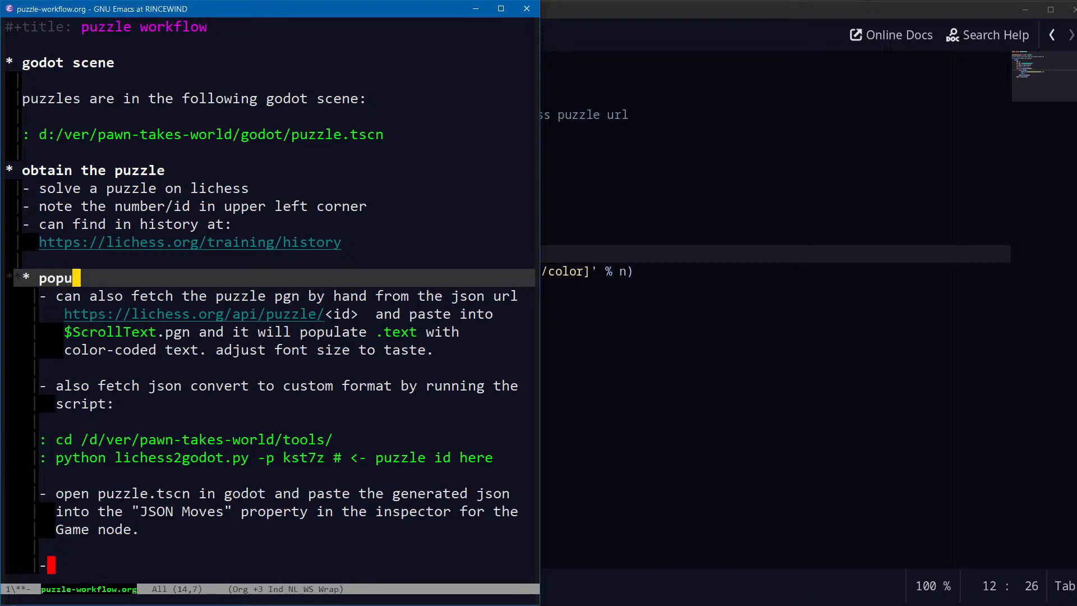
type("late pgn onscreen")
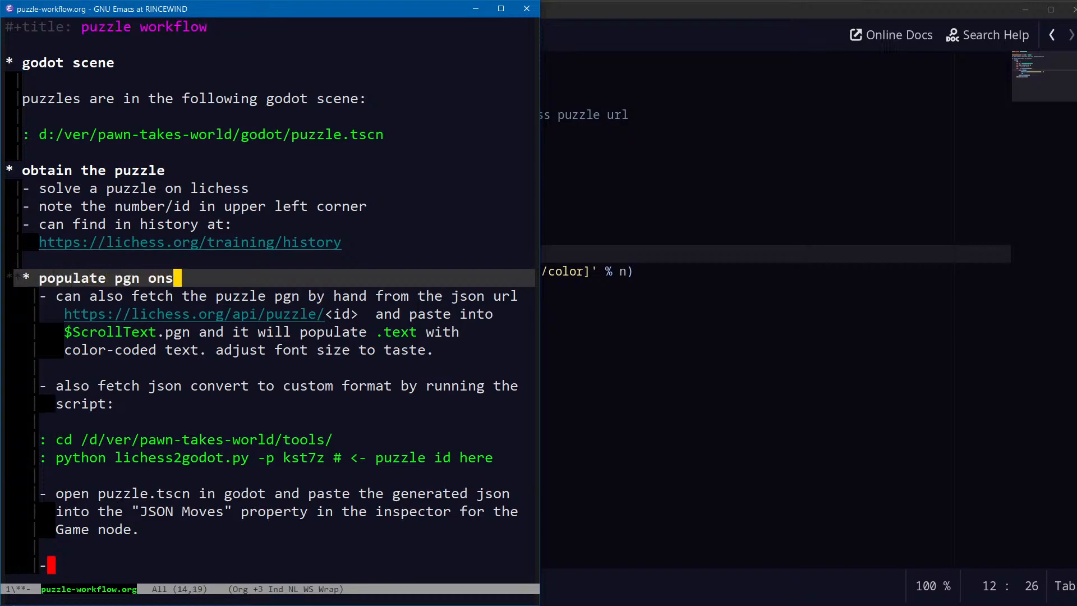
key("Down")
key("Down")
key("Down")
key("Down")
key("Down")
key("Down")
key("Down")
key("Down")
key("Down")
key("Up")
key("Up")
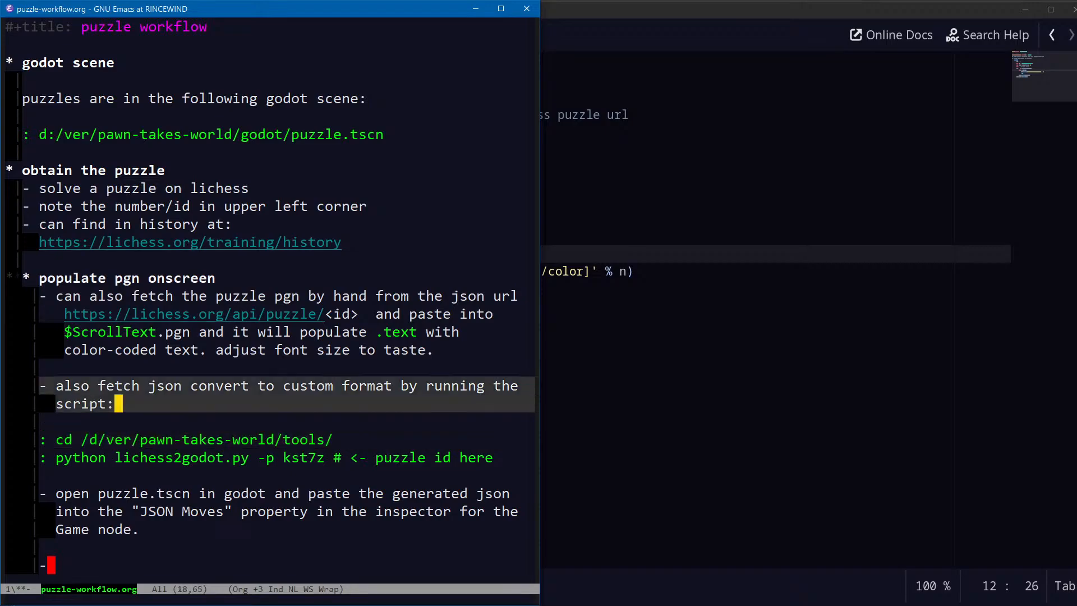
key("Down")
key("ctrl+o")
key("Down")
key("End")
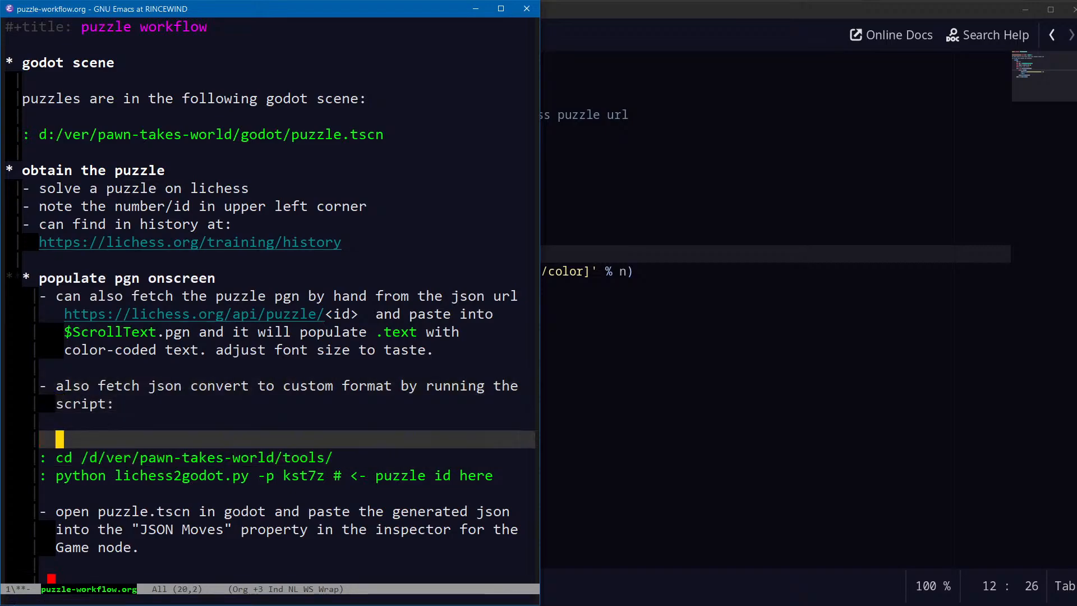
key("BackSpace")
key("BackSpace")
key("Delete")
Insert a second-level heading "generate animation of the game to that point" above the "also fetch json" item and save the notes
key("Up")
key("Up")
key("Up")
key("Up")
key("Return")
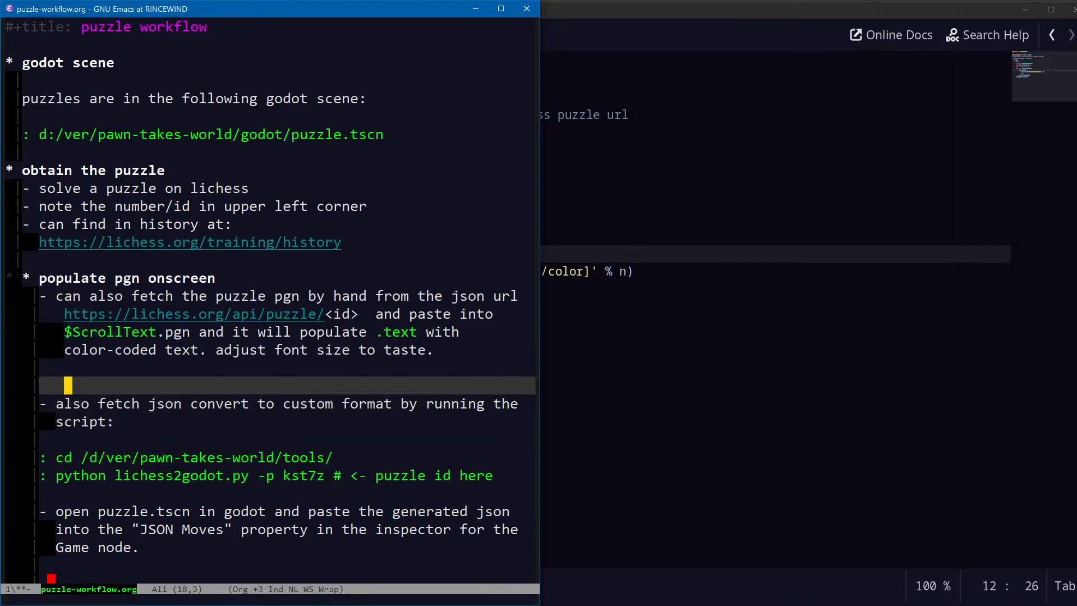
type("** ")
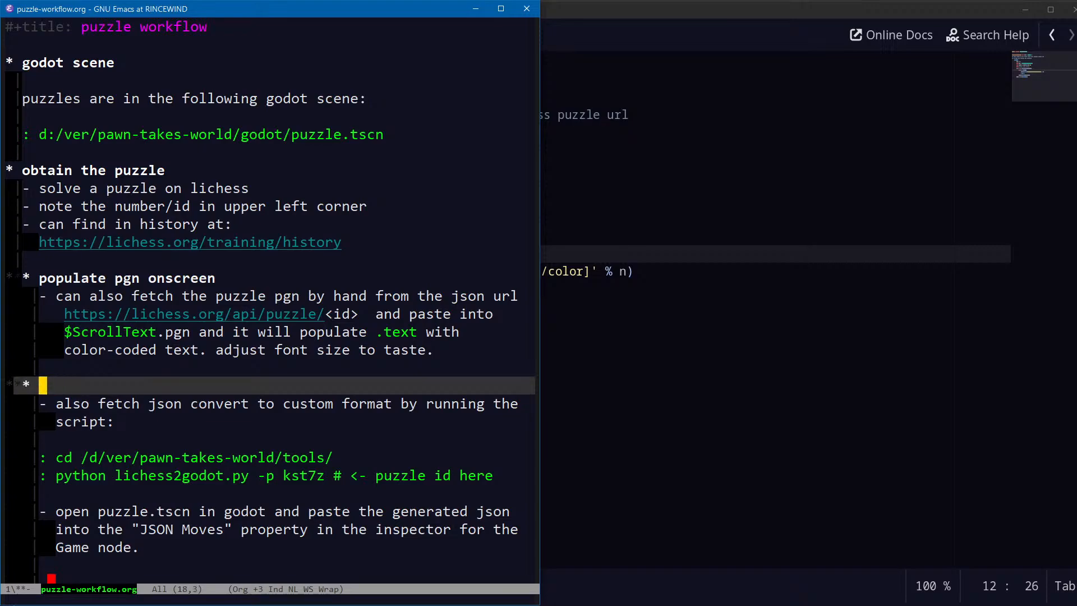
type("op")
key("BackSpace")
key("BackSpace")
type("generate animation")
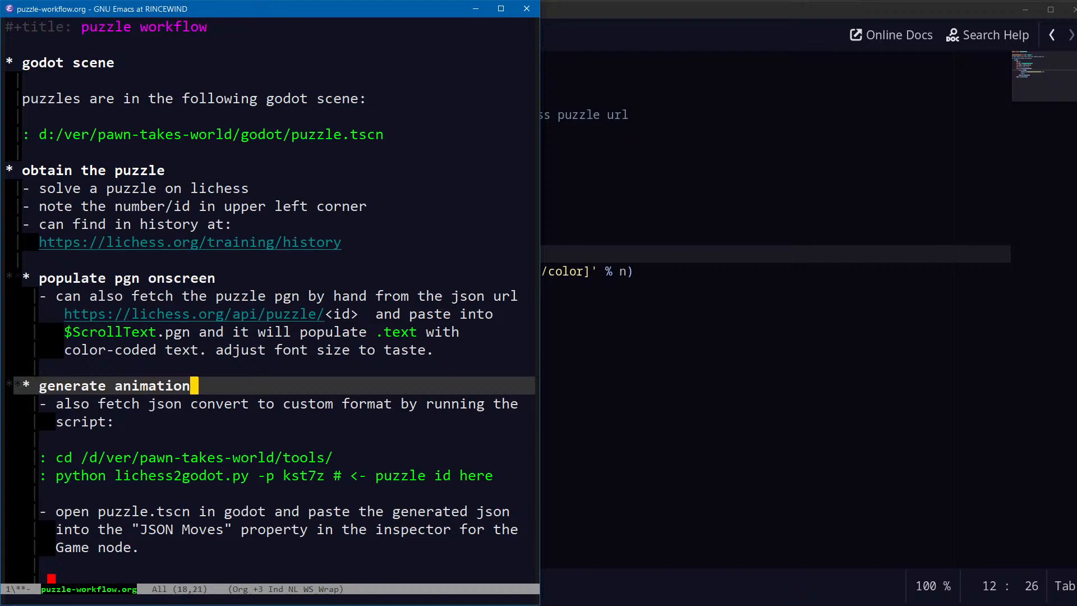
type(" of the game to ")
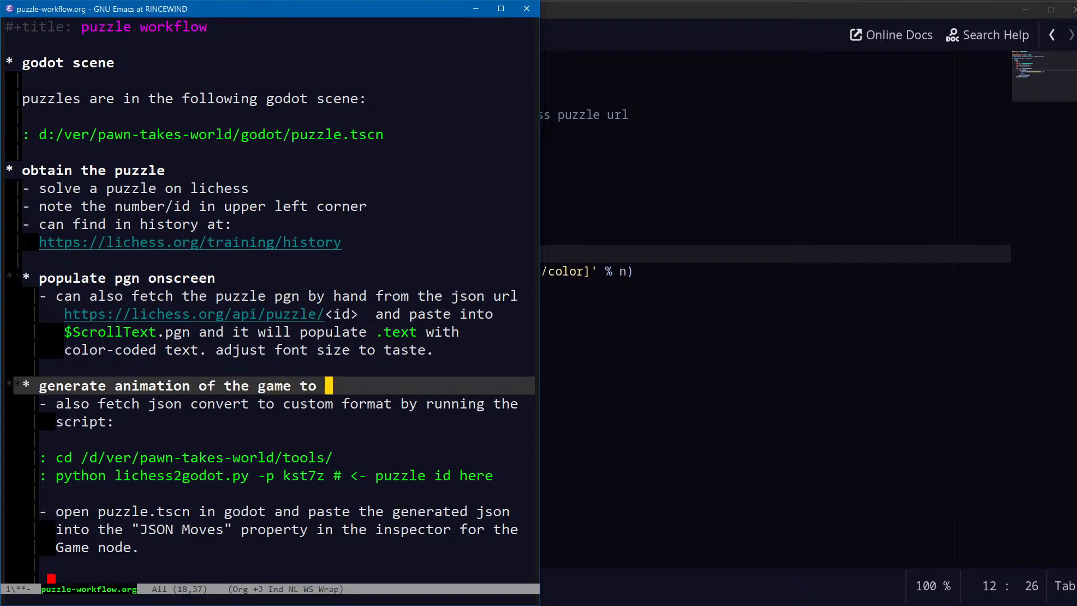
type("that point")
key("Down")
key("ctrl+x")
key("ctrl+s")
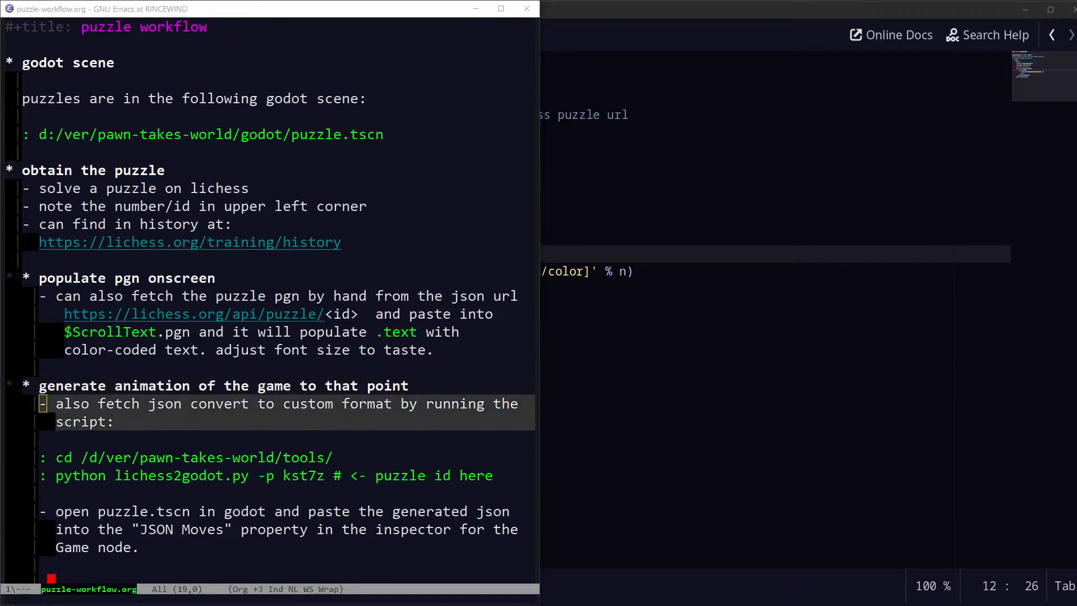
Switch to Godot, examine the Game node's Json Moves through to the last moves, and return to the Emacs notes
key("alt+Tab")
key("alt+Tab")
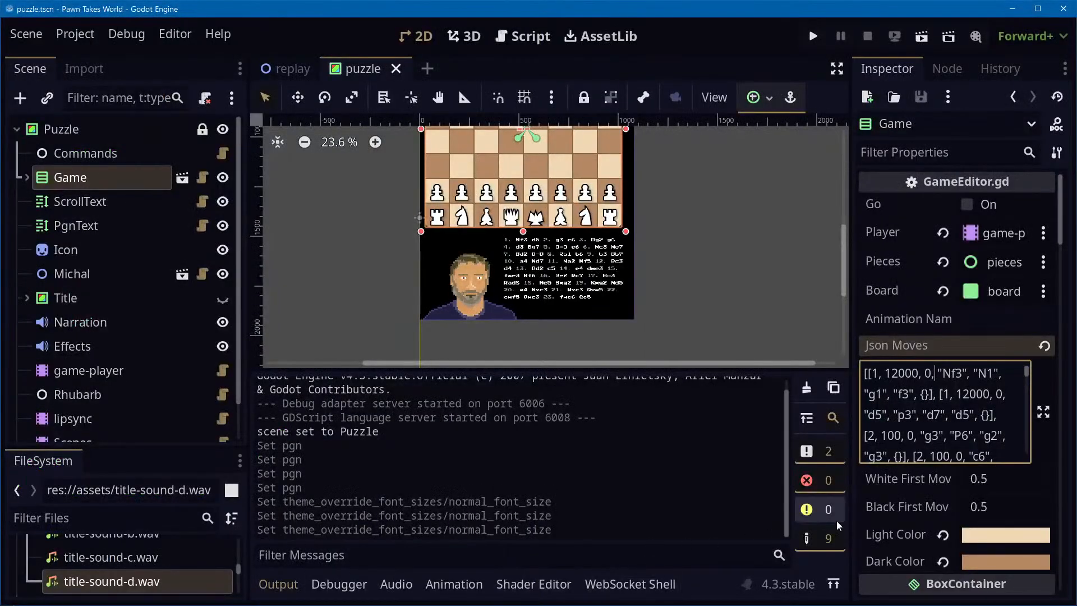
scroll(965, 399, "down", 12)
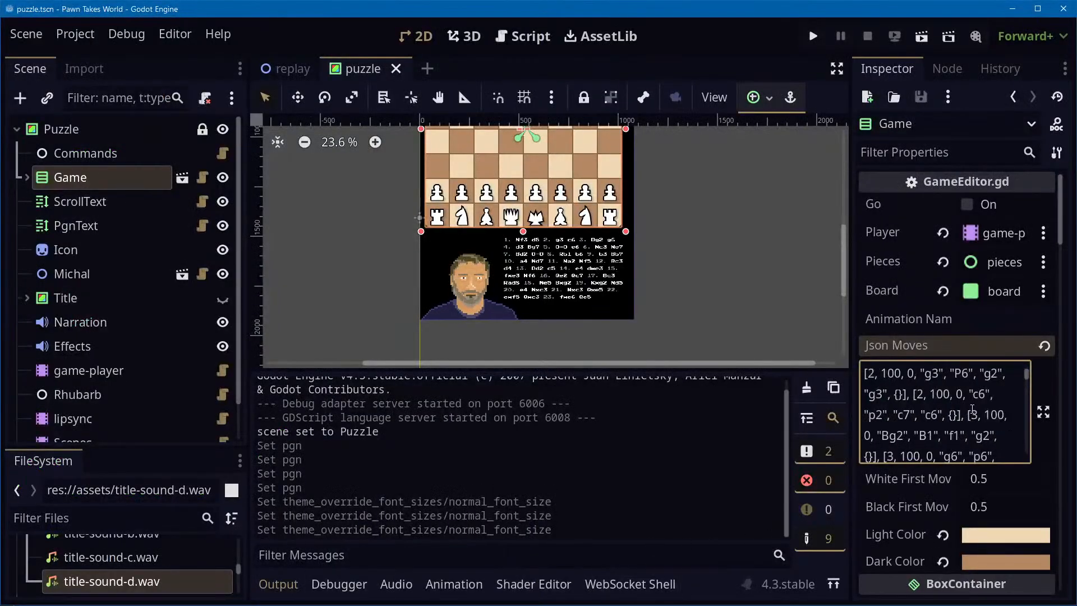
scroll(970, 442, "down", 4)
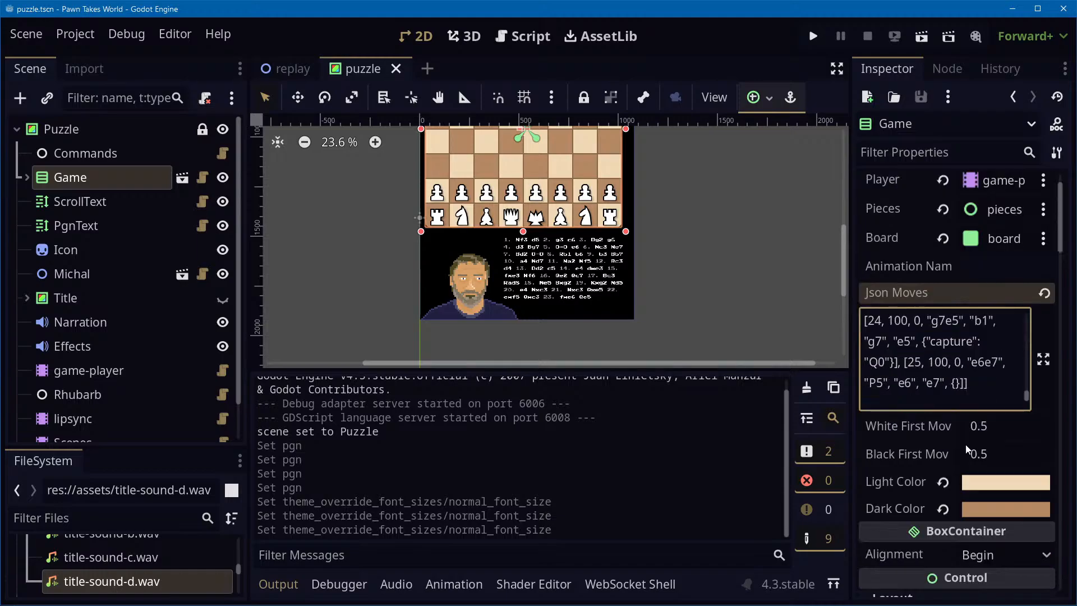
key("alt+Tab")
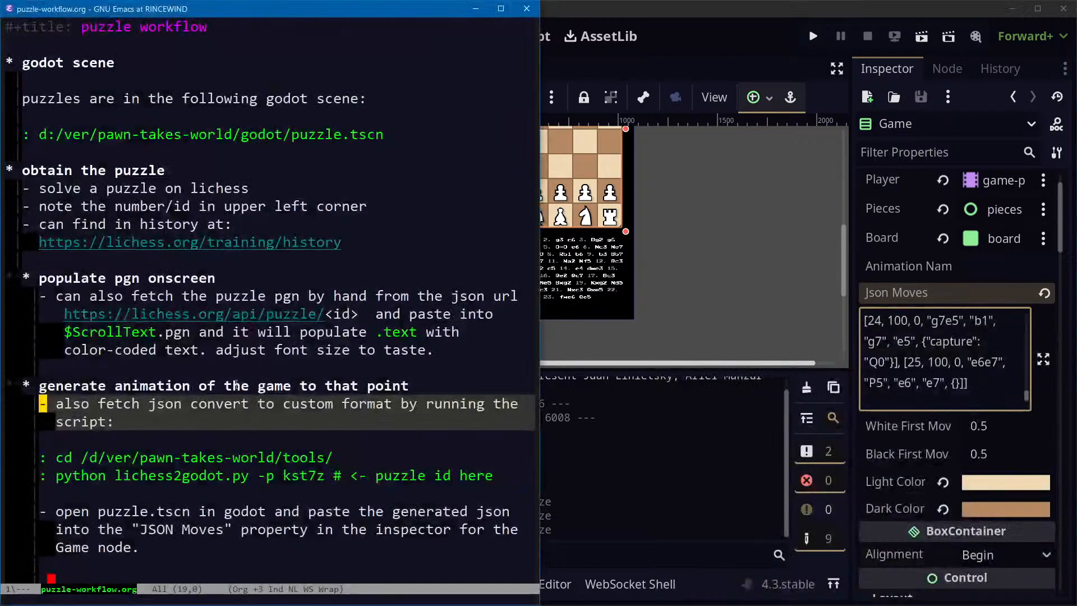
Switch to Chrome, pretty-print the lichess kst7z puzzle JSON, and highlight the moves in its solution list
key("alt+Tab")
key("alt+Tab")
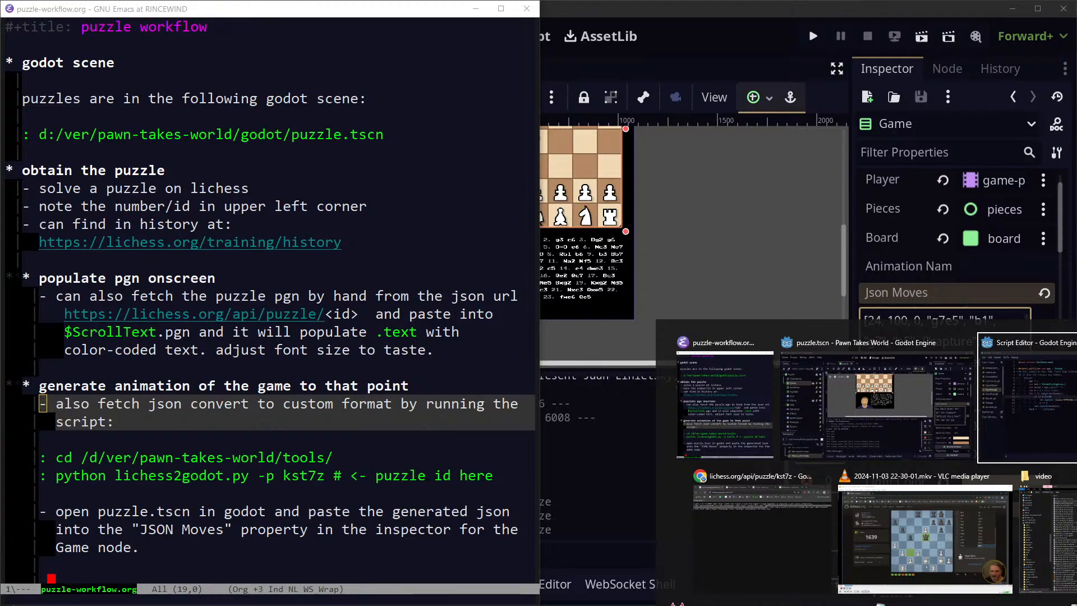
left_click(765, 549)
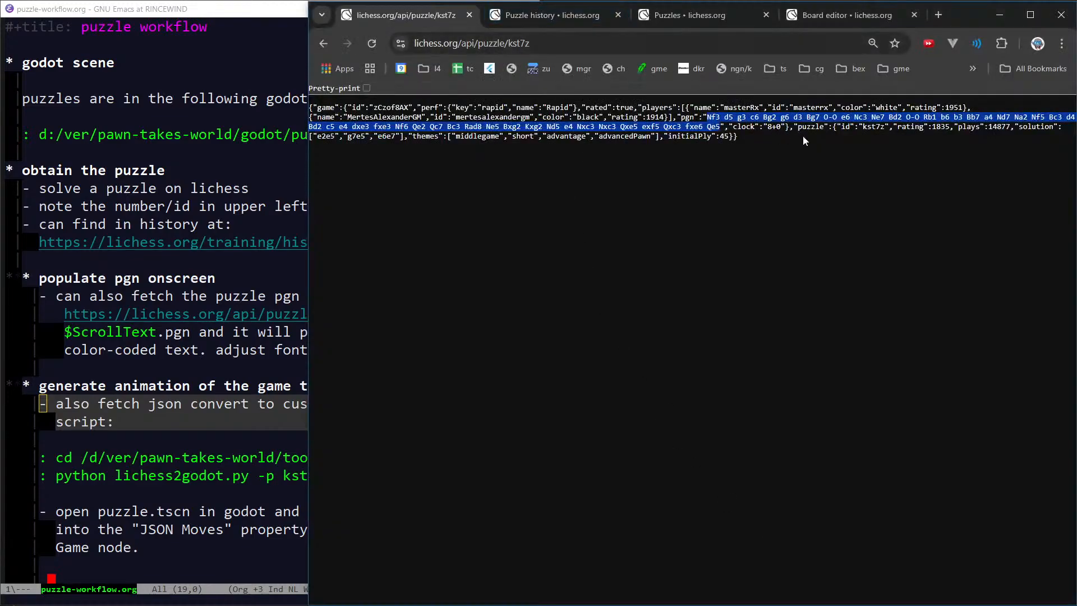
left_click(367, 88)
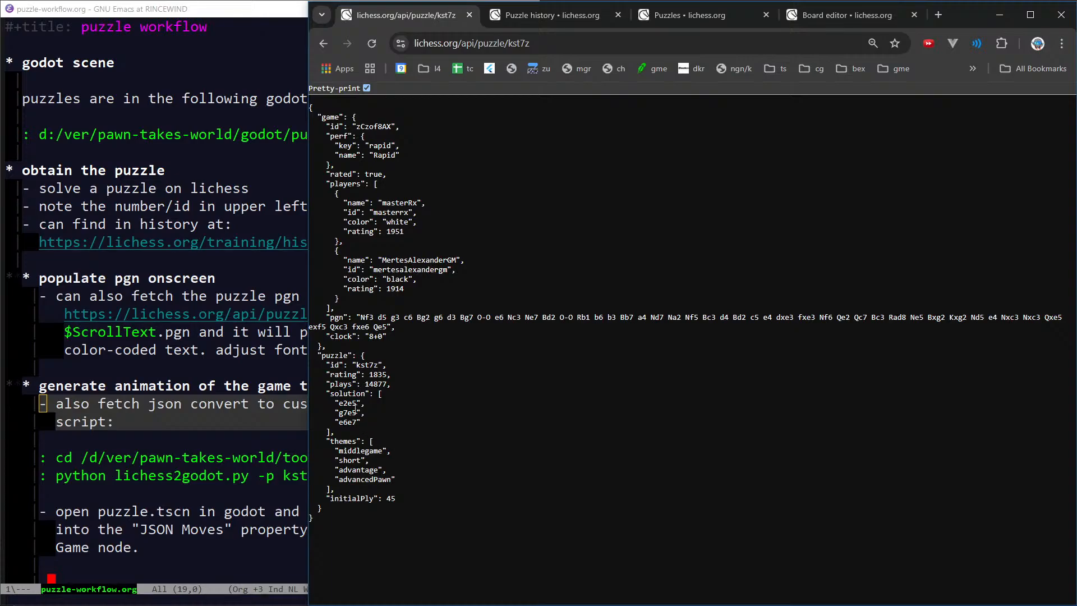
left_click_drag(339, 403, 370, 430)
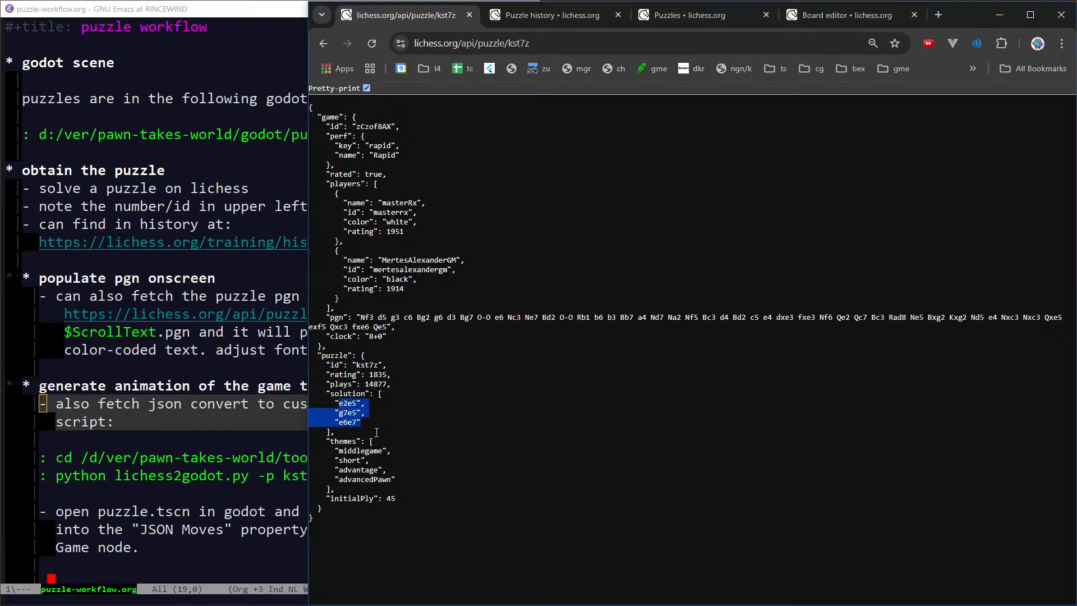
Switch to PyCharm, collapse the gui folder, and select lichess2godot.py in the tools folder of pawn-takes-world
key("alt+Tab")
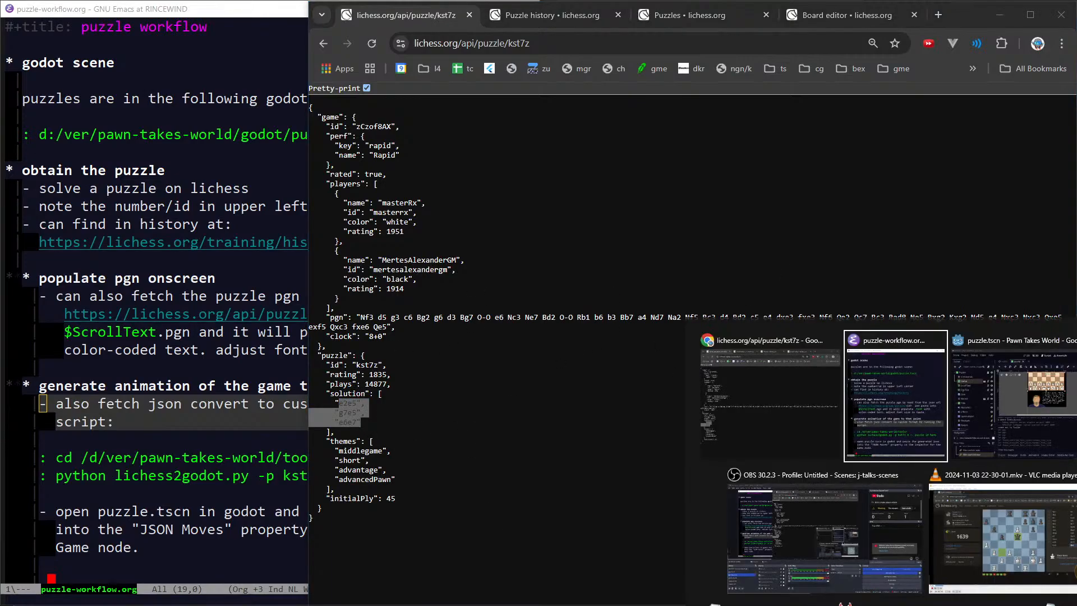
key("alt+Tab")
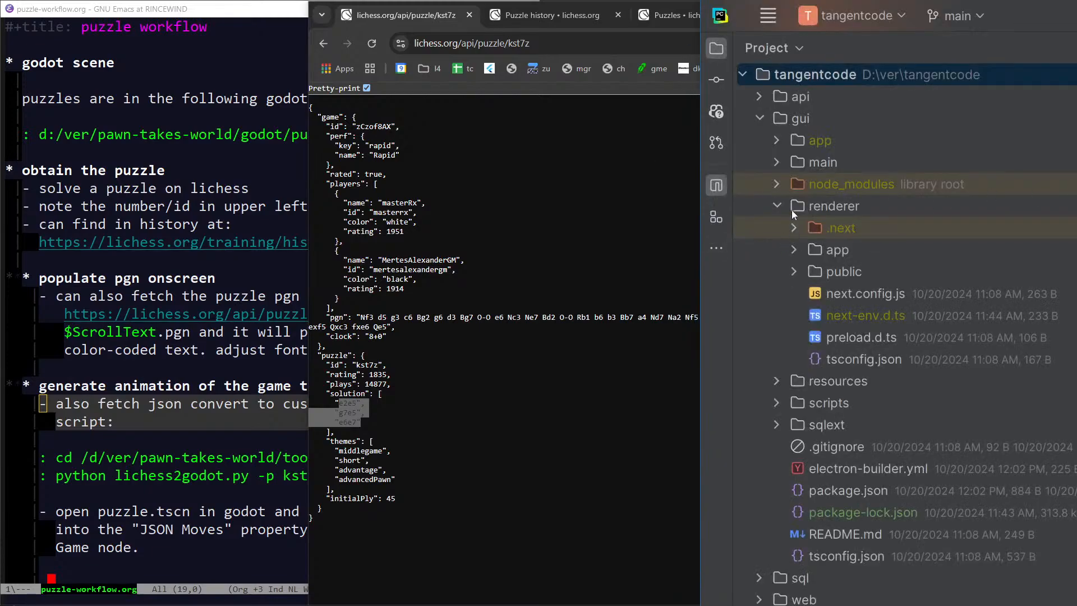
left_click(759, 116)
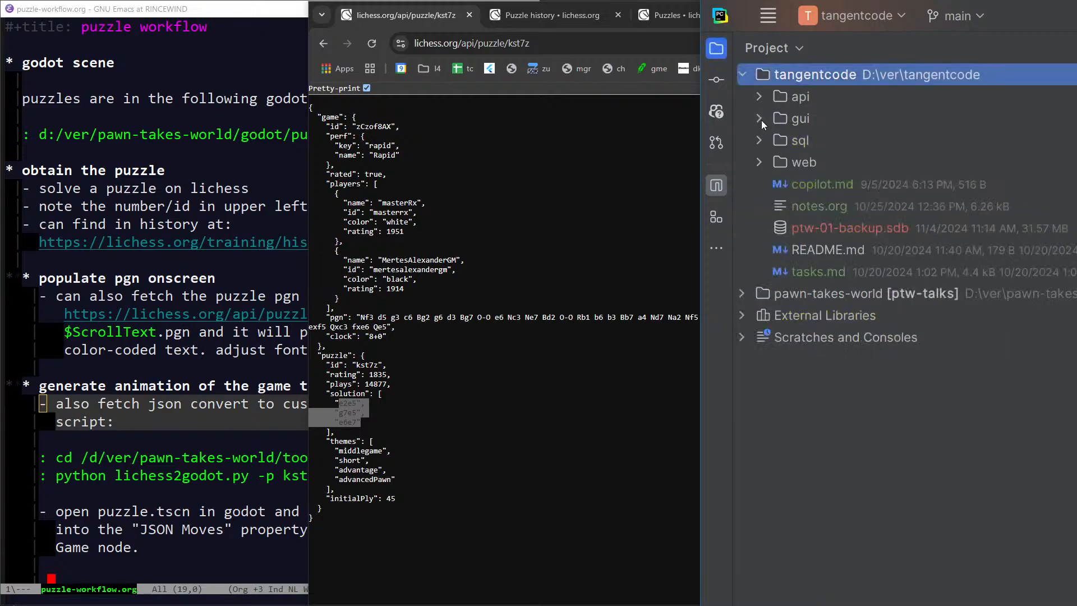
left_click(744, 293)
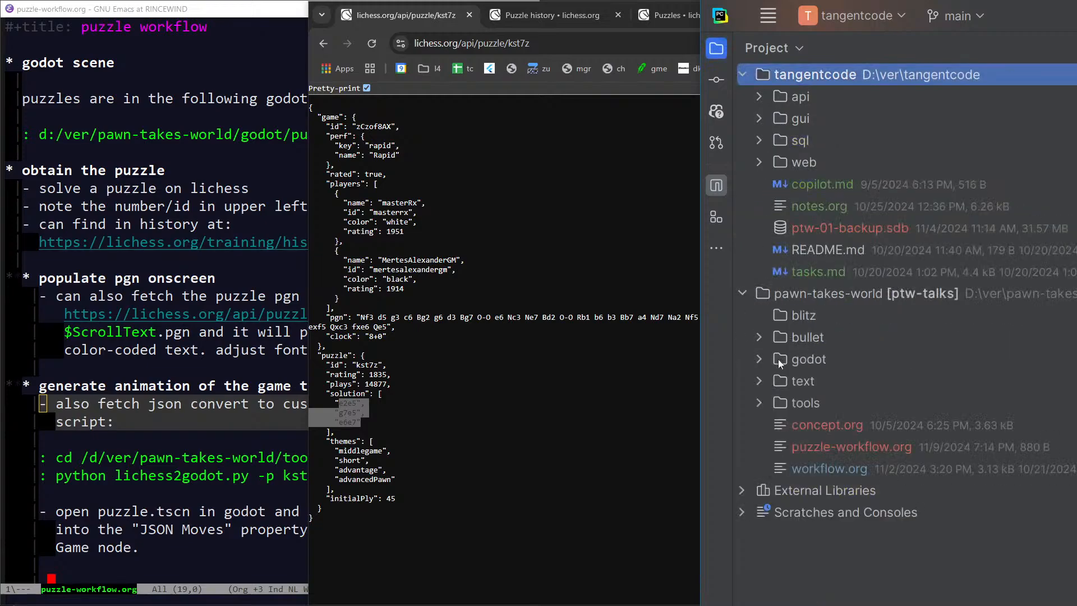
left_click(760, 404)
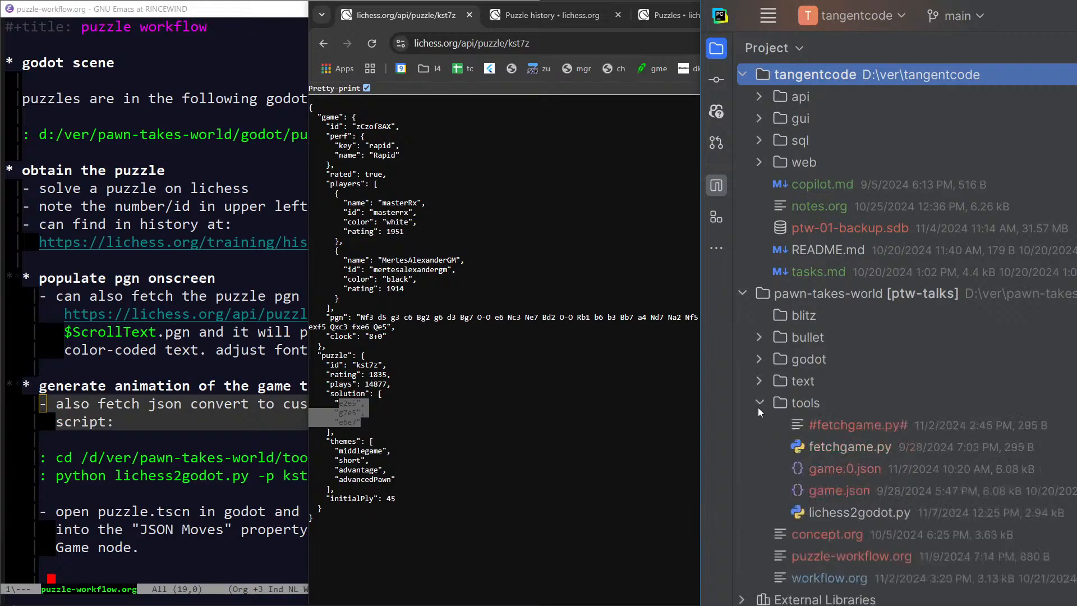
left_click(860, 512)
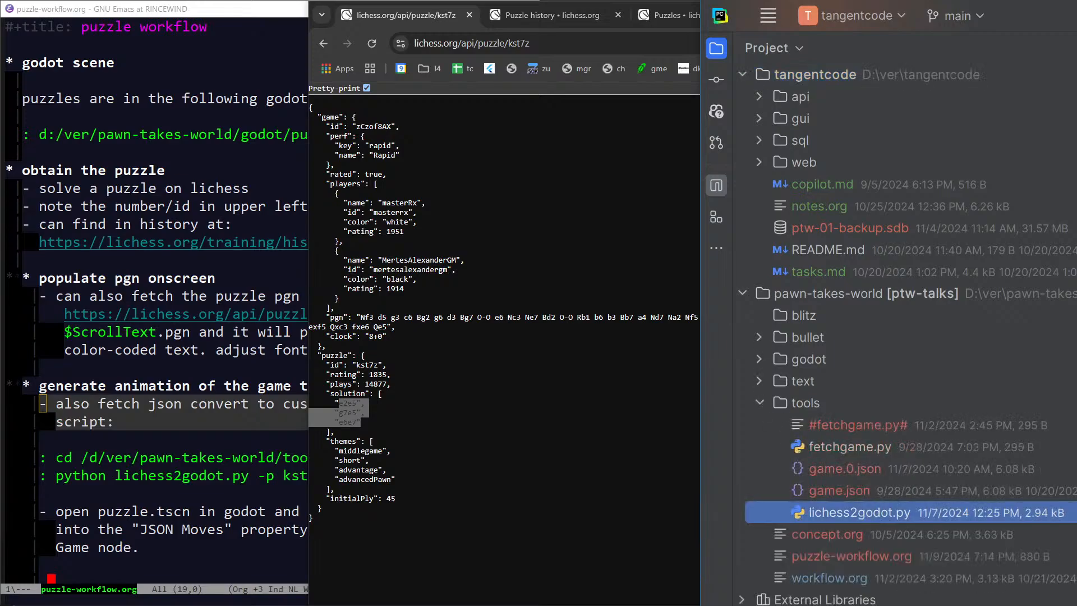
Reposition the PyCharm window so that its project tree and code editor both fit fully on the visible screen
left_click_drag(1004, 3, 1004, 382)
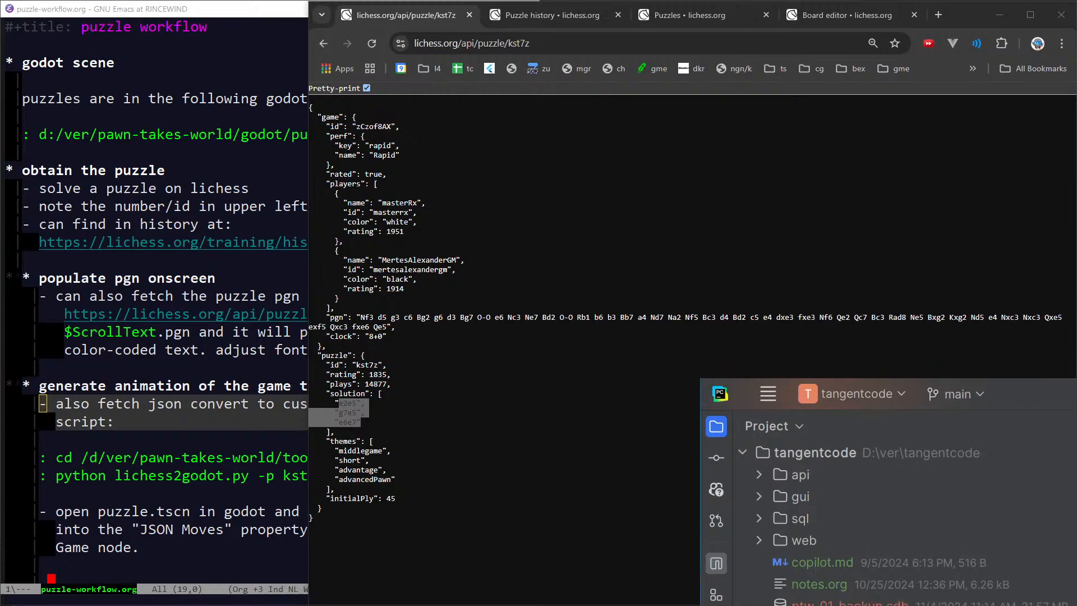
left_click_drag(1076, 393, 553, 244)
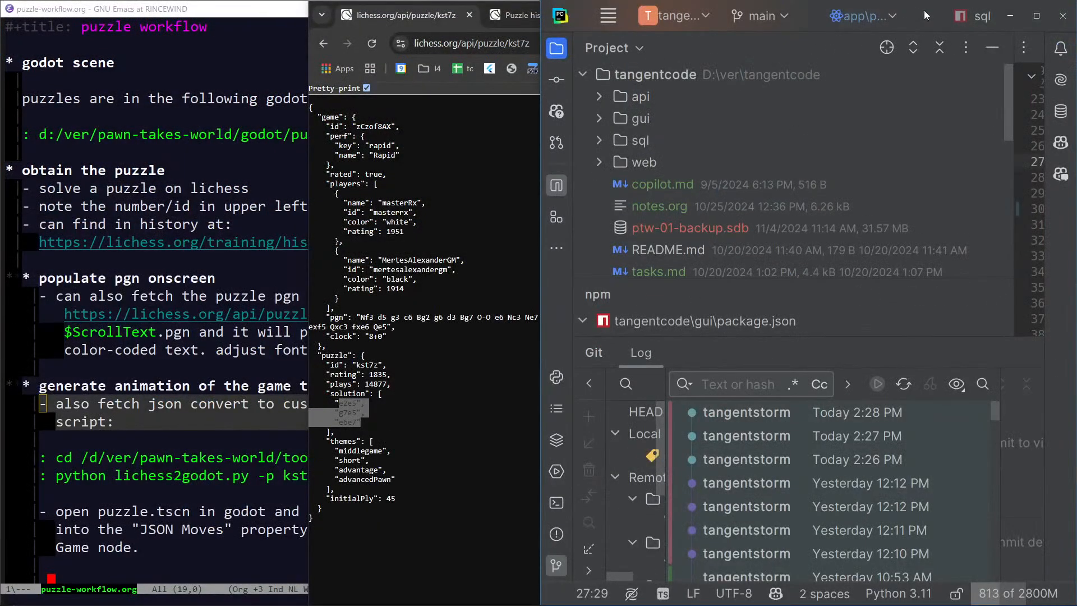
left_click_drag(924, 10, 544, 157)
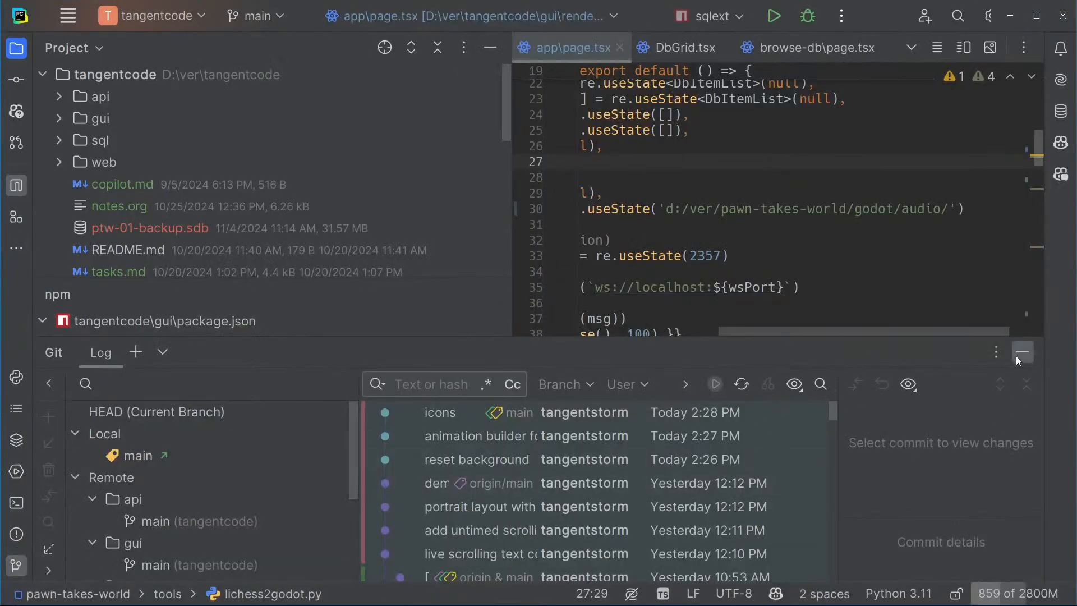
Hide the Git log and adjust the width of the project tree beside the code editor
left_click(1022, 353)
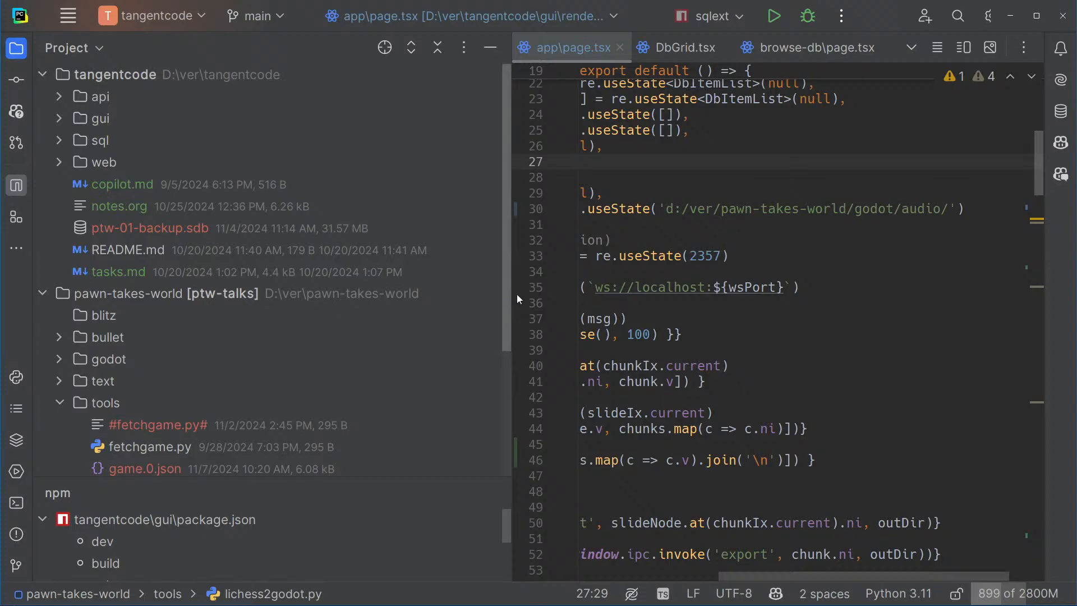
scroll(519, 288, "left", 5)
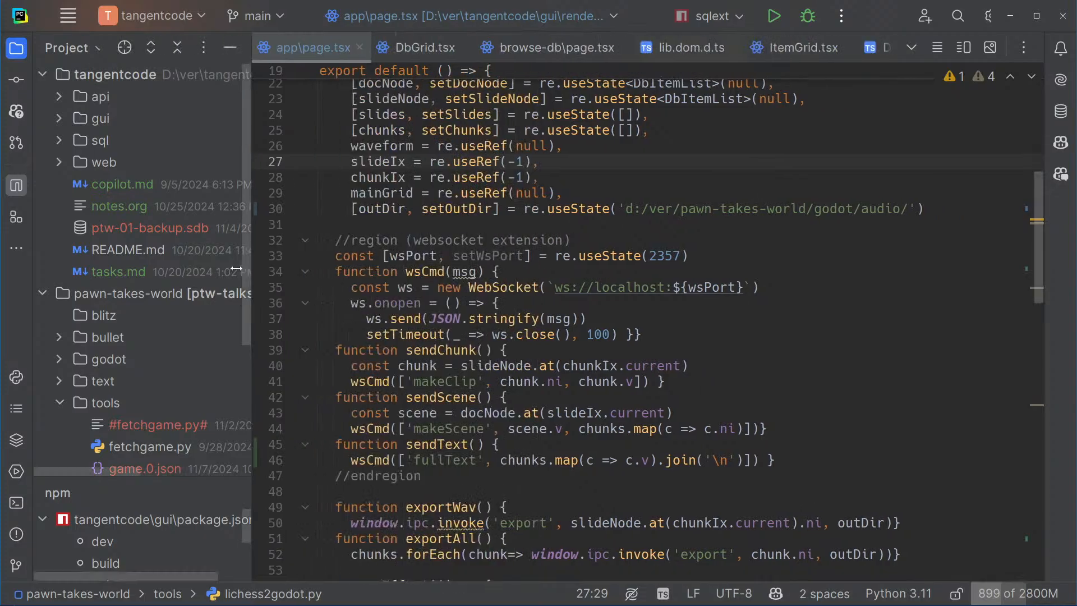
mouse_move(512, 317)
left_mouse_down()
mouse_move(558, 319)
mouse_move(515, 320)
left_mouse_up()
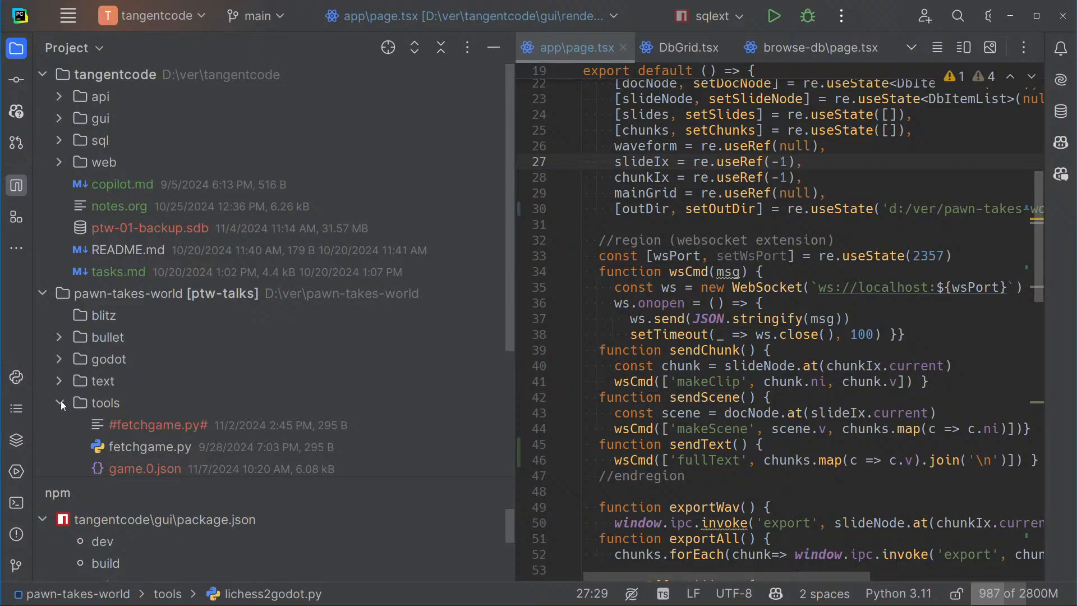
Open lichess2godot.py from the tools folder of pawn-takes-world and narrow the project tree to widen the code editor
left_click(141, 446)
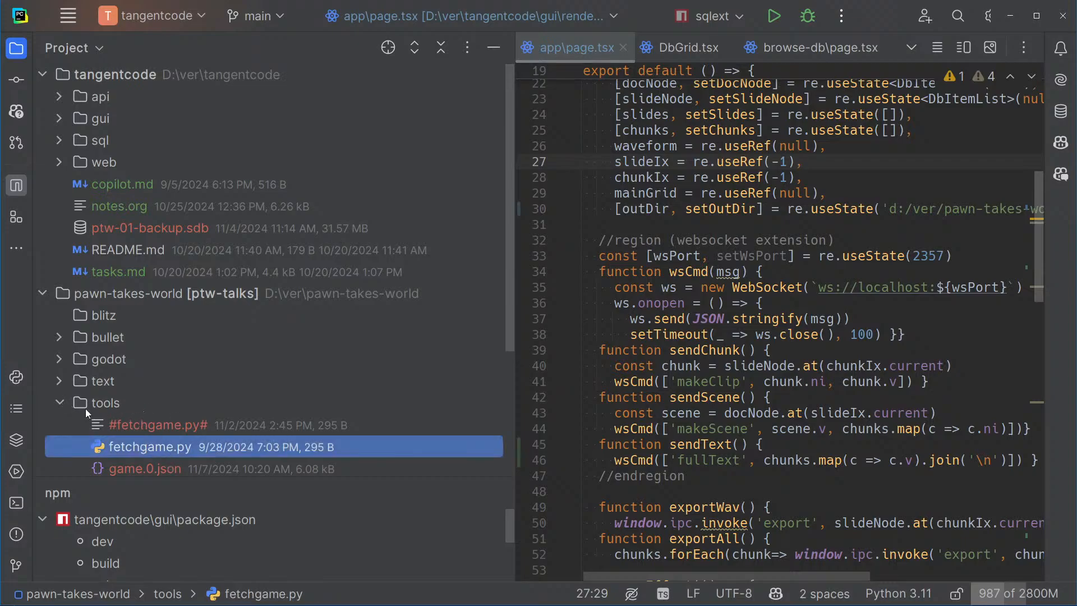
scroll(180, 421, "down", 3)
scroll(180, 423, "up", 1)
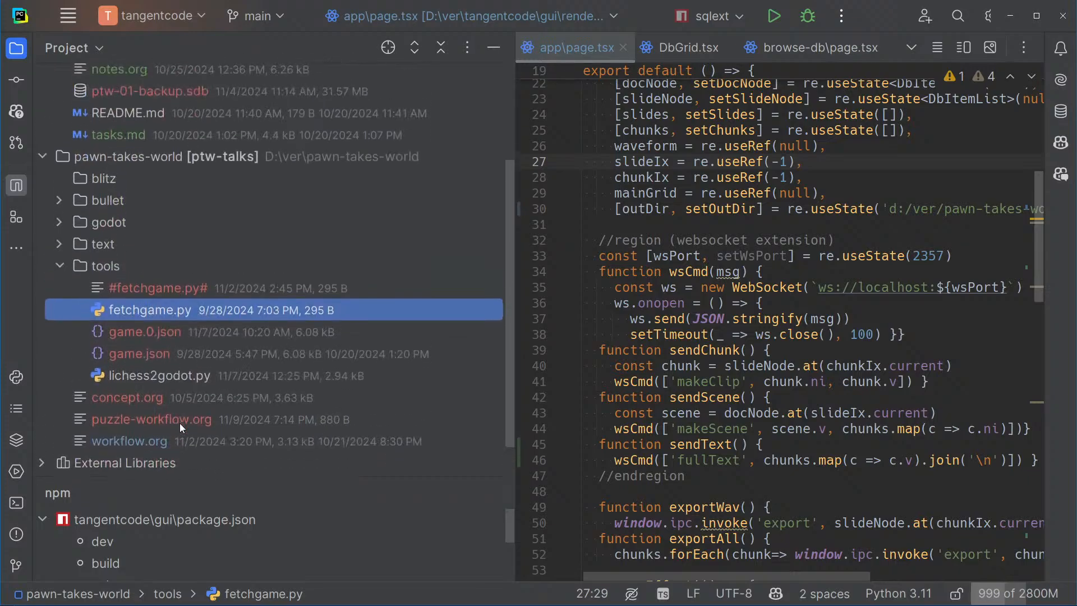
double_click(189, 385)
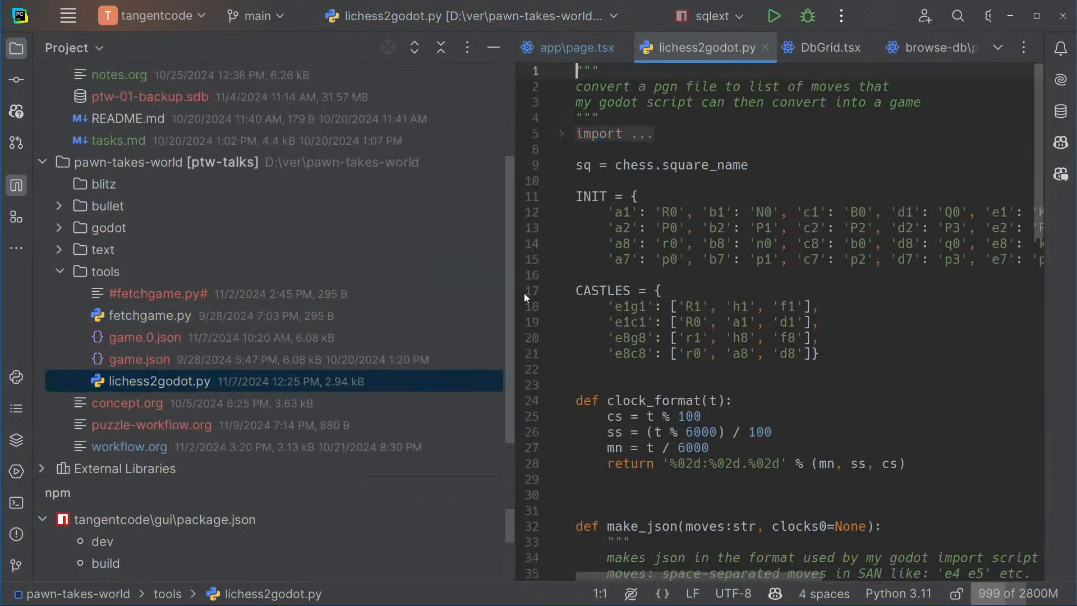
left_click_drag(515, 286, 187, 254)
Examine lichess2godot.py from the INIT and CASTLES tables through make_json to the main block
scroll(715, 431, "down", 15)
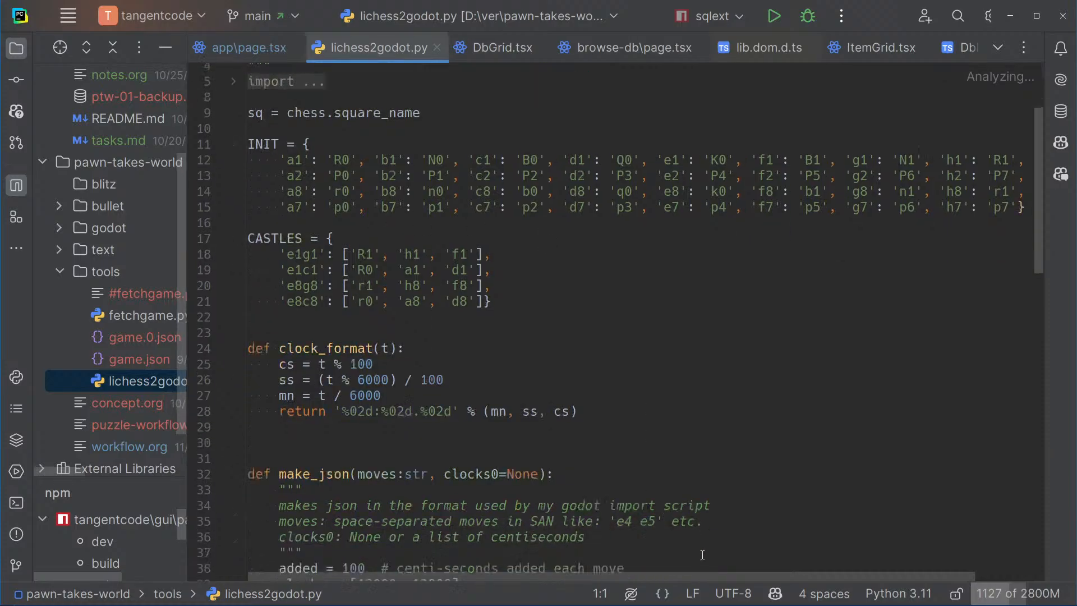
scroll(714, 431, "up", 6)
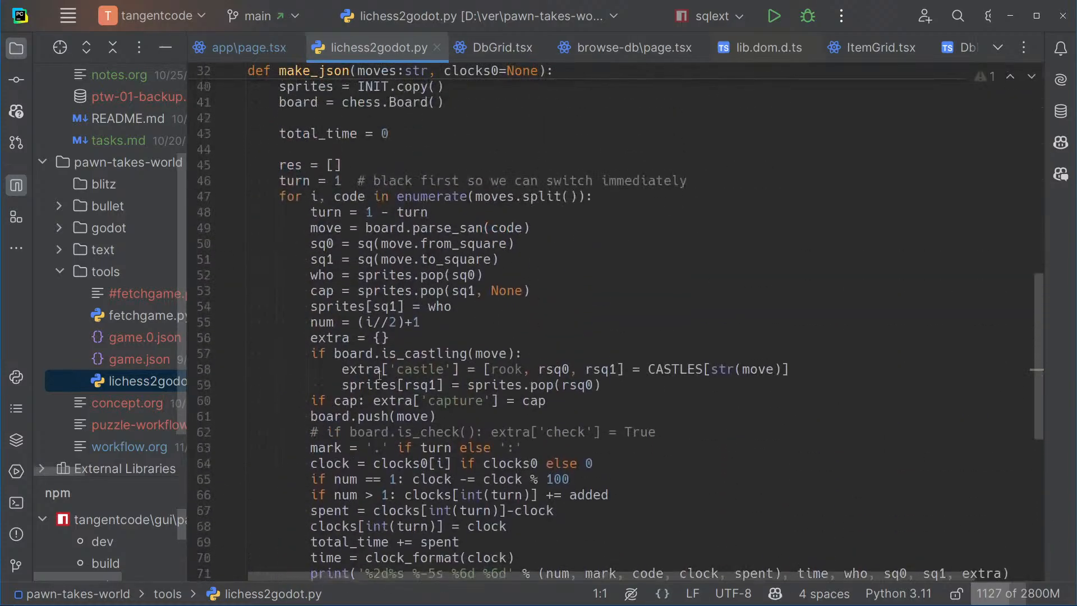
scroll(585, 207, "down", 7)
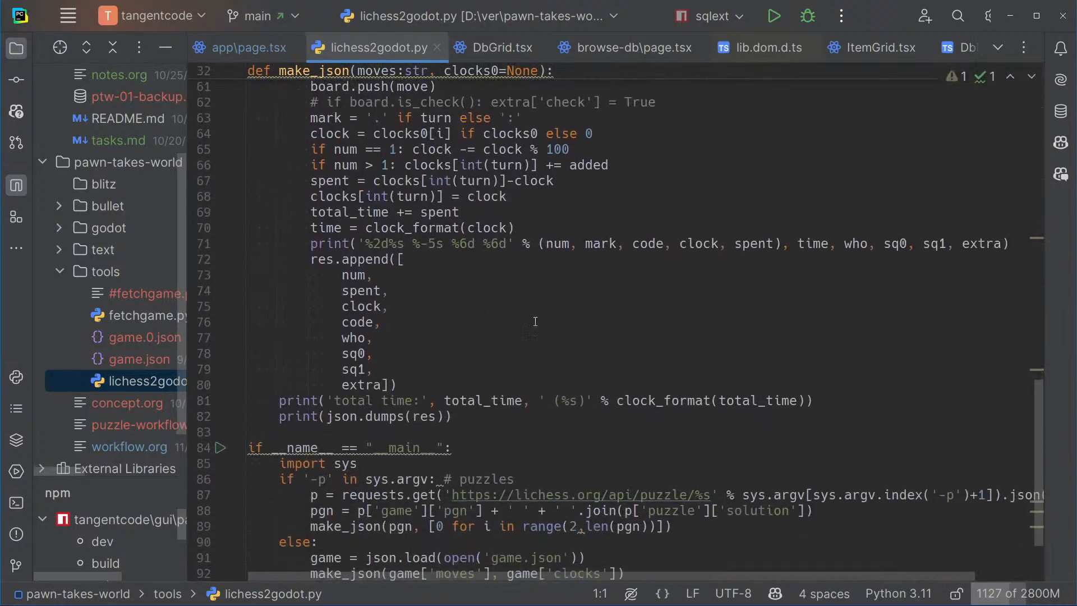
scroll(767, 378, "down", 2)
scroll(756, 411, "up", 8)
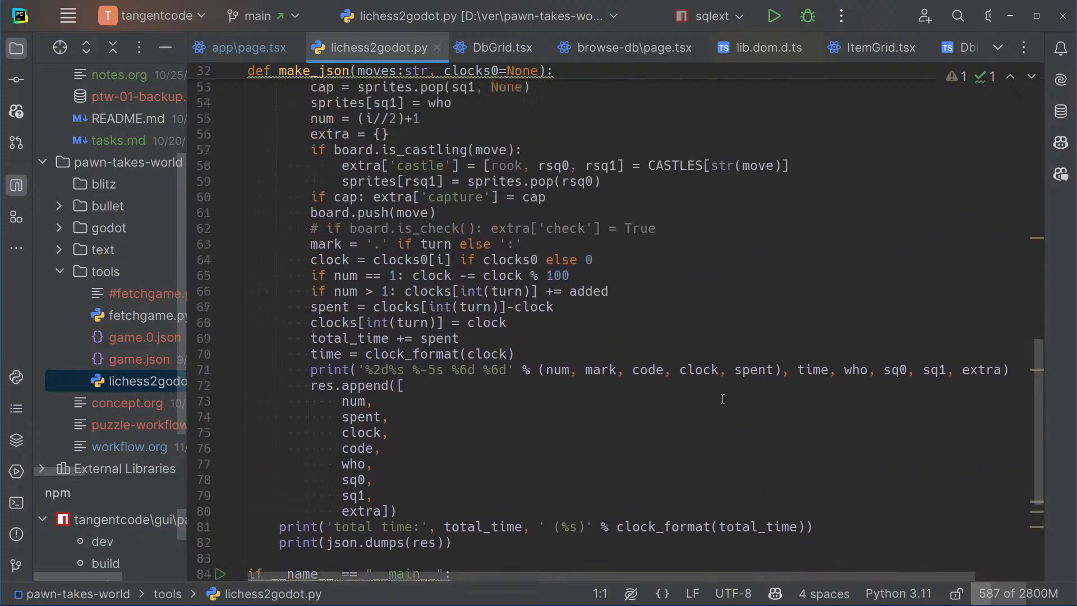
scroll(756, 411, "up", 8)
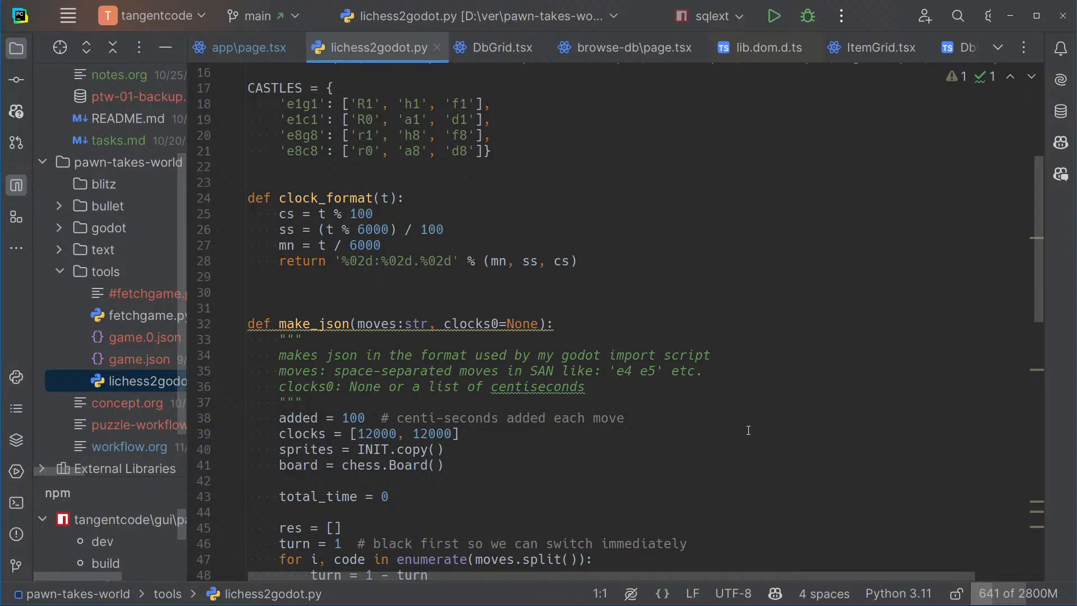
Switch to Chrome to review the kst7z puzzle JSON and show the lichess board editor page
key("alt+Tab")
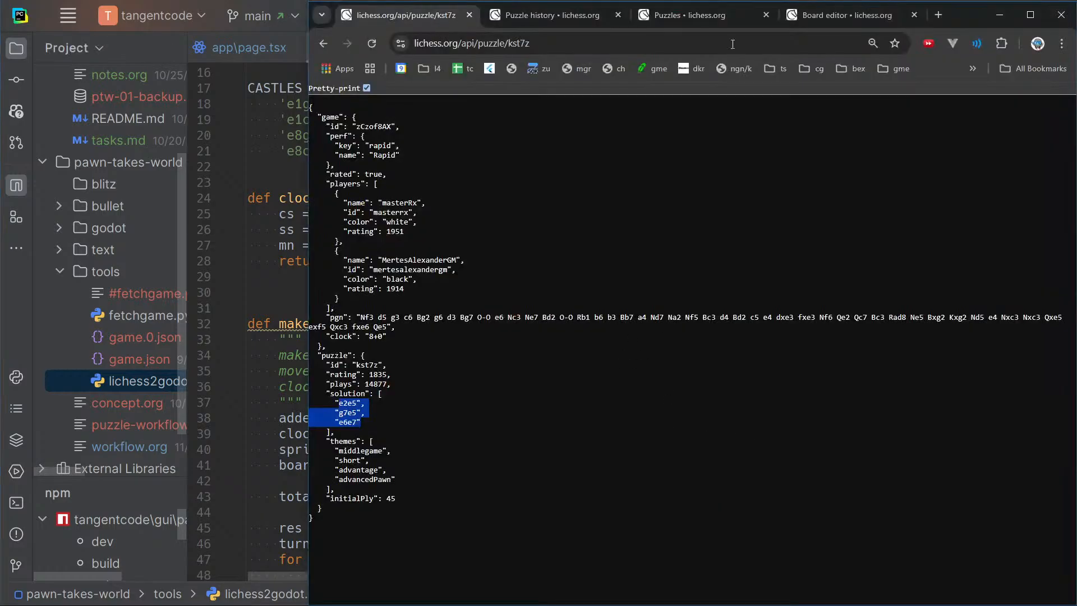
key("alt+Tab")
key("alt+Tab")
key("alt+Tab")
key("alt+Tab")
scroll(477, 368, "down", 5)
key("alt+Tab")
key("alt+Tab")
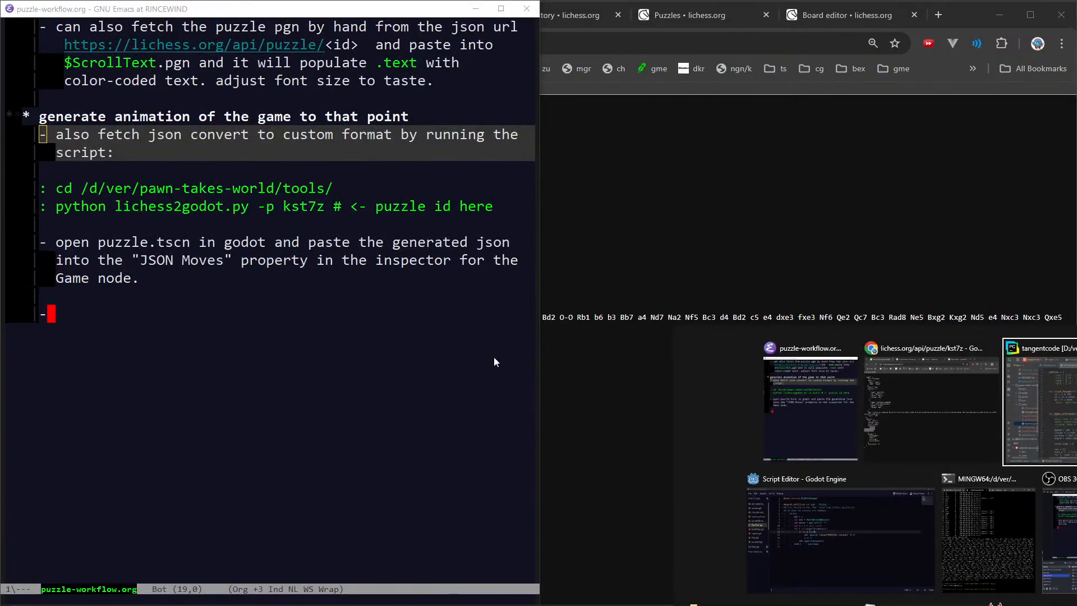
key("alt+Tab")
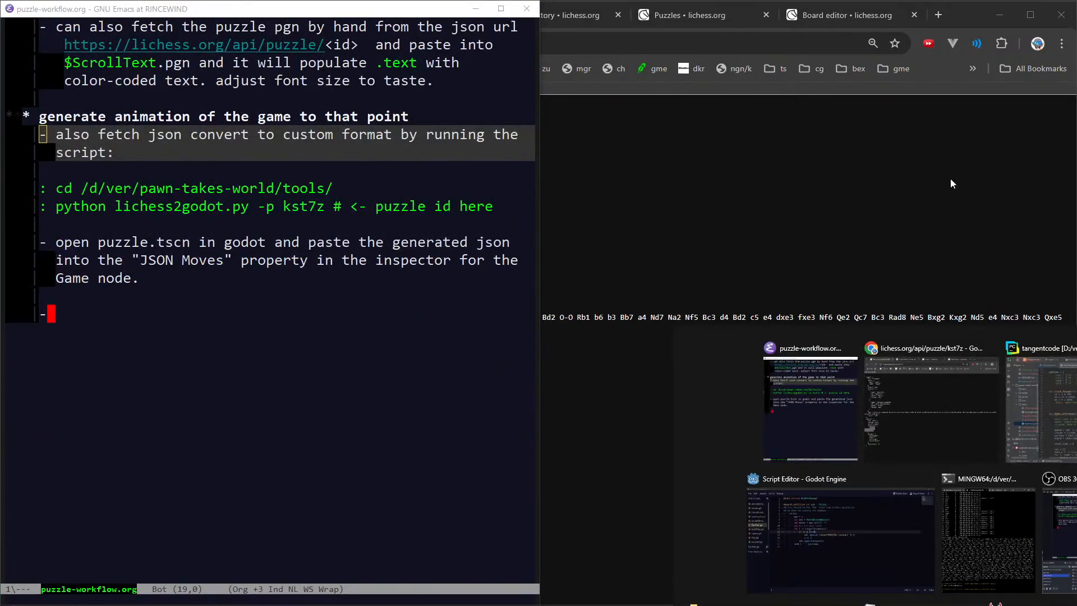
left_click(844, 18)
key("alt+Tab")
key("alt+Tab")
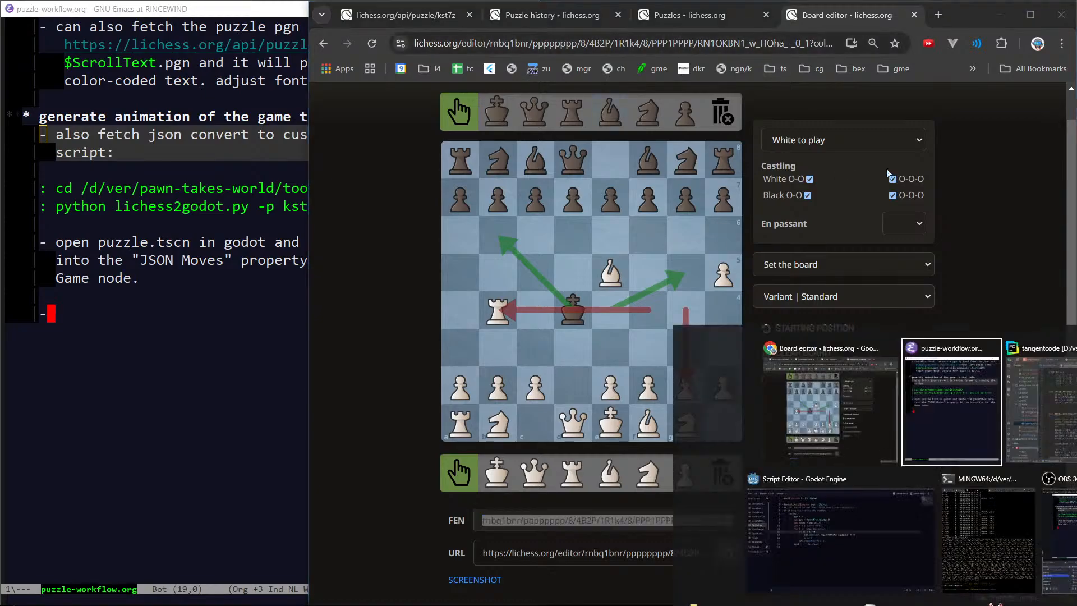
Switch back to PyCharm and examine the -p puzzle branch in the main block of lichess2godot.py
left_click(1021, 409)
scroll(588, 371, "down", 15)
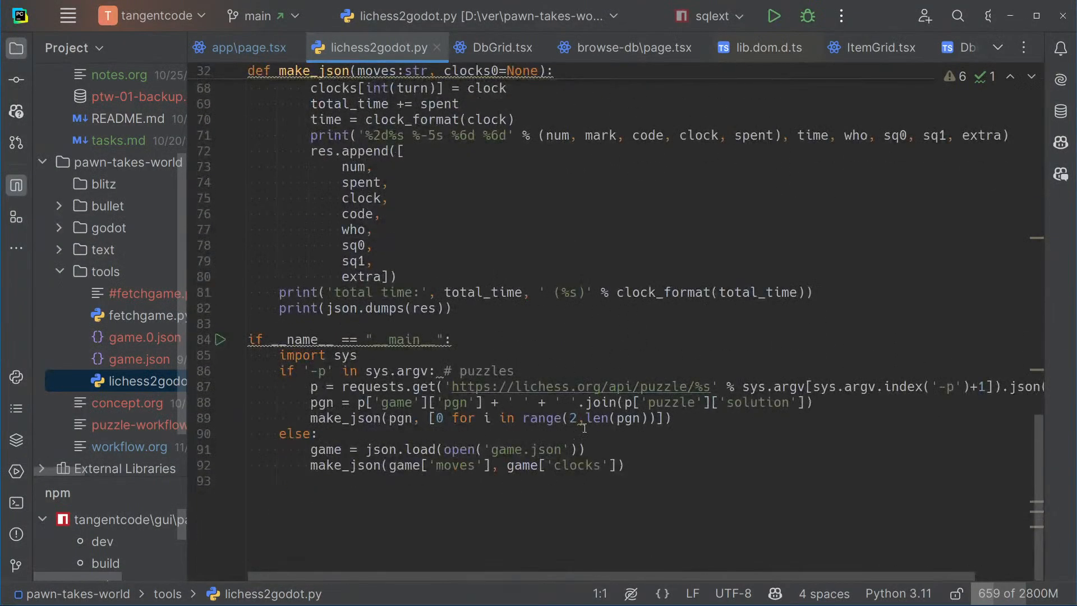
key("alt+Tab")
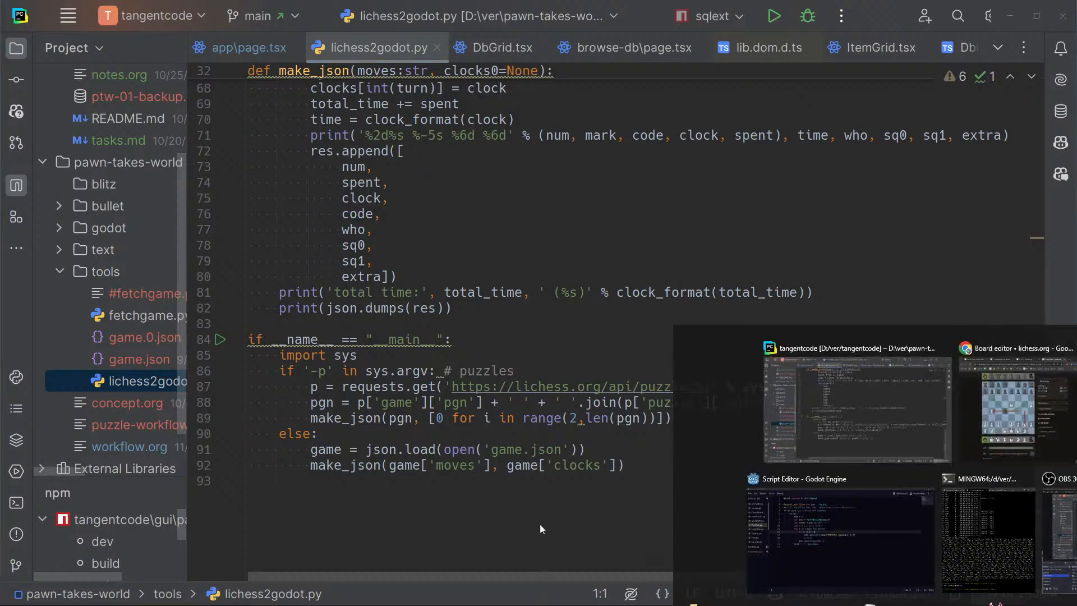
left_click(526, 502)
left_click_drag(526, 502, 640, 471)
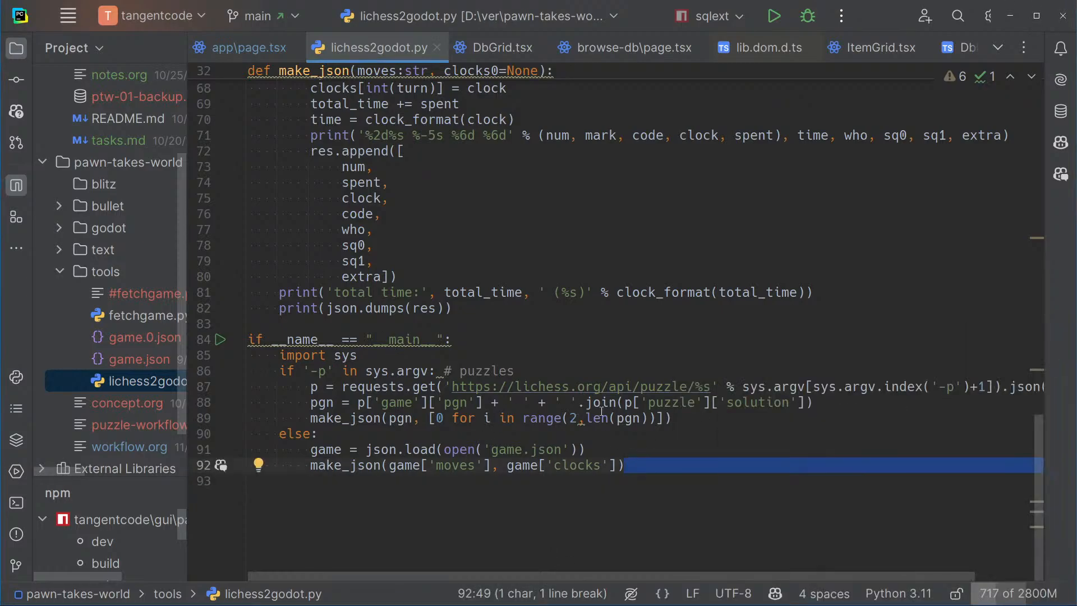
left_click(659, 428)
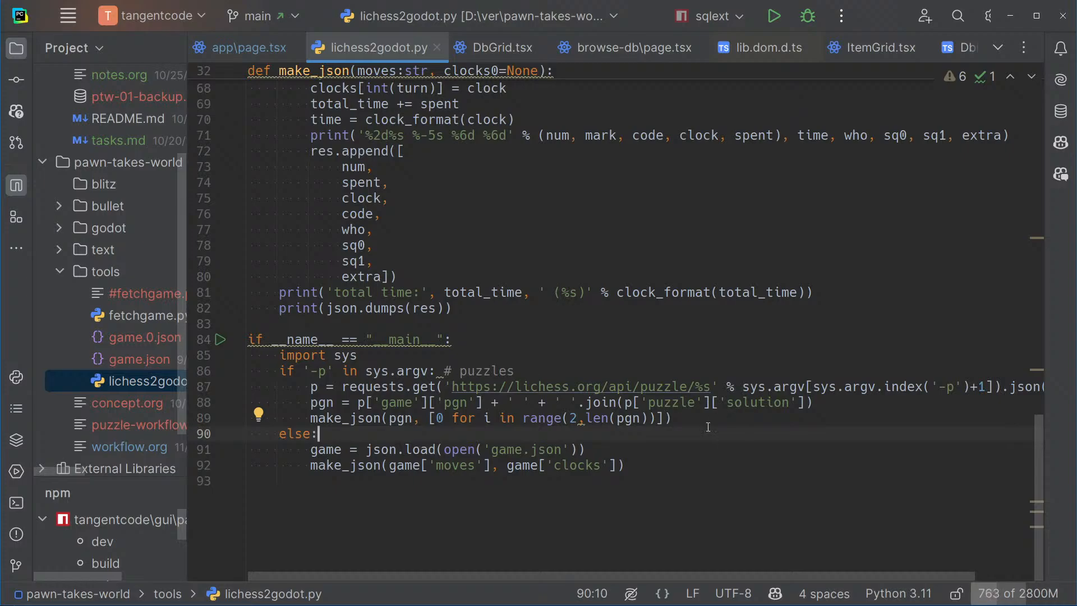
Switch to the Emacs notes and place the cursor on the blank line above the last empty bullet
key("alt+Tab")
key("alt+Tab")
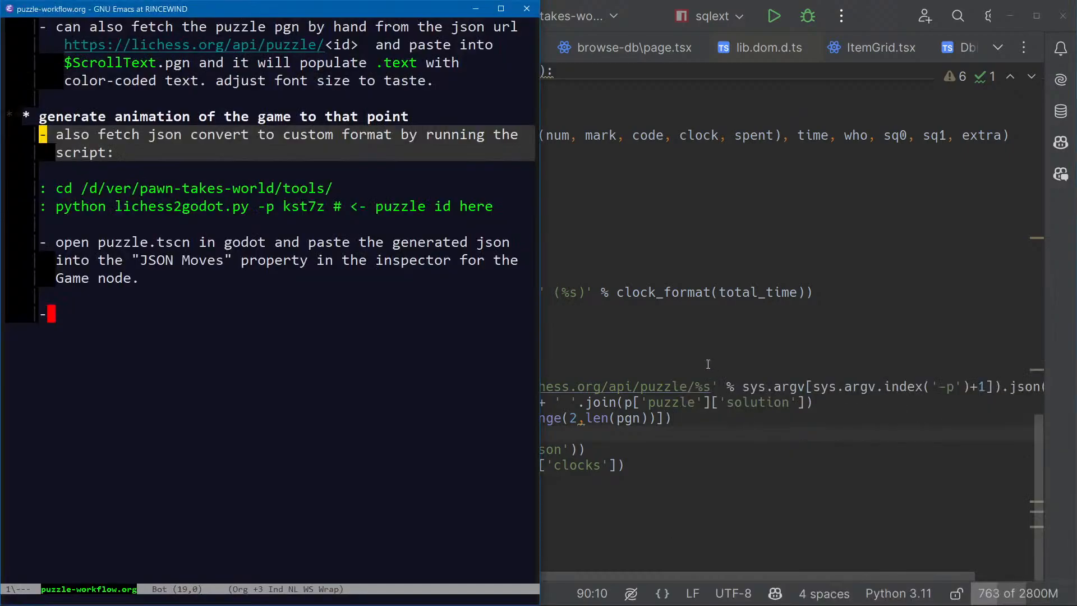
left_click(169, 303)
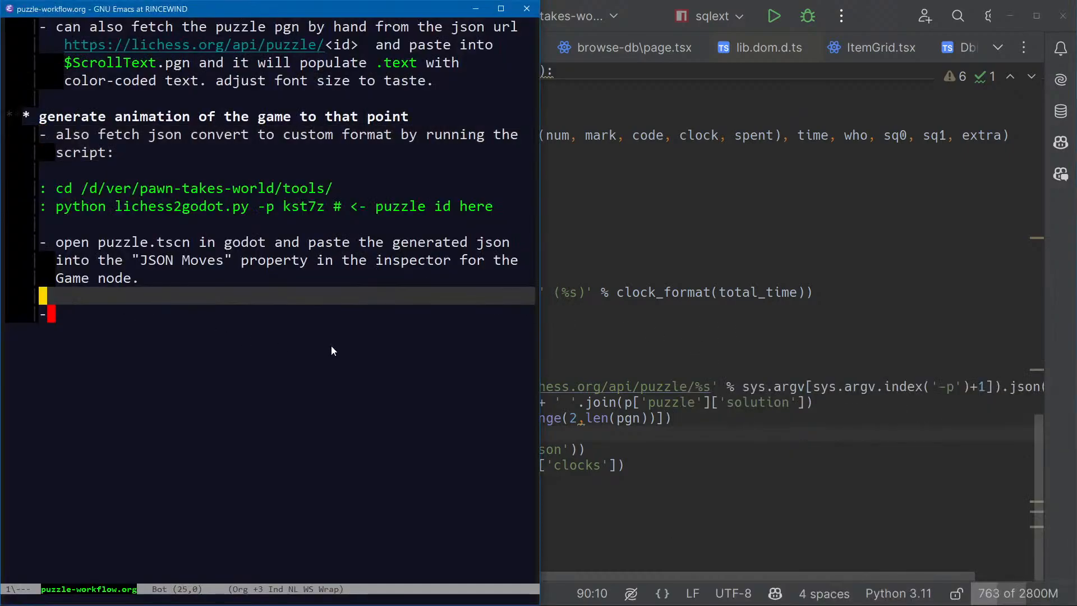
Switch to Godot, examine the Game node's Go property above Json Moves, and return to the Emacs notes
key("alt+Tab")
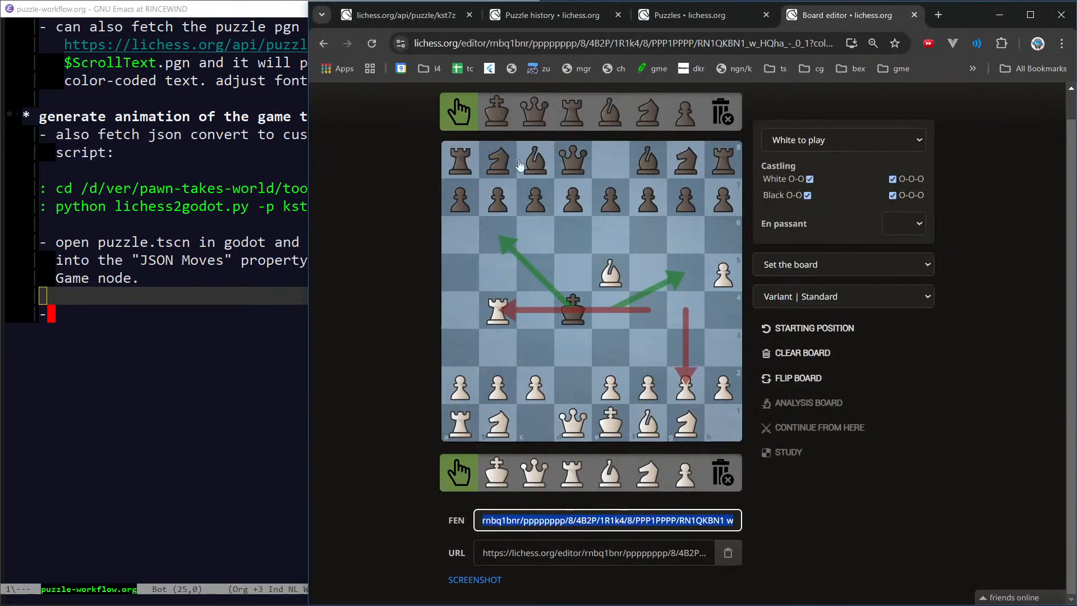
key("alt+Tab")
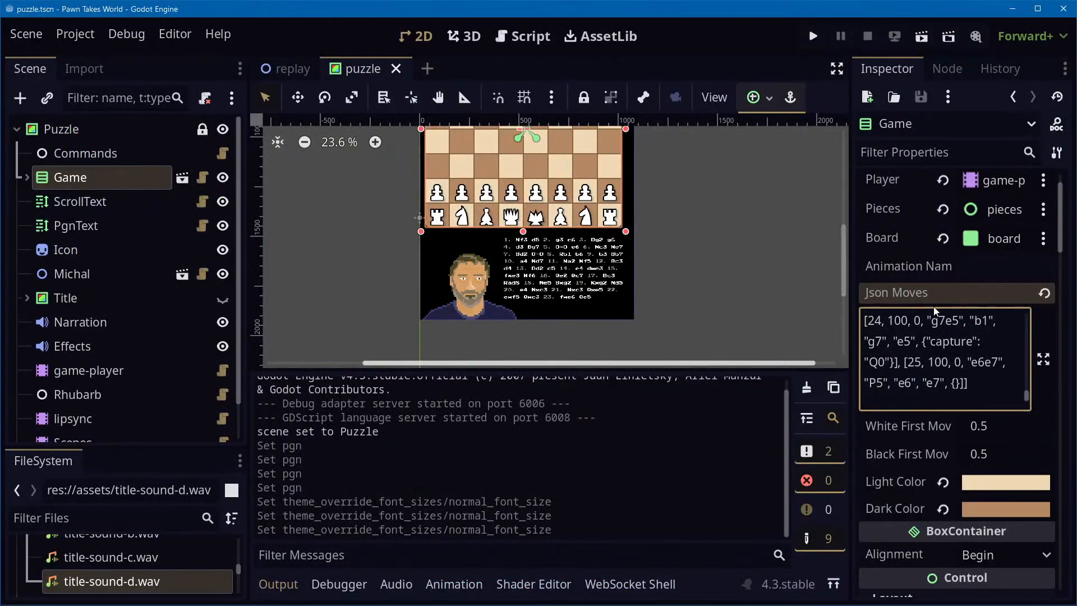
scroll(920, 258, "up", 2)
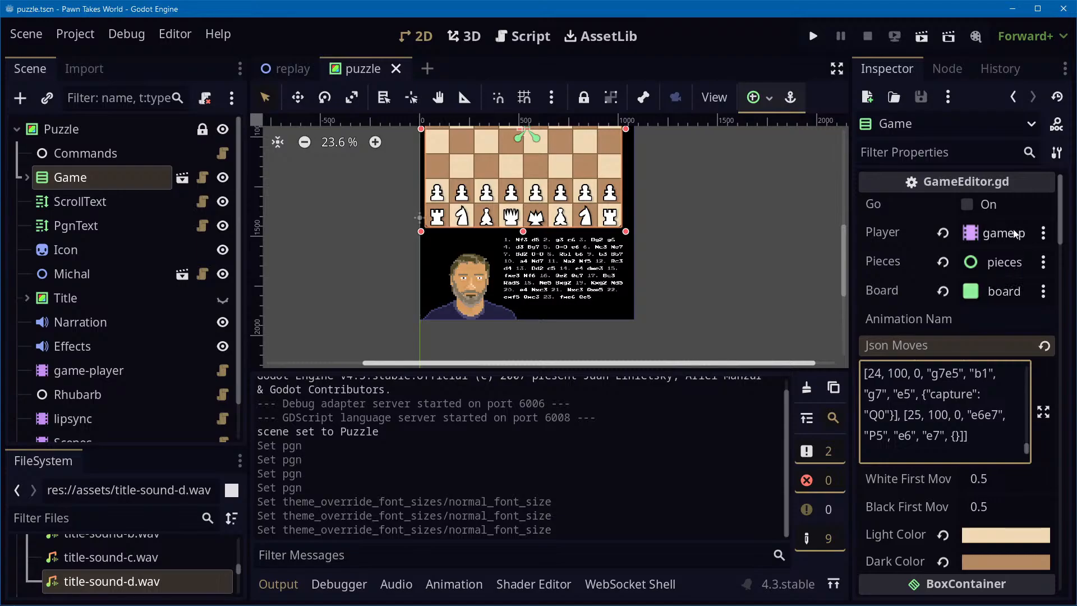
key("alt+Tab")
key("alt+Tab")
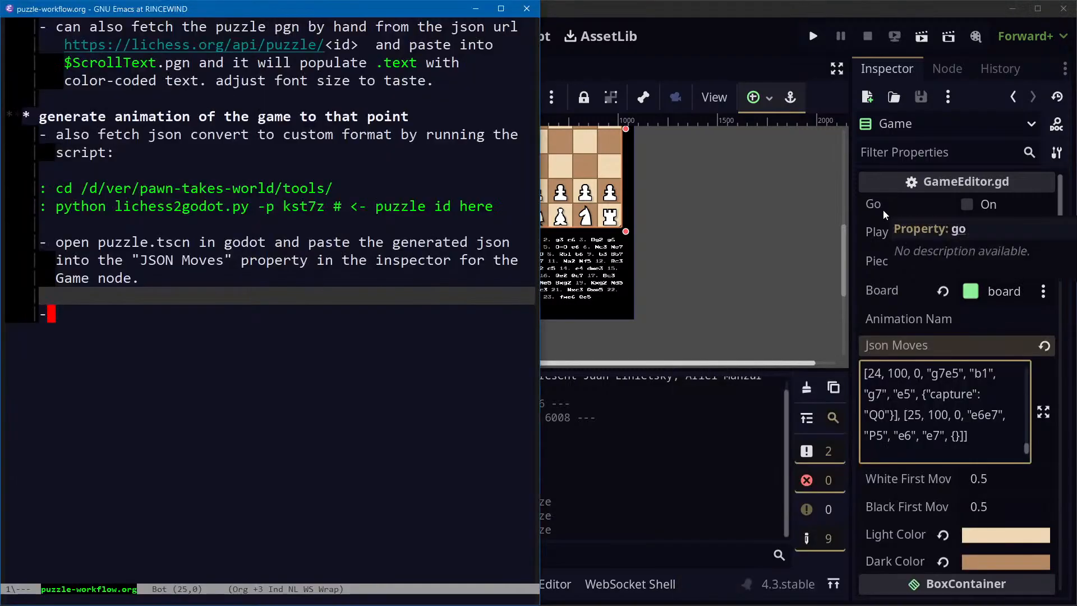
Add a bullet at the end of the puzzle workflow notes reading 'then press the "go" checkbox'
key("Down")
key("End")
type("then press t")
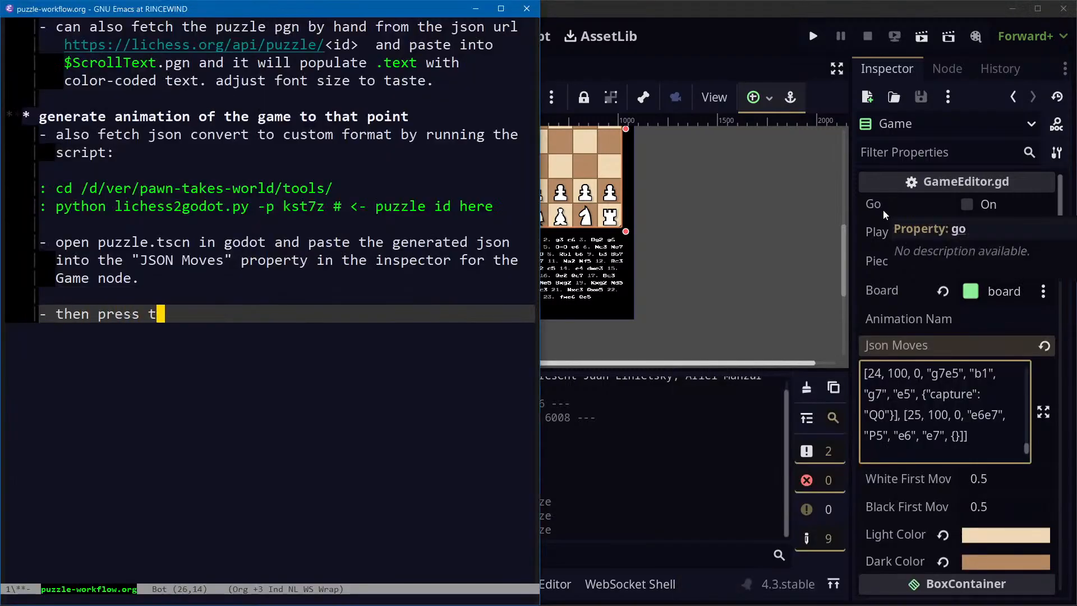
type("he \"go\" checkbox")
key("Return")
Switch to Godot and select the Game node in the puzzle scene
key("alt+Tab")
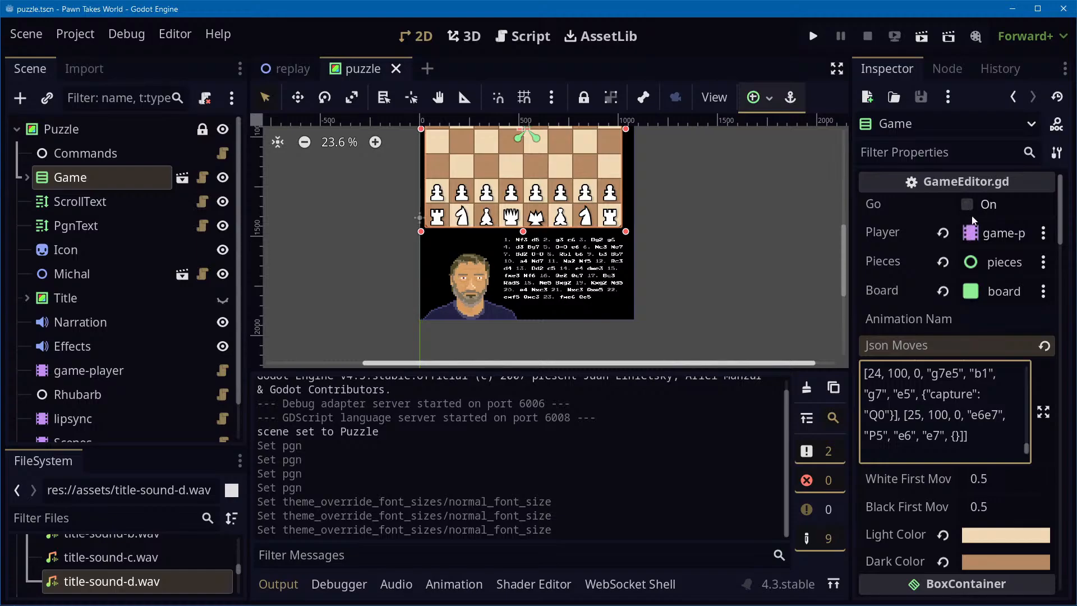
left_click(77, 227)
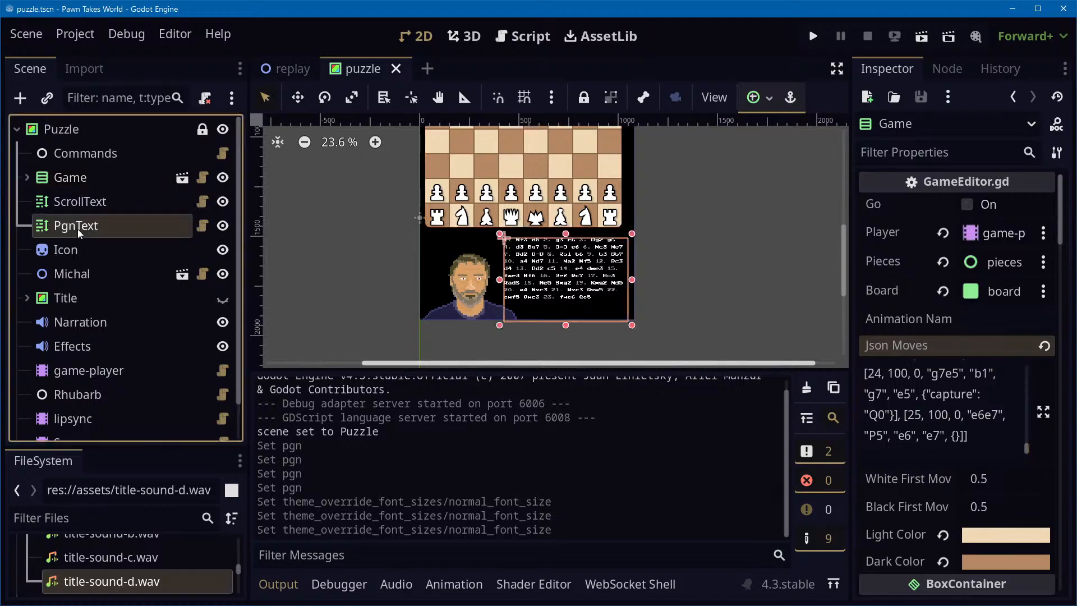
left_click(65, 179)
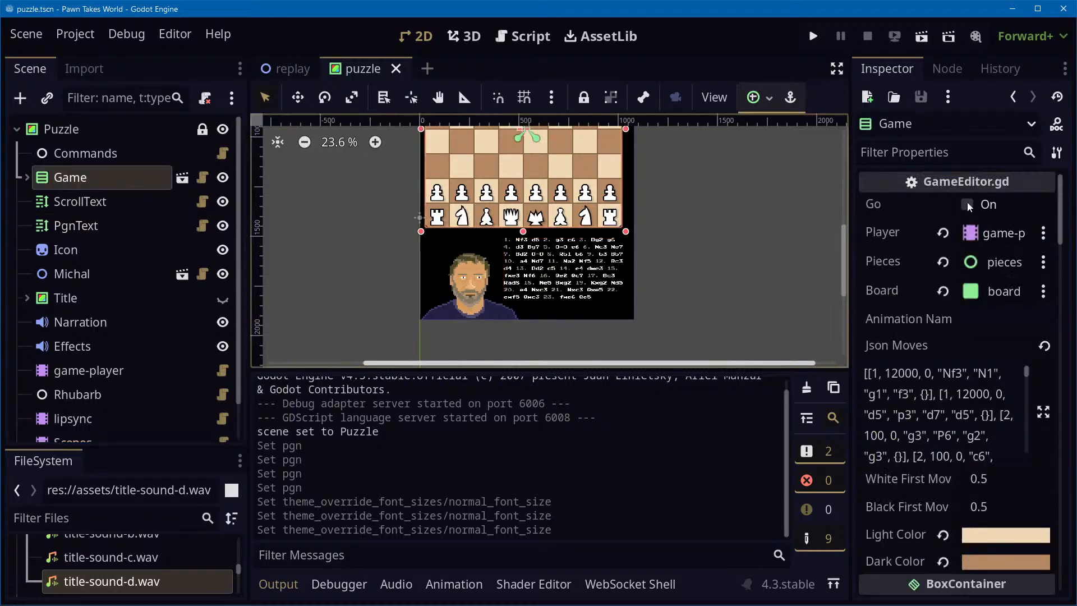
Check the engine version in the About Godot window and close it
left_click(23, 34)
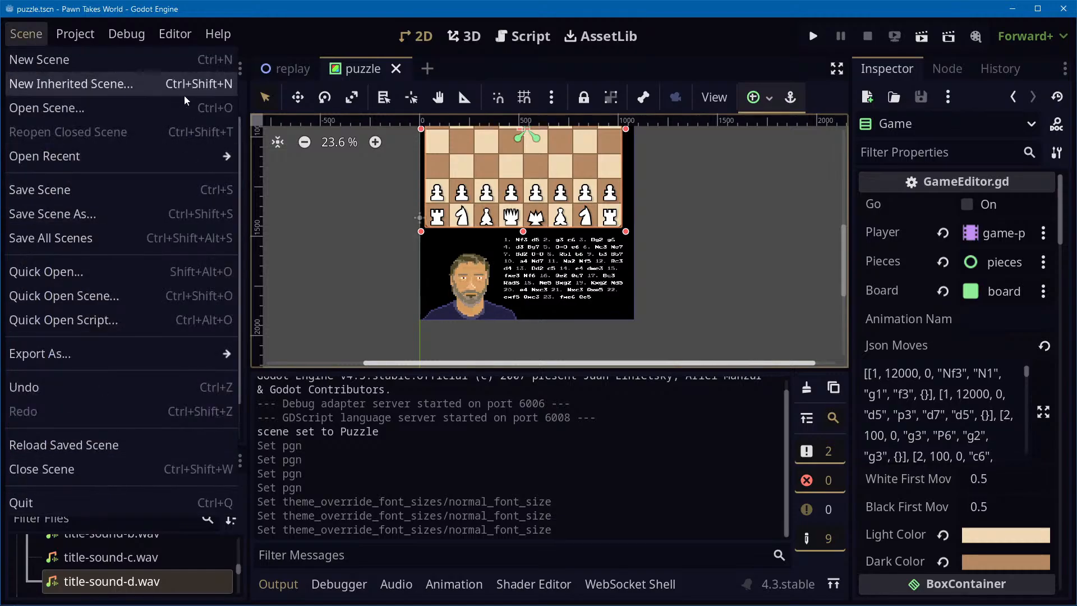
left_click(302, 42)
left_click(218, 34)
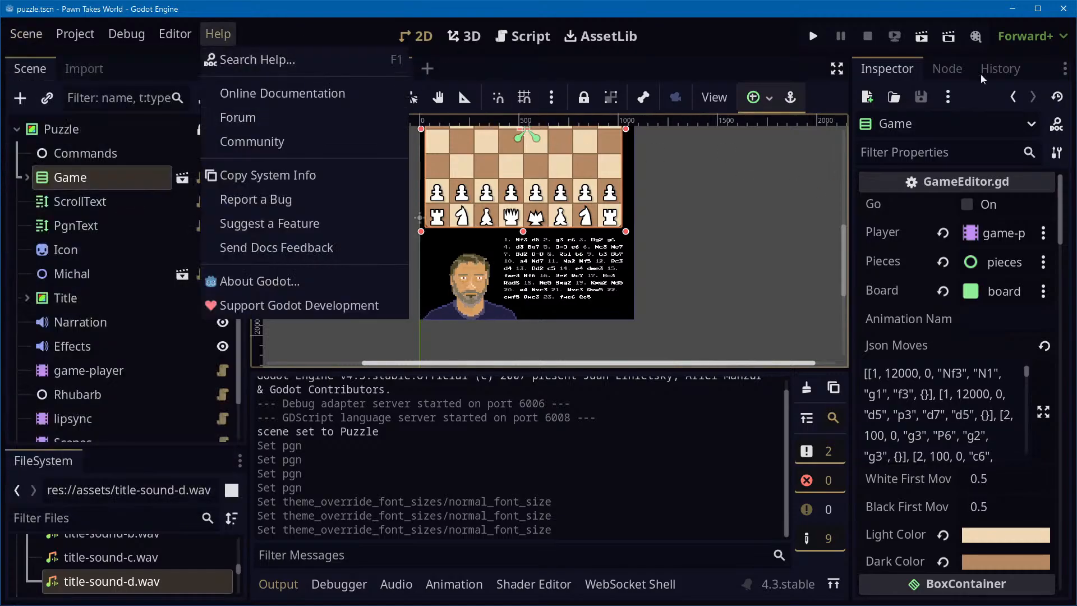
left_click(870, 13)
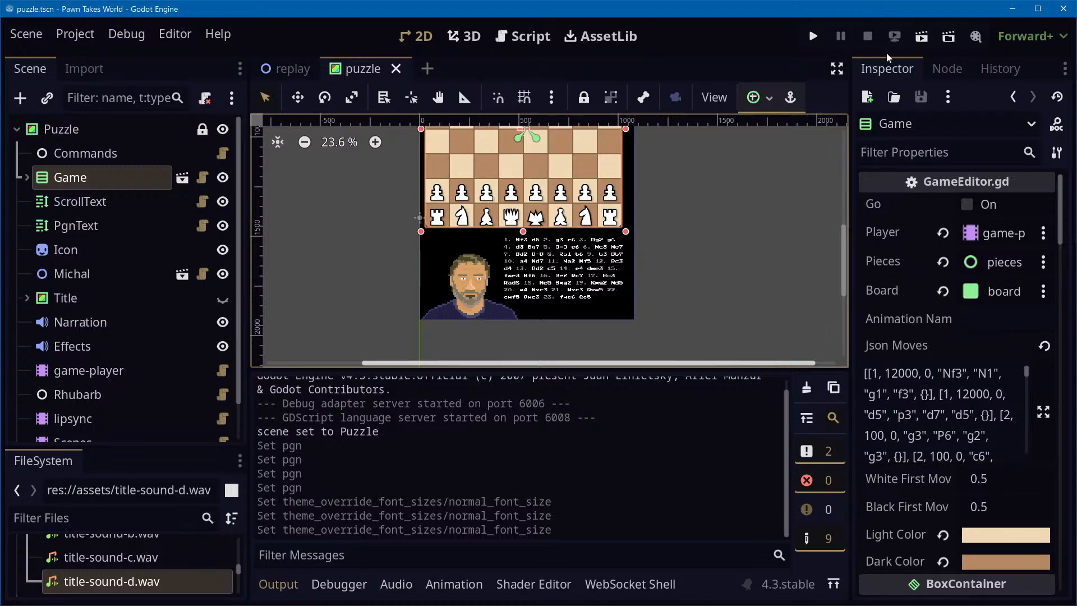
left_click(224, 36)
left_click(269, 282)
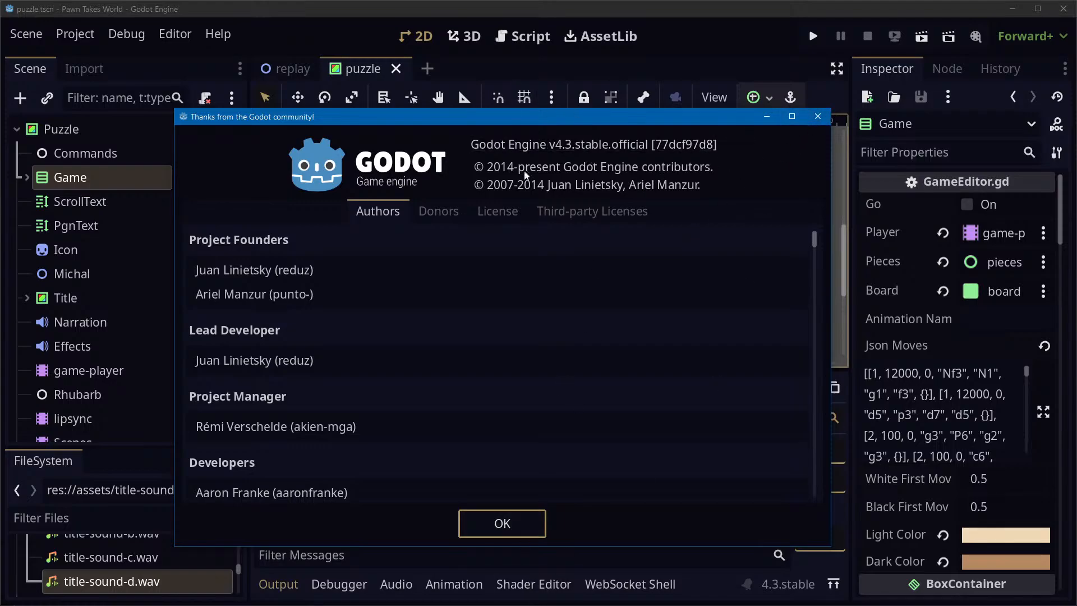
left_click(508, 522)
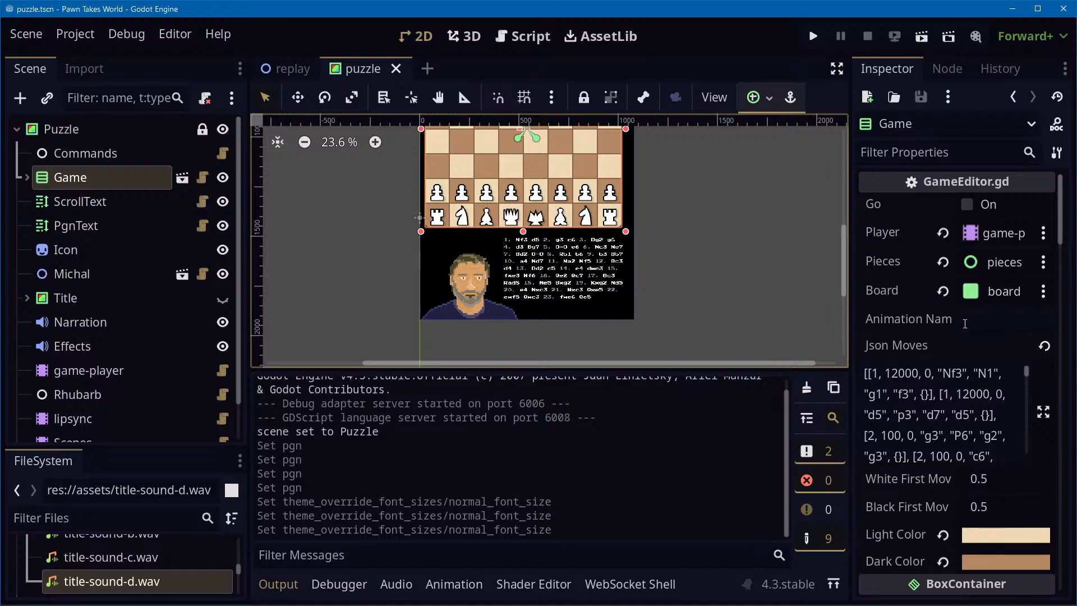
Trigger the Game node's Go option to generate the animations from the JSON moves
left_click(967, 206)
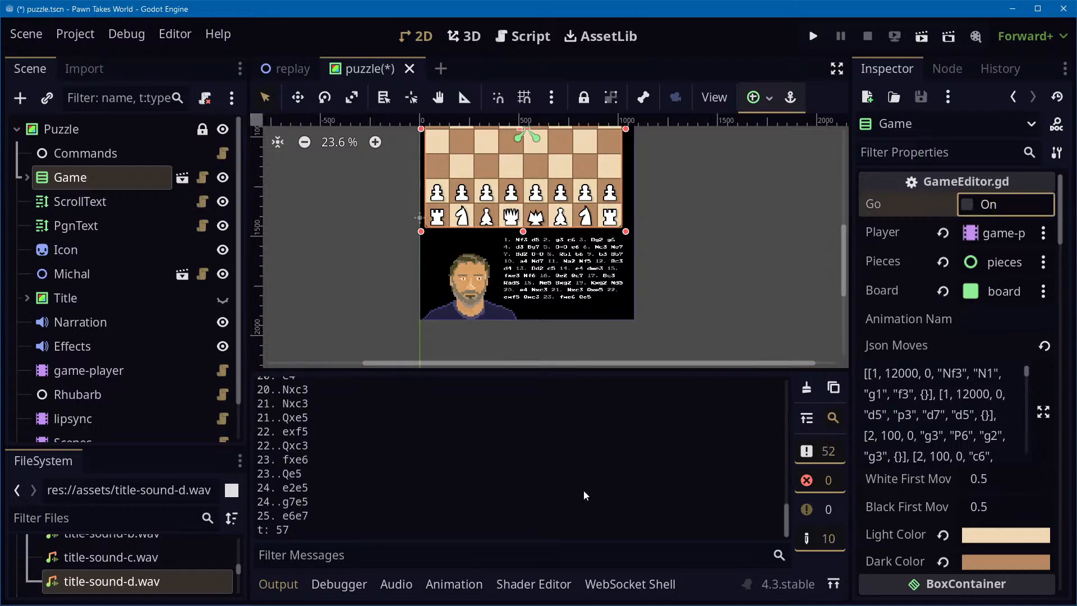
In the Emacs notes, extend the last bullet with 'to generate the animation (it's in the "game-player" animation player node)' and save the file
key("alt+Tab")
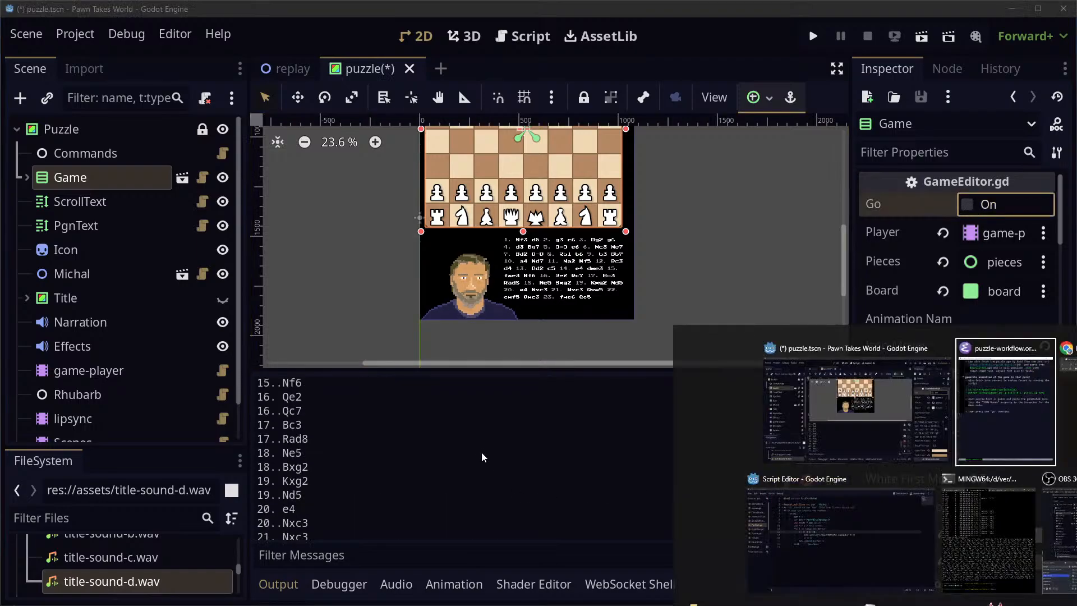
key("BackSpace")
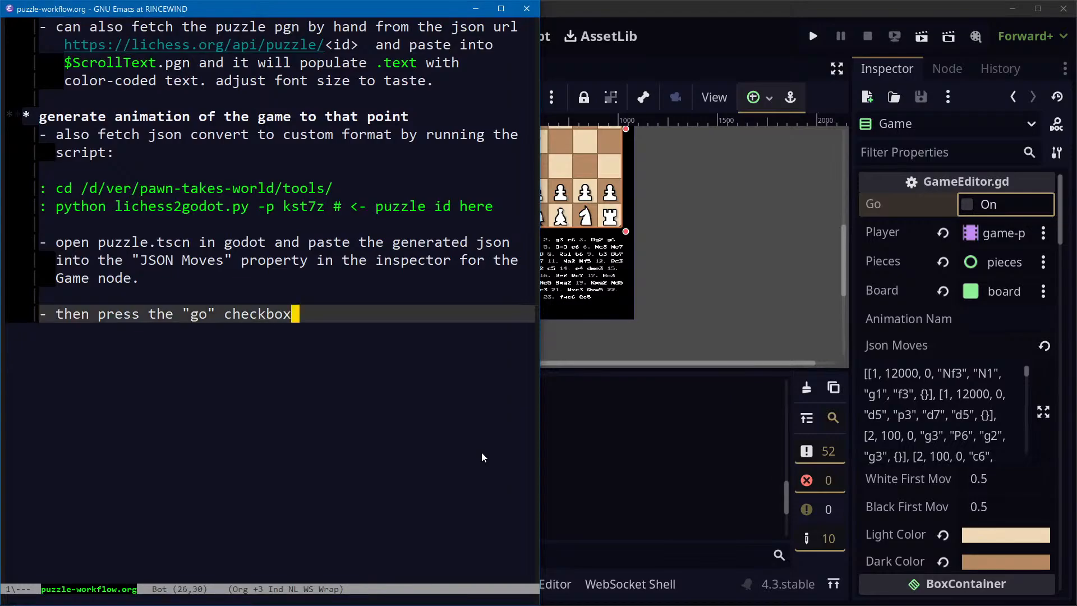
type("to generate the ")
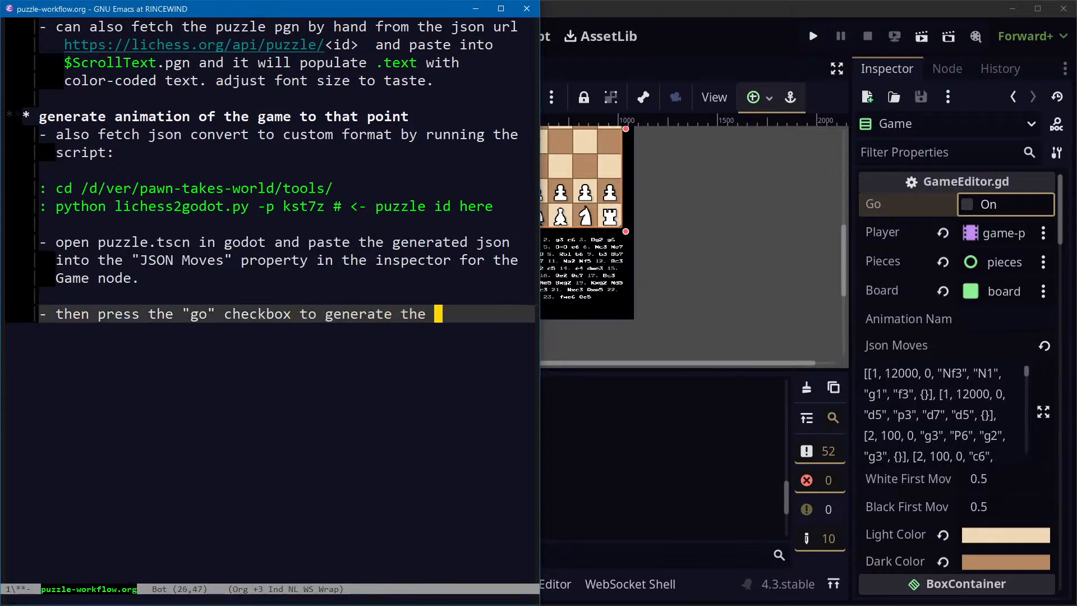
type("animation")
key("Return")
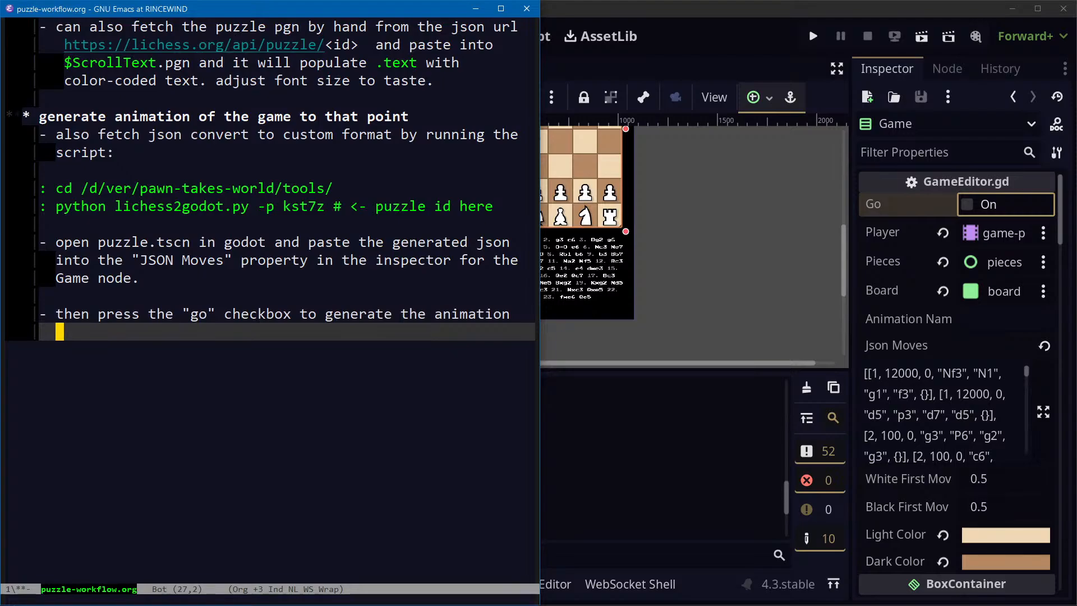
type("(it's in the ")
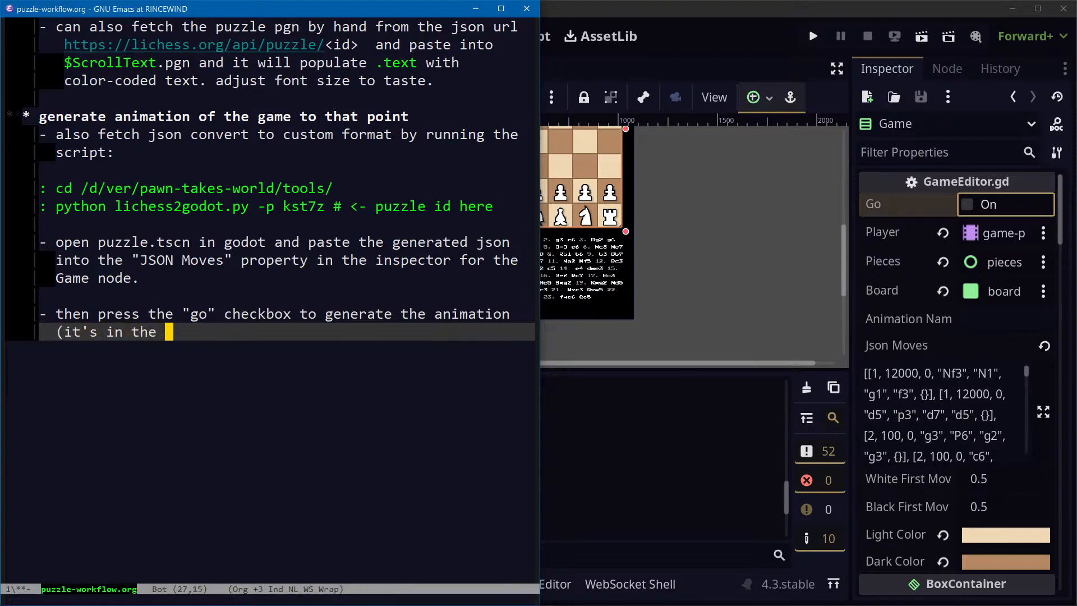
type("\"game-player\" animation play")
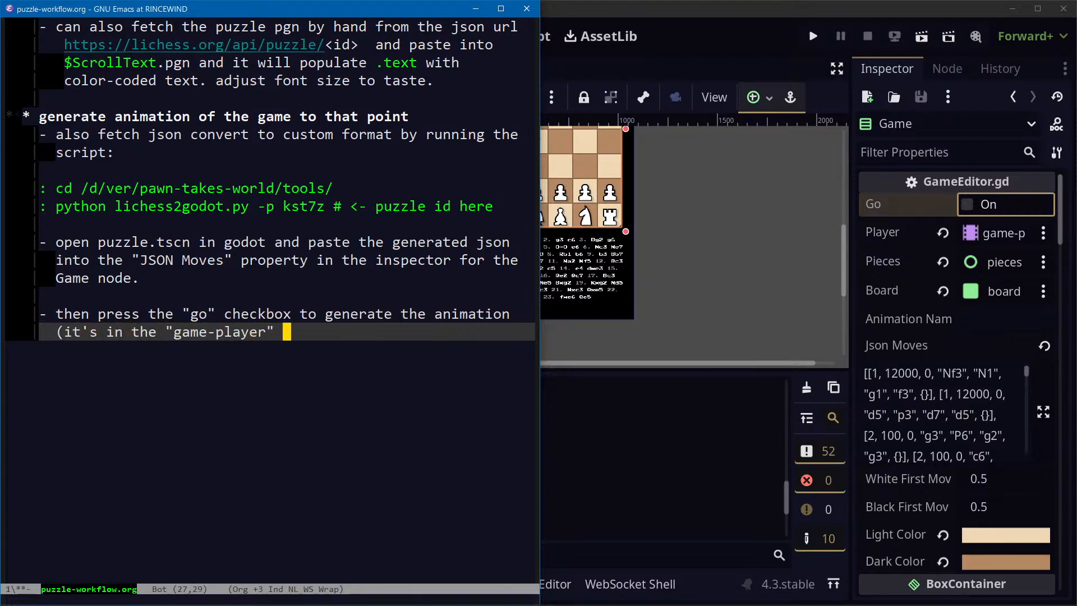
type("er node)")
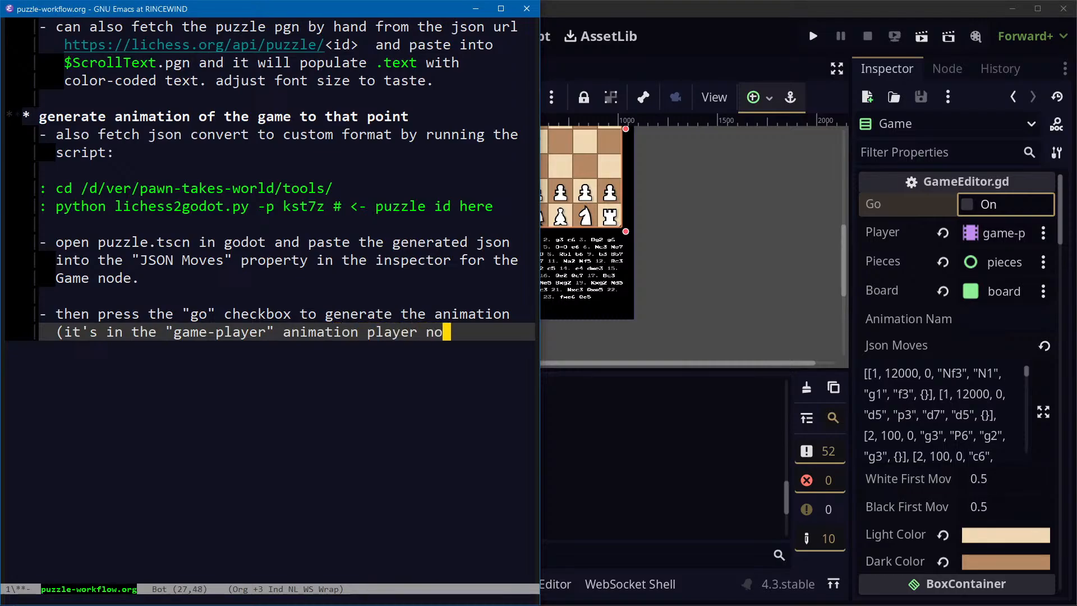
key("ctrl+a")
key("ctrl+x")
key("ctrl+s")
Reword "it's in" to "it appears in" within the parenthesised note and save the file
key("alt+f")
key("alt+f")
key("alt+b")
key("alt+b")
key("alt+f")
key("BackSpace")
key("BackSpace")
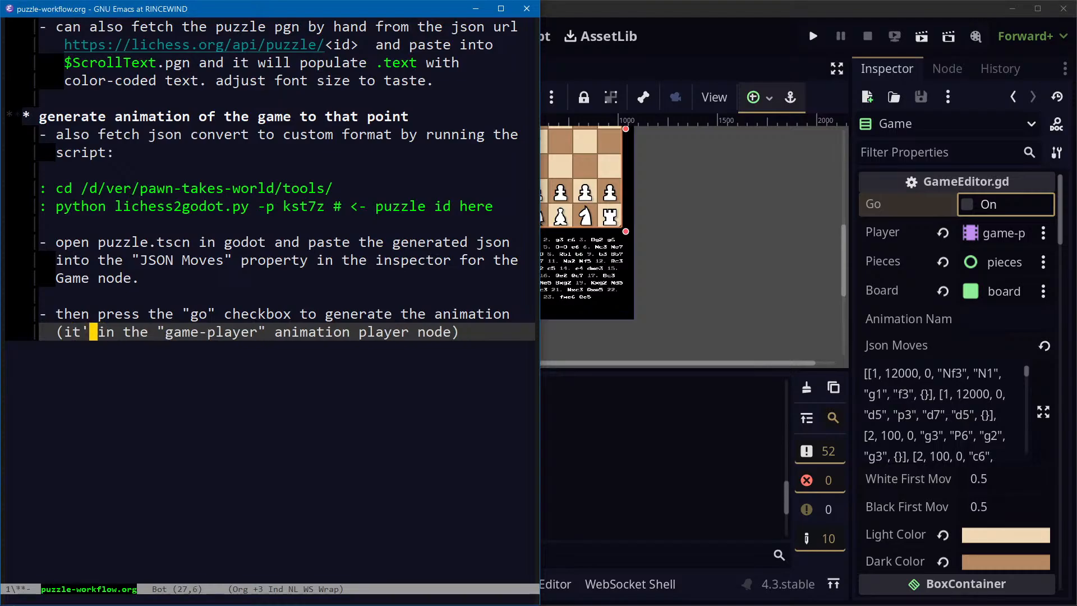
type("appears in")
key("BackSpace")
key("BackSpace")
key("BackSpace")
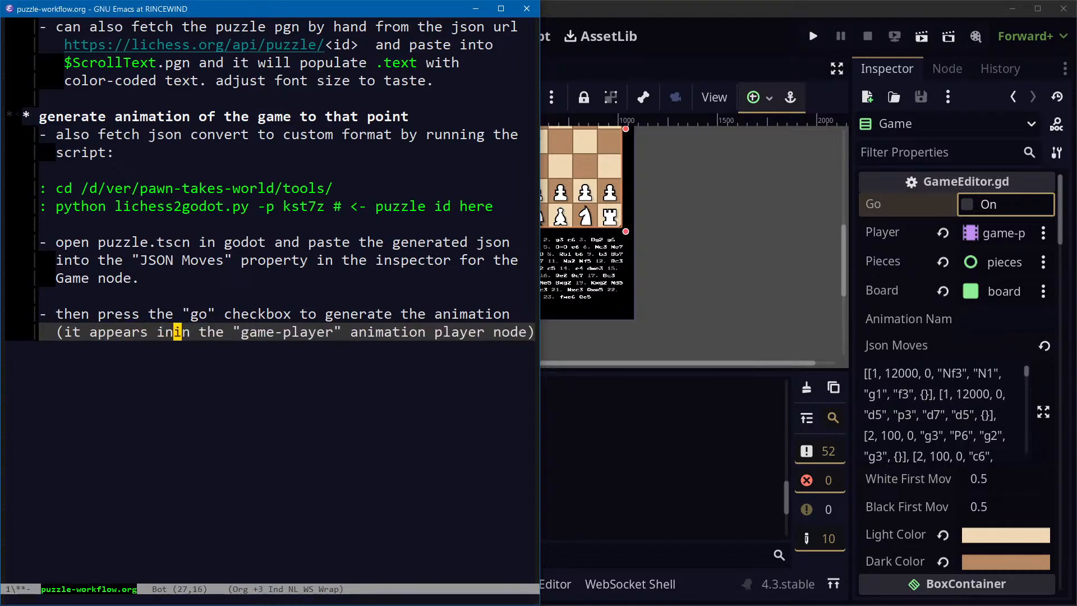
key("ctrl+a")
key("ctrl+x")
key("ctrl+s")
Switch to Godot and look through the list of move animations in the game-player node
key("alt+Tab")
key("alt+Tab")
key("alt+Tab")
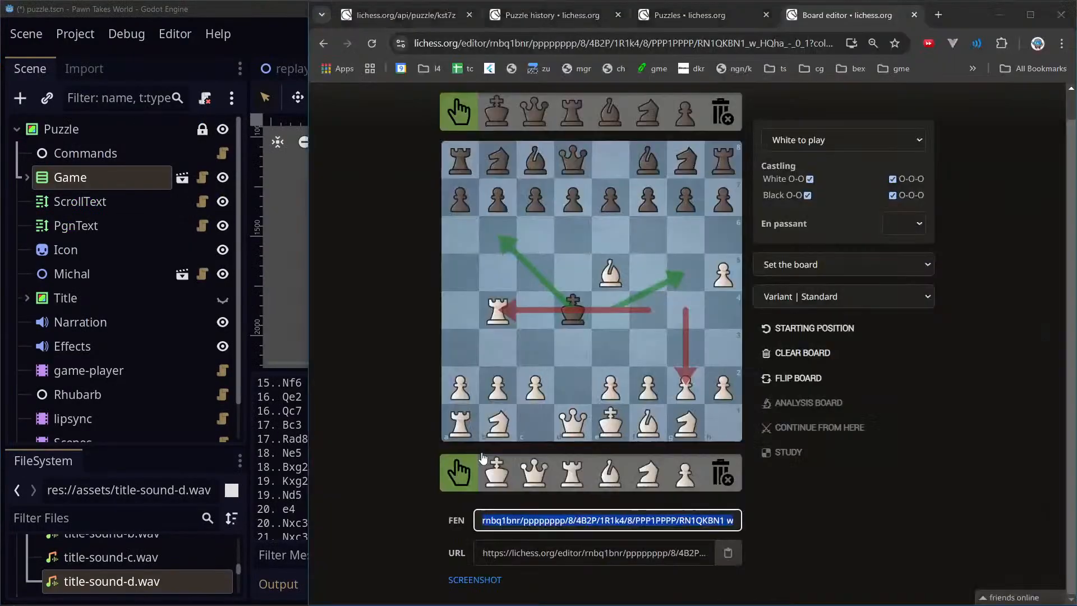
key("alt+Tab")
key("alt+Tab")
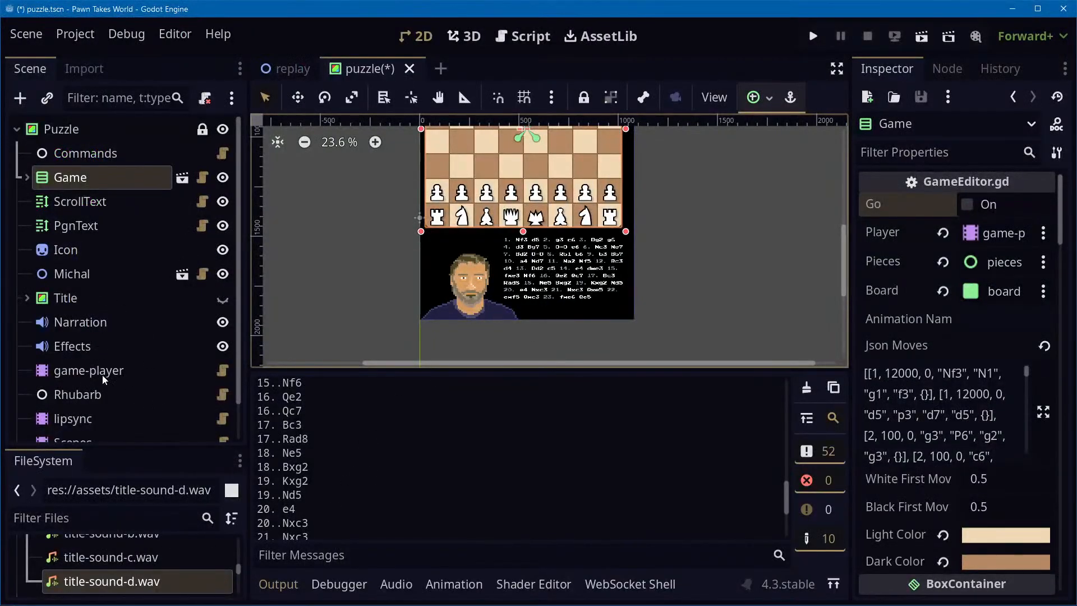
left_click(104, 374)
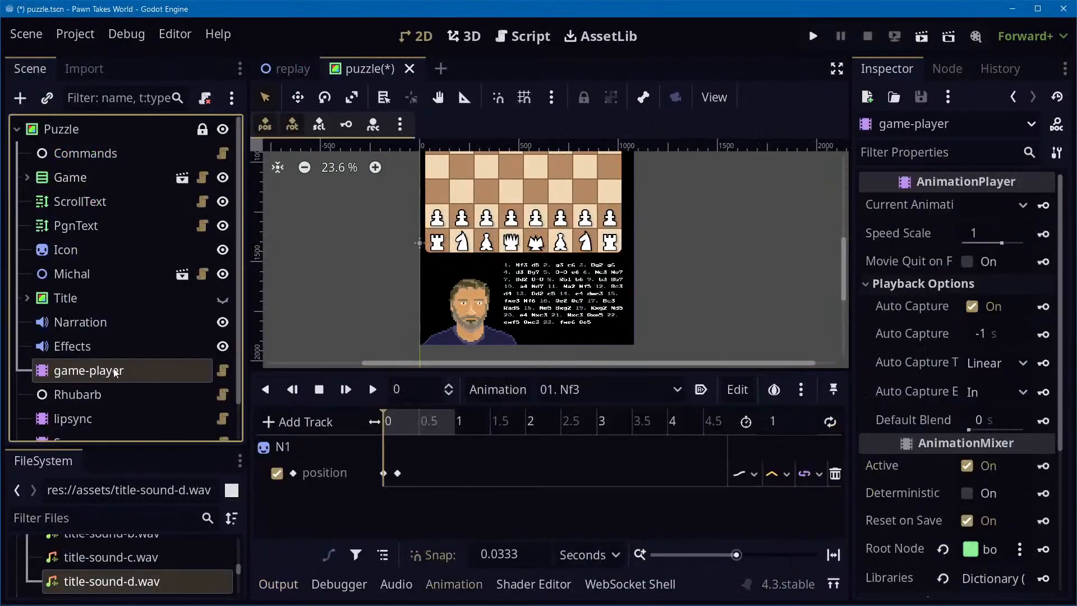
left_click(581, 380)
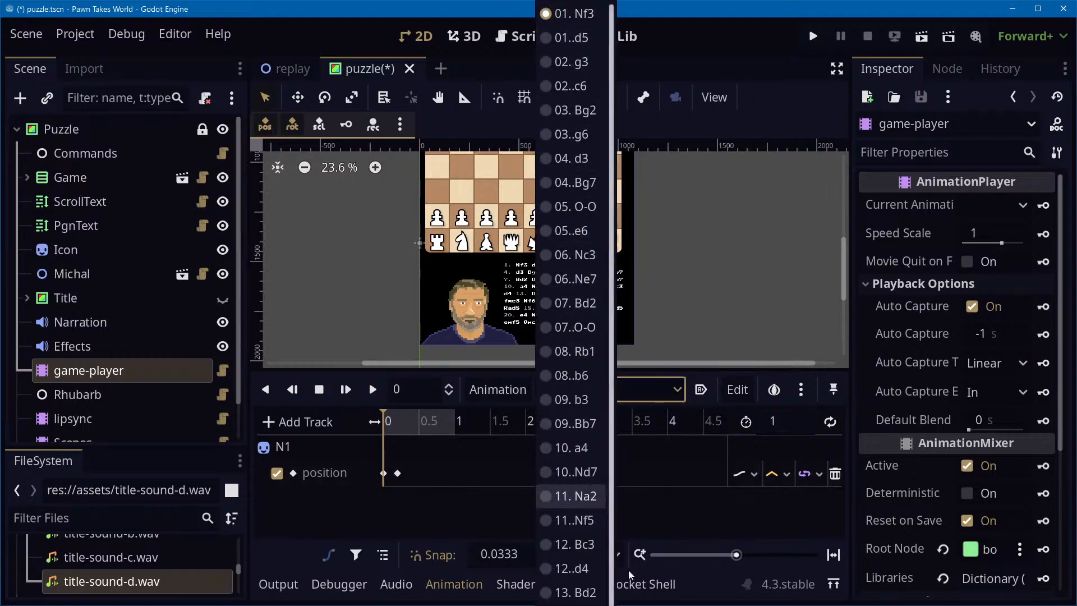
scroll(572, 505, "down", 1)
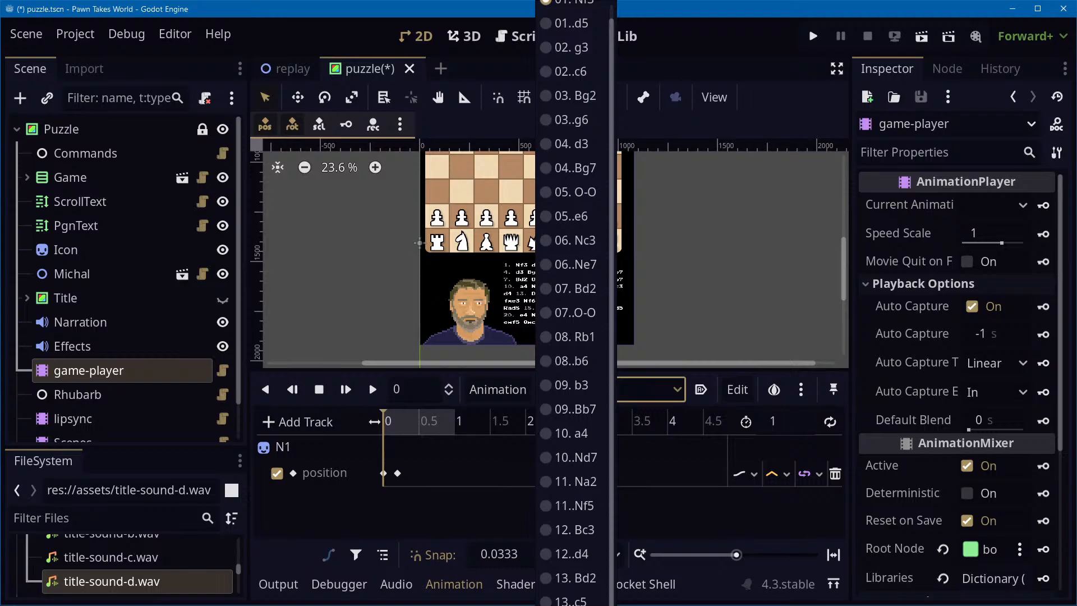
left_click(85, 368)
View the list of animations available in the Scenes animation player
scroll(84, 370, "down", 2)
left_click(73, 402)
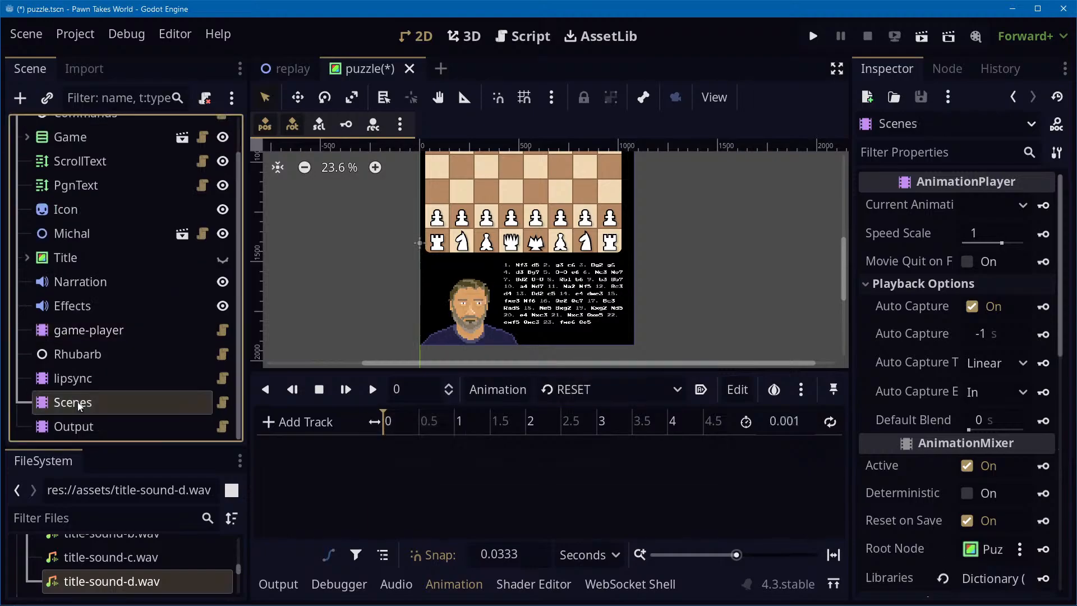
left_click(659, 398)
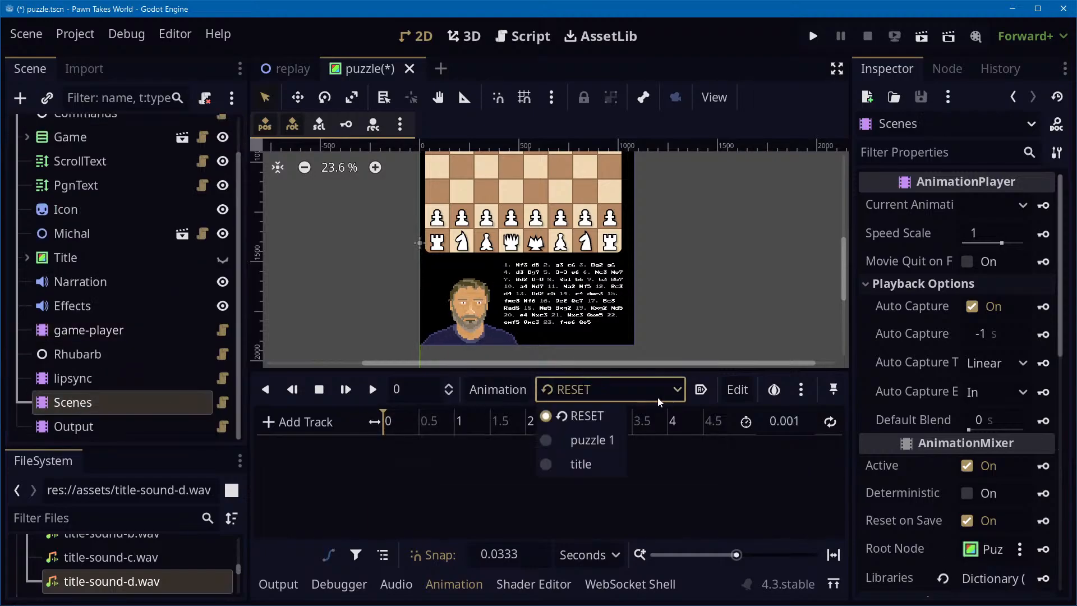
left_click(660, 392)
Select the Output animation player and examine the tracks of its RESET animation
left_click(119, 426)
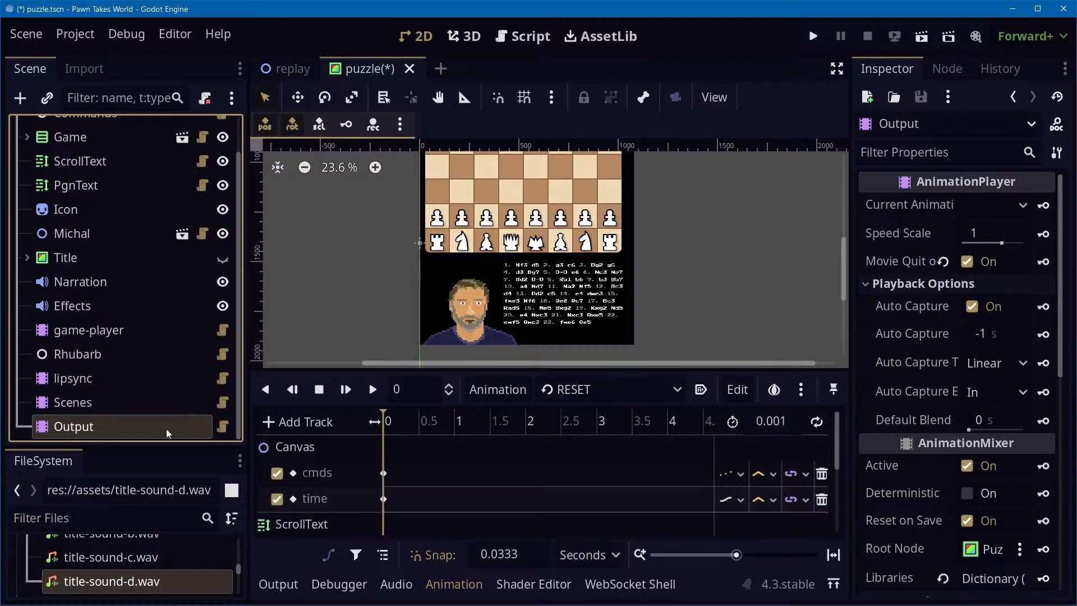
scroll(507, 494, "down", 5)
scroll(534, 477, "up", 5)
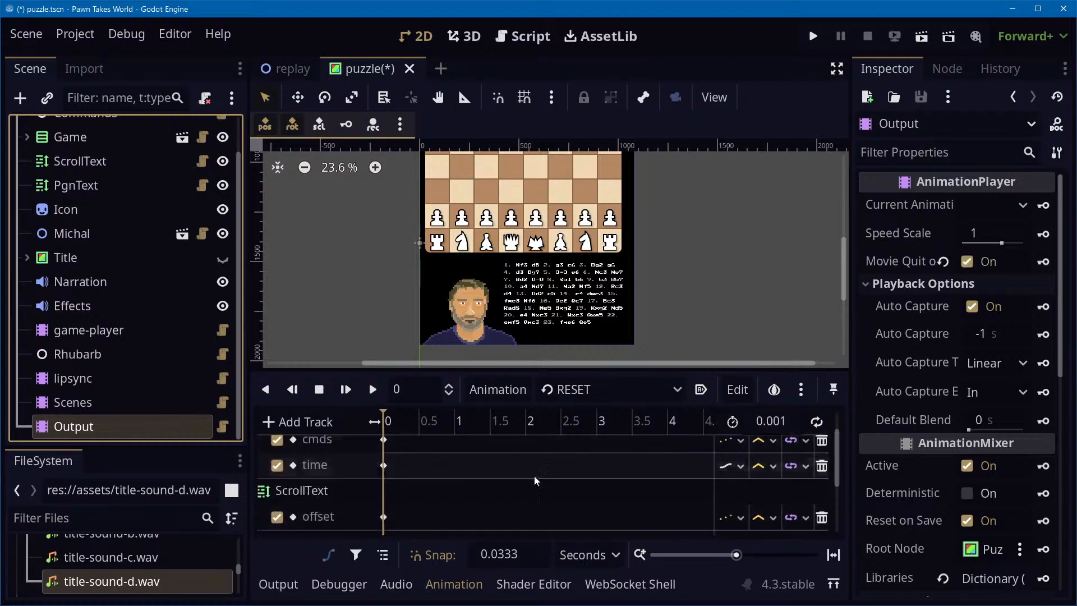
scroll(561, 469, "down", 2)
scroll(565, 466, "down", 2)
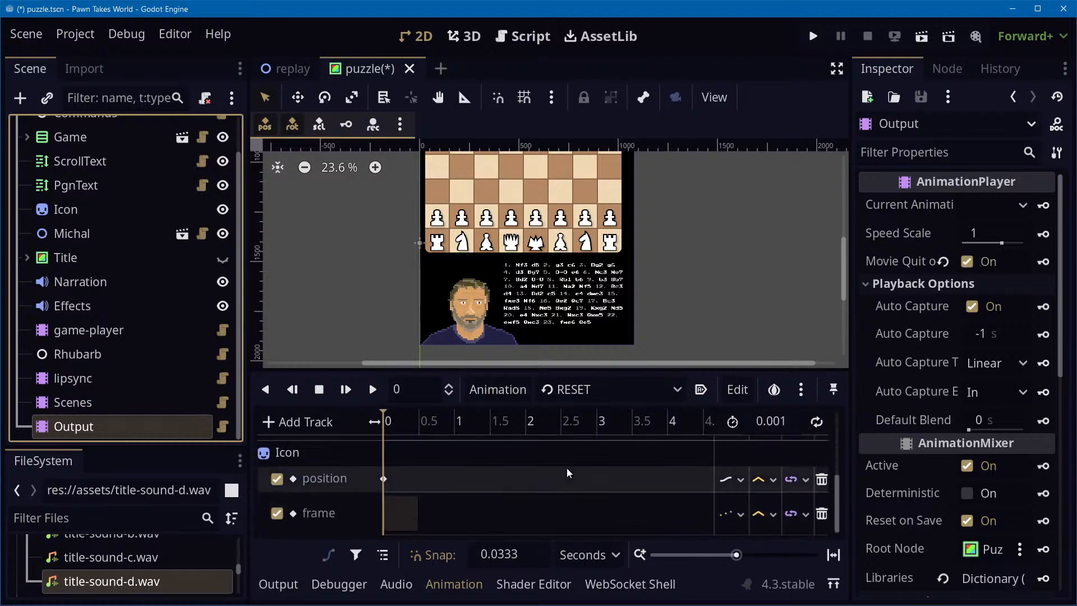
Load the output animation in the Output player and examine its tracks and the chessboard in the scene
left_click(609, 389)
left_click(609, 463)
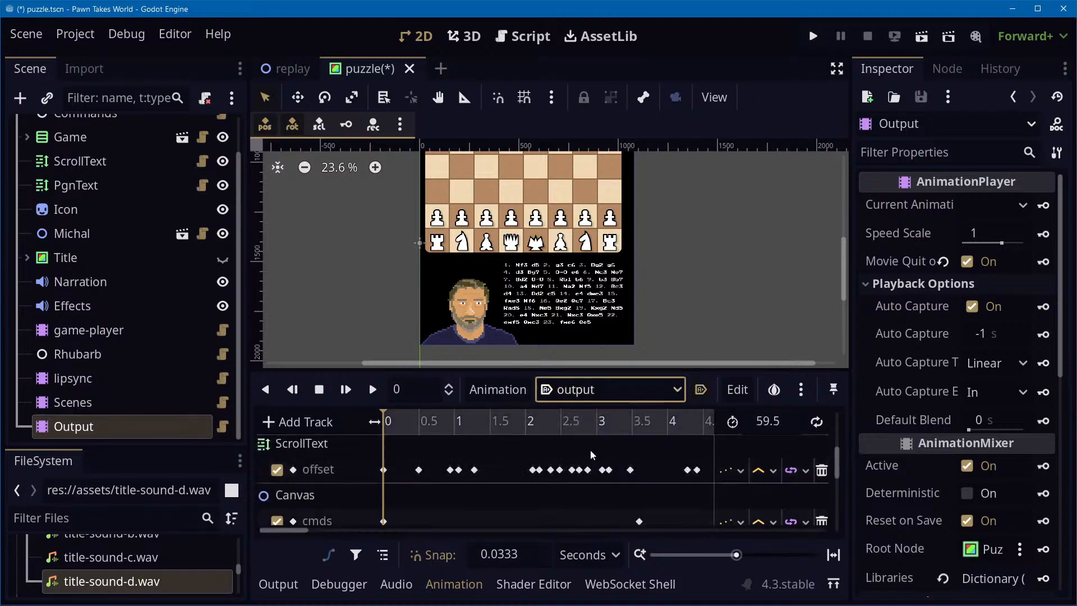
scroll(554, 485, "down", 4)
scroll(553, 488, "down", 1)
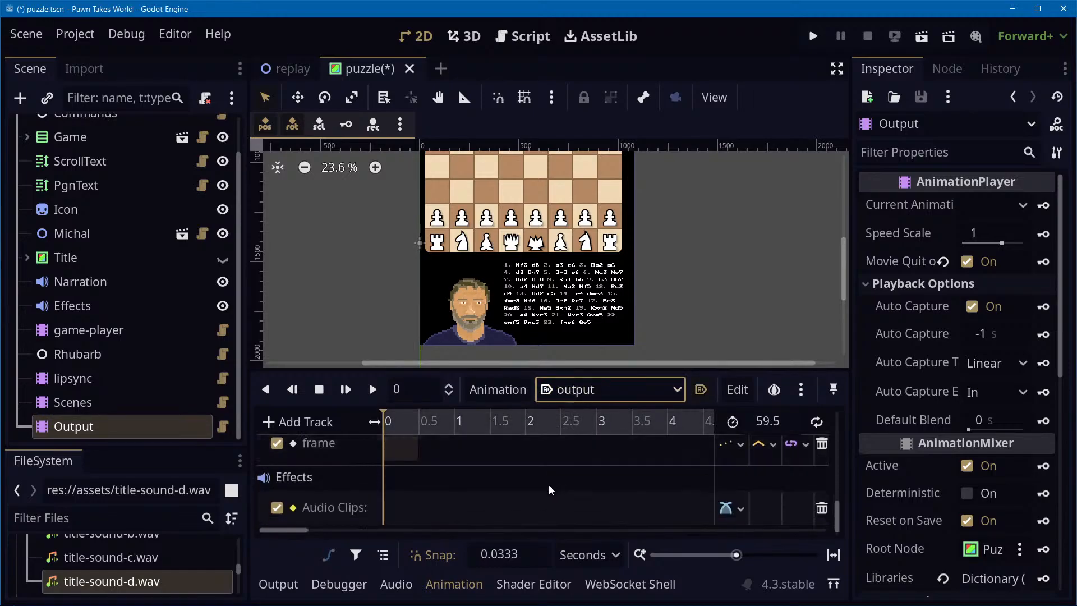
scroll(550, 492, "up", 4)
scroll(596, 488, "up", 3)
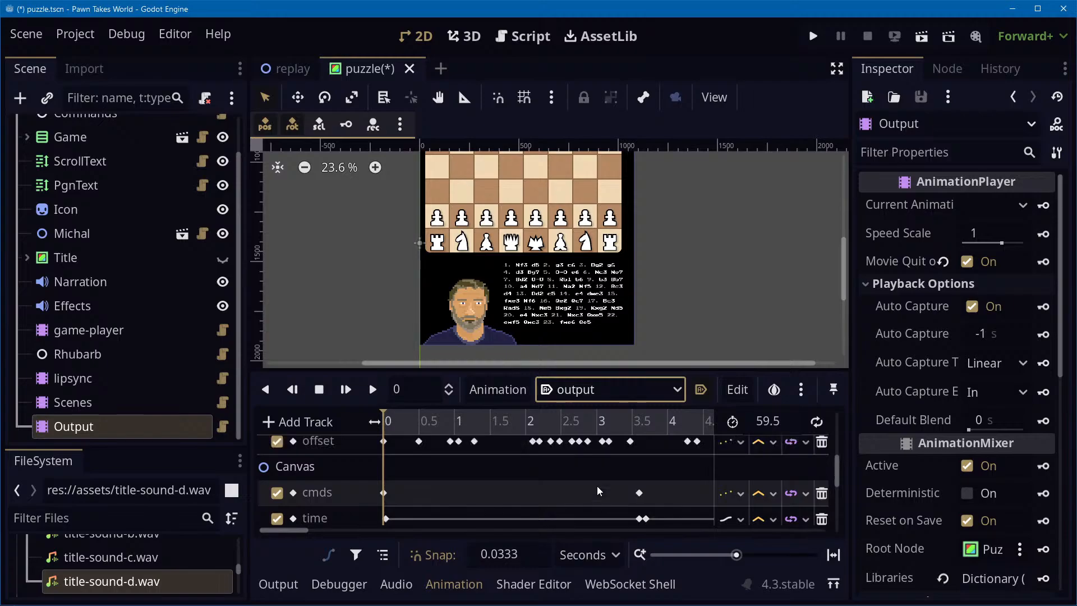
scroll(590, 496, "up", 2)
scroll(589, 499, "up", 1)
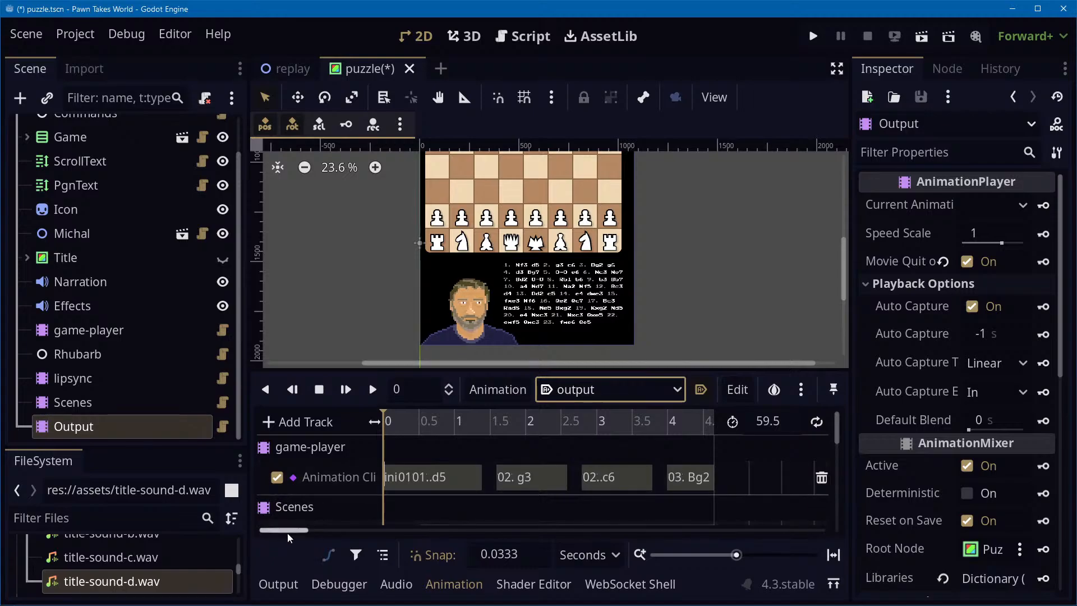
left_click_drag(289, 530, 230, 555)
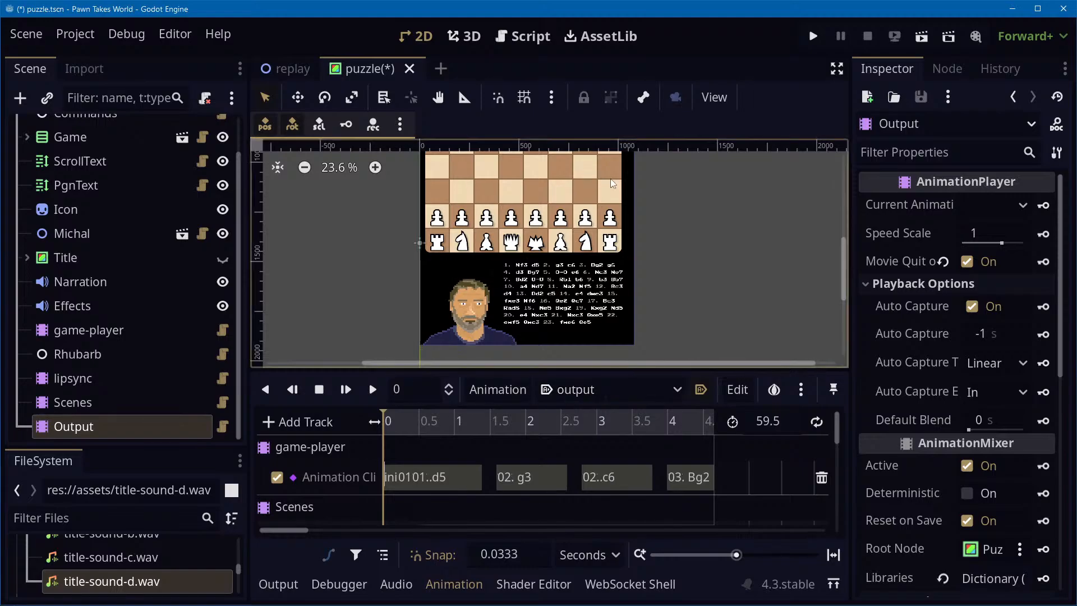
scroll(693, 331, "up", 5)
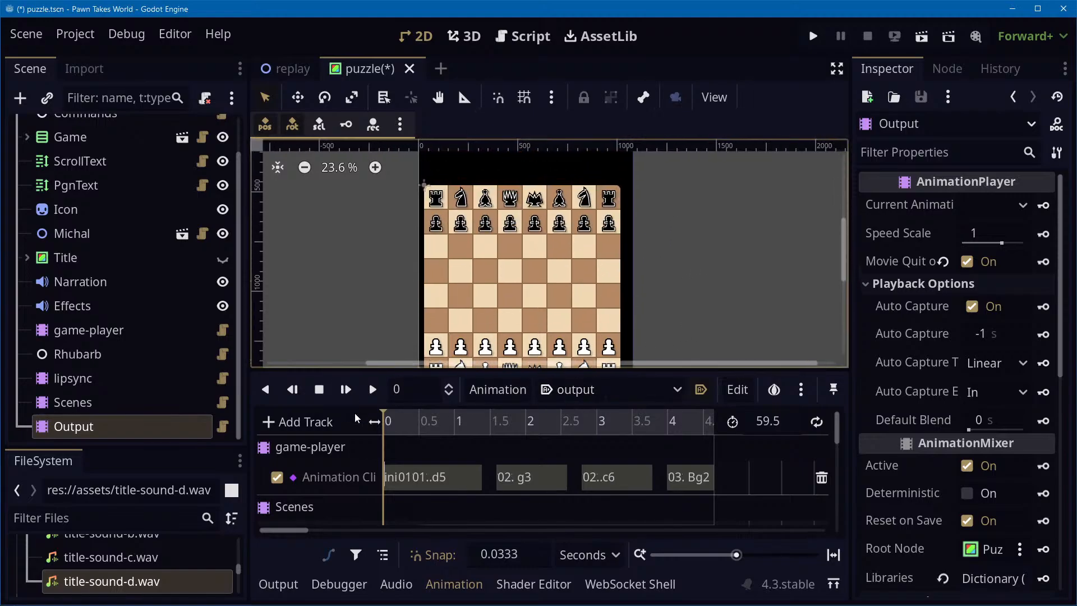
Play the output animation from the start to review the opening moves on the chessboard, and pause it
middle_click_drag(675, 296, 673, 241)
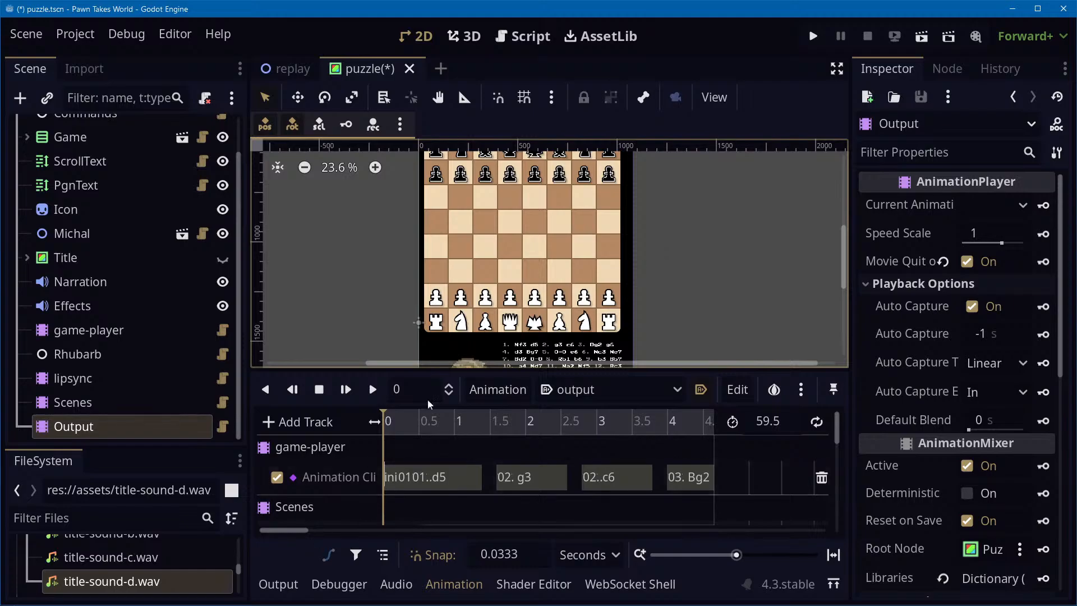
left_click(373, 390)
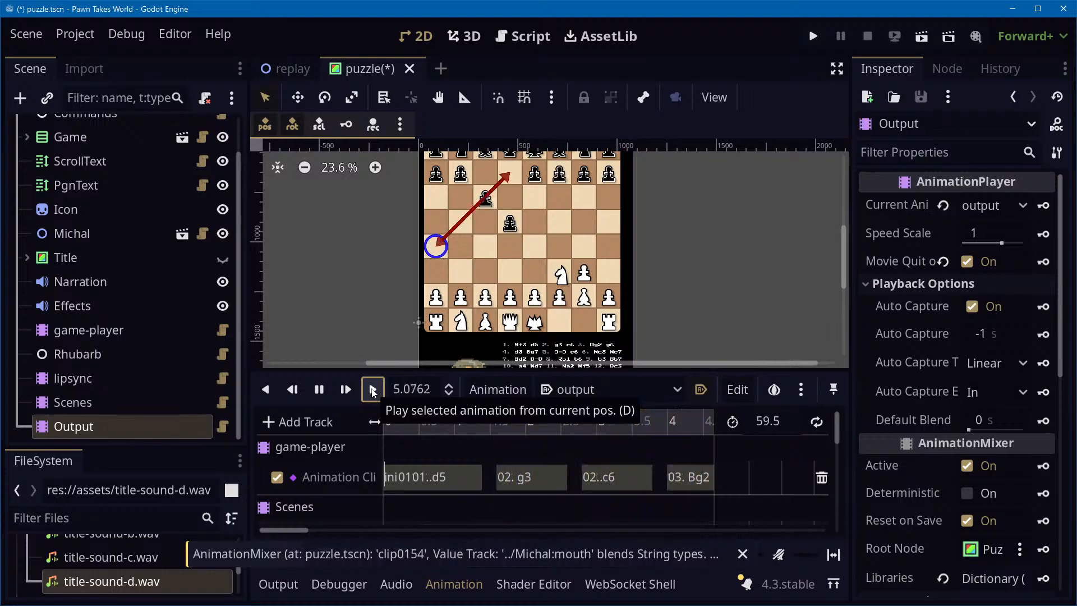
left_click(322, 393)
left_click_drag(728, 175, 743, 247)
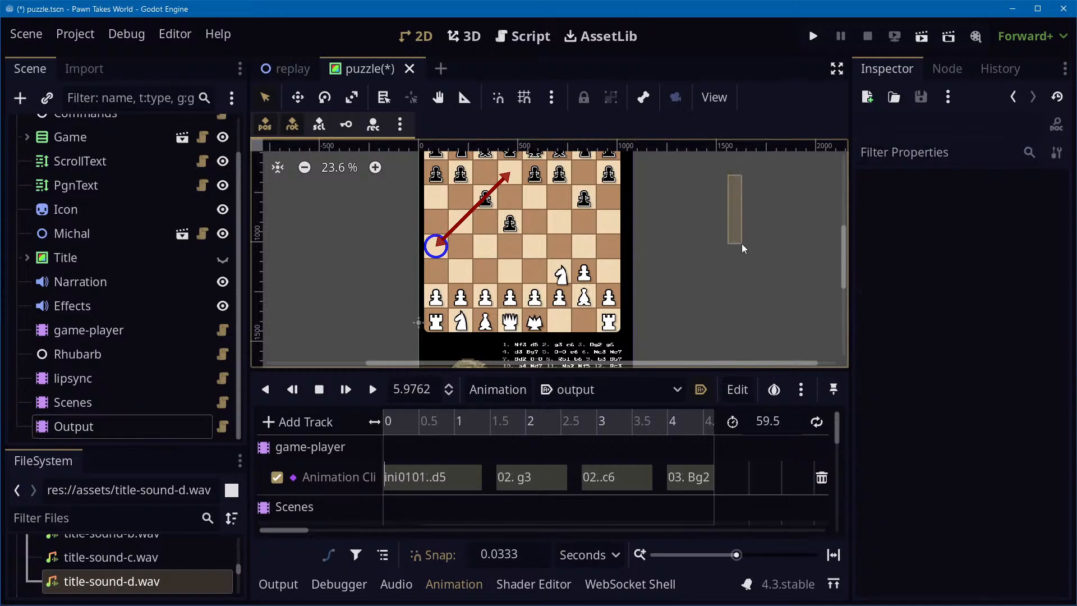
middle_click_drag(685, 205, 686, 240)
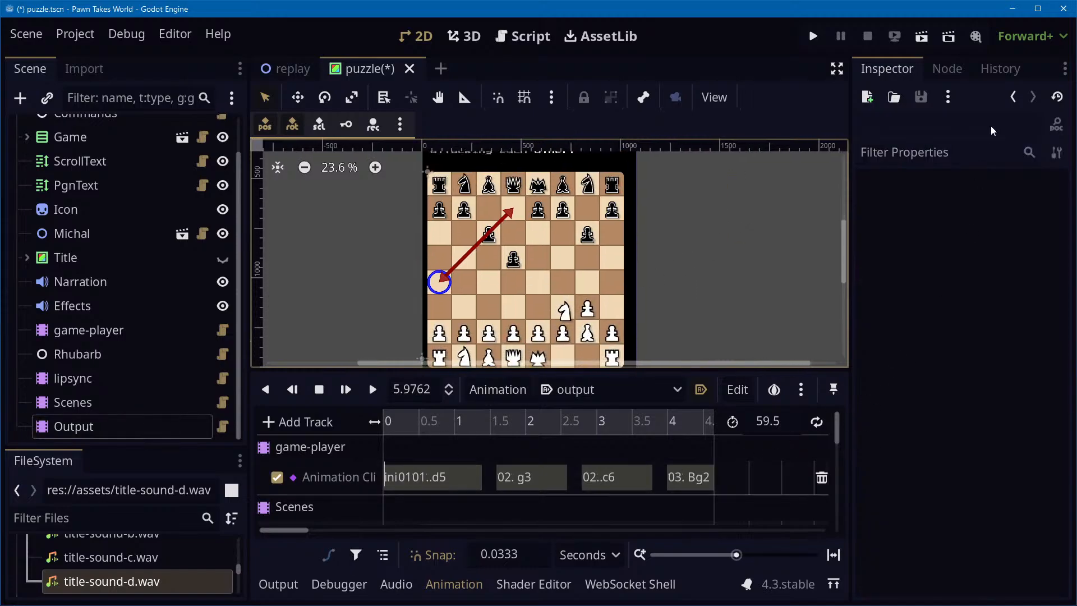
Enlarge the animation timeline and shift the 01. Nf3 through 03. Bg2 clips later, with 02. g3 starting at about 2 s
left_click(827, 74)
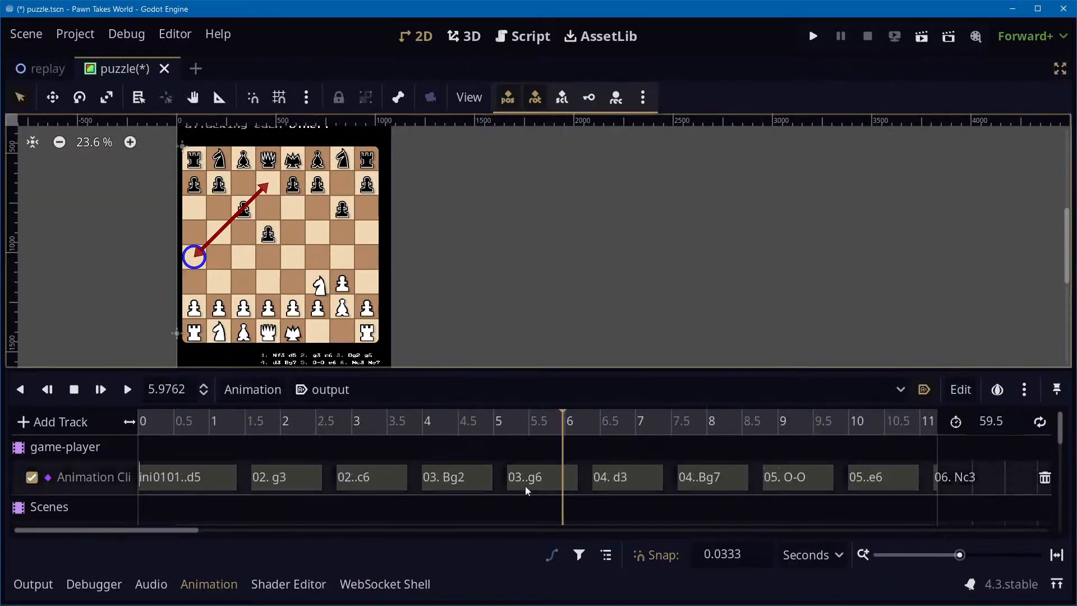
left_click_drag(476, 483, 495, 481)
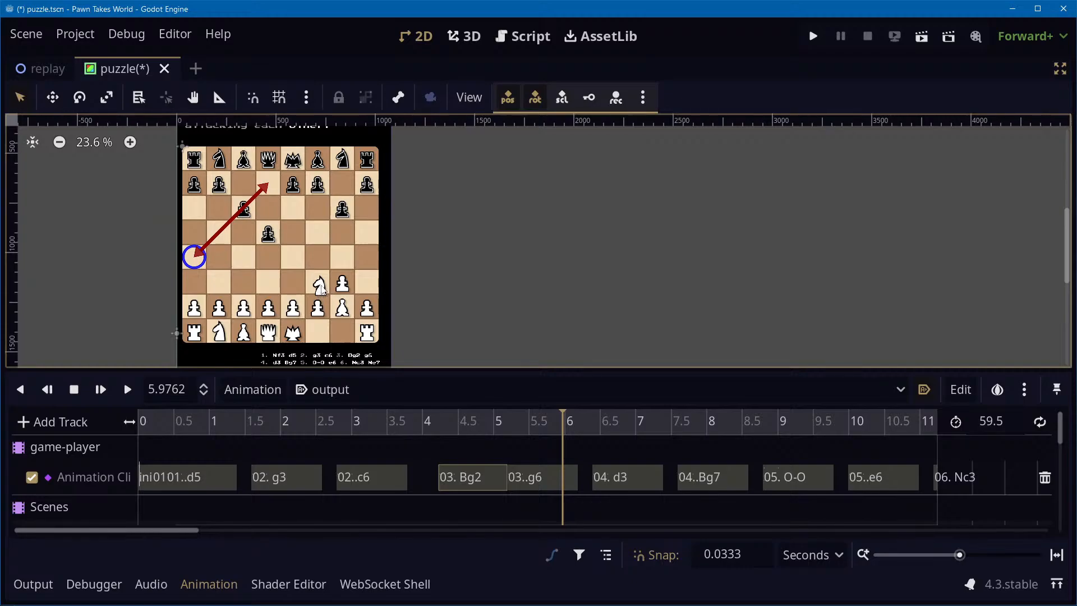
left_click_drag(376, 474, 461, 487)
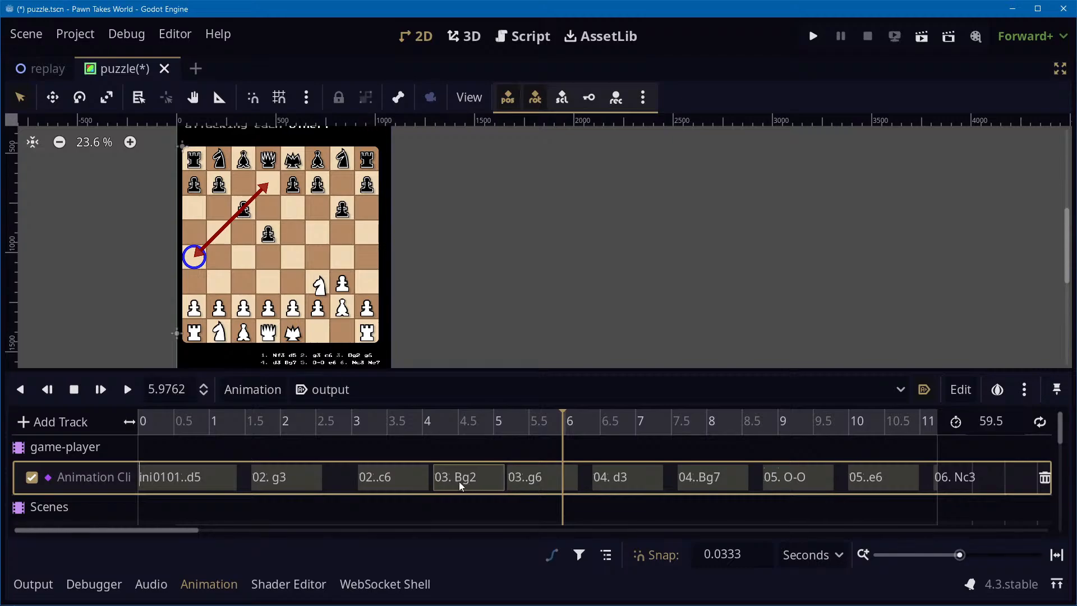
left_click_drag(285, 475, 315, 467)
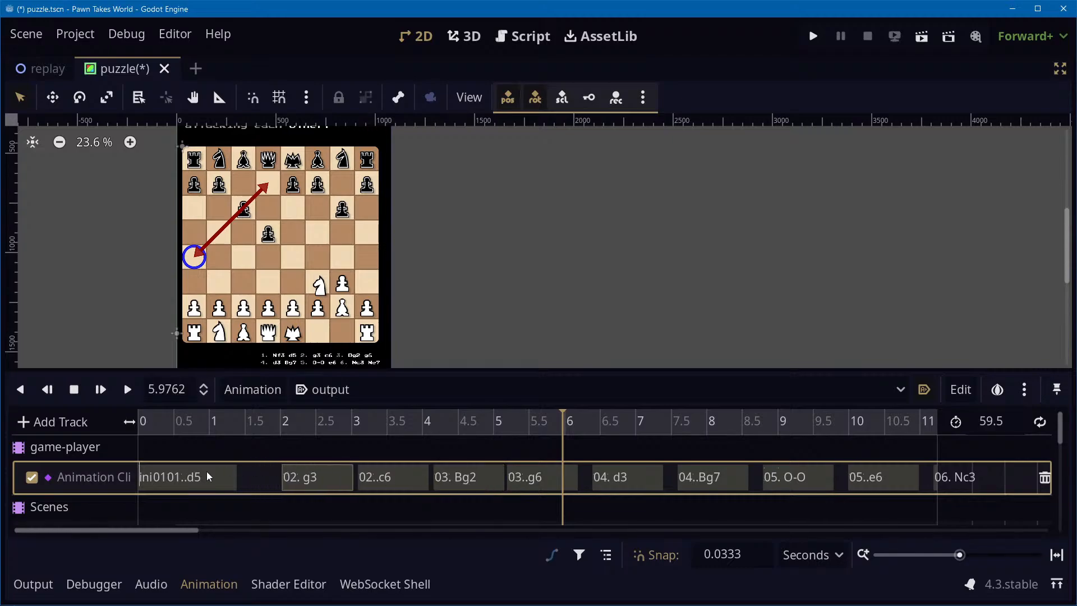
left_click_drag(207, 476, 245, 484)
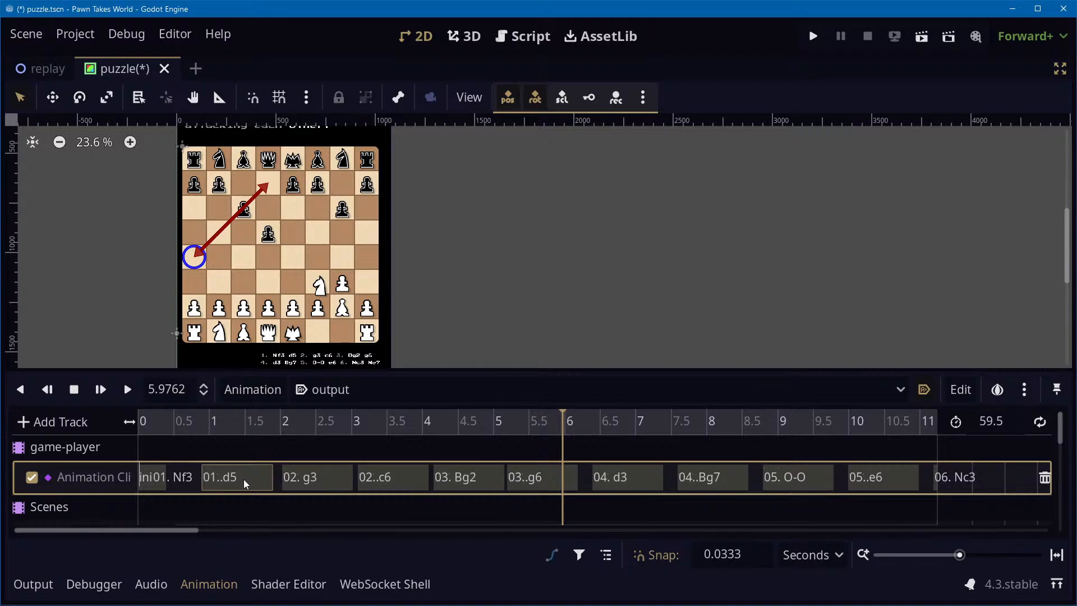
left_click_drag(175, 481, 253, 483)
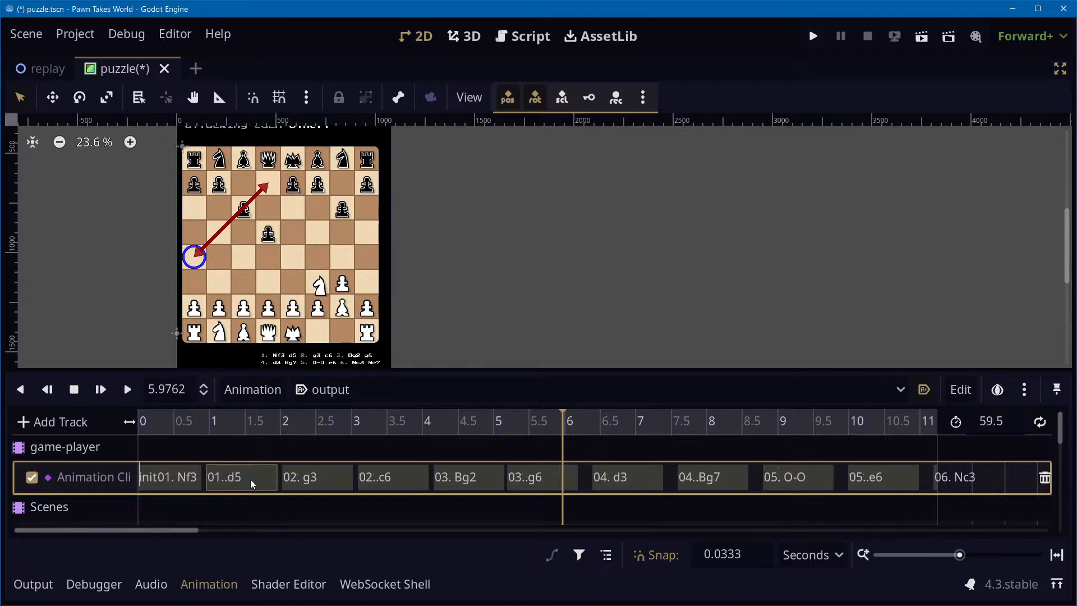
left_click(198, 486)
left_click(225, 482)
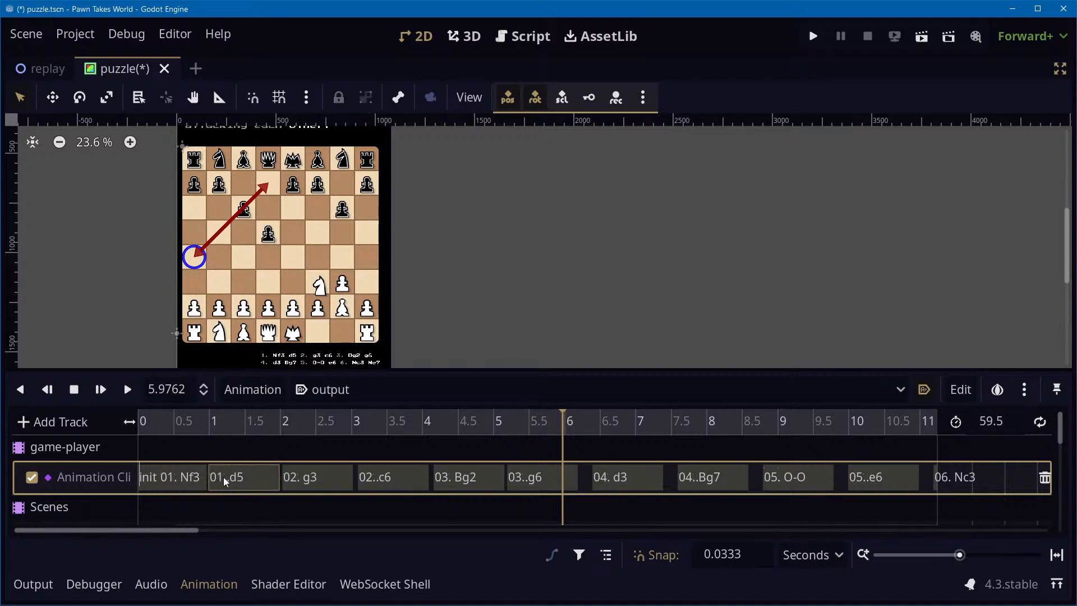
Nudge the 03..g6 clip and the earlier move clips slightly later, starting 03..g6 at about 5.3 s and 02. g3 at about 2.1 s
left_click_drag(549, 490, 555, 490)
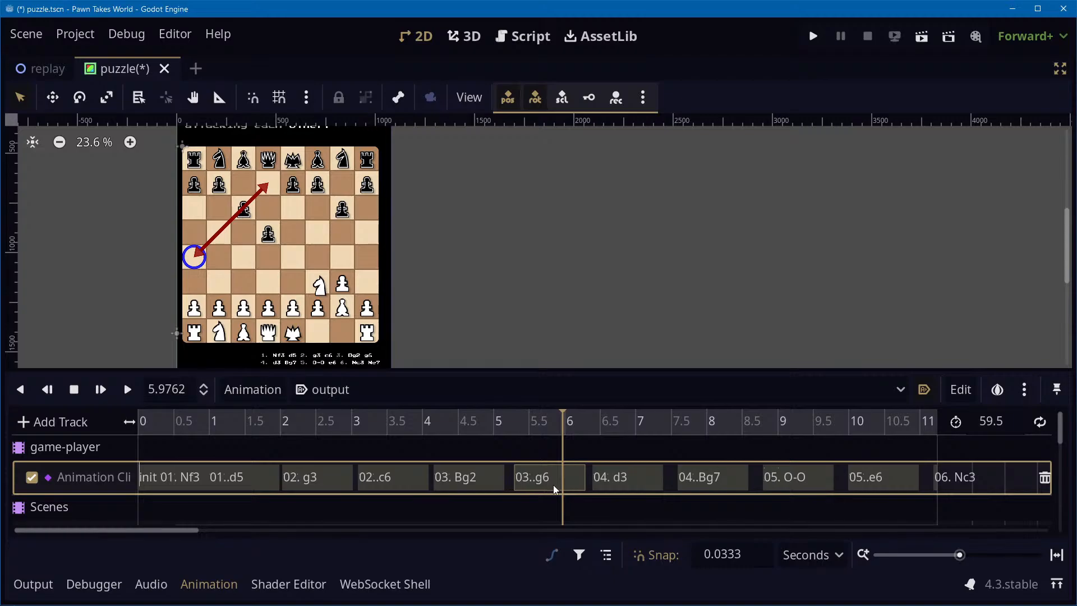
left_click_drag(449, 491, 419, 485)
left_click_drag(331, 481, 327, 482)
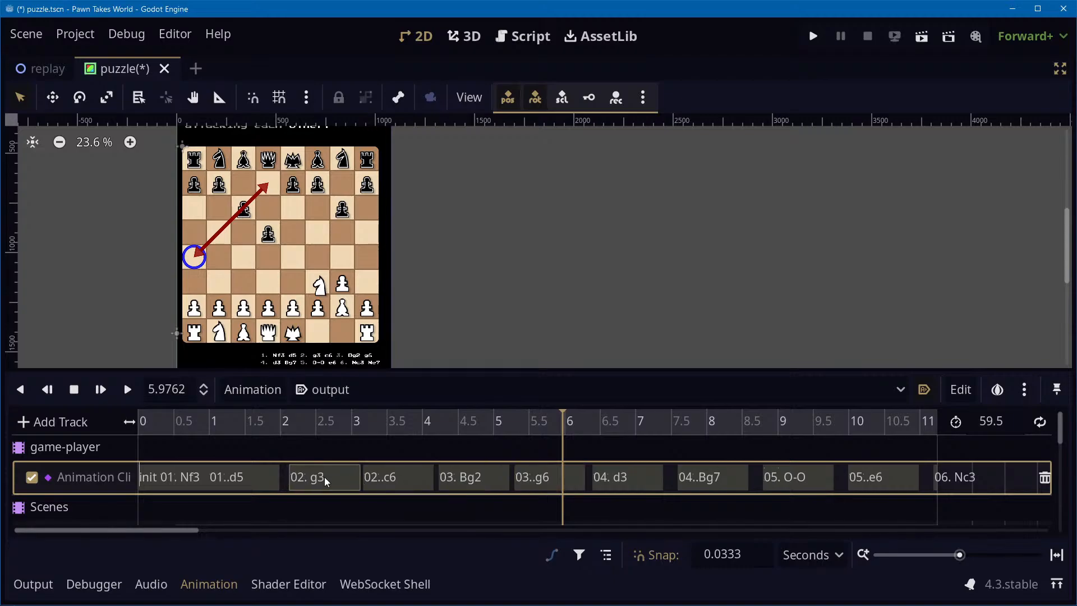
left_click_drag(239, 469, 186, 487)
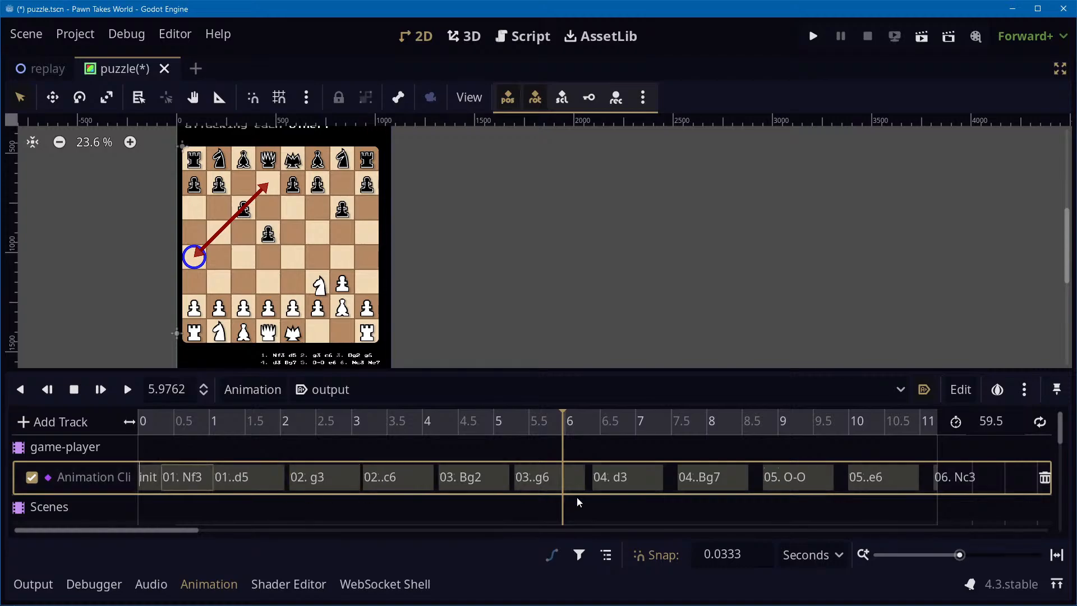
Space out the 04. d3 through 01. Nf3 clips with small even gaps, starting 04. d3 at about 6.5 s and 01. Nf3 at 0.3 s
left_click_drag(614, 487, 629, 488)
left_click_drag(560, 489, 572, 491)
left_click_drag(492, 483, 503, 482)
left_click_drag(404, 483, 400, 475)
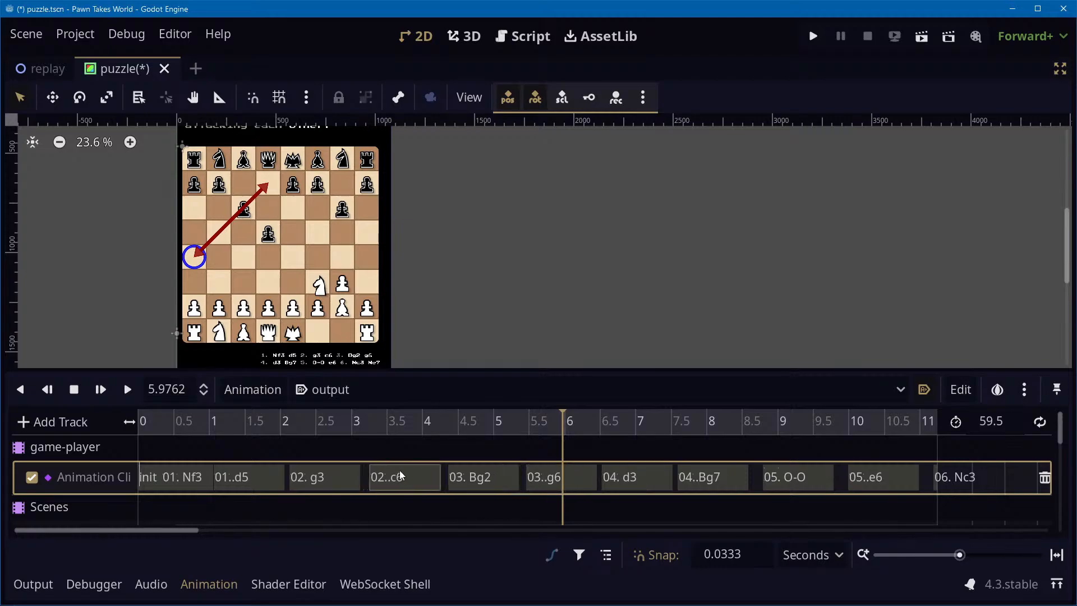
left_click_drag(332, 486, 340, 487)
left_click_drag(270, 481, 277, 479)
left_click_drag(208, 480, 205, 483)
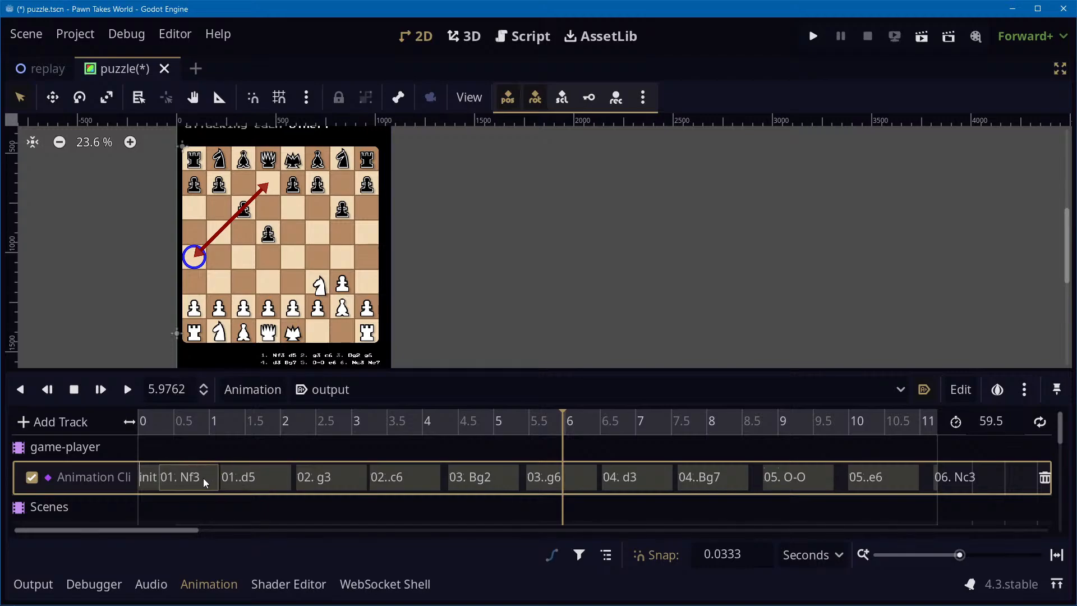
Scrub the output animation from 0 to 4.7667 s to check the respaced moves on the board
left_click(126, 423)
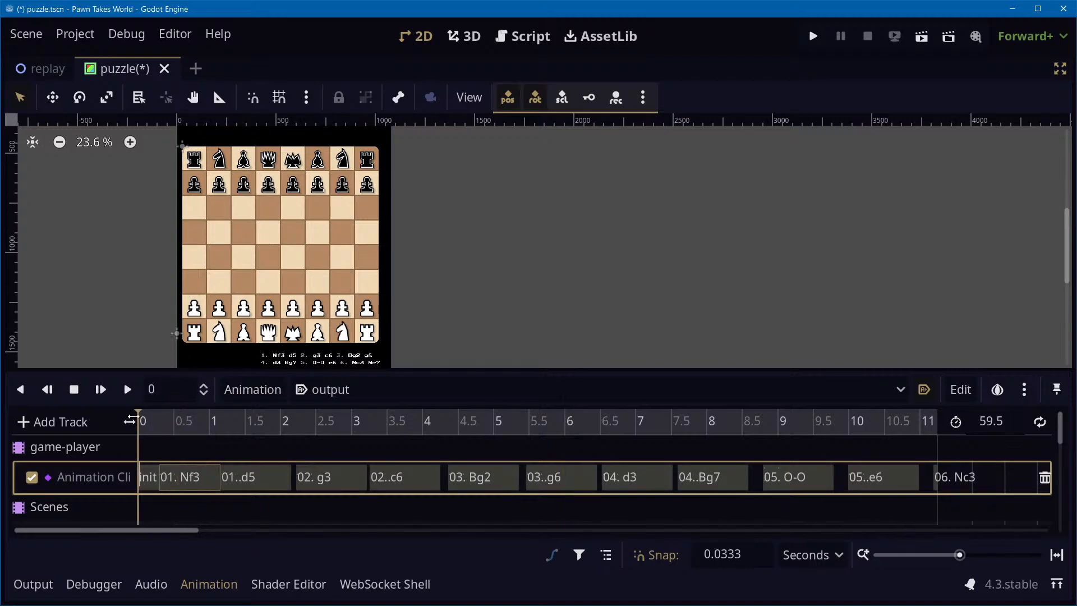
mouse_move(133, 417)
left_mouse_down()
mouse_move(168, 421)
mouse_move(123, 422)
left_mouse_up()
left_click_drag(140, 420, 477, 455)
Switch to Emacs and, in the note on the "go" checkbox, replace "appears" with "adds an animation for each move in the"
key("alt+Tab")
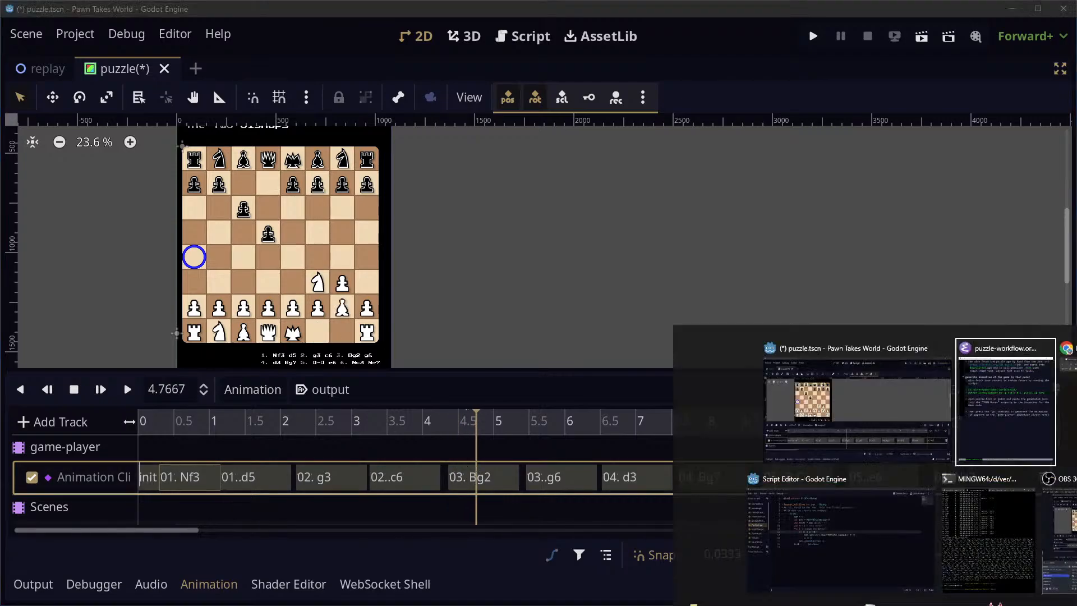
key("ctrl+p")
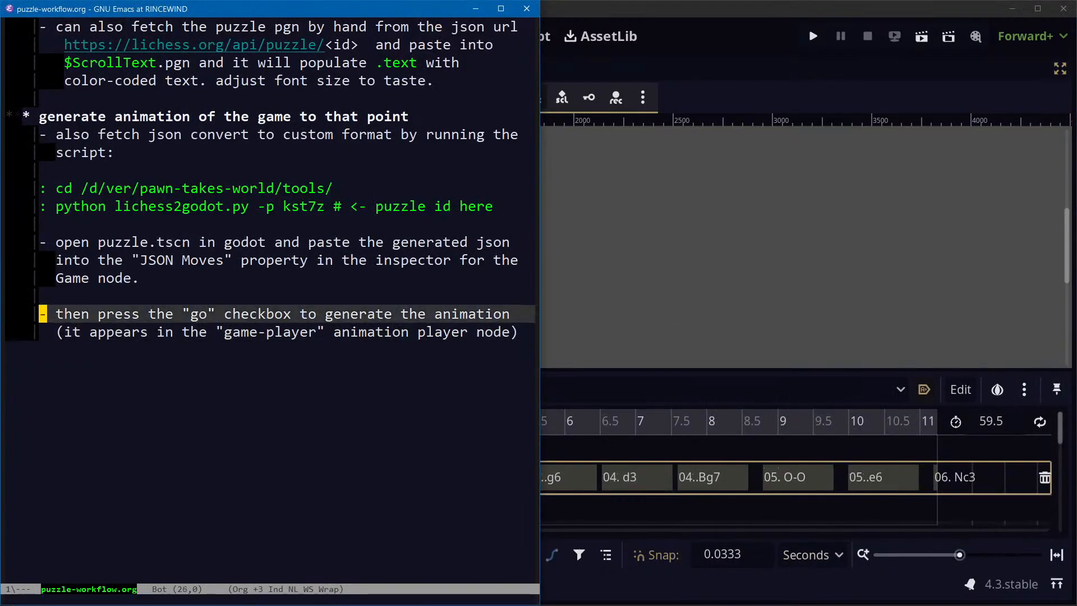
key("ctrl+e")
key("ctrl+a")
key("ctrl+f")
key("ctrl+f")
key("ctrl+f")
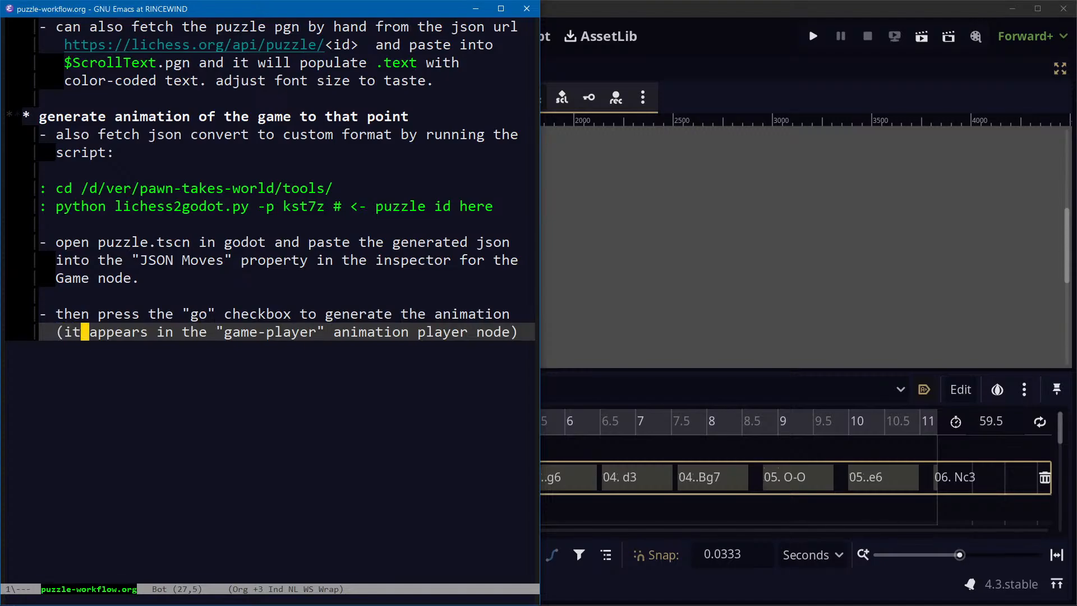
key("alt+d")
type("adds an ")
type("animation for each ")
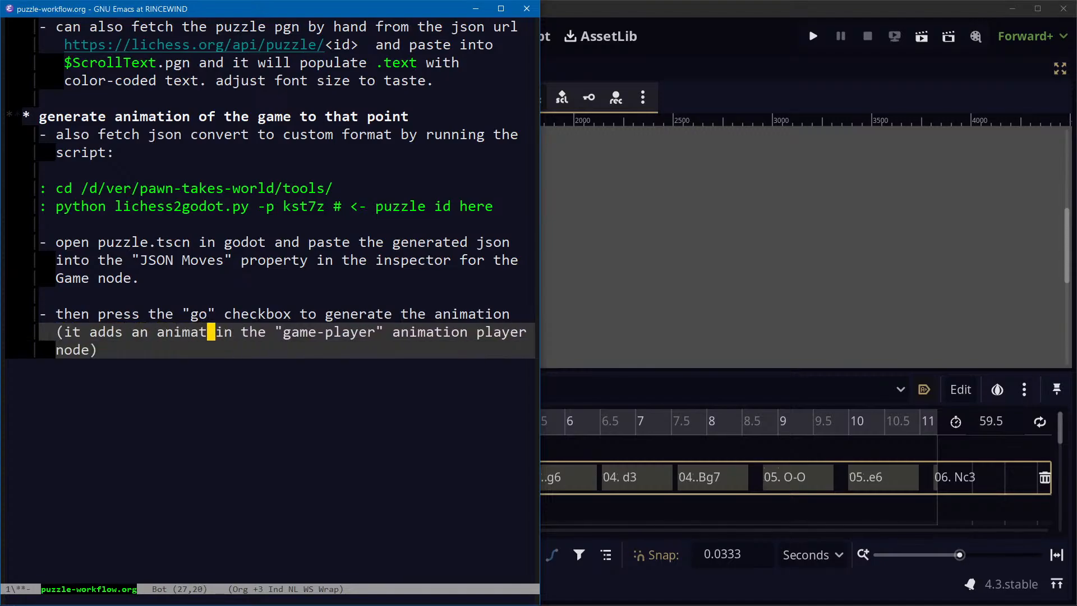
type("move in the")
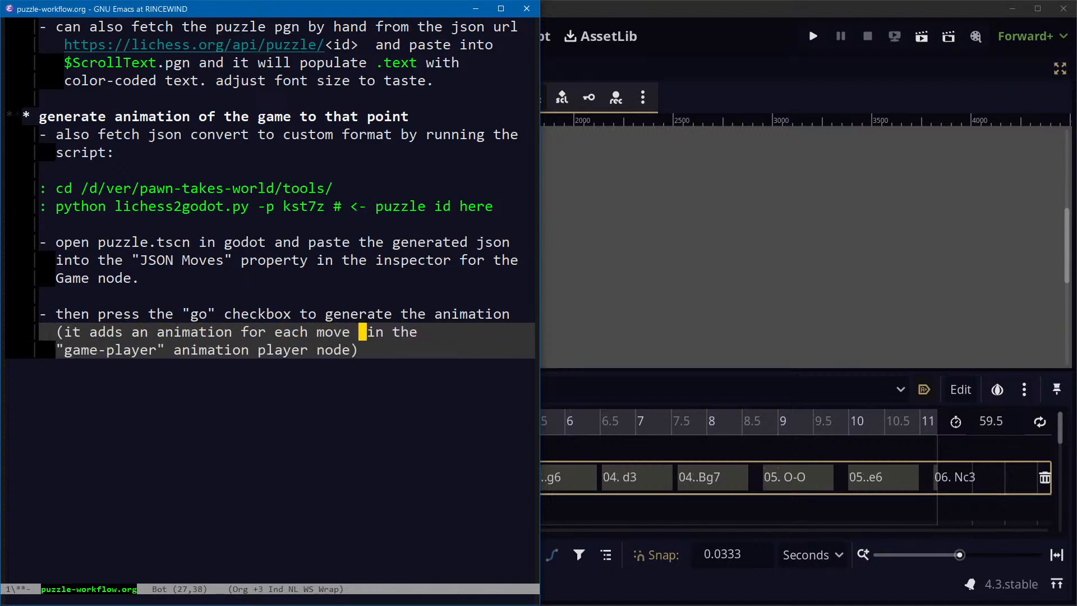
Remove the duplicated "in the" from the note and change "animation player" to "AnimationPlayer"
key("ctrl+space")
key("ctrl+e")
key("ctrl+n")
key("ctrl+p")
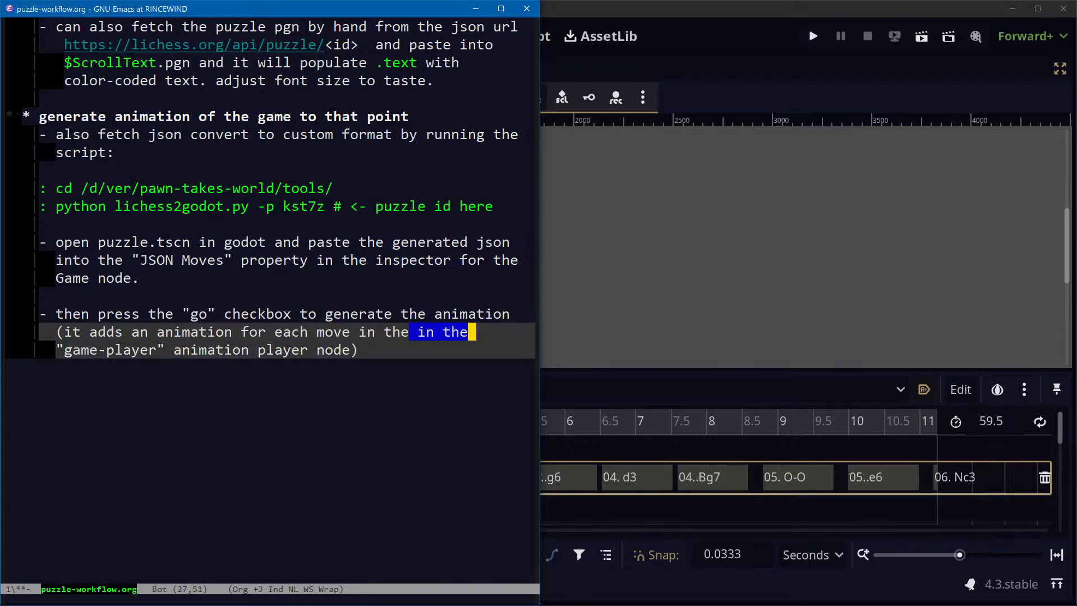
key("ctrl+w")
key("ctrl+n")
key("alt+b")
key("BackSpace")
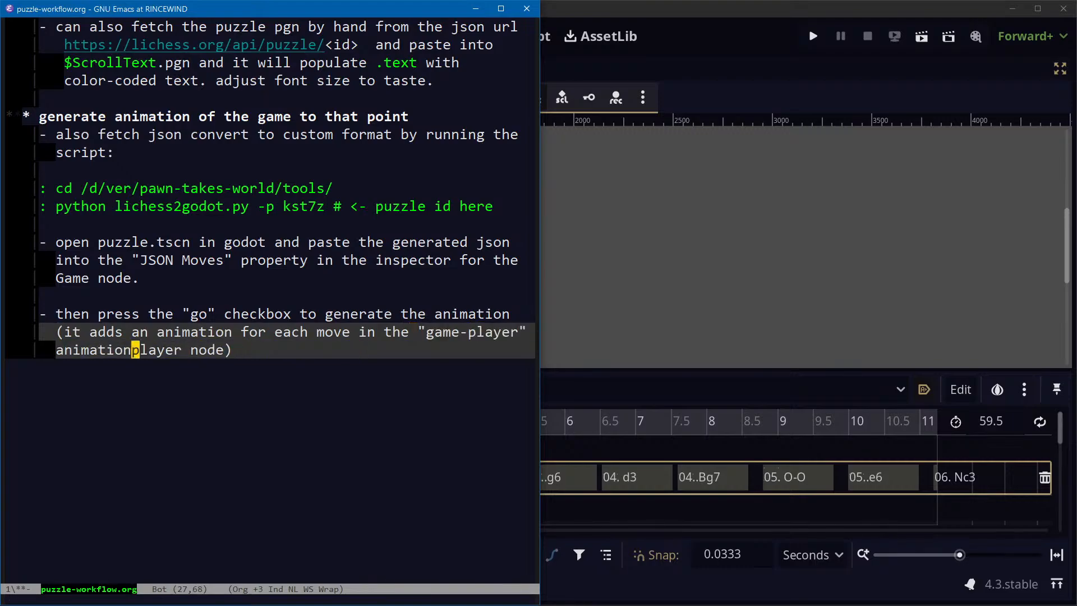
key("ctrl+d")
type("P")
key("ctrl+d")
type("A")
Replace "node)" at the end of the note with ", and then updates the timeline on"
key("ctrl+e")
key("ctrl+b")
key("ctrl+b")
key("ctrl+b")
key("ctrl+b")
key("ctrl+b")
key("ctrl+b")
type(",")
key("ctrl+k")
type("and then ")
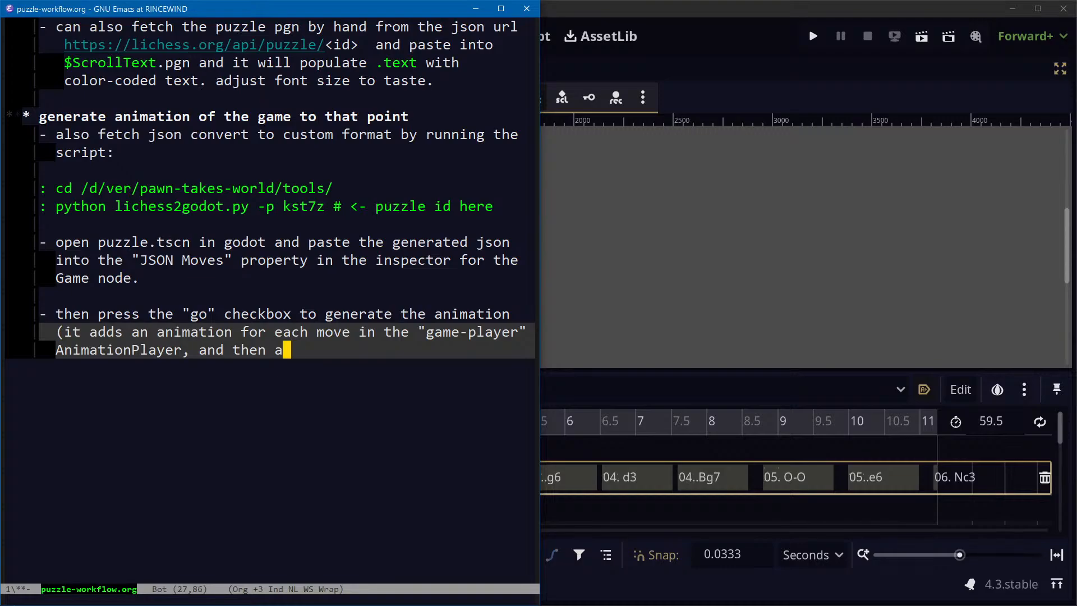
type(" updates the tim")
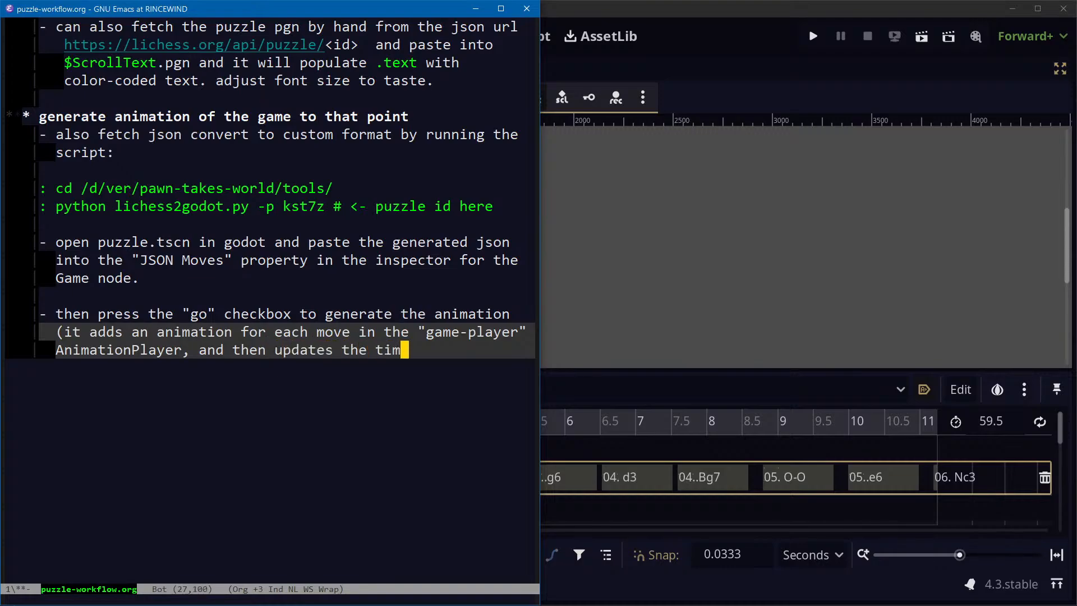
type("eline on")
Switch to Godot, restore the side docks to check the Output node's name, and return to Emacs
key("alt+Tab")
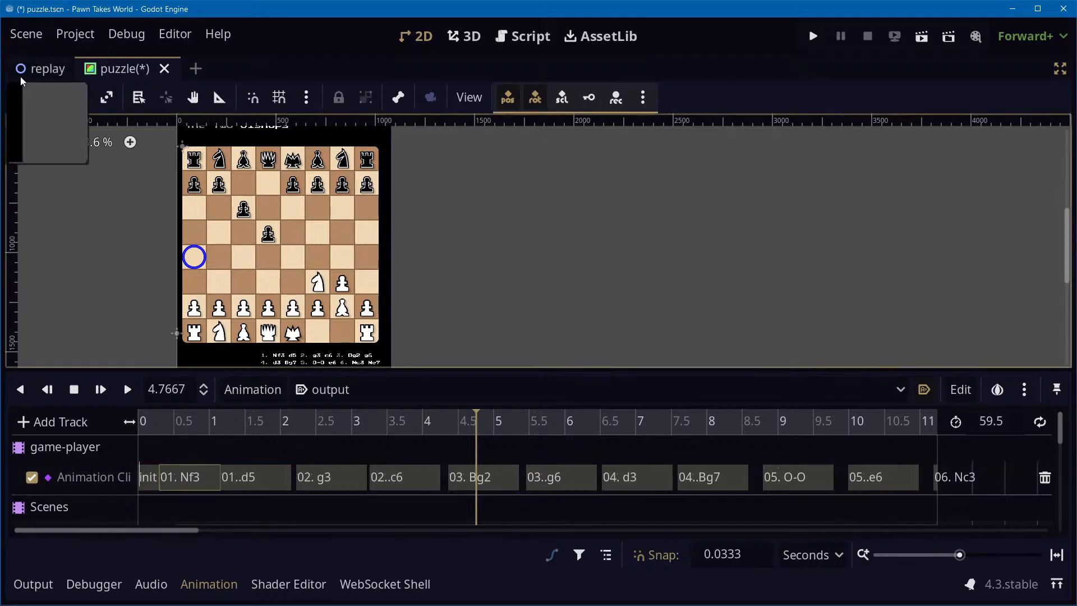
left_click(1060, 68)
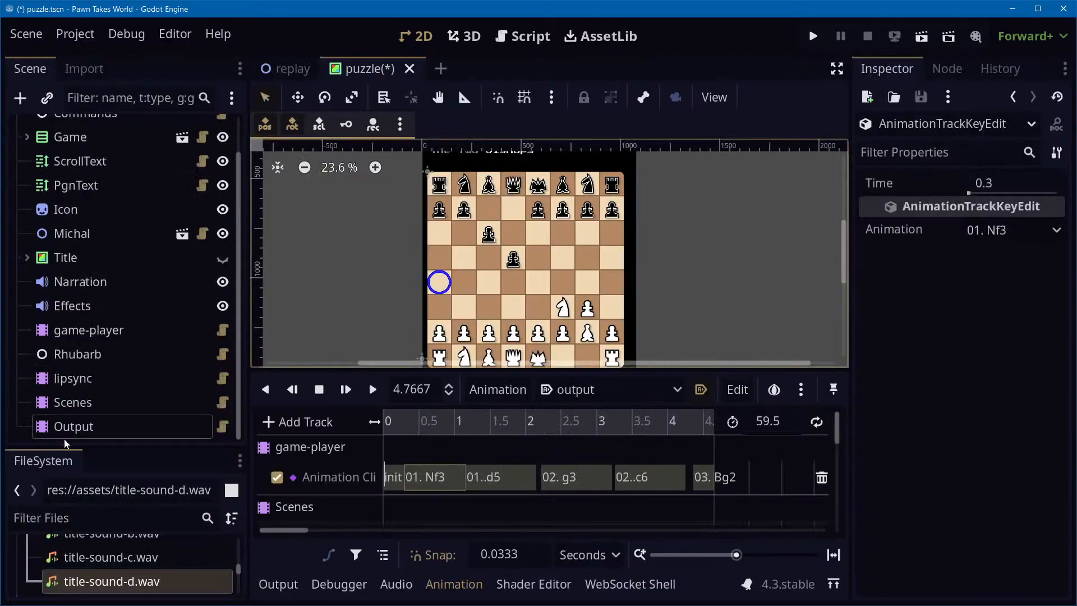
key("alt+Tab")
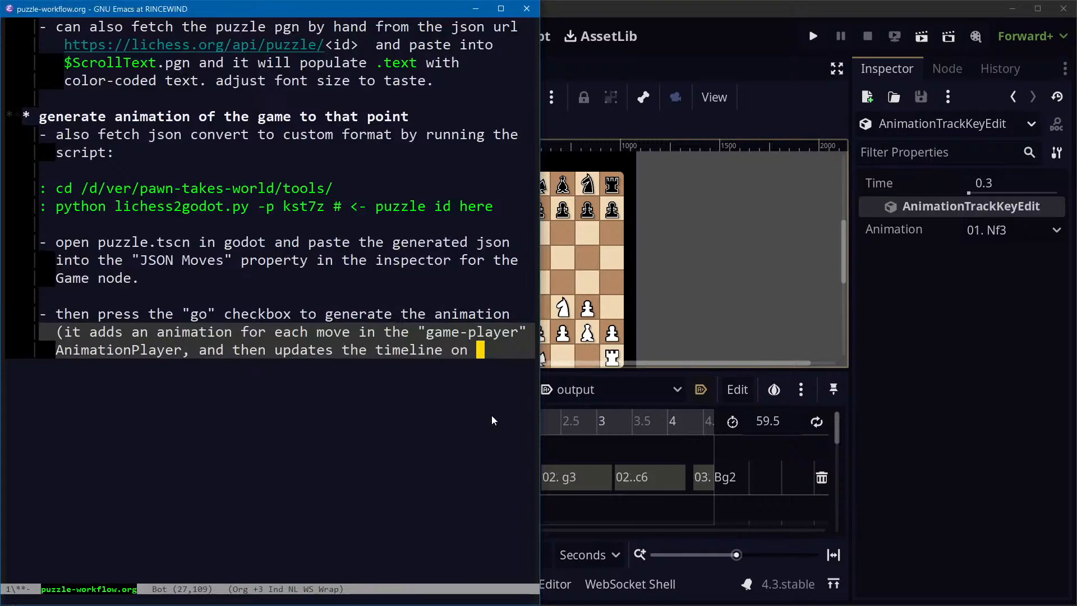
Replace "updates the timeline on" at the end of the note with "puts the moves together on the "output" animation on the $Output node."
type("\"outpu")
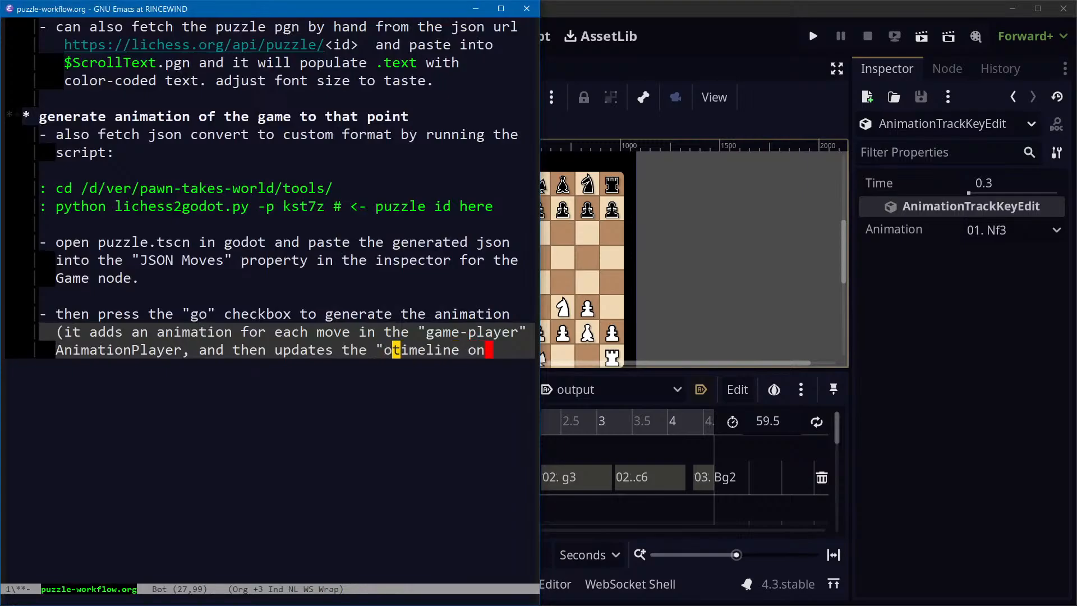
key("alt+b")
key("ctrl+k")
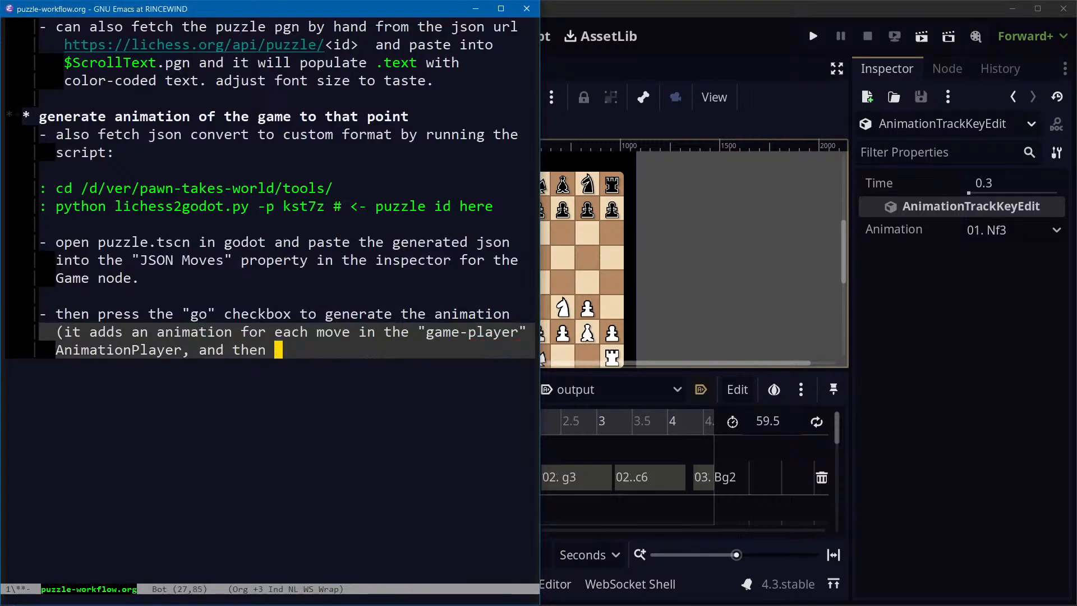
type("puts the moves toge")
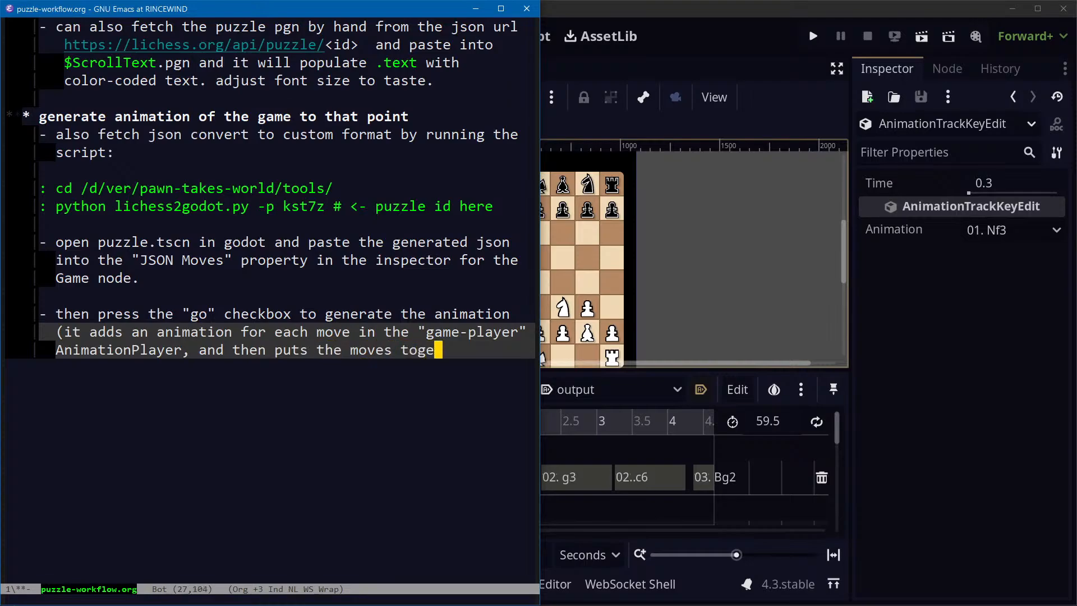
type("ther on the \"outpu")
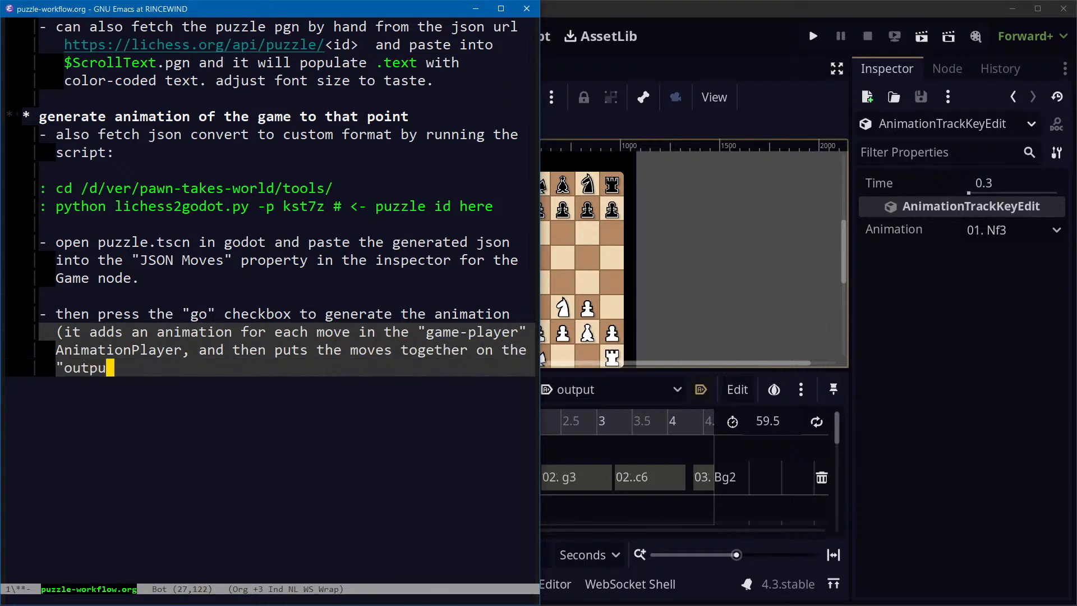
type("t\" animation on ")
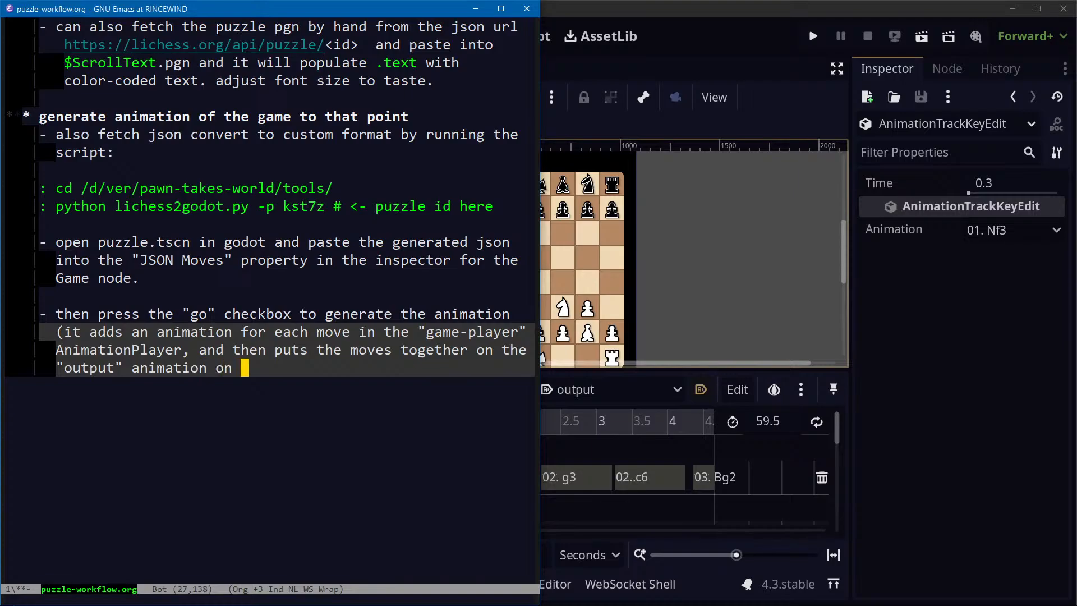
type("the $Output ")
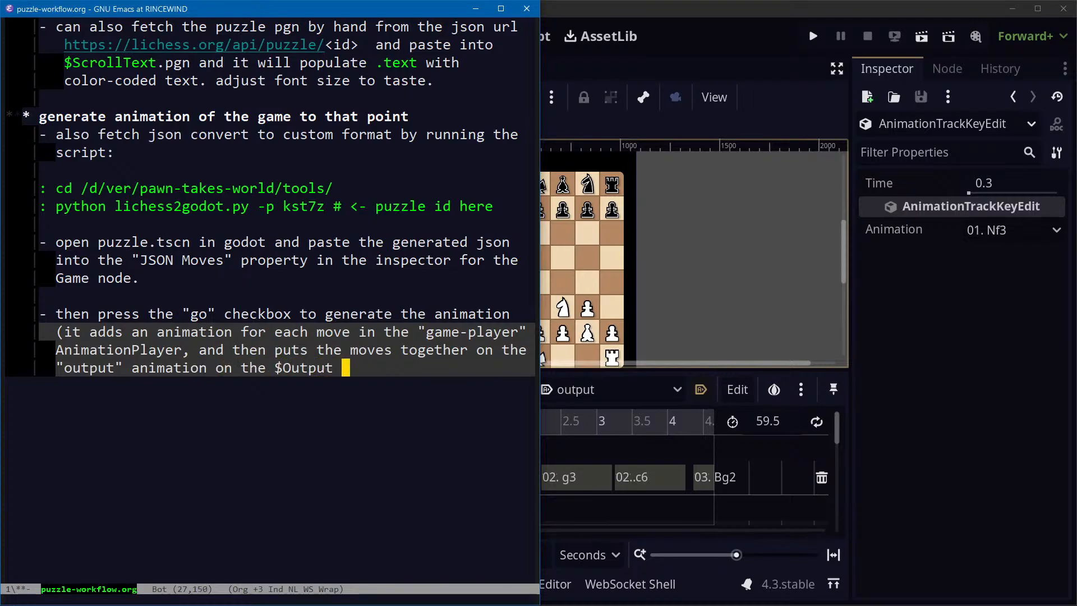
type("nod")
Prefix "game-player" in the note with $ and wrap it in tildes as inline code
key("Up")
key("End")
key("ctrl+Left")
key("Left")
key("Left")
key("Left")
key("Left")
key("Left")
key("Left")
type("$")
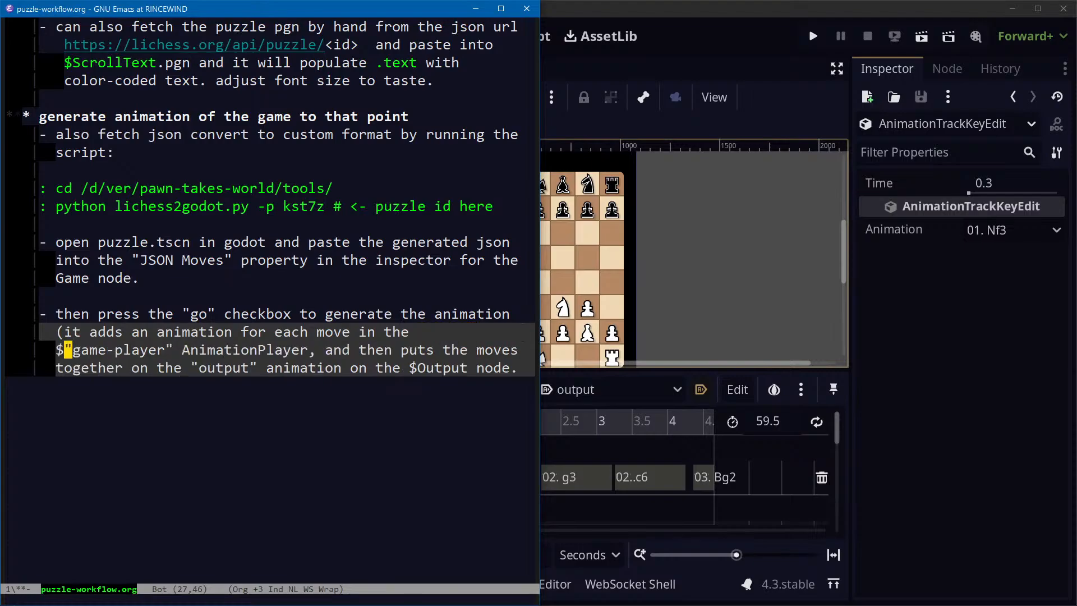
key("Up")
key("Left")
type("~")
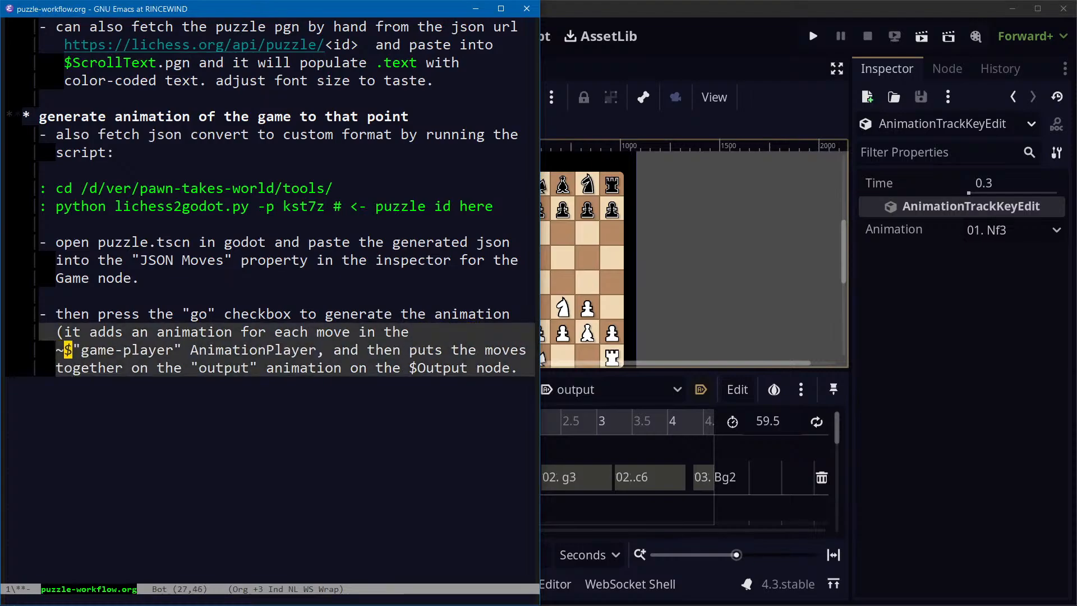
key("ctrl+Right")
type("~")
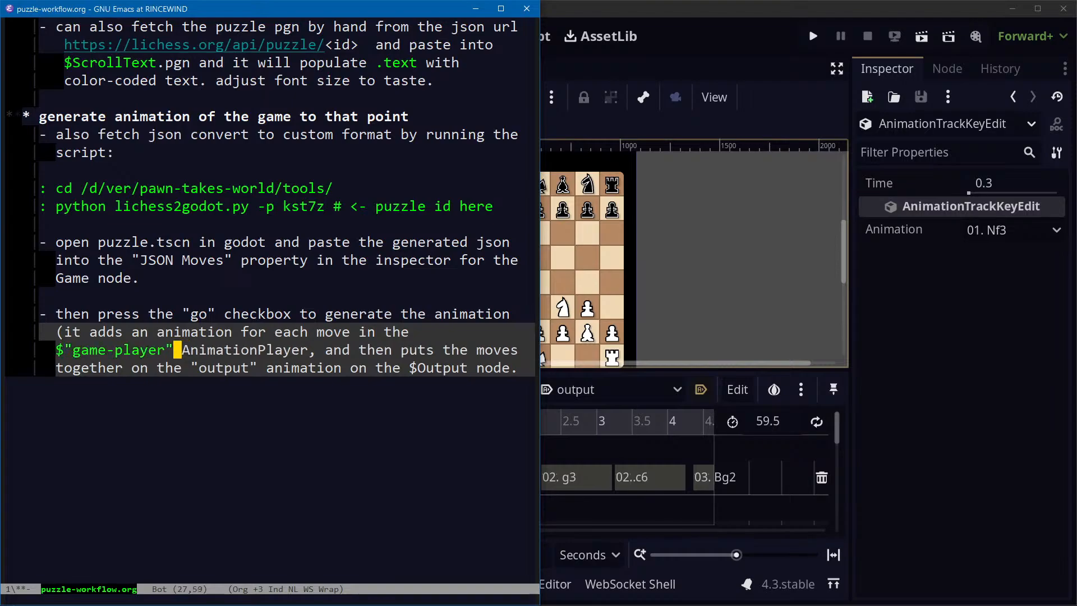
Wrap $Output in tildes as inline code in the note and save the org file
key("ctrl+Right")
key("ctrl+Right")
key("ctrl+Right")
key("ctrl+Right")
key("ctrl+Left")
key("ctrl+Left")
key("Left")
type("~")
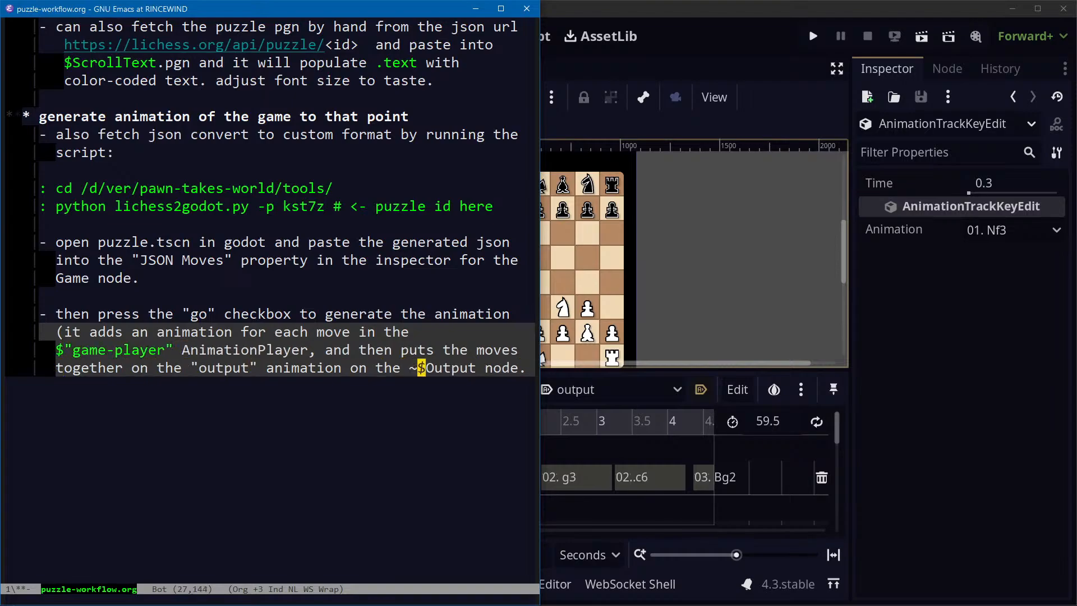
key("End")
key("Left")
key("Left")
key("Left")
key("Left")
key("Left")
key("Left")
type("~")
key("ctrl+x")
key("ctrl+s")
Add blank lines at the end of the file, below the "go" checkbox note
key("Down")
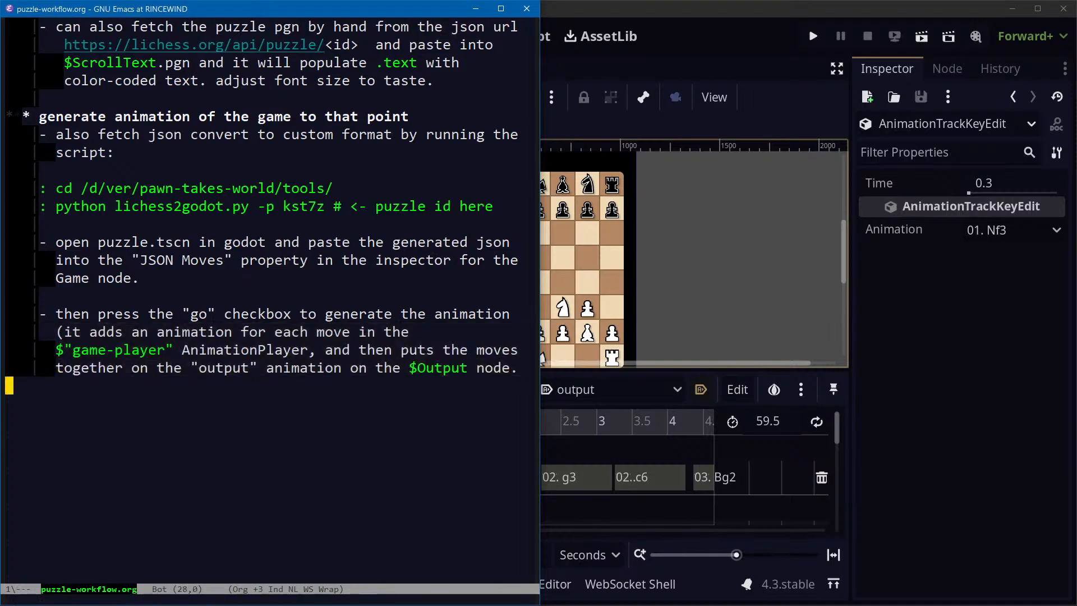
key("Down")
key("Return")
key("Return")
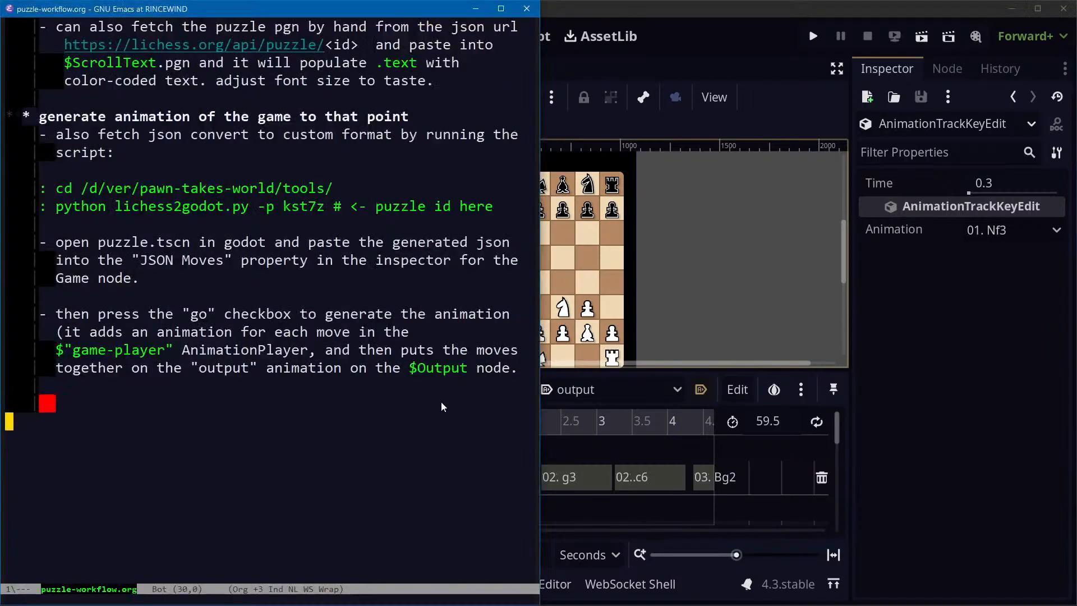
Switch to Godot and move the "01. Nf3" clip on the game-player track to 0.2667 seconds
left_click(542, 425)
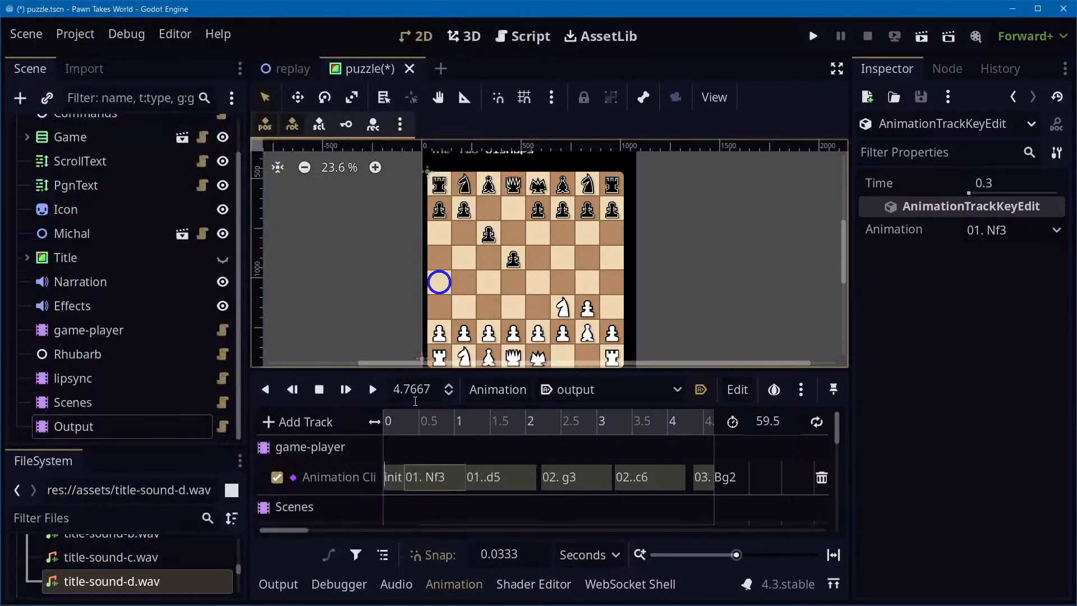
left_click(526, 485)
left_click(421, 475)
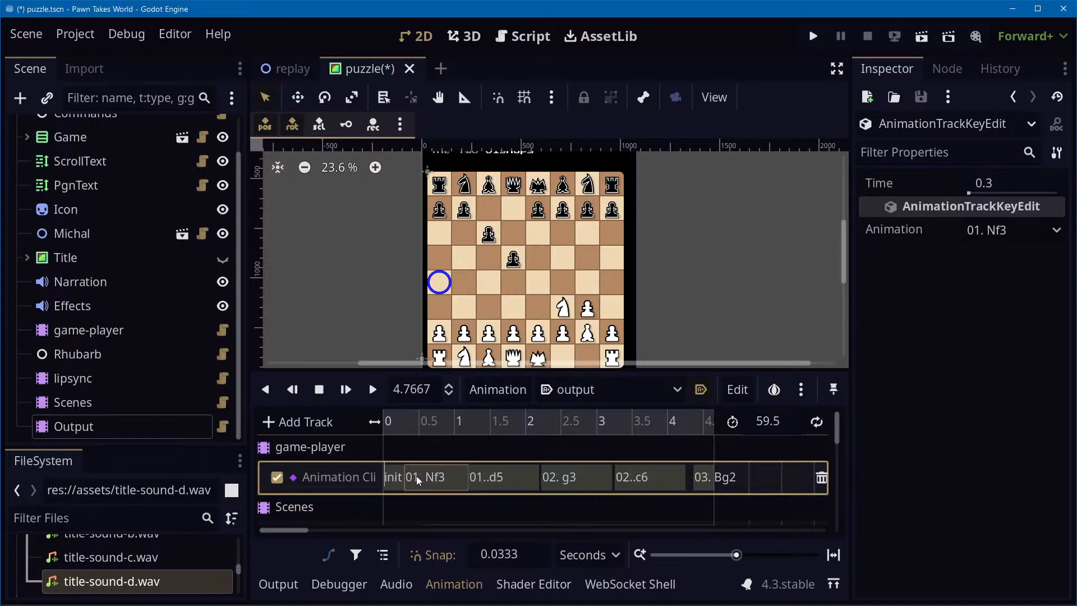
left_click_drag(417, 476, 414, 476)
Play the output animation from the start through the first few moves and stop it before "03. Bg2"
left_click_drag(400, 421, 376, 424)
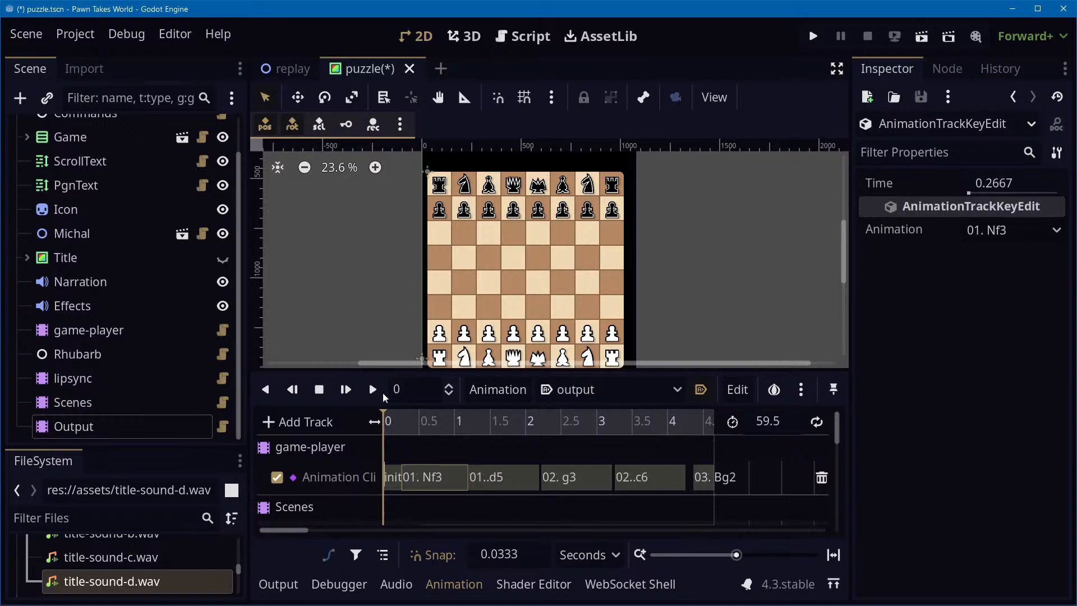
left_click(373, 391)
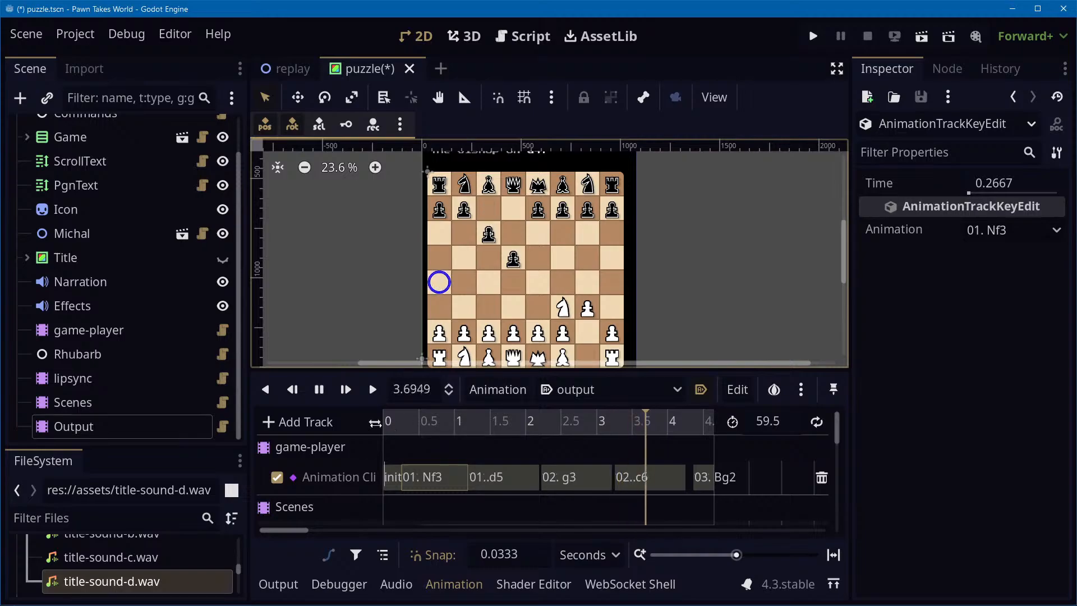
left_click(318, 392)
Look through the output animation's tracks and cut the "puzzle 1" clip from the Scenes track
scroll(636, 328, "down", 1)
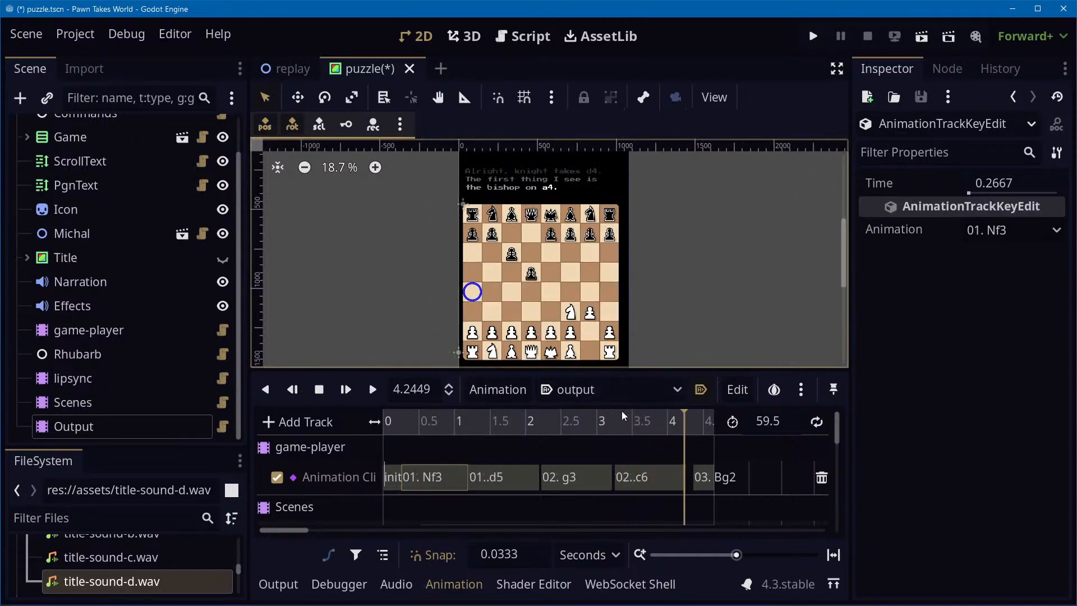
scroll(776, 454, "down", 5)
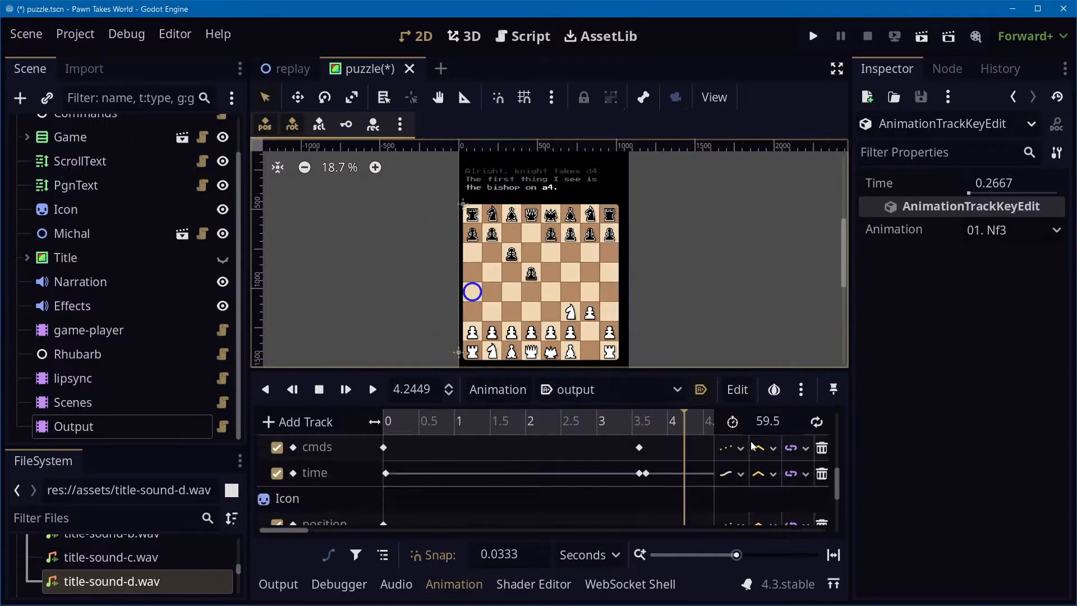
scroll(753, 446, "down", 4)
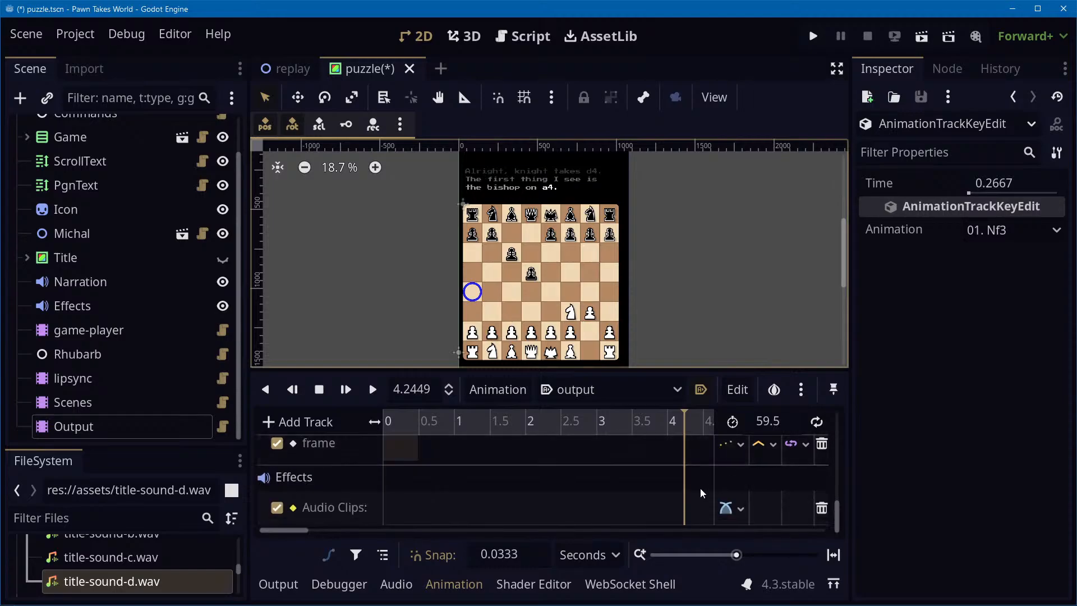
scroll(670, 479, "up", 9)
scroll(669, 476, "down", 2)
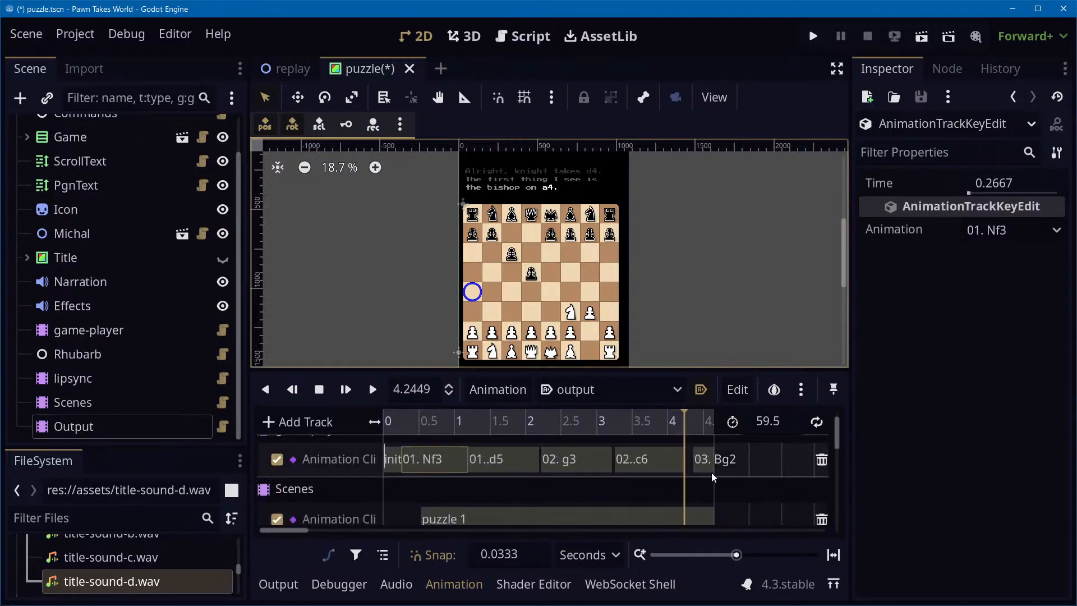
left_click(499, 502)
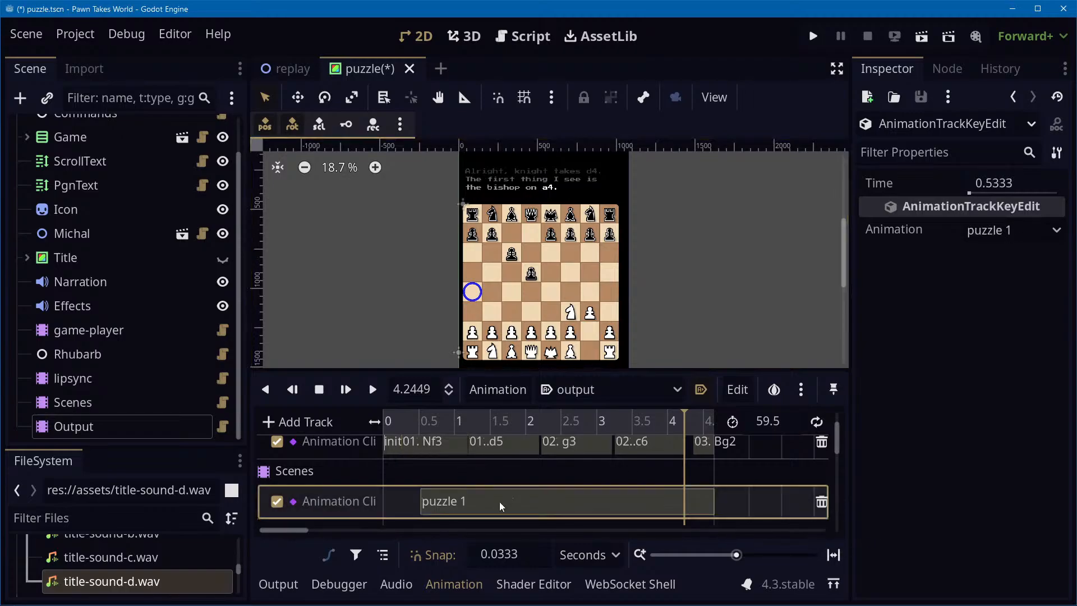
right_click(500, 502)
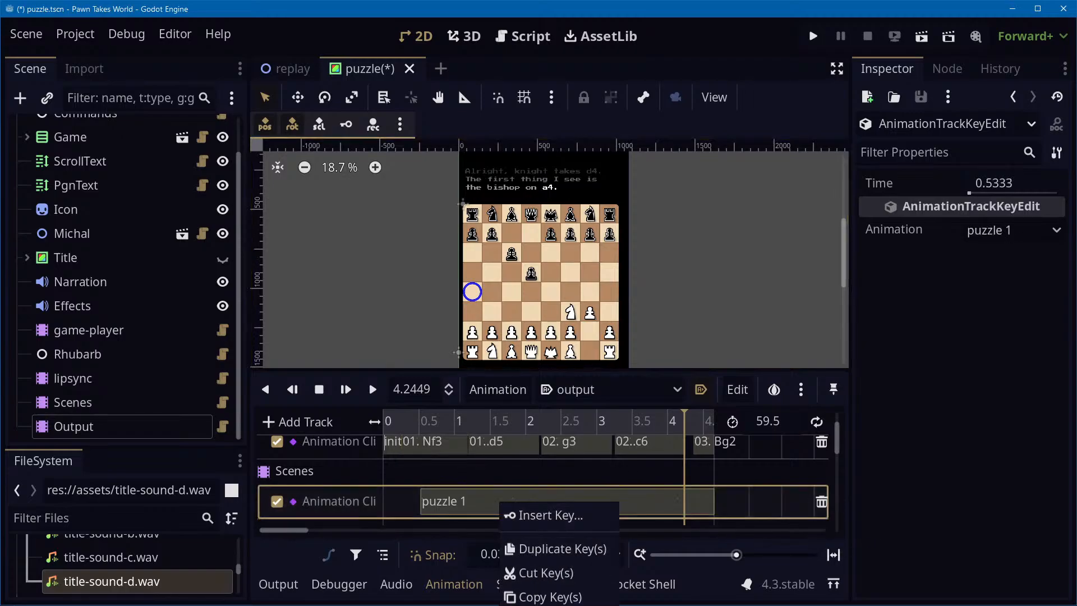
left_click(533, 573)
Replay the output animation from 0 with the whole board in view and stop it near 14 seconds
scroll(501, 291, "up", 1)
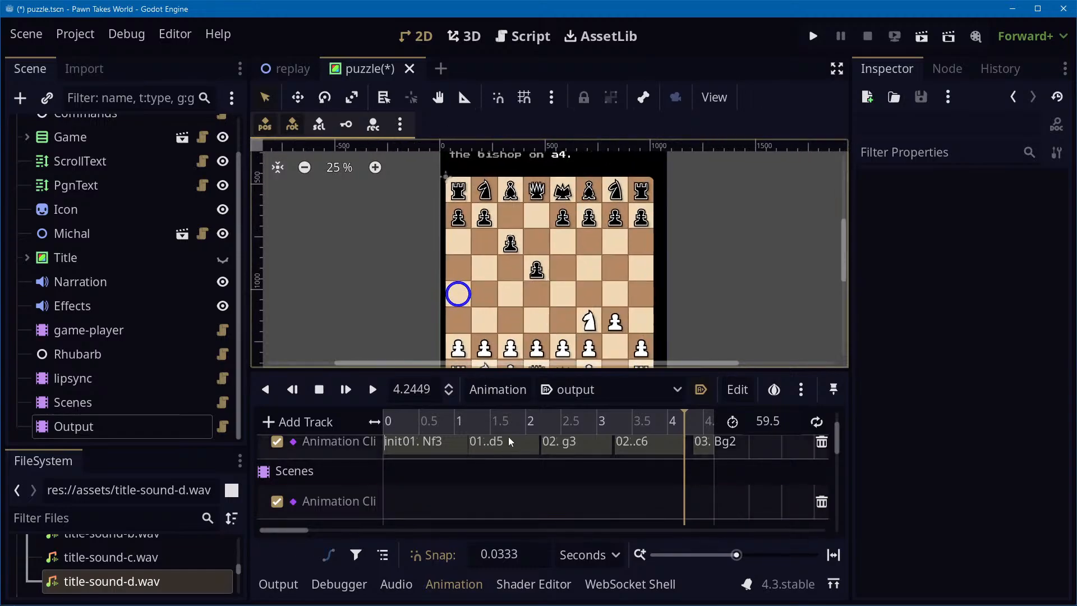
left_click_drag(476, 425, 327, 416)
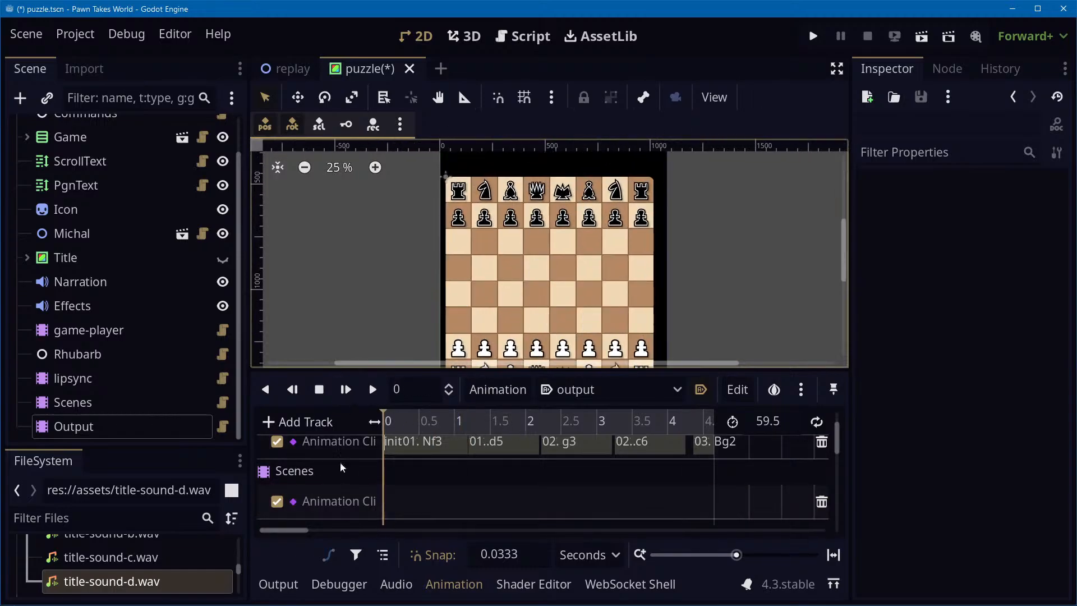
left_click(372, 390)
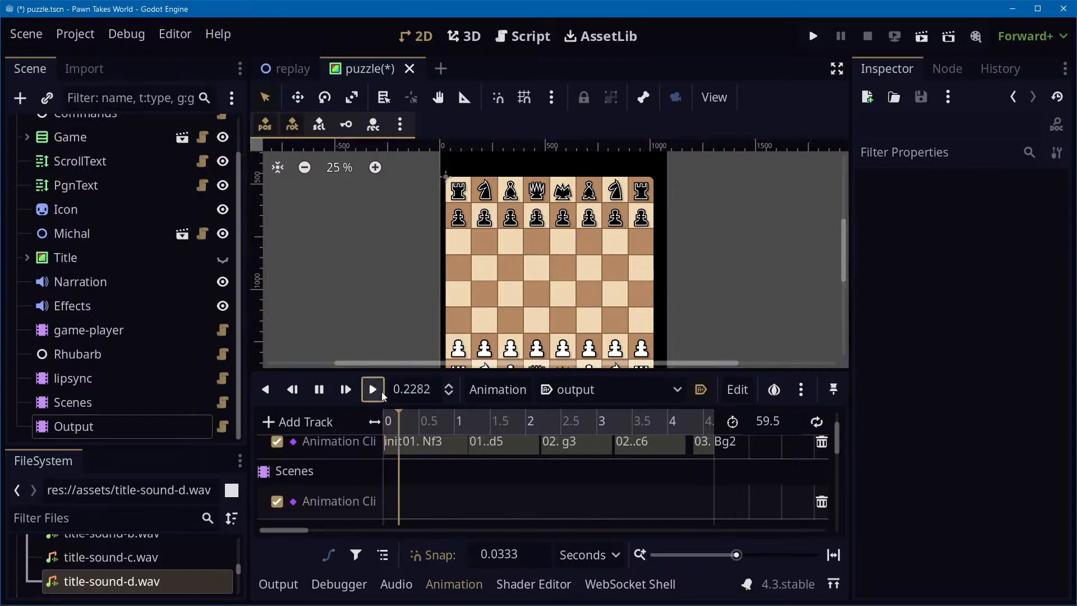
scroll(792, 308, "down", 1)
middle_click_drag(791, 308, 643, 297)
scroll(651, 289, "down", 2)
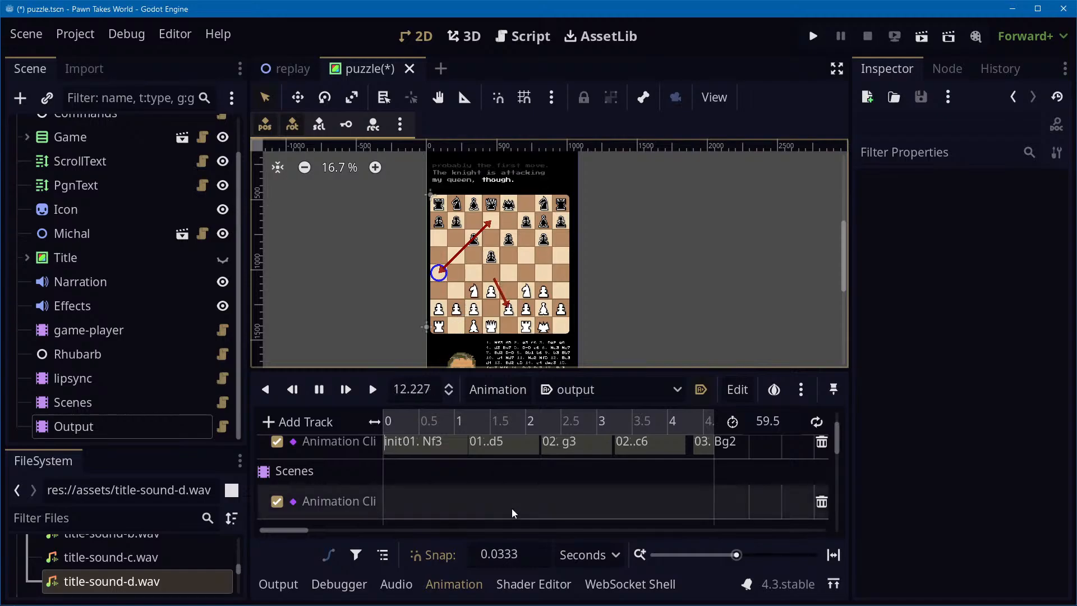
left_click(318, 389)
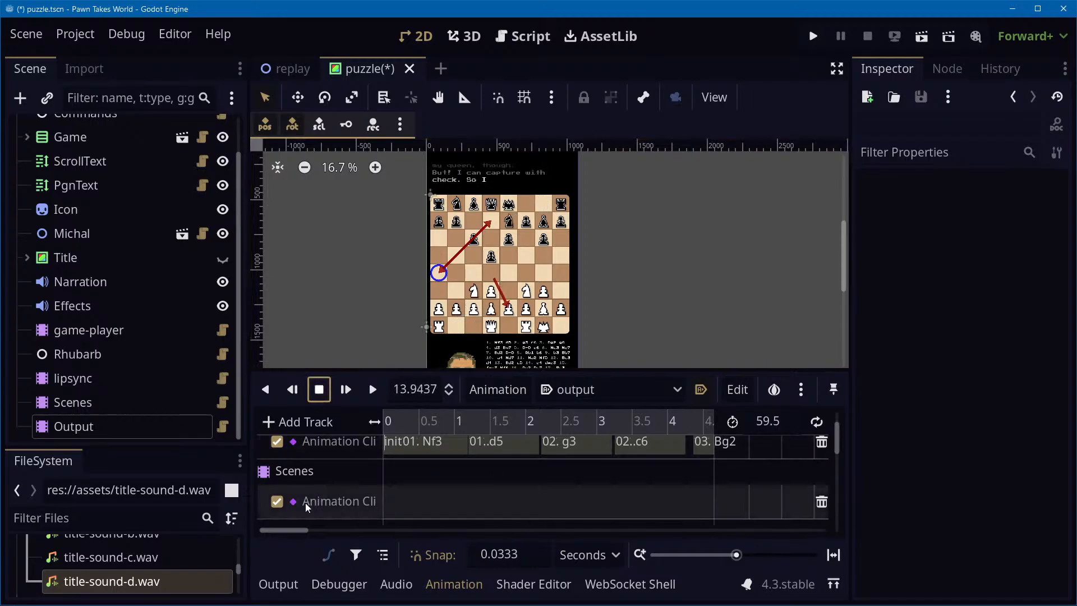
Resume playback of the output animation, fit the whole timeline in view, and stop just past the title clip
left_click_drag(309, 530, 413, 476)
left_click(377, 397)
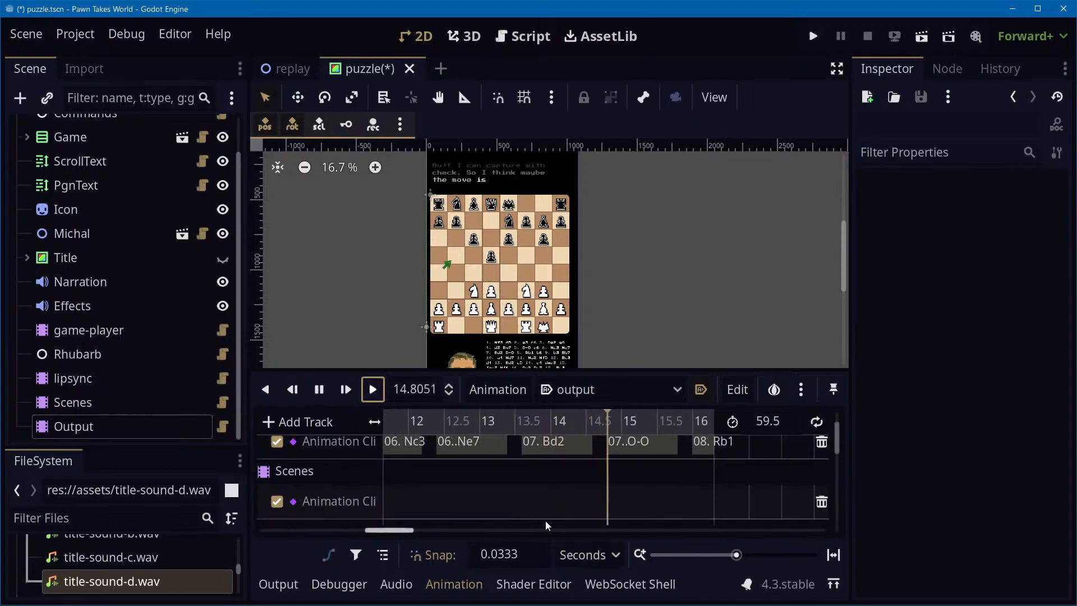
scroll(546, 505, "down", 2)
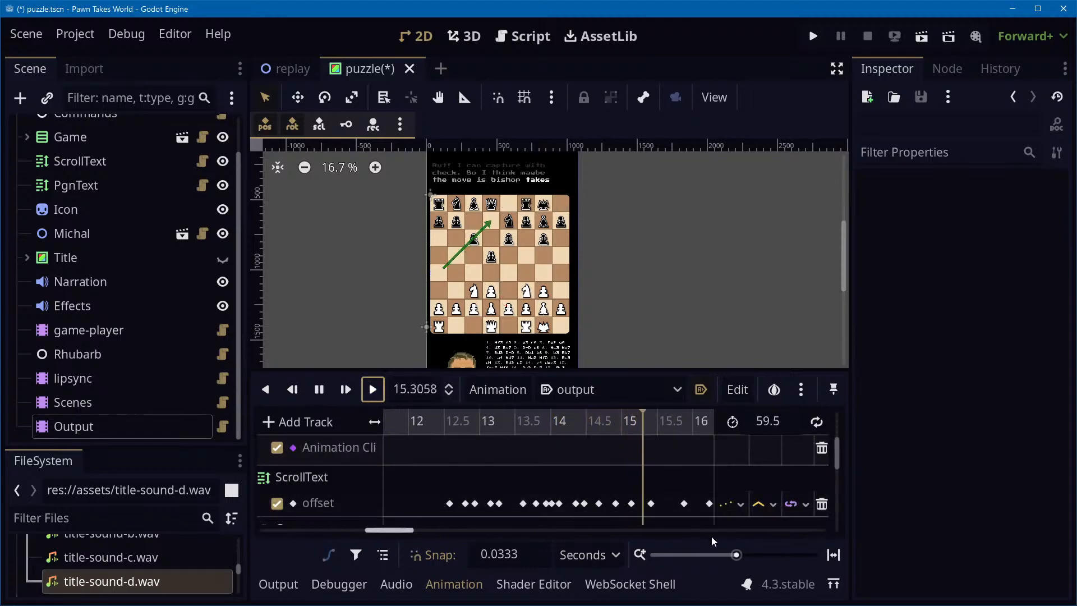
left_click(833, 555)
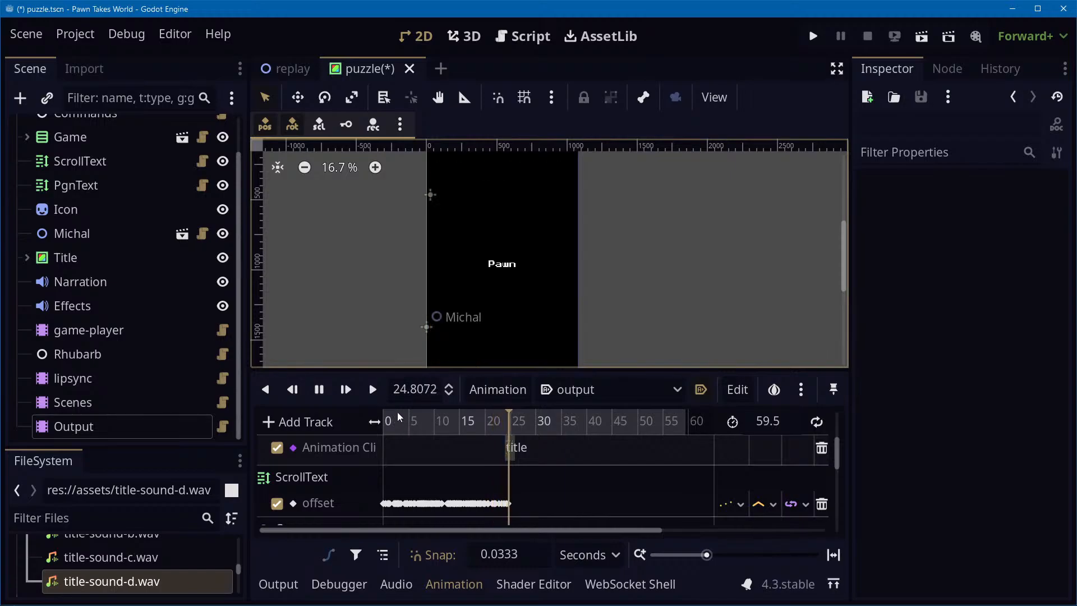
left_click(330, 391)
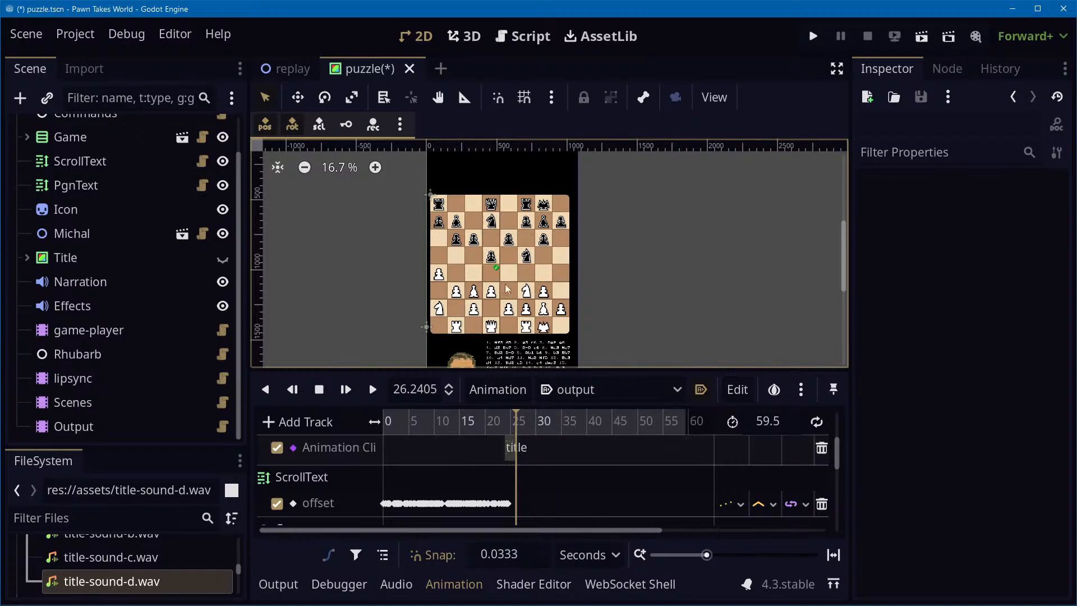
Switch to the Emacs workflow file and add the bullet "play the animation so that you reach the puzzle position"
key("alt+Tab")
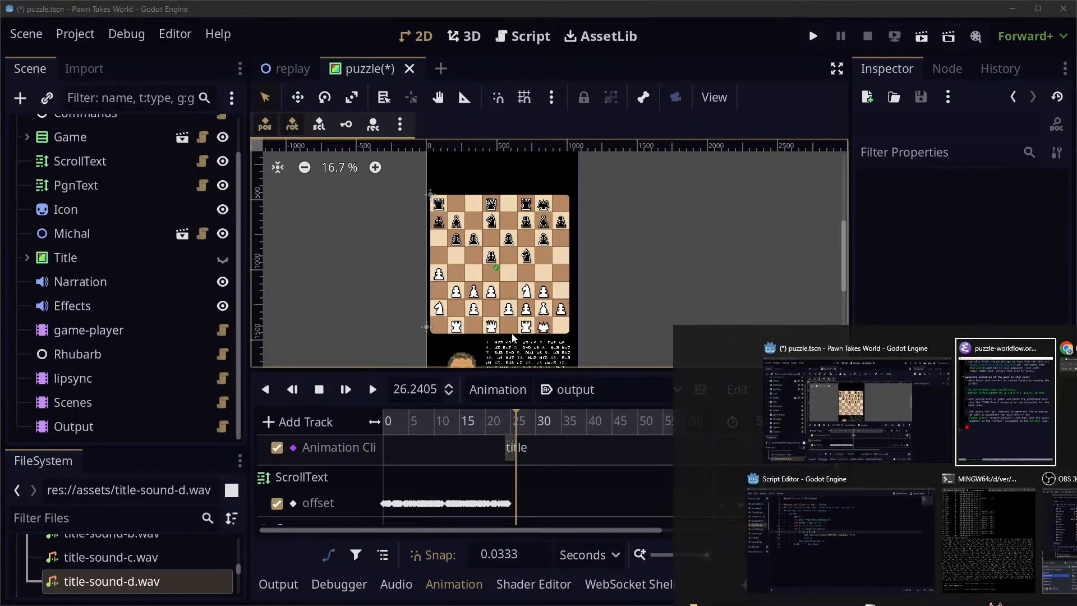
key("Left")
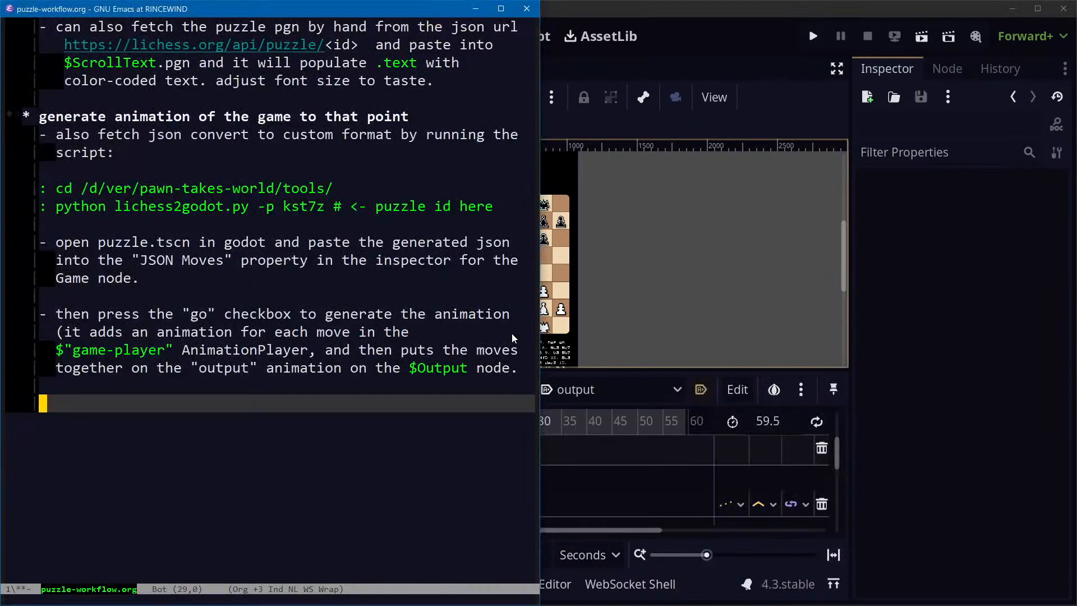
type("play the animation so that ")
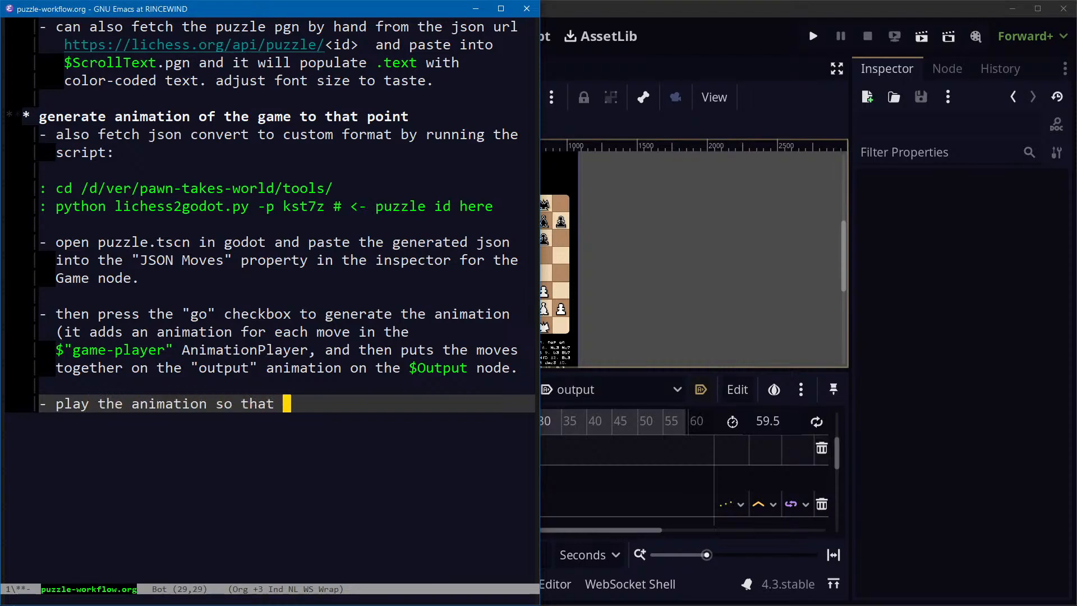
type("you reach the p")
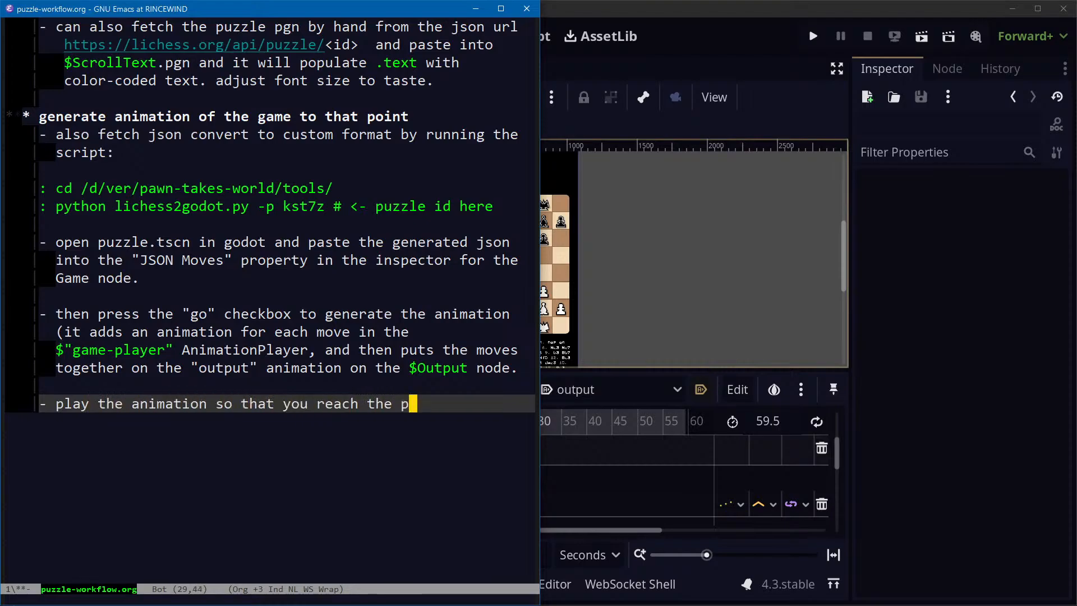
type("uzzle position")
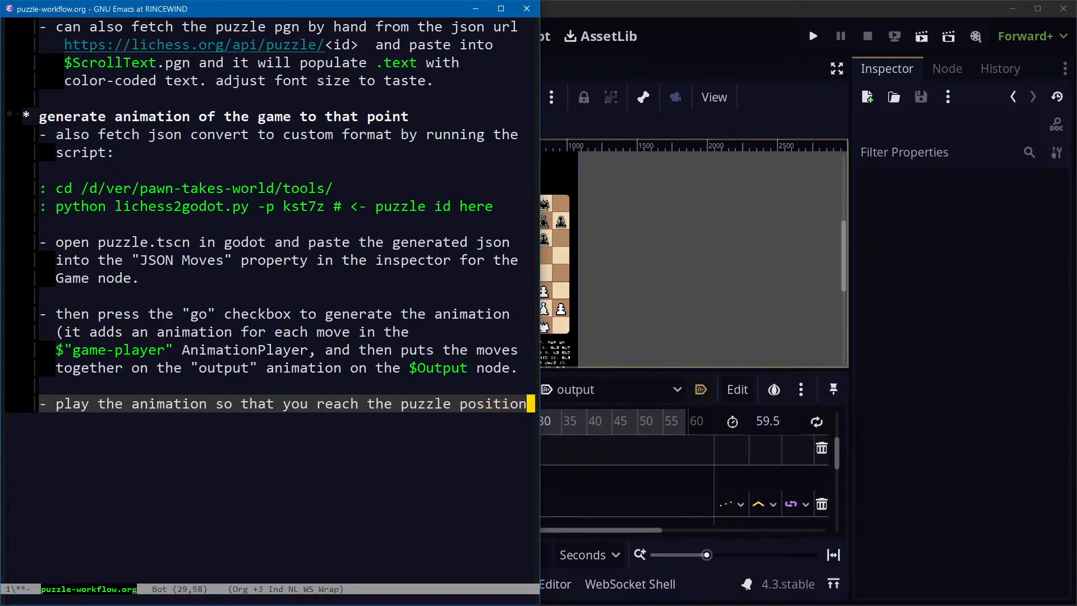
Append the remark "(note that the animation already includes the solution)" to the new bullet
type(" (on")
type("e")
key("BackSpace")
key("BackSpace")
key("BackSpace")
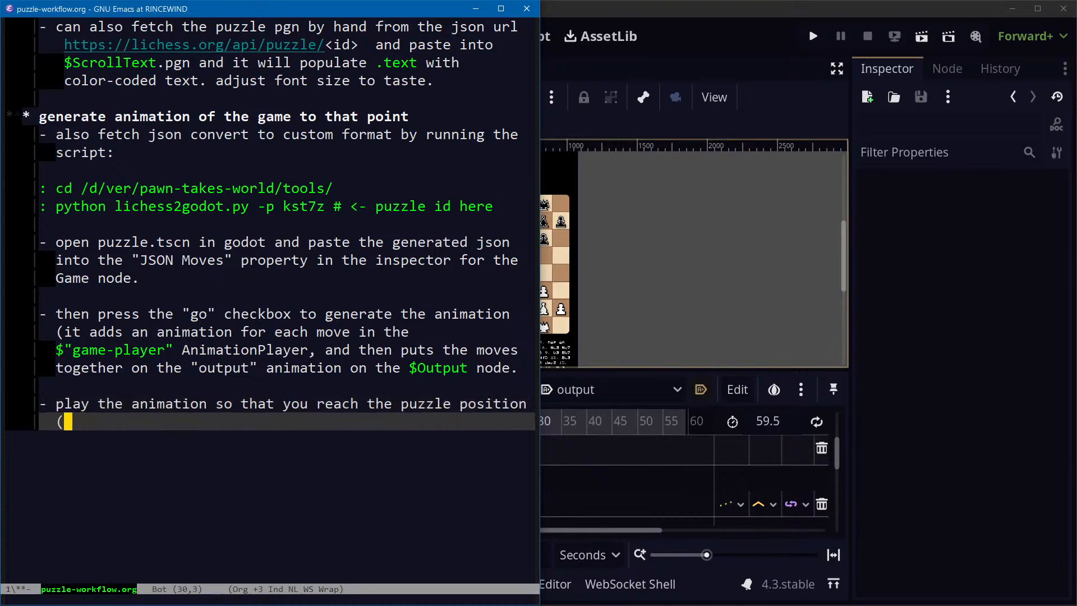
type("note that th")
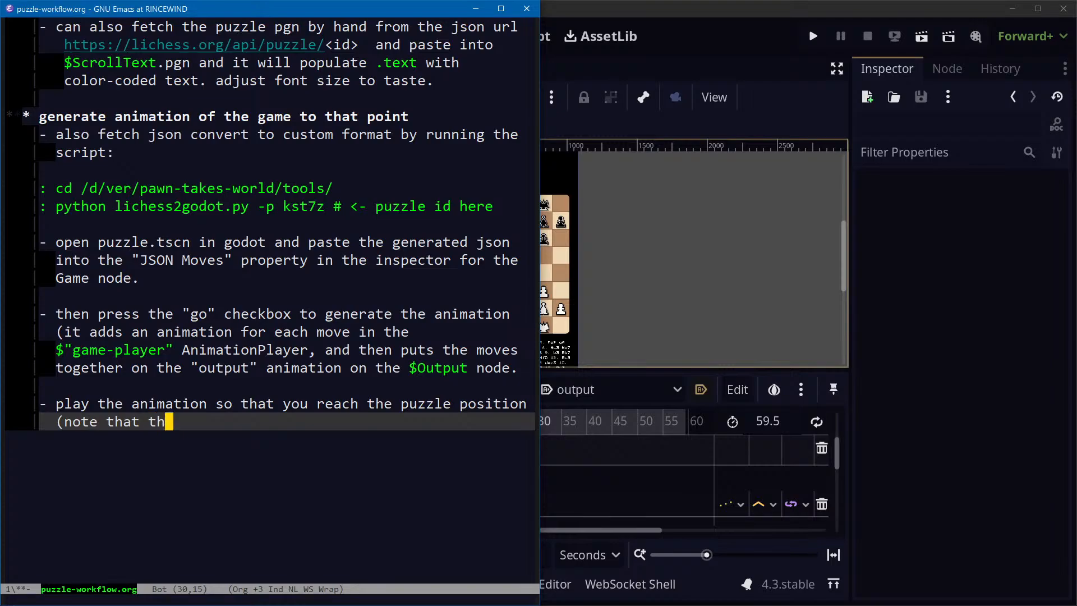
type("e animation alread")
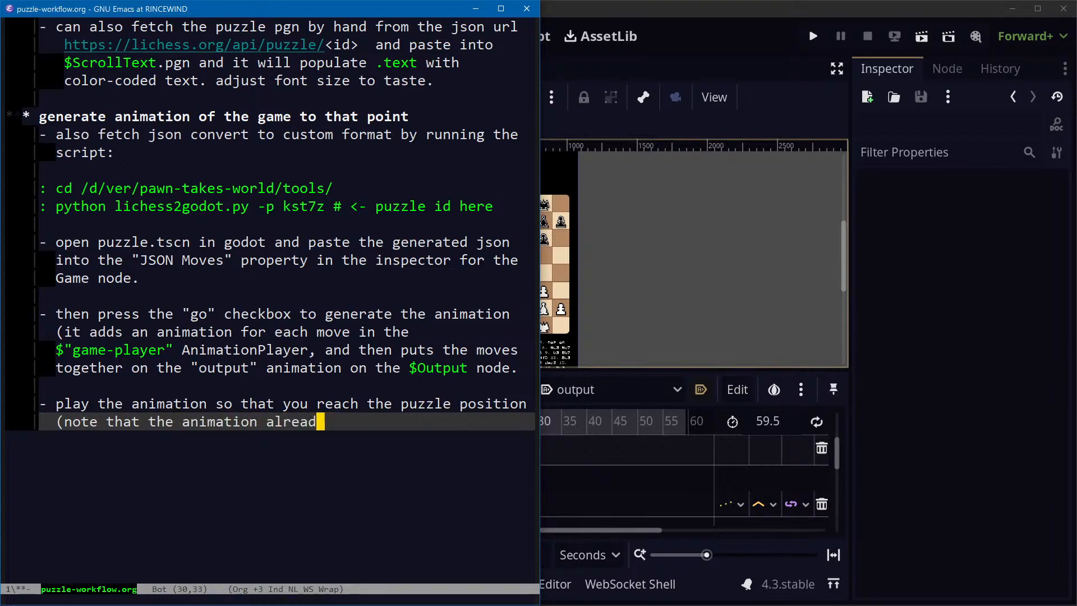
type("y includes the")
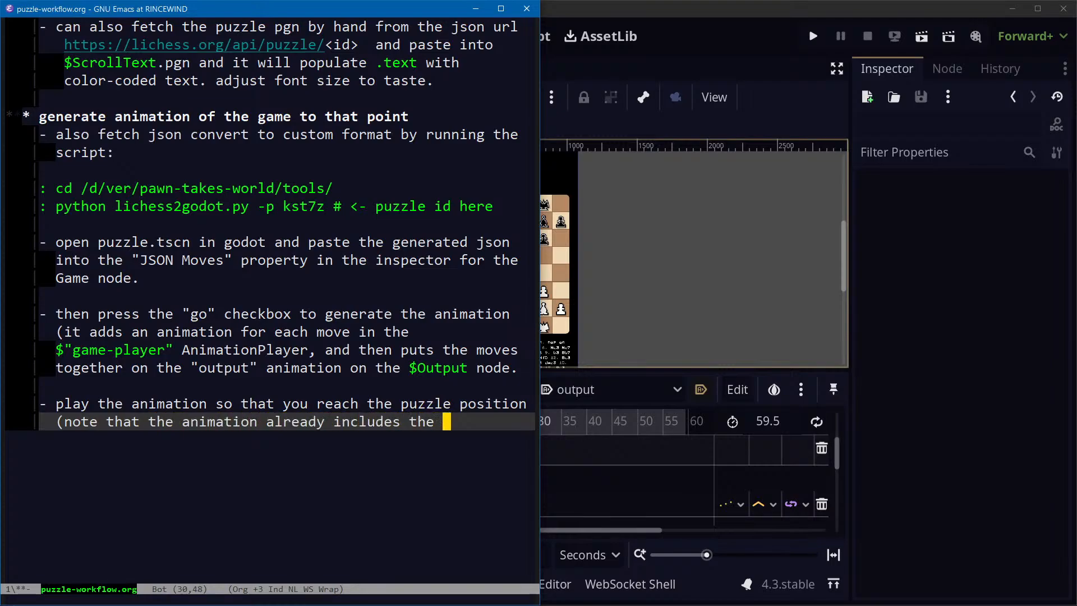
type(" solution)")
Return to Godot and examine the output animation's tracks with the timeline magnified around 26 seconds
key("alt+Tab")
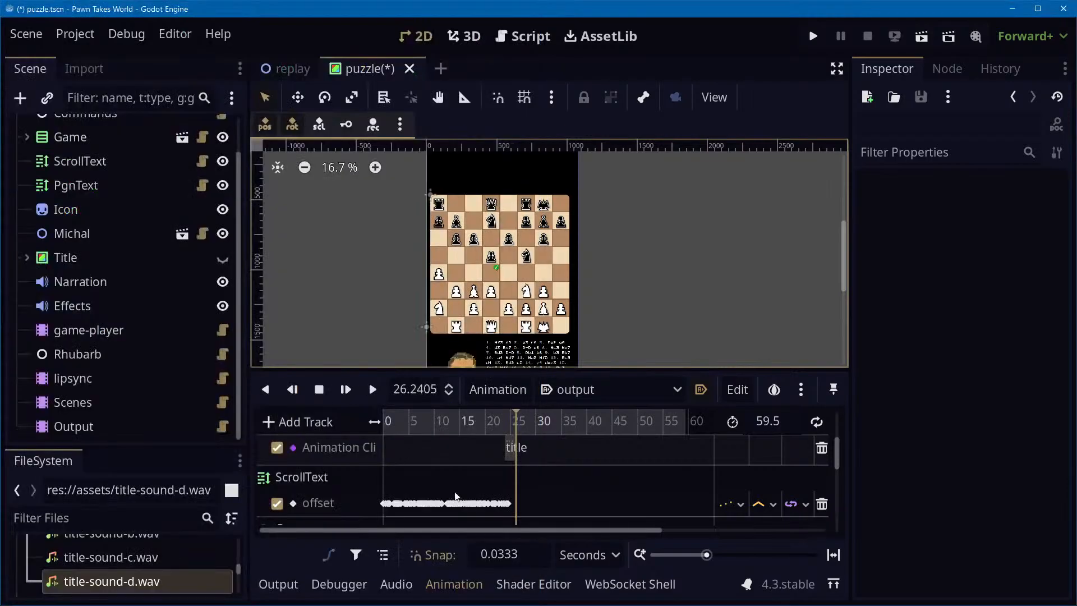
scroll(508, 471, "down", 5)
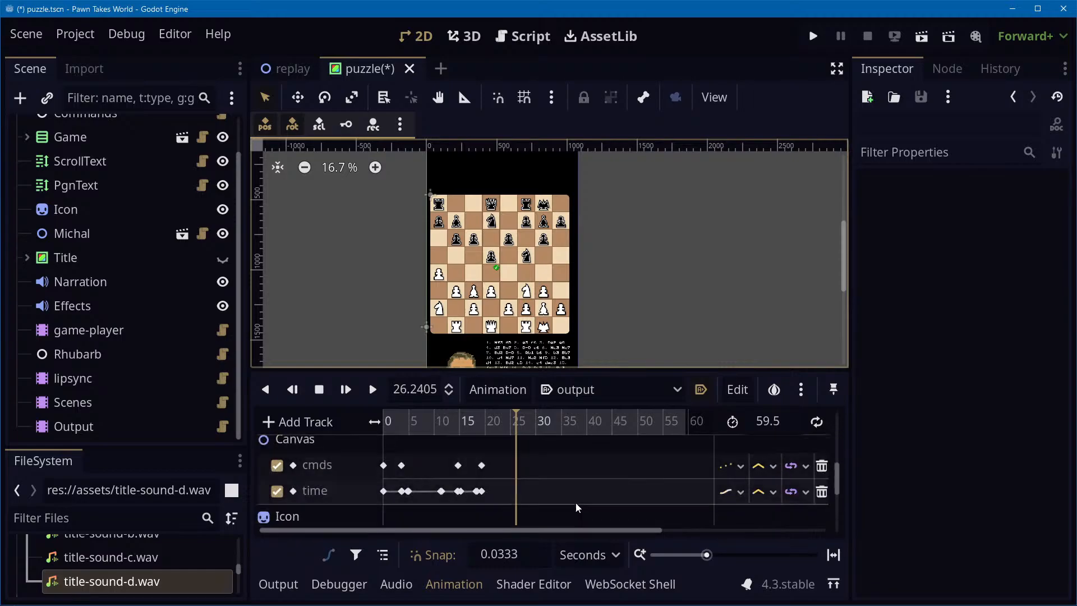
scroll(573, 488, "up", 3)
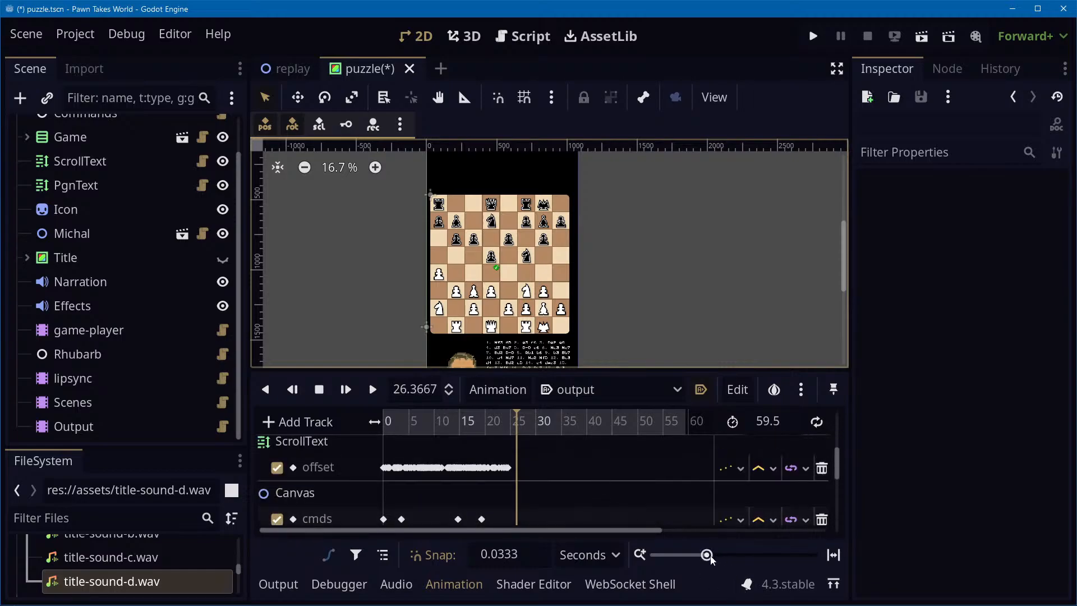
left_click_drag(707, 555, 728, 560)
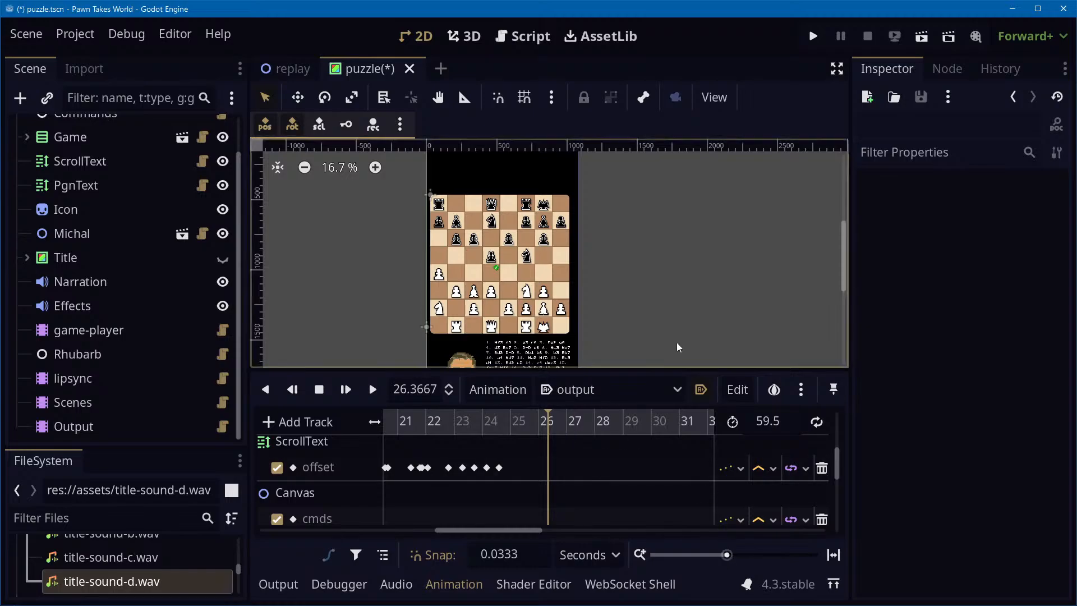
Show the Lichess puzzle's position after the last listed move, 23...Qe5, and compare it with the board in Godot
key("alt+Tab")
key("alt+Tab")
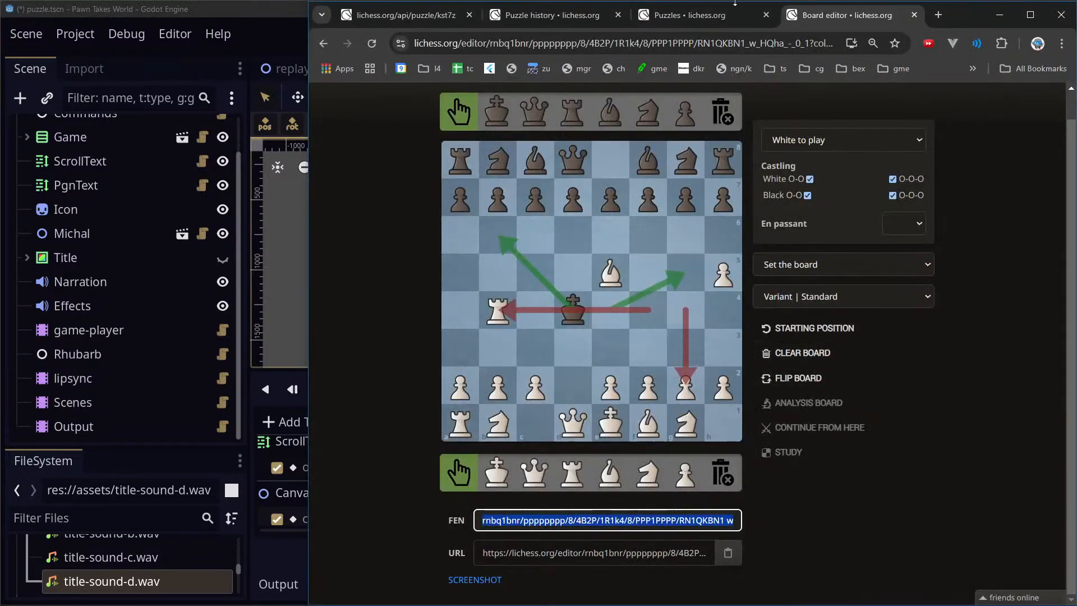
key("ctrl+shift+Tab")
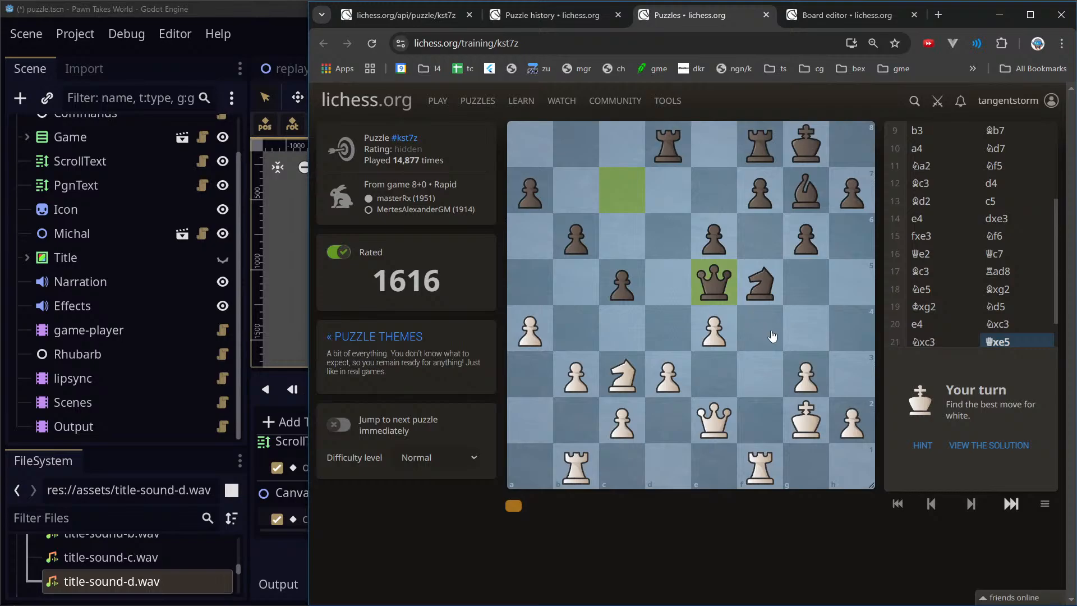
scroll(1016, 253, "down", 1)
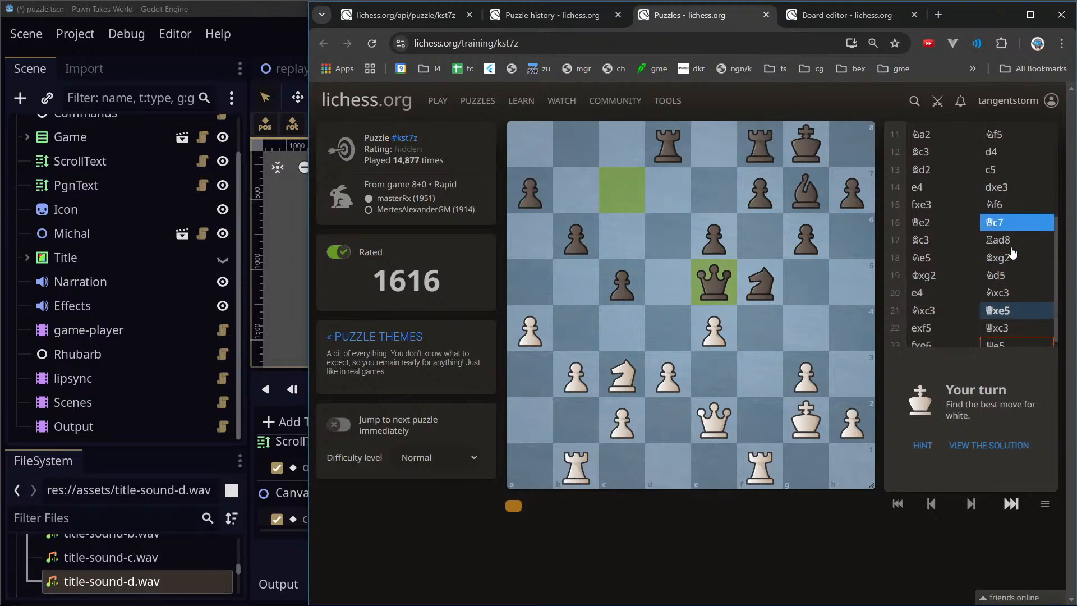
left_click(1020, 343)
key("alt+Tab")
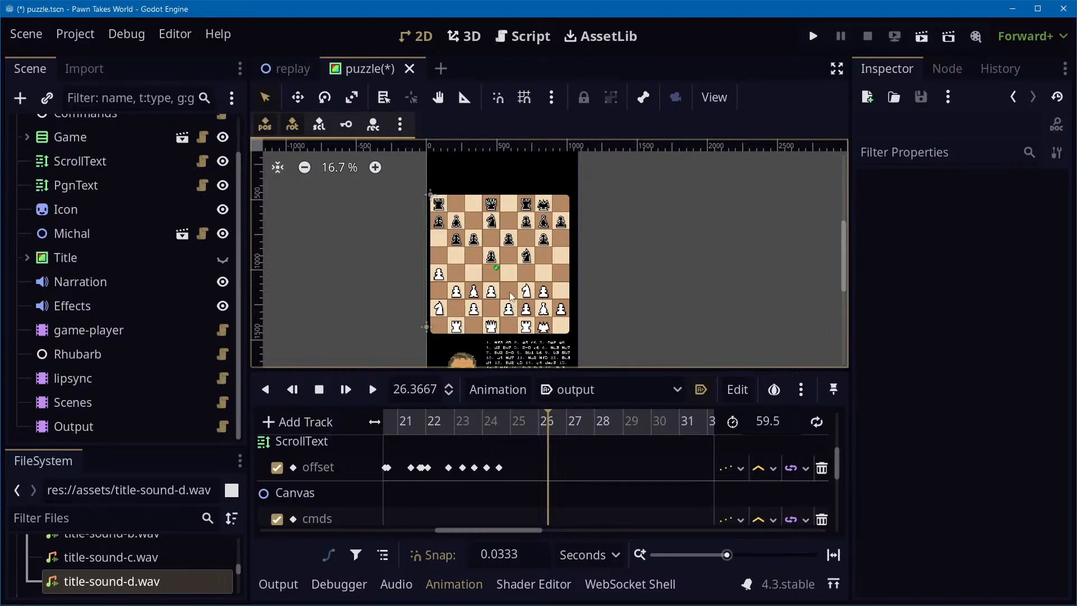
key("alt+Tab")
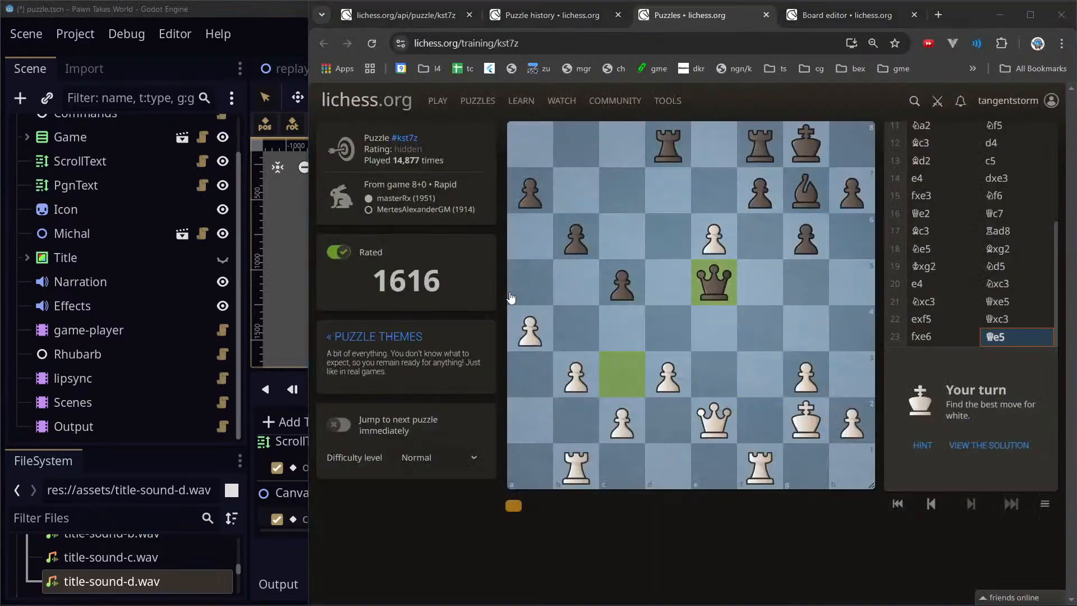
key("alt+Tab")
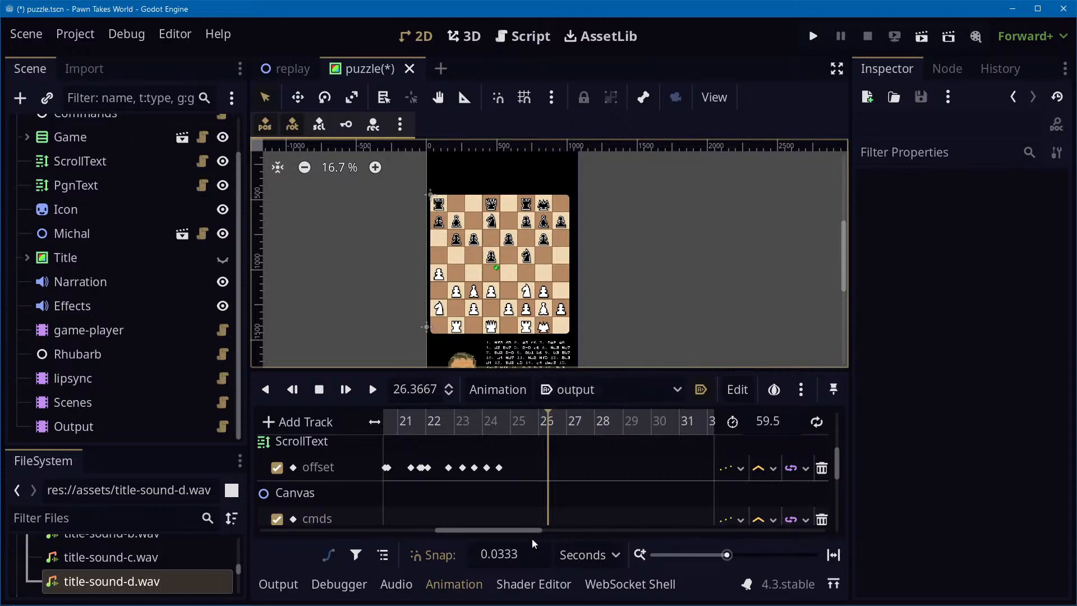
Scrub the output animation from 0 to the start of the title clip at about 24 seconds
left_click_drag(534, 531, 332, 530)
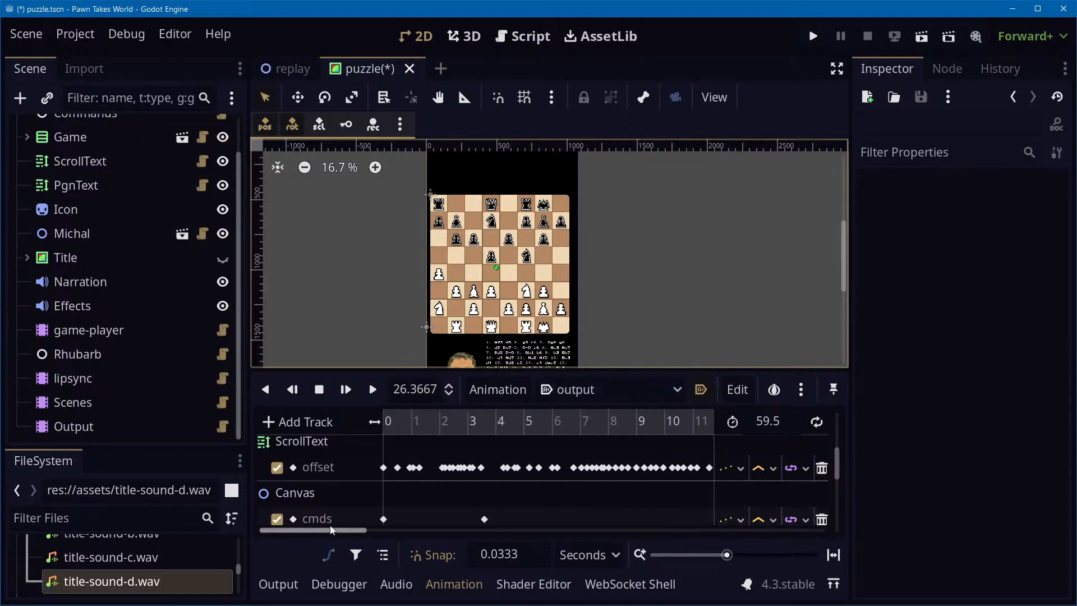
left_click_drag(387, 430, 706, 445)
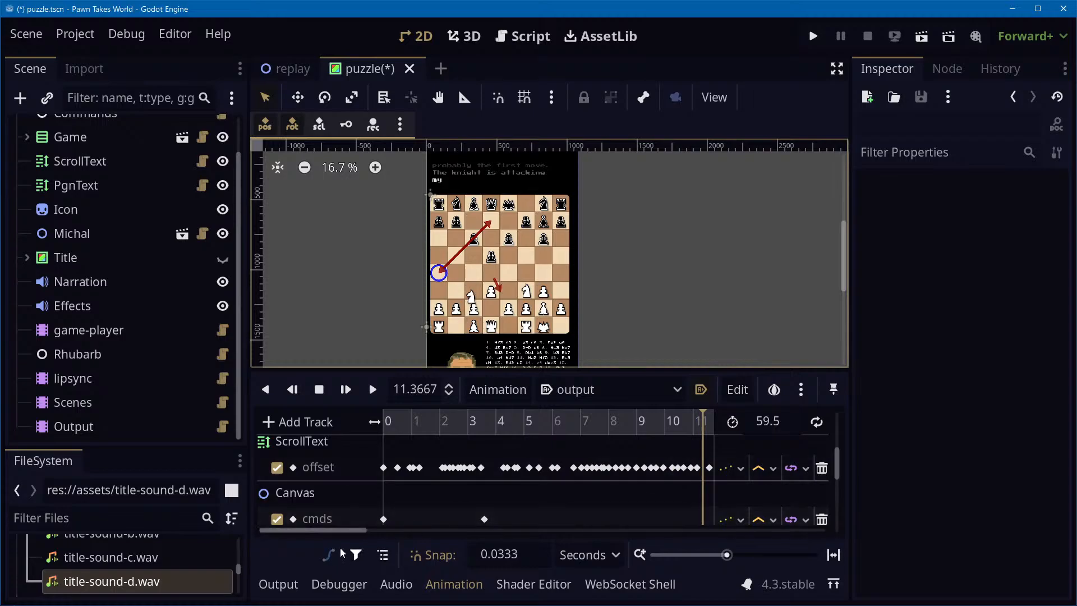
left_click_drag(351, 530, 427, 504)
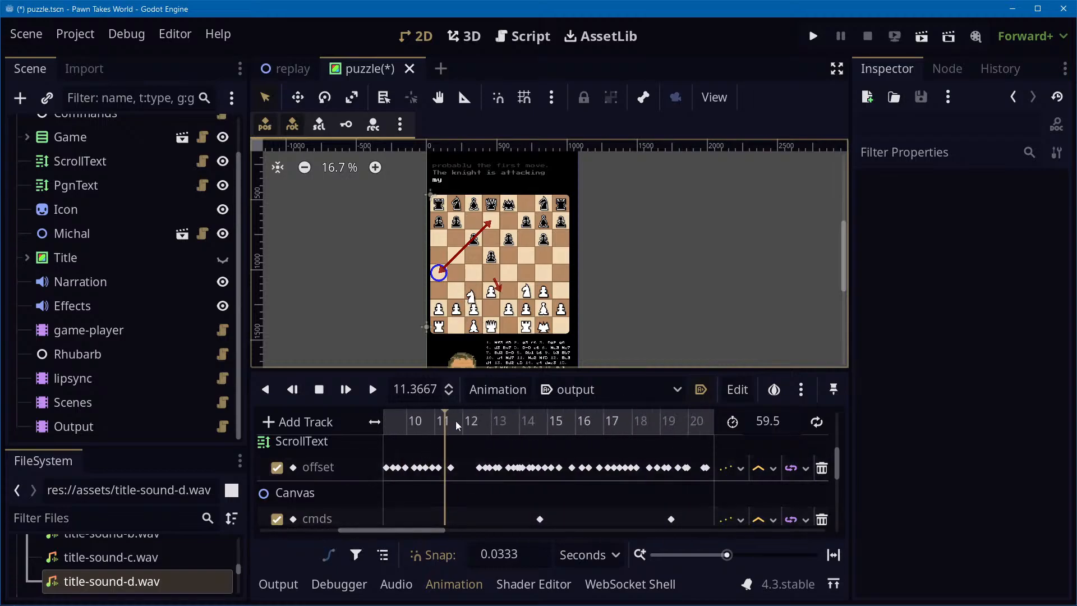
left_click_drag(445, 418, 702, 446)
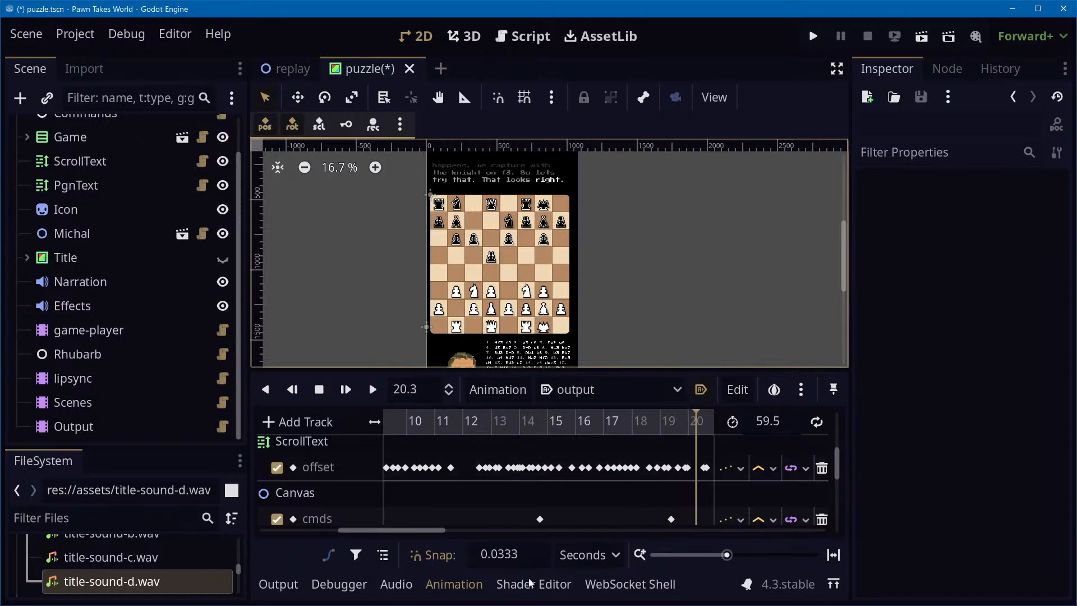
left_click_drag(406, 530, 475, 528)
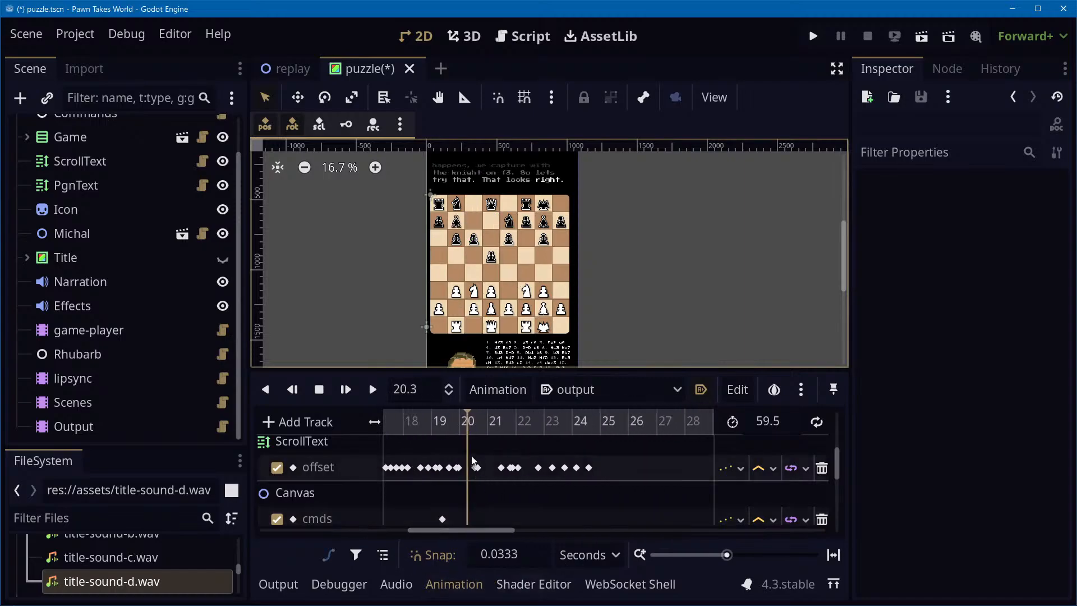
left_click_drag(470, 415, 498, 421)
scroll(508, 442, "up", 3)
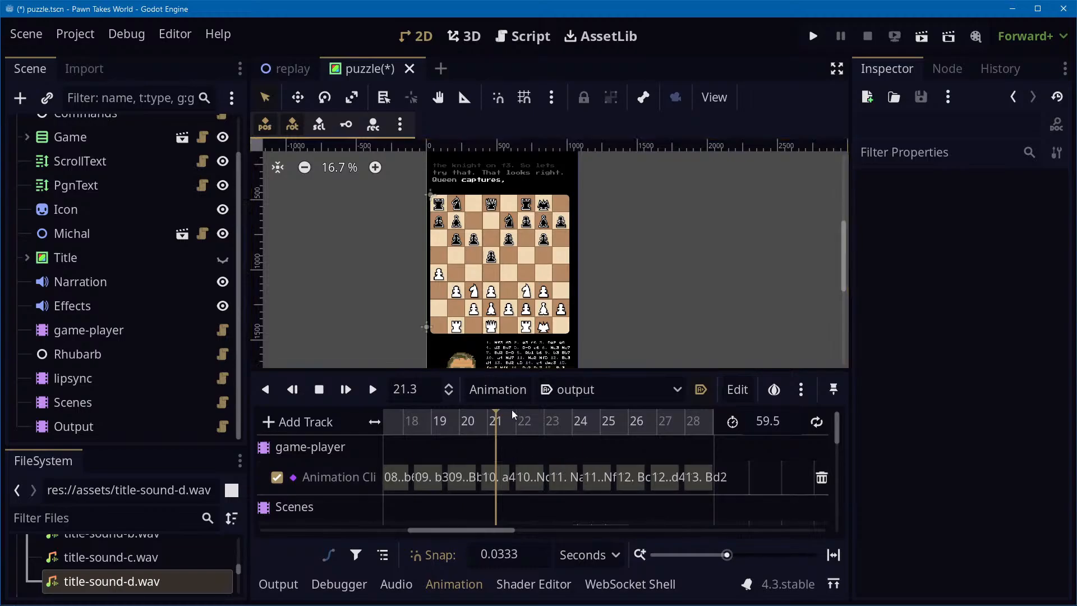
left_click_drag(508, 430, 570, 429)
scroll(570, 444, "down", 3)
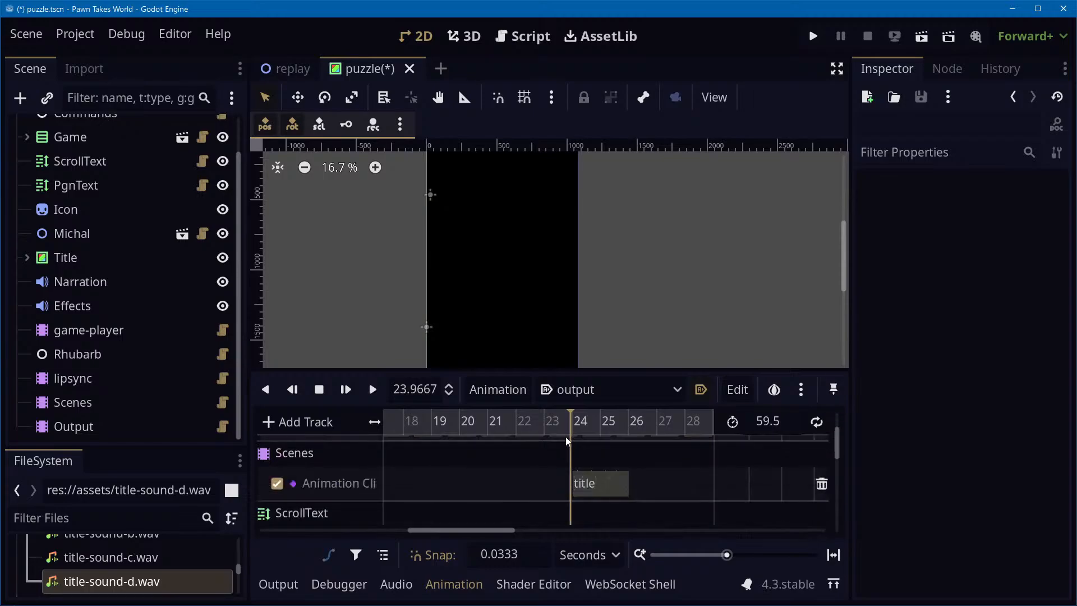
Move the title clip on the Scenes track past the game moves to 85 seconds
scroll(568, 445, "down", 4)
scroll(640, 454, "down", 4, "ctrl")
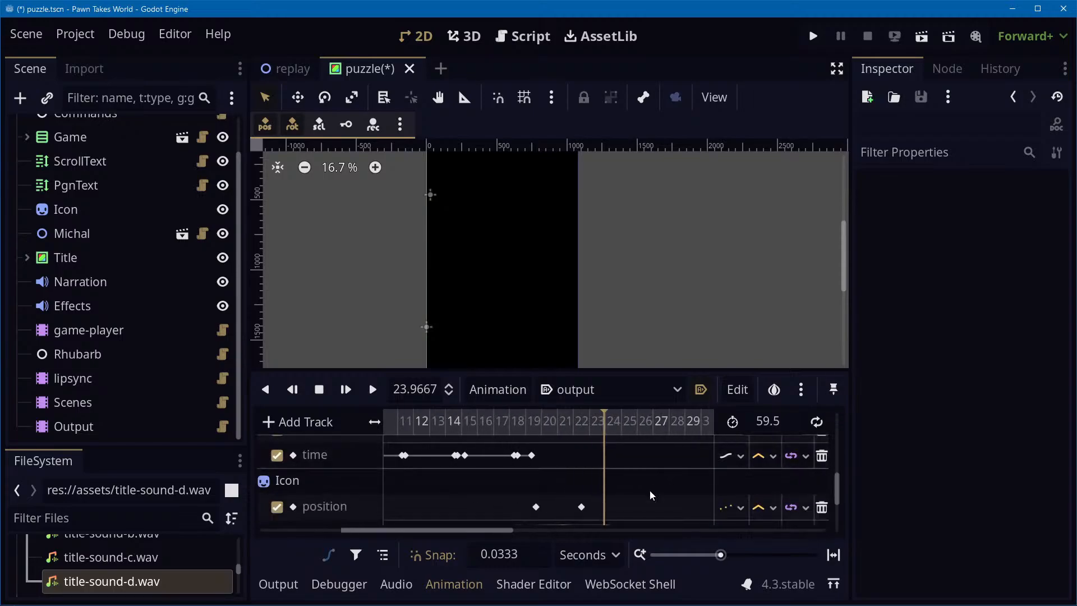
scroll(651, 494, "down", 5, "ctrl")
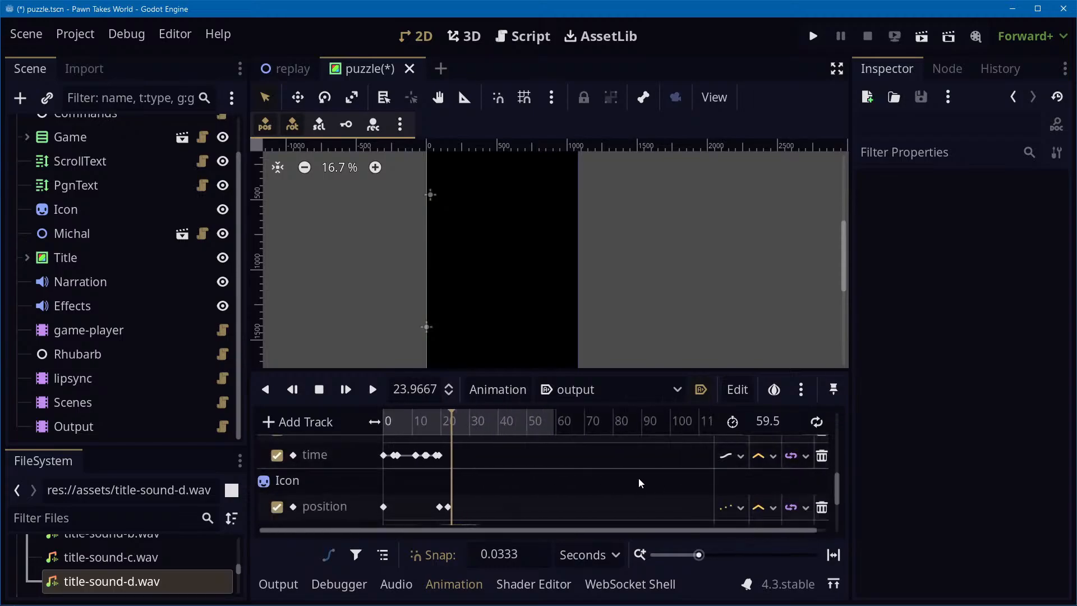
scroll(637, 482, "down", 3)
scroll(629, 485, "up", 3)
left_click_drag(696, 370, 666, 198)
scroll(604, 381, "up", 2)
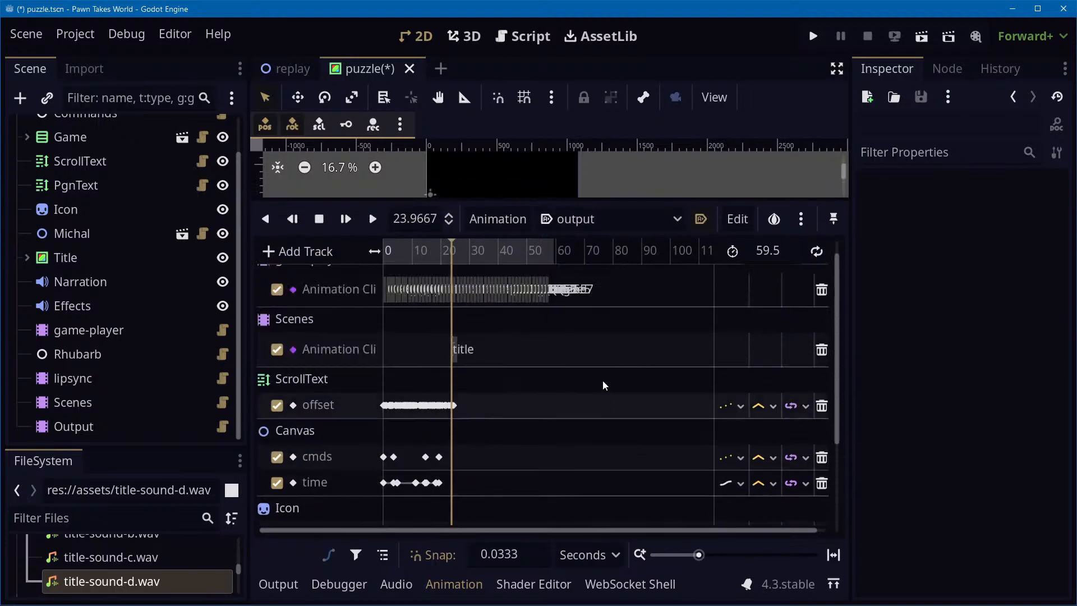
left_click_drag(455, 352, 632, 350)
scroll(584, 387, "up", 1)
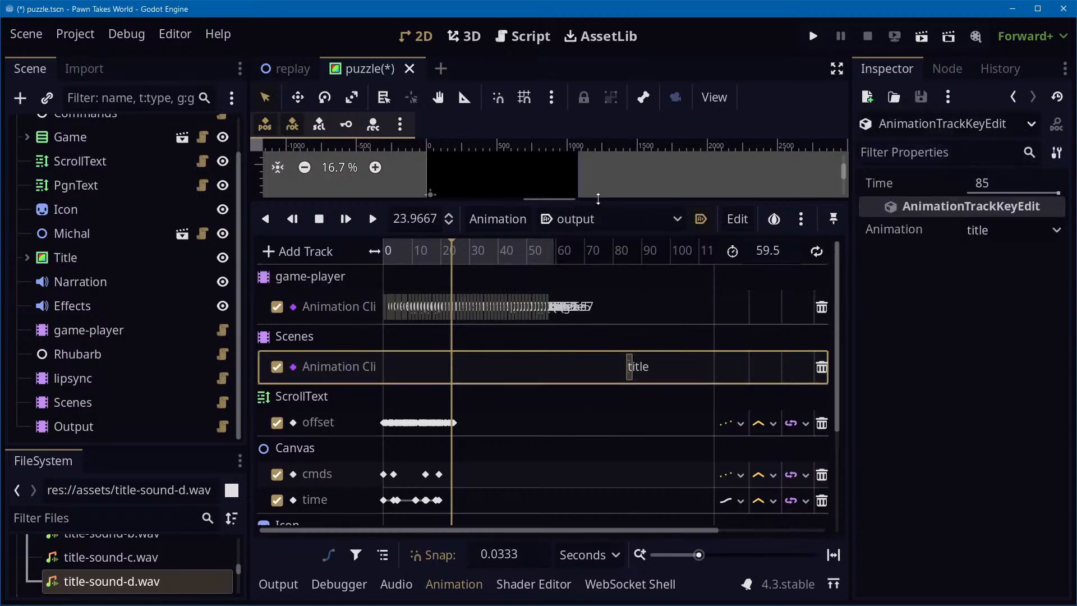
Check the timeline beyond the game moves and hide the Title node so the board is uncovered
left_click_drag(598, 199, 550, 371)
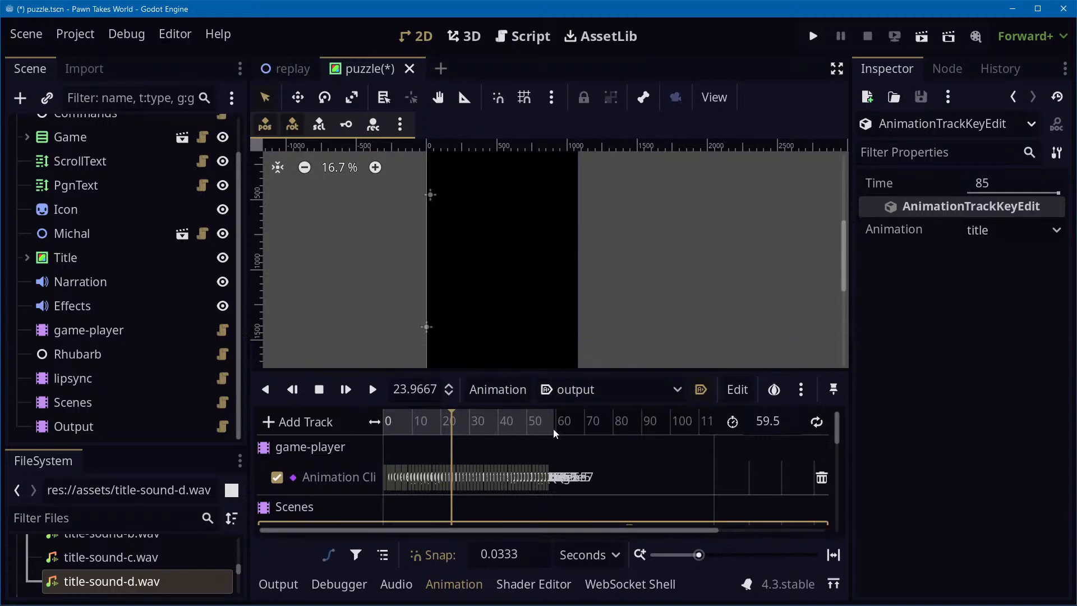
scroll(617, 449, "right", 3, "shift")
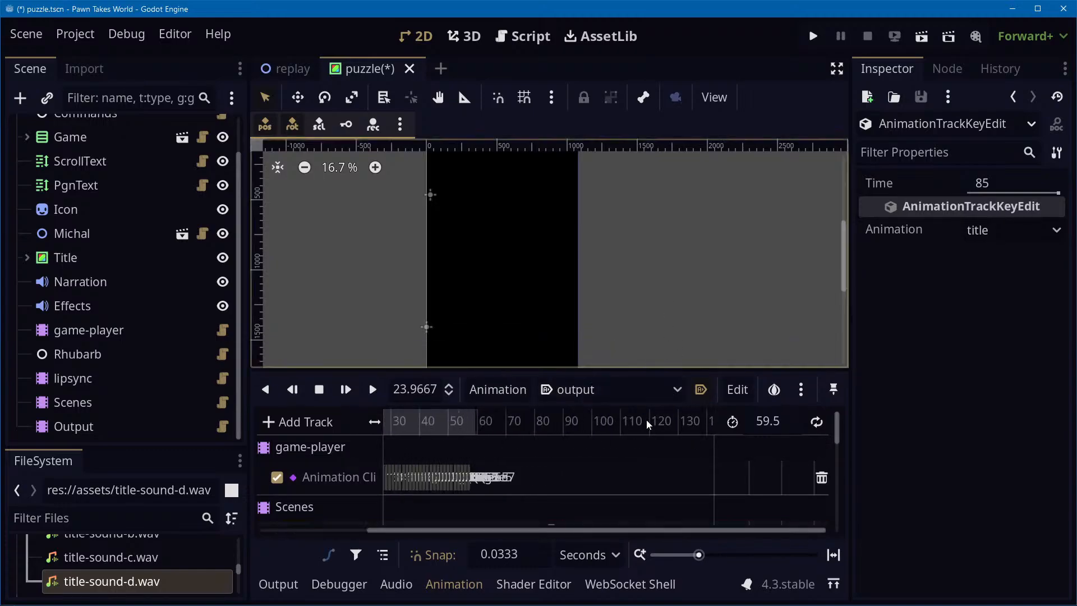
left_click_drag(677, 368, 673, 201)
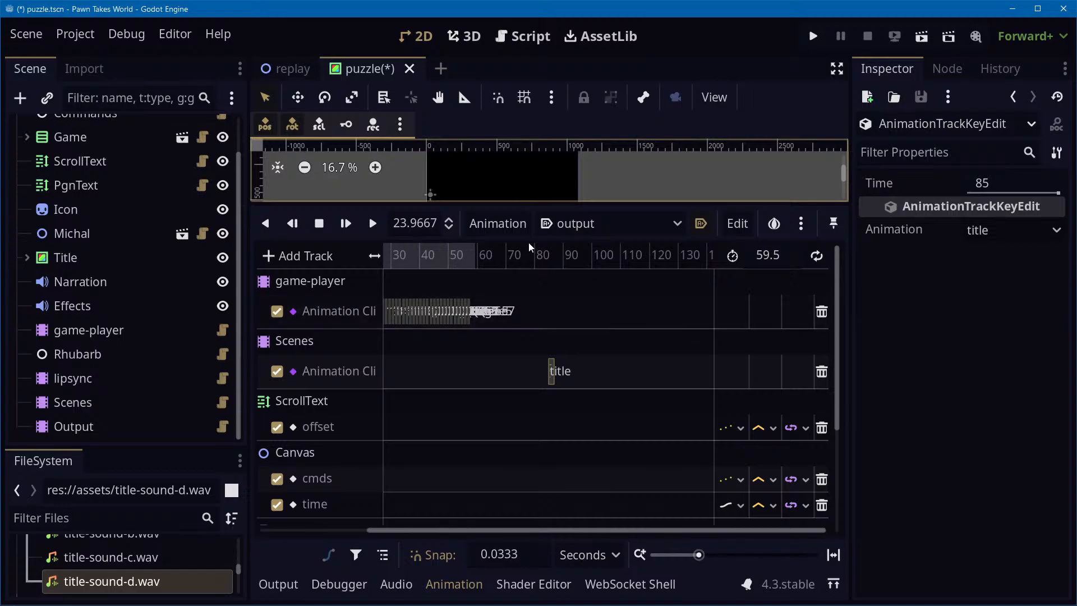
scroll(97, 165, "up", 2)
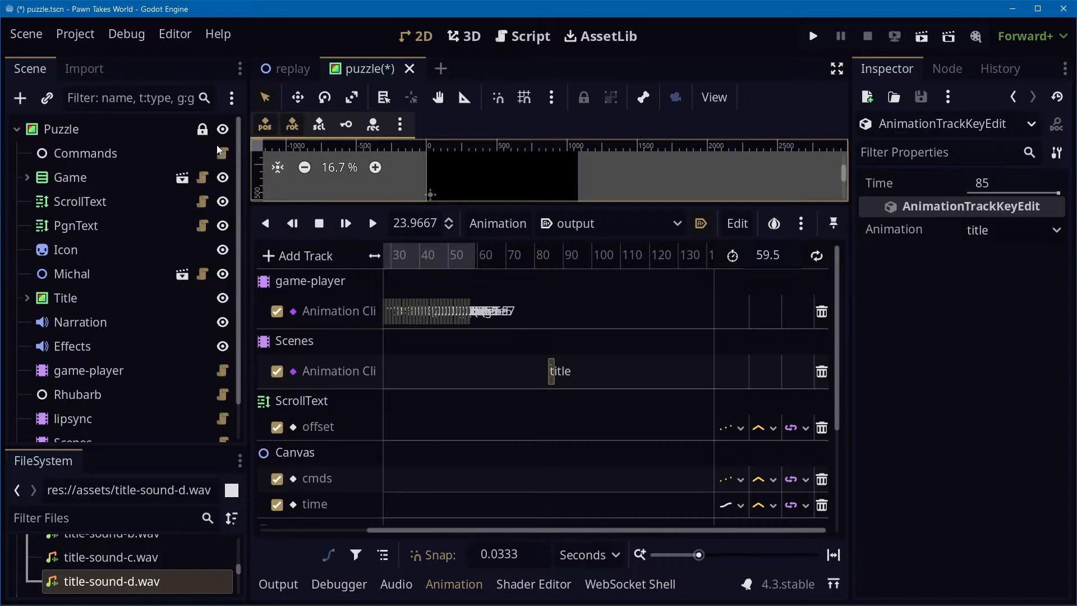
left_click(224, 300)
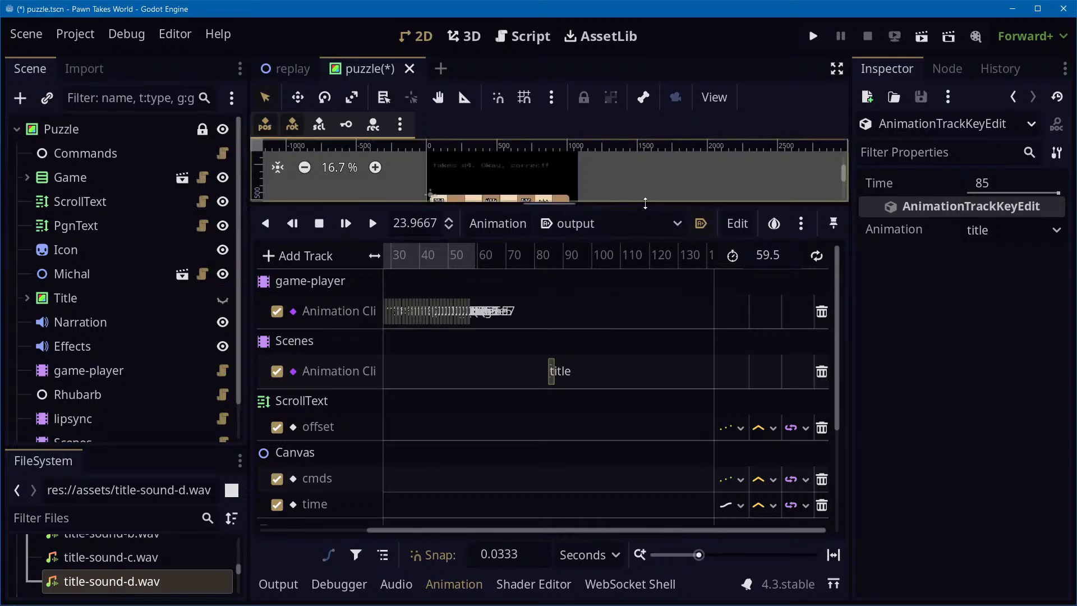
Enlarge the 2D viewport to show more of the board and scrub the output animation to about 53 seconds
left_click_drag(645, 203, 645, 331)
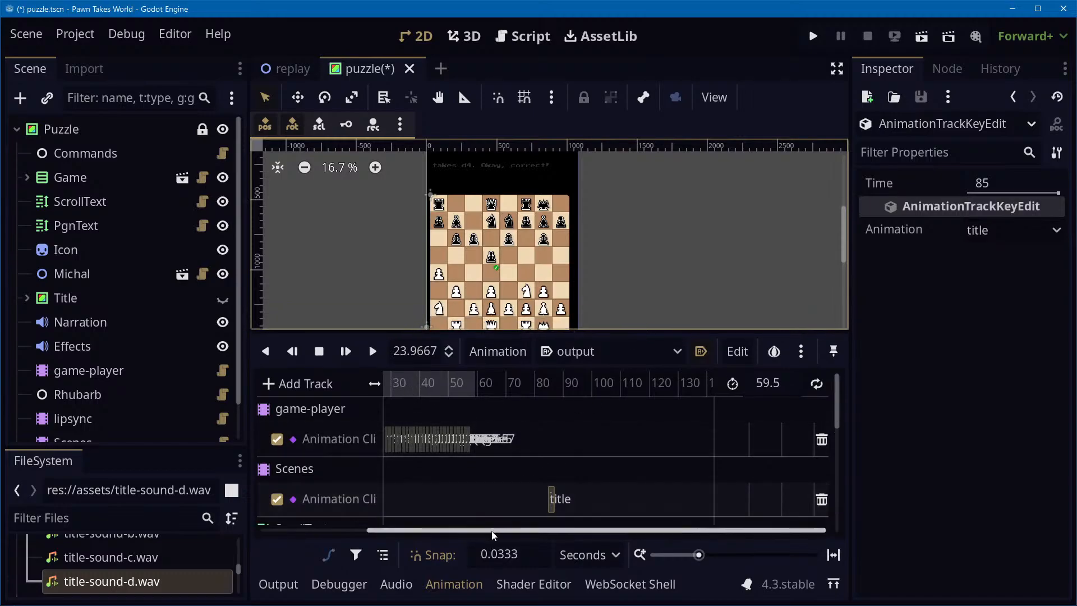
left_click_drag(483, 531, 375, 530)
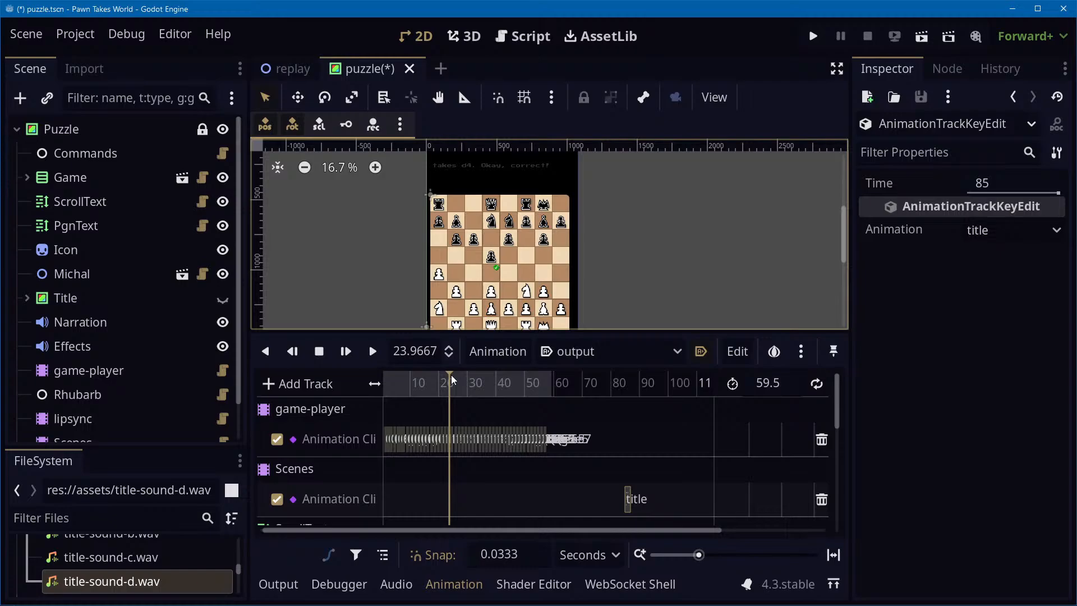
left_click_drag(451, 375, 532, 383)
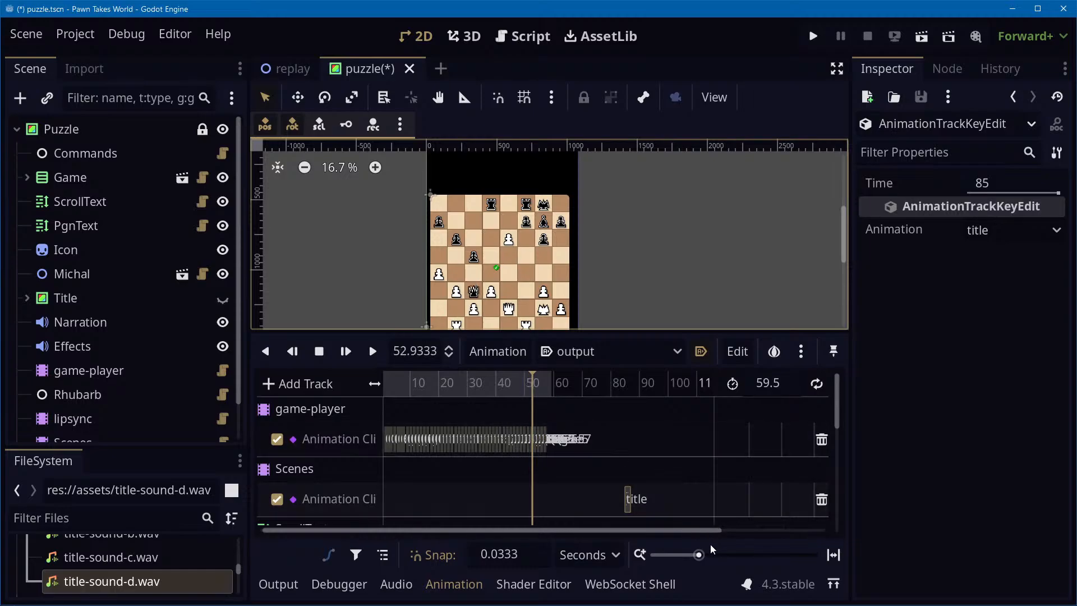
Zoom the timeline in on the closing moves and play the output animation from 23. fxe6 through to its end
left_click_drag(699, 554, 741, 555)
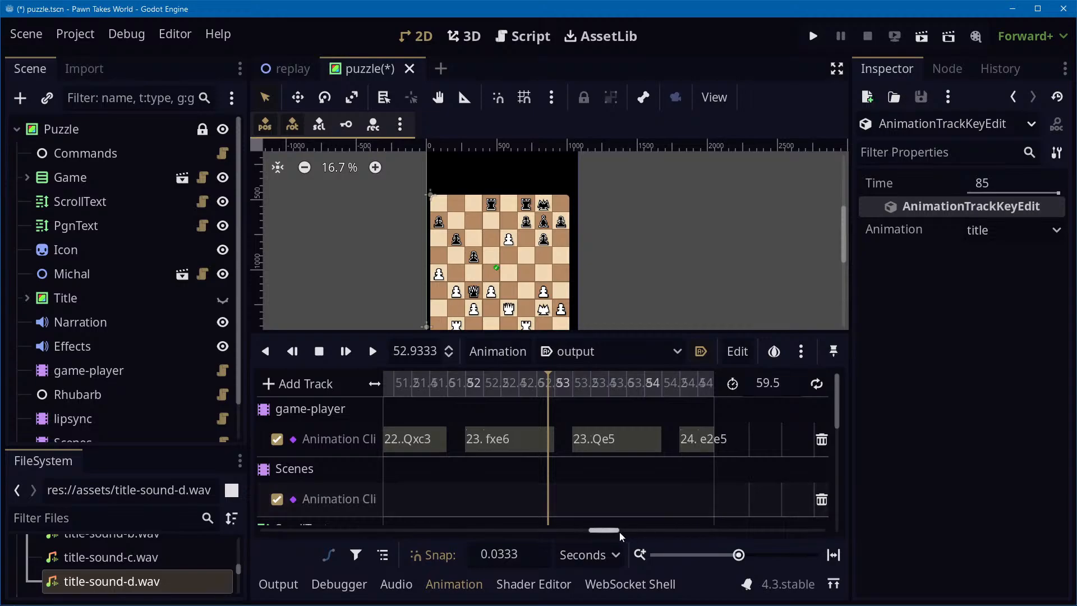
left_click_drag(616, 531, 628, 532)
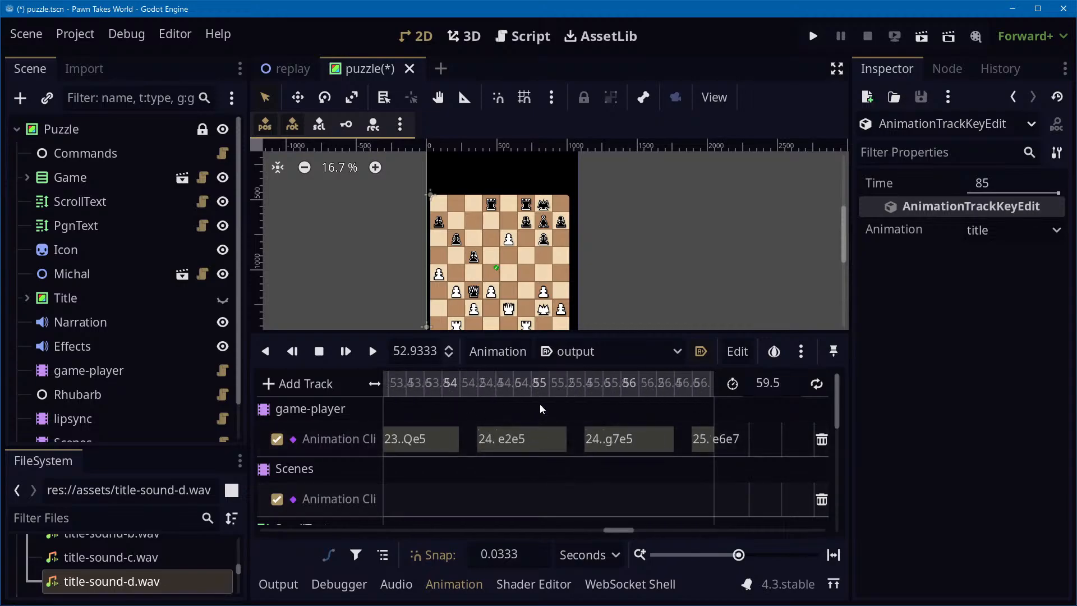
scroll(586, 457, "down", 1)
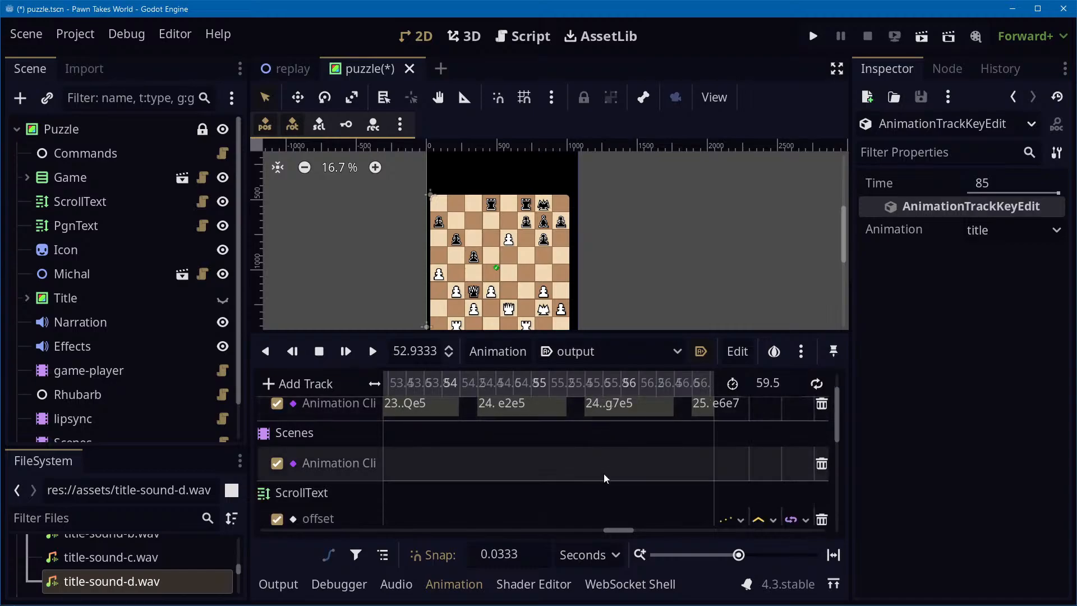
scroll(629, 449, "down", 1, "ctrl")
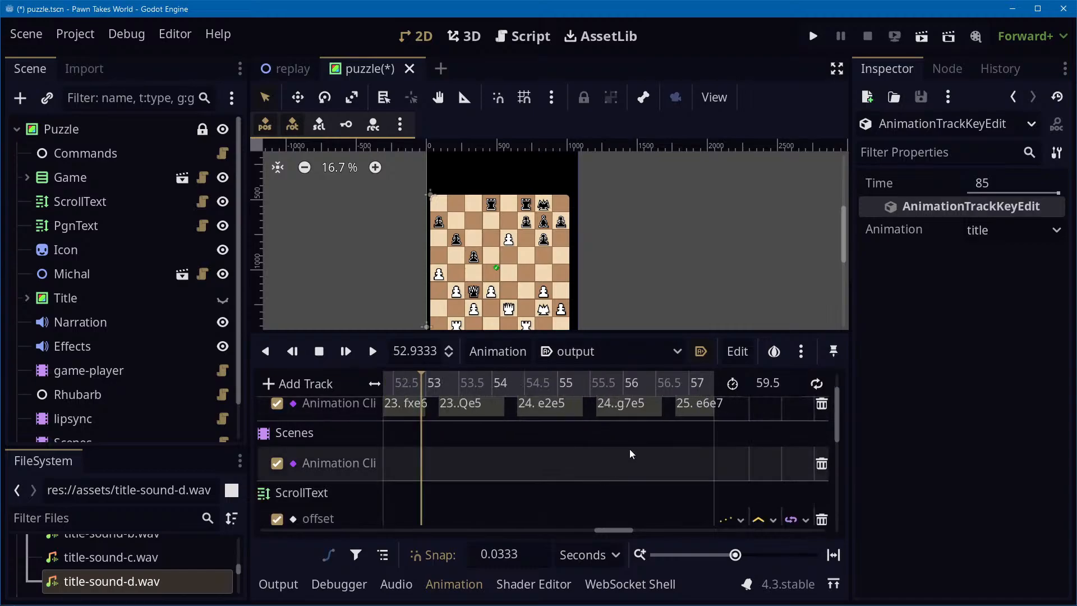
left_click(371, 352)
left_click(329, 353)
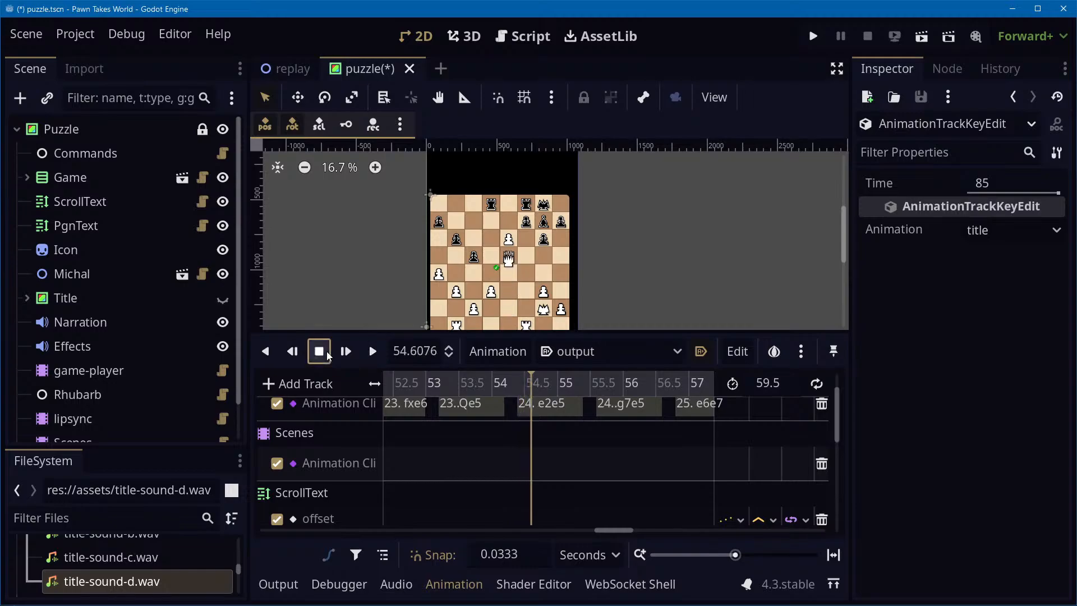
left_click(290, 356)
left_click(318, 352)
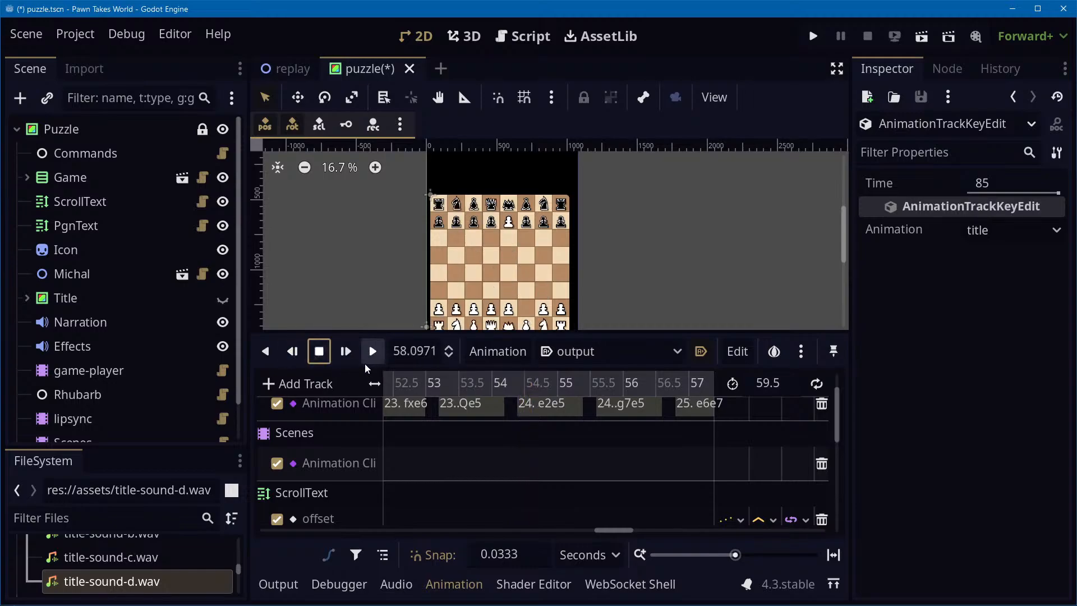
left_click(372, 352)
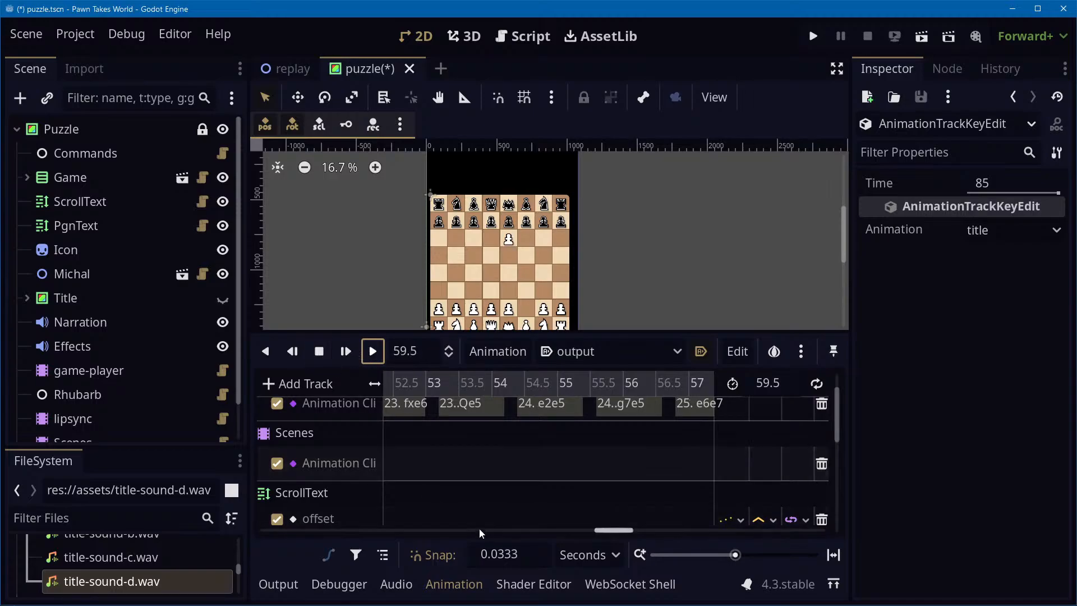
Replay the output animation from near its start and stop it at about 50 seconds, before 22...Qxc3
left_click_drag(614, 532, 229, 544)
left_click(394, 381)
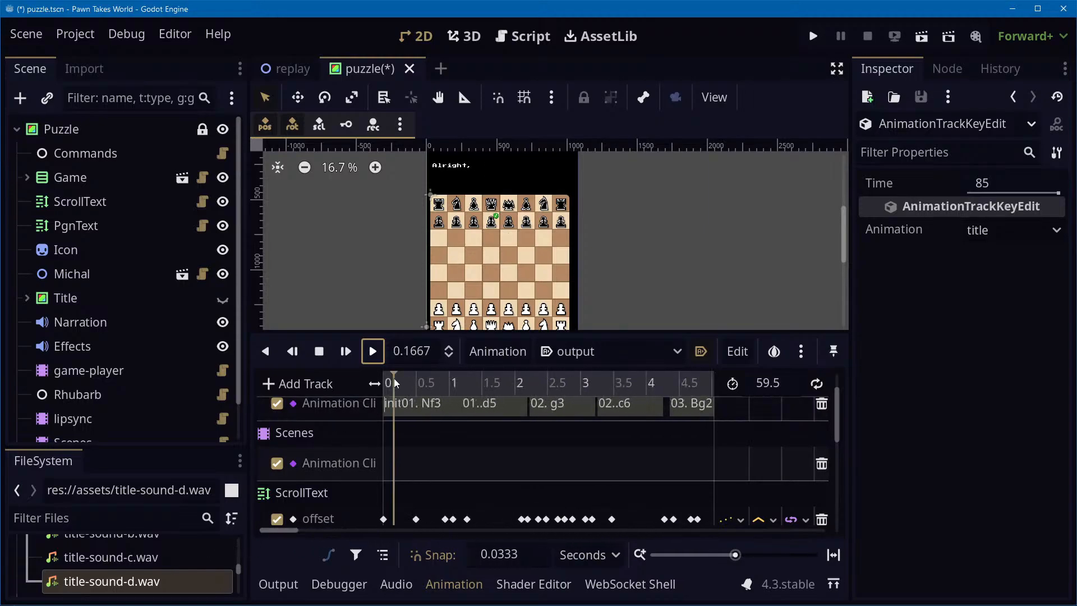
left_click(374, 351)
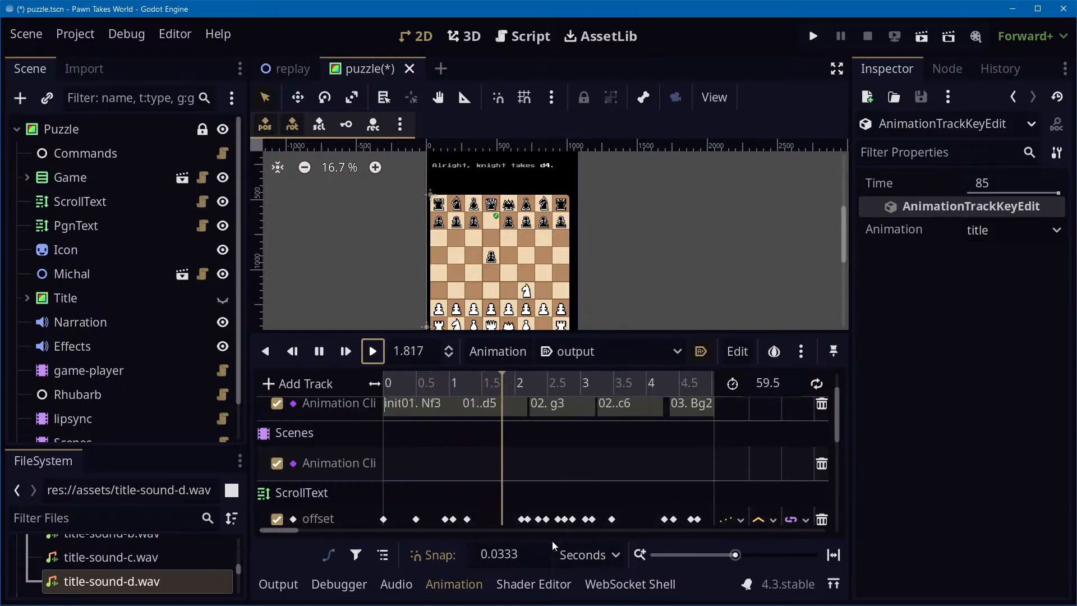
left_click_drag(295, 533, 611, 522)
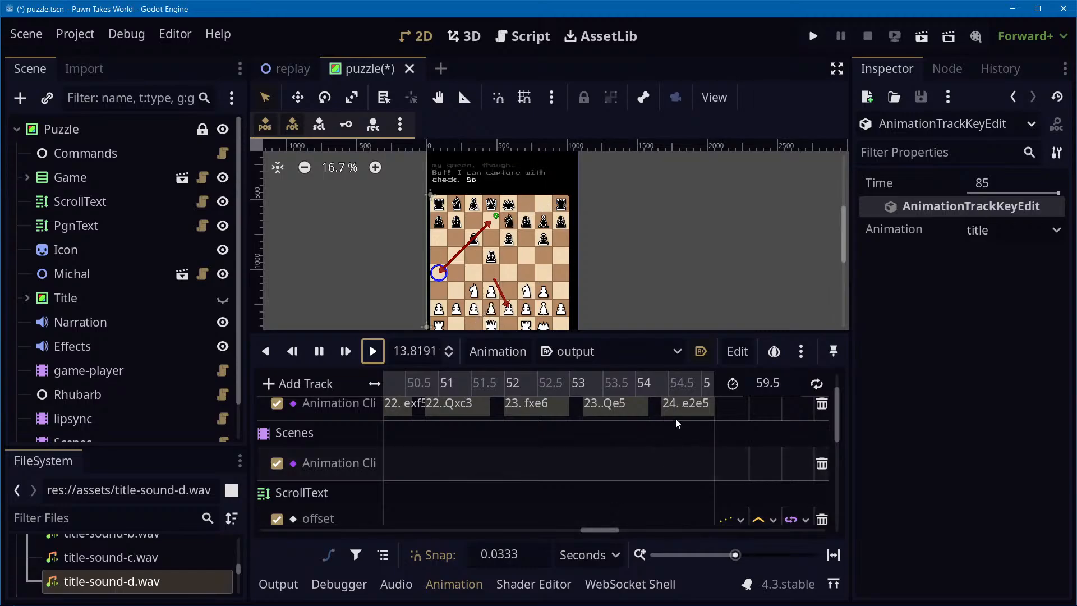
left_click(326, 352)
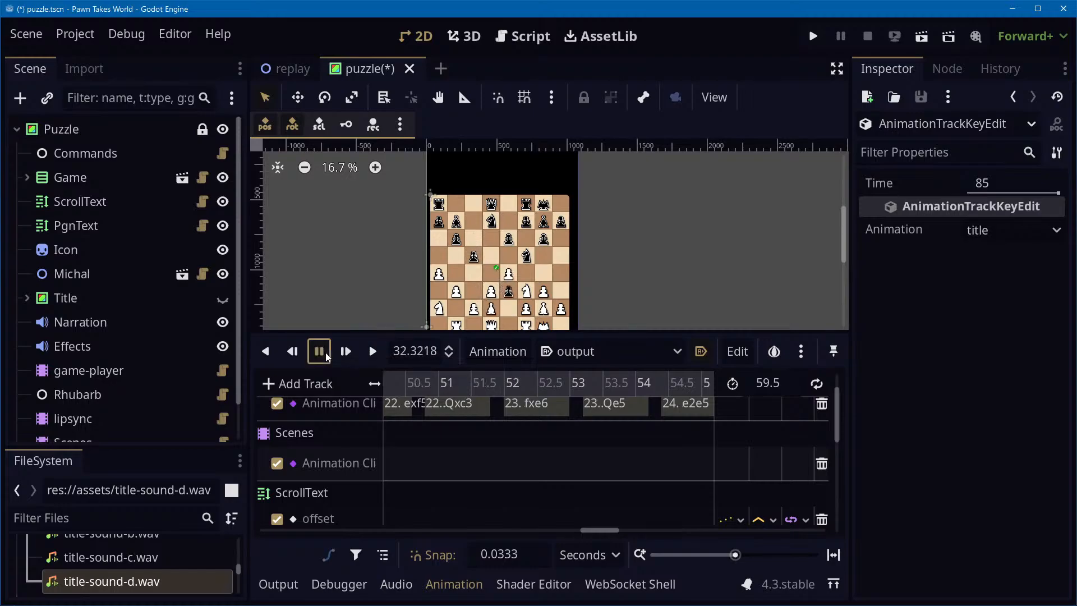
left_click(379, 352)
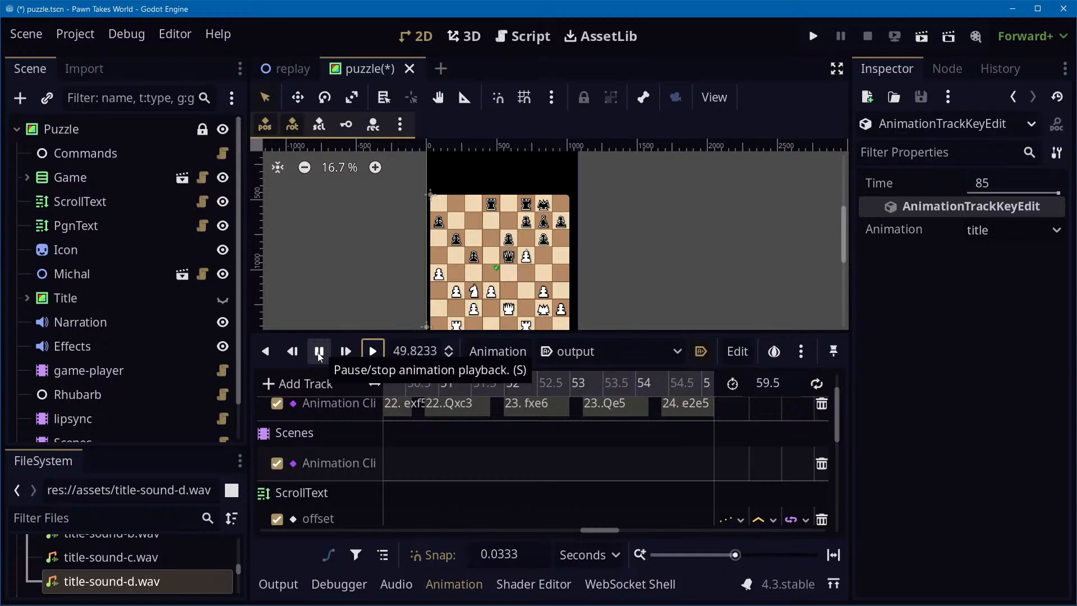
left_click(319, 355)
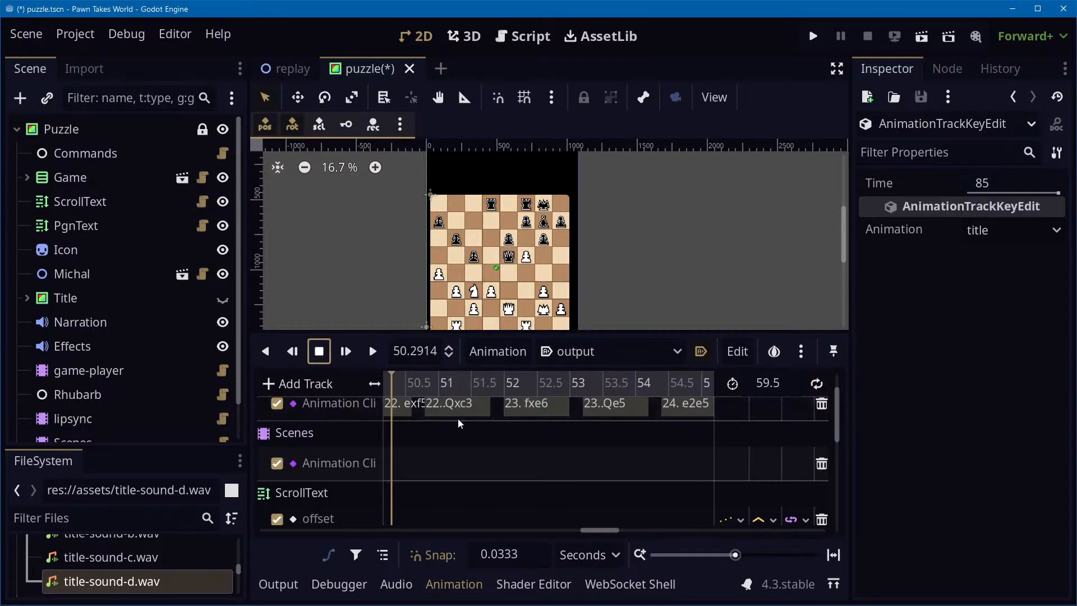
Check the puzzle position on Lichess, then return to Godot and scrub the output animation to 54.3333 seconds, just after 23...Qe5
key("alt+Tab")
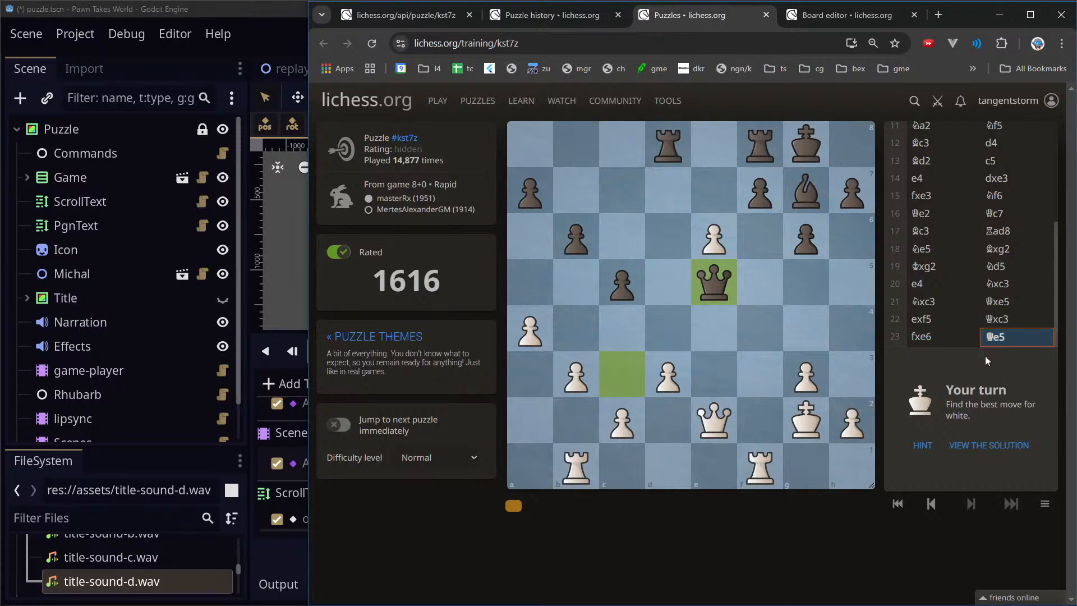
key("alt+Tab")
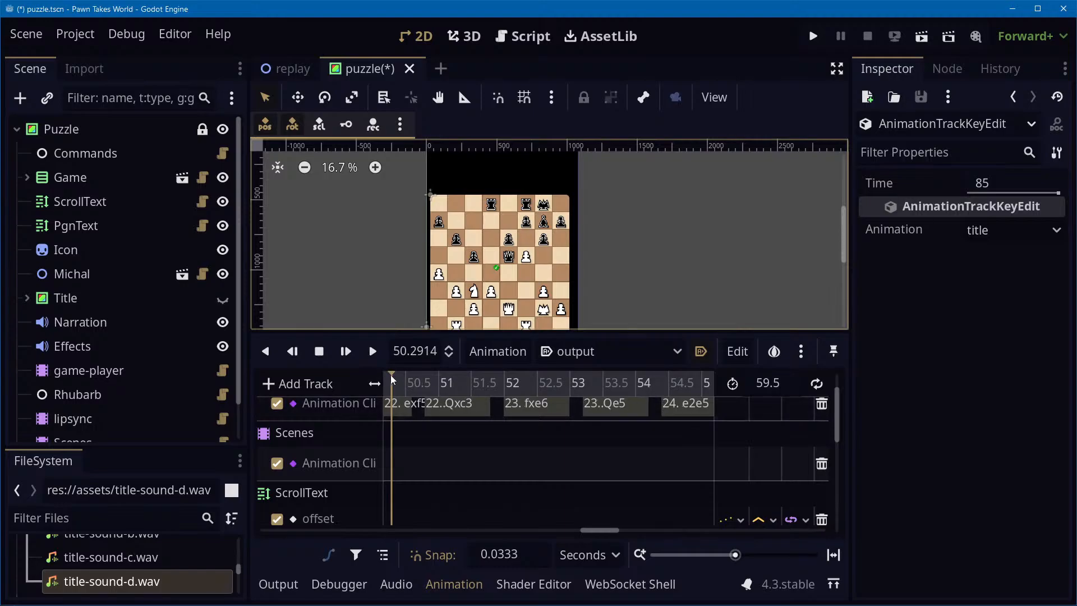
left_click_drag(393, 382, 658, 388)
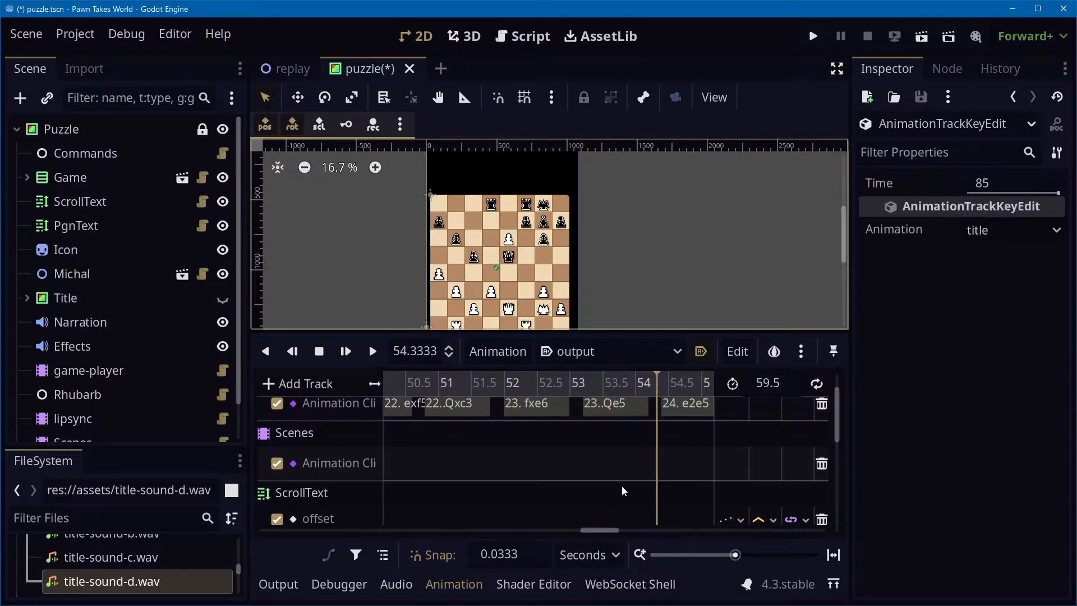
Switch to Emacs and add a bullet at the end of the workflow notes starting "in the 'websocket shell', run"
key("alt+Tab")
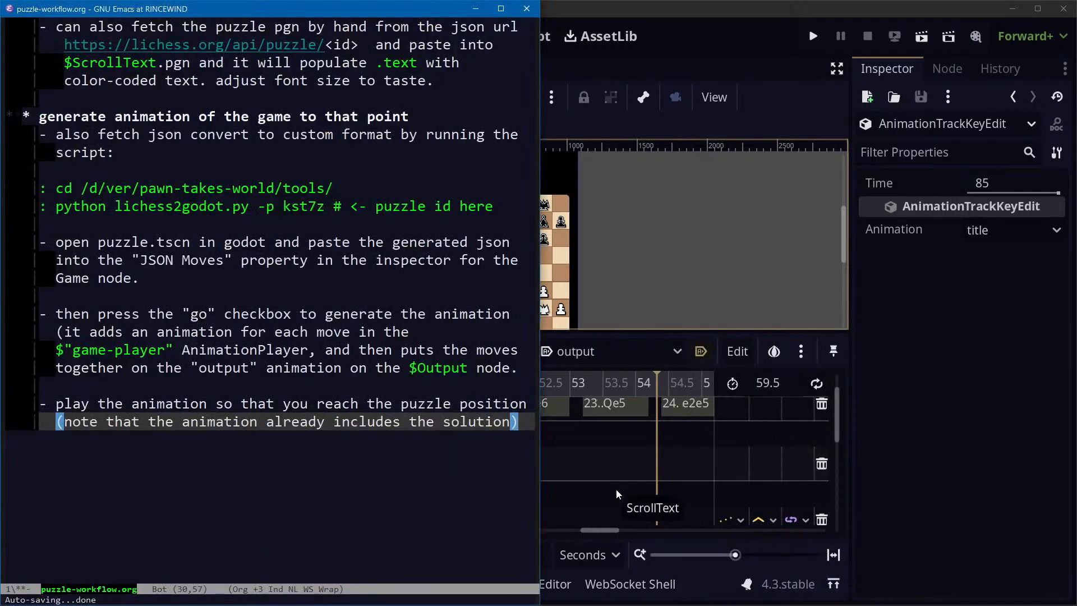
key("Return")
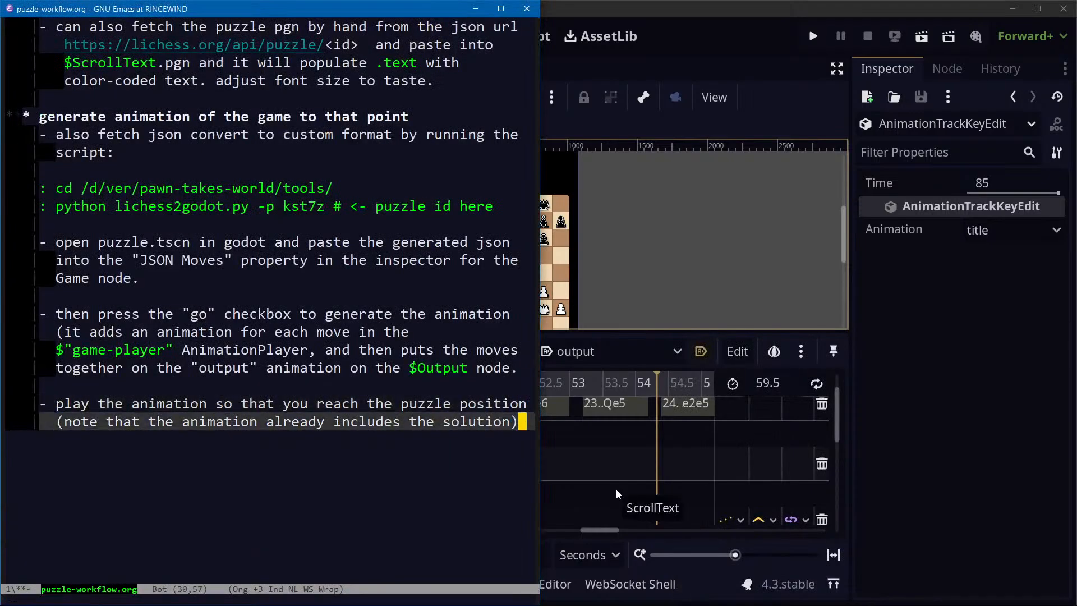
key("Return")
key("Tab")
key("BackSpace")
key("BackSpace")
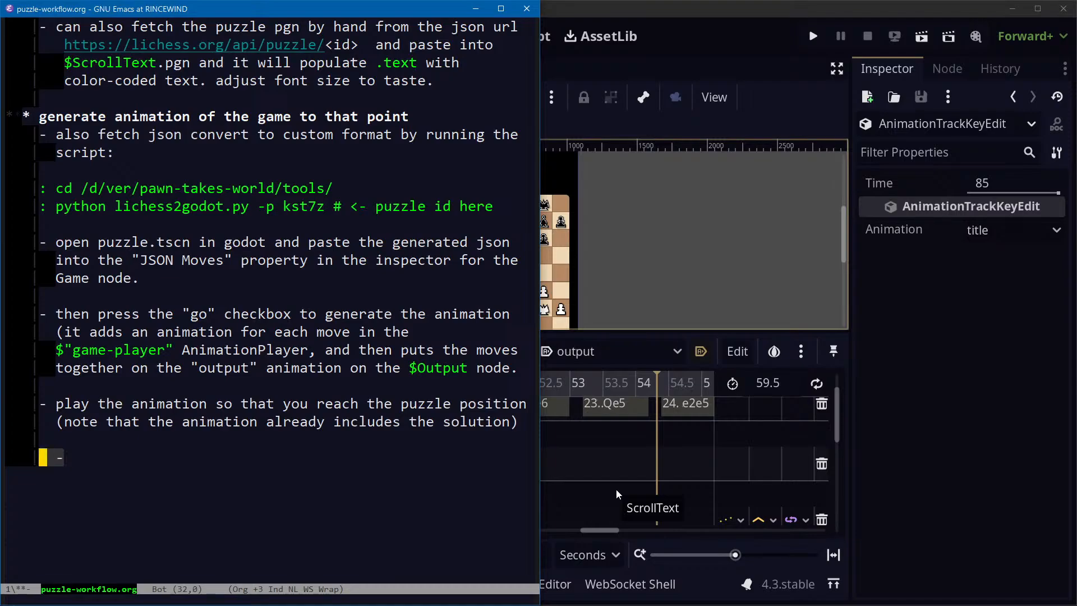
type("- run")
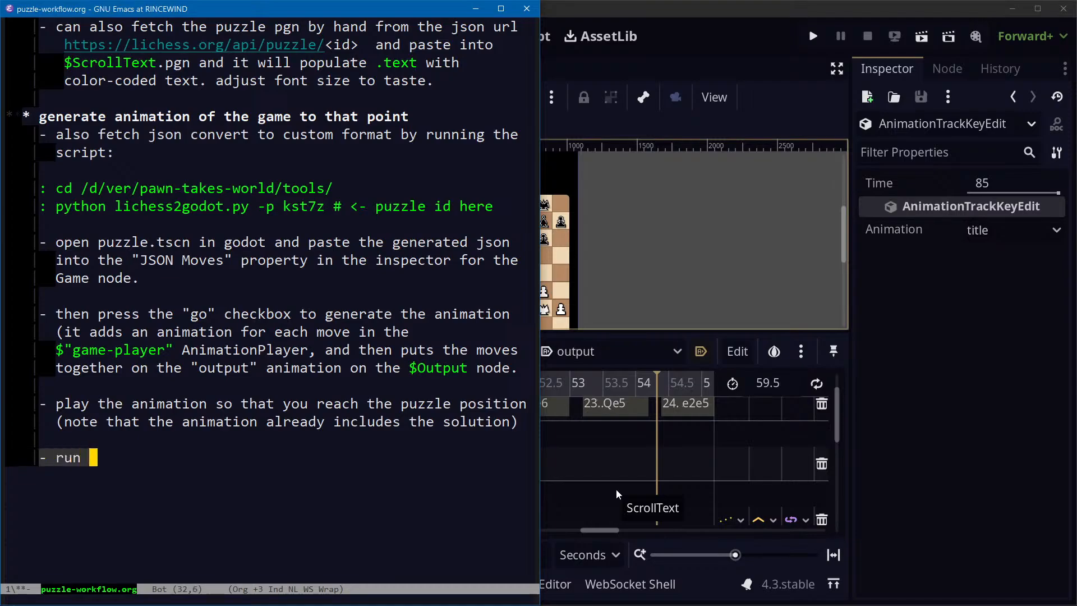
key("ctrl+a")
key("ctrl+e")
key("alt+b")
key("alt+d")
type("in the sh")
key("BackSpace")
key("BackSpace")
type("'")
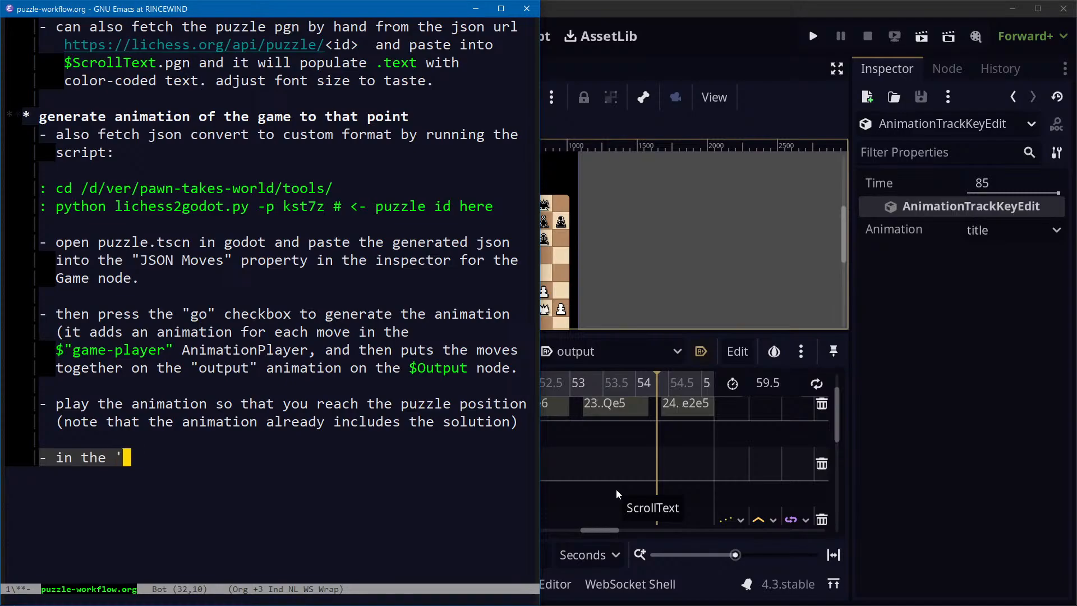
type("websocket shell', run '")
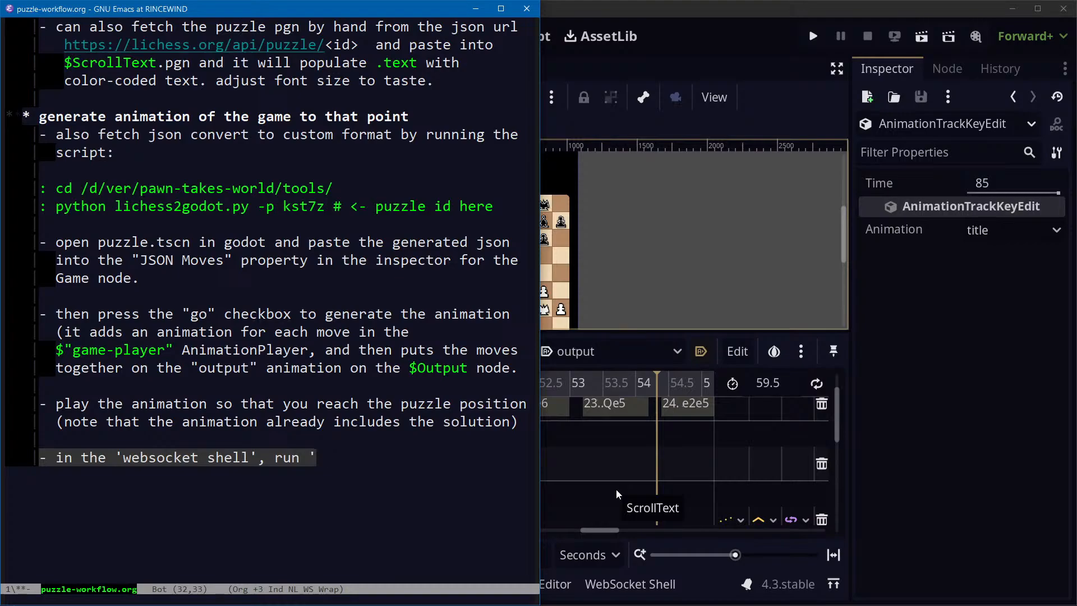
Complete the websocket shell bullet with the command ['makeSnapshot', 'puzzle']
key("BackSpace")
type("['make")
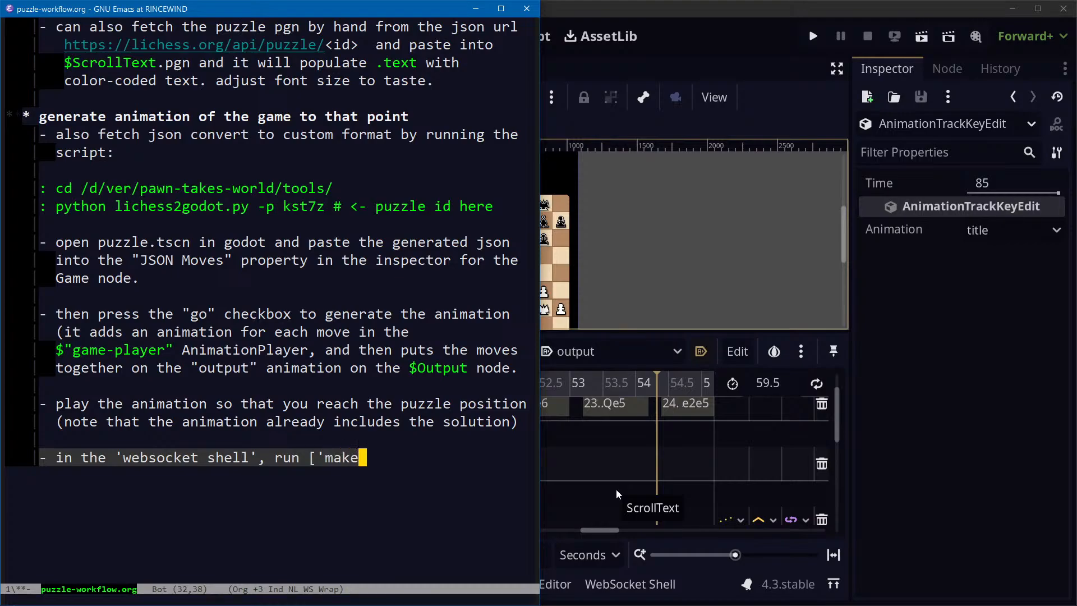
type("Snapshot")
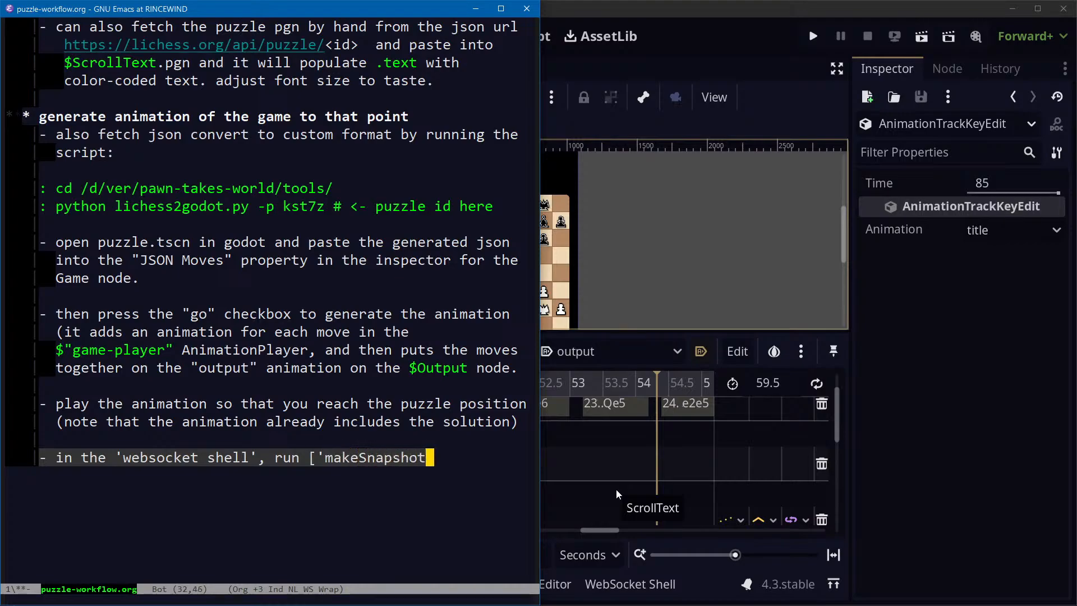
type("', ")
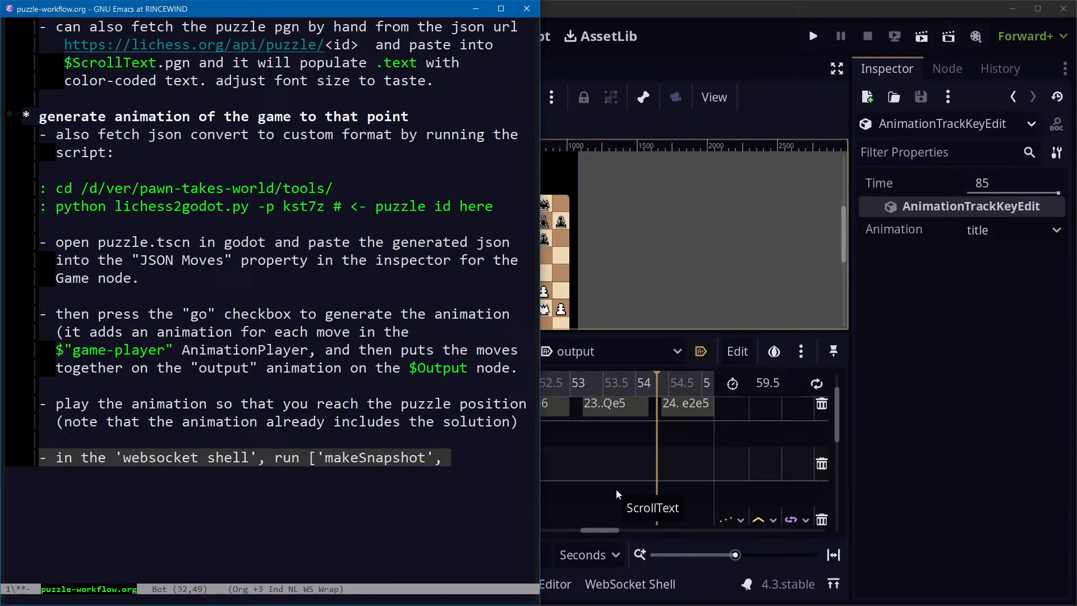
type("'puzzle']")
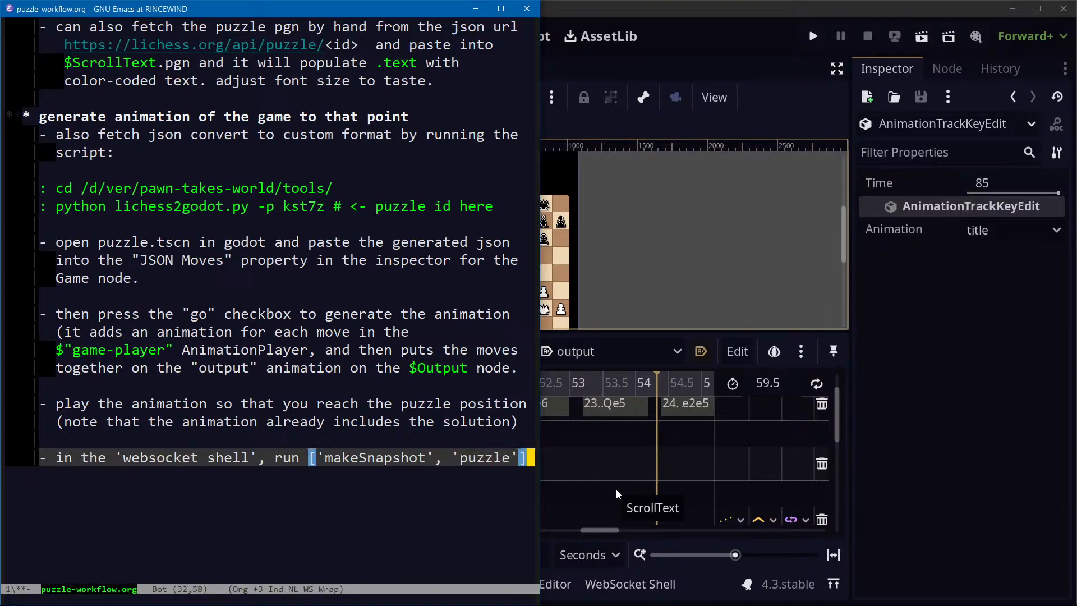
Copy the bracketed ['makeSnapshot', 'puzzle'] command from the notes and switch back to Godot
key("ctrl+alt+b")
key("alt+b")
key("alt+f")
key("Right")
key("ctrl+space")
key("ctrl+alt+f")
key("ctrl+c")
key("alt+w")
key("alt+Tab")
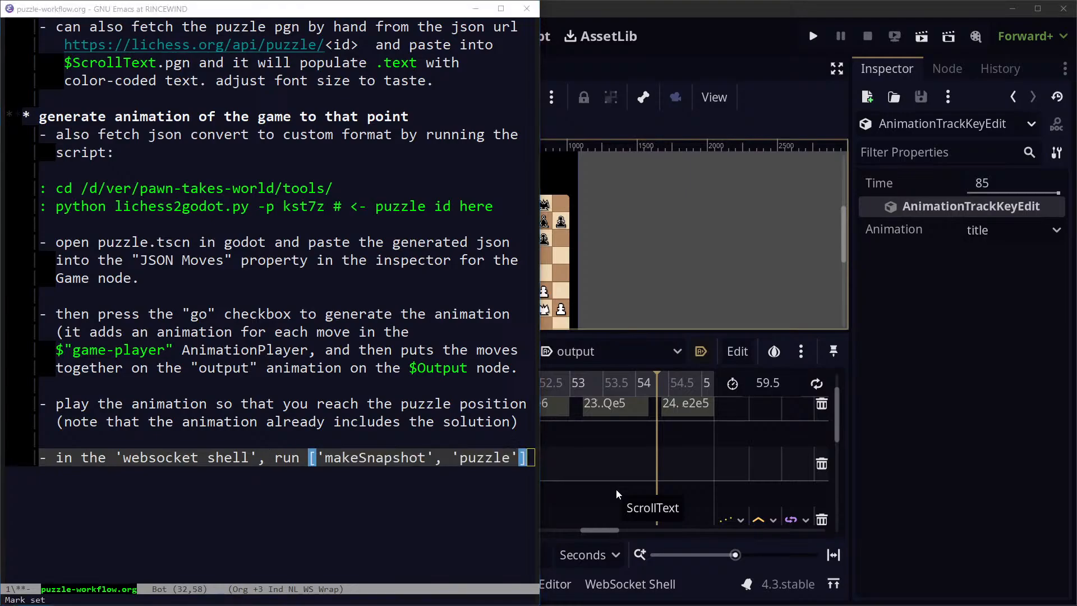
Open the WebSocket Shell, paste the copied ['makeSnapshot', 'puzzle'] command and submit it
left_click(629, 584)
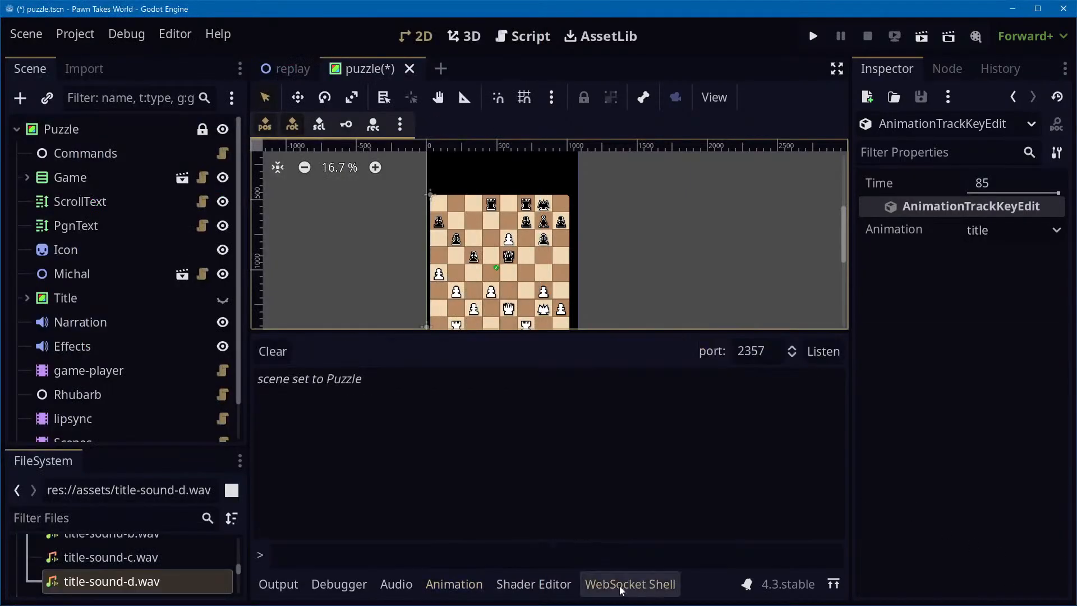
left_click(375, 545)
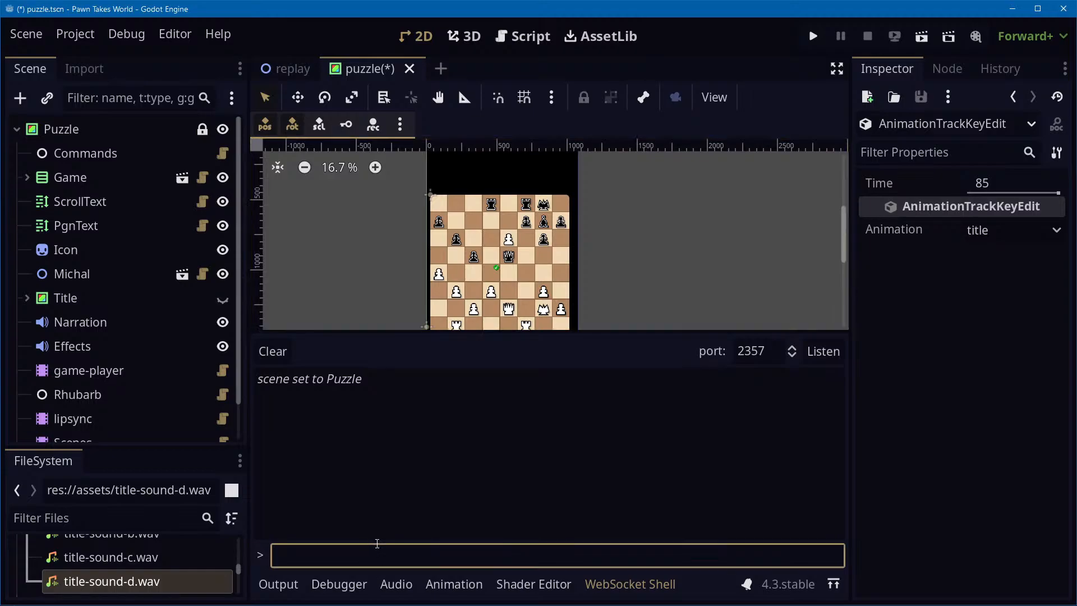
key("ctrl+v")
key("Return")
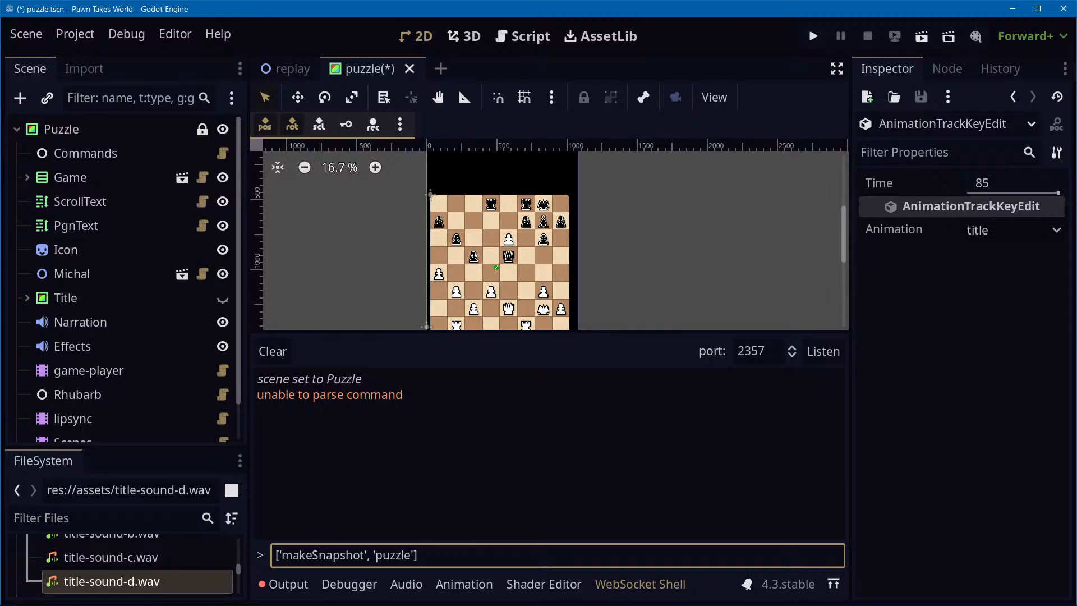
Change the function name in the shell command from makeSnapshot to gameSnapshot, keeping the 'puzzle' argument
left_click_drag(318, 554, 281, 555)
left_click(282, 554)
double_click(281, 555)
key("shift+Left")
key("shift+Left")
key("shift+Left")
key("shift+Left")
key("shift+Left")
key("shift+Left")
key("shift+Left")
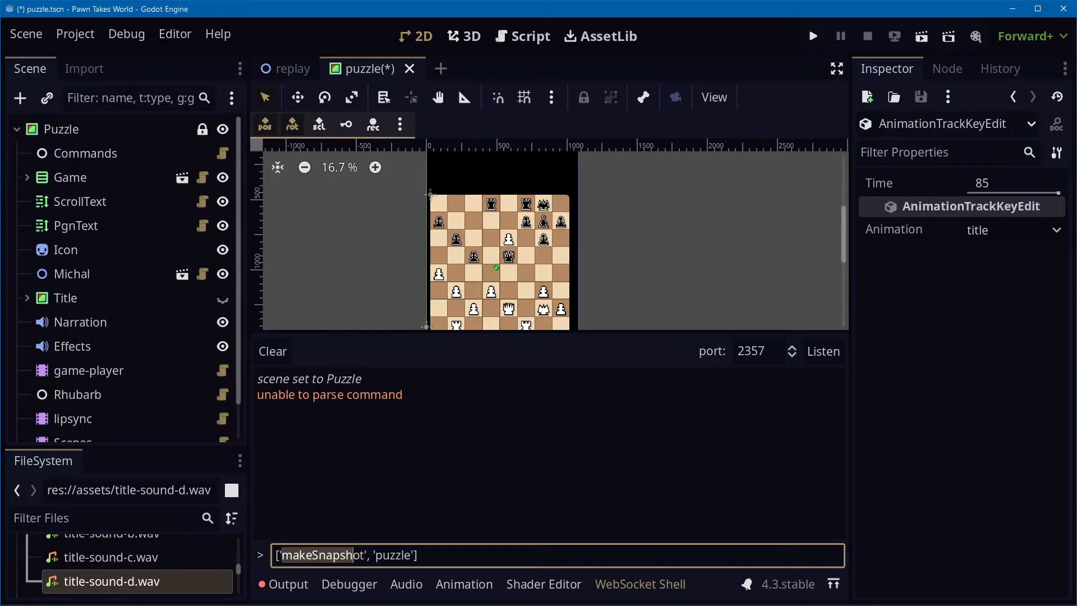
key("shift+Left")
type("game")
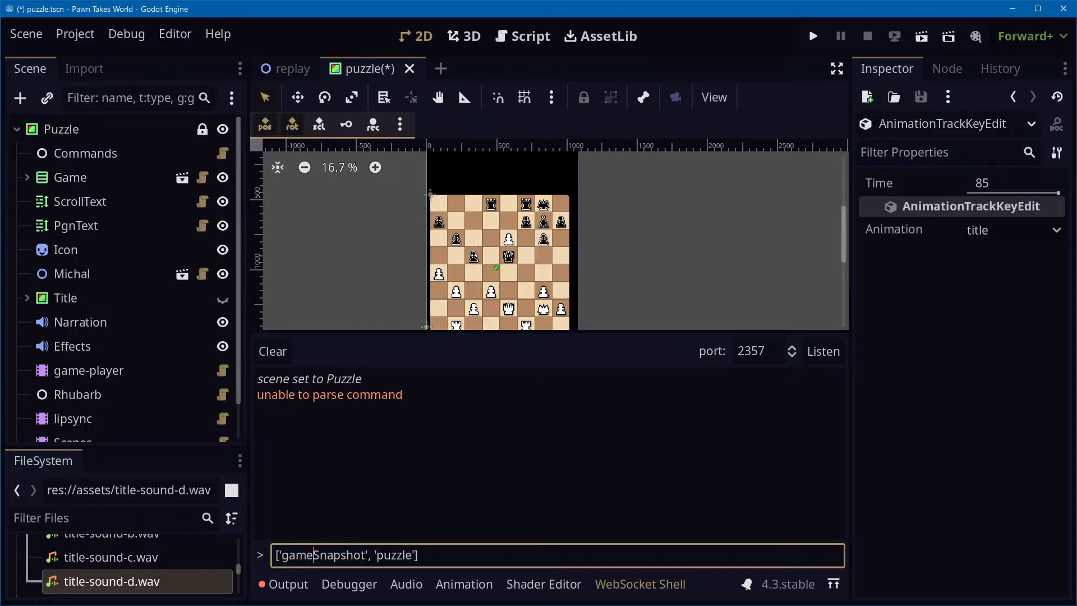
Run the snapshot command, replace its single quotes with double quotes to read ["gameSnapshot", "puzzle"], and run it again
key("Return")
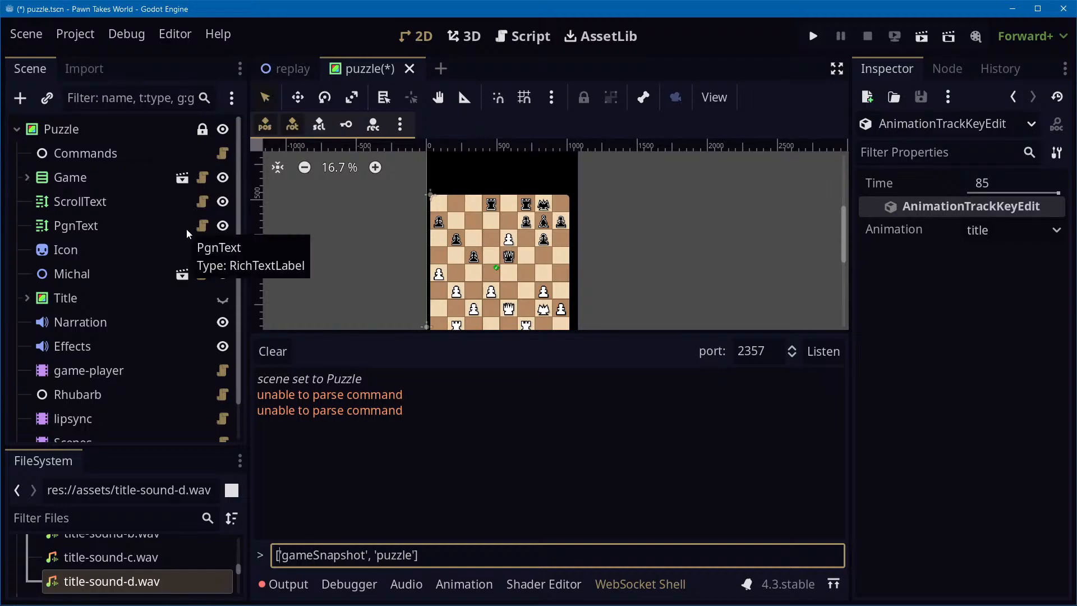
key("shift+Right")
type("\"")
key("ctrl+Right")
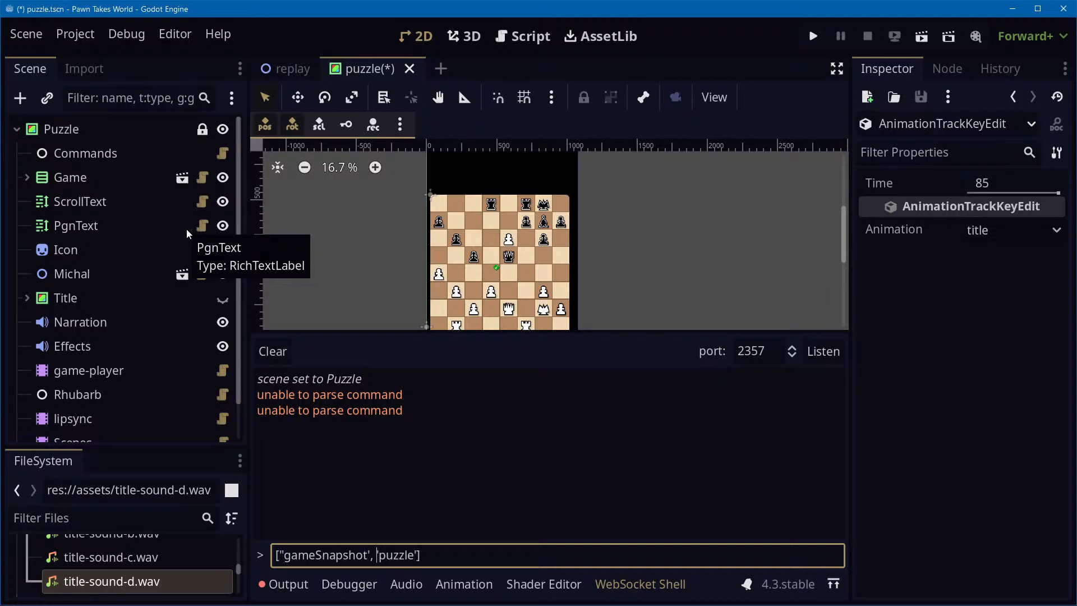
key("BackSpace")
type("\"")
key("Right")
key("Delete")
key("Delete")
type("\"")
key("ctrl+Right")
key("Delete")
type("\"")
key("End")
type("\"")
key("Return")
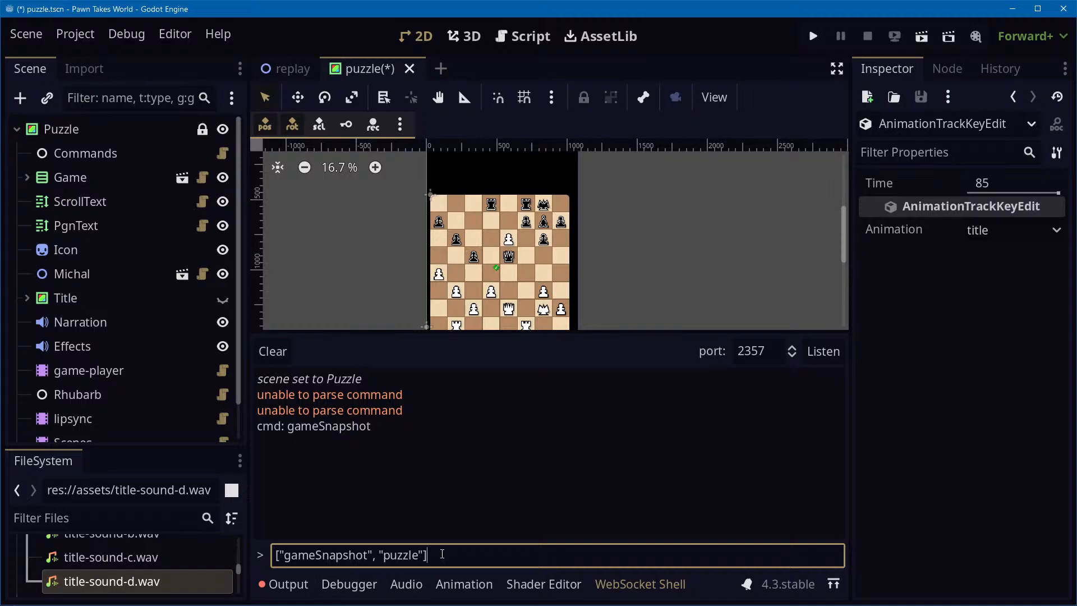
Copy the double-quoted ["gameSnapshot", "puzzle"] command and replace the makeSnapshot command in the Emacs notes with it
key("ctrl+a")
key("alt+Tab")
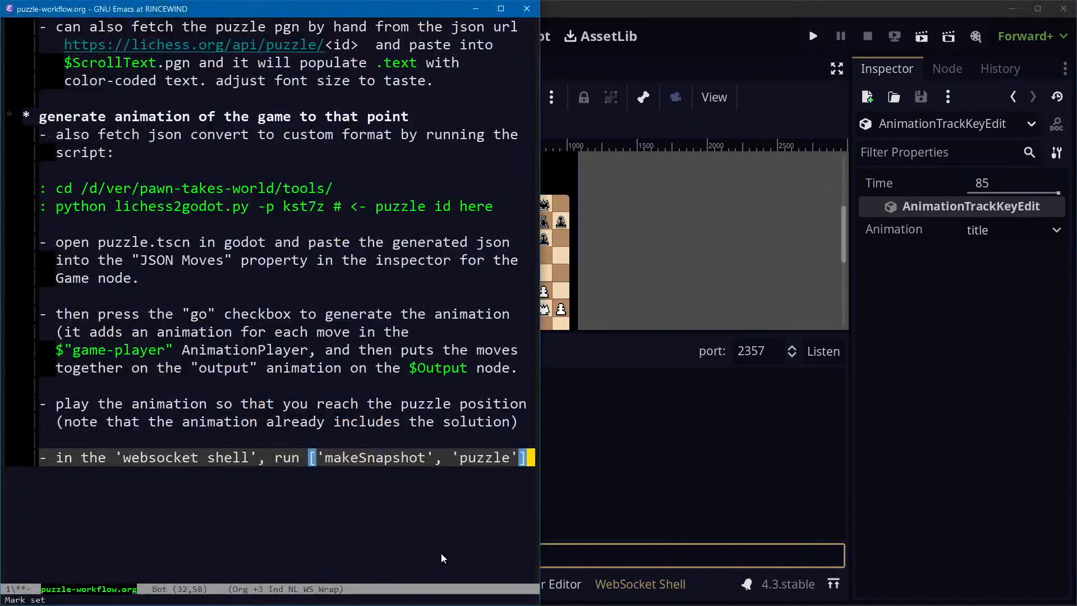
key("BackSpace")
key("BackSpace")
key("BackSpace")
key("BackSpace")
key("BackSpace")
key("BackSpace")
key("BackSpace")
key("BackSpace")
key("BackSpace")
key("BackSpace")
key("BackSpace")
key("BackSpace")
key("BackSpace")
key("BackSpace")
key("BackSpace")
key("BackSpace")
key("BackSpace")
key("BackSpace")
key("BackSpace")
key("BackSpace")
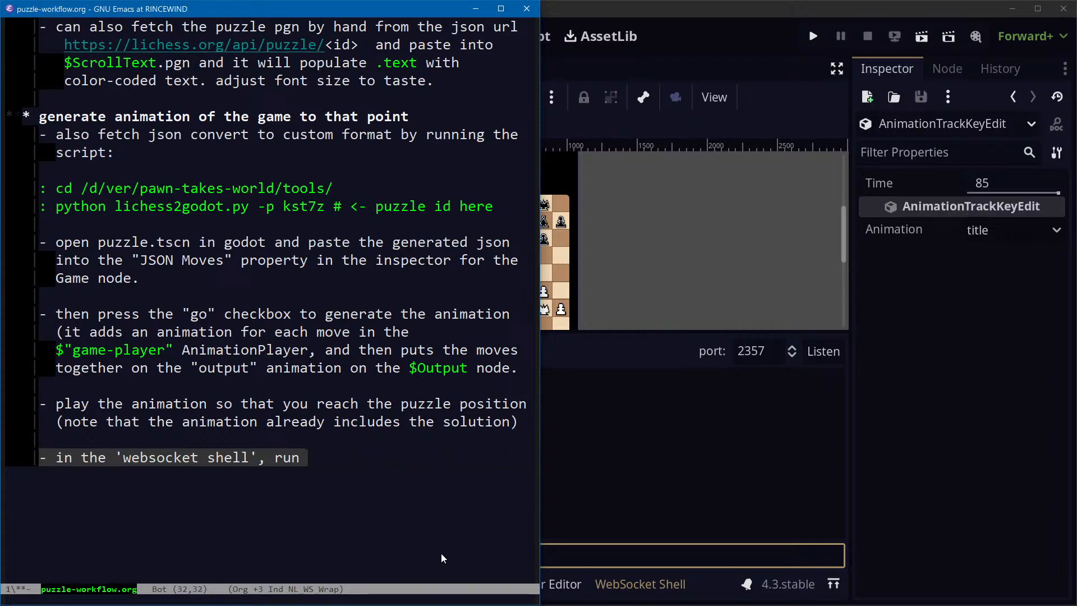
key("ctrl+y")
Return to Godot and test the shell with an invalid function name by inserting aoeuoeau into gameSnapshot
key("alt+Tab")
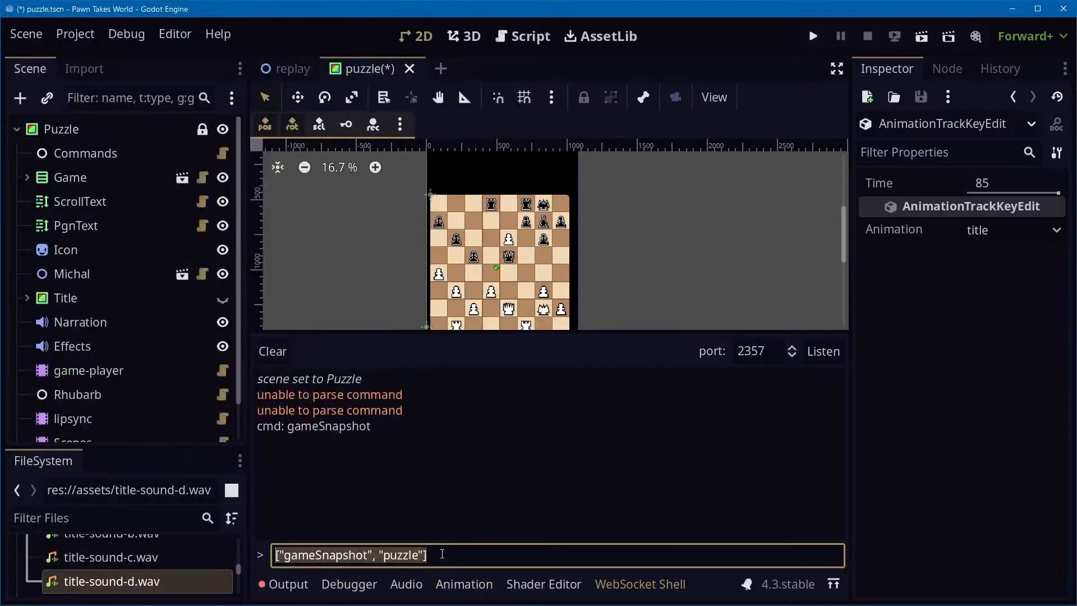
left_click(344, 554)
type("aoeuoeau")
key("Return")
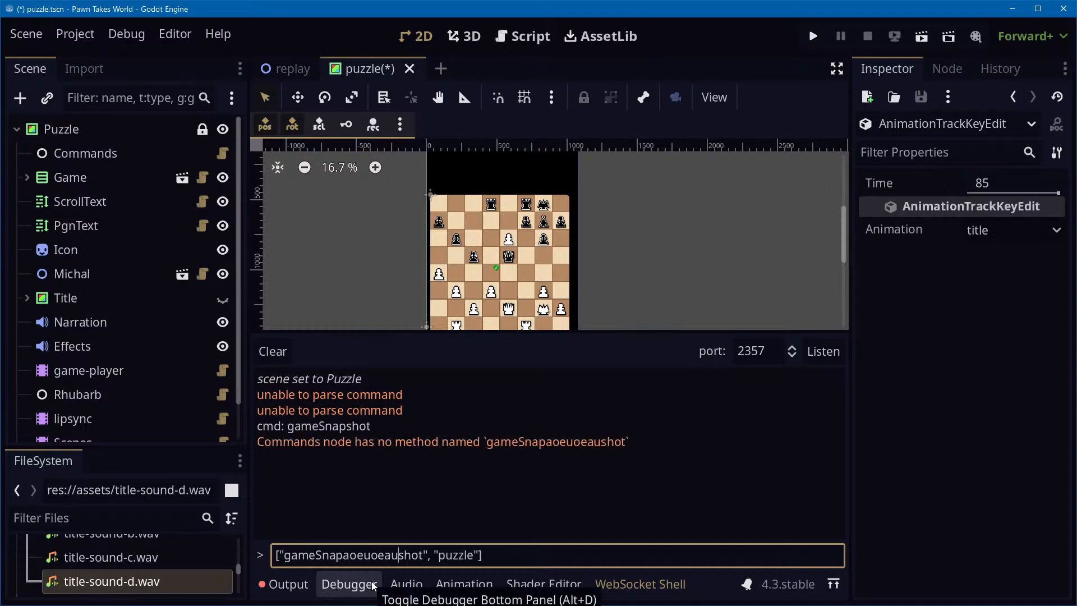
Open the Commands node's script and examine which functions, such as gameSnapshot, it exposes to the shell
left_click(83, 162)
left_click(223, 153)
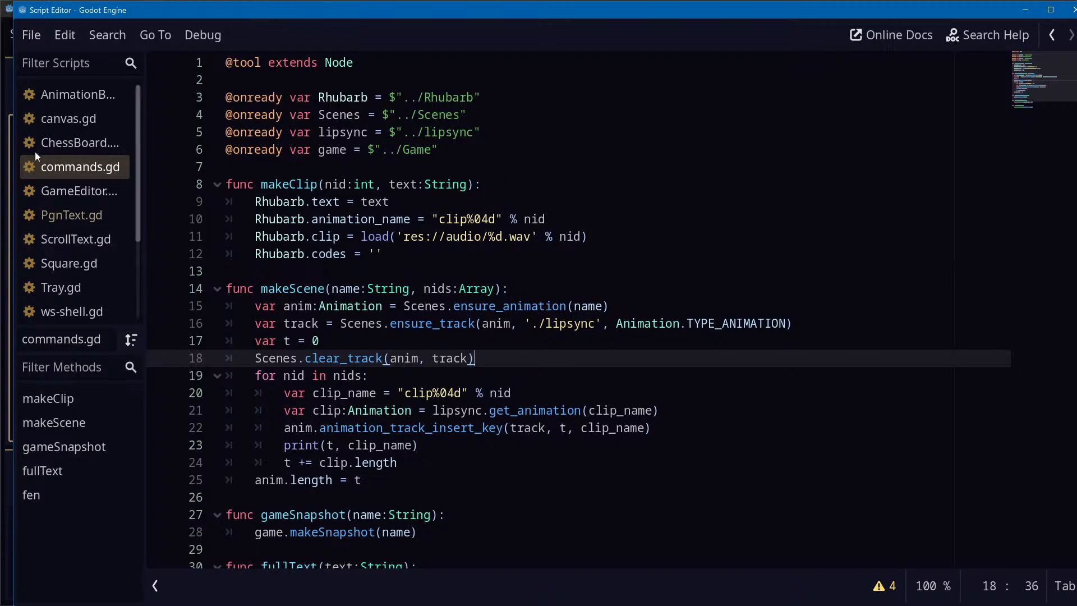
scroll(700, 368, "down", 2)
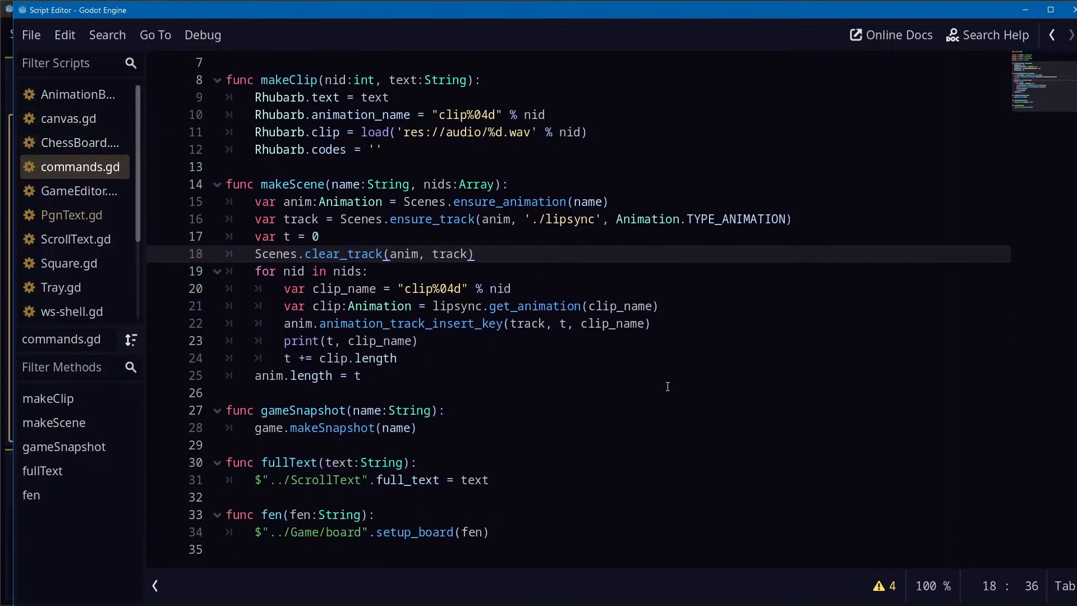
scroll(648, 380, "up", 2)
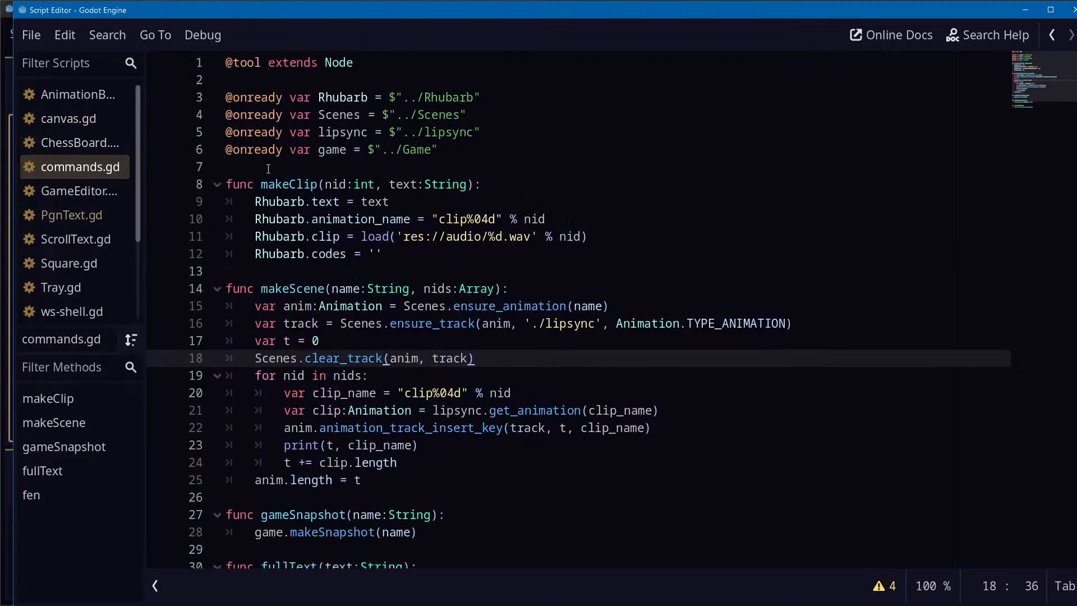
scroll(626, 317, "down", 2)
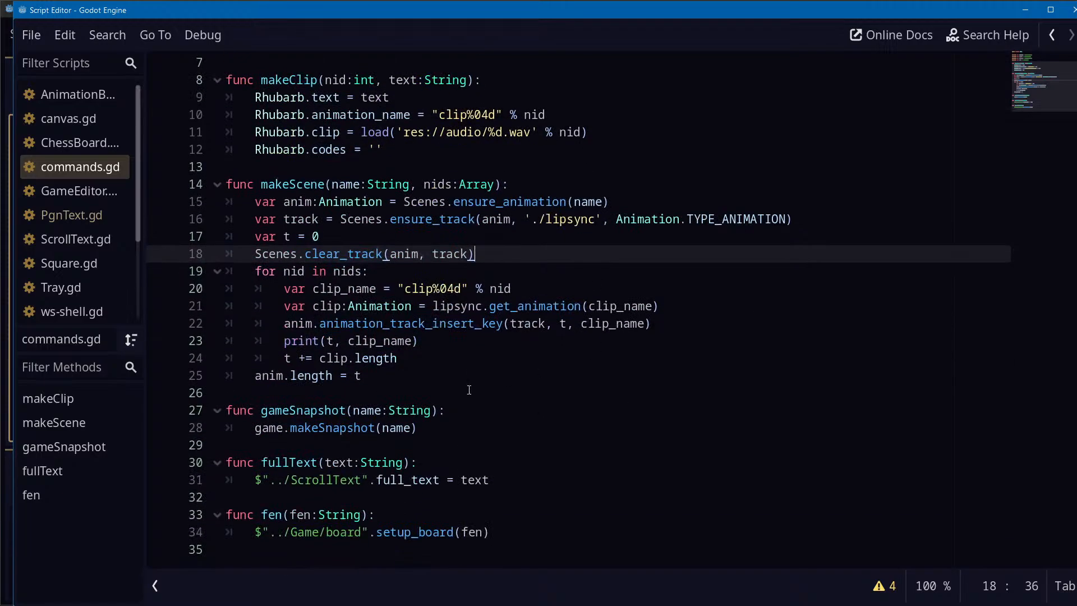
scroll(561, 342, "up", 2)
scroll(483, 370, "down", 2)
scroll(404, 403, "up", 2)
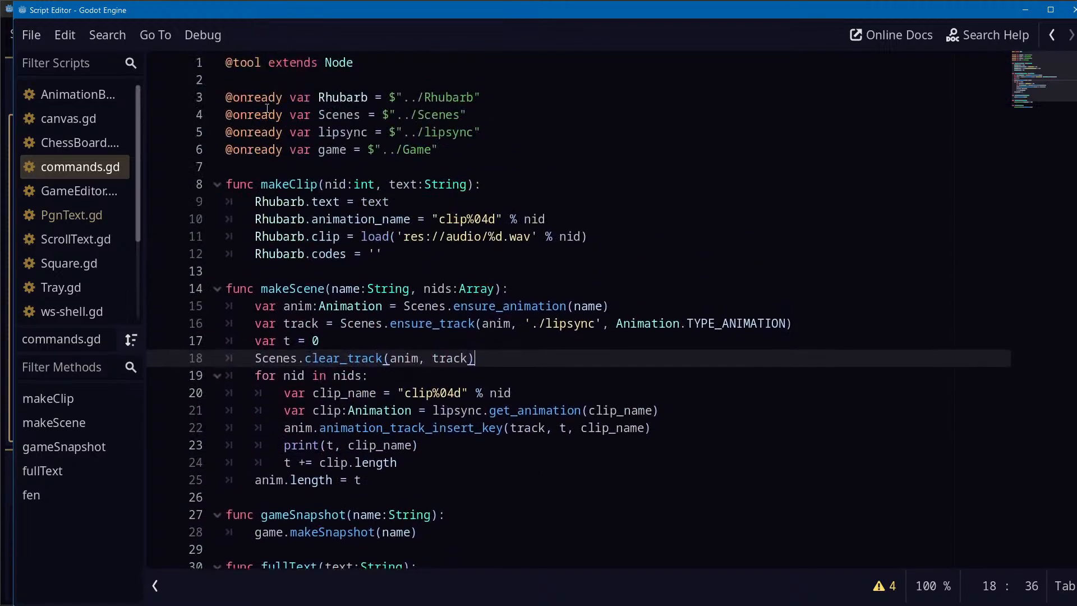
key("alt+Left")
key("alt+Right")
key("alt+Tab")
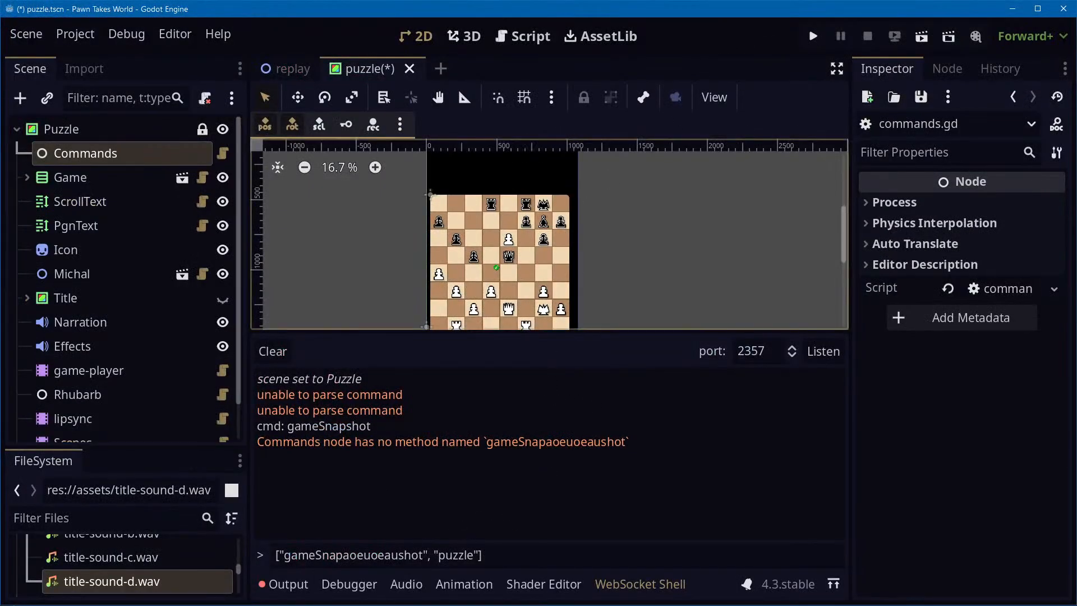
Look through the messages in the output log and clear it
left_click(286, 585)
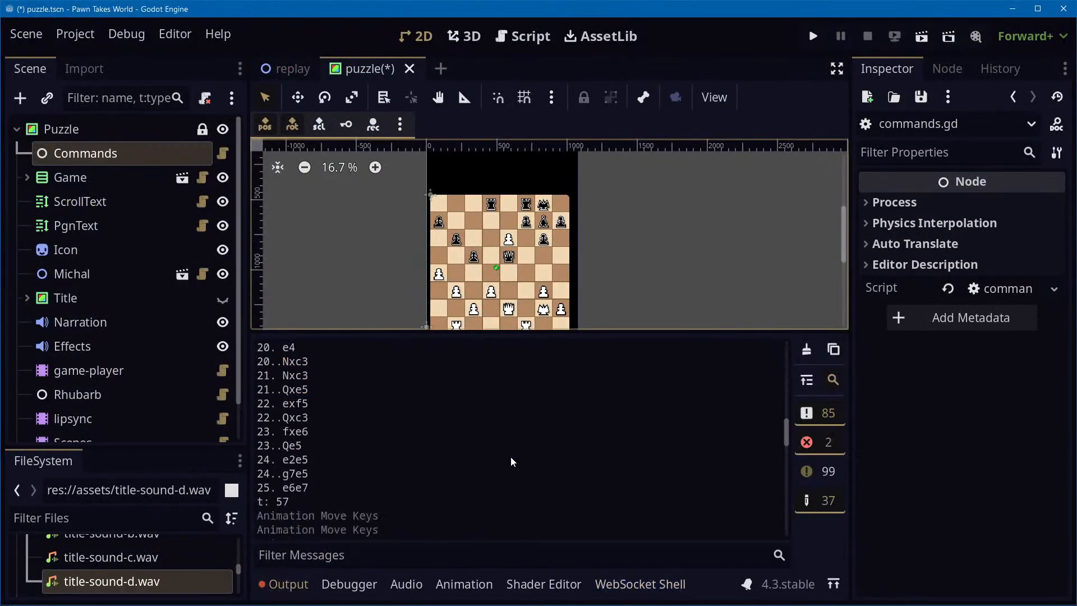
scroll(510, 456, "down", 15)
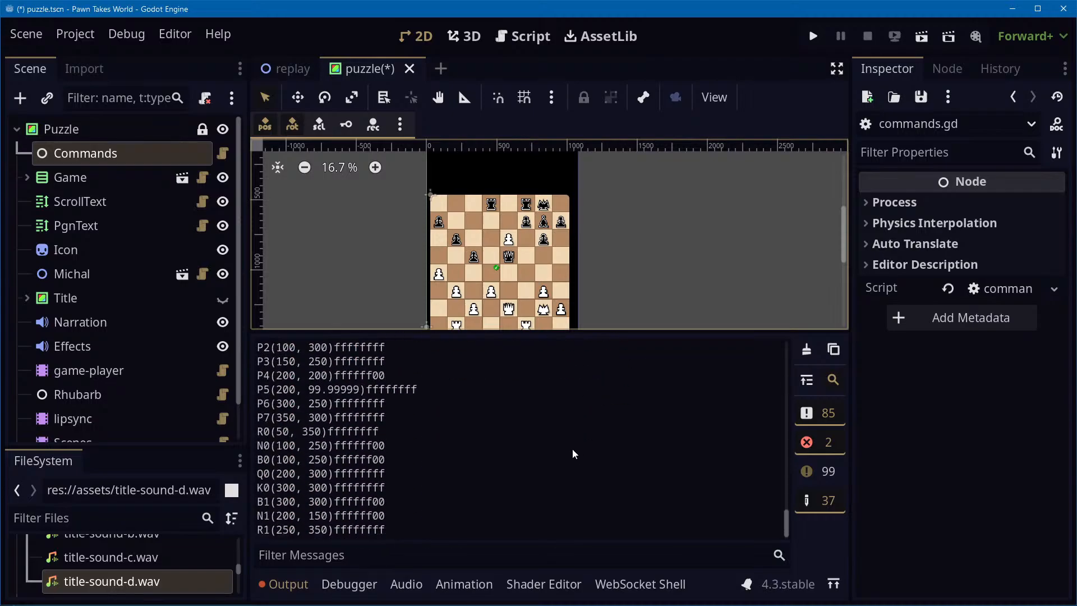
scroll(577, 466, "up", 10)
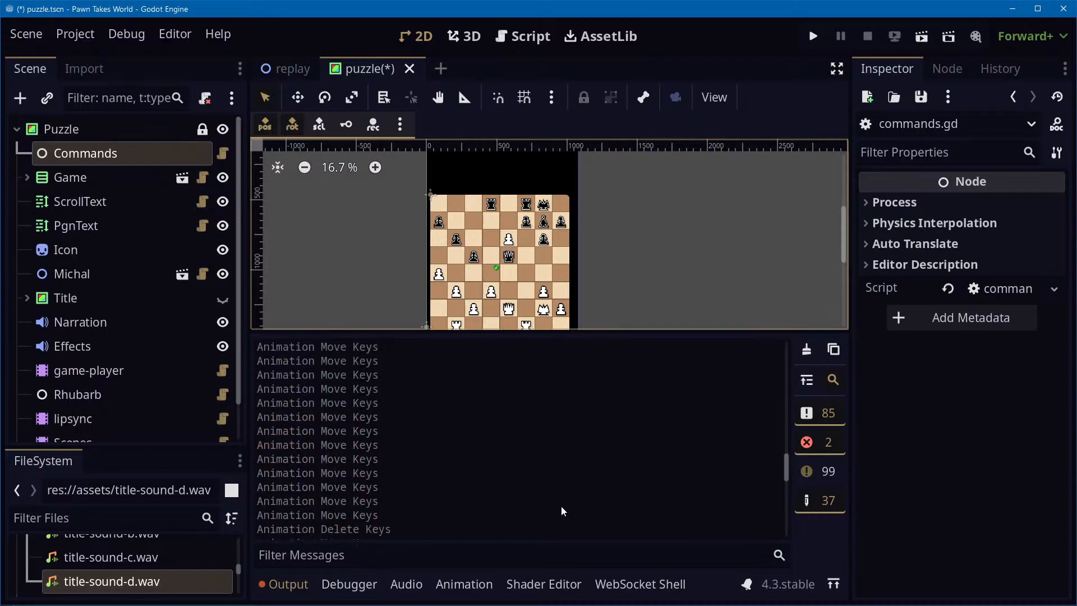
left_click(807, 354)
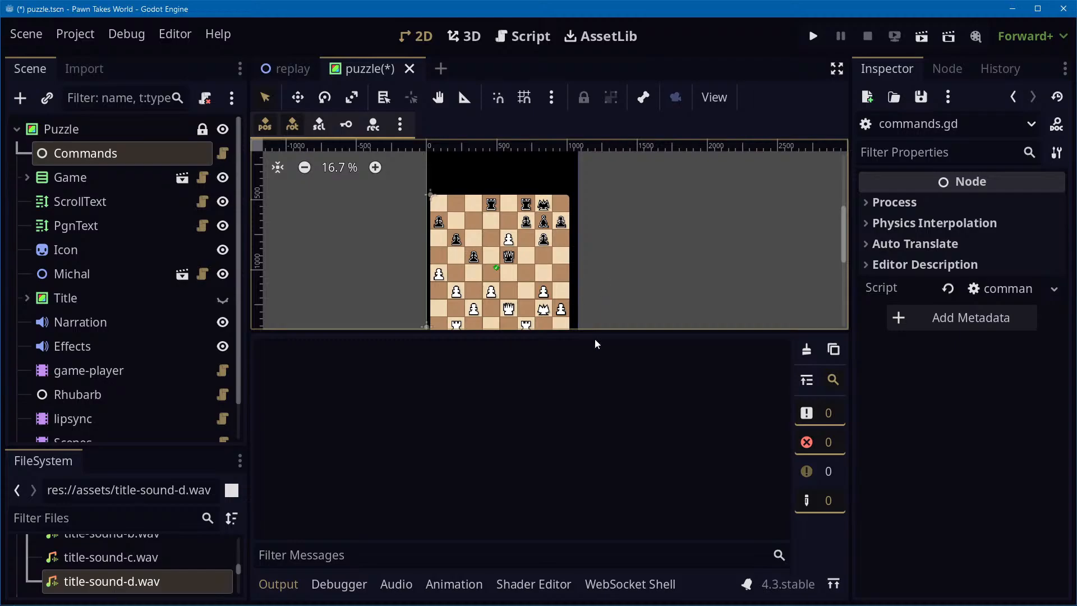
Save the puzzle scene with the animation timeline displayed and switch to the Emacs notes
left_click(455, 583)
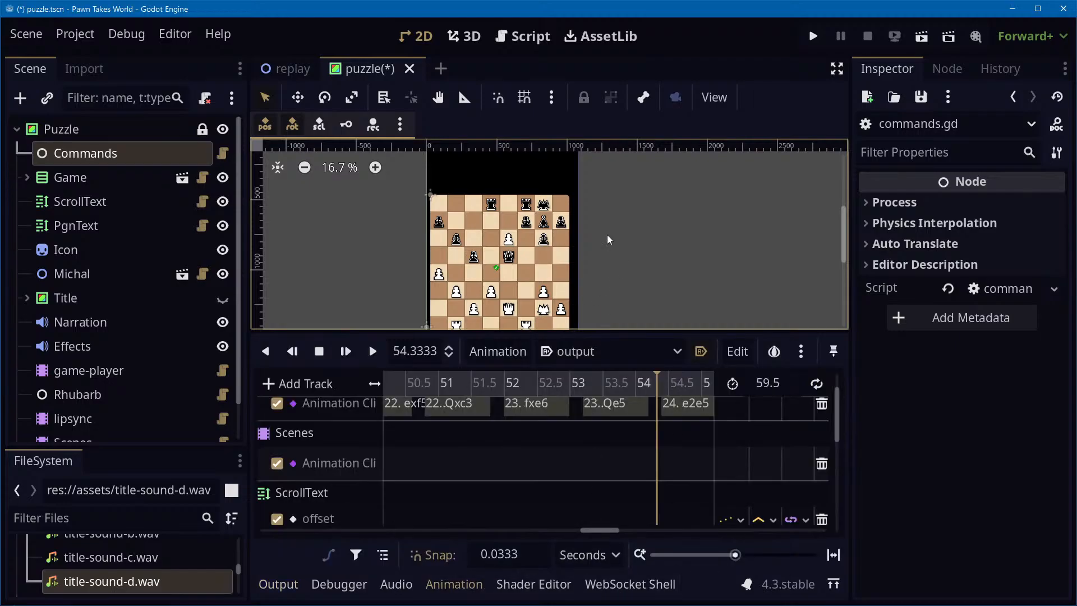
key("ctrl+s")
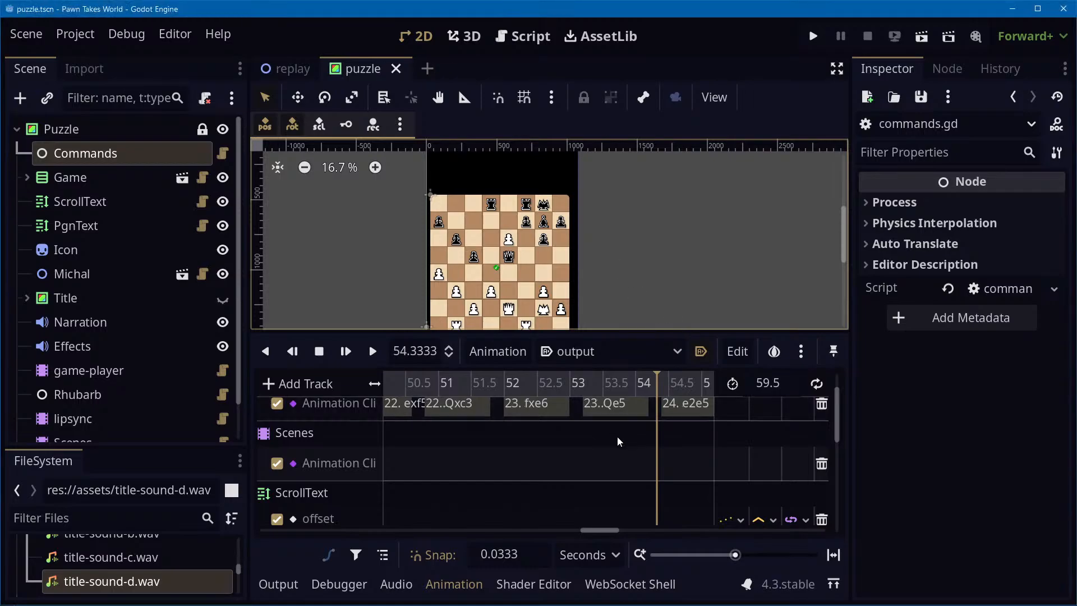
key("alt+Tab")
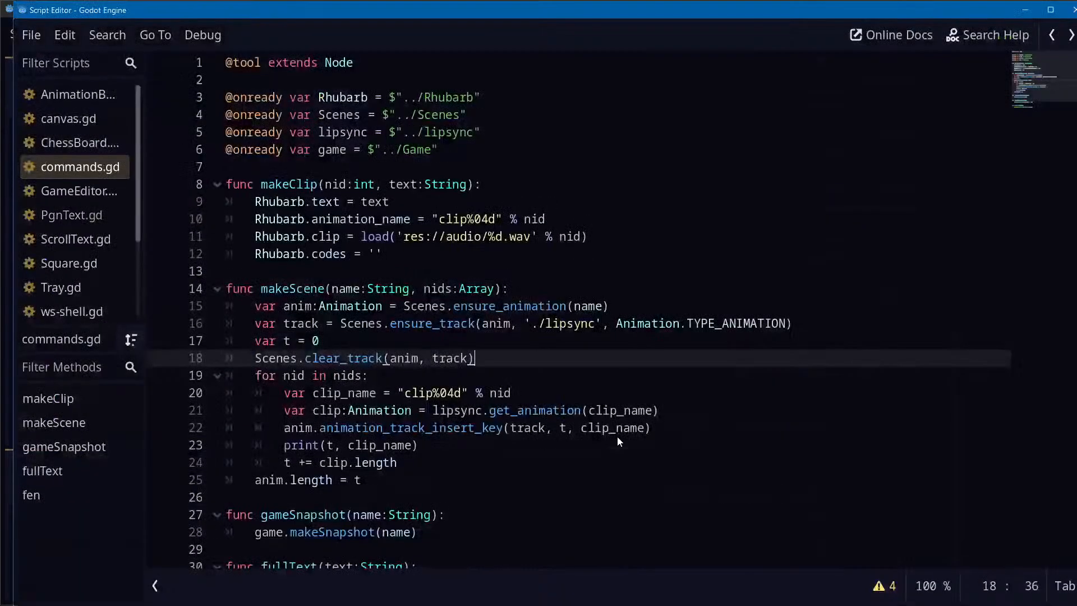
key("alt+Tab")
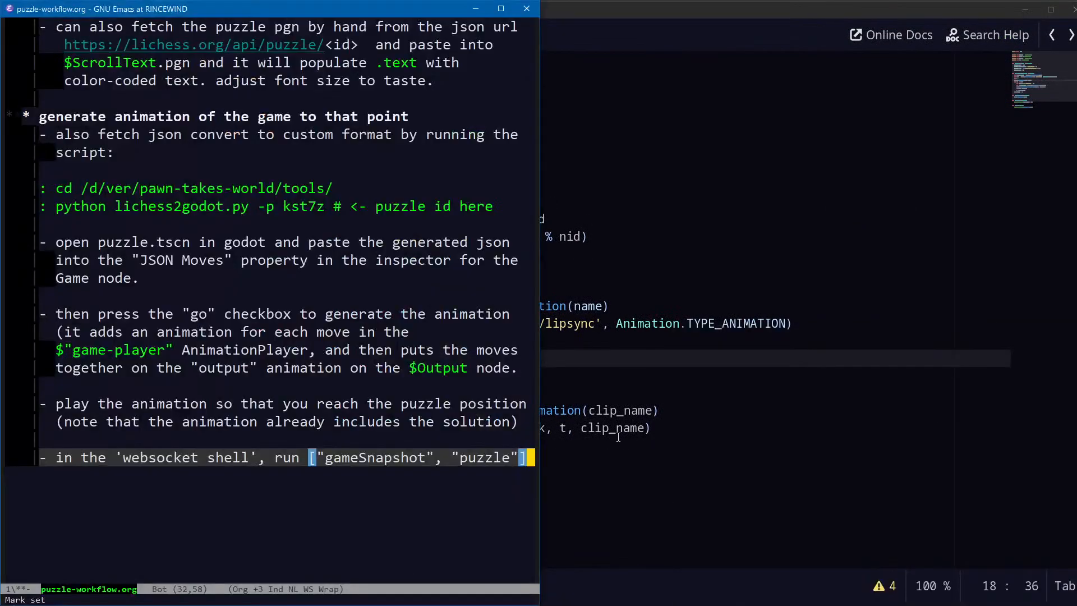
Add a new bullet below the websocket shell one: "now you can replace all those moves on the timeline with the"
key("Return")
key("Return")
key("BackSpace")
key("BackSpace")
key("BackSpace")
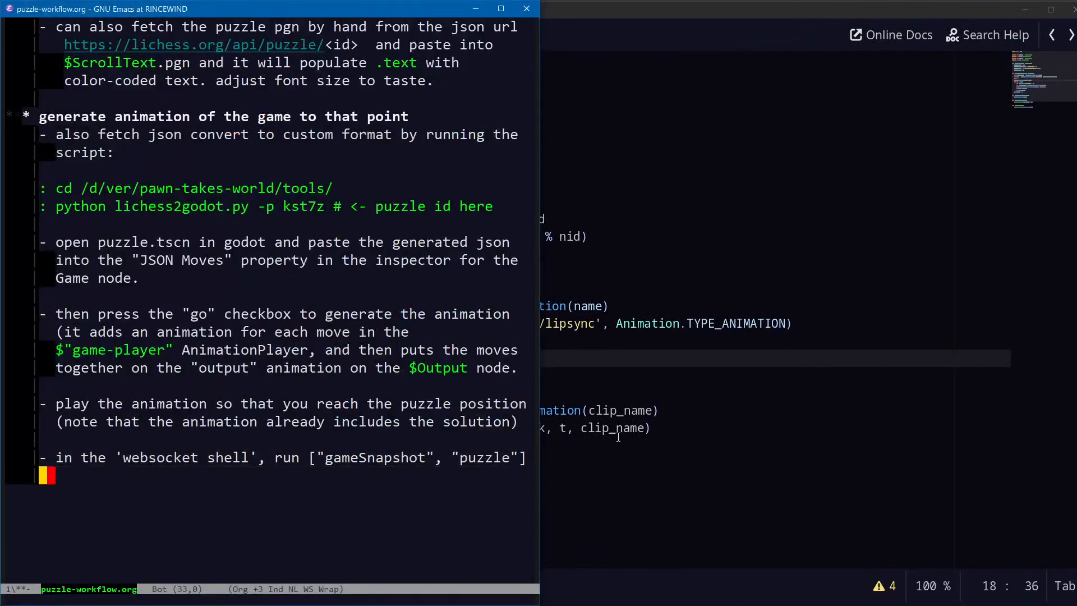
type("- now you can re")
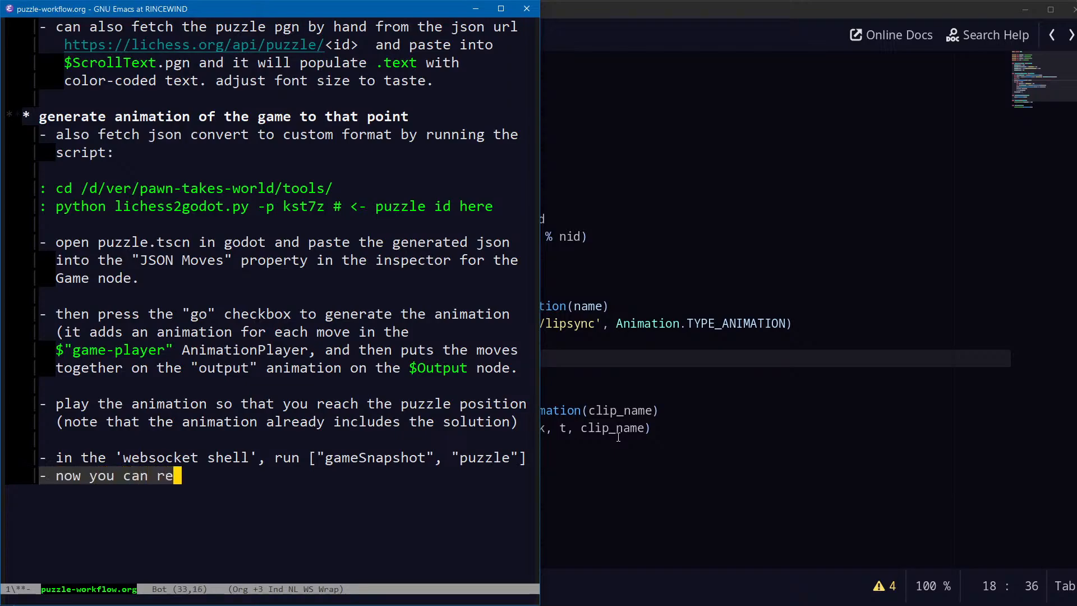
type("place all those moves ")
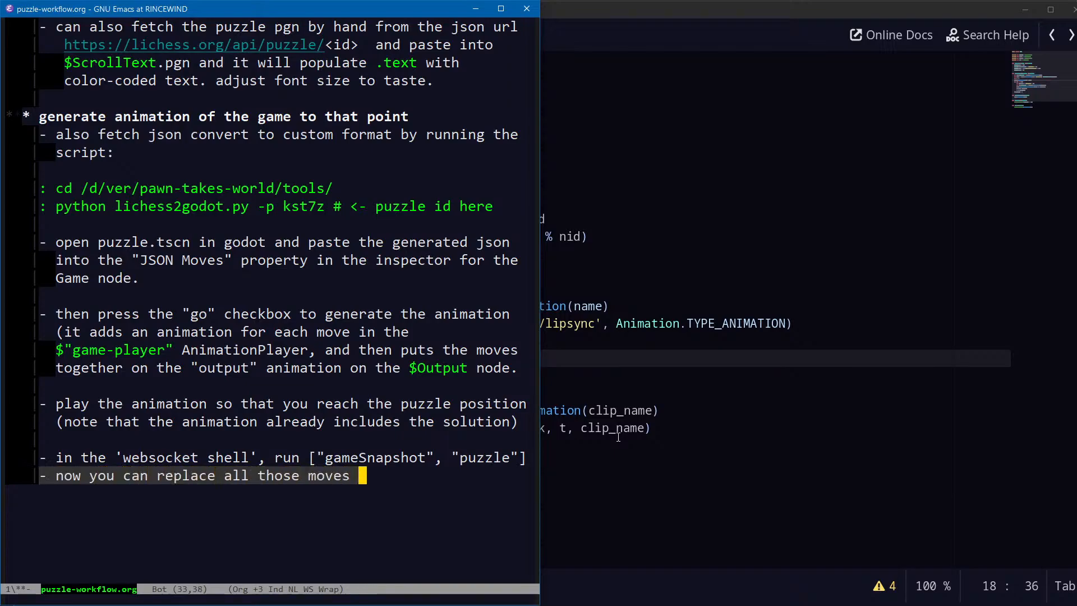
type("on t")
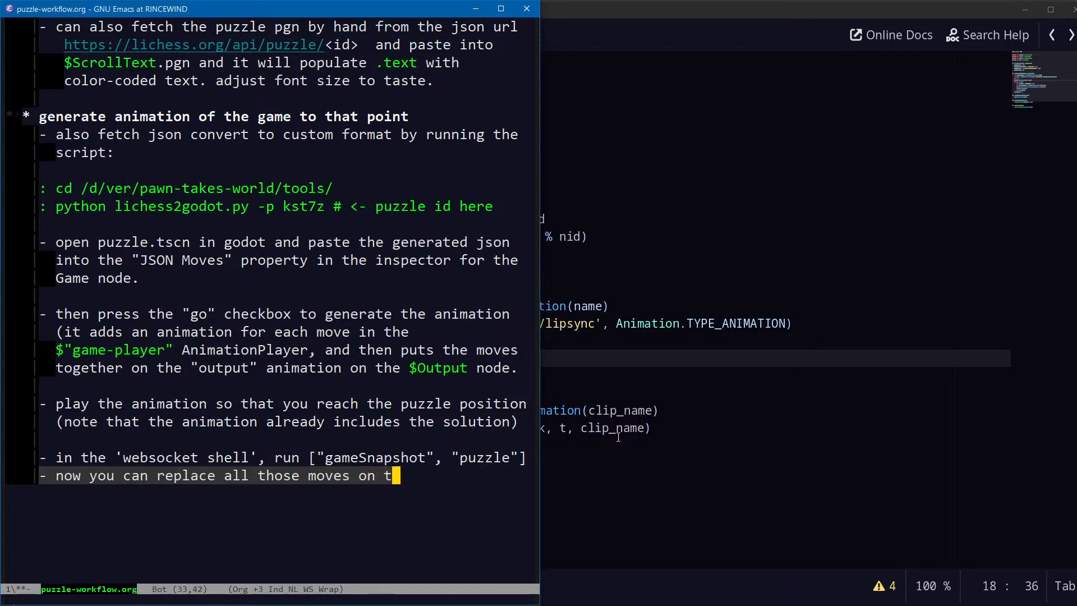
type("he timeline with the")
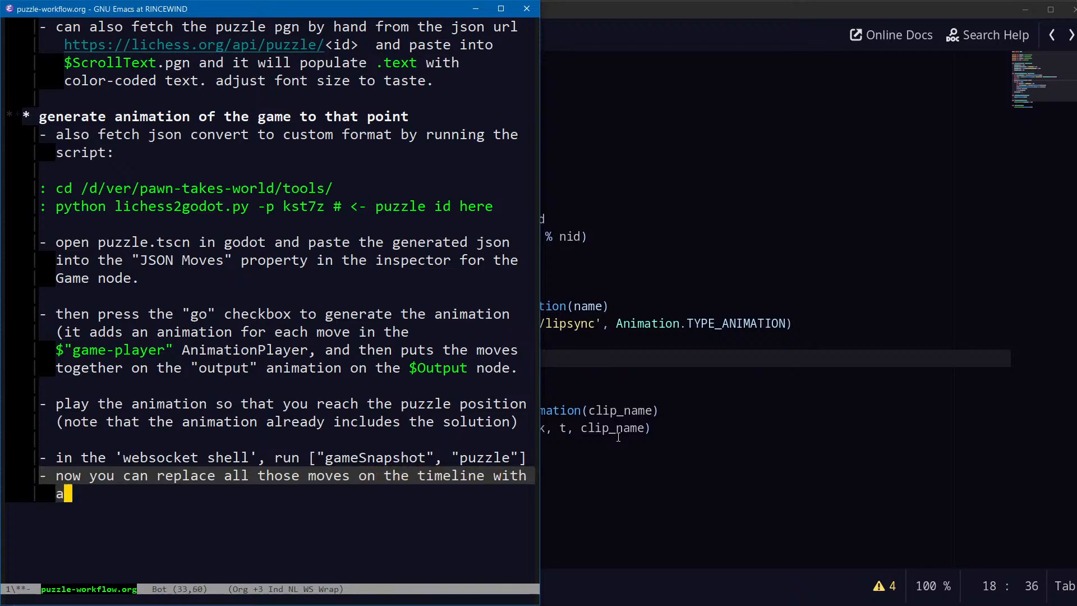
Change "moves" in the new bullet to "per-move clips"
key("alt+b")
key("alt+b")
key("alt+b")
key("alt+b")
key("alt+b")
key("alt+b")
type("per-move clips")
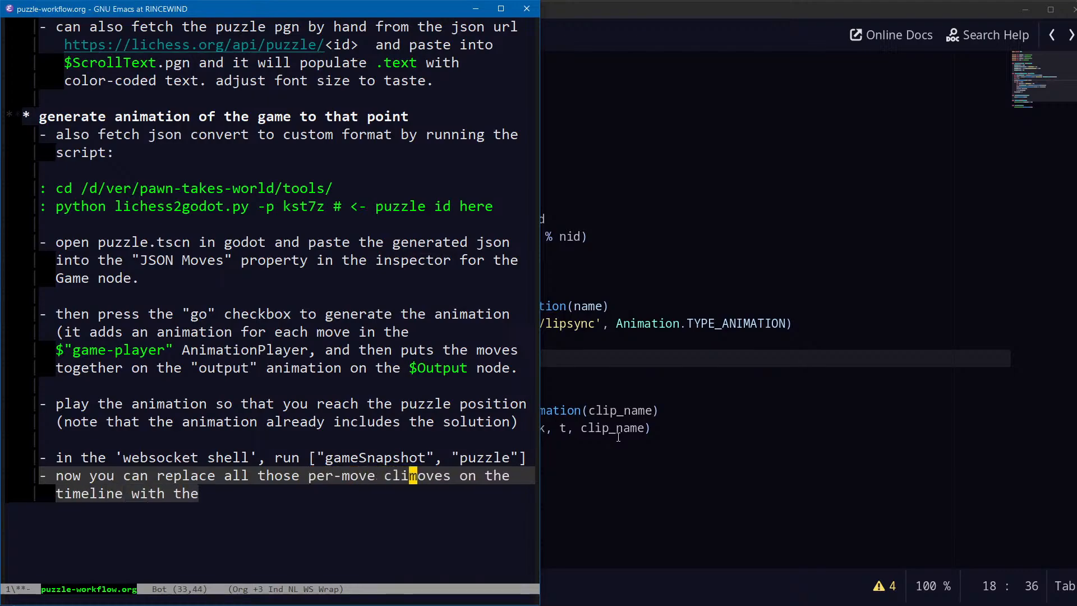
key("alt+d")
Finish the bullet's sentence with "'puzzle' clip", correcting the misspelled quoted word
key("ctrl+e")
type("'pu")
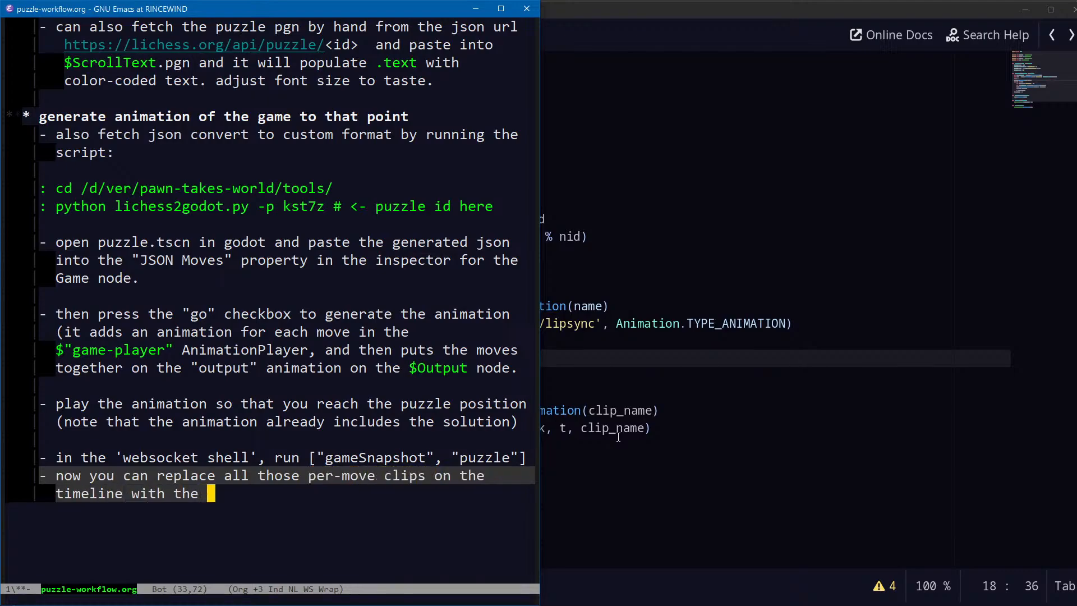
key("BackSpace")
key("BackSpace")
type("uzzle'")
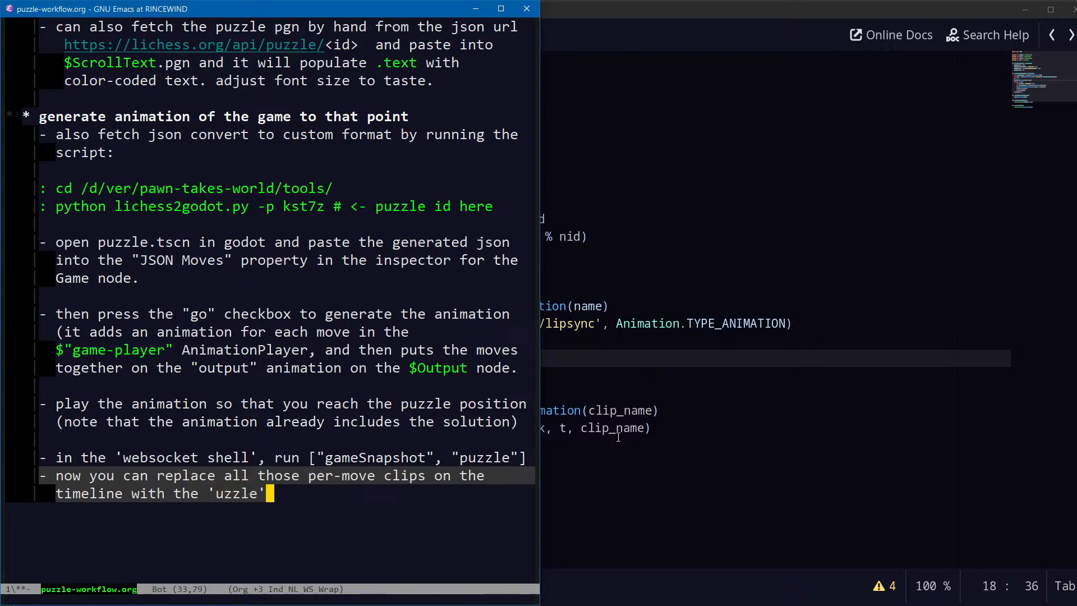
key("alt+b")
key("ctrl+b")
type("p")
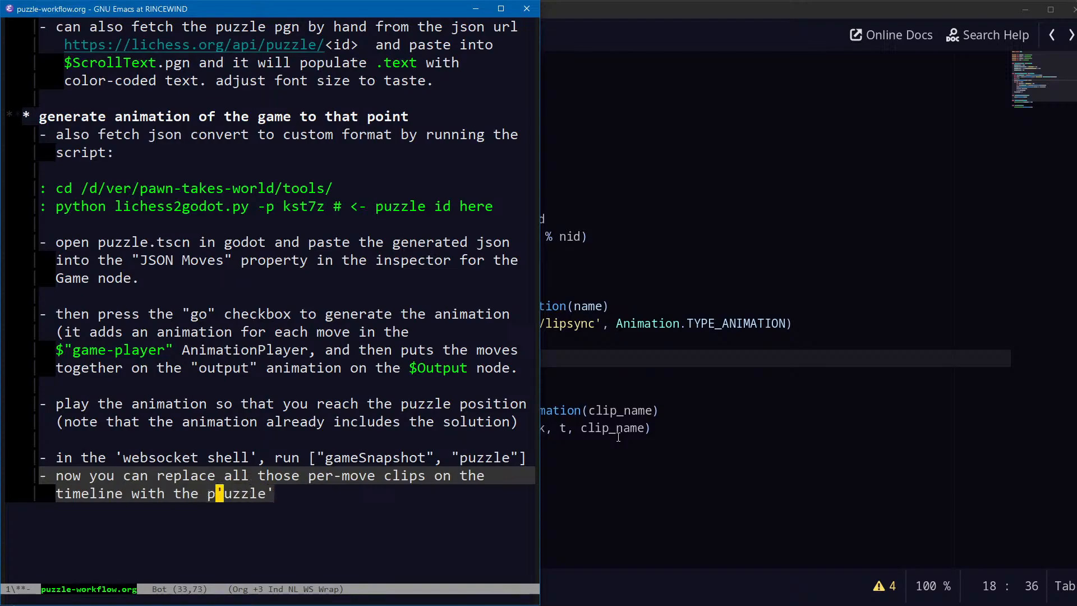
key("ctrl+t")
key("ctrl+e")
type("clip")
Switch back to Godot and show the puzzle animation of the game-player node in the timeline
key("alt+Tab")
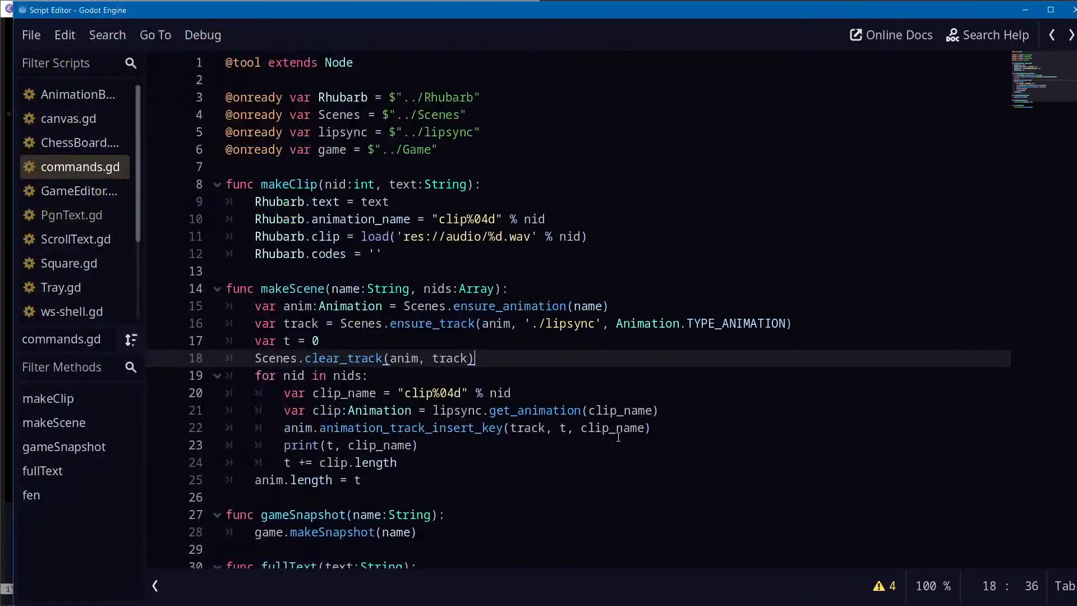
key("alt+Tab")
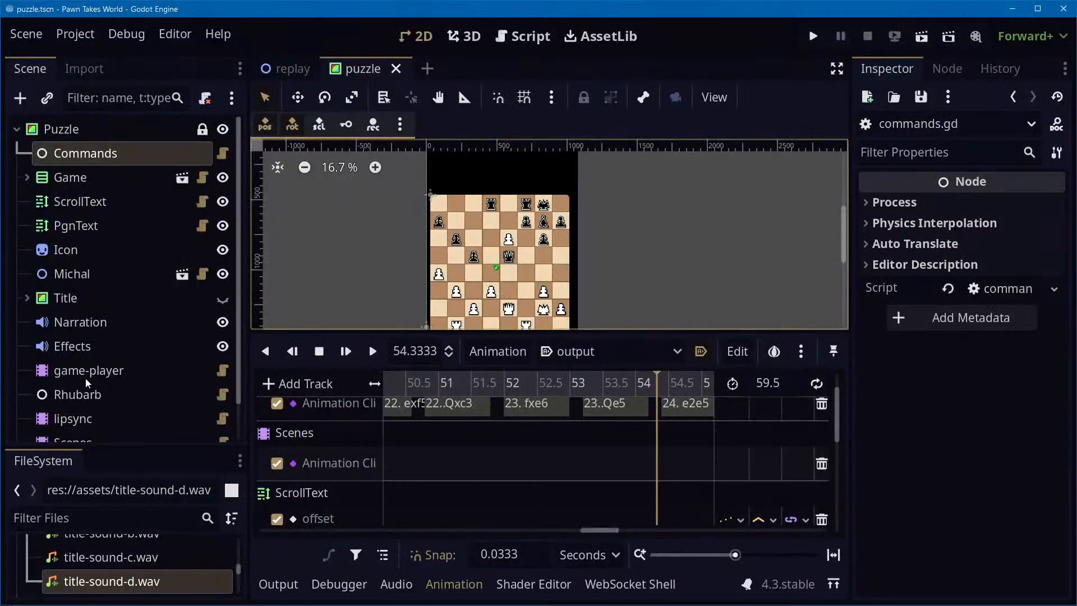
left_click(102, 375)
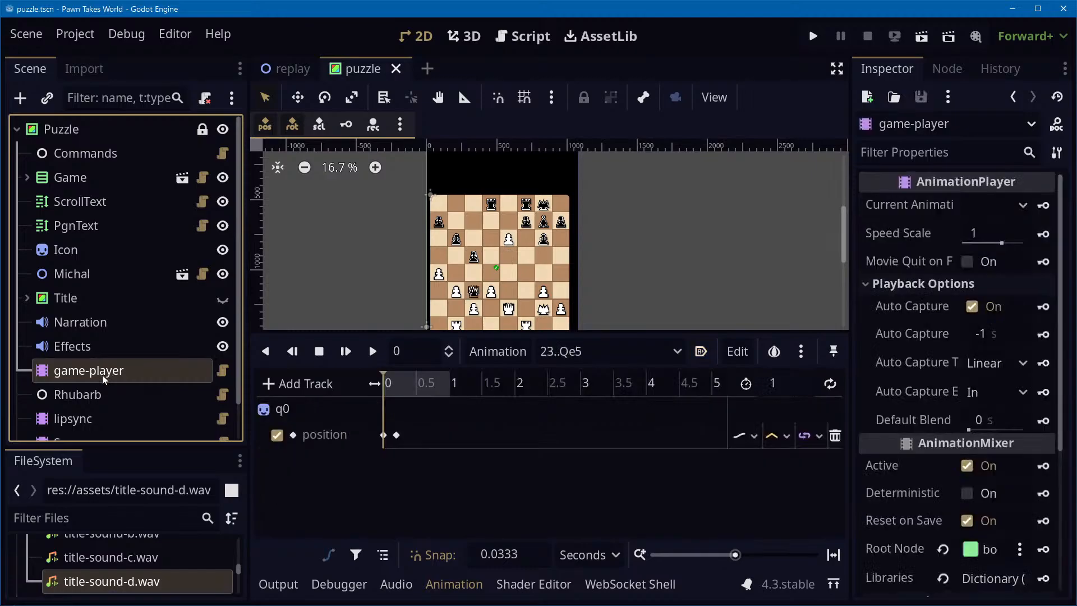
left_click(616, 354)
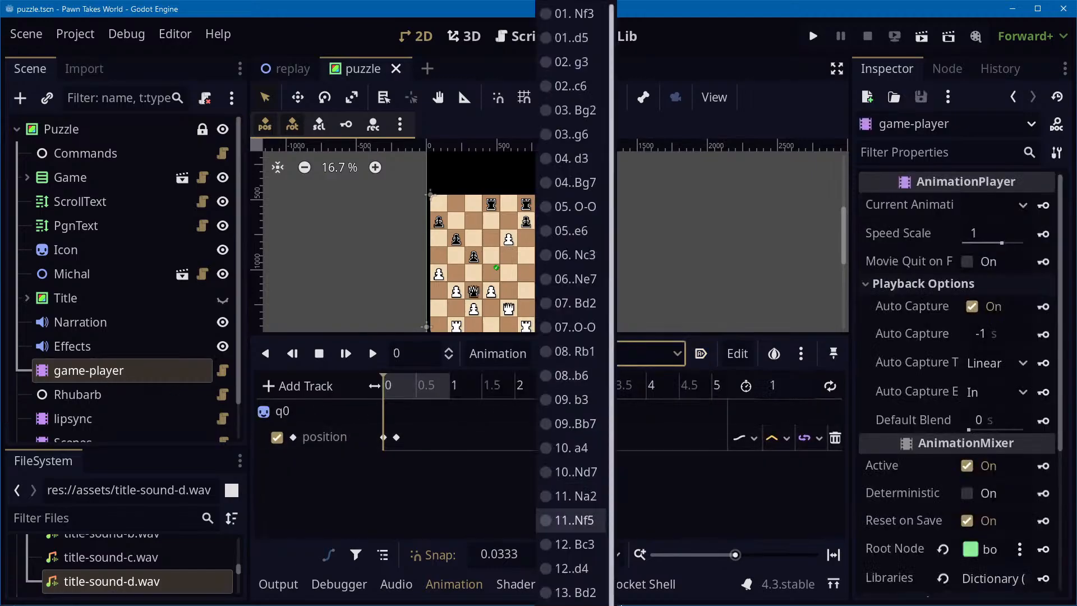
scroll(572, 520, "down", 2)
left_click(584, 603)
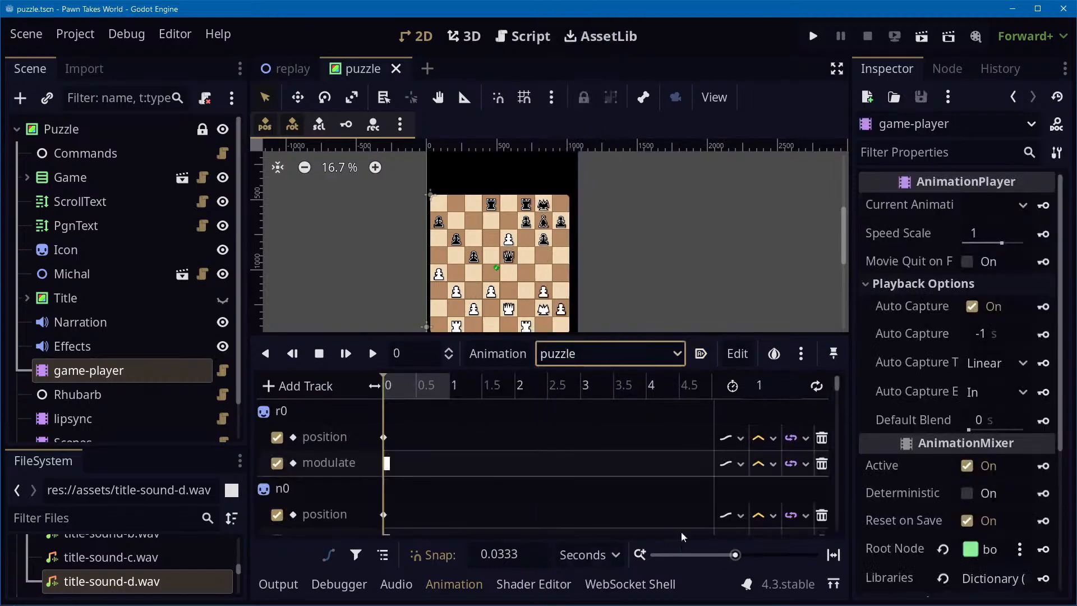
Play the game-player's puzzle animation, play its init animation for comparison, and return to the puzzle animation
left_click(374, 360)
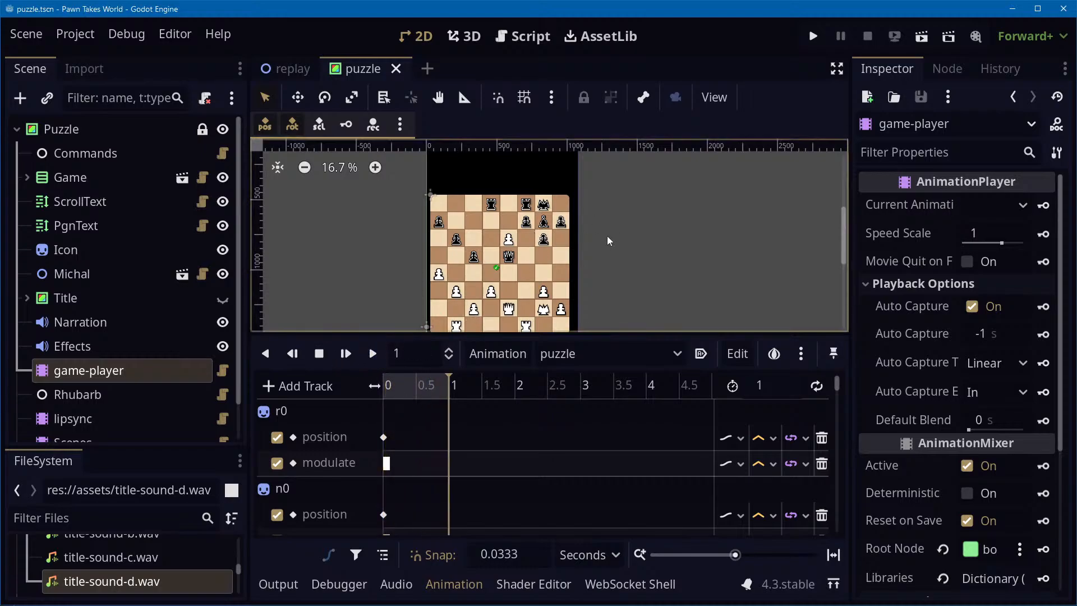
scroll(609, 241, "down", 1)
middle_click_drag(631, 292, 664, 284)
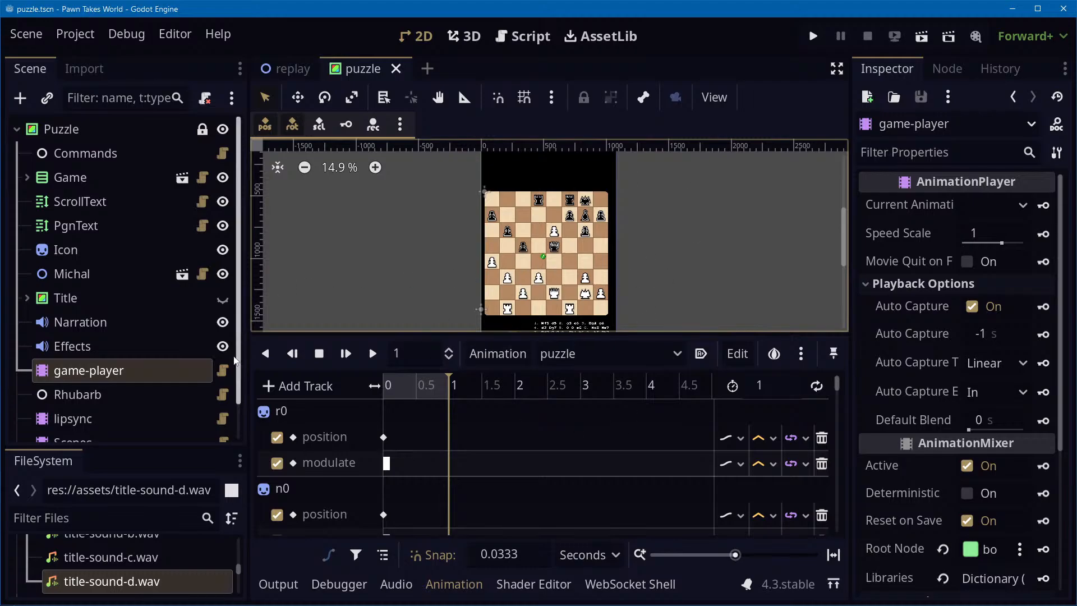
left_click(561, 353)
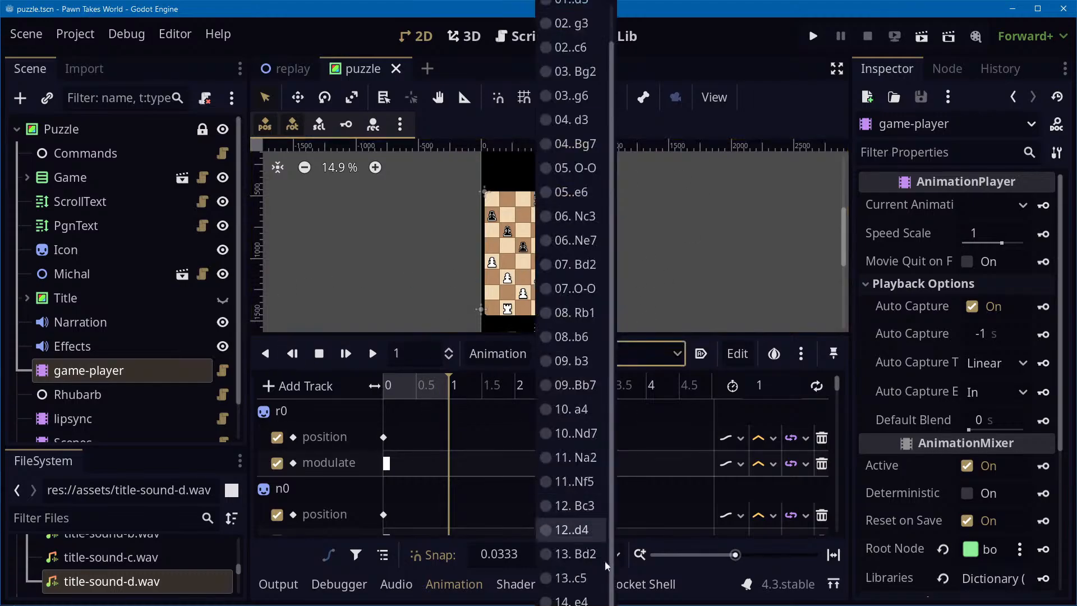
left_click(571, 11)
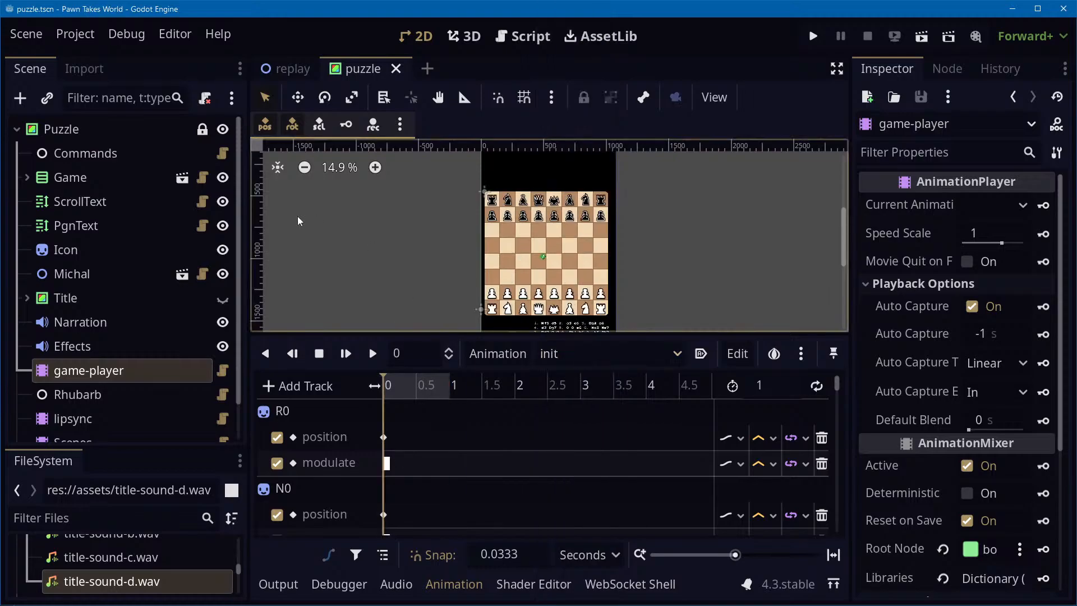
left_click(372, 354)
left_click(656, 349)
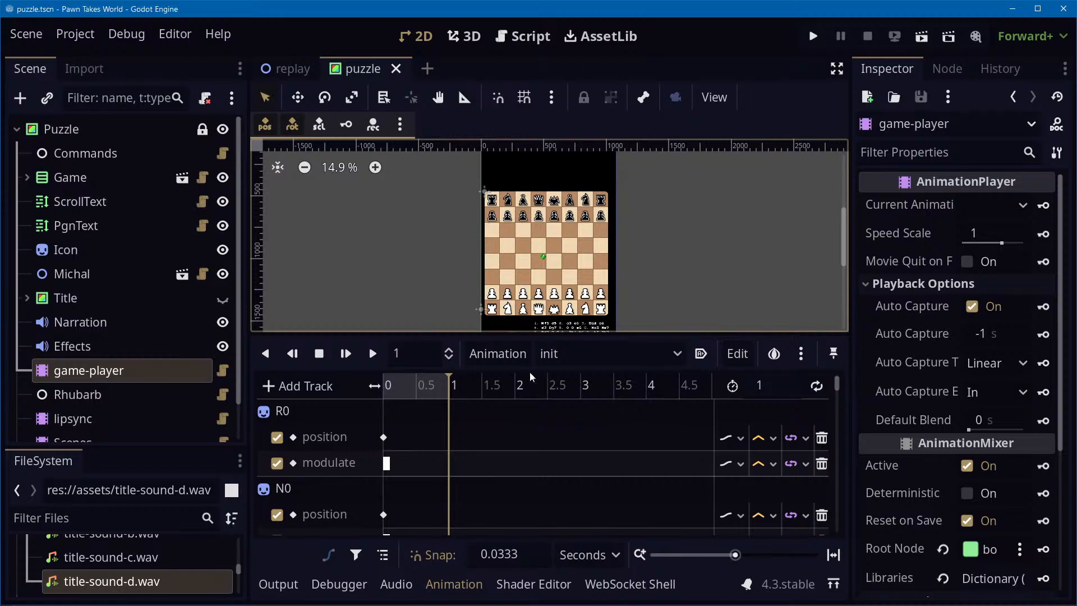
left_click(555, 359)
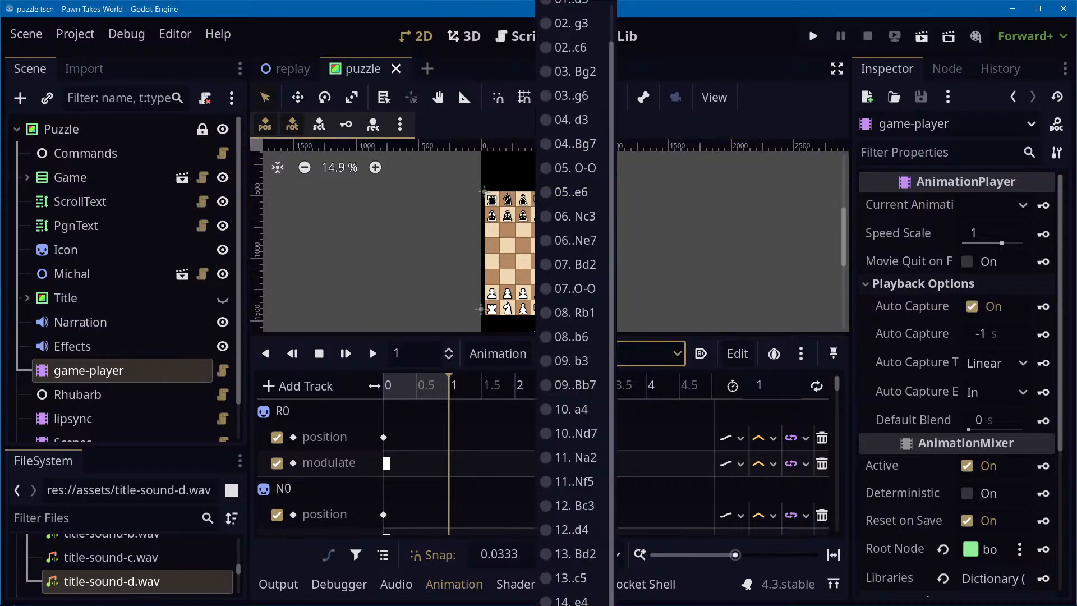
key("Return")
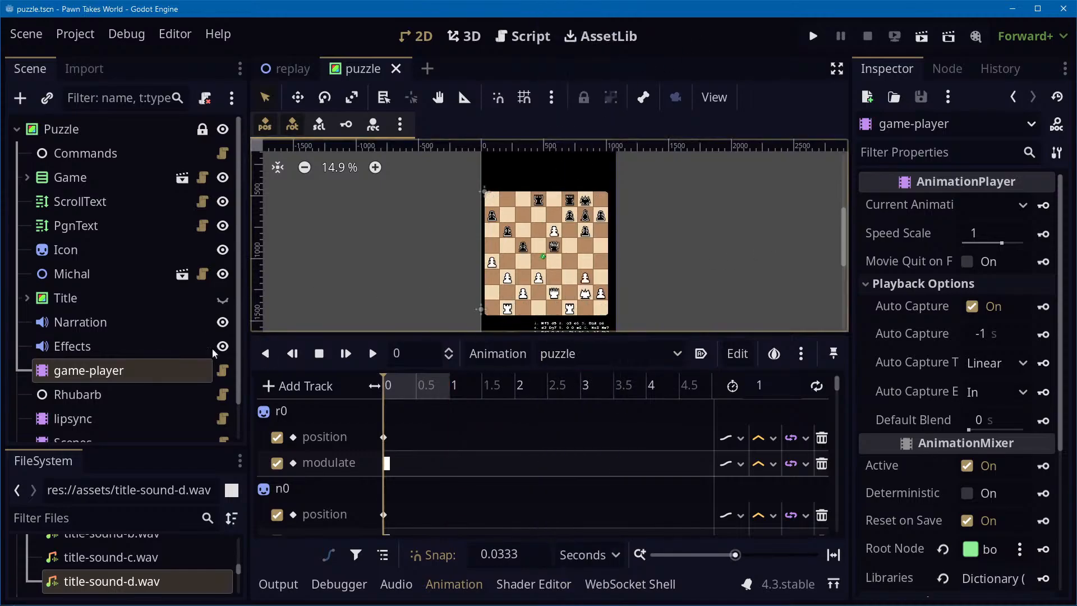
Open the Scenes player's title animation and hide the Title node that covers the board
scroll(159, 393, "down", 2)
left_click(74, 403)
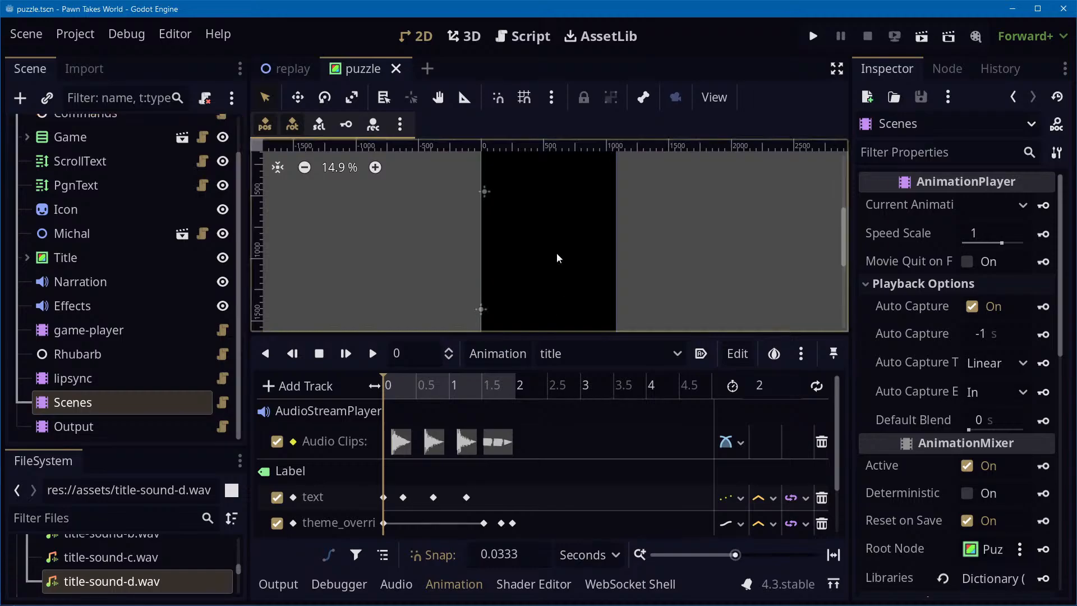
scroll(168, 230, "up", 2)
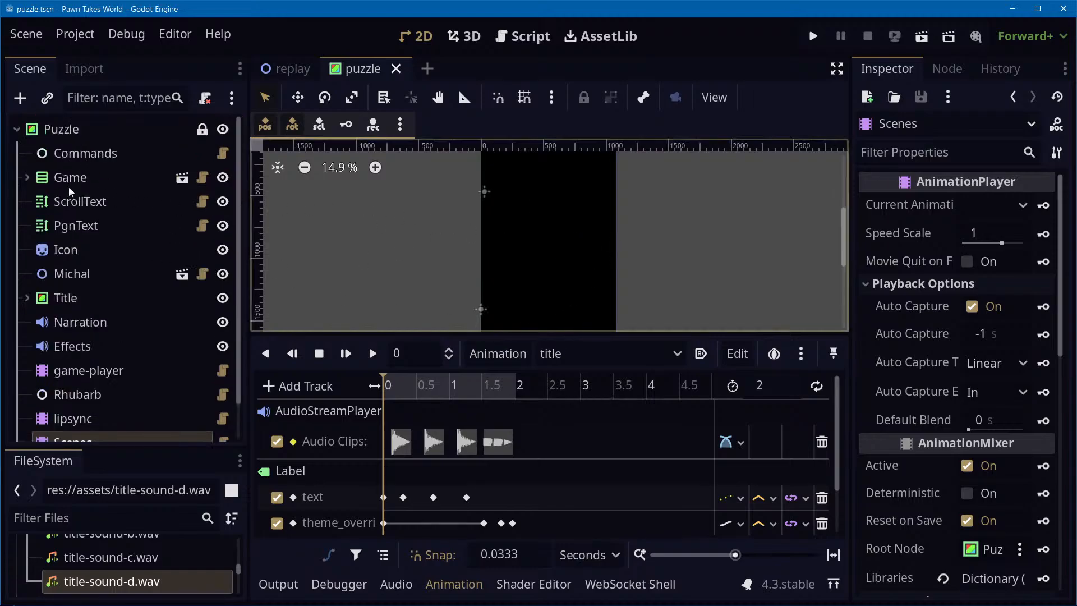
left_click(79, 131)
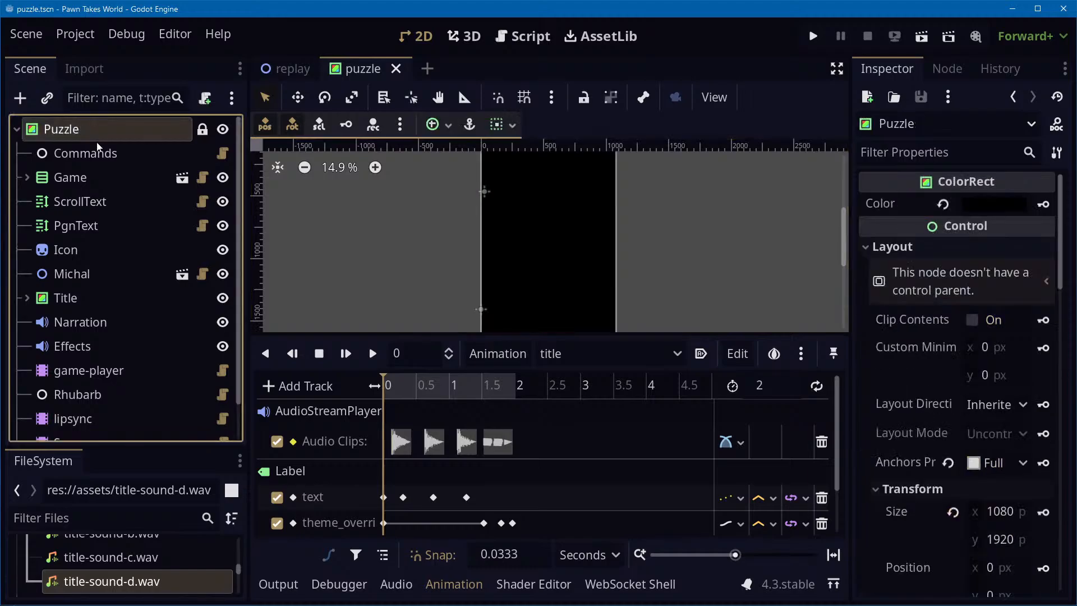
left_click(223, 298)
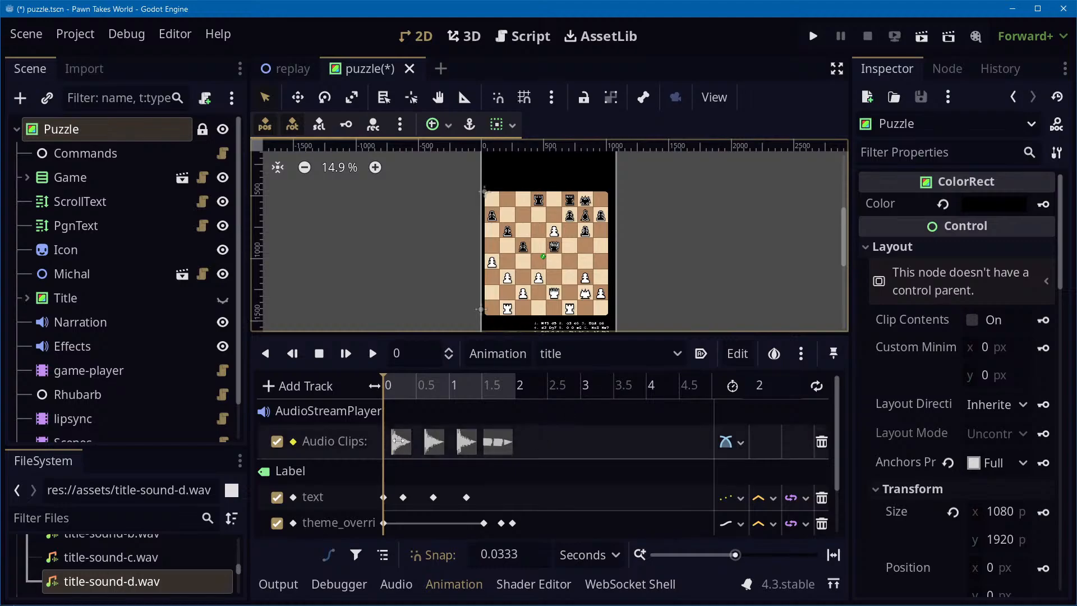
Open the Output node's output animation and inspect the init clip at time 0 on the game-player track
scroll(112, 357, "down", 2)
left_click(122, 432)
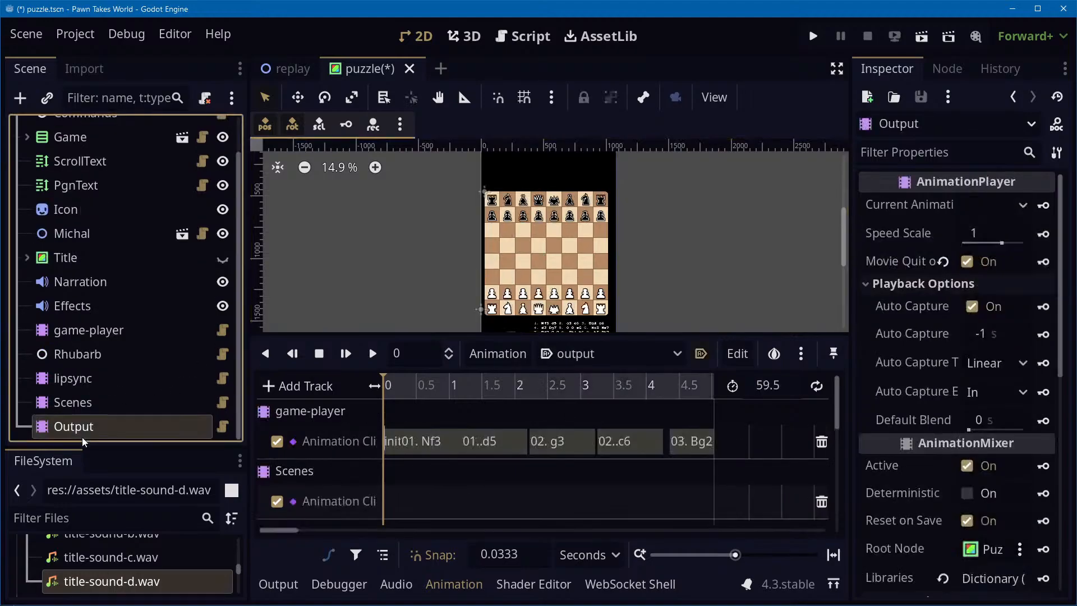
left_click(399, 443)
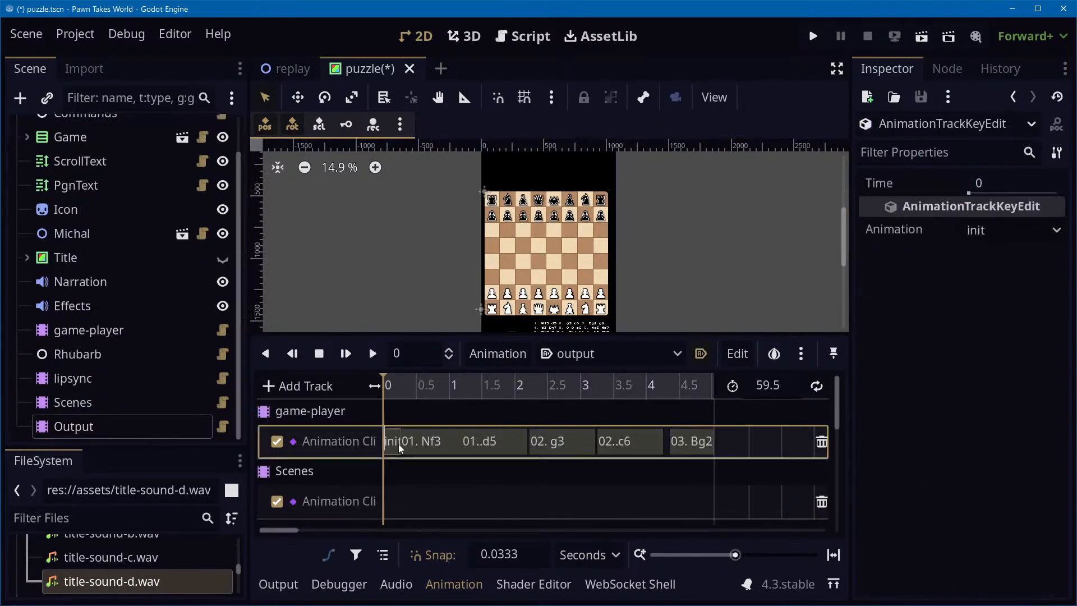
left_click(416, 444, "shift")
left_click(416, 443, "shift")
left_click(439, 415)
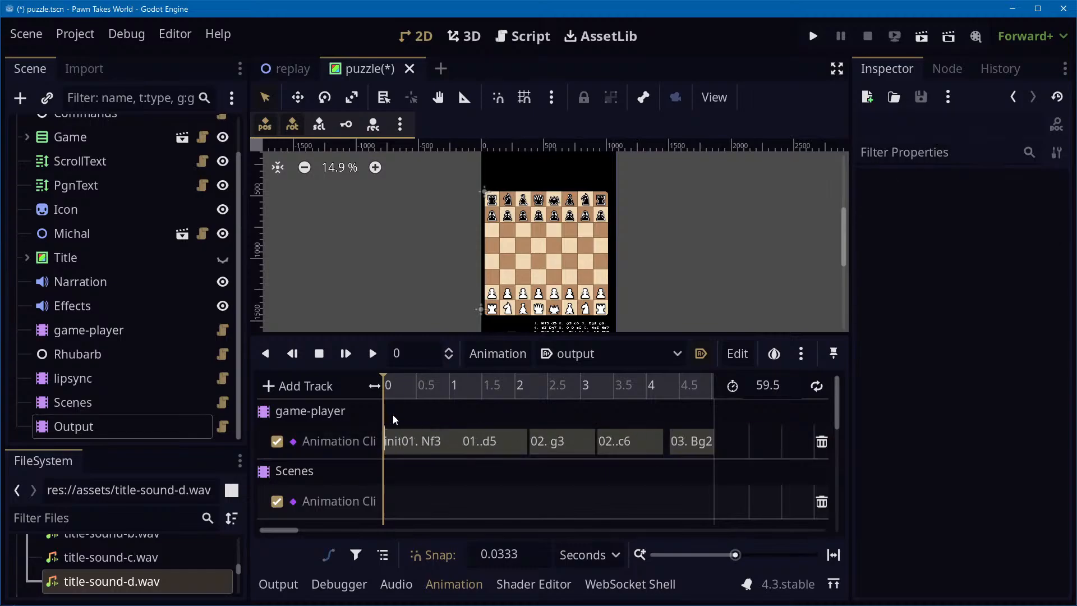
Delete the clips from 01. Nf3 through 12. Bc3 on the output animation's game-player track, keeping the init clip
left_click_drag(392, 418, 634, 453)
scroll(637, 449, "down", 5, "ctrl")
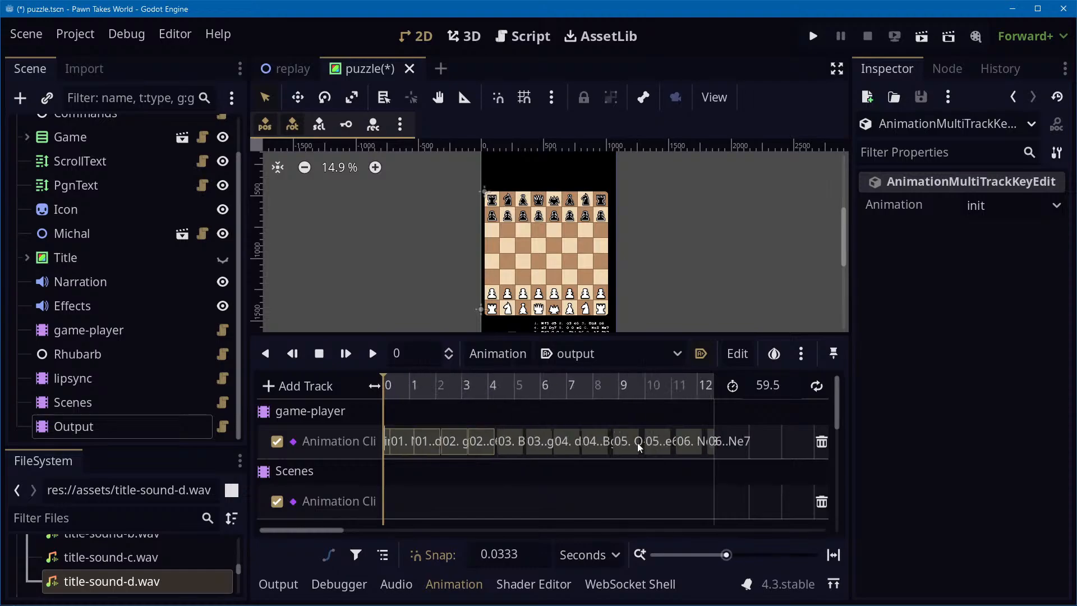
scroll(637, 446, "down", 4, "ctrl")
left_click(653, 437)
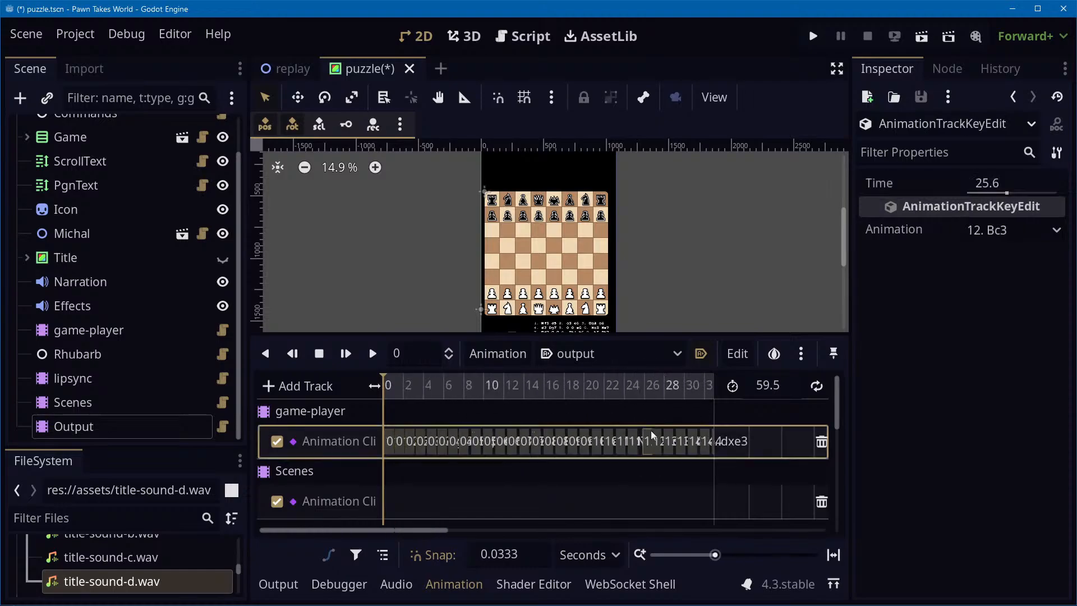
left_click_drag(651, 431, 427, 458)
key("Delete")
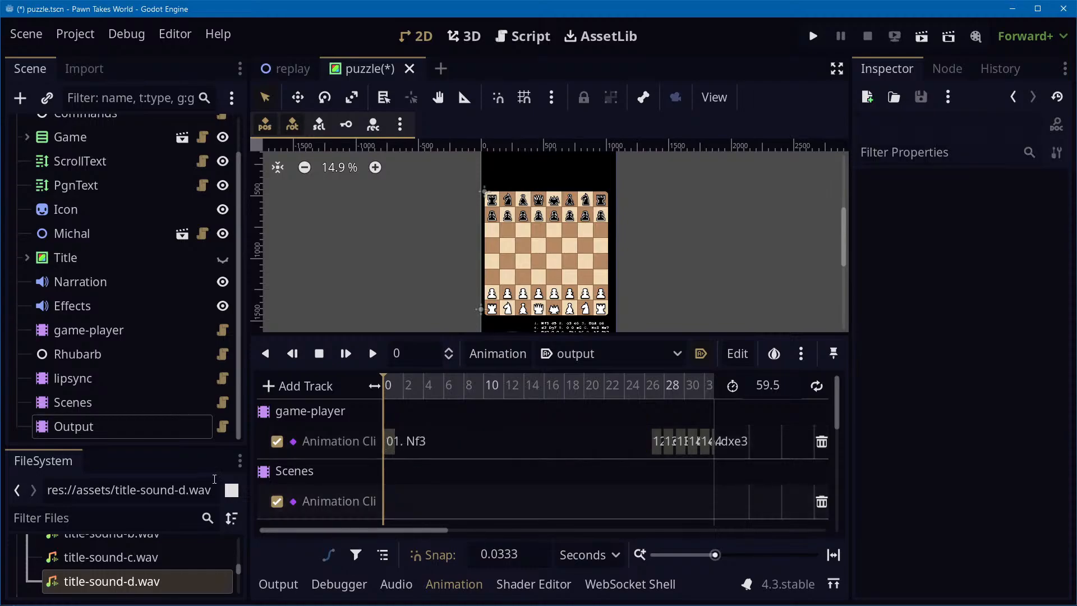
left_click(393, 443)
key("Delete")
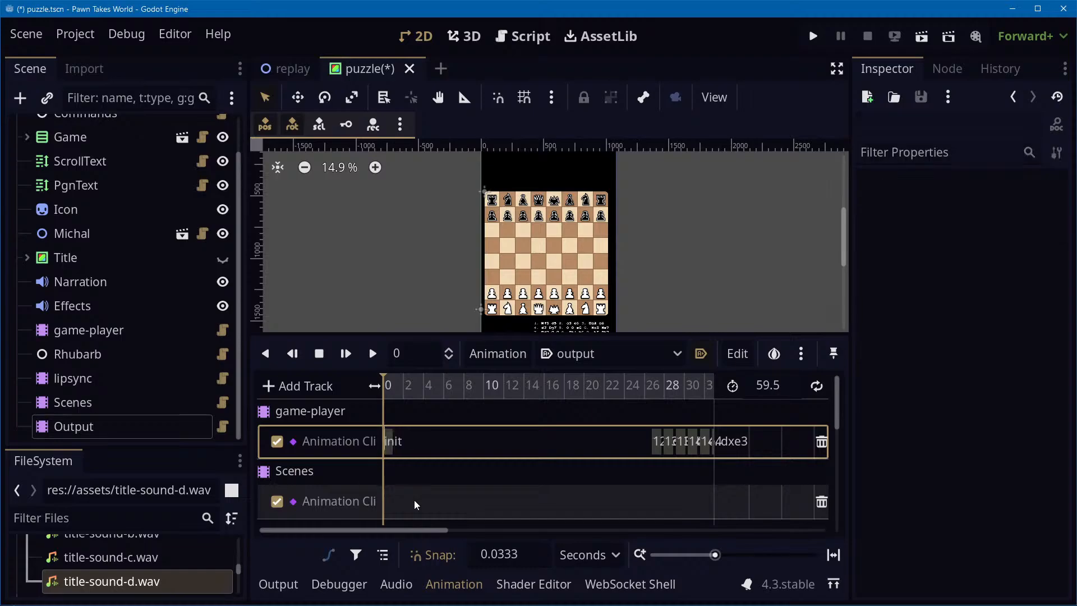
Change the animation of the init clip at time 0 to puzzle
left_click(390, 441)
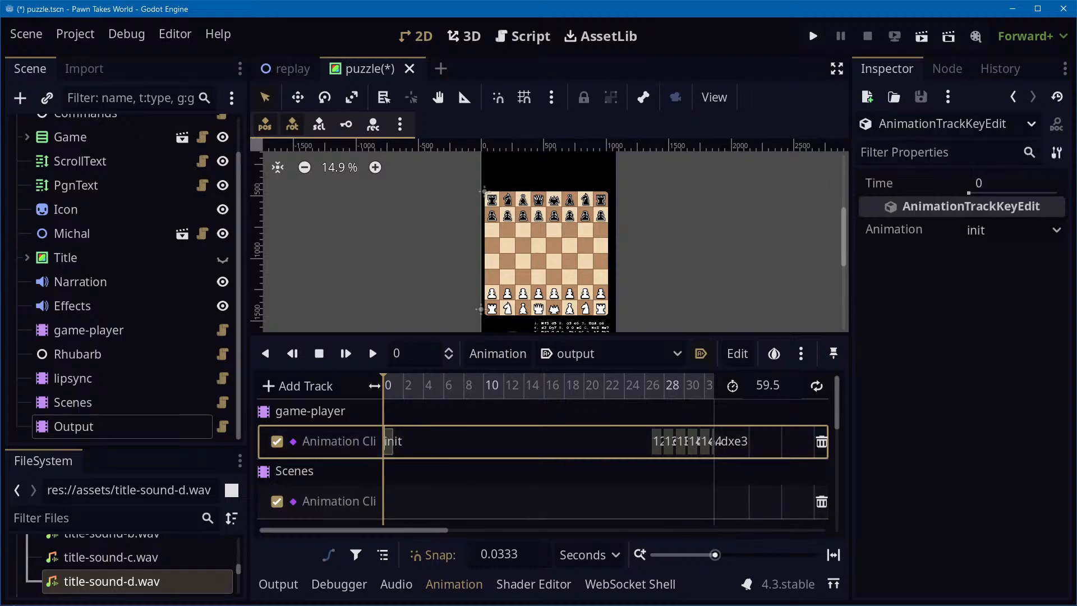
left_click(1056, 231)
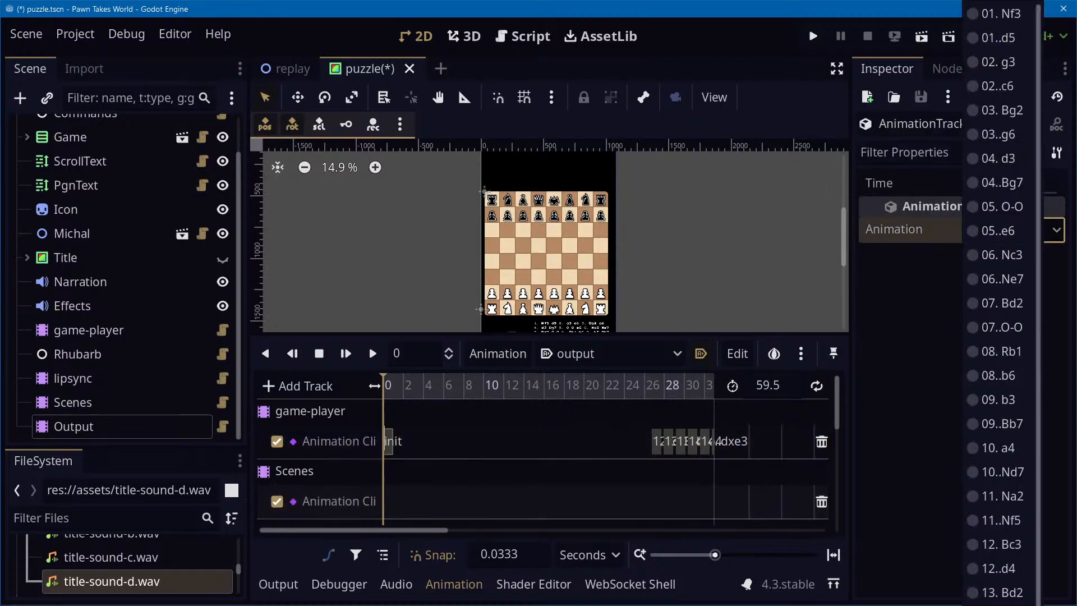
left_click(1003, 605)
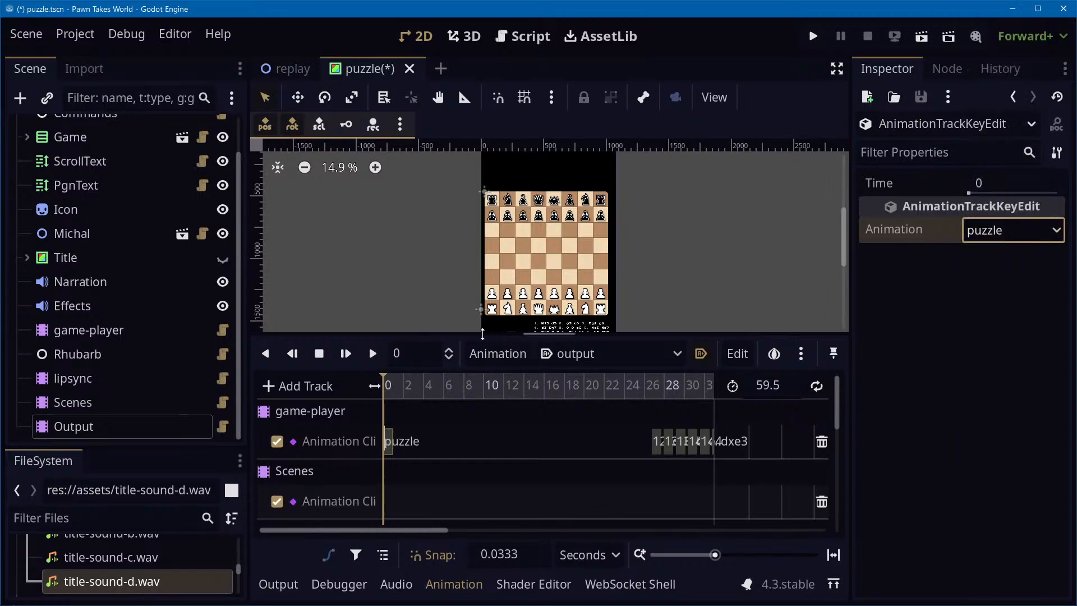
Delete the clips from 12..d4 through 22. exf5 on the game-player track
left_click(635, 439)
left_click_drag(425, 531, 543, 533)
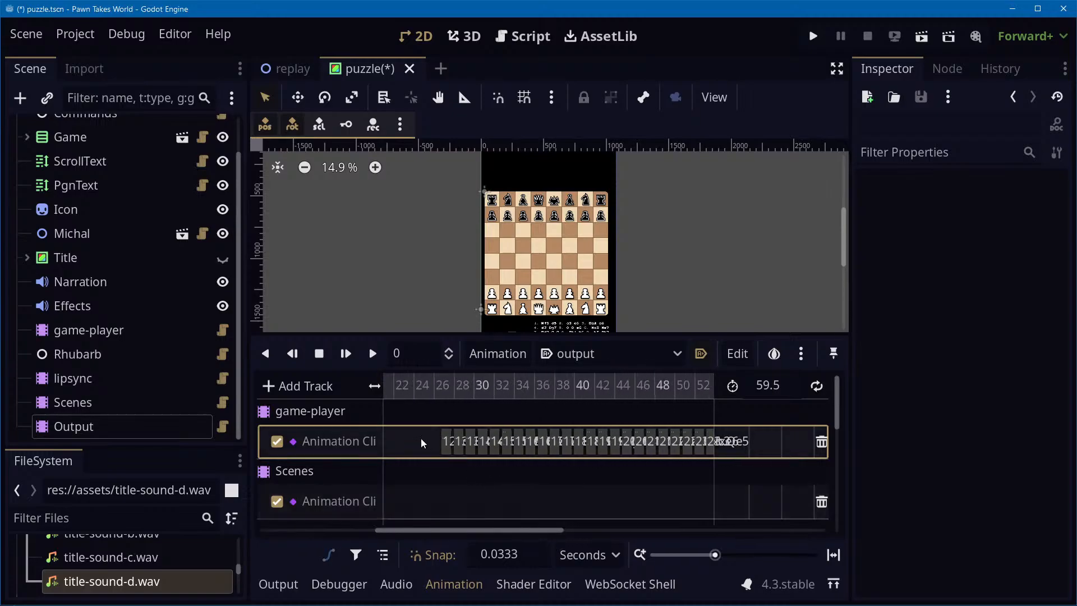
left_click_drag(422, 439, 584, 456)
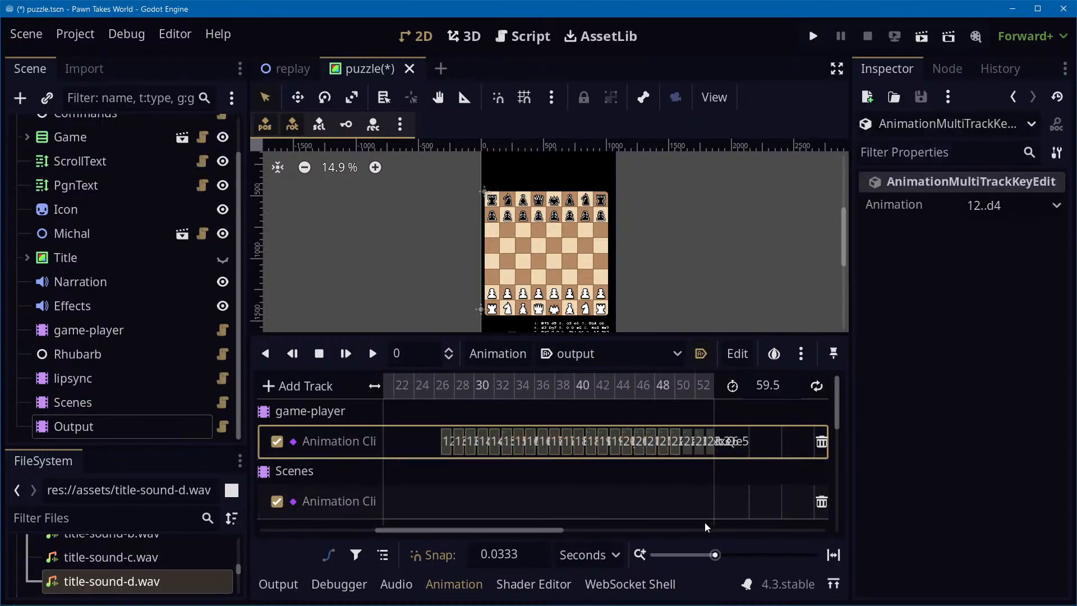
key("Delete")
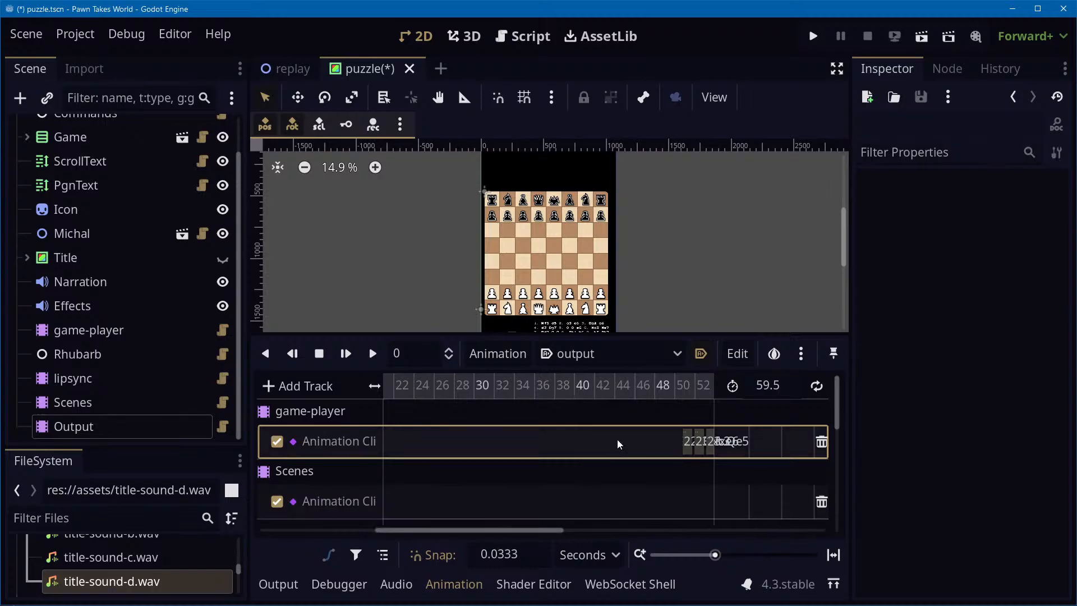
Delete the clips from 22..Qxc3 through 23..Qe5, checking the puzzle's last move on lichess before removing them
scroll(704, 449, "up", 2, "ctrl")
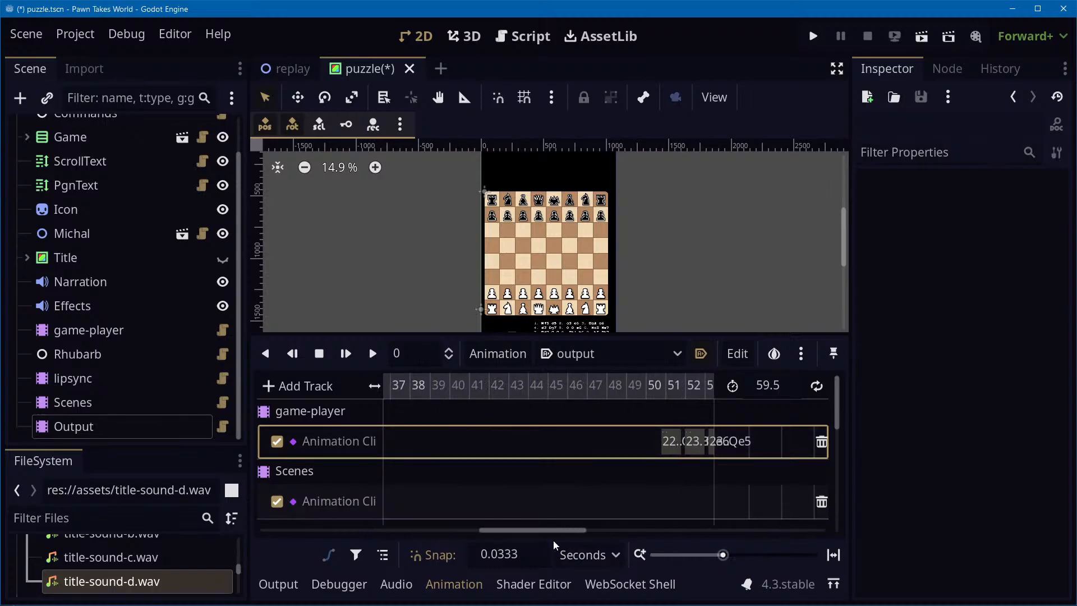
left_click_drag(557, 533, 604, 534)
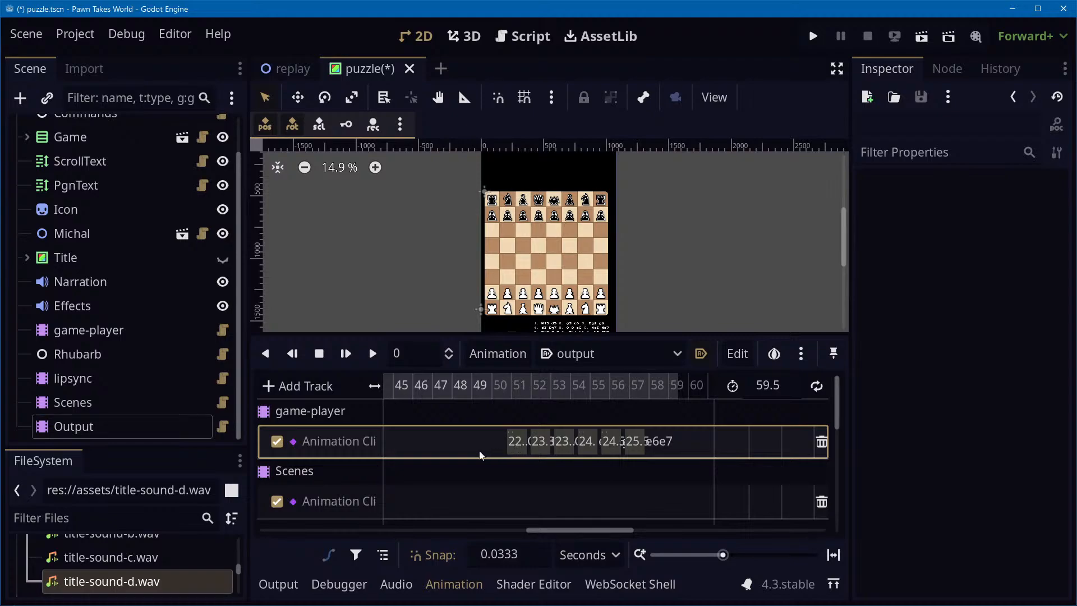
left_click_drag(481, 456, 583, 462)
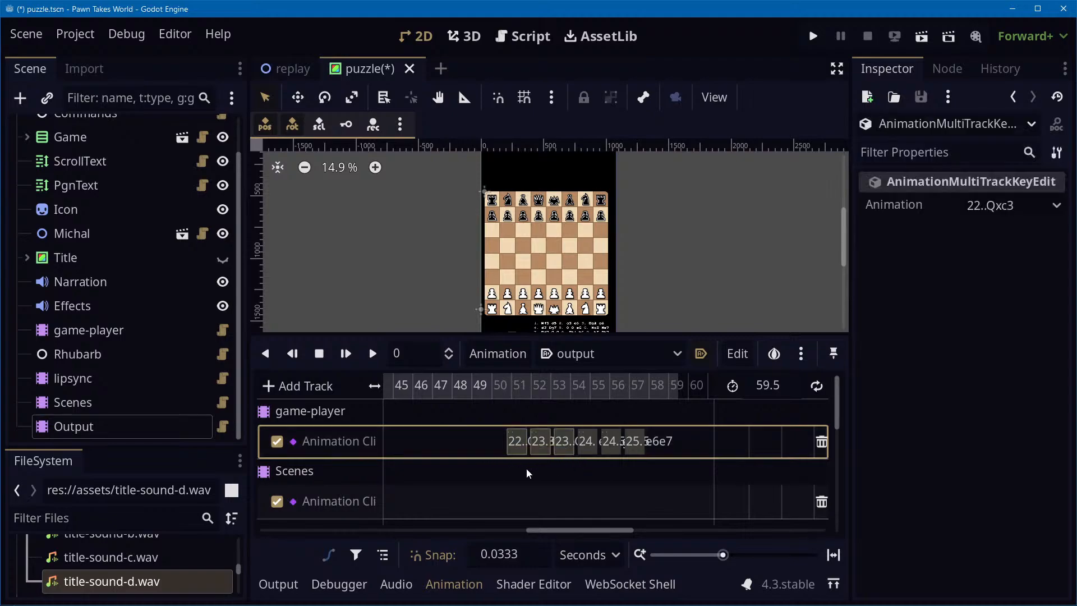
key("alt+Tab")
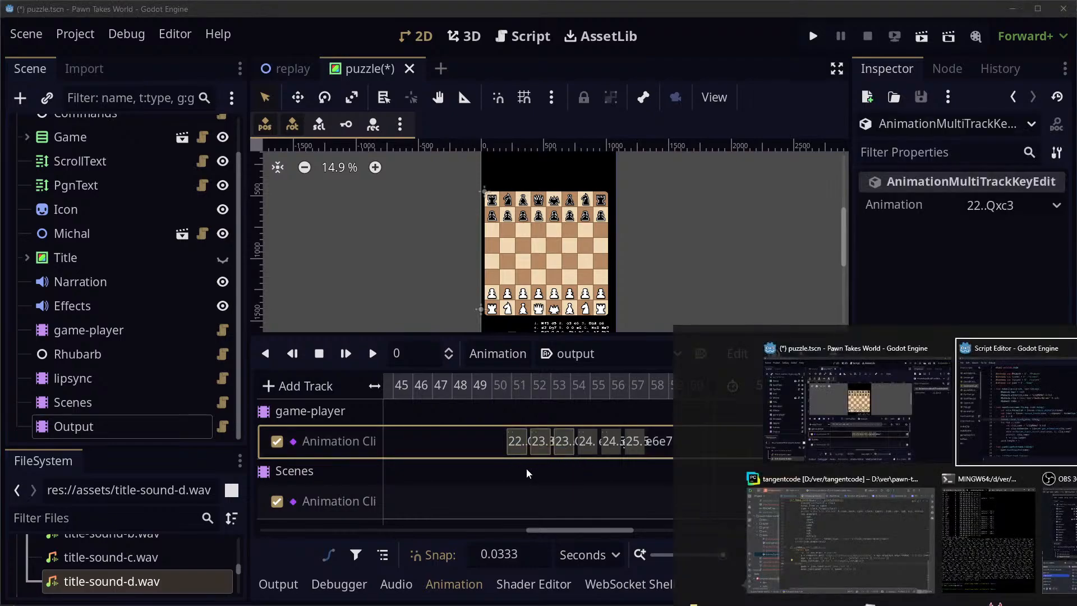
key("alt+Tab")
key("alt+Tab")
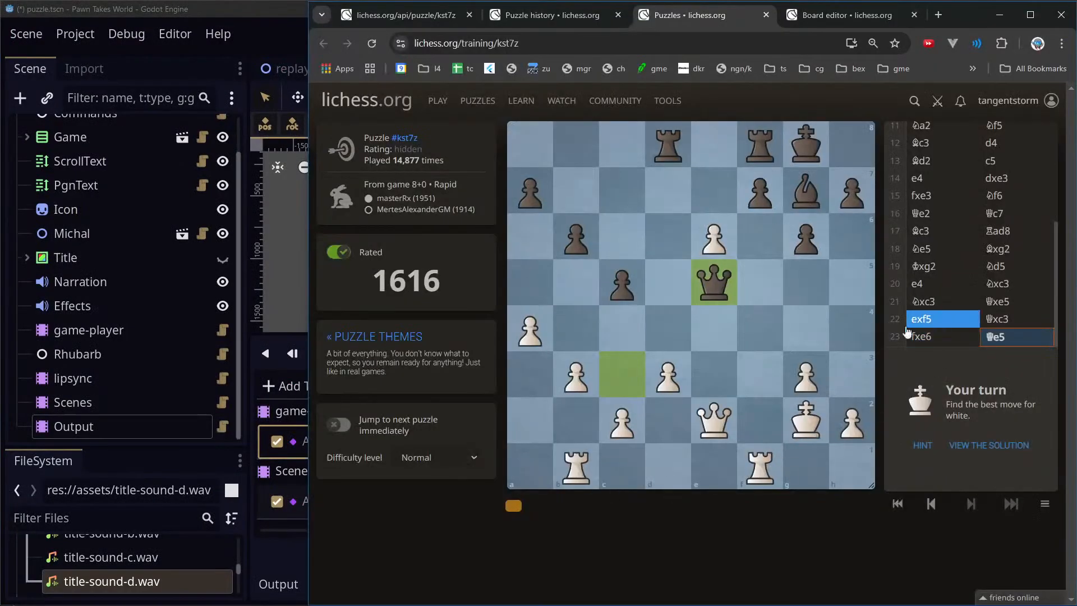
key("alt+Tab")
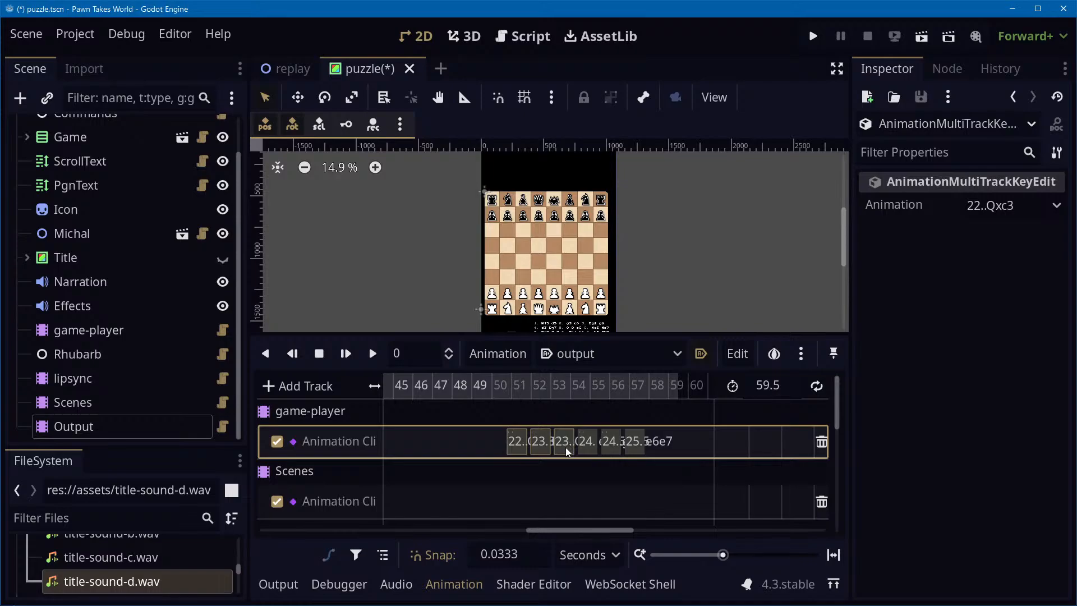
key("Delete")
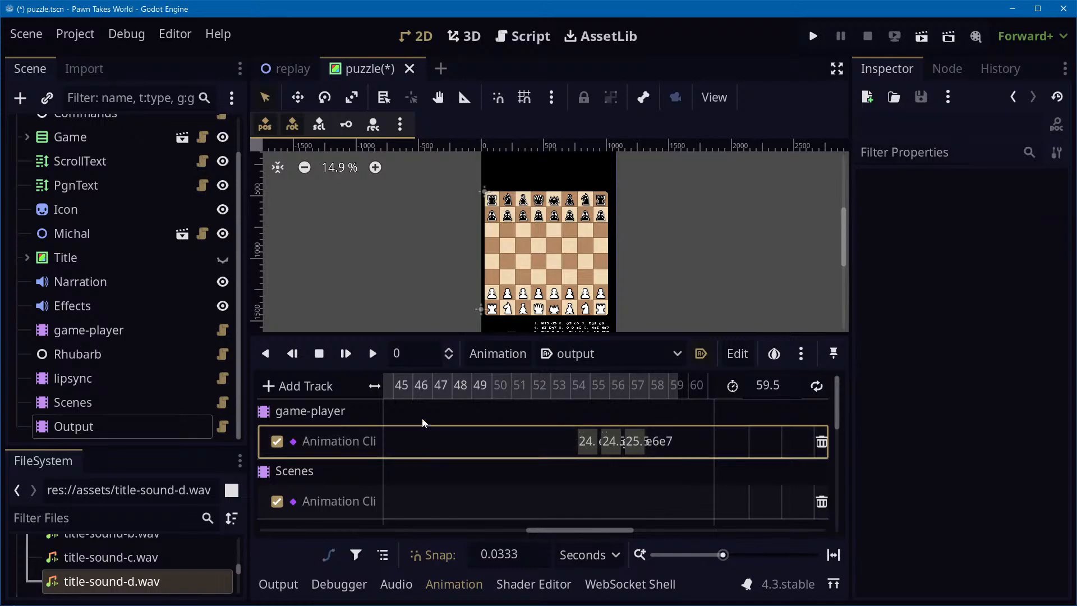
Scrub the output animation to about 51.27 s to check the board, and switch to the puzzle-workflow.org notes in Emacs
left_click_drag(395, 382, 520, 395)
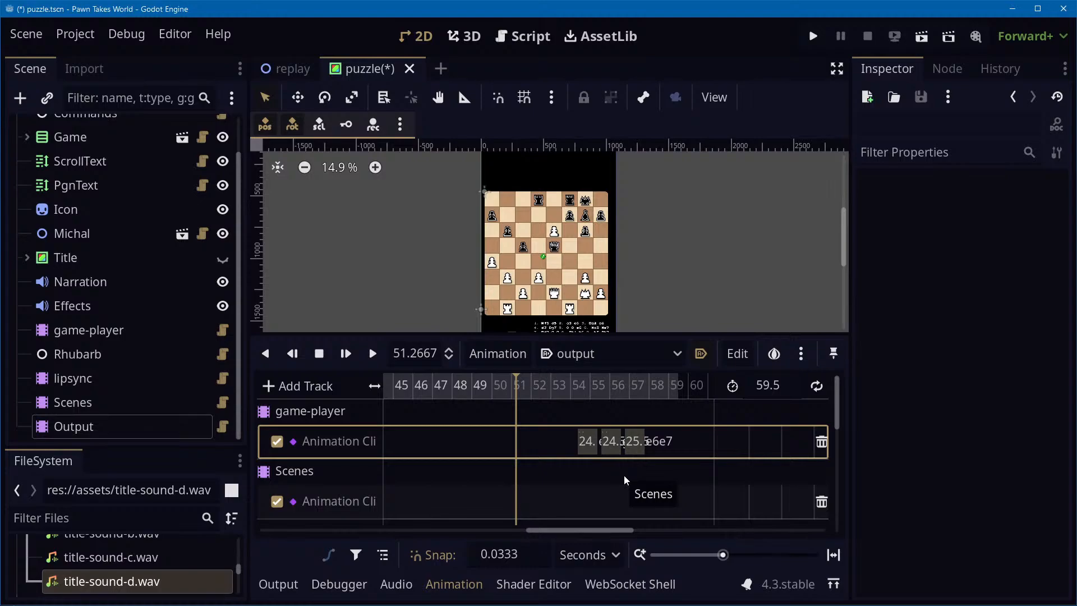
key("alt+Tab")
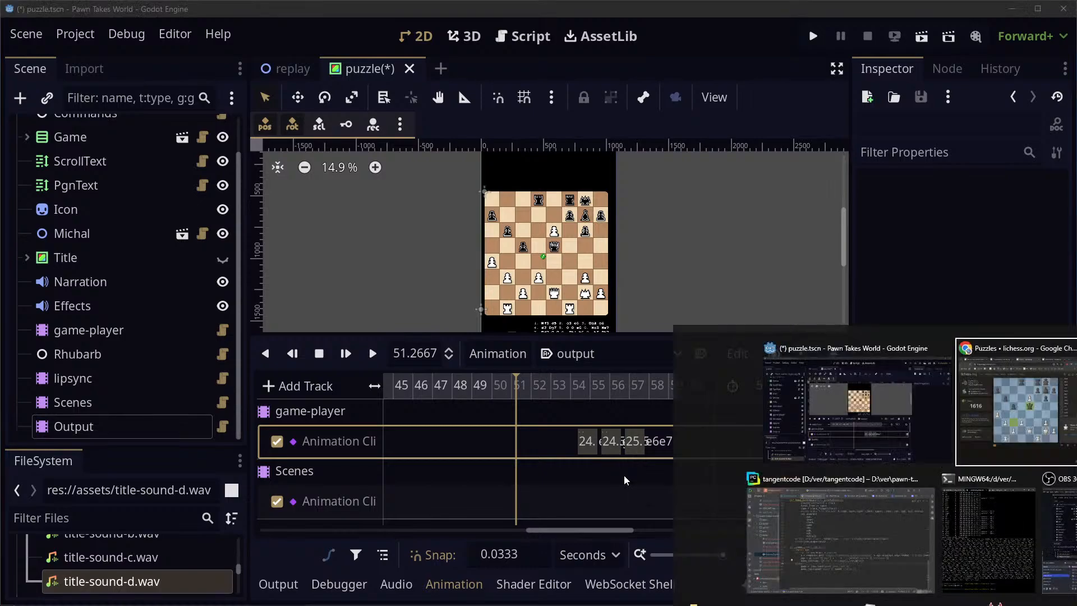
key("alt+Tab")
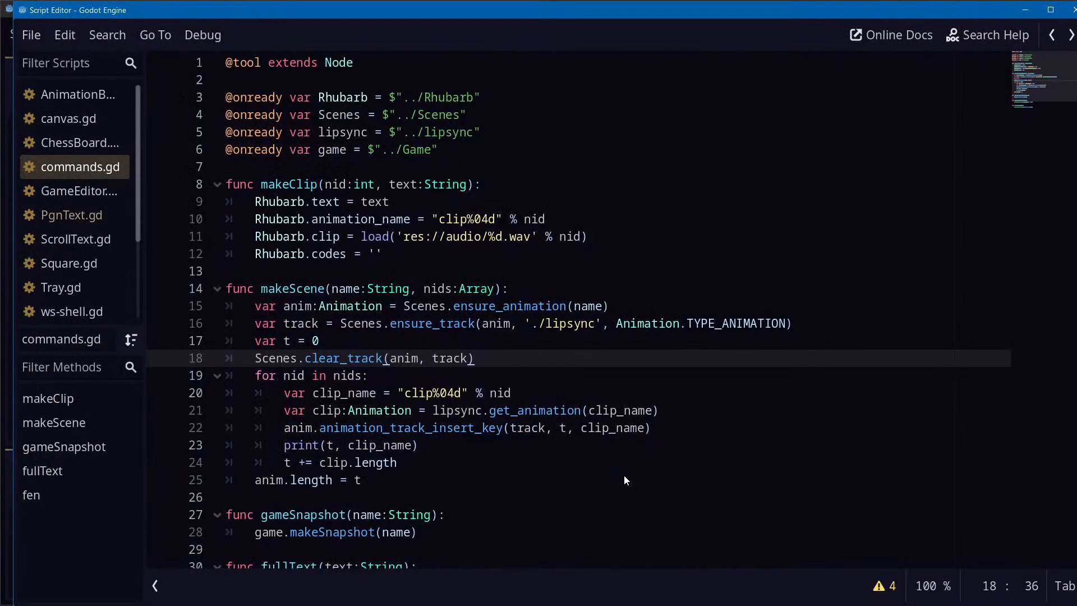
key("alt+Tab")
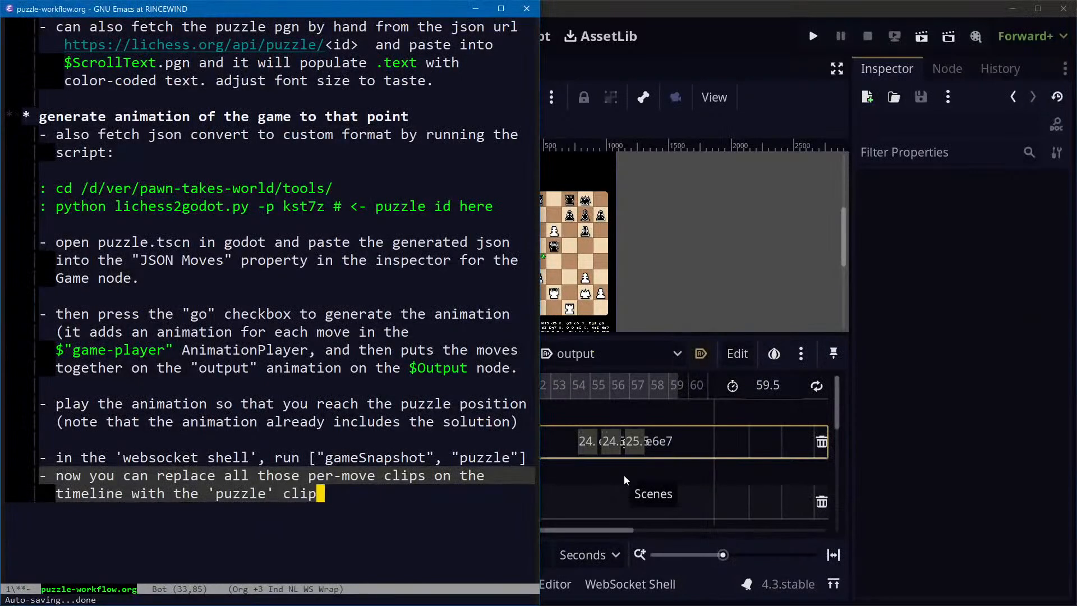
Finish the 'puzzle' clip note with ".. (don't delete the solution moves from the timeline)" and start a fresh line below it
type(".. (")
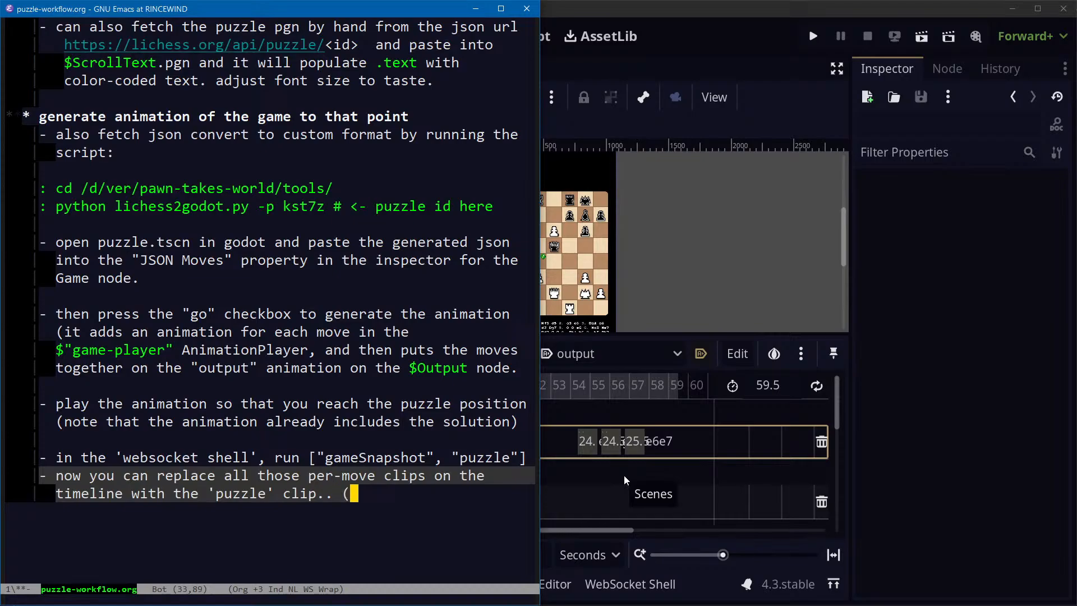
type("don't delete the ")
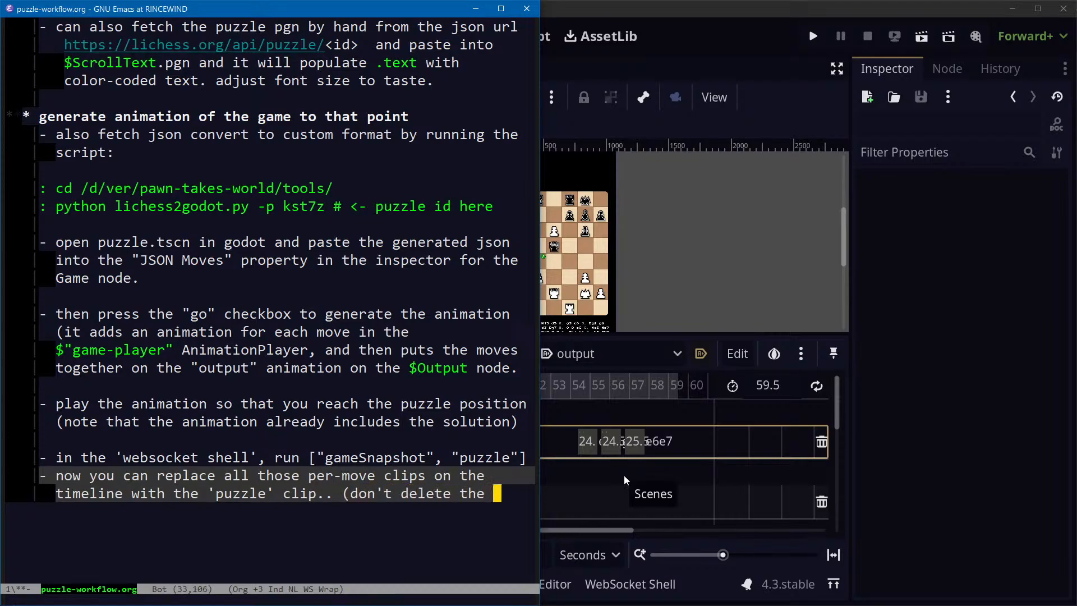
type("solution move")
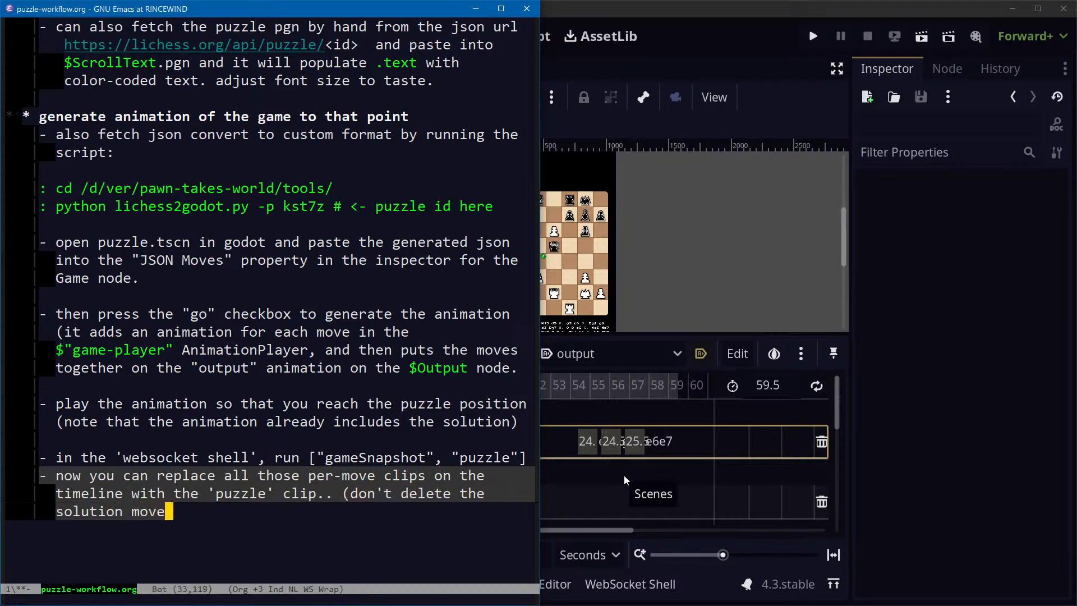
type("s from the timeline)")
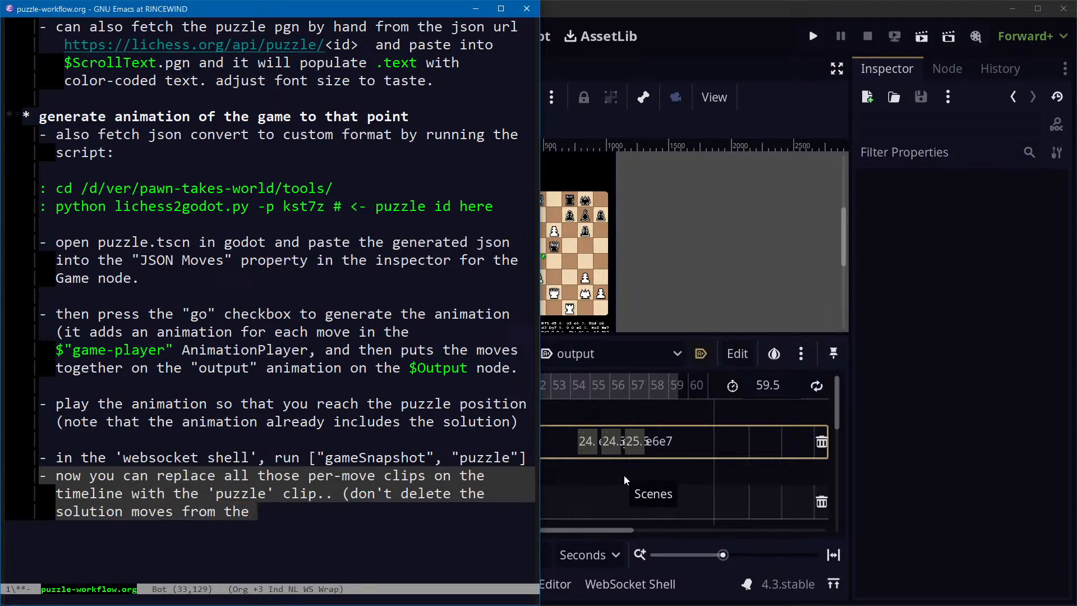
key("Return")
key("Return")
key("Return")
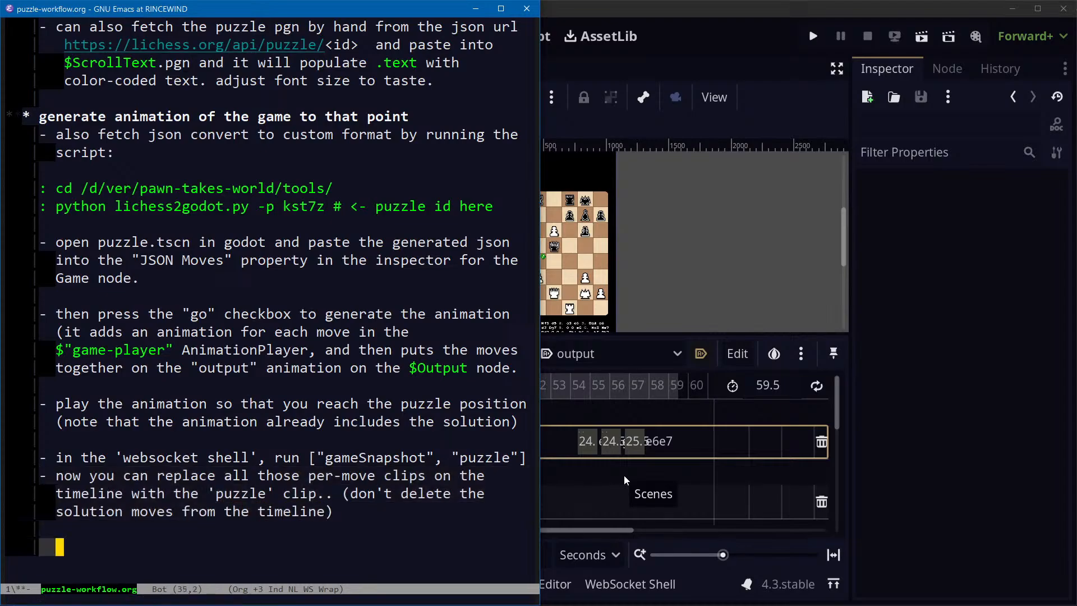
Switch to Godot and move the remaining solution-move clips on the game-player track earlier, starting at about 46 s
key("alt+Tab")
key("alt+Tab")
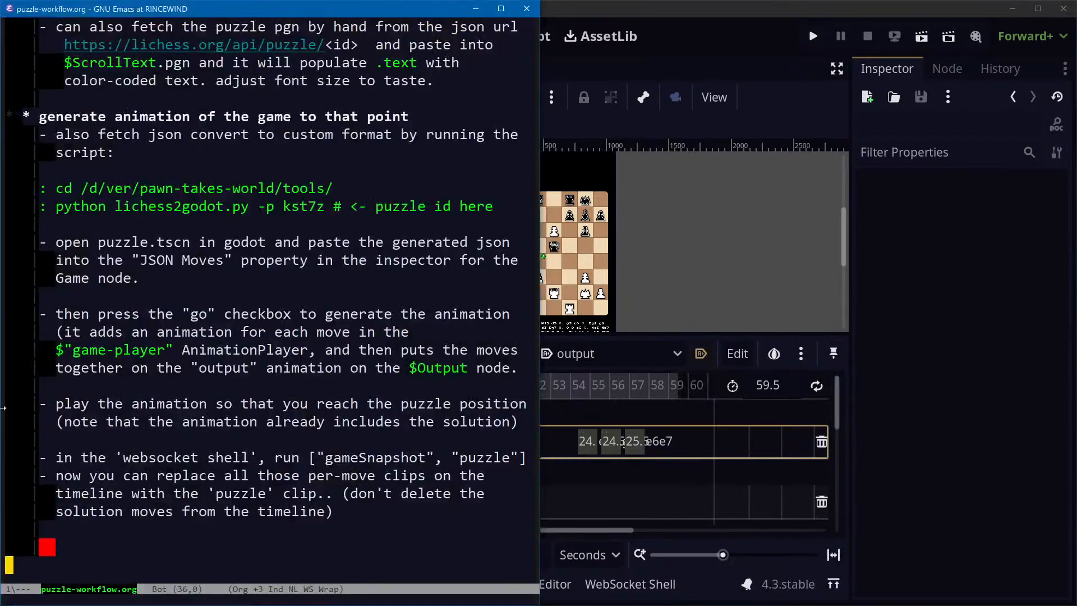
key("alt+Tab")
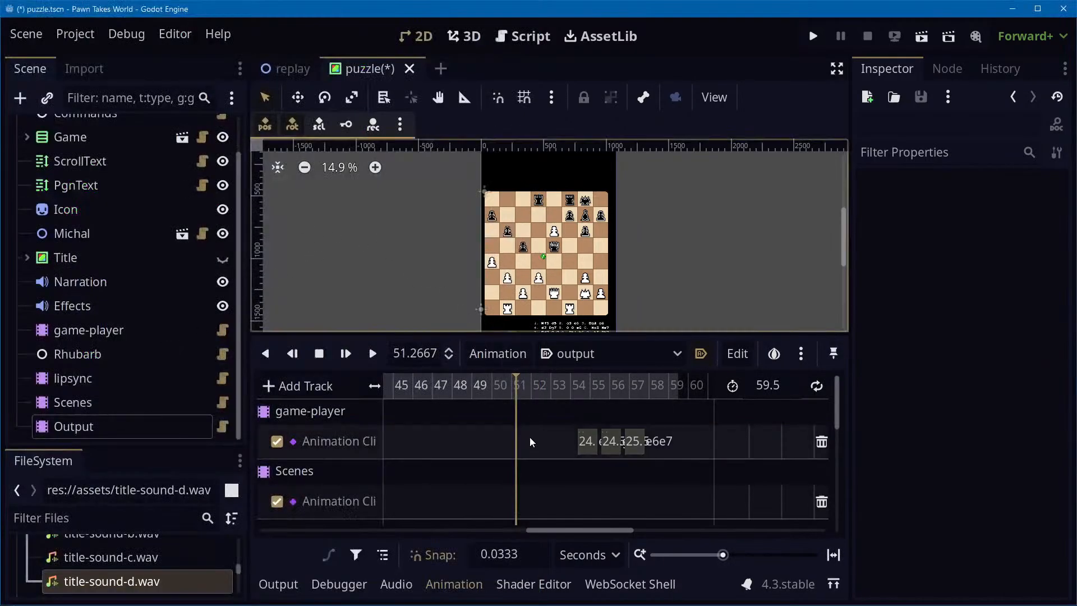
left_click_drag(564, 441, 464, 454)
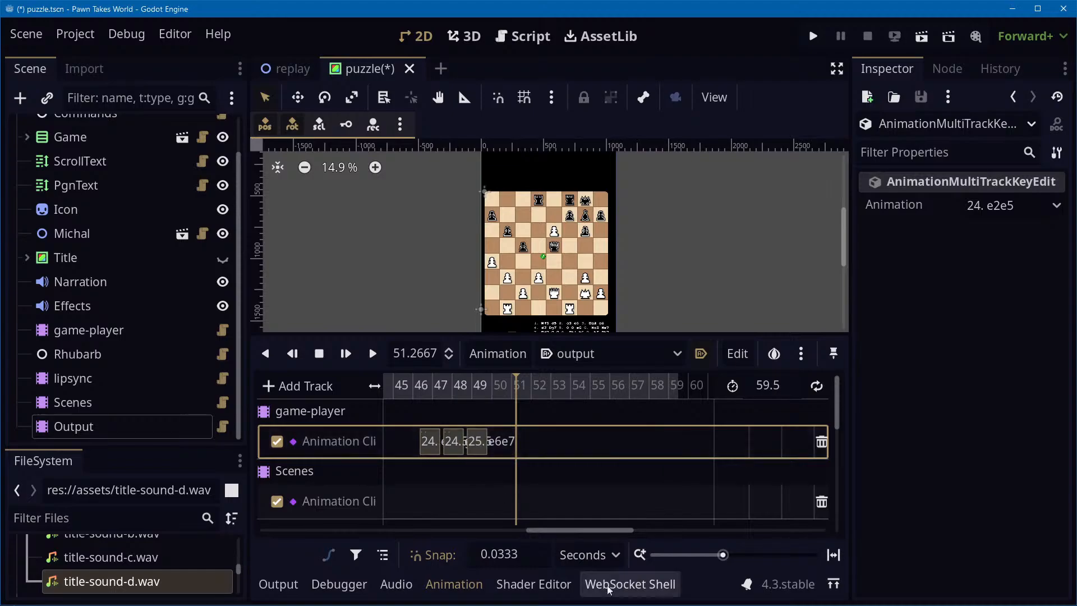
Back in the Emacs notes, reword the animation heading to "generate animation of the puzzle and its solution"
key("alt+Tab")
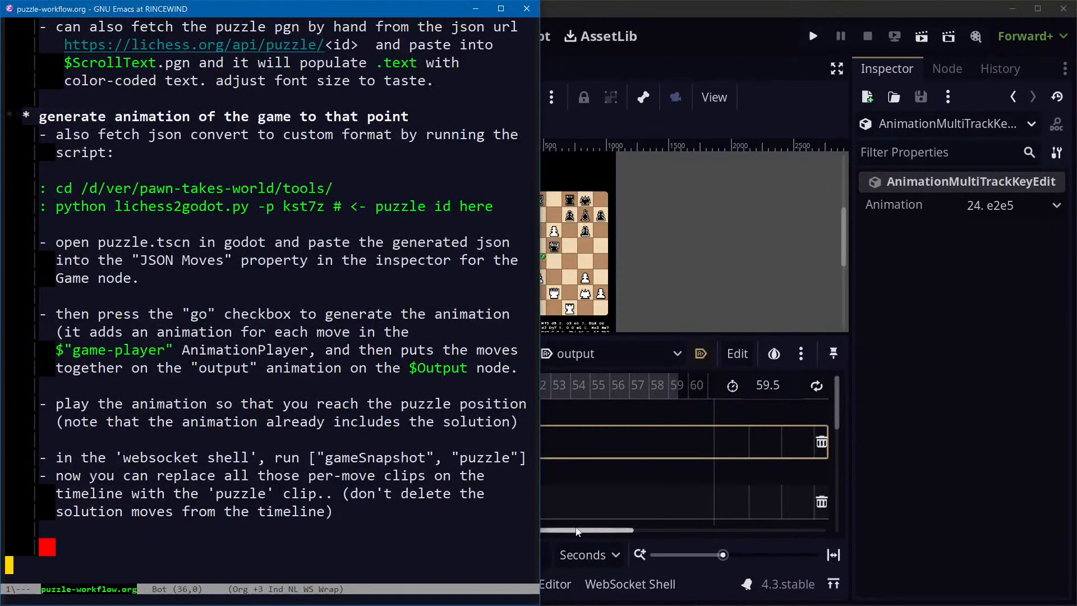
key("Up")
key("Up")
key("Up")
key("Up")
key("Up")
key("Up")
key("Up")
key("Up")
key("Up")
key("Up")
key("Up")
key("Up")
key("Up")
key("Up")
key("Up")
key("Up")
key("Up")
key("Up")
key("Up")
key("Up")
key("Up")
key("Up")
key("Up")
key("Down")
key("End")
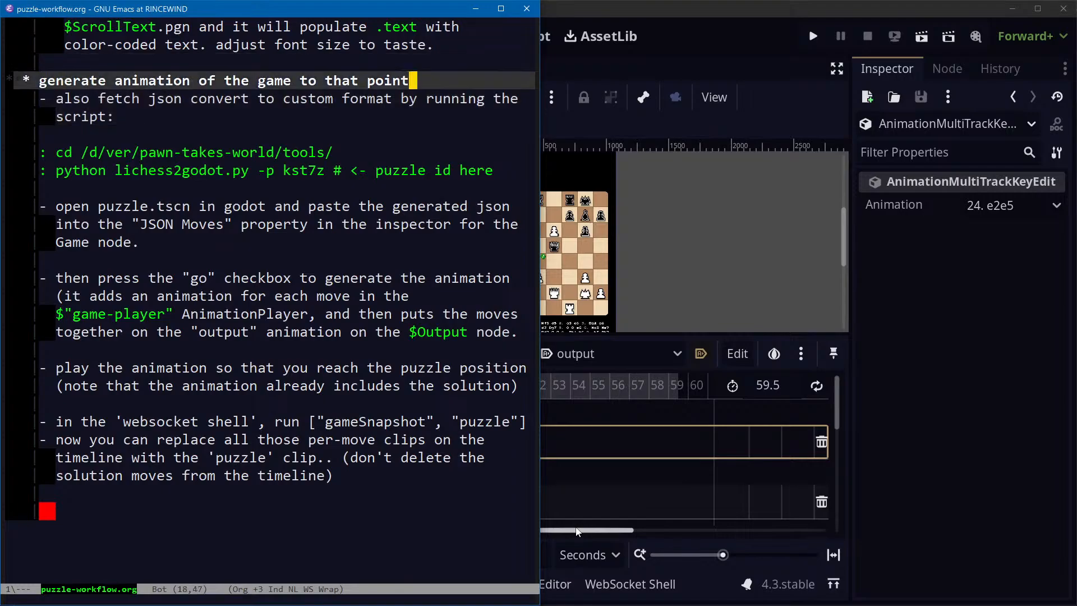
key("ctrl+Left")
key("ctrl+Left")
key("ctrl+Left")
key("ctrl+Left")
key("ctrl+k")
type("puzzle")
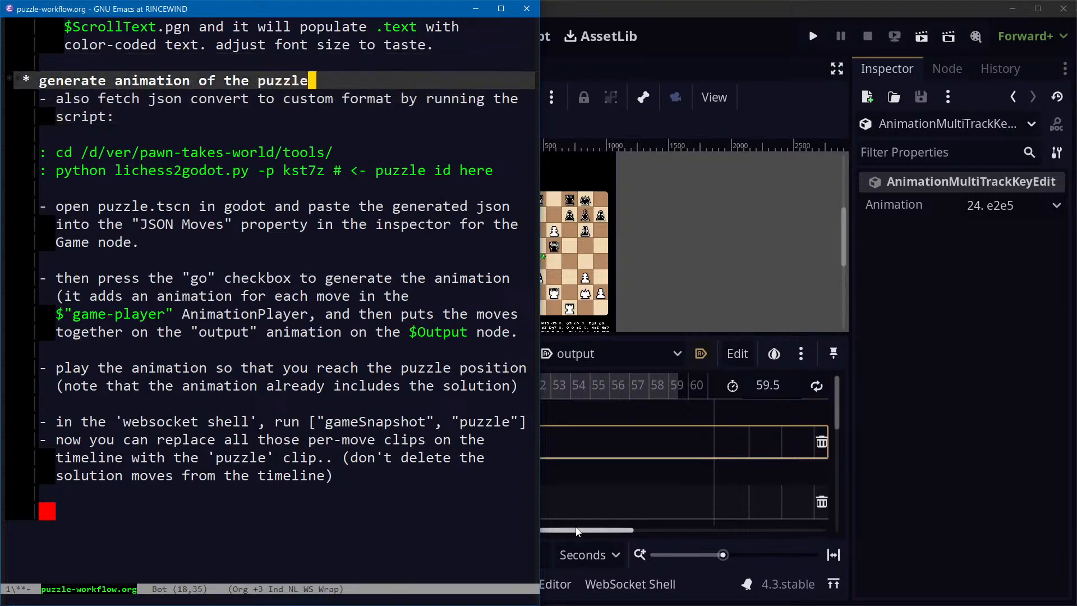
type(" and its solution")
Remove the surplus blank line at the end of puzzle-workflow.org and save the file
key("Down")
key("Down")
key("Down")
key("Down")
key("Down")
key("Down")
key("Down")
key("Down")
key("Down")
key("Down")
key("Down")
key("Down")
key("Down")
key("Down")
key("Down")
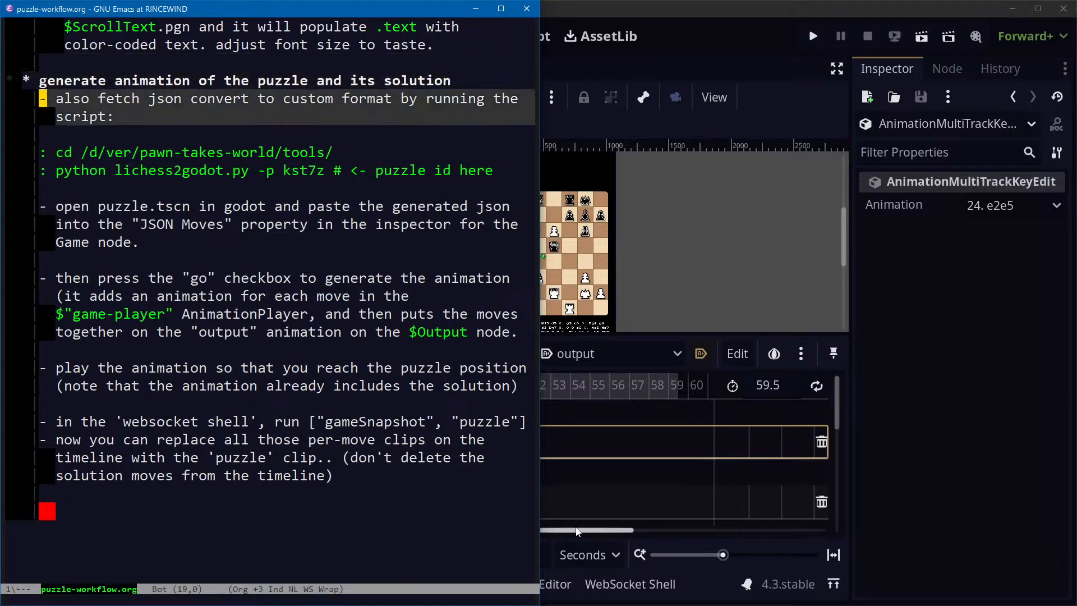
key("Down")
key("Down")
key("Down")
key("Down")
key("Down")
key("Down")
key("Down")
key("Down")
key("Down")
key("shift+Down")
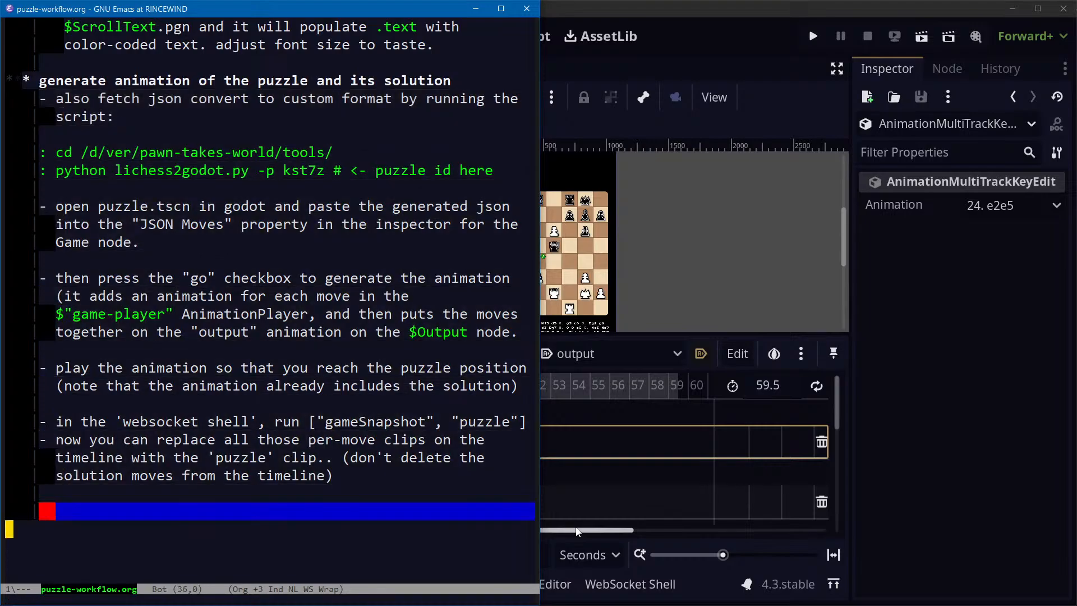
key("BackSpace")
key("BackSpace")
key("ctrl+x")
key("ctrl+s")
key("Down")
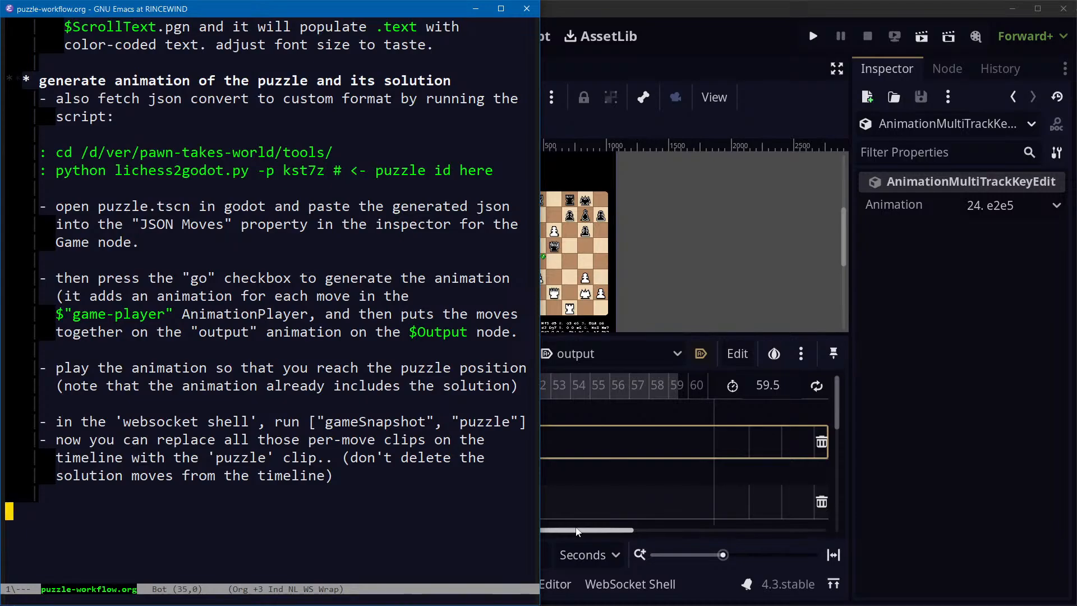
Switch to Godot and save the puzzle scene
left_click(578, 531)
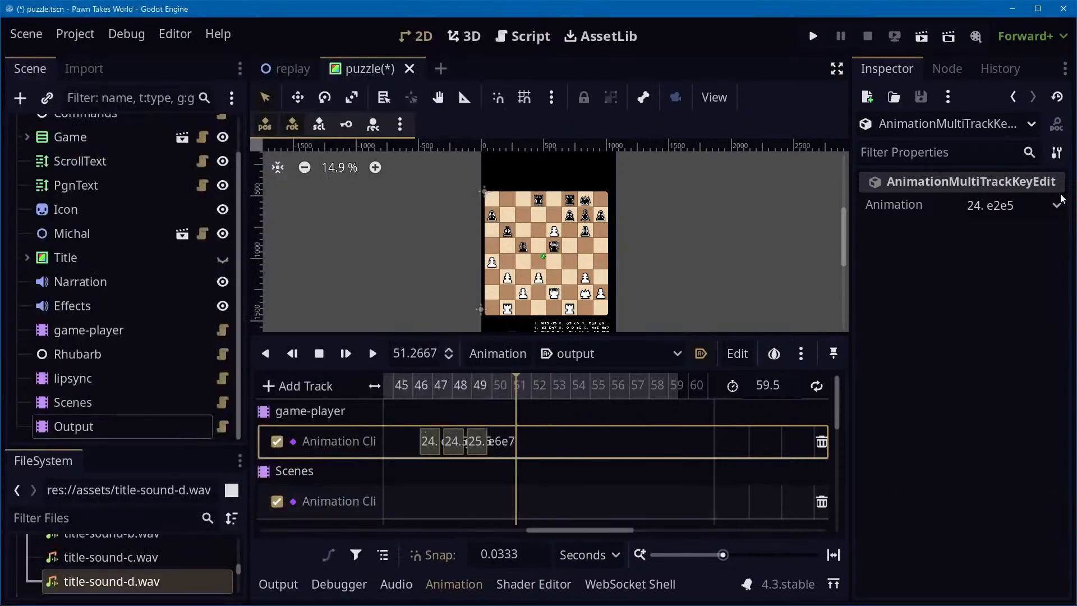
scroll(661, 288, "down", 4)
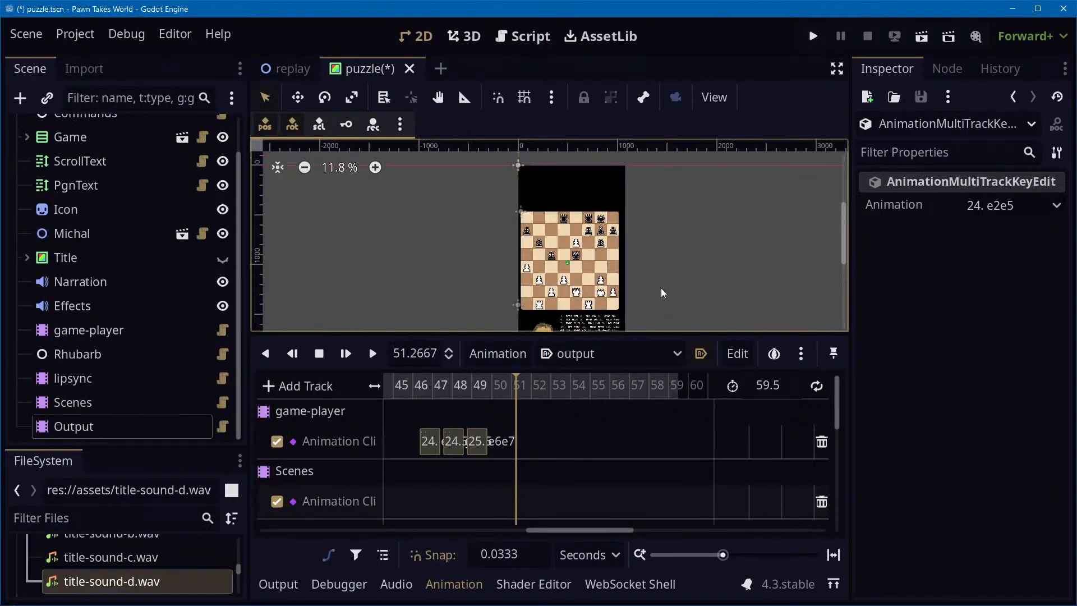
scroll(664, 257, "up", 13)
middle_click_drag(726, 275, 836, 106)
scroll(771, 259, "up", 5)
middle_click_drag(775, 229, 724, 246)
scroll(806, 260, "down", 10)
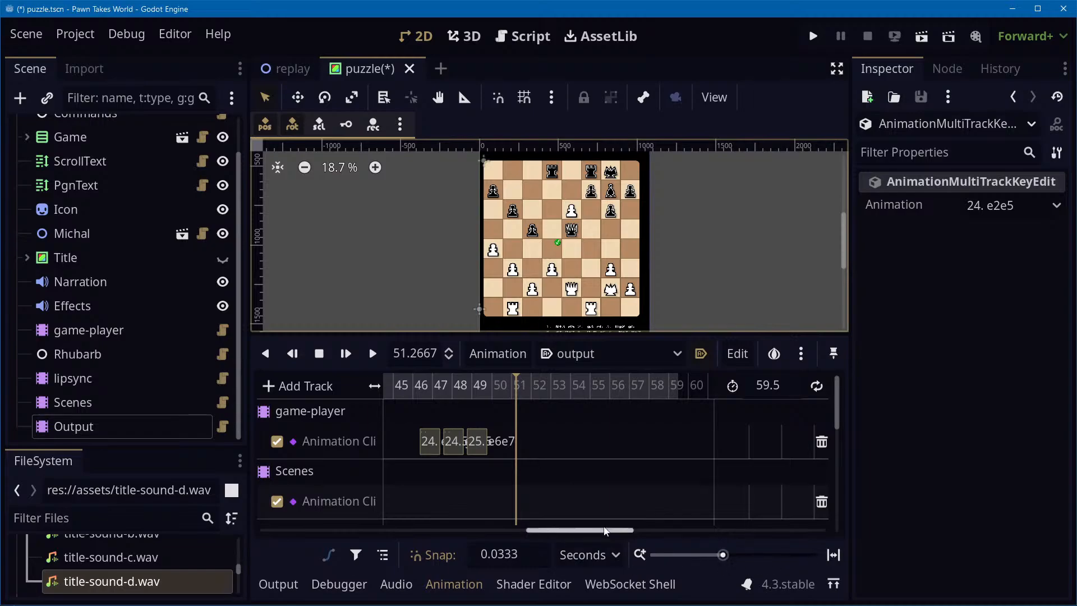
mouse_move(600, 531)
left_mouse_down()
mouse_move(322, 559)
mouse_move(469, 534)
mouse_move(617, 527)
mouse_move(584, 533)
left_mouse_up()
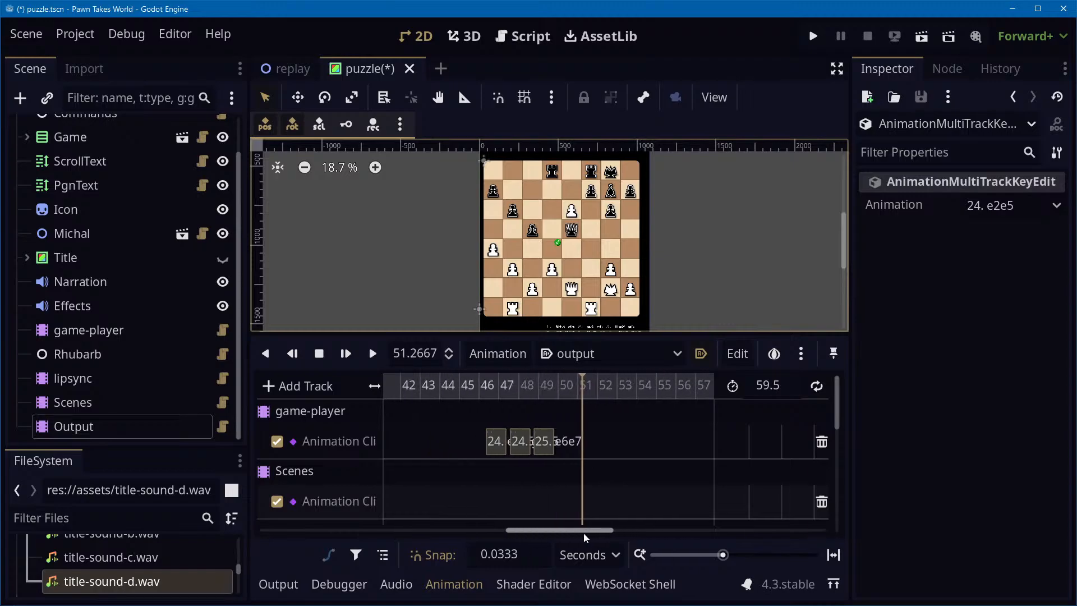
key("ctrl+s")
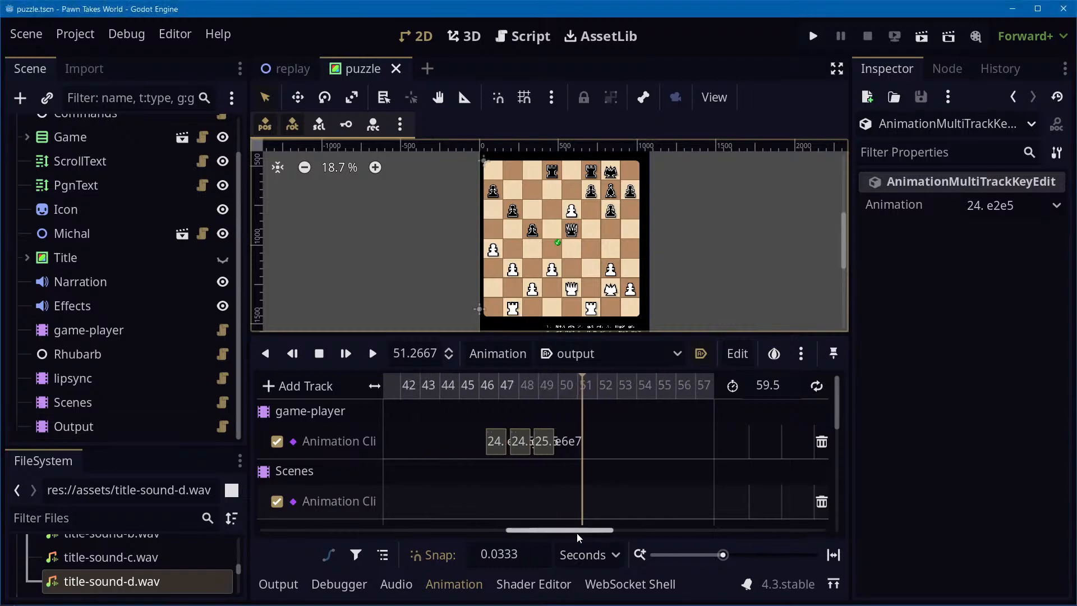
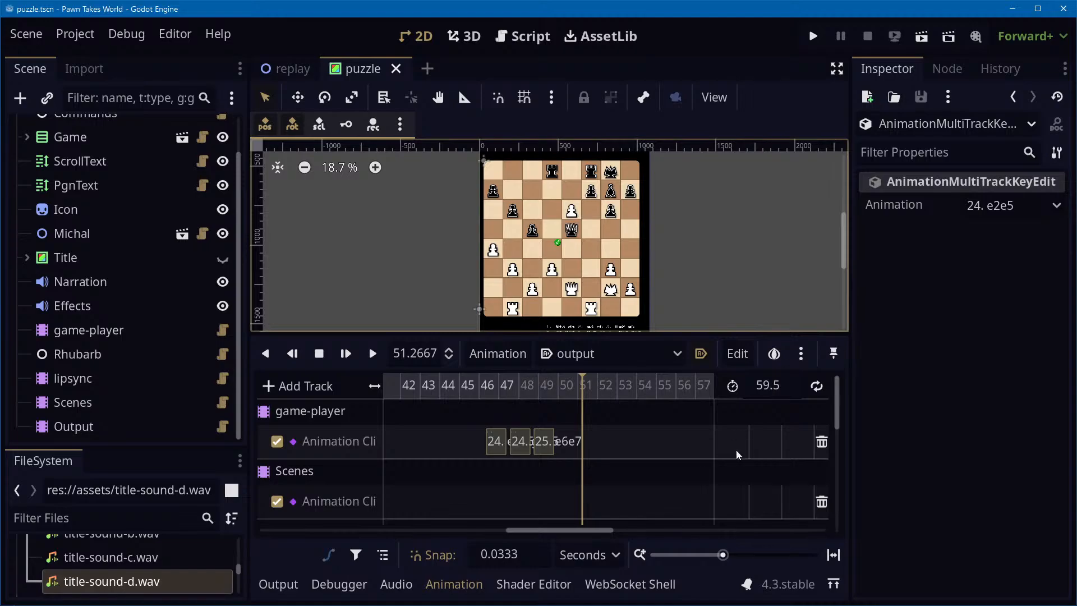
scroll(627, 214, "down", 2)
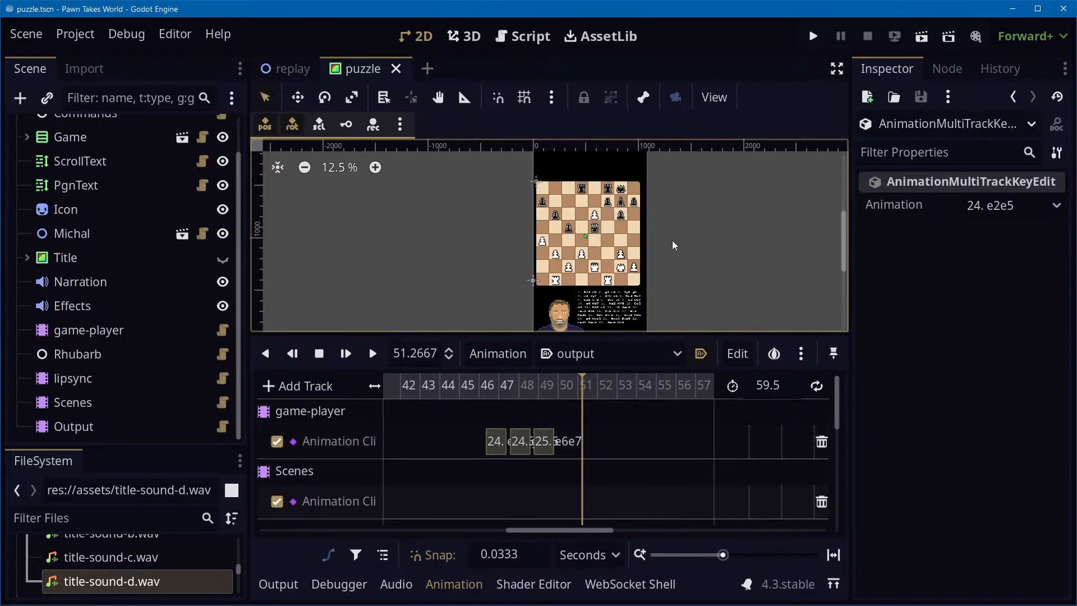
mouse_move(668, 240)
middle_mouse_down()
mouse_move(782, 235)
mouse_move(752, 231)
mouse_move(688, 258)
mouse_move(666, 223)
mouse_move(673, 246)
middle_mouse_up()
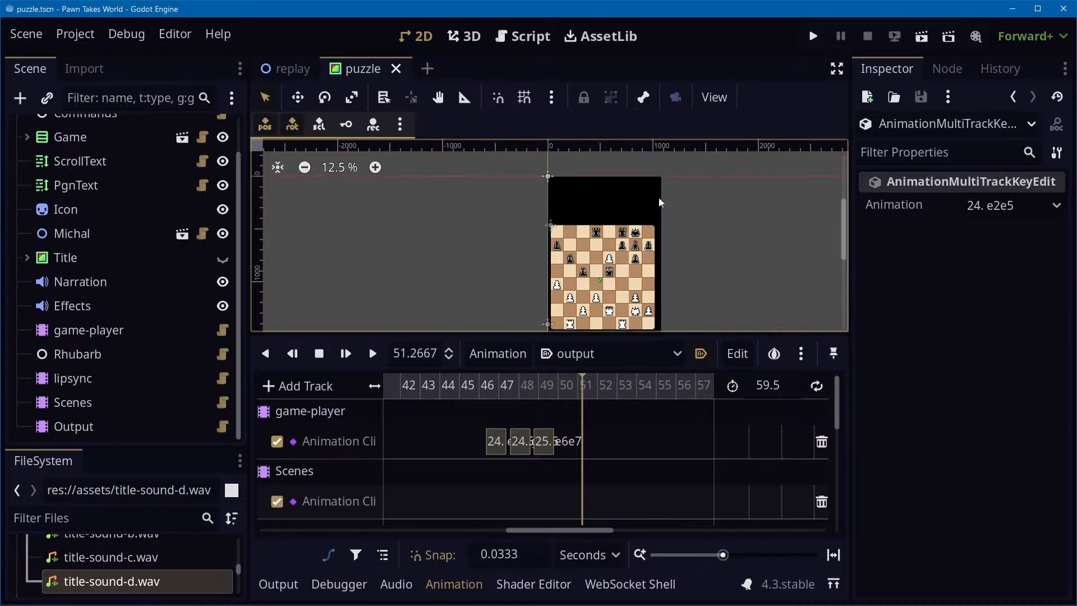
middle_click_drag(661, 175, 684, 324)
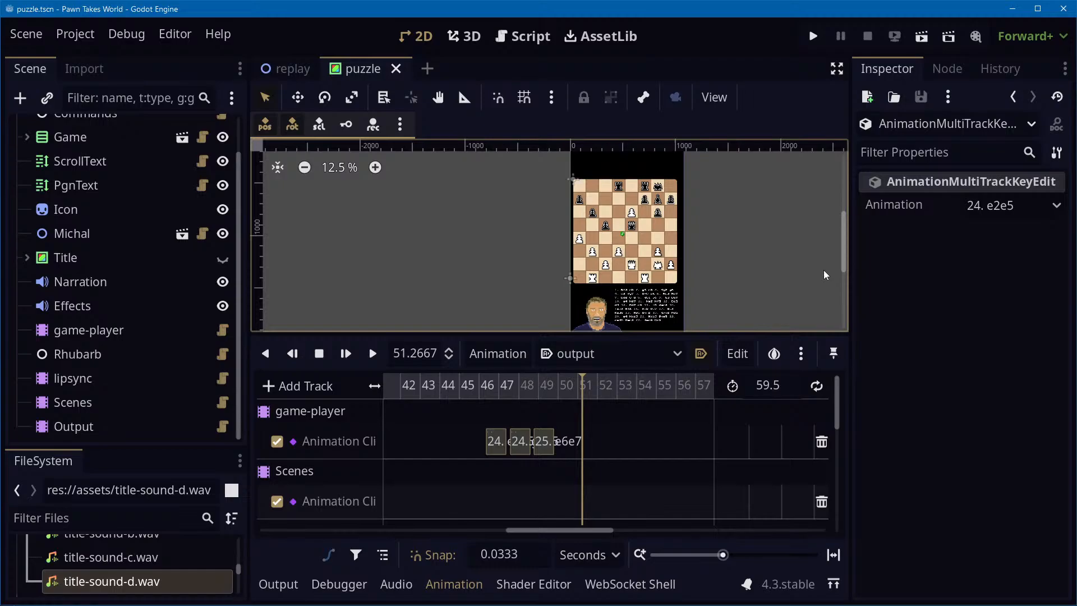
scroll(519, 498, "down", 5)
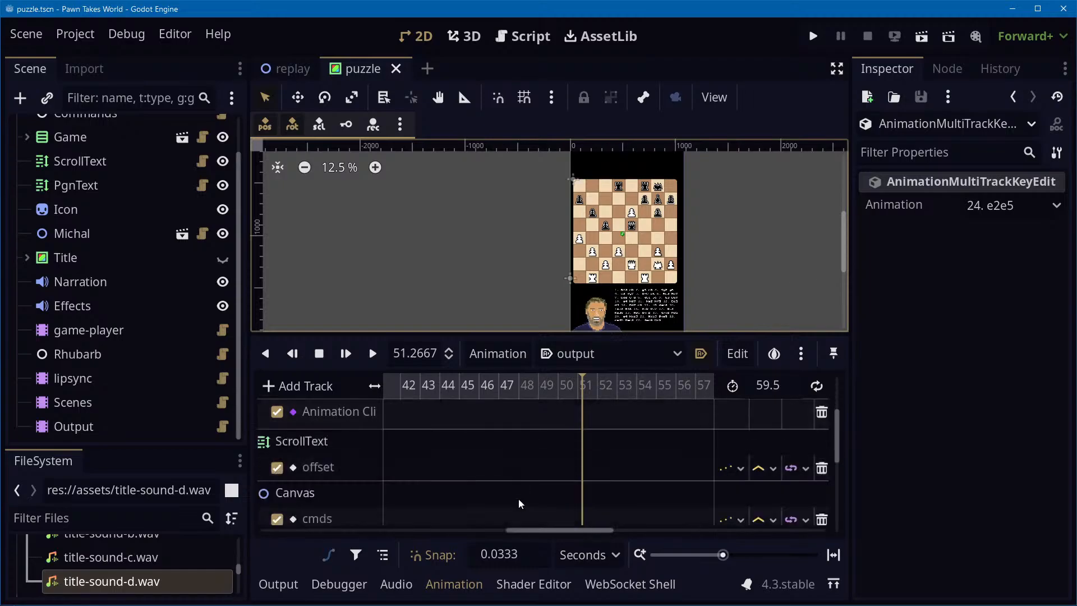
Switch to Emacs, fold the puzzle-workflow.org outline and expand the "obtain the puzzle" heading
key("alt+Tab")
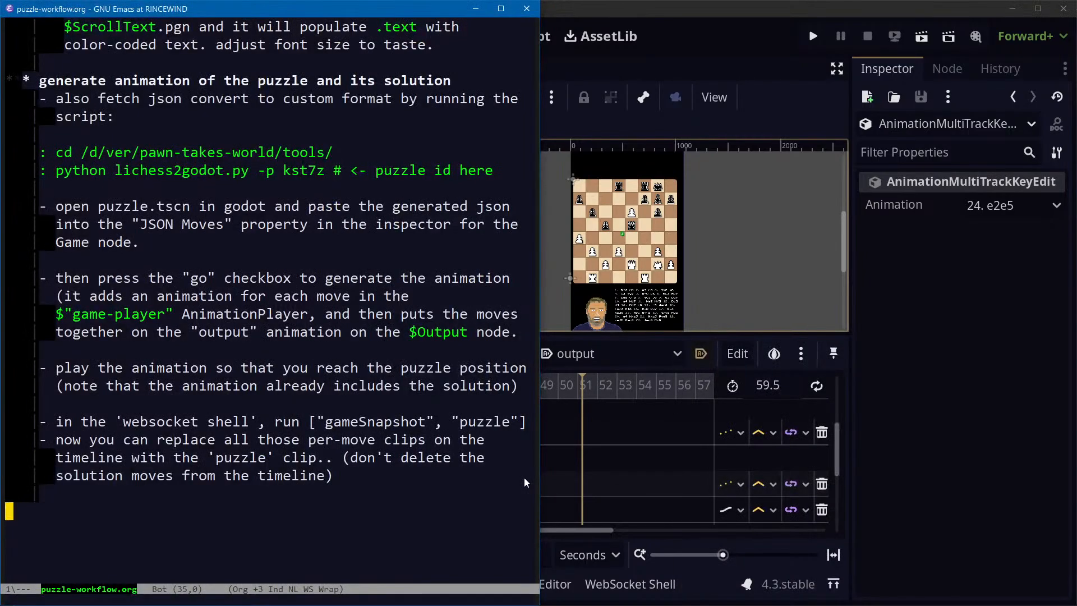
key("shift+Tab")
key("ctrl+a")
key("Up")
key("Down")
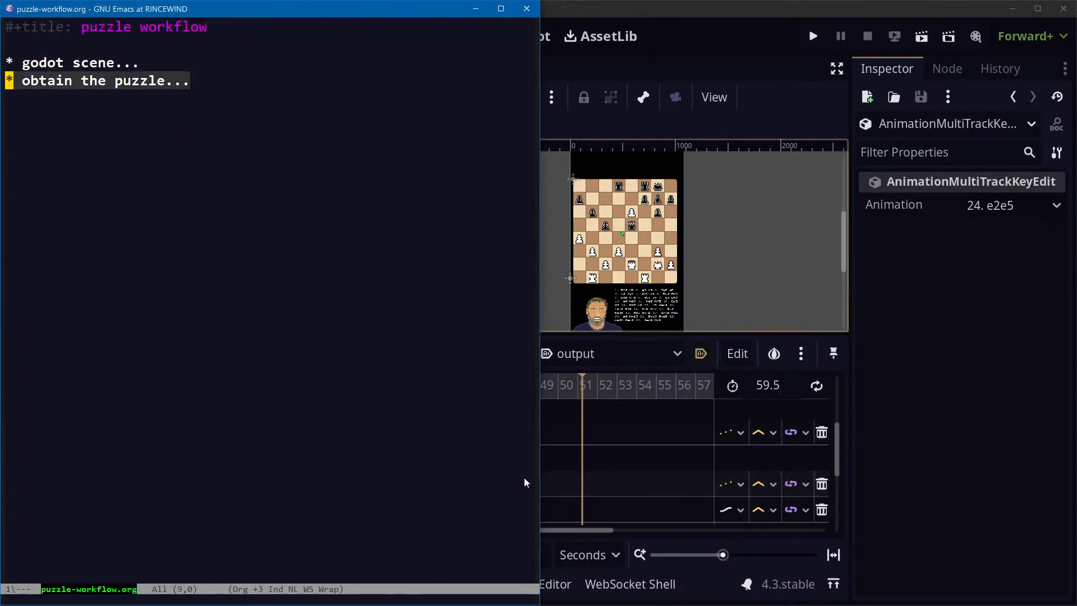
key("Tab")
Promote the "populate pgn onscreen" and "generate animation of the puzzle and its solution" headings to top level
key("Down")
key("Down")
key("Down")
key("Down")
key("Down")
key("Down")
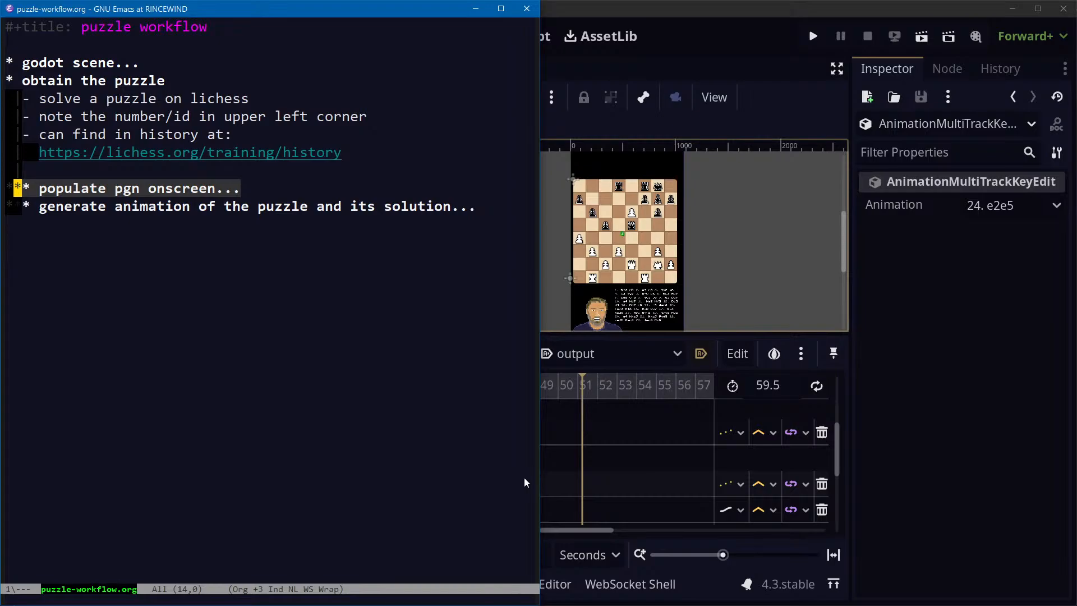
key("alt+Left")
key("Down")
key("alt+Left")
key("Down")
key("Down")
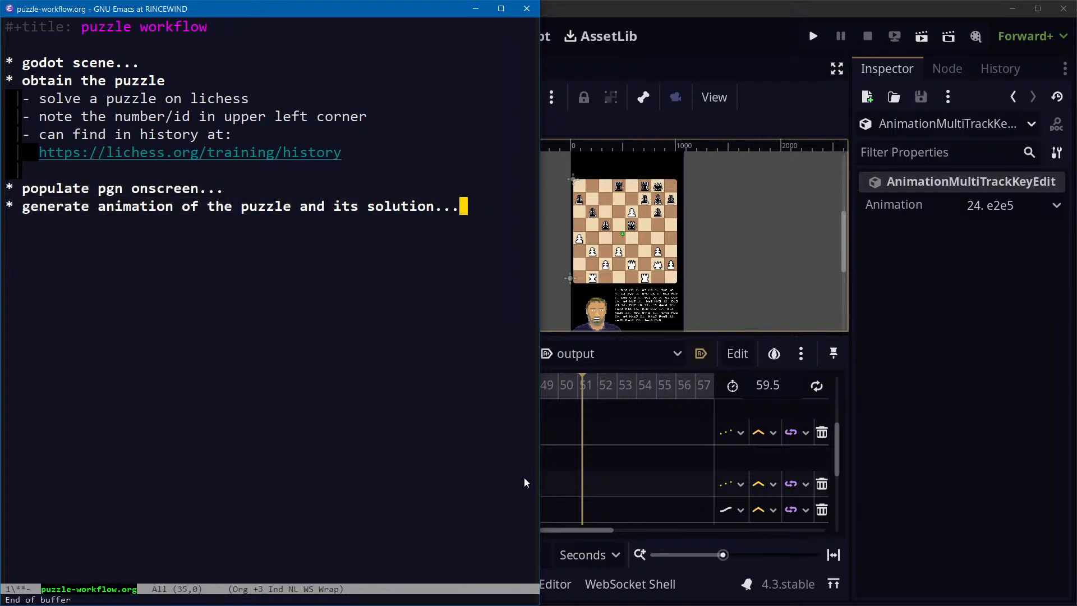
Add a new top-level heading starting with "generate" at the end of the outline
key("Up")
key("Down")
key("Down")
key("Up")
key("Down")
key("Return")
type("* ")
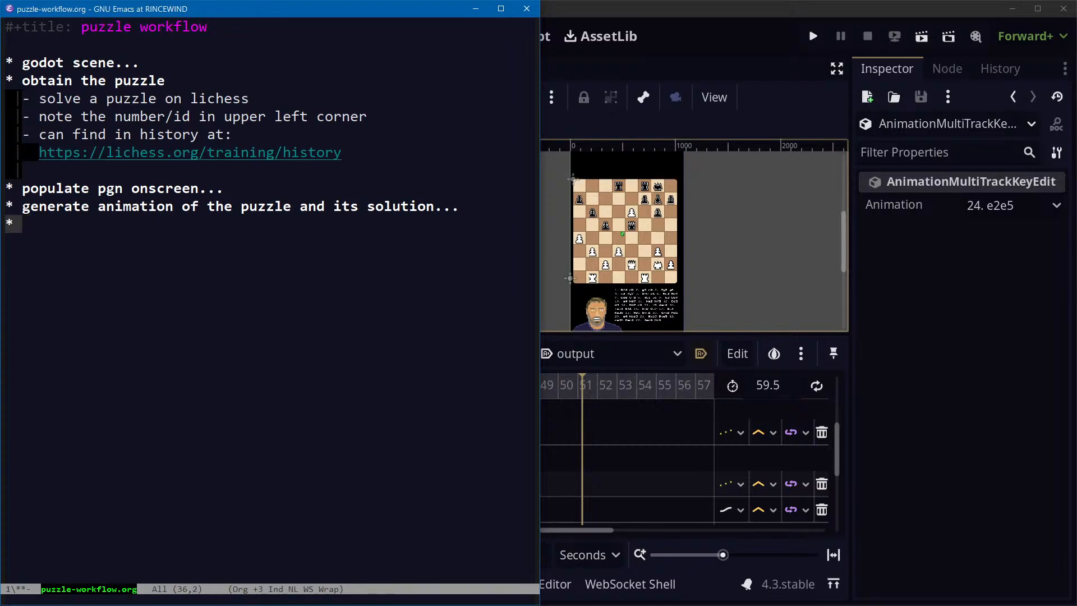
type("generate")
key("ctrl+a")
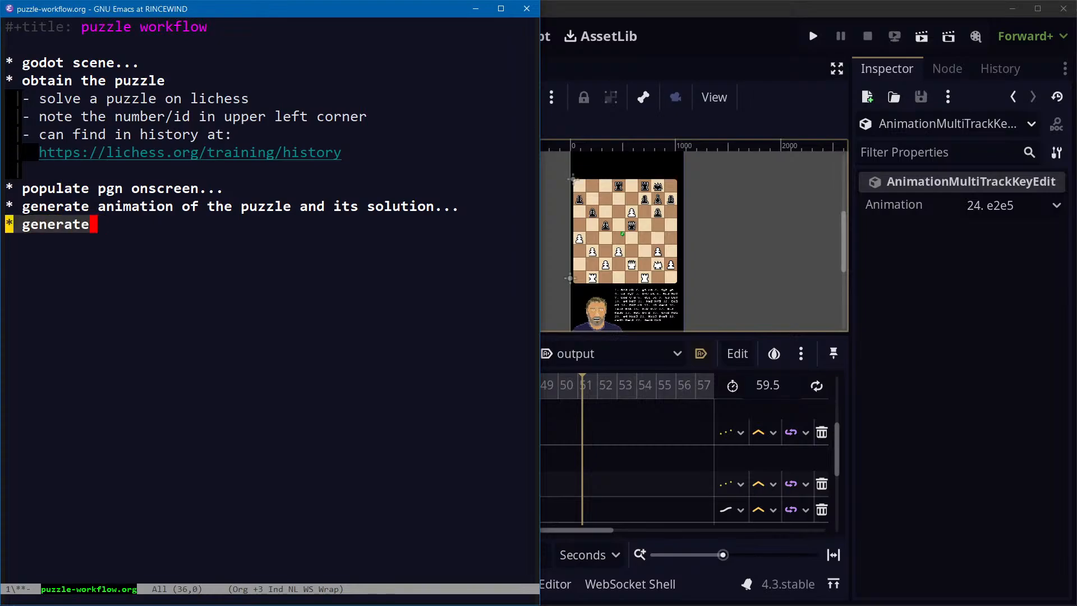
Expand the "godot scene" heading and rename it "open godot scene"
key("Up")
key("Up")
key("Down")
key("Down")
key("Up")
key("Up")
key("Up")
key("Up")
key("Up")
key("Up")
key("Up")
key("Up")
key("Up")
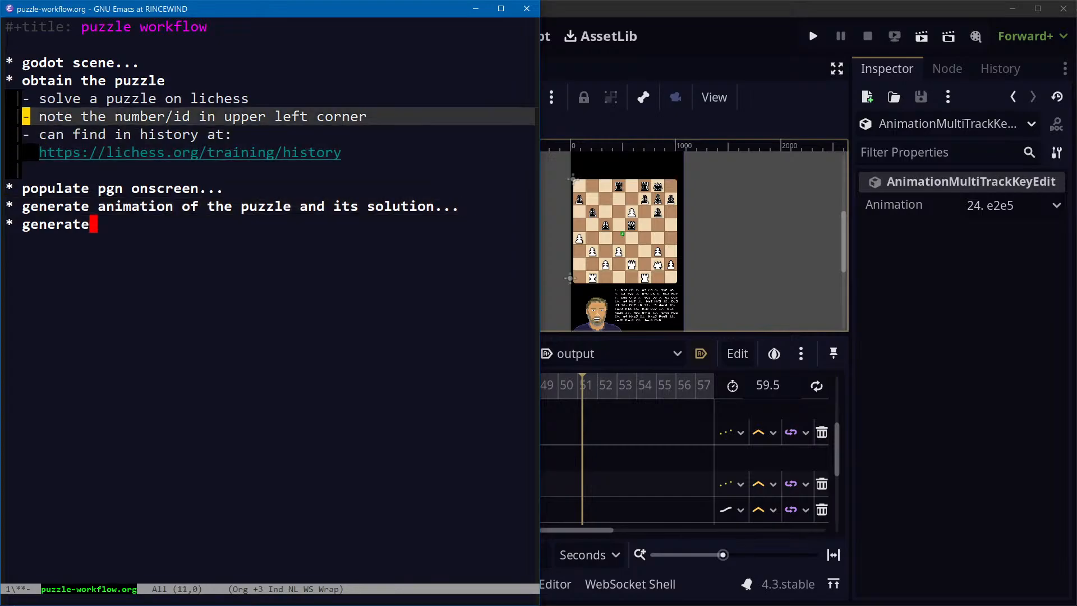
key("Tab")
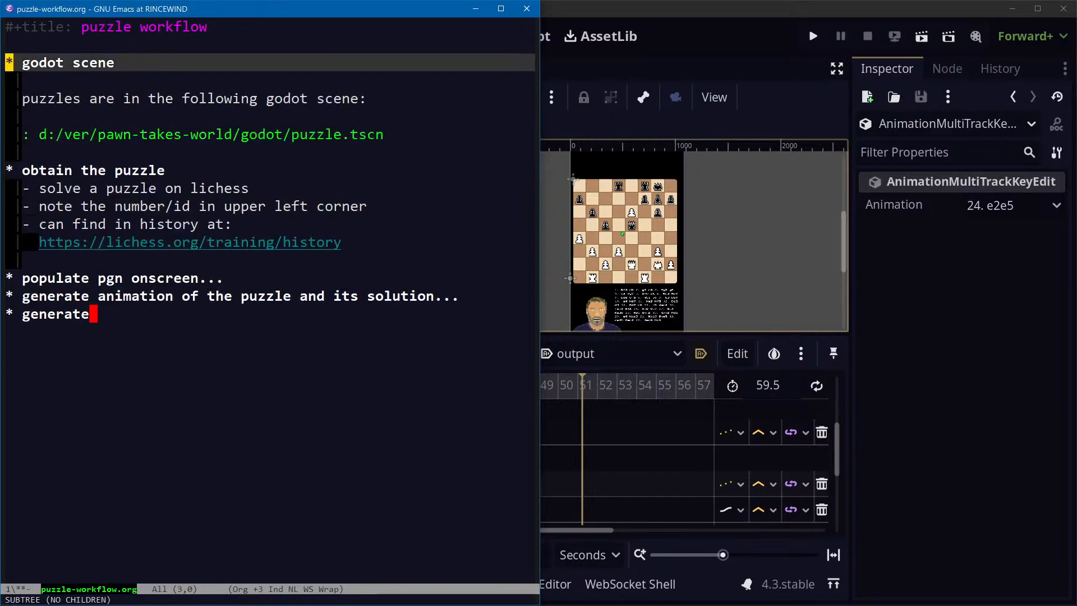
key("Right")
key("Right")
type("open")
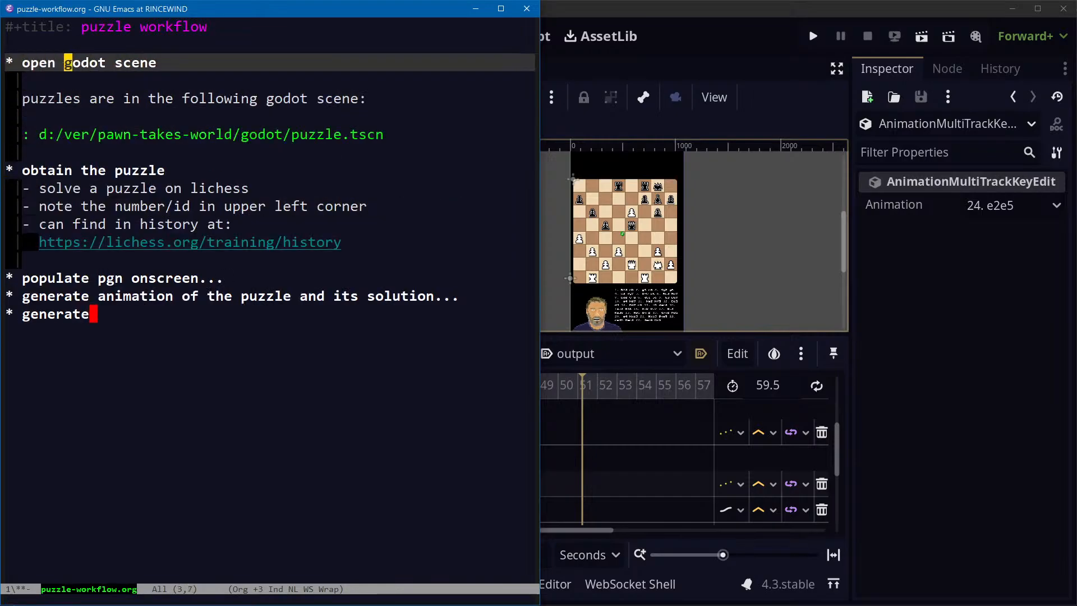
Mark the "open godot scene" and "obtain the puzzle" headings as DONE
key("ctrl+a")
key("shift+Right")
key("shift+Right")
key("Down")
key("Down")
key("Down")
key("Down")
key("Down")
key("Down")
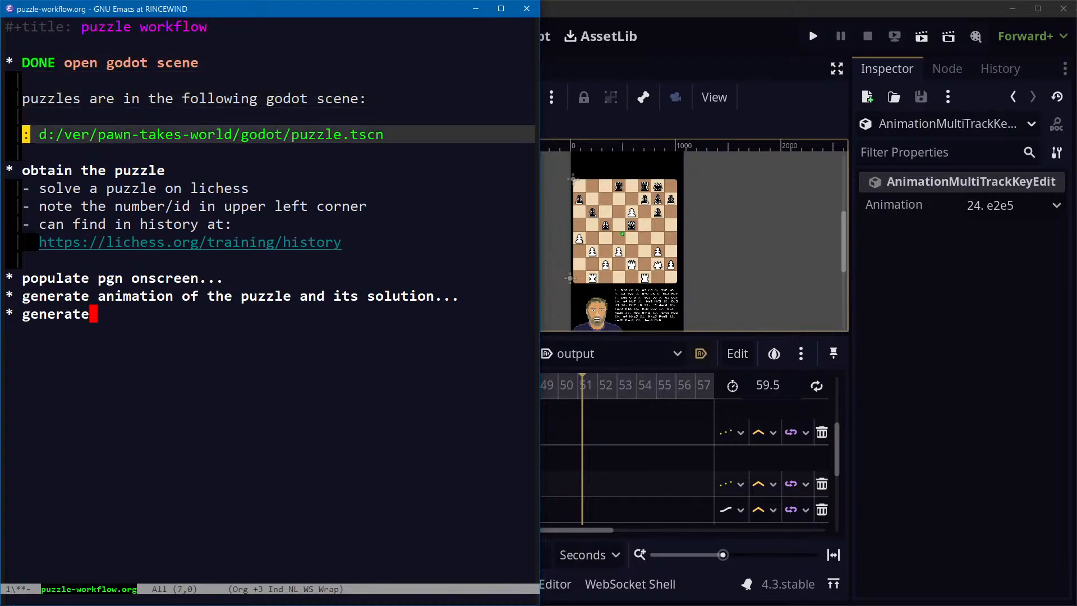
key("shift+Right")
key("shift+Right")
key("ctrl+e")
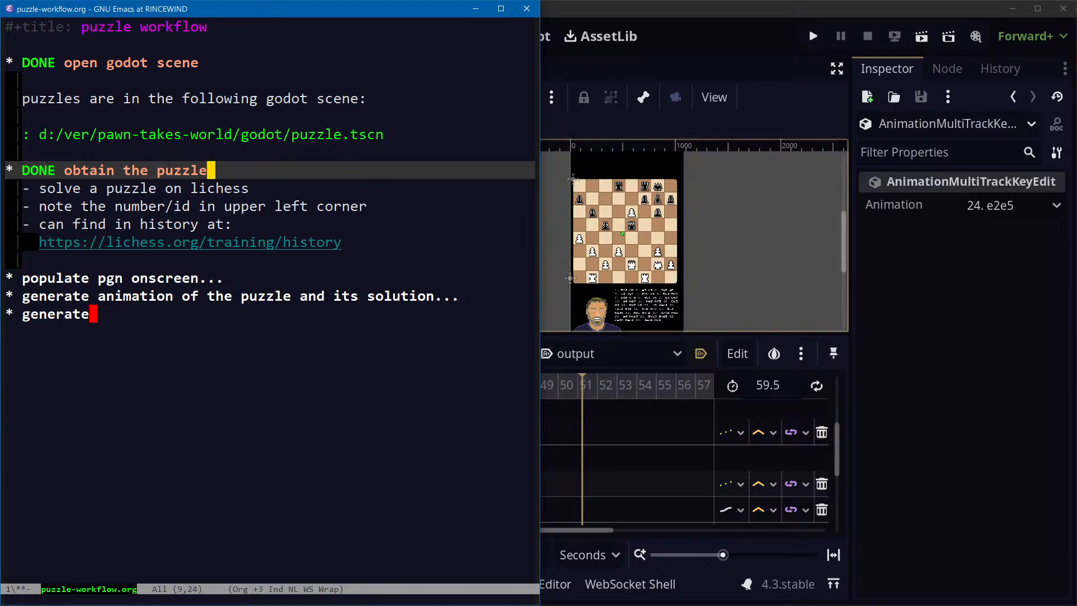
Rename the "obtain the puzzle" heading "play and obtain the puzzle"
key("alt+b")
type("play and")
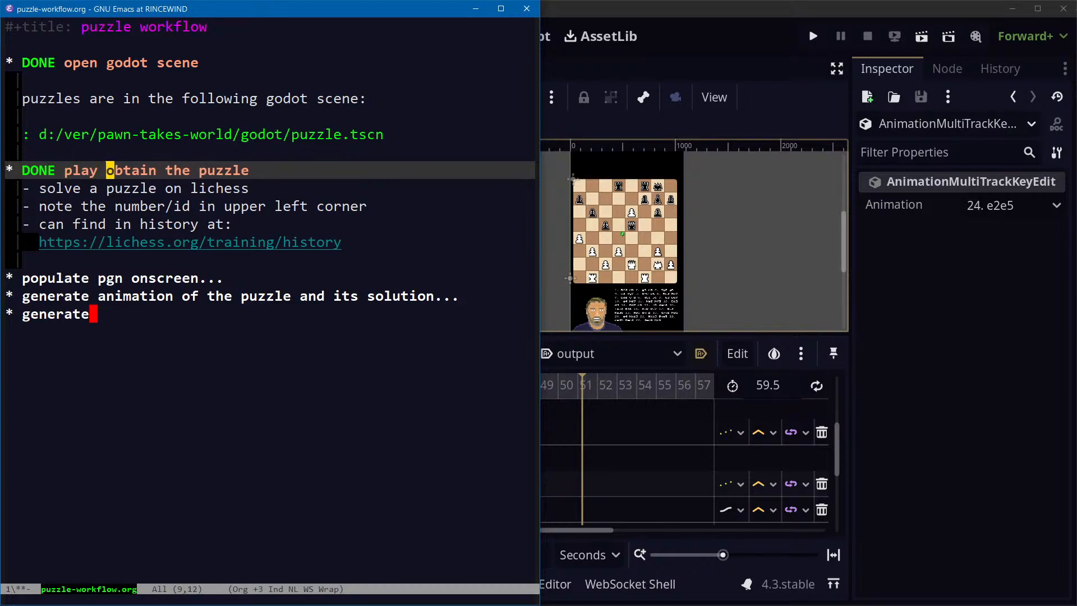
key("ctrl+e")
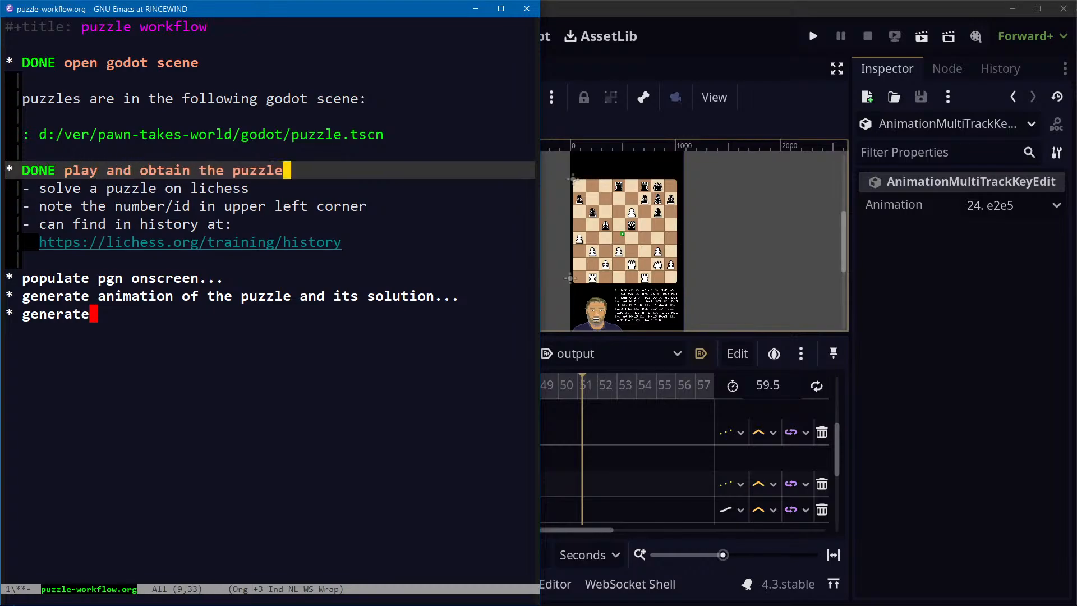
key("Return")
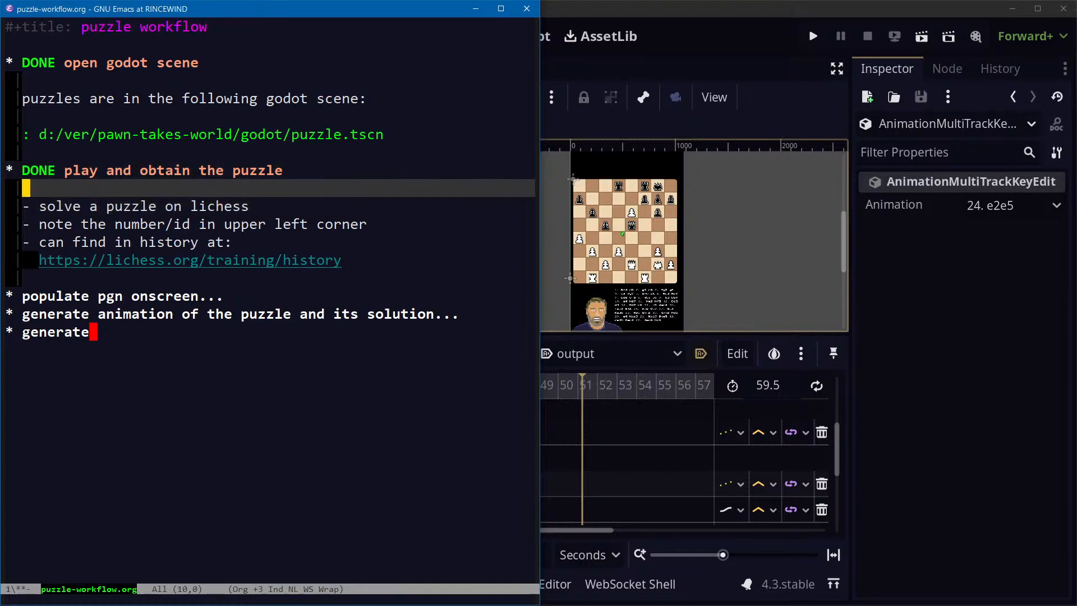
key("ctrl+k")
Reword the first bullet under that heading as "record self solving a puzzle on lichess" and save the file
key("ctrl+e")
key("ctrl+a")
key("ctrl+f")
key("ctrl+f")
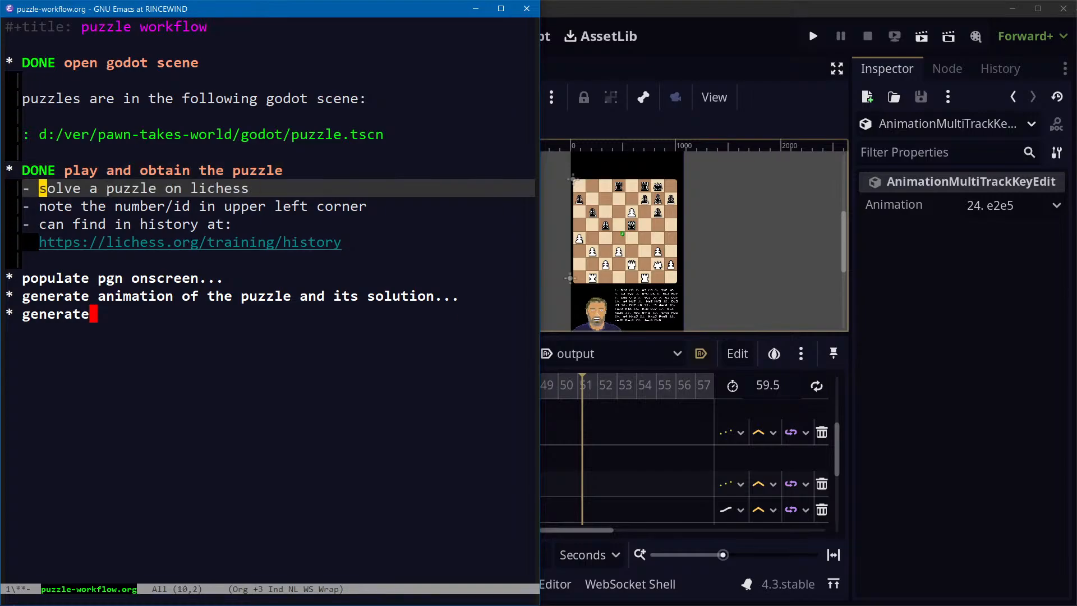
type("record self")
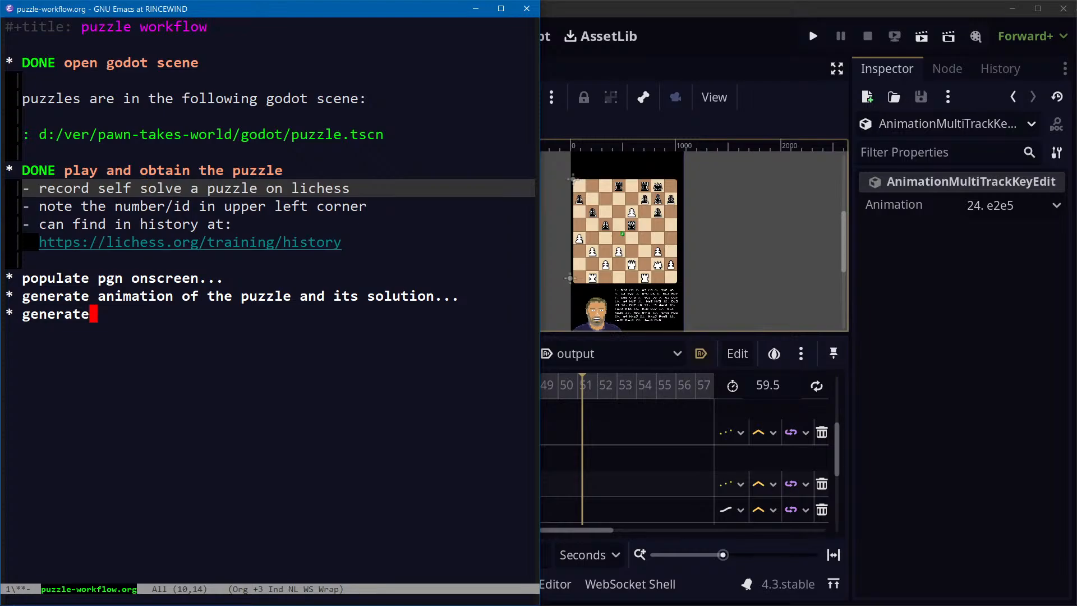
key("alt+f")
key("BackSpace")
type("ing")
key("ctrl+a")
key("ctrl+x")
key("ctrl+s")
Extend the heading to "play and obtain the puzzle data" and collapse its section
key("ctrl+p")
key("ctrl+p")
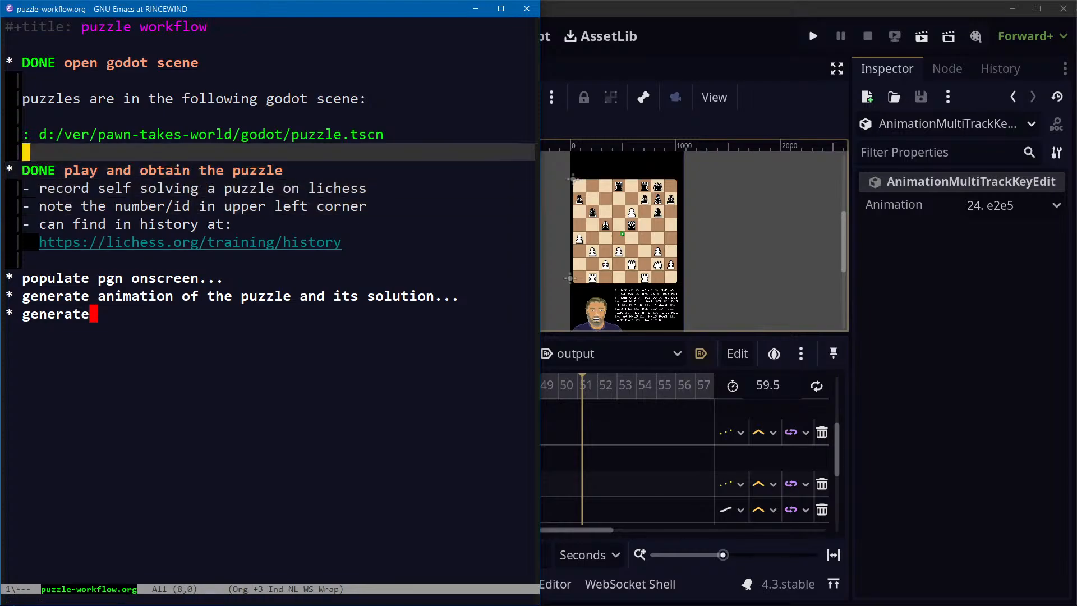
key("ctrl+n")
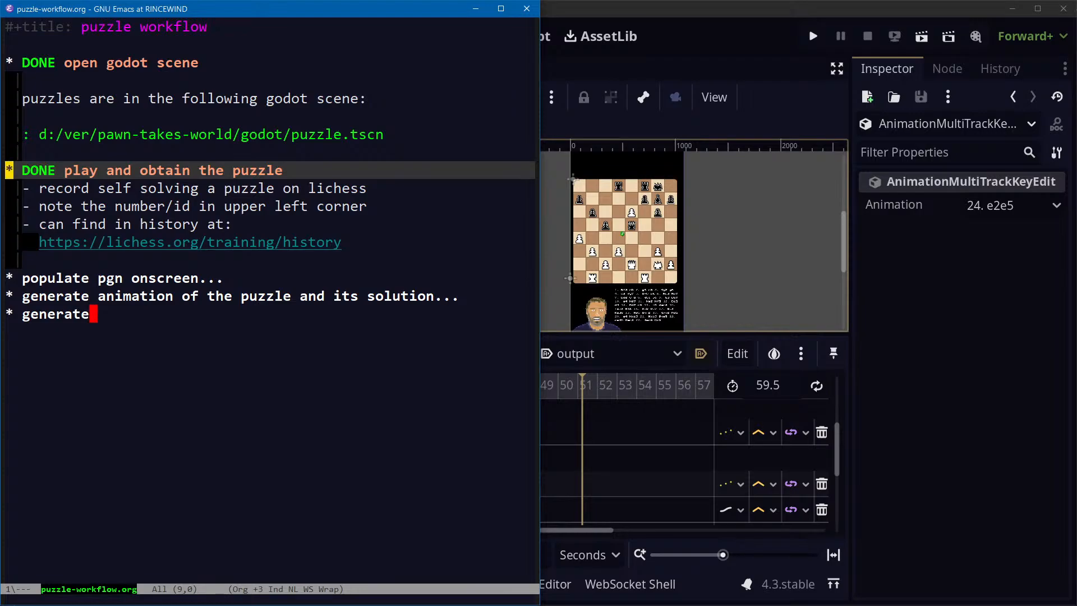
key("ctrl+e")
type("data")
key("ctrl+n")
key("ctrl+p")
key("Tab")
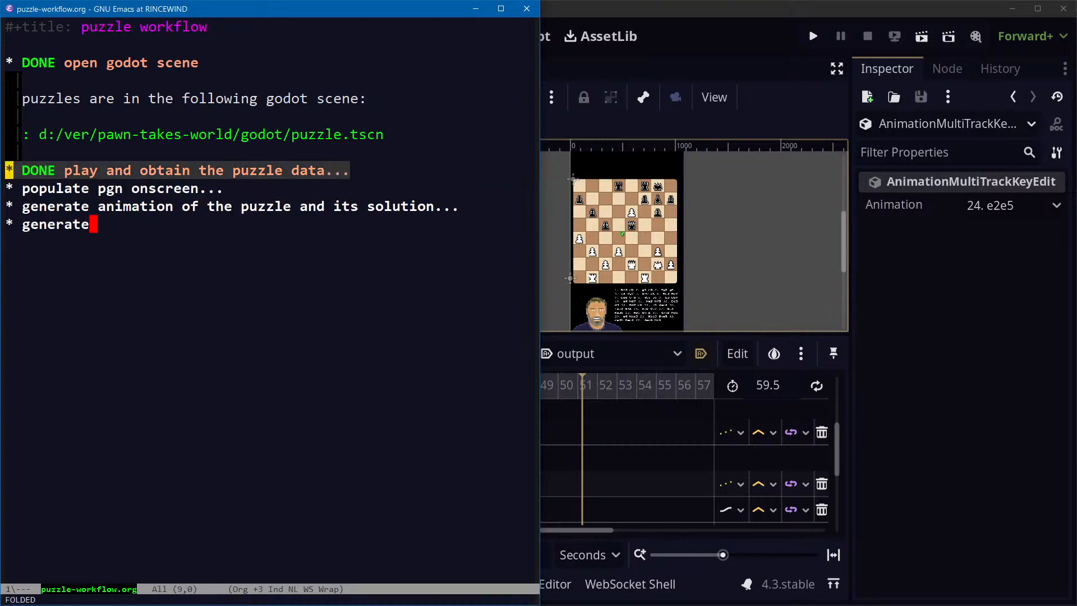
Mark the "populate pgn onscreen" heading as DONE and collapse it after viewing its notes
key("ctrl+n")
key("Tab")
key("shift+Right")
key("shift+Right")
key("ctrl+n")
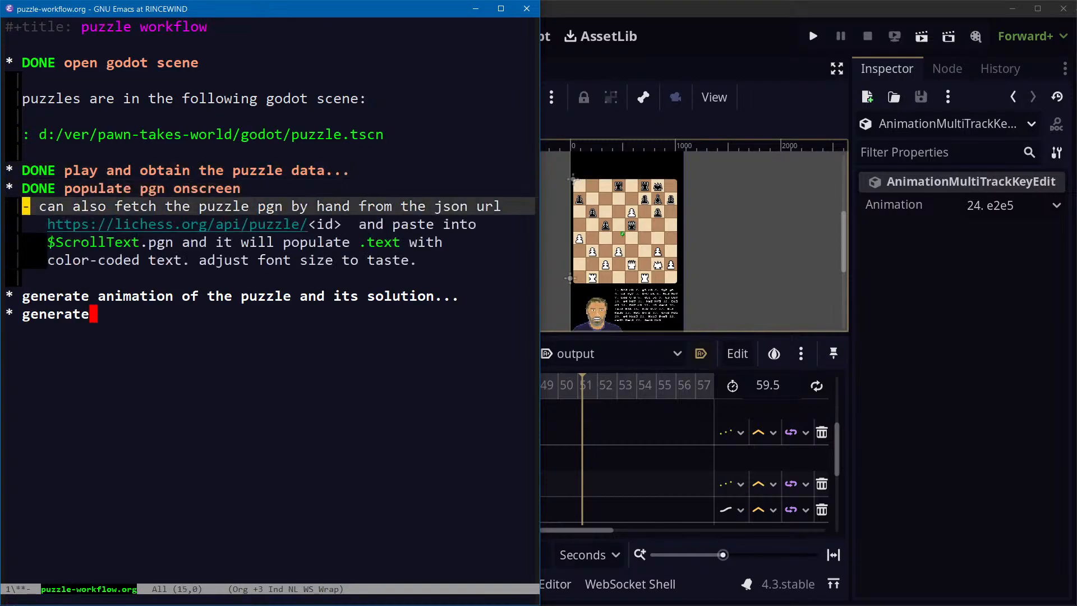
key("ctrl+p")
key("Tab")
Mark the "generate animation of the puzzle and its solution" heading as DONE, collapse its section, and save the file
key("ctrl+n")
key("Tab")
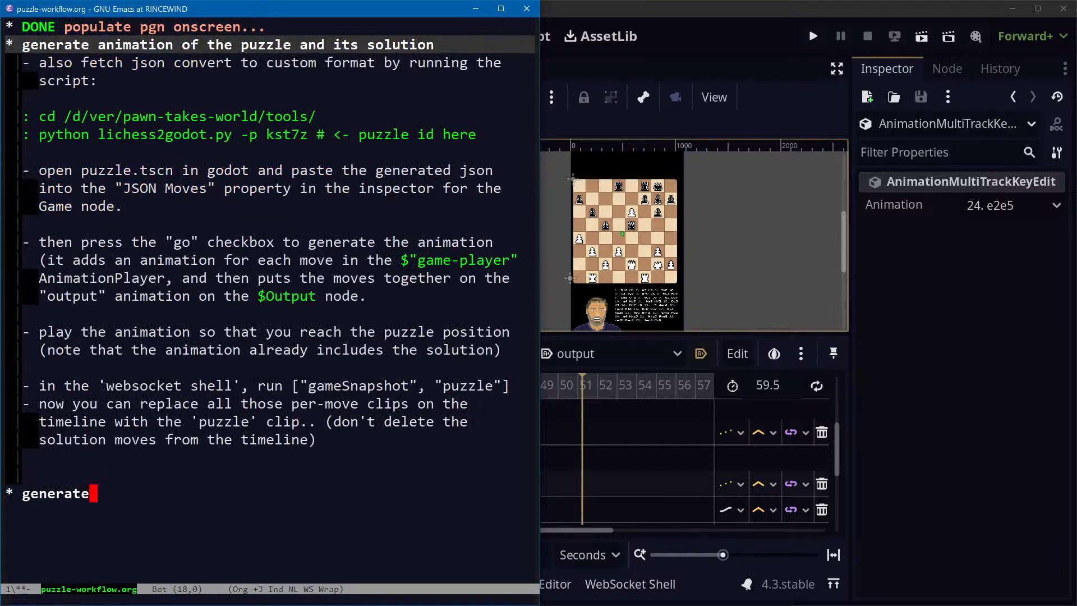
key("shift+Right")
key("shift+Right")
key("Tab")
key("ctrl+x")
key("ctrl+s")
key("ctrl+n")
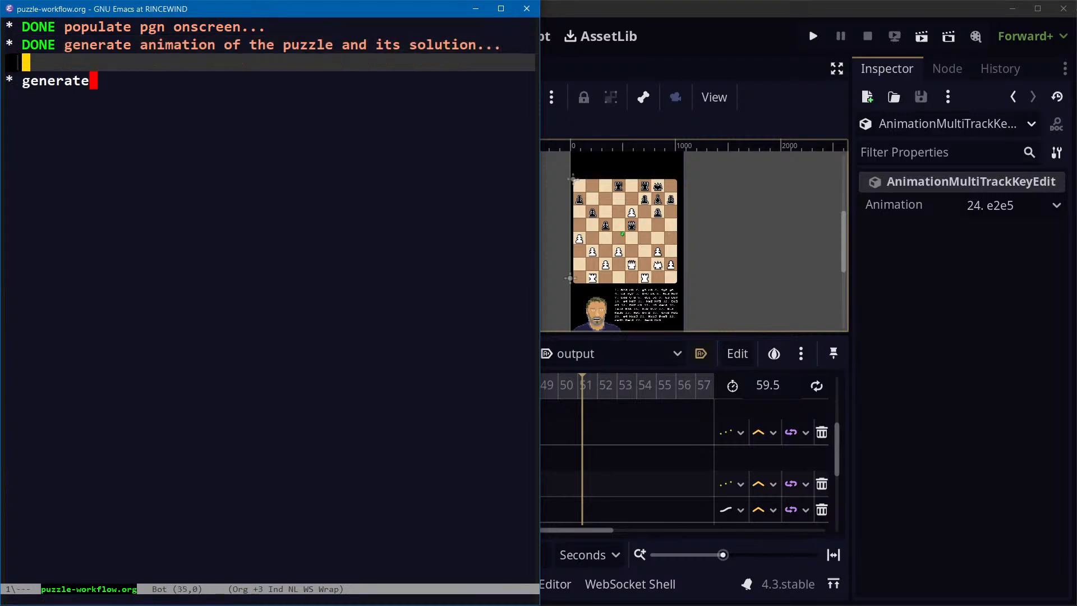
Remove the blank line above the final "generate" heading
key("ctrl+n")
key("Tab")
key("ctrl+p")
key("ctrl+k")
Switch to Godot, select the Game node and skim through its Json Moves property
key("alt+Tab")
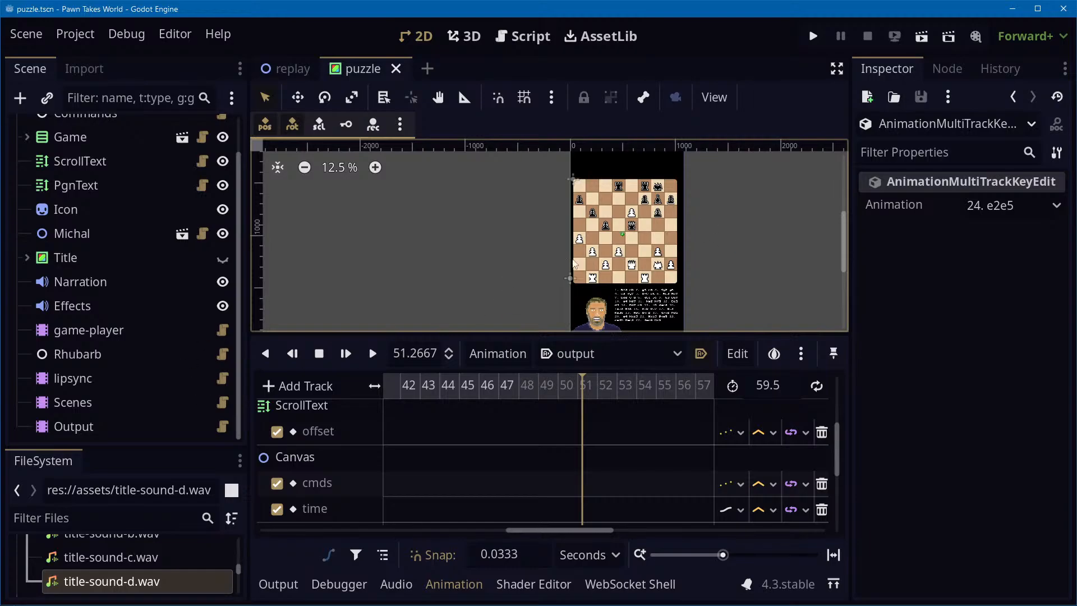
scroll(703, 269, "up", 4)
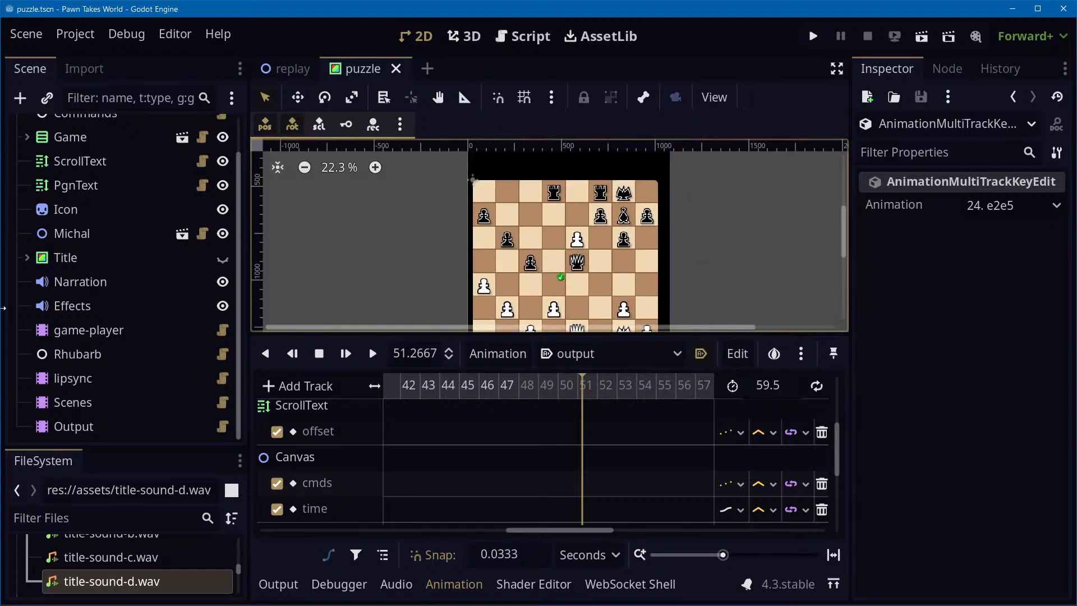
left_click(72, 141)
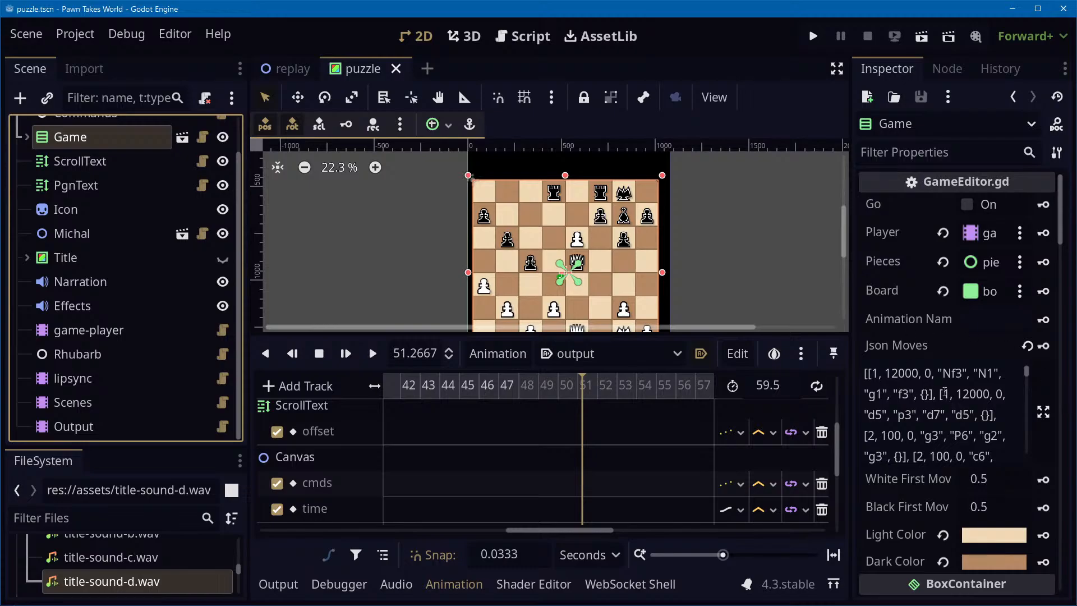
left_click_drag(870, 369, 1020, 466)
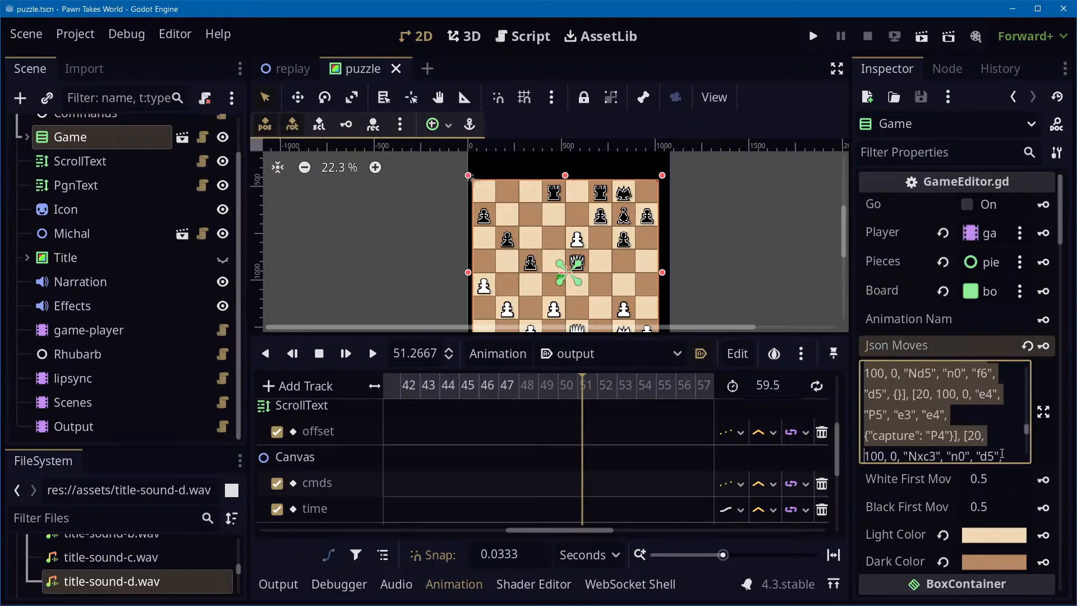
left_click(949, 432)
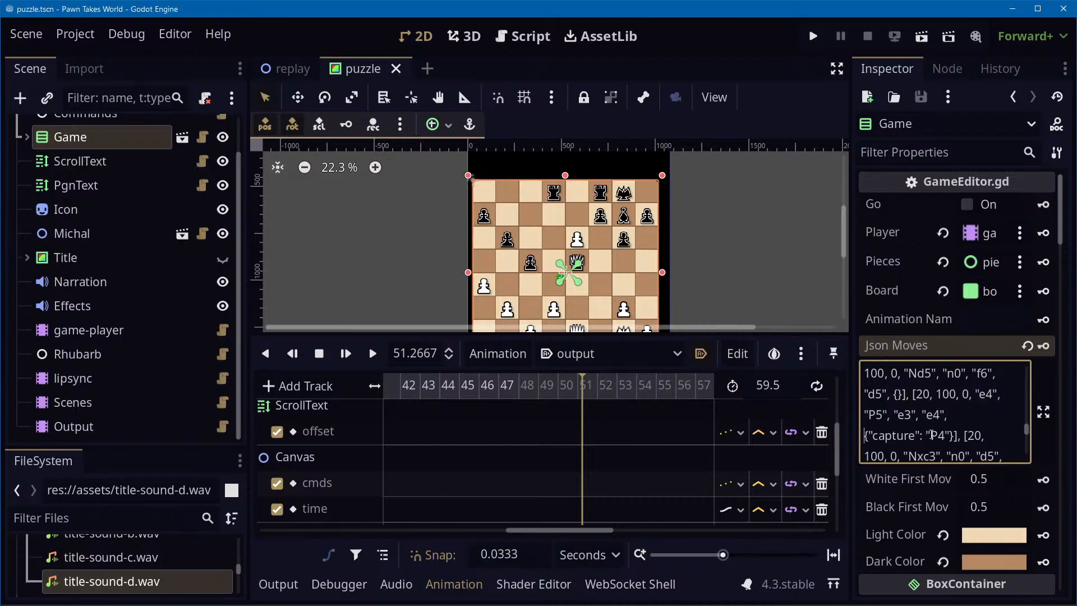
scroll(932, 429, "up", 3)
scroll(945, 429, "up", 5)
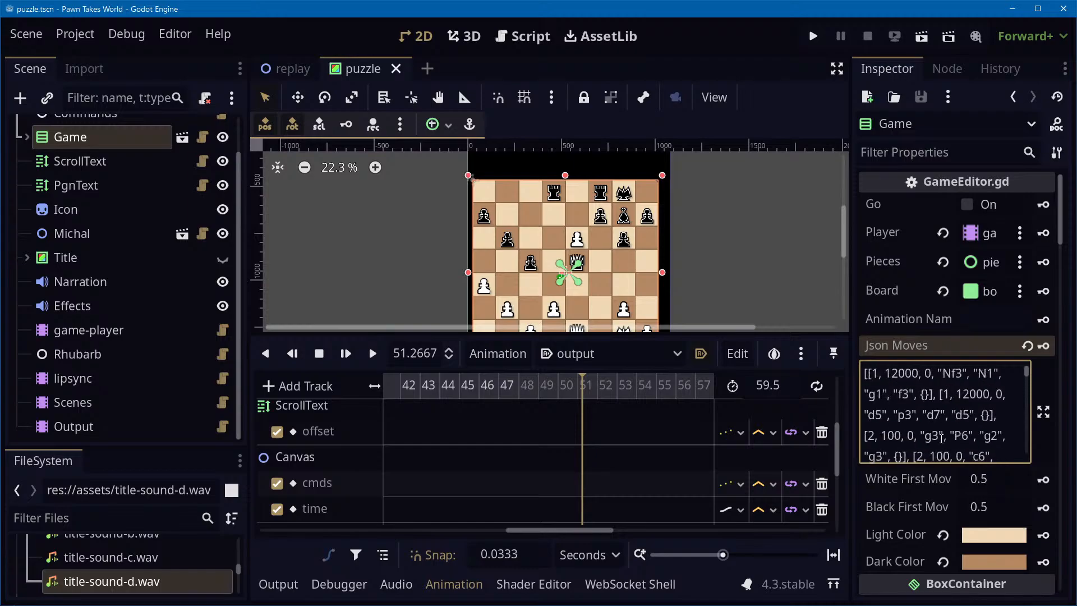
Examine the fields of the first move entry in Json Moves, including its time, notation, piece and squares
double_click(897, 374)
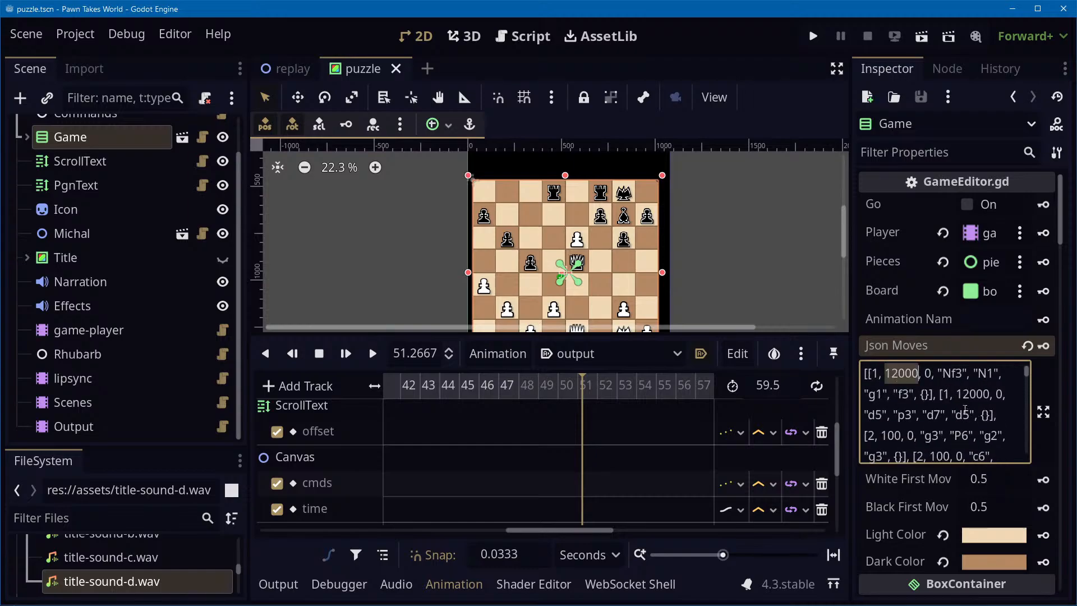
left_click(934, 377)
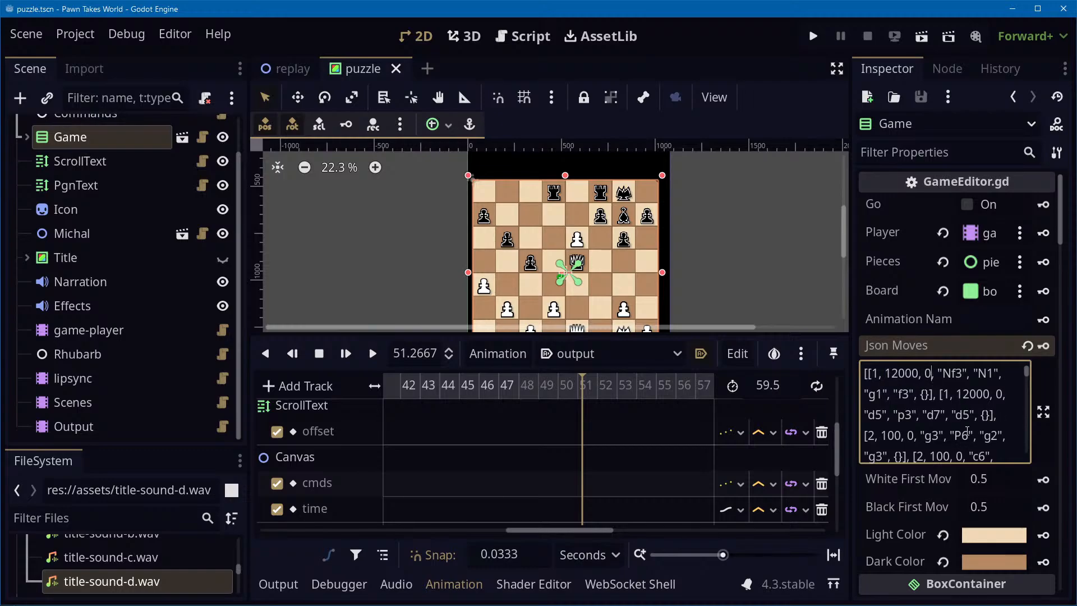
scroll(983, 429, "down", 10)
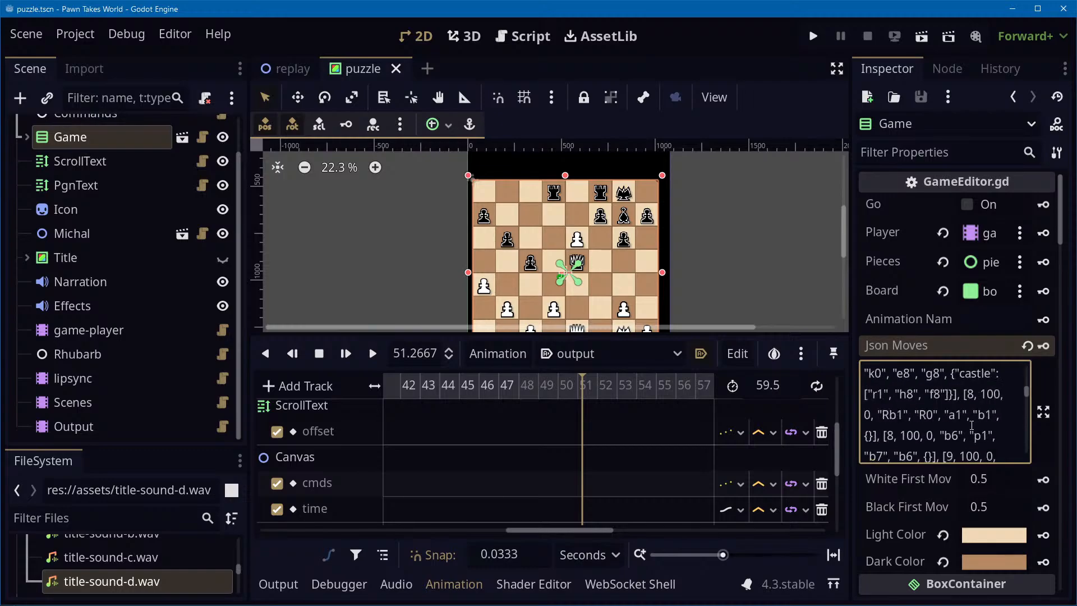
scroll(972, 422, "up", 10)
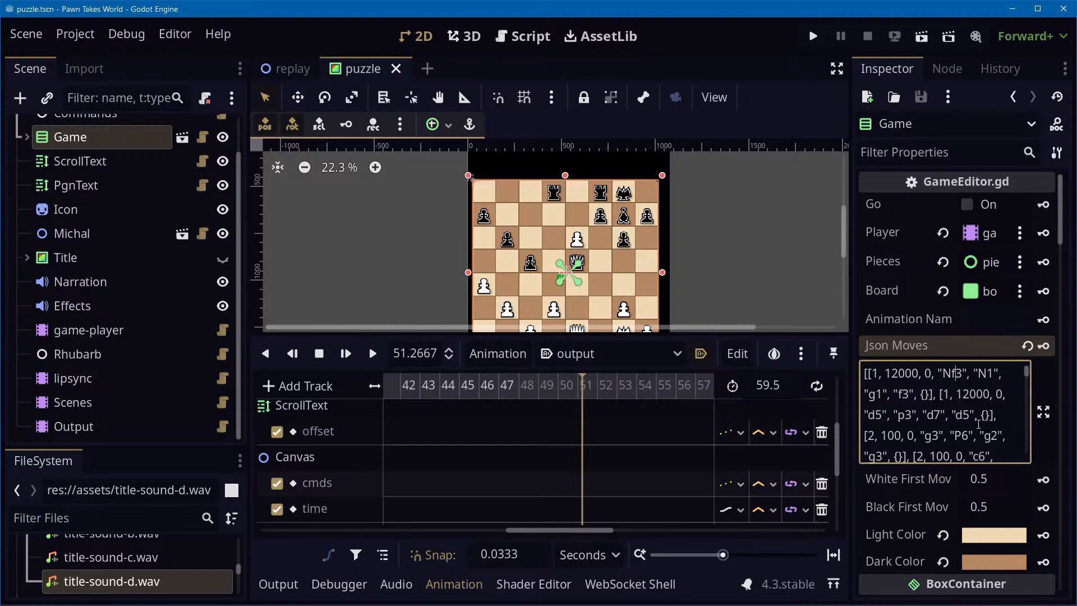
double_click(988, 372)
left_click(953, 375)
double_click(954, 373)
left_click(977, 374)
left_click(907, 392)
double_click(954, 372)
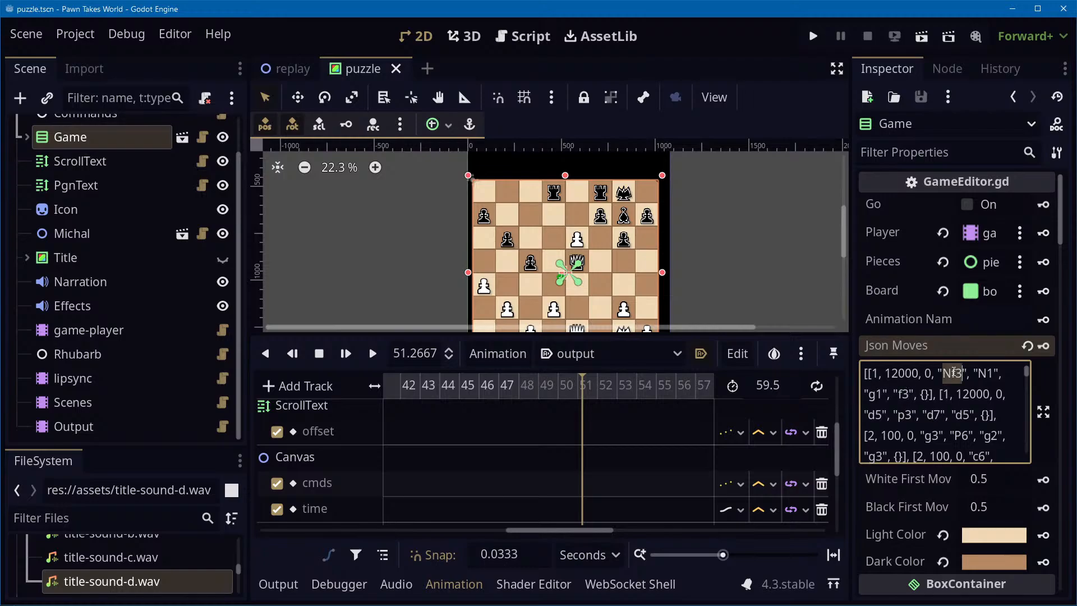
left_click(988, 374)
left_click(976, 372)
scroll(979, 398, "down", 1)
scroll(988, 401, "up", 1)
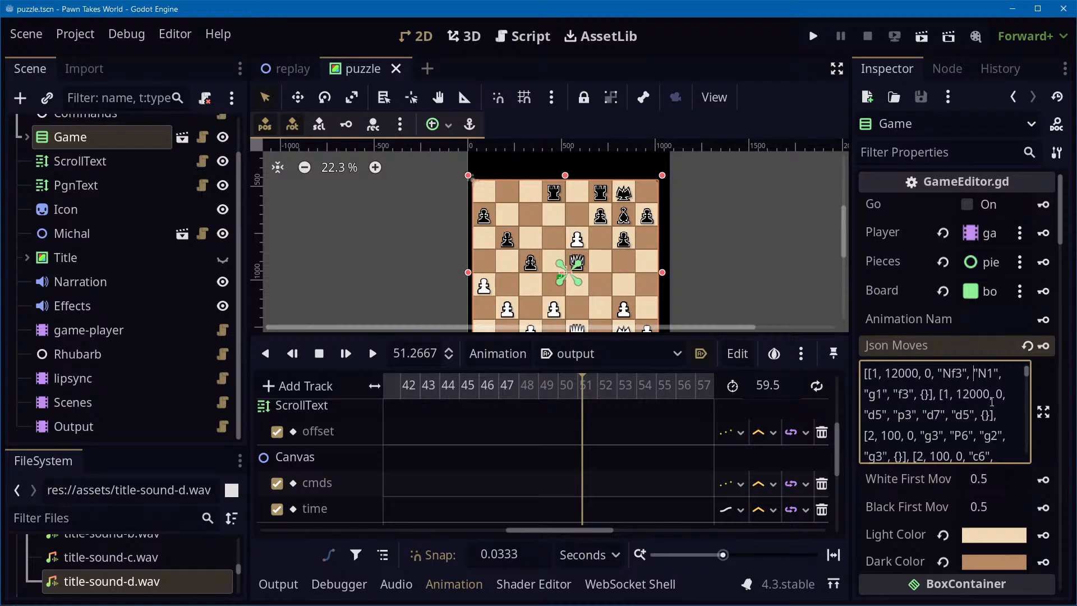
Examine how castling and capture moves are encoded further along in the Json Moves data
double_click(923, 395)
scroll(957, 420, "down", 5)
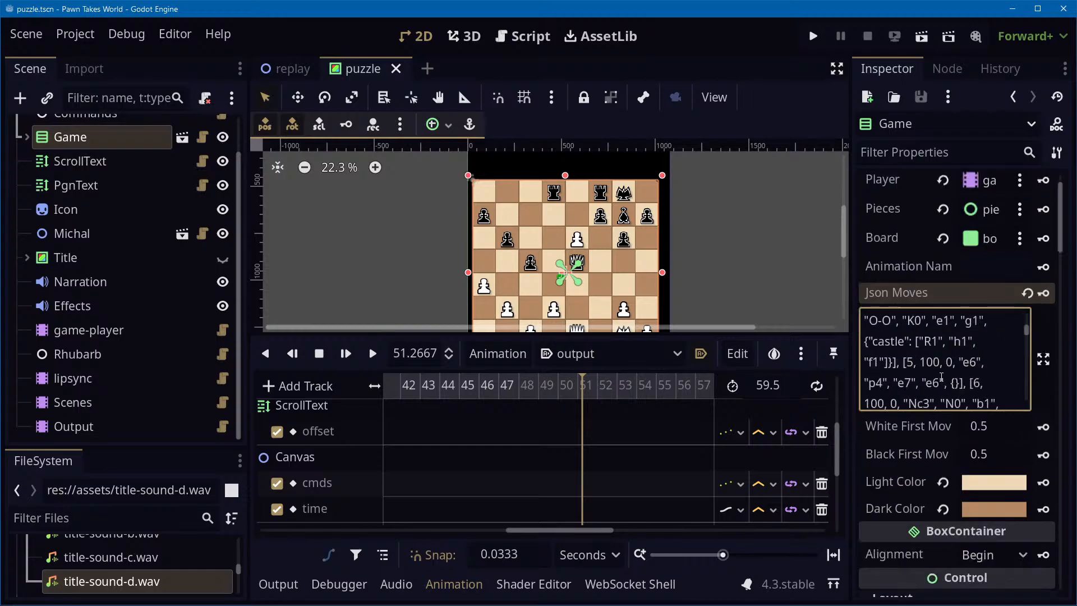
scroll(942, 377, "down", 1)
scroll(914, 386, "up", 1)
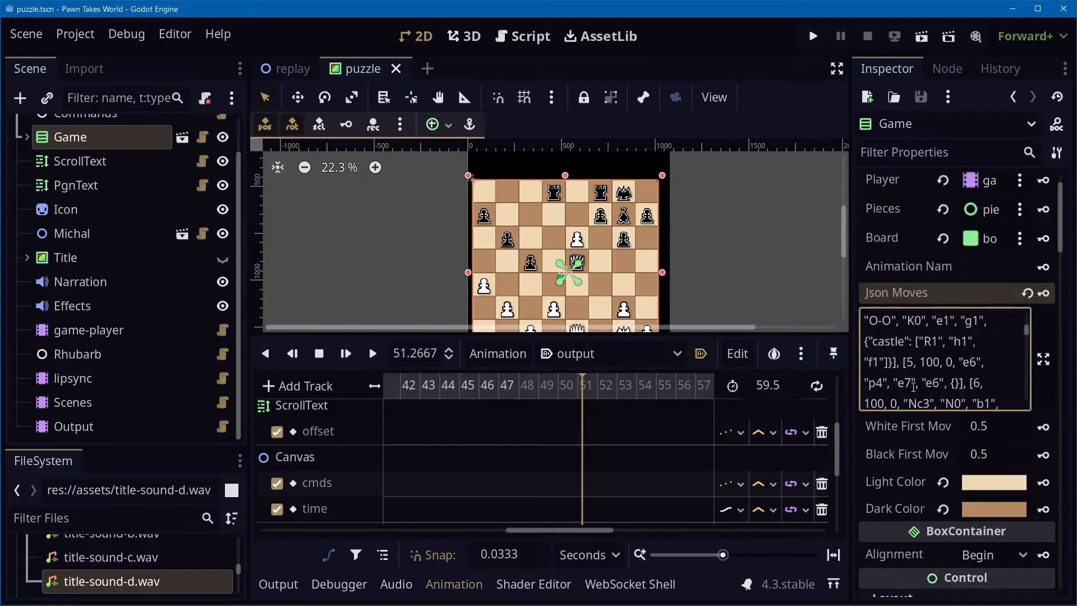
double_click(891, 341)
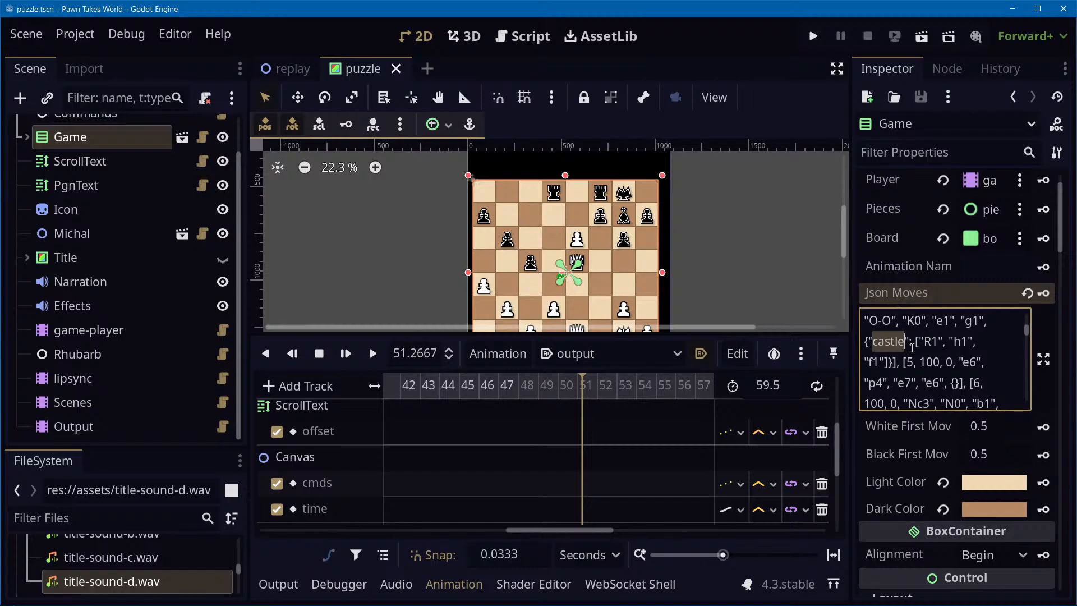
scroll(956, 342, "down", 3)
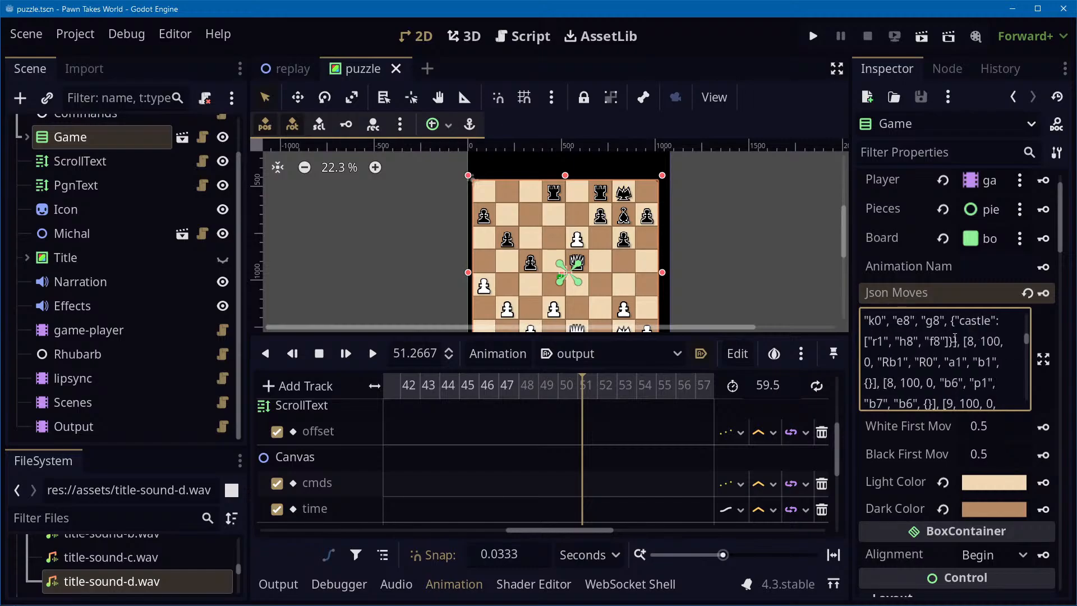
scroll(948, 343, "down", 1)
scroll(947, 343, "down", 5)
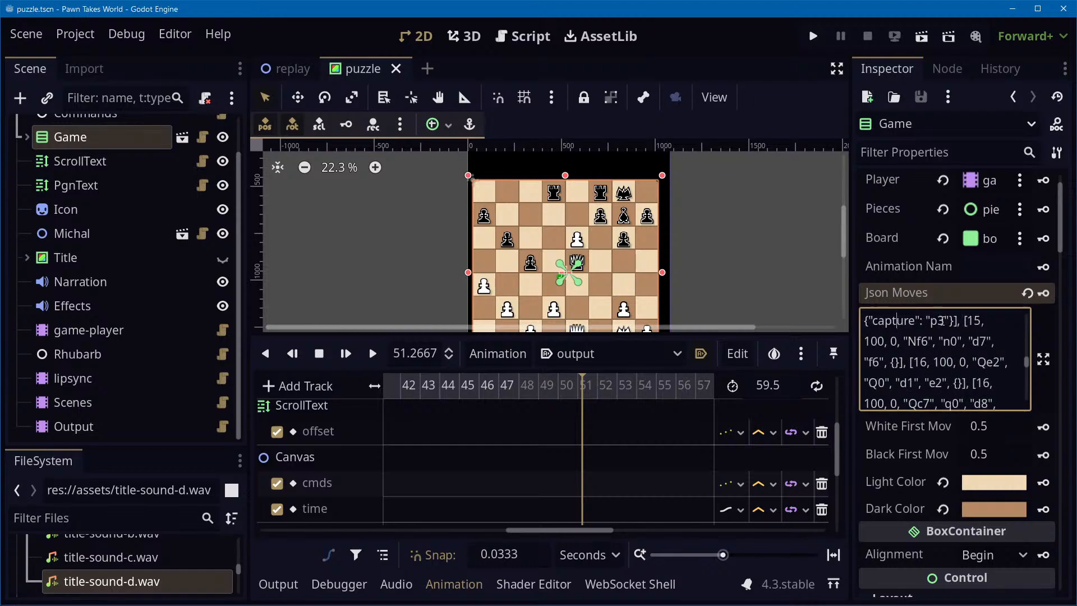
left_click(933, 318)
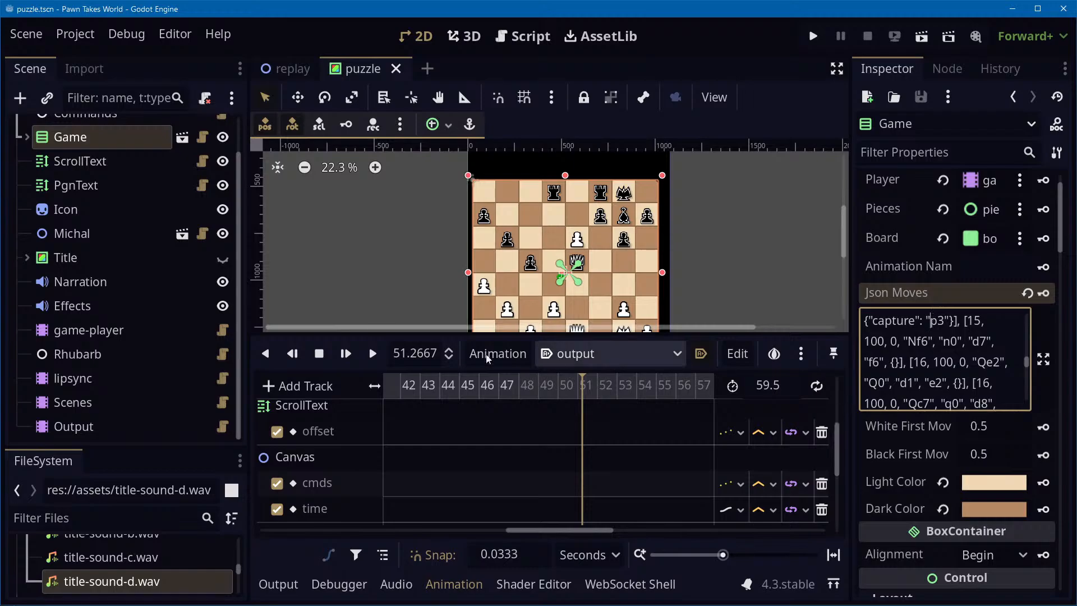
scroll(986, 365, "up", 1)
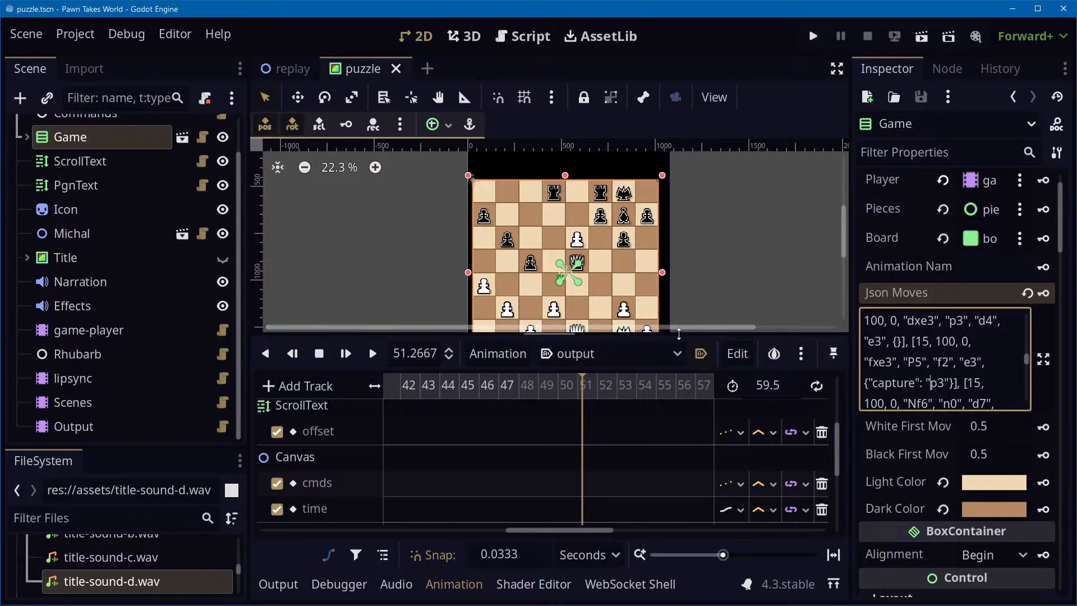
Deselect the Game node and inspect the chessboard and the PGN text below it in the 2D view
left_click(735, 254)
left_click_drag(719, 330, 505, 351)
scroll(709, 265, "down", 1)
scroll(709, 265, "down", 2)
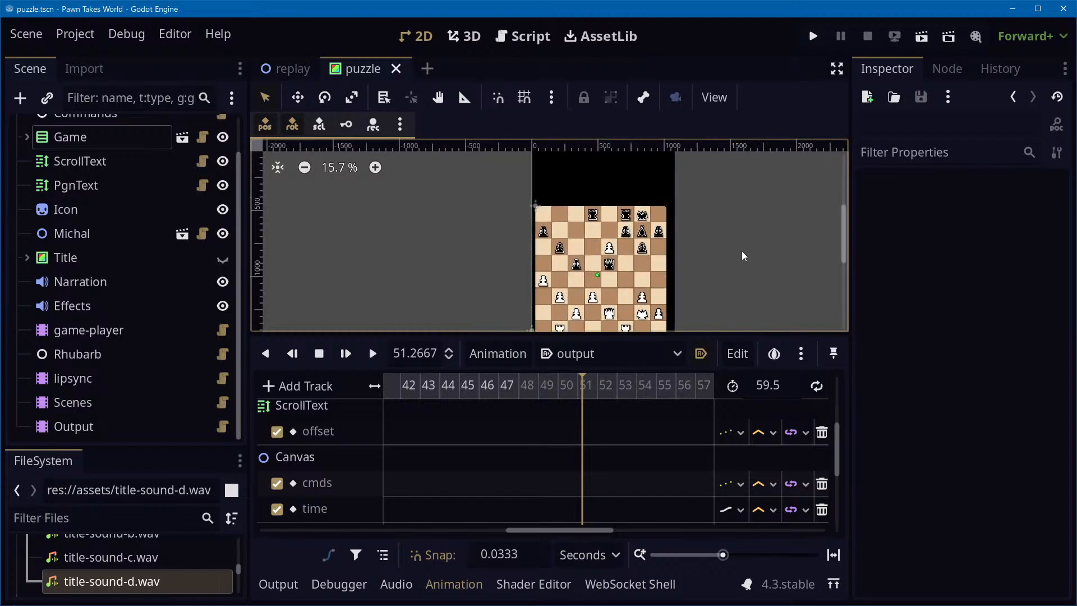
middle_click_drag(719, 284, 693, 303)
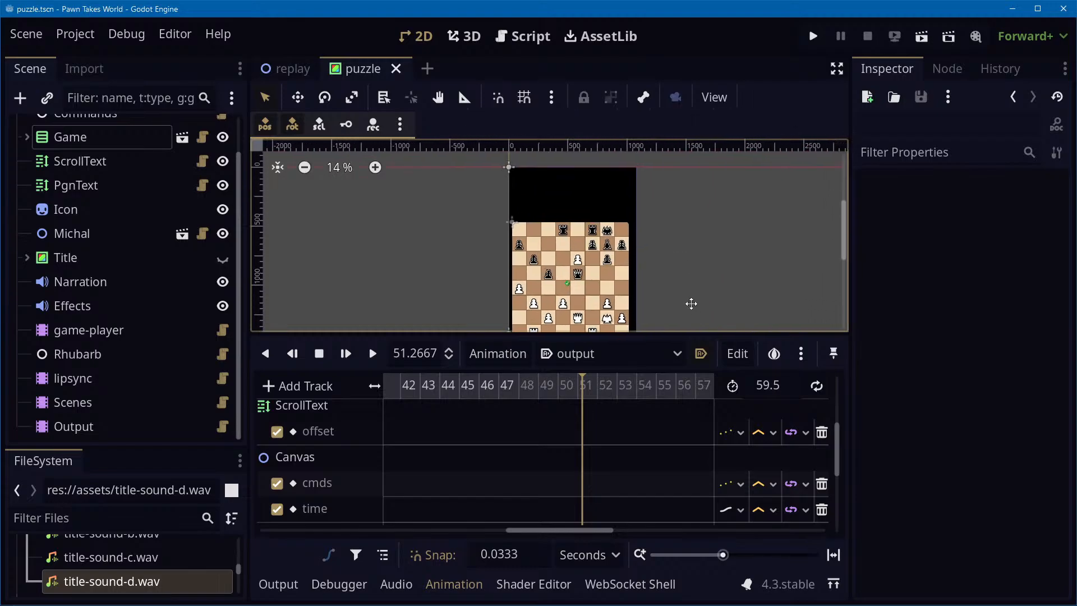
scroll(691, 304, "up", 2)
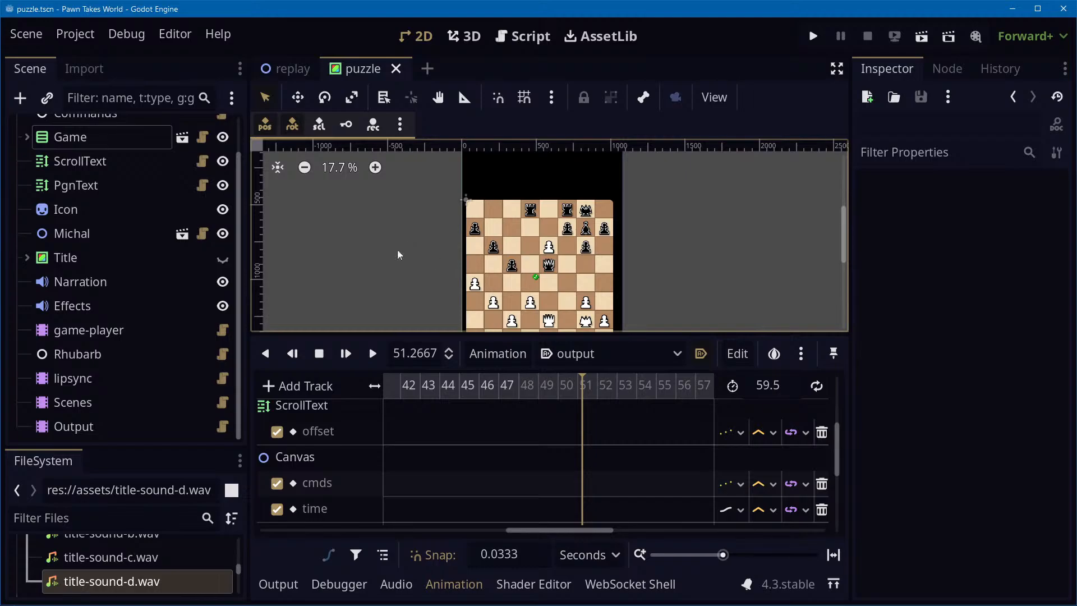
scroll(618, 275, "up", 5)
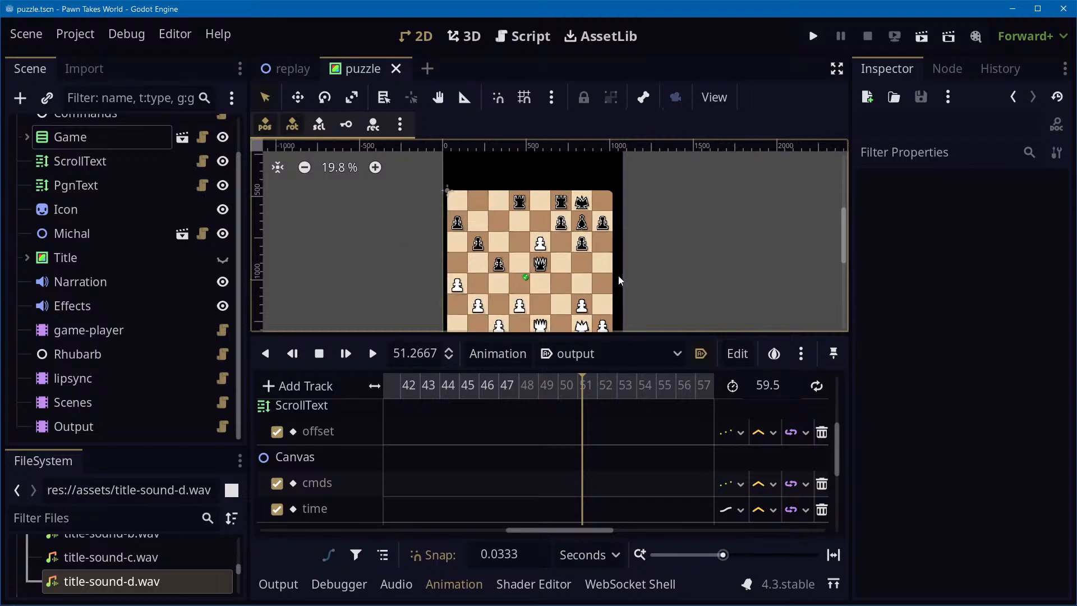
middle_click_drag(655, 294, 842, 183)
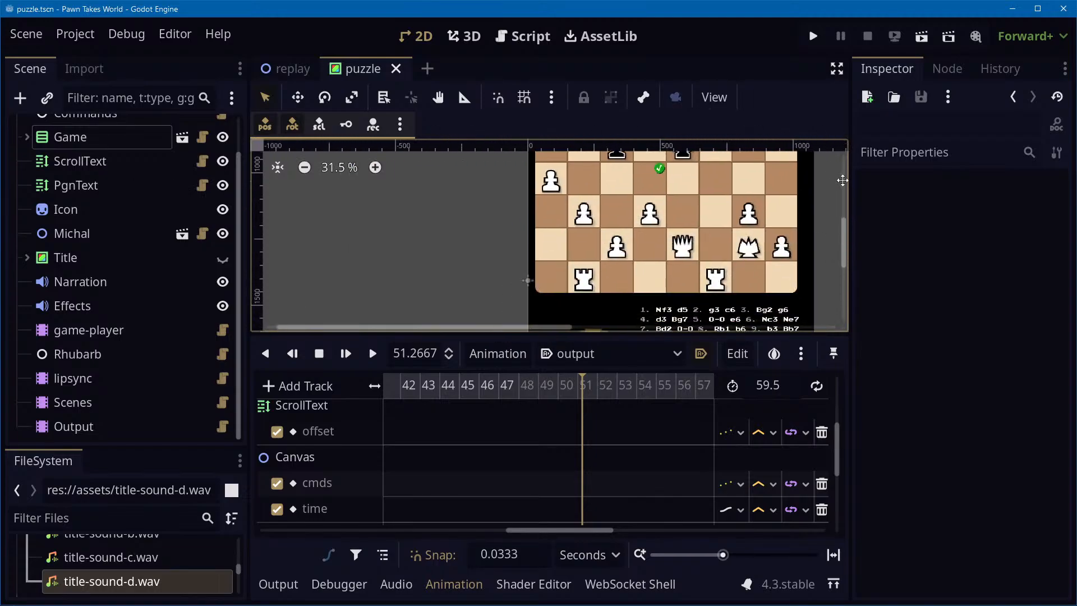
Open the script attached to the lipsync node and examine the animation and track helper methods in AnimationBuilder.gd
scroll(606, 243, "down", 1)
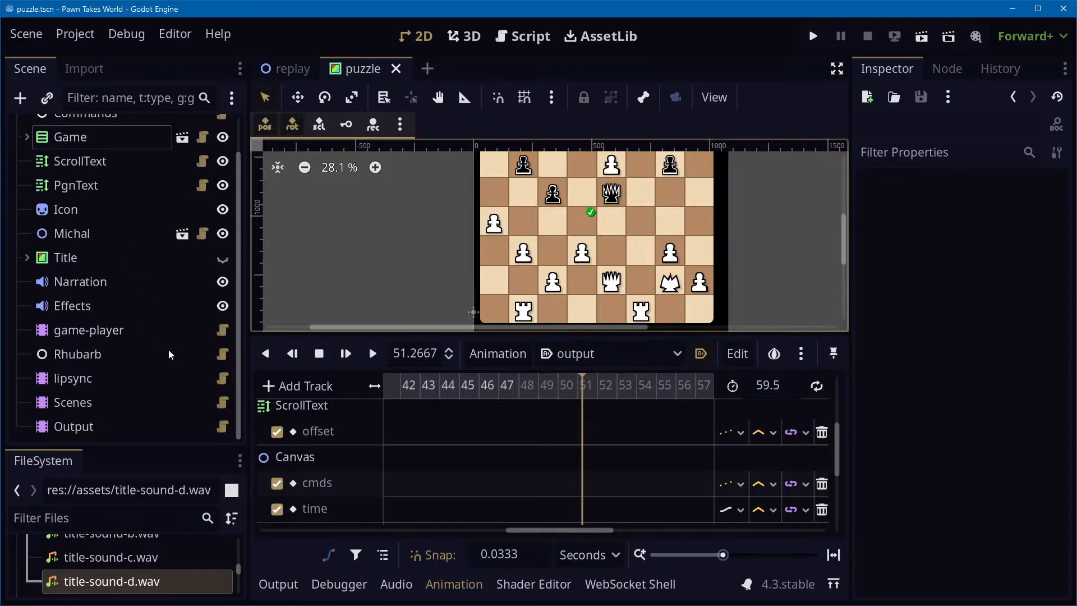
left_click(223, 379)
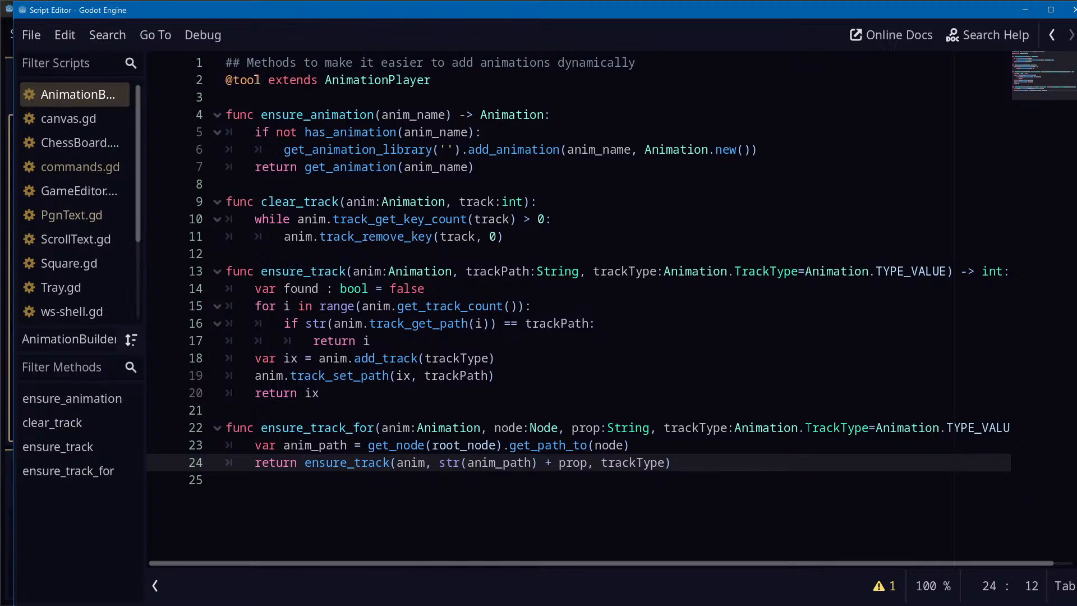
left_click(417, 114)
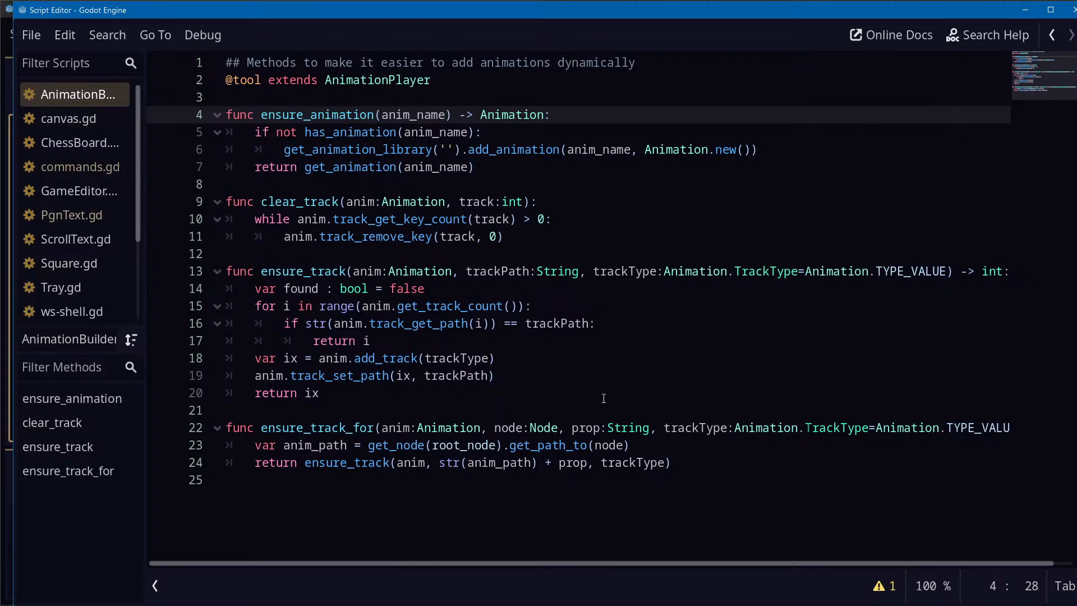
left_click_drag(725, 460, 336, 484)
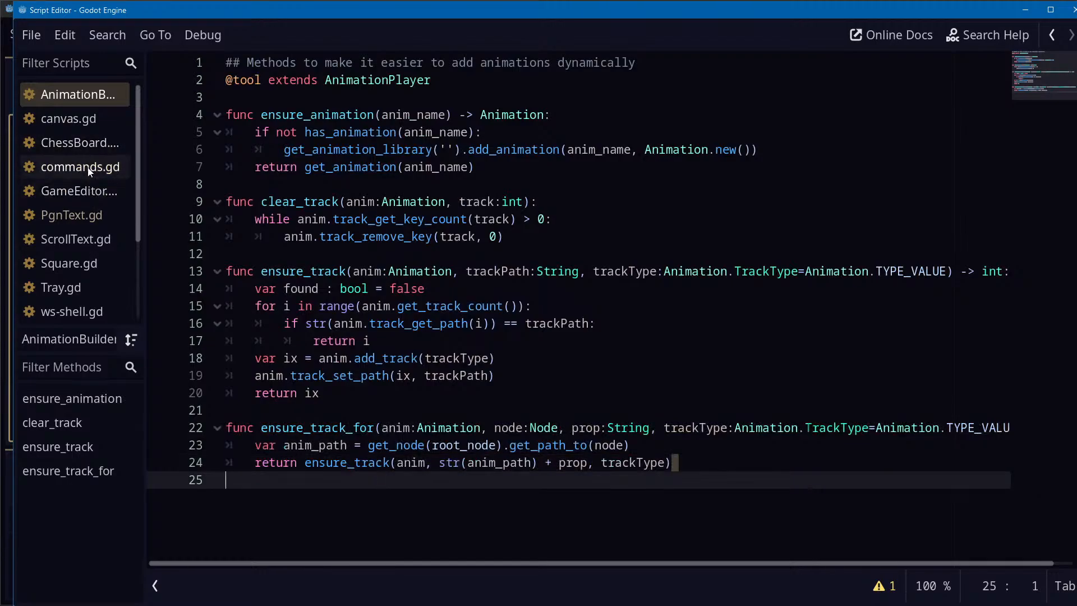
Compare the track and keyframe functions in GameEditor.gd with the helper methods in AnimationBuilder.gd
left_click(82, 192)
scroll(783, 432, "down", 5)
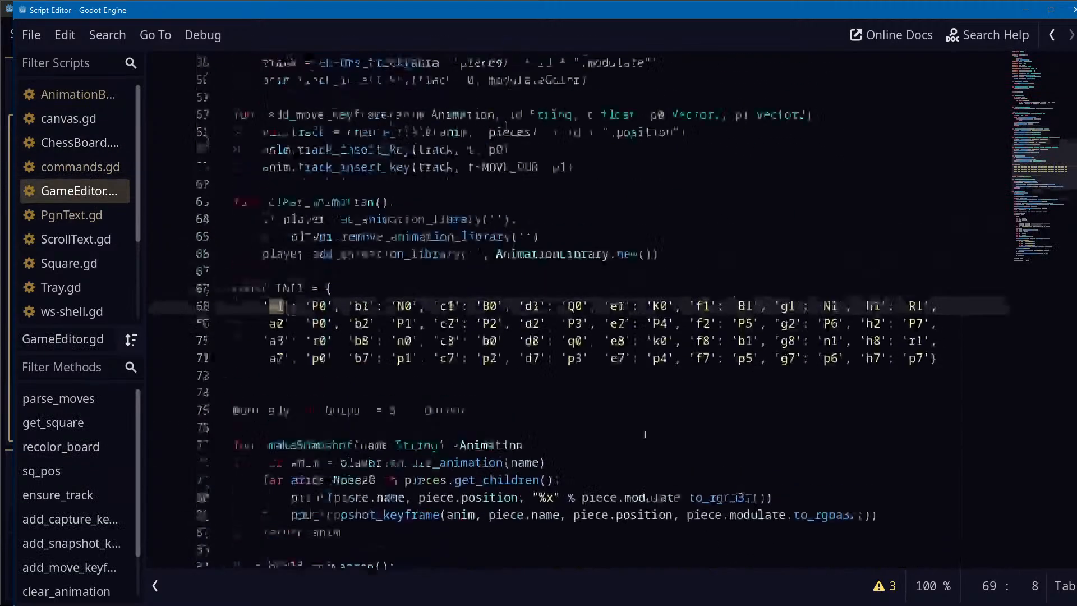
scroll(644, 435, "up", 6)
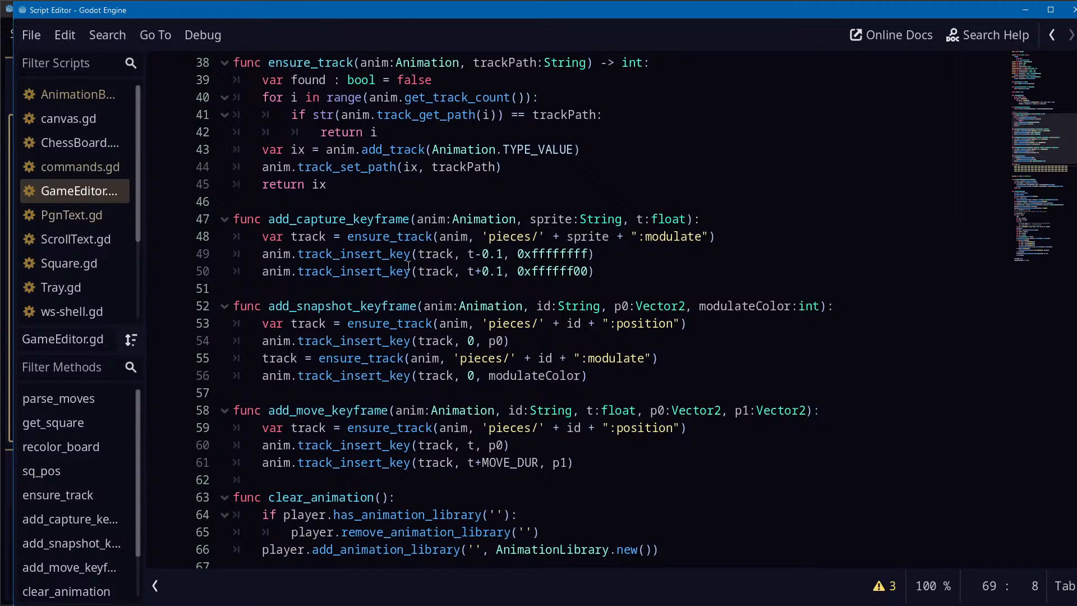
left_click(105, 96)
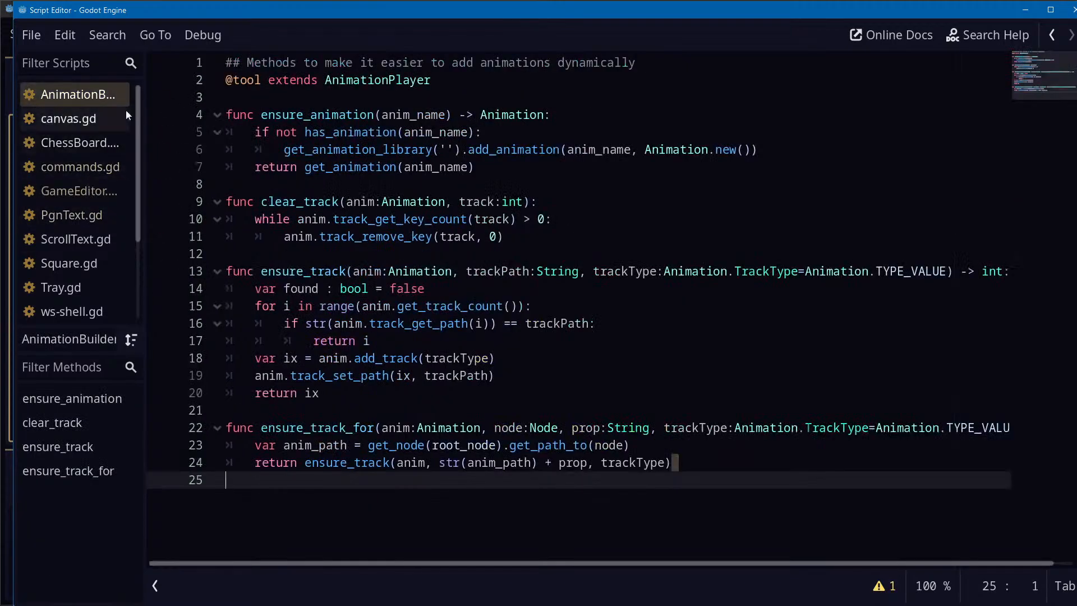
left_click(98, 99)
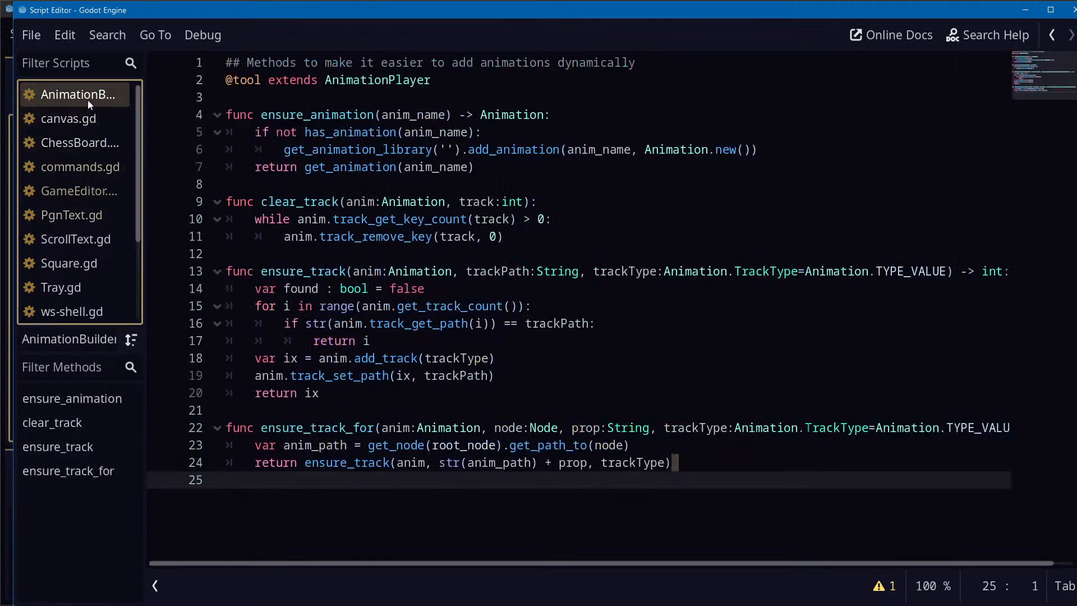
left_click(514, 357)
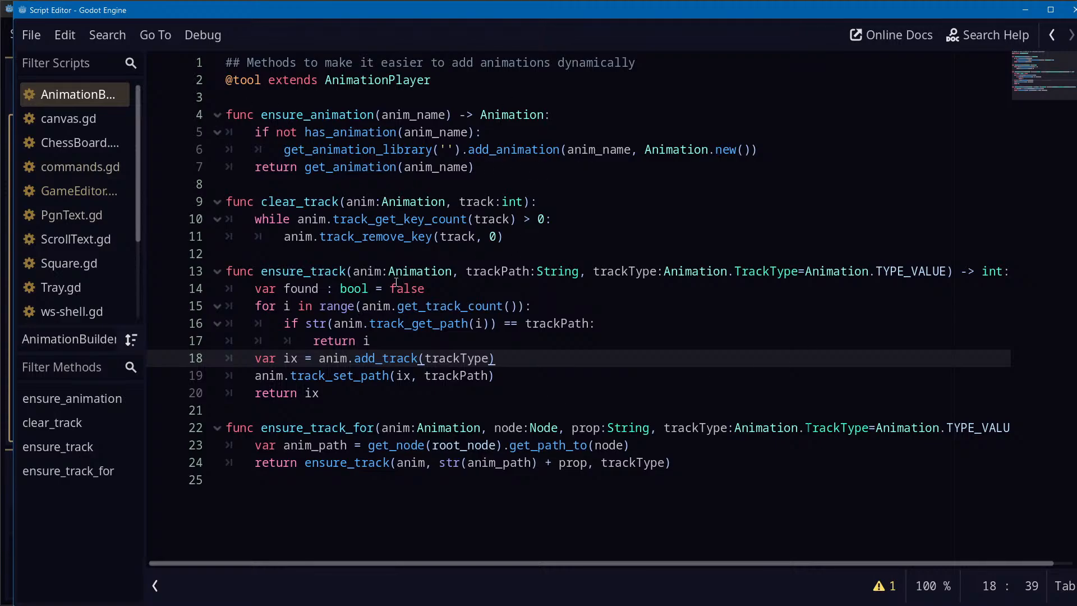
View the canvas.gd and ChessBoard.gd scripts, and return to the puzzle scene window
left_click(67, 119)
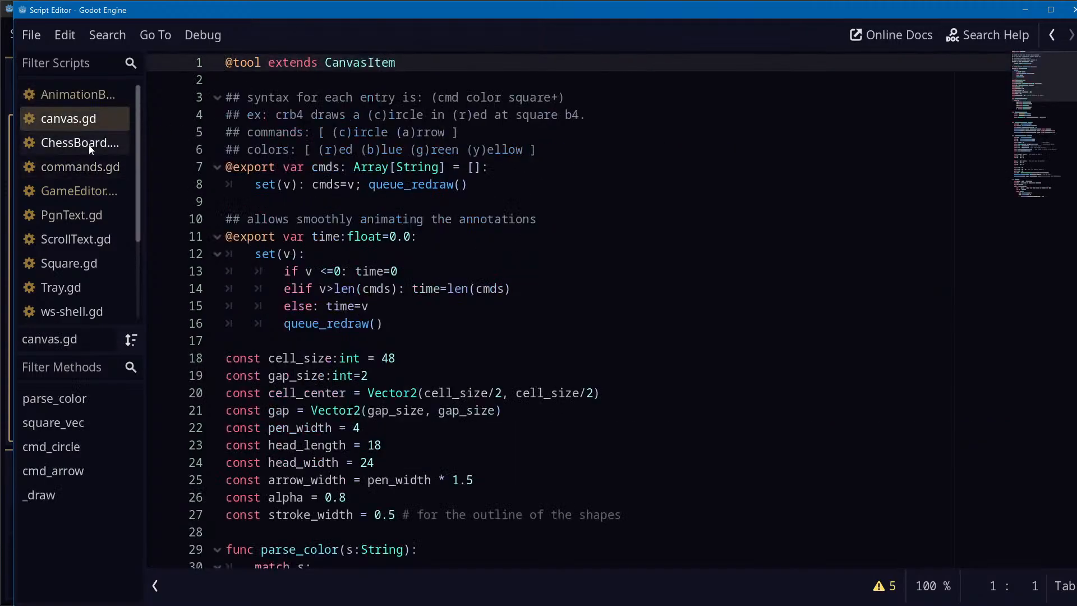
left_click(92, 147)
left_click_drag(520, 10, 607, 17)
key("alt+Tab")
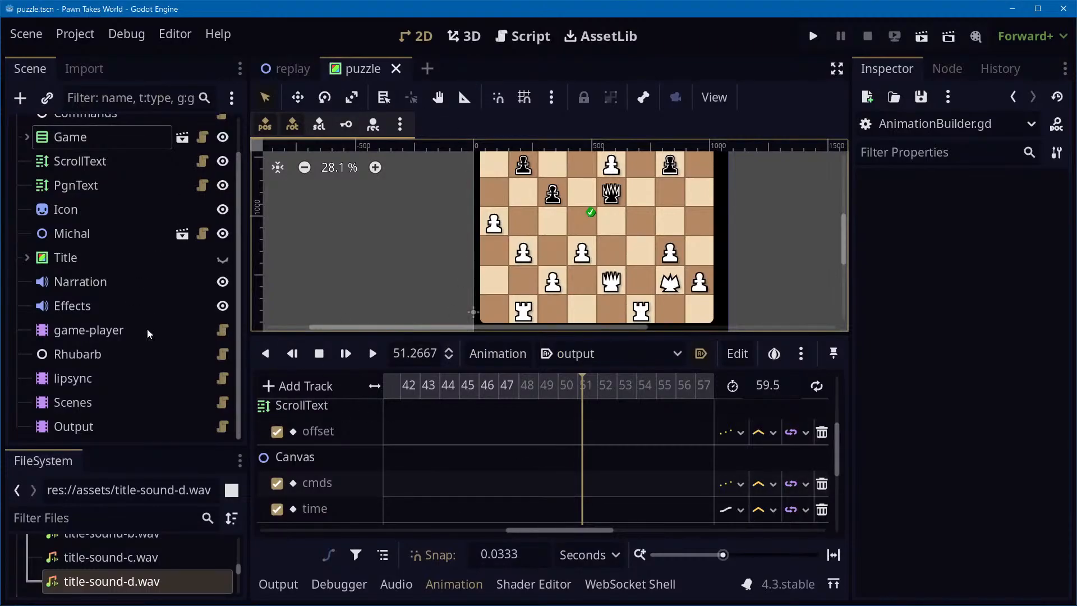
Inspect the properties of the game-player and Michal nodes, and bring the Michal character into view on the canvas
left_click(75, 334)
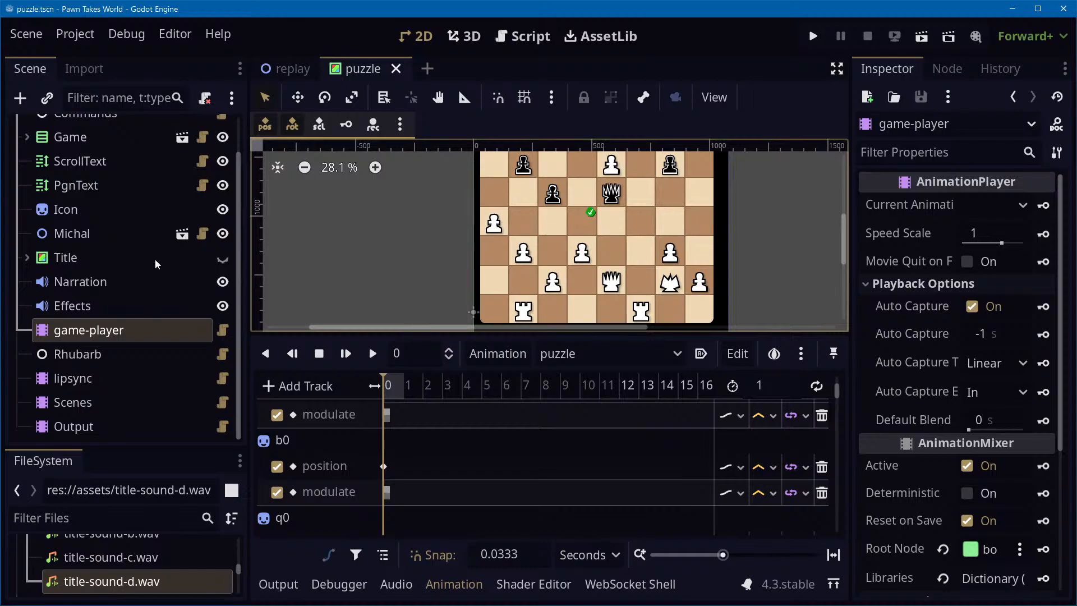
scroll(155, 257, "up", 2)
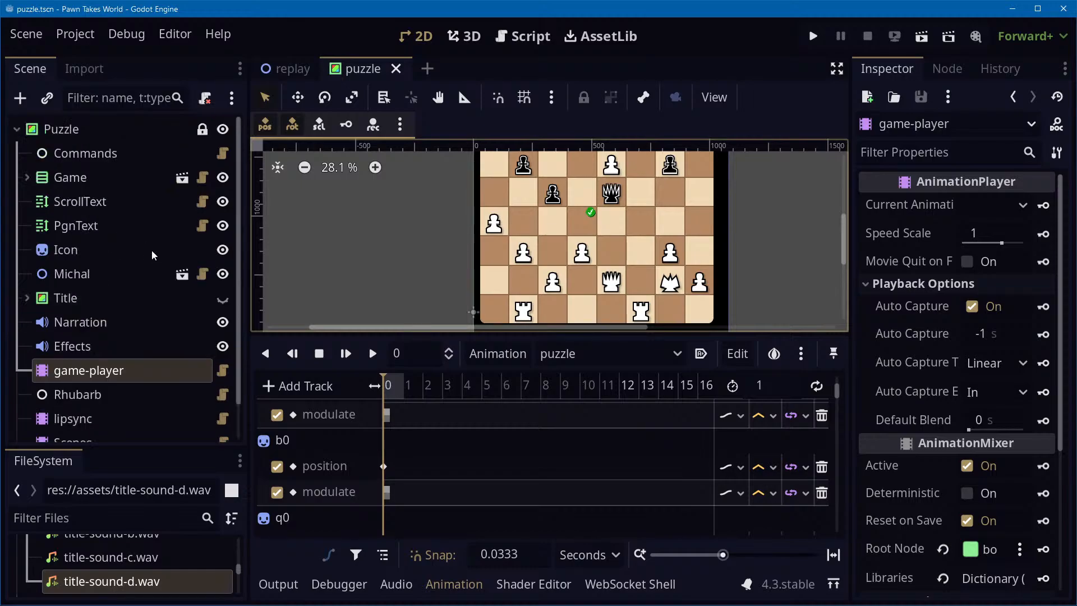
left_click(71, 274)
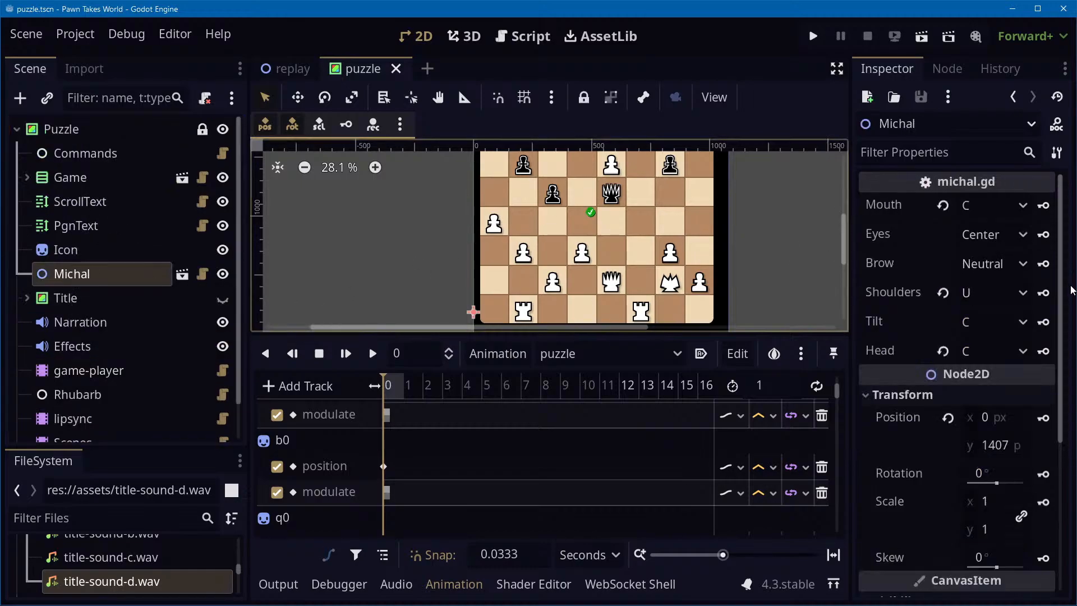
scroll(550, 313, "down", 5)
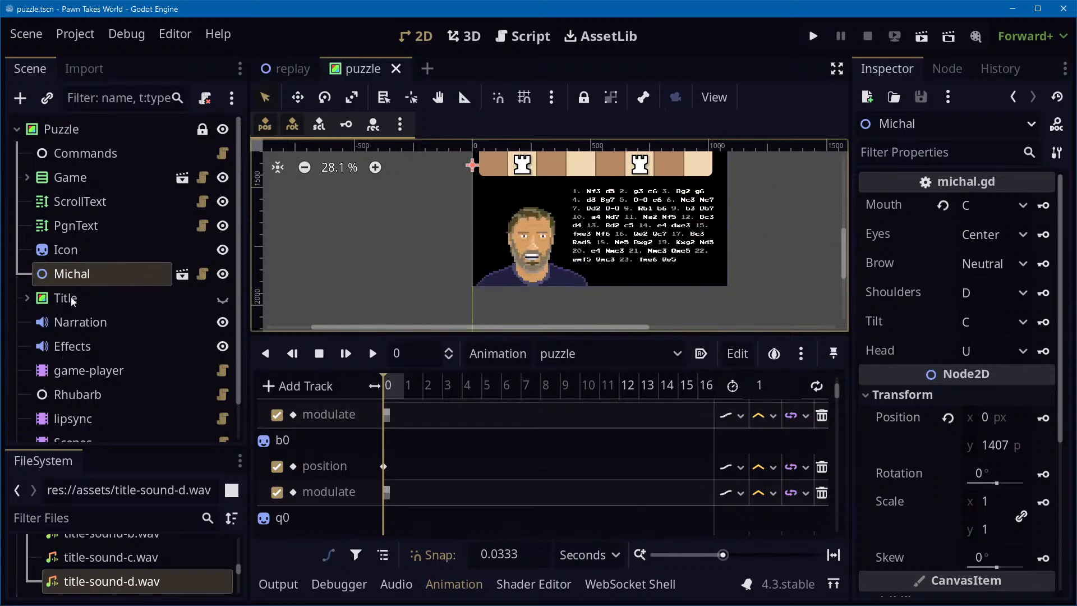
Examine the Rhubarb node's audio clip, mouth codes and narration text, highlighting the text
left_click(83, 394)
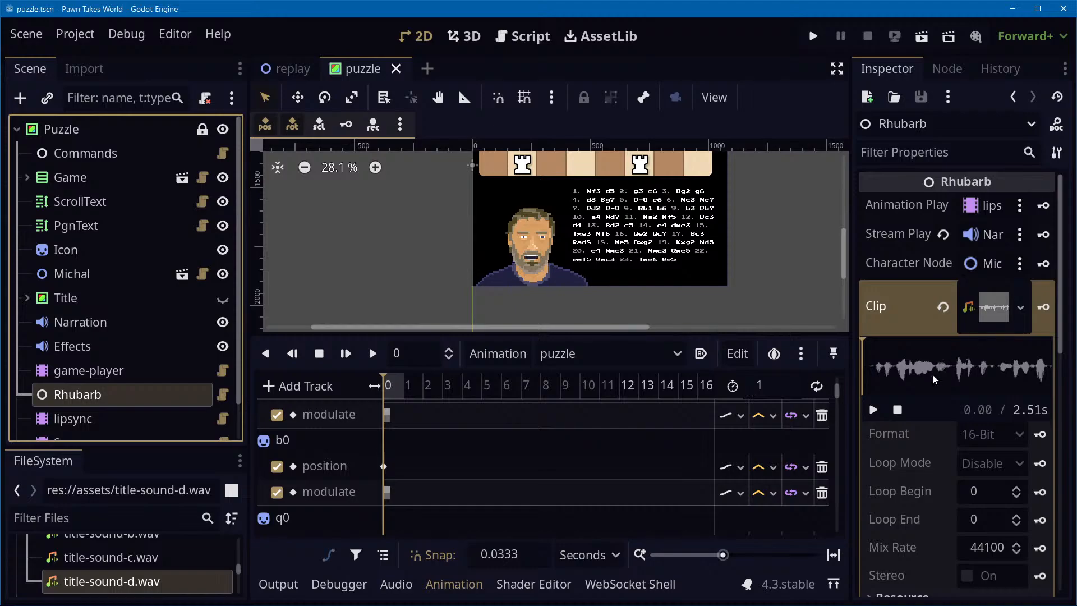
scroll(953, 379, "down", 5)
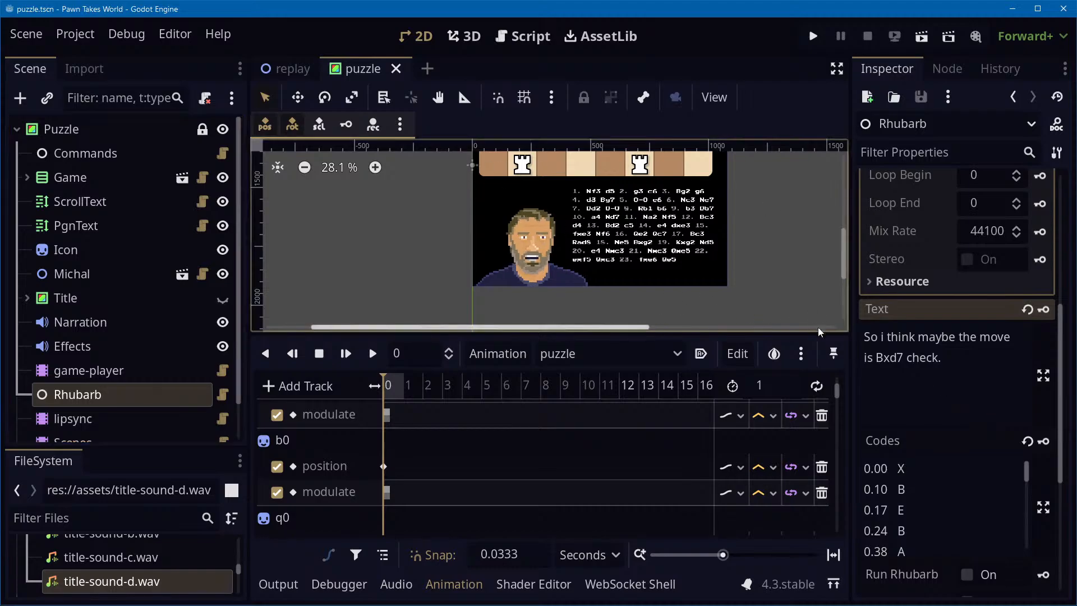
triple_click(894, 370)
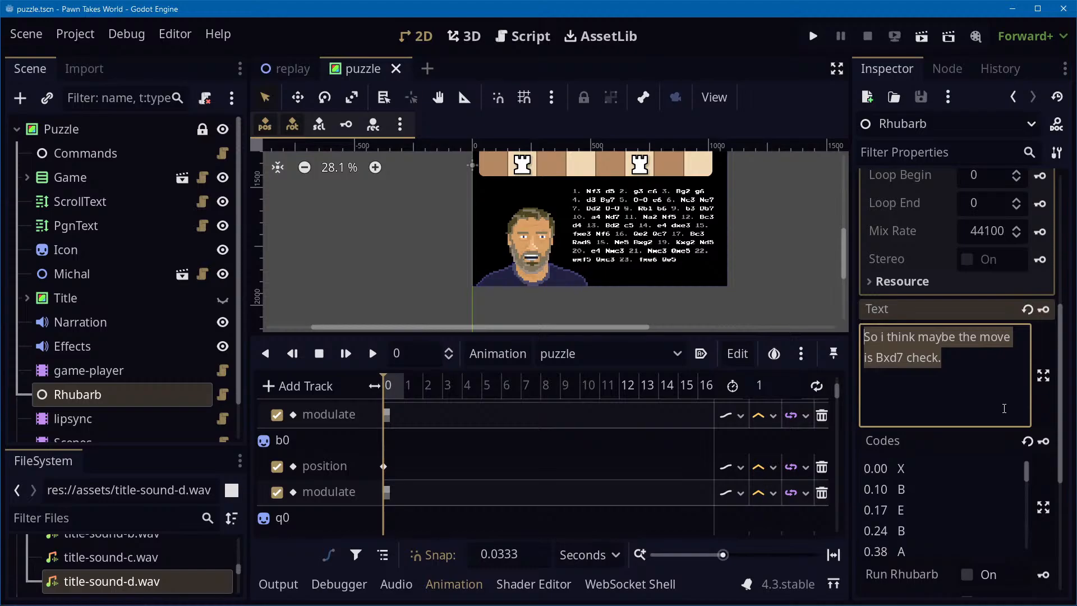
Start the WebSocket Shell listening on port 2357
key("alt+Tab")
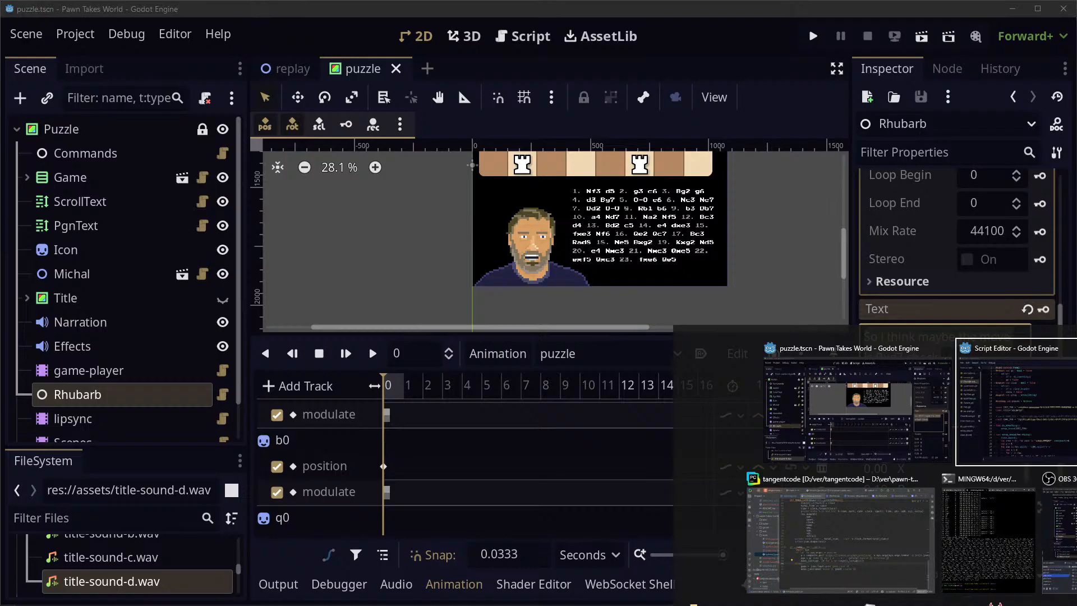
key("alt+Tab")
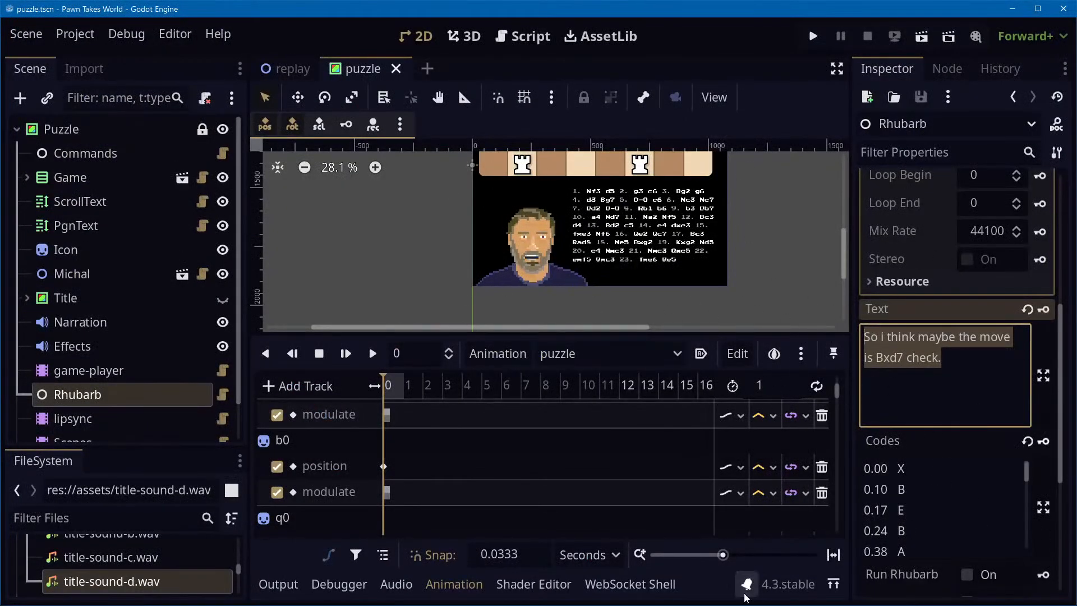
left_click(630, 584)
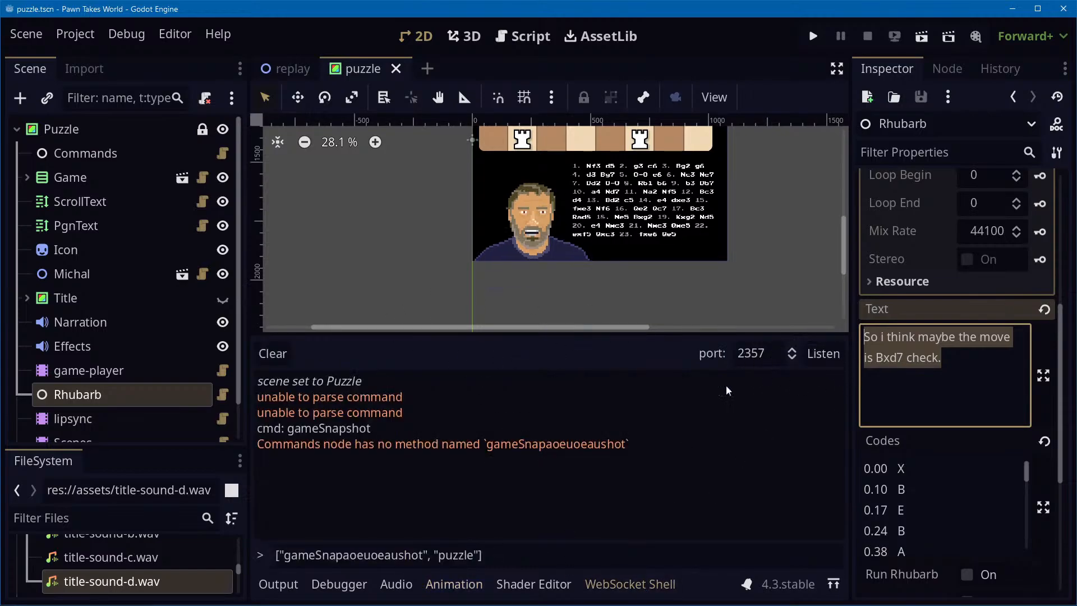
left_click(823, 355)
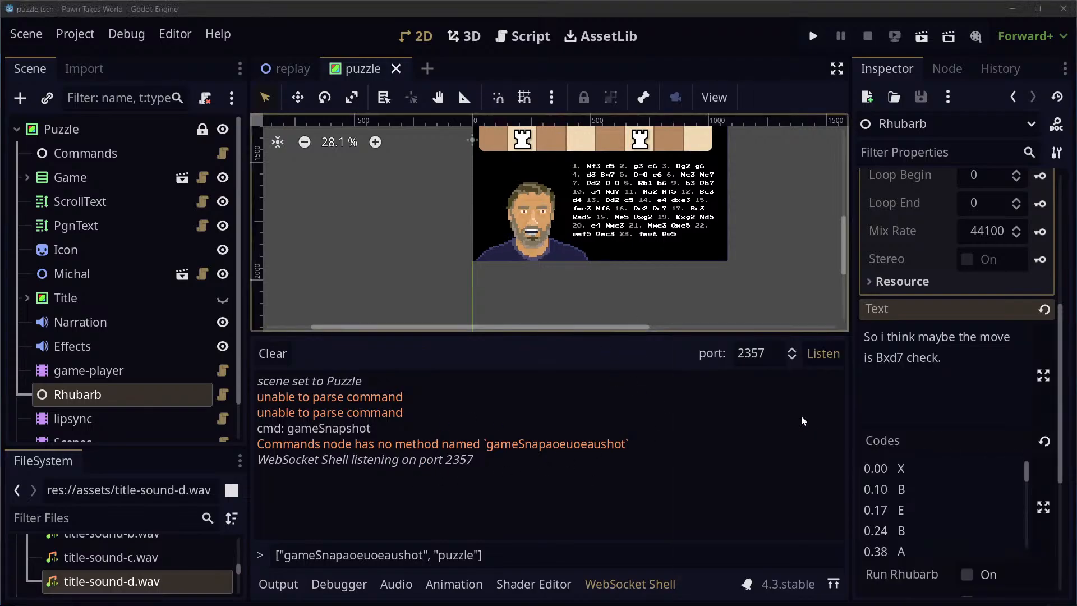
Switch to PyCharm, run the dev npm script of the tangentcode gui project and reposition the IDE window
key("alt+Tab")
key("alt+Tab")
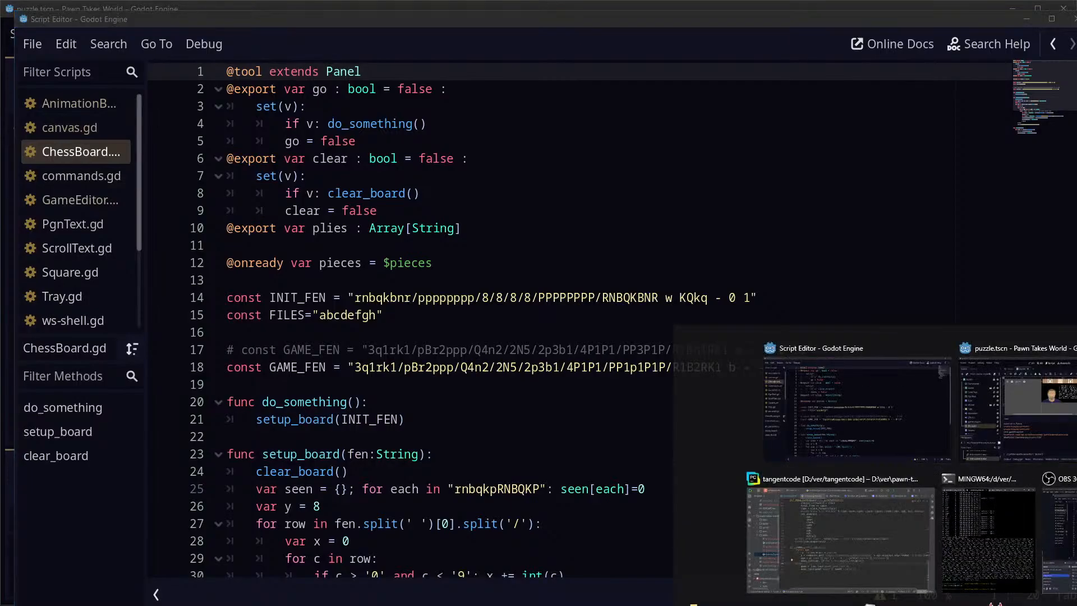
left_click(845, 513)
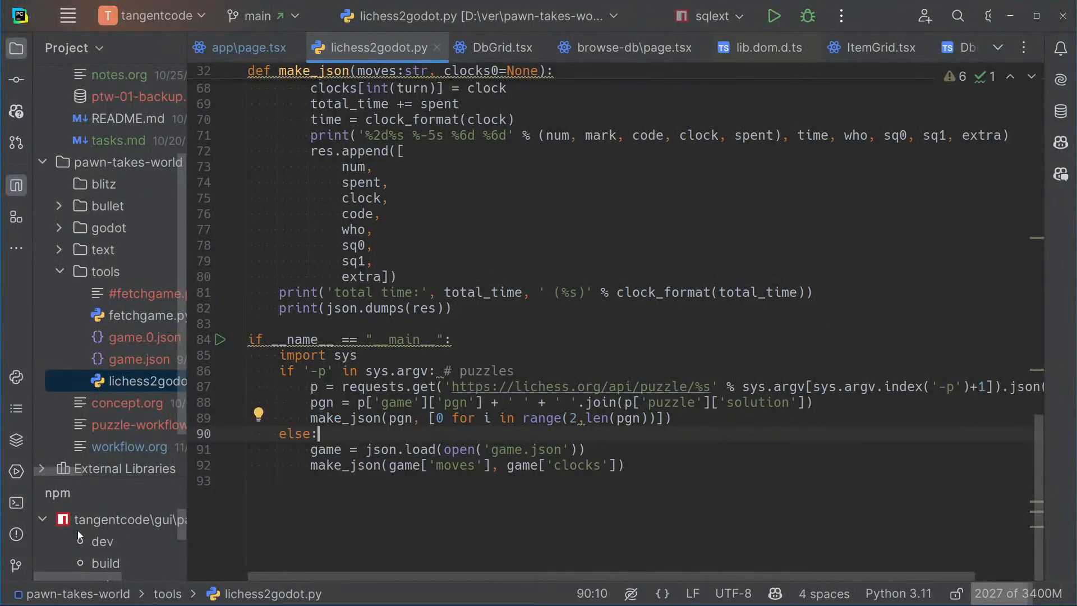
left_click(103, 542)
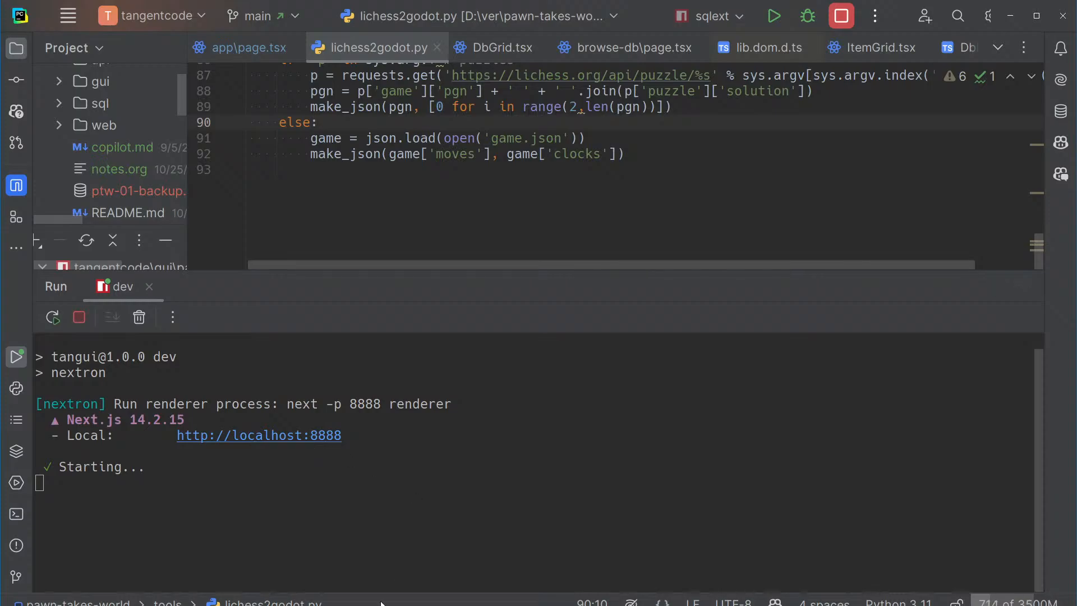
left_click_drag(645, 5, 542, 63)
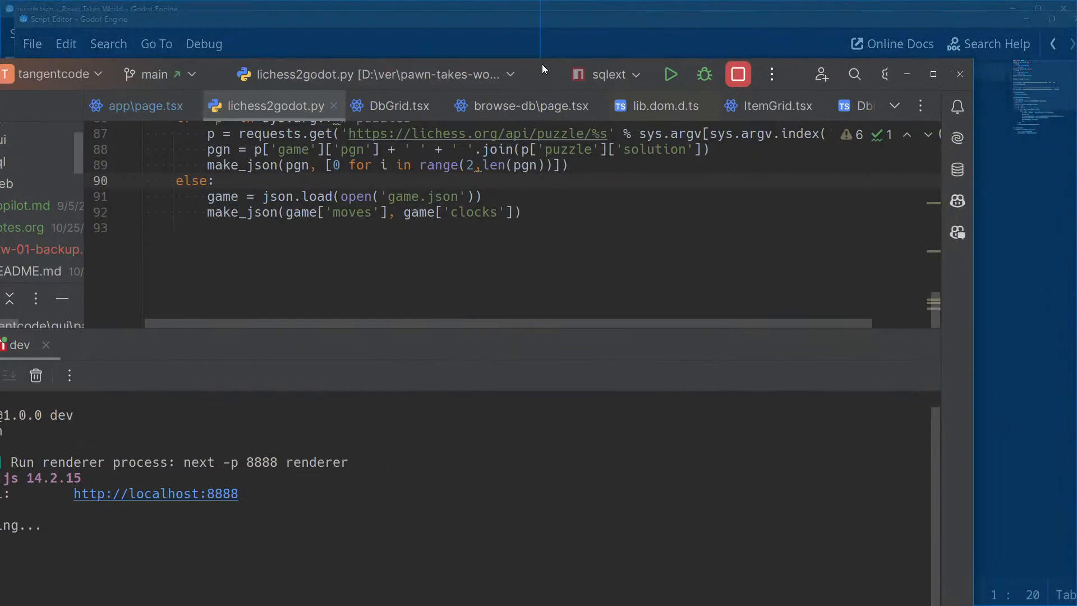
double_click(543, 64)
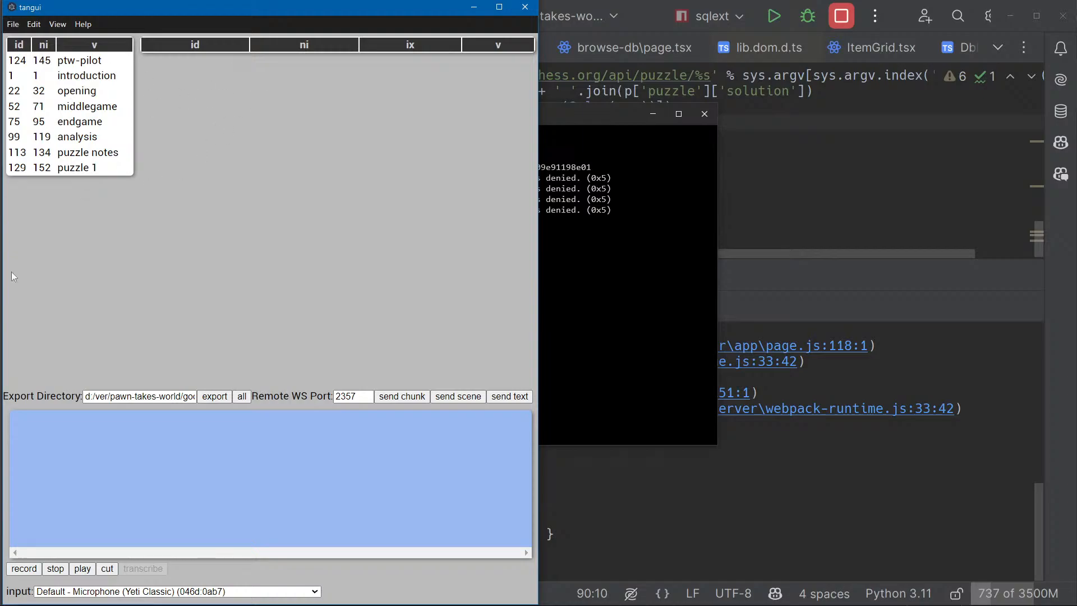
View the narration lines of the puzzle 1 scene and the ptw-pilot entry in tangui
left_click(82, 168)
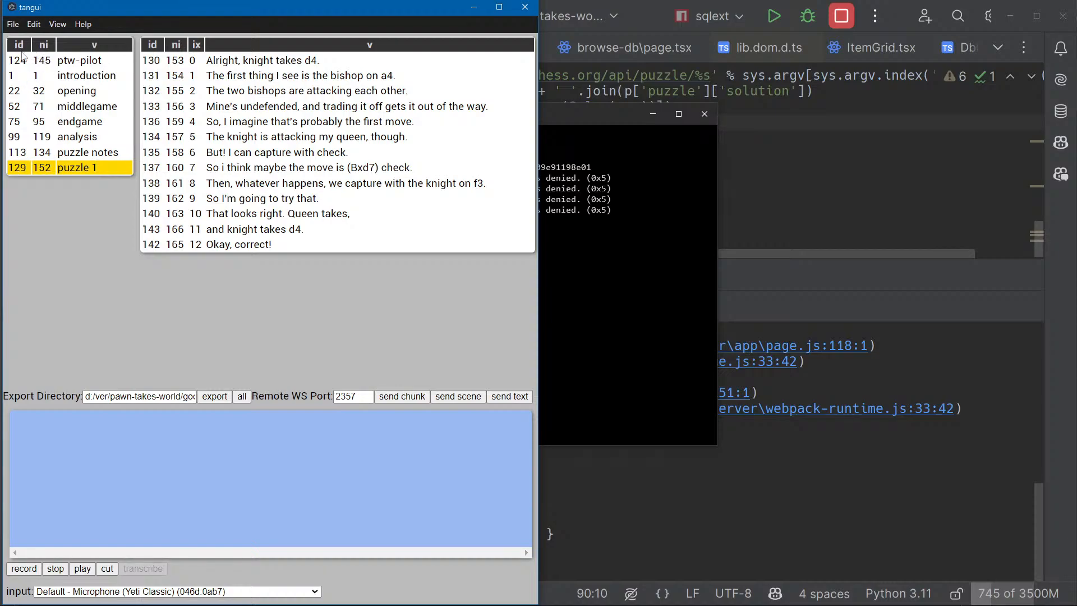
left_click_drag(62, 60, 123, 76)
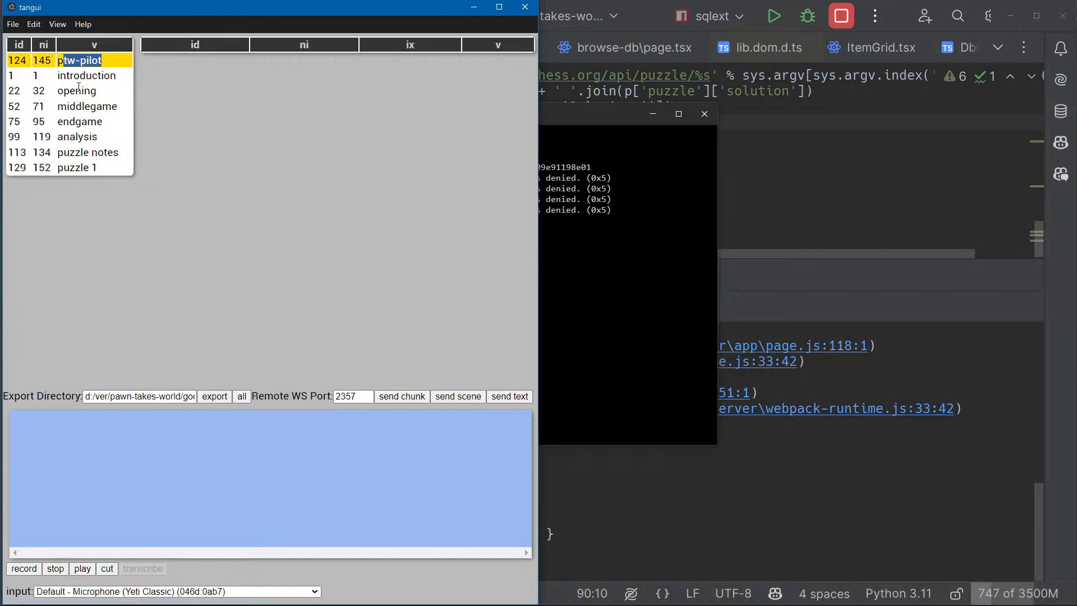
left_click(47, 56)
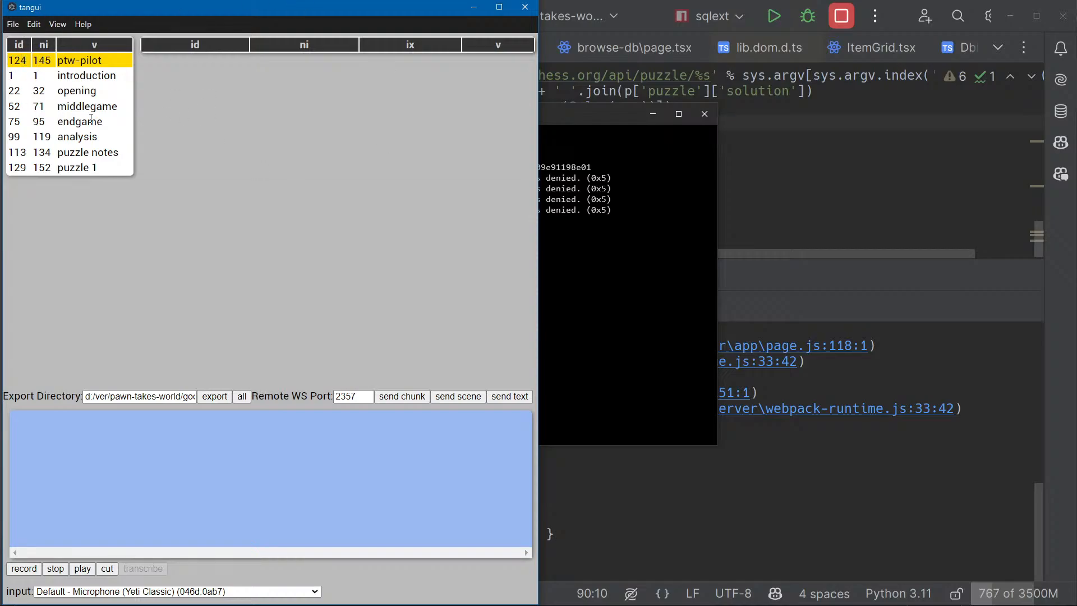
Browse the lines of the introduction, middlegame, analysis, puzzle notes and opening scenes, and return to puzzle 1
left_click(65, 74)
left_click(76, 106)
left_click(84, 137)
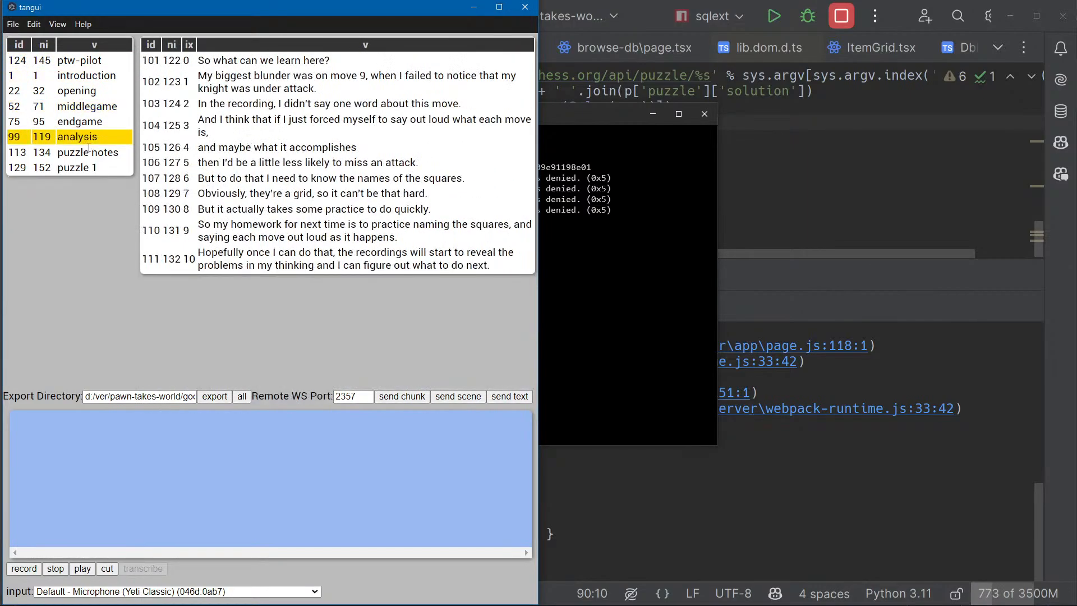
left_click(90, 150)
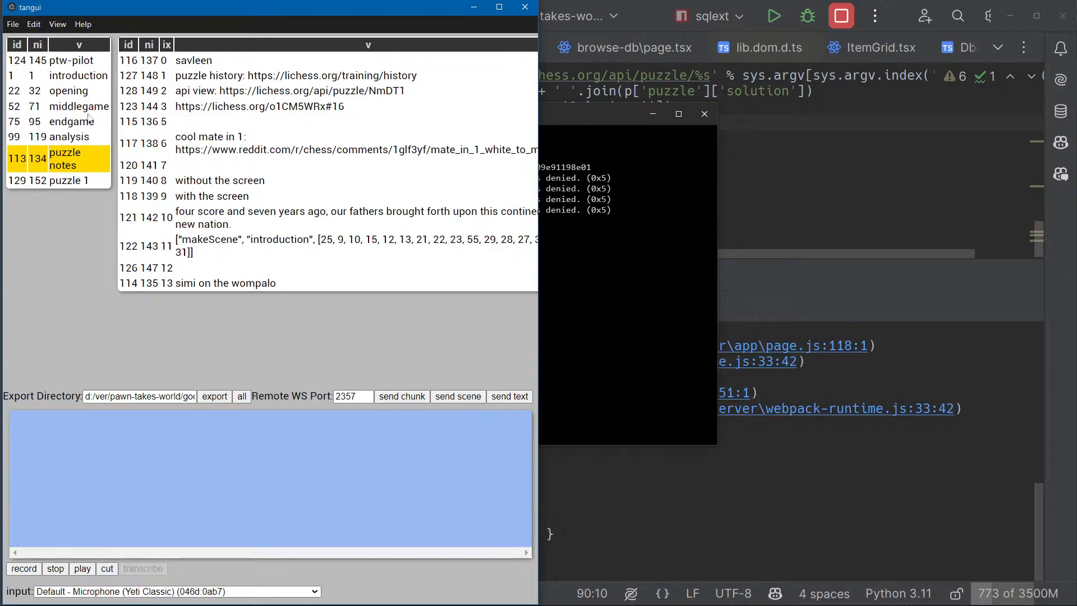
left_click(75, 90)
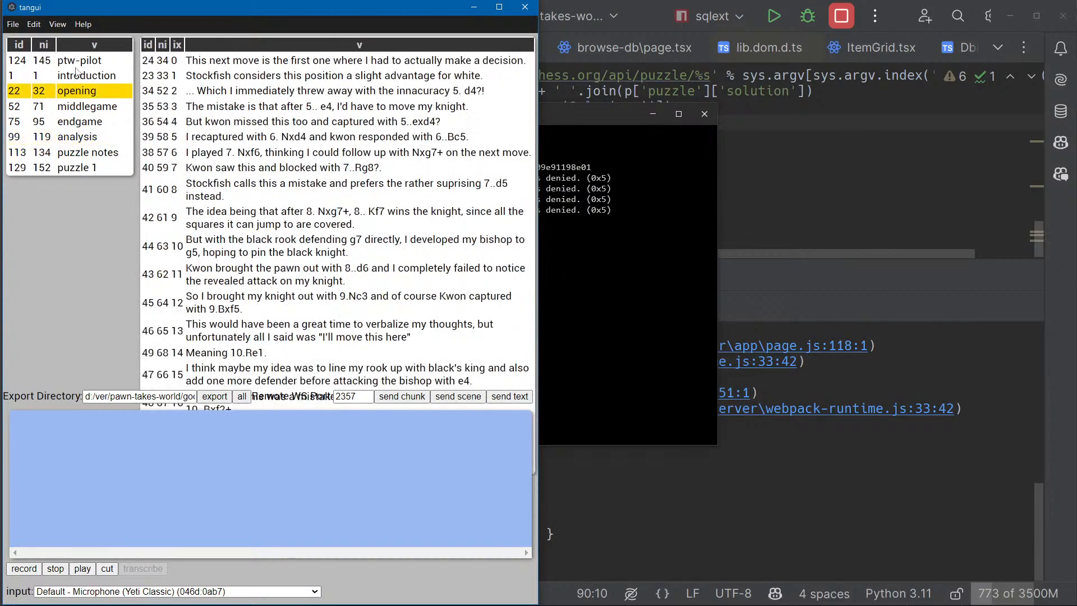
left_click(90, 165)
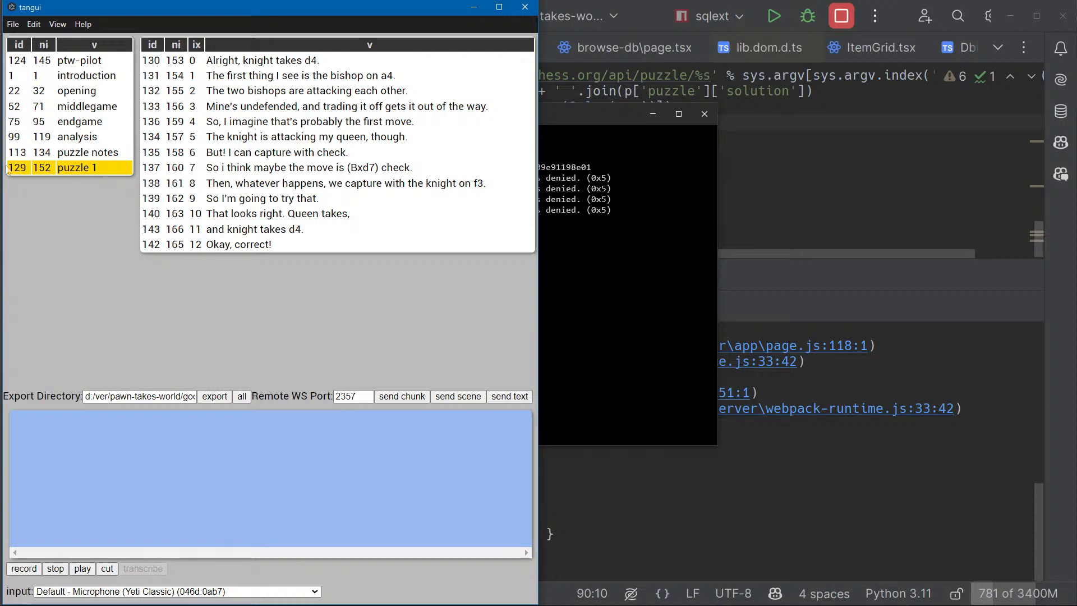
key("alt+Tab")
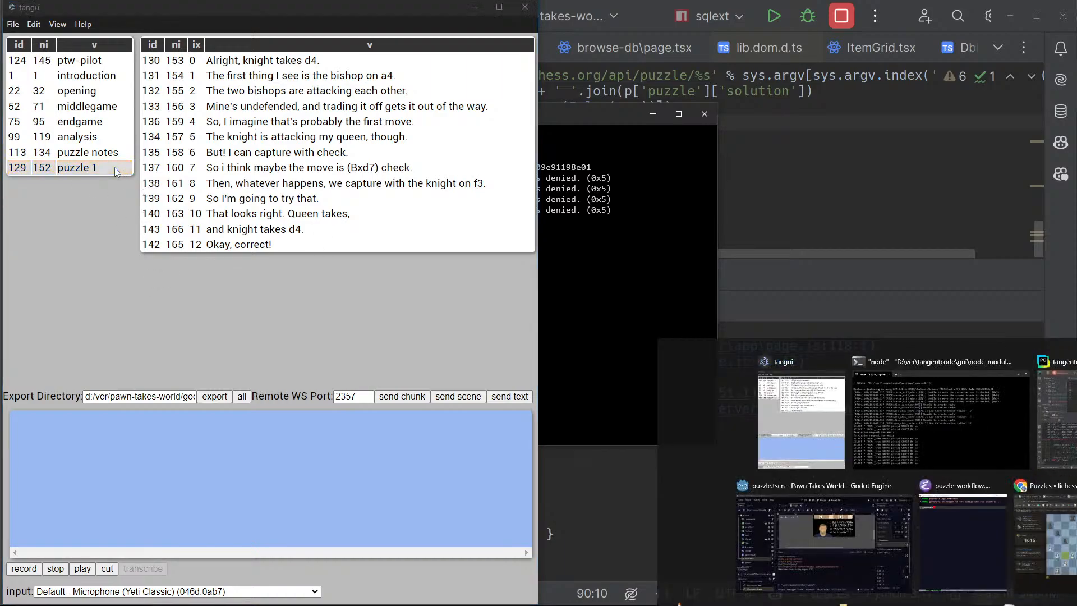
Switch to Emacs, place its window beside tangui, and change the unfinished heading to "TODO record the text of the presentation"
key("alt+Tab")
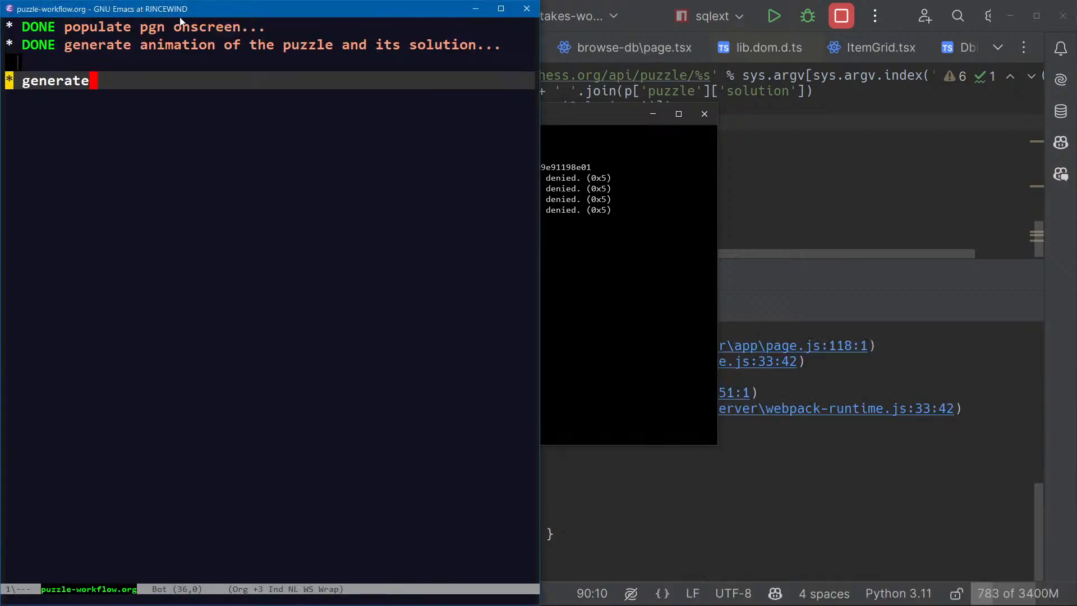
left_click_drag(194, 11, 730, 187)
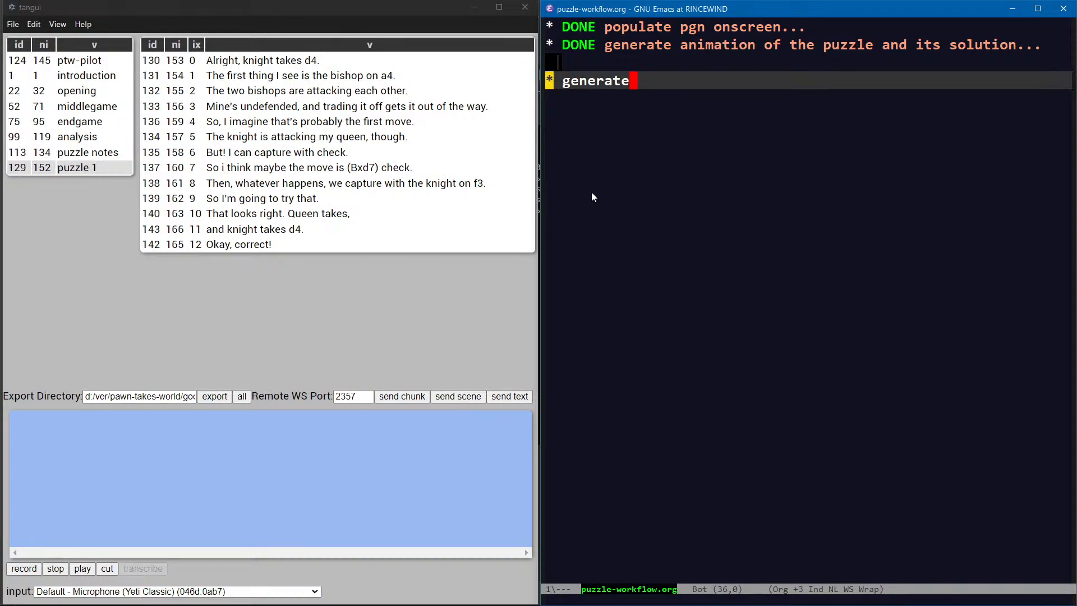
key("ctrl+e")
key("alt+b")
type("TODO")
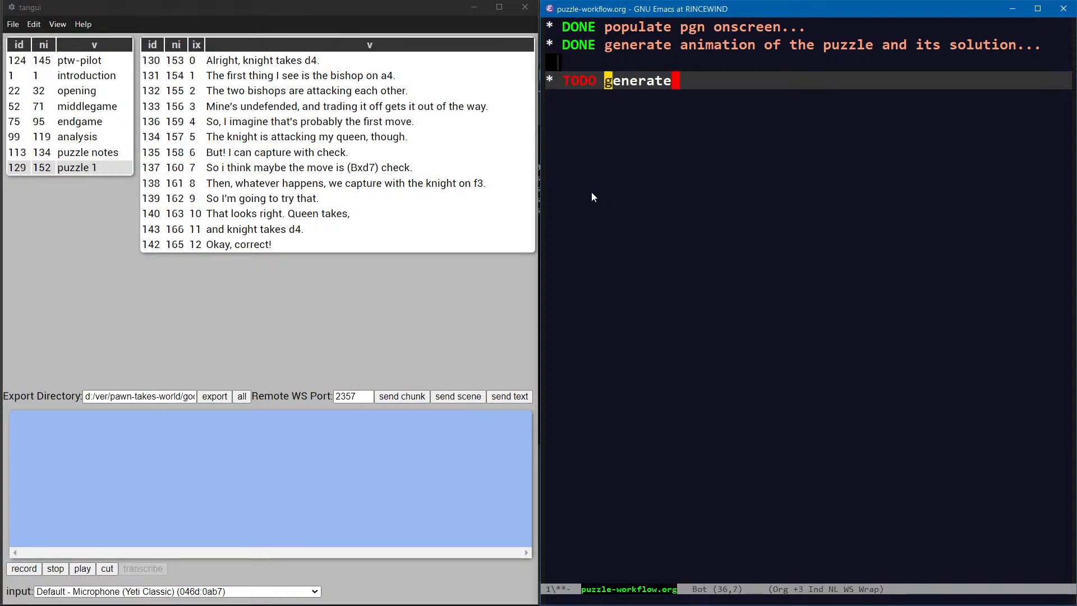
key("ctrl+k")
type("record")
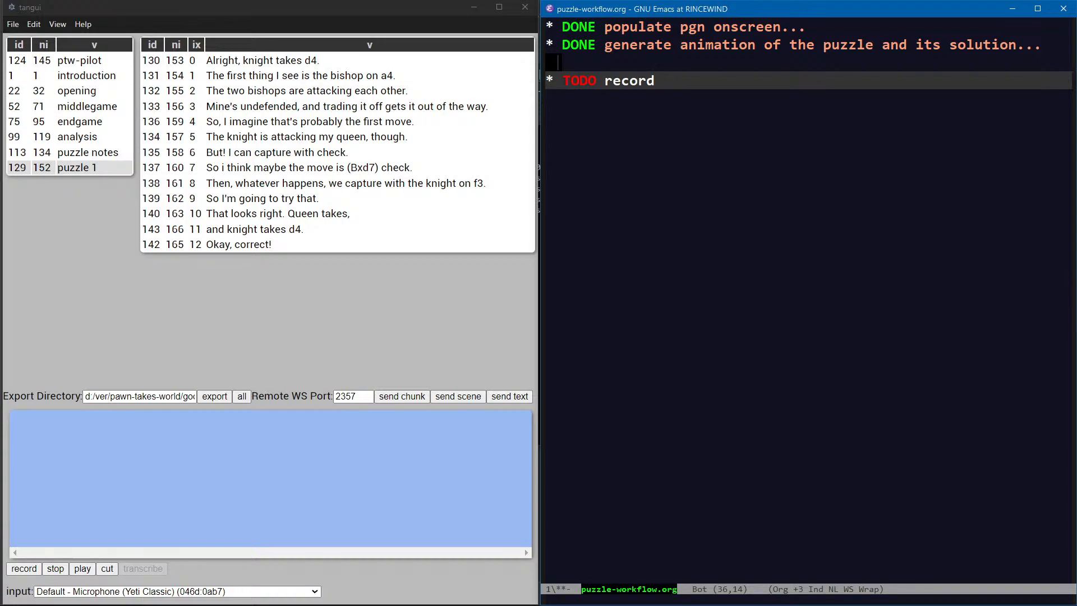
type("the text of th")
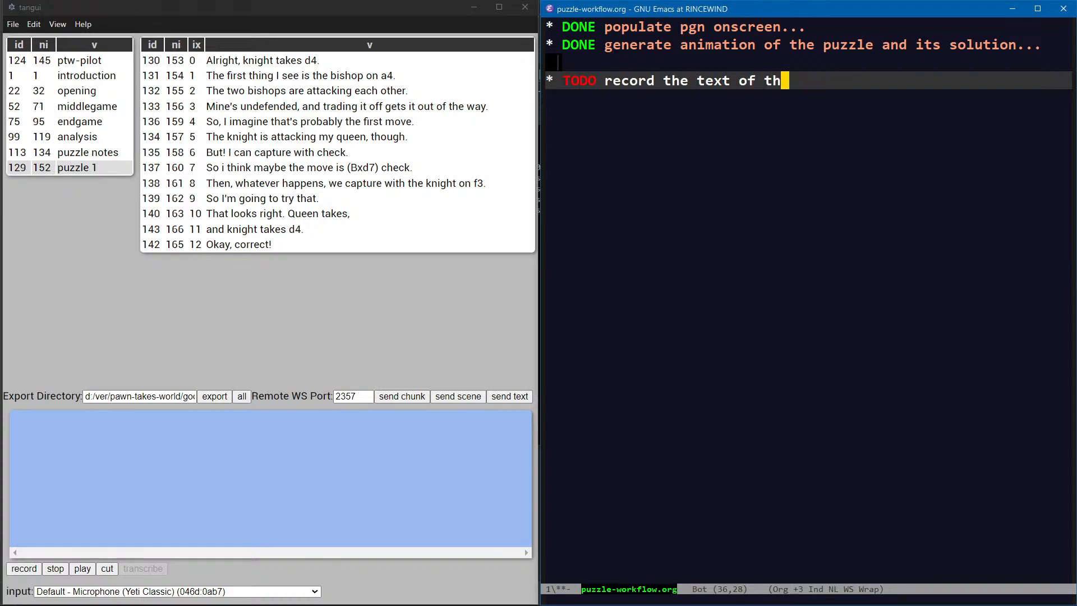
type("e presentation")
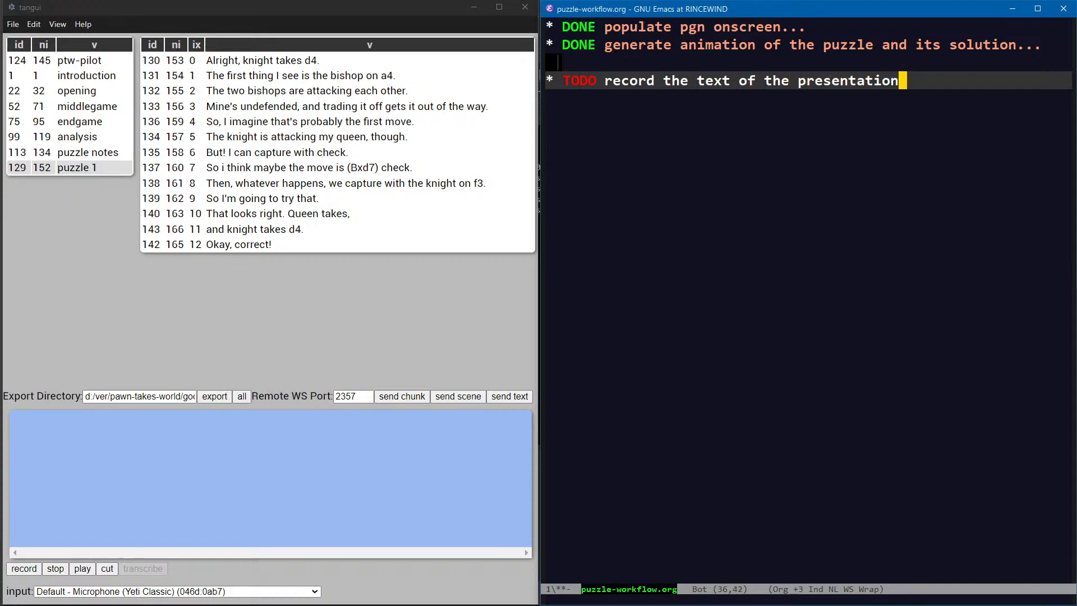
Reword the TODO heading to "write and record text of the presentation"
key("alt+b")
key("alt+b")
key("alt+b")
key("alt+b")
key("alt+b")
key("alt+d")
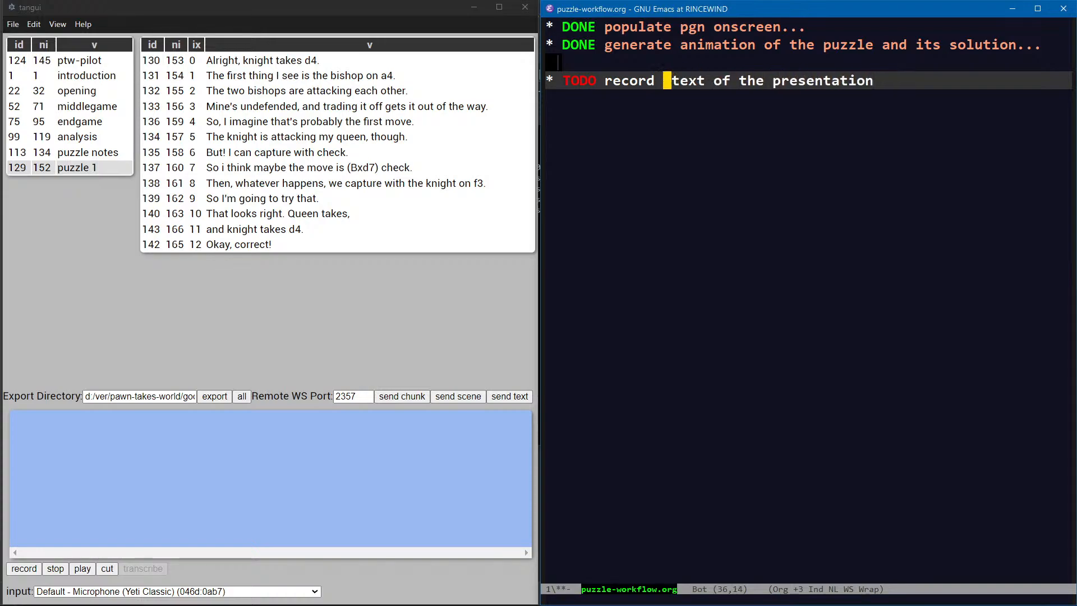
key("alt+BackSpace")
type("write and record")
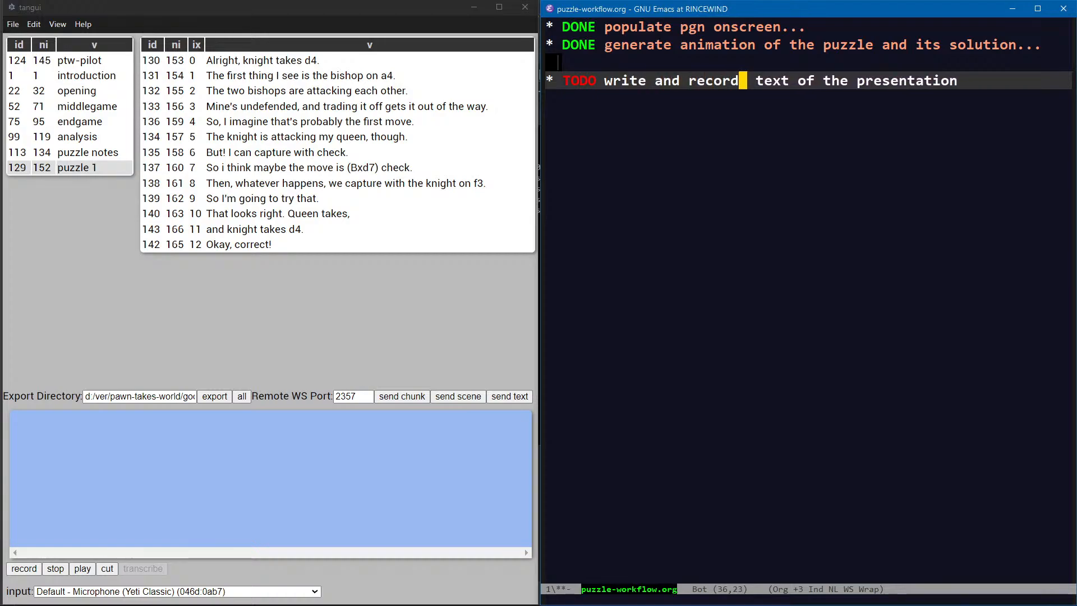
key("ctrl+d")
Add the bullet "re-enact the original recording with desired pacing" under the TODO heading
key("ctrl+e")
key("Return")
type("- ")
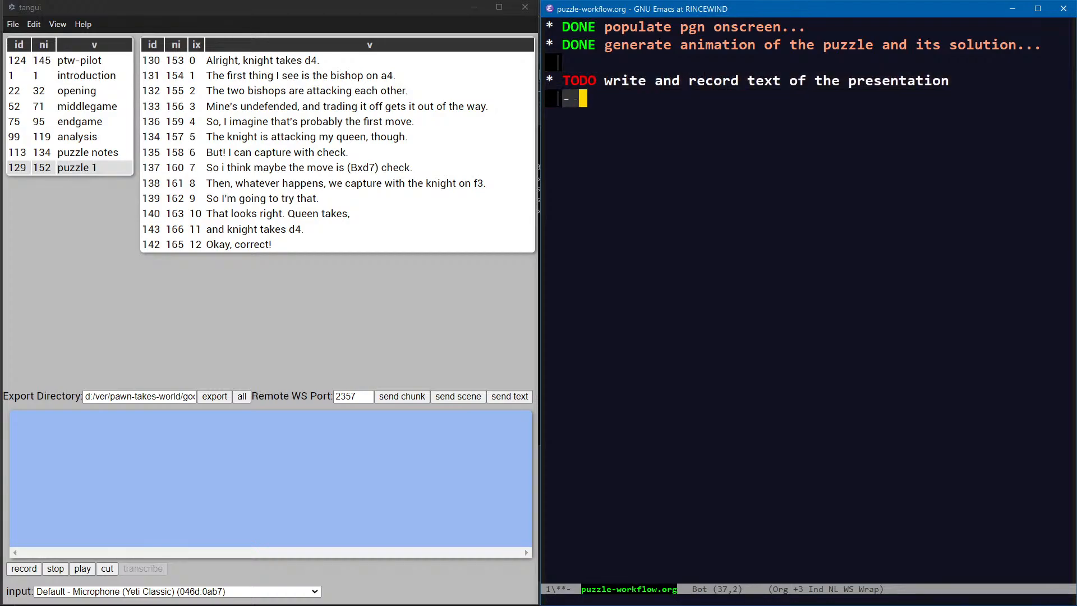
type("re-en")
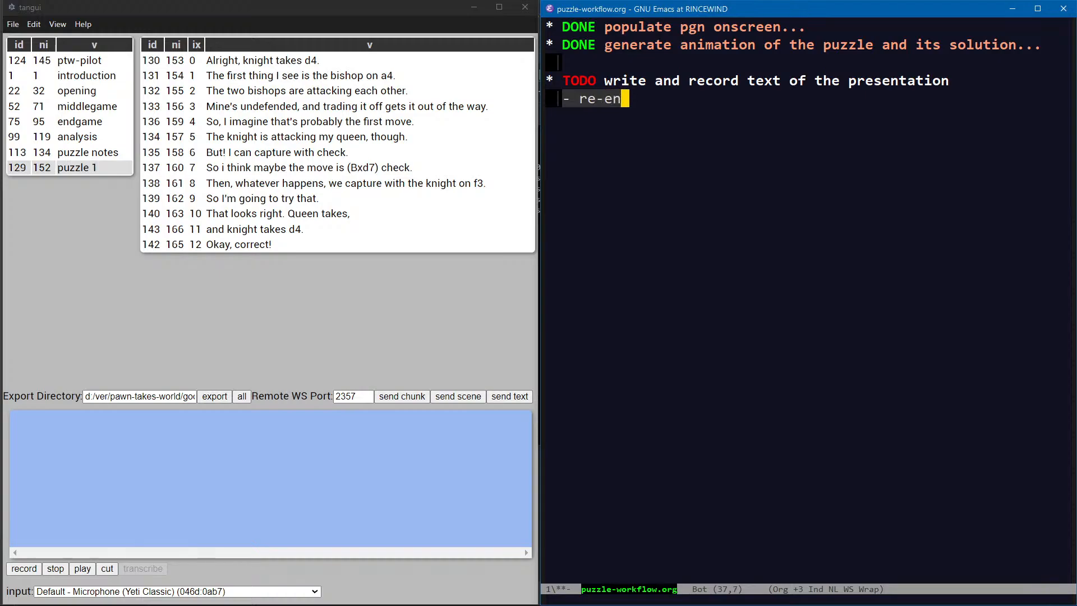
type("act the ")
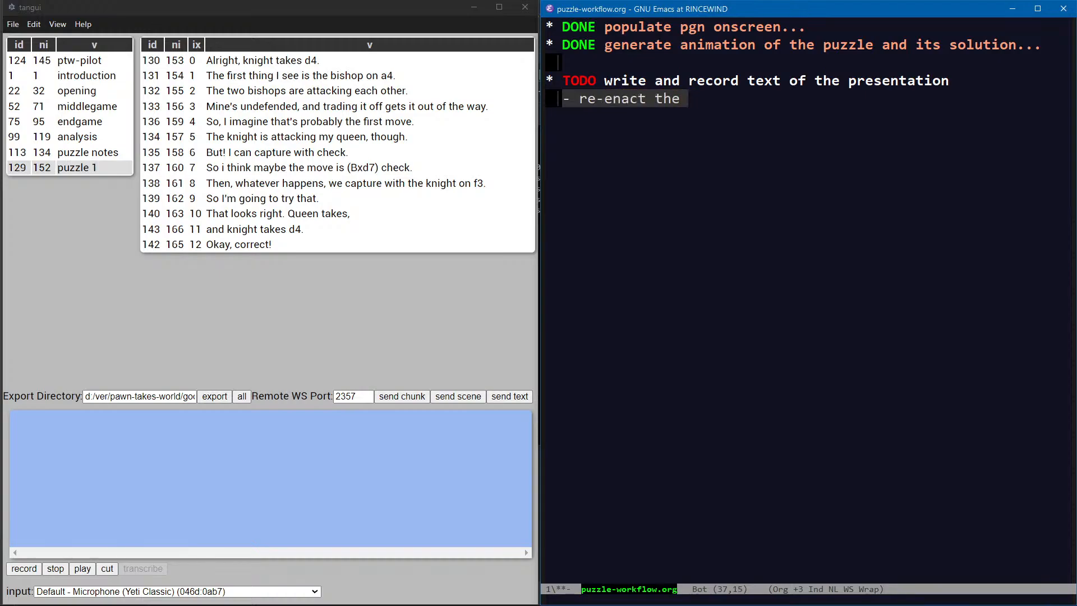
type("original rec")
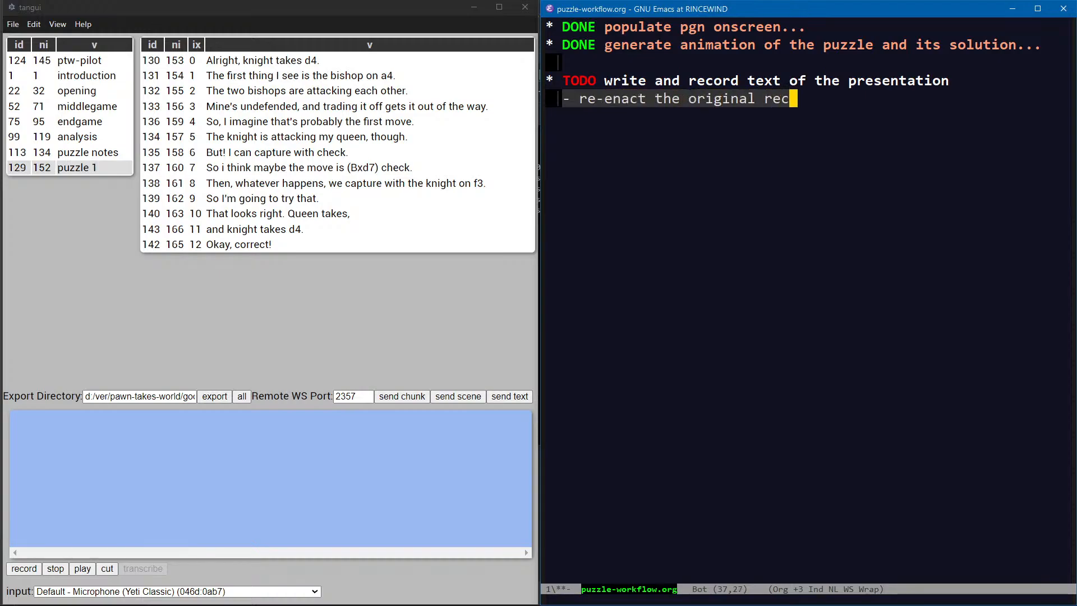
type("ording with ")
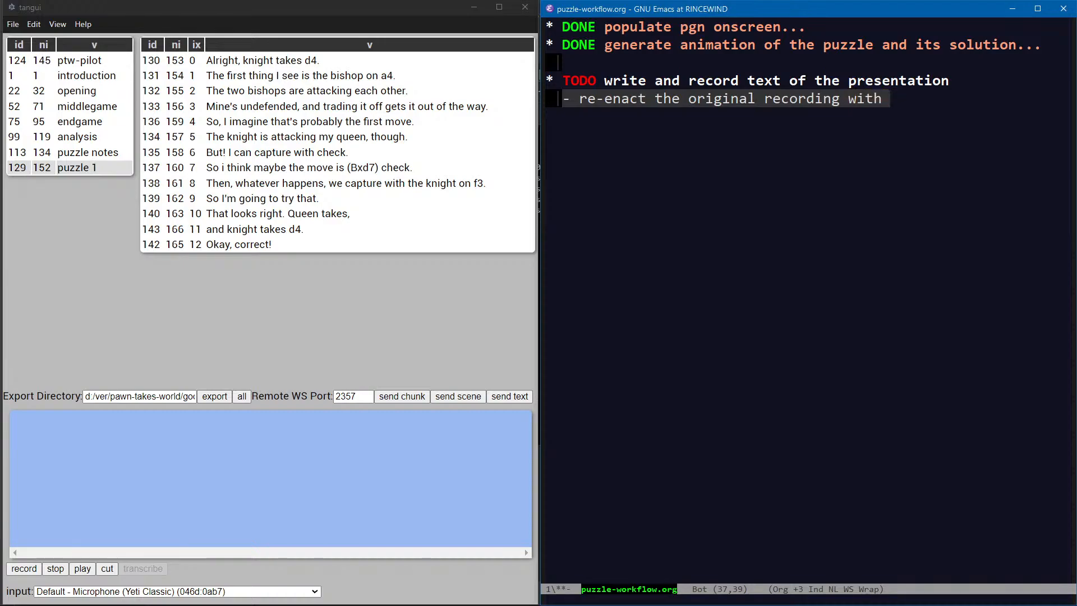
type("desir")
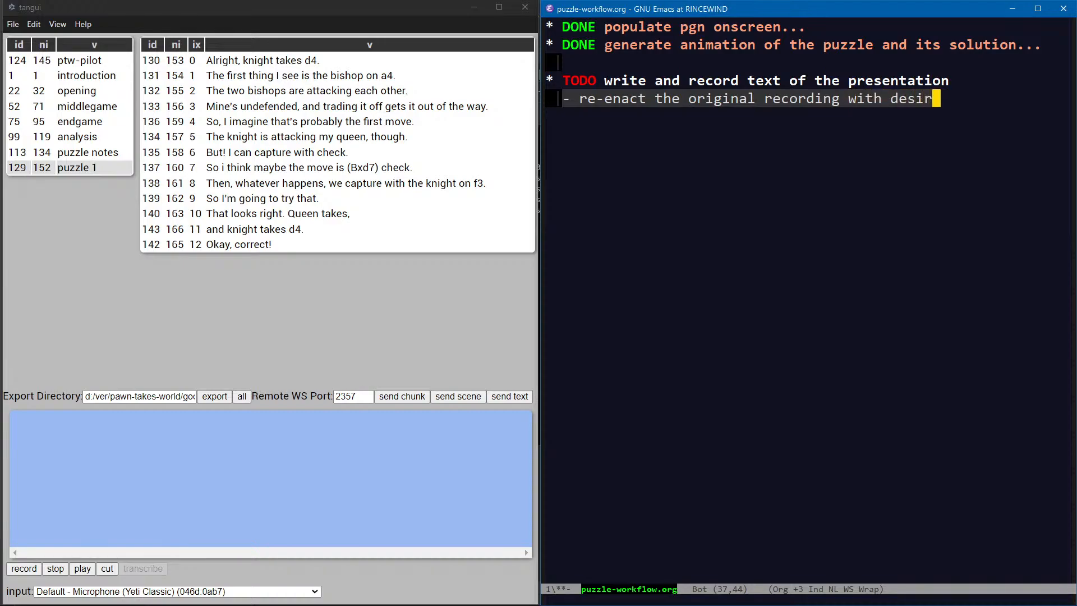
type("ed pacing")
key("Return")
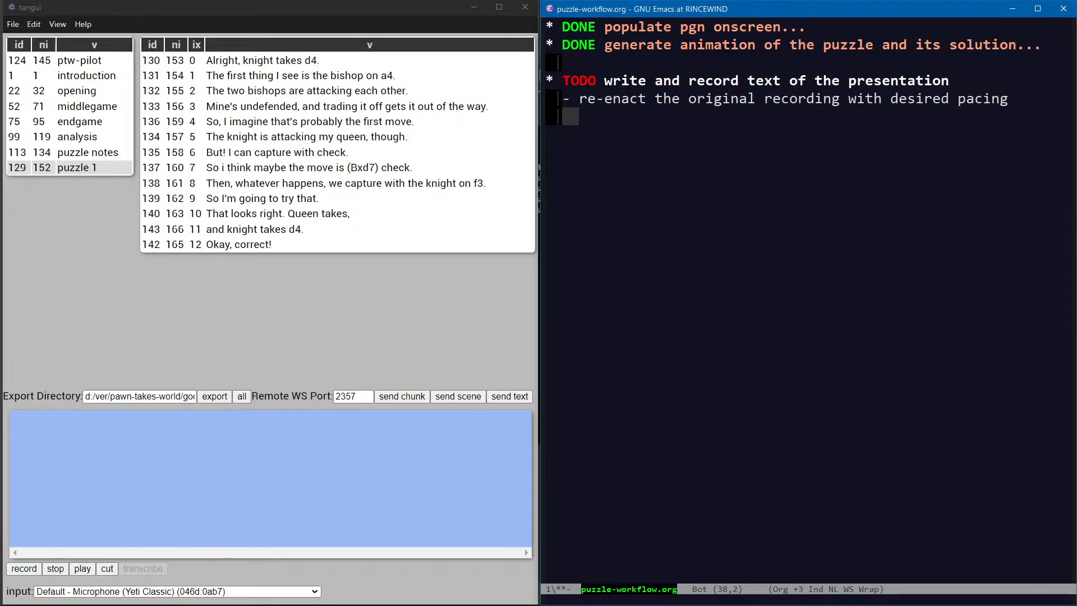
key("BackSpace")
key("BackSpace")
type("-")
key("Up")
key("ctrl+a")
key("ctrl+k")
key("ctrl+k")
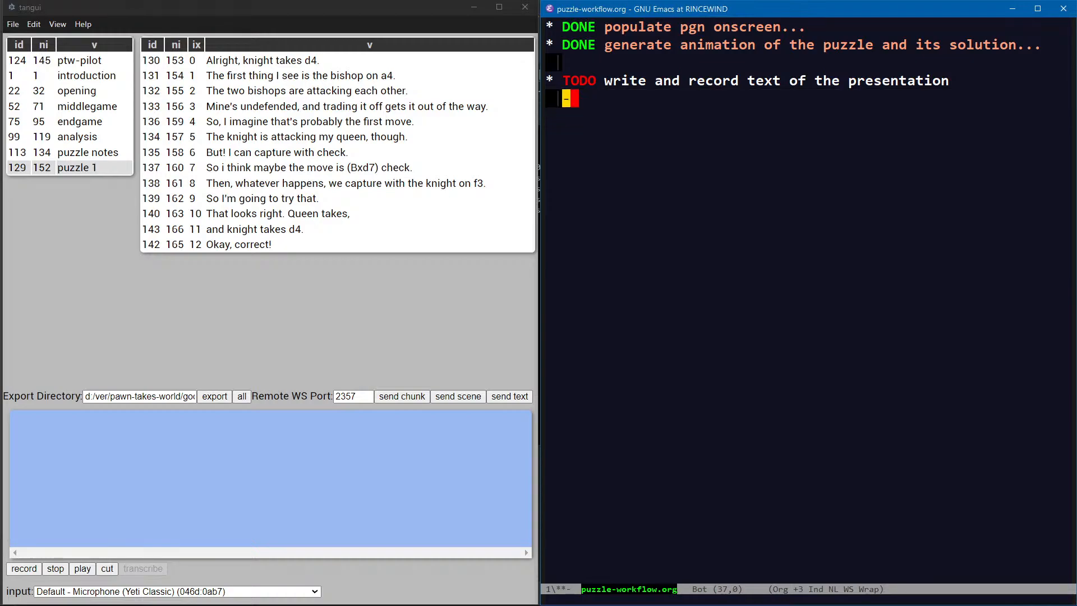
key("Down")
key("ctrl+y")
key("Up")
key("ctrl+d")
key("ctrl+d")
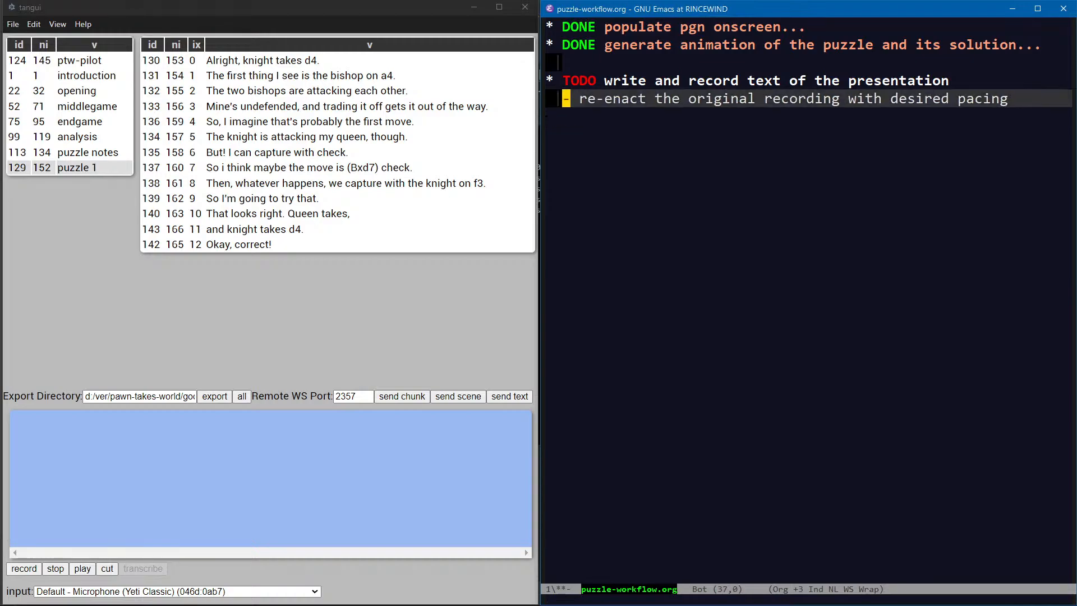
Insert the bullet "for now, just create a new node in 'tangui'" above the re-enact bullet
key("ctrl+o")
type("-")
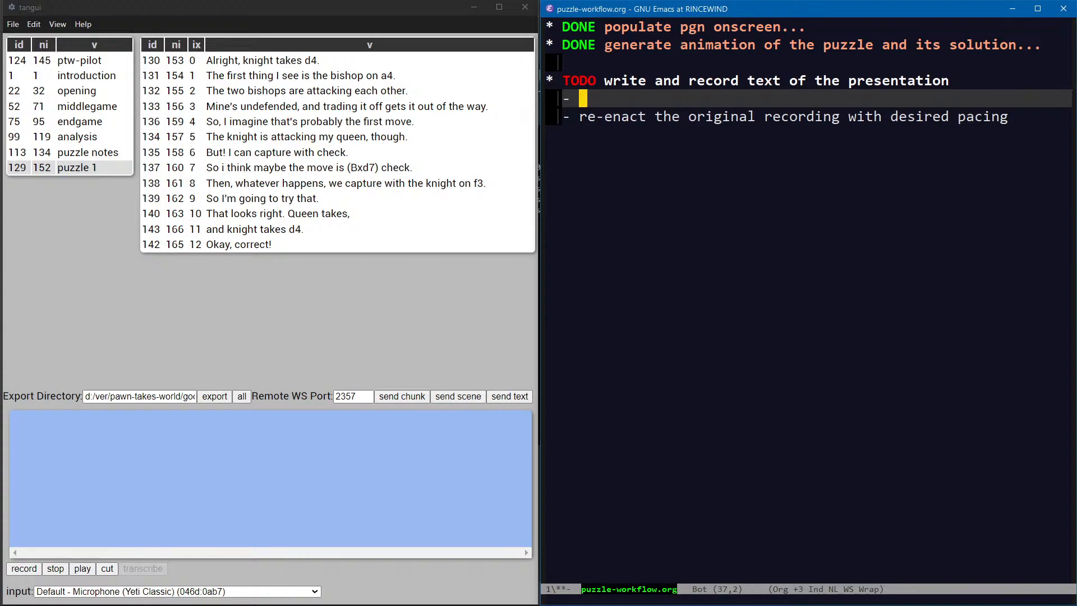
type("for now, just crea")
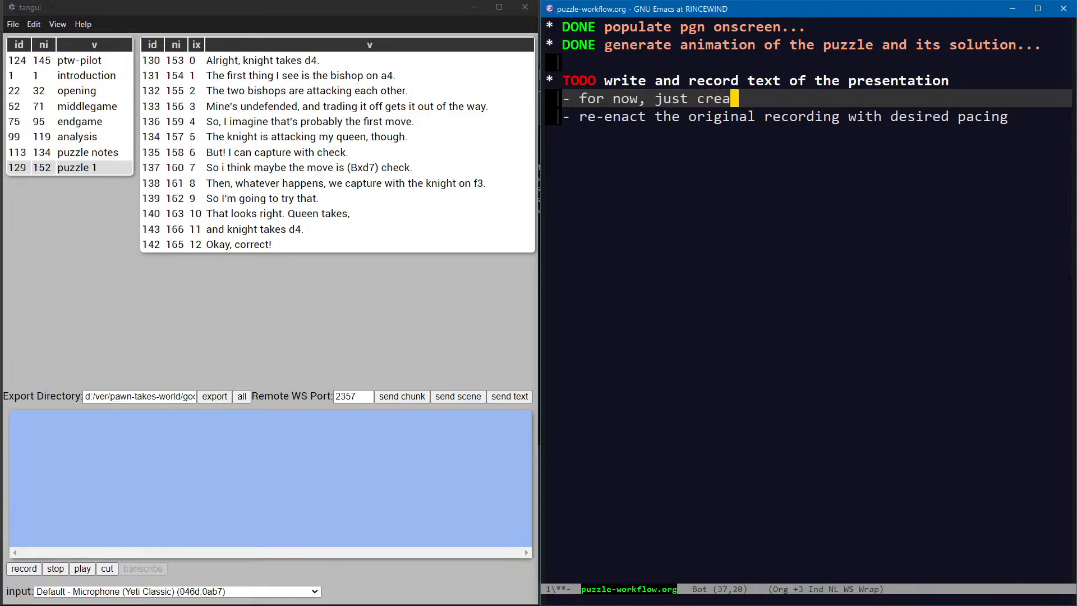
type("te a new node")
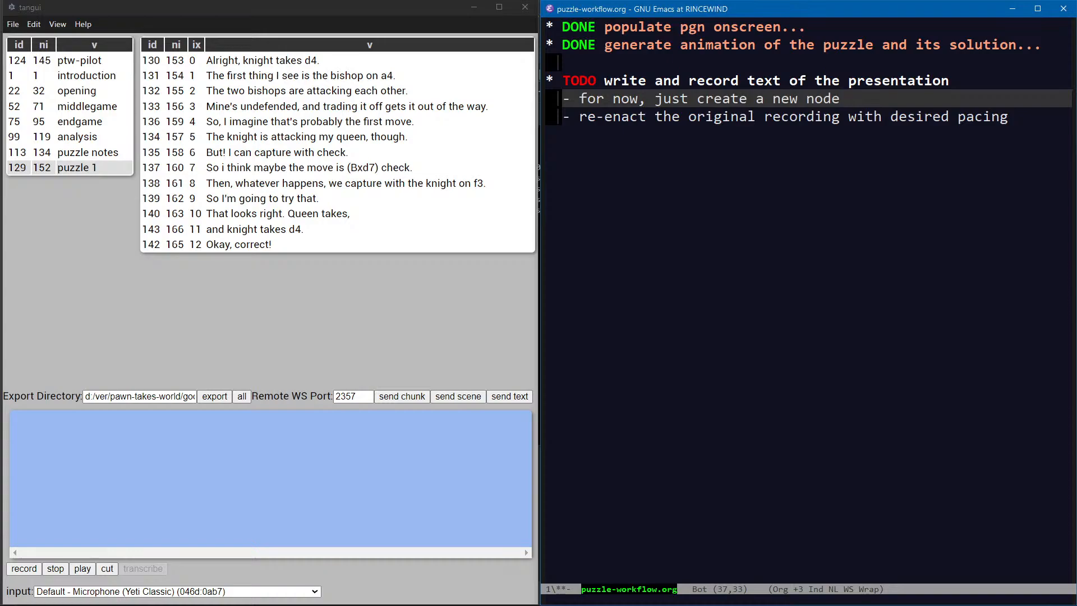
type(" in tangui'")
key("alt+b")
type("'")
key("ctrl+e")
key("Return")
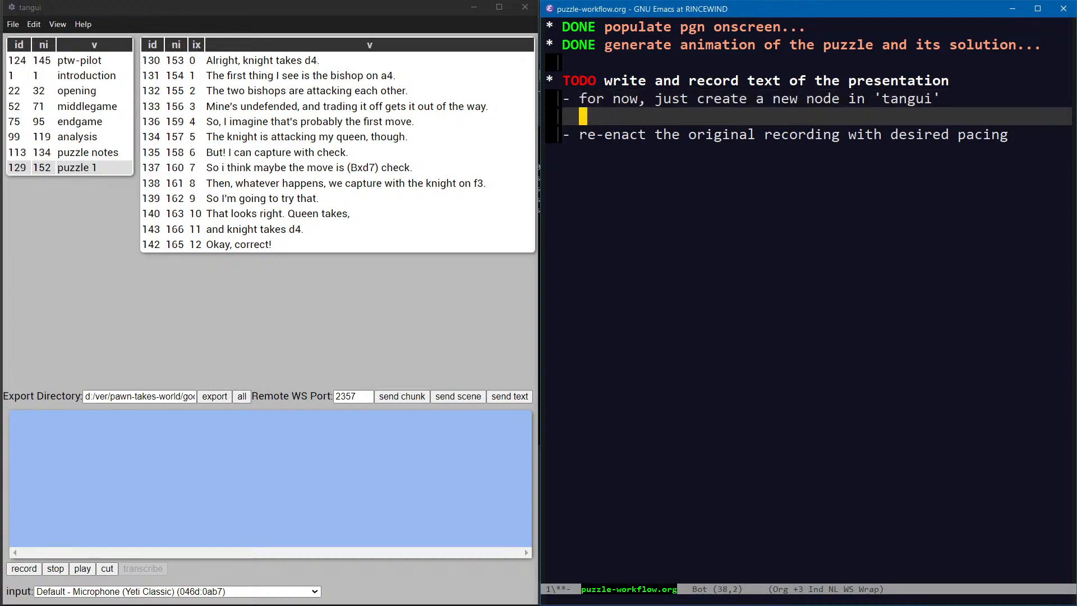
Add an empty bullet after the 'tangui' bullet and extend the 'tangui' bullet with "for the puzzle"
key("BackSpace")
key("BackSpace")
type("-")
key("Up")
key("End")
type("'tangui' f")
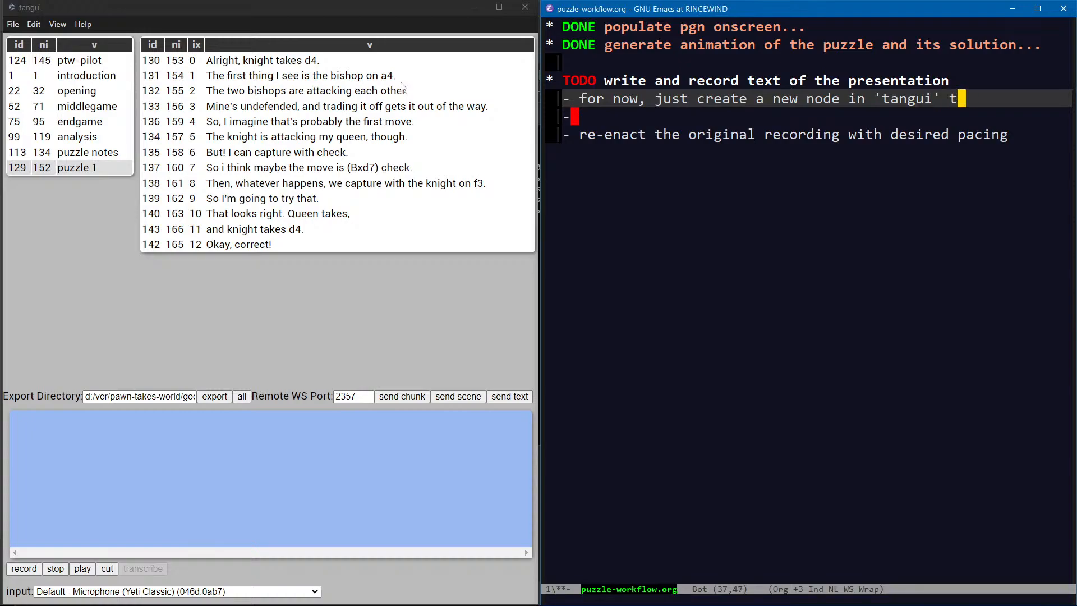
type("or the puzzle")
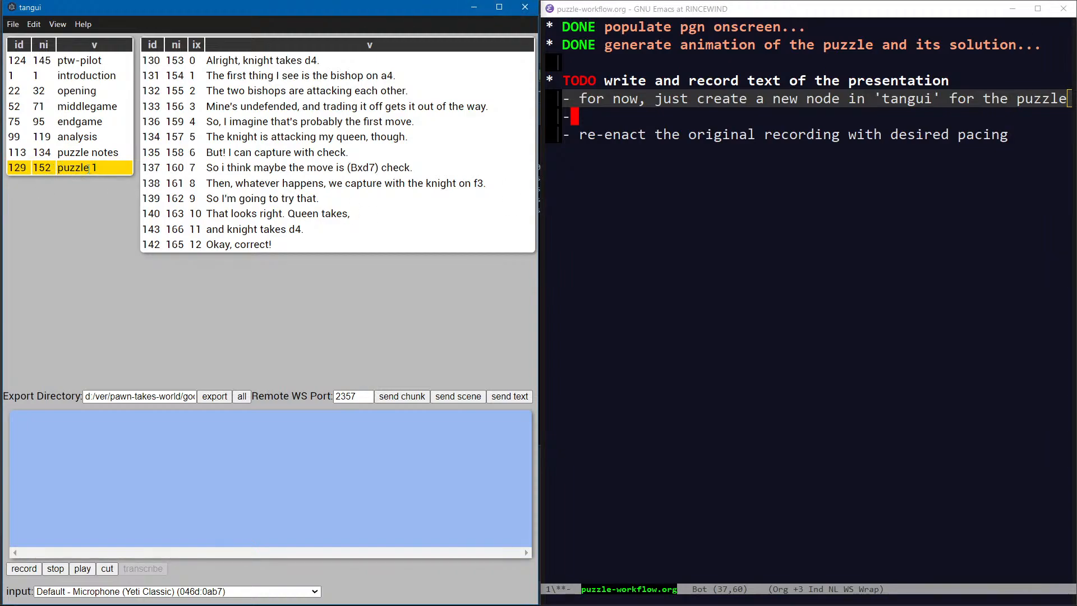
Create a new scene node named "puzzle 2" in tangui and add an empty first line to it
key("Insert")
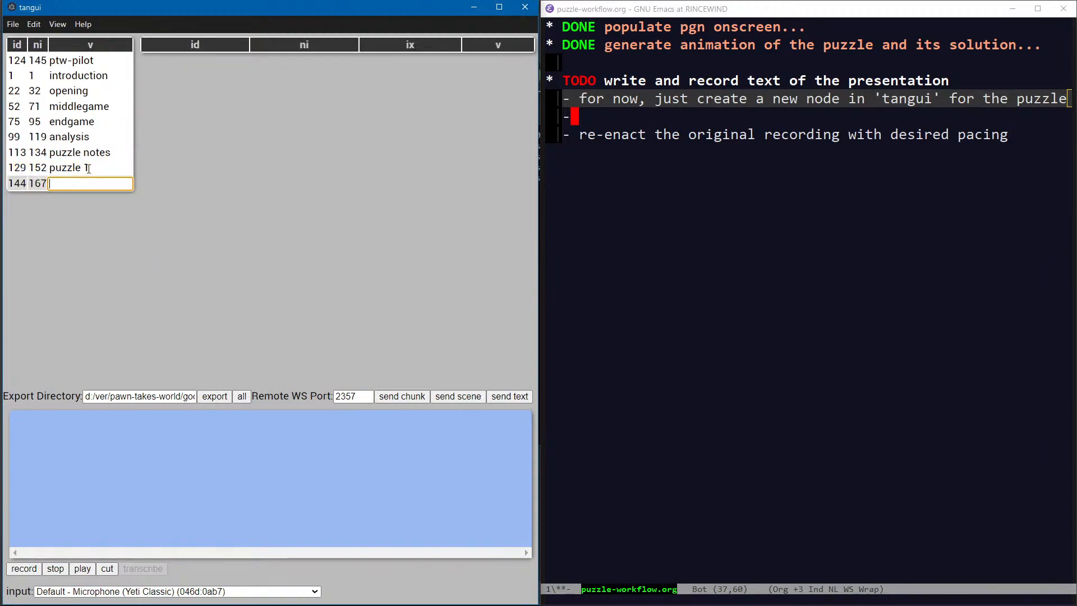
type("puzzle 2")
key("Return")
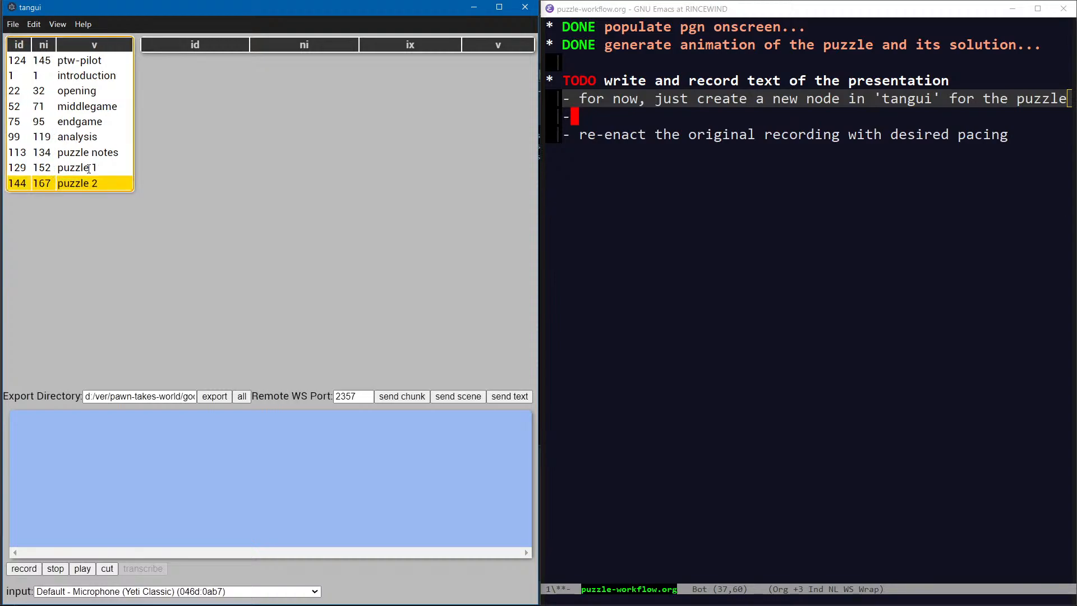
left_click(282, 51)
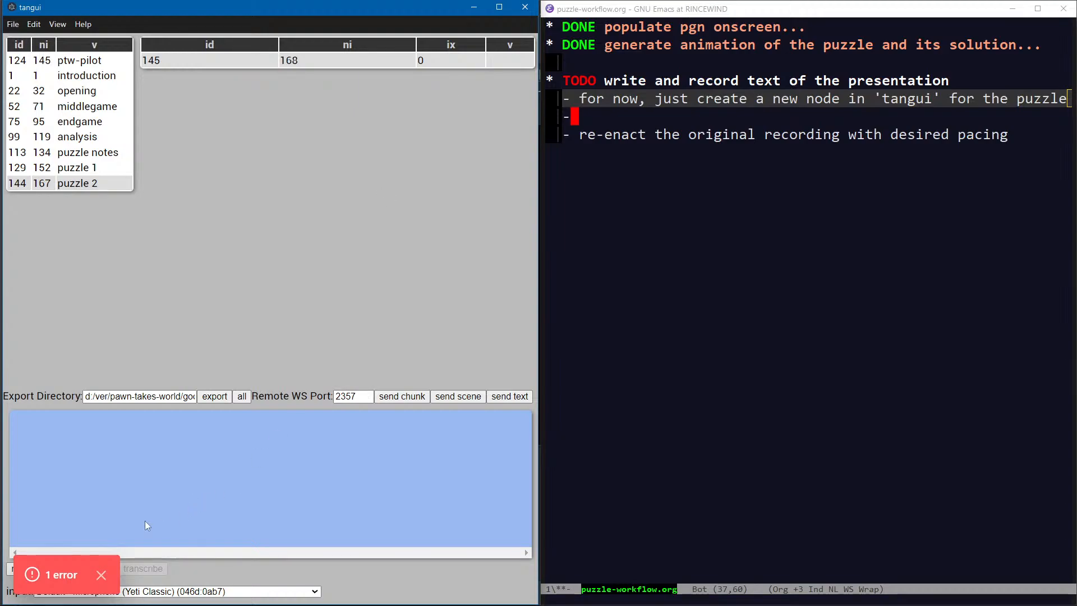
View and close the runtime error details, and open the new line's v cell for editing
left_click(63, 568)
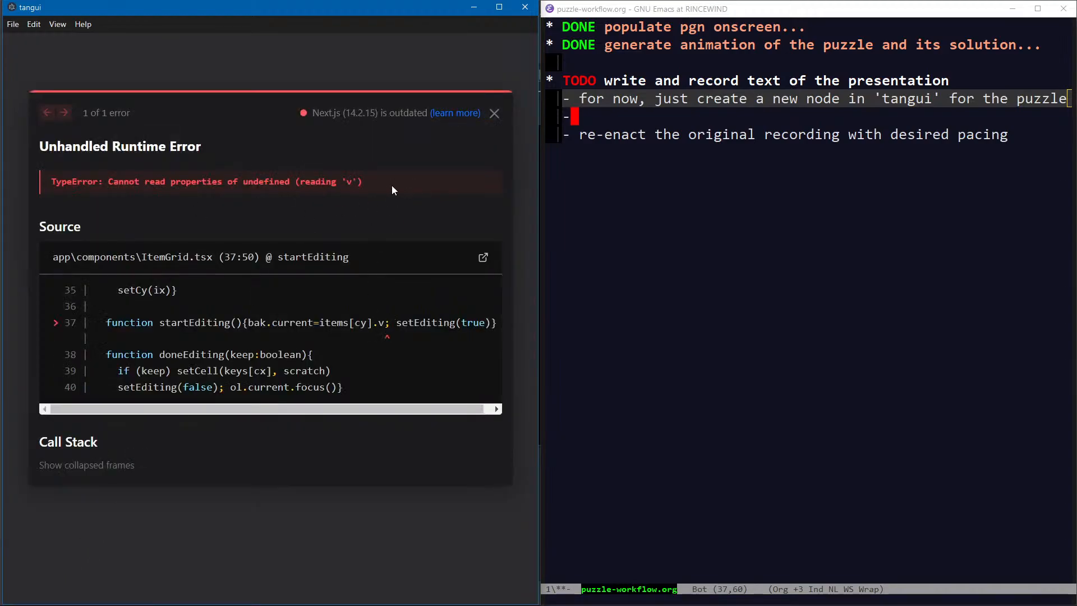
left_click(495, 112)
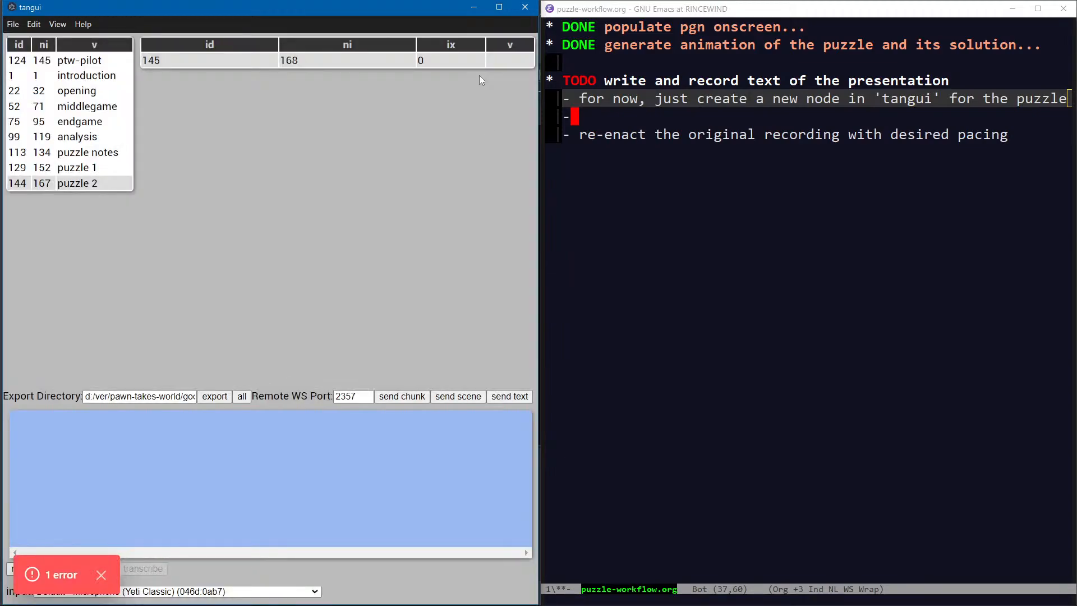
left_click(497, 63)
left_click(497, 63)
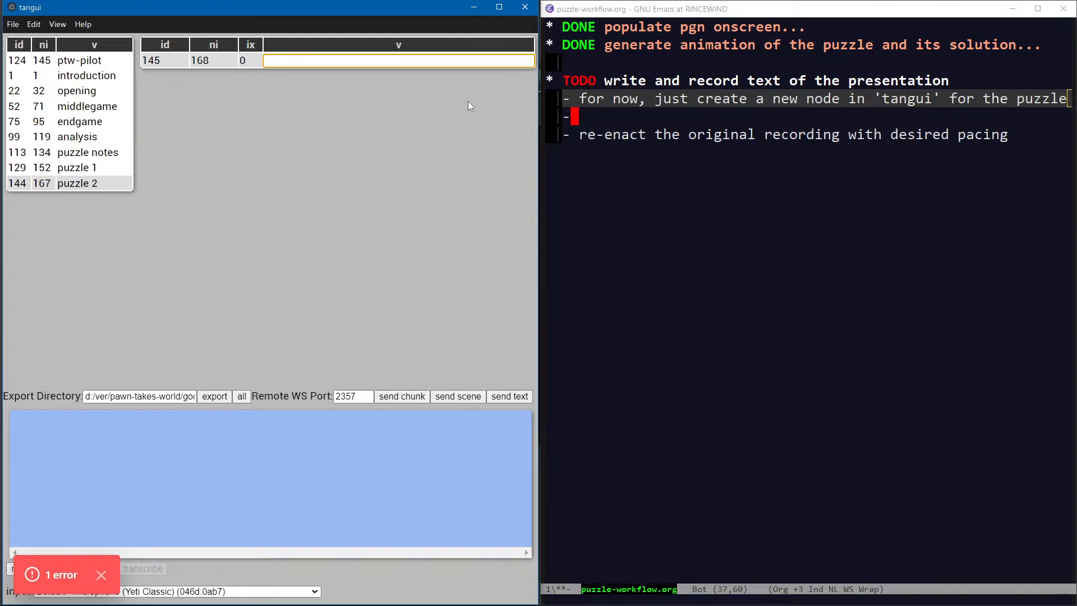
Switch to VLC, briefly play the lichess puzzle recording, and replay it from about 02:14
key("alt+Tab")
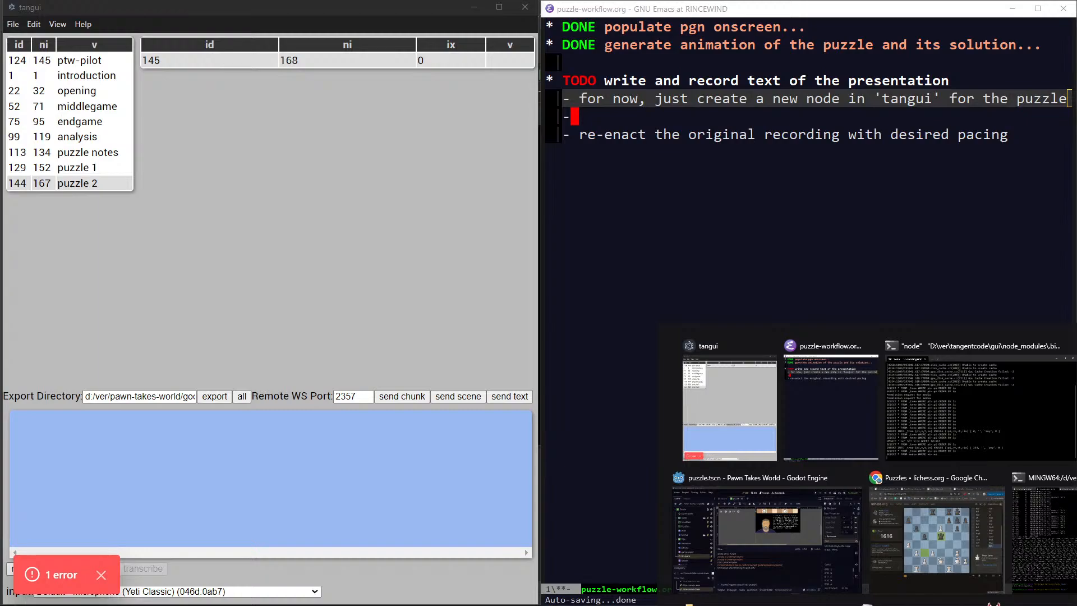
key("alt+Tab")
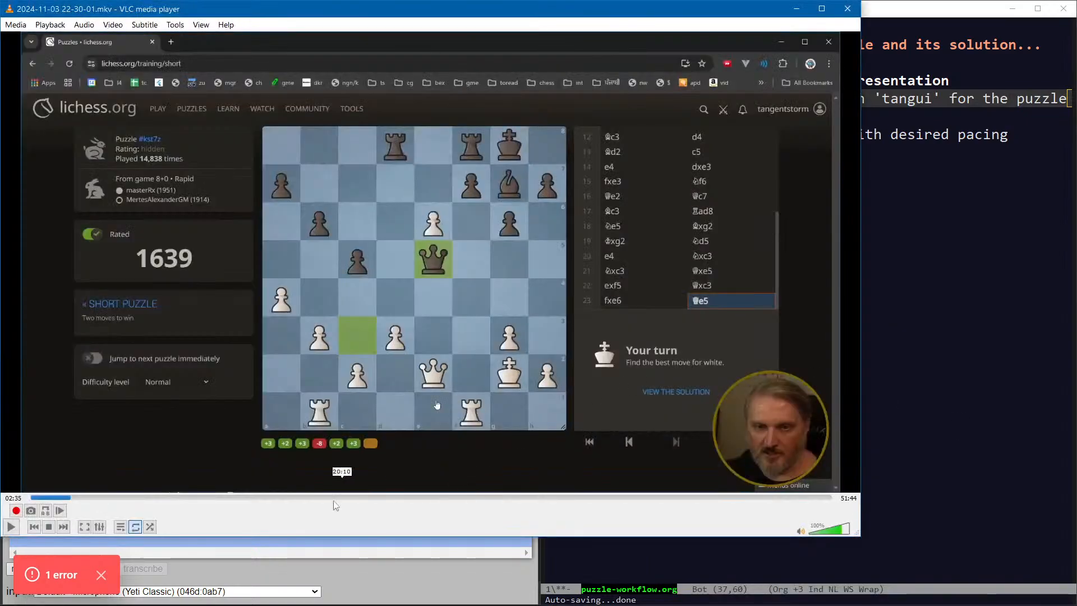
left_click(13, 531)
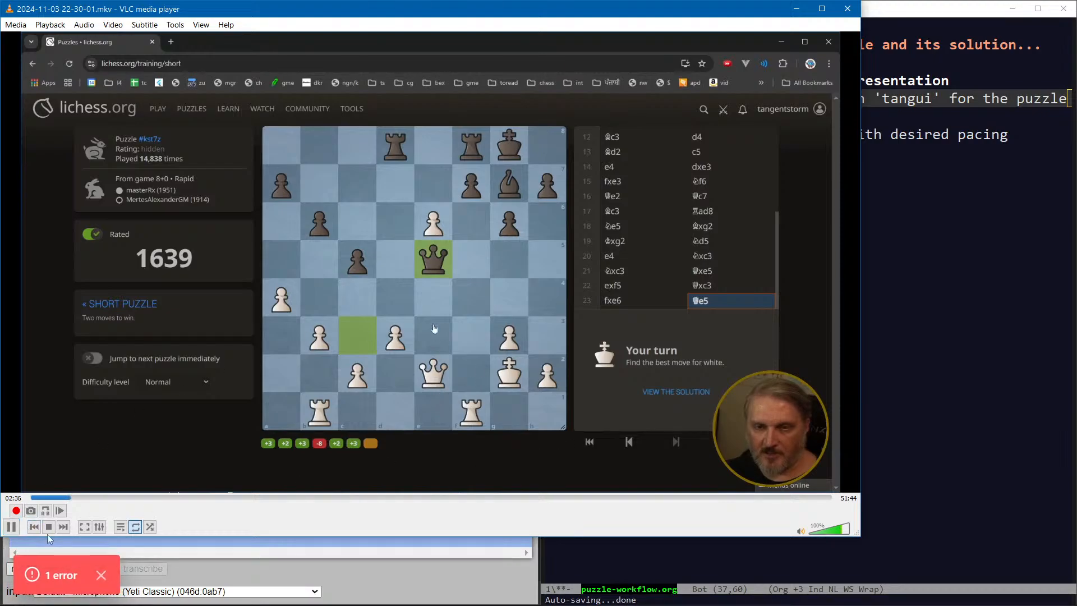
left_click(13, 528)
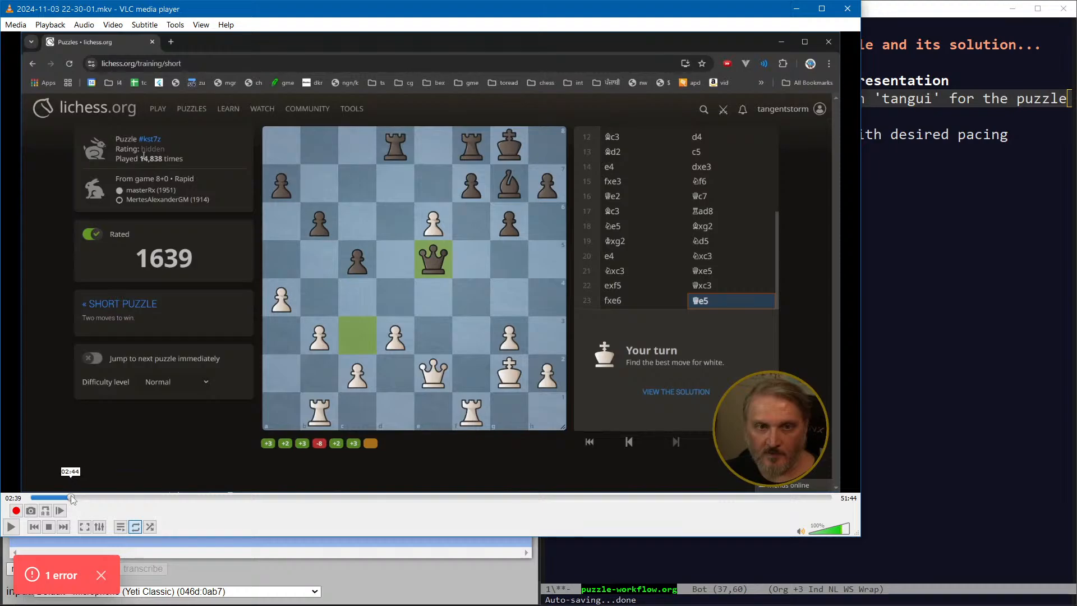
left_click(73, 498)
left_click(66, 497)
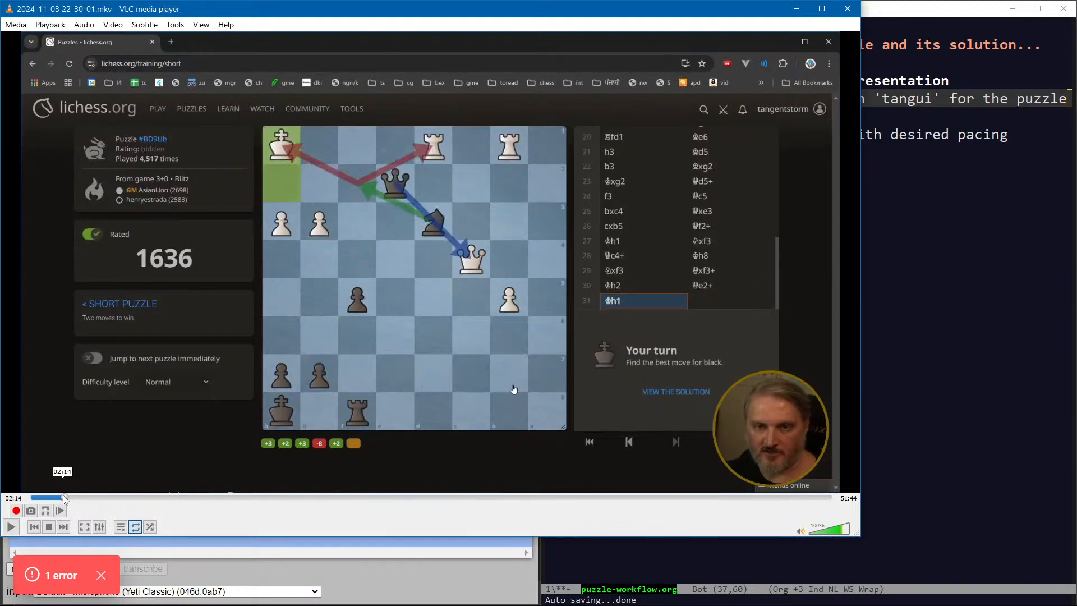
left_click(11, 527)
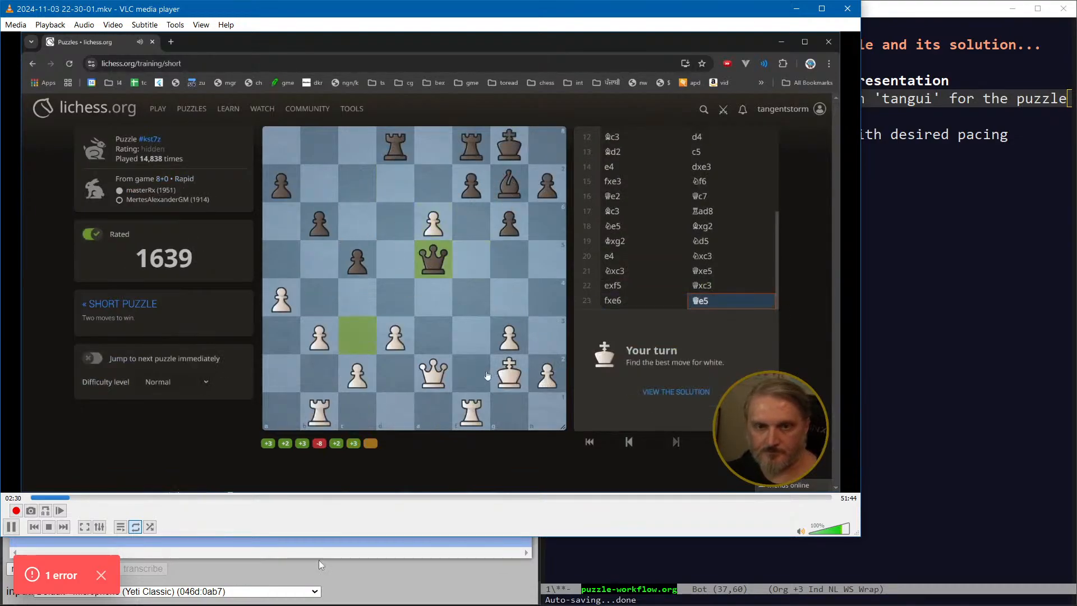
Pause the recording, switch to tangui, and write "Queen to E5 attacks the white queen." as the first line of puzzle 2
left_click(14, 533)
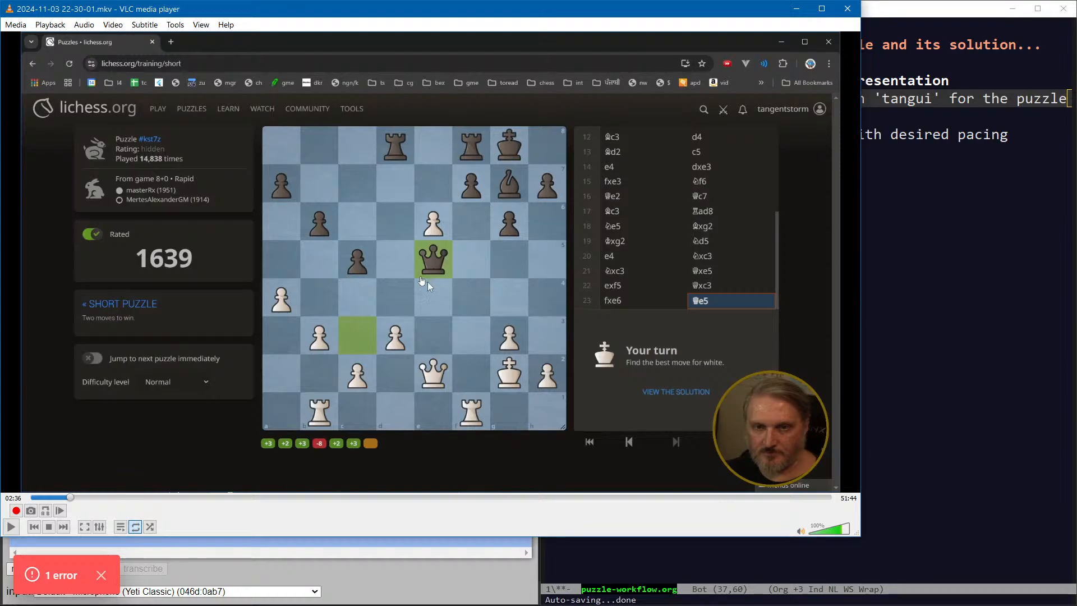
key("alt+Tab")
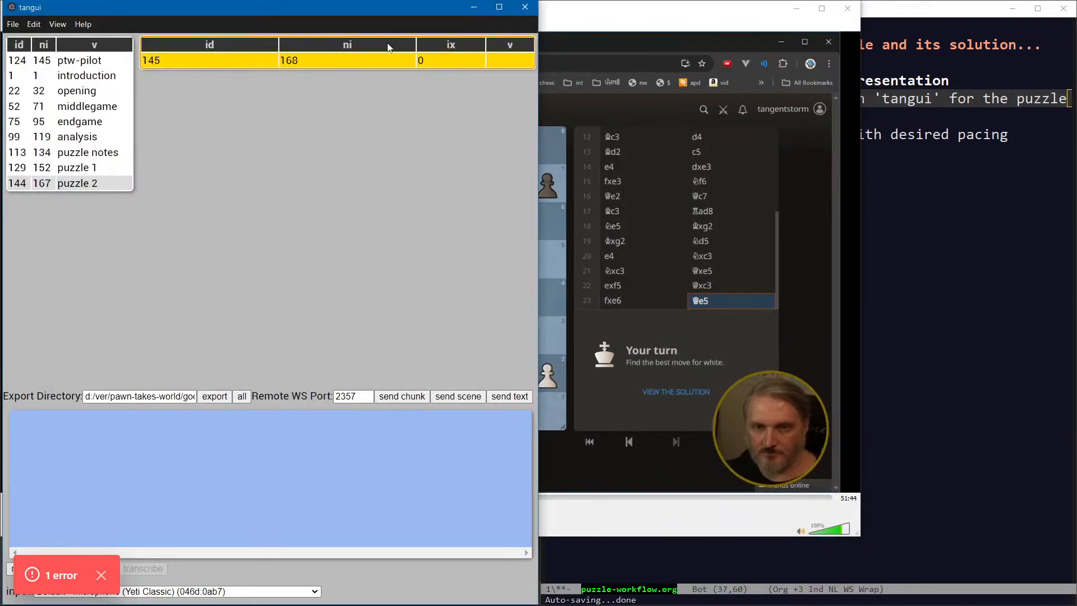
left_click(515, 64)
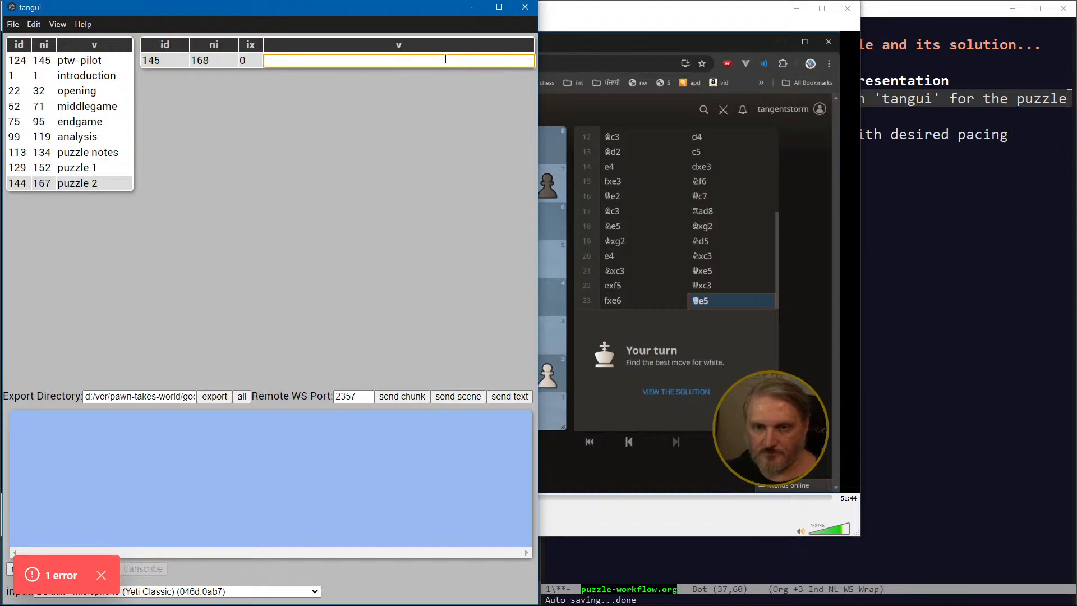
type("Queen to E5 and the")
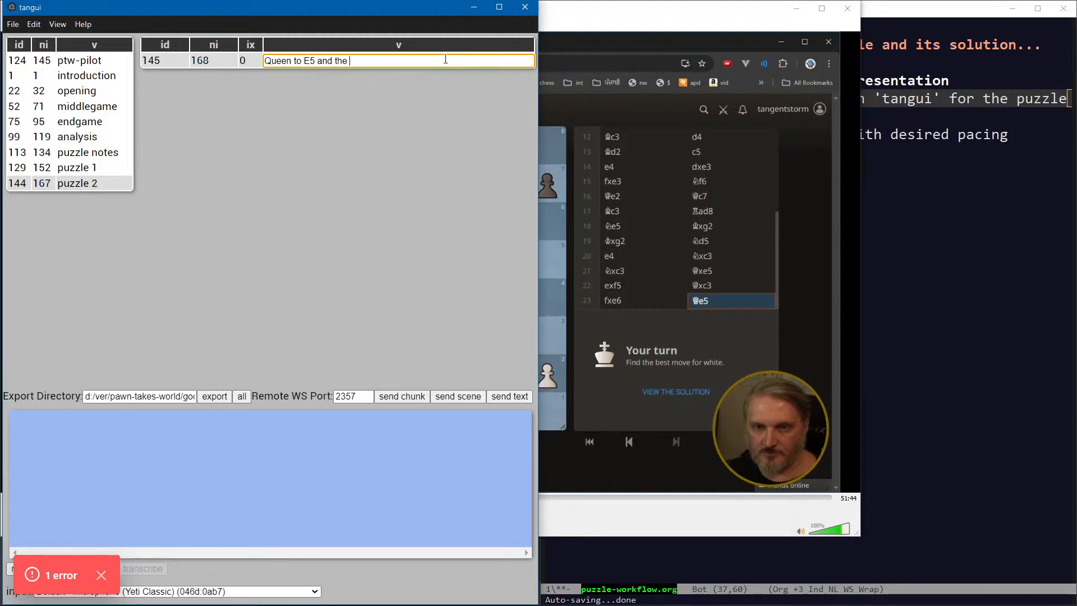
key("BackSpace")
key("BackSpace")
key("BackSpace")
key("BackSpace")
key("BackSpace")
type("ttacks the ")
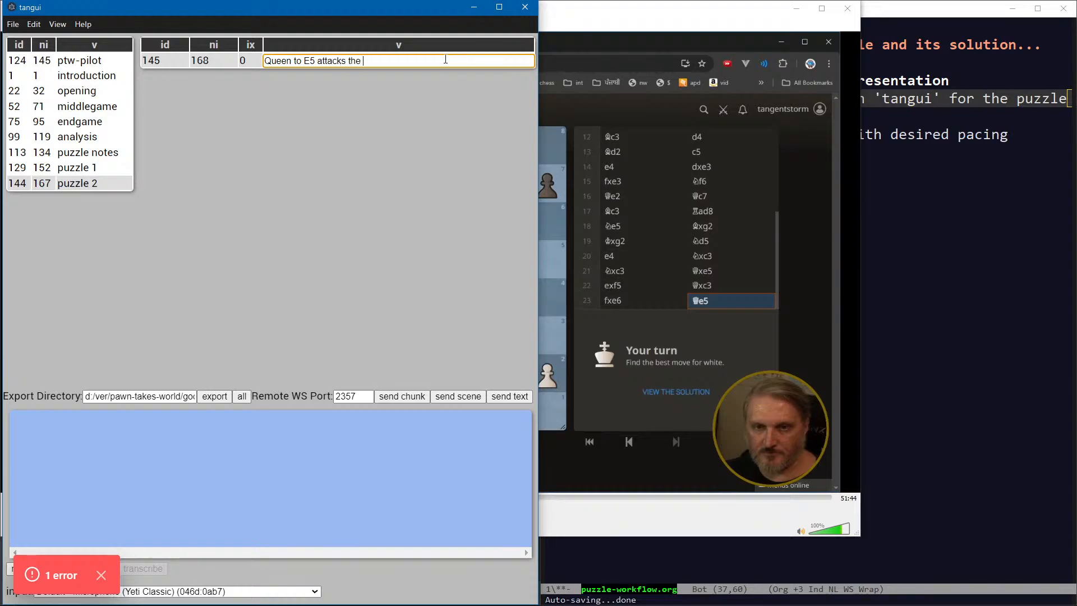
type("white queen")
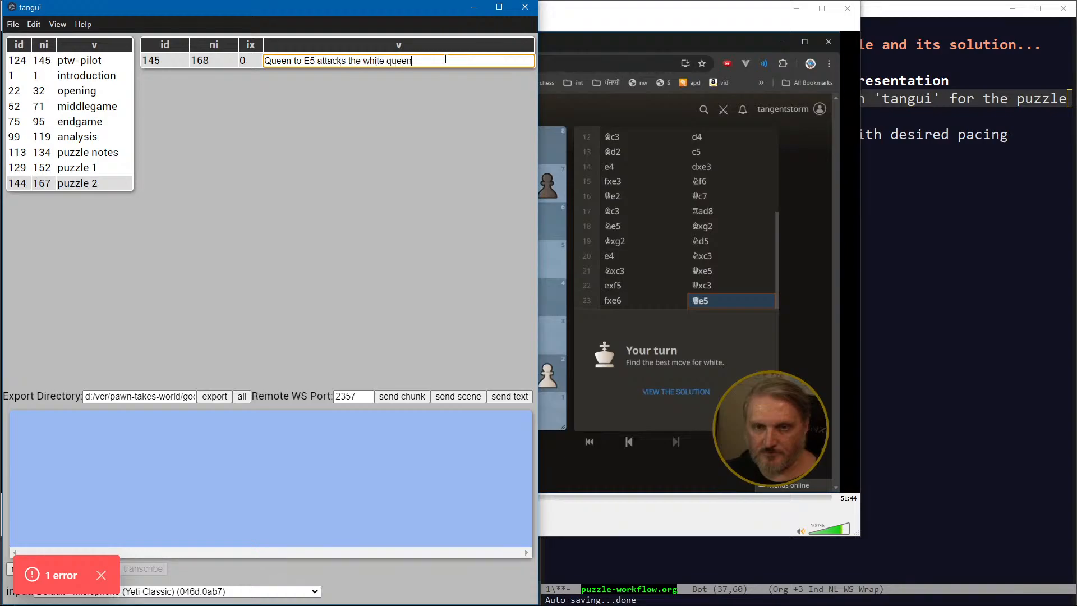
type(".")
Insert "In this puzzle, " at the beginning of the narration line and return the cursor to its end
key("Home")
type("In ")
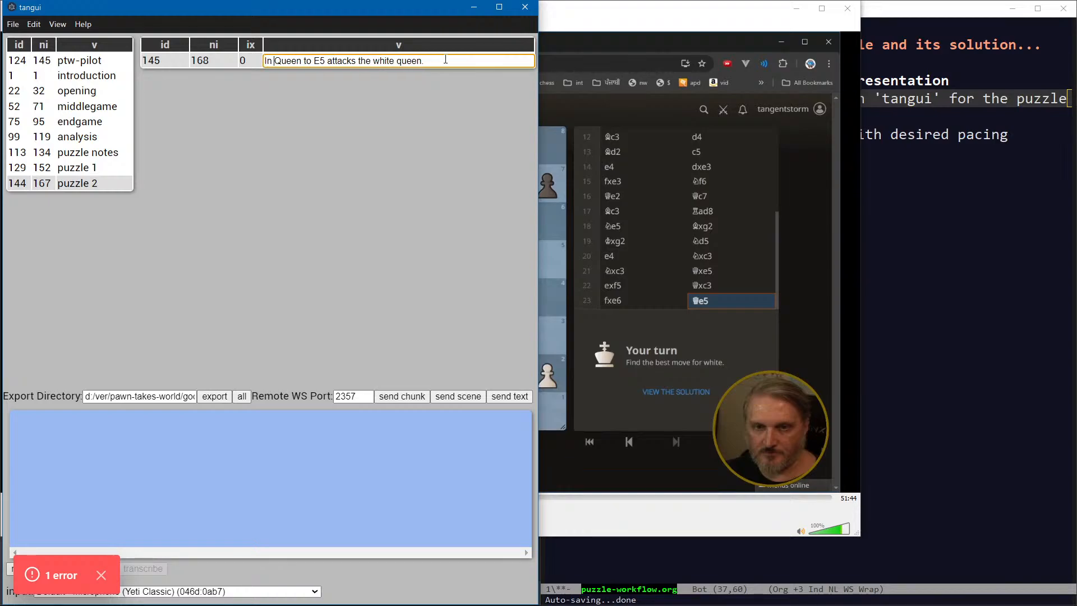
type("th")
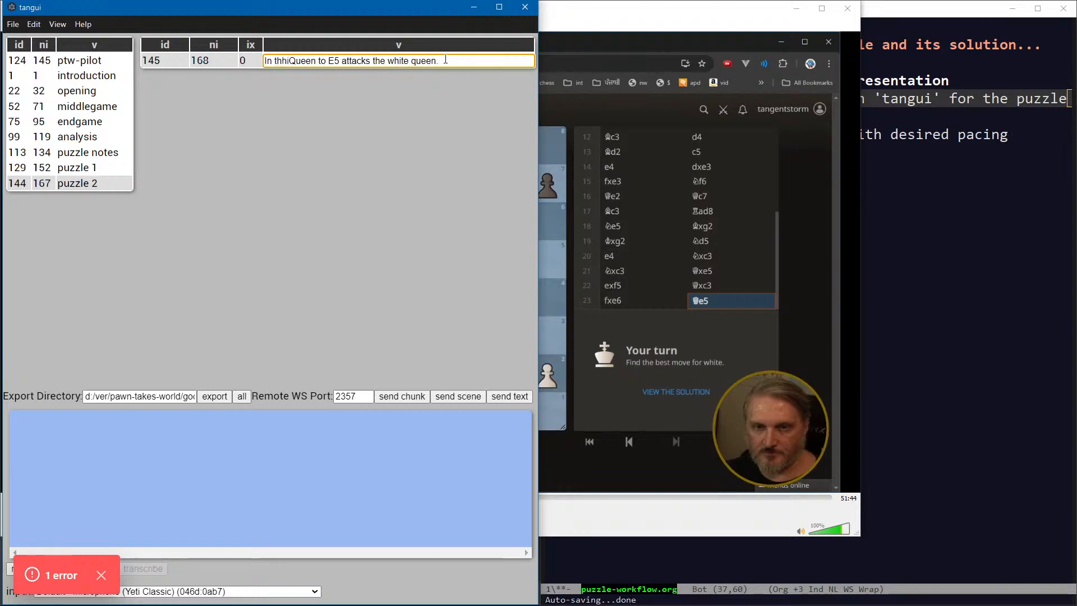
type("is puzzle,")
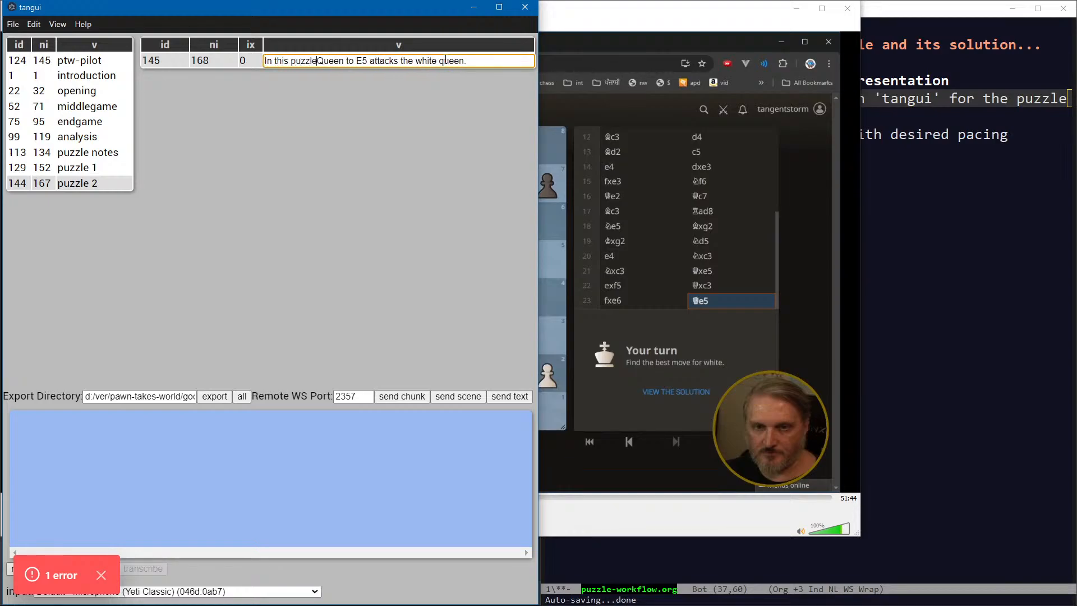
key("End")
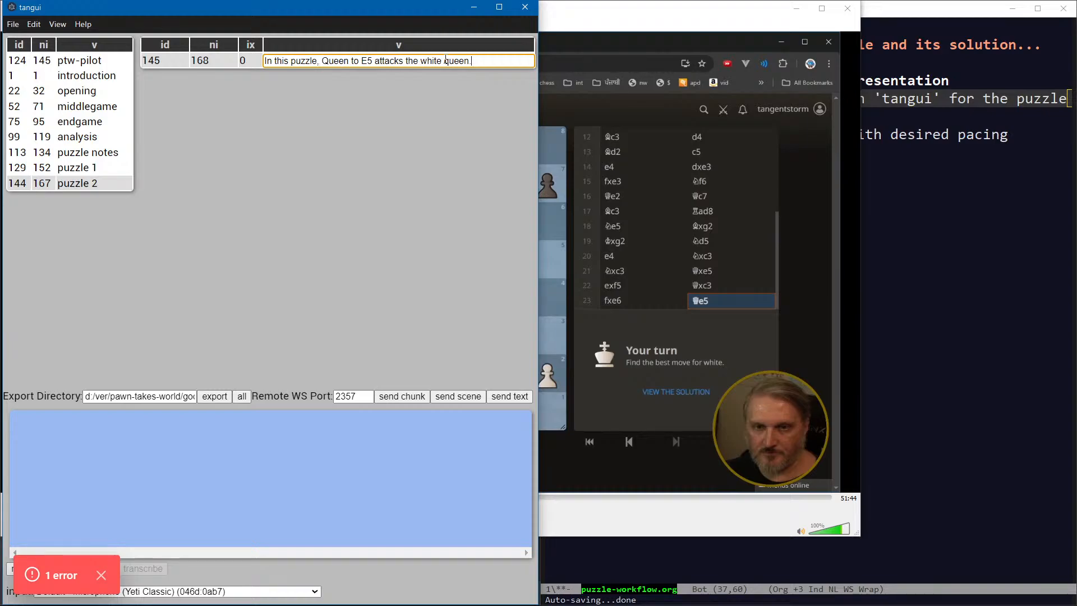
Save the line "In this puzzle, Queen to E5 attacks the white queen." and play the VLC recording up to 02:44
key("Return")
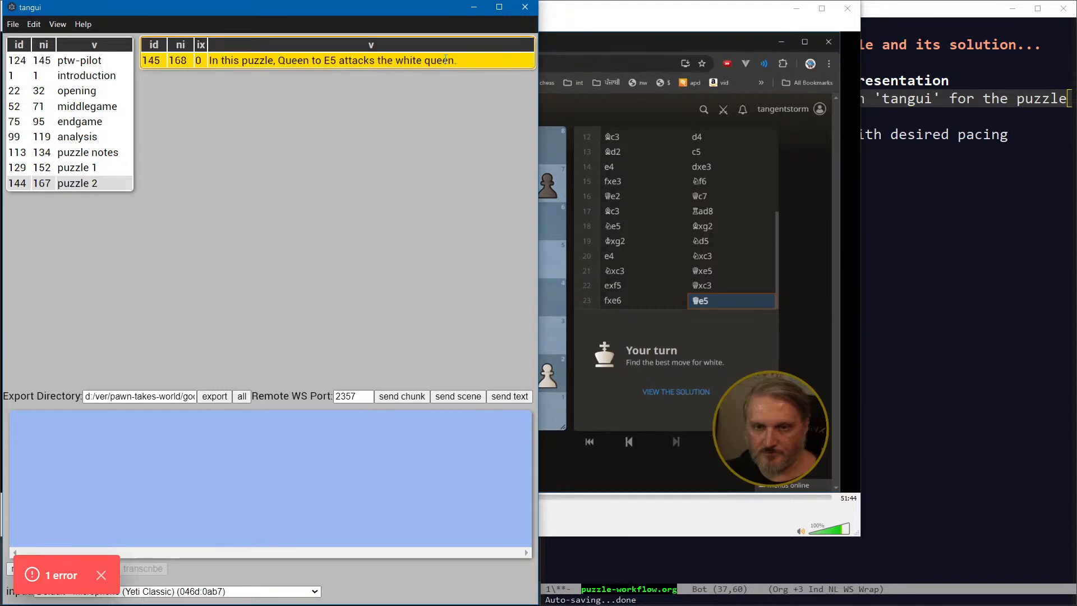
key("alt+Tab")
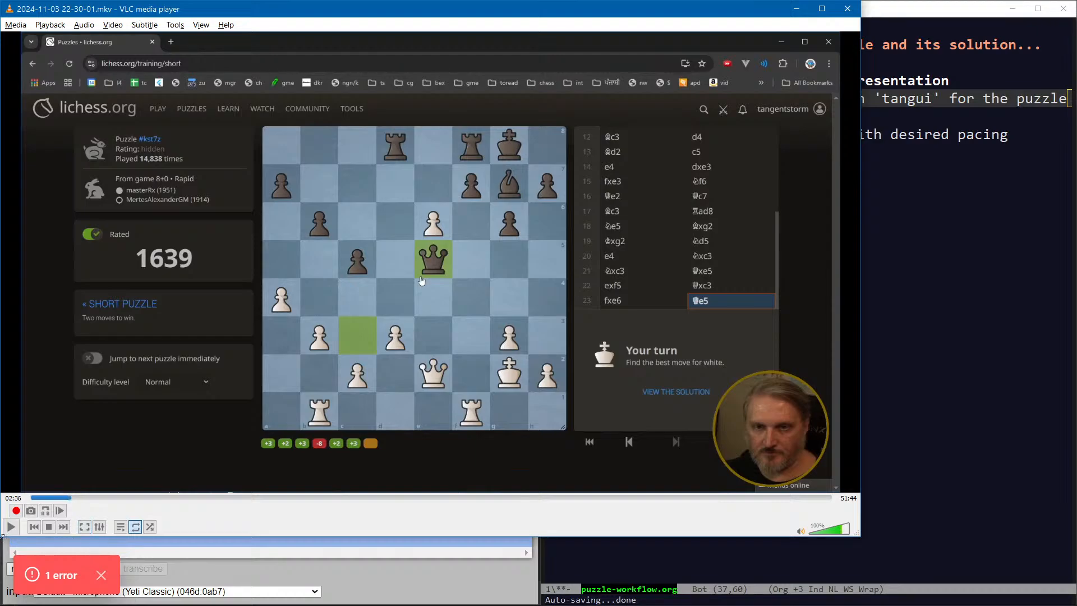
left_click(17, 527)
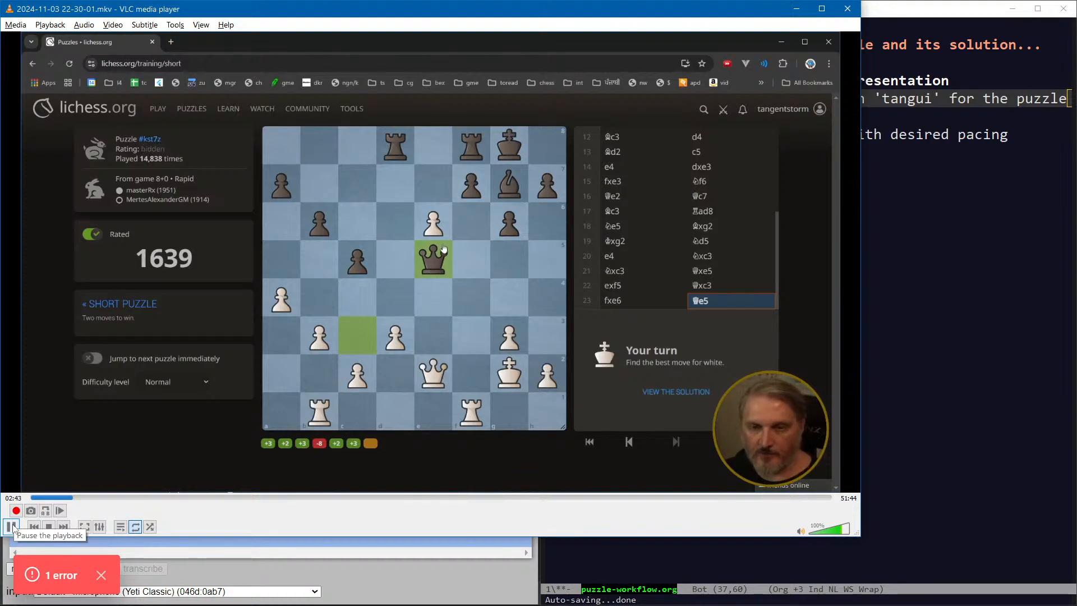
left_click(12, 528)
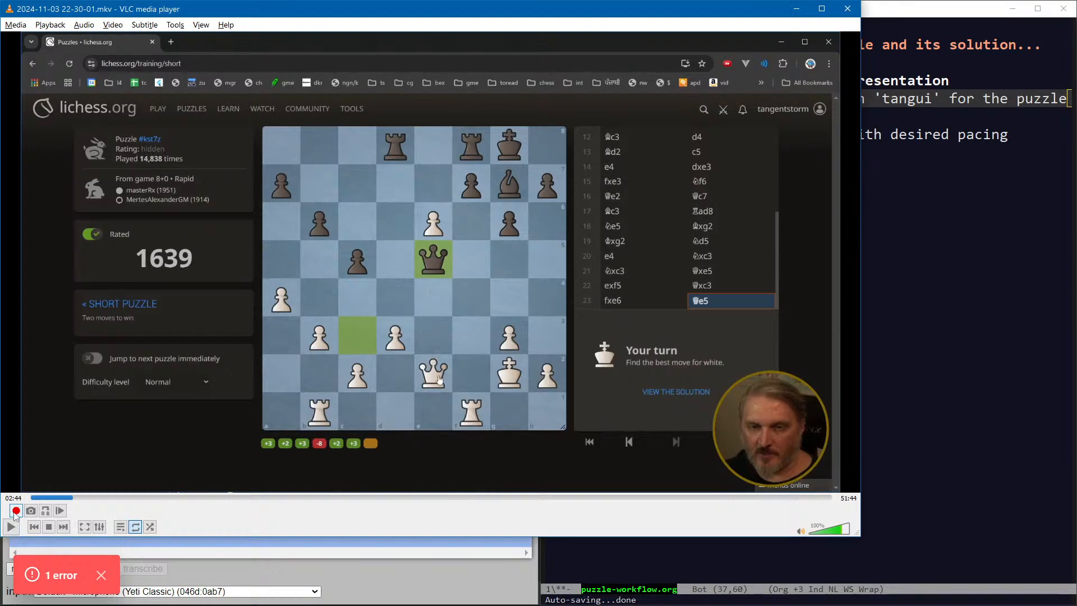
Switch to tangui and rename the "puzzle 2" entry as "puzzle 2 (kst7z)"
key("alt+Tab")
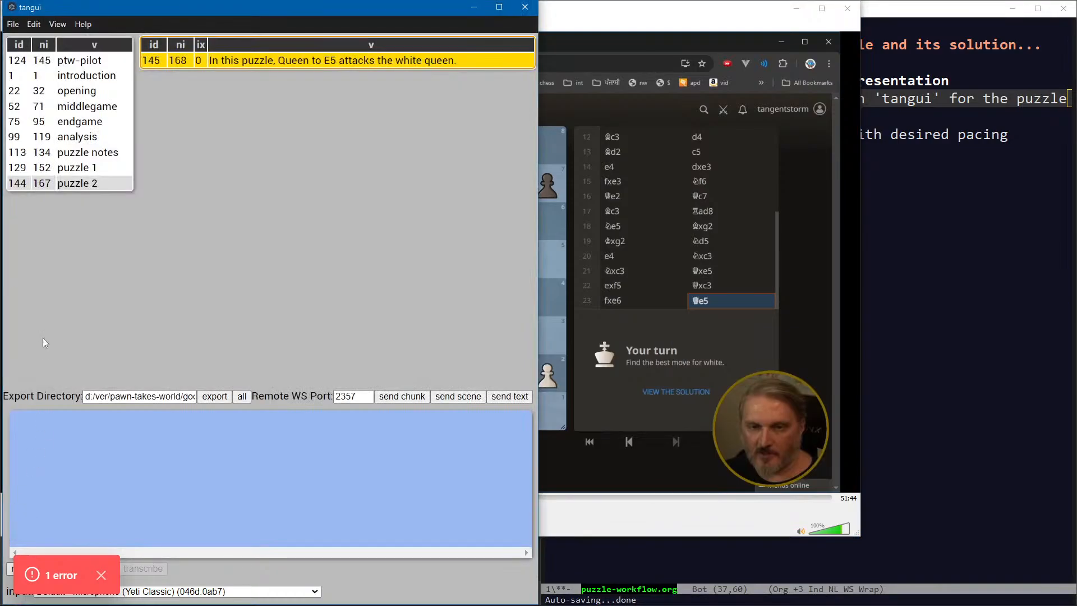
double_click(96, 186)
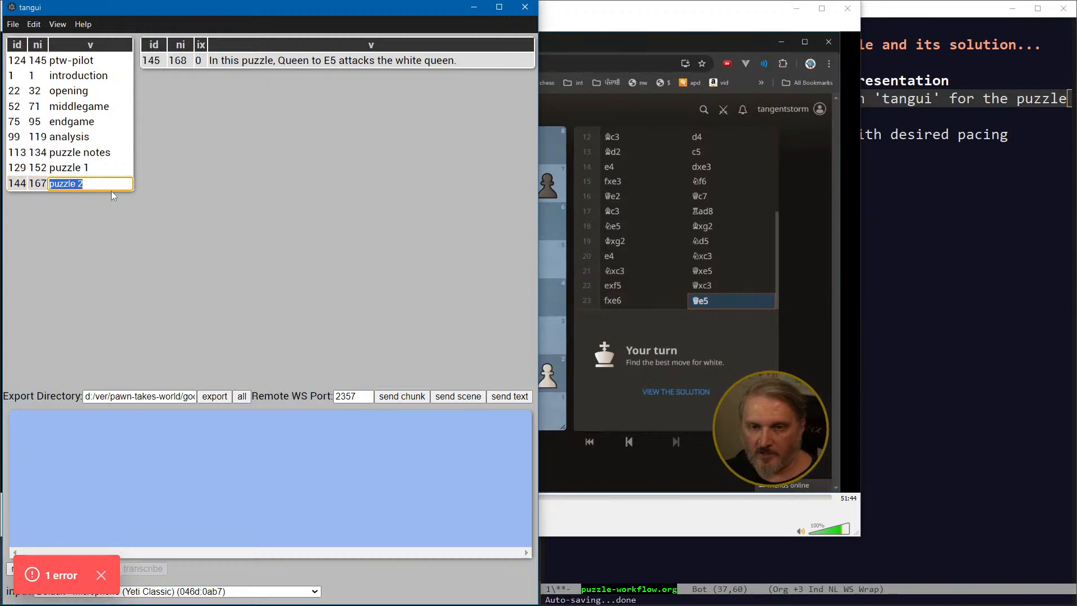
key("End")
type("(kst7z)")
key("Return")
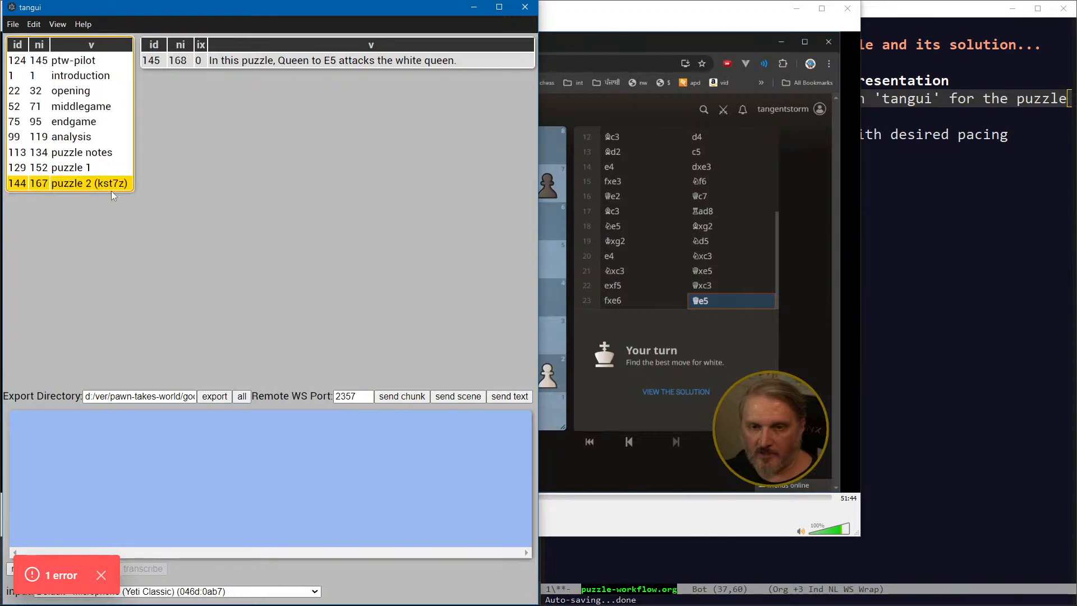
Return to VLC and play the puzzle recording on to 02:49, pausing it there
key("alt+Tab")
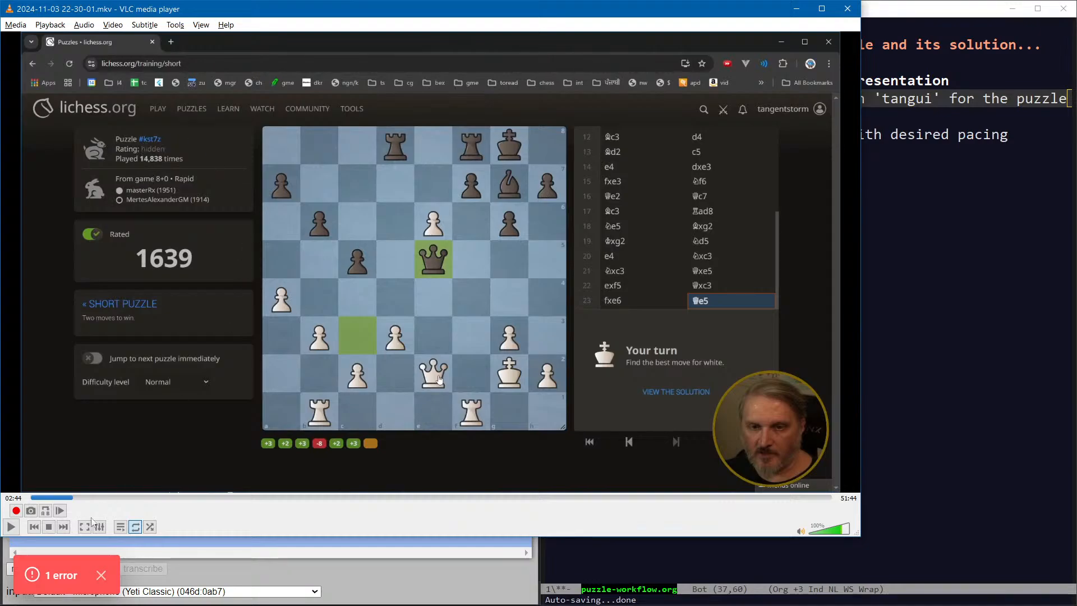
left_click(11, 524)
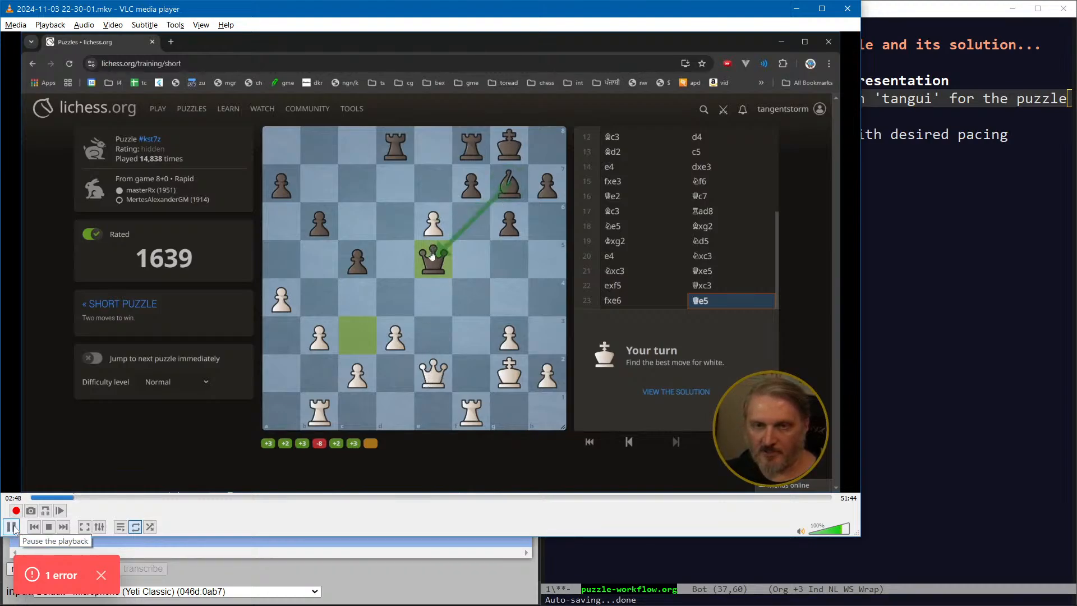
left_click(13, 528)
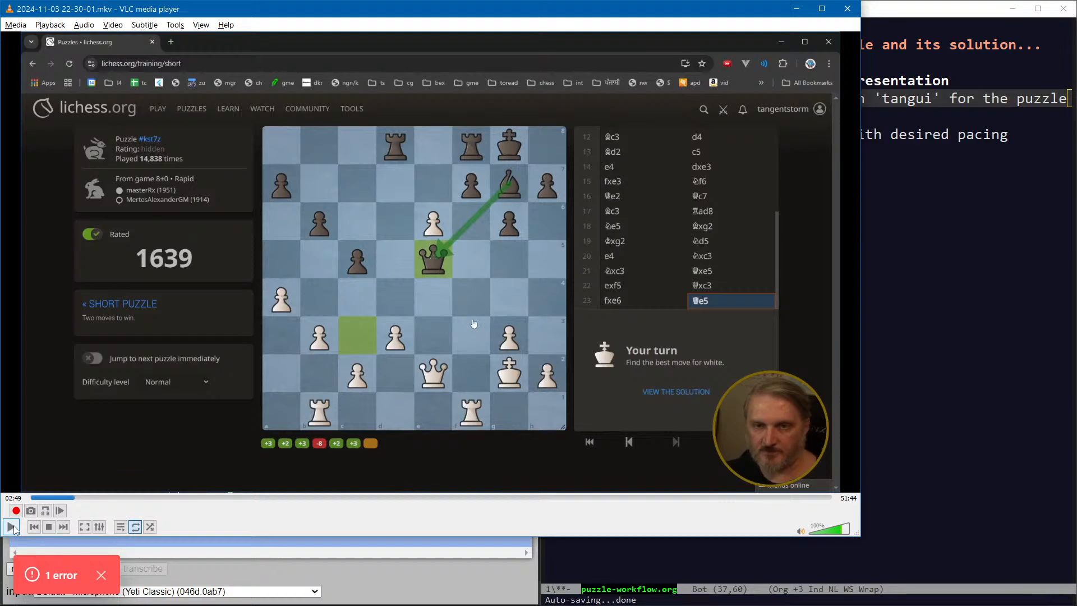
In tangui, add "black is protected by the bishop on g7." as the second line of puzzle 2 and start a third line
left_click(272, 554)
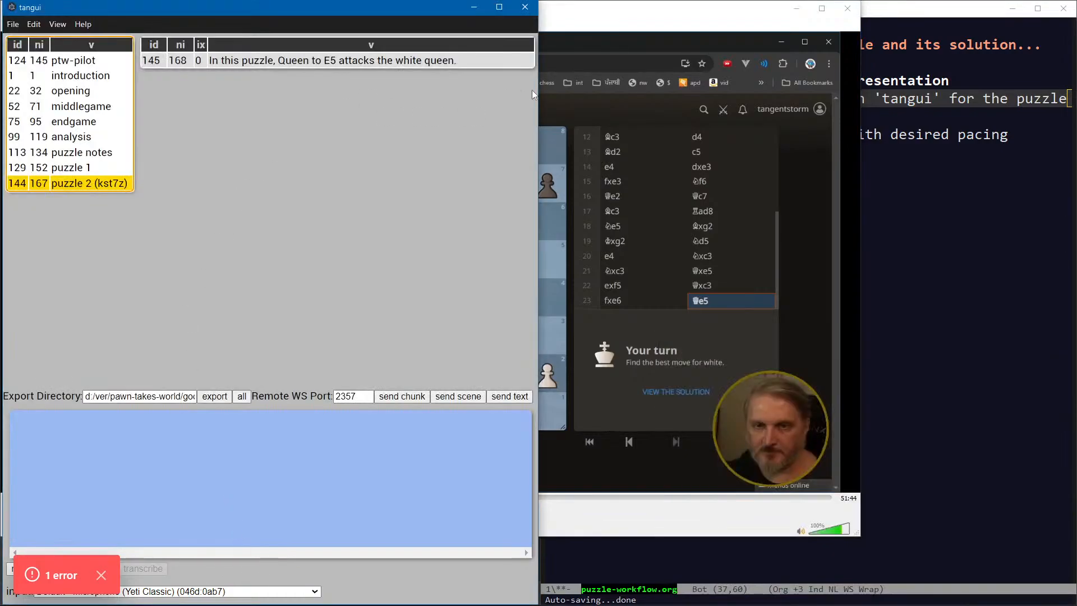
left_click(404, 63)
key("Return")
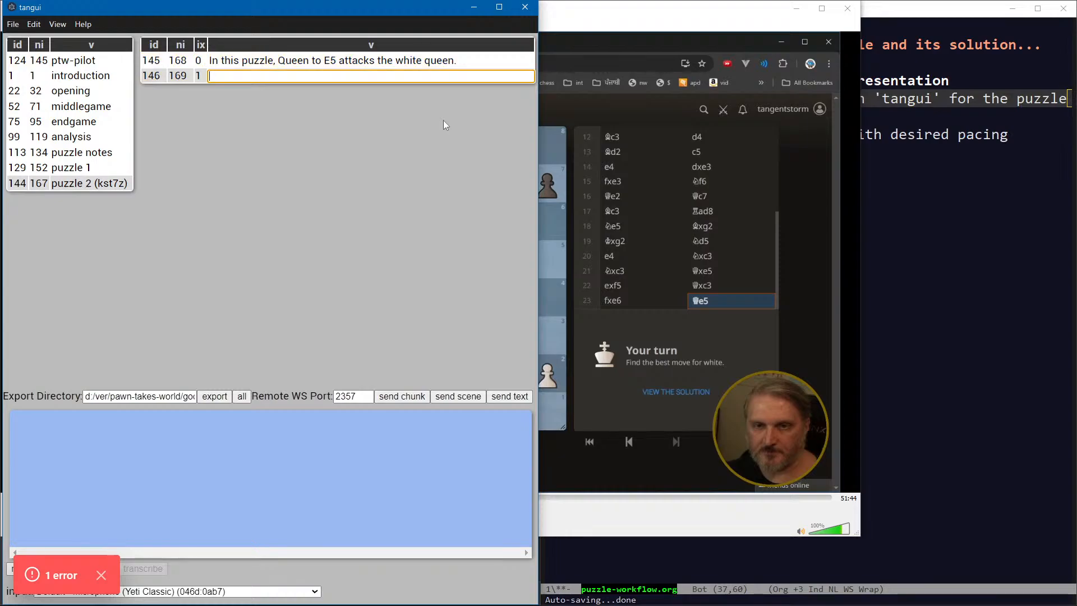
type("black is protected ")
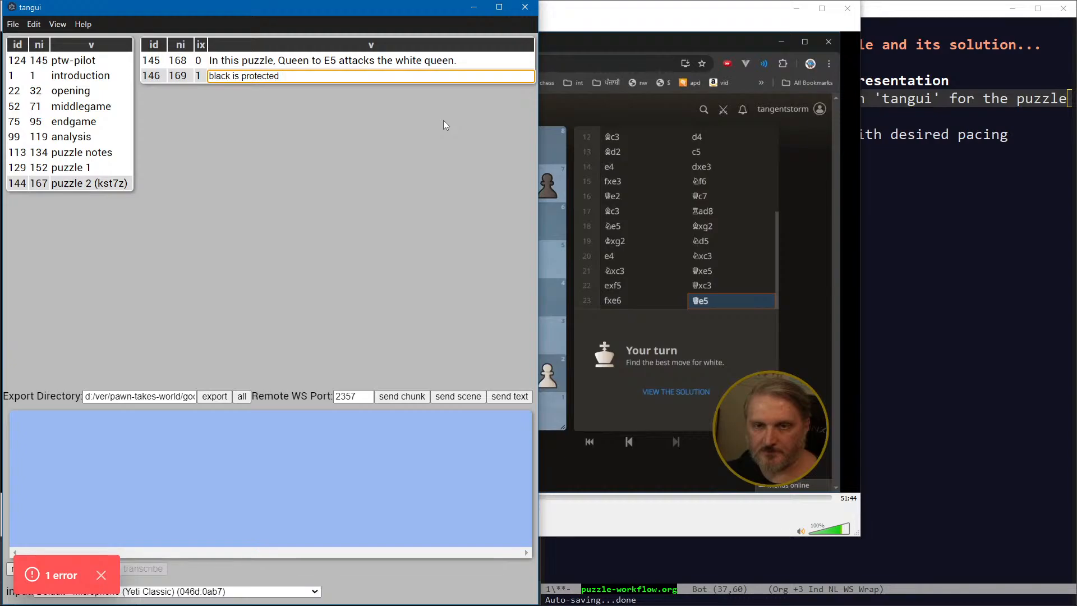
type("by the bishop on")
key("alt+Tab")
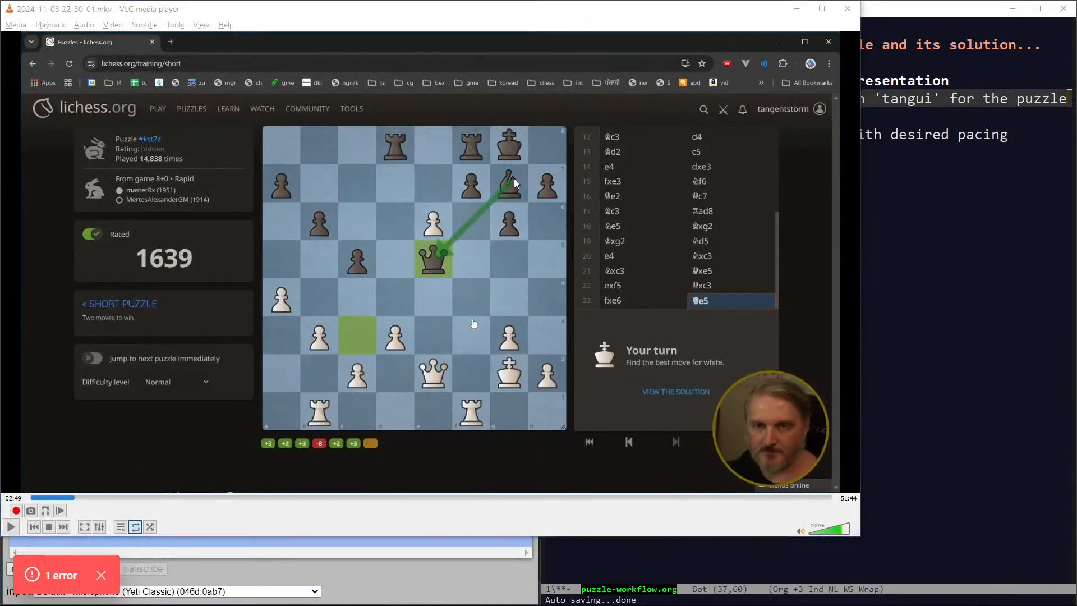
key("alt+Tab")
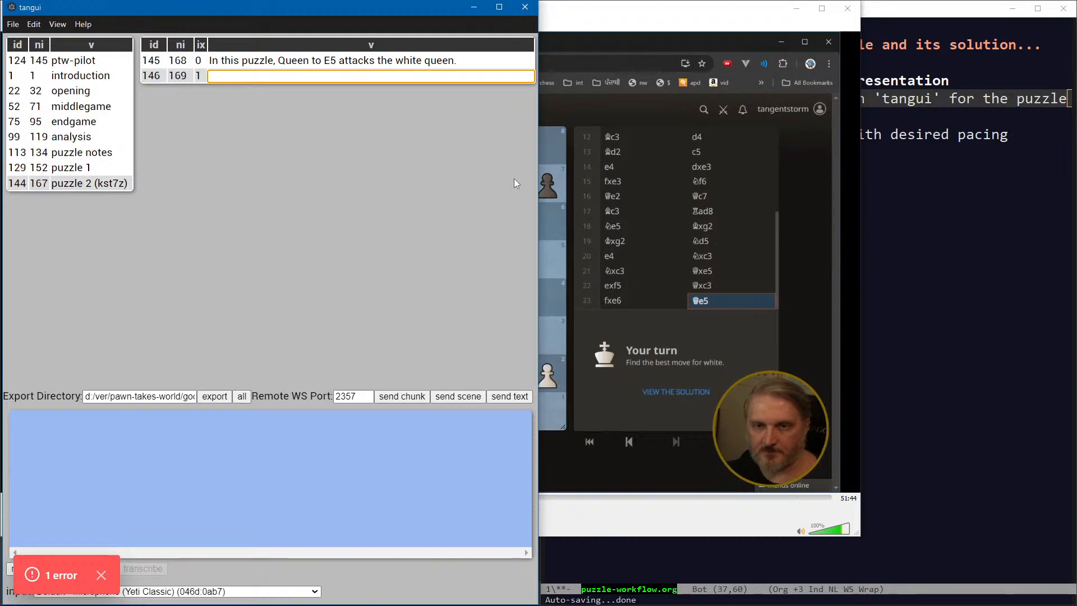
type("black is protected ")
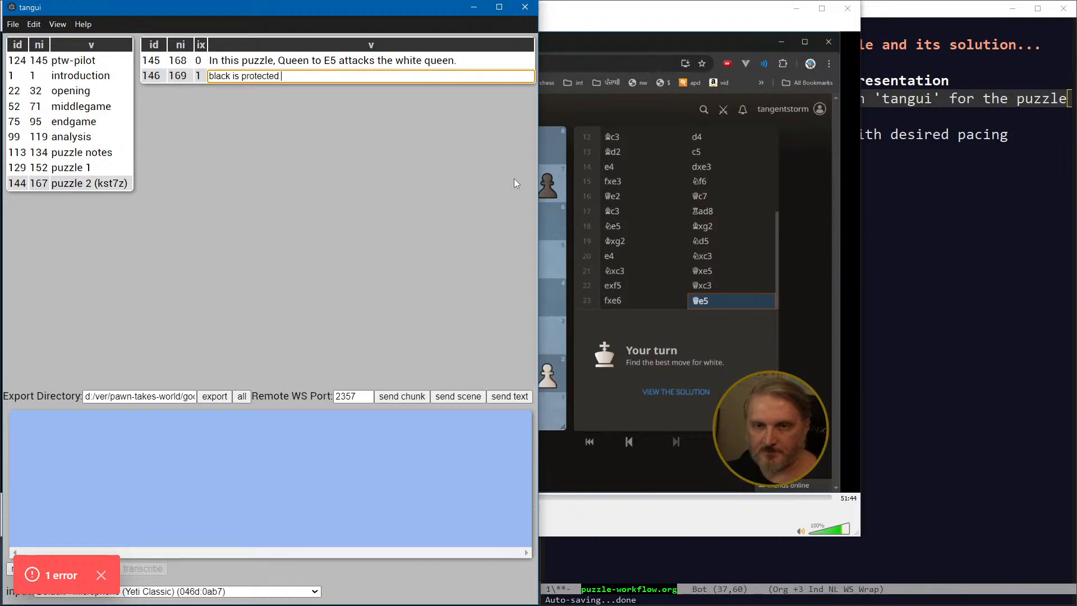
type("by the bishop on g7.")
key("Return")
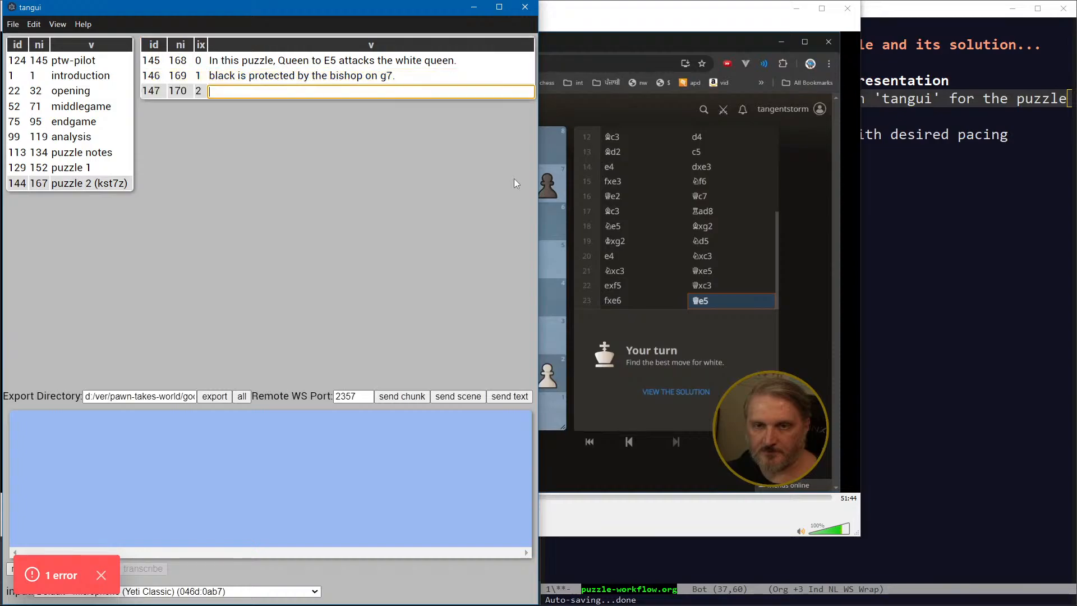
Play the VLC recording on to 03:02 and return to the empty third line in tangui for editing
key("alt+Tab")
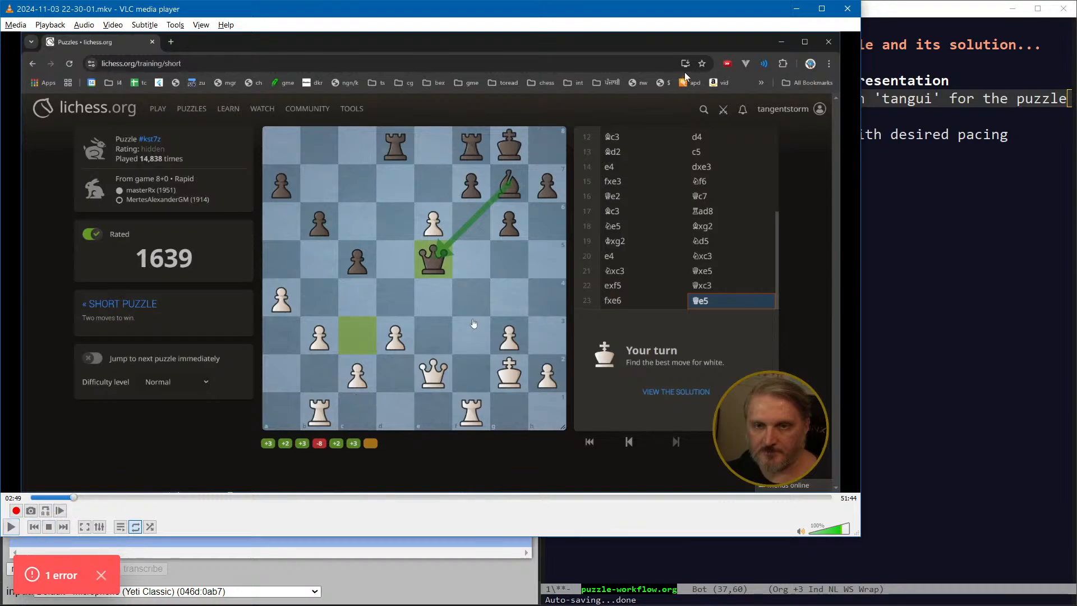
left_click(11, 530)
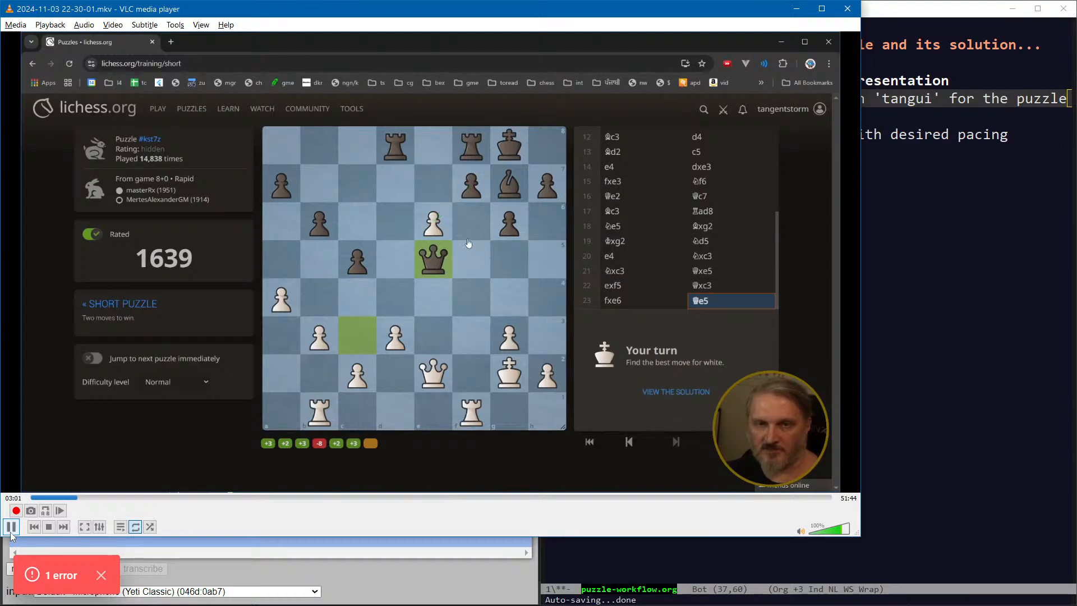
left_click(11, 527)
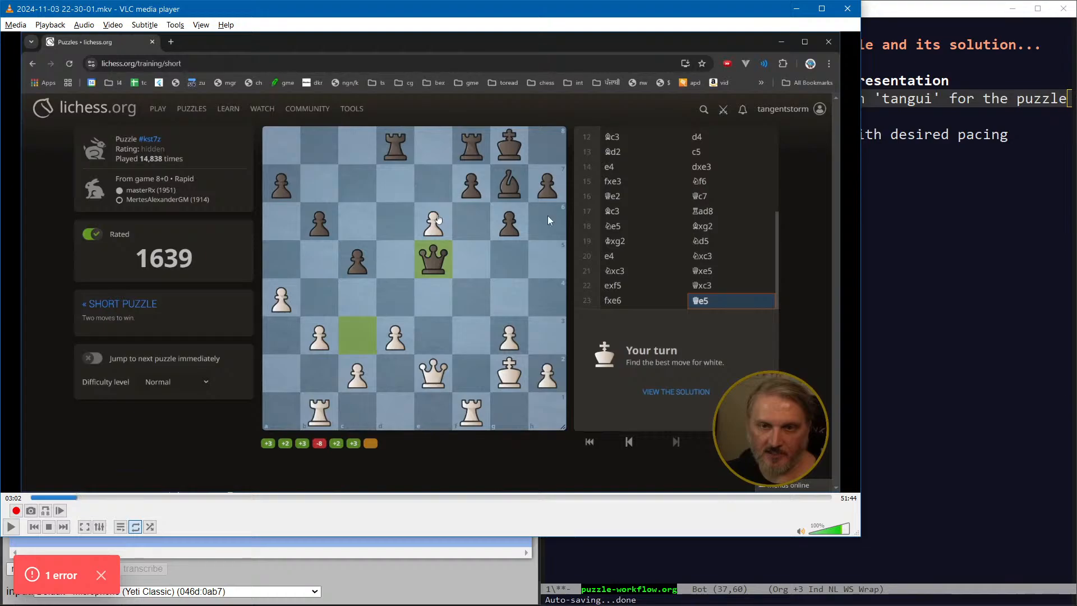
key("alt+Tab")
key("Return")
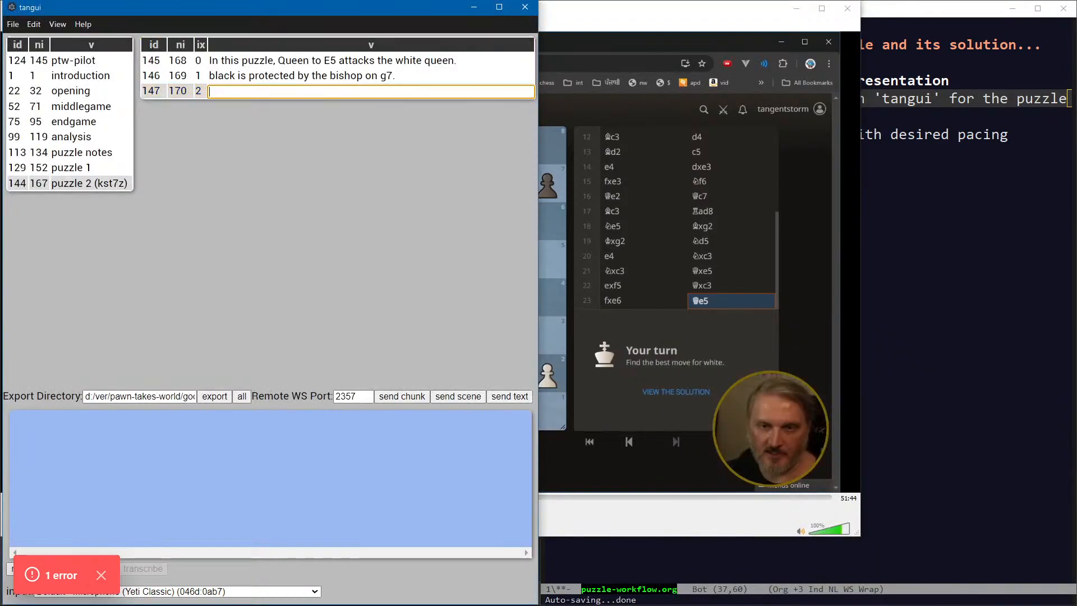
type("th")
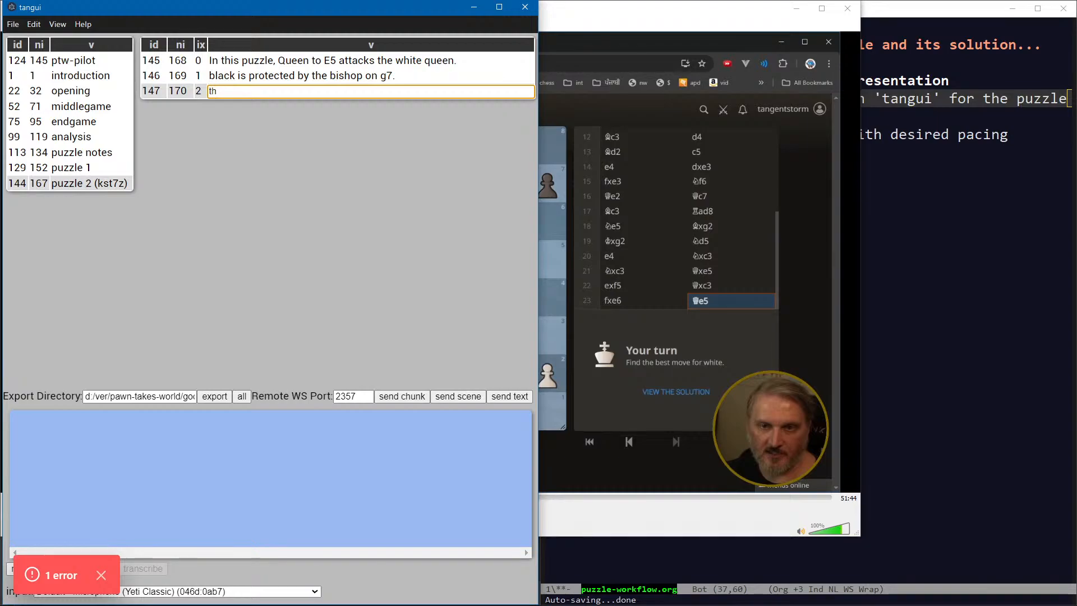
key("BackSpace")
key("BackSpace")
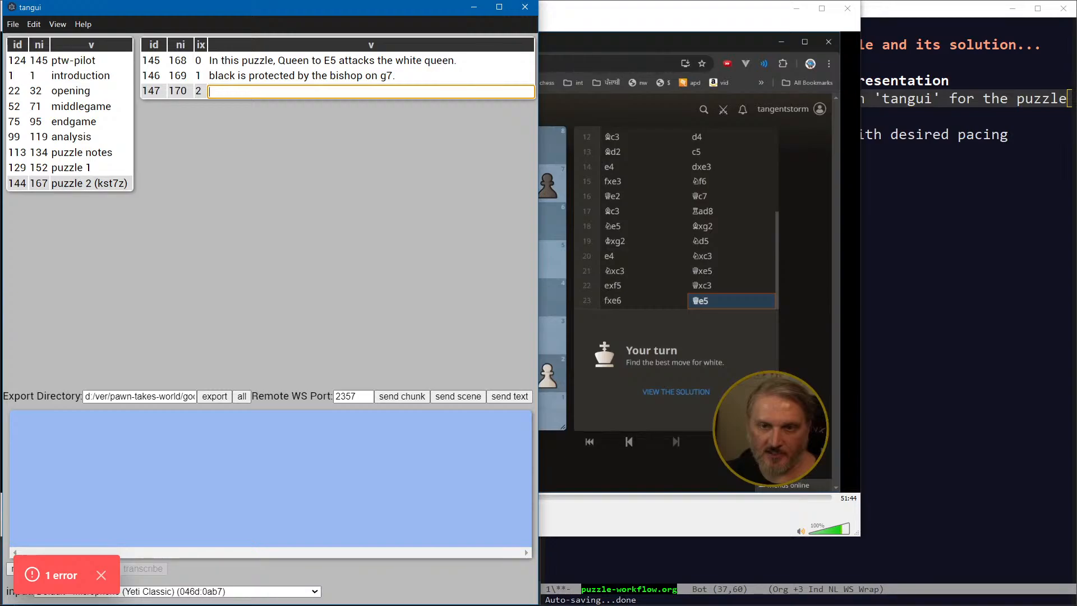
type("I have to do something a")
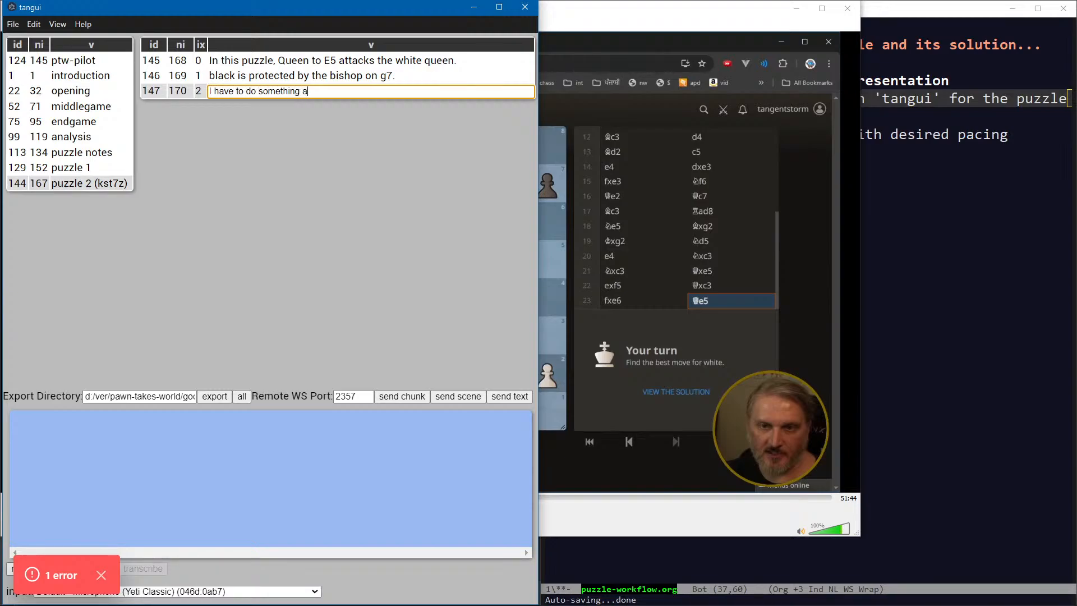
type("bout that, but meanwhile,")
key("ctrl+shift+Left")
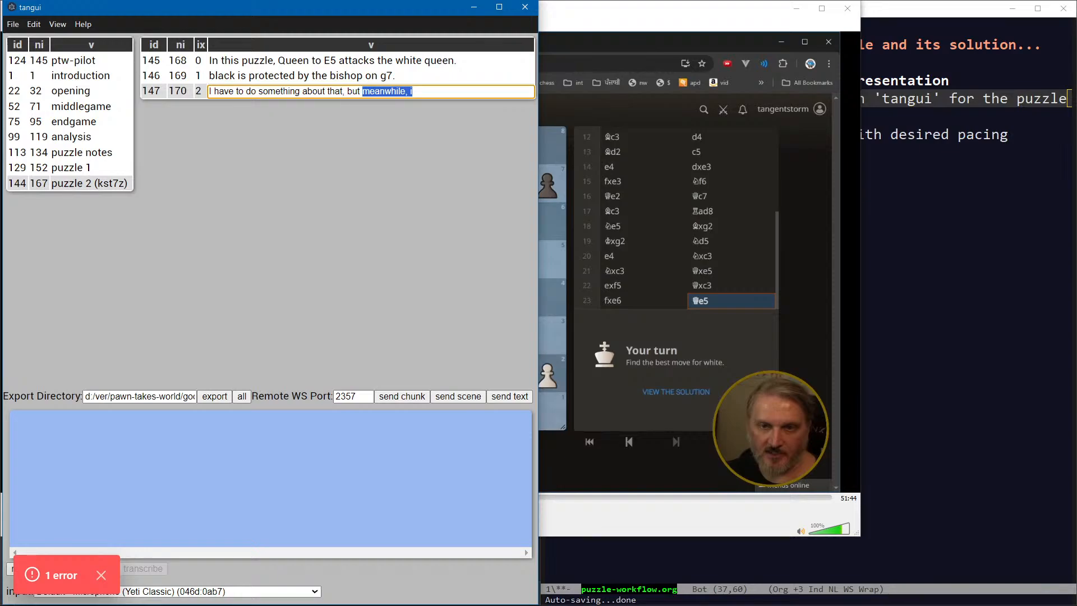
key("shift+Home")
type("B")
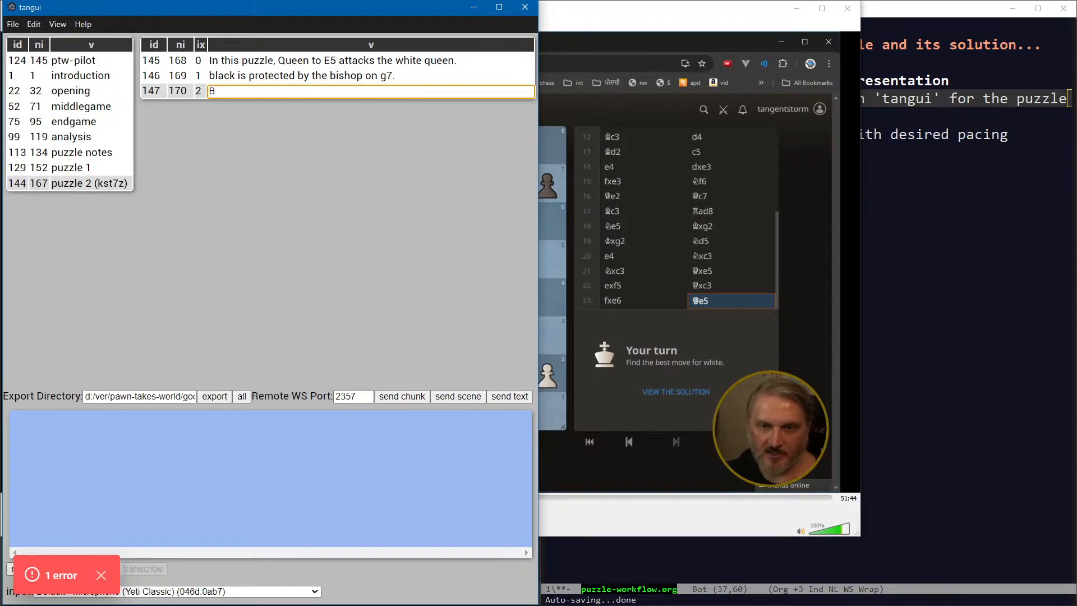
type("ut mee")
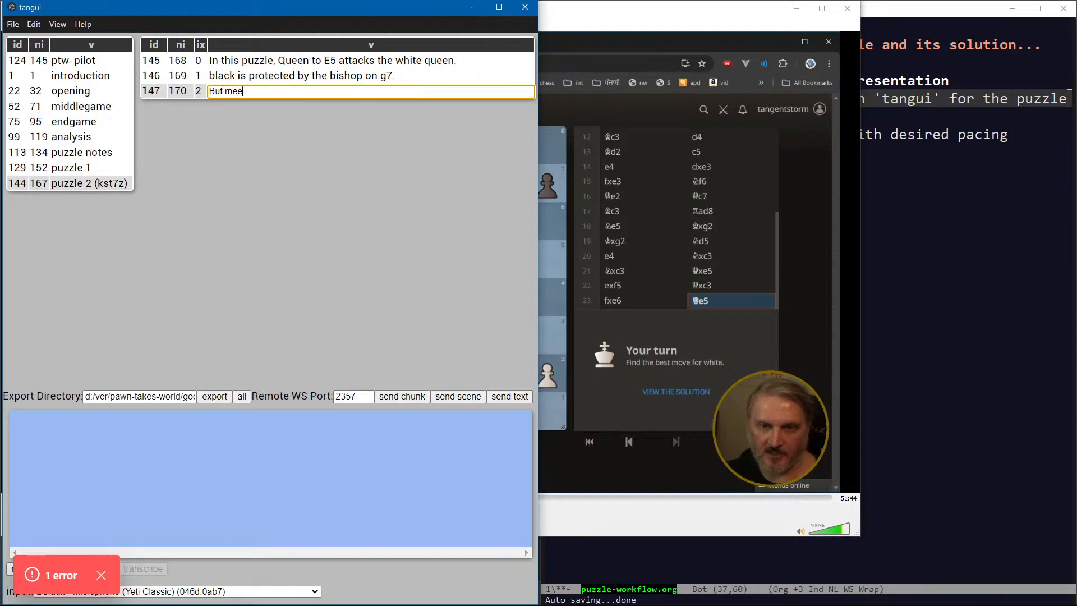
type("anwhile, there's this check")
key("ctrl+shift+Left")
key("ctrl+shift+Left")
key("ctrl+shift+Left")
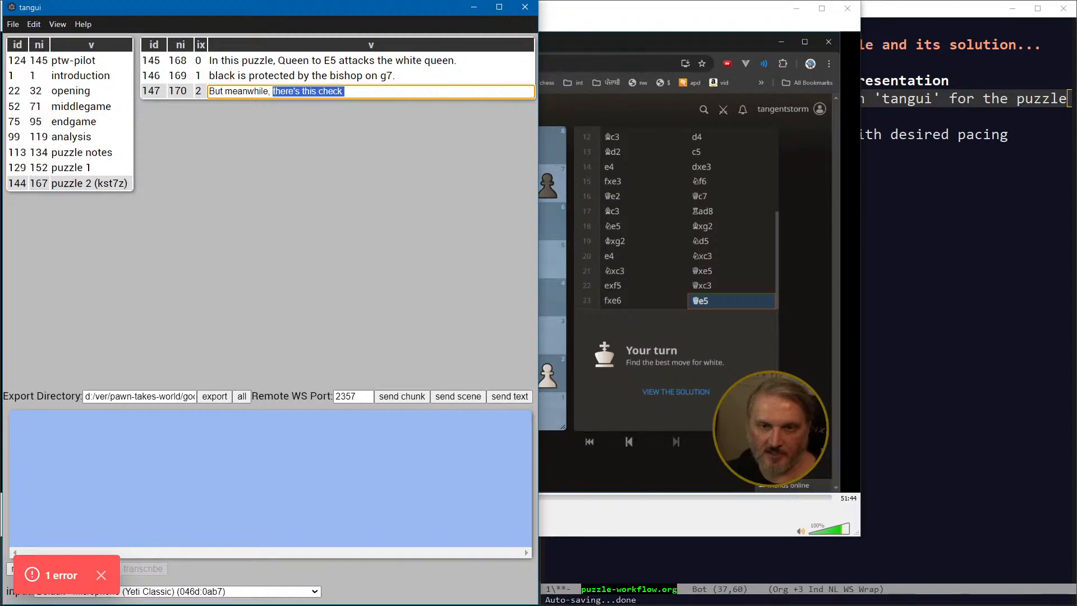
key("BackSpace")
key("ctrl+shift+Left")
key("ctrl+shift+Left")
key("BackSpace")
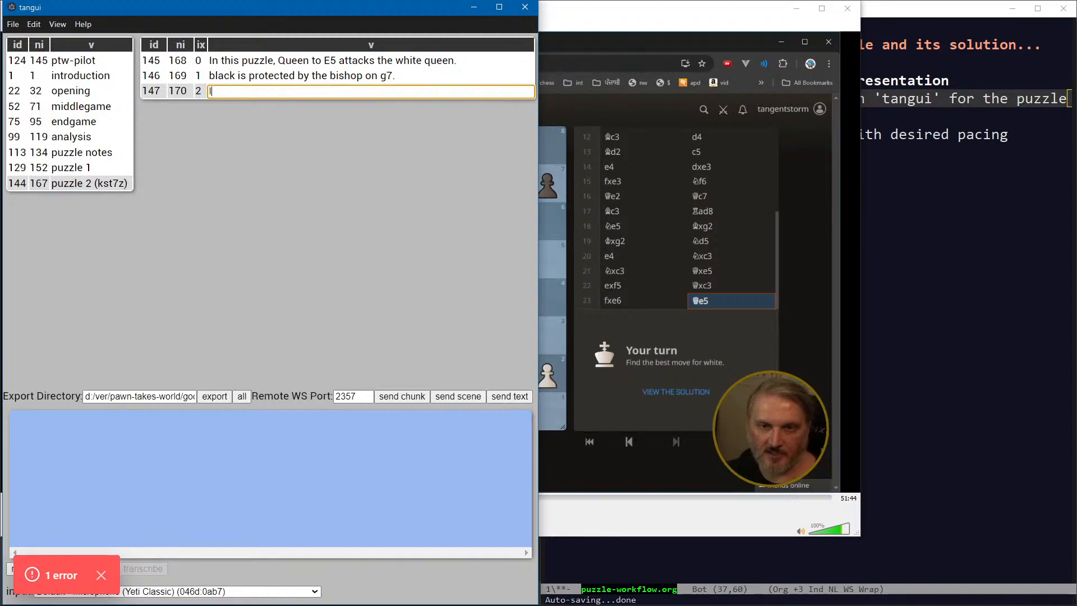
Enter "We can check with the pawn on g6." as the third line of puzzle 2
type("I can check from the pawn")
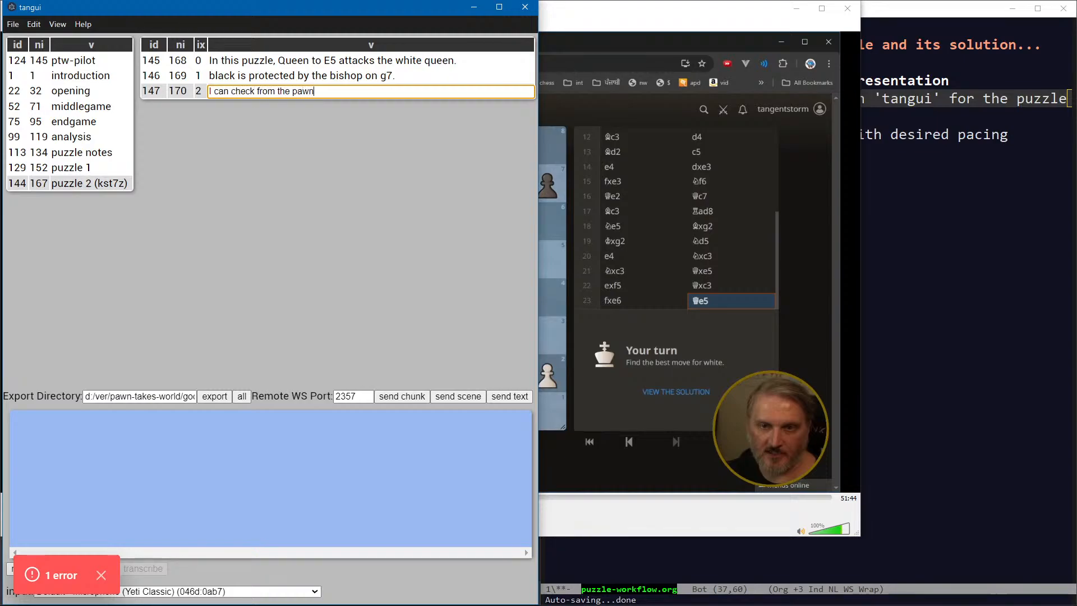
key("BackSpace")
key("BackSpace")
key("BackSpace")
key("BackSpace")
key("BackSpace")
key("BackSpace")
key("BackSpace")
key("BackSpace")
key("BackSpace")
key("BackSpace")
key("BackSpace")
key("BackSpace")
key("BackSpace")
type("with the paw")
type("n")
type("We")
key("End")
type("on g")
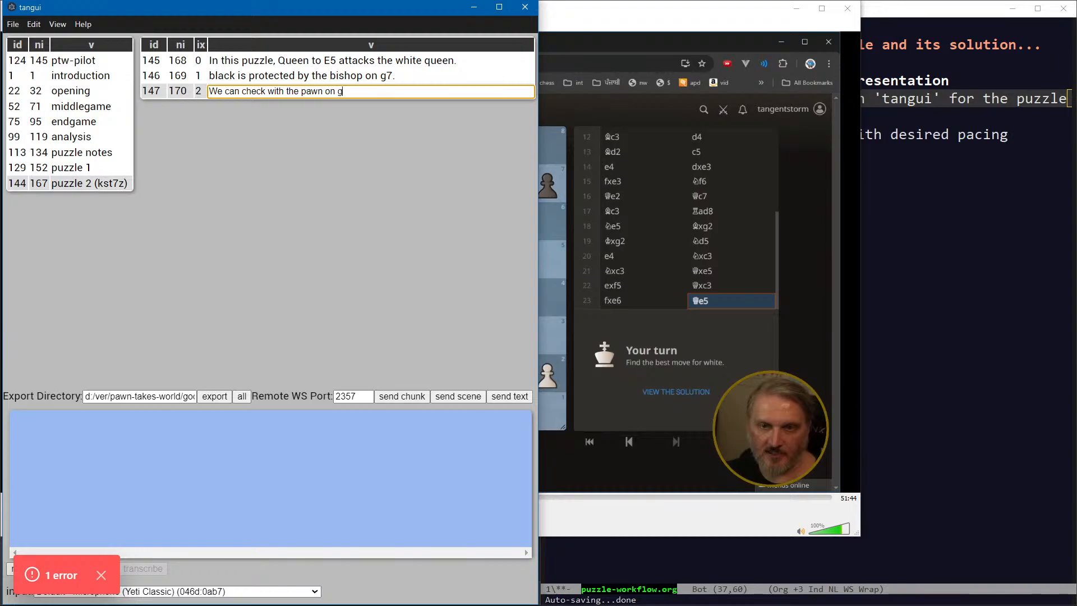
type("6")
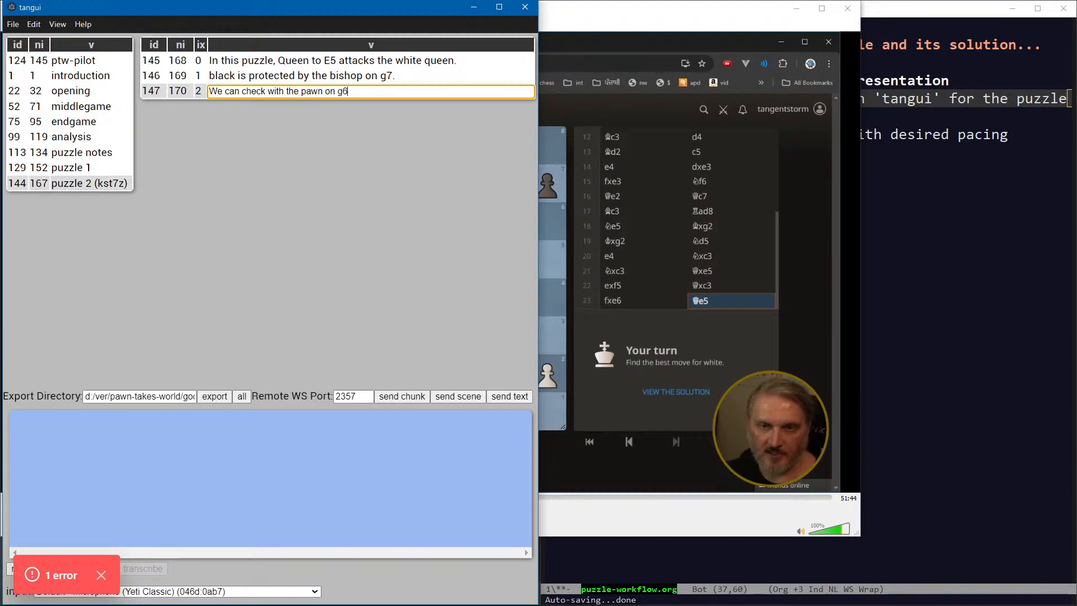
key("Return")
Check the pawn's square on the board in VLC and change the third line of puzzle 2 to "We can check with the pawn on e6."
key("alt+Tab")
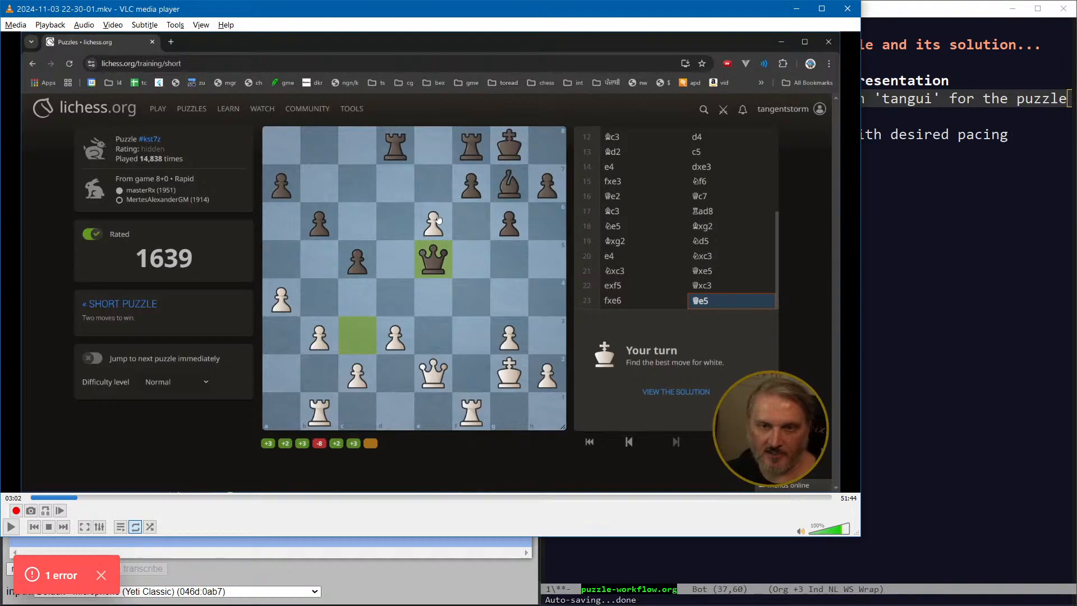
key("alt+Tab")
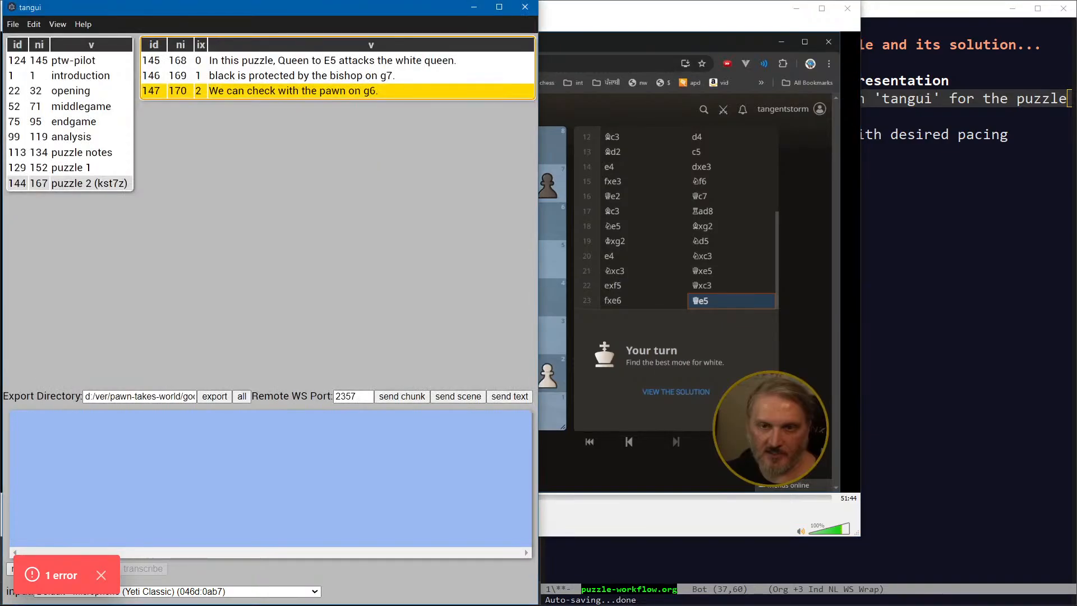
key("Return")
key("End")
key("Left")
key("BackSpace")
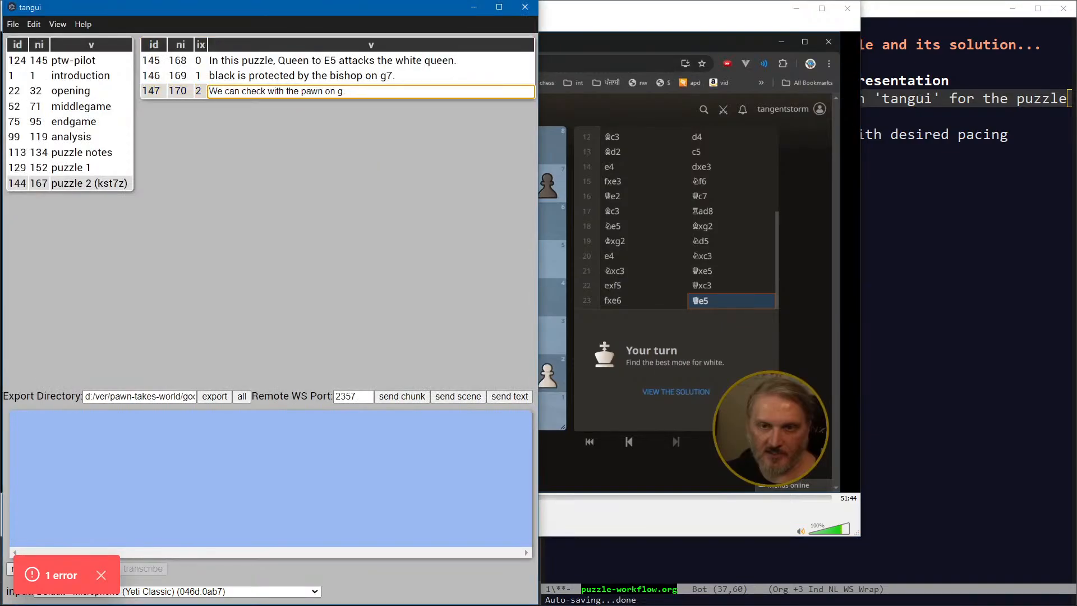
key("BackSpace")
type("e6")
key("Return")
Switch to VLC, play the puzzle recording on to 03:24, pause it there and return to tangui
key("alt+Tab")
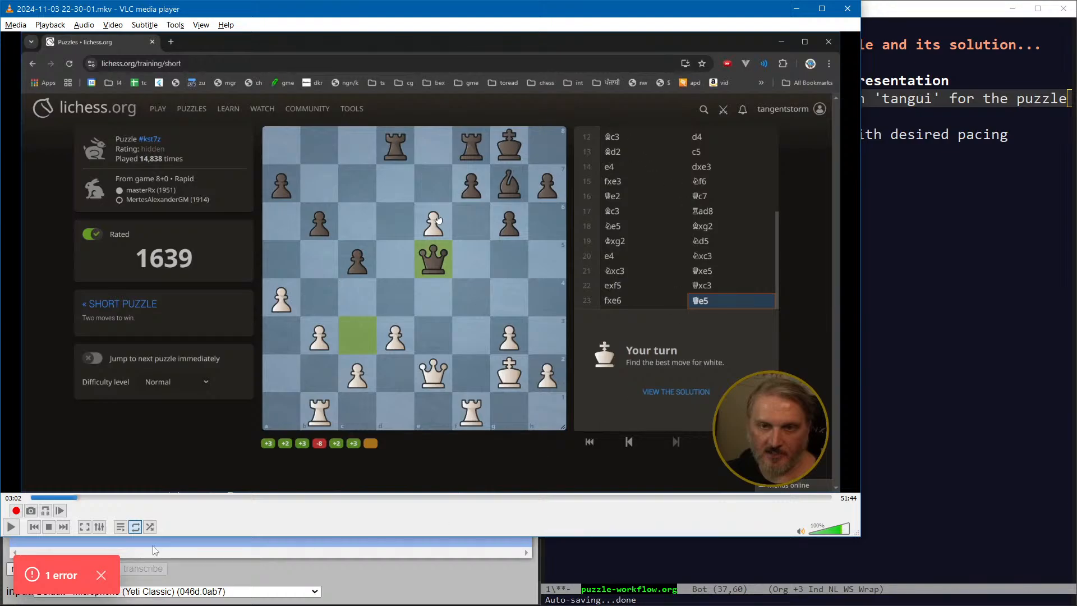
left_click(12, 527)
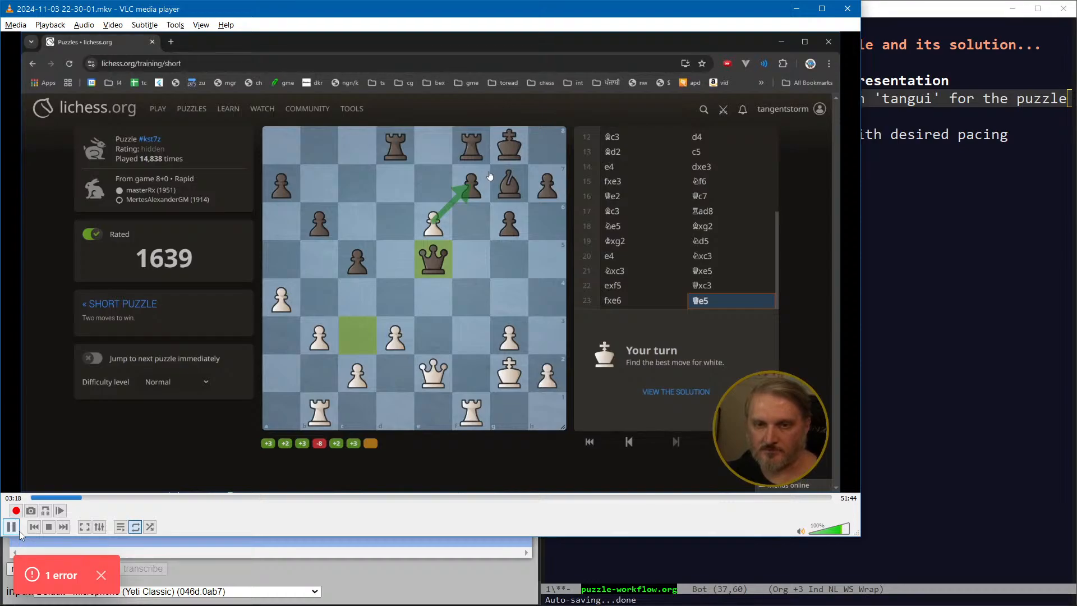
left_click(12, 527)
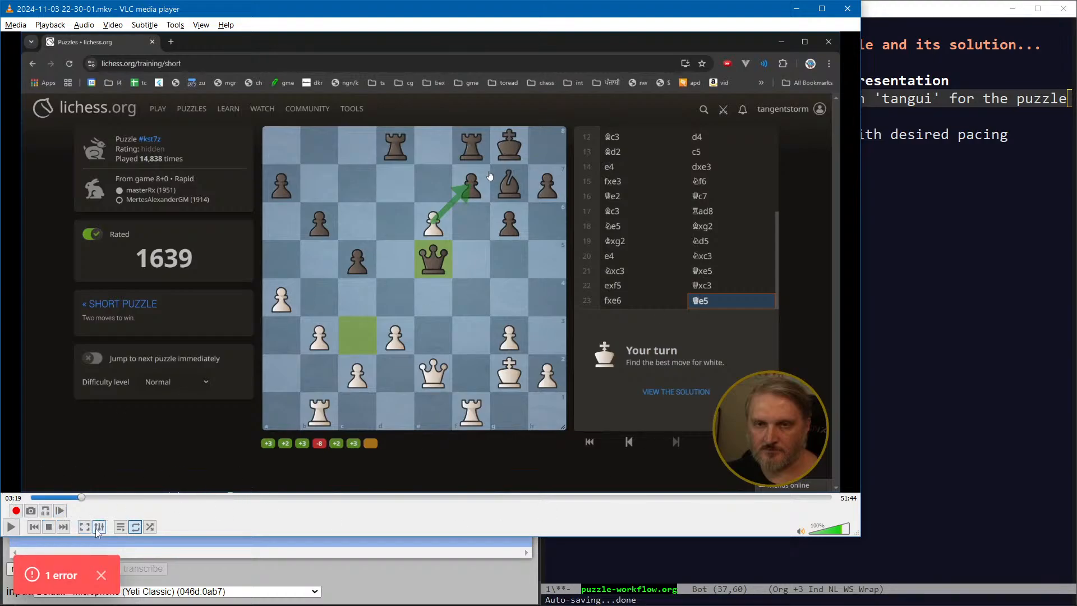
left_click(11, 528)
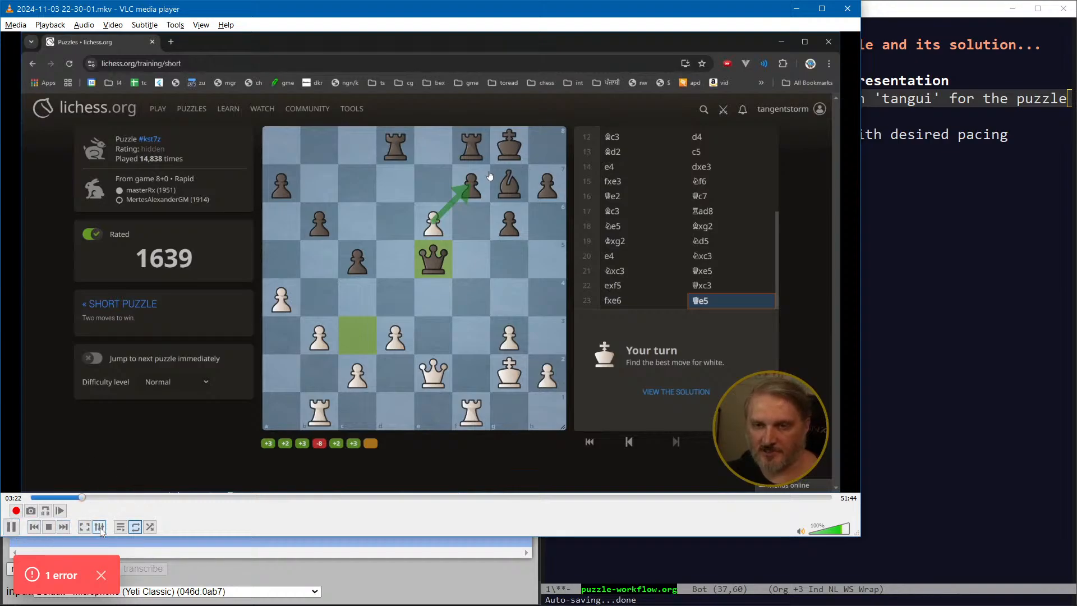
left_click(11, 528)
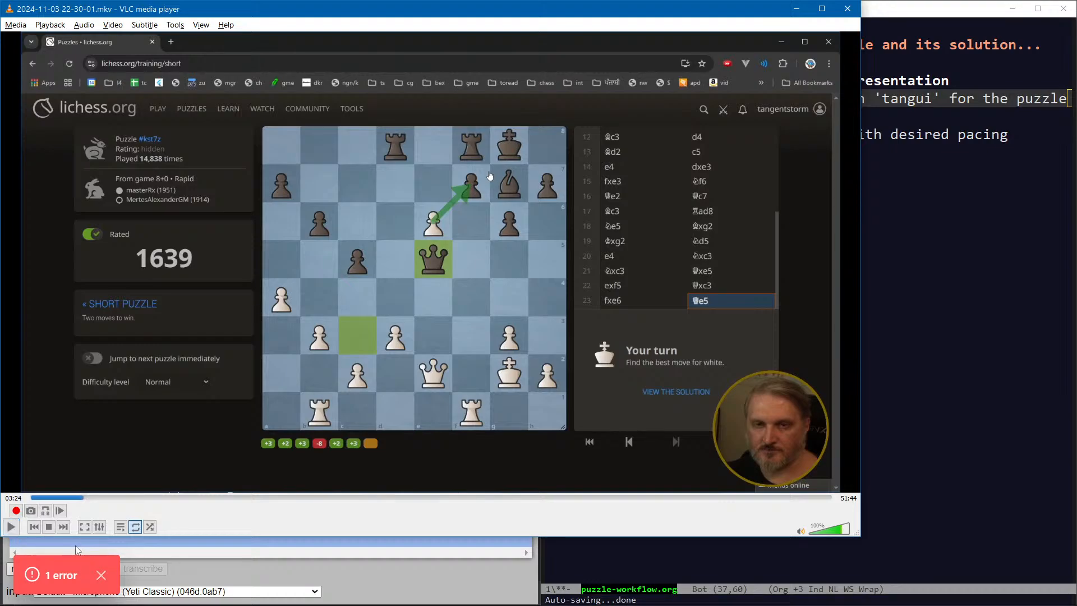
left_click(75, 545)
Add "What does that do for me?" as the fourth line of puzzle 2 and start an empty fifth line
key("Return")
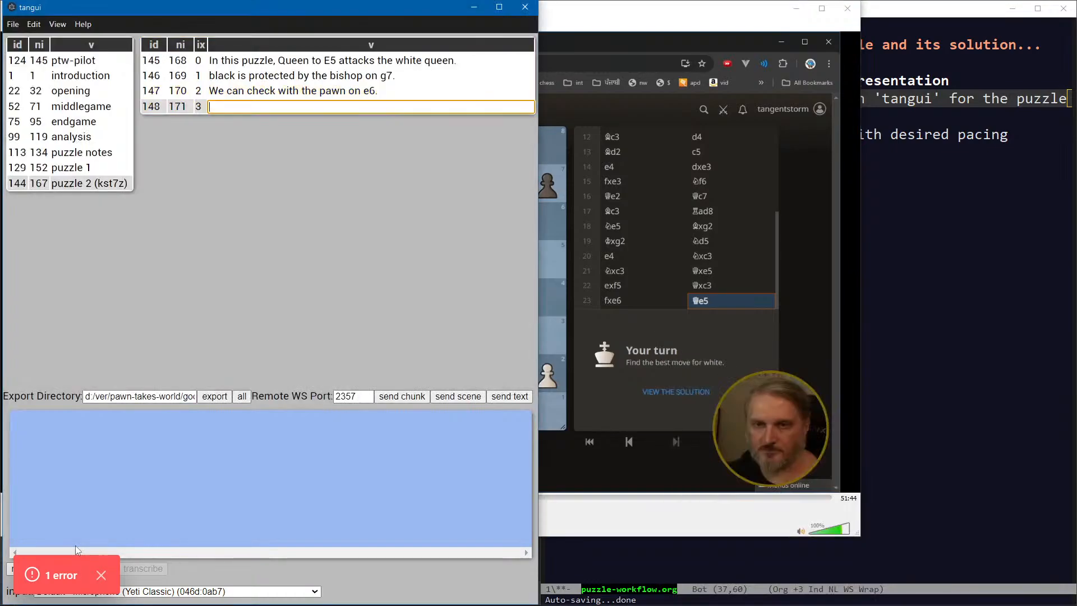
type("What dos")
key("BackSpace")
type("es")
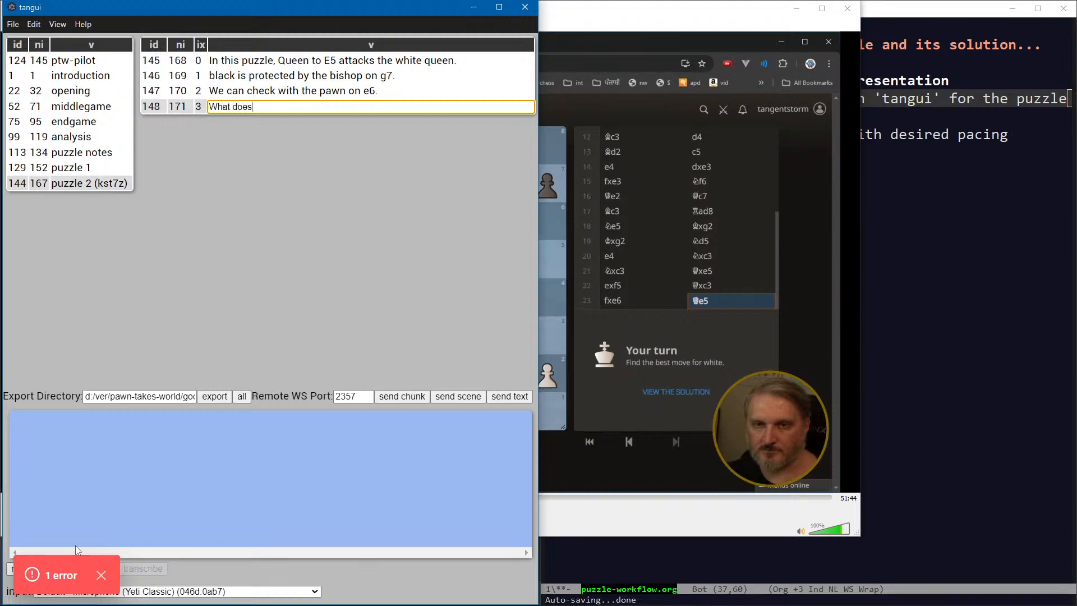
type(" that do for me?")
key("Return")
key("Return")
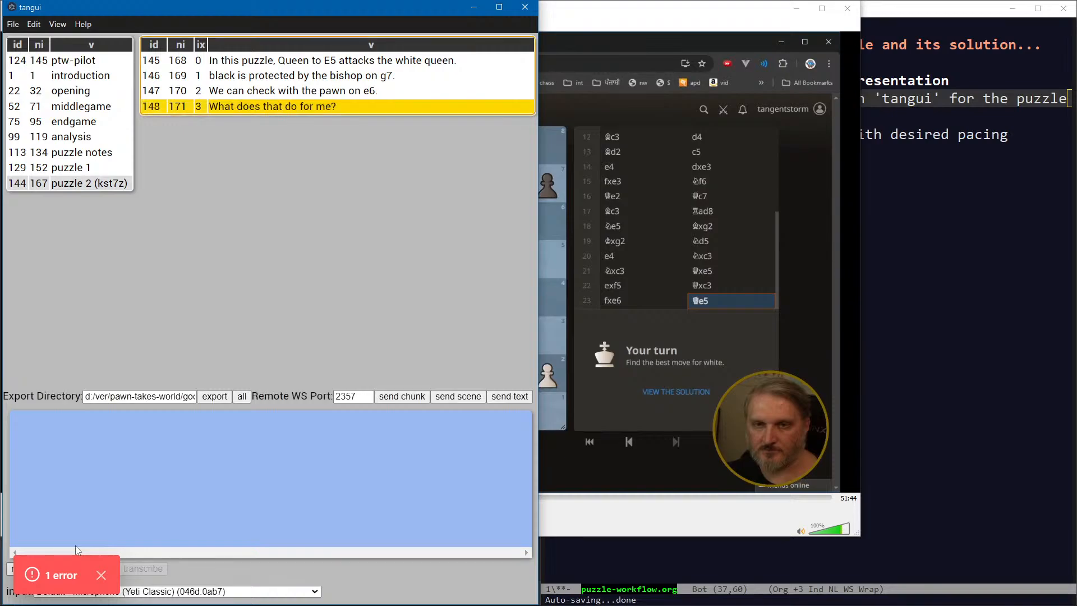
key("Escape")
Play the VLC recording on to 03:30, pause it and return to the empty fifth line in tangui
key("alt+Tab")
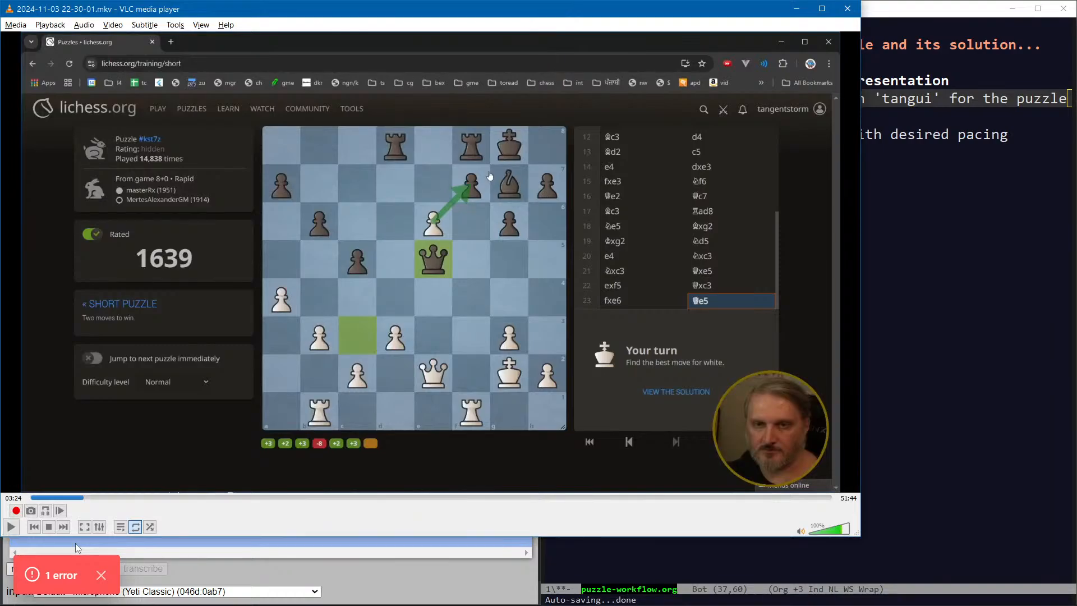
left_click(12, 526)
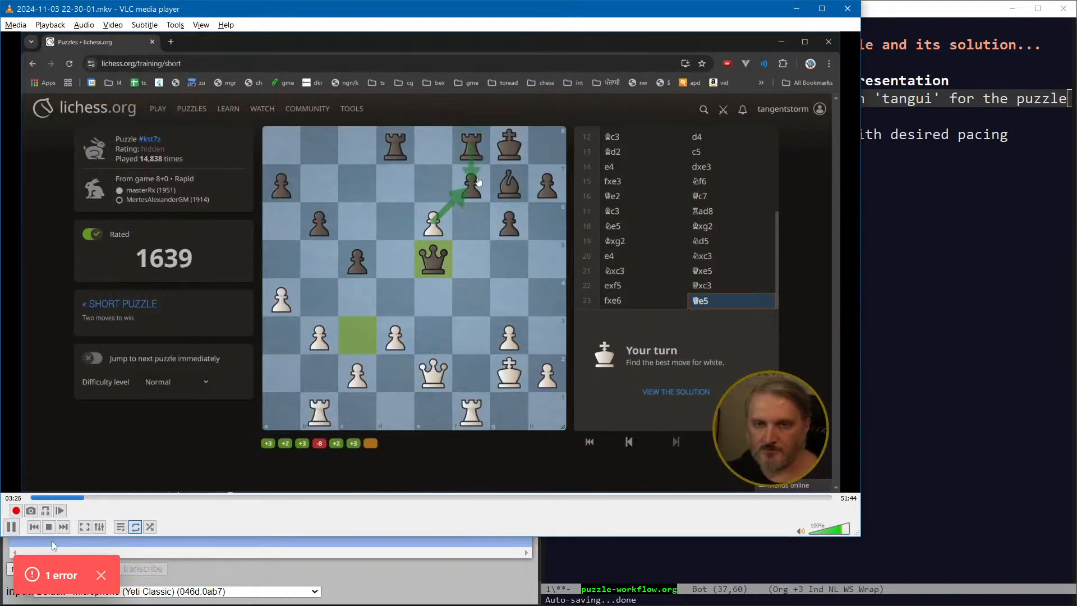
left_click(12, 527)
left_click(23, 578)
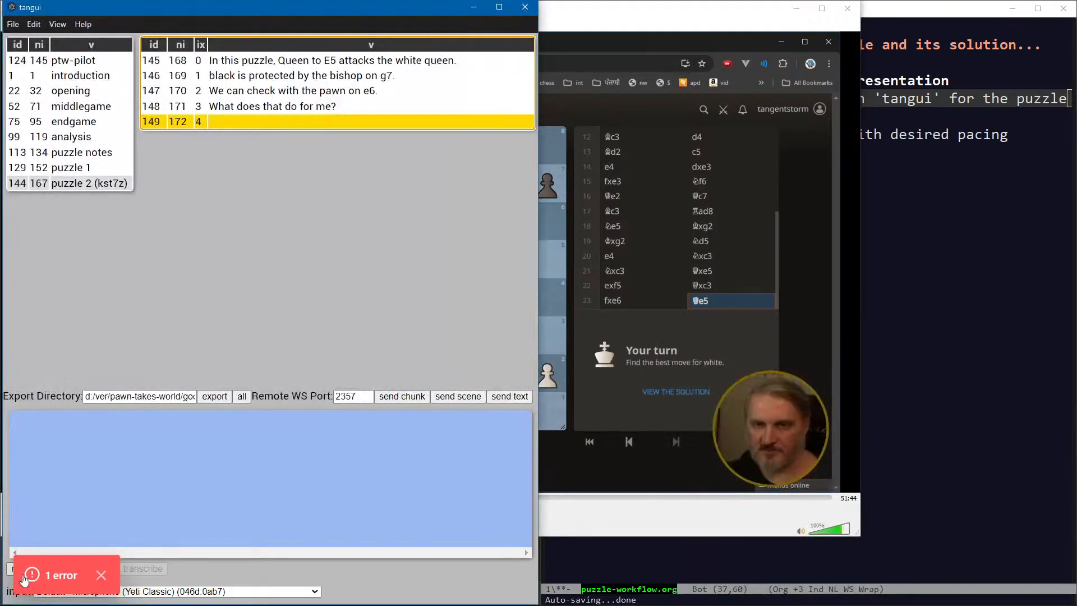
Enter "He would just recapture with the rook." as the fifth line of puzzle 2
type("He would just ")
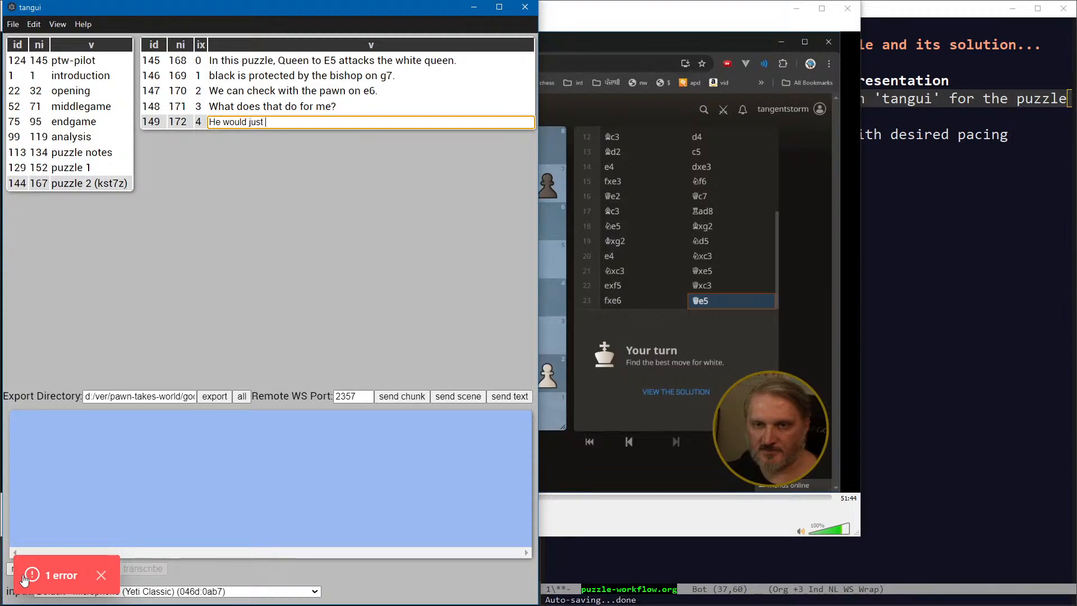
type("recopture with the rook.")
key("Return")
Replace the text of the fourth line of puzzle 2 with "But does that do anything?"
key("Up")
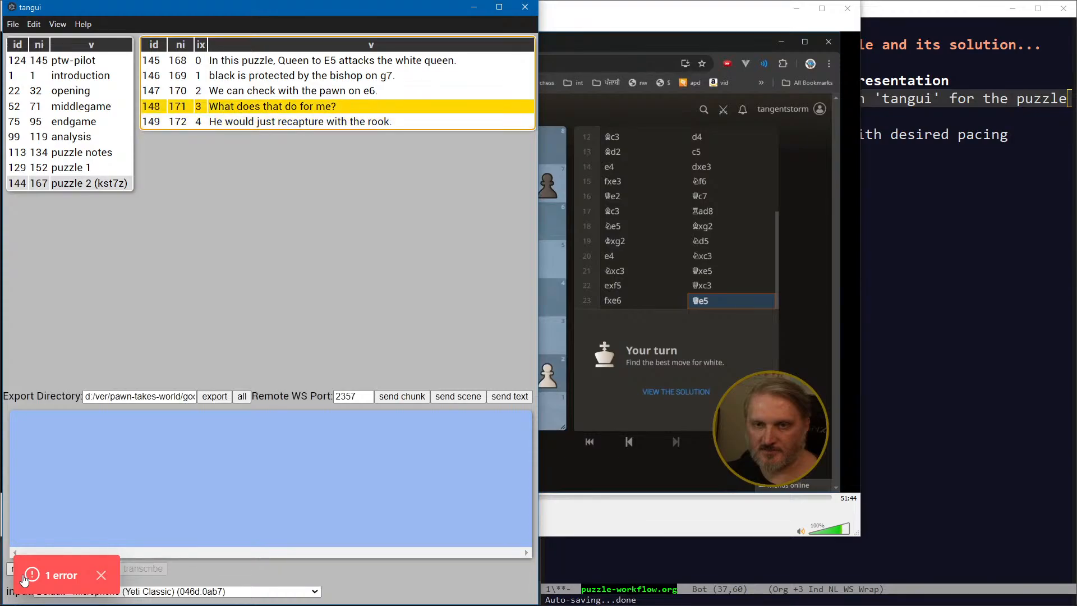
key("Return")
type("U")
key("BackSpace")
type("Bu")
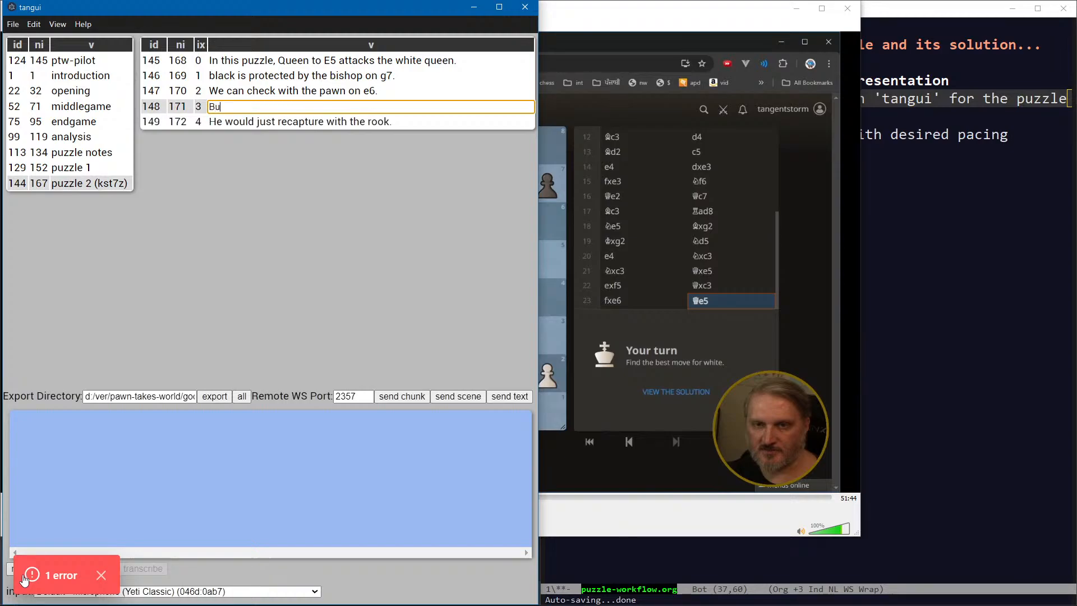
type("t does that do anything?")
key("Return")
Play the VLC recording on to 03:34, pause it and return to the puzzle 2 lines in tangui
key("alt+Tab")
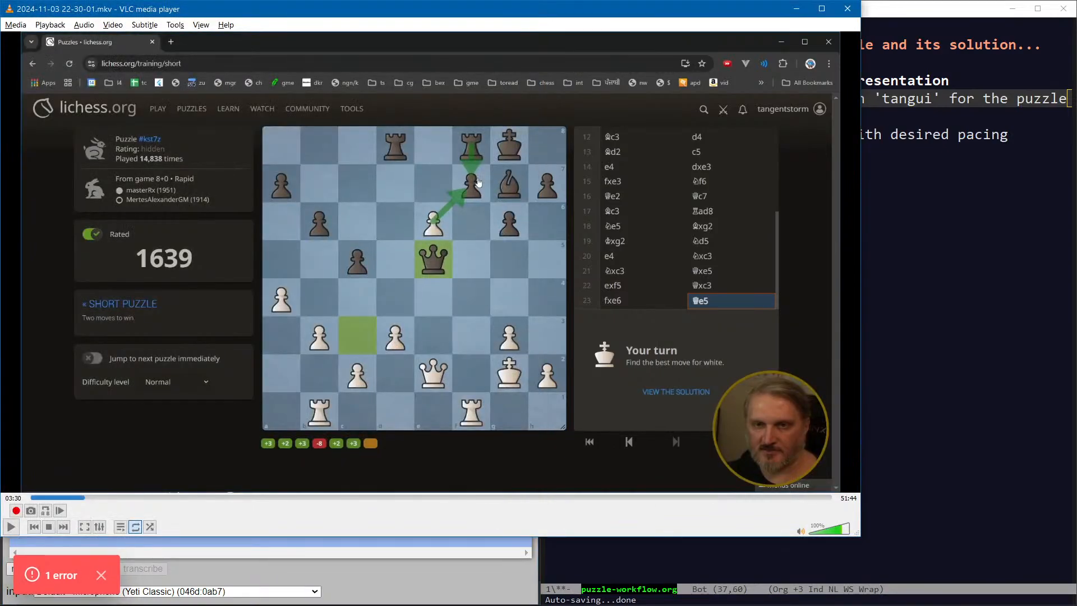
left_click(16, 530)
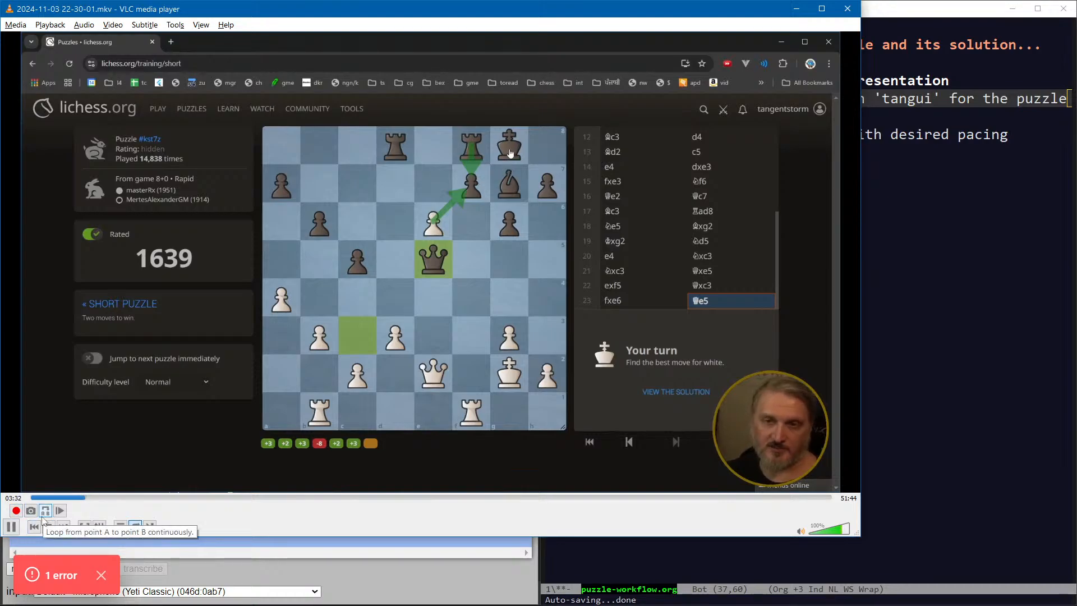
left_click(11, 526)
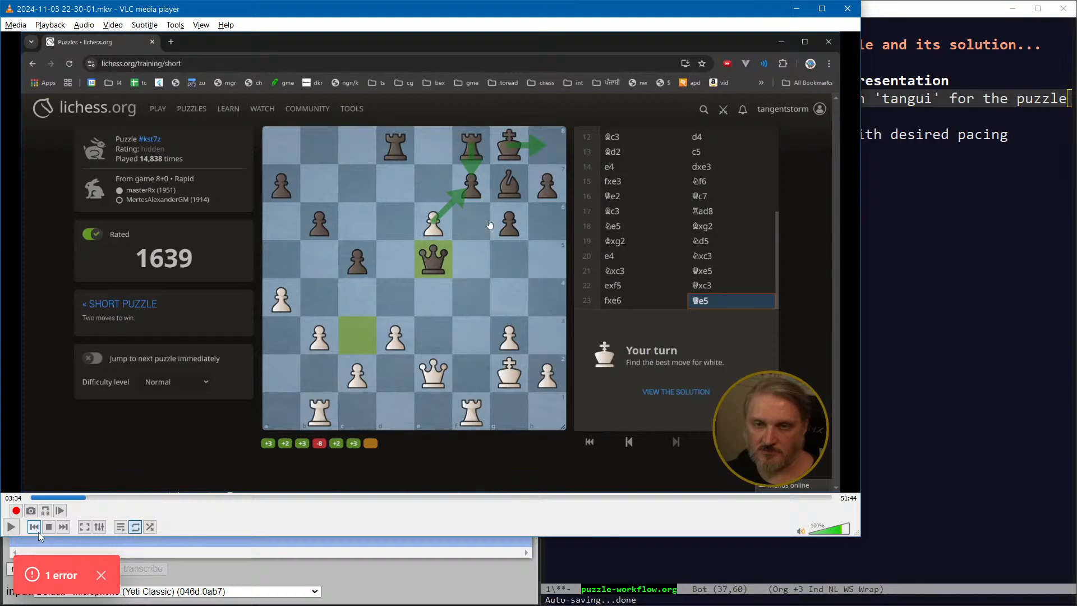
left_click(31, 539)
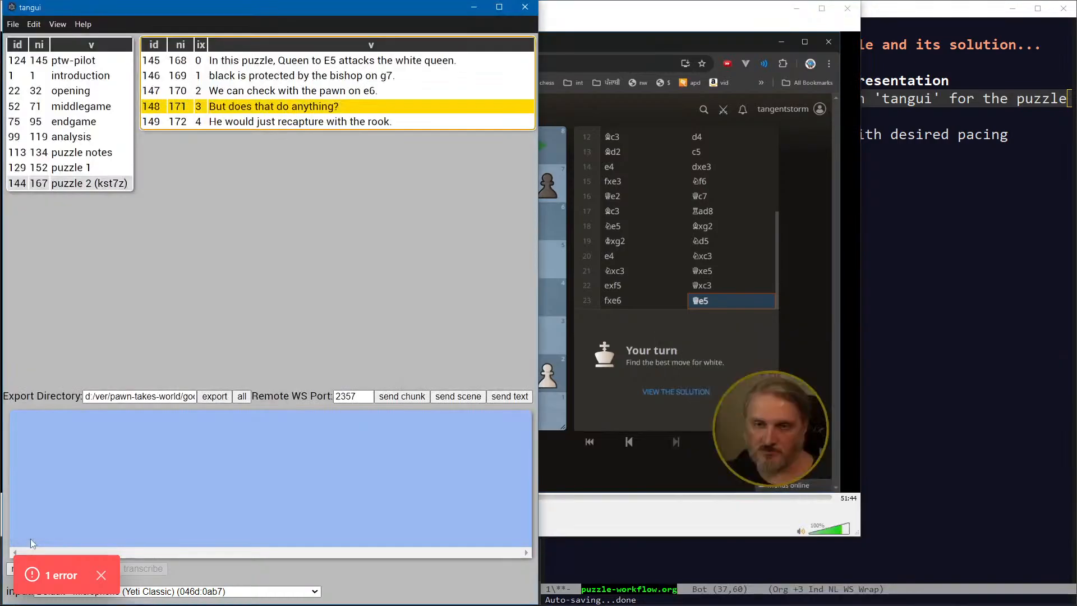
Add a sixth line at the end of puzzle 2 reading "Or he could just move out of the way."
key("F2")
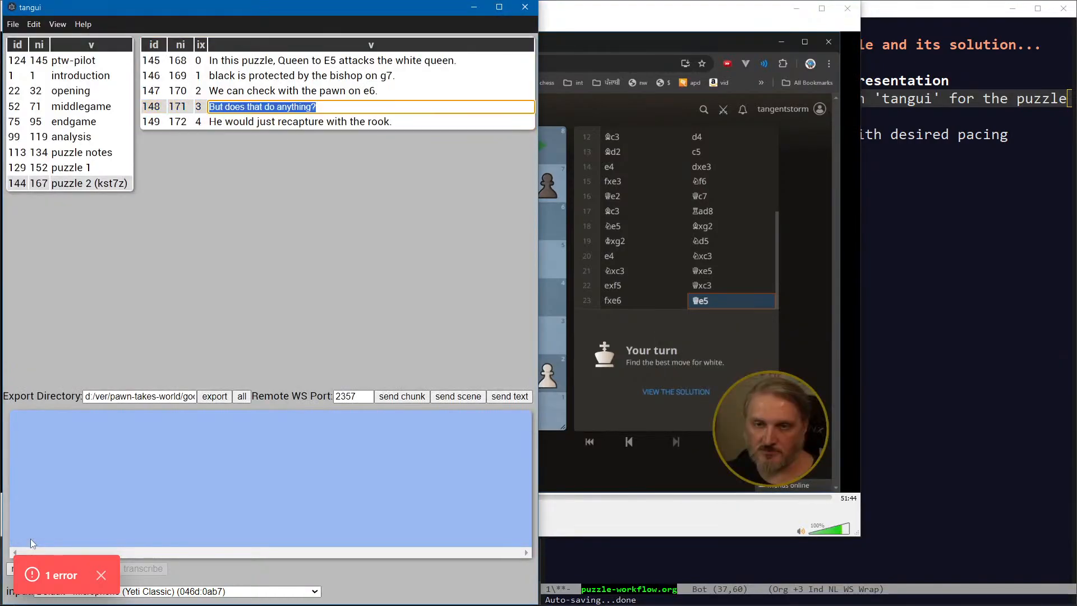
key("Escape")
key("Down")
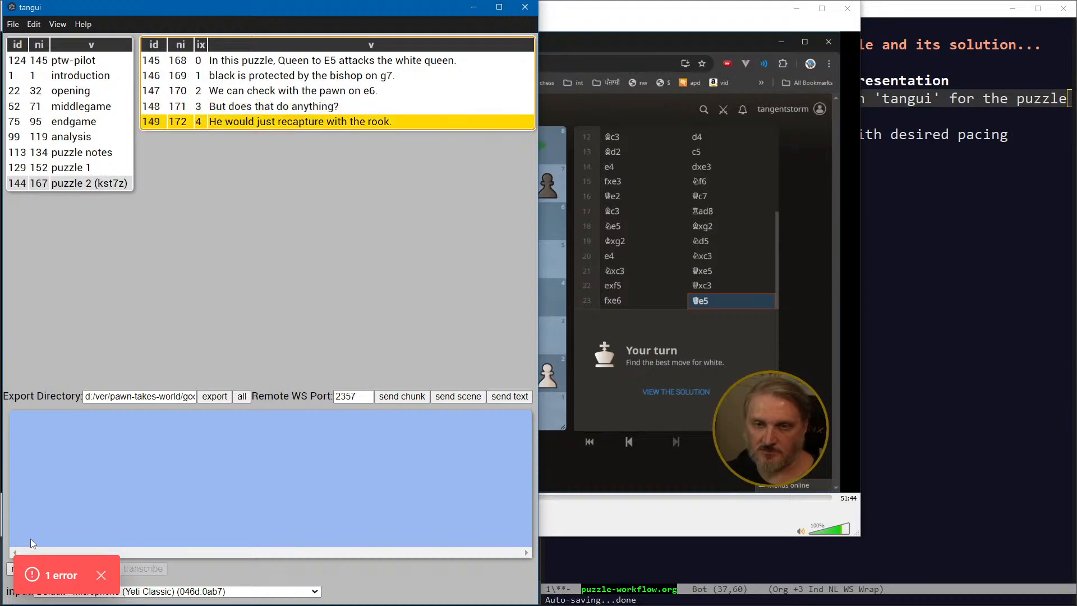
key("F2")
key("Escape")
key("Insert")
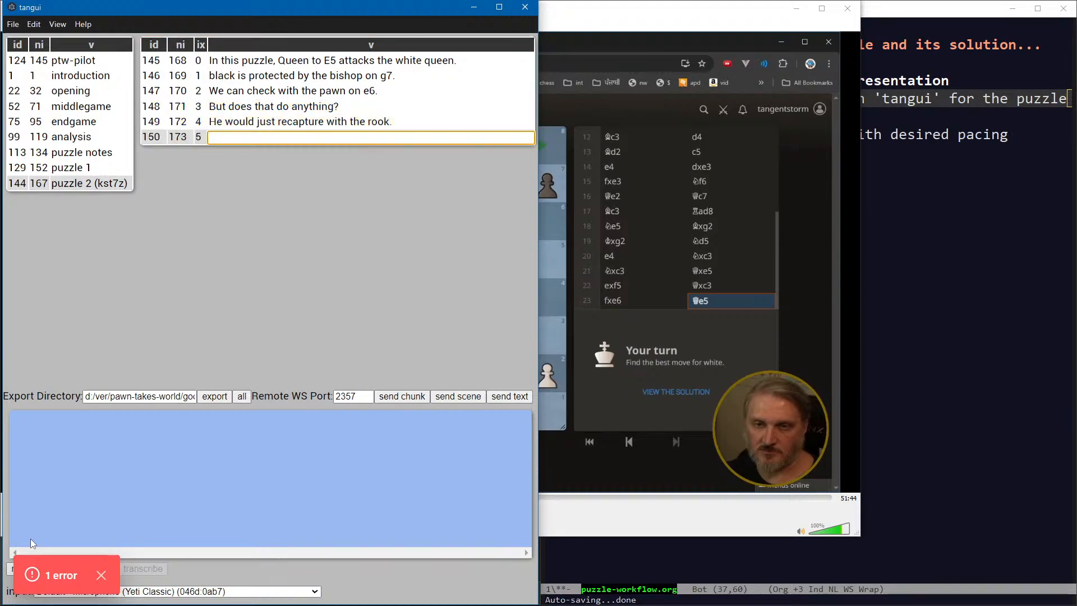
type("Or he could jus")
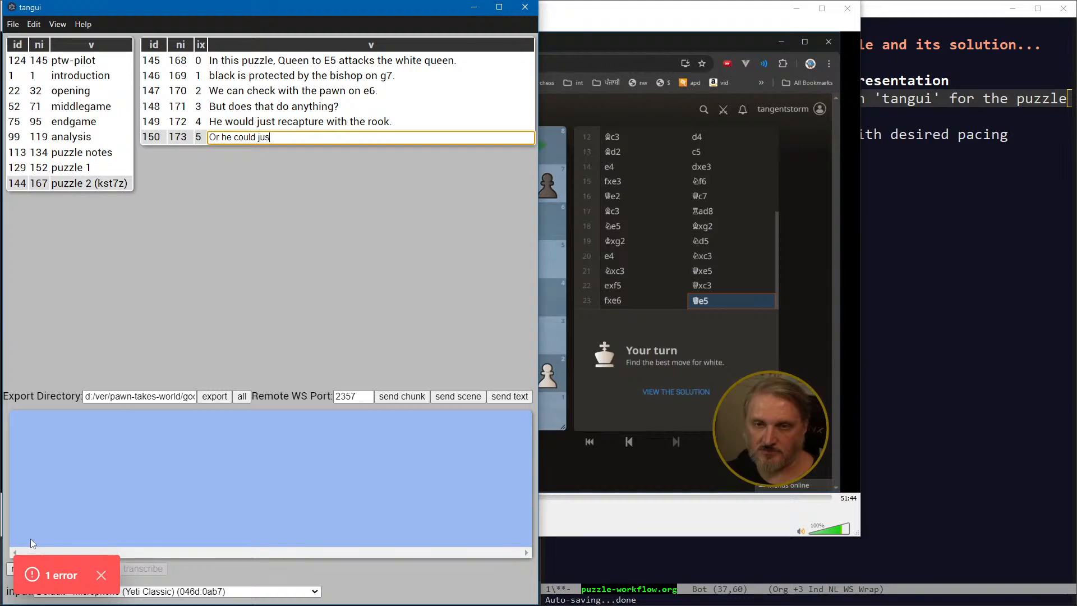
type("t move out of the way")
key("Return")
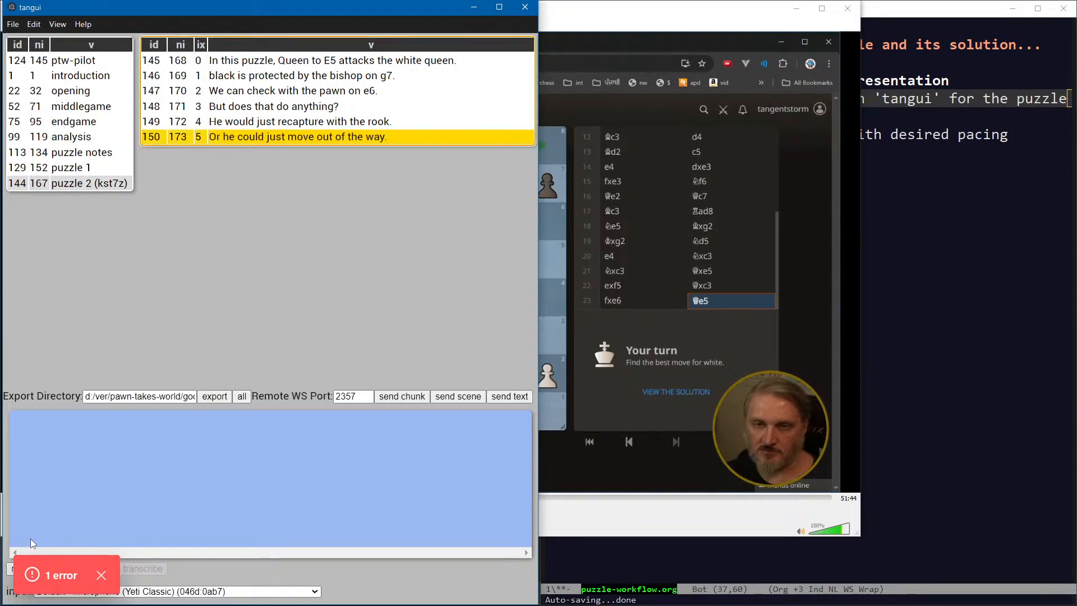
Play the VLC recording on to 04:01, pause it and return to tangui
key("alt+Tab")
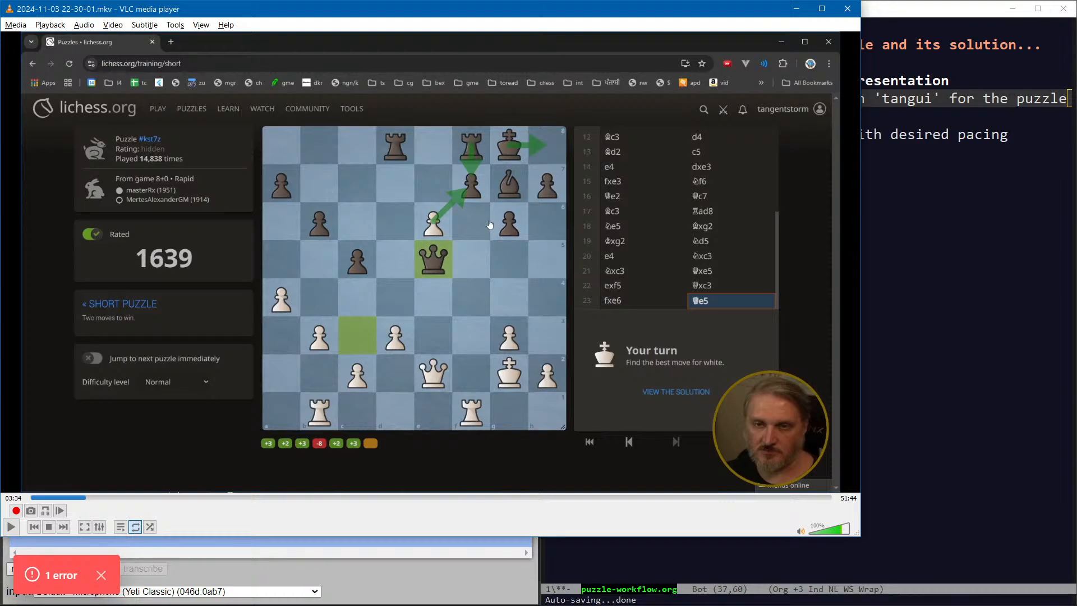
left_click(11, 526)
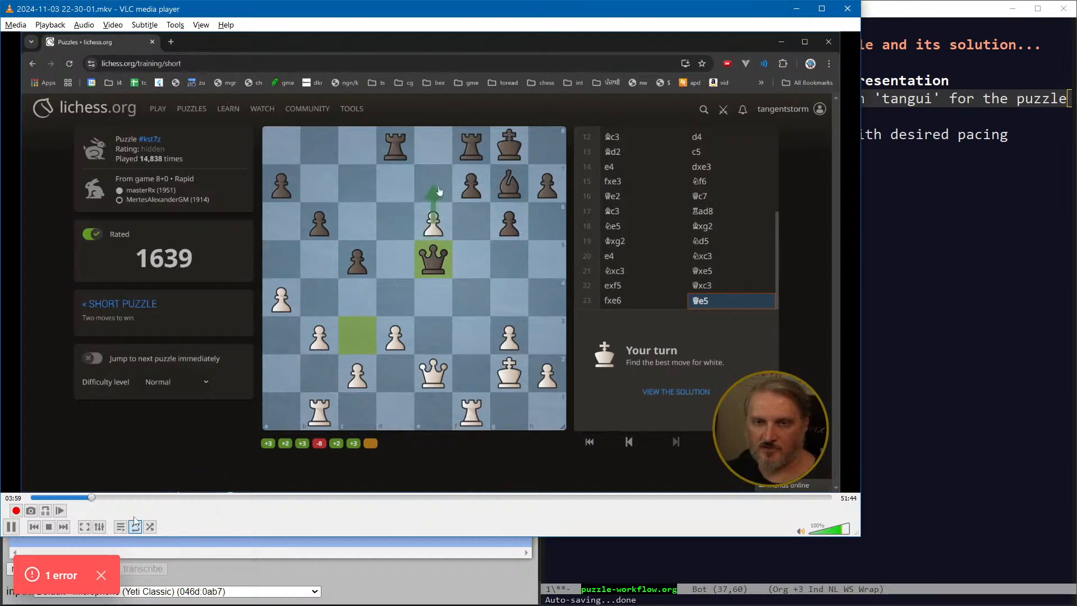
left_click(12, 528)
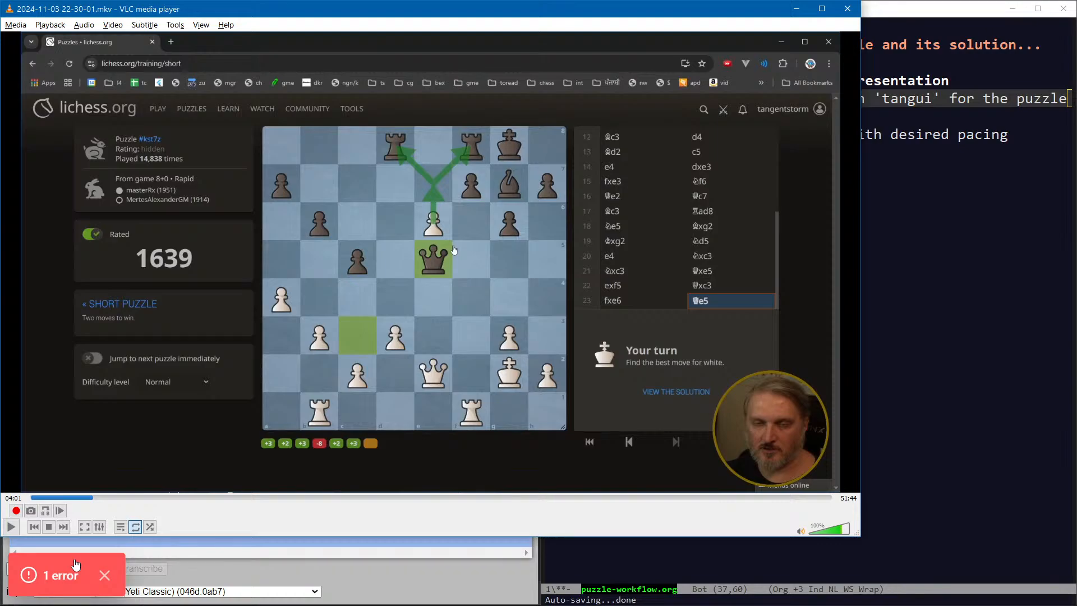
key("alt+Tab")
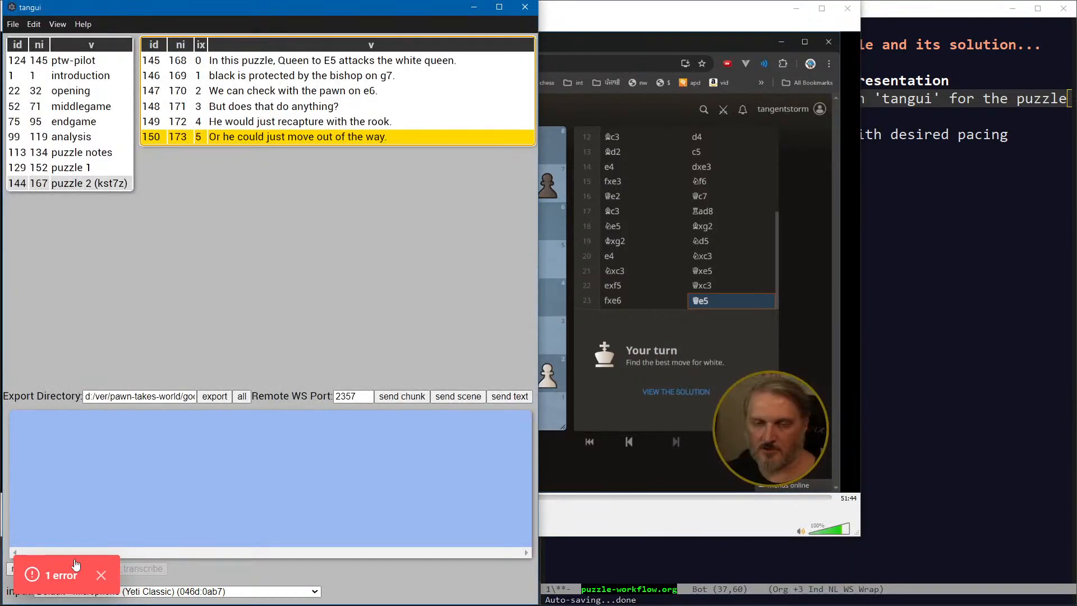
Add a seventh line at the end of puzzle 2 reading "There's also pawn to e7, which forks the rooks."
key("Insert")
type("There's ")
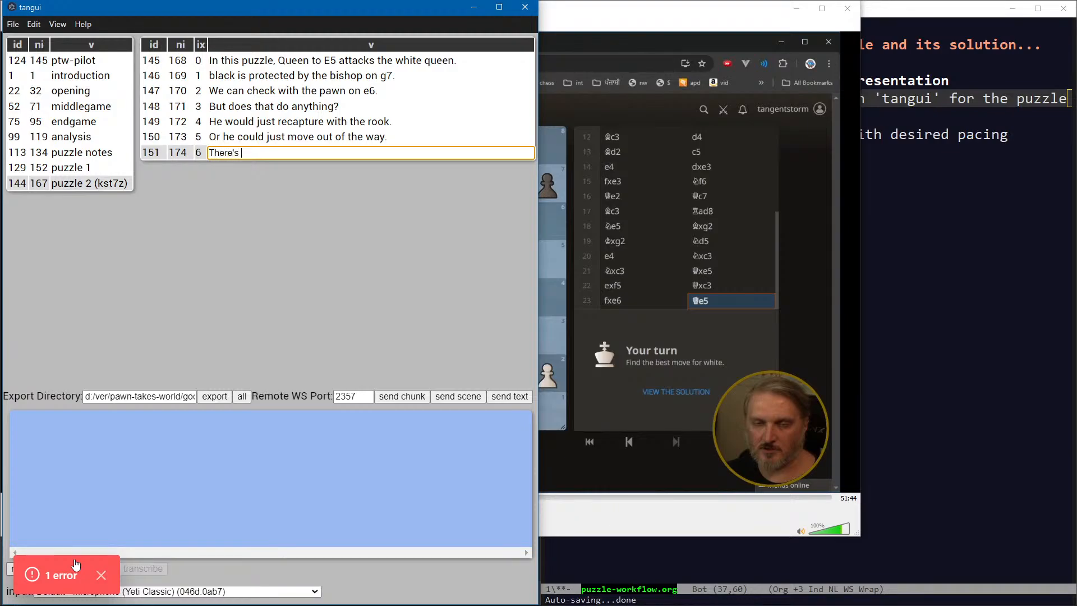
type("also this move which")
key("ctrl+shift+Left")
key("ctrl+shift+Left")
key("ctrl+shift+Left")
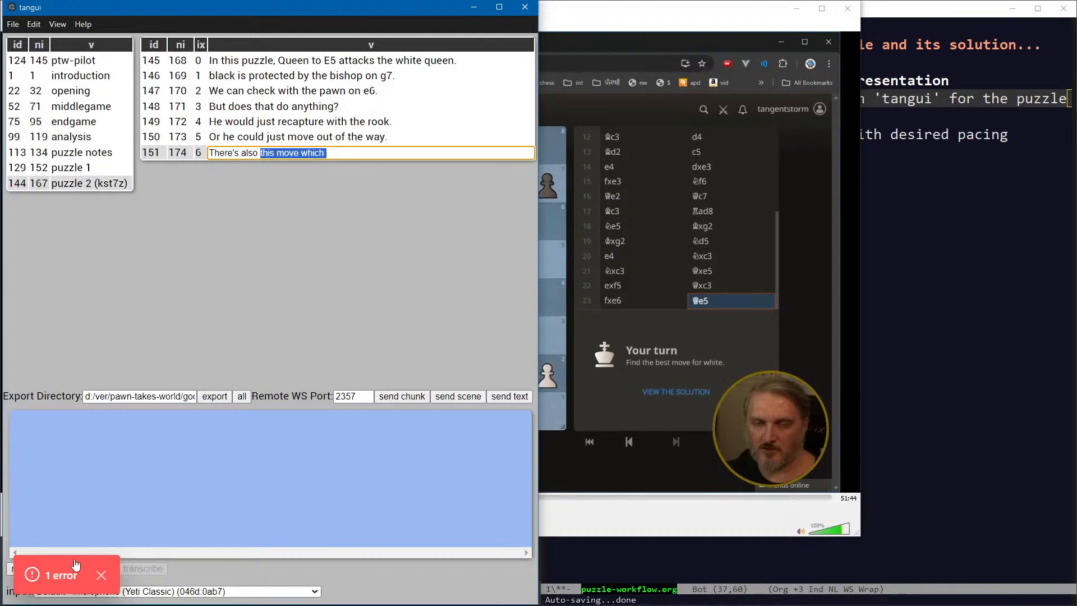
key("BackSpace")
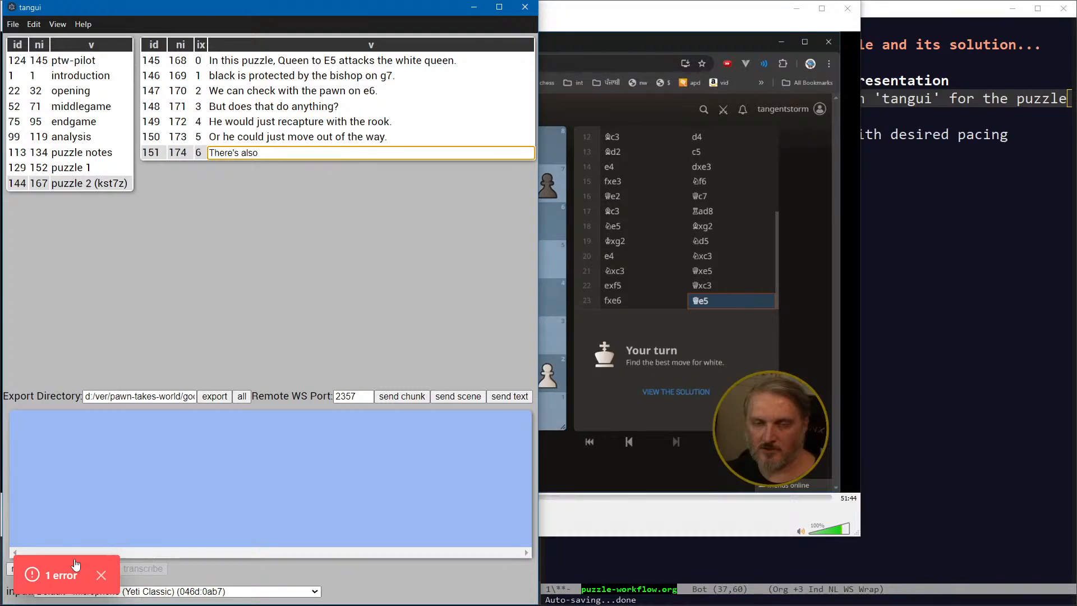
type("pawn to e")
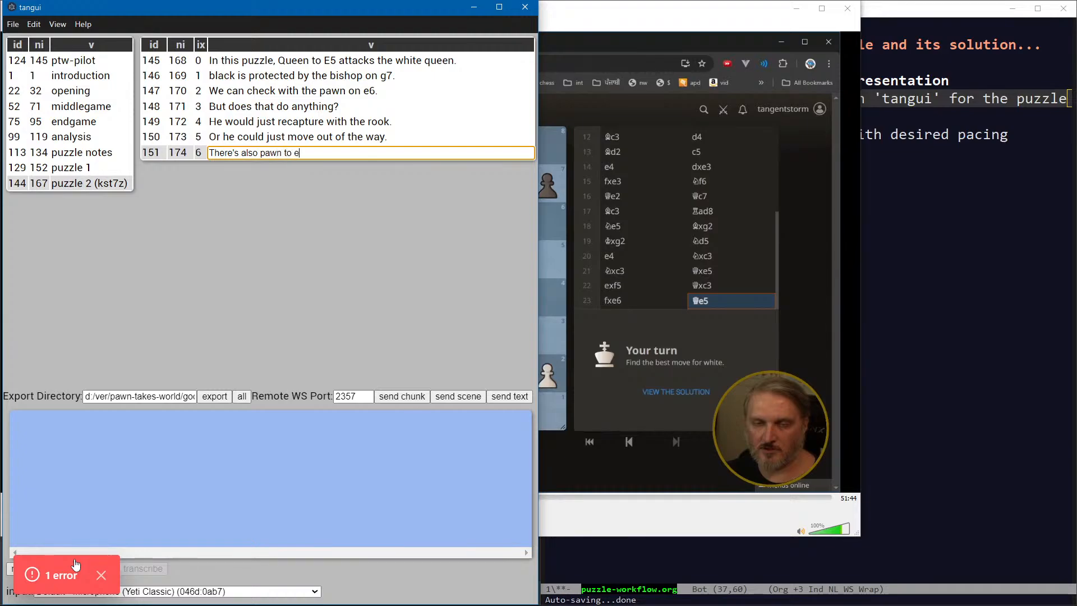
type("7, which fork")
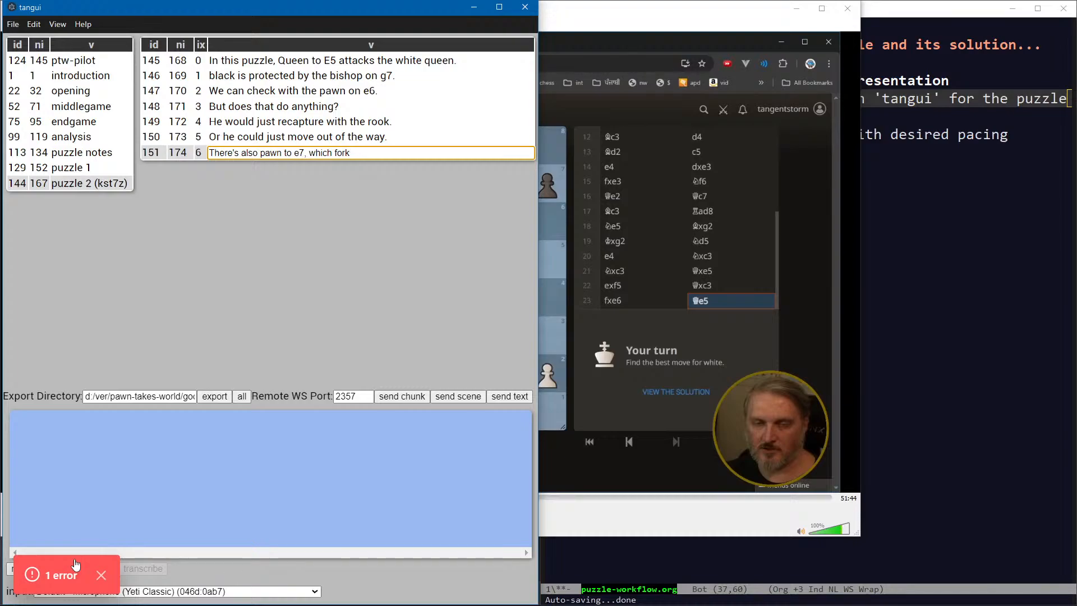
type("s the rooks.")
key("Return")
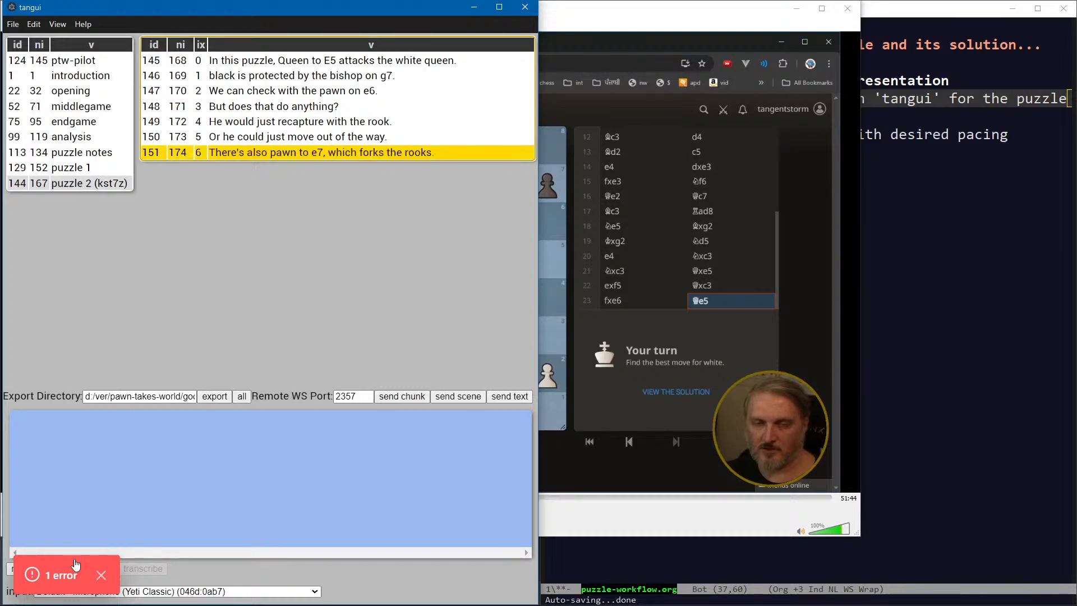
Play the VLC recording on to 04:21 and add an eighth line in tangui reading "But if we do that, we lose our queen."
key("alt+Tab")
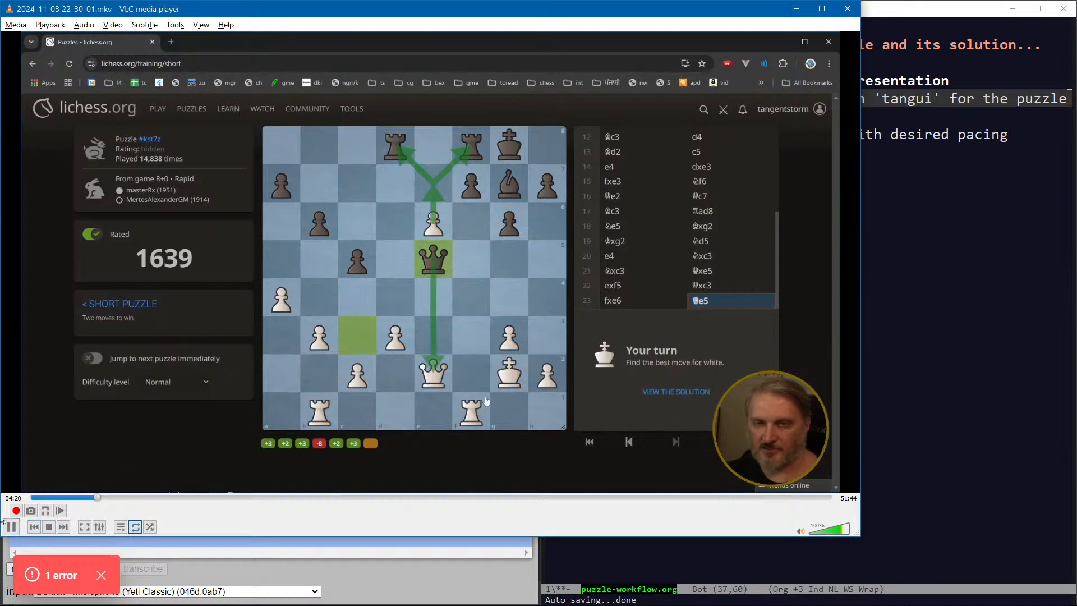
left_click(25, 541)
key("Return")
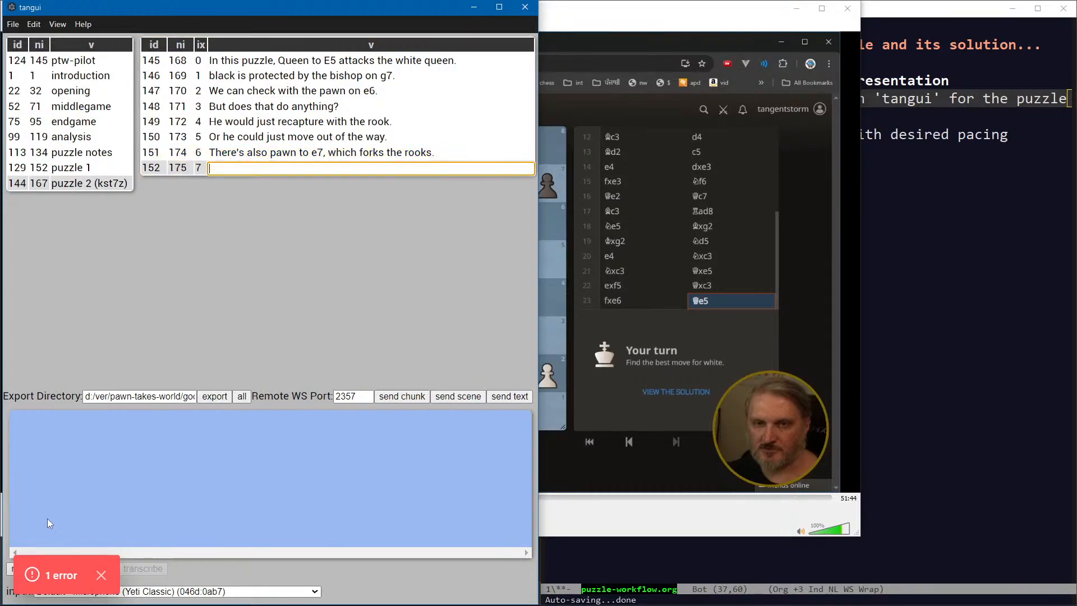
type("But if we do that, the queen just")
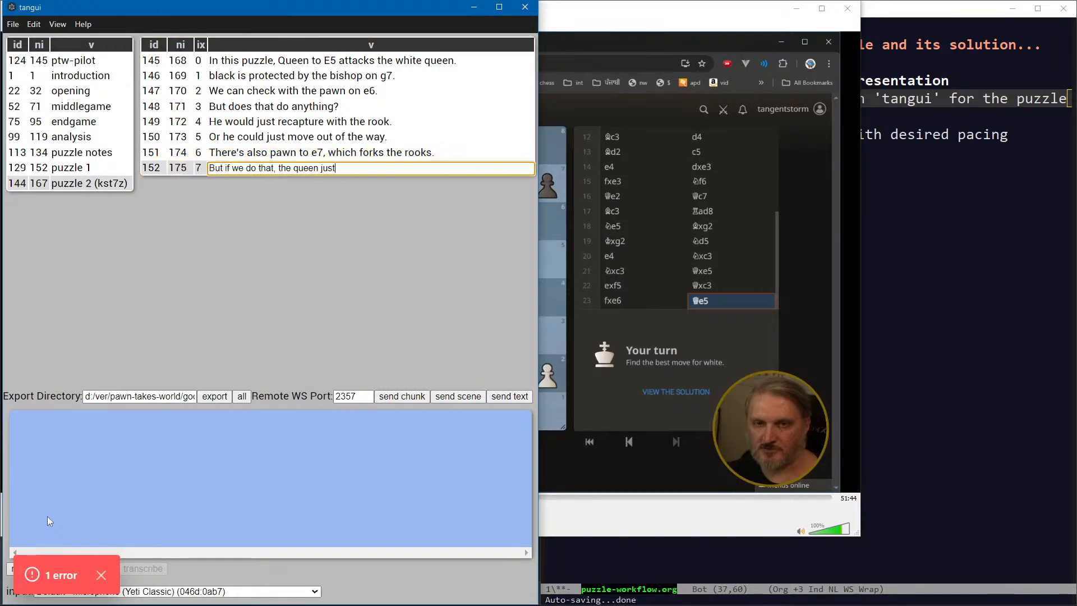
type(" captures")
key("ctrl+shift+Left")
key("ctrl+shift+Left")
key("ctrl+shift+Left")
key("ctrl+shift+Left")
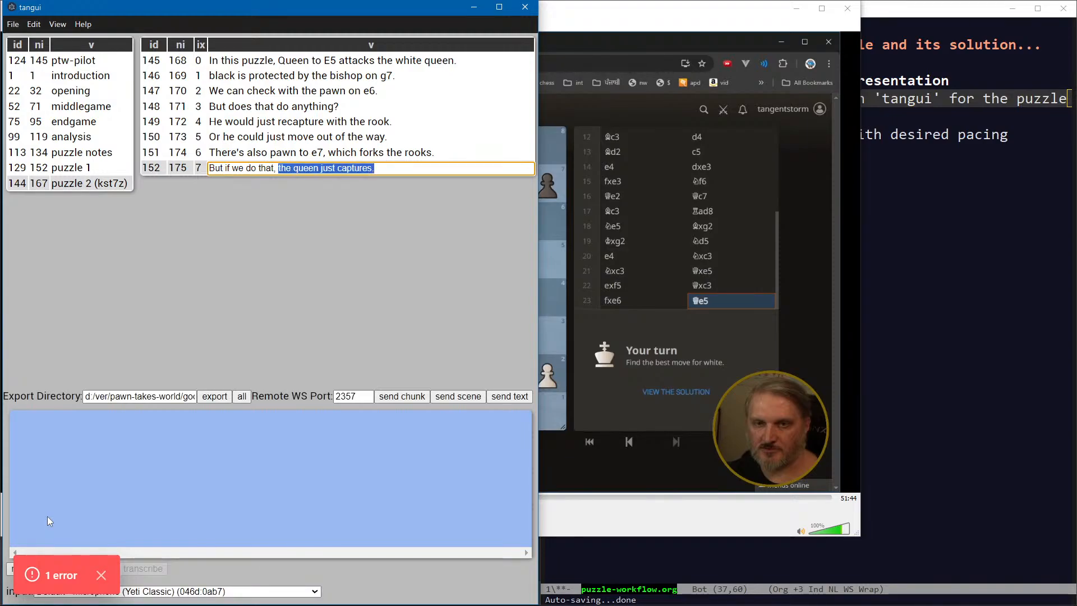
type("we loo")
key("BackSpace")
type("se ")
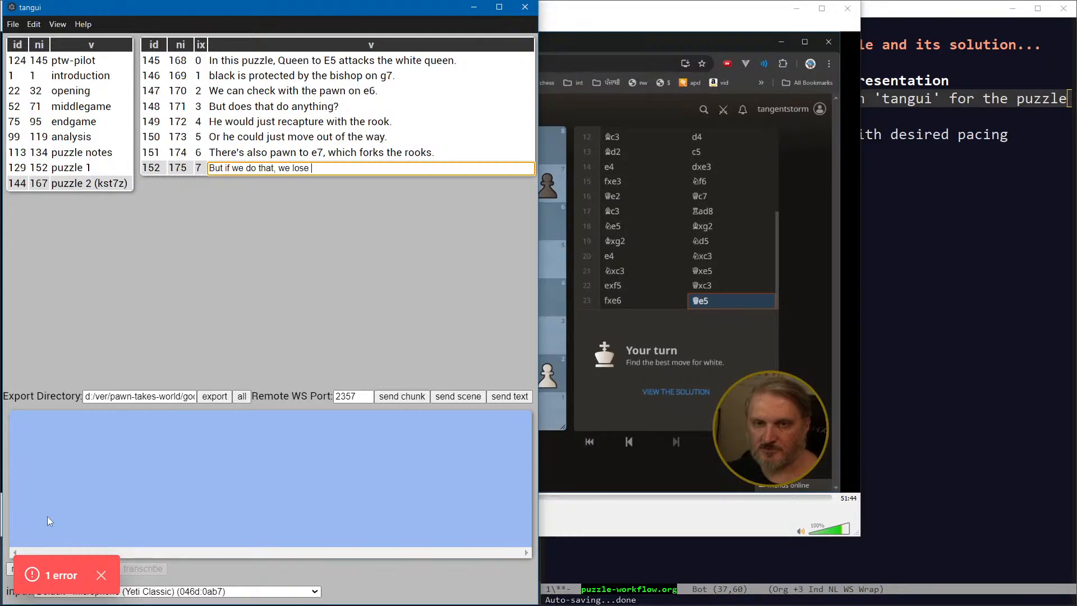
type("our queen.")
key("Return")
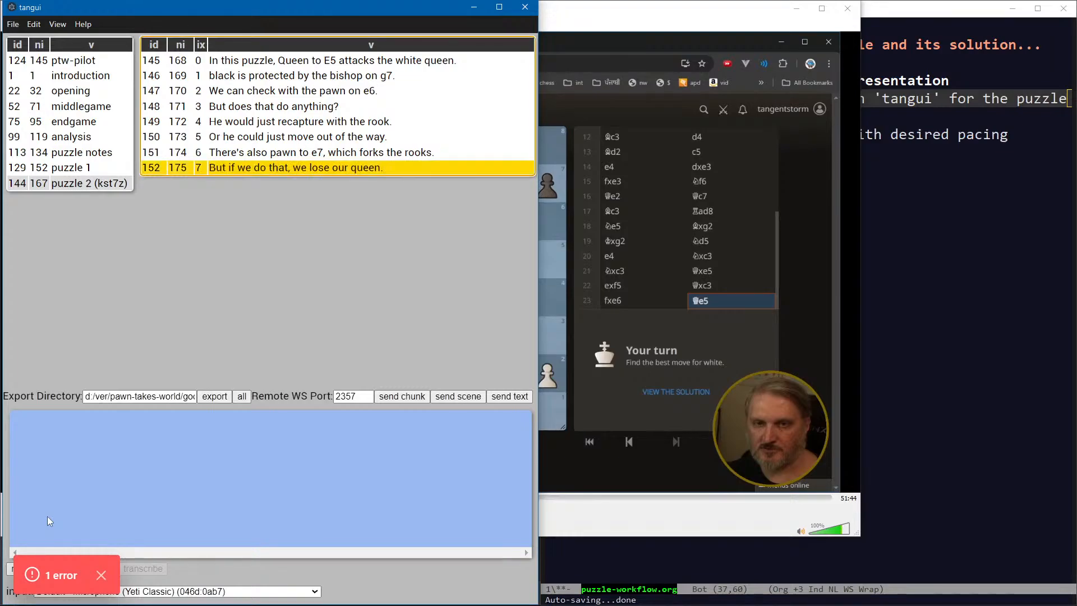
Play the VLC recording on to 04:30 and add a ninth tangui line reading "And I couldn't take the rook because I'd be in check."
key("alt+Tab")
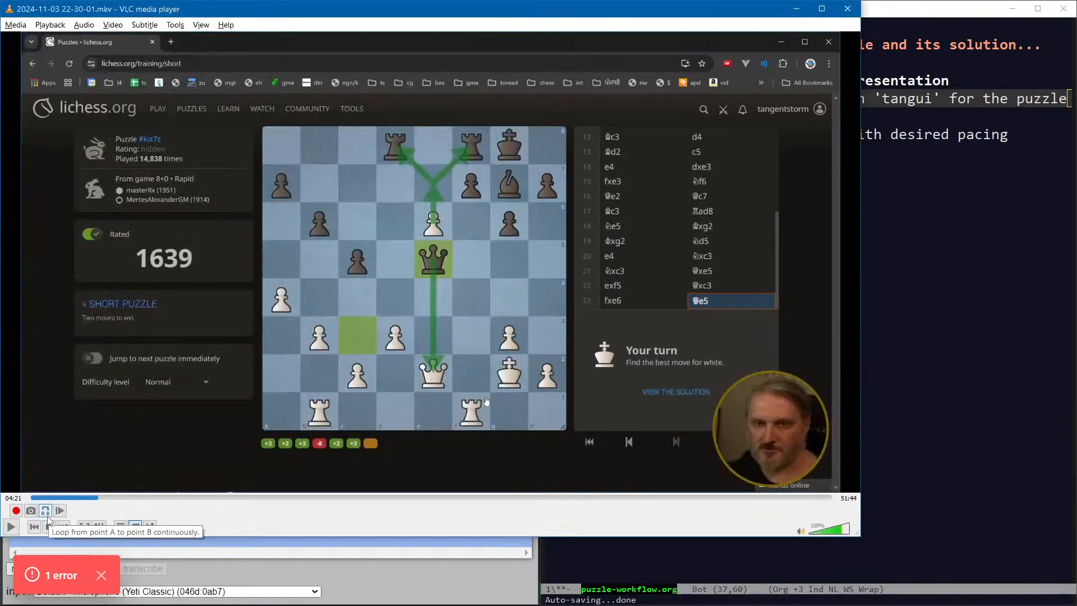
left_click(11, 527)
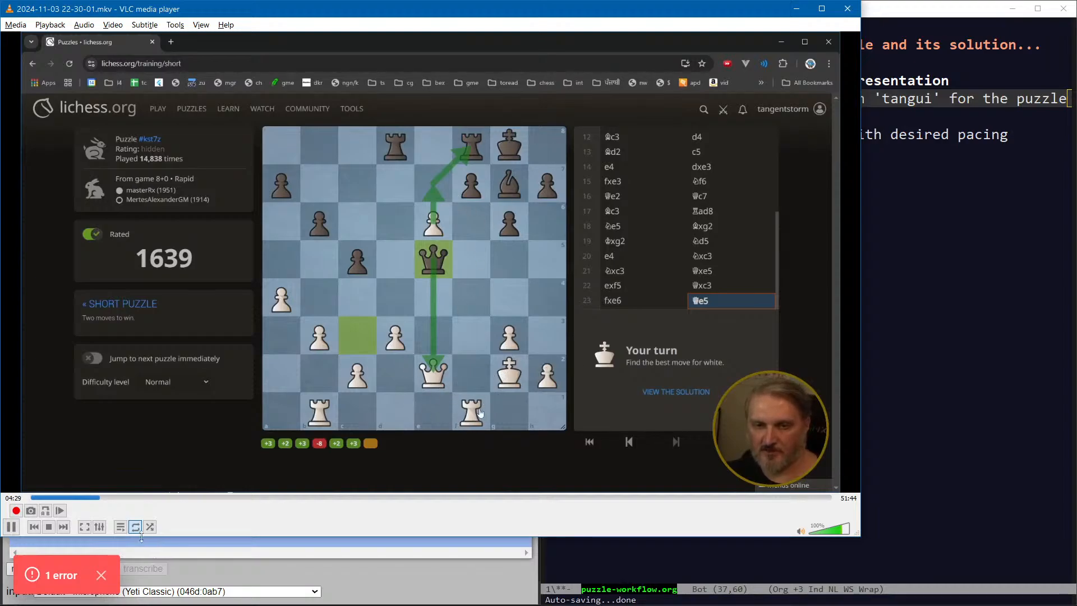
left_click(17, 541)
key("Return")
type("A")
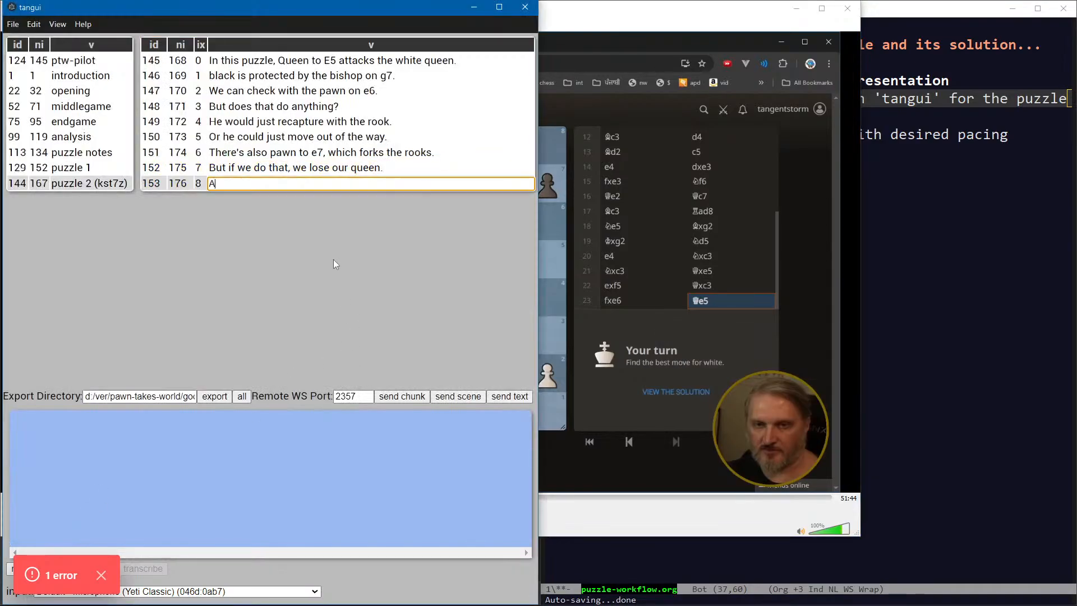
type("nd I couldn't take the rook becaue")
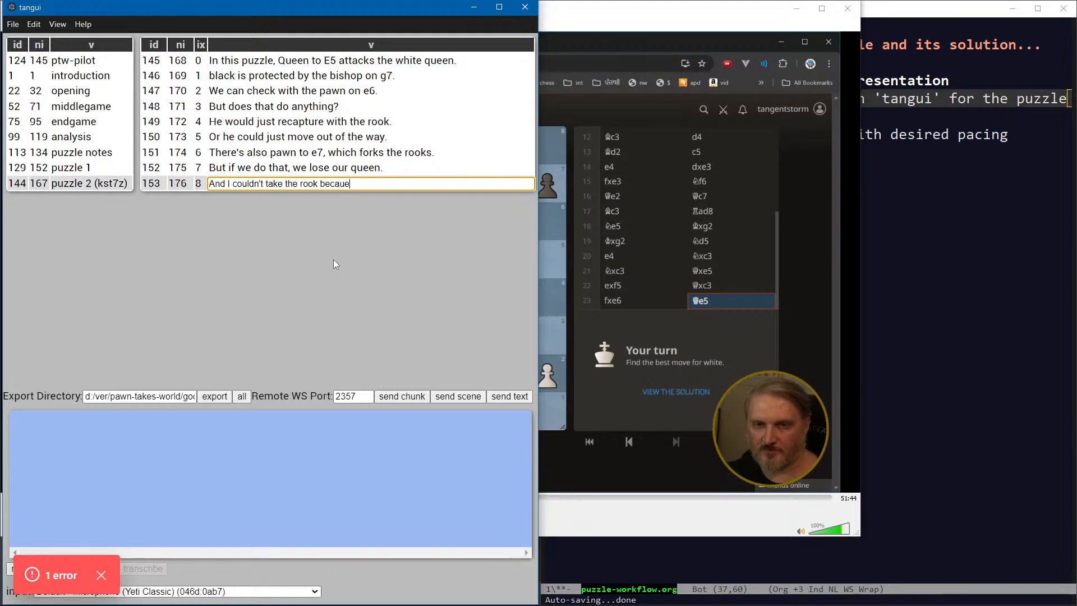
key("BackSpace")
type("se I'd be in check.")
key("Return")
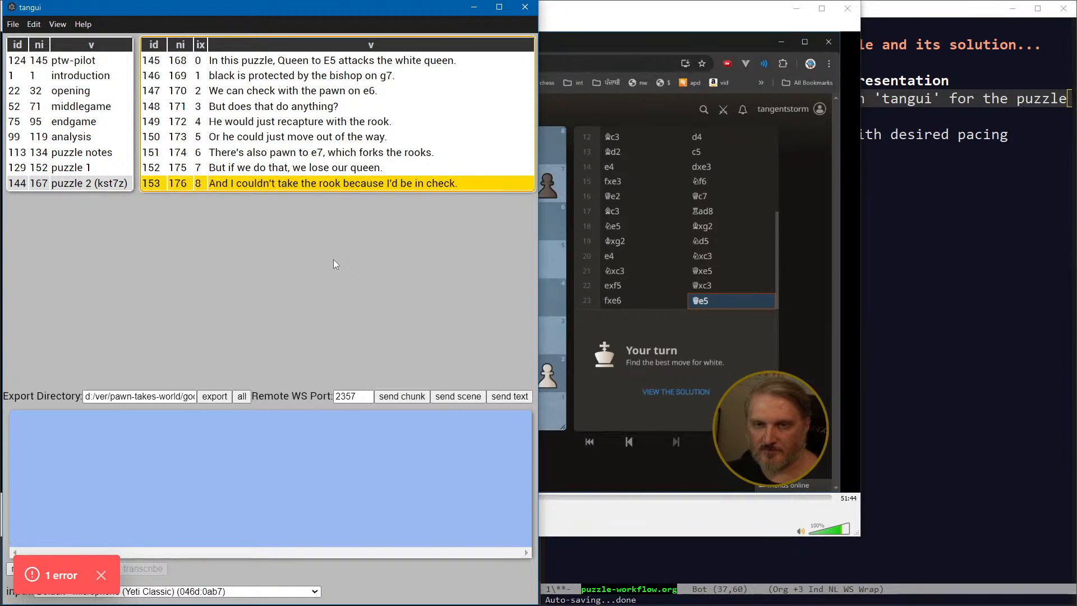
Play the VLC recording on through the queen exchange on e5 to 04:40 and pause it there
key("alt+Tab")
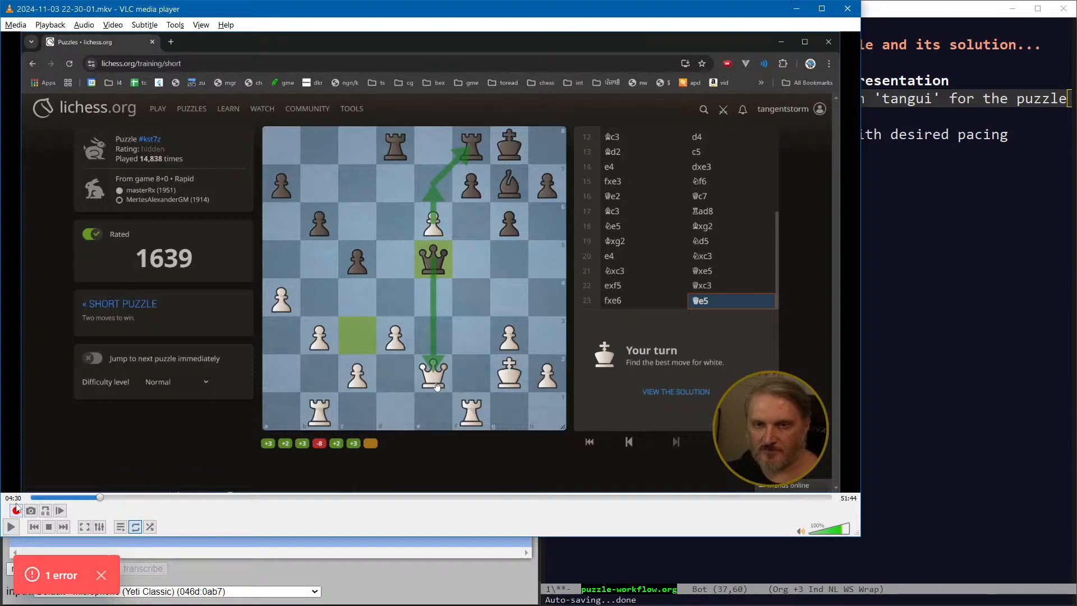
left_click(11, 527)
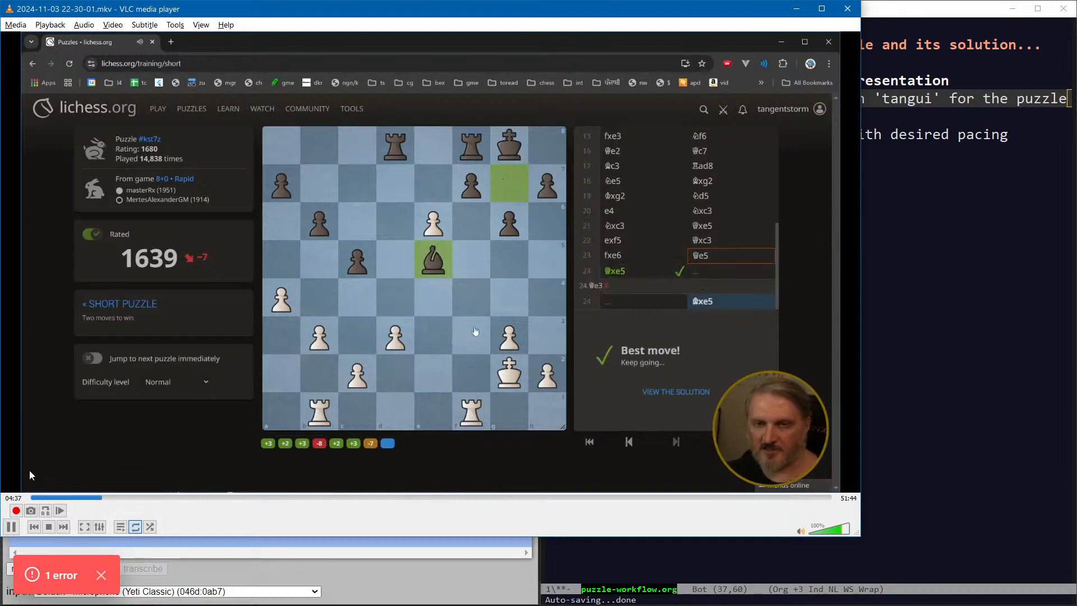
left_click(11, 530)
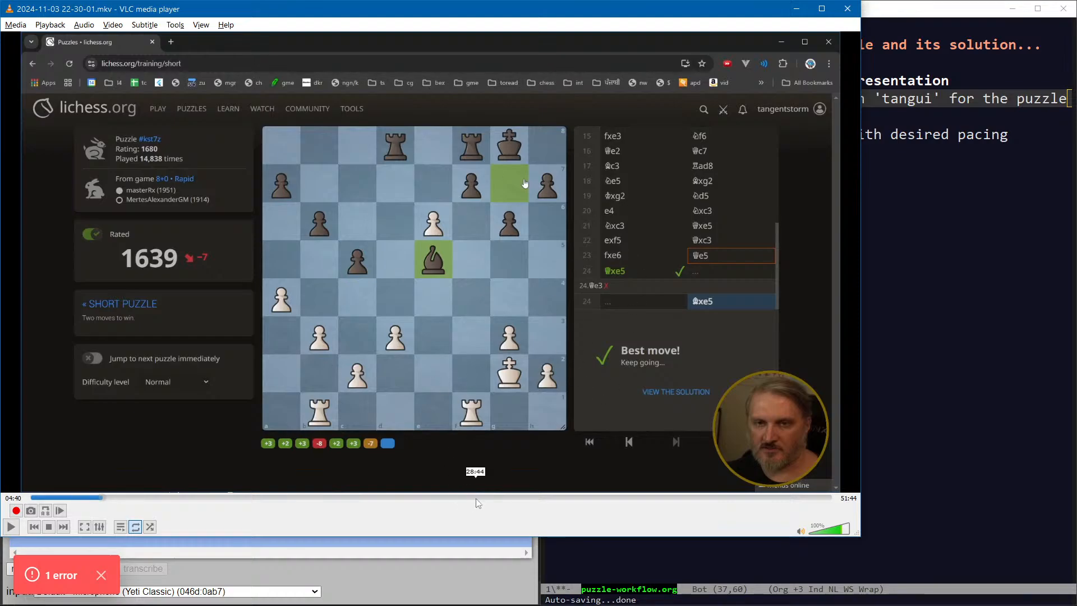
key("alt+Tab")
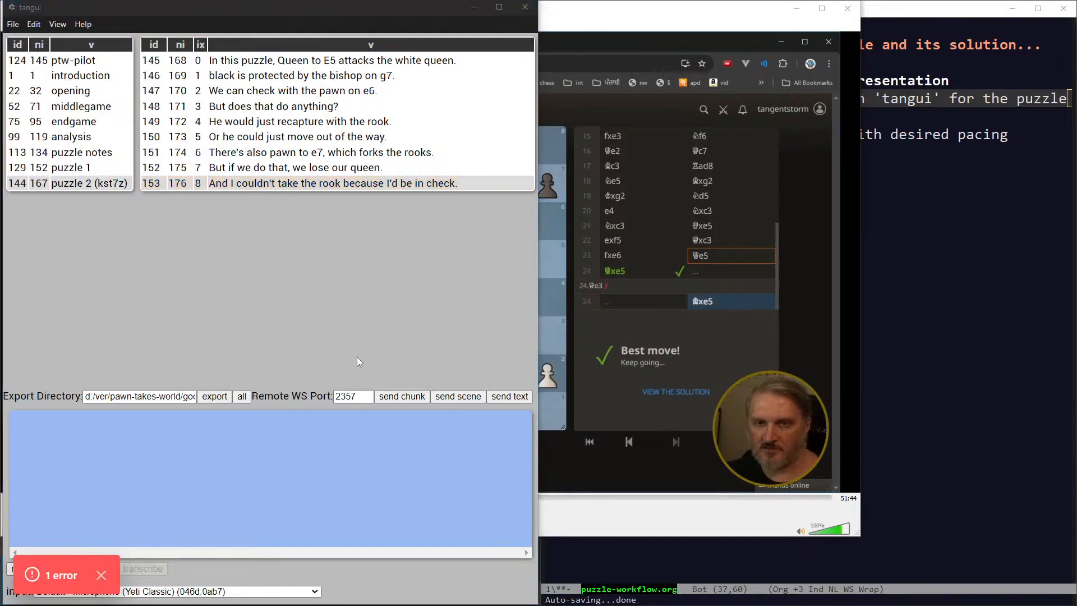
key("alt+Tab")
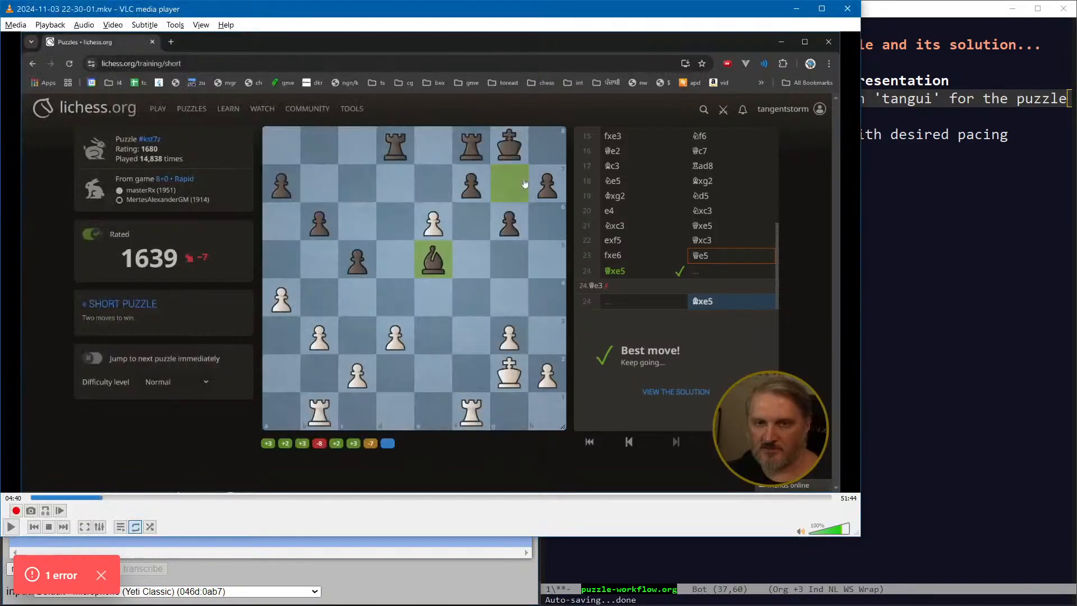
key("alt+Tab")
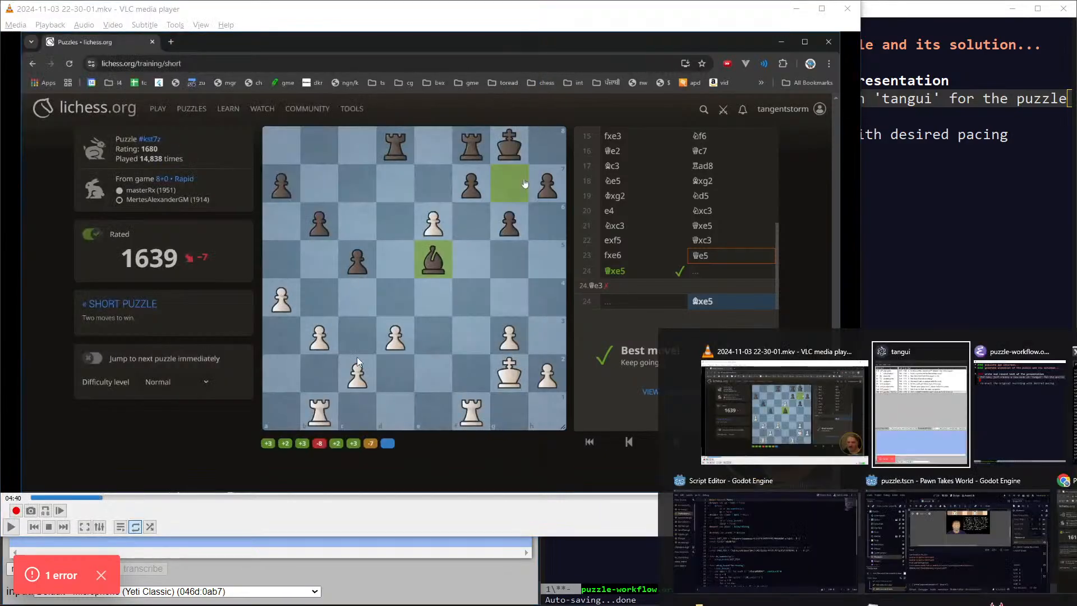
key("alt+Tab")
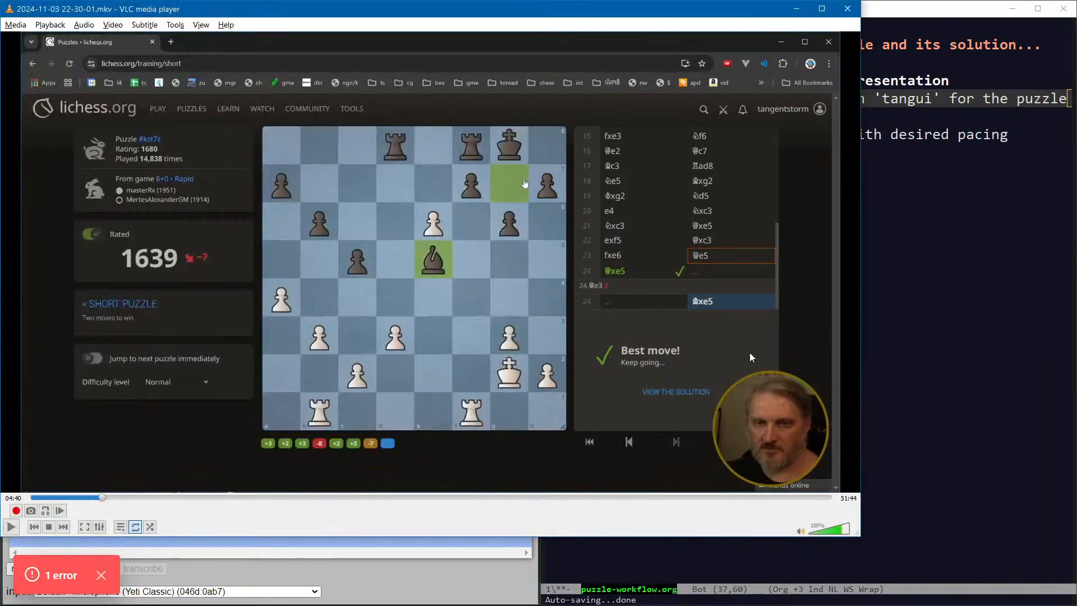
Switch to the puzzle scene in Godot and select the chessboard in the 2D viewport
key("alt+Tab")
key("alt+Tab")
key("alt+Tab")
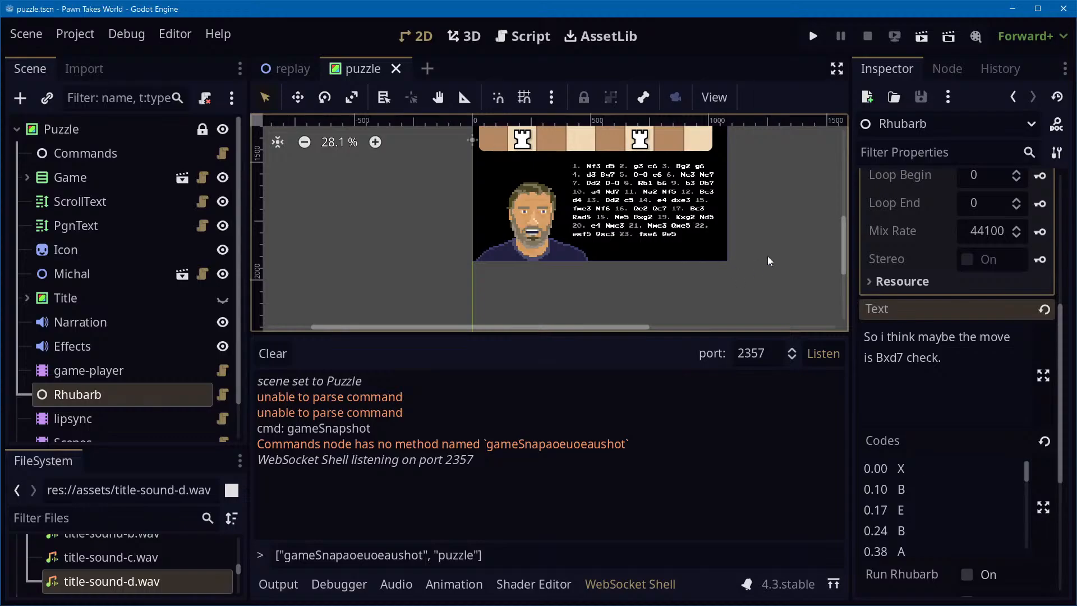
scroll(785, 270, "up", 5)
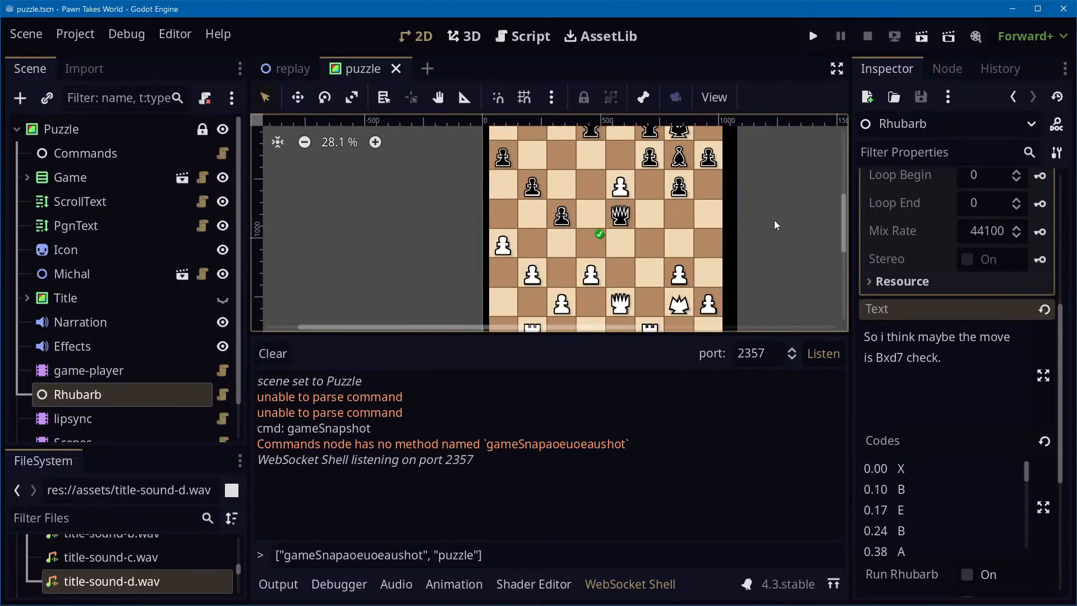
scroll(776, 225, "down", 2, "ctrl")
scroll(752, 227, "up", 1, "ctrl")
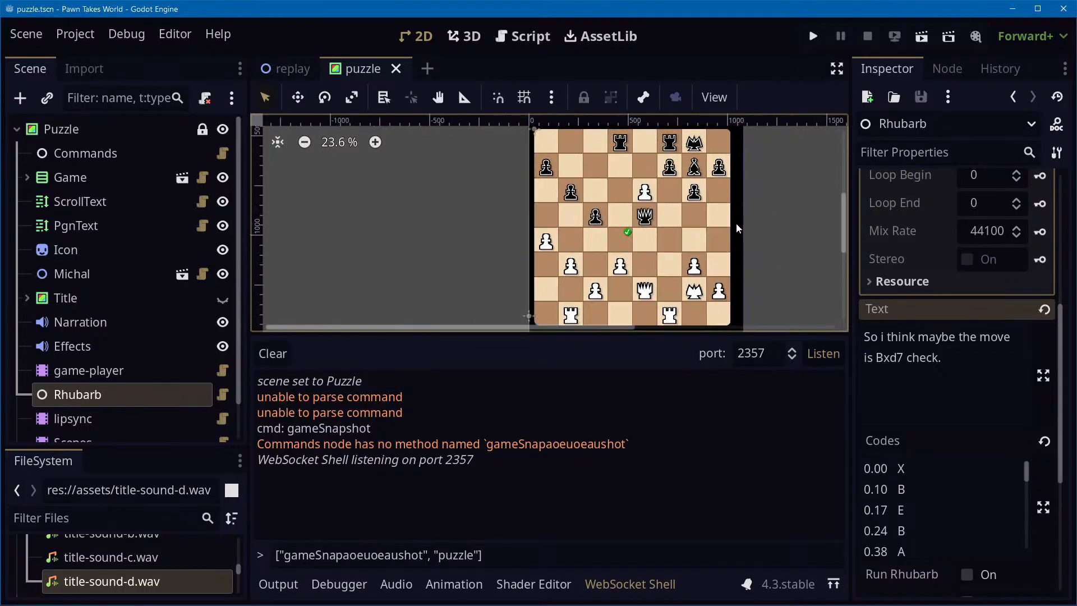
left_click(728, 242)
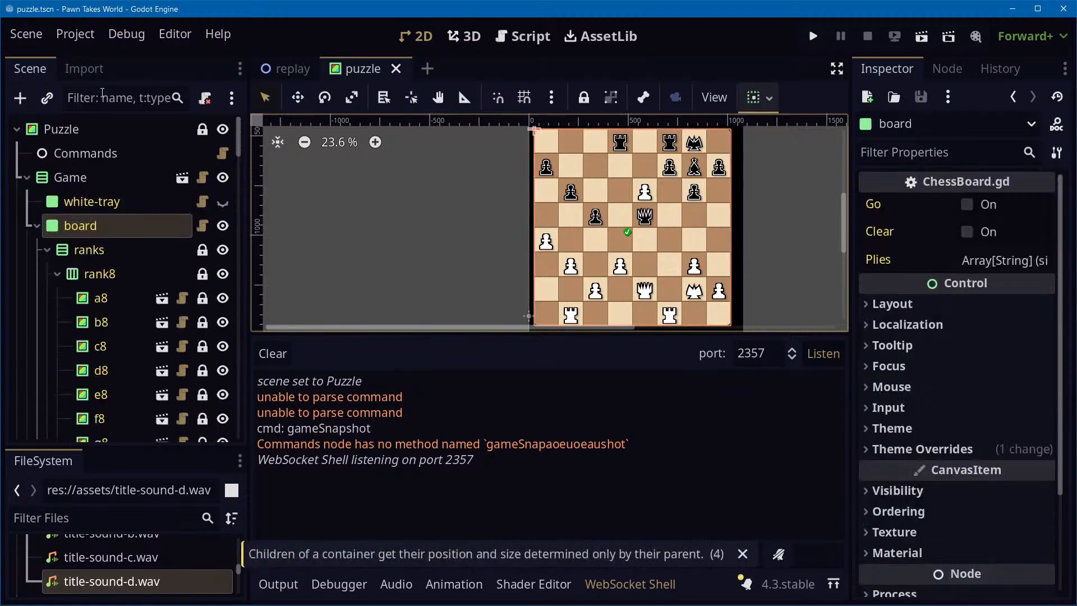
Collapse the rank8 node under the board's ranks in the scene tree
left_click(67, 178)
key("Down")
key("Down")
key("Down")
key("Down")
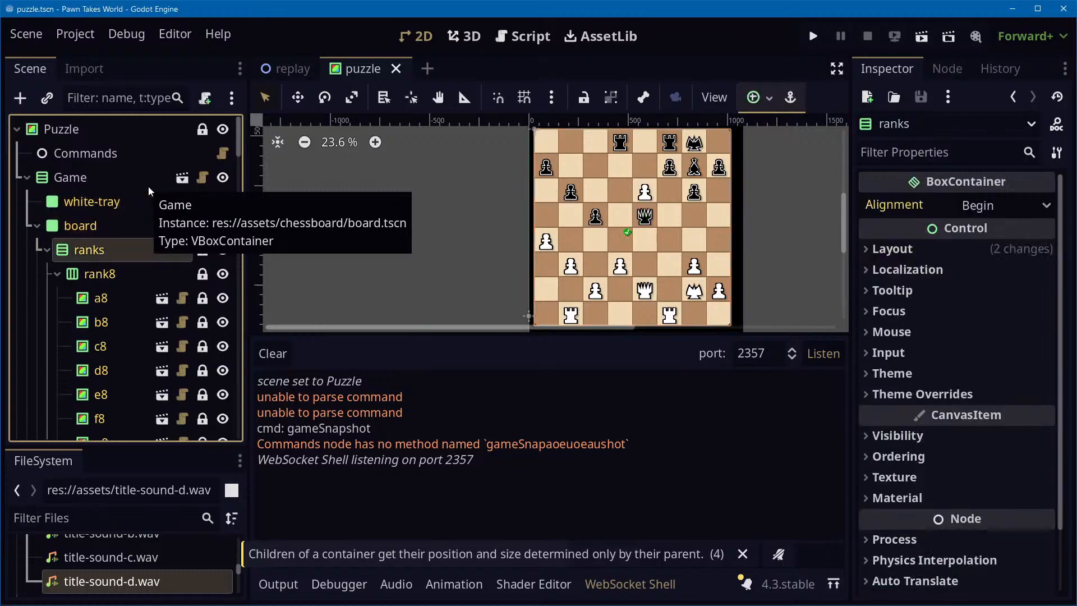
key("Left")
key("Left")
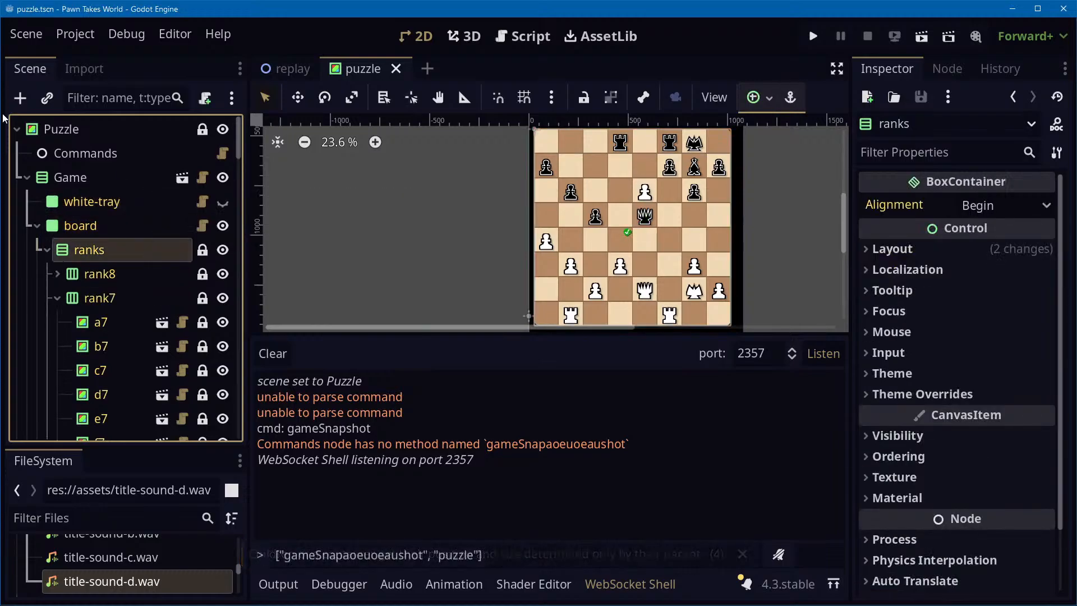
Shift the Game node slightly to the right, horizontally only, with the Move tool and switch back to VLC
left_click(104, 178)
left_click(298, 97)
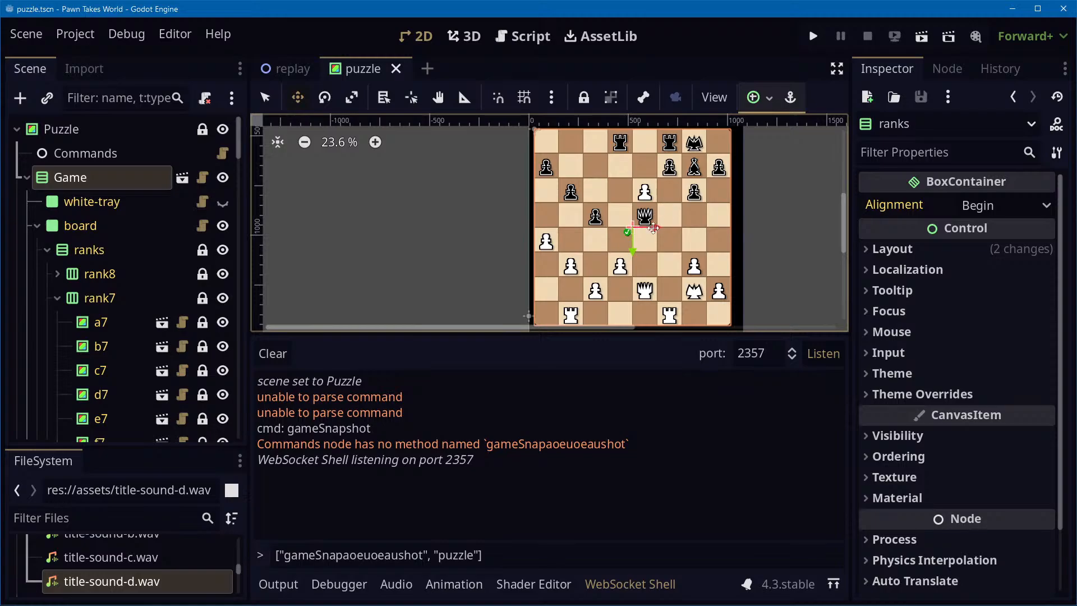
left_click_drag(656, 227, 657, 230)
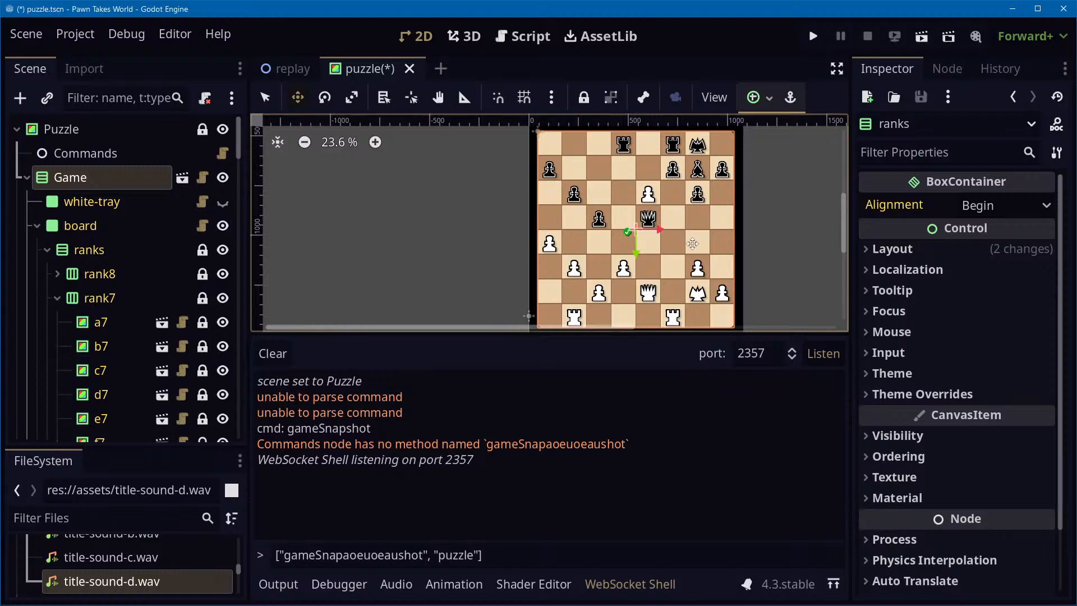
key("ctrl+z")
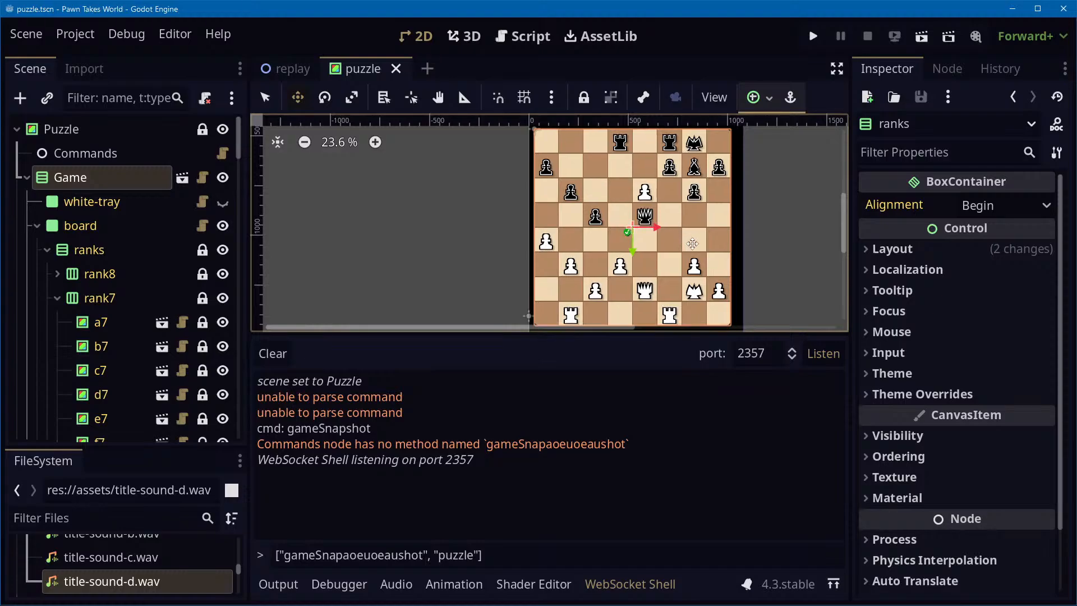
mouse_move(656, 228)
left_mouse_down()
mouse_move(672, 231)
mouse_move(660, 230)
left_mouse_up()
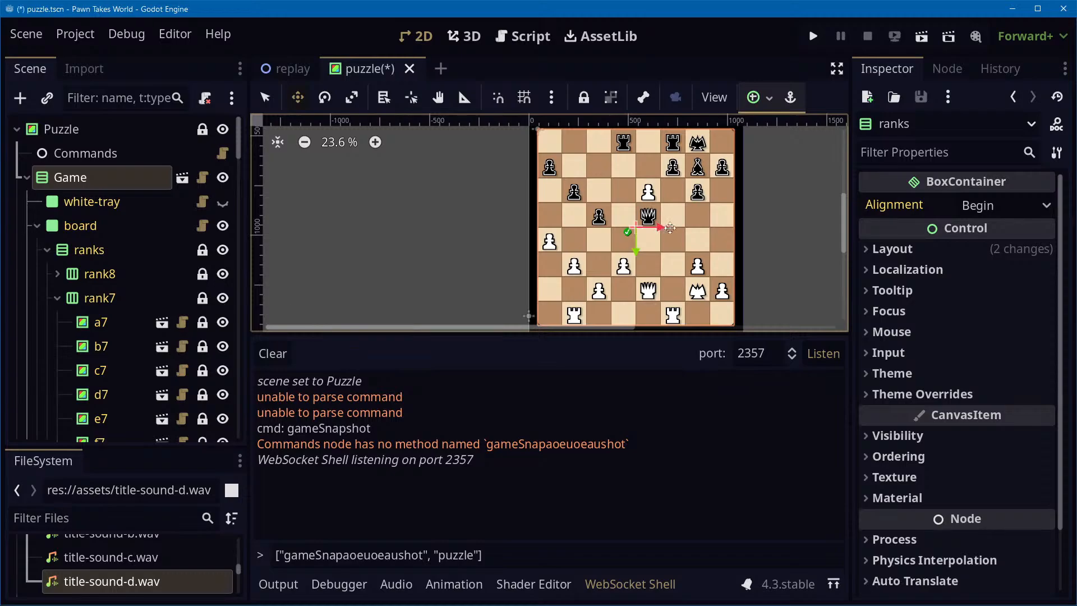
middle_click_drag(788, 203, 709, 165)
key("alt+Tab")
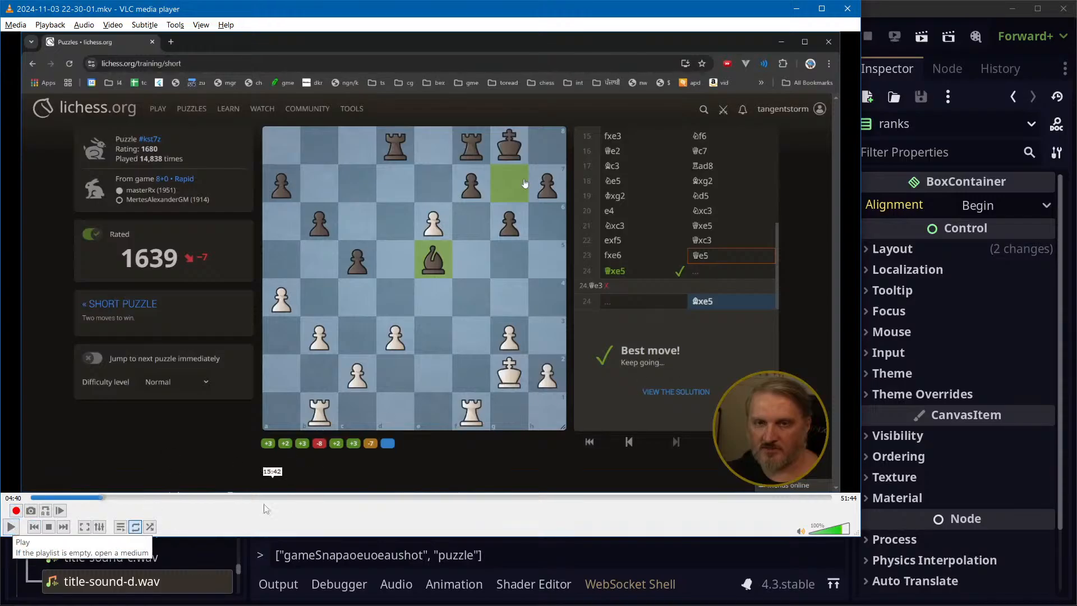
Rewind the VLC recording to 04:02, replay it through the queen exchange on e5, and pause it at 04:37
left_click(92, 498)
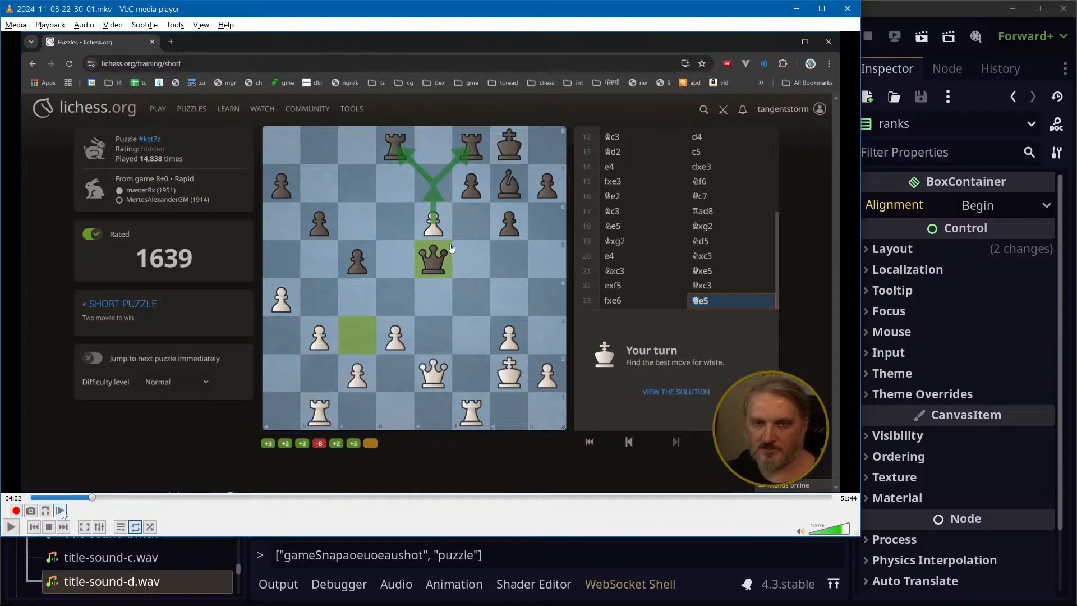
left_click(11, 527)
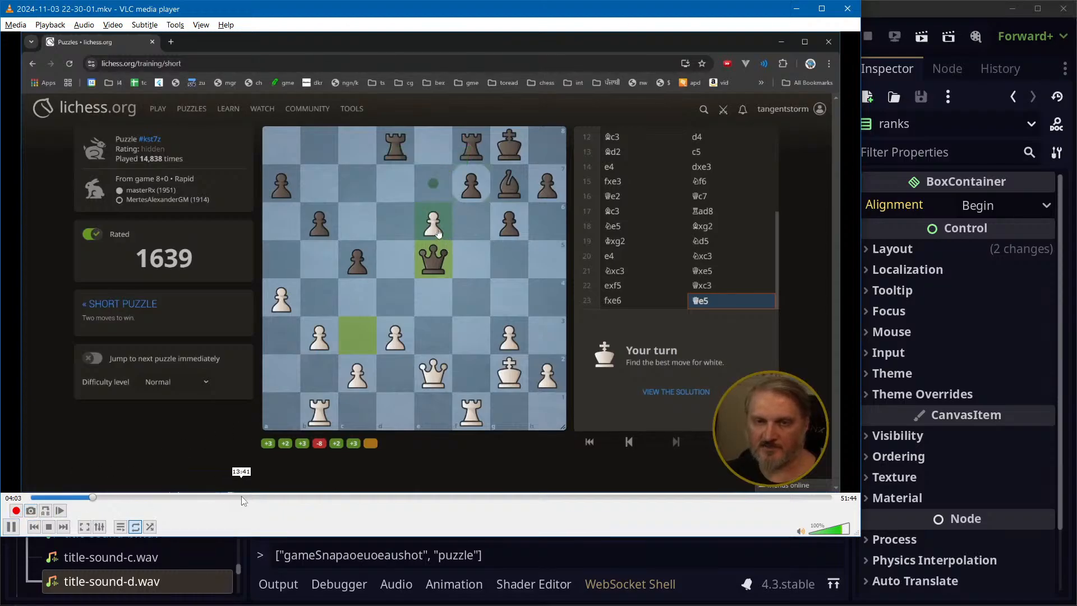
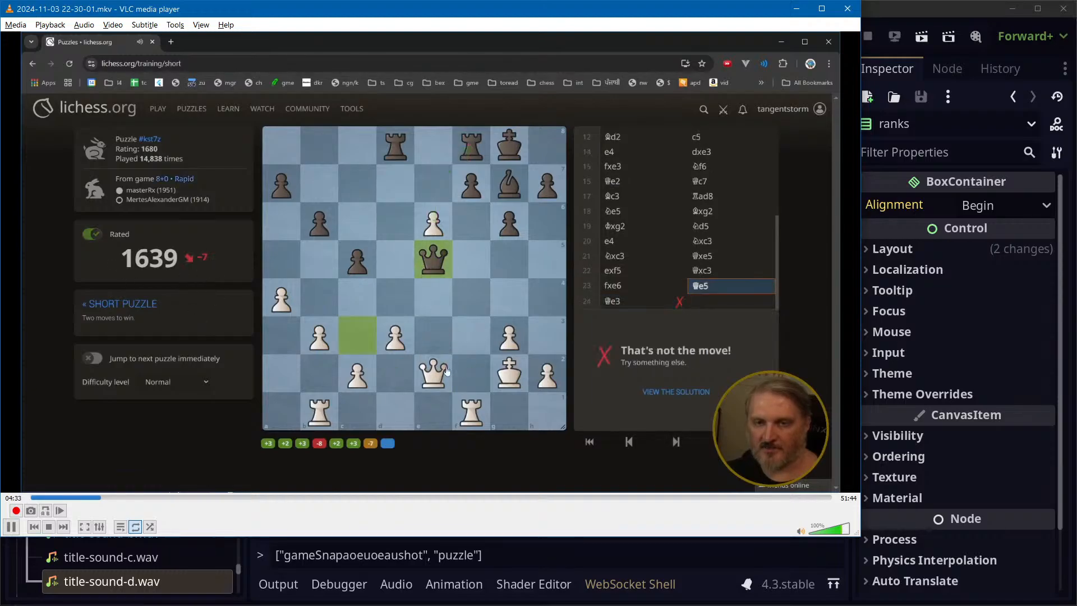
left_click(12, 527)
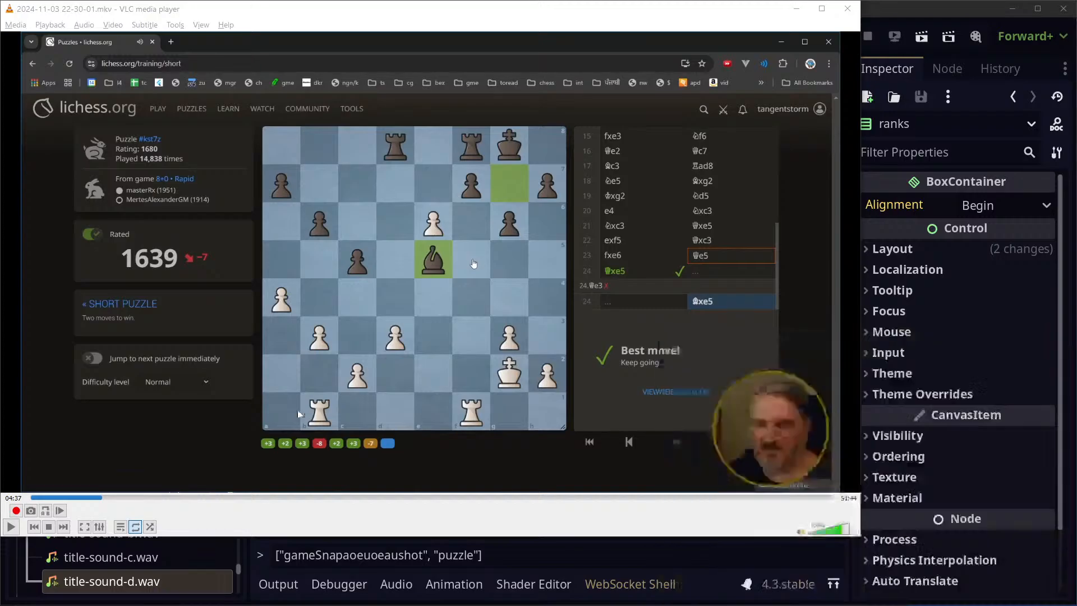
Switch to tangui and add the line "I think the first move is just to trade queens." at the end of puzzle 2
key("alt+Tab")
key("alt+Tab")
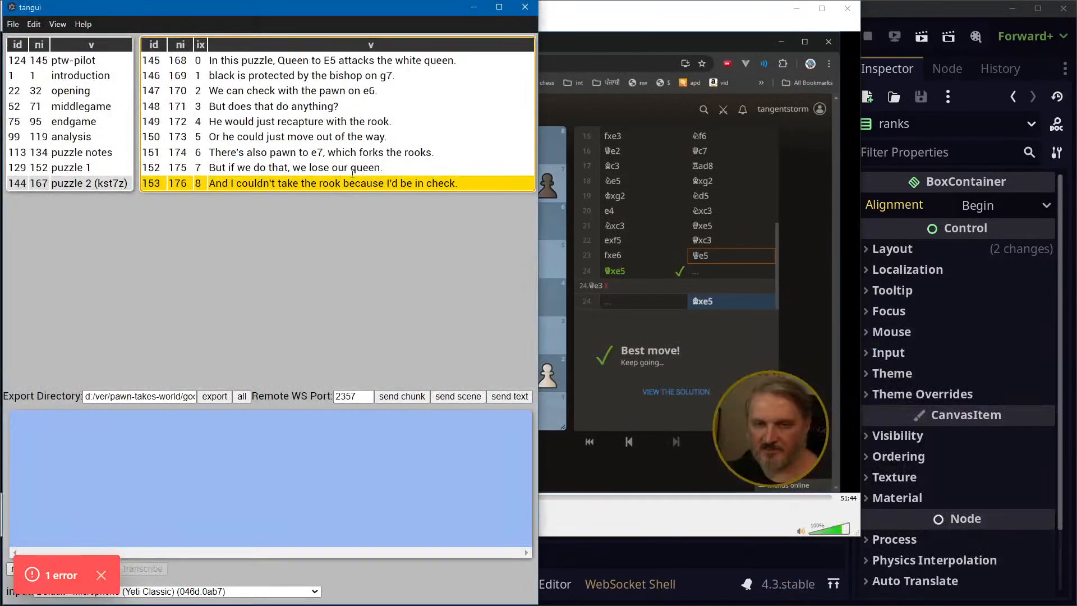
key("Return")
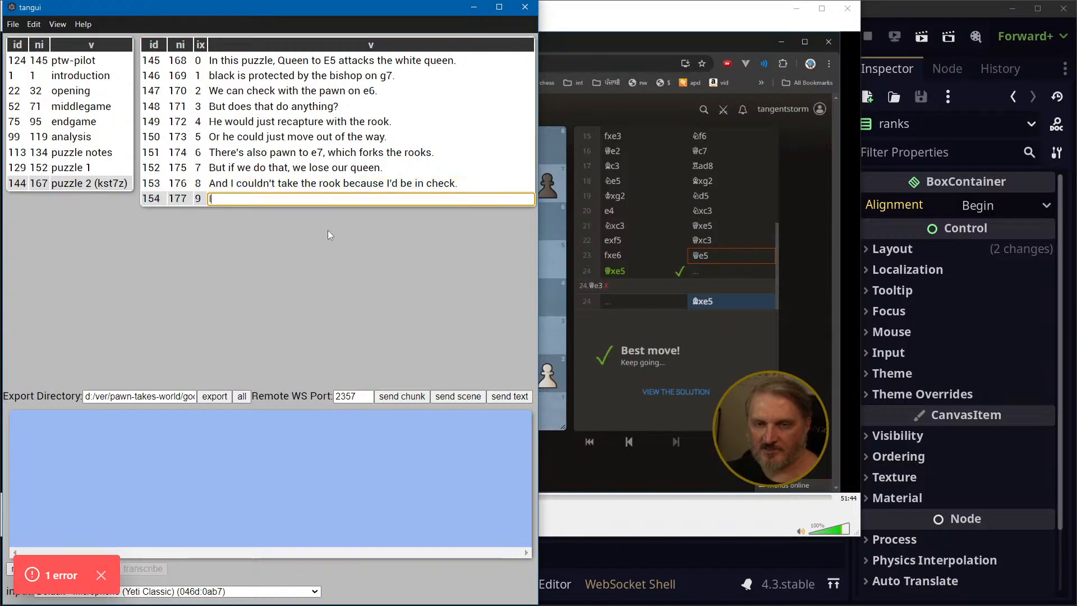
type("I think the first move is just")
type("to trade queens.")
key("Return")
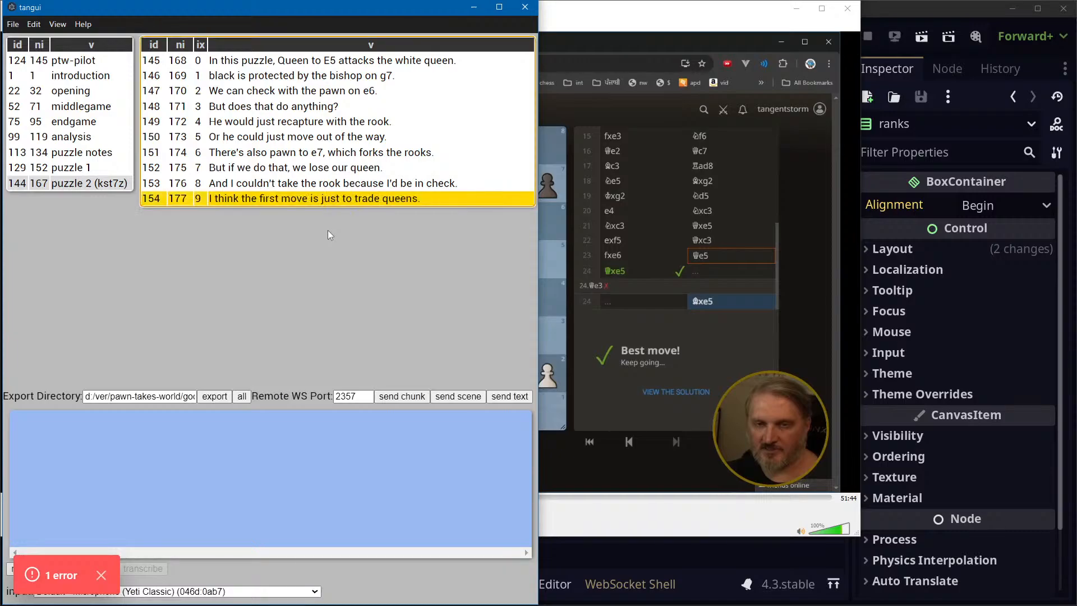
Switch to VLC, play the recording on to White's pawn move to e7, and pause it at 04:42
key("alt+Tab")
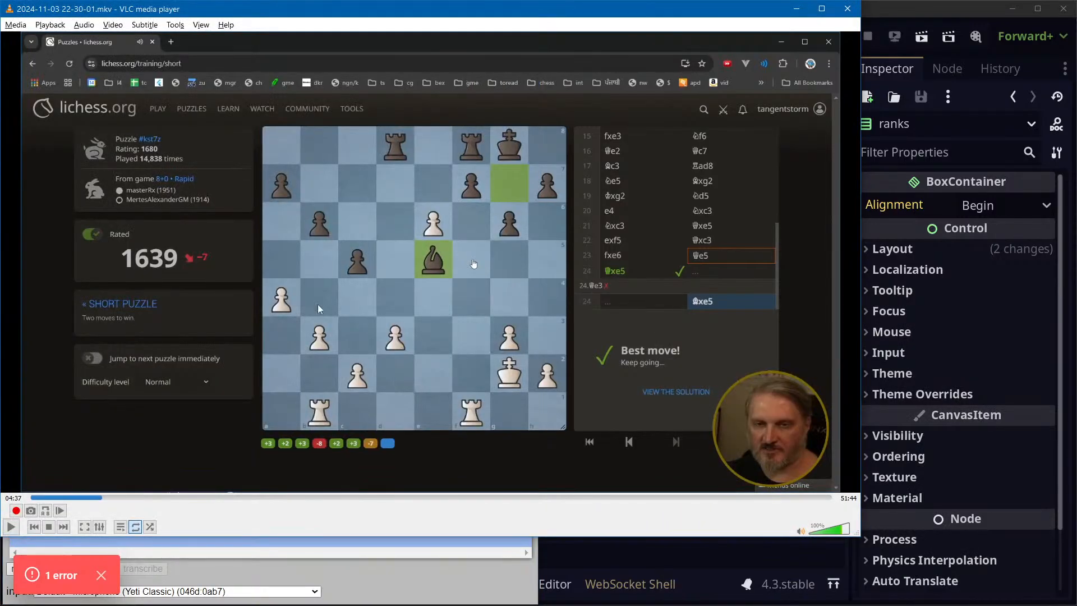
left_click(12, 527)
left_click(18, 523)
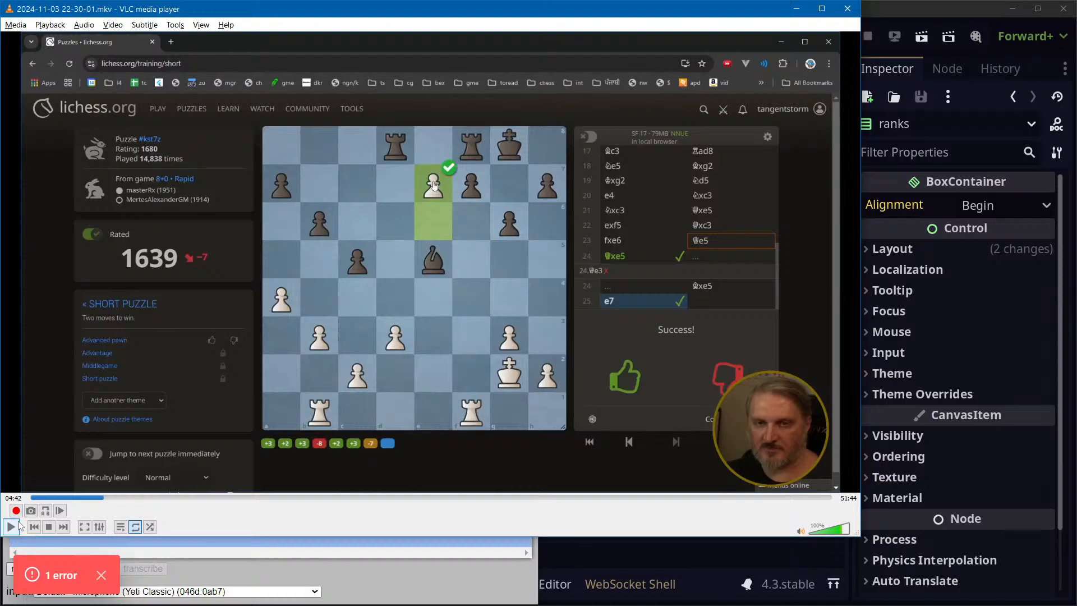
Switch to tangui and append the line "Bishop takes." to puzzle 2, followed by a new empty line
key("alt+Tab")
key("Return")
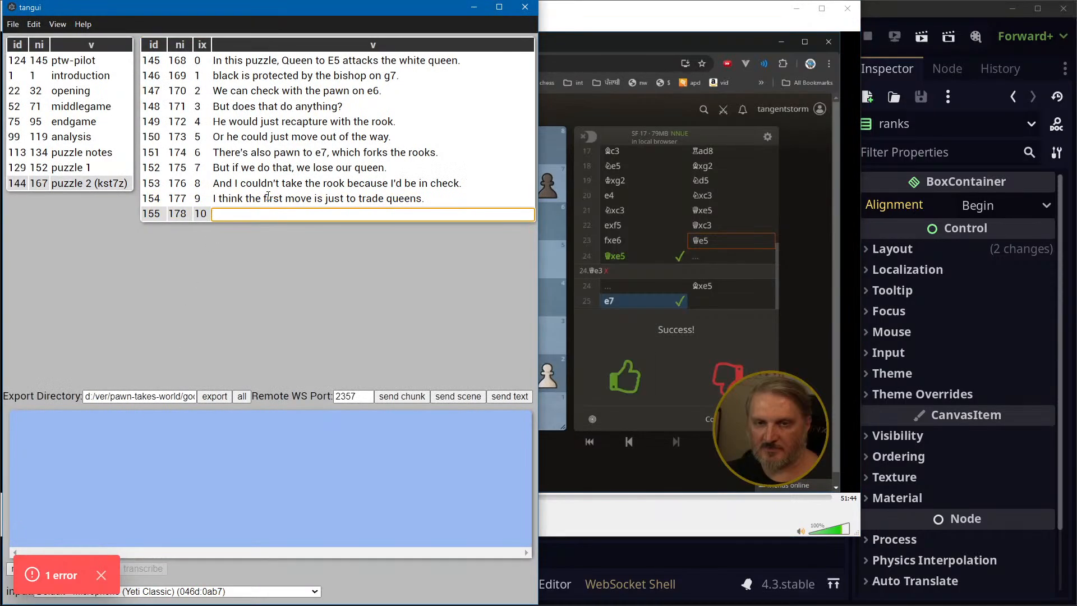
type("Bishop takes.")
key("Return")
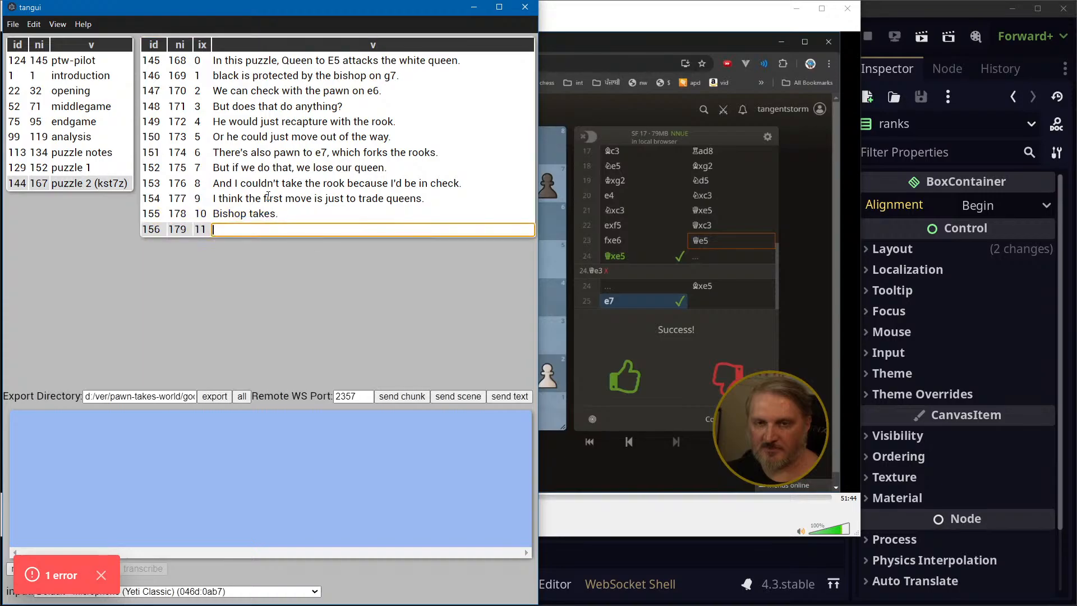
type("And now with this out of the way.")
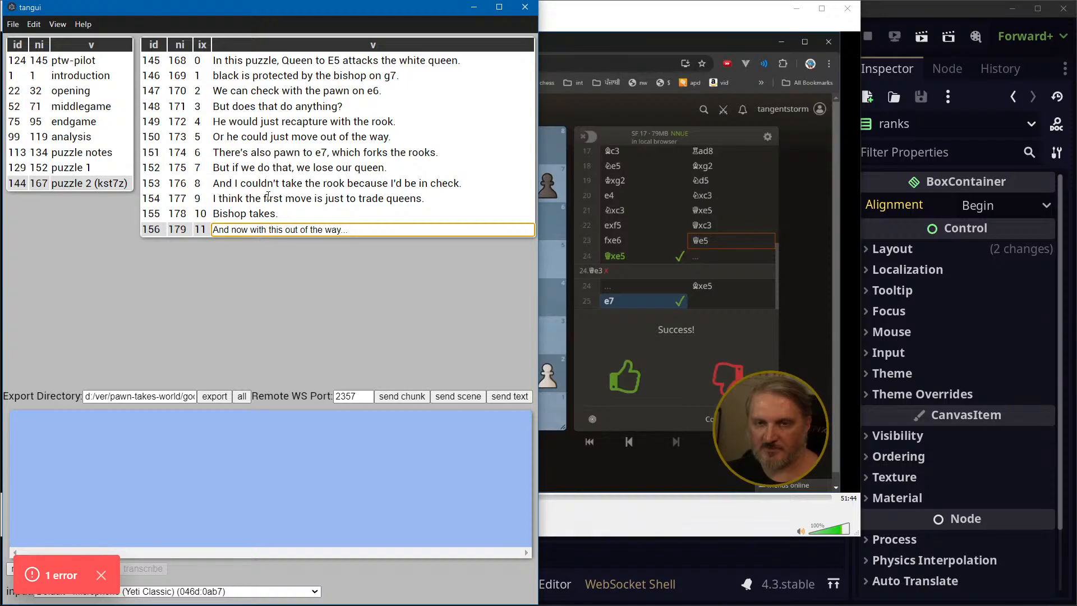
key("Delete")
key("Delete")
key("Delete")
key("Delete")
Switch to VLC, play the recording on to 04:44, pause it there, and return to tangui
key("alt+Tab")
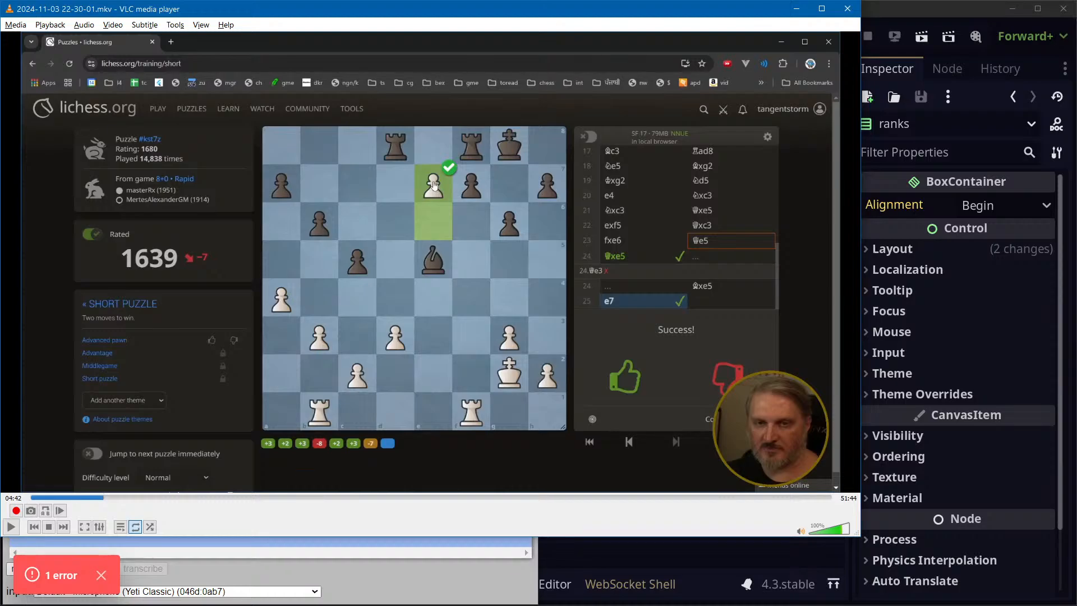
left_click(17, 531)
left_click(16, 531)
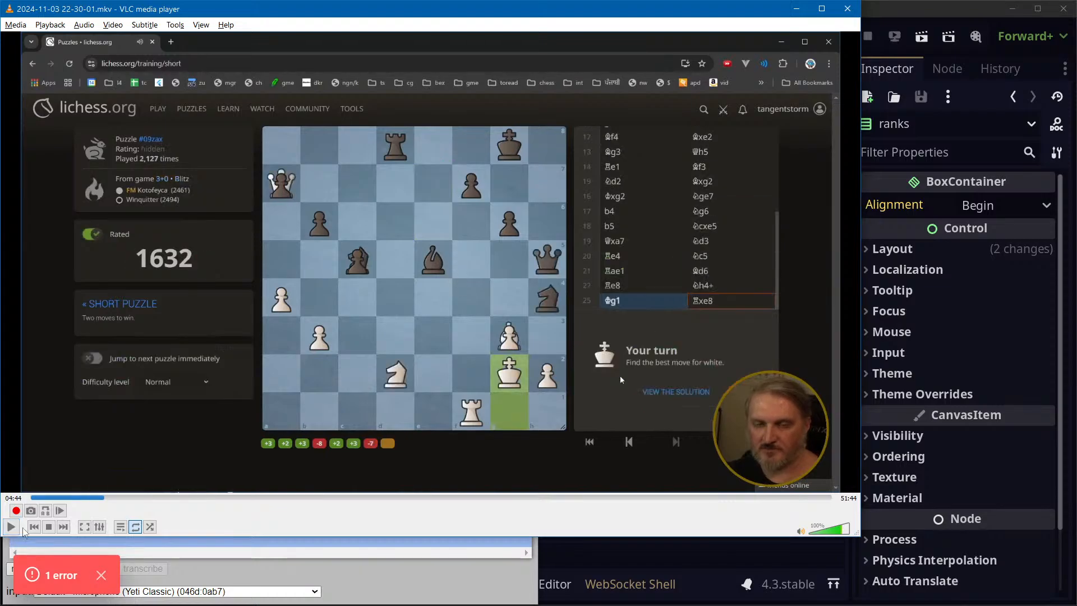
key("alt+Tab")
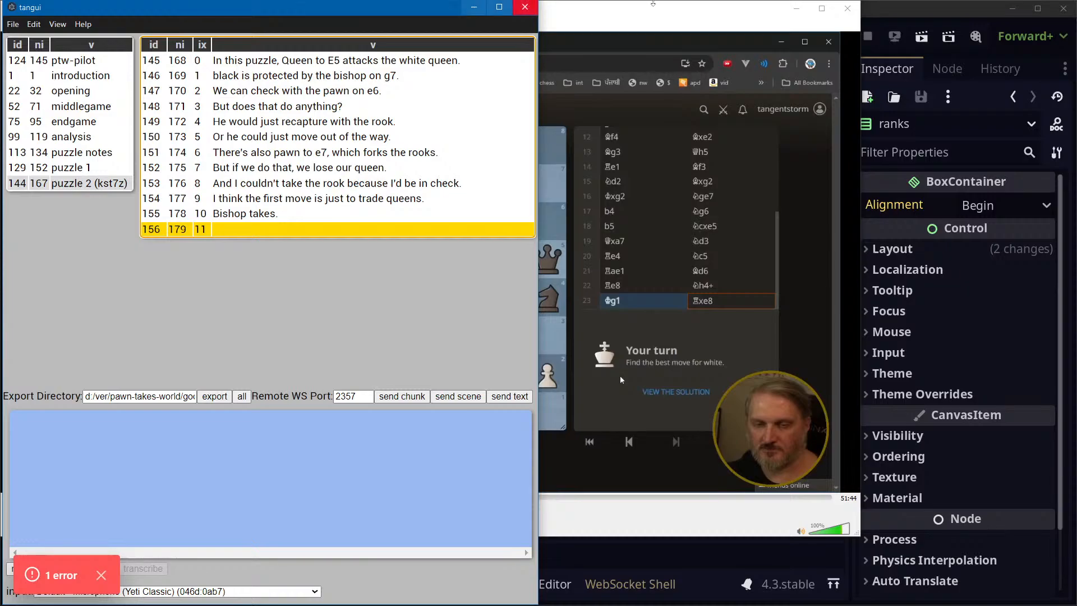
key("alt+Tab")
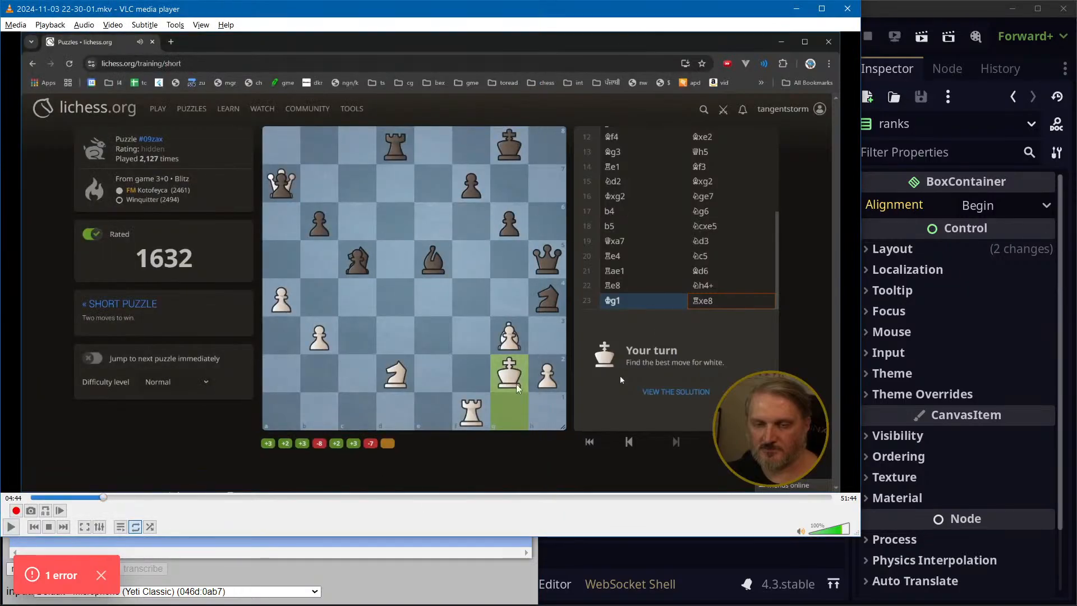
key("alt+Tab")
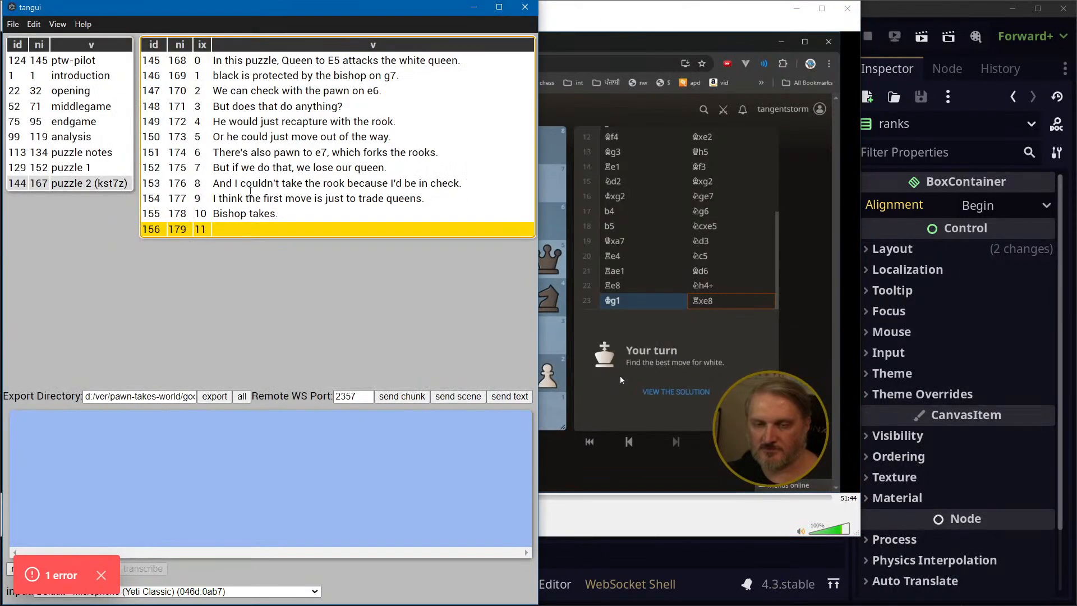
Fill the empty line after "Bishop takes." with "And I suppose now we do this."
key("Return")
left_click(294, 231)
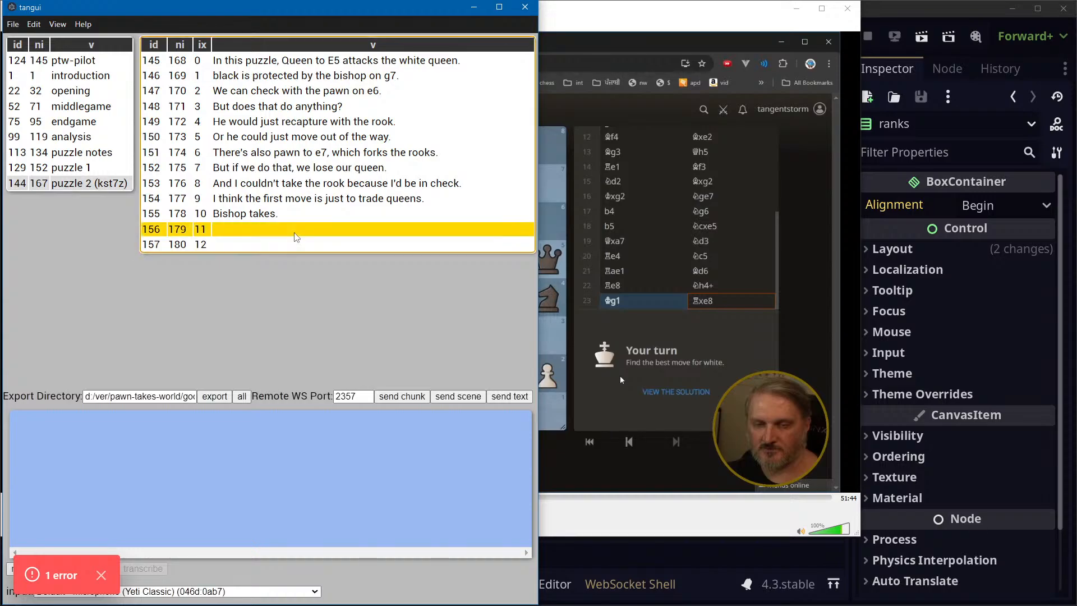
left_click(296, 231)
type("And ")
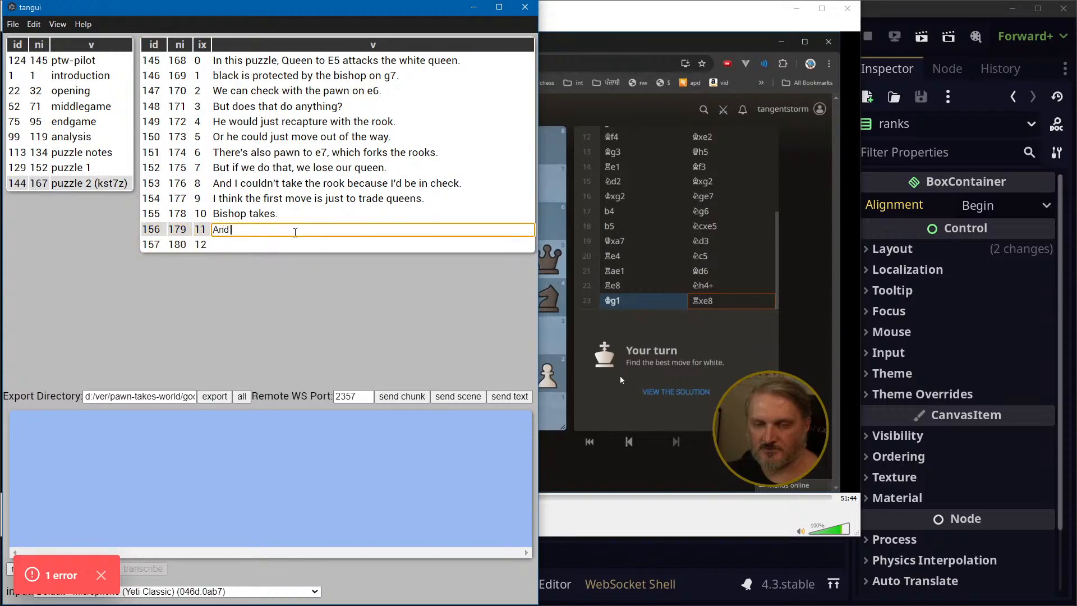
type("I guess now")
key("ctrl+shift+Left")
key("ctrl+shift+Left")
type("suppose now we do this .")
key("Return")
key("Down")
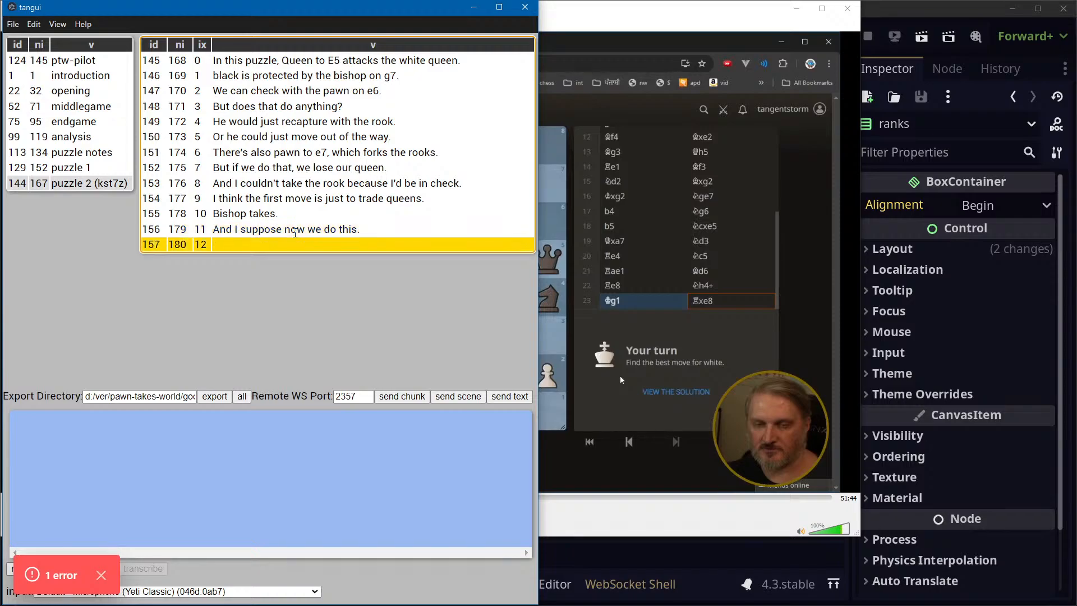
Delete the empty last line of the puzzle 2 script
key("Up")
key("Up")
key("Up")
key("Up")
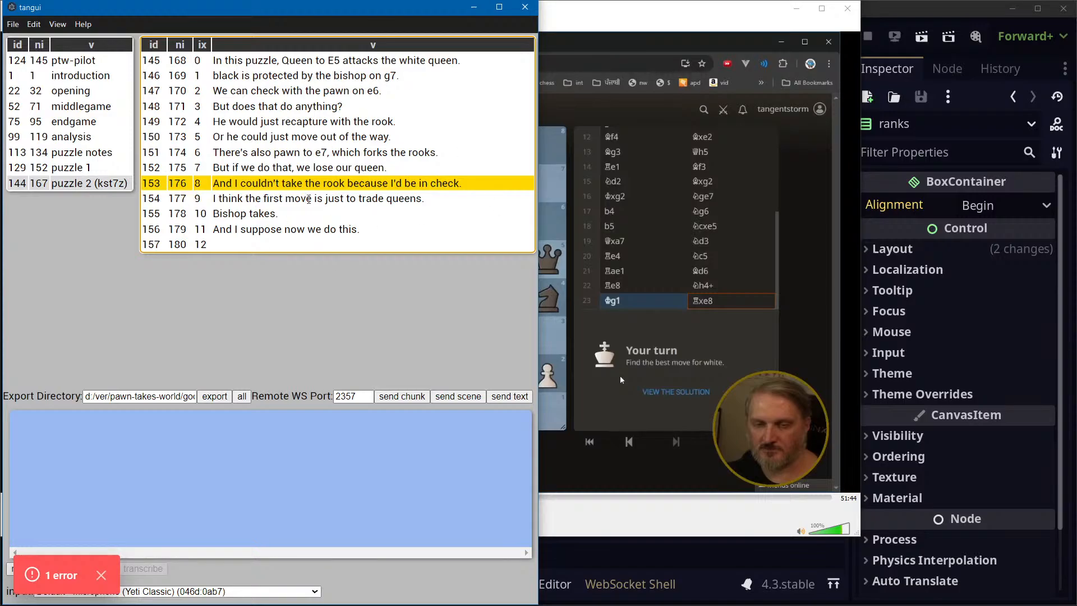
key("Down")
key("Down")
key("Down")
key("Down")
key("Delete")
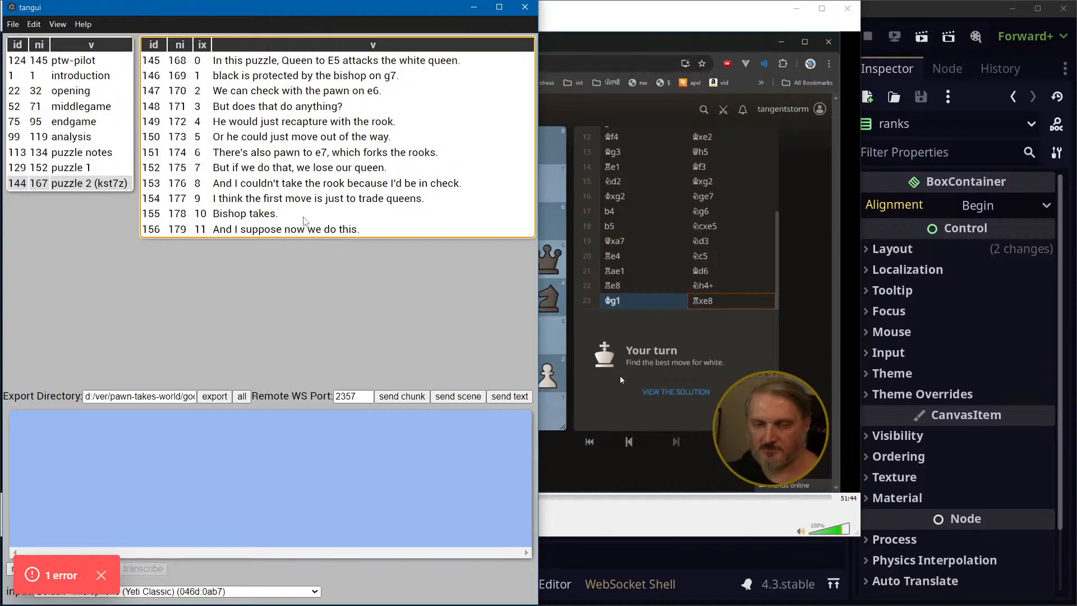
Go through the puzzle 2 script line by line to review its wording, ending on the first line
left_click(308, 217)
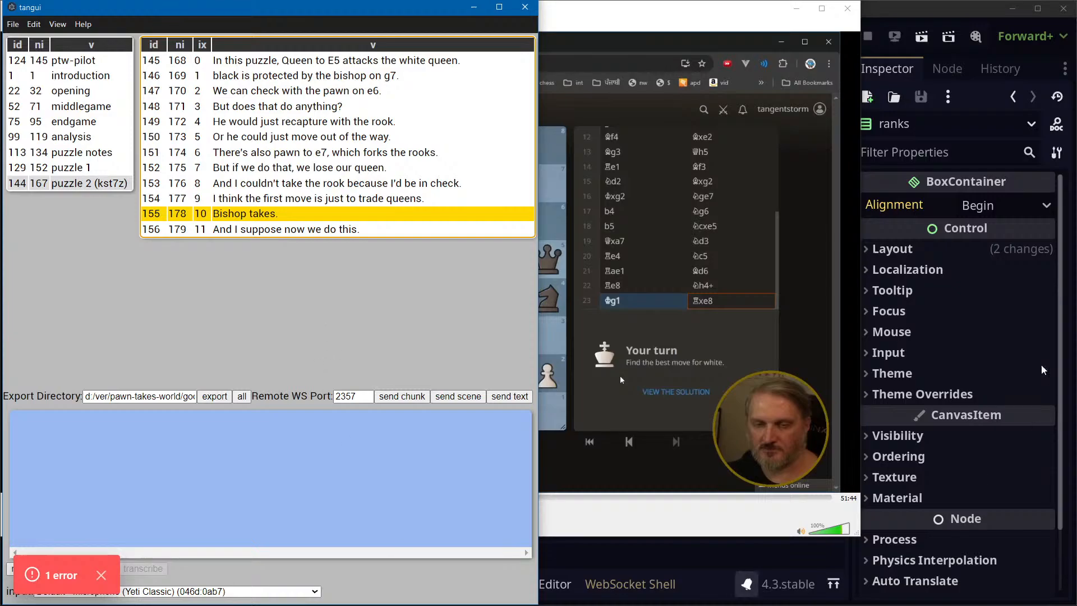
left_click(258, 228)
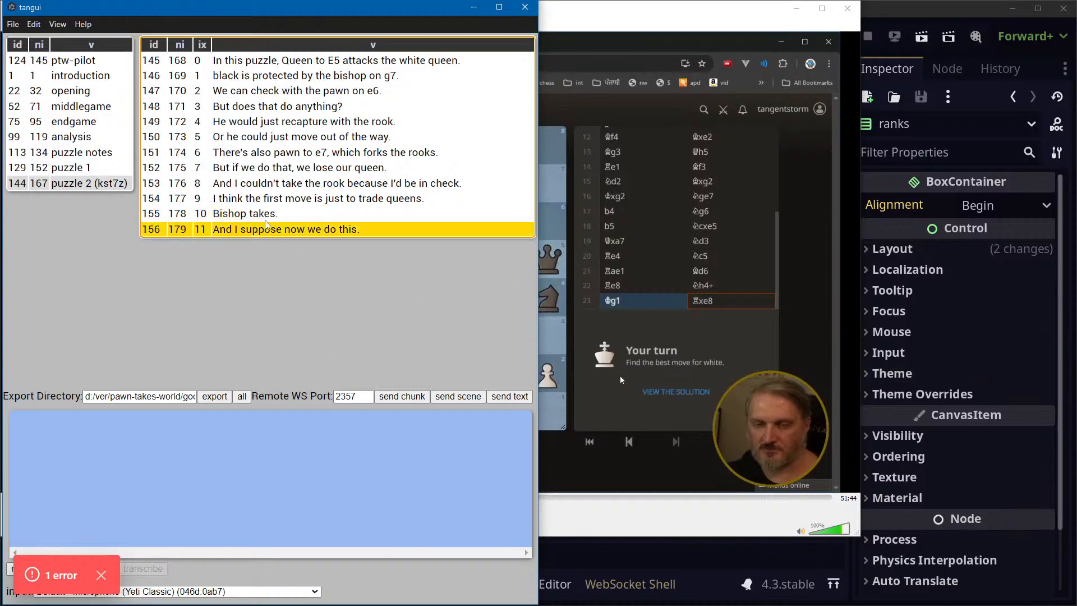
key("Up")
key("Up")
key("Up")
key("Up")
key("Up")
key("Up")
key("Up")
key("Up")
key("Up")
key("Up")
key("Up")
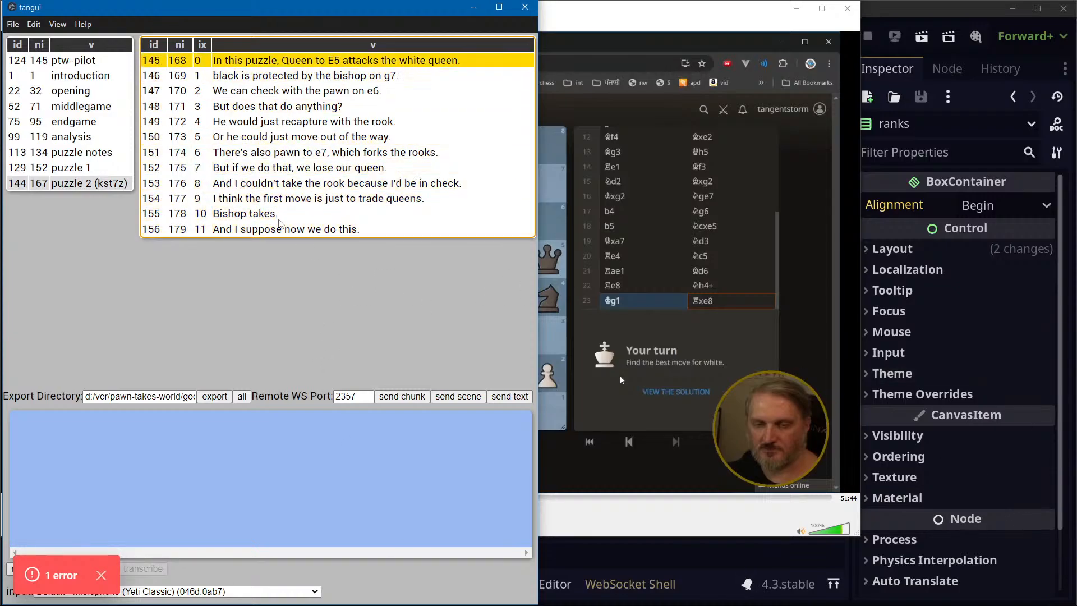
key("Down")
key("Down")
key("Down")
key("Down")
key("Down")
key("Down")
key("Down")
key("Down")
key("Down")
key("Down")
key("Down")
key("Up")
key("Up")
key("Up")
key("Up")
key("Up")
key("Up")
key("Up")
key("Up")
key("Up")
key("Up")
key("Up")
key("Down")
key("Down")
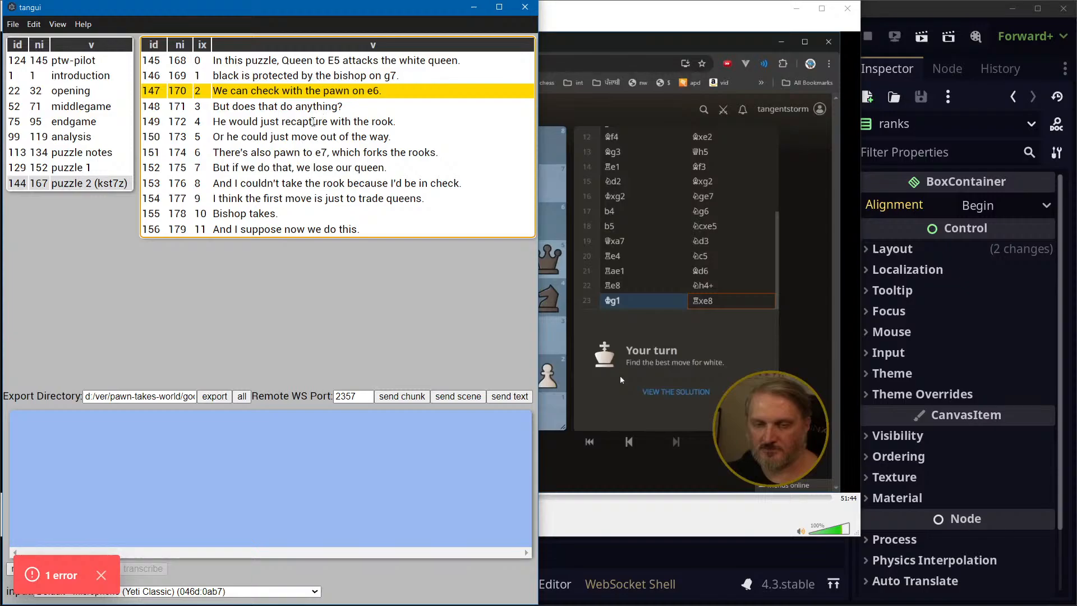
key("Down")
key("Up")
key("Up")
key("Down")
key("Up")
key("Up")
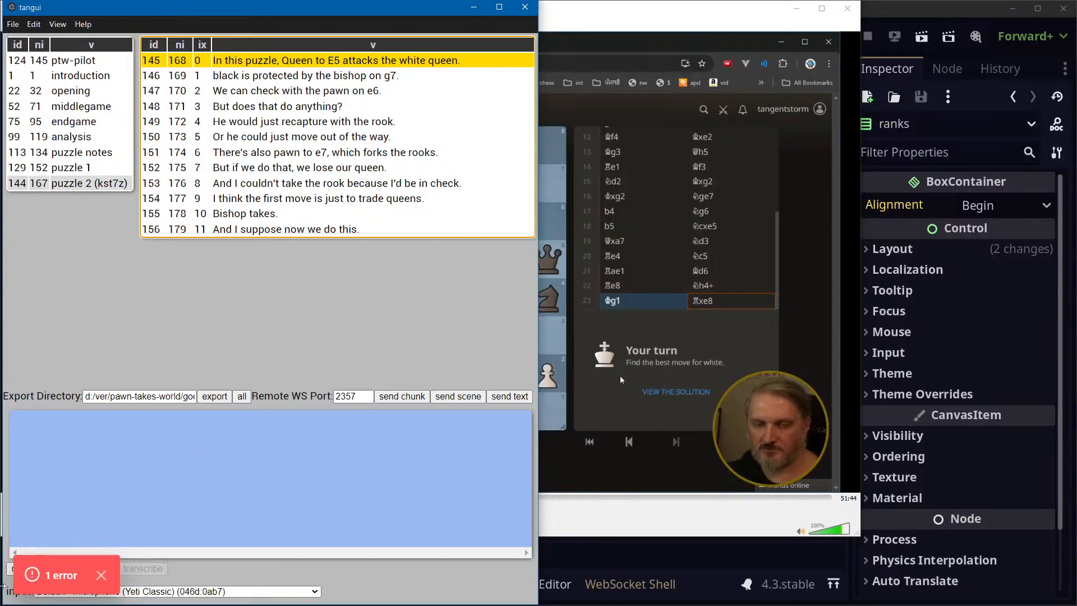
Dismiss the error notice and record a voice take for the line "In this puzzle, Queen to E5 attacks the white queen."
left_click(102, 576)
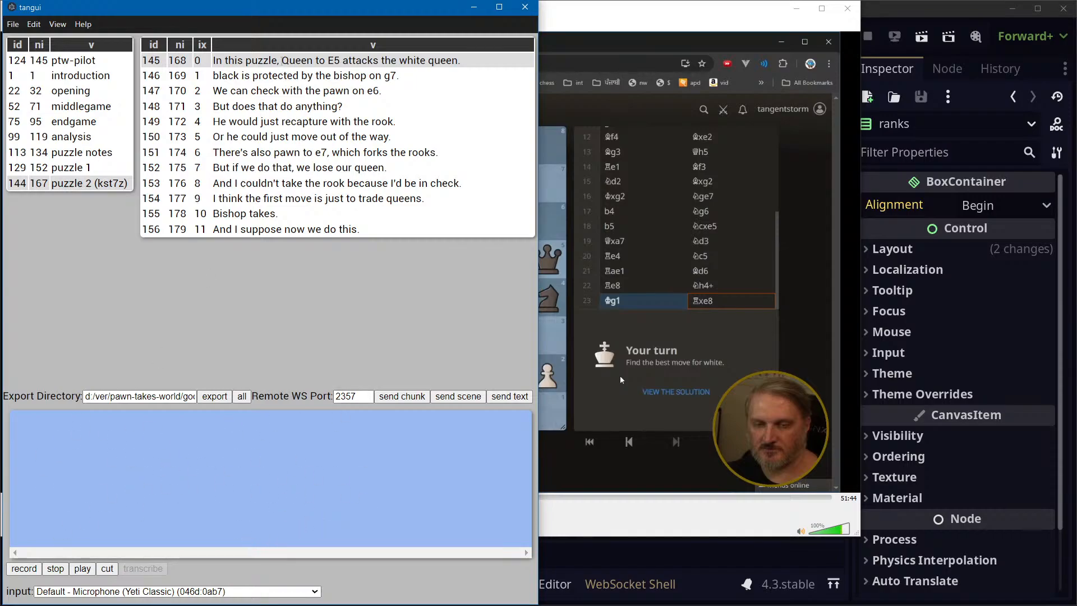
left_click(297, 59)
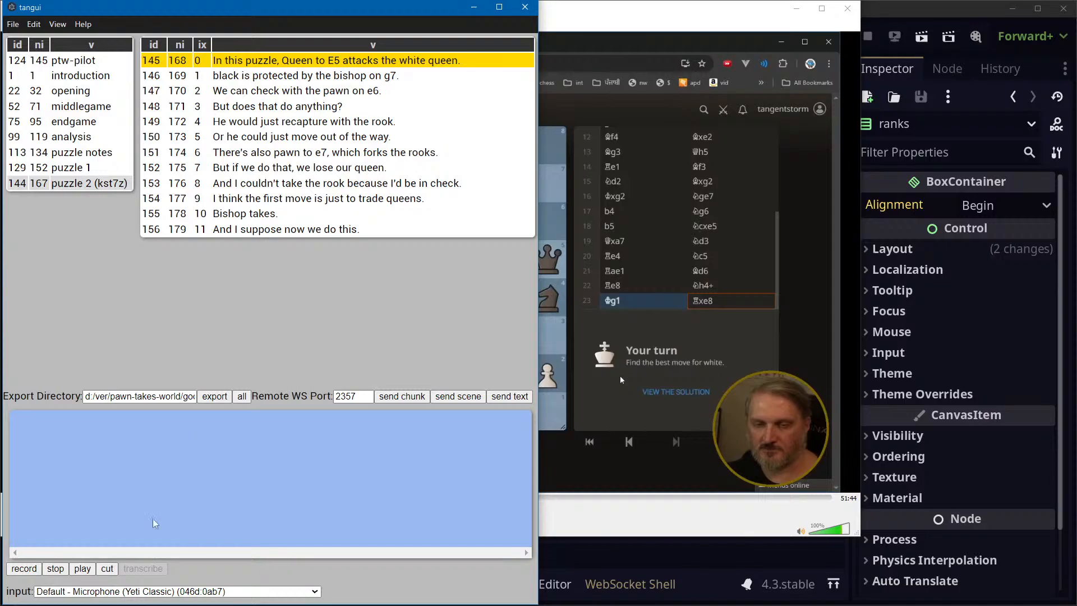
left_click(13, 572)
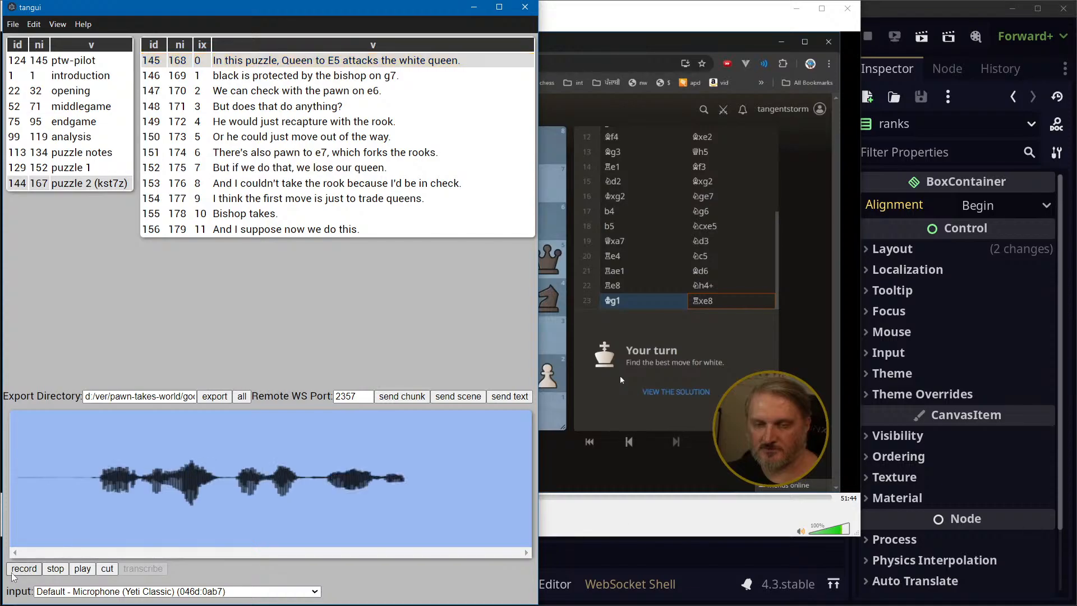
left_click(63, 570)
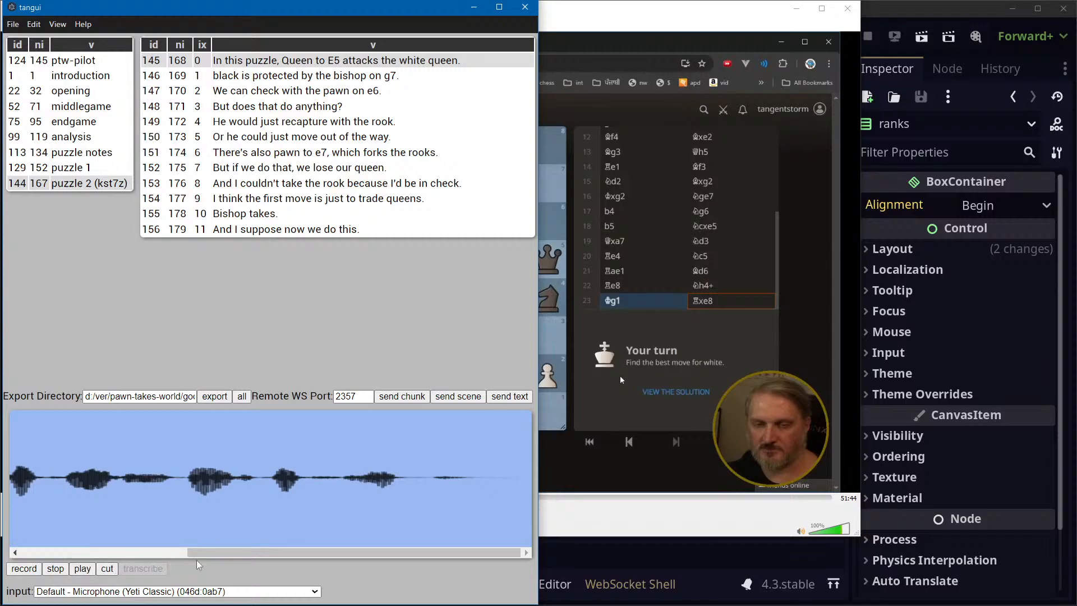
Play back the new voice take from the quiet stretch before the first word to check where the speech starts
left_click_drag(208, 554, 33, 562)
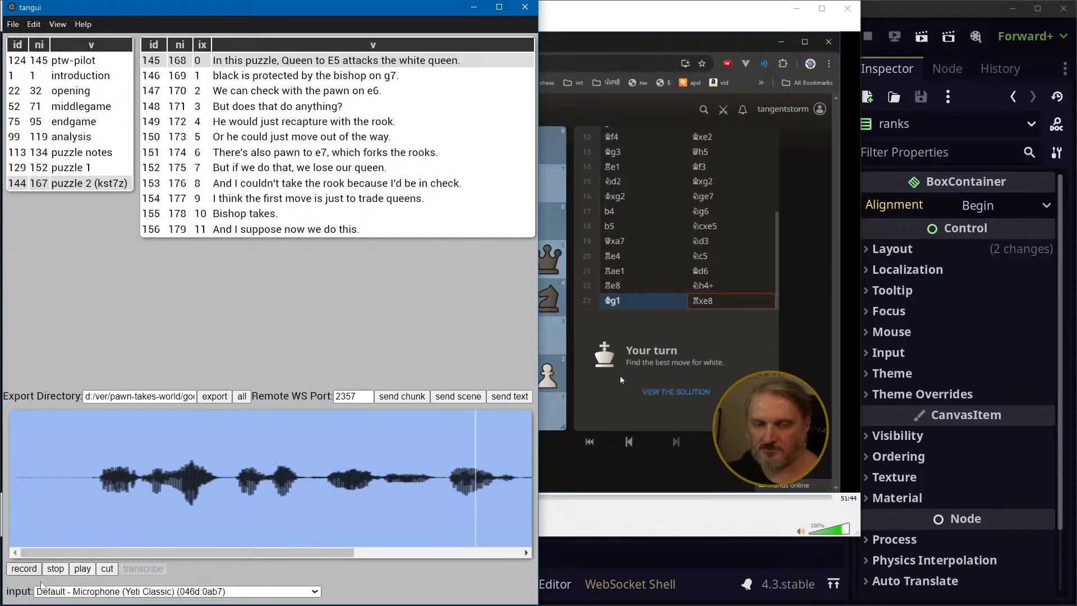
left_click(82, 481)
left_click(83, 569)
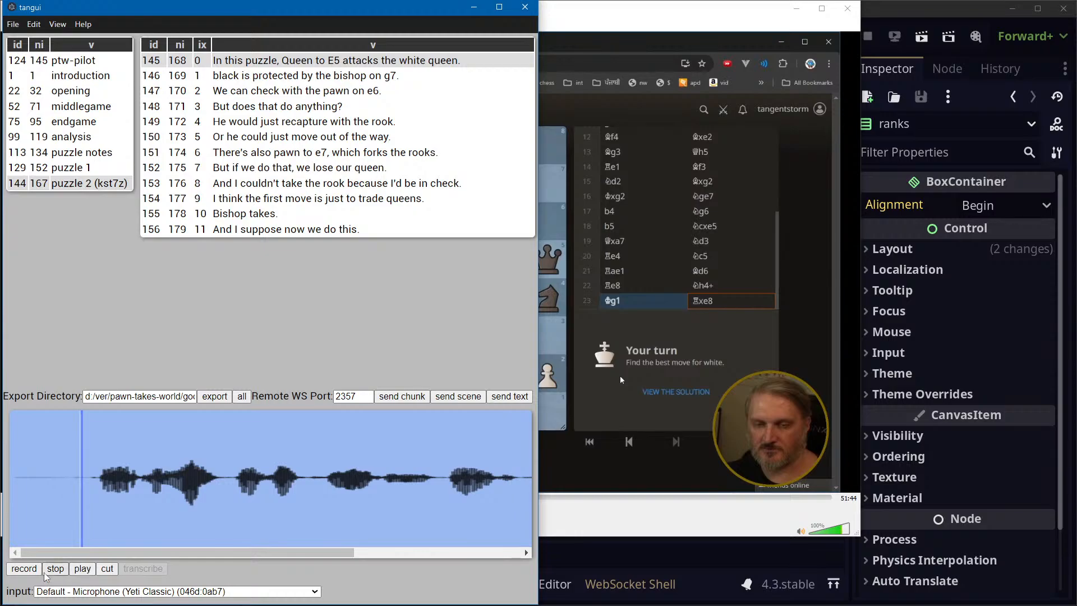
left_click(50, 511)
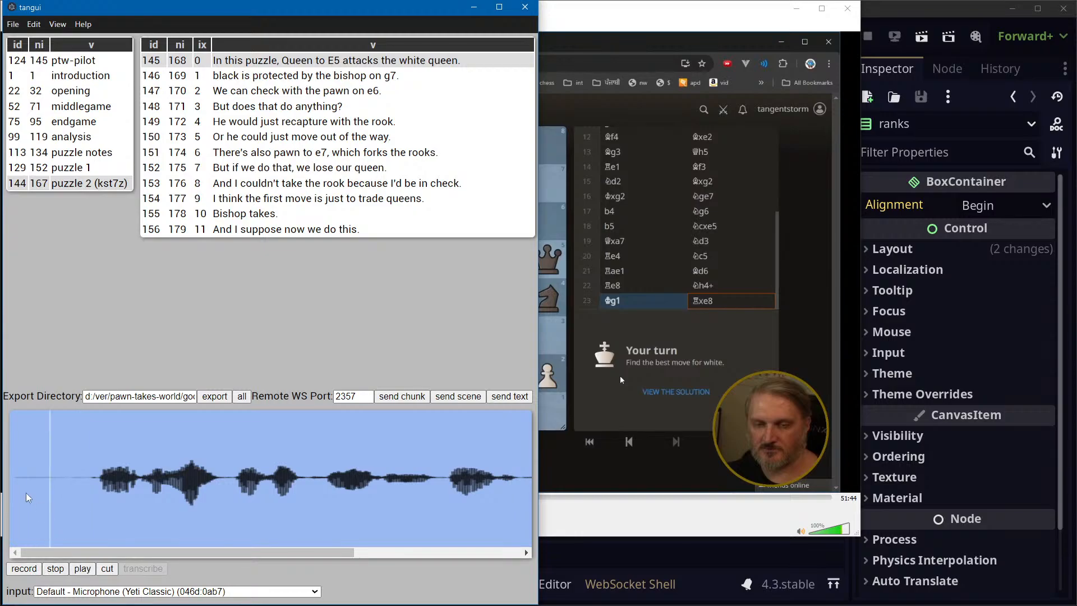
left_click(82, 570)
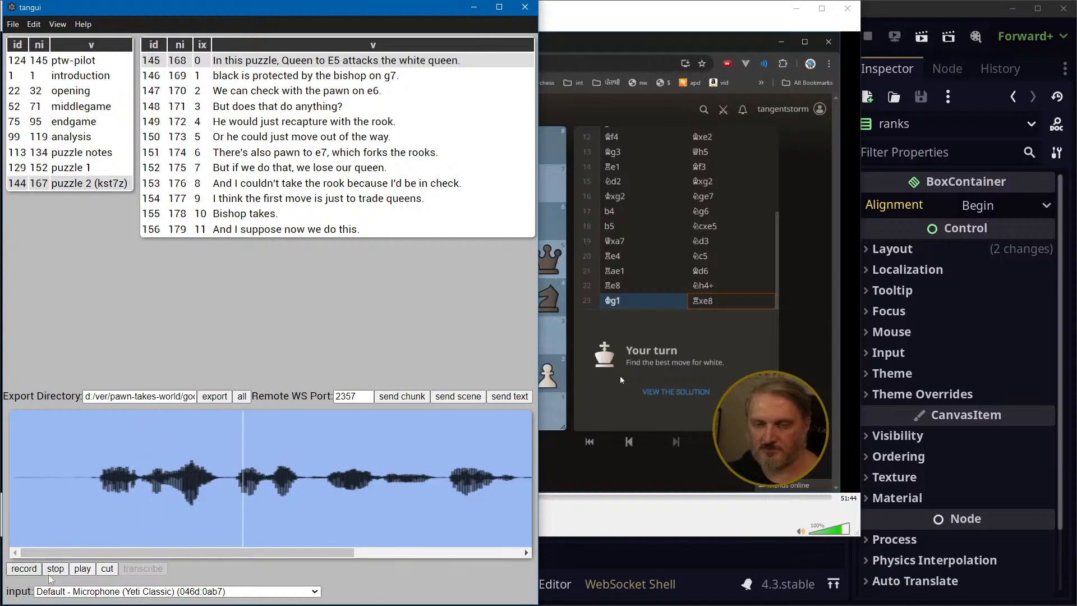
Stop the playback, record a replacement take of the first puzzle 2 line, and play back its ending
left_click(55, 569)
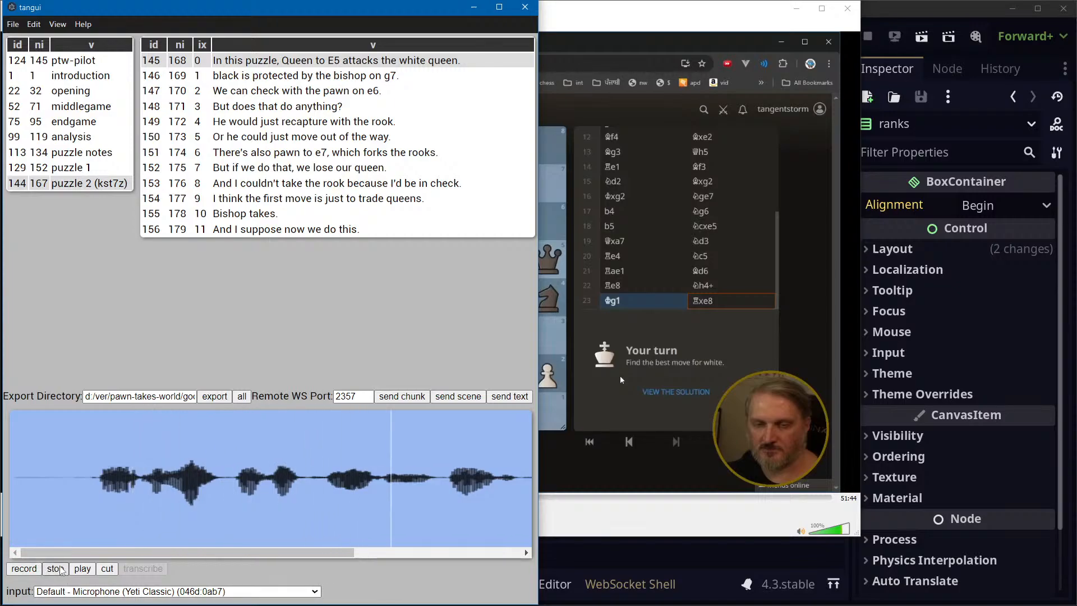
left_click(25, 569)
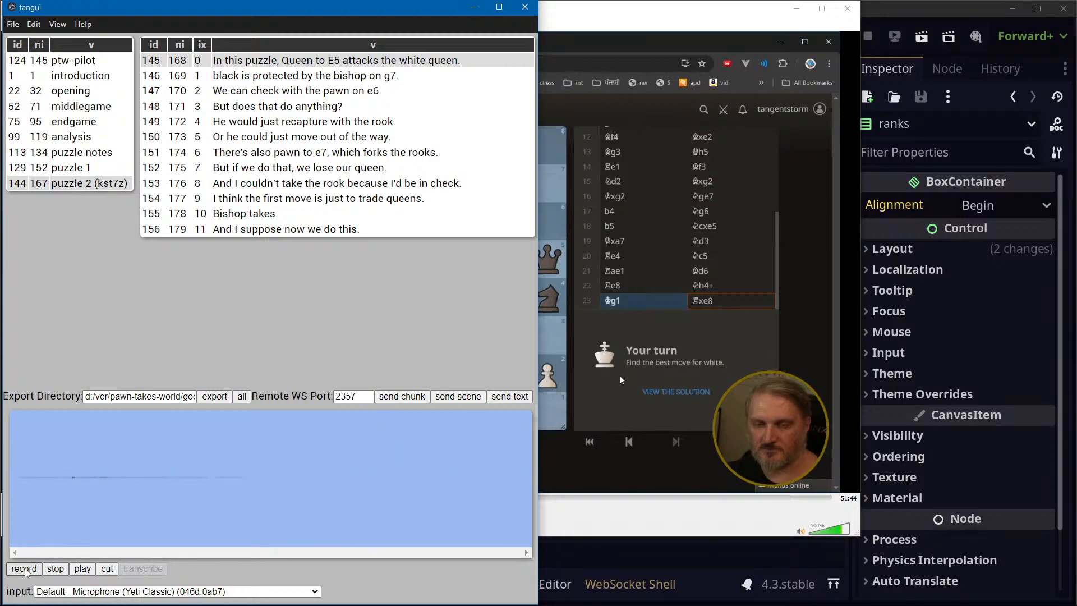
left_click(59, 569)
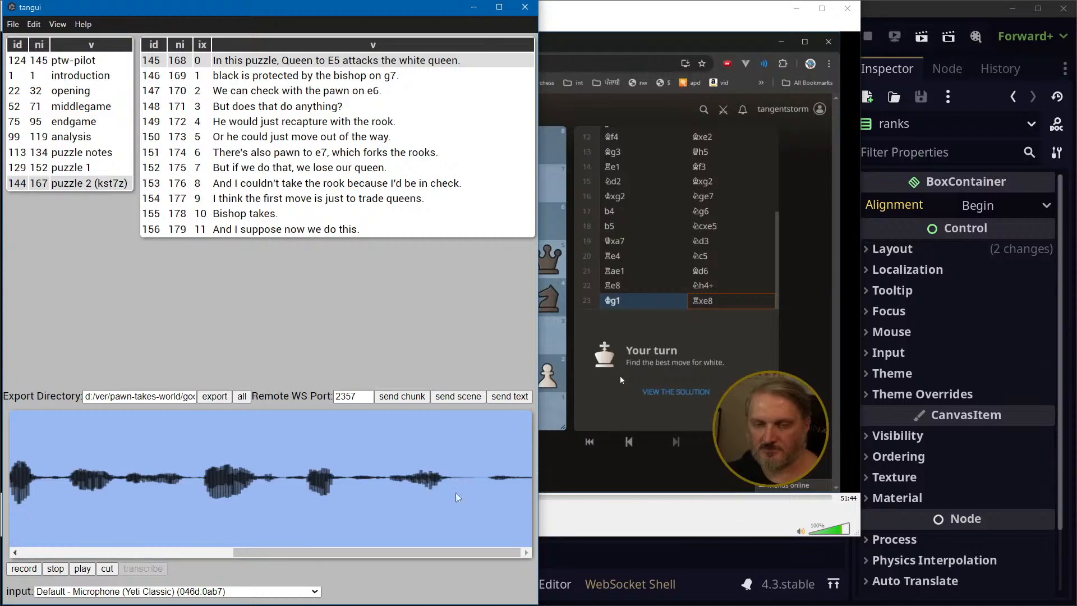
left_click(483, 472)
left_click(83, 568)
left_click_drag(321, 553, 66, 562)
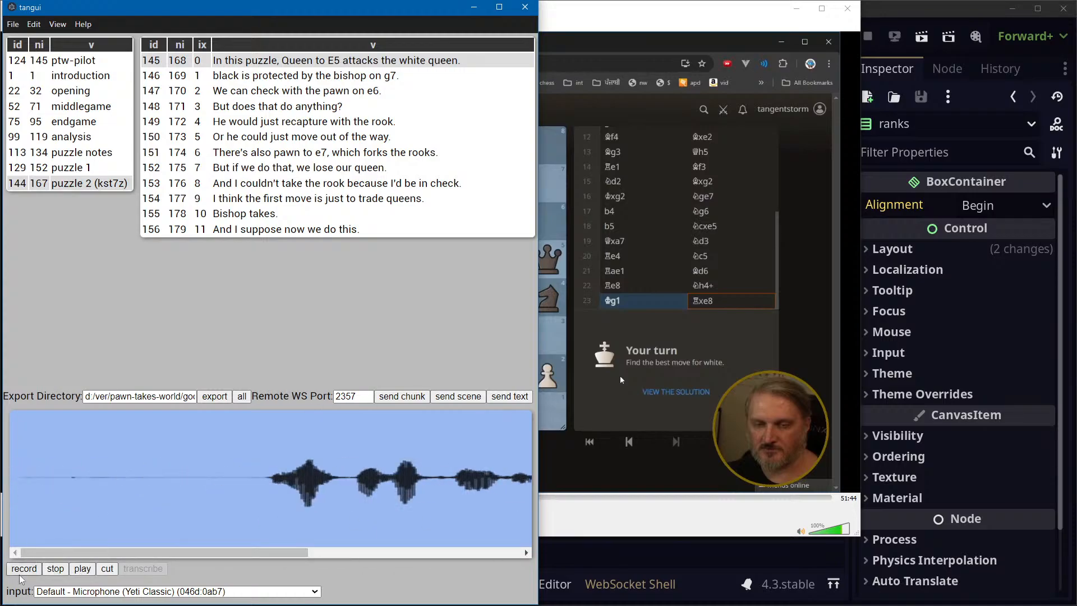
Record another take of the first puzzle 2 line and cut the silence before its first word
left_click(28, 568)
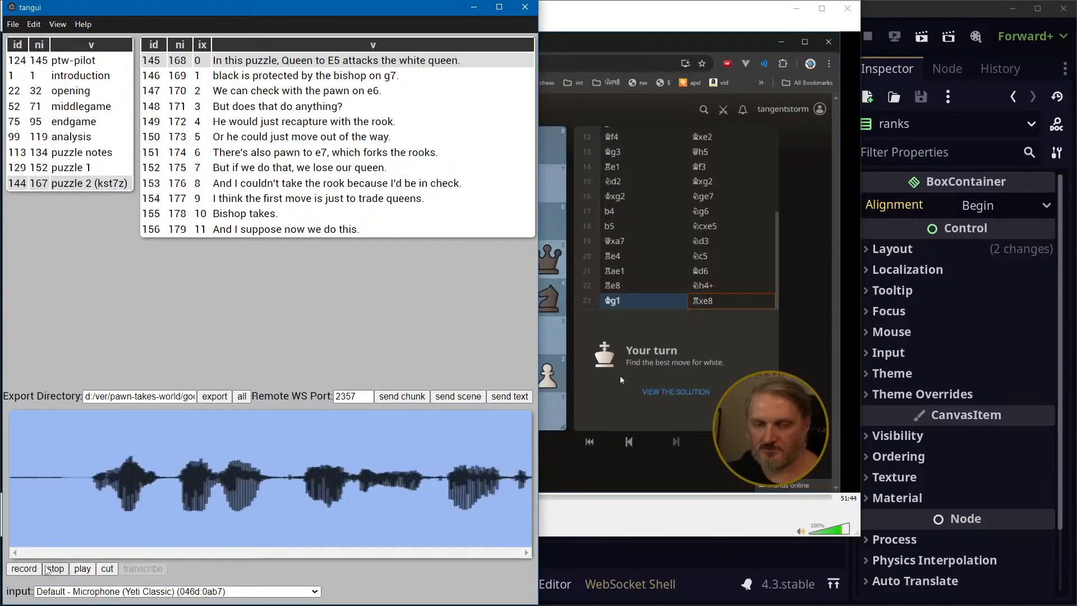
left_click(50, 572)
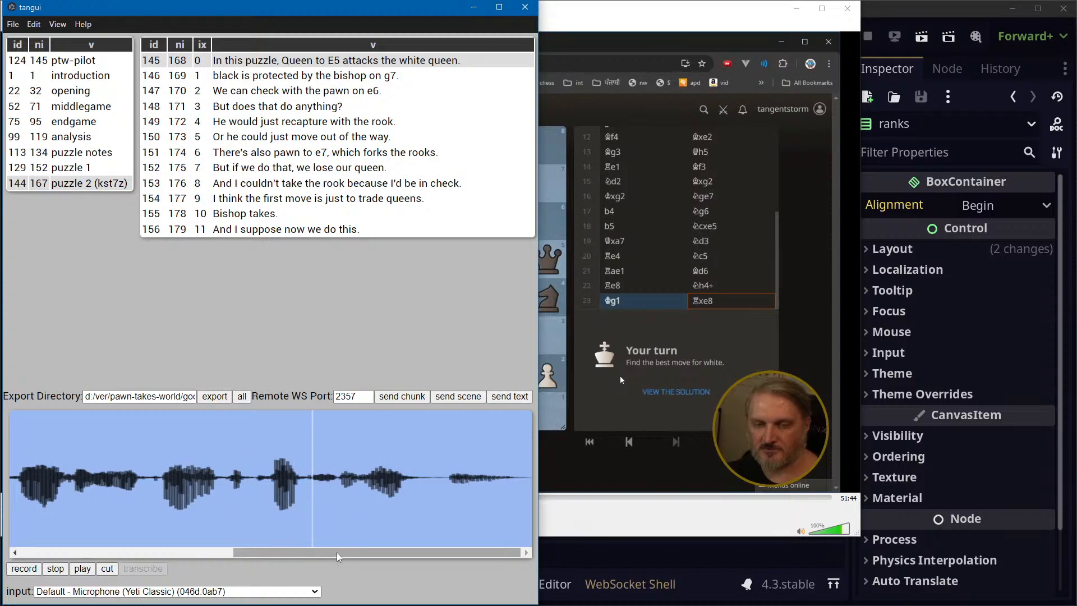
left_click_drag(337, 552, 1, 528)
left_click_drag(177, 485, 2, 459)
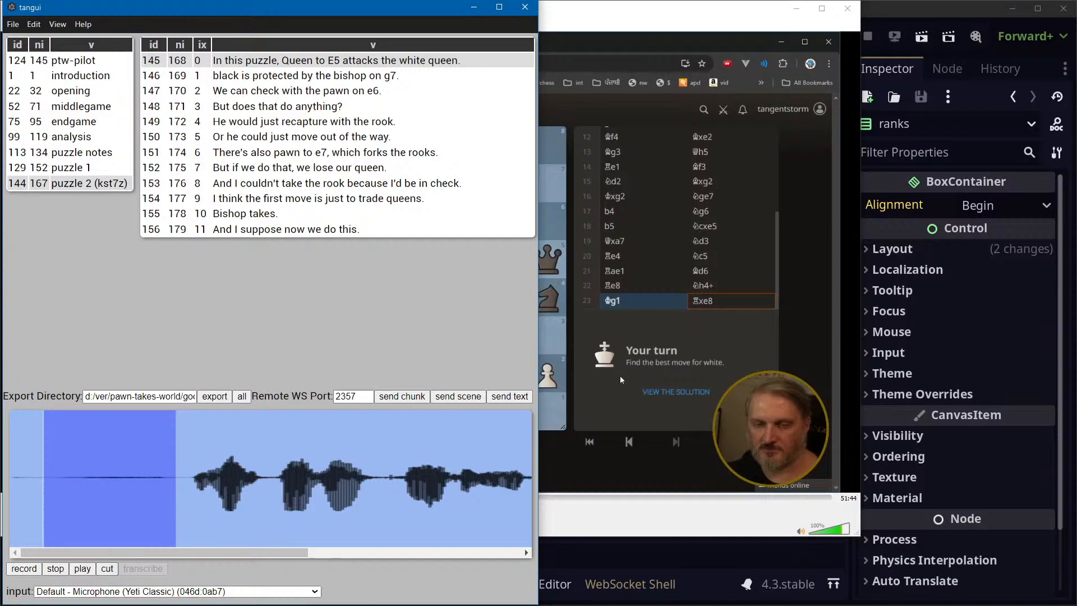
left_click(106, 569)
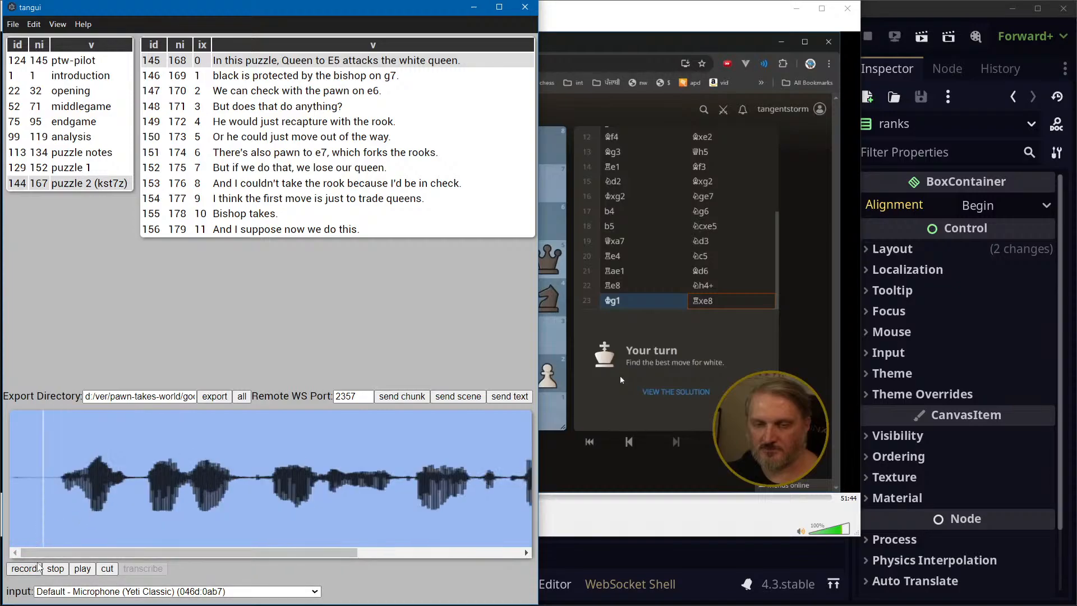
left_click_drag(38, 491, 3, 488)
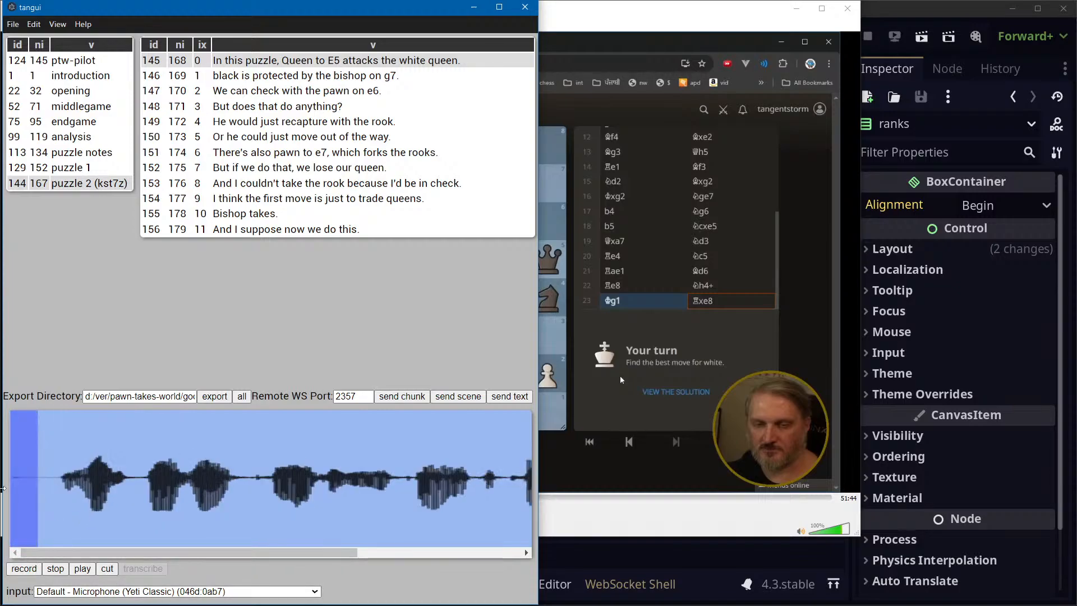
left_click(108, 569)
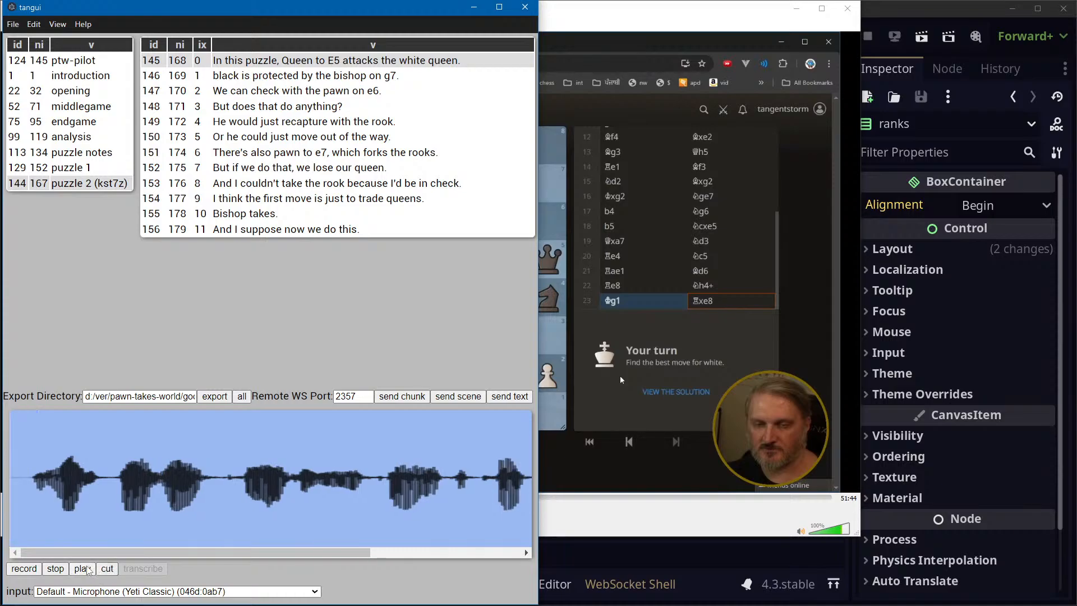
Play back the trimmed take of the first line and check the export directory path
left_click(83, 569)
left_click(57, 569)
left_click(272, 58)
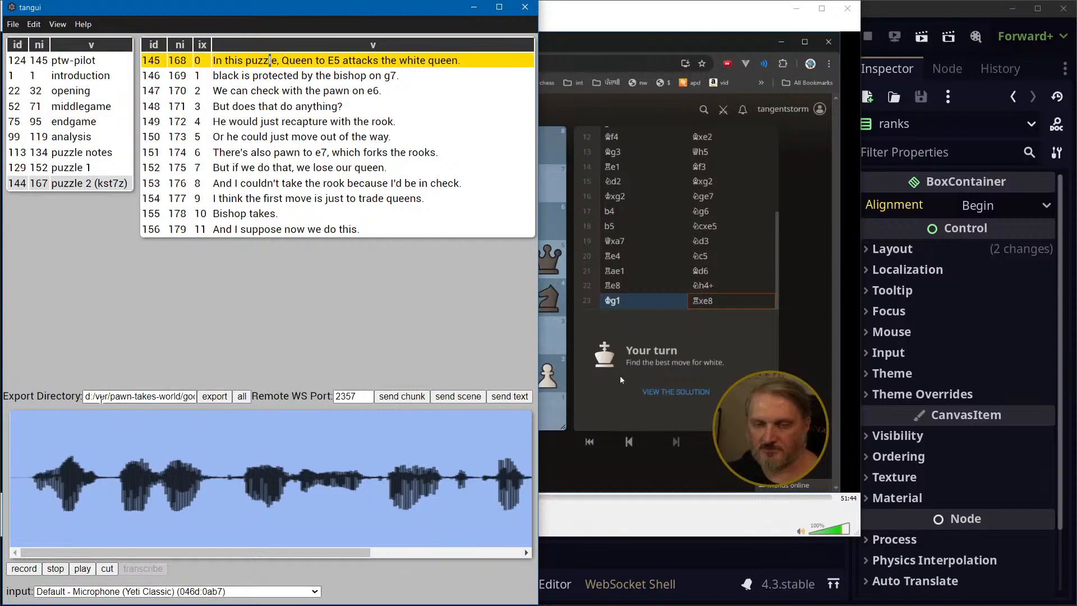
left_click(102, 397)
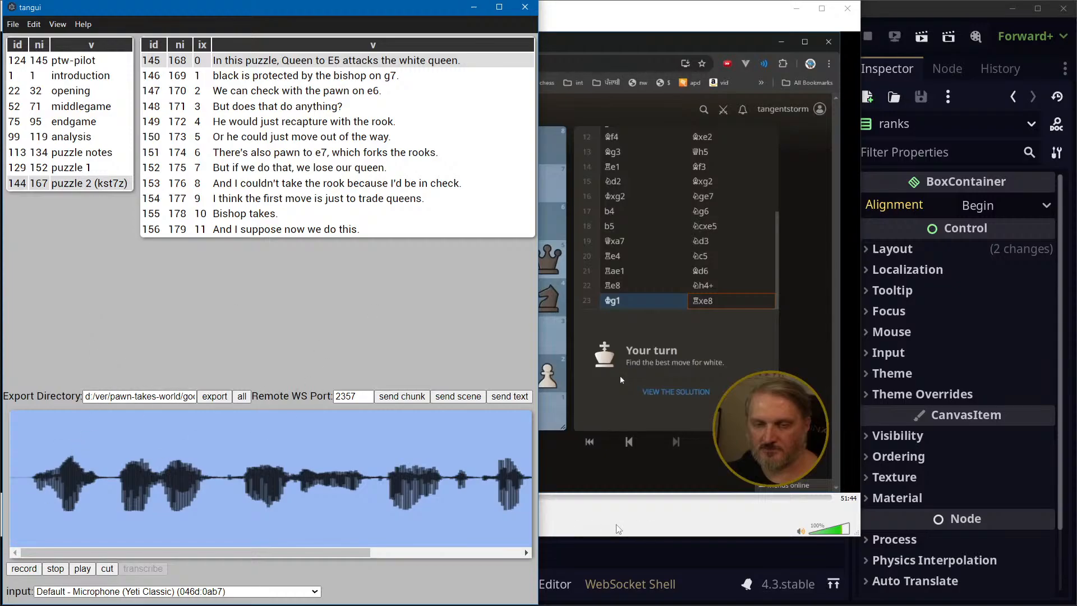
Switch to Godot and locate the first line's exported file, 168.wav, in the project's audio folder
left_click(961, 15)
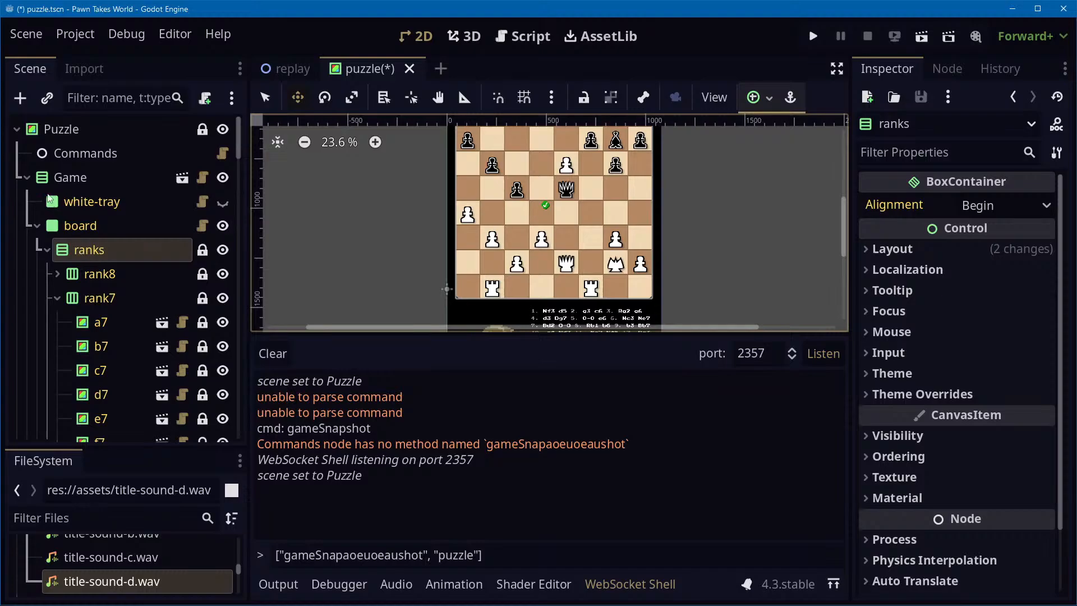
left_click(28, 178)
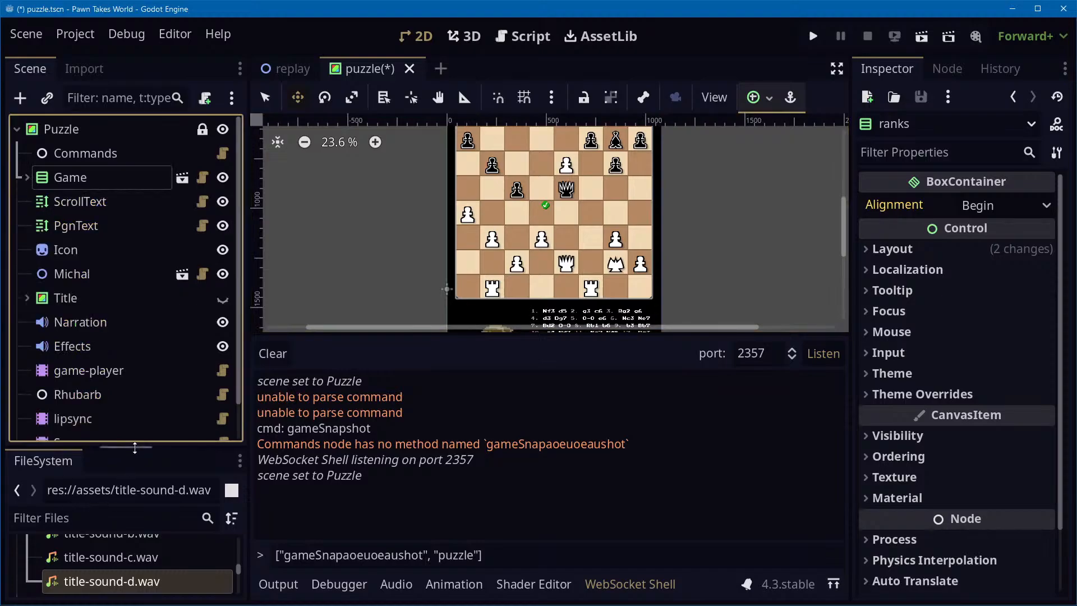
left_click_drag(136, 447, 134, 240)
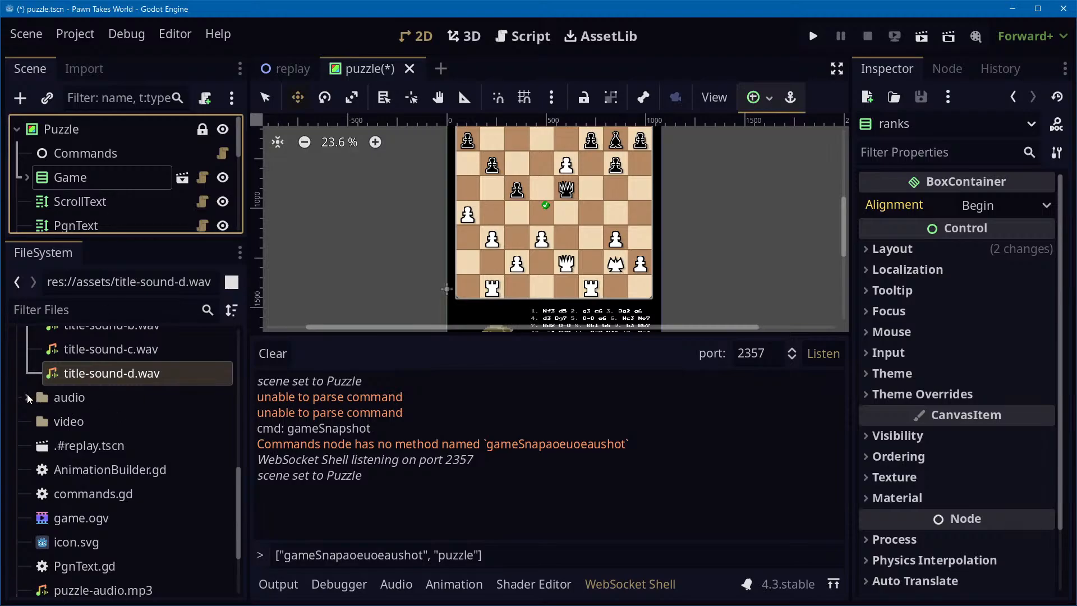
left_click(45, 399)
key("alt+Tab")
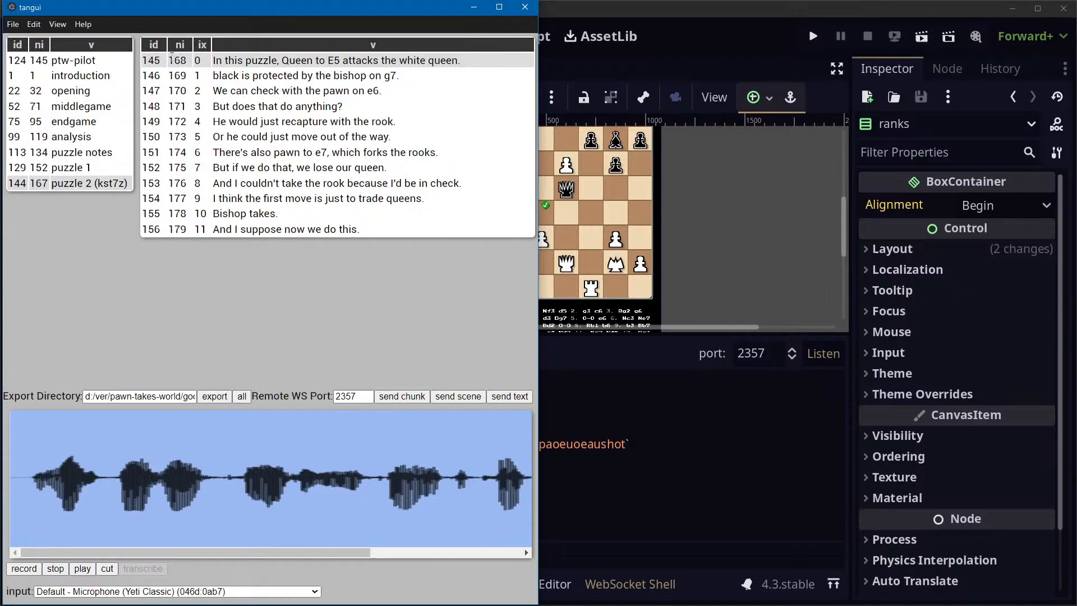
key("alt+Tab")
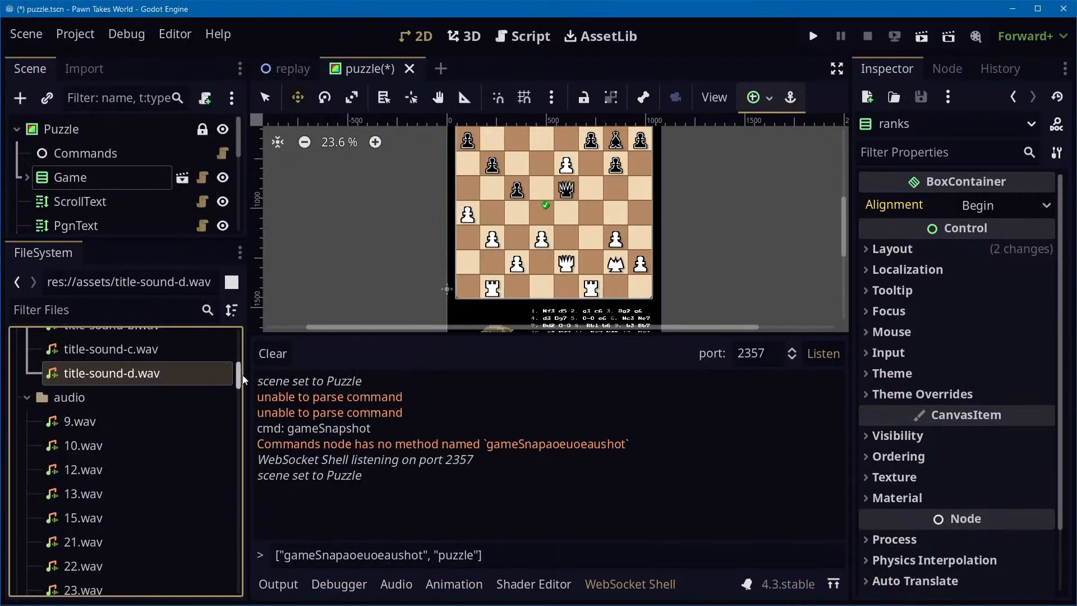
left_click_drag(241, 374, 233, 550)
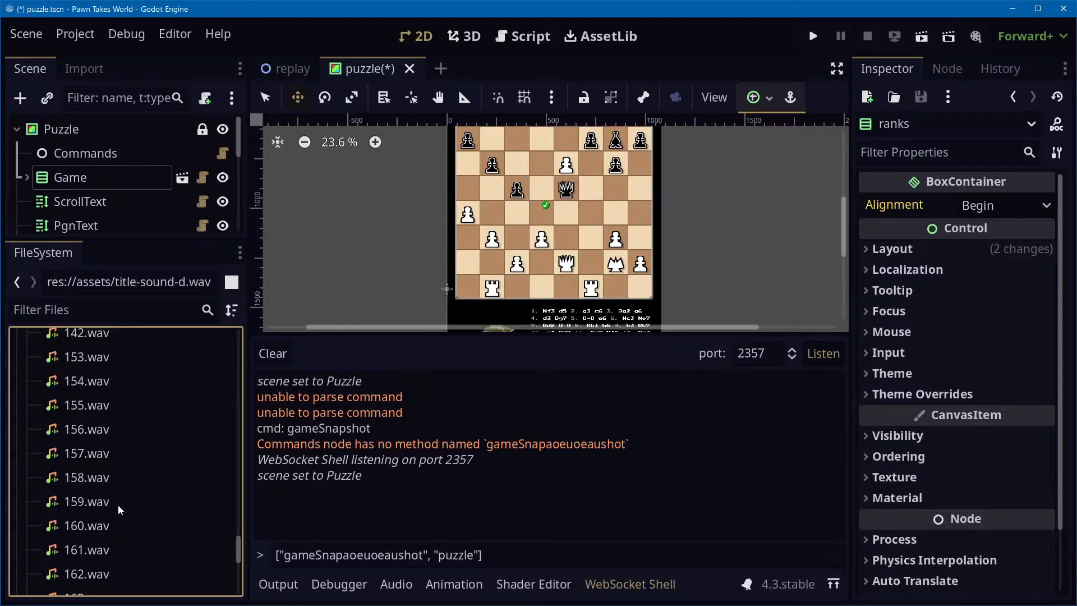
scroll(119, 502, "down", 5)
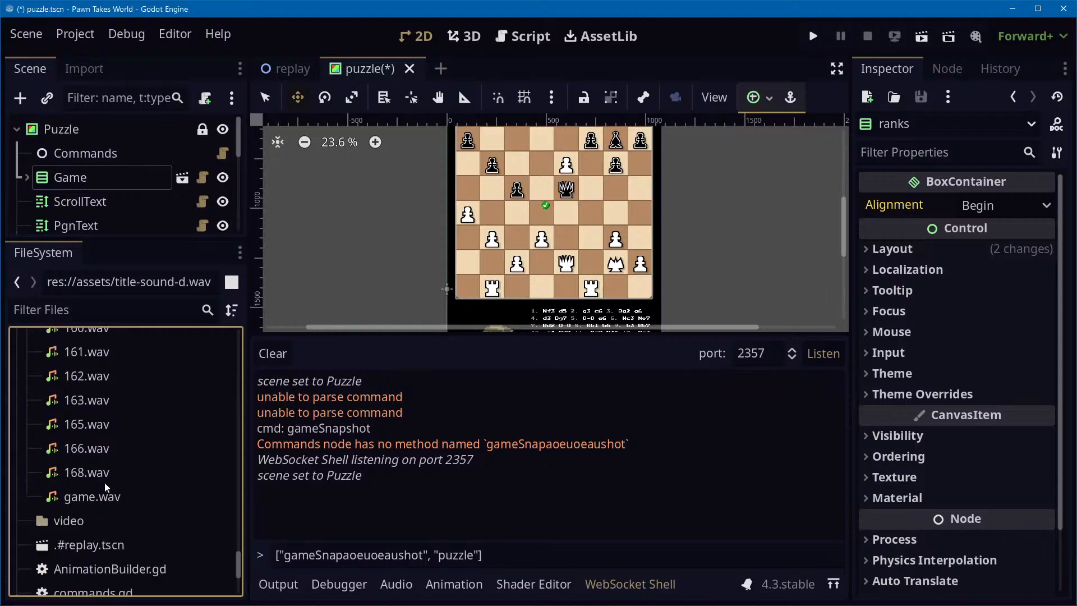
Open 168.wav in the Inspector and play it to check the exported audio
left_click(97, 472)
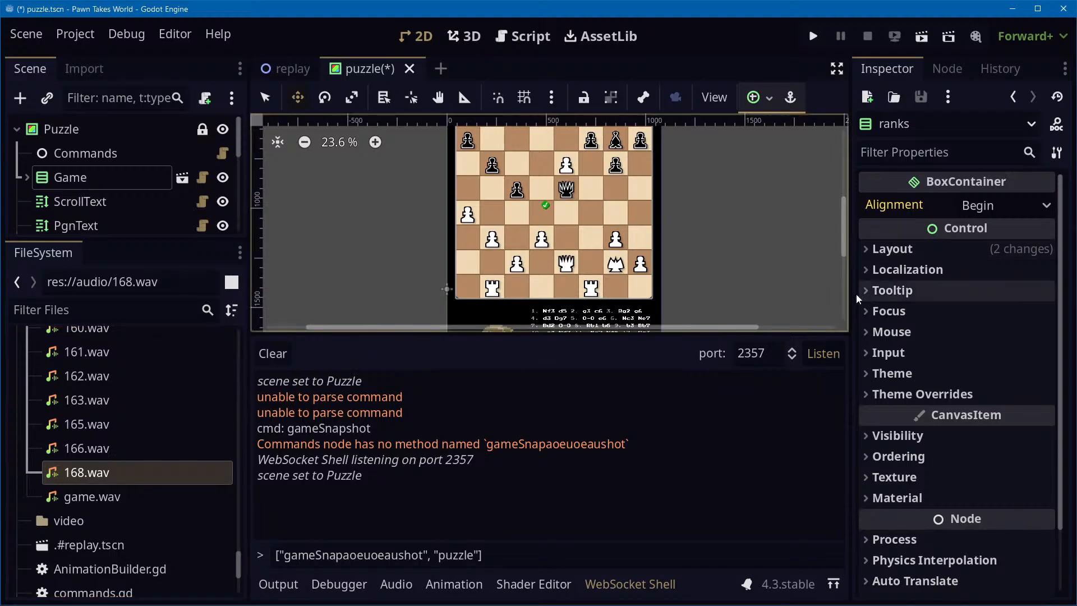
left_click(106, 473)
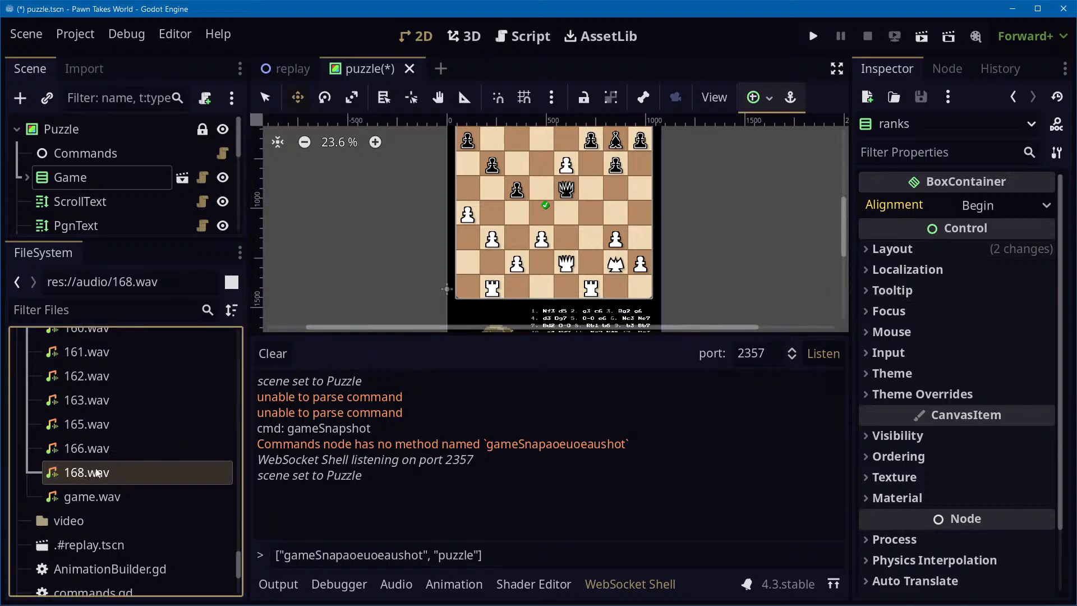
key("Down")
key("Up")
right_click(99, 472)
left_click(130, 481)
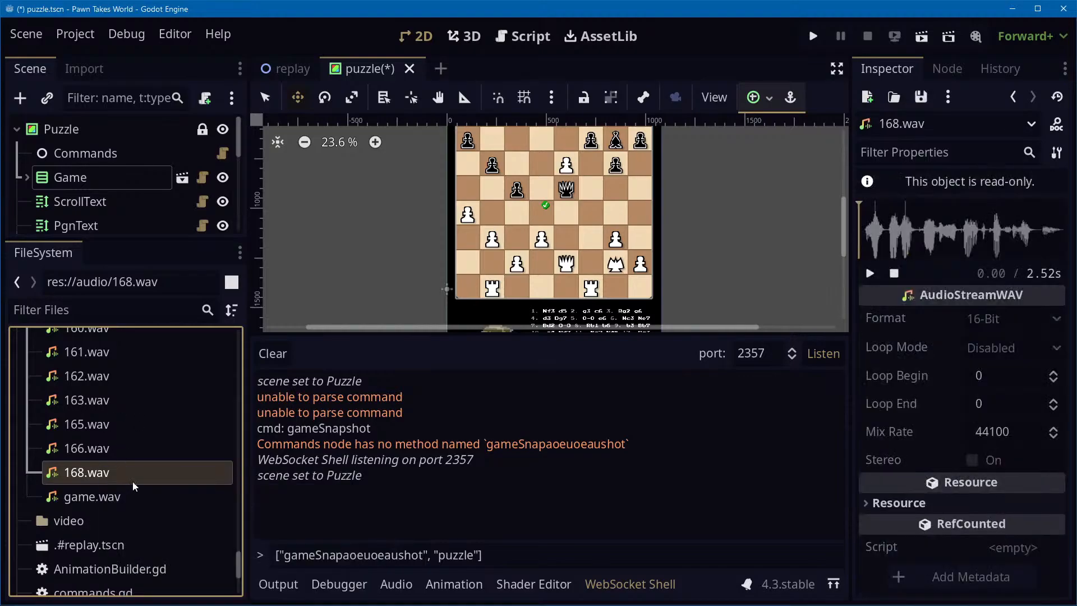
left_click(871, 274)
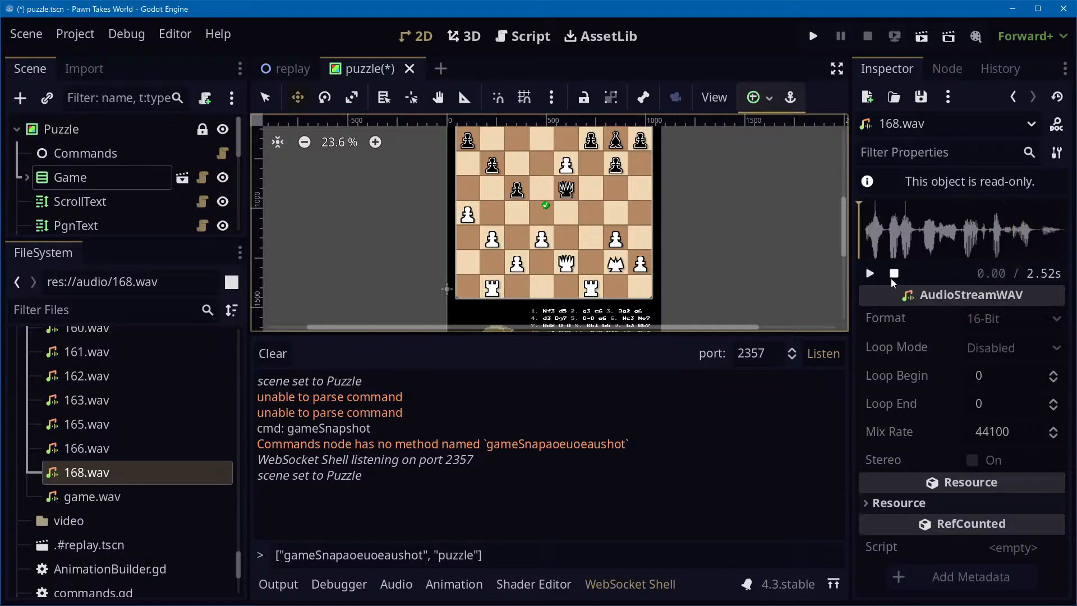
Switch back to tangui, record a new take of the first puzzle 2 line, and play it from just before the speech
key("alt+Tab")
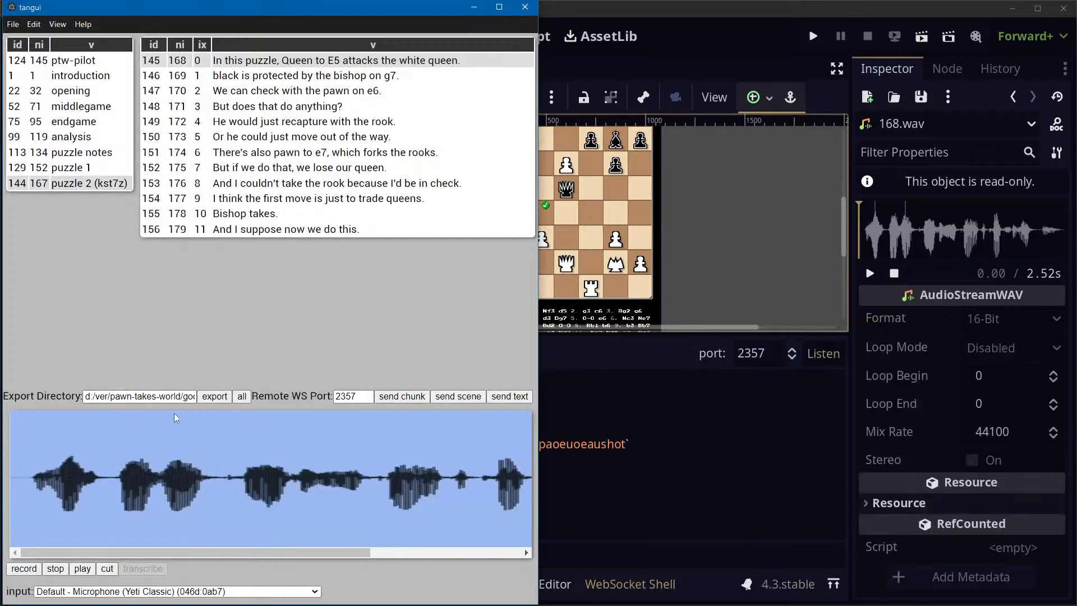
left_click(23, 568)
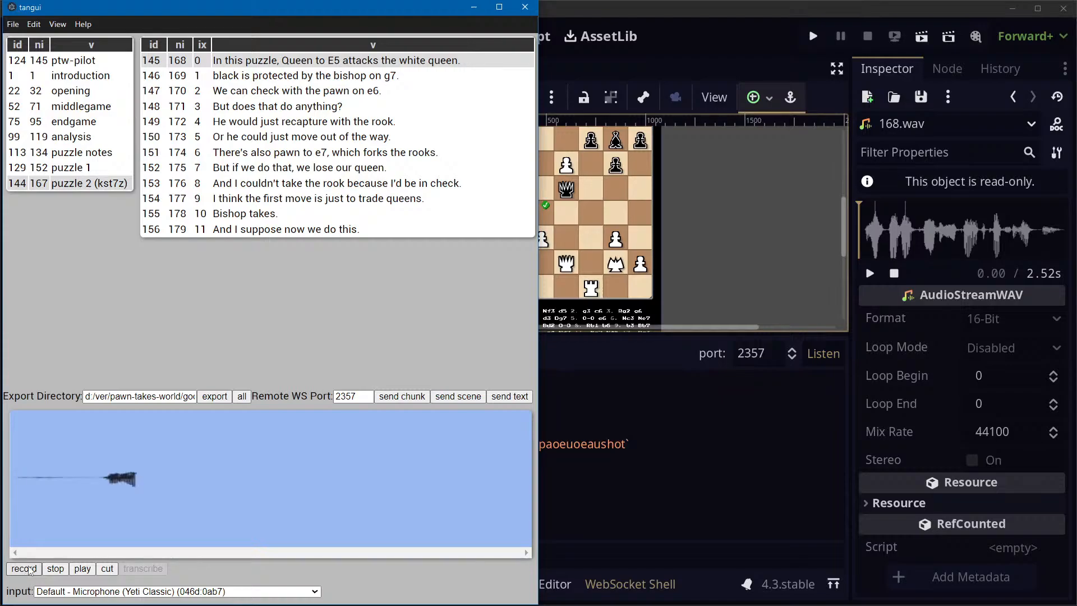
left_click(59, 569)
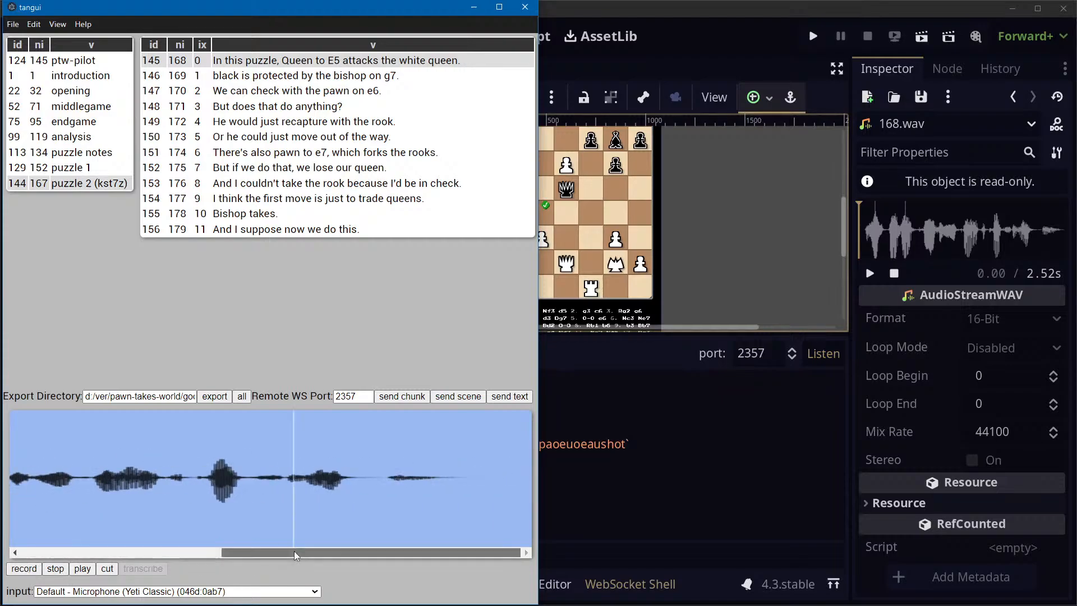
left_click(69, 474)
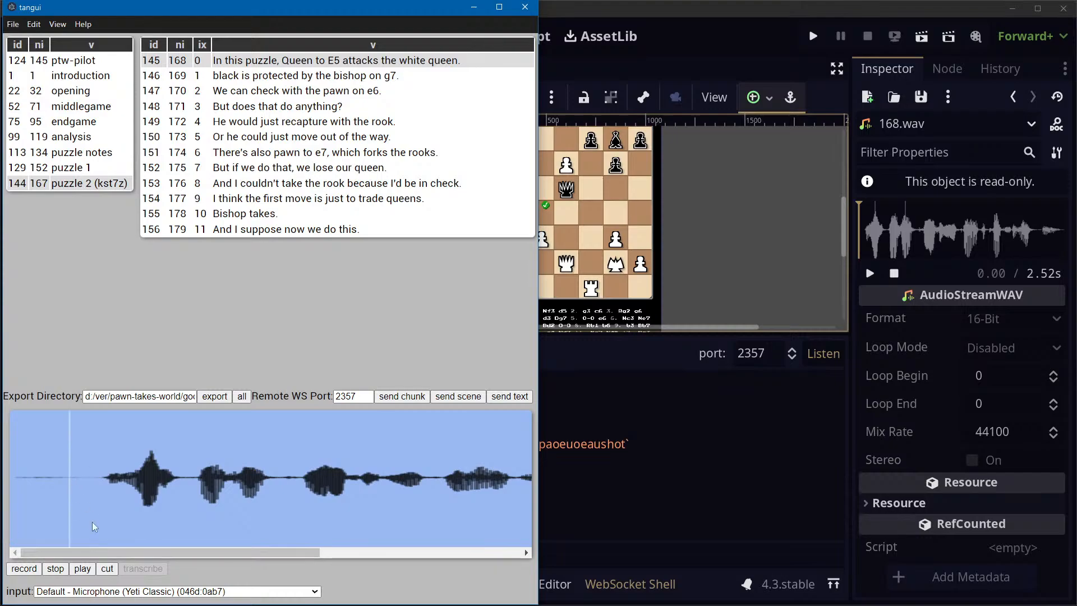
left_click(84, 570)
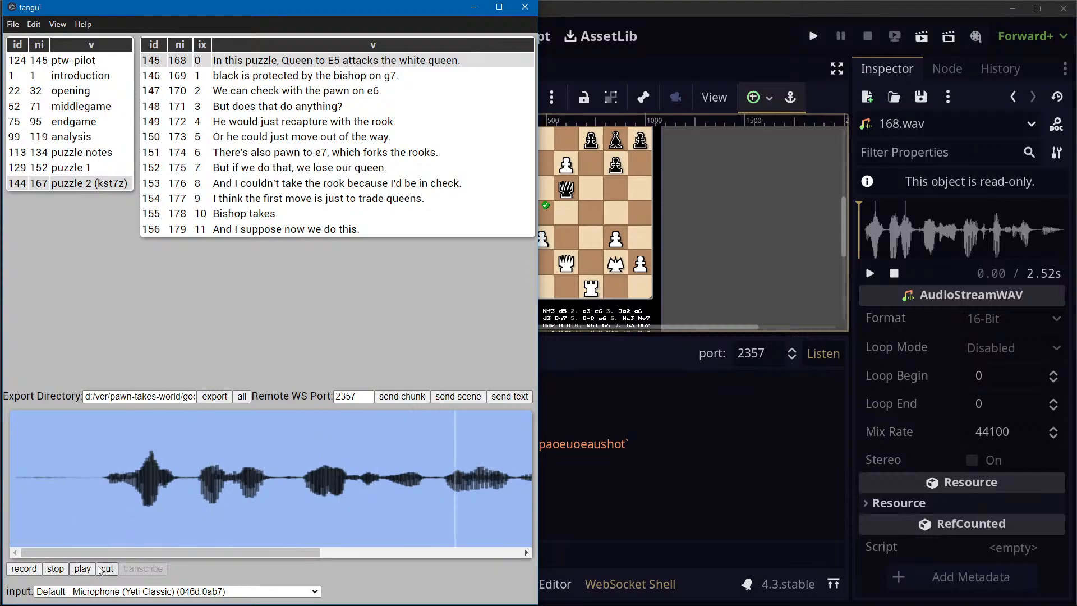
left_click(100, 569)
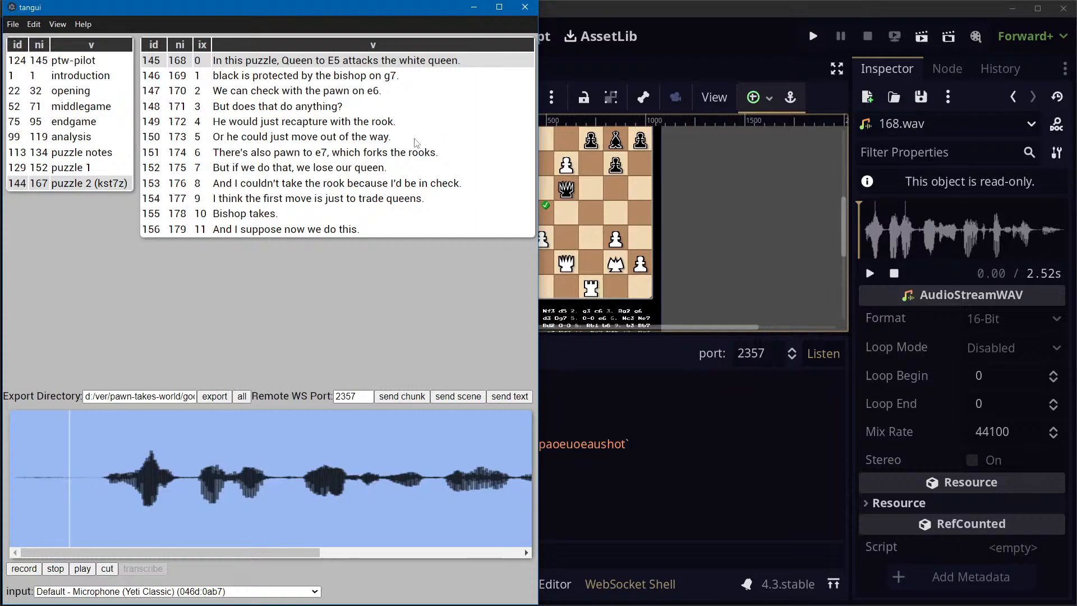
Re-record the line "In this puzzle, Queen to E5 attacks the white queen." and cut most of the silence before the speech
left_click(286, 79)
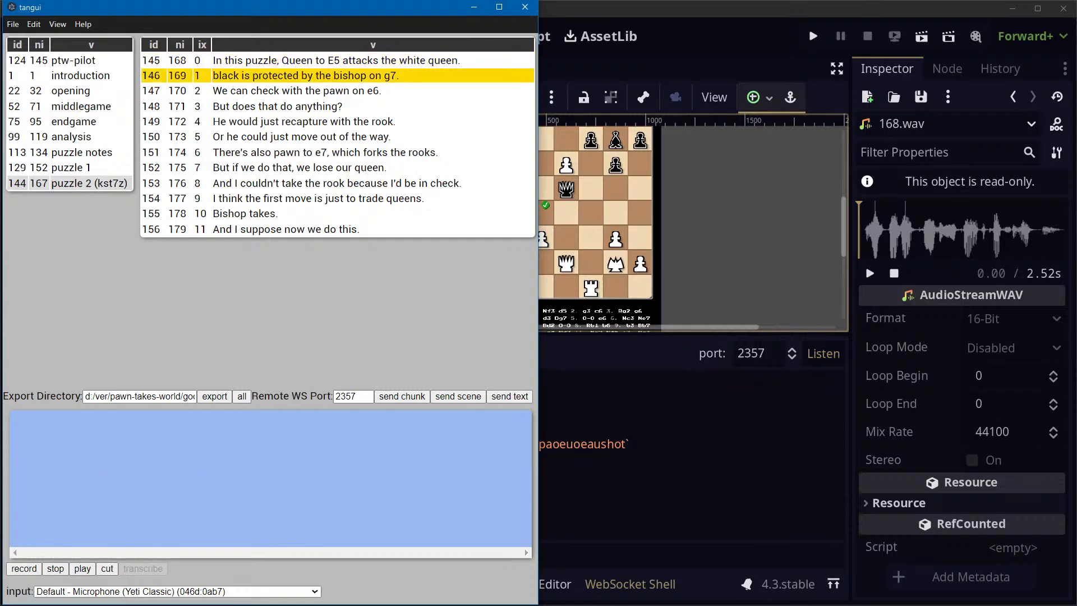
left_click(22, 569)
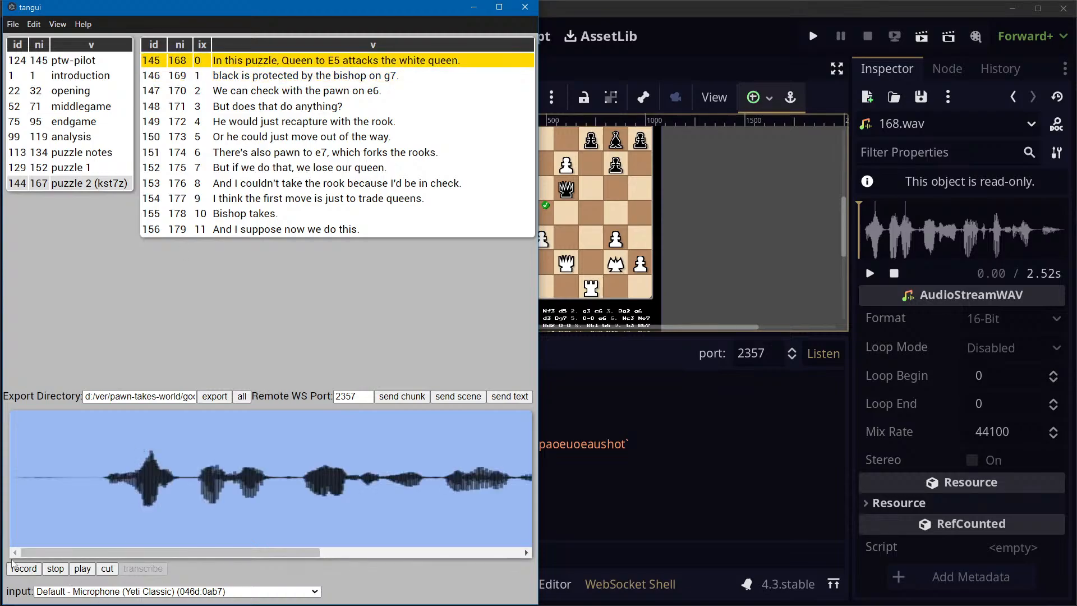
left_click(27, 569)
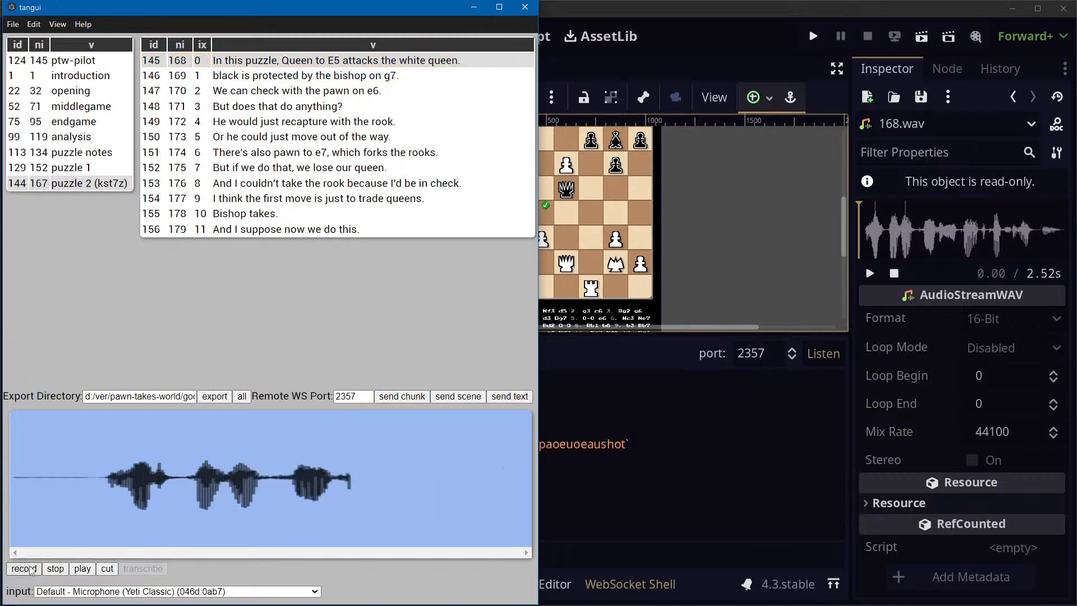
left_click(55, 569)
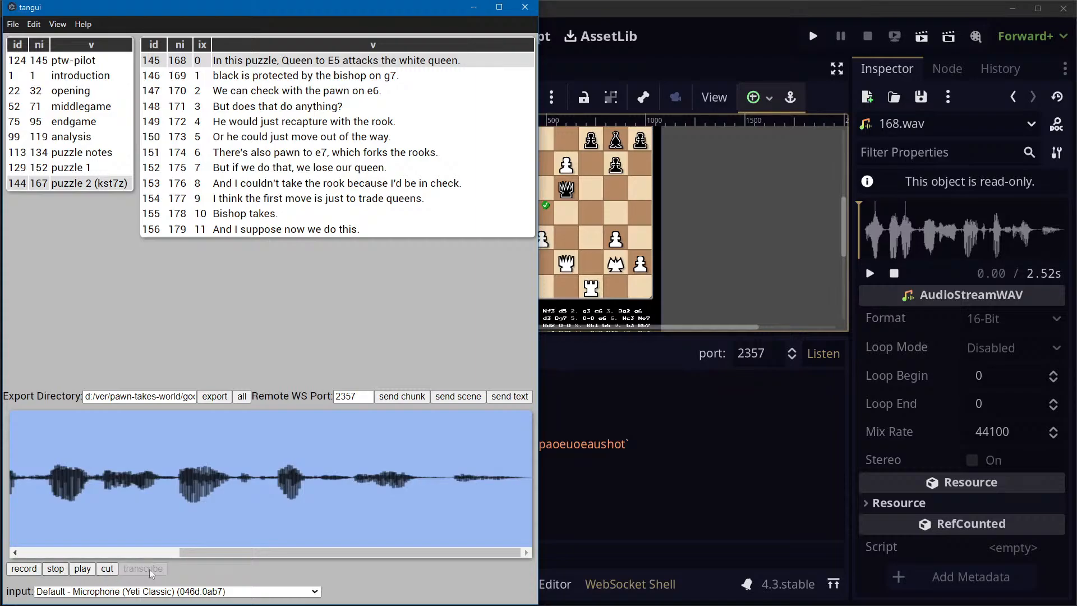
left_click_drag(198, 553, 3, 545)
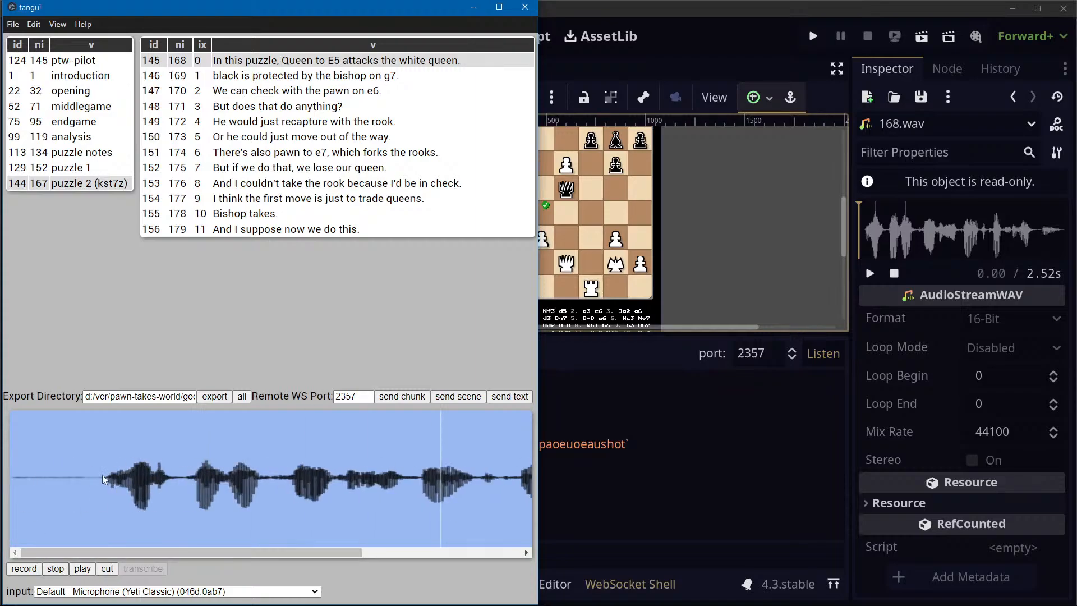
left_click_drag(84, 480, 5, 480)
left_click(111, 569)
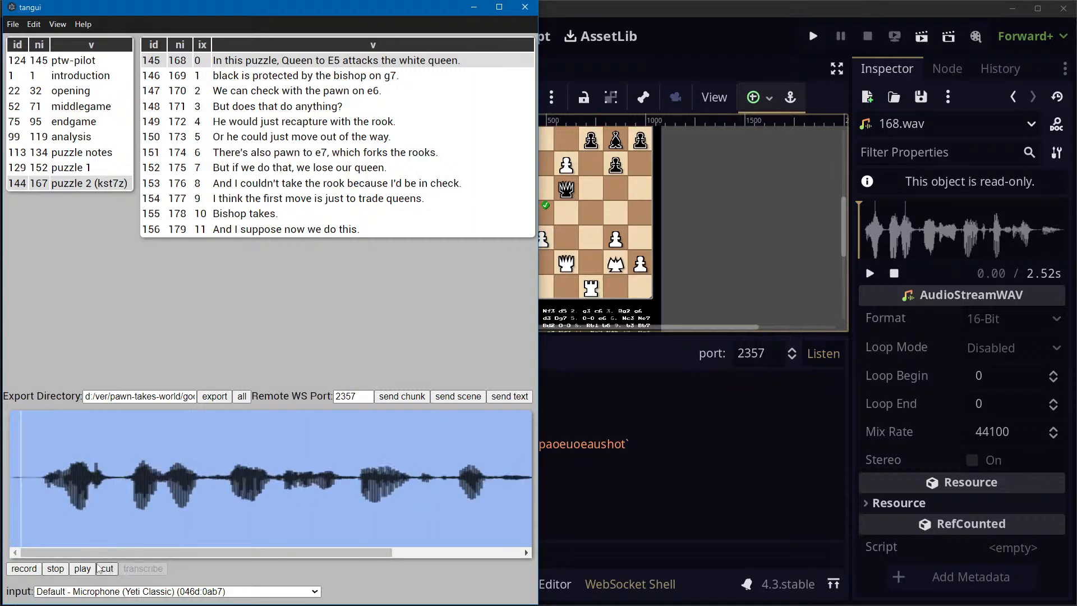
Play back the trimmed first line, and record "black is protected by the bishop on g7." with most of its leading silence cut
left_click(83, 569)
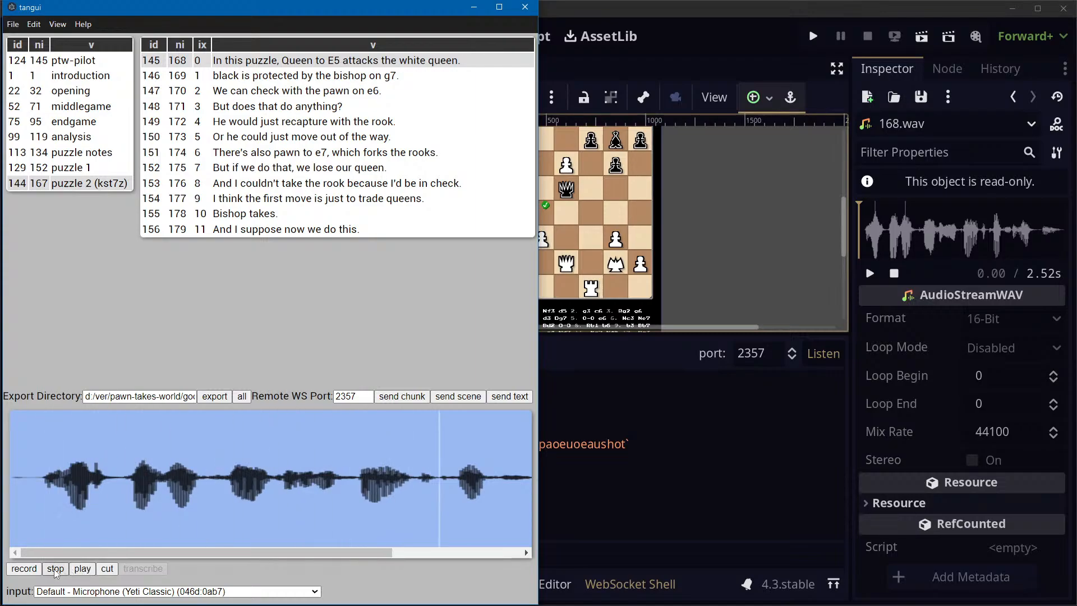
left_click(286, 81)
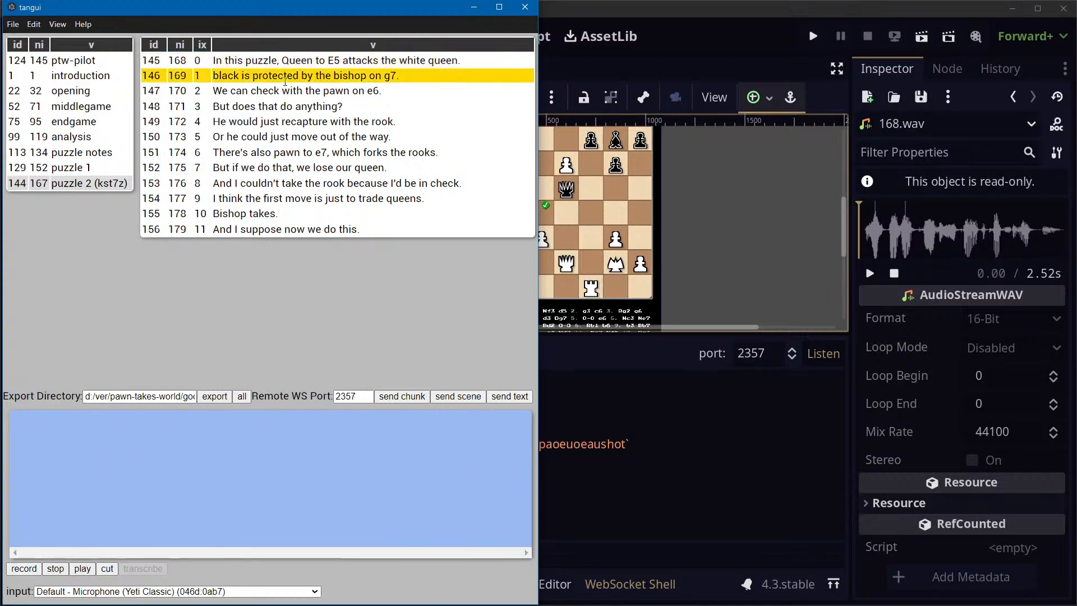
left_click(25, 571)
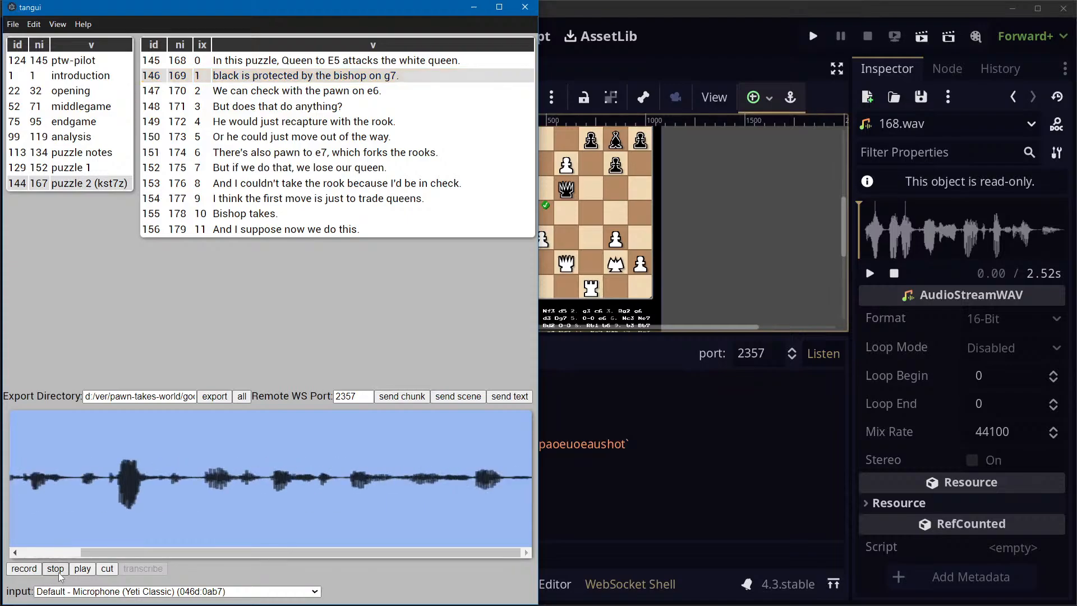
left_click_drag(246, 553, 56, 554)
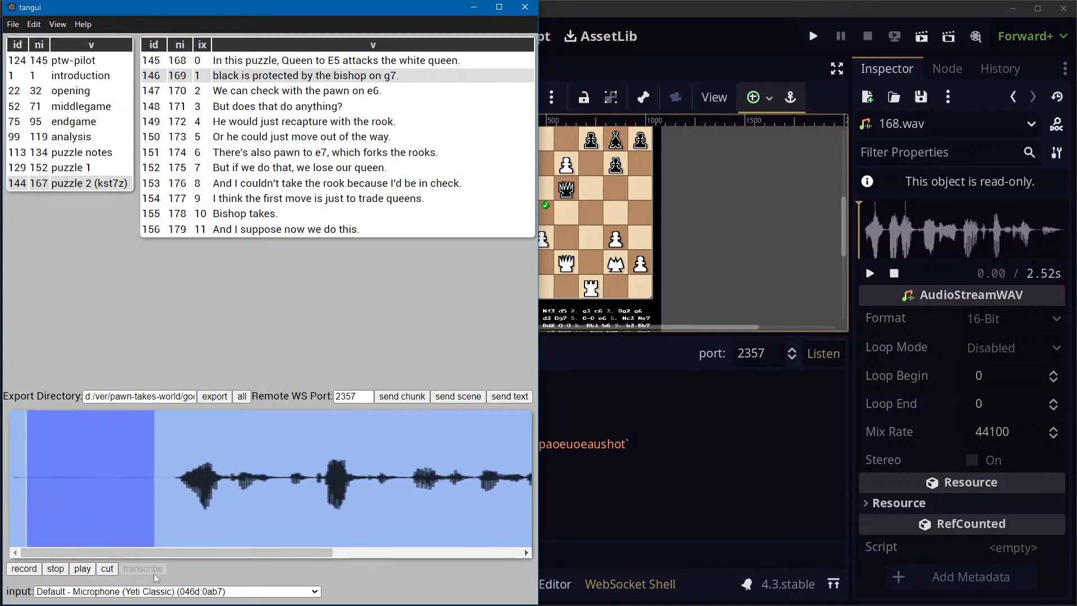
left_click(86, 570)
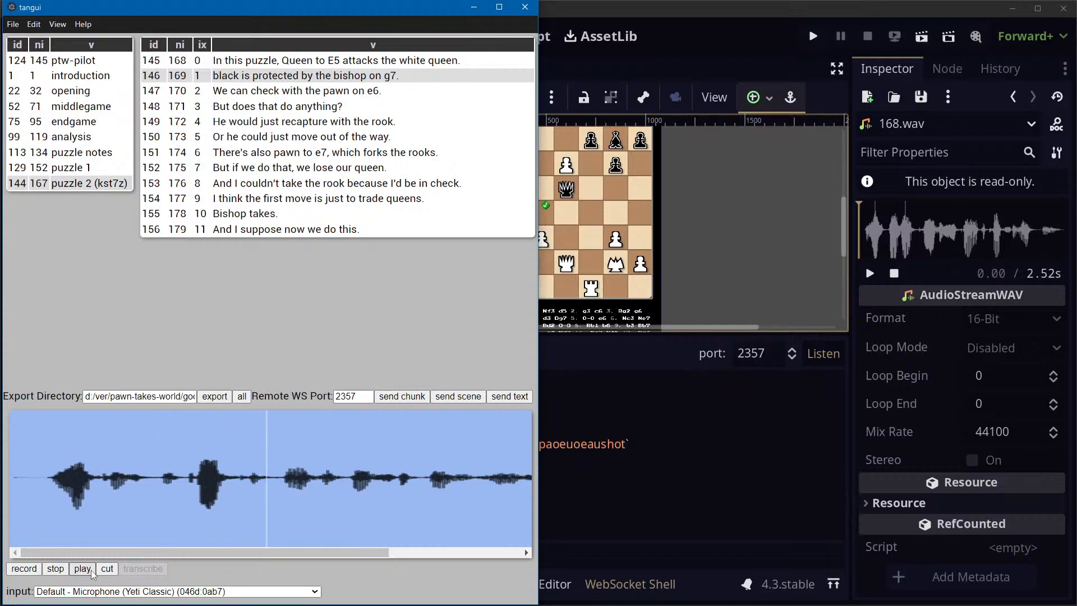
left_click(25, 527)
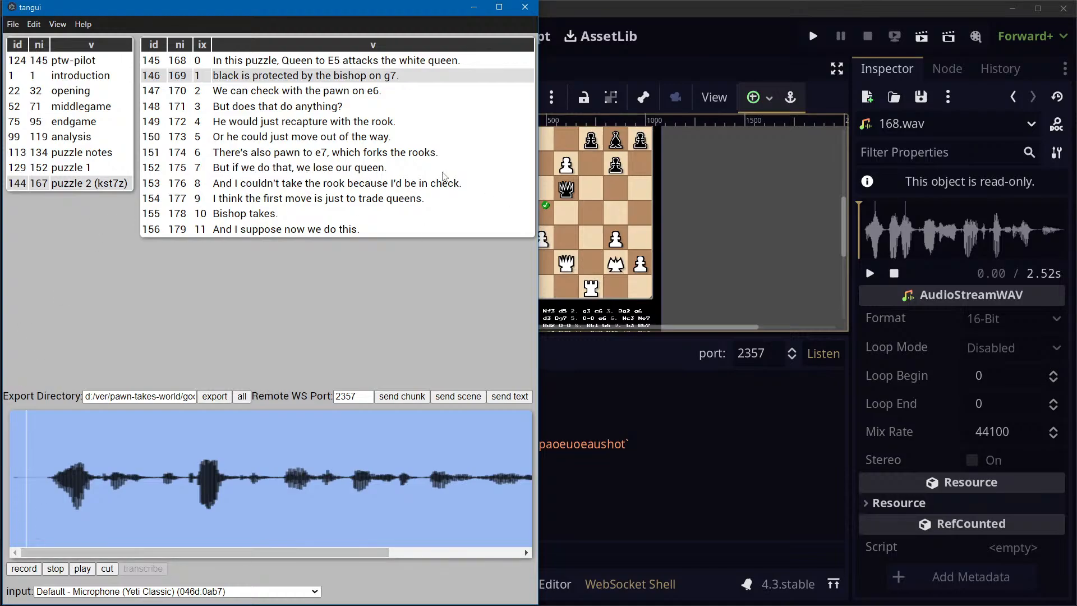
Select the line "We can check with the pawn on e6." and record trial takes of it, playing back the last one
left_click(390, 56)
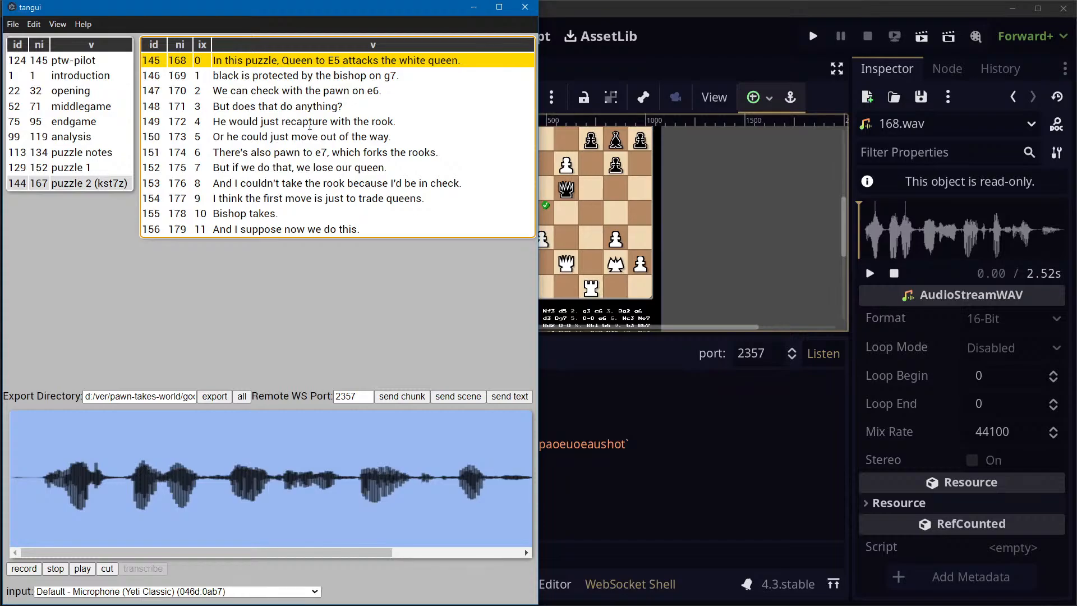
left_click(317, 96)
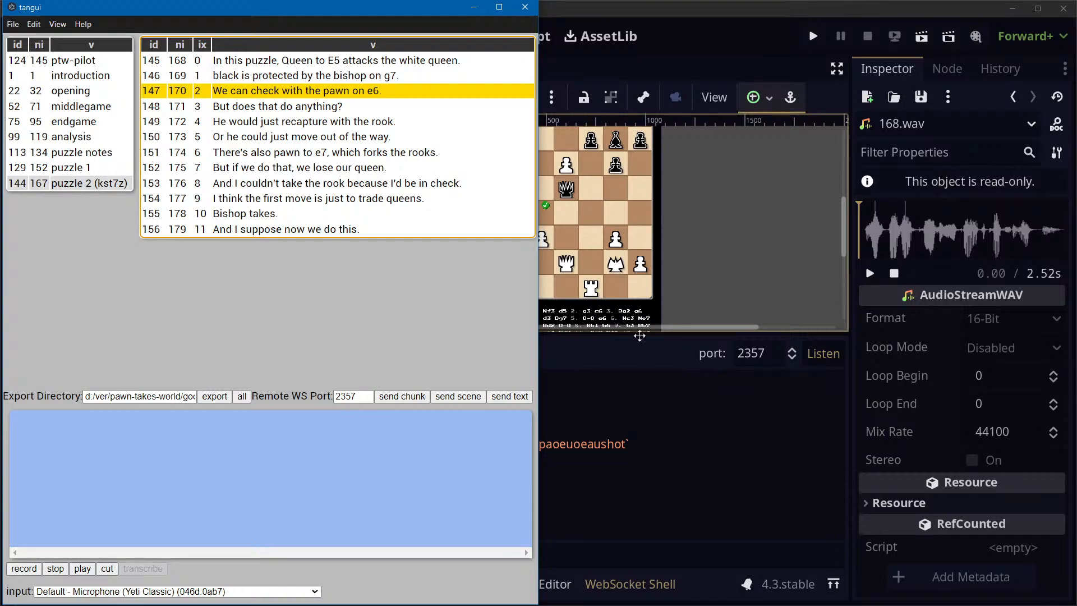
left_click(28, 572)
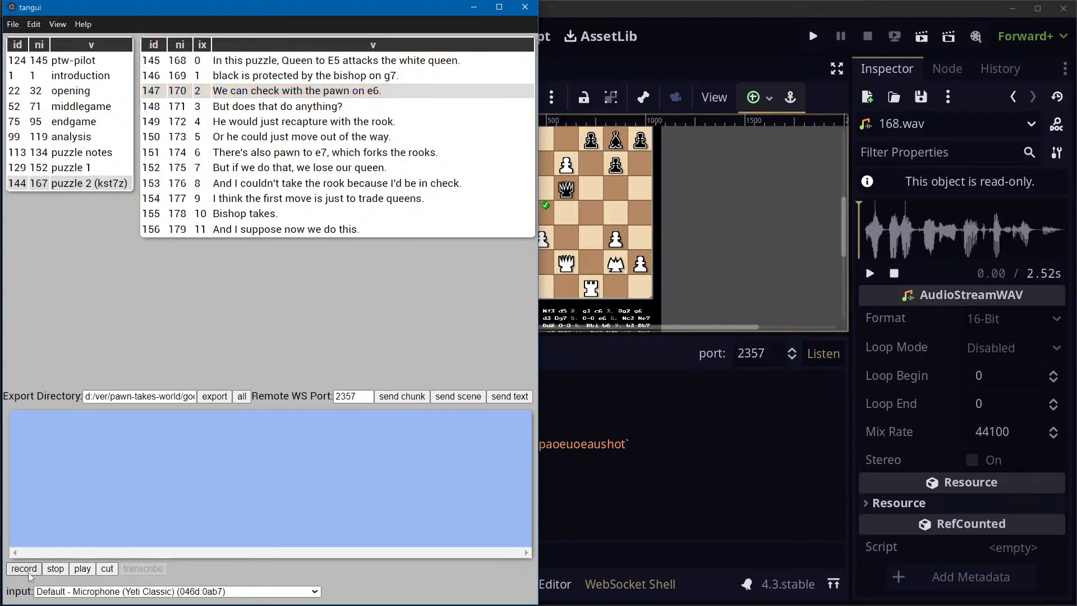
left_click(61, 573)
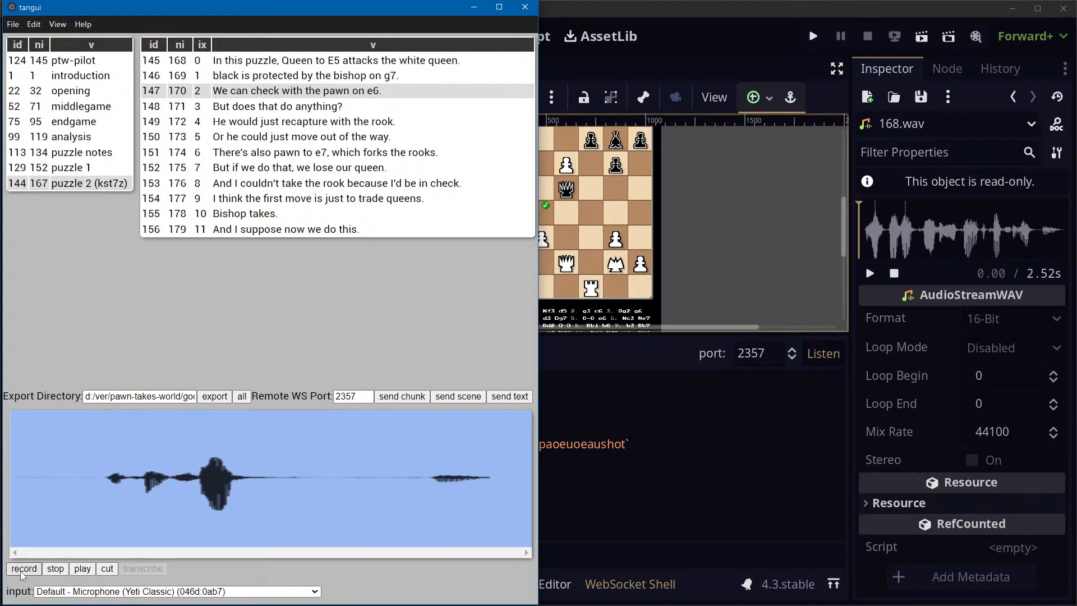
left_click(22, 570)
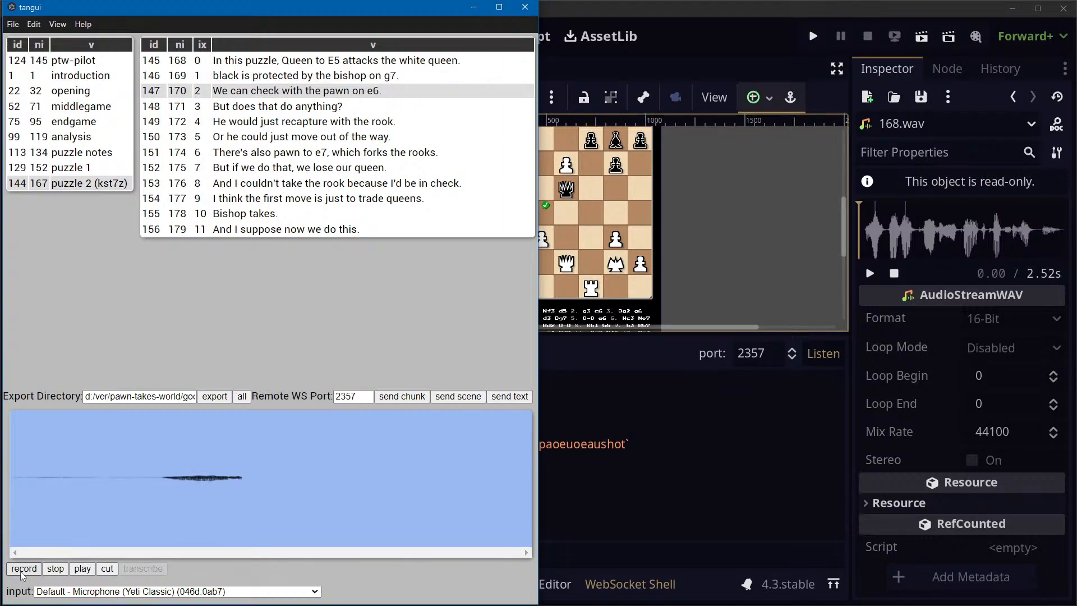
left_click(61, 570)
left_click_drag(222, 556, 177, 556)
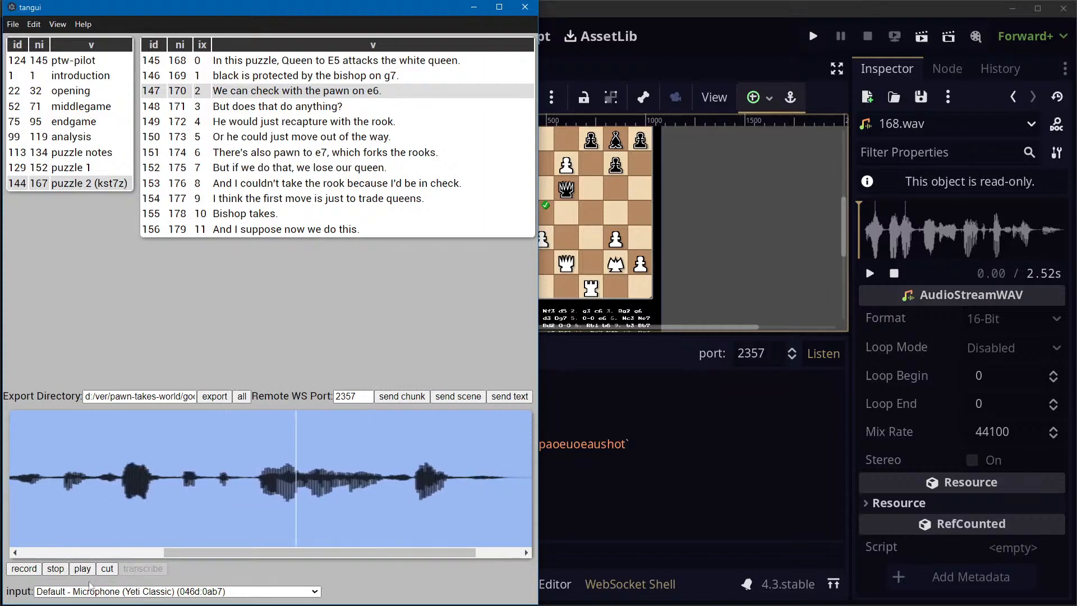
Record a fresh take of the pawn check line, cut most of the silence before the speech, and play it back
left_click(25, 569)
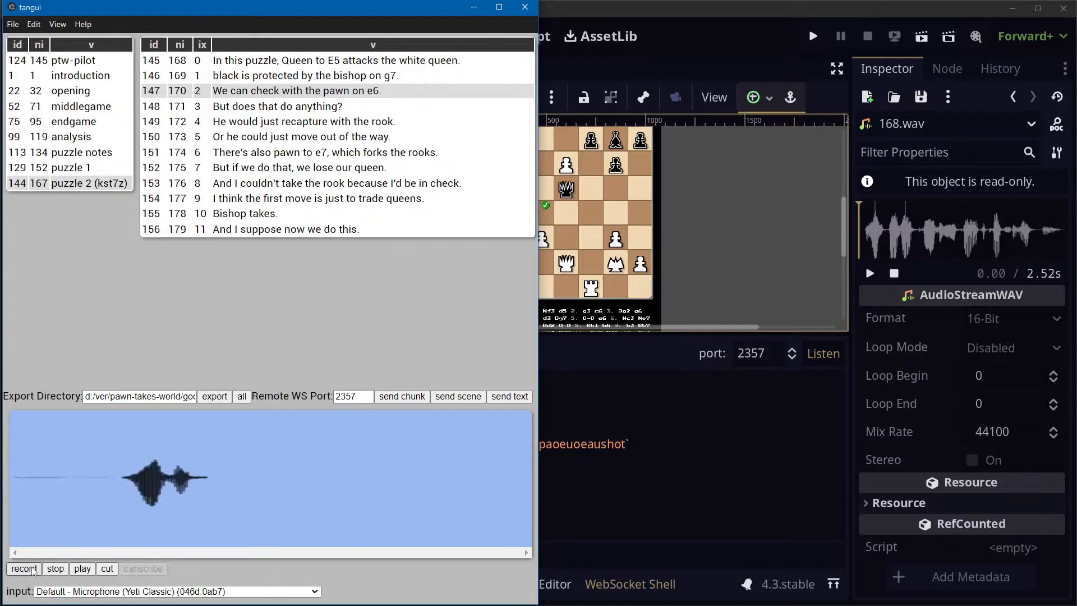
left_click(55, 569)
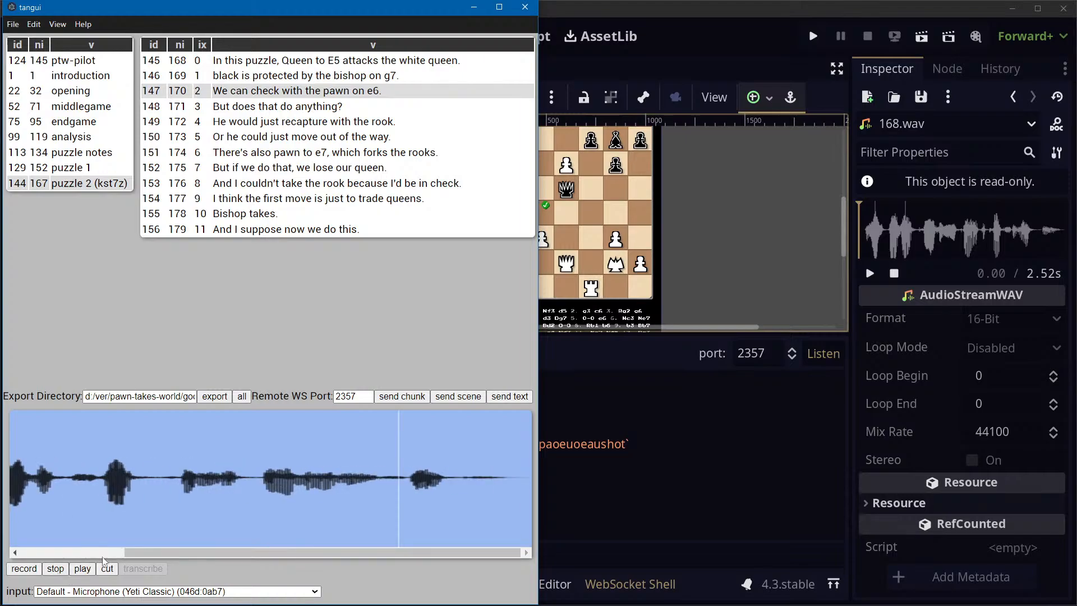
left_click_drag(88, 483, 5, 463)
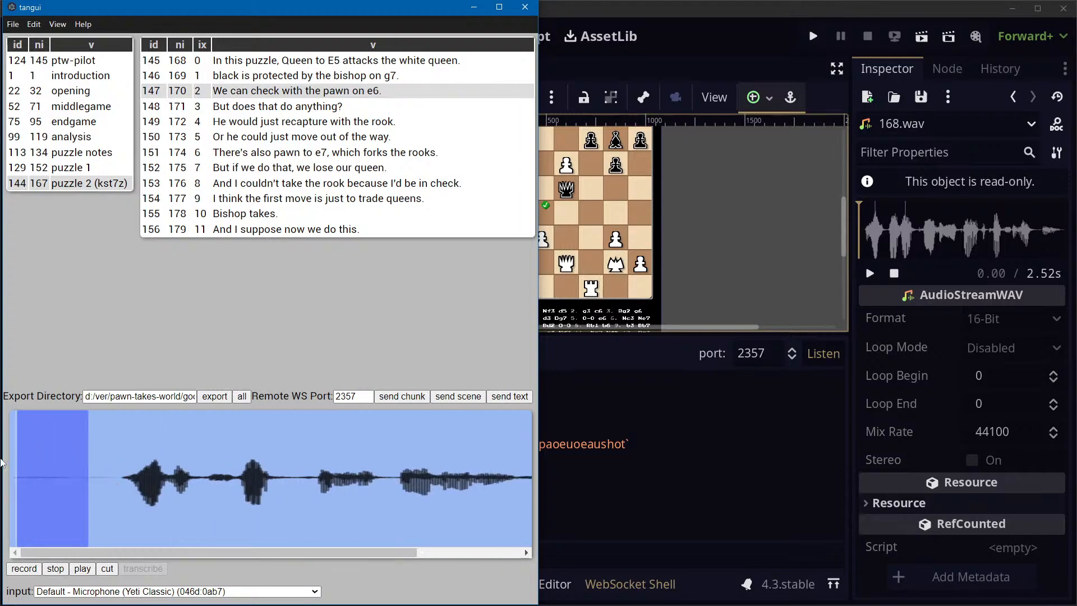
left_click(106, 568)
left_click(84, 568)
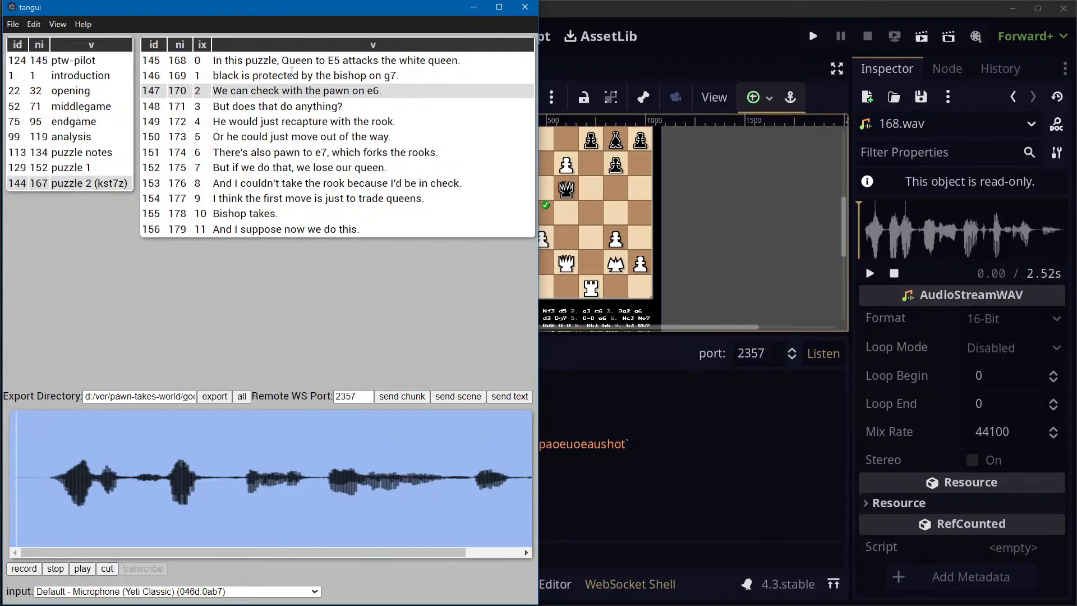
Reword the pawn check line to "We have a check from the pawn on e6." and play its recording against the new text
left_click(312, 87)
key("Return")
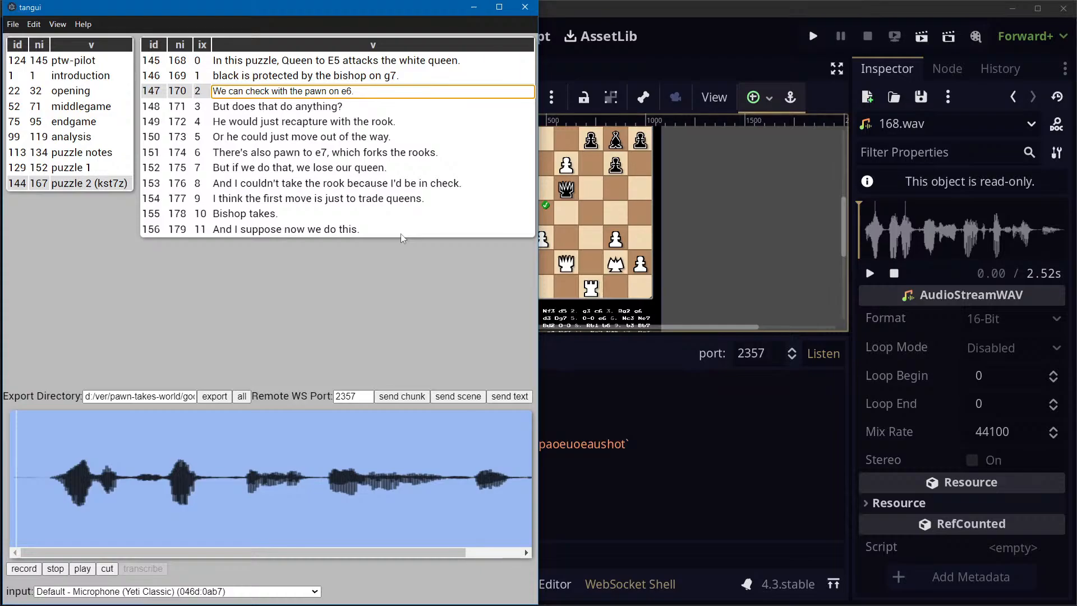
key("ctrl+shift+Right")
type("have a check")
key("ctrl+shift+Right")
key("Delete")
key("ctrl+shift+Right")
type("from")
key("Return")
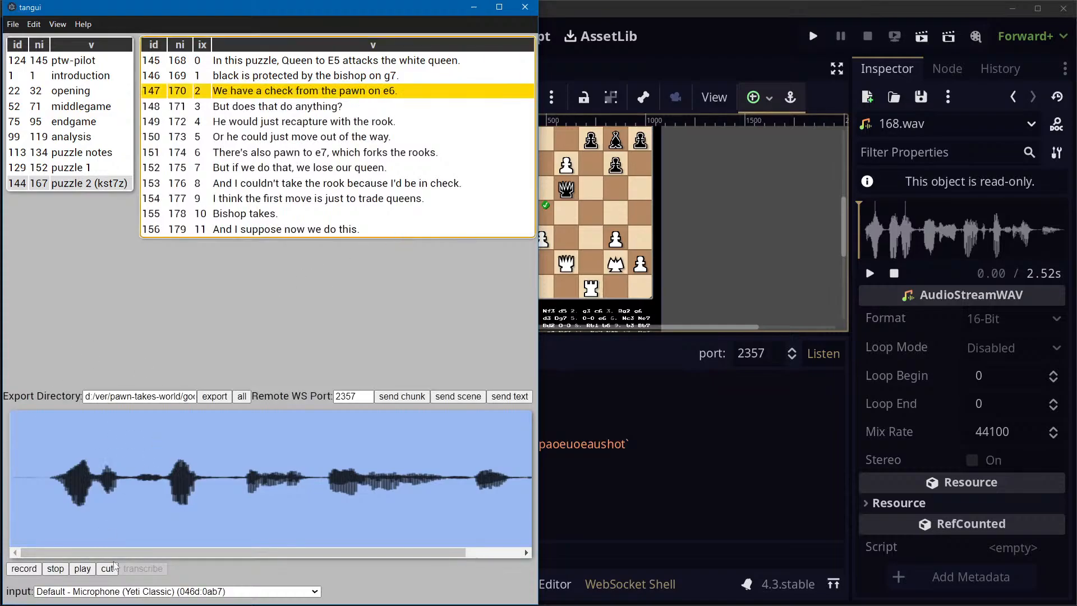
left_click(82, 569)
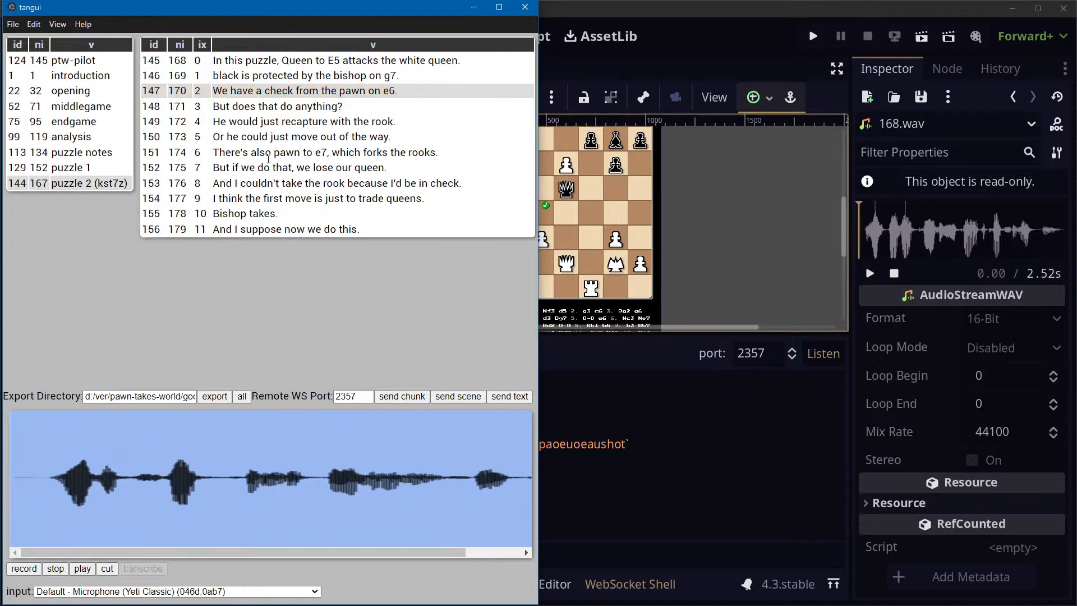
Record the line "But does that do anything?" and cut most of the silence before the speech
left_click(277, 104)
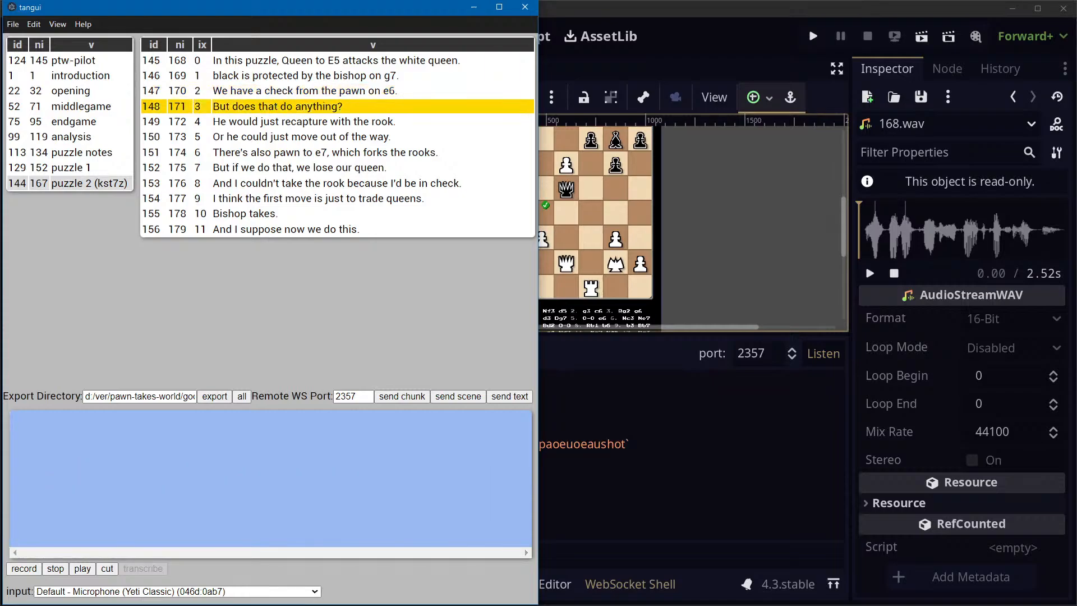
left_click(33, 571)
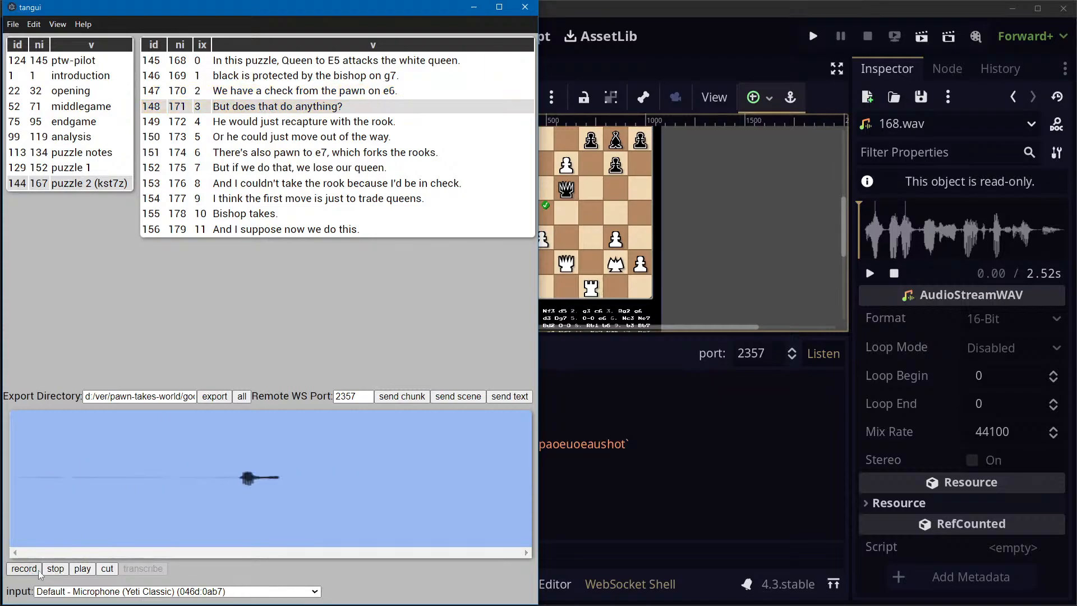
left_click(65, 567)
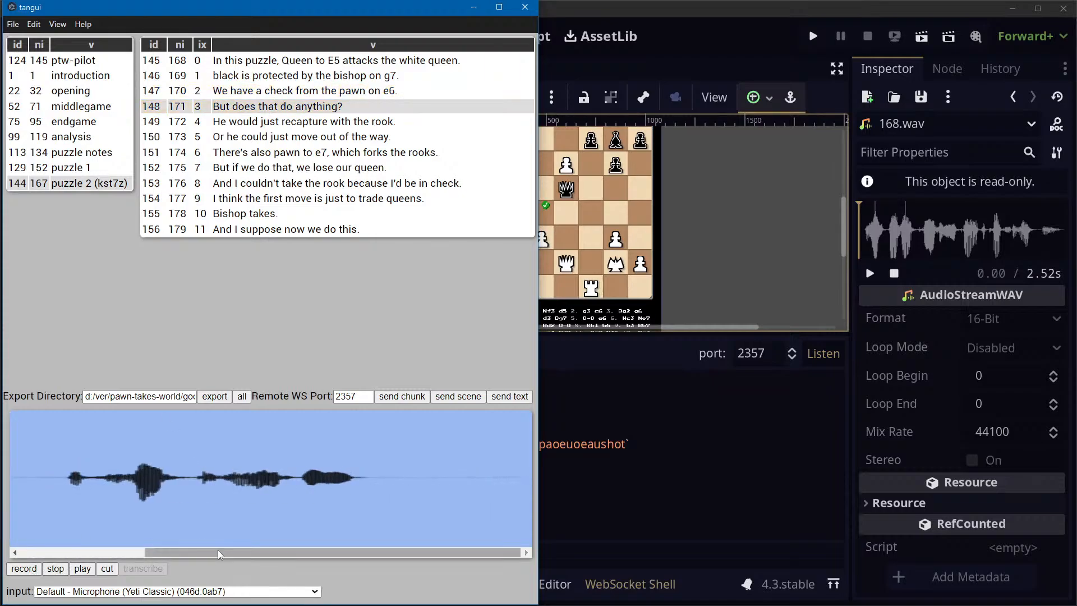
left_click(16, 554)
left_click_drag(18, 556, 13, 556)
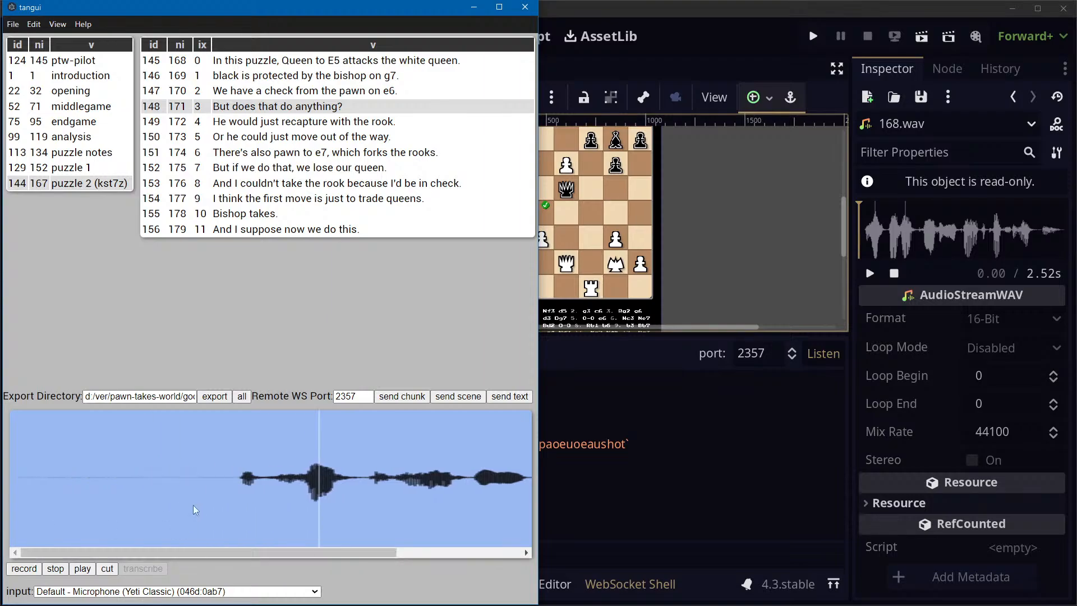
left_click_drag(208, 474, 3, 483)
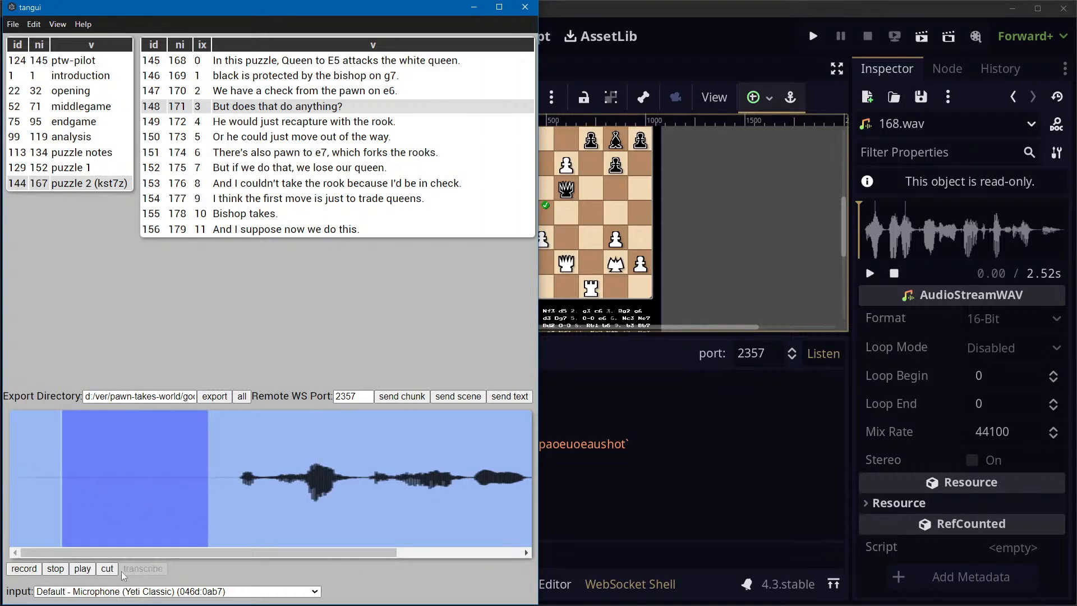
left_click(106, 568)
left_click_drag(72, 481, 34, 474)
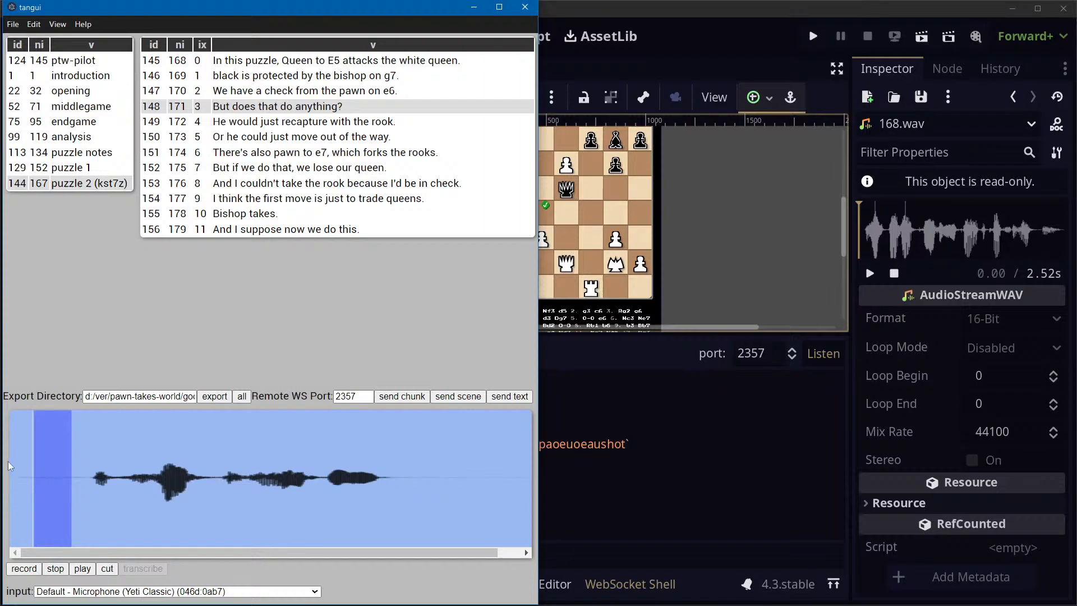
left_click(108, 568)
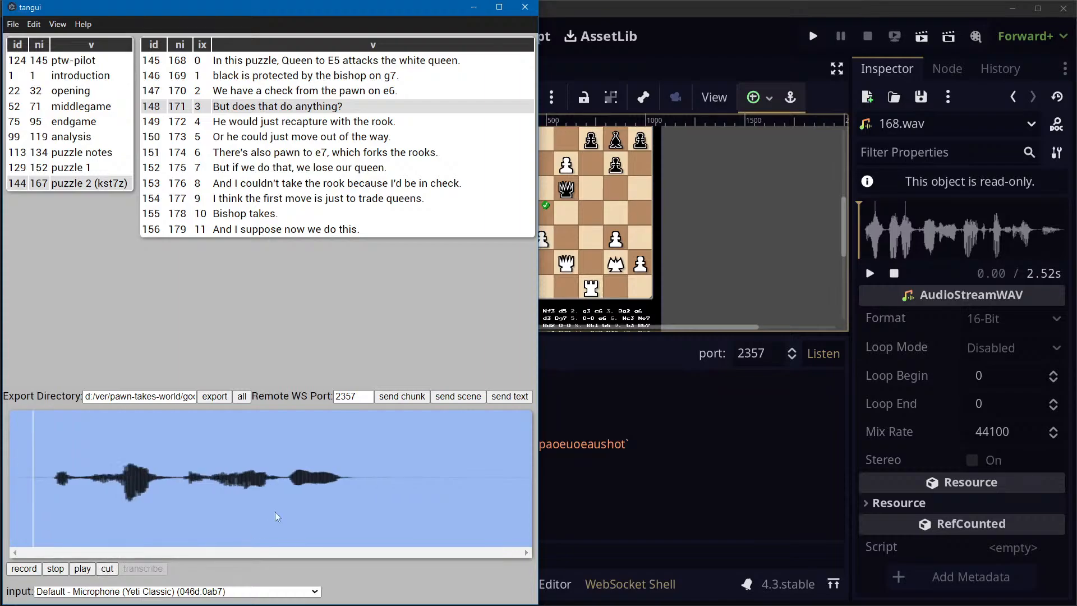
Cut most of the silence after the speech in the "But does that do anything?" recording and play the result
left_click_drag(391, 486, 612, 476)
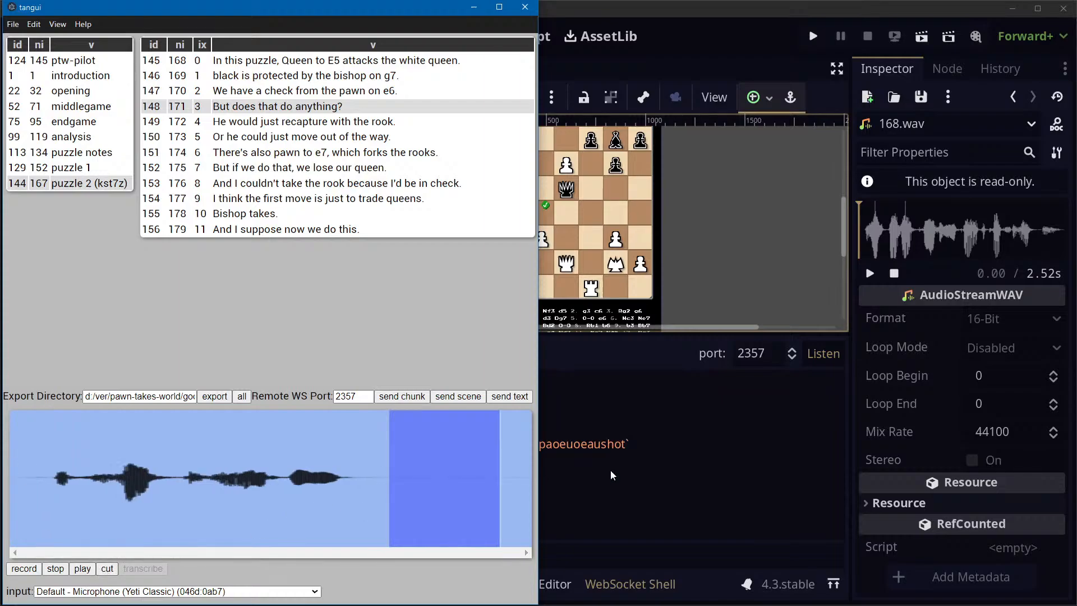
left_click(115, 570)
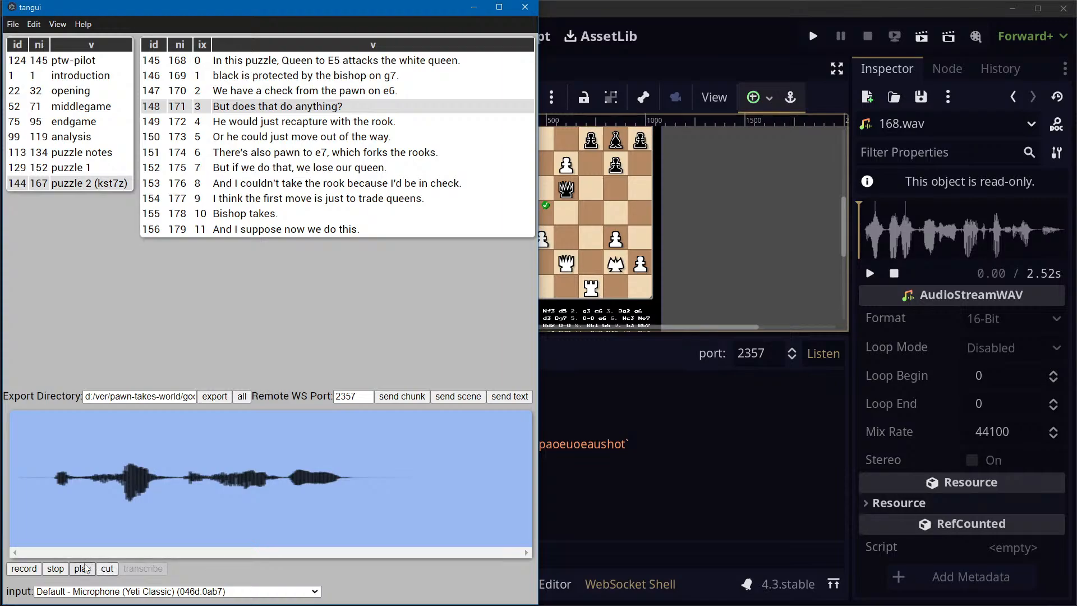
left_click(88, 569)
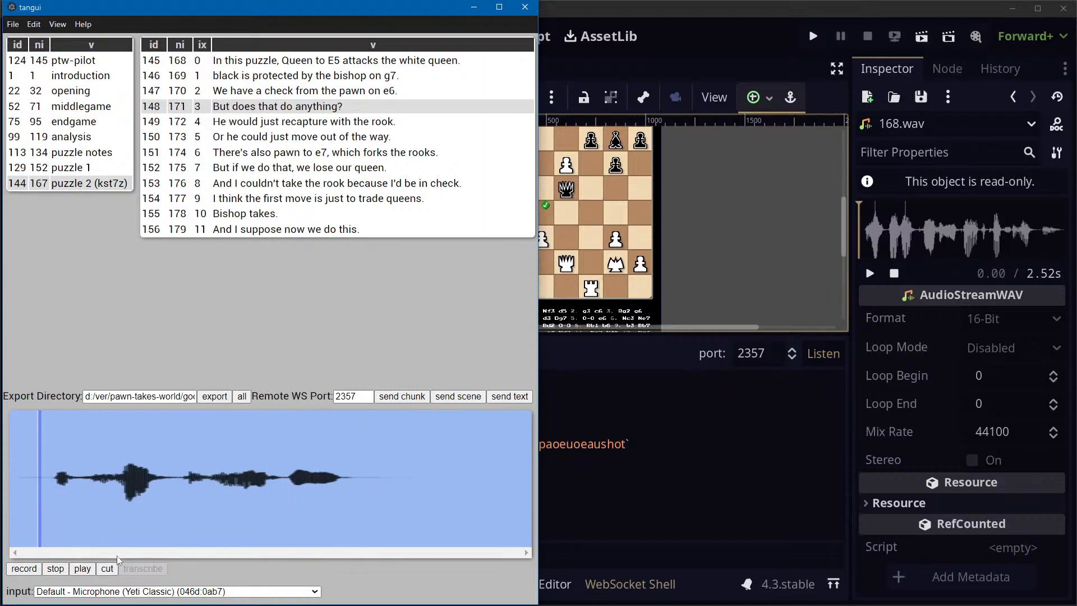
Record the line "He would just recapture with the rook.", play it back, and cut most of the silence before the speech
left_click_drag(301, 121, 291, 121)
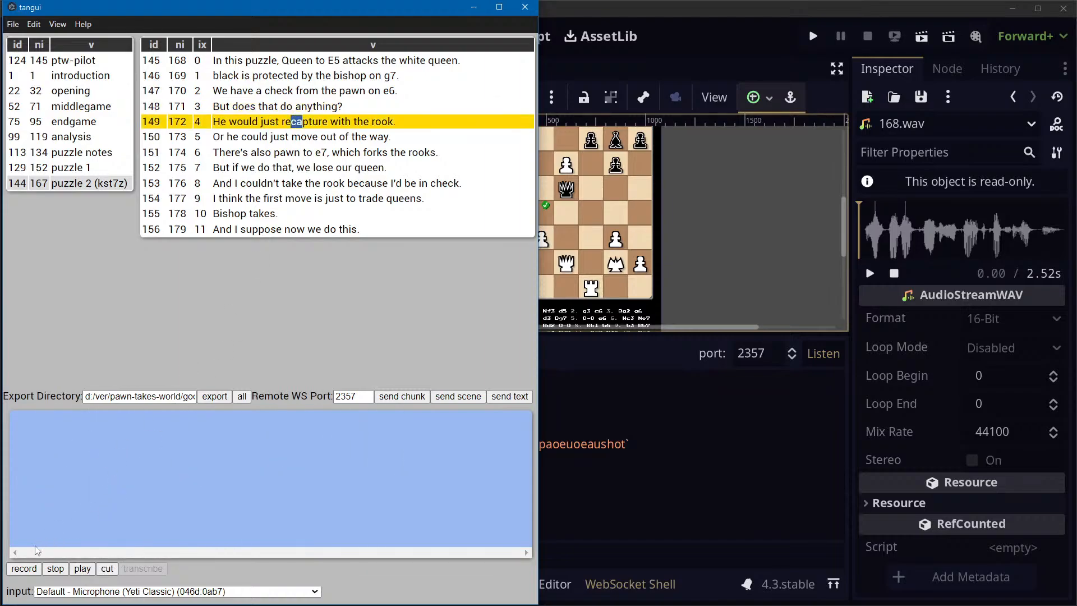
left_click(28, 566)
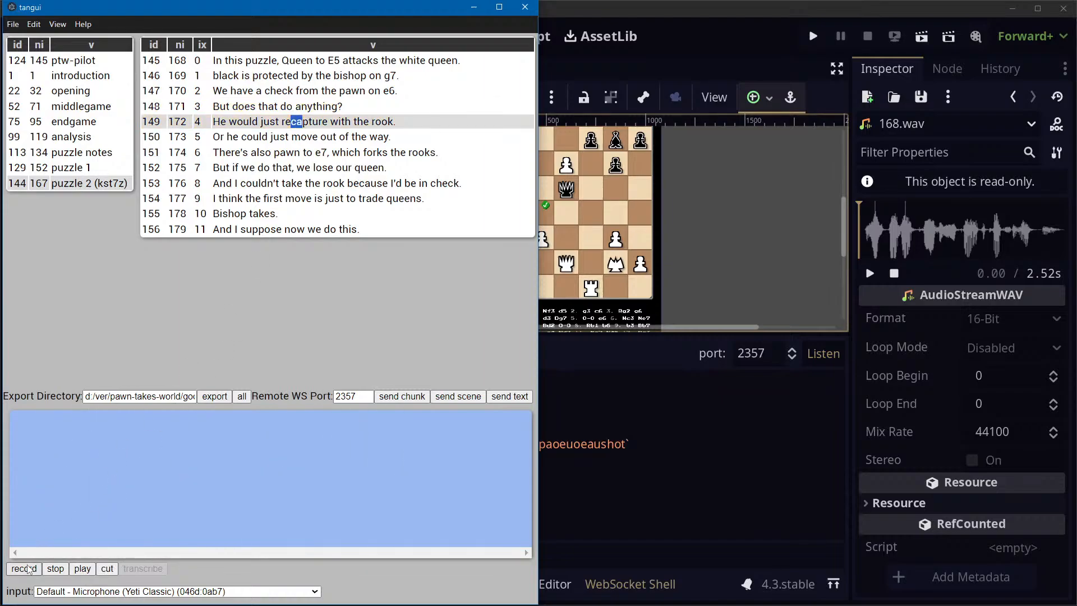
left_click(56, 571)
left_click_drag(101, 555, 132, 555)
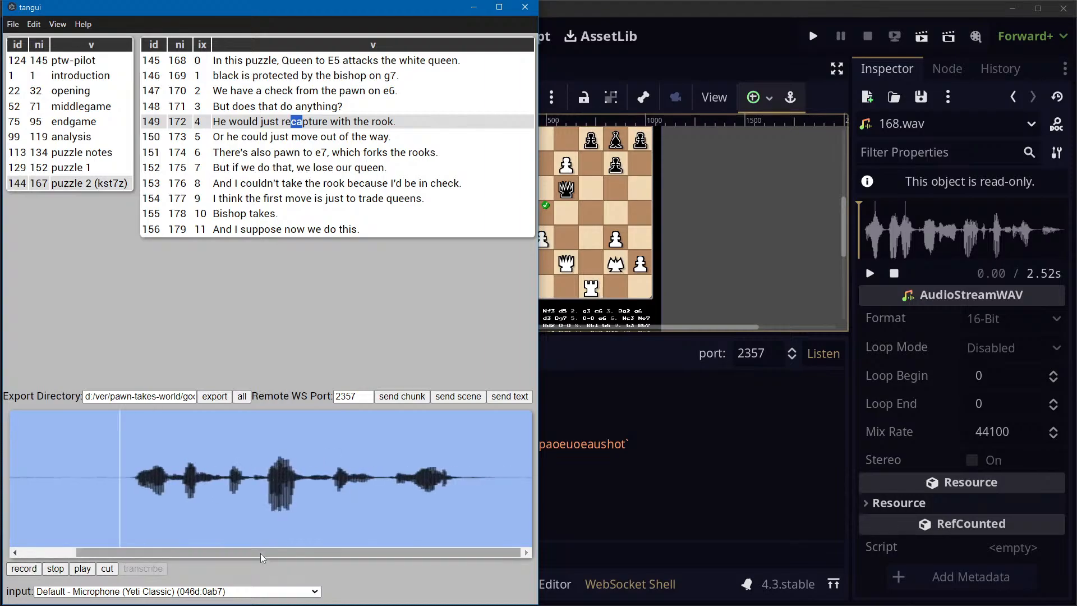
left_click(82, 569)
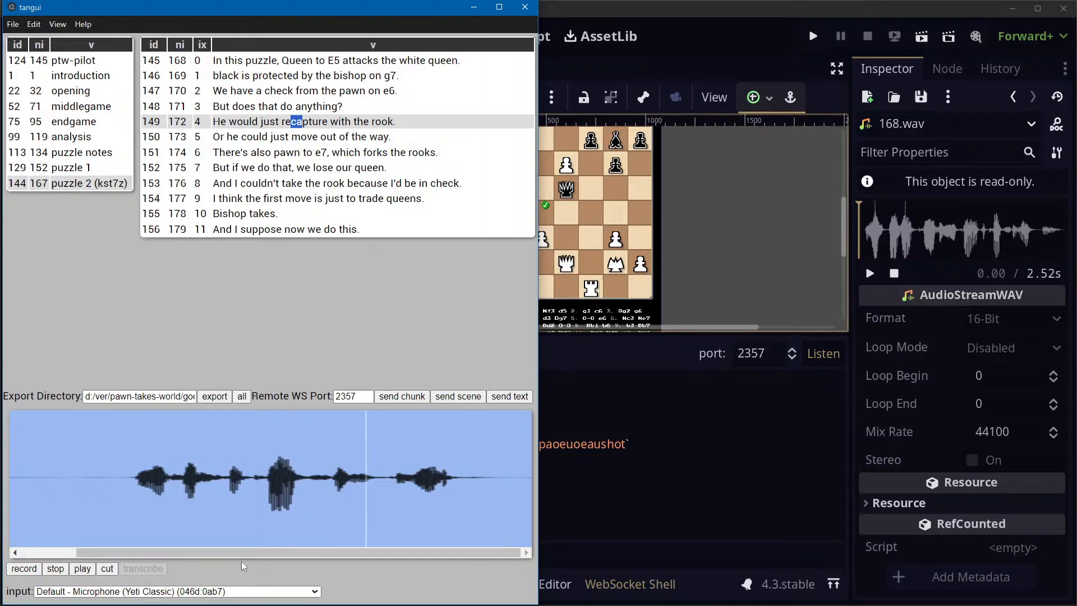
left_click_drag(188, 480, 2, 478)
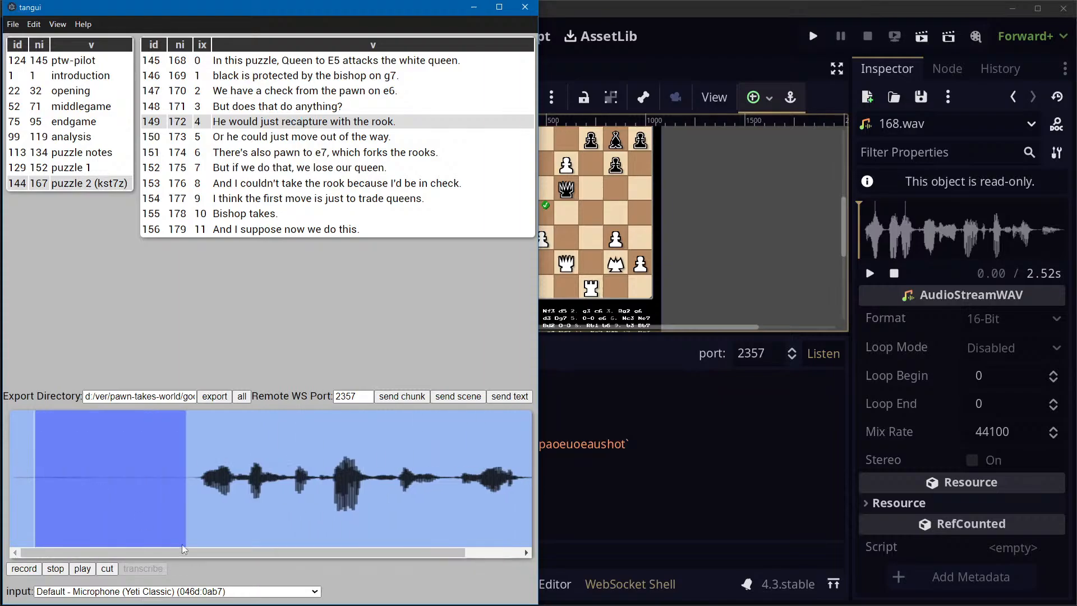
left_click(107, 569)
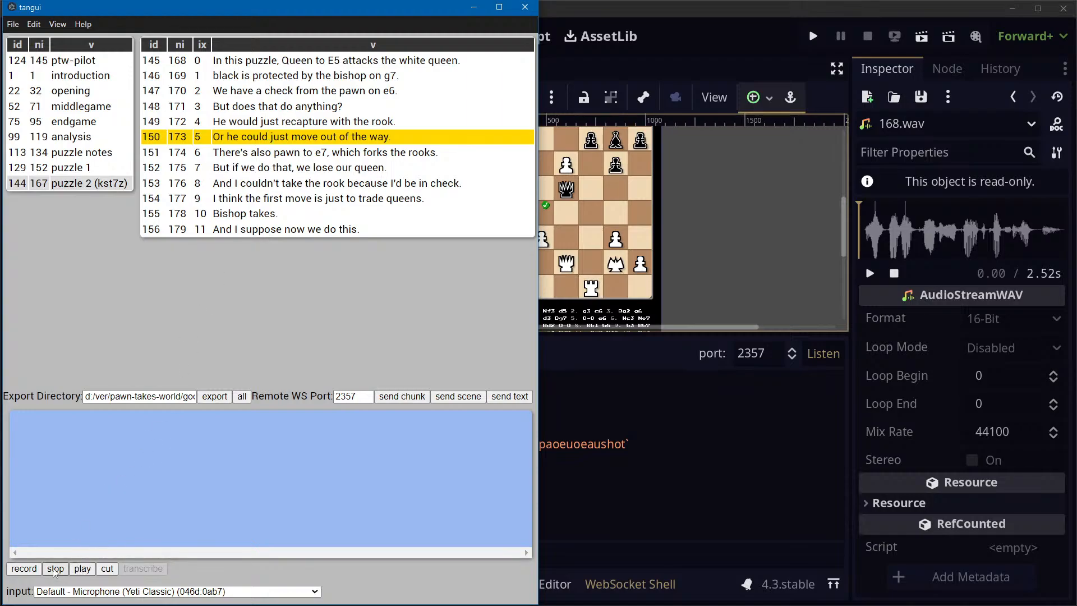
Record the line "Or he could just move out of the way." and cut most of the silence before the speech
left_click(24, 569)
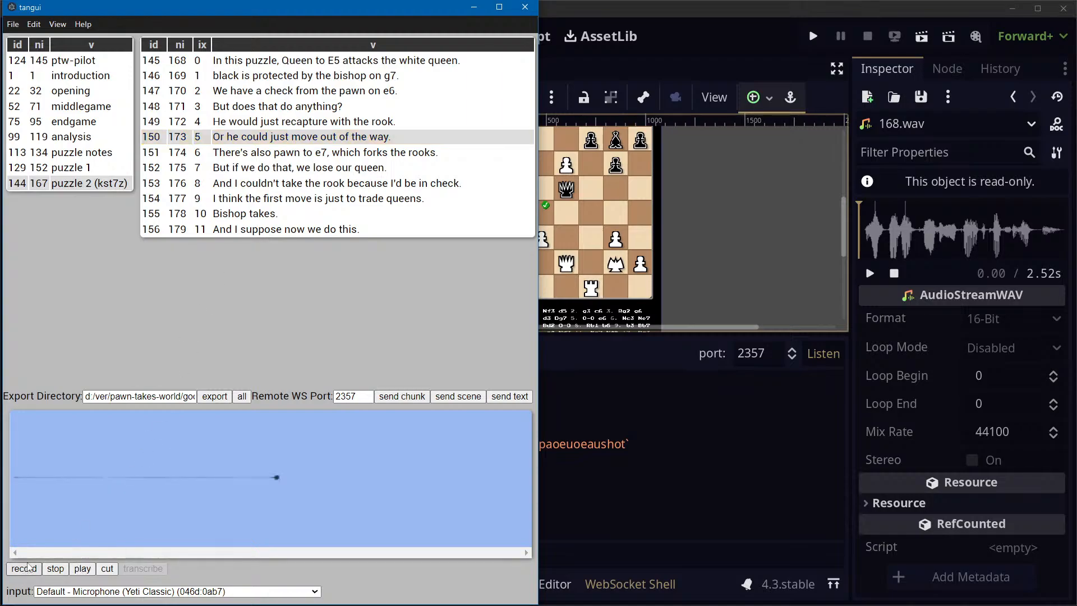
left_click(58, 570)
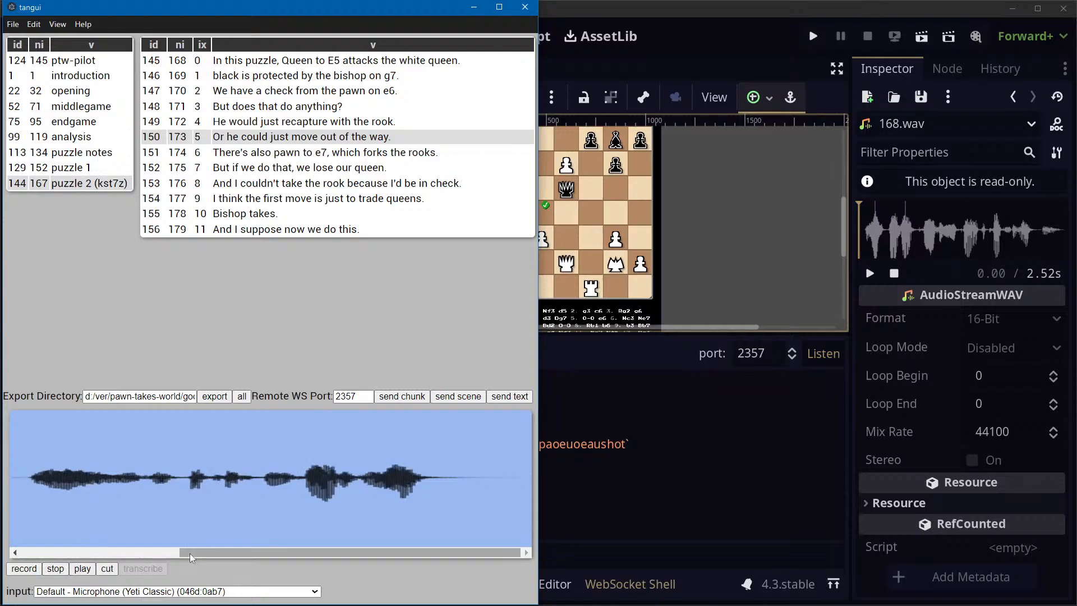
left_click_drag(194, 554, 35, 553)
left_click_drag(256, 481, 47, 483)
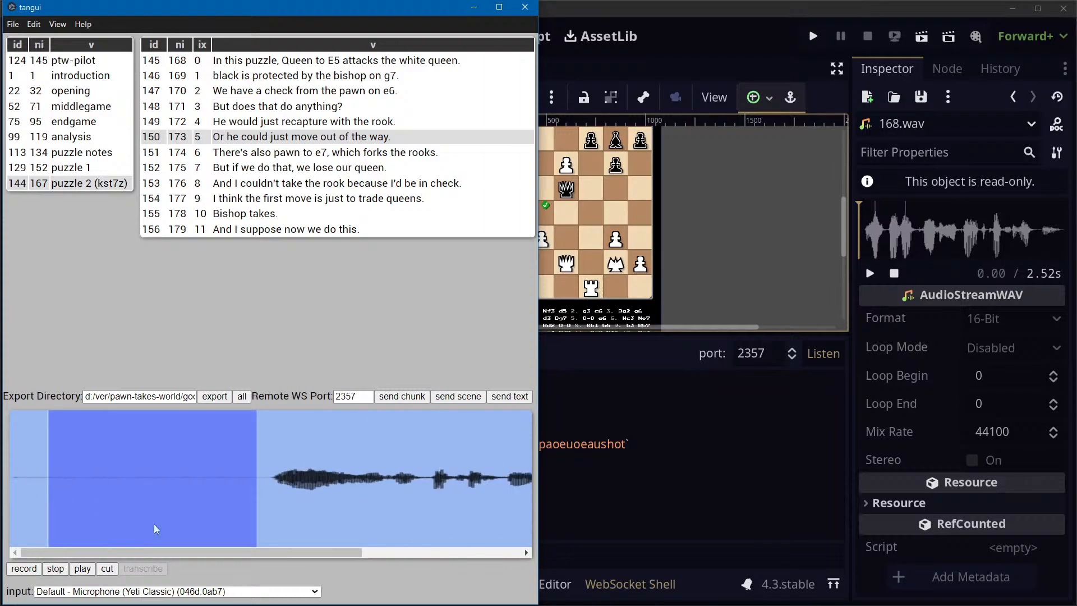
left_click(106, 569)
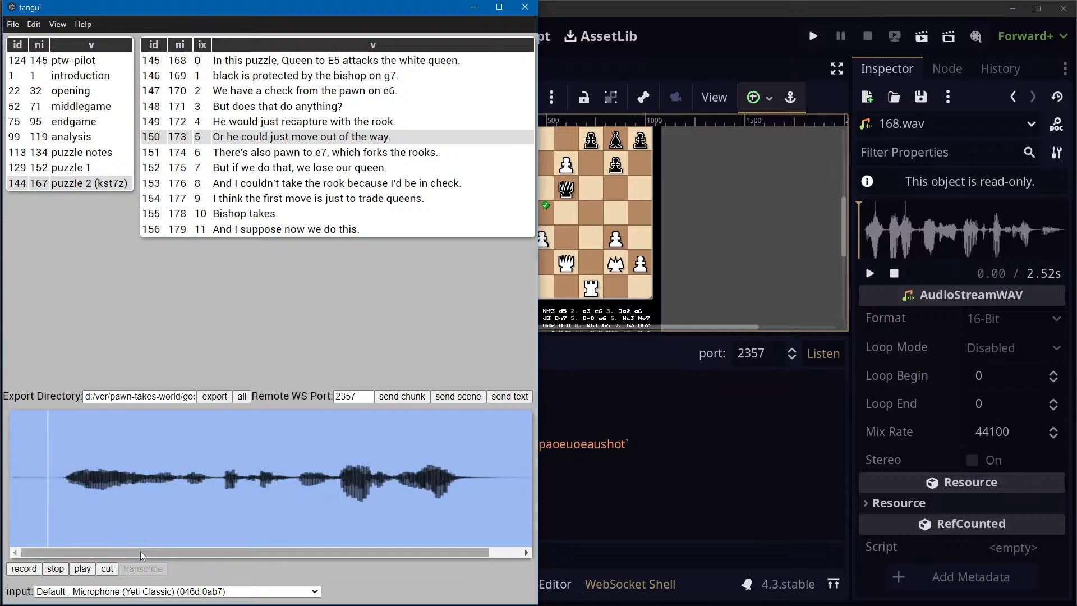
left_click_drag(52, 479, 8, 477)
left_click(107, 569)
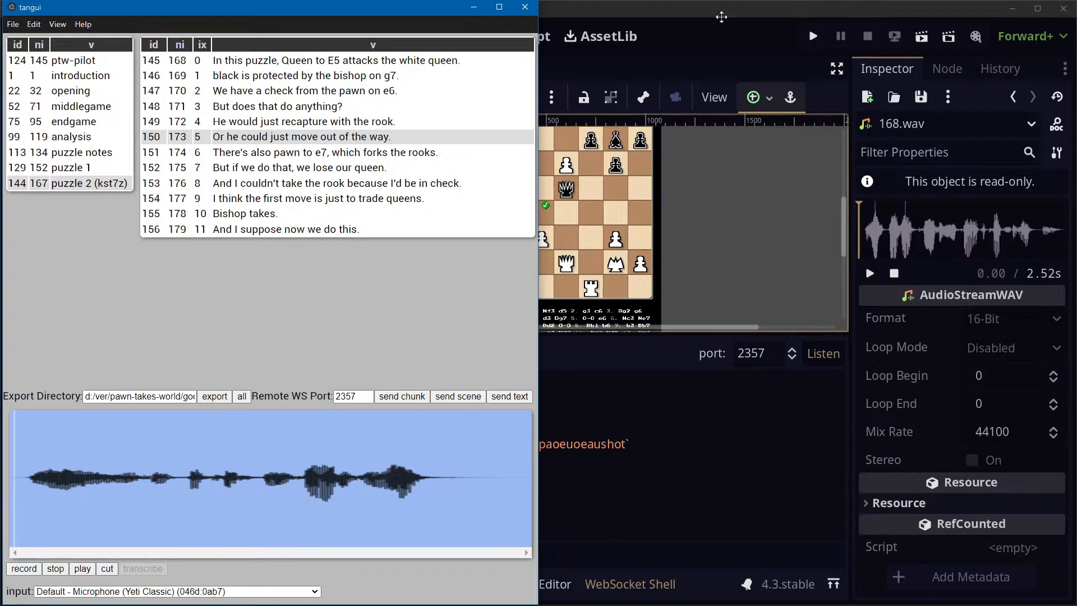
Select the narration line "In this puzzle, Queen to E5 attacks the white queen." and switch to puzzle-workflow.org in Emacs
left_click(721, 16)
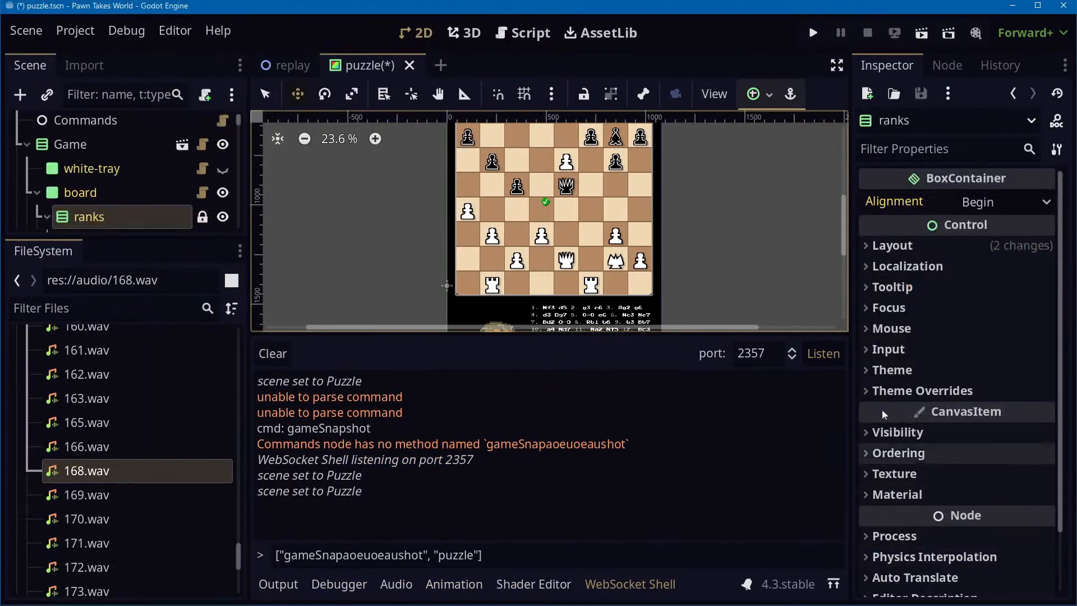
key("alt+Tab")
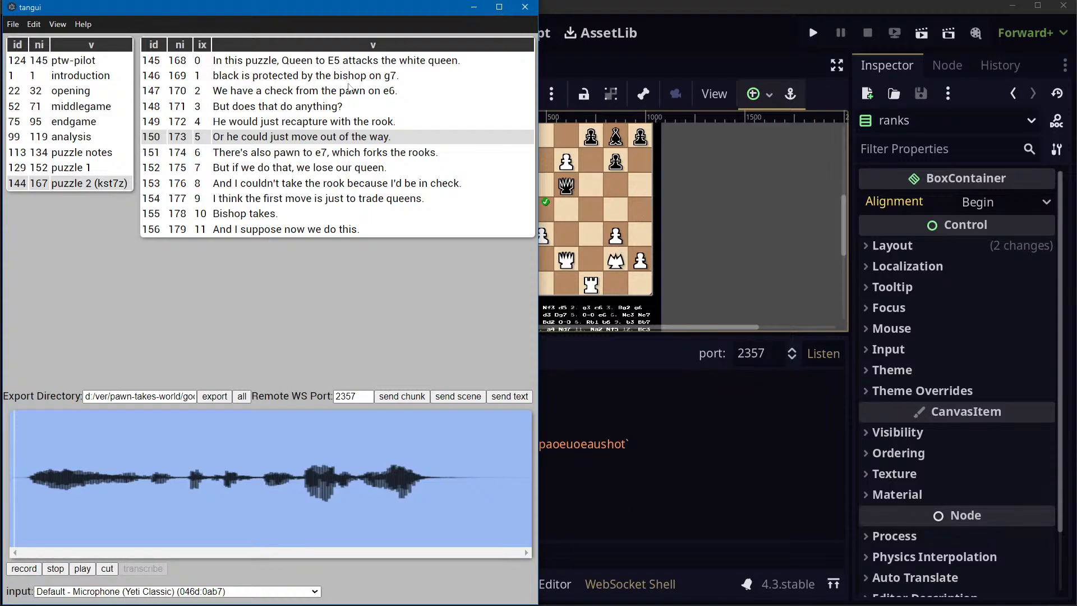
left_click(340, 62)
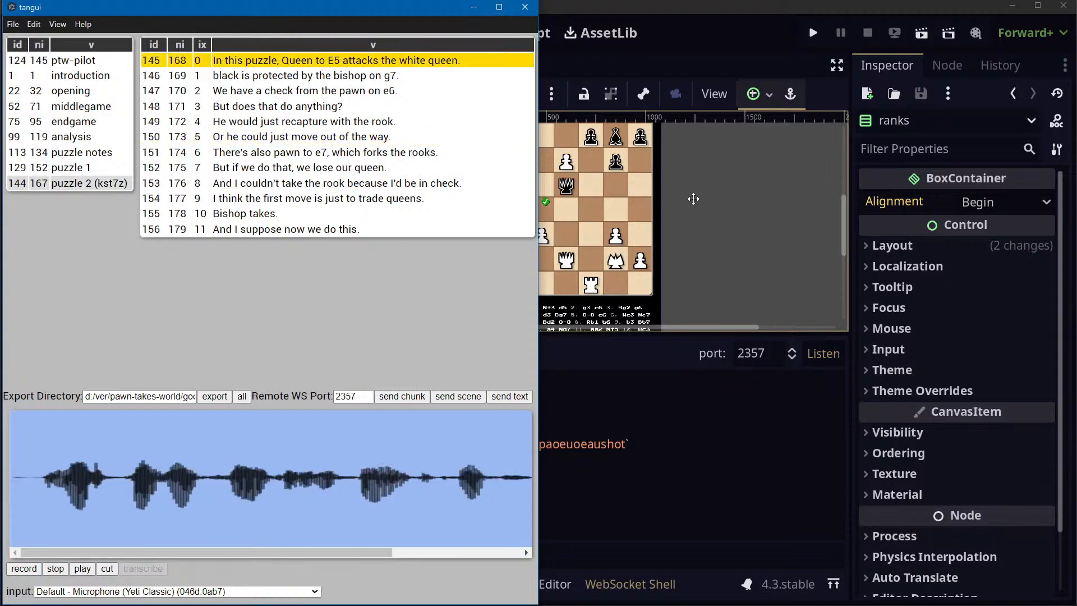
left_click(853, 4)
key("alt+Tab")
key("alt+Tab")
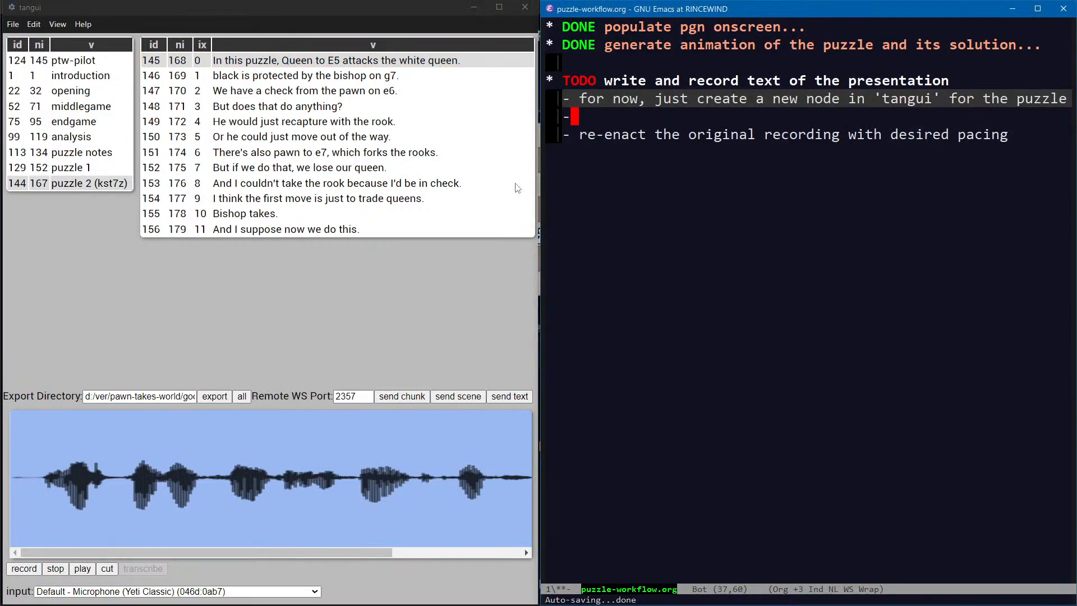
Shorten the first item under the presentation text TODO to "create a new node in 'tangui' for the puzzle"
key("Down")
key("Down")
key("Up")
key("Up")
key("Up")
key("ctrl+a")
key("alt+f")
key("alt+b")
key("alt+d")
key("alt+d")
key("Delete")
key("Delete")
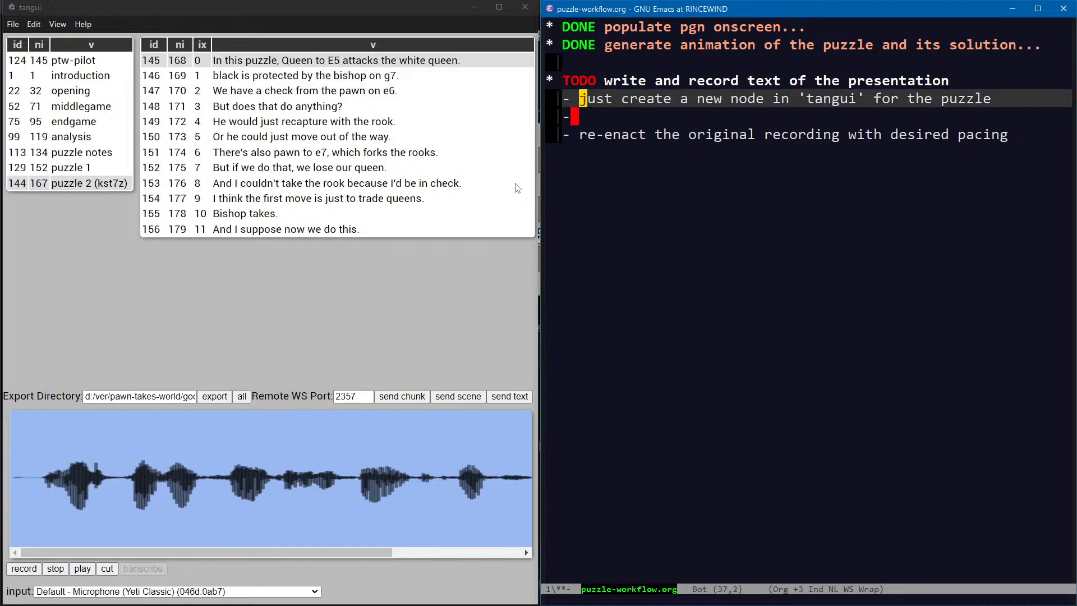
key("alt+d")
key("Delete")
key("Down")
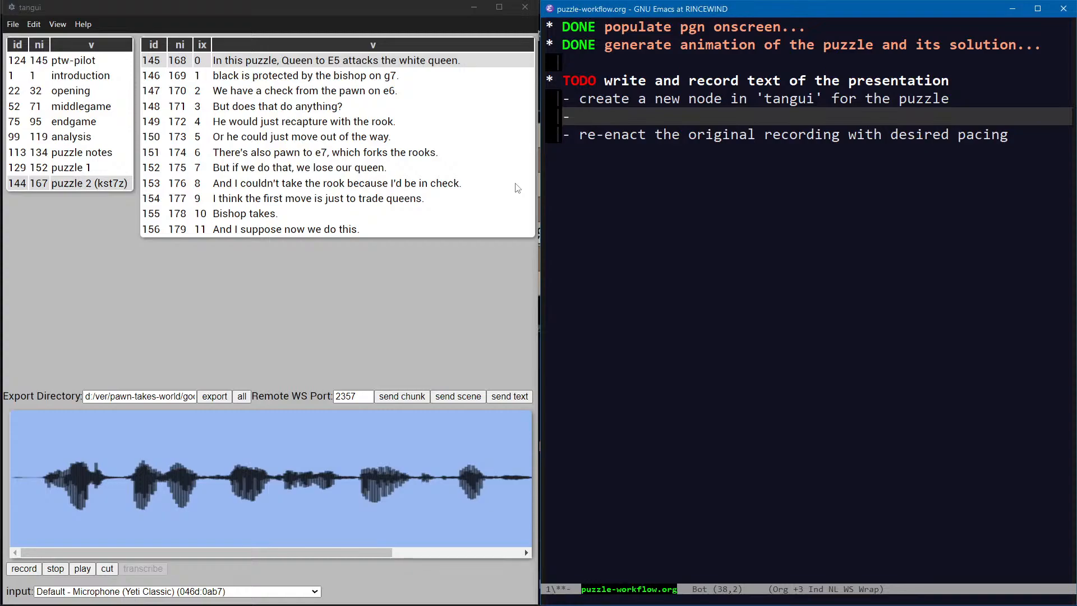
Remove the empty list item above the "re-enact the original recording" item and start a new item below it
key("ctrl+a")
key("ctrl+k")
key("ctrl+k")
key("Down")
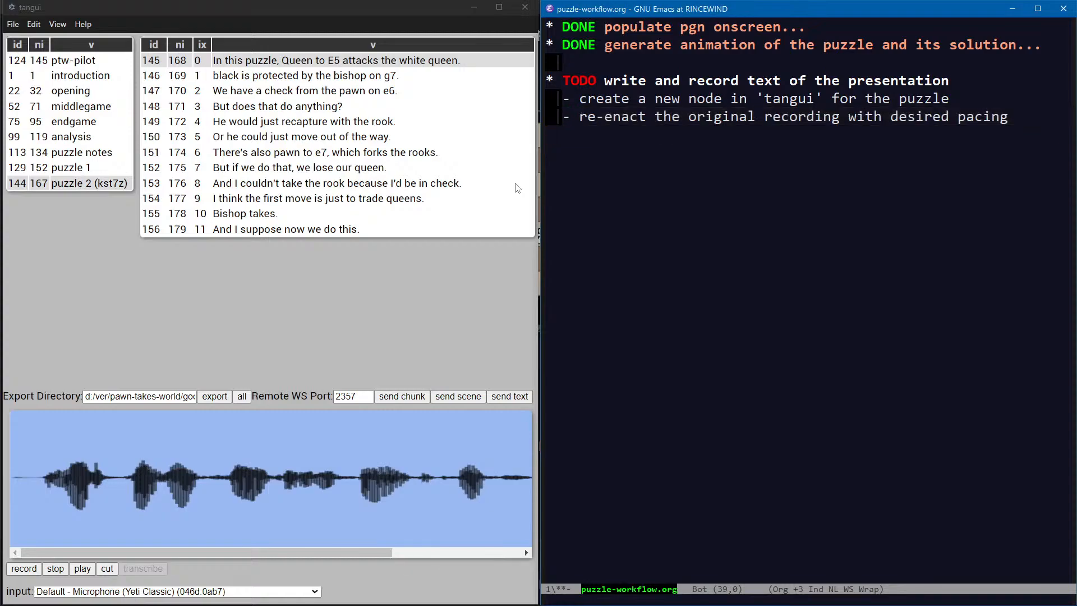
type("-")
key("Up")
key("Up")
key("ctrl+e")
key("Return")
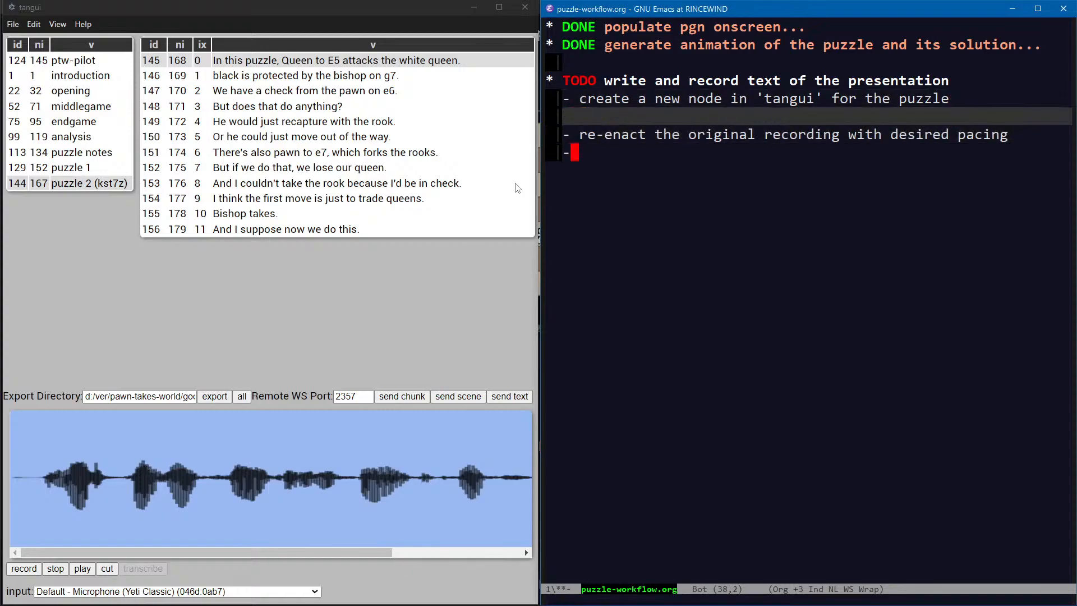
type("- er")
key("BackSpace")
key("BackSpace")
type("write and ")
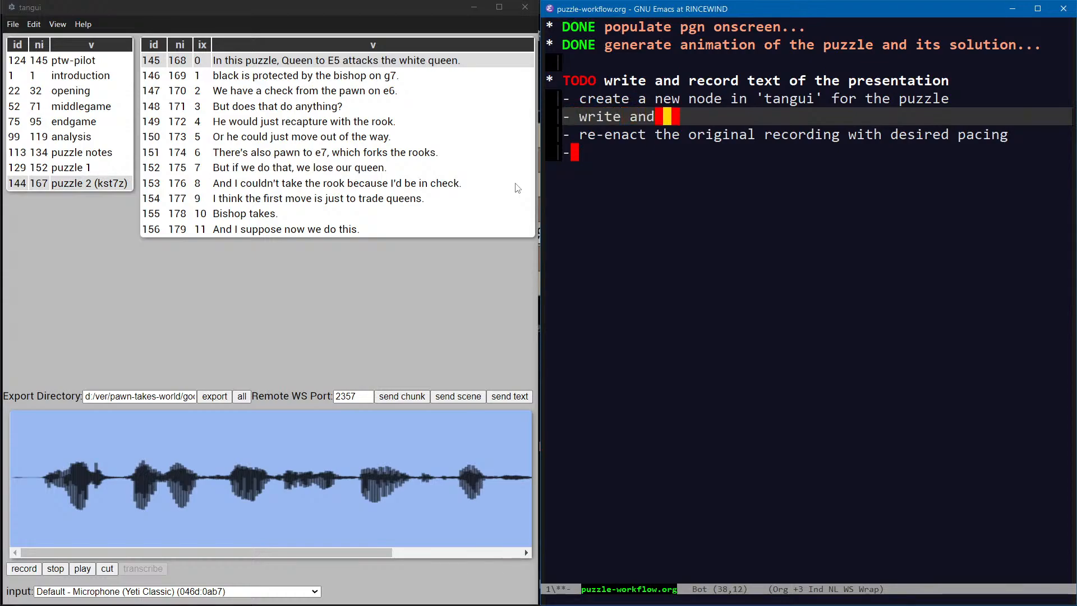
type("record")
key("ctrl+a")
key("ctrl+k")
key("ctrl+k")
key("ctrl+k")
key("ctrl+y")
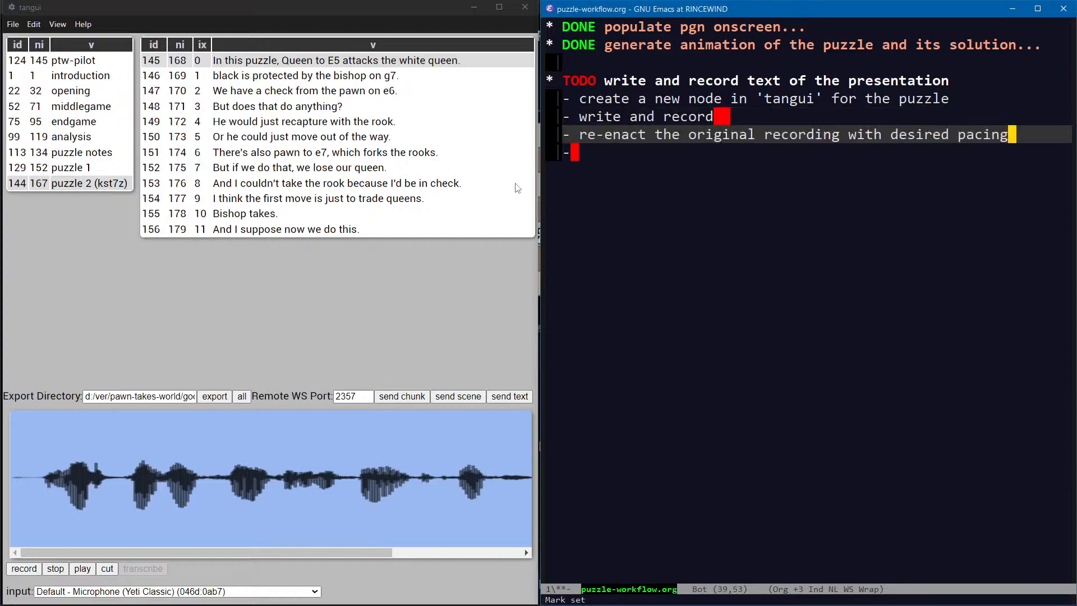
key("ctrl+p")
key("ctrl+a")
key("ctrl+k")
key("ctrl+k")
Write "make a clip / node for each sentence" as the last list item and start a new line below it
key("ctrl+n")
key("ctrl+e")
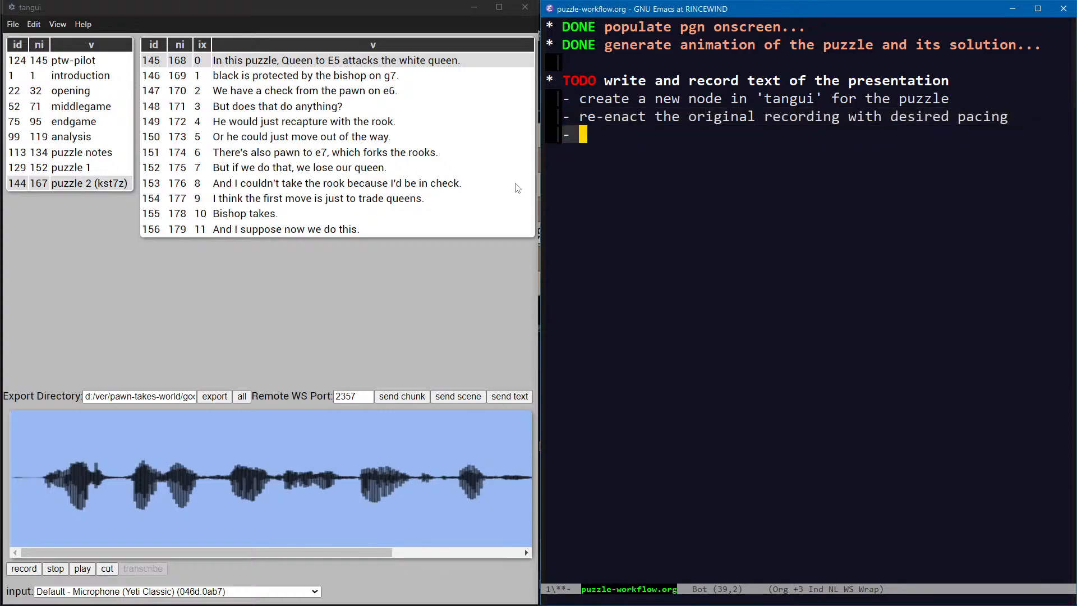
type("make a cli")
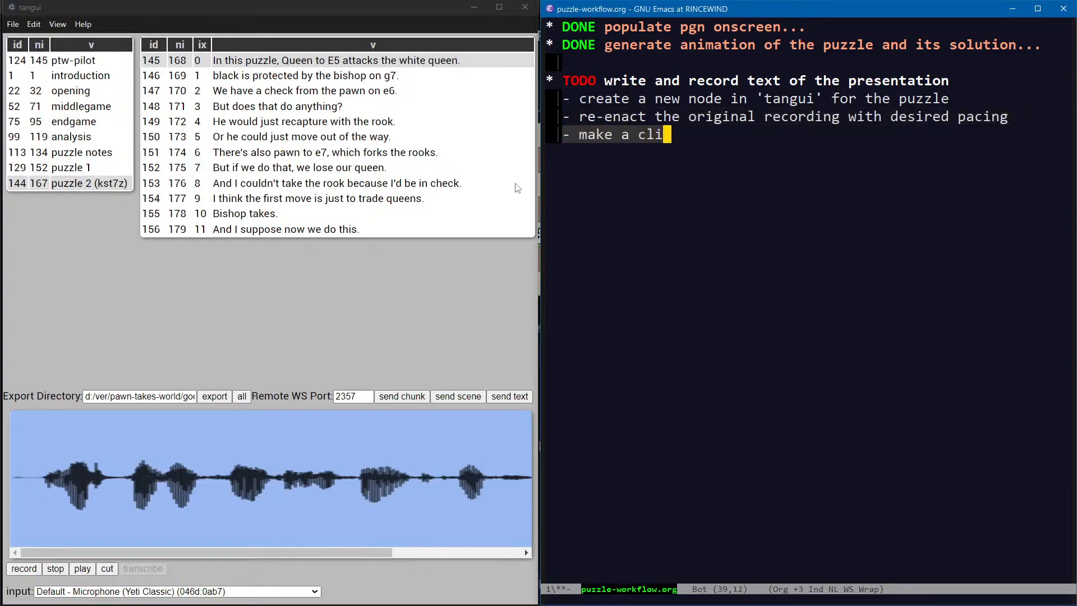
type("p / nofor e")
key("alt+b")
key("alt+b")
type("/ no")
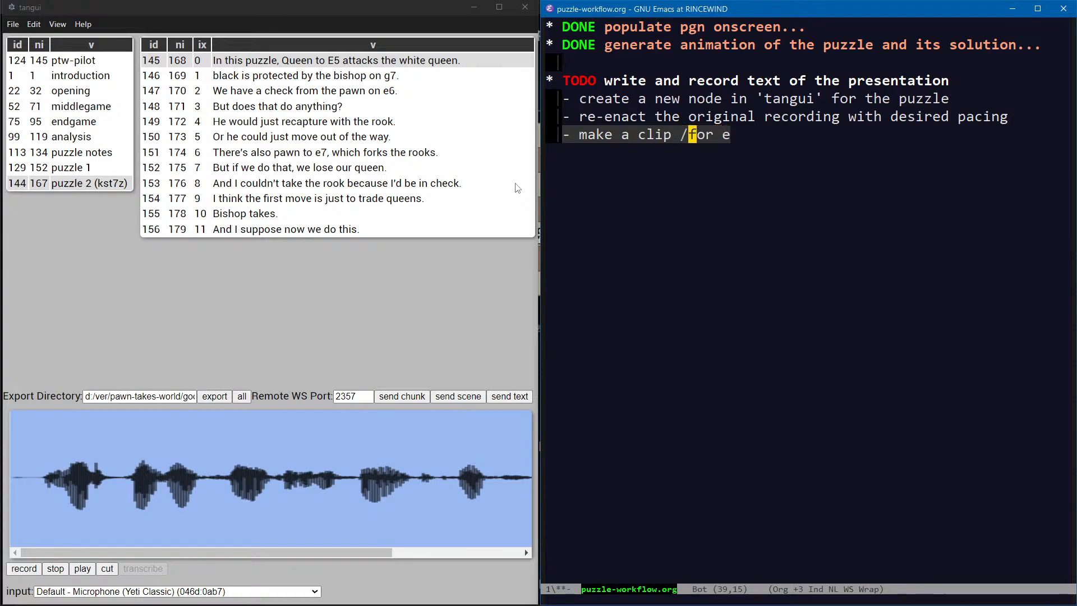
type("de for each")
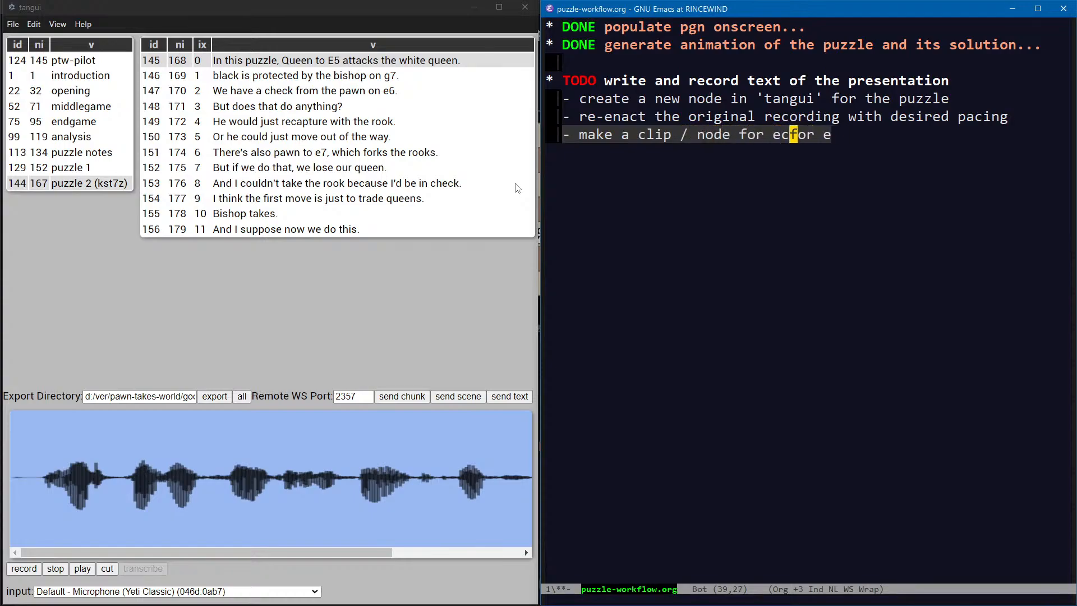
type(" line of audio")
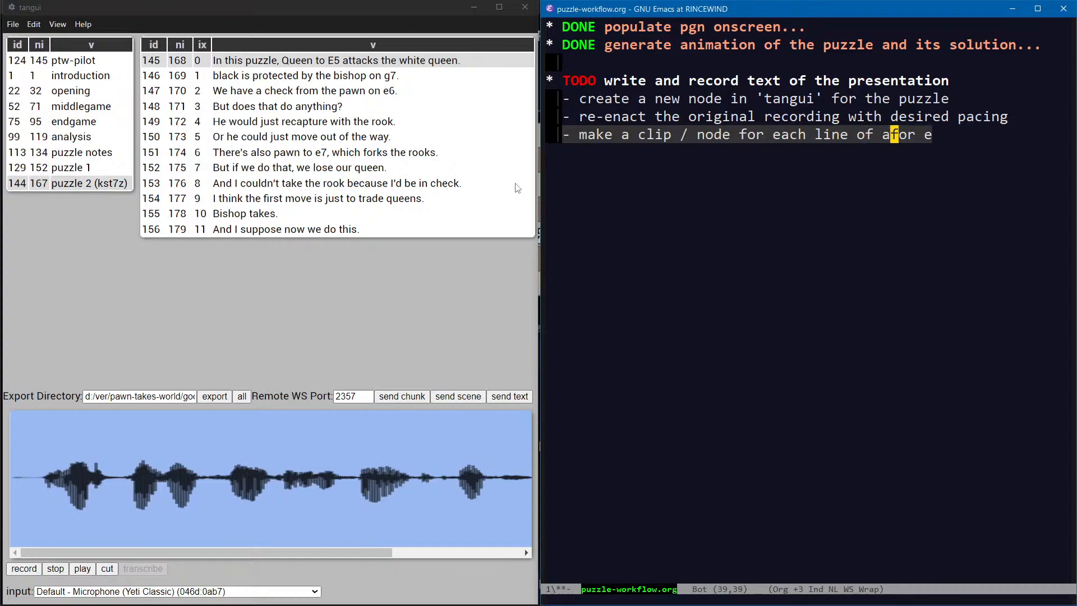
key("alt+b")
key("alt+b")
key("ctrl+k")
type("sentence")
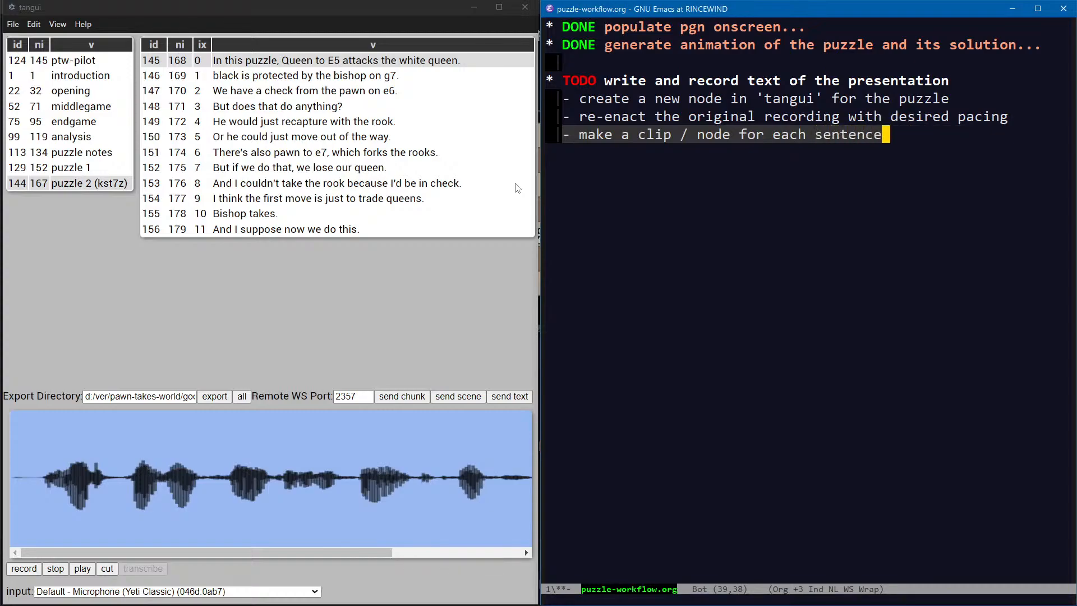
key("Return")
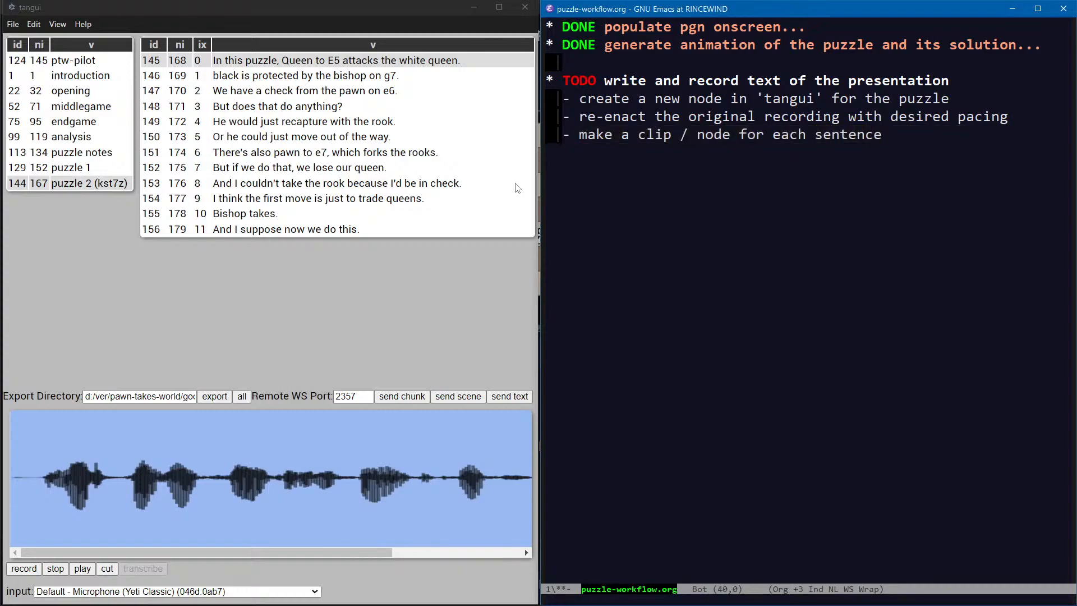
type("- for")
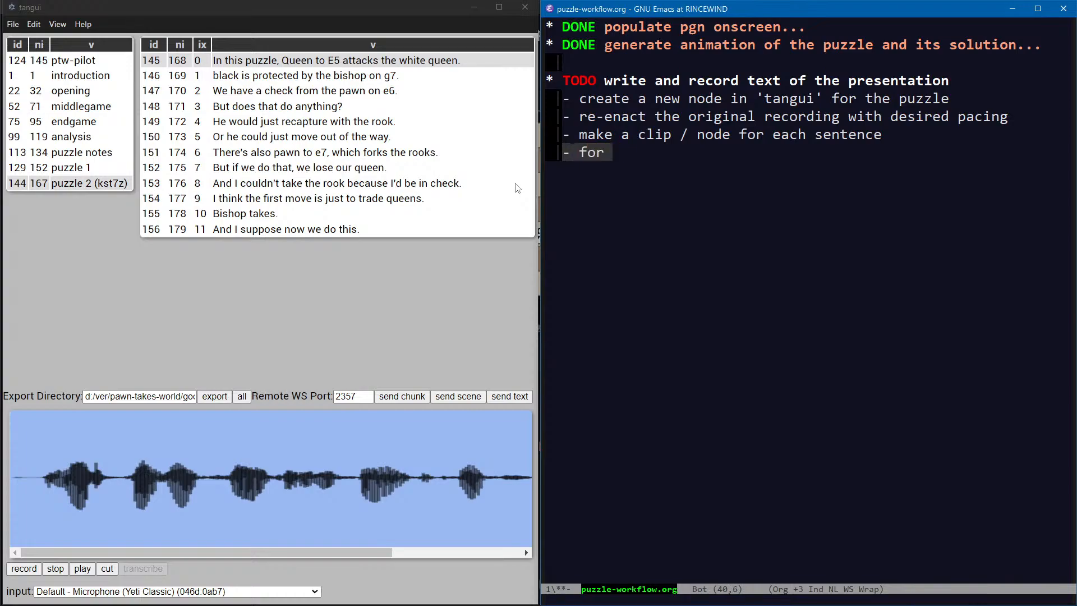
key("ctrl+a")
key("ctrl+k")
key("Return")
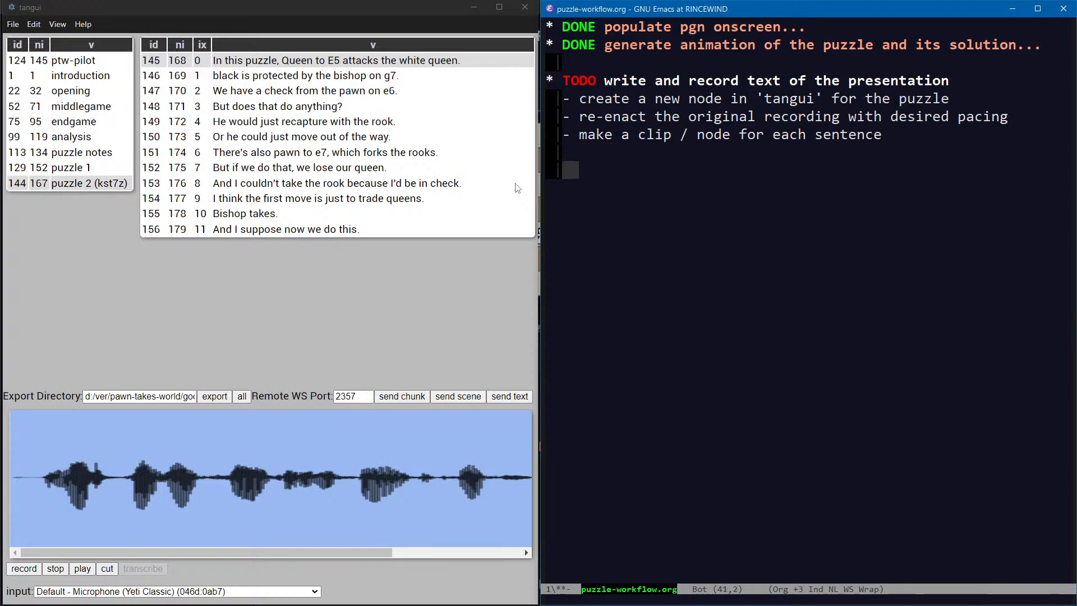
key("alt+Return")
key("Up")
key("Up")
key("Up")
key("Up")
key("Up")
key("Down")
key("Down")
key("Down")
key("Down")
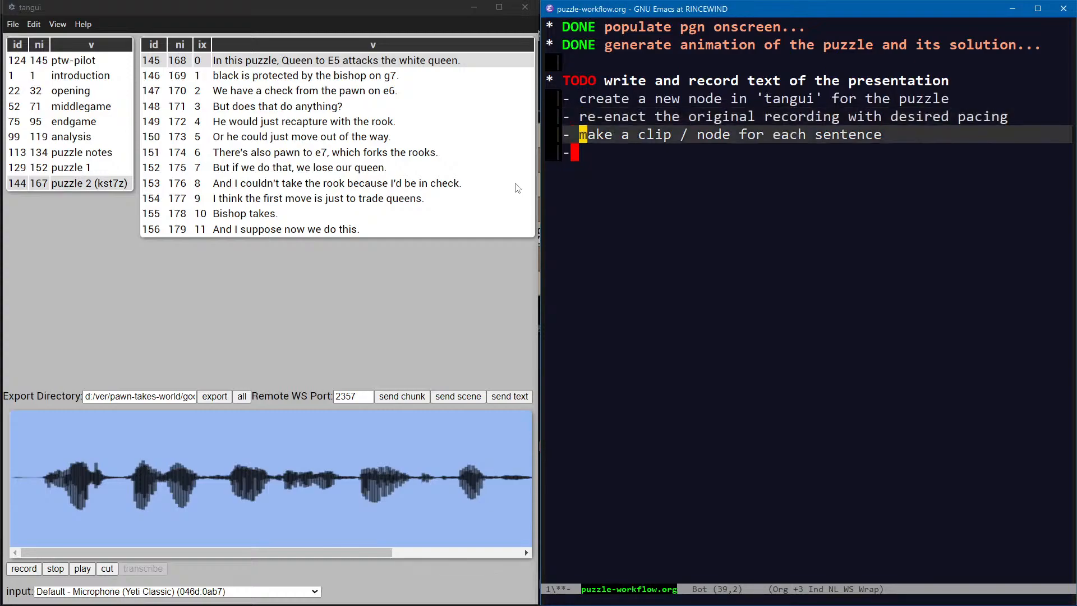
key("Down")
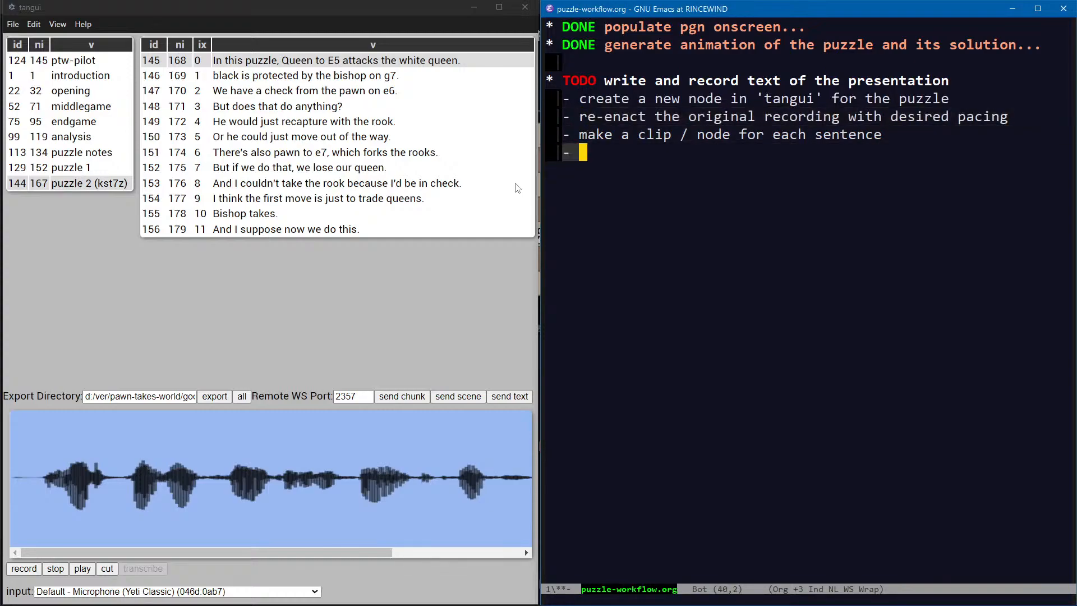
key("ctrl+a")
key("ctrl+k")
Add a new top-level TODO heading below the list, separated from it by a blank line
type("**")
key("Up")
key("ctrl+e")
key("Return")
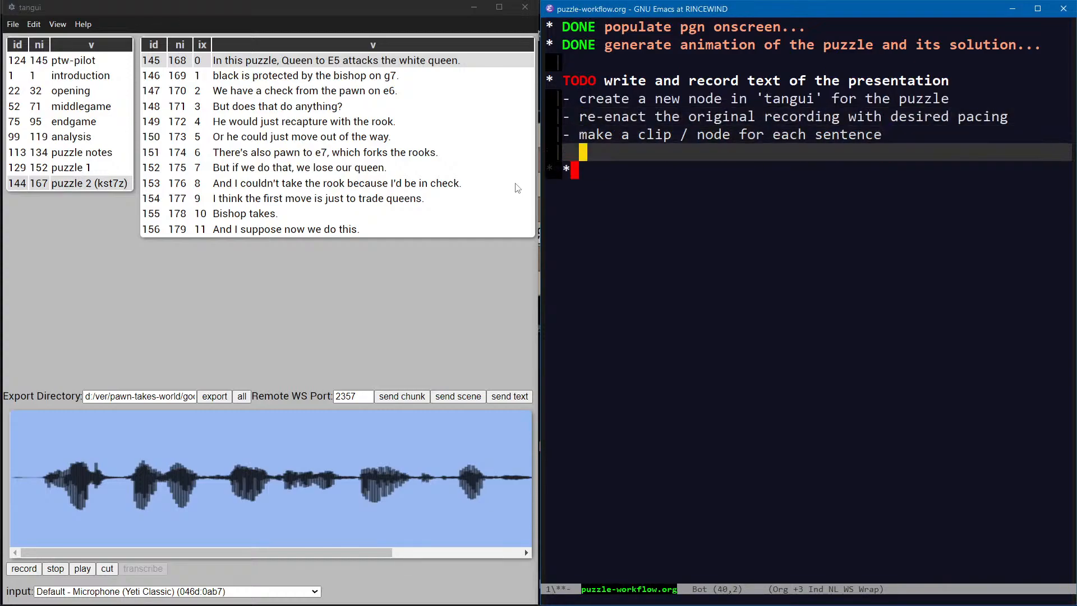
key("BackSpace")
key("BackSpace")
key("Down")
key("ctrl+d")
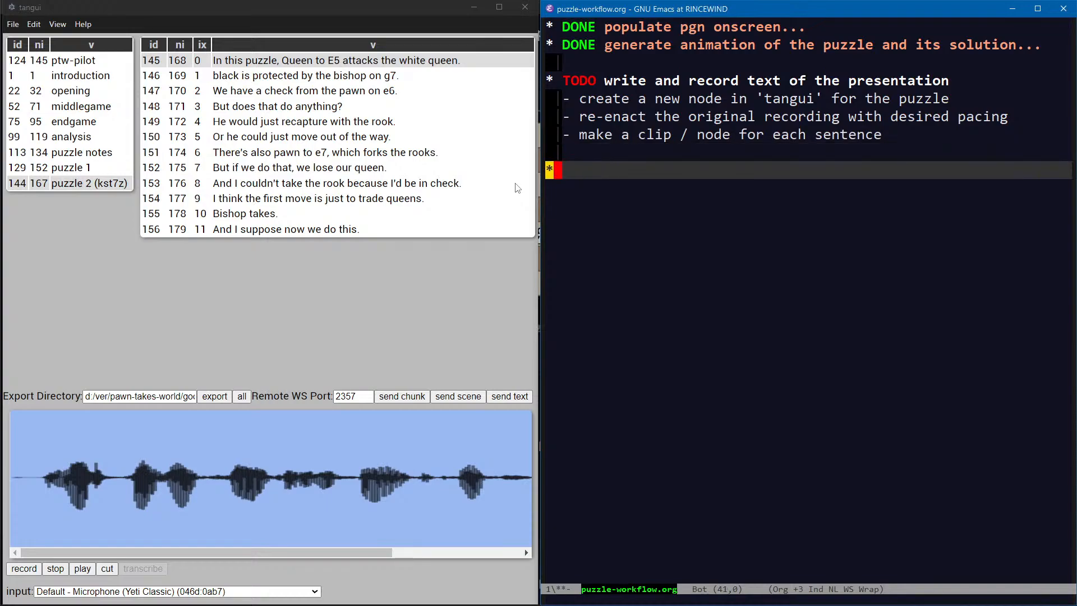
key("ctrl+e")
key("shift+Right")
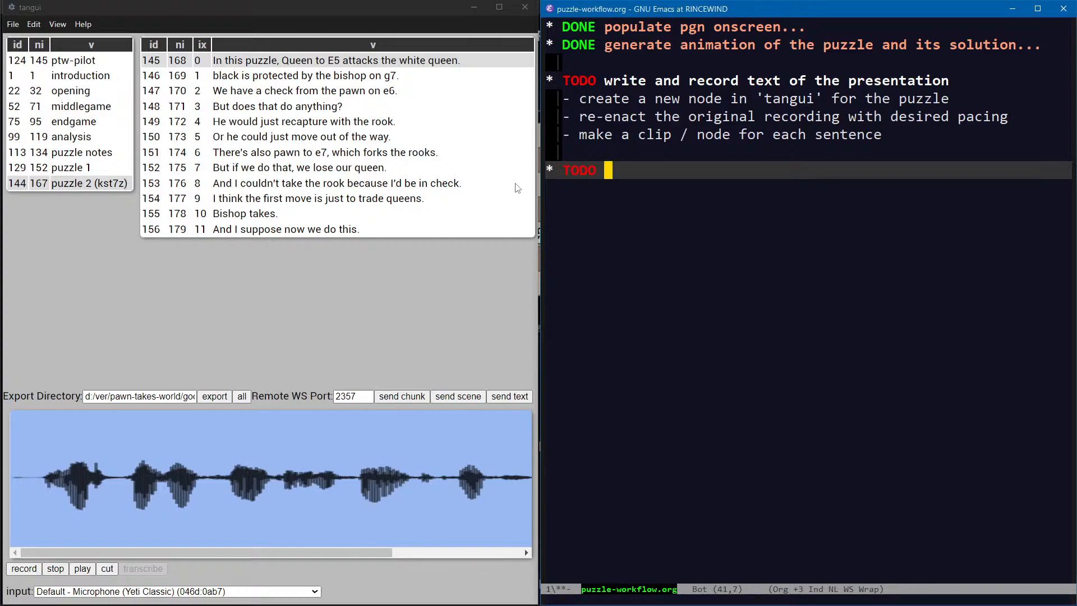
Title the new TODO heading "create lipsync clip for each sentence."
type("trans")
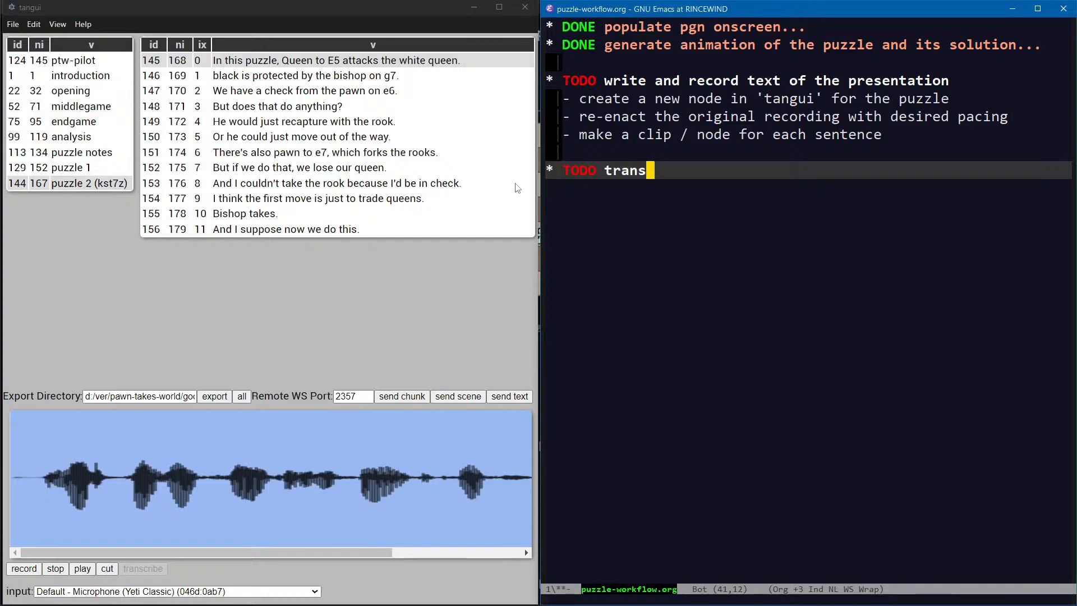
key("ctrl+BackSpace")
type("lipsync")
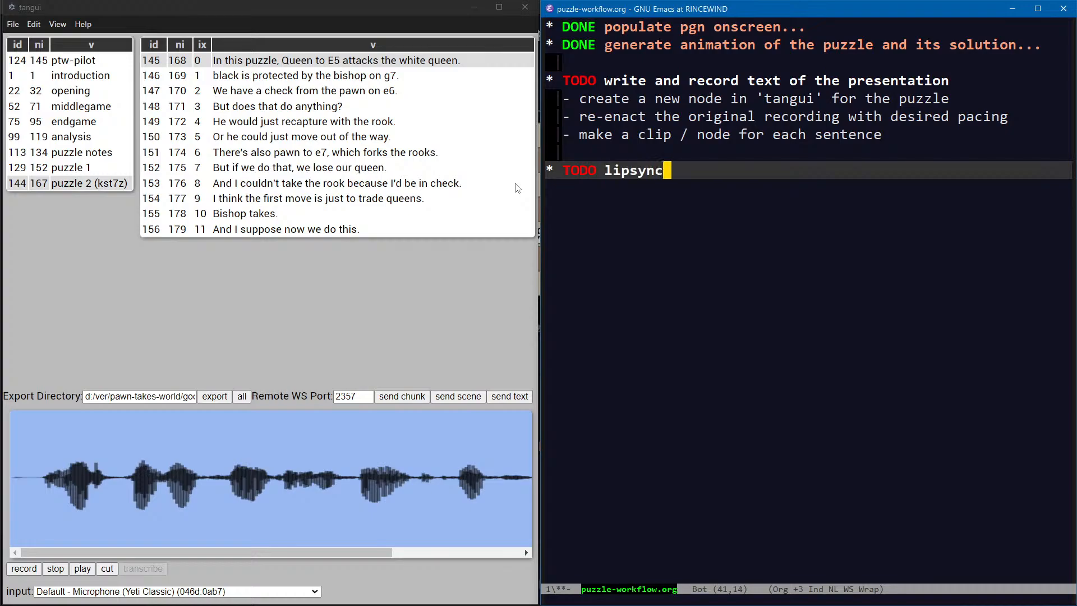
key("ctrl+BackSpace")
type("create ly")
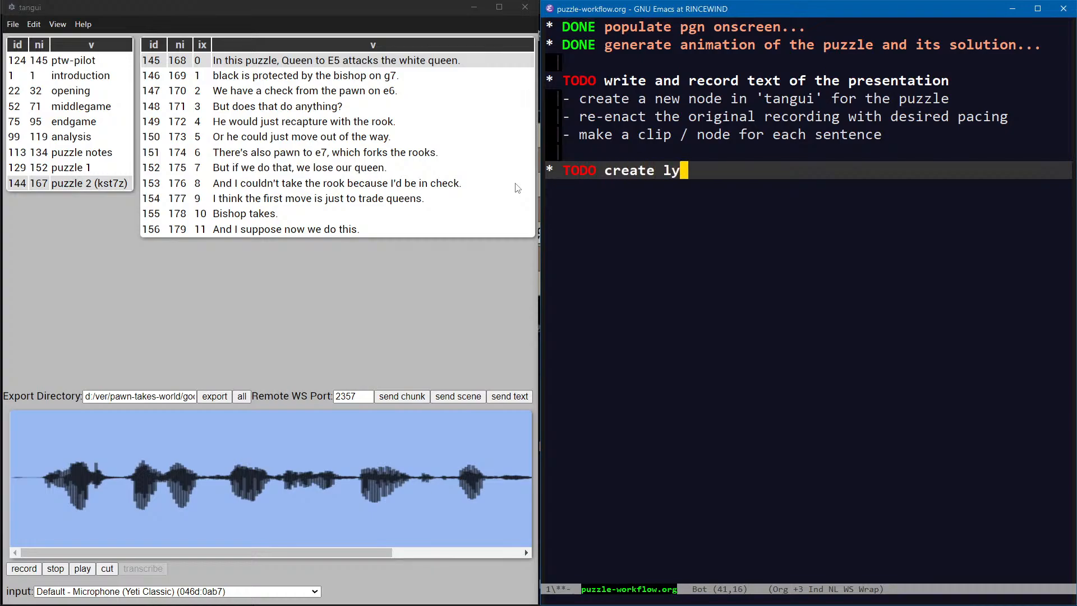
key("BackSpace")
type("ipsync clik")
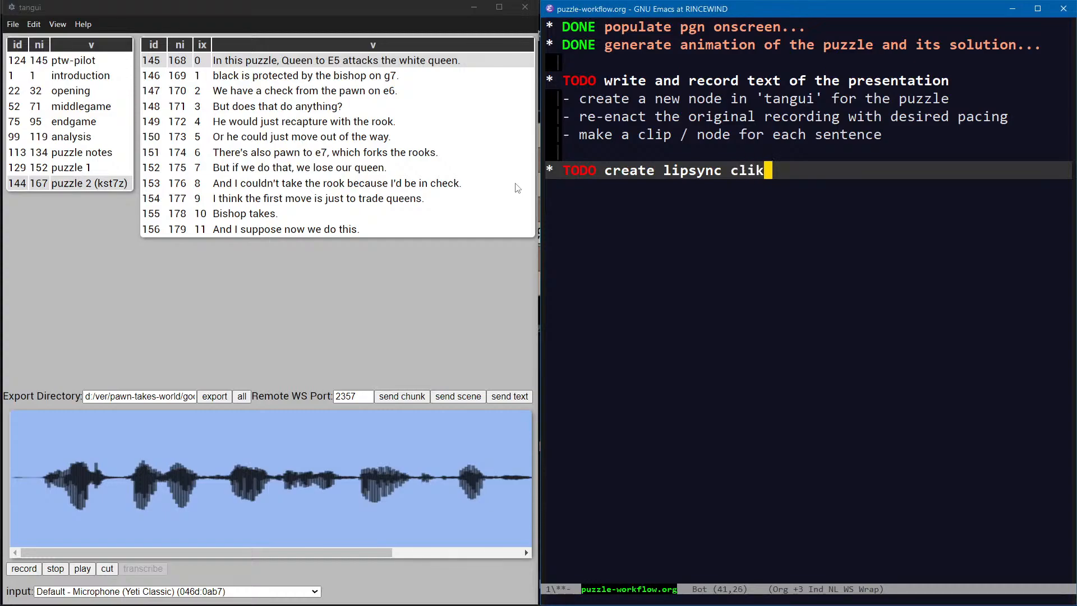
key("BackSpace")
type("p for each ")
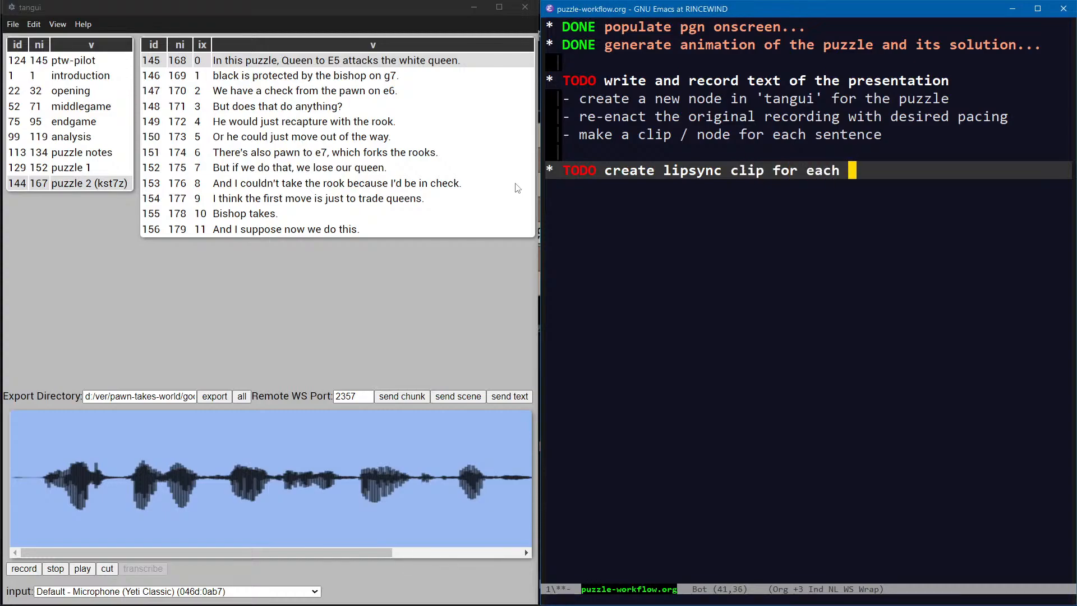
type("sentence.")
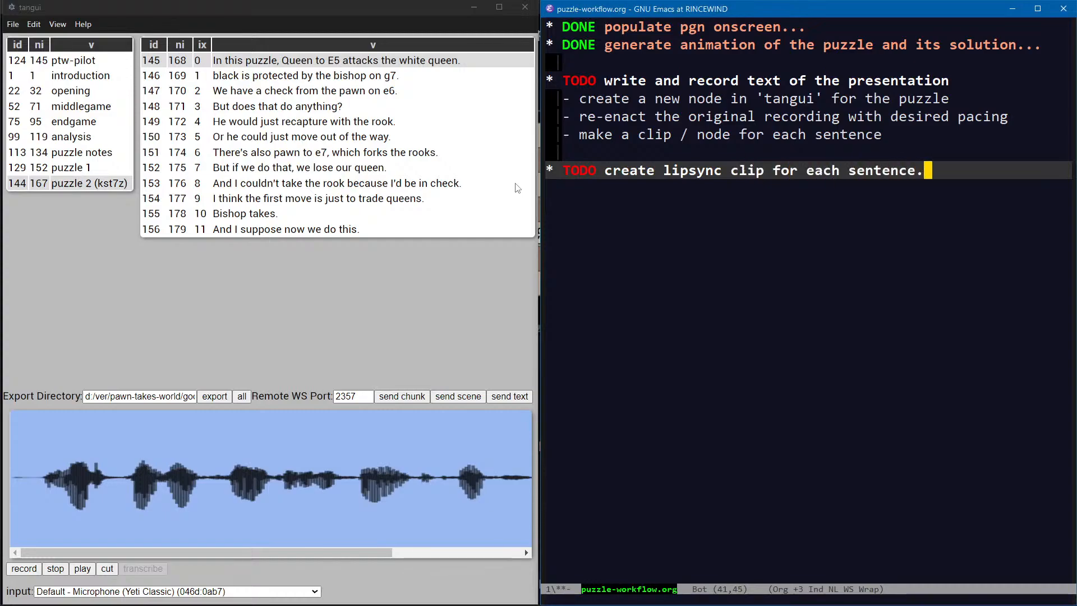
Save the file and add a list item under the lipsync heading reading "make sure the "listen" button is on in godot"
key("Return")
key("ctrl+x")
key("ctrl+s")
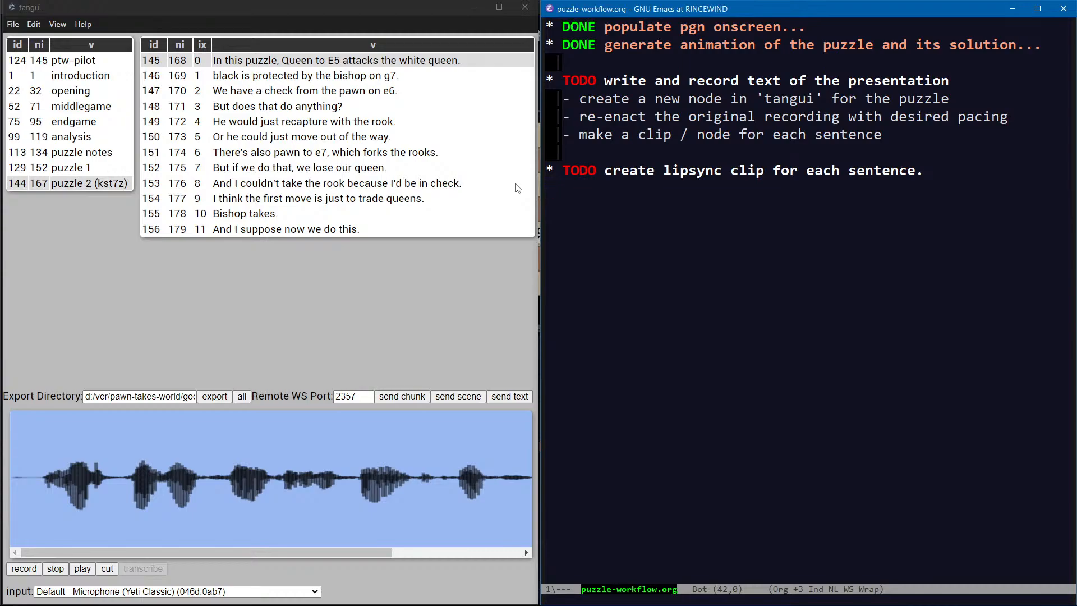
type("- make sure t")
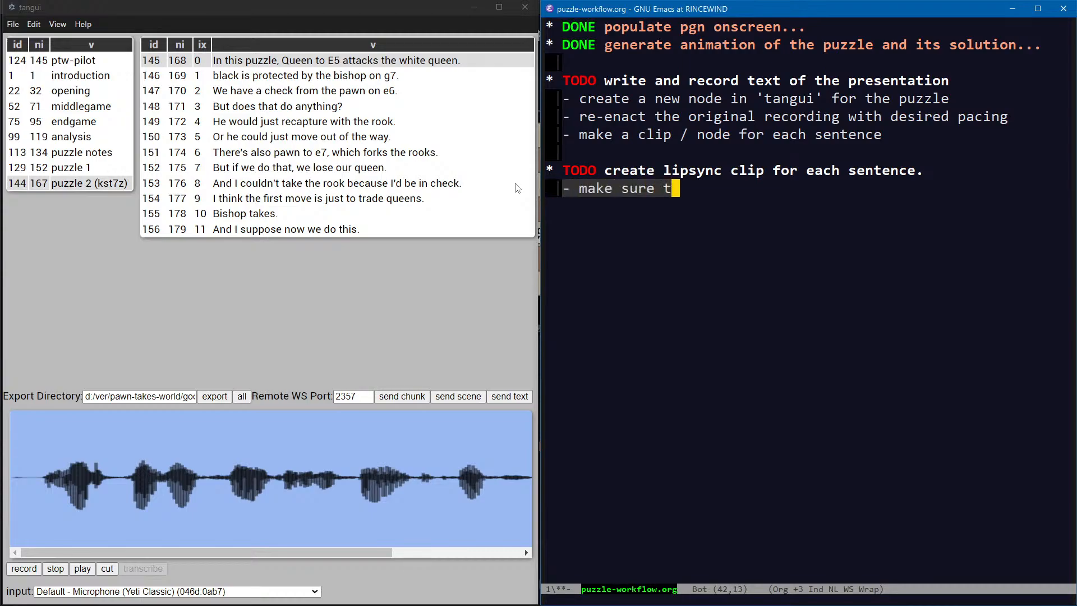
type("he \"listen\" ")
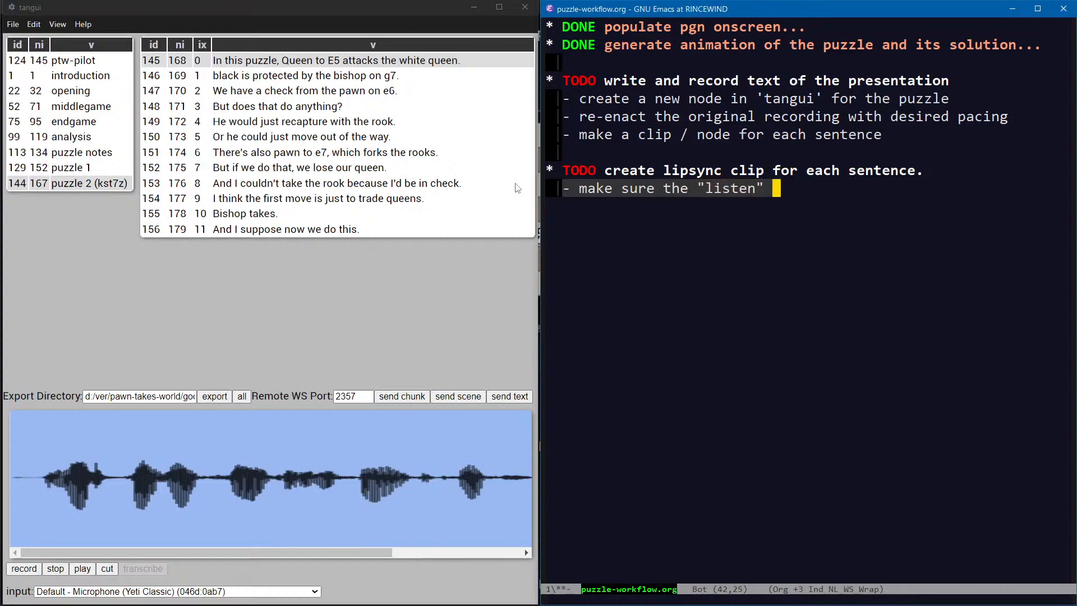
type("button is on i")
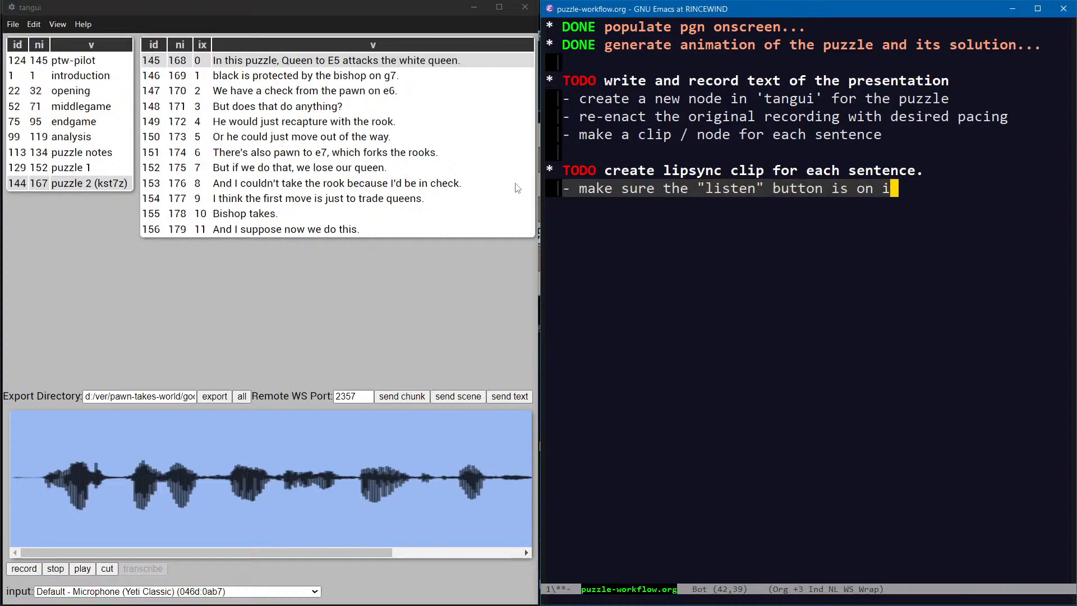
type("n godot")
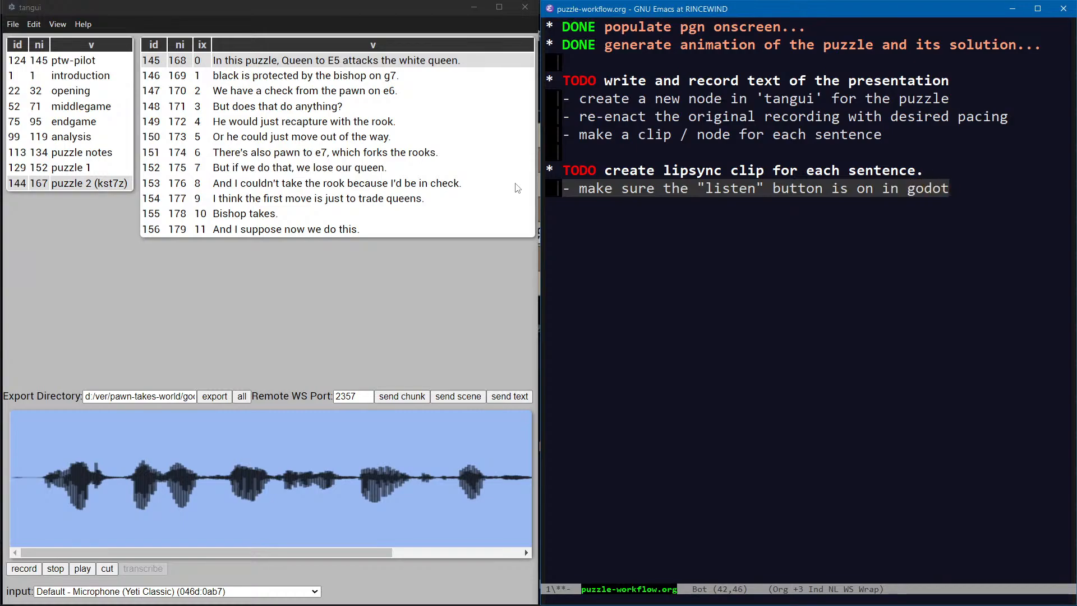
Reword the listen item's ending to "in the websocket shell tab in godot. (at the bottom)" and start a new line below
key("alt+Tab")
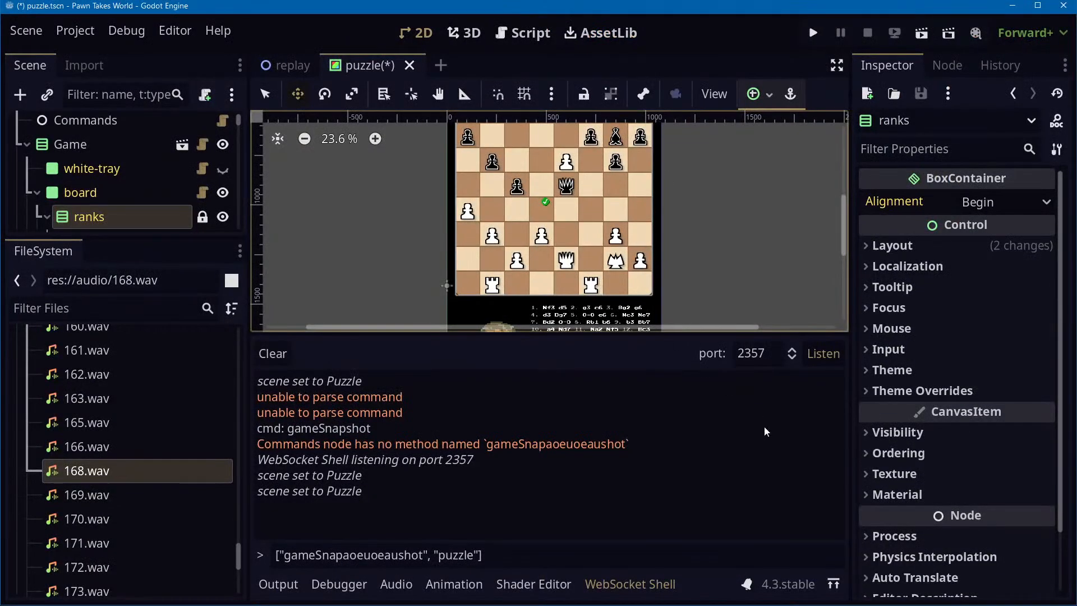
key("alt+Tab")
key("alt+b")
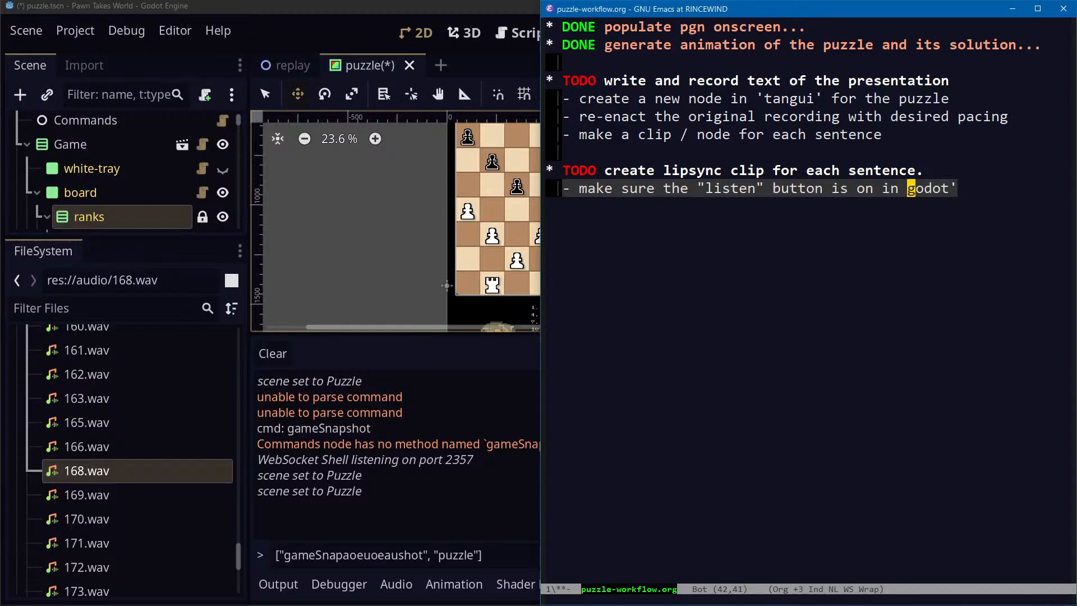
key("alt+d")
type("the websocket s")
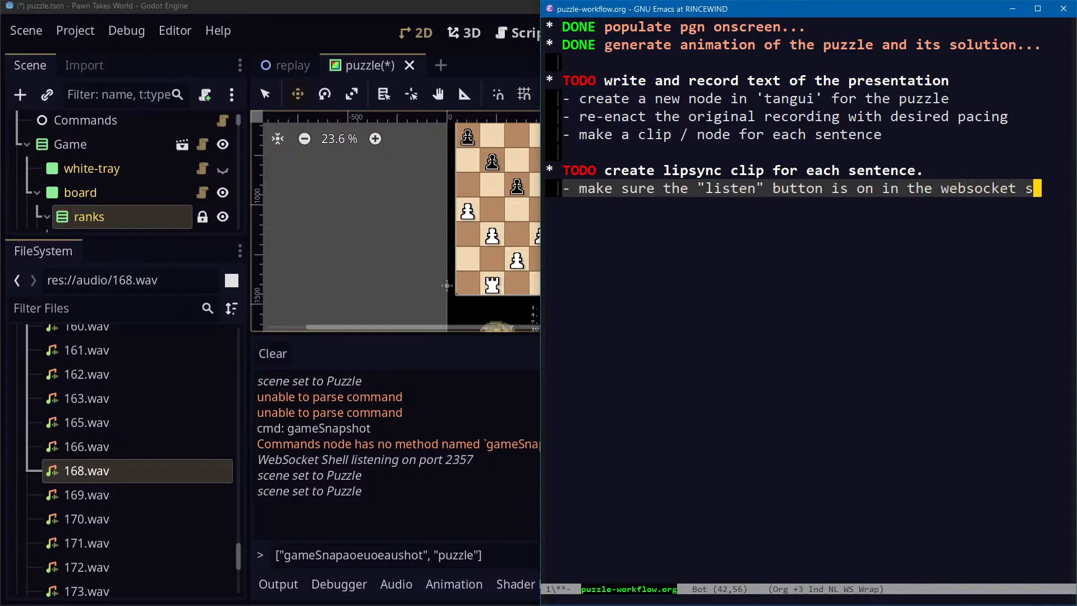
type("hell tab in godot.")
key("alt+b")
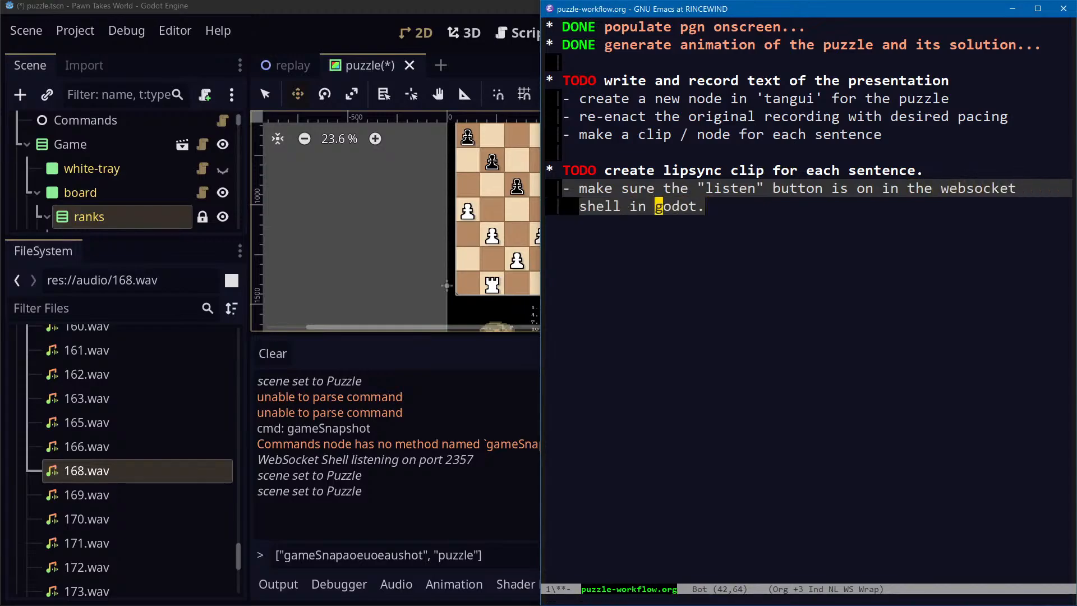
key("alt+b")
type("tab")
key("ctrl+e")
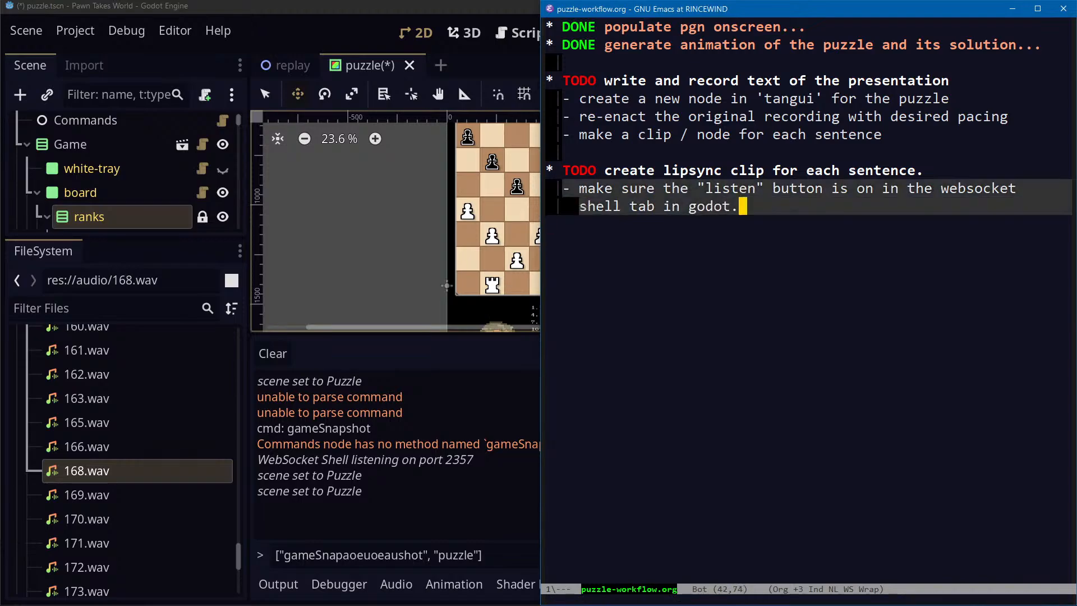
type("(at the bottom)")
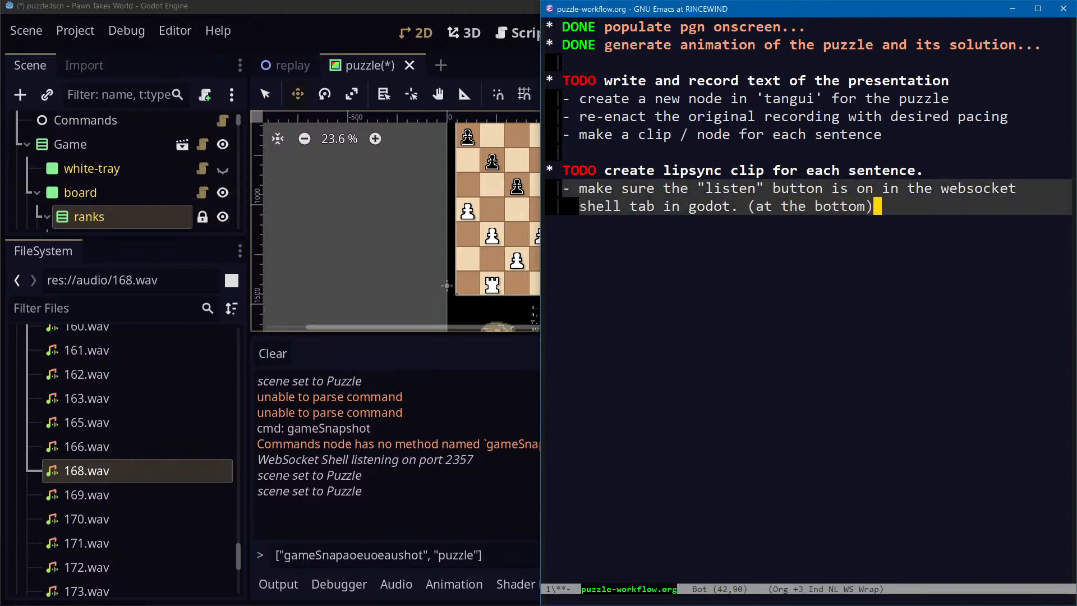
key("Return")
Compare the WebSocket Shell port in Godot with the Remote WS Port in tangui, and return to the workflow notes in Emacs
key("alt+Tab")
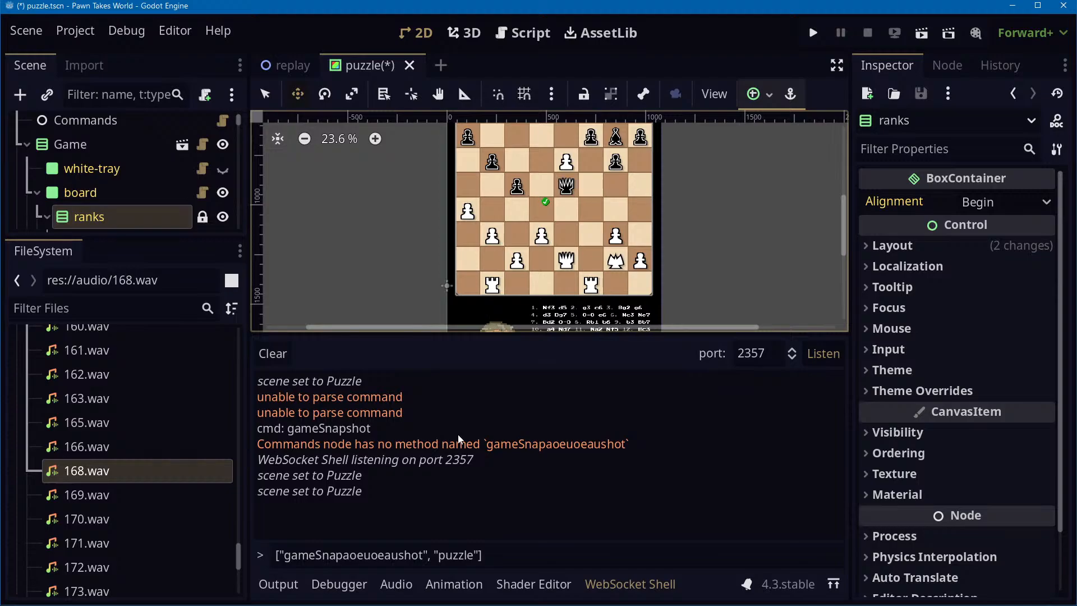
key("alt+Tab")
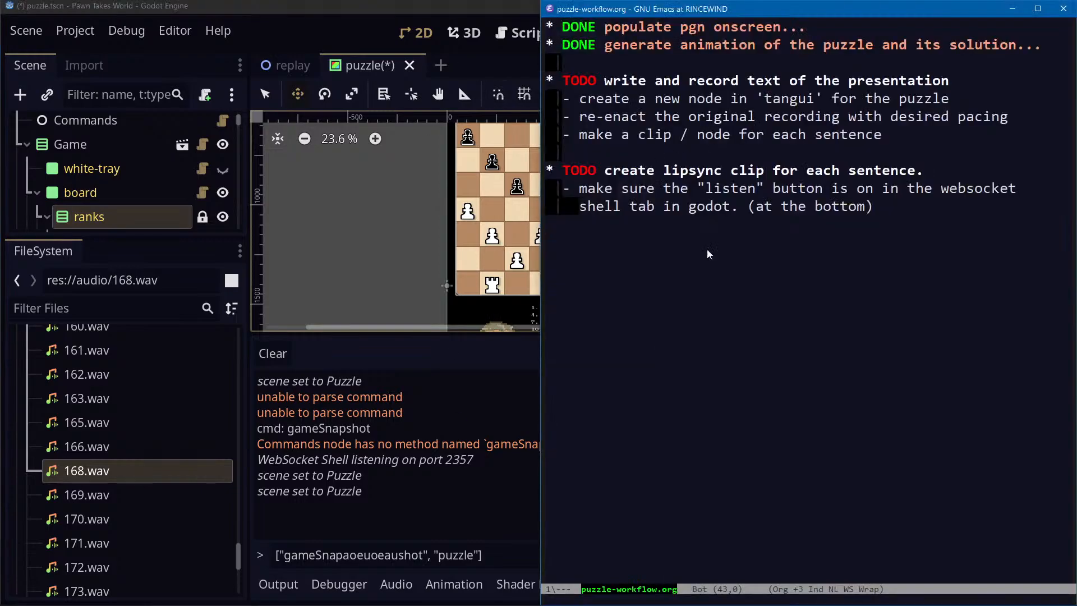
key("alt+Tab")
key("Tab")
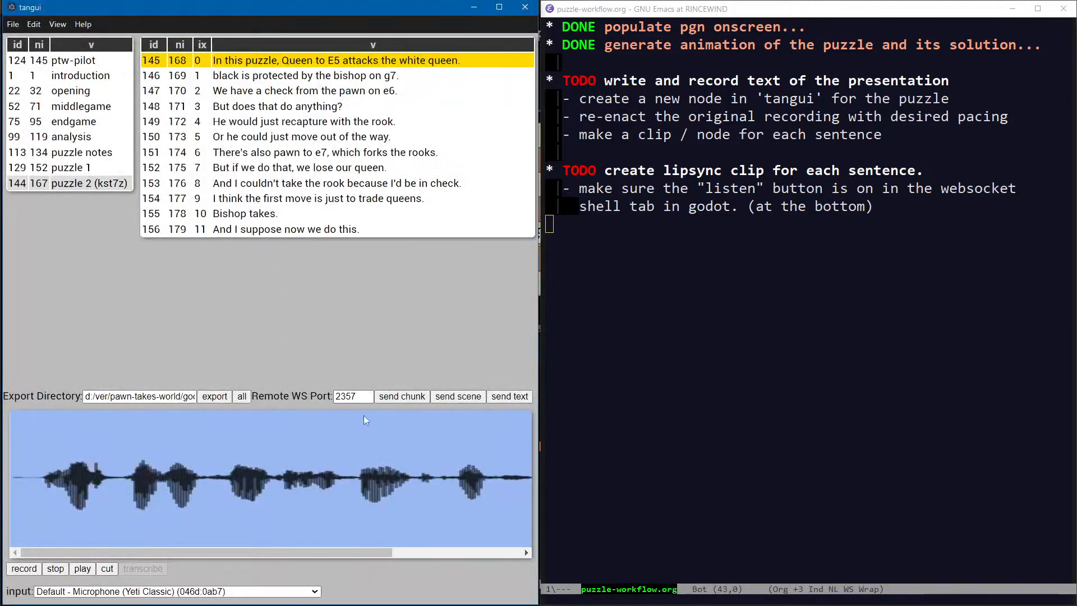
key("alt+Tab")
key("Tab")
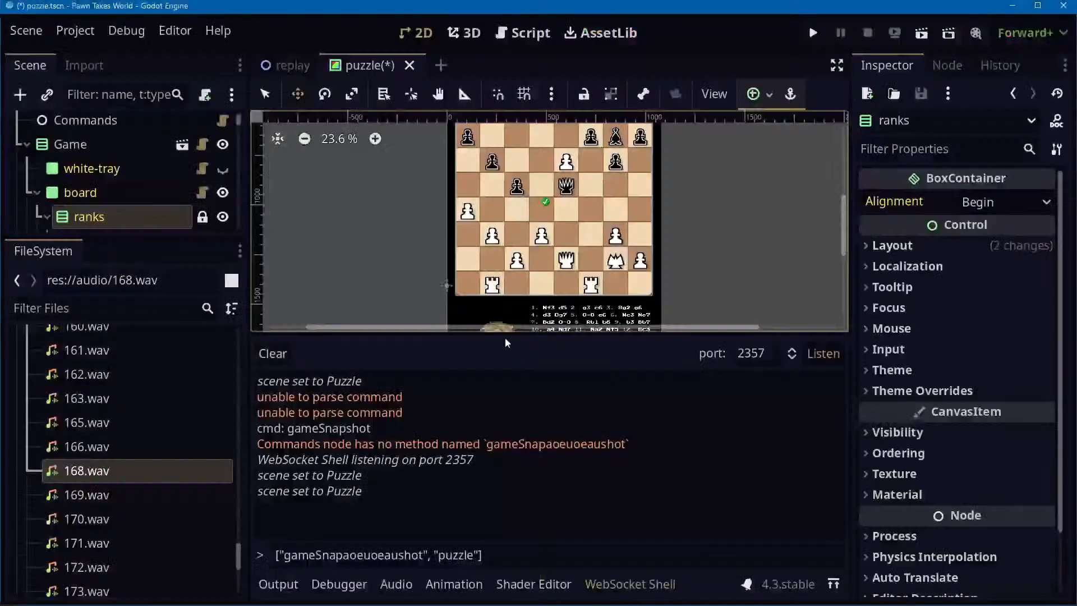
key("alt+Tab")
key("Tab")
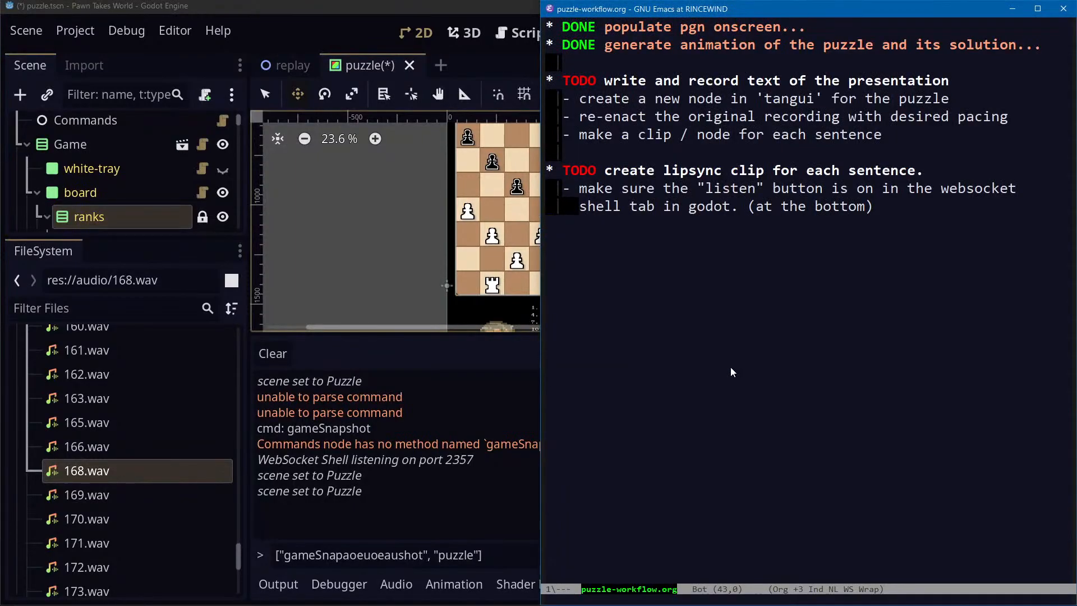
Add a list item reading "make sure the port is correct in tangui"
type("- make sure")
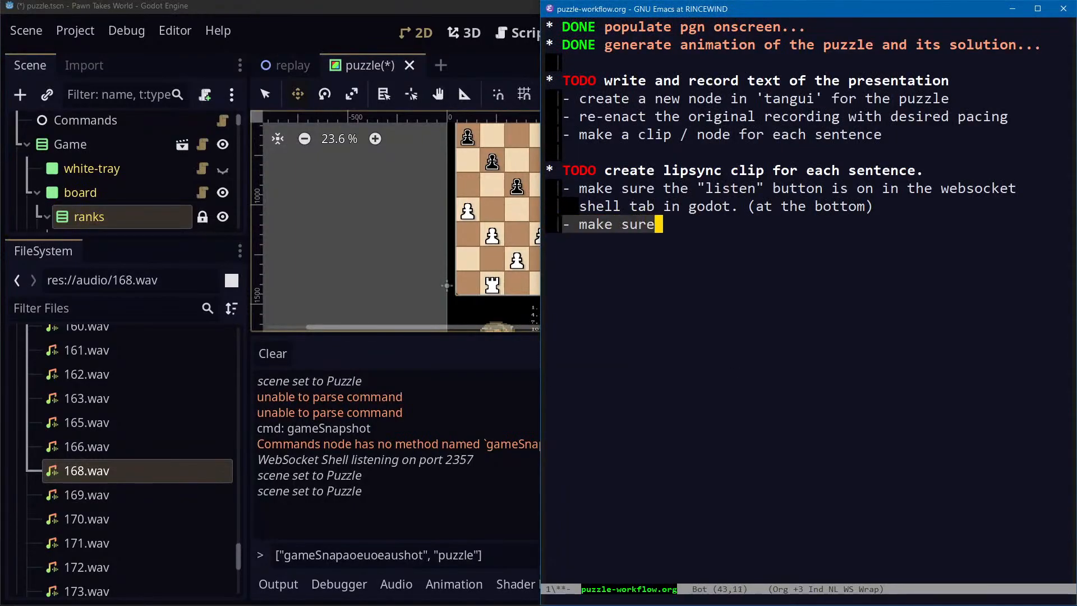
type(" the port is ht")
key("BackSpace")
key("BackSpace")
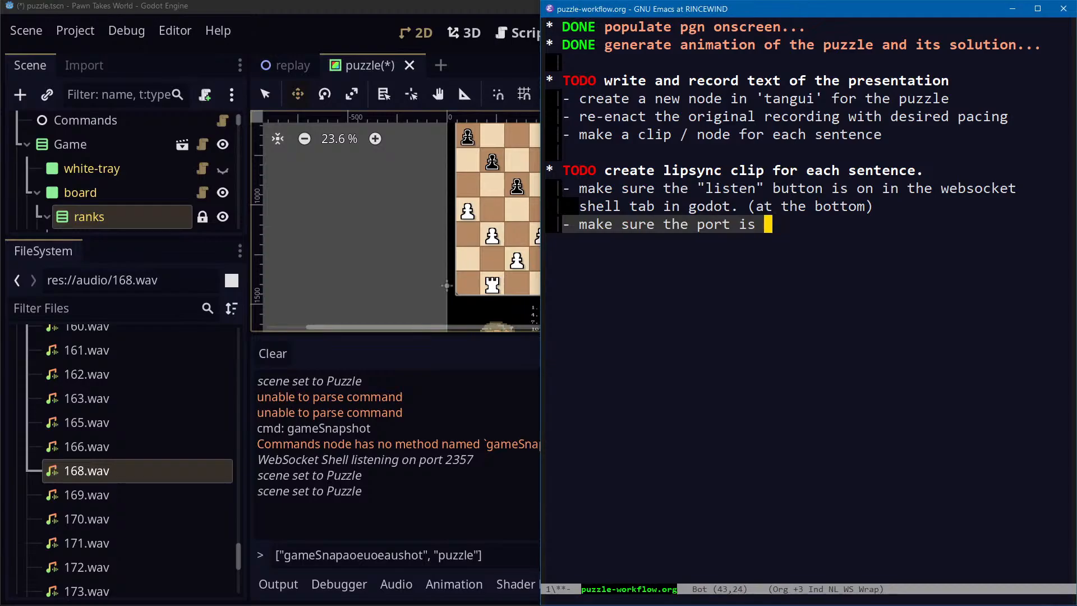
type("correct in tangui")
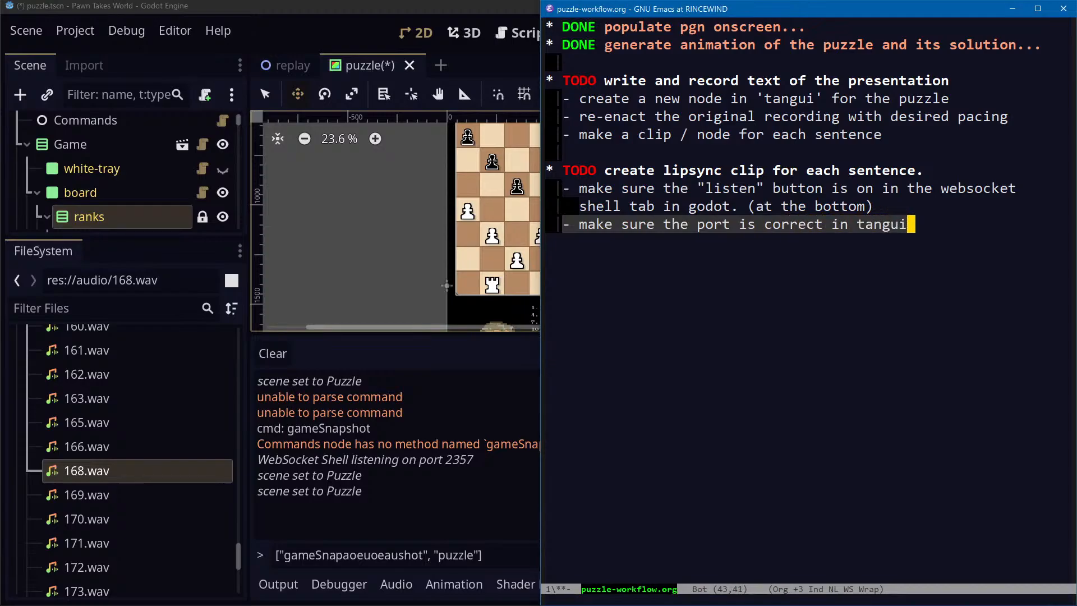
Reword the port item to "make sure the port is the same in tangui and godot" and start a new list item
key("alt+b")
key("alt+b")
key("alt+b")
key("alt+b")
key("alt+f")
key("alt+d")
type("the same")
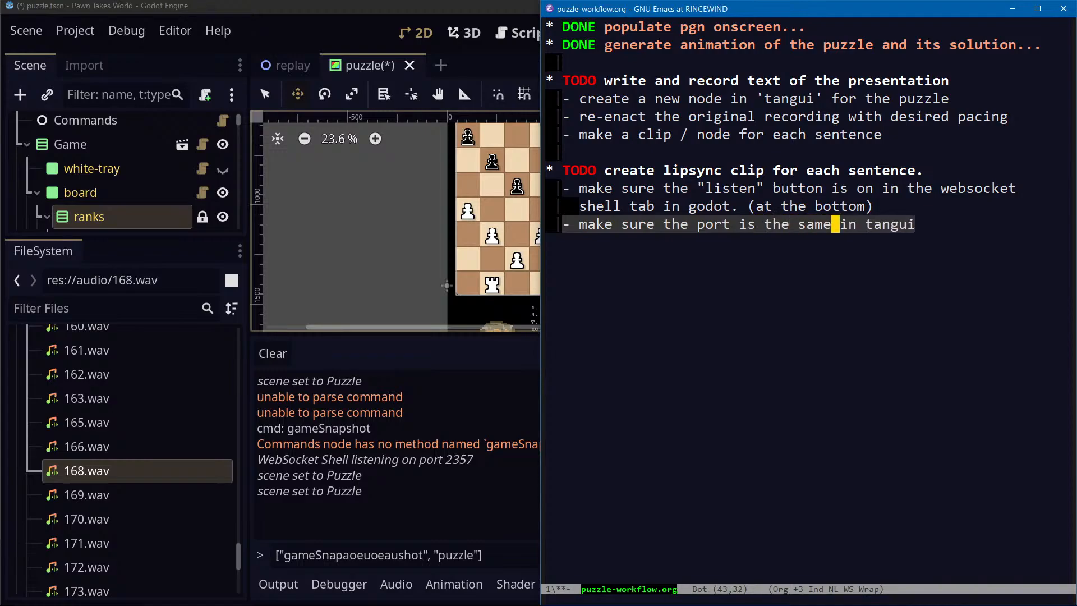
key("ctrl+e")
type("and godot")
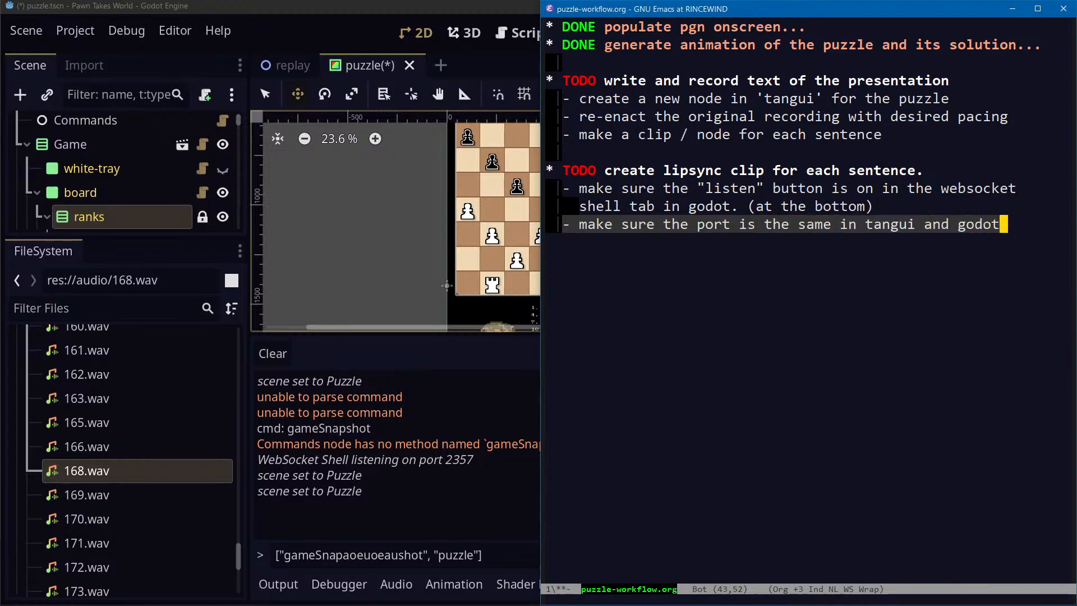
key("Return")
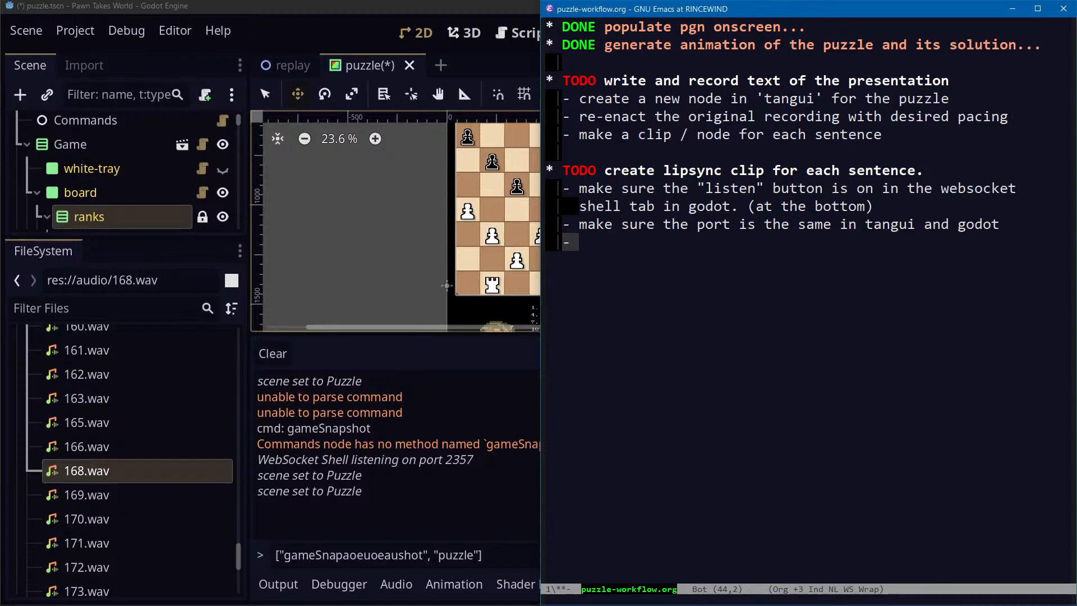
key("alt+Tab")
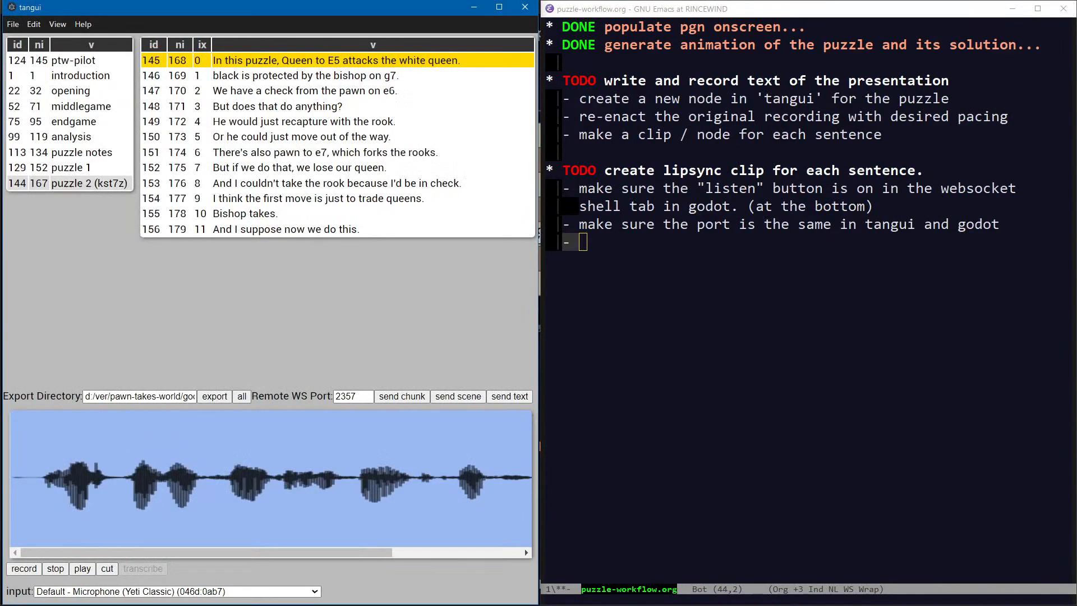
key("alt+Tab")
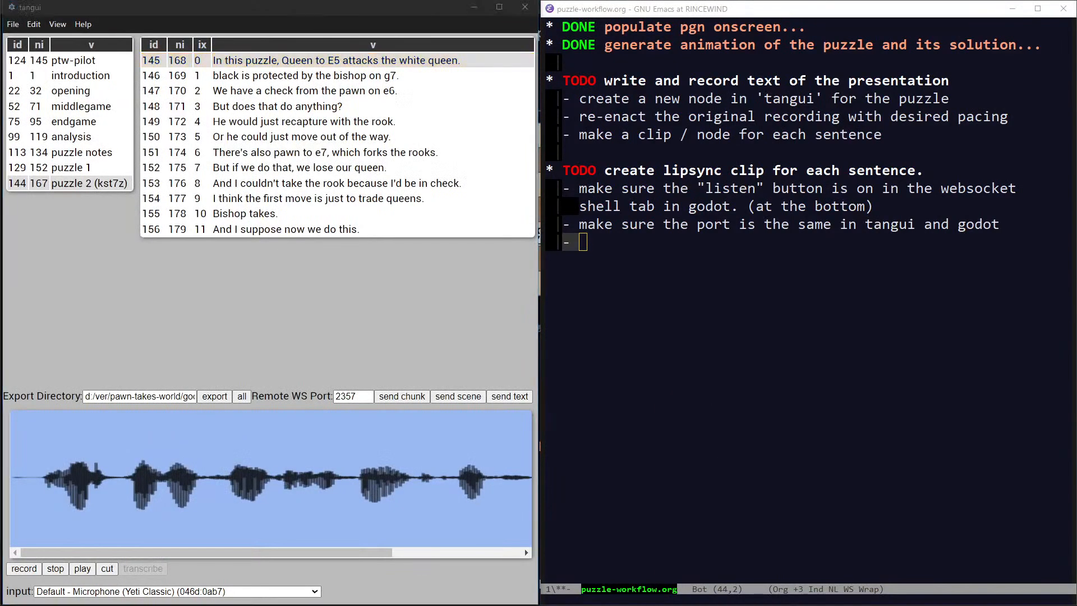
type("highil")
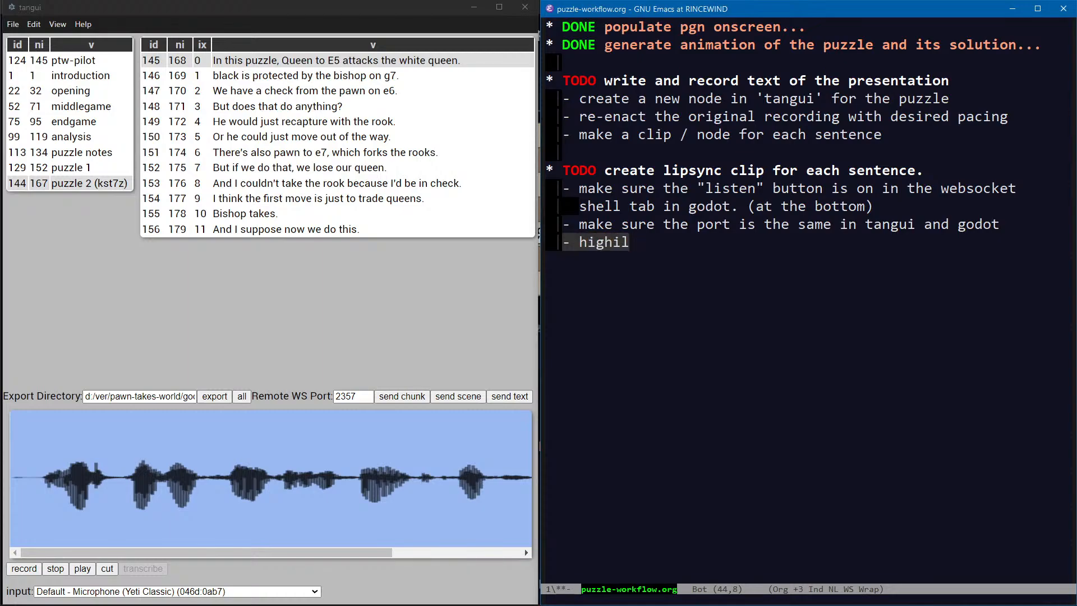
key("BackSpace")
key("BackSpace")
type("light")
key("ctrl+BackSpace")
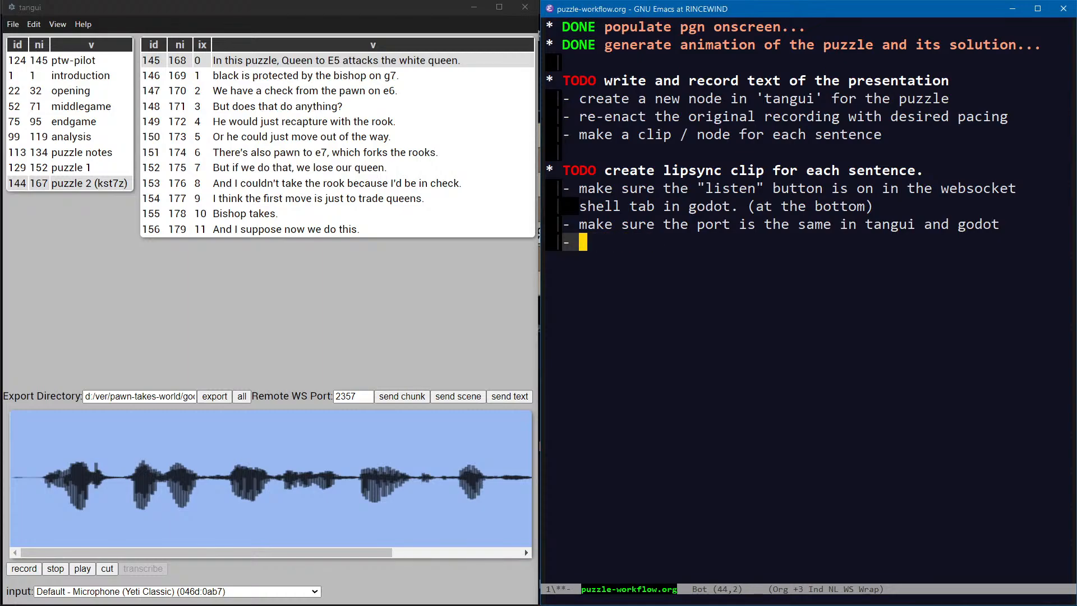
Write "click the node to animate," as the new list item
type("click the node to send,")
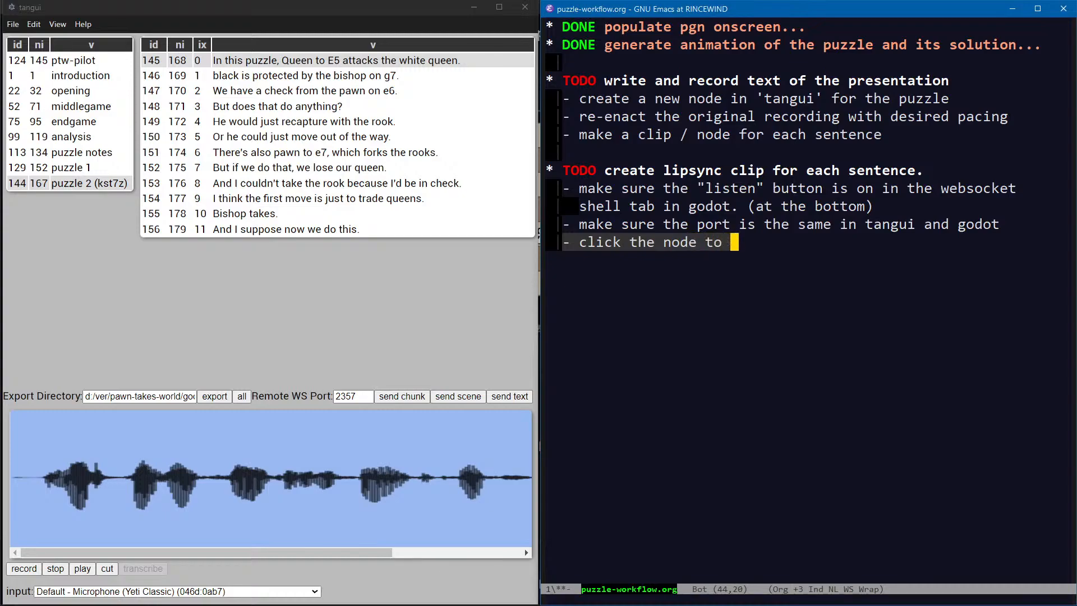
key("alt+b")
key("alt+d")
type("animatio")
key("BackSpace")
key("BackSpace")
type("e")
key("ctrl+e")
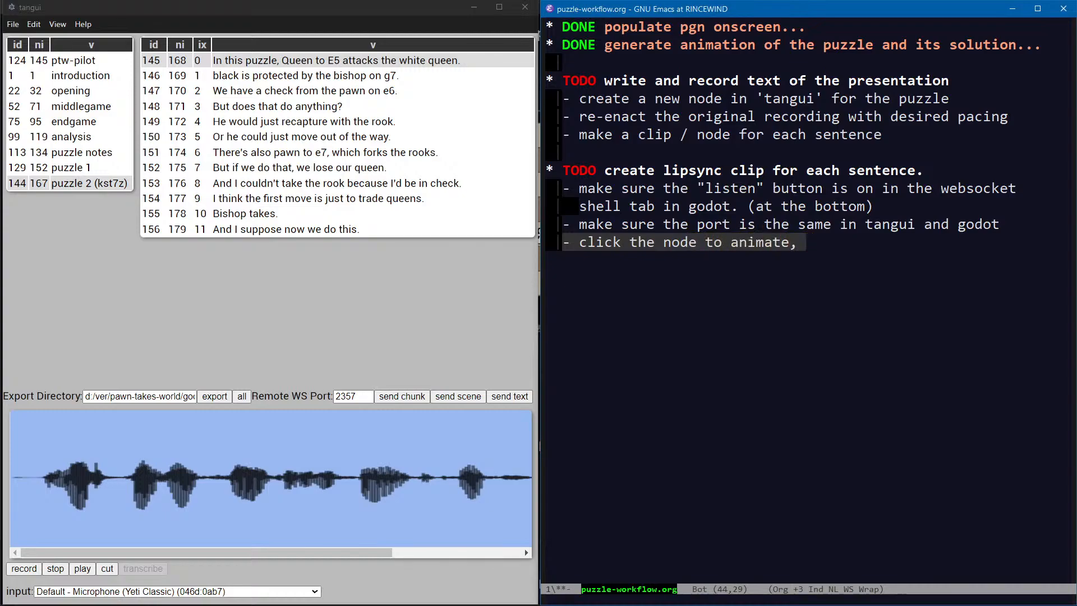
Insert a list item above the node item reading "click "all" next to "export" to export all clips"
key("ctrl+p")
key("ctrl+e")
key("Return")
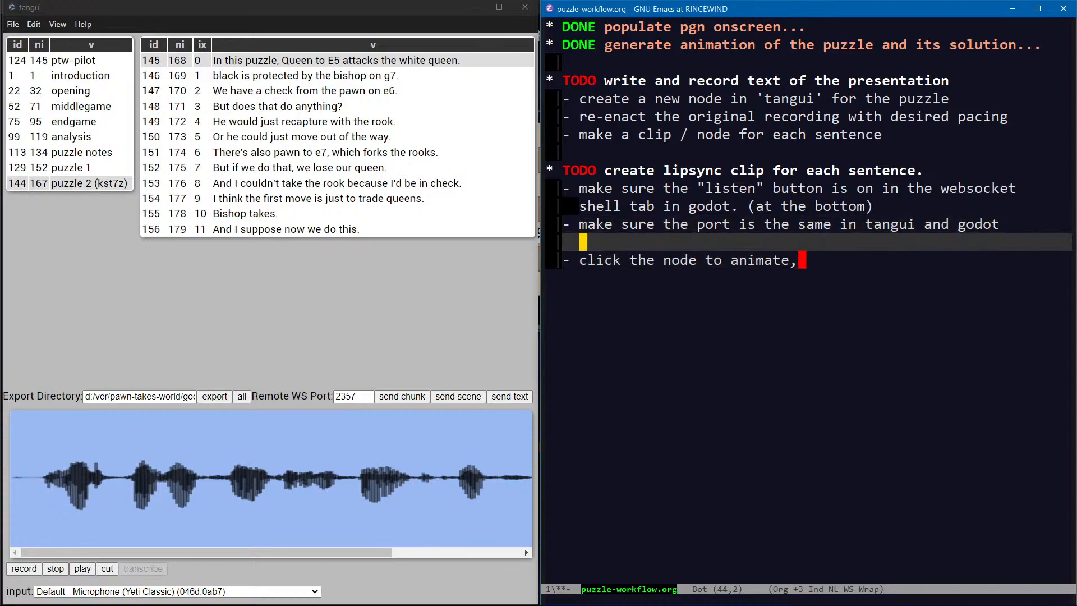
type("- click \"export")
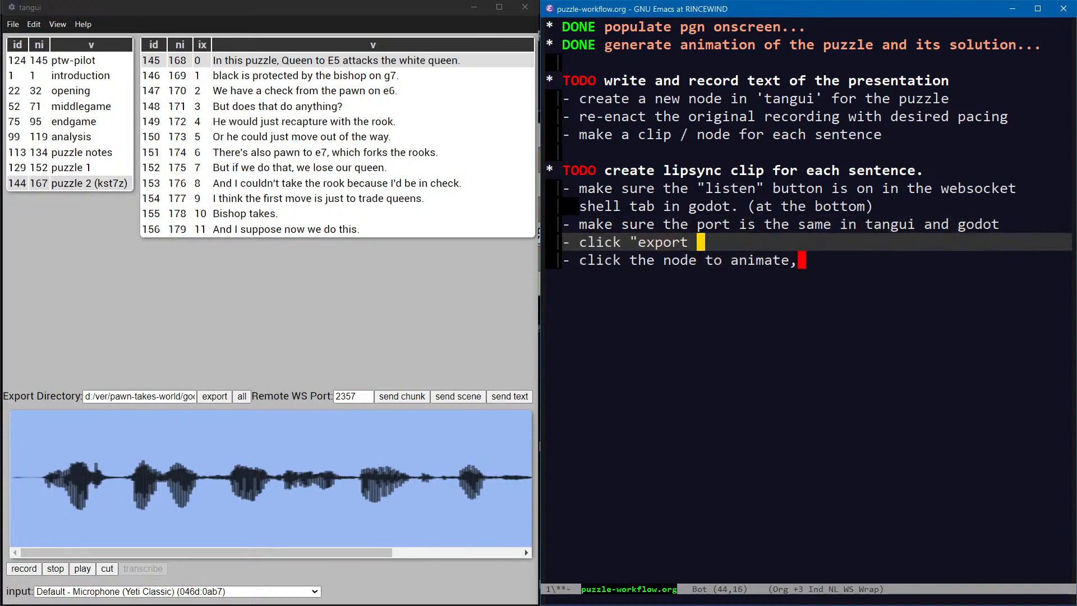
key("alt+BackSpace")
type("all\" next ")
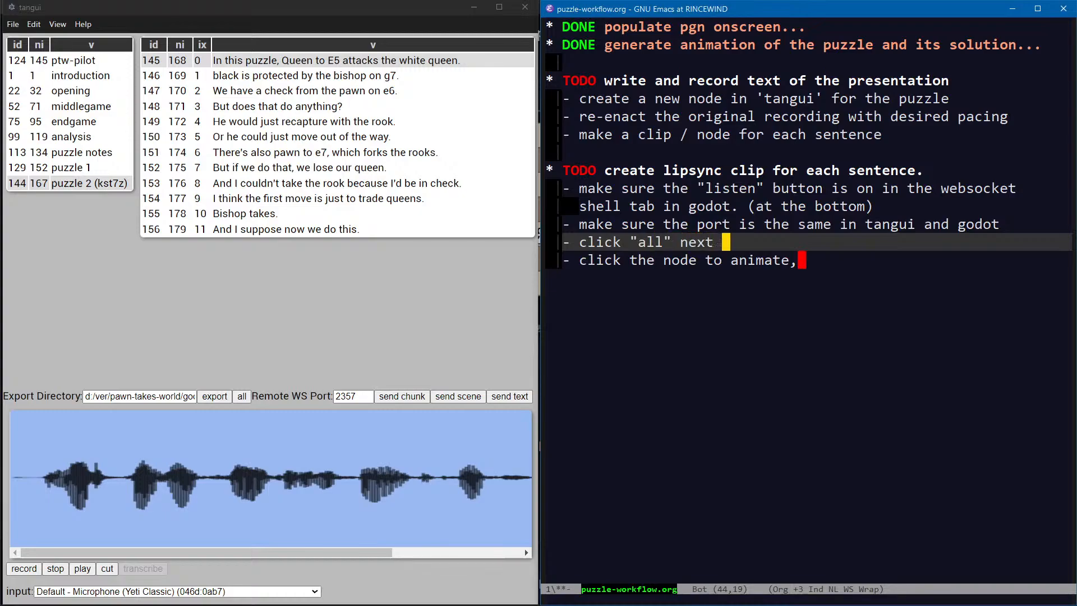
type("to \"export\" to export all au")
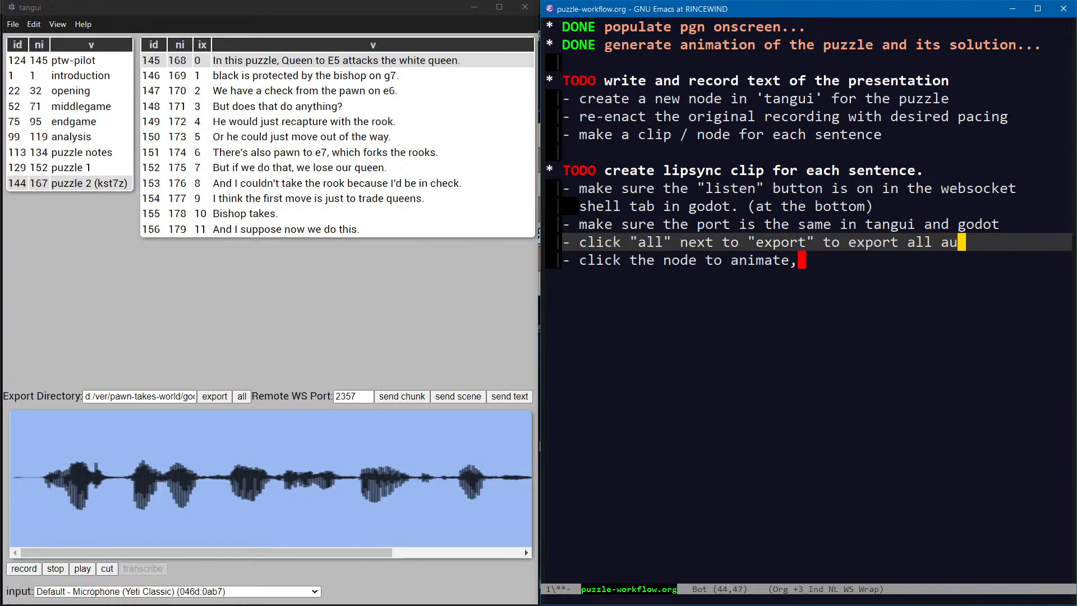
key("BackSpace")
key("BackSpace")
type("clips")
key("Up")
key("End")
key("Return")
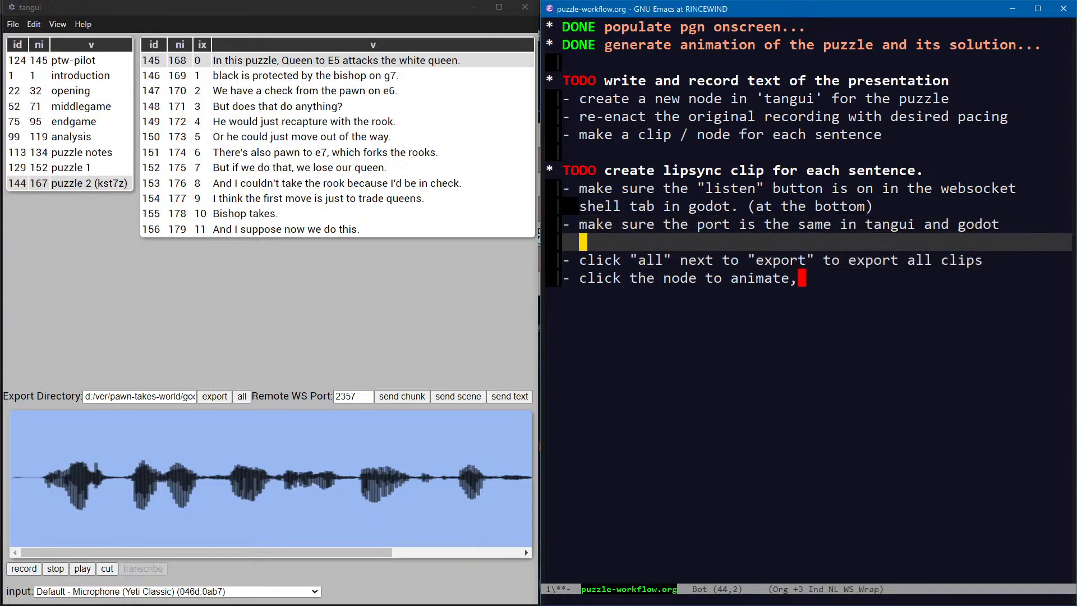
key("BackSpace")
key("BackSpace")
key("Delete")
Add a continuation line under the export-all item reading "(make sure the export directory is d:/"
key("End")
key("Return")
type("(")
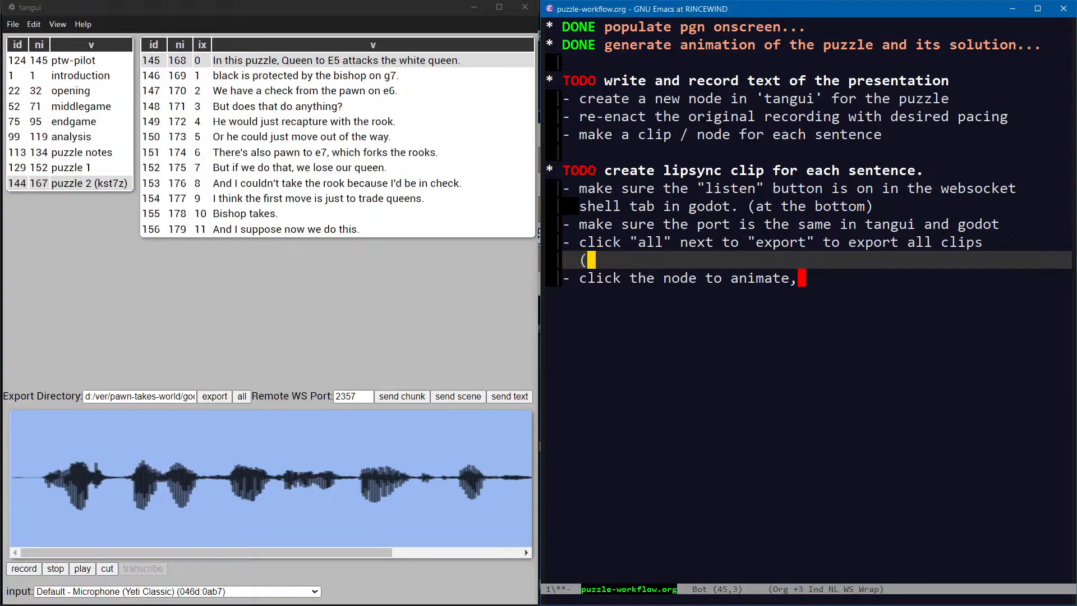
type("make sure the export ")
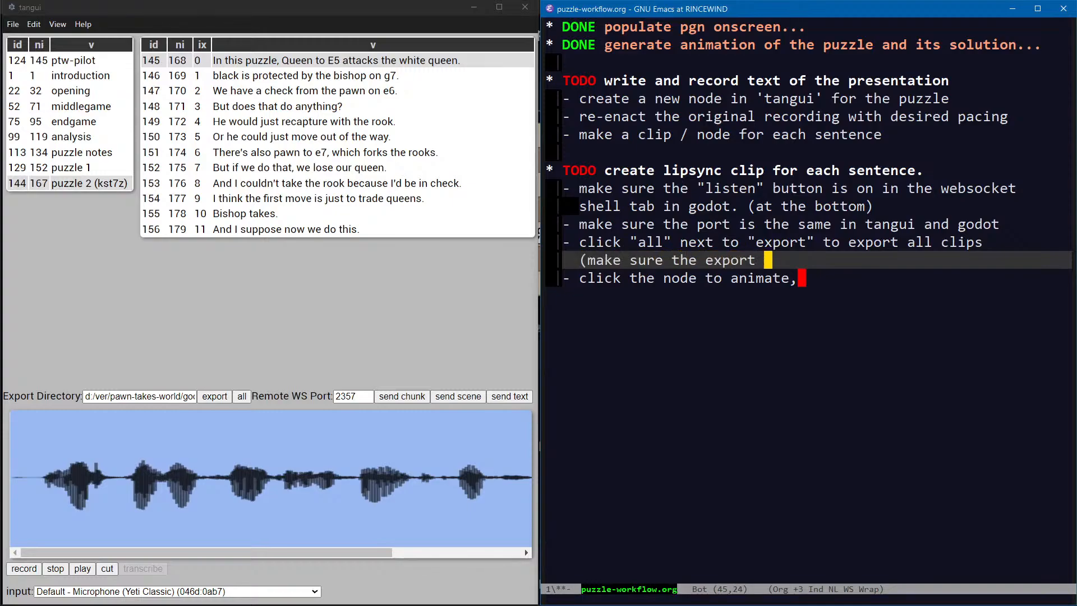
type("directory is corr")
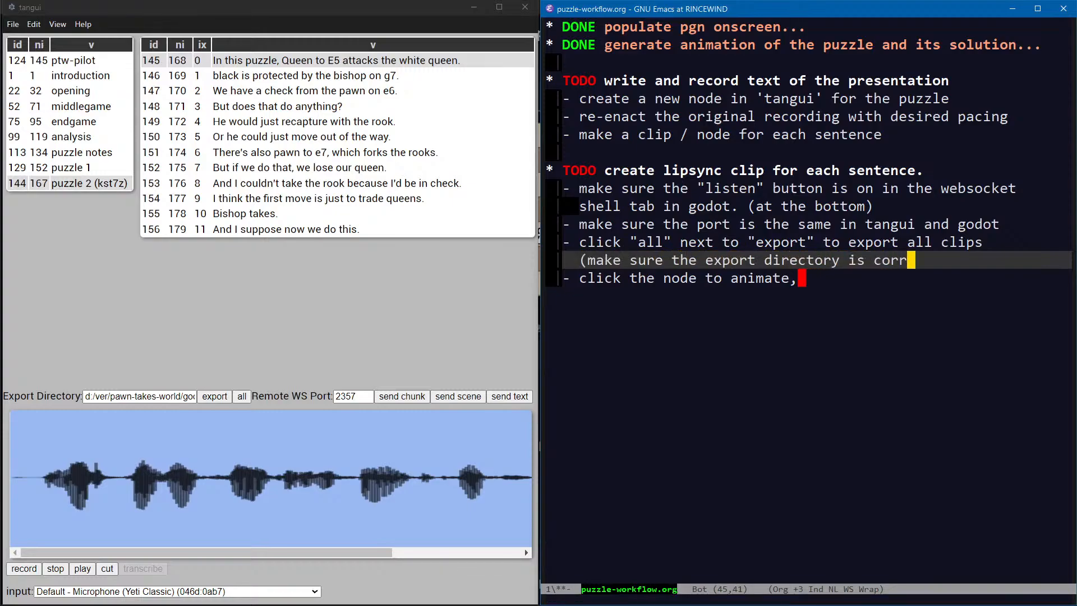
key("alt+b")
key("alt+d")
type("d:/")
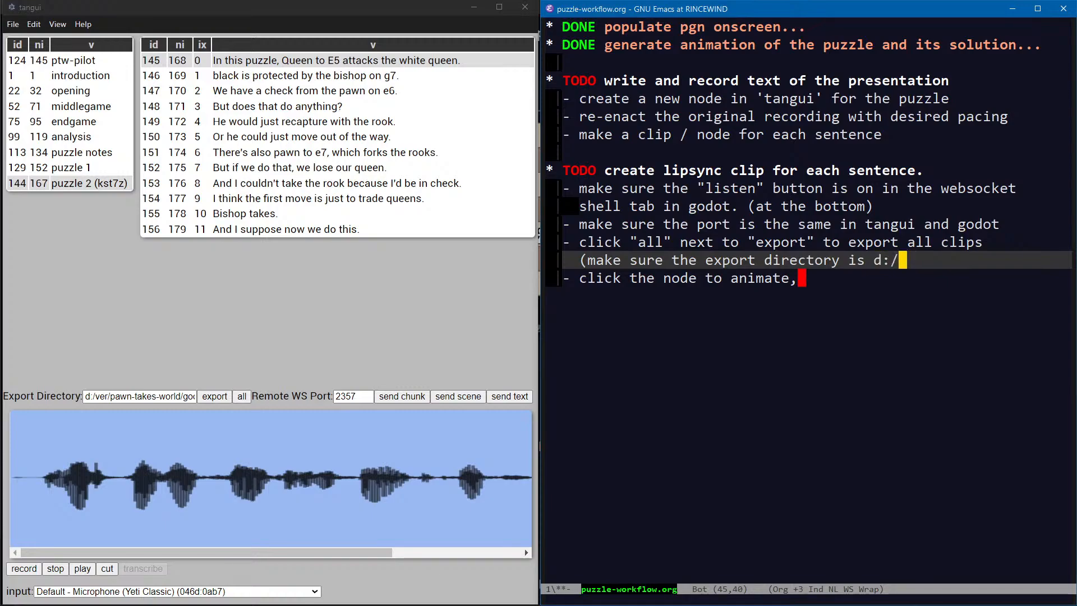
Replace the partial path in the note with tangui's full export directory, d:/ver/pawn-takes-world/godot/audio/, and close the parenthesis
key("alt+Tab")
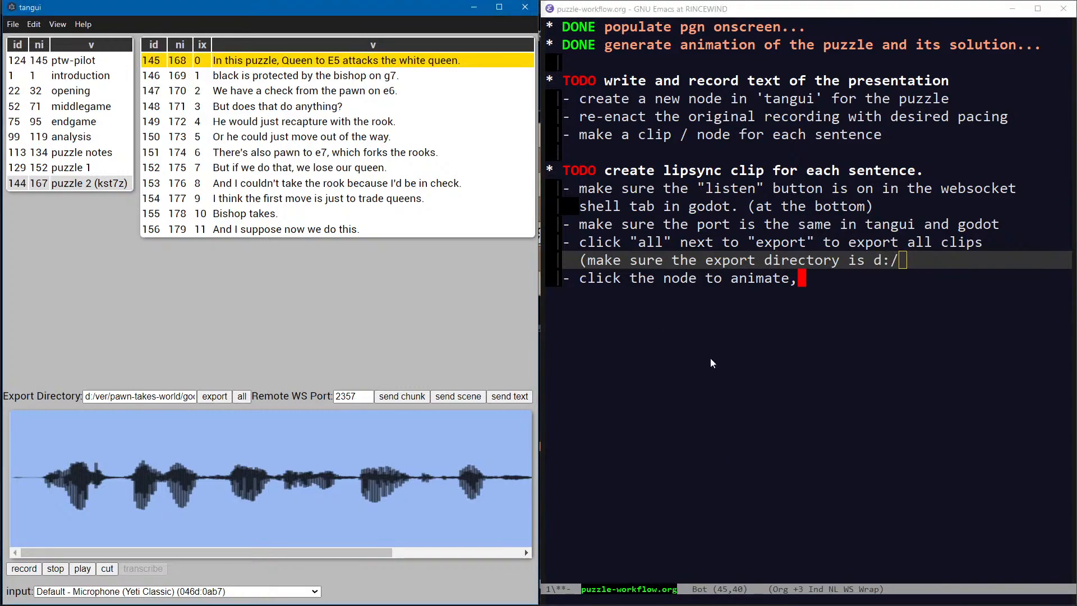
left_click(160, 397)
key("ctrl+a")
key("alt+Tab")
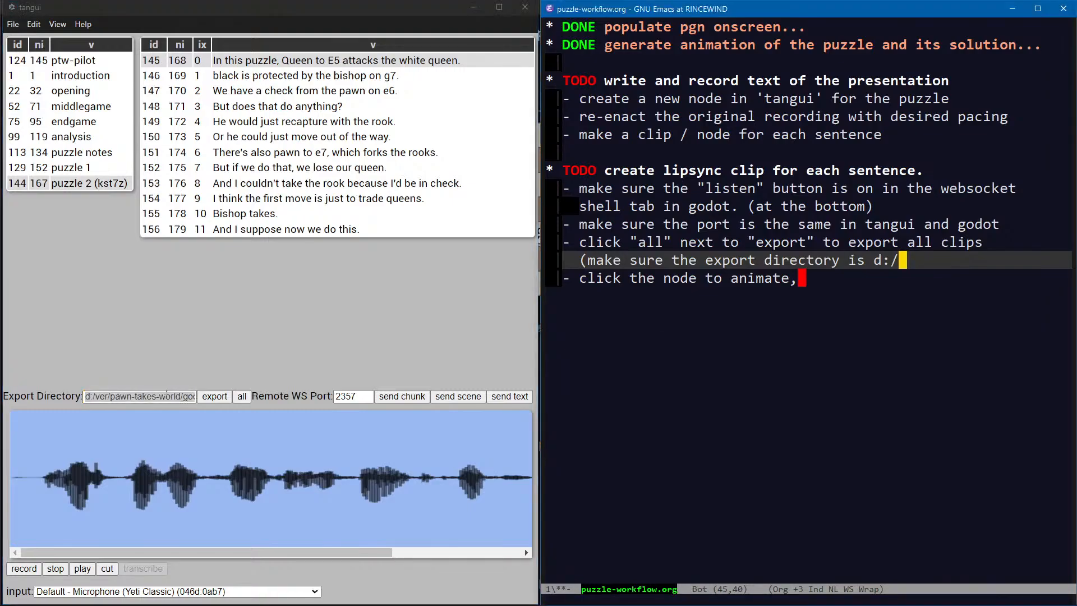
key("BackSpace")
key("BackSpace")
key("BackSpace")
key("ctrl+y")
type(")")
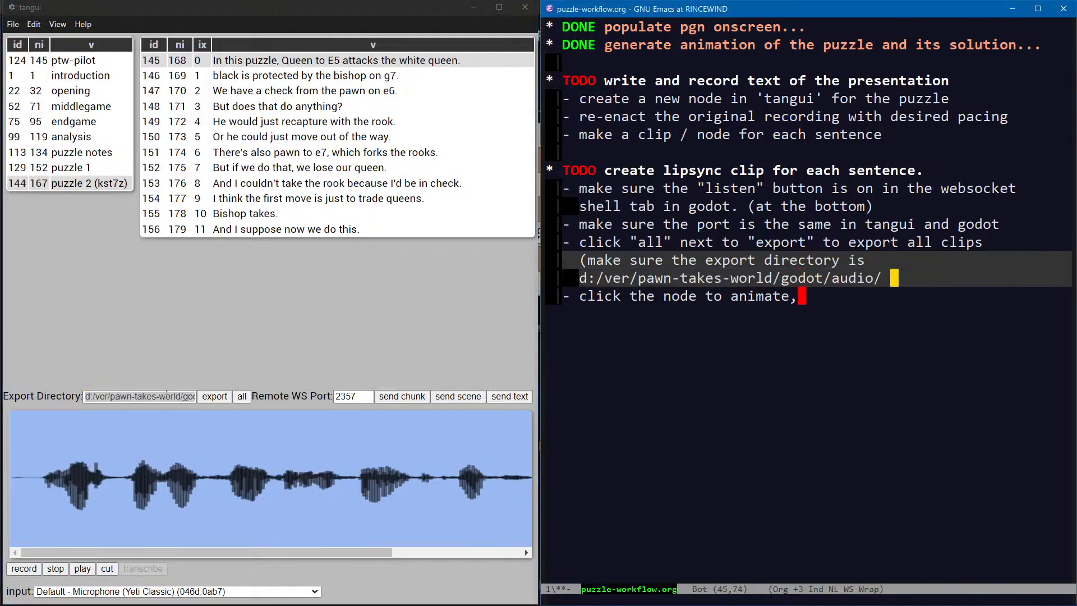
Reword the last list item to "click the node to lipsync" without the trailing comma
key("Down")
key("ctrl+a")
key("Down")
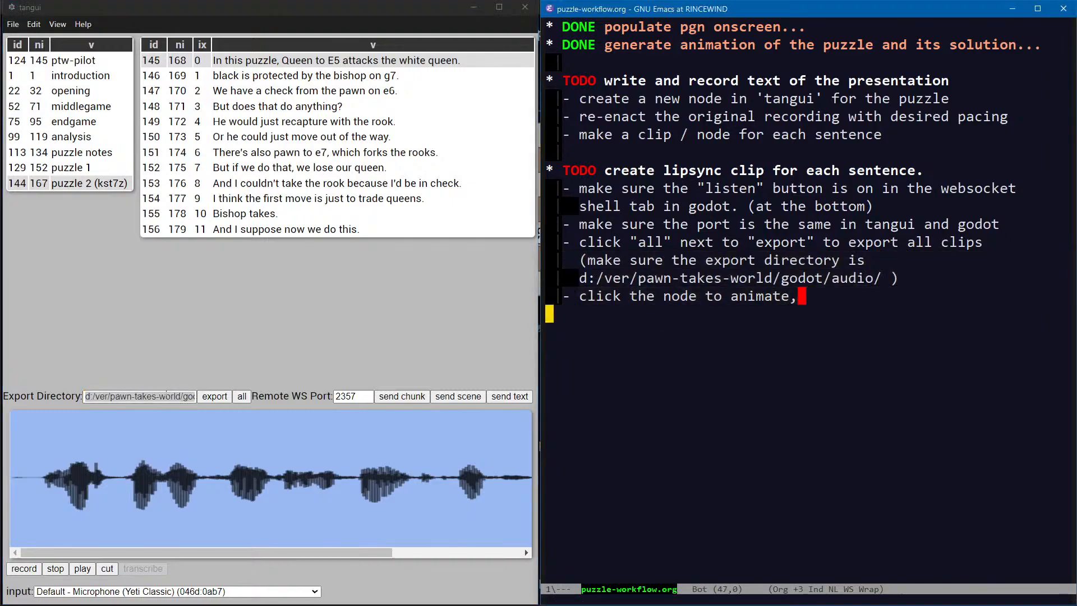
key("Up")
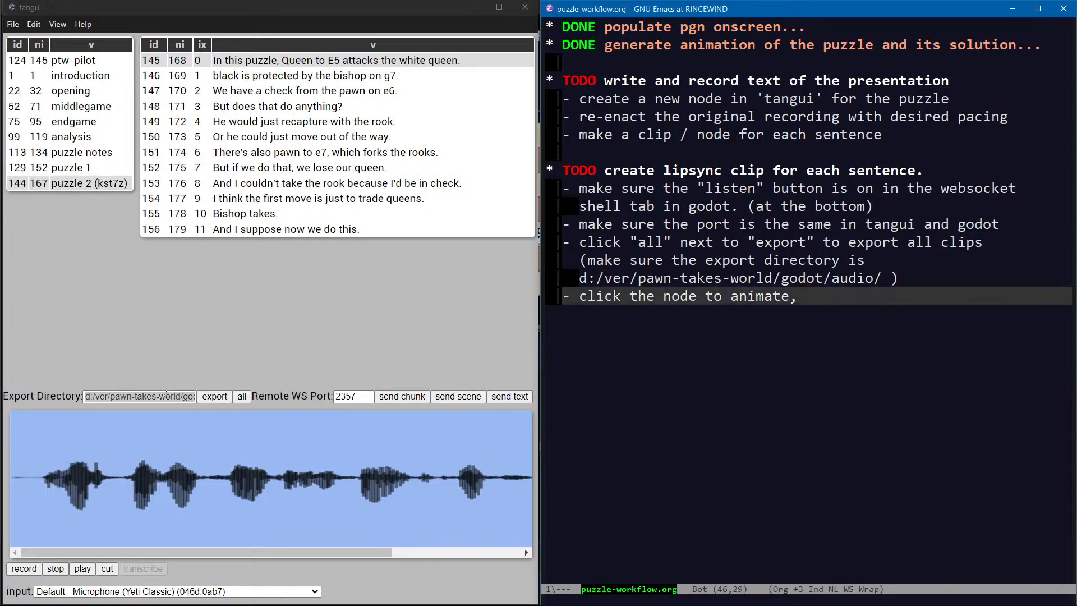
key("ctrl+e")
key("alt+b")
key("alt+d")
type("s")
key("BackSpace")
type("lipsync")
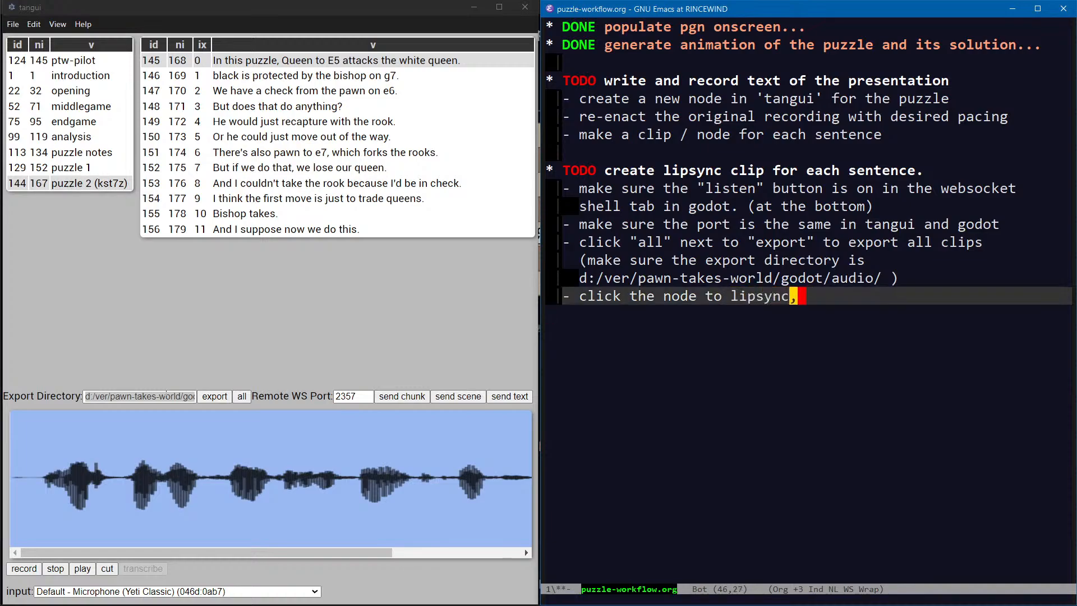
key("ctrl+d")
key("Down")
Switch to tangui and select the sentence "In this puzzle, Queen to E5 attacks the white queen."
key("alt+Tab")
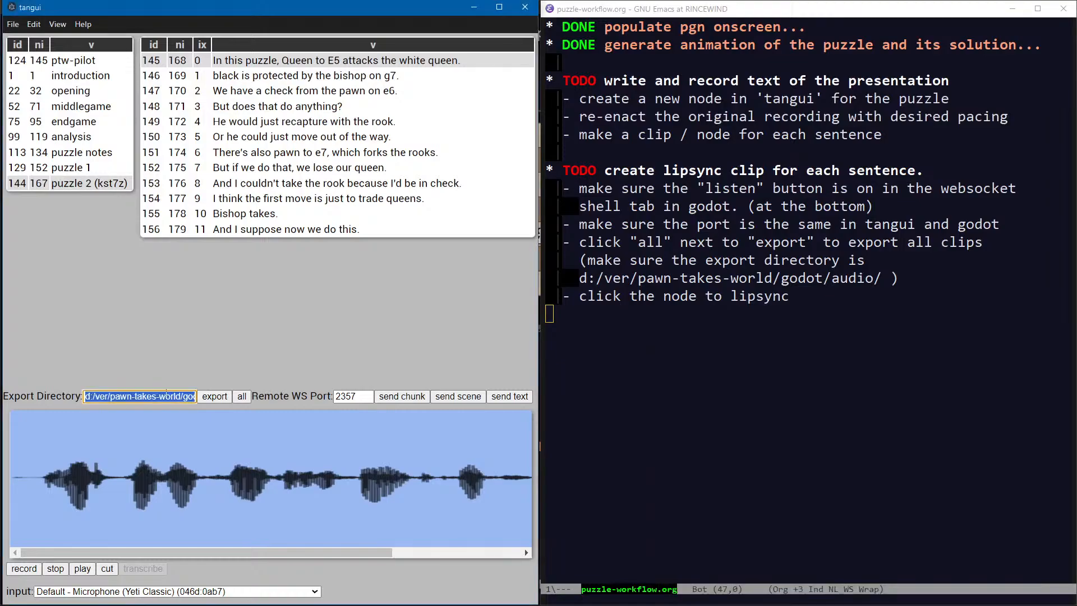
key("alt+Tab")
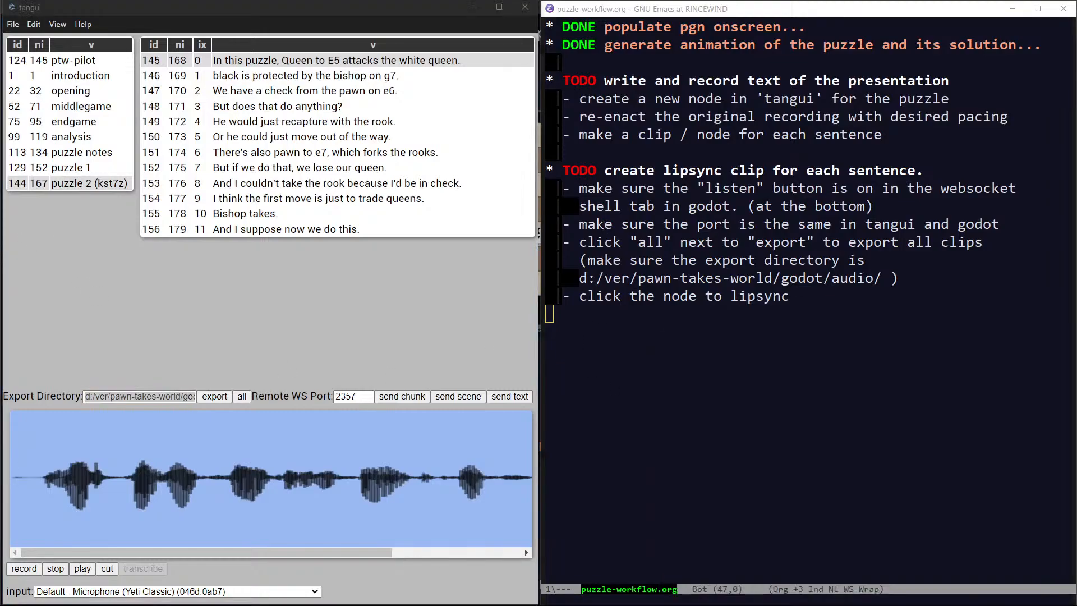
key("alt+Tab")
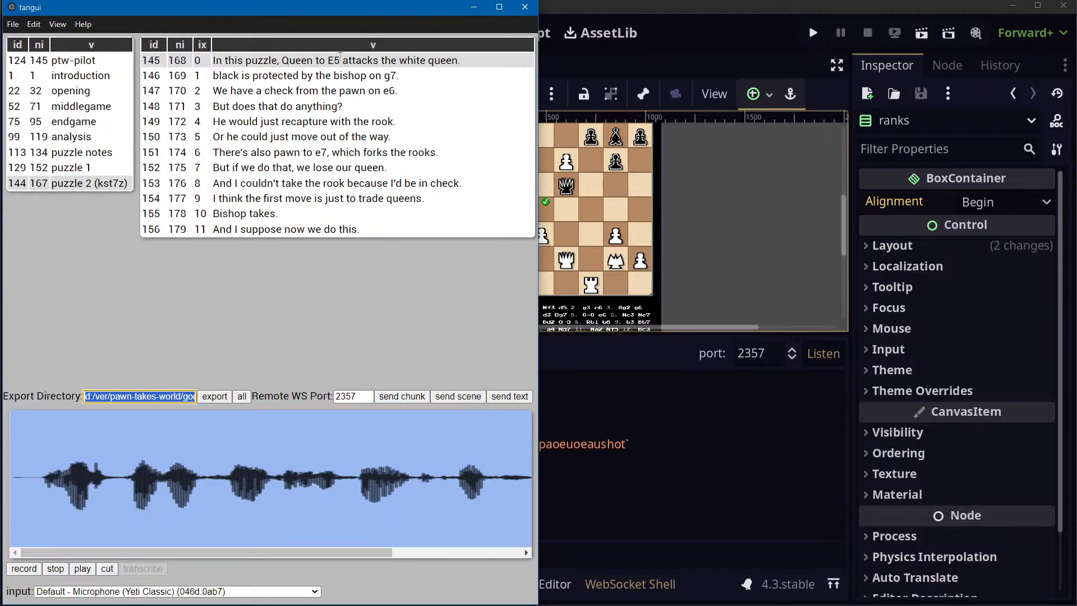
left_click(340, 57)
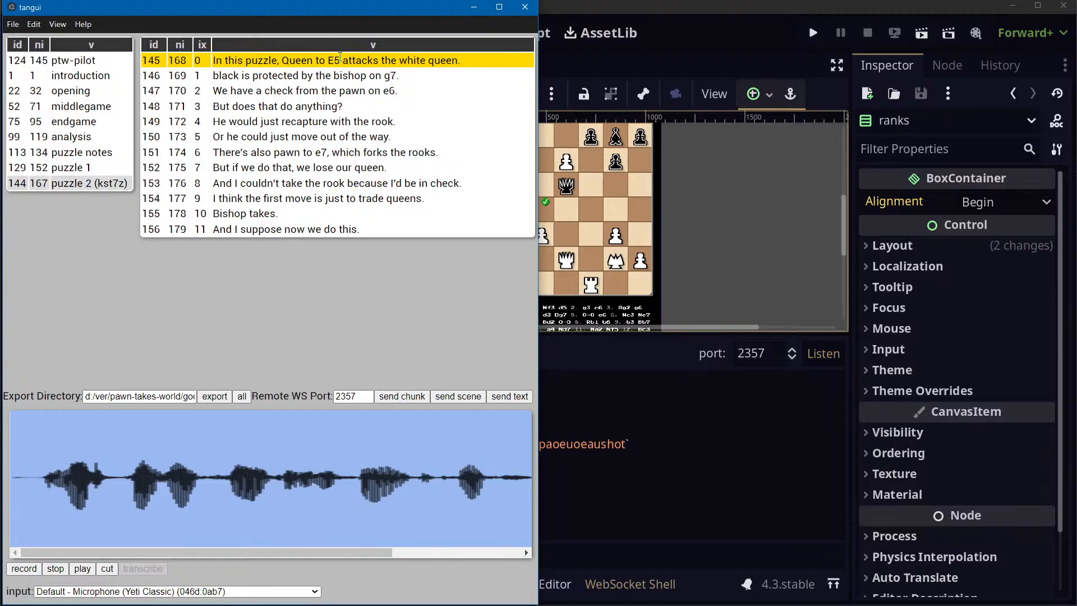
Switch to Godot and collapse the Game node in the puzzle scene tree
key("alt+Tab")
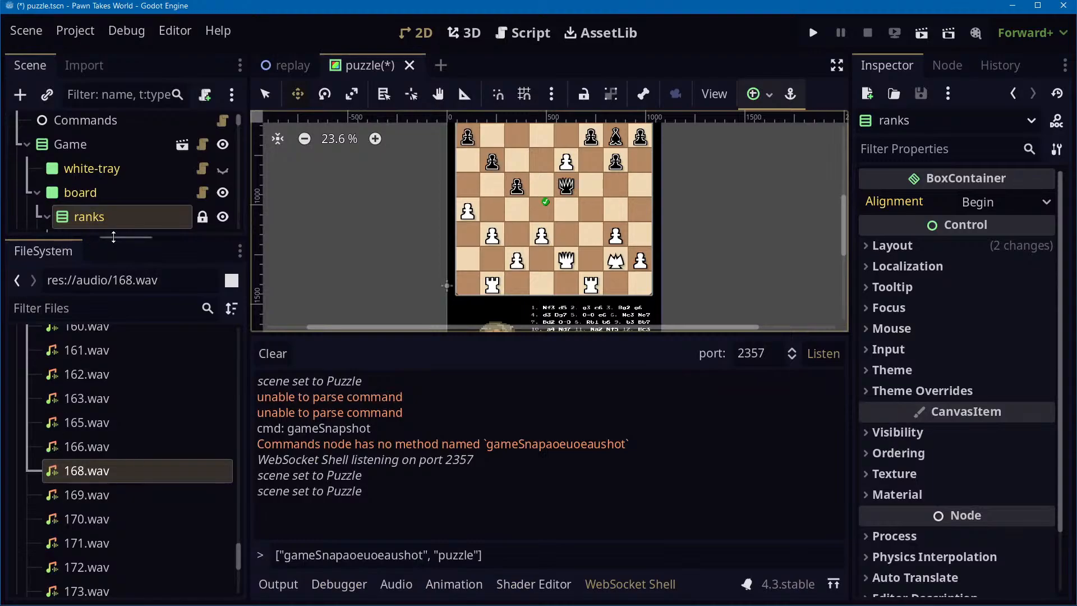
mouse_move(101, 236)
left_mouse_down()
mouse_move(101, 421)
mouse_move(101, 235)
left_mouse_up()
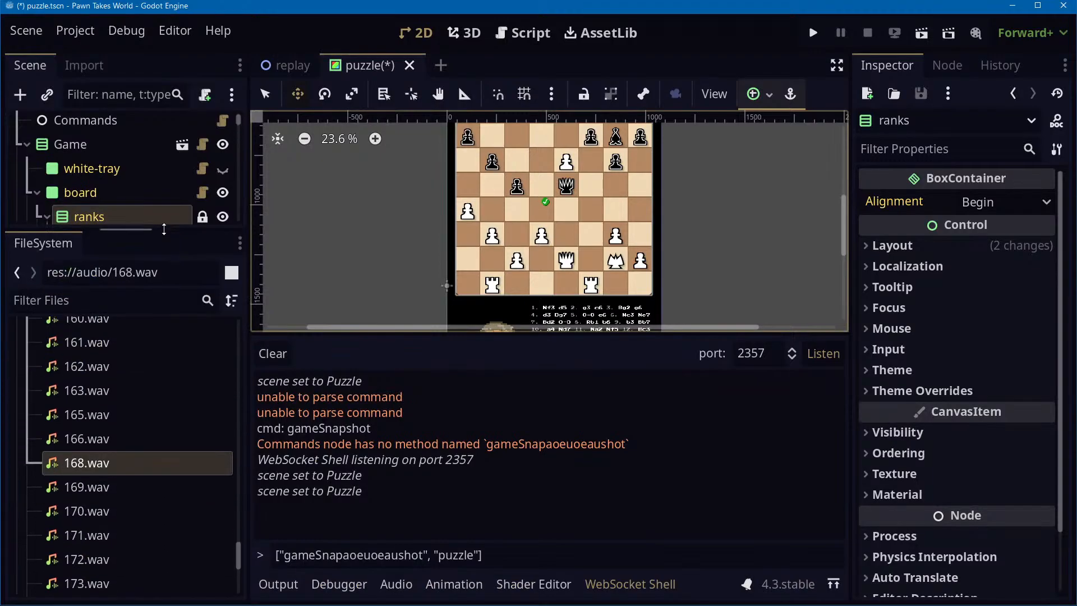
left_click(27, 145)
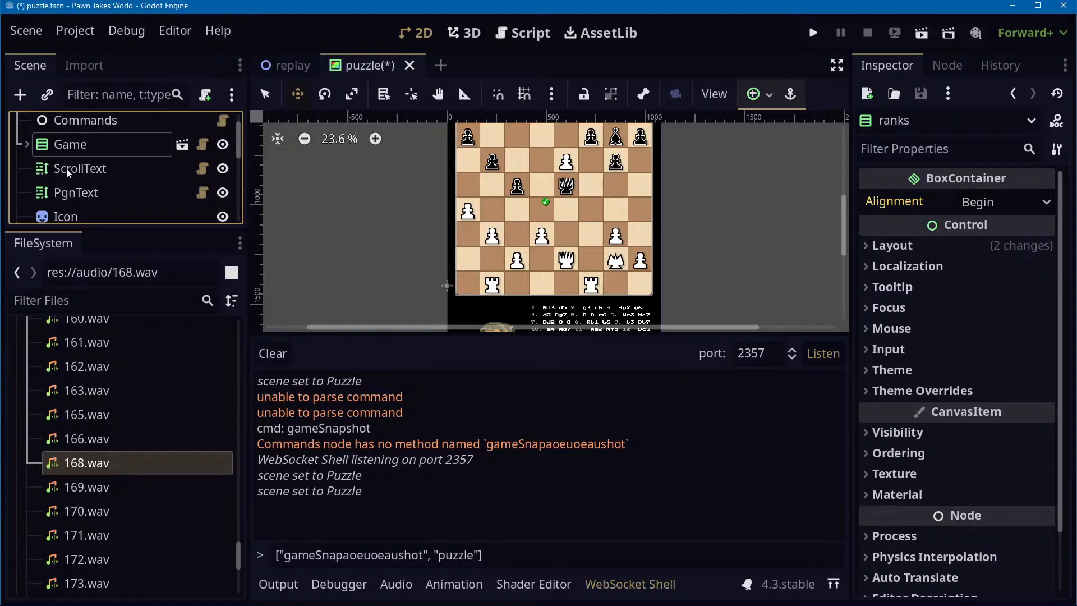
scroll(65, 188, "down", 2)
scroll(66, 187, "down", 5)
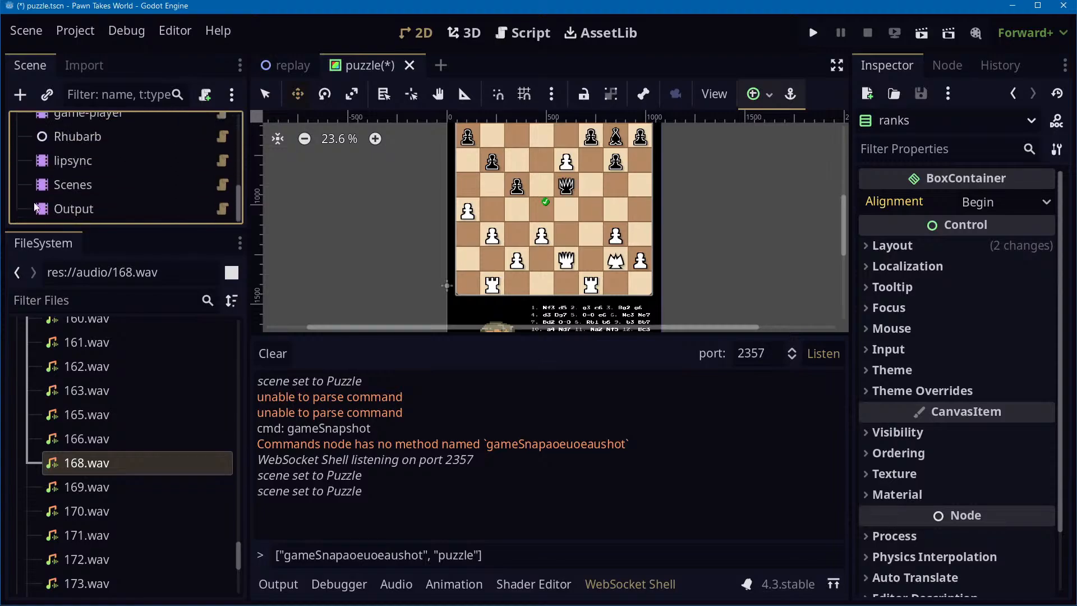
key("alt+Tab")
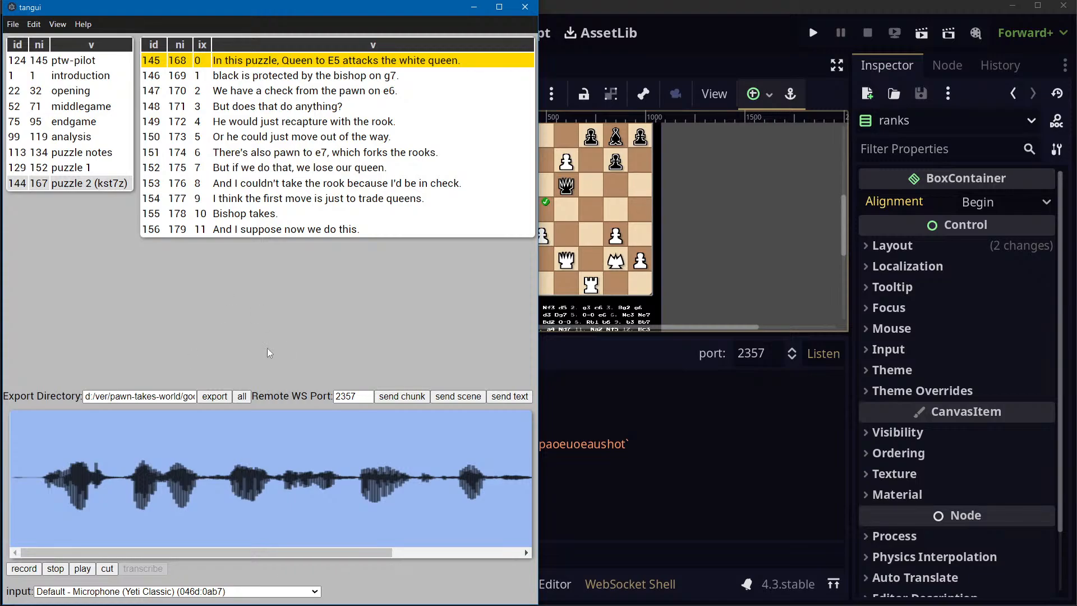
key("alt+Tab")
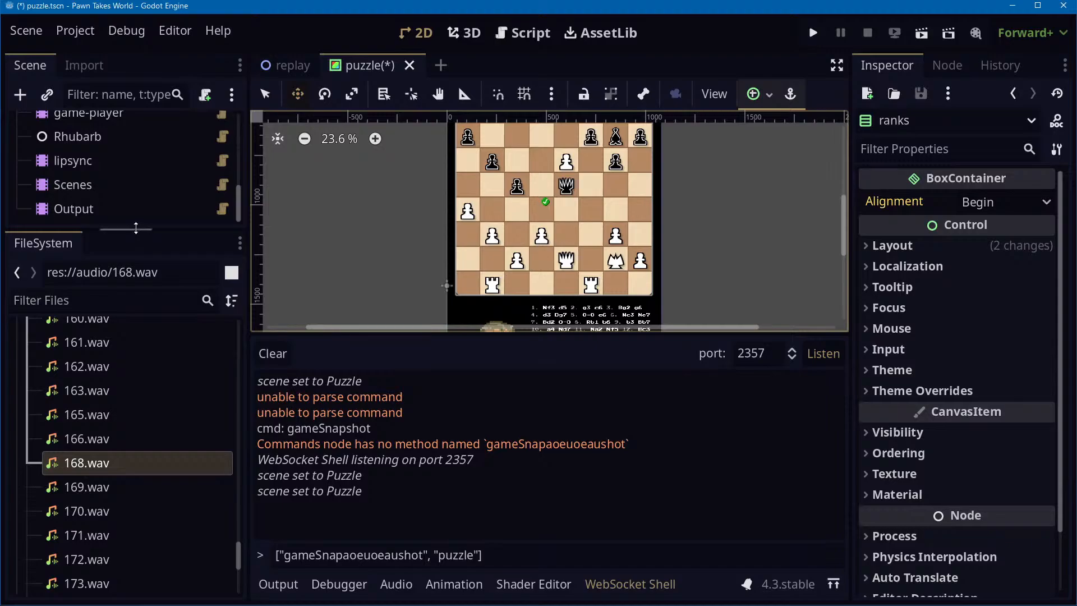
Enlarge the scene tree area above the file list and inspect the Rhubarb node
left_click_drag(138, 231, 114, 563)
left_click_drag(126, 494, 121, 407)
scroll(145, 287, "down", 3)
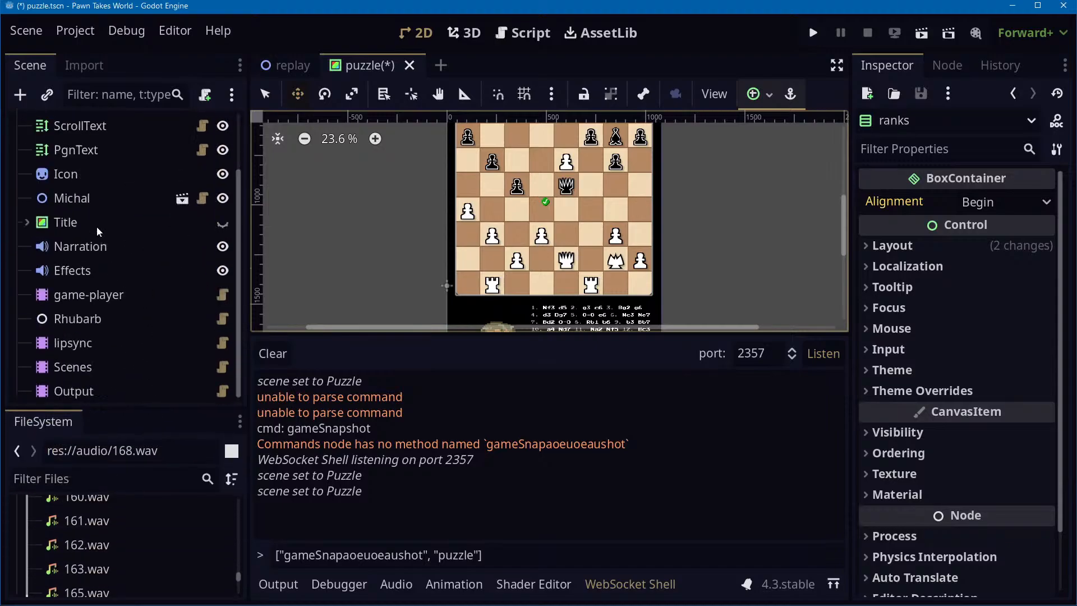
left_click(87, 316)
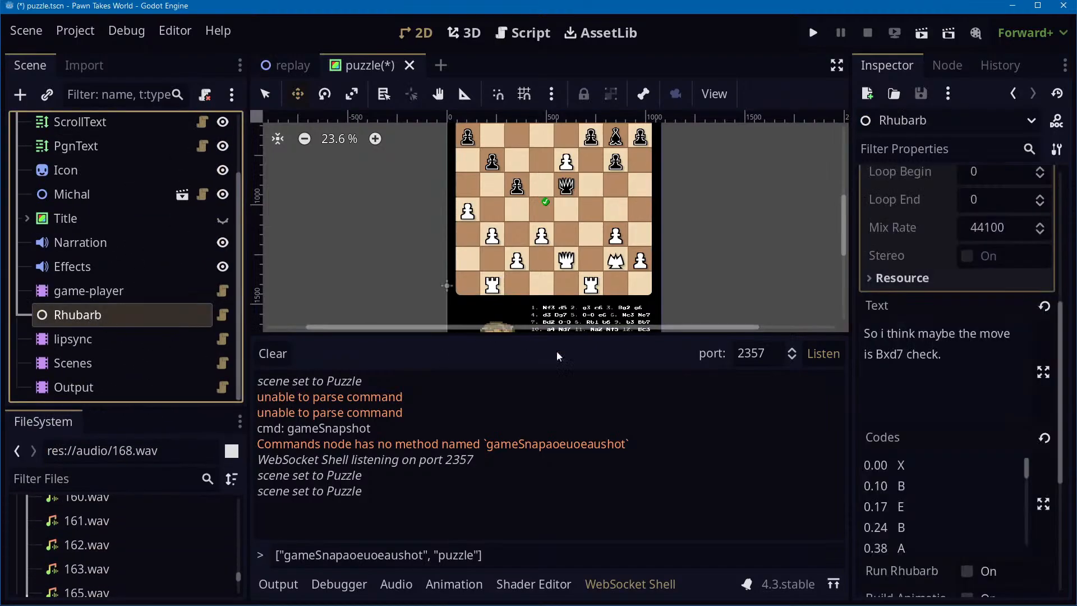
Switch to puzzle-workflow.org in Emacs and add the list item: click "send chunk"
key("alt+Tab")
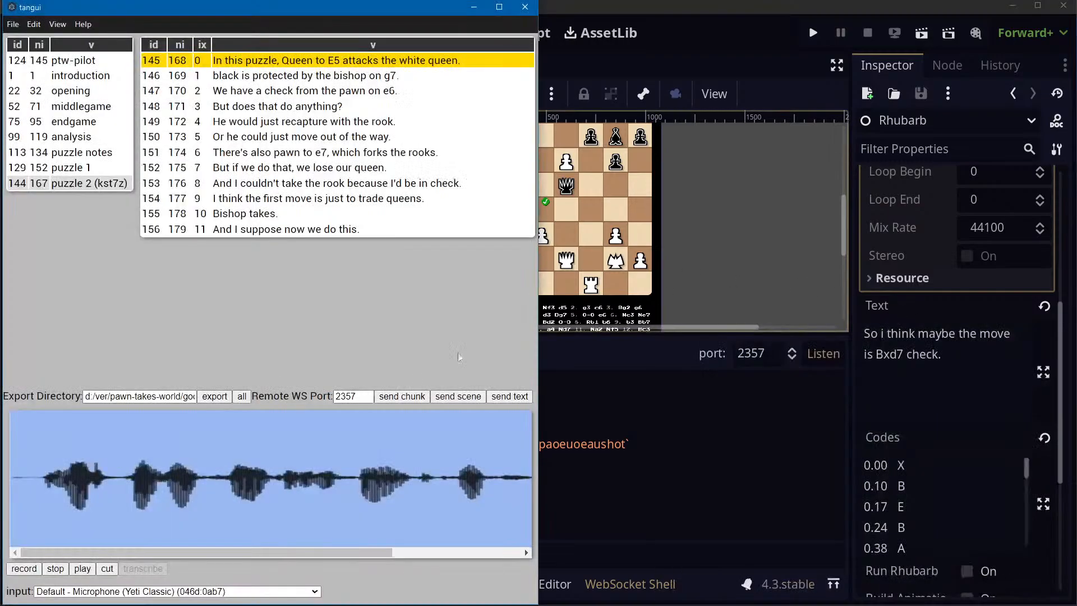
key("alt+Tab")
key("Tab")
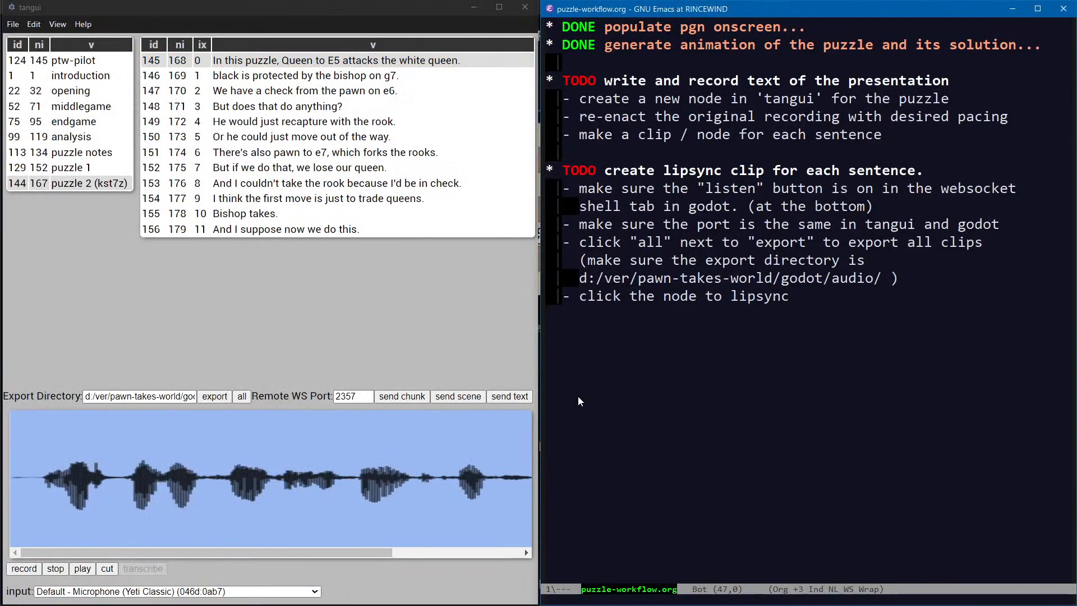
type("- click ")
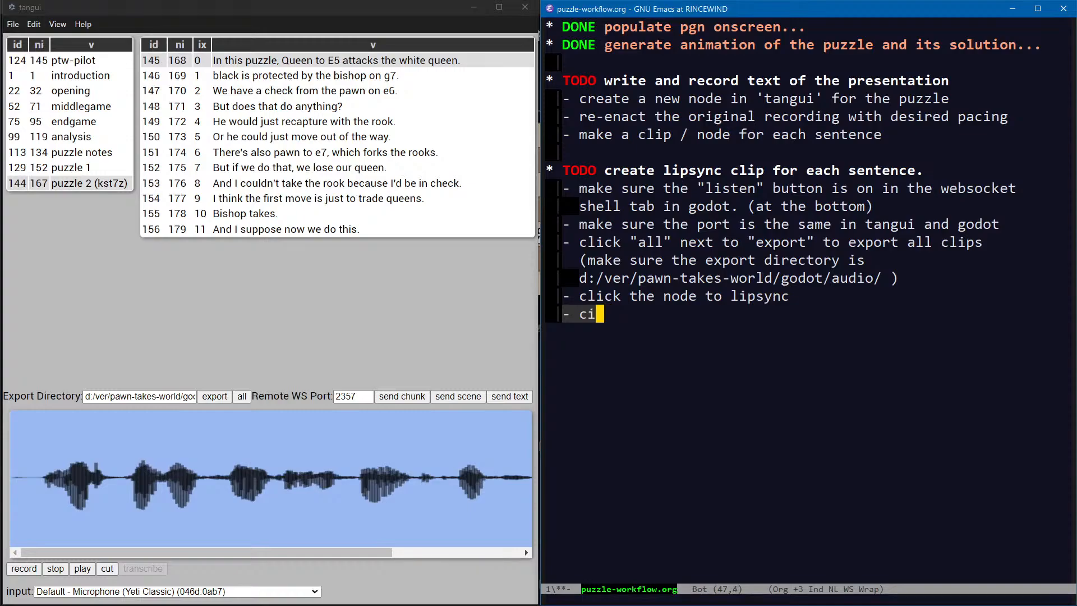
type("\"send ")
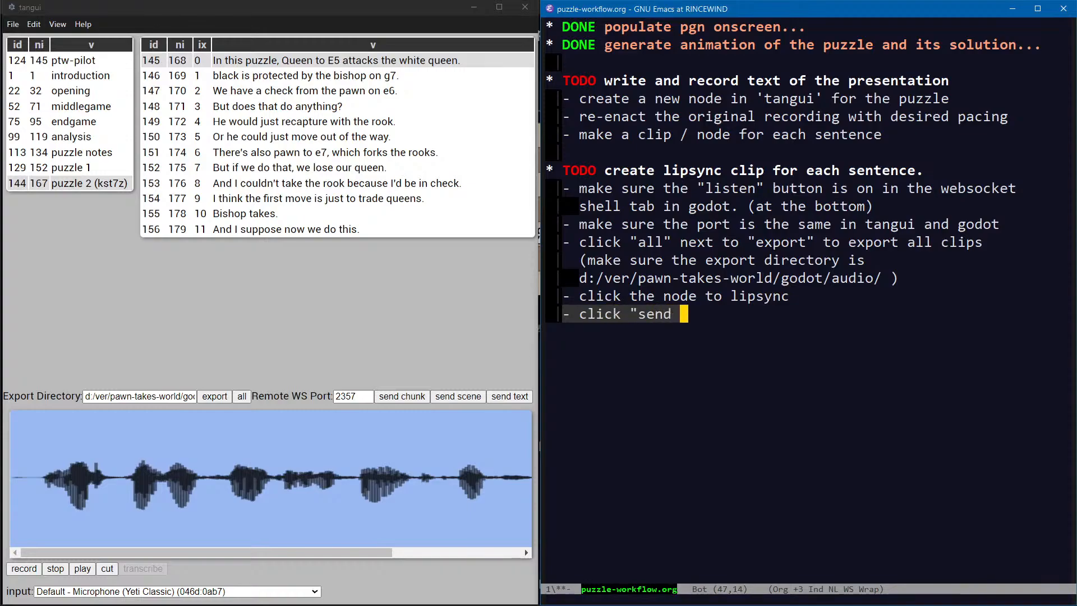
type("chunk\"")
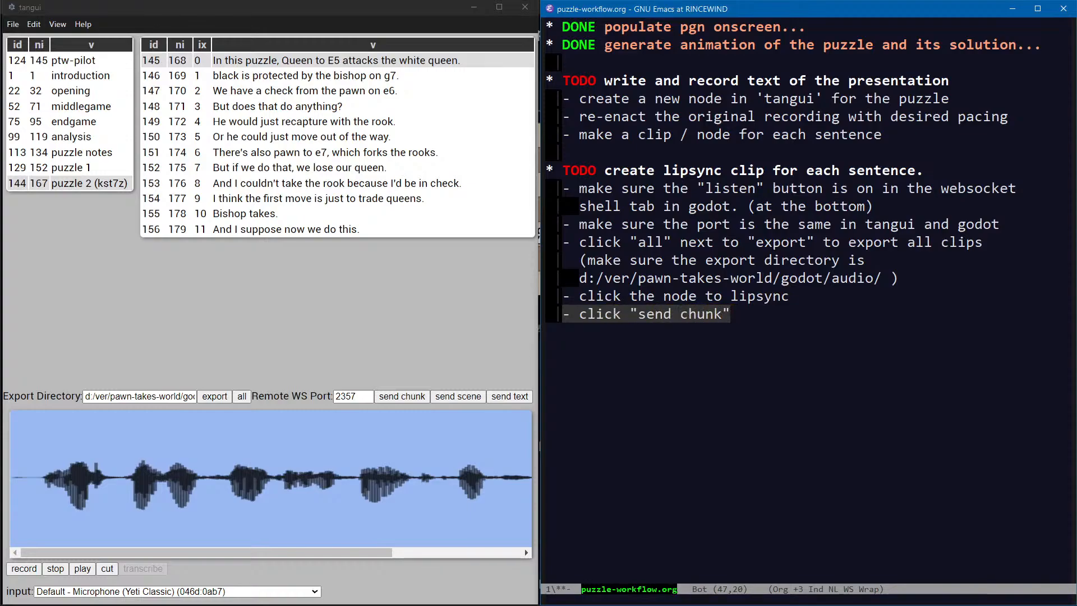
Add a list item reading: in godot, inspect the "Rhubarb" node
key("Return")
type("- in")
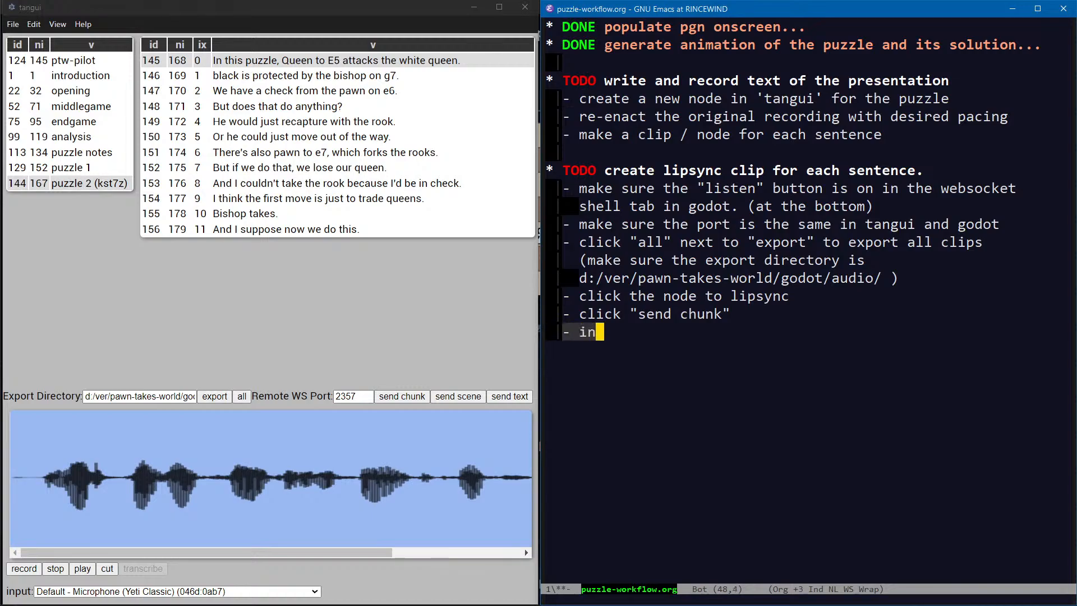
type(" godot, open the ")
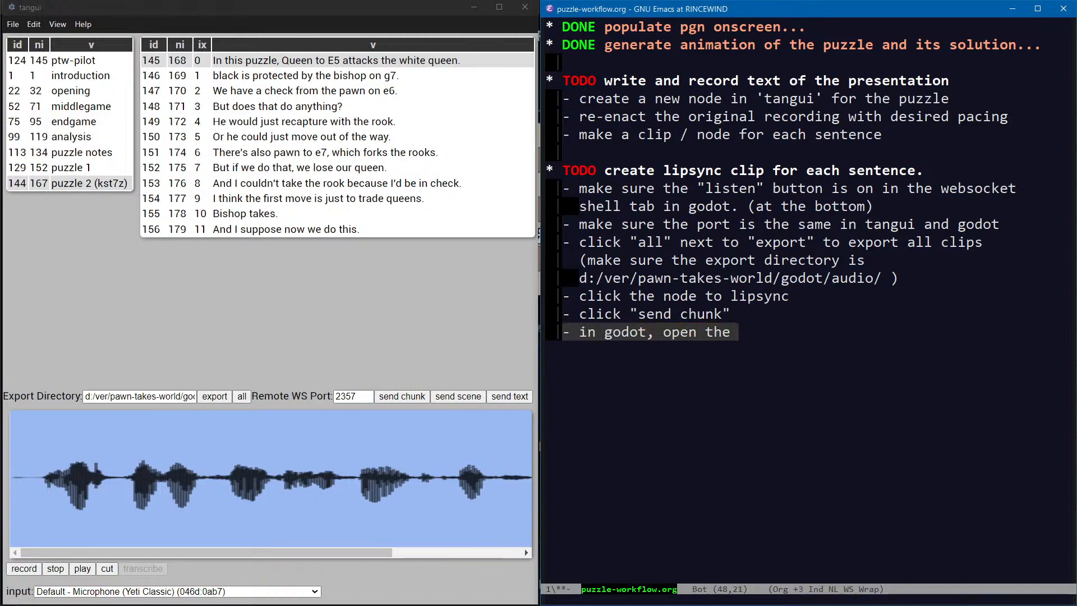
type("rh")
key("BackSpace")
key("BackSpace")
key("BackSpace")
key("BackSpace")
key("BackSpace")
key("BackSpace")
key("BackSpace")
key("BackSpace")
key("BackSpace")
key("BackSpace")
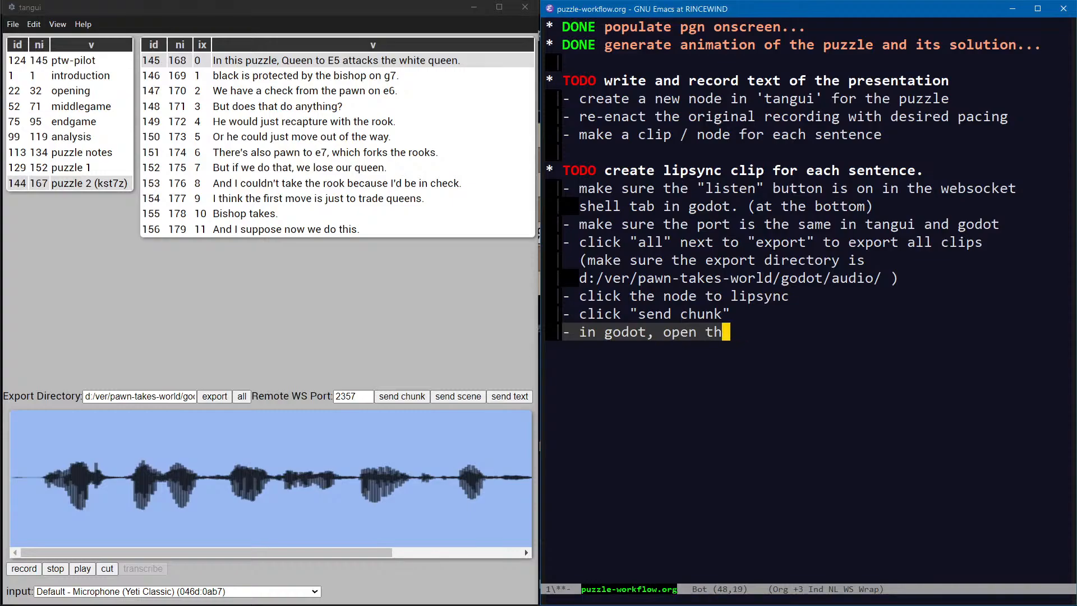
key("BackSpace")
type("inspect ")
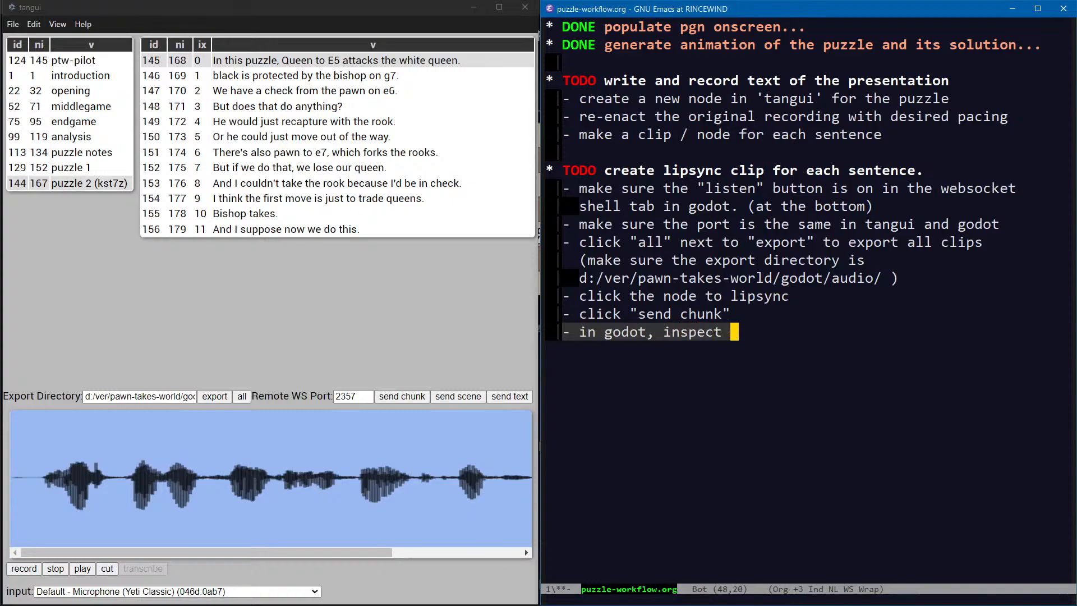
type("the \"Rhubarb\" node.")
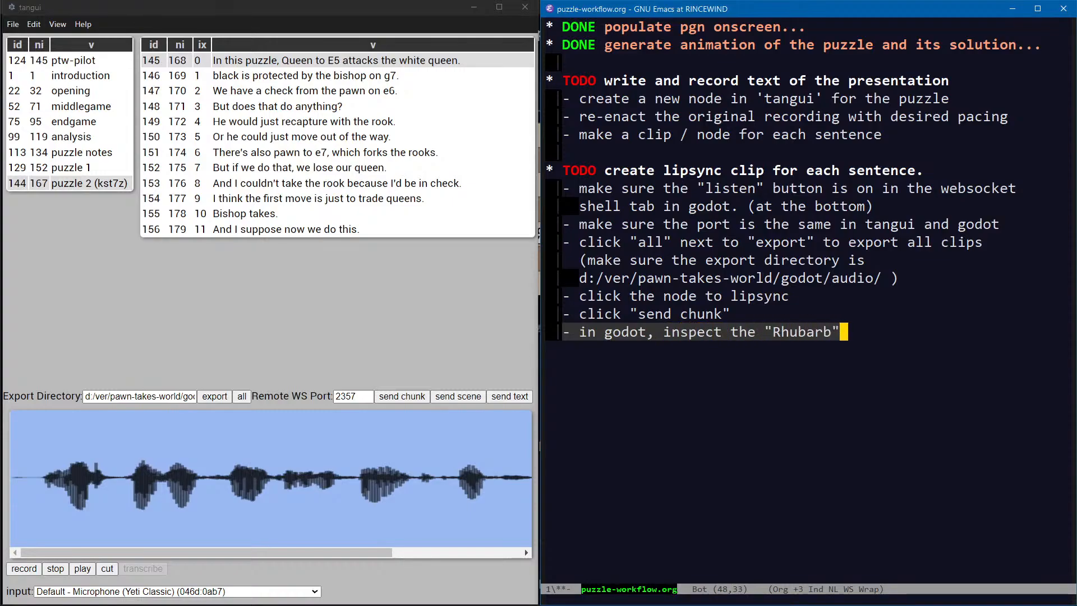
Check the Rhubarb node in Godot, then add "you should see the text of the node." beneath its list item in puzzle-workflow.org
key("alt+Tab")
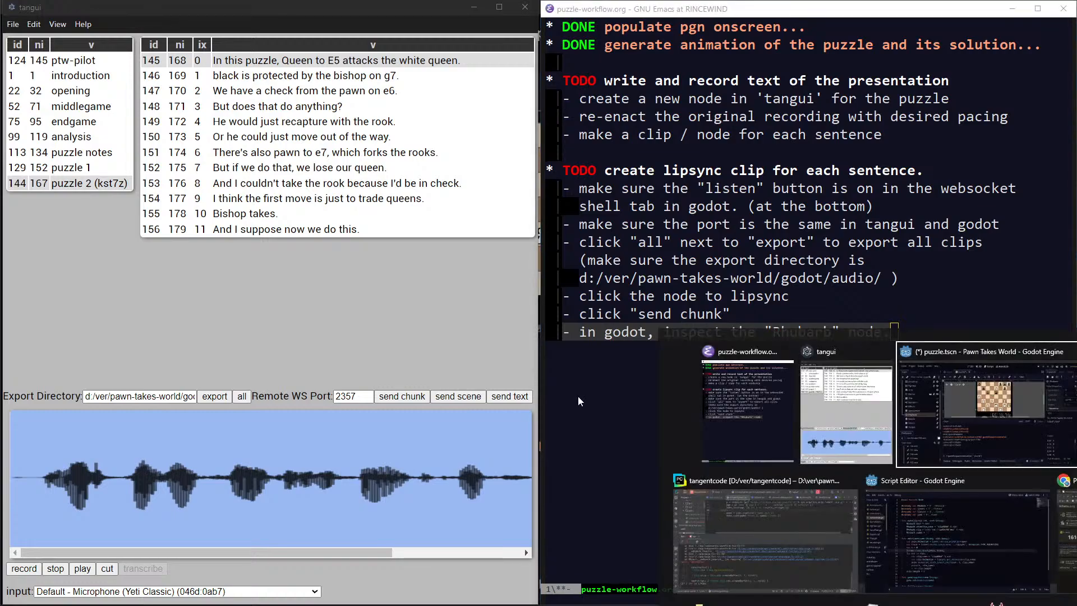
key("alt+Tab")
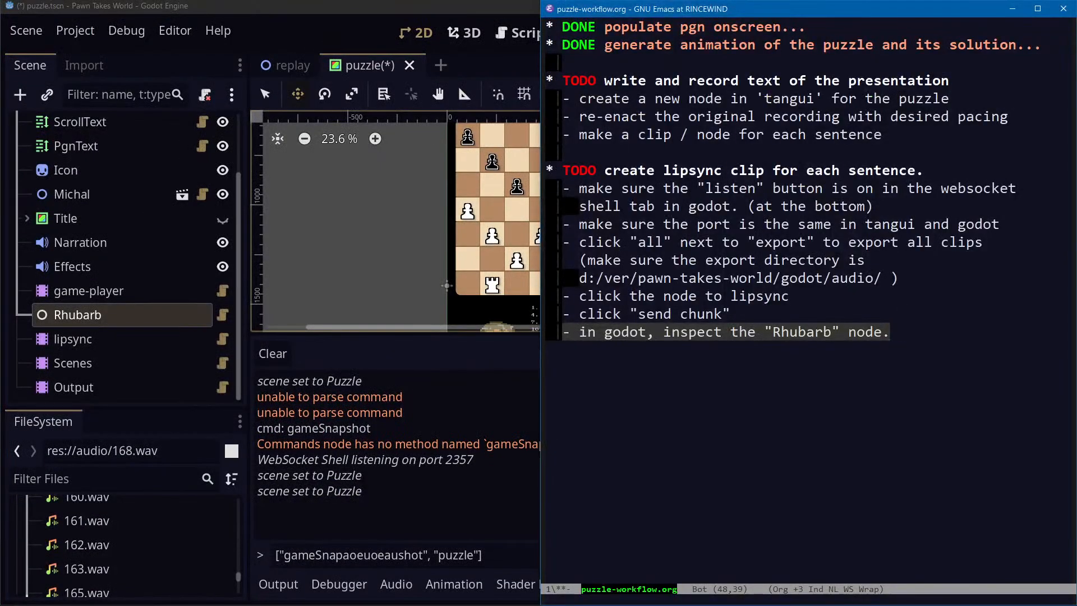
key("Return")
type("you should see the")
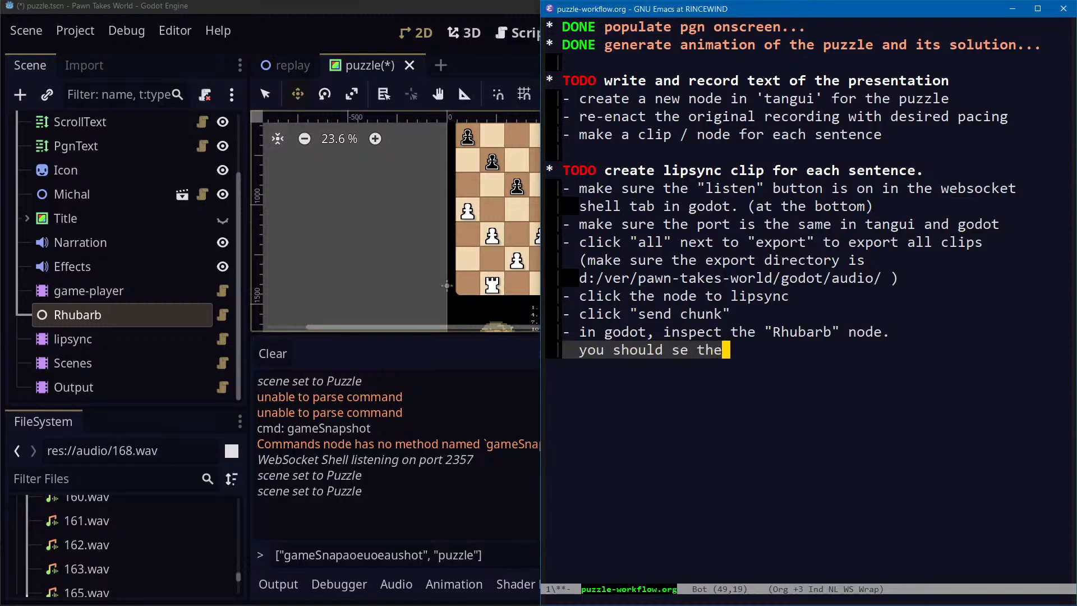
key("Left")
key("Left")
key("Left")
key("Left")
key("End")
type("text of the node.")
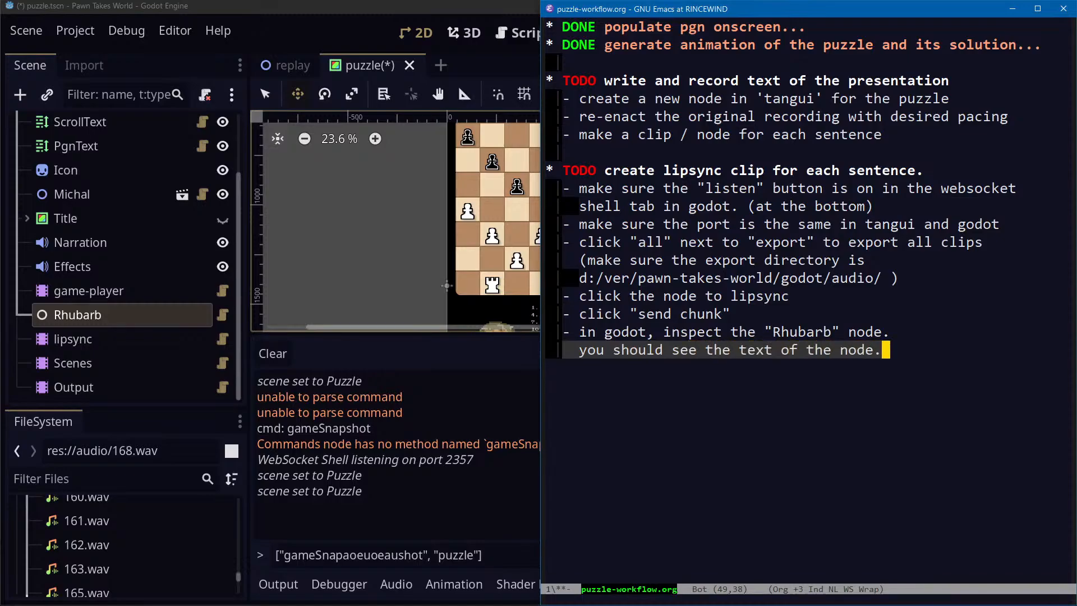
Add a list item reading: click "run rhubarb"
key("alt+Return")
type("c")
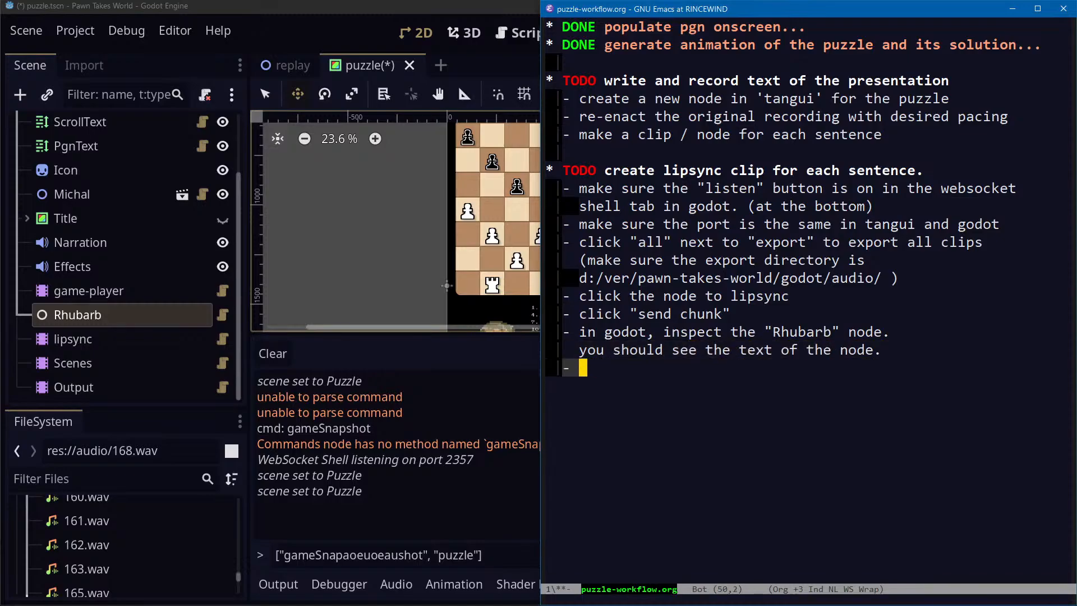
type("lick ")
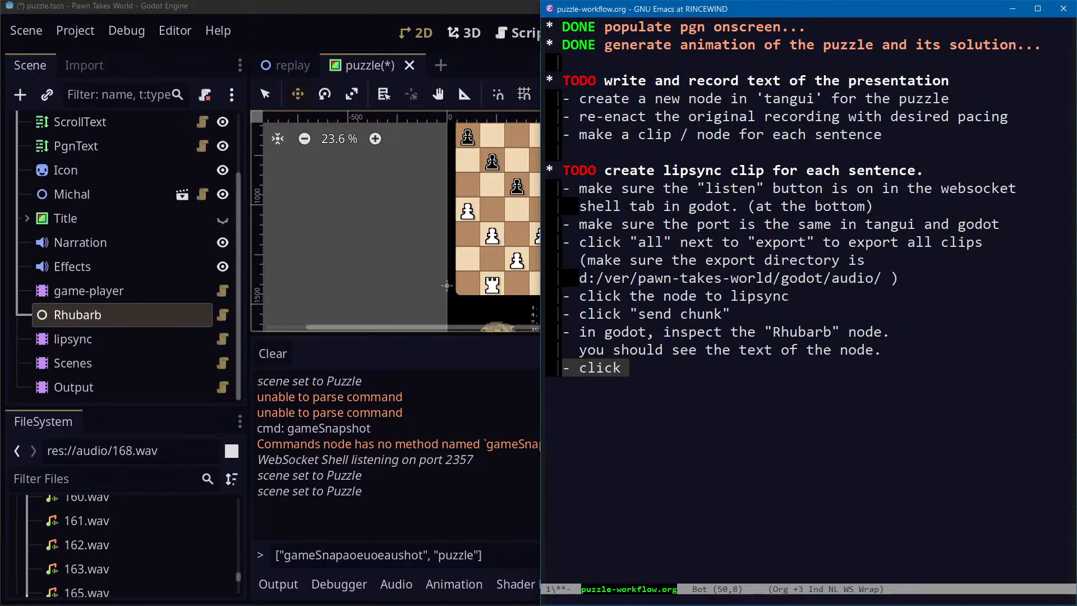
type("\"run rh")
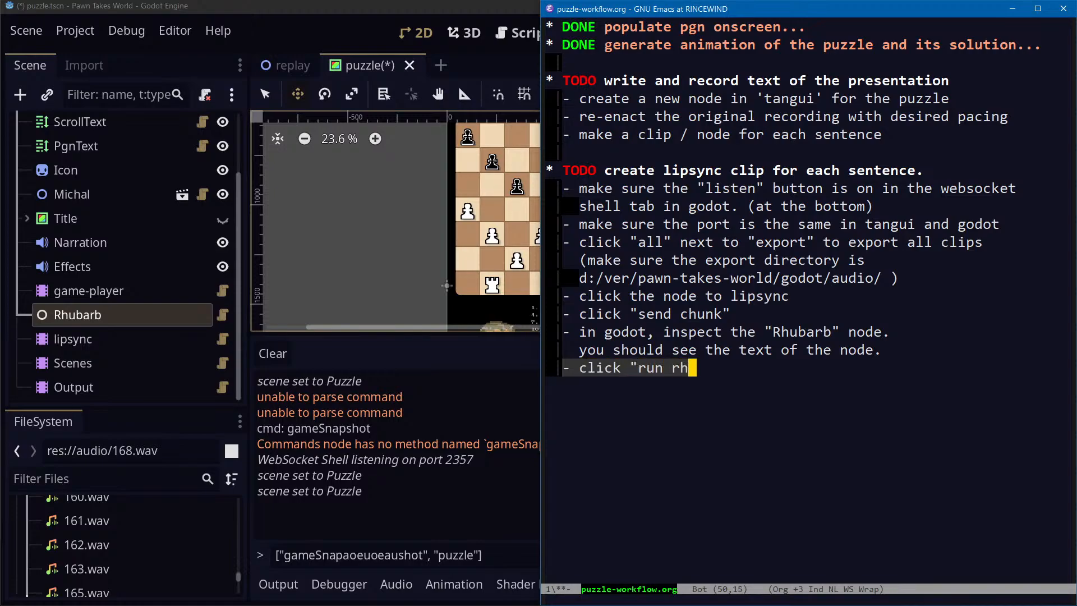
type("ubarb\"")
Add a nested item "click build animation" and append "once the codes appear" to the "run rhubarb" item
key("alt+Return")
key("Tab")
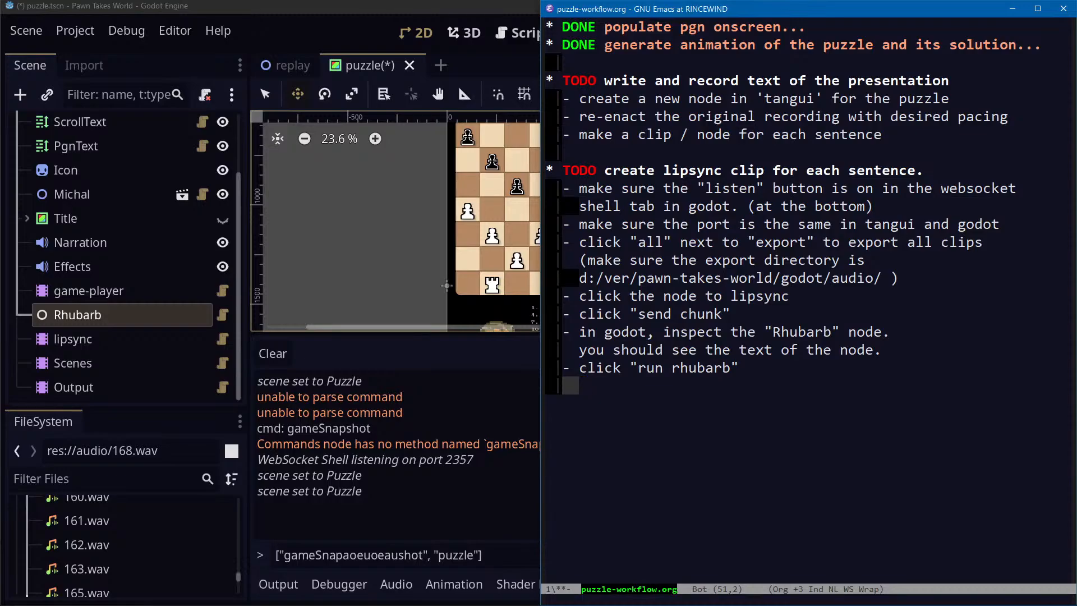
type("click")
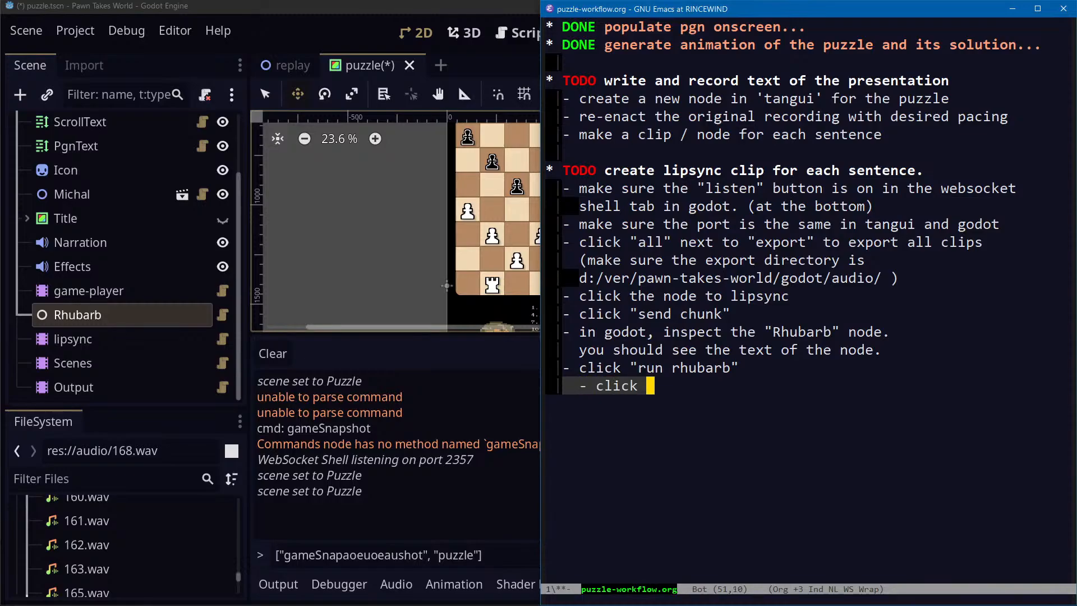
key("alt+Tab")
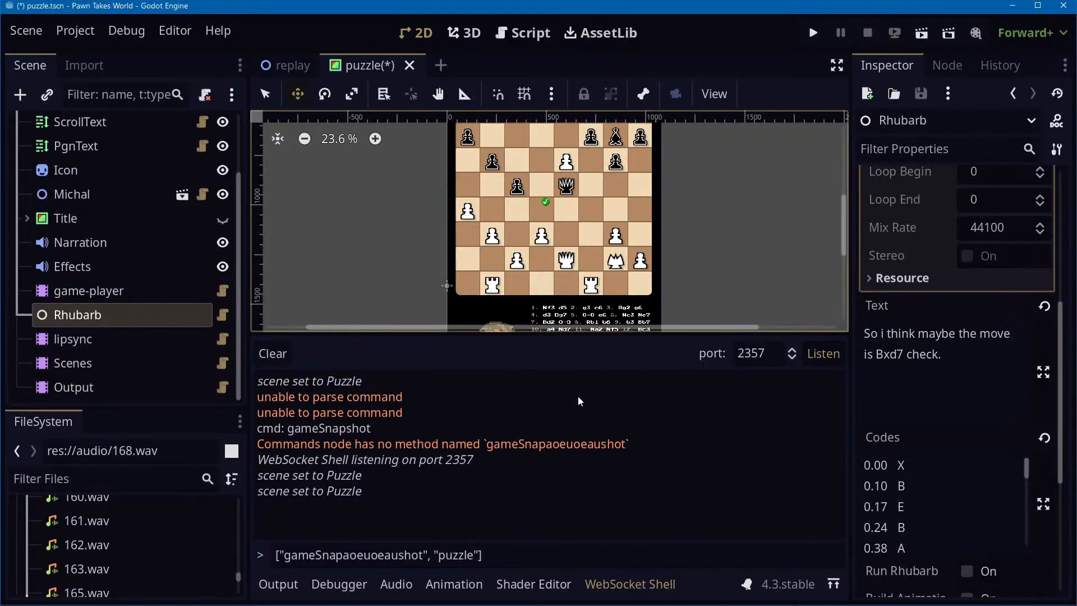
key("alt+Tab")
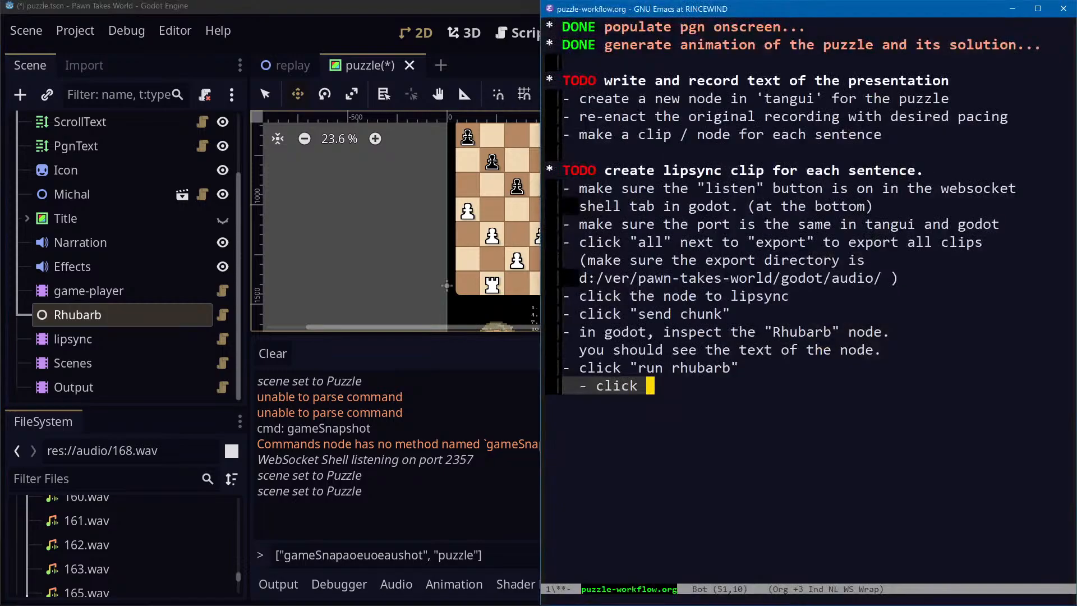
type("build animation")
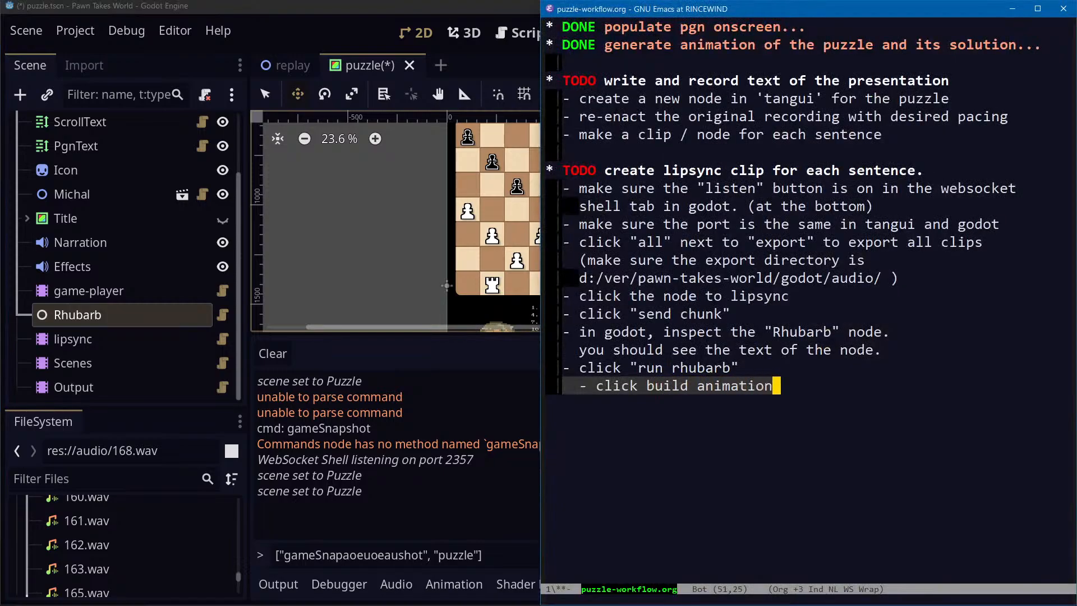
key("Up")
type("once the codes appear")
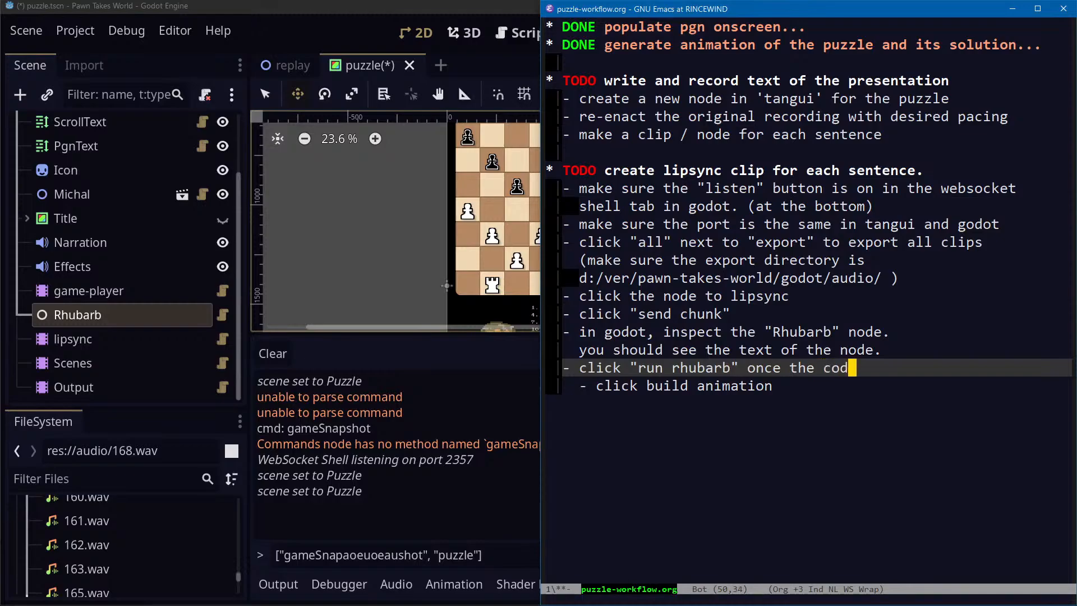
Switch to tangui and send the chunk for the first puzzle 2 sentence to Godot
key("alt+Tab")
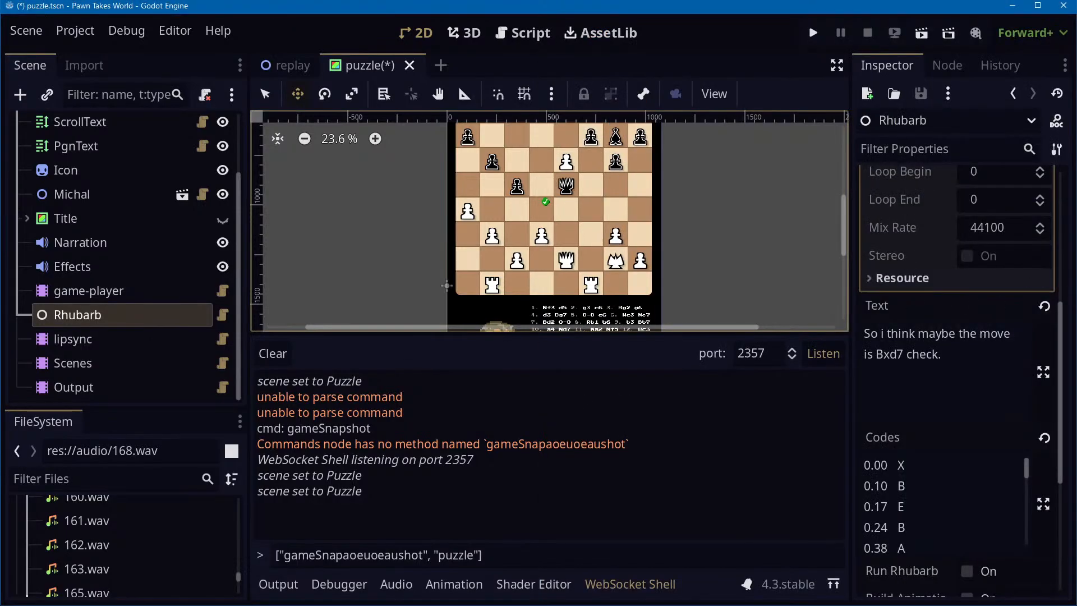
key("alt+Tab")
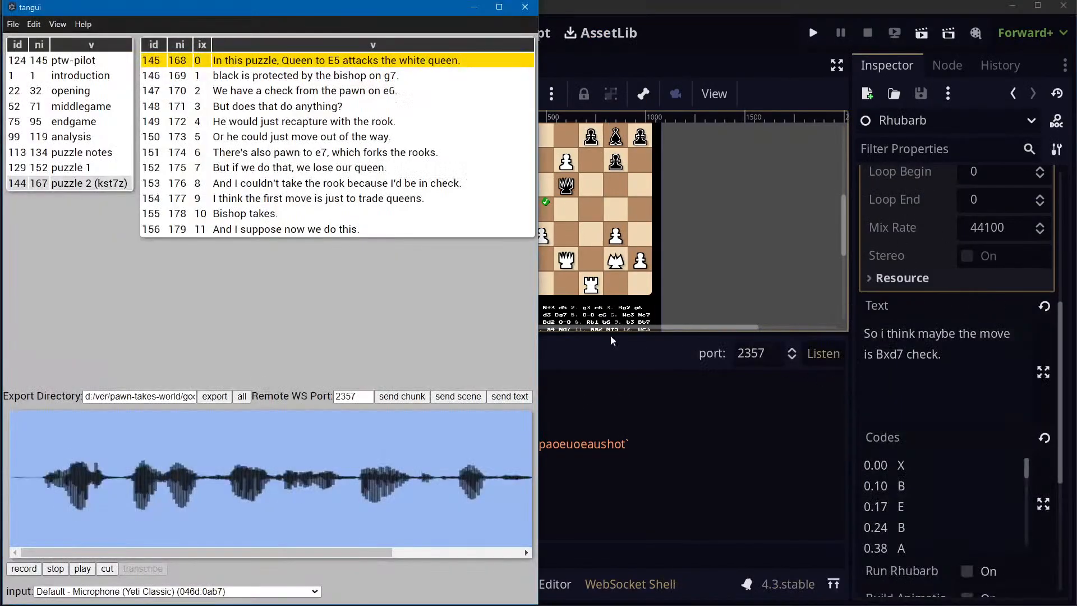
left_click(402, 397)
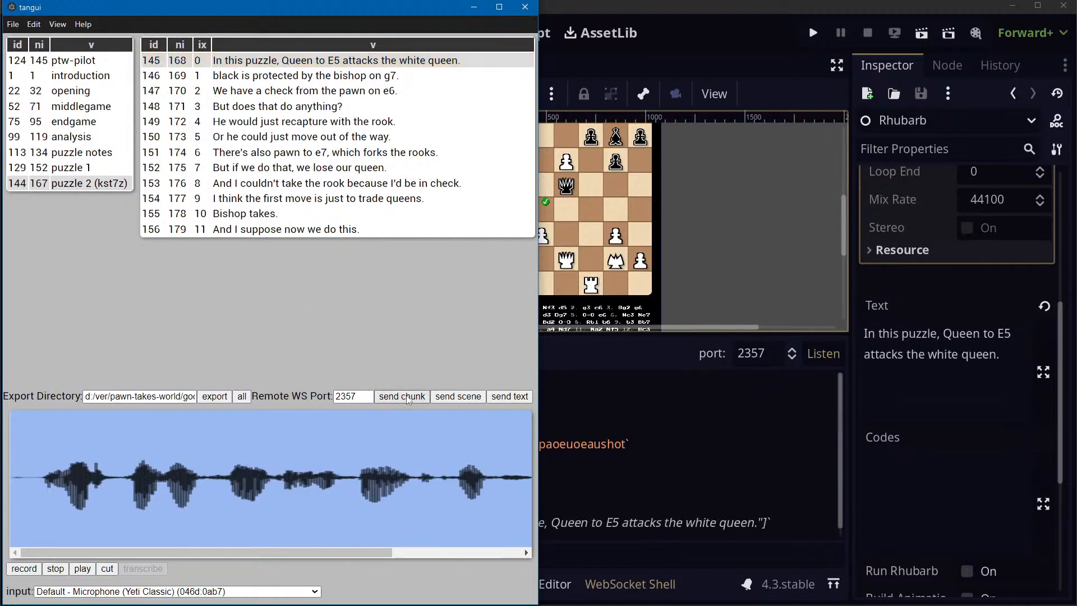
Switch to Godot, run Rhubarb on the received clip, and look through the generated codes and the node's remaining properties
key("alt+Tab")
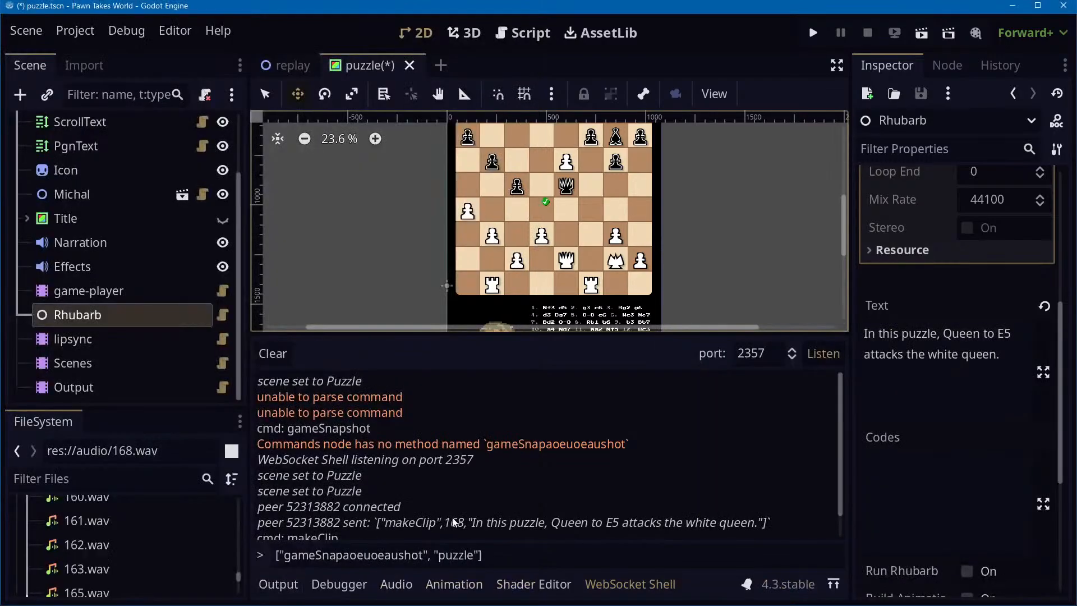
key("alt+Tab")
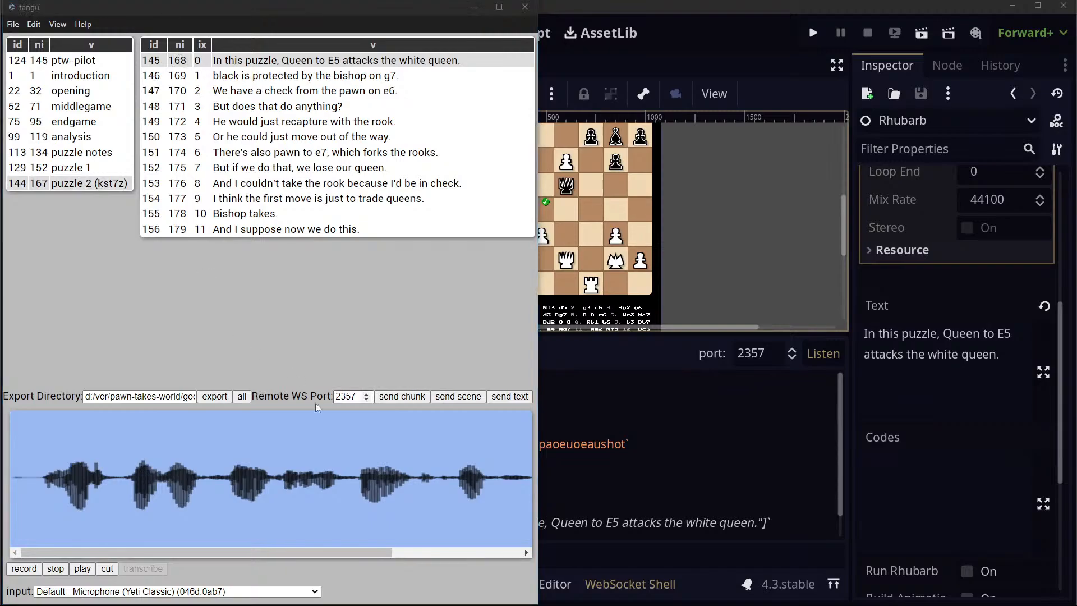
key("alt+Tab")
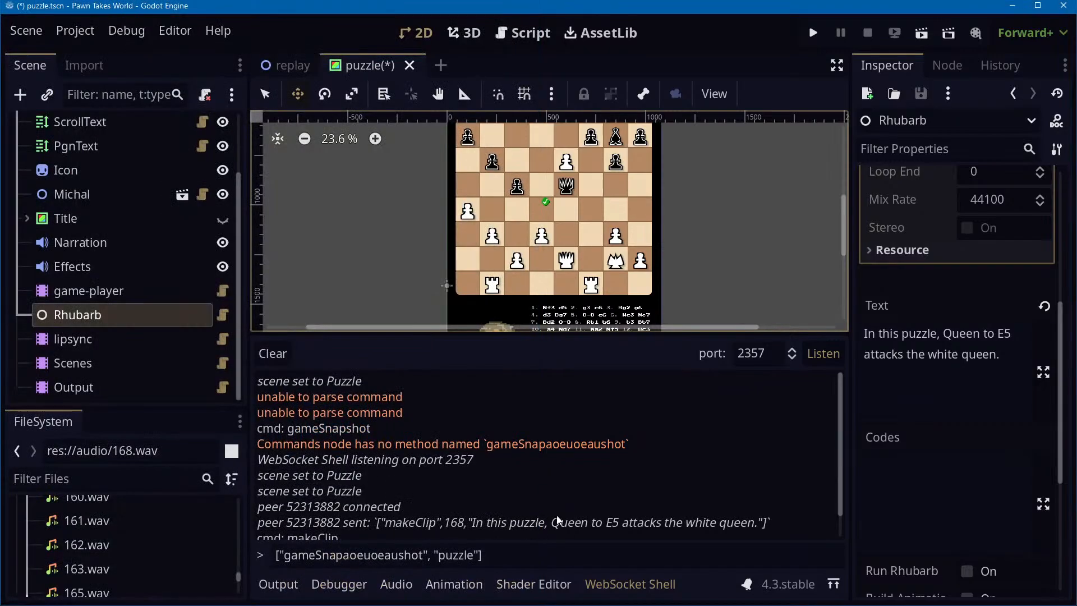
key("alt+Tab")
left_click(627, 452)
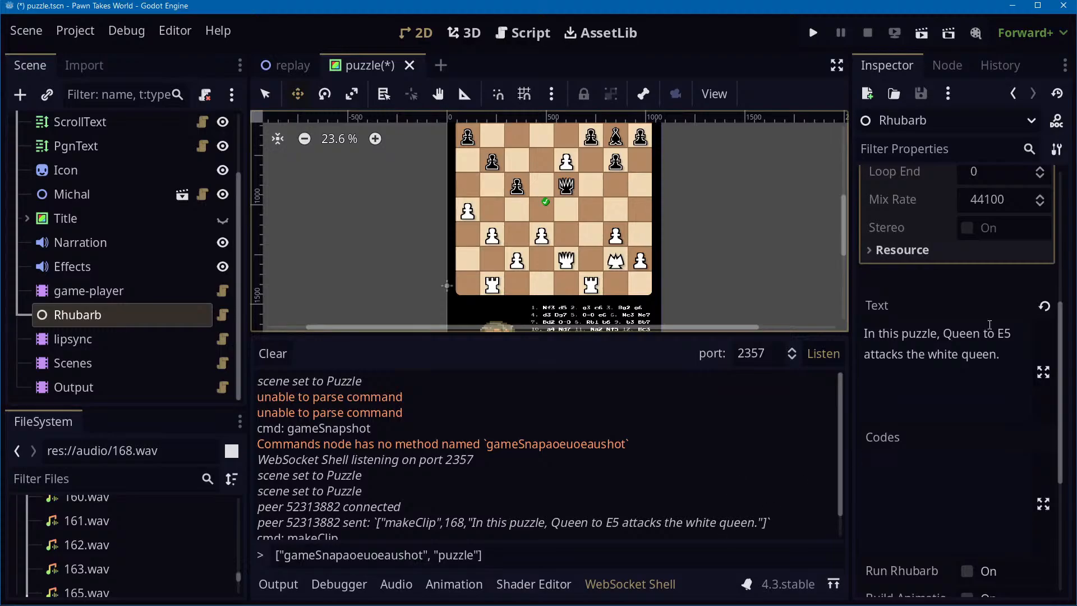
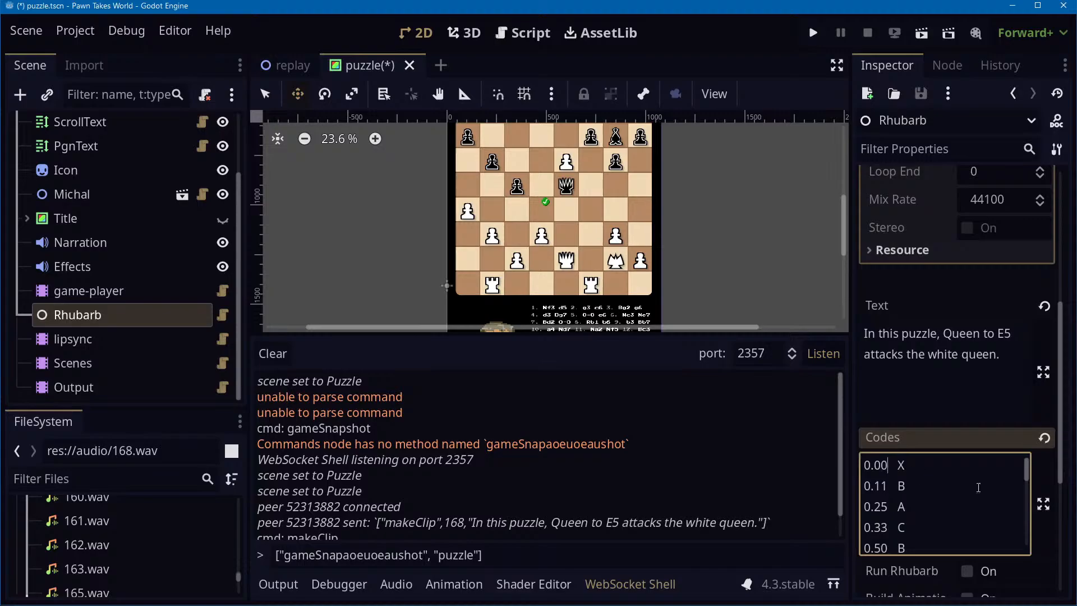
scroll(920, 494, "down", 10)
scroll(953, 415, "up", 10)
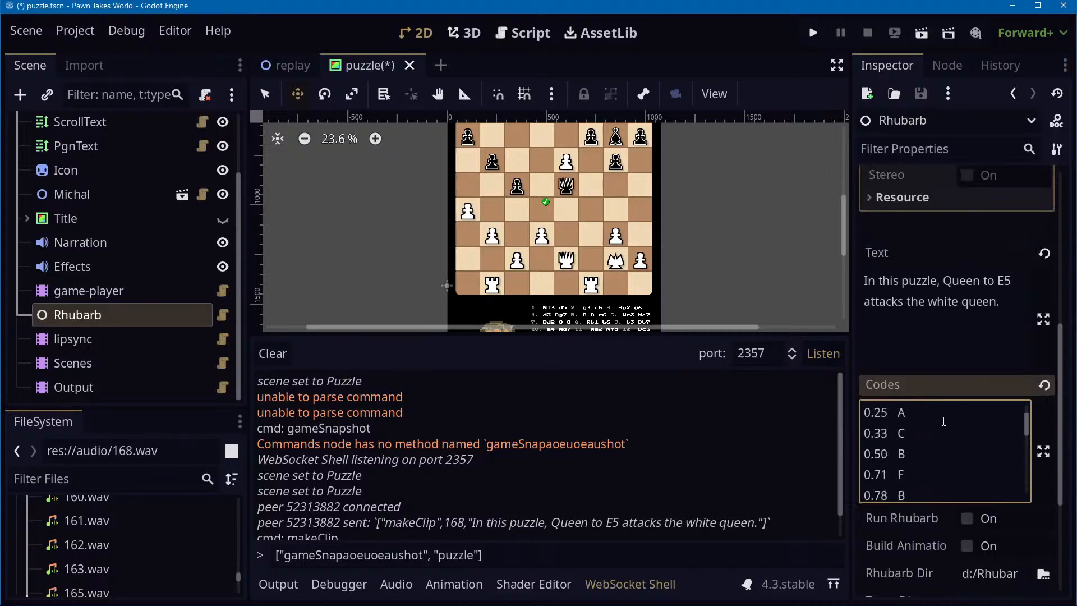
scroll(968, 517, "down", 4)
scroll(968, 516, "down", 6)
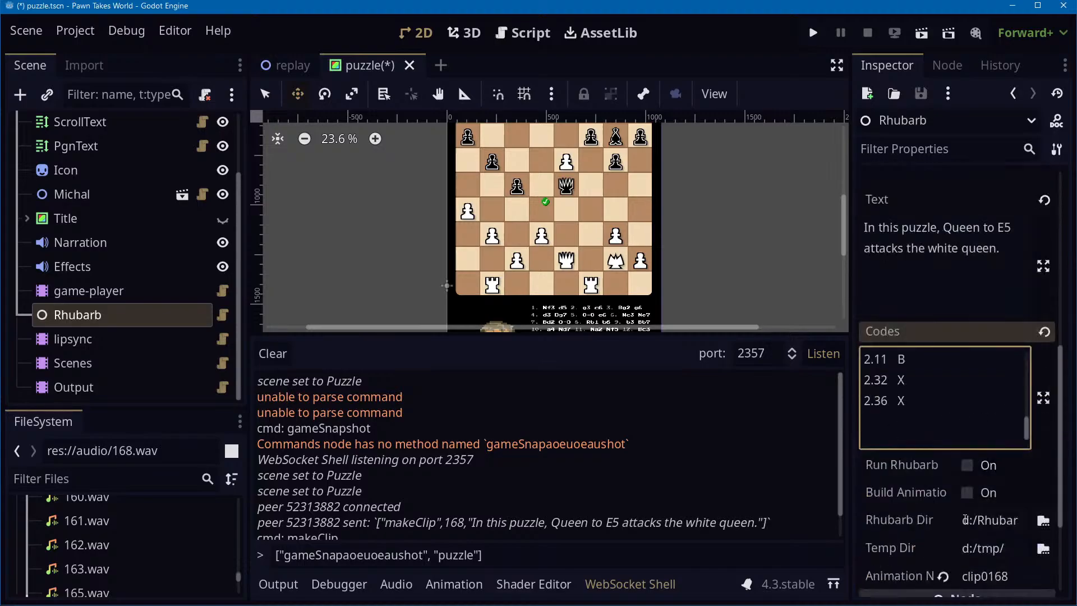
scroll(928, 408, "down", 3)
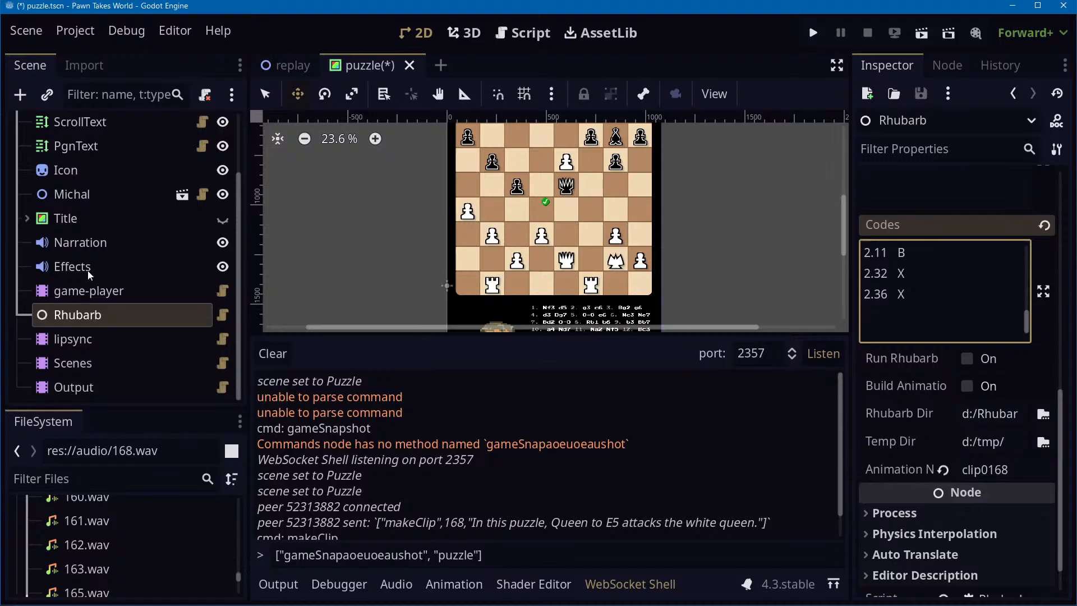
Select the lipsync node and examine its list of animation clips
left_click(84, 339)
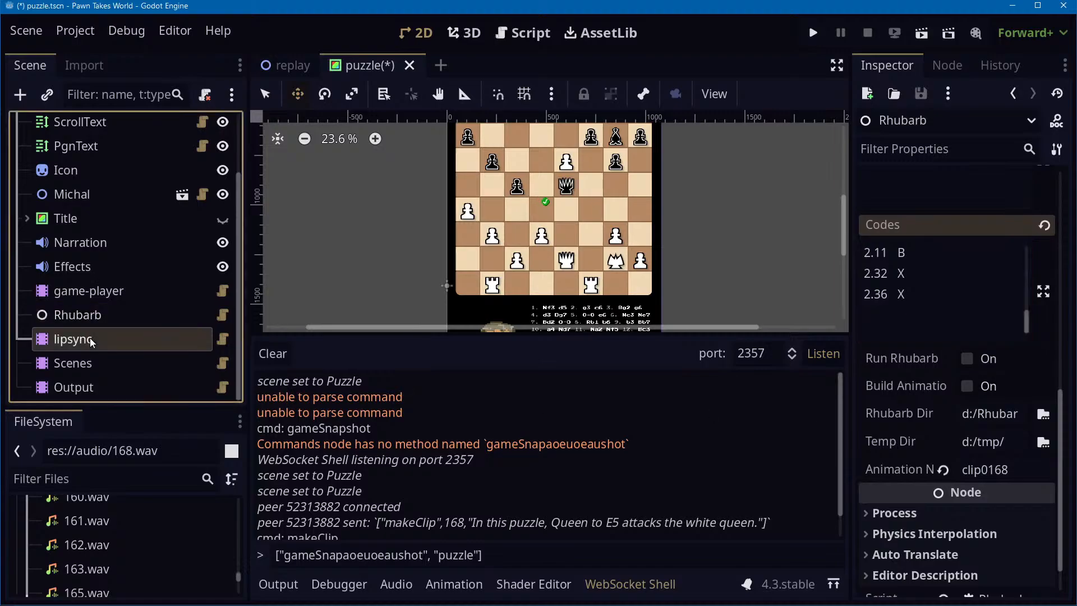
left_click(600, 354)
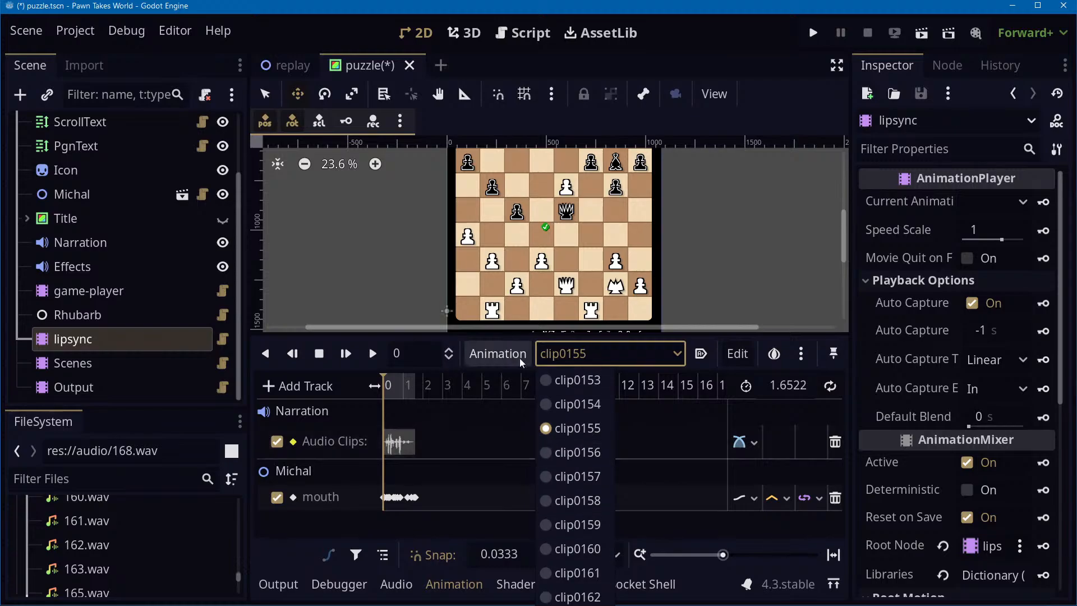
left_click(489, 358)
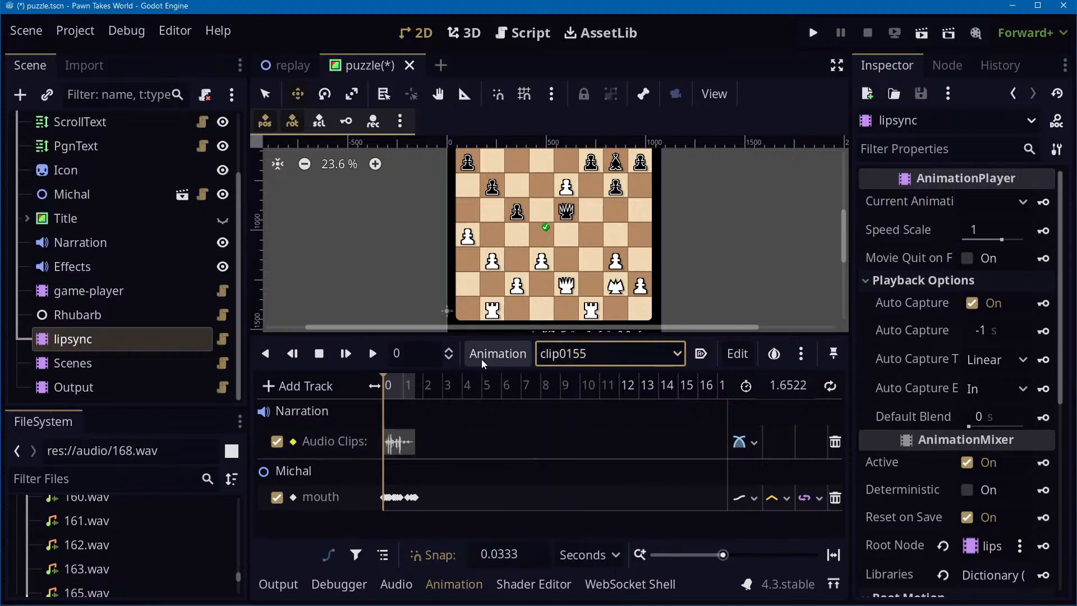
Switch to puzzle-workflow.org in Emacs and insert the item 'clear out the "lipsync" animations in' above "click the node to lipsync"
key("alt+Tab")
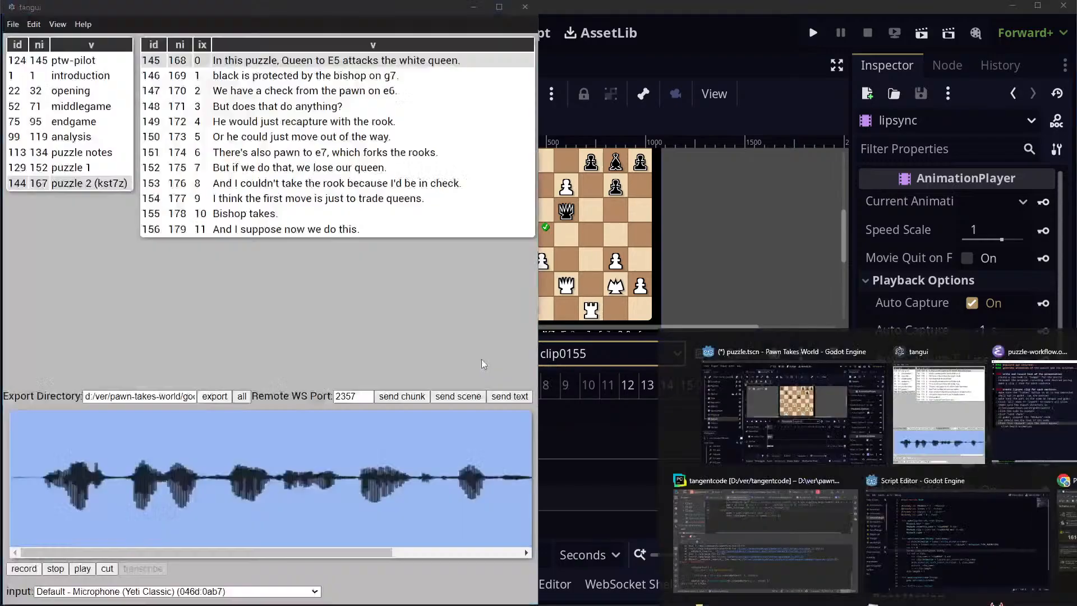
key("alt+Tab")
key("alt+Tab")
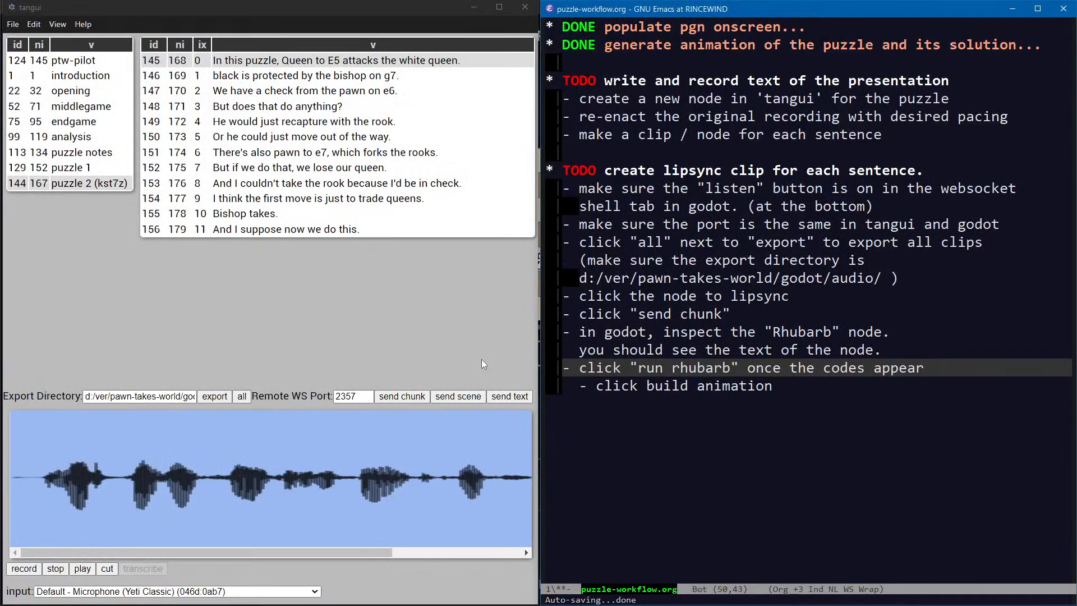
key("Up")
key("Up")
key("Up")
key("Up")
key("Up")
key("Down")
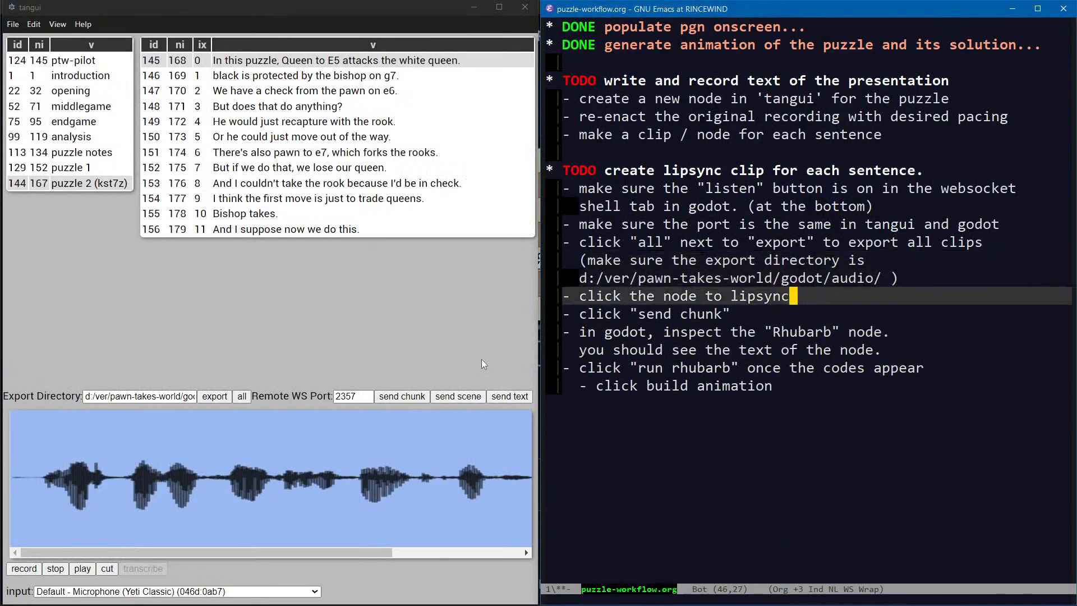
key("Up")
key("Return")
type("- clear out the ")
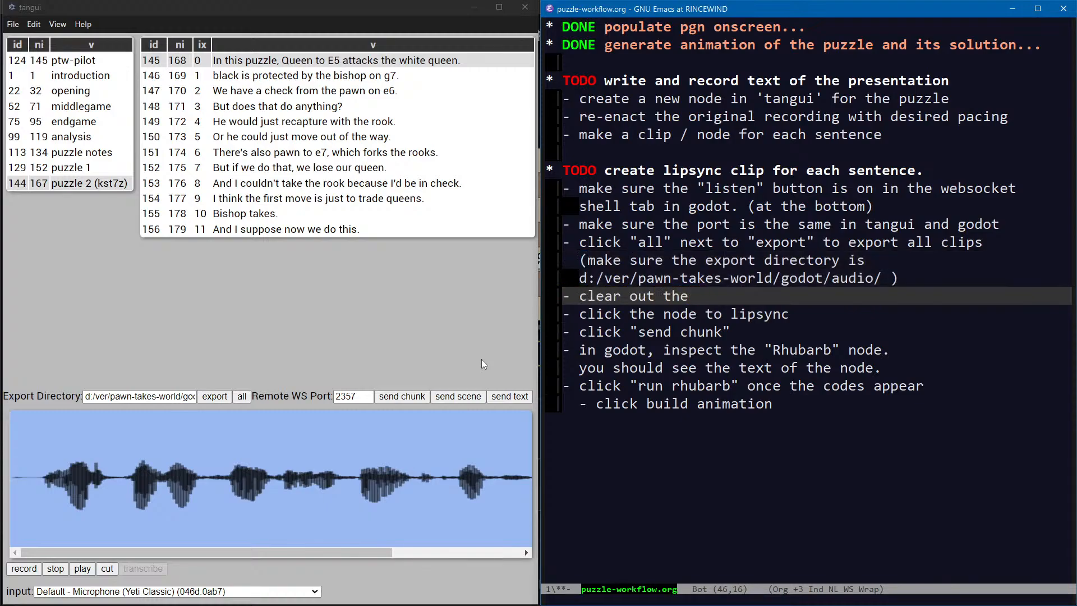
type("\"lipsync\" an")
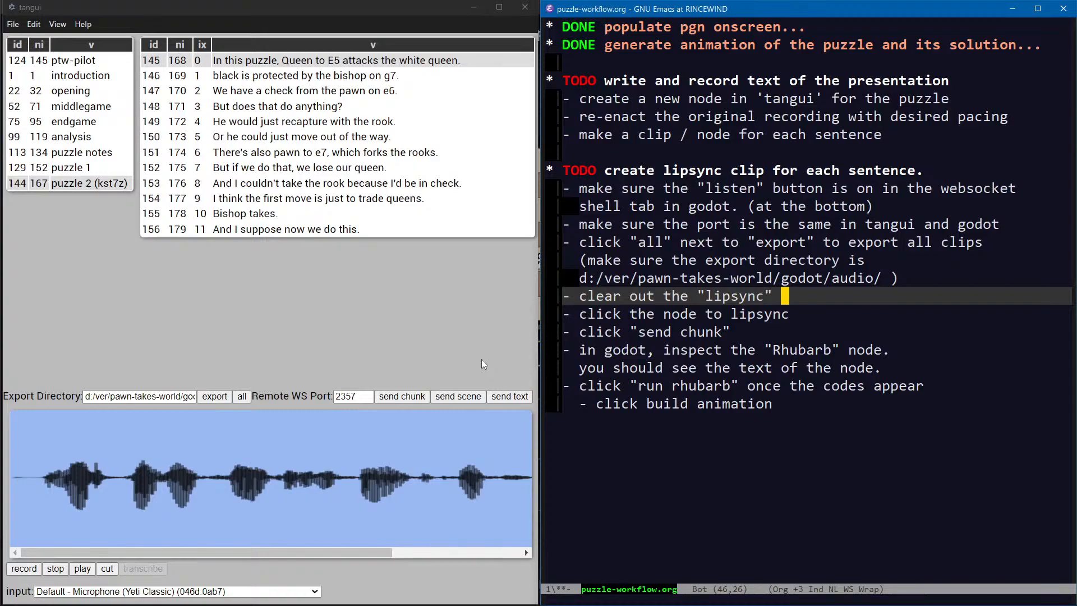
type("imations in")
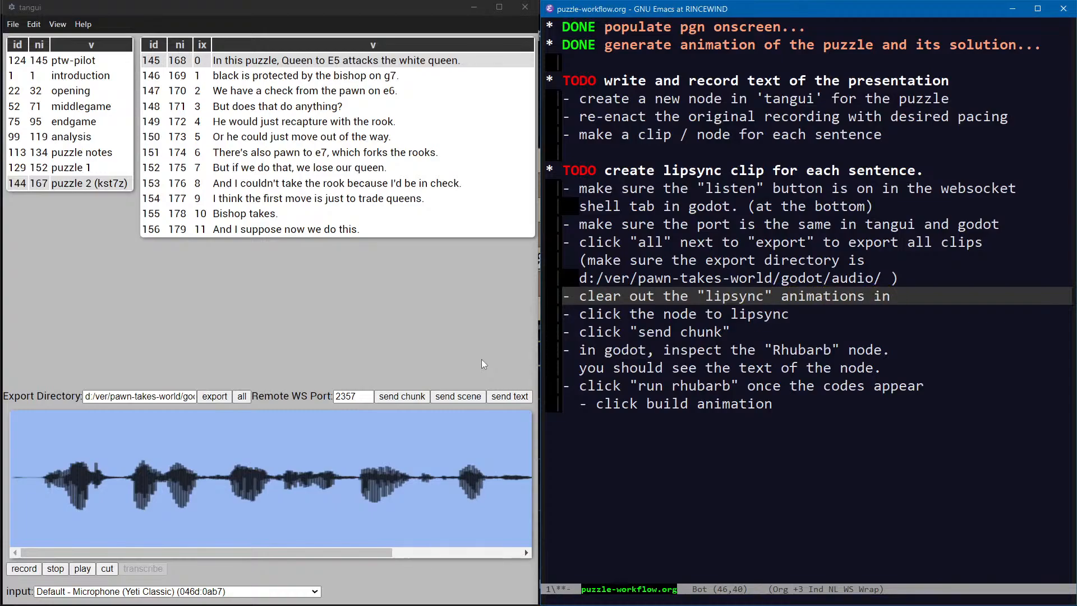
Rewrite the item above "click the node to lipsync" as 'in godot, clear out the animations in the "lipsync" node'
key("alt+b")
key("alt+b")
key("alt+b")
key("alt+b")
key("alt+f")
key("alt+d")
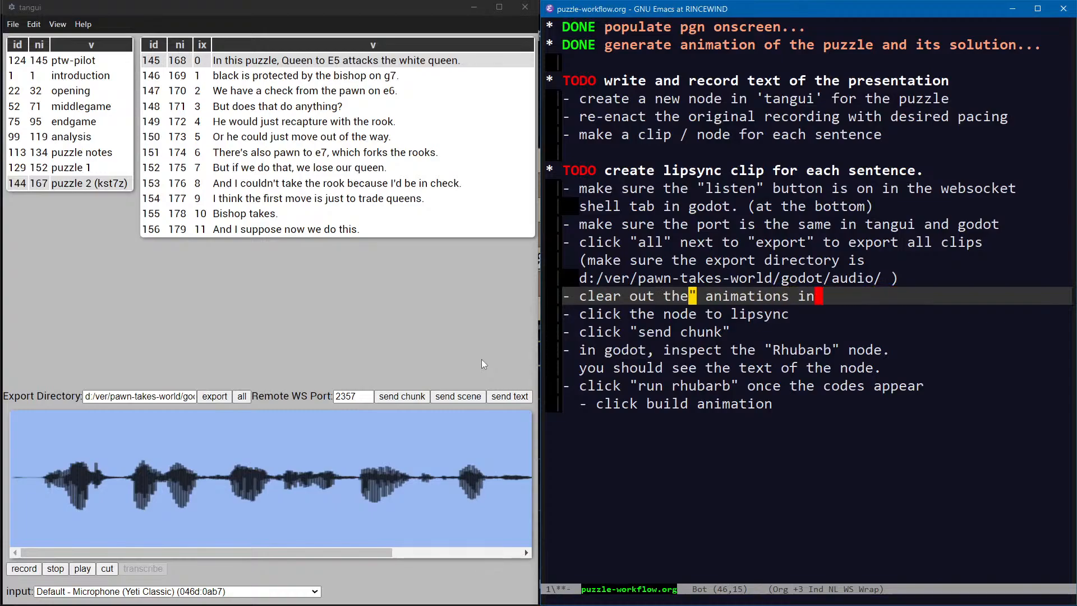
key("ctrl+a")
key("ctrl+f")
key("ctrl+f")
type("in godot, clear out ")
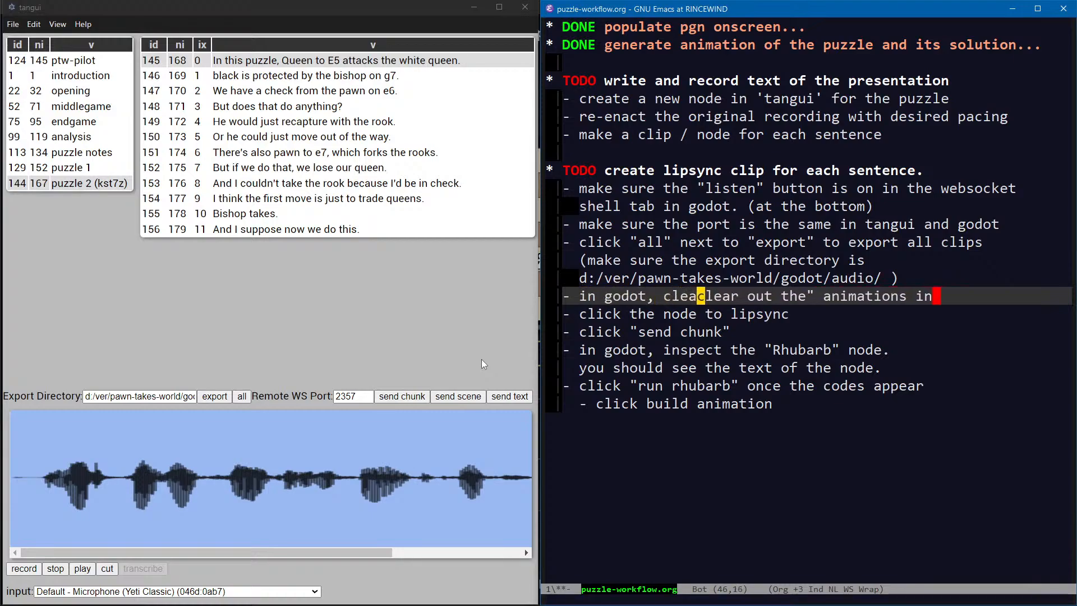
type("the ")
type("animations under \"l")
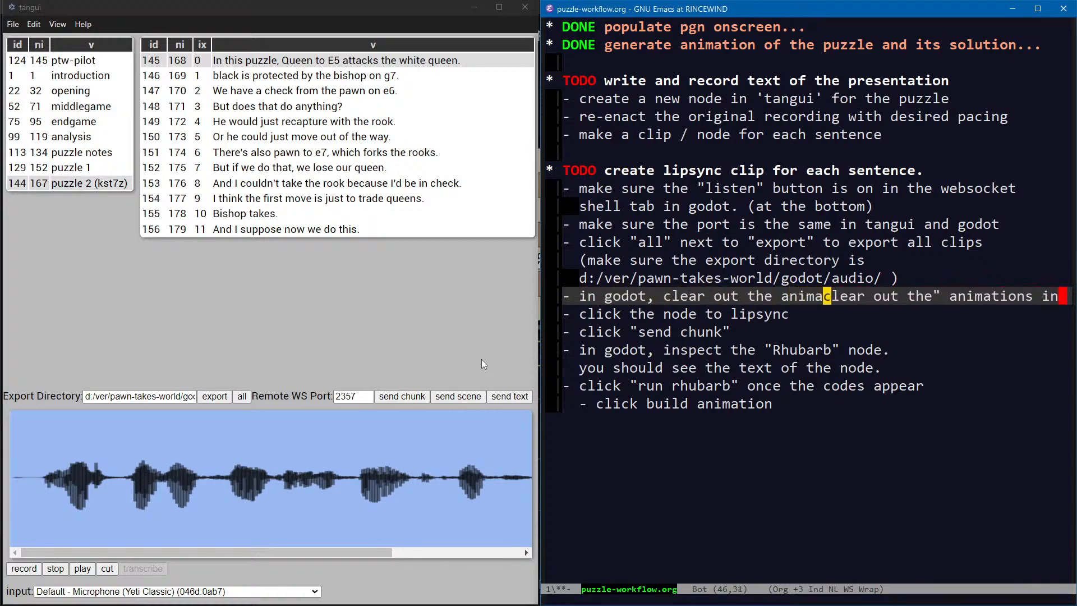
type("ips")
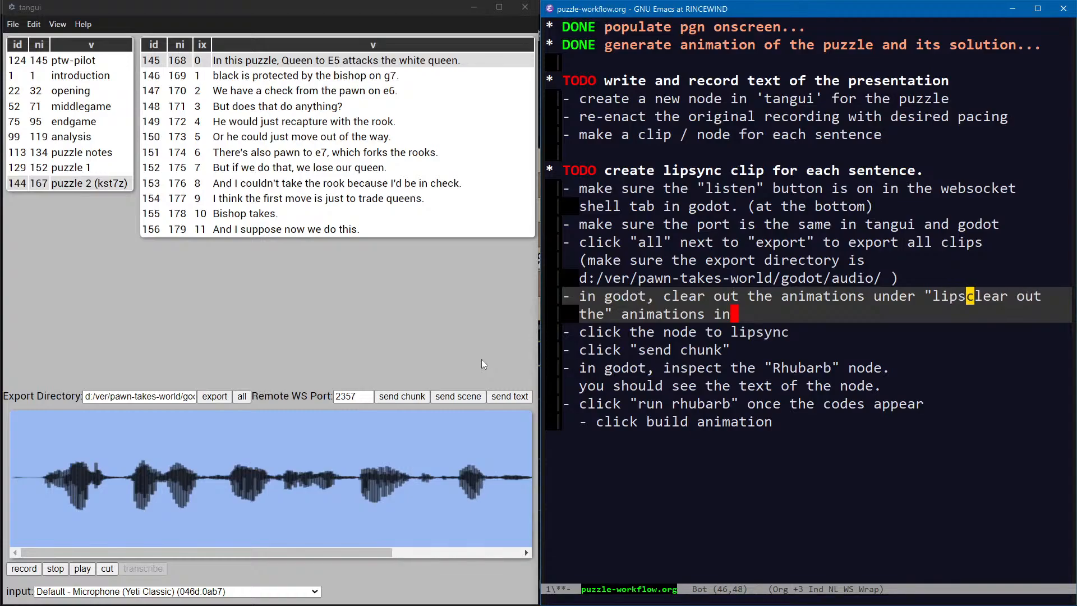
key("BackSpace")
key("BackSpace")
key("BackSpace")
key("BackSpace")
key("alt+BackSpace")
type("in the \"lipsyn")
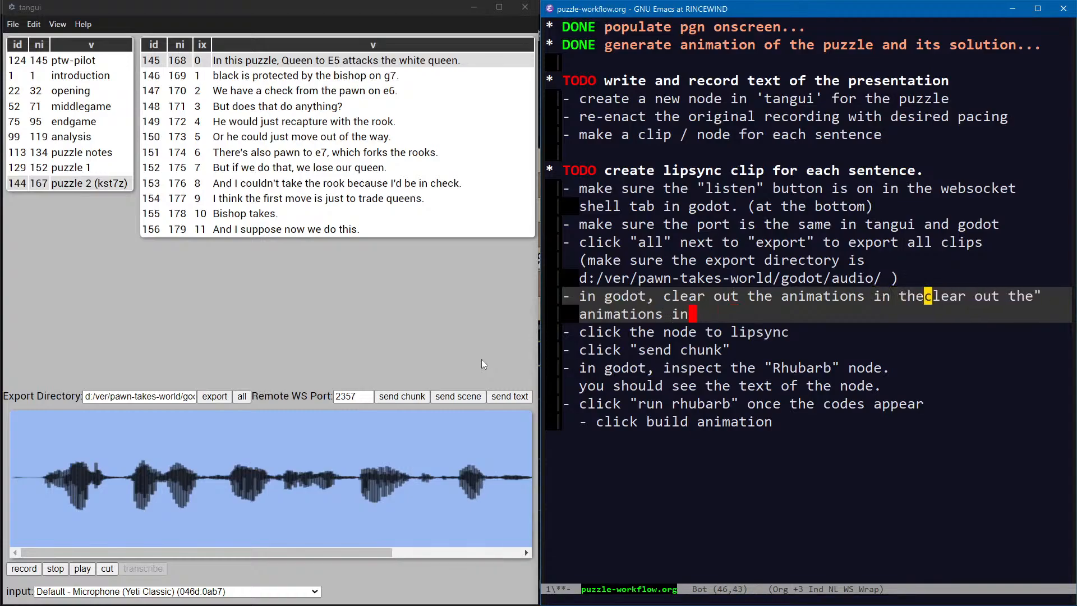
type("c\" node")
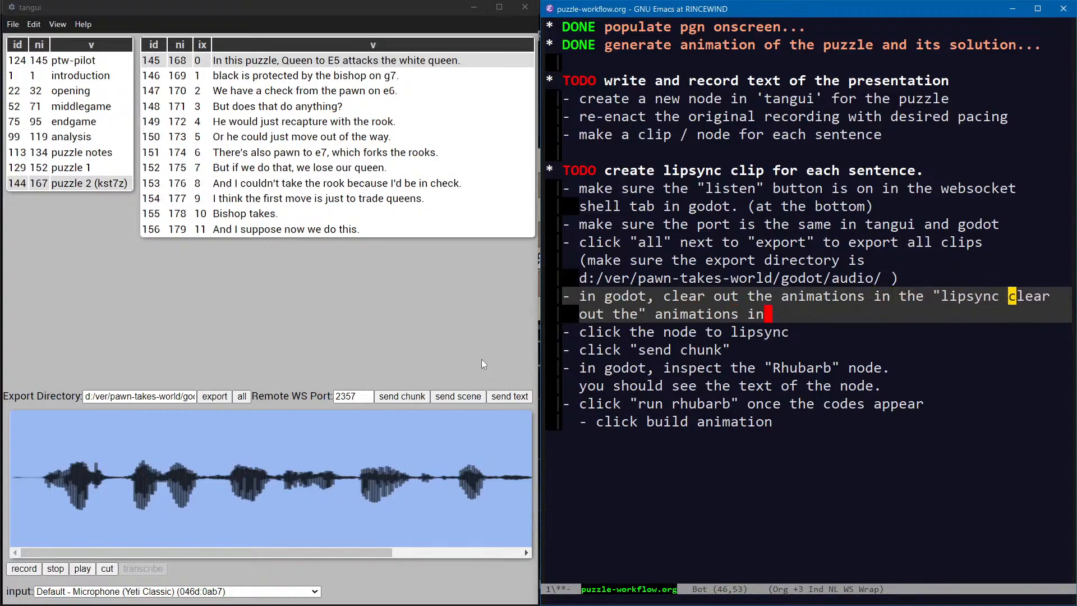
key("ctrl+k")
key("ctrl+n")
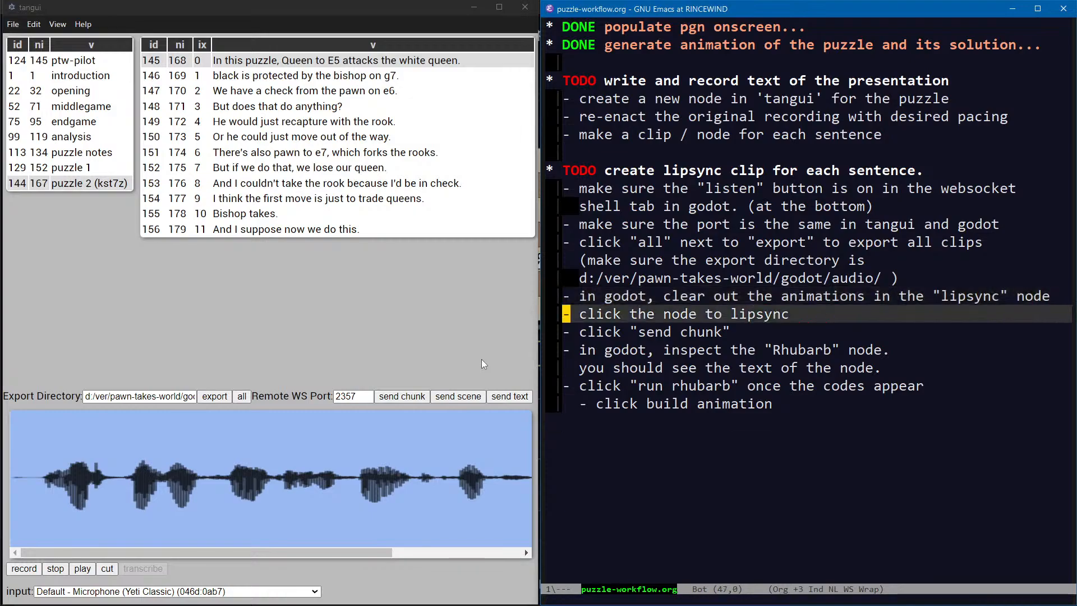
Switch to Godot and open the animation library manager for the lipsync node
key("alt+Tab")
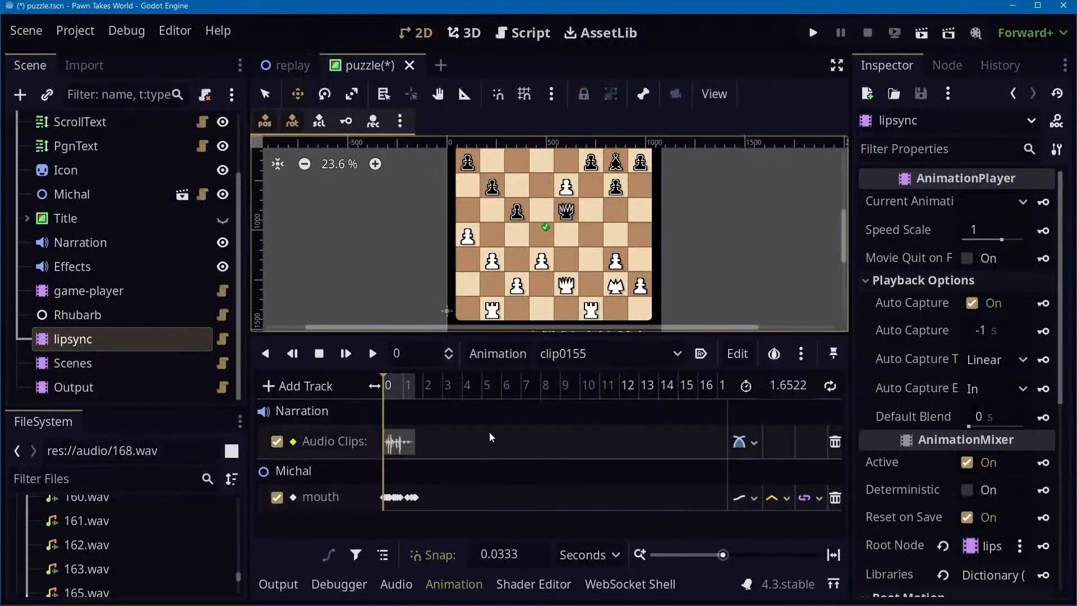
left_click(506, 353)
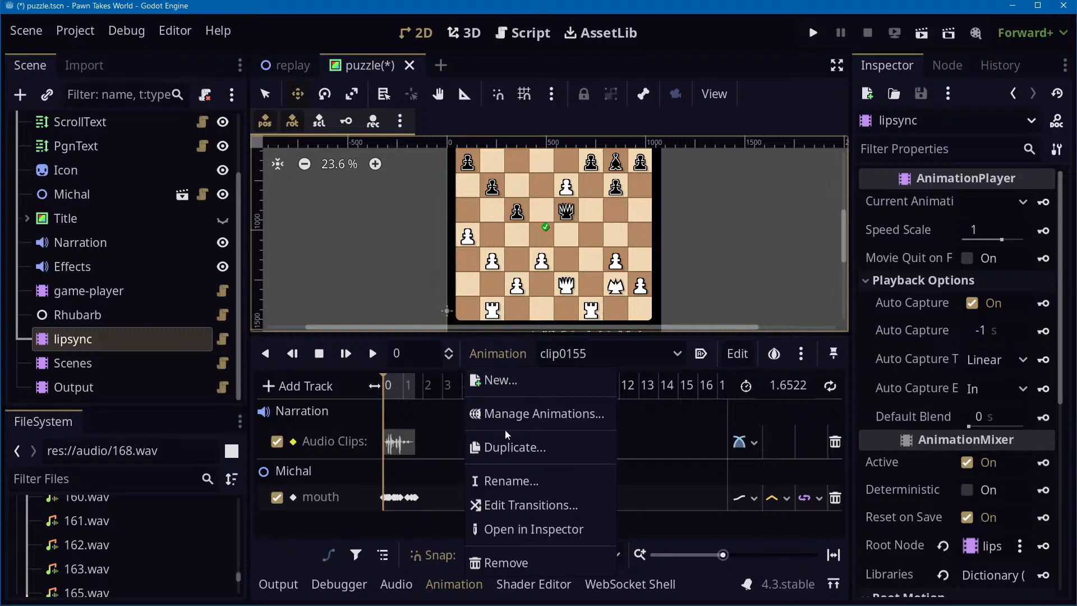
left_click(513, 412)
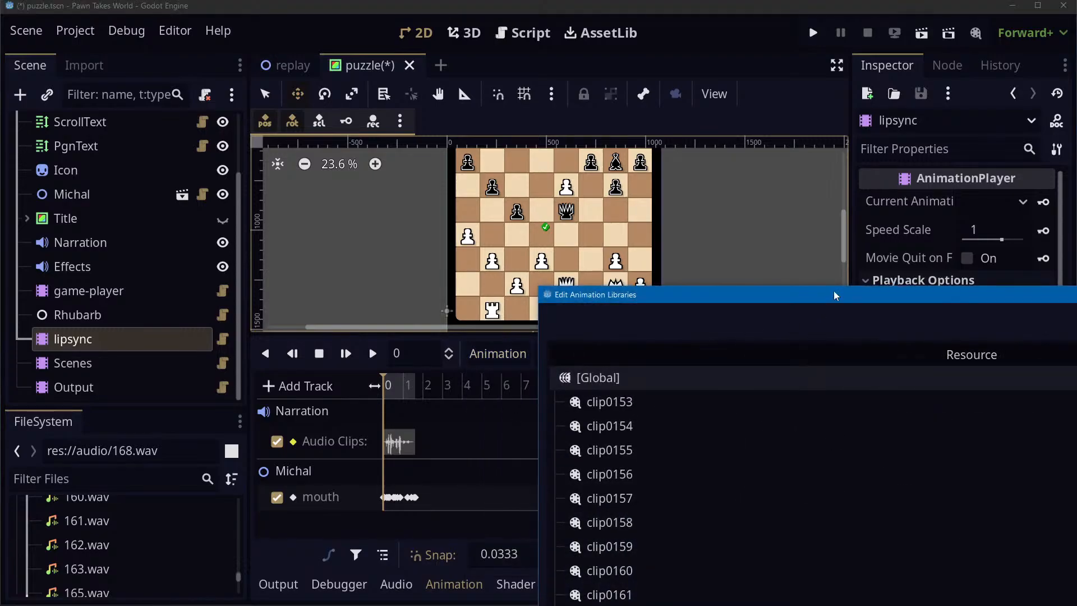
left_click_drag(834, 291, 301, 14)
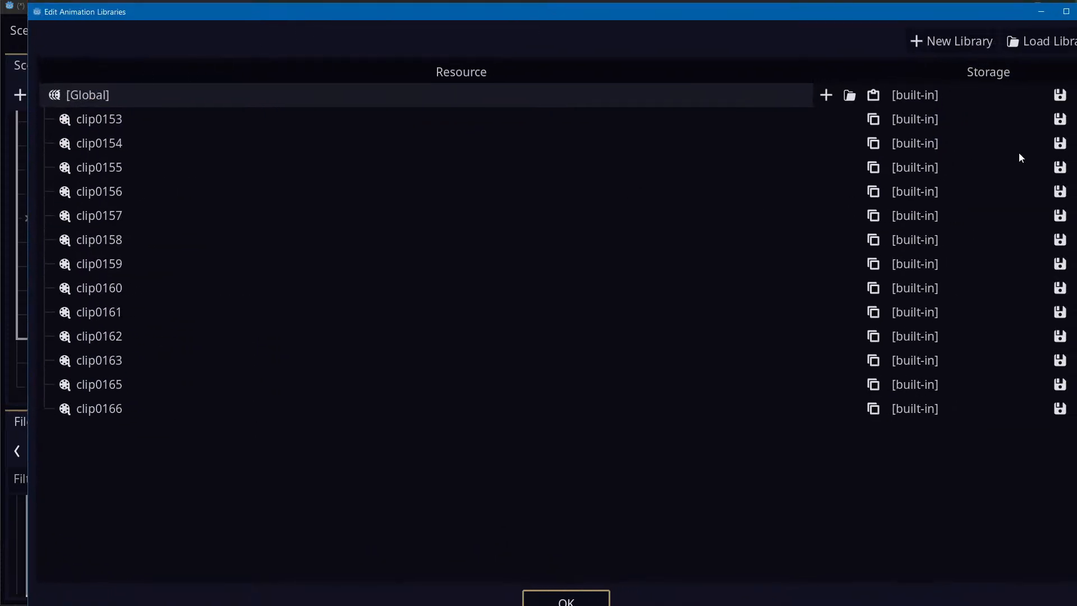
Delete every animation clip in the Global library, clip0153 through clip0166, and close the library manager
left_click(1076, 118)
left_click(1076, 119)
left_click(1076, 118)
left_click(1076, 119)
left_click(1076, 119)
left_click(1076, 119)
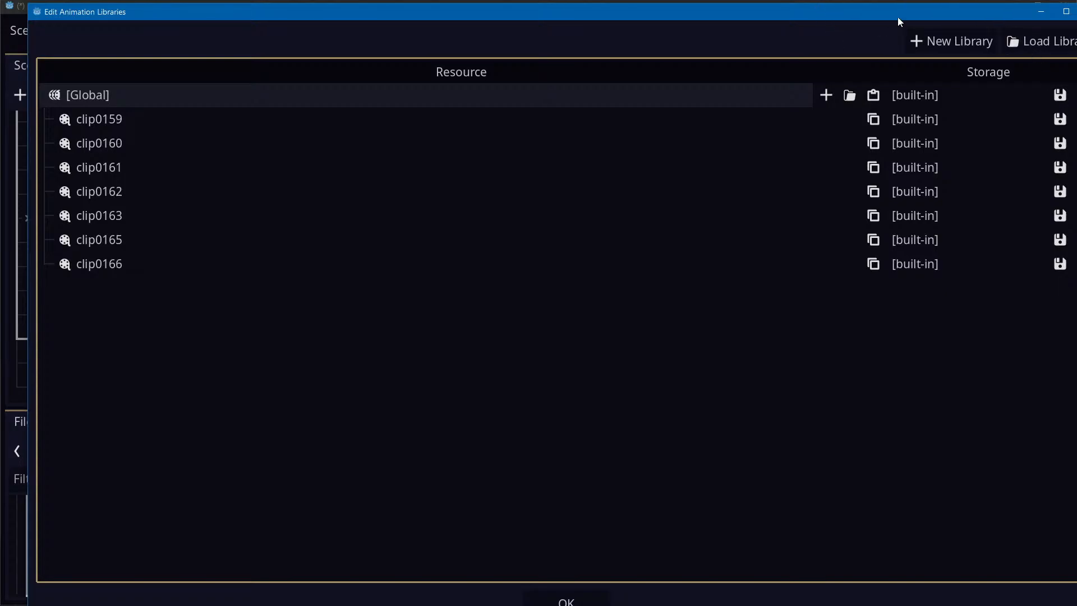
left_click_drag(899, 18, 773, 20)
left_click(958, 121)
left_click(958, 121)
left_click(959, 121)
left_click(958, 121)
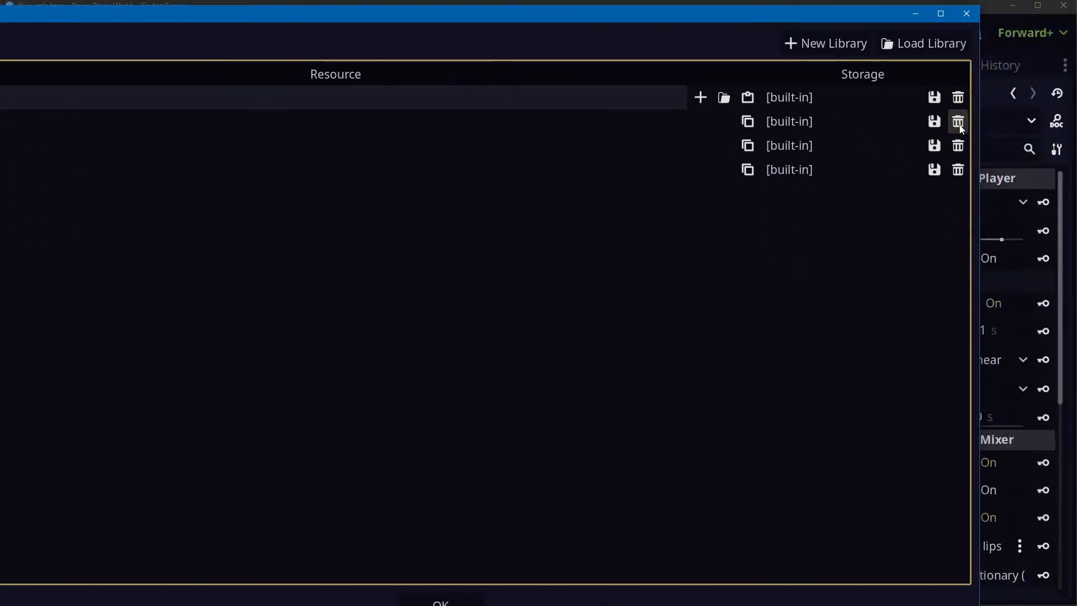
left_click(958, 121)
left_click(959, 121)
left_click(958, 121)
left_click(966, 14)
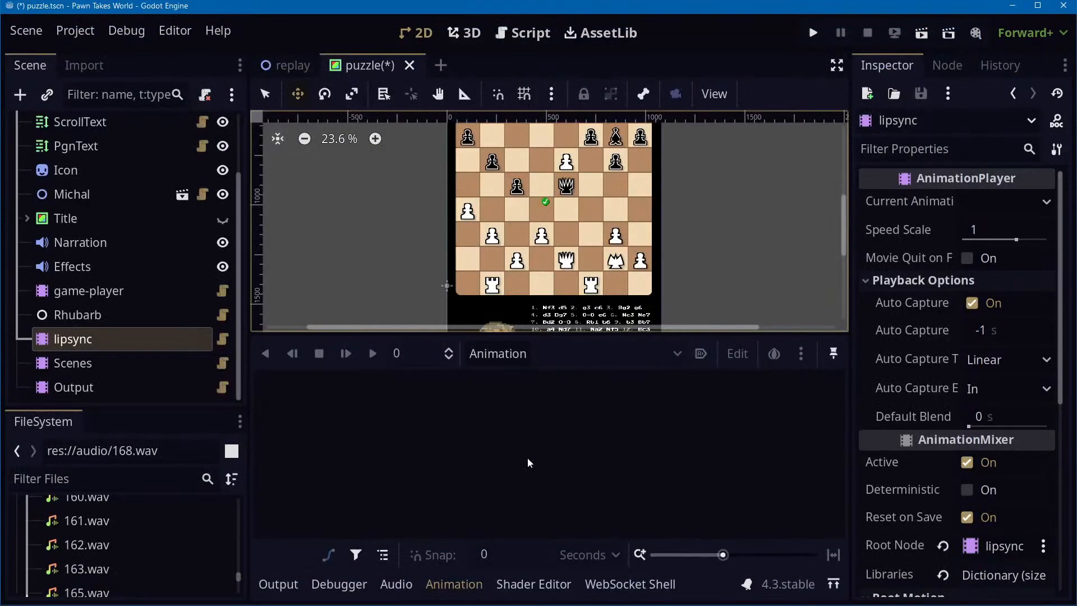
Switch to puzzle-workflow.org in Emacs and move the two-line item about inspecting the "Rhubarb" node above "click the node to lipsync"
key("alt+Tab")
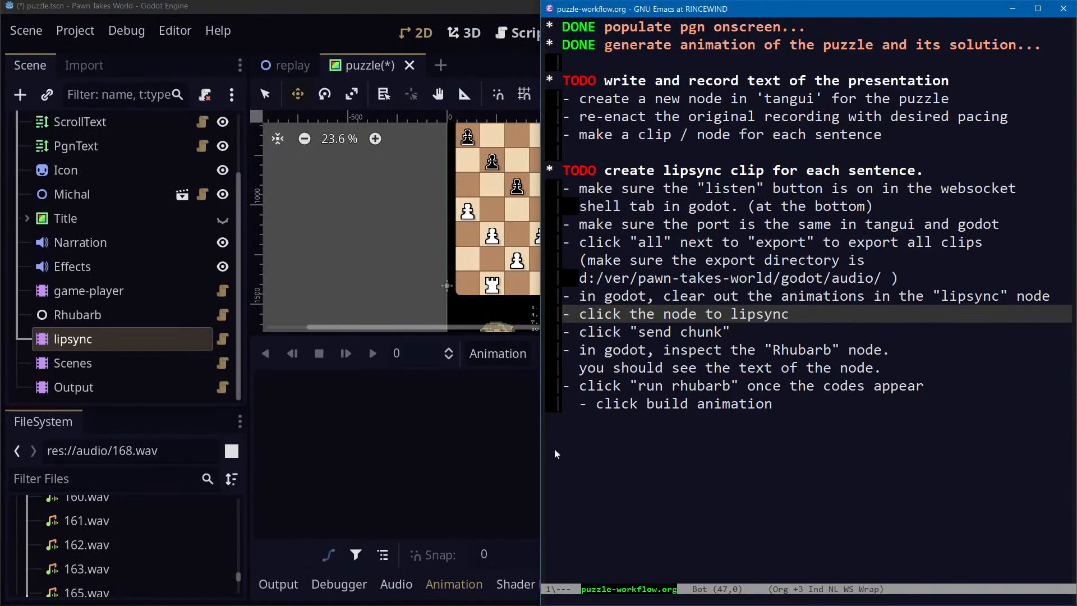
left_click(763, 337)
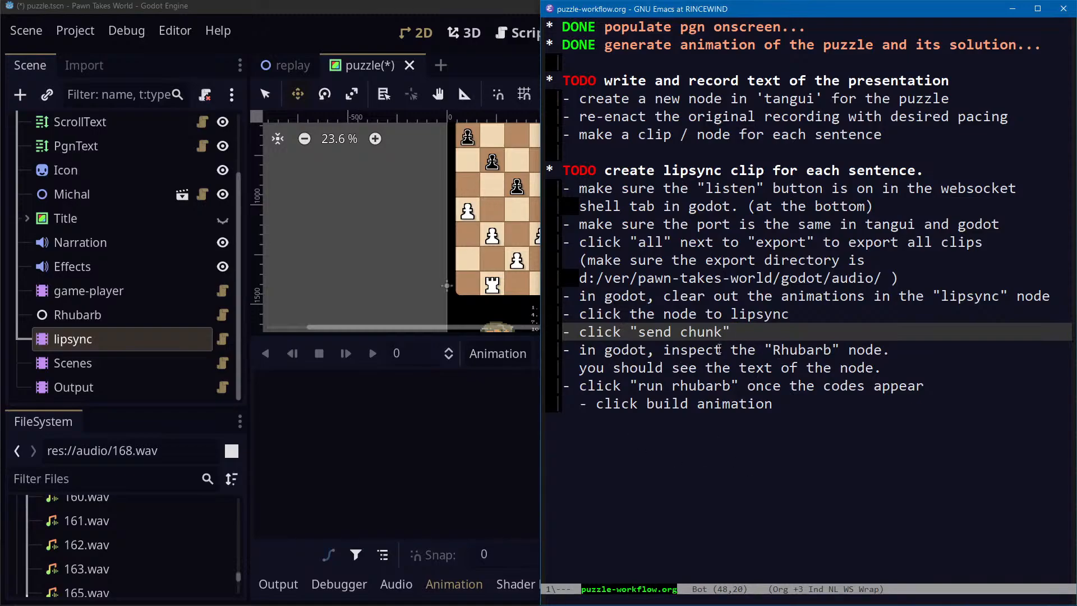
key("ctrl+a")
key("Up")
key("Up")
key("Down")
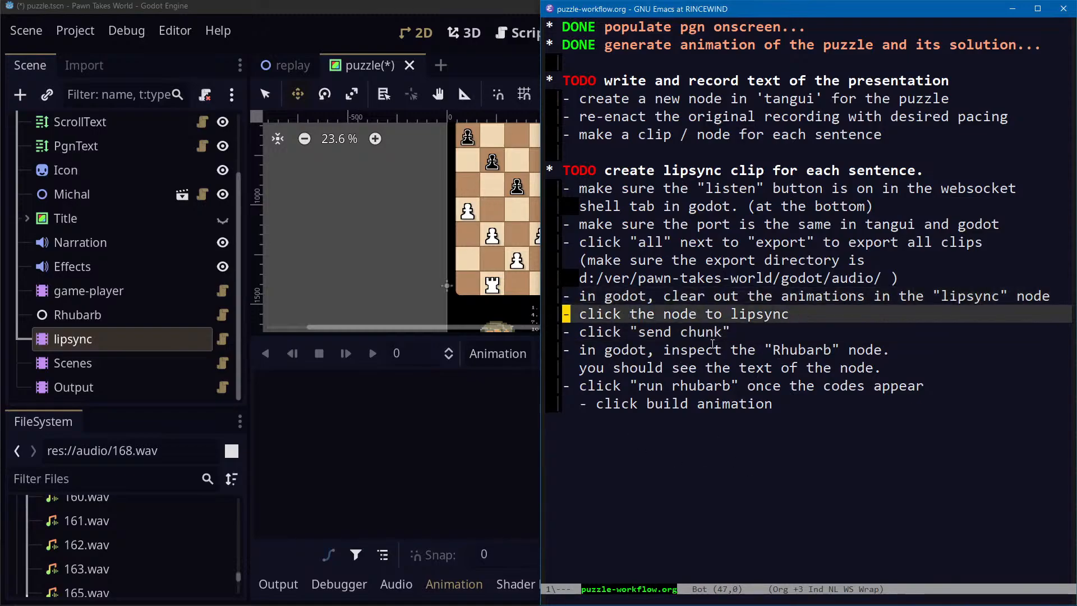
key("Return")
key("Down")
key("Down")
key("ctrl+space")
key("Down")
key("Down")
key("ctrl+w")
key("Up")
key("Up")
key("Up")
key("ctrl+y")
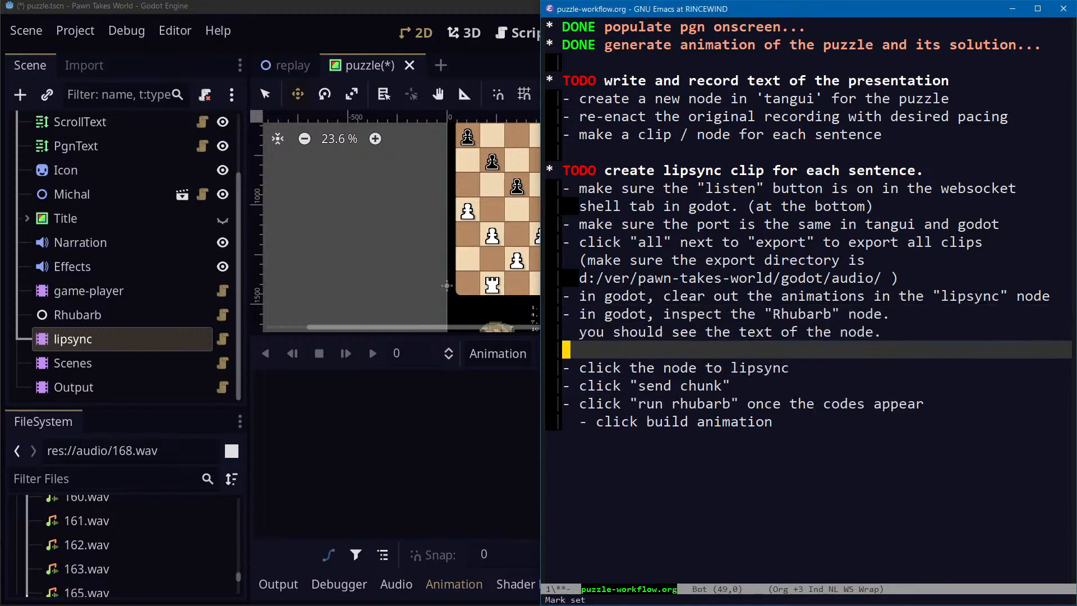
key("ctrl+k")
Prefix the "click the node to lipsync" item with "in tangui,"
key("Right")
key("Right")
type("in tangui,")
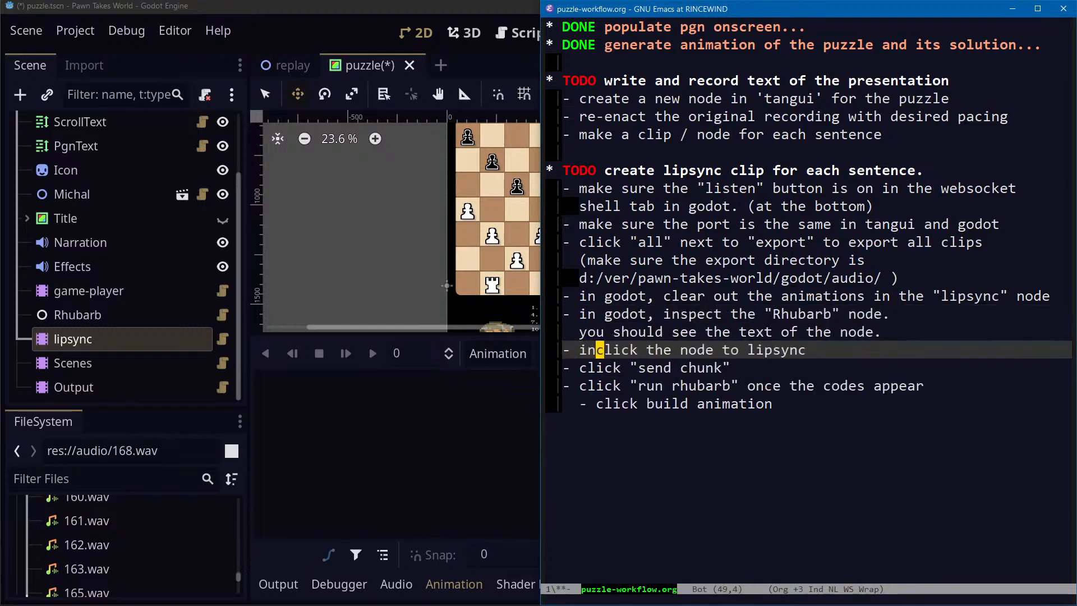
Move the two "in godot" items, including the line about seeing the node's text, to the start of the lipsync clip list
key("ctrl+a")
key("Up")
key("Up")
key("Up")
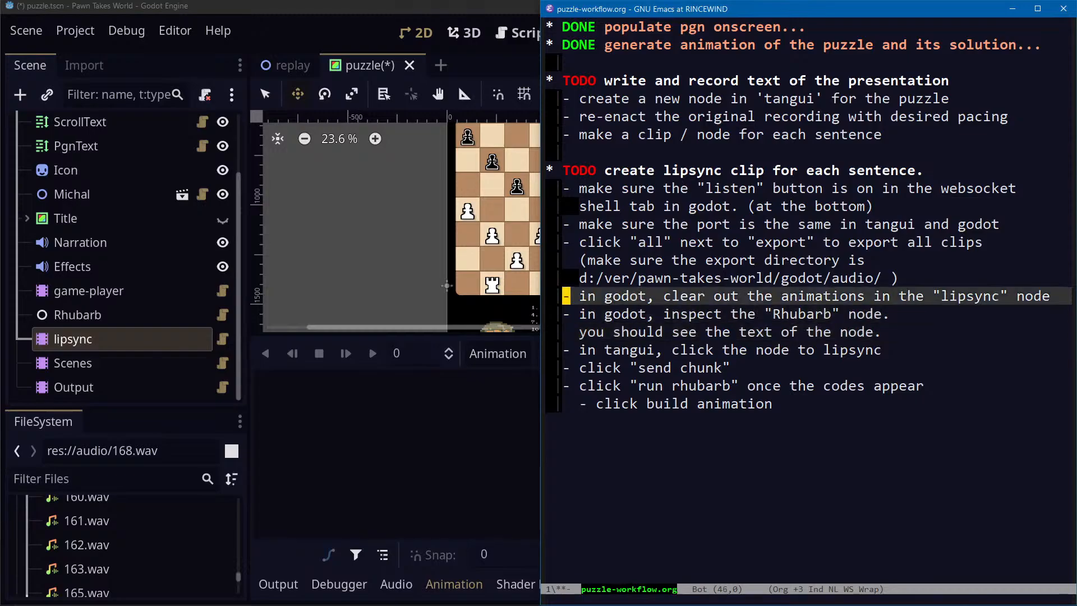
key("ctrl+space")
key("Down")
key("Down")
key("Down")
key("ctrl+w")
key("Up")
key("Up")
key("Up")
key("Up")
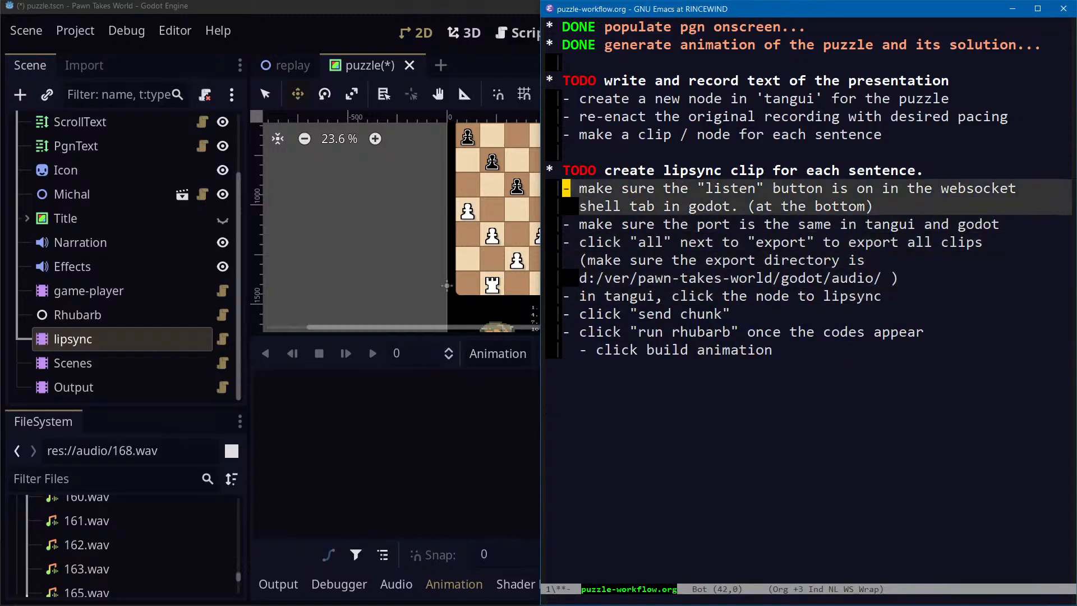
key("ctrl+y")
Review the reordered lipsync instructions through to the end of the file
key("Up")
key("Up")
key("Up")
key("Down")
key("Down")
key("Down")
key("Down")
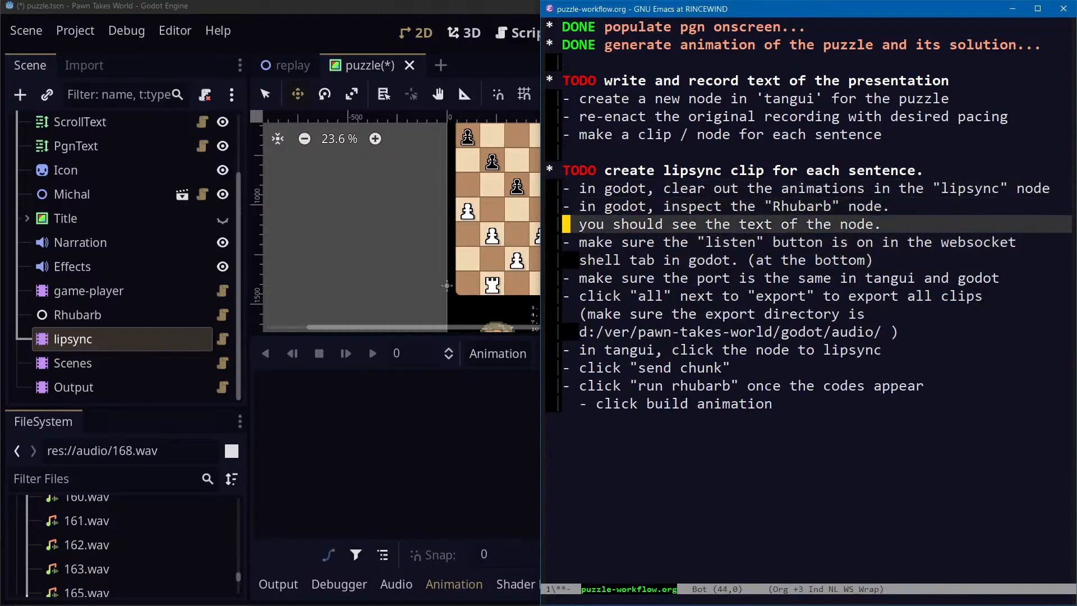
key("Down")
key("Down")
key("Up")
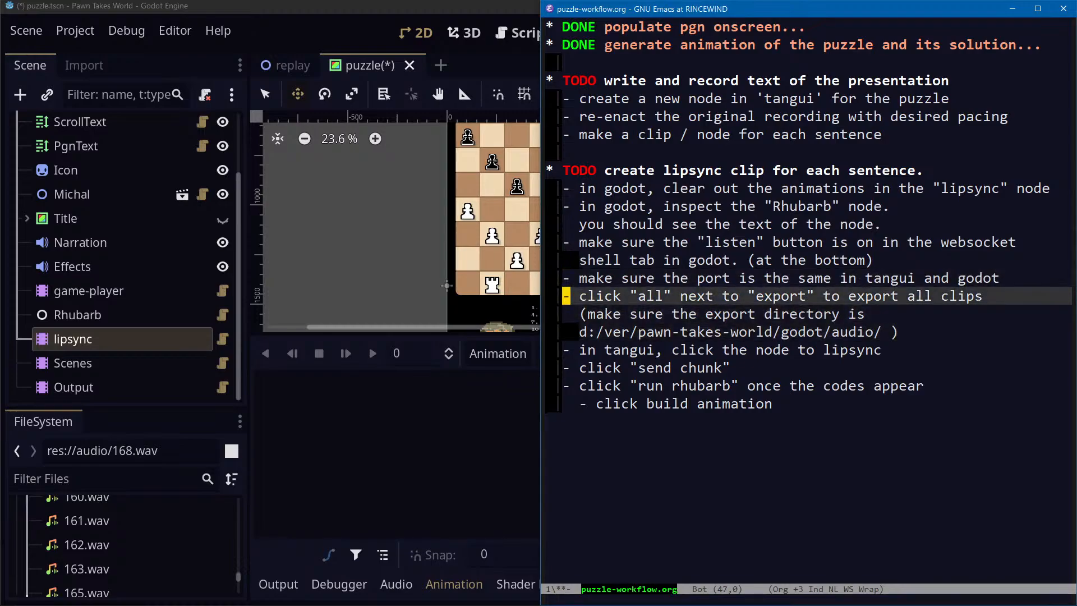
key("Down")
key("Down")
key("Down")
key("Down")
key("Down")
key("Down")
key("Down")
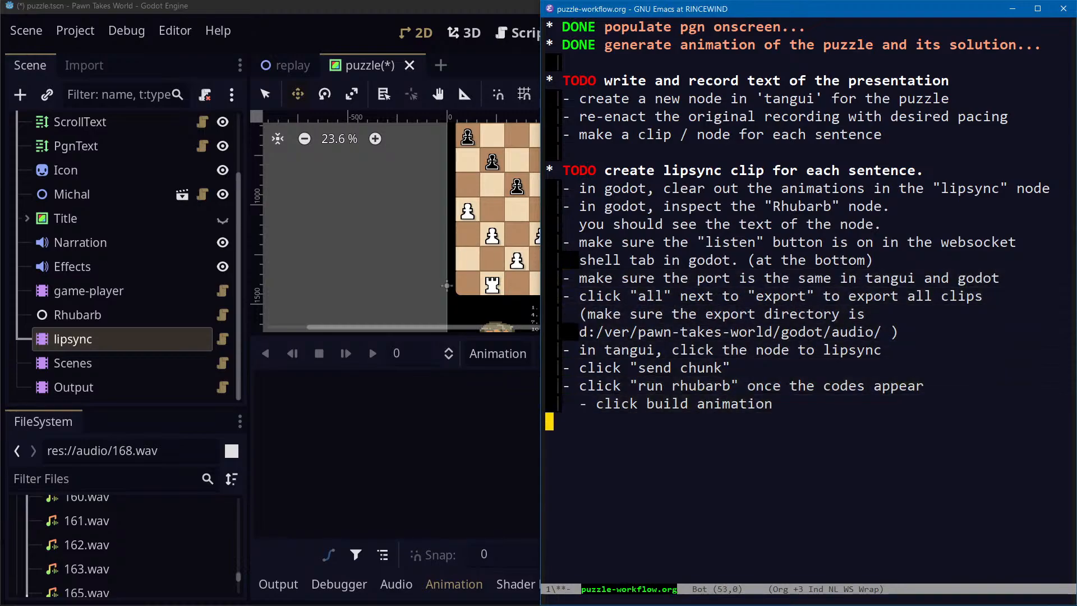
Switch to Godot, select the Rhubarb node, and examine its text and generated mouth codes
key("alt+Tab")
key("alt+Tab")
key("alt+Tab")
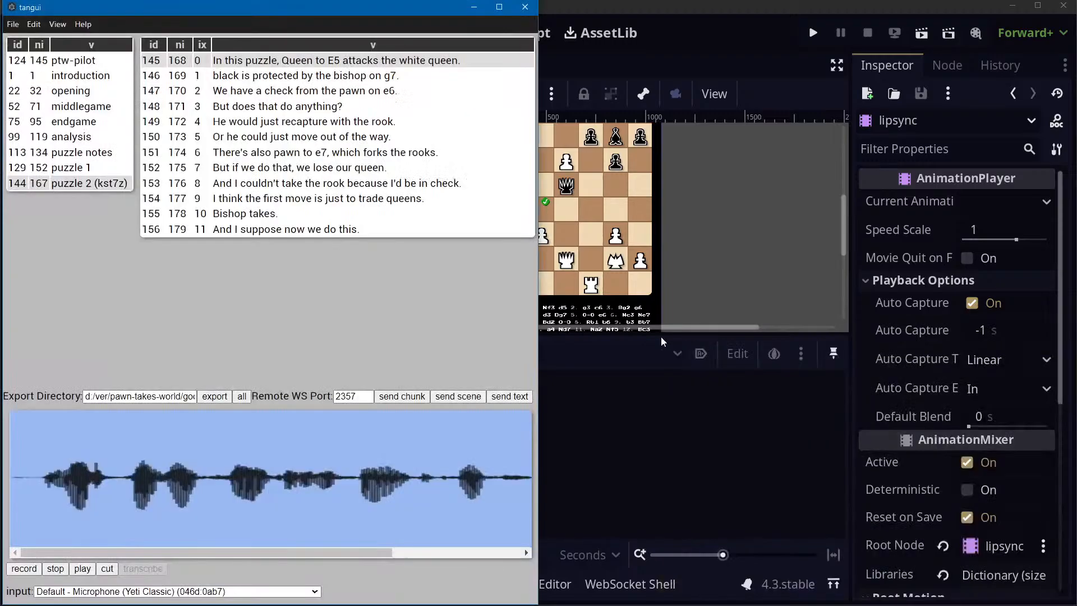
left_click(612, 348)
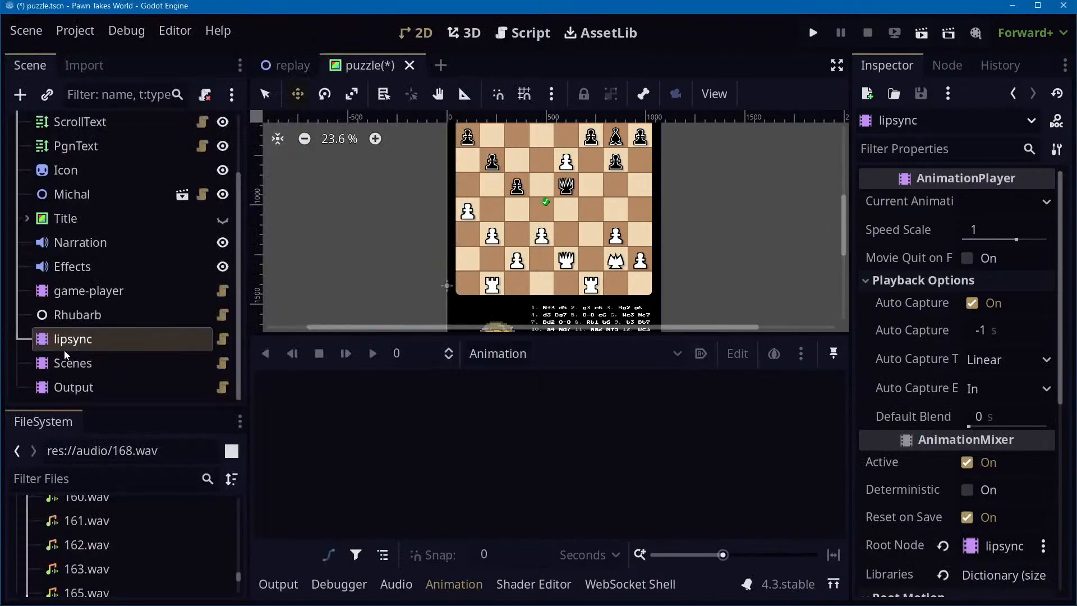
left_click(78, 314)
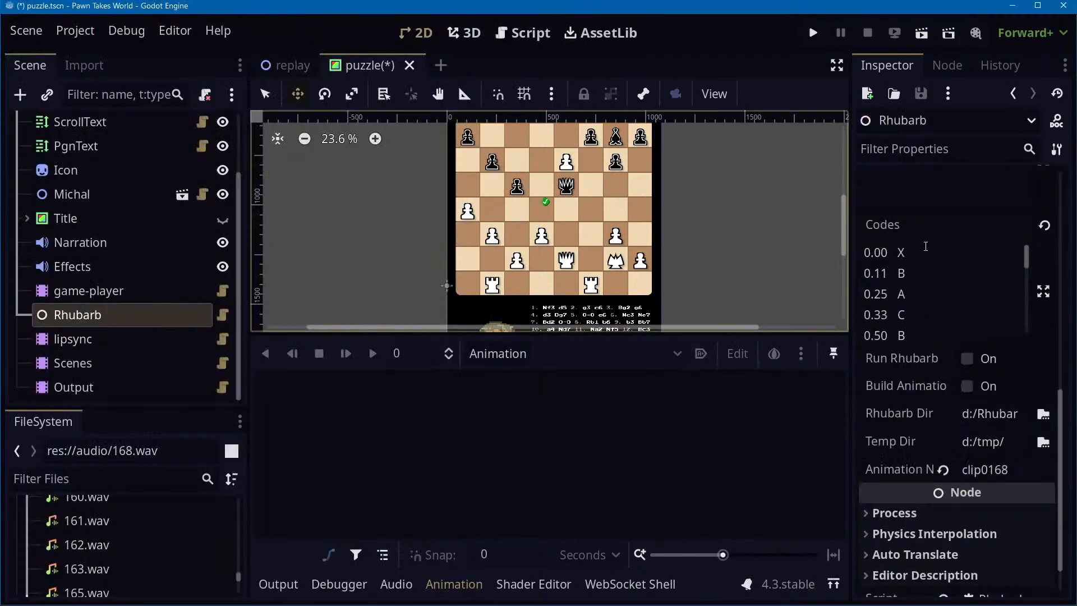
scroll(926, 246, "up", 5)
scroll(939, 370, "down", 2)
scroll(881, 444, "down", 2)
scroll(986, 438, "down", 3)
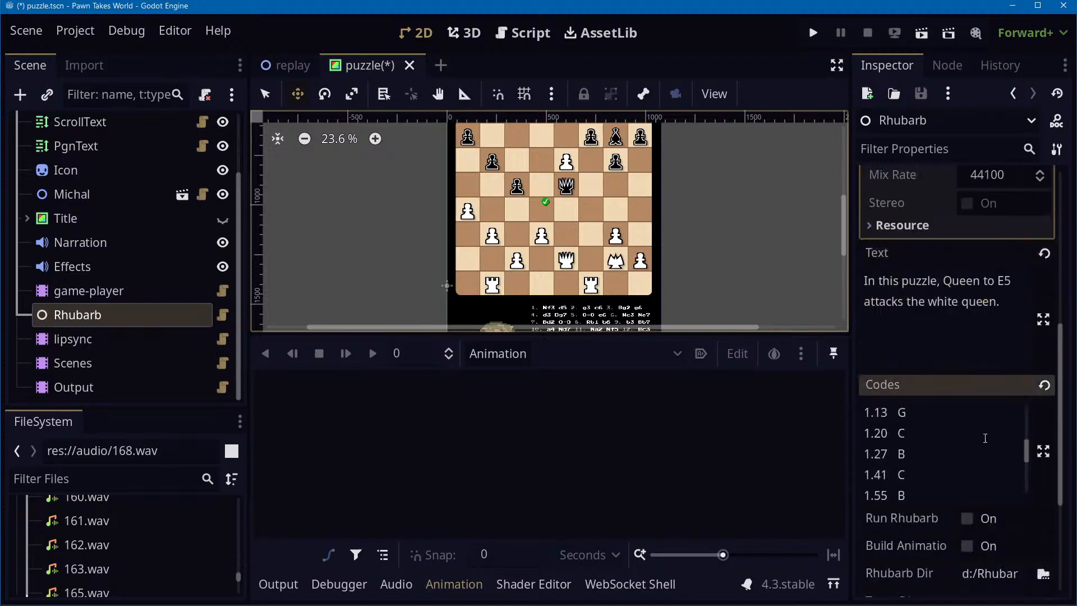
scroll(920, 422, "down", 3)
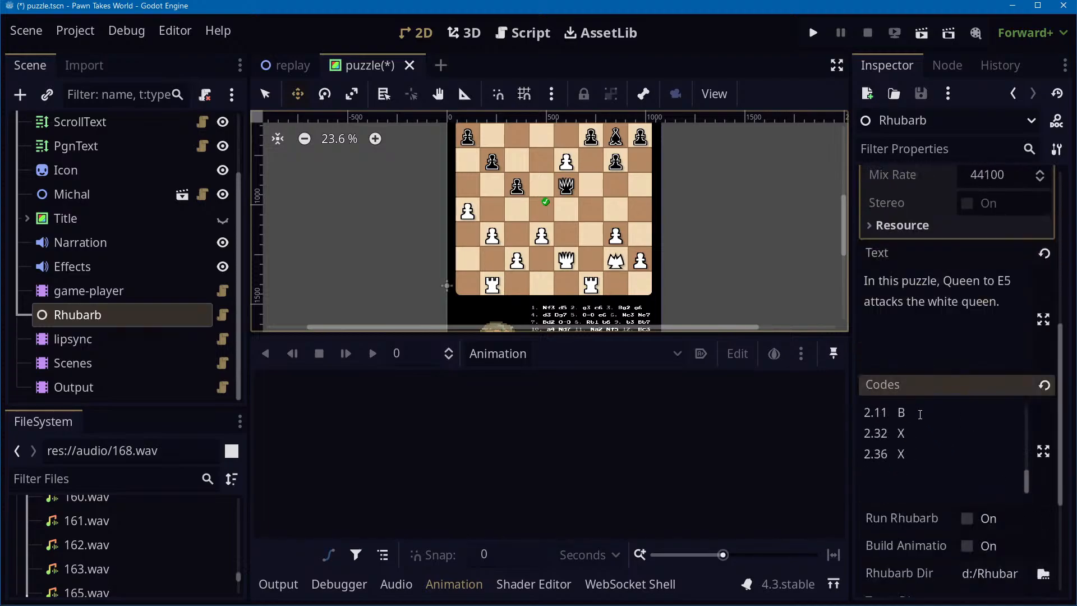
scroll(919, 443, "up", 6)
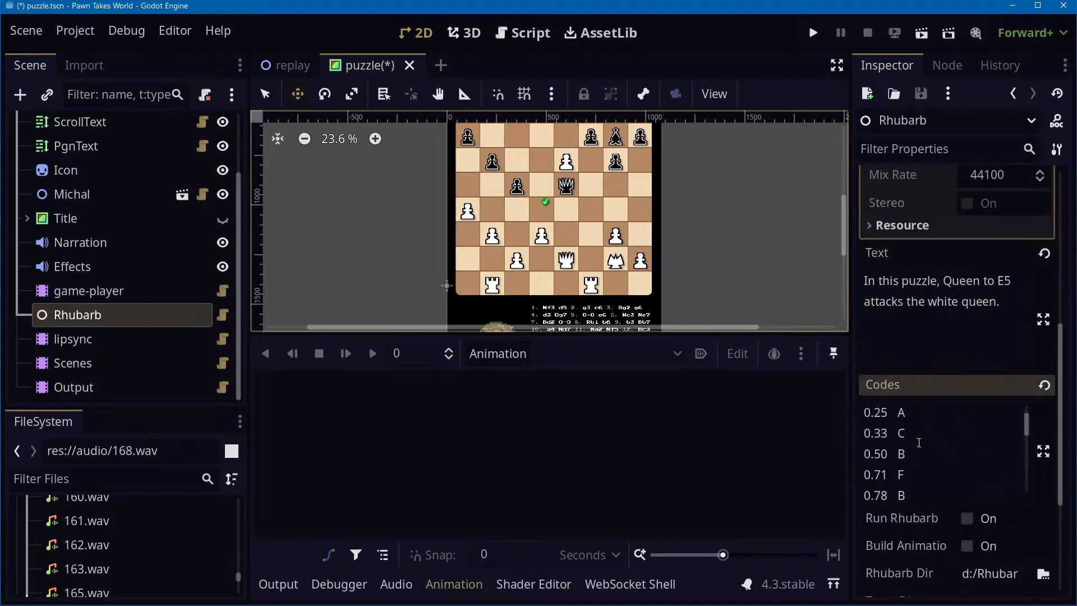
Build the lipsync animation from the Rhubarb node's codes and check the list of animation clips
left_click(970, 548)
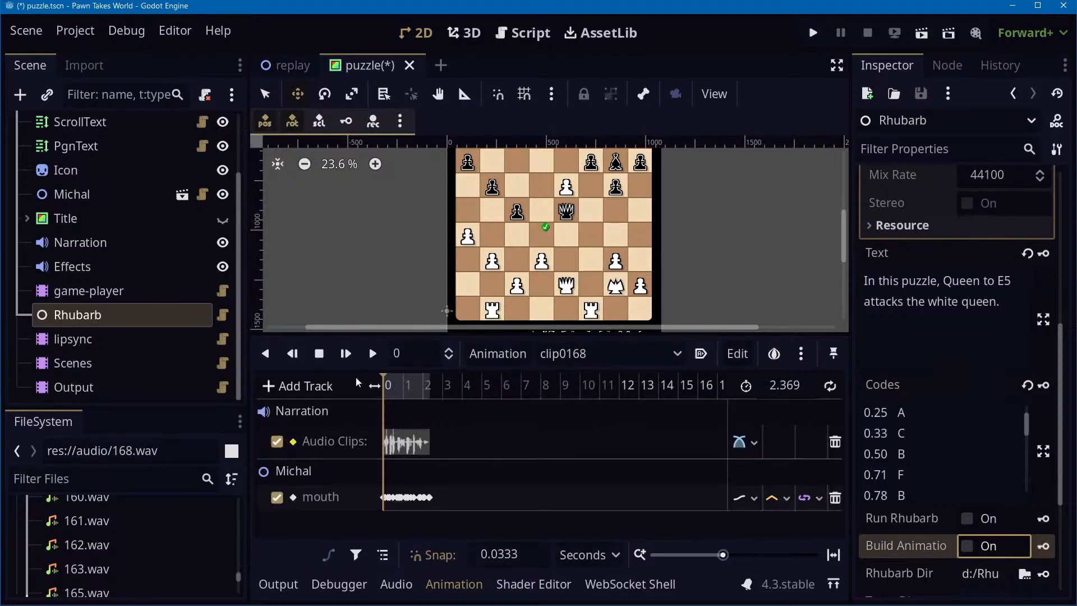
left_click(621, 359)
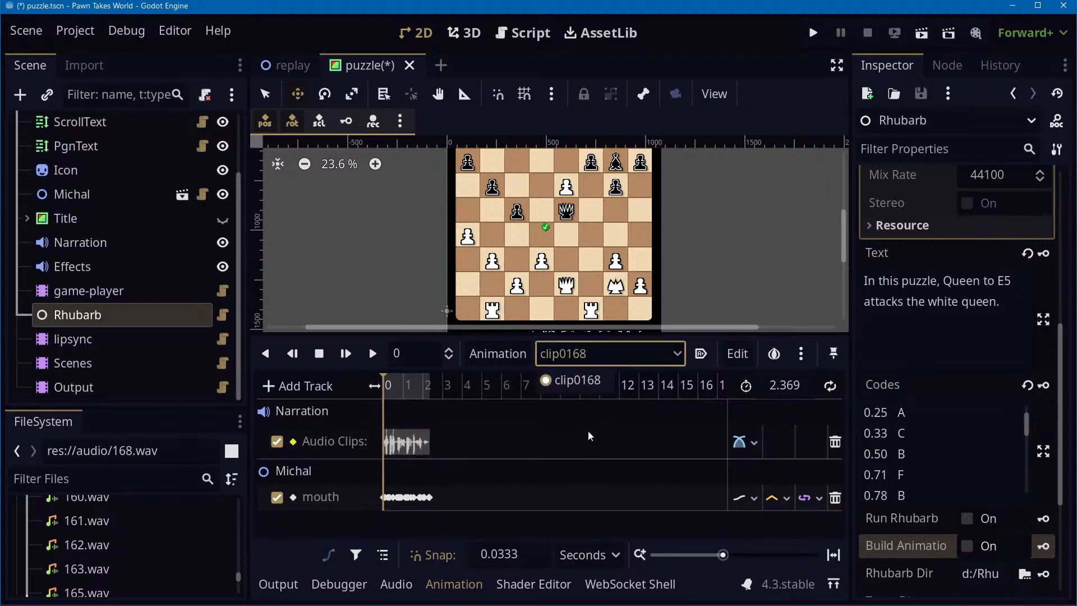
left_click(692, 336)
Frame the portrait and move text in the viewport, enlarge the clip0168 tracks in the timeline, and play the animation to check the lipsync
scroll(723, 247, "down", 1)
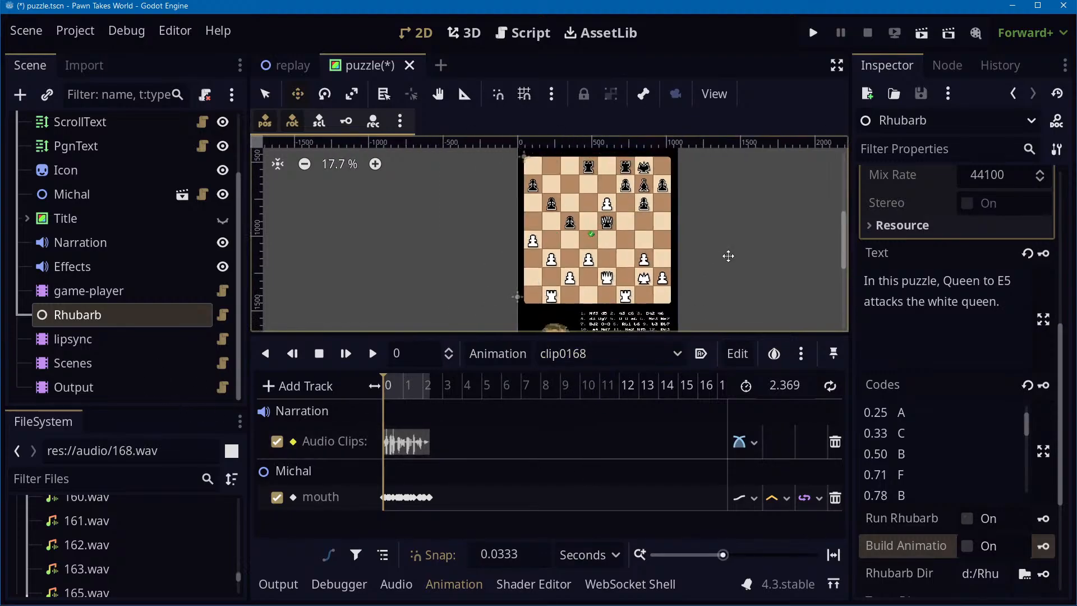
middle_click_drag(791, 301, 749, 162)
scroll(696, 204, "up", 10)
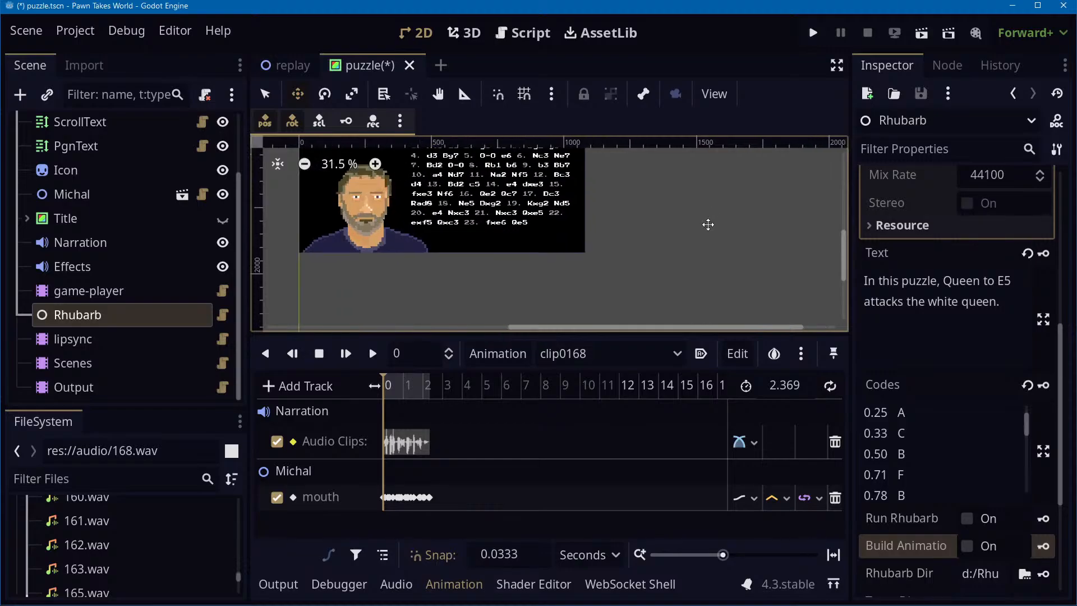
middle_click_drag(634, 229, 786, 283)
scroll(758, 306, "up", 2)
scroll(758, 306, "up", 2)
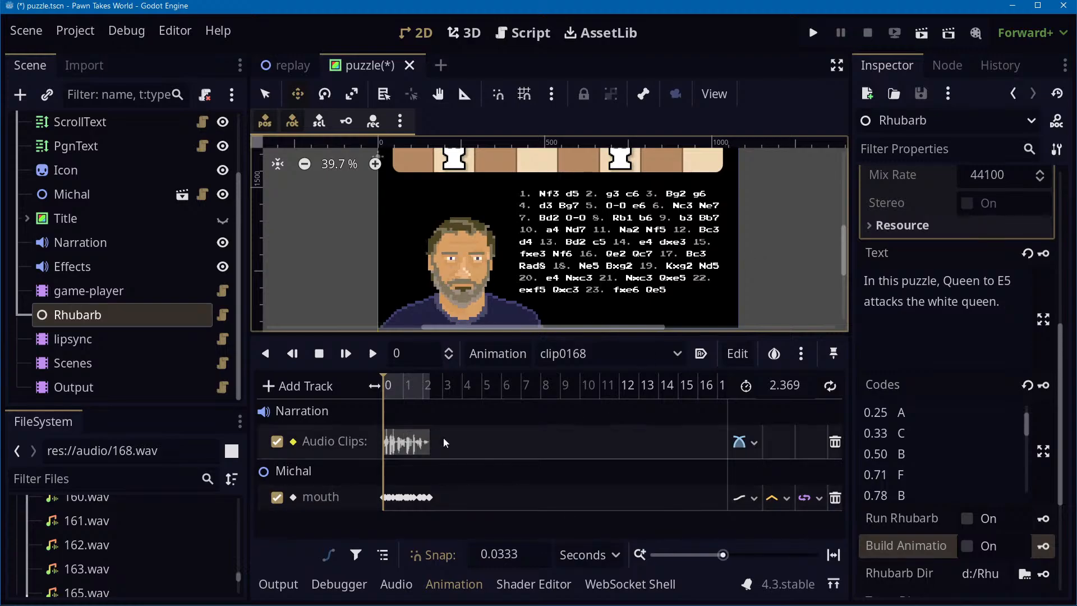
scroll(447, 442, "up", 5, "ctrl")
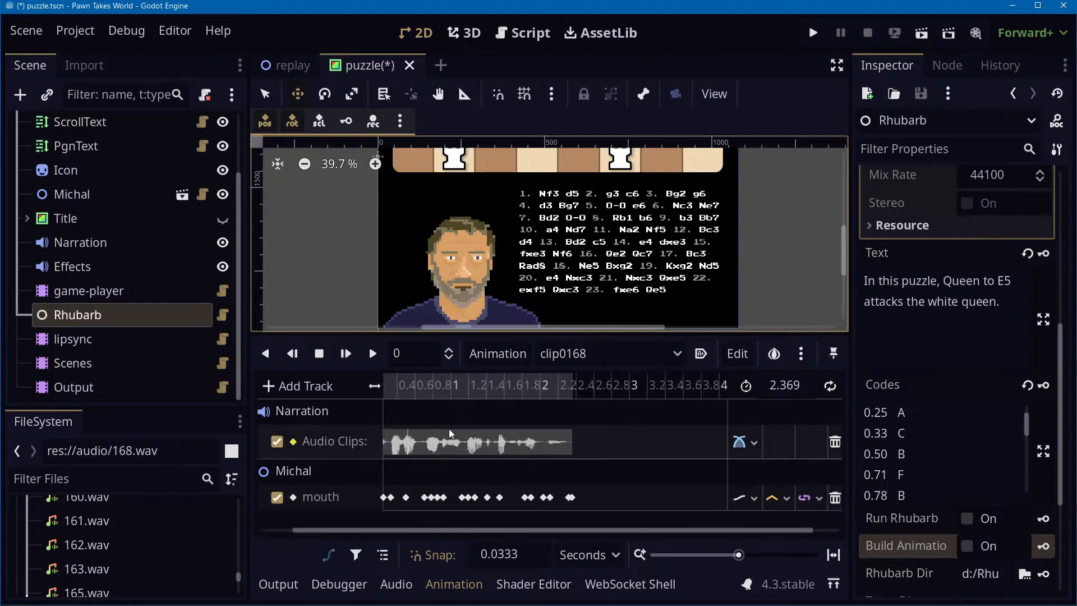
left_click_drag(627, 529, 551, 542)
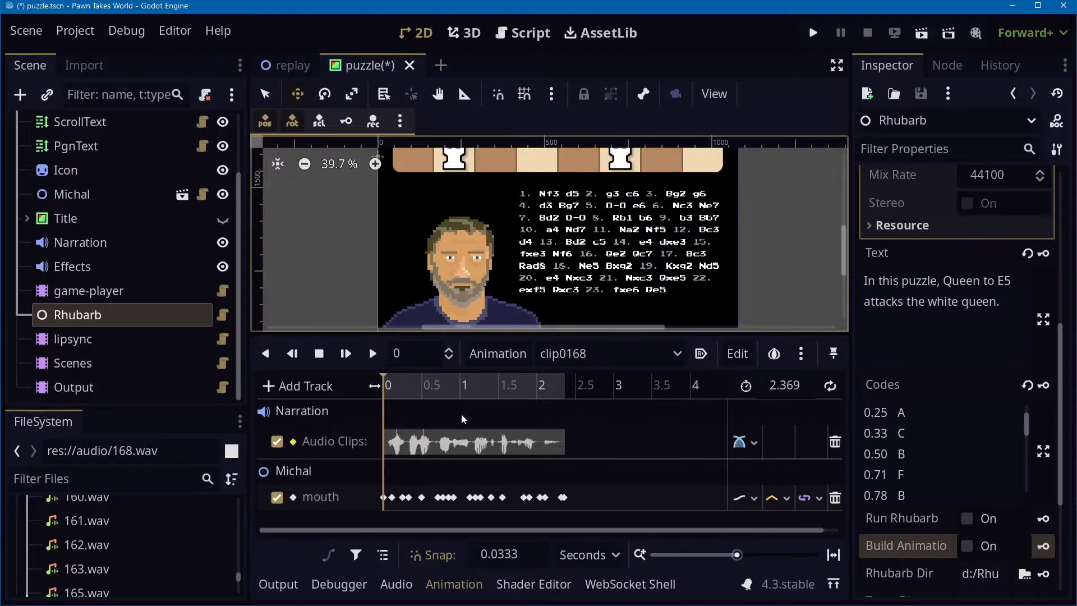
left_click_drag(400, 385, 271, 388)
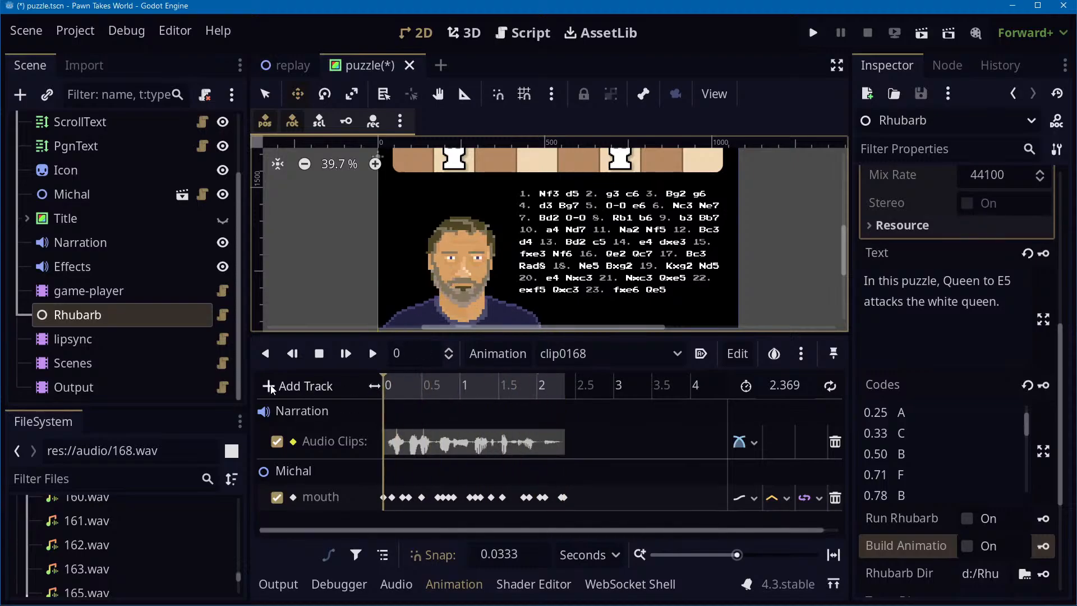
left_click(370, 361)
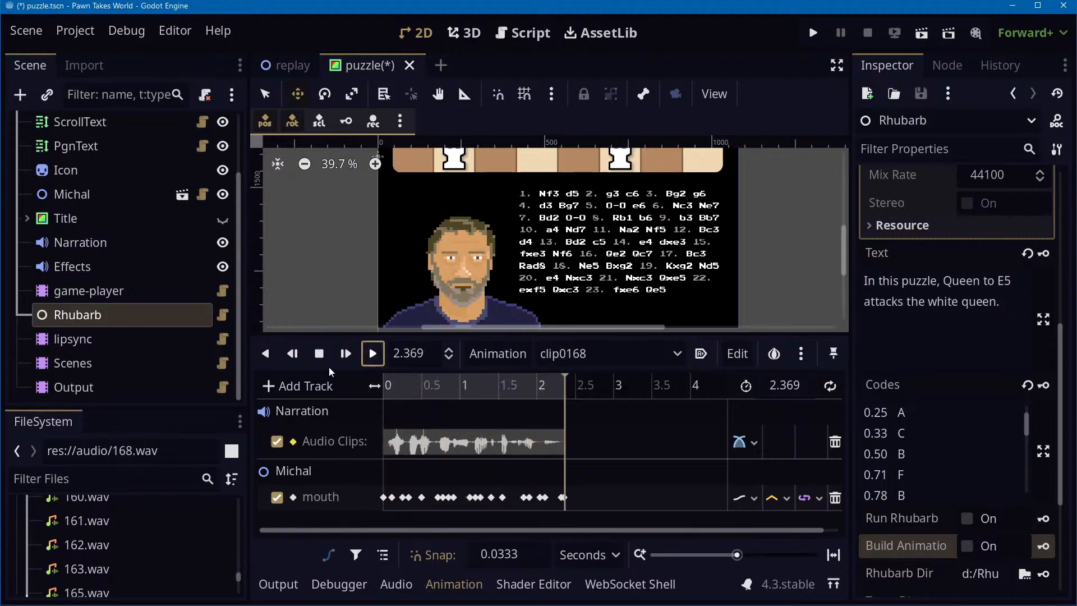
Switch to tangui, send the chunk "black is protected by the bishop on g7." to the Rhubarb node, and return to Godot
key("alt+Tab")
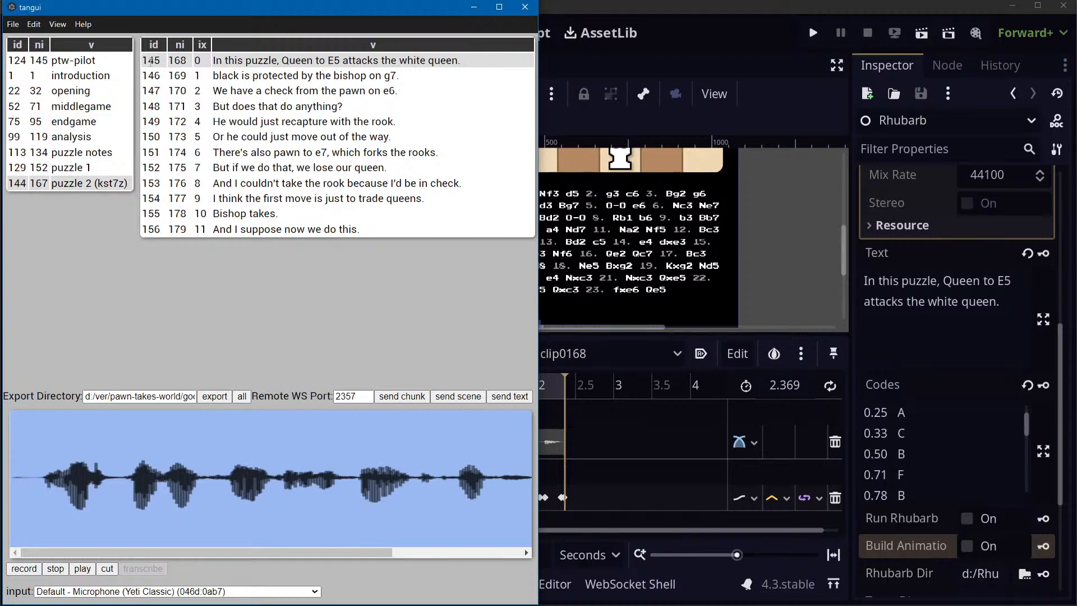
left_click(230, 75)
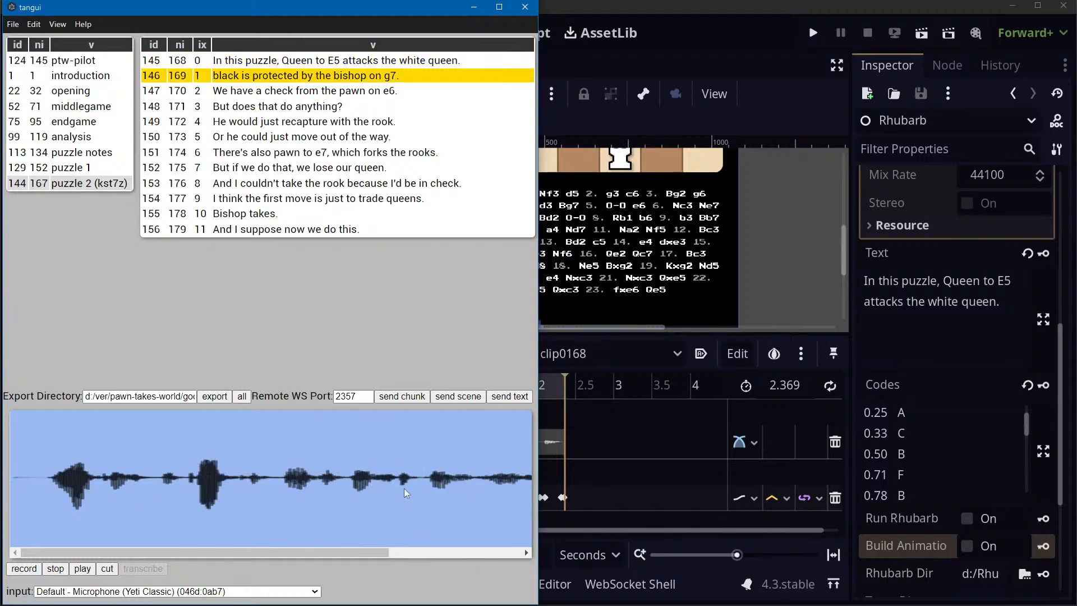
left_click(402, 396)
left_click(957, 459)
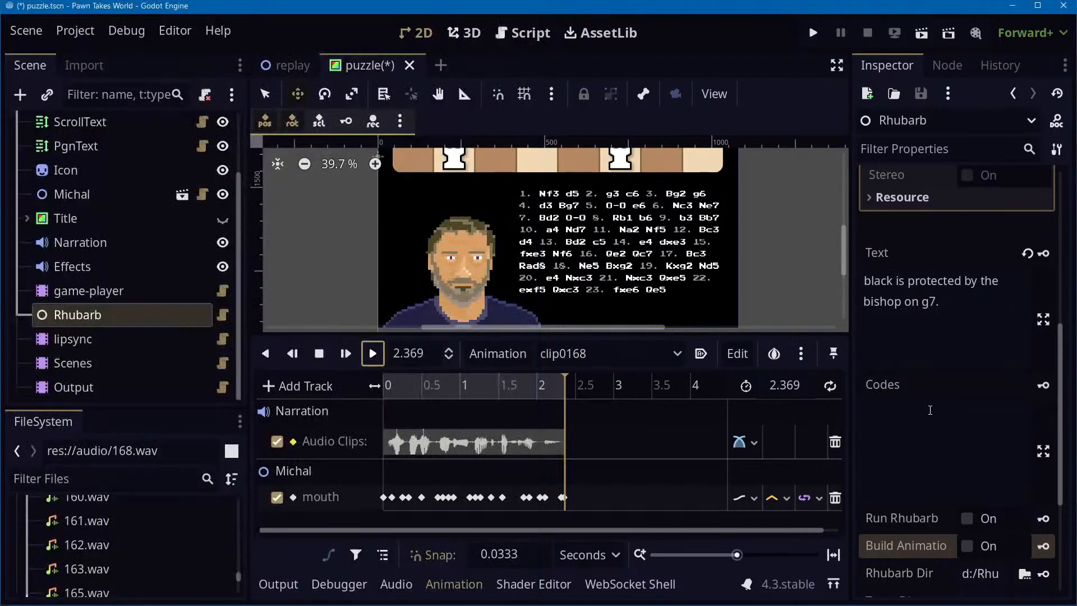
Run Rhubarb on the g7 bishop line, build its lipsync animation, and check the node's animation name
left_click(969, 519)
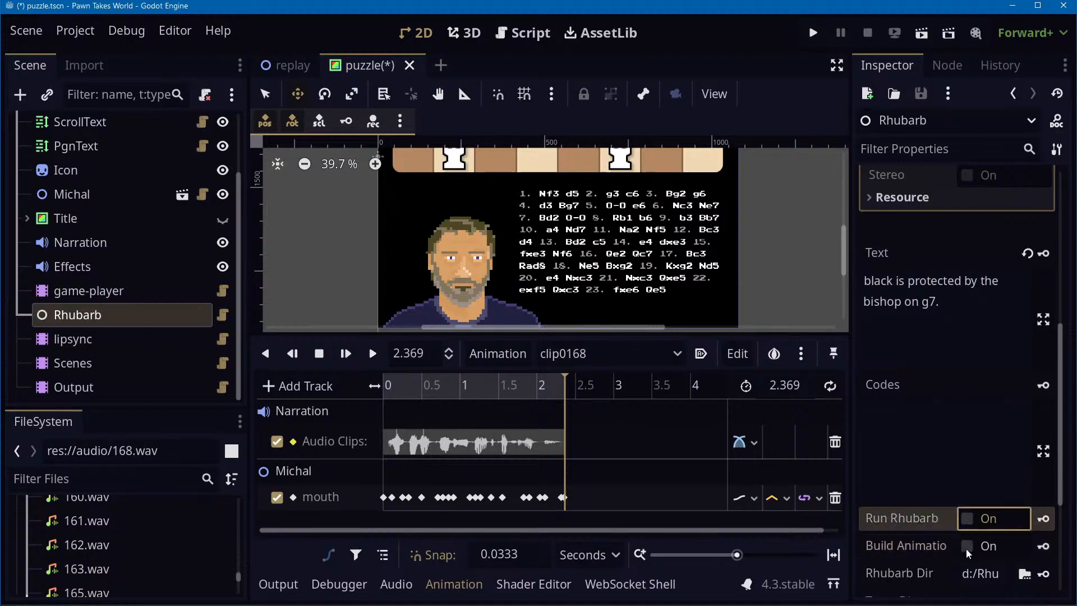
left_click(966, 548)
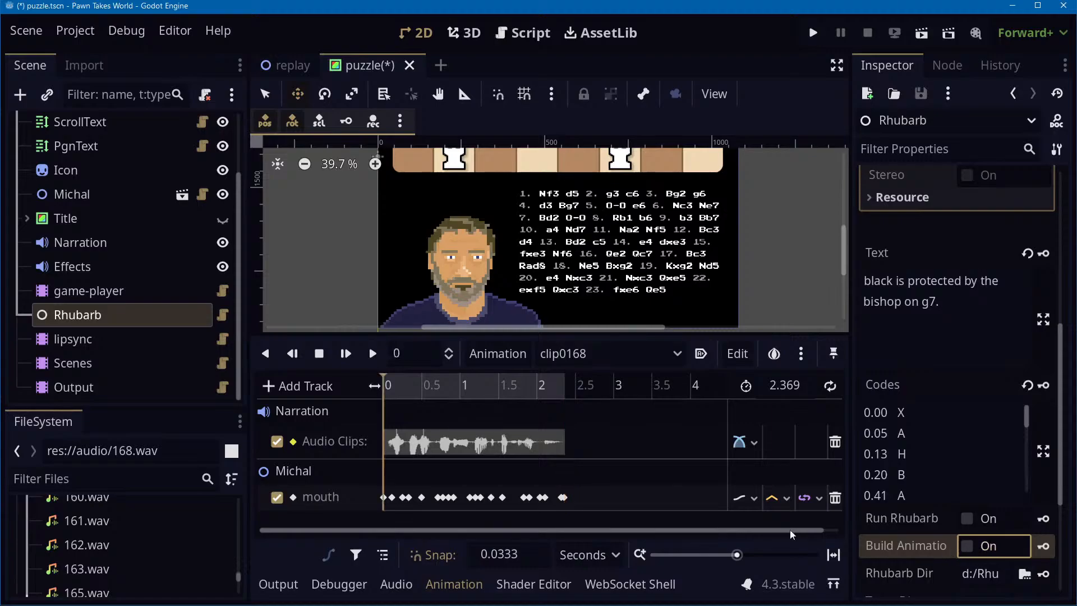
scroll(1050, 418, "down", 3)
scroll(1025, 416, "up", 1)
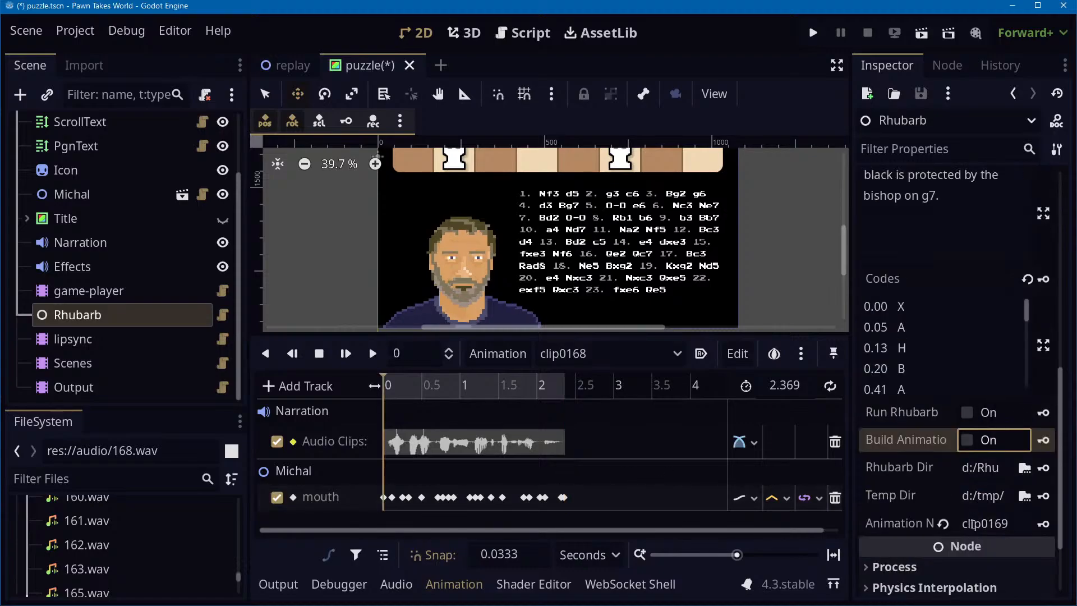
Load the clip0169 animation and play it to check the mouth movement against the narration
left_click(604, 359)
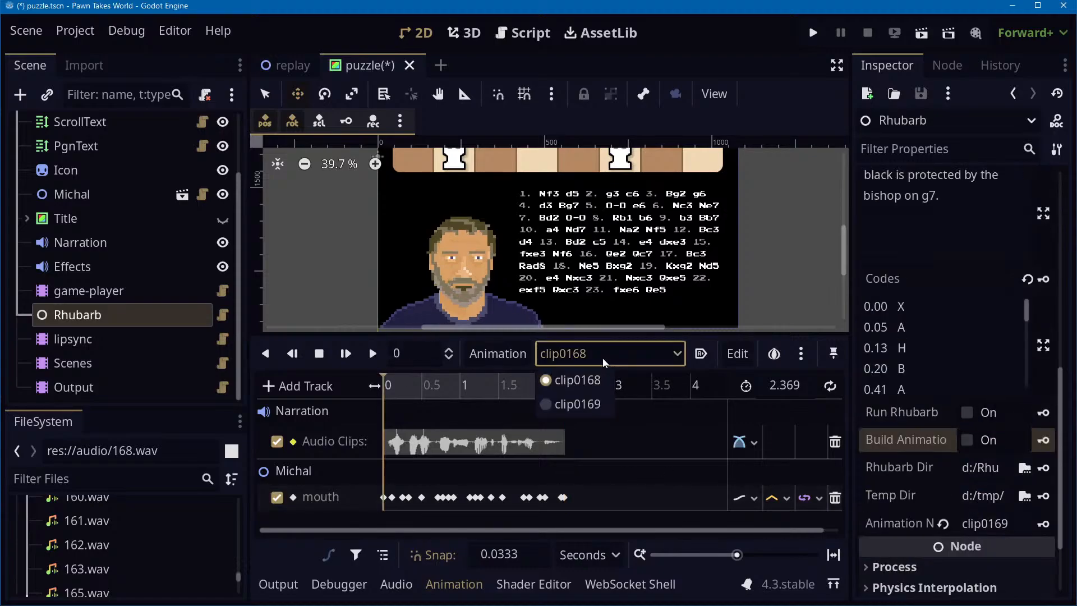
left_click(598, 408)
left_click(372, 354)
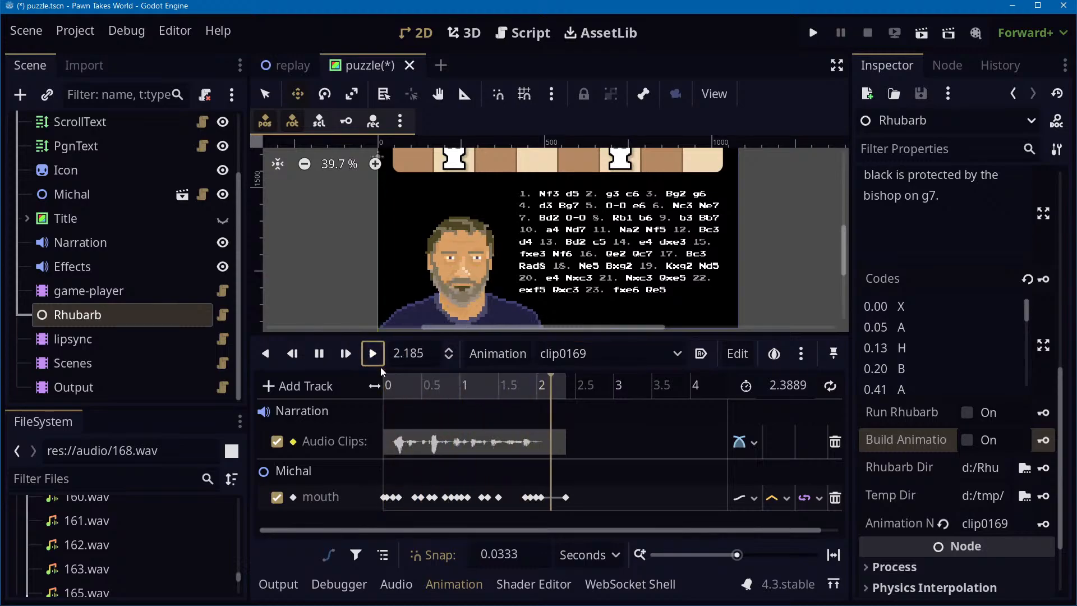
Send the chunk "We have a check from the pawn on e6." from tangui to Godot and run Rhubarb on it
key("alt+Tab")
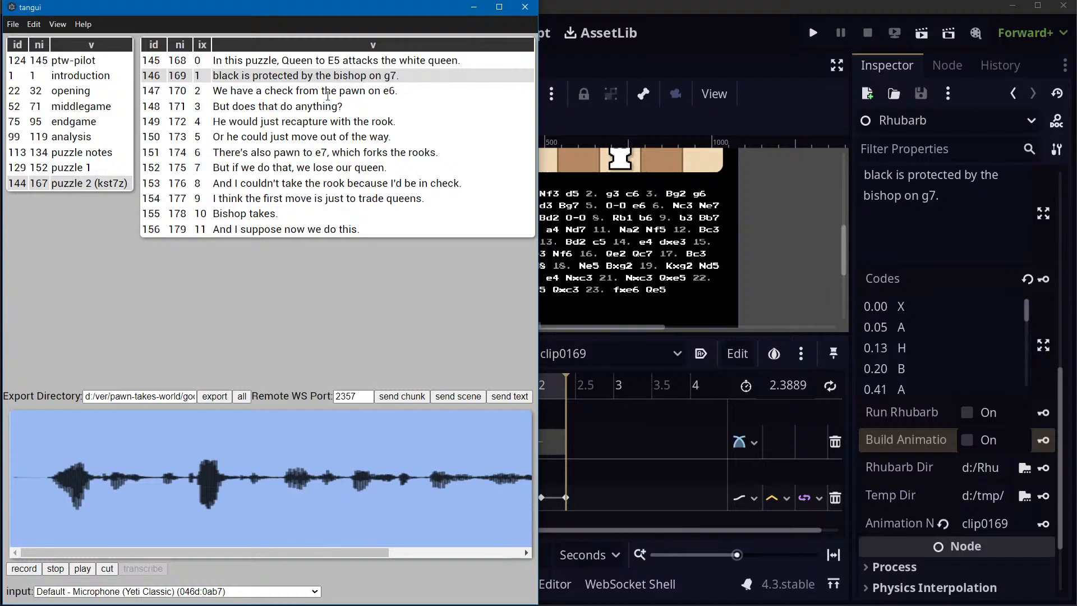
left_click(328, 91)
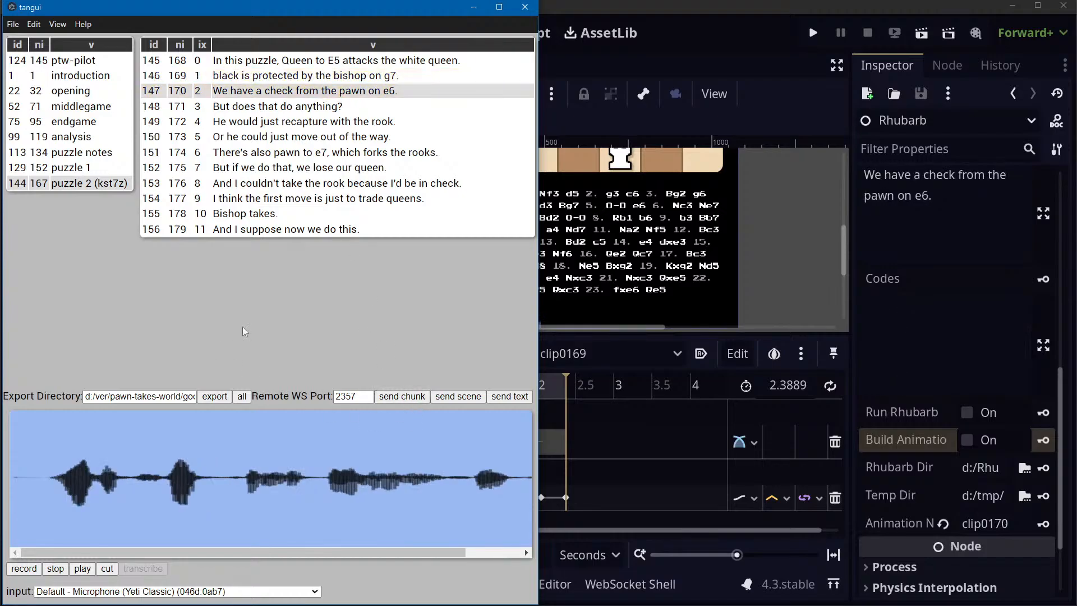
left_click(979, 440)
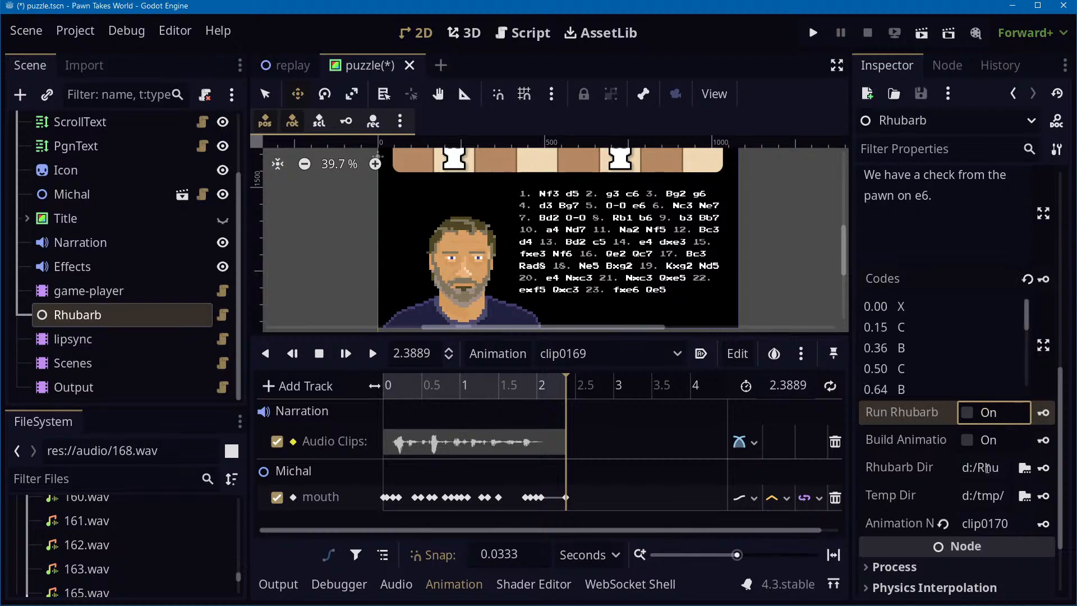
Build the lip-sync animation for the pawn-check sentence and play clip0170 to preview it
left_click(967, 440)
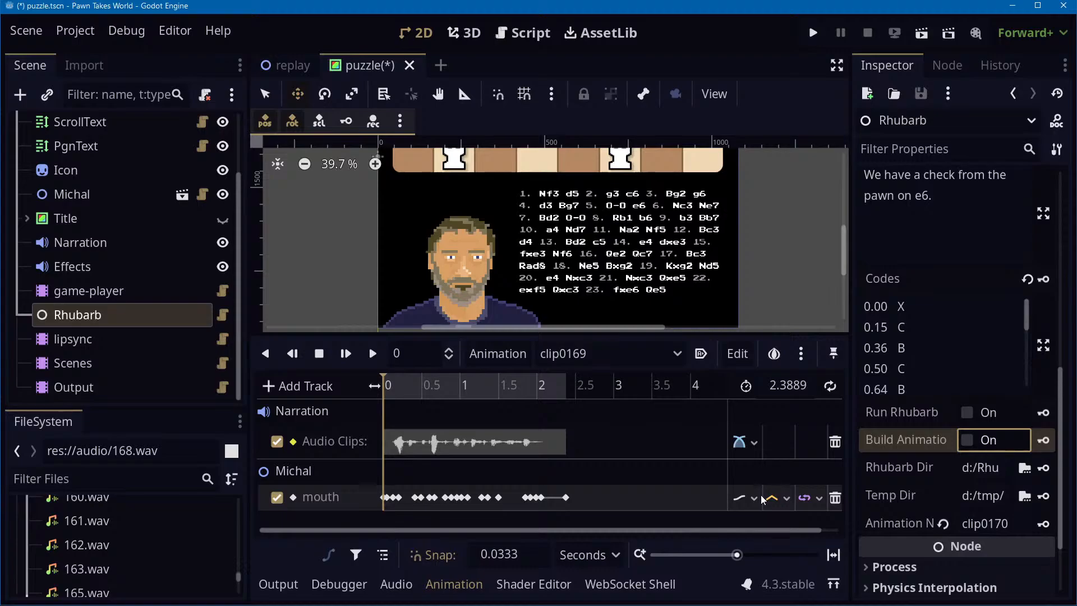
key("alt+Tab")
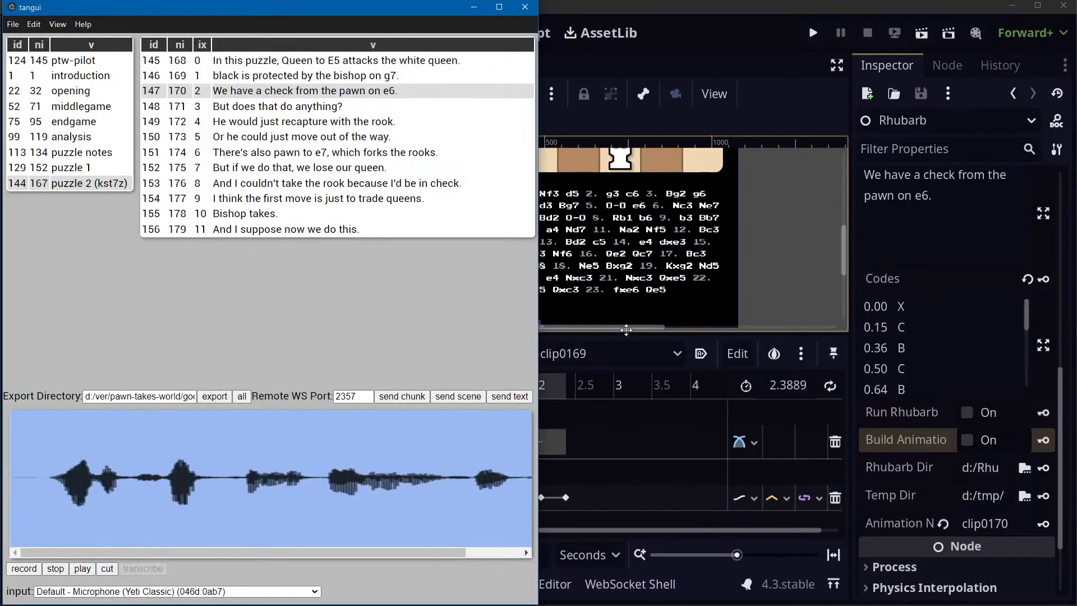
key("alt+Tab")
left_click(573, 357)
left_click(579, 424)
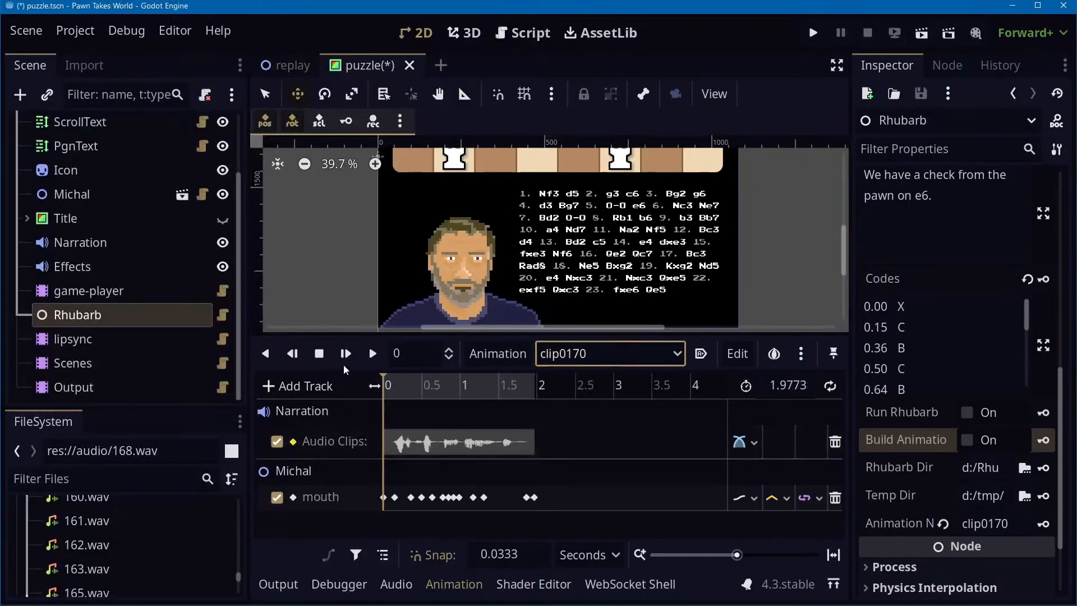
left_click(379, 355)
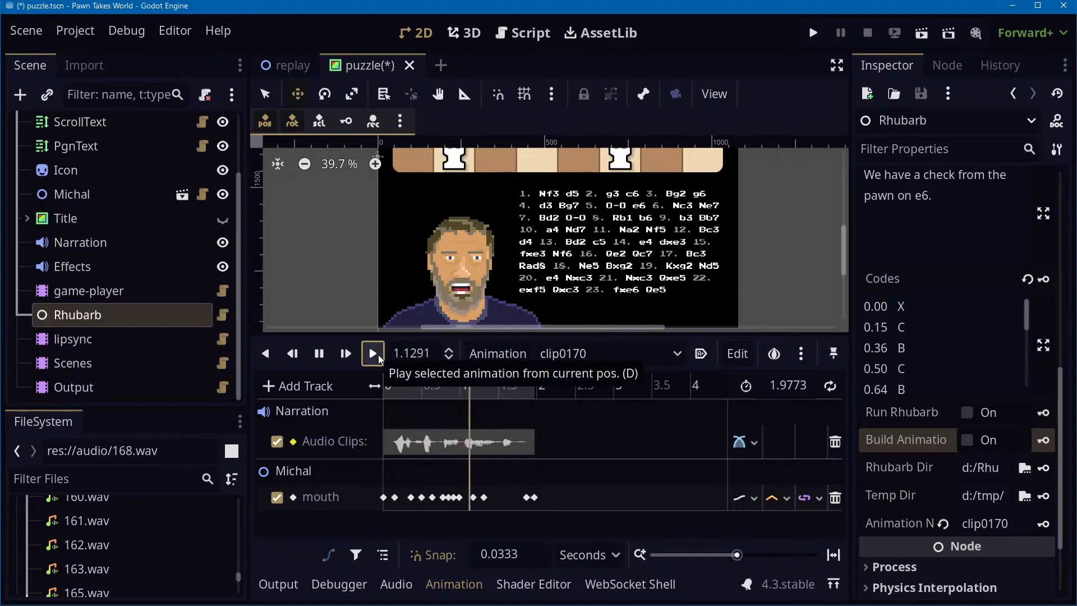
Switch to tangui, send the chunk "But does that do anything?" to Godot, and return to Godot
key("alt+Tab")
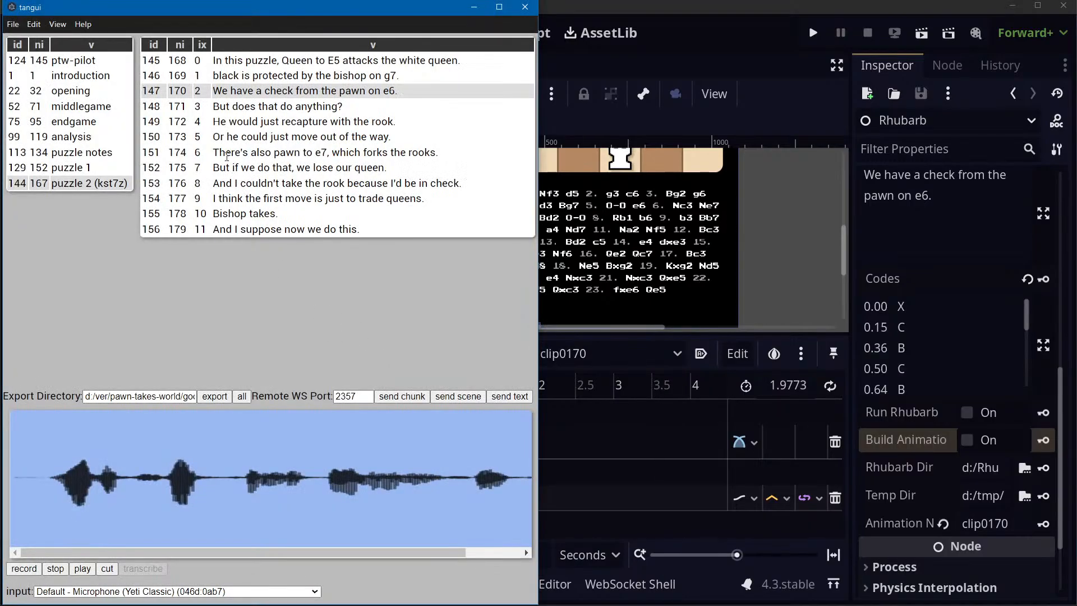
left_click(265, 109)
left_click(415, 396)
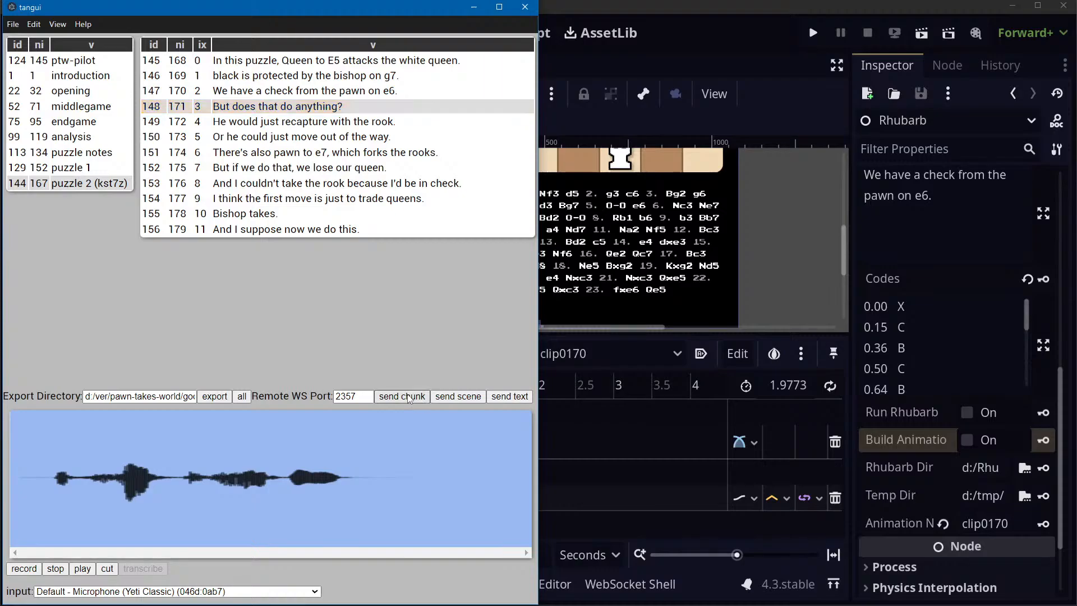
key("super+Left")
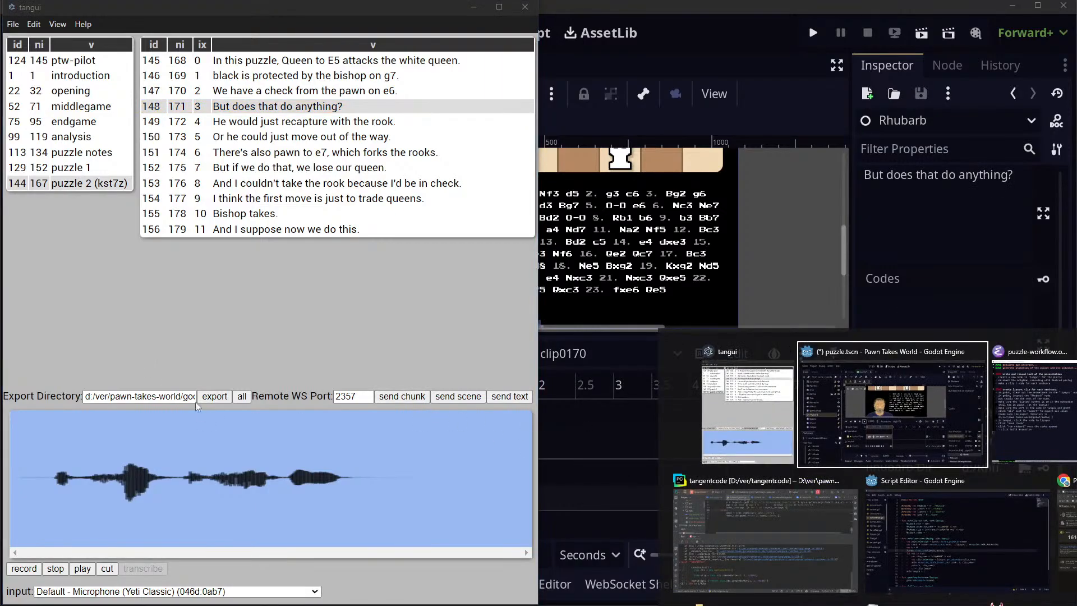
key("alt+Tab")
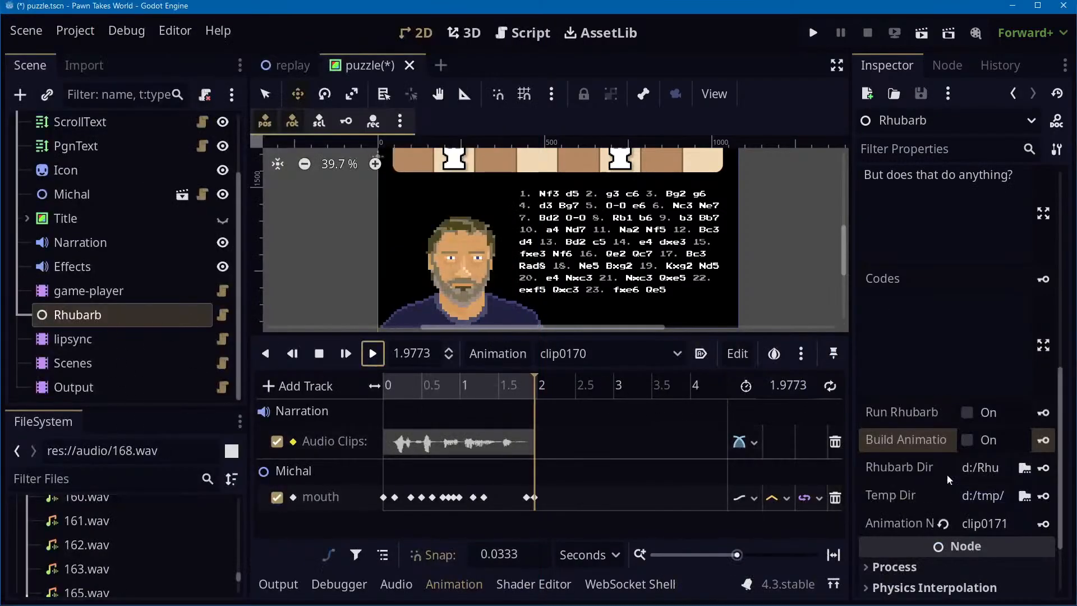
key("alt+Tab")
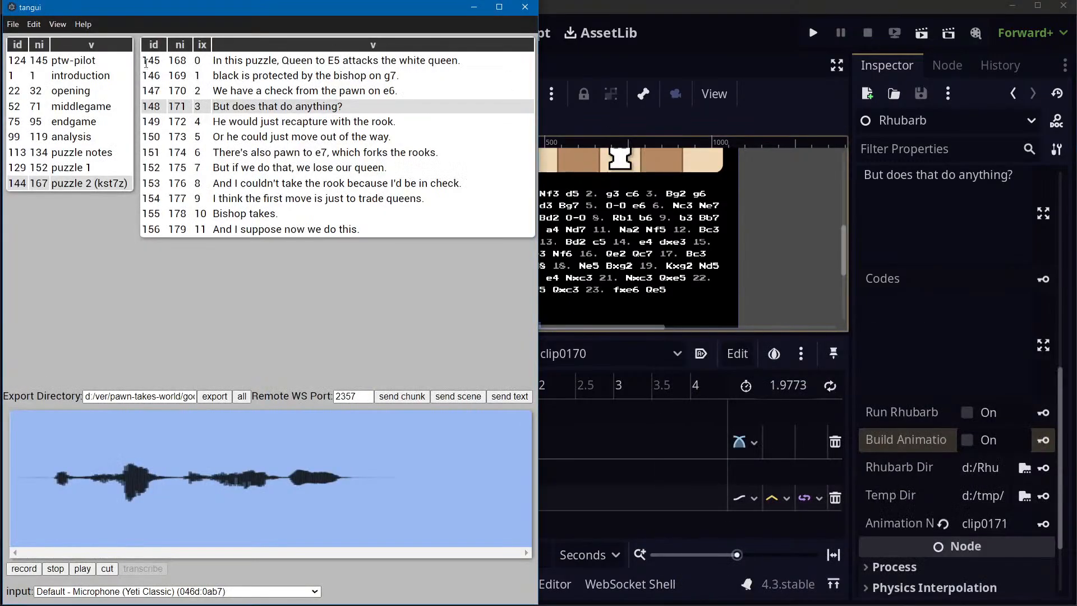
key("alt+Tab")
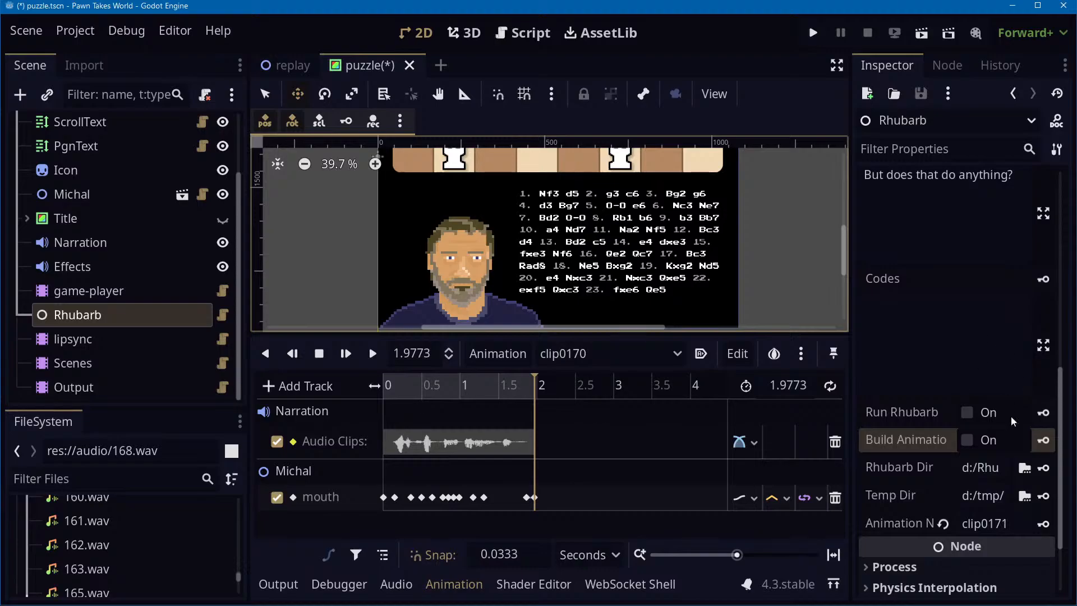
Run Rhubarb on the received sentence, build its lip-sync animation, and preview clip0171
left_click(967, 414)
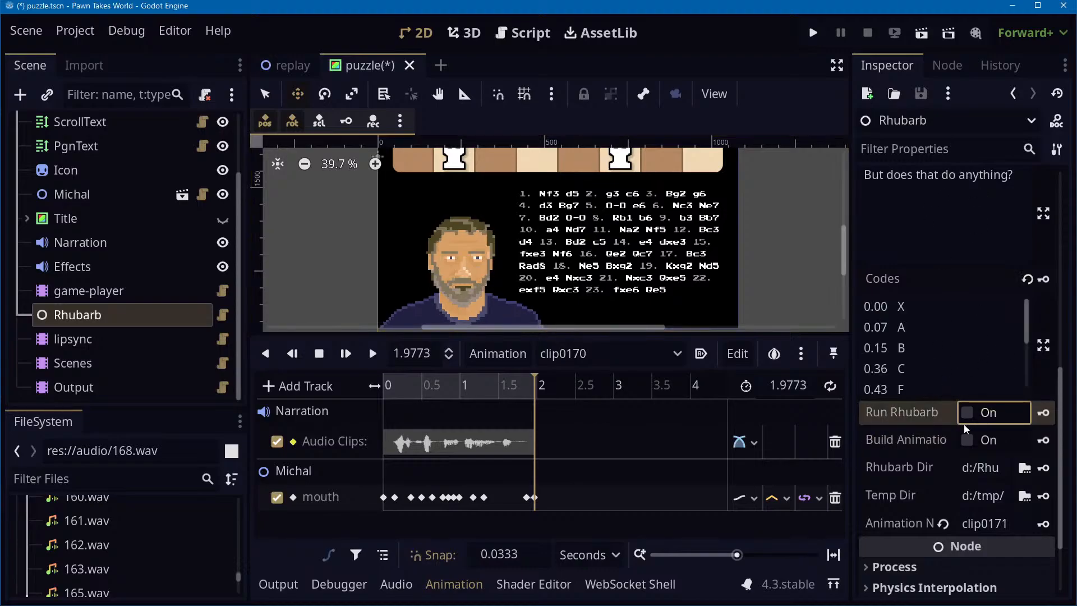
left_click(974, 443)
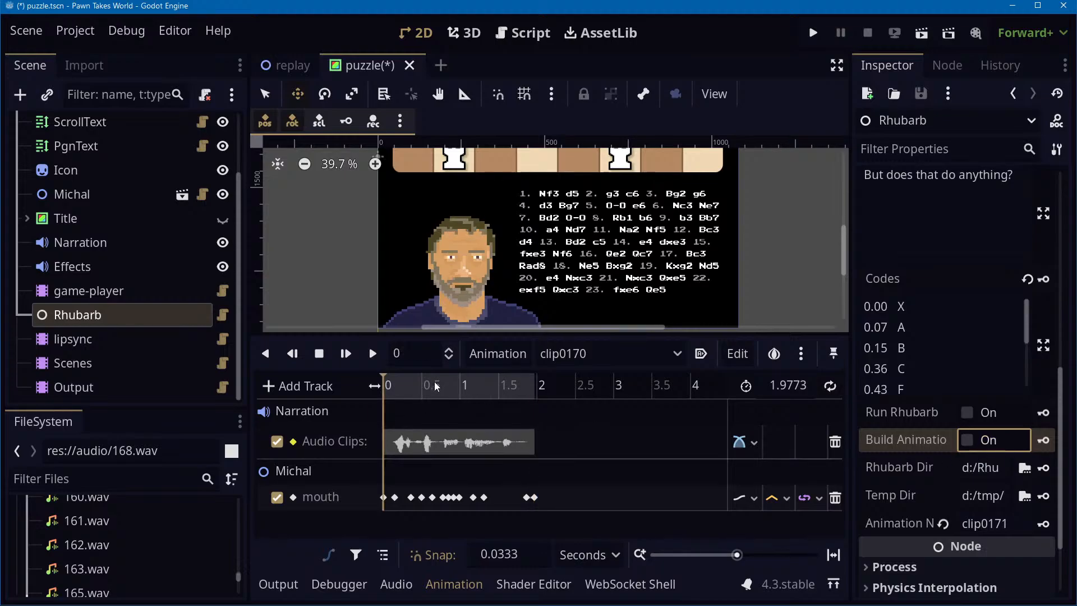
left_click(587, 367)
left_click(585, 448)
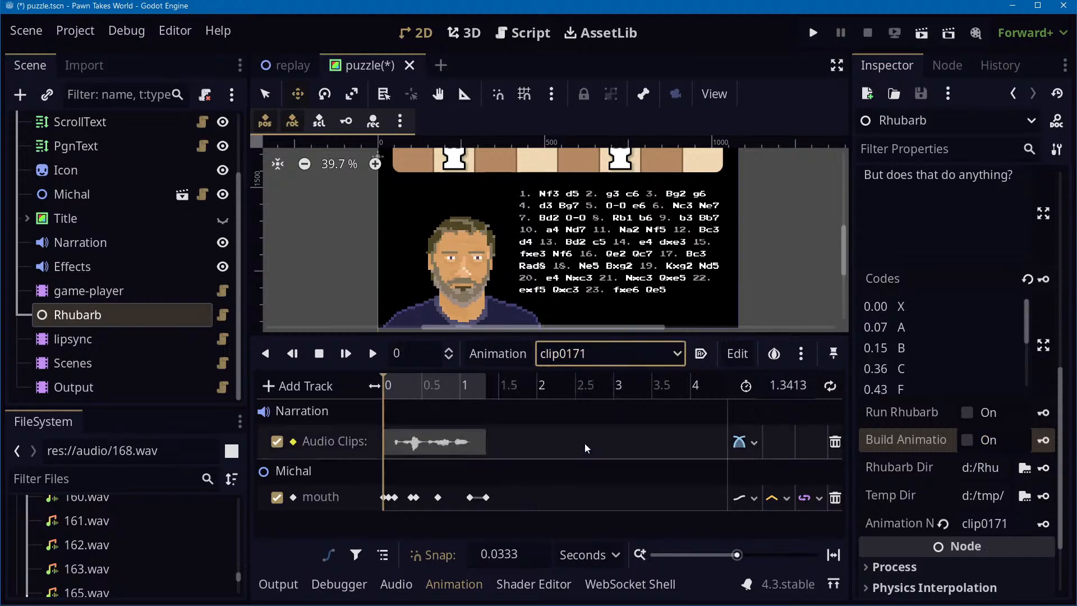
left_click(372, 354)
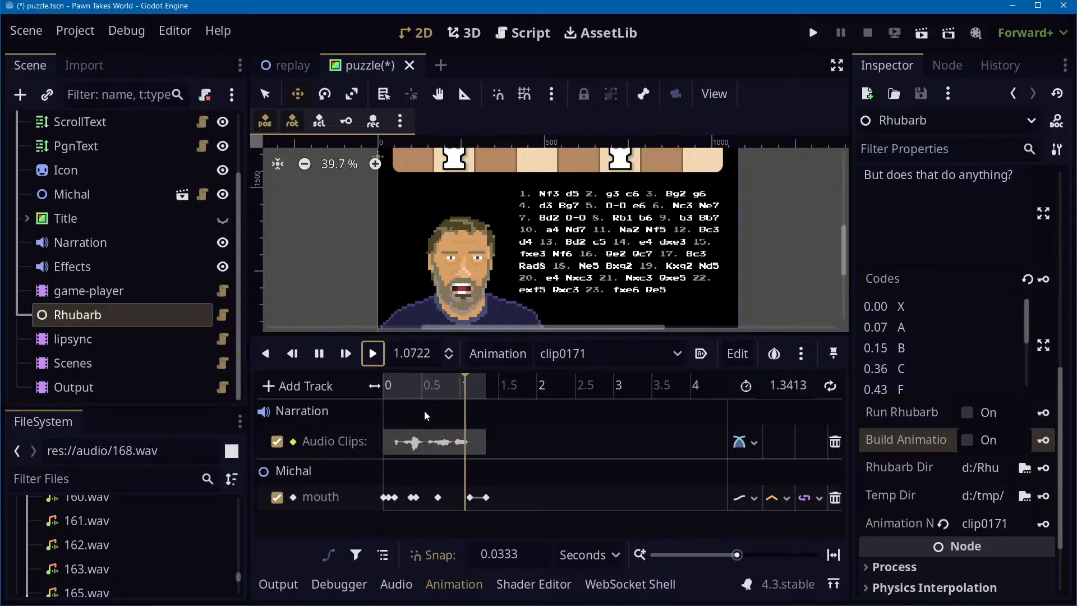
Switch to tangui, send the chunk "He would just recapture with the rook." to Godot, and return to Godot
key("alt+Tab")
left_click(244, 121)
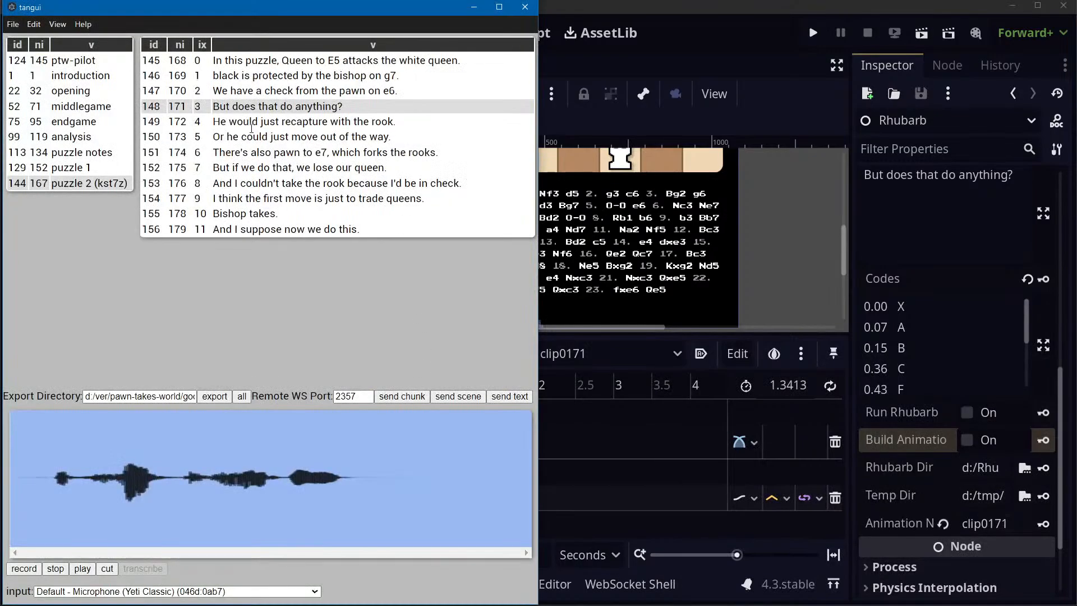
left_click(287, 158)
left_click(278, 137)
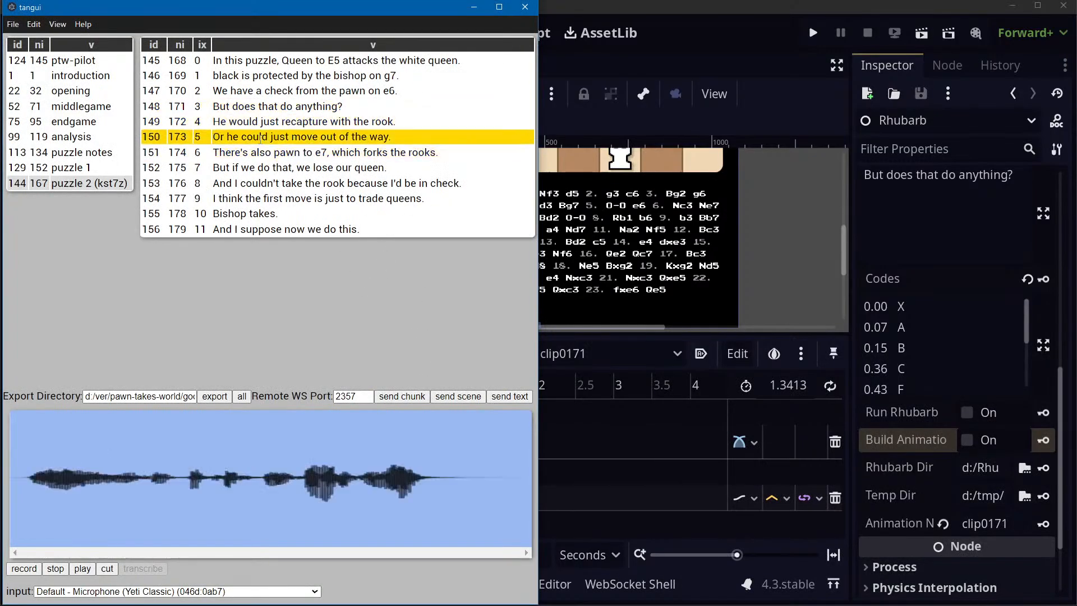
left_click(270, 107)
left_click(263, 122)
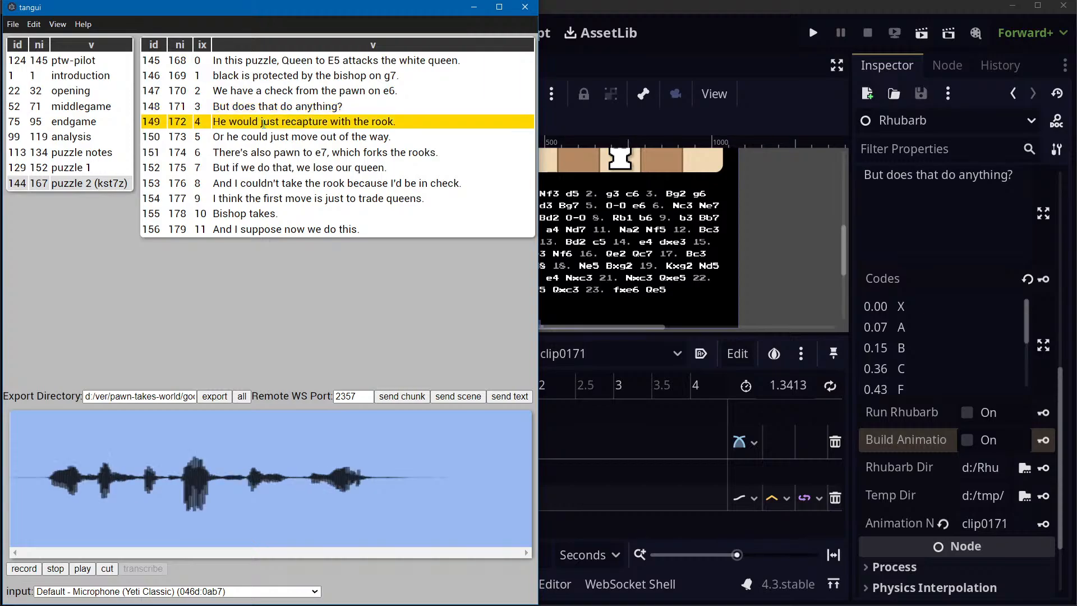
left_click(422, 399)
key("alt+Tab")
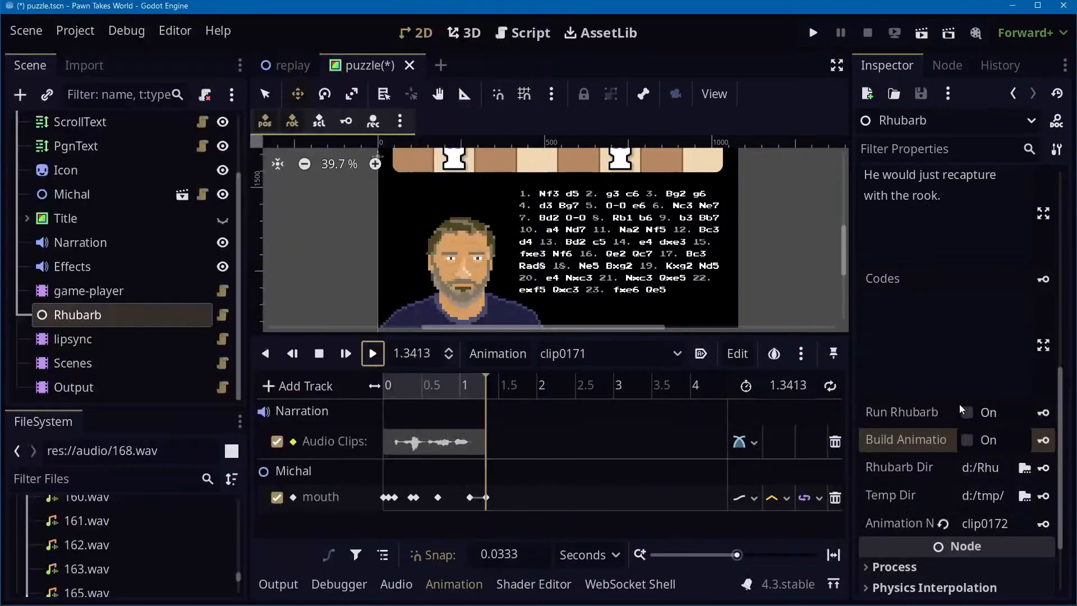
Generate Rhubarb mouth codes for the rook recapture sentence, build its animation, and play clip0172
left_click(951, 234)
left_click(965, 418)
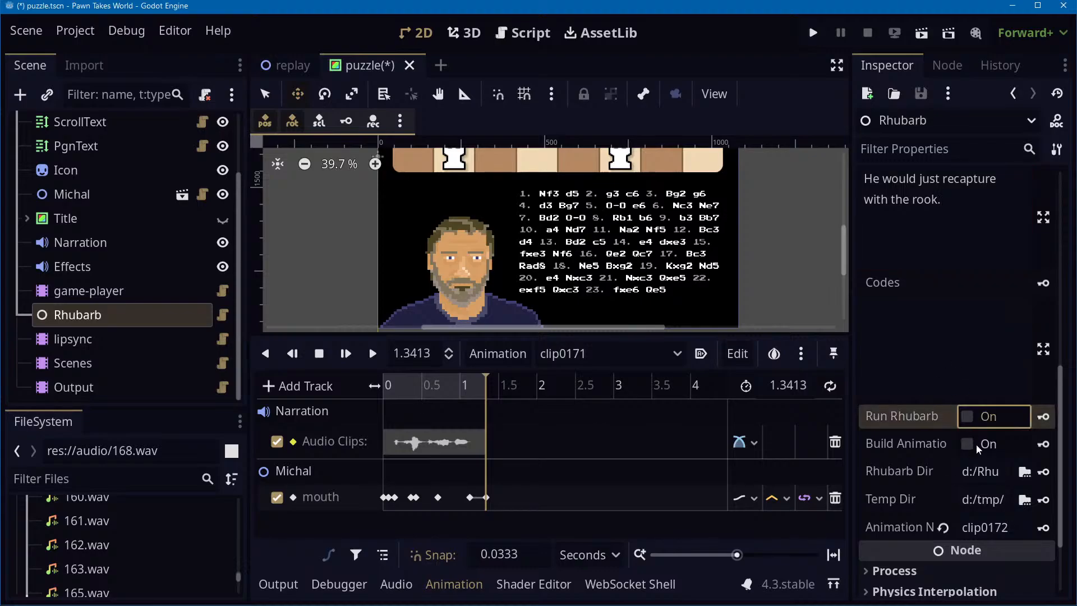
left_click(970, 444)
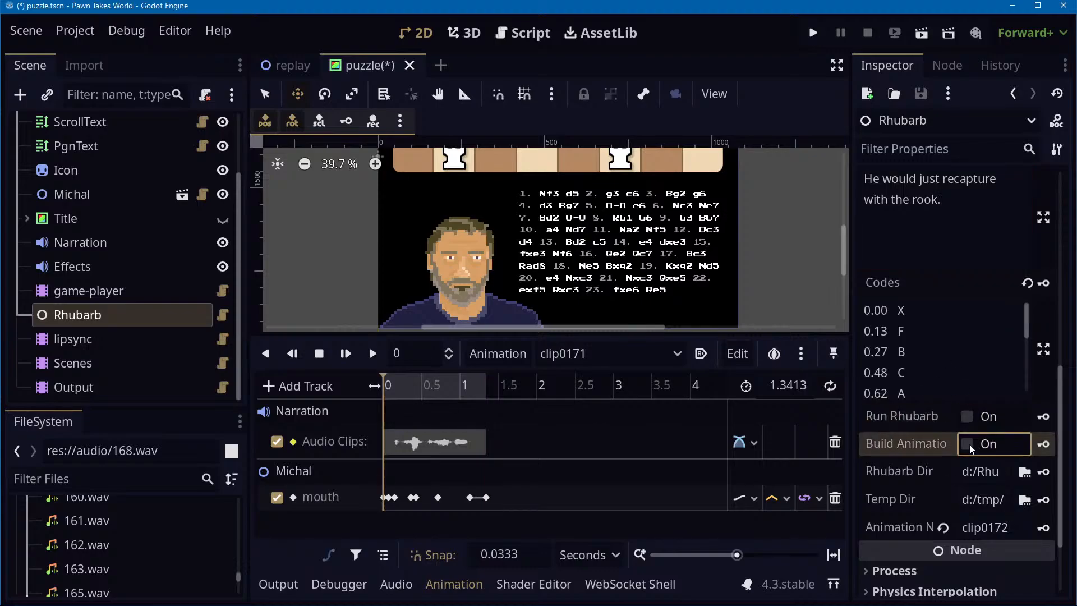
left_click(592, 365)
left_click(581, 475)
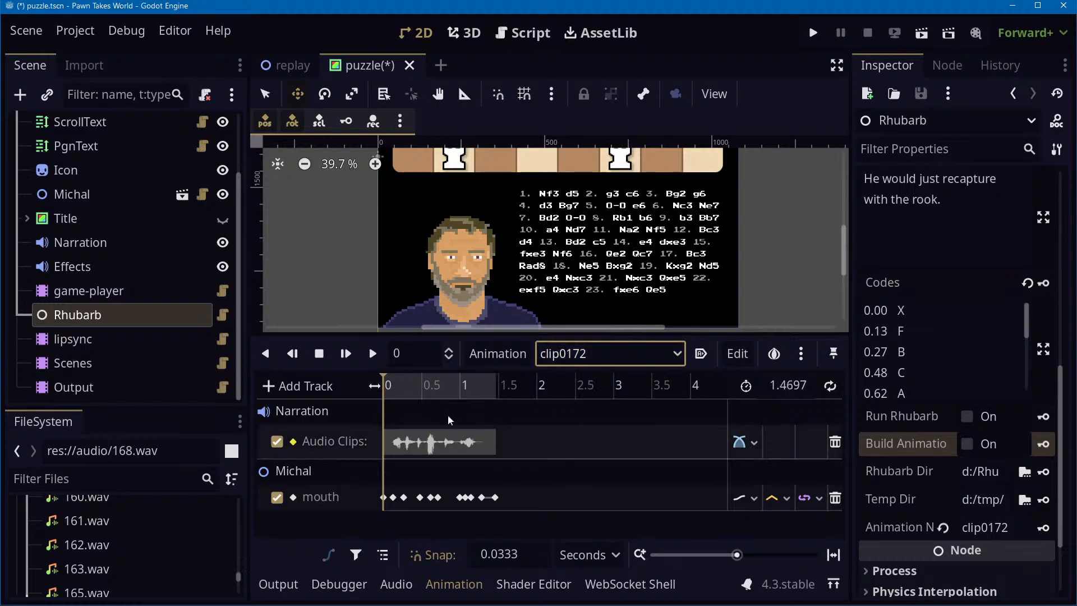
left_click(372, 354)
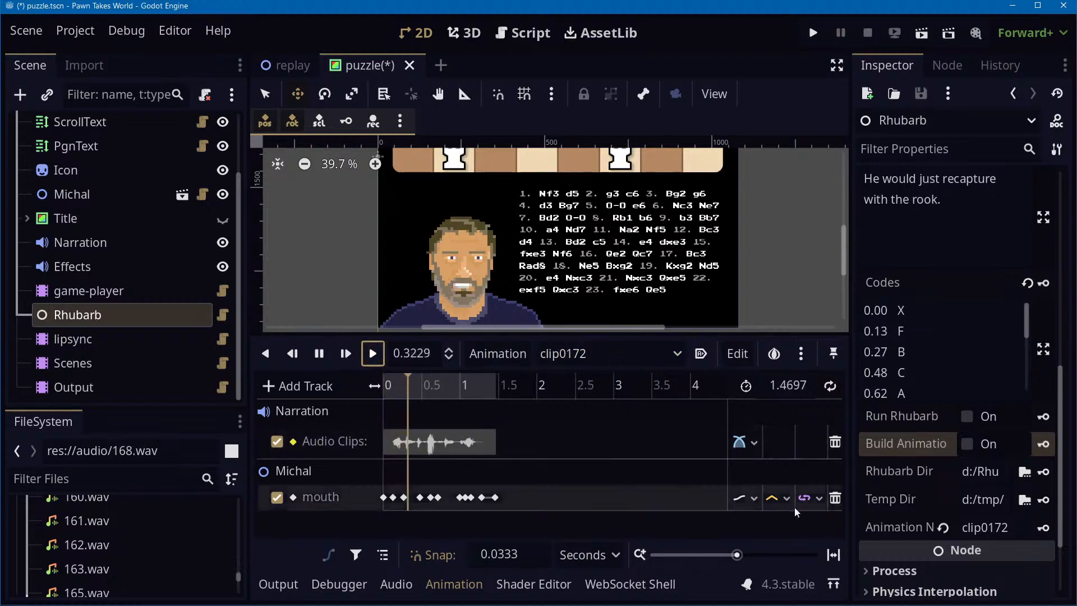
From tangui, send the chunk "Or he could just move out of the way." to Godot and run Rhubarb on it
key("alt+Tab")
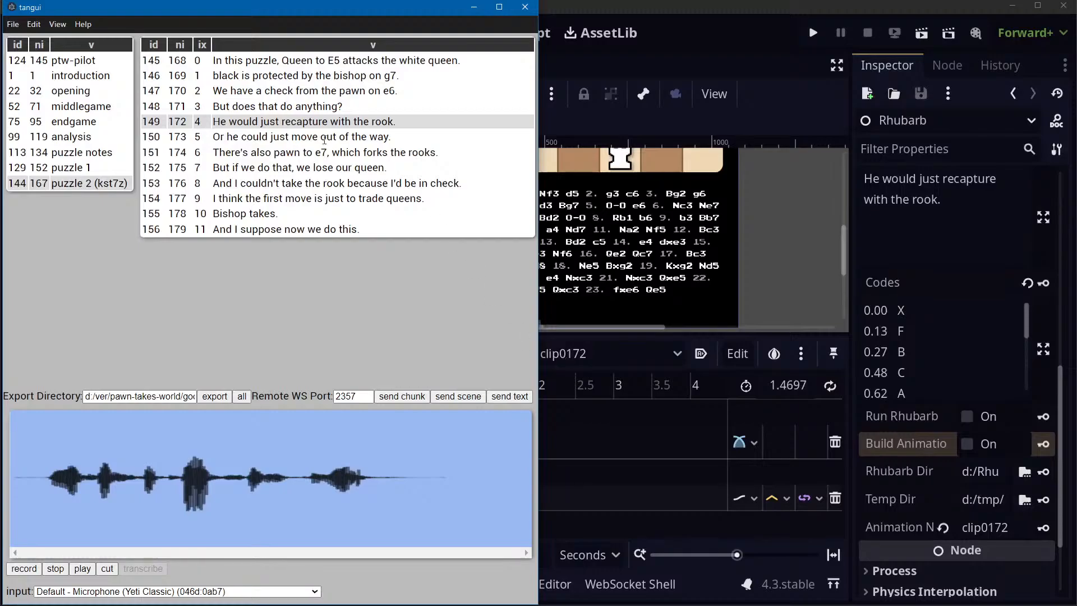
left_click(329, 133)
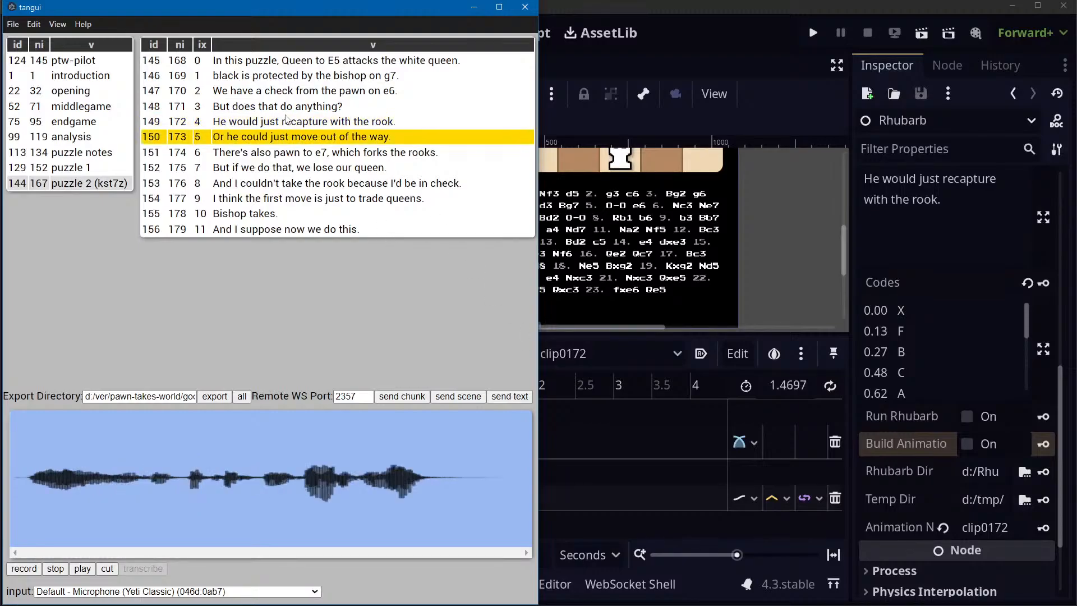
left_click(274, 152)
left_click(264, 124)
left_click(267, 136)
left_click(410, 401)
left_click(690, 482)
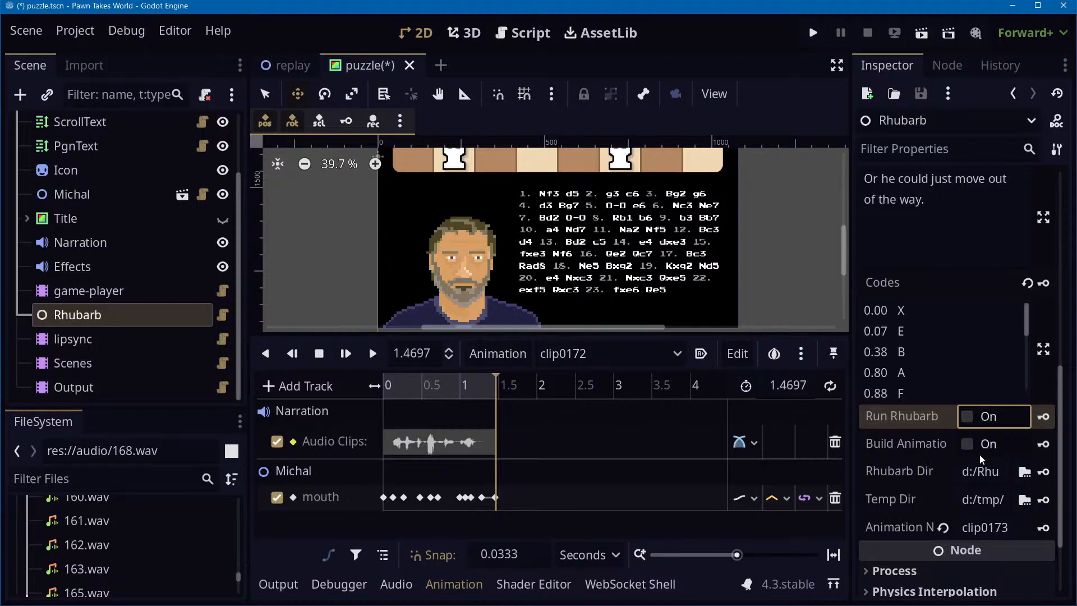
Build the lip-sync animation from the generated mouth codes and play clip0173 to preview it
left_click(968, 444)
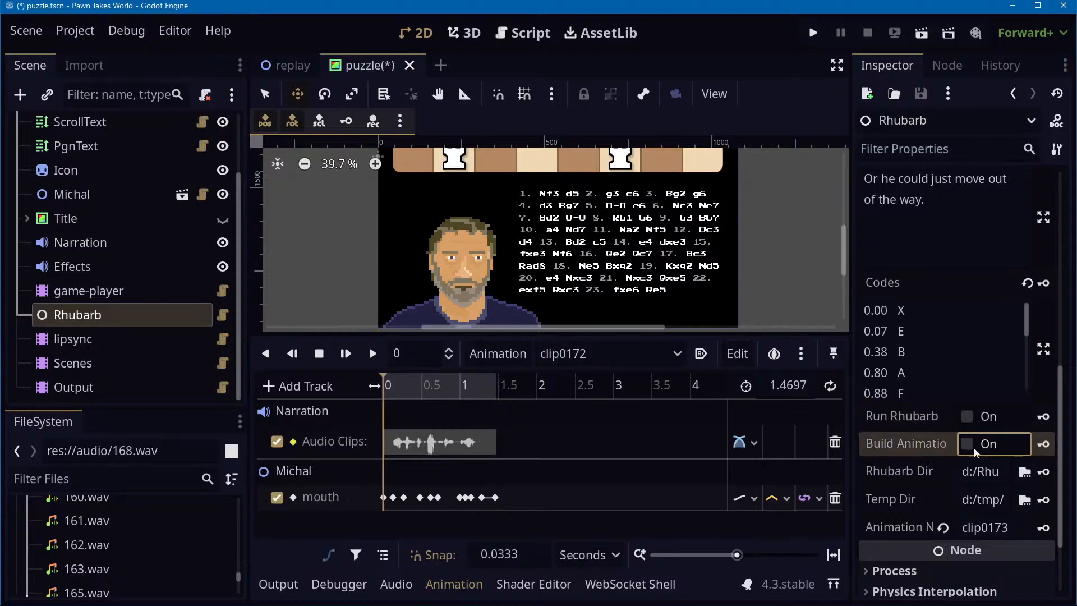
left_click(373, 354)
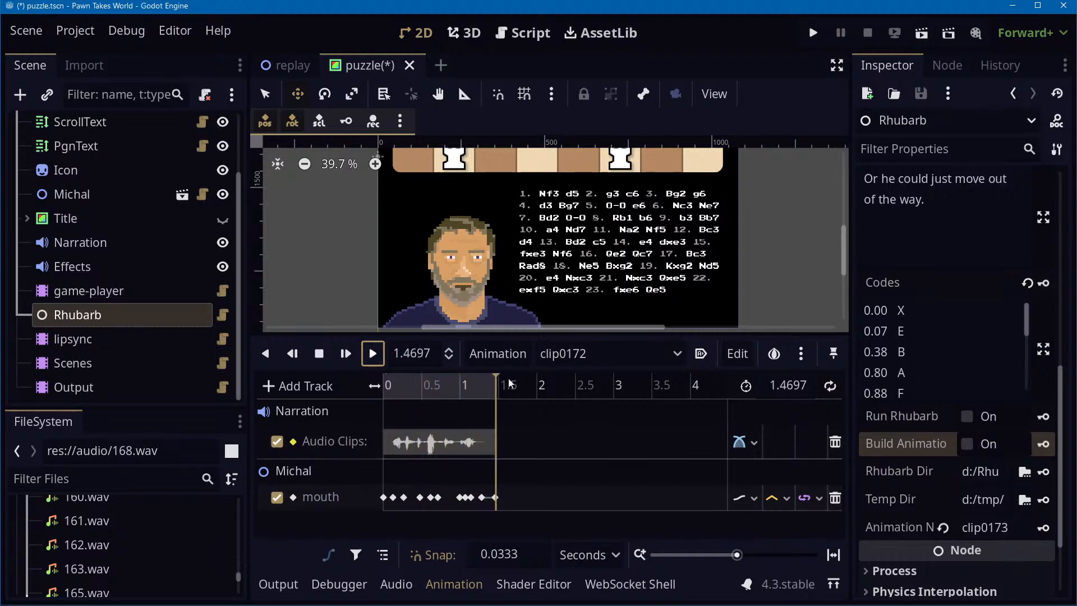
left_click(569, 362)
left_click(597, 499)
left_click(373, 353)
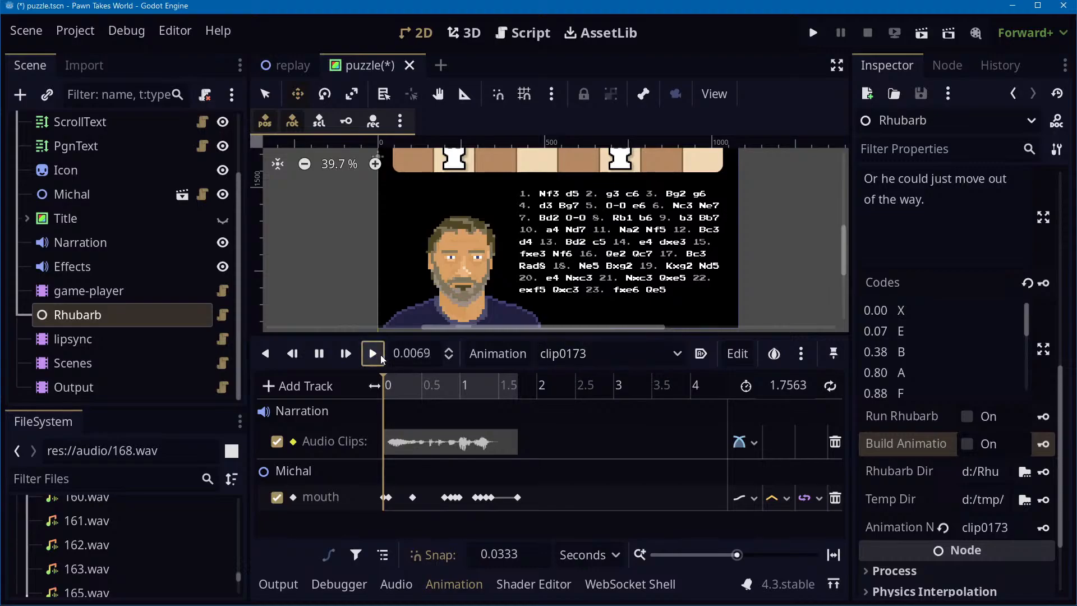
Save the puzzle scene
key("alt+Tab")
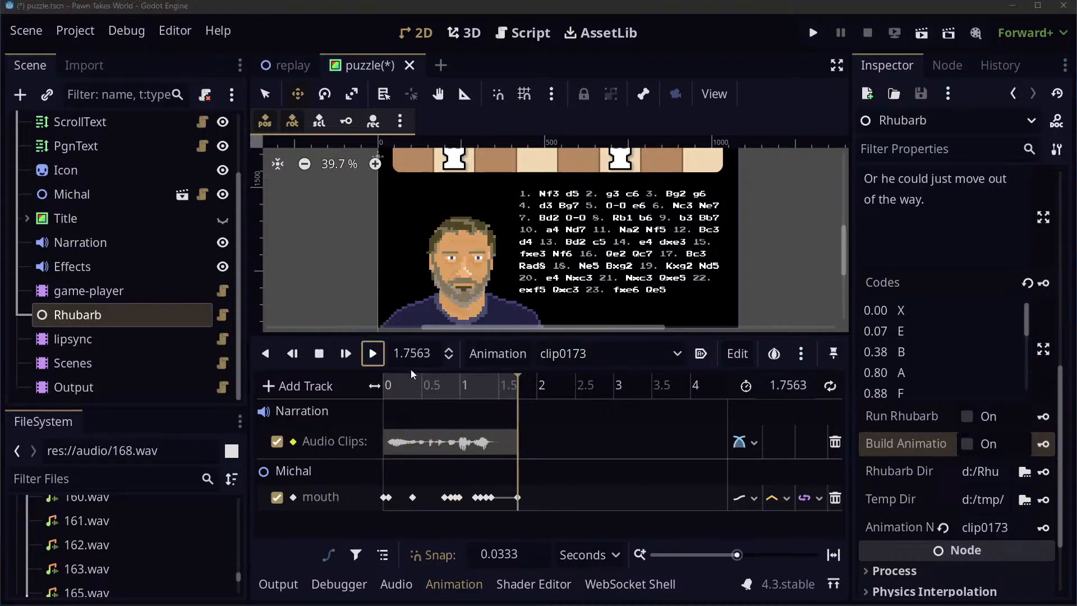
key("alt+Tab")
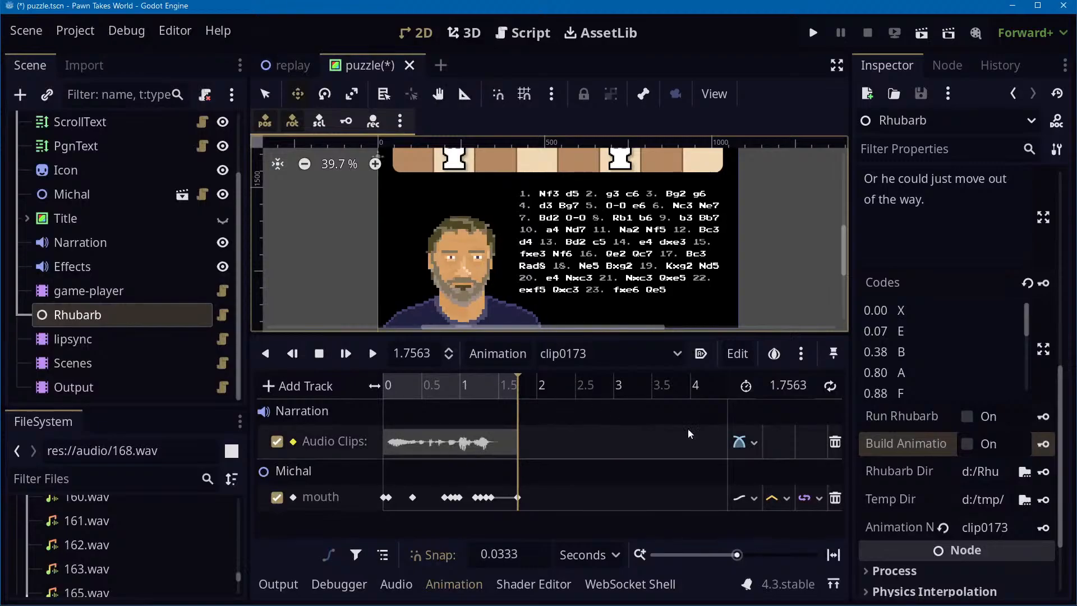
key("alt+Tab")
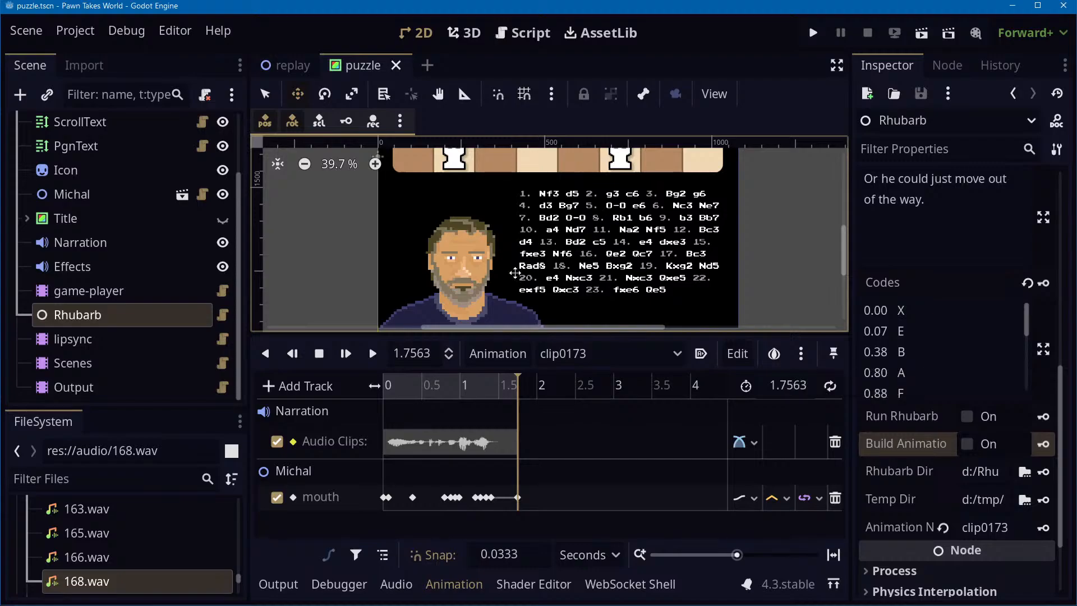
scroll(666, 268, "up", 4)
scroll(666, 274, "down", 6)
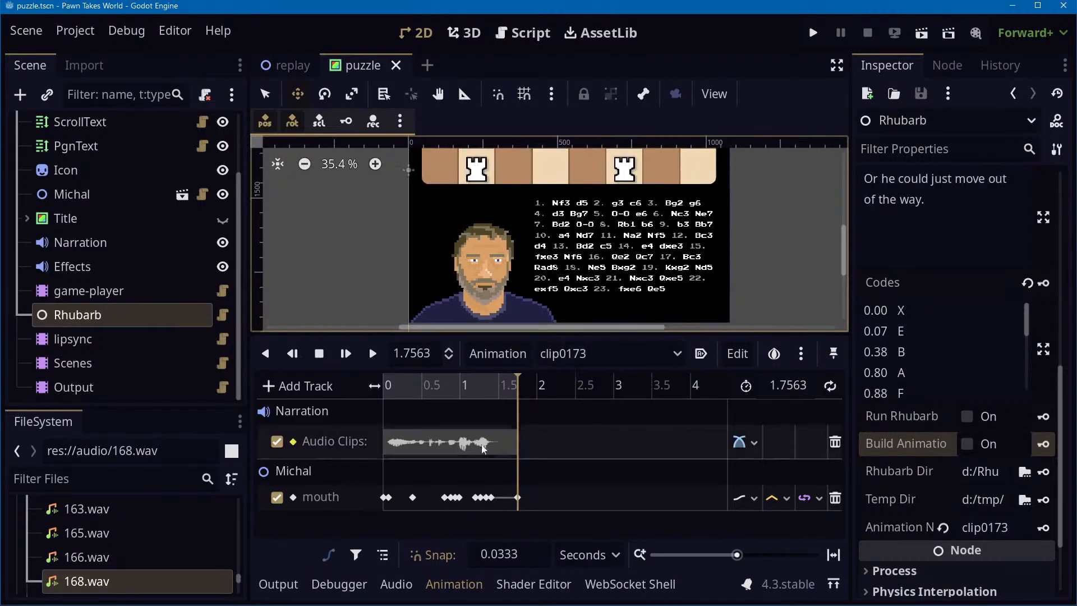
Switch to the workflow org file in Emacs and start a new top-level heading below the lip-sync instructions
key("alt+Tab")
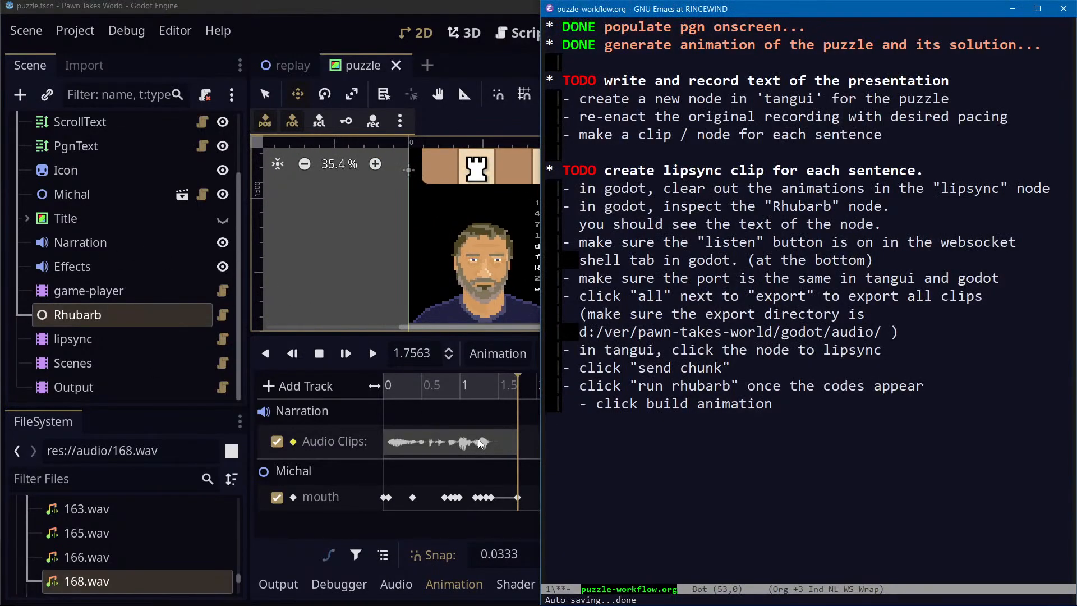
key("ctrl+a")
key("ctrl+k")
type("**")
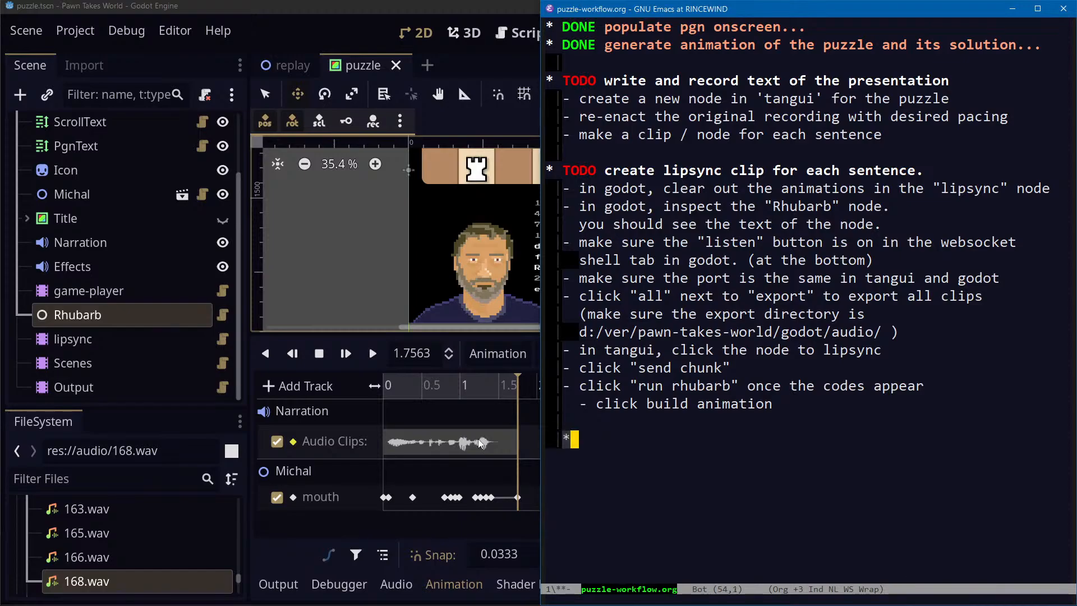
key("BackSpace")
key("BackSpace")
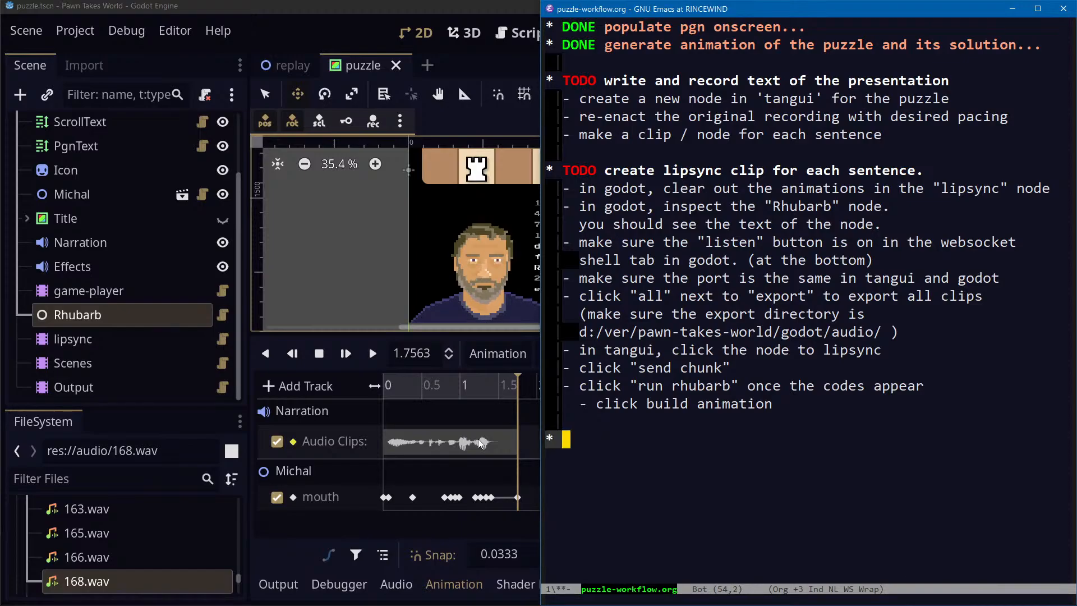
key("BackSpace")
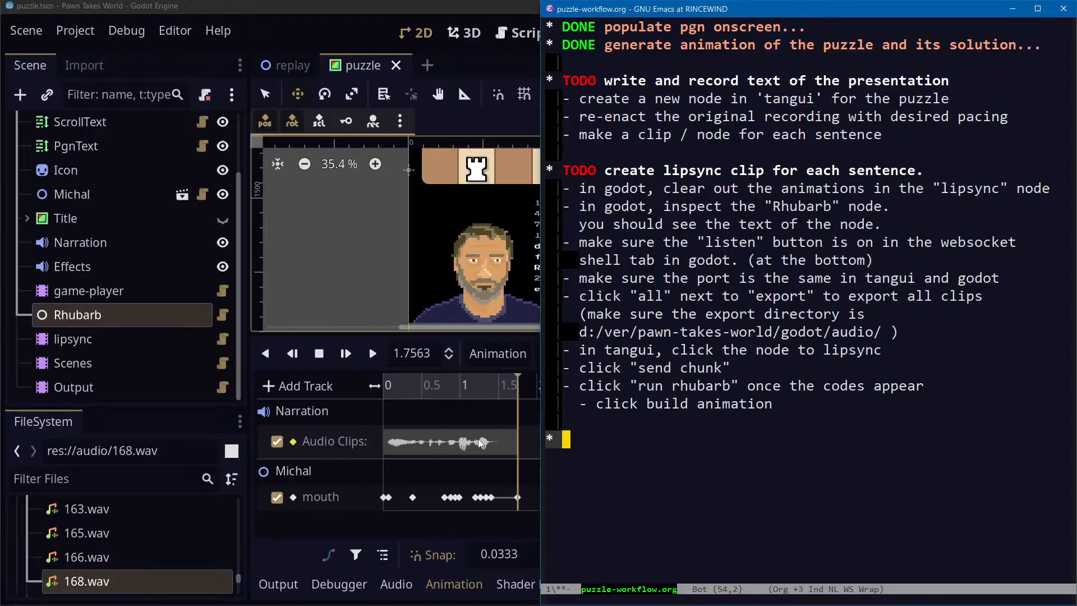
Title the new org heading 'build "scene" from all the clips' and save the file
key("alt+Tab")
key("alt+Tab")
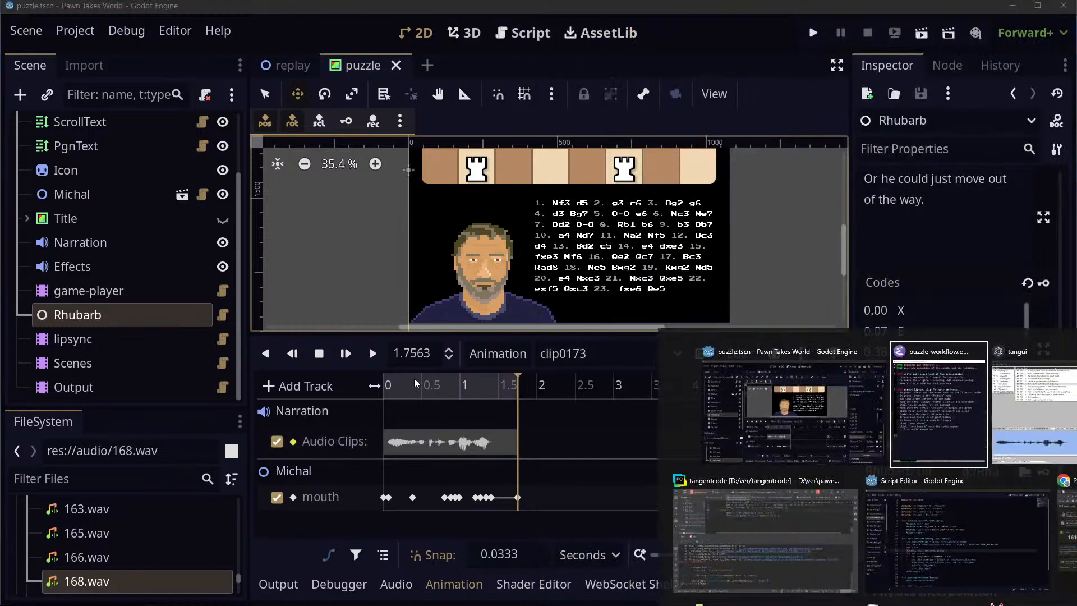
key("alt+Tab")
key("alt+Tab")
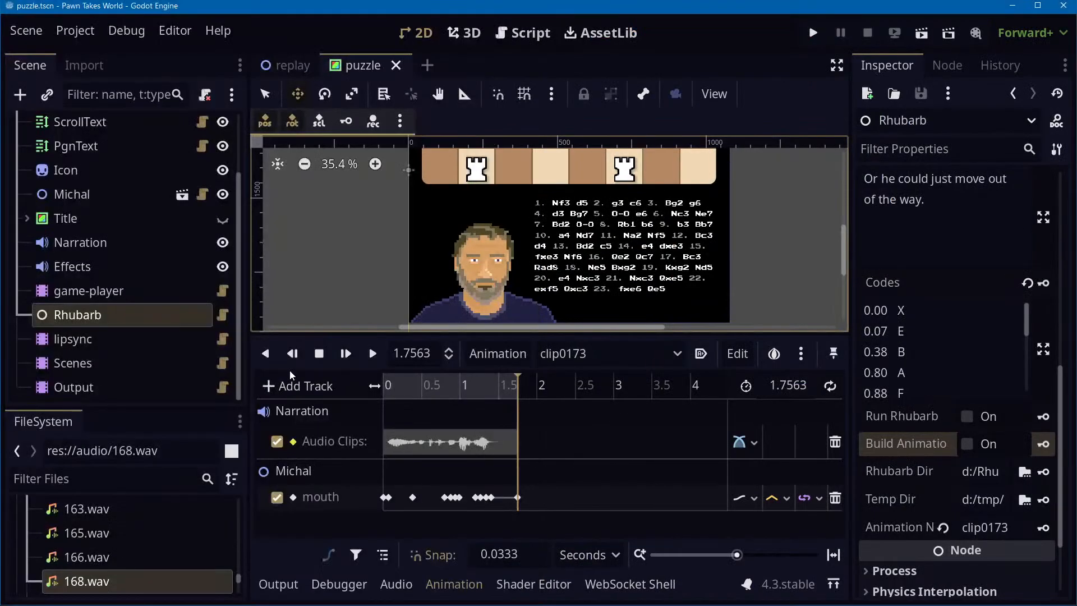
key("alt+Tab")
key("alt+Tab")
type("bu")
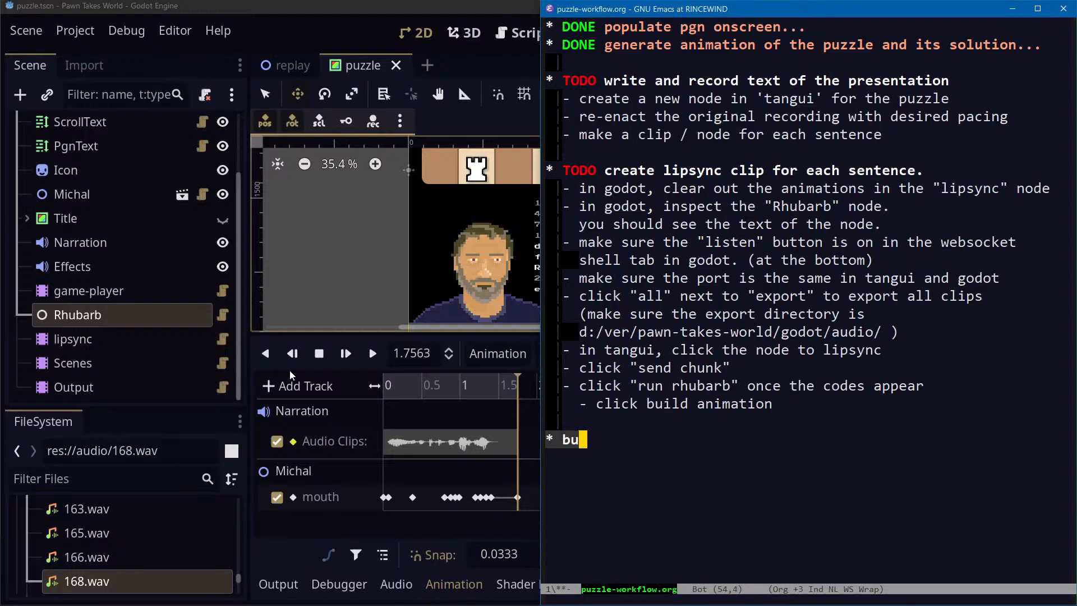
type("ild s")
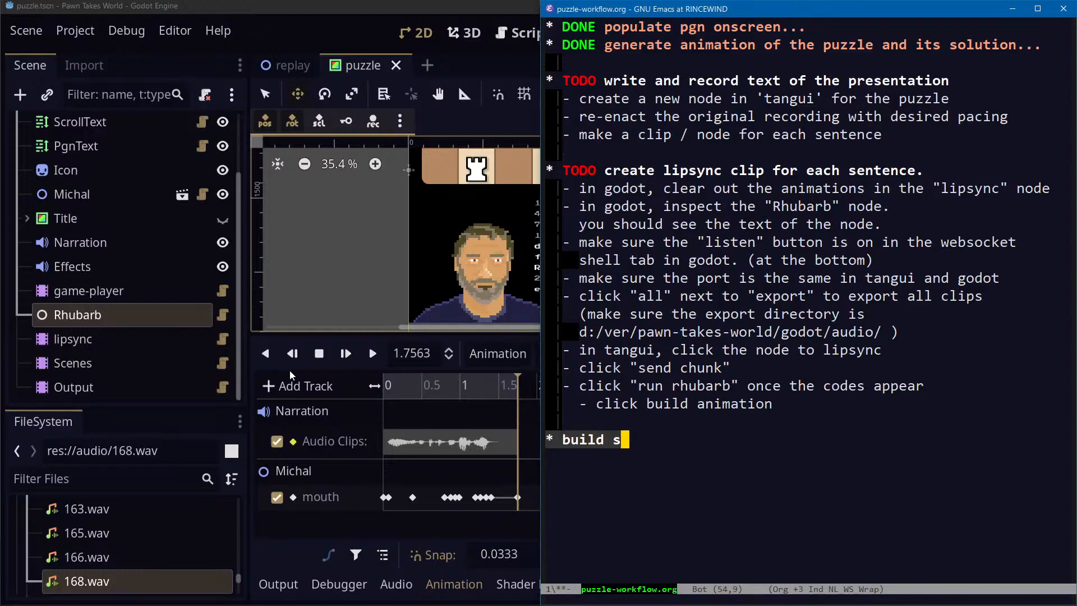
key("BackSpace")
type("\"scene")
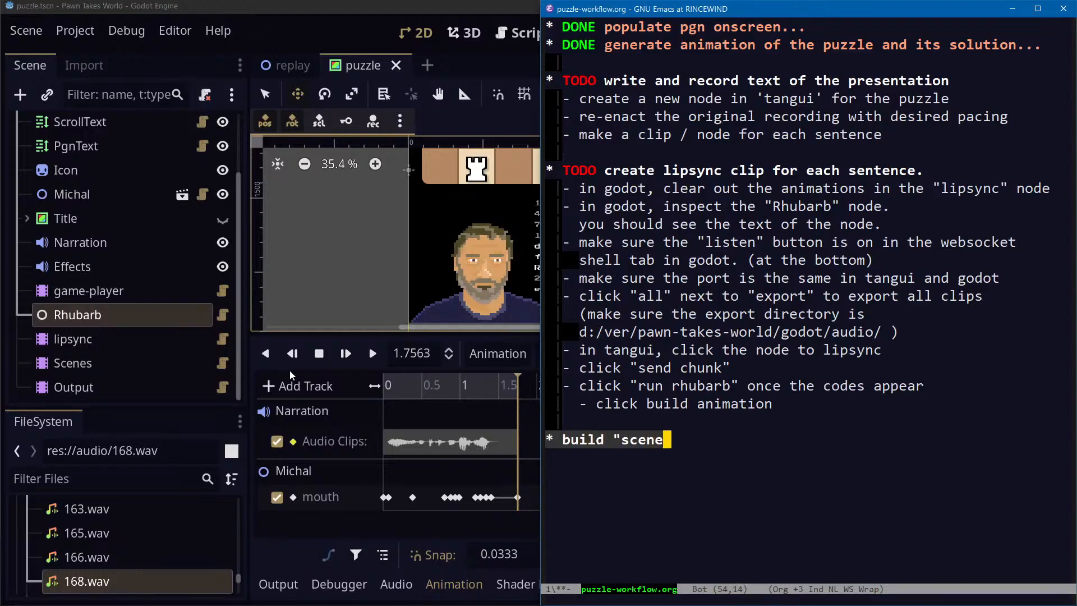
type("\" from all the clips")
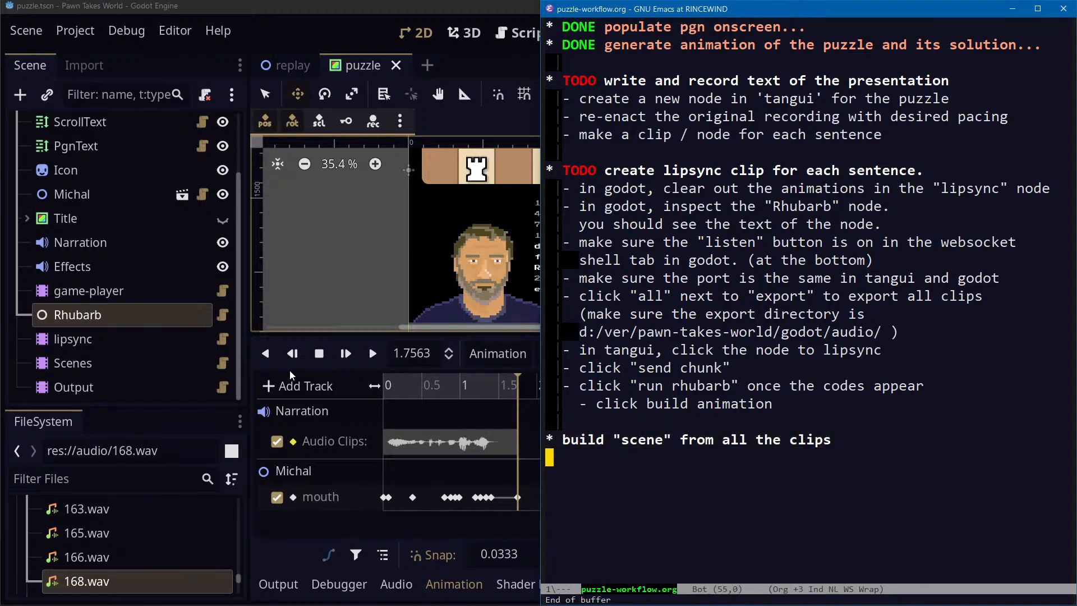
Add the list item 'click "send scene"' under the scene-building heading in the org file
key("alt+Tab")
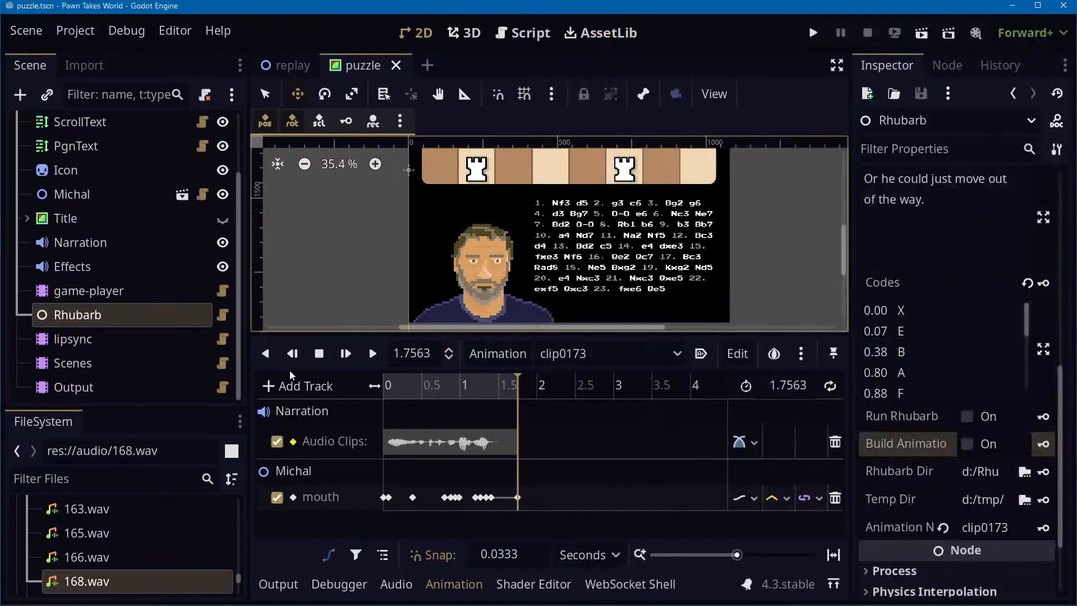
key("alt+Tab")
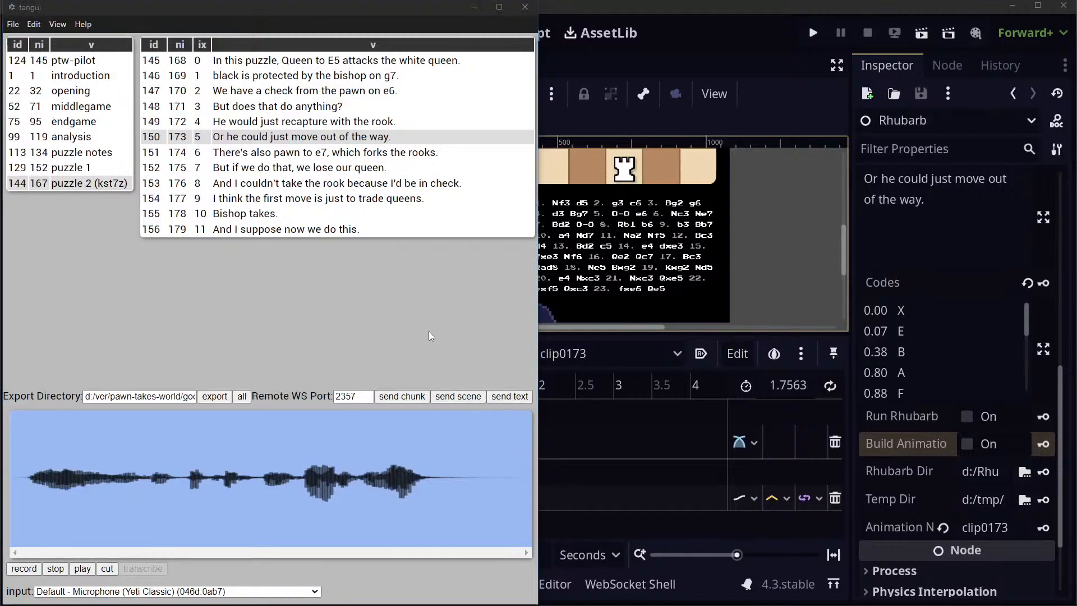
key("alt+Tab")
type("- click \"")
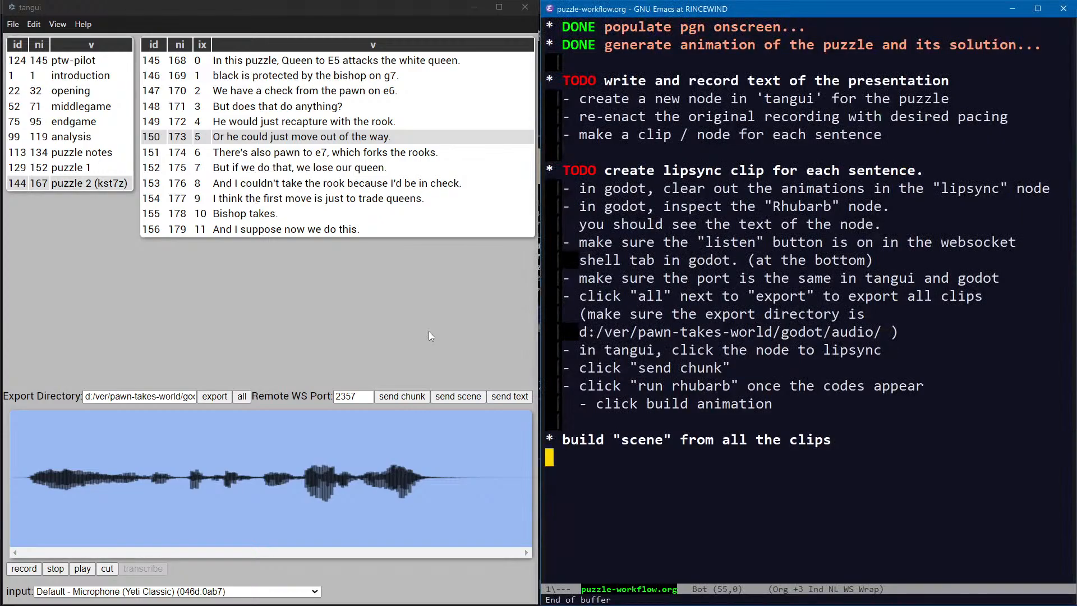
type("send scene\"")
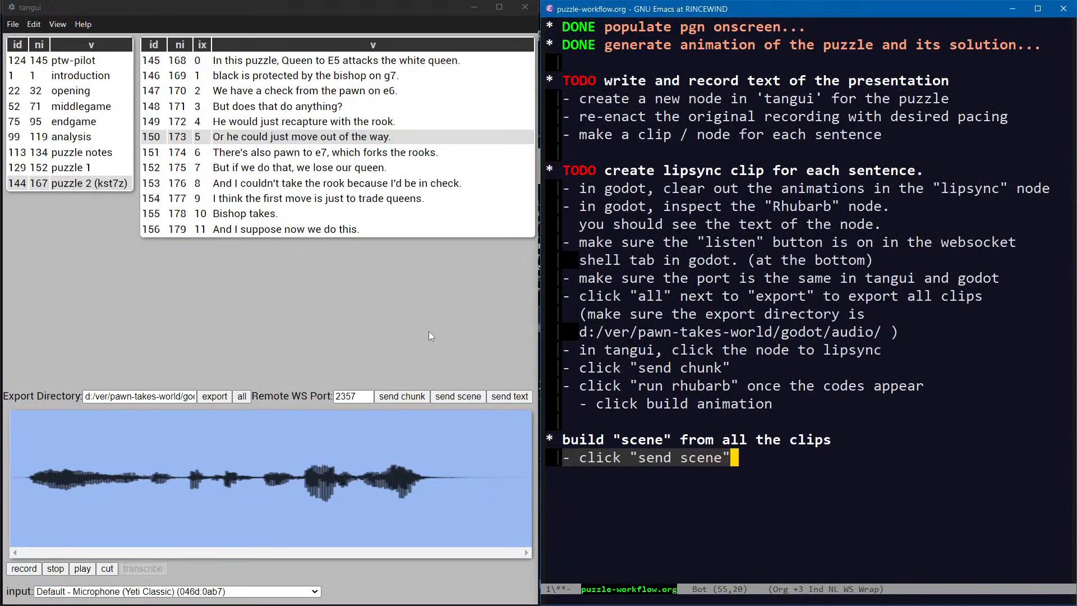
key("Return")
Send the puzzle 2 (kst7z) scene from tangui to Godot and examine the output log for the makeScene command
key("alt+Tab")
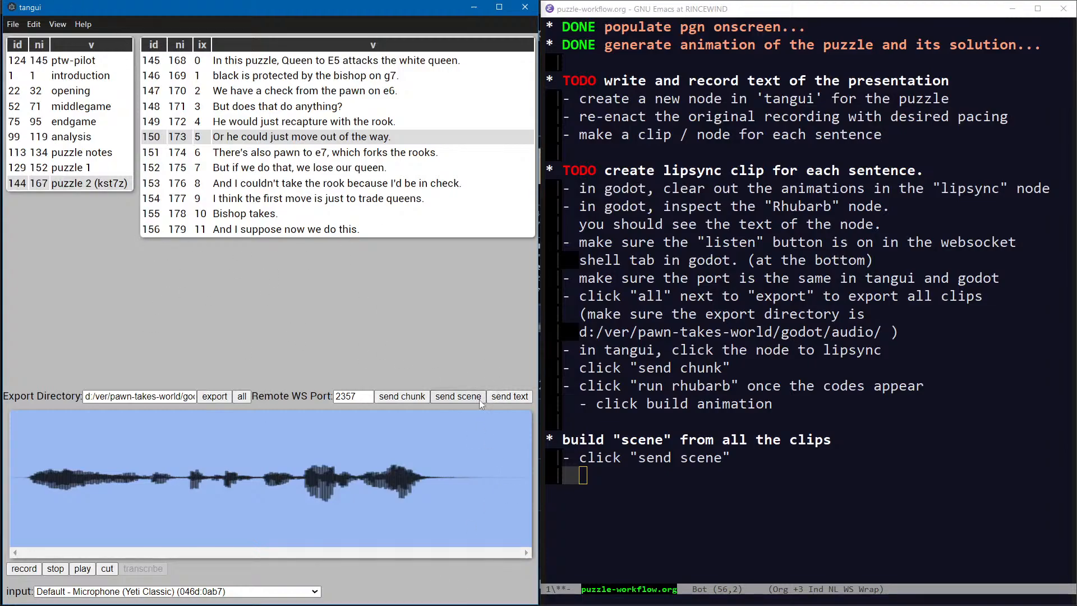
key("alt+Tab")
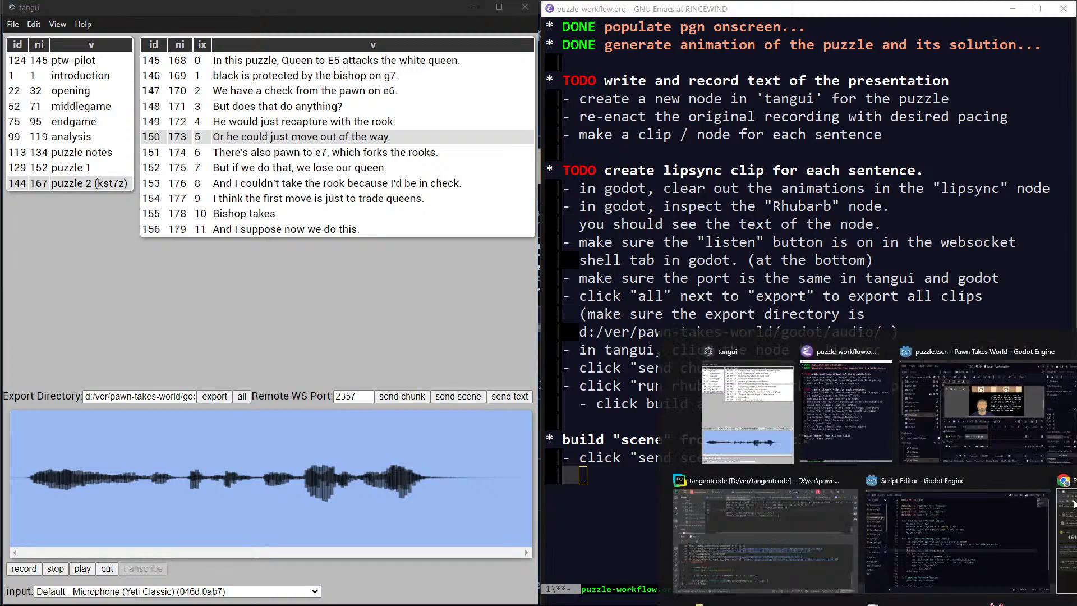
left_click(943, 419)
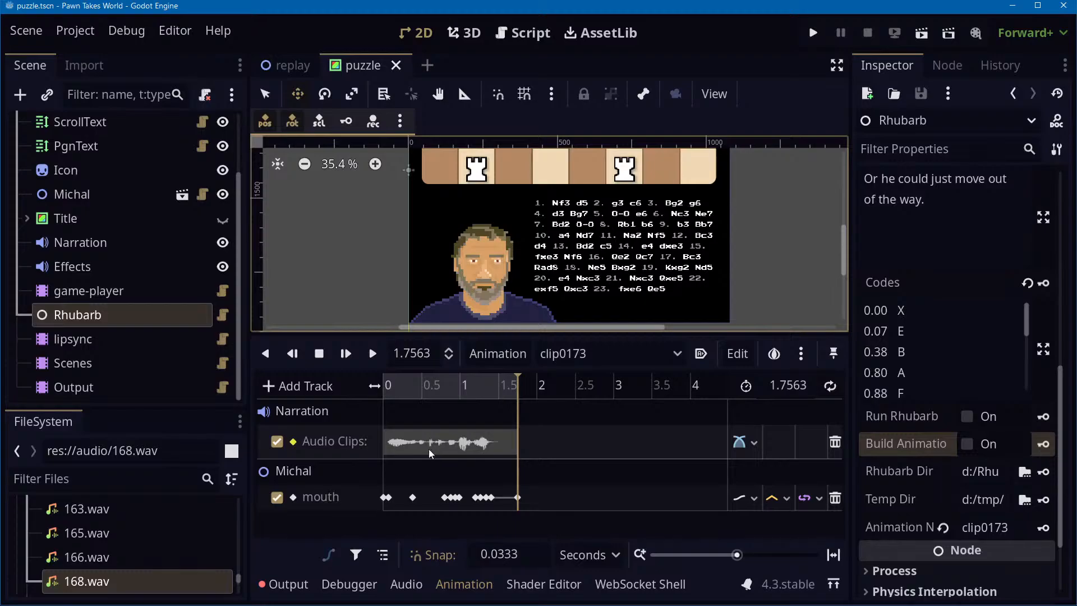
left_click(289, 584)
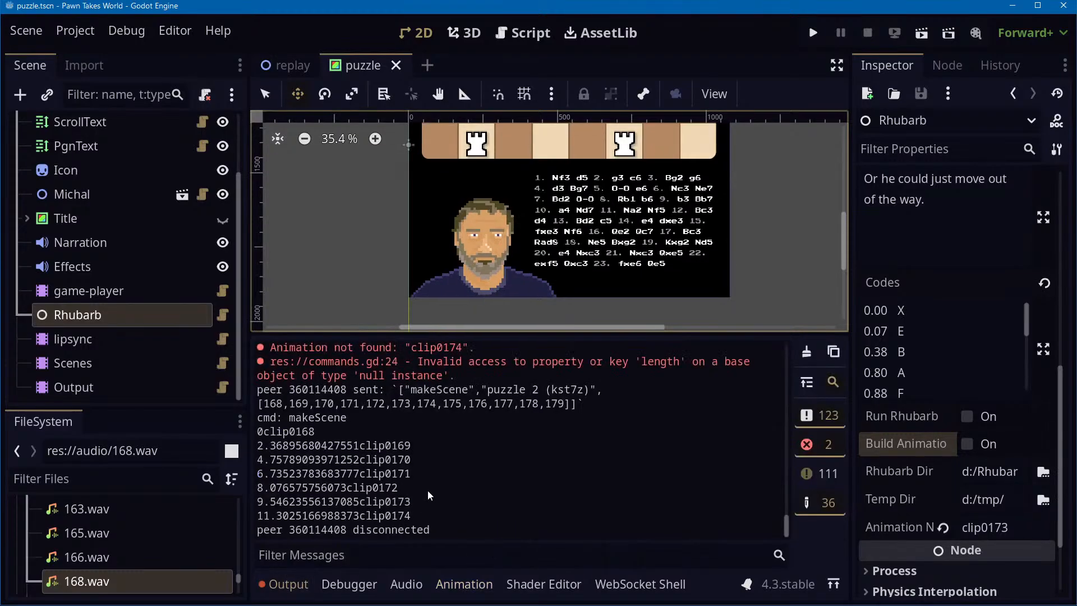
scroll(438, 482, "up", 2)
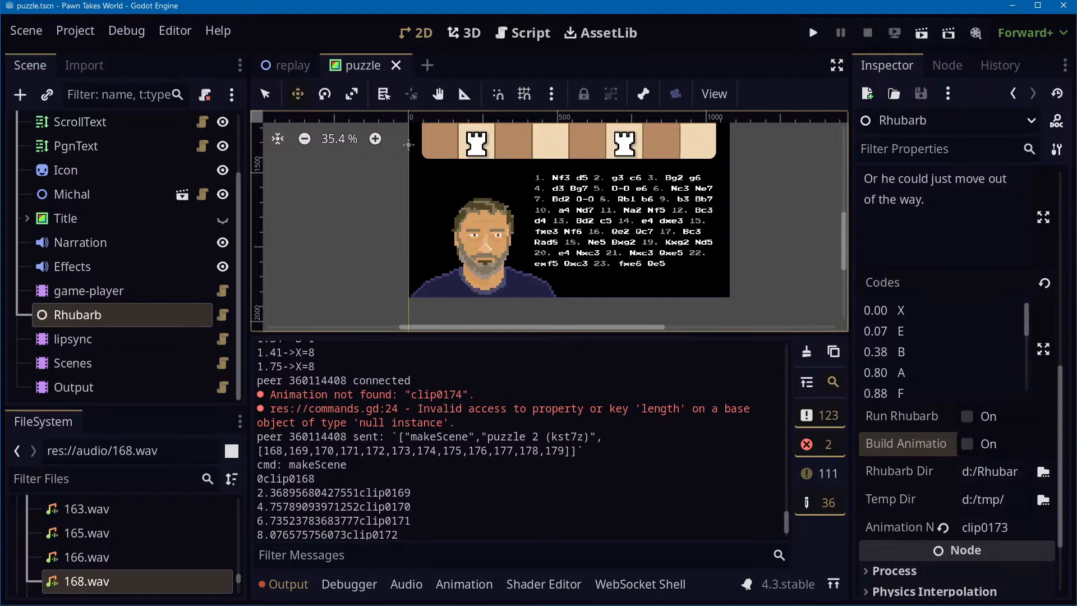
key("alt+Tab")
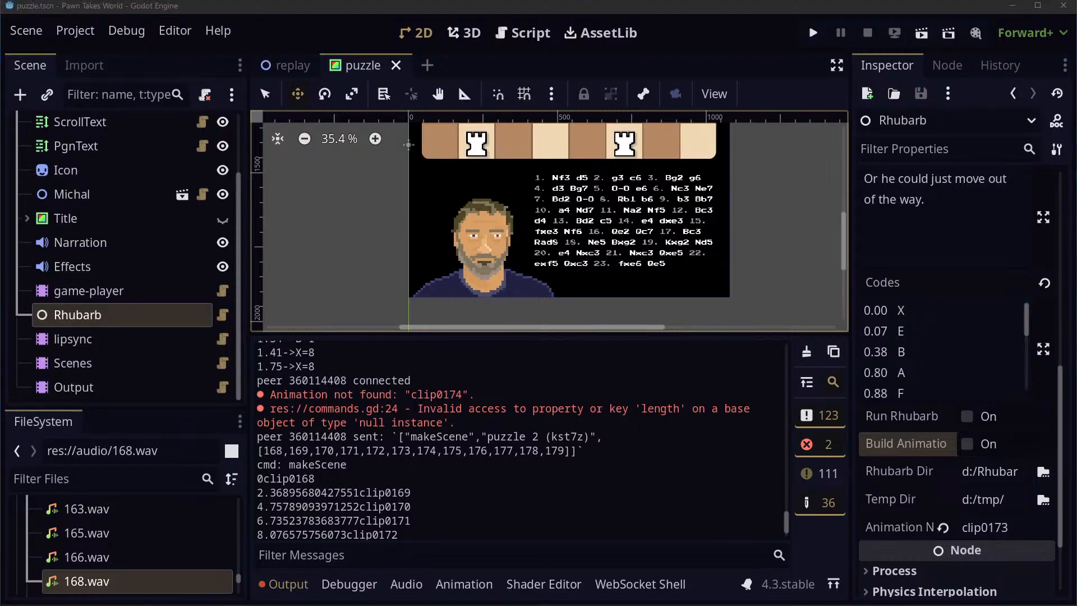
key("alt+Tab")
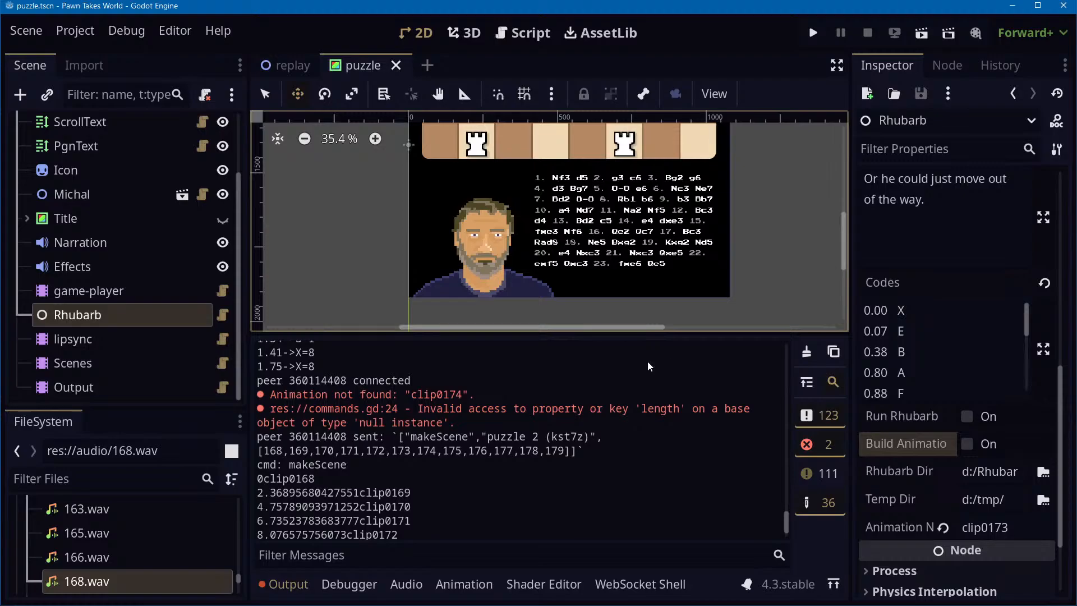
scroll(791, 140, "up", 5)
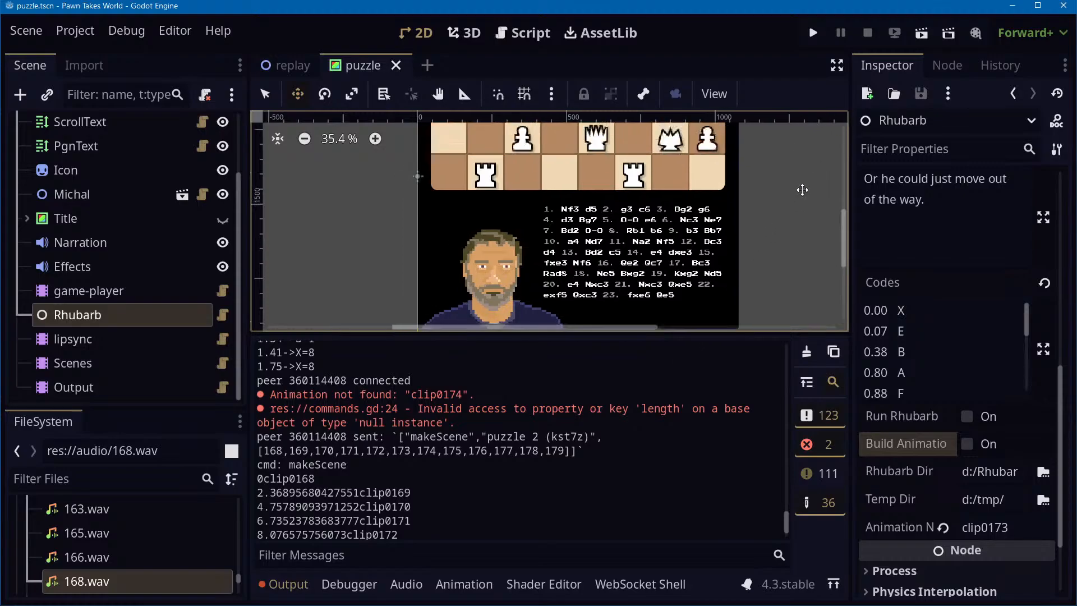
Select the Scenes animation player and load its puzzle 2 (kst7z) animation
left_click(71, 342)
left_click(80, 367)
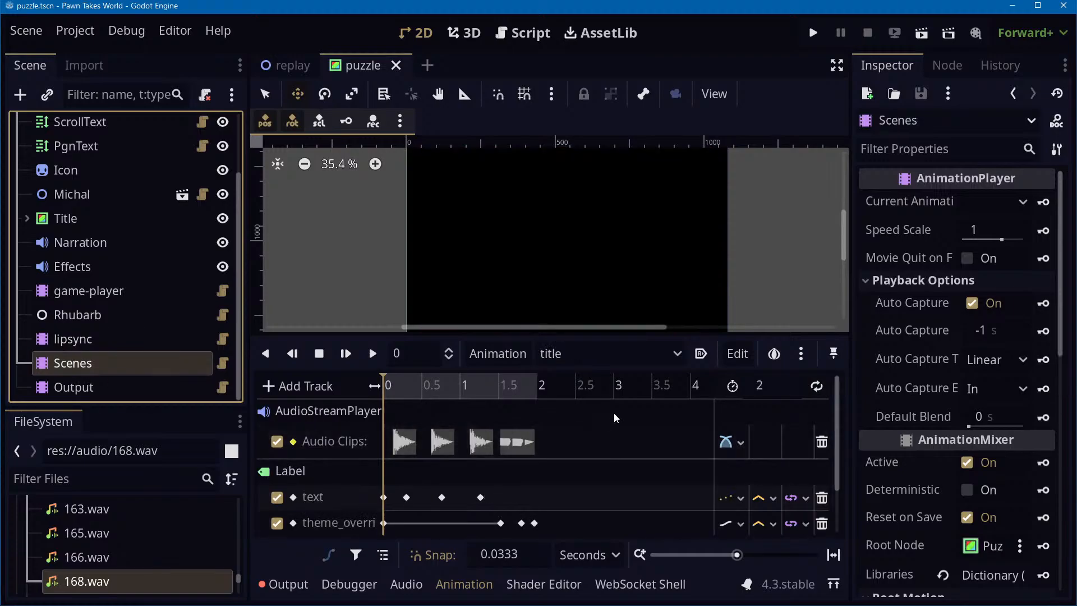
left_click(632, 354)
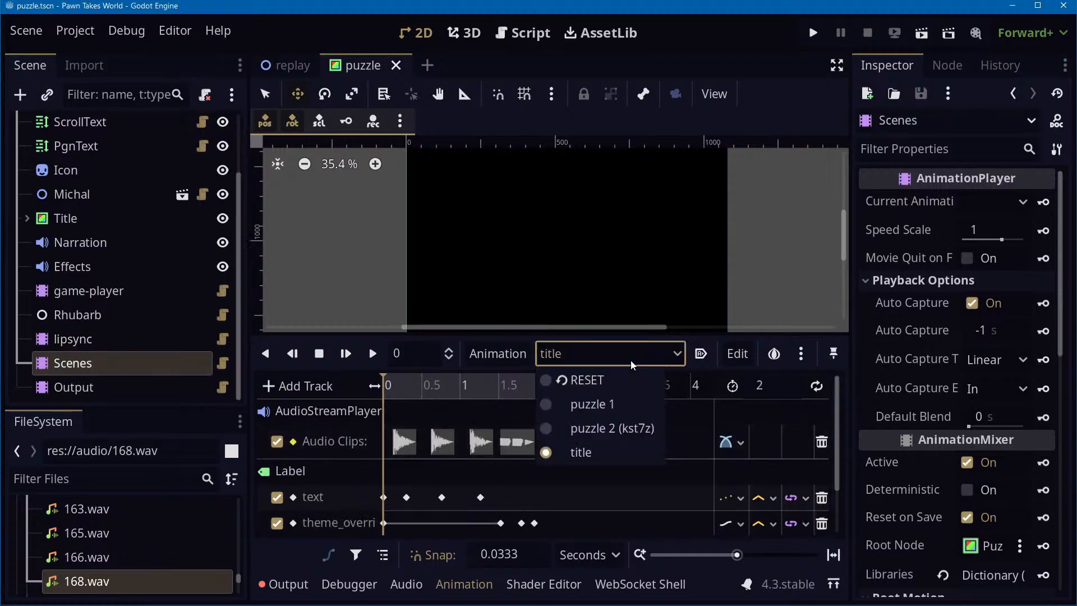
left_click(617, 430)
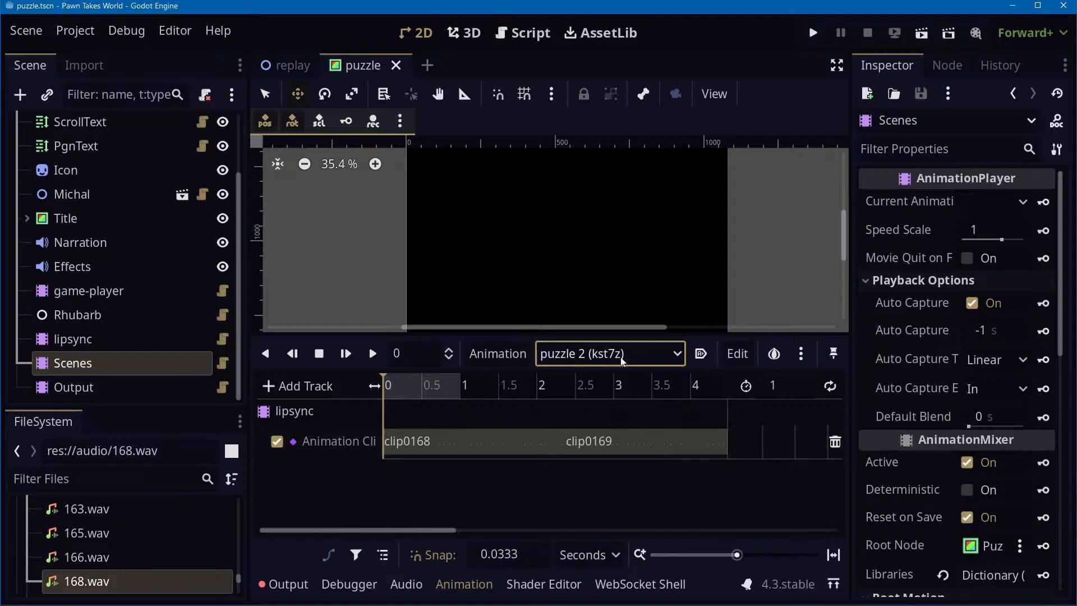
Hide the Title node and play the puzzle 2 (kst7z) animation to preview it
scroll(776, 265, "down", 5)
middle_click_drag(775, 264, 757, 308)
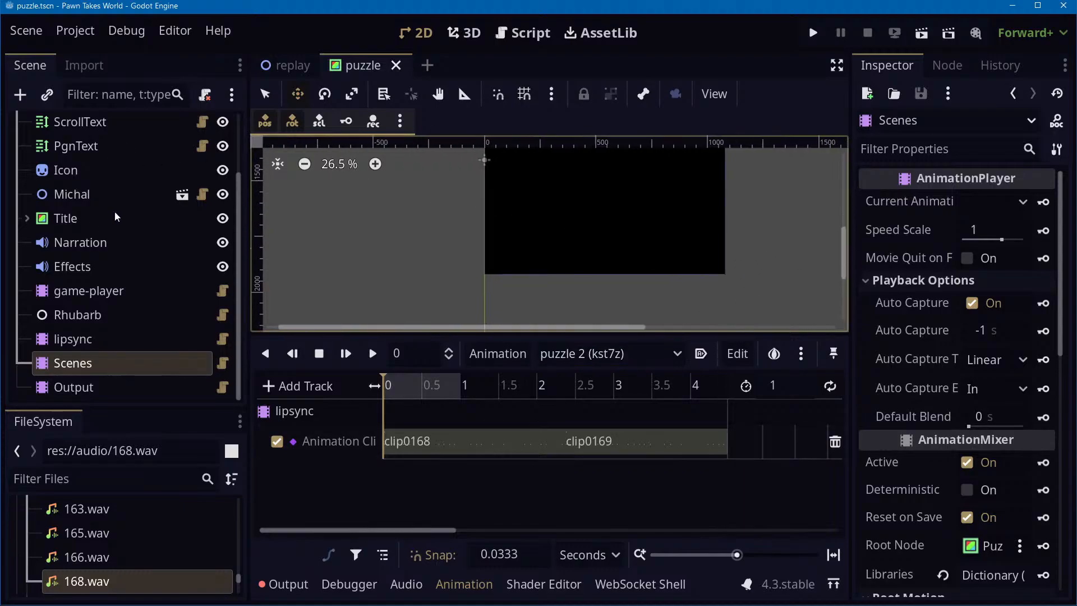
left_click(223, 218)
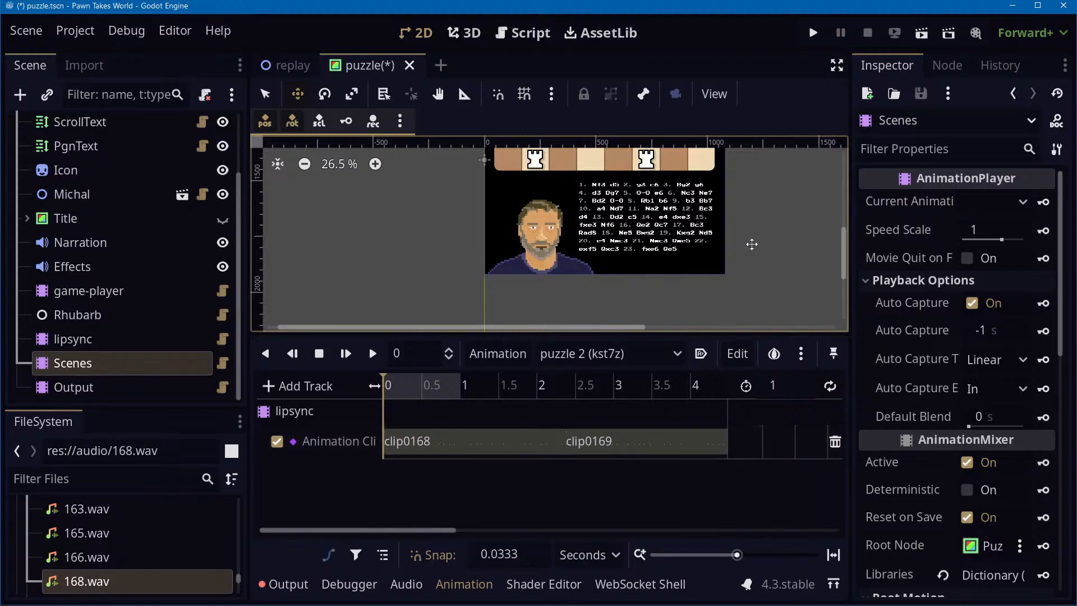
scroll(593, 385, "up", 3)
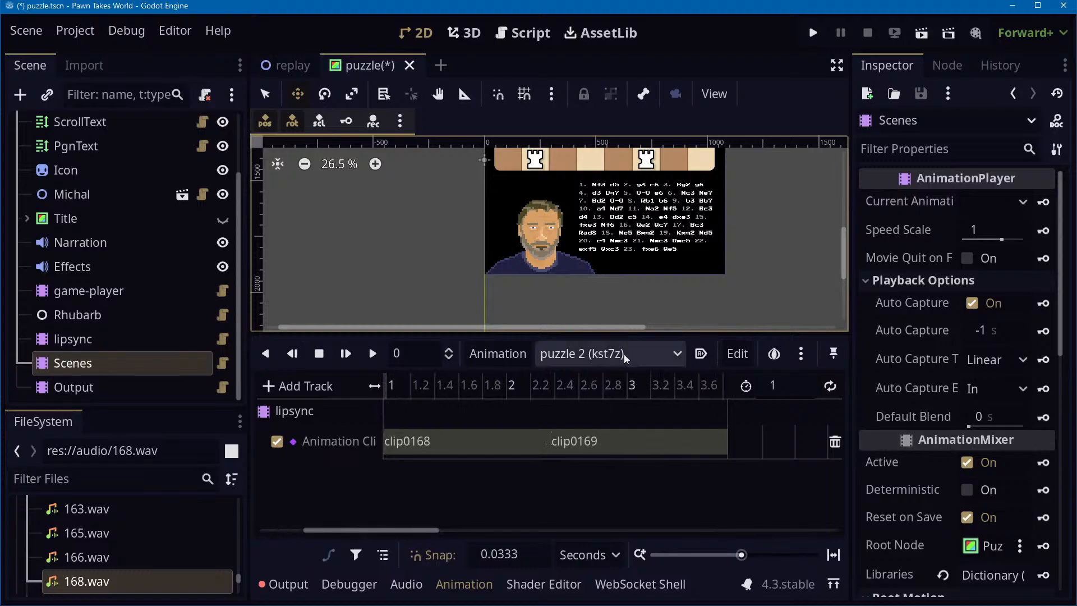
middle_click_drag(775, 216, 771, 240)
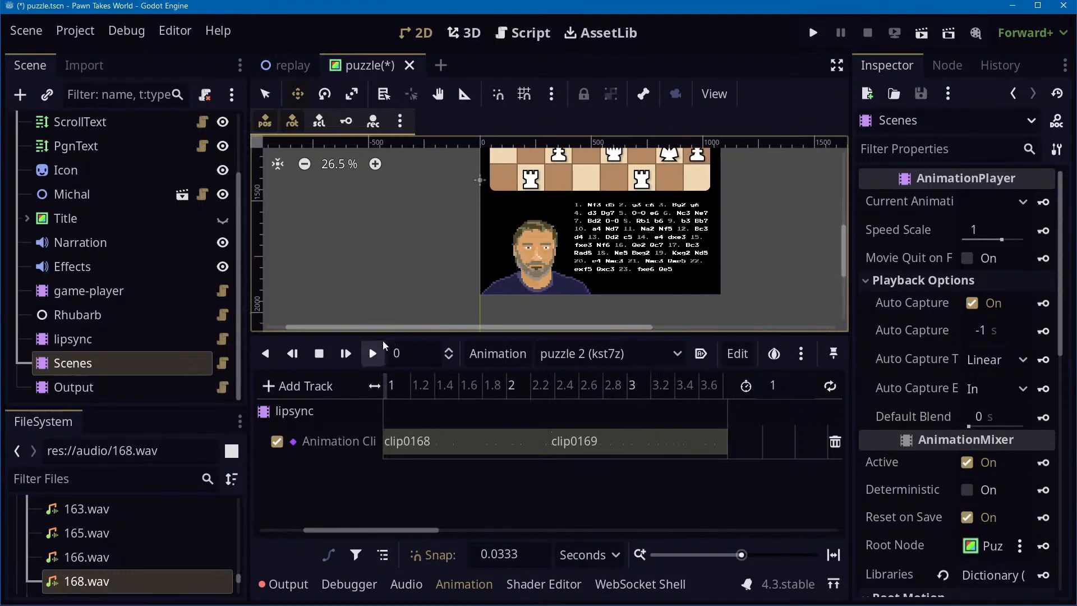
left_click(372, 353)
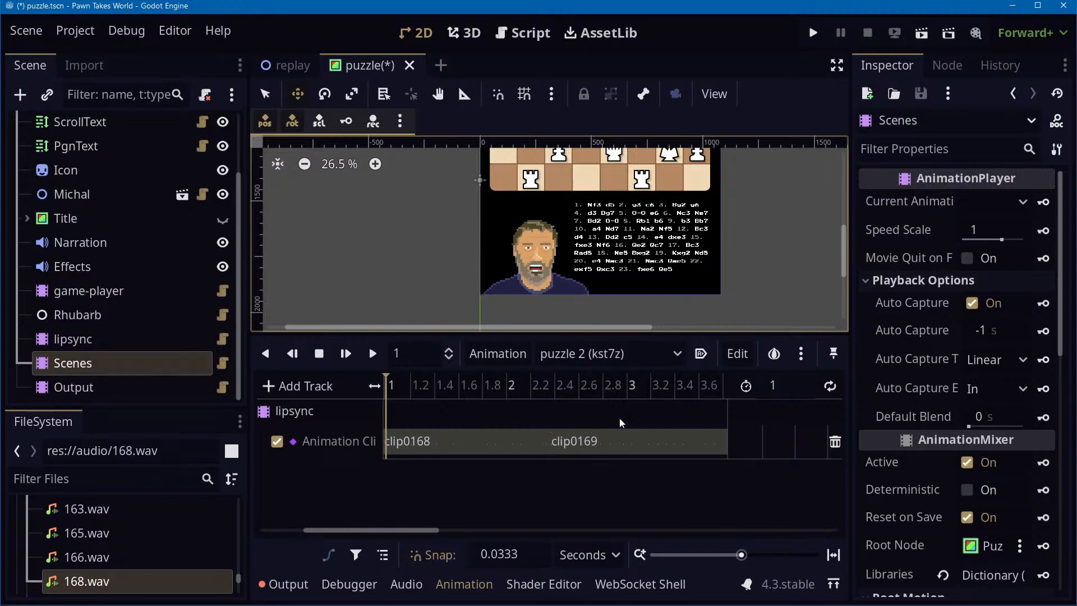
Set the length of the puzzle 2 (kst7z) animation to 12 seconds so it covers all the lip-sync clips
key("alt+Tab")
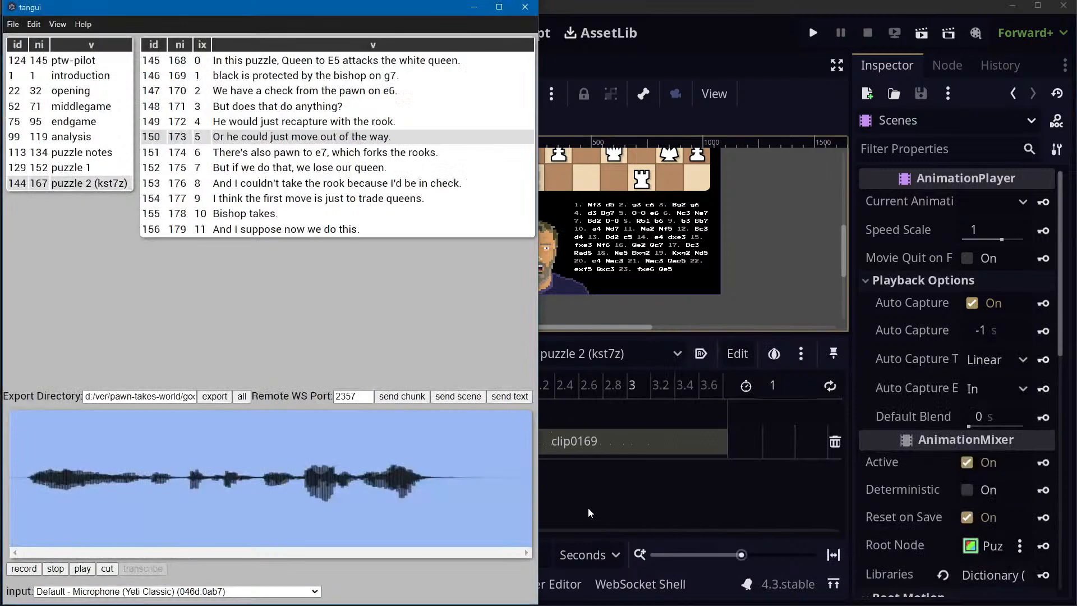
left_click(588, 508)
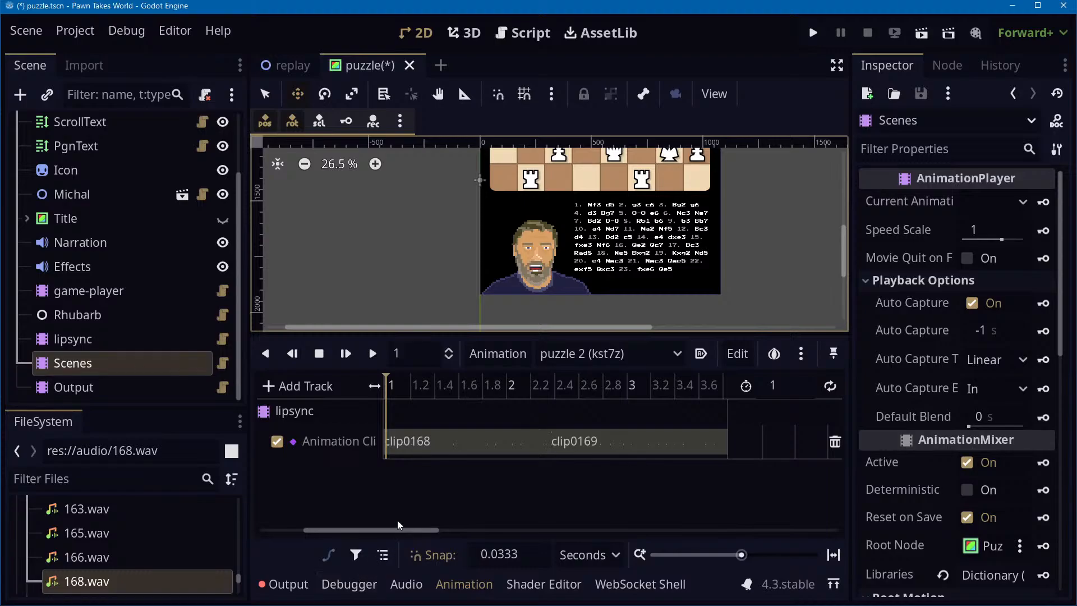
left_click_drag(391, 530, 737, 476)
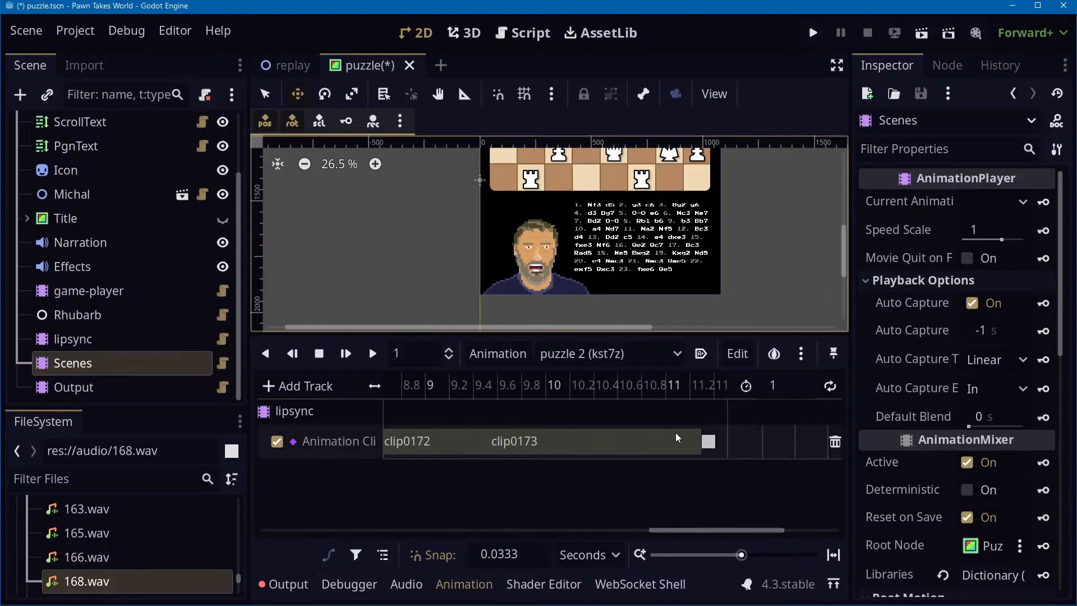
right_click(711, 446)
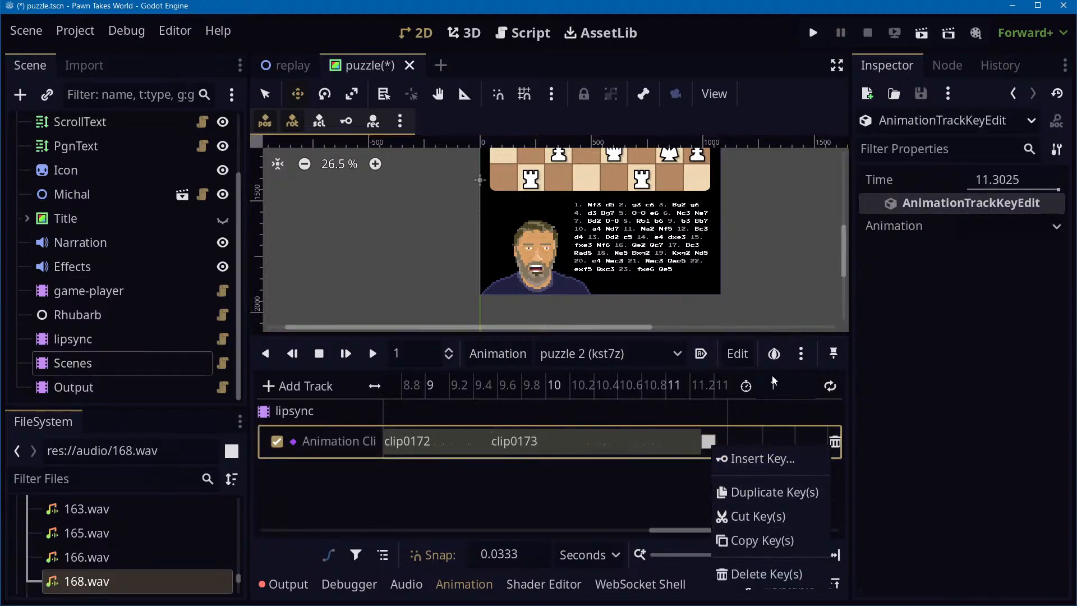
left_click(780, 403)
left_click(786, 387)
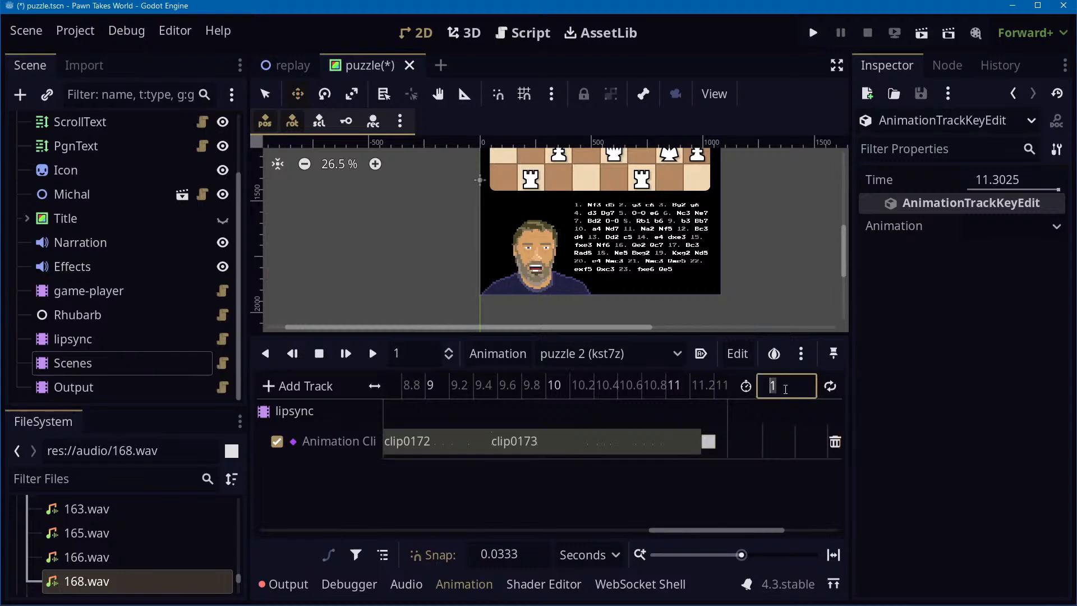
type("2")
key("BackSpace")
type("12")
key("Tab")
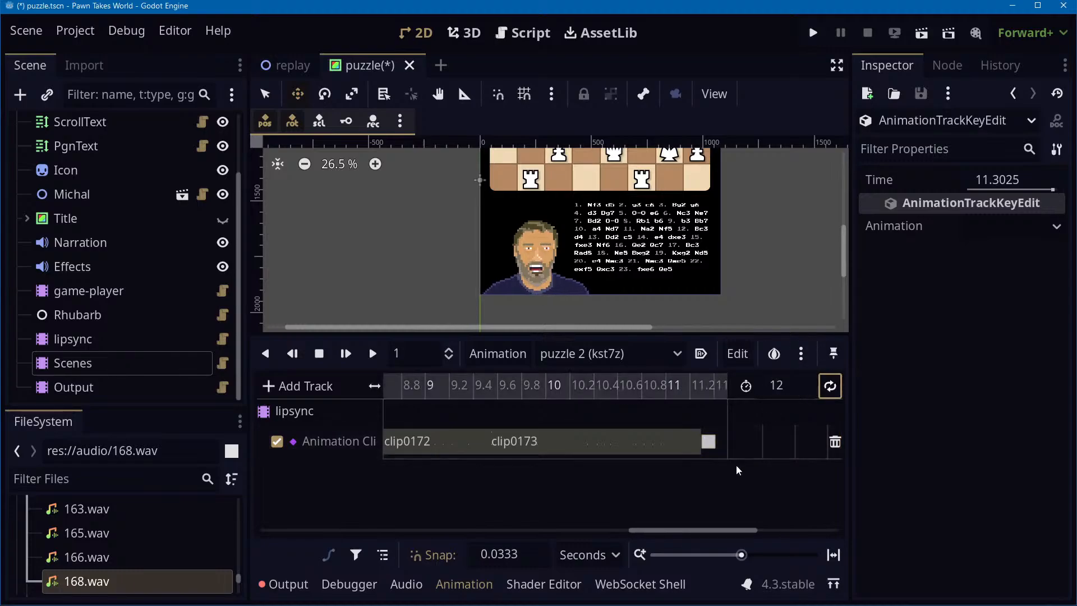
Delete the stray key after clip0173 on the lipsync track and play the animation through to preview it
right_click(713, 446)
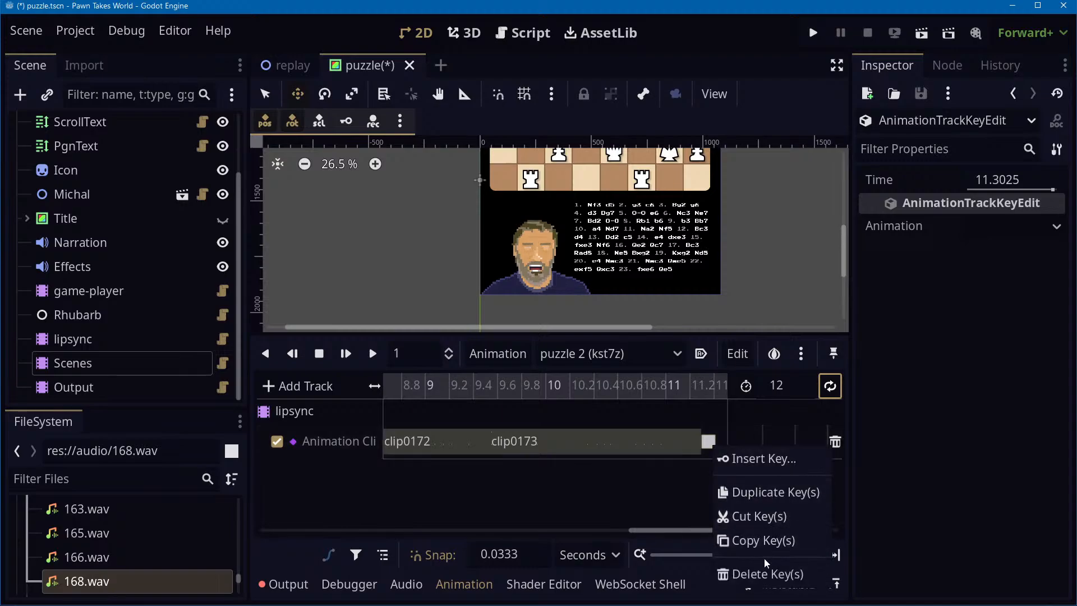
left_click(766, 574)
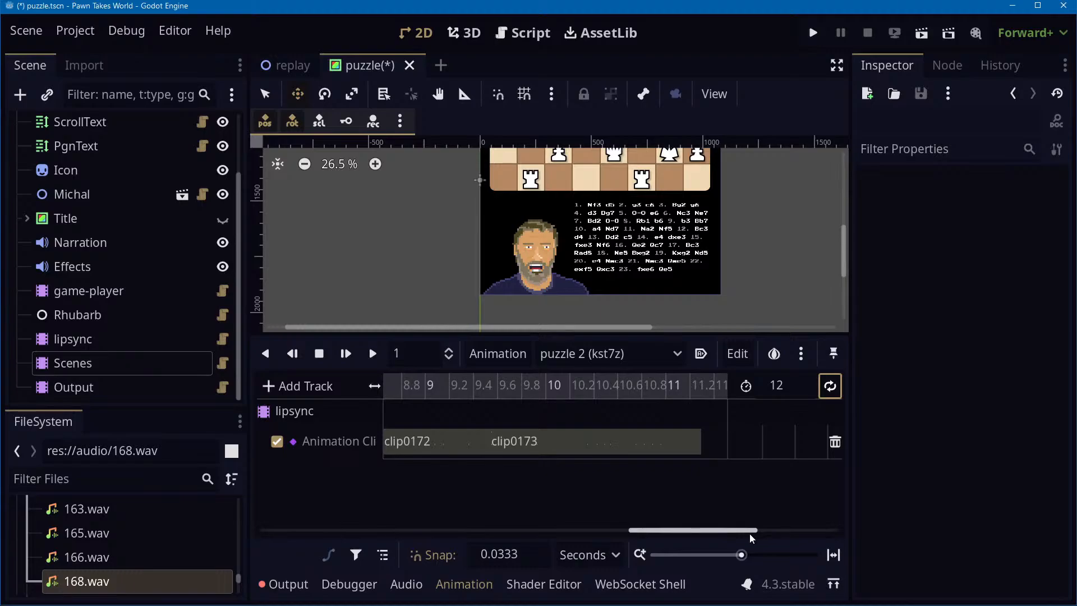
left_click_drag(739, 533, 364, 522)
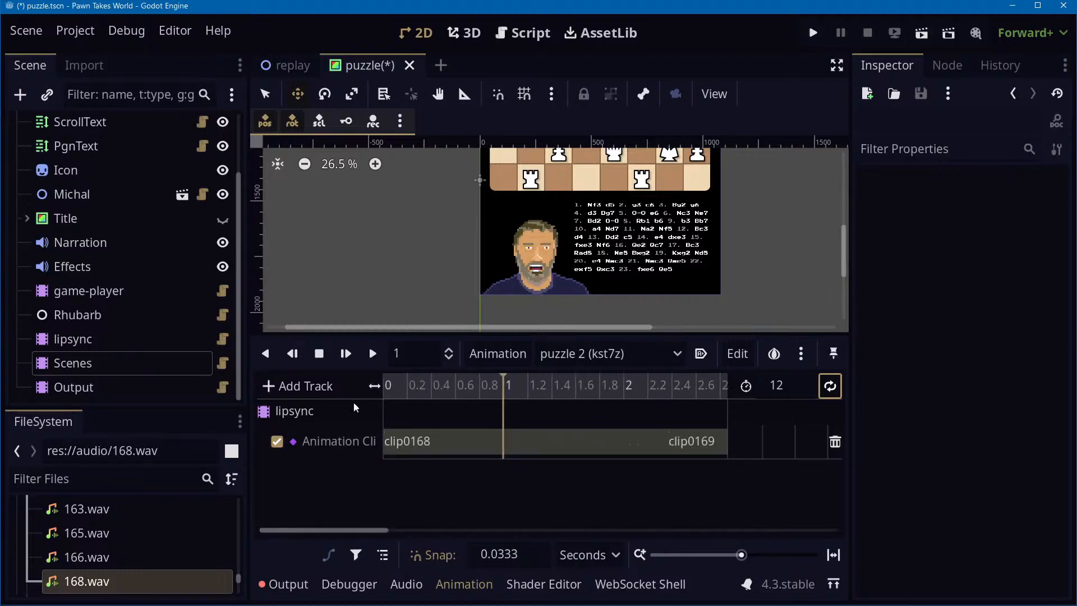
left_click(378, 362)
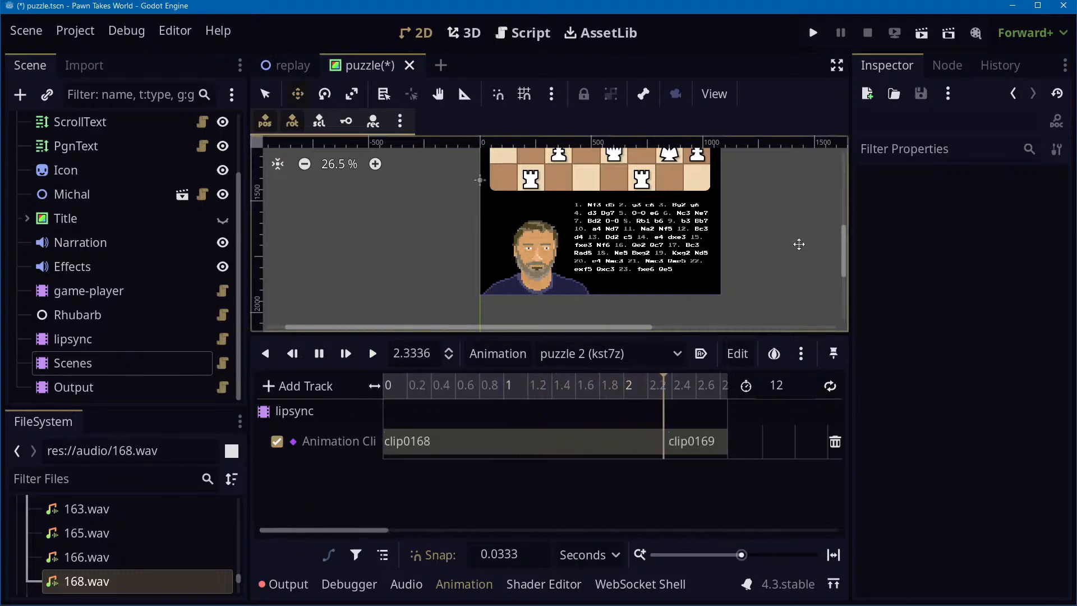
middle_click_drag(789, 217, 768, 240)
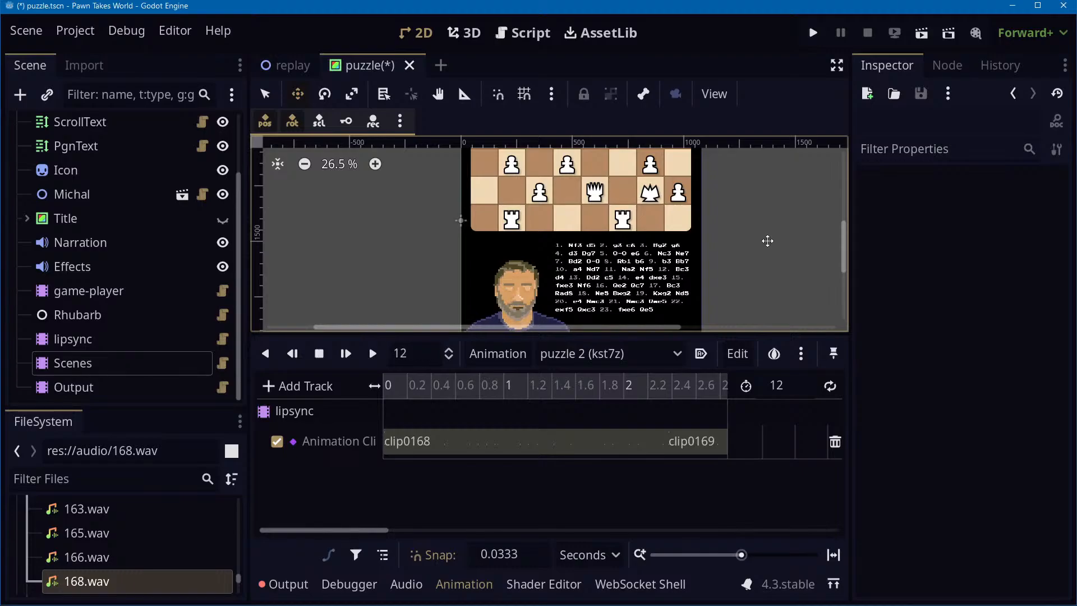
In the Emacs org file, add the list item 'this will be a new animation in the $Scenes player' under the scene-building heading
key("alt+Tab")
key("alt+Tab")
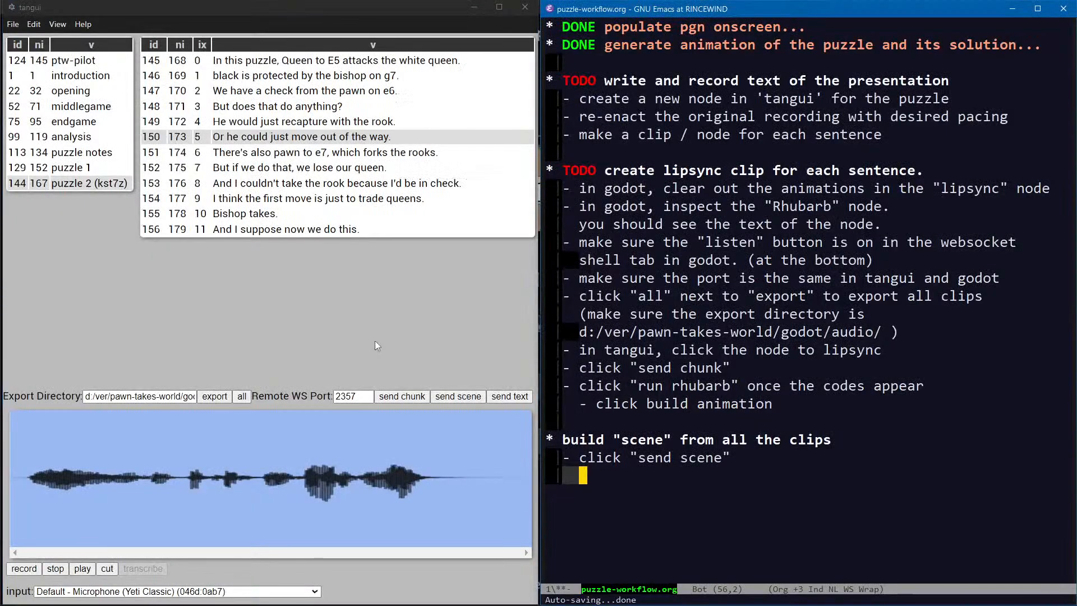
key("BackSpace")
key("BackSpace")
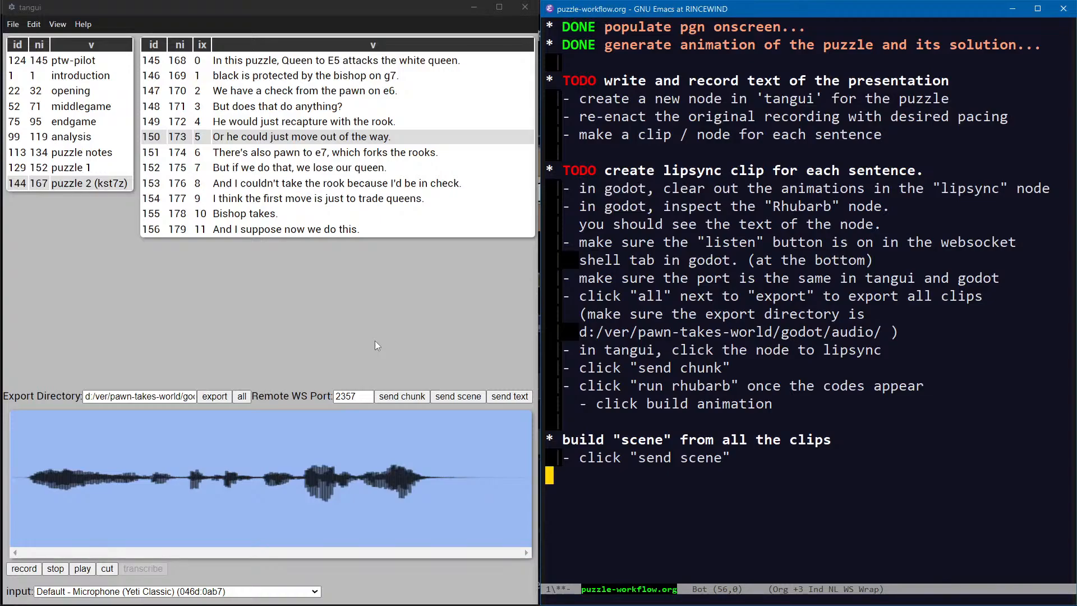
type("- this will be a ")
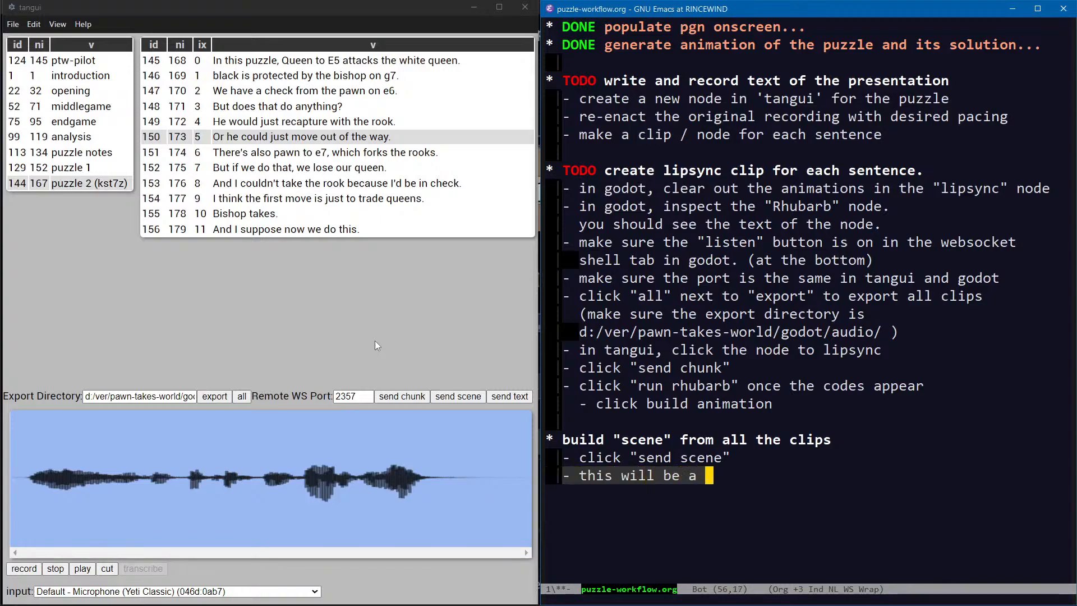
type("new anima")
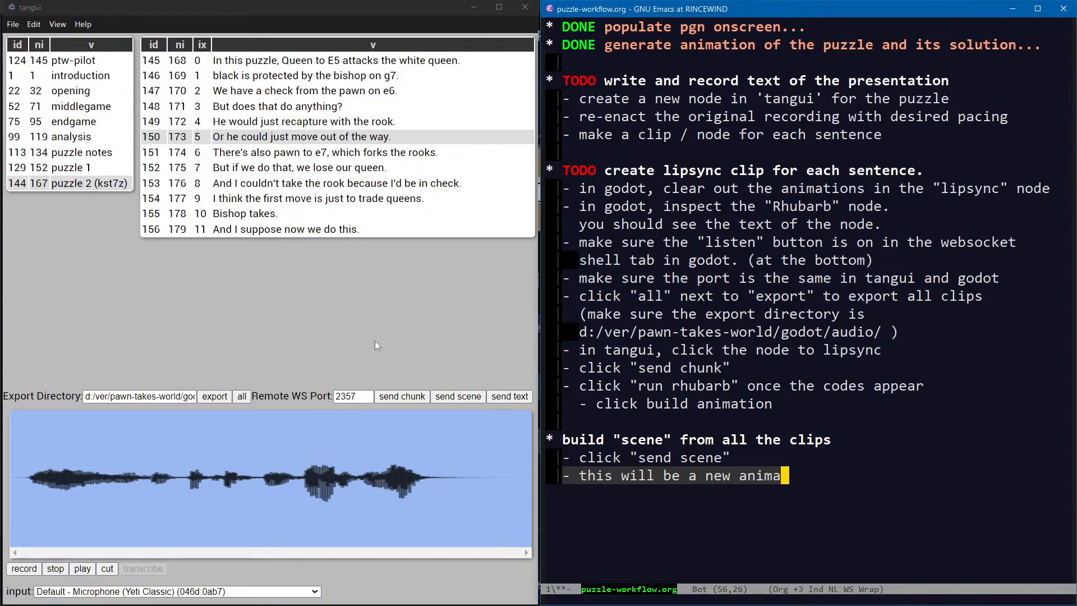
type("tion in the $Scenes nodes")
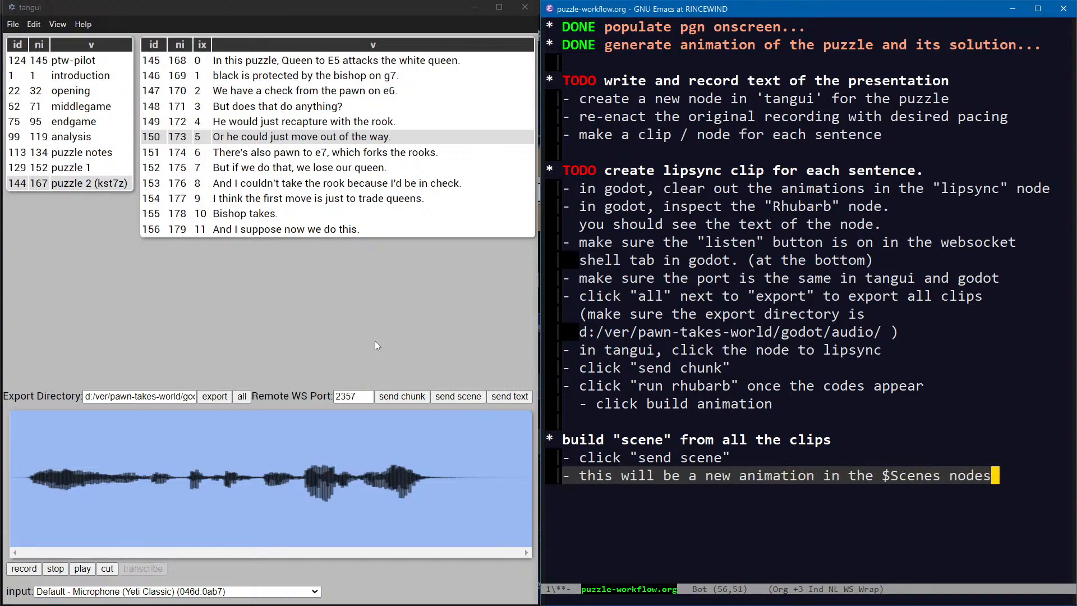
key("BackSpace")
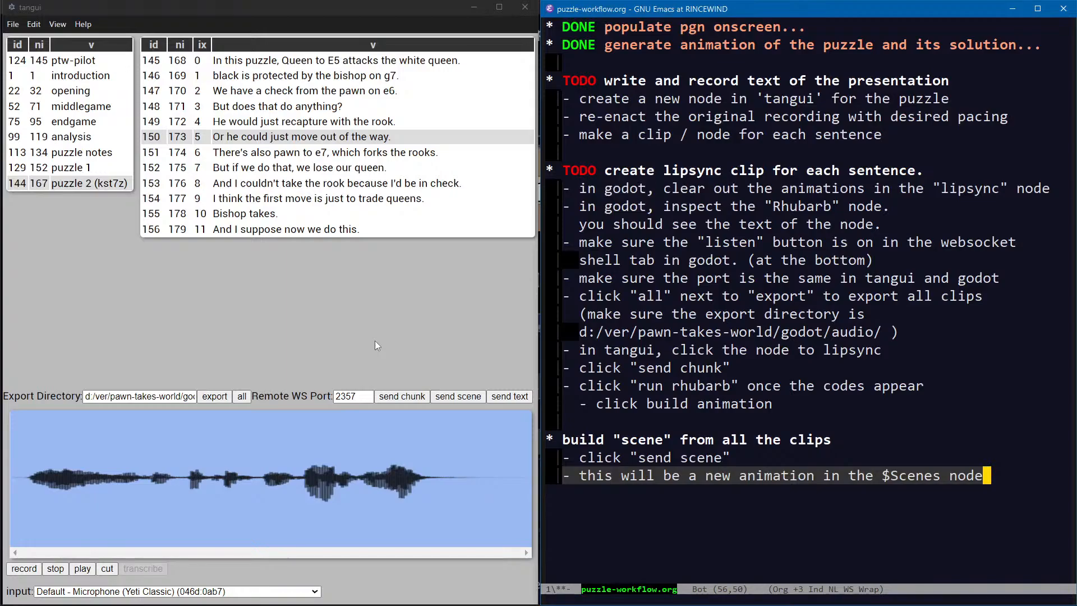
key("Return")
key("Left")
key("Left")
key("Left")
key("BackSpace")
key("BackSpace")
key("BackSpace")
key("BackSpace")
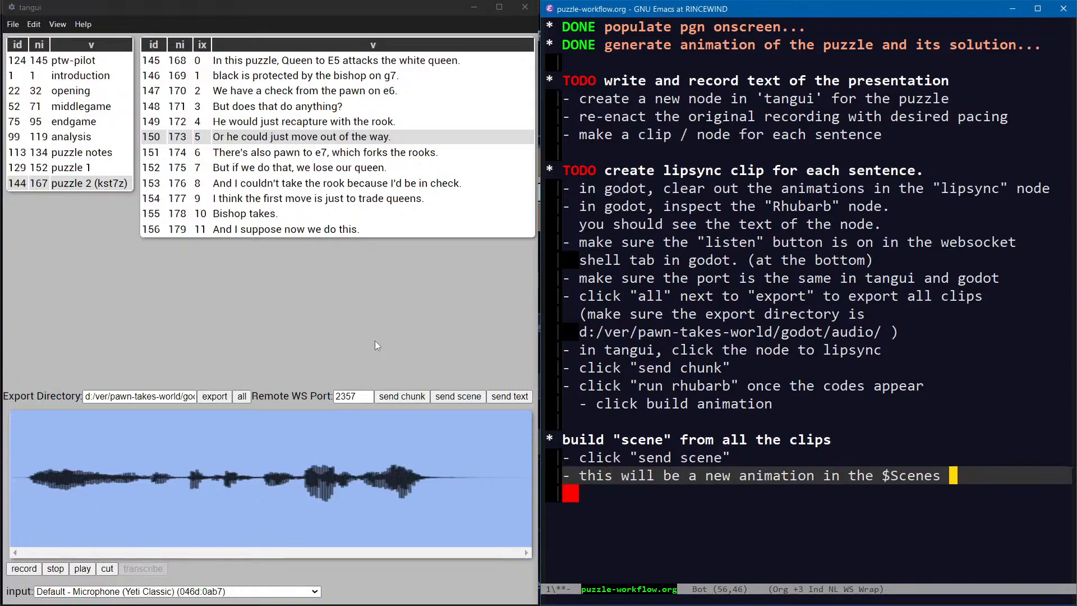
type("player")
Add the list item 'the name will be the same as the scene node in tangui' below the $Scenes player note
key("Return")
key("BackSpace")
key("BackSpace")
type("- the n")
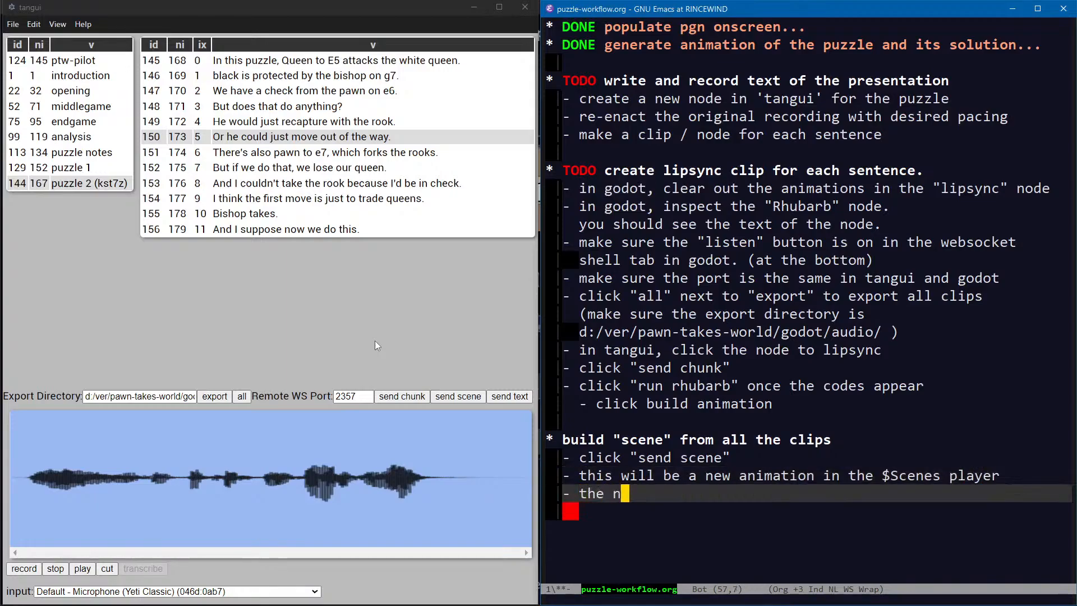
type("ame will be the")
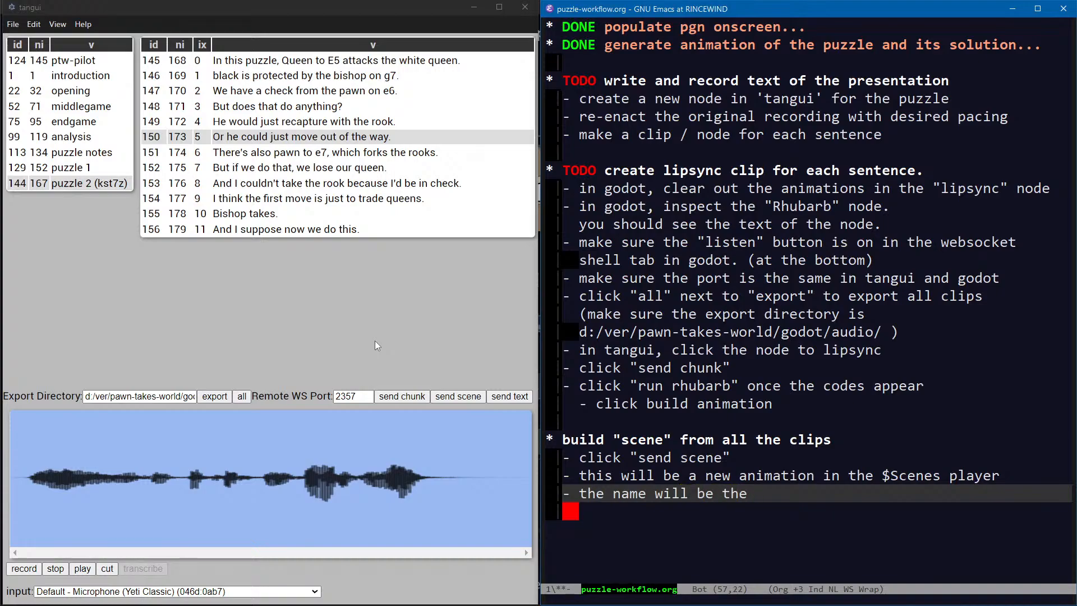
type(" same as the scen")
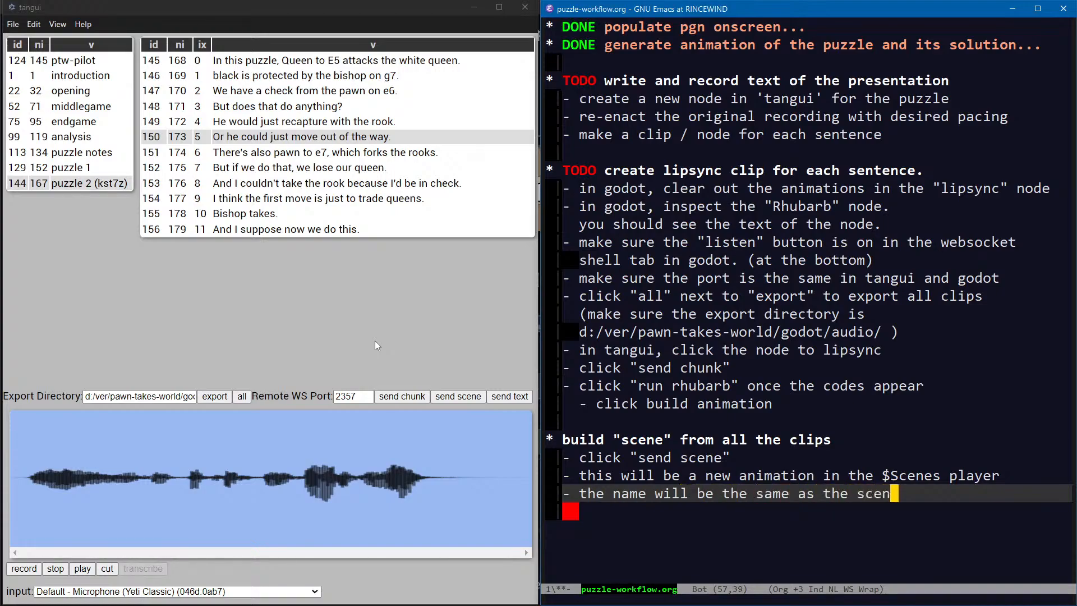
type("e node in ")
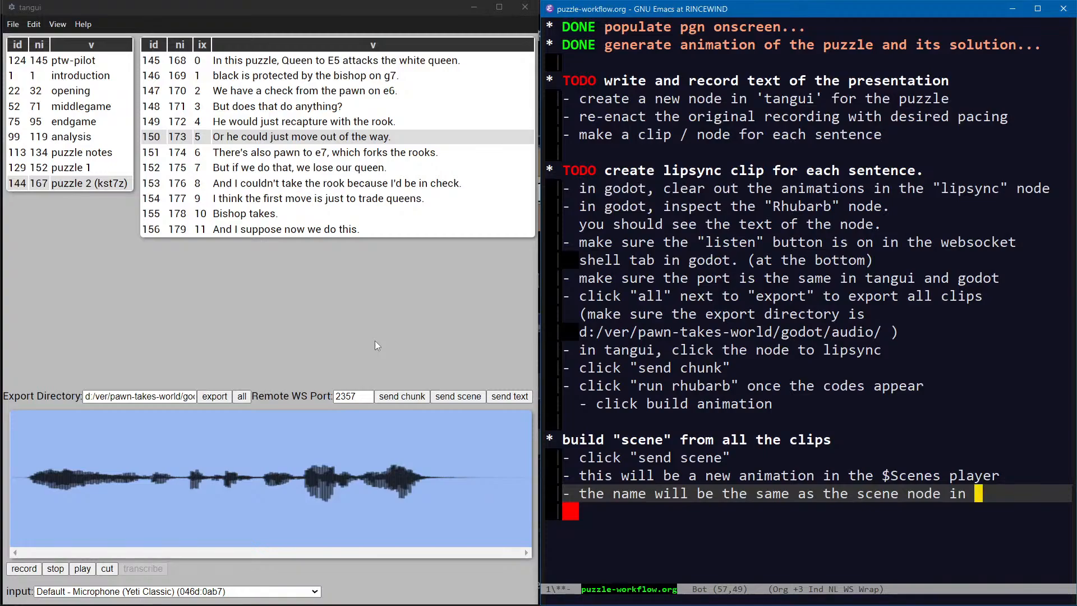
type("tangui")
key("Return")
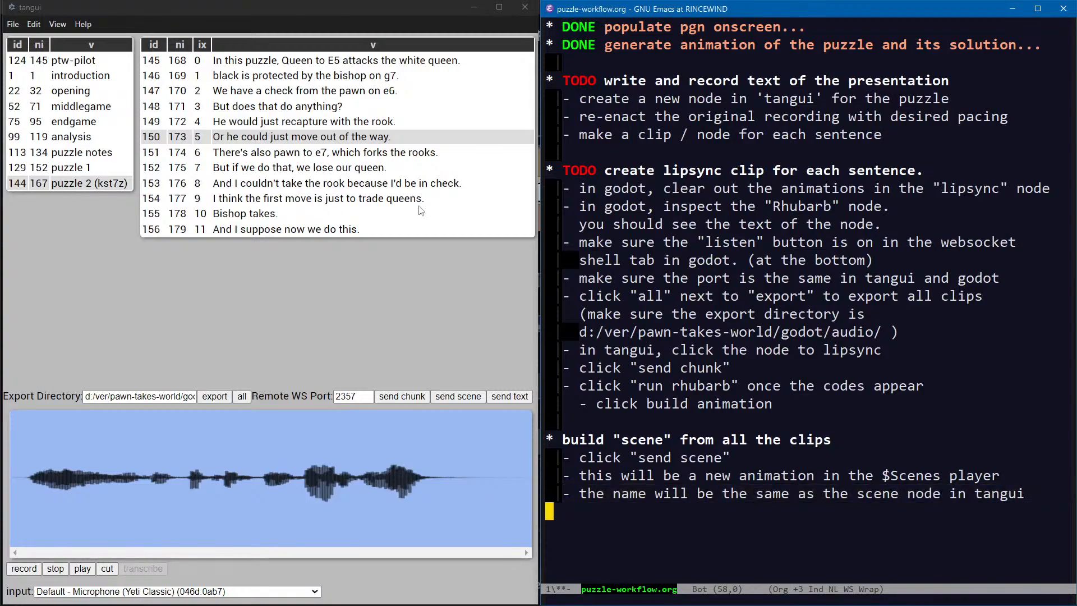
In tangui, compare the contents of the analysis, introduction and ptw-pilot nodes
left_click(9, 135)
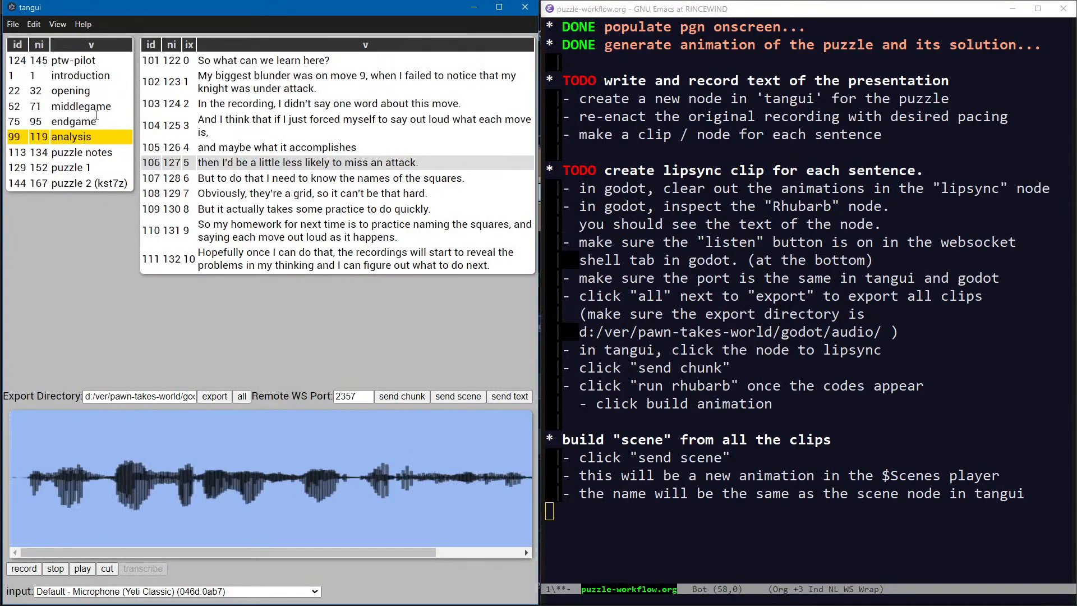
left_click(89, 74)
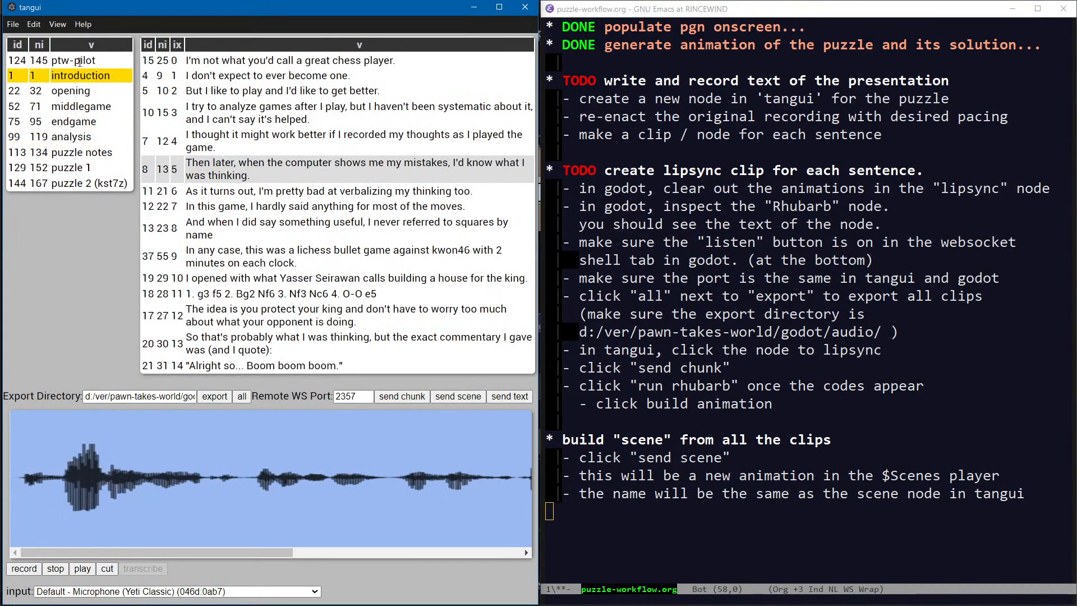
left_click(80, 58)
left_click(84, 75)
left_click(92, 60)
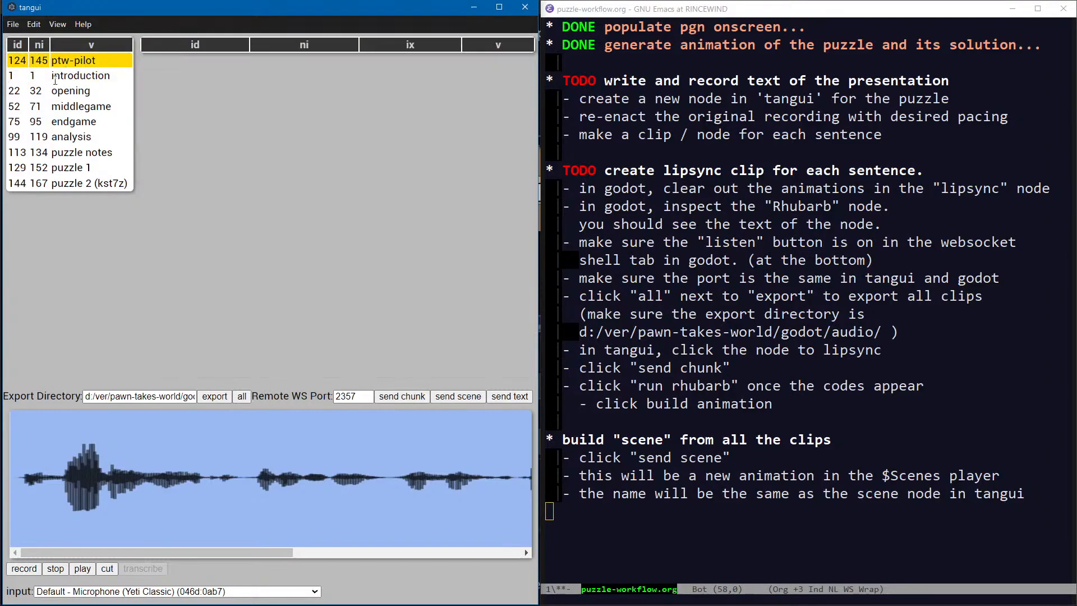
left_click(64, 75)
left_click(78, 135)
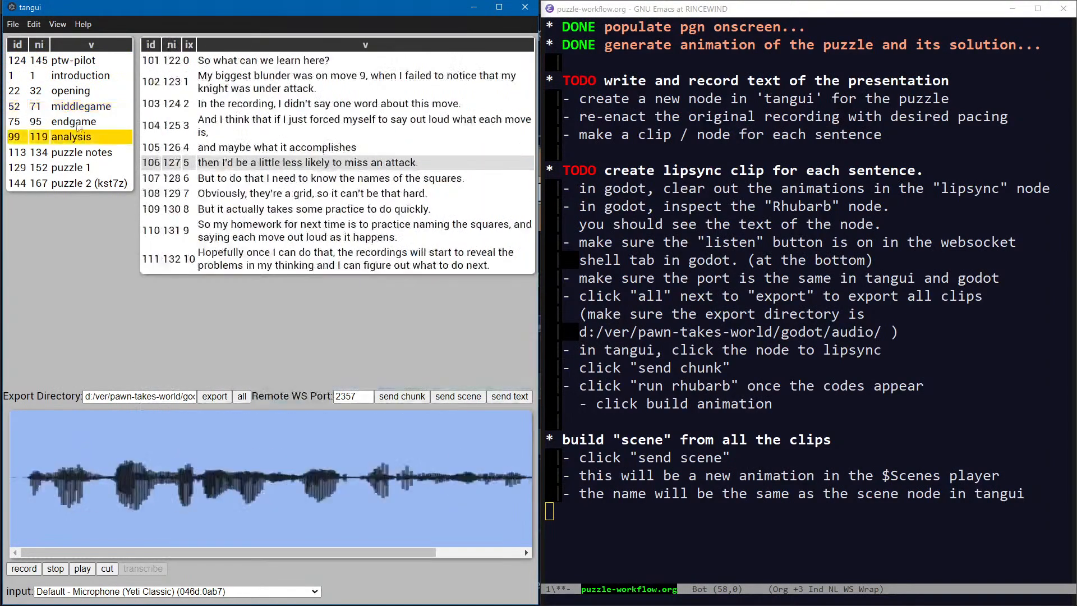
left_click(70, 60)
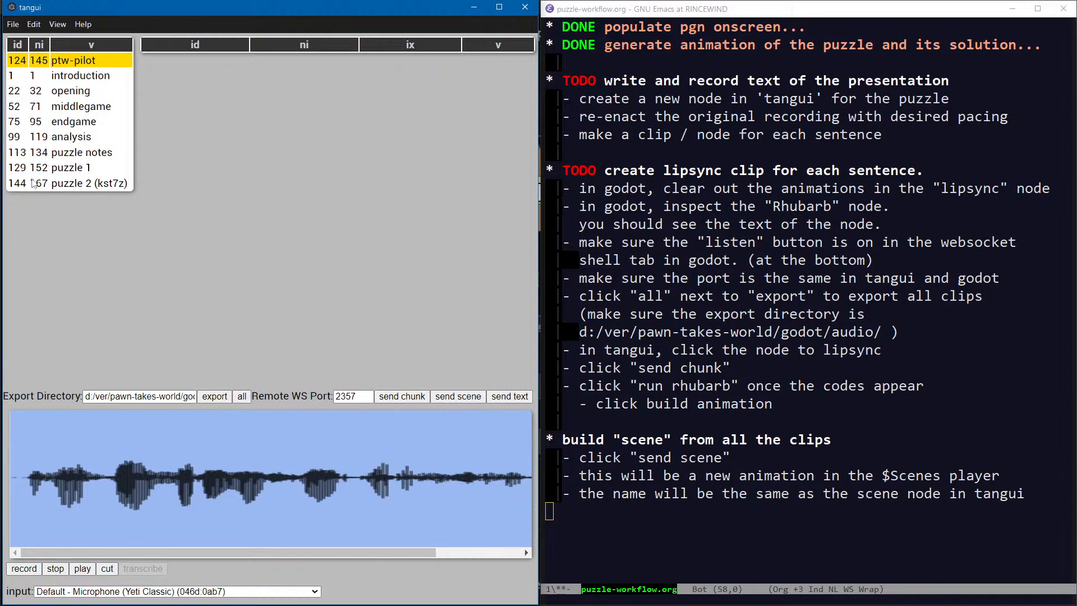
Open the introduction node and examine the recorded waveforms of several of its sentences
left_click(66, 75)
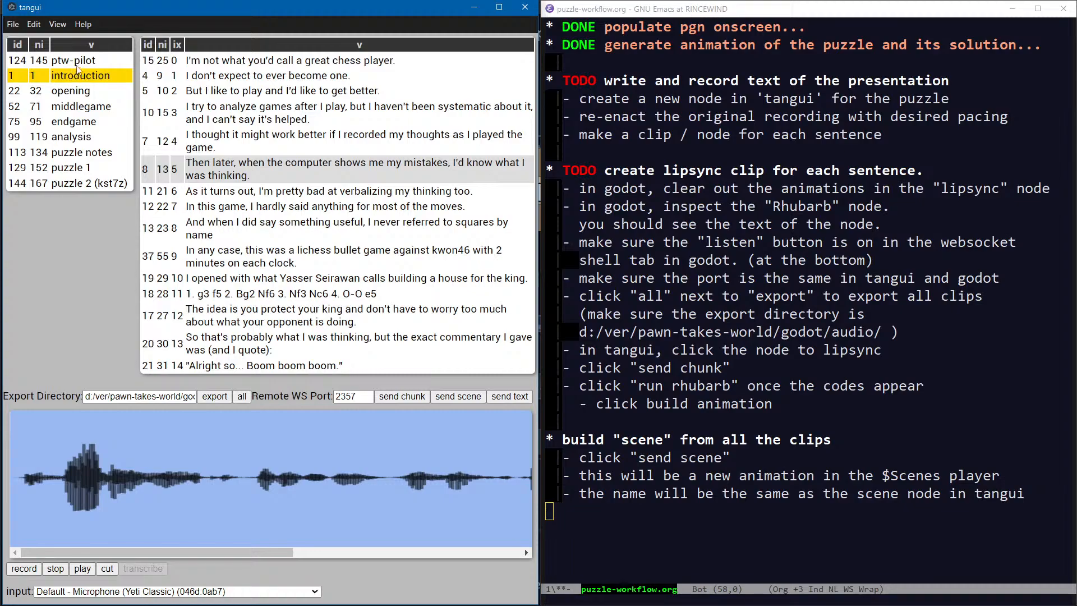
left_click(315, 191)
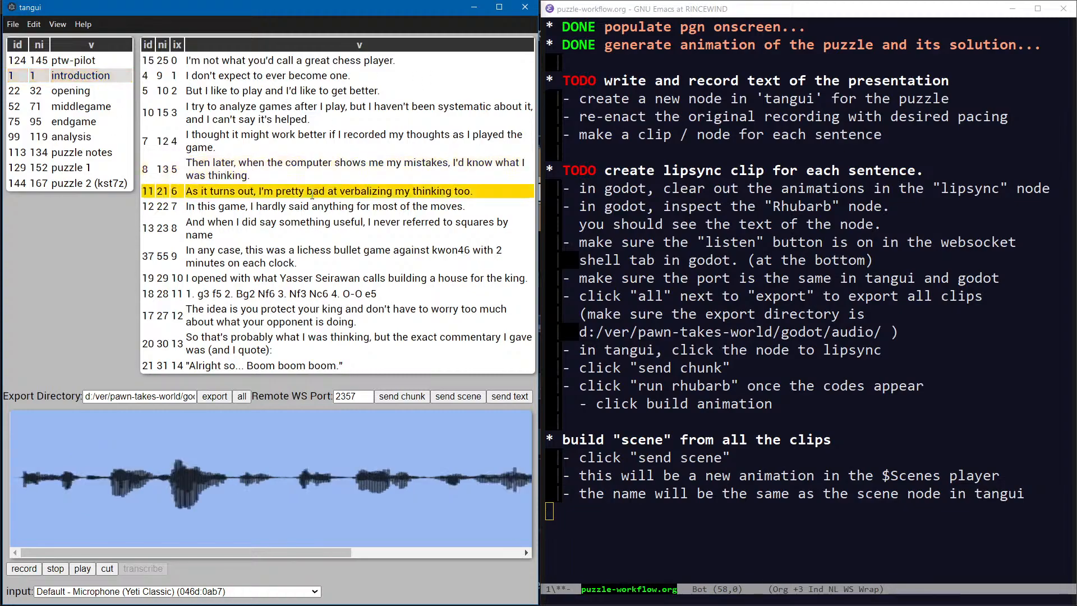
left_click(313, 294)
left_click(254, 176)
left_click(286, 75)
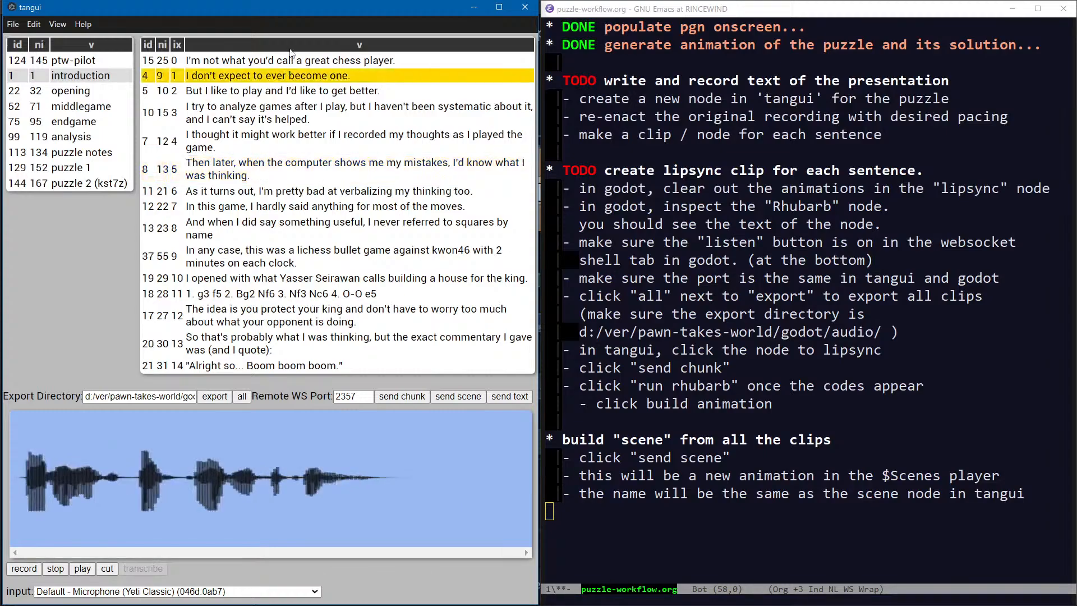
Review the sentence lists of the script sections from introduction and opening through middlegame, endgame and analysis
left_click(103, 91)
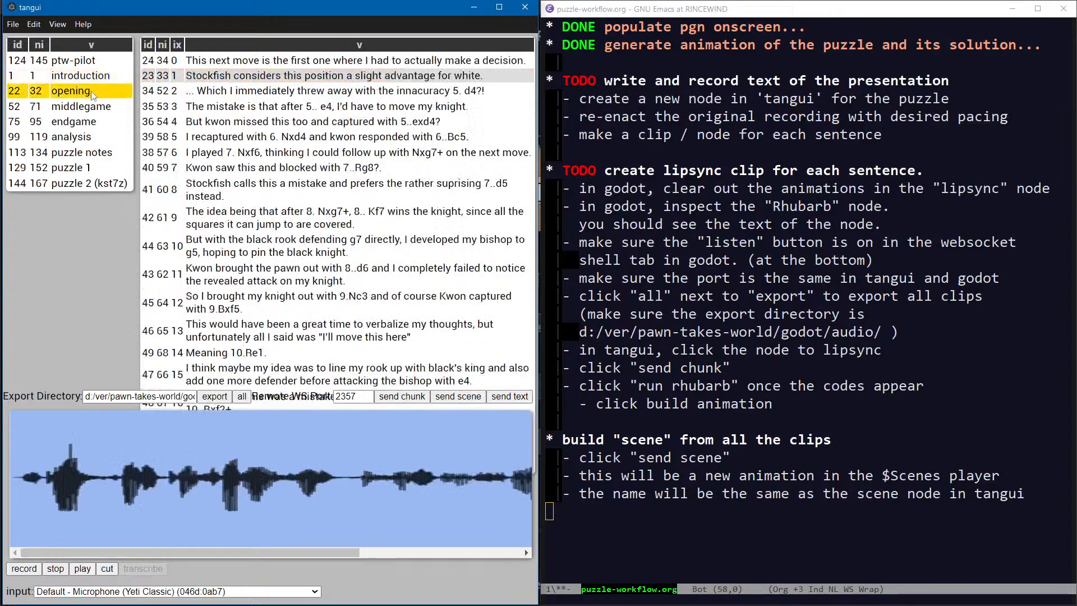
left_click(85, 106)
left_click(81, 75)
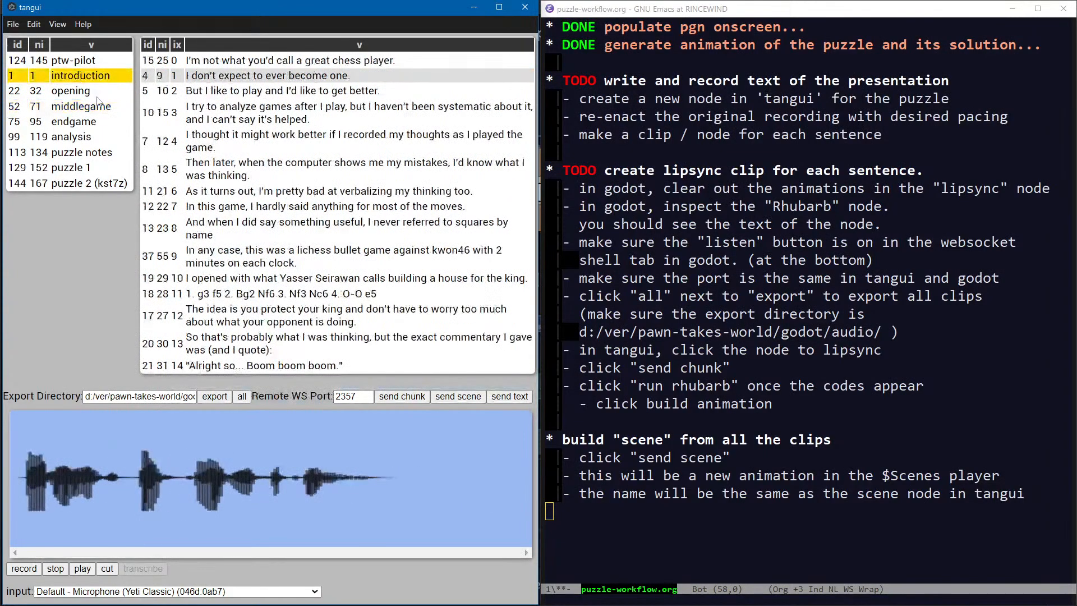
left_click(84, 91)
left_click(81, 106)
left_click(84, 121)
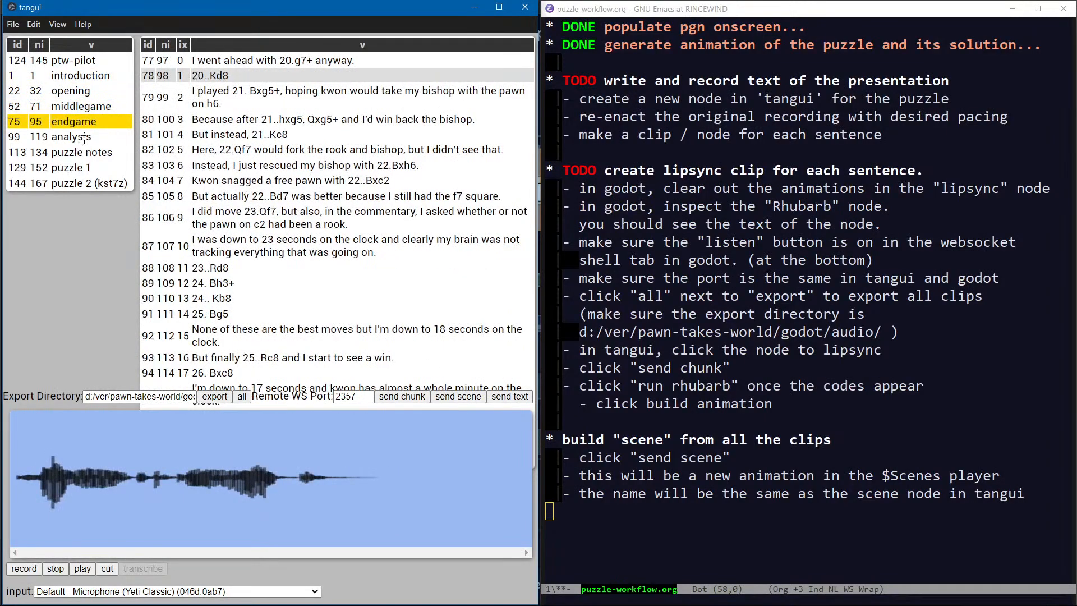
left_click(84, 138)
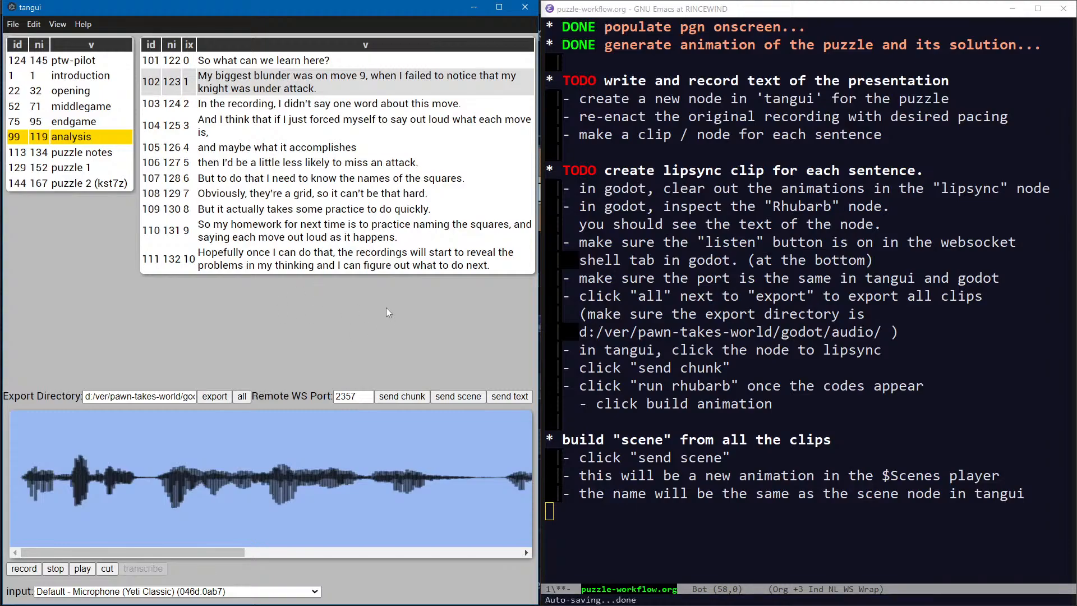
Display the sentences of the puzzle 2 (kst7z) node in tangui and return to the Emacs workflow notes
left_click(84, 183)
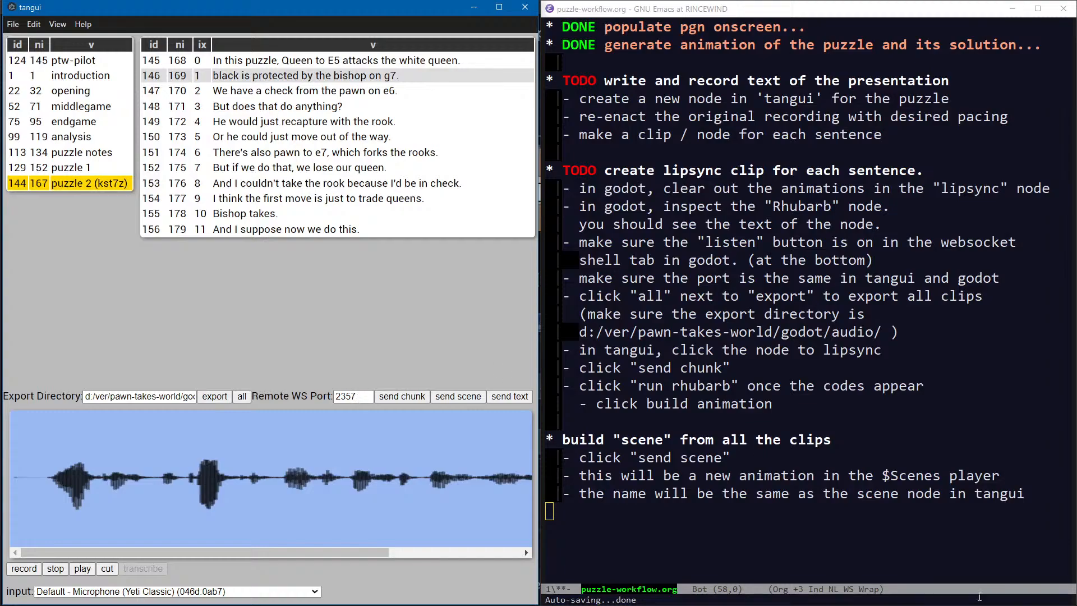
left_click(943, 515)
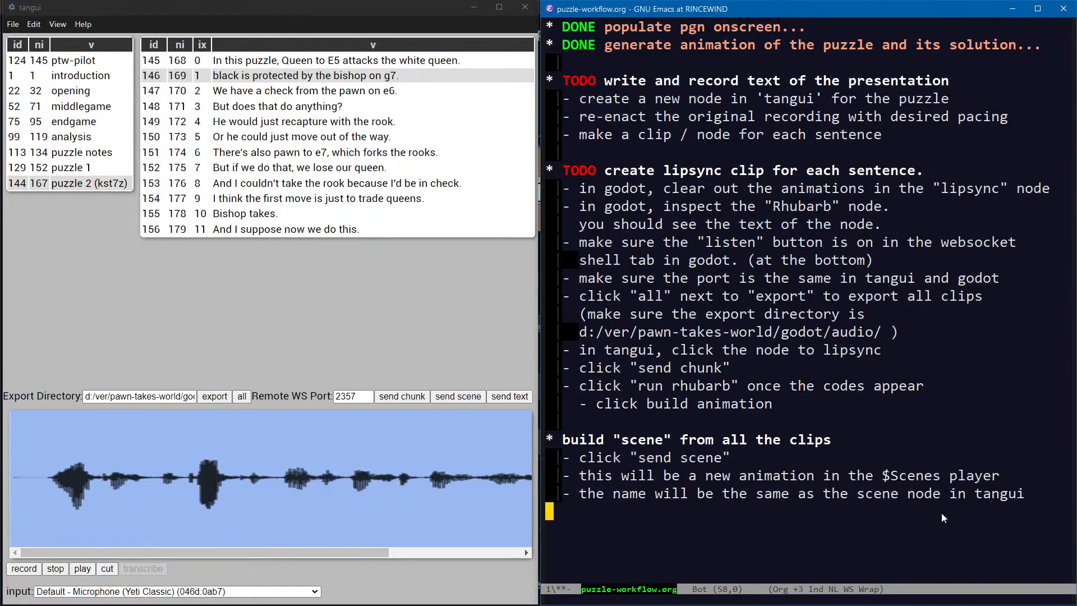
key("alt+Tab")
key("alt+Tab")
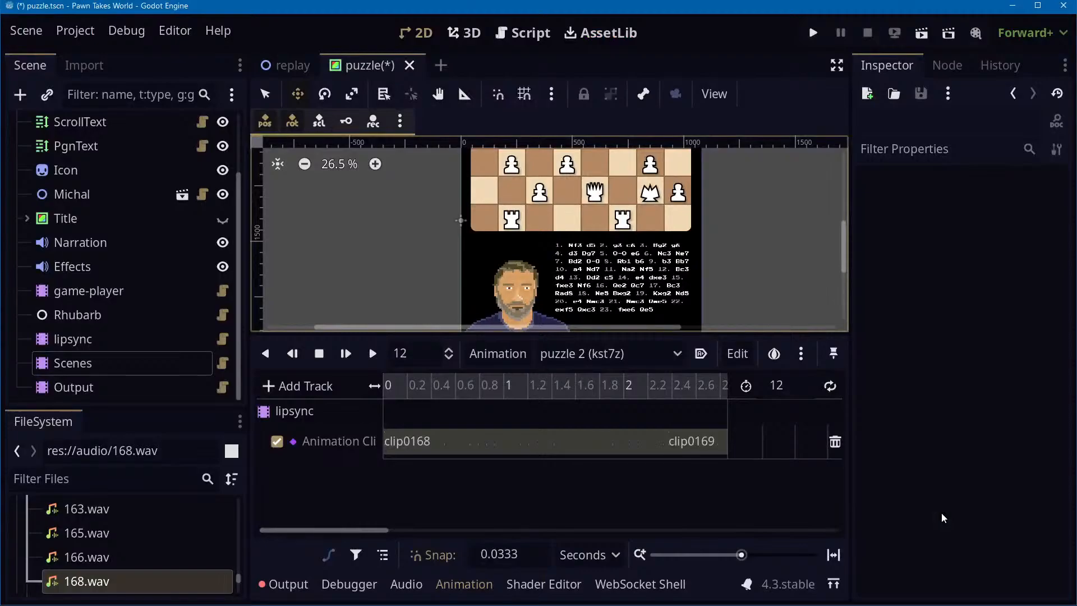
key("alt+Tab")
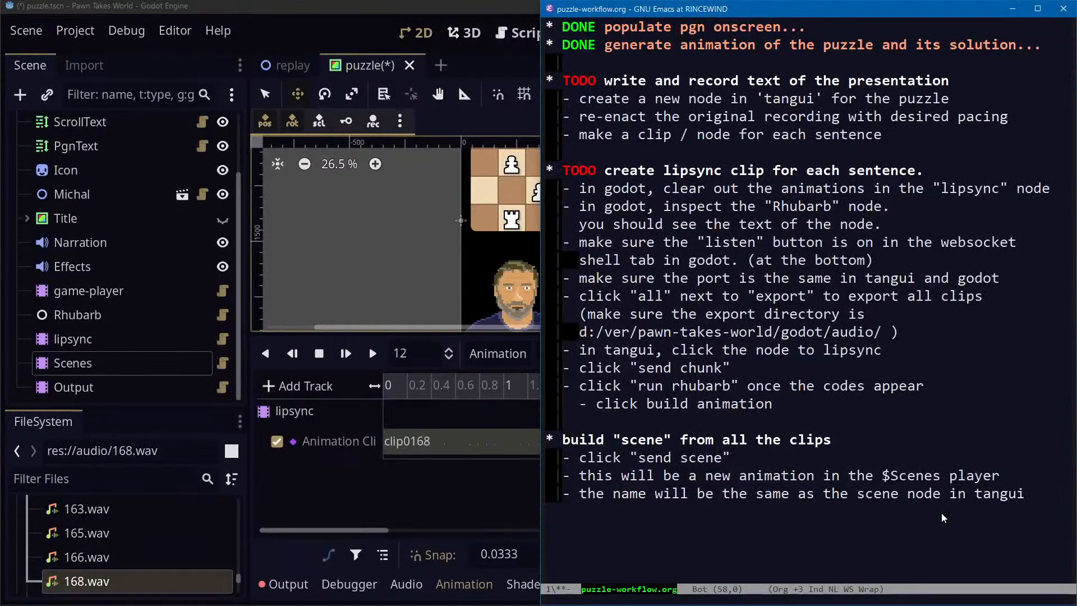
Add the list item 'manually adjust the timings by dragging in the godot timeline' under the build "scene" heading
type("- you can a")
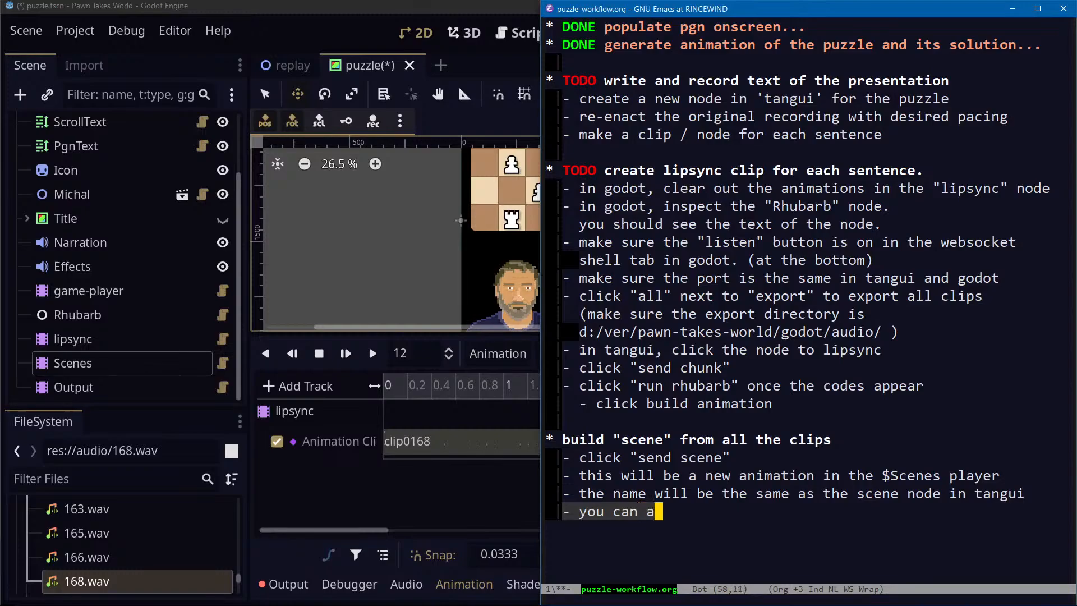
key("ctrl+a")
key("ctrl+k")
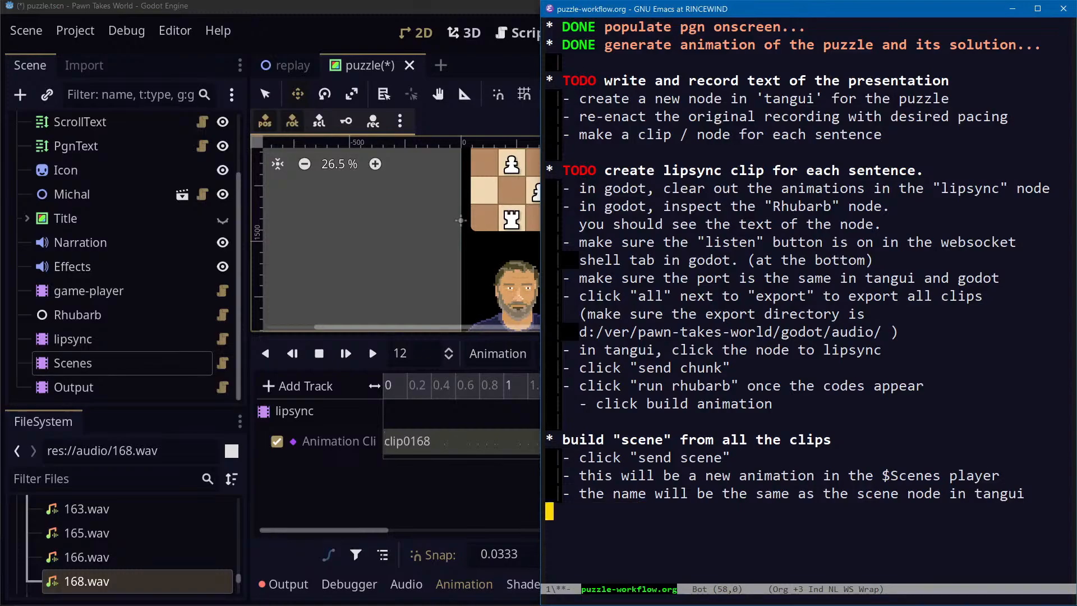
type("- manually adjust the ")
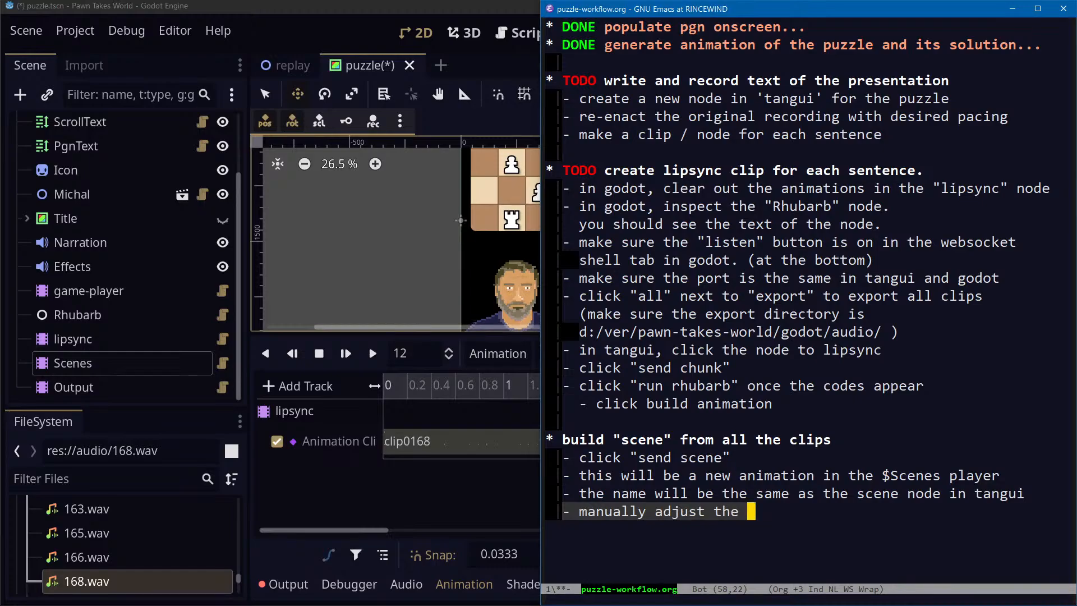
type("timings if you like")
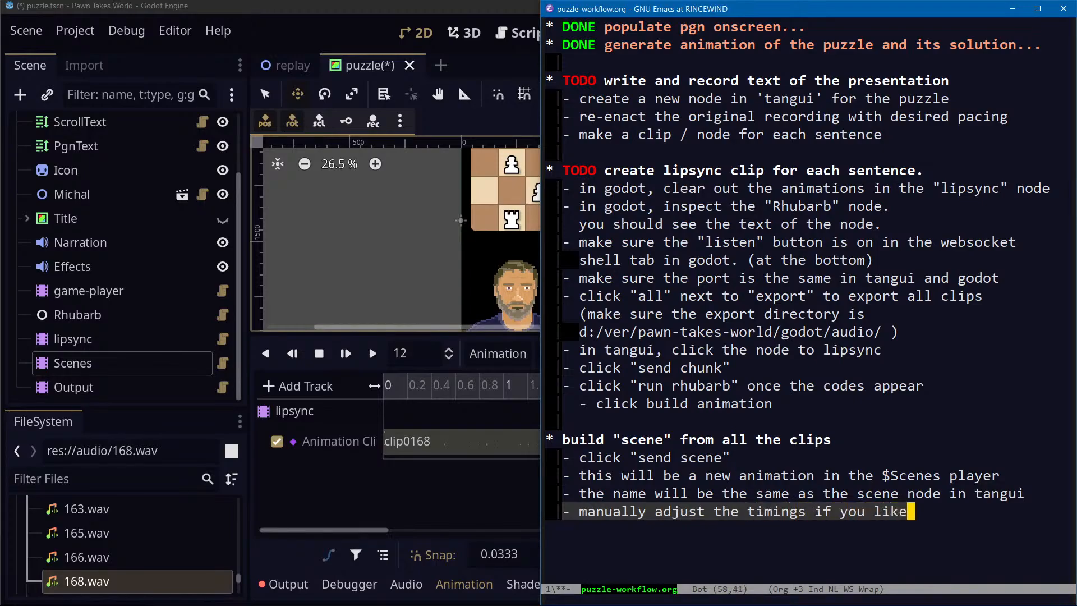
key("alt+b")
key("alt+b")
key("ctrl+k")
key("alt+BackSpace")
type("b")
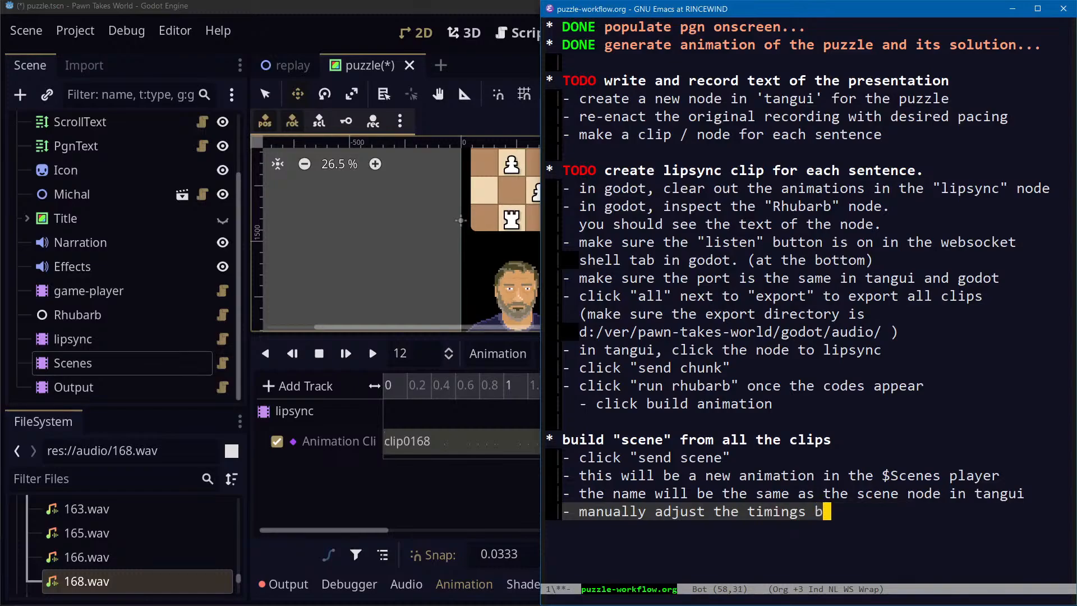
type("y dragging in t")
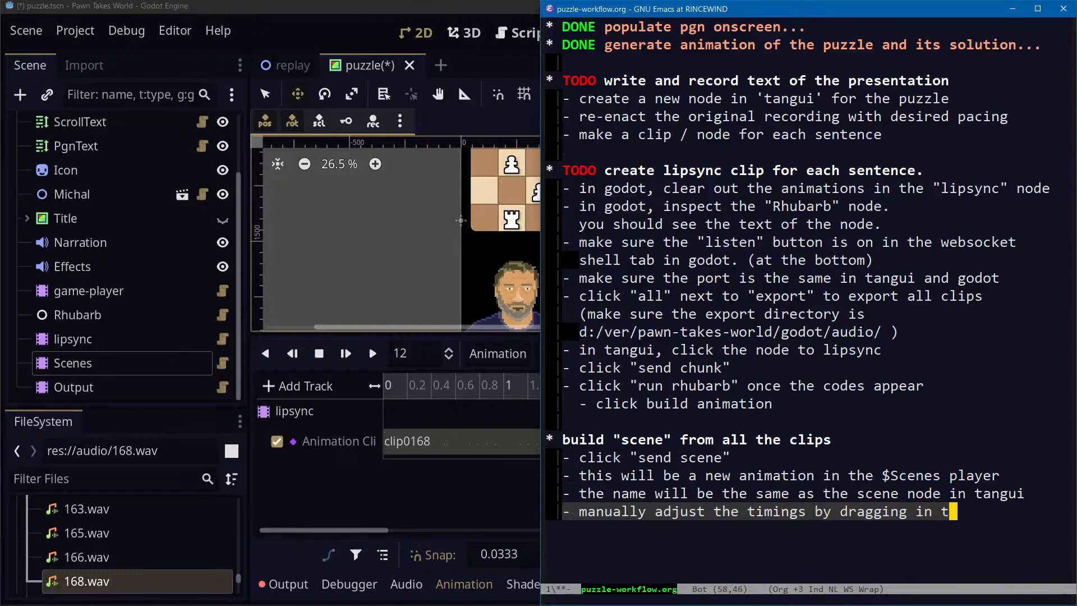
type("he godot timeline")
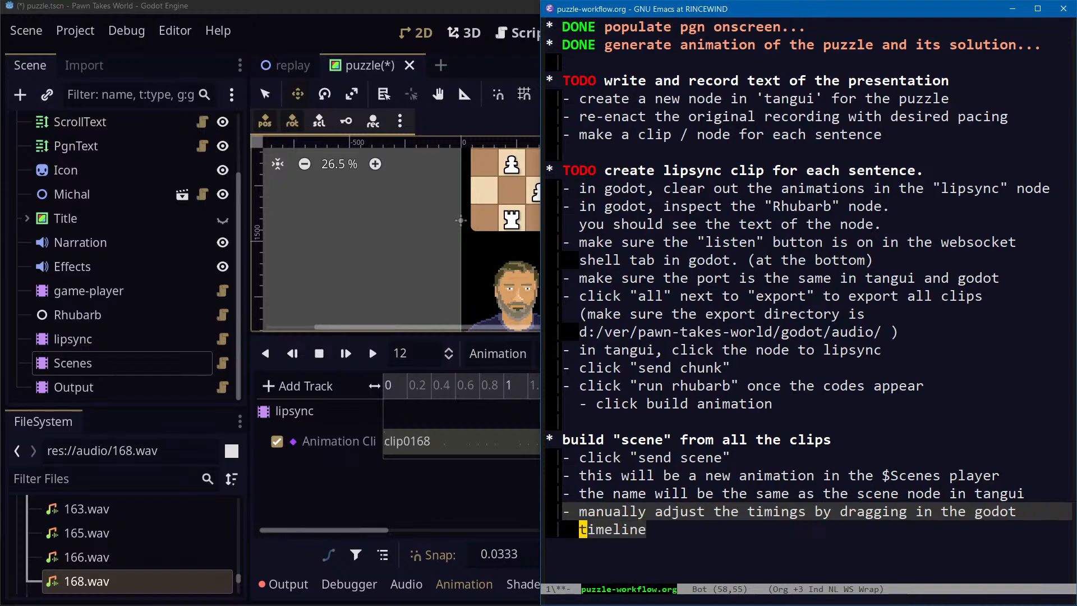
key("Return")
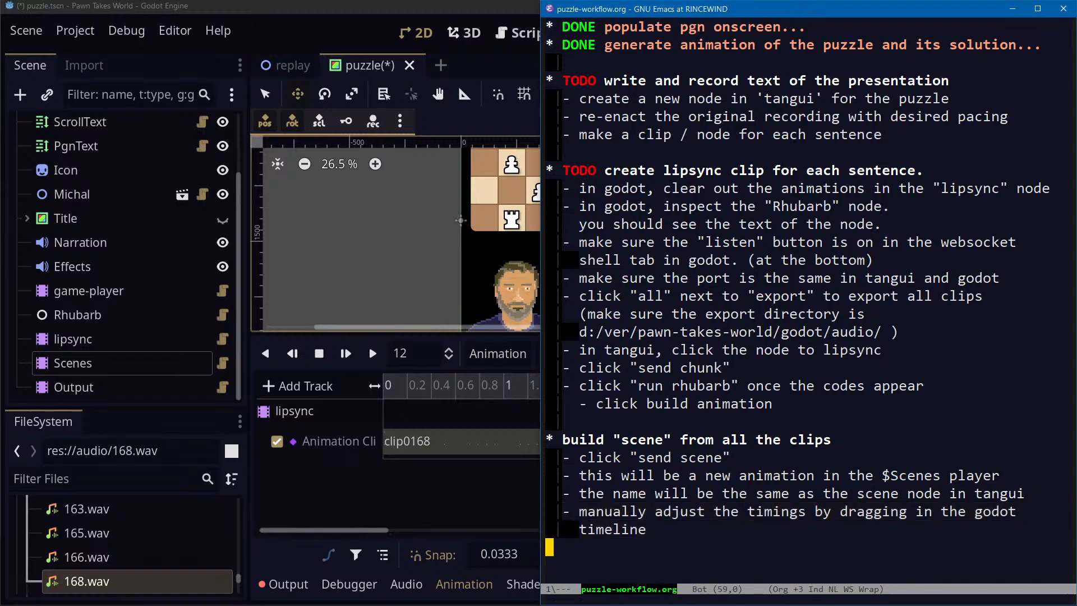
Compare the puzzle 2 (kst7z) timeline in Godot with the tangui sentences, and look over the Output player's tracks
key("alt+Tab")
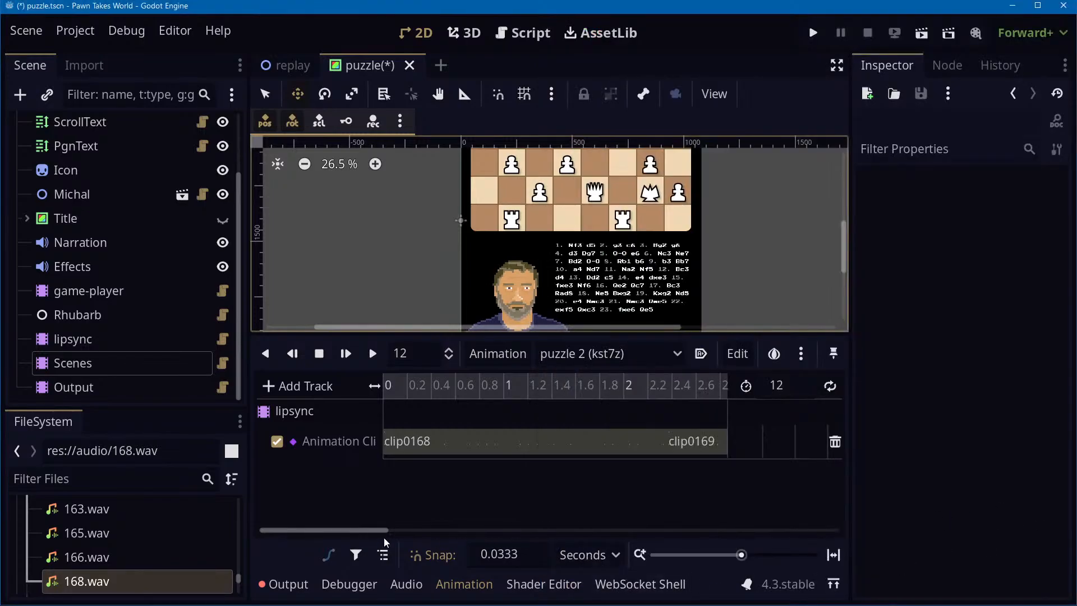
left_click_drag(374, 532, 253, 547)
key("alt+Tab")
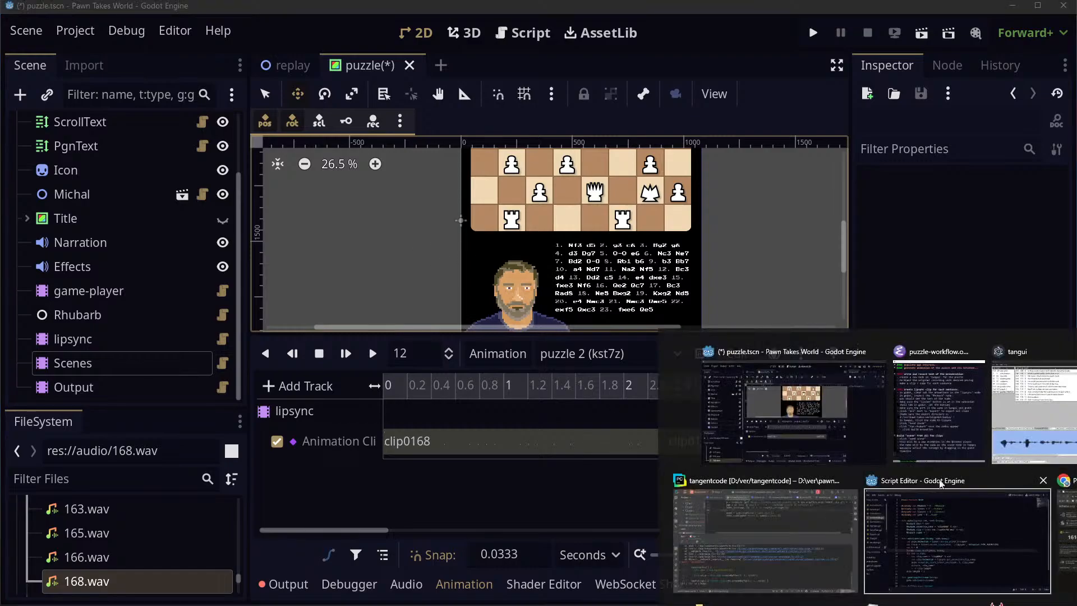
key("Tab")
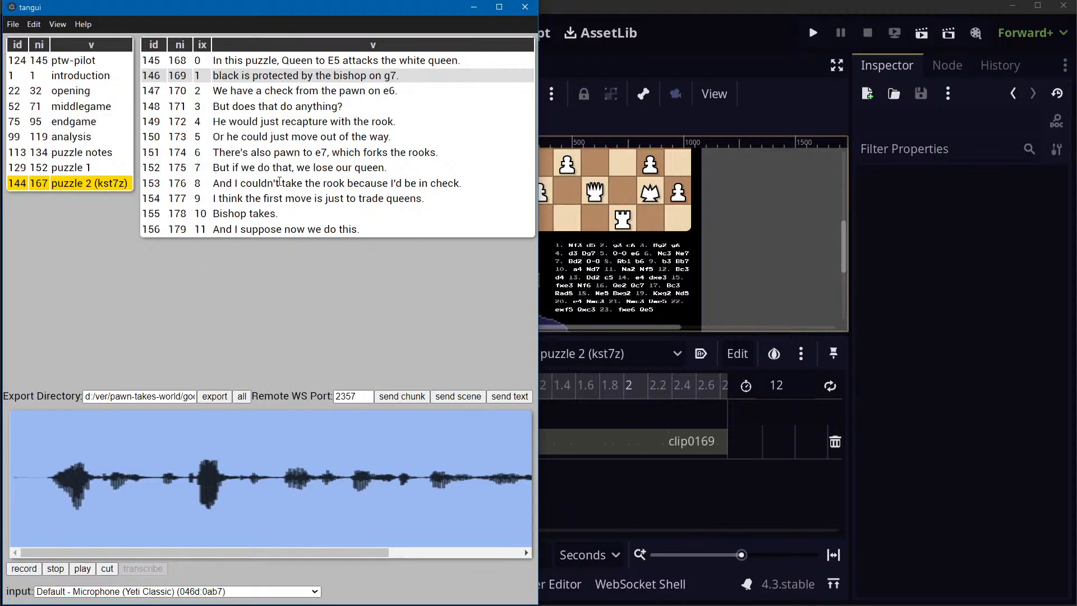
key("alt+Tab")
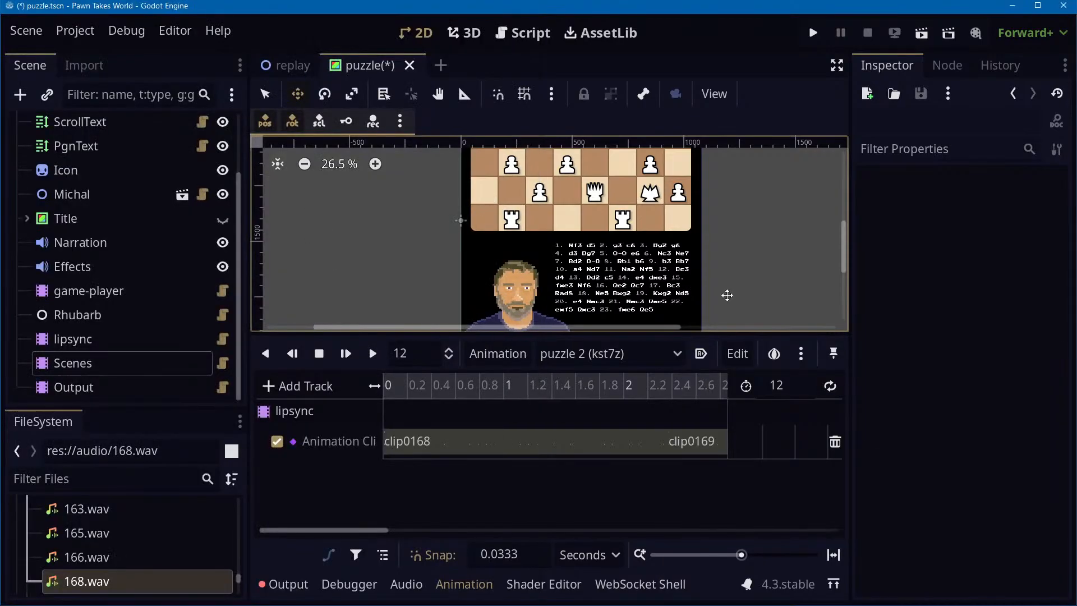
left_click(126, 387)
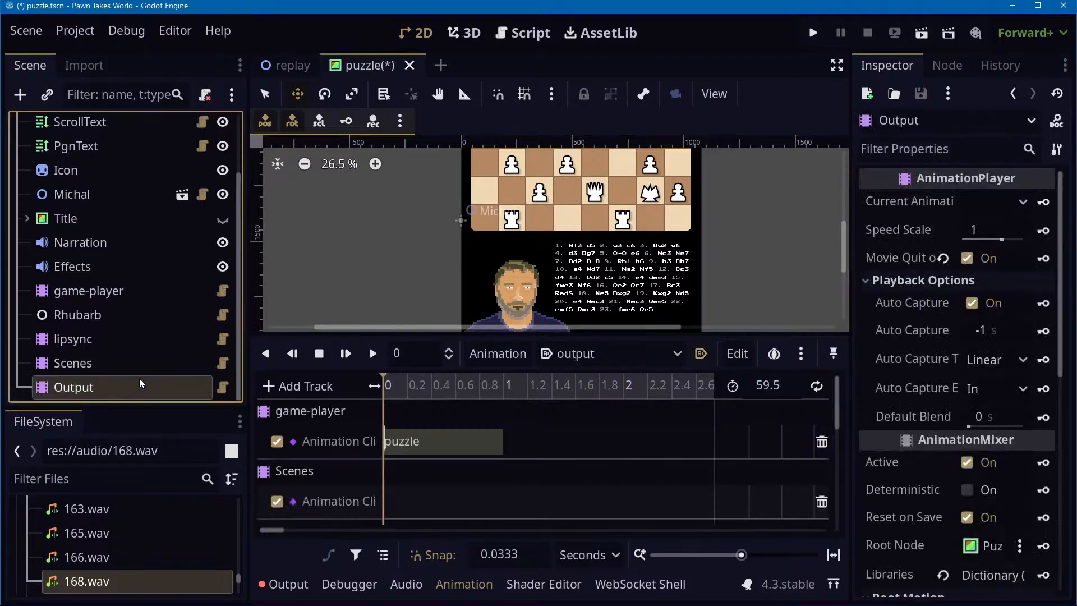
scroll(494, 440, "down", 2)
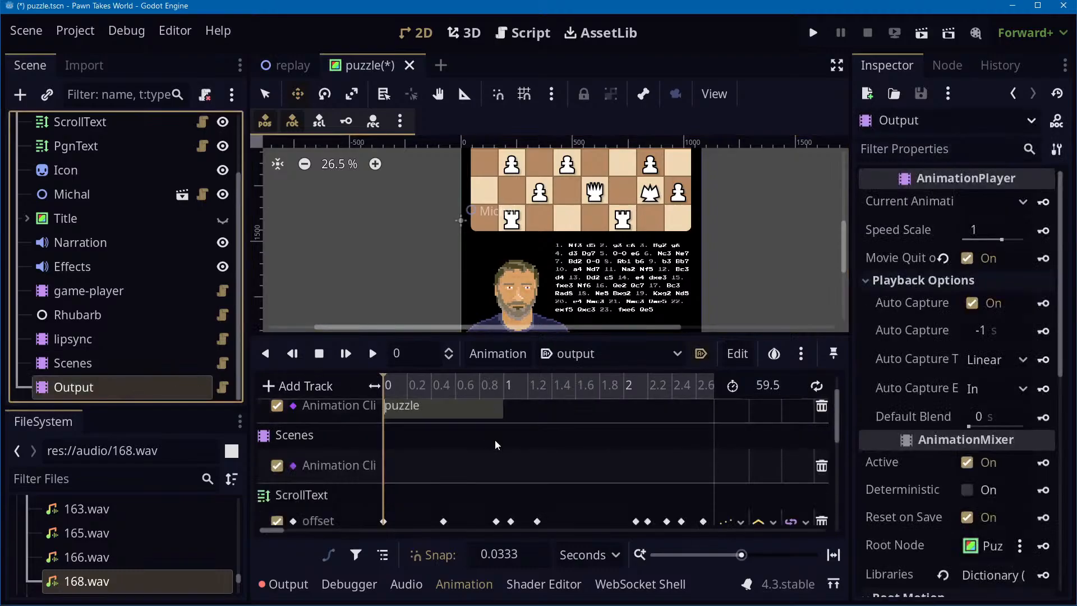
scroll(500, 441, "up", 2)
Switch to Emacs and start a new top-level heading, separated by a blank line, below the timings list item
key("alt+Tab")
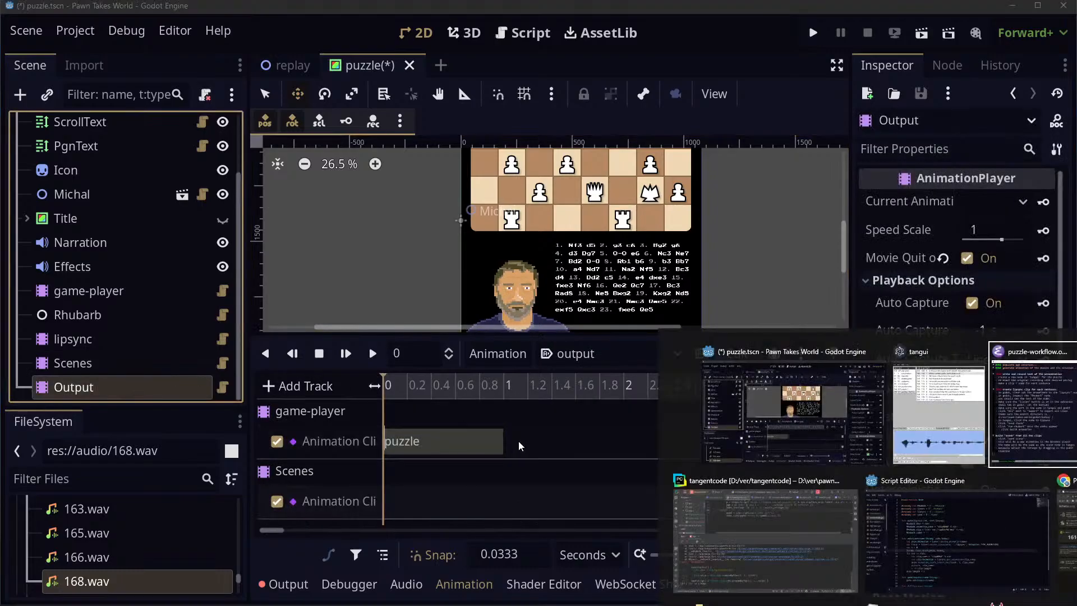
key("BackSpace")
key("BackSpace")
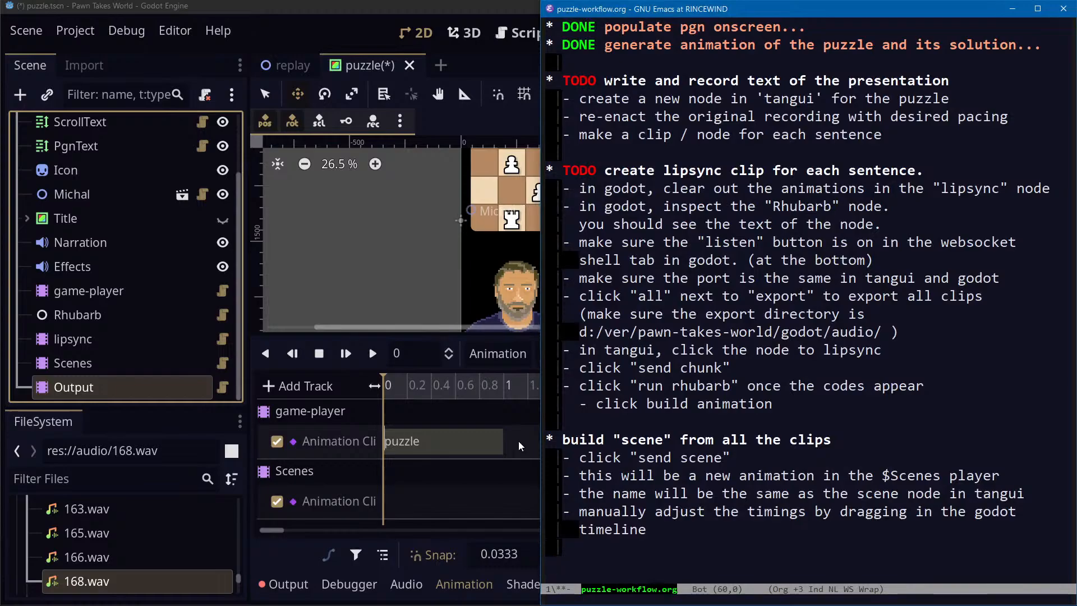
key("BackSpace")
type("-")
key("BackSpace")
key("BackSpace")
key("Return")
type("*")
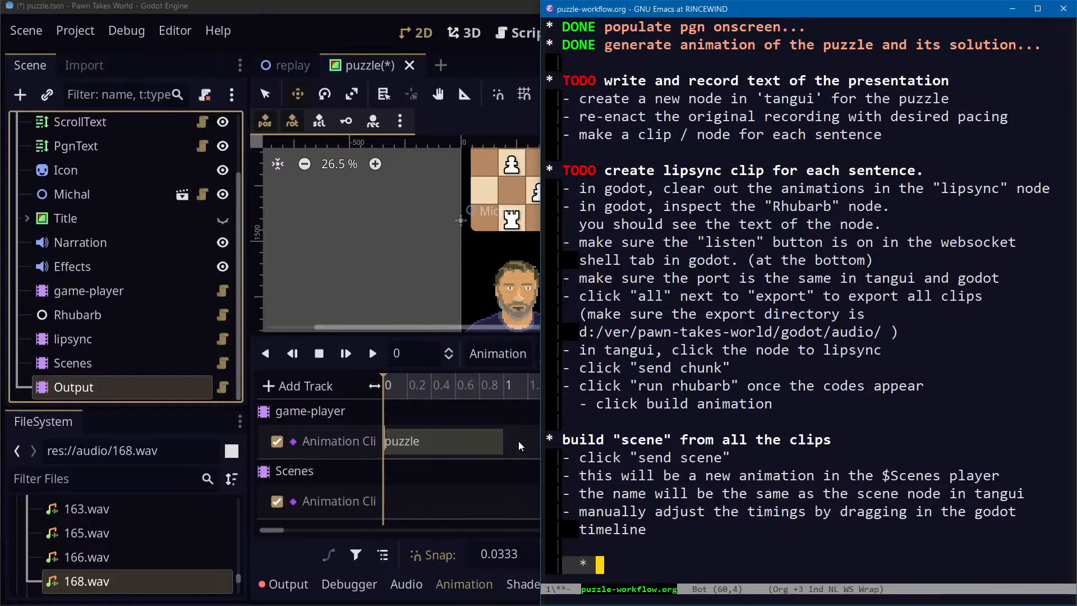
key("ctrl+a")
key("ctrl+d")
key("ctrl+d")
key("ctrl+e")
type("pre")
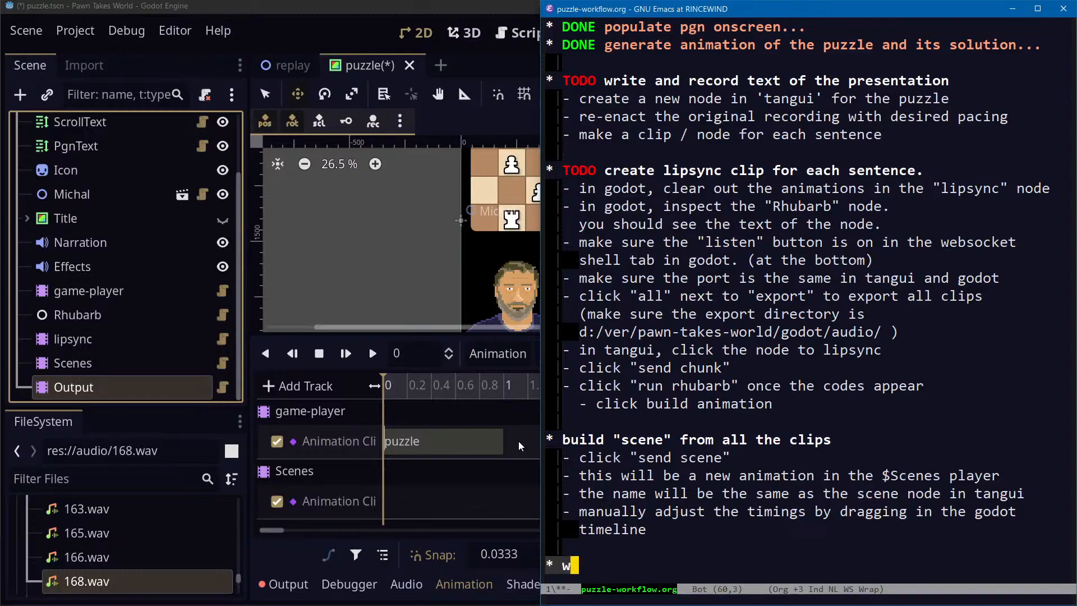
key("BackSpace")
key("BackSpace")
key("BackSpace")
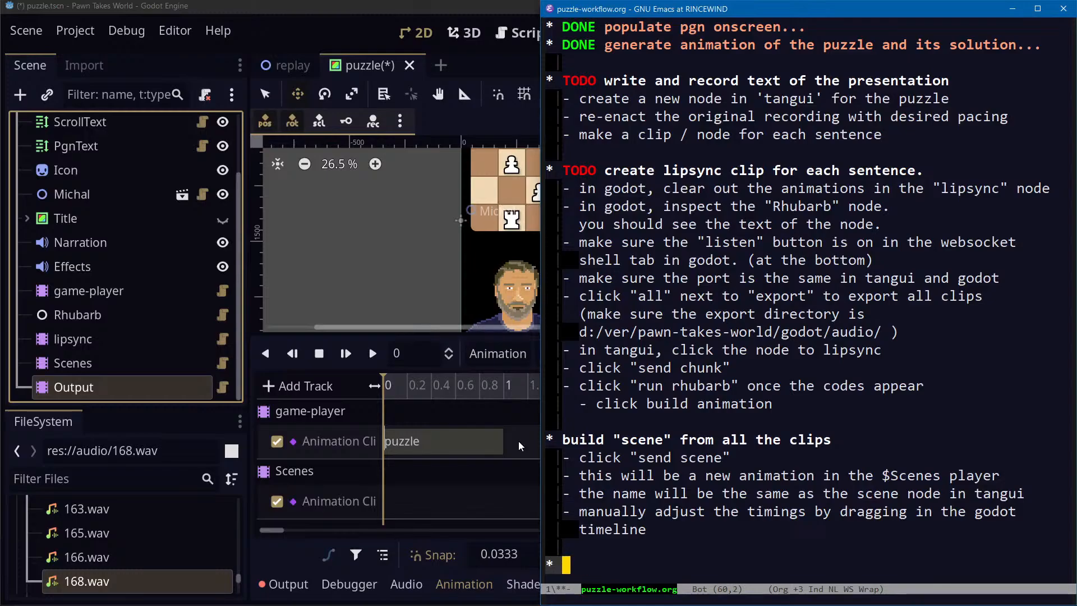
Title the new heading 'add the scene to the output timeline' and start a fresh line beneath it
type("add the s")
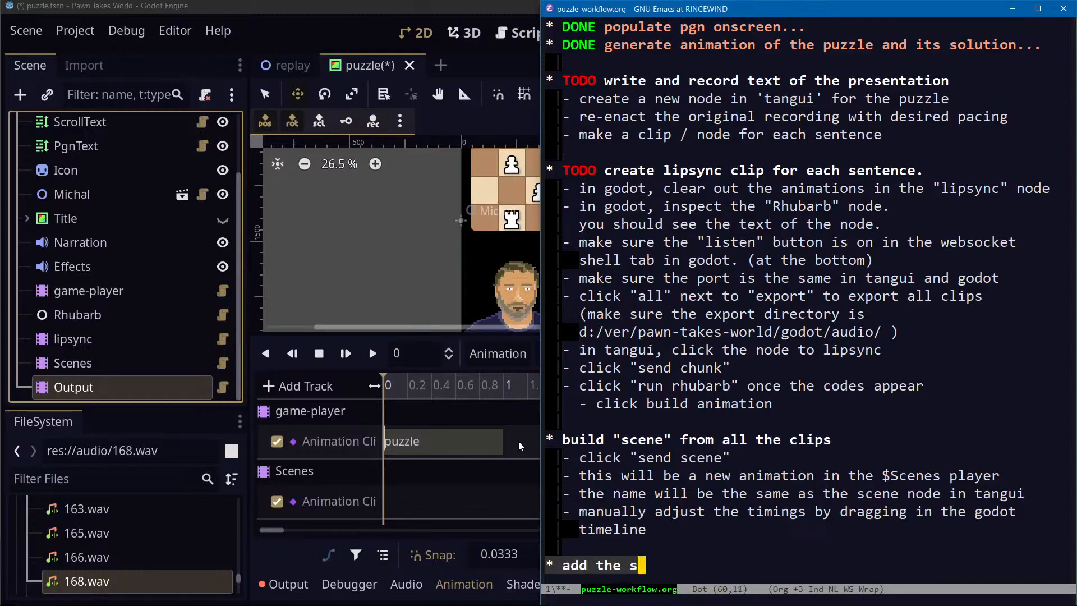
type("cene to the outline")
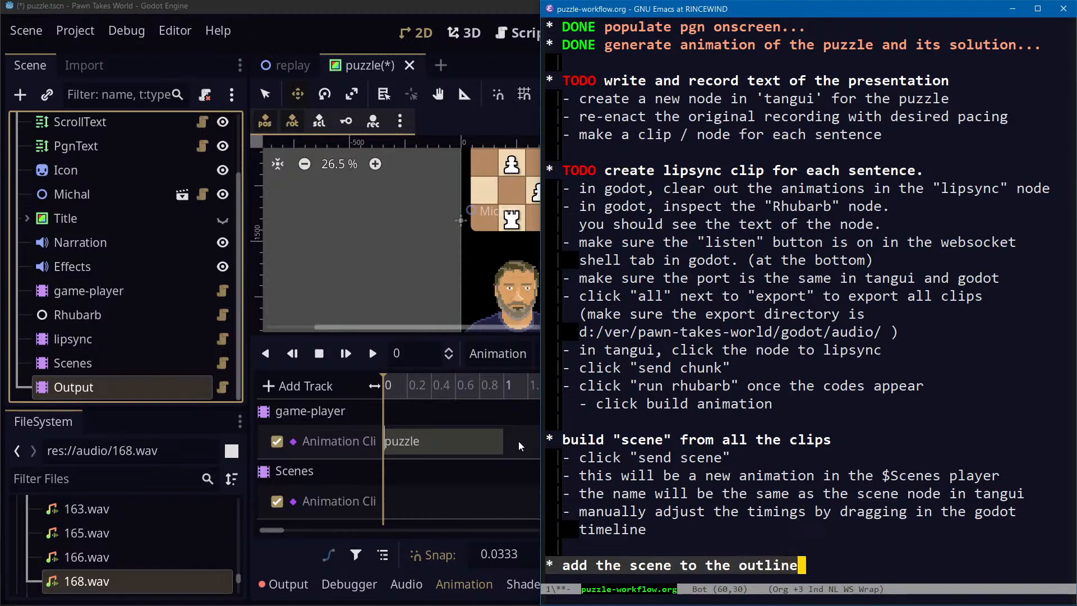
key("alt+b")
type("$")
key("alt+f")
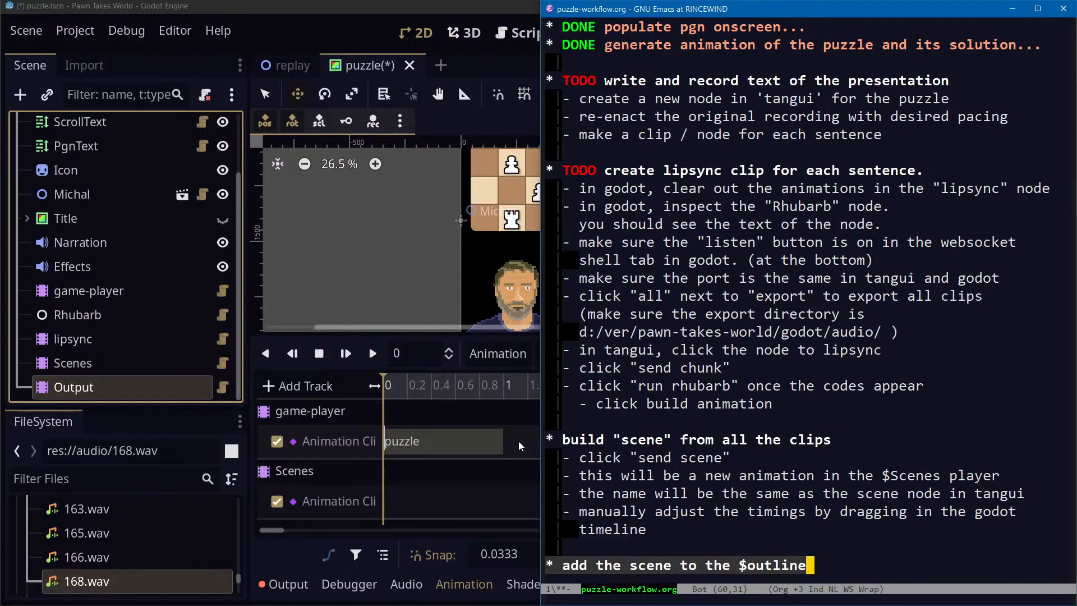
key("BackSpace")
key("BackSpace")
key("BackSpace")
key("BackSpace")
key("BackSpace")
key("BackSpace")
key("BackSpace")
key("BackSpace")
type("output ")
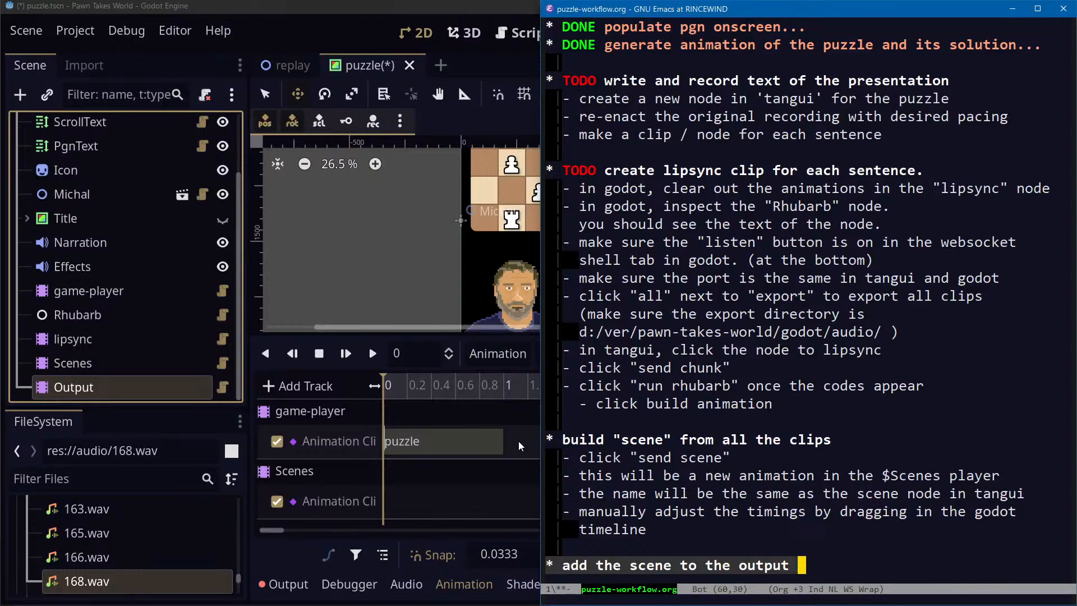
type("timeline")
key("Return")
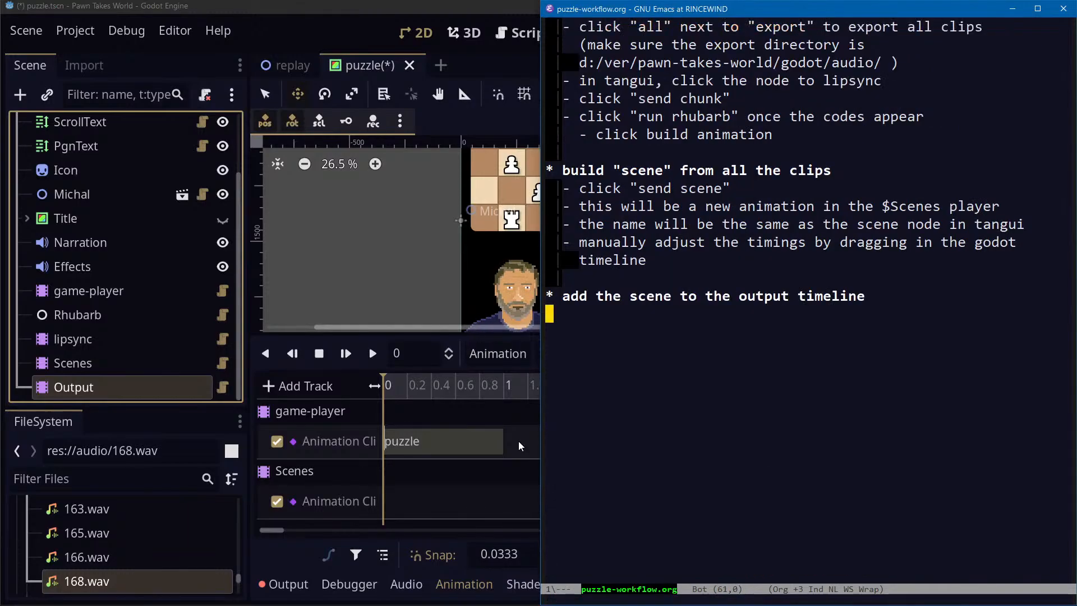
Switch to Godot, check the Scenes player's puzzle 2 (kst7z) timeline, and open the Output player's timeline
key("alt+Tab")
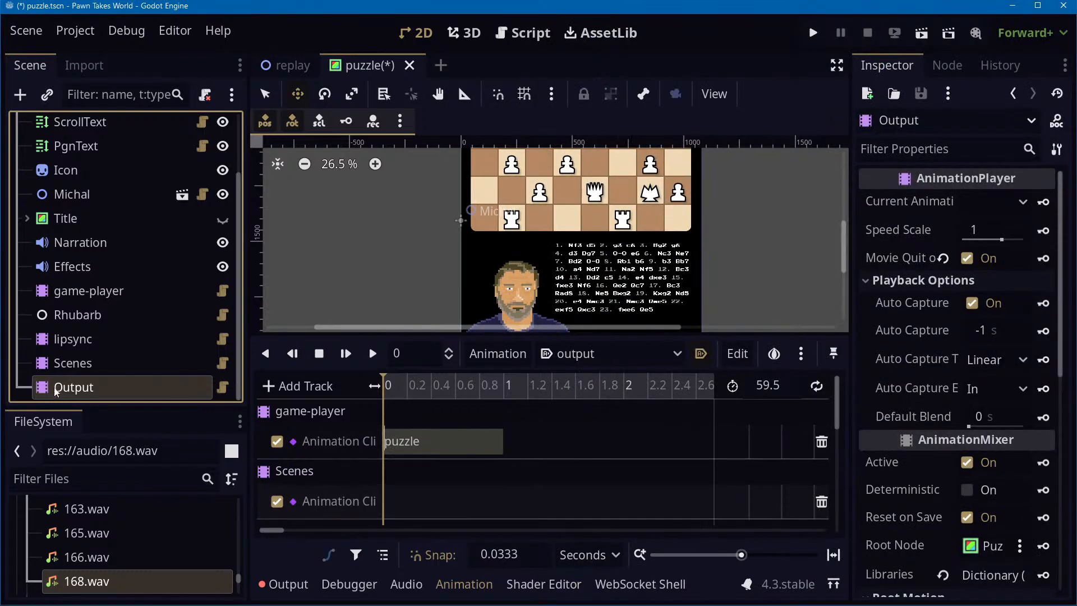
left_click(68, 369)
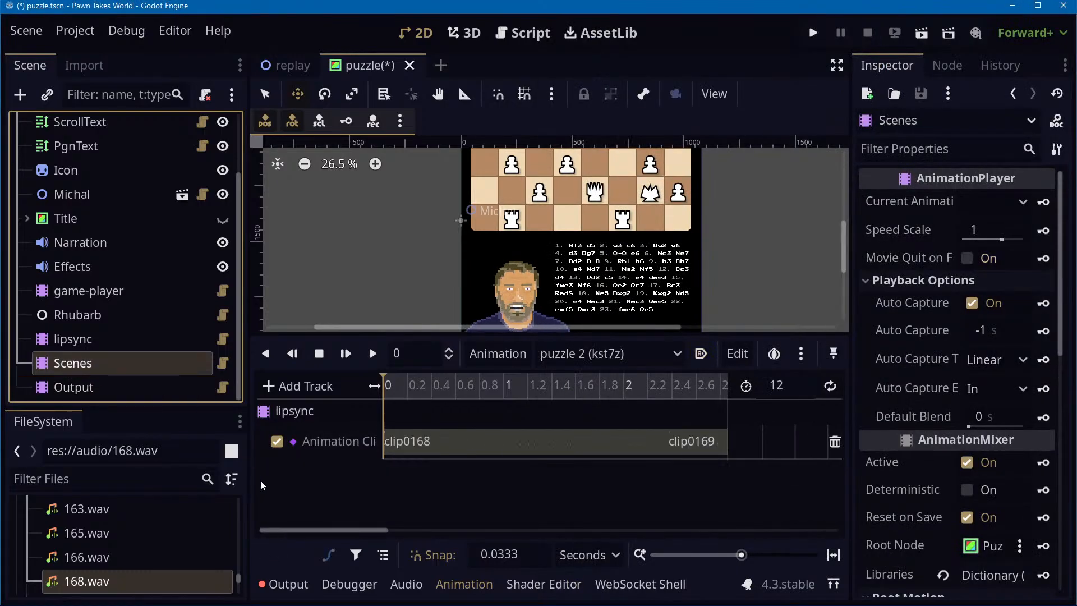
left_click(62, 387)
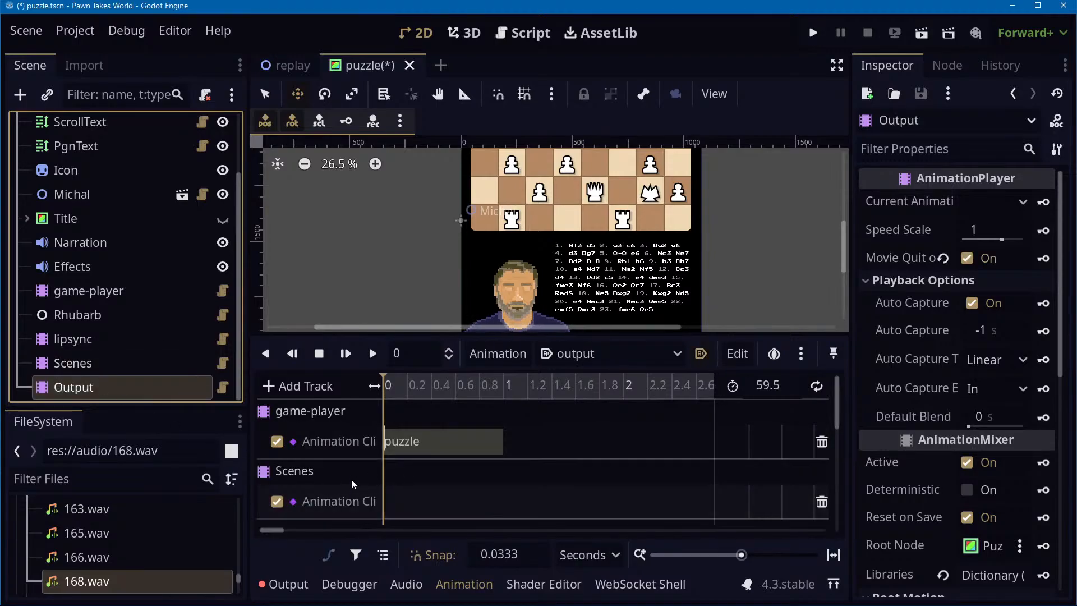
Insert a key playing puzzle 2 (kst7z) on the Scenes track of the output animation and move it to 0.3 seconds
right_click(427, 502)
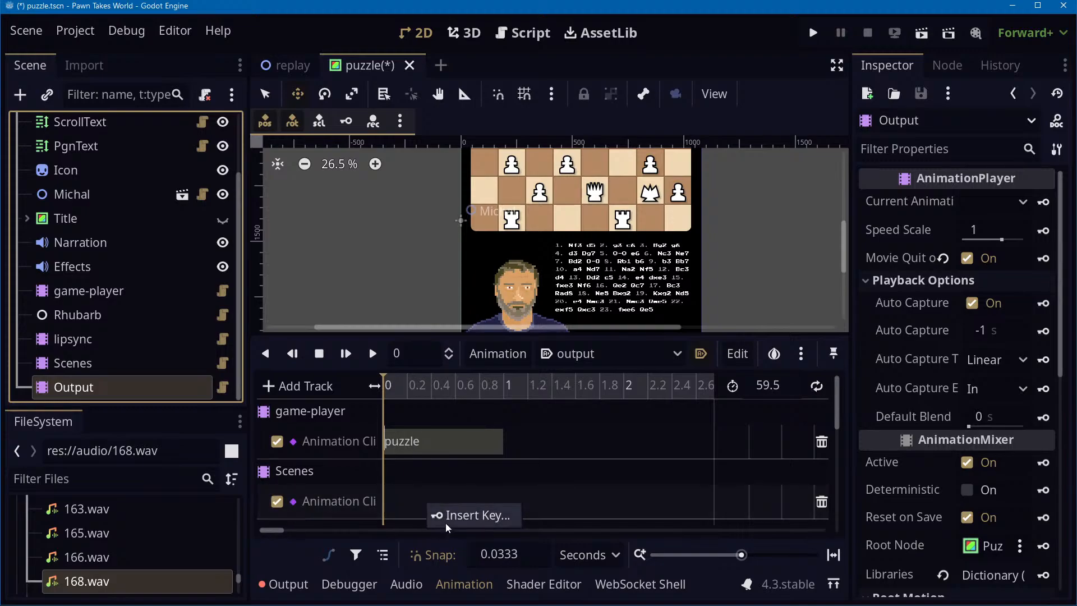
left_click(448, 525)
left_click(433, 501)
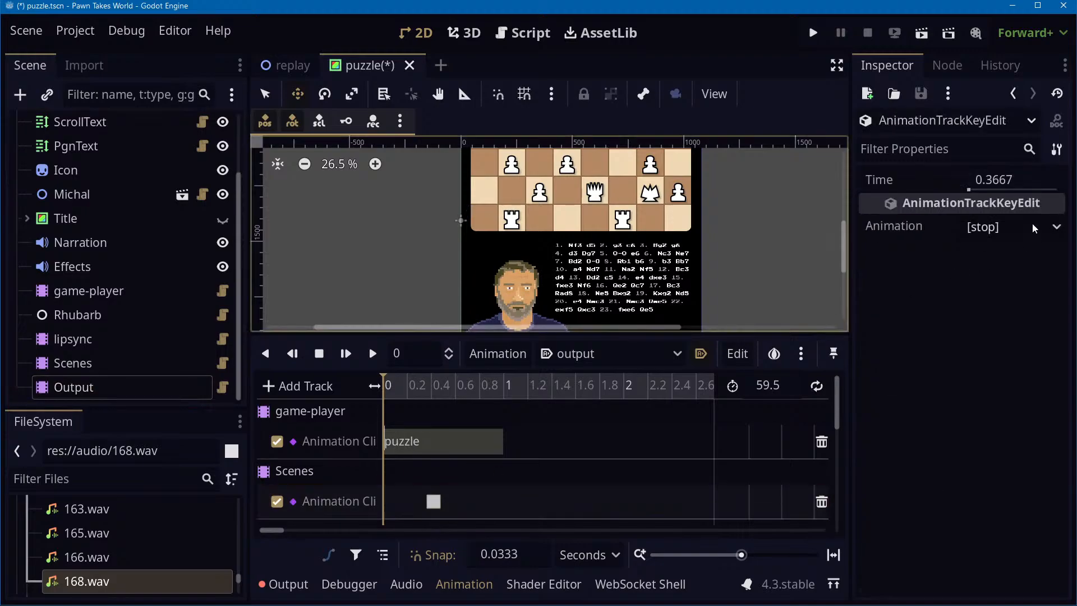
left_click(1013, 227)
left_click(1013, 301)
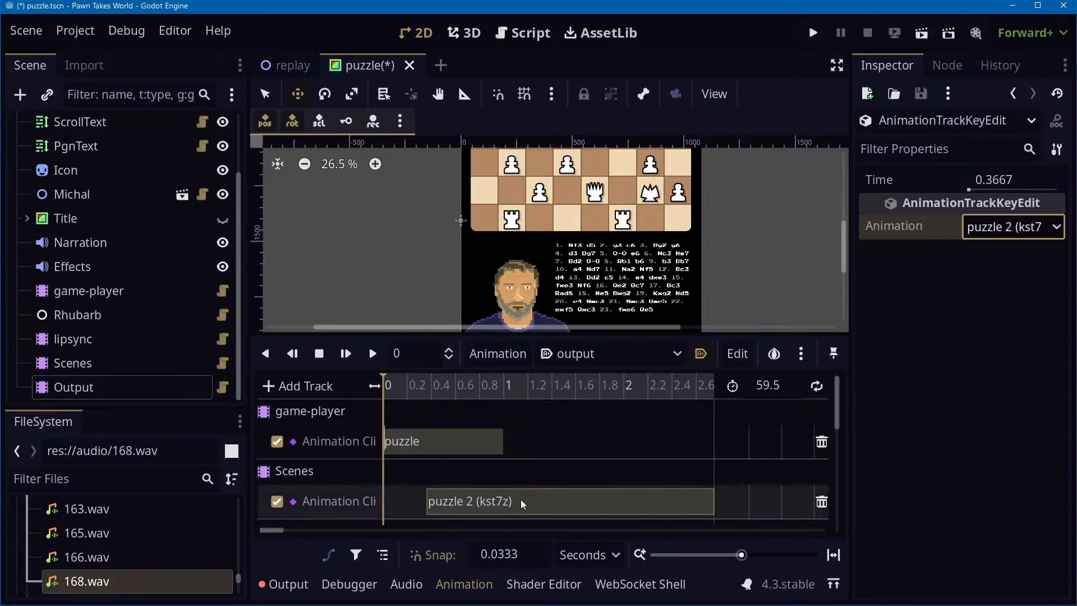
left_click(499, 505)
left_click_drag(498, 501, 507, 502)
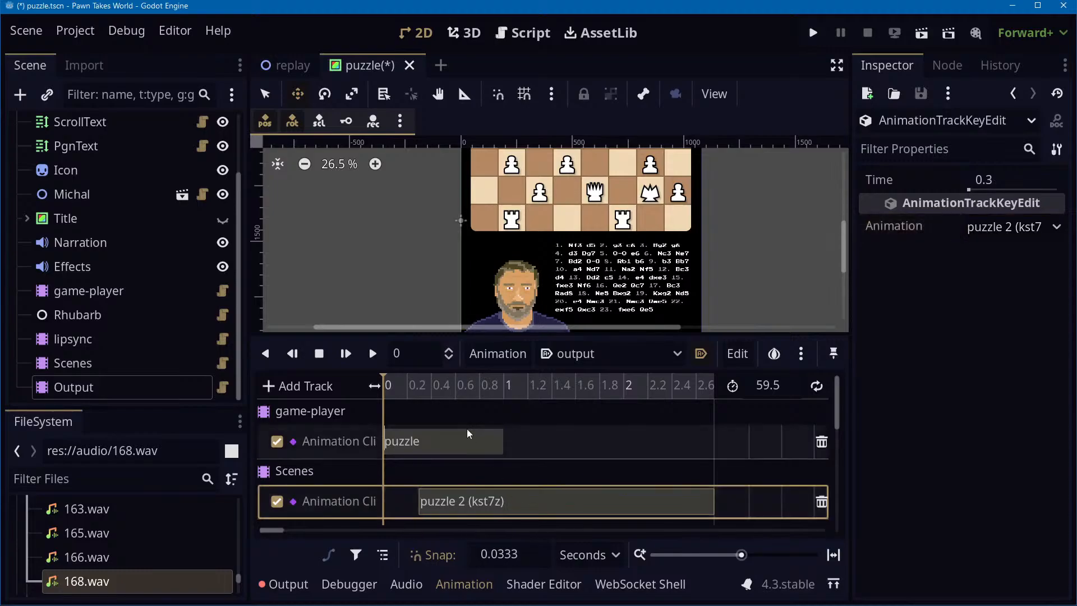
Move the puzzle 2 (kst7z) clip on the output animation's Scenes track to 0.8 seconds
left_click(446, 440)
left_click_drag(392, 386, 335, 395)
mouse_move(489, 507)
left_mouse_down()
mouse_move(478, 511)
mouse_move(497, 508)
left_mouse_up()
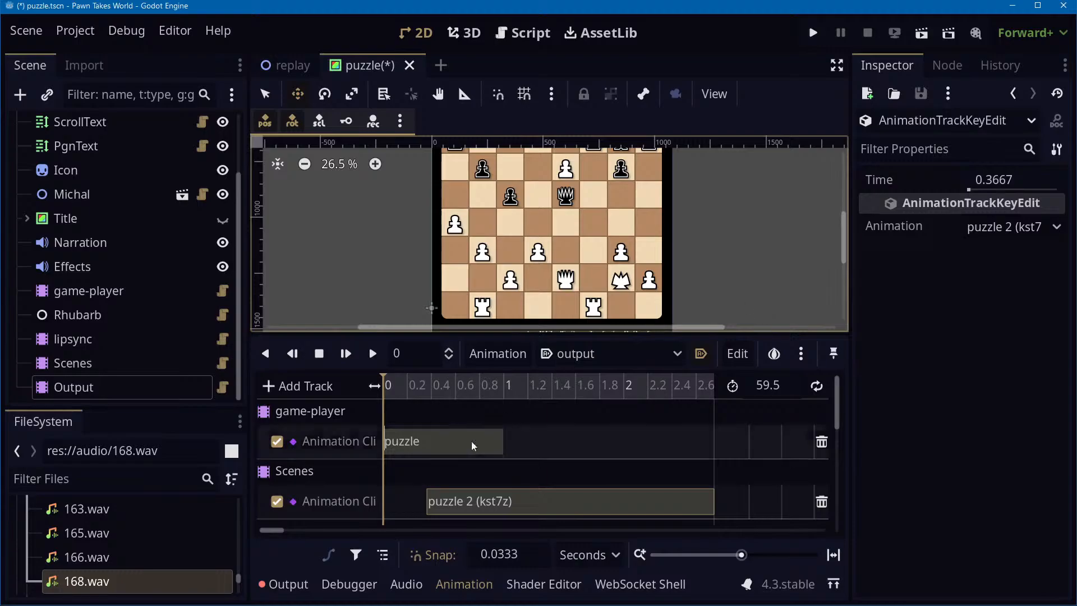
left_click_drag(454, 502, 509, 507)
left_click(484, 385)
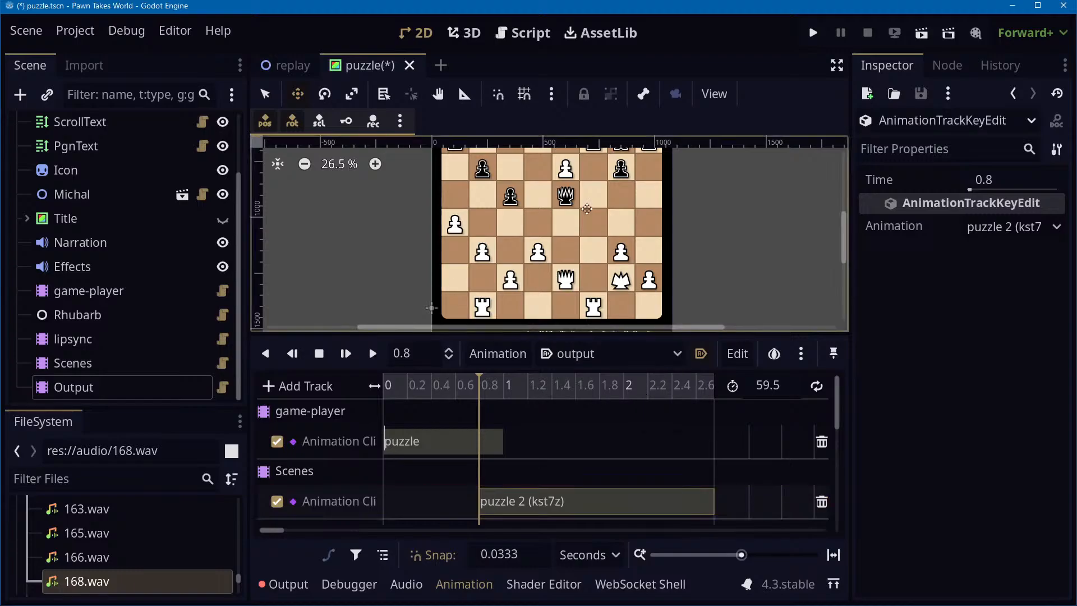
Play the output animation from the start, stop it, and inspect the puzzle clip on the game-player track
scroll(721, 212, "down", 1)
middle_click_drag(731, 188, 717, 226)
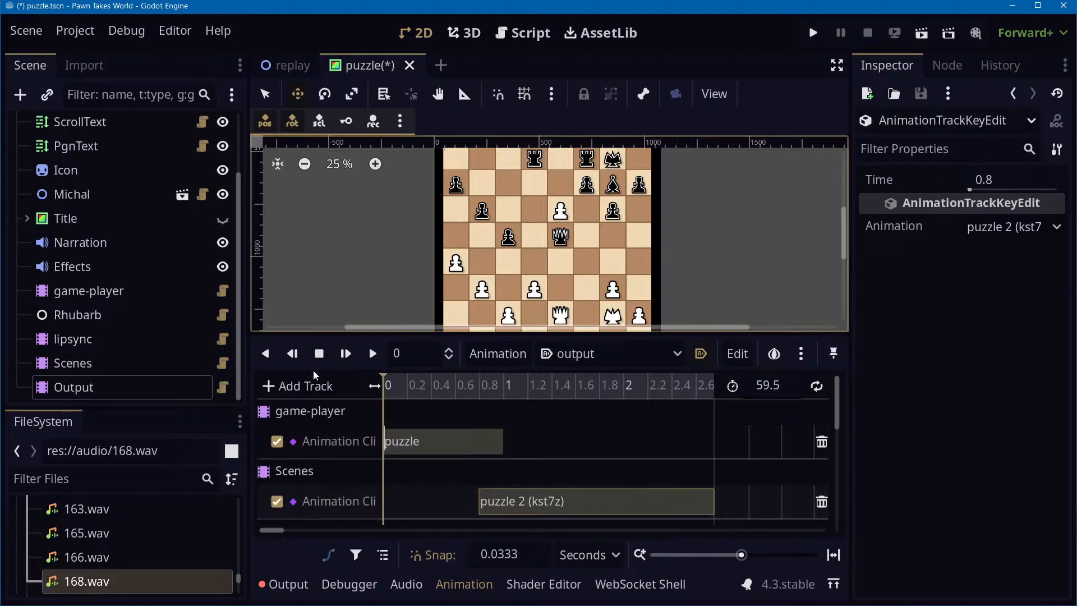
left_click(380, 362)
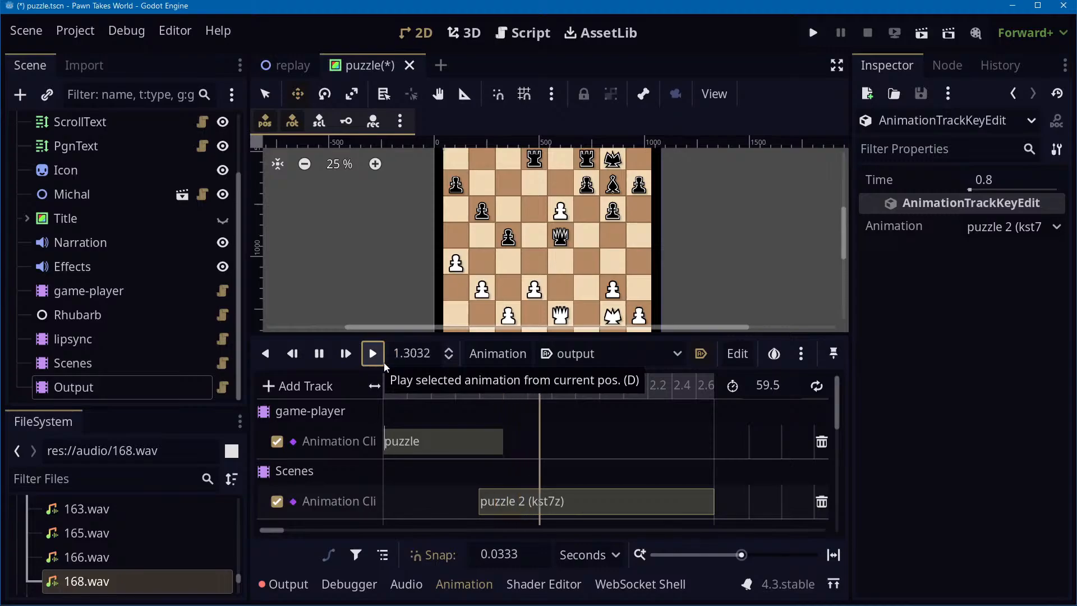
left_click(318, 359)
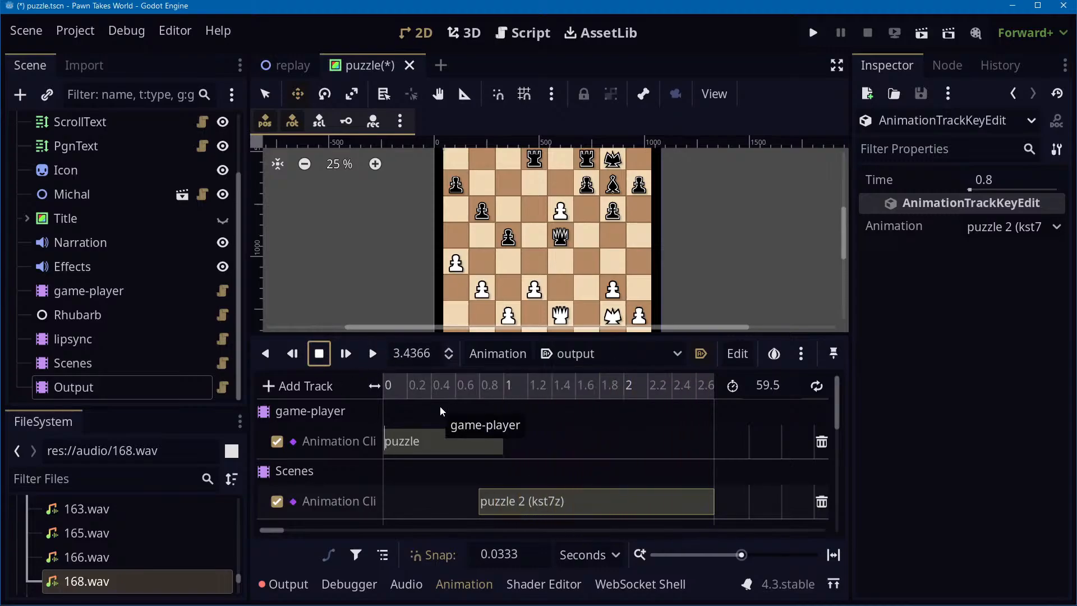
left_click(435, 440)
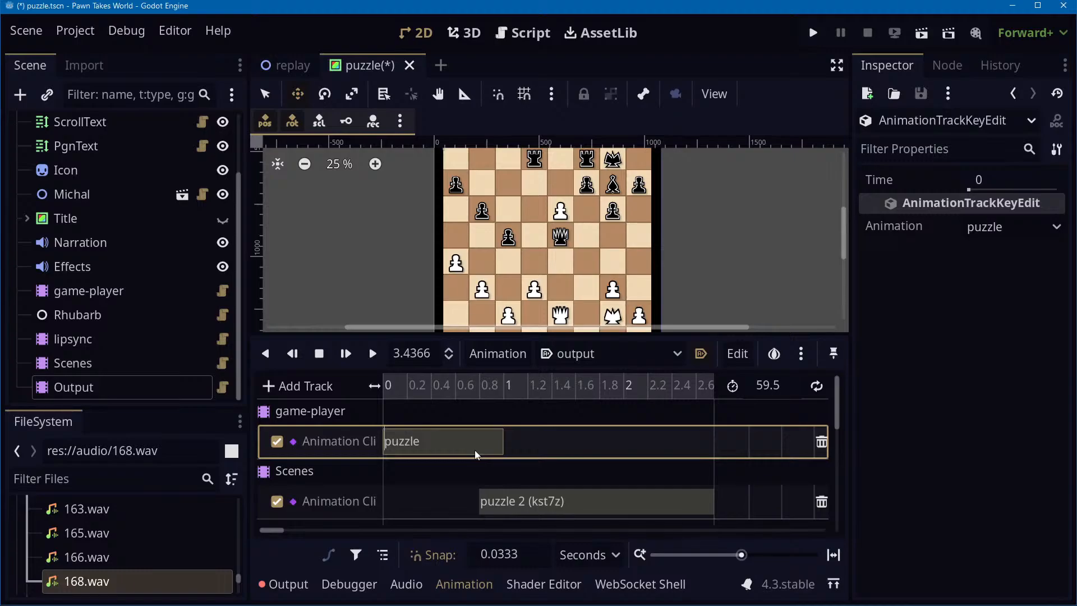
Switch to puzzle-workflow.org in Emacs, expand the 'generate animation of the puzzle and its solution' heading, and set its state to TODO
key("alt+Tab")
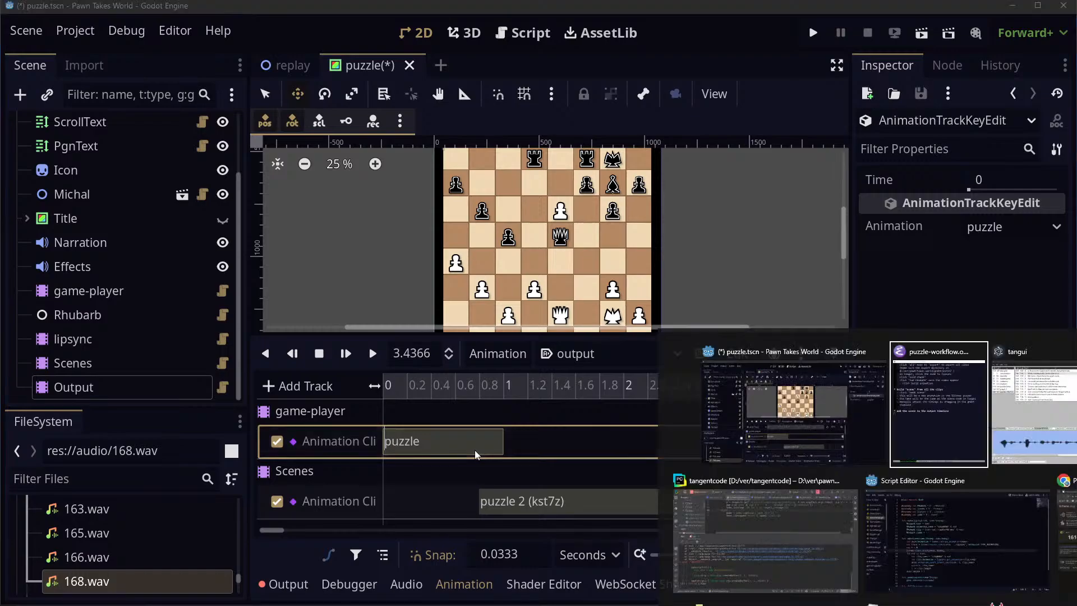
key("alt+Tab")
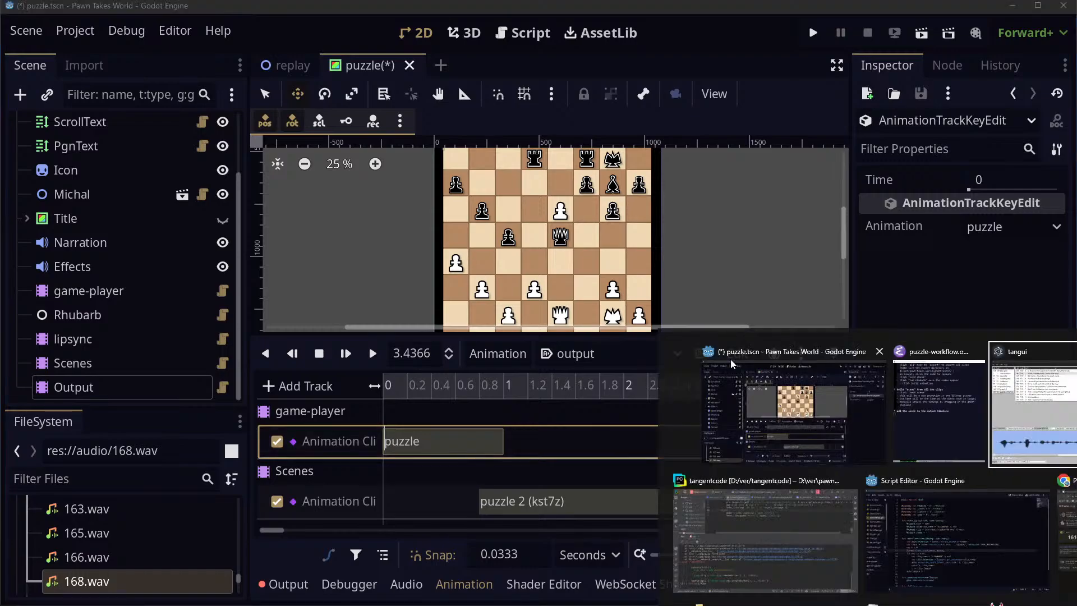
left_click(944, 413)
scroll(726, 296, "up", 2)
scroll(726, 296, "up", 2)
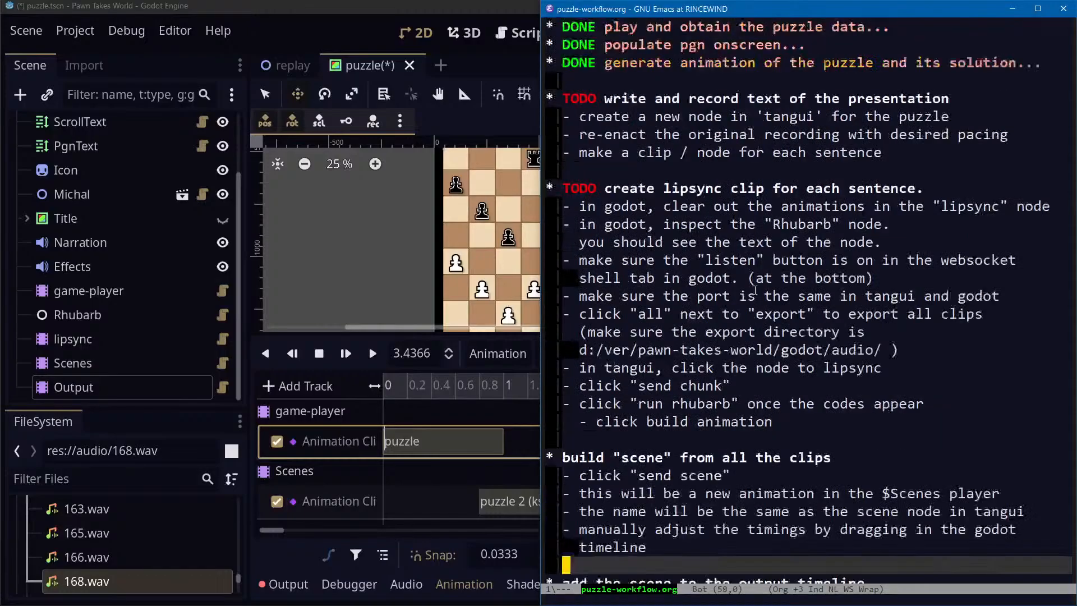
left_click(799, 225)
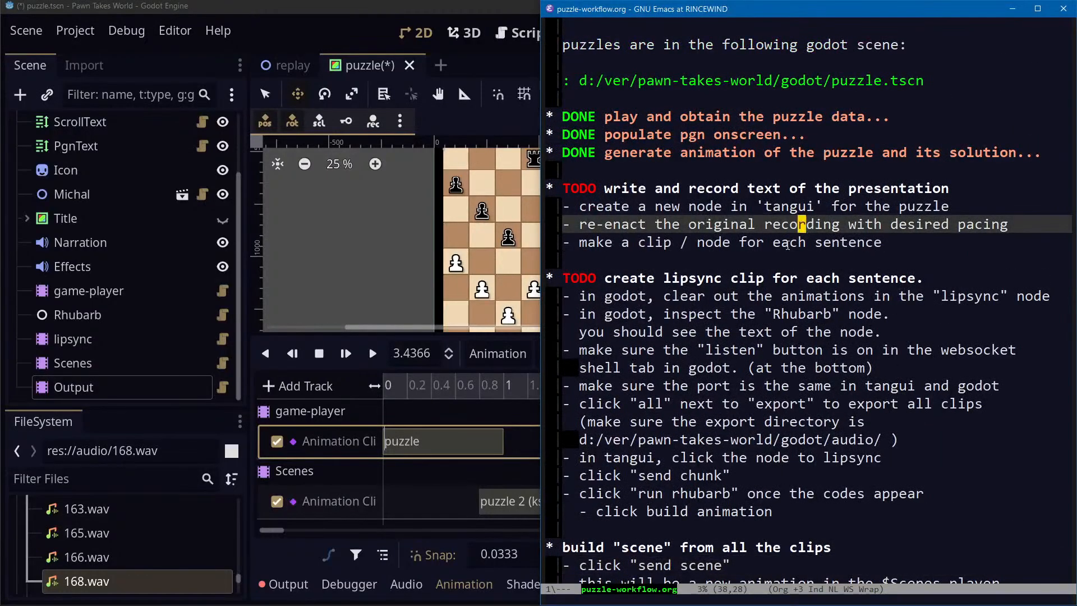
key("Up")
key("Up")
key("Up")
key("Up")
key("Down")
key("Tab")
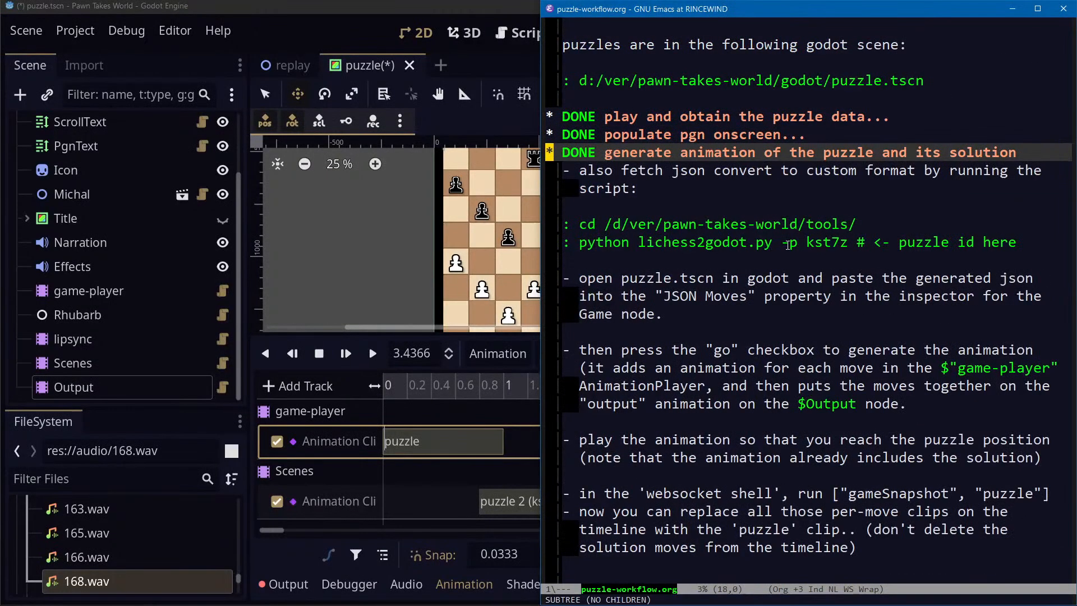
key("shift+Right")
key("shift+Right")
Insert 'one move BEFORE' ahead of 'the puzzle position' in the list item about playing the animation
key("Down")
key("Down")
key("Down")
key("Down")
key("Down")
key("Down")
key("Down")
key("Down")
key("Down")
key("Down")
key("Down")
key("Down")
key("Down")
key("Down")
key("Down")
key("Down")
key("Down")
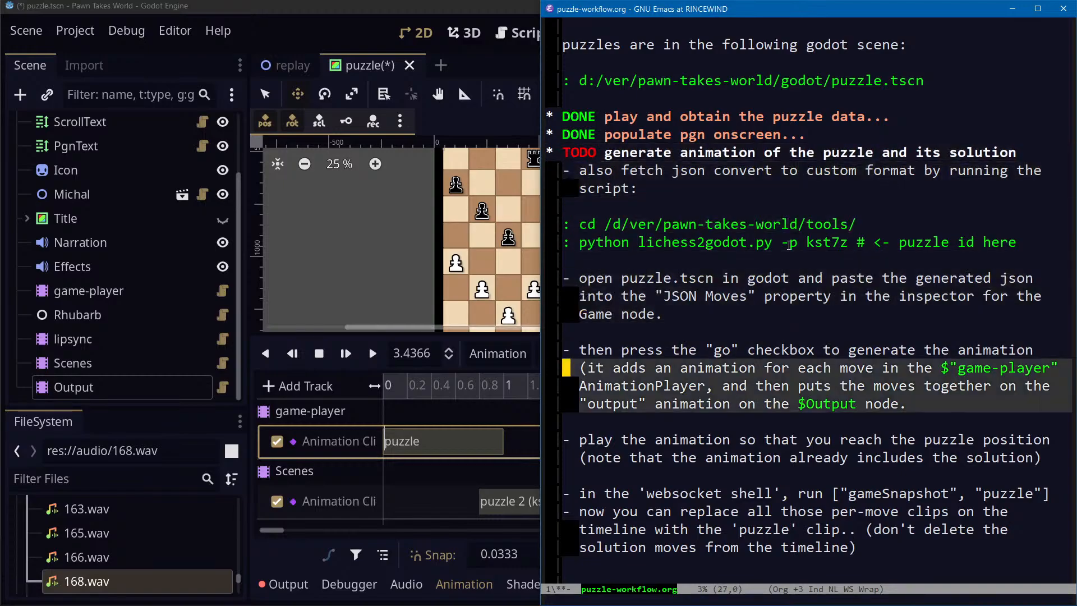
key("Up")
key("Up")
key("Up")
key("Up")
key("Up")
key("Up")
key("Up")
key("Up")
key("Up")
key("Up")
key("Up")
key("Up")
key("Up")
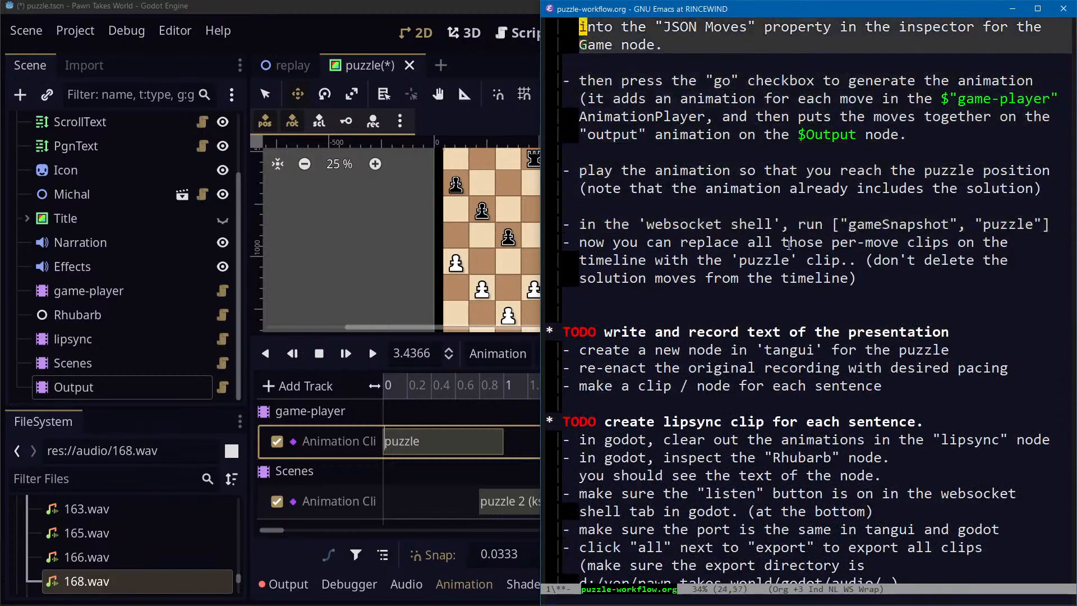
key("Down")
key("Down")
key("Down")
key("Down")
key("Down")
key("Down")
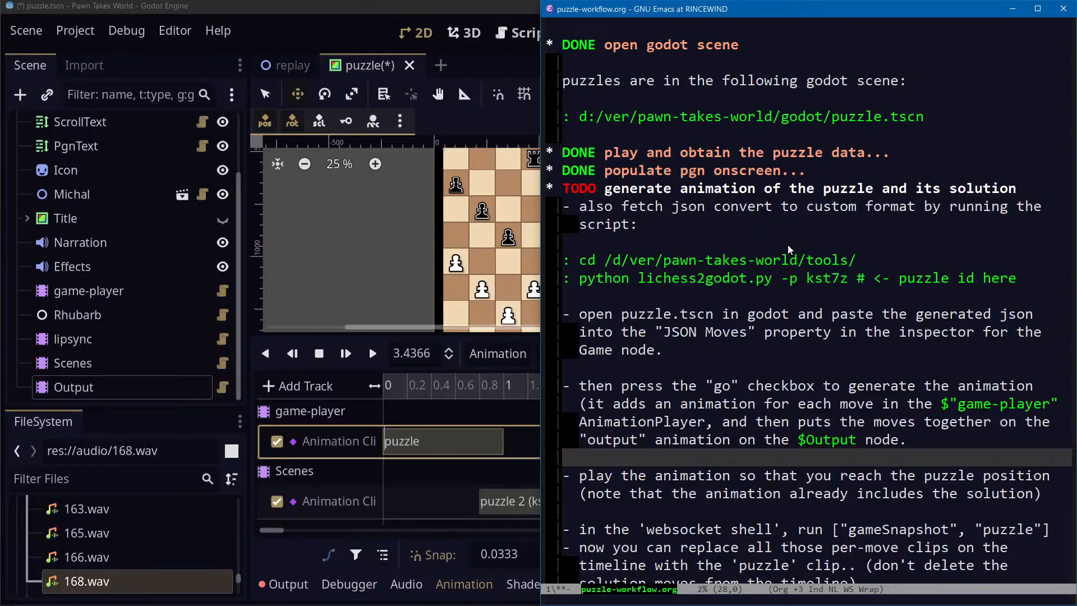
key("Down")
key("Down")
key("Up")
key("End")
key("Up")
key("alt+b")
key("alt+b")
key("alt+b")
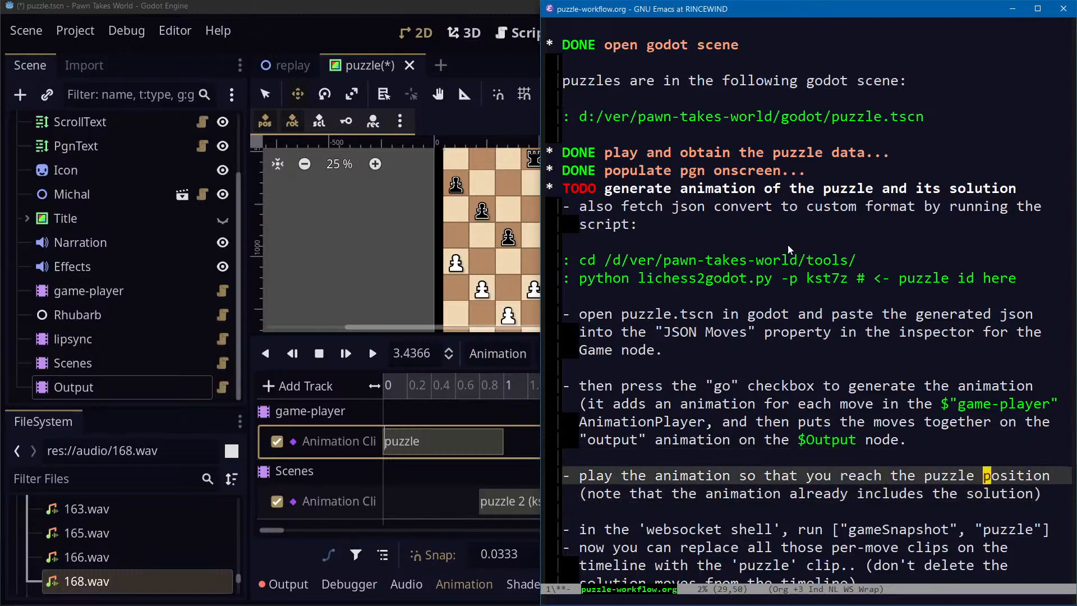
type("ON")
key("BackSpace")
key("BackSpace")
type("one move BEFORE")
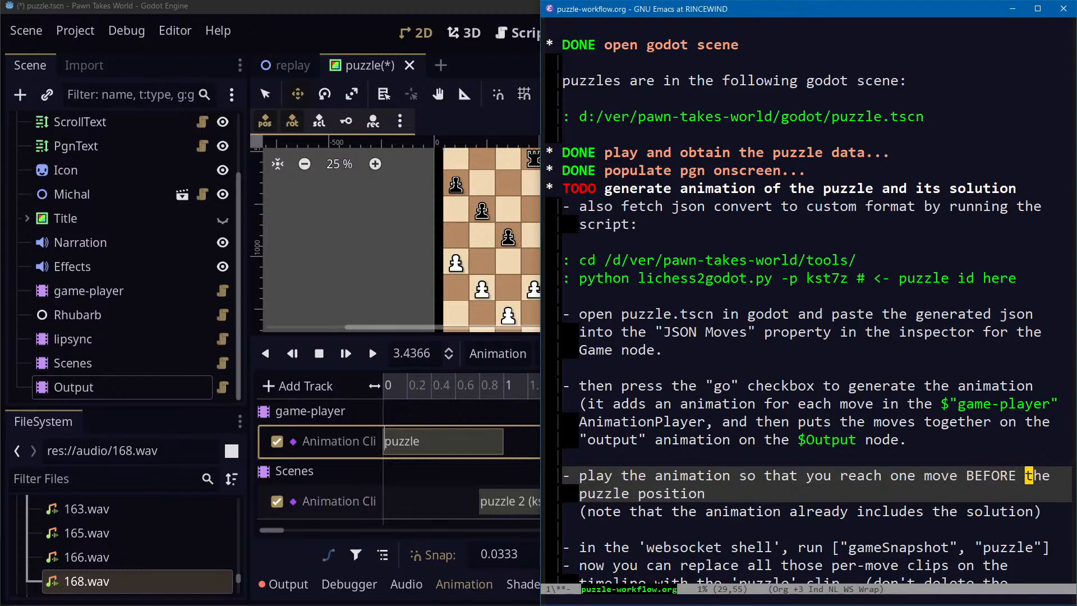
Append ', so that we can animate the latest move' to the 'puzzle position' item and save the file
key("End")
type(", so that we can")
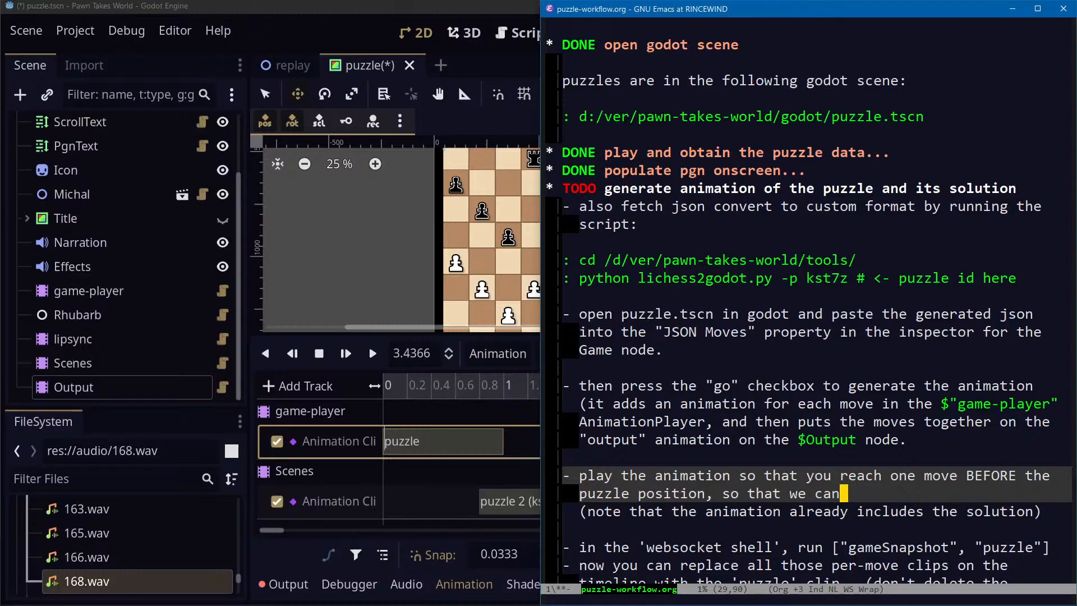
type(" animate the")
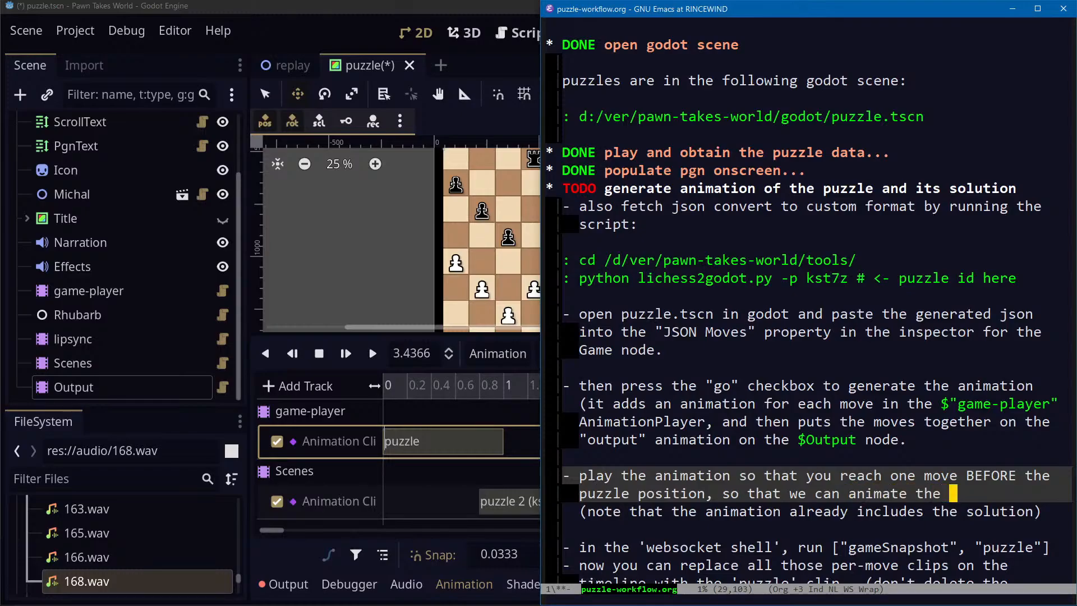
type(" latest move")
key("ctrl+x")
key("ctrl+s")
key("Down")
Switch to Godot and play the game-player's 23..Qe5 animation, then return it to its start position
key("alt+Tab")
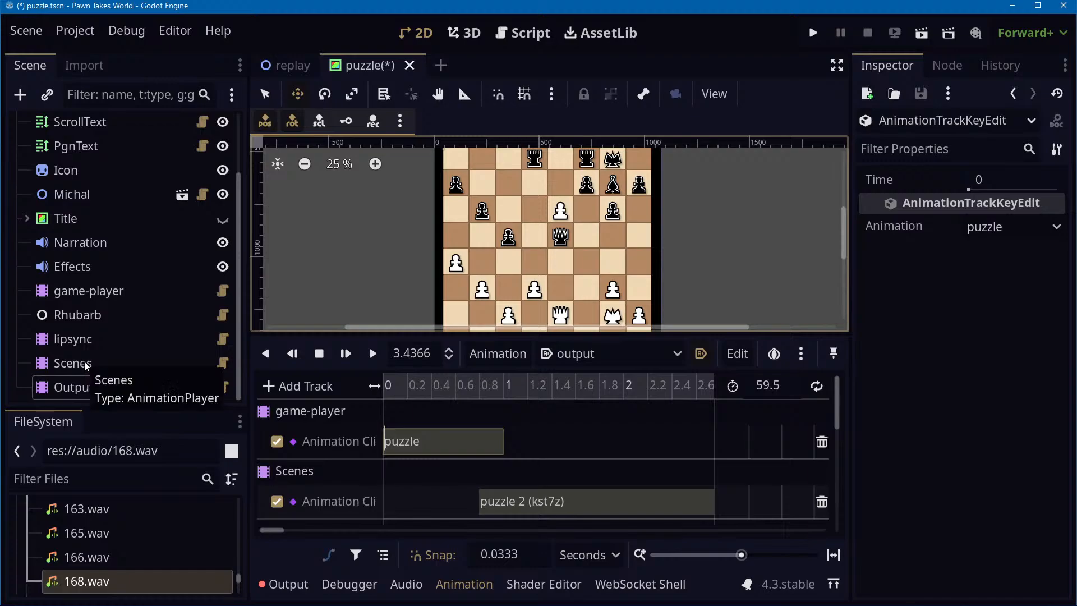
left_click(79, 293)
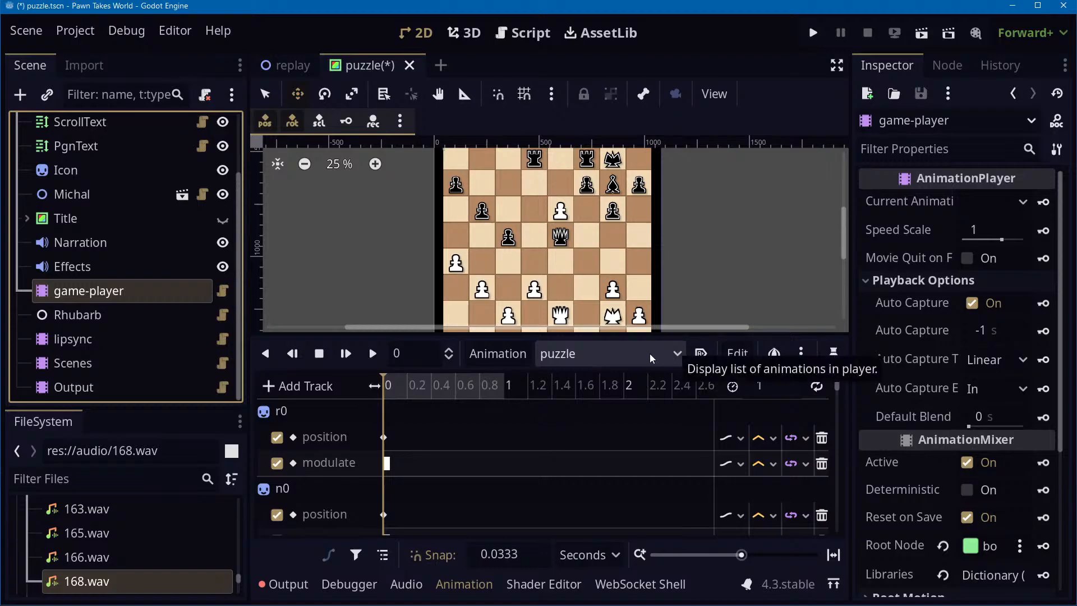
key("alt+Tab")
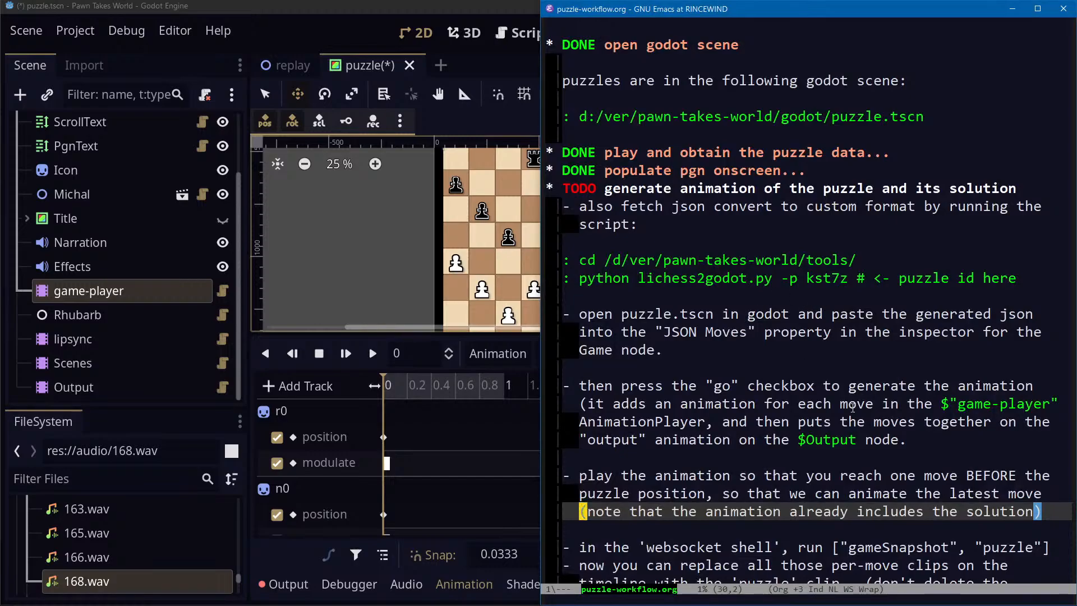
key("alt+Tab")
key("alt+Tab")
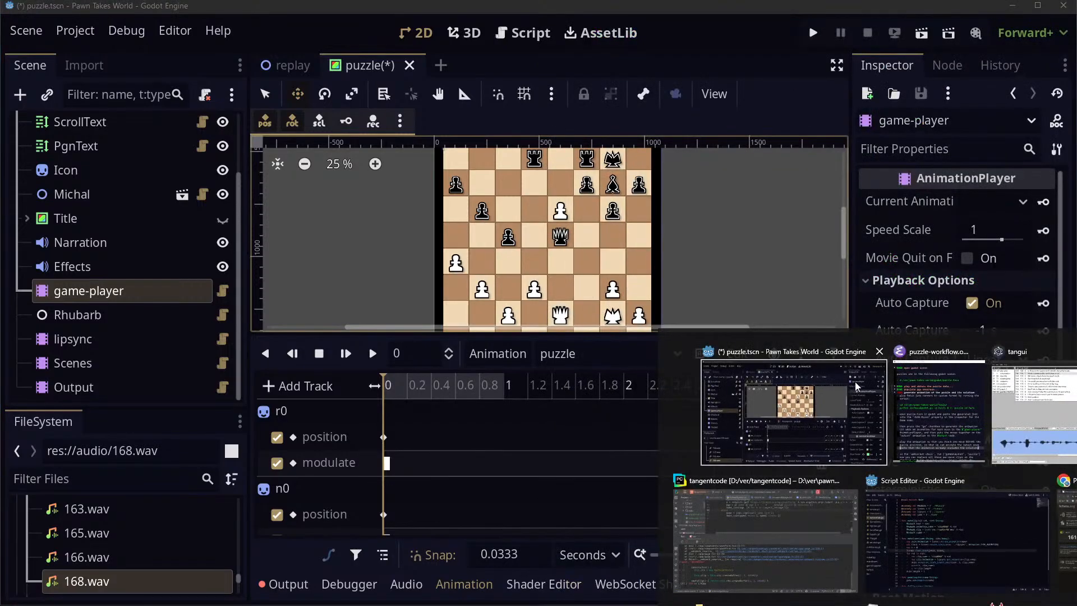
left_click(855, 382)
left_click(571, 358)
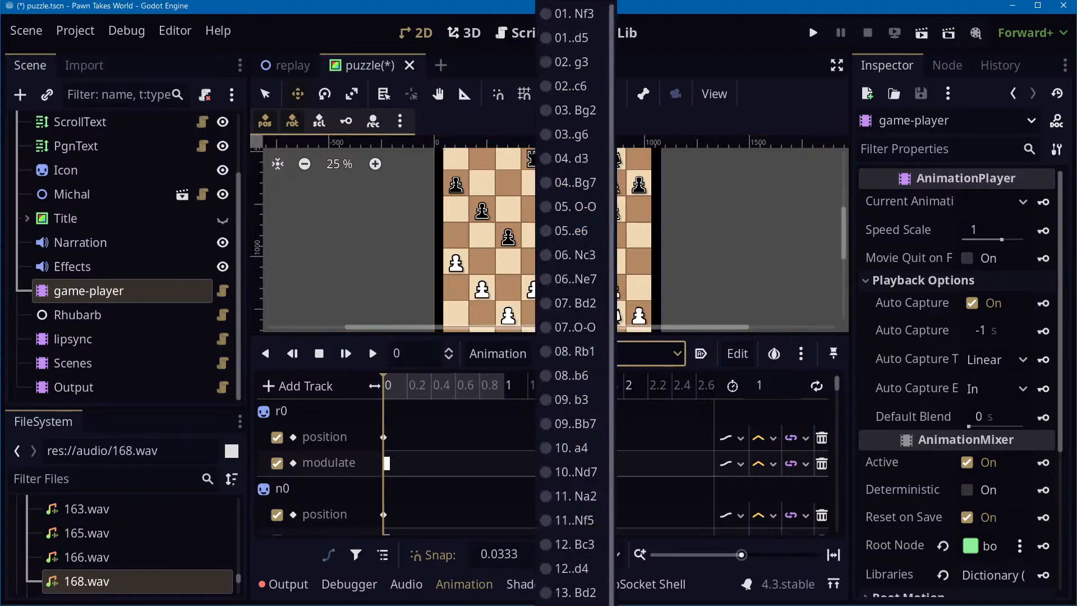
left_click(575, 605)
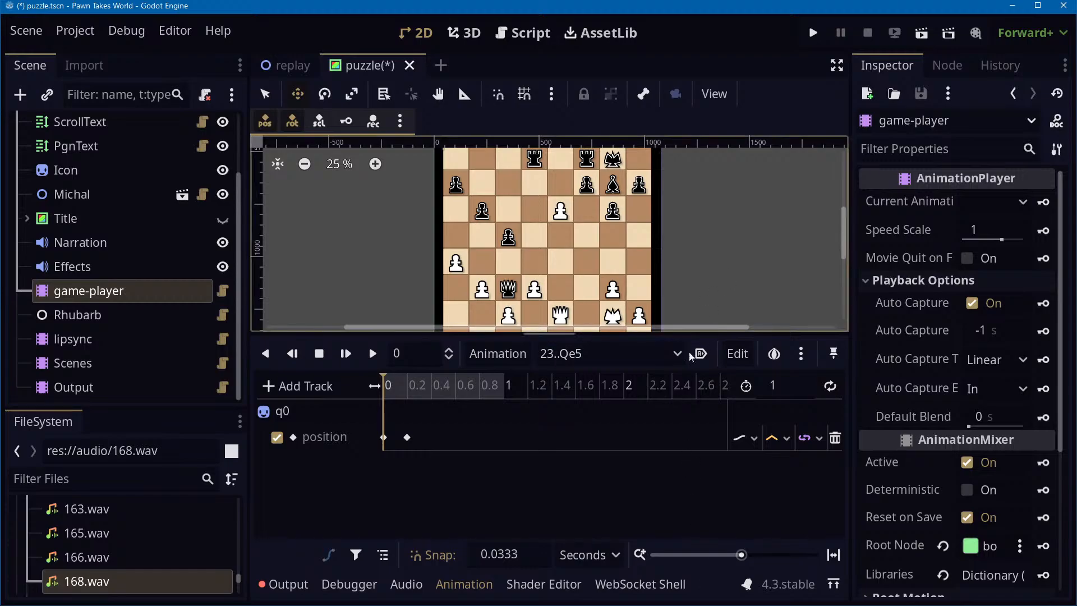
left_click(373, 354)
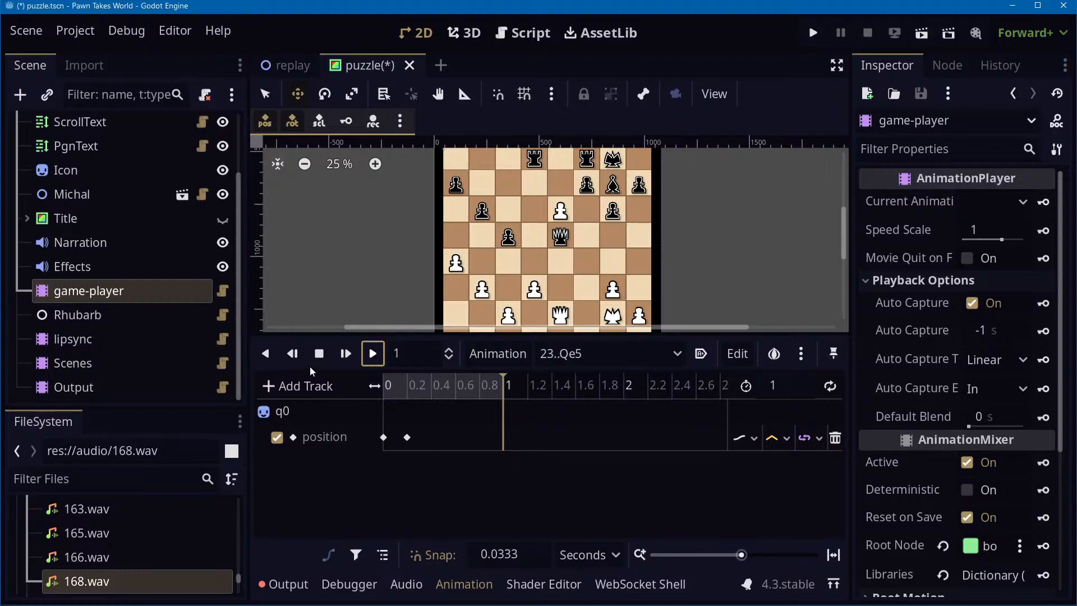
left_click(291, 353)
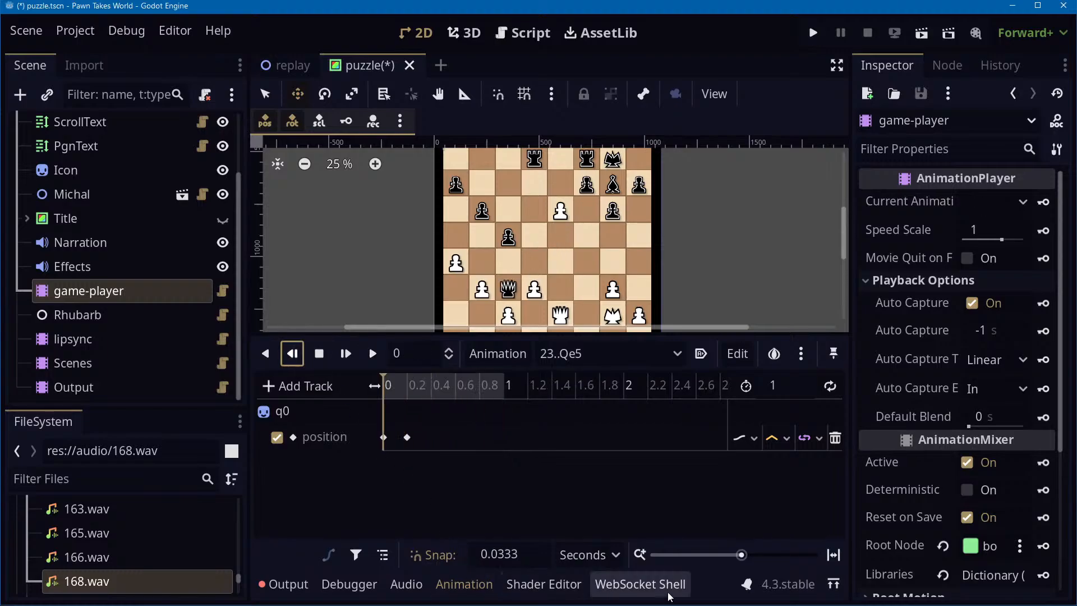
Correct the WebSocket Shell command to ["gameSnapshot", "puzzle"], run it, and clear the log
left_click(640, 584)
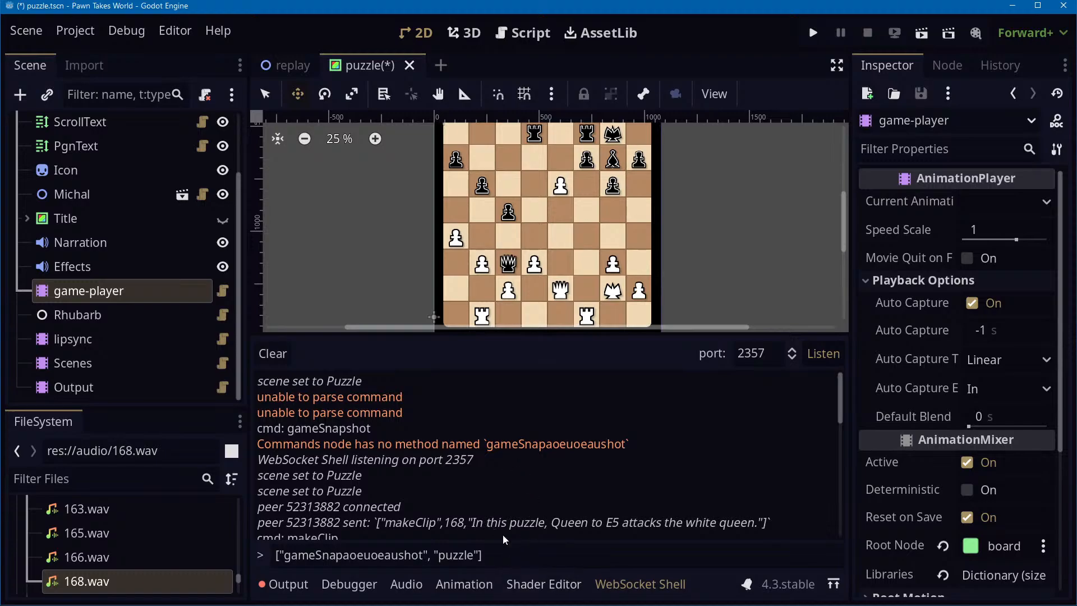
left_click(516, 555)
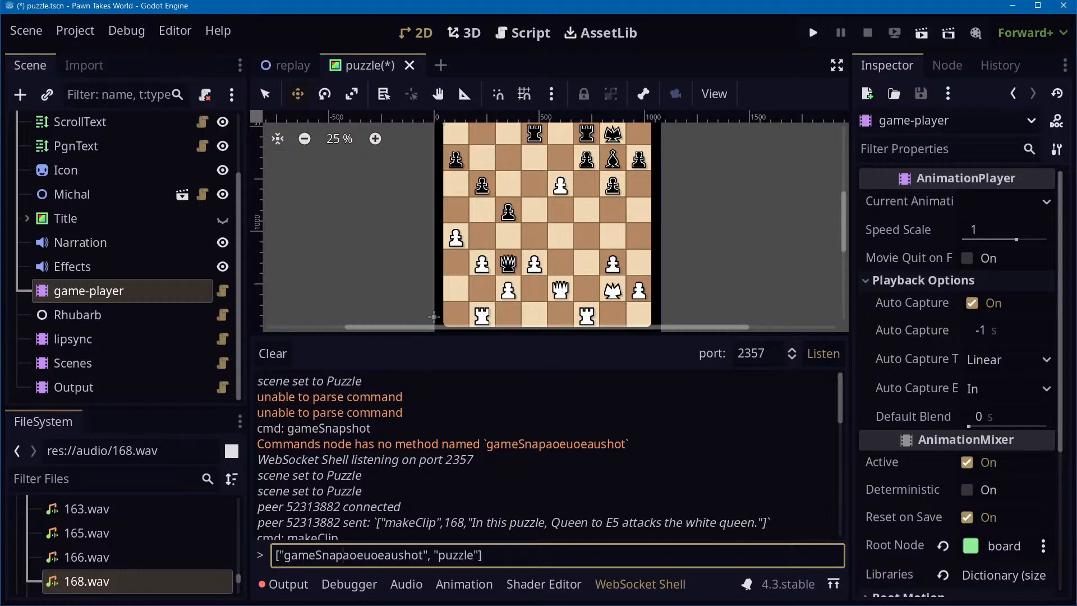
key("ctrl+shift+Right")
key("shift+Left")
key("shift+Left")
key("shift+Left")
key("shift+Left")
key("BackSpace")
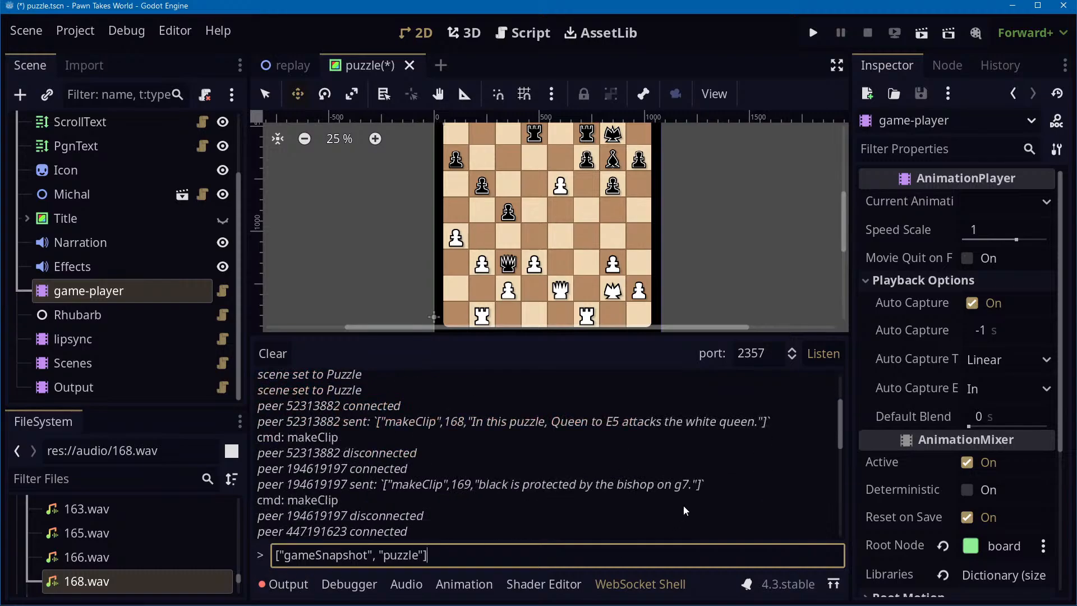
key("Return")
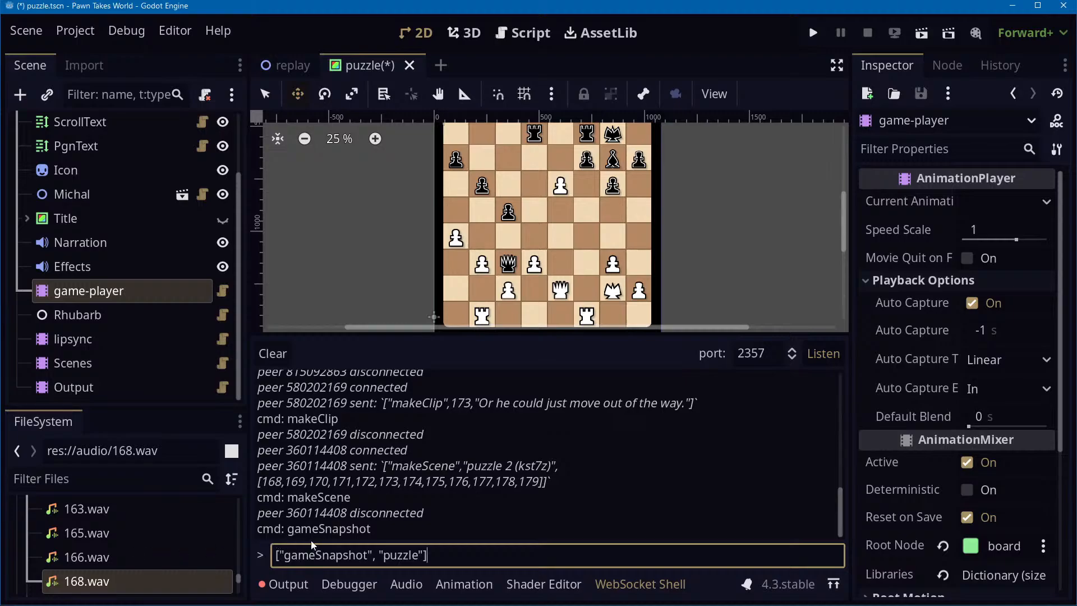
left_click(273, 354)
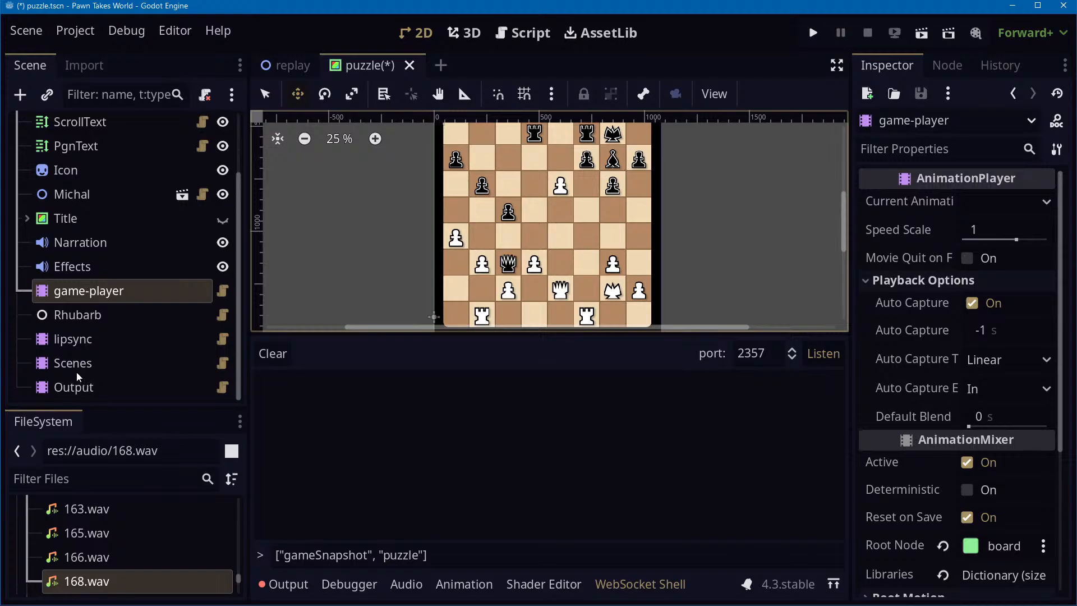
Select the Output player and open its output animation timeline
left_click(68, 384)
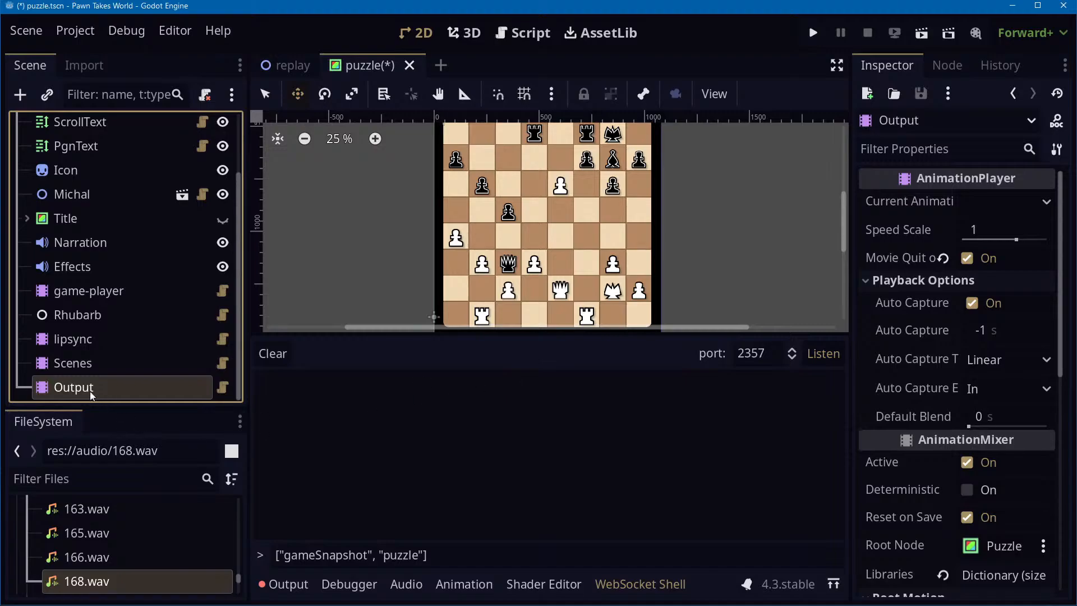
double_click(118, 387)
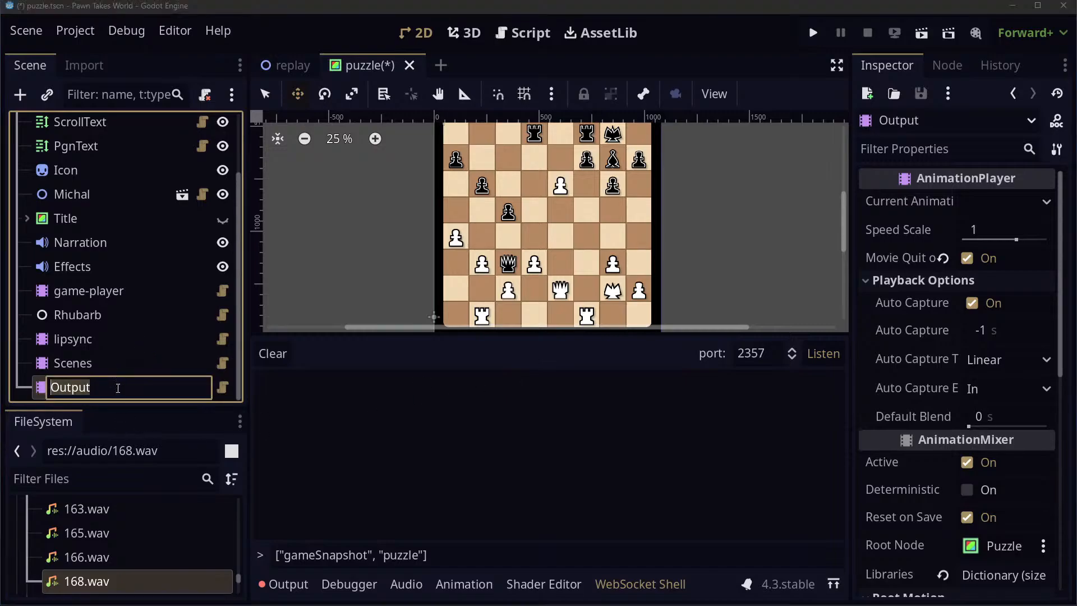
left_click(465, 585)
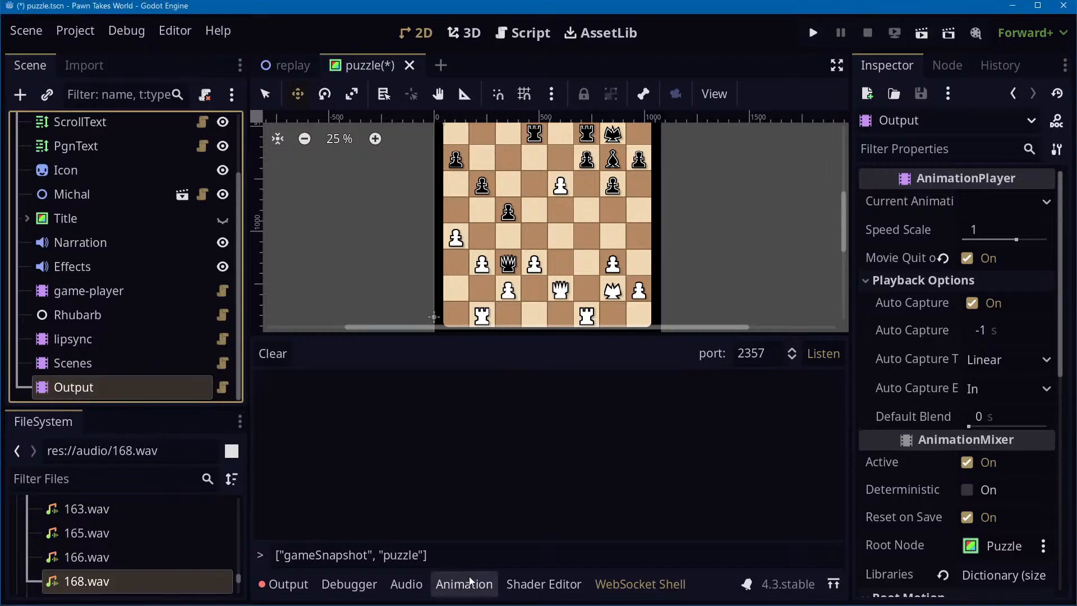
left_click(463, 585)
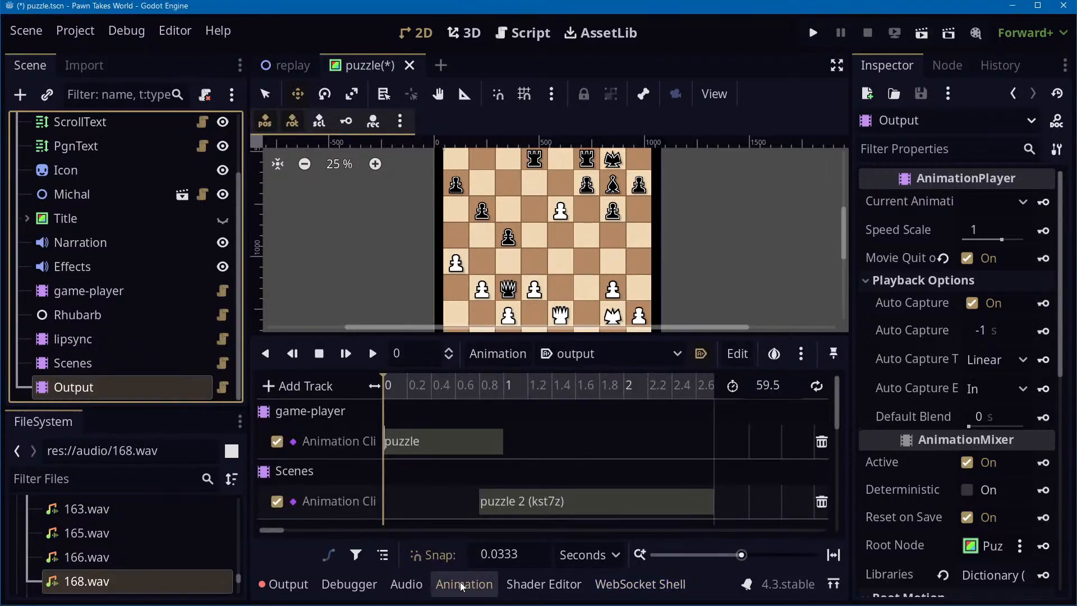
Insert a 23..Qe5 clip key on the game-player track of the output animation and move it to 0.4667 s
left_click(509, 445)
right_click(509, 443)
left_click(528, 454)
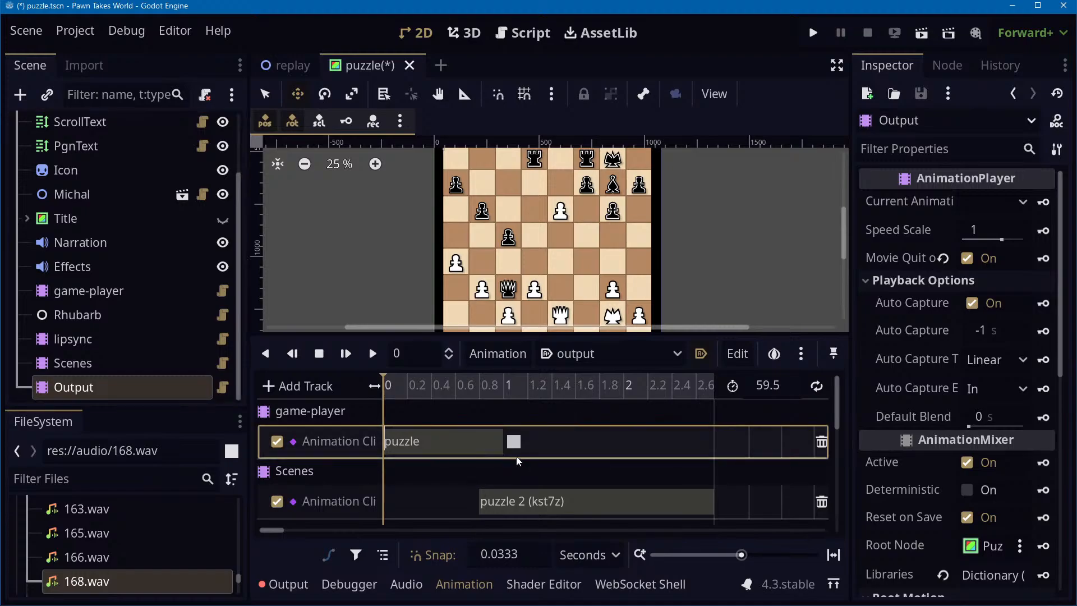
left_click(514, 442)
left_click(999, 226)
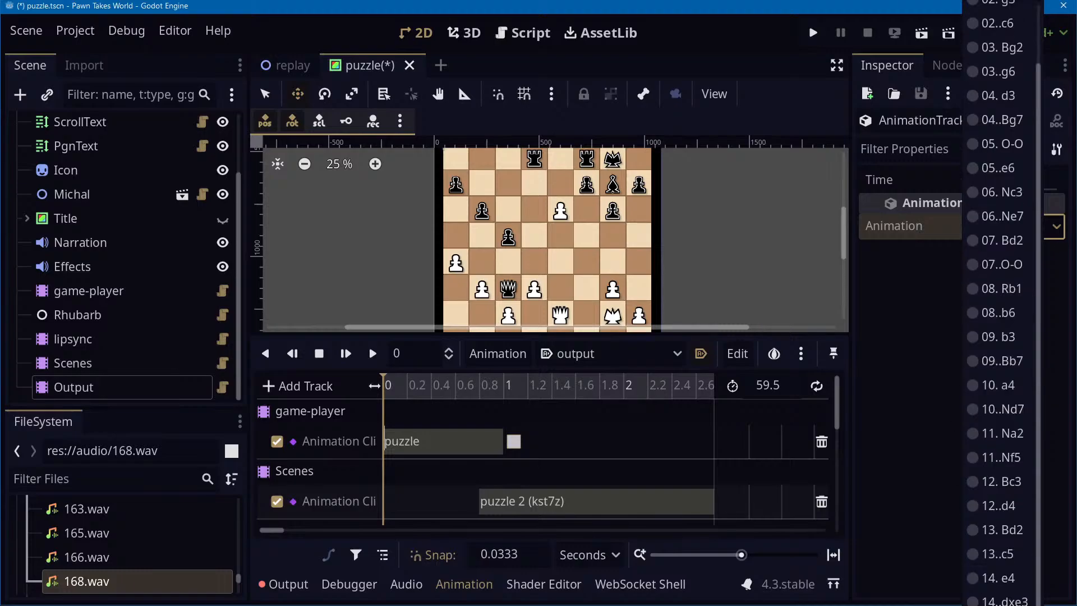
left_click(1005, 604)
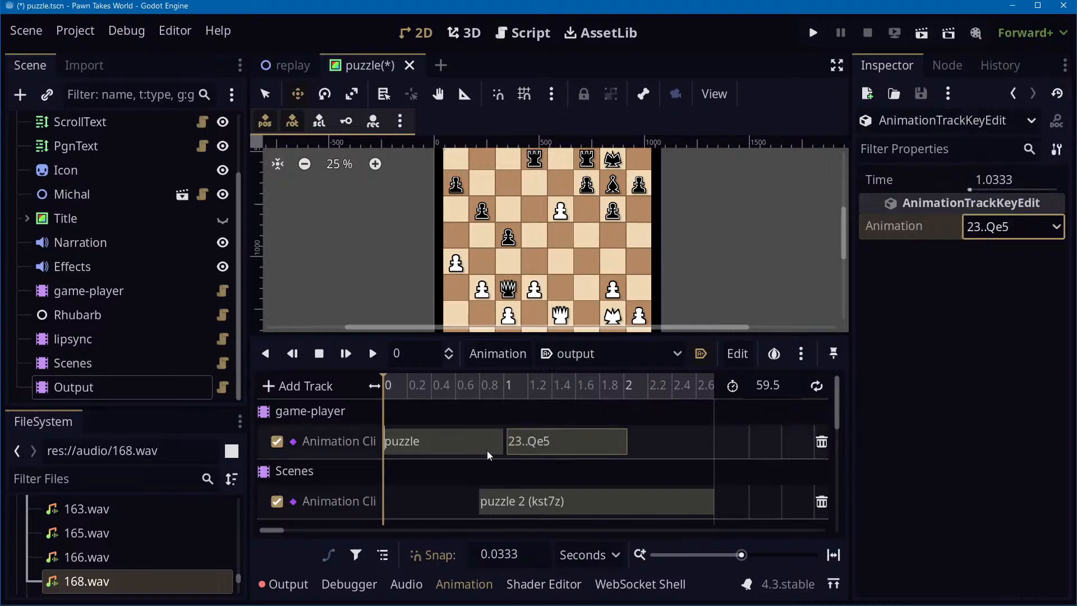
left_click_drag(547, 446, 484, 452)
left_click(397, 440)
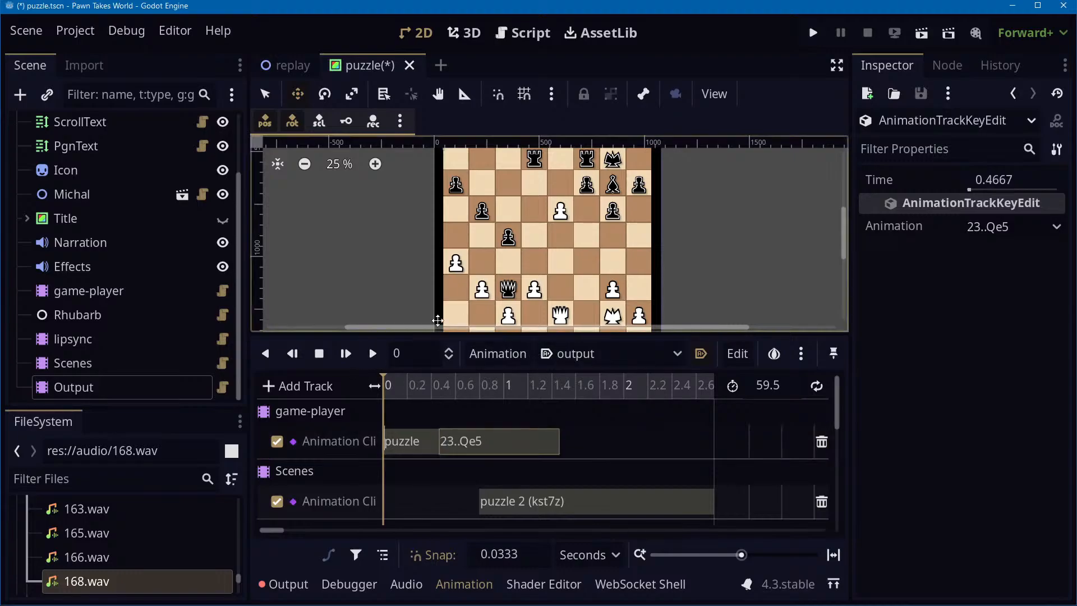
Play the output animation from the start to check the queen's move on the board, and stop it
scroll(759, 247, "down", 1)
middle_click_drag(709, 267, 669, 246)
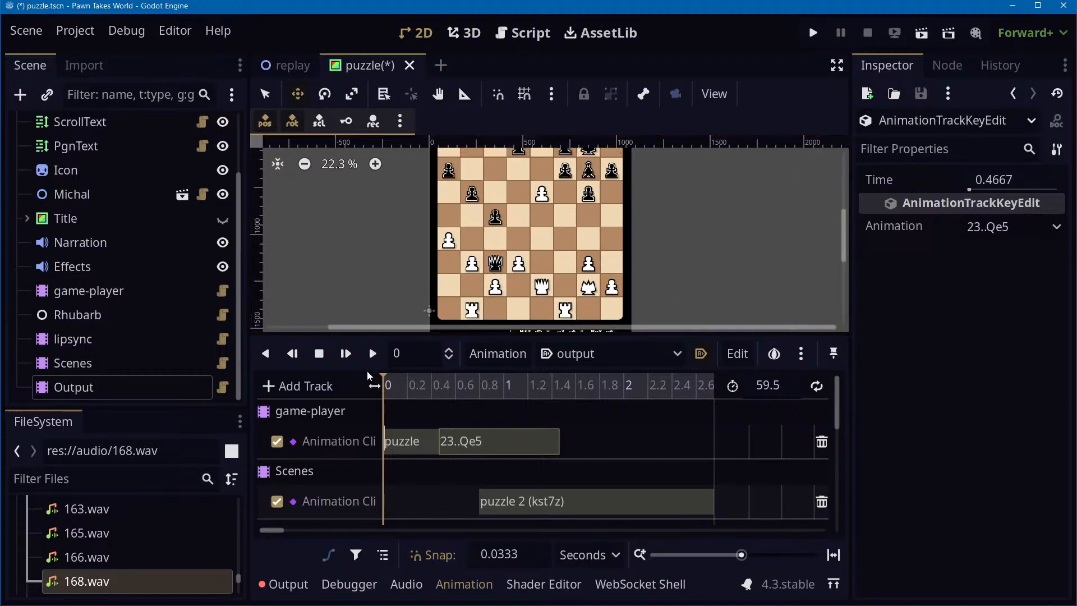
left_click(372, 360)
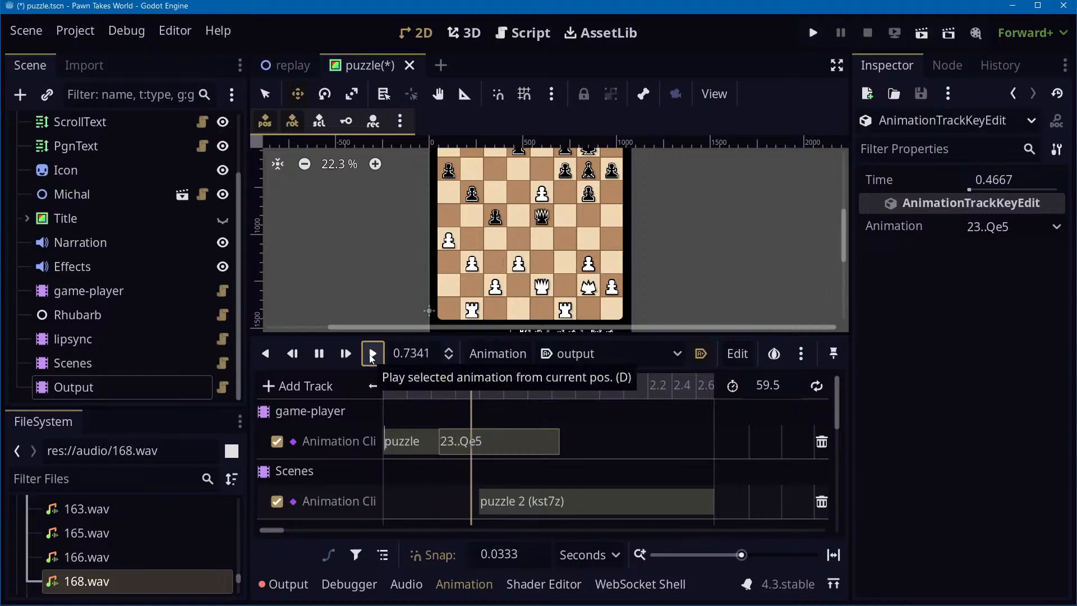
left_click(321, 354)
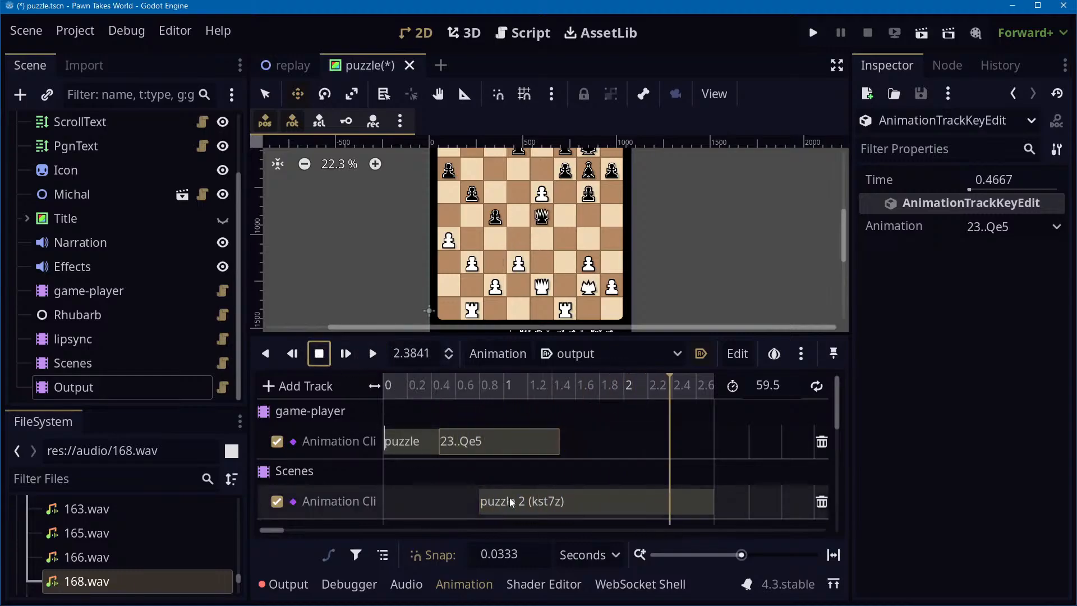
Move the puzzle 2 (kst7z) clip on the Scenes track to 0.2333 s and return the playhead to the start
left_click(525, 500)
left_click_drag(522, 499, 455, 500)
left_click_drag(526, 378, 350, 390)
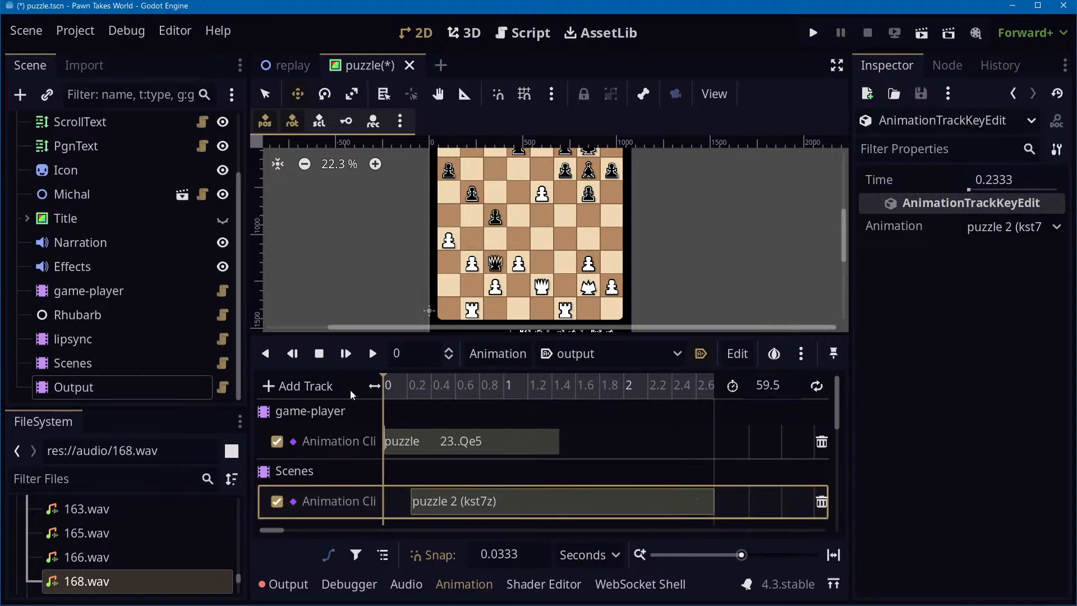
Play the output animation through the first board drawings, stop it, and save the puzzle scene
left_click(372, 353)
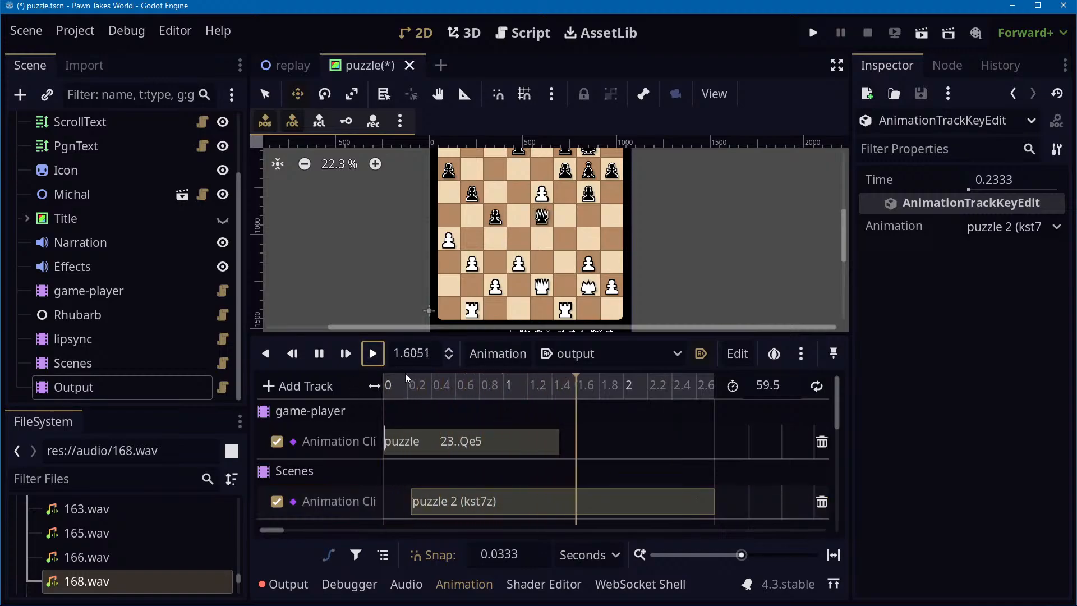
left_click(319, 354)
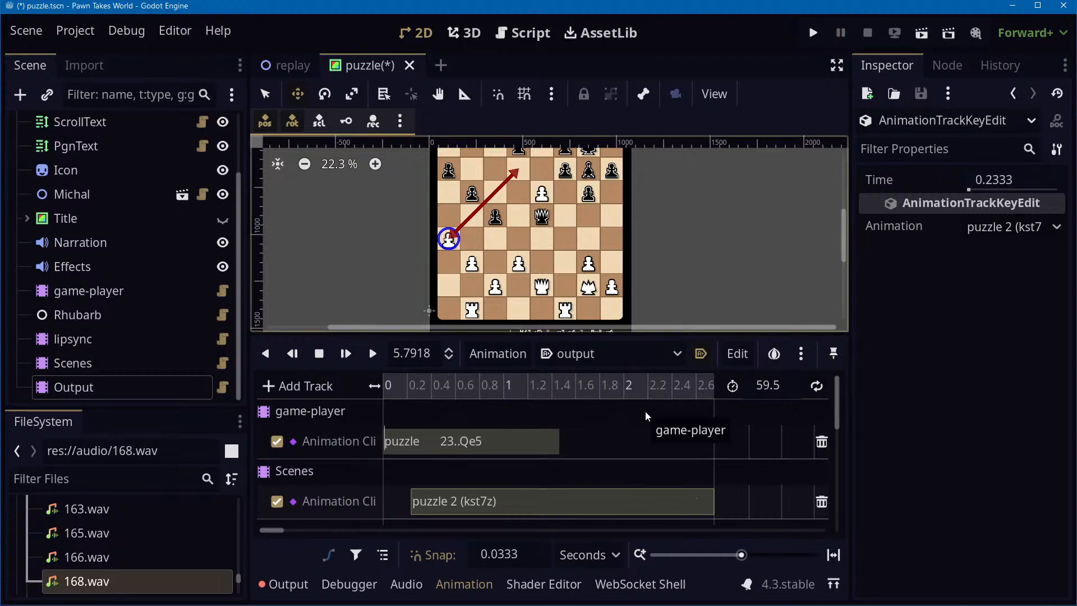
key("ctrl+s")
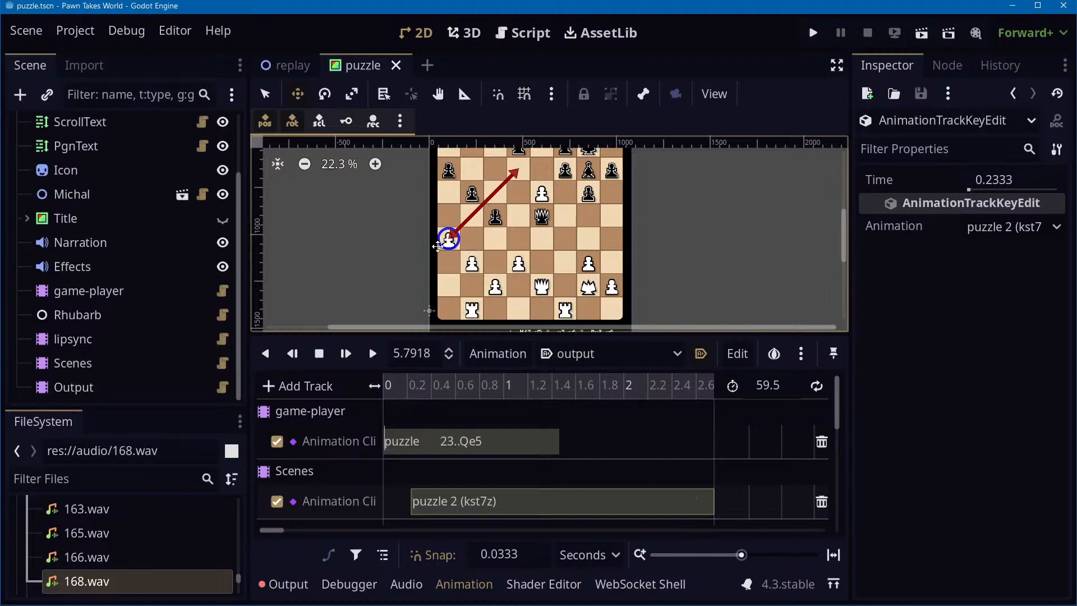
Find the Canvas cmds key at 3.6 s in the output animation and expand its string array value
scroll(458, 491, "down", 6)
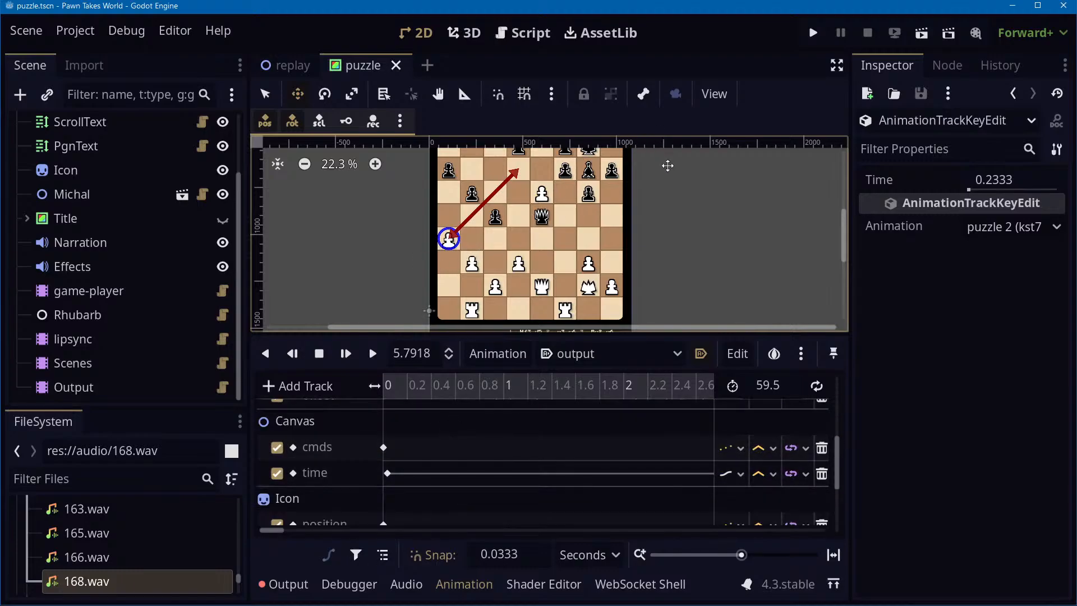
middle_click_drag(663, 162, 644, 219)
middle_click_drag(644, 260, 648, 211)
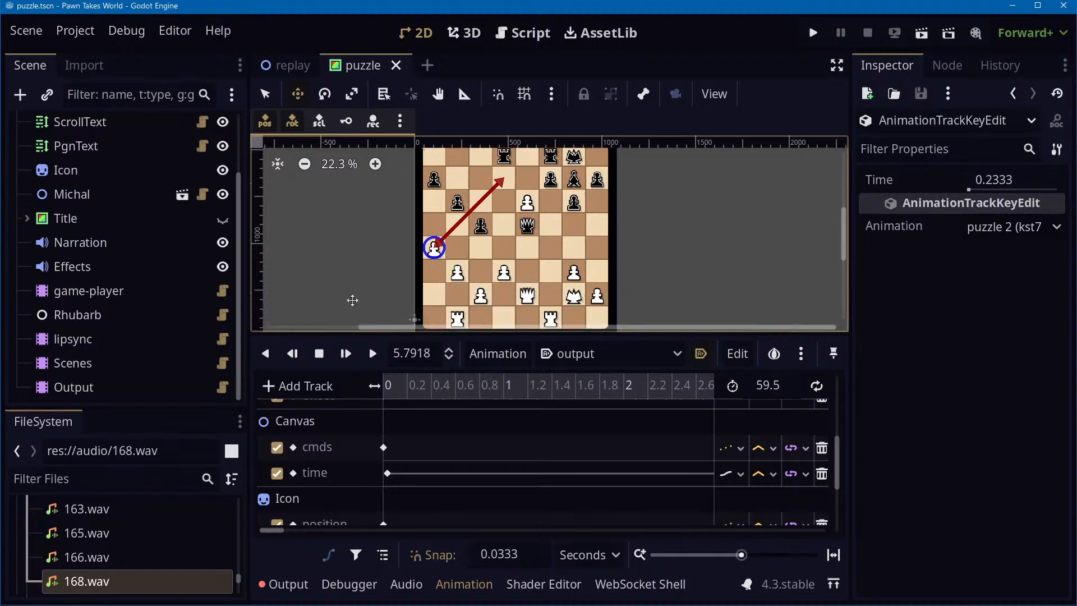
scroll(499, 452, "down", 2)
scroll(501, 457, "down", 2)
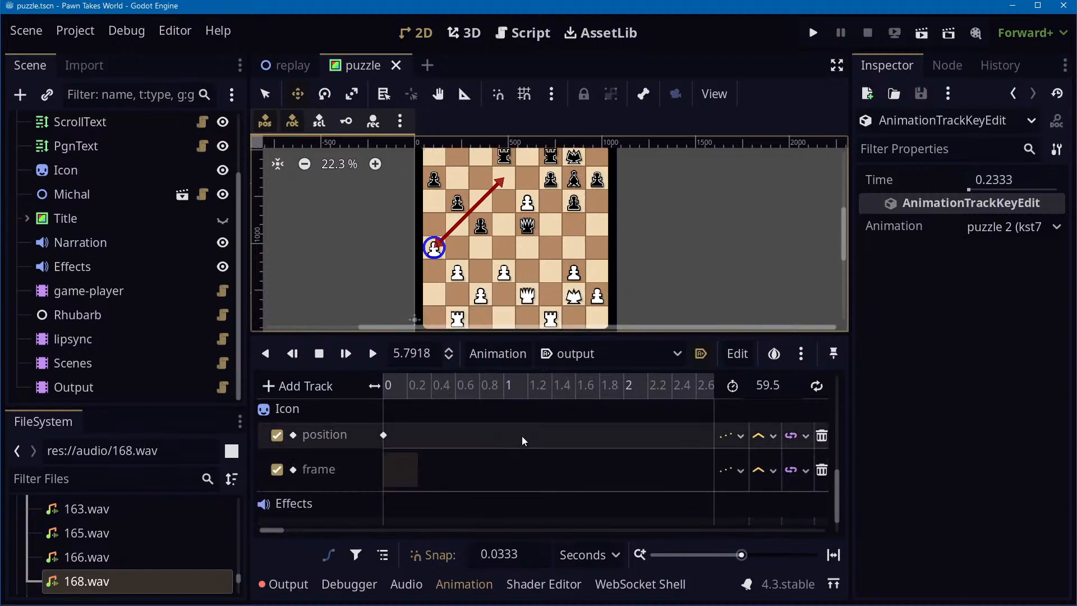
scroll(522, 441, "down", 1)
scroll(521, 436, "up", 5)
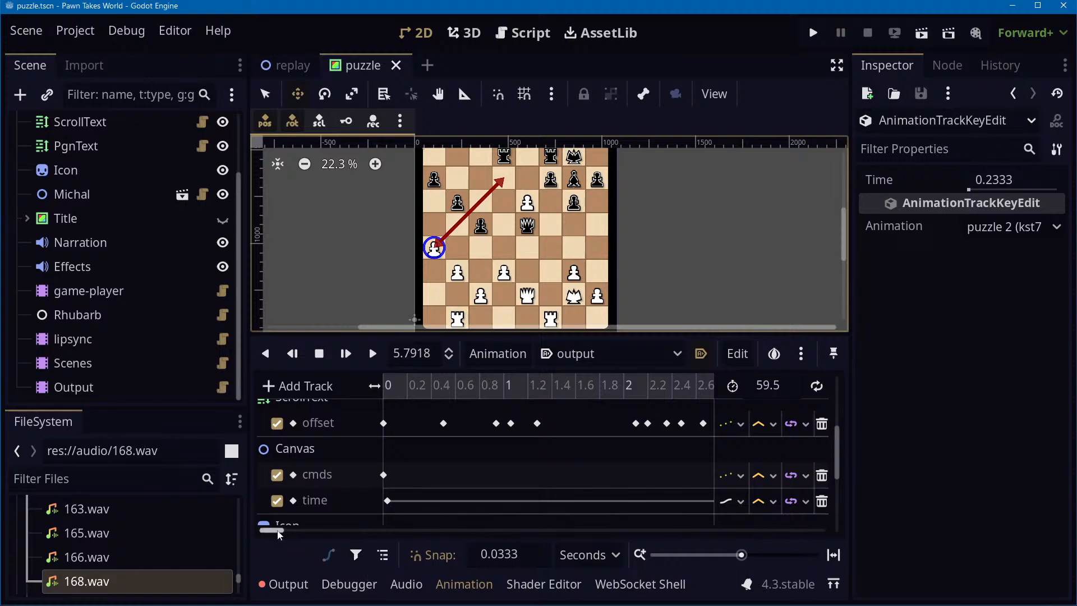
left_click_drag(279, 534, 294, 531)
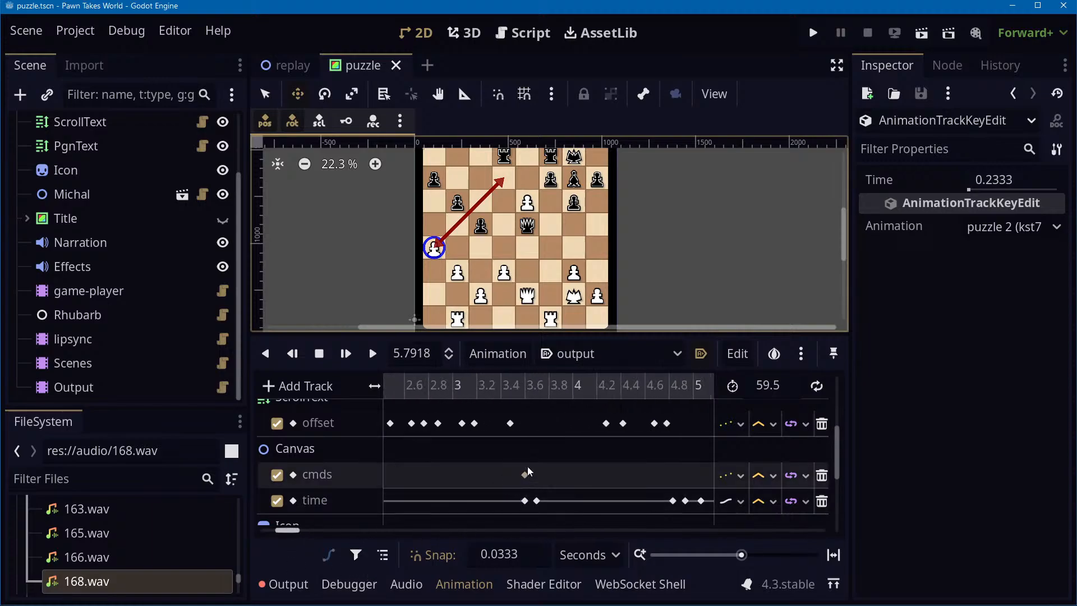
left_click_drag(528, 469, 524, 470)
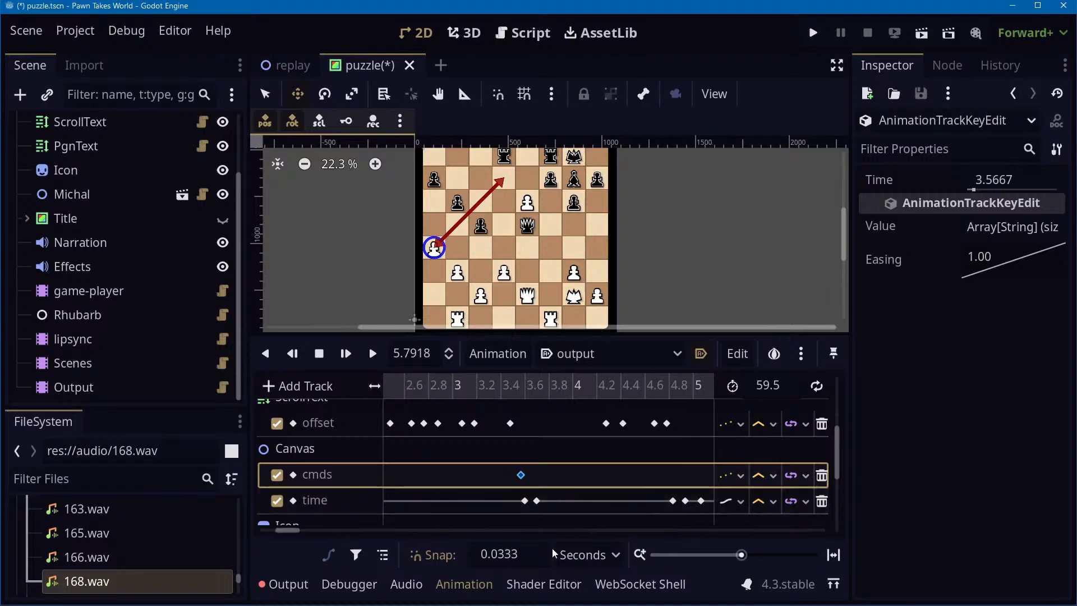
key("ctrl+z")
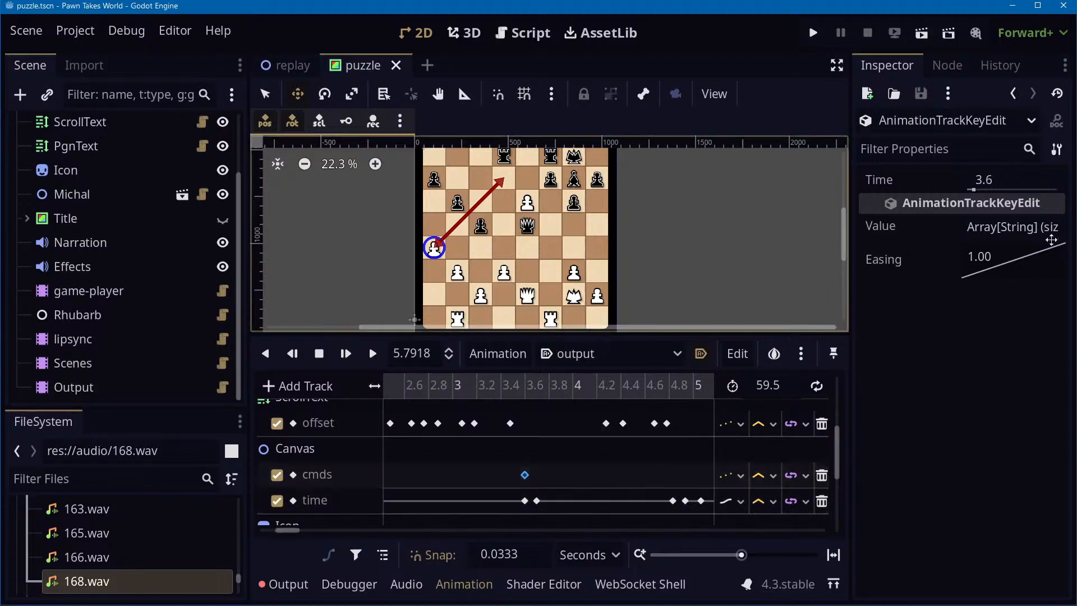
left_click(1011, 234)
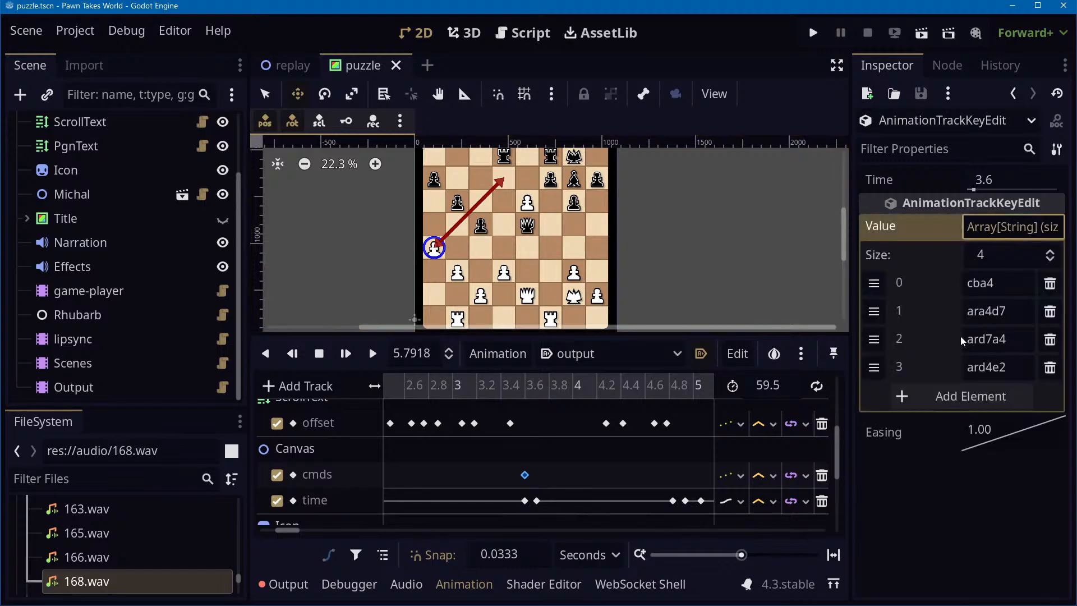
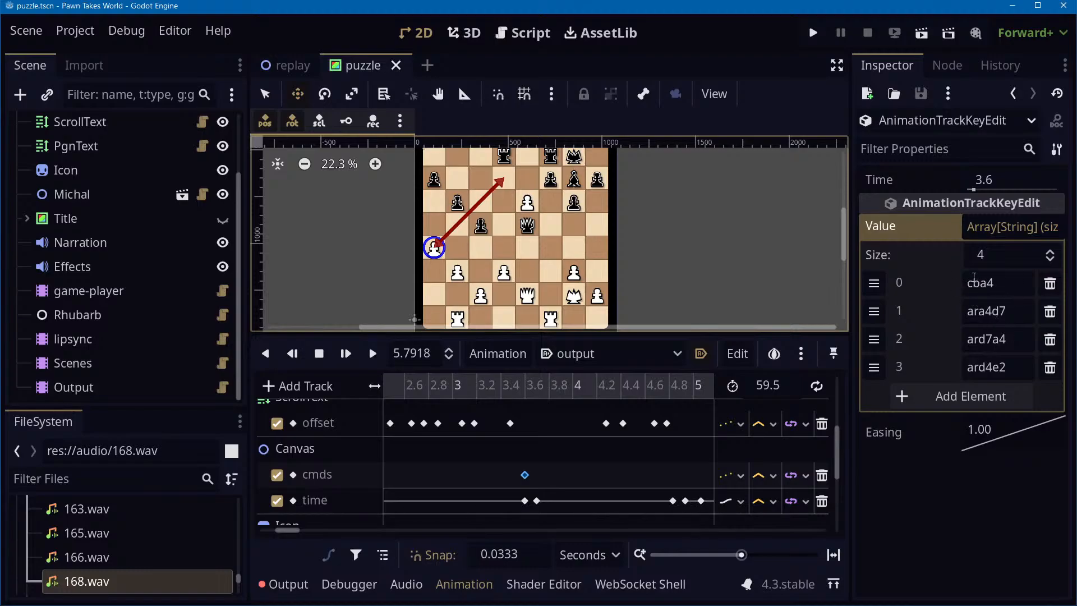
Set element 0 of the Canvas cmds array at 3.6 s to cbg7
left_click(969, 284)
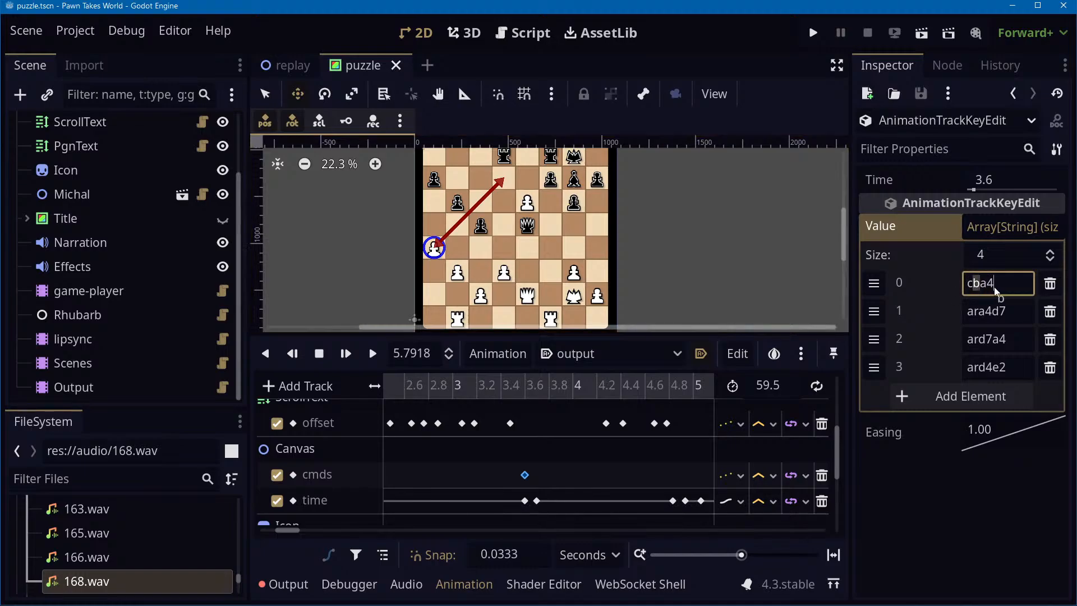
left_click_drag(974, 288, 974, 288)
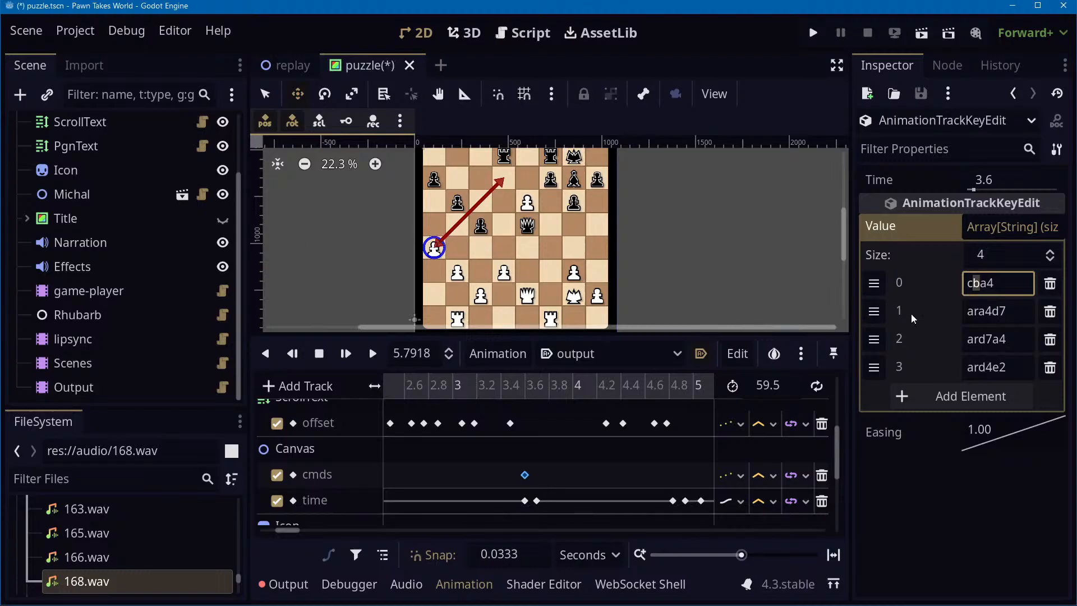
key("Right")
key("shift+End")
key("BackSpace")
type("c")
key("BackSpace")
type("g7")
key("Tab")
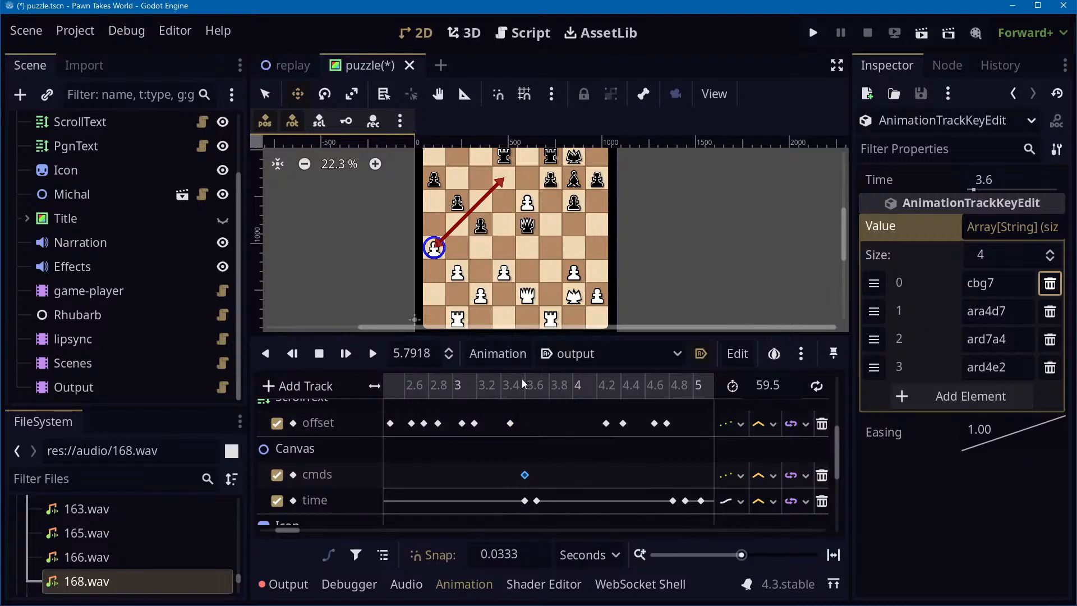
Play the output animation from just before the 3.6 s cmds key to check the circle on g7, and stop it
left_click_drag(468, 385, 446, 387)
left_click(373, 354)
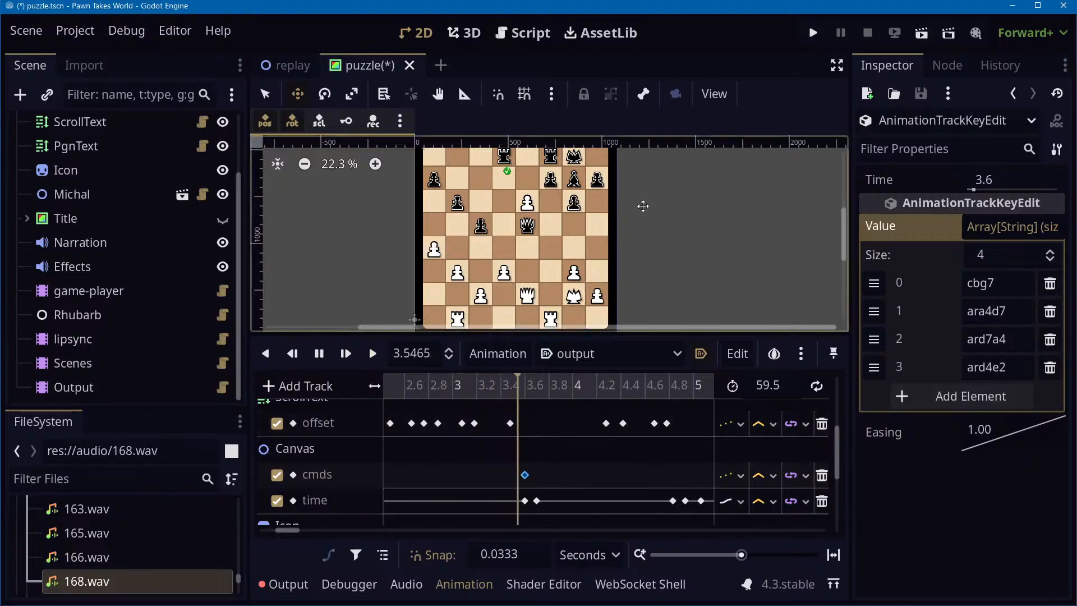
left_click(320, 354)
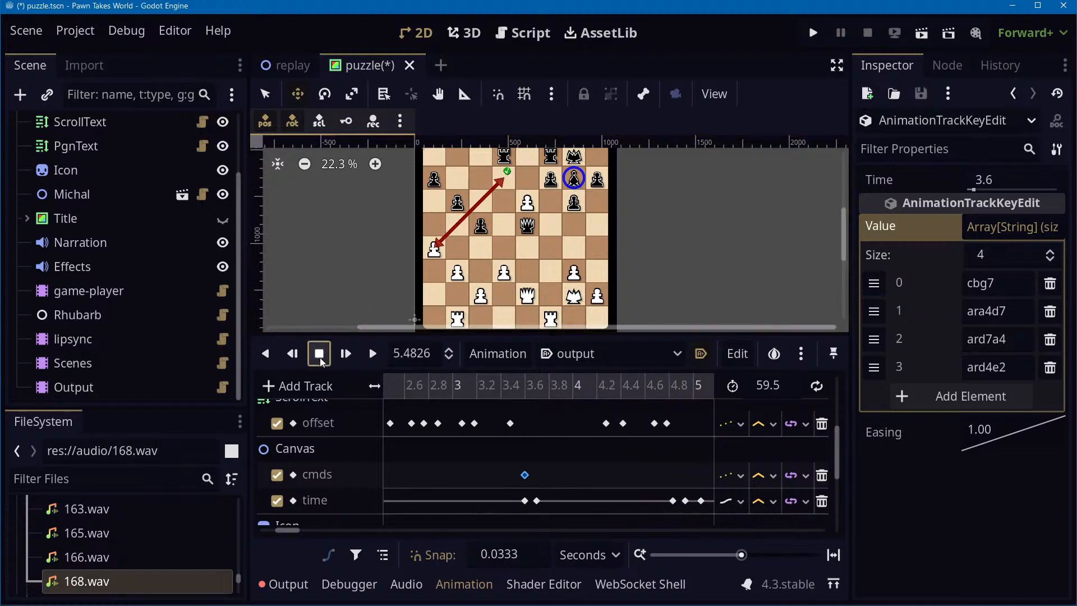
left_click_drag(680, 247, 681, 246)
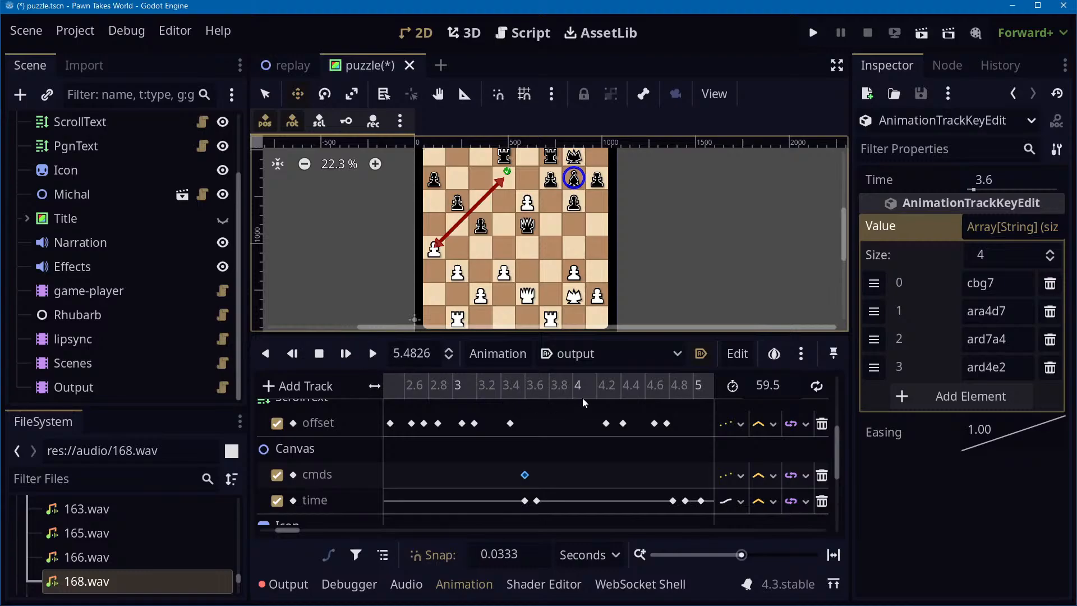
Set element 1 of the 3.6 s Canvas cmds array to are6f7
scroll(621, 466, "down", 2)
scroll(625, 455, "up", 2)
left_click_drag(741, 555, 737, 555)
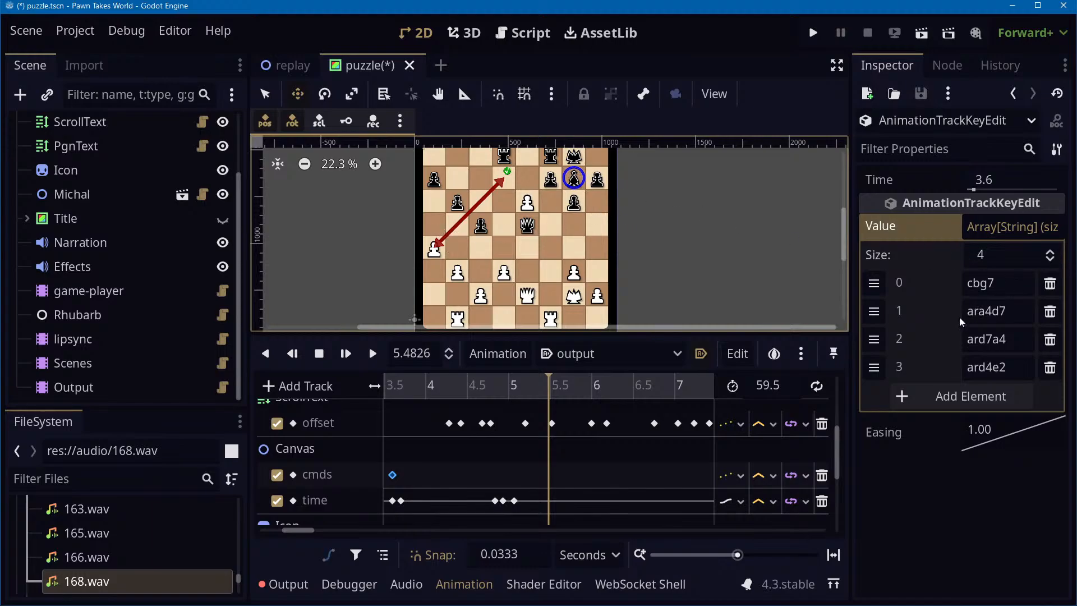
left_click(975, 314)
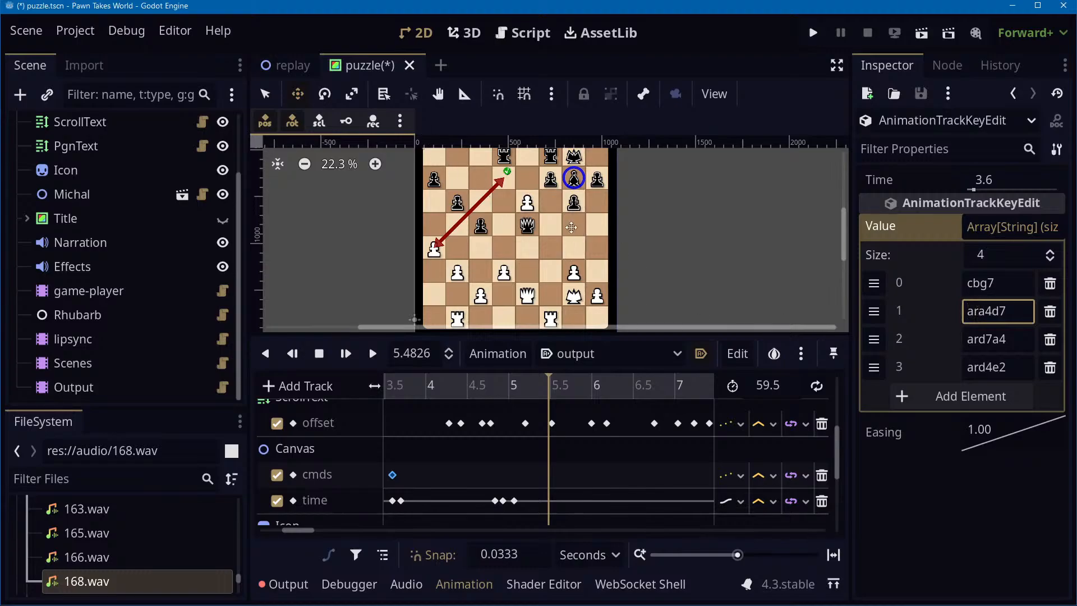
key("shift+Right")
key("shift+Right")
type("f6")
key("Delete")
type("e")
Replay the output animation from 3.6 s to check the arrow from e6 to f7, and stop it
left_click(373, 353)
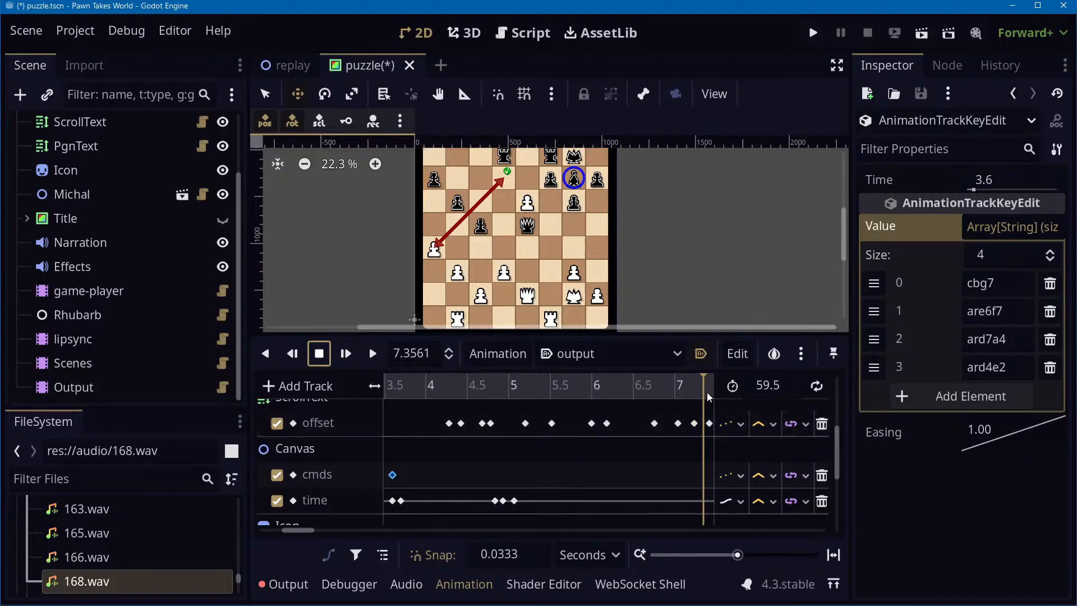
left_click_drag(706, 389, 391, 380)
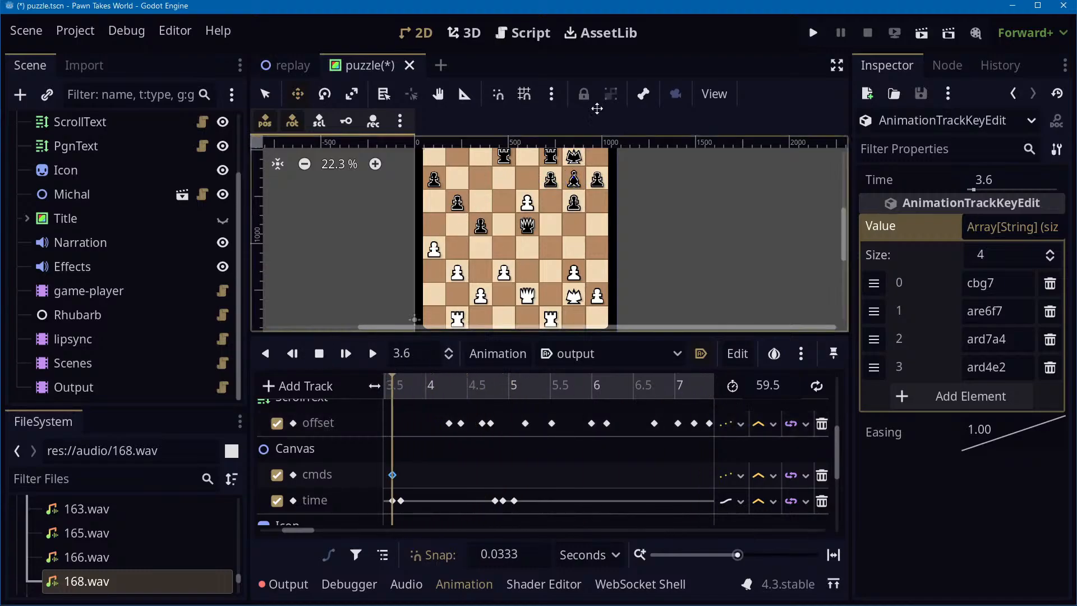
left_click(374, 353)
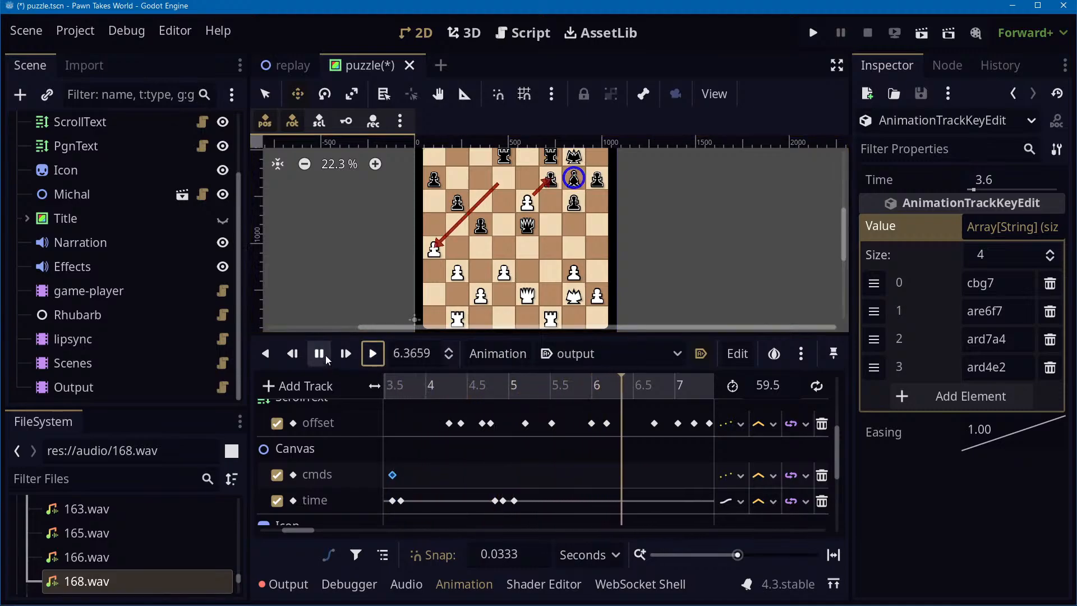
left_click(319, 354)
Switch the output animation's tracks from grouping by node to a flat list and review the Scenes and Canvas tracks
scroll(635, 436, "down", 2)
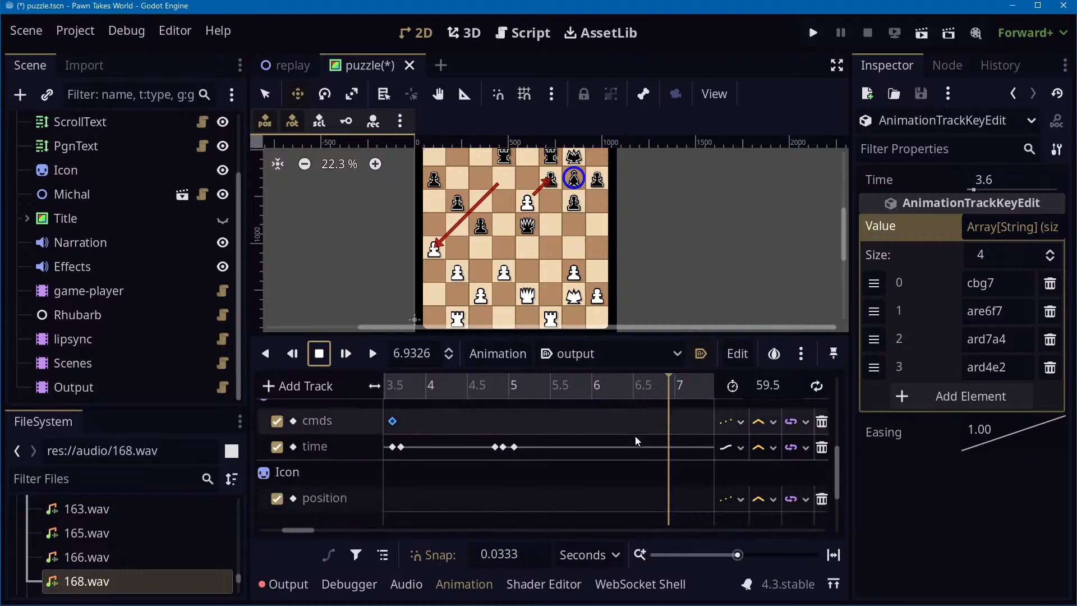
scroll(635, 436, "up", 2)
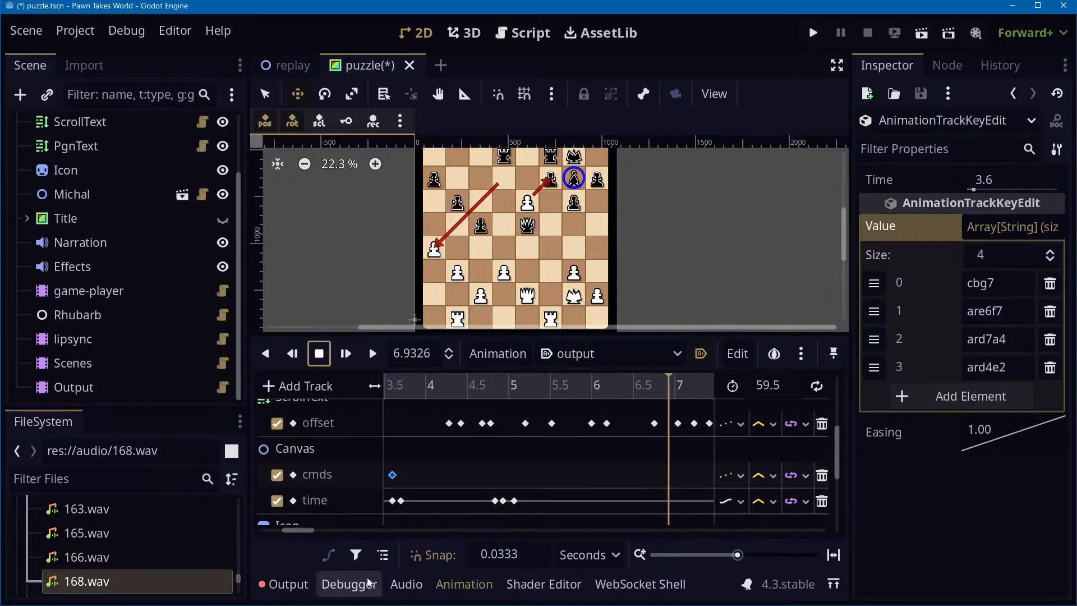
left_click(383, 555)
scroll(489, 448, "up", 3)
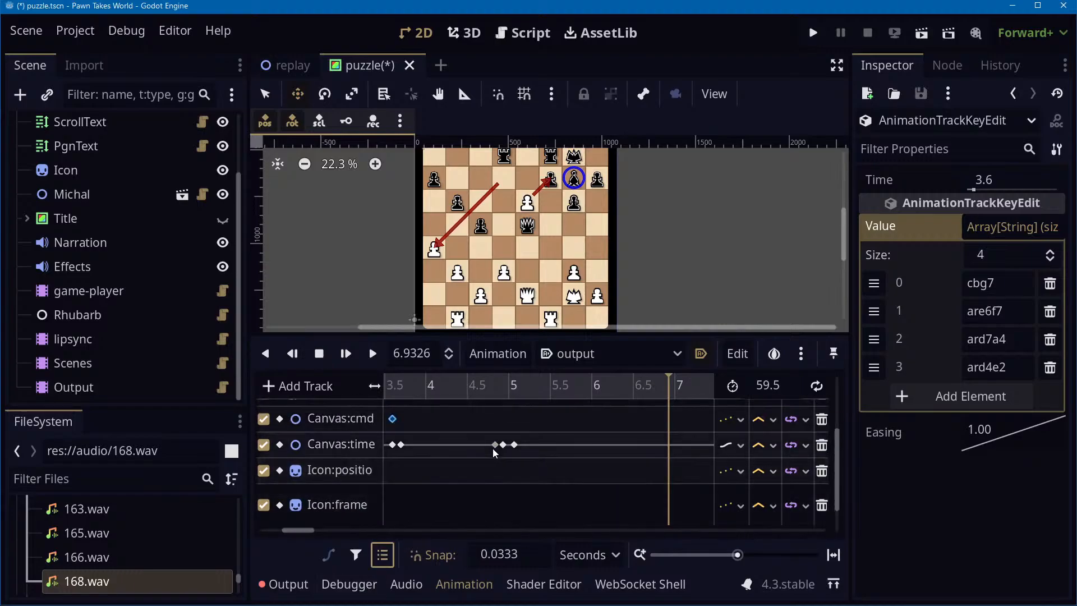
scroll(519, 469, "down", 1)
scroll(494, 483, "up", 2)
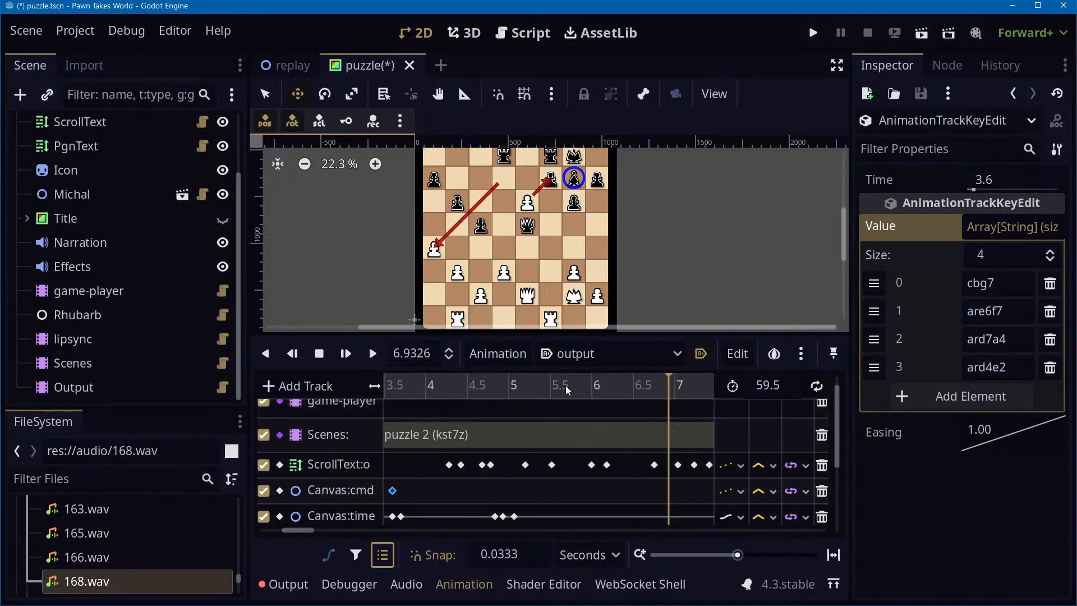
Set the Canvas time keys at 4.9333 s and 5.0667 s in the output animation to value 2
left_click_drag(566, 385, 503, 409)
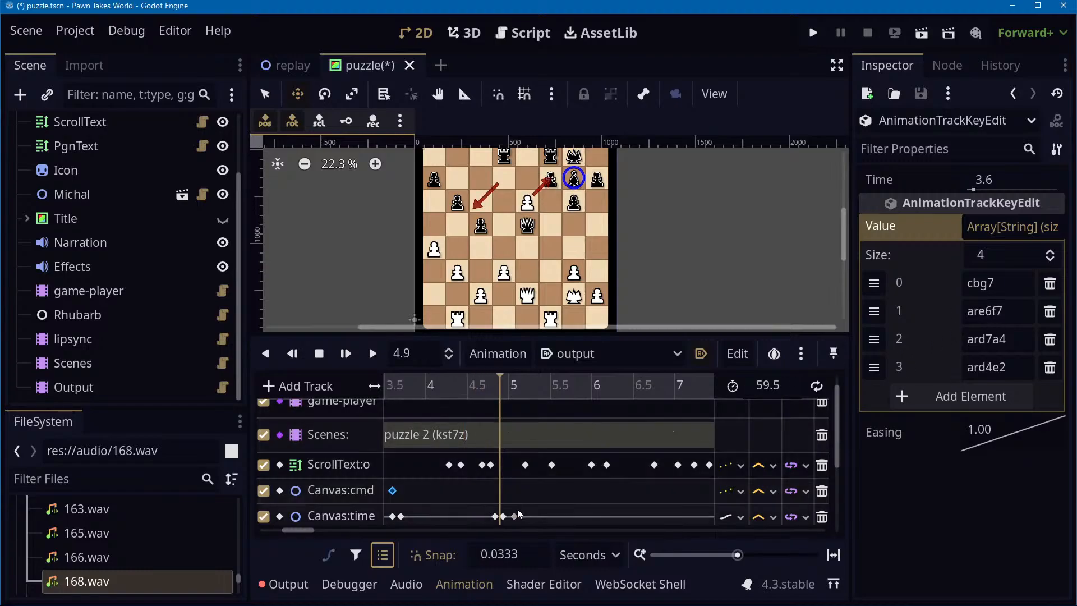
left_click(496, 517)
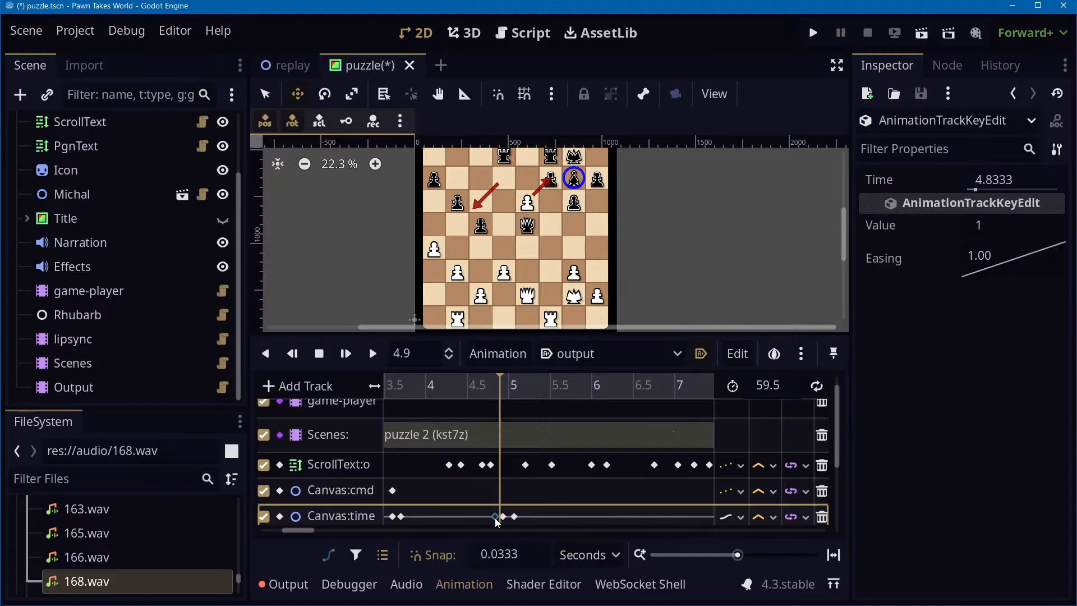
left_click(503, 517)
left_click(991, 228)
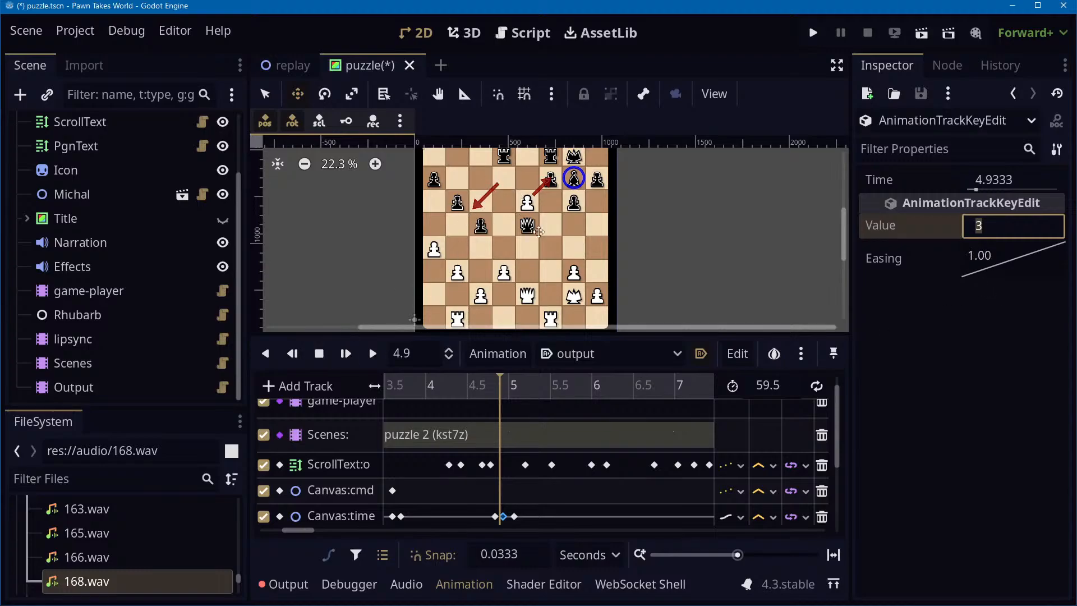
type("2")
key("Return")
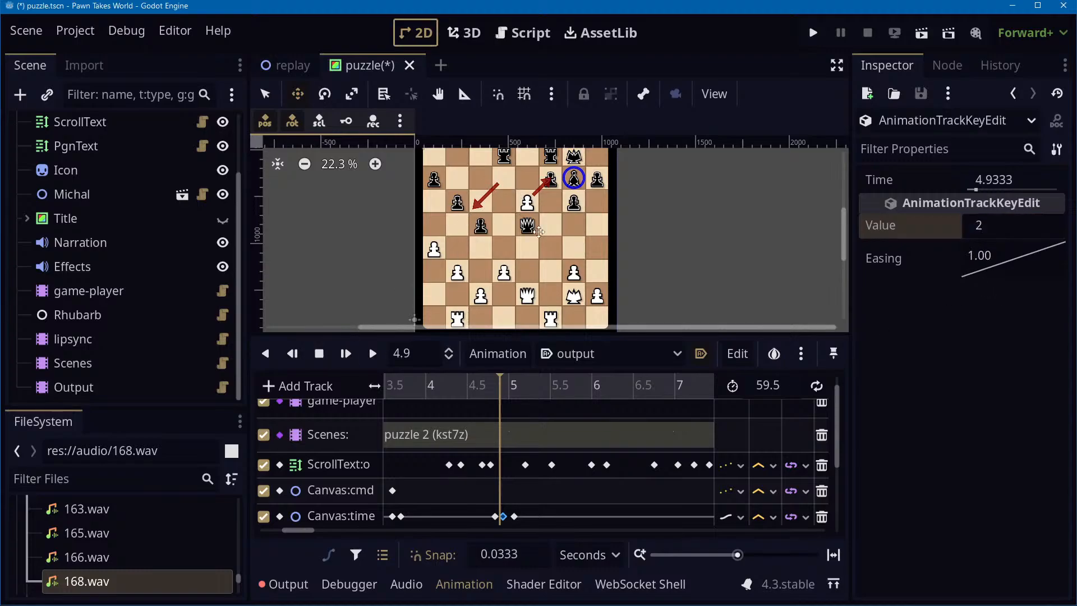
left_click(515, 517)
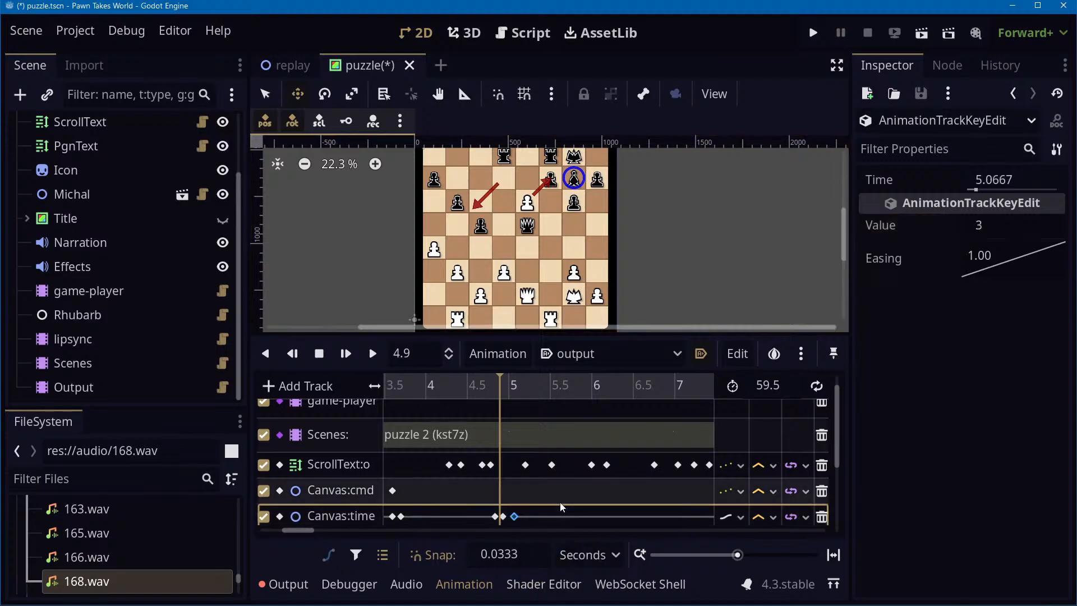
left_click(1007, 232)
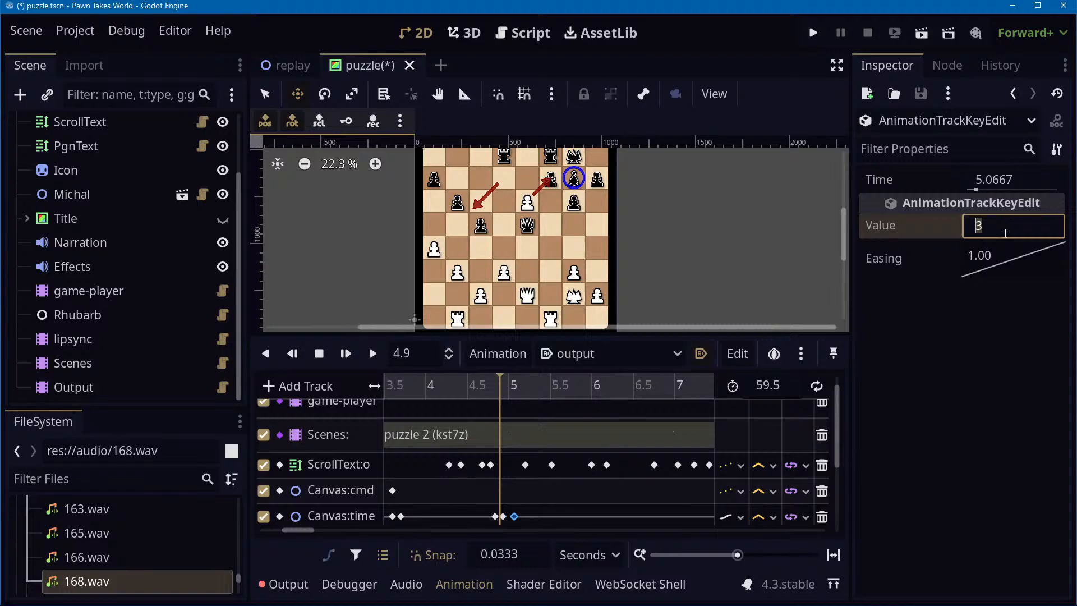
key("Return")
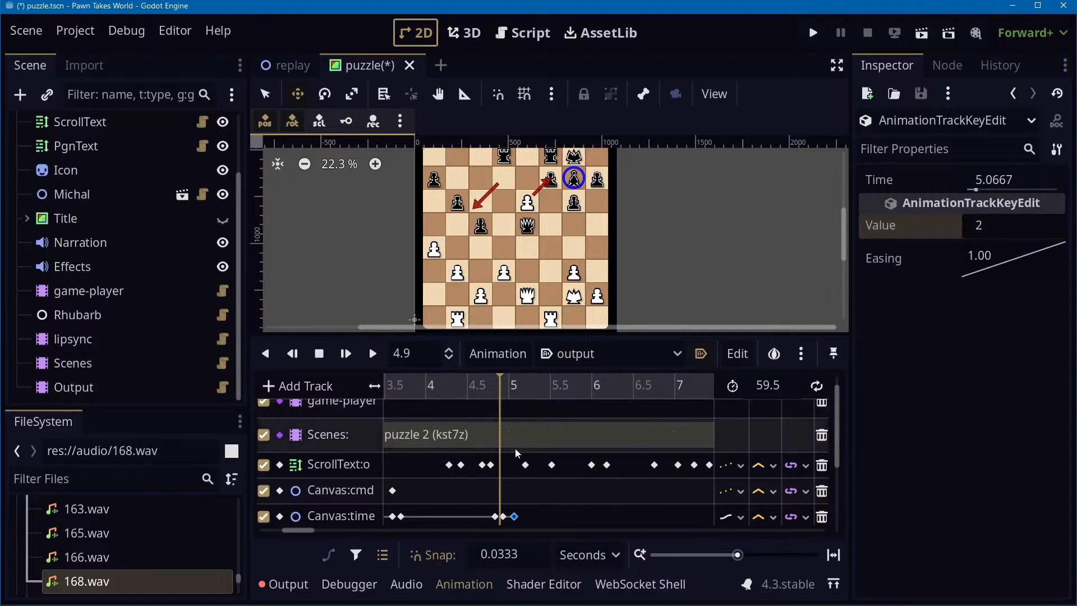
Play the output animation from 4.7 s to check the Canvas drawings, and stop it
left_click(483, 388)
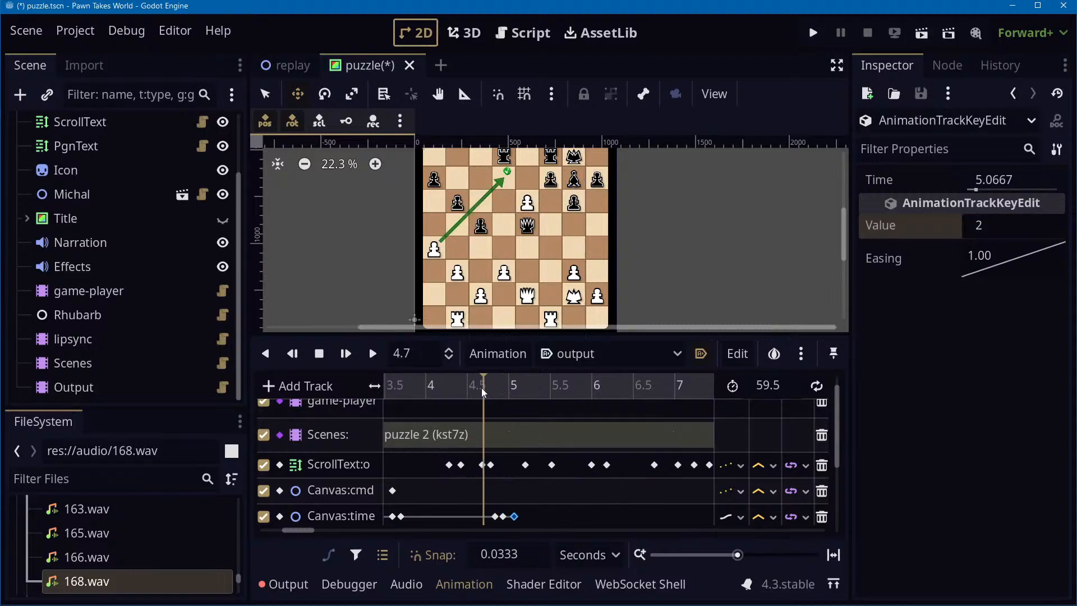
left_click(372, 353)
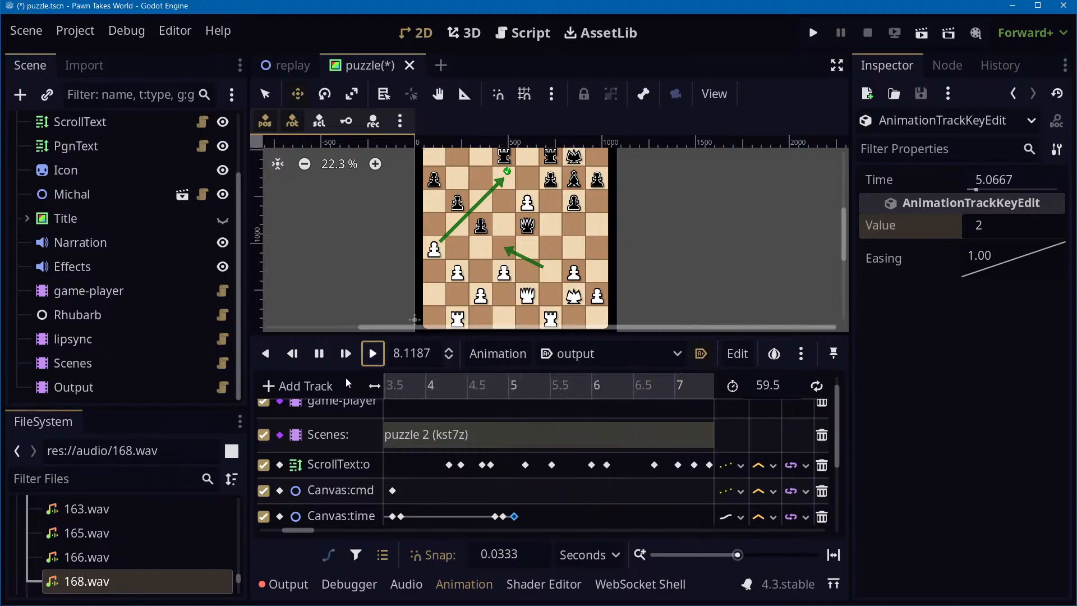
key("s")
Scrub the output animation between 4.3 s and 4.8 s, replay it from 4.6667 s, and stop it
left_click_drag(622, 393, 451, 393)
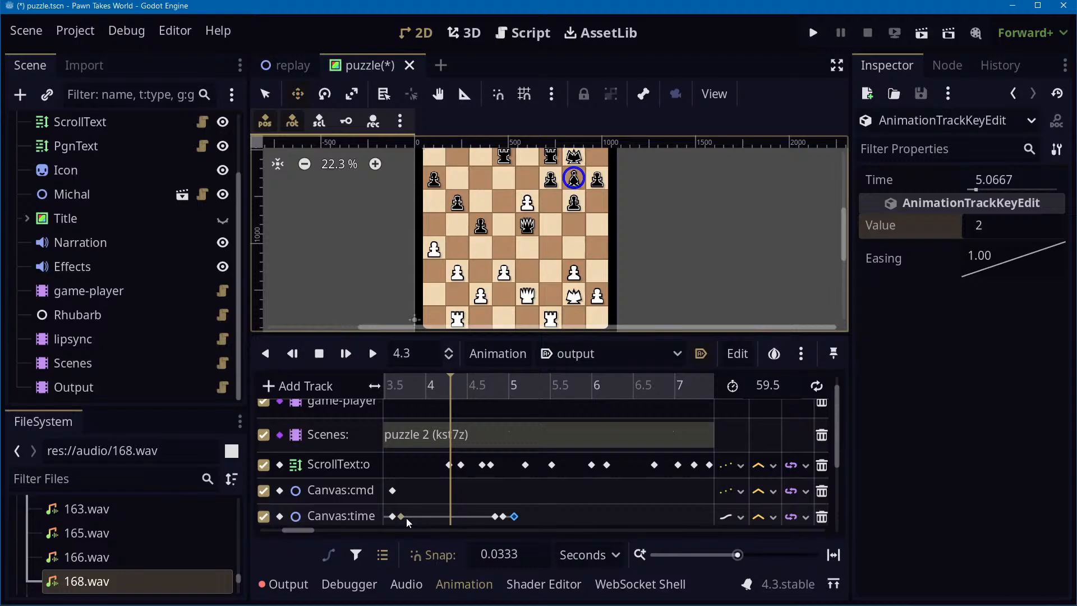
mouse_move(406, 517)
left_click_drag(521, 385, 492, 409)
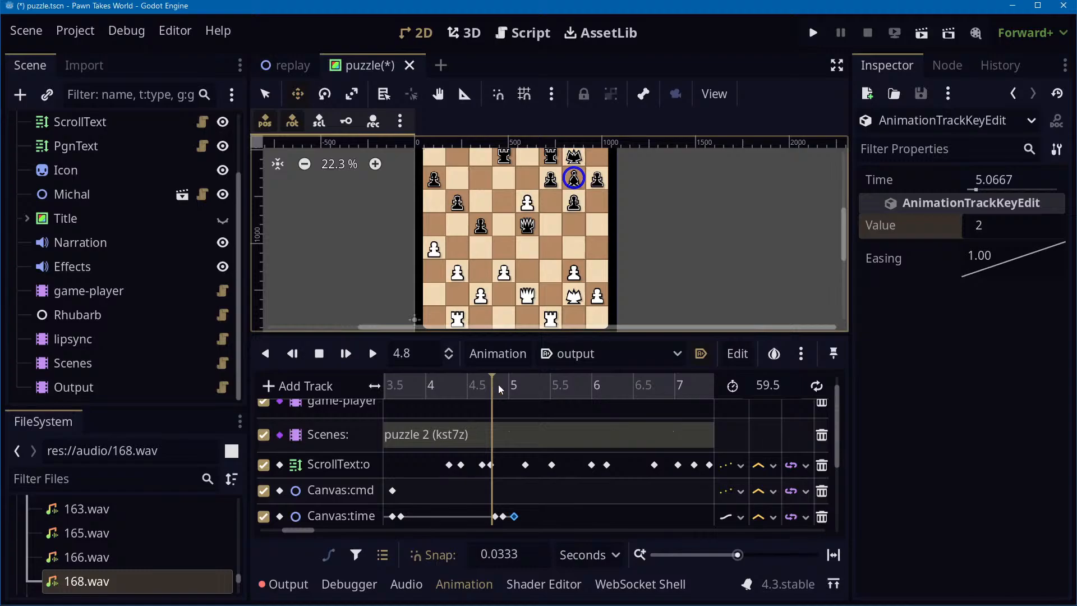
mouse_move(500, 389)
left_mouse_down()
mouse_move(413, 383)
mouse_move(530, 379)
mouse_move(481, 382)
left_mouse_up()
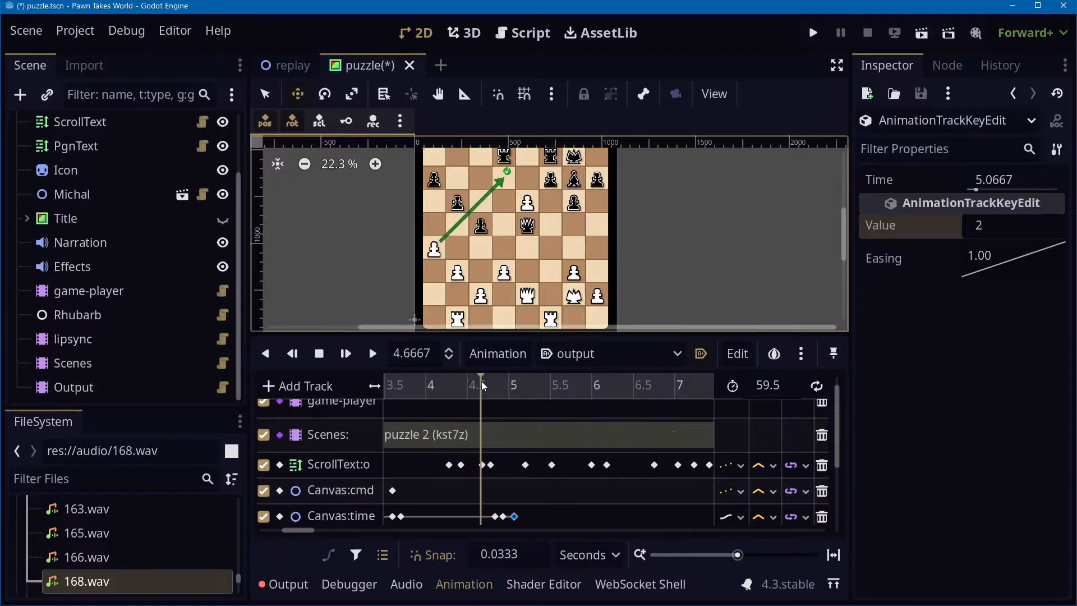
left_click(368, 354)
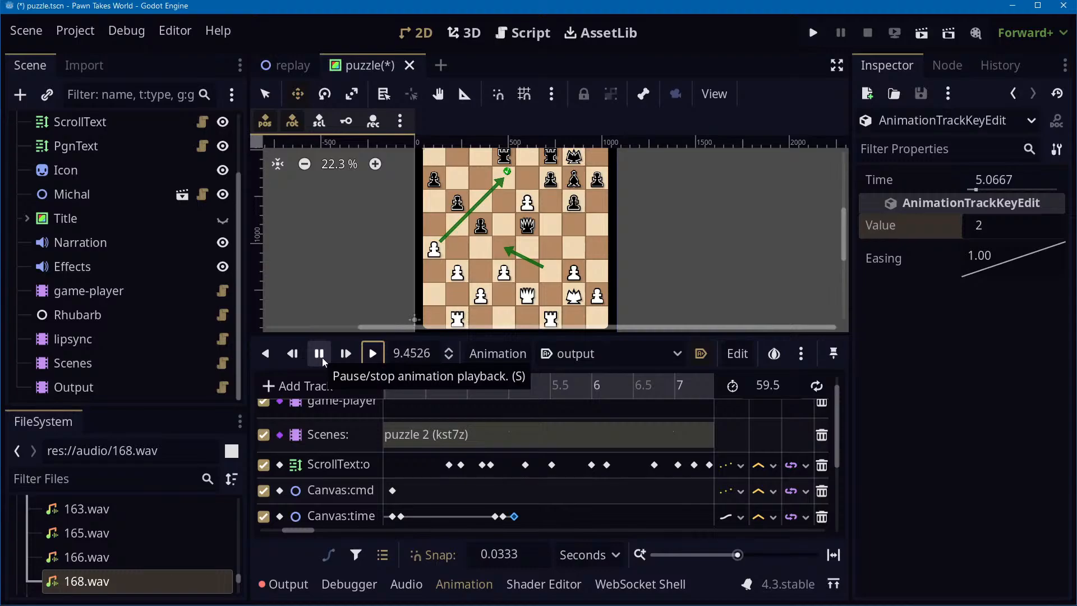
left_click(322, 358)
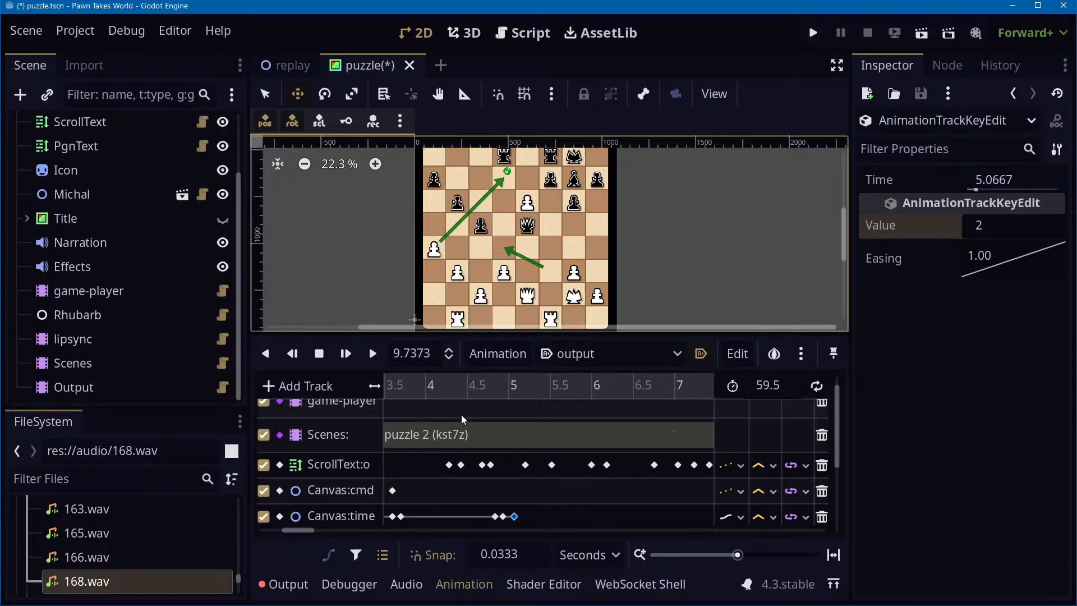
Fit the whole output animation in the timeline and scrub through it to examine the arrow and circle timing
left_click_drag(489, 388, 425, 385)
scroll(557, 447, "down", 2)
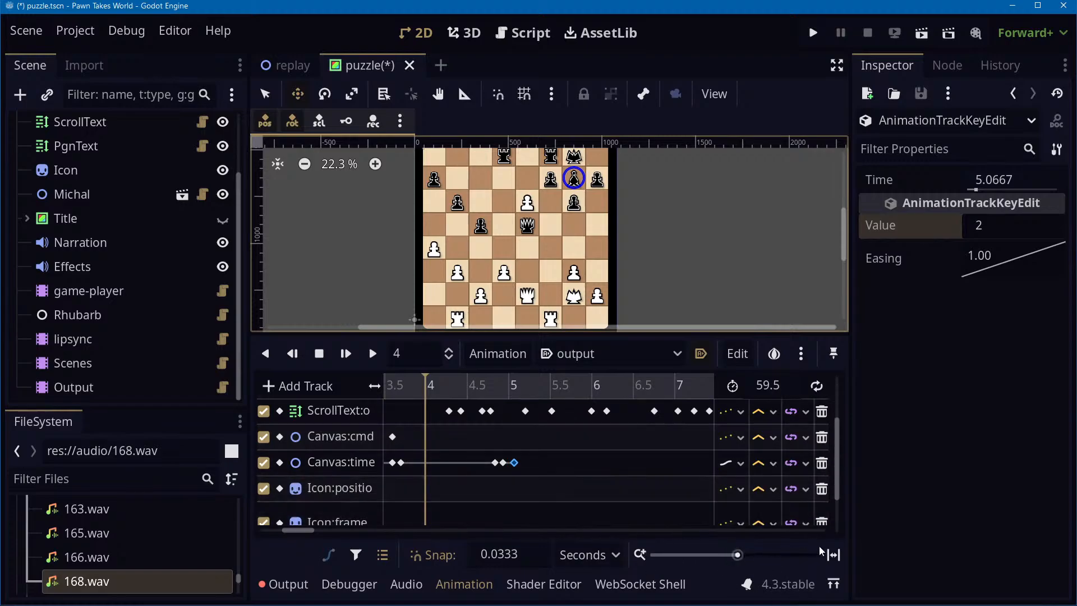
left_click(835, 561)
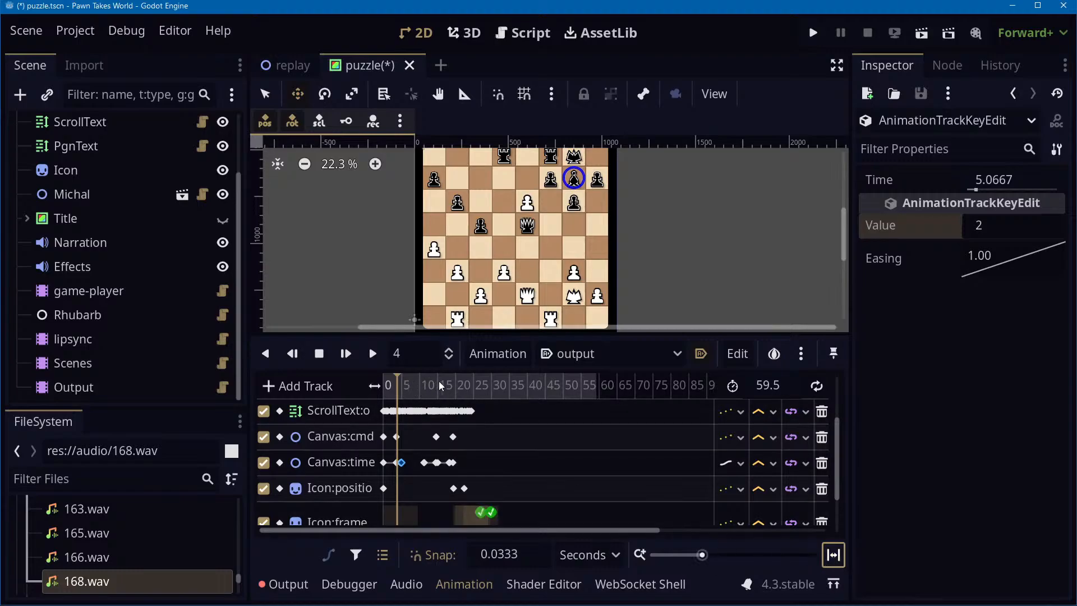
scroll(449, 390, "up", 2, "ctrl")
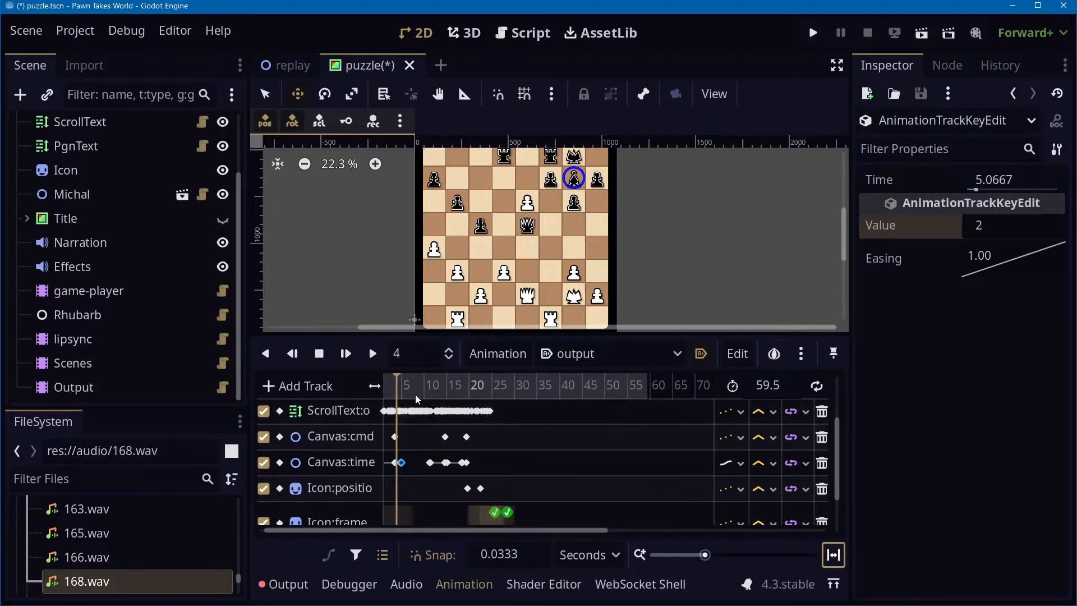
left_click(492, 393)
left_click(487, 391)
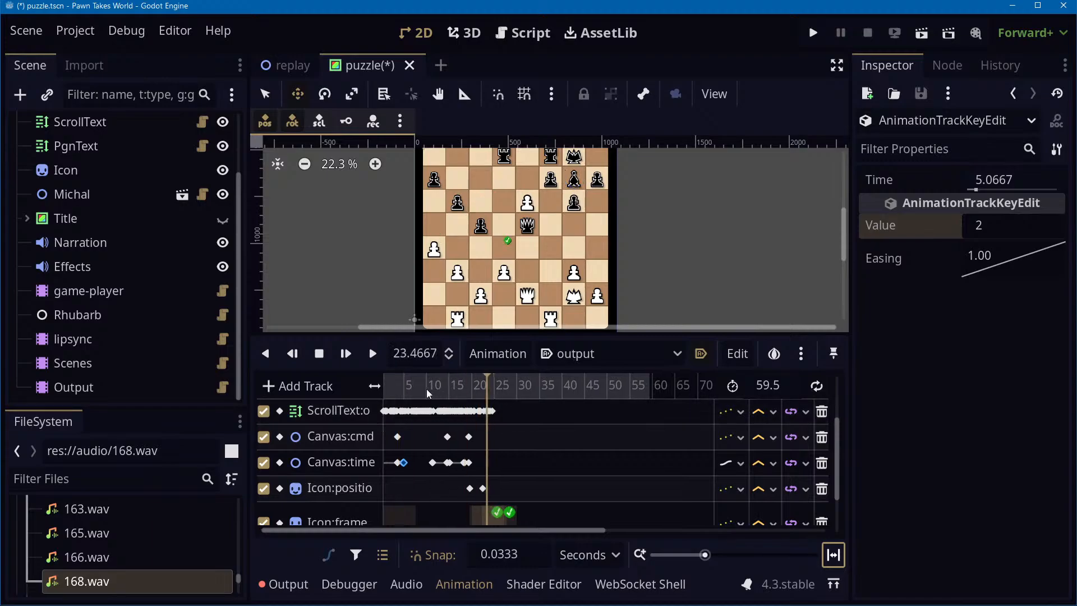
left_click_drag(387, 391, 404, 395)
left_click_drag(405, 397, 425, 396)
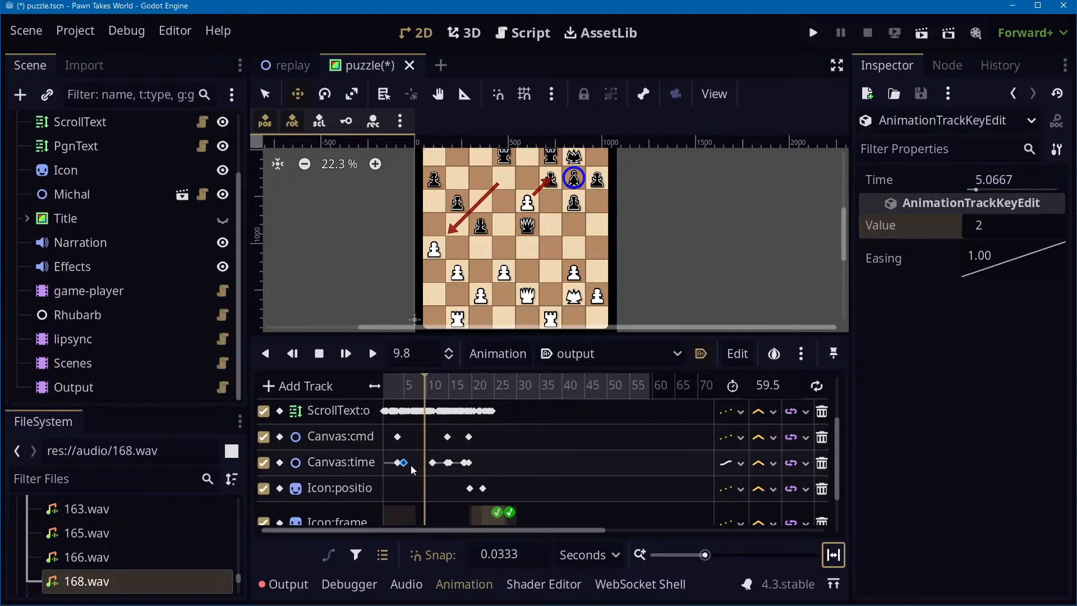
Move the Canvas time keys of value 2 from around 5 s to 6.6 s and 8.8333 s
scroll(424, 458, "up", 4, "ctrl")
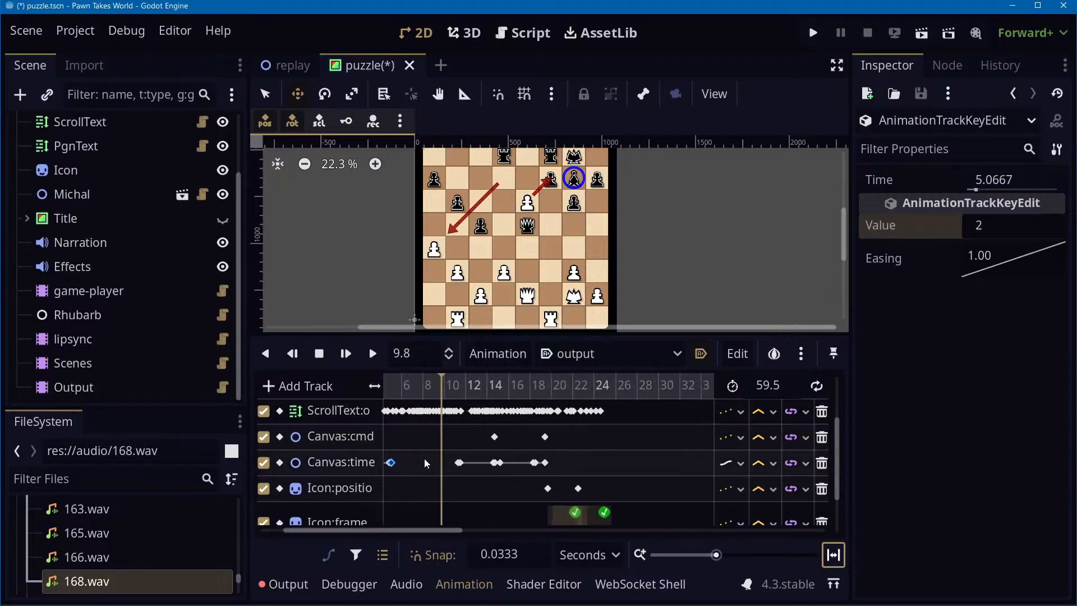
left_click_drag(434, 530, 411, 530)
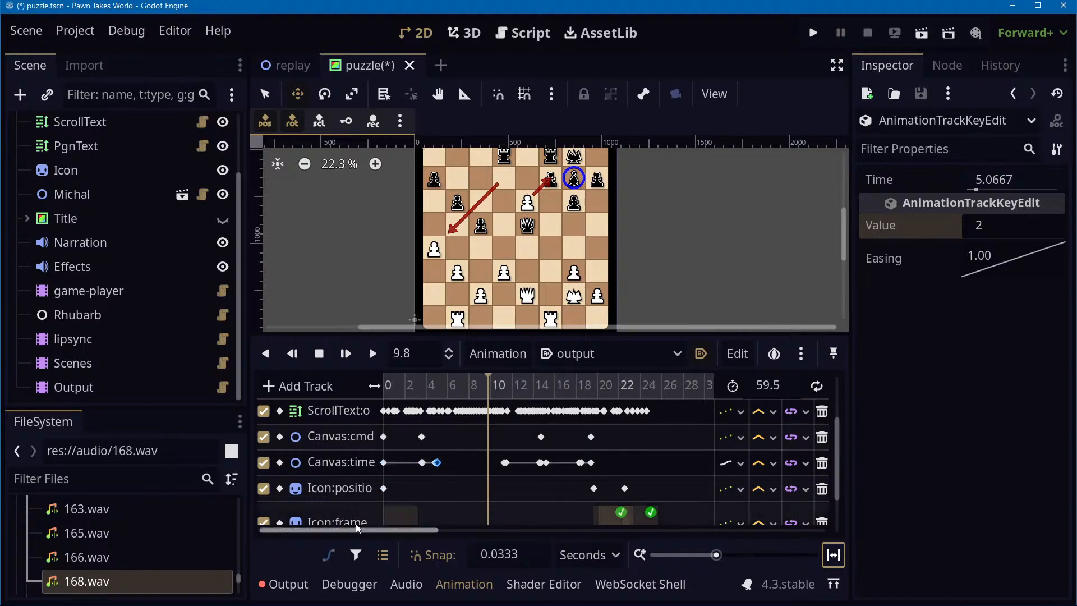
left_click_drag(441, 465, 463, 467)
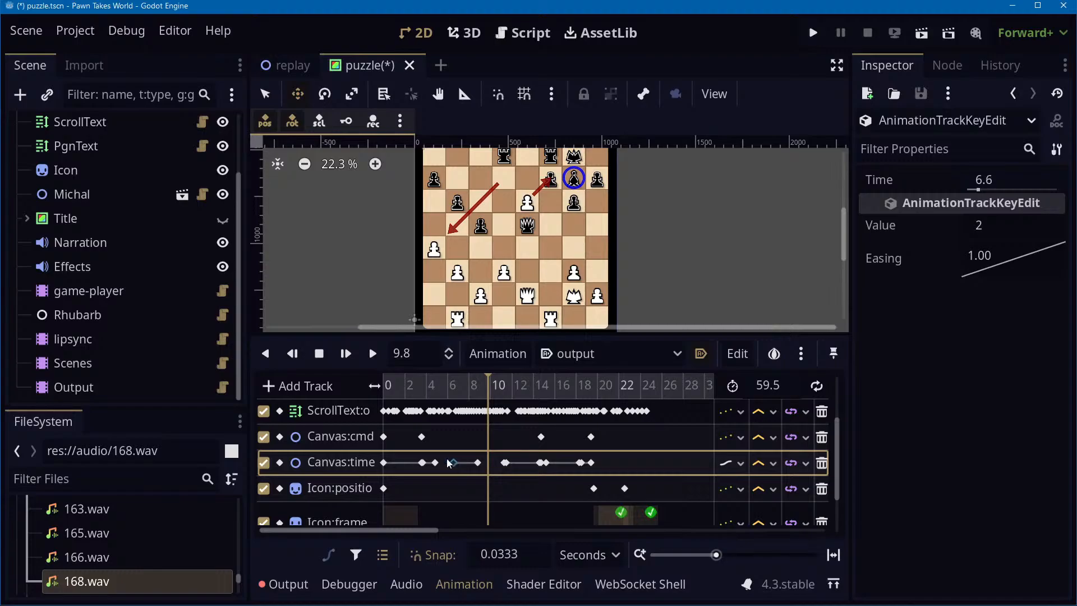
Start and stop playback near 1.9 s, and scrub to 8.4333 s to compare the scrolling text with the Canvas arrows
left_click_drag(414, 385, 405, 385)
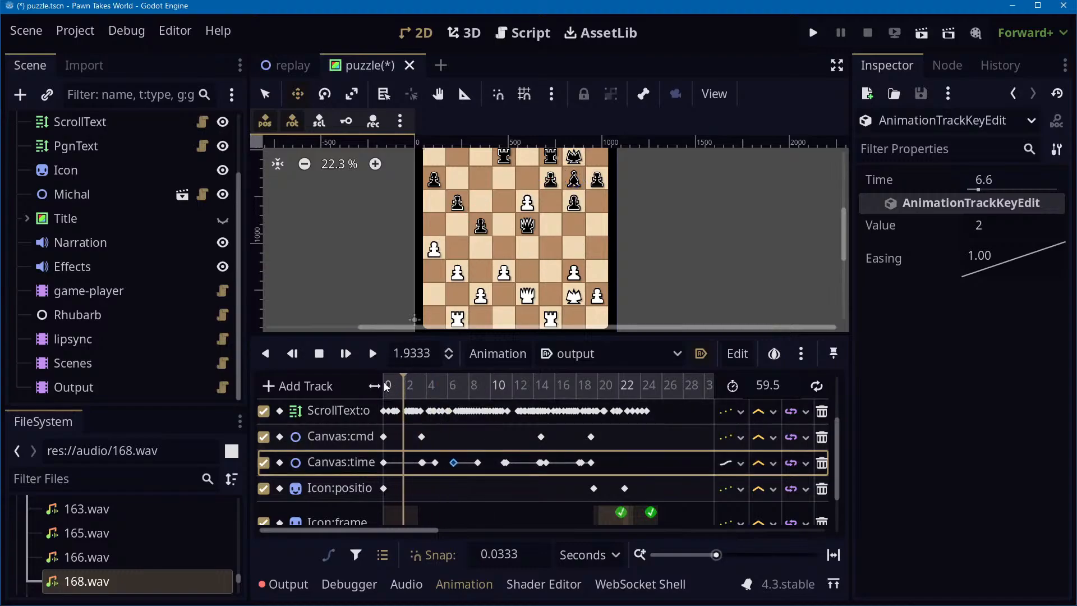
left_click(373, 353)
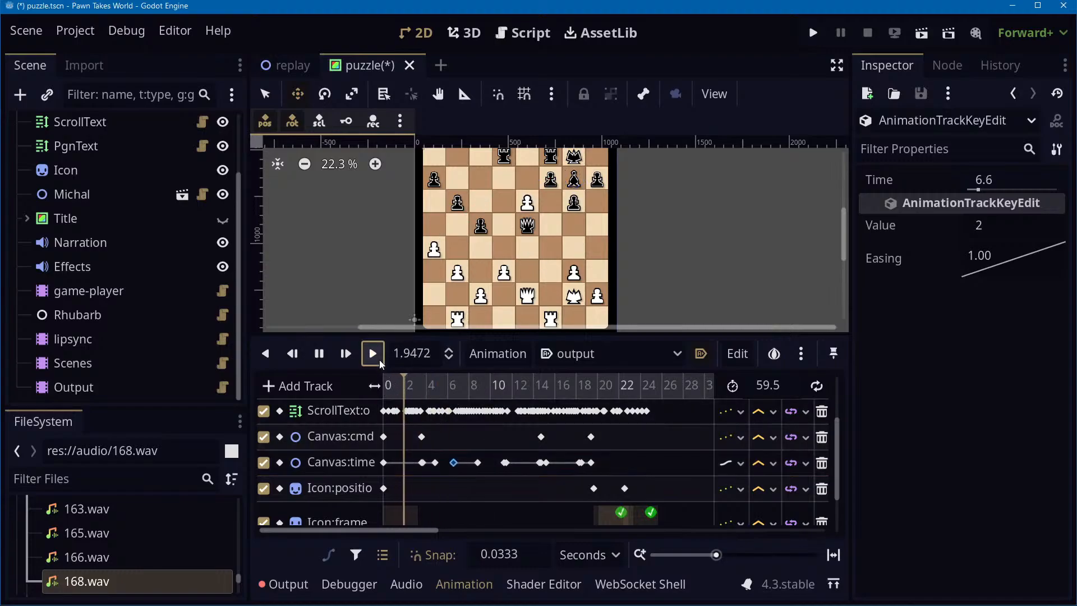
left_click(346, 353)
left_click(319, 354)
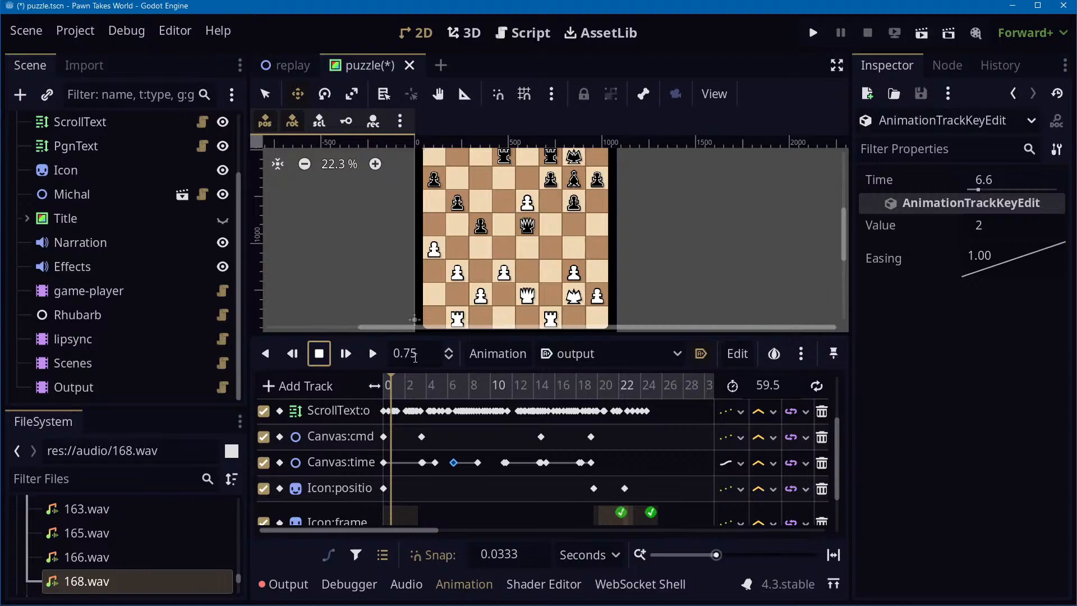
left_click_drag(422, 379, 473, 405)
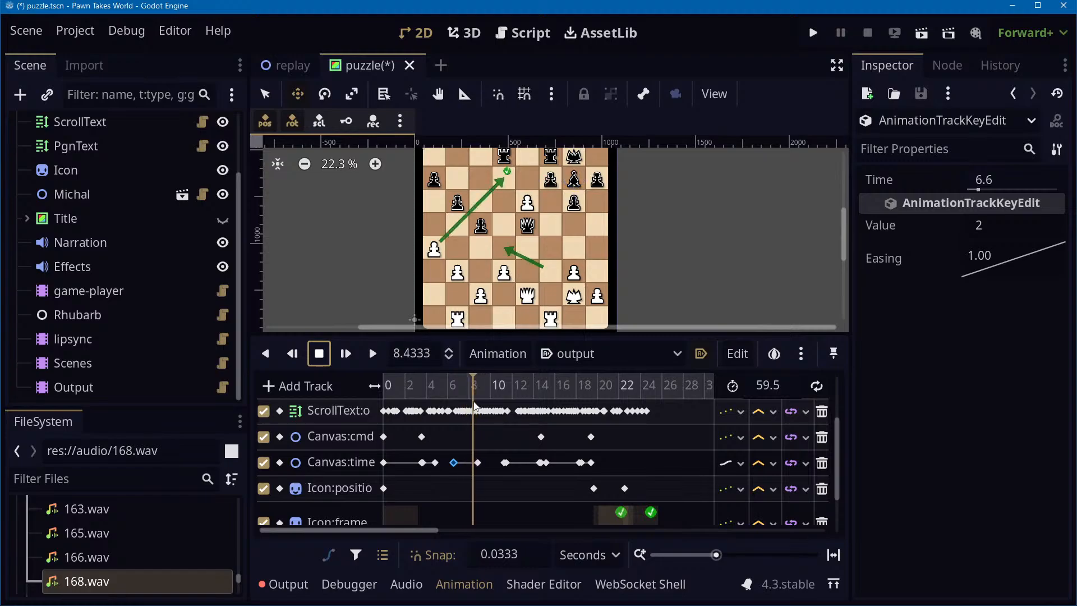
scroll(639, 217, "up", 1)
middle_click_drag(650, 214, 660, 278)
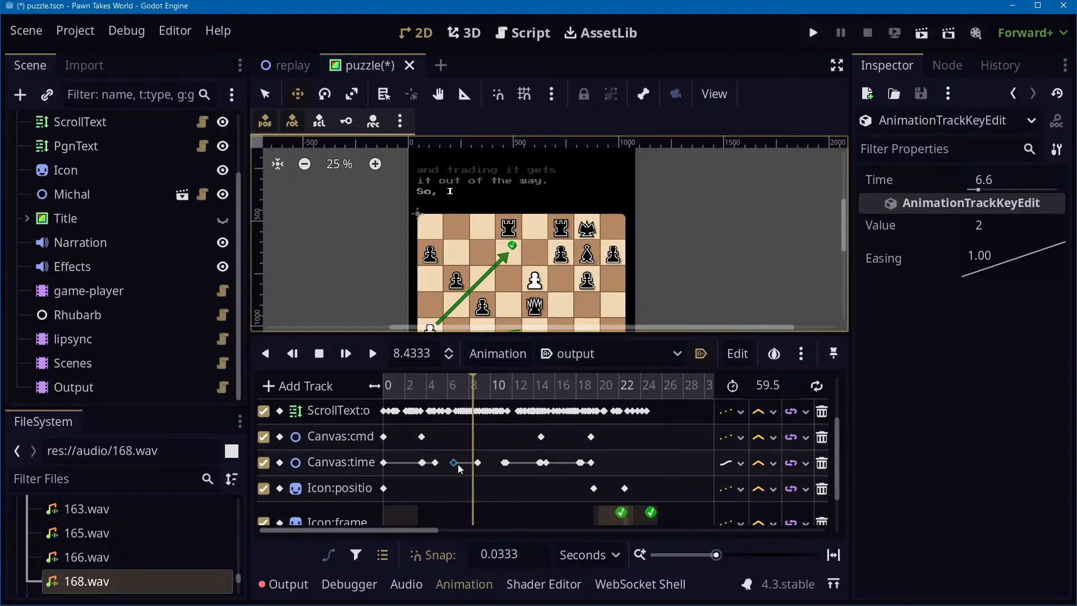
Move the third Canvas cmds key slightly earlier to 14.5333 s and inspect the Canvas time key at 8.8333 s
left_click(423, 438)
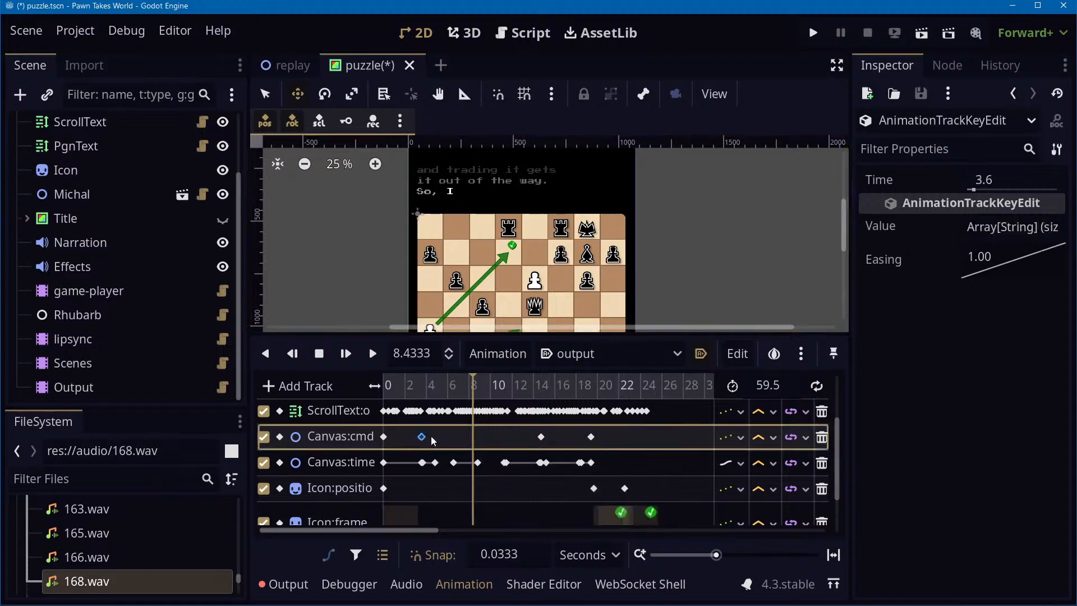
left_click(541, 436)
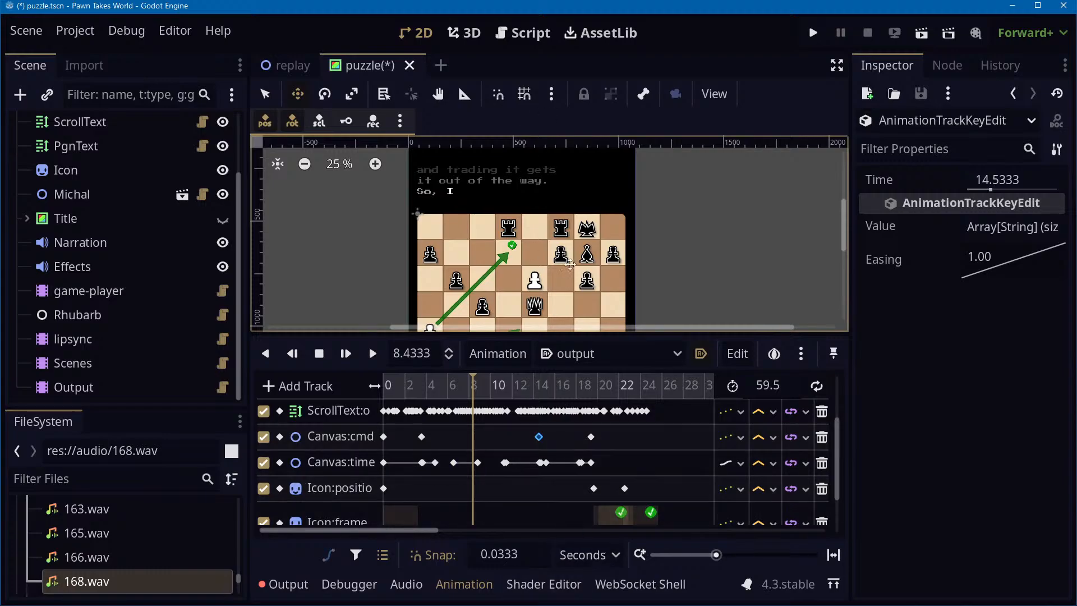
middle_click_drag(722, 268, 703, 214)
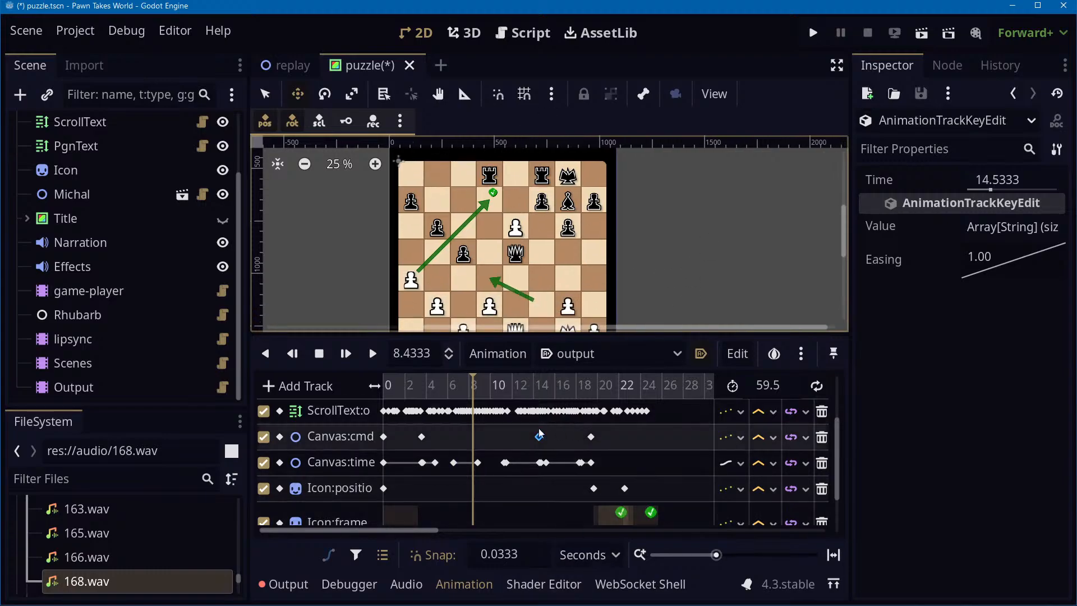
left_click(478, 463)
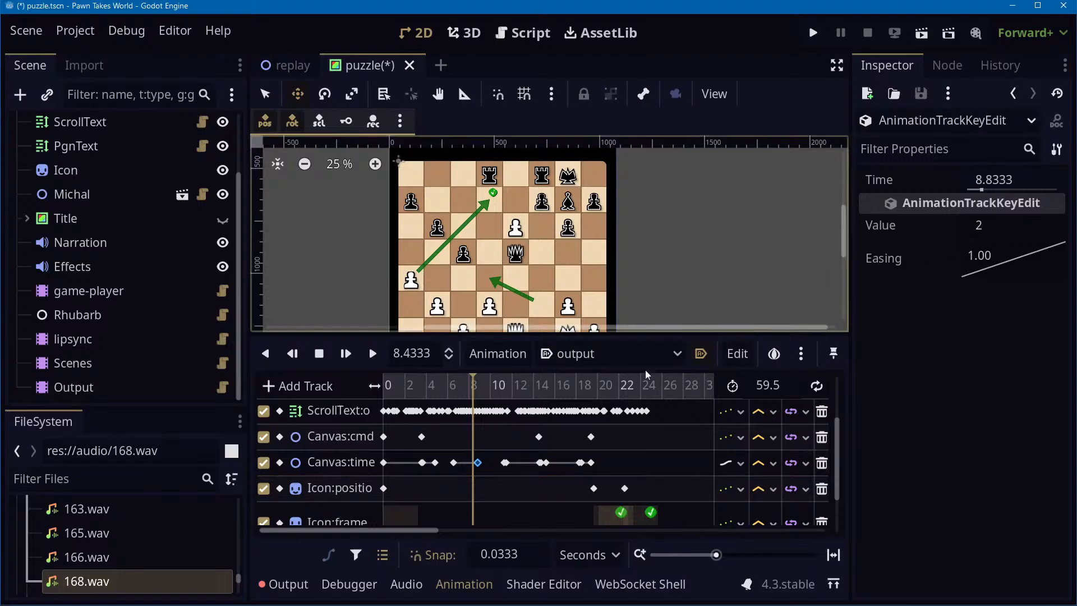
Change the third command, index 2, of the Canvas cmds key at 3.6 s to arf8f7
left_click(421, 437)
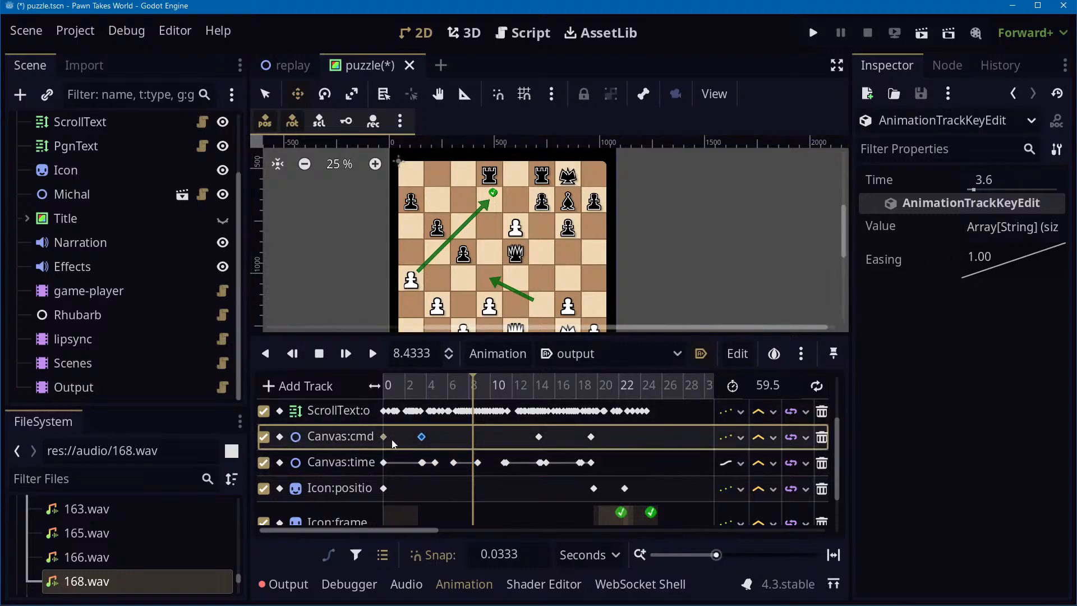
left_click(984, 227)
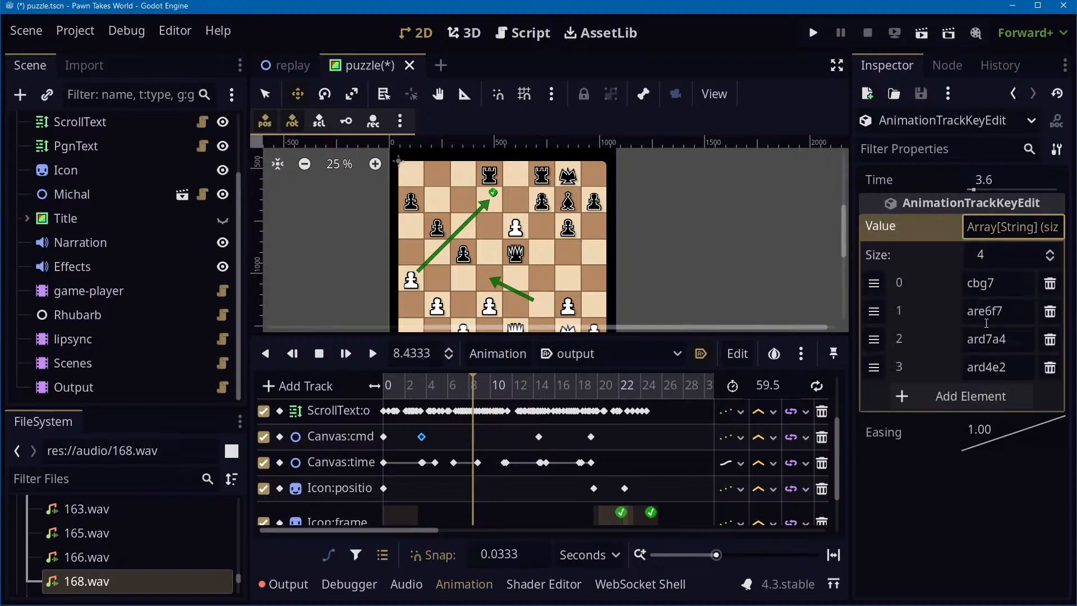
left_click(985, 341)
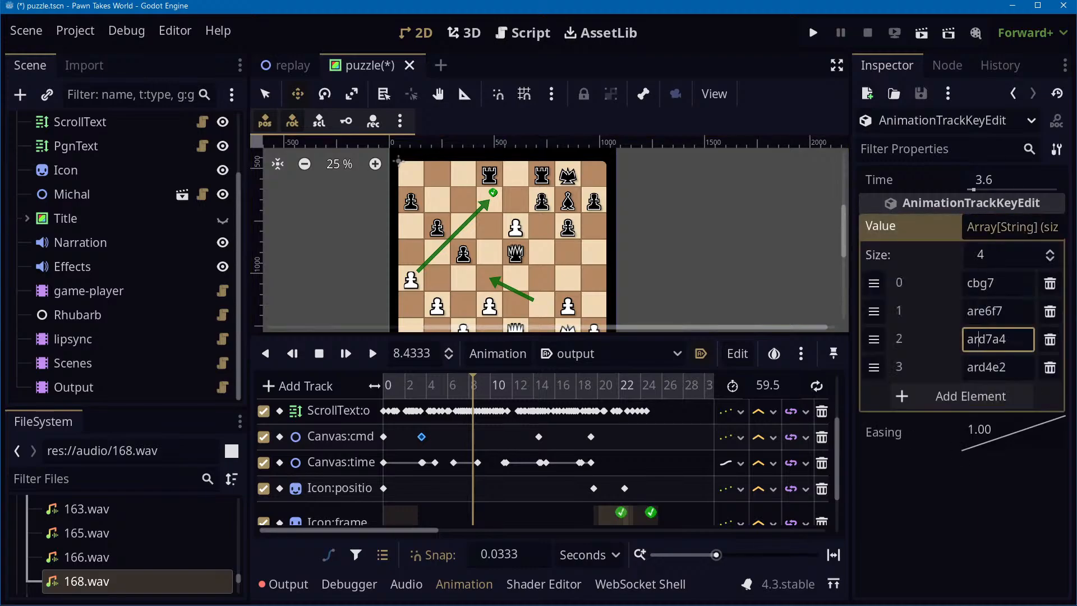
key("BackSpace")
type("f8f8")
key("BackSpace")
Change the fourth command, index 3, of the Canvas cmds key at 3.6 s to ayg8h8
left_click(988, 368)
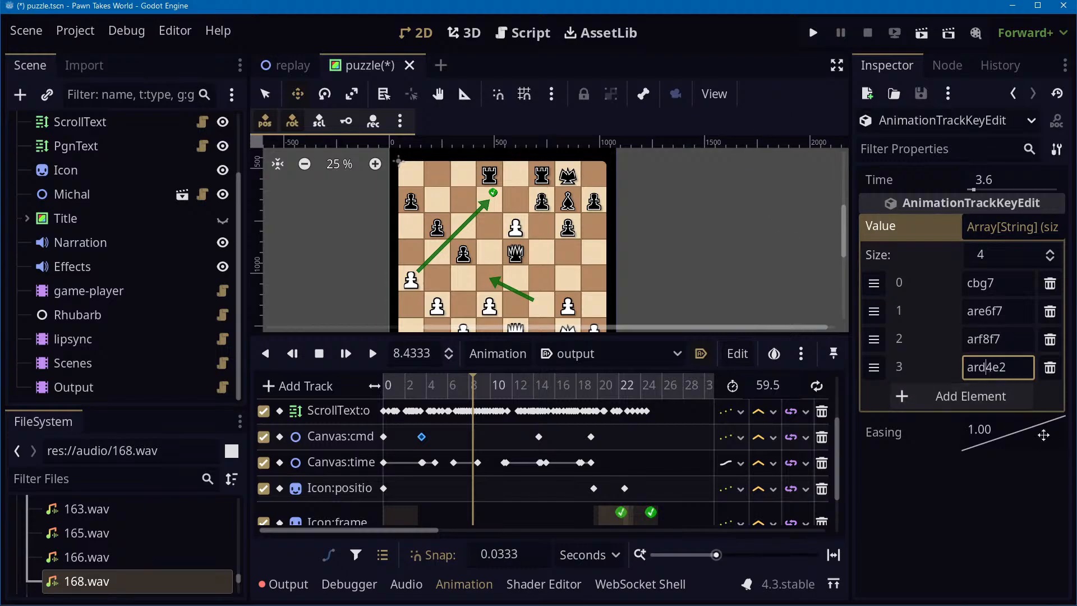
key("Delete")
type("y")
key("Delete")
key("Delete")
type("g8h8")
key("Delete")
key("Delete")
Scrub the output animation to 14.2 s and 15.7667 s to examine where one set of Canvas arrows replaces the other
left_click_drag(474, 387, 536, 405)
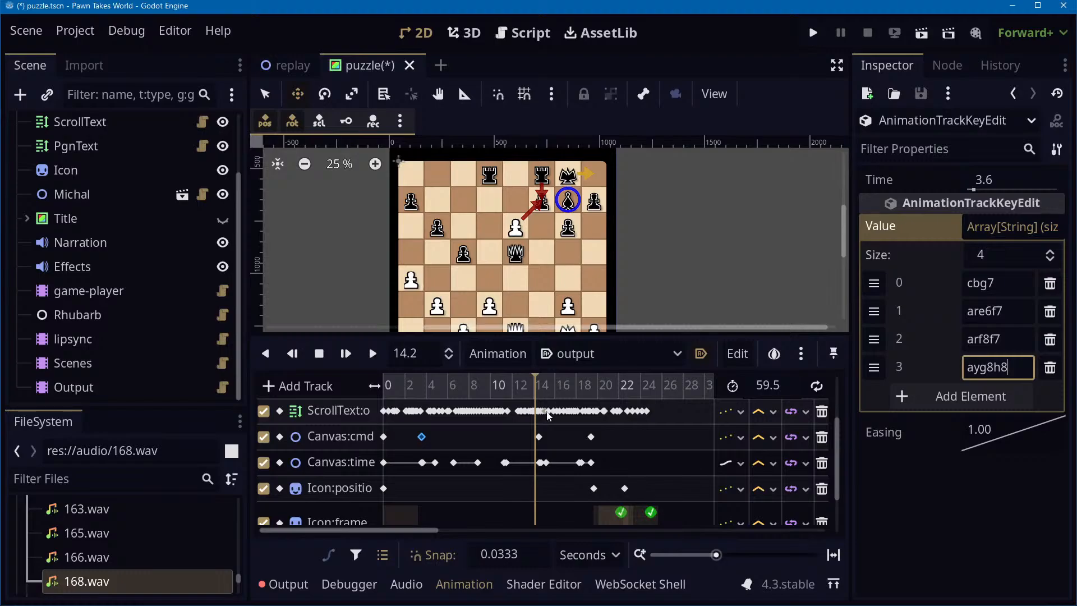
mouse_move(549, 416)
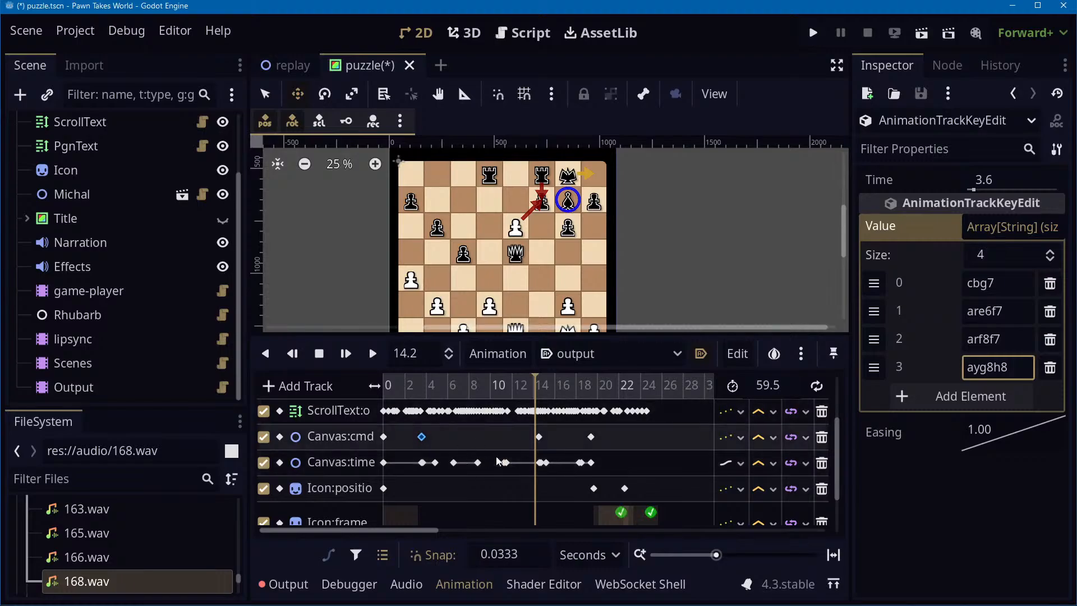
left_click(531, 389)
left_click_drag(530, 391, 552, 395)
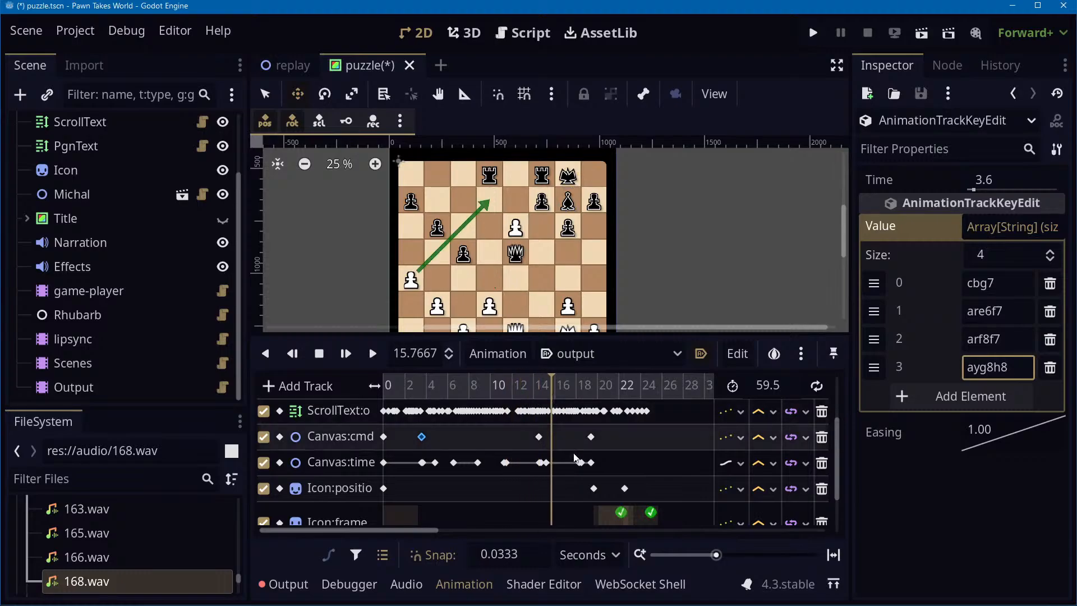
scroll(553, 432, "up", 2)
scroll(554, 449, "down", 2)
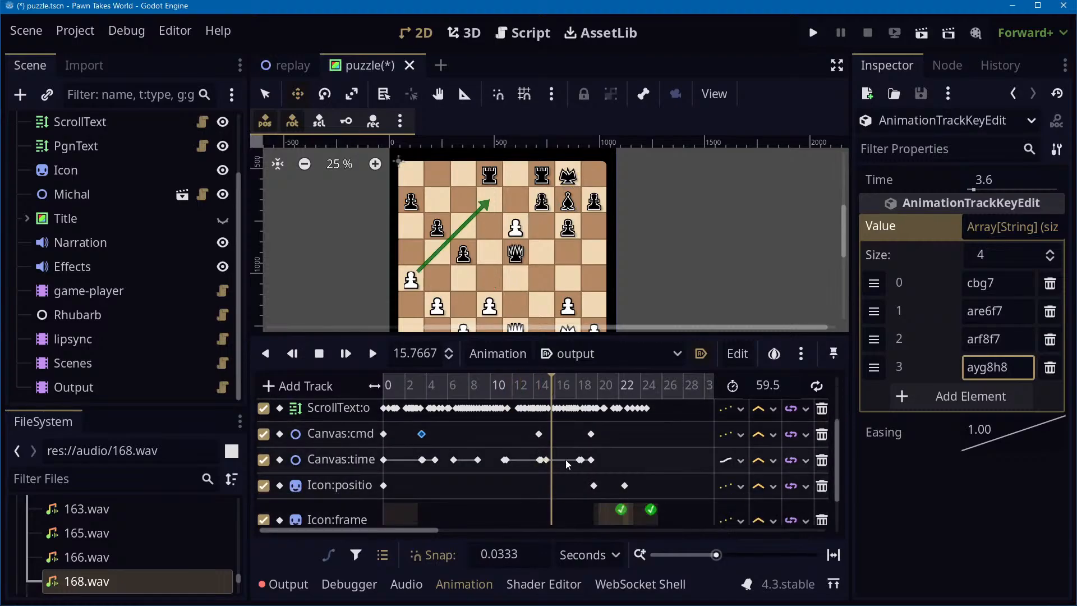
Play the output animation from 7.2667 s past 12 s and scrub back to 3.5 s to compare the arrows with the narration
left_click(461, 385)
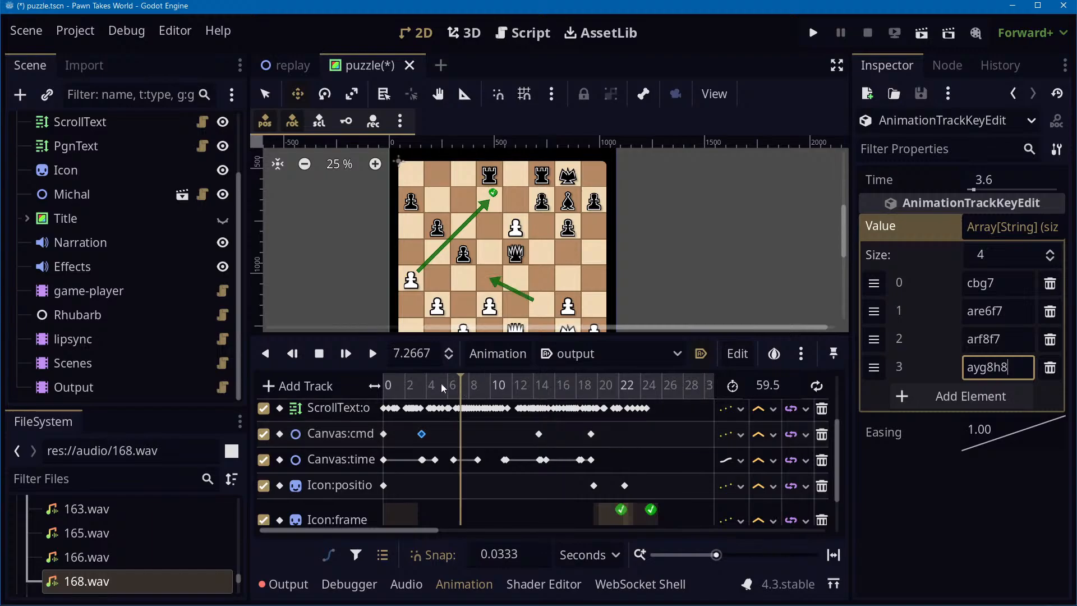
left_click(374, 357)
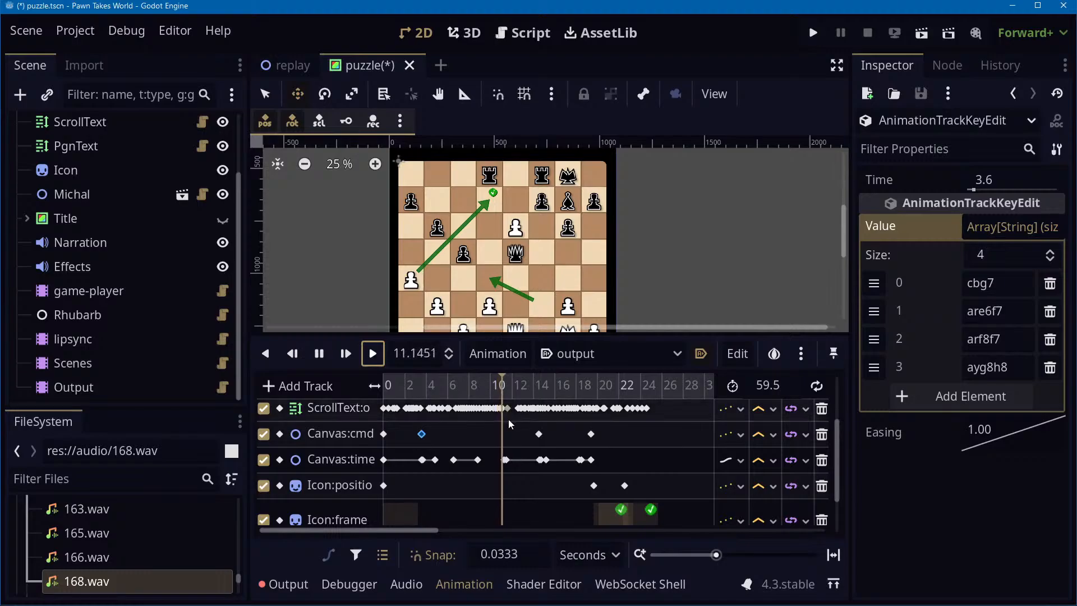
left_click(320, 353)
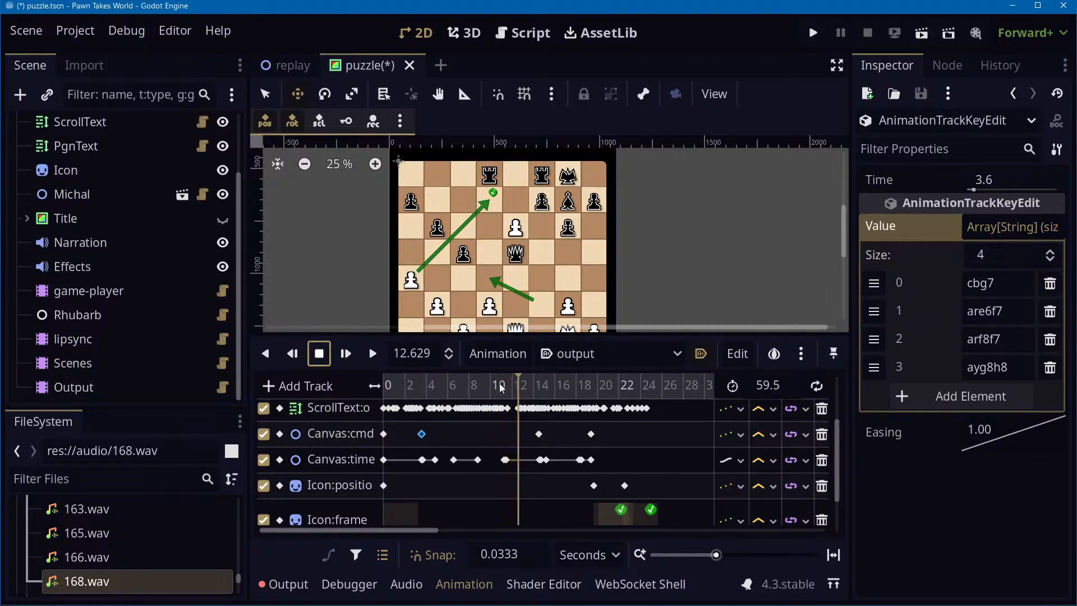
left_click(519, 383)
left_click_drag(521, 385, 422, 386)
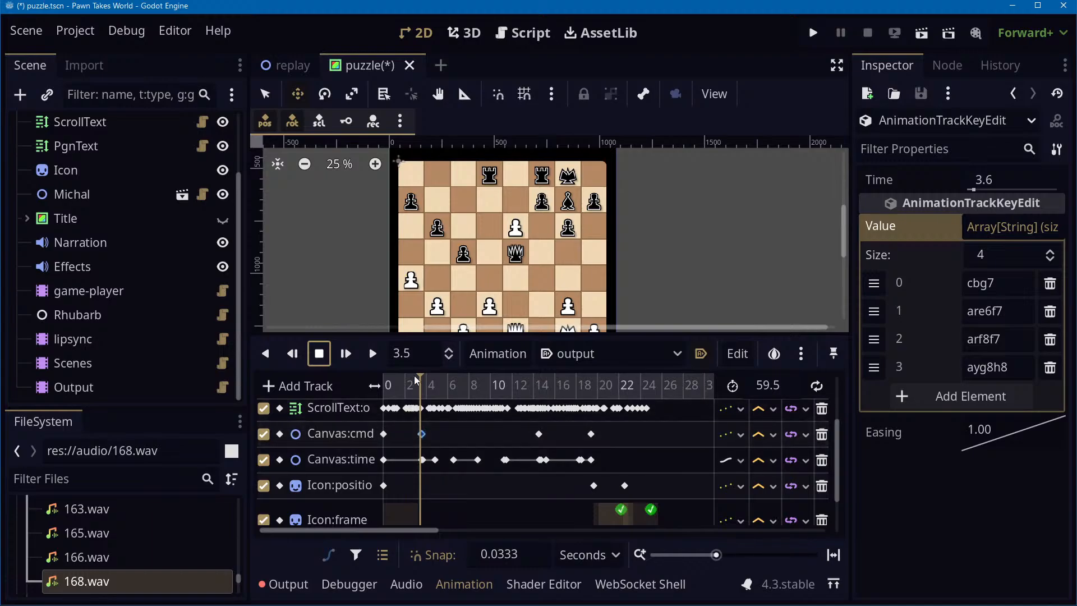
Move the third Canvas cmds key to 17.6667 s and play back the stretch from about 3.5 s to 8 s
left_click_drag(424, 381, 575, 435)
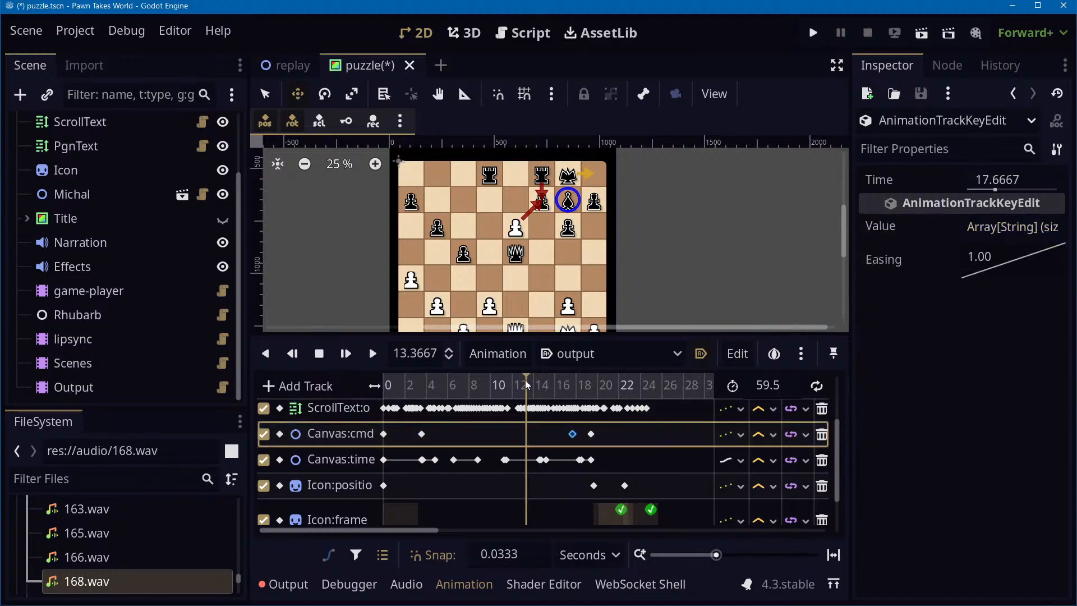
left_click_drag(527, 385, 420, 387)
left_click(372, 353)
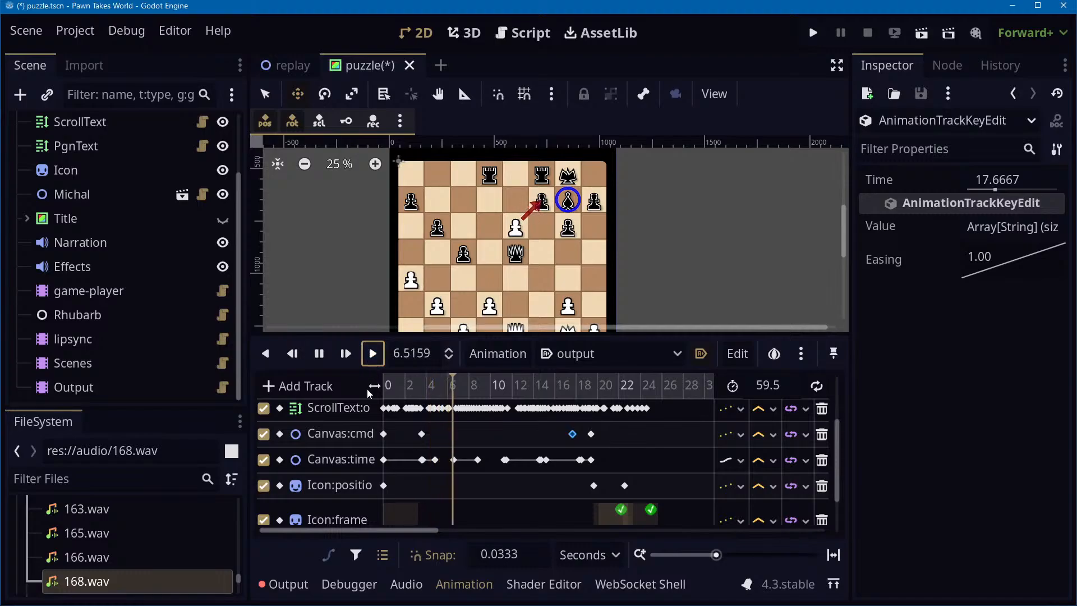
left_click(320, 353)
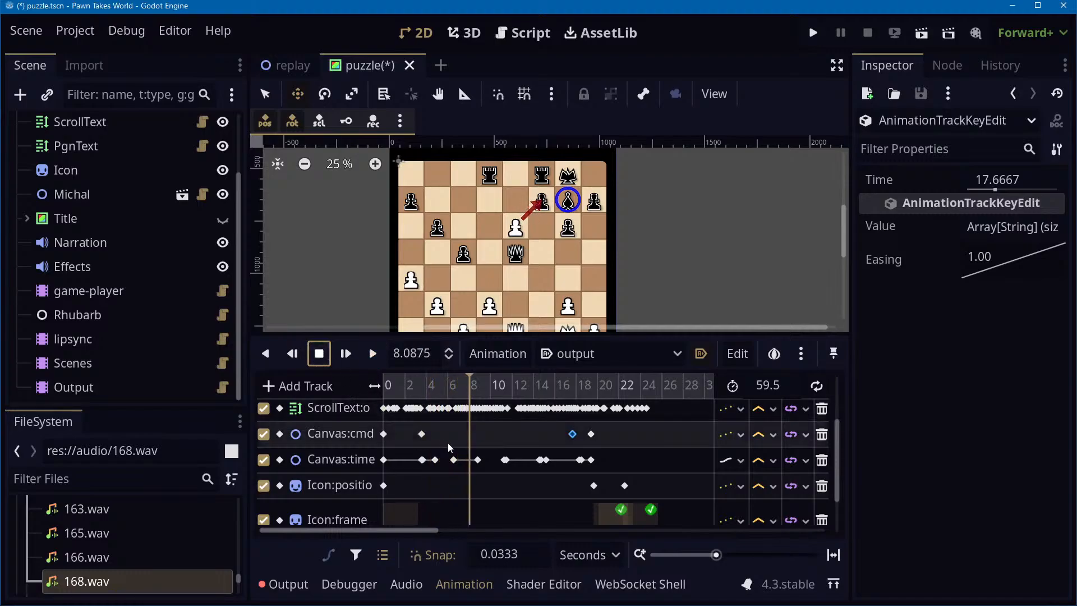
Replay the output animation from 2.5667 s to about 6.4 s to check when the circle and first arrow are drawn
scroll(462, 436, "up", 1)
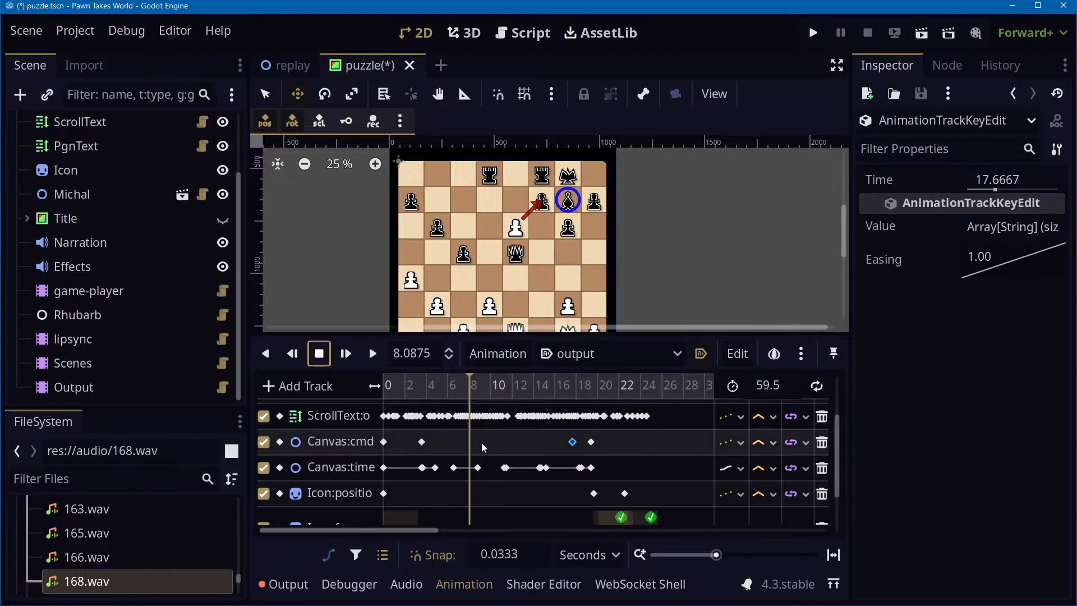
left_click_drag(467, 386, 413, 391)
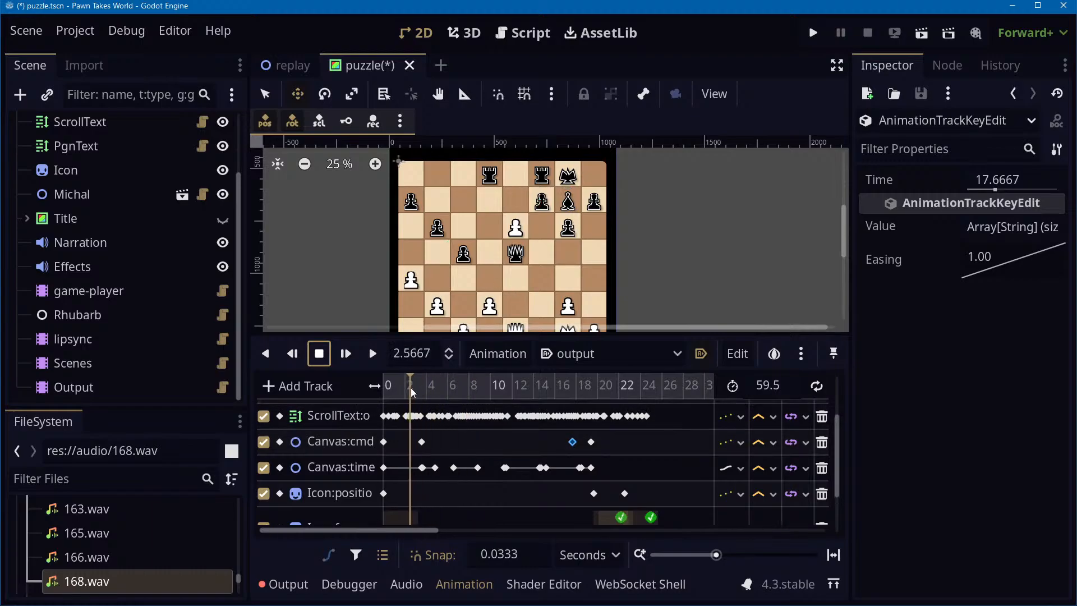
left_click(373, 353)
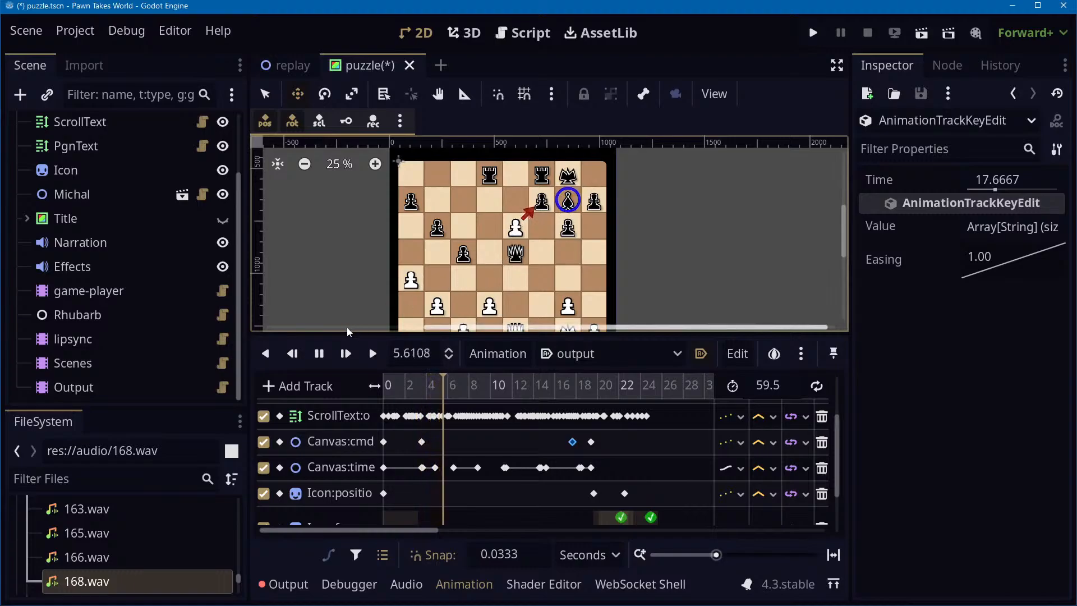
left_click(319, 353)
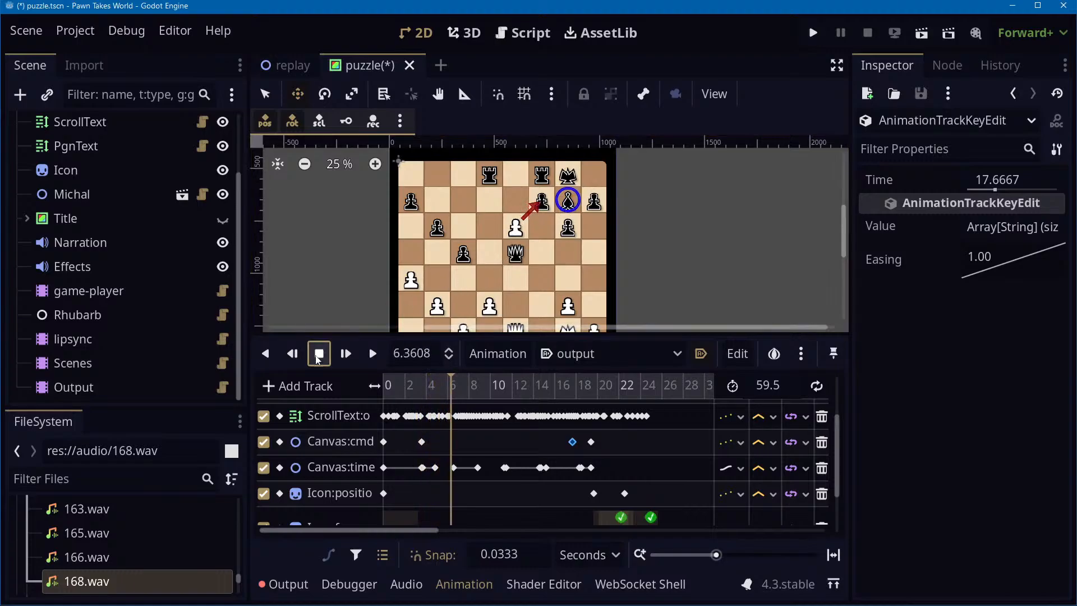
Try the Canvas time key of value 1 at 6.1 s, inspect the earlier value 0 keys, and move it back to 5.0667 s
left_click(436, 468)
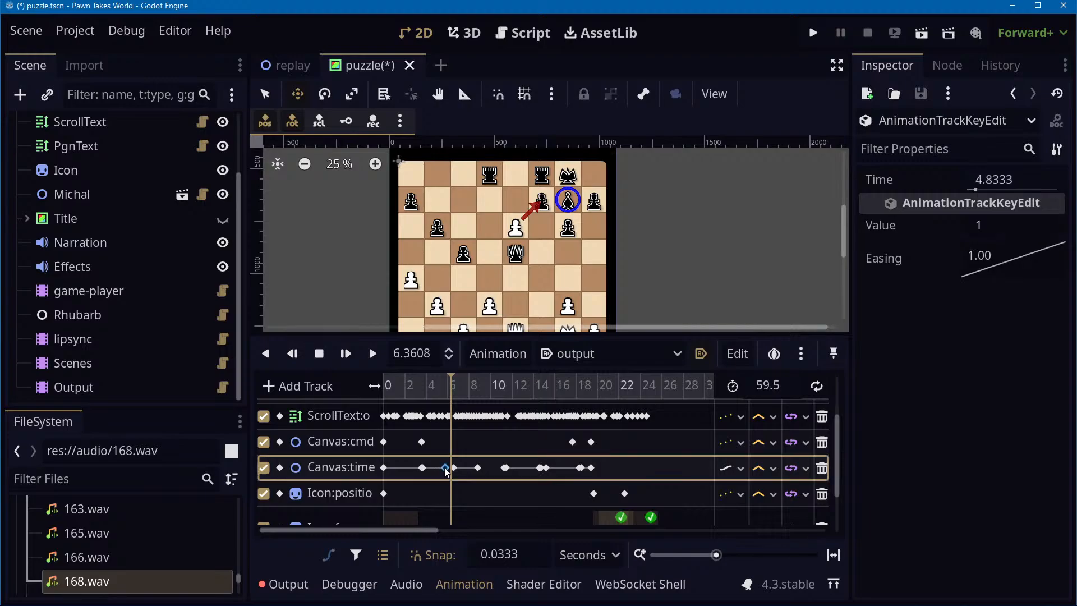
left_click_drag(447, 472, 453, 472)
left_click(384, 468)
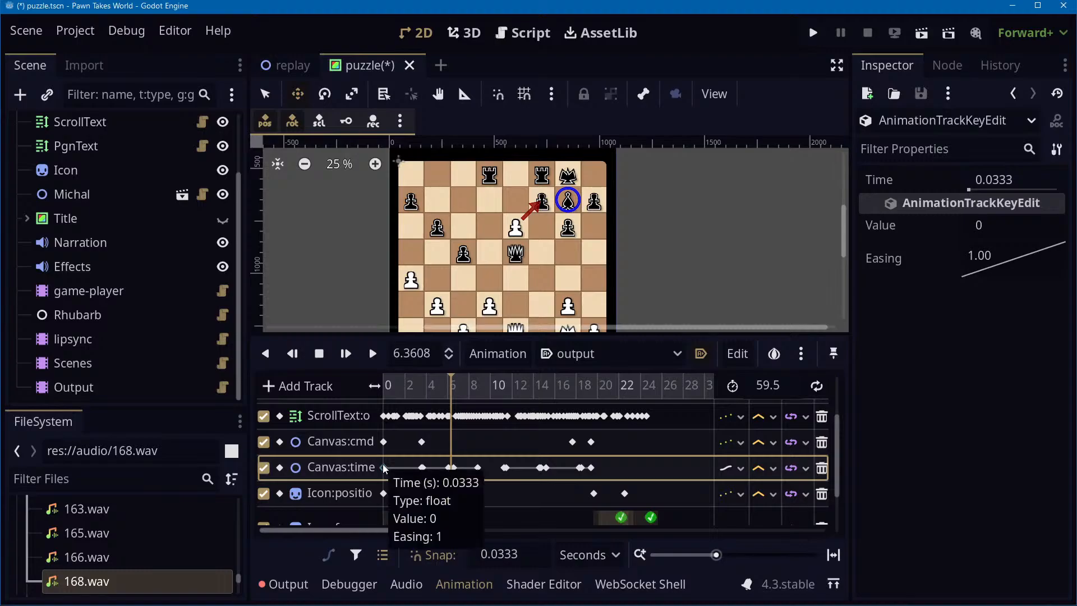
left_click(423, 469)
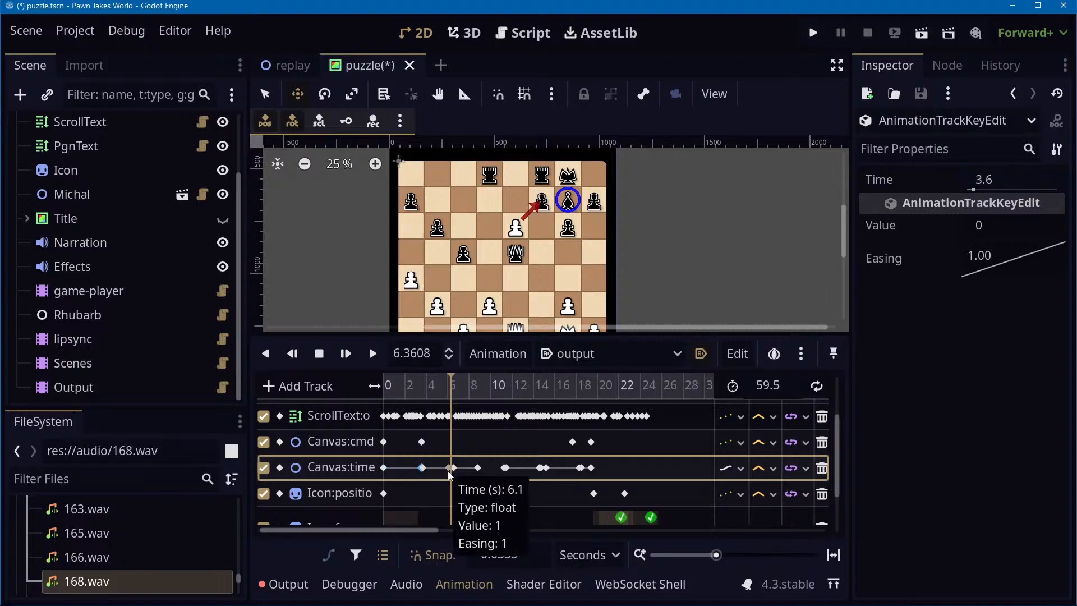
left_click_drag(450, 476, 439, 476)
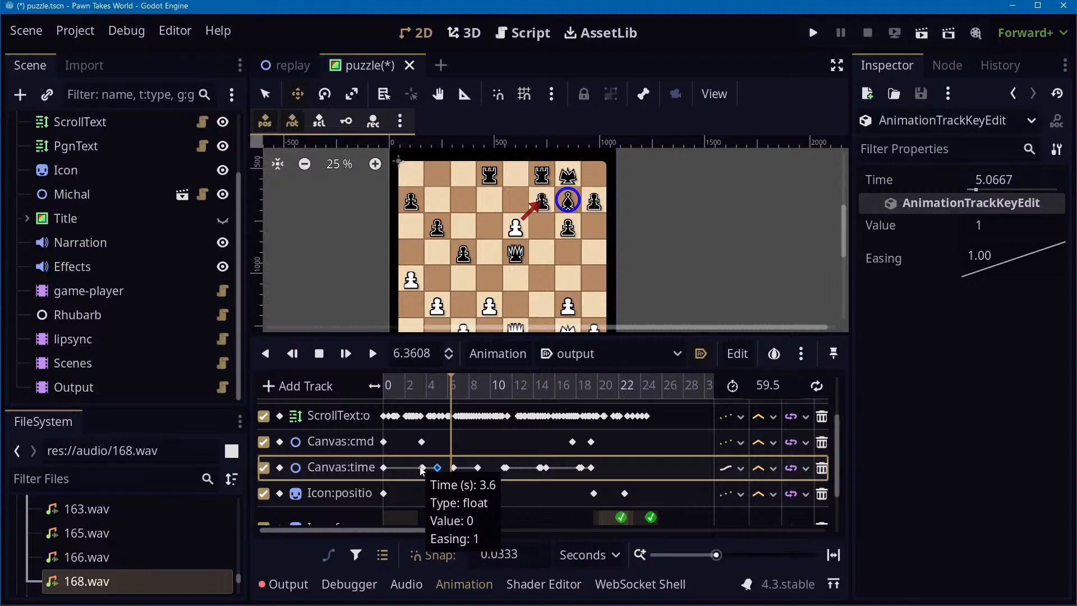
Add another Canvas time key of value 1 at about 4.4 s and move the one at 5.0667 s to 6.1 s
right_click(423, 468)
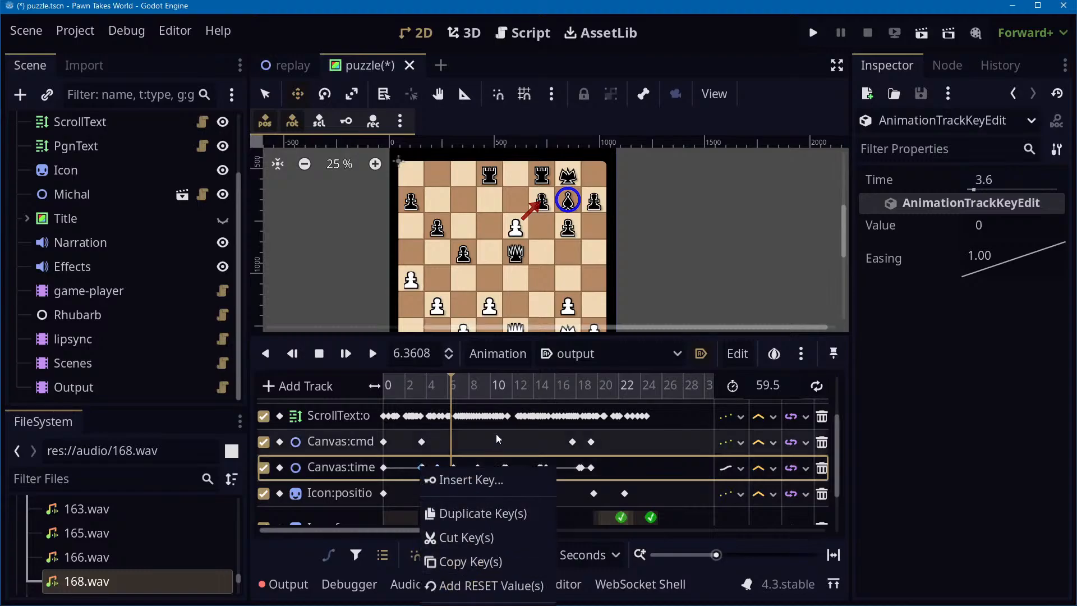
left_click(480, 447)
left_click_drag(454, 376, 408, 377)
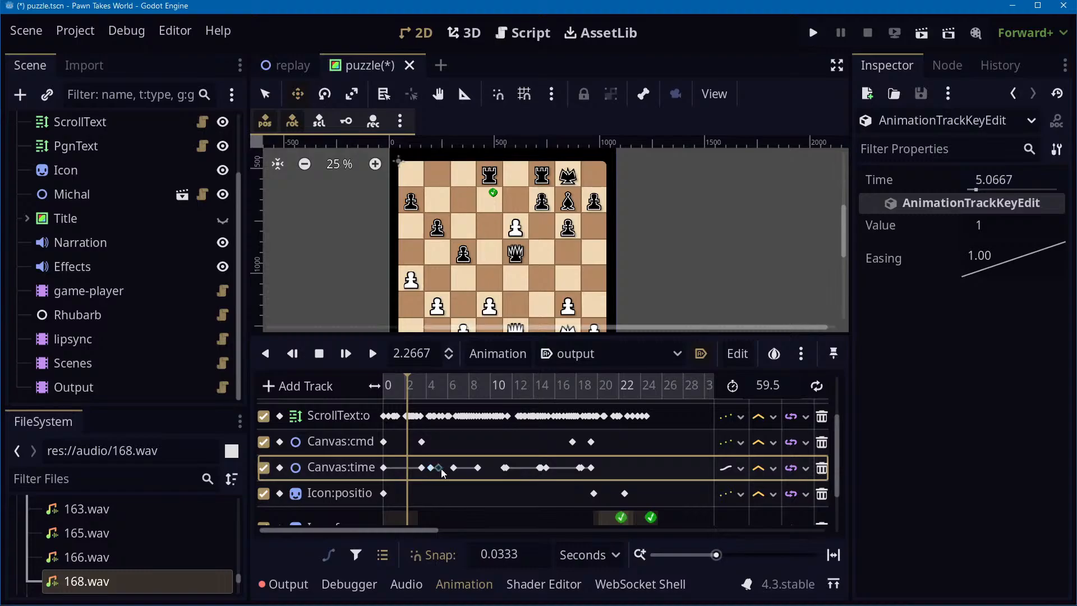
scroll(435, 466, "up", 2)
scroll(446, 472, "down", 1)
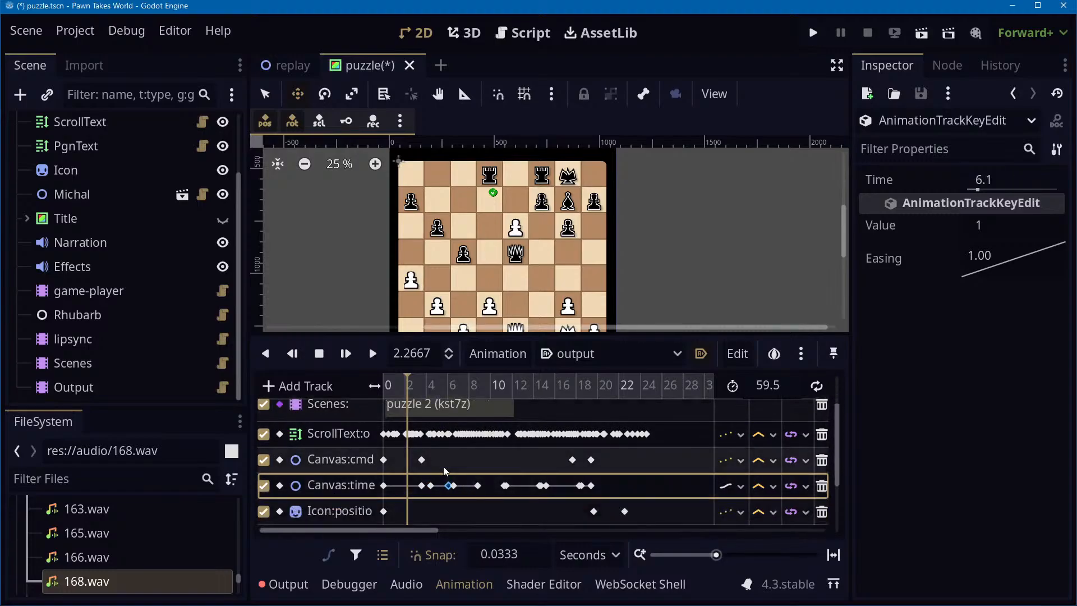
Play the animation from 2.2667 s to about 5.5 s, and move the Canvas time key at about 4.4 s to 3.9667 s
scroll(467, 453, "up", 4, "ctrl")
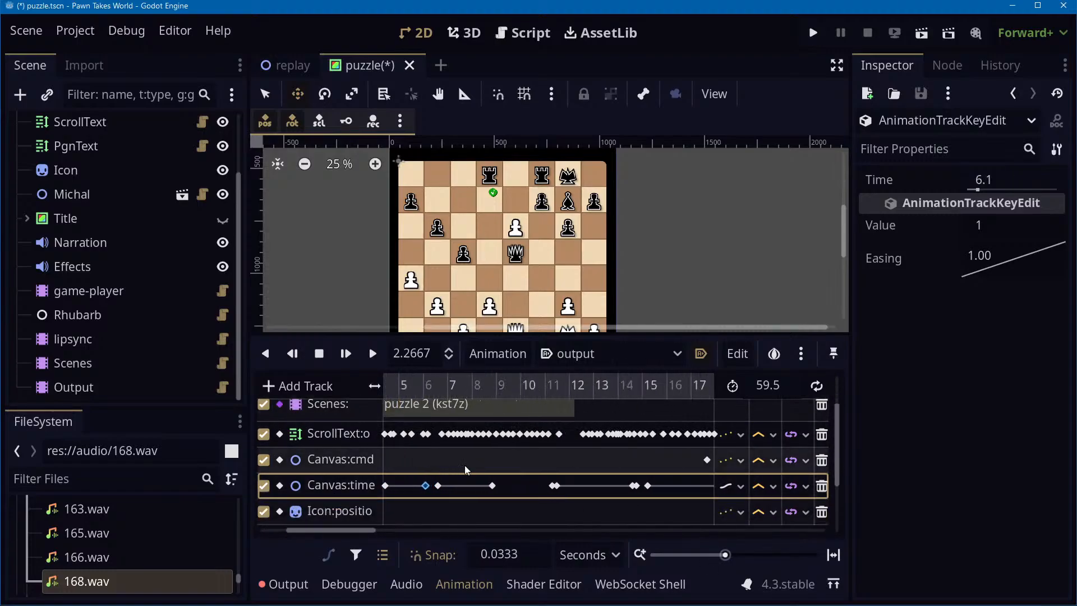
middle_click_drag(452, 473, 546, 472)
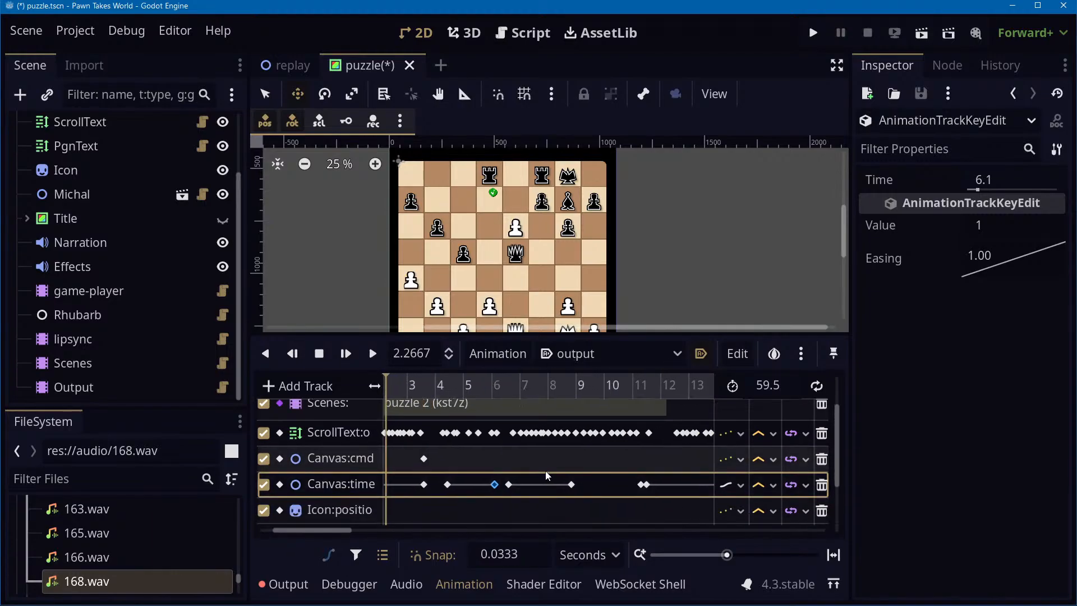
left_click(374, 356)
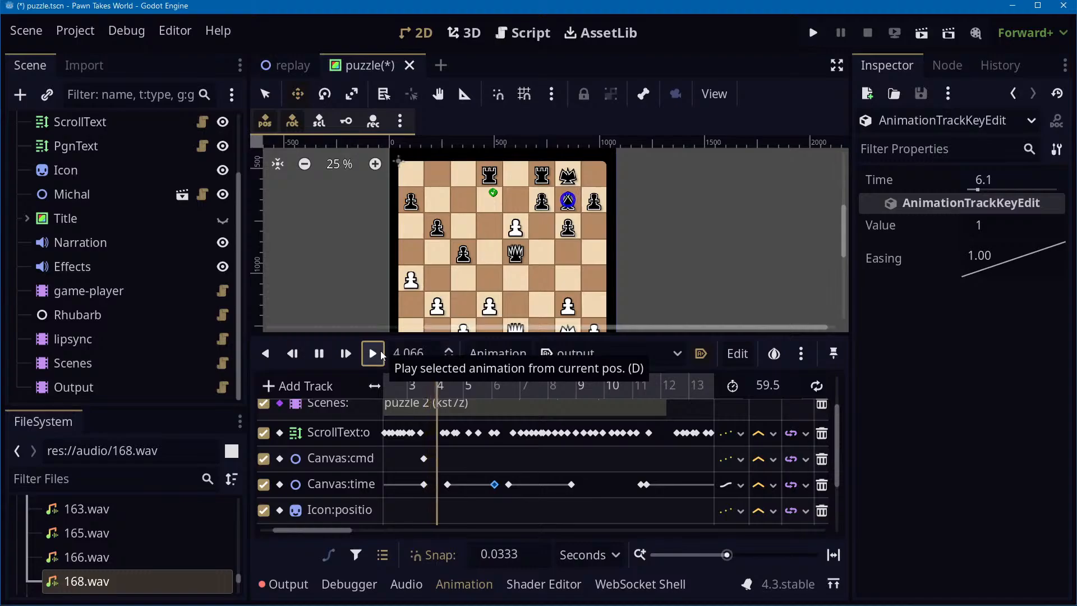
left_click(319, 353)
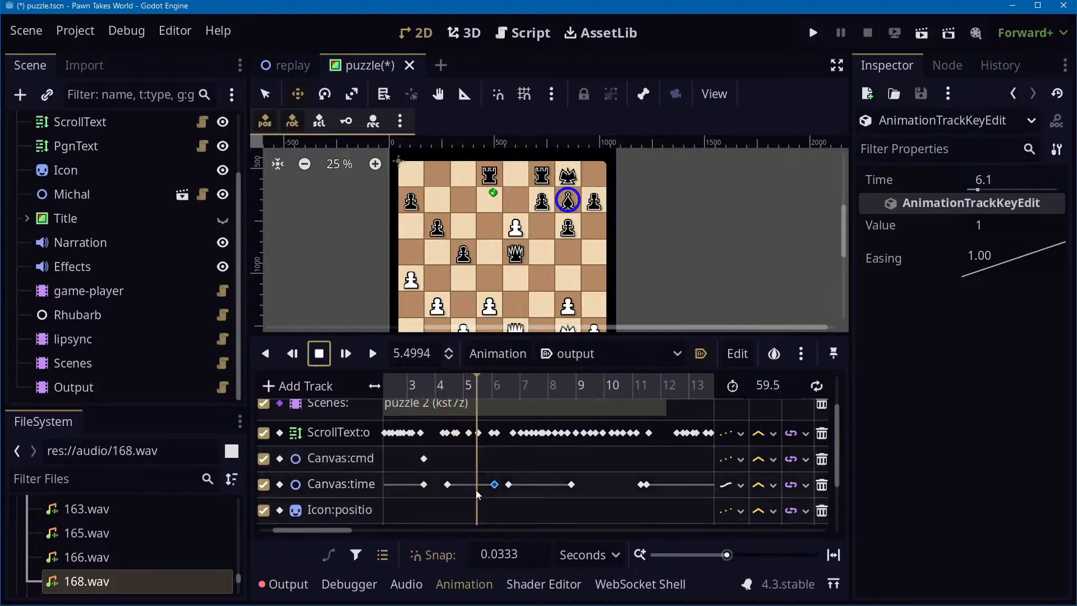
left_click(447, 485)
left_click_drag(448, 485, 435, 485)
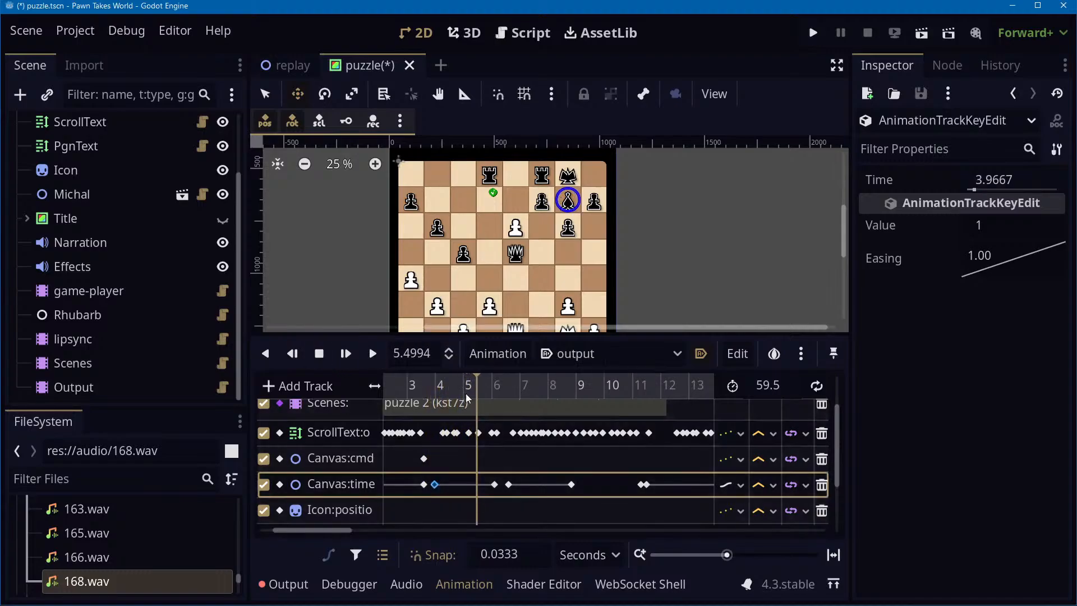
Replay the animation from 3 s to about 5.6 s and shift the Canvas time key at 3.9667 s slightly earlier to about 3.9 s
left_click_drag(408, 374, 410, 374)
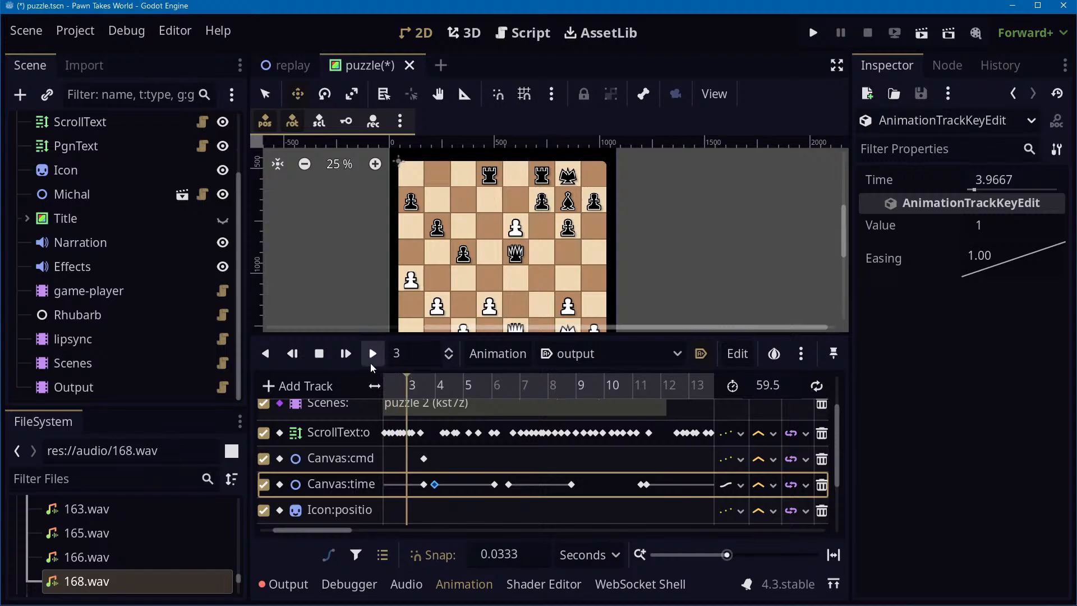
left_click(373, 358)
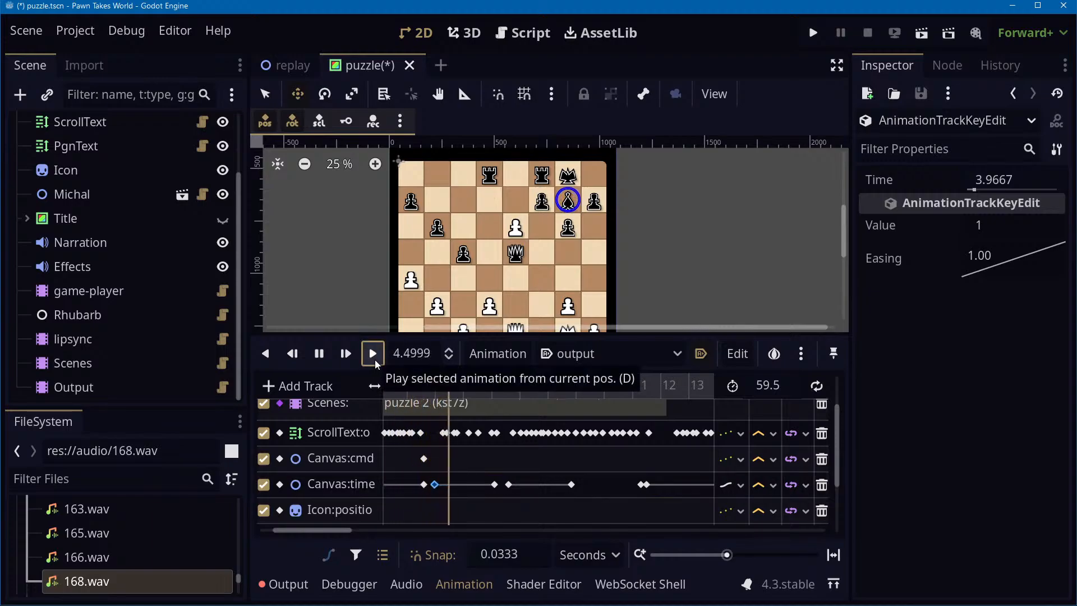
left_click(318, 354)
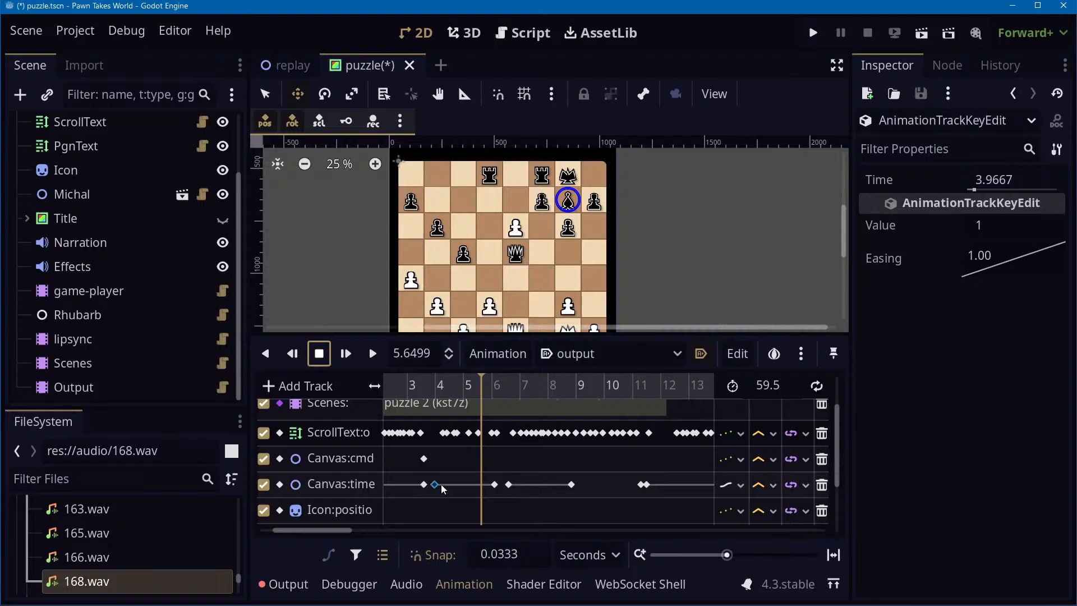
left_click_drag(437, 486, 432, 487)
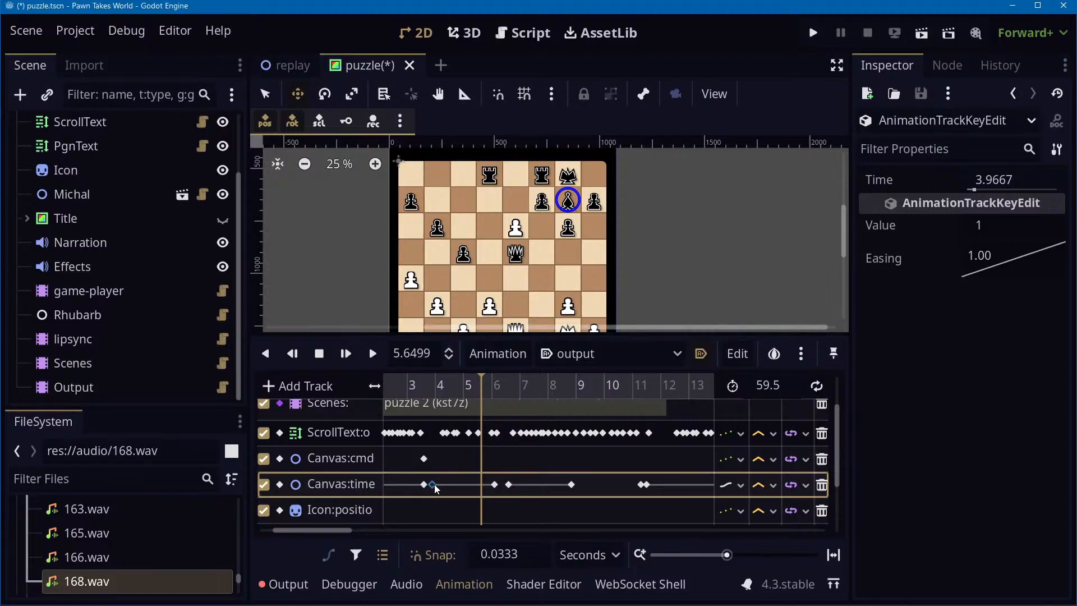
Play the animation from about 3.3 s to about 7.7 s and move the Canvas time key of value 2 to 6.4333 s
left_click_drag(466, 388, 416, 386)
left_click(372, 362)
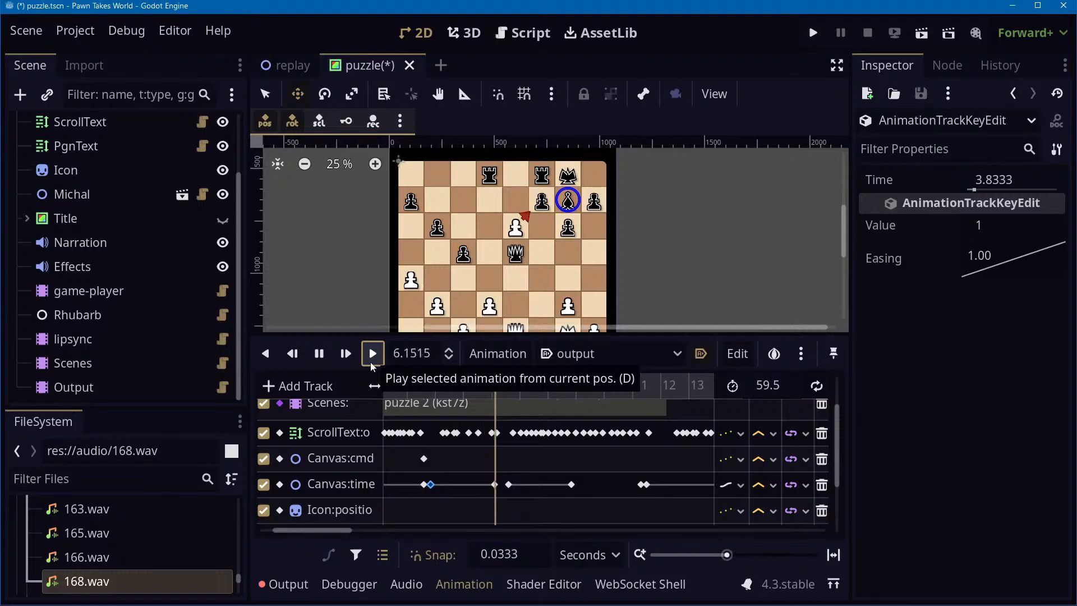
left_click(319, 354)
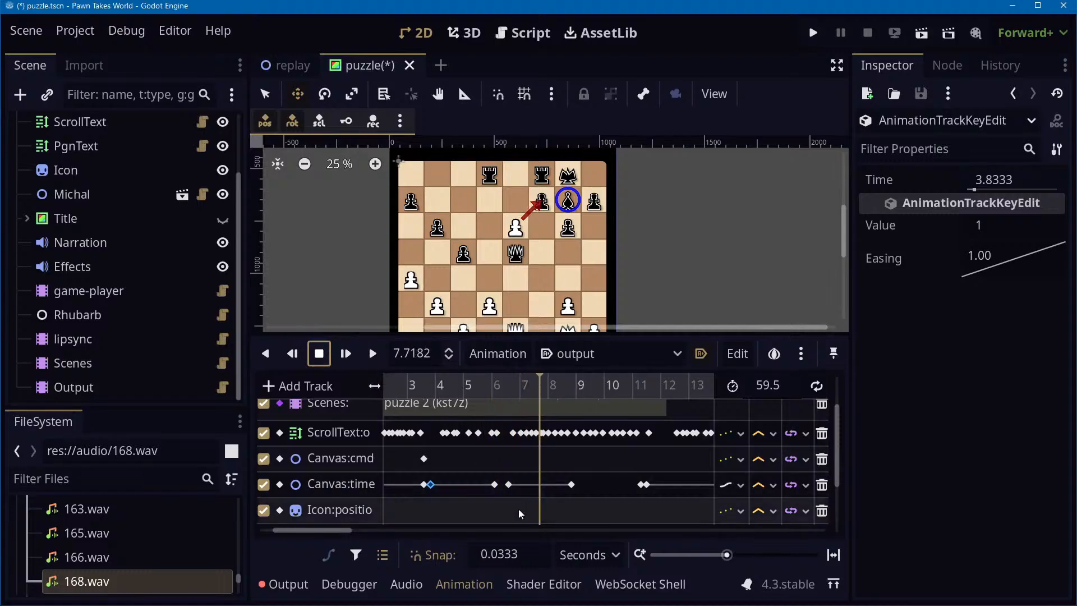
left_click_drag(509, 486, 503, 486)
Replay the animation from 5.6667 s to about 9.8 s and move the Canvas time key of value 3 to 9.2333 s
left_click_drag(527, 376, 483, 378)
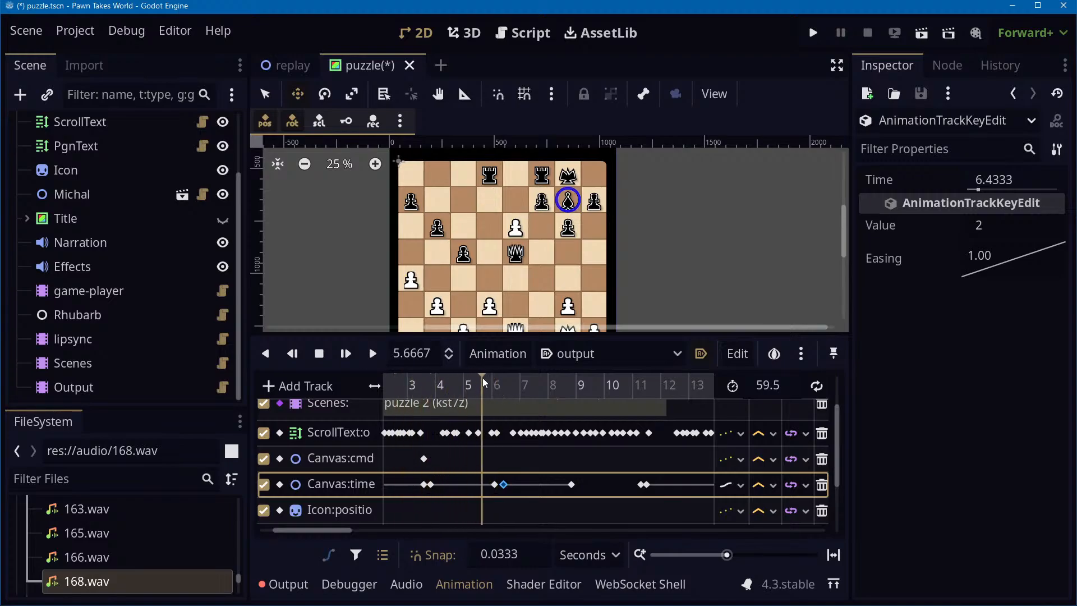
left_click(374, 355)
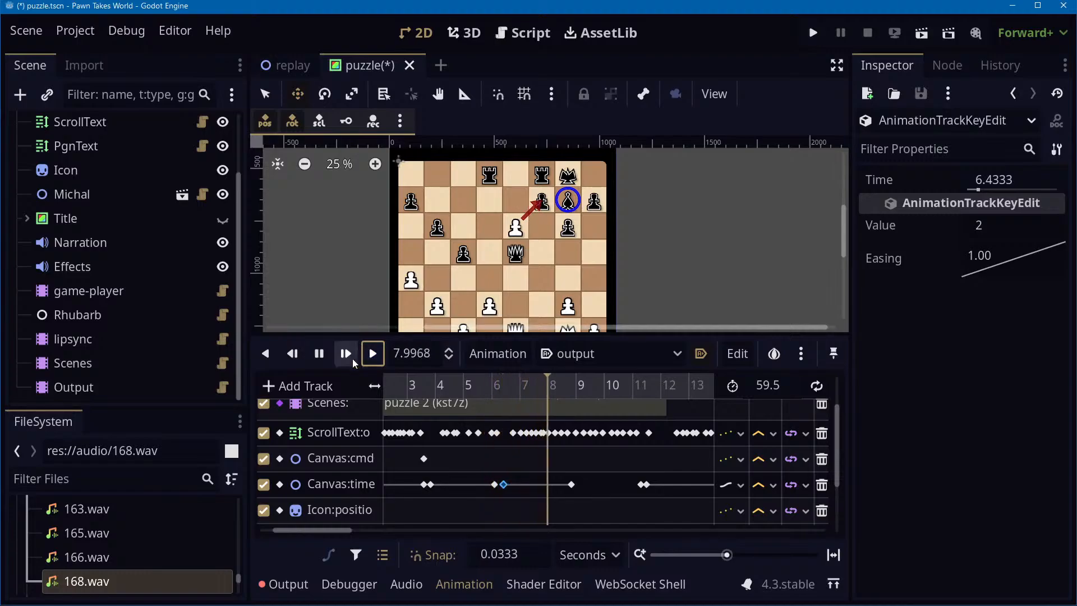
left_click(319, 361)
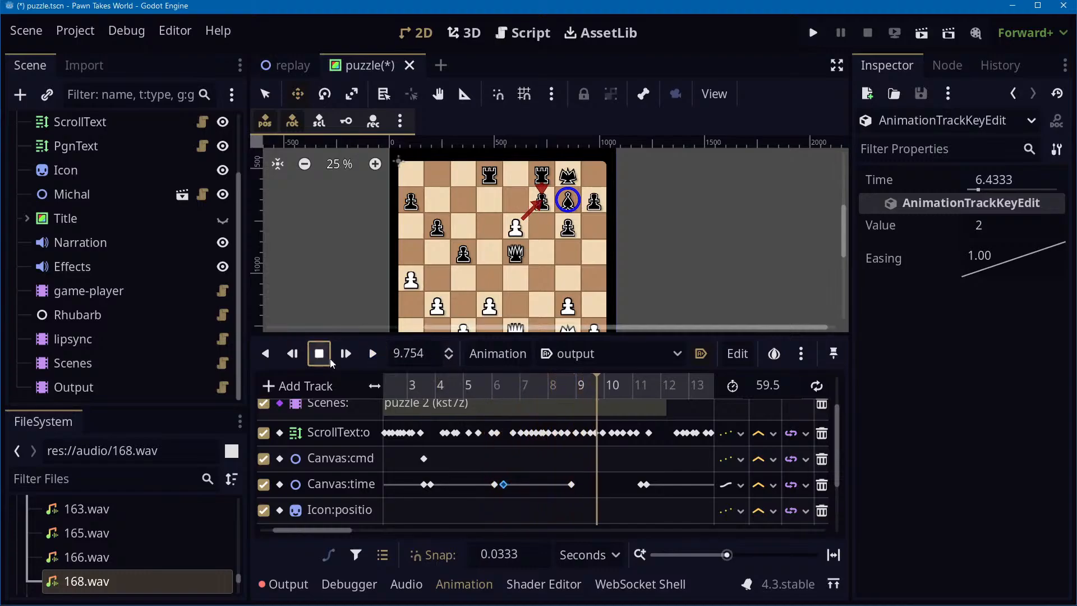
left_click_drag(574, 488, 561, 489)
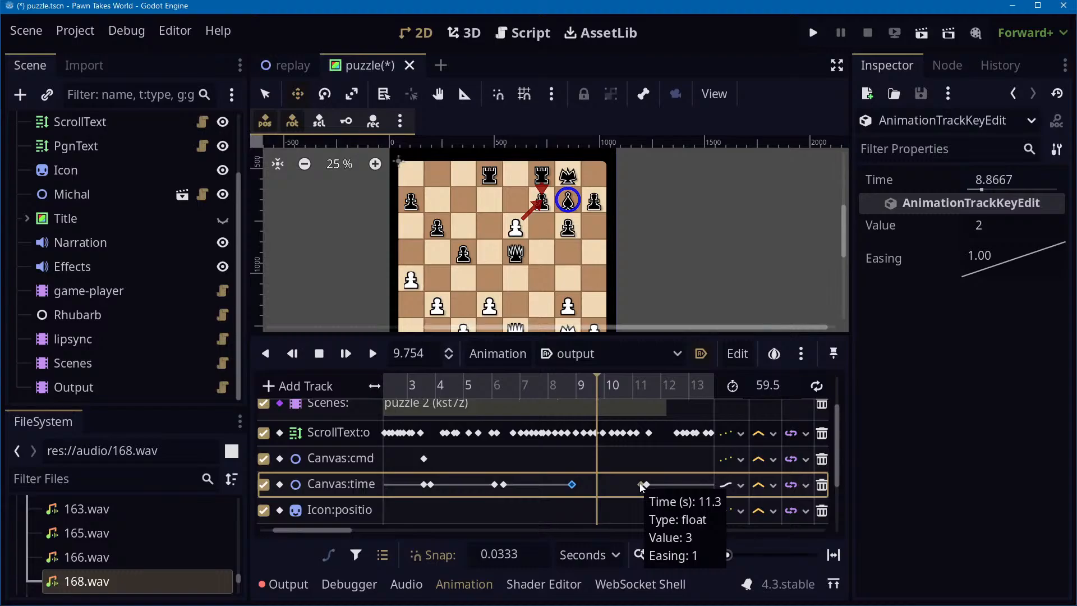
left_click_drag(643, 487, 583, 482)
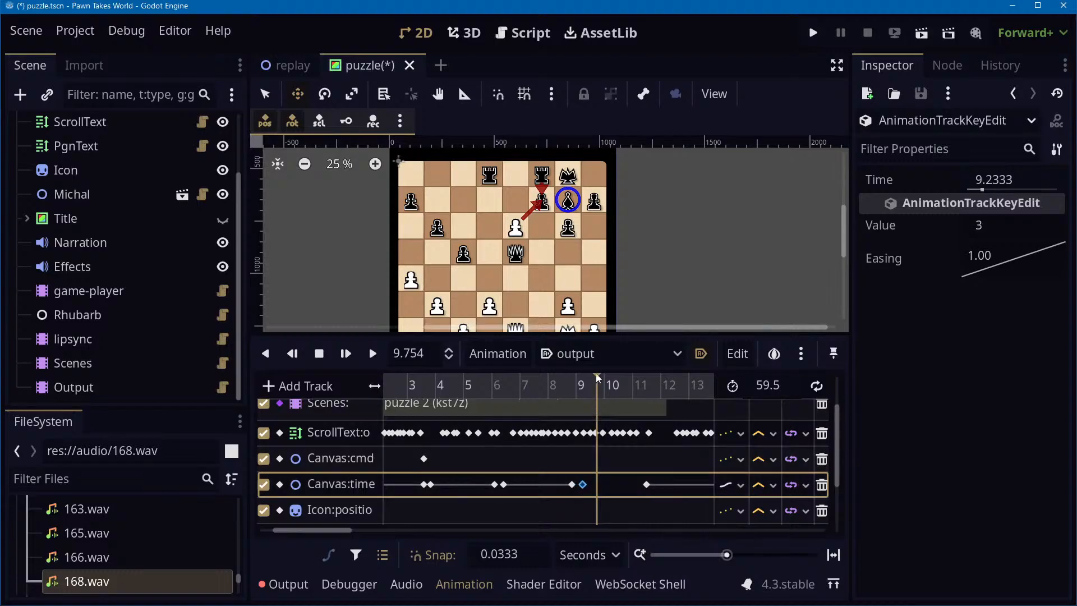
Play the animation from 3.3667 s to about 12 s and duplicate the Canvas time key of value 3 to 10.9333 s
left_click_drag(597, 378, 417, 392)
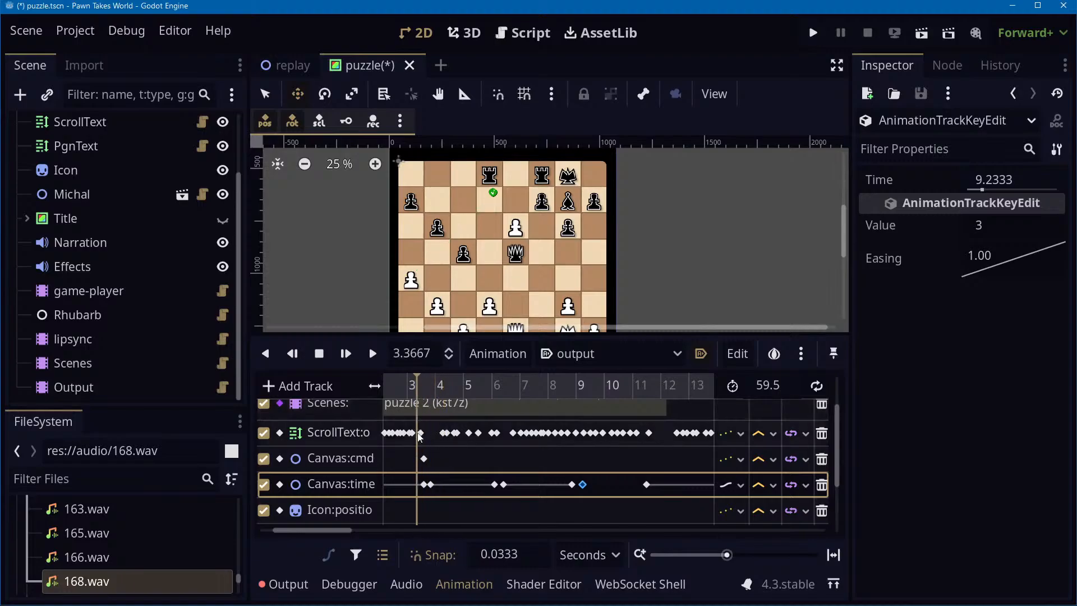
left_click(372, 355)
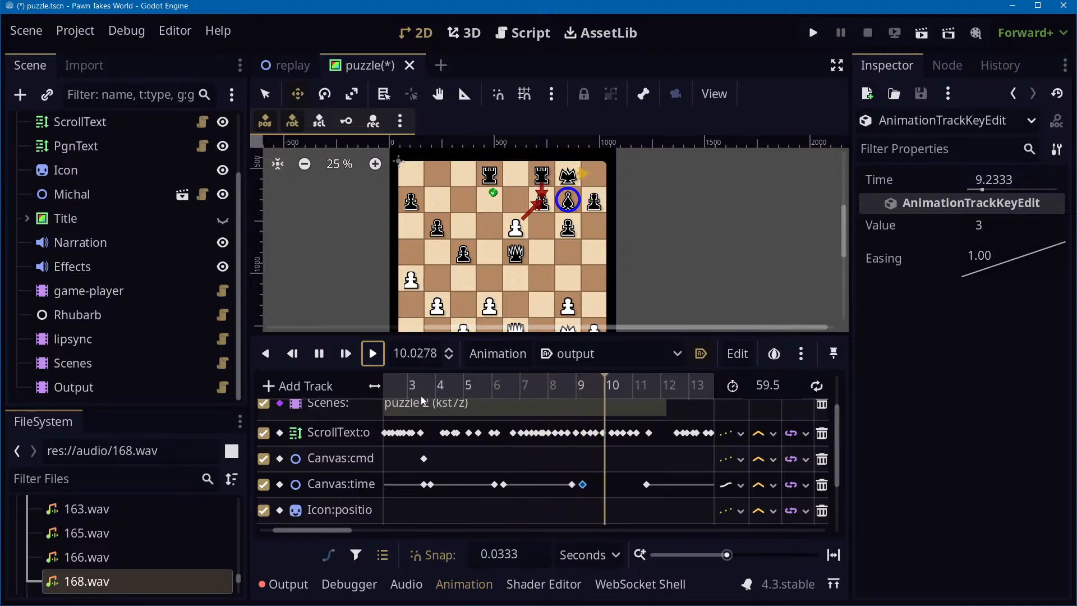
left_click(321, 354)
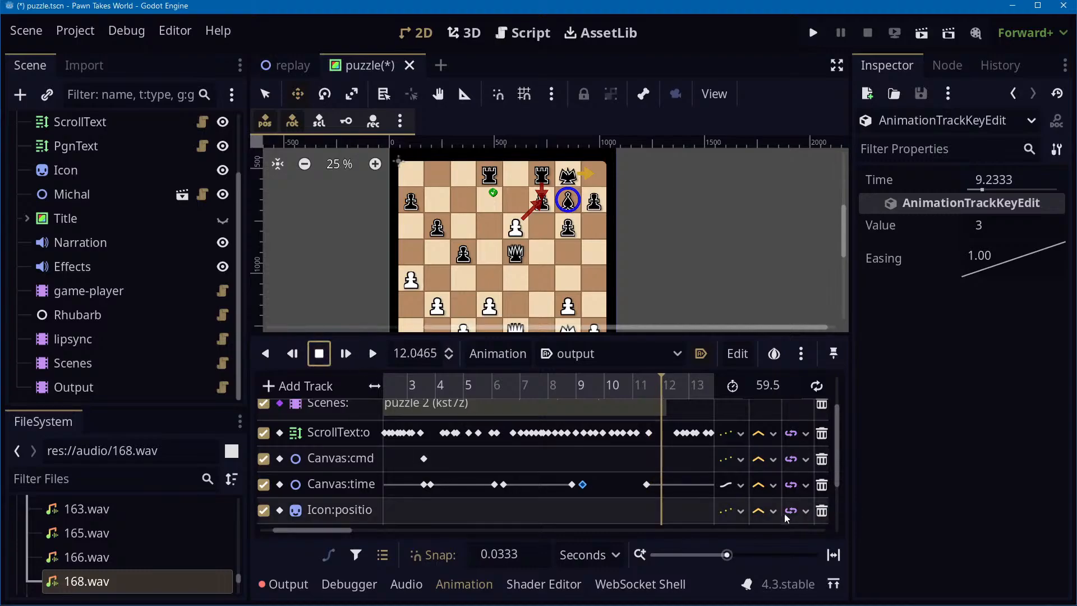
right_click(610, 484)
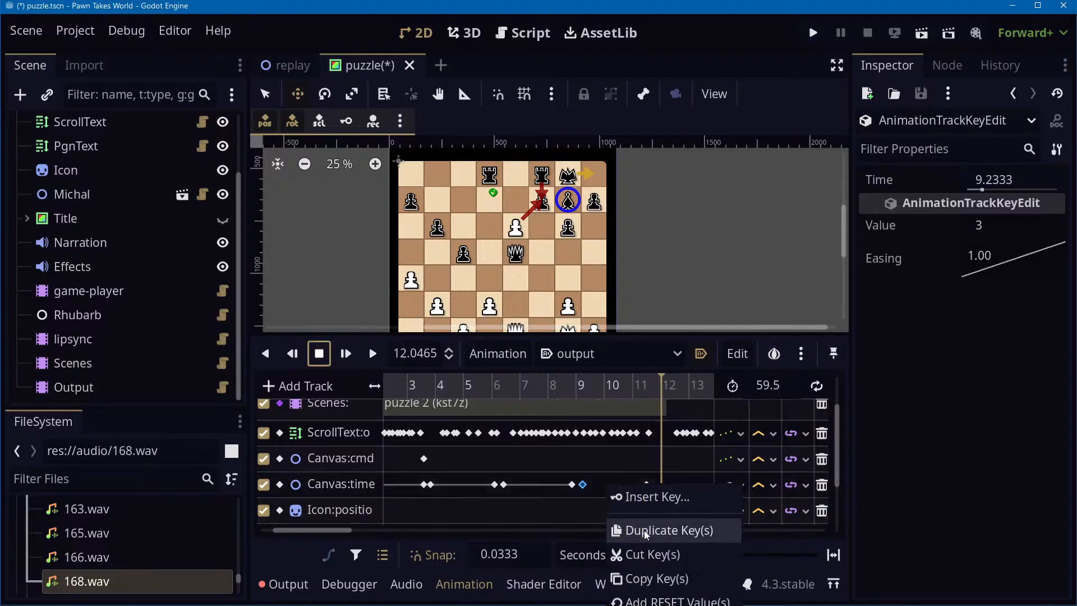
left_click(646, 531)
left_click_drag(607, 486, 624, 486)
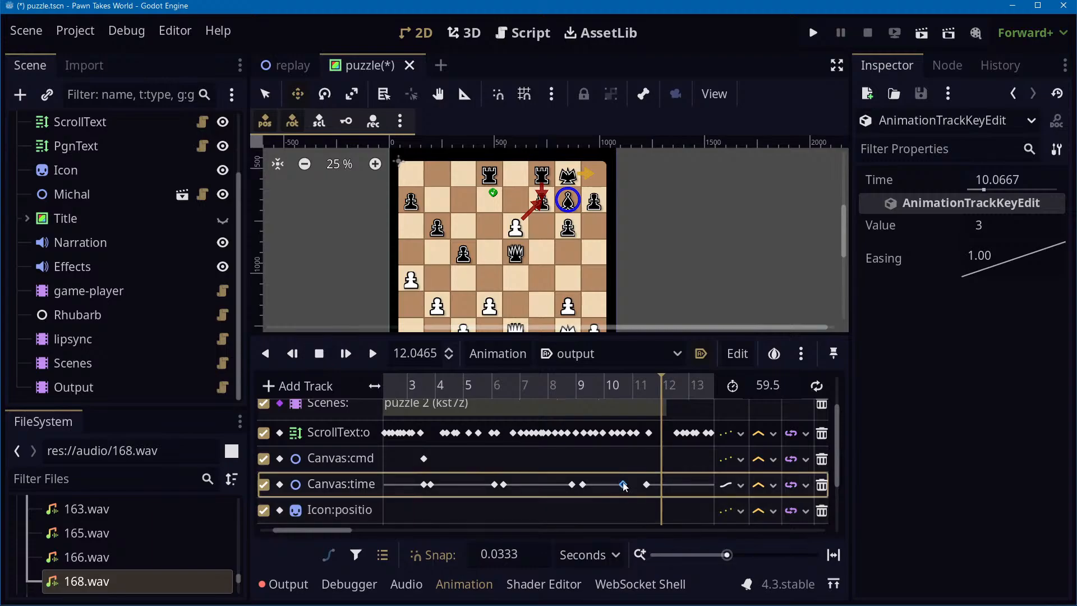
Replay the animation from about 10.5 s to about 12.4 s and move the Canvas time key of value 4 to 11.3 s
left_click_drag(662, 374, 616, 375)
left_click(373, 354)
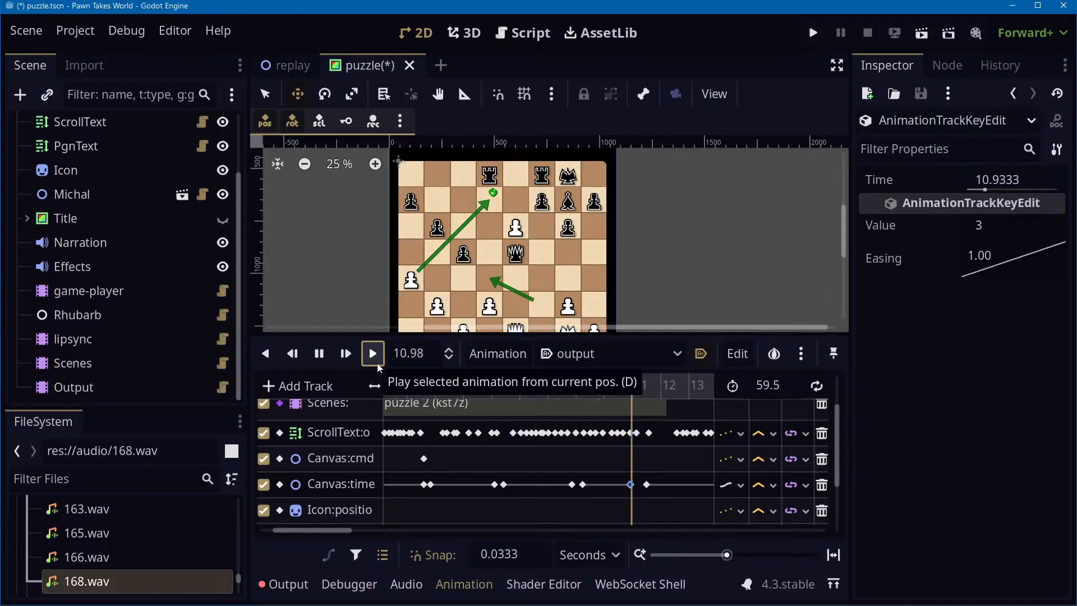
left_click(329, 360)
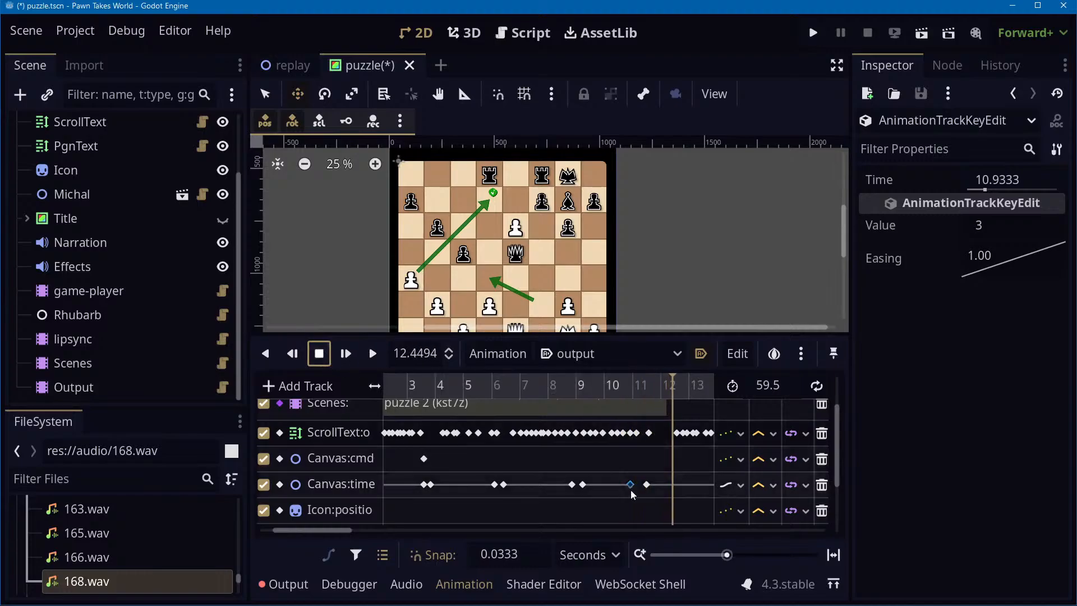
left_click_drag(647, 486, 642, 487)
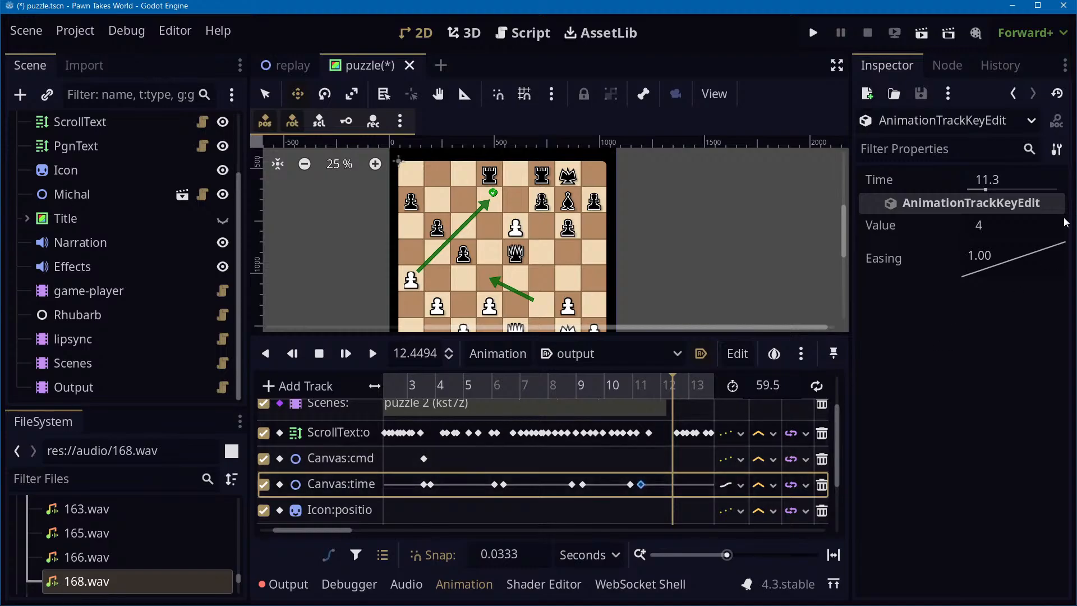
Replay the animation from 3.2333 s to about 13.3 s and shift the Canvas time key of value 4 to 11.2333 s
left_click_drag(672, 386, 426, 387)
left_click(373, 354)
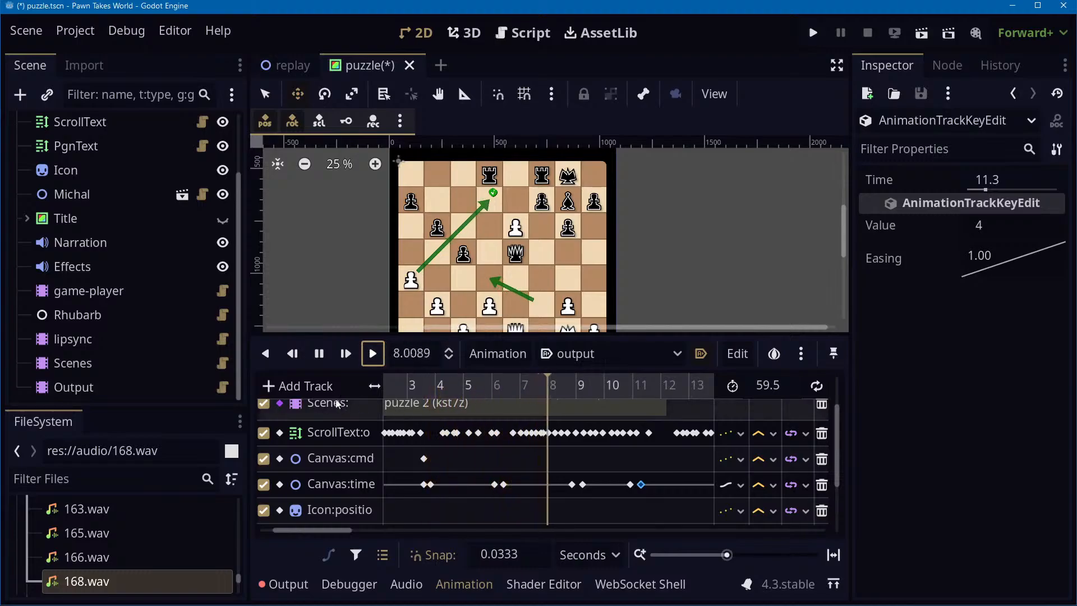
left_click(319, 354)
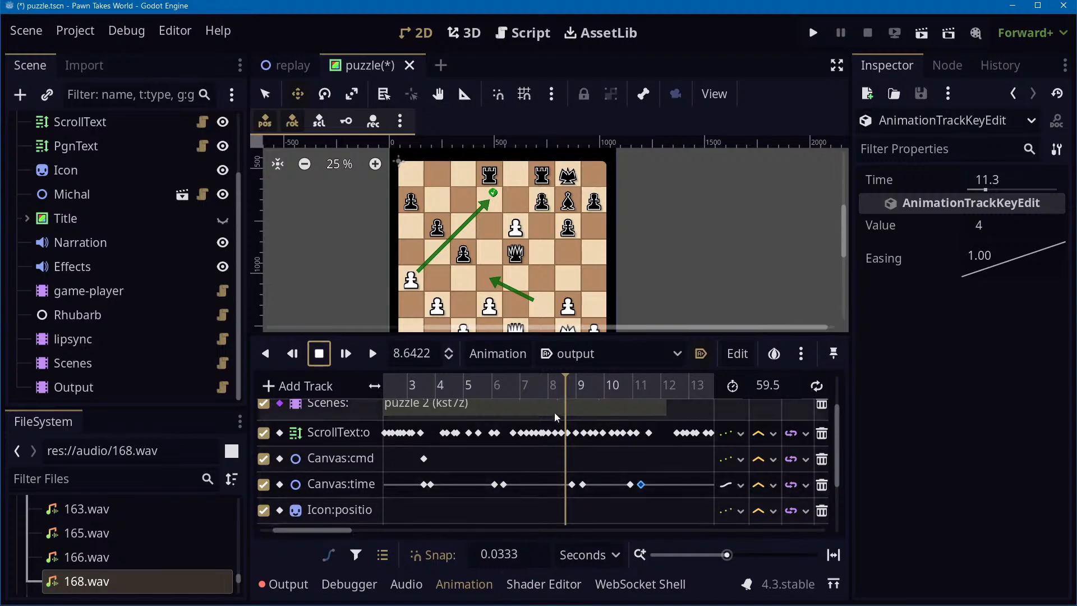
left_click_drag(561, 388, 414, 401)
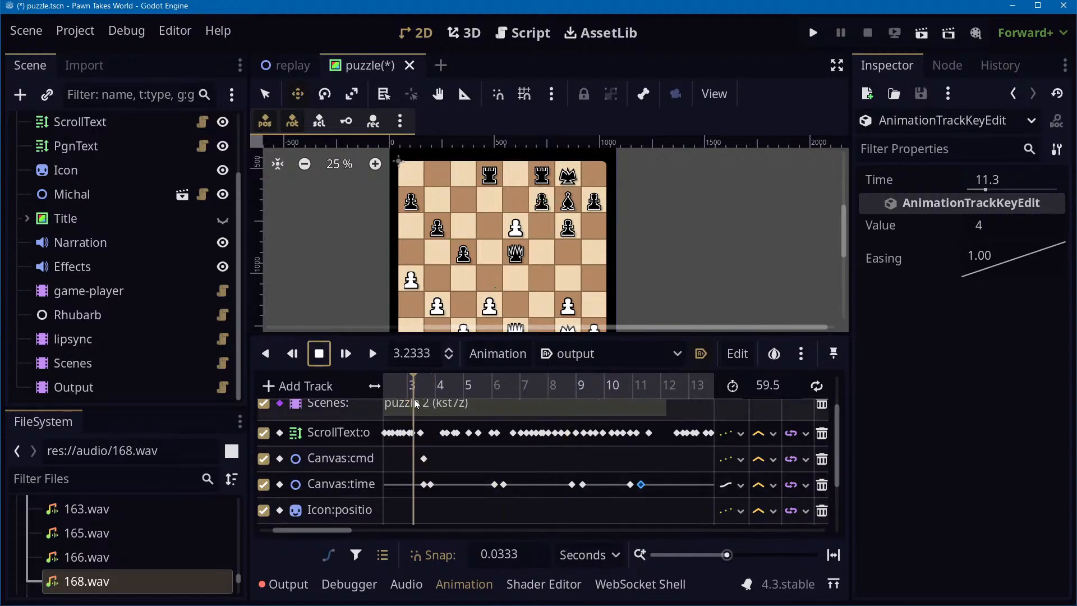
left_click(372, 353)
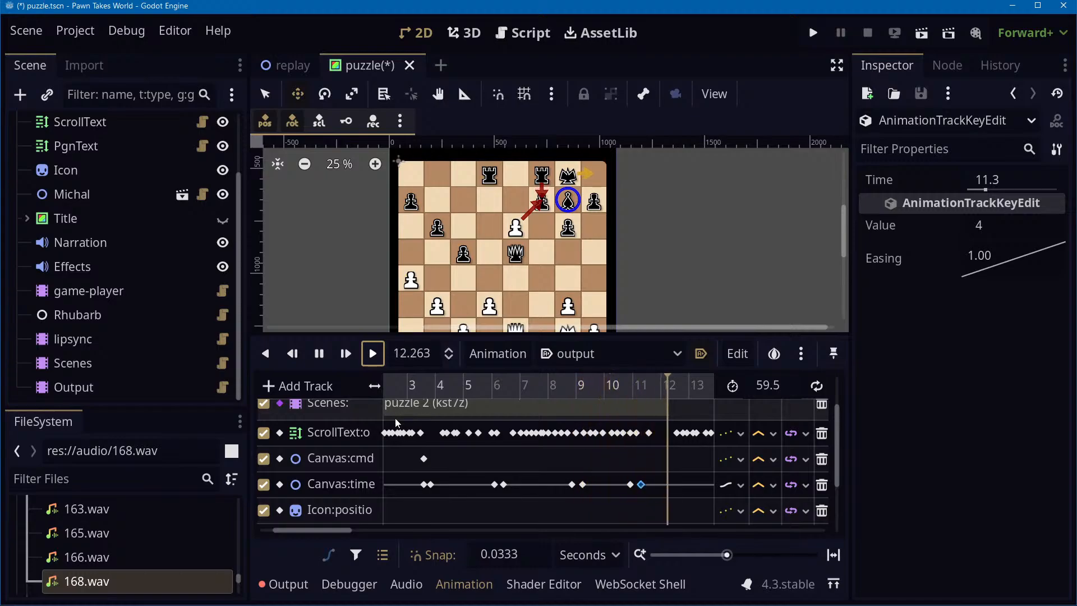
left_click(318, 356)
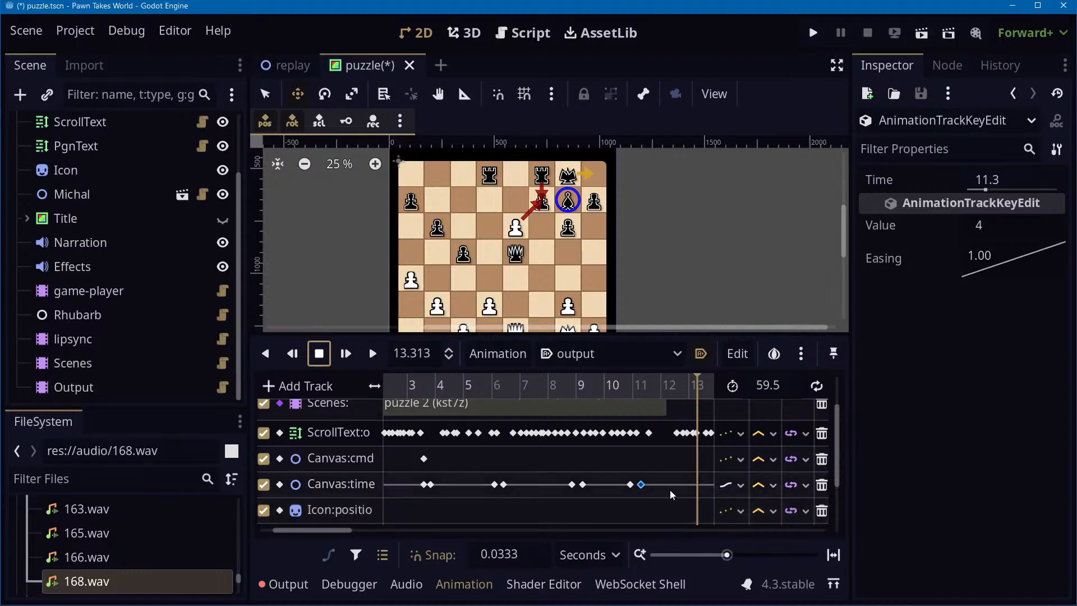
left_click_drag(643, 485, 640, 486)
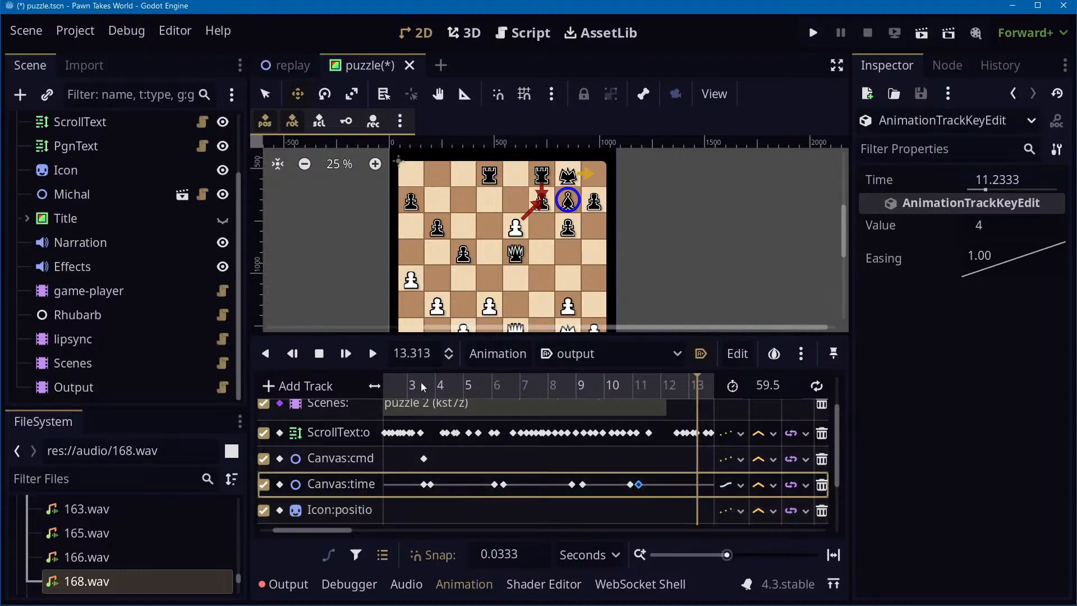
Scrub through the retimed arrows and play the animation from 10.3333 s to about 13.9 s
left_click_drag(418, 383, 598, 415)
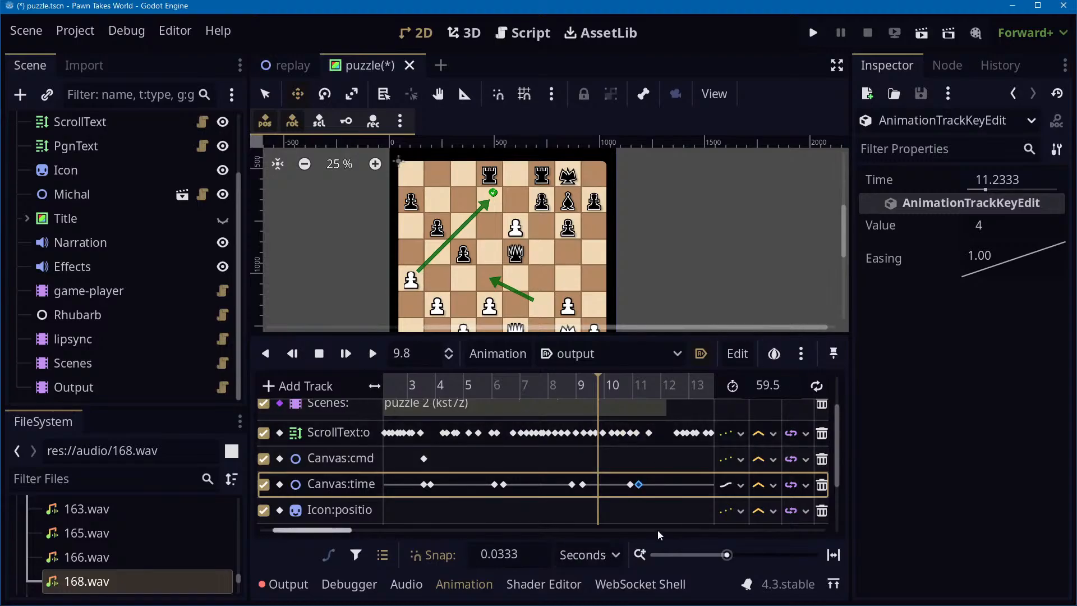
mouse_move(313, 534)
left_mouse_down()
mouse_move(431, 534)
mouse_move(316, 524)
left_mouse_up()
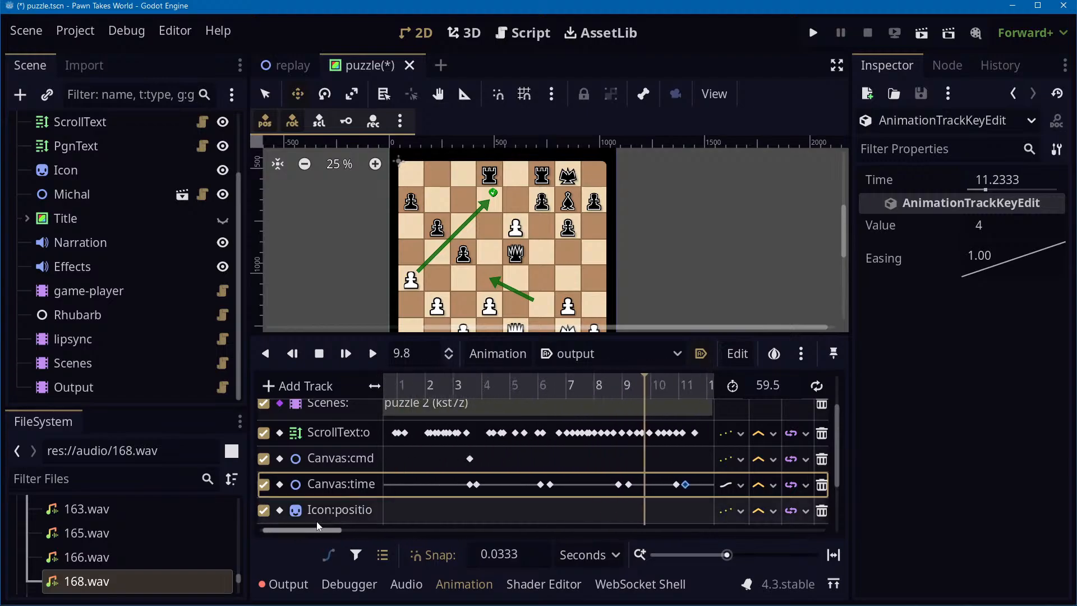
left_click(394, 386)
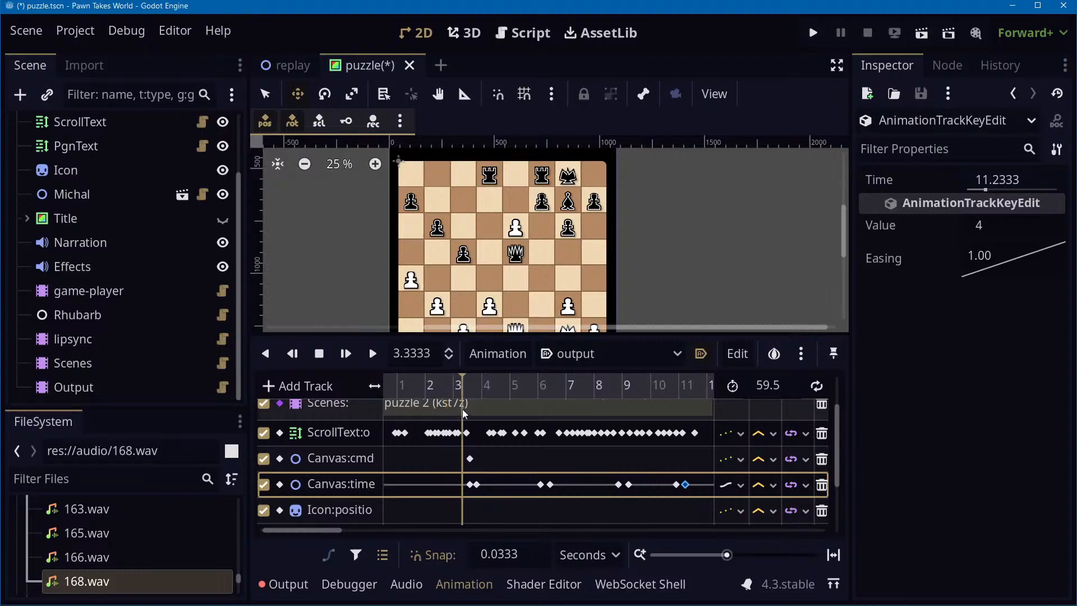
left_click_drag(462, 409, 660, 406)
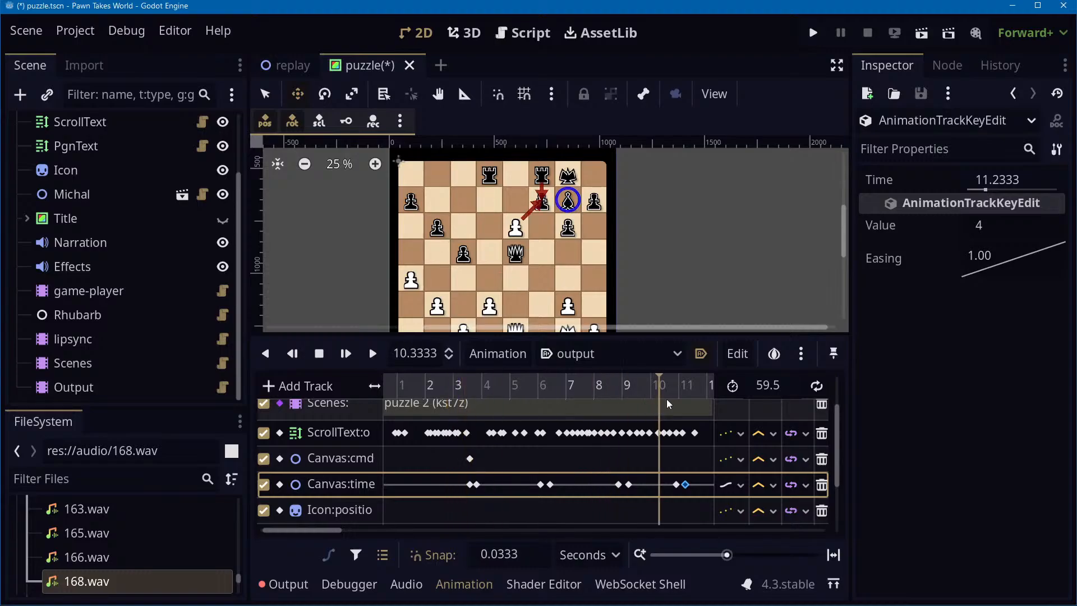
left_click(374, 354)
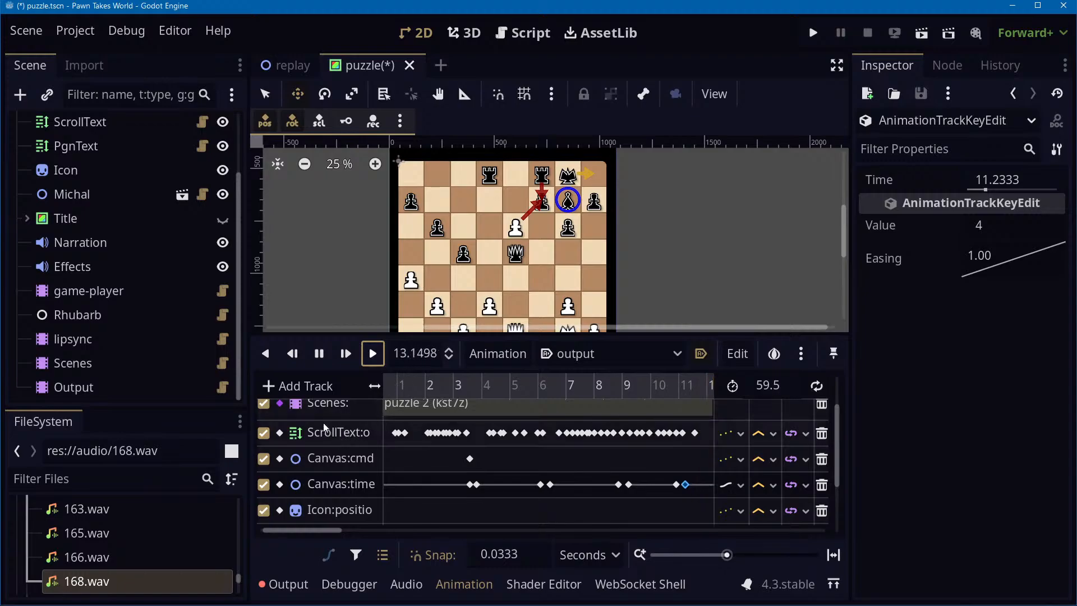
left_click(321, 354)
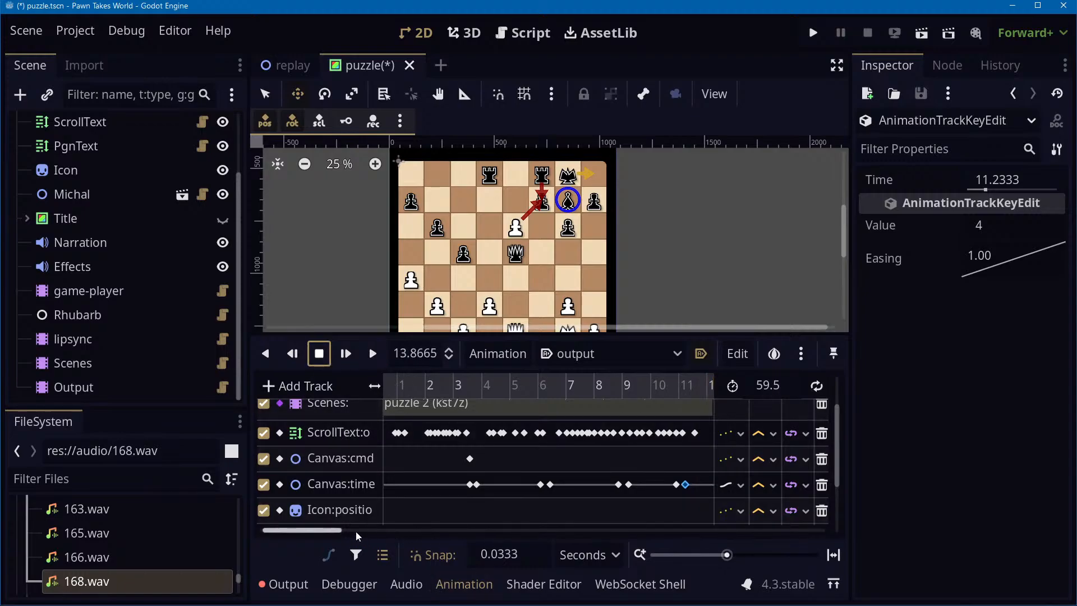
Continue playing the output animation to about 16 s and save the puzzle scene
left_click_drag(343, 530, 381, 531)
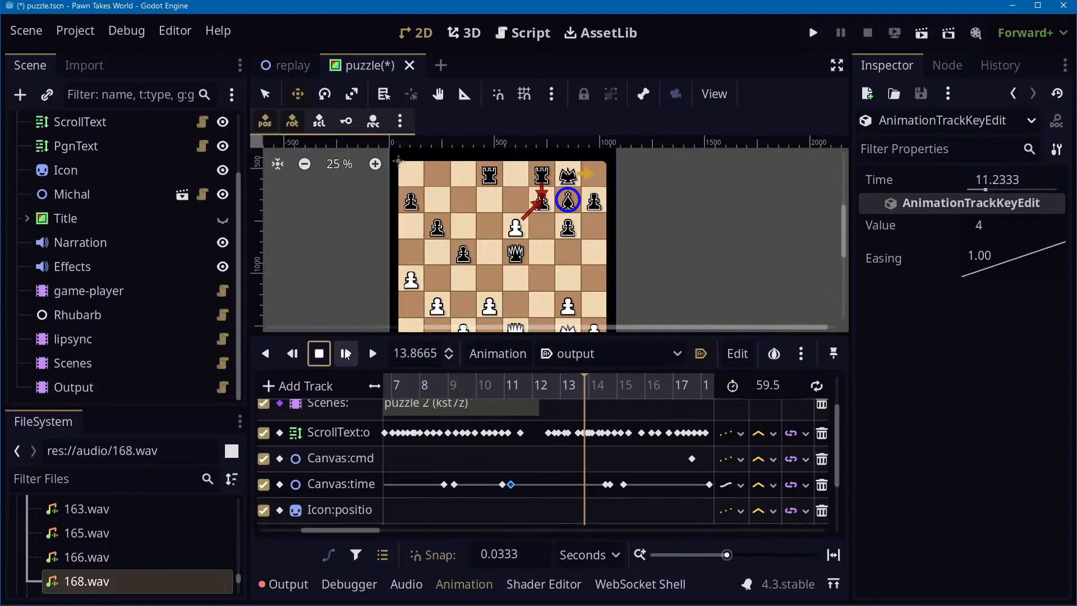
left_click(372, 354)
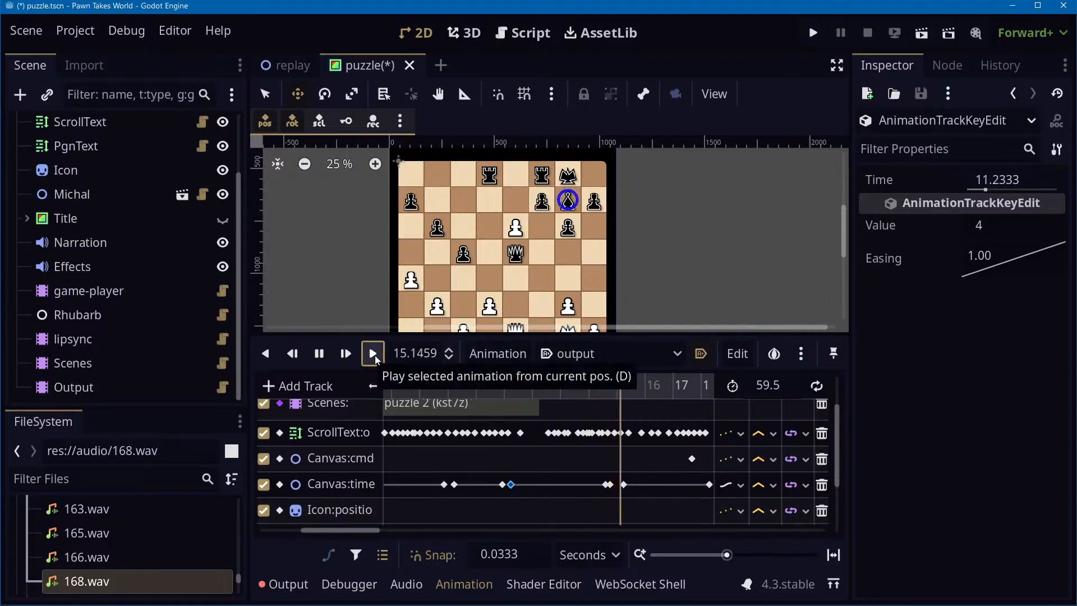
left_click(319, 354)
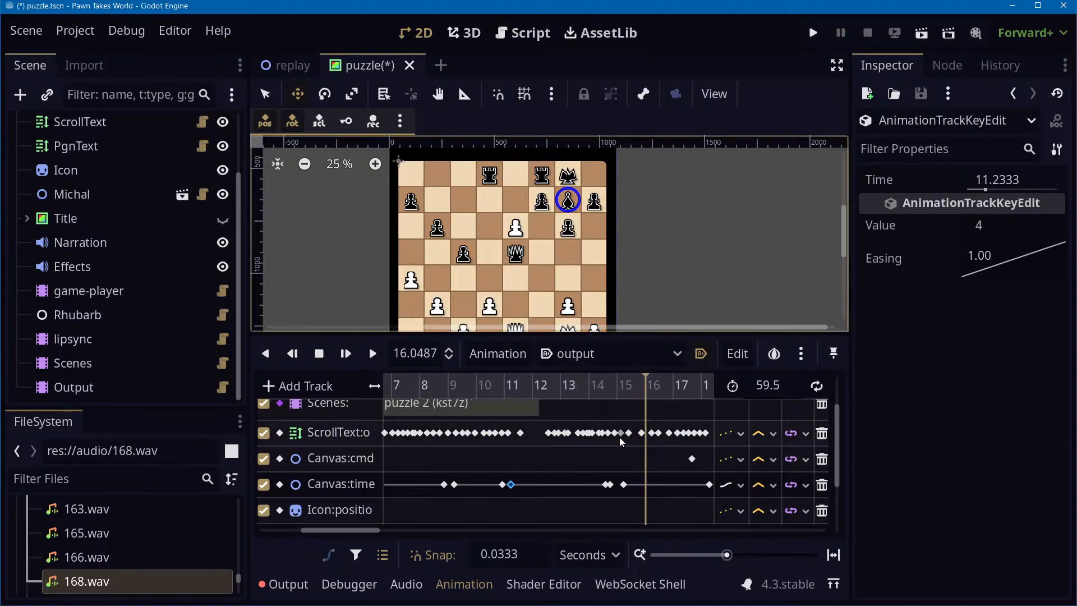
key("ctrl+s")
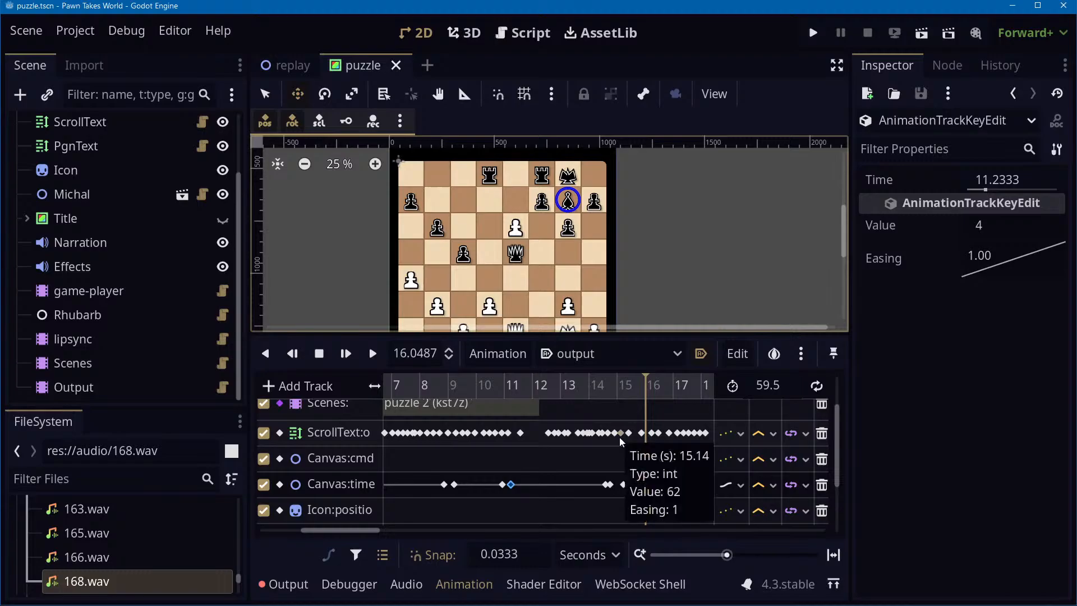
scroll(714, 307, "down", 1)
scroll(720, 285, "down", 1)
middle_click_drag(720, 296, 728, 330)
scroll(632, 469, "down", 3)
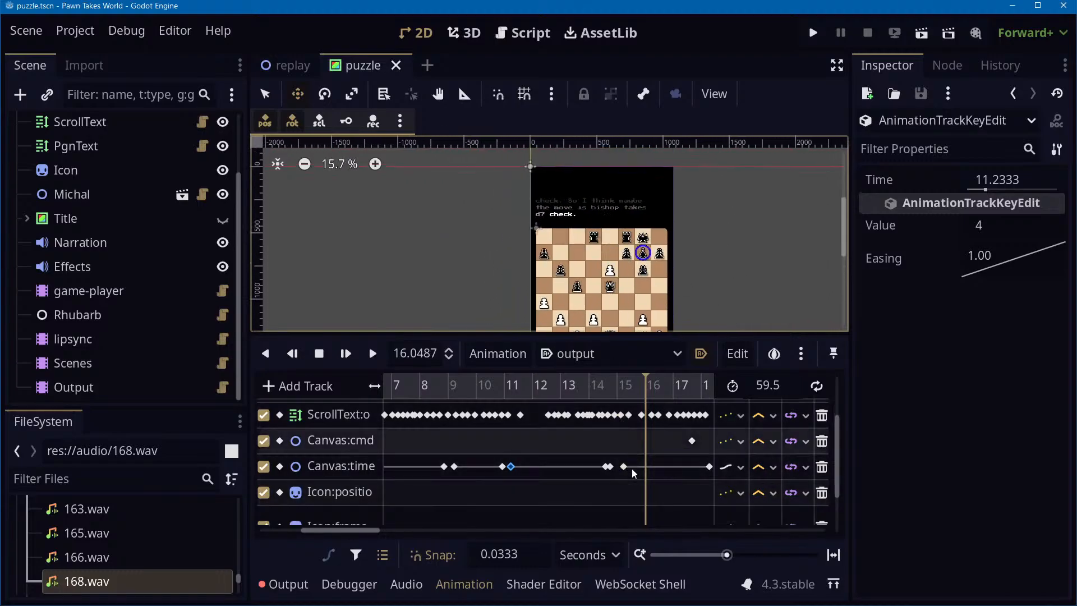
Switch to Emacs and add the heading "make the subtitles track" at the end of puzzle-workflow.org
key("alt+Tab")
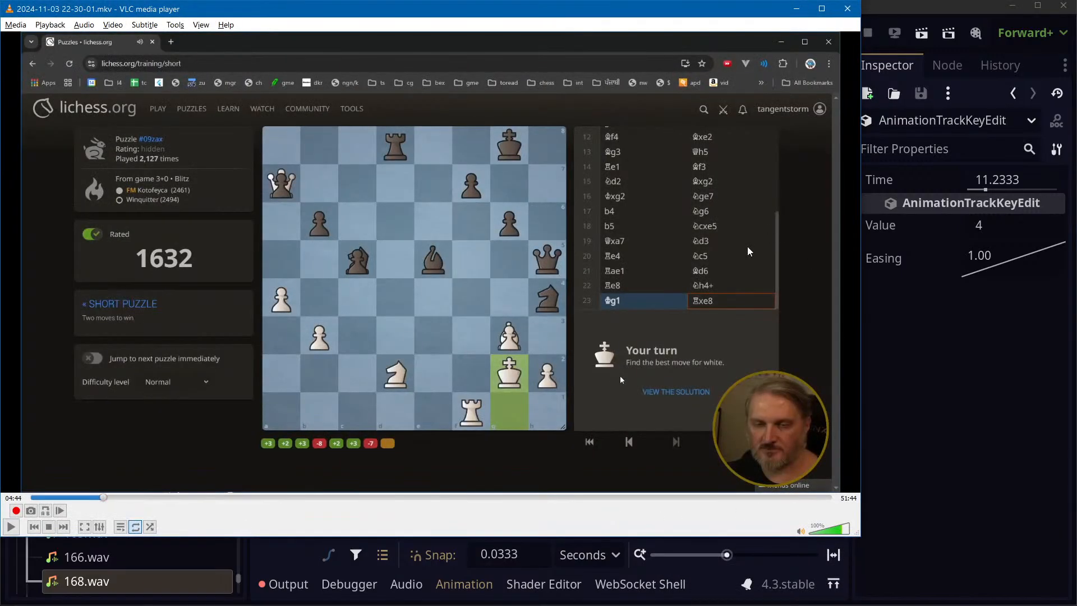
key("alt+Tab")
key("alt+Tab")
key("alt+Tab")
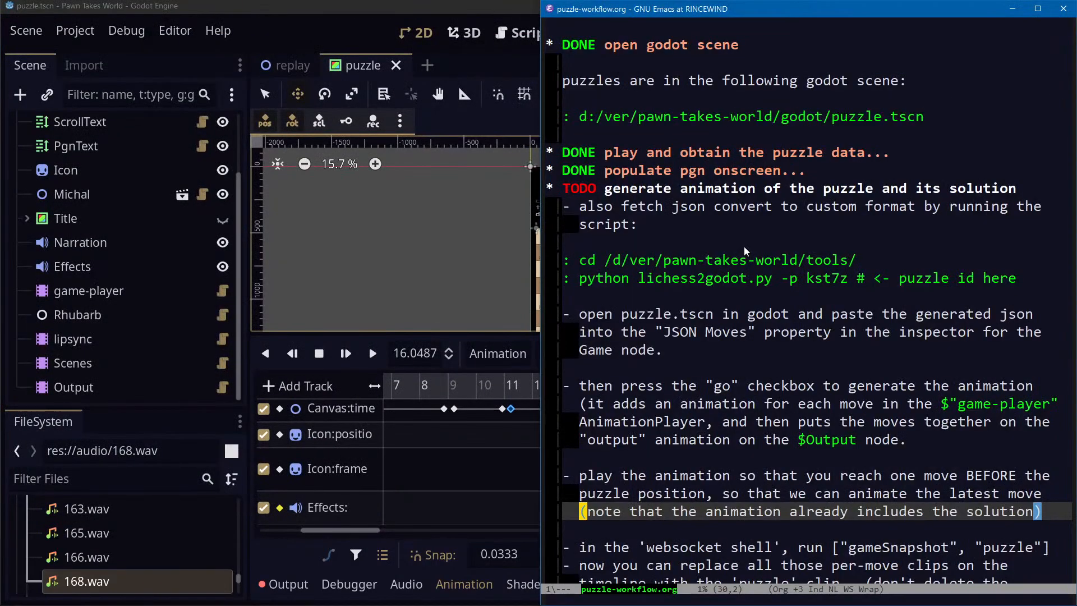
key("alt+greater")
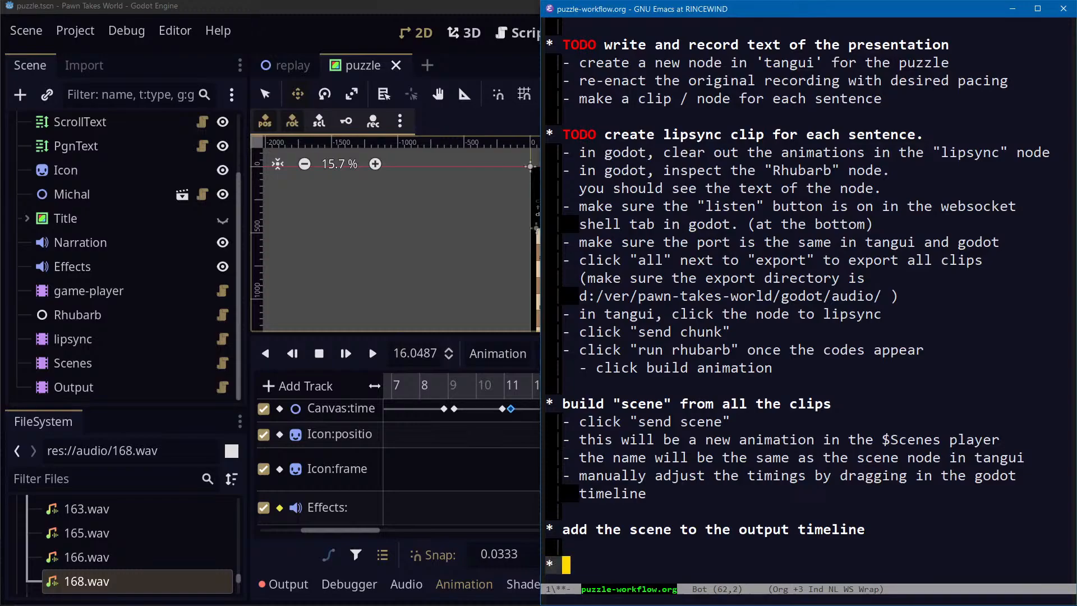
type("make the subtitles")
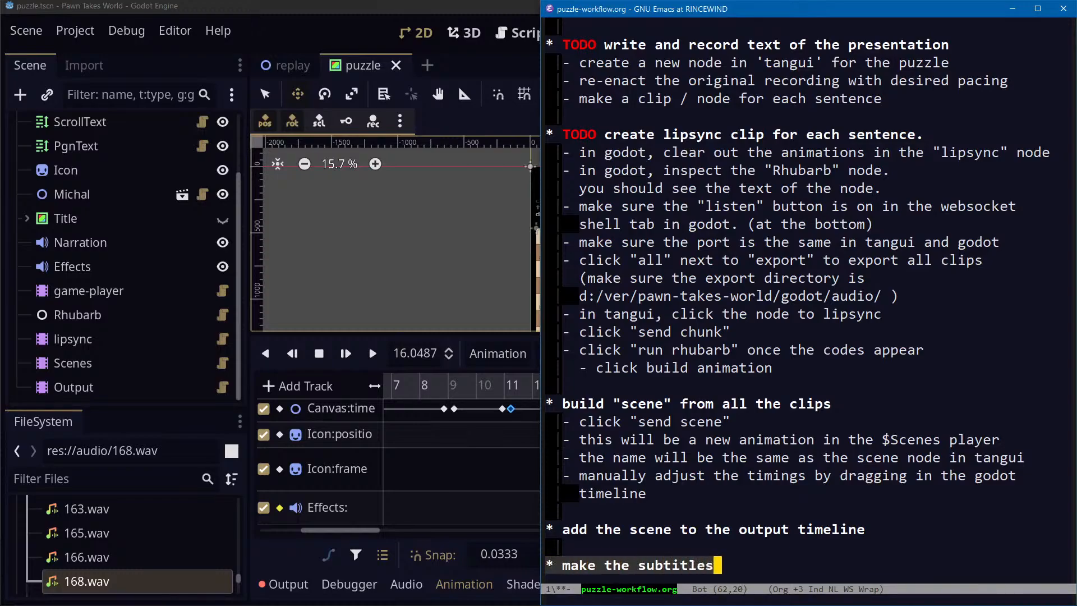
type(" track")
key("Return")
Add the bullet 'hit the "send text" button' under the subtitles heading and save the file
type("- ")
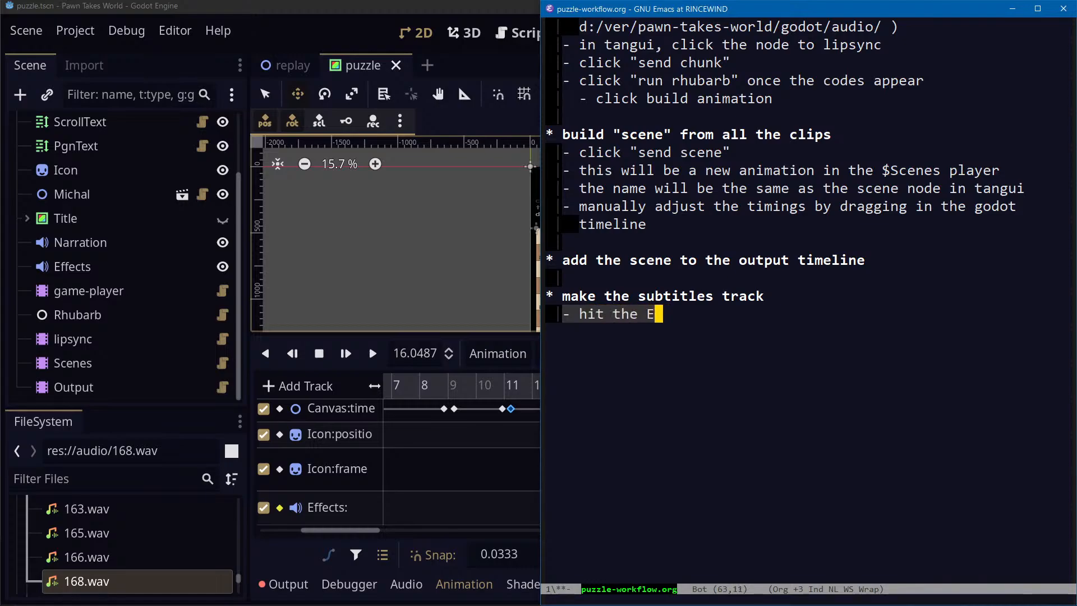
type("hit the \"send te")
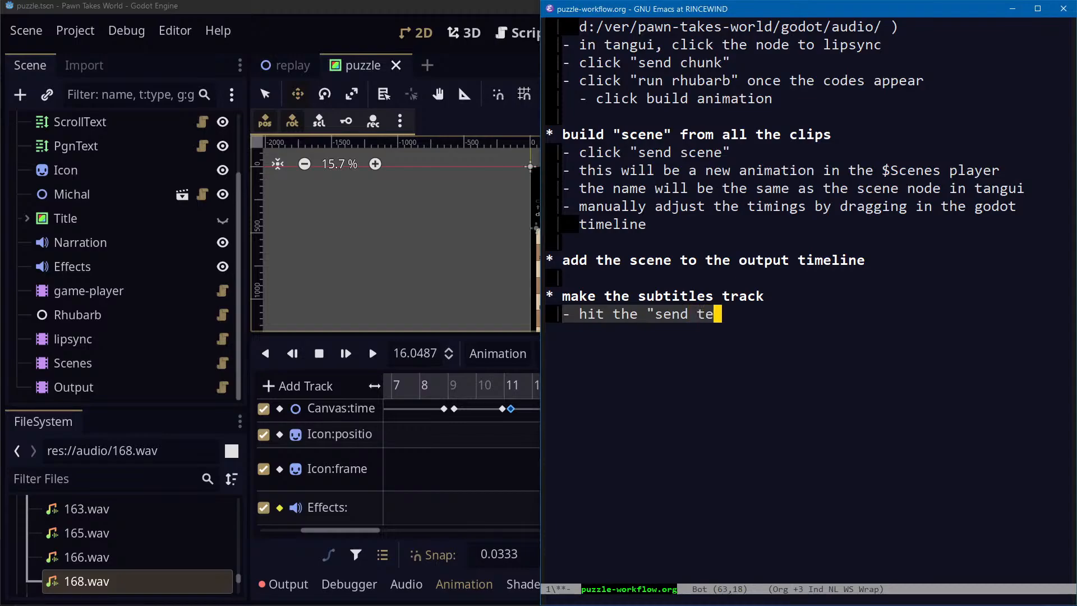
type("xt\" button")
key("Return")
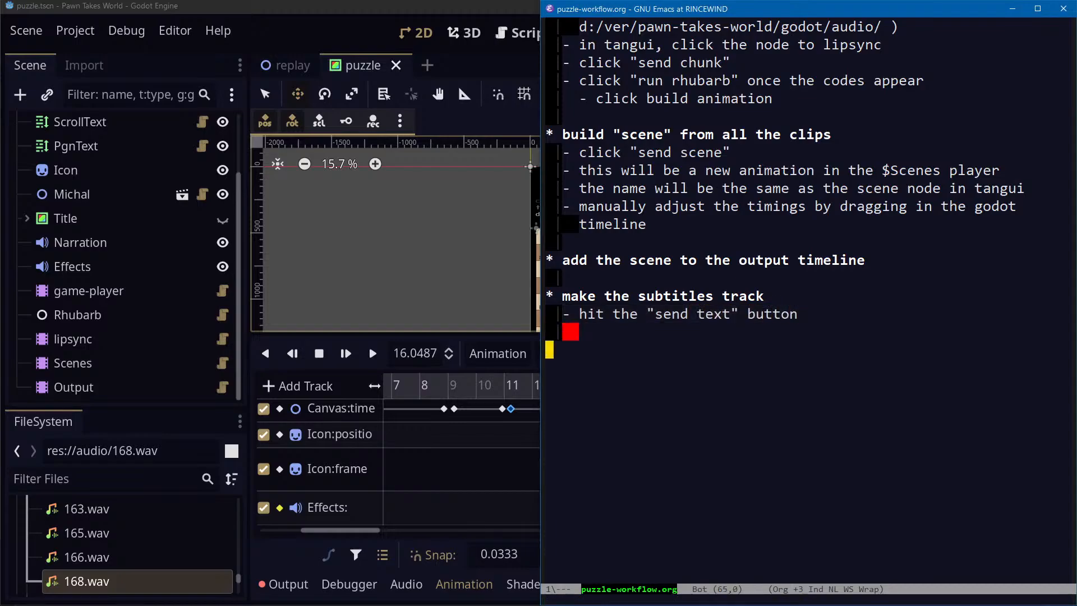
Send the puzzle's text from tangui to Godot and check the WebSocket Shell log for the message
key("alt+Tab")
key("alt+Tab")
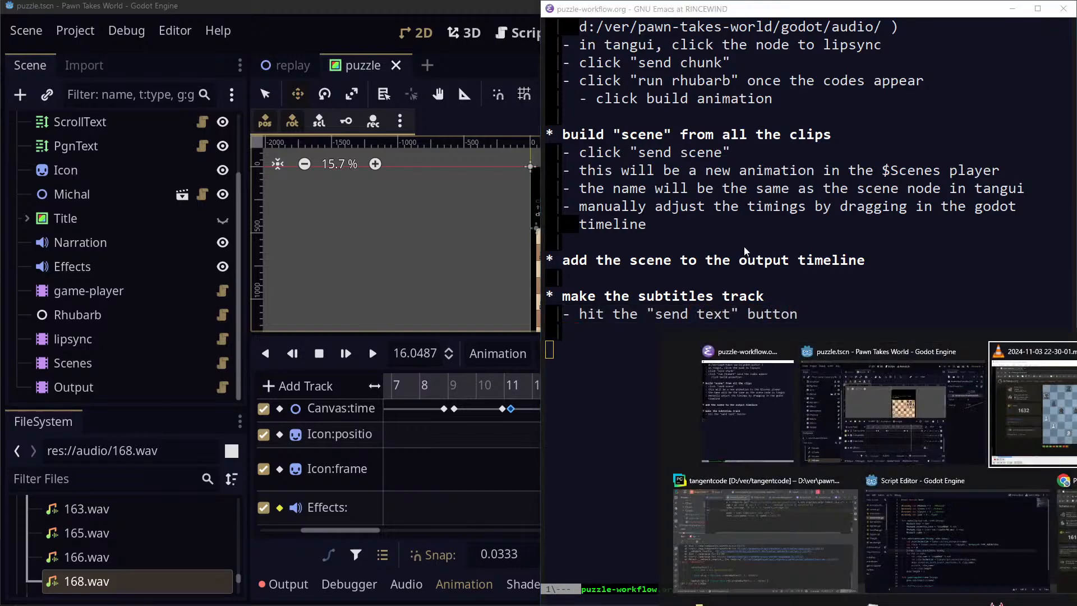
key("alt+Tab")
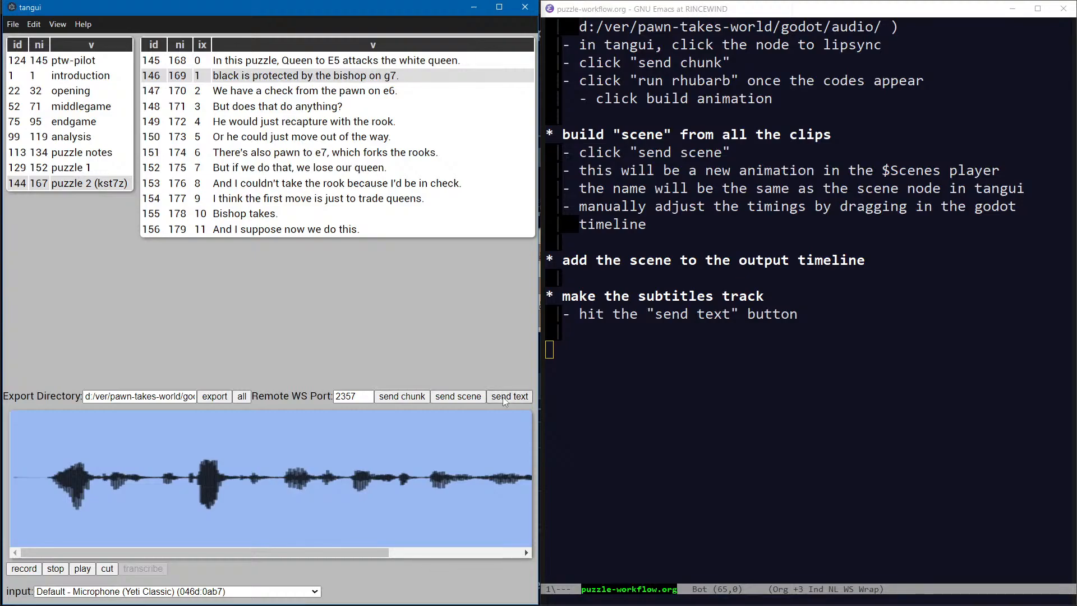
key("alt+Tab")
key("alt+Tab")
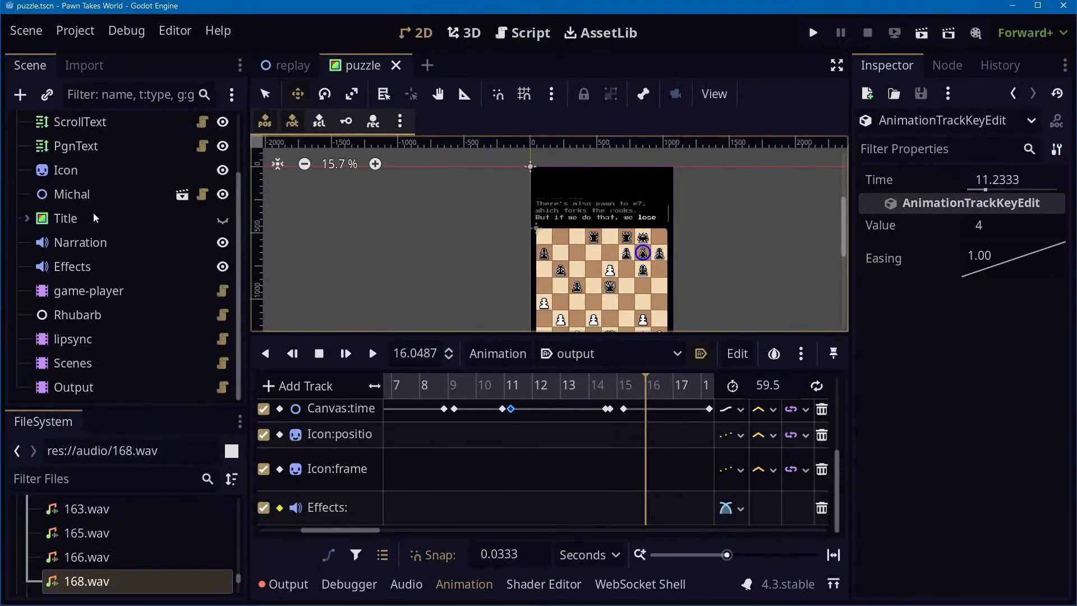
scroll(93, 212, "up", 3)
left_click(640, 584)
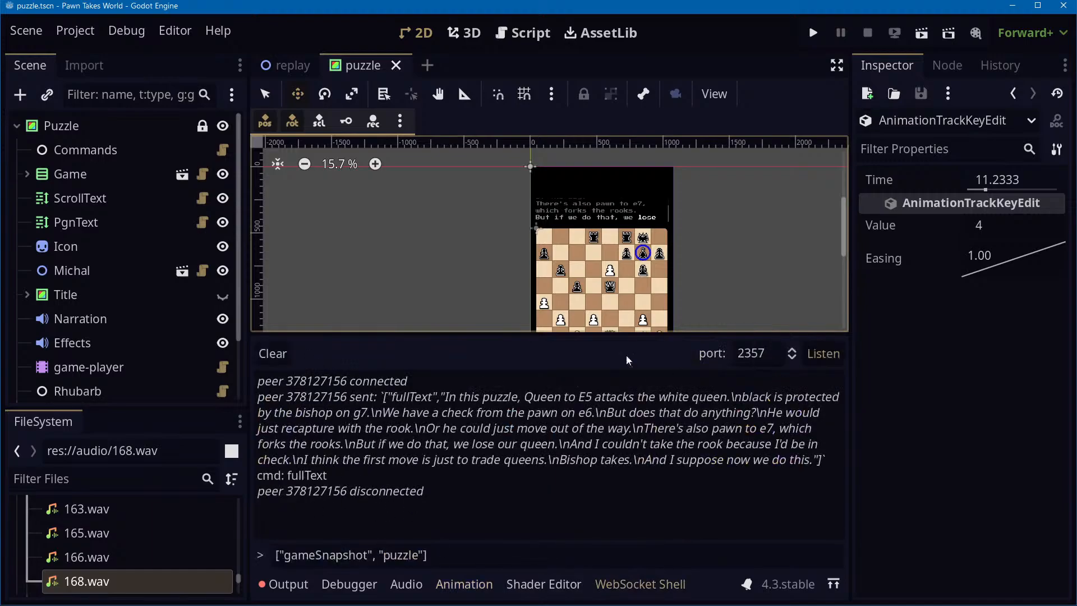
Copy the ScrollText node's entire Full Text value and paste it over the contents of its Text property
left_click(95, 205)
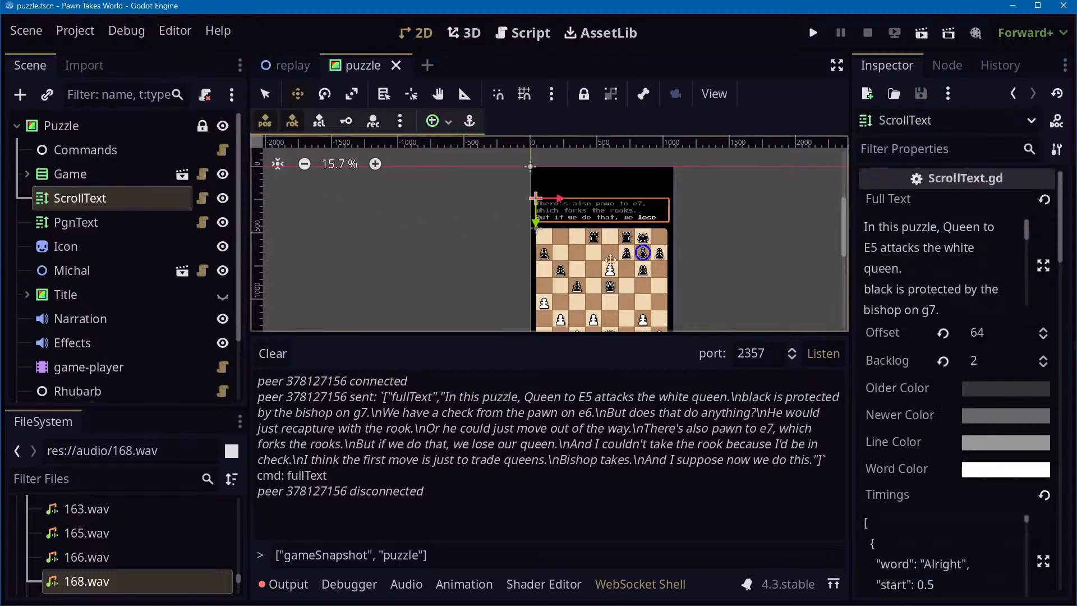
left_click_drag(909, 228, 958, 10)
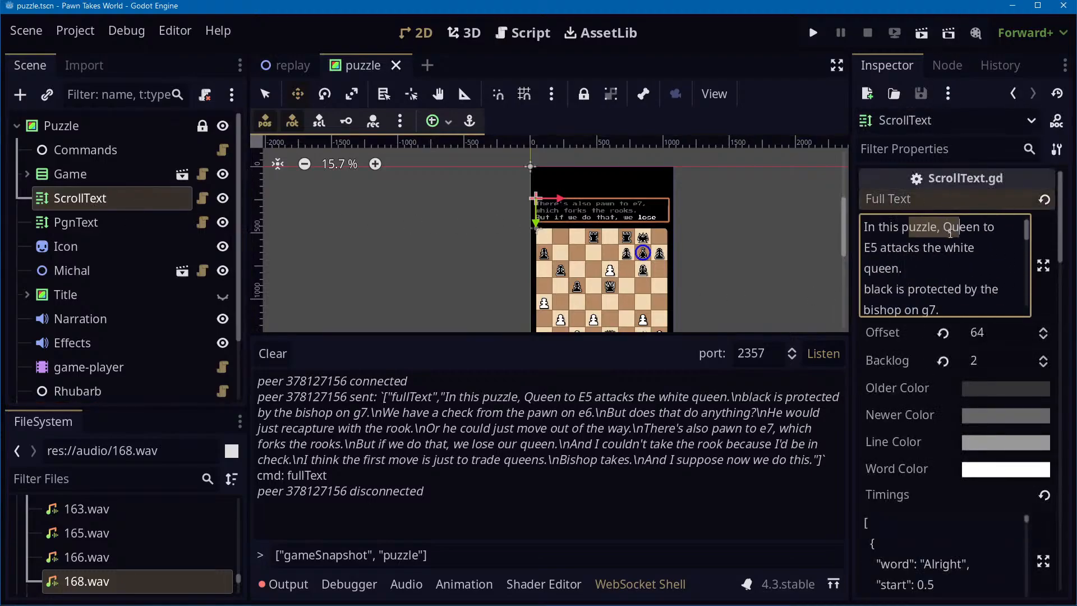
left_click(955, 255)
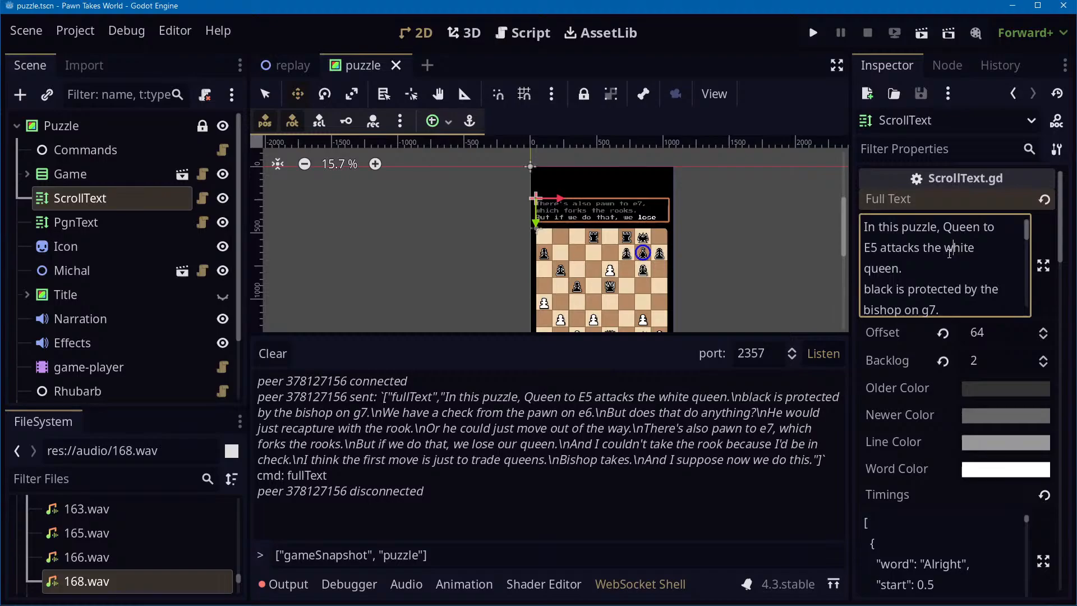
key("ctrl+a")
key("ctrl+c")
scroll(954, 448, "down", 8)
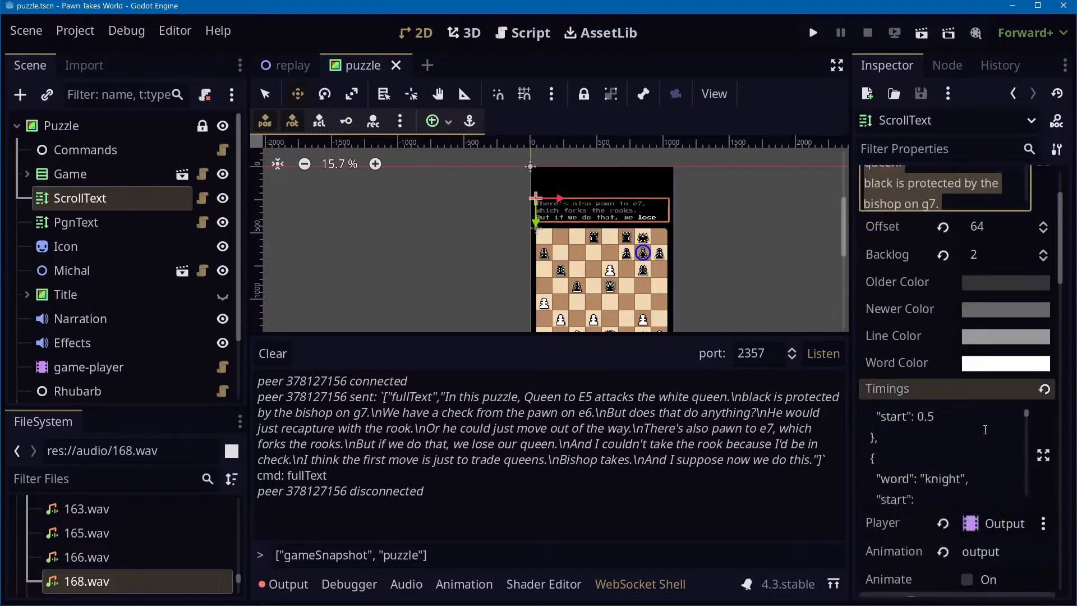
scroll(962, 499, "down", 5)
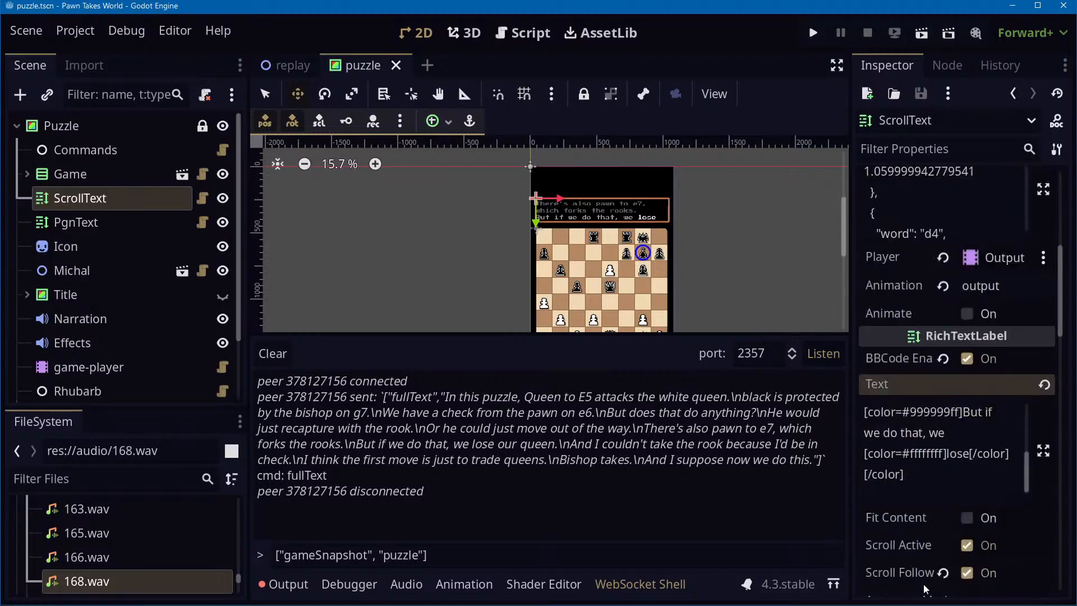
left_click(943, 454)
key("ctrl+a")
key("ctrl+v")
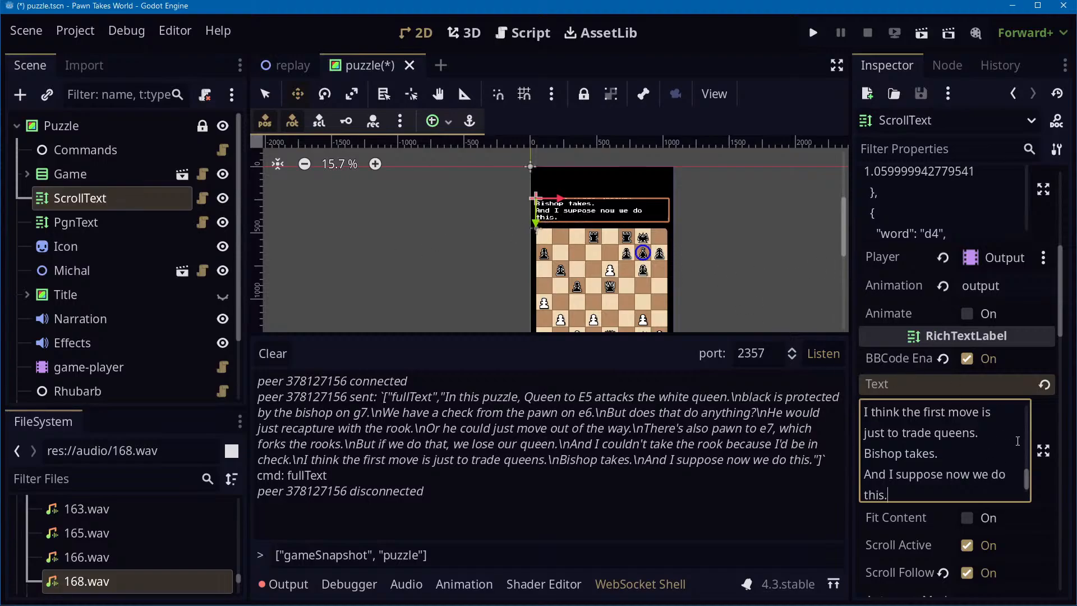
Turn on Fit Content for the ScrollText node and hide the Game node
left_click(967, 518)
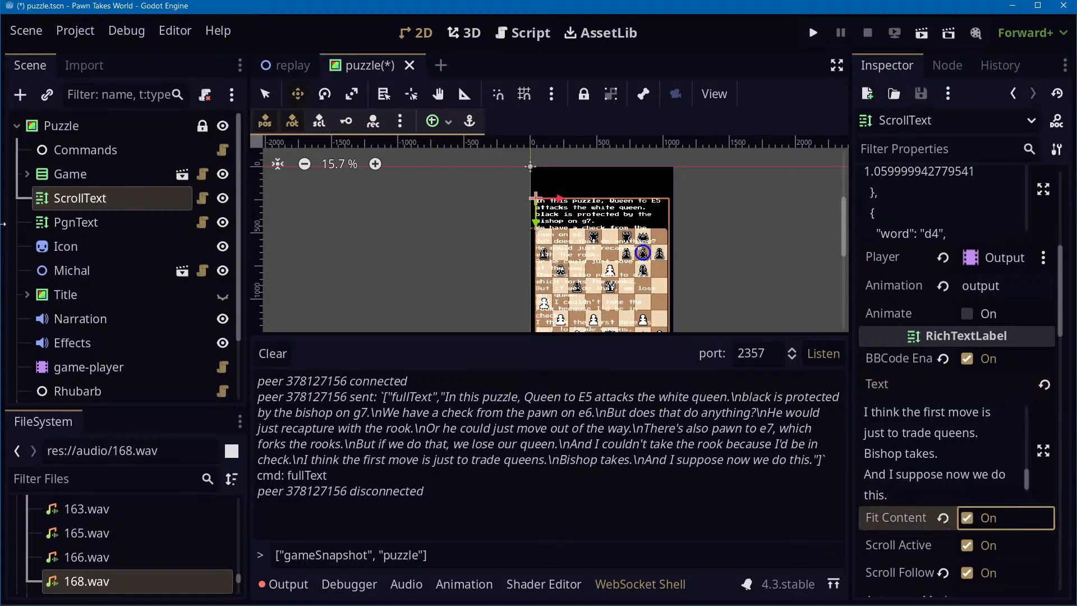
left_click(223, 174)
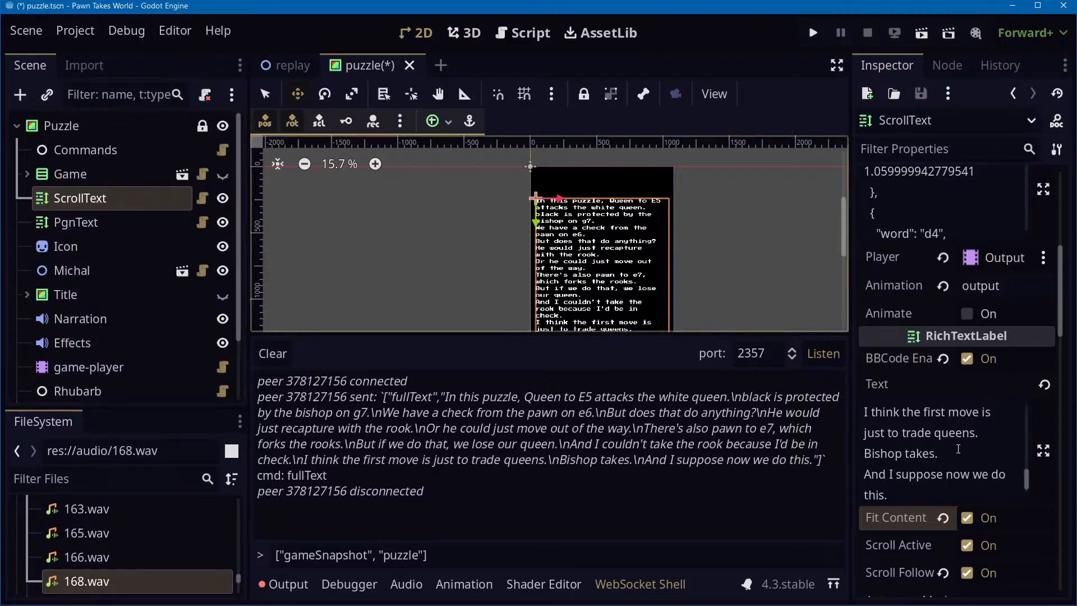
scroll(958, 448, "up", 6)
scroll(958, 449, "up", 5)
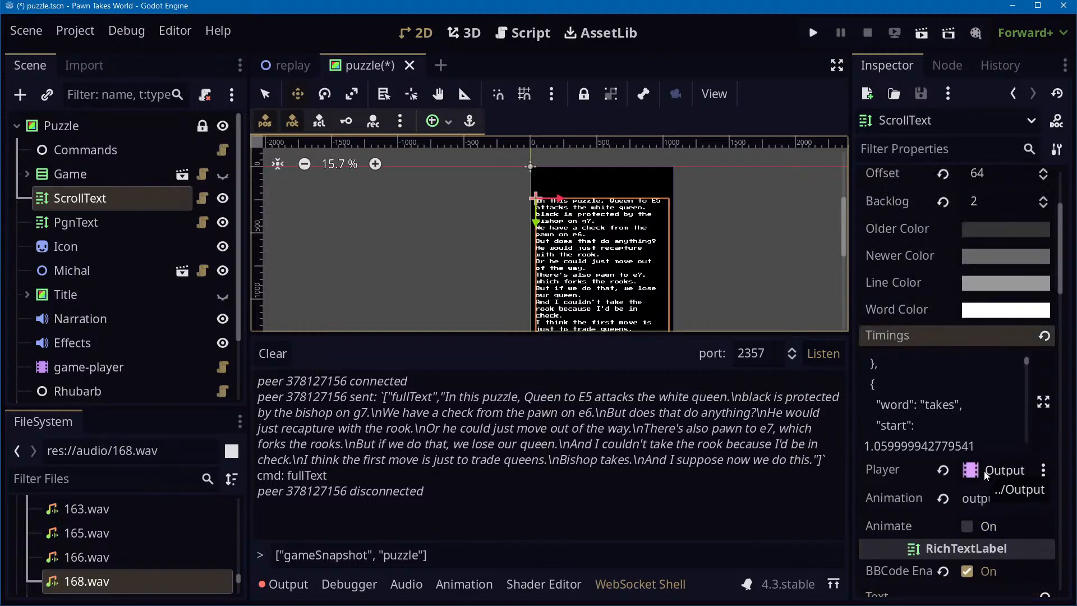
Return to Emacs and add the bullet 'inspect the "ScrollText" node.' under the subtitles heading
key("alt+Tab")
key("alt+Tab")
key("alt+Tab")
key("alt+Tab")
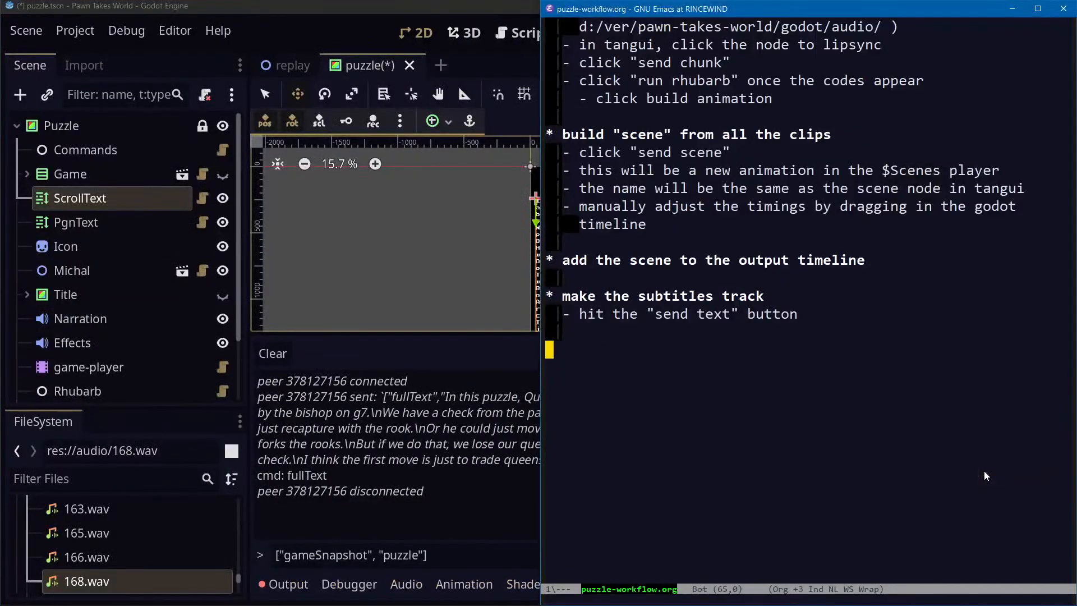
type("-")
key("BackSpace")
key("BackSpace")
type("- insp")
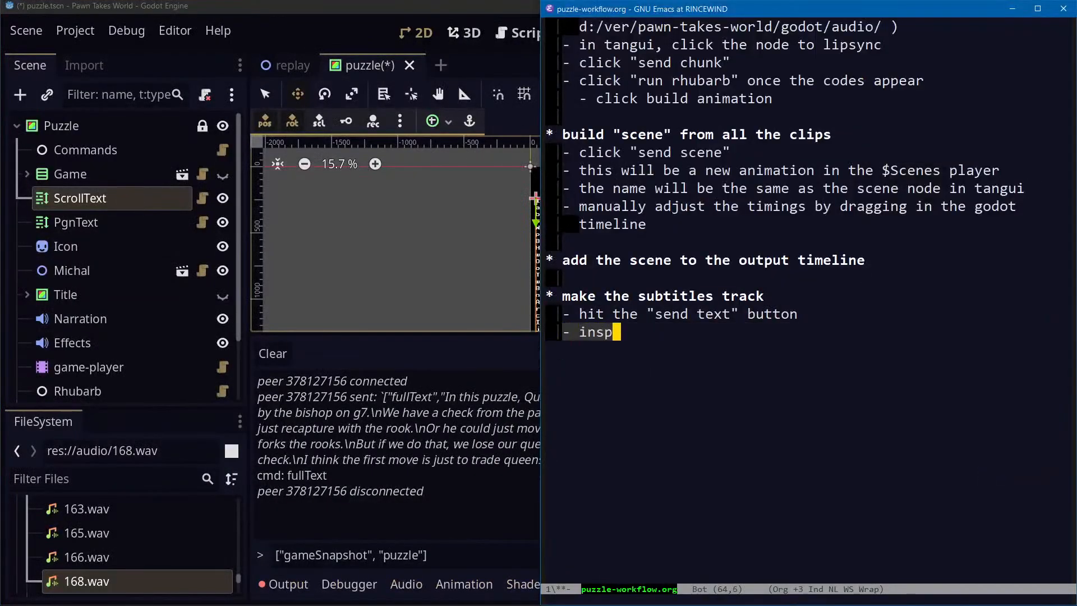
type("ect the \"Scroll")
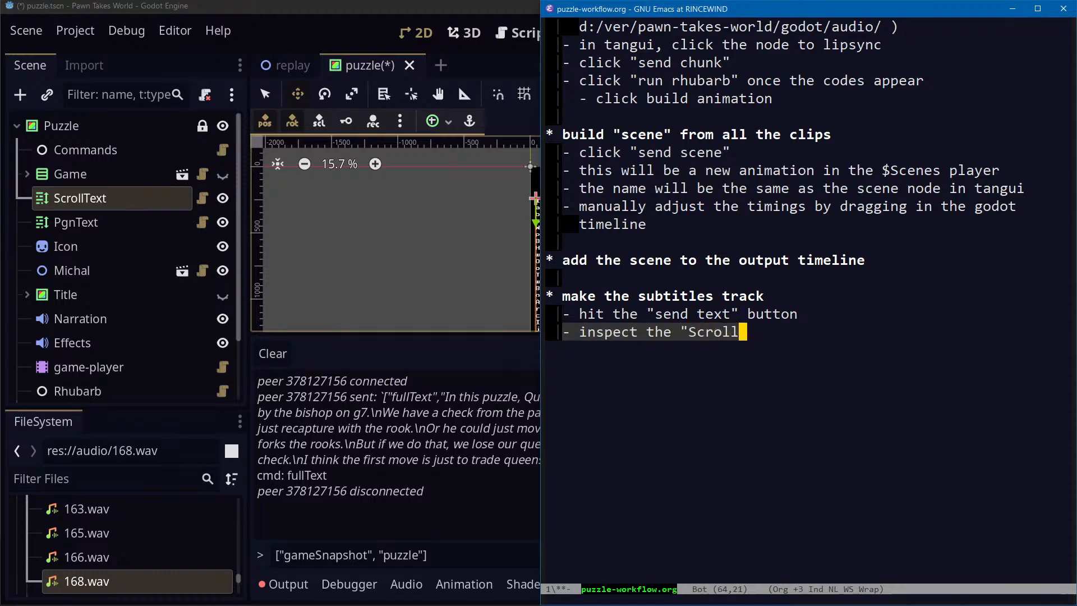
type("Text")
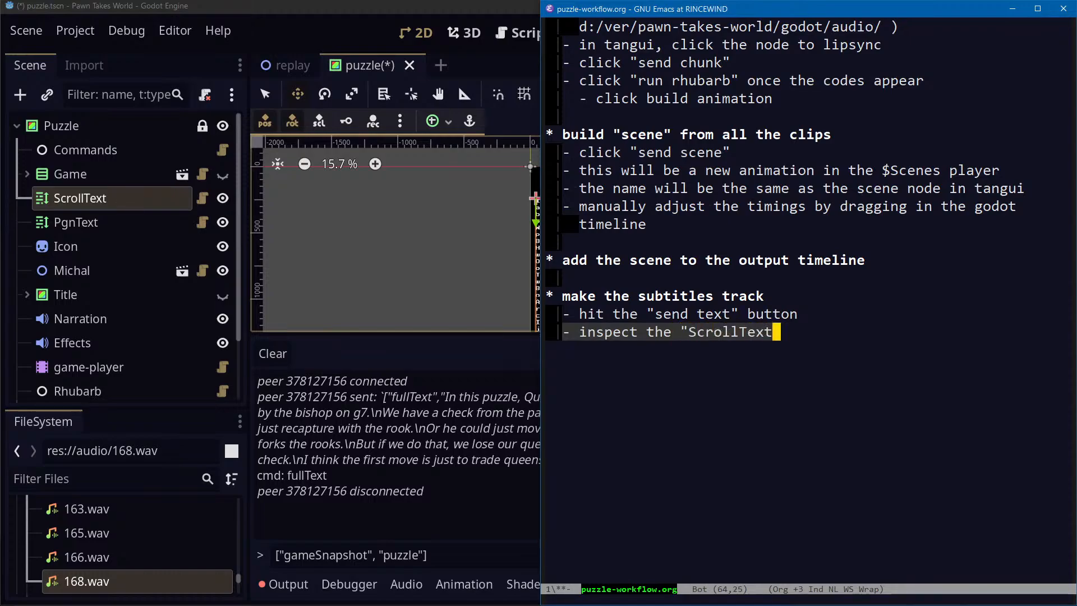
type("\" node.")
key("alt+Return")
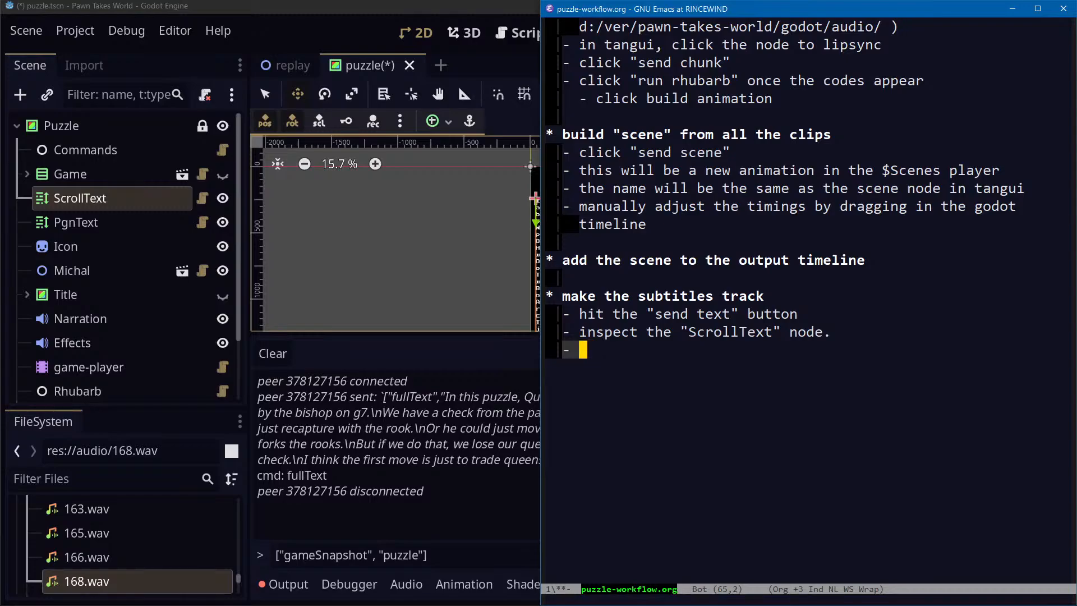
Start the next bullet with "the text of the", dropping the initial word "copy"
type("copy the")
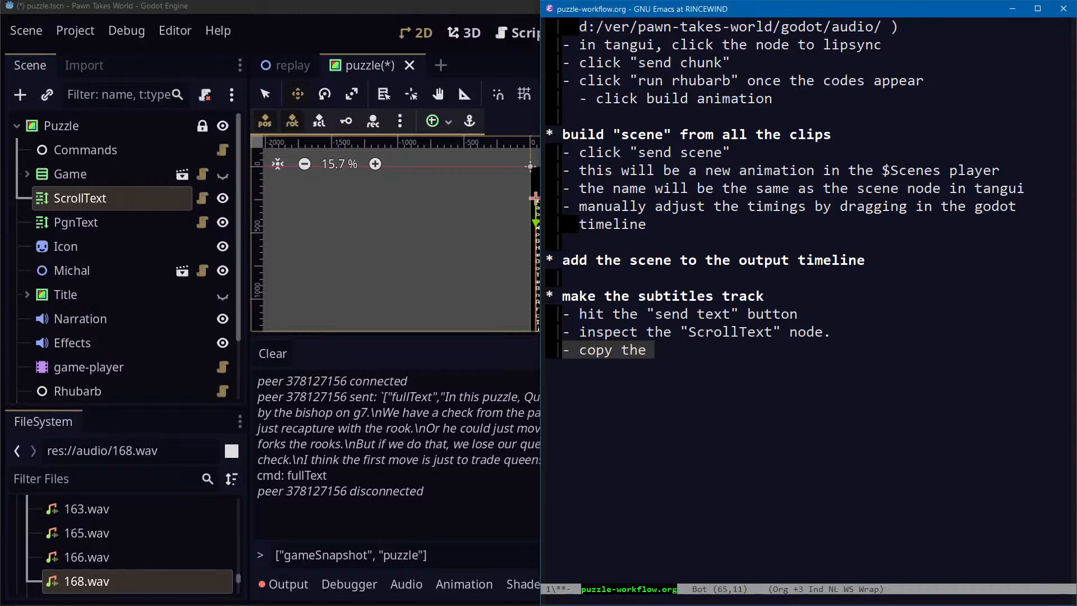
key("ctrl+a")
key("ctrl+e")
key("alt+b")
key("alt+b")
key("alt+d")
key("ctrl+d")
key("ctrl+e")
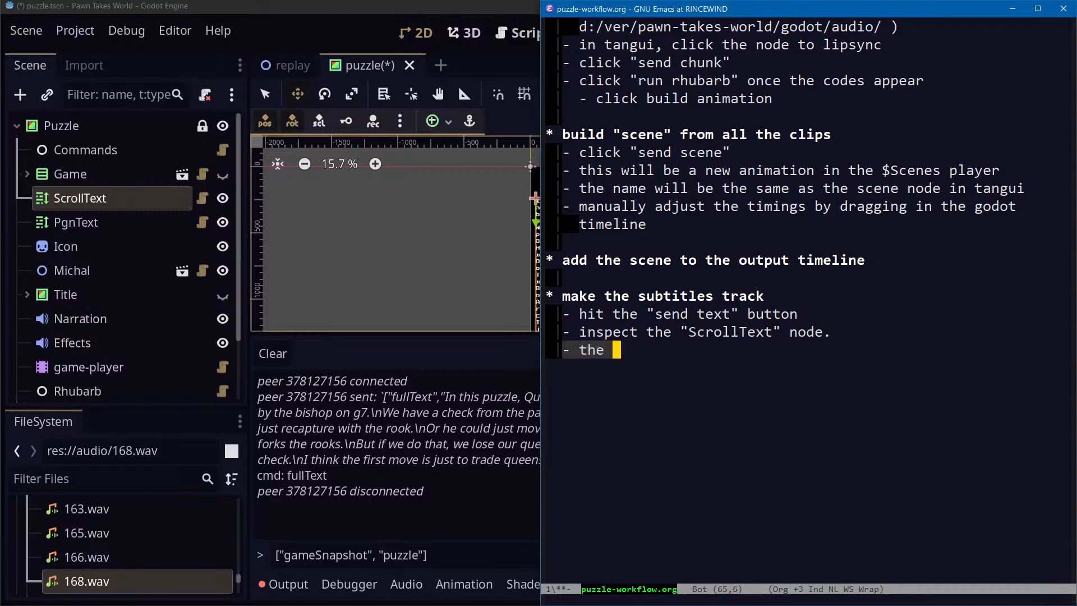
type("text of the")
Replace the period ending the ScrollText bullet with "in godot" and return to the bullet below
key("ctrl+p")
key("ctrl+e")
key("BackSpace")
type("in godot")
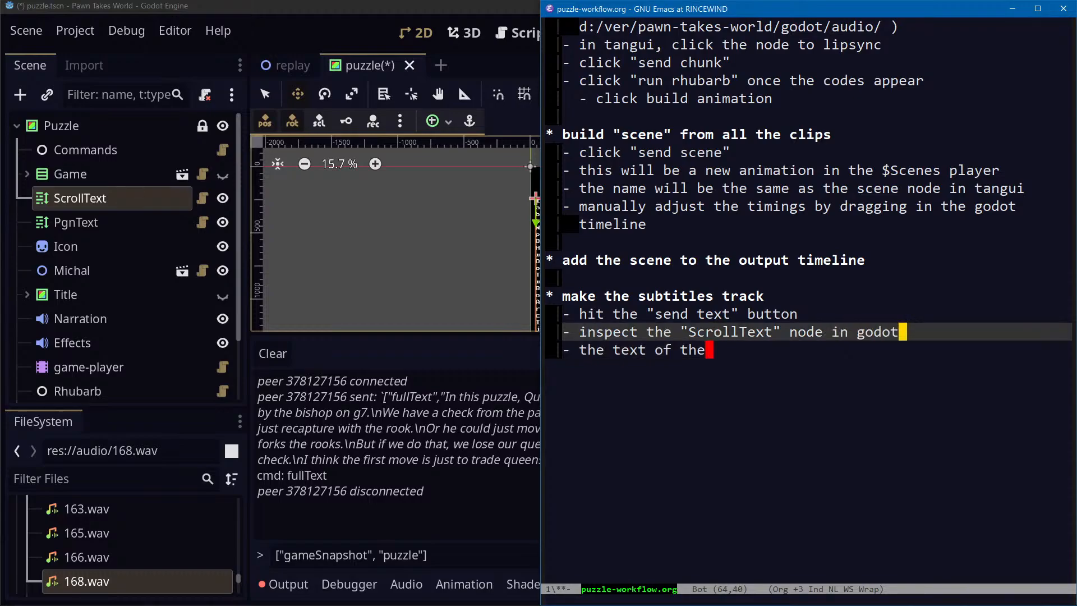
key("ctrl+n")
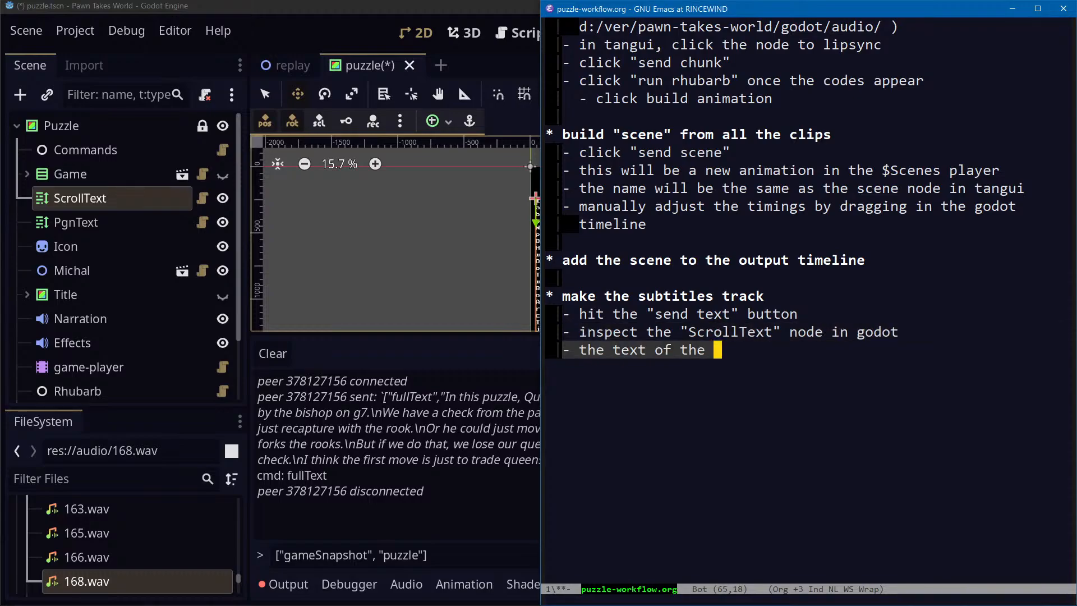
Complete the bullet with 'video should be in the "full text" field', checking the property's name in Godot, and start a new line
type("video")
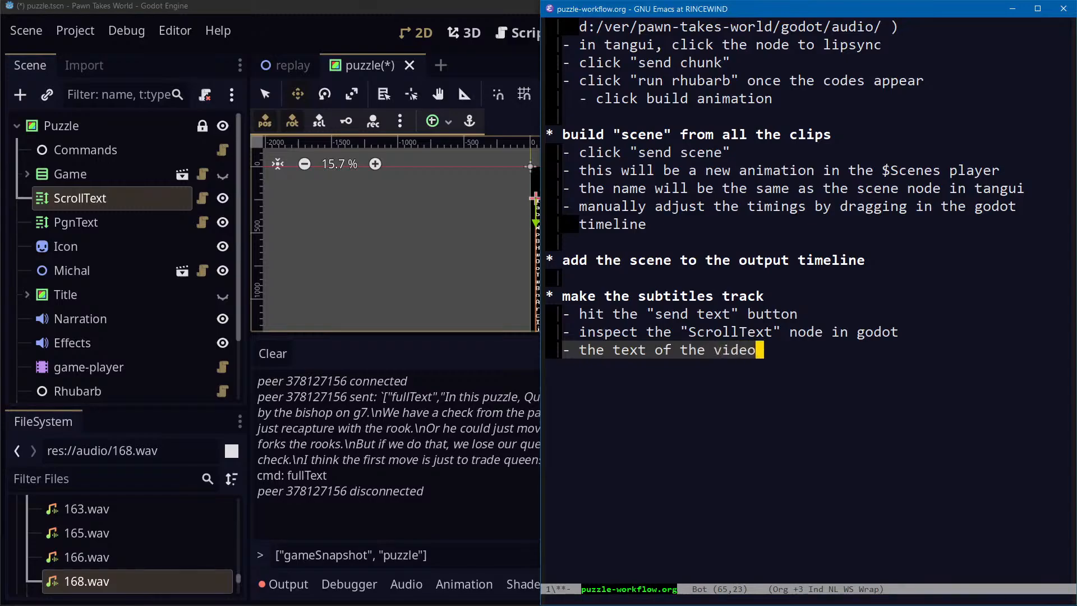
type(" should be in the")
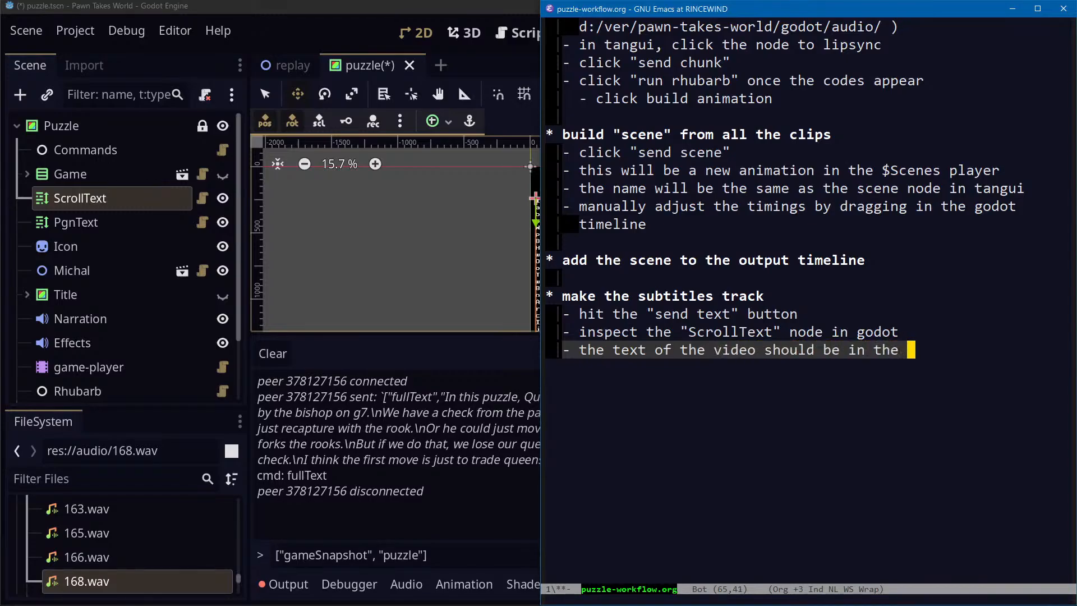
key("alt+Tab")
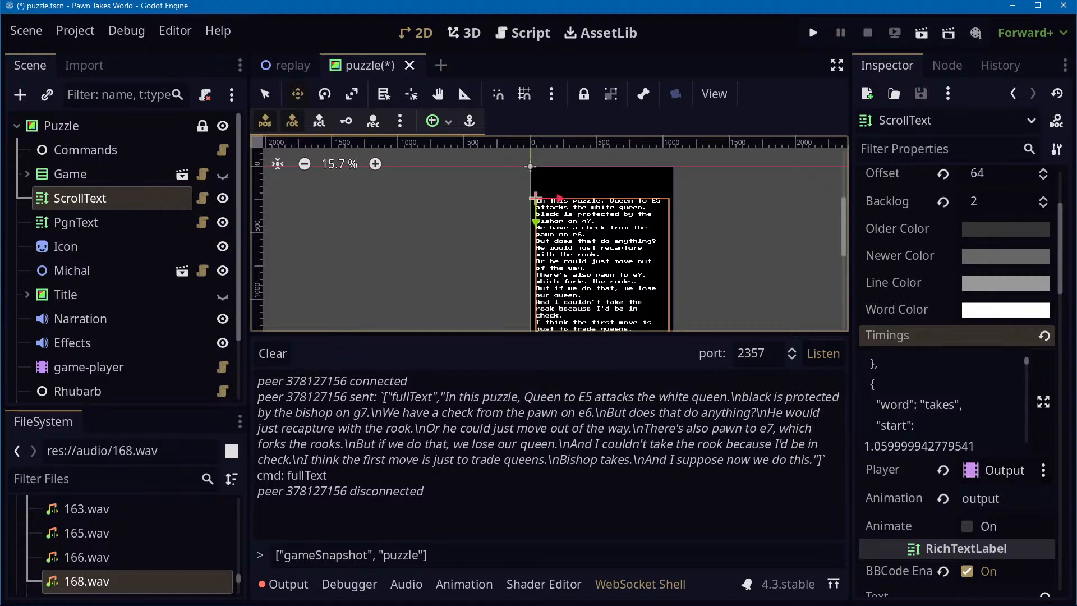
key("alt+Tab")
key("alt+Tab")
scroll(907, 339, "up", 3)
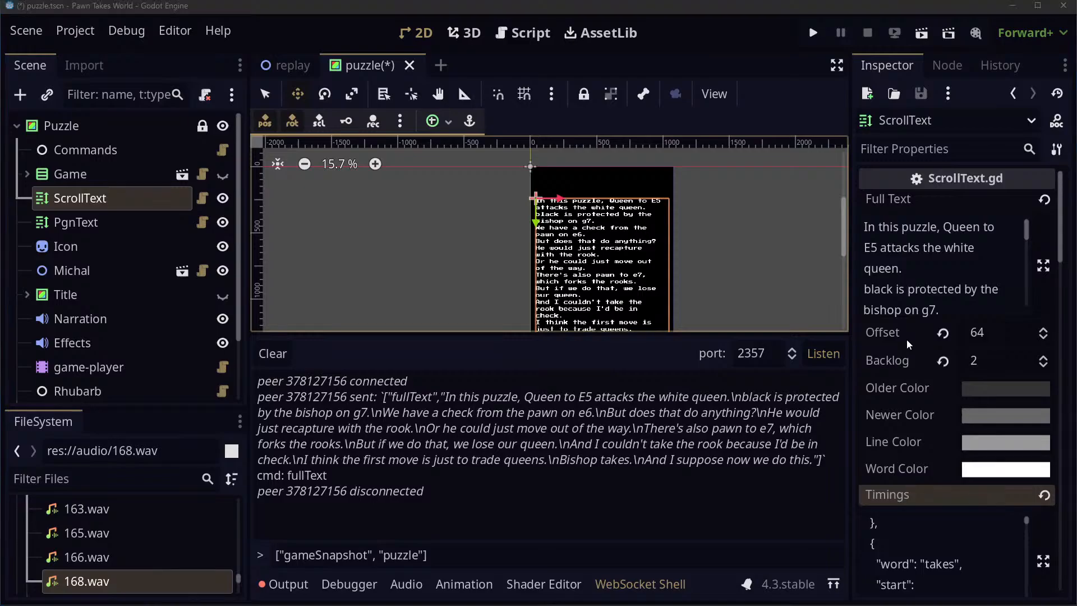
key("alt+Tab")
type("\"full text\" field")
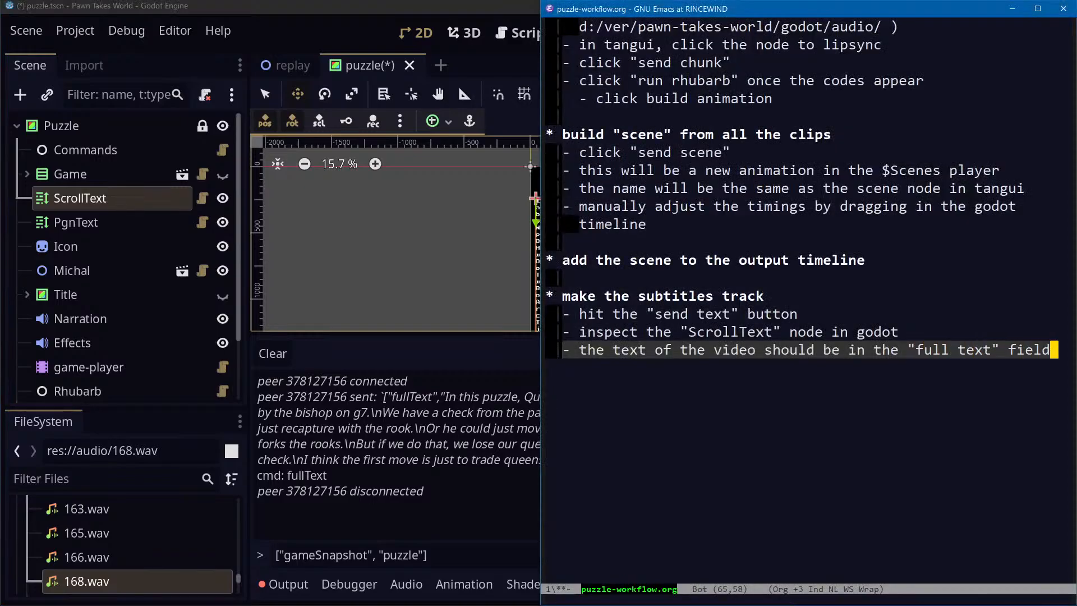
key("Return")
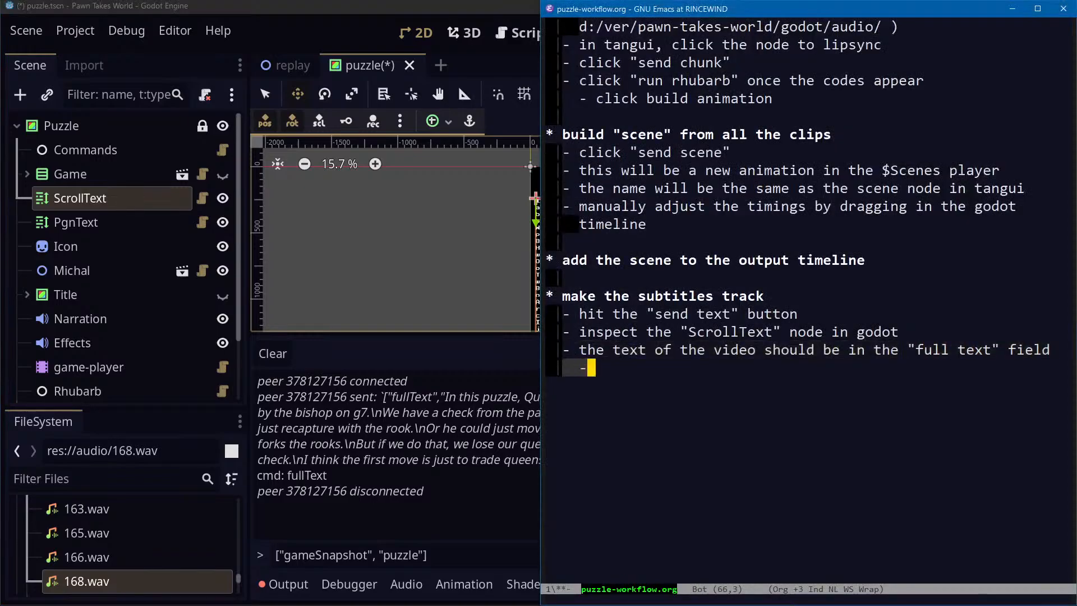
Write the sub-bullet 'copy it to the "text" field', checking the property's name in Godot
type("- copy it to the")
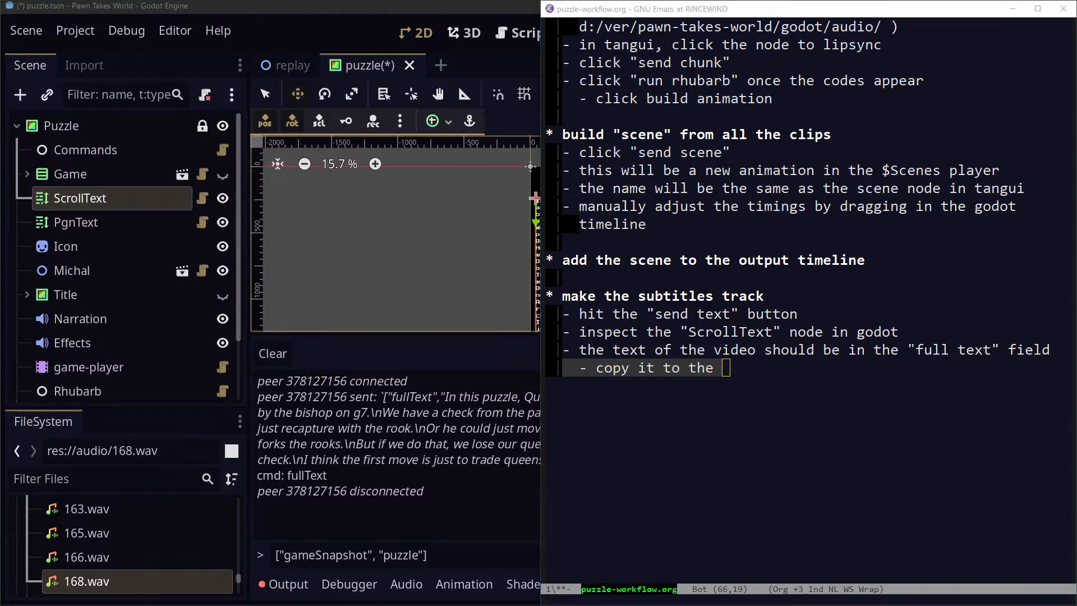
key("alt+Tab")
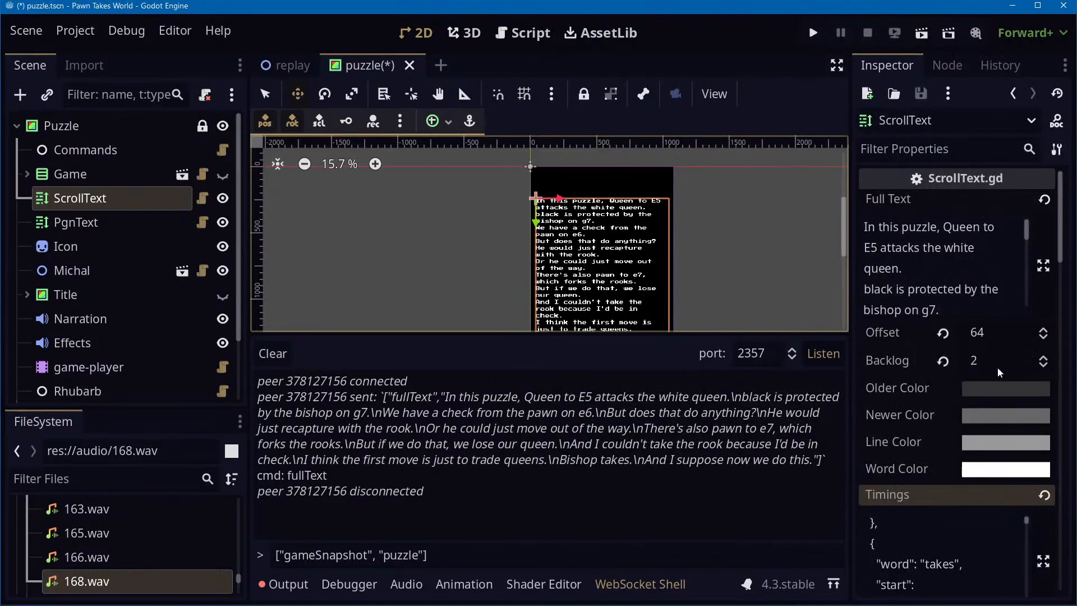
scroll(998, 368, "down", 5)
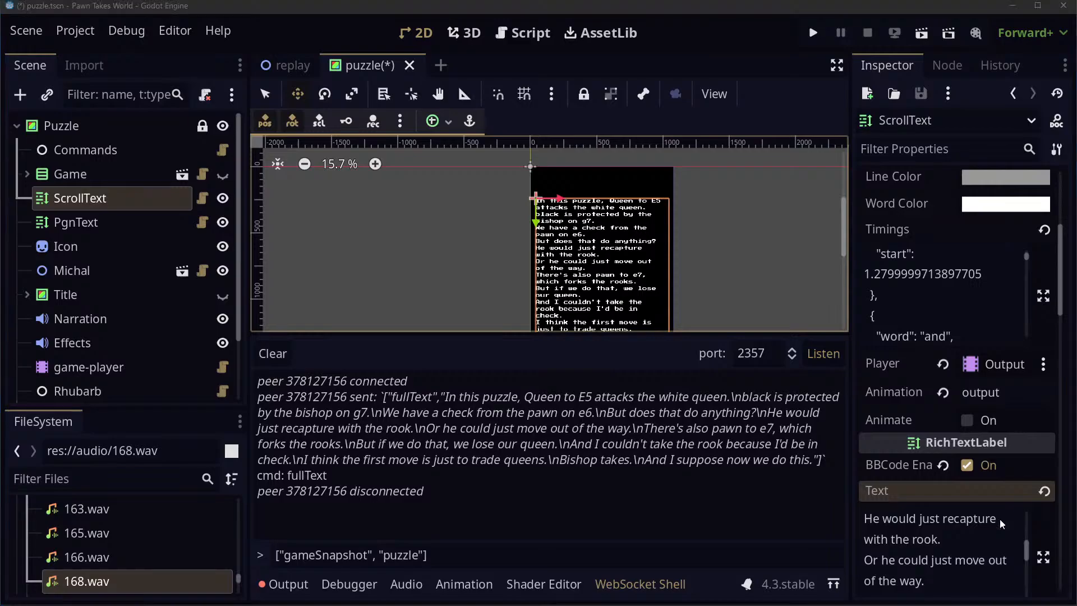
key("alt+Tab")
type("\"text\" field")
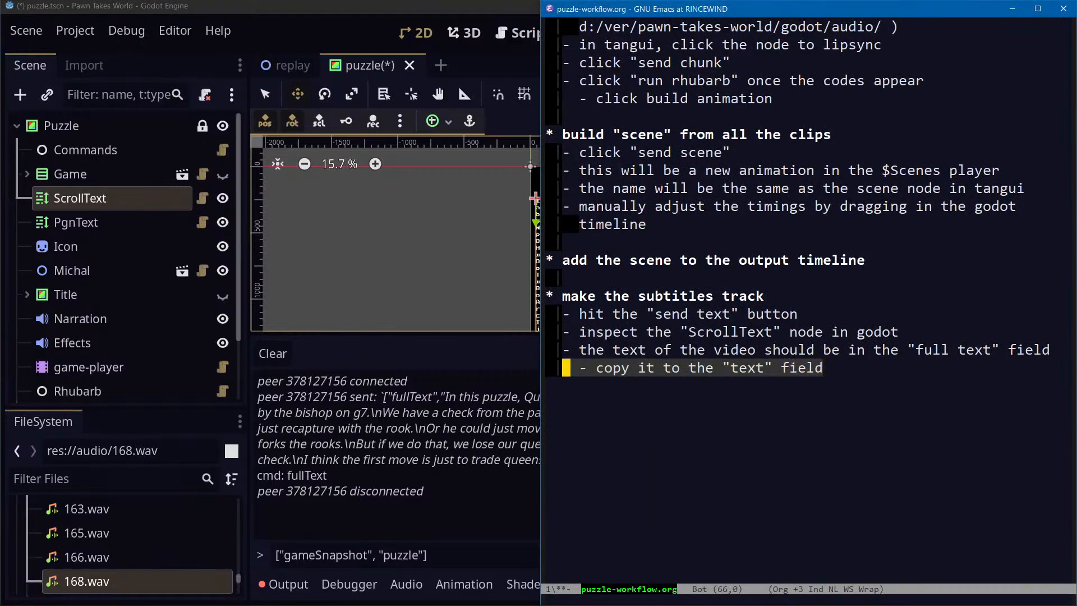
Promote the new bullet one level and extend it with "and format it so that no line word-wraps."
key("alt+Left")
type("and format ")
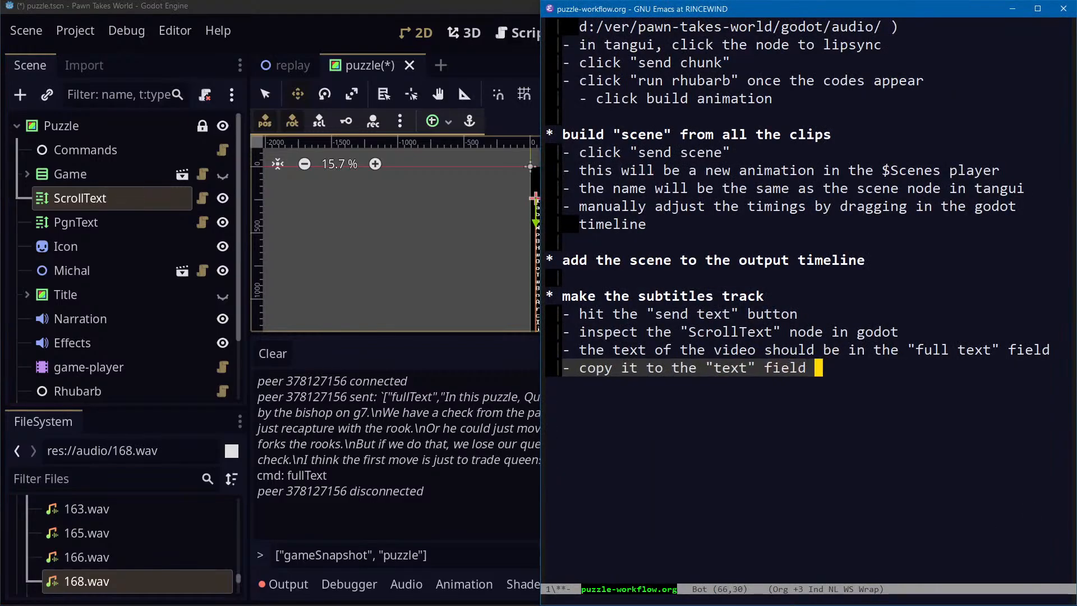
type("it so that no")
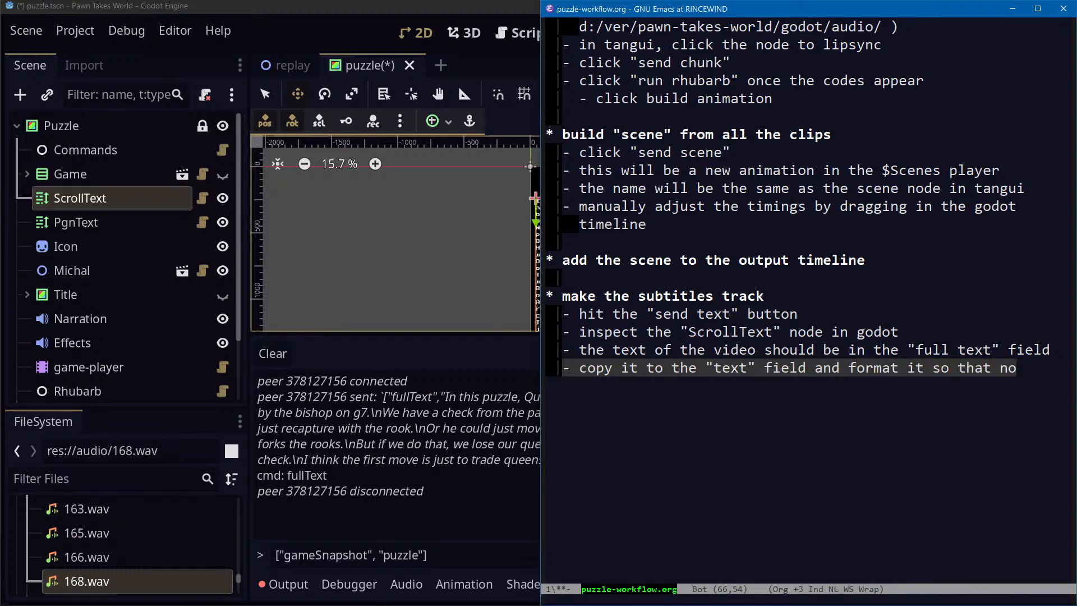
type(" line word-wraps.")
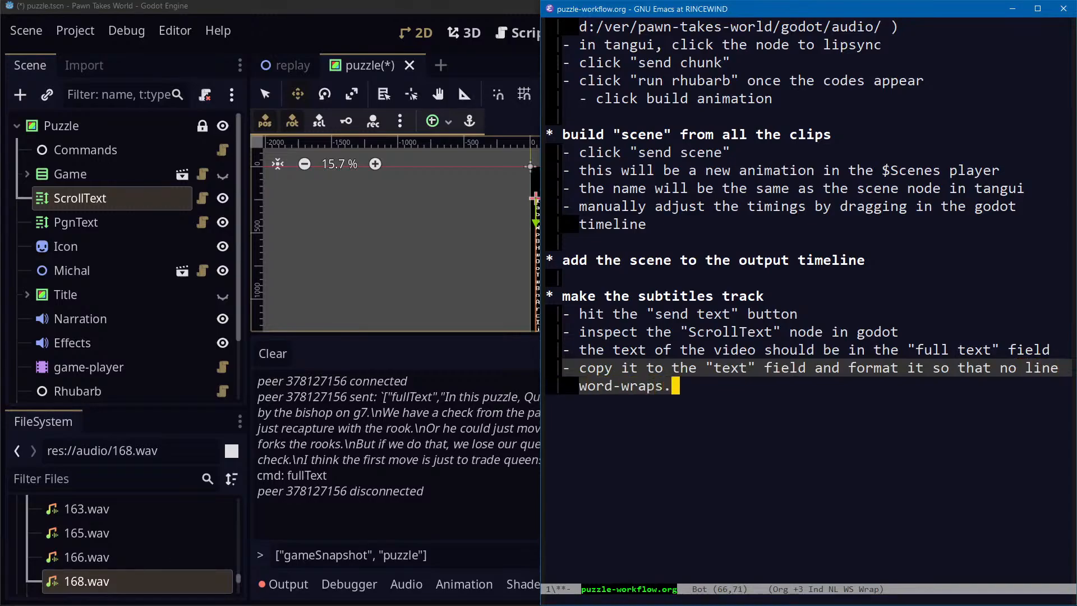
Reword the ending of the bullet from "no line" onward as "none of the lines wrap."
key("ctrl+p")
key("ctrl+e")
key("alt+b")
key("alt+b")
key("ctrl+k")
type("none of the lines wrap.")
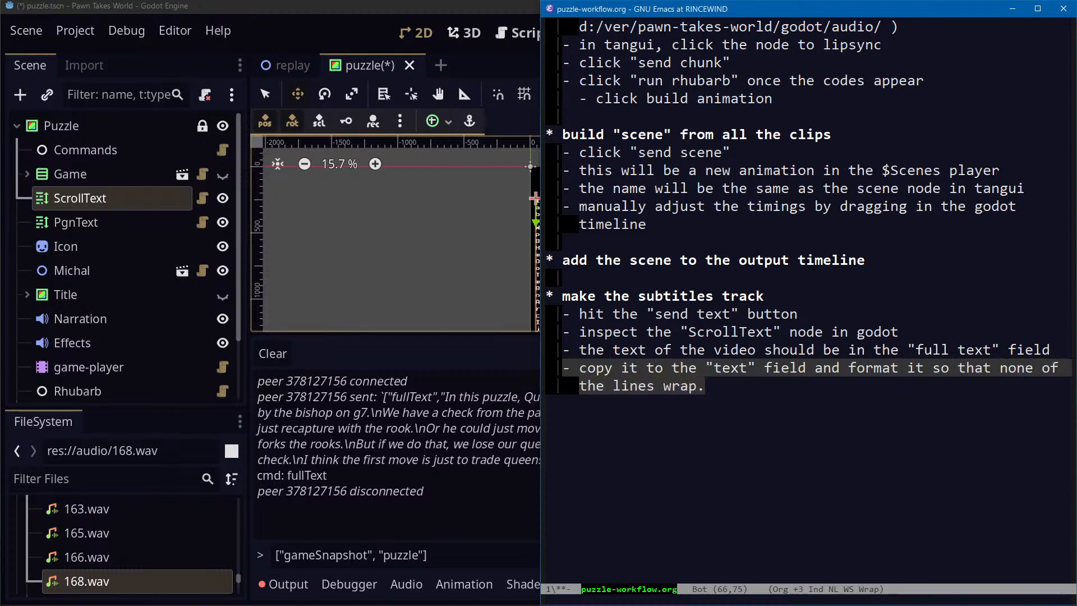
Collapse the WebSocket Shell in Godot, and back in Emacs append "(use fit content and" to the last bullet
key("alt+Tab")
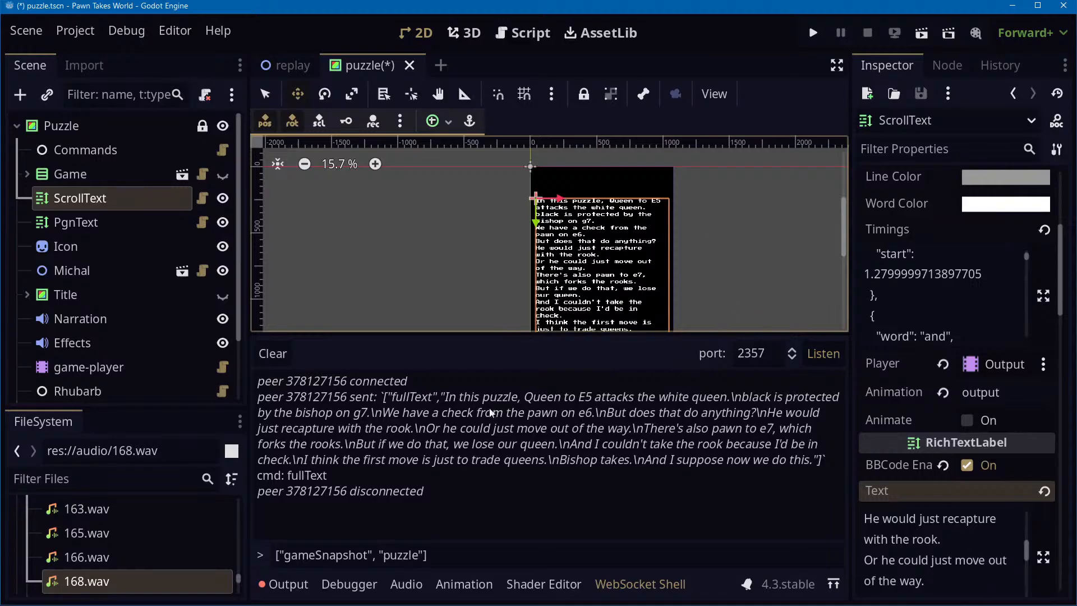
left_click(635, 586)
key("alt+Tab")
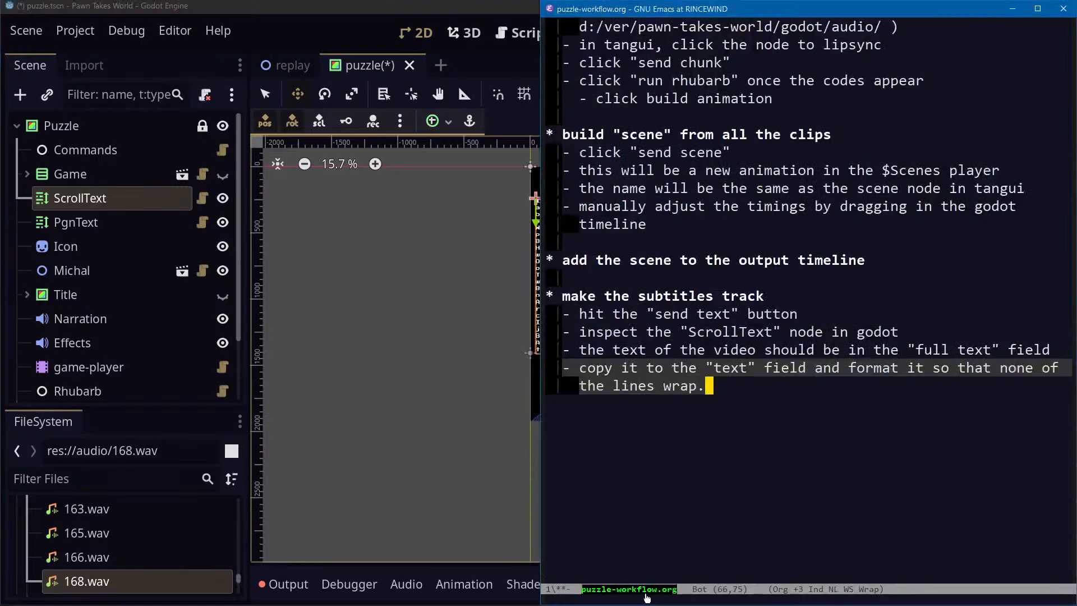
type("(use ")
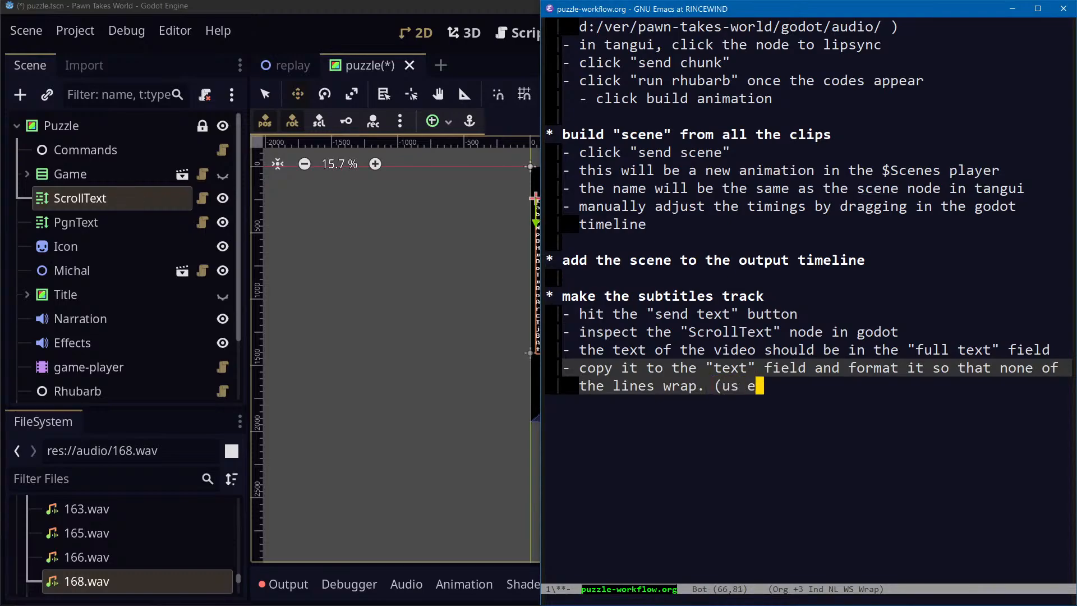
type("fit content and")
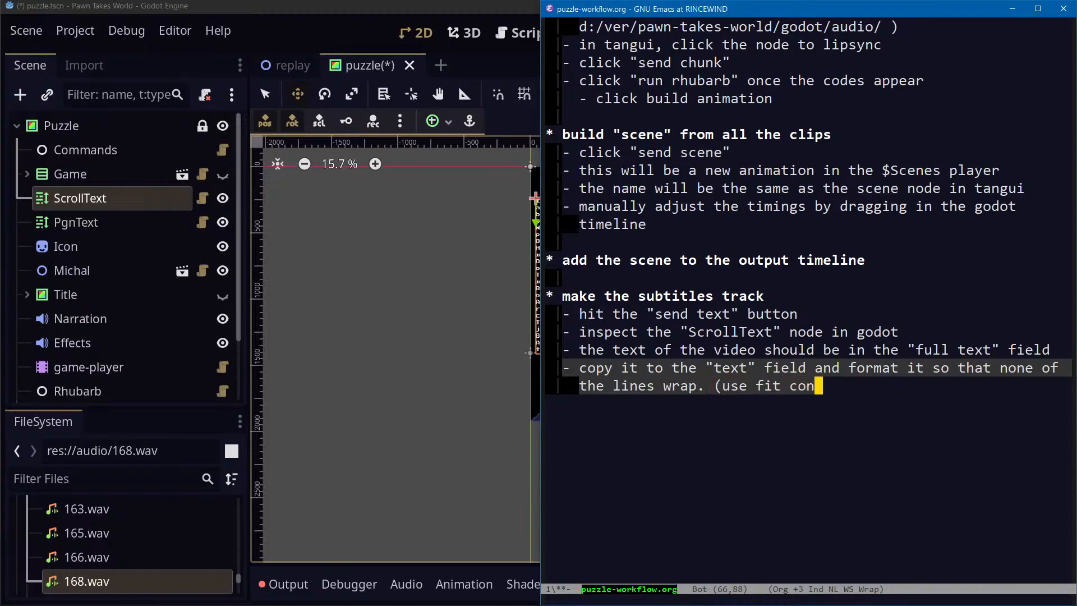
key("ctrl+Left")
key("ctrl+Left")
key("ctrl+Left")
key("ctrl+apostrophe")
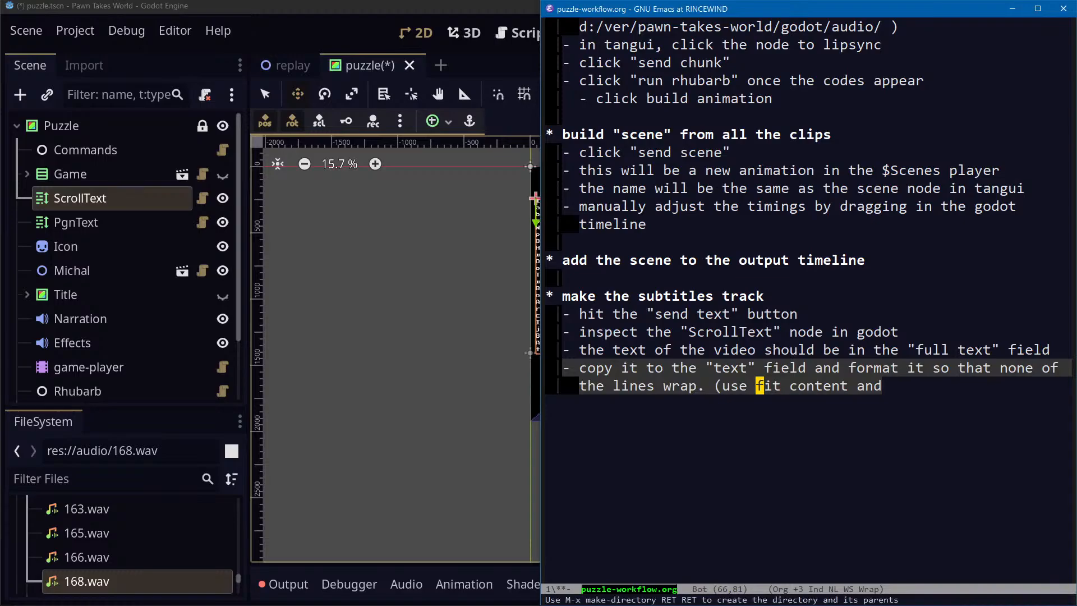
type("\"")
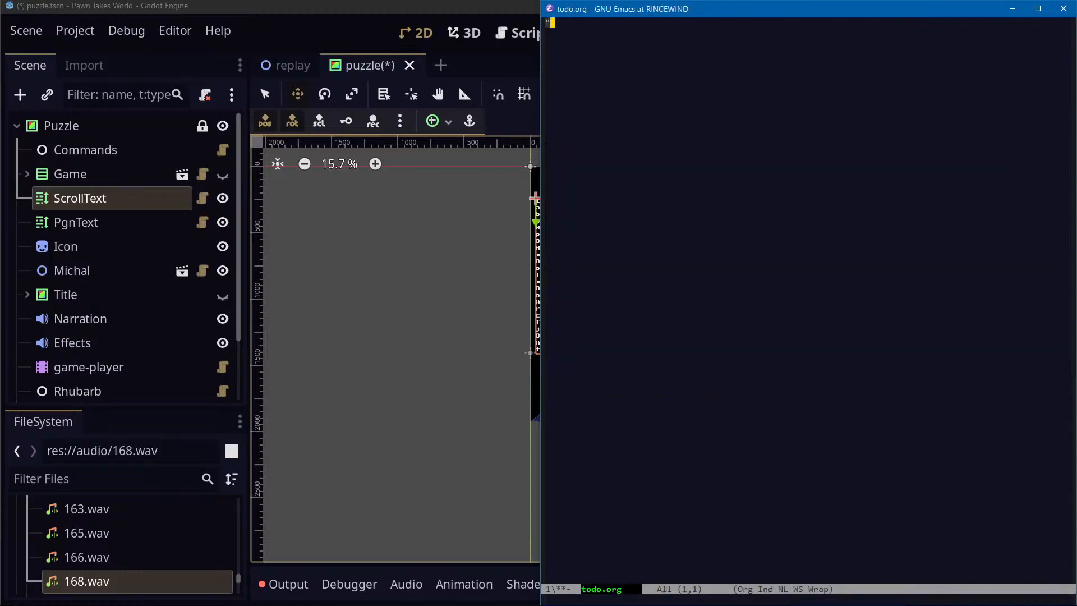
key("ctrl+x")
key("b")
key("Return")
key("End")
key("Home")
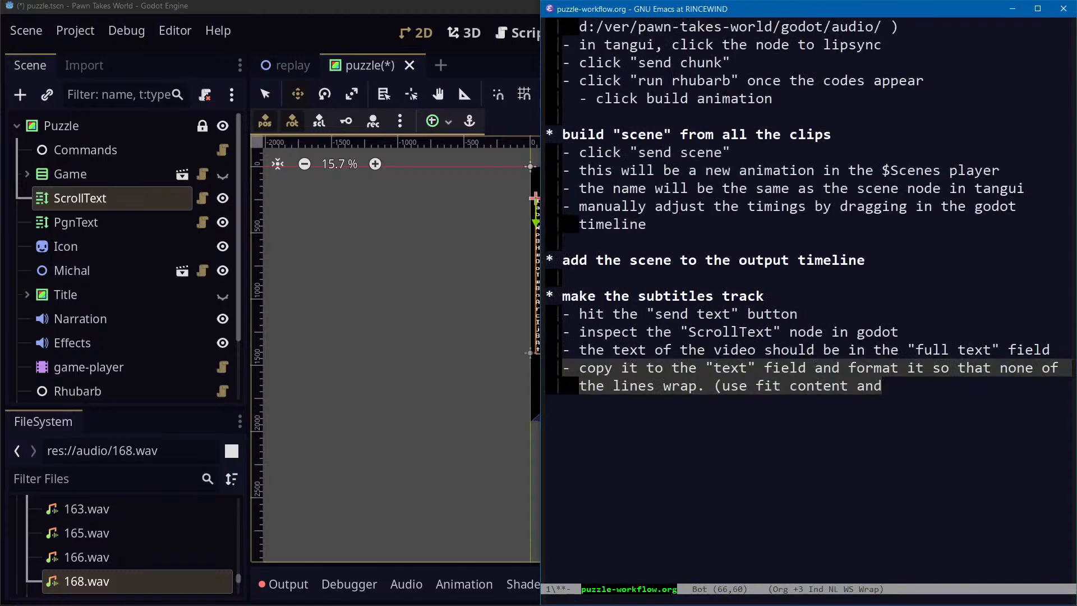
Put double quotes around "fit content" in the last bullet and add the word "flag" after it
key("End")
key("ctrl+Left")
key("ctrl+Left")
type("\"")
key("End")
key("ctrl+Left")
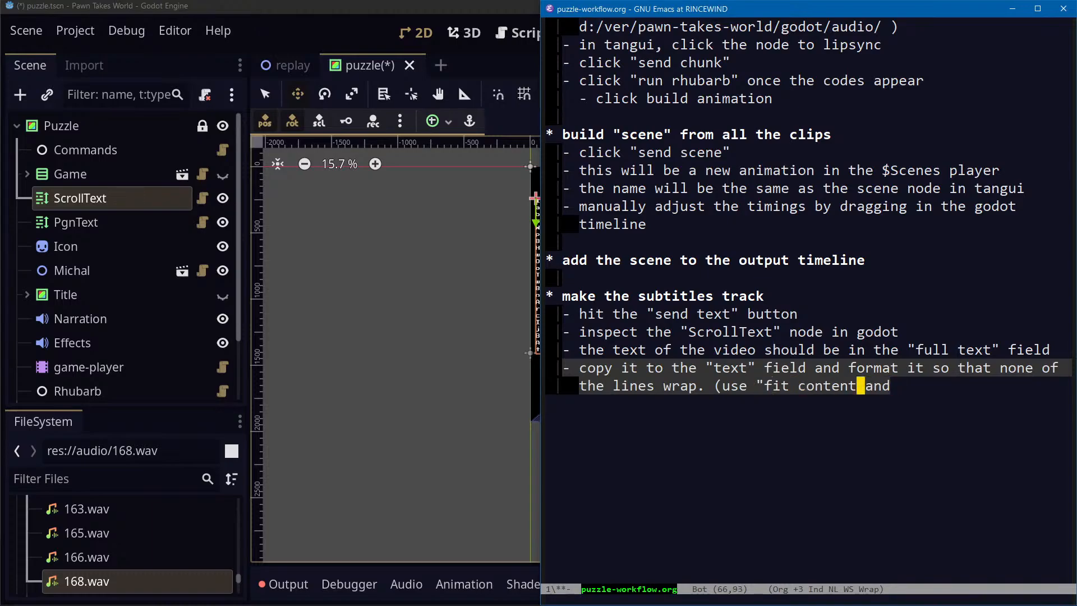
type("\" flag ")
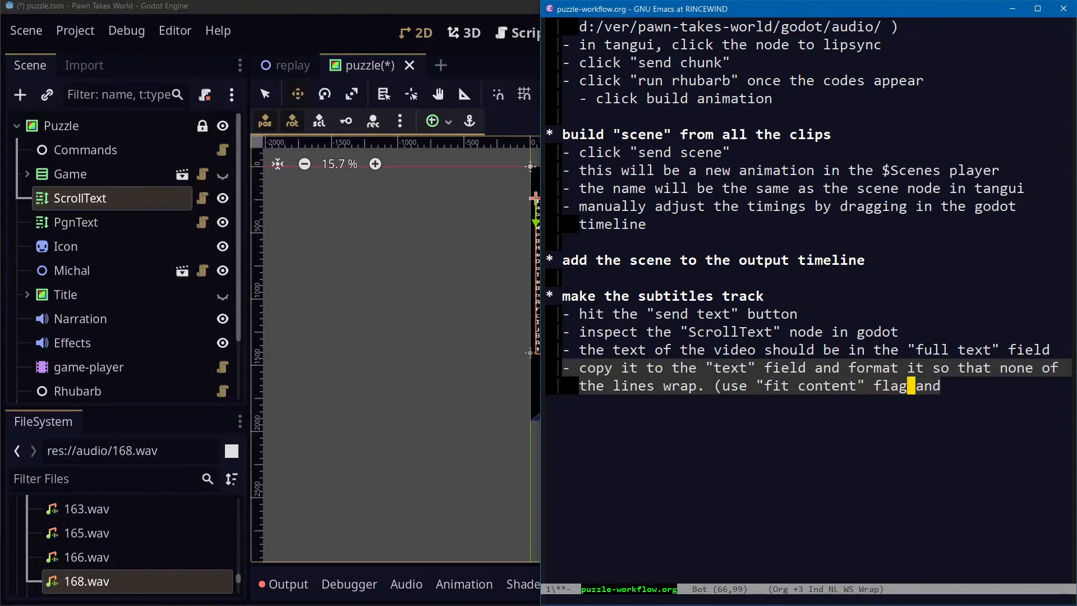
Continue the parenthesis with "to expand, and hide the other parts of the scene", dropping the leftover "and", and save the notes
type("to ex")
type("pand, and hide other  and")
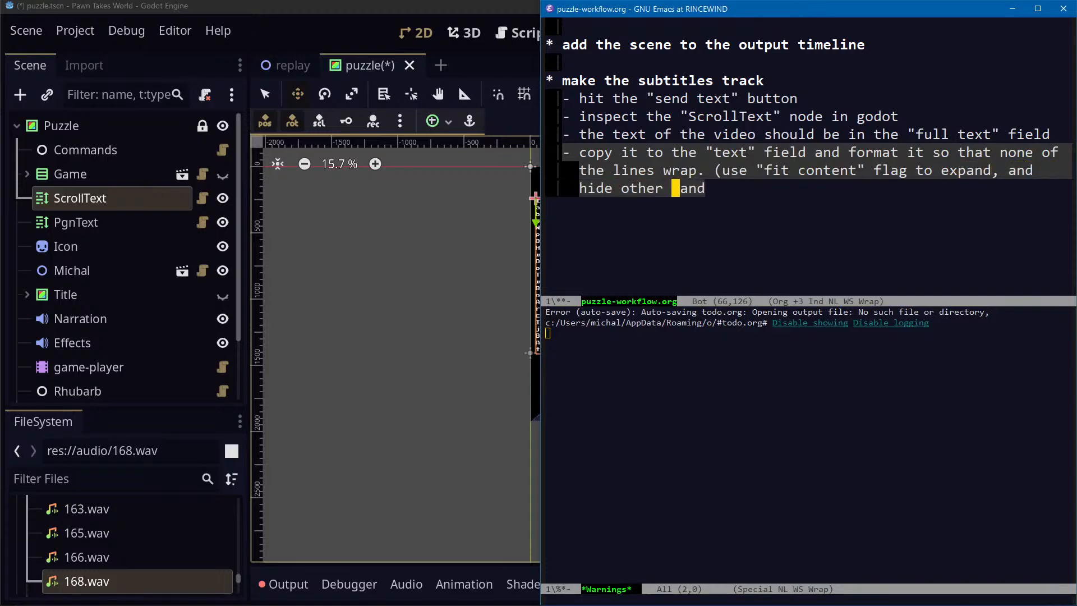
key("alt+b")
type("the")
key("ctrl+k")
type("other ")
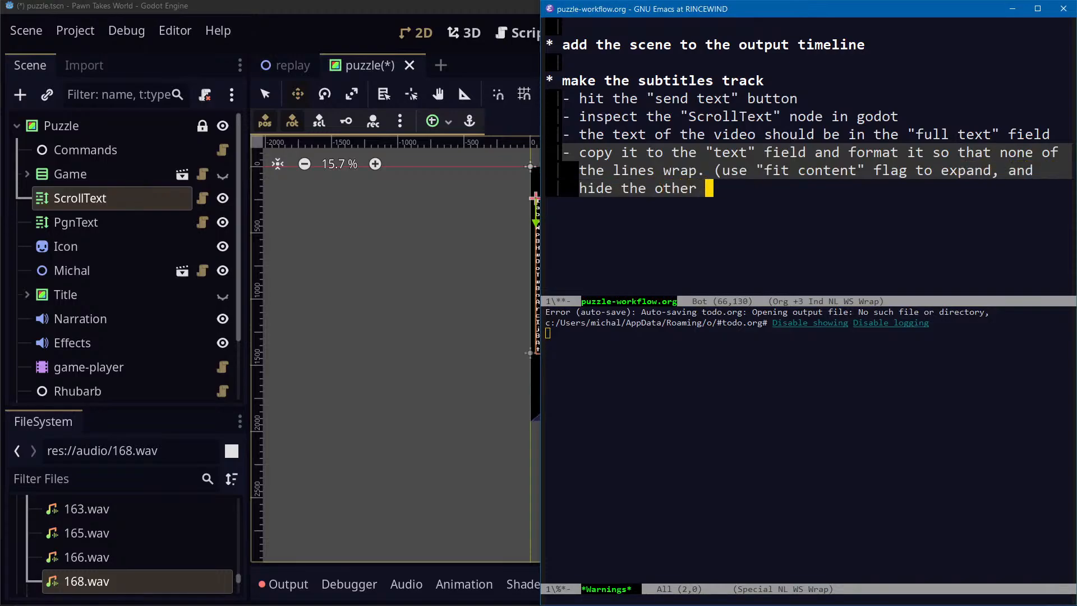
type("parts of the scene")
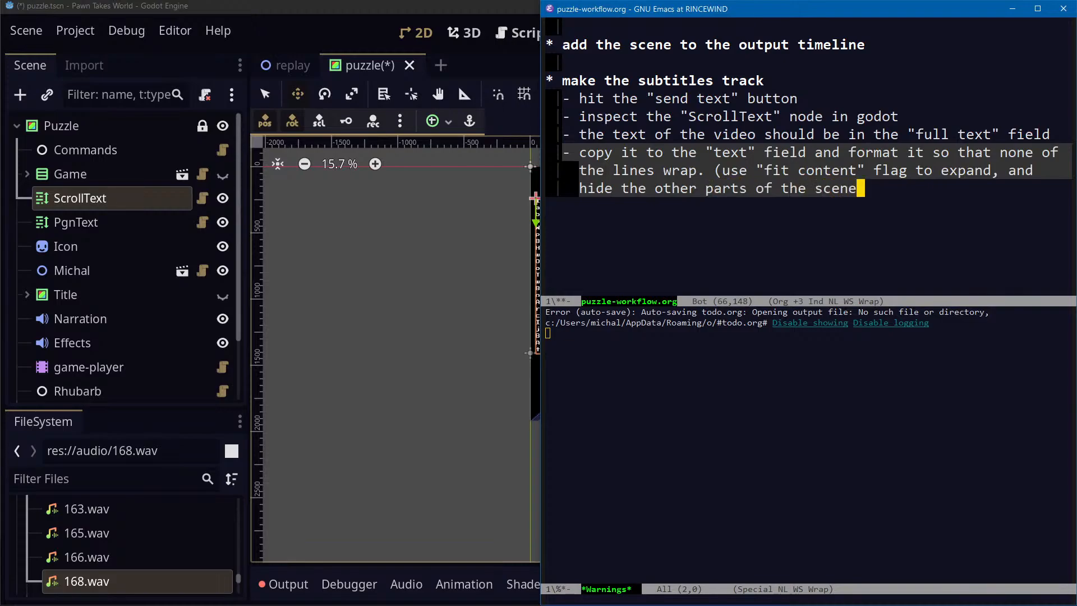
key("ctrl+x")
key("ctrl+s")
Switch to Godot and break the first line of ScrollText's Text property after "Queen to E5"
key("alt+Tab")
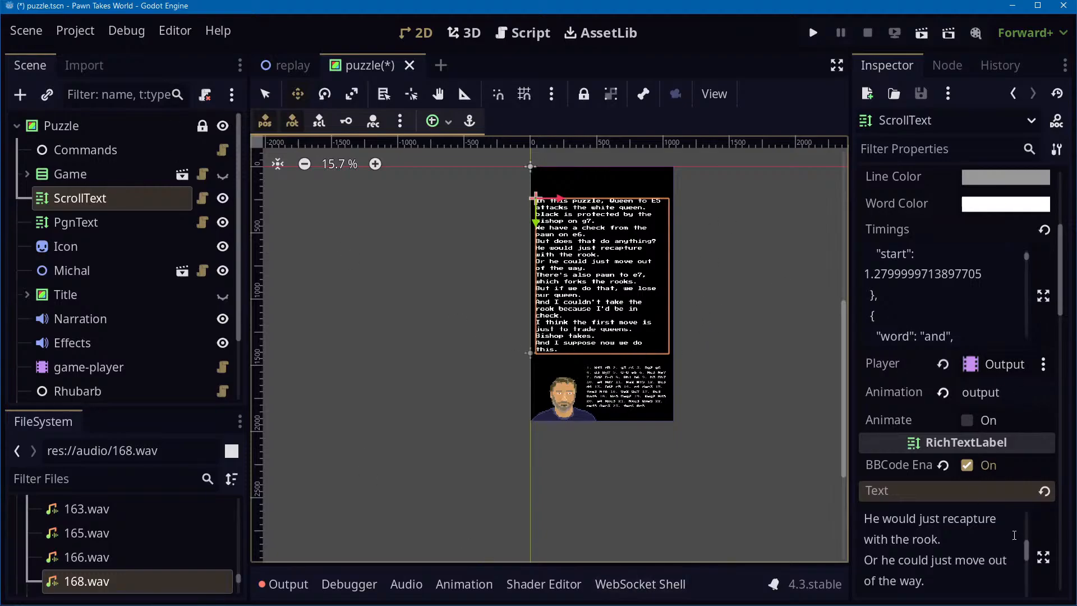
left_click_drag(1004, 527, 982, 527)
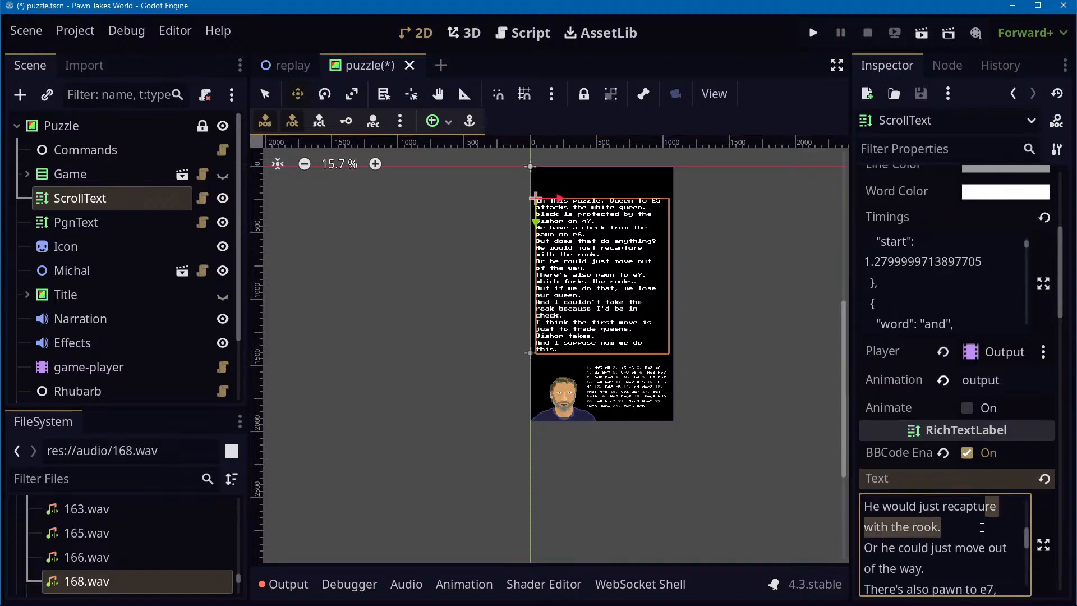
key("ctrl+Home")
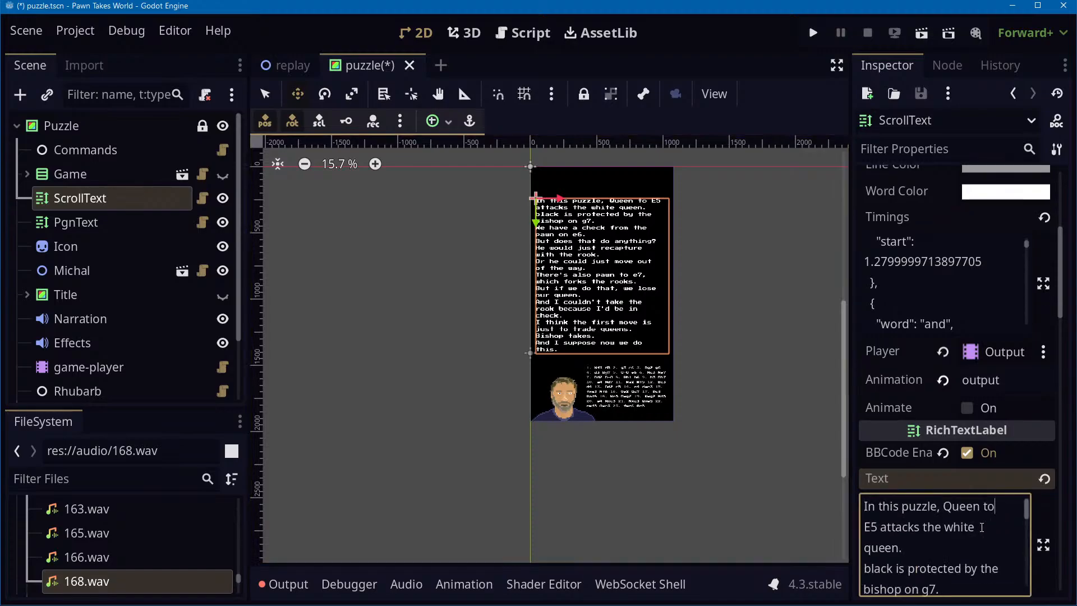
key("Home")
key("Delete")
key("Return")
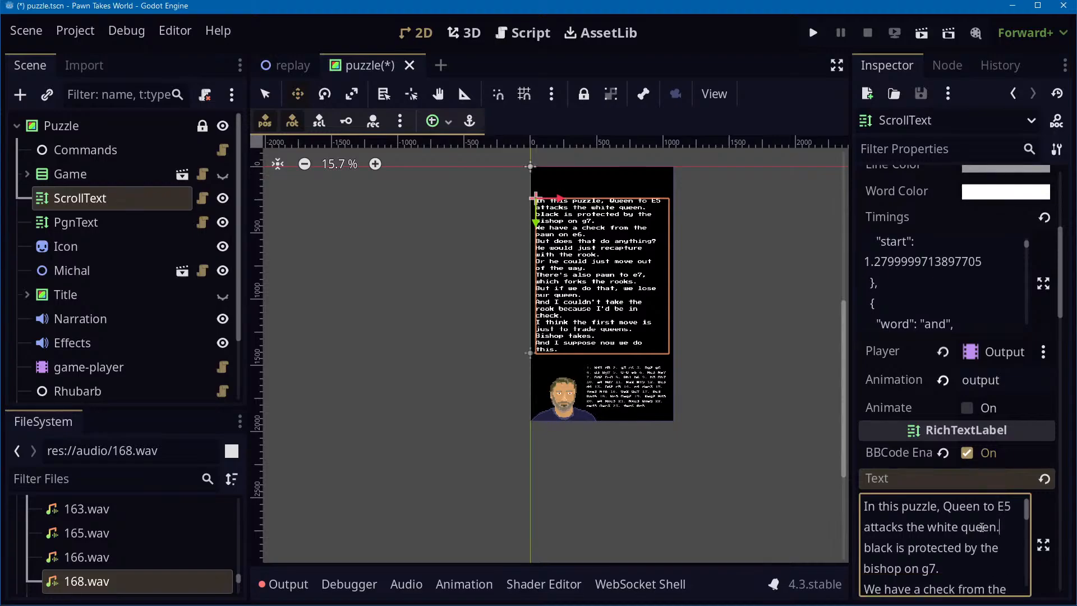
Break the second sentence after "protected by the" and join "We have a" onto the line ending "bishop on g7."
key("Return")
key("Delete")
key("End")
key("Return")
key("Delete")
key("End")
key("Delete")
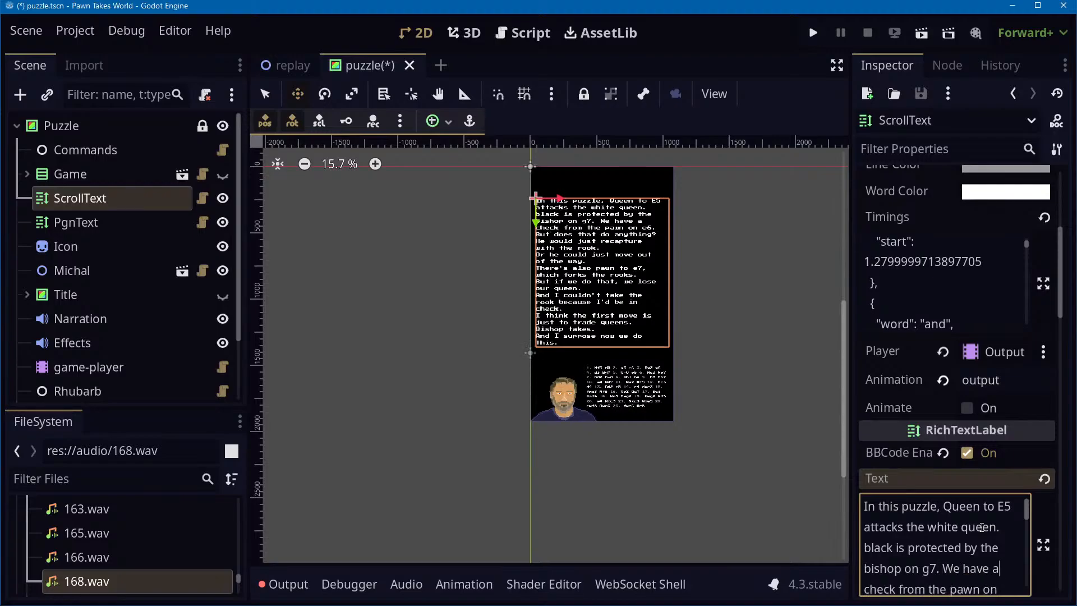
Change "e6." to "e6...", join "But does that do" onto its line and break the line before "anything?"
key("Delete")
key("End")
key("End")
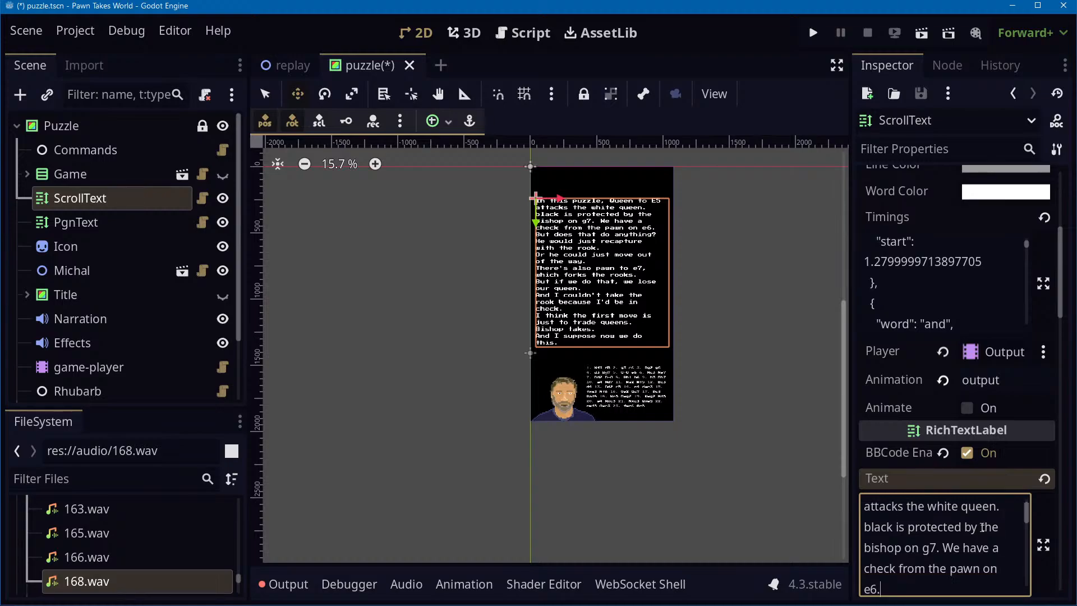
key("Delete")
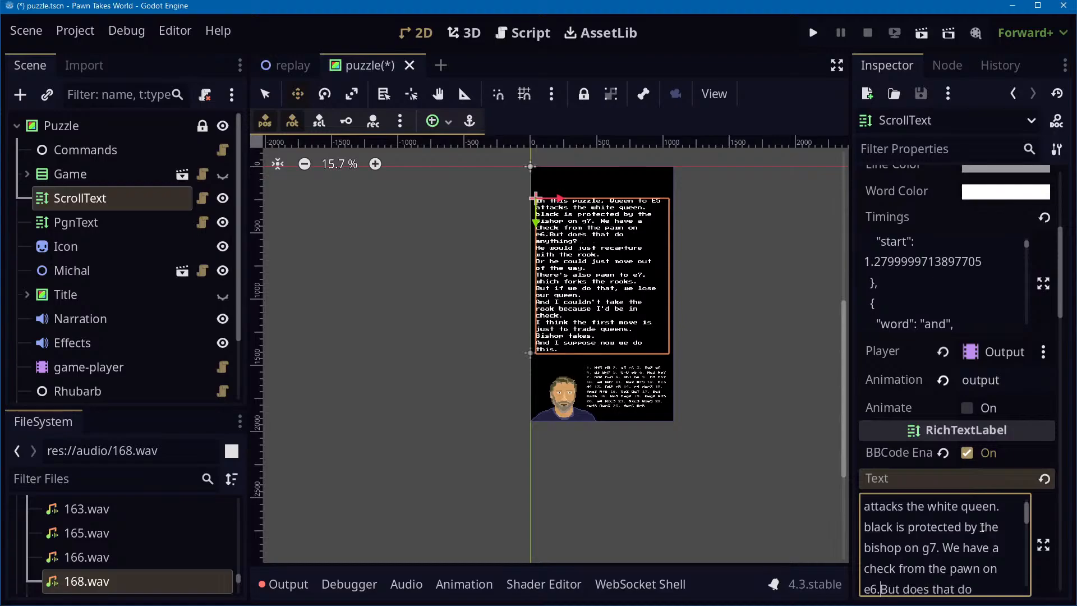
type("e6..")
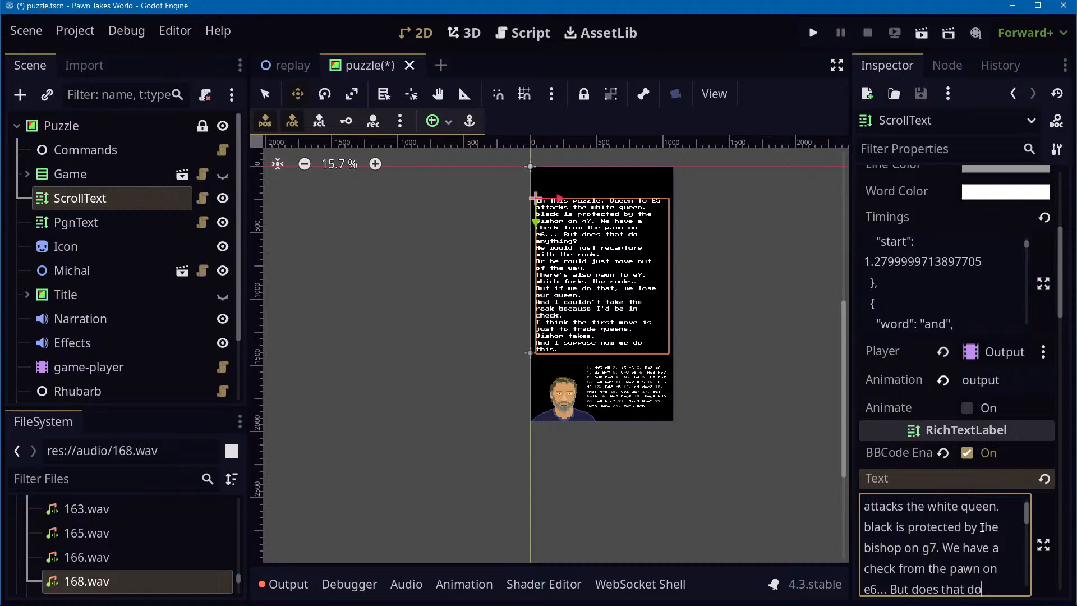
key("Return")
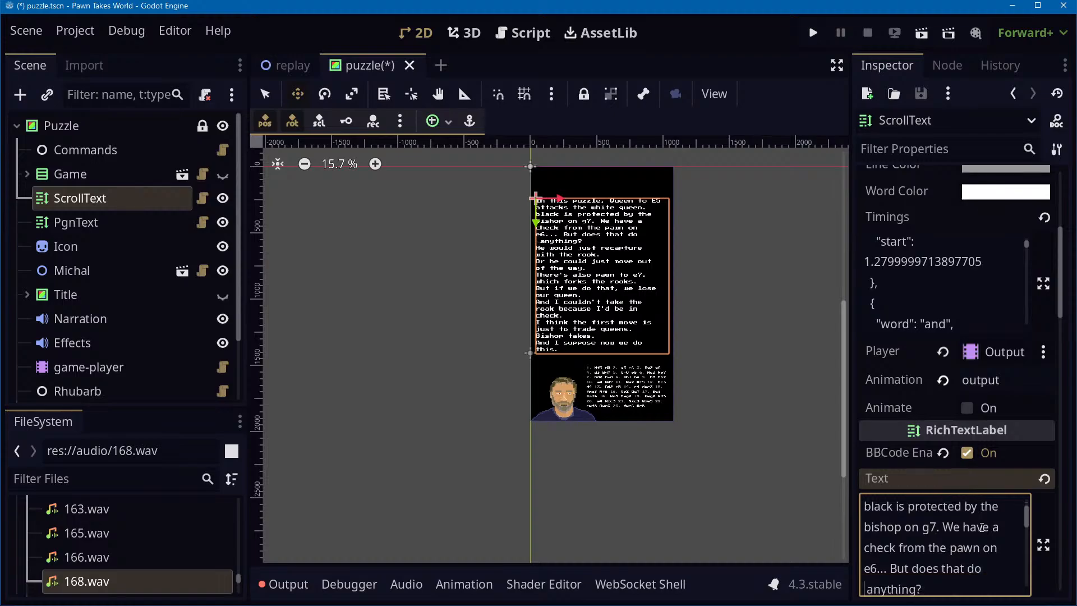
Remove the space before "anything?" and join "He would just" onto that line, with "recapture with the rook." on the following line
key("Down")
key("Delete")
key("End")
key("Delete")
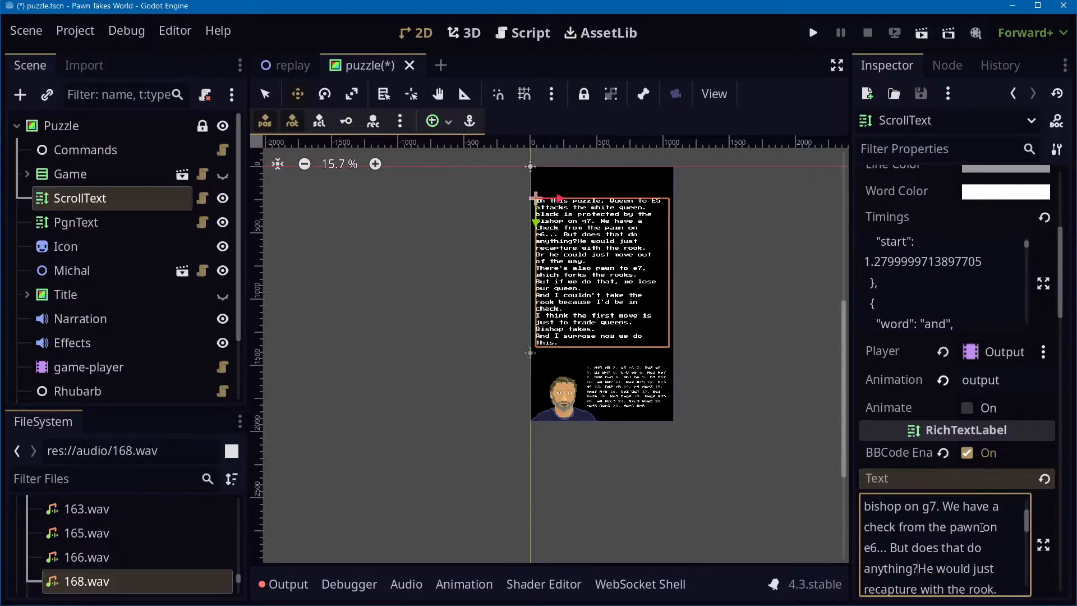
key("End")
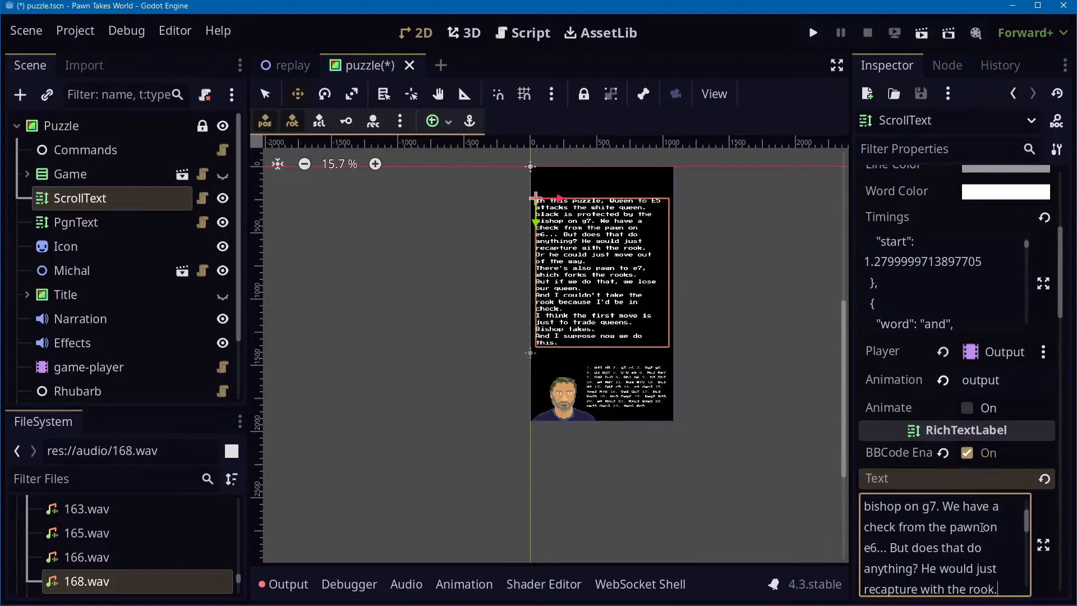
Break the line after "move out", join "There's also" onto "of the way." and start a new line at "pawn to e7"
key("Right")
key("Return")
key("Delete")
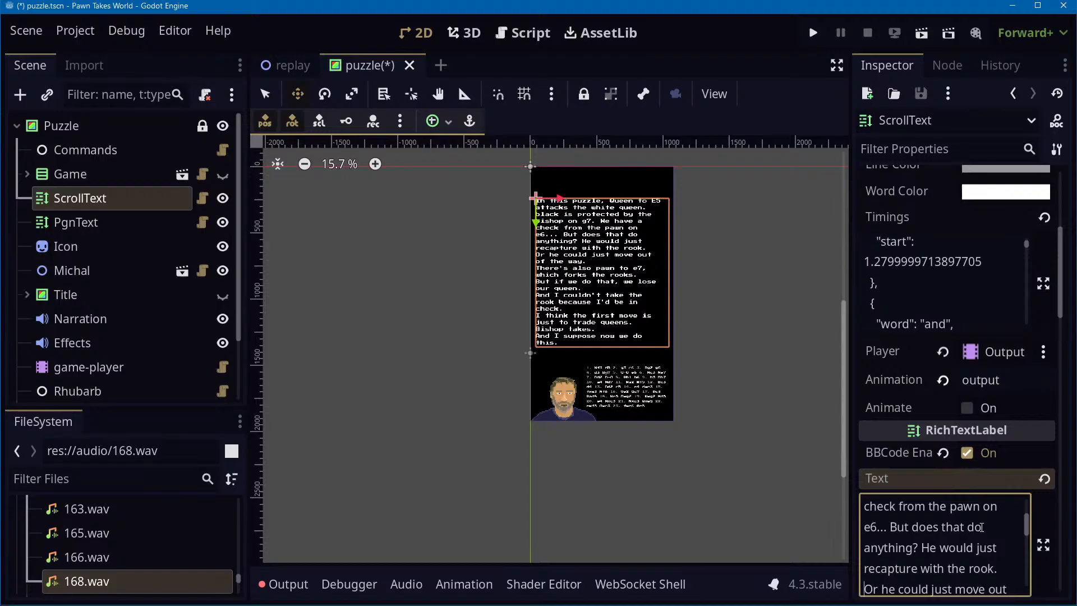
key("Down")
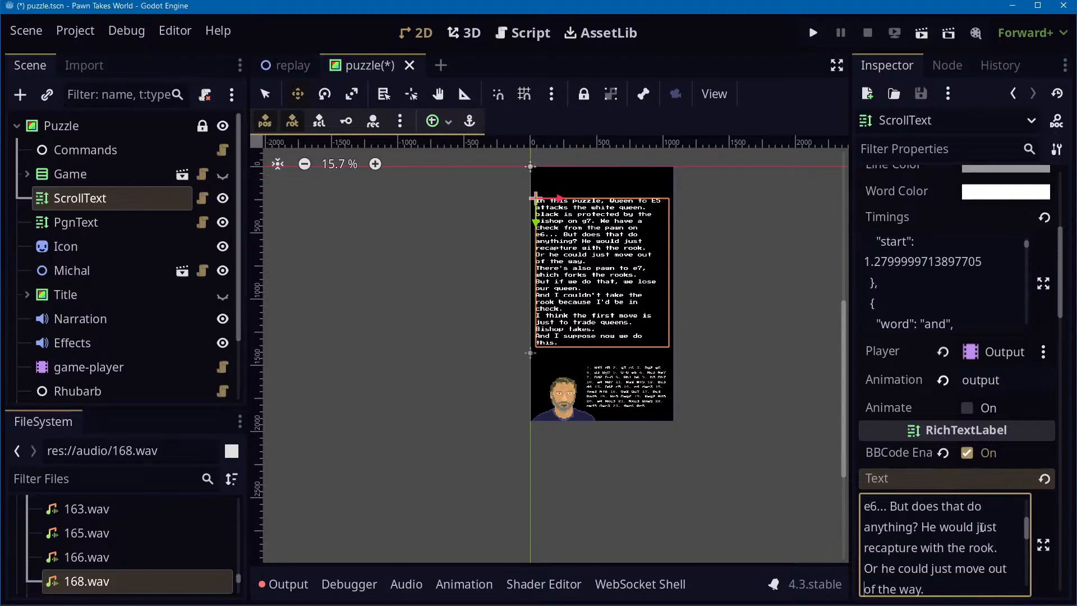
key("Delete")
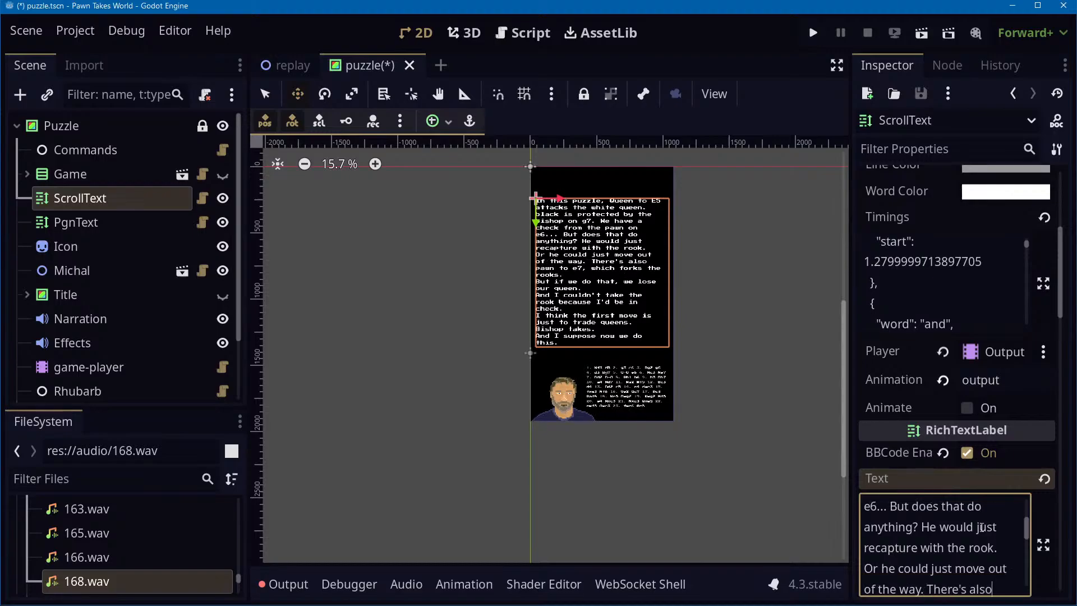
key("End")
key("Delete")
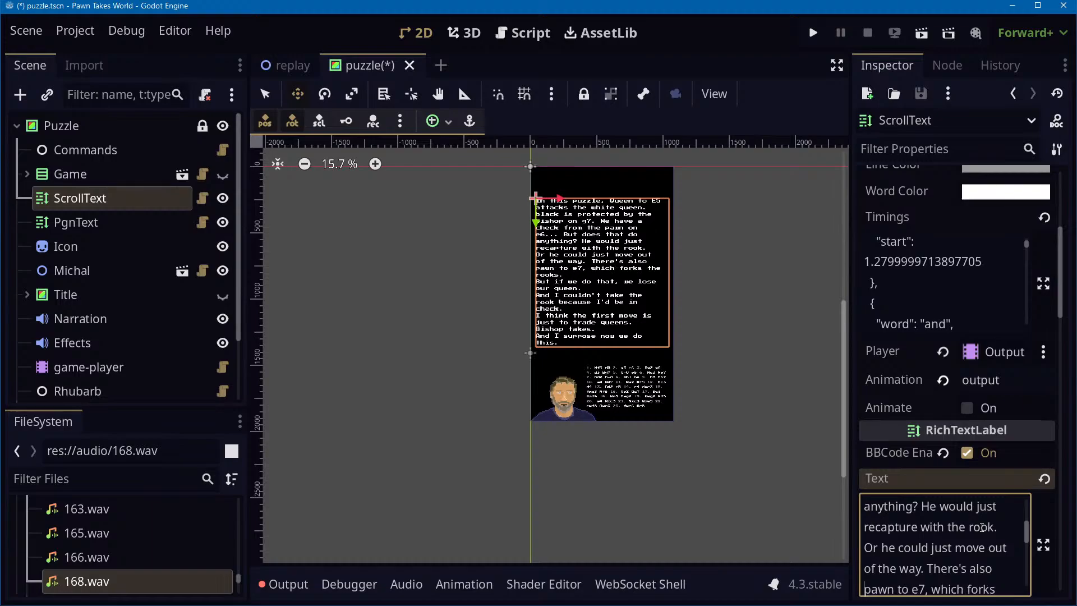
Break the subtitle line after "pawn to e7, which forks the" so that "rooks." starts a new line
key("End")
key("Return")
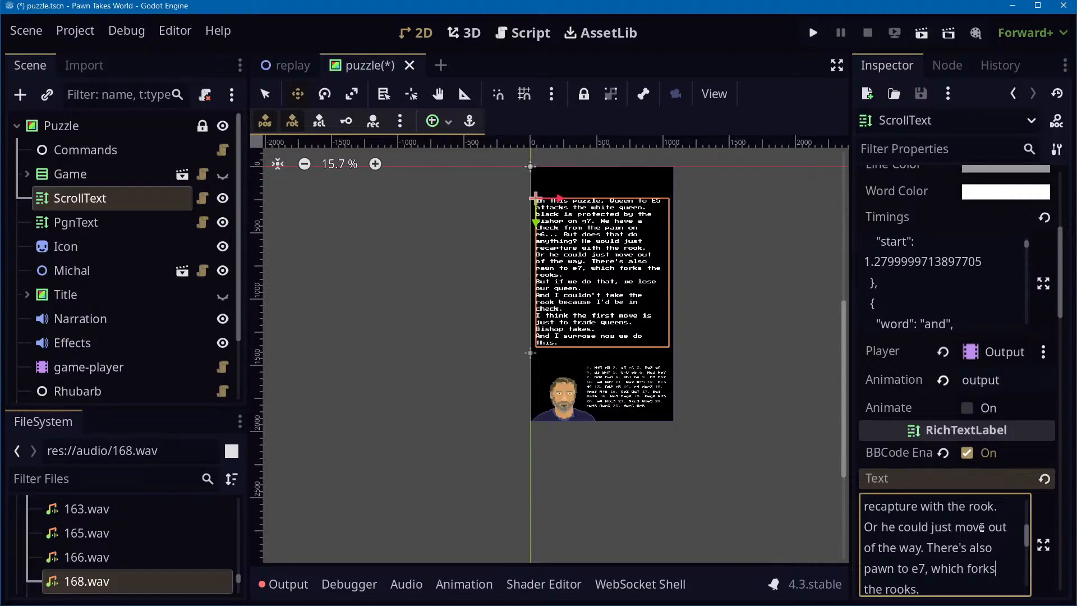
key("Right")
key("Delete")
key("Return")
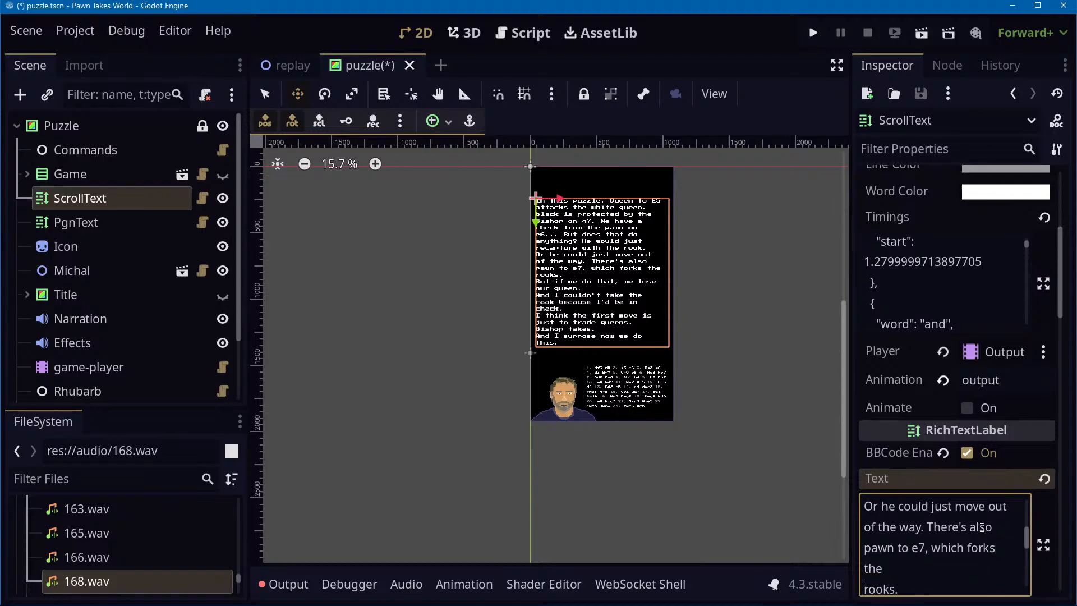
Join "But if we do that," onto the "rooks." line and "And I" onto the "we lose our queen." line
key("Down")
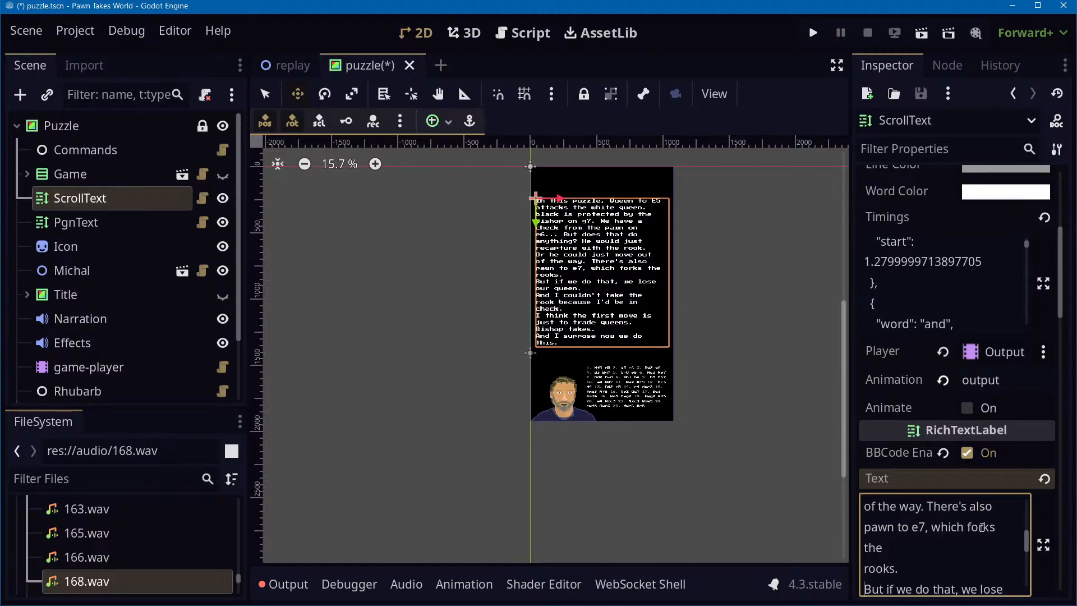
key("End")
key("Delete")
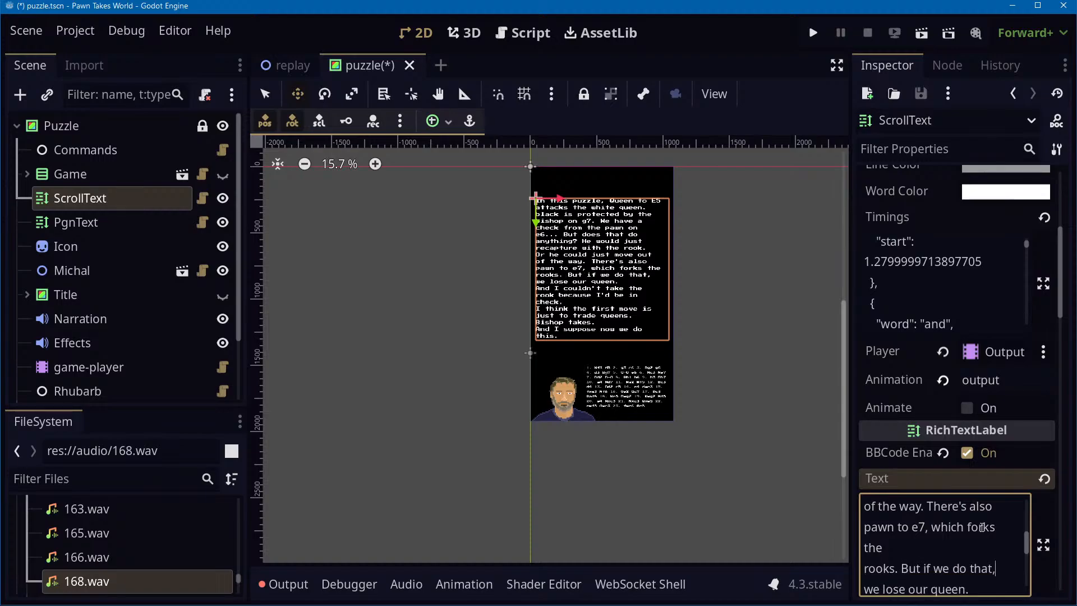
key("Delete")
key("Return")
key("Delete")
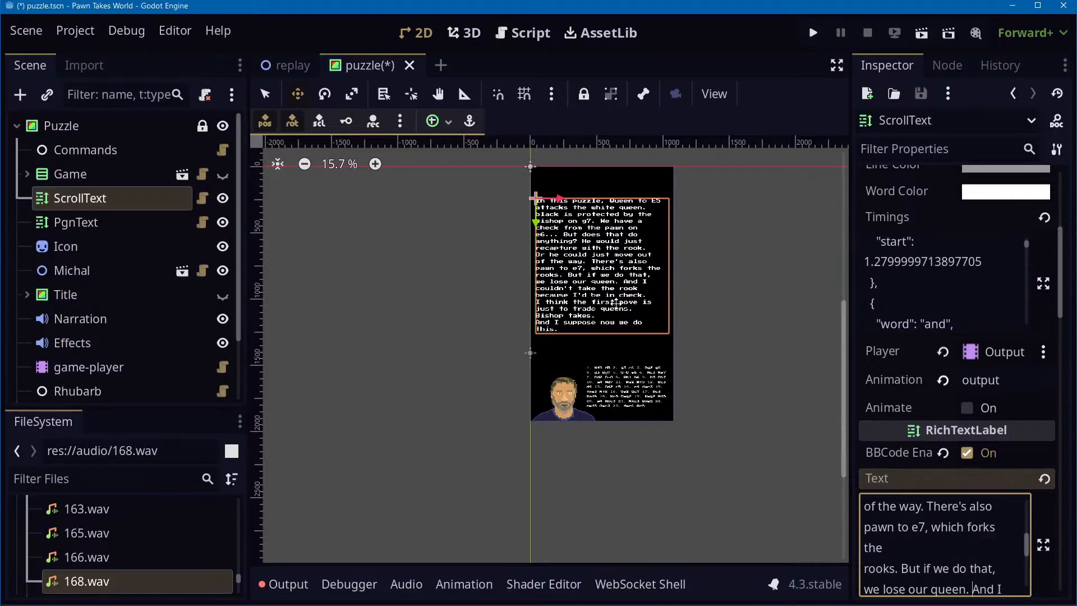
Break the line after "couldn't take the rook" and remove the space before "because I'd be in check."
key("Down")
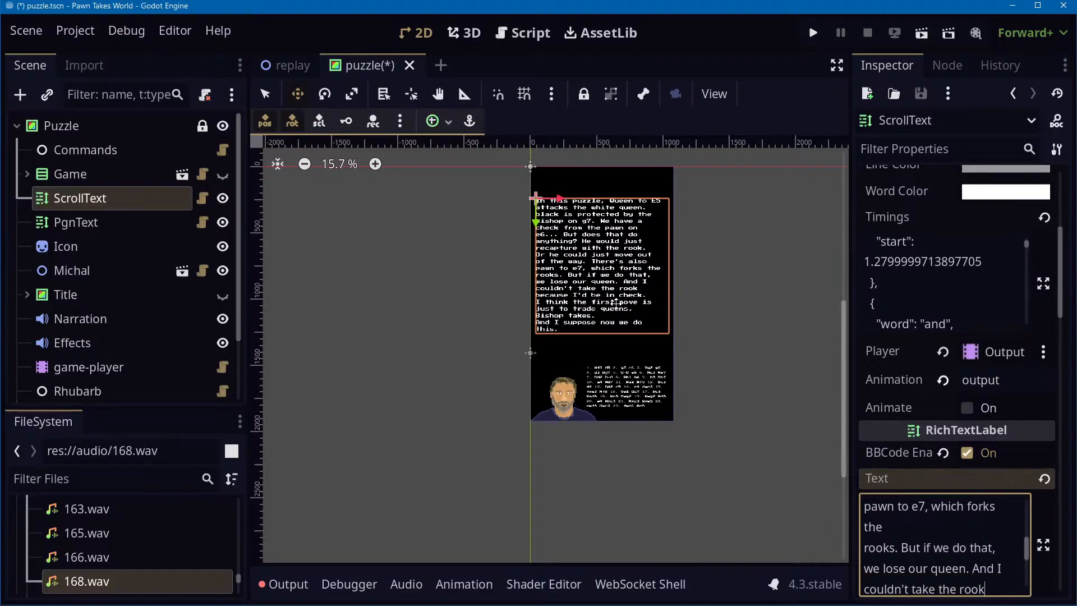
key("Down")
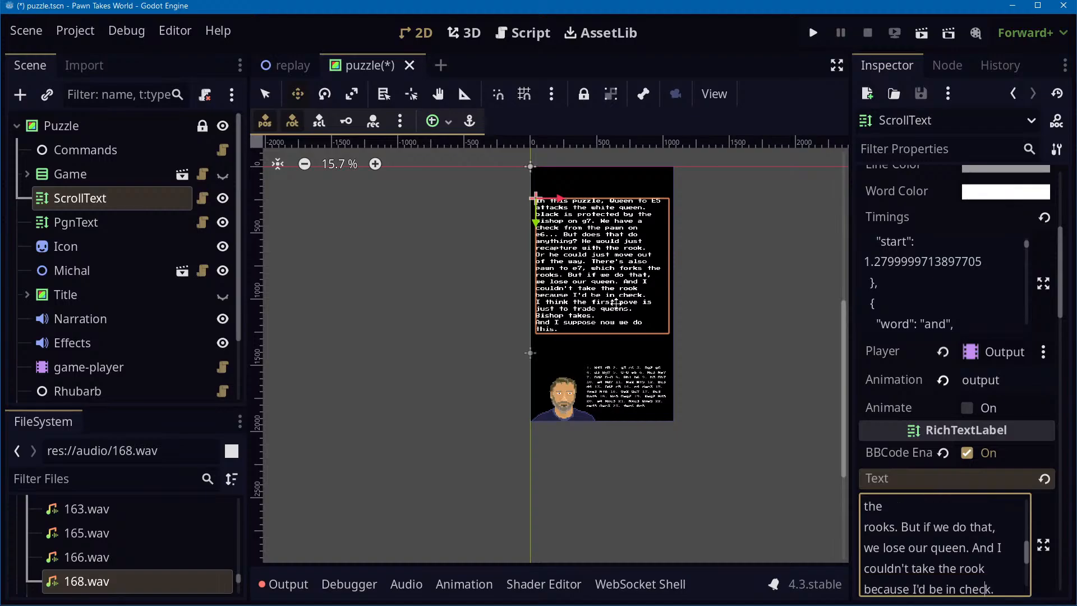
key("Up")
key("Right")
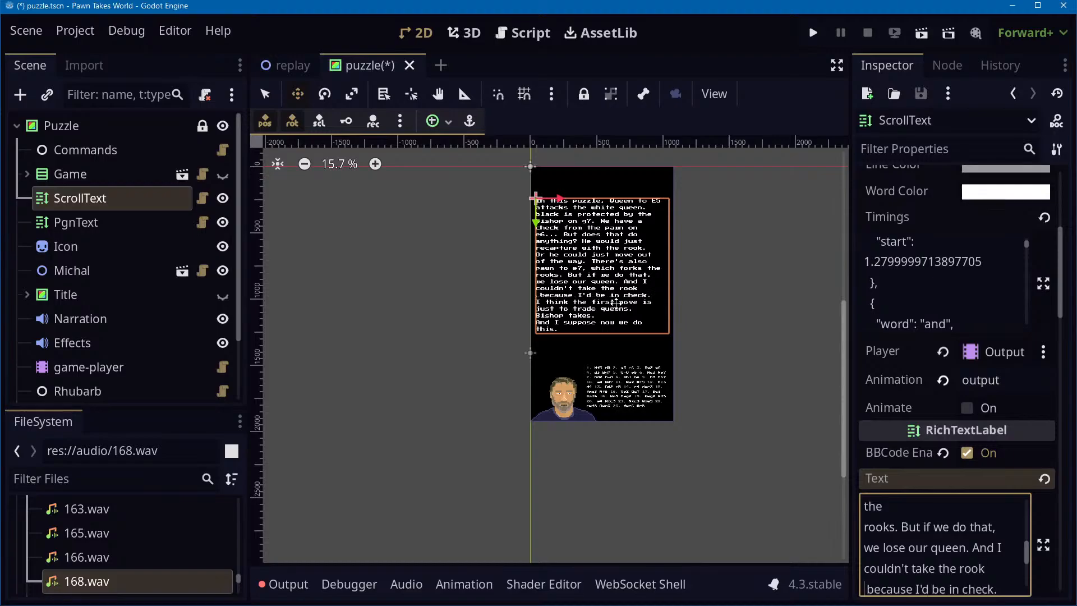
key("Right")
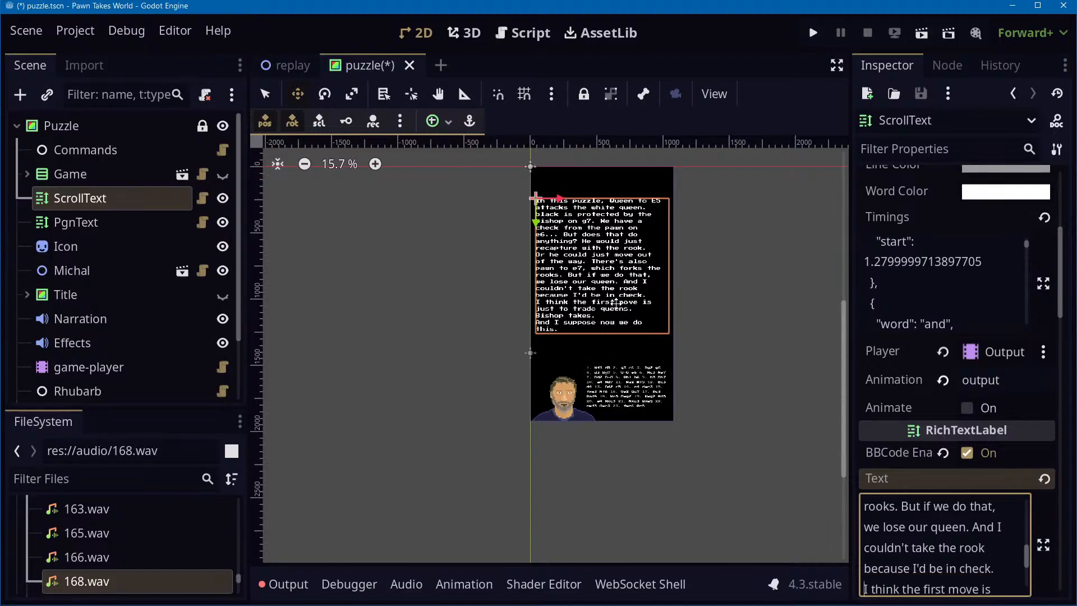
Join the final sentence "And I suppose now we do this." onto the "Bishop takes." line, separated by a space
scroll(577, 286, "up", 1)
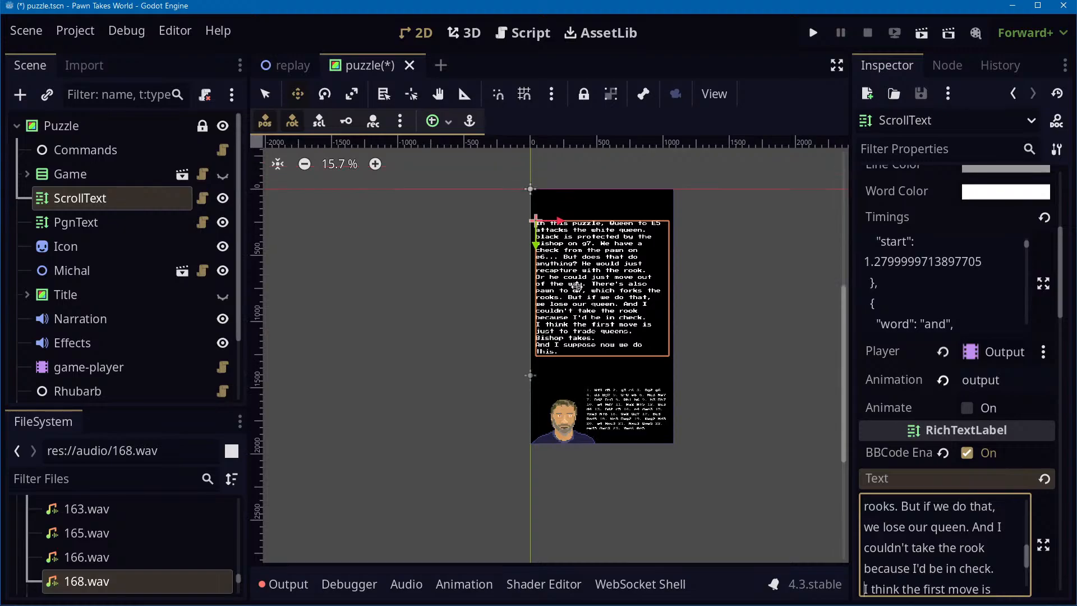
scroll(576, 328, "up", 2)
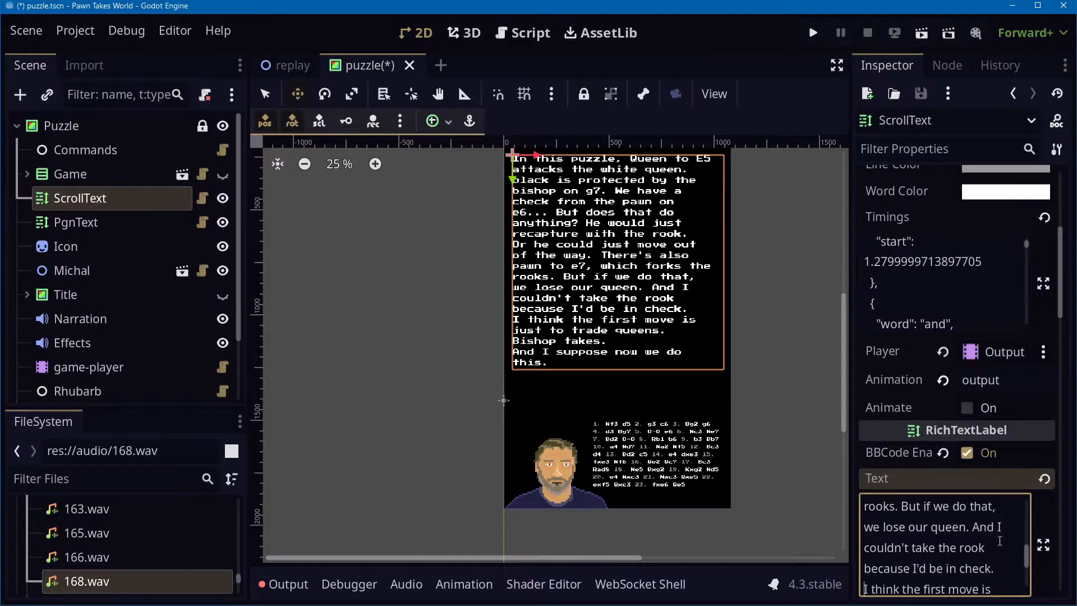
scroll(1000, 541, "down", 1)
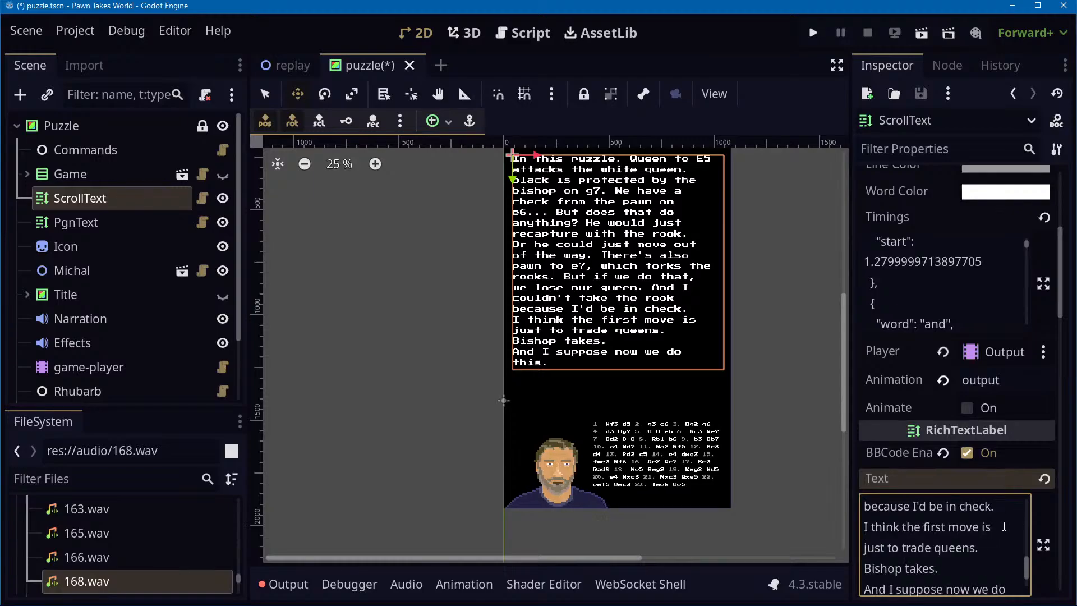
key("Left")
key("Left")
key("Left")
key("Down")
key("Delete")
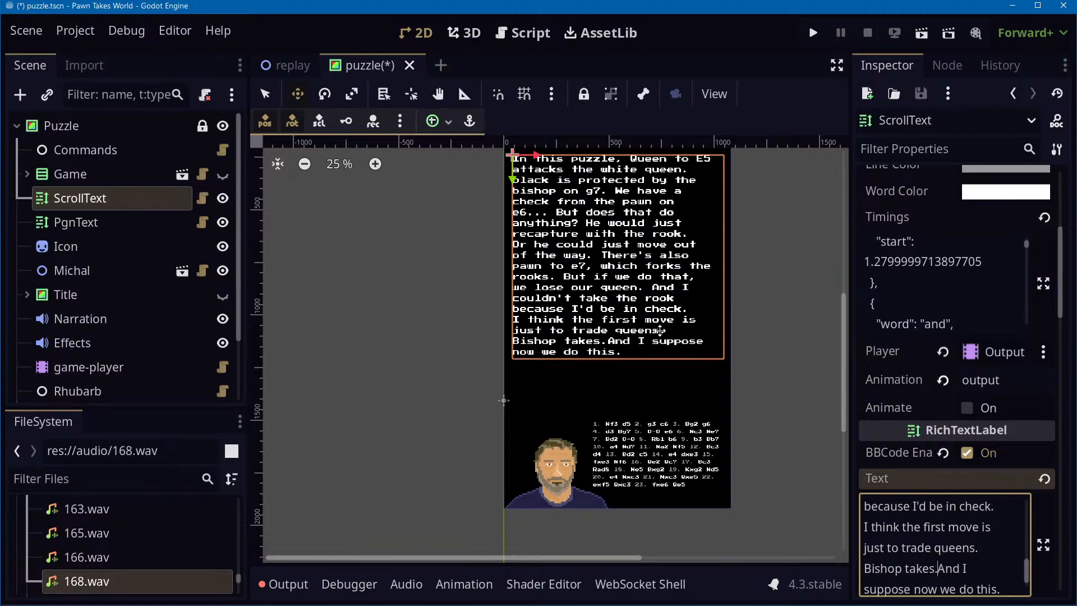
key("ctrl+Right")
key("ctrl+Right")
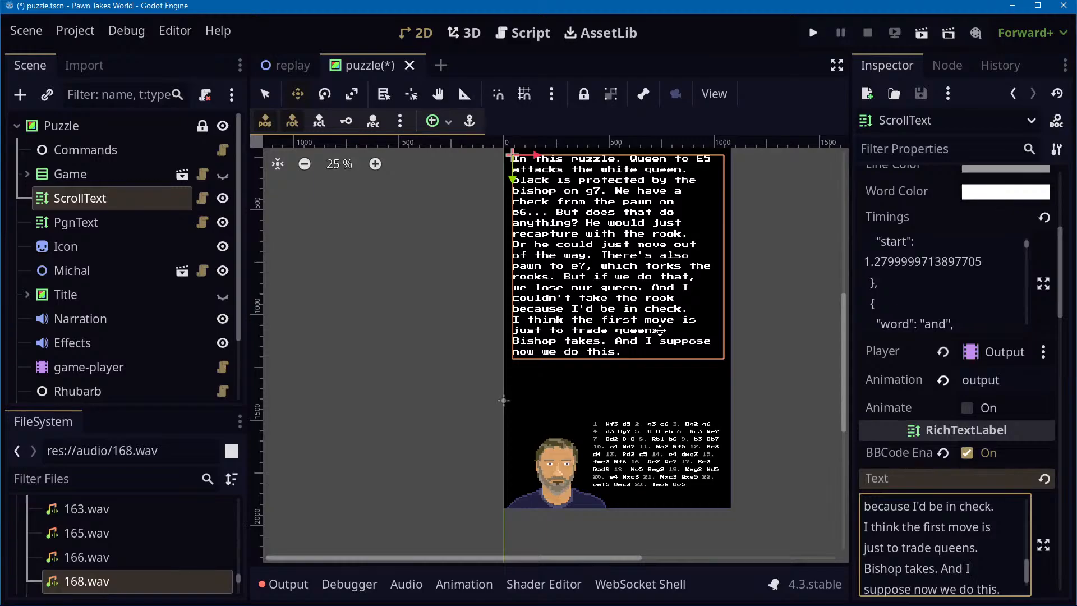
Insert a line break before "now we do this." in the Text property of the ScrollText node
key("ctrl+Left")
key("ctrl+Left")
key("BackSpace")
key("Return")
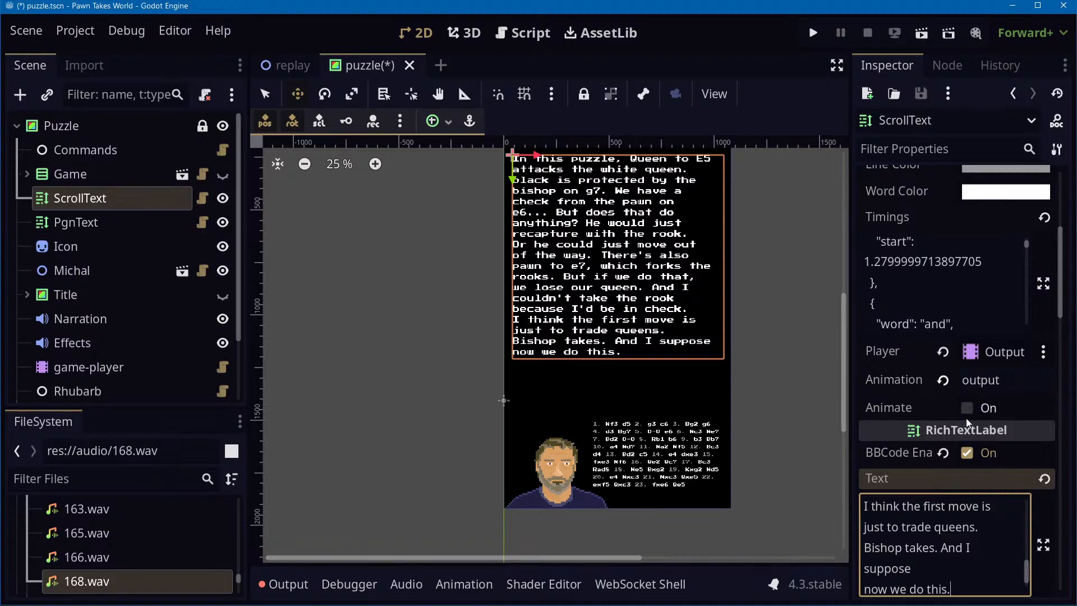
Replace the entire Full Text of the ScrollText node with a copy of the reformatted Text content
key("ctrl+a")
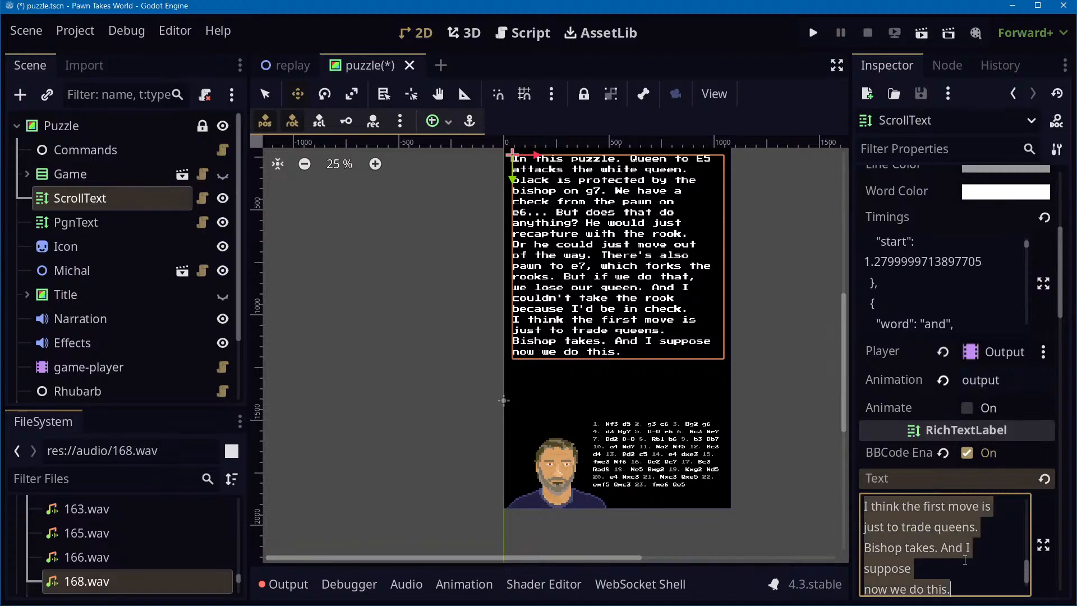
scroll(1002, 305, "up", 5)
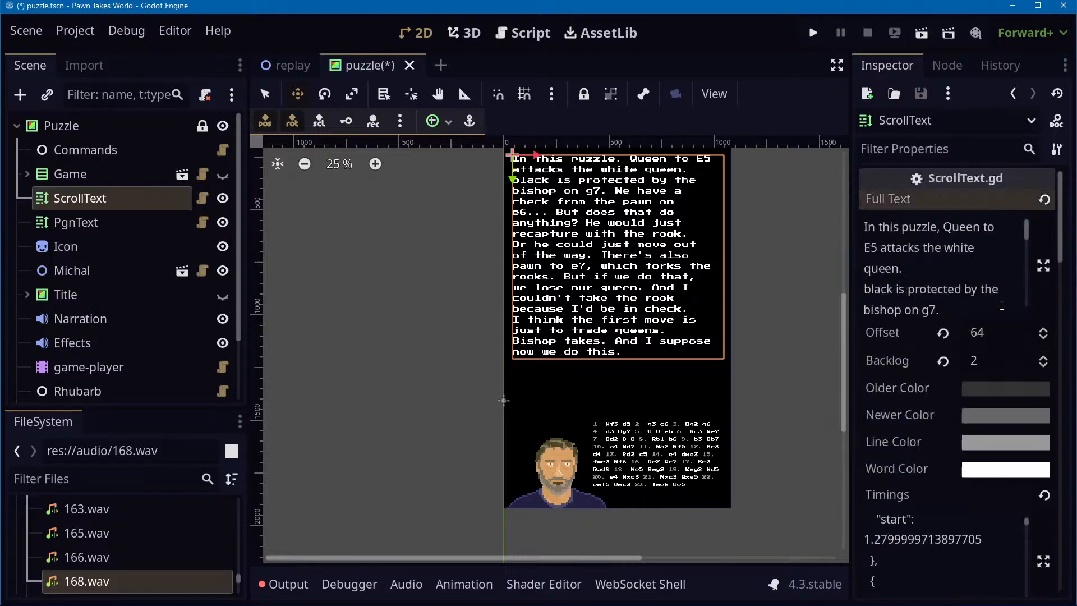
left_click(871, 233)
key("ctrl+a")
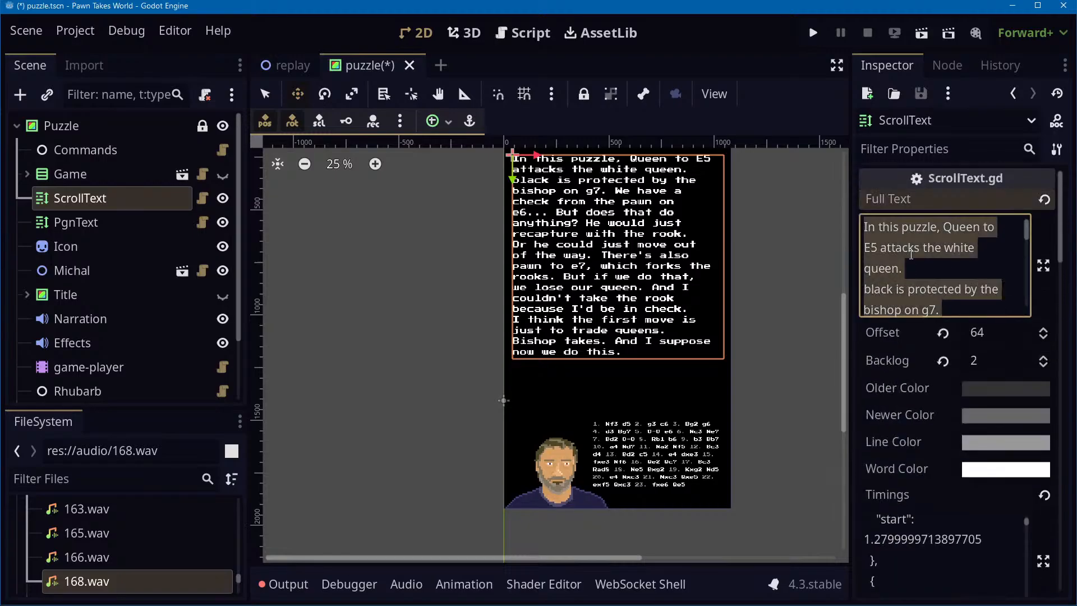
key("ctrl+v")
Switch to the workflow notes in Emacs and add the bullet "copy it back to full text" under the subtitles track heading
key("alt+Tab")
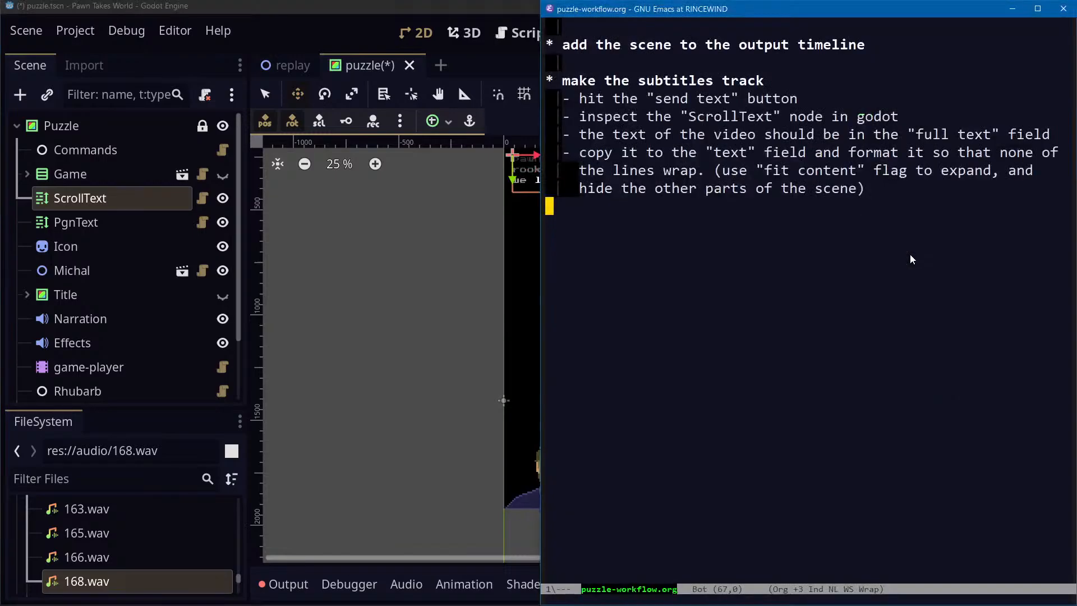
type("- copy")
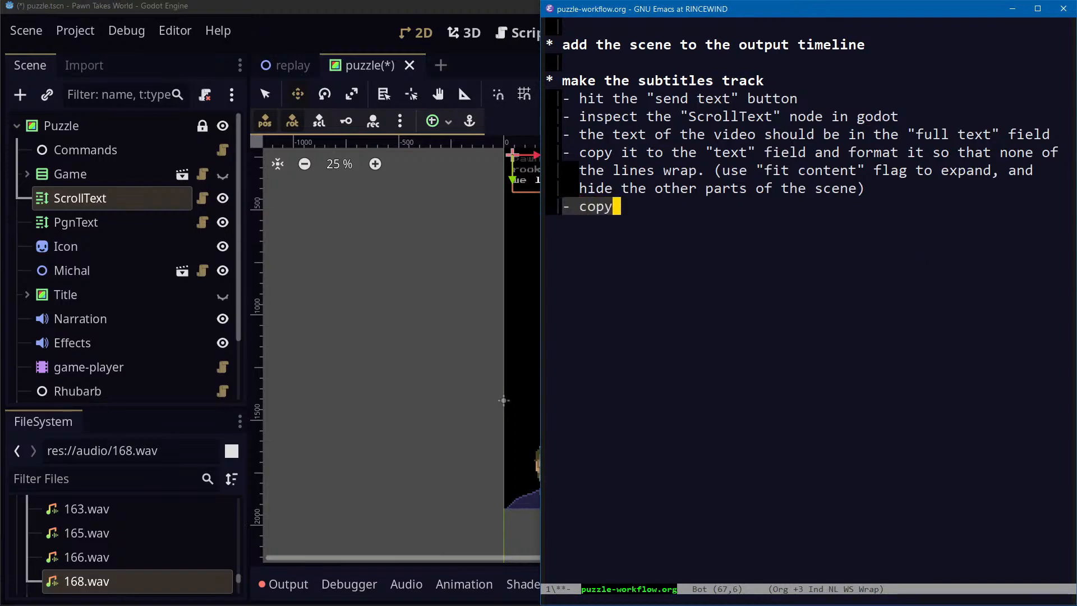
type(" it back to full text")
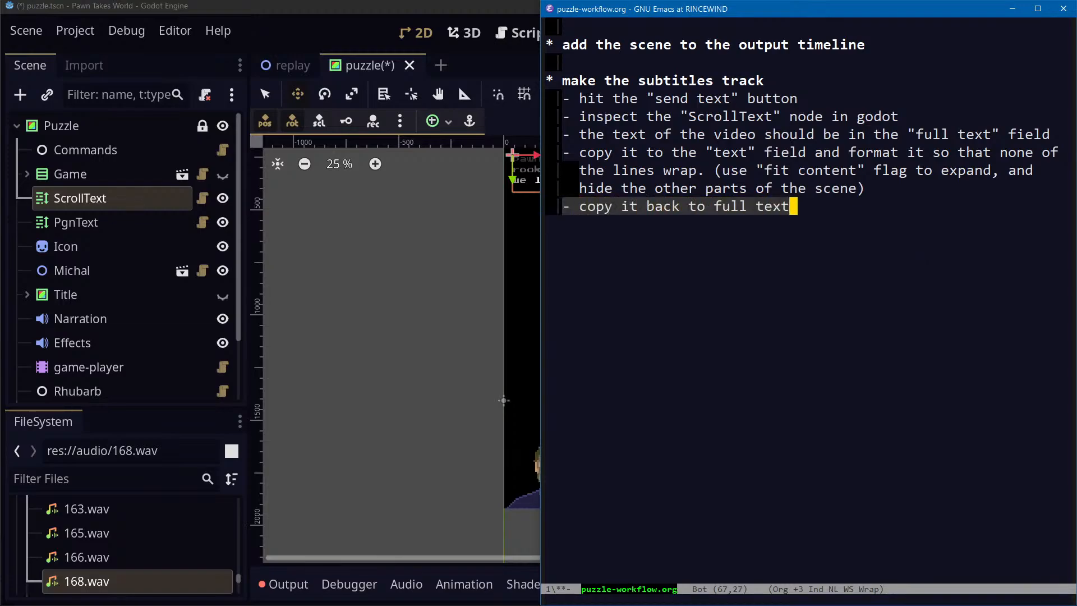
Switch back to Godot and review the line breaks in ScrollText's Full Text alongside the scene preview
key("alt+Tab")
scroll(793, 306, "up", 1)
scroll(769, 303, "down", 1)
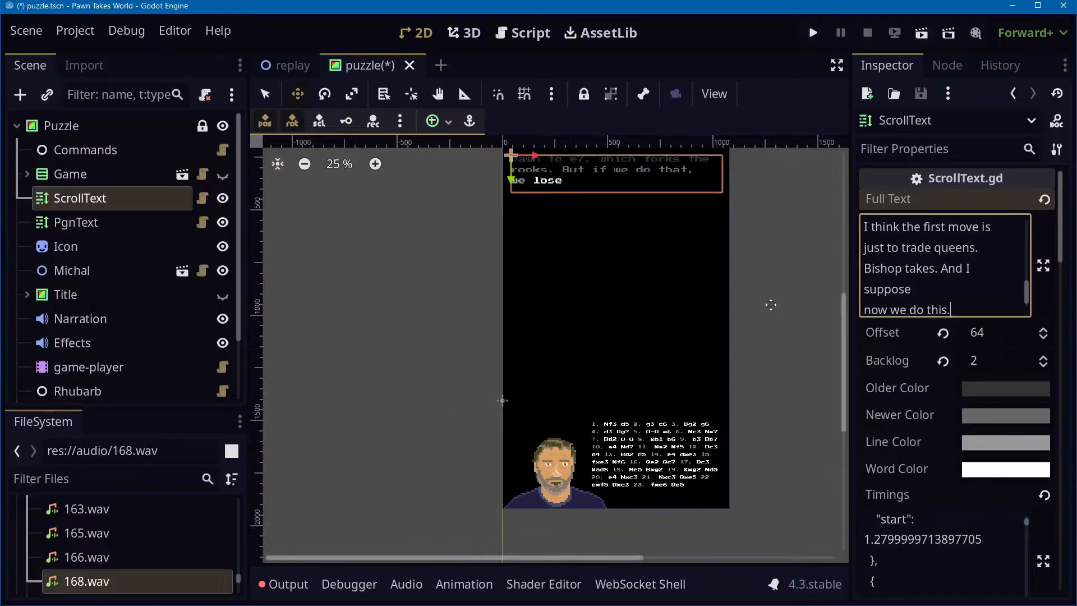
left_click_drag(842, 352, 840, 325)
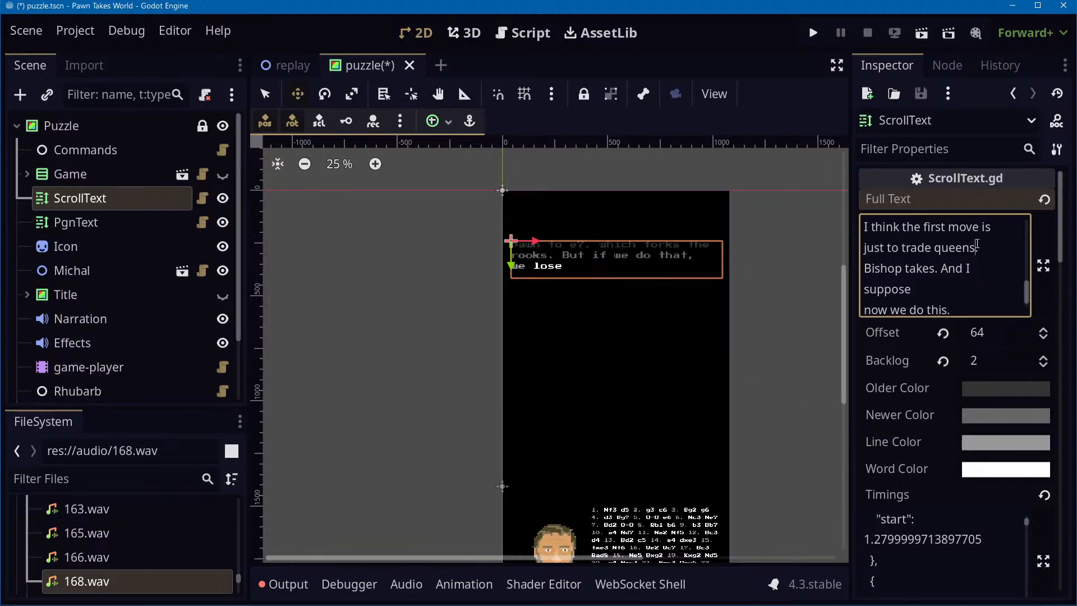
scroll(1019, 426, "down", 5)
scroll(976, 241, "up", 4)
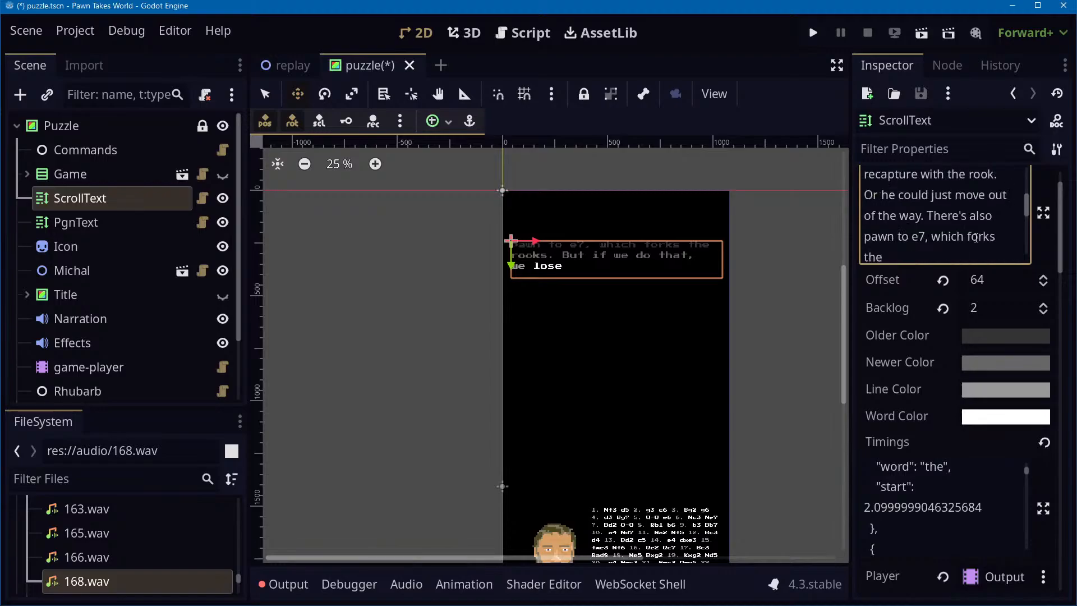
scroll(953, 241, "up", 5)
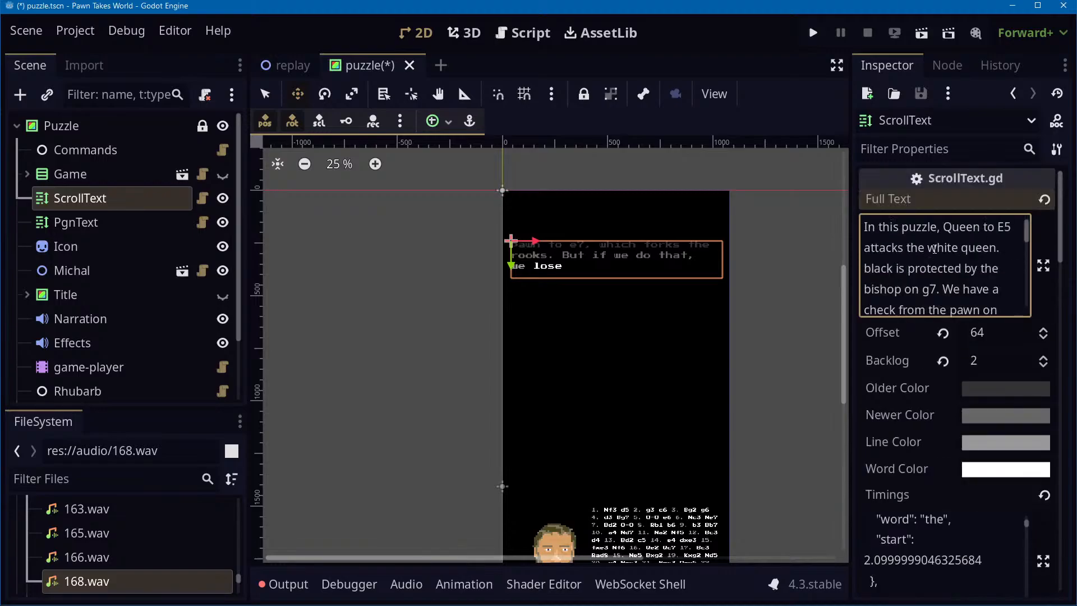
Raise the Offset of the ScrollText node to 81, one word at a time
left_click(1046, 329)
left_click(1046, 329)
left_click(1046, 329)
double_click(1046, 330)
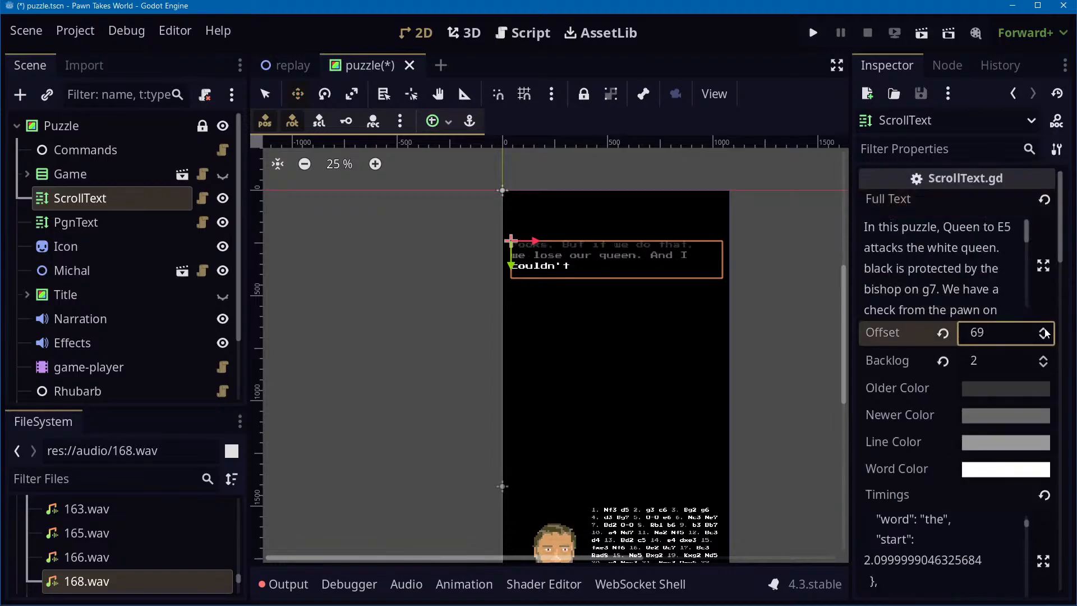
left_click(1046, 330)
double_click(1046, 330)
left_click(1047, 329)
left_click(1047, 329)
left_click(1048, 328)
left_click(1049, 328)
left_click(1049, 328)
left_click(1049, 328)
left_click(1049, 328)
left_click(1048, 328)
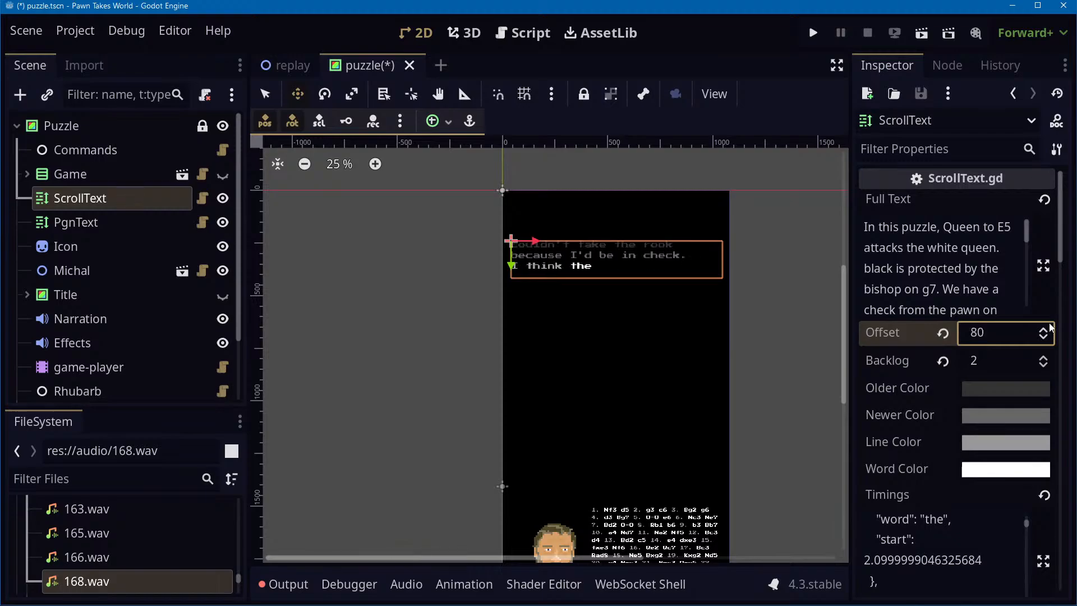
left_click(1049, 329)
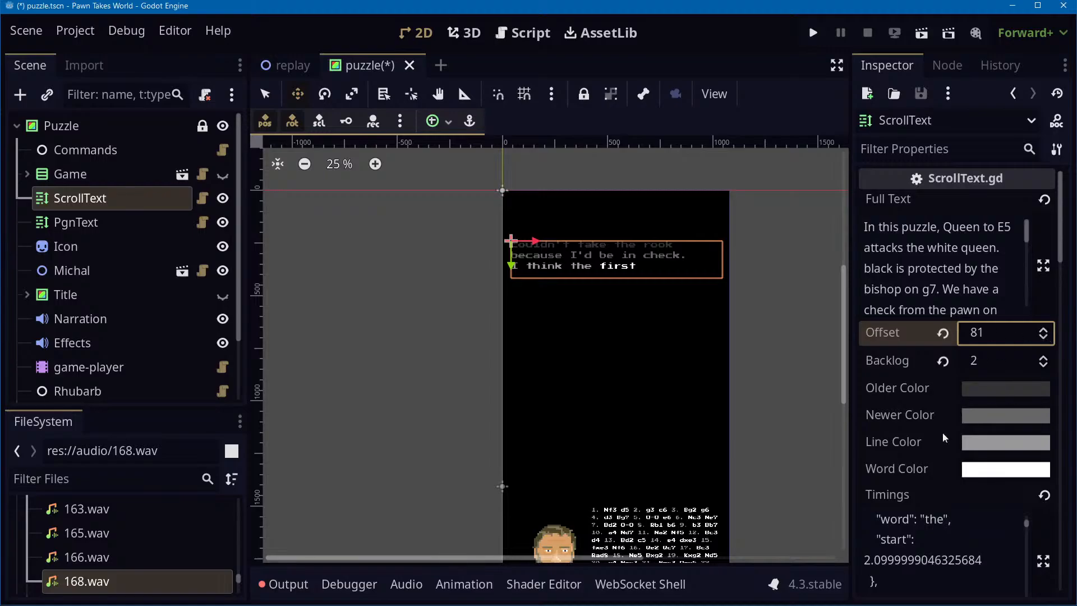
Look over the ScrollText word timings and save the puzzle scene
scroll(1025, 496, "down", 5)
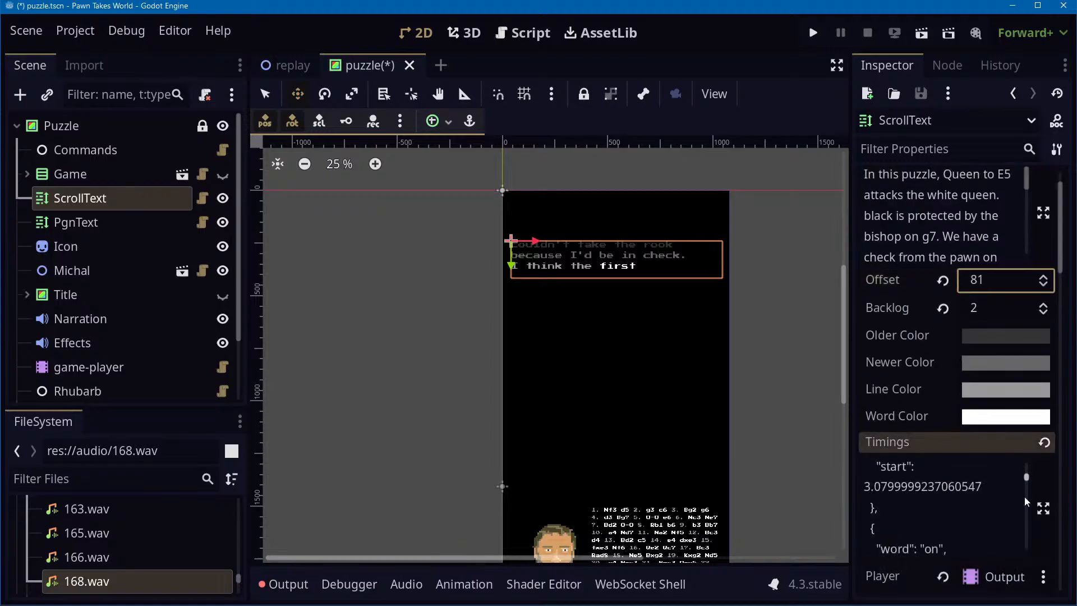
scroll(1036, 490, "down", 5)
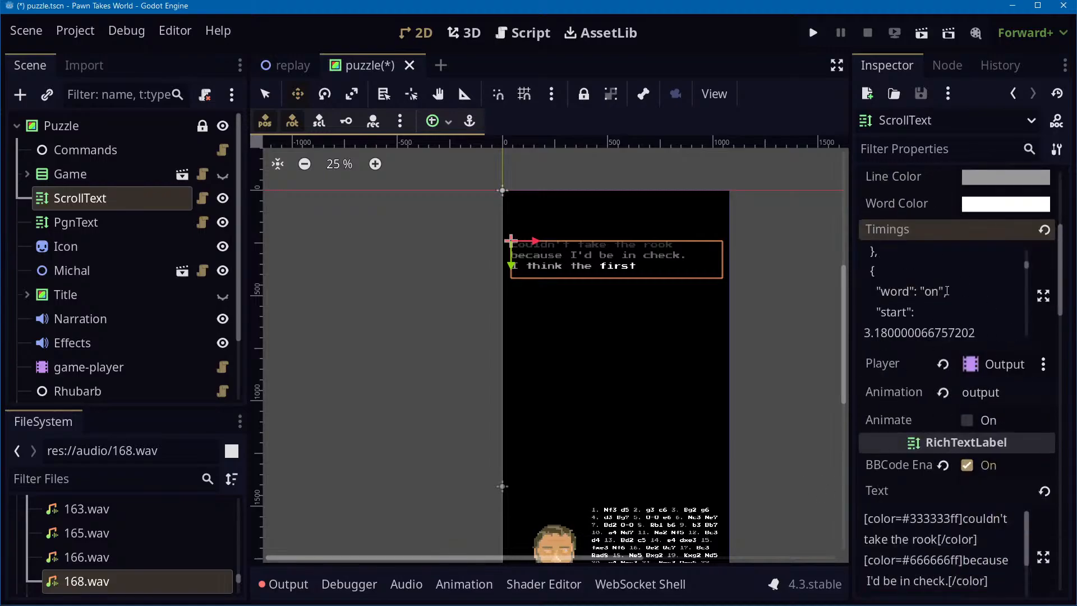
key("ctrl+s")
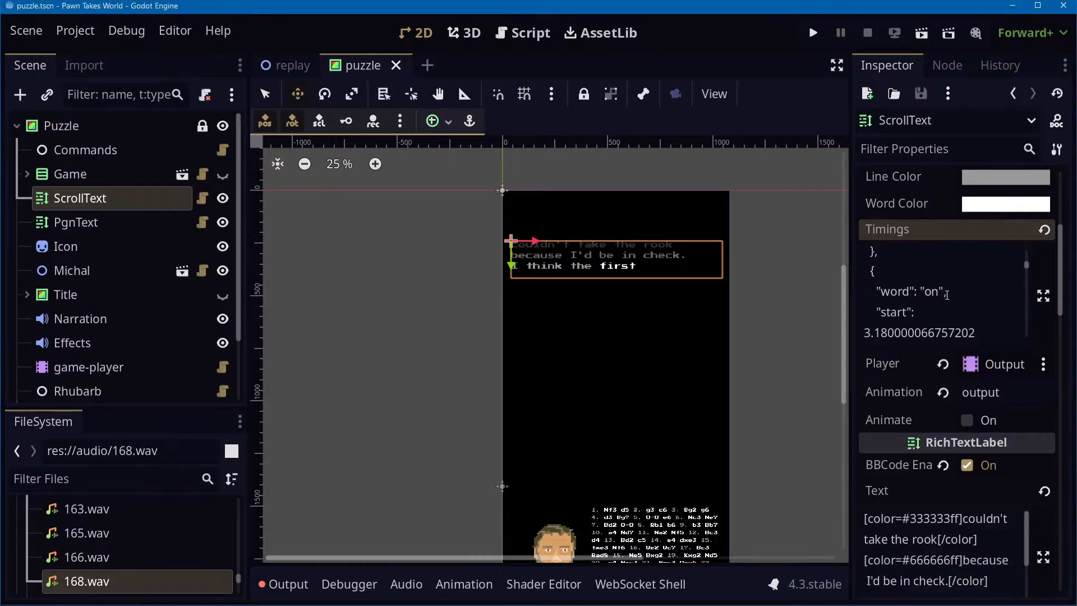
Switch to the Emacs workflow notes, start a new line after the last bullet and save the file
key("alt+Tab")
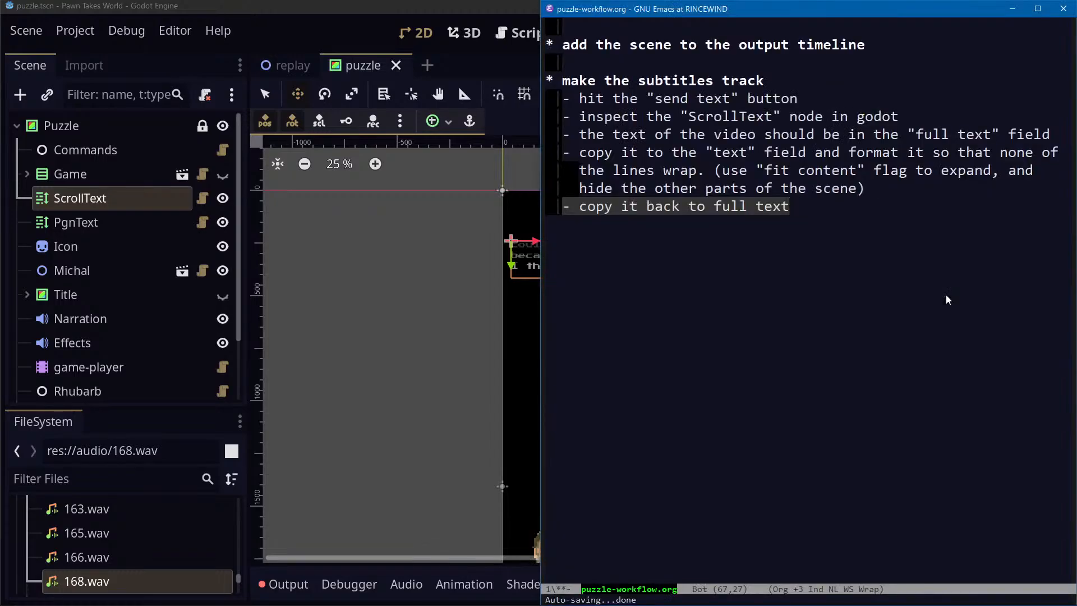
key("Return")
key("ctrl+k")
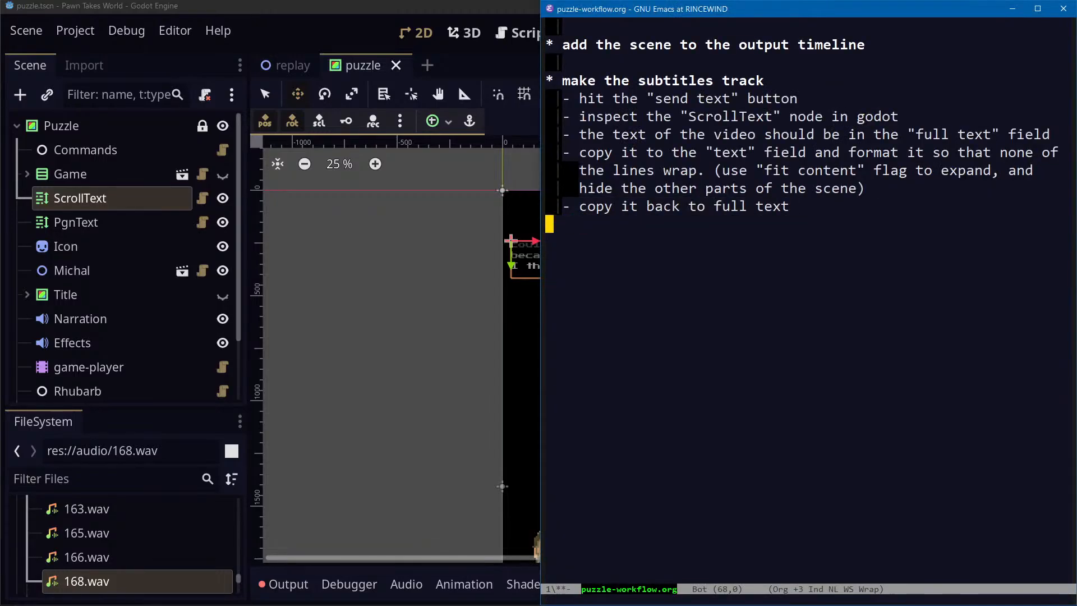
key("ctrl+x")
key("ctrl+s")
Add a new top-level heading "fetch timings for each word" after the subtitles track section
key("Down")
key("Up")
key("Down")
key("Return")
key("ctrl+a")
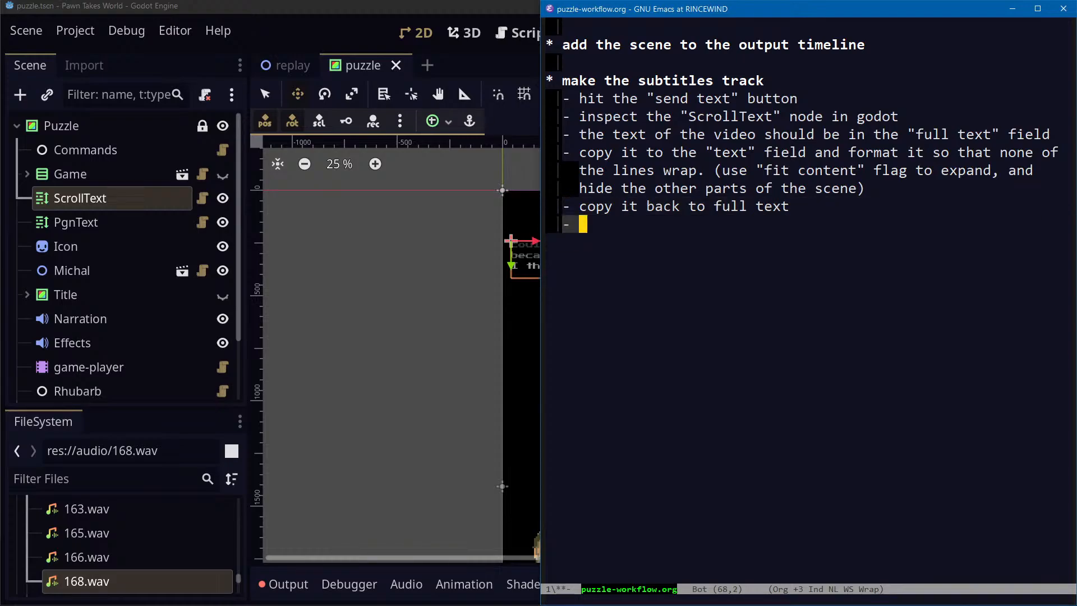
type("* f")
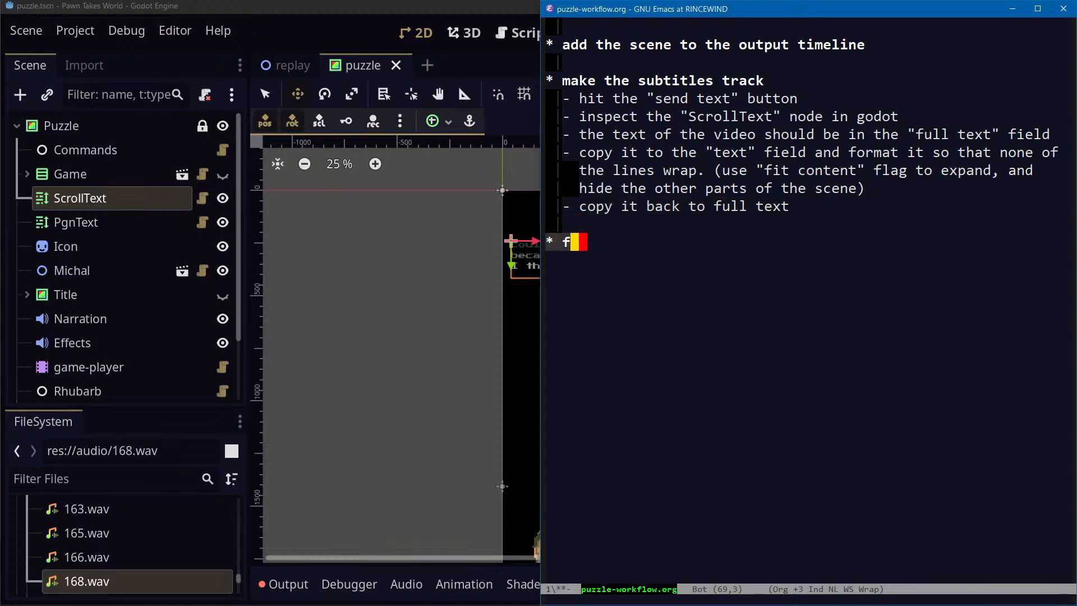
type("etch timings for each ")
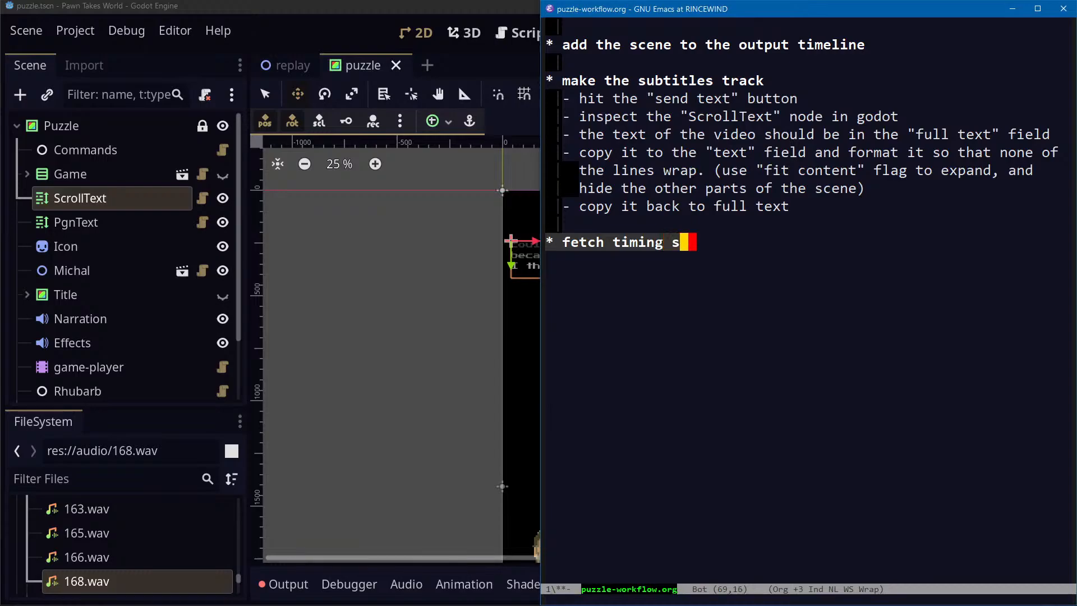
type("worde")
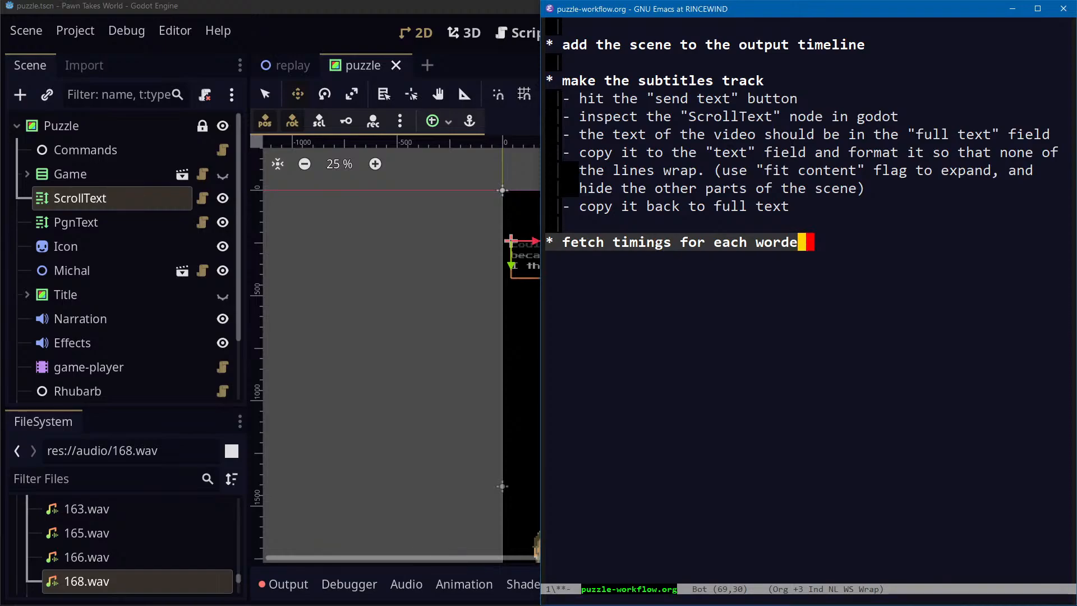
key("BackSpace")
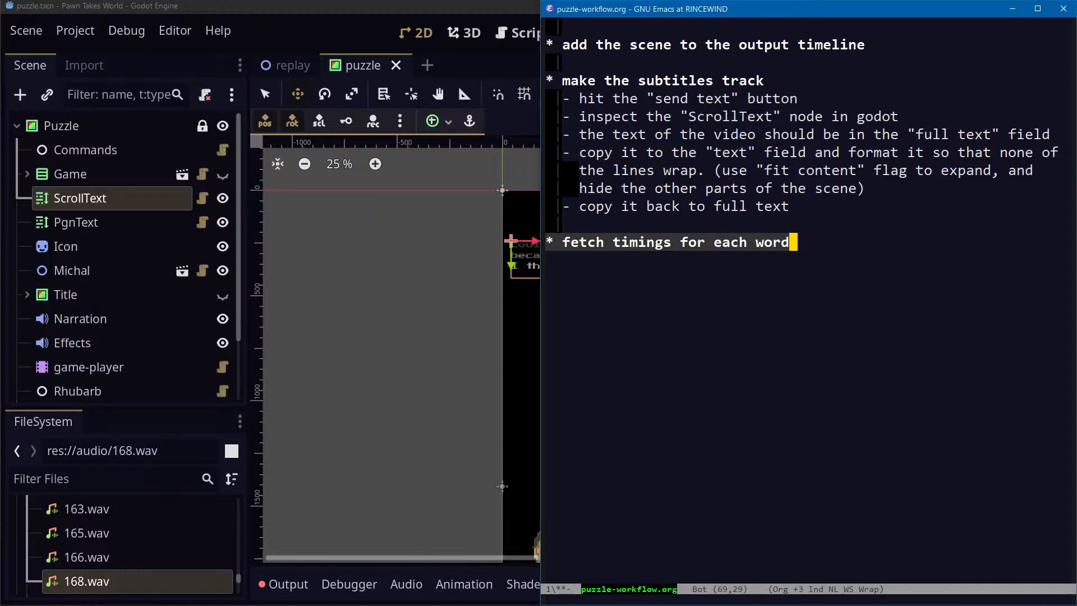
Add the bullet "export the video as it stands" under the "fetch timings for each word" heading and save the notes
key("alt+Tab")
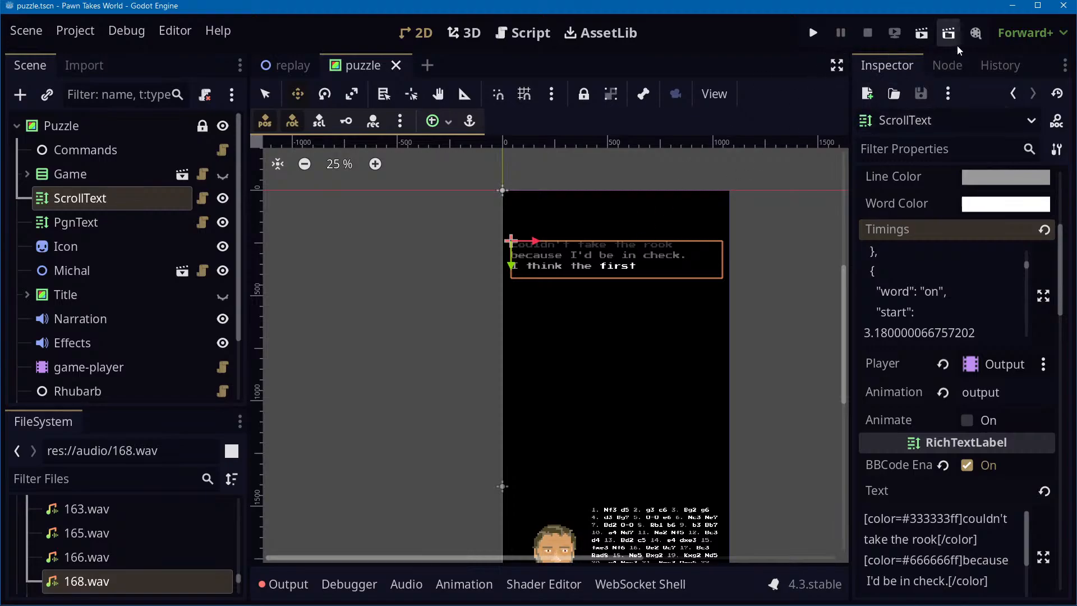
key("alt+Tab")
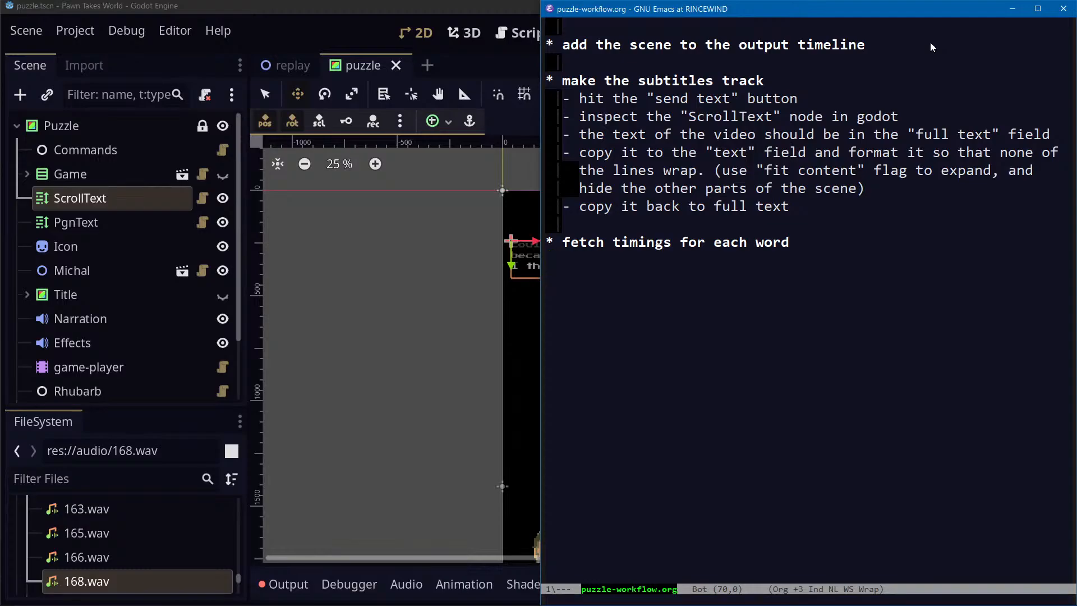
type("s")
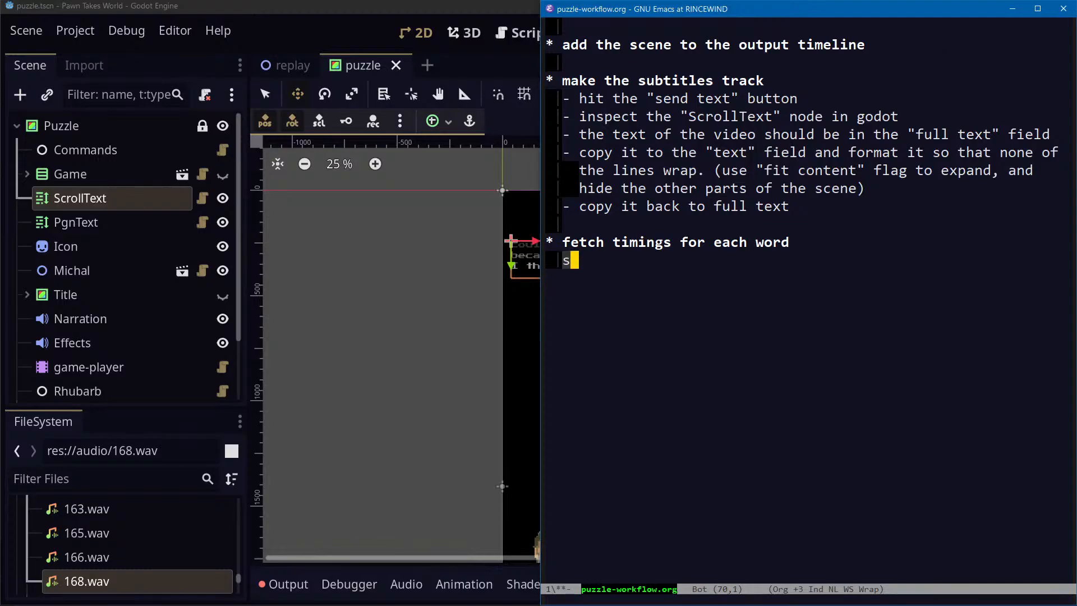
key("BackSpace")
type("- f")
key("BackSpace")
type("ex")
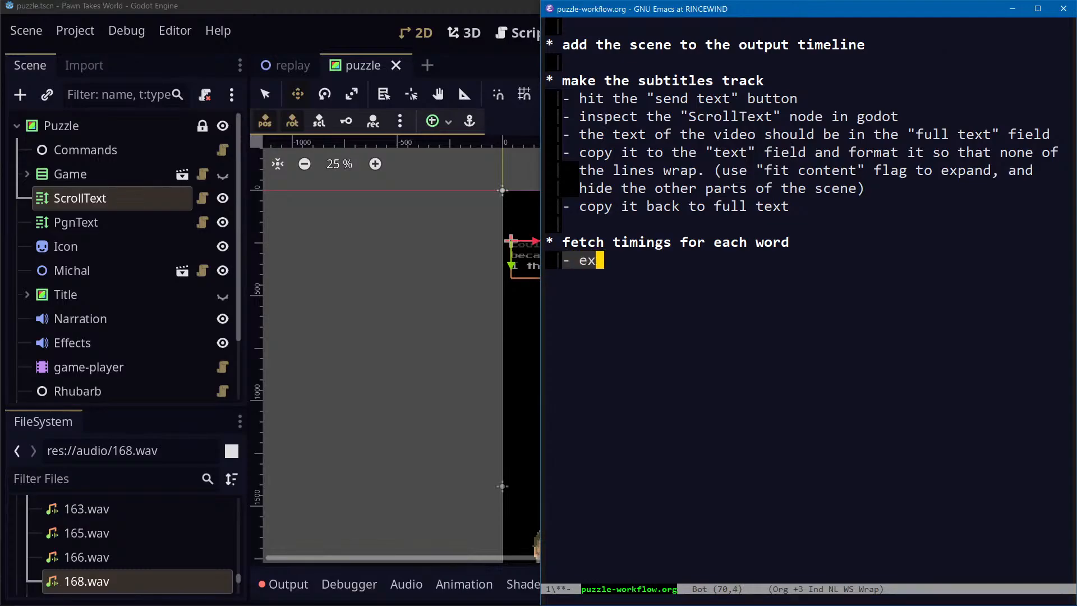
type("port the video as it stands")
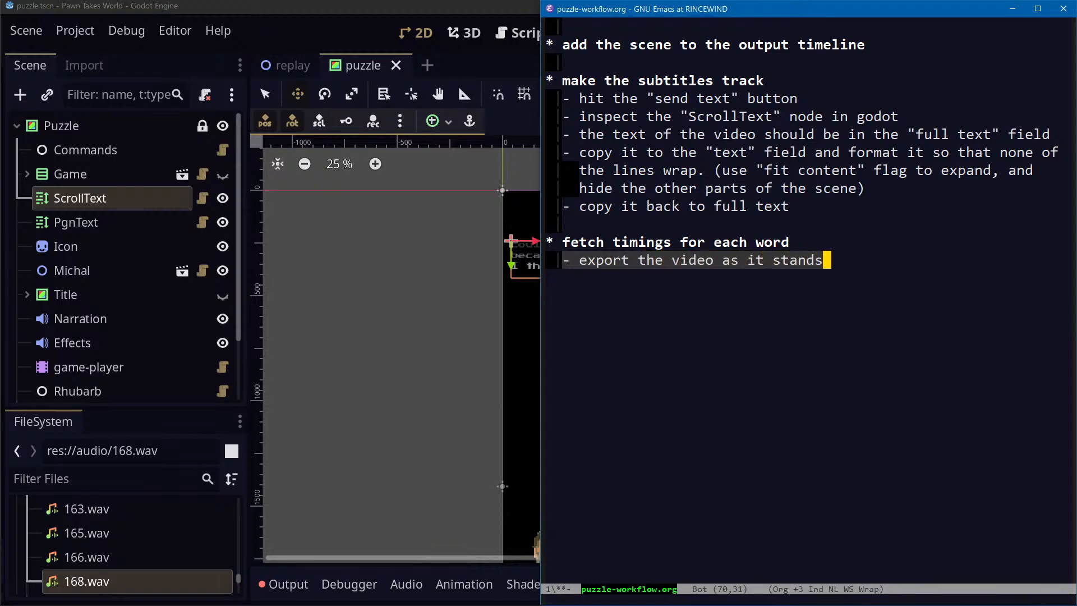
key("Return")
key("ctrl+x")
key("ctrl+s")
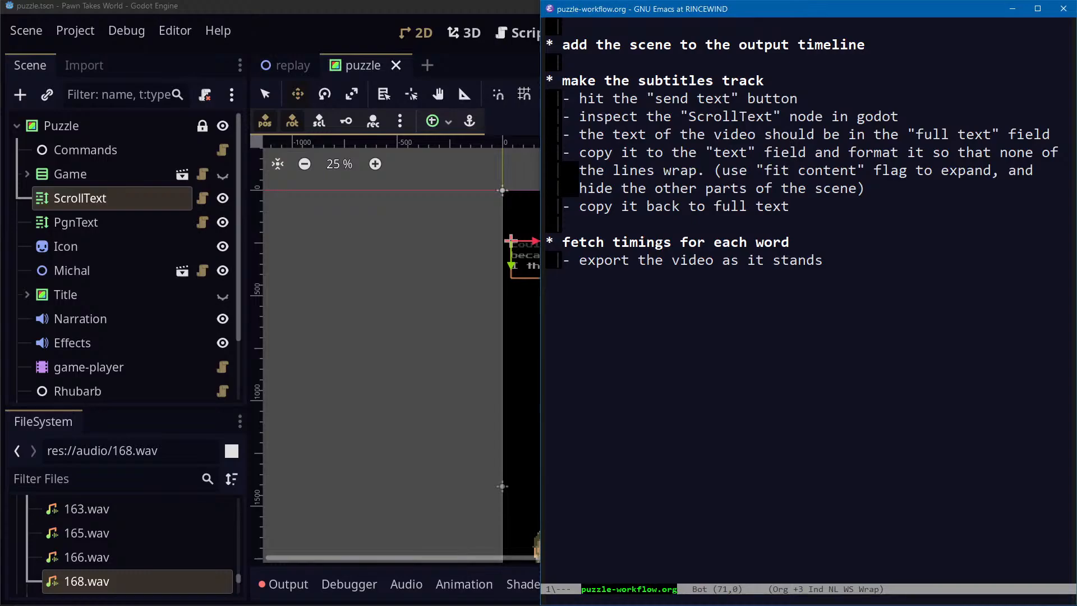
key("alt+Tab")
key("alt+Tab")
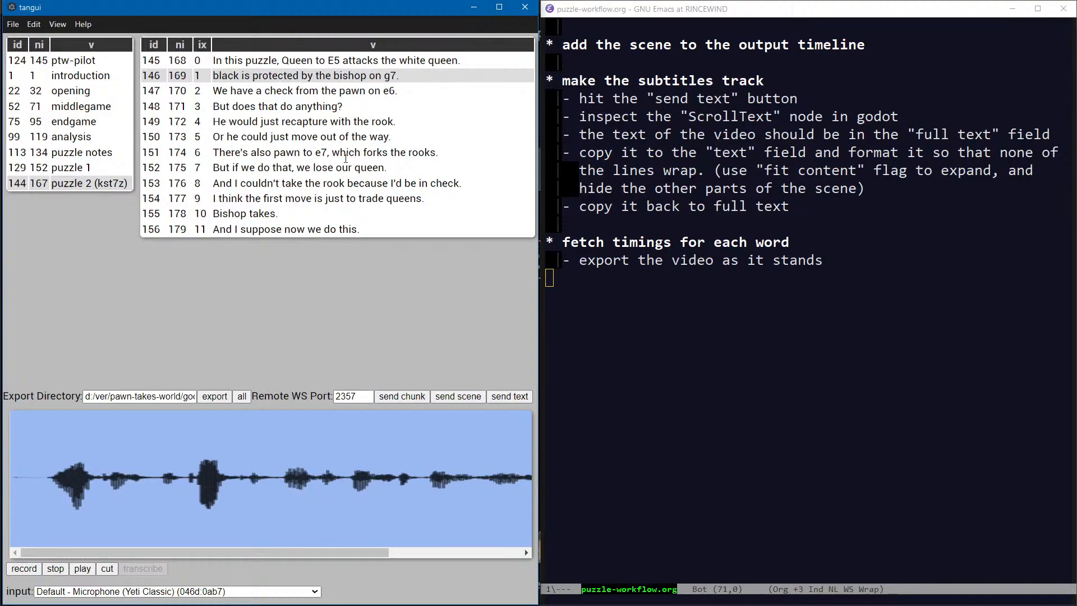
key("alt+Tab")
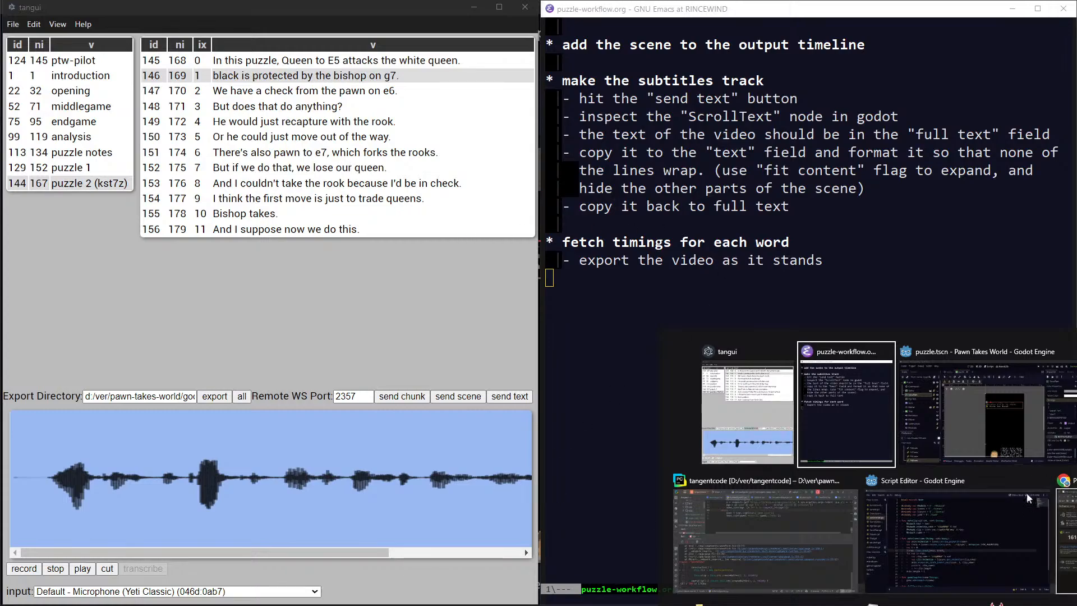
key("alt+Tab")
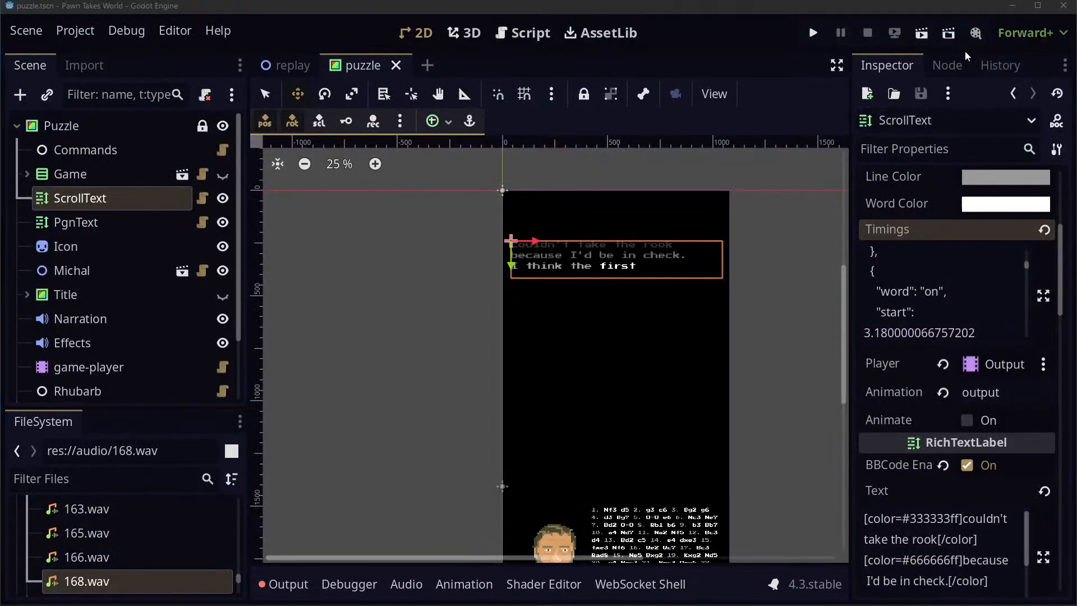
key("alt+Tab")
key("alt+Tab")
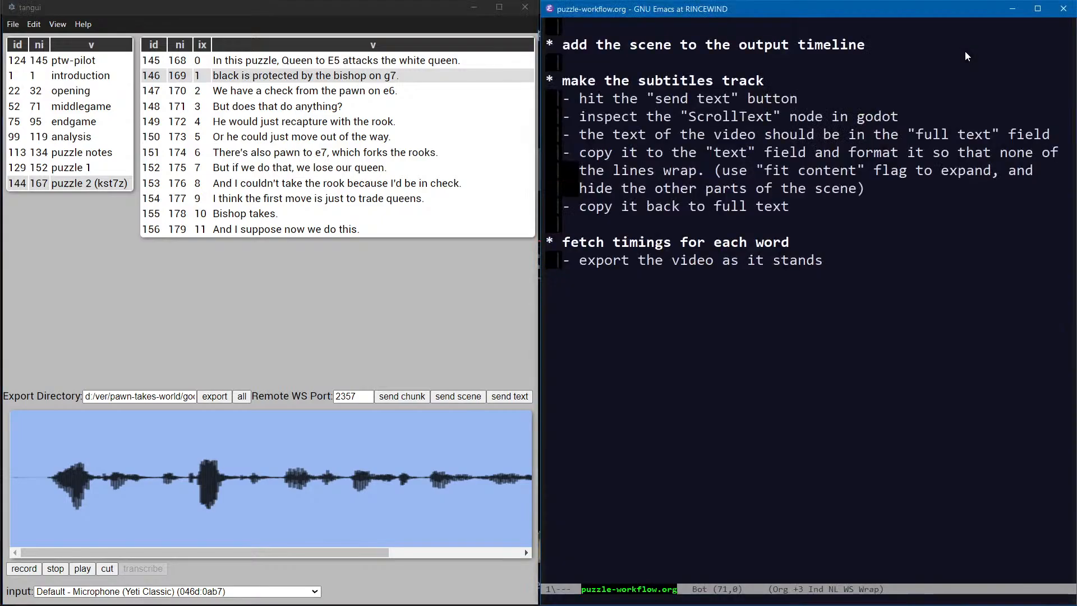
Add the line "(just toggle movie maker on and run the scene)" below the "export the video as it stands" bullet and save the notes
type("(just enable move")
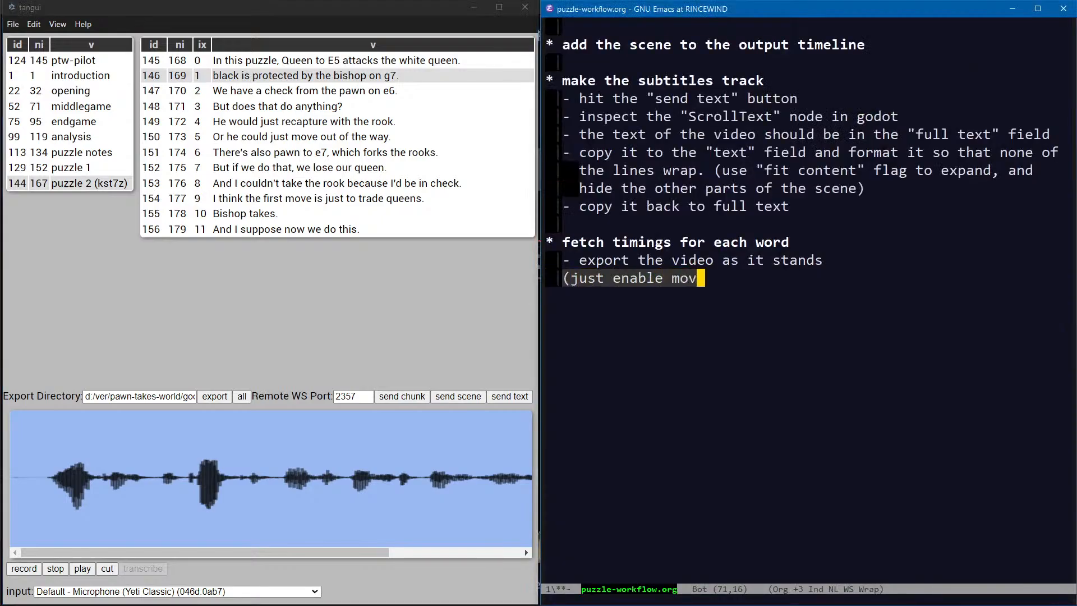
key("alt+b")
key("alt+b")
key("alt+d")
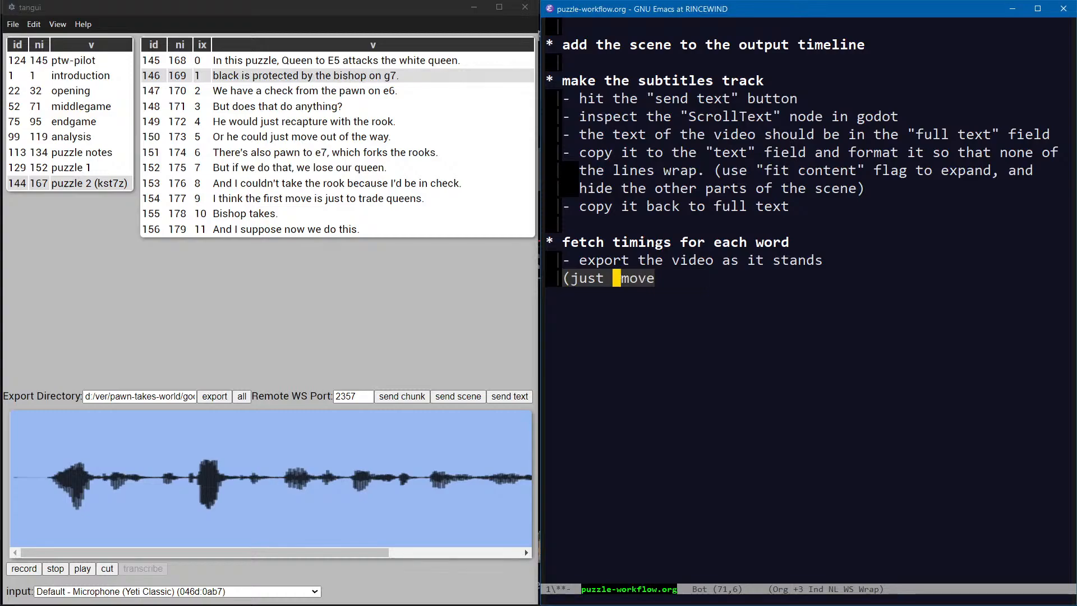
type("toggle")
key("ctrl+e")
key("BackSpace")
type("ie mak")
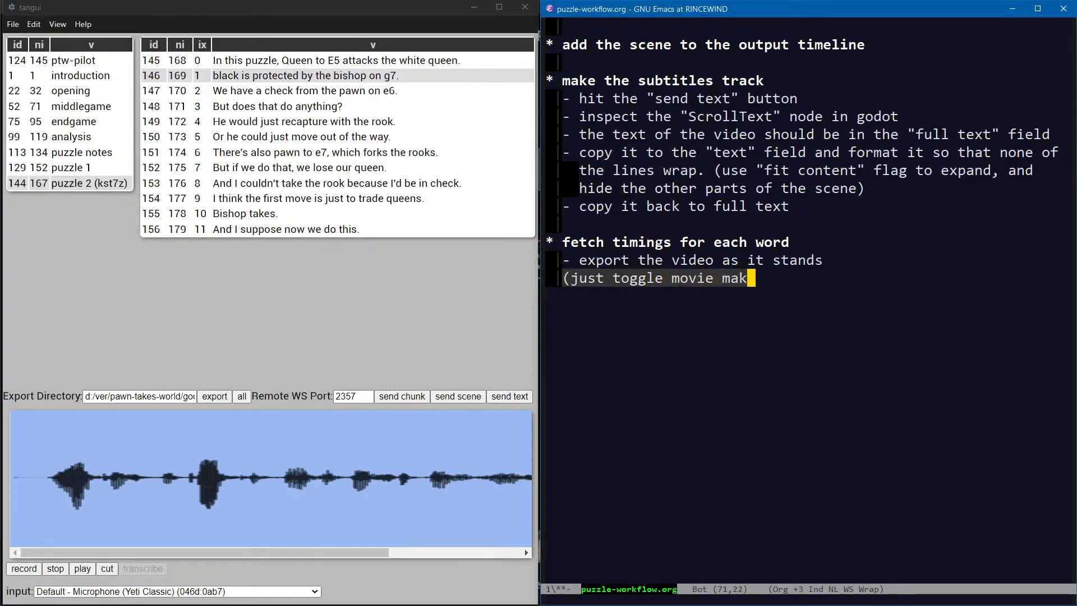
type("er on and run the scene)")
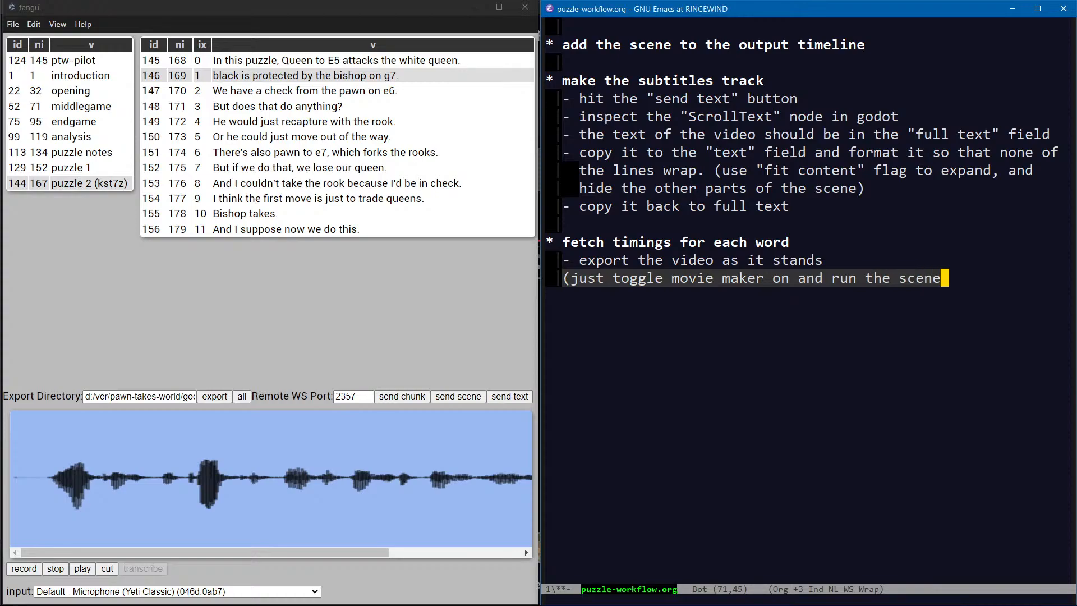
key("ctrl+a")
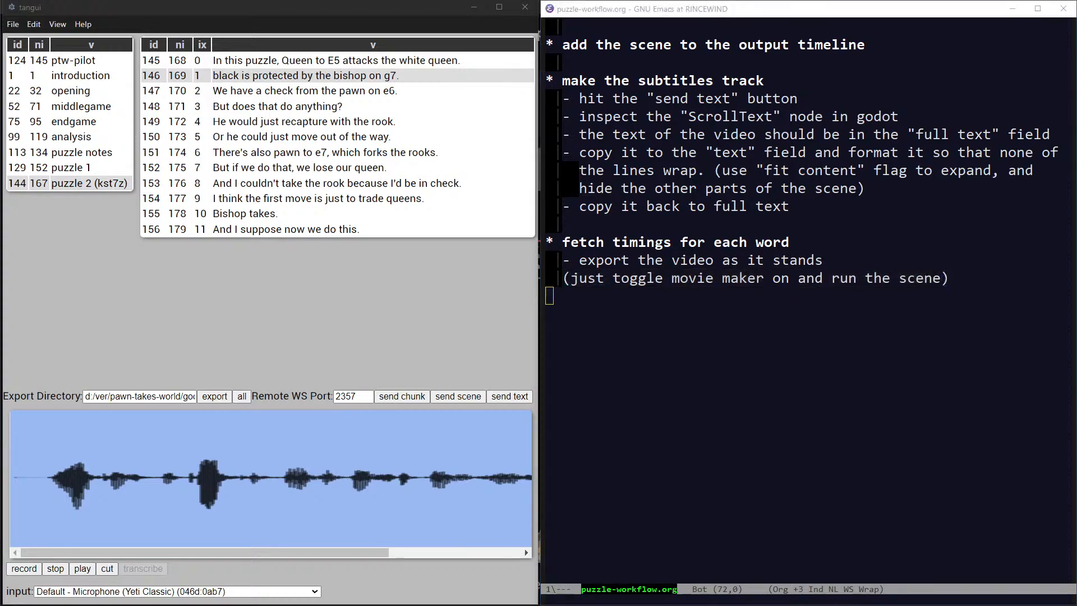
Switch to Godot, enable Movie Maker mode and record the current puzzle scene, closing the movie window to stop the recording
key("alt+Tab")
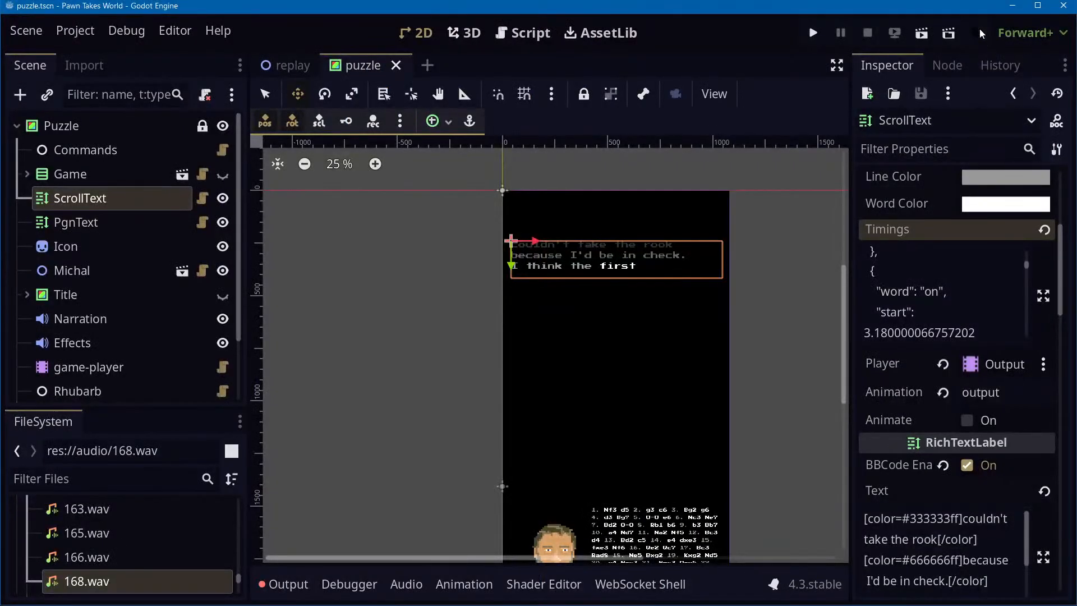
left_click(978, 31)
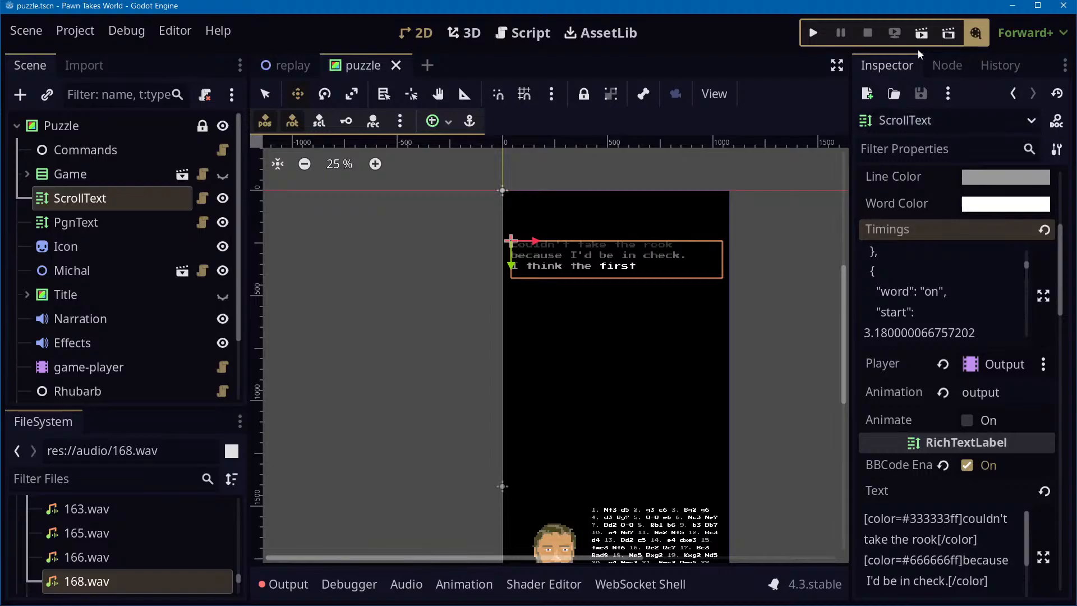
left_click(922, 33)
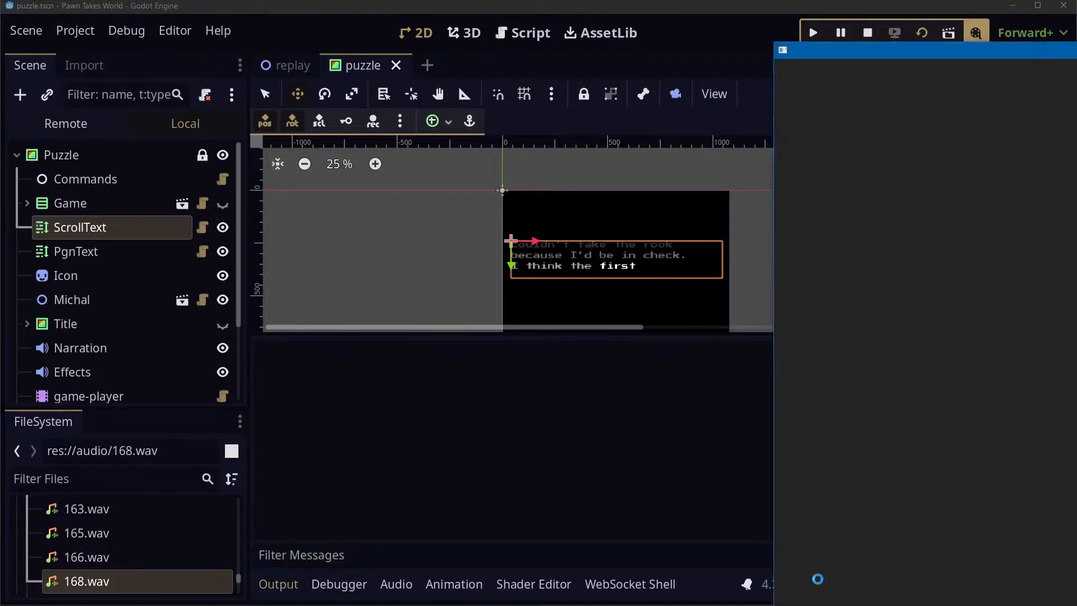
left_click_drag(1076, 54, 676, 9)
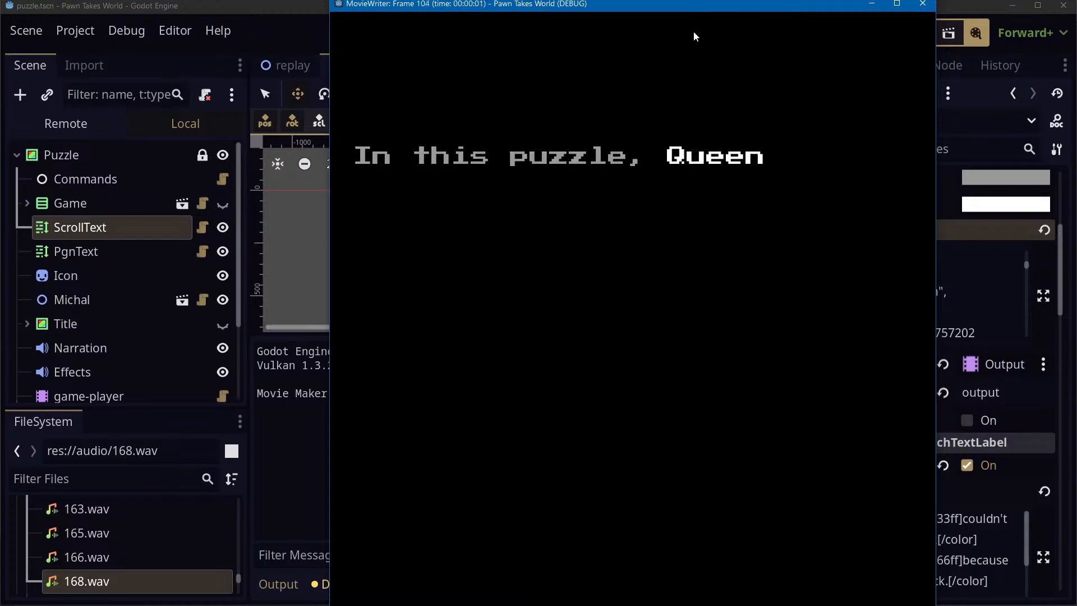
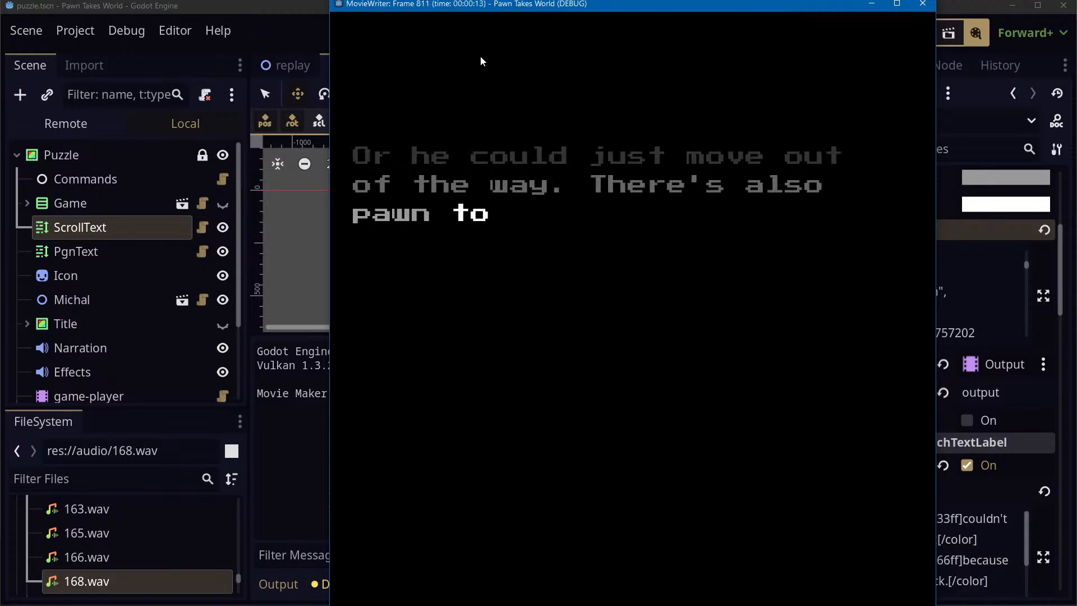
left_click_drag(634, 4, 622, 57)
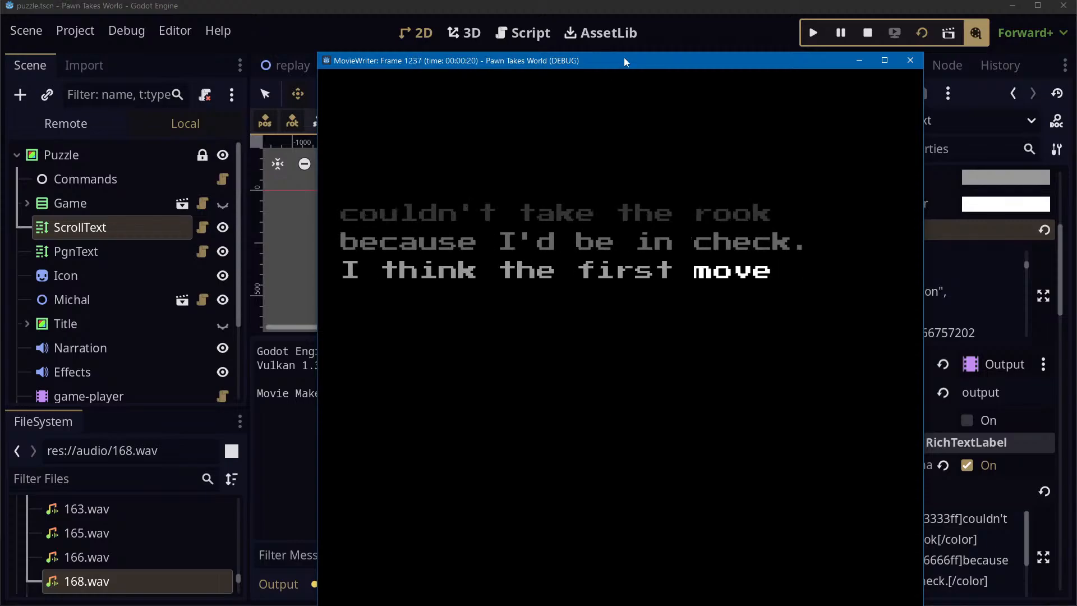
left_click_drag(472, 61, 509, 95)
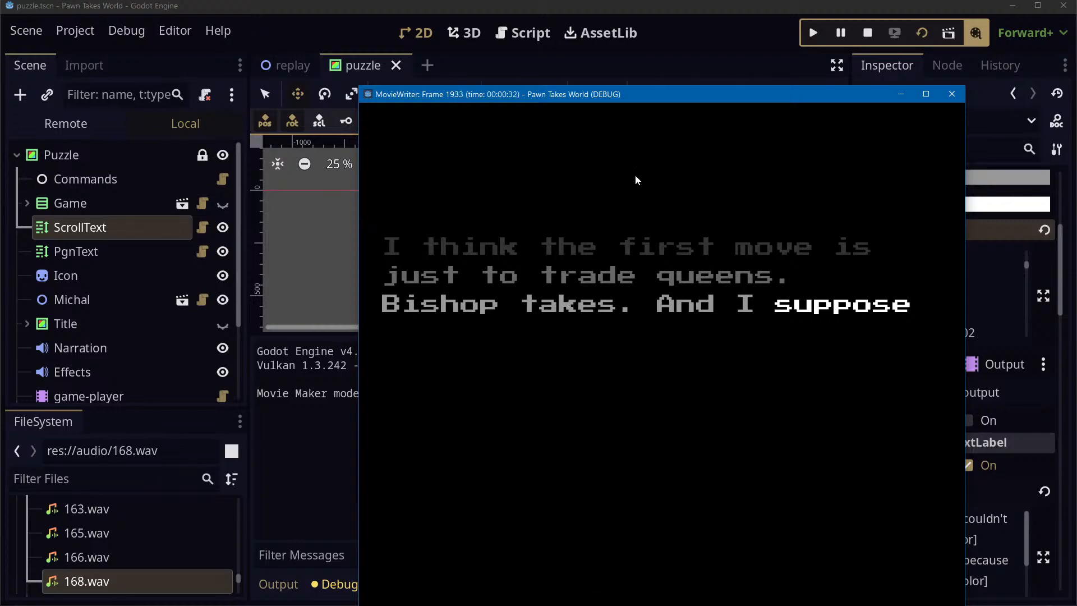
left_click_drag(664, 99, 660, 42)
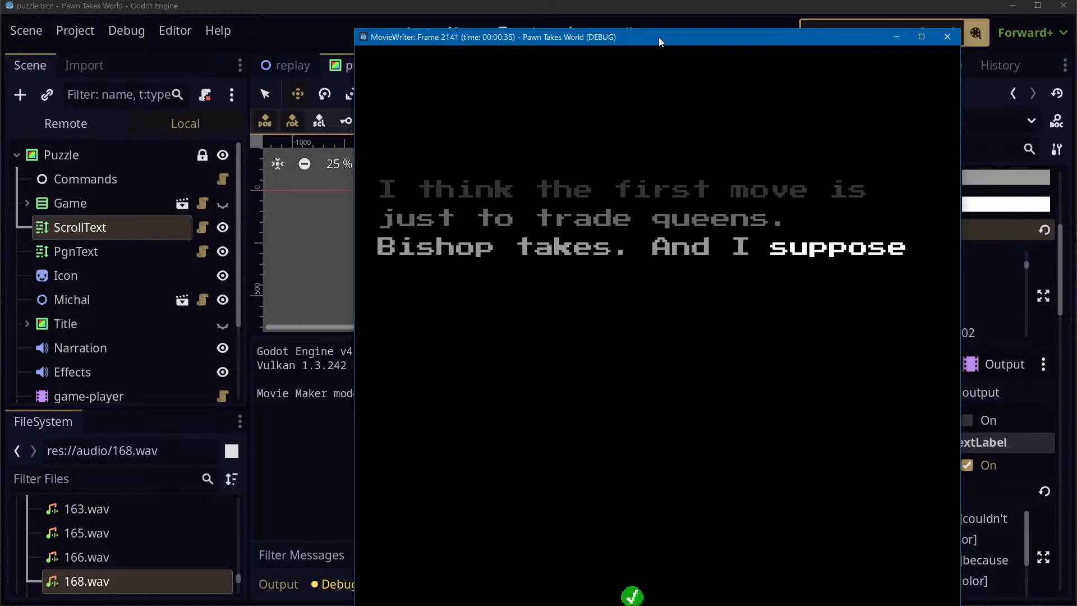
left_click(941, 37)
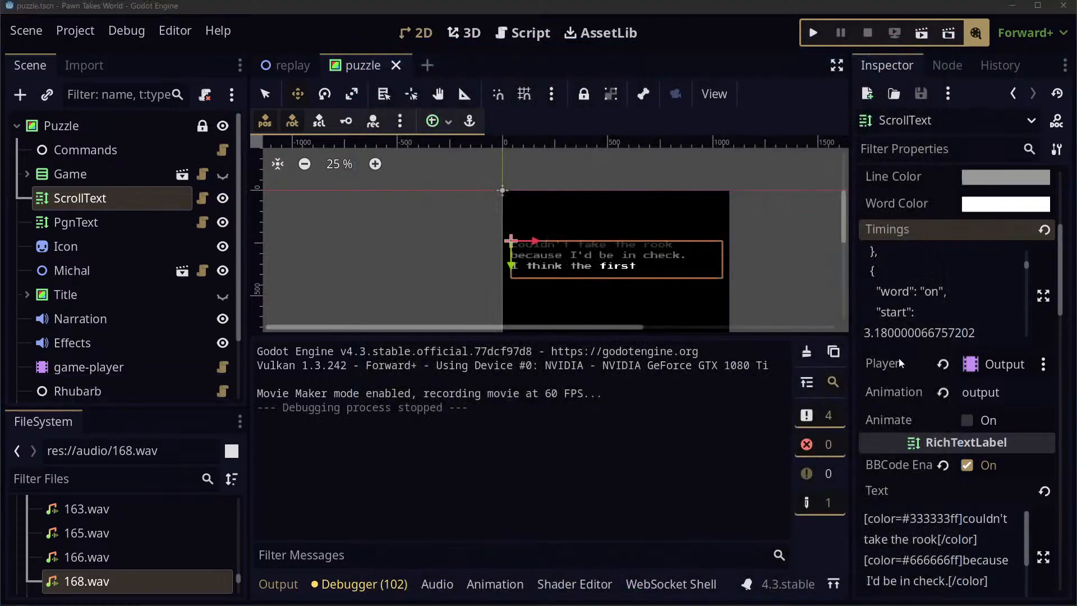
Show the output animation's timeline and move the playhead to the end of the "puzzle 2 (kst7z)" clip, at about 12.47 seconds
left_click(470, 596)
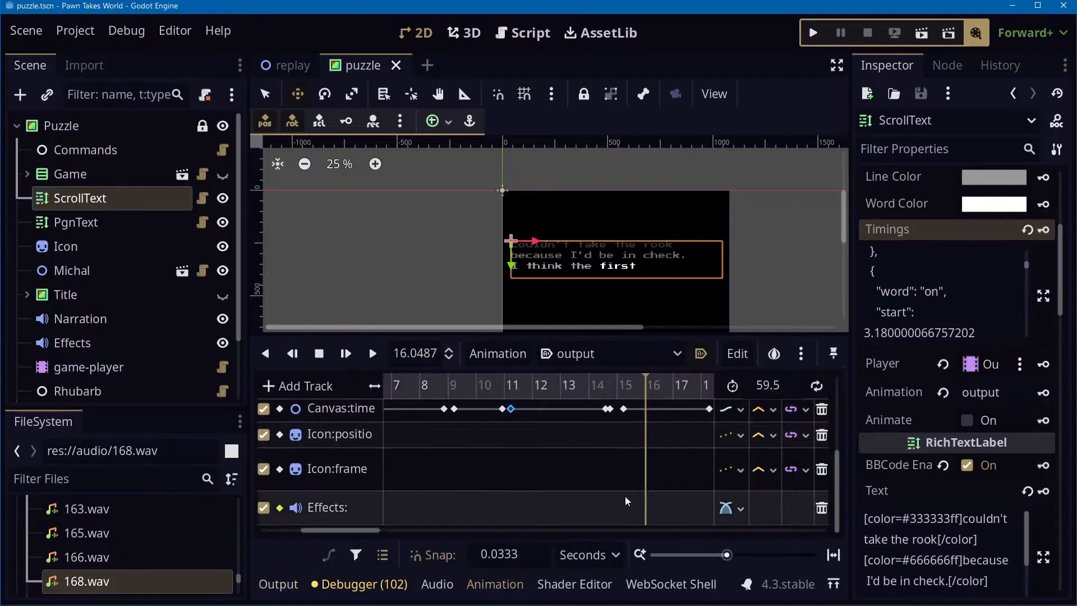
scroll(634, 462, "down", 5, "ctrl")
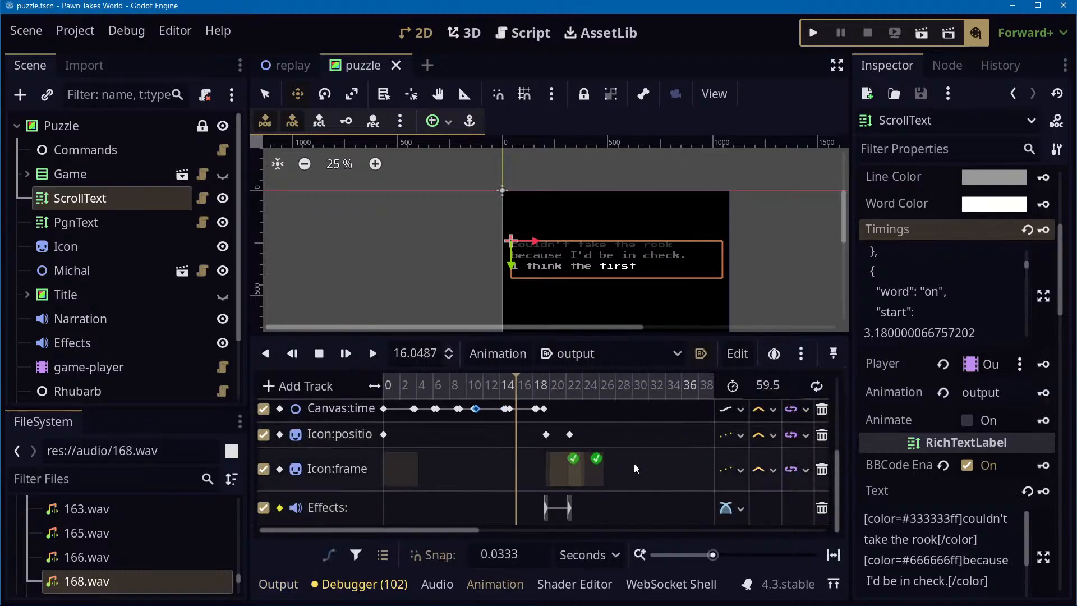
scroll(639, 460, "down", 5, "ctrl")
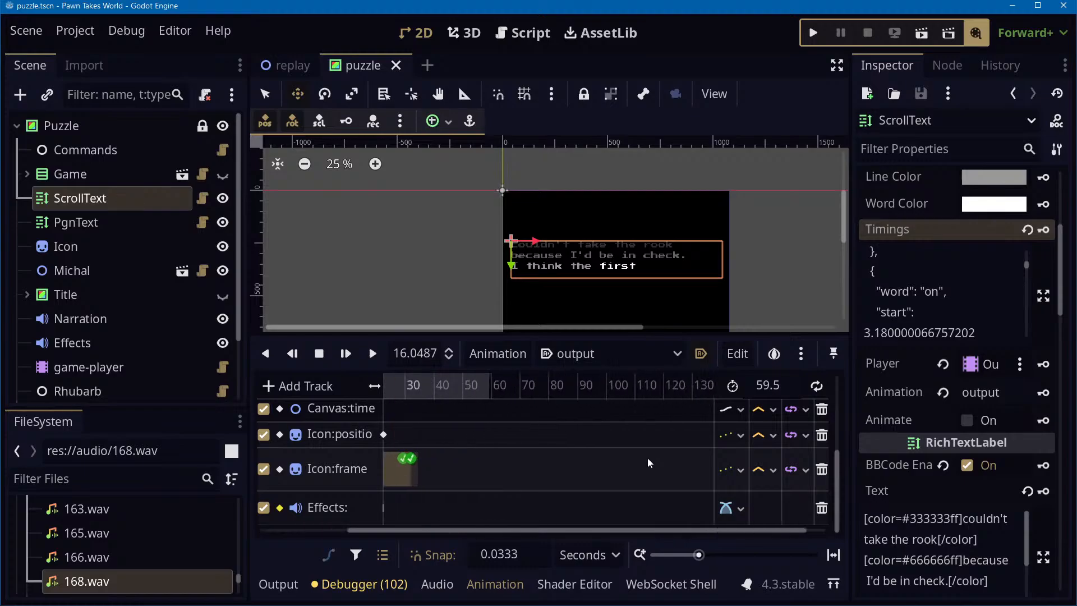
scroll(648, 457, "up", 1, "ctrl")
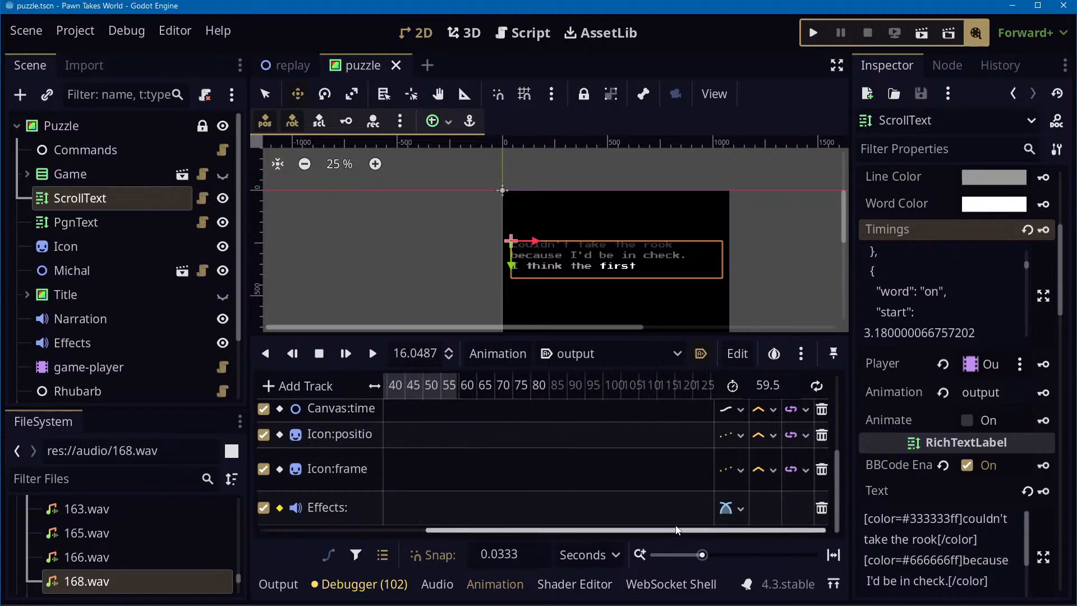
left_click_drag(666, 531, 461, 555)
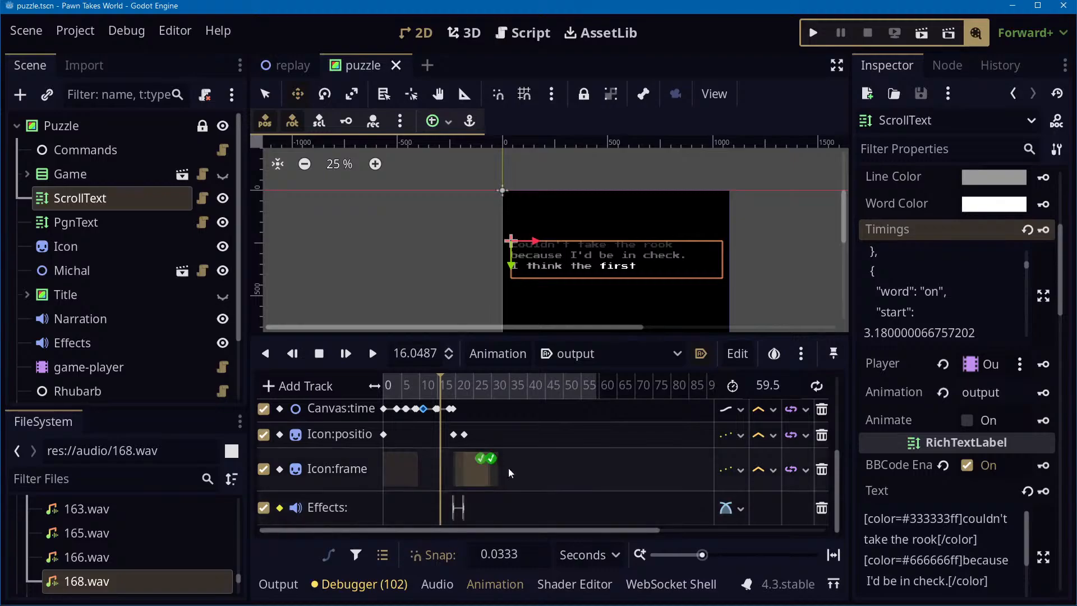
scroll(529, 421, "up", 5)
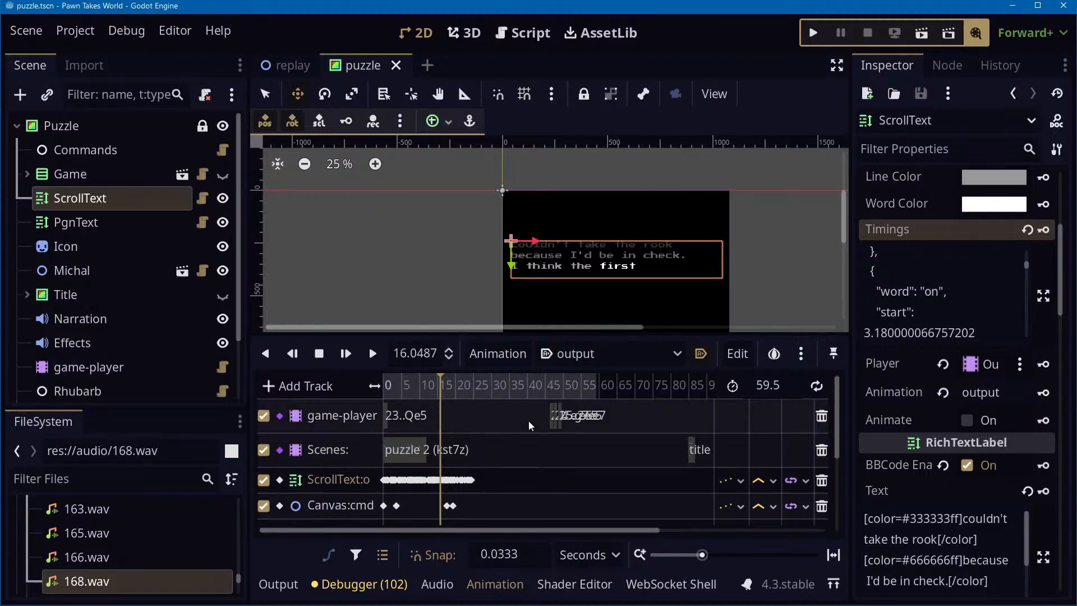
left_click(430, 391)
mouse_move(430, 390)
left_mouse_down()
mouse_move(421, 390)
mouse_move(448, 388)
mouse_move(428, 388)
left_mouse_up()
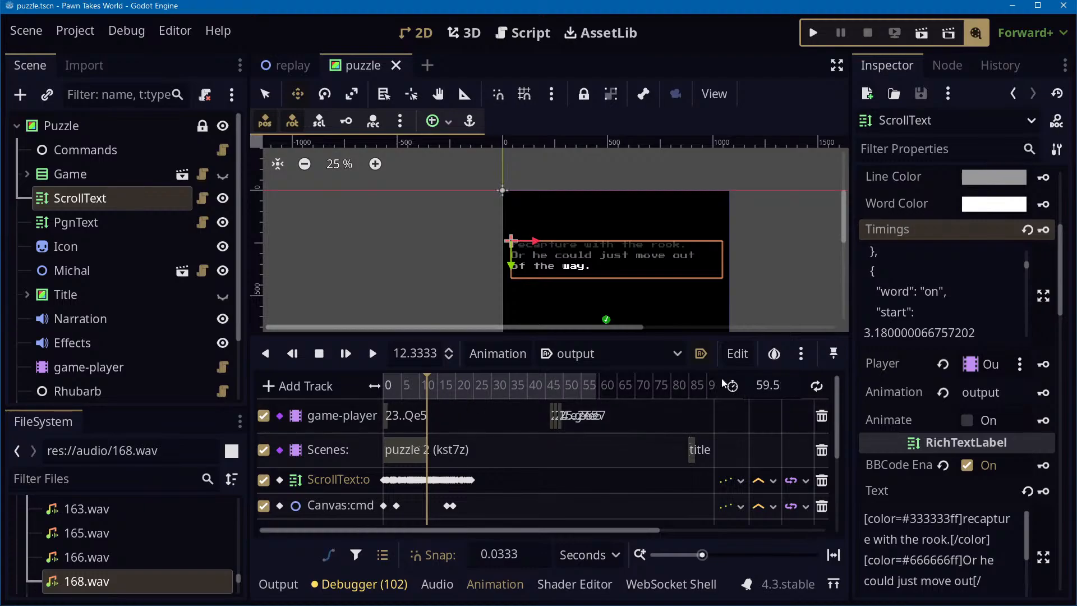
scroll(470, 405, "down", 3, "alt")
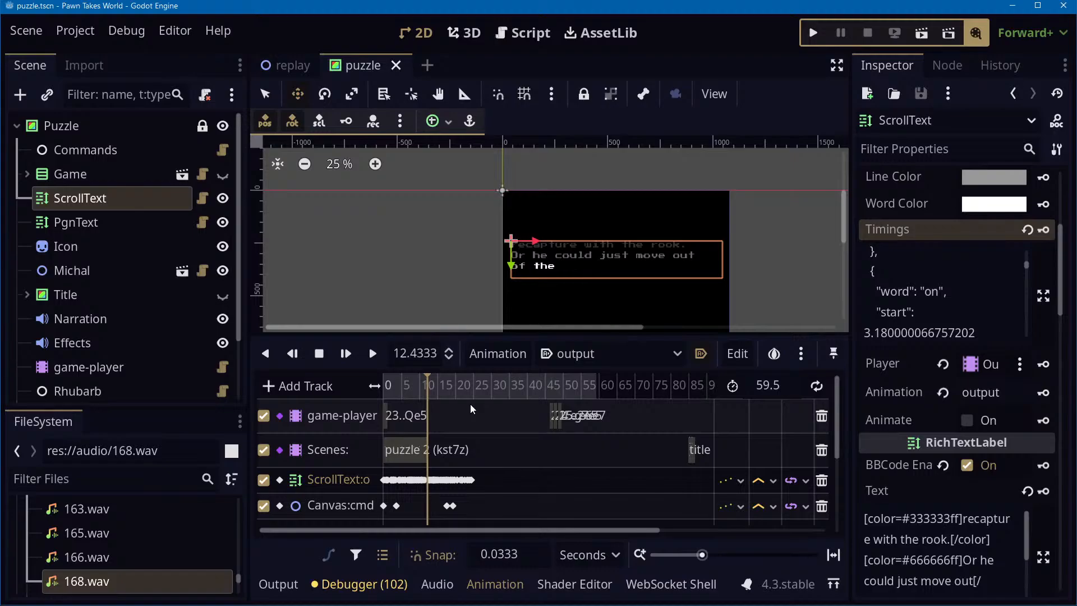
scroll(471, 404, "down", 1, "alt")
Set the output animation's length to 12 seconds
scroll(470, 404, "up", 6, "ctrl")
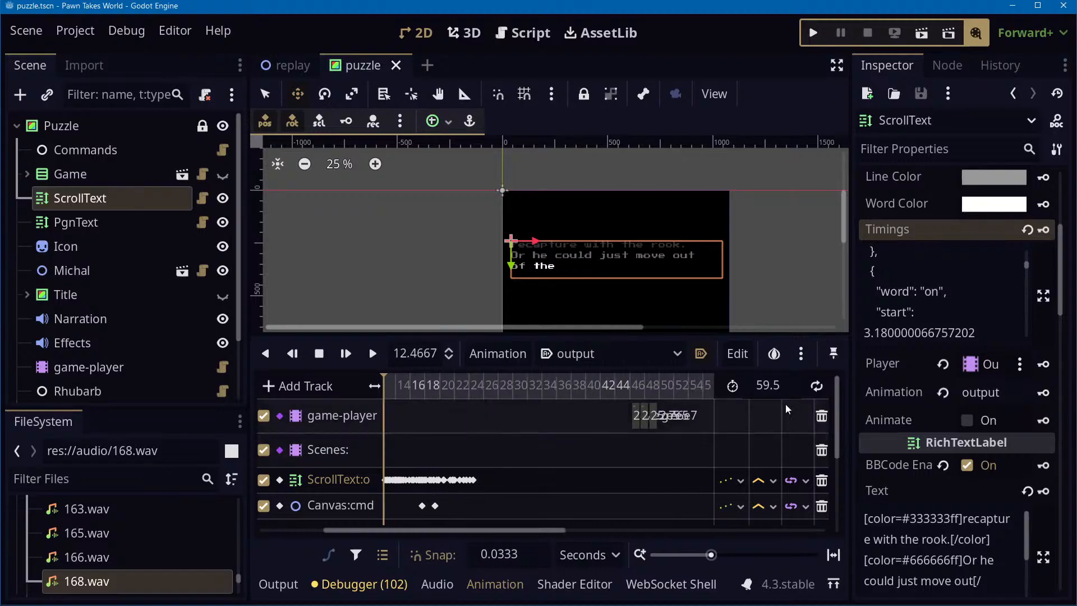
left_click(767, 386)
type("12")
key("Tab")
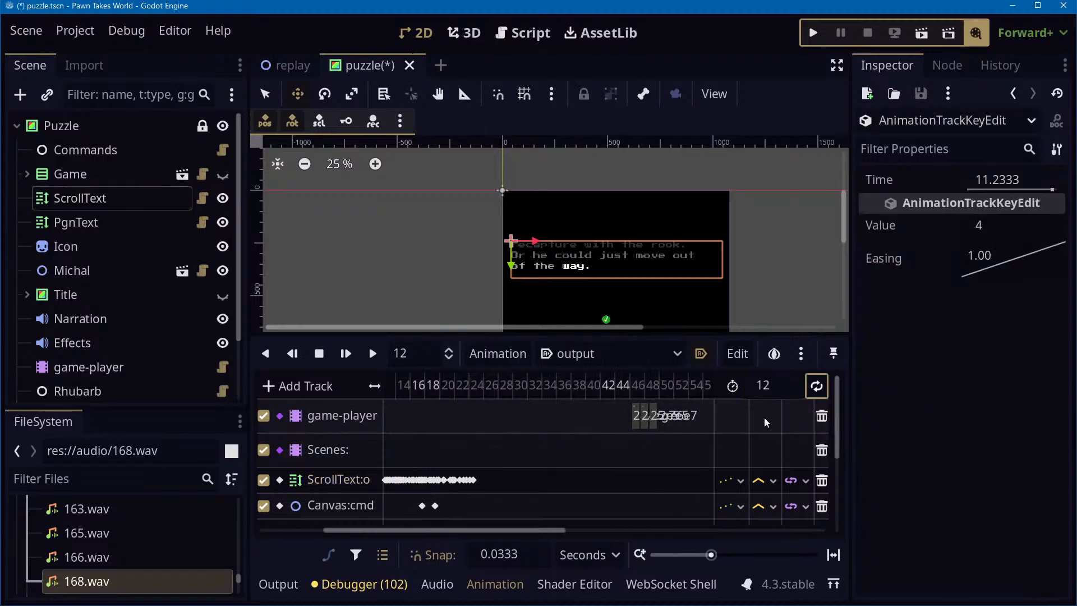
left_click(764, 417)
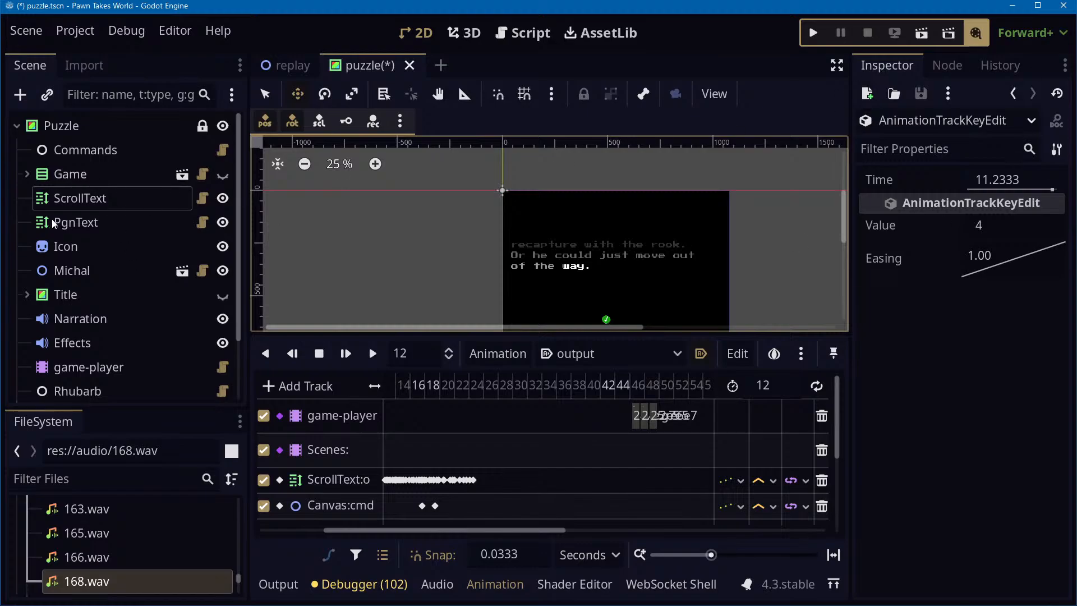
Inspect the Output animation player's settings and record the puzzle scene again in Movie Maker mode
scroll(93, 348, "down", 3)
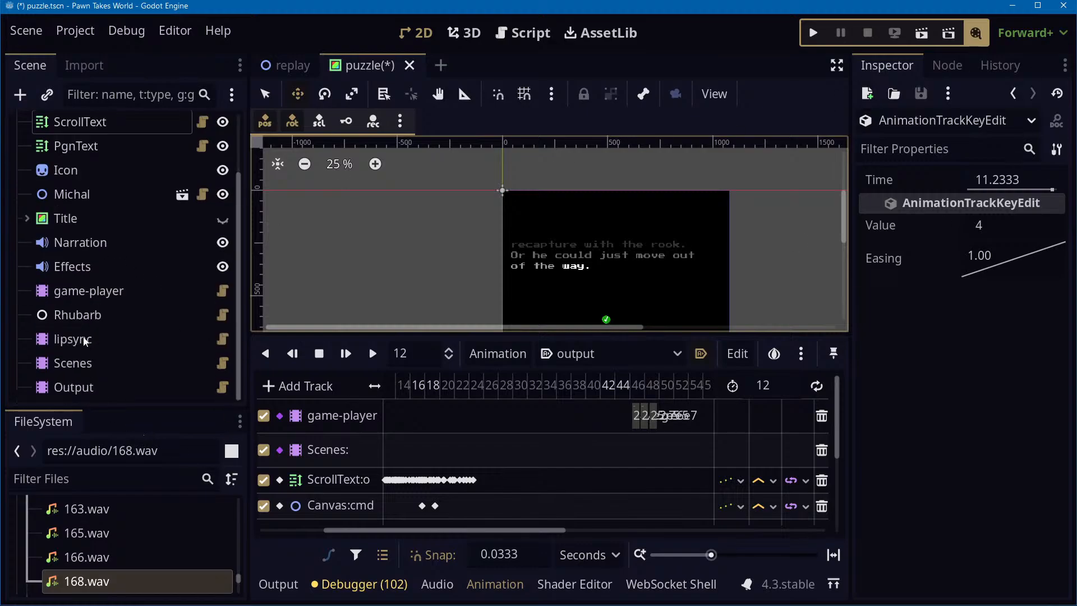
left_click(88, 395)
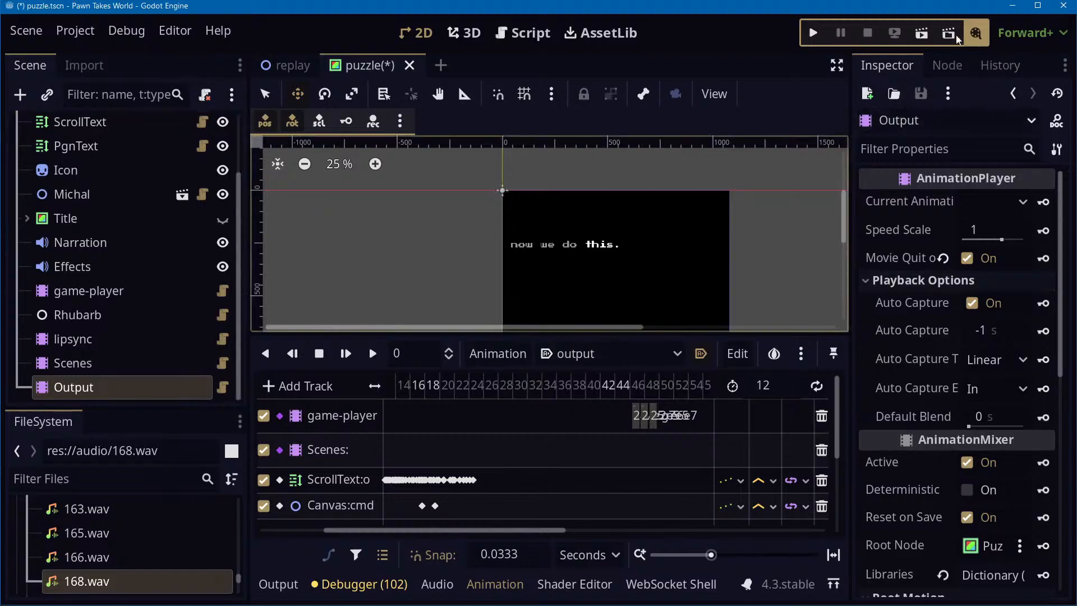
left_click(921, 30)
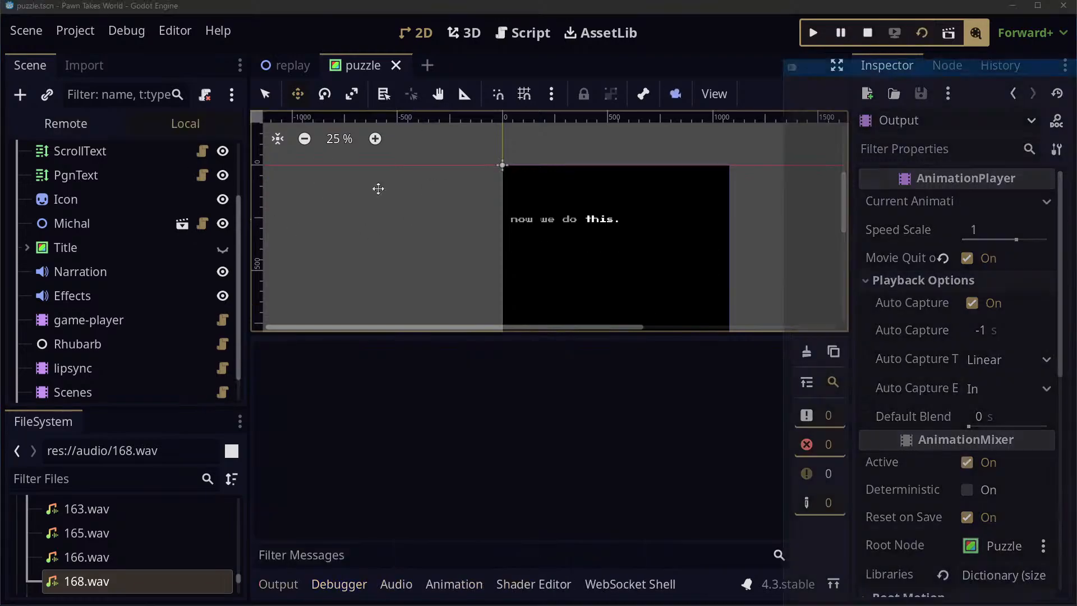
left_click_drag(975, 55, 598, 60)
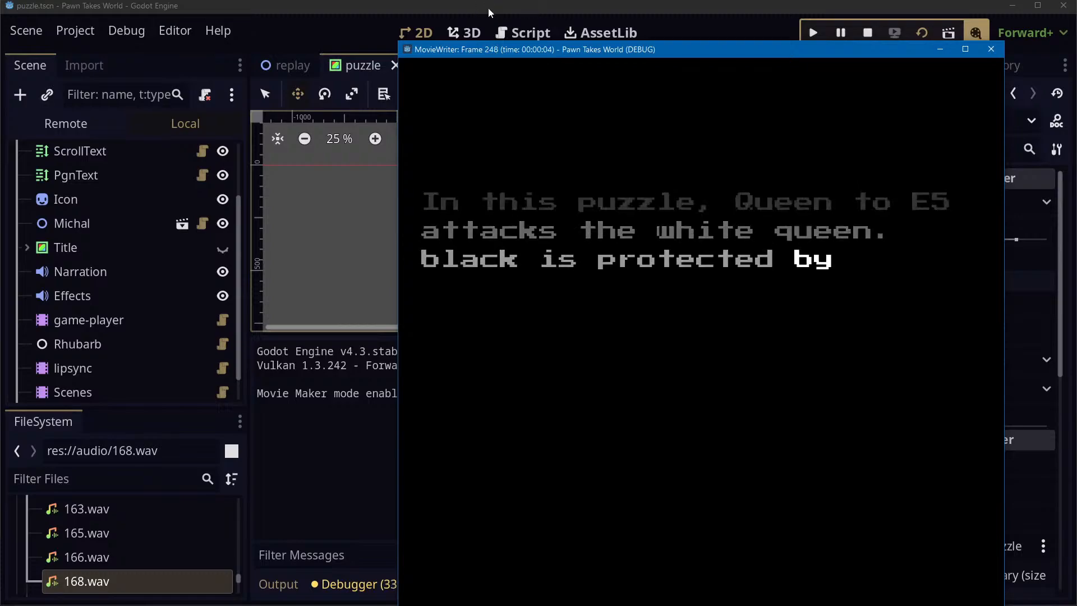
left_click_drag(691, 52, 634, 66)
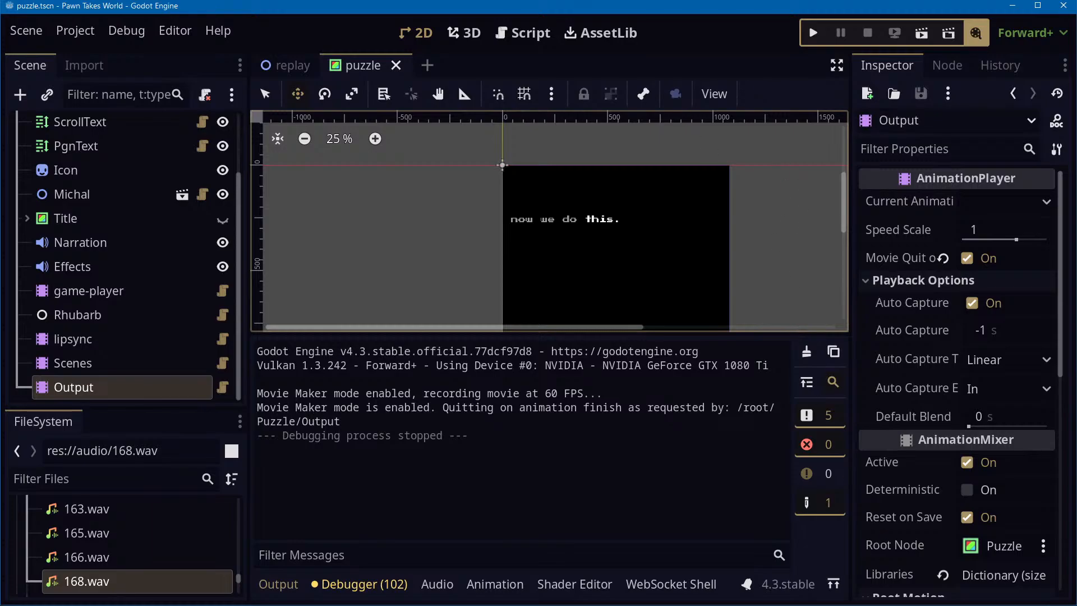
Switch to the terminal, change to the ../godot/ folder and list its files
key("alt+Tab")
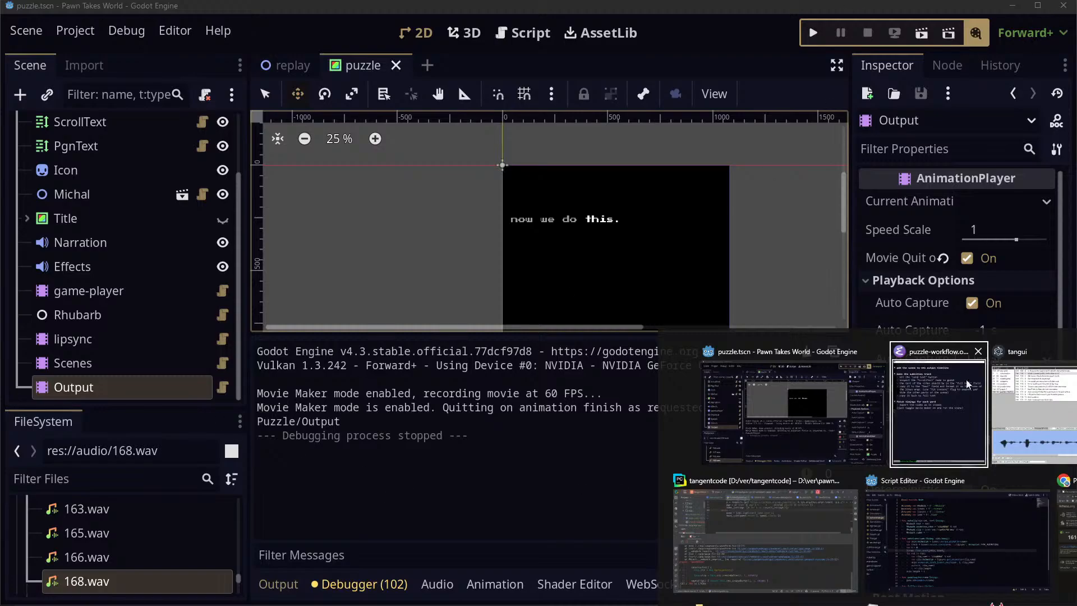
key("alt+Tab")
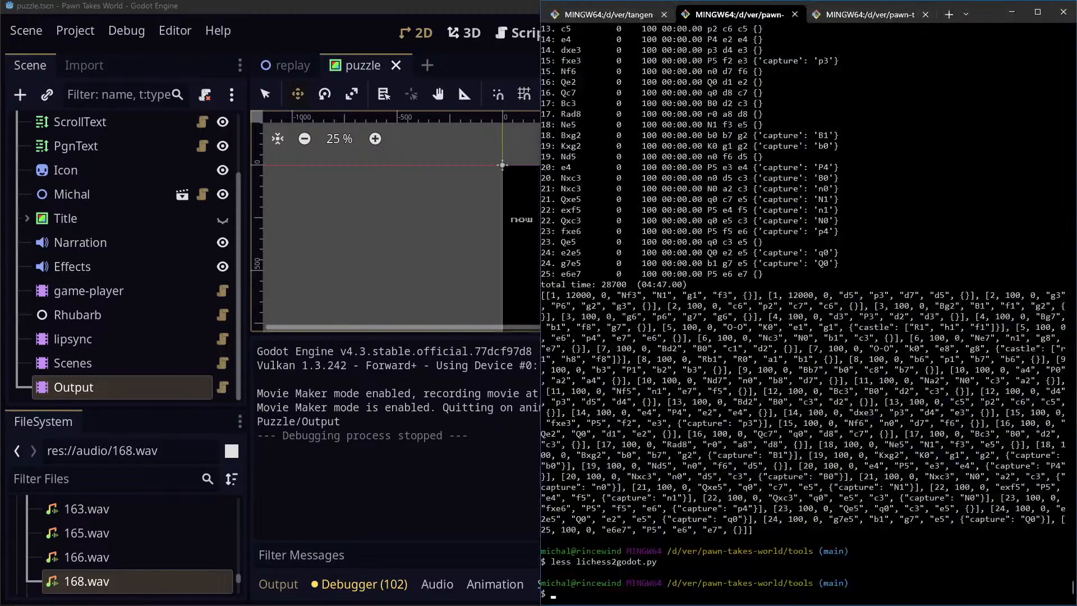
type("cd ../godot/")
key("Return")
type("ls")
key("Return")
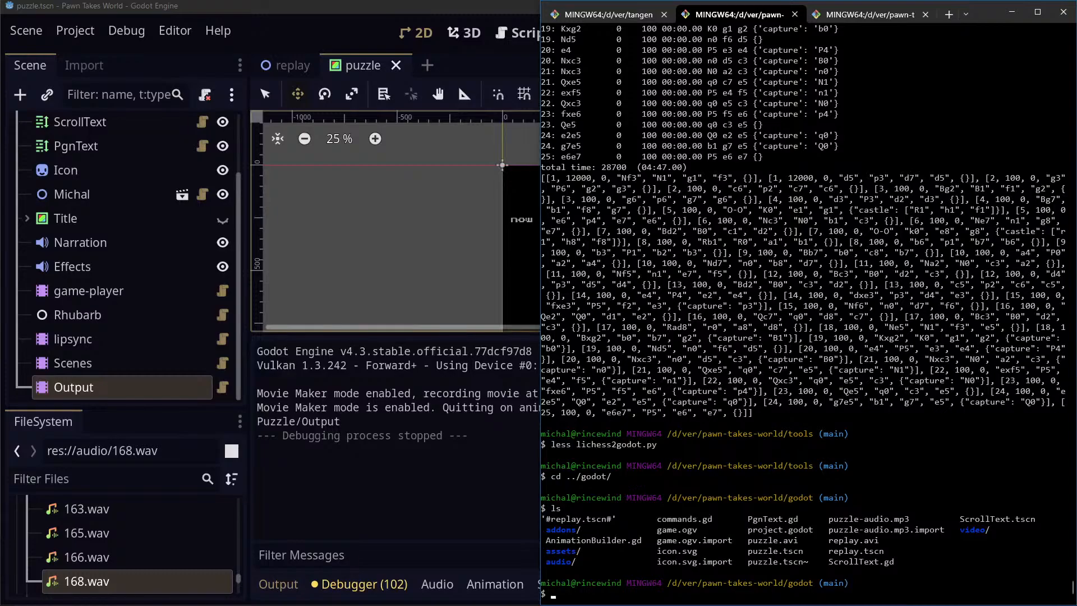
Begin a start command for the puzzle video and check the Puzzle root node's Movie File metadata in Godot
type("start puzzle")
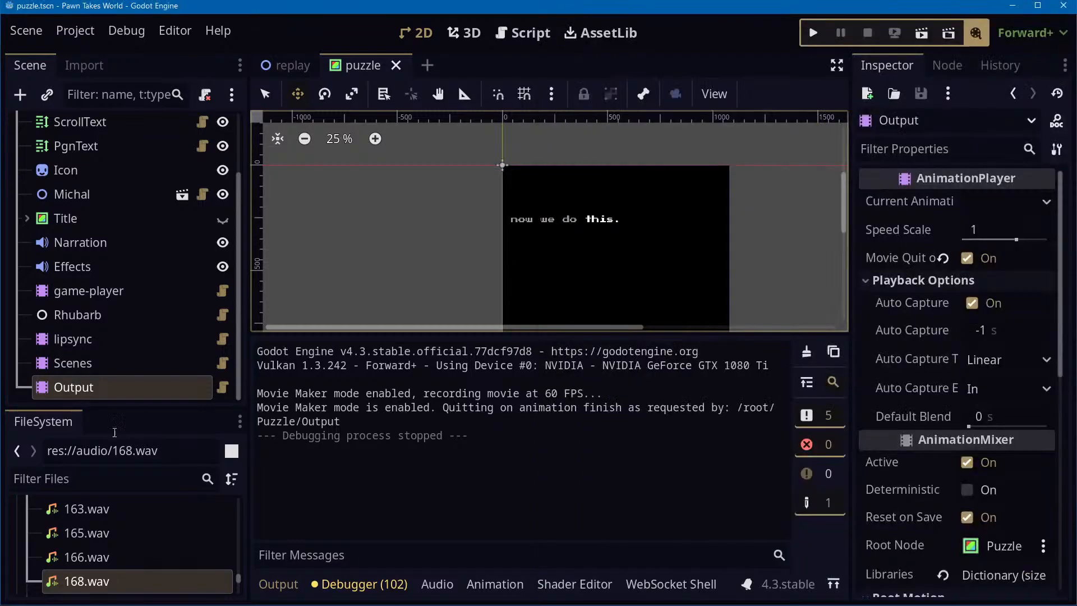
scroll(236, 193, "up", 3)
left_click(107, 129)
scroll(991, 539, "down", 15)
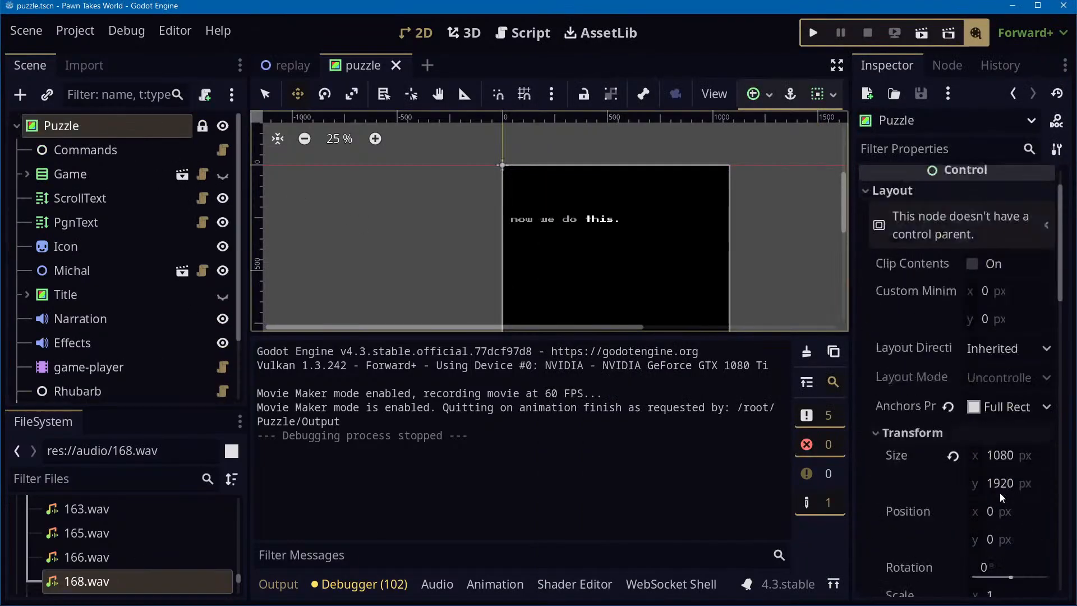
scroll(987, 551, "down", 5)
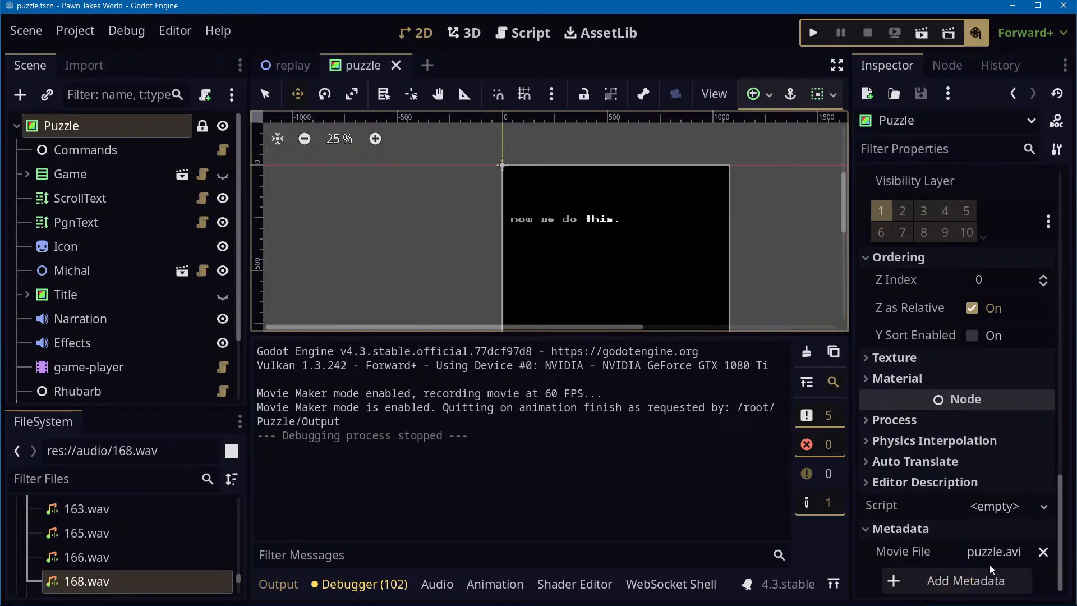
Return to the terminal, open puzzle.avi with the start command, watch part of it and close the media player
key("alt+Tab")
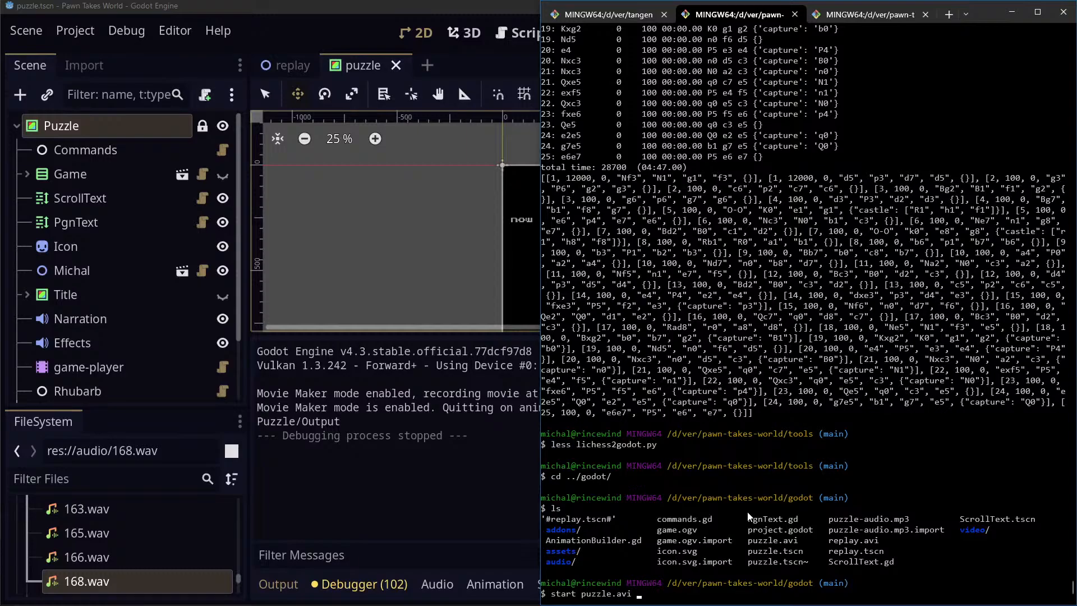
type("start puzzle.avi")
key("Return")
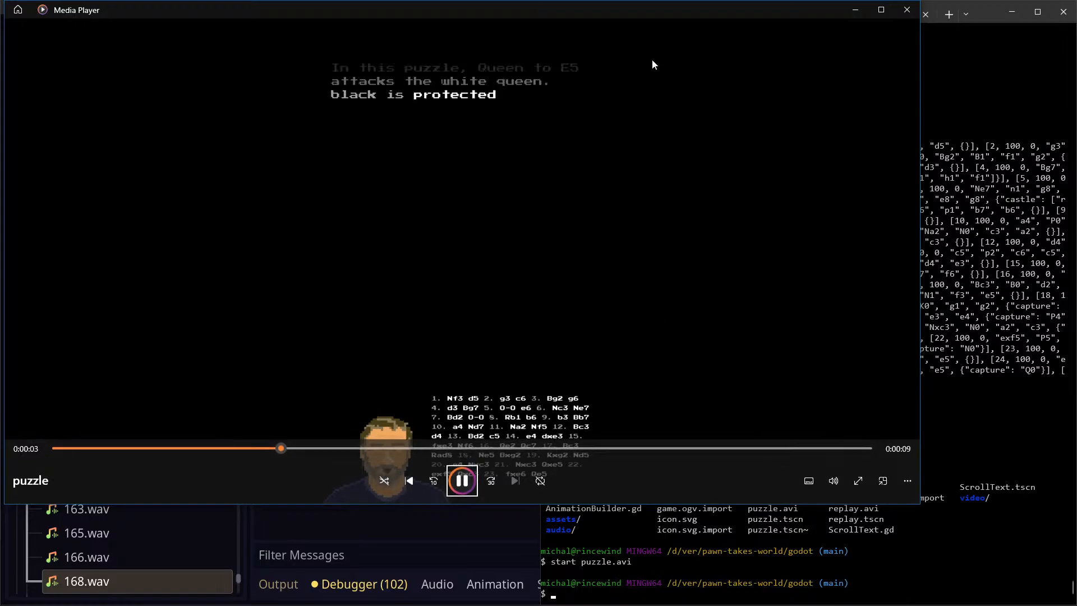
mouse_move(770, 79)
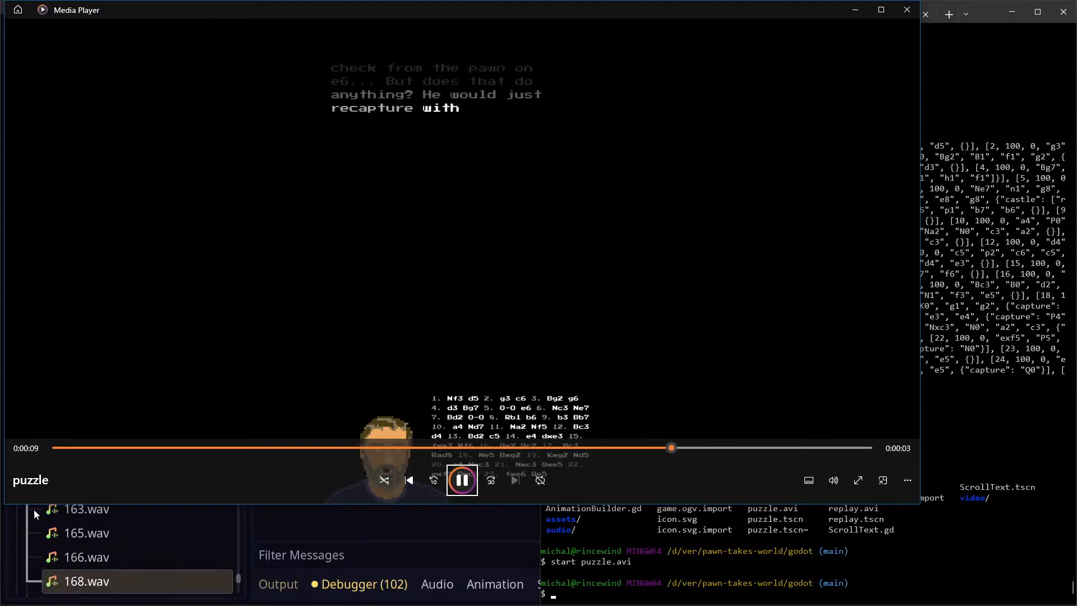
left_click(448, 338)
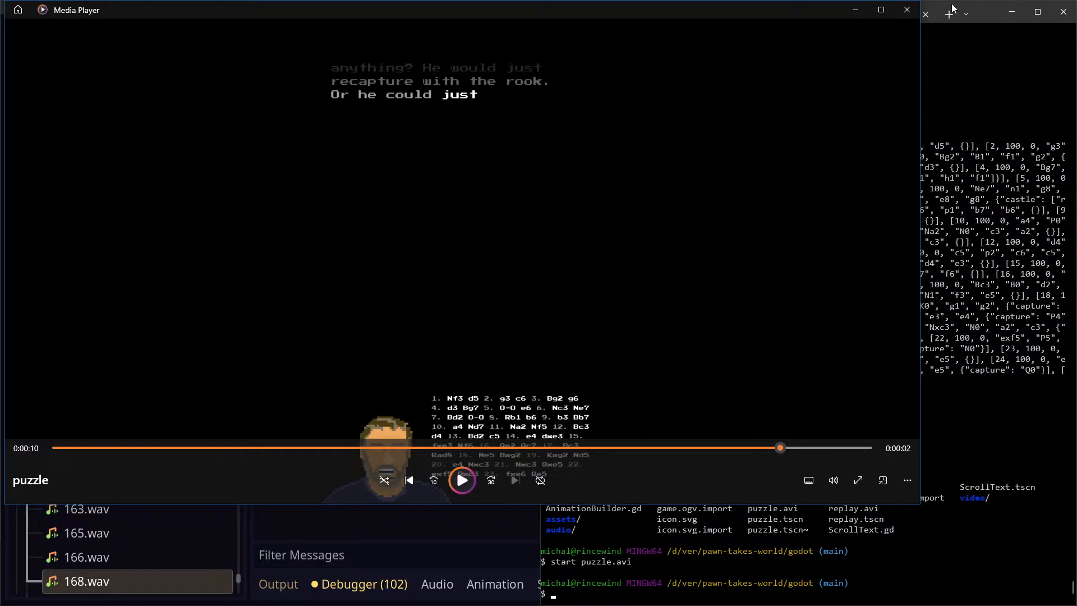
left_click(907, 10)
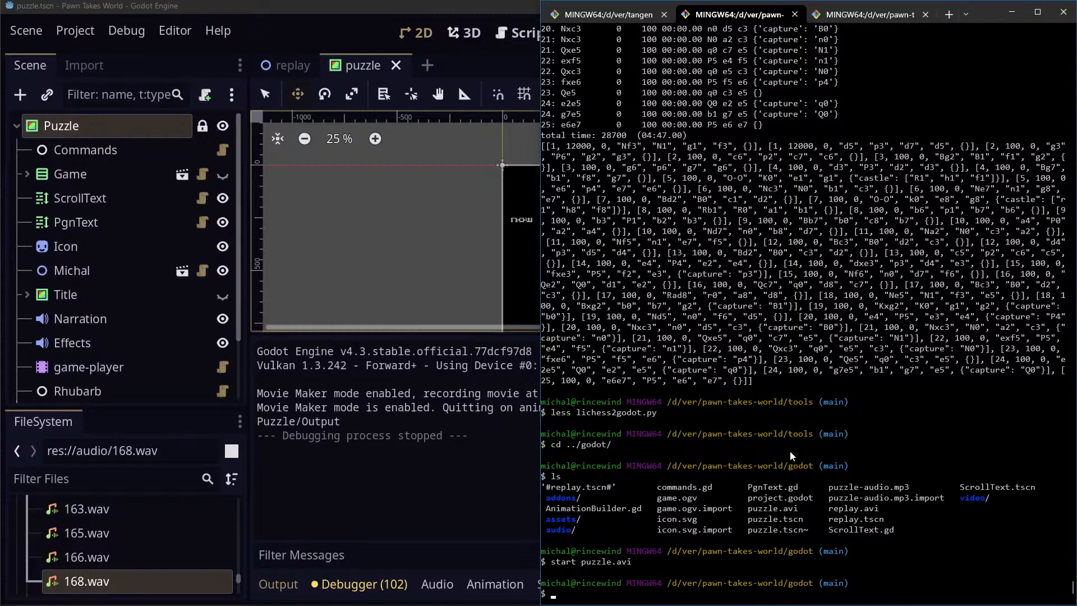
Extract the audio of puzzle.avi to puzzle-audio.mp3 with ffmpeg.exe, overwriting the existing file
type("cd")
key("BackSpace")
key("BackSpace")
key("BackSpace")
type("ffmpeg.exe -i puzzle")
key("Tab")
type(".avi puzz/le")
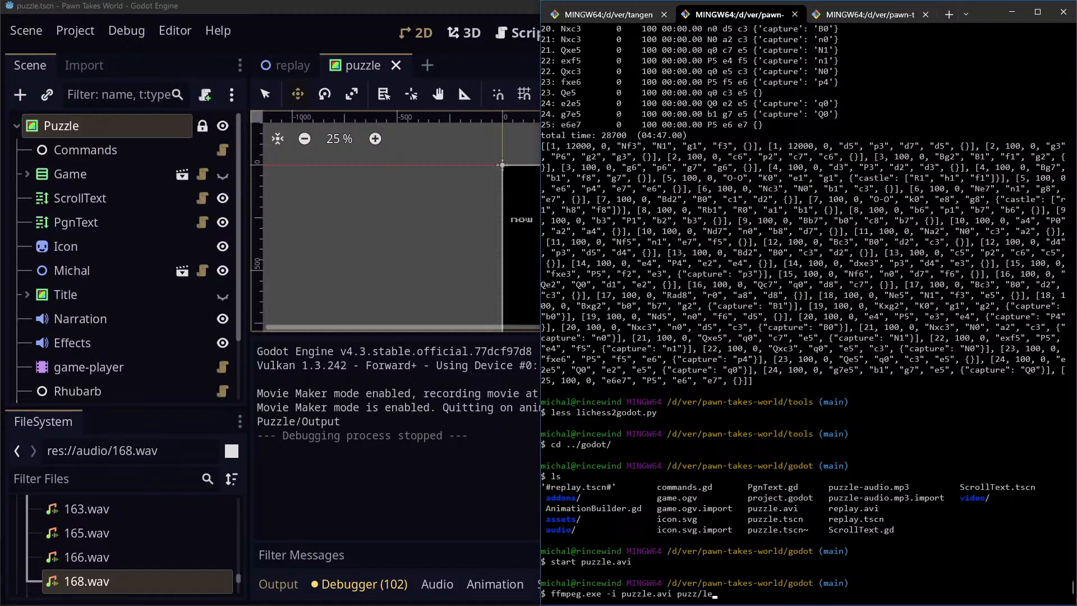
key("BackSpace")
type("le2")
key("BackSpace")
type("-2")
key("BackSpace")
key("BackSpace")
type("2")
key("BackSpace")
type("-audio.mp3")
key("Return")
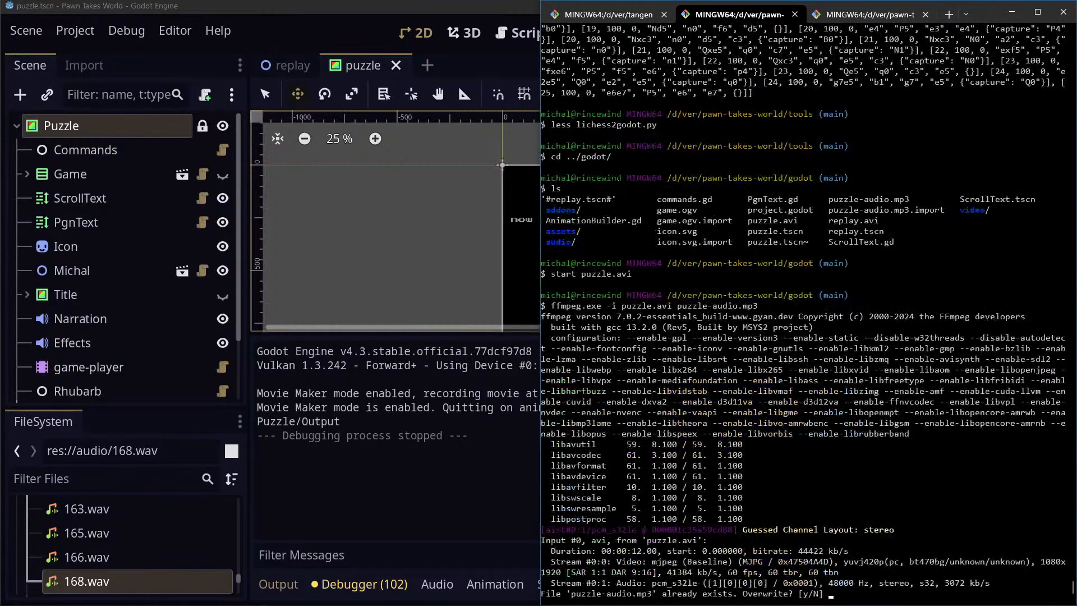
type("y")
key("Return")
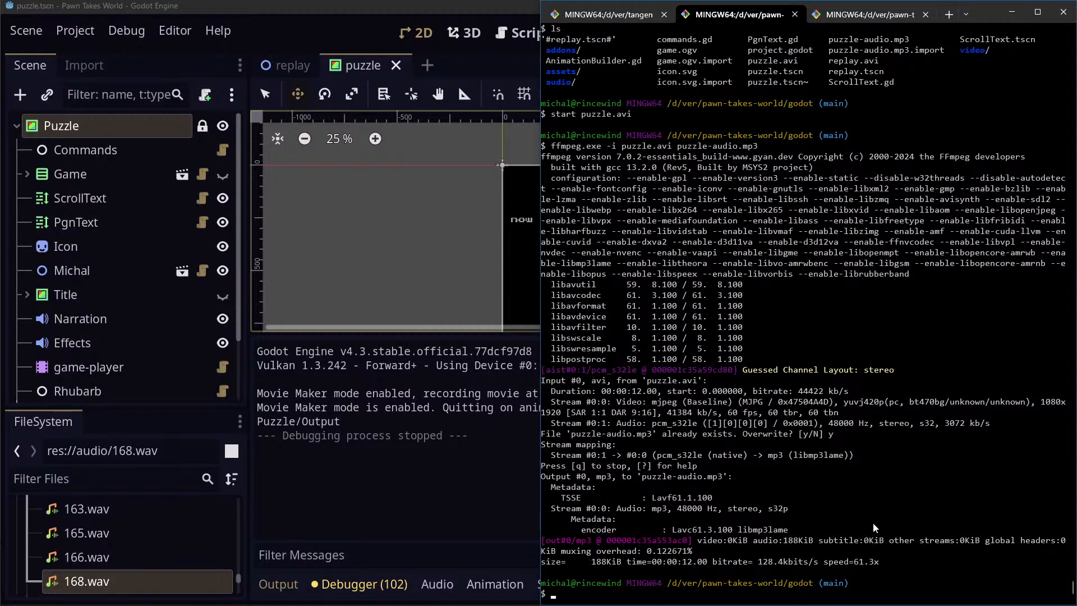
Change to the project's tools folder in the terminal and list its files
type("cd ..")
key("Return")
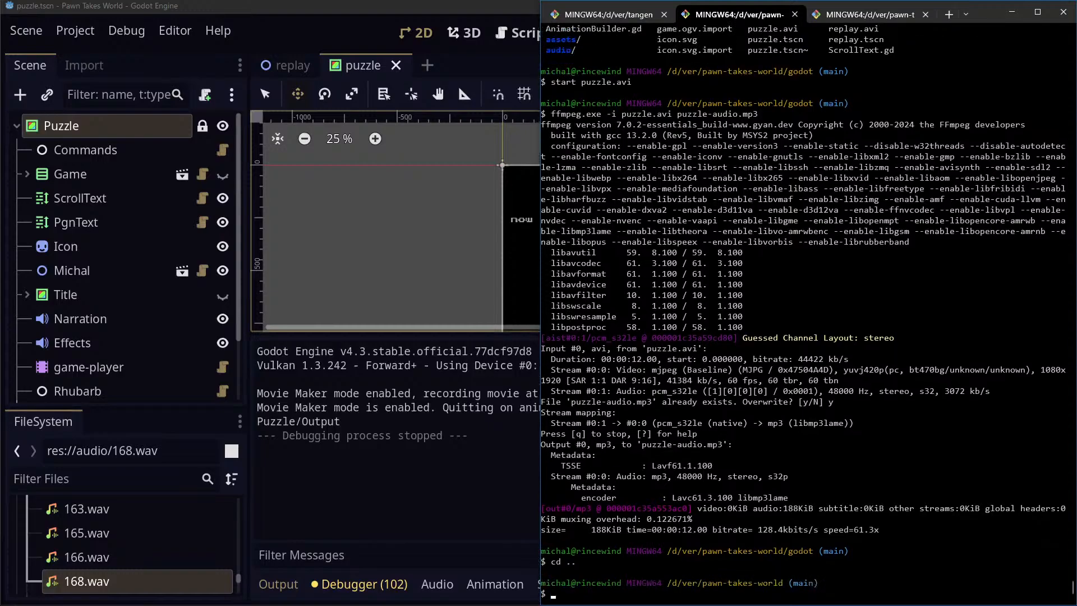
type("cd ..")
key("BackSpace")
key("BackSpace")
type("scrip")
key("BackSpace")
key("BackSpace")
key("BackSpace")
key("BackSpace")
key("BackSpace")
type("too")
key("Tab")
key("Return")
type("ls")
key("Return")
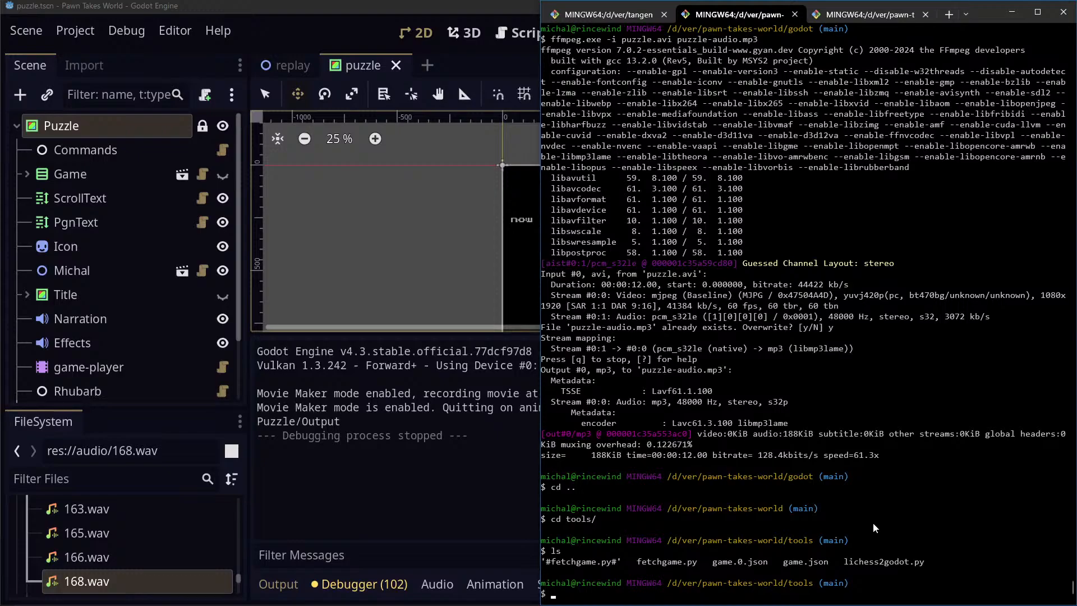
Look through earlier commands in the tangentcode/gui/scripts terminal session and print its full command history
type("cd /d/ver/")
left_click(608, 19)
type("start notepad timings.json")
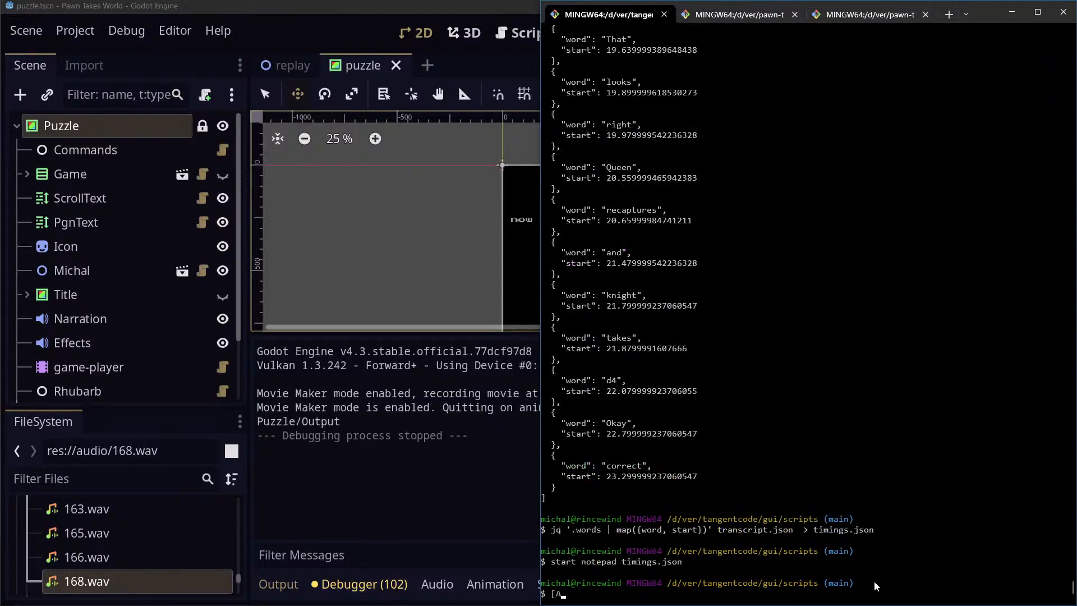
key("Up")
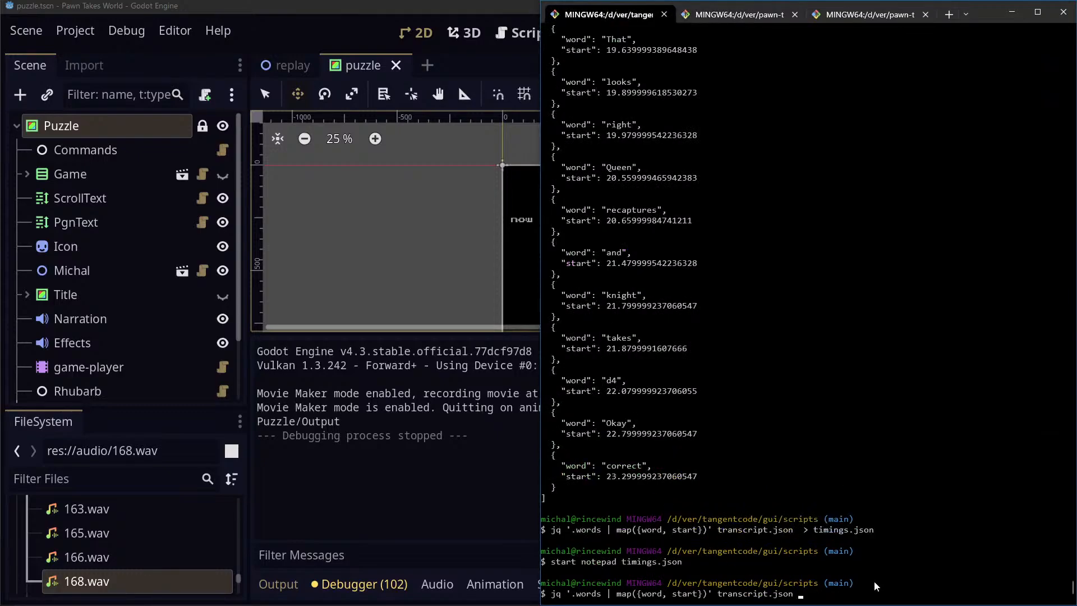
key("Up")
key("Up")
key("Up")
key("Up")
key("Up")
key("Up")
key("Up")
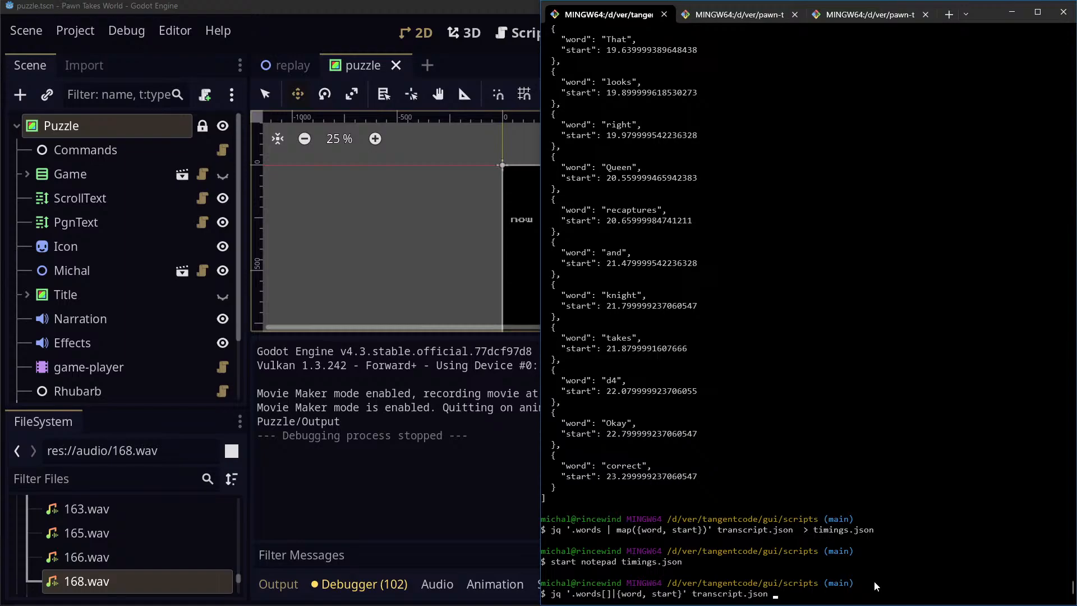
key("Up")
key("Up")
key("Up")
key("Up")
key("Up")
key("Up")
key("Up")
key("Up")
key("Up")
key("Up")
key("Up")
key("Up")
key("Up")
key("Up")
key("Up")
key("Up")
key("Up")
key("ctrl+u")
type("history")
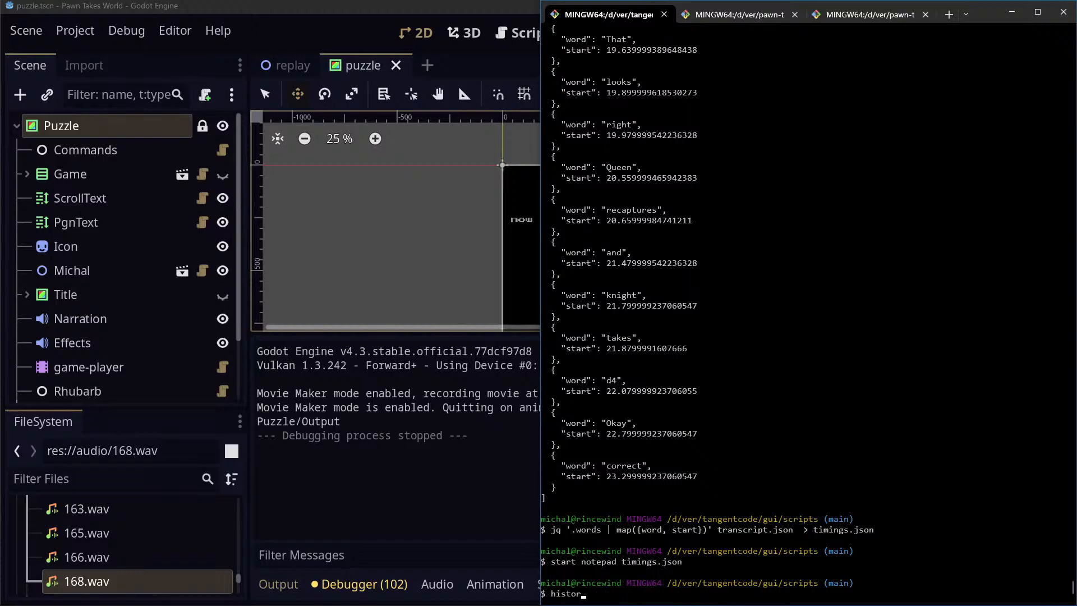
key("Return")
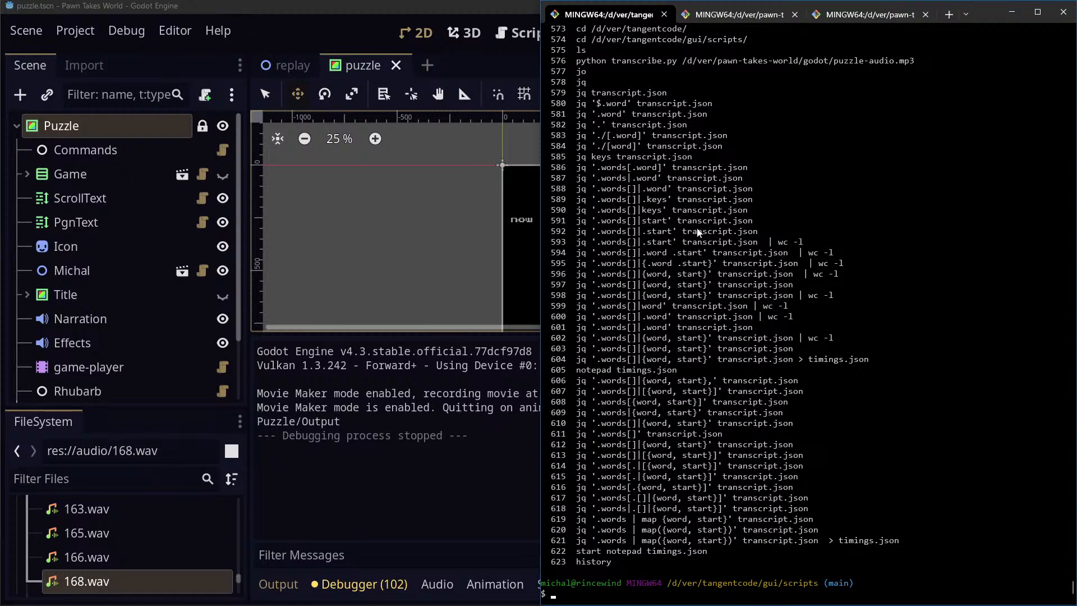
Copy the command "python transcribe.py /d/ver/pawn-takes-world/godot/puzzle-audio.mp3" from the printed history
scroll(697, 233, "up", 4)
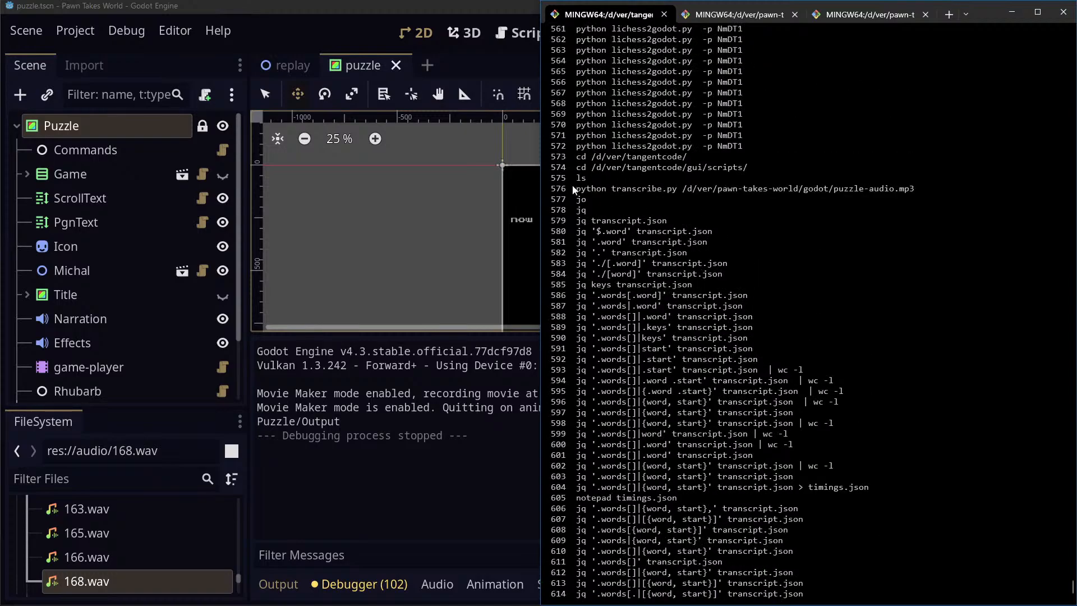
left_click_drag(576, 189, 915, 190)
key("ctrl+c")
scroll(879, 395, "down", 4)
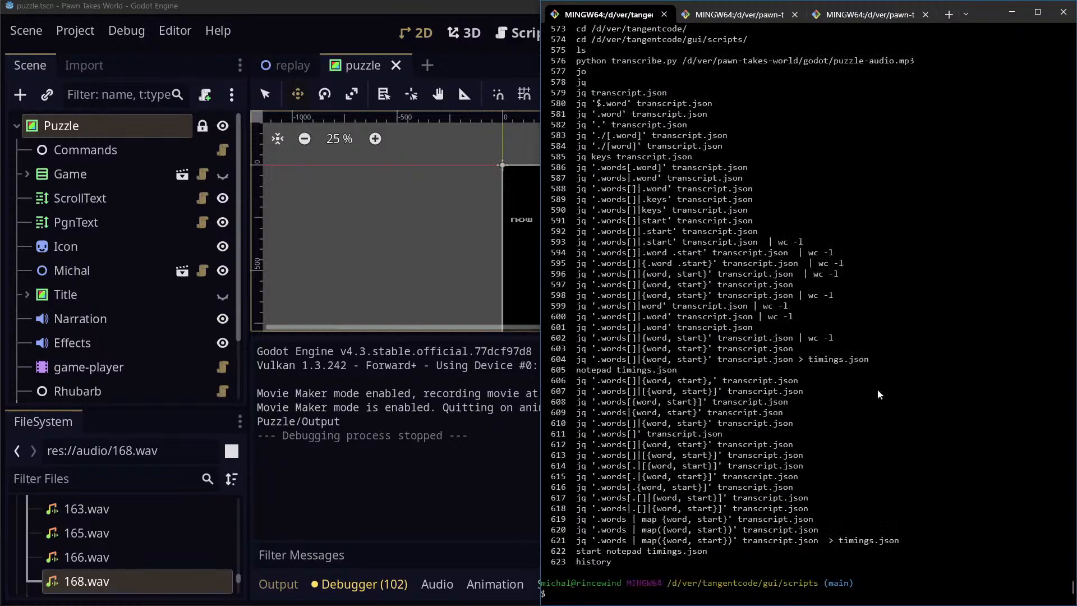
Copy the command "ffmpeg.exe -i puzzle.avi puzzle-audio.mp3" from the pawn-takes-world terminal session
left_click(740, 15)
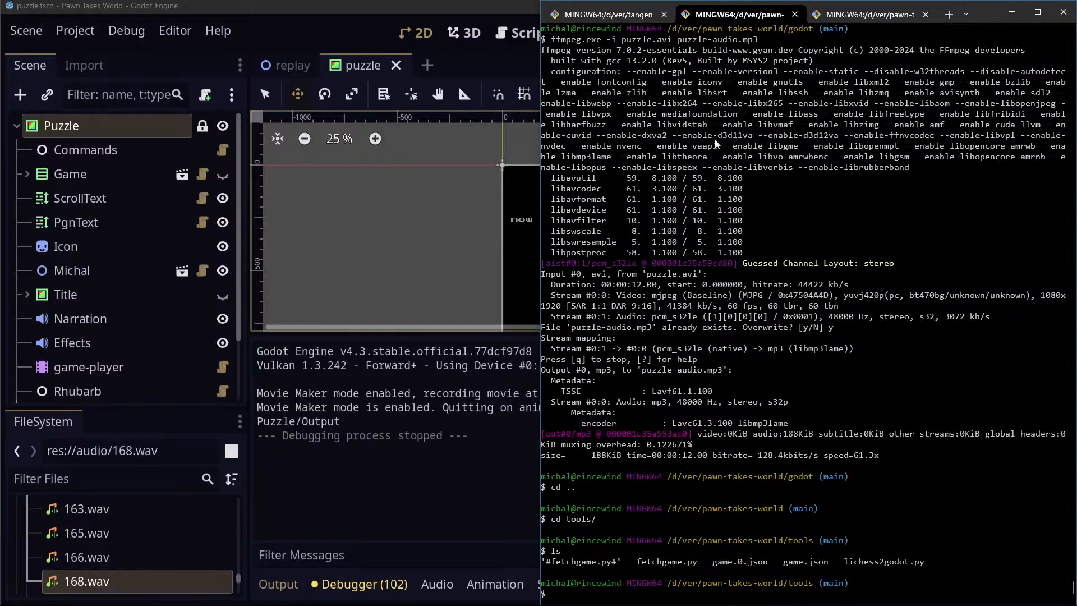
scroll(716, 144, "up", 1)
left_click_drag(553, 72, 768, 72)
key("ctrl+c")
key("alt+Tab")
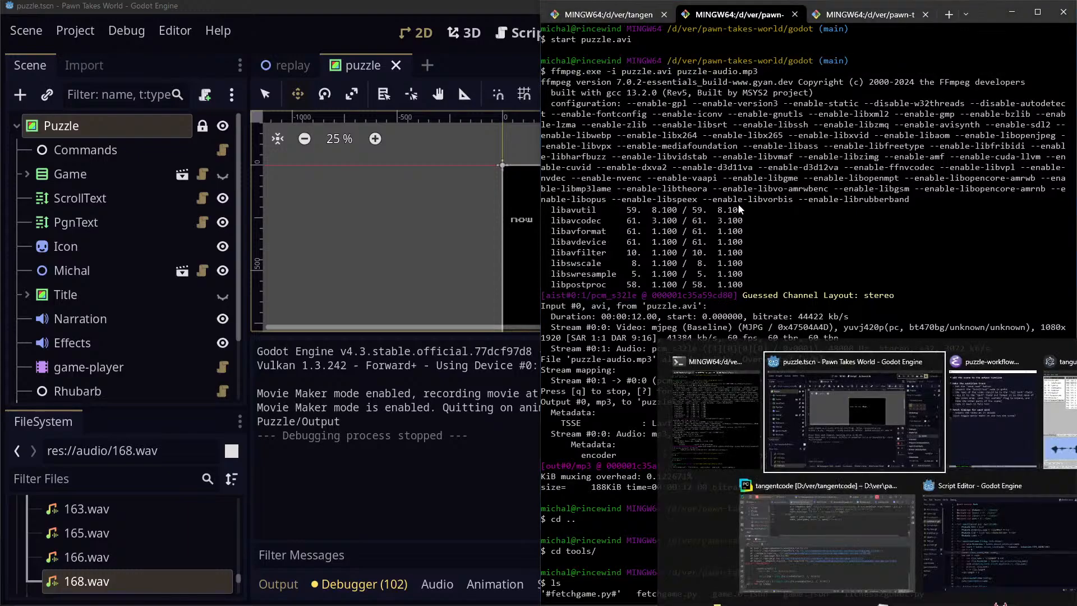
In the Emacs word timings notes, add the line "then export the audio:" followed by the copied ffmpeg command as literal text
key("alt+Tab")
type(":")
key("Up")
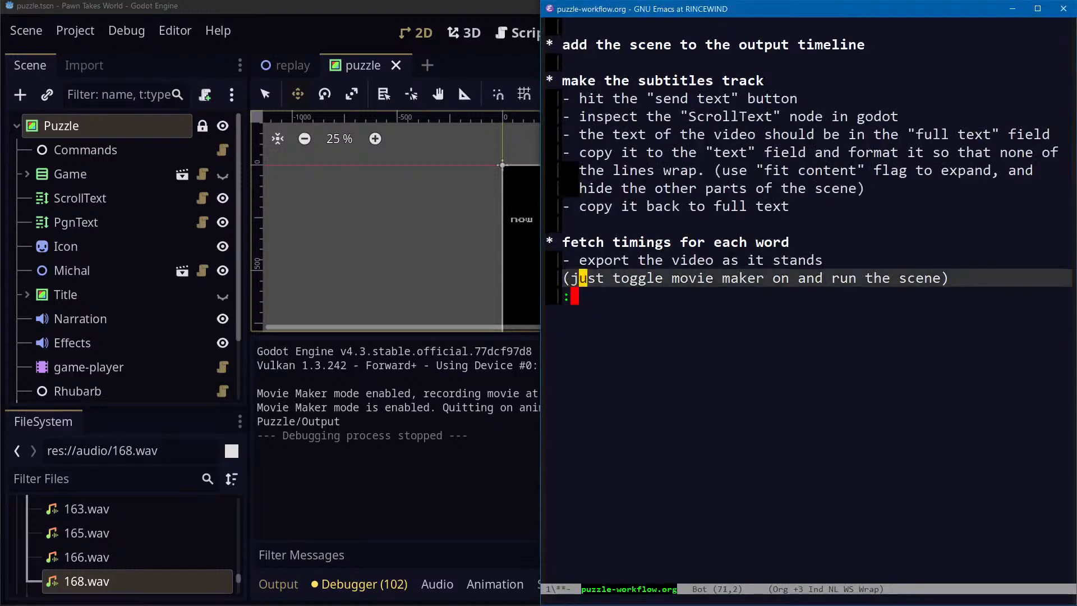
key("ctrl+e")
key("Return")
type("then expor")
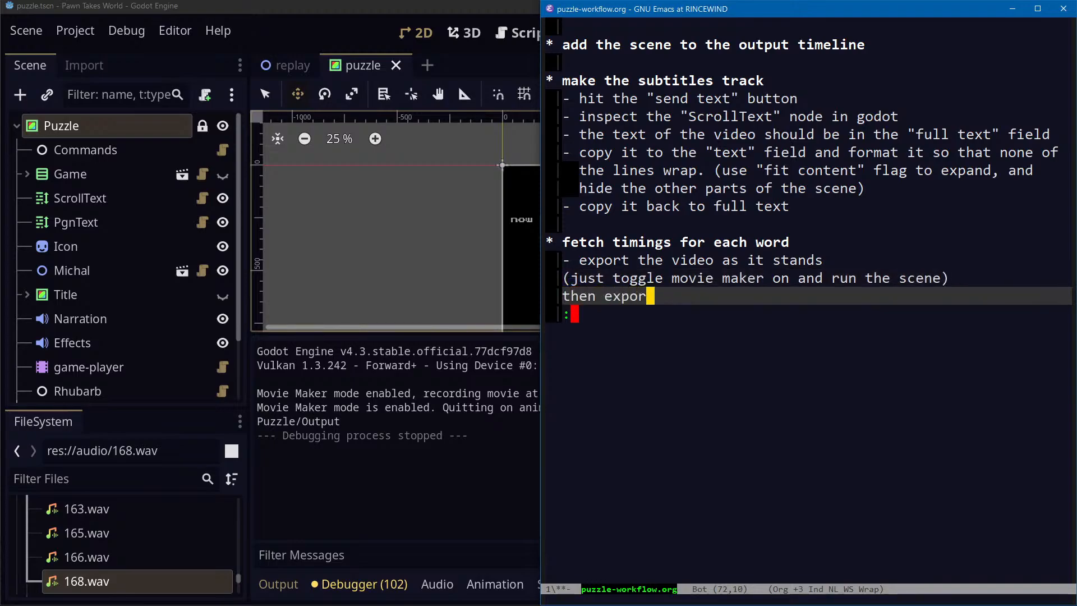
type("t the audio:")
key("Down")
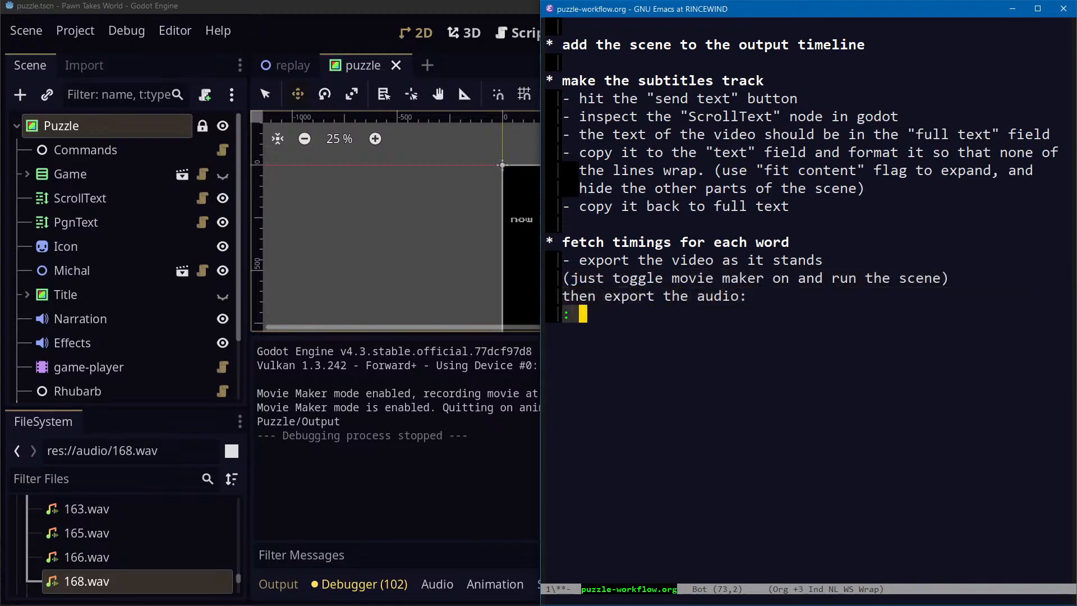
key("ctrl+y")
key("Return")
key("alt+Tab")
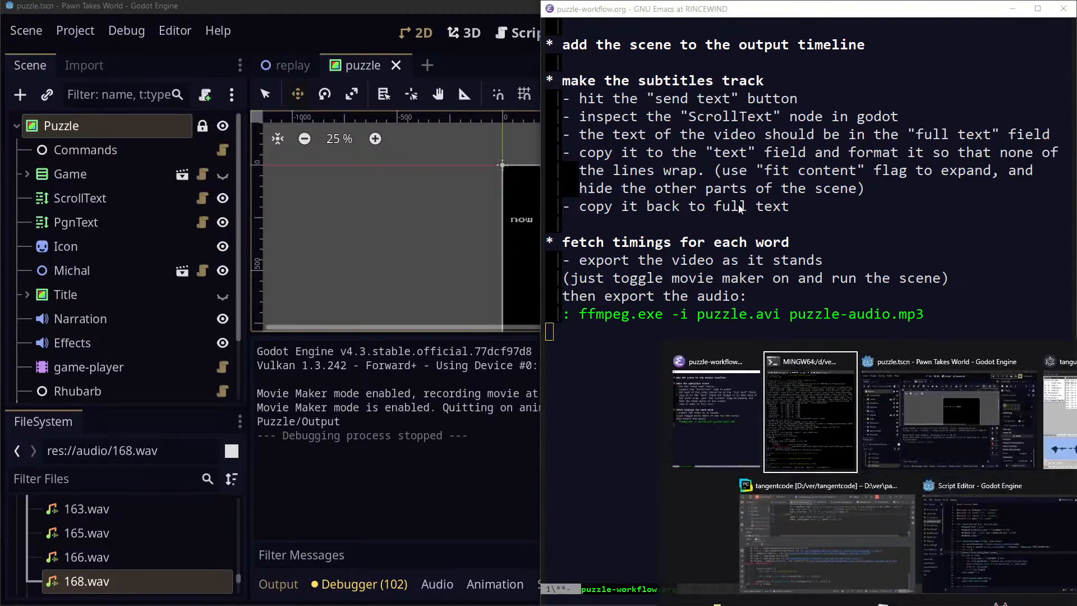
key("alt+Tab")
key("alt+Tab")
key("alt+Tab")
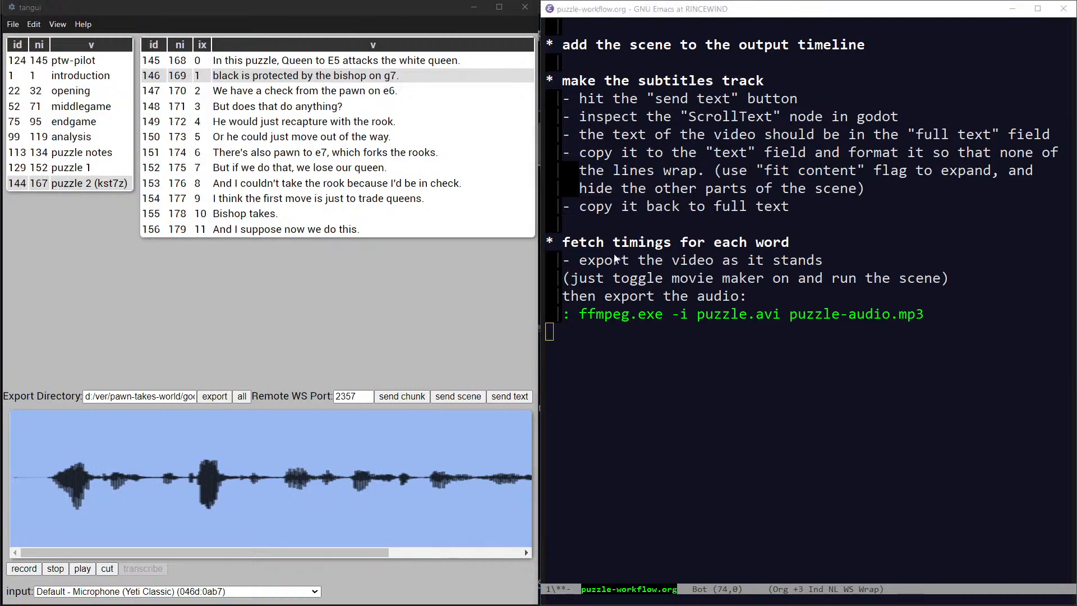
key("alt+Tab")
key("alt+Tab")
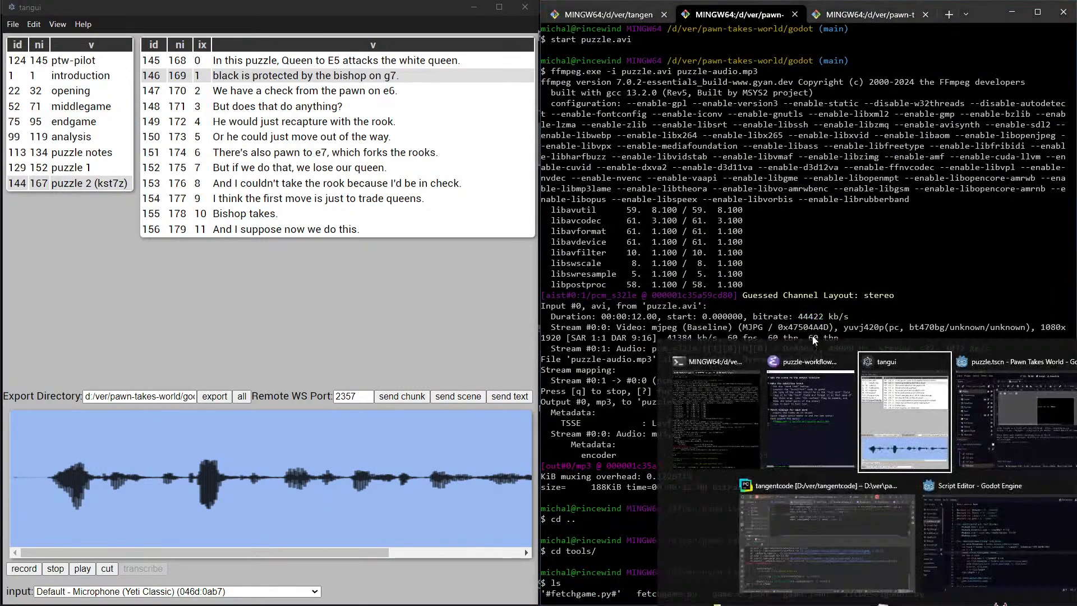
key("alt+Tab")
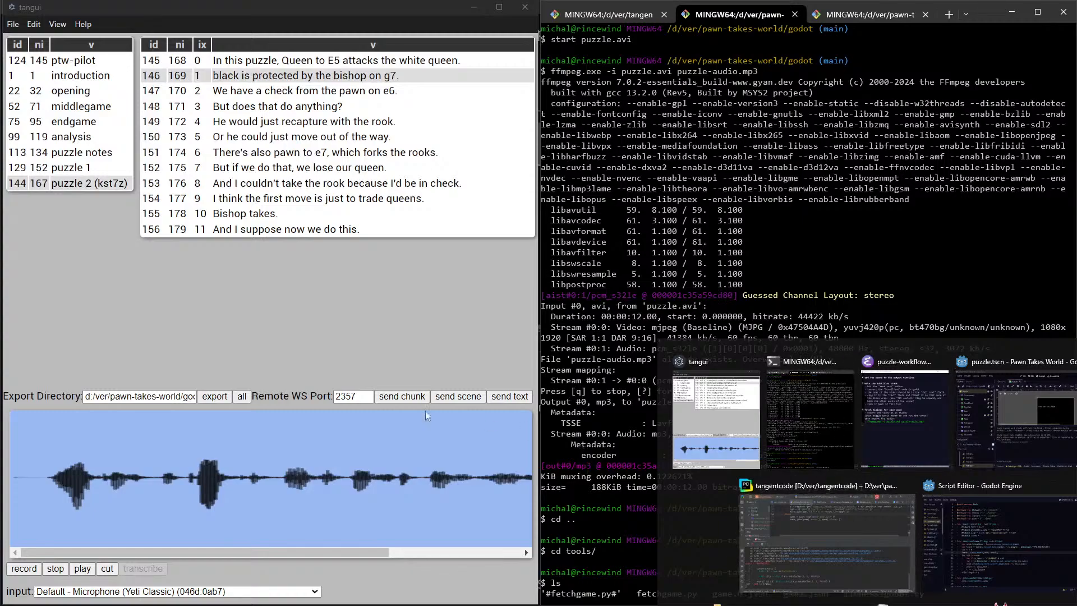
key("alt+Tab")
key("alt+Tab")
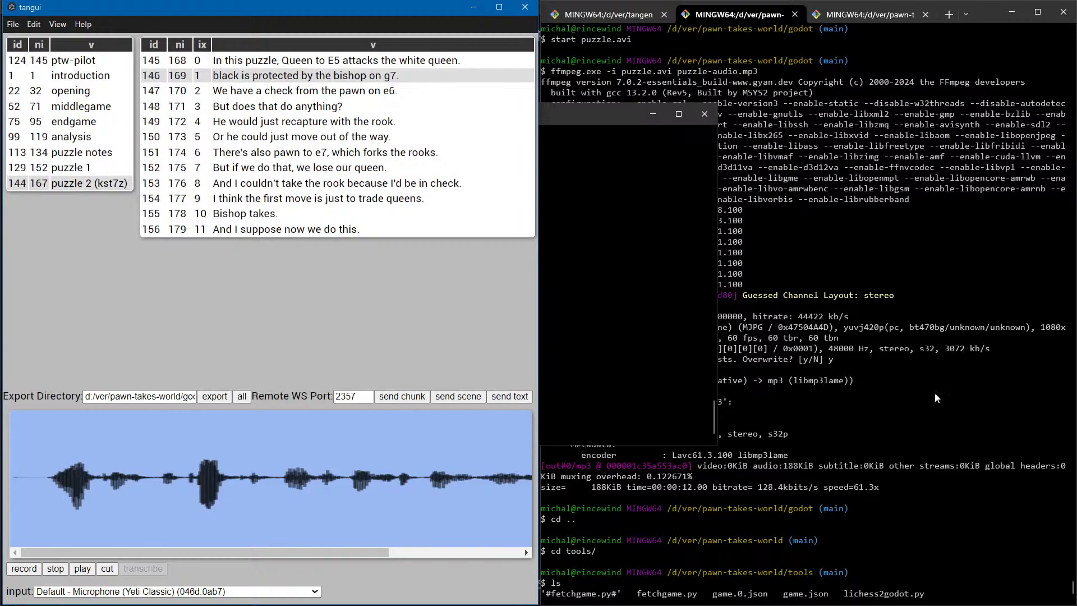
key("alt+Tab")
key("alt+Tab")
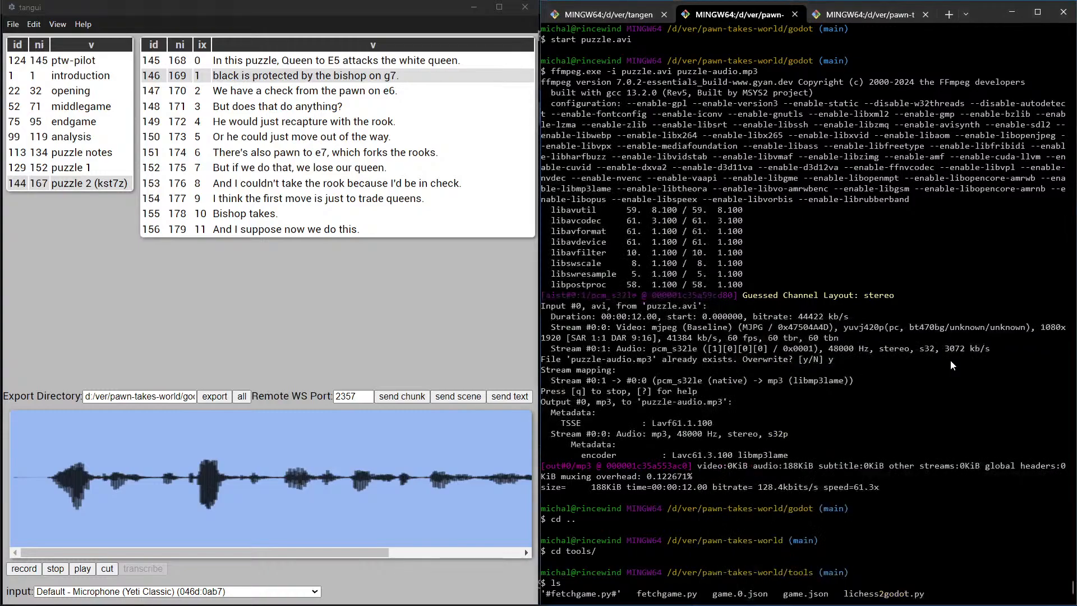
key("alt+Tab")
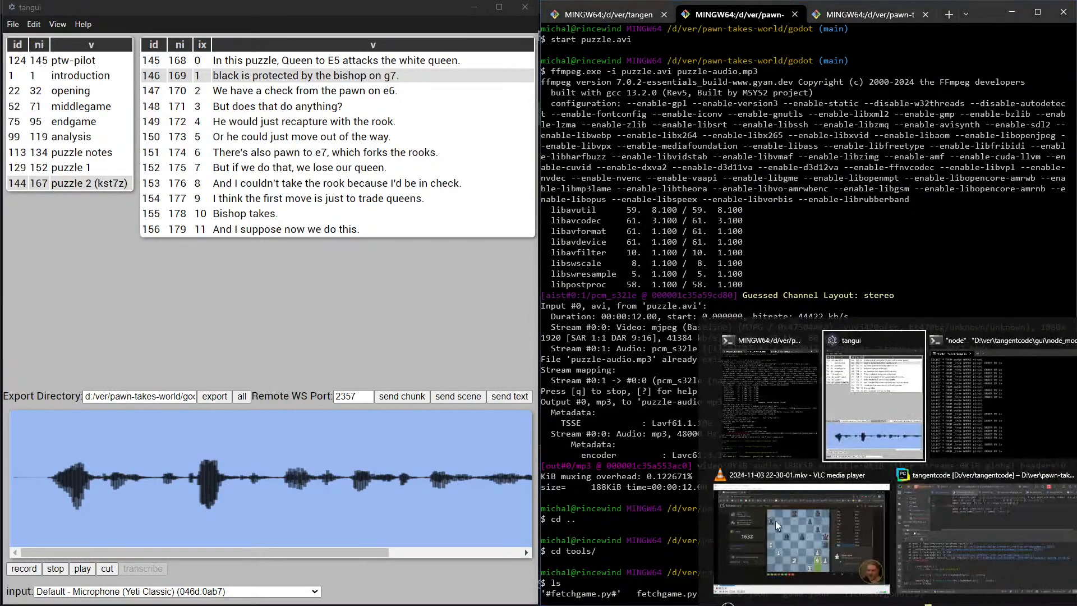
key("alt+Tab")
key("alt+Tab")
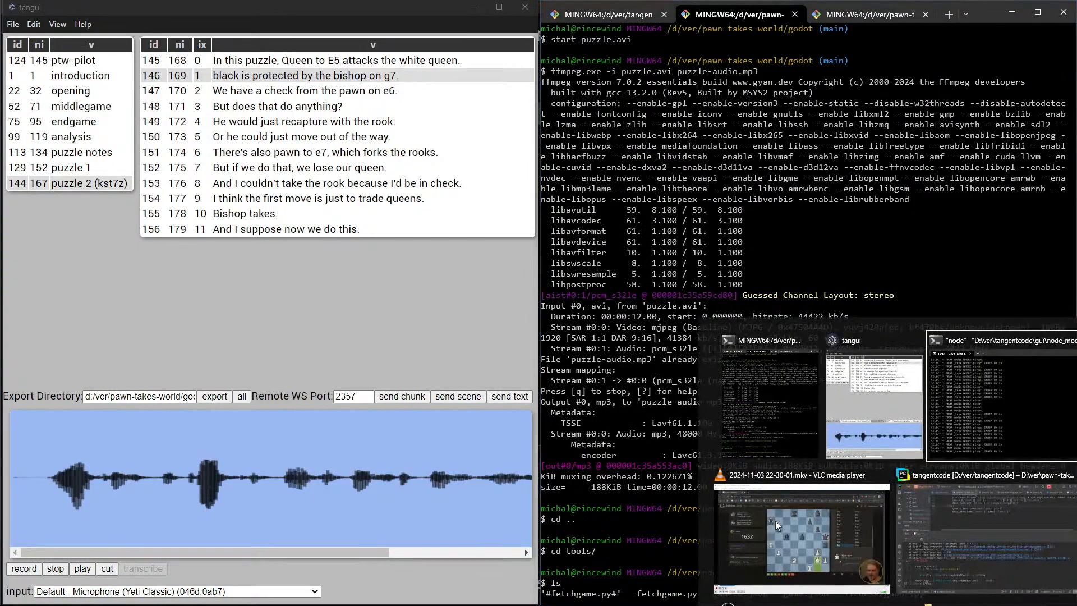
key("alt+Tab")
key("alt+Tab")
key("alt+Tab")
key("alt+Tab")
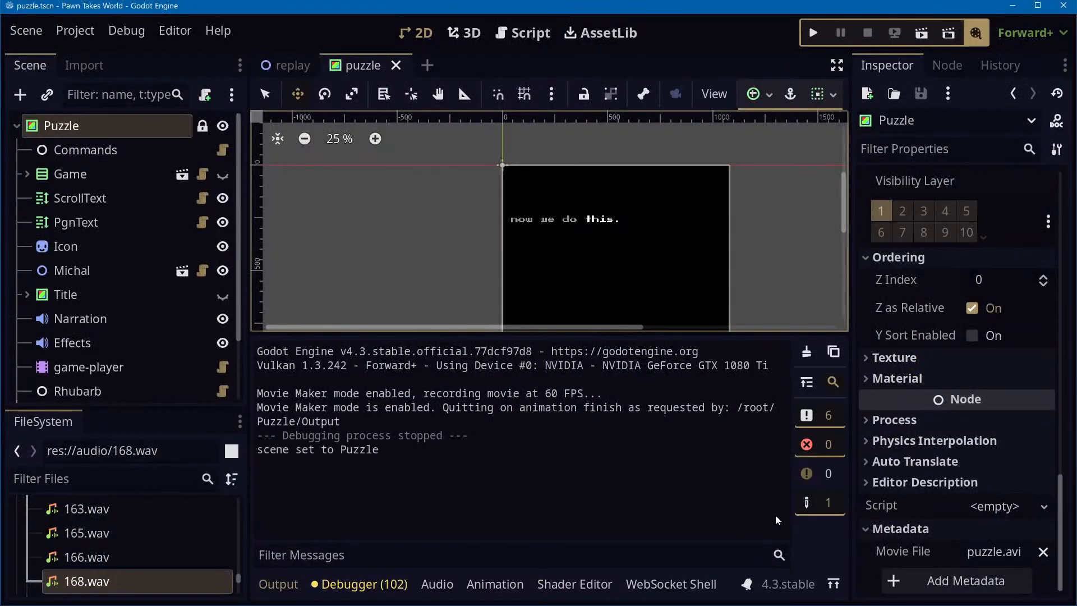
key("alt+Tab")
key("alt+Tab")
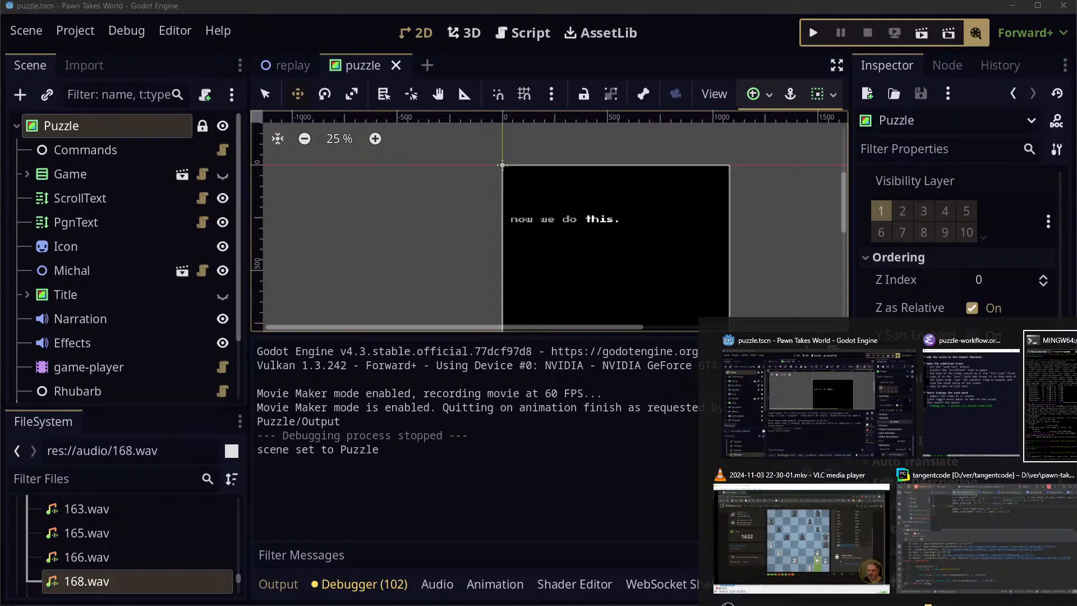
In the Emacs notes, add the literal line ": cd /d/ver/tangentcode/scripts" below the ffmpeg command and start another literal line
key("alt+Tab")
key("alt+Tab")
key("alt+Tab")
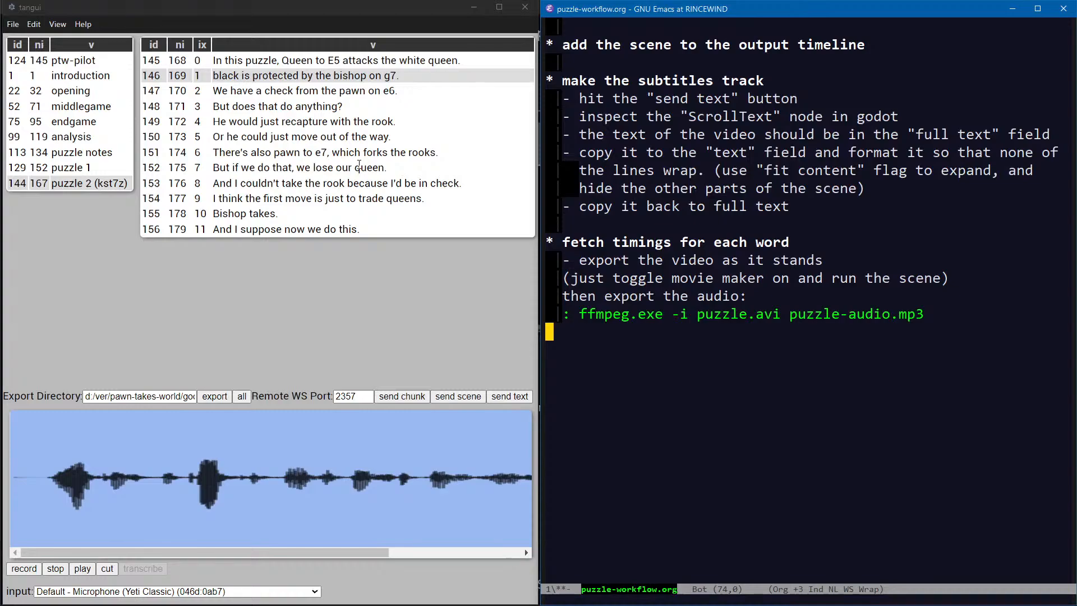
key("Down")
key("Up")
key("Up")
key("Down")
key("Down")
type(": cd ")
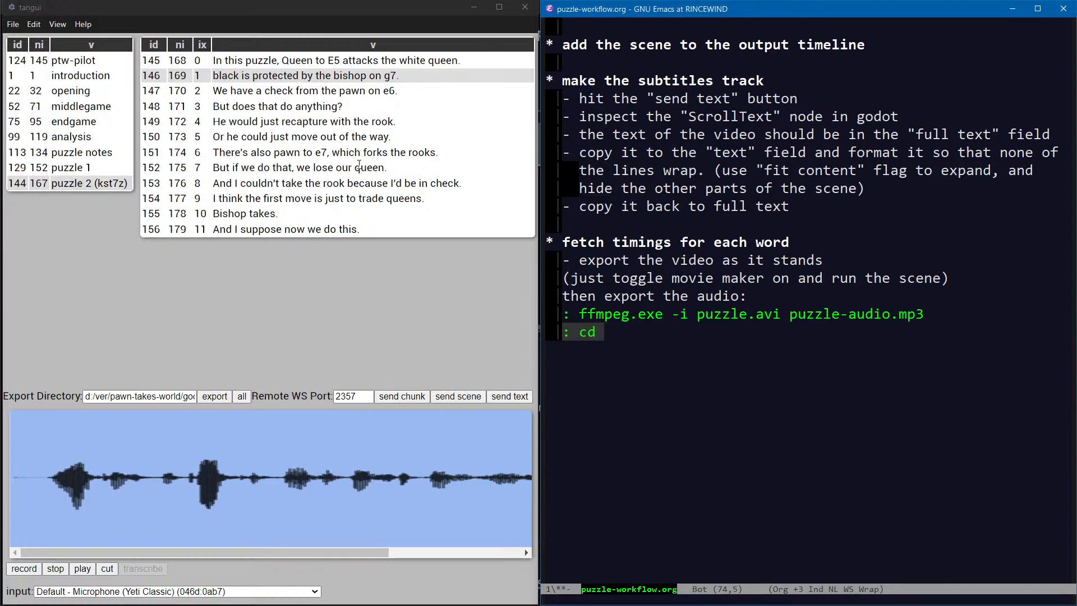
type("/d/ver/t")
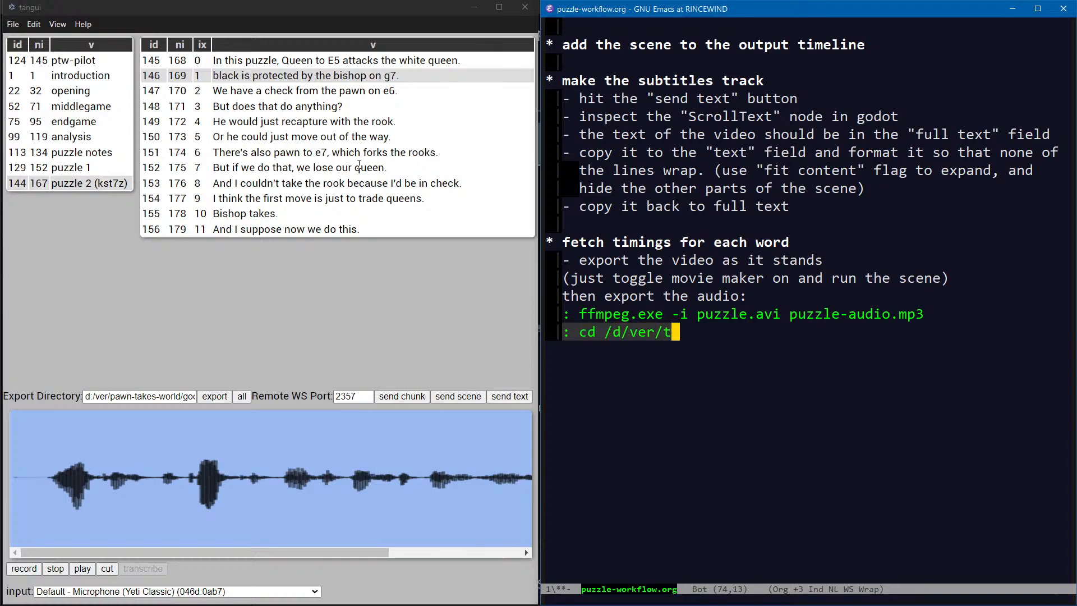
type("angentcode/tool")
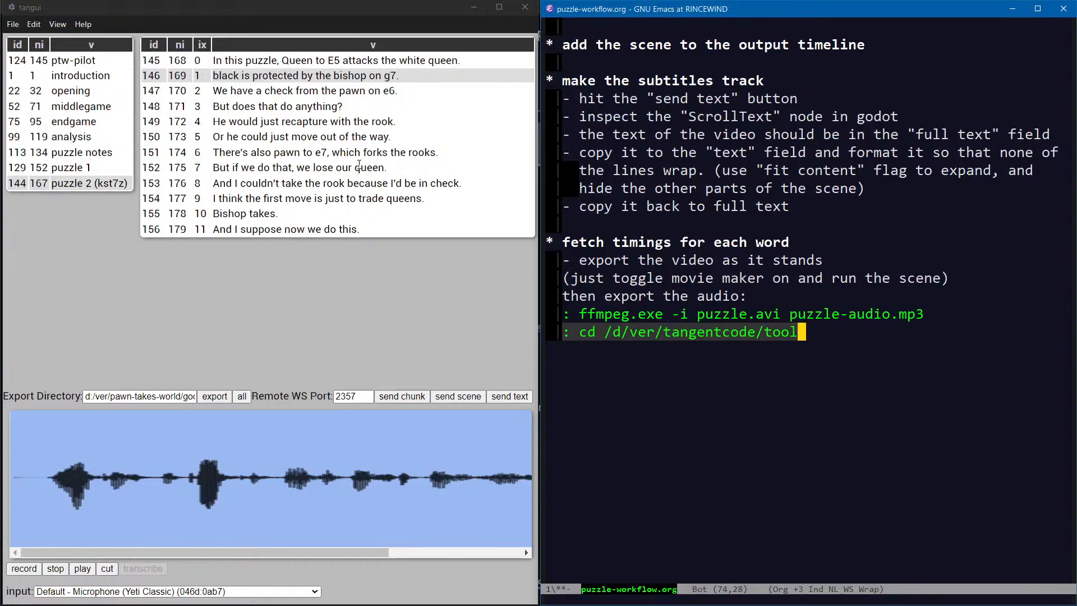
key("BackSpace")
key("BackSpace")
type("scripts")
key("Return")
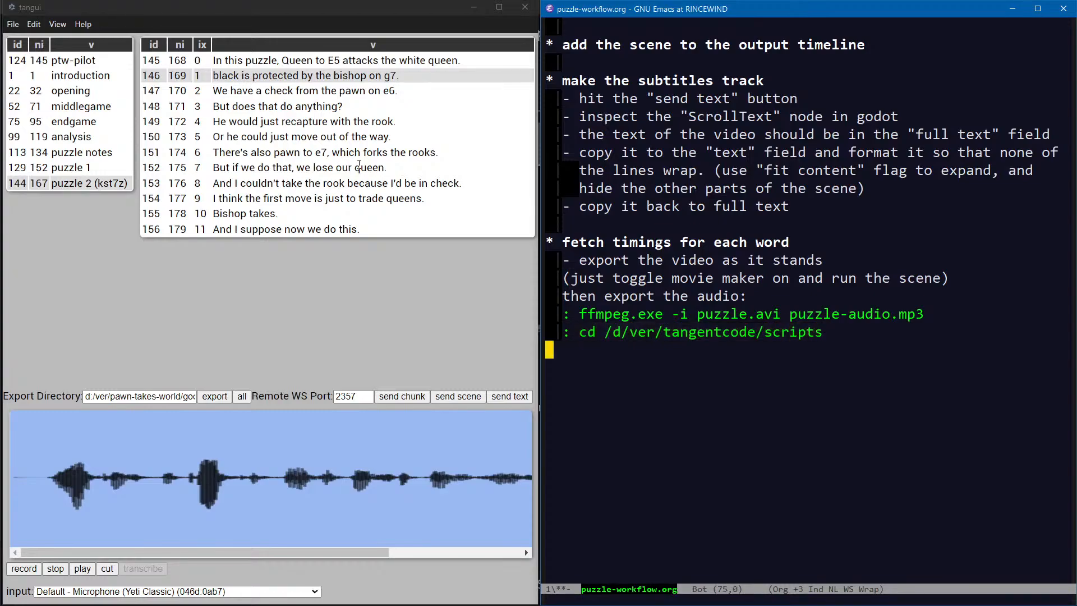
type(":")
key("alt+Tab")
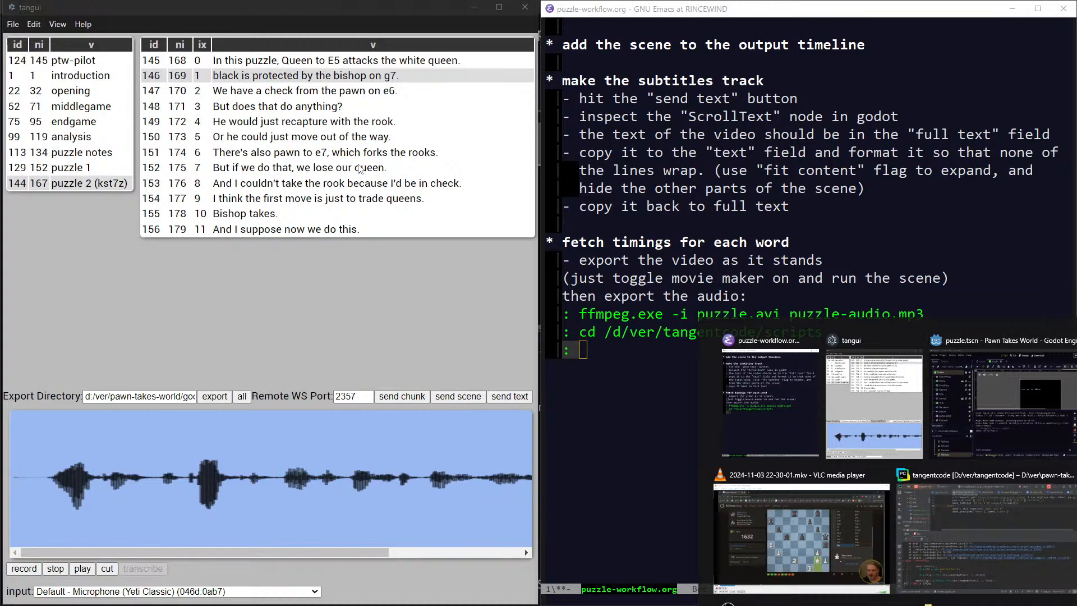
key("alt+Tab")
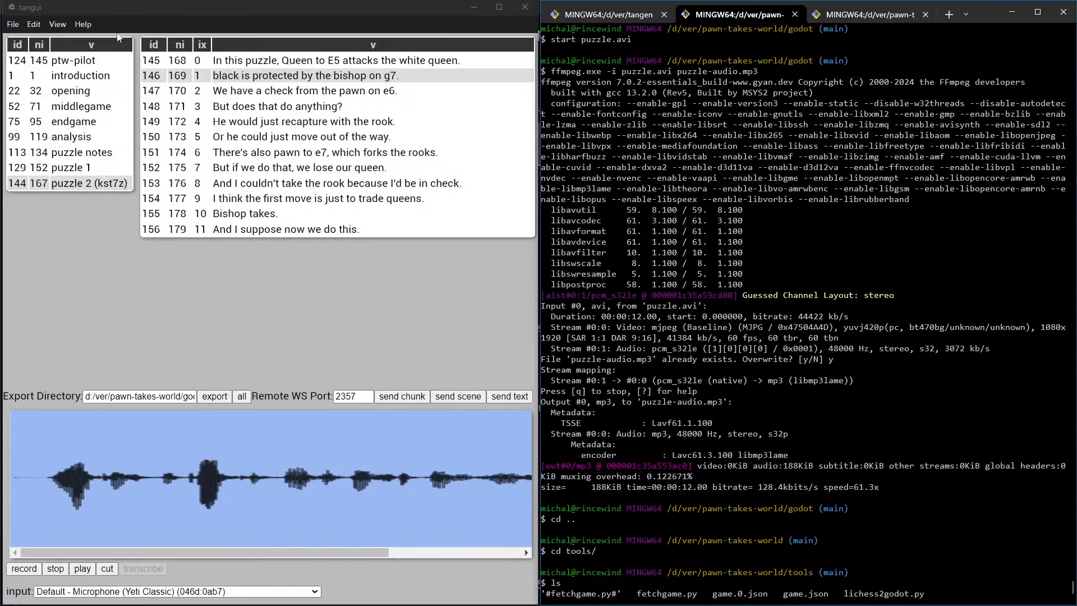
left_click(609, 16)
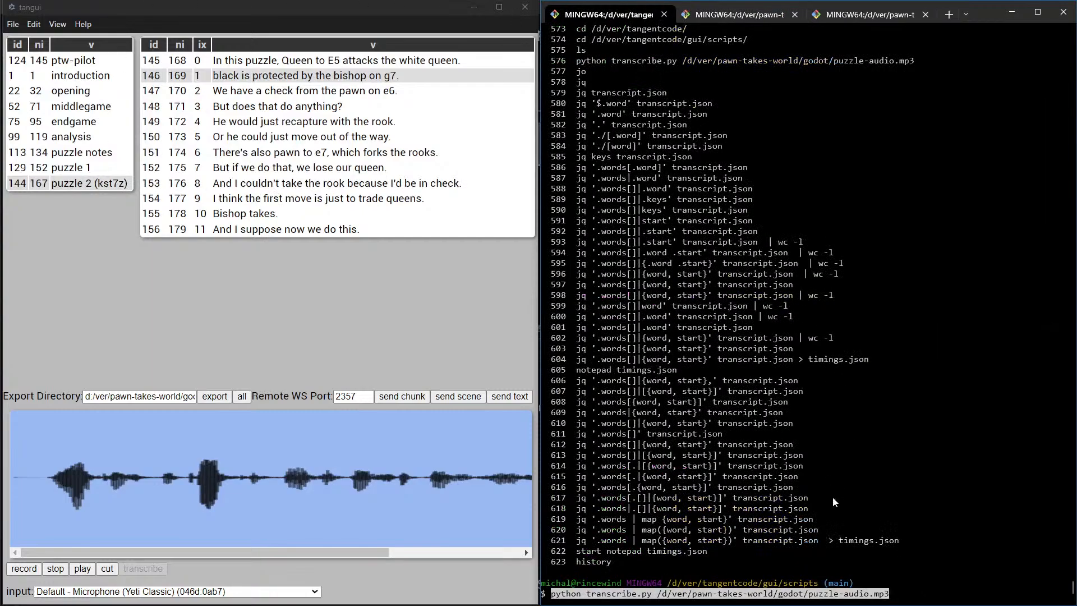
key("alt+Tab")
key("ctrl+y")
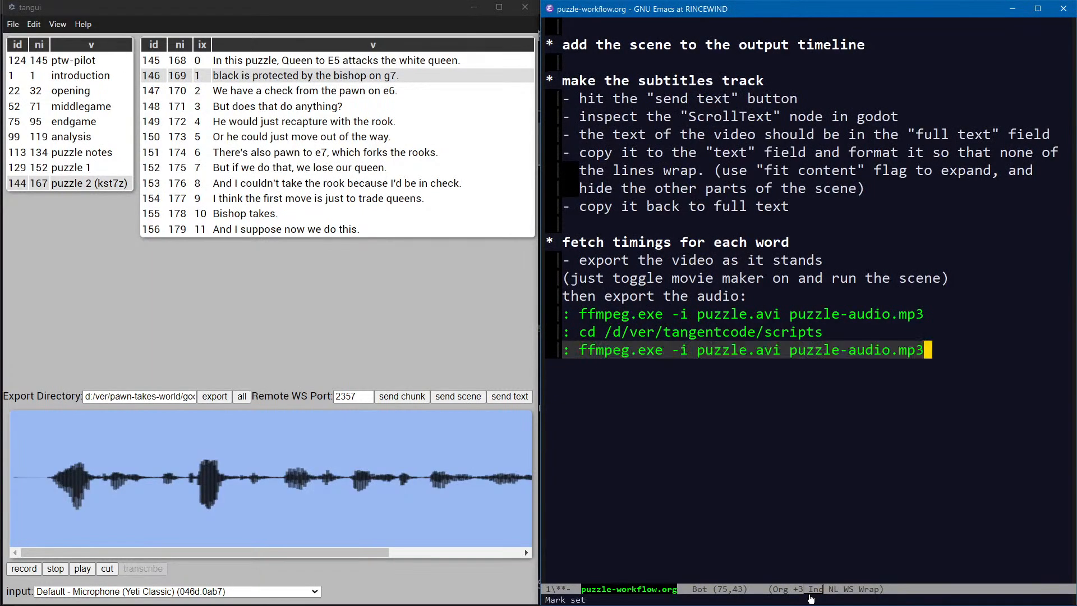
key("ctrl+a")
key("alt+f")
key("alt+b")
key("ctrl+k")
key("alt+Tab")
type("ffmpeg.exe -i puzzle.avi puzzle-audio.mp3")
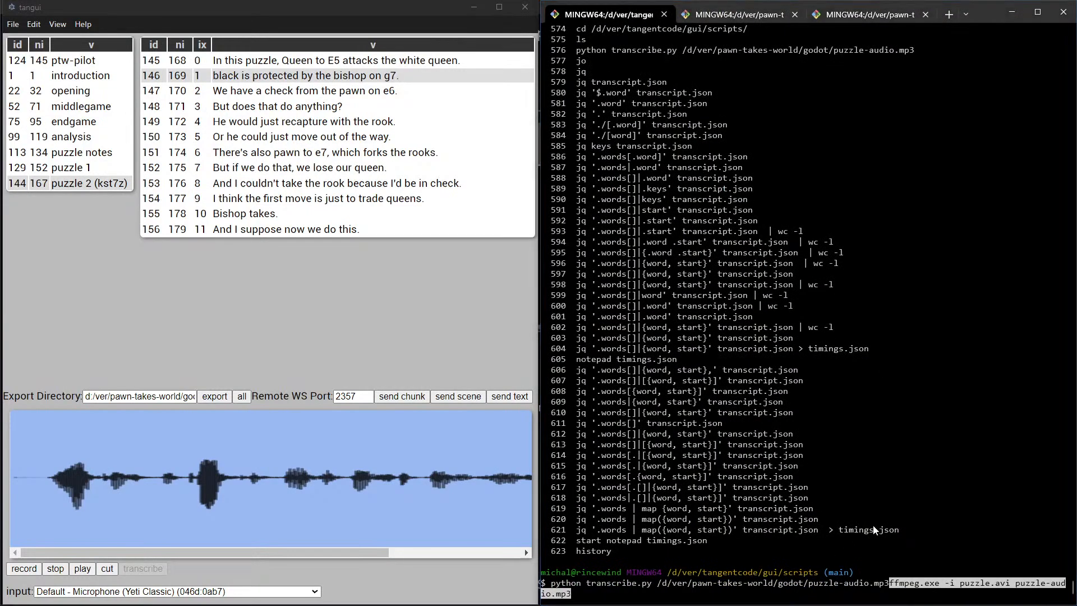
key("alt+Tab")
key("ctrl+y")
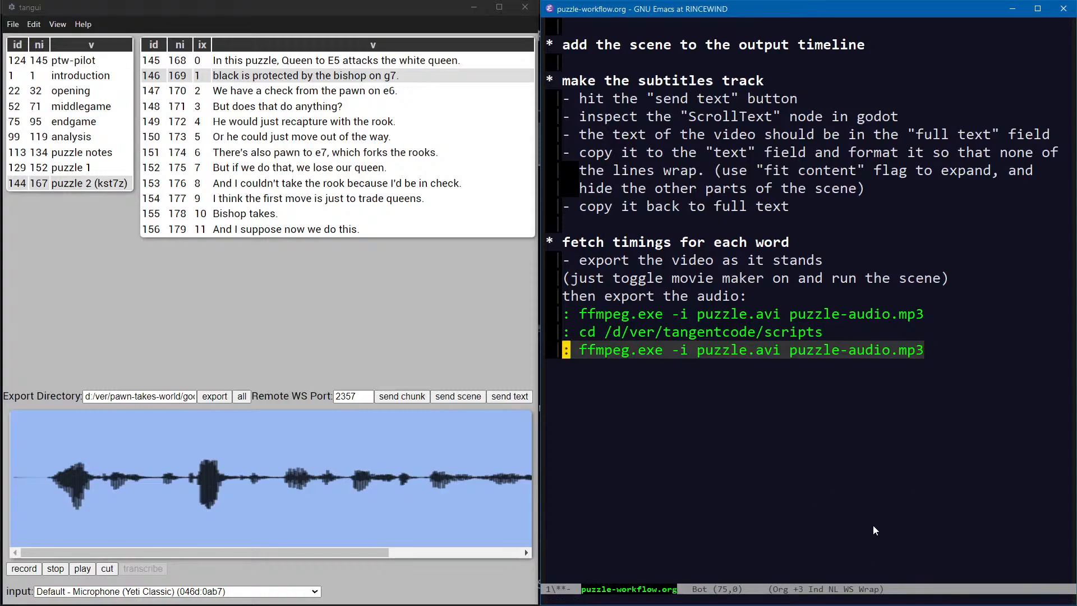
key("ctrl+w")
key("alt+Tab")
type("ffmpeg.exe -i puzzle.avi puzzle-audio.mp3")
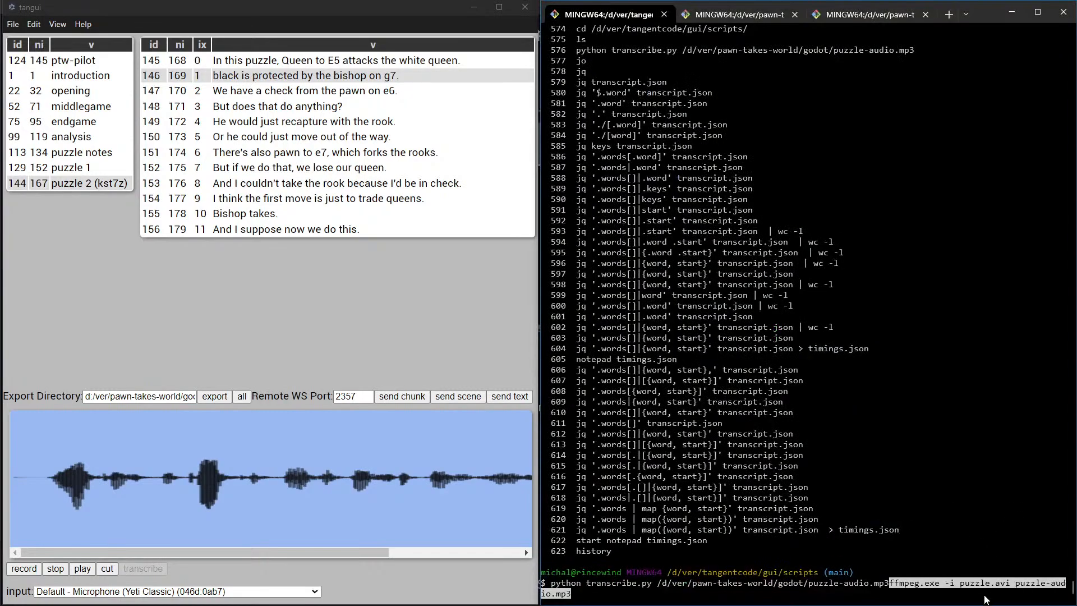
key("BackSpace")
key("BackSpace")
key("BackSpace")
key("BackSpace")
key("BackSpace")
key("BackSpace")
key("BackSpace")
key("BackSpace")
key("BackSpace")
key("BackSpace")
key("BackSpace")
key("BackSpace")
key("BackSpace")
key("BackSpace")
key("BackSpace")
key("BackSpace")
key("BackSpace")
key("BackSpace")
key("BackSpace")
key("BackSpace")
key("BackSpace")
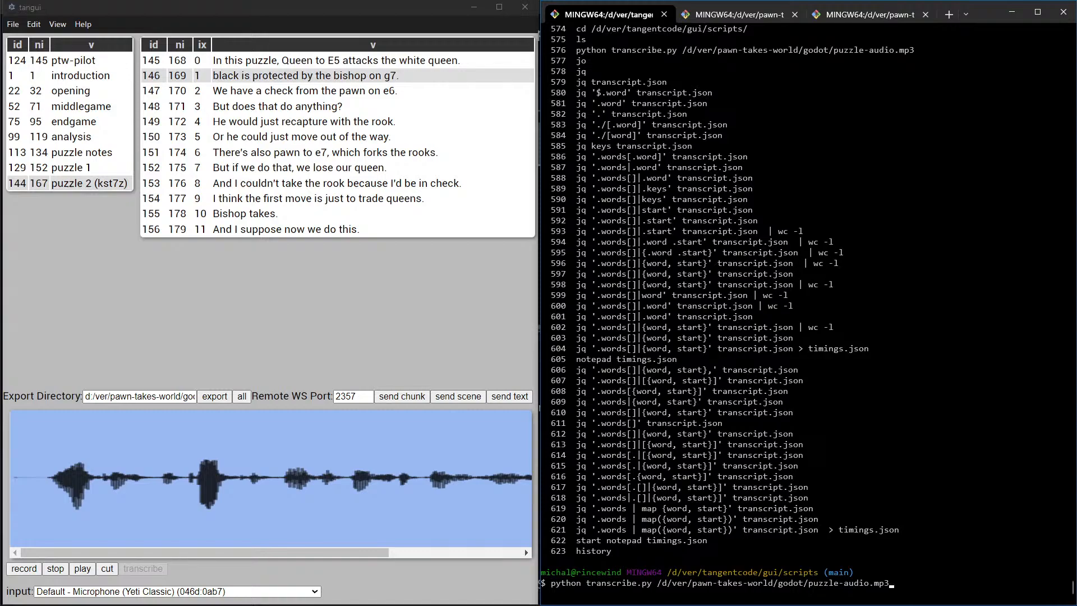
Copy "python transcribe.py /d/ver/pawn-takes-world/godot/puzzle-audio.mp3" from the terminal prompt into the notes as a literal line below the cd command
left_click_drag(551, 581, 890, 586)
key("ctrl+c")
key("alt+Tab")
key("ctrl+y")
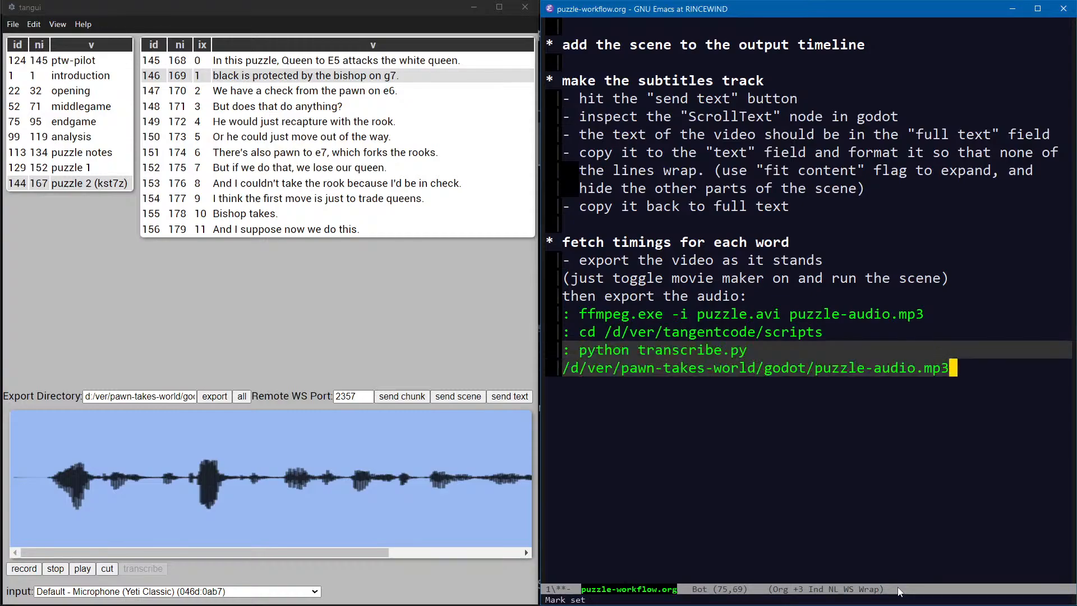
key("Return")
Run the prepared transcribe.py command on puzzle-audio.mp3 in the tangentcode/gui/scripts terminal session
key("alt+Tab")
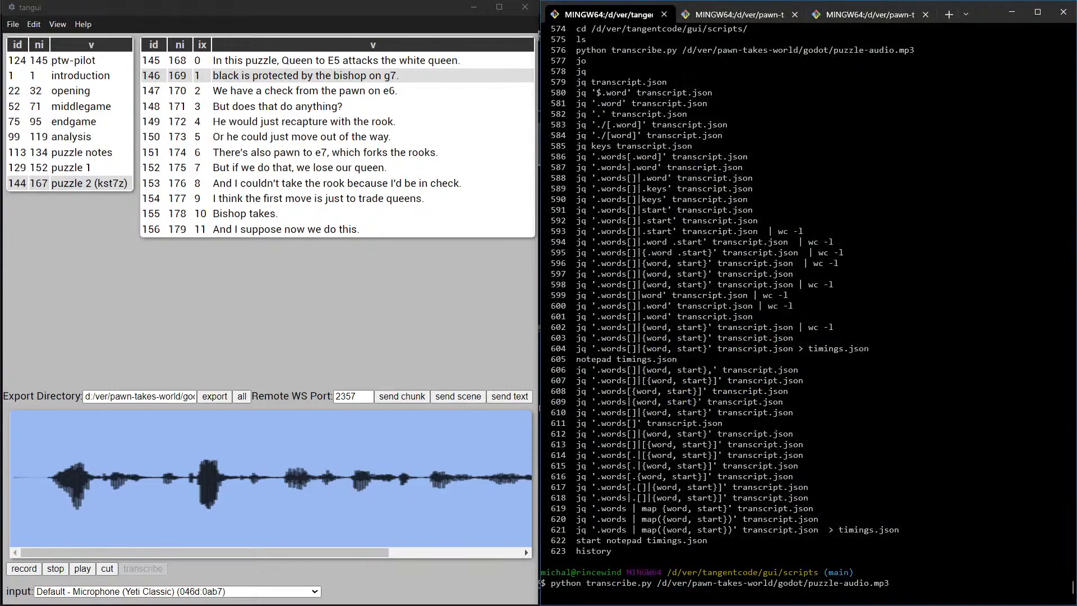
key("Return")
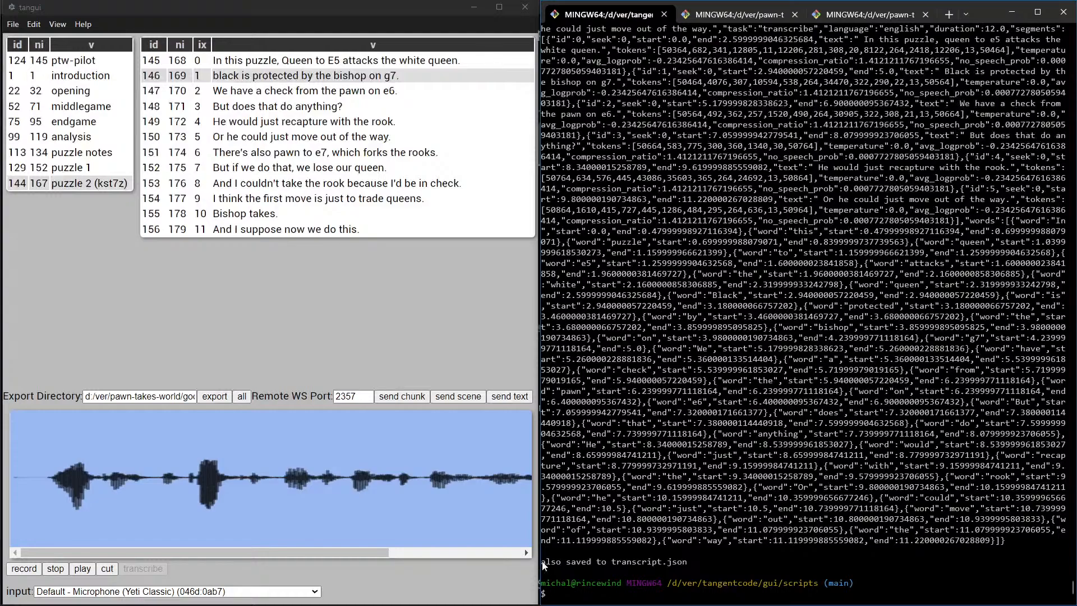
key("alt+Tab")
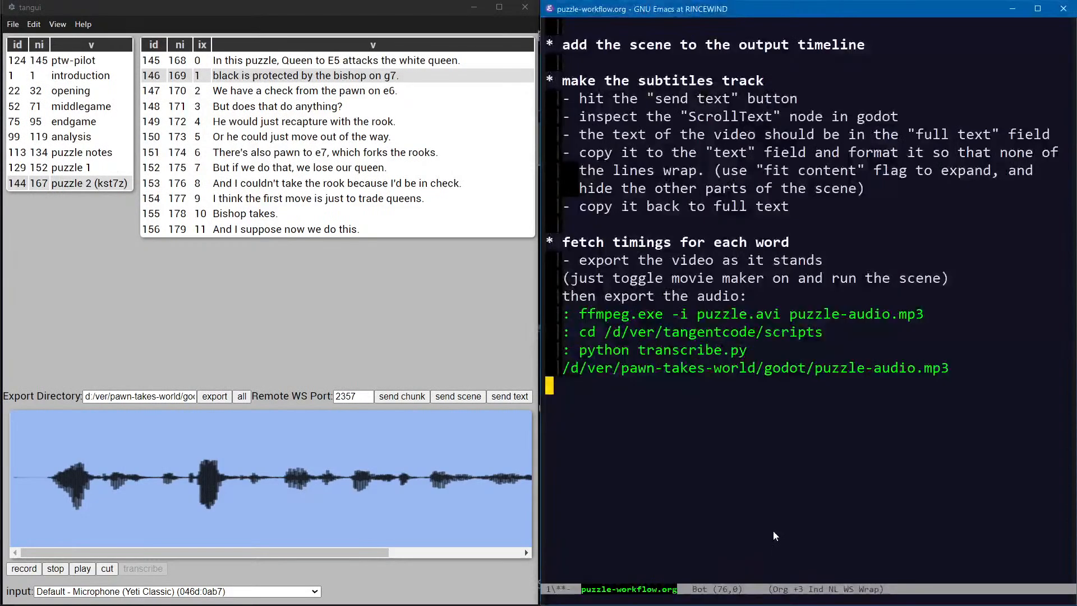
Print the terminal's command history and copy "jq '.words | map({word, start})' transcript.json" from it
key("alt+Tab")
type("history")
key("Return")
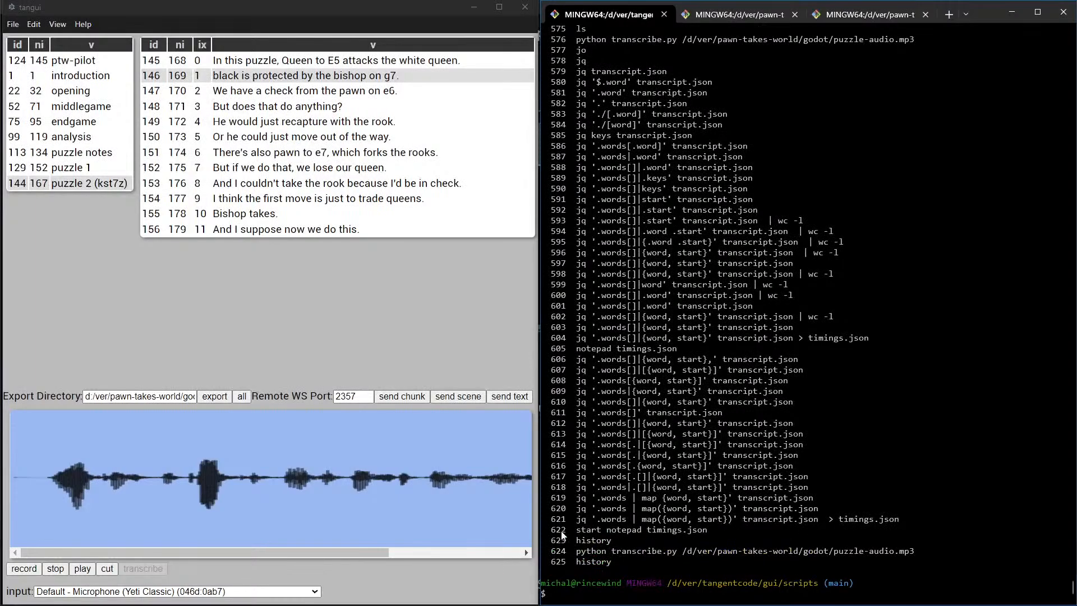
left_click_drag(576, 519, 898, 522)
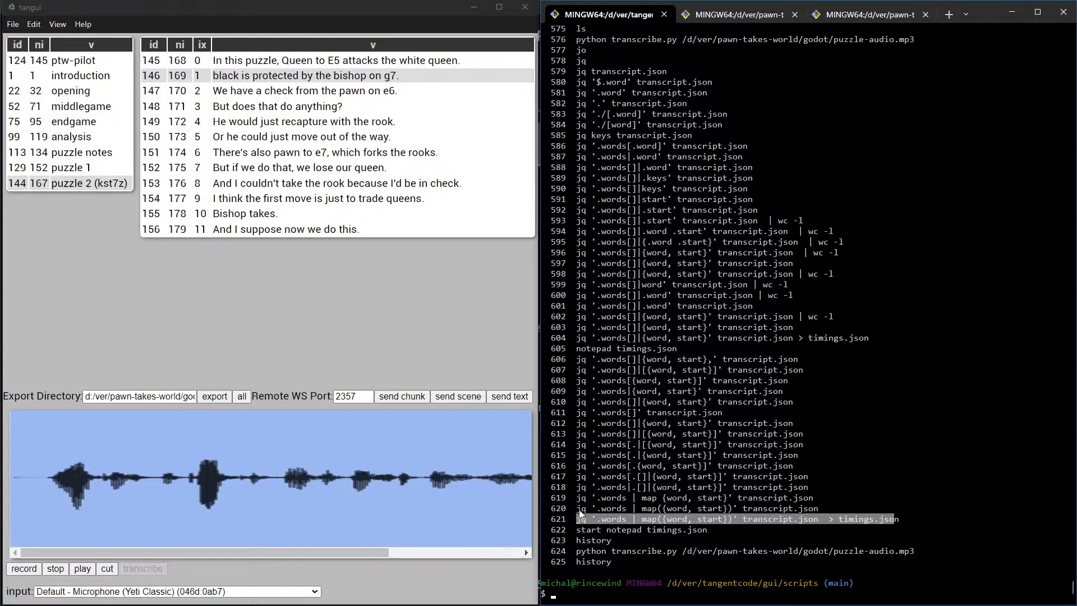
left_click_drag(575, 508, 818, 511)
key("super+c")
right_click(819, 501)
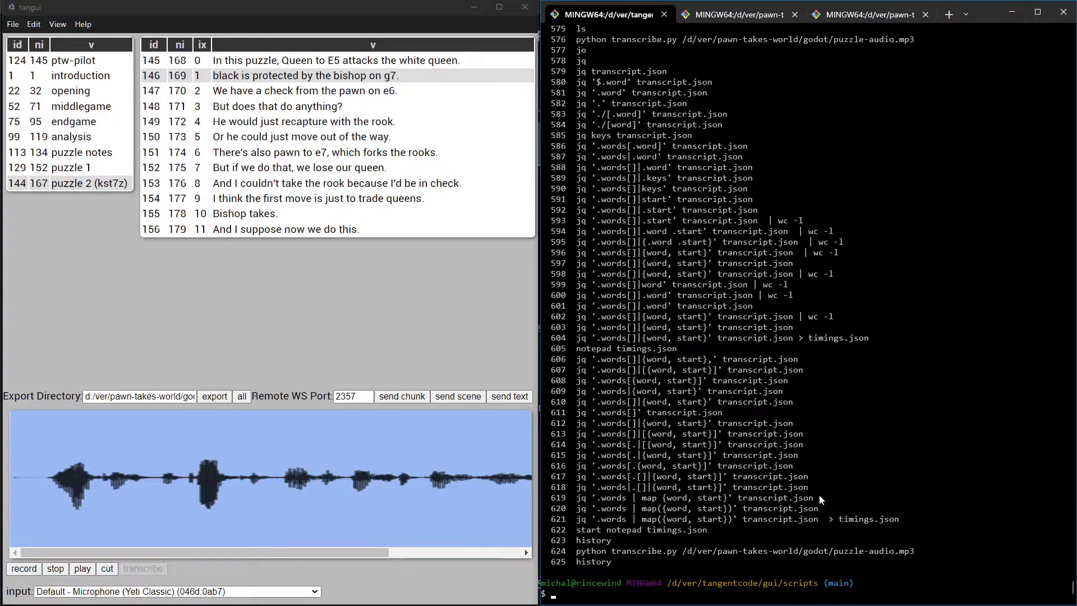
Run the copied jq command to list each transcribed word with its start time
right_click(826, 483)
key("Return")
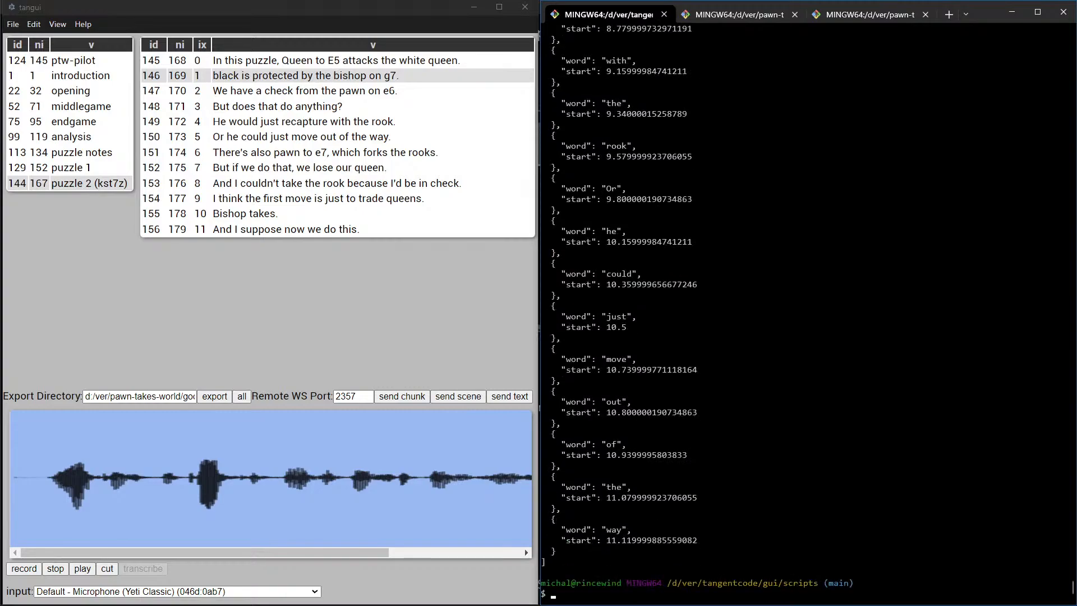
scroll(909, 378, "up", 20)
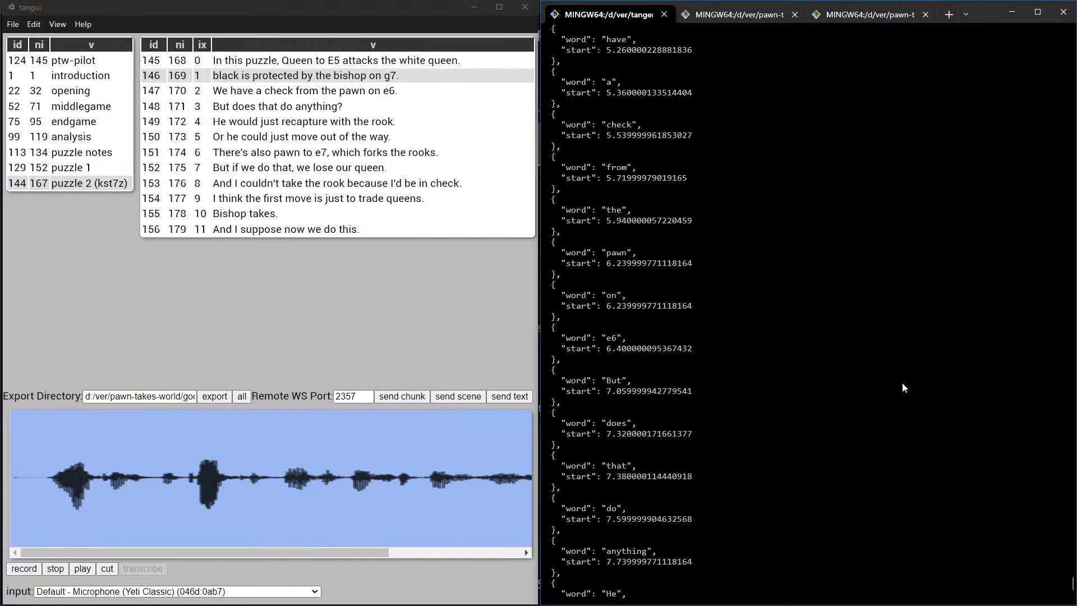
Insert the copied jq command into the Emacs notes as a literal line below the transcribe.py command
key("alt+Tab")
key("ctrl+y")
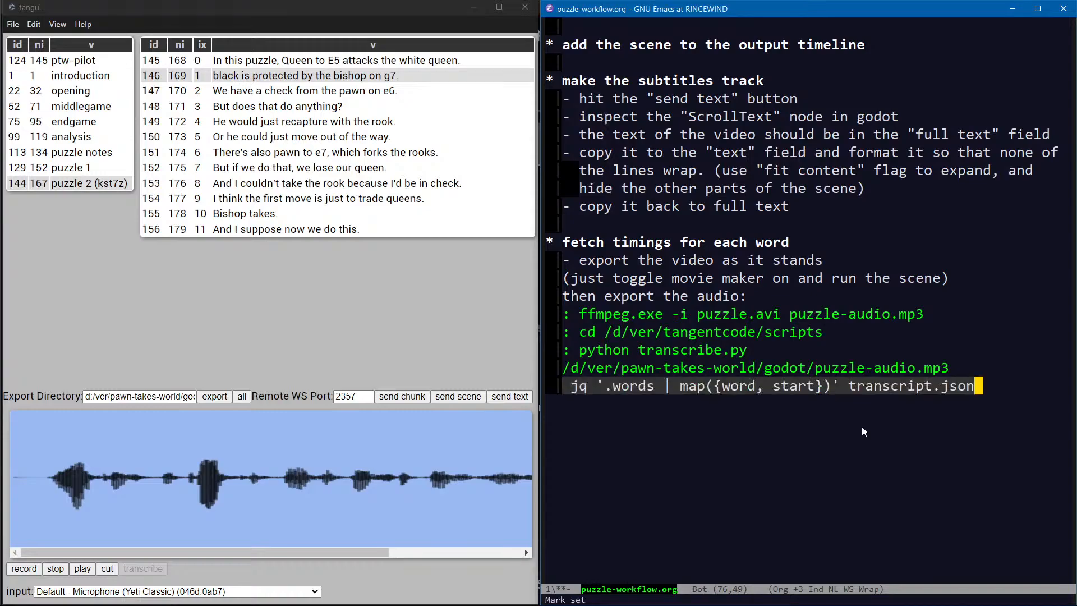
key("ctrl+a")
type(":")
key("ctrl+e")
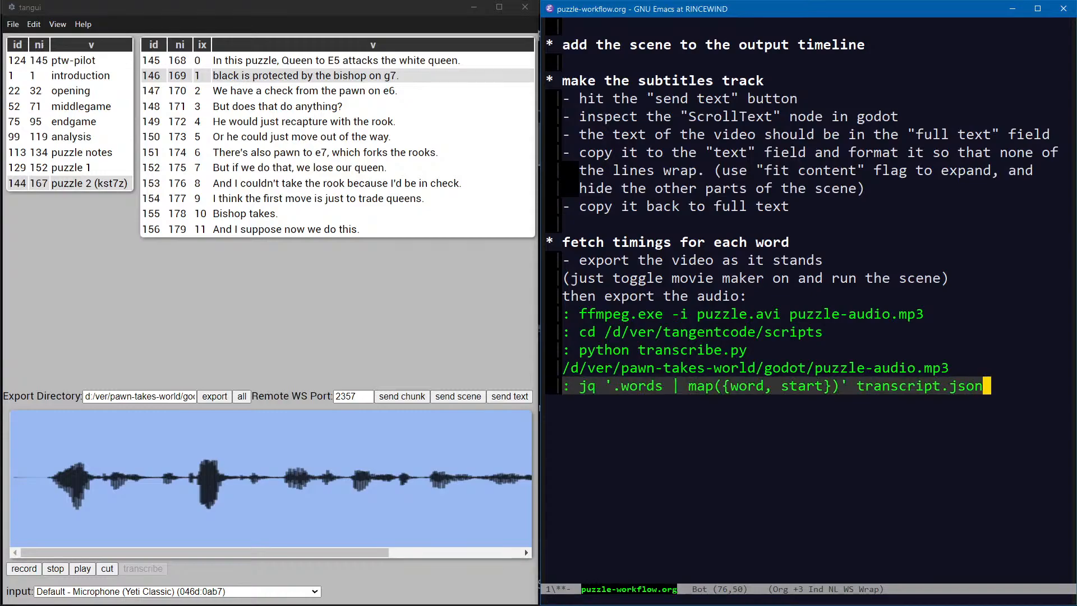
Print the terminal's command history again to check how the jq output was redirected to a file
key("alt+Tab")
key("Up")
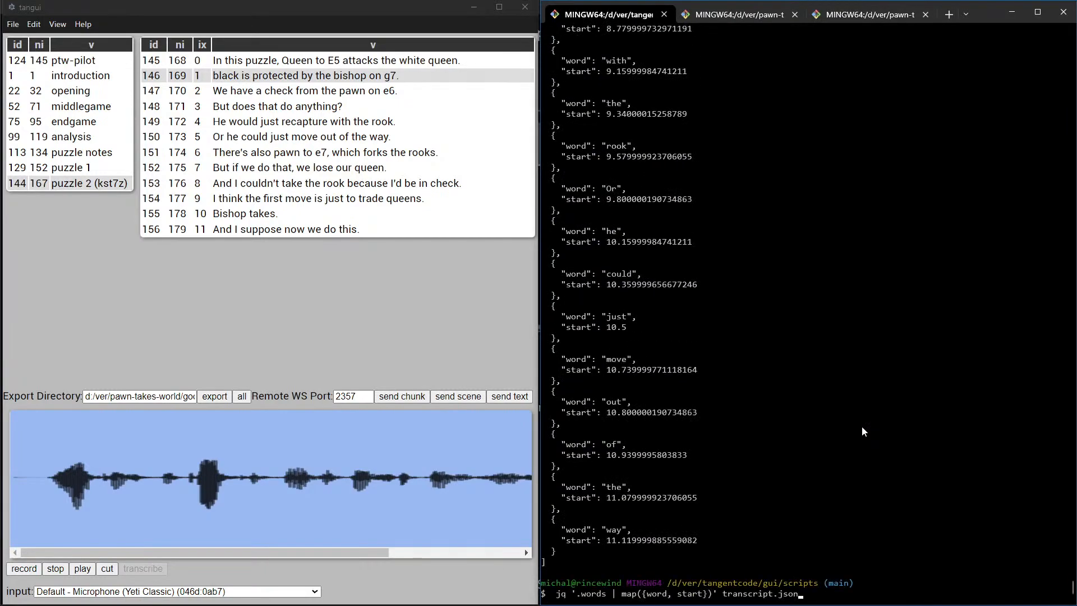
key("ctrl+u")
type("history")
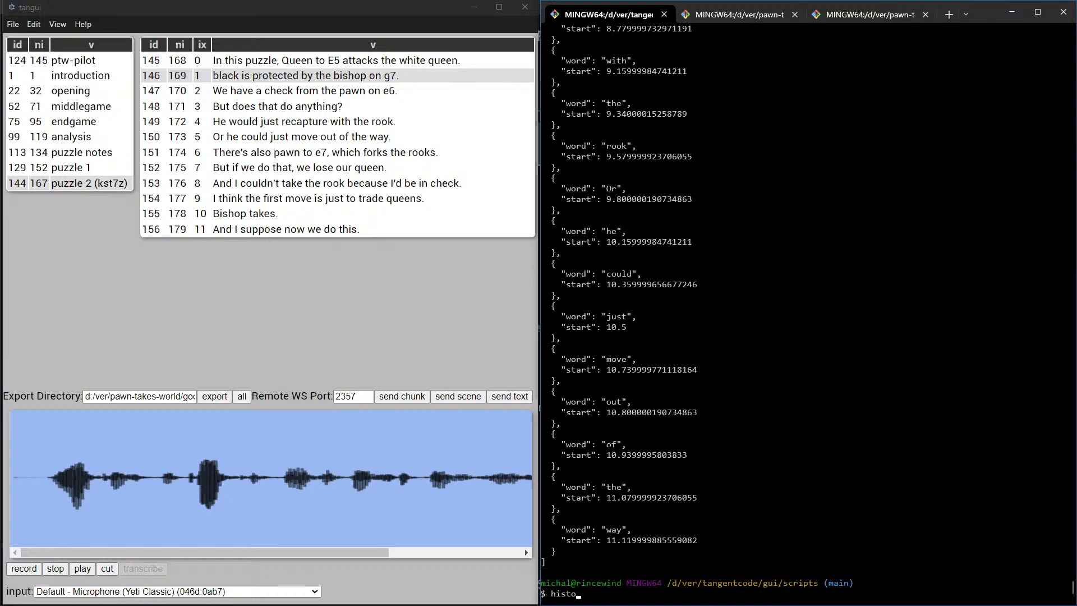
key("Return")
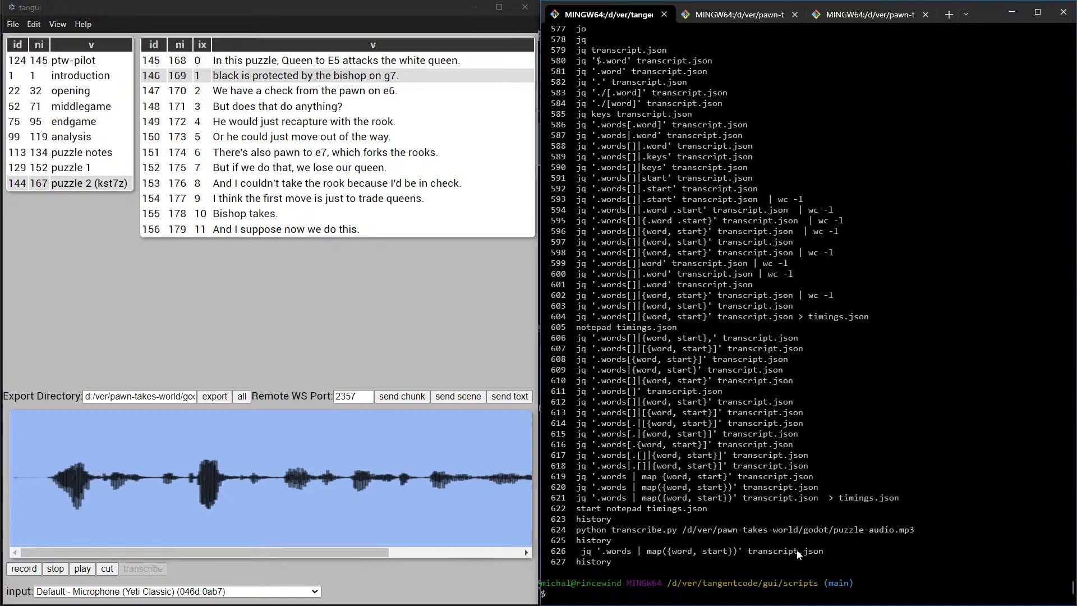
Append "> timings.json" to the jq command in the notes and leave a blank line below it
key("alt+Tab")
type("timings.json")
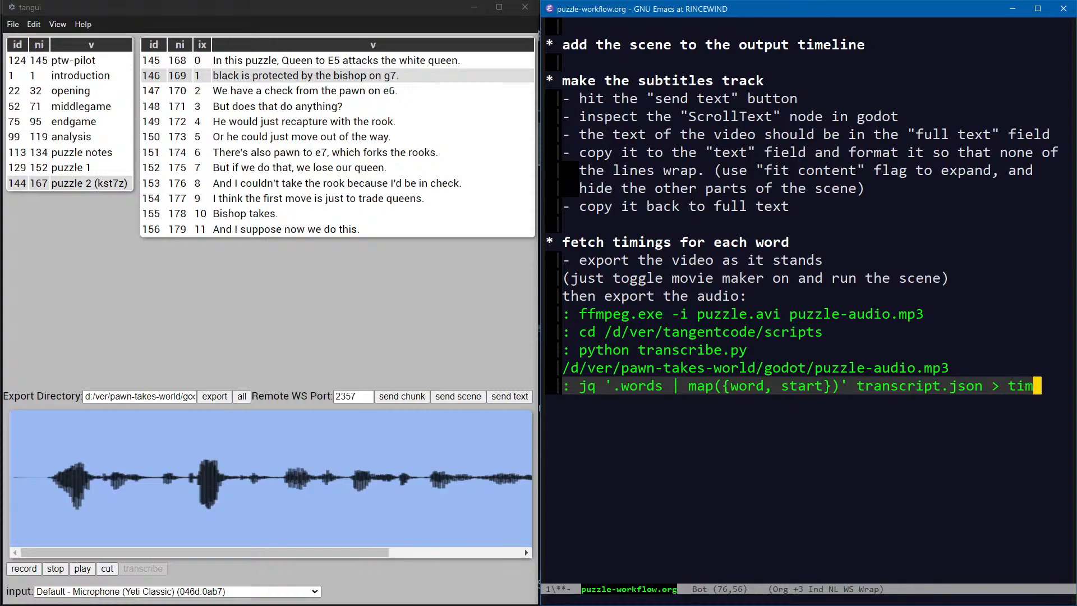
key("Return")
key("Return")
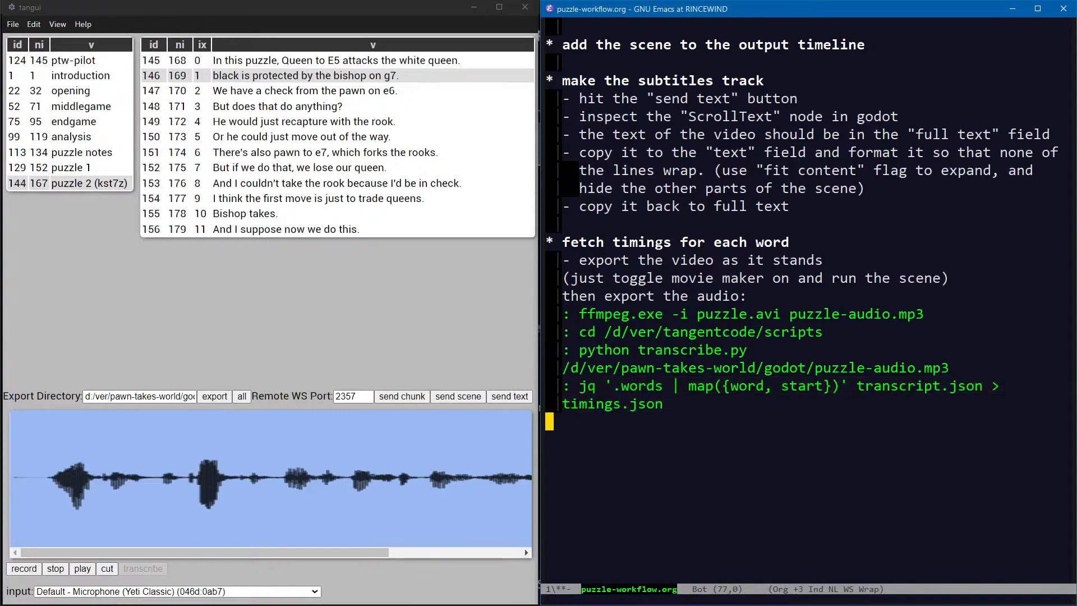
Add the line "open timings.json in notepad (or anything) because you will probably need to edit it." below the jq command in the notes
type("open timing")
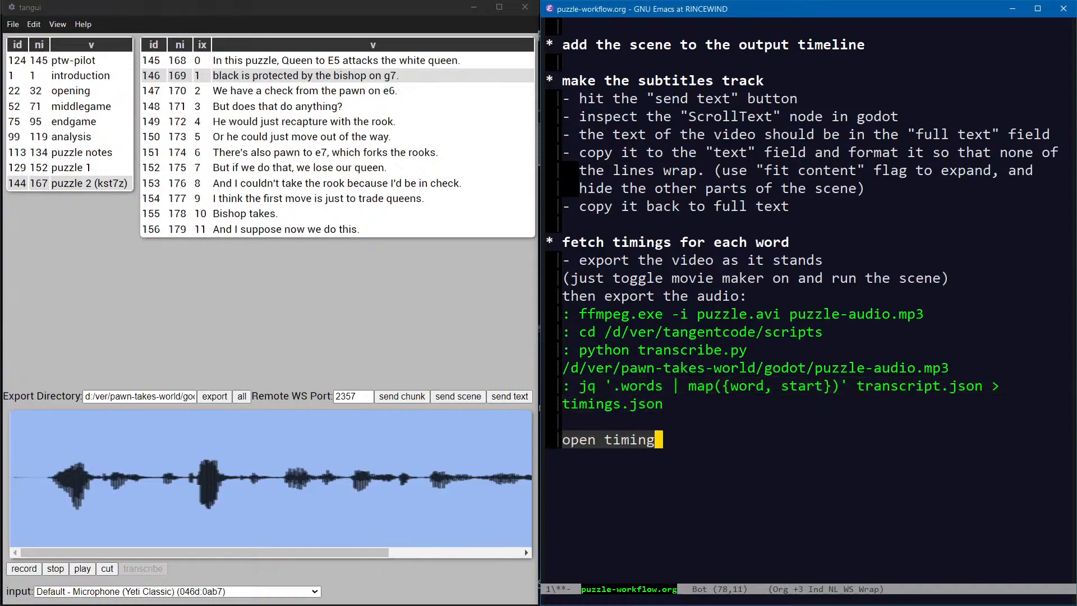
type("s.json in notepod (o")
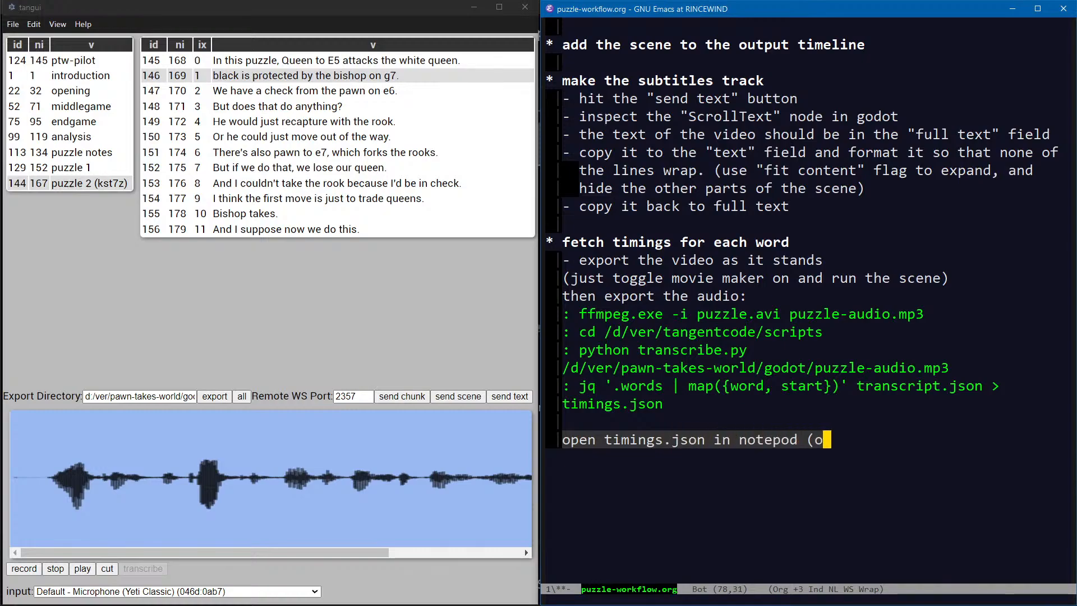
key("BackSpace")
key("BackSpace")
key("BackSpace")
key("BackSpace")
key("BackSpace")
type("ad (")
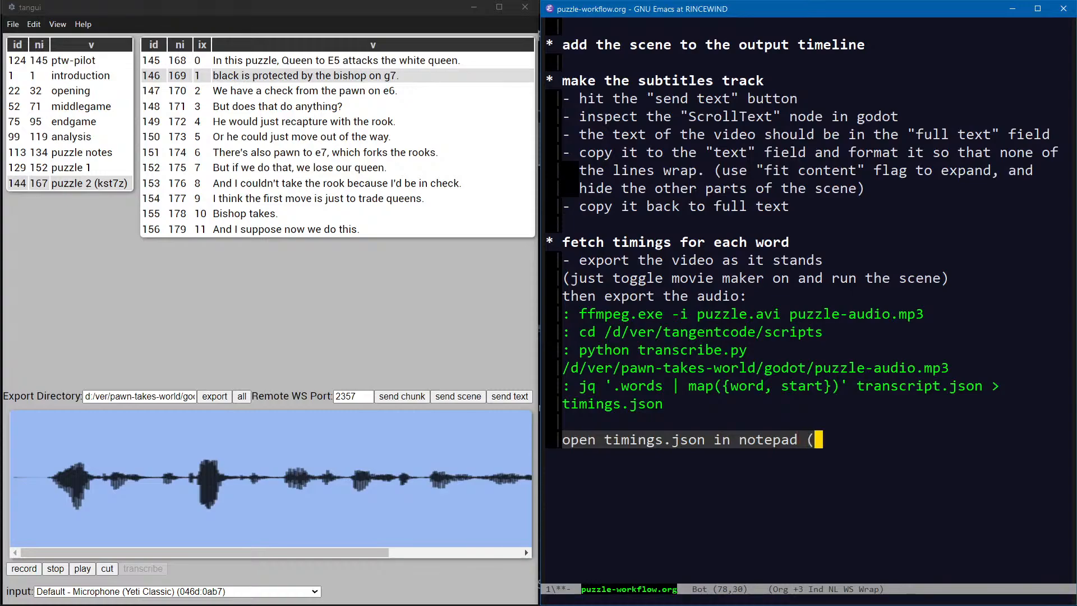
type("or anything) becaus")
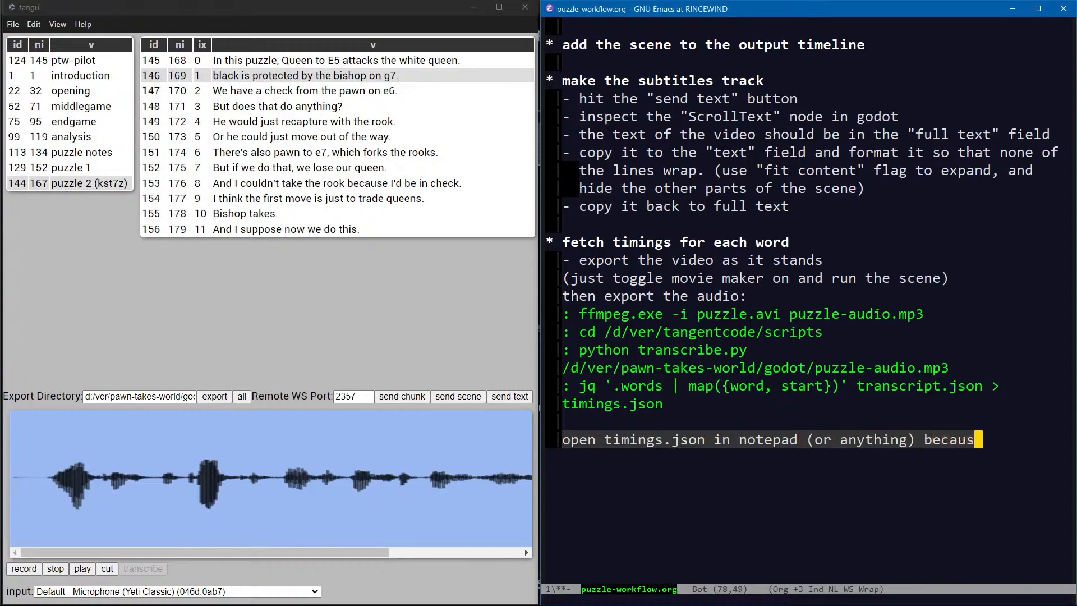
type("e you w")
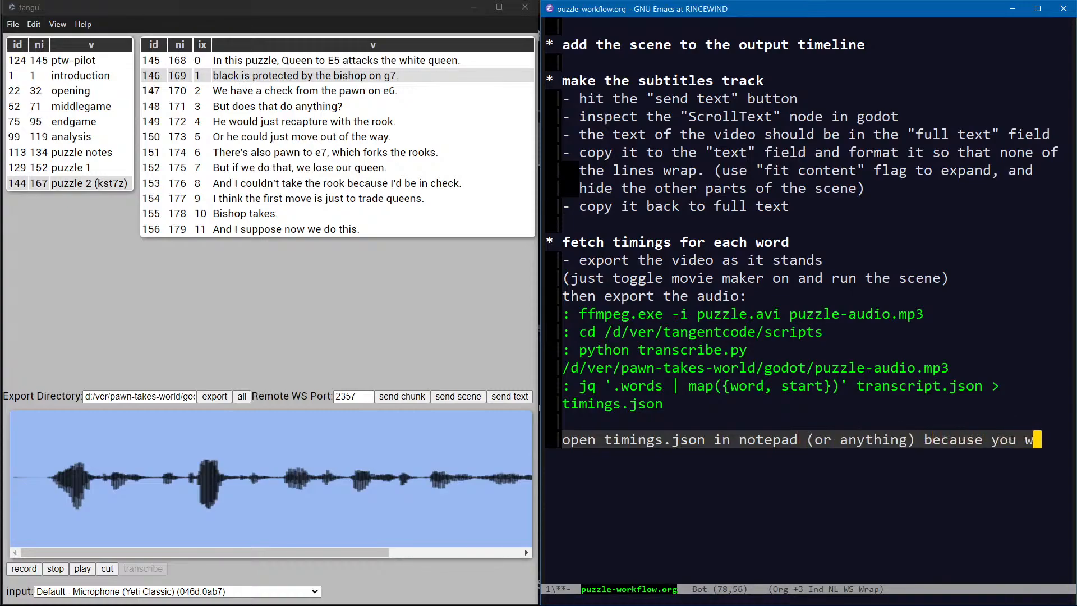
type("ill probably")
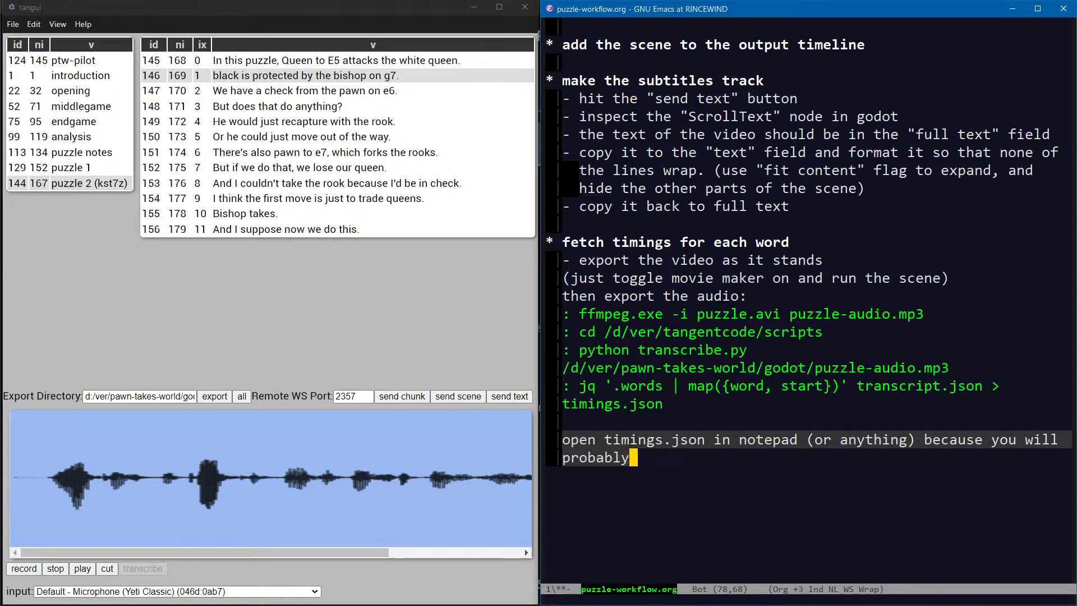
type(" need to edit it.")
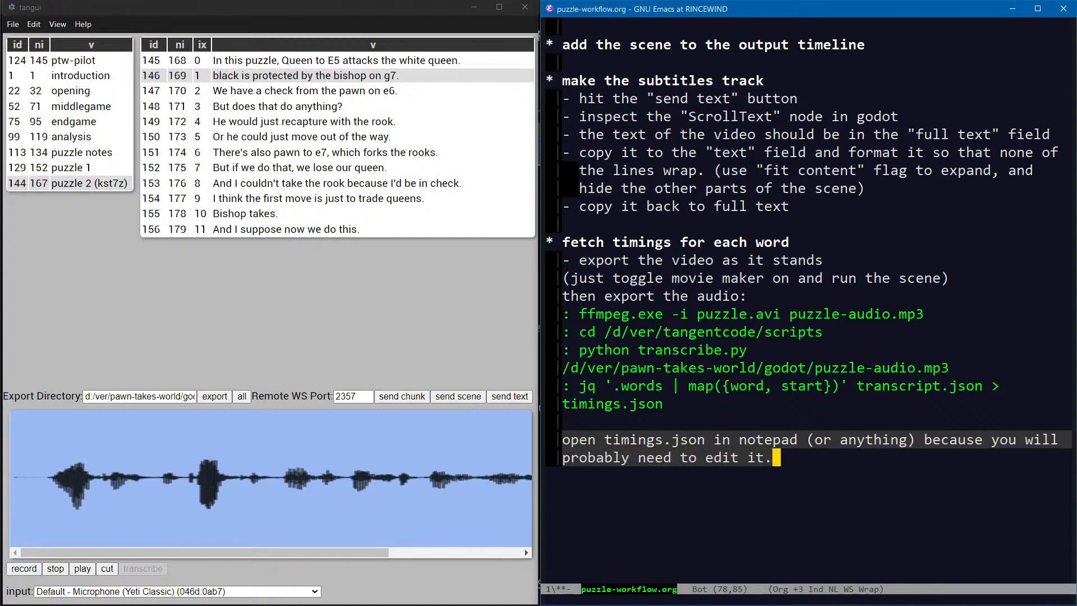
Turn the new notepad line into a dash list item and save the notes file
key("Down")
key("Up")
key("ctrl+a")
type("-")
key("ctrl+x")
key("ctrl+s")
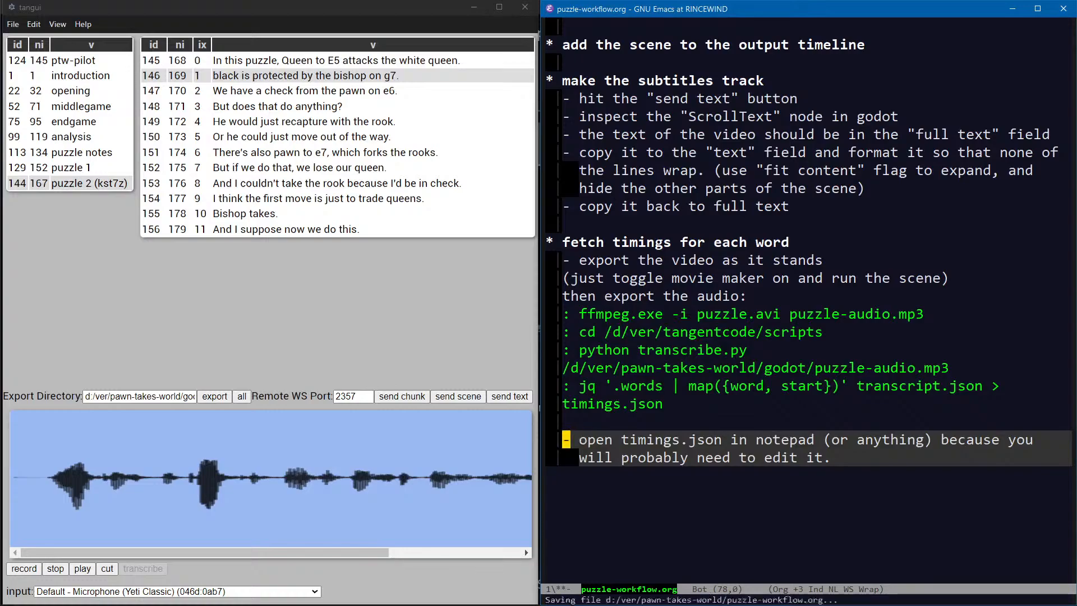
key("Down")
Switch to the terminal and open timings.json in Notepad, closing the first window and launching it again
key("alt+Tab")
key("alt+Tab")
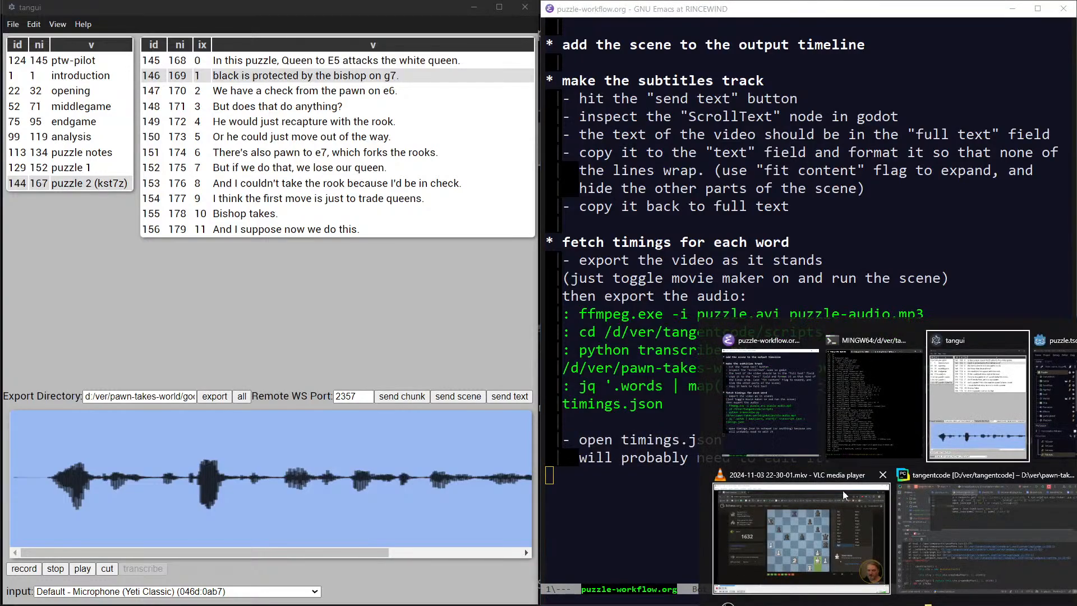
left_click(883, 426)
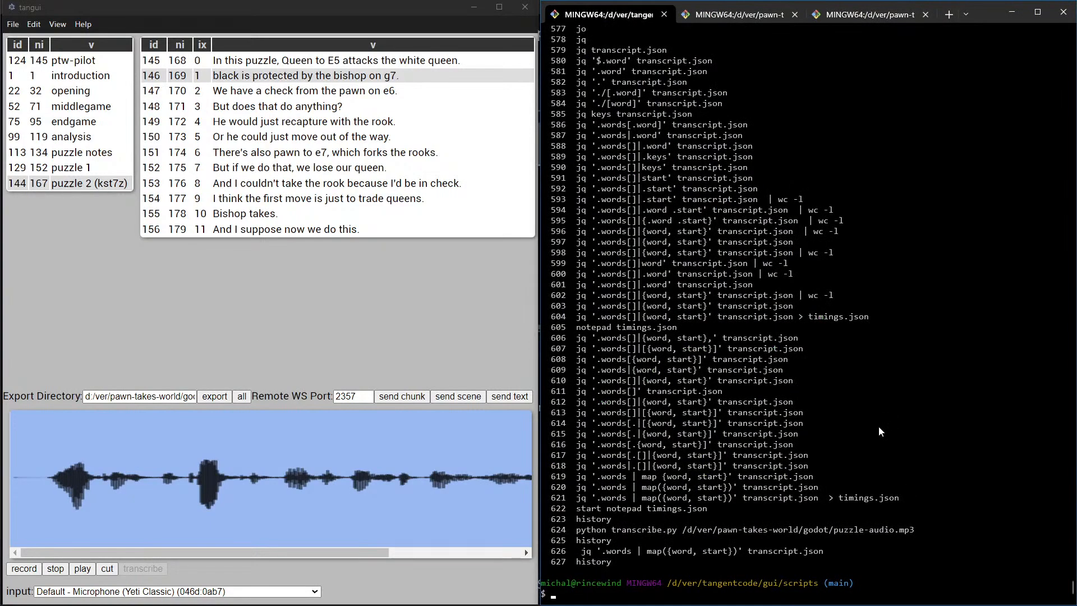
type("notepad timings.json")
key("Return")
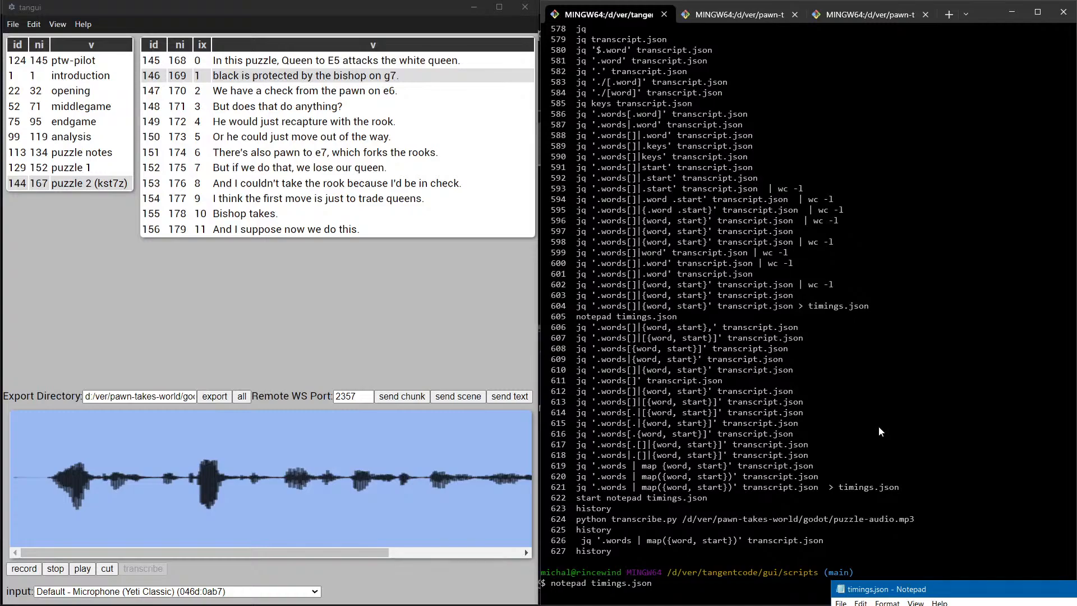
key("alt+Tab")
left_click_drag(556, 593, 653, 587)
left_click(662, 588)
key("alt+Tab")
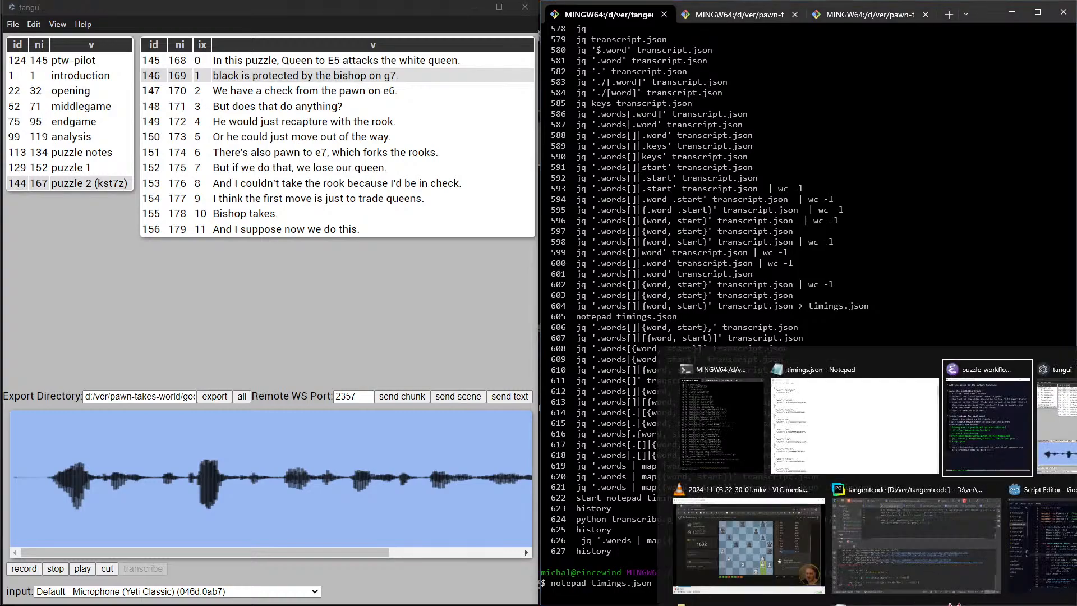
key("alt+shift+Tab")
key("alt+F4")
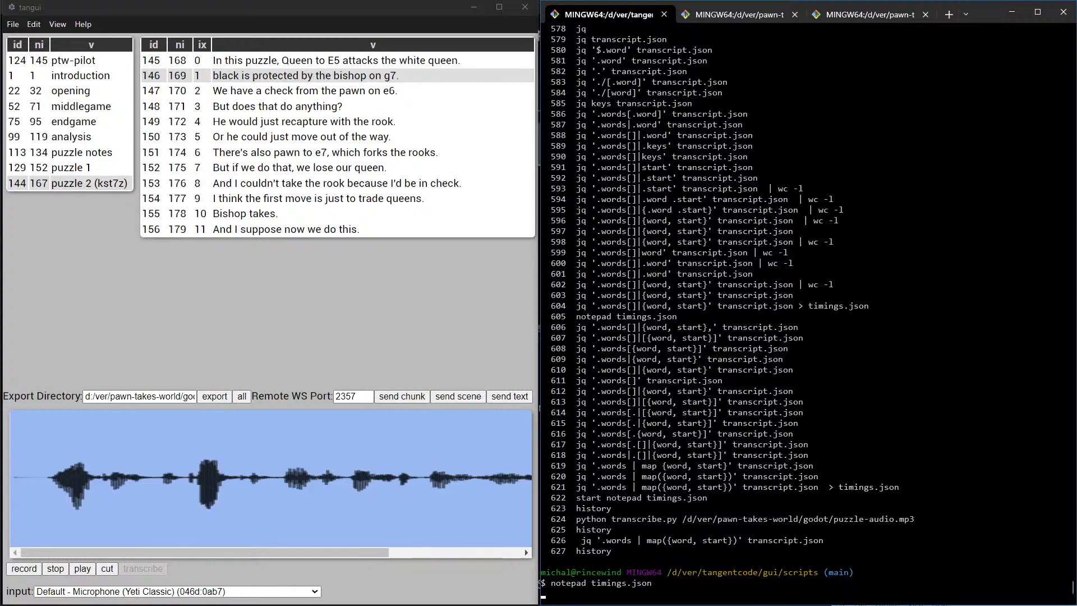
key("Return")
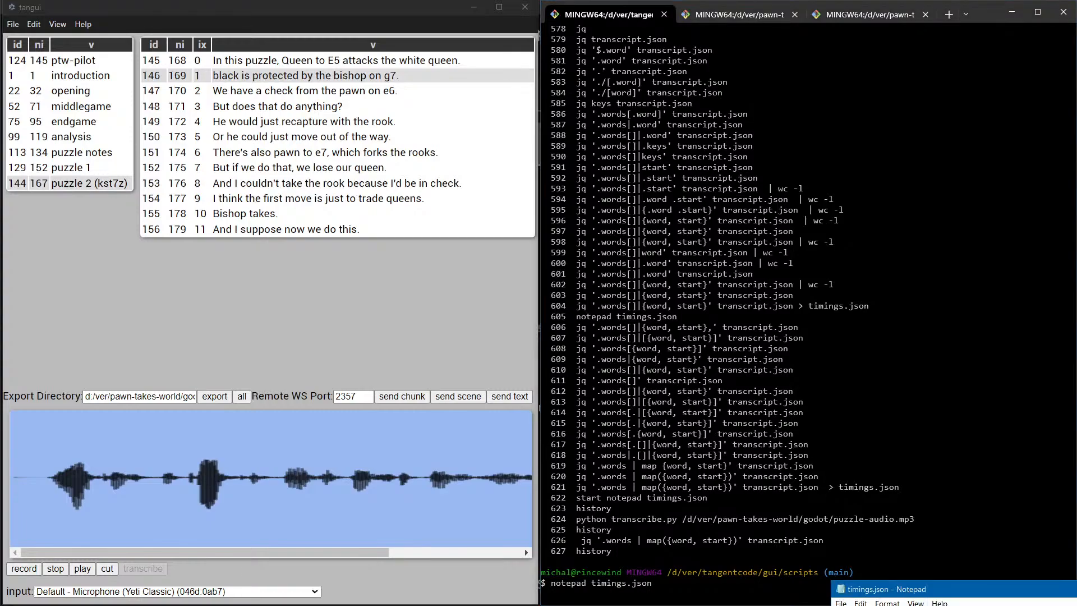
Bring the Notepad window into view to examine the words in timings.json, reopen the file for a second check and close it
left_click_drag(1043, 598, 814, 20)
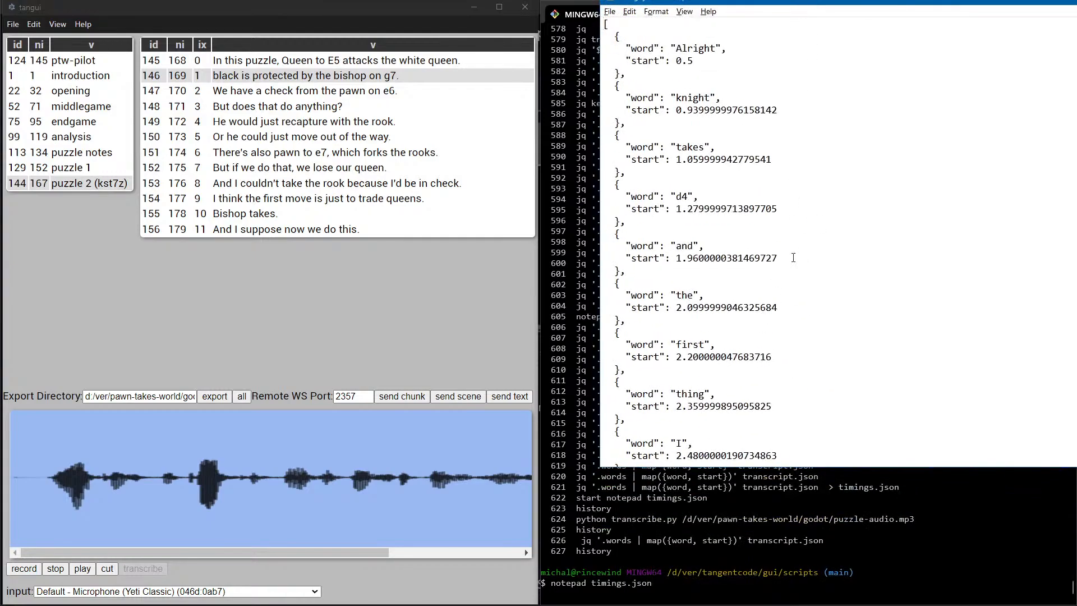
scroll(717, 92, "down", 4)
left_click_drag(723, 3, 703, 95)
key("alt+F4")
left_click_drag(699, 470, 704, 469)
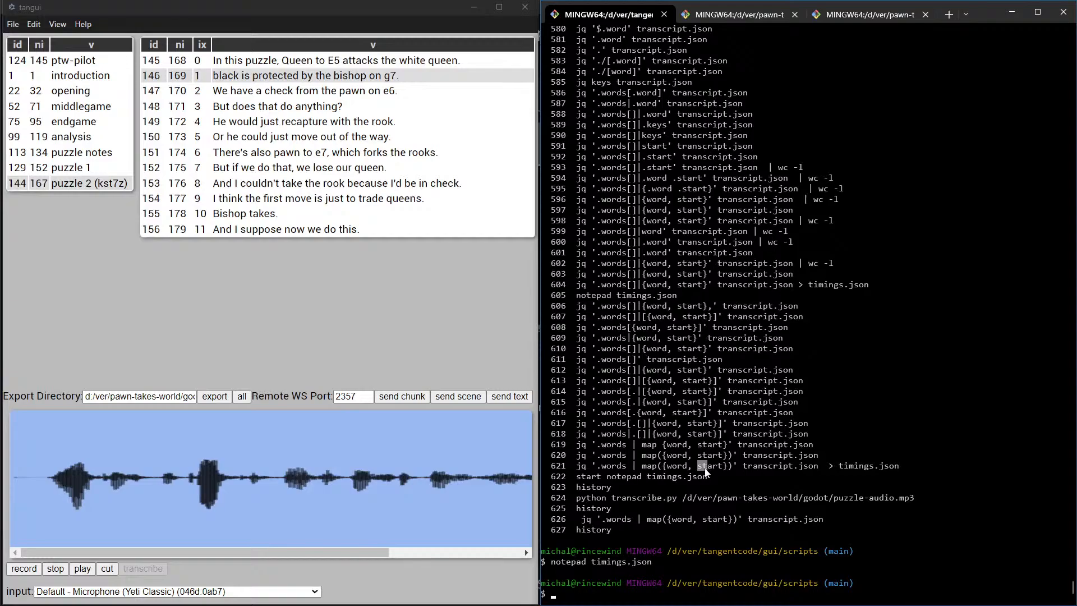
key("Up")
key("Return")
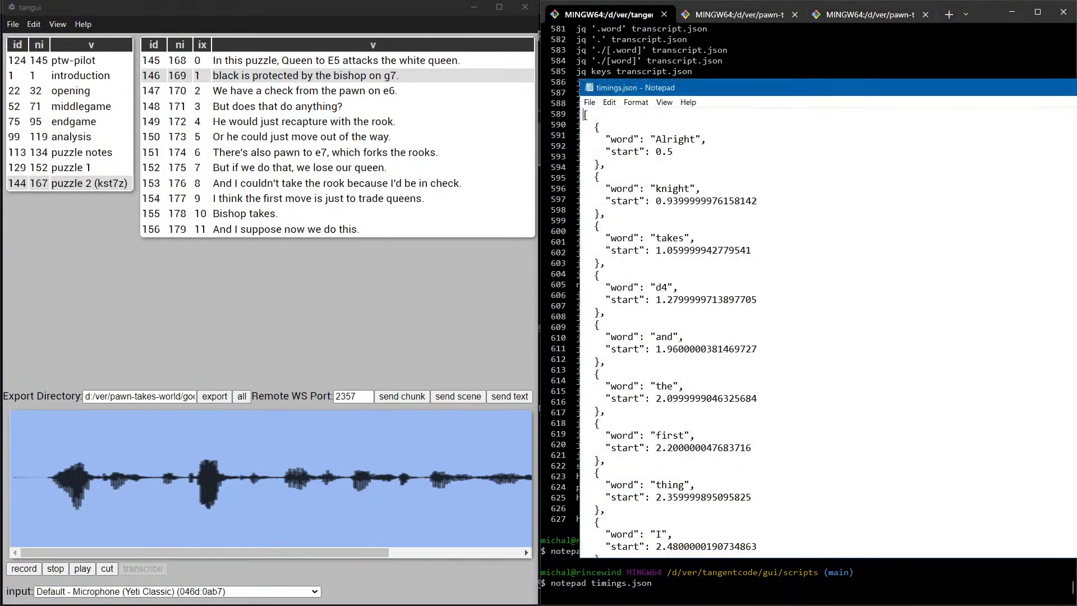
key("alt+F4")
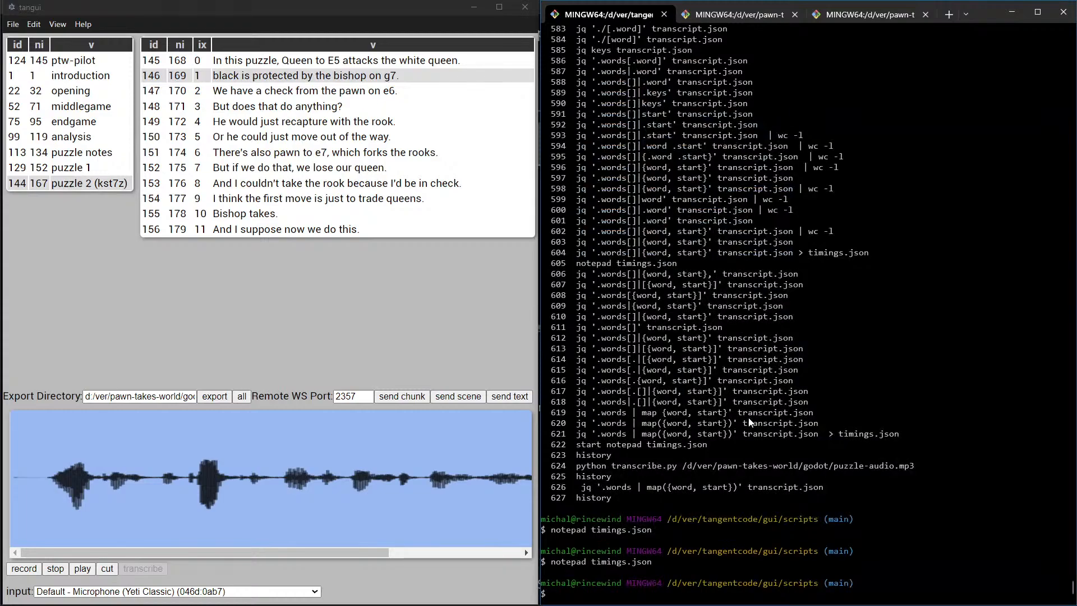
Check the second terminal session, and rerun the jq word and start listing on transcript.json in the scripts session
left_click(740, 15)
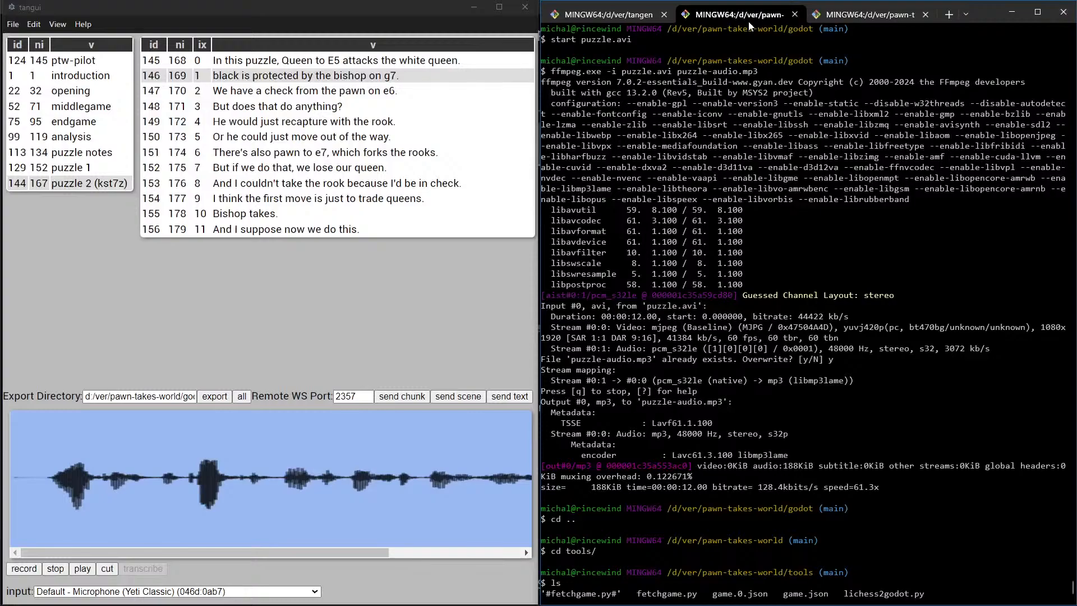
scroll(925, 443, "down", 1)
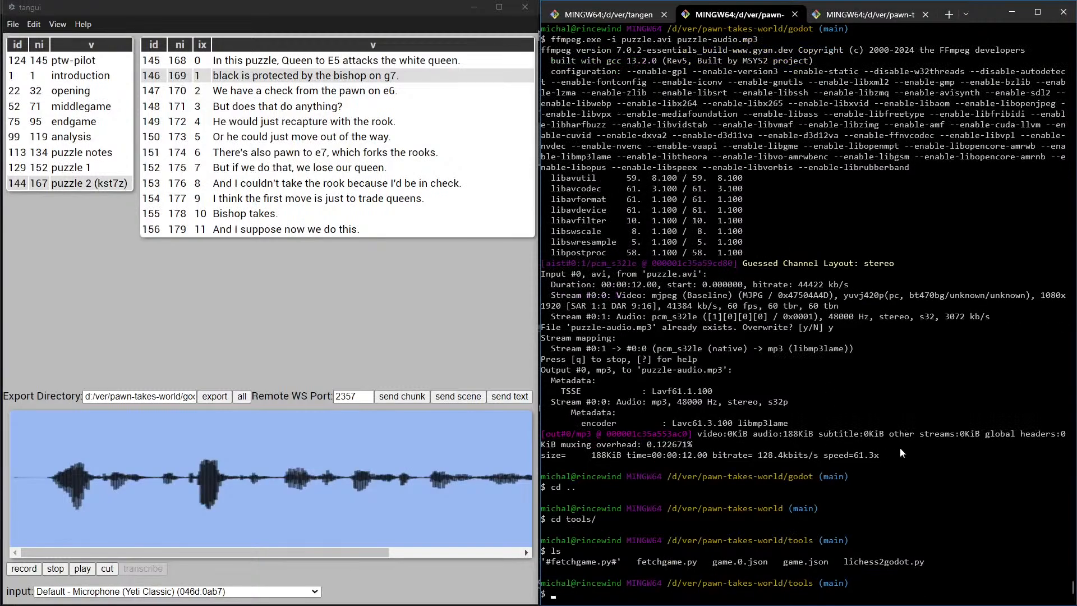
left_click(612, 15)
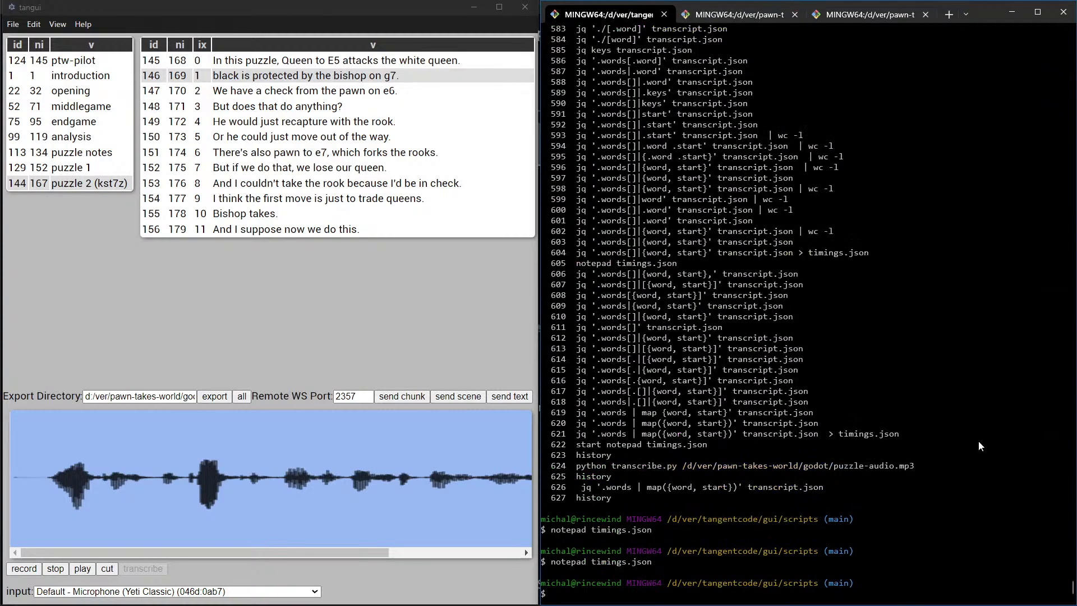
key("Up")
key("Up")
key("Up")
key("Return")
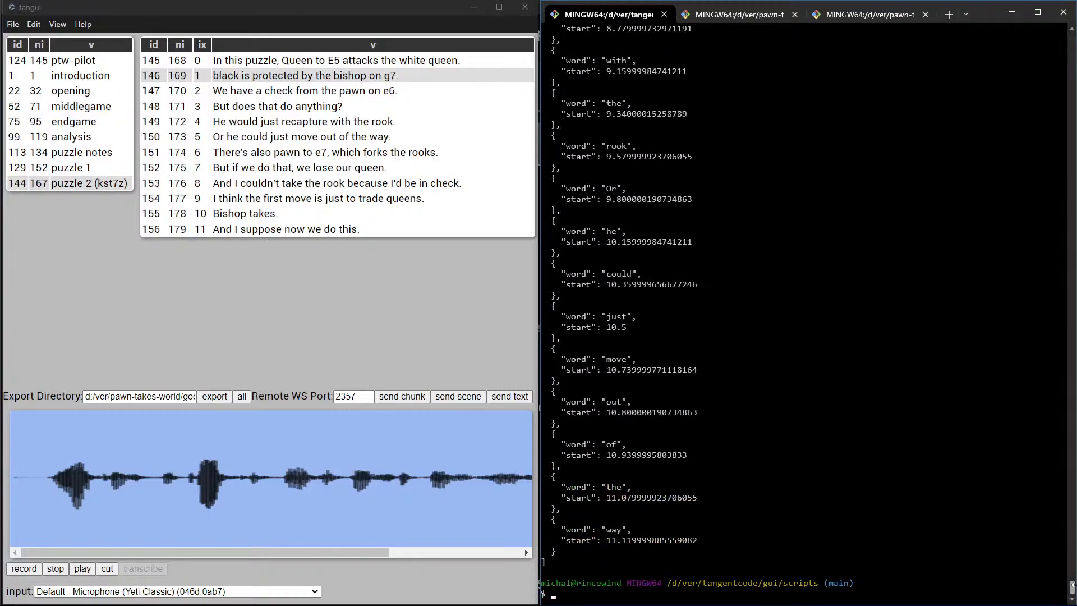
Pipe the same jq command into less to examine the beginning of its output, and quit the pager
mouse_move(1072, 590)
left_mouse_down()
mouse_move(1072, 89)
mouse_move(1072, 588)
left_mouse_up()
key("Up")
type("| l")
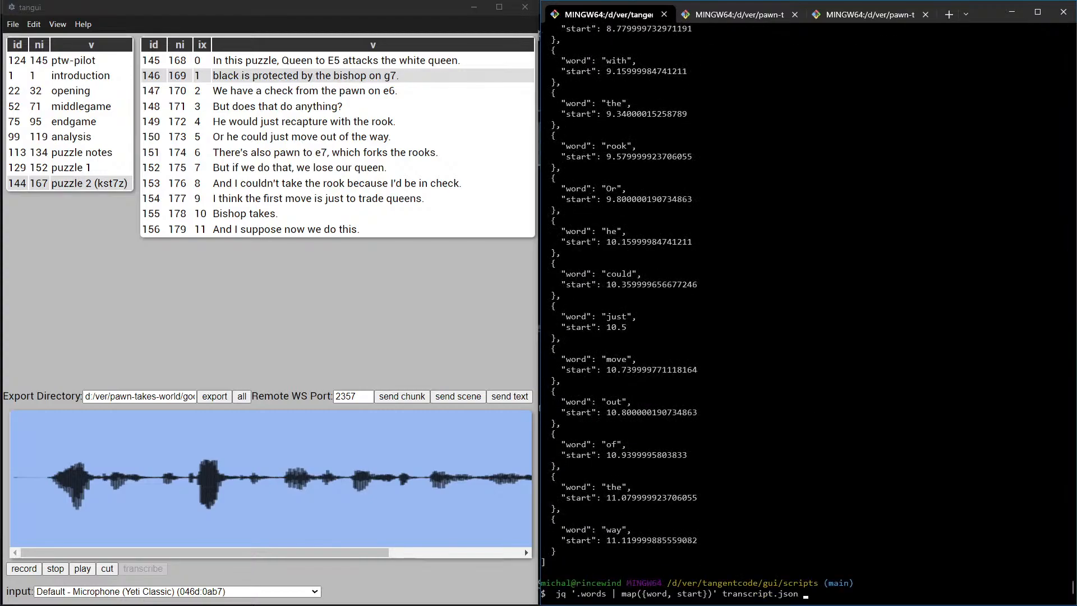
type("ess")
key("Return")
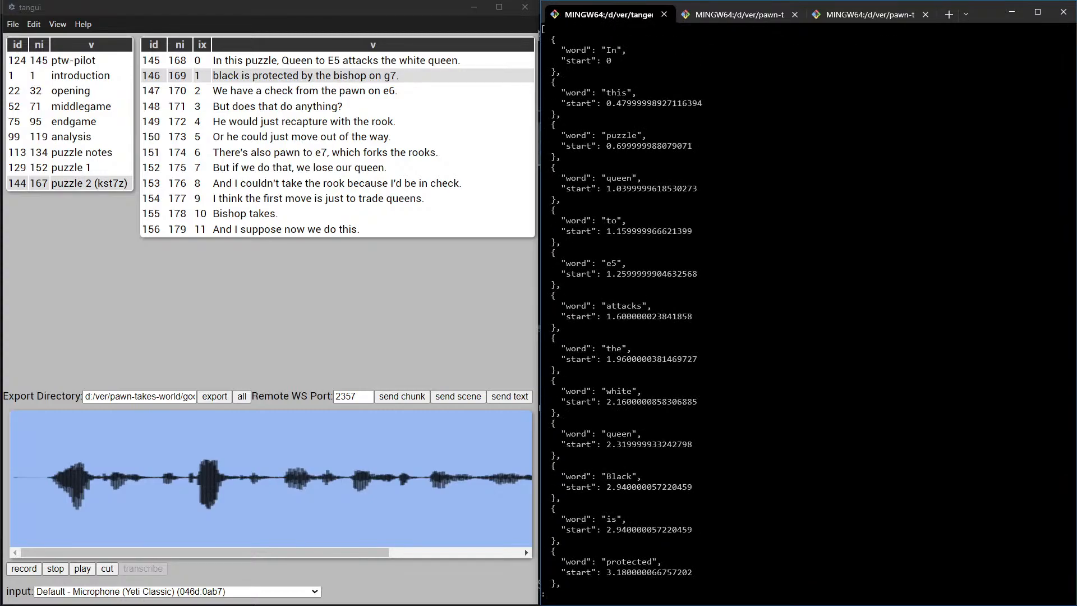
key("q")
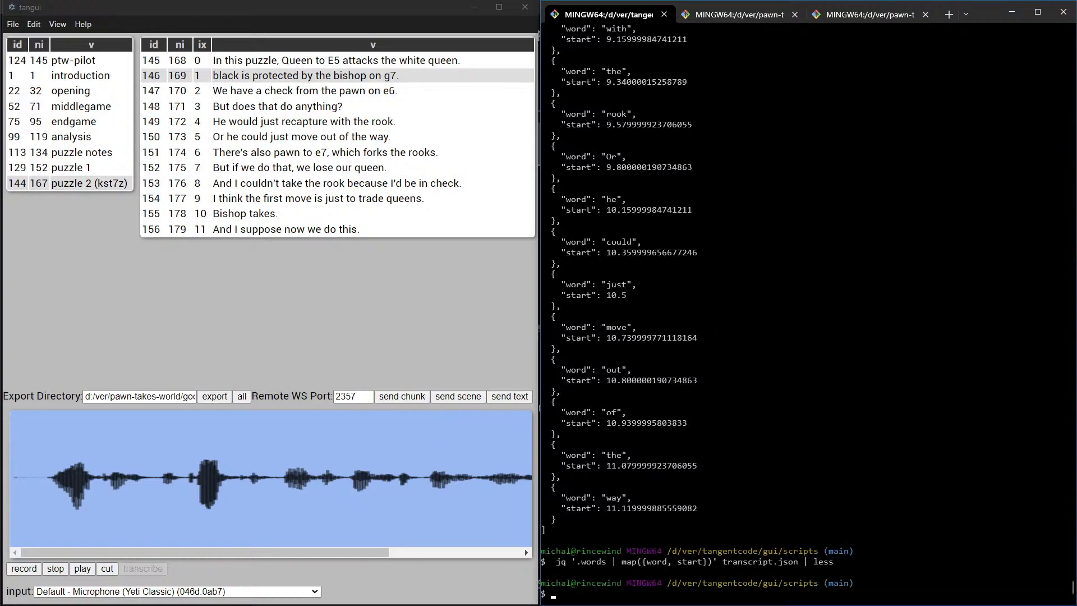
Run the jq command on transcript.json with its output redirected to timings.json
key("Up")
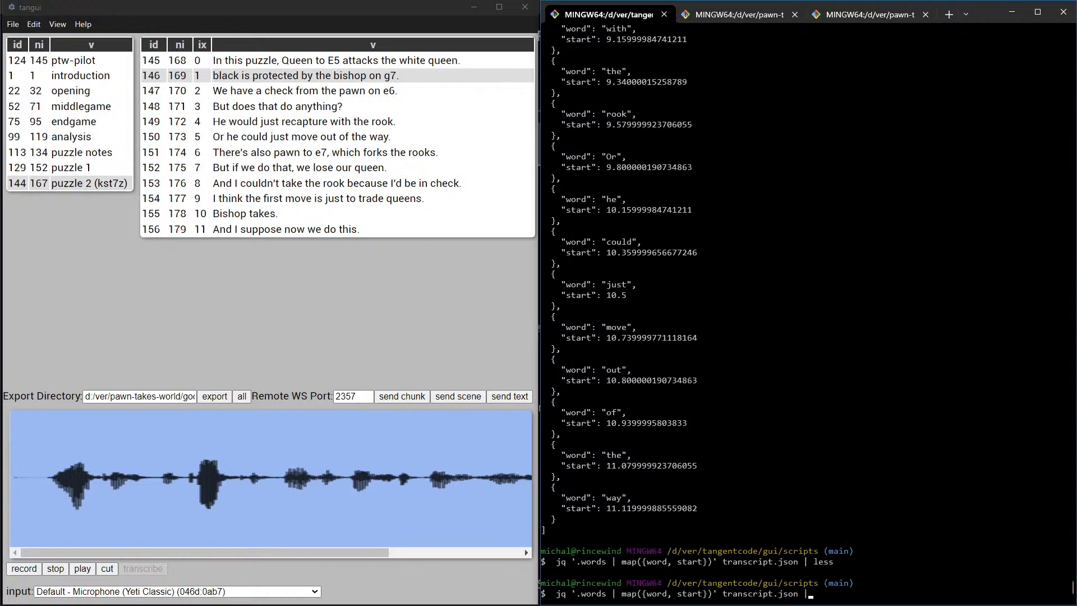
type("> timings.json")
key("Return")
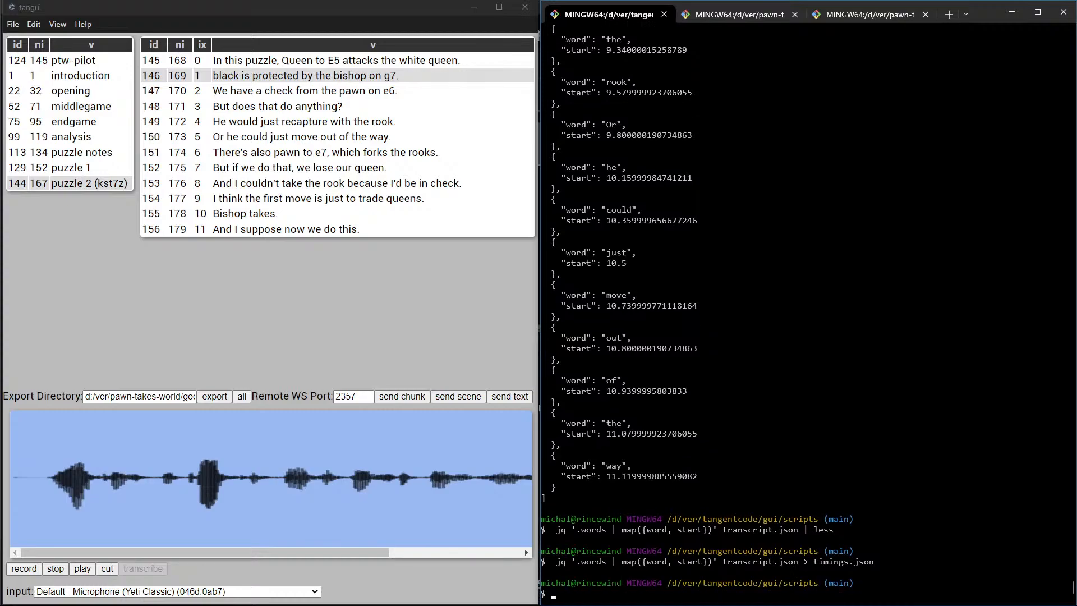
Open the regenerated timings.json in a narrower Notepad window beside the notes area and select all its text
type("notepad timings.json")
key("Return")
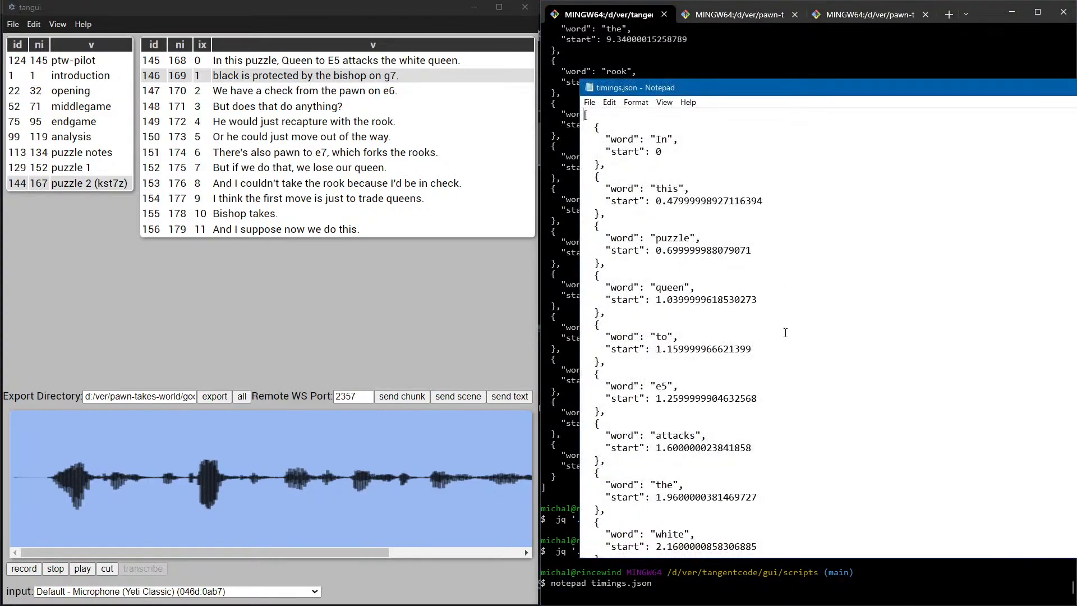
key("alt+Tab")
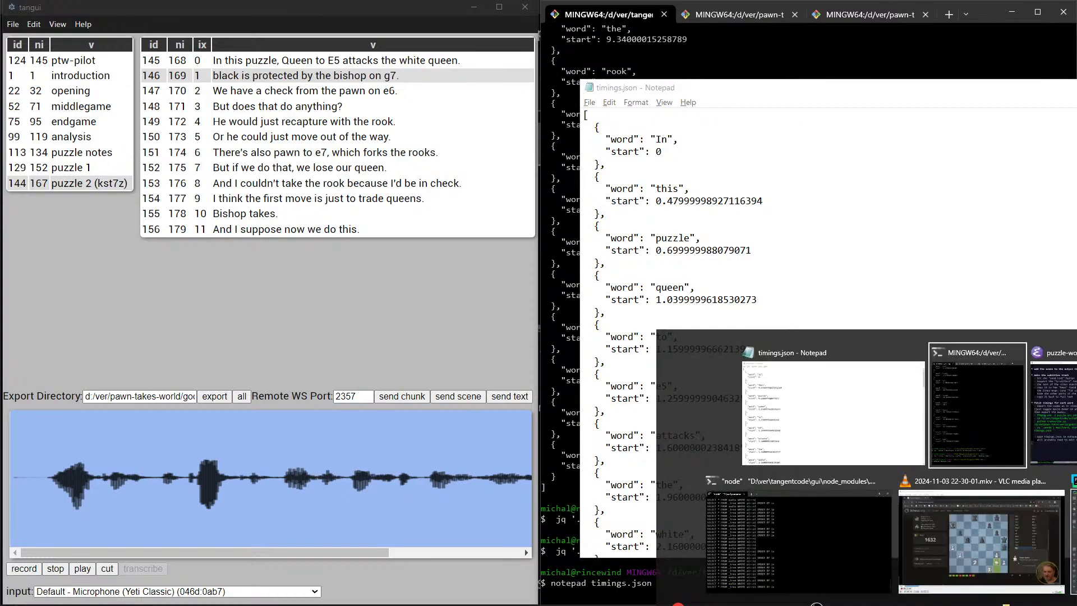
key("alt+Tab")
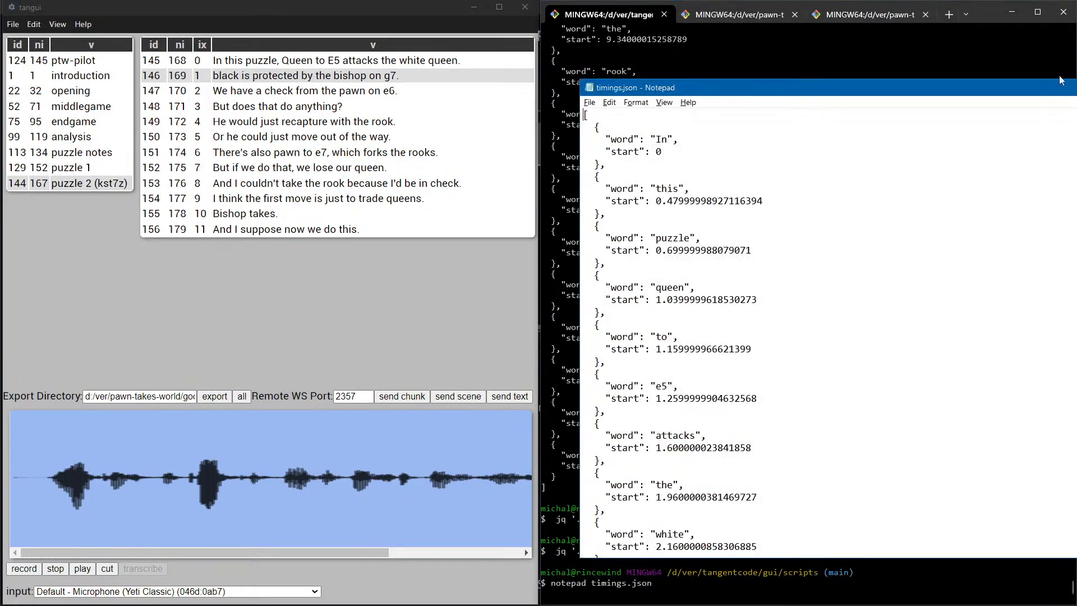
left_click_drag(1076, 88, 763, 79)
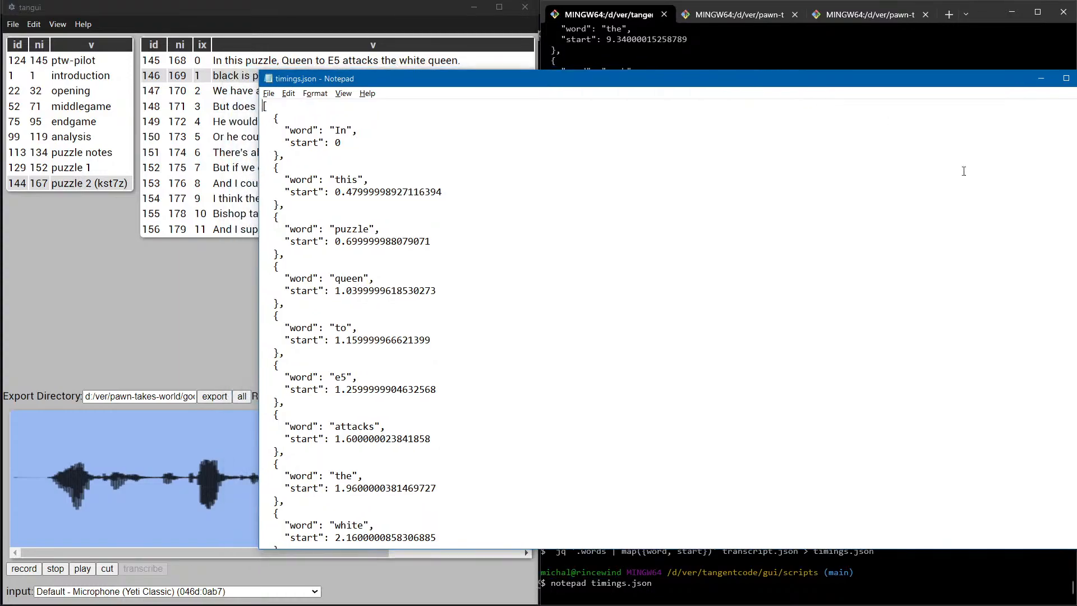
left_click_drag(1076, 251, 738, 249)
key("ctrl+a")
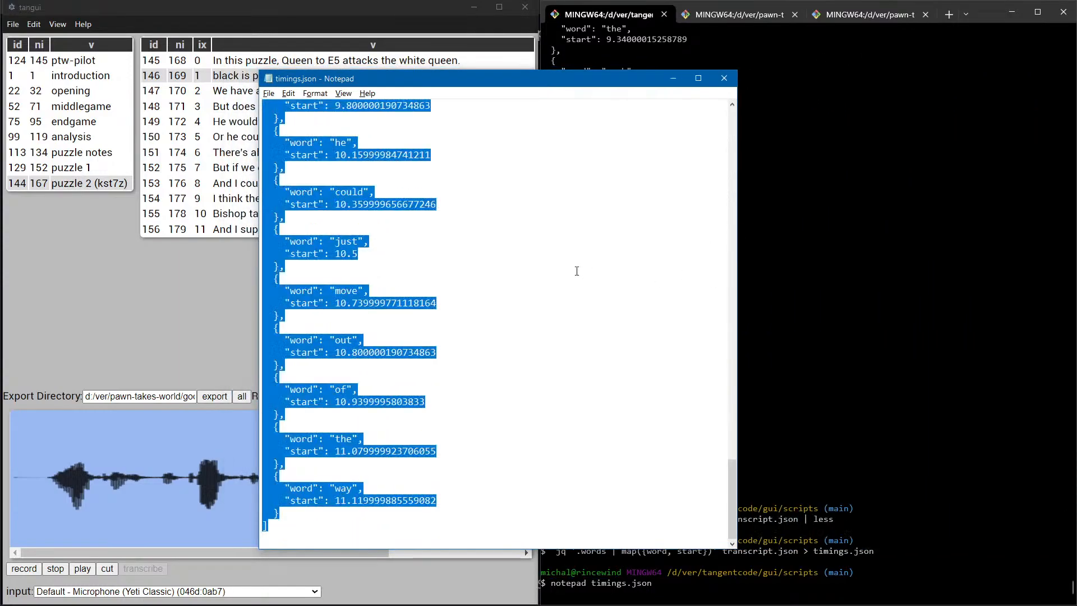
Switch to the Emacs workflow notes and add the bullet "- copy and paste the json into" under the word timings section
key("alt+Tab")
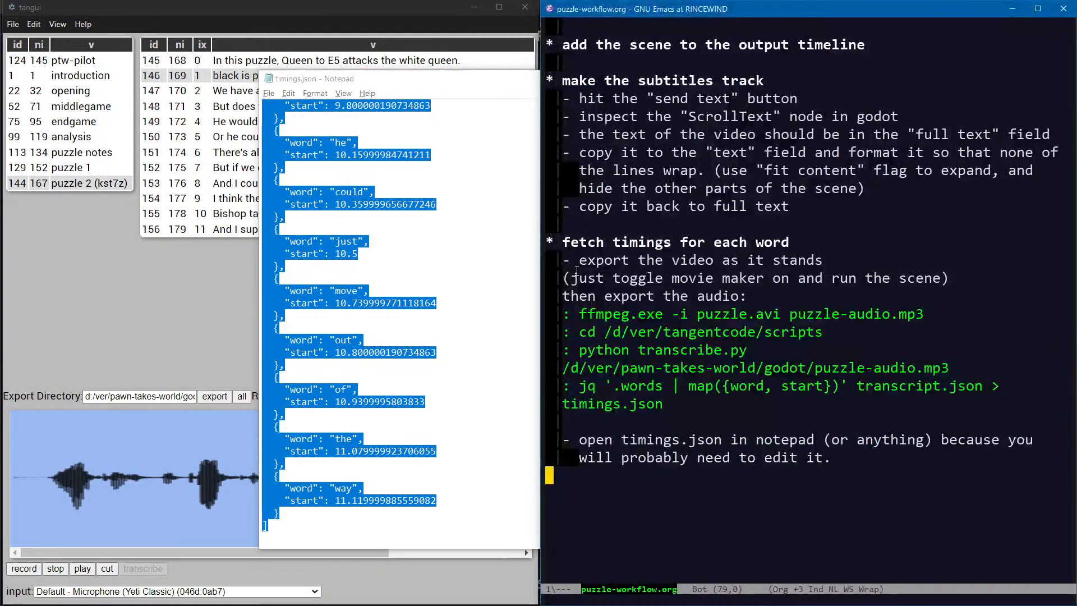
type("- copy and ")
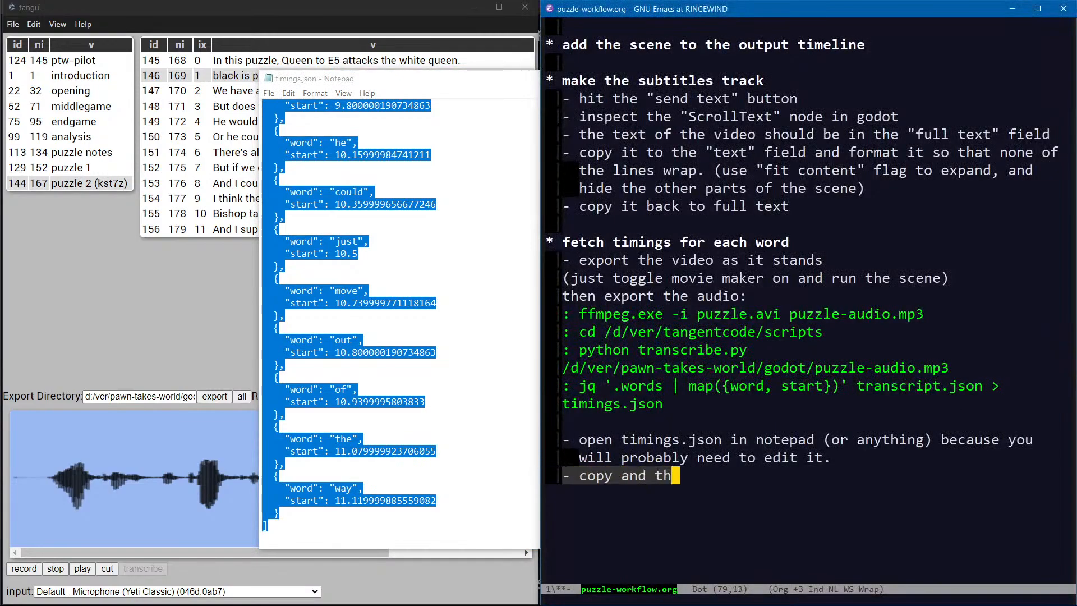
type("paste the json ")
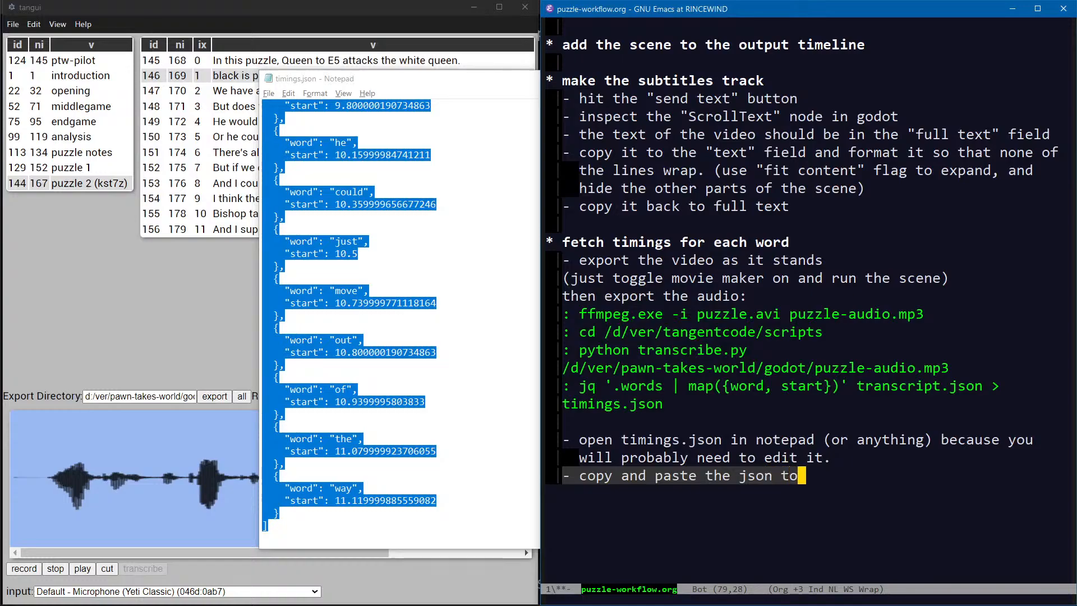
type("into")
Insert the command line ": notepad timings.json" directly after the jq command in the notes
key("Up")
key("Up")
key("Up")
key("Up")
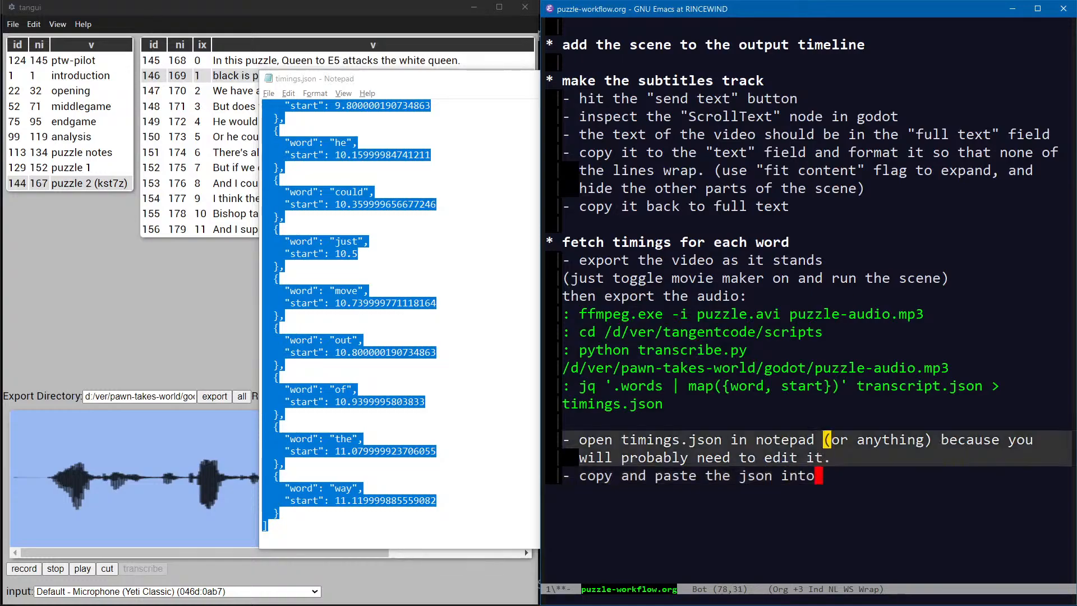
key("Return")
type(": note")
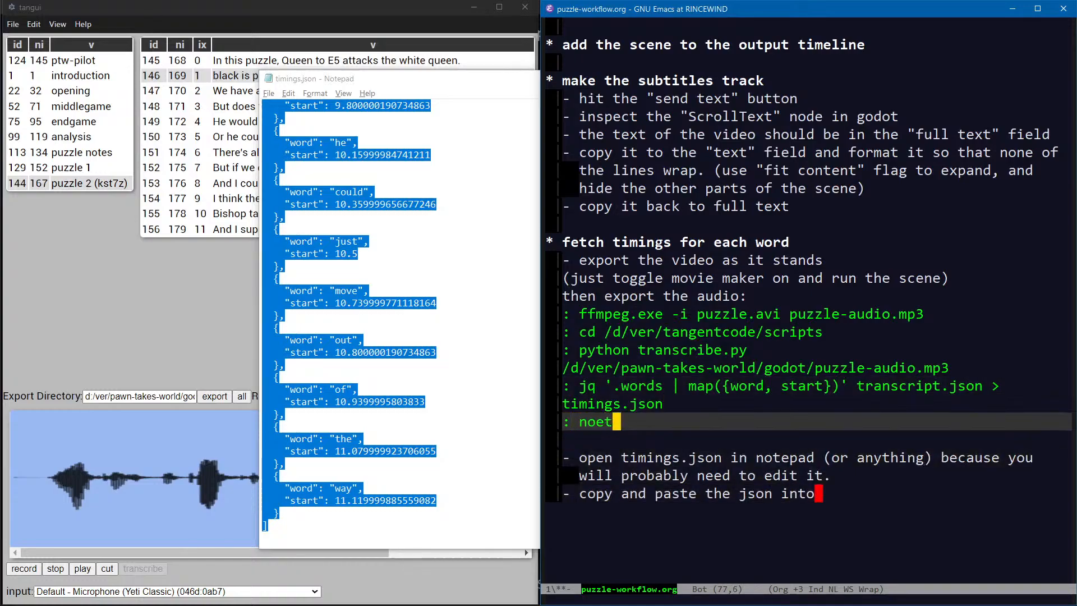
type("pad timings.")
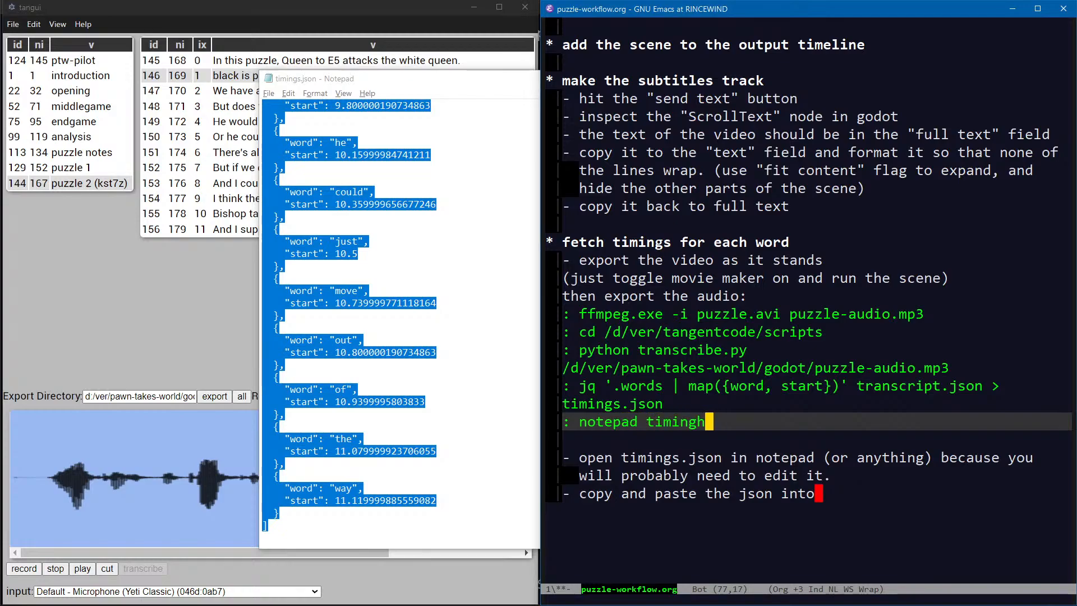
type("json")
Reword the timings.json bullet to read "we open timings.json in notepad (or anything) because we will probably need to edit it."
key("Down")
key("Down")
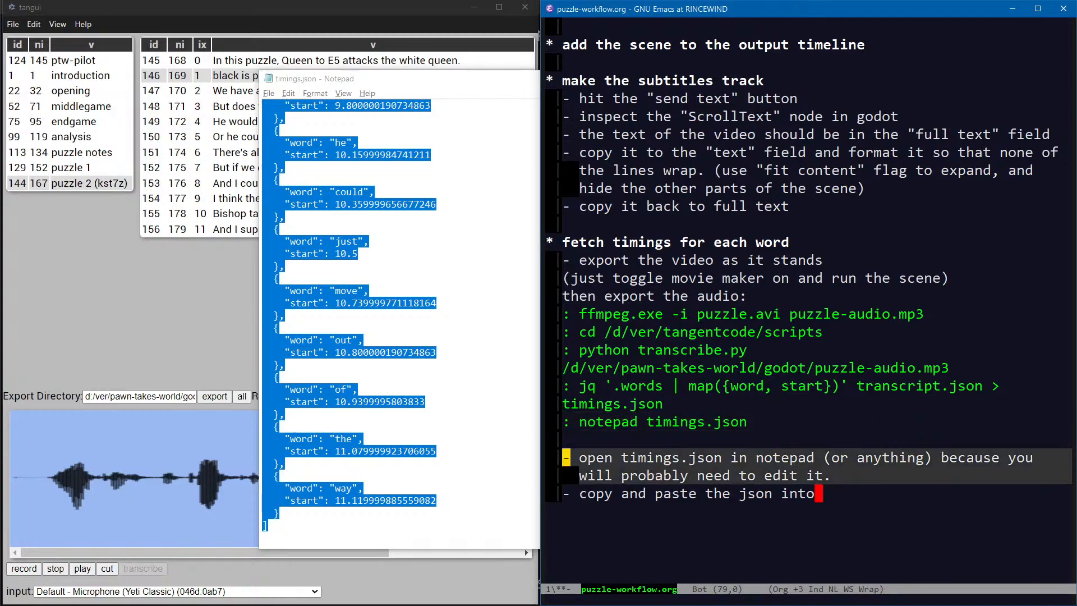
type("we")
key("ctrl+a")
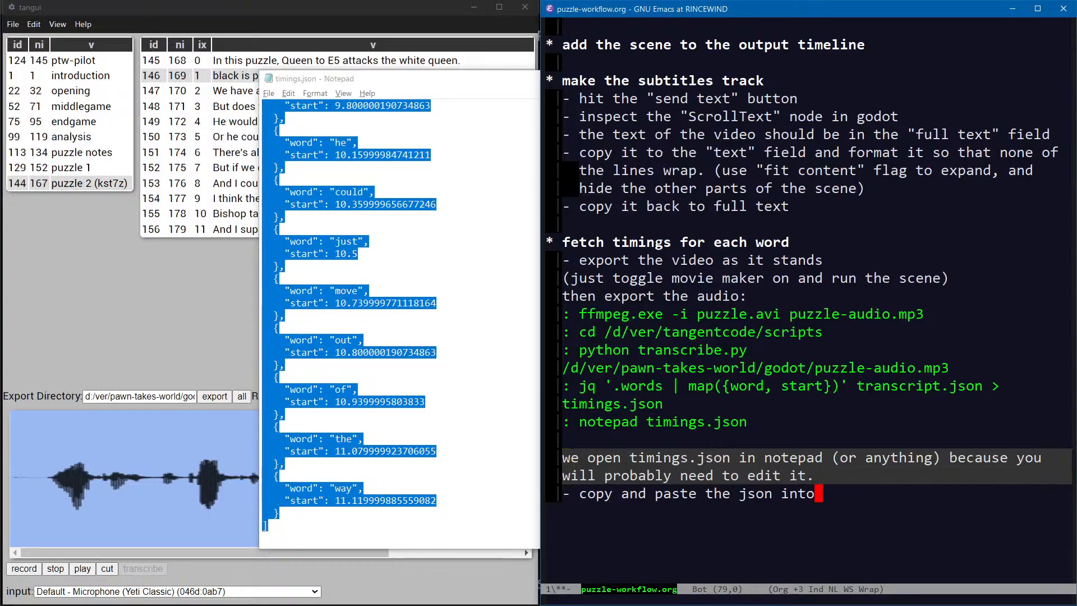
key("ctrl+e")
key("ctrl+a")
key("Down")
key("ctrl+e")
key("Up")
key("ctrl+e")
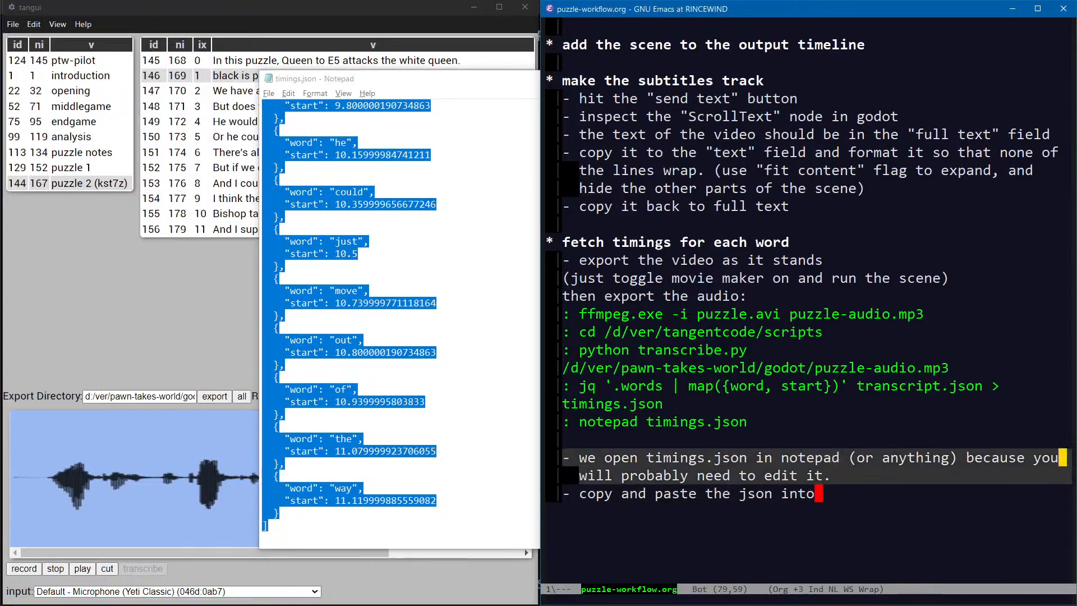
key("alt+BackSpace")
type("we")
key("ctrl+a")
Insert "first," at the start of the copy and paste bullet
key("Down")
key("Down")
key("ctrl+e")
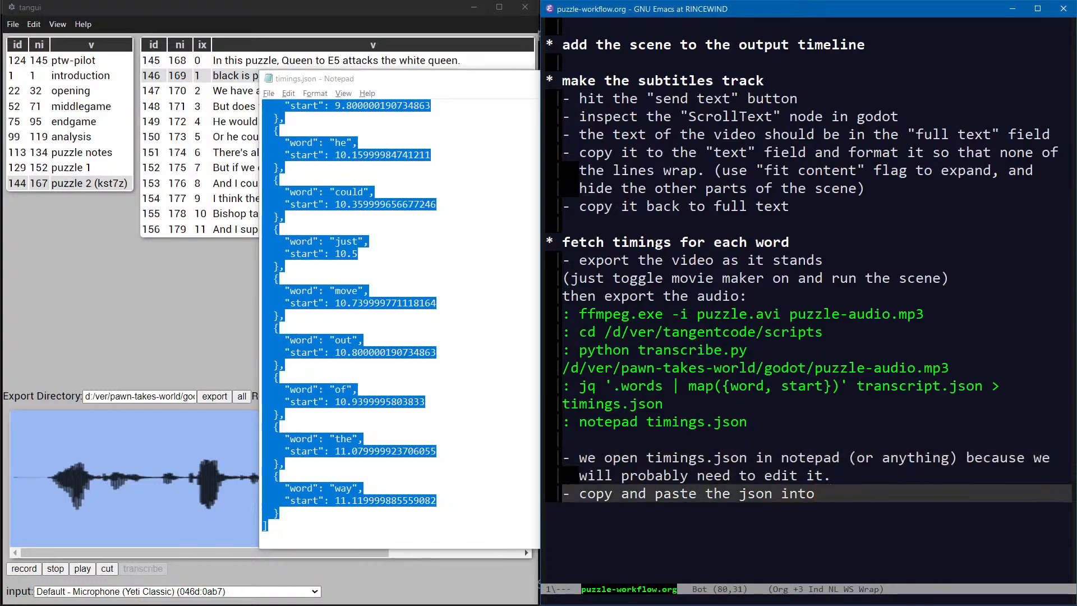
key("ctrl+a")
key("alt+f")
key("alt+b")
type("first")
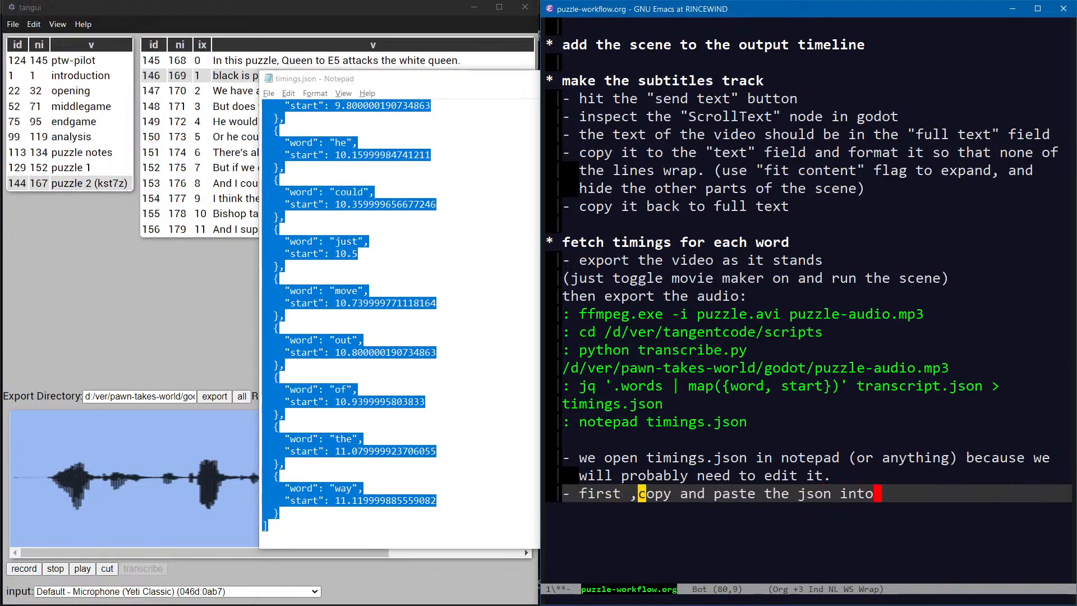
type(",")
key("ctrl+e")
Select the ScrollText node in Godot to check its properties, and complete the Emacs copy bullet with "$ScrollText.timings"
key("alt+Tab")
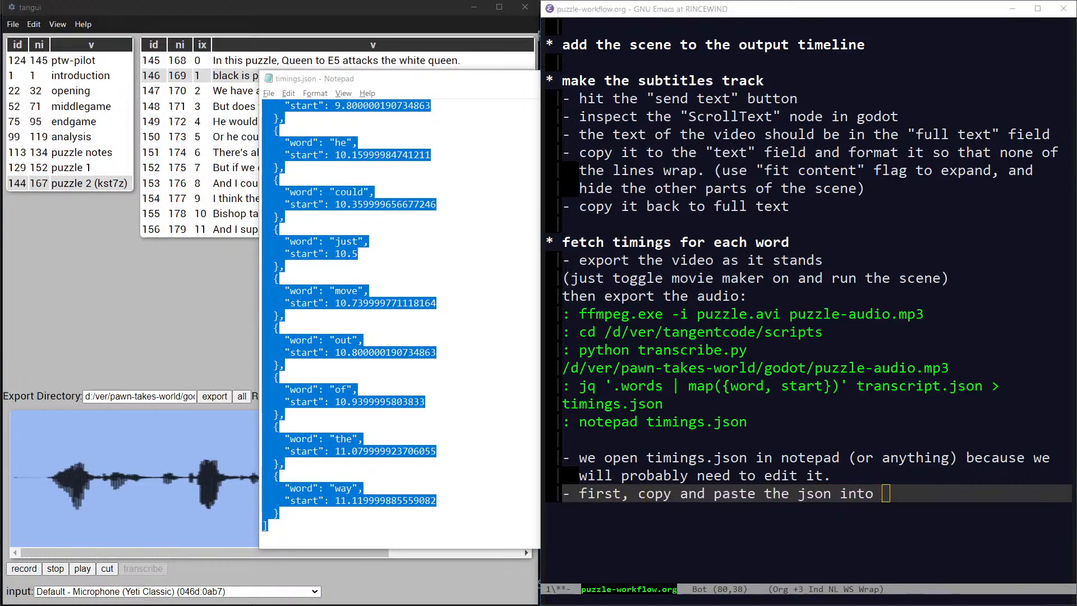
key("alt+Tab")
key("alt+Tab")
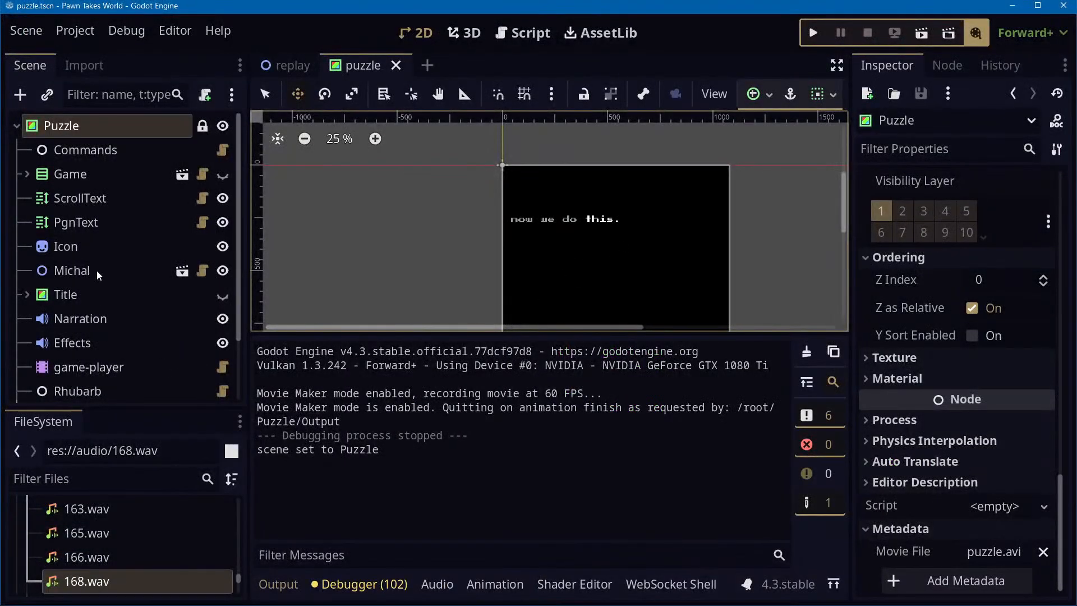
left_click(89, 202)
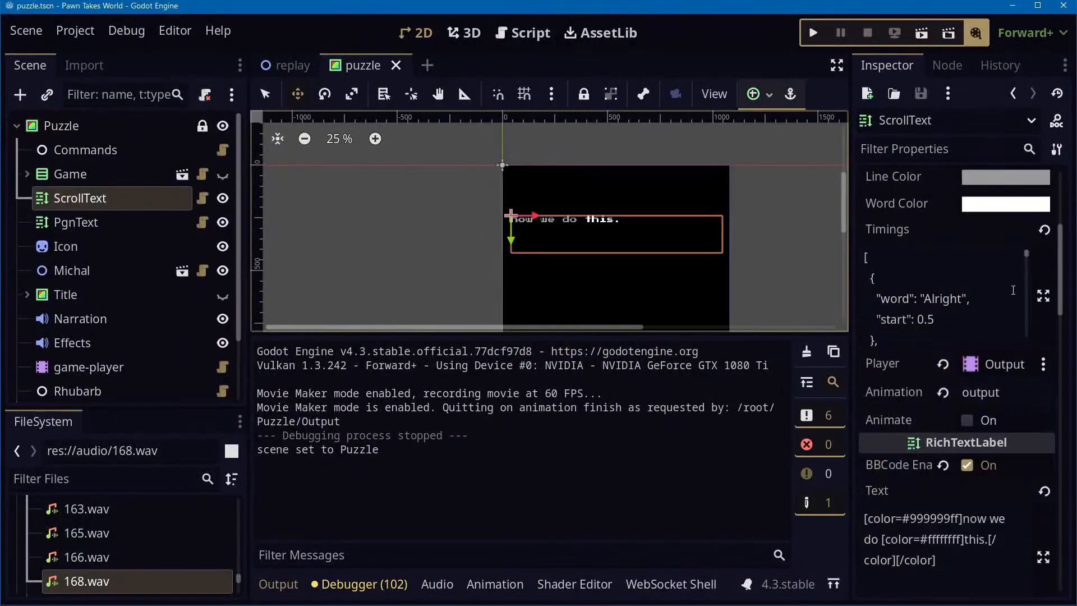
key("alt+Tab")
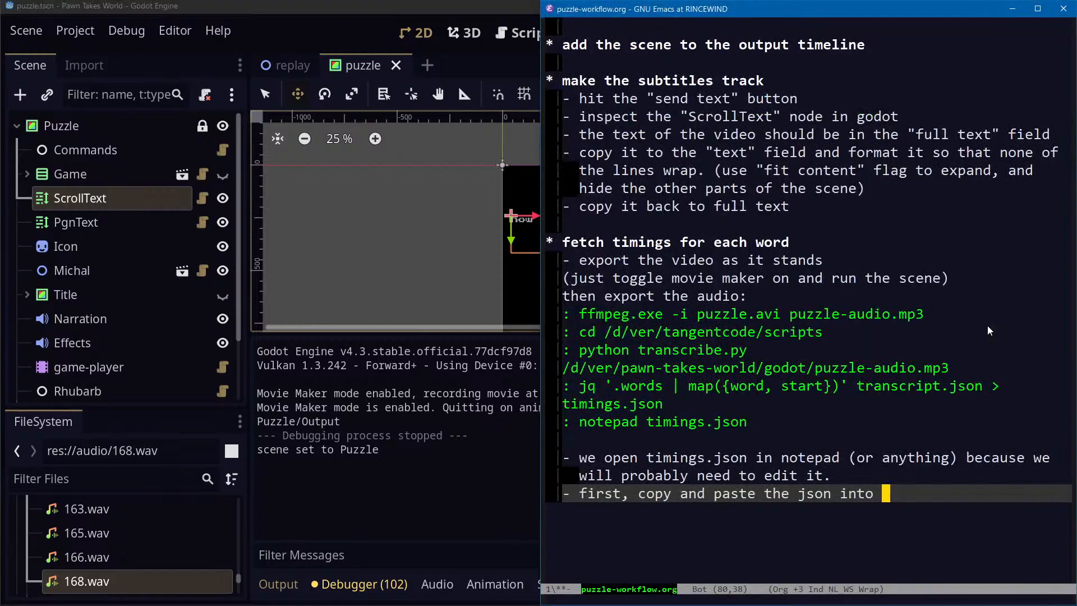
type("$ScrollT")
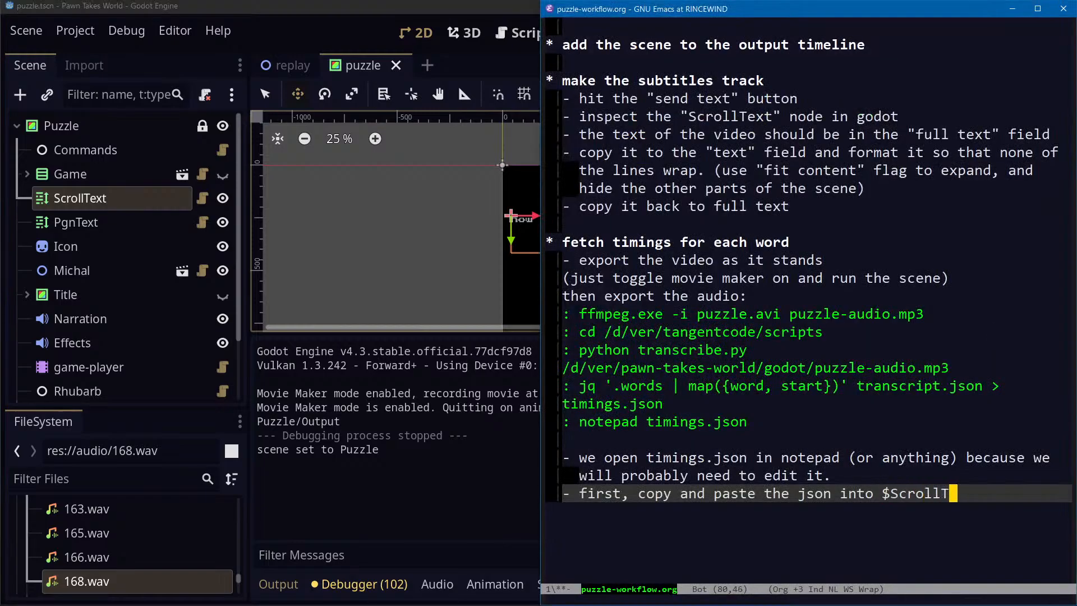
type("ext.timings")
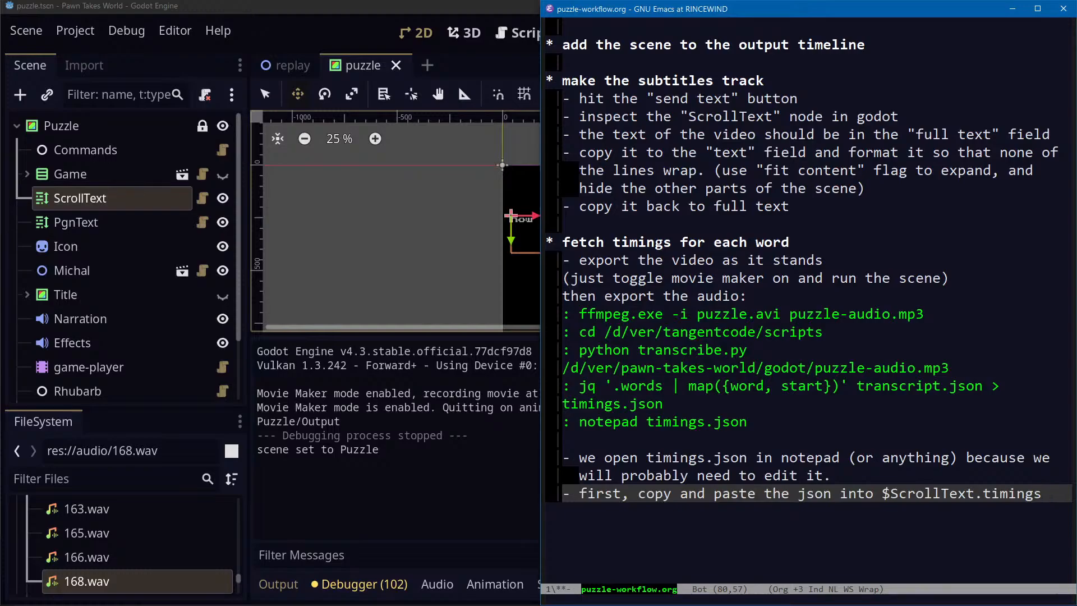
key("Return")
Replace the ScrollText node's Timings in Godot with the full JSON text from timings.json
key("alt+Tab")
key("alt+Tab")
key("alt+Tab")
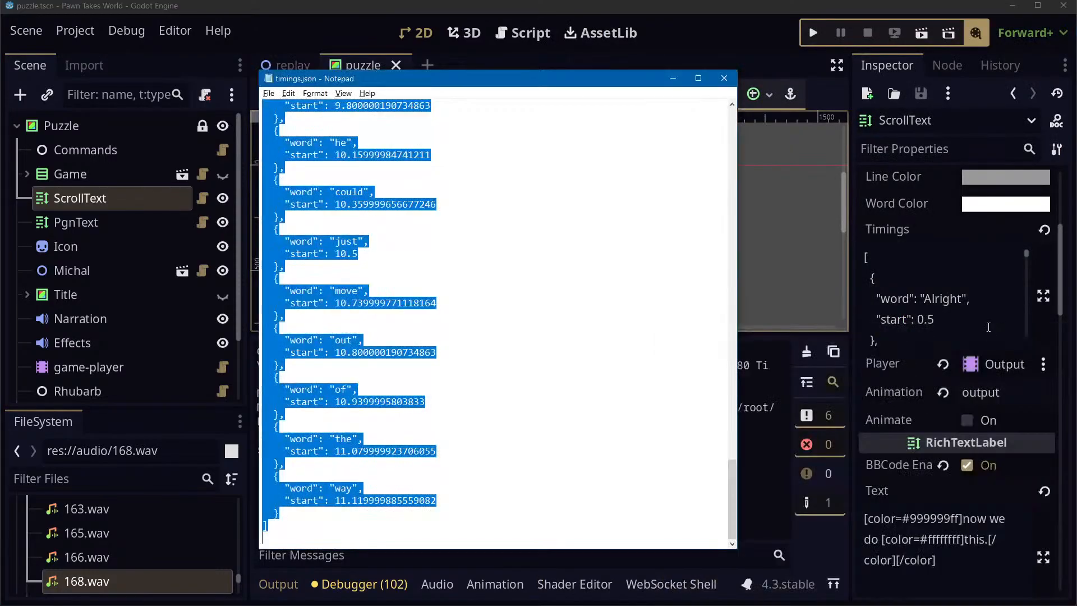
key("alt+Tab")
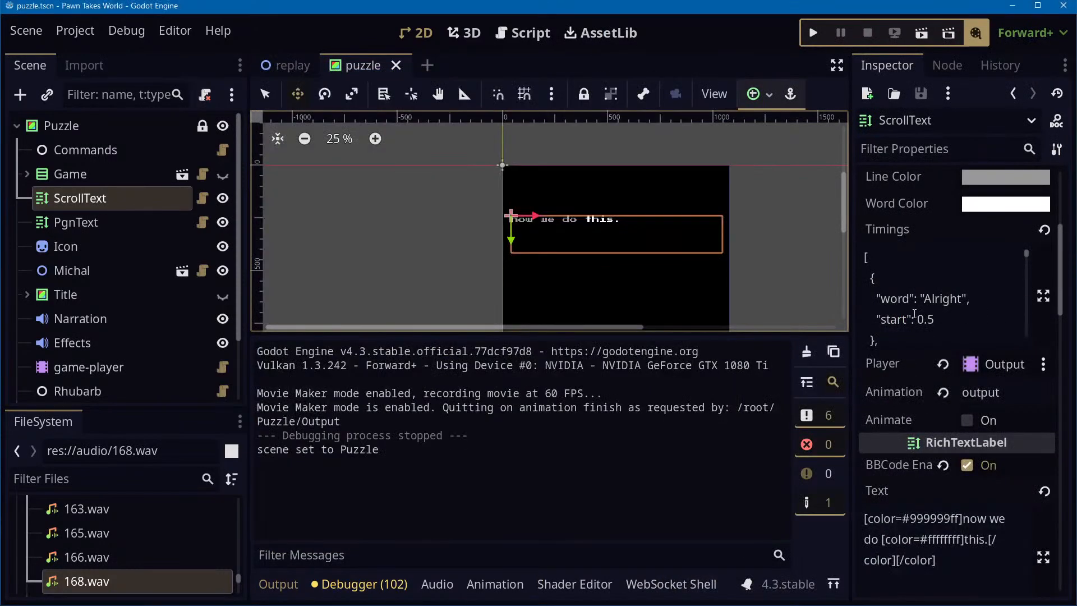
left_click(903, 312)
key("ctrl+a")
key("ctrl+v")
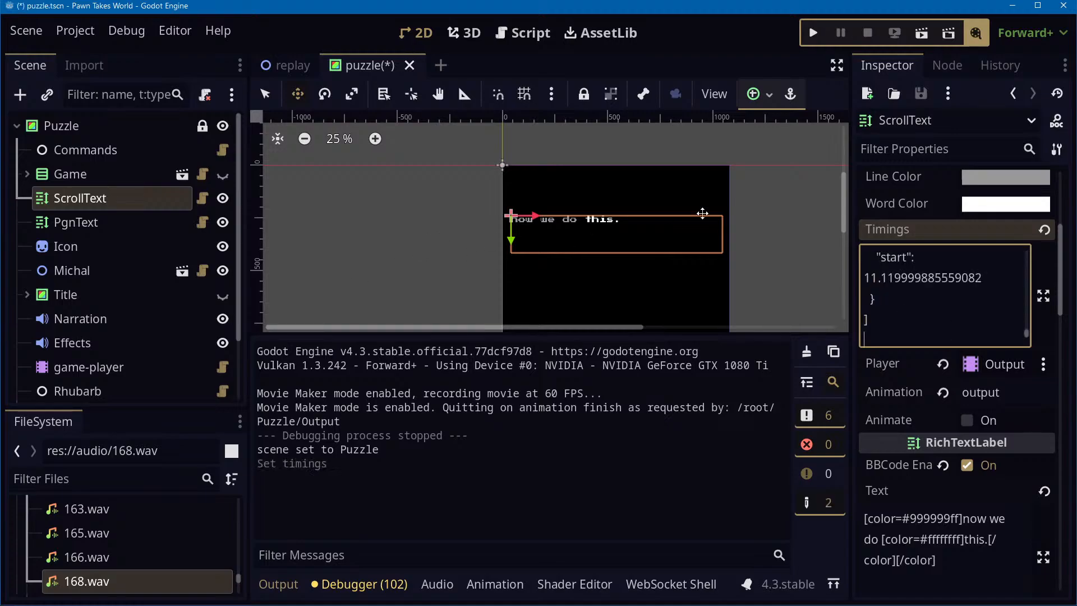
Review the ScrollText node's properties and trigger its Animate option
scroll(949, 219, "up", 2)
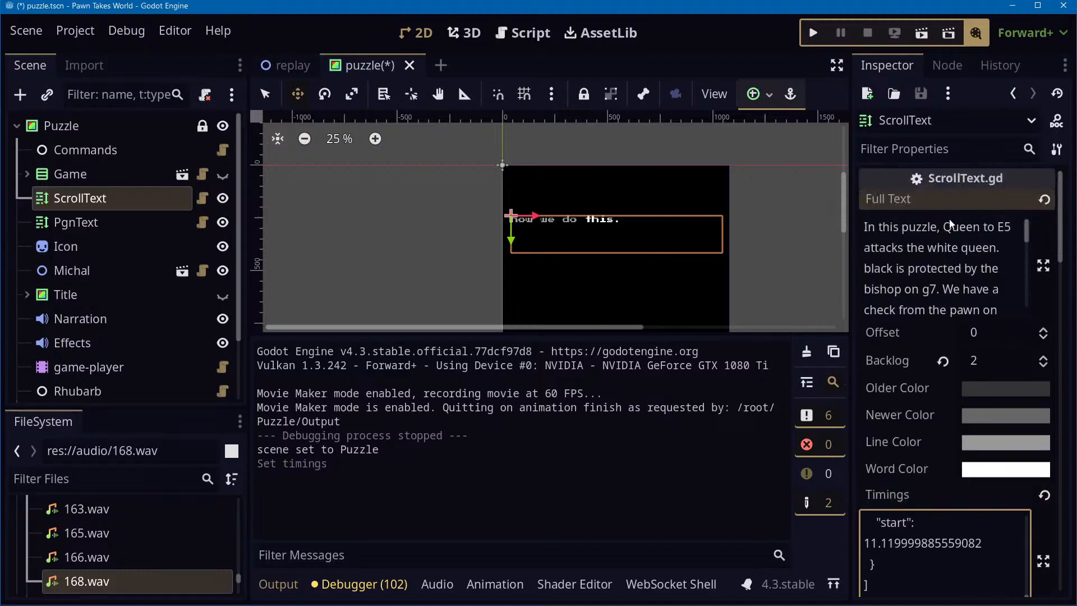
scroll(949, 219, "down", 3)
scroll(987, 346, "down", 4)
scroll(998, 346, "down", 3)
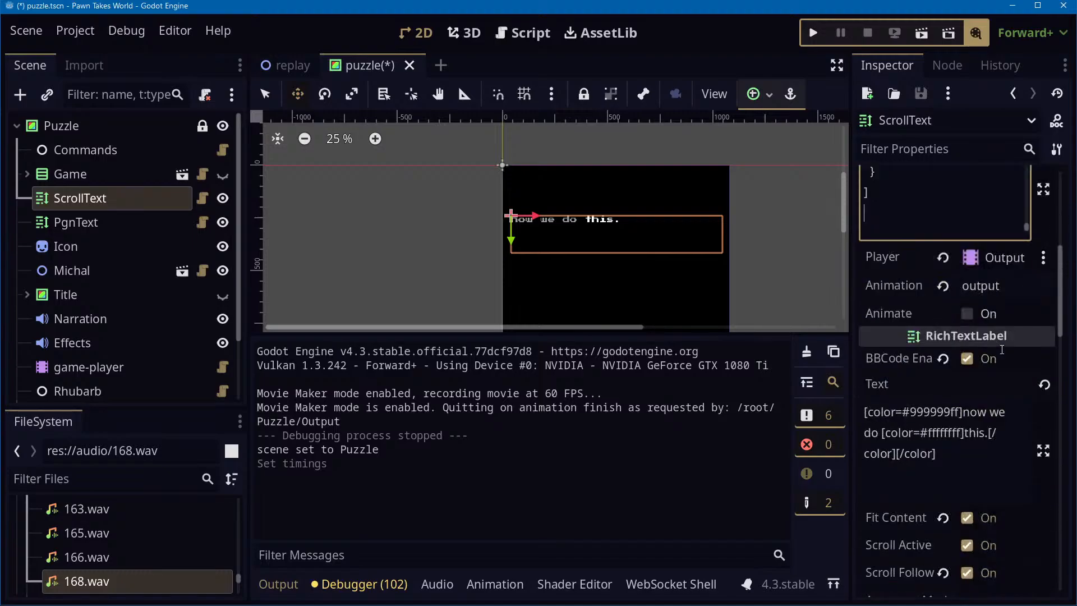
scroll(1003, 350, "up", 2)
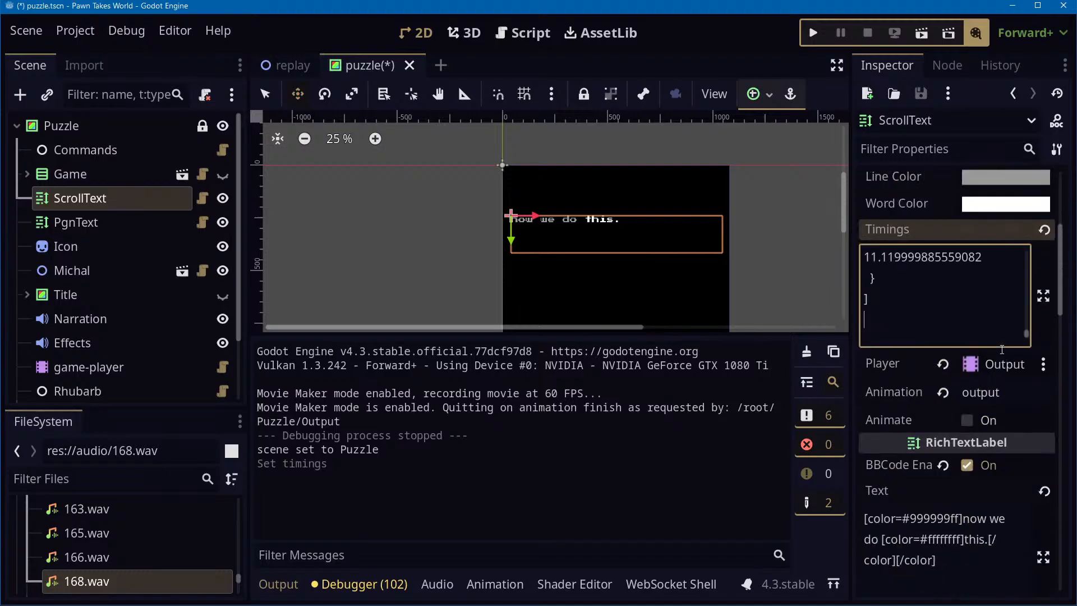
left_click(976, 425)
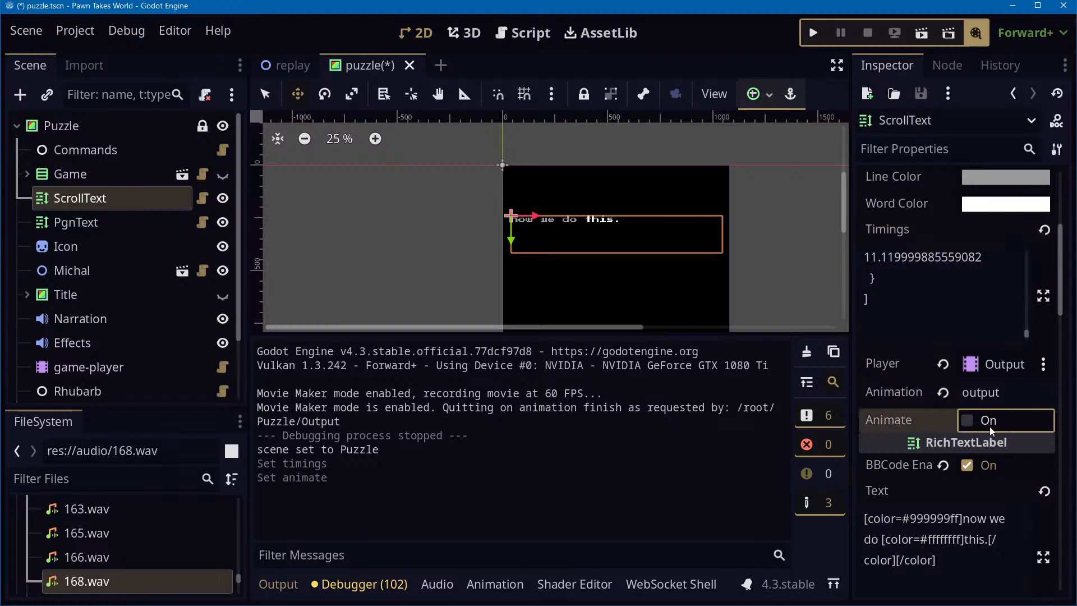
Switch back to the Emacs notes and add the bullet "- click animate"
key("alt+Tab")
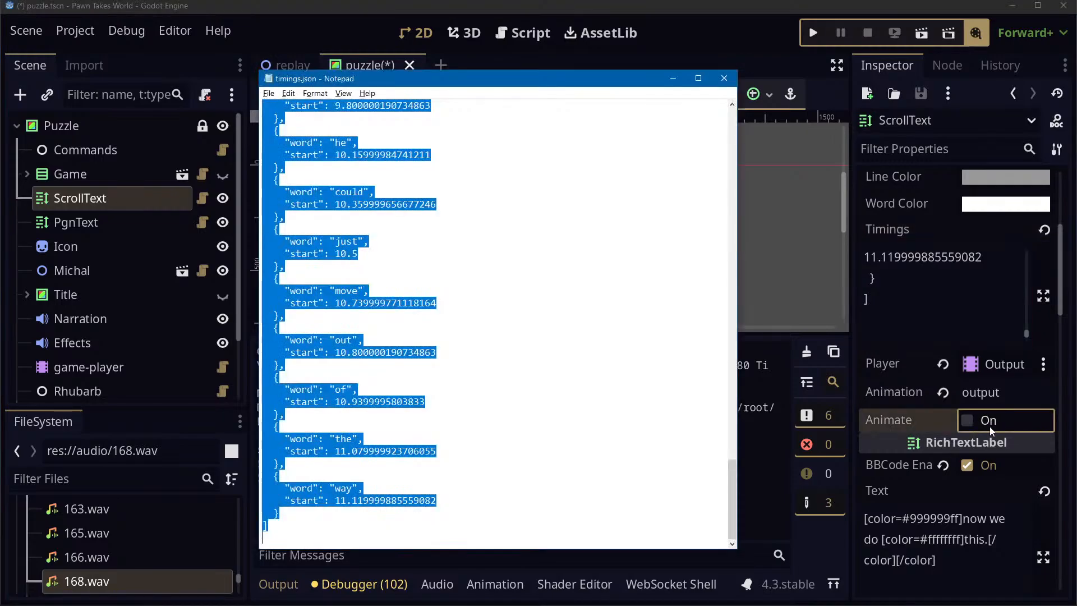
key("alt+Tab")
key("alt+Tab")
key("alt+Tab")
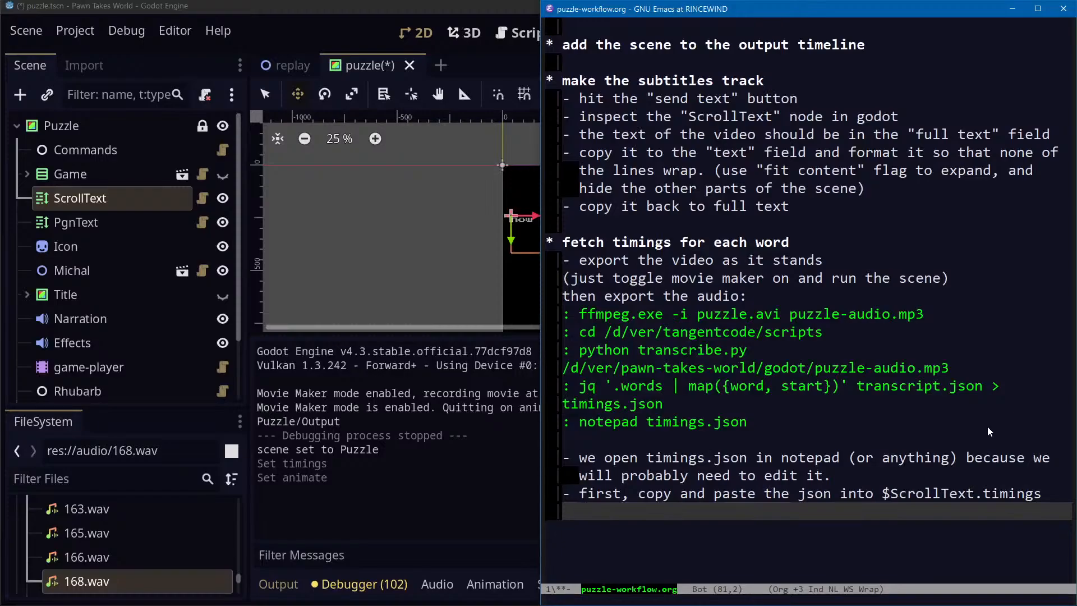
type("cl")
key("BackSpace")
key("BackSpace")
key("BackSpace")
key("BackSpace")
type("- click animate")
key("alt+Tab")
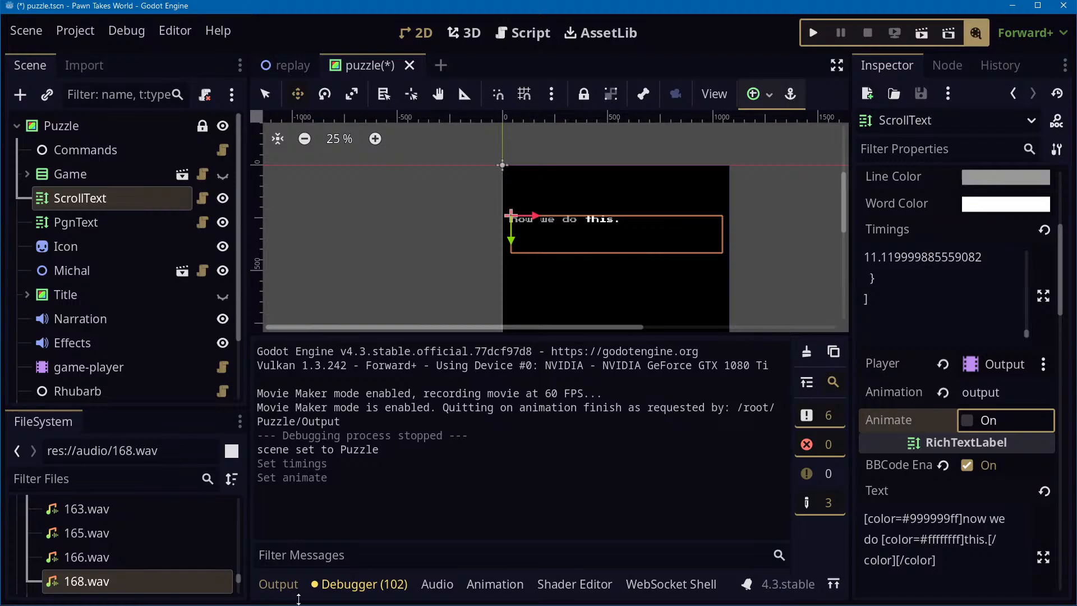
key("alt+Tab")
key("alt+Tab")
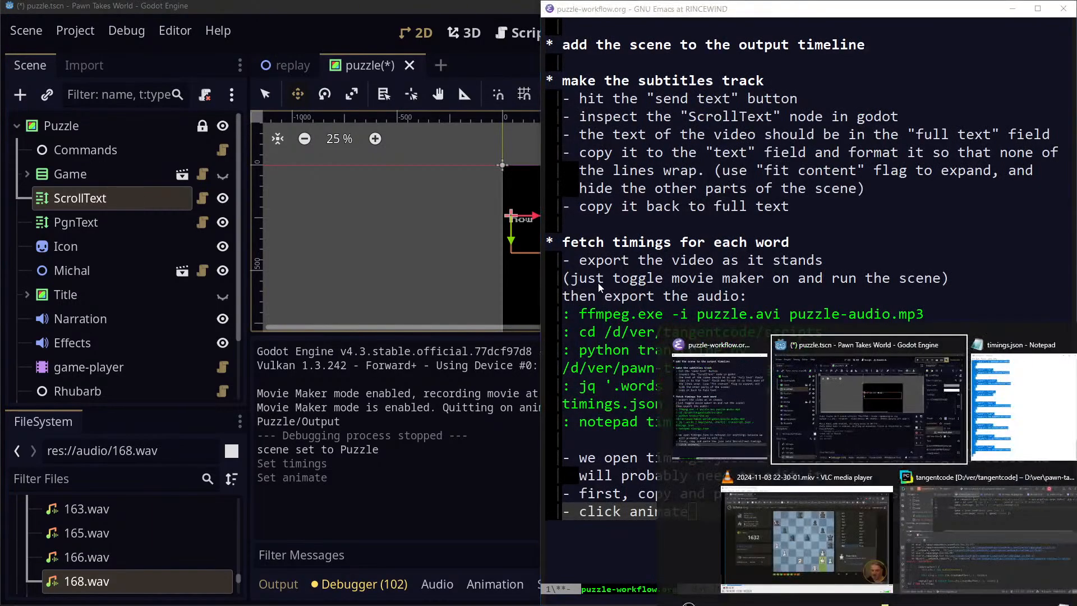
key("alt+Tab")
key("alt+Tab")
key("alt+Tab")
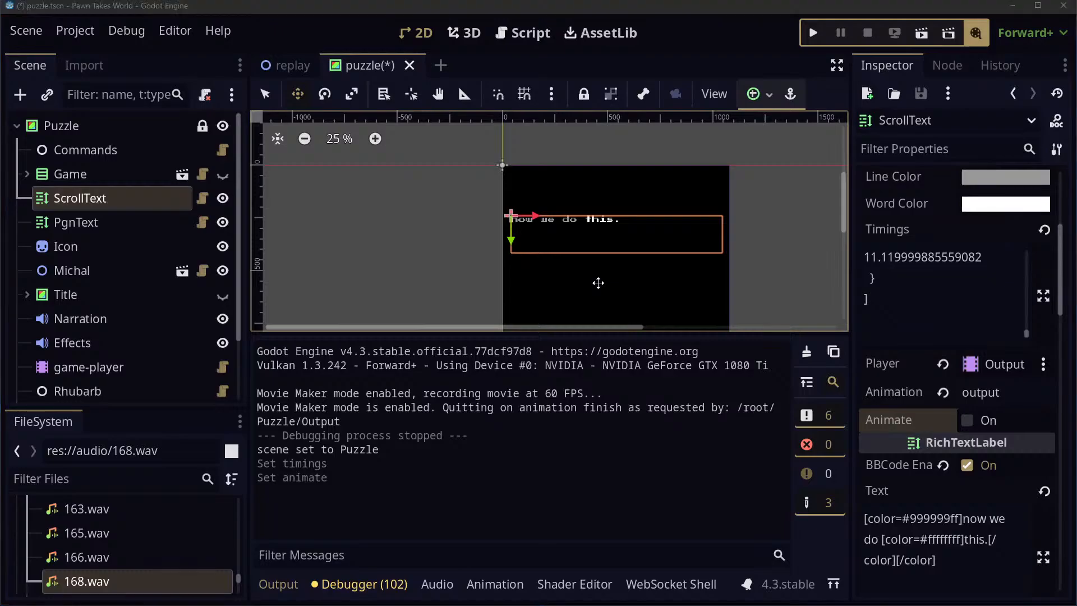
Switch to the Emacs notes and start a new bullet reading "- if there is a diff between openAI's"
key("alt+Tab")
key("Return")
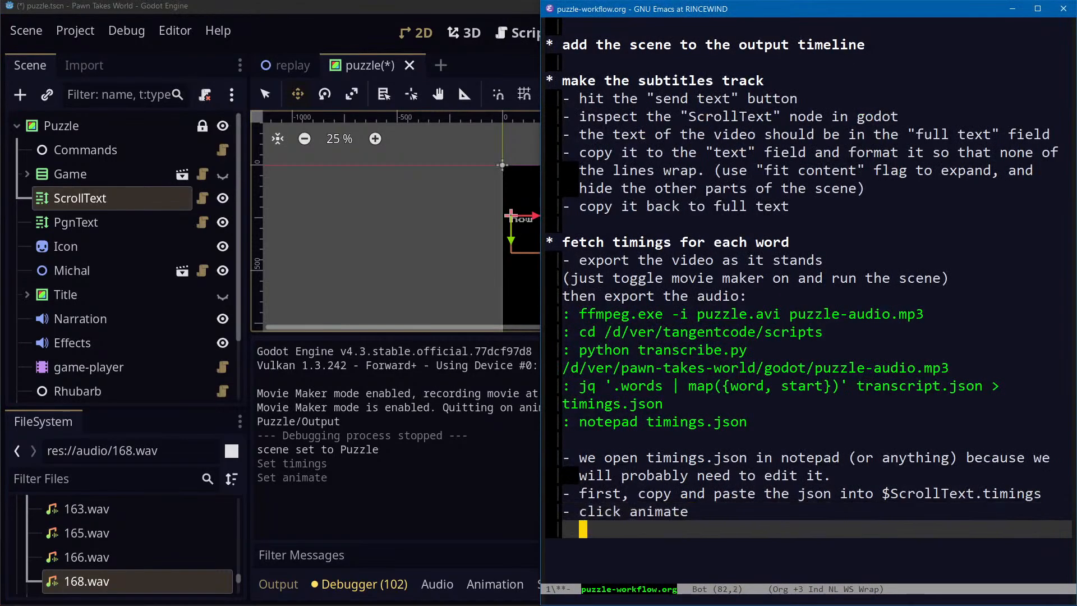
type("-")
type("if ther")
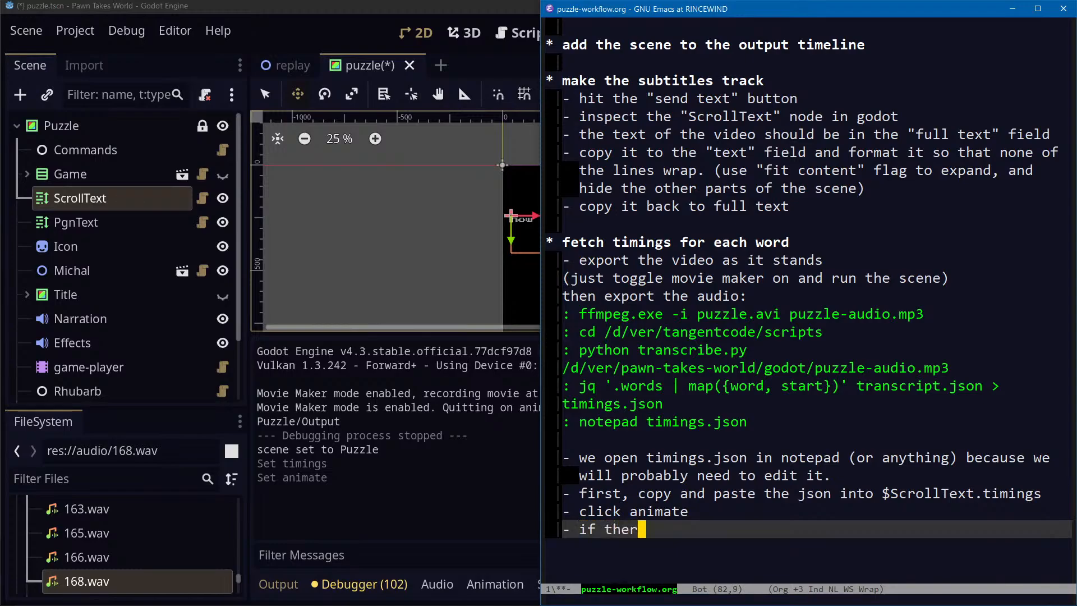
type("e is a diff between ")
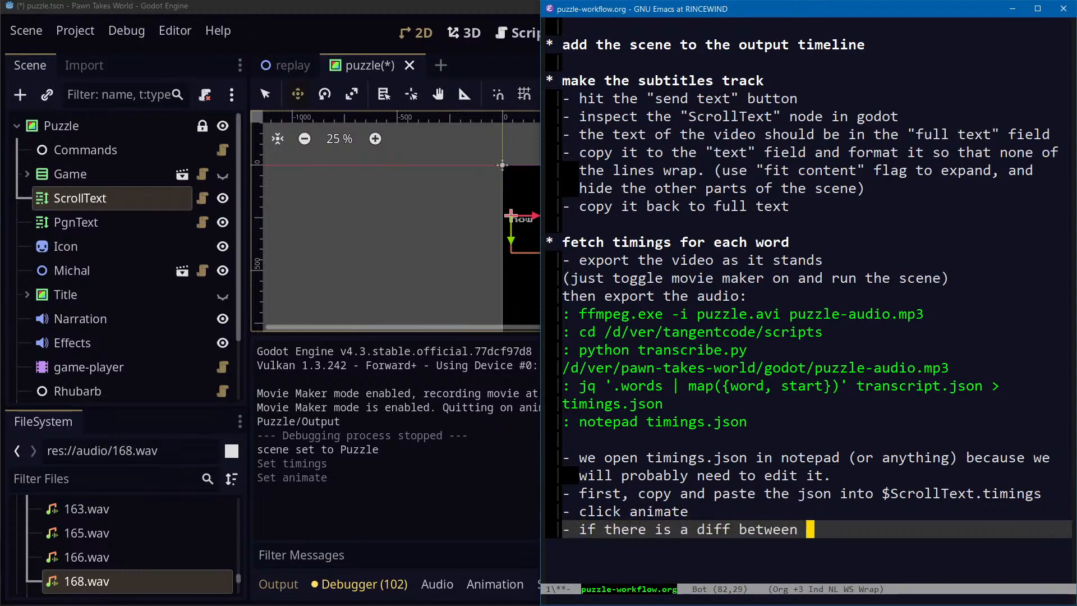
type("openai's")
key("Left")
key("Left")
key("Left")
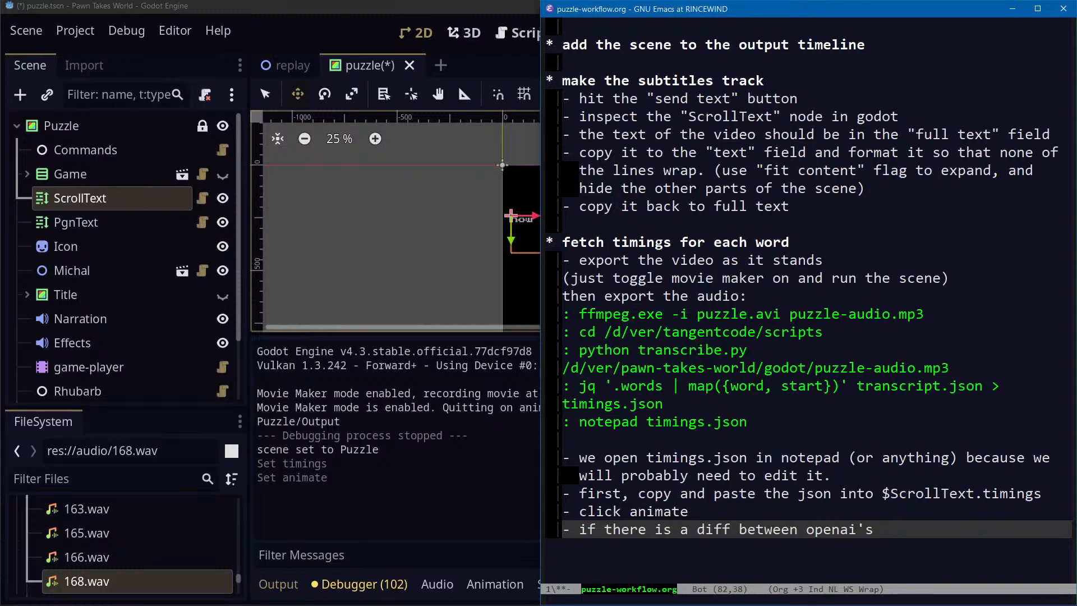
key("BackSpace")
key("BackSpace")
type("AI")
Continue the bullet with "transcript and the actual text,"
key("End")
type("transcin")
key("BackSpace")
key("BackSpace")
type("rip")
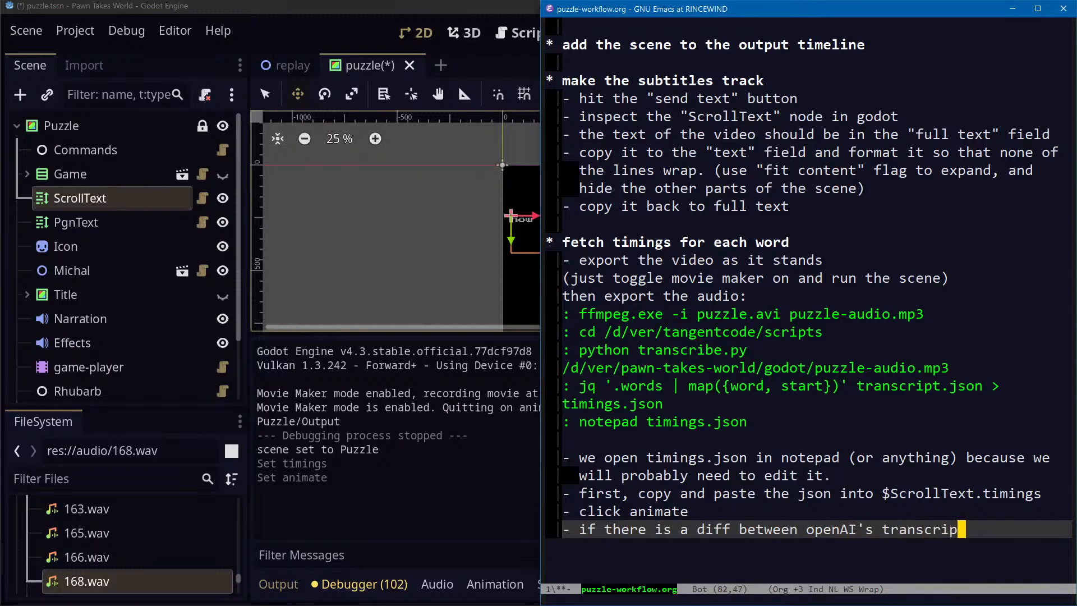
type("t and the actual")
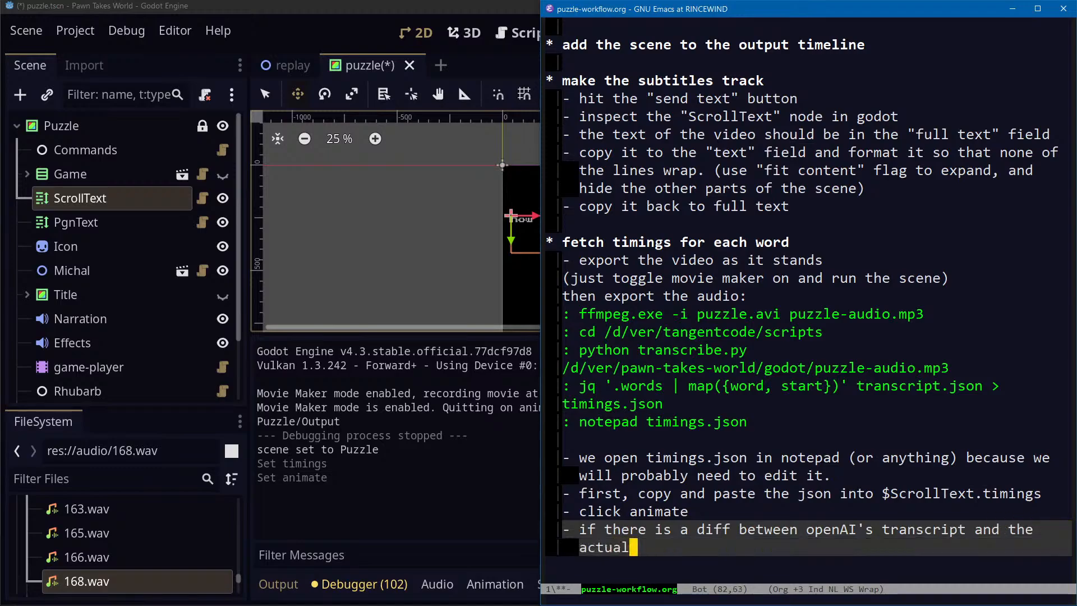
type(" text,")
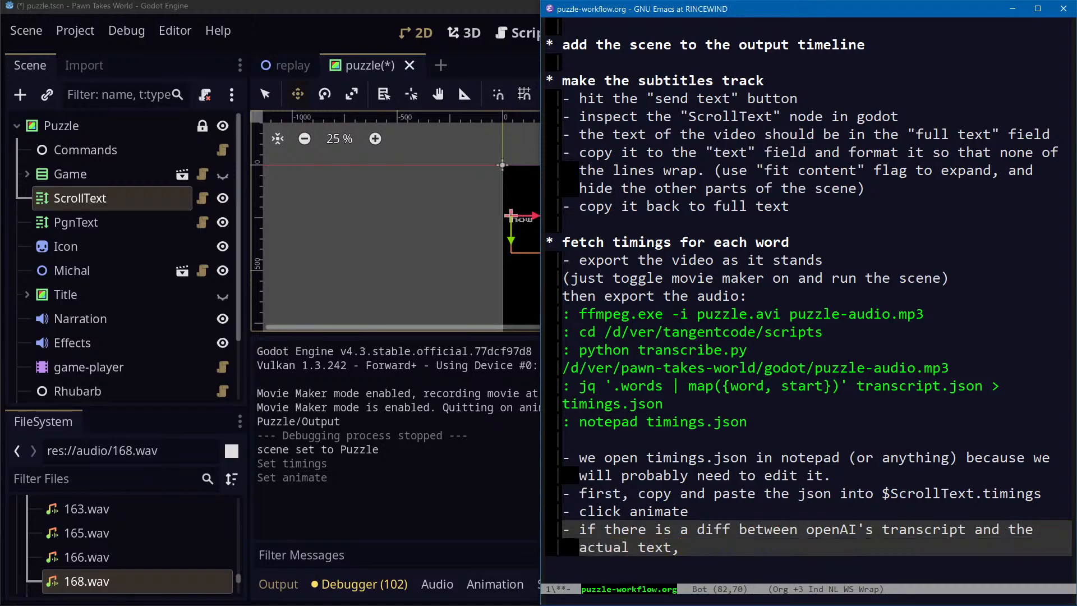
Extend the bullet with "you will get some notes the console and", plus the start of the clause about what you will need
type(" you will get some error")
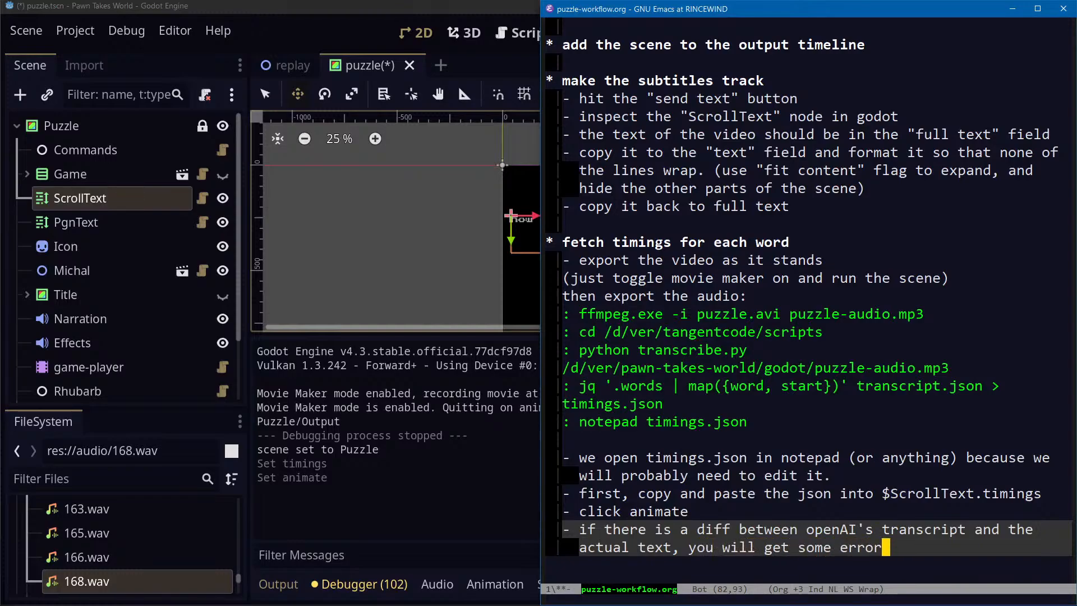
key("BackSpace")
key("BackSpace")
key("BackSpace")
key("BackSpace")
key("BackSpace")
type("notes ne")
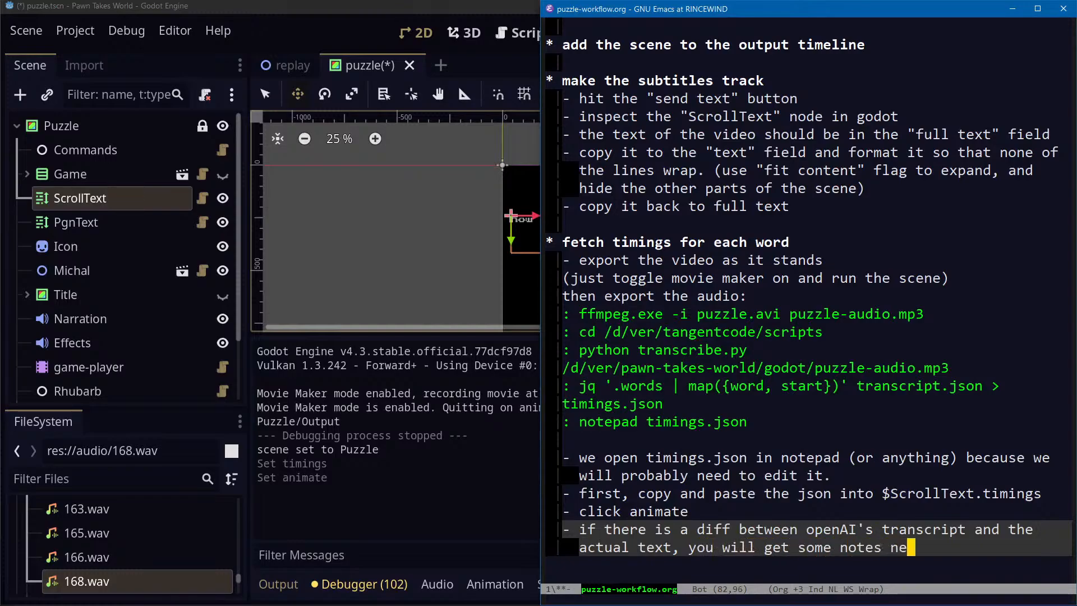
key("BackSpace")
key("BackSpace")
type("the console and yo uwill")
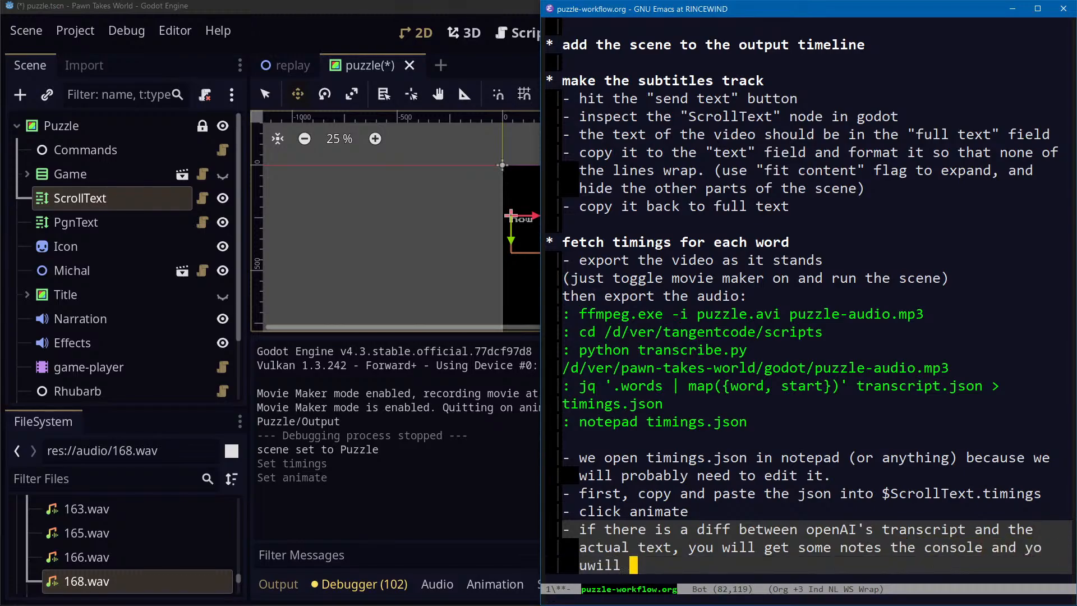
Correct the spacing in "you will" and finish the bullet with "need to manually update the json."
key("alt+b")
key("Right")
key("Right")
key("Right")
key("Left")
key("Left")
key("Left")
key("Left")
key("Left")
key("End")
type("need to ma")
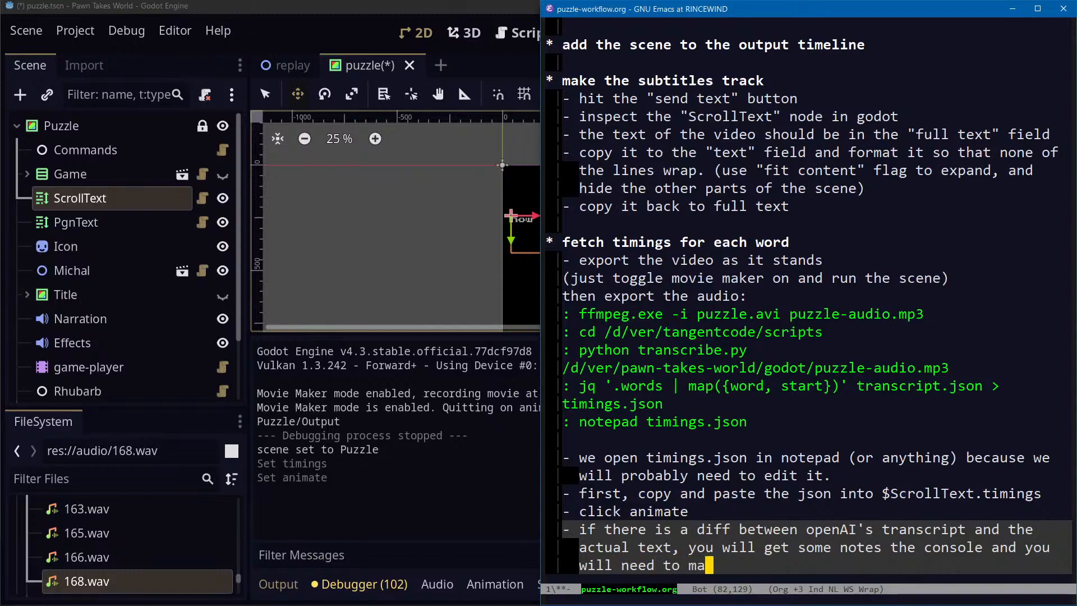
type("nually upda")
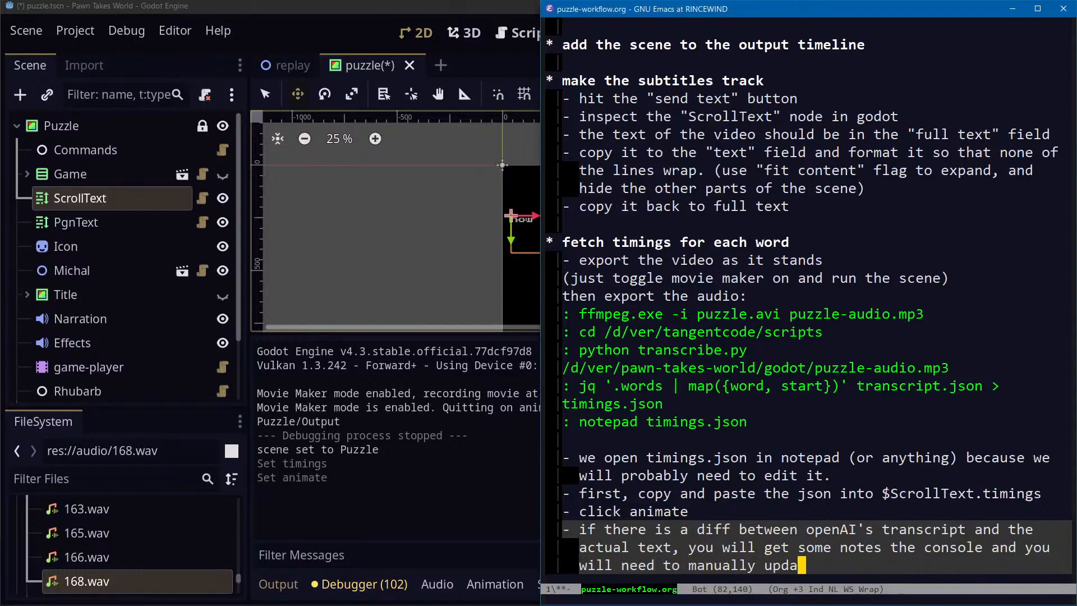
type("te the json.")
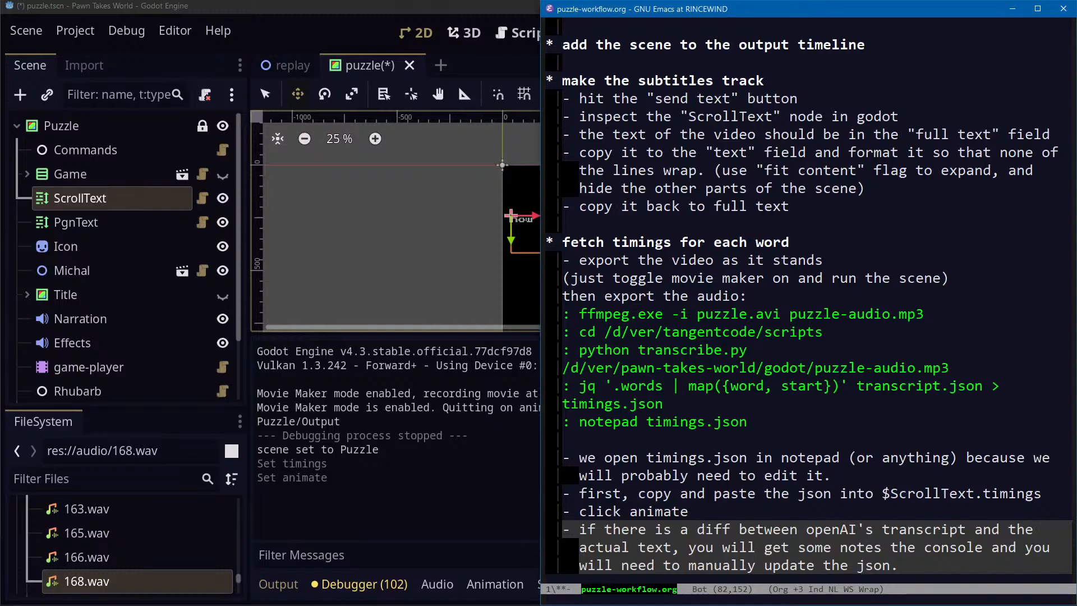
key("Down")
key("Down")
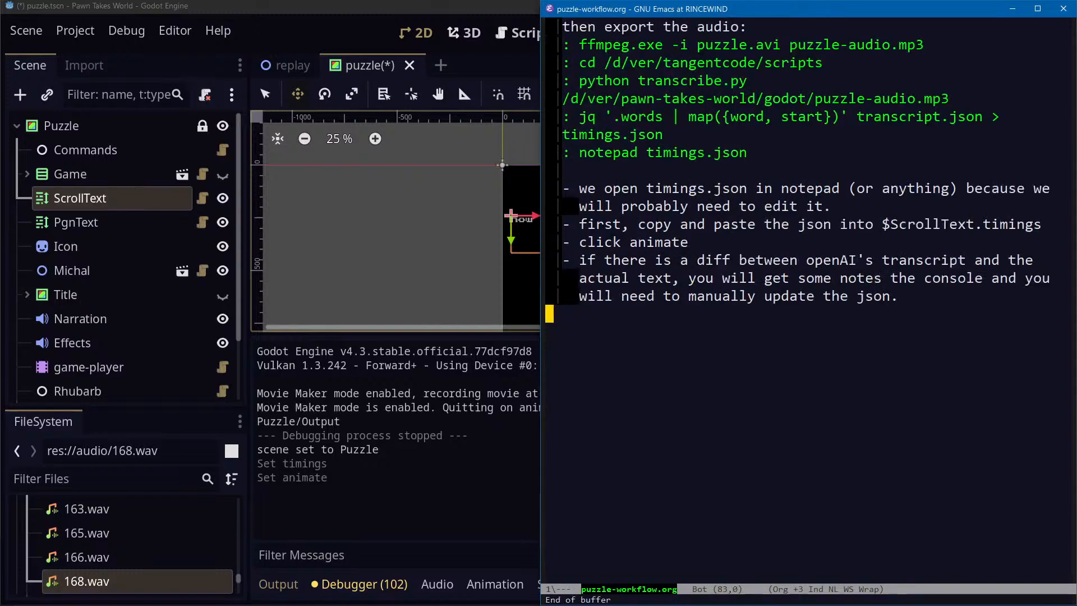
key("Up")
Switch to Godot, collapse the lower panel to enlarge the 2D view, and make the Game node visible
key("alt+Tab")
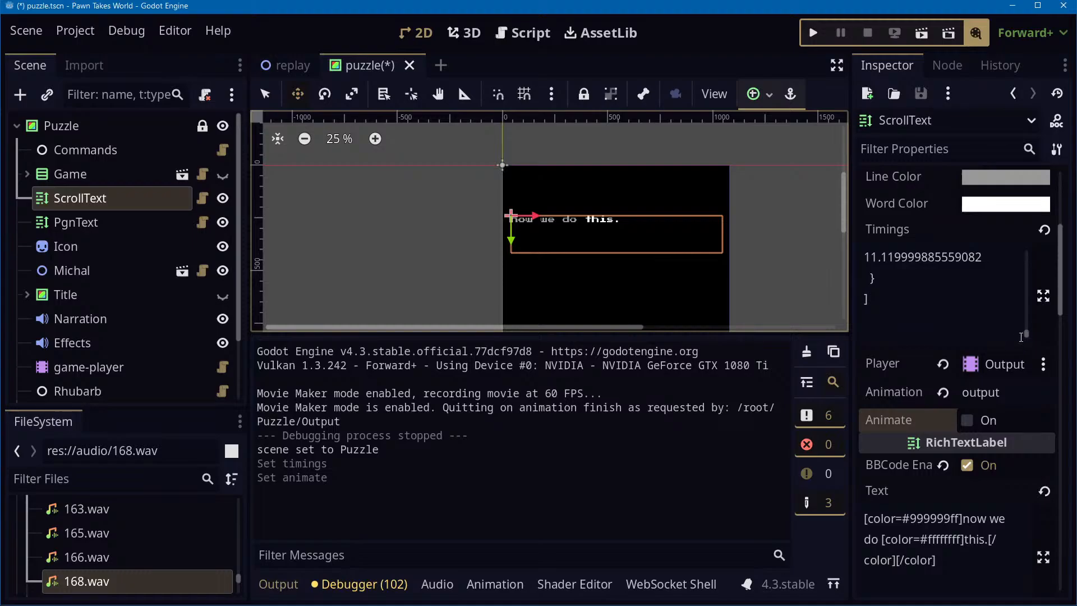
left_click_drag(1025, 336, 1021, 223)
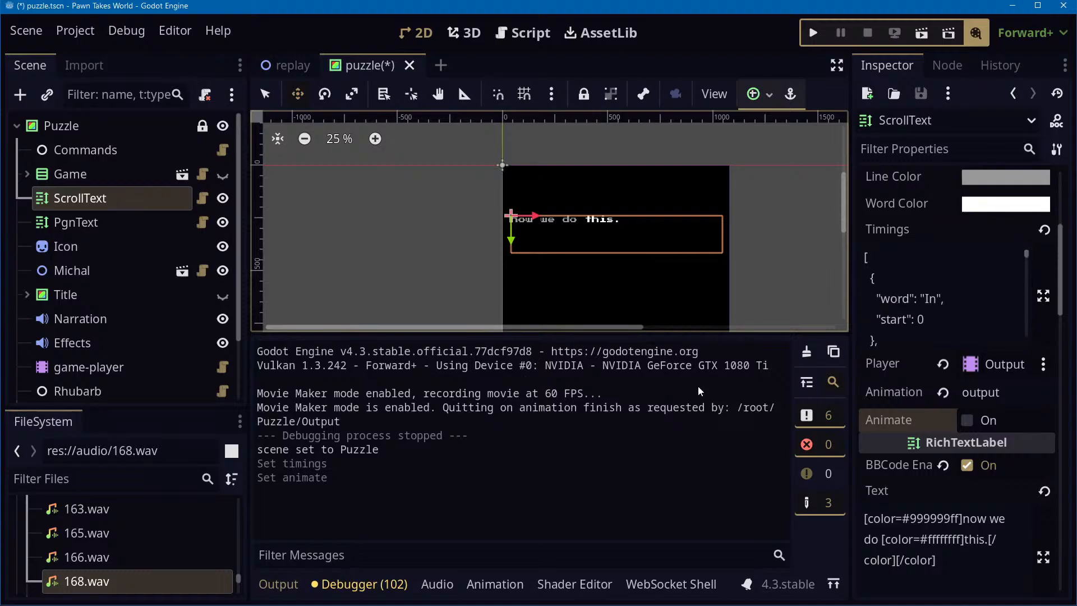
left_click(354, 582)
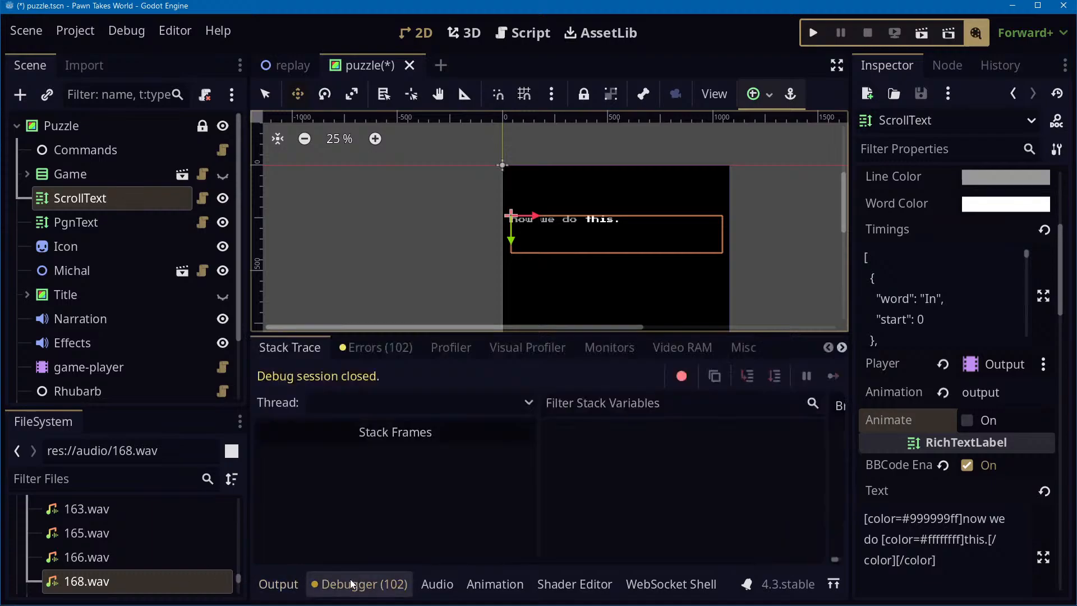
left_click(371, 583)
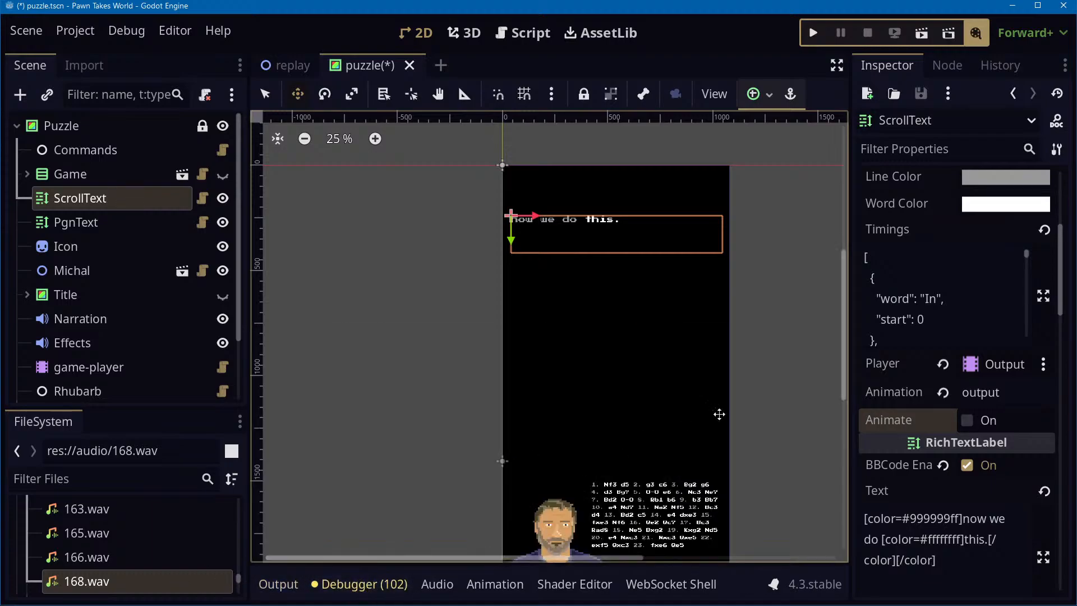
middle_click_drag(801, 445, 778, 401)
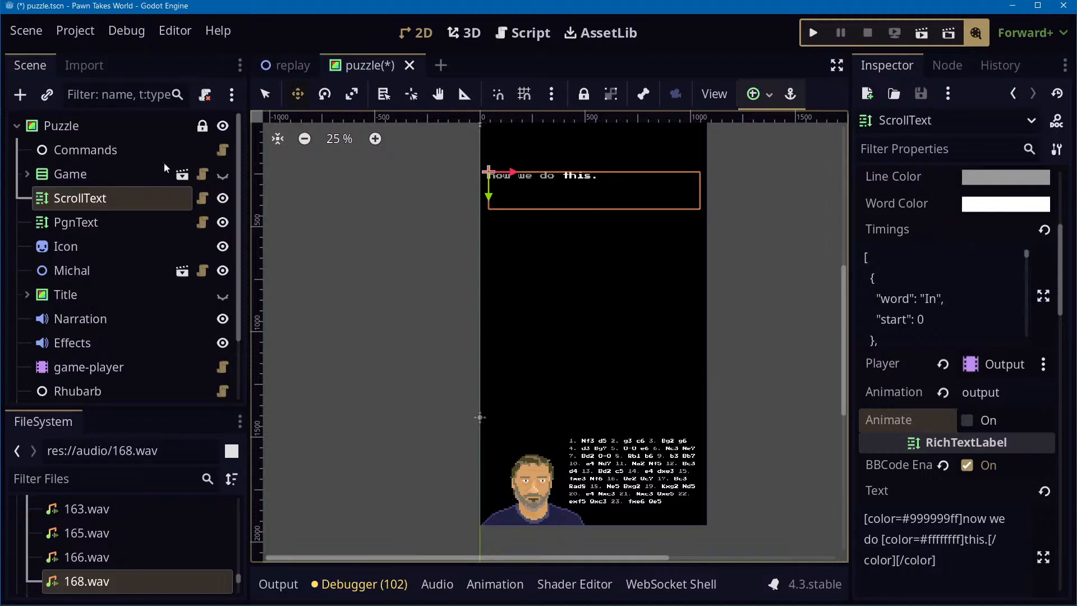
left_click(221, 176)
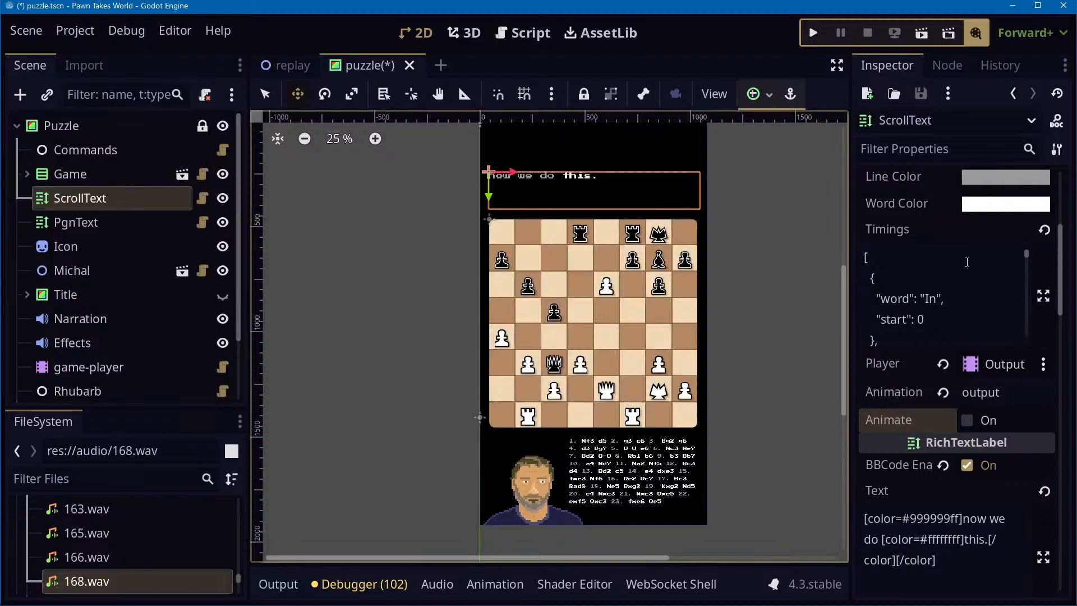
Insert two blank lines at the start of the ScrollText node's Full Text
scroll(968, 262, "up", 5)
left_click(990, 243)
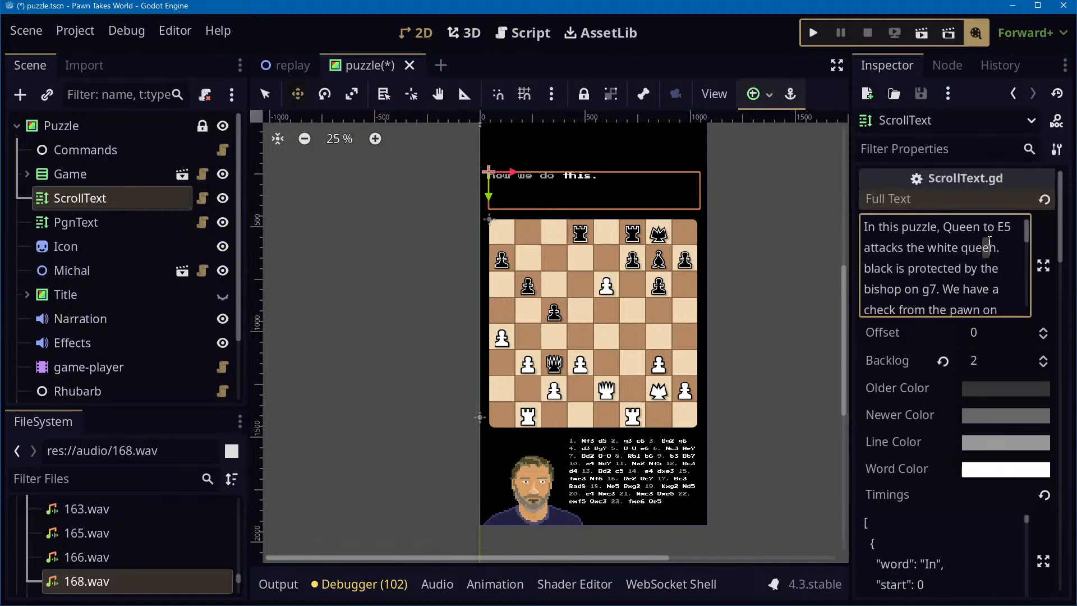
key("ctrl+Home")
key("Return")
key("Return")
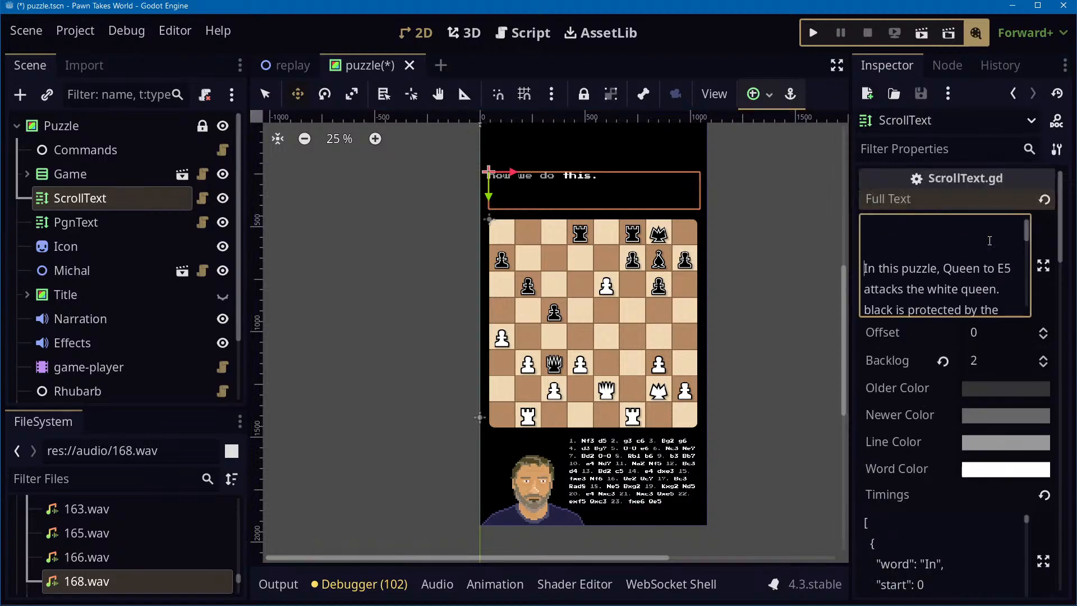
key("Up")
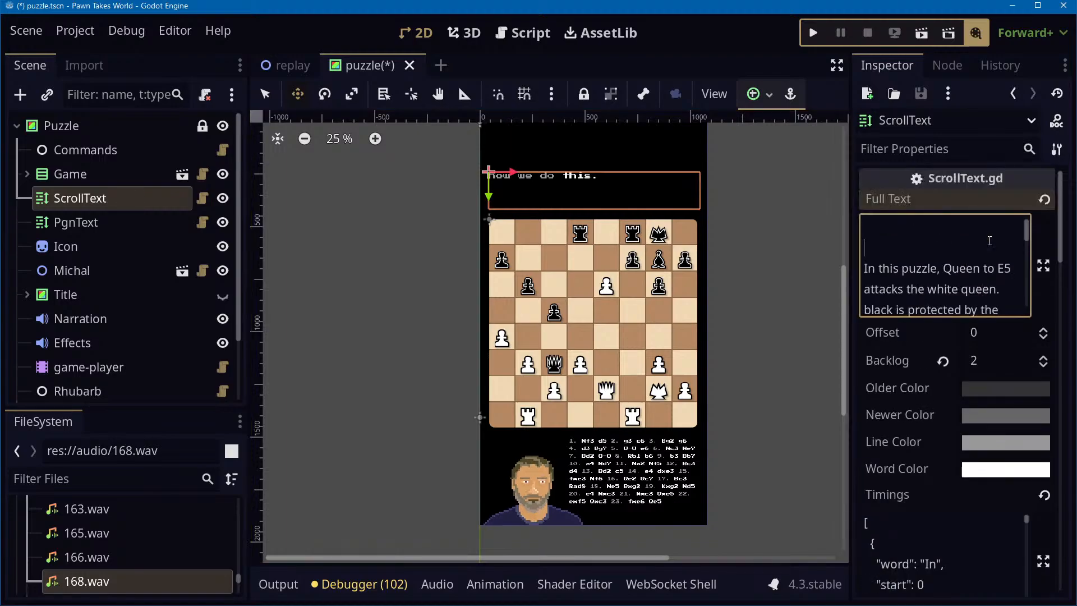
left_click(1047, 335)
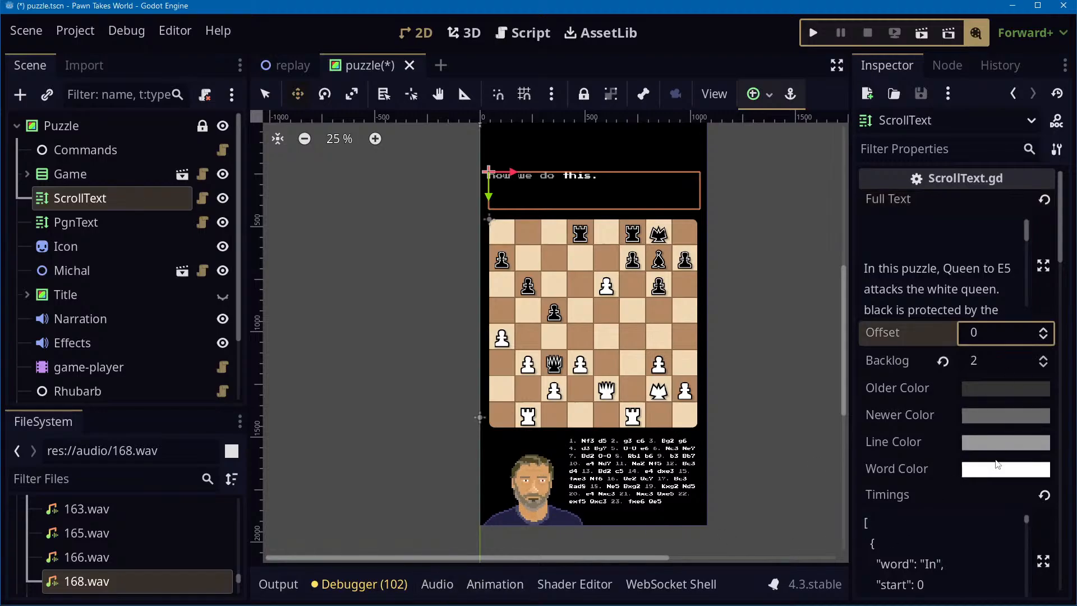
Trigger the ScrollText node's Animate option again with the updated text
scroll(1005, 463, "down", 2)
scroll(1010, 460, "down", 4)
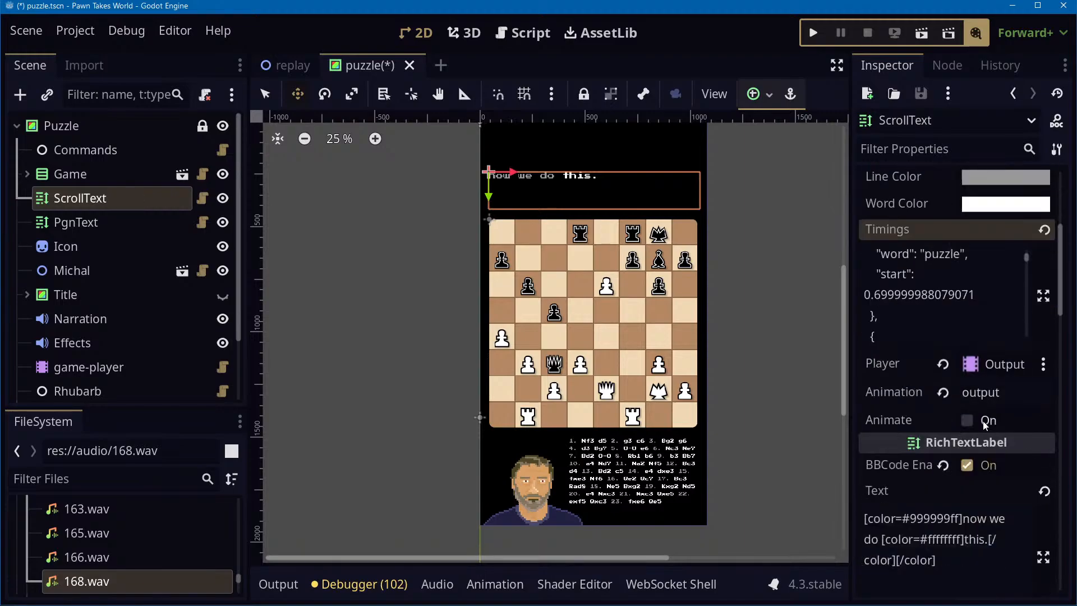
left_click(977, 425)
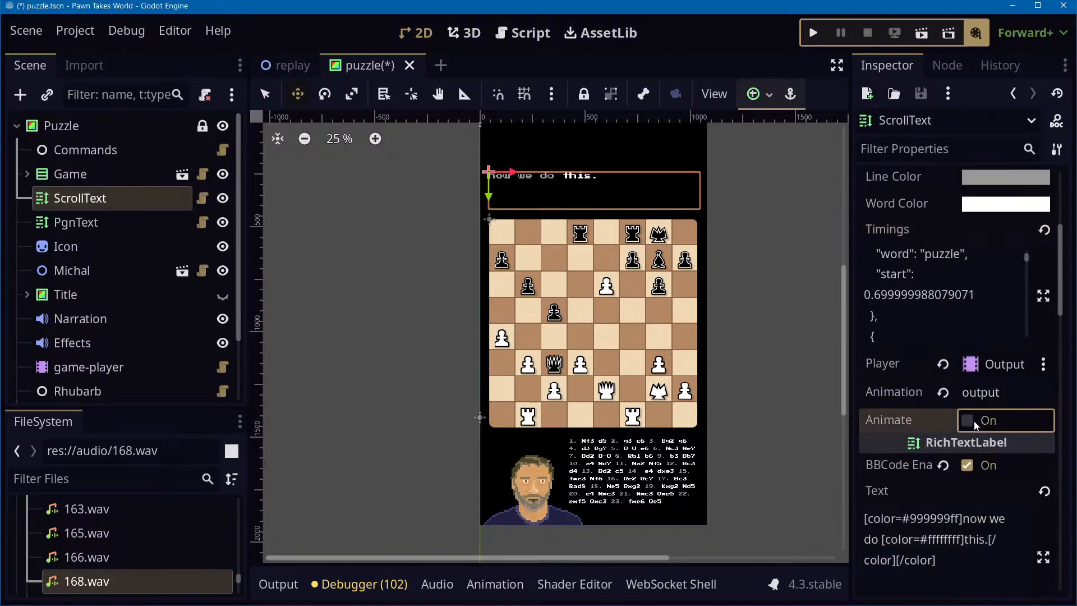
Open the output animation's timeline, scrub to 10.5 seconds, and examine the tracks for ScrollText subtitle keyframes
left_click(495, 584)
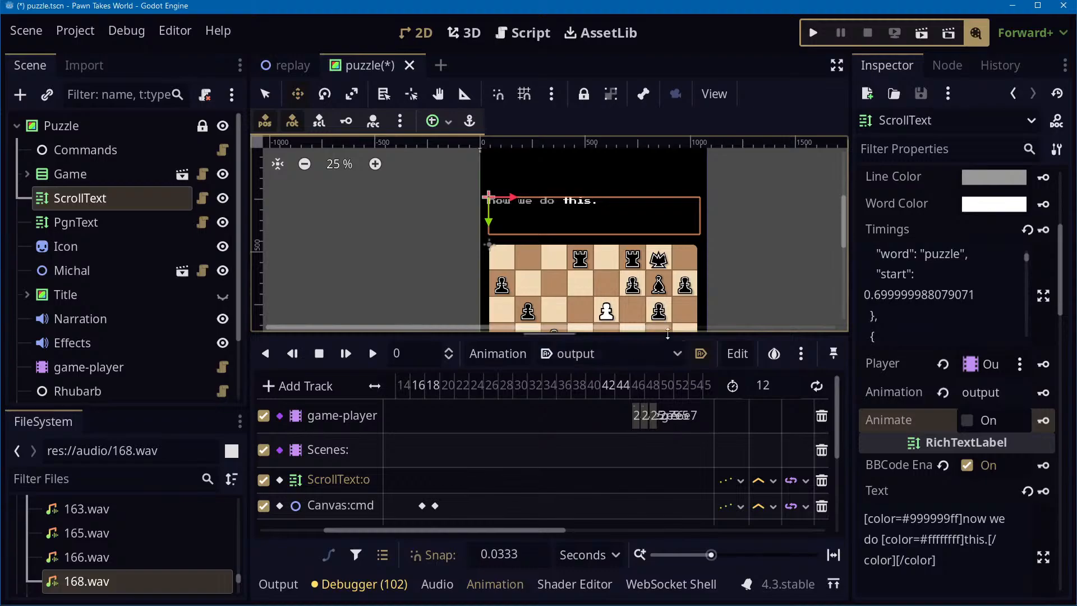
left_click(485, 391)
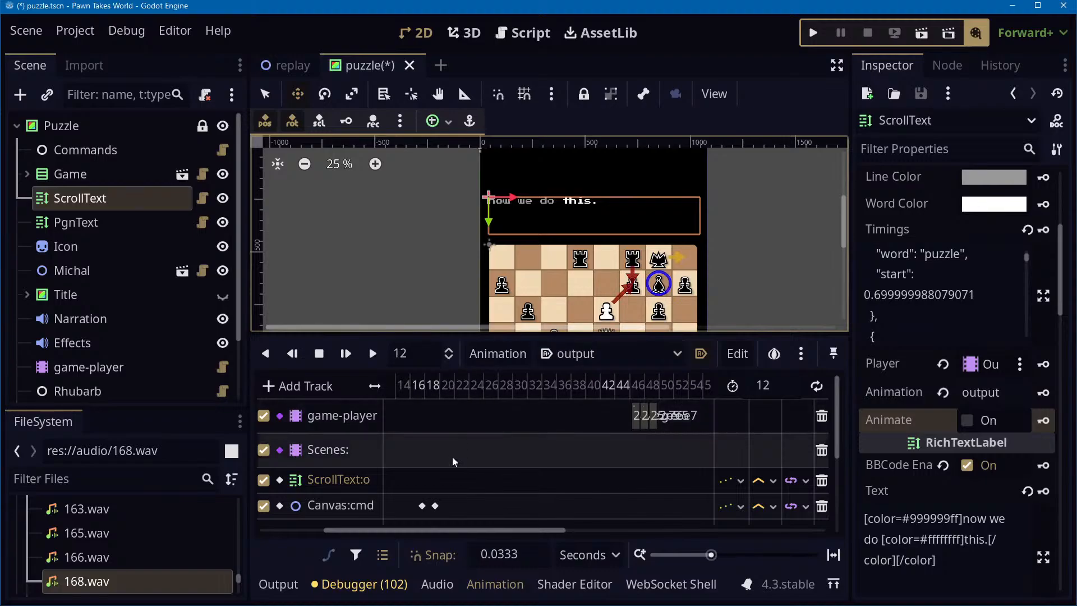
left_click_drag(462, 530, 375, 530)
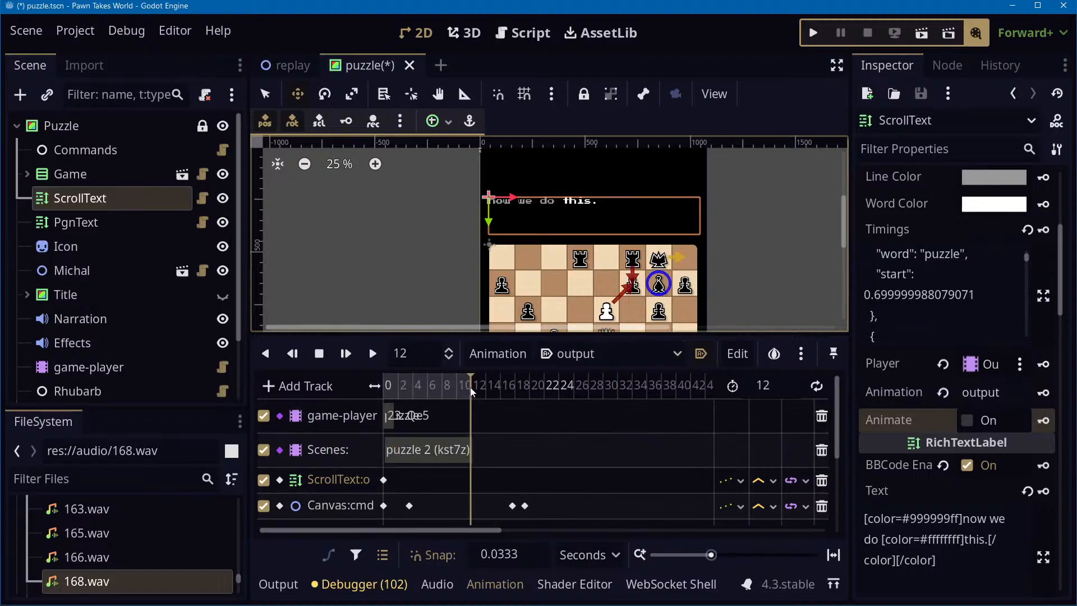
left_click_drag(425, 383, 460, 414)
scroll(506, 502, "down", 3)
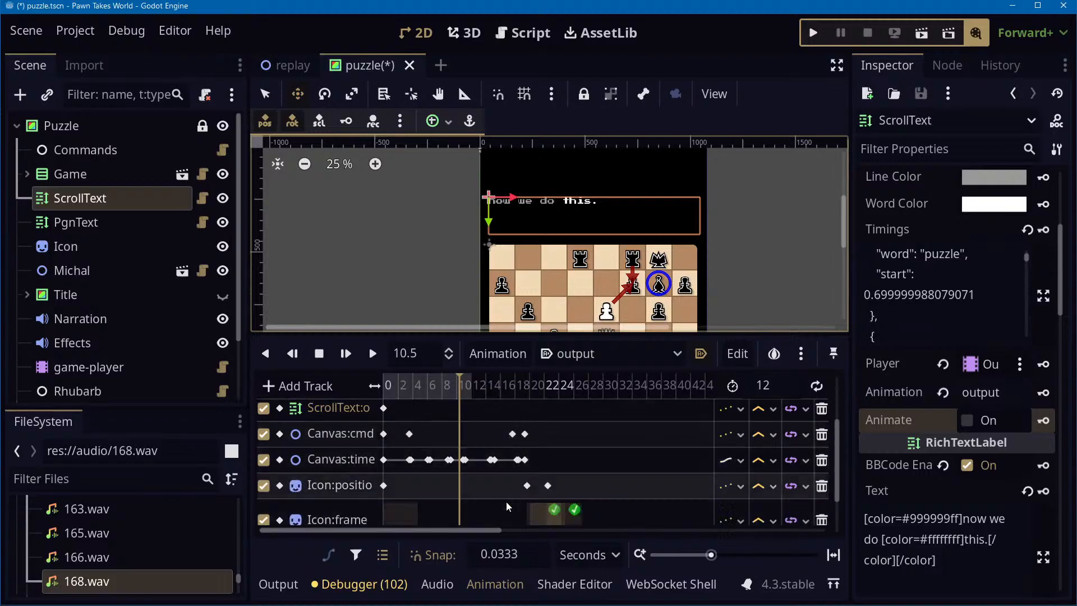
scroll(503, 521, "down", 2)
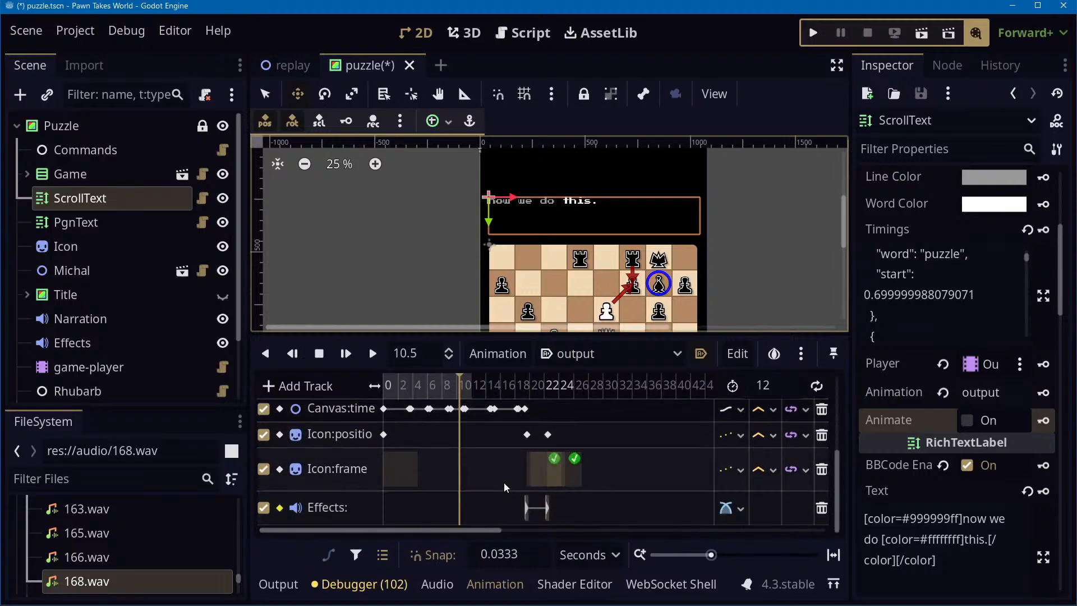
scroll(498, 485, "up", 5)
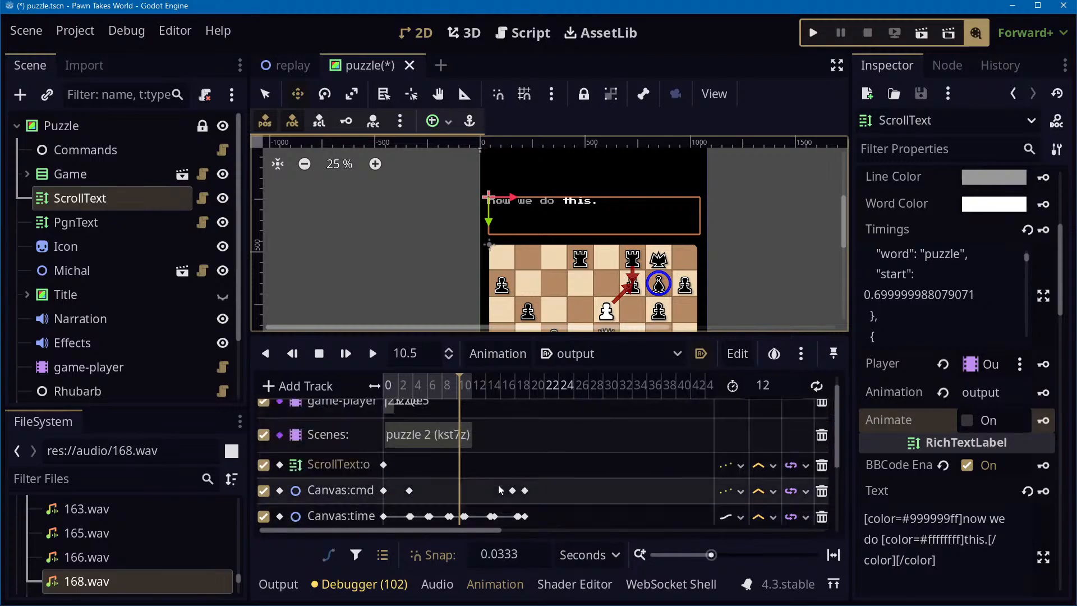
scroll(495, 490, "down", 5)
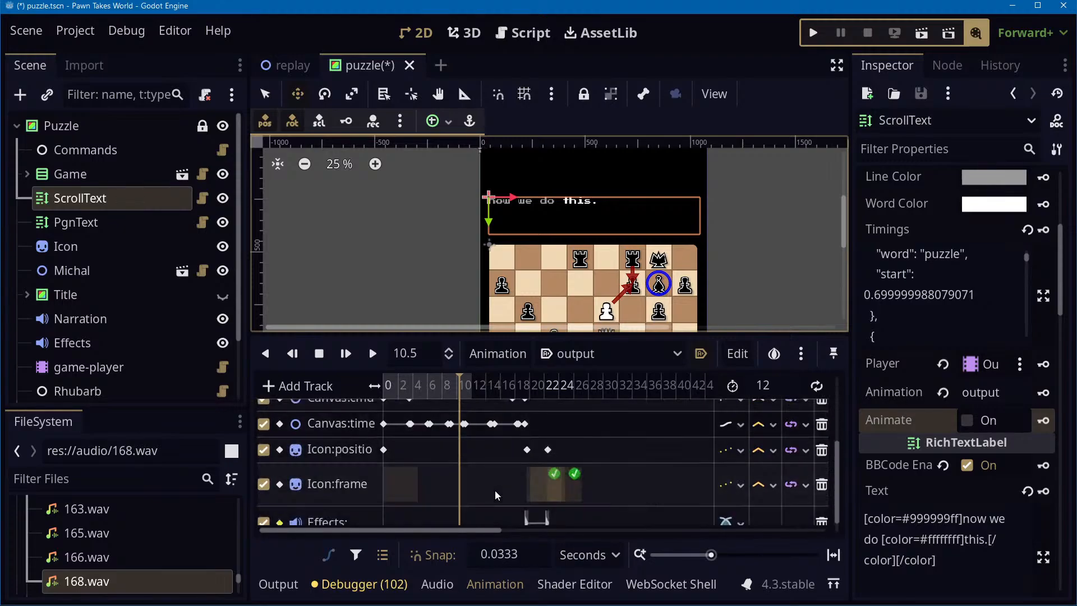
scroll(513, 488, "up", 3)
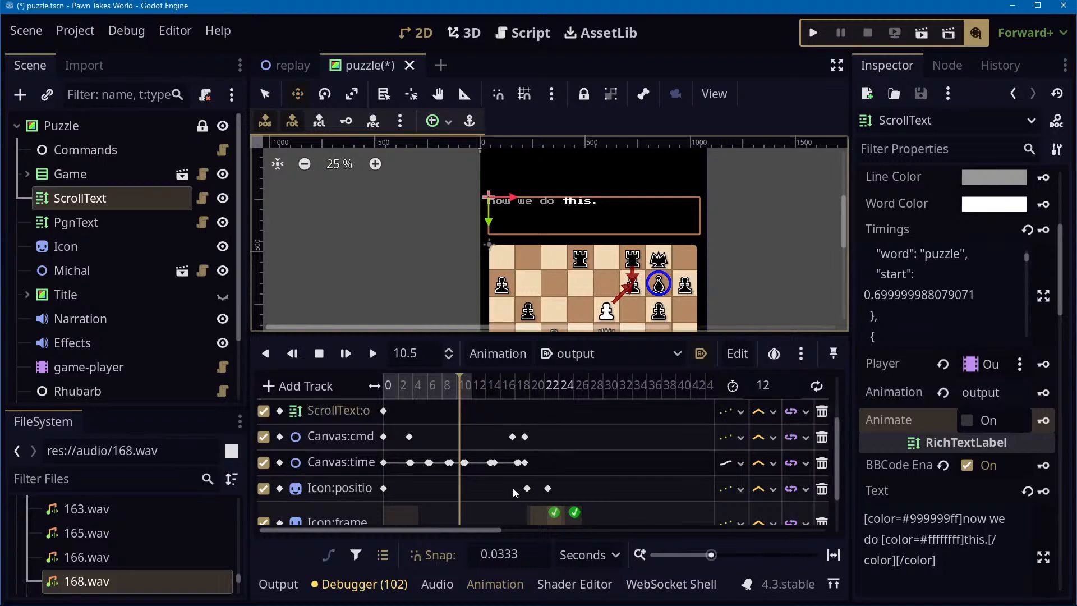
scroll(512, 494, "up", 1)
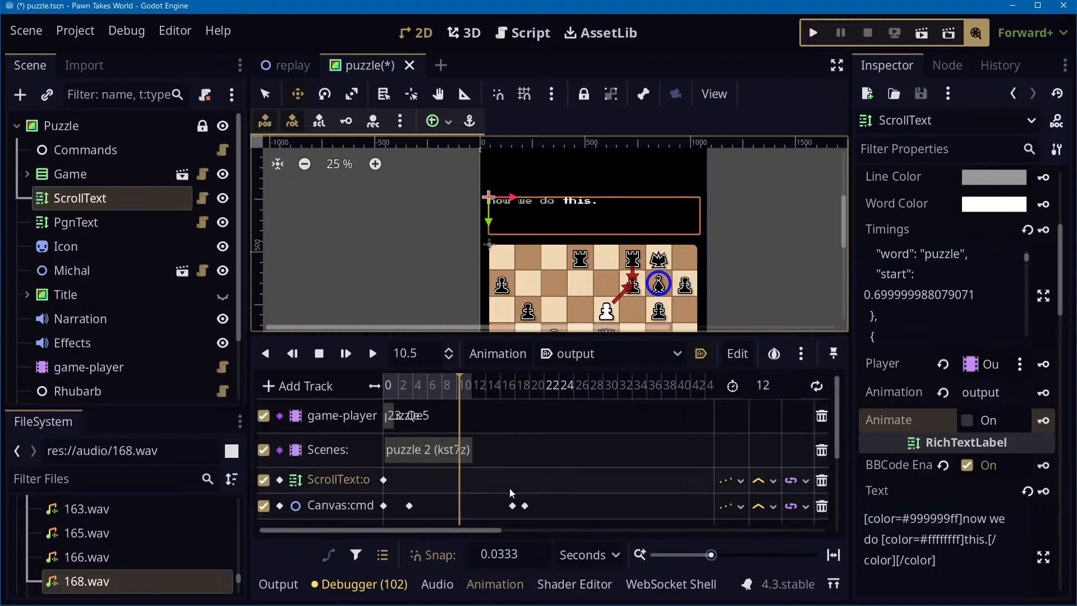
Check the remaining tracks of the output animation, open the debugger's error list and clear it
scroll(512, 494, "down", 5)
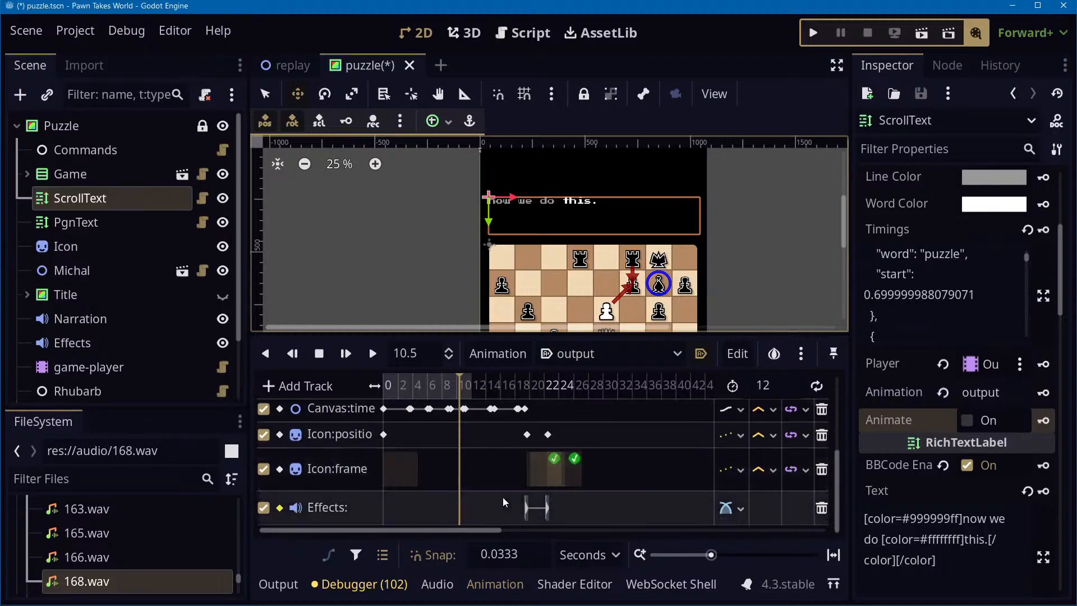
left_click(359, 584)
left_click(383, 348)
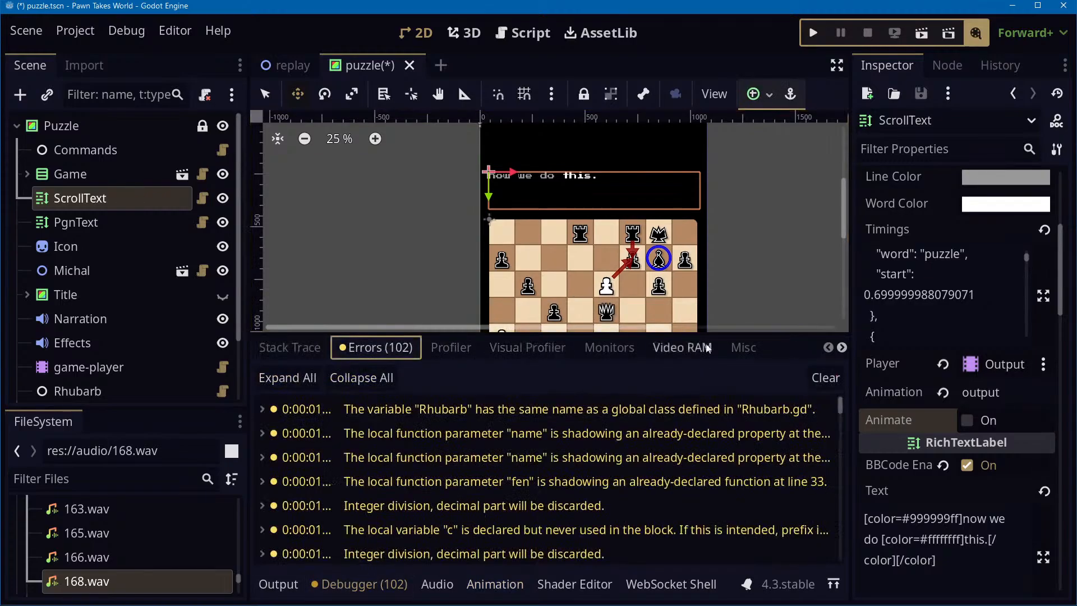
left_click(822, 380)
Clear the output log, trigger the ScrollText node's Animate option again, and read the new log from its beginning
left_click(279, 584)
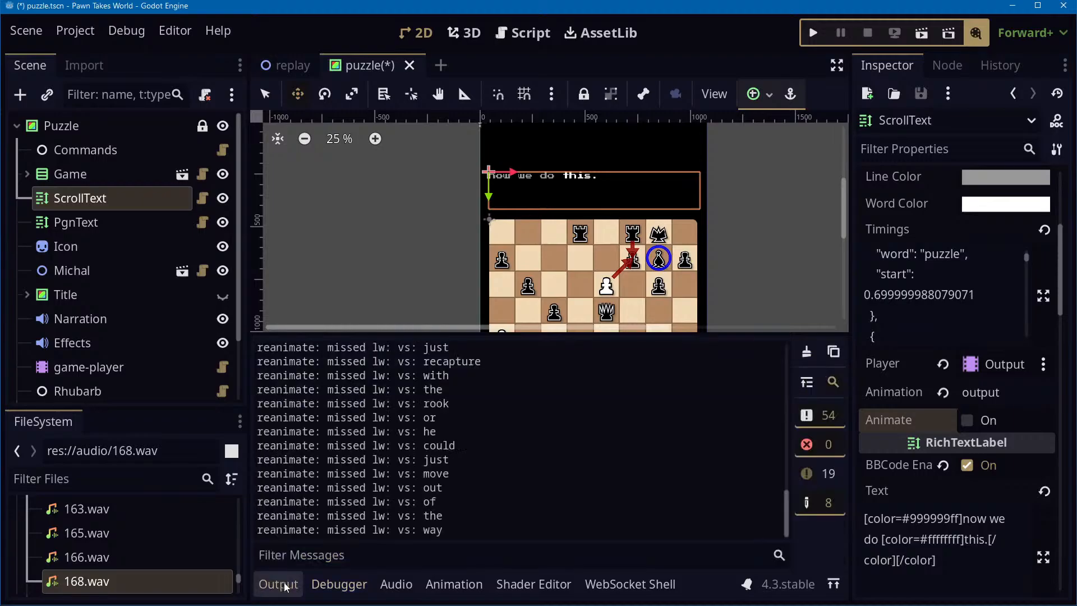
left_click(808, 352)
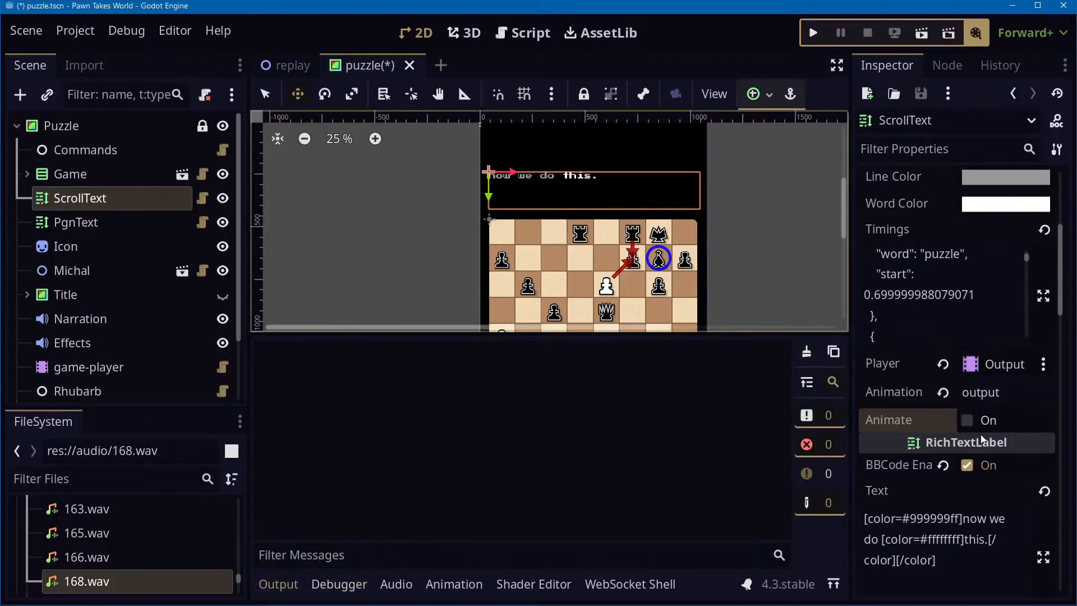
left_click(966, 424)
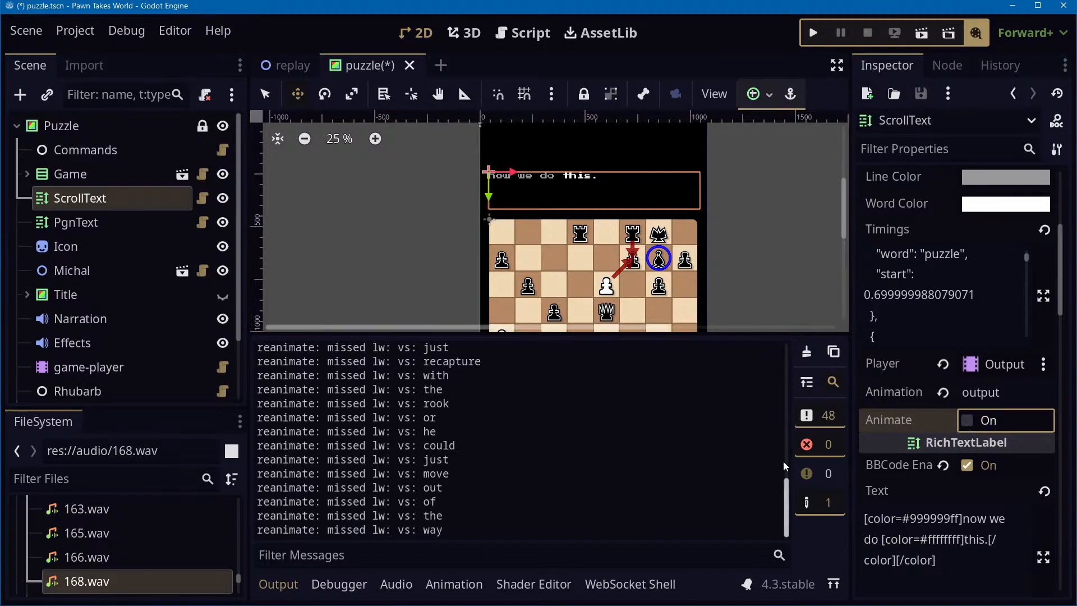
left_click_drag(788, 498, 787, 319)
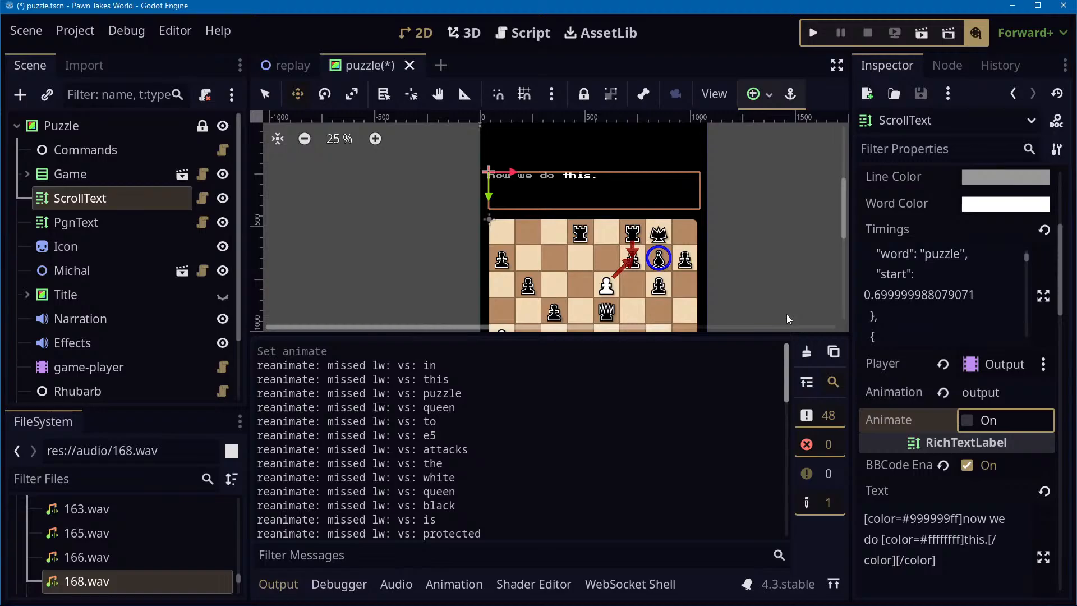
Remove the two blank lines at the start of the ScrollText node's Full Text
scroll(1050, 206, "up", 5)
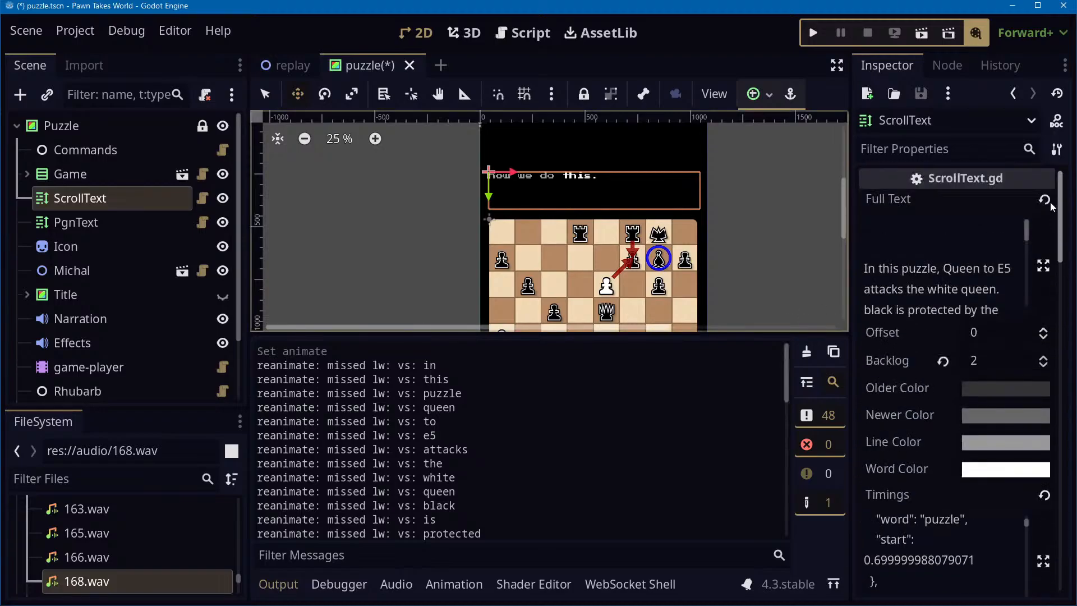
left_click(1005, 236)
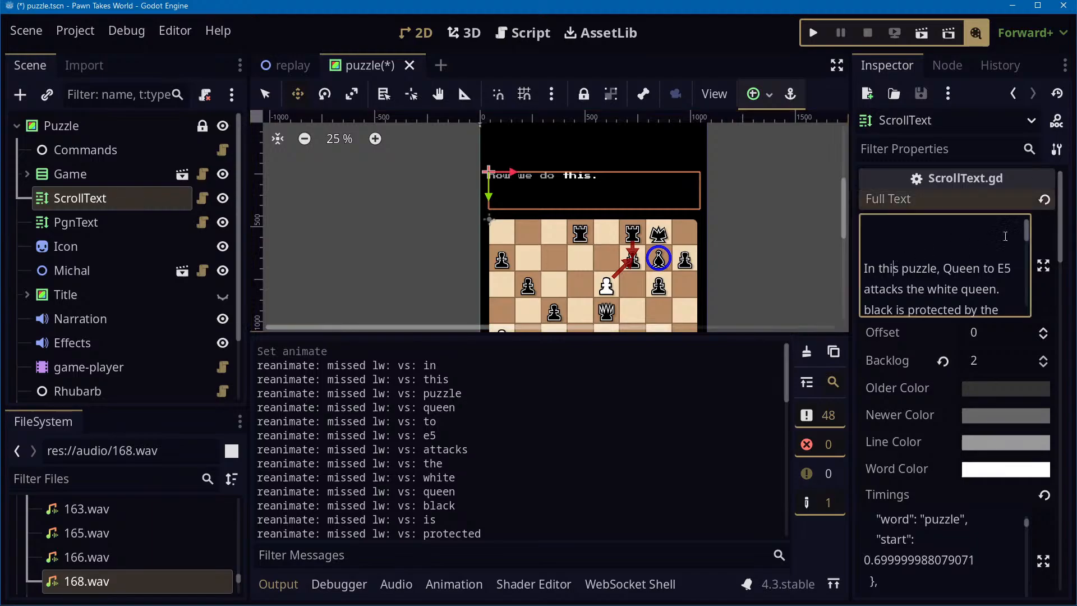
key("BackSpace")
key("Delete")
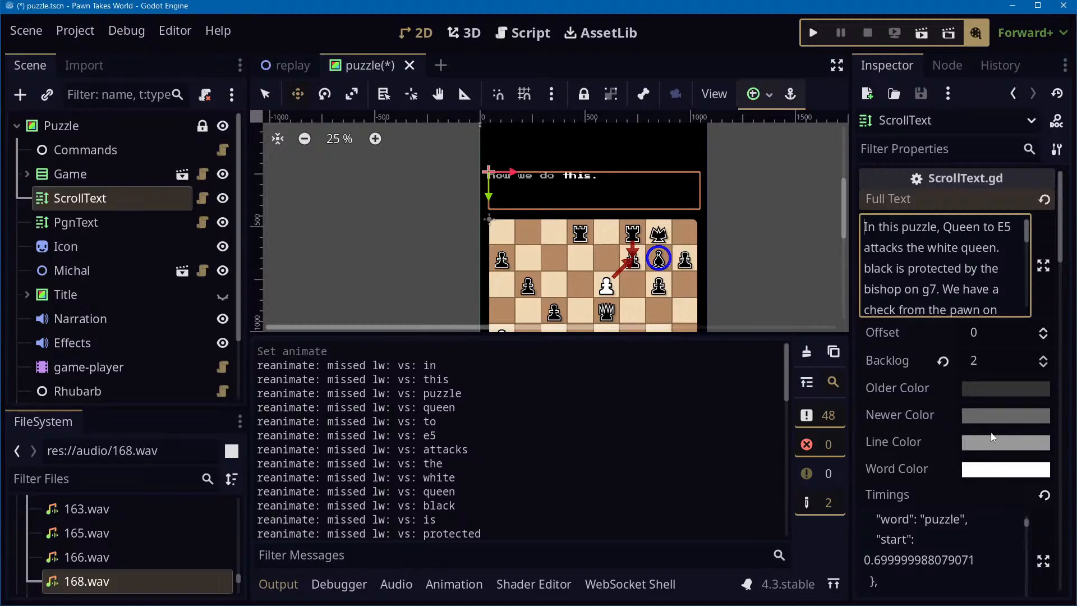
Regenerate the ScrollText animation with the Animate option, clear the output log, and trigger Animate once more
scroll(989, 376, "down", 3)
scroll(953, 448, "down", 2)
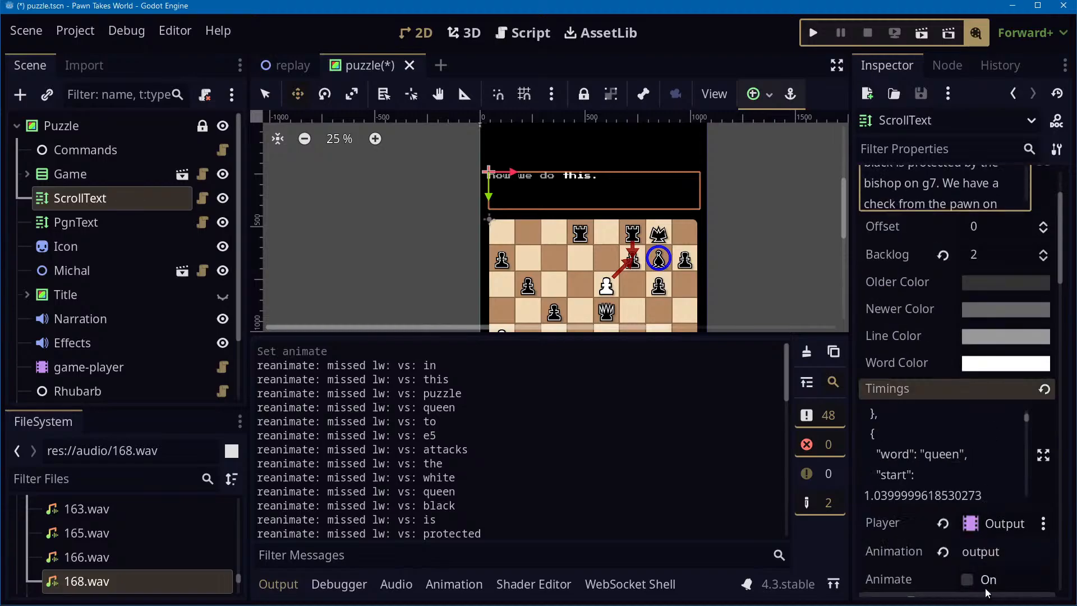
left_click(966, 581)
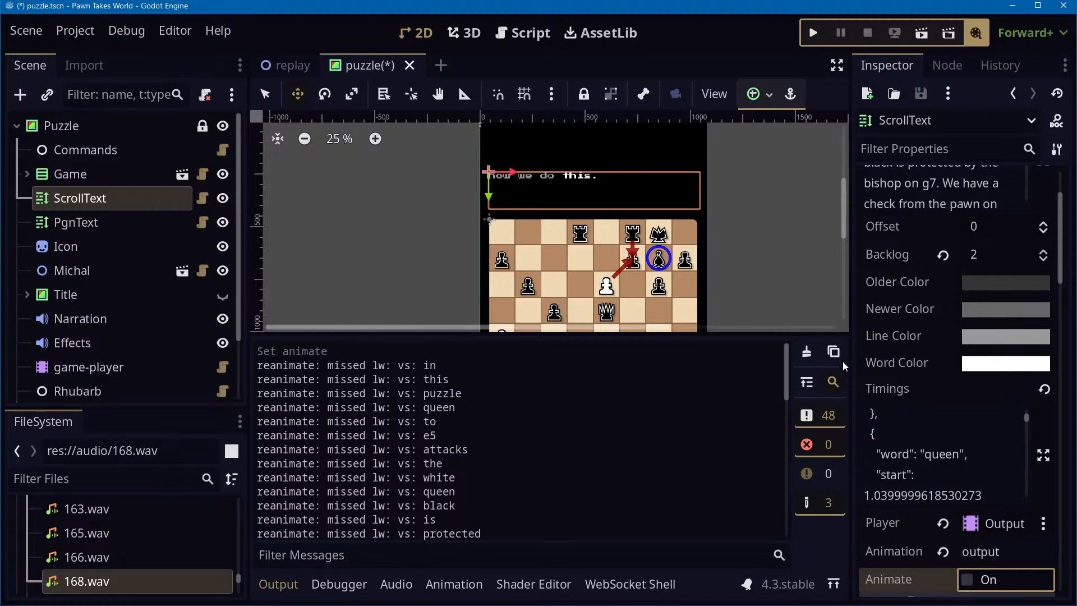
left_click(807, 351)
left_click(967, 581)
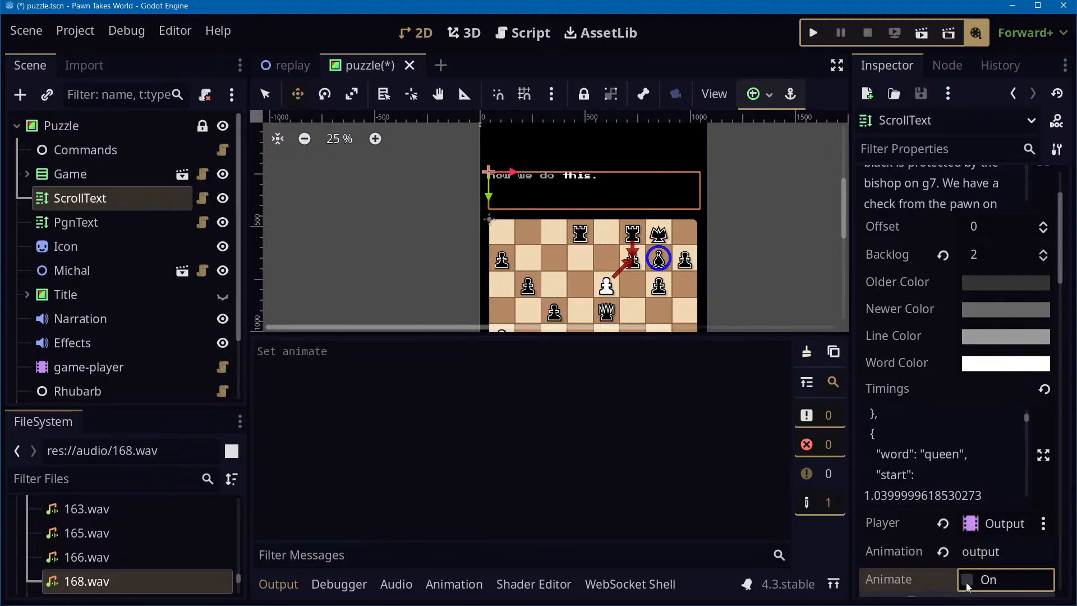
scroll(1032, 206, "up", 3)
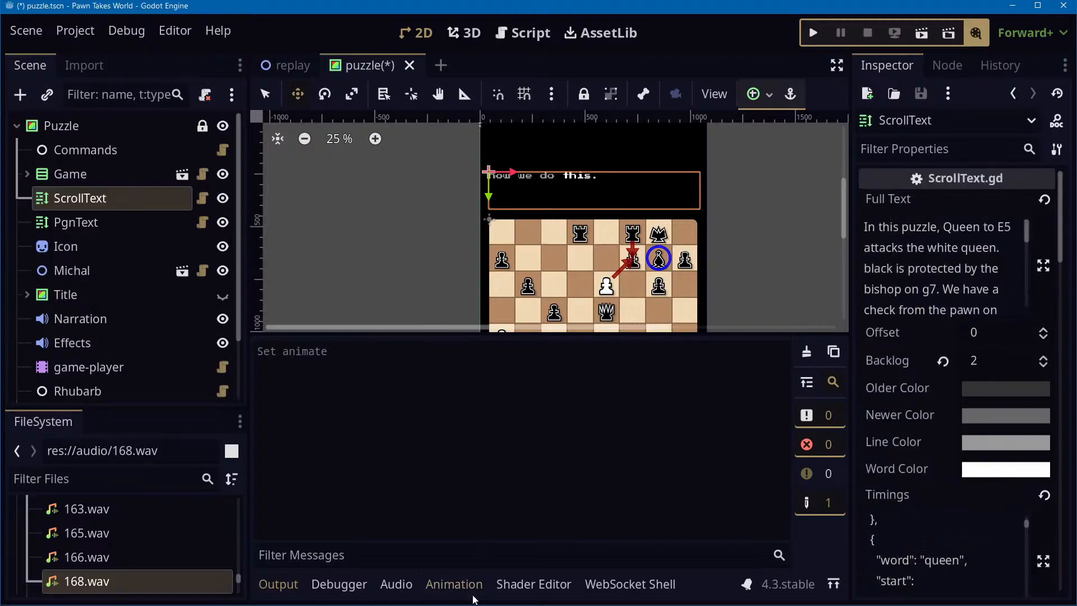
Open the output animation's timeline, rewind it to 0, and examine the ScrollText offset keyframes up close
left_click(454, 584)
left_click_drag(456, 384, 311, 401)
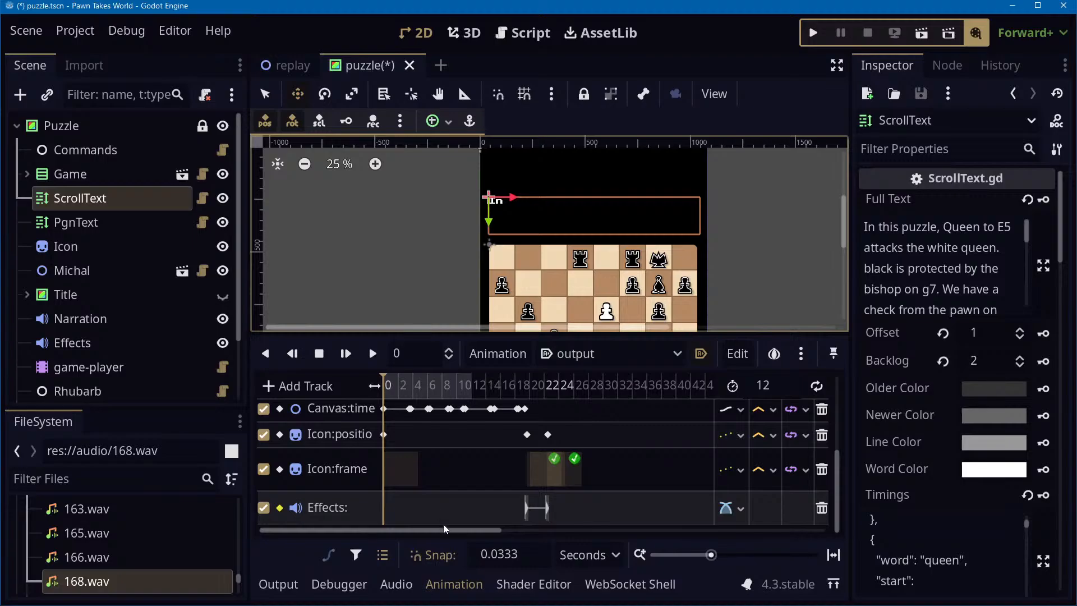
scroll(456, 466, "up", 3)
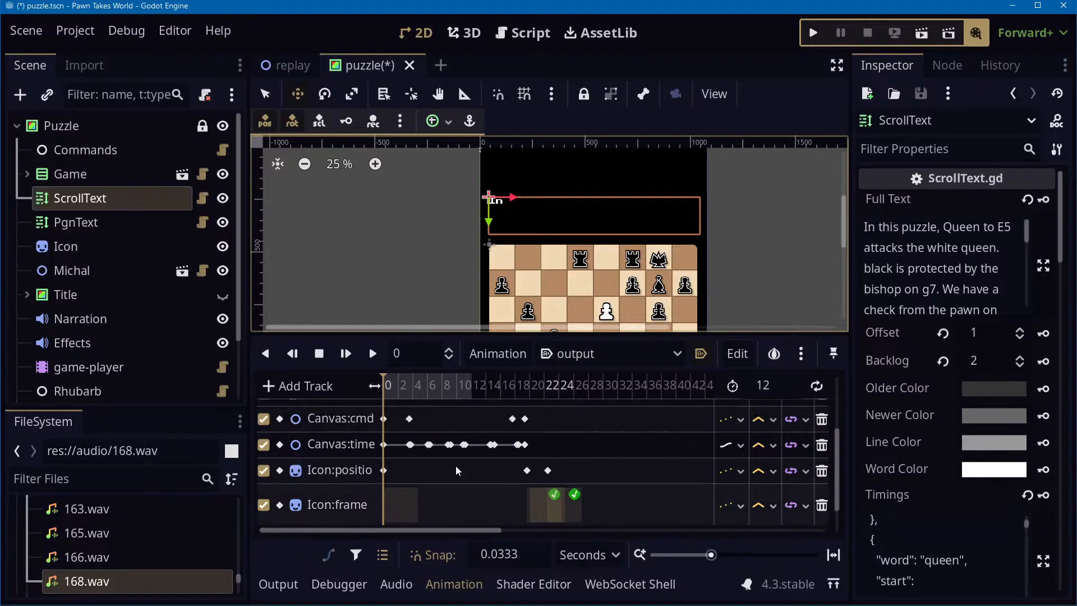
scroll(477, 446, "up", 5, "ctrl")
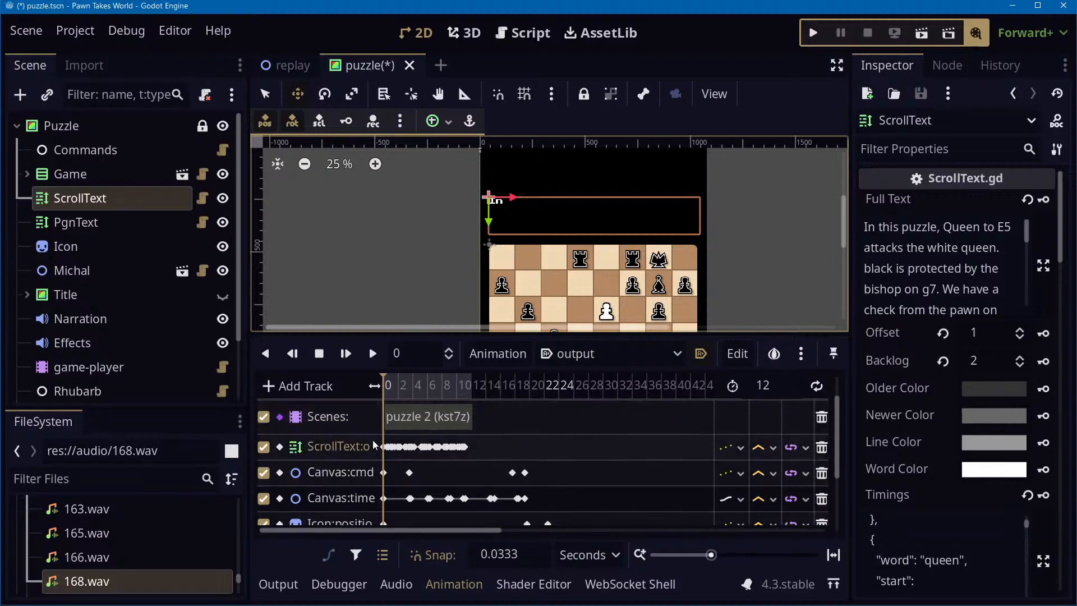
scroll(476, 446, "up", 2, "ctrl")
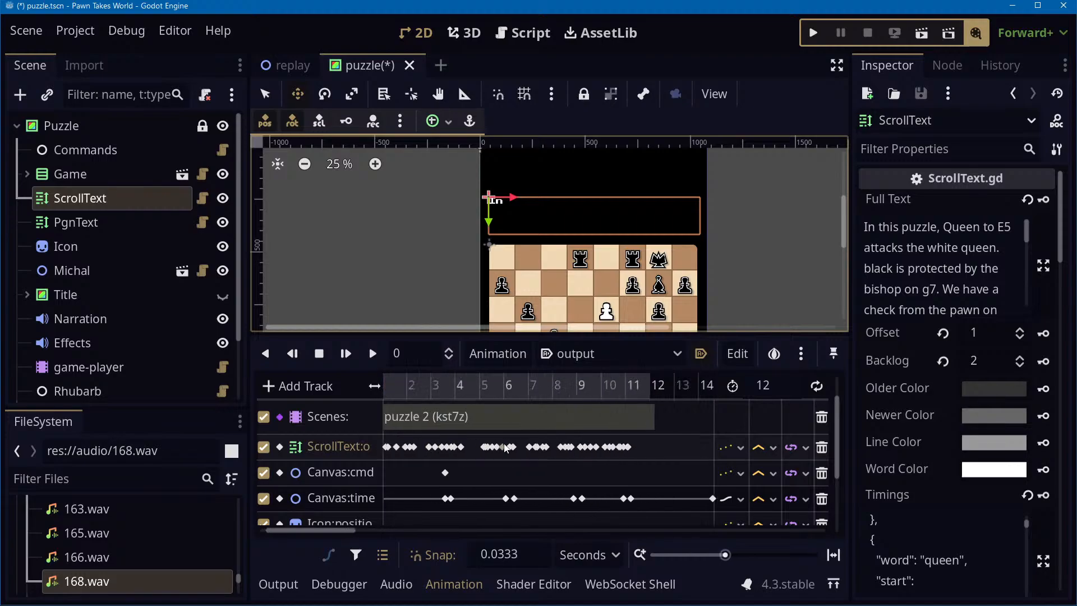
scroll(494, 450, "up", 1, "ctrl")
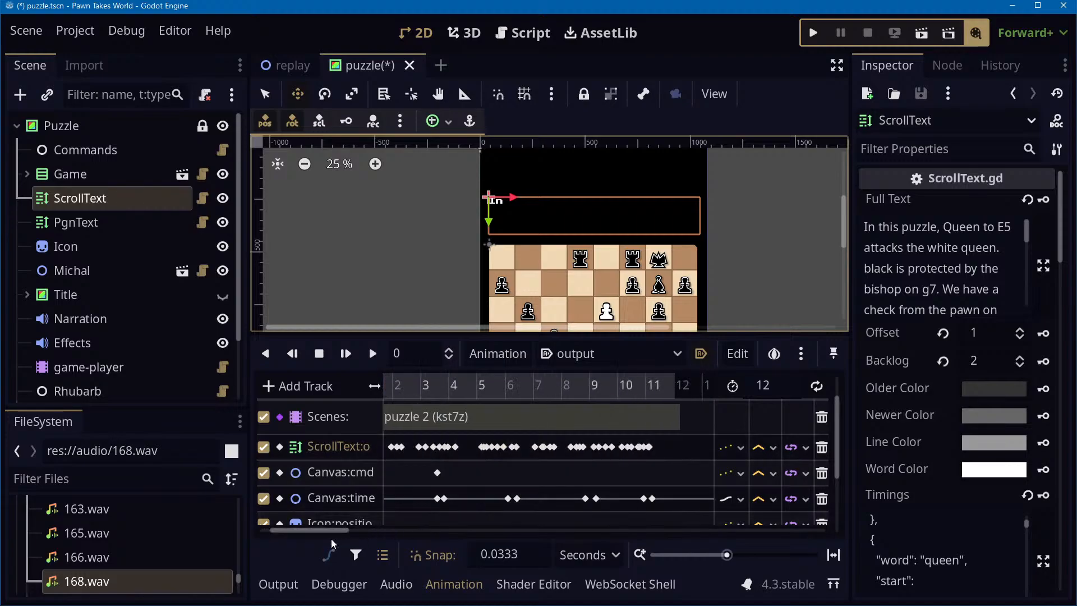
left_click_drag(321, 533, 259, 533)
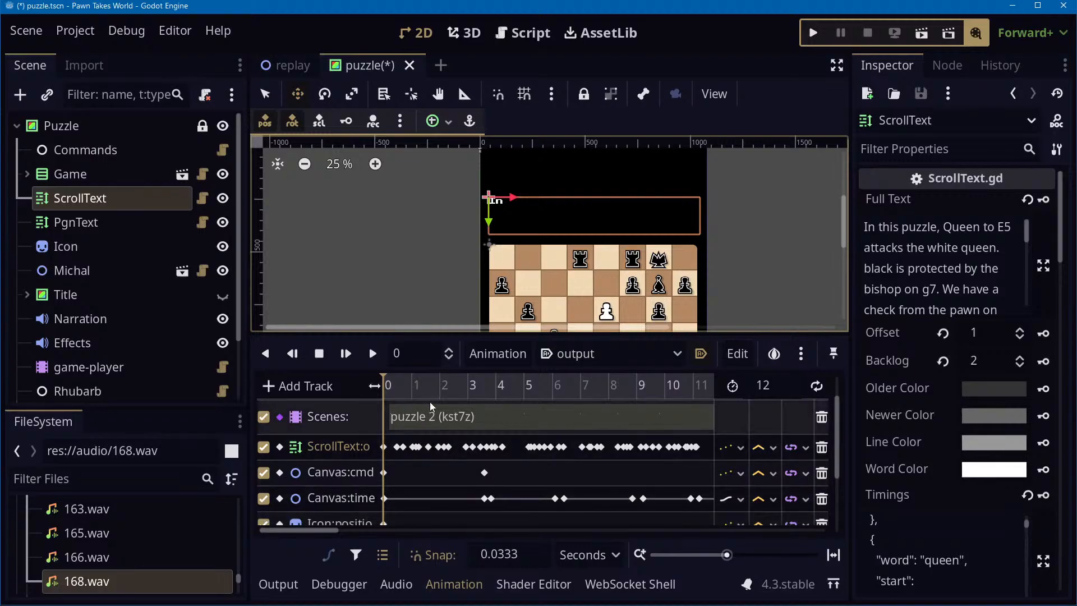
left_click_drag(406, 387, 349, 390)
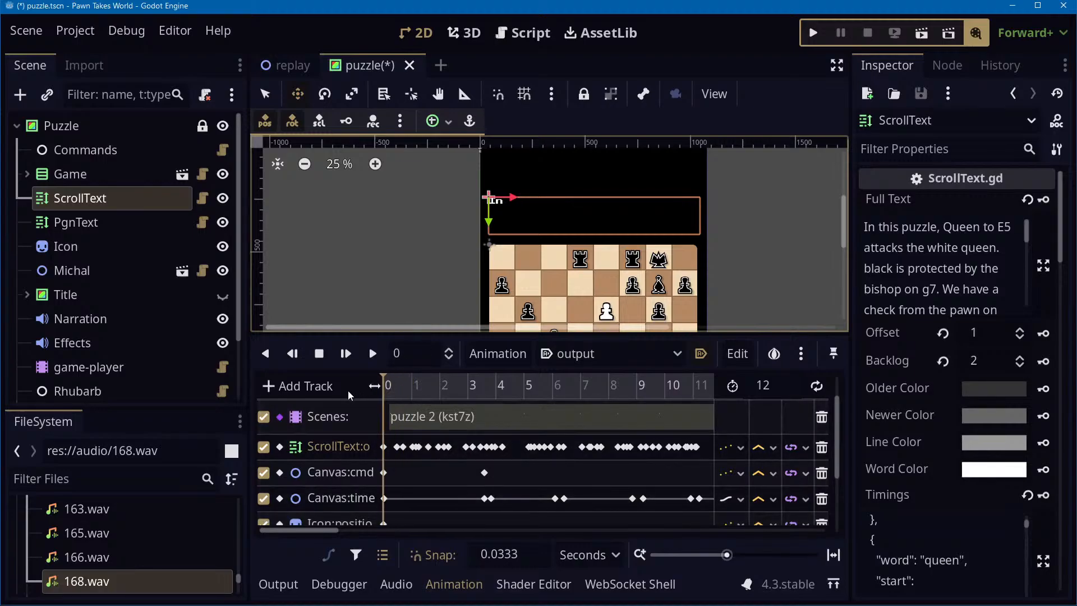
Inspect the time and value of the first two ScrollText offset keyframes
left_click(383, 447)
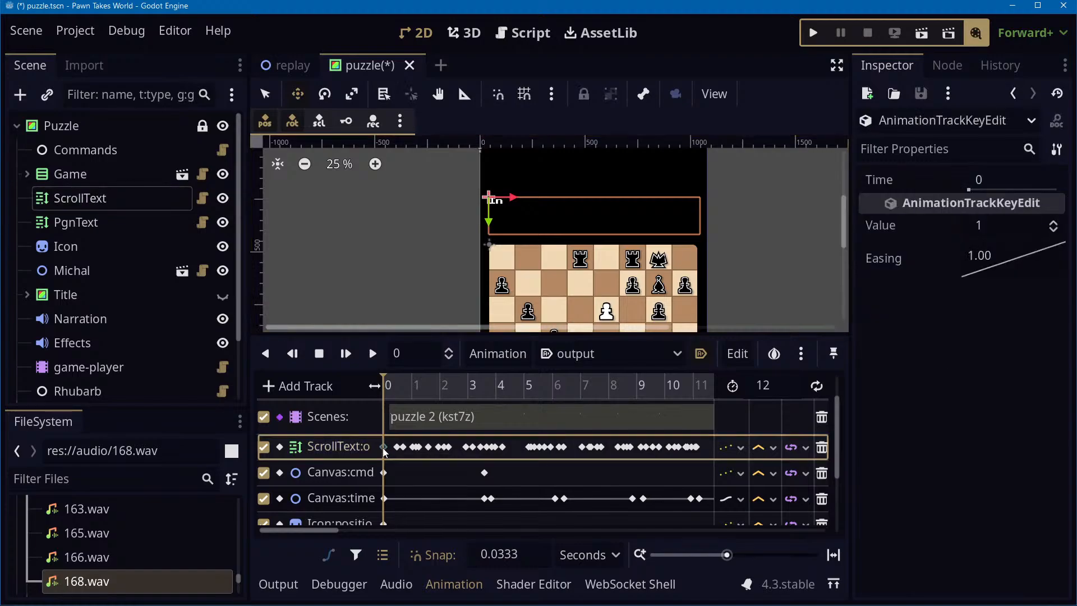
left_click(618, 306)
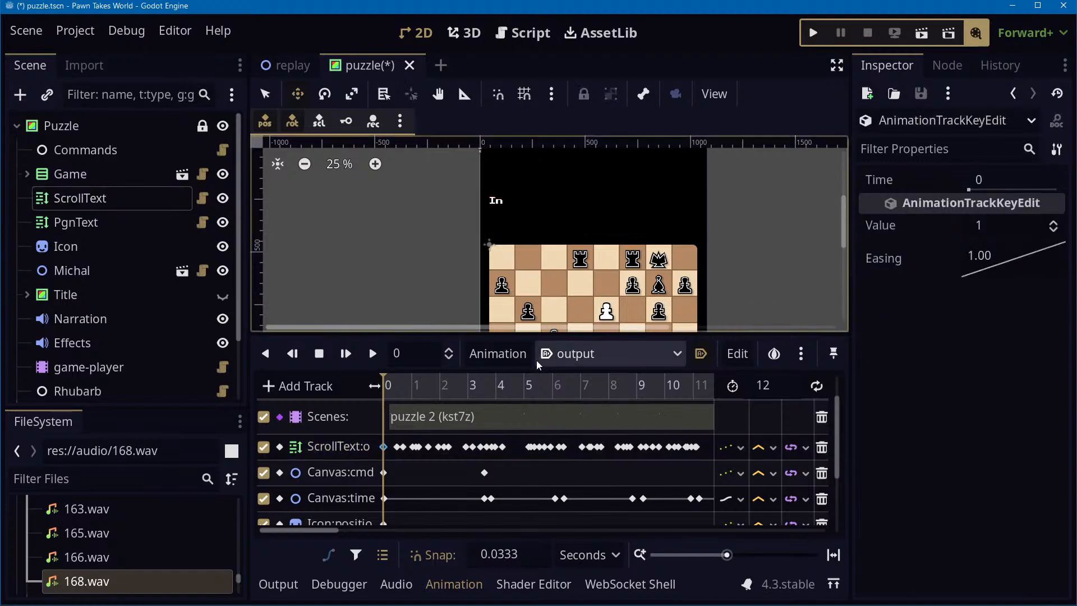
left_click(399, 449)
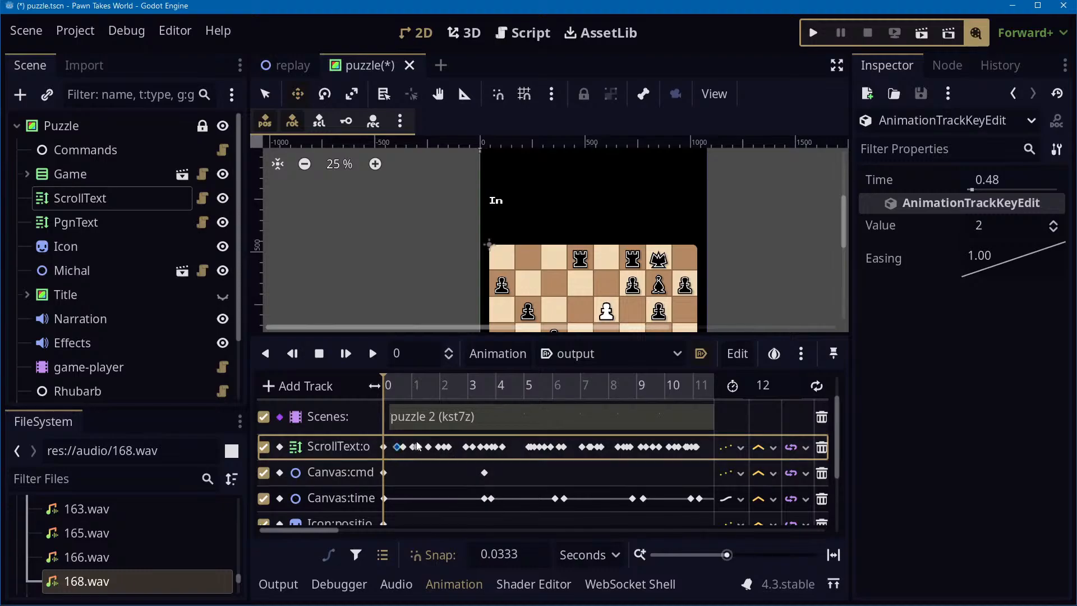
Select all ScrollText offset keyframes and shift them about 0.5 seconds forward in time
scroll(591, 481, "down", 3, "ctrl")
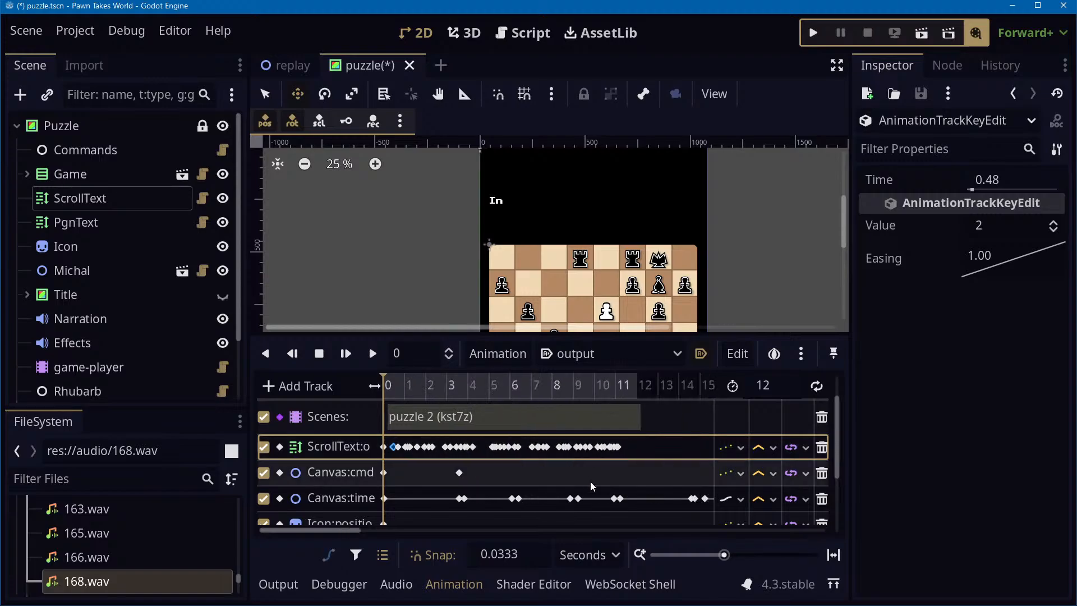
left_click_drag(638, 451, 385, 448)
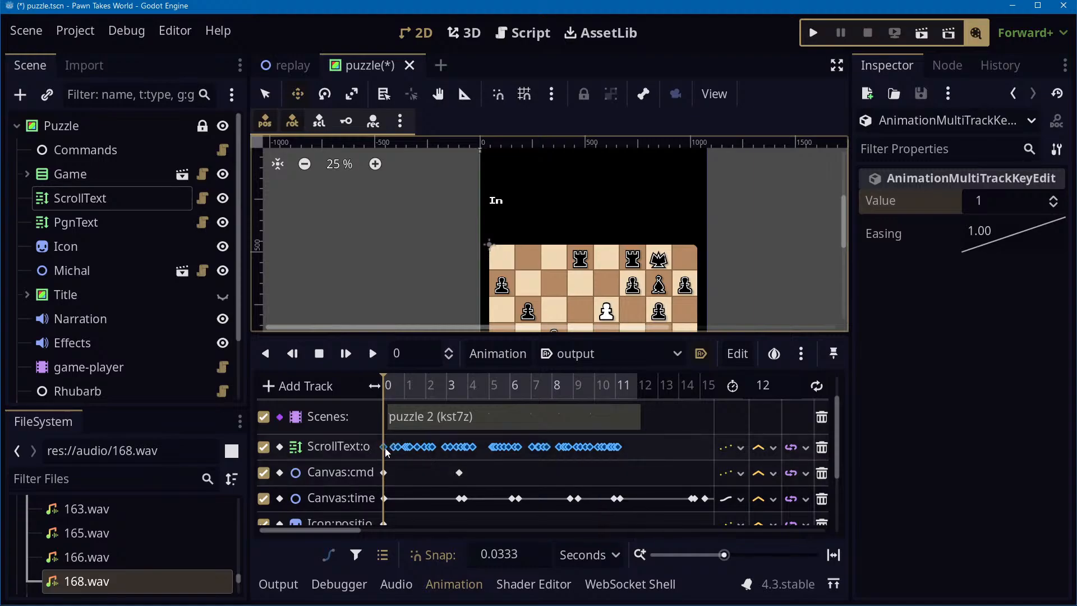
left_click_drag(392, 448, 405, 452)
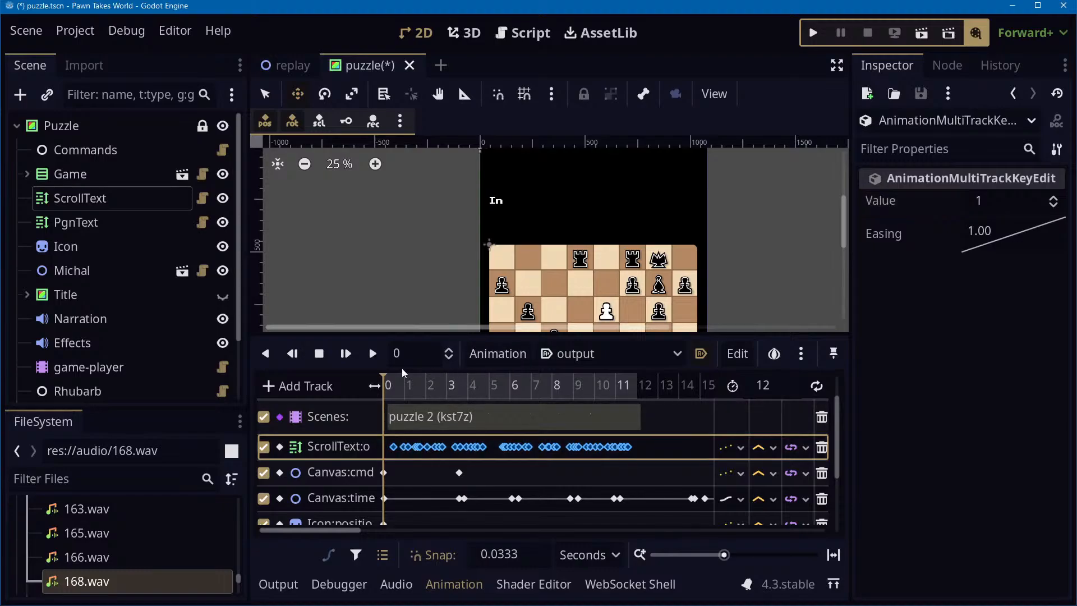
Play the first few seconds of the output animation to check the subtitle timing, stop playback, and rewind to 0
left_click(374, 354)
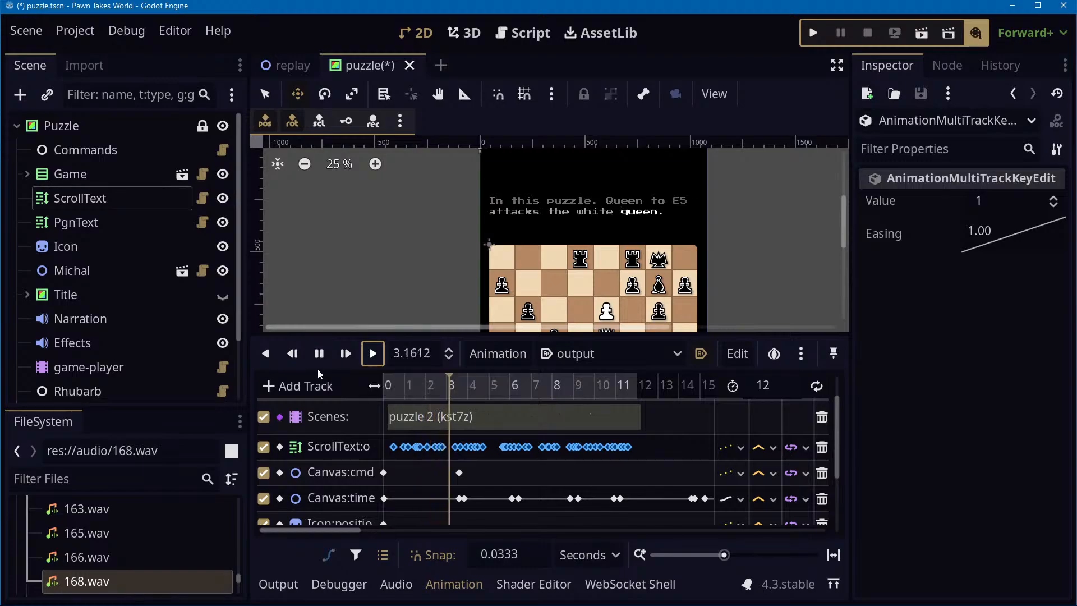
left_click(320, 355)
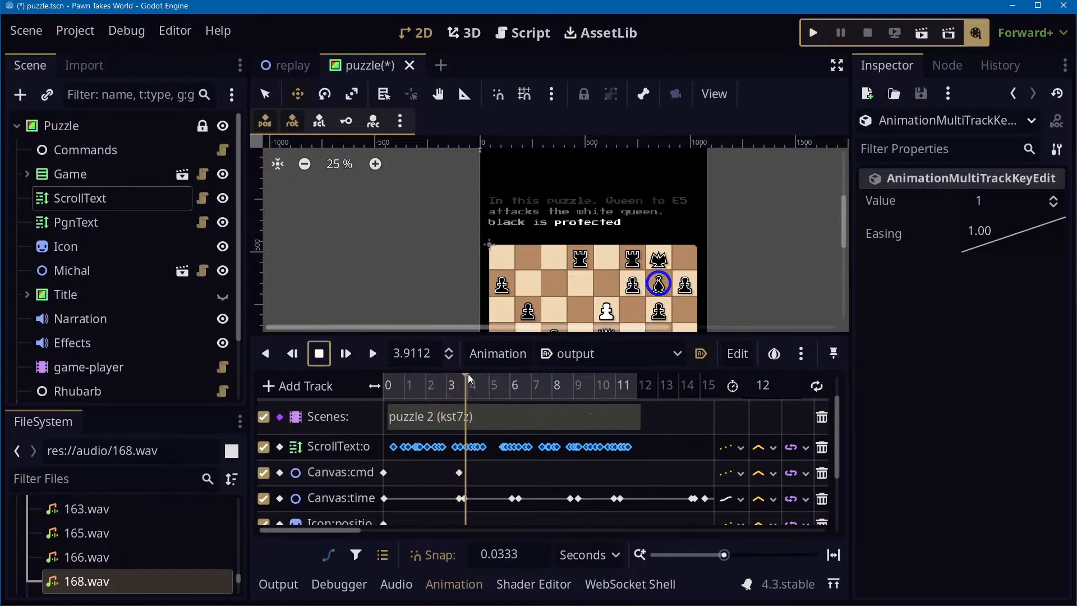
left_click_drag(469, 374, 372, 386)
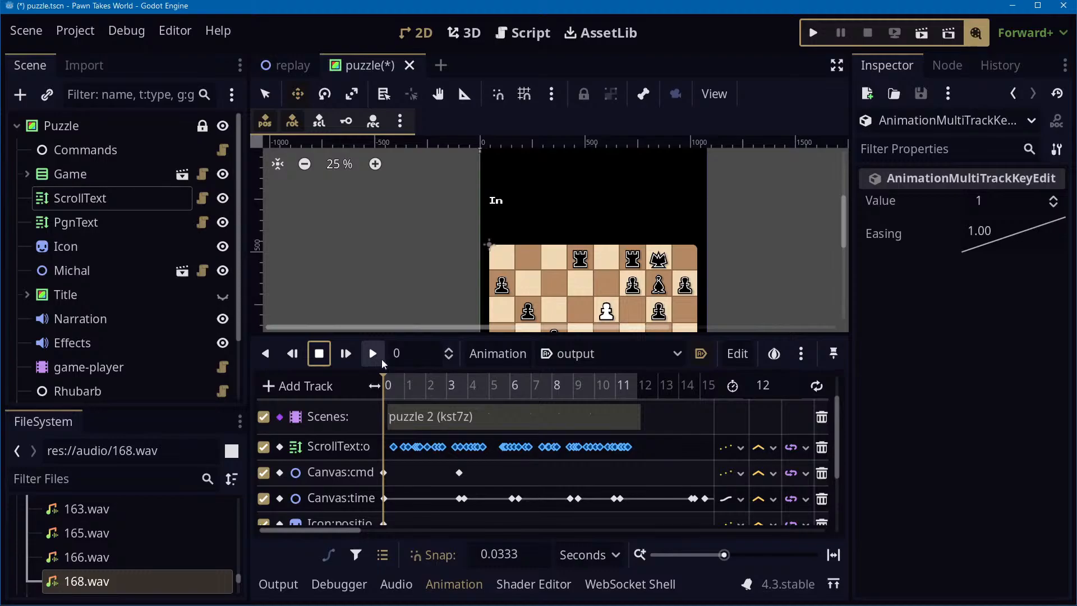
Insert a new keyframe at the start of the ScrollText offset track and set its value to 0
right_click(387, 447)
left_click(398, 464)
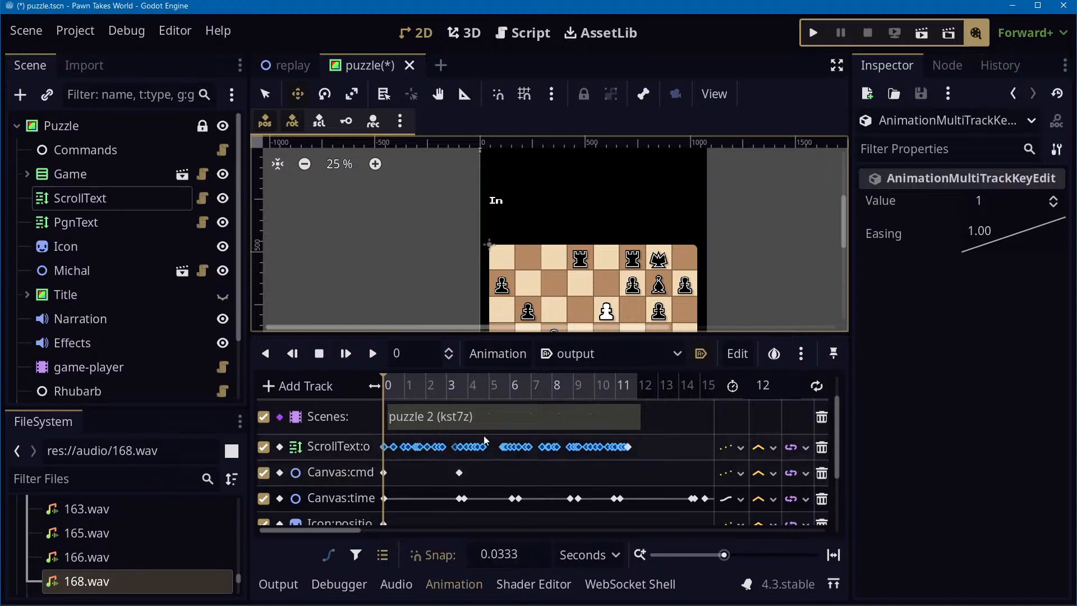
left_click_drag(418, 468, 402, 458)
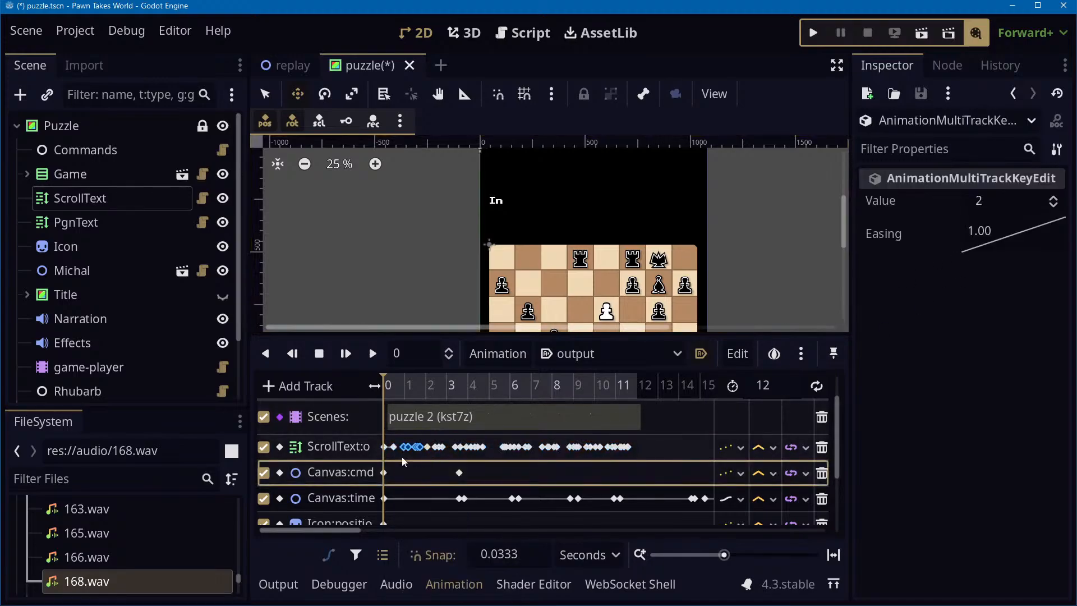
left_click(385, 448)
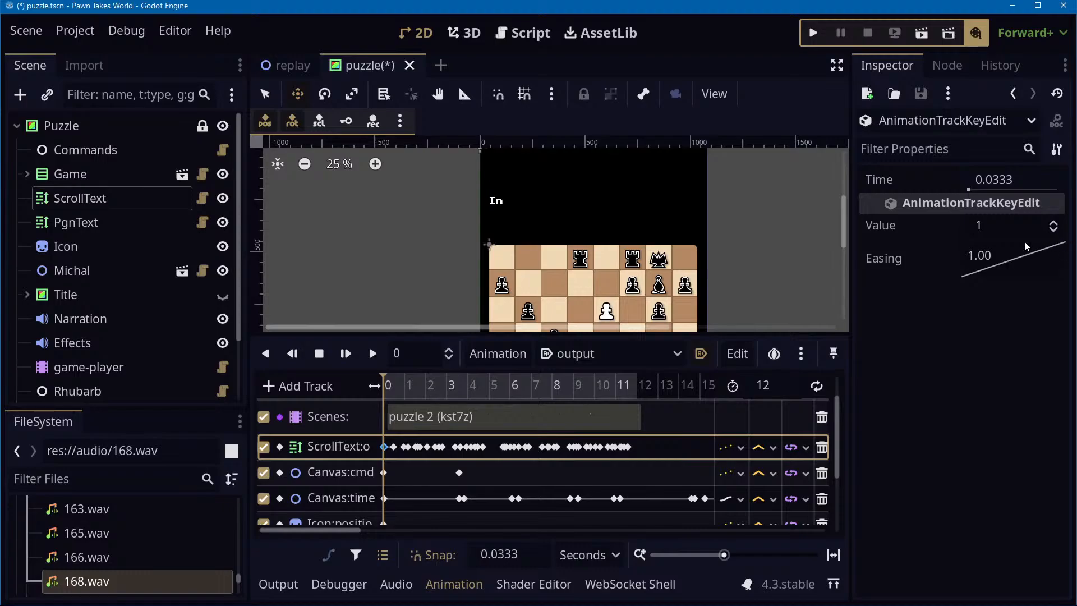
left_click(1055, 233)
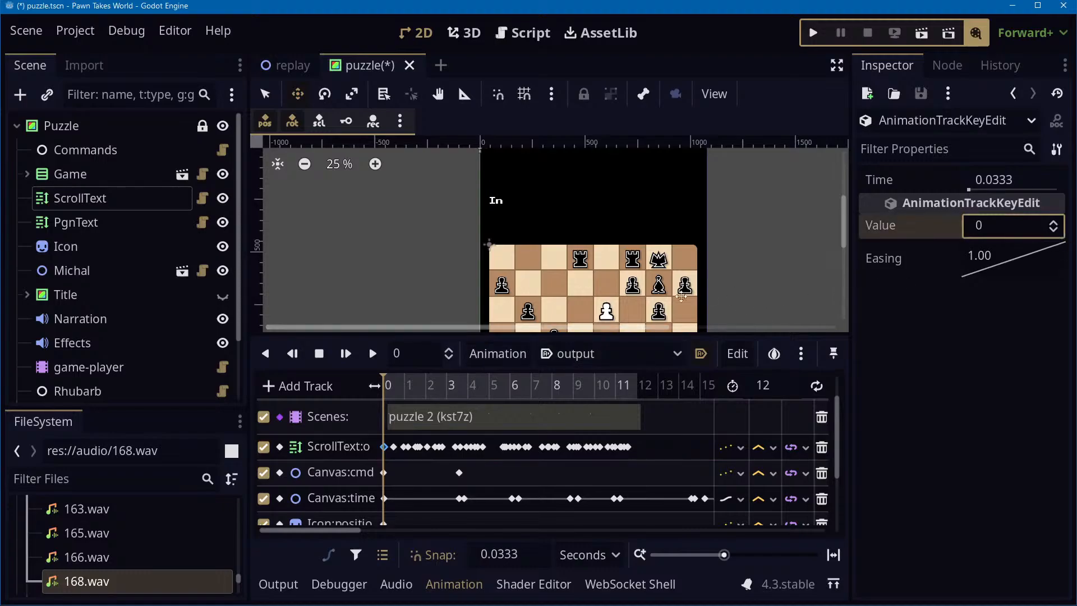
Scrub around the timeline's start to check the subtitle, and set the new ScrollText keyframe's time to 0
left_click_drag(422, 385, 266, 363)
left_click_drag(419, 386, 385, 392)
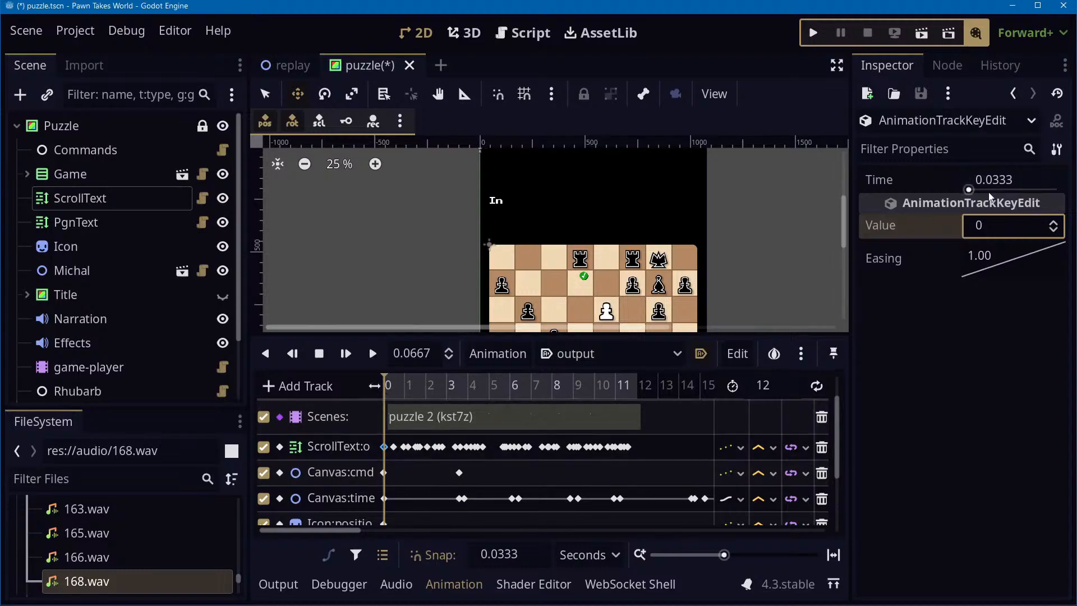
left_click_drag(969, 188, 949, 187)
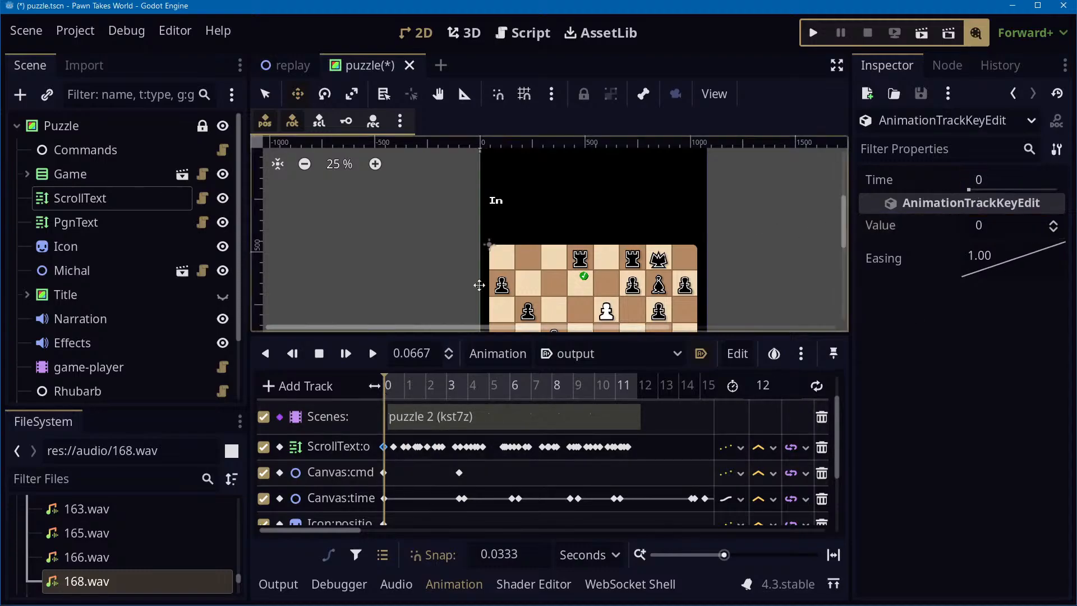
Rewind the output animation to 0 and read the ScrollText node's full text through to its end
left_click_drag(417, 386, 375, 386)
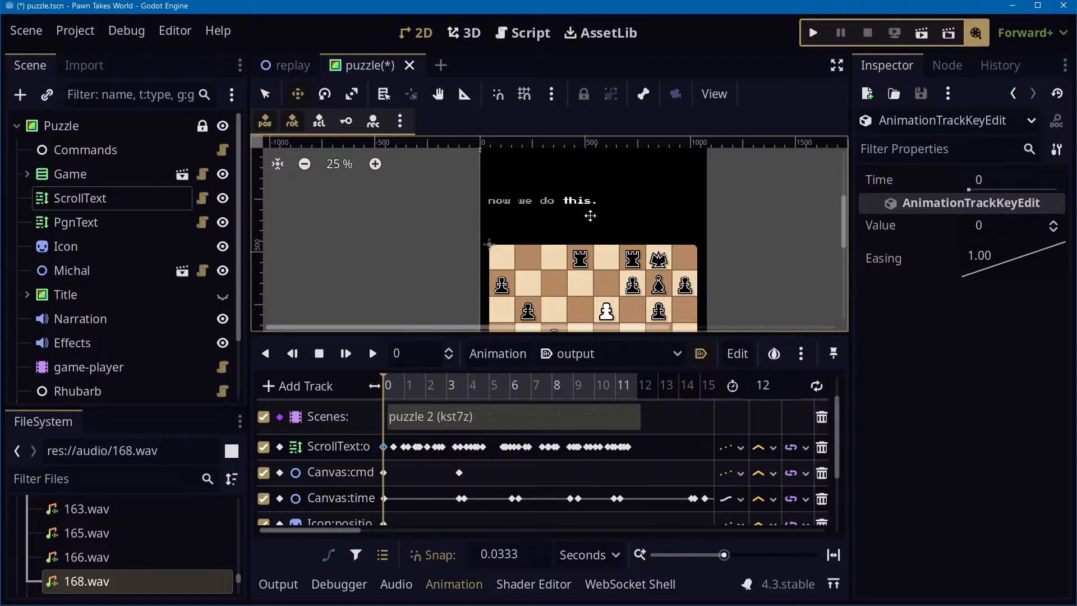
left_click(103, 206)
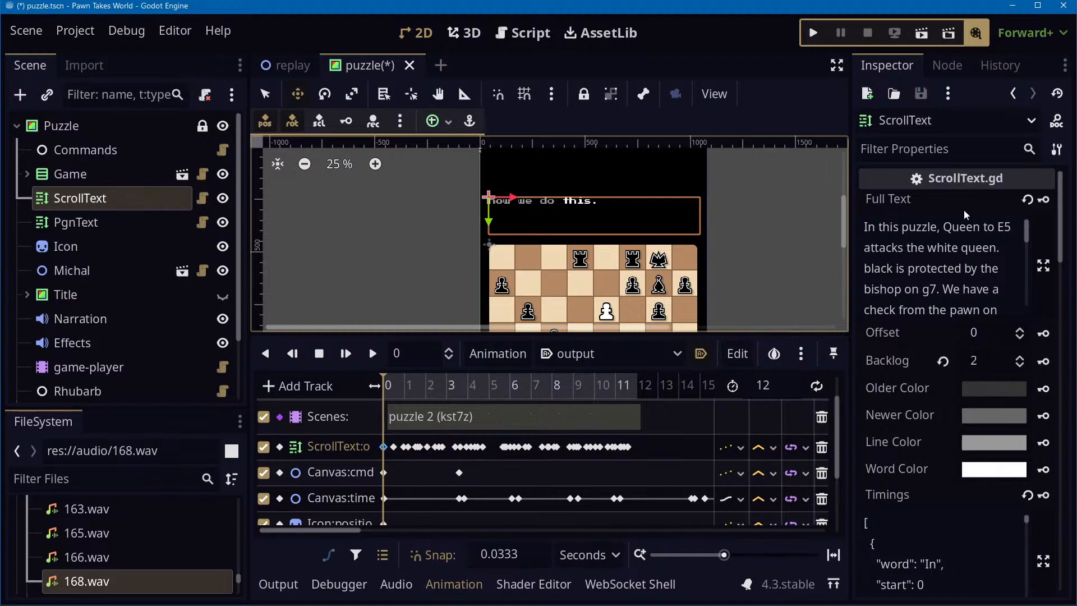
scroll(953, 265, "down", 3)
scroll(953, 265, "down", 4)
scroll(991, 229, "up", 6)
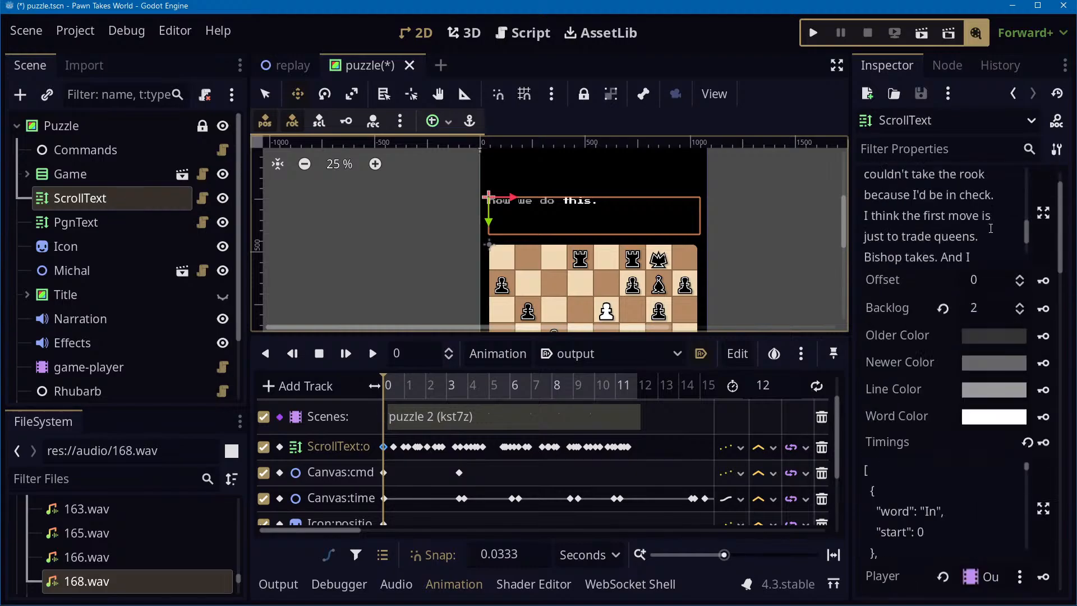
scroll(991, 228, "up", 3)
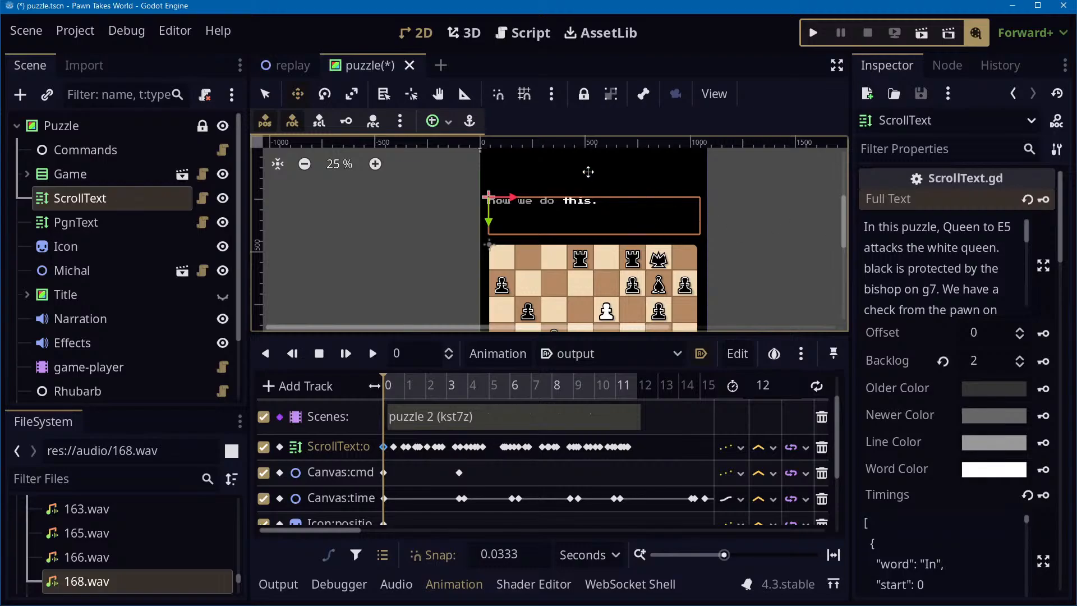
left_click(96, 120)
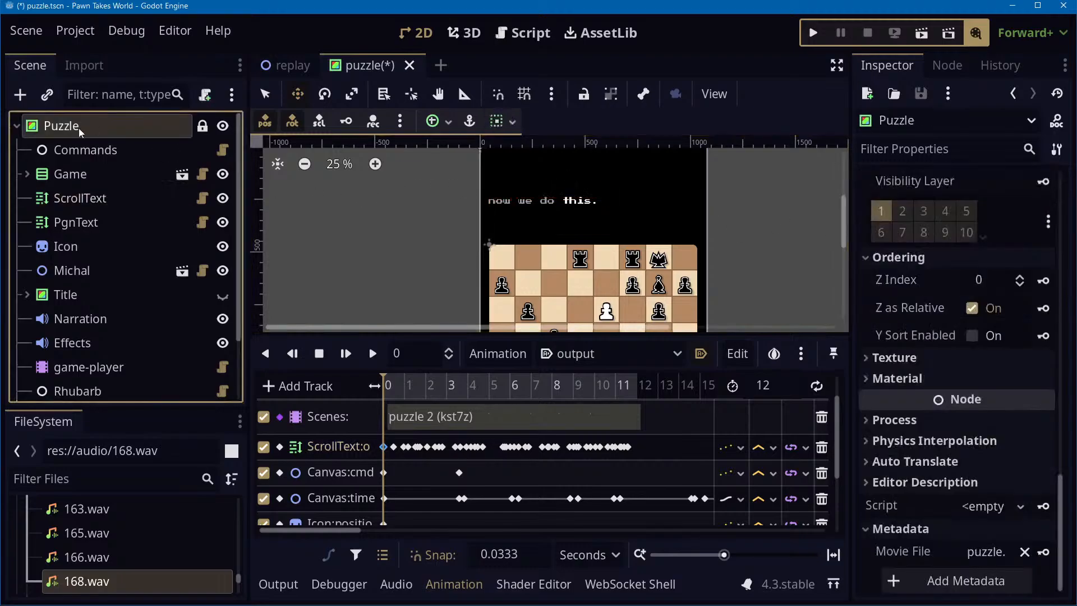
left_click(88, 151)
left_click(86, 201)
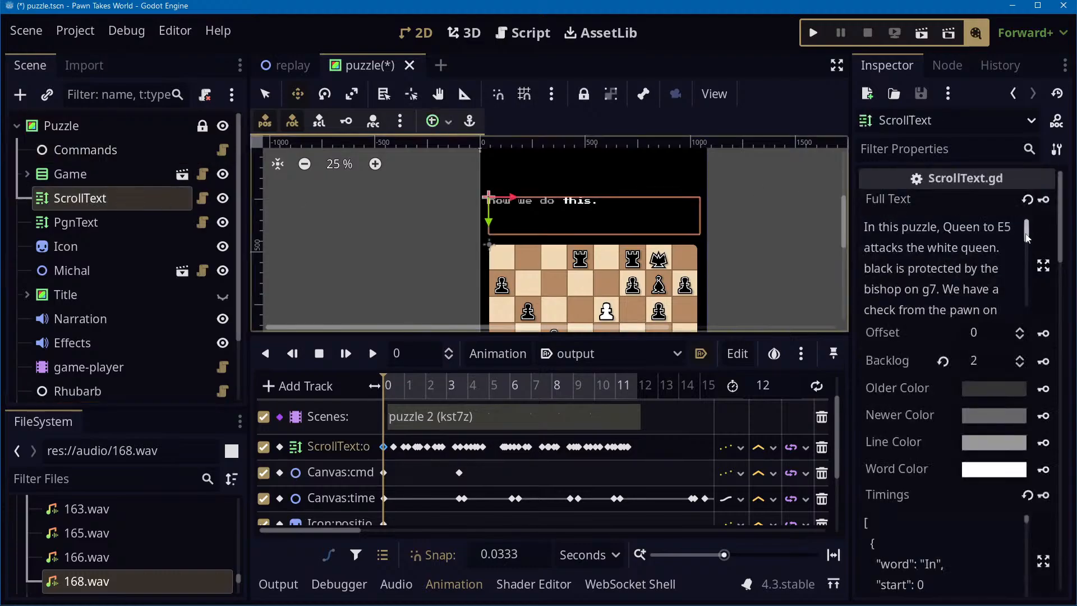
left_click_drag(1027, 238, 1017, 338)
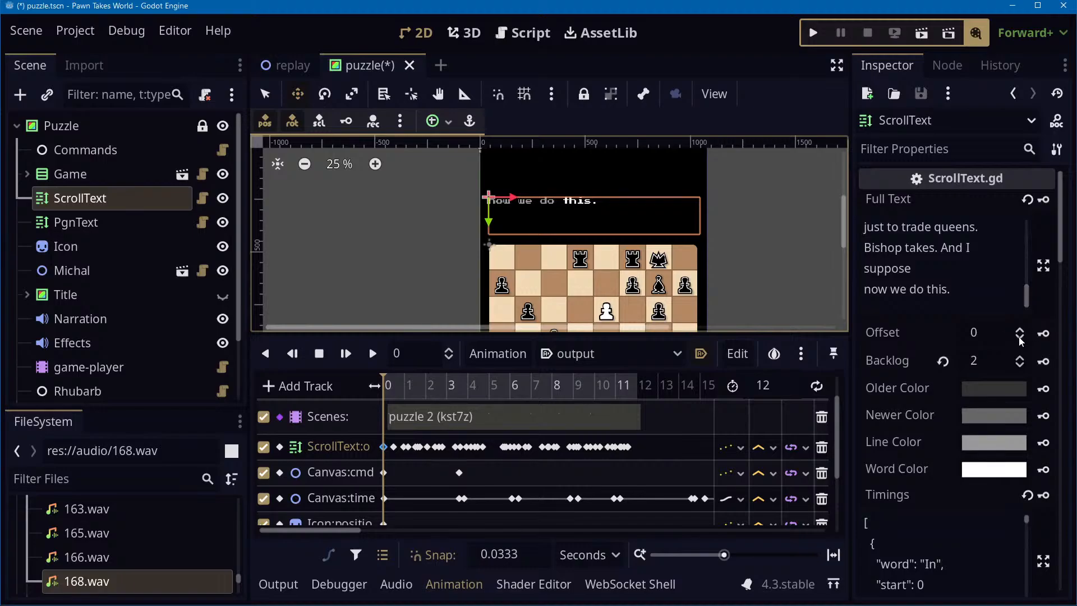
Test the ScrollText display by raising its offset to 1 and returning it to 0
left_click(1020, 339)
left_click(1024, 331)
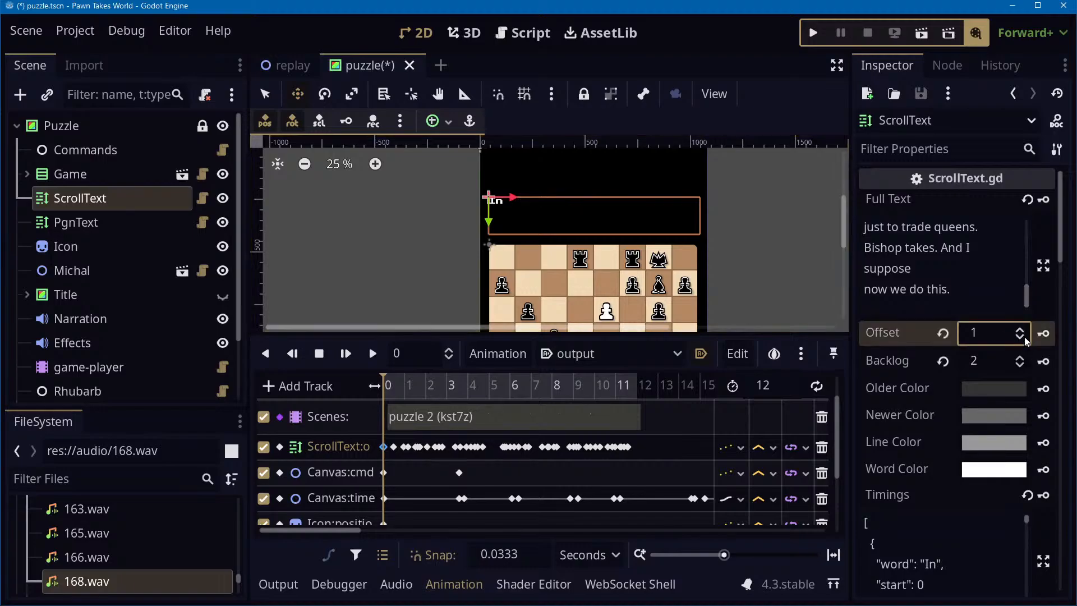
left_click(1024, 339)
Check the editor's output log and clear the contents of the ScrollText node's Text property
scroll(957, 517, "down", 1)
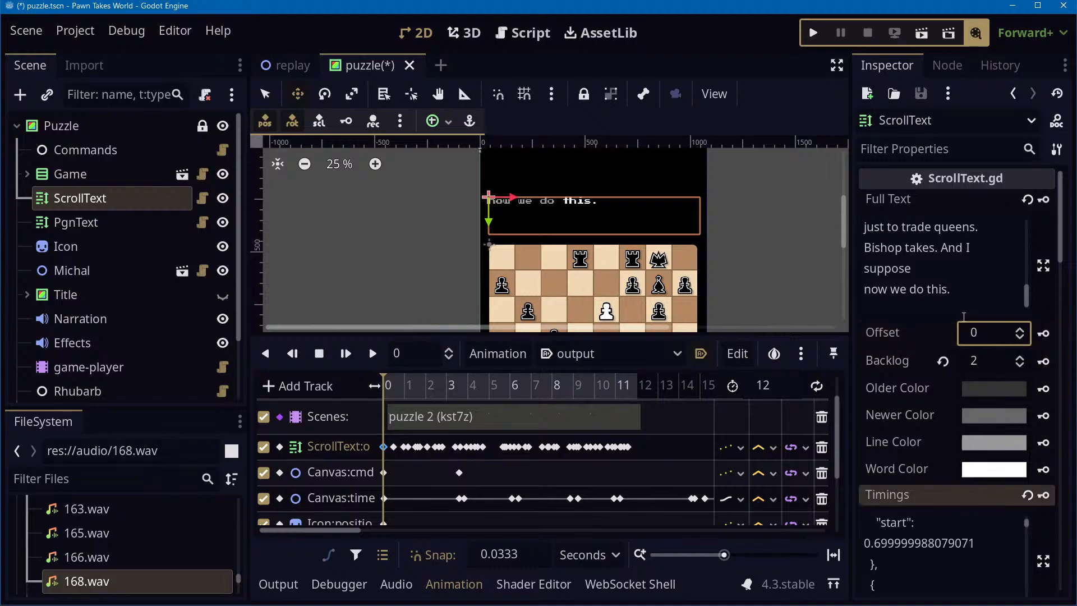
scroll(964, 317, "down", 5)
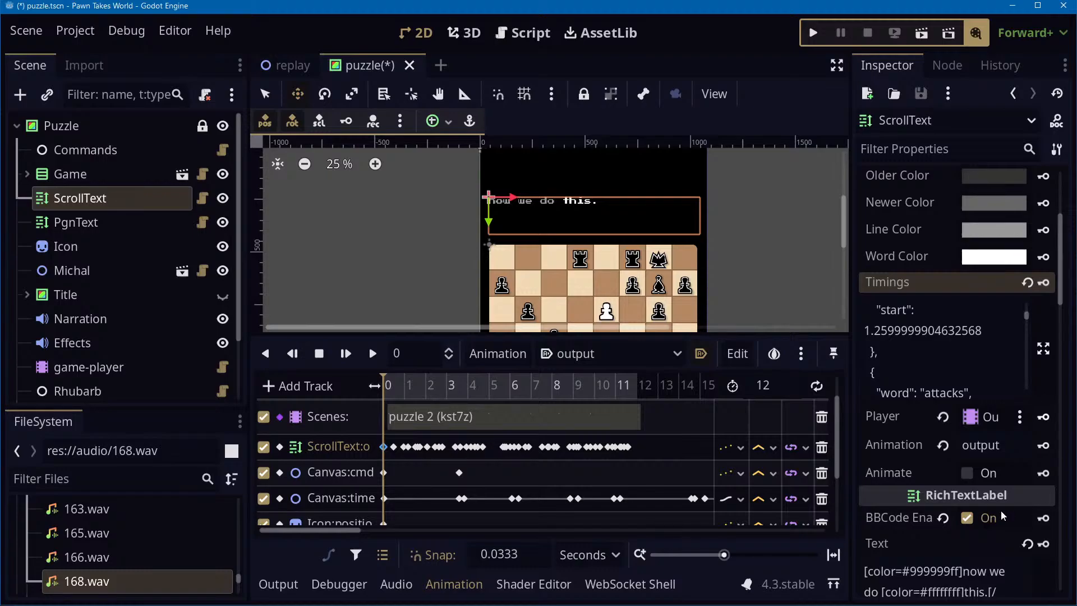
scroll(1001, 510, "down", 4)
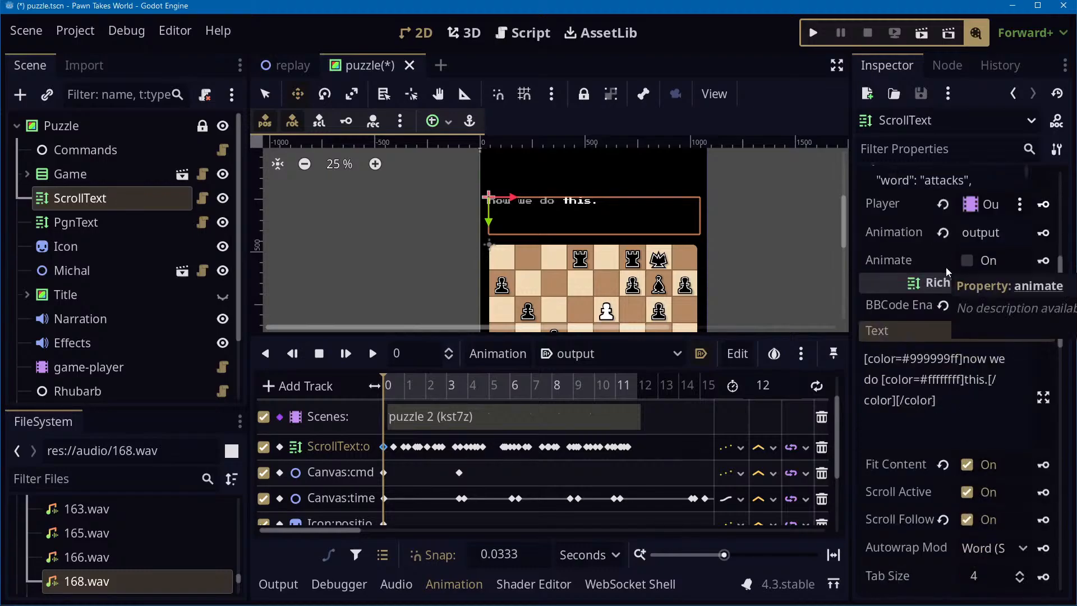
left_click(292, 586)
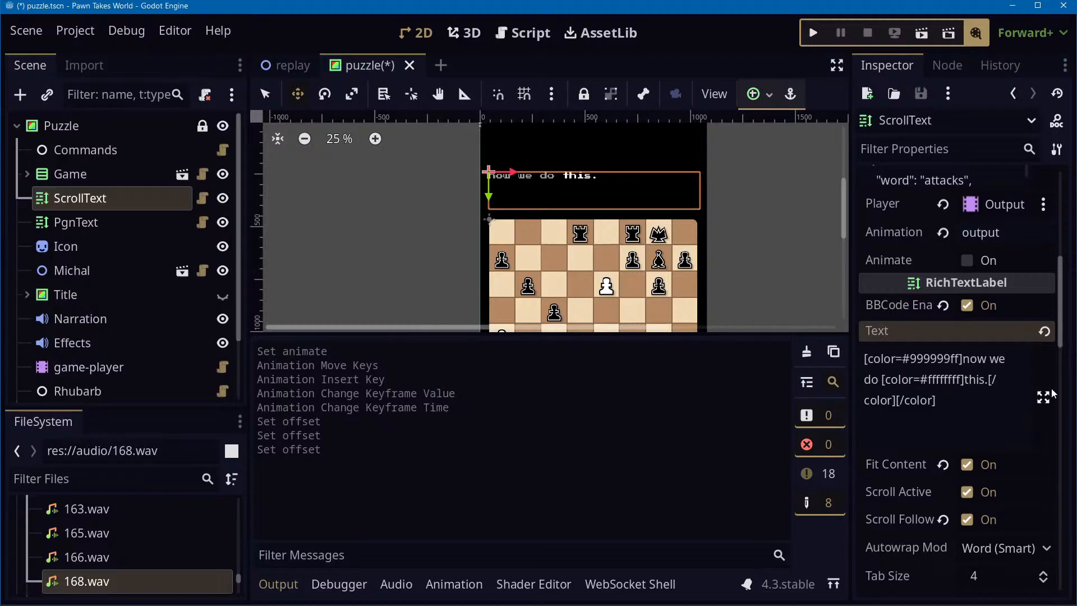
left_click_drag(982, 425, 781, 310)
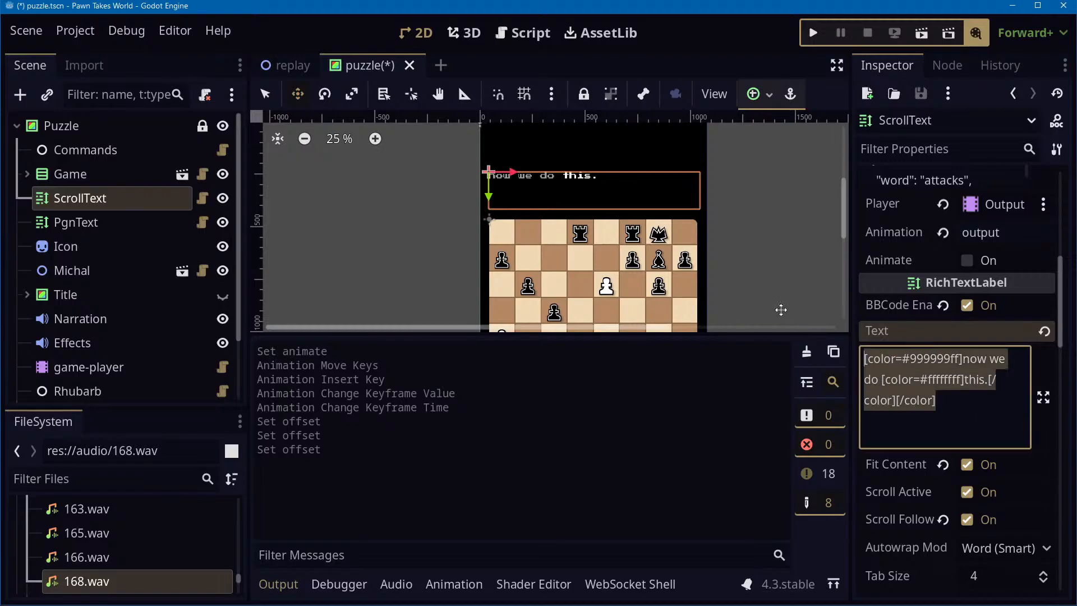
key("BackSpace")
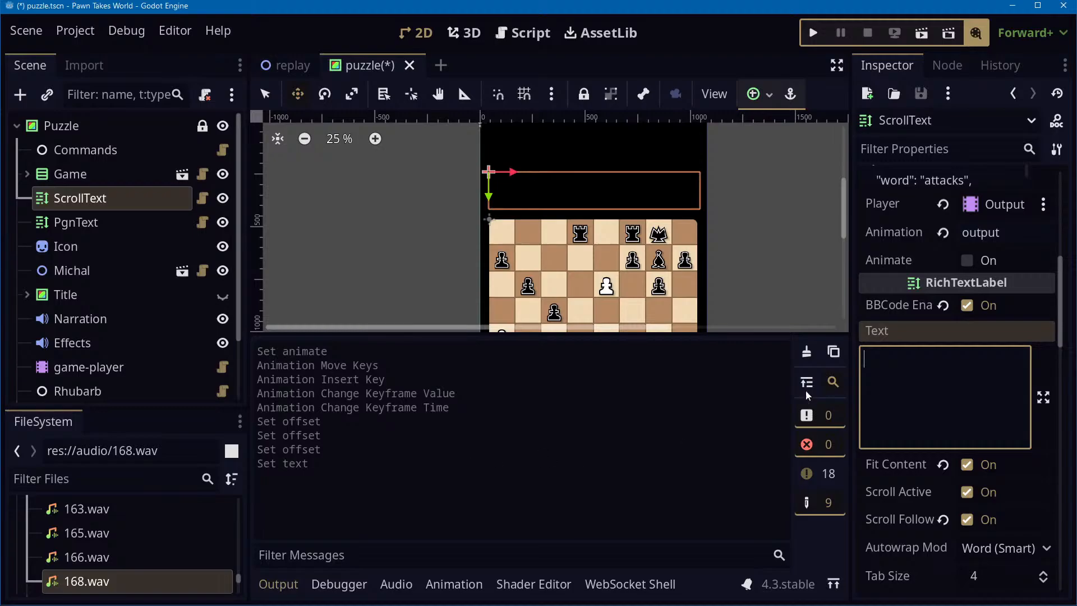
Play the output animation from 0 and watch the subtitles in the full scene view, then bring the timeline back
left_click(814, 33)
left_click(1074, 605)
left_click(454, 584)
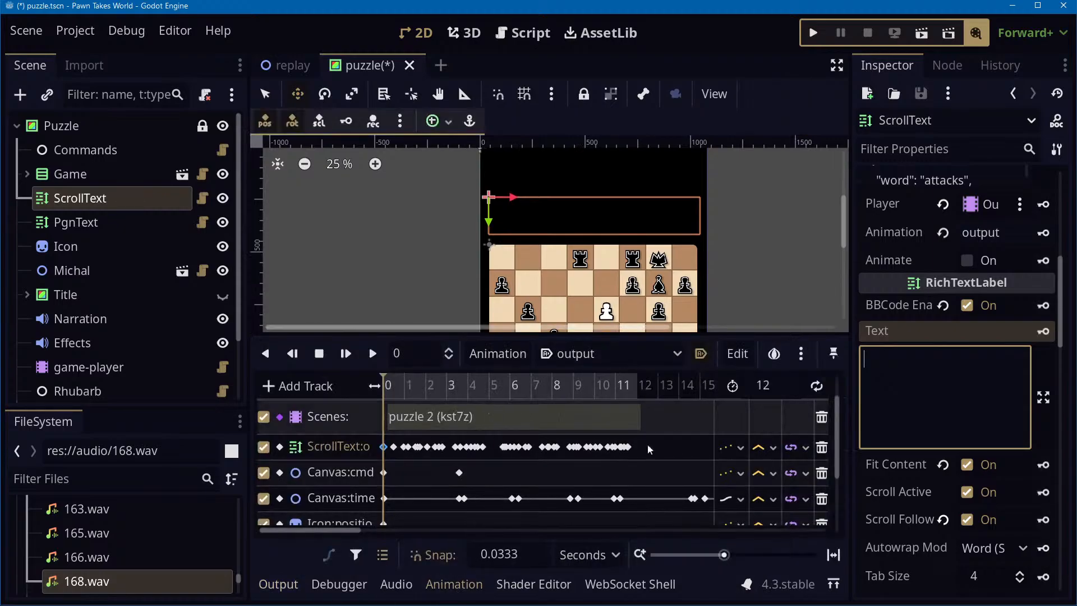
left_click(372, 354)
left_click(462, 590)
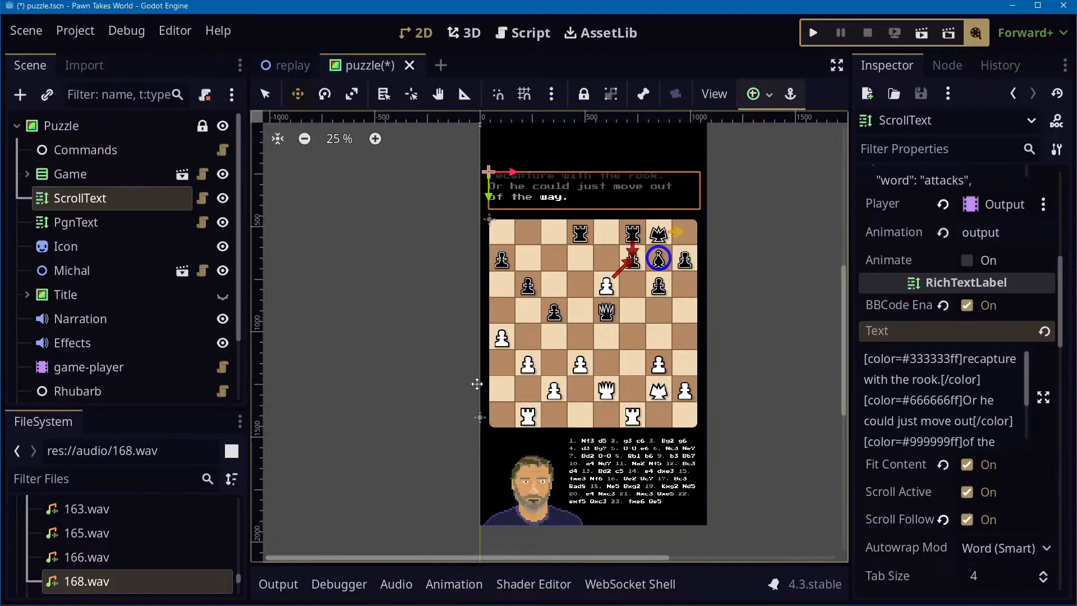
left_click(465, 587)
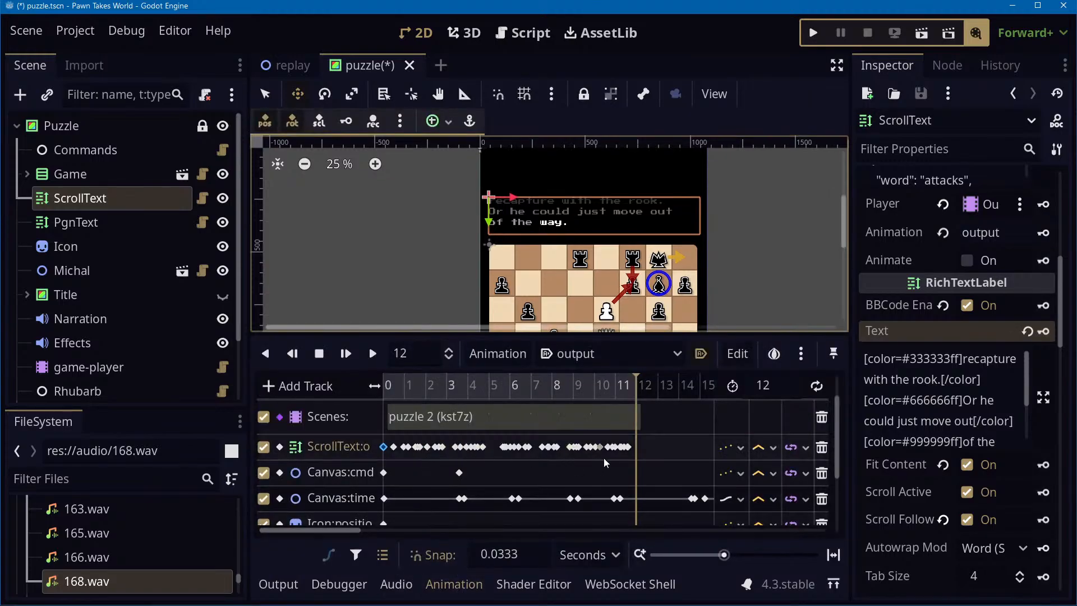
Delete all keyframes from the ScrollText offset track in the output animation
left_click_drag(650, 453, 402, 440)
key("Delete")
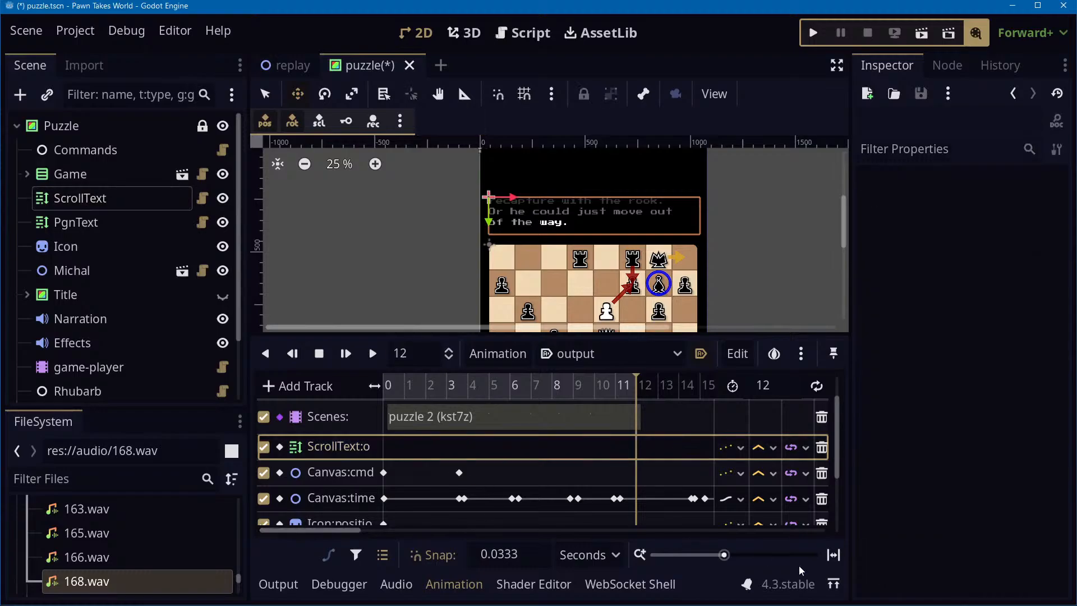
left_click(797, 241)
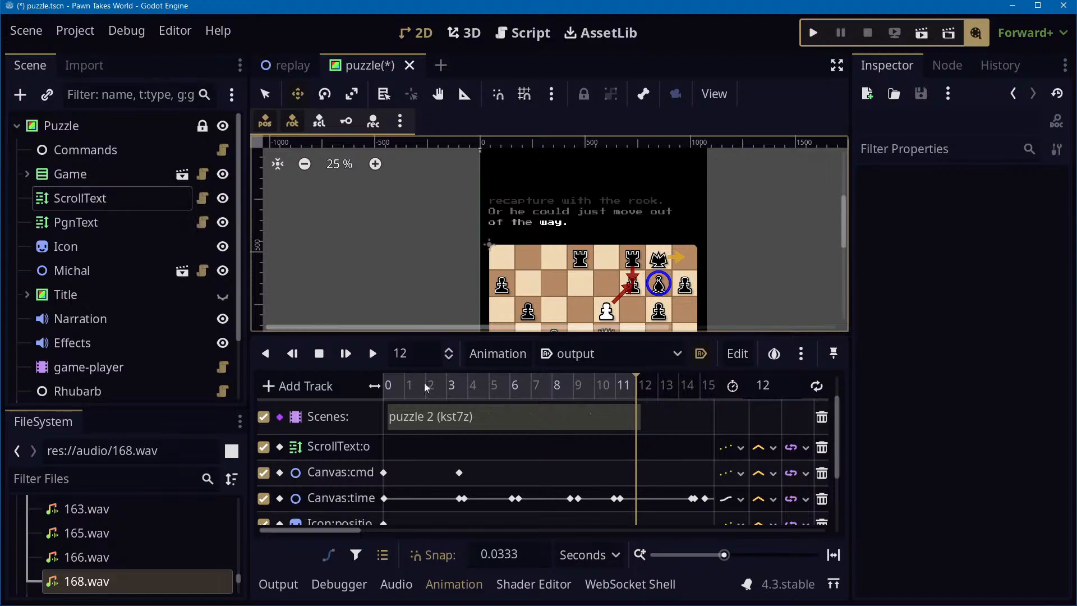
Inspect the Title, character and Scenes nodes, including the puzzle 2 (kst7z) animation, and return to the Output animation player
left_click(76, 296)
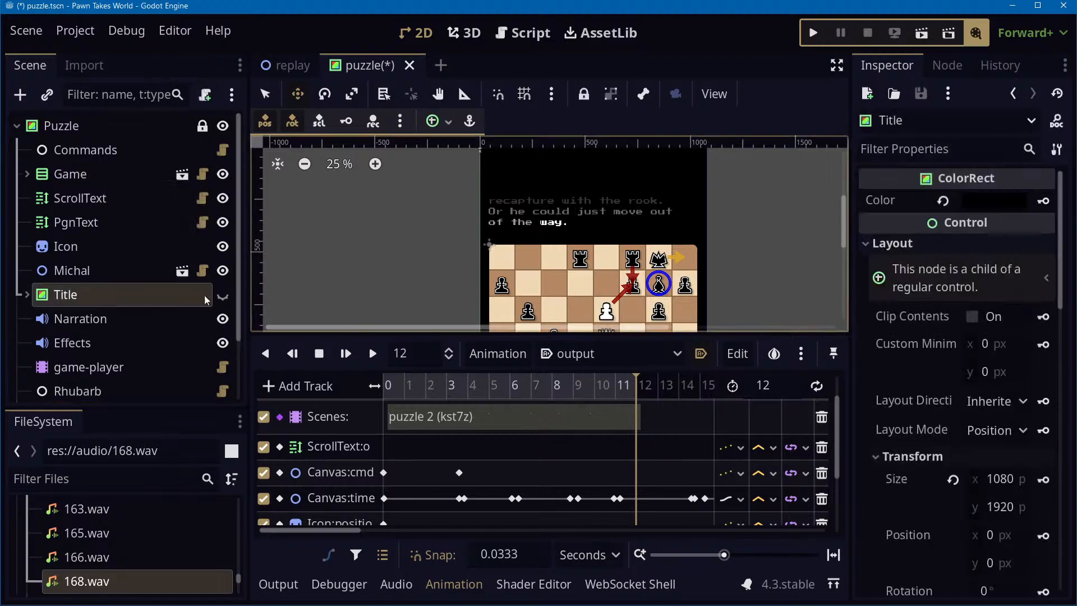
left_click(83, 274)
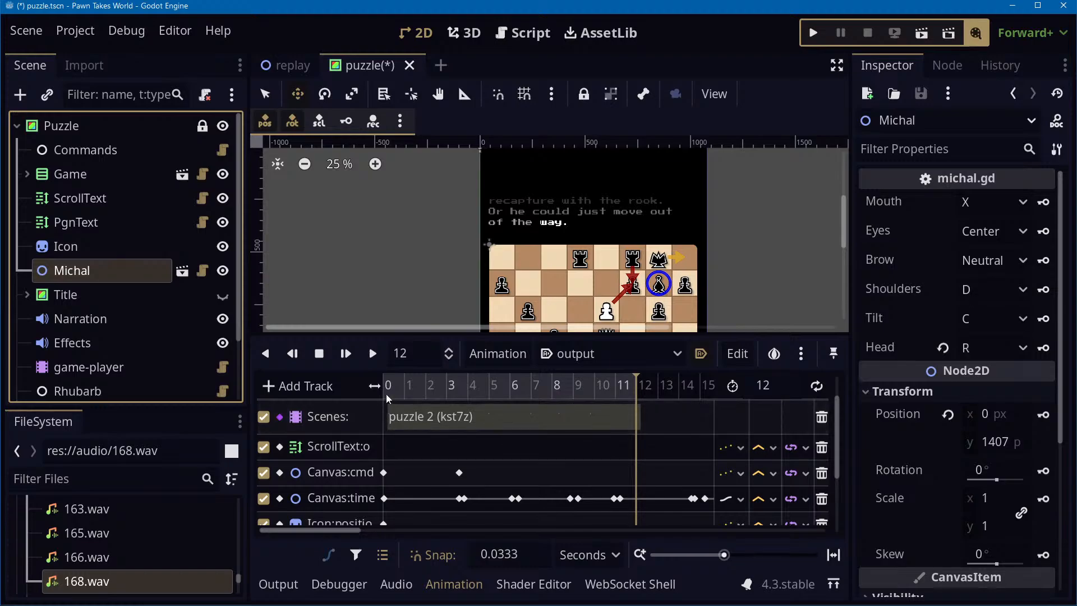
scroll(396, 437, "up", 1)
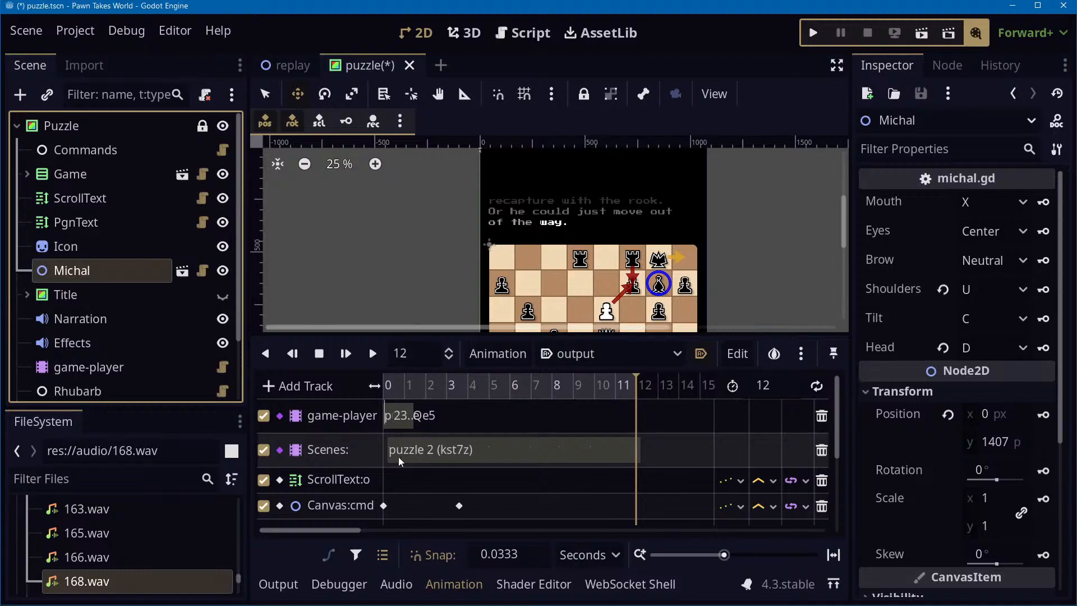
scroll(147, 272, "down", 3)
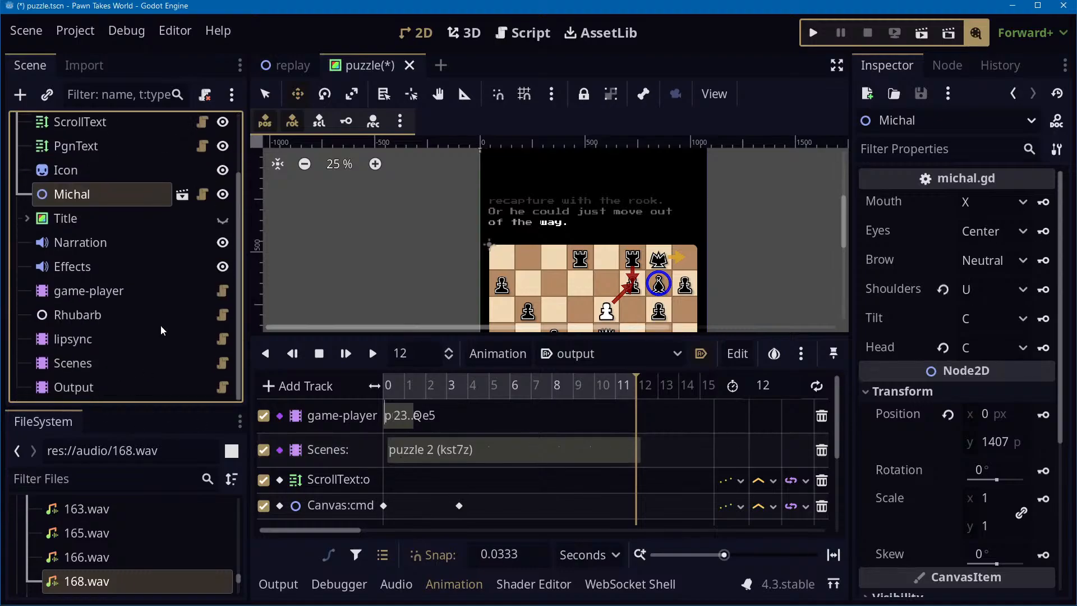
left_click(118, 371)
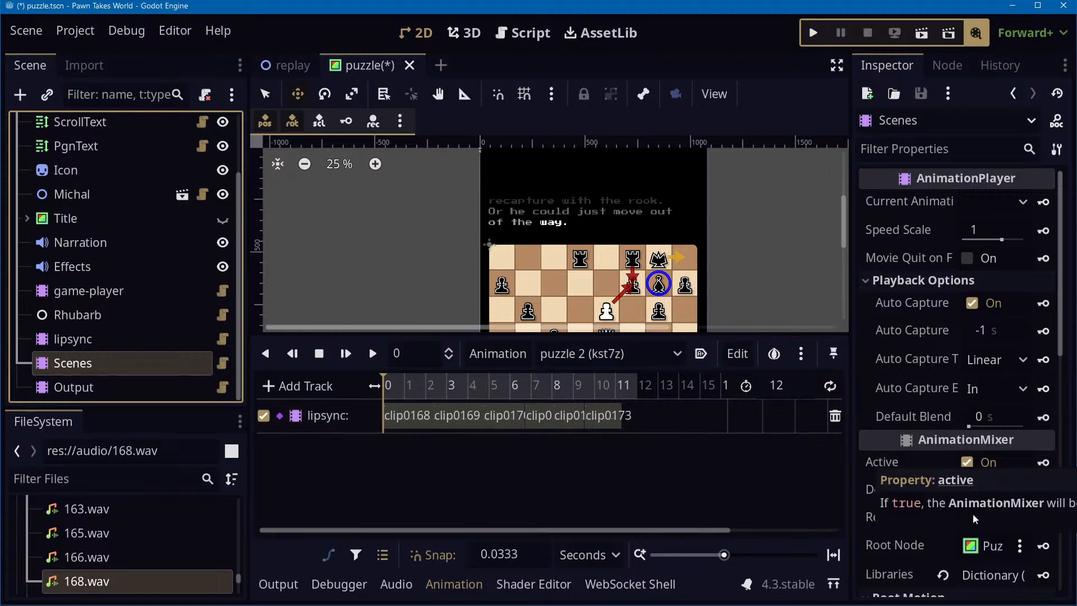
scroll(1066, 536, "down", 5)
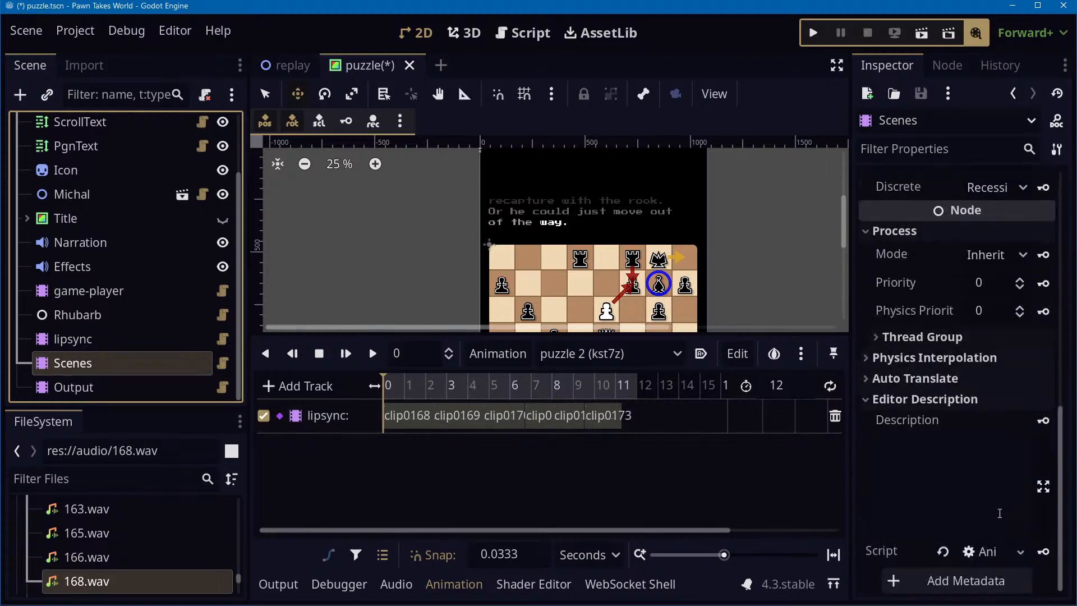
scroll(1066, 536, "up", 10)
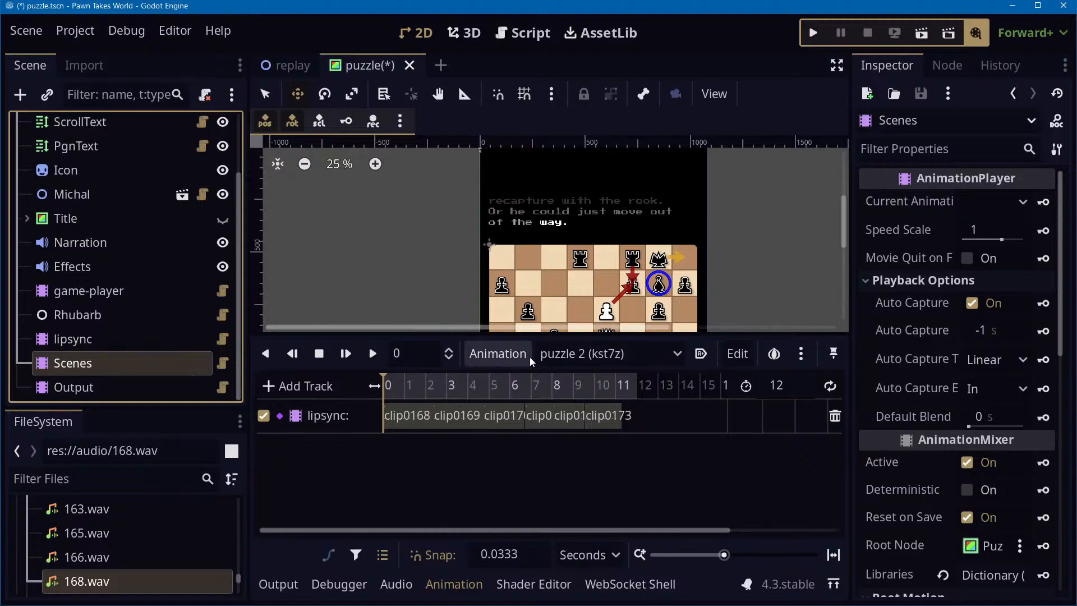
left_click(110, 387)
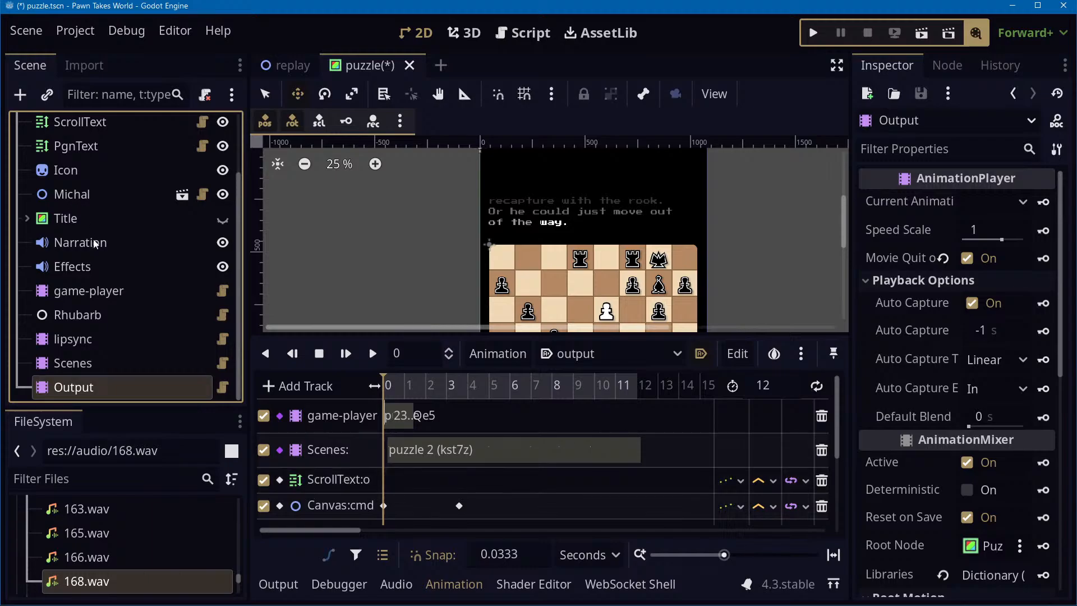
Select the ScrollText node, switch to timings.json in Notepad to look at the word timings, and return to Godot
left_click(76, 126)
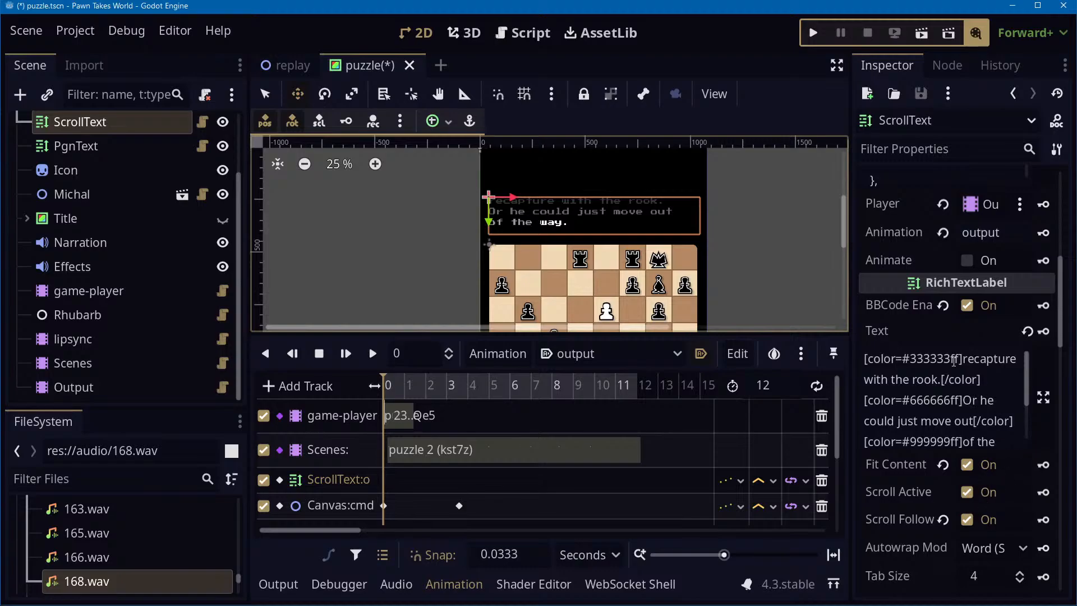
key("alt+Tab")
key("alt+Tab")
key("alt+Tab")
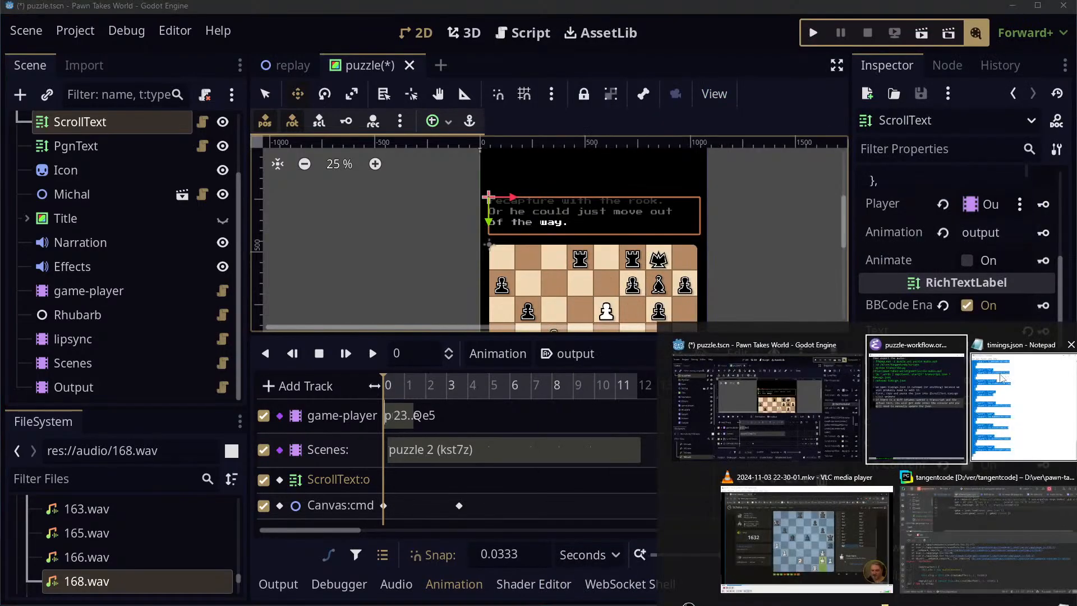
left_click(1002, 377)
key("alt+Tab")
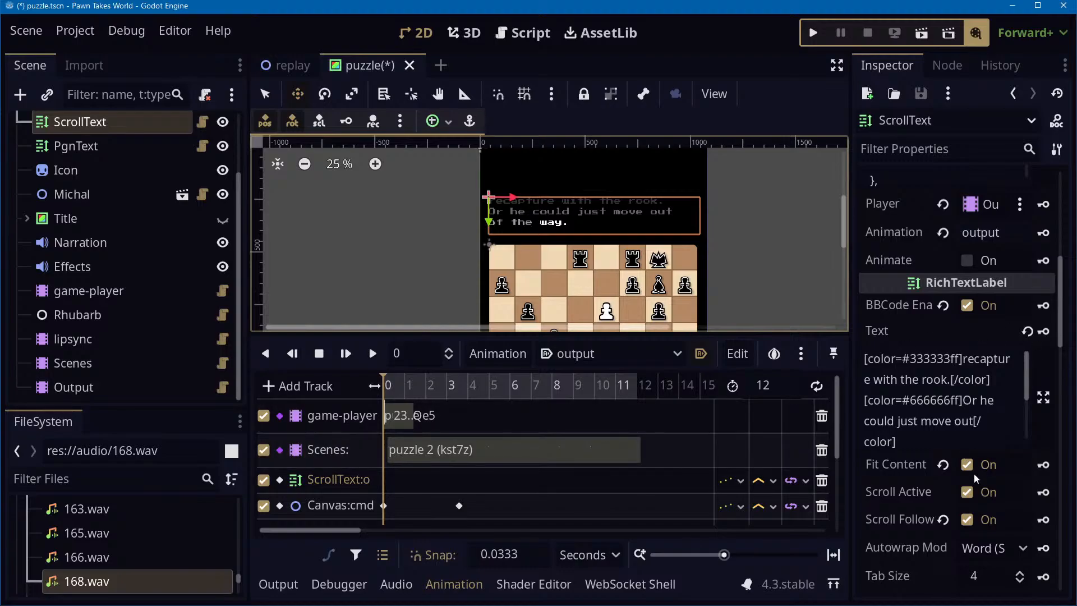
Check the word start times in ScrollText's Timings property and regenerate the offset keyframes with Animate
scroll(974, 479, "down", 5)
scroll(999, 393, "up", 11)
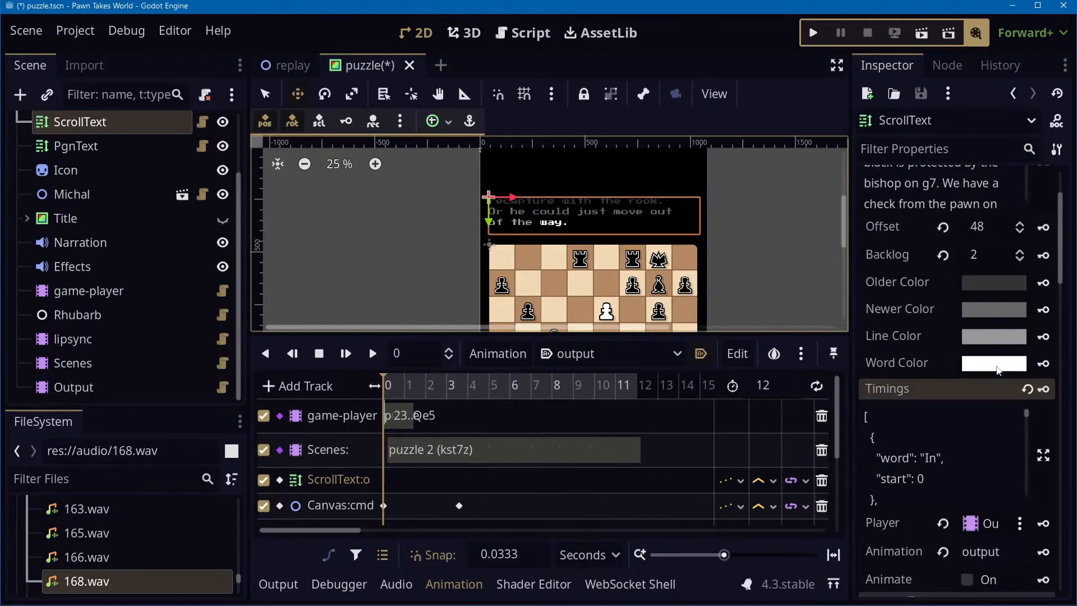
scroll(999, 415, "down", 2)
scroll(1017, 530, "down", 2)
scroll(954, 460, "up", 4)
left_click(921, 478)
scroll(979, 475, "down", 4)
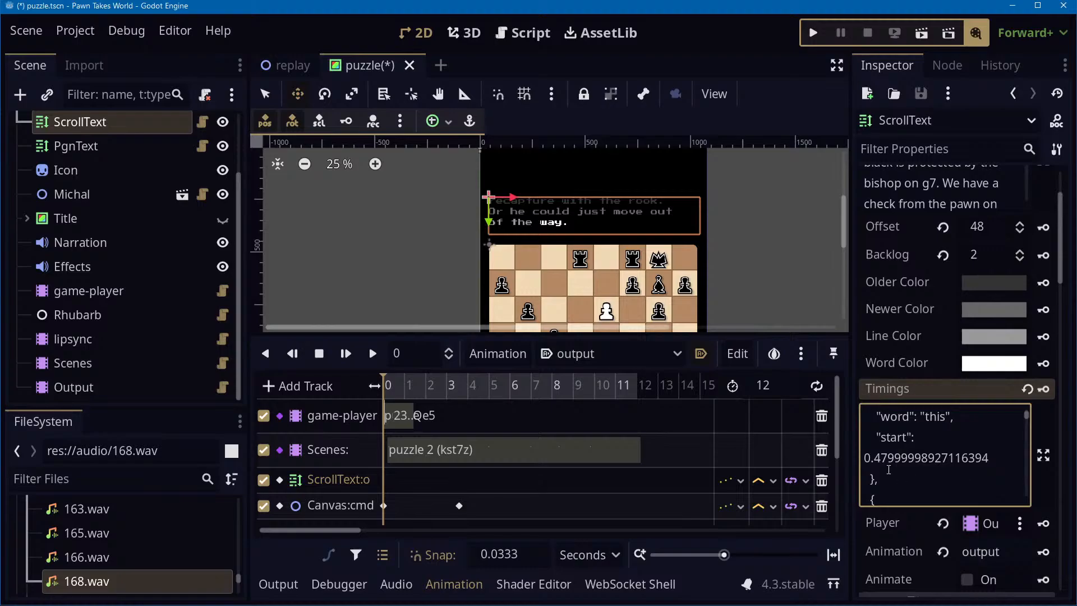
scroll(953, 460, "down", 2)
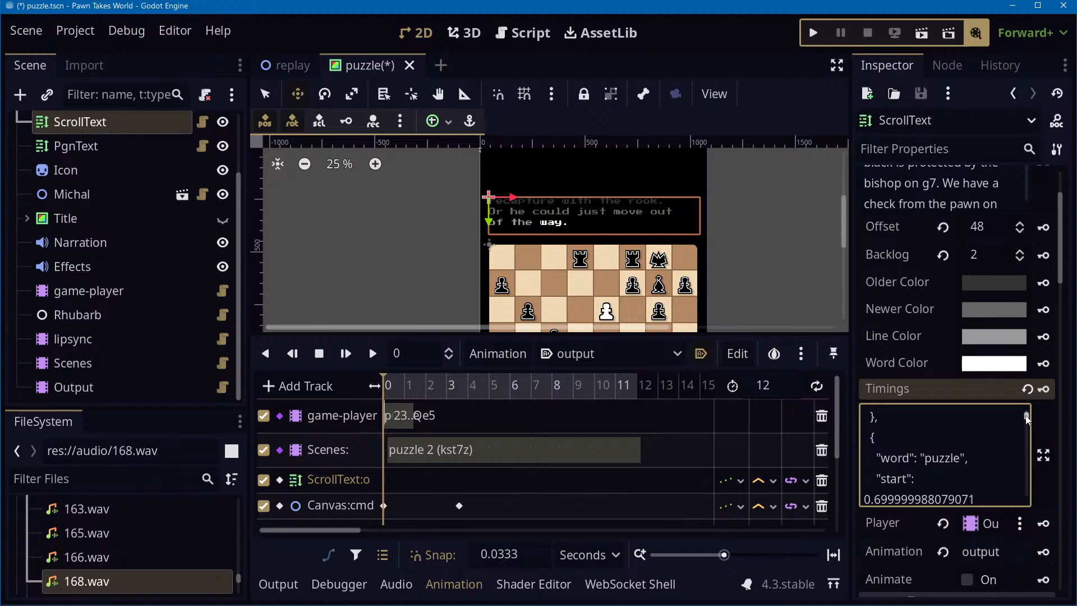
left_click_drag(1027, 418, 1019, 334)
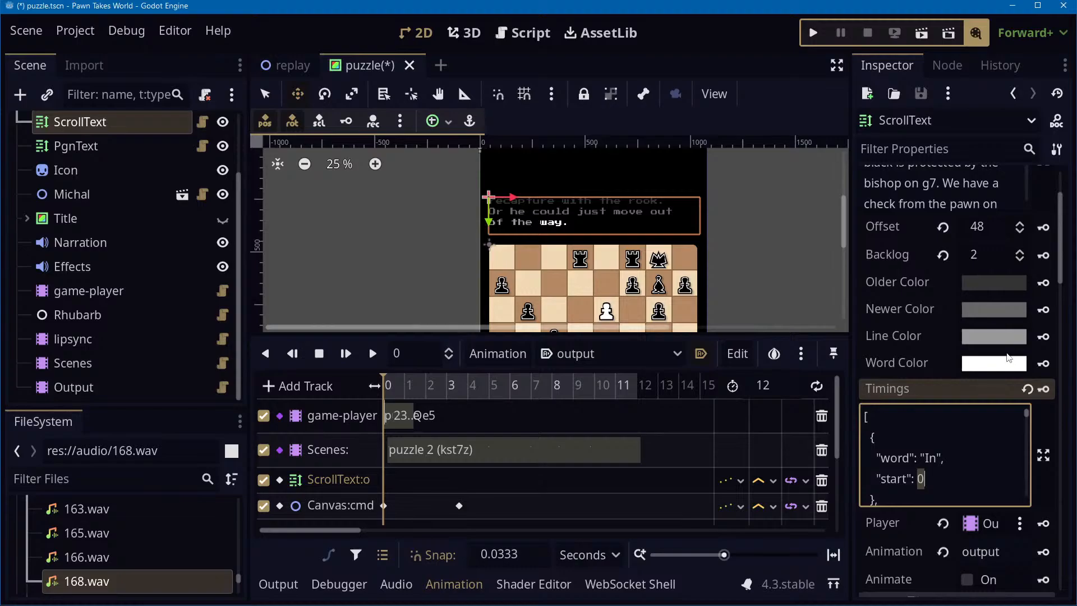
left_click(970, 584)
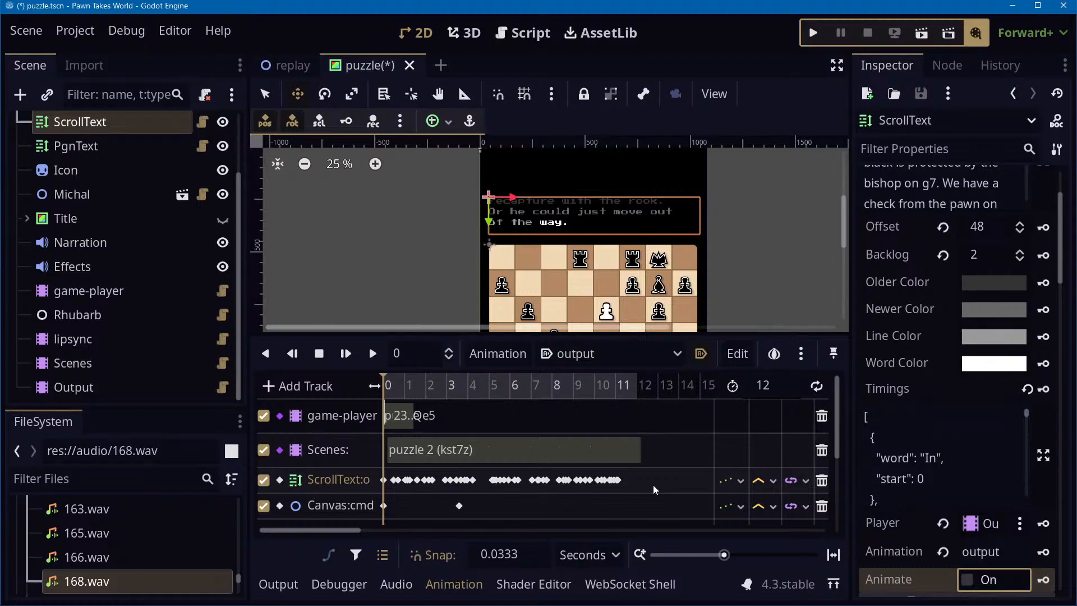
Select all ScrollText offset keyframes, move them about 0.4 s later, and play the output animation to check the subtitle sync
left_click_drag(653, 484, 381, 470)
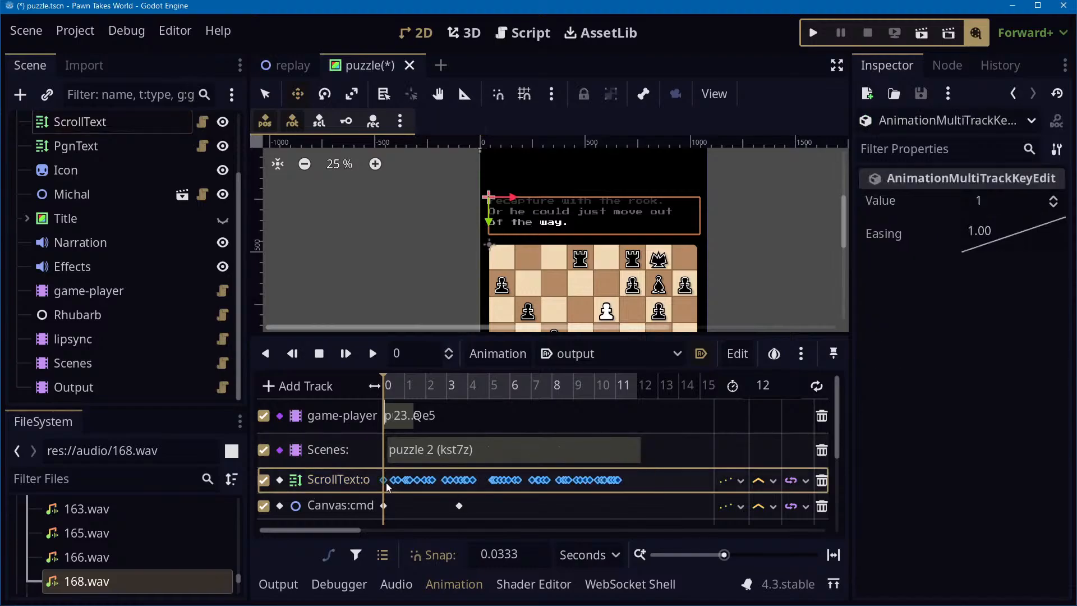
left_click_drag(385, 478, 394, 482)
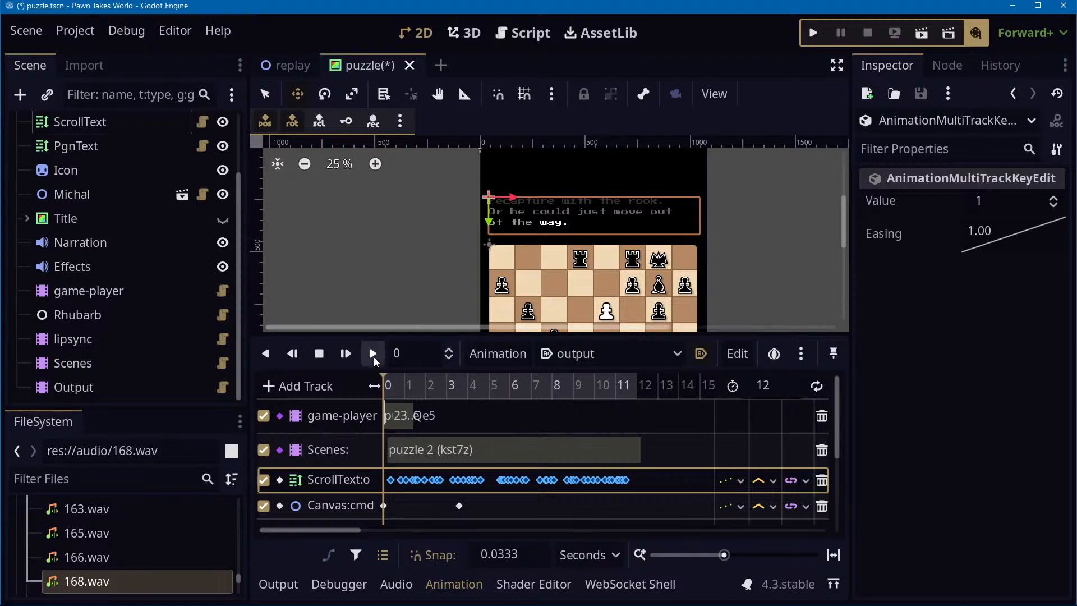
left_click(374, 358)
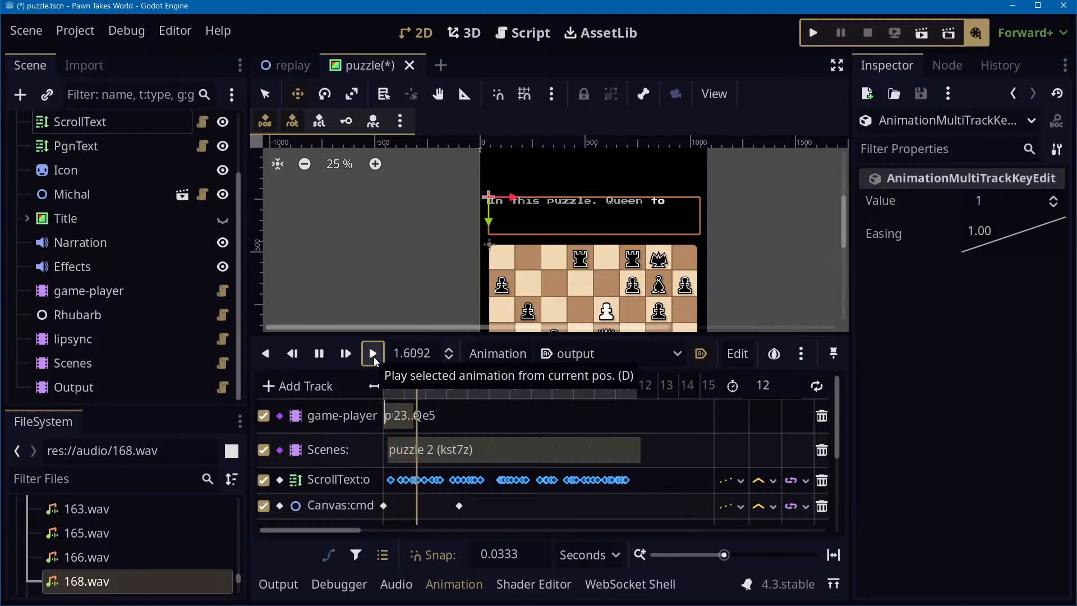
left_click(328, 362)
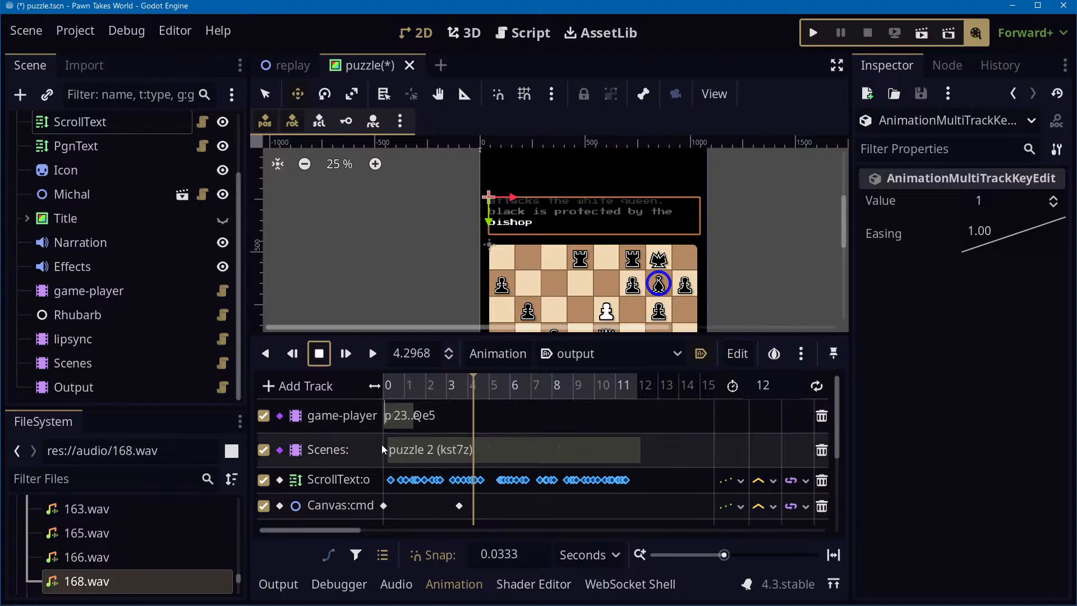
Nudge the selected ScrollText offset keyframes slightly earlier and play the output animation to compare the subtitles with the narration
left_click(389, 483)
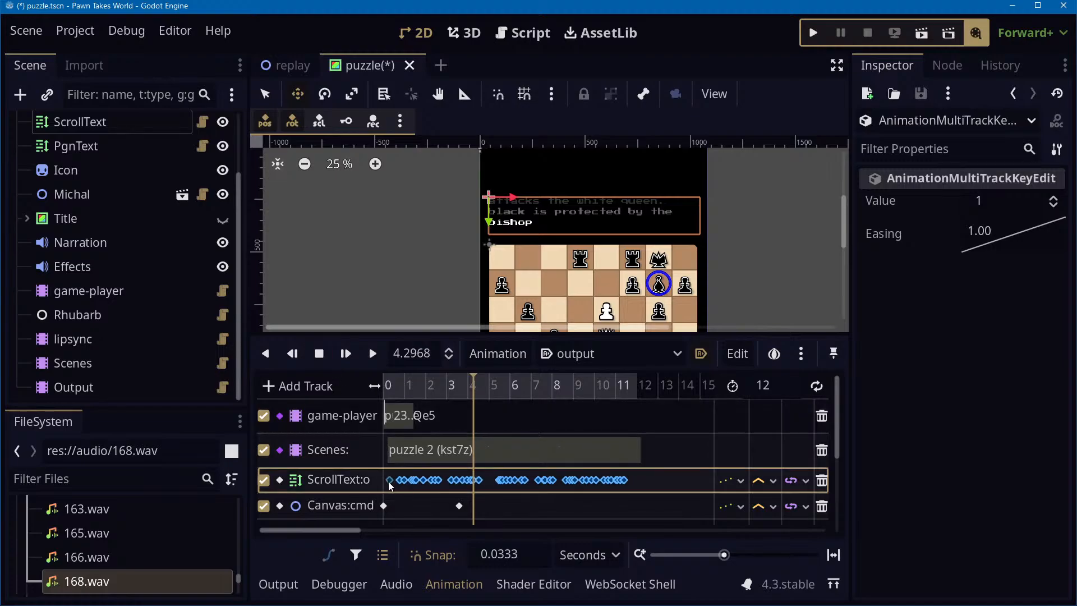
left_click(373, 361)
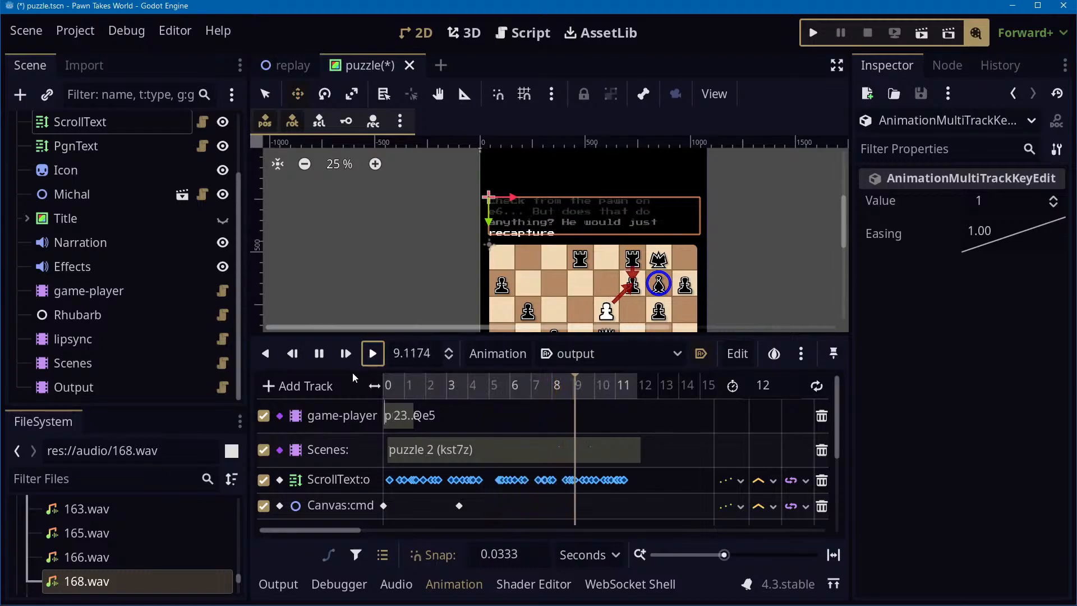
left_click(319, 355)
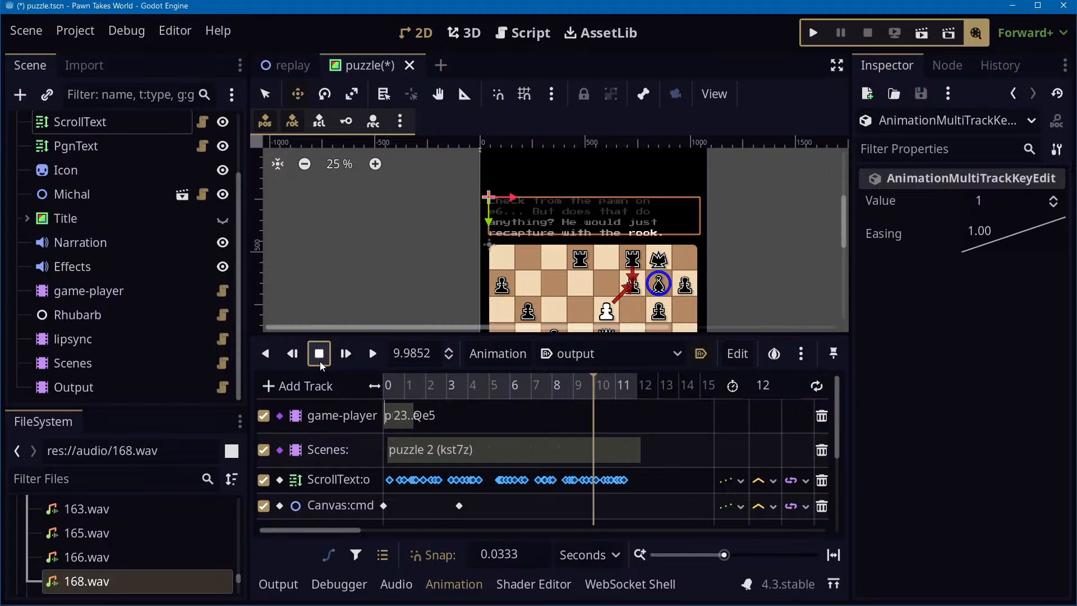
Nudge the ScrollText offset keyframes slightly later and replay the output animation, including from about 1.1 s
left_click(391, 486)
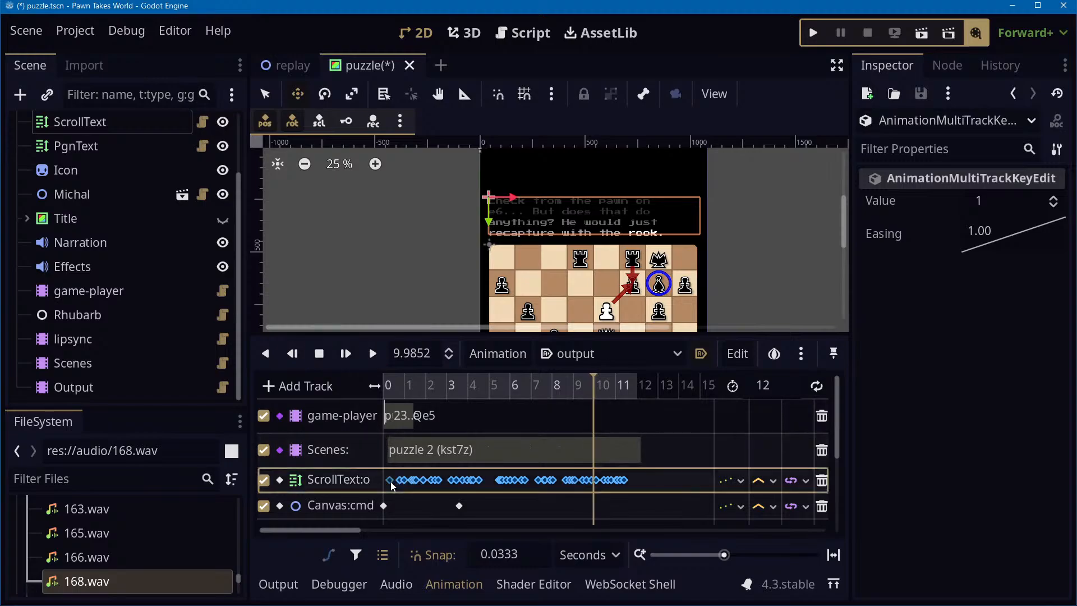
left_click_drag(392, 486, 394, 486)
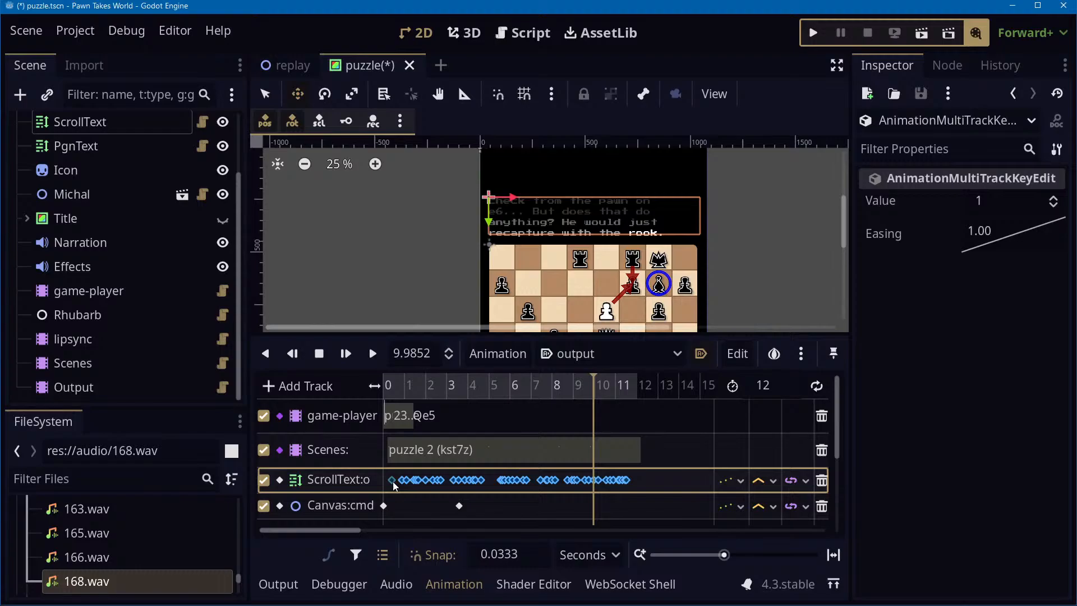
left_click(373, 354)
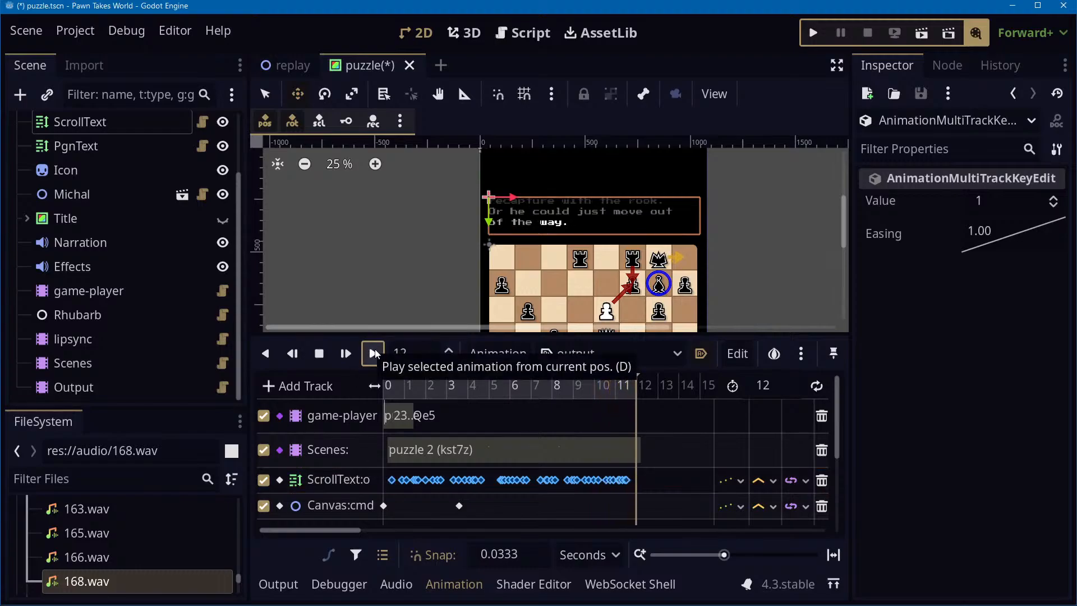
left_click_drag(623, 387, 406, 393)
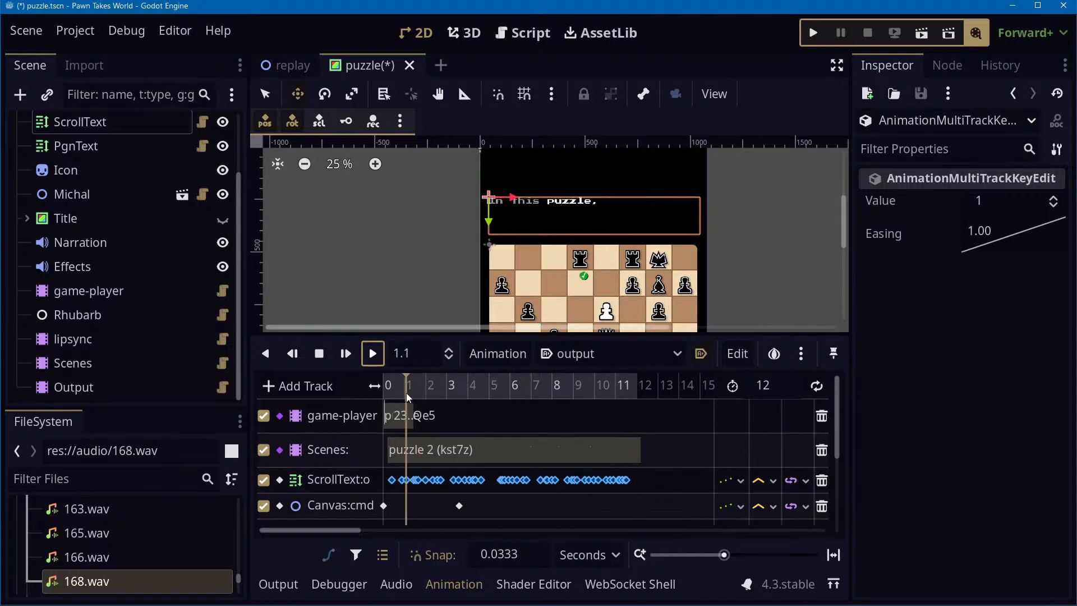
left_click(373, 352)
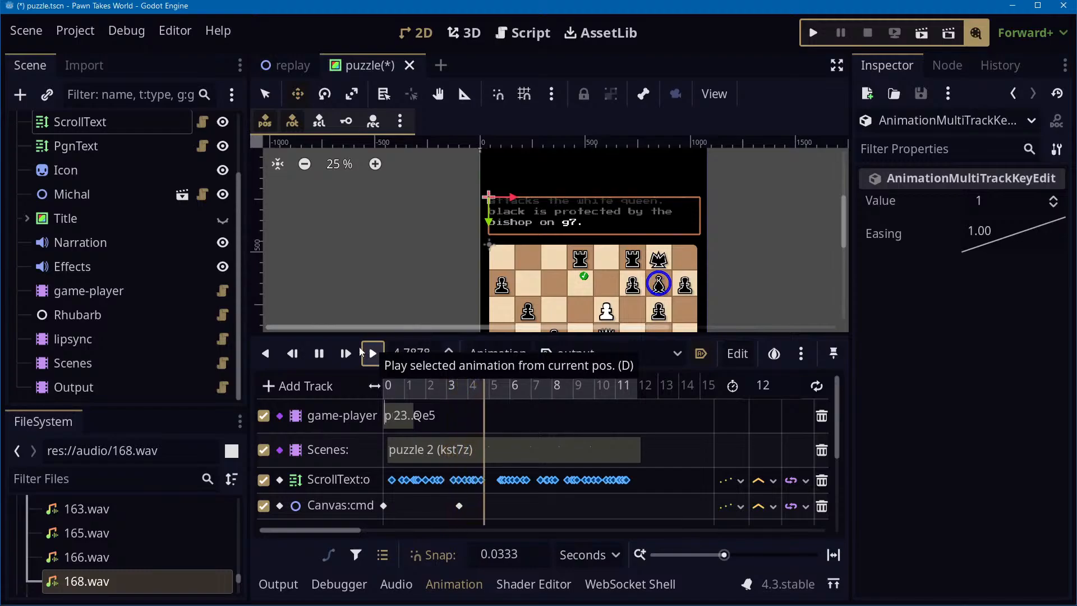
left_click(319, 353)
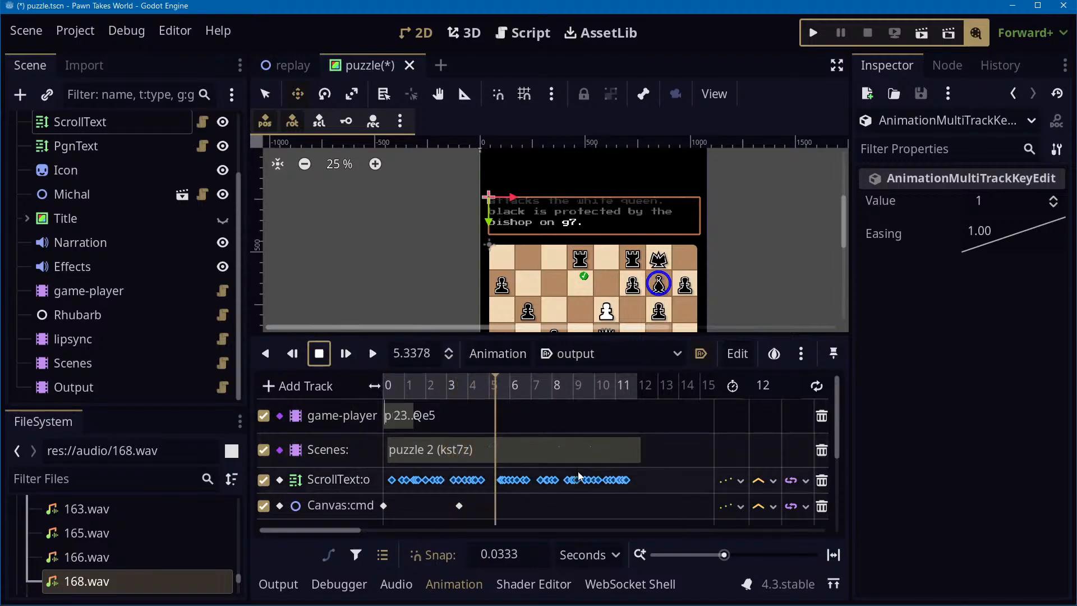
Fine-tune the ScrollText offset keyframes slightly earlier on an enlarged timeline and play the output animation from near the start
scroll(660, 500, "up", 4, "ctrl")
left_click_drag(711, 553, 727, 555)
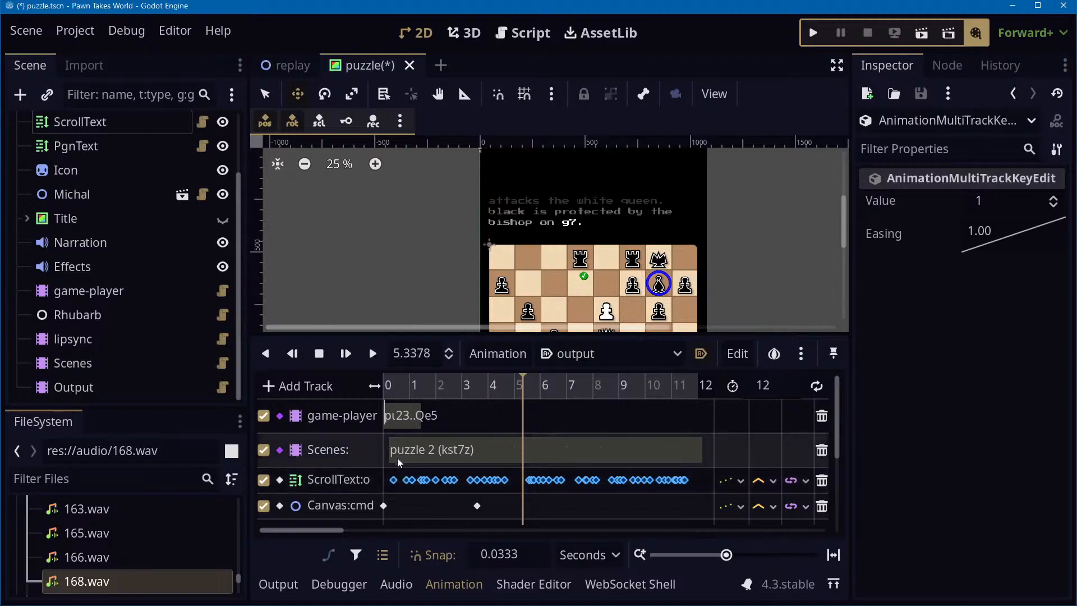
scroll(403, 454, "up", 1, "ctrl")
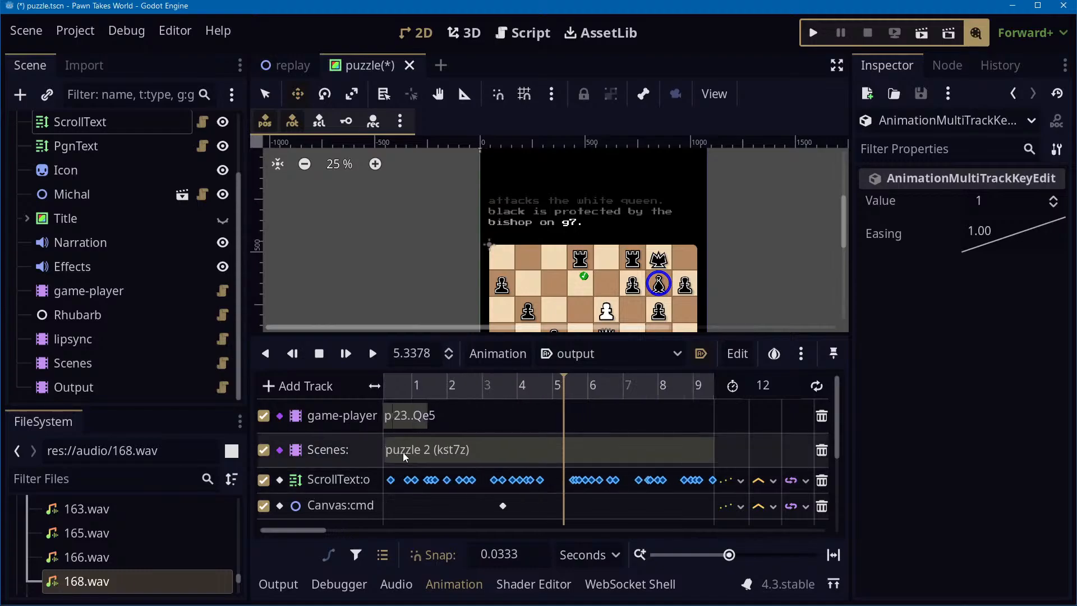
left_click_drag(306, 532, 263, 531)
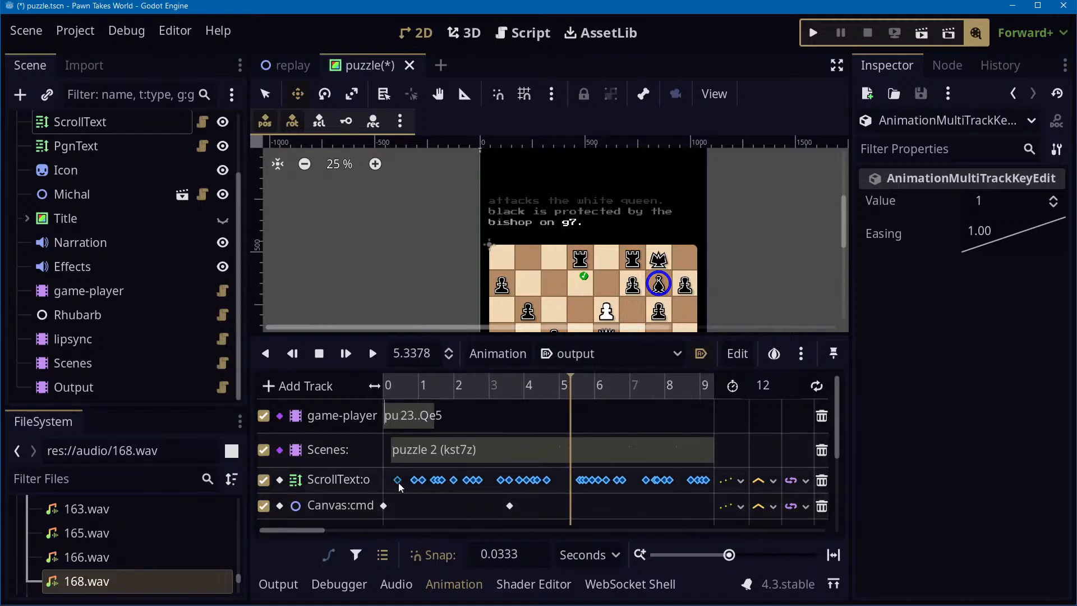
left_click_drag(397, 481, 396, 481)
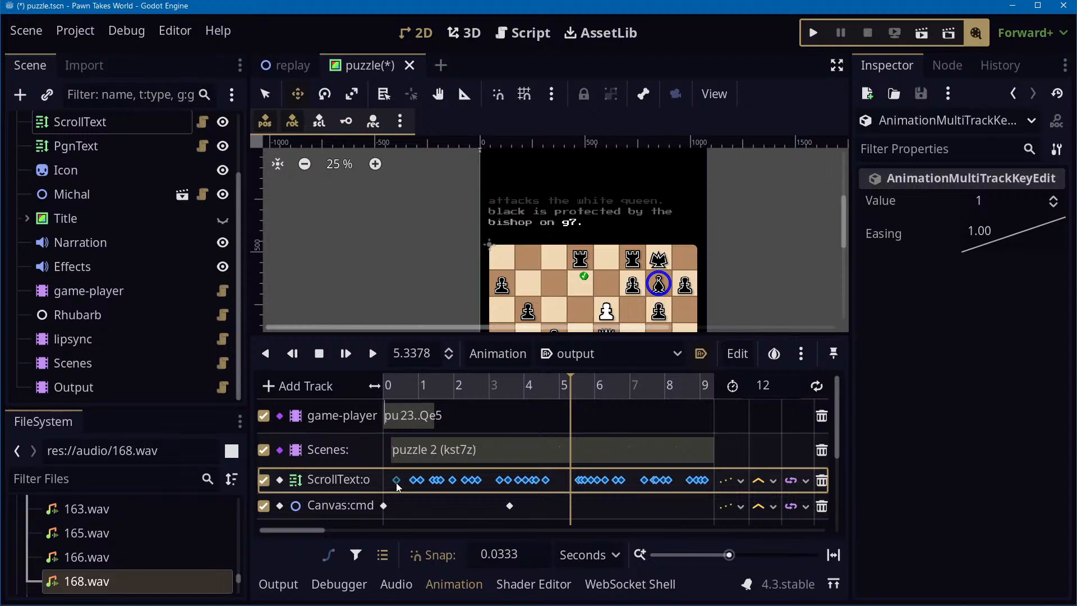
left_click_drag(441, 388, 385, 396)
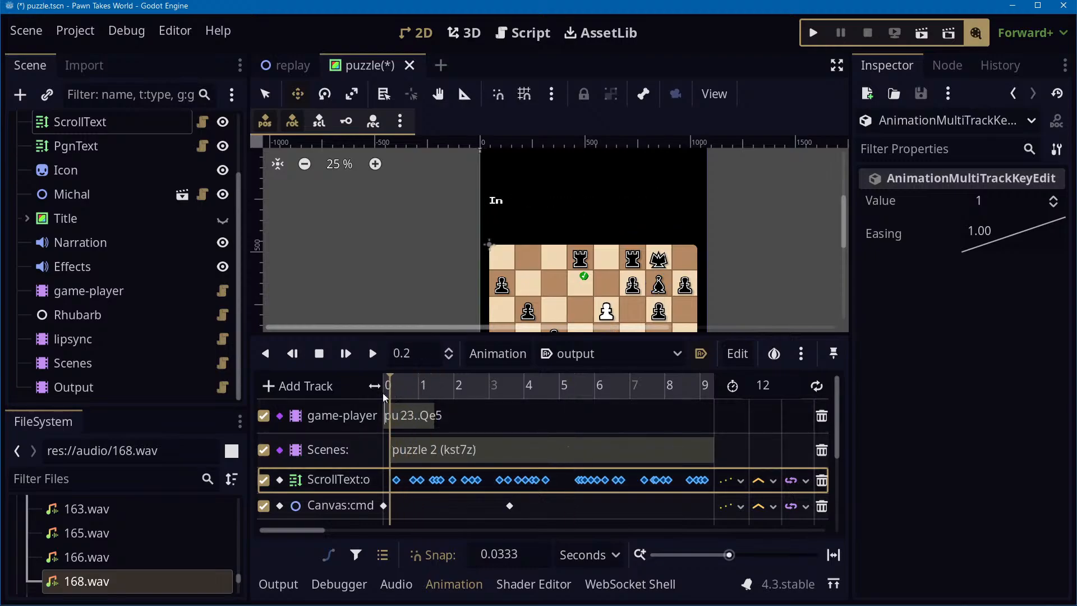
left_click(382, 352)
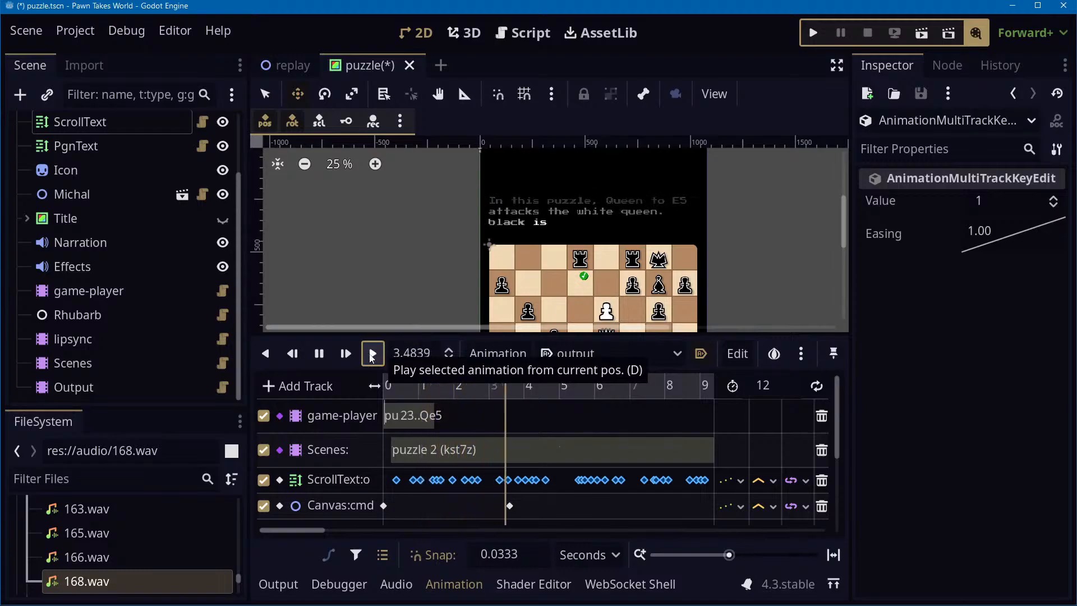
left_click(312, 358)
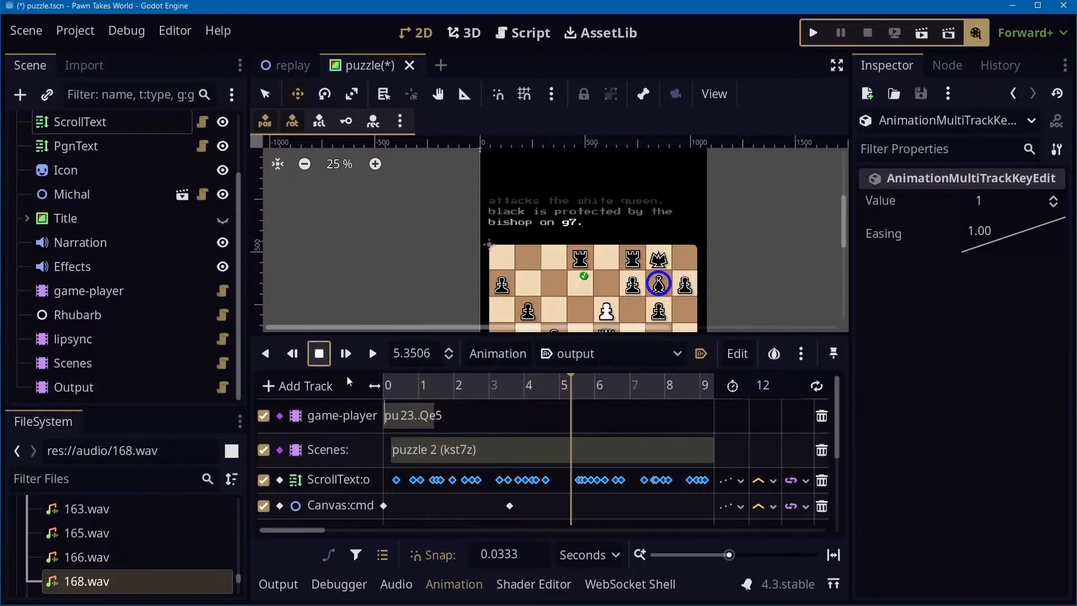
Shift the ScrollText offset keyframes one more small amount earlier and play the output animation through to its end
left_click(397, 478)
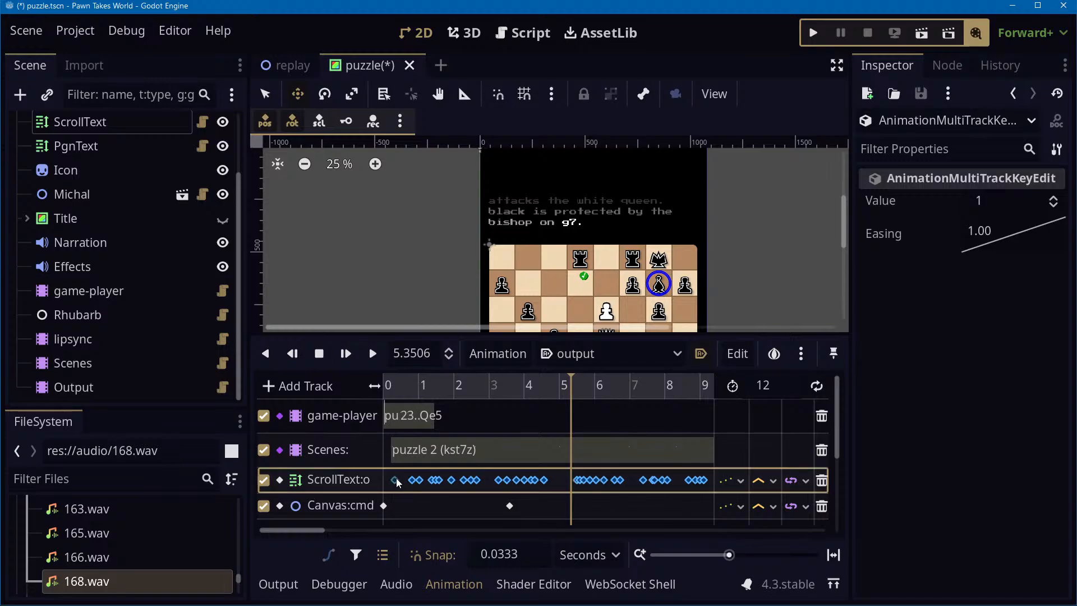
left_click(376, 359)
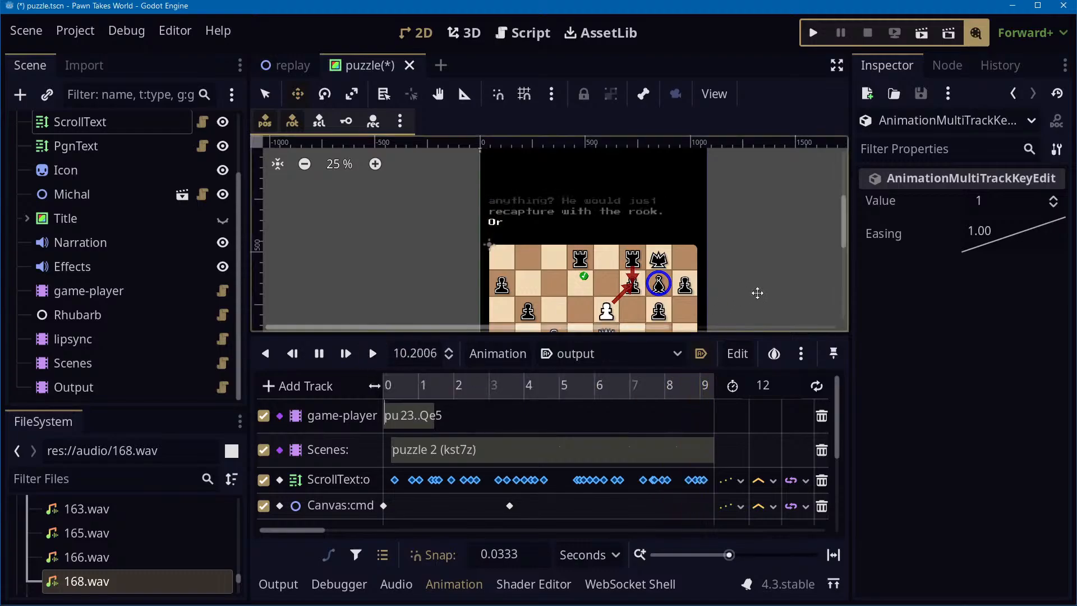
scroll(811, 272, "down", 1)
middle_click_drag(811, 272, 815, 205)
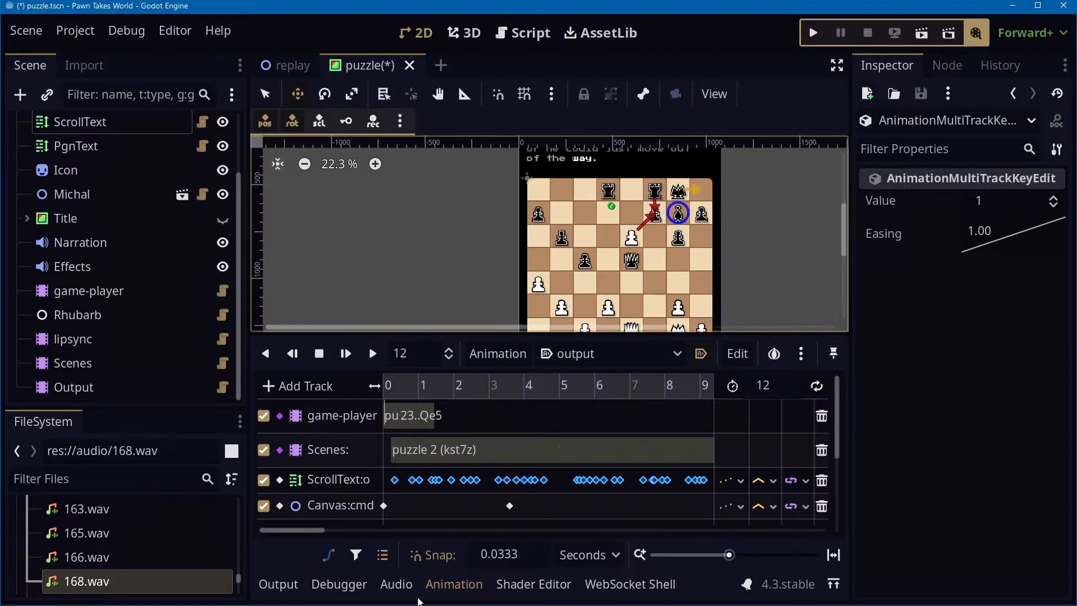
Collapse the animation editor to look at the whole puzzle layout, and reopen it
left_click(453, 584)
middle_click_drag(801, 291, 835, 288)
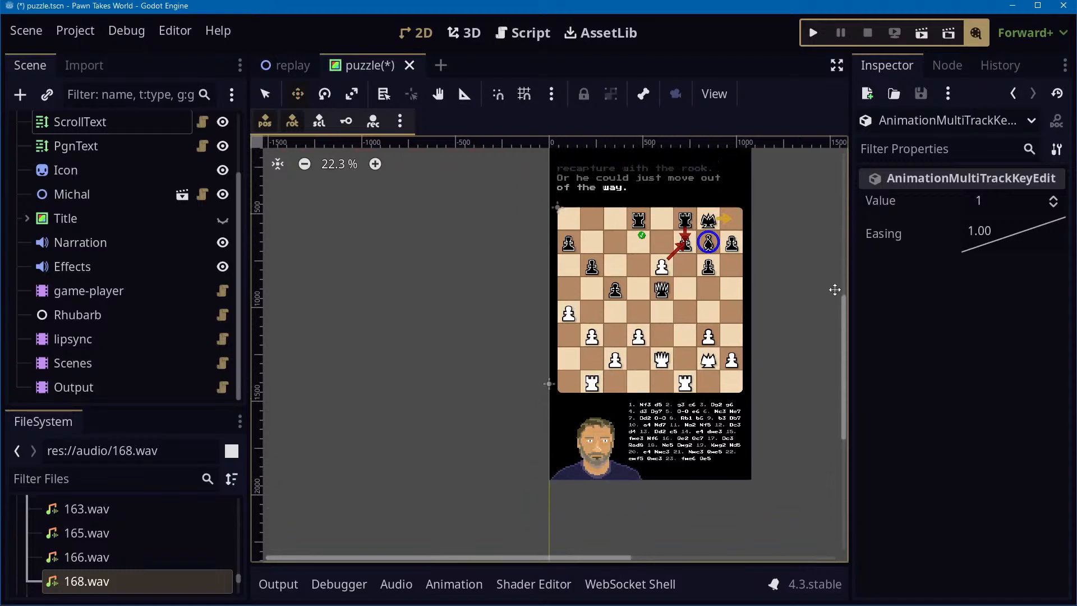
left_click(495, 592)
left_click(549, 586)
left_click(449, 585)
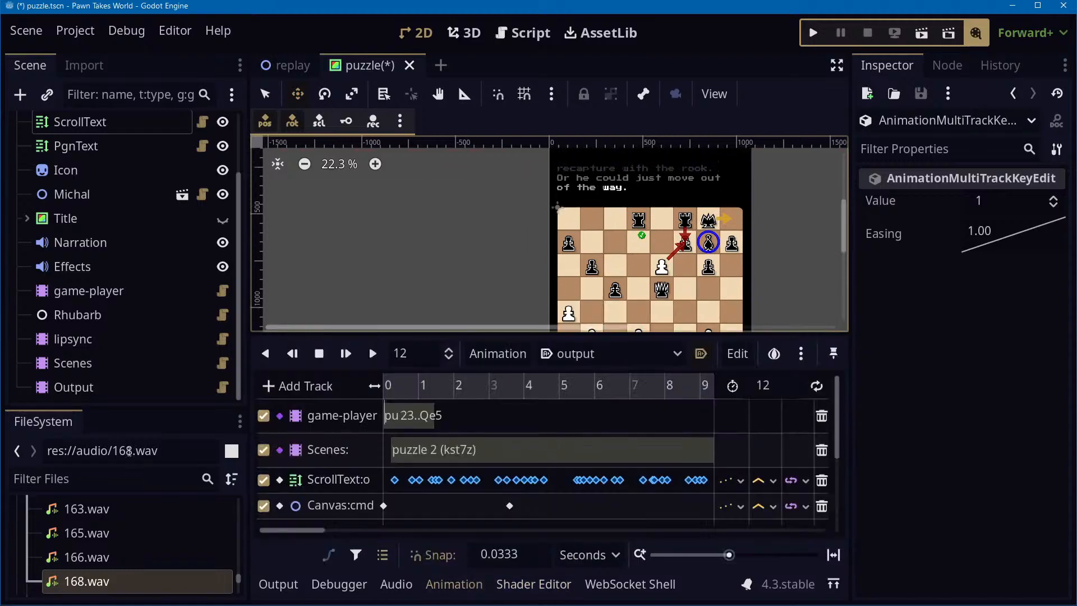
Open the title animation of the Scenes player and play it through
left_click(86, 370)
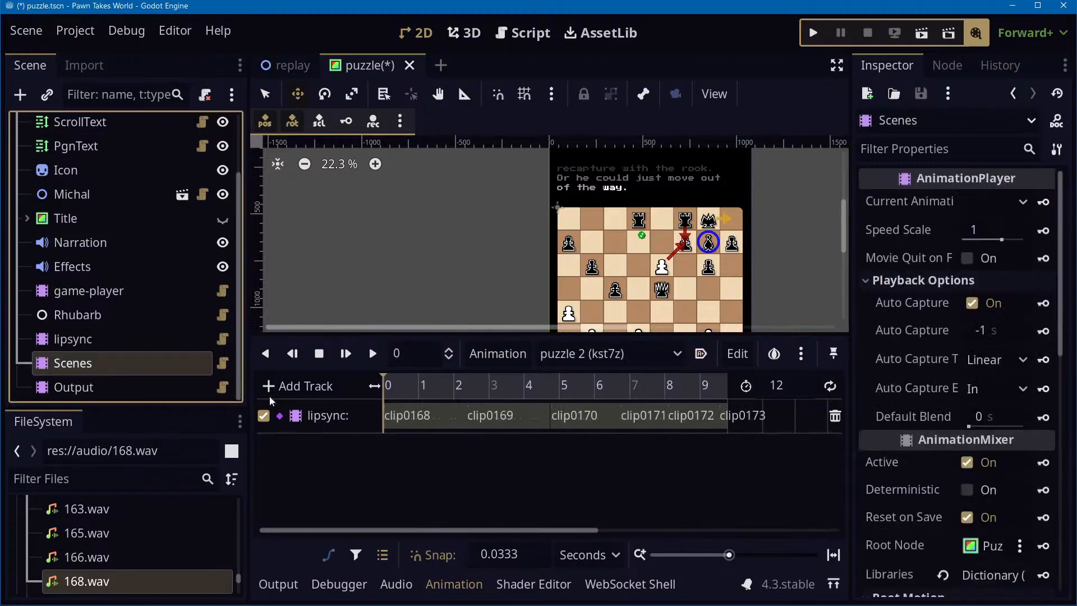
left_click(617, 358)
left_click(616, 456)
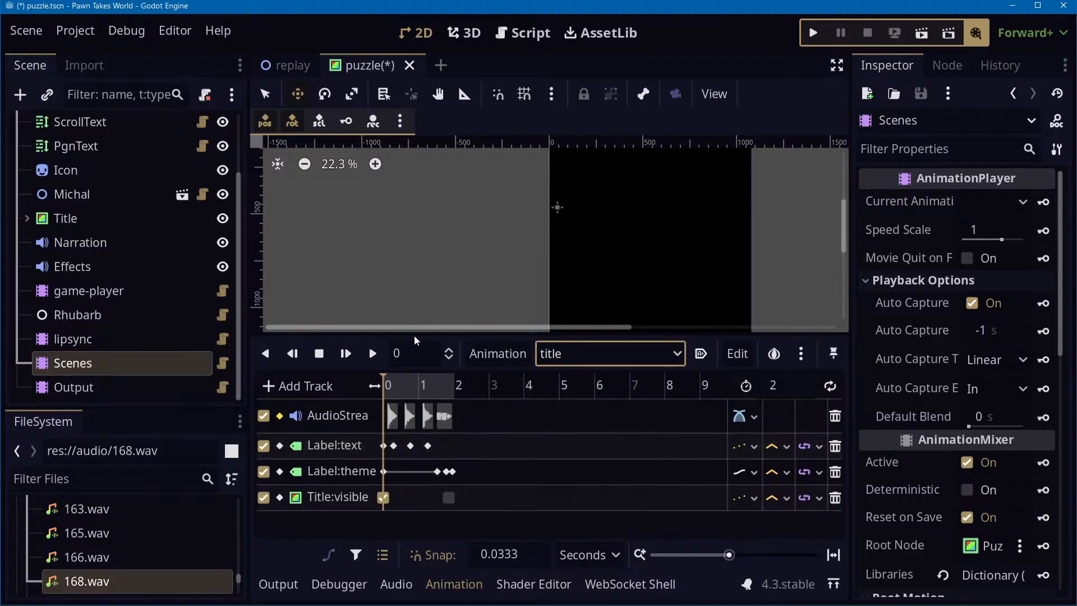
left_click(373, 353)
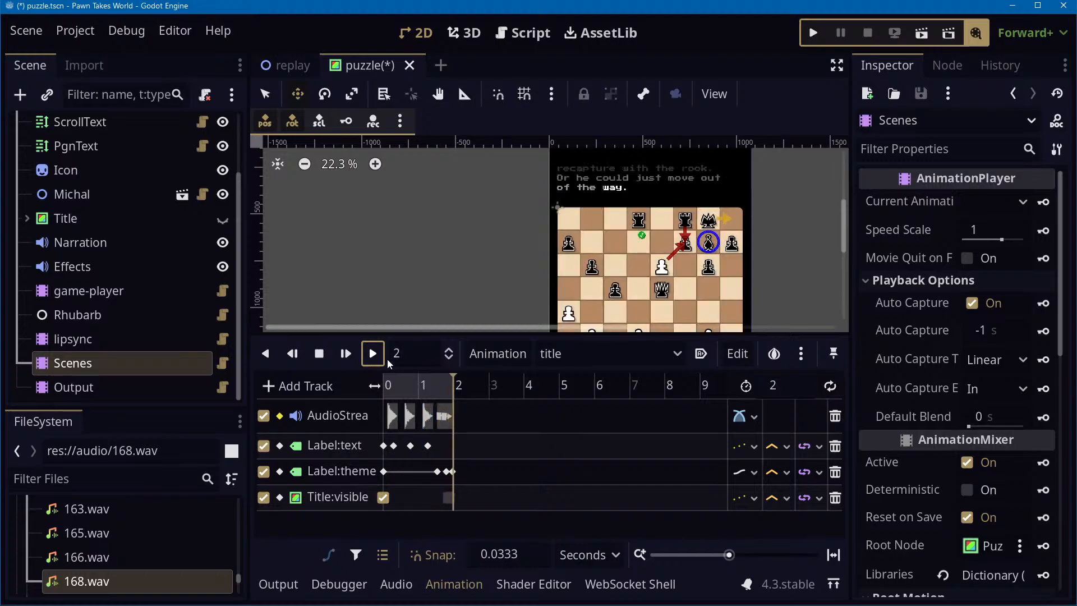
In the Output player's animation, move the title clip on the Scenes track earlier to about 78.33 s
left_click(85, 396)
left_click_drag(303, 531, 842, 556)
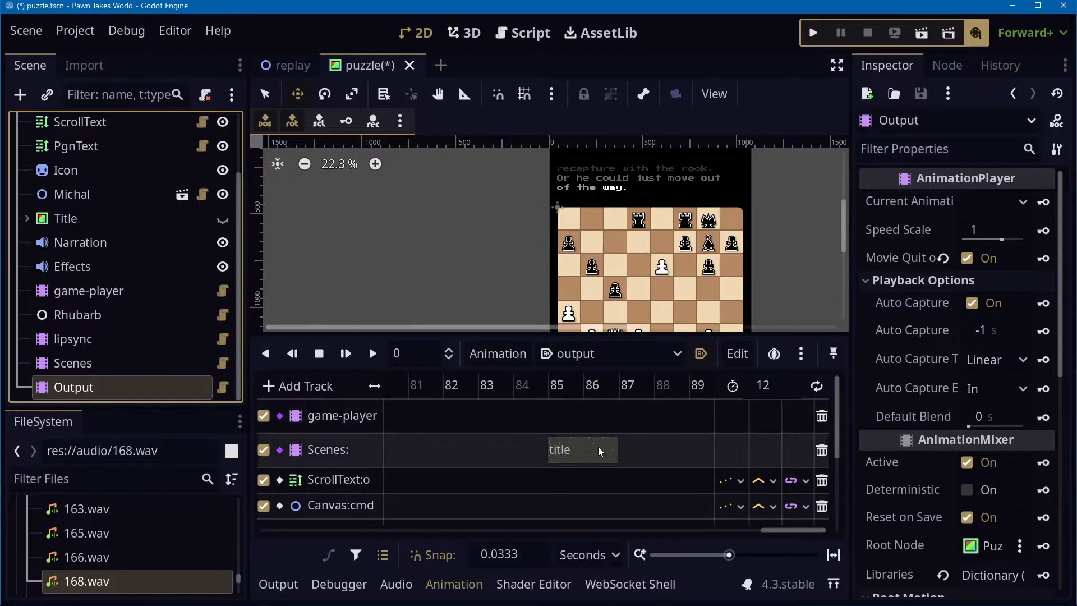
left_click(792, 507)
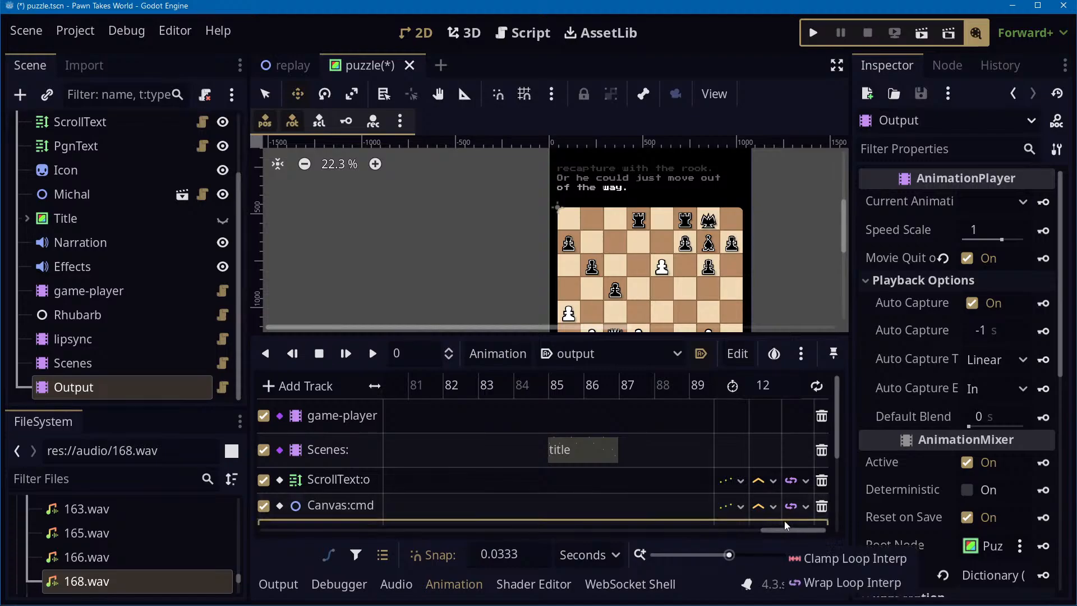
left_click(772, 532)
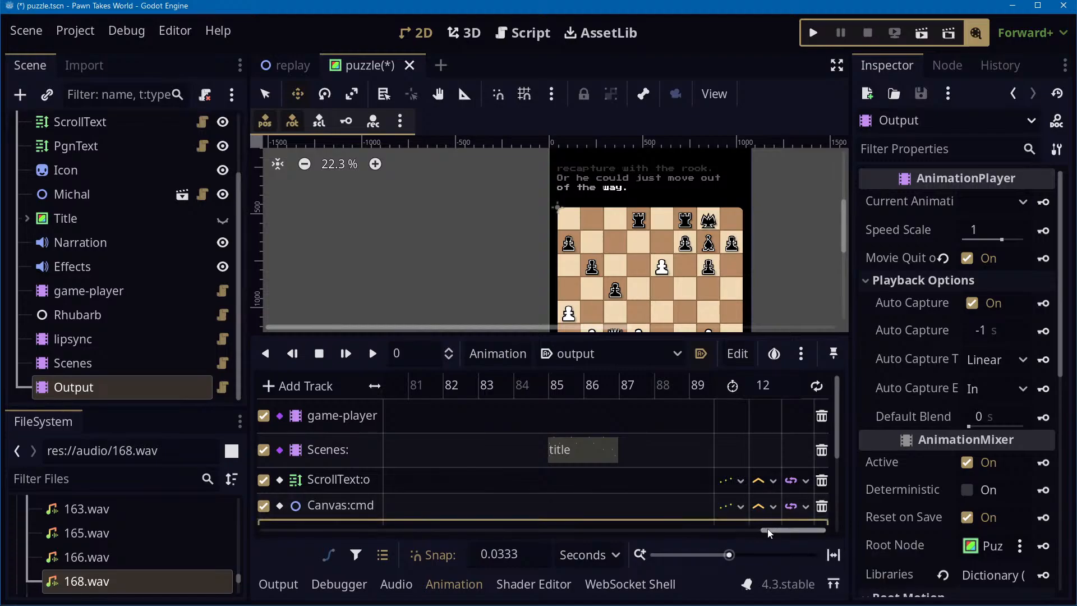
left_click_drag(774, 532, 754, 537)
left_click_drag(677, 444, 442, 449)
left_click_drag(769, 537, 235, 519)
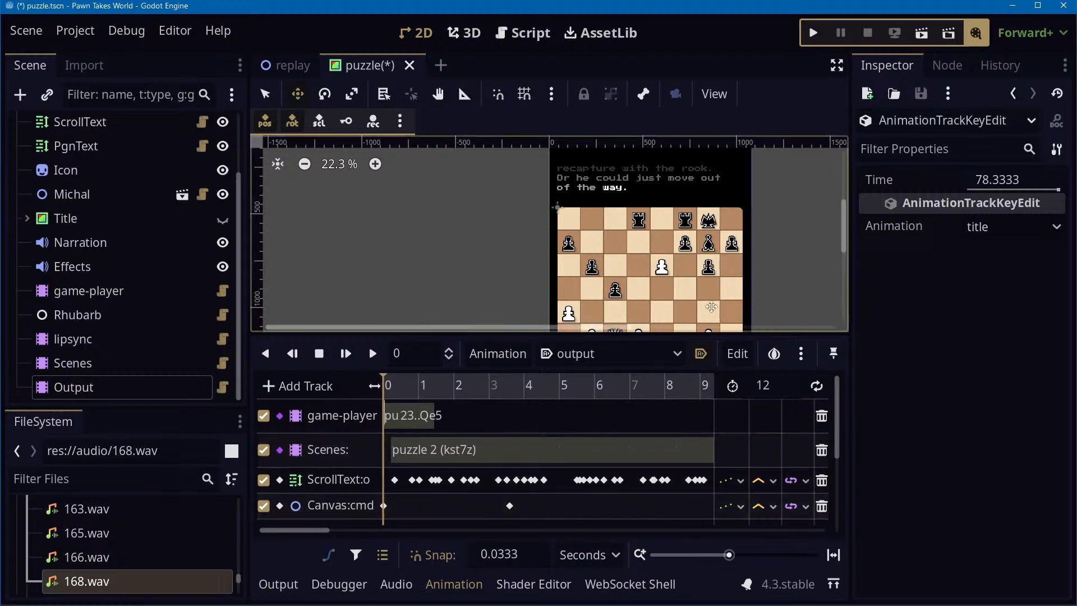
scroll(73, 212, "up", 3)
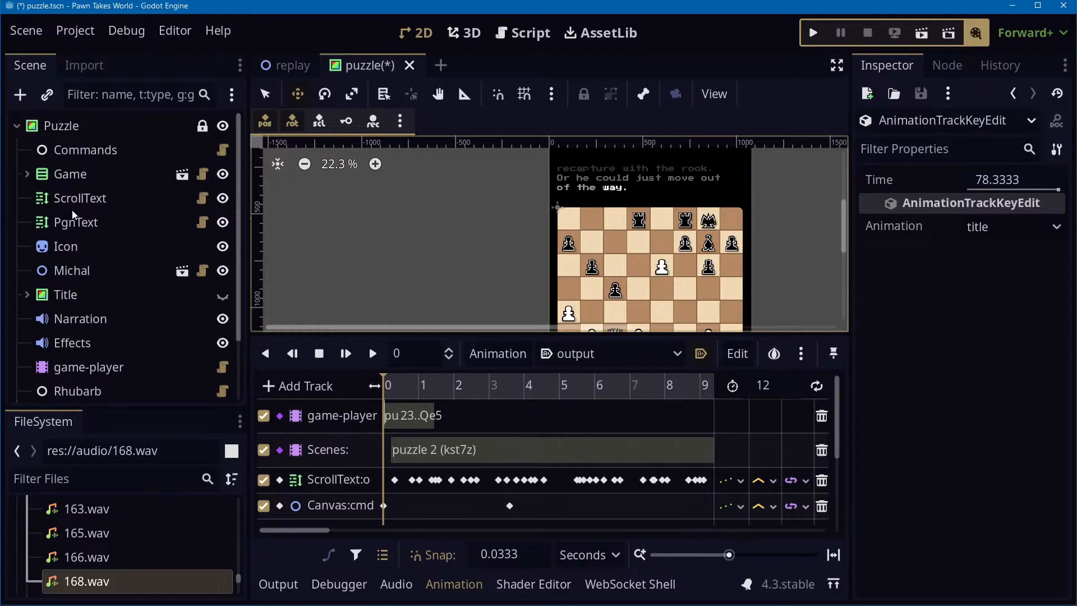
scroll(78, 318, "down", 1)
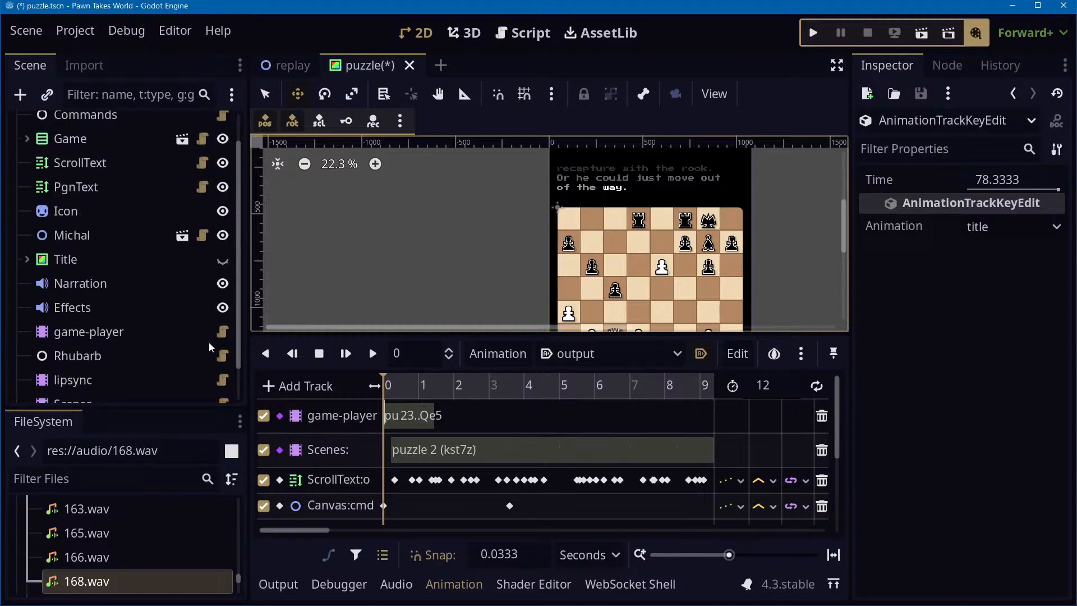
scroll(125, 321, "down", 1)
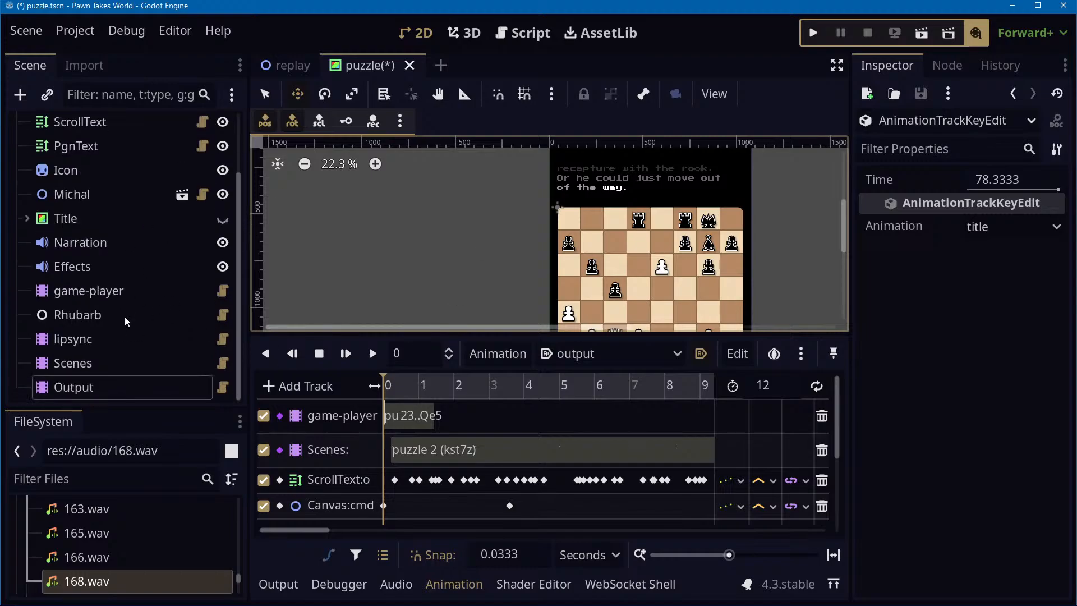
Expand the Game and board nodes in the scene tree, collapse the ranks and pieces, and select the Canvas node
scroll(79, 197, "up", 3)
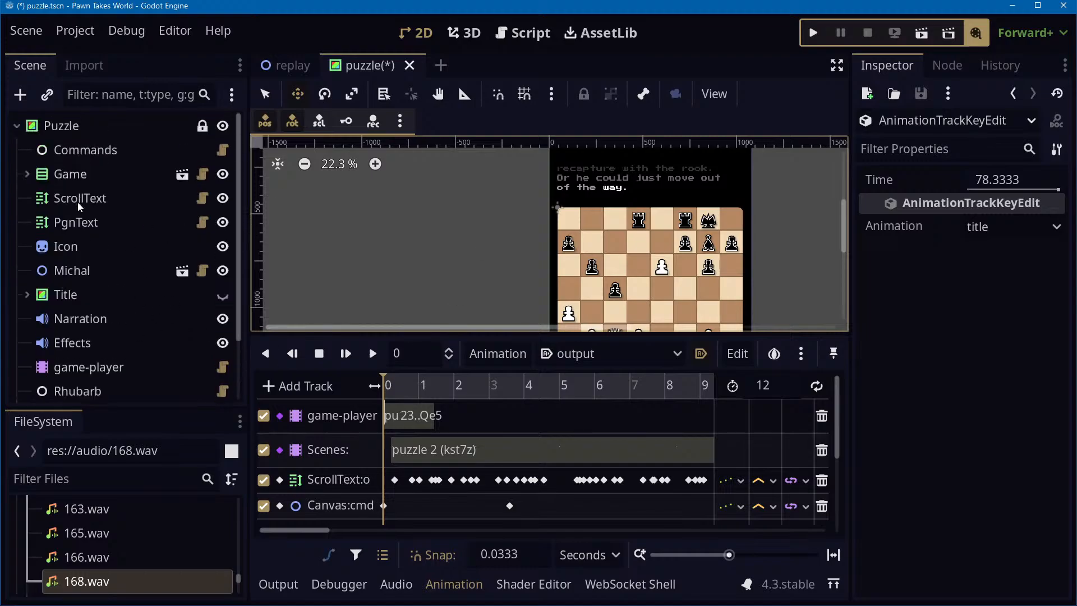
left_click(29, 174)
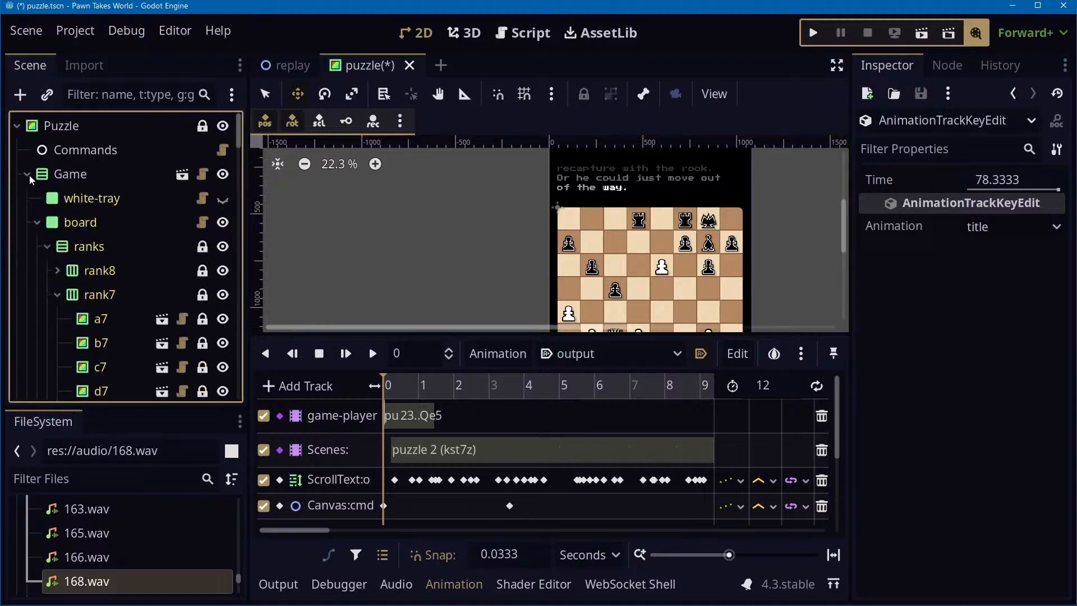
left_click(39, 223)
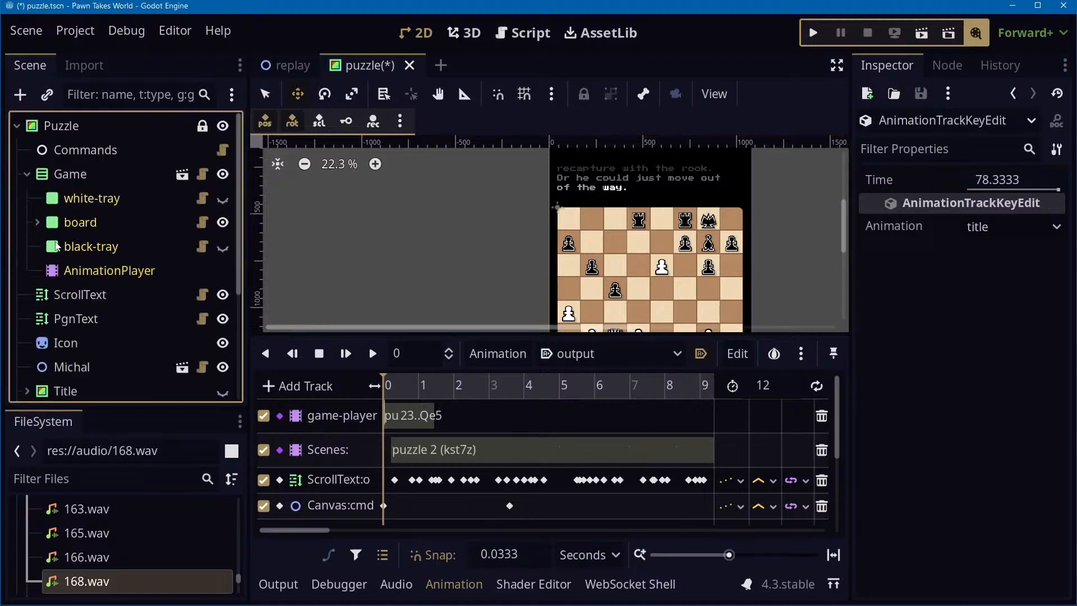
left_click(38, 223)
left_click(57, 294)
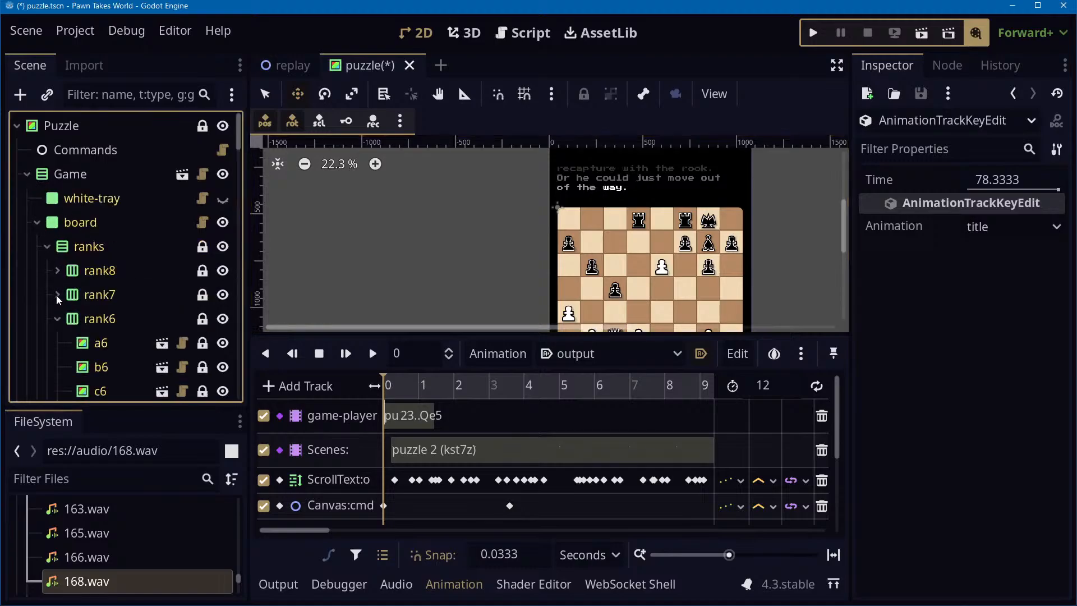
left_click(56, 319)
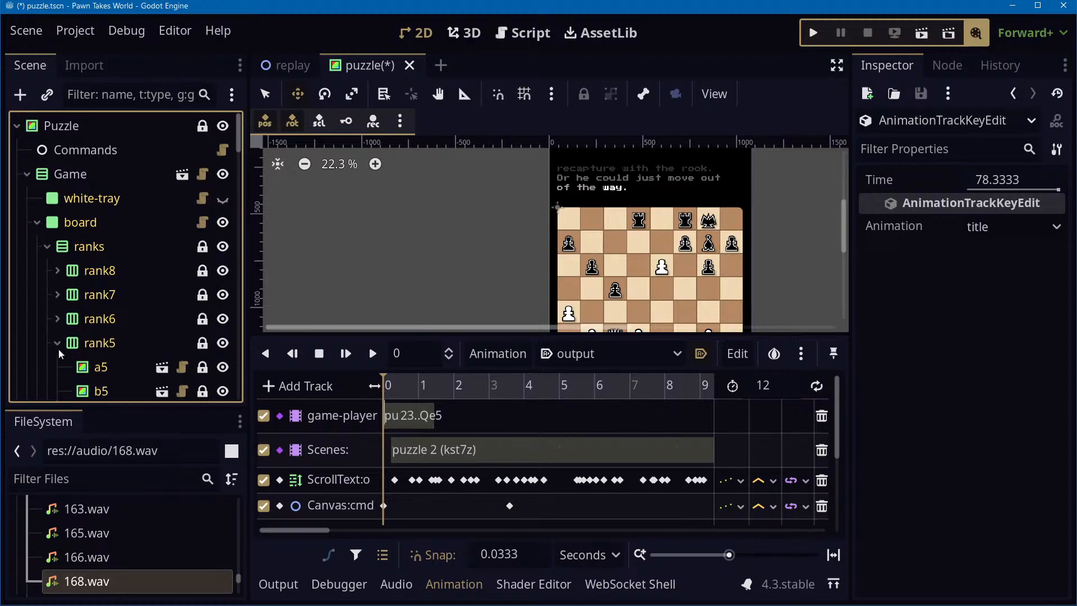
left_click(58, 344)
left_click(47, 247)
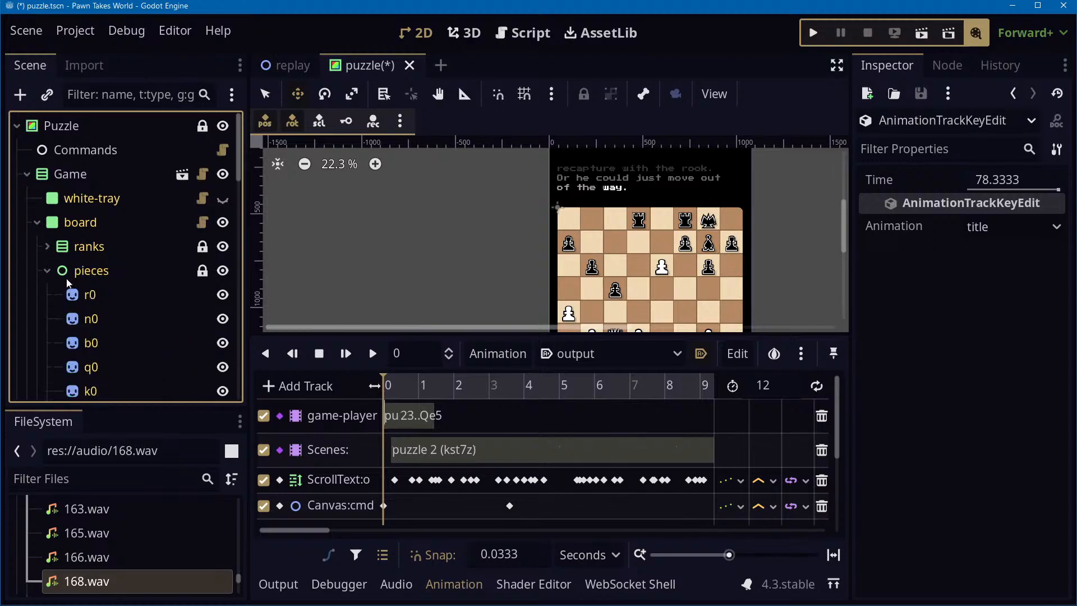
left_click(51, 270)
left_click(47, 271)
left_click(104, 302)
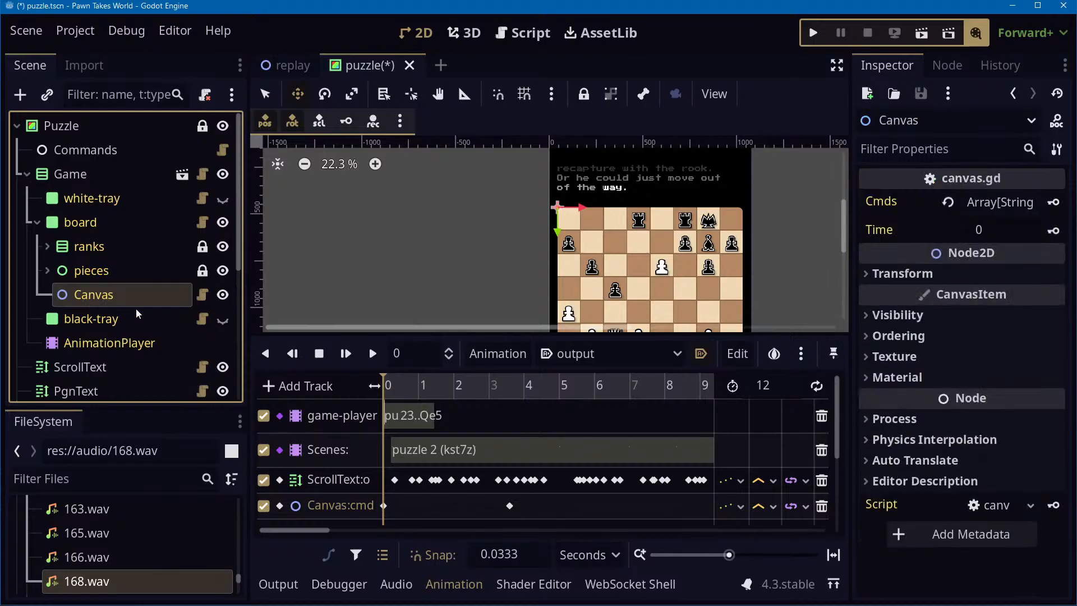
Open the Canvas node's script, examine its annotation command syntax, time property and drawing functions, and return to the puzzle scene
left_click(202, 297)
scroll(819, 260, "down", 4)
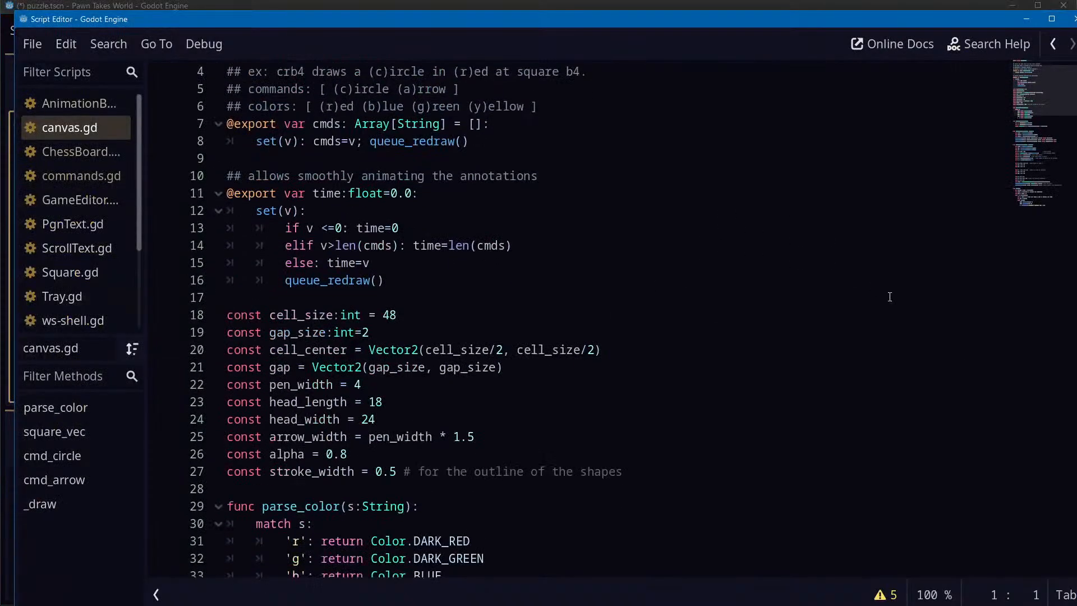
scroll(858, 313, "up", 3)
scroll(882, 364, "down", 5)
scroll(882, 365, "down", 4)
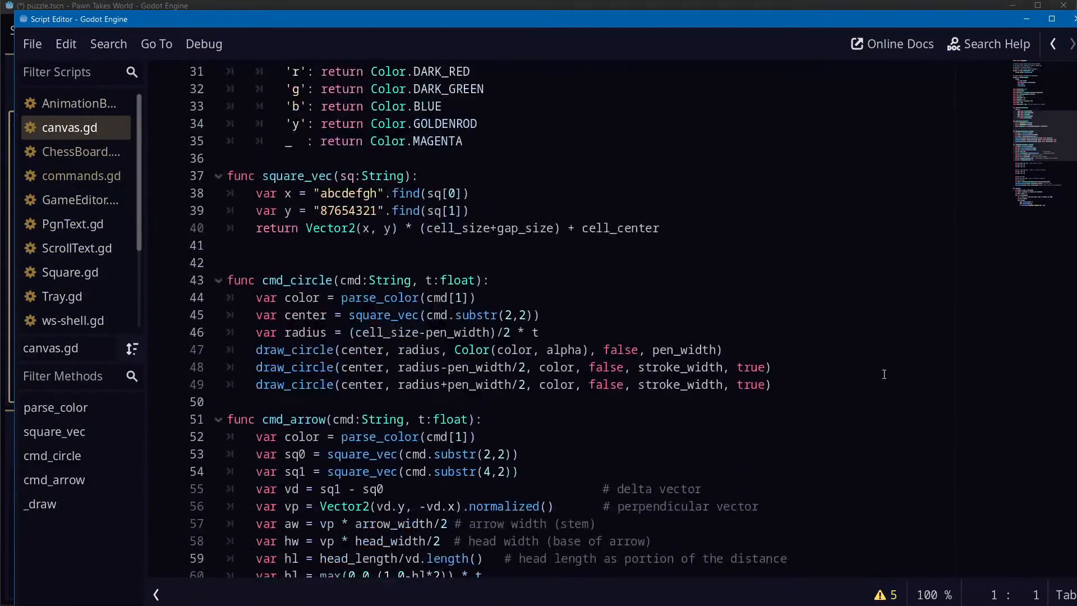
scroll(822, 362, "up", 10)
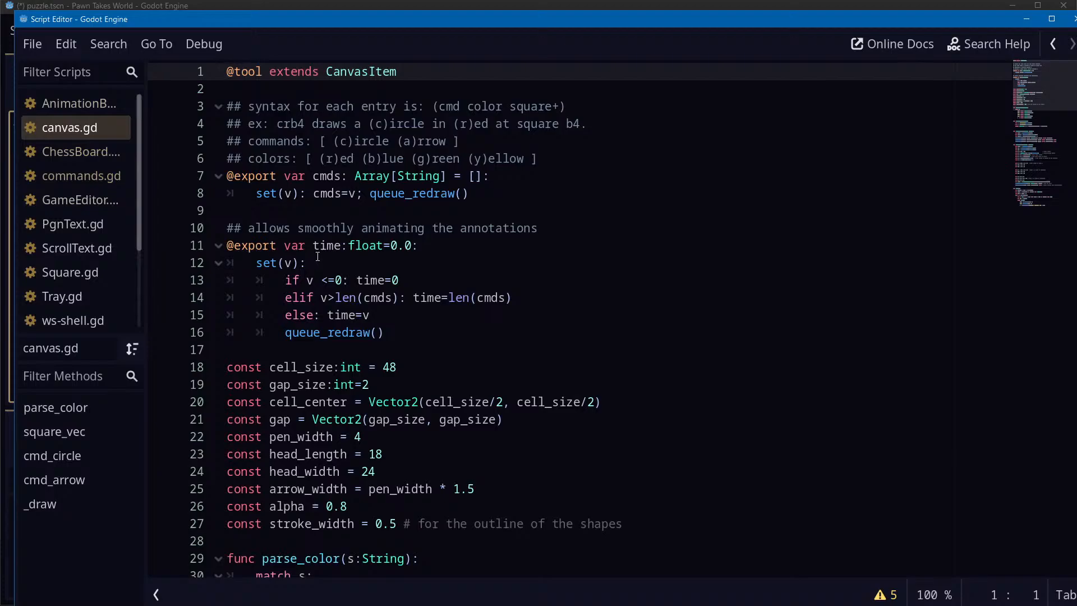
key("alt+Tab")
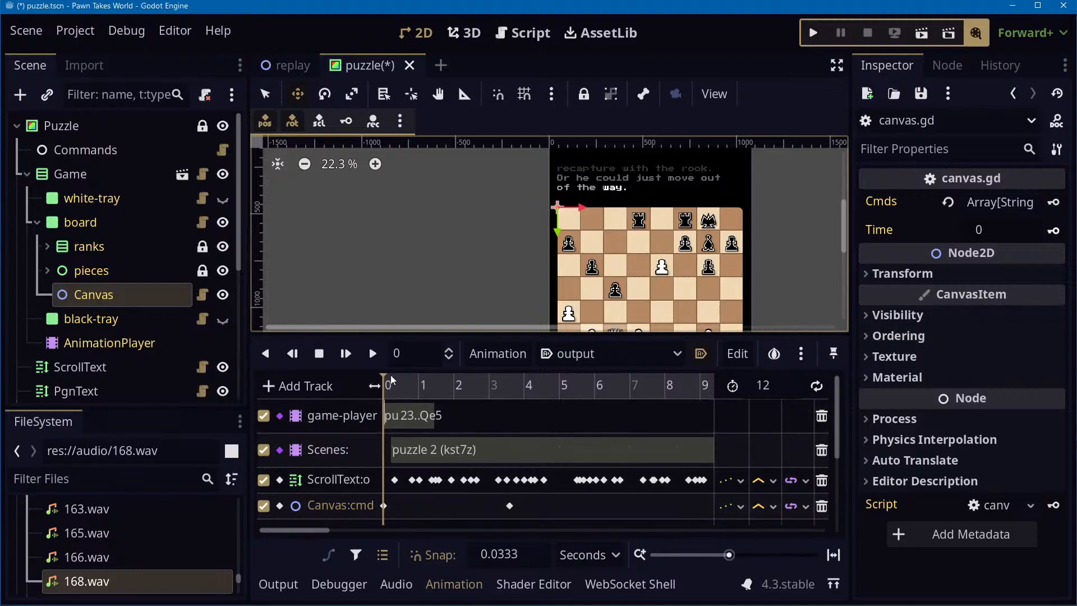
Examine the command arrays stored in the Canvas cmds keyframes at 0 and 3.6 s of the output animation
scroll(461, 448, "down", 1)
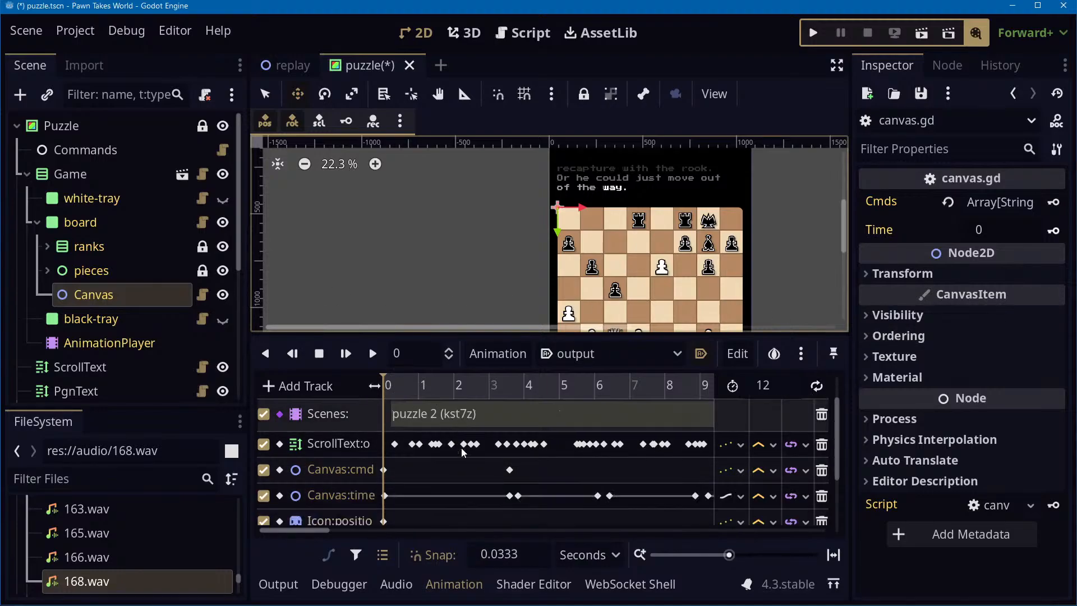
left_click(384, 467)
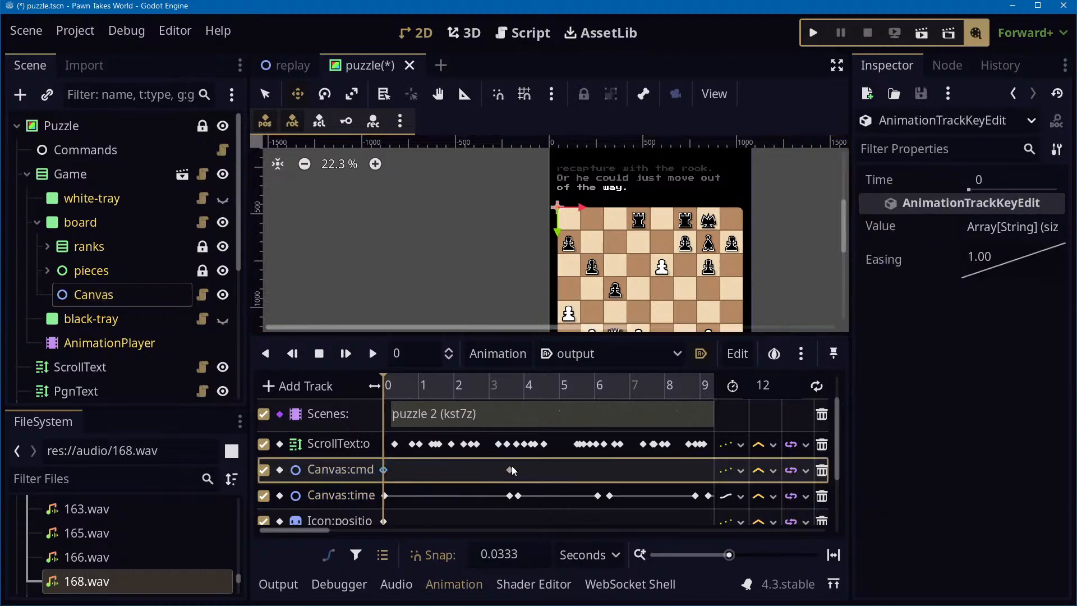
left_click(1001, 228)
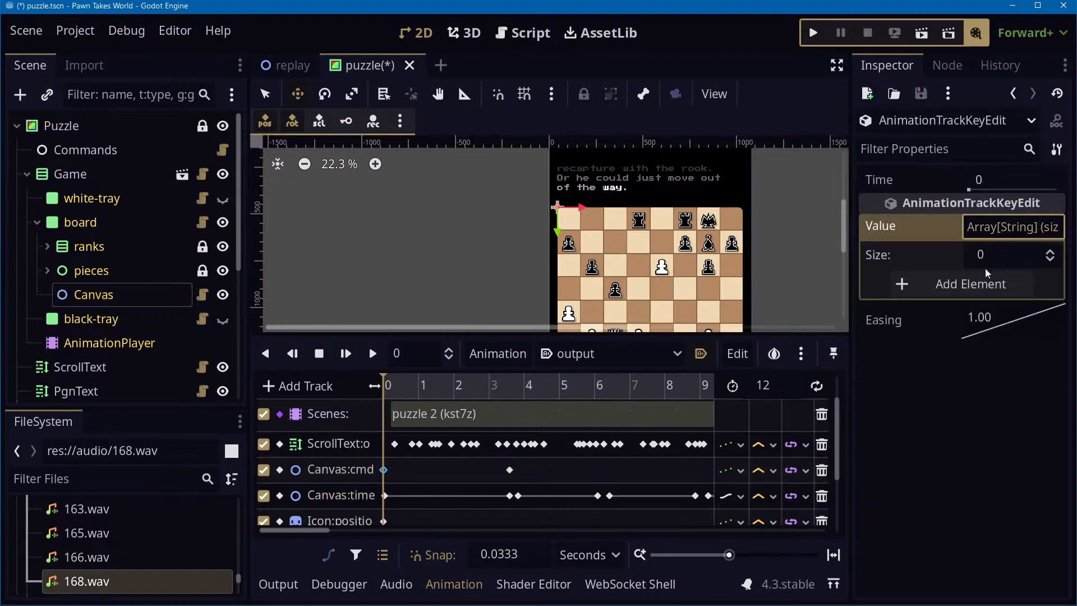
left_click(509, 469)
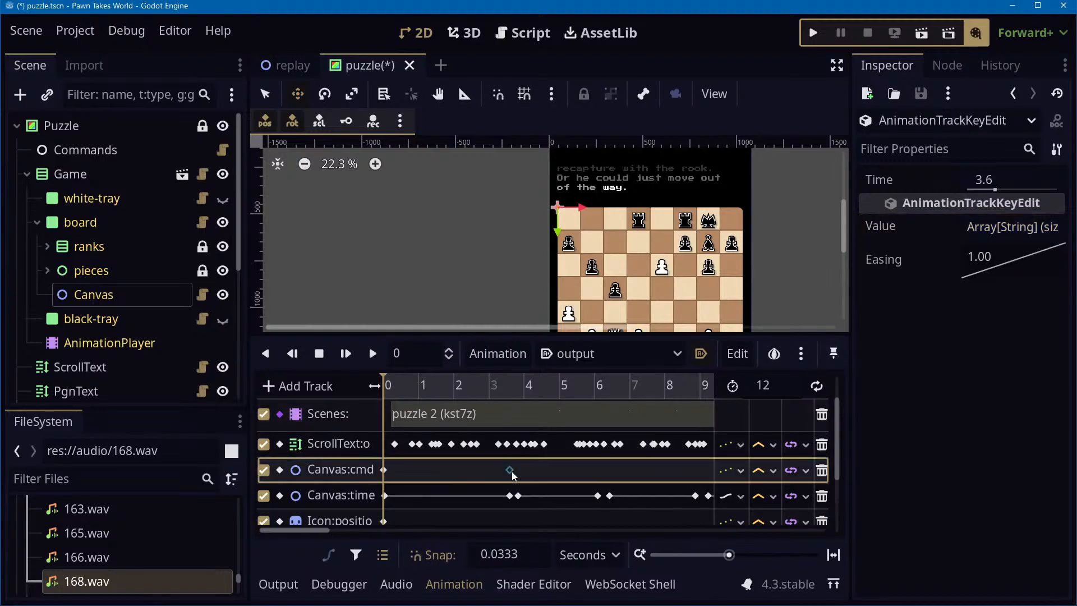
left_click(1014, 227)
Move the second of the paired Canvas time keyframes near 3.8 s to 3.9667 s, checking the g7 circle annotation, and save the scene
mouse_move(519, 386)
left_mouse_down()
mouse_move(504, 387)
mouse_move(536, 393)
mouse_move(519, 395)
left_mouse_up()
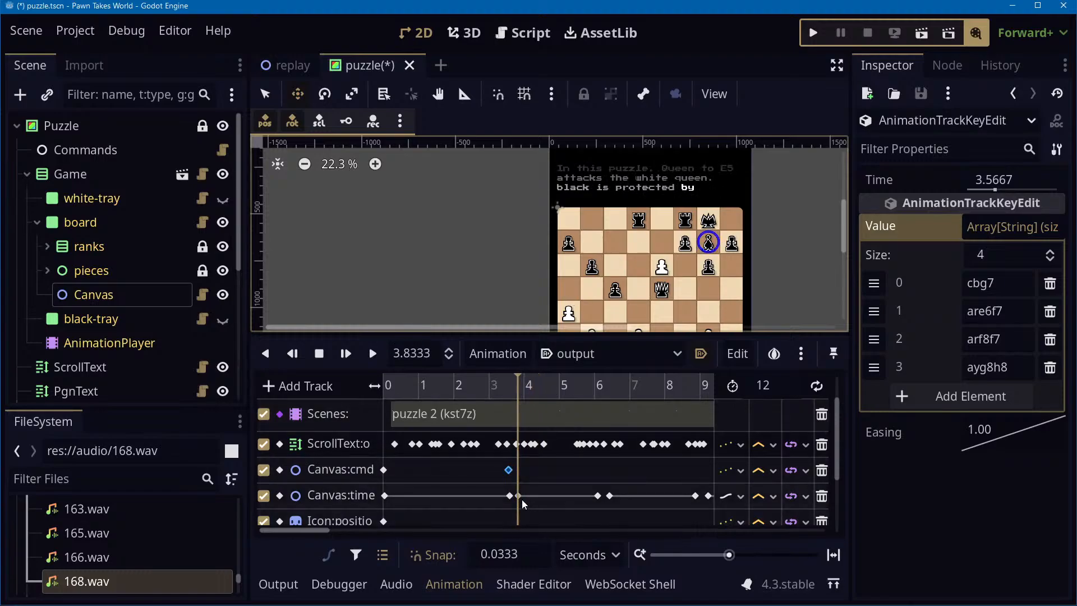
left_click_drag(517, 496, 536, 496)
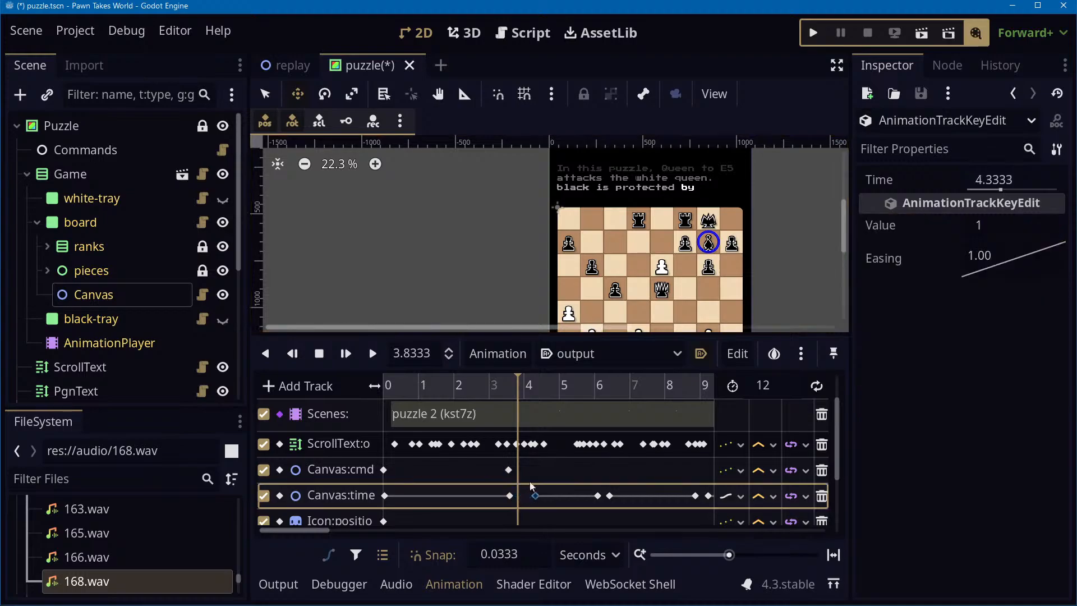
left_click_drag(552, 380, 509, 458)
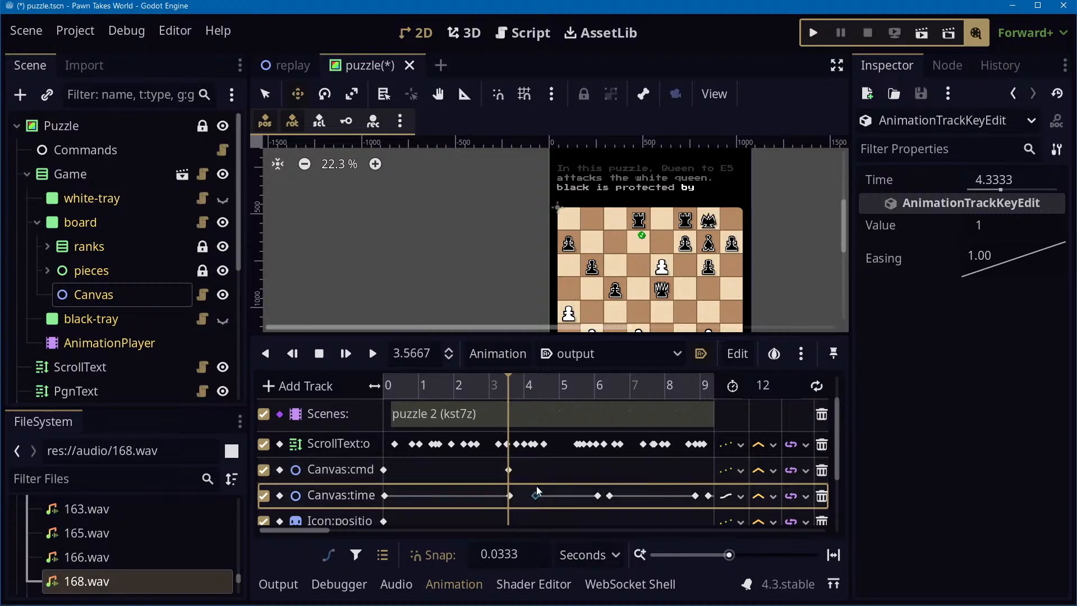
left_click_drag(530, 502, 524, 502)
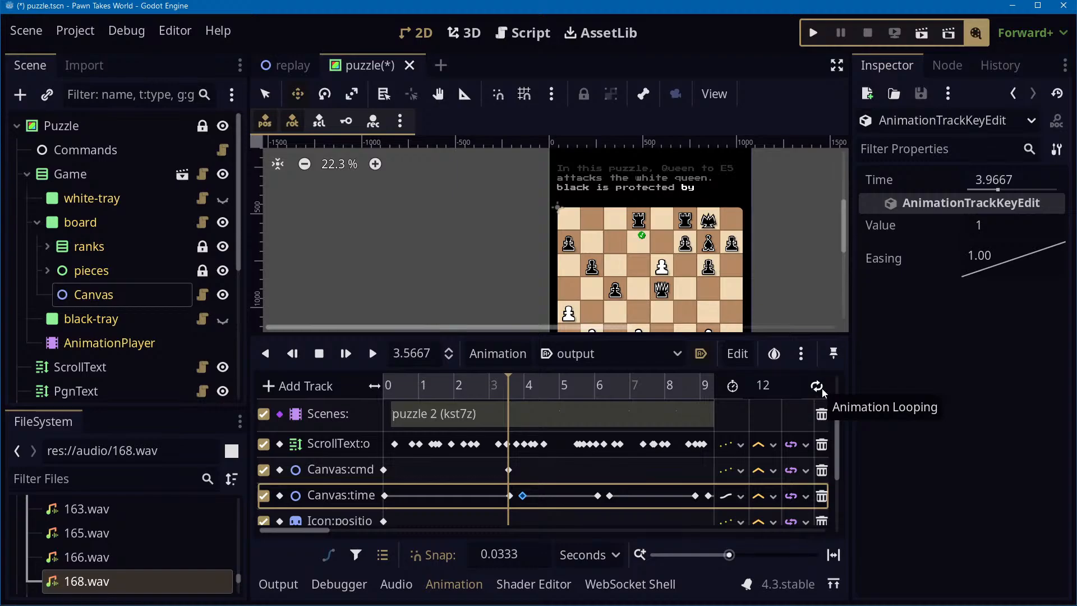
key("ctrl+s")
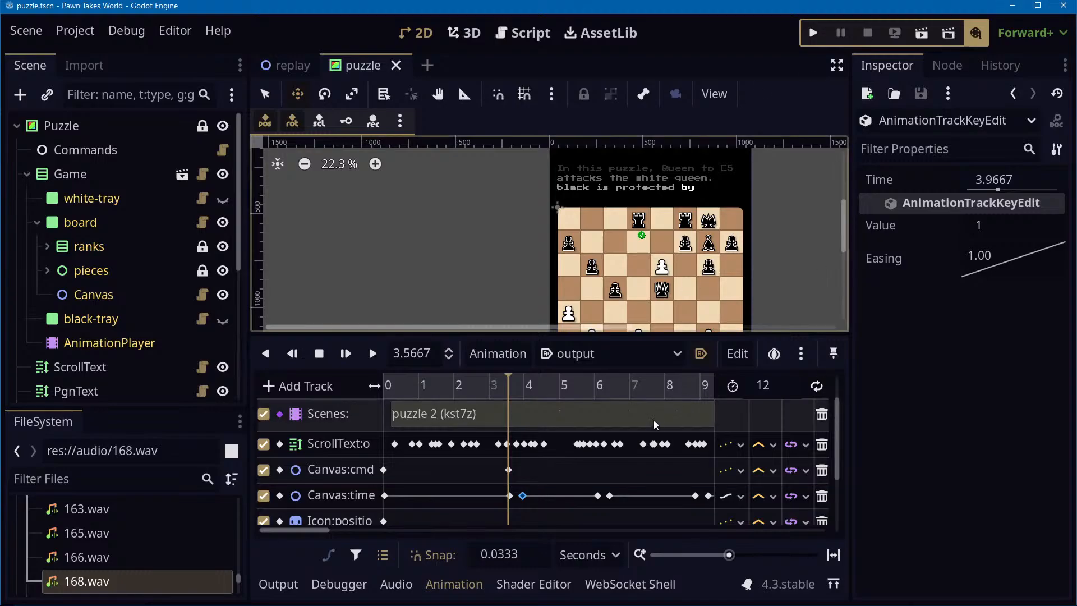
Shift the first Icon frame keyframe to 0.0333 s and set its value to 1
scroll(681, 474, "down", 3)
scroll(466, 476, "up", 2)
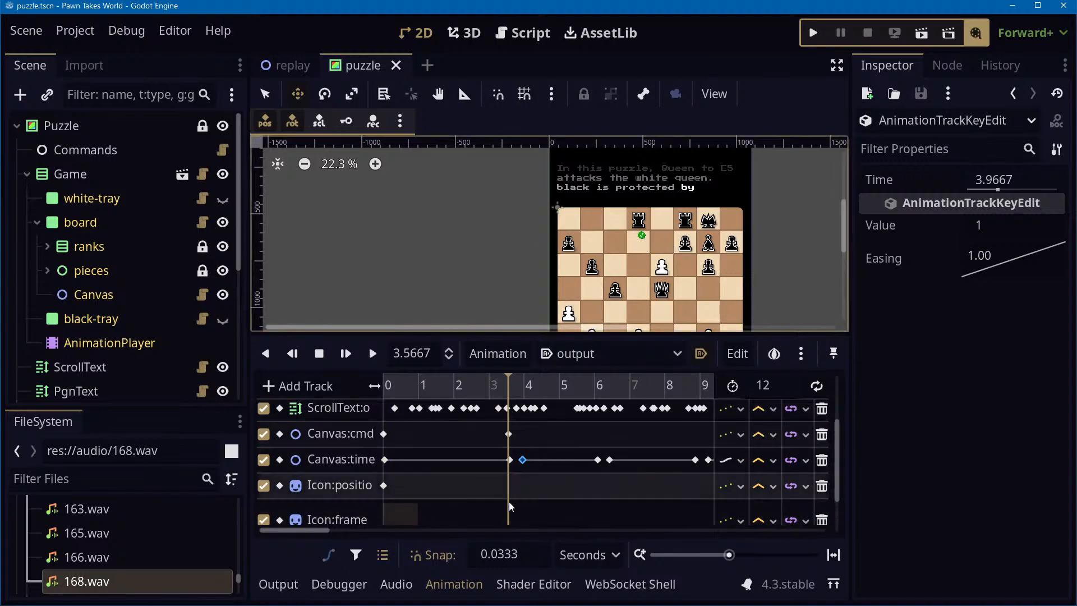
scroll(496, 531, "down", 6)
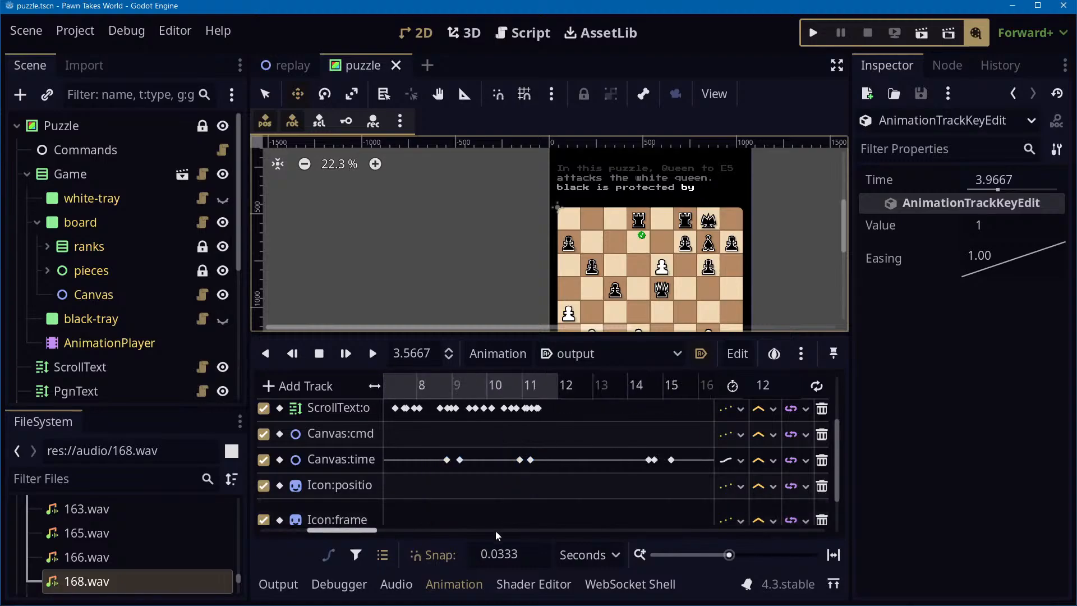
scroll(494, 530, "up", 6)
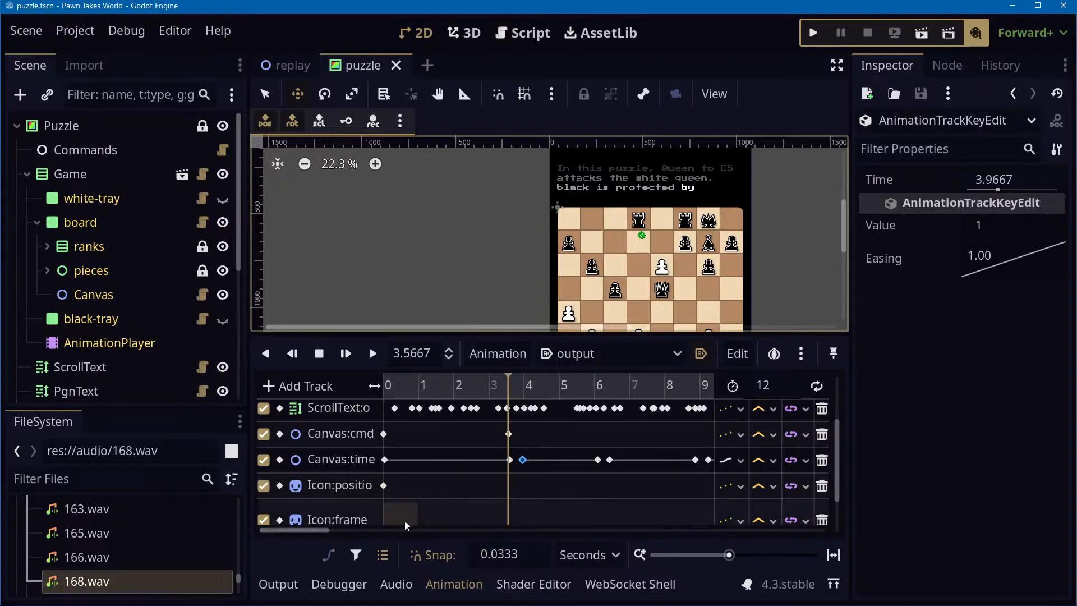
scroll(429, 501, "down", 3)
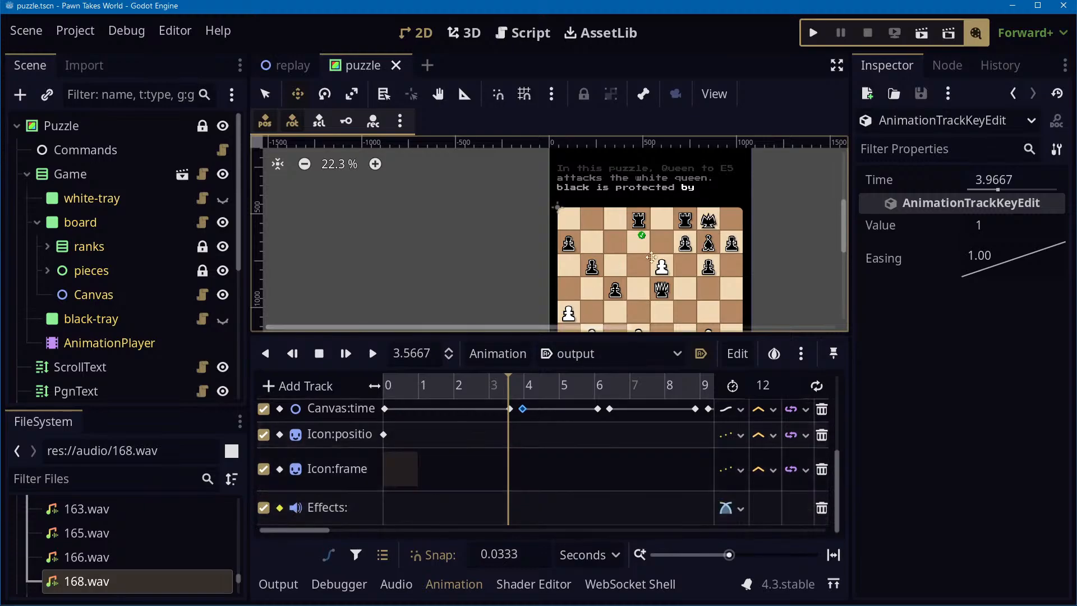
left_click(404, 470)
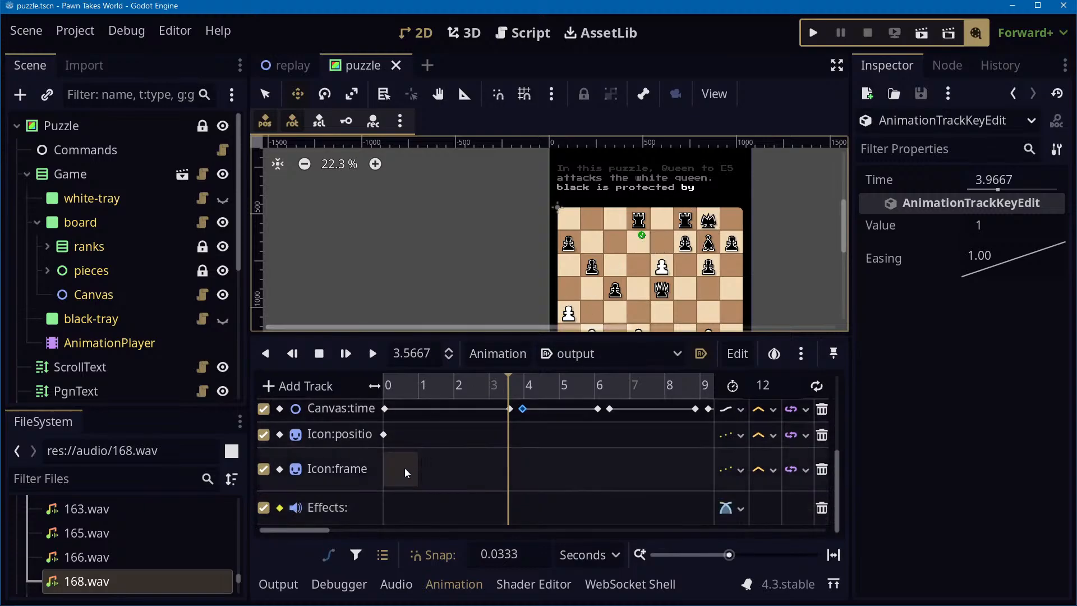
left_click_drag(396, 476, 398, 476)
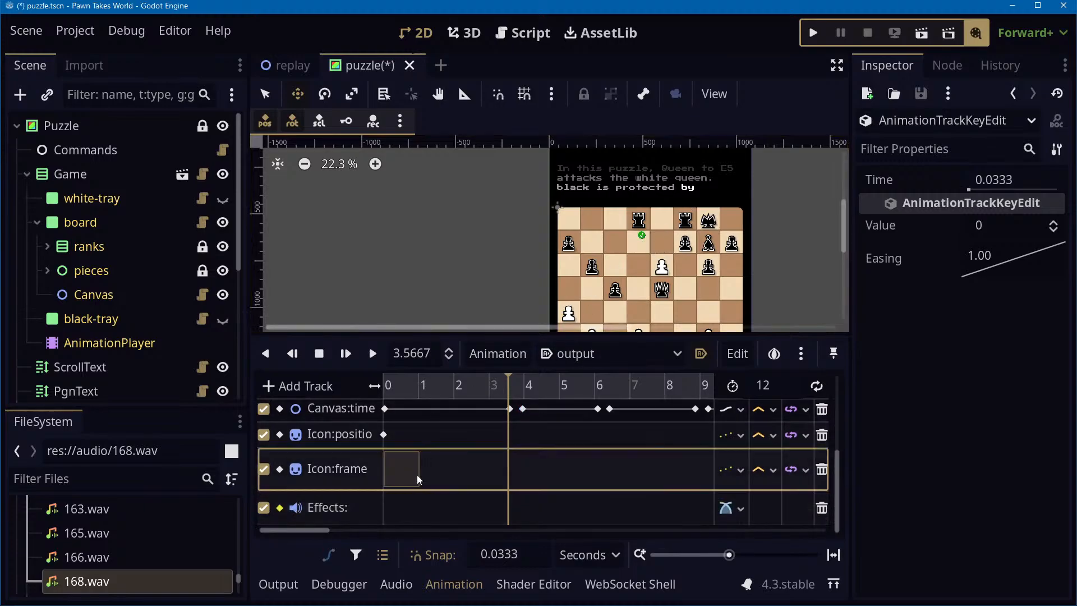
left_click(1054, 223)
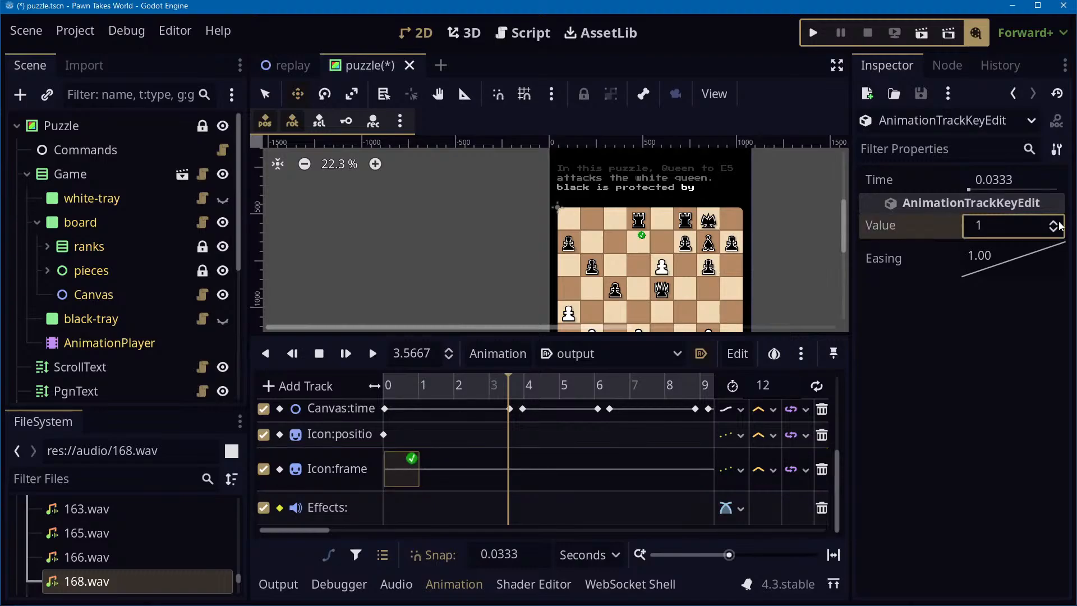
Set the first Icon frame keyframe's value to 2, preview the icon early in the animation, check the icon keyframes around 20 s, and save
left_click(406, 386)
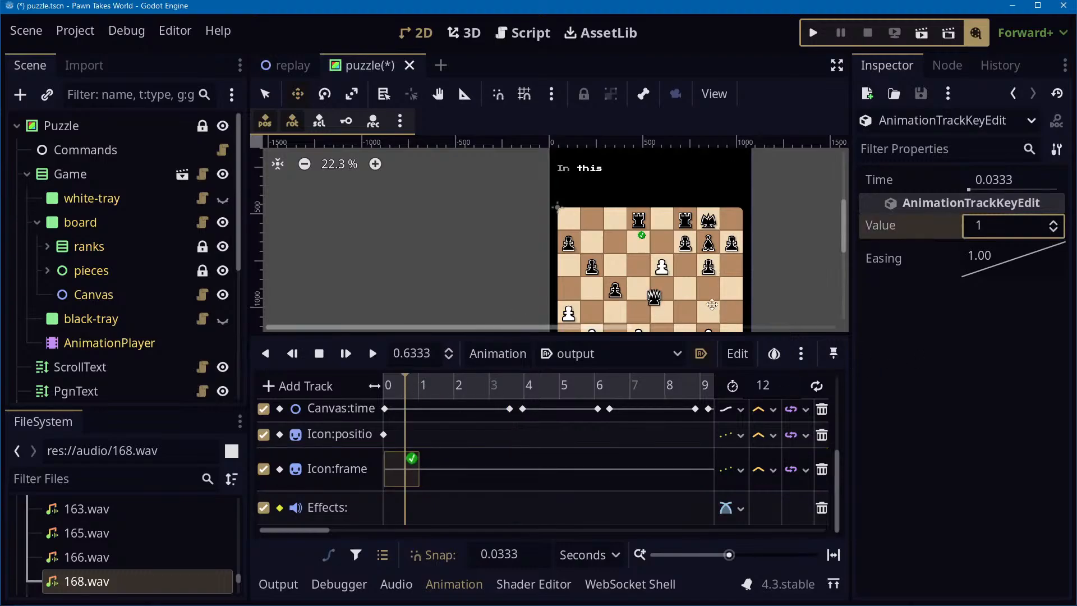
left_click(1053, 224)
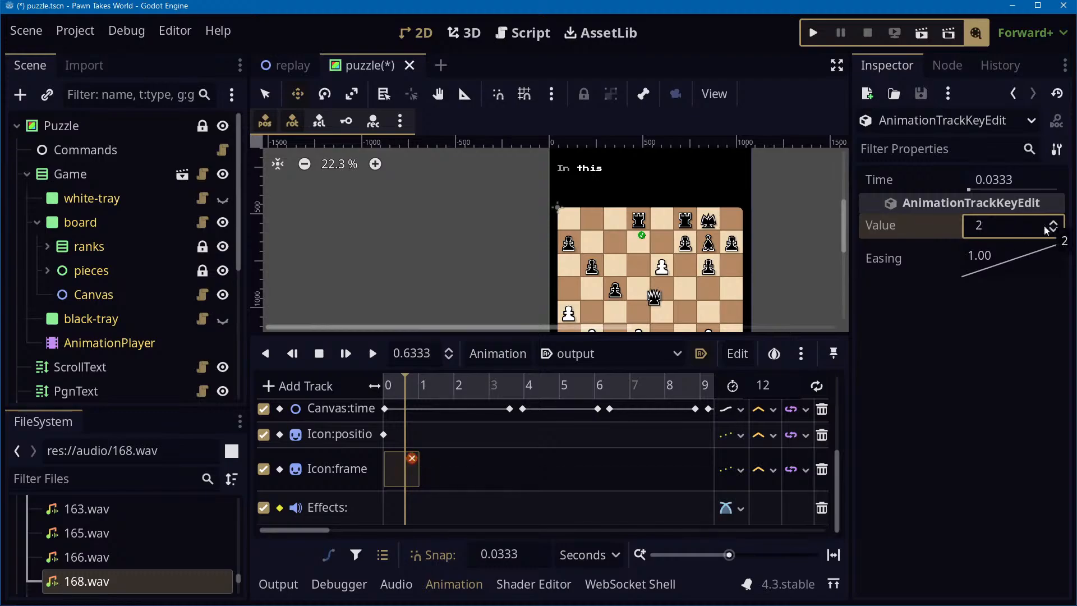
left_click(409, 386)
mouse_move(409, 386)
left_mouse_down()
mouse_move(422, 393)
mouse_move(386, 397)
mouse_move(403, 401)
left_mouse_up()
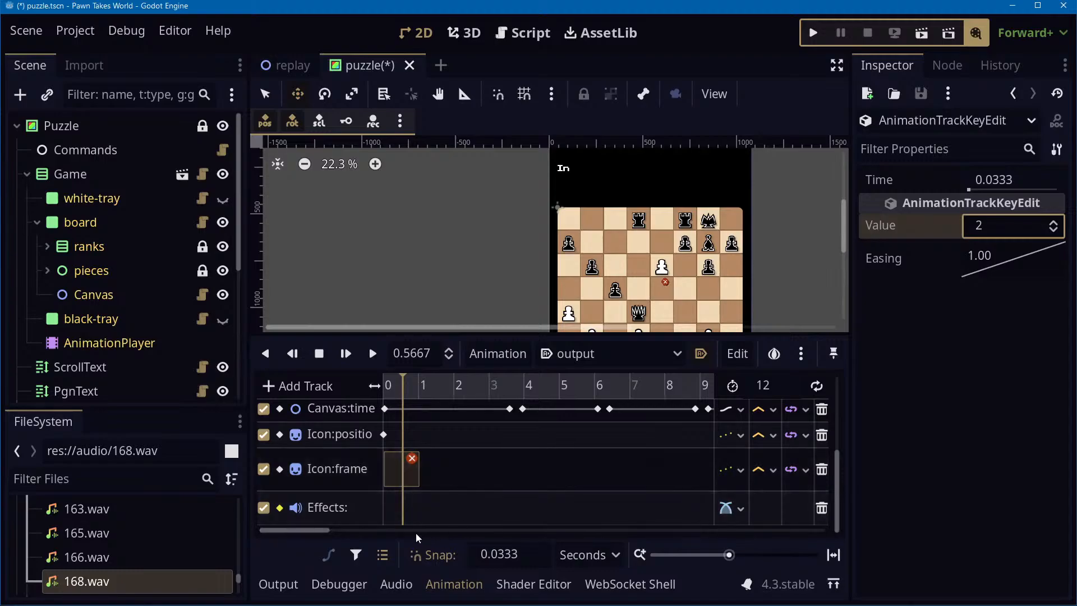
left_click_drag(314, 531, 427, 534)
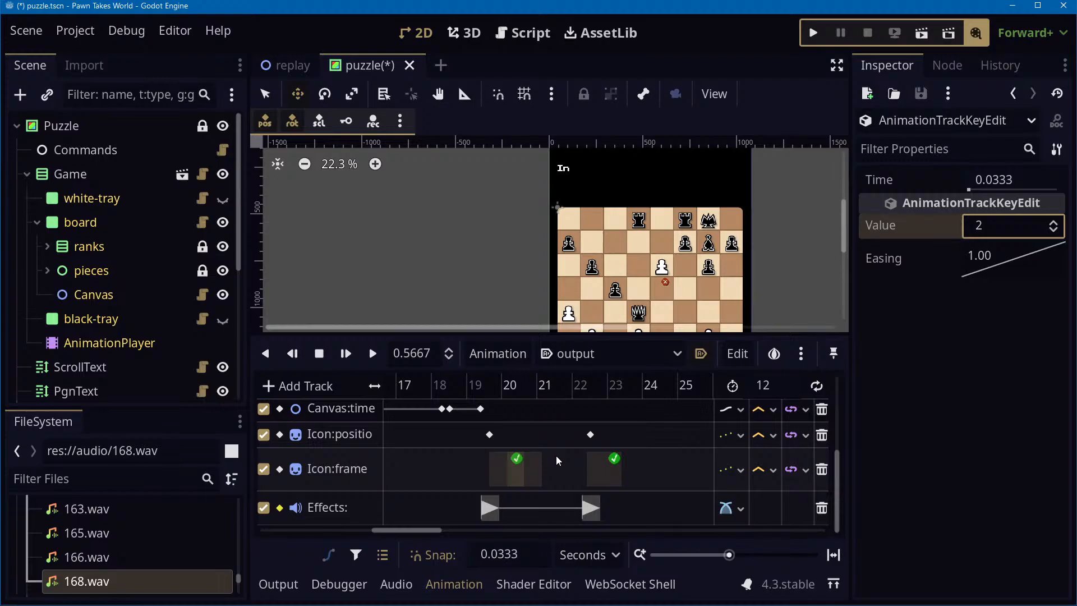
key("ctrl+s")
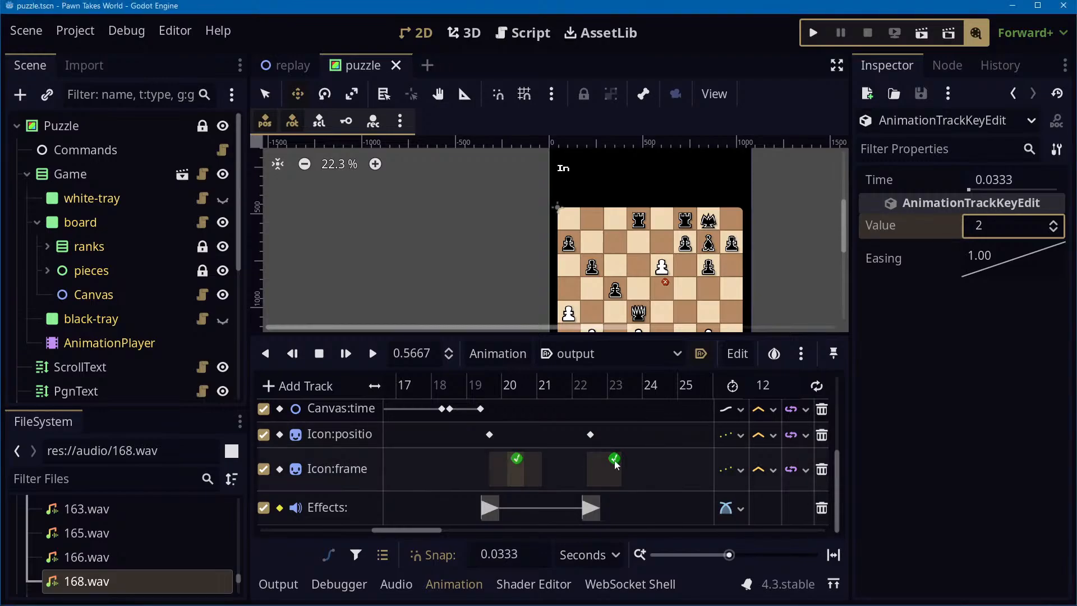
Switch to the web browser and search for jsfxr in a new tab
key("alt+Tab")
key("alt+Tab")
key("alt+Tab")
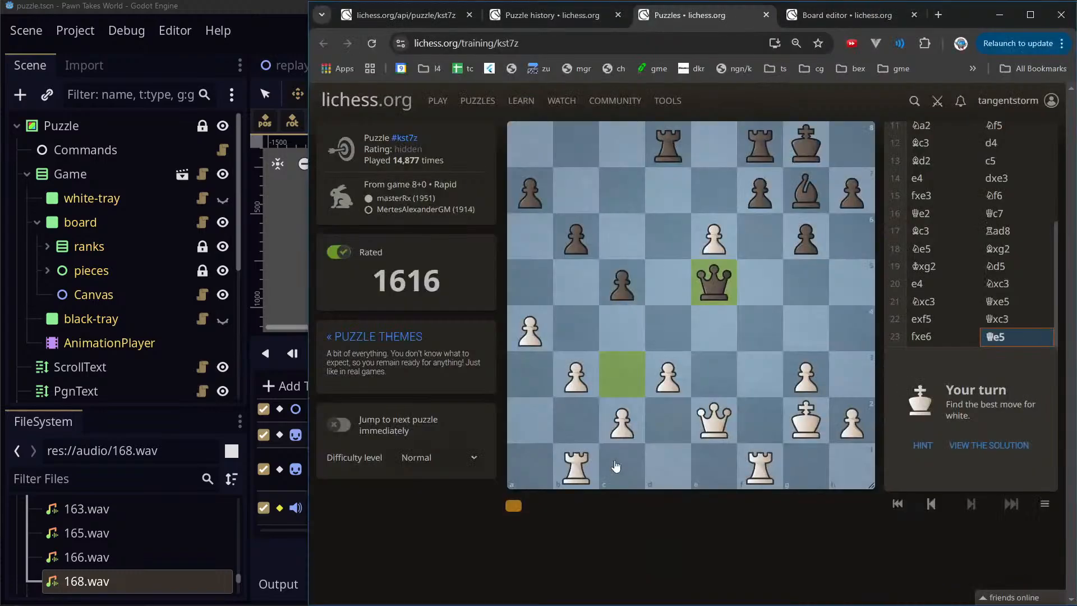
key("ctrl+t")
type("jsfxs")
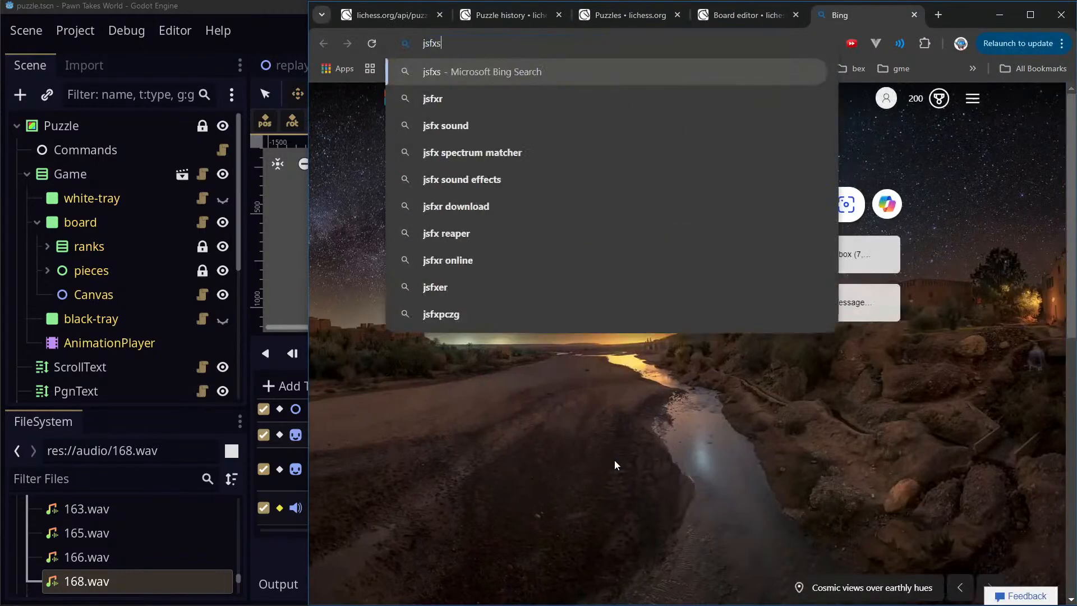
key("BackSpace")
type("r")
key("Return")
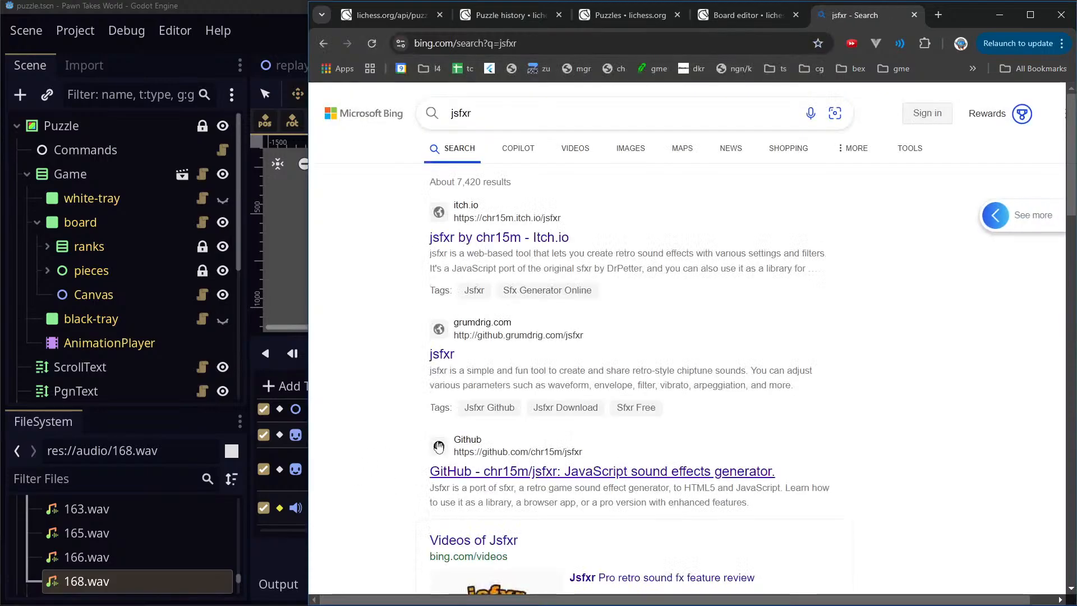
Open the jsfxr page by chr15m on itch.io and audition the Powerup, Click, Pickup/coin, Synth and Tone generator presets
left_click(526, 238)
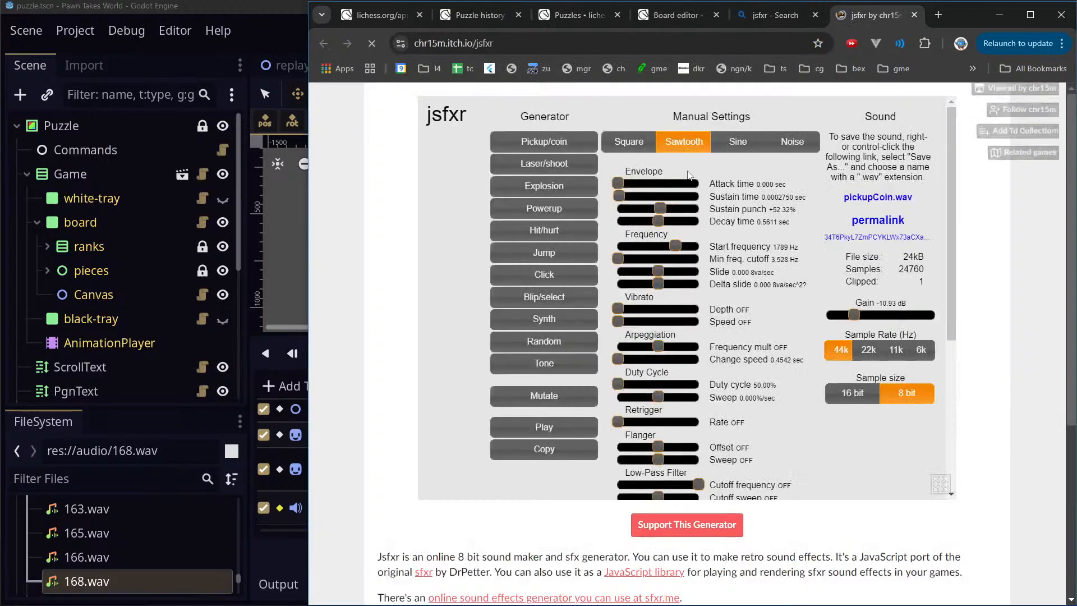
left_click(542, 209)
left_click(542, 275)
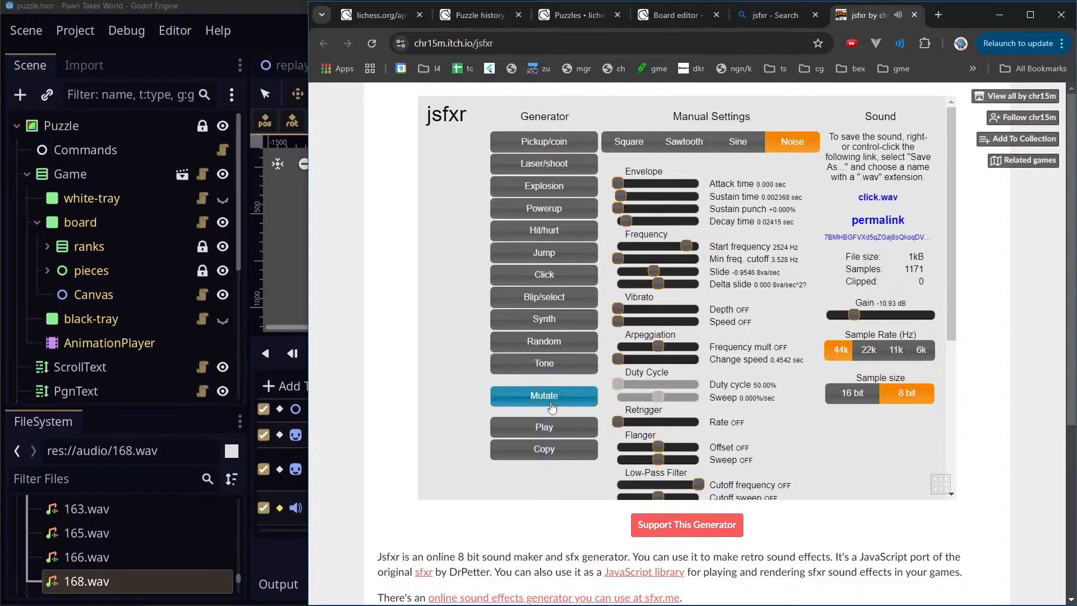
left_click(565, 142)
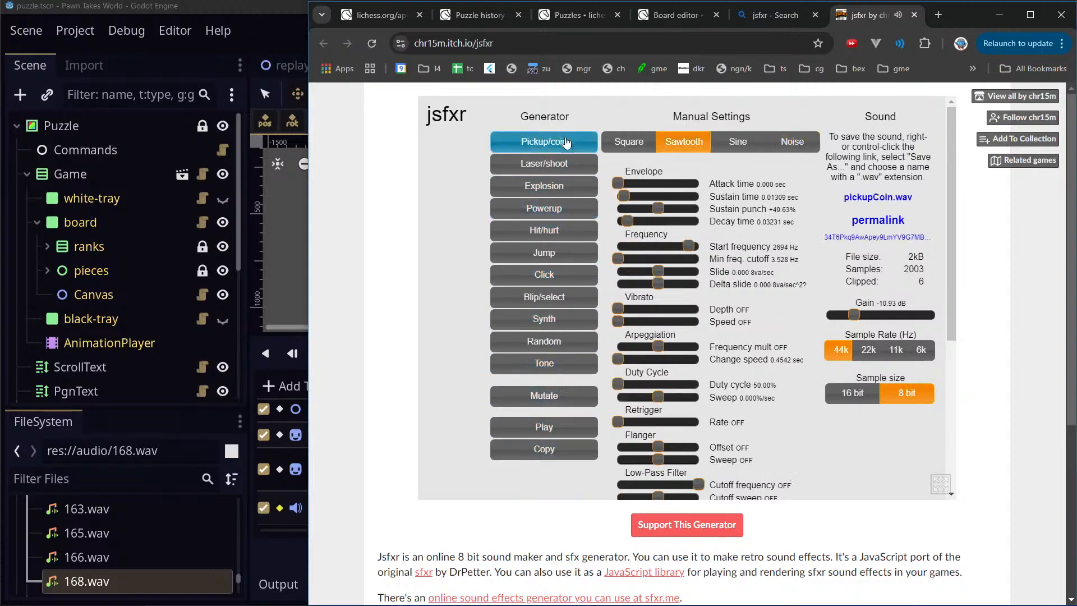
left_click(564, 320)
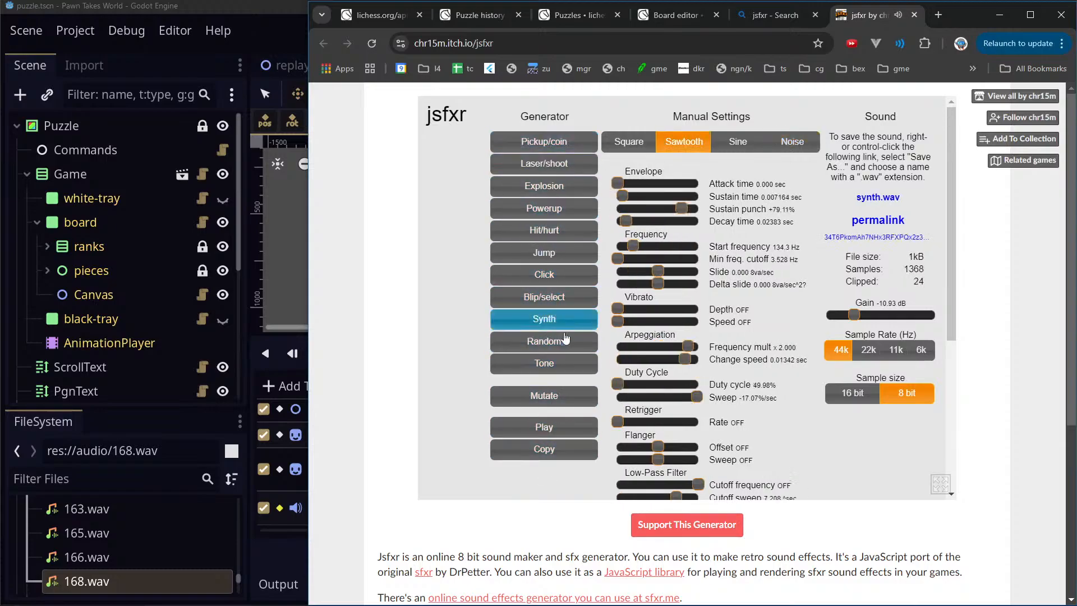
left_click(549, 362)
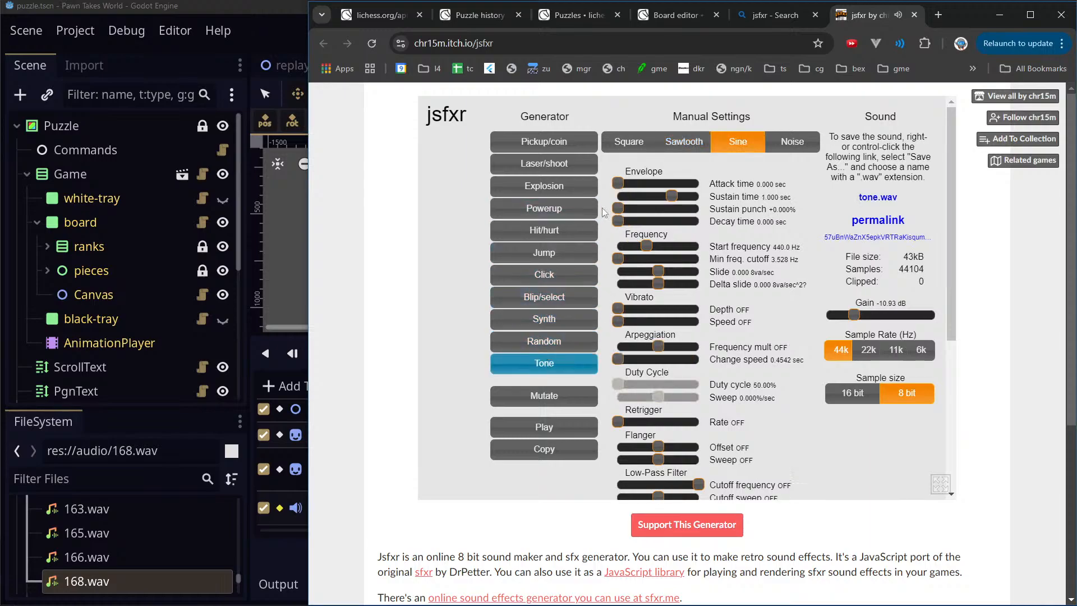
Audition an Explosion sound and several Hit/hurt variations in the jsfxr generator
left_click(565, 194)
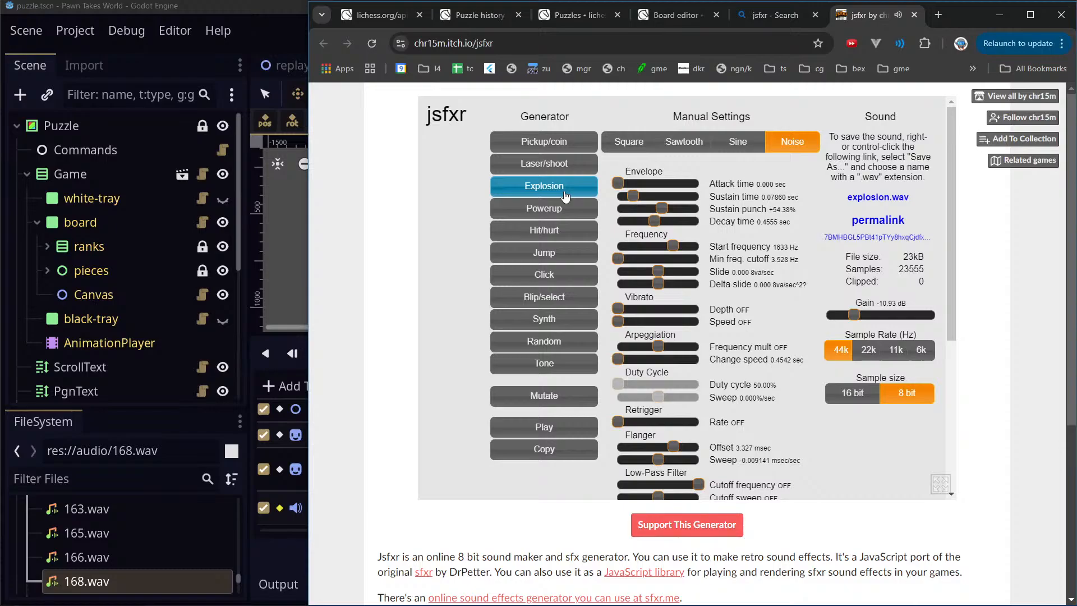
left_click(568, 231)
left_click(569, 233)
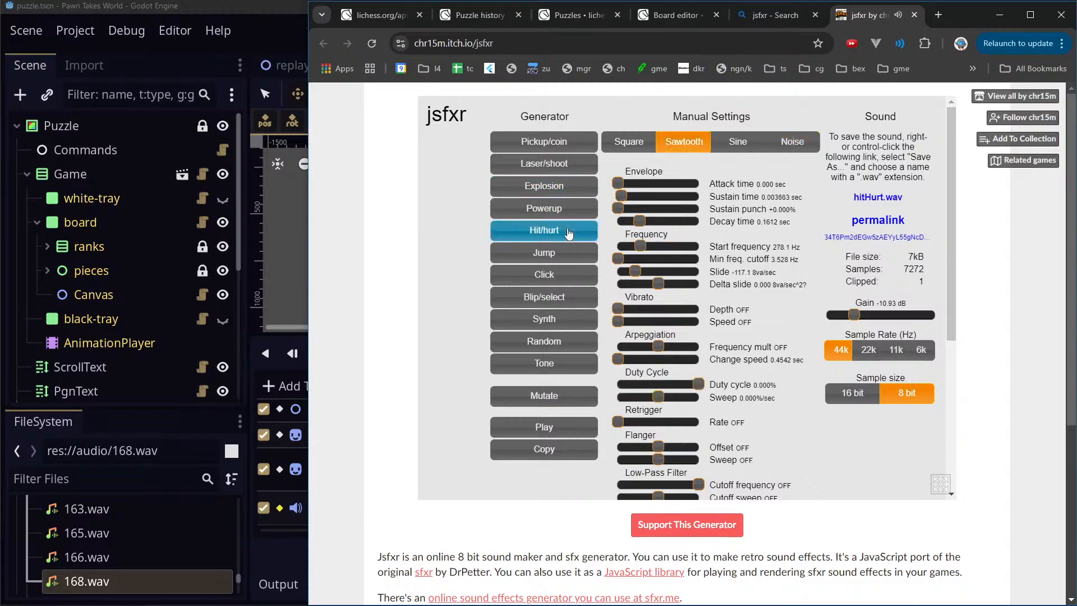
left_click(568, 232)
left_click(564, 233)
left_click(563, 233)
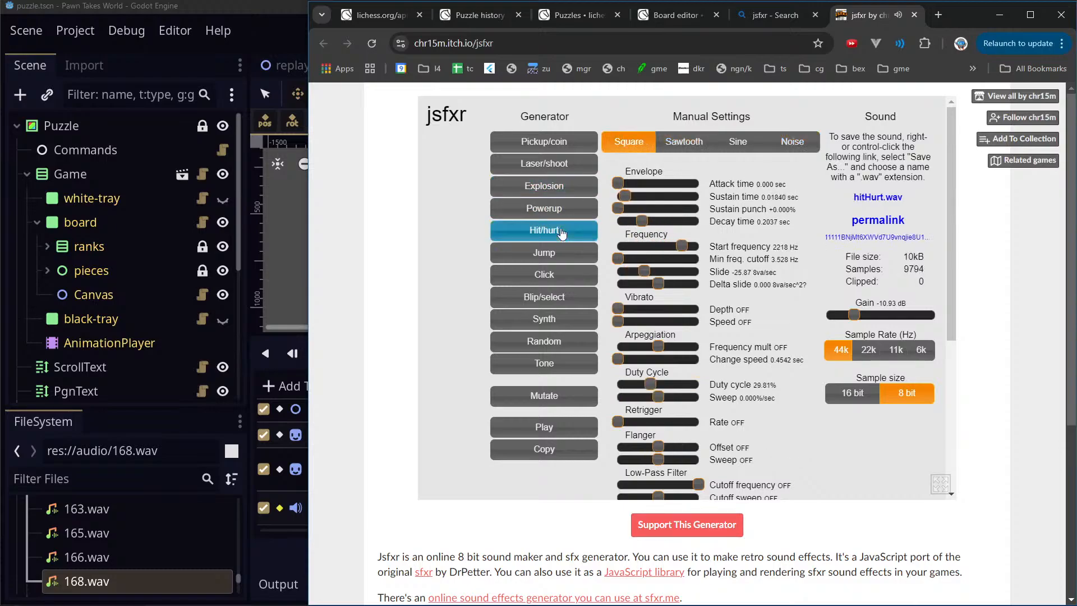
Switch back to Godot and set the output animation's length to 115 seconds
key("alt+Tab")
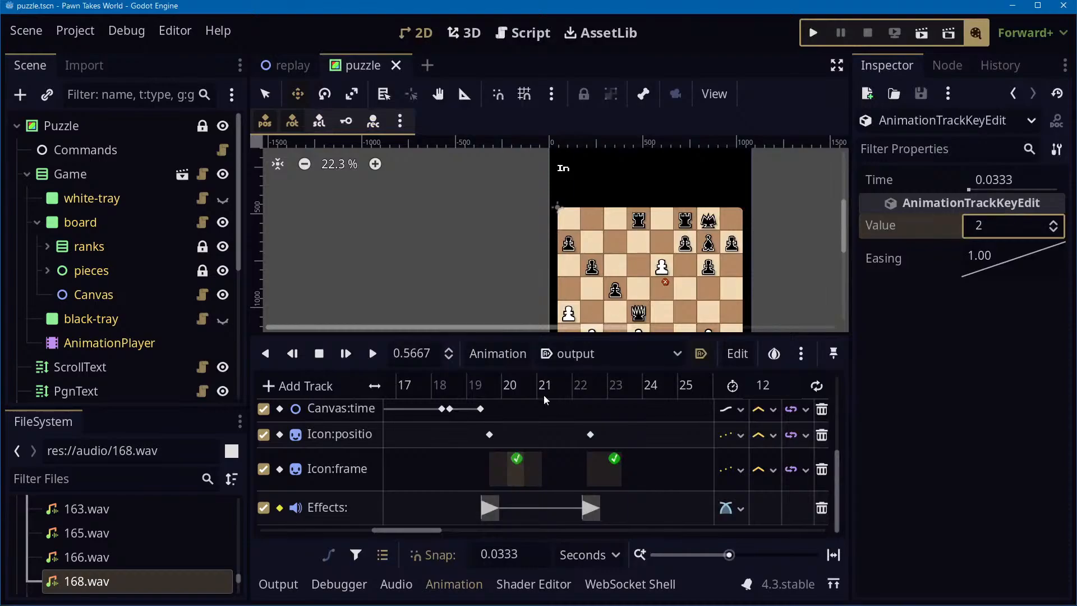
left_click(476, 384)
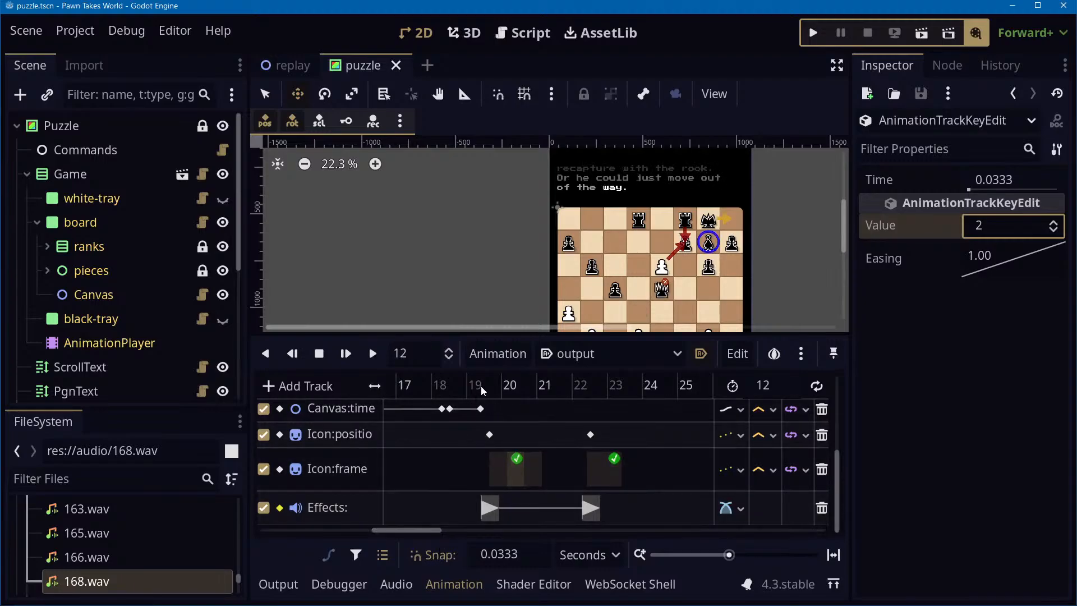
left_click_drag(774, 387, 791, 397)
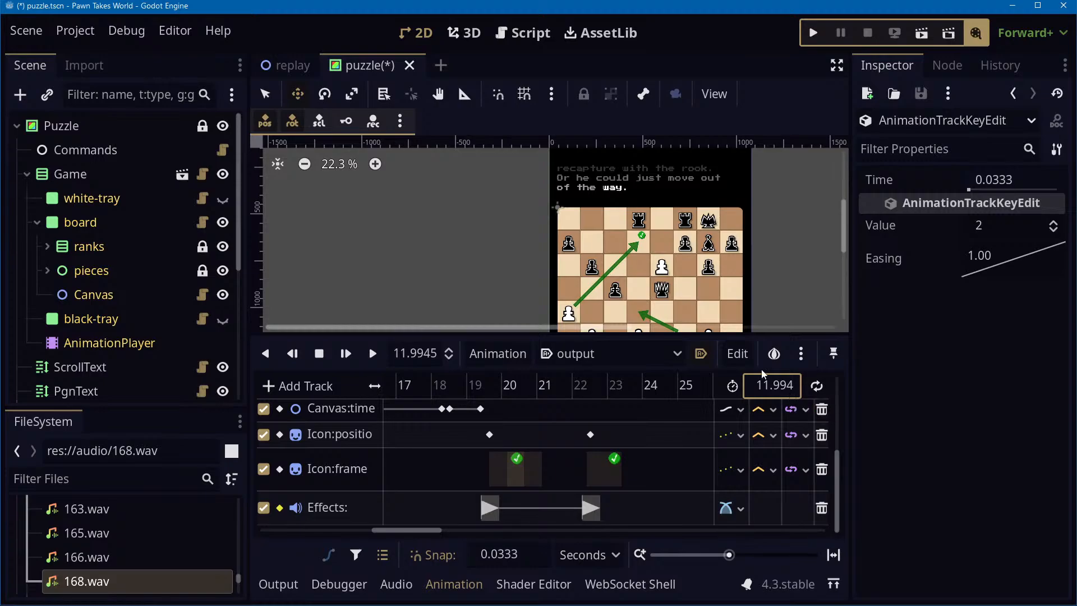
left_click(770, 388)
type("5")
key("shift+End")
key("Delete")
key("Return")
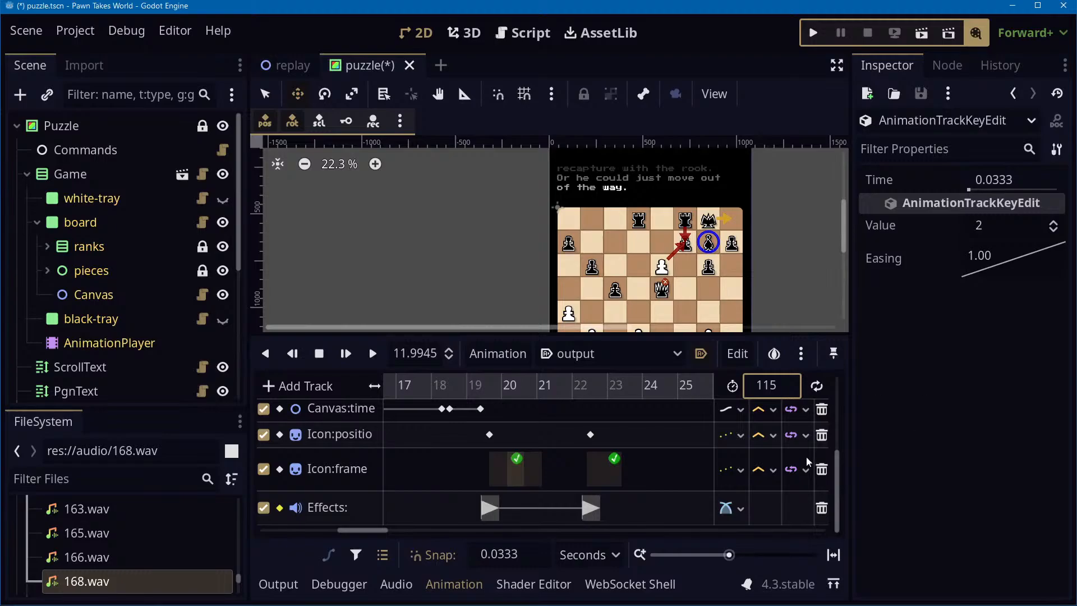
Preview the output animation from about 19.2 s to check the arrows and the icon
left_click(476, 400)
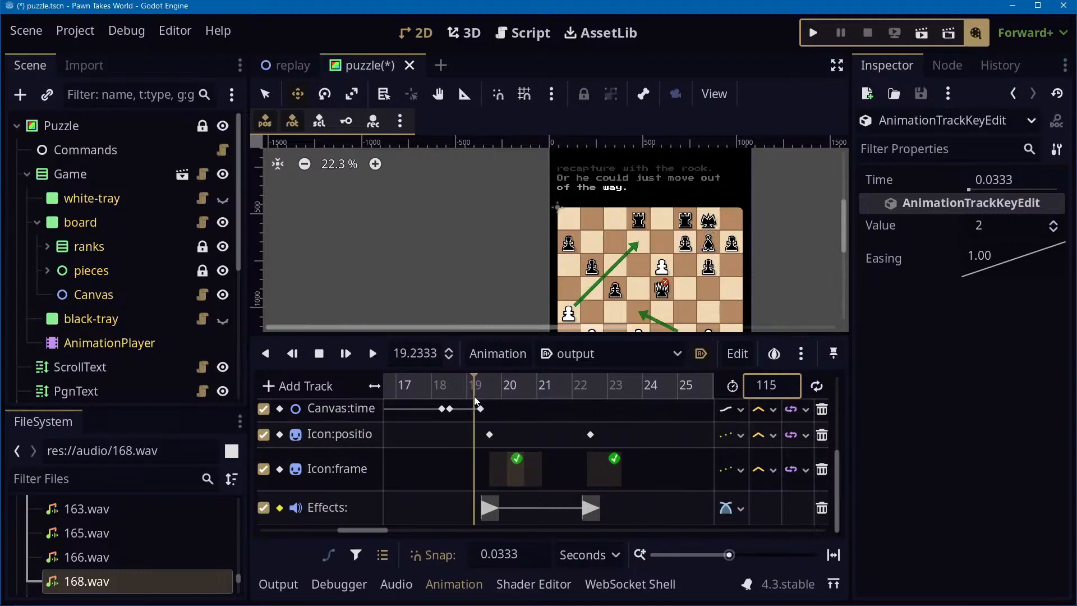
left_click(373, 354)
left_click(319, 357)
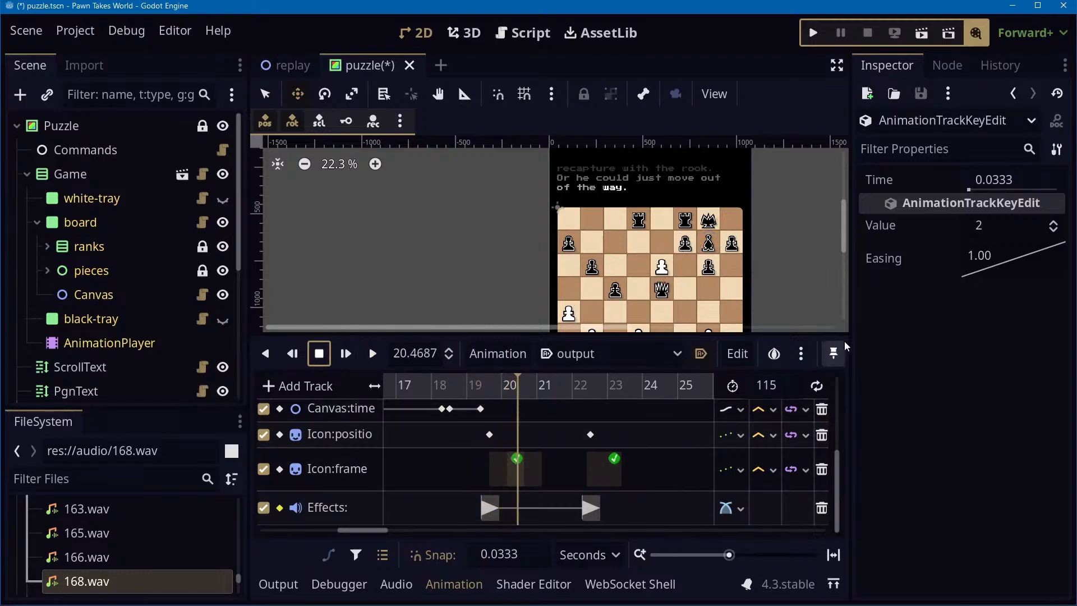
Examine the output animation's tracks from the start to about 71 s, briefly enlarging the animation editor
left_click(766, 386)
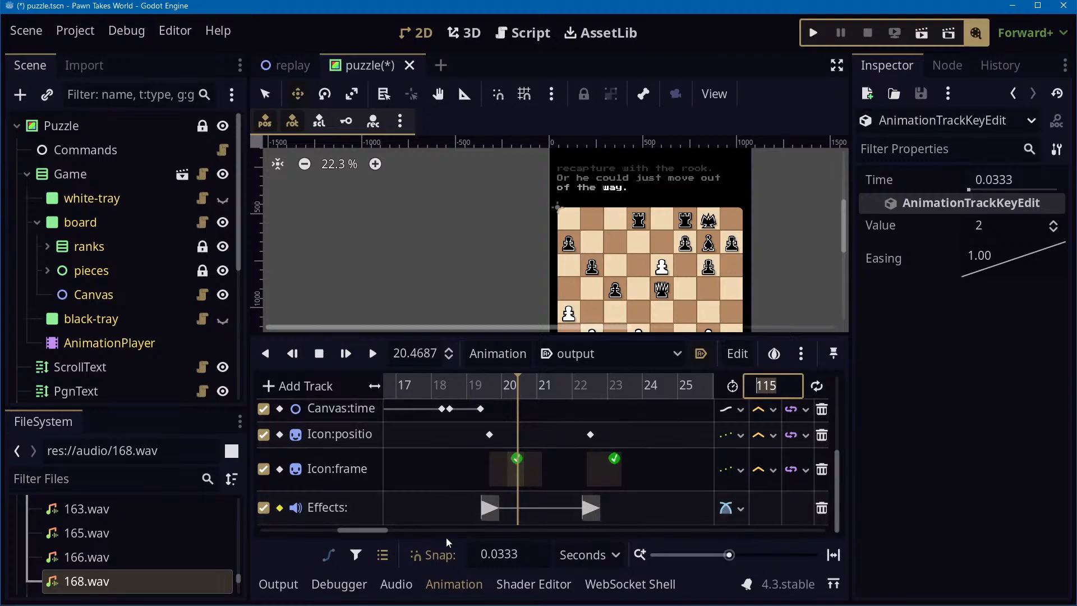
left_click_drag(362, 530, 217, 530)
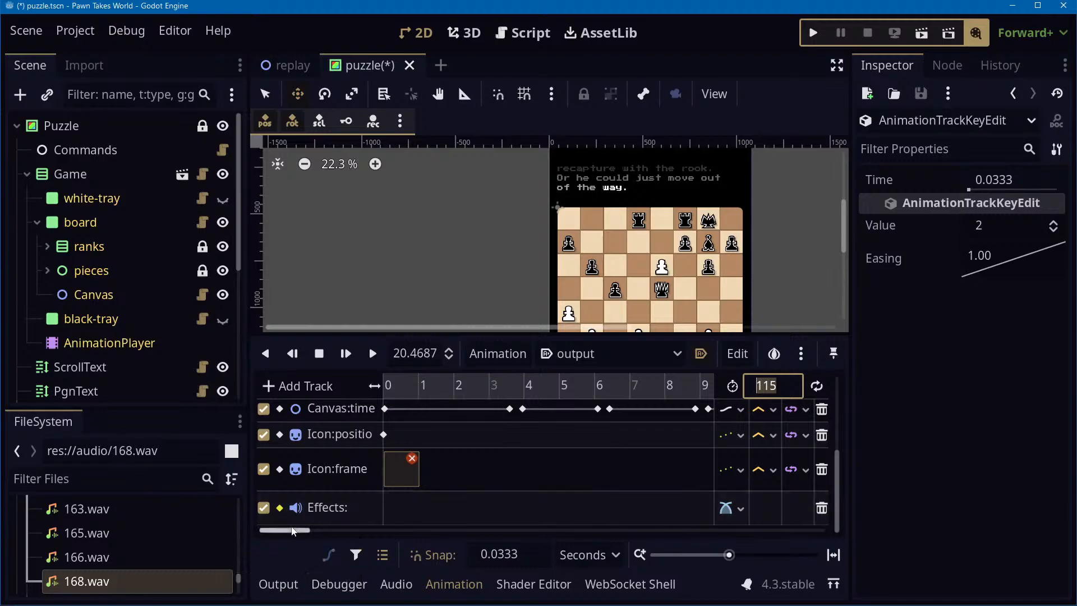
left_click_drag(291, 532, 311, 572)
left_click_drag(257, 576, 595, 532)
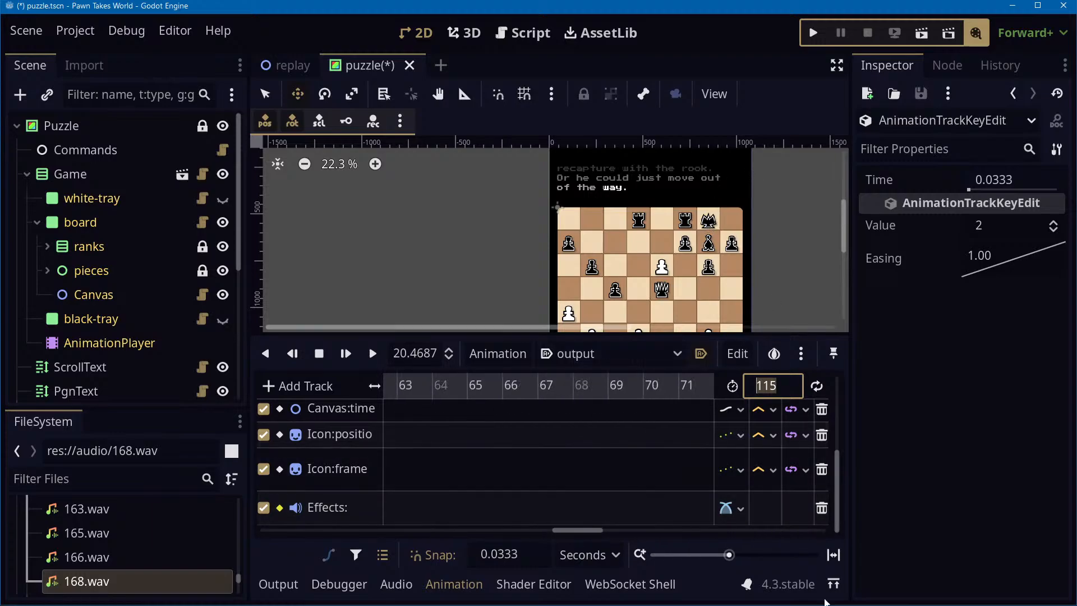
left_click(840, 589)
left_click(836, 591)
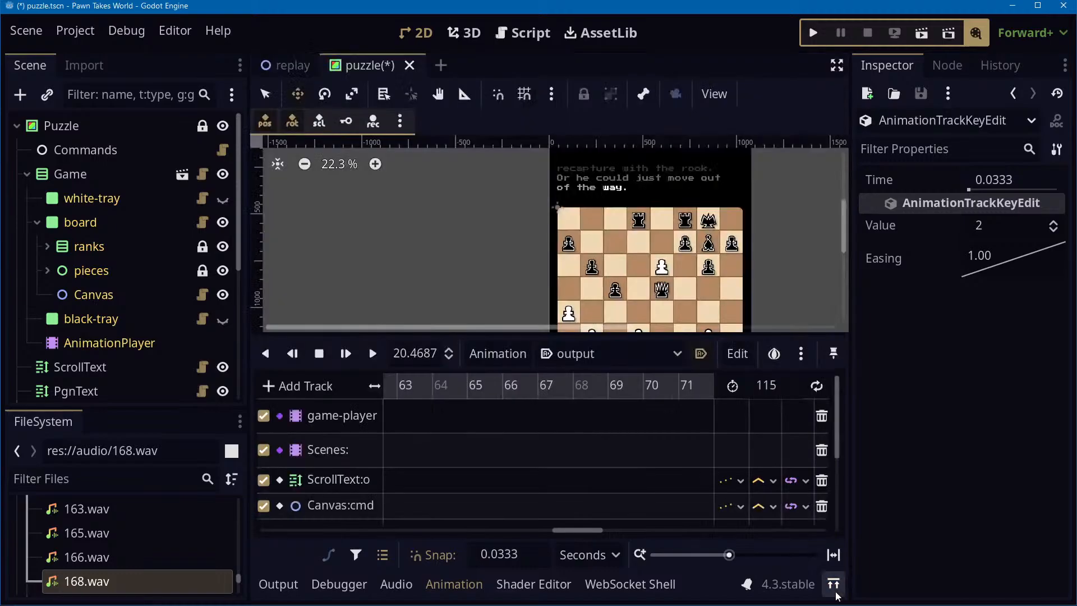